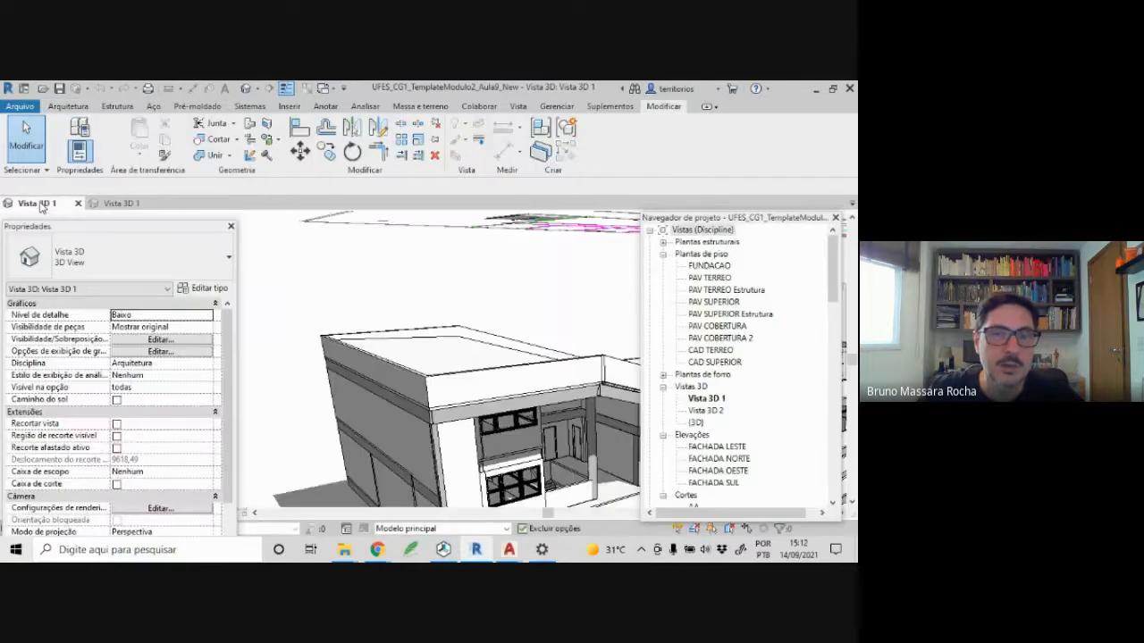
# - Examine the whole building in the Aula9 project's Vista 3D 1 from a wider angle and look through its project views
pyautogui.scroll(-5, 293, 299)
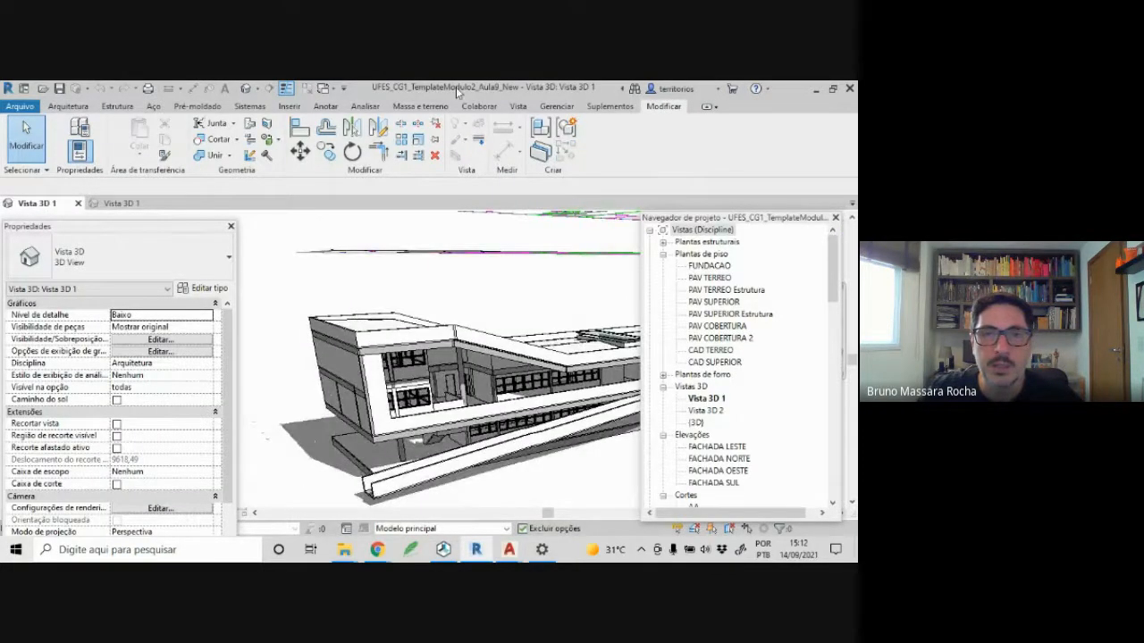
pyautogui.keyDown('shift'); pyautogui.moveTo(497, 279); pyautogui.dragTo(497, 335, button='middle'); pyautogui.keyUp('shift')
pyautogui.scroll(-3, 349, 327)
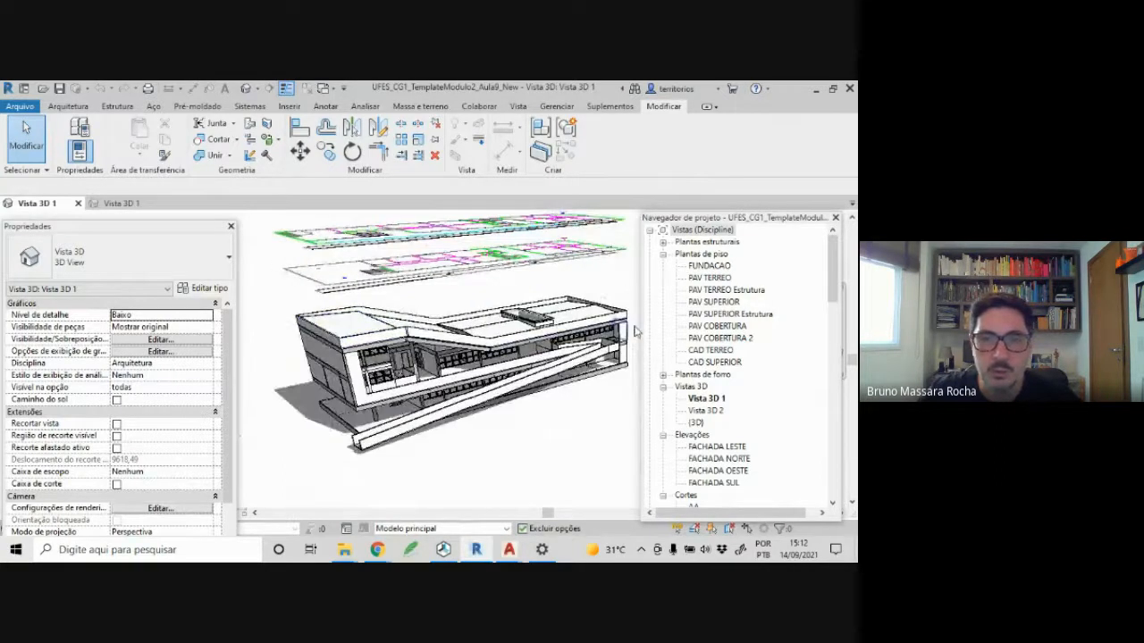
pyautogui.keyDown('shift'); pyautogui.moveTo(636, 331); pyautogui.dragTo(393, 323, button='middle'); pyautogui.keyUp('shift')
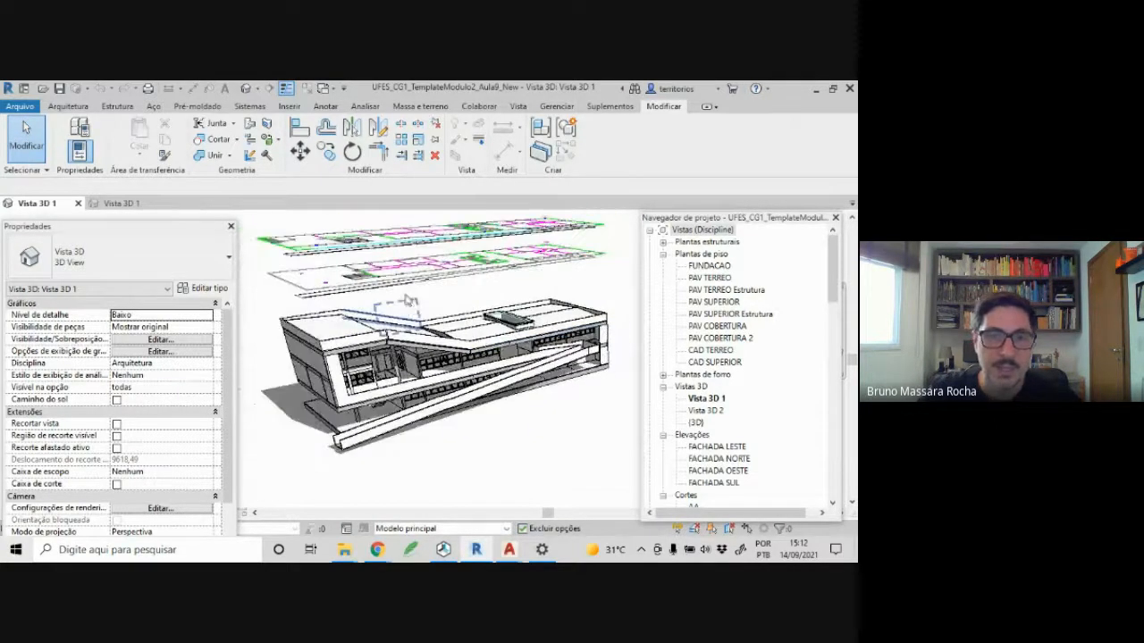
pyautogui.moveTo(148, 228); pyautogui.dragTo(153, 219)
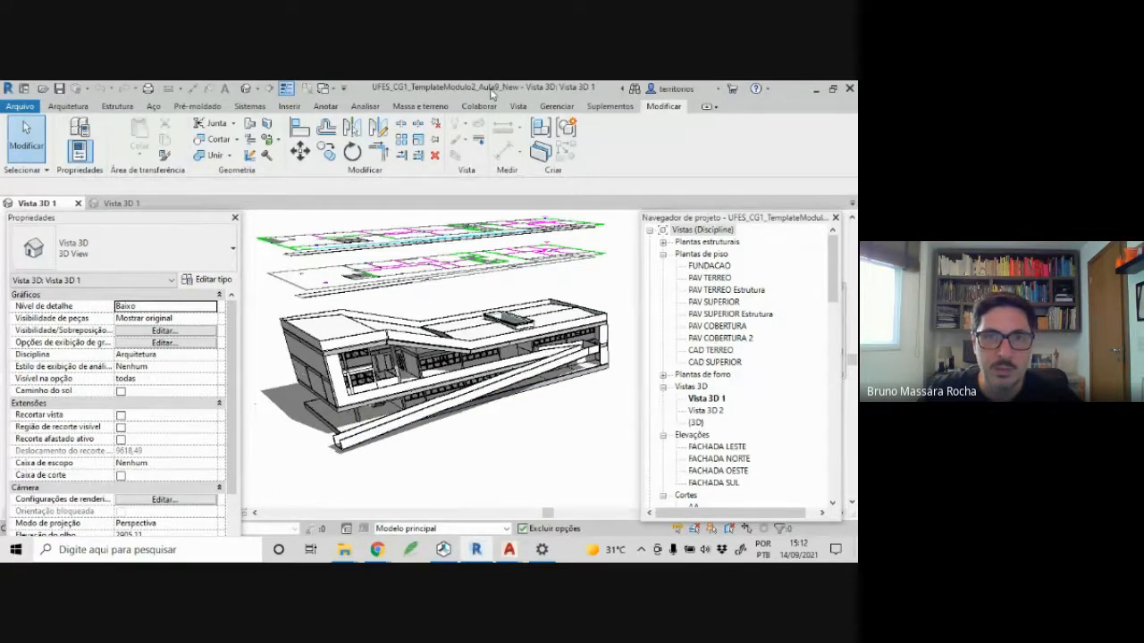
pyautogui.scroll(-4, 718, 404)
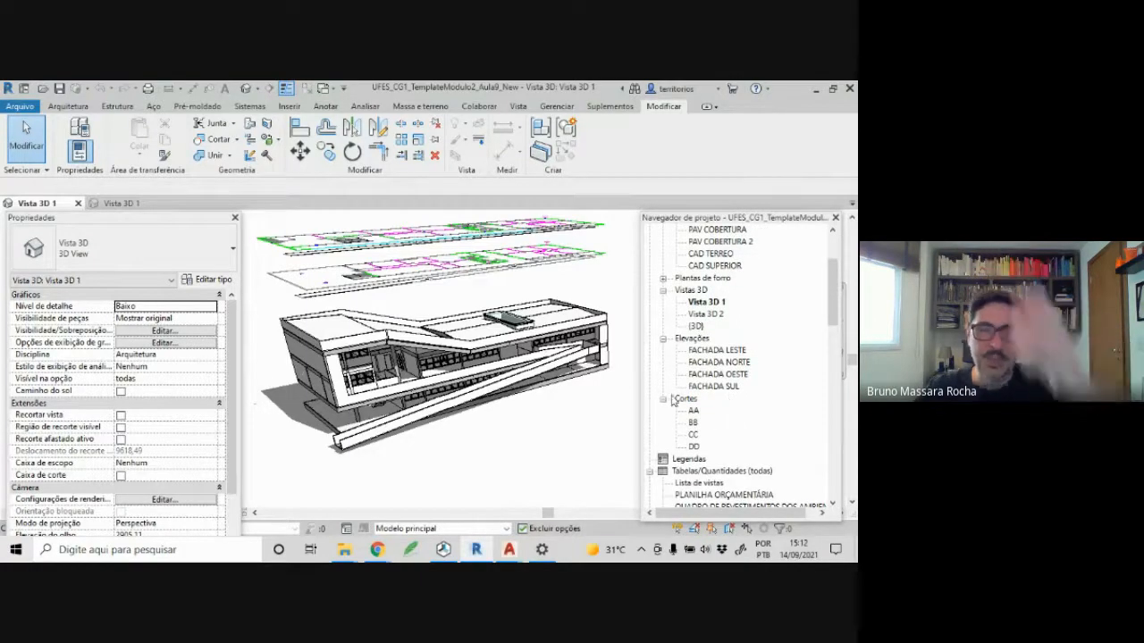
# - Switch to the Aula6 copy's Vista 3D 1 and open that project's PAV SUPERIOR and PAV COBERTURA floor plans
pyautogui.click(121, 204)
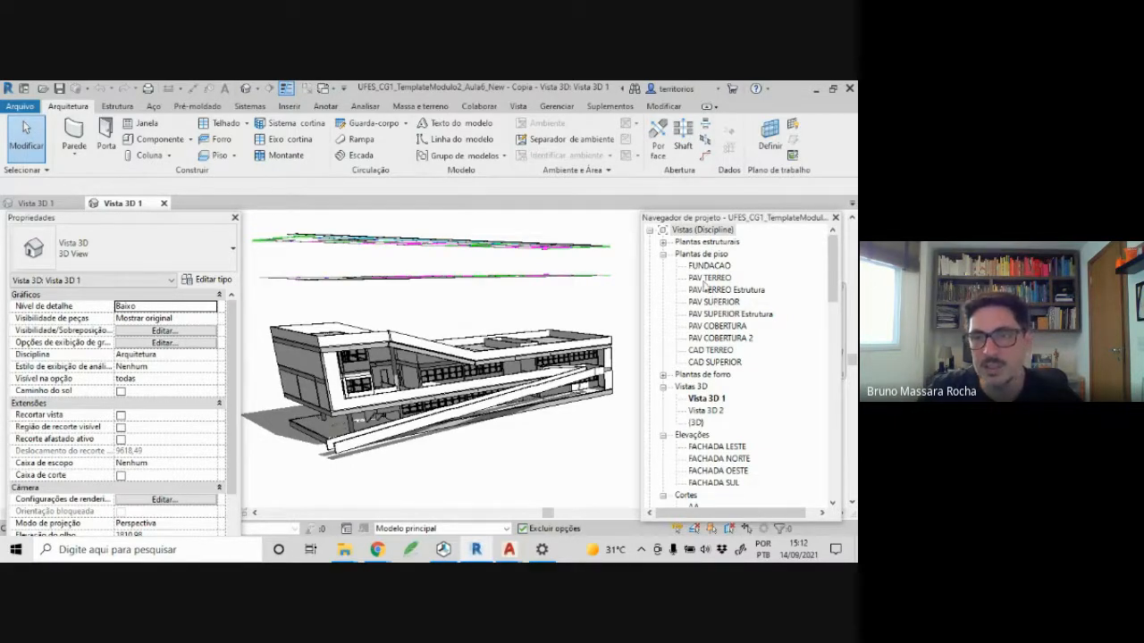
pyautogui.scroll(-2, 715, 411)
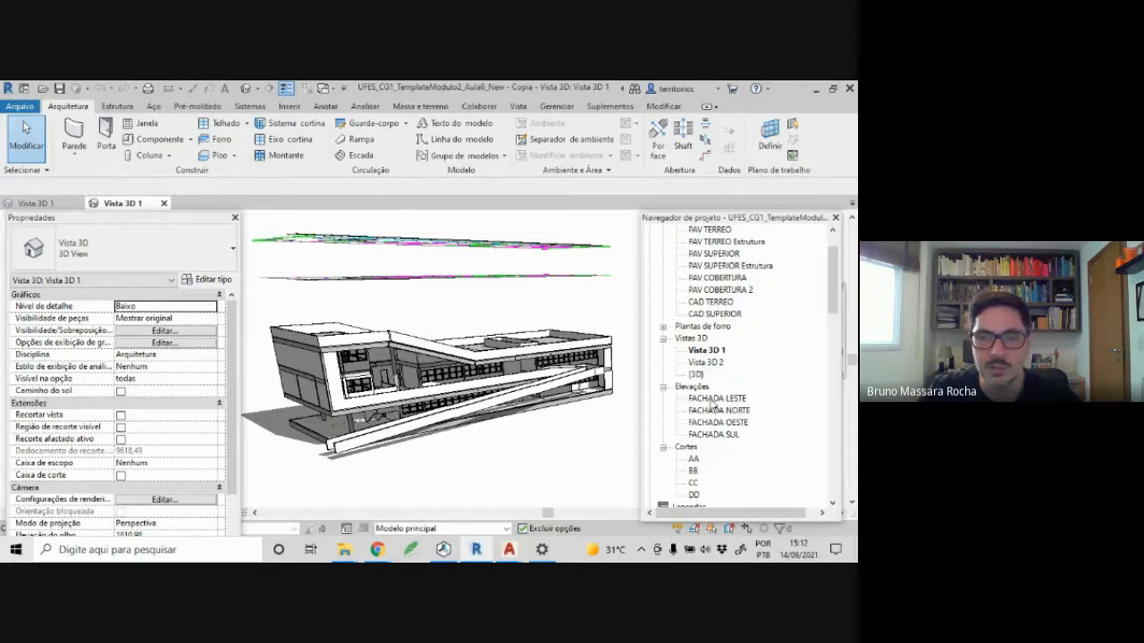
pyautogui.scroll(-1, 713, 407)
pyautogui.scroll(1, 712, 407)
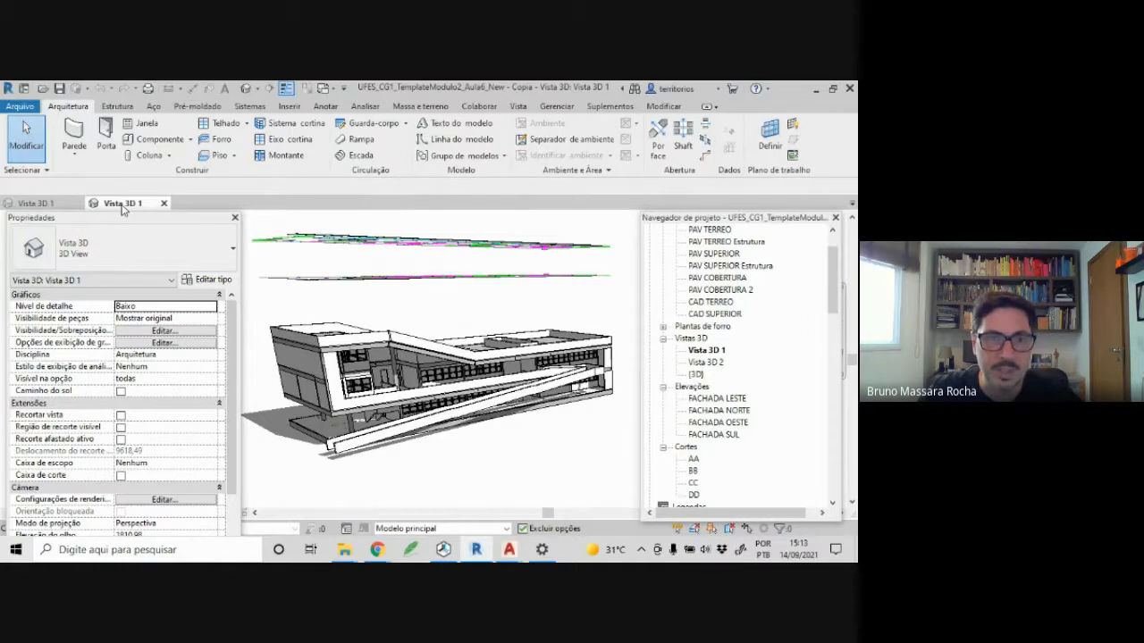
pyautogui.doubleClick(715, 253)
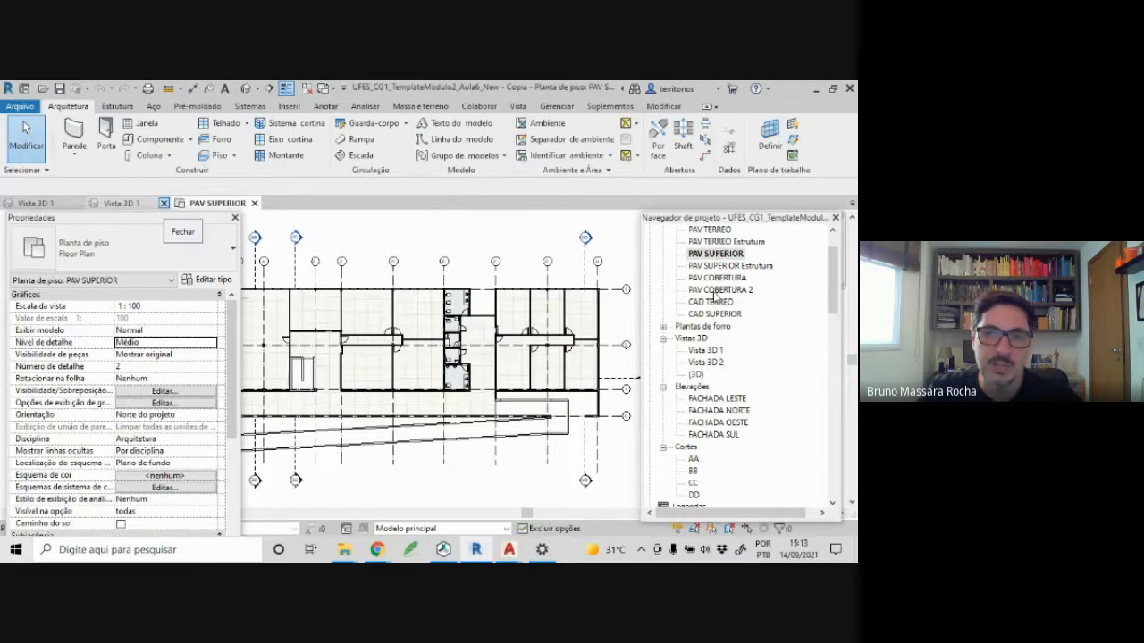
pyautogui.doubleClick(720, 277)
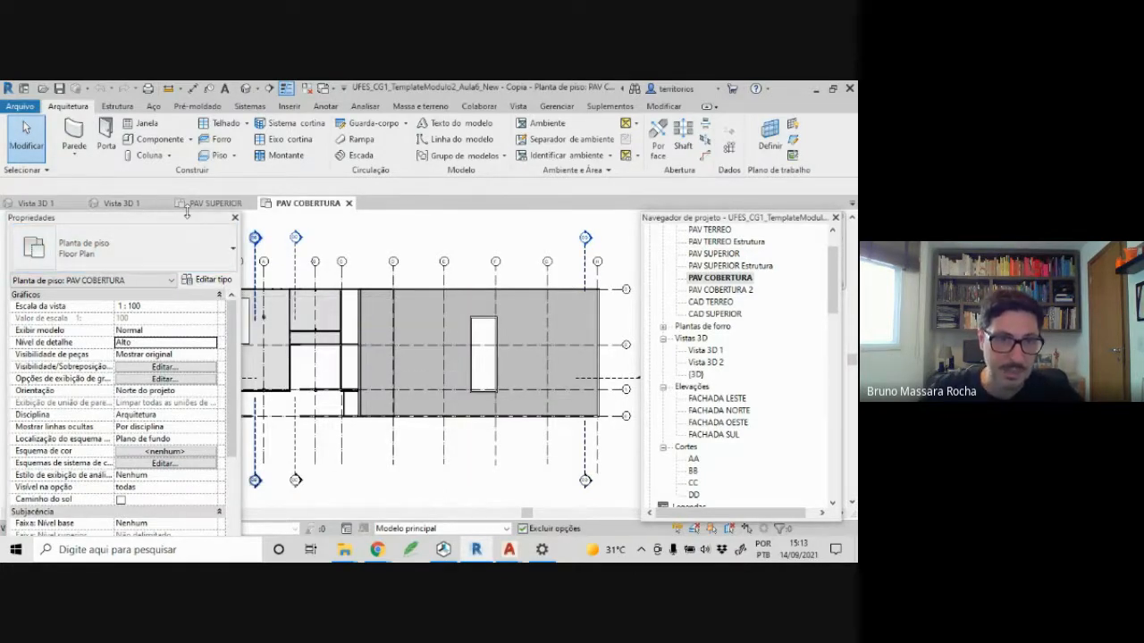
# - Return to the Aula9 project's Vista 3D 1 and open its PAV TERREO and PAV SUPERIOR floor plans
pyautogui.click(82, 208)
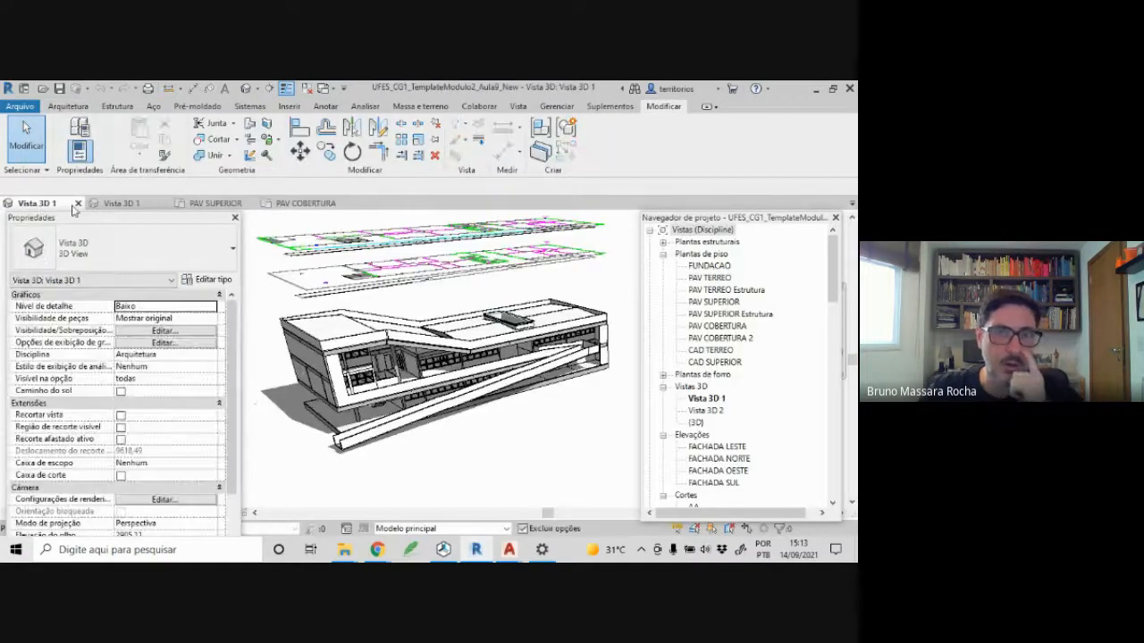
pyautogui.doubleClick(709, 278)
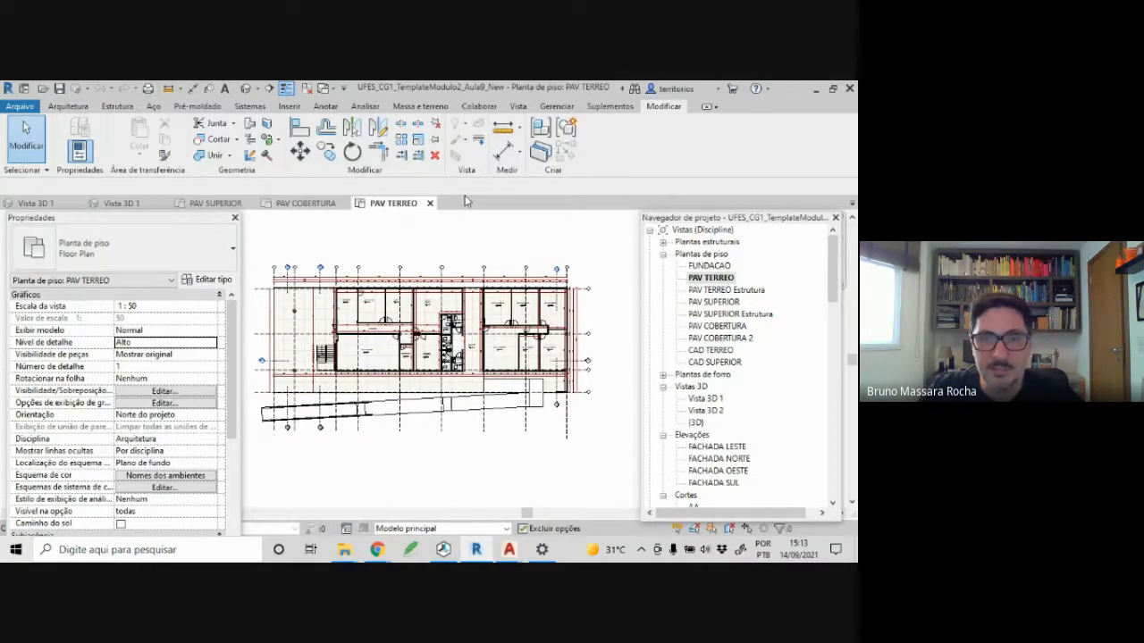
pyautogui.doubleClick(735, 302)
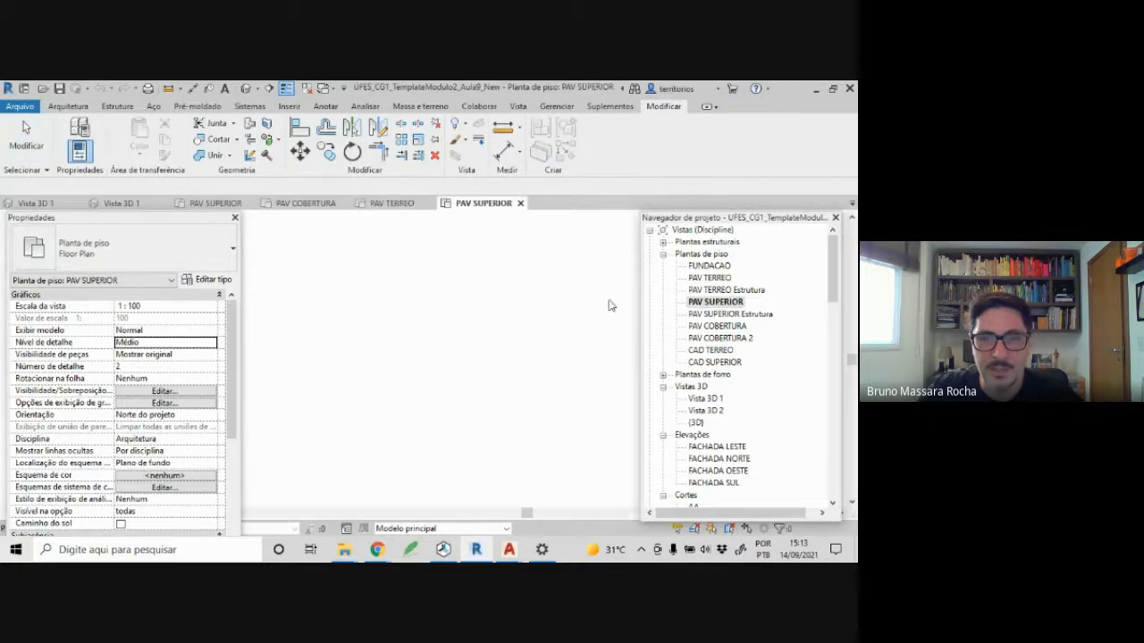
pyautogui.scroll(-1, 456, 246)
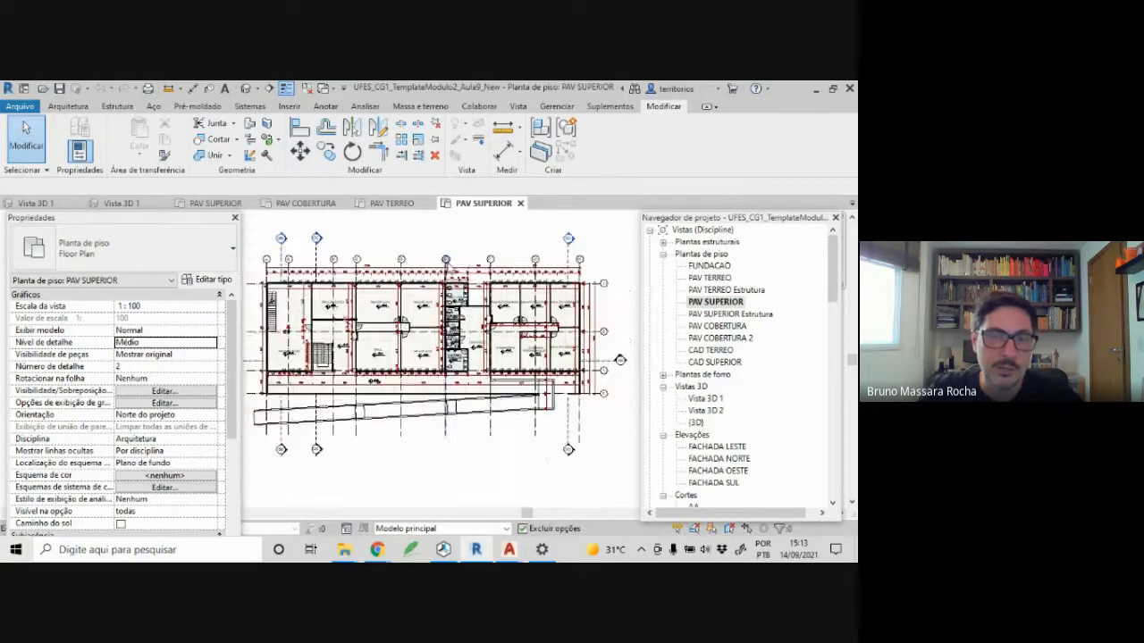
pyautogui.scroll(1, 444, 259)
pyautogui.moveTo(444, 261); pyautogui.dragTo(471, 274, button='middle')
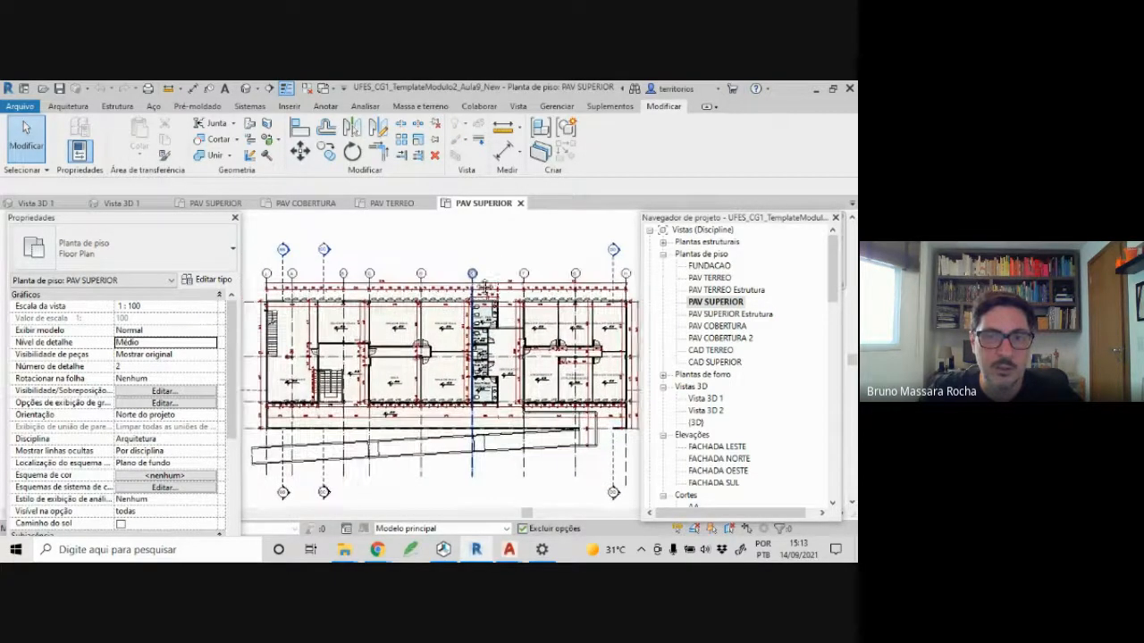
# - Reorder the open views so Aula9's PAV TERREO and PAV SUPERIOR plans directly follow its 3D view
pyautogui.click(392, 203)
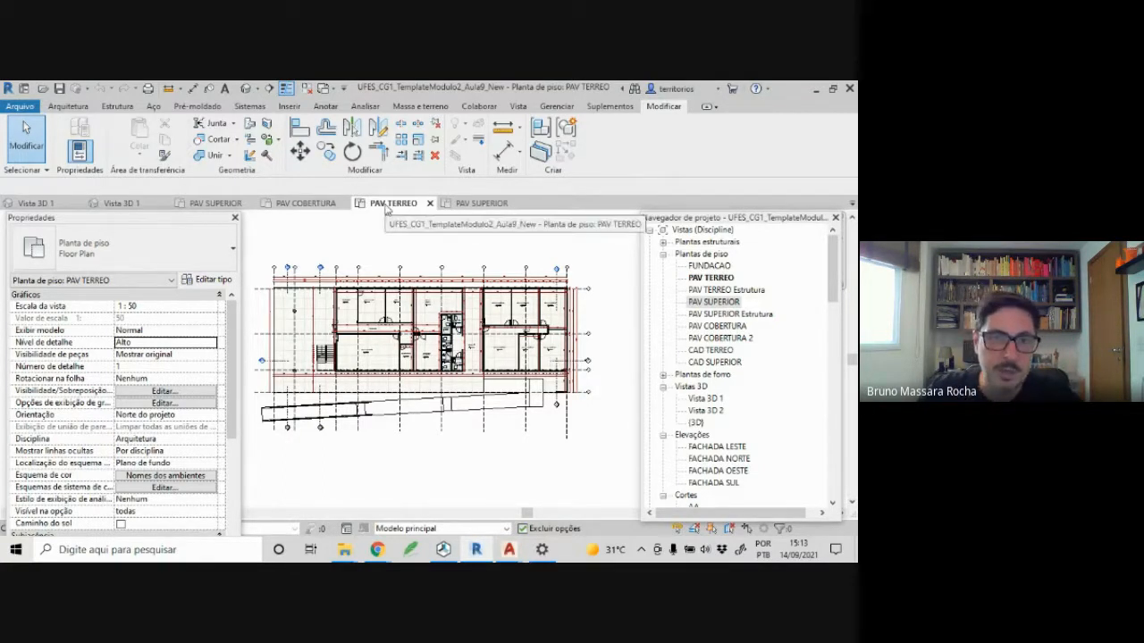
pyautogui.moveTo(386, 204); pyautogui.dragTo(118, 208)
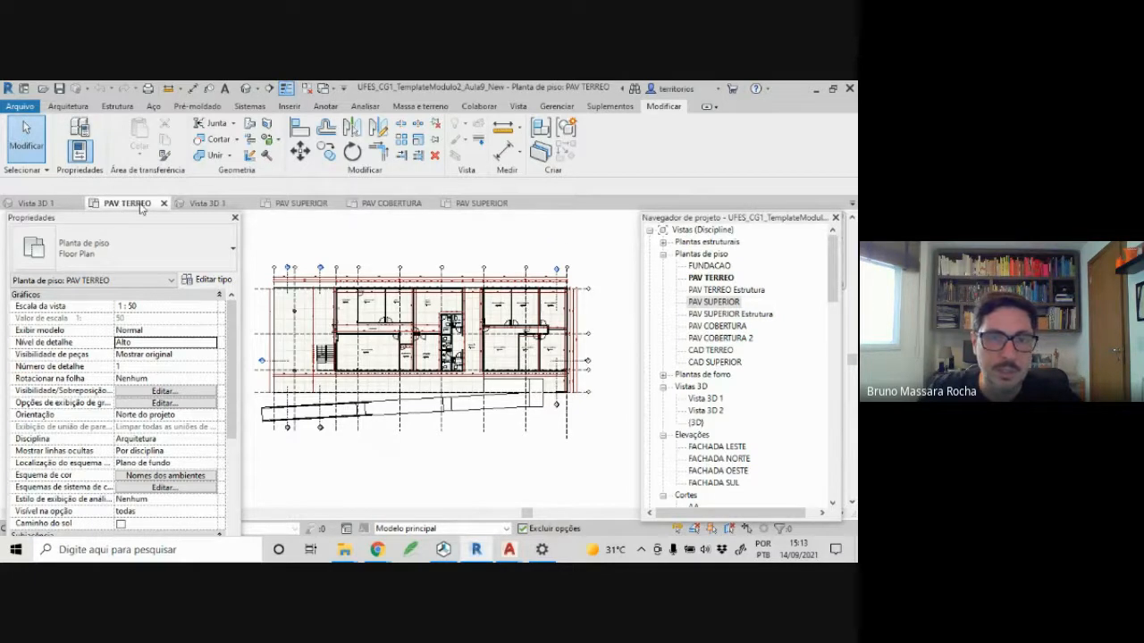
pyautogui.click(484, 204)
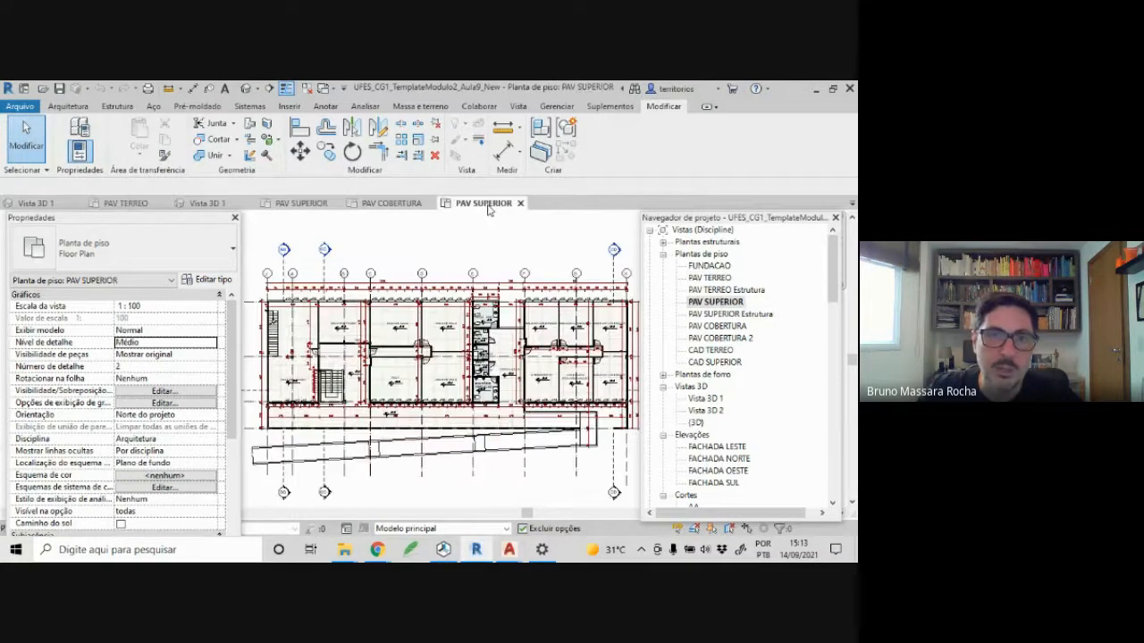
pyautogui.moveTo(488, 209); pyautogui.dragTo(278, 223)
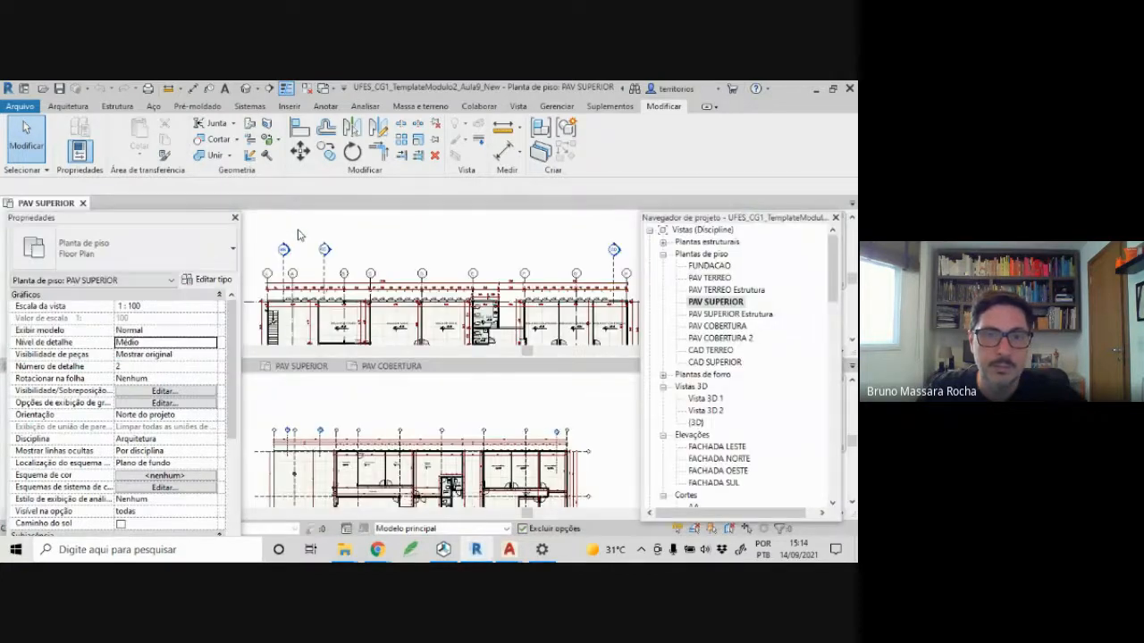
pyautogui.moveTo(42, 206); pyautogui.dragTo(185, 208)
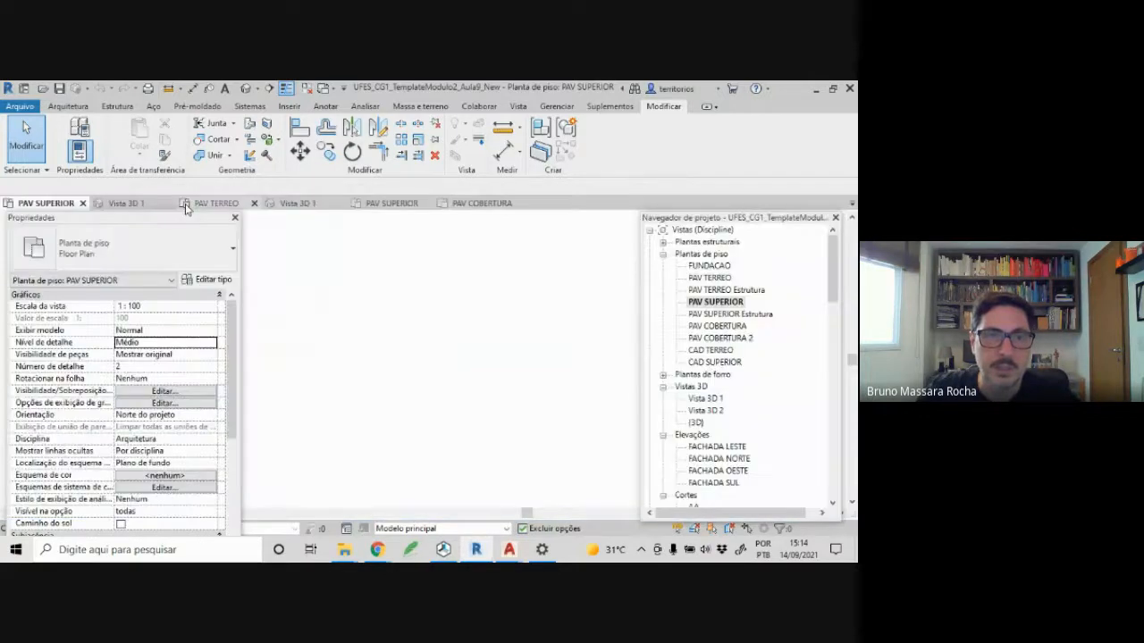
pyautogui.moveTo(76, 204); pyautogui.dragTo(199, 211)
# - Go through the open 3D views and floor plans of the Aula9 and Aula6 projects to compare how they are grouped
pyautogui.click(304, 205)
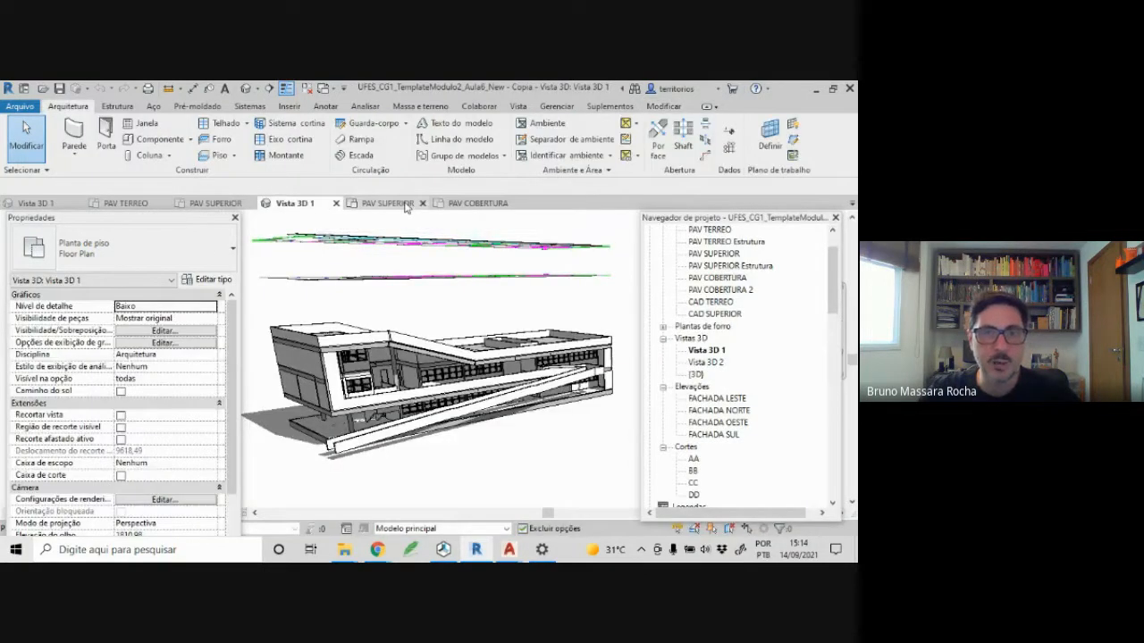
pyautogui.click(406, 207)
pyautogui.click(479, 206)
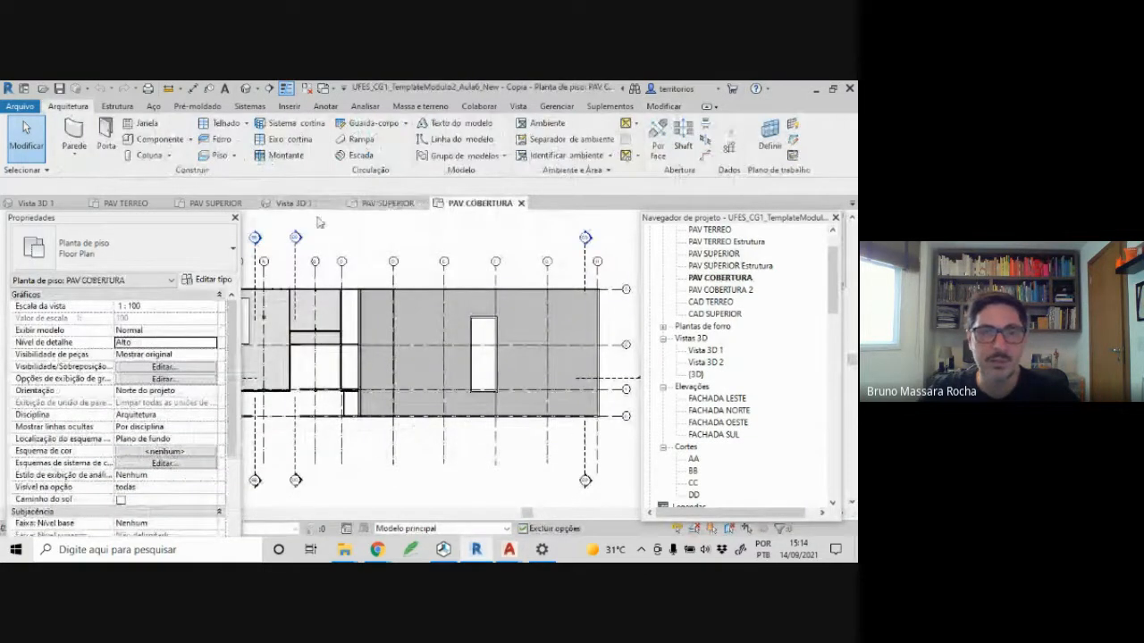
pyautogui.click(40, 205)
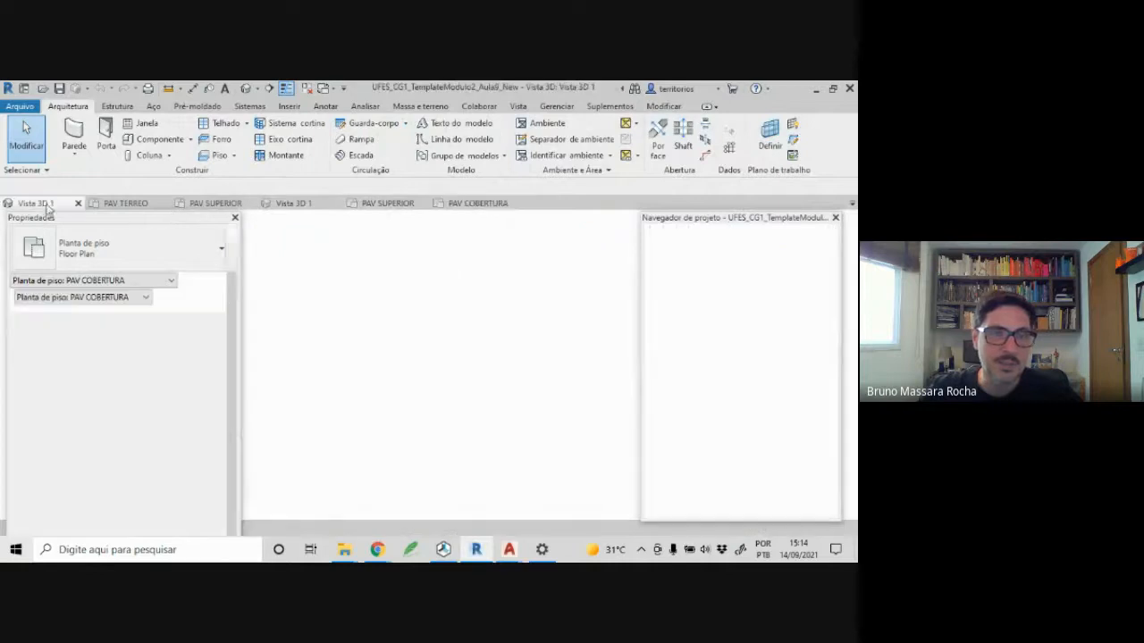
pyautogui.click(125, 204)
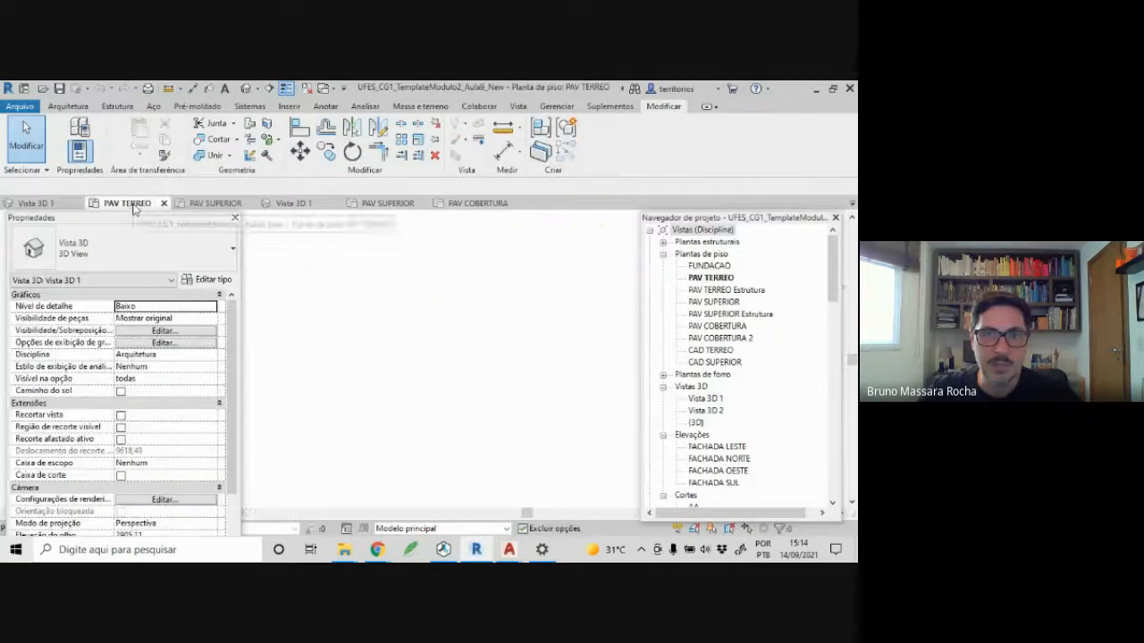
pyautogui.click(212, 207)
pyautogui.click(299, 204)
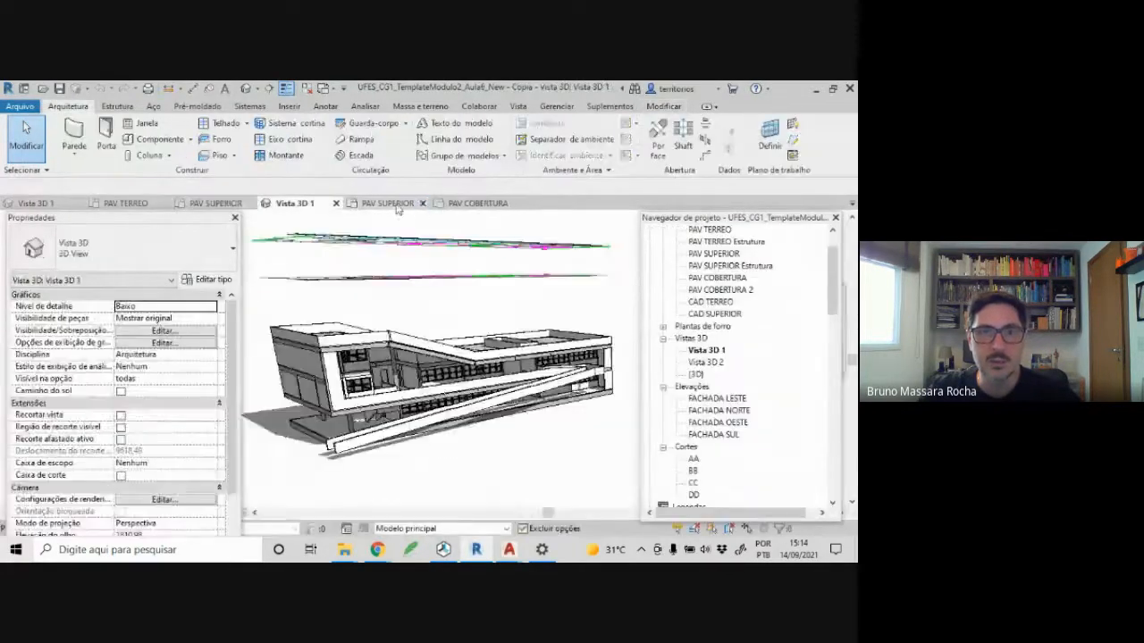
pyautogui.click(399, 206)
pyautogui.click(472, 205)
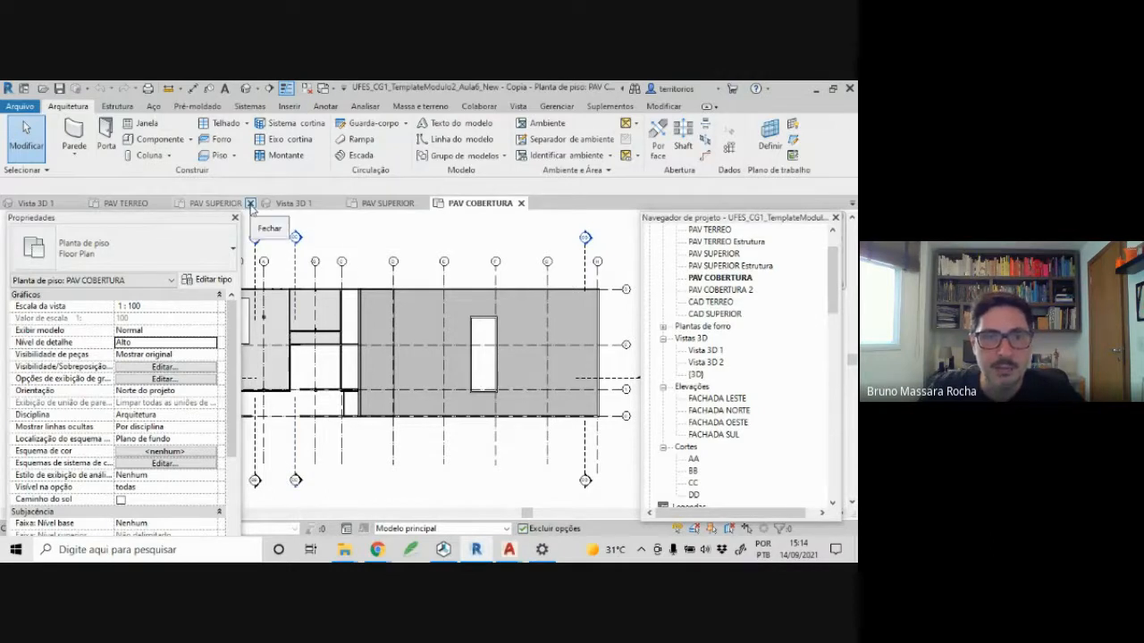
# - Close the open floor plans of both projects, keeping only the two Vista 3D 1 views
pyautogui.click(251, 204)
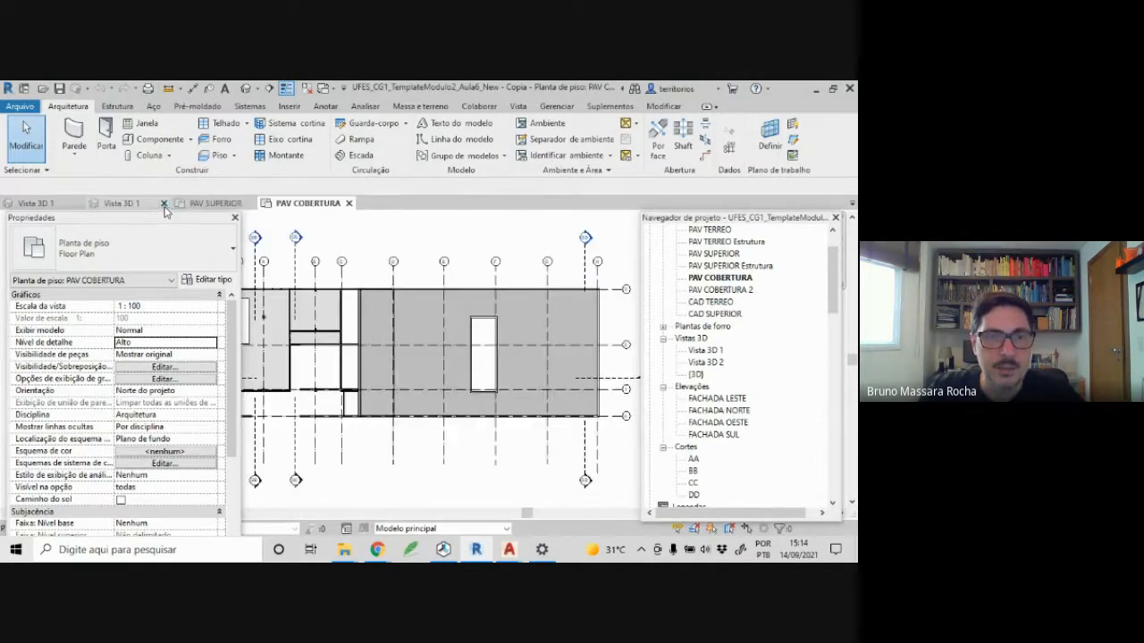
pyautogui.click(164, 204)
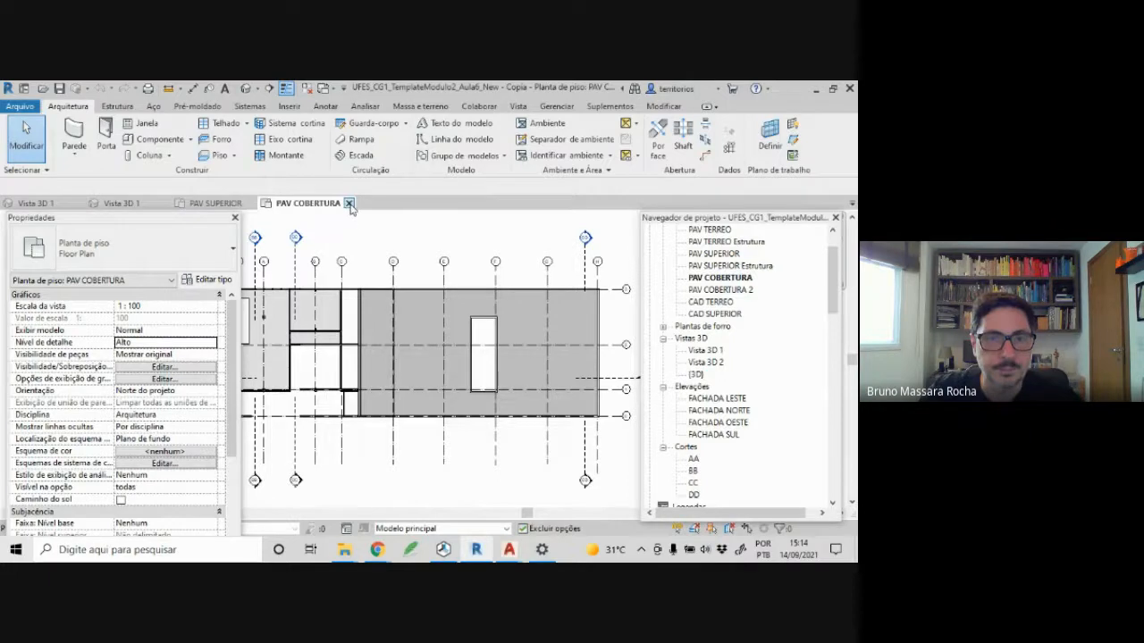
pyautogui.click(348, 203)
pyautogui.click(254, 203)
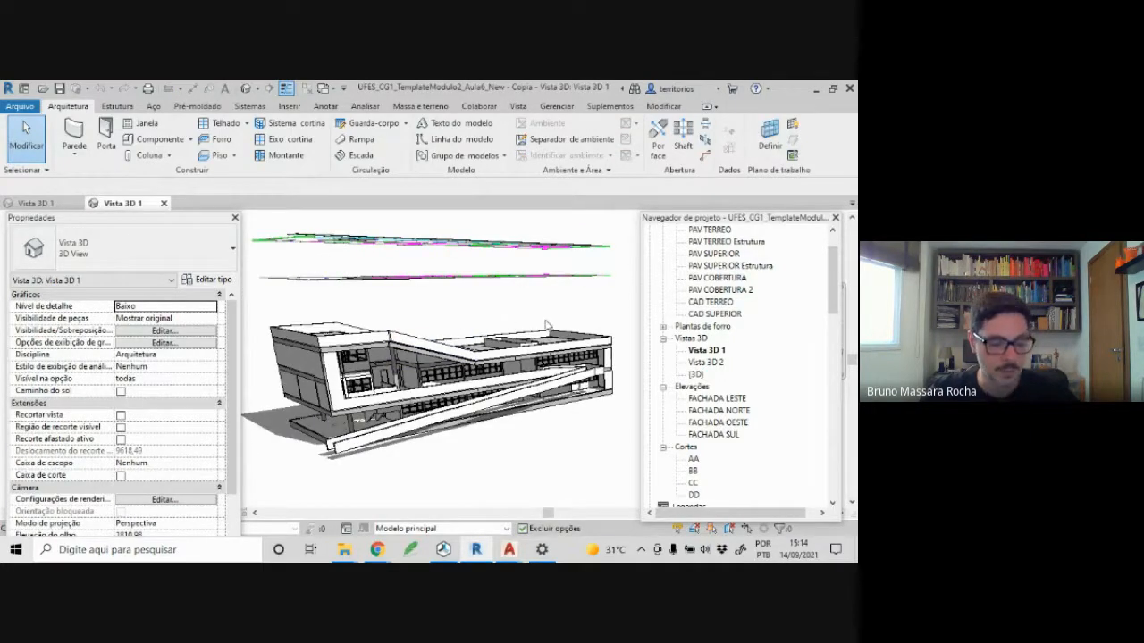
# - Examine the building's roof and parapet up close from above in the Aula6 copy's 3D view using the navigation wheel
pyautogui.keyDown('shift'); pyautogui.moveTo(502, 322); pyautogui.dragTo(551, 320, button='middle'); pyautogui.keyUp('shift')
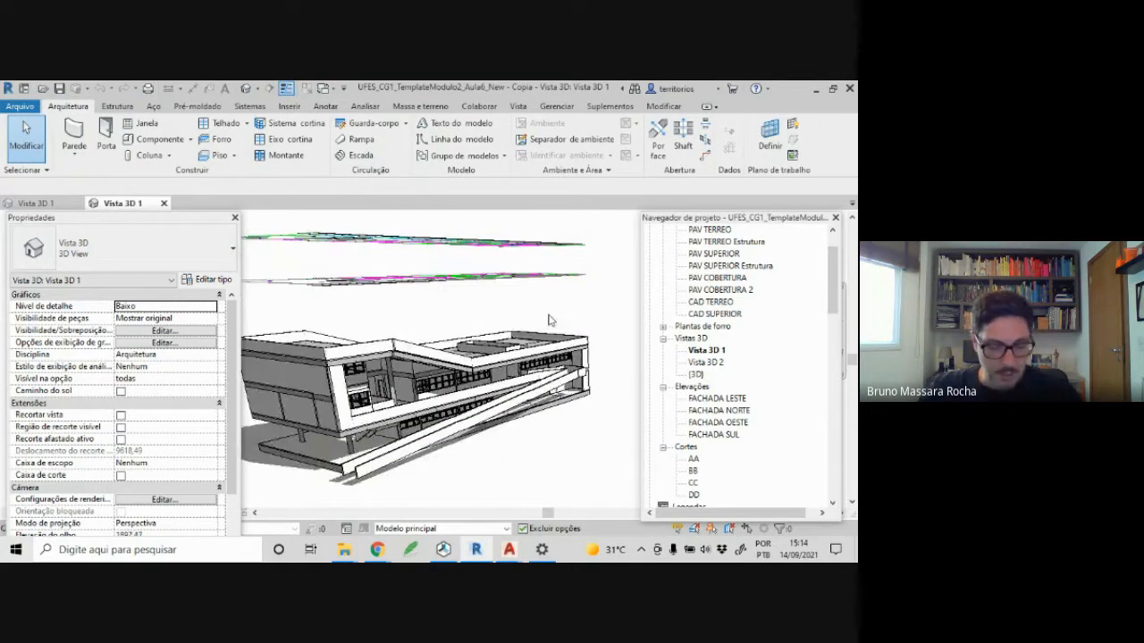
pyautogui.hotkey('shift', 'w')
pyautogui.moveTo(478, 358); pyautogui.dragTo(521, 362)
pyautogui.moveTo(488, 320); pyautogui.dragTo(299, 347)
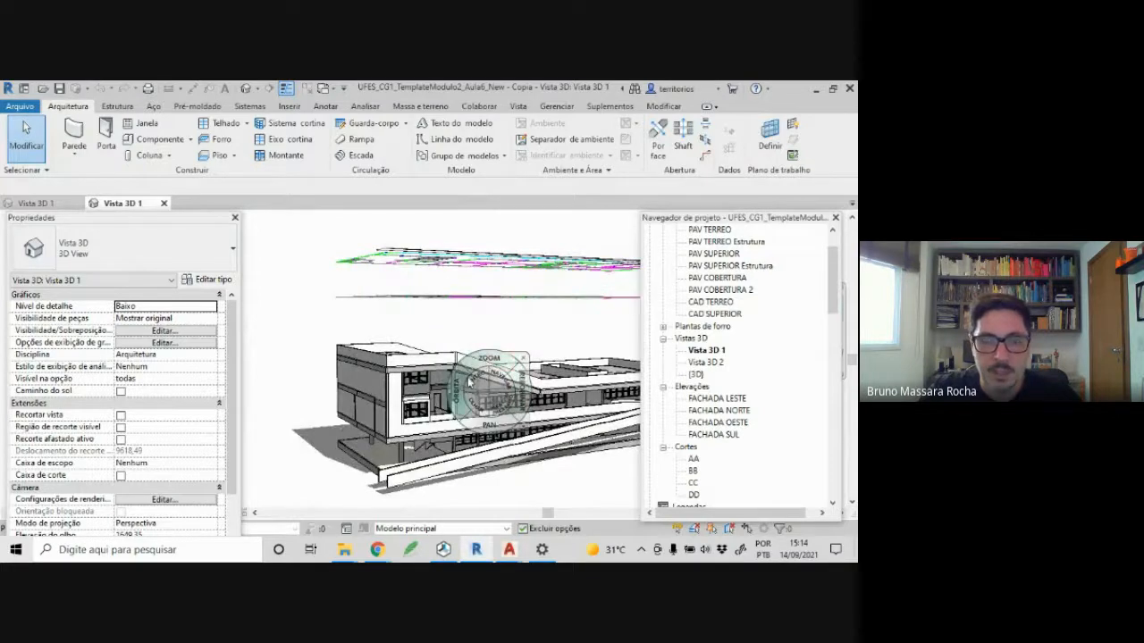
pyautogui.moveTo(473, 382); pyautogui.dragTo(442, 364)
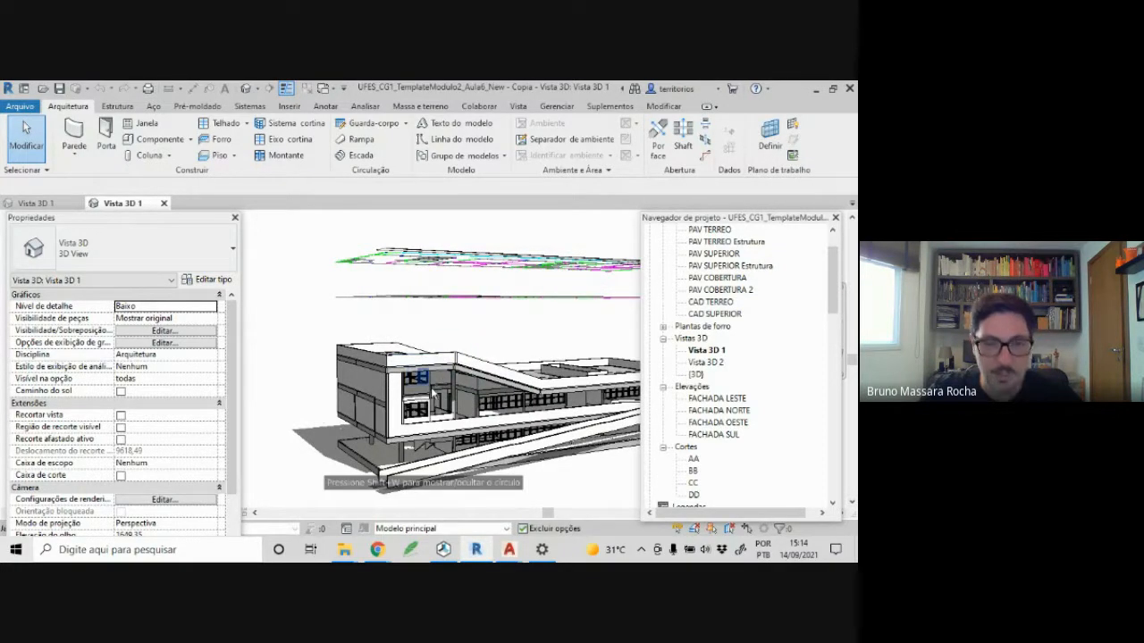
pyautogui.moveTo(444, 347); pyautogui.dragTo(452, 325)
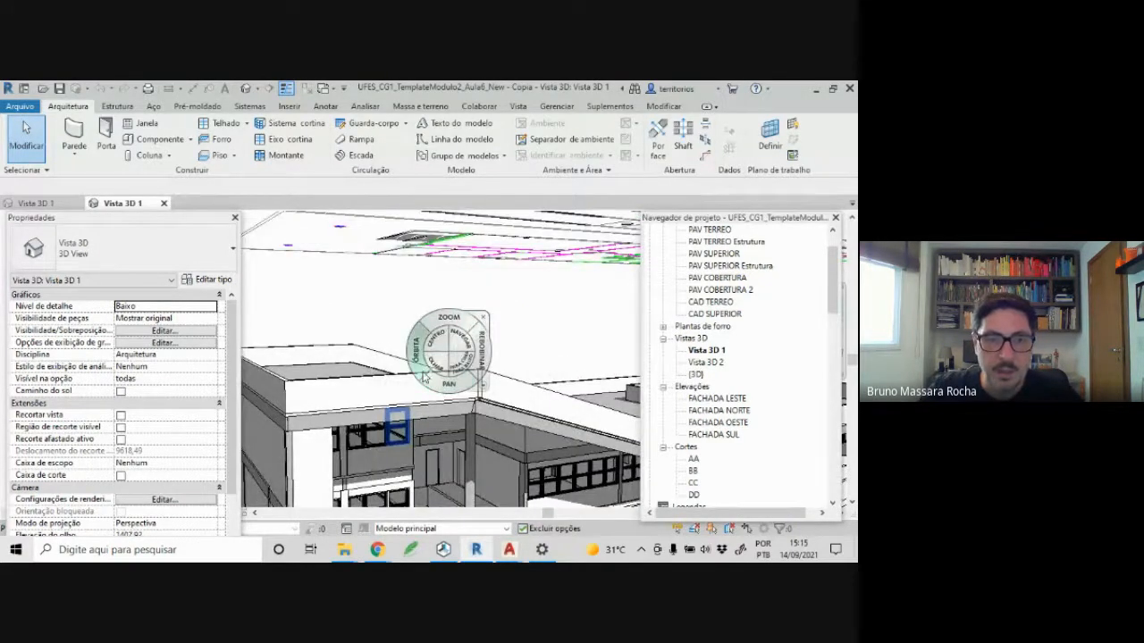
pyautogui.moveTo(424, 376)
pyautogui.mouseDown()
pyautogui.moveTo(420, 367)
pyautogui.moveTo(431, 368)
pyautogui.mouseUp()
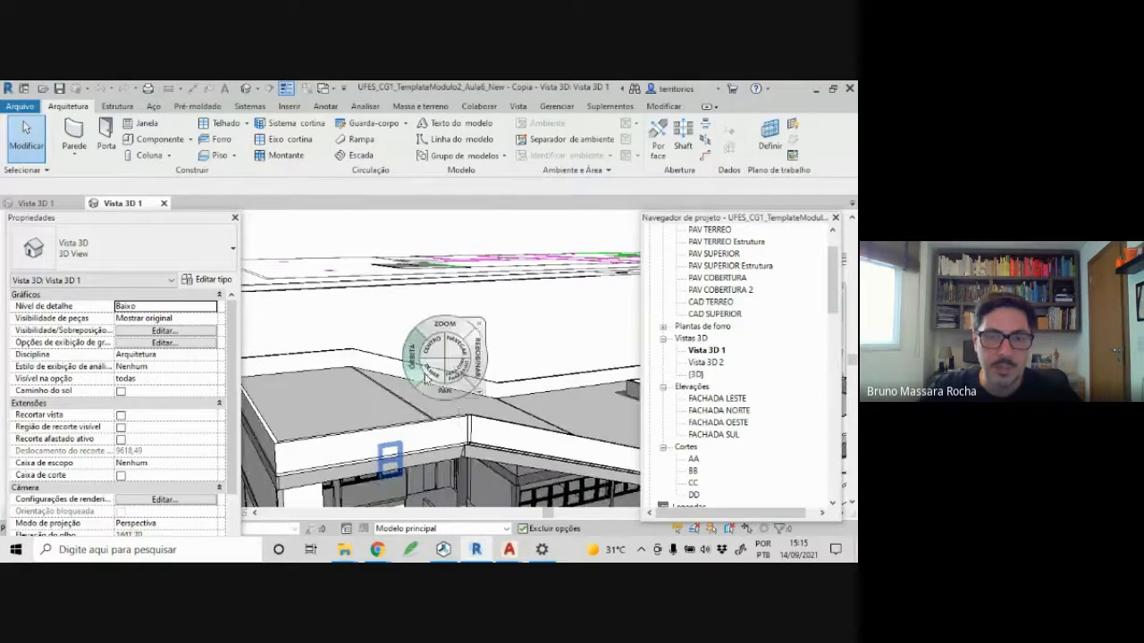
pyautogui.press('Escape')
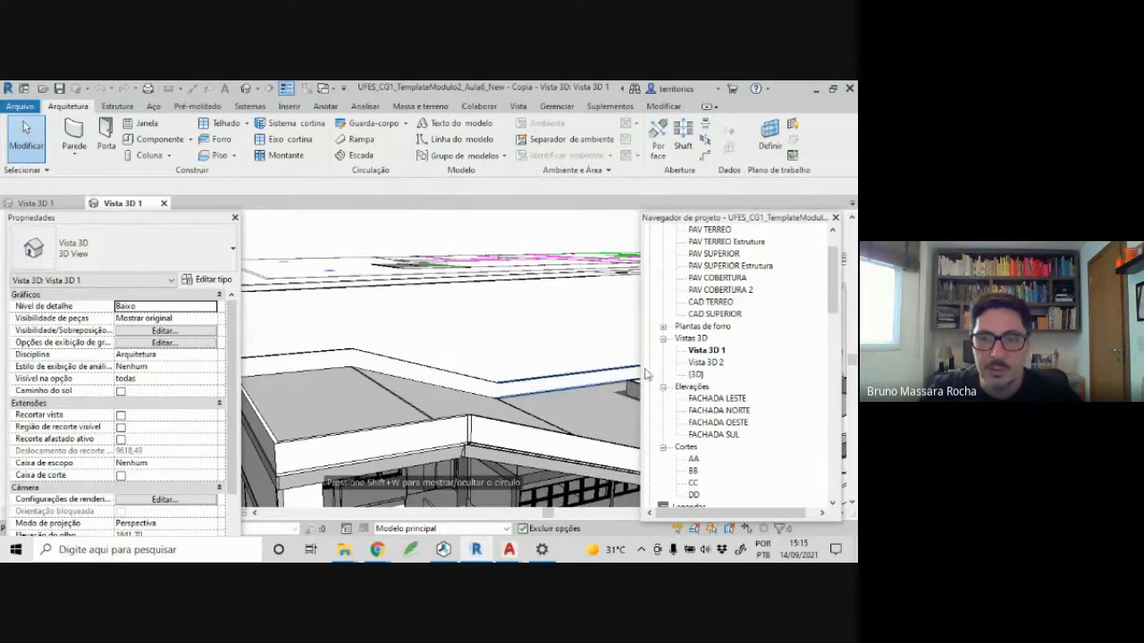
# - Open Vista 3D 2 and lower the top of its section box to cut the building below the high roof
pyautogui.doubleClick(705, 363)
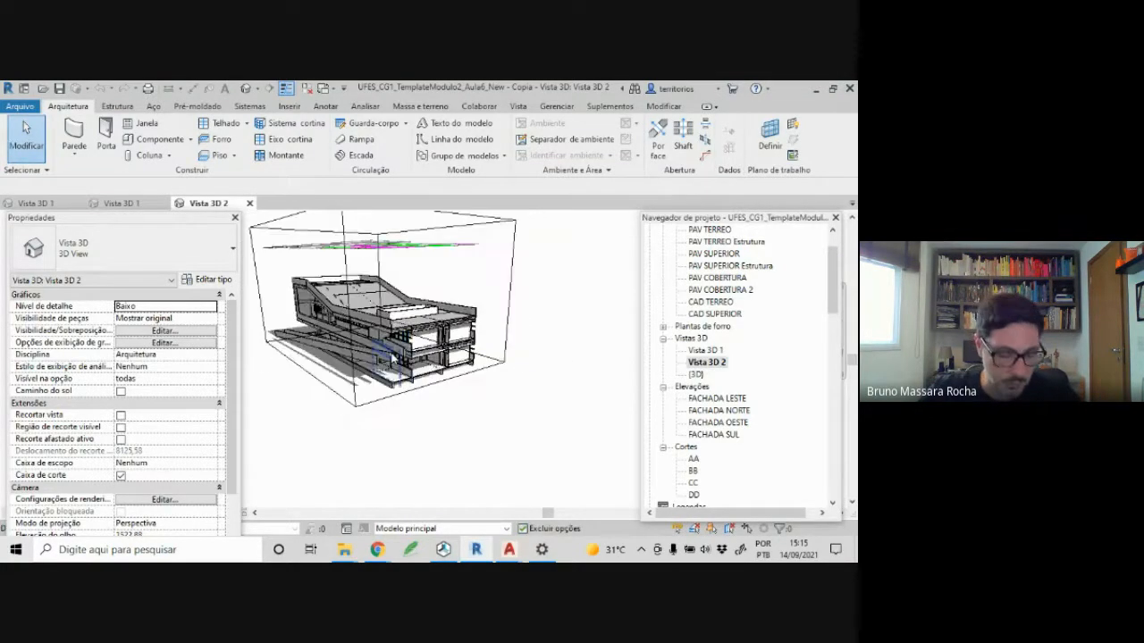
pyautogui.keyDown('shift'); pyautogui.moveTo(392, 357); pyautogui.dragTo(548, 430, button='middle'); pyautogui.keyUp('shift')
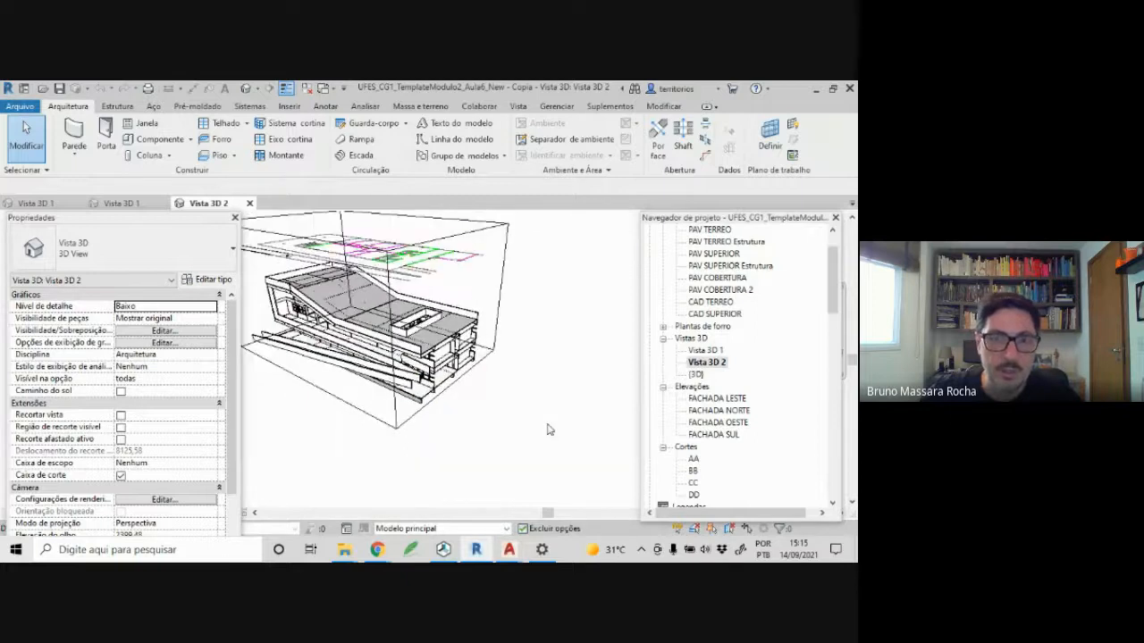
pyautogui.scroll(-2, 548, 429)
pyautogui.click(398, 250)
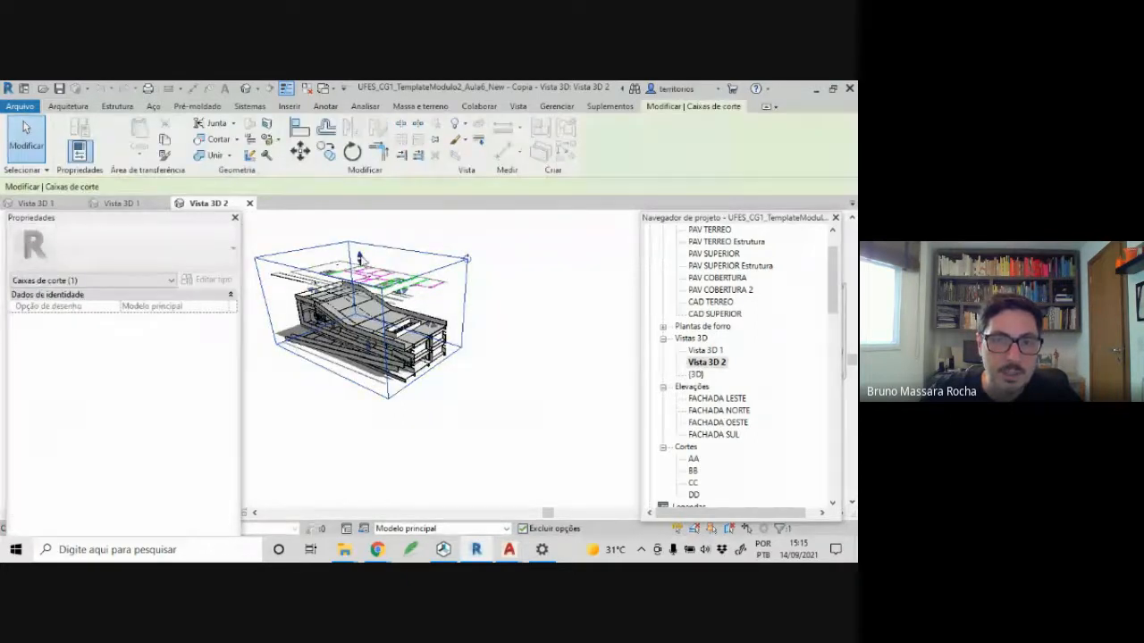
pyautogui.moveTo(361, 259); pyautogui.dragTo(356, 306)
pyautogui.scroll(4, 352, 308)
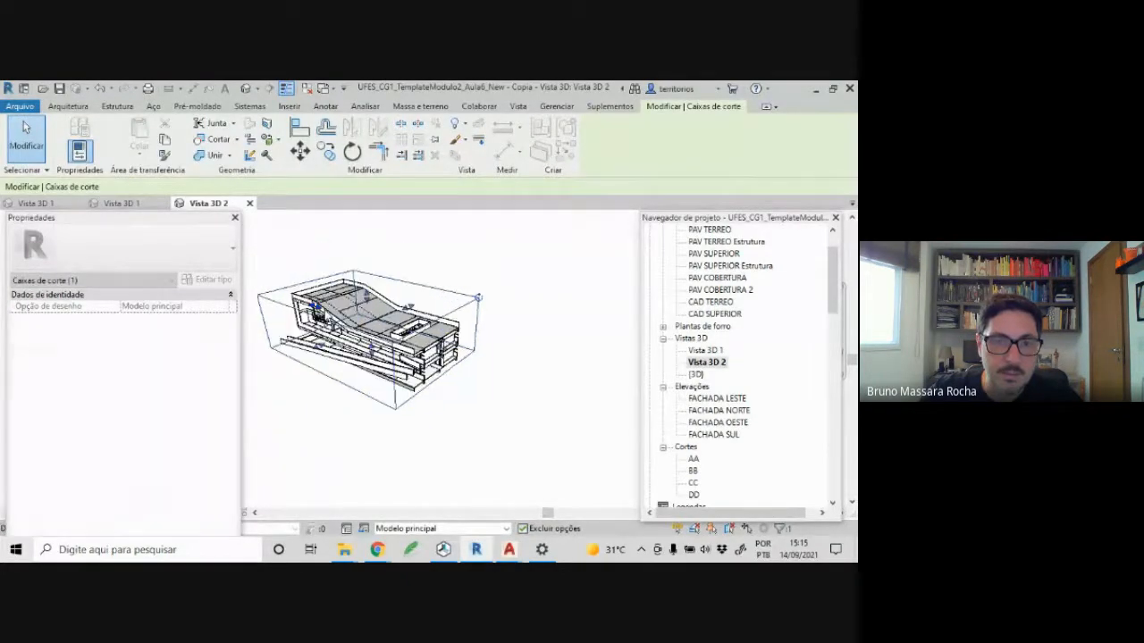
pyautogui.scroll(1, 386, 289)
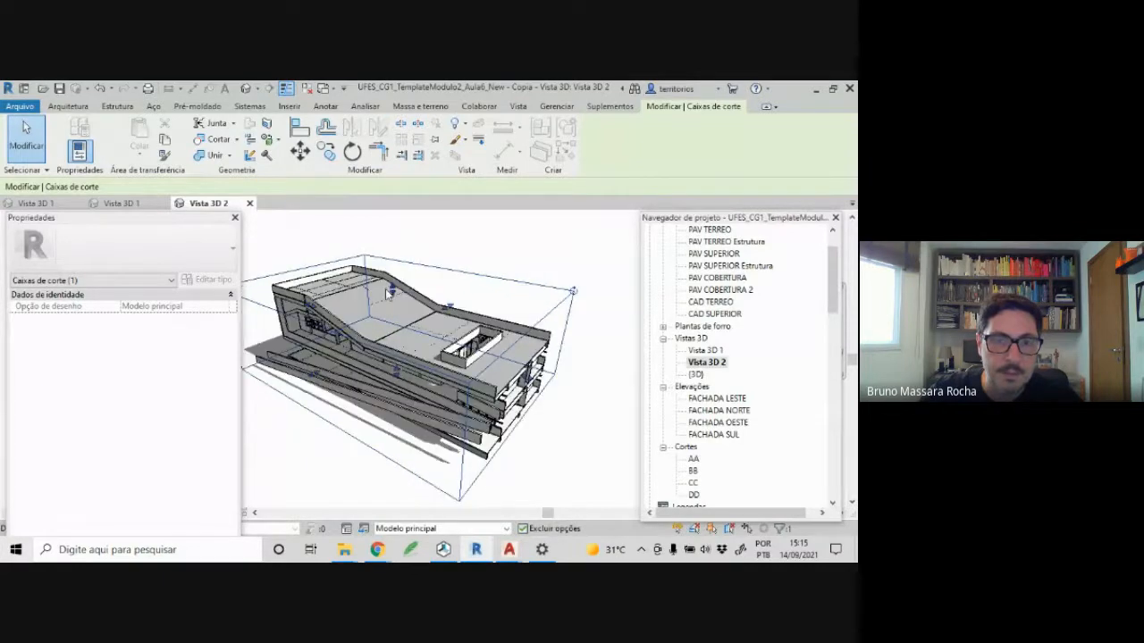
pyautogui.moveTo(393, 291); pyautogui.dragTo(394, 311)
# - Inspect the exposed PAV COBERTURA rooms from above and check the wall types of two of the interior walls
pyautogui.keyDown('shift'); pyautogui.moveTo(349, 317); pyautogui.dragTo(585, 329, button='middle'); pyautogui.keyUp('shift')
pyautogui.scroll(4, 278, 344)
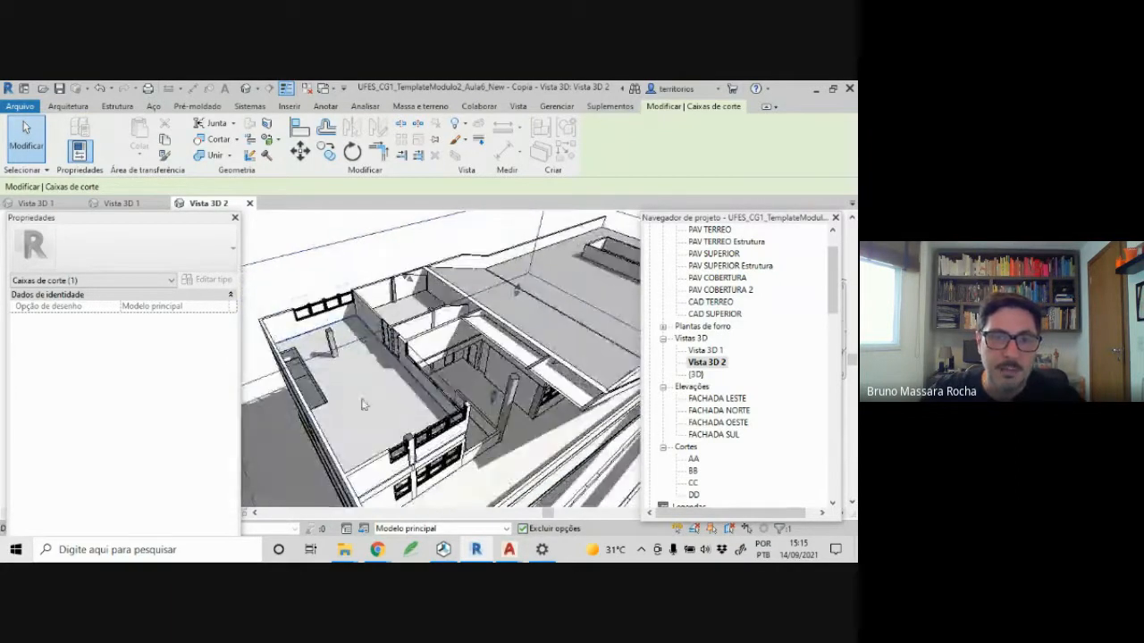
pyautogui.scroll(1, 355, 306)
pyautogui.scroll(1, 356, 306)
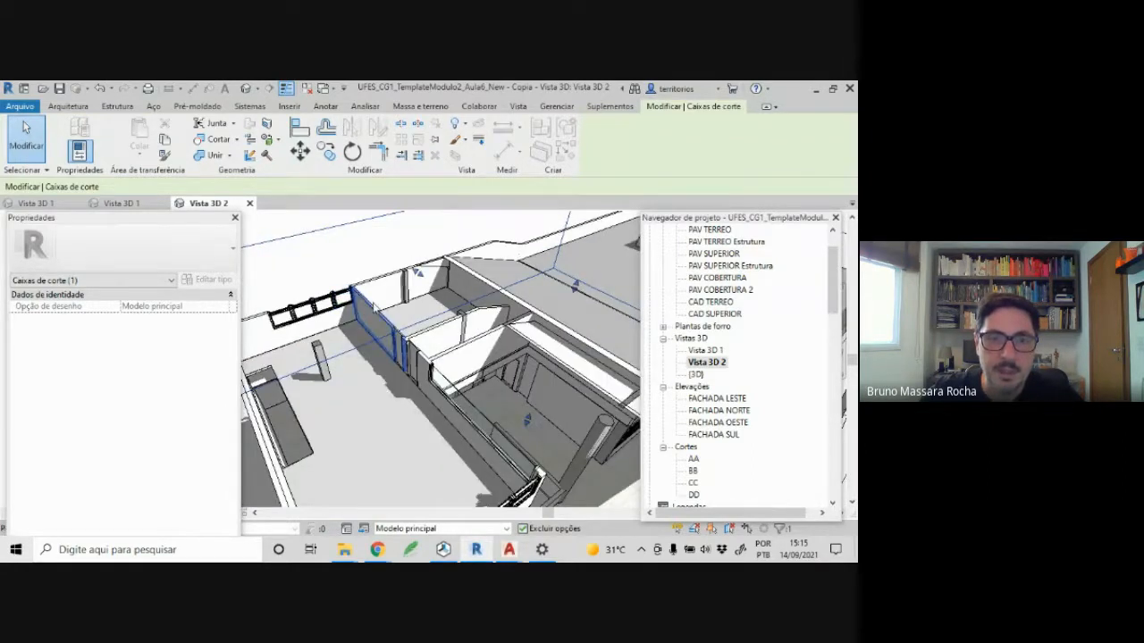
pyautogui.click(375, 313)
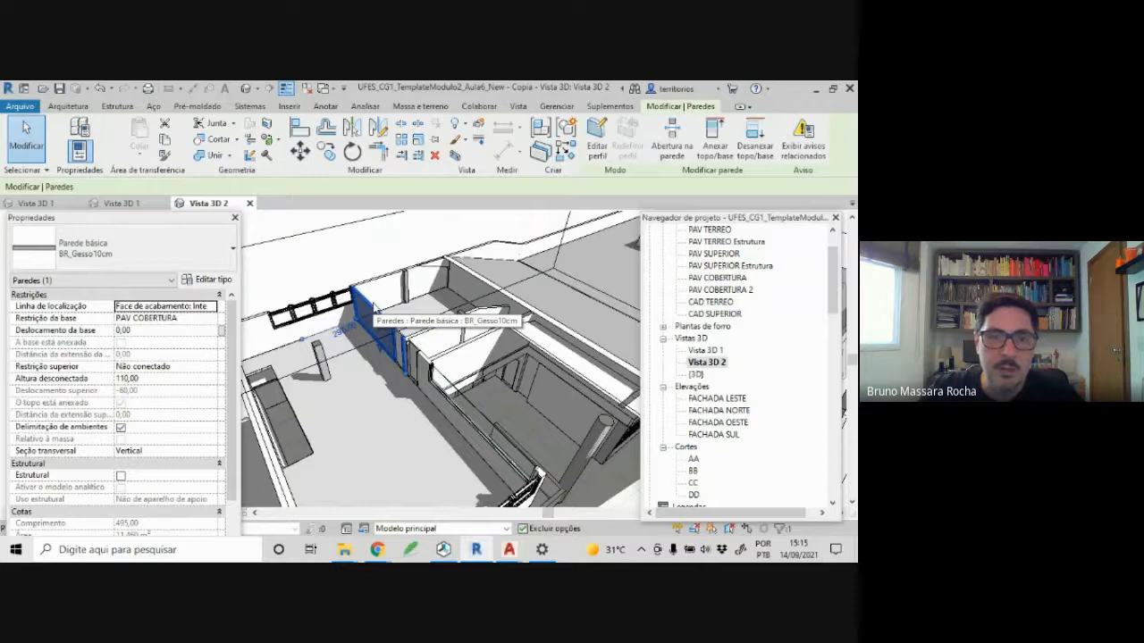
pyautogui.scroll(2, 372, 310)
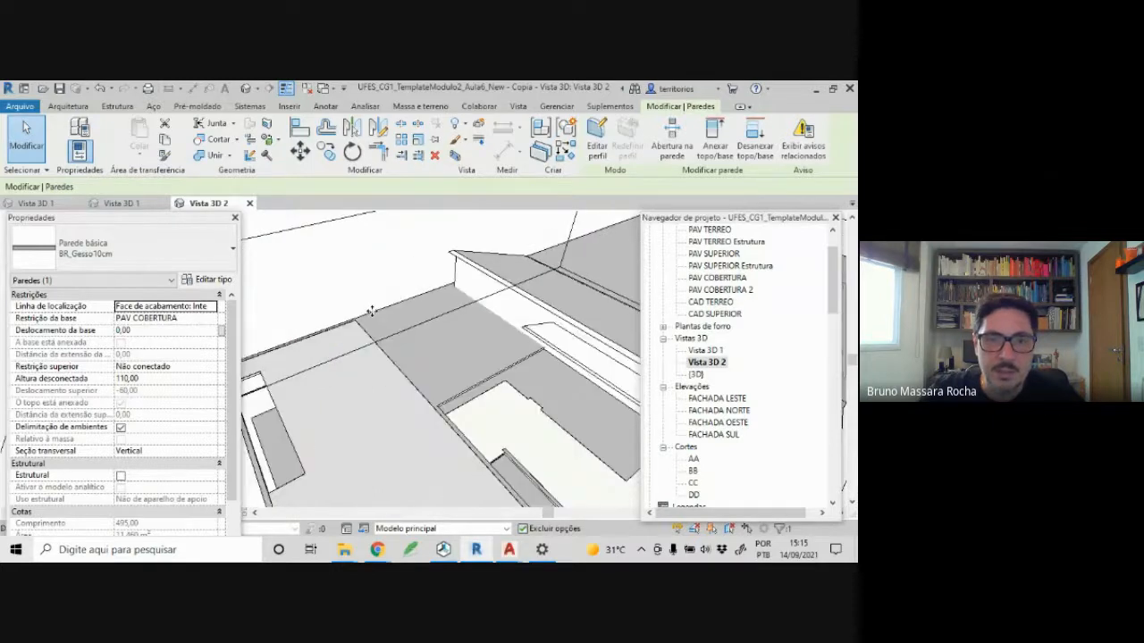
pyautogui.scroll(-3, 372, 310)
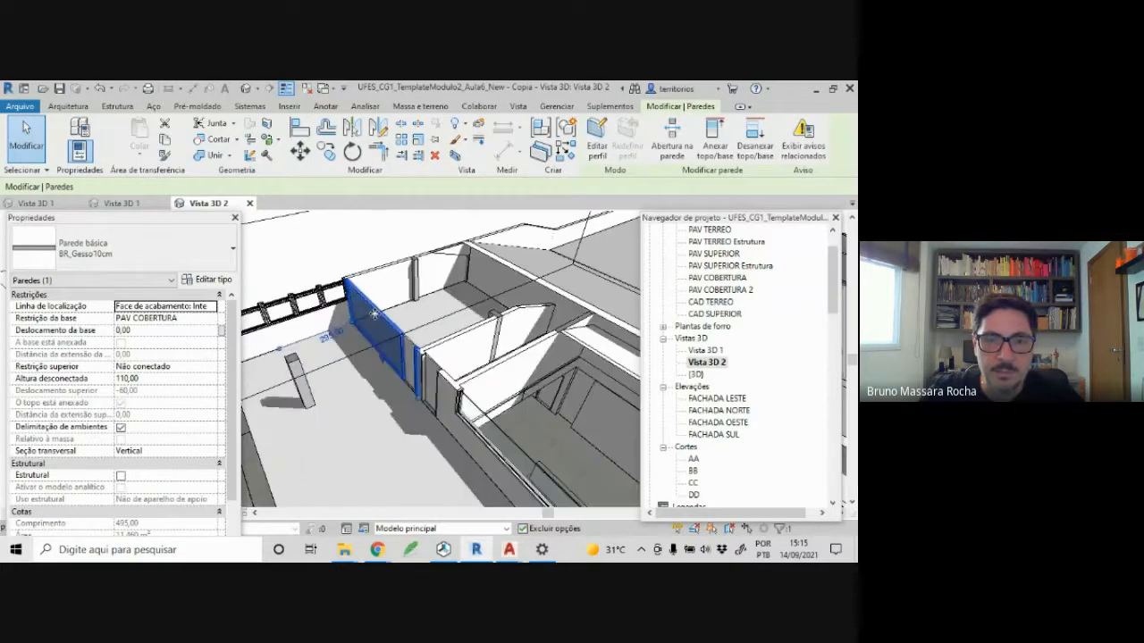
pyautogui.click(454, 342)
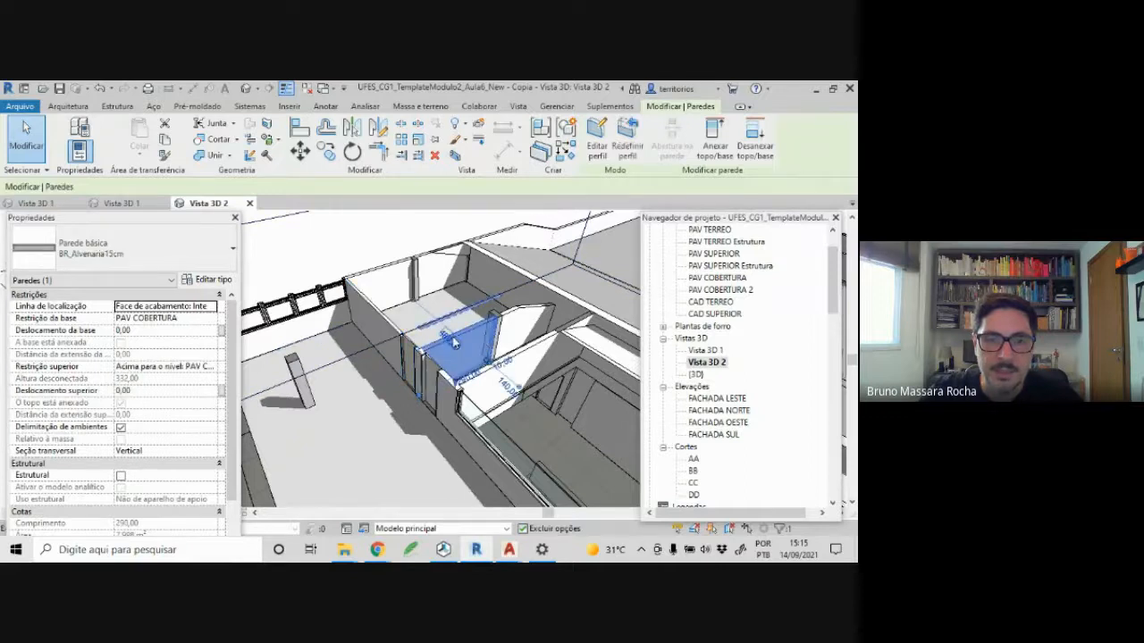
pyautogui.press('Escape')
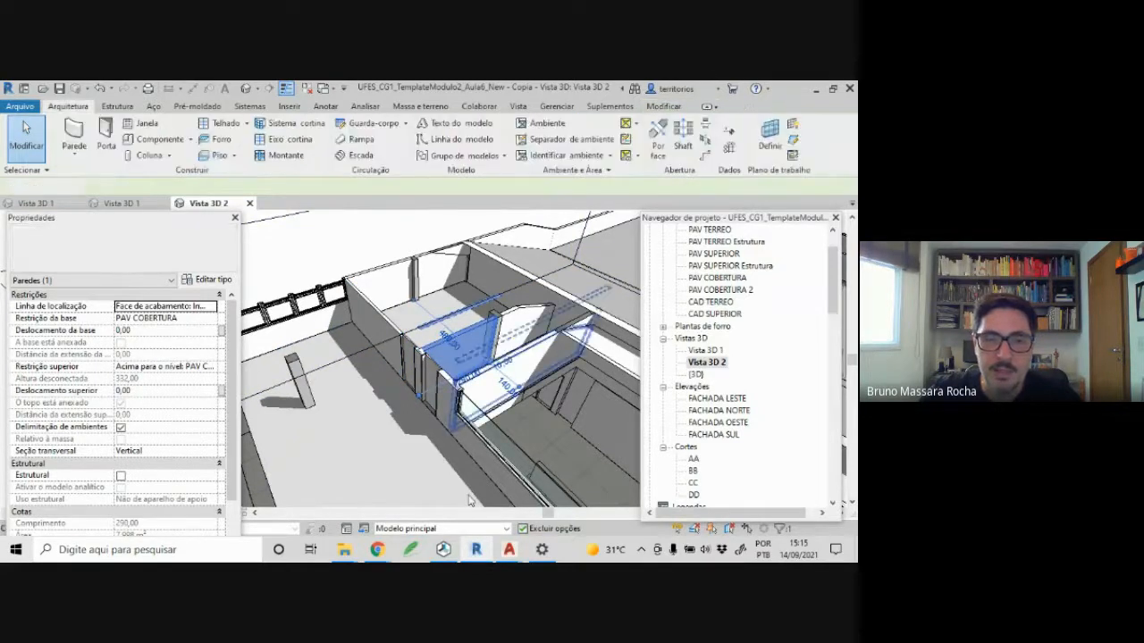
# - Switch to the UFES-ARQ-CAR_ADM_02_03_Plantas_R00 drawing in AutoCAD, maximize the window and view the whole floor plan
pyautogui.moveTo(511, 556)
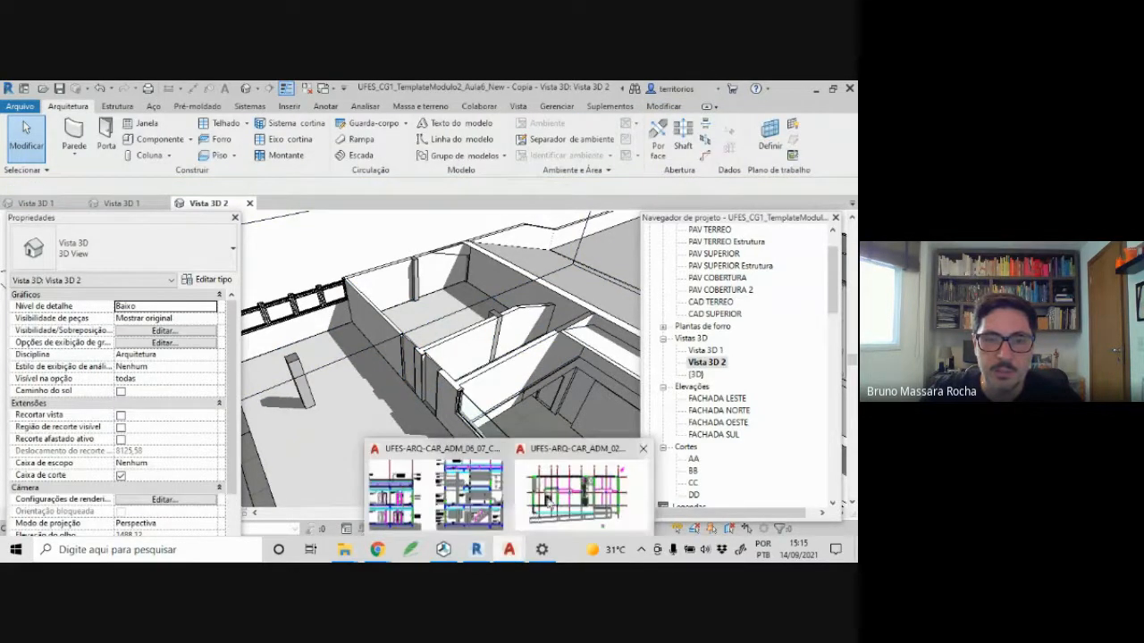
pyautogui.click(548, 501)
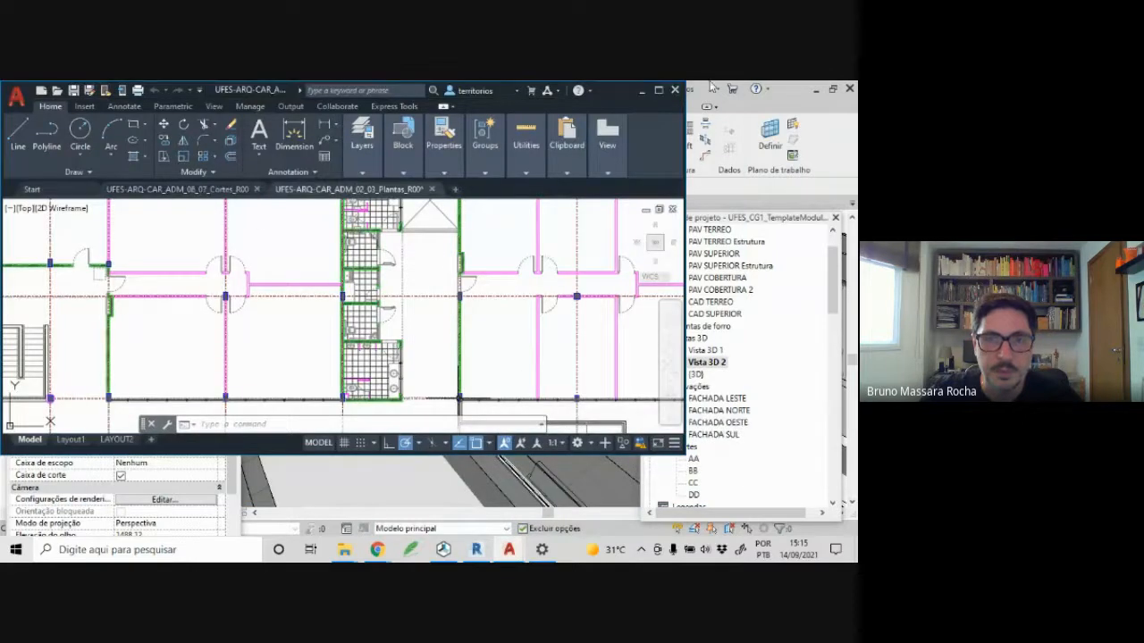
pyautogui.click(658, 90)
pyautogui.scroll(-5, 268, 398)
pyautogui.moveTo(271, 397); pyautogui.dragTo(325, 395, button='middle')
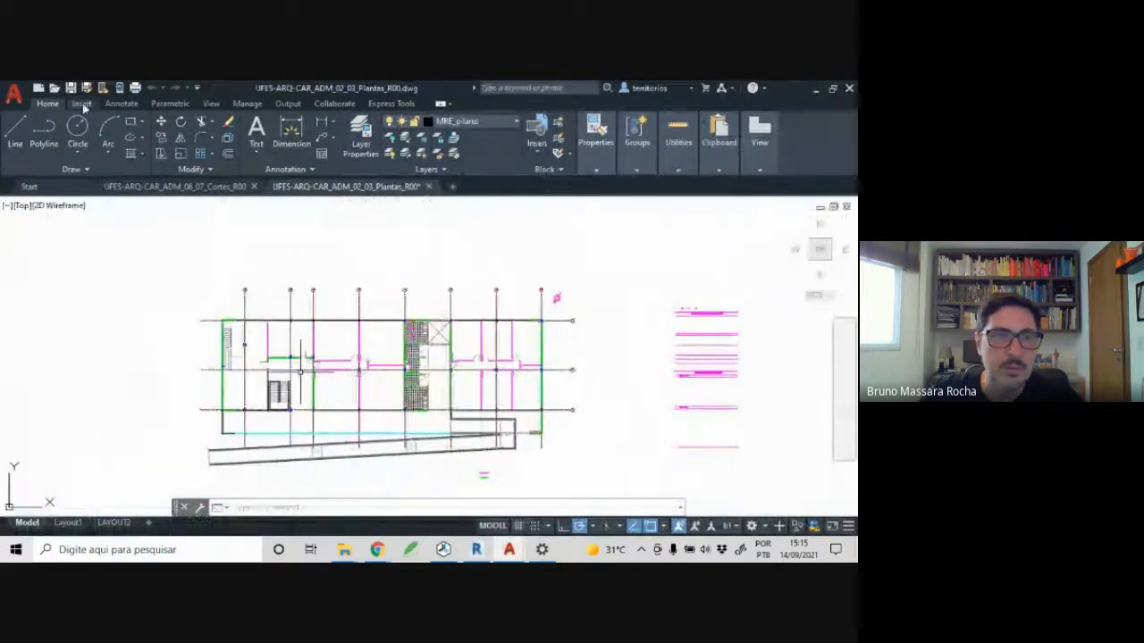
# - Open the drawing UFES-ARQ-CAR_ADM_04_05_Plantas_R00 and show its model space
pyautogui.click(54, 87)
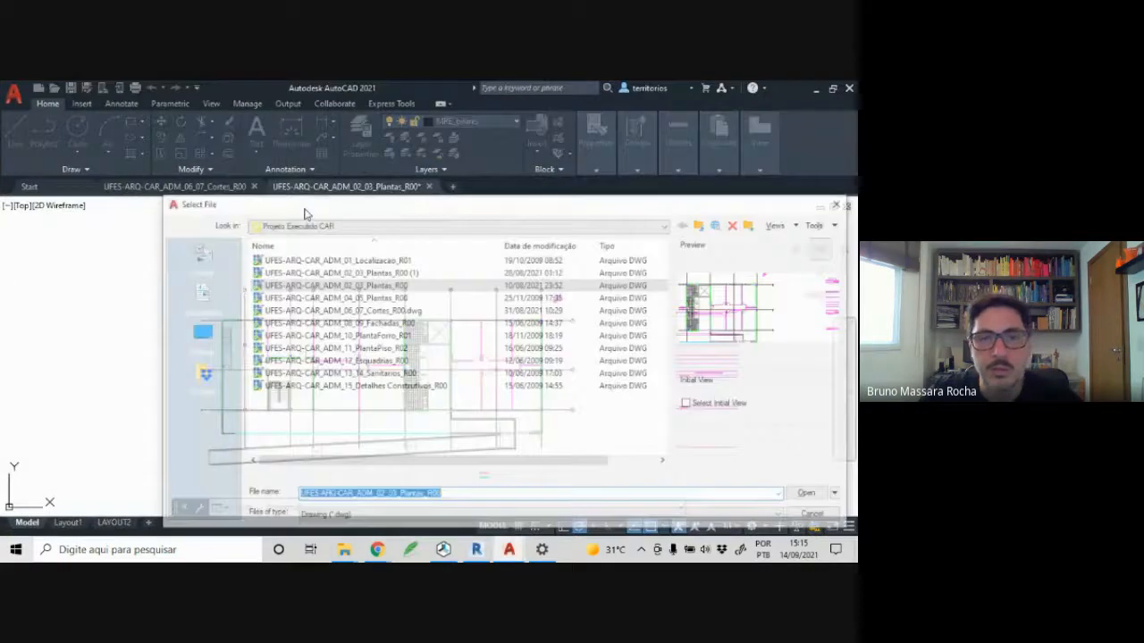
pyautogui.click(360, 298)
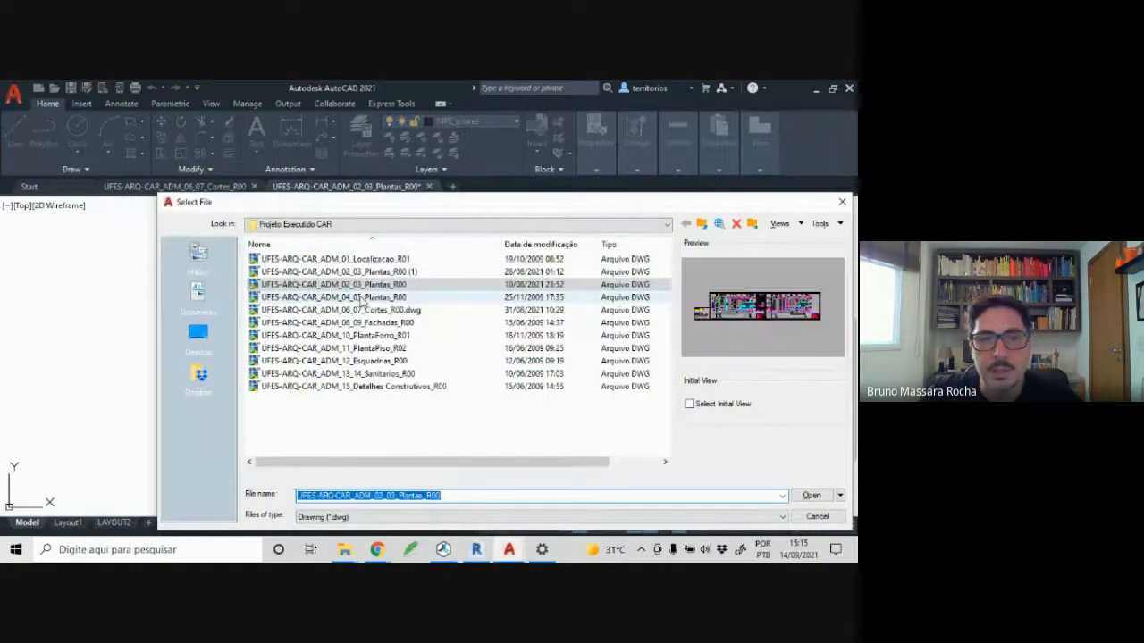
pyautogui.click(818, 501)
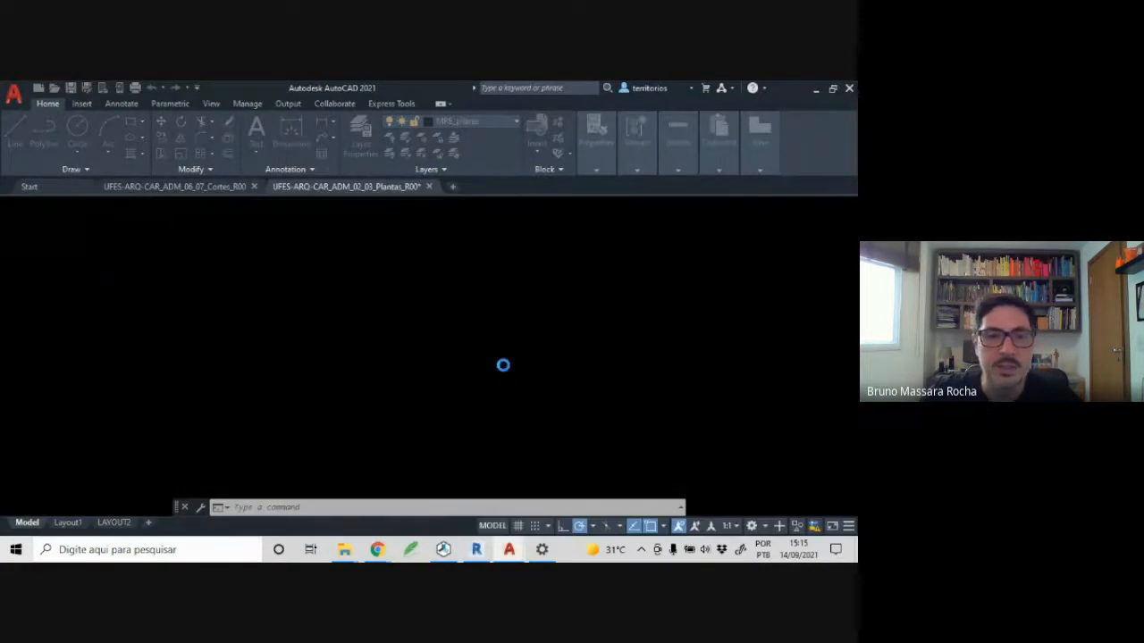
pyautogui.click(391, 273)
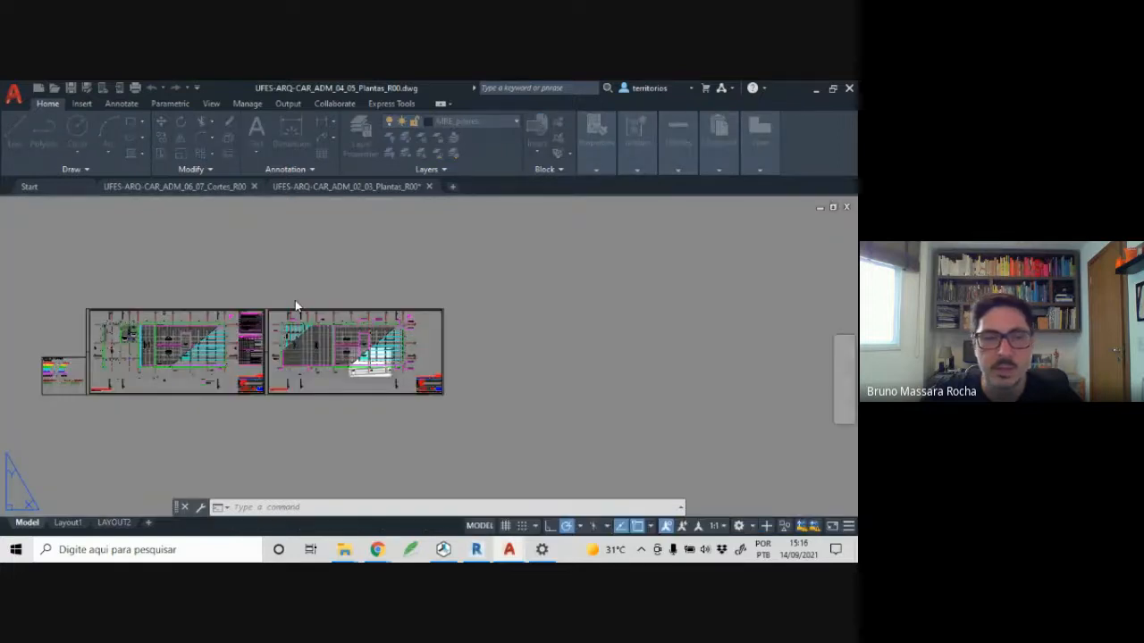
pyautogui.press('Escape')
pyautogui.click(27, 523)
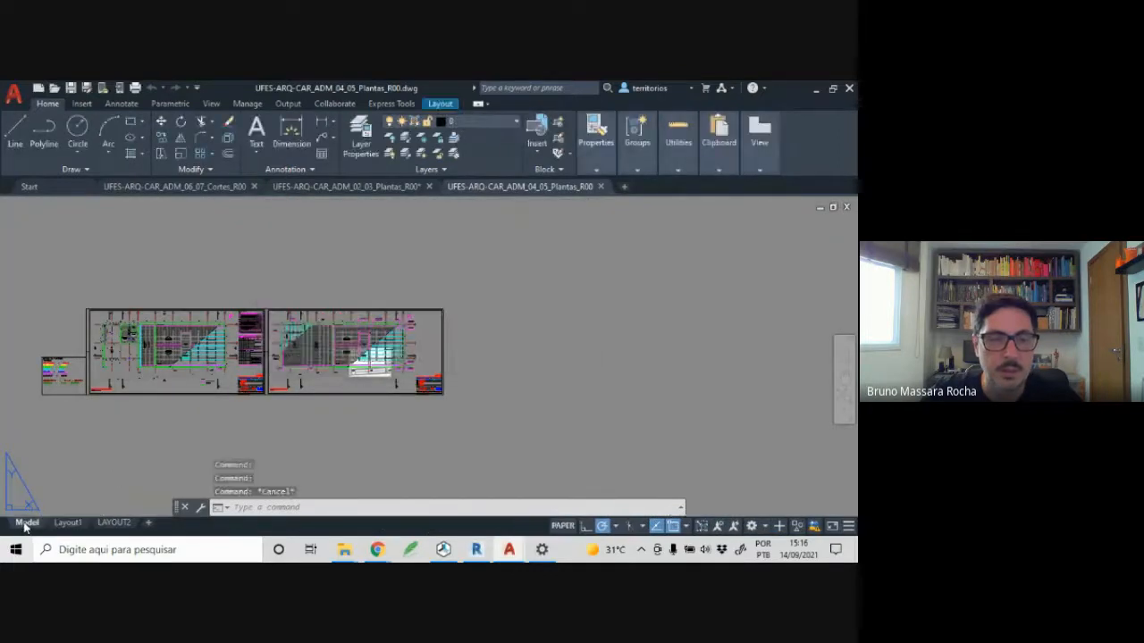
# - Examine the walls around the upper reservoir room in the plan, checking the wall next to the stair hall
pyautogui.scroll(6, 321, 406)
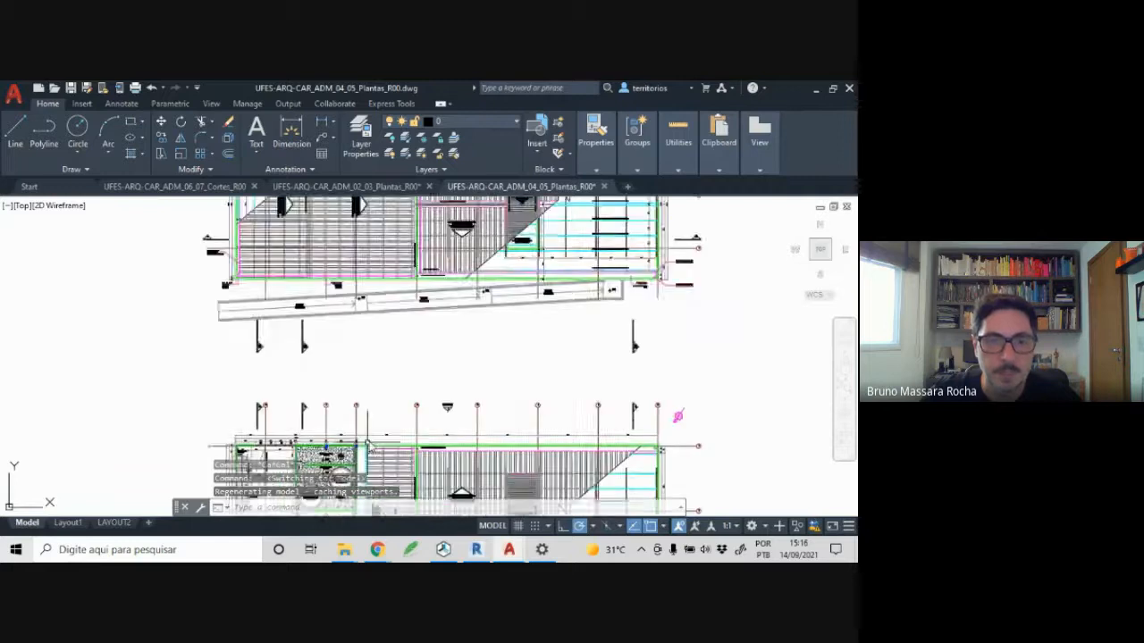
pyautogui.scroll(5, 364, 354)
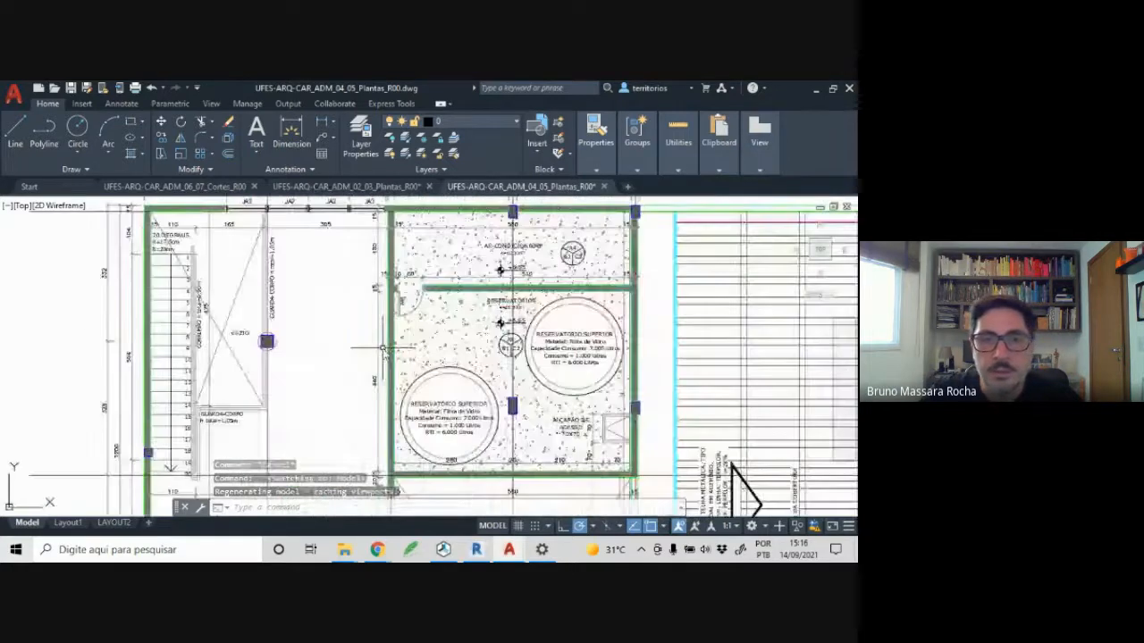
pyautogui.scroll(-4, 362, 355)
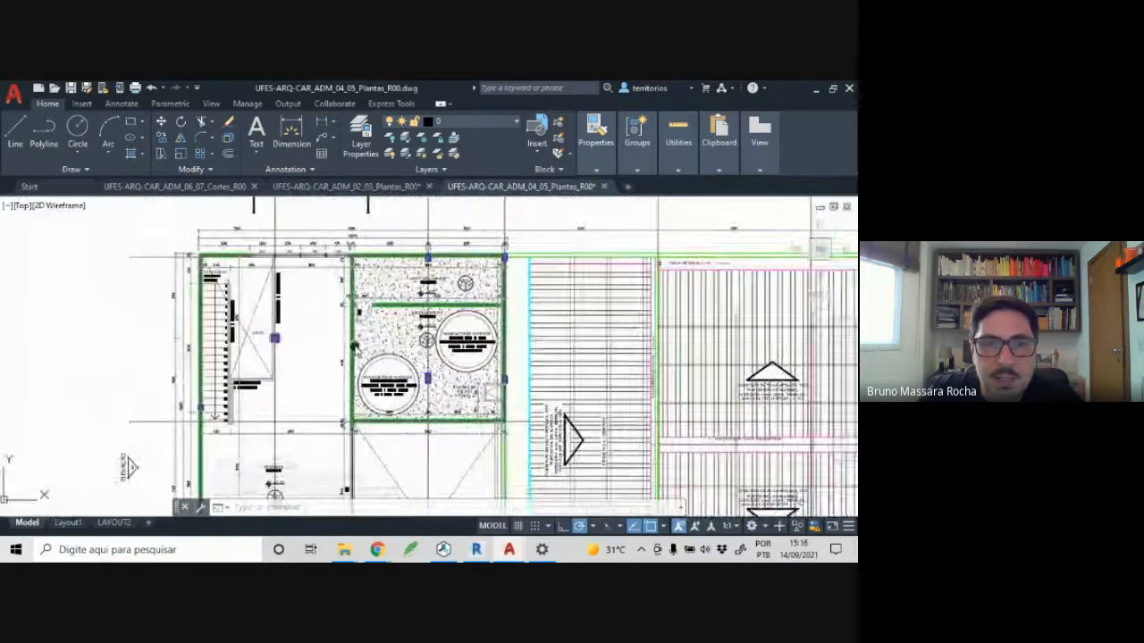
pyautogui.scroll(4, 350, 353)
pyautogui.click(350, 350)
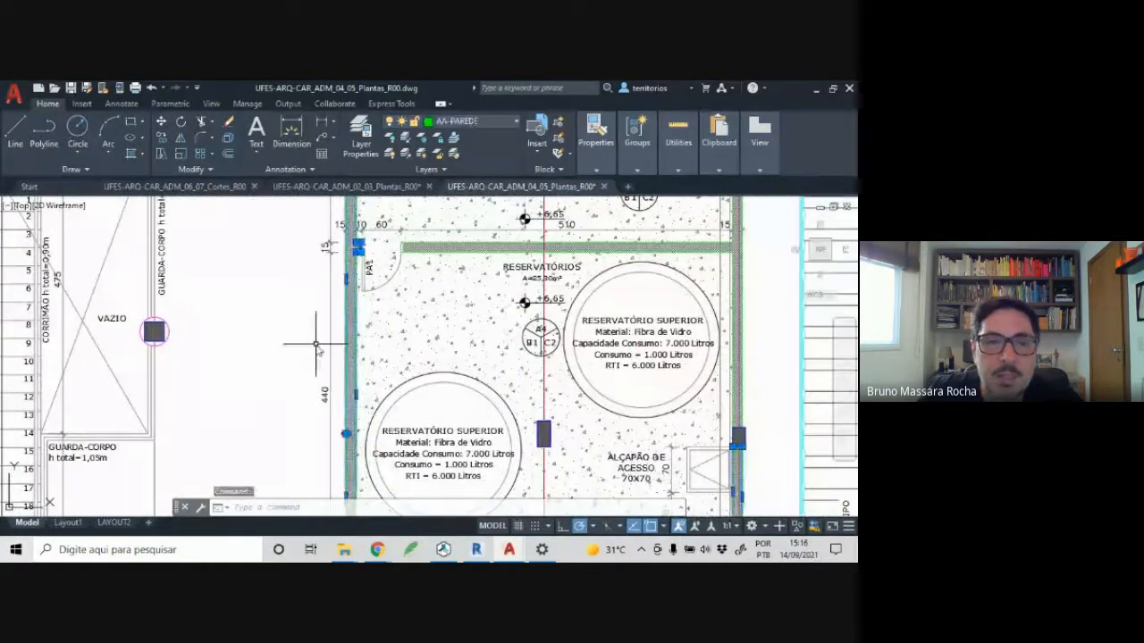
pyautogui.scroll(-3, 314, 345)
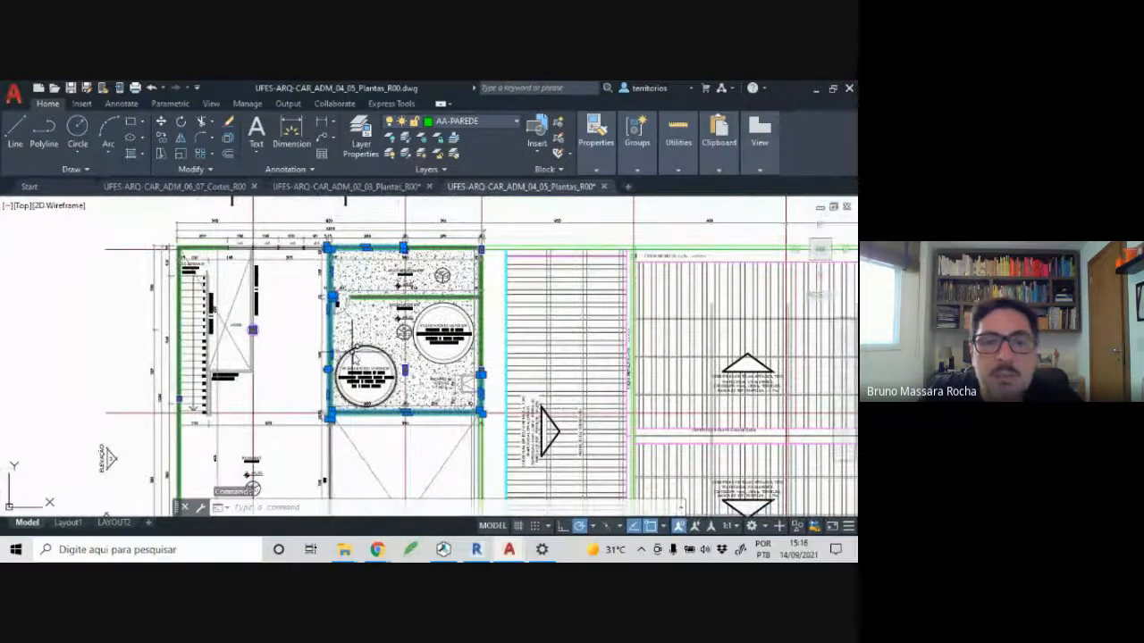
pyautogui.scroll(2, 390, 357)
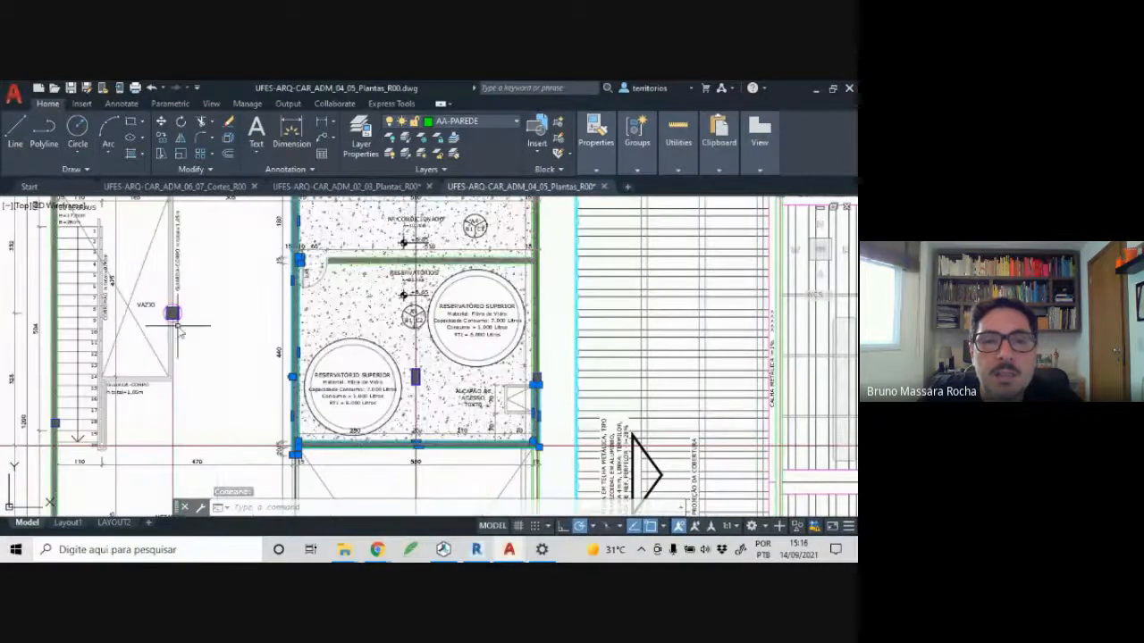
pyautogui.press('Escape')
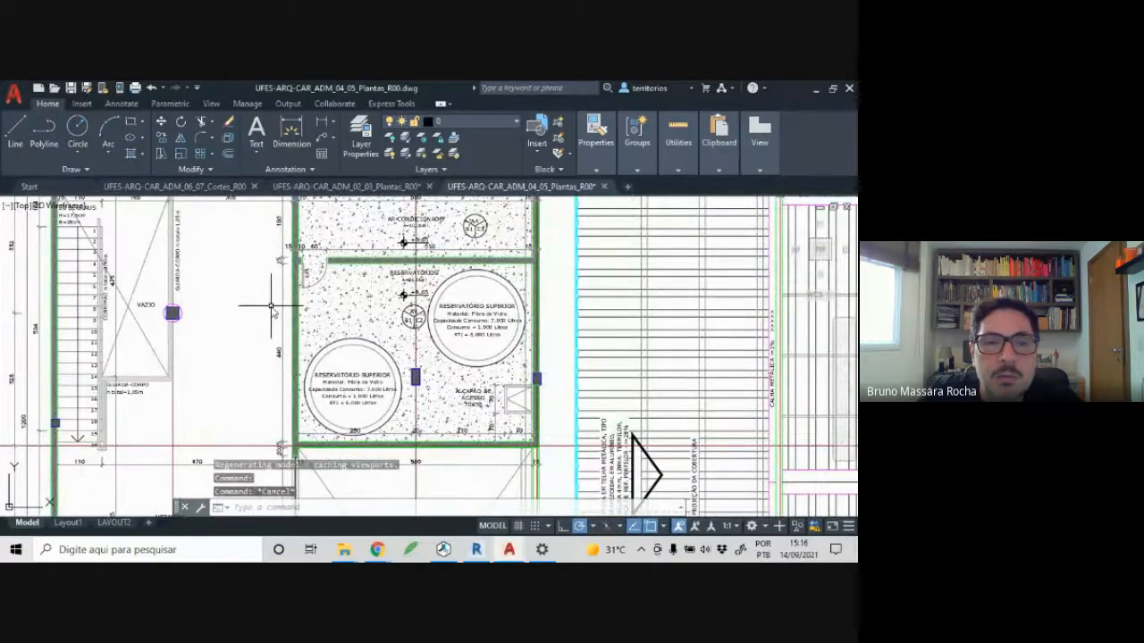
# - Switch back to Revit and change the wall between the large hall and the reservoir room to type BR_Alvenaria15cm
pyautogui.click(477, 550)
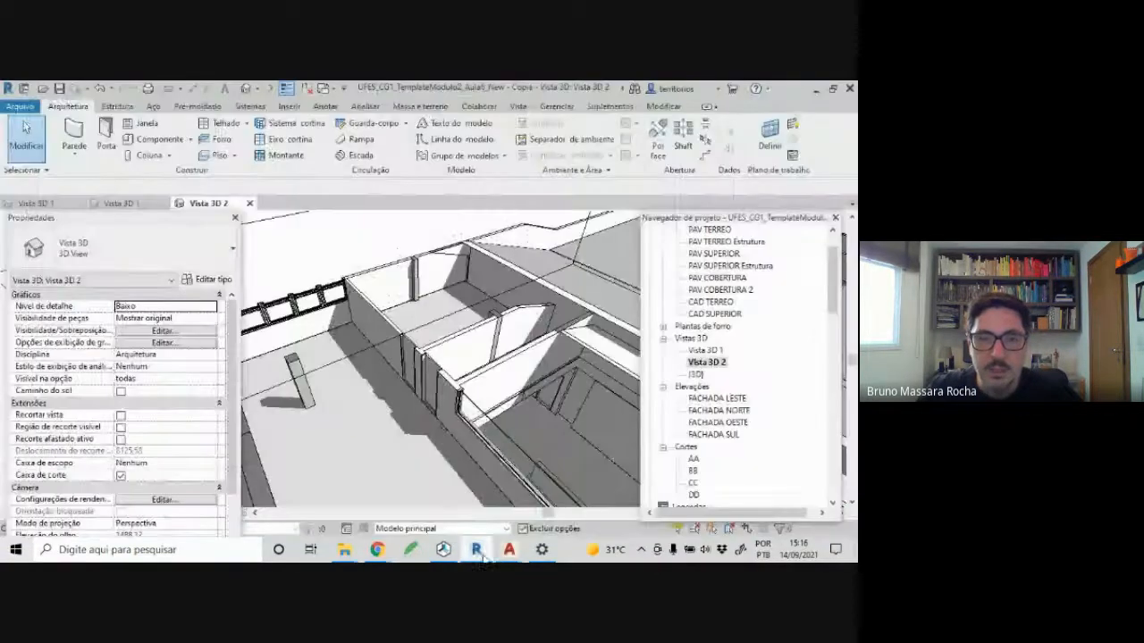
pyautogui.click(382, 323)
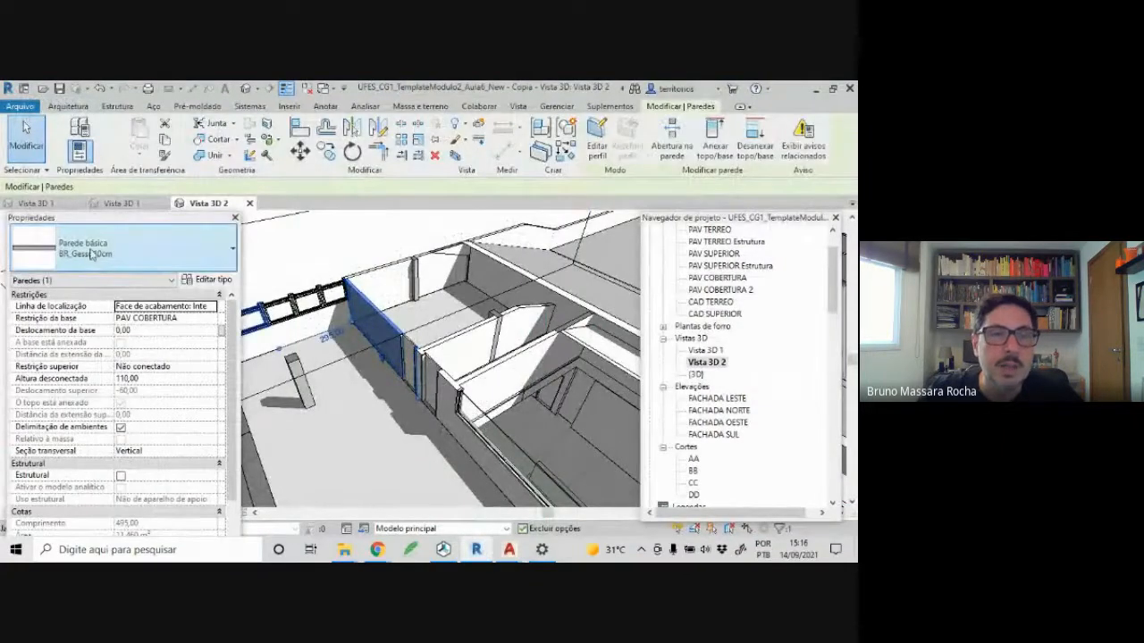
pyautogui.click(95, 257)
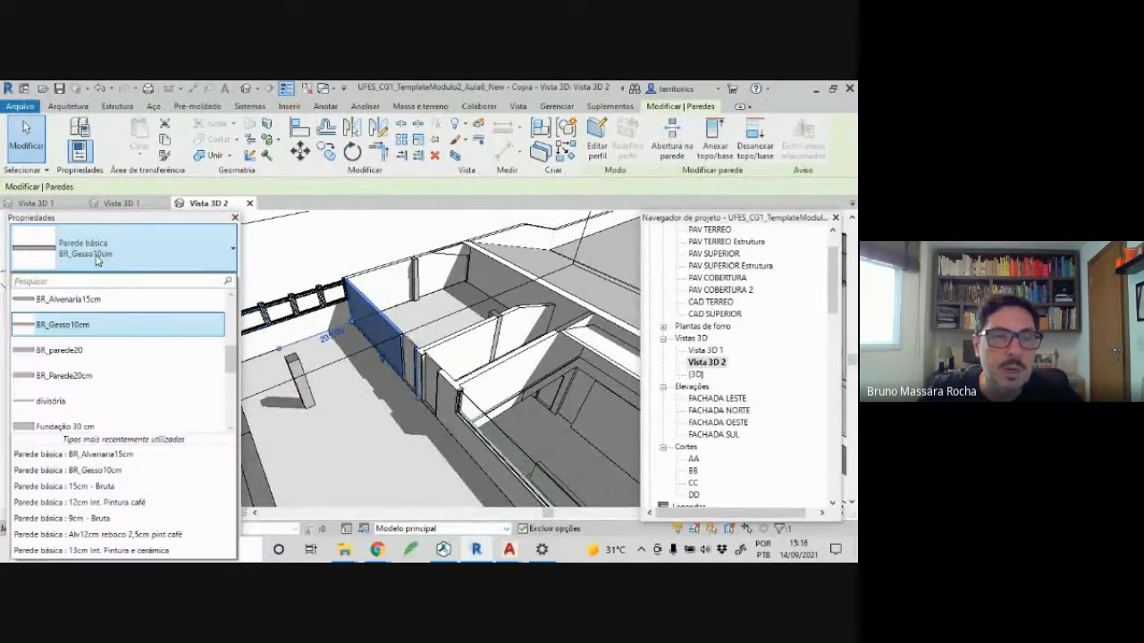
pyautogui.click(90, 299)
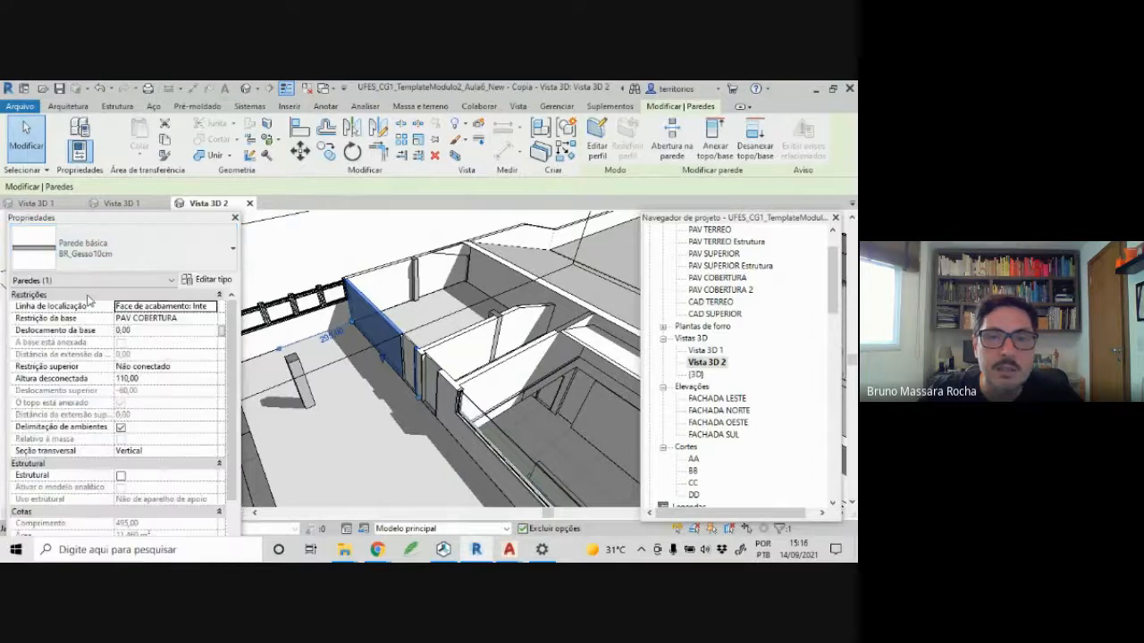
pyautogui.press('Escape')
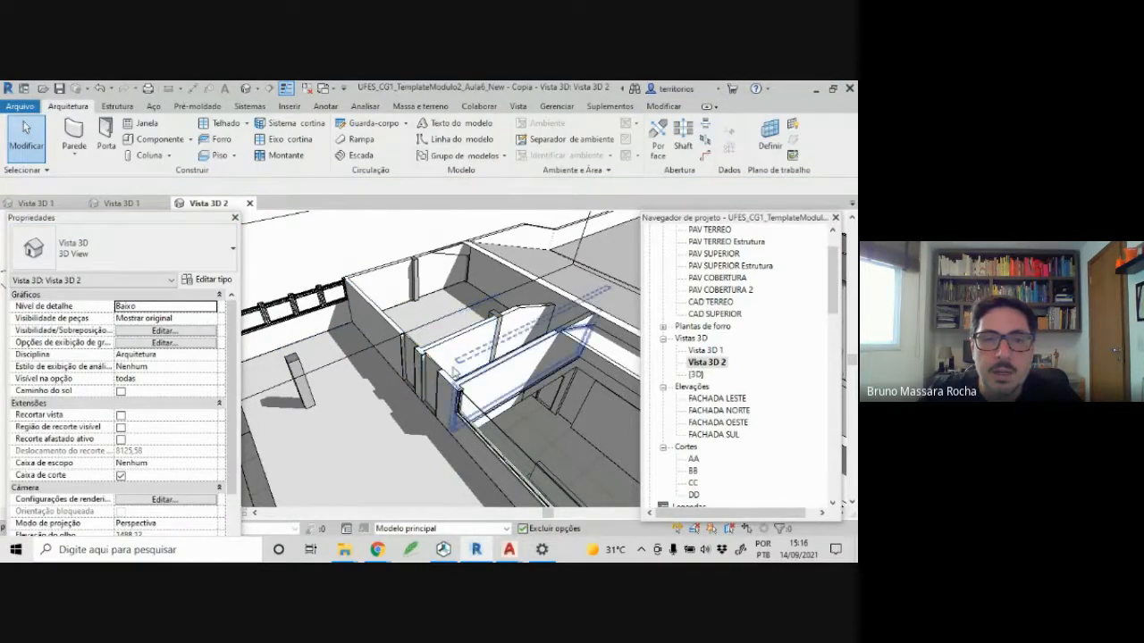
# - Reselect the retyped wall and check its type and position within the whole cut building
pyautogui.click(385, 320)
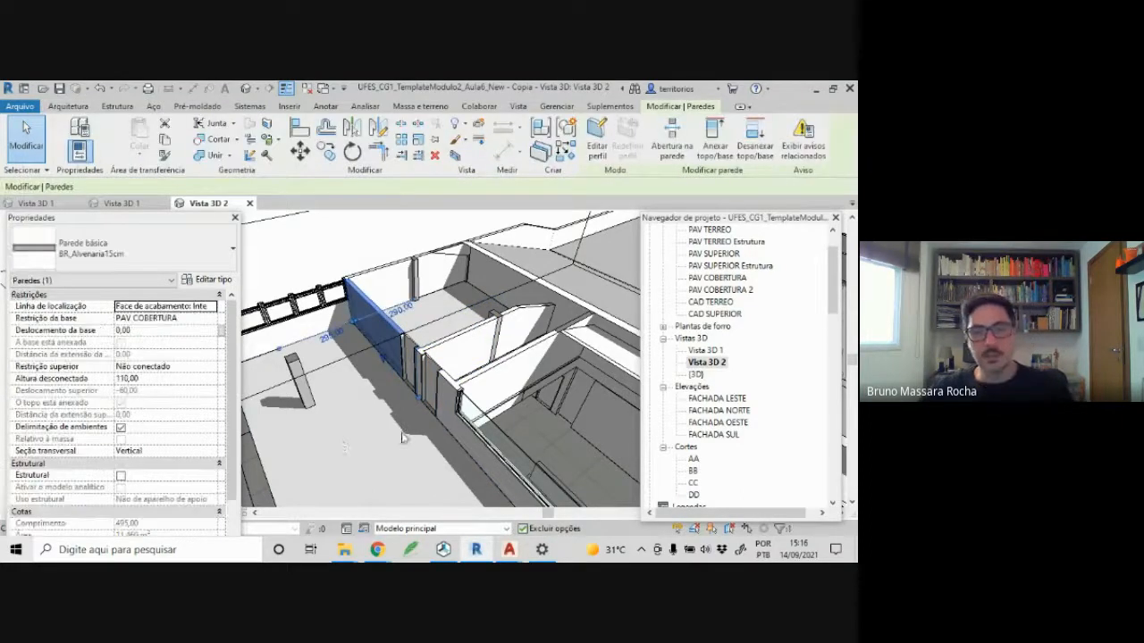
pyautogui.keyDown('shift'); pyautogui.moveTo(403, 438); pyautogui.dragTo(411, 438, button='middle'); pyautogui.keyUp('shift')
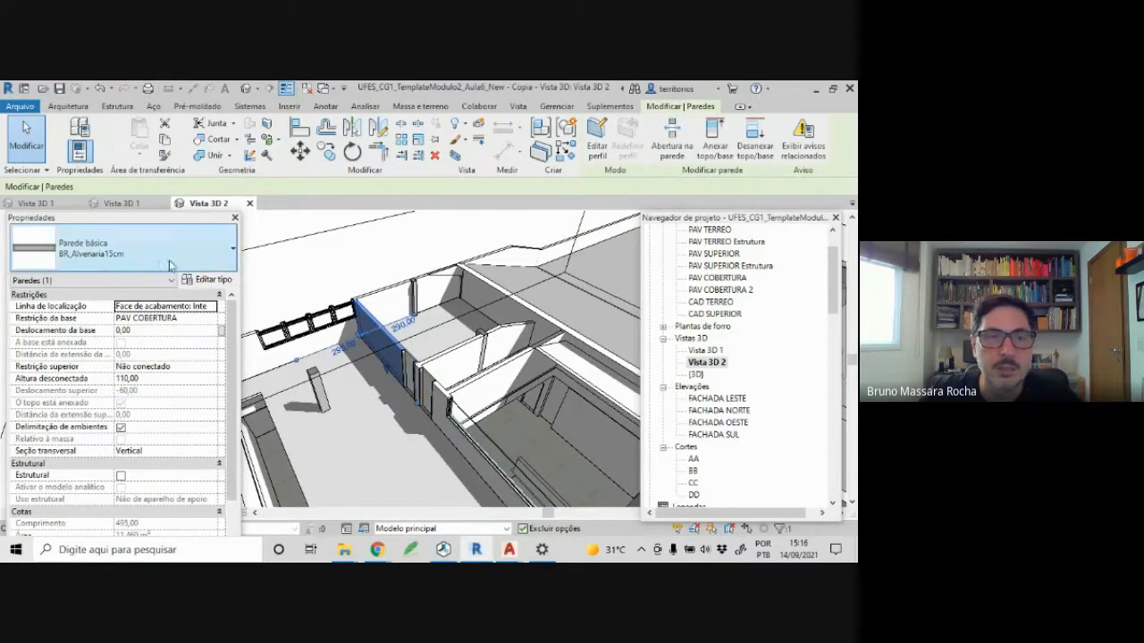
pyautogui.keyDown('shift'); pyautogui.moveTo(314, 283); pyautogui.dragTo(345, 423, button='middle'); pyautogui.keyUp('shift')
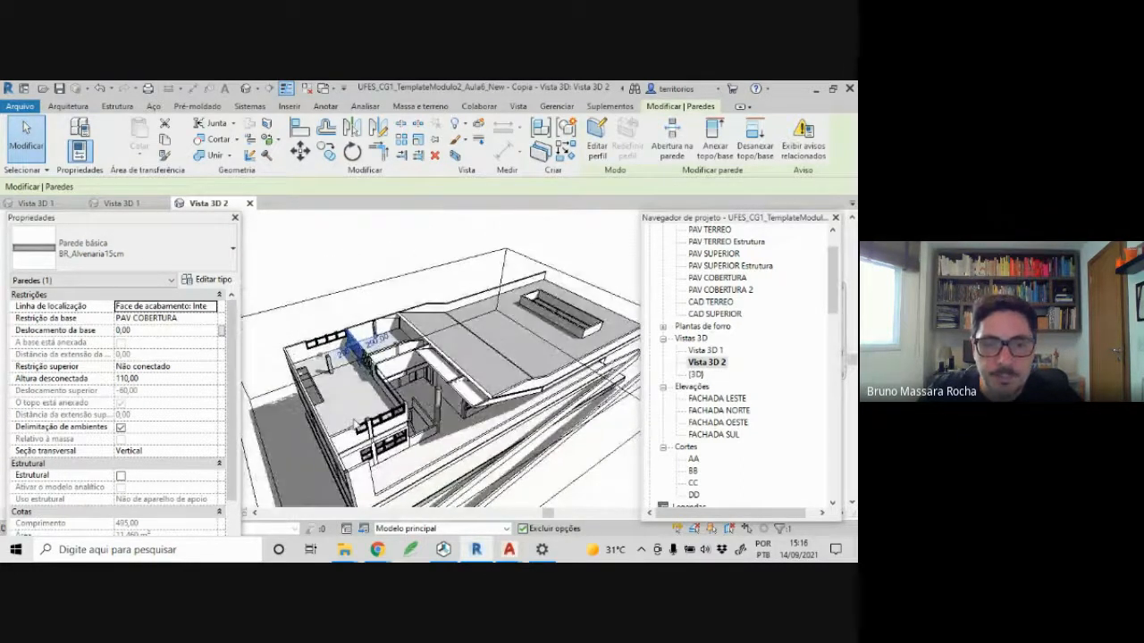
# - Check the 04_05 and 02_03 Plantas drawings in AutoCAD and return to the 3D view in Revit
pyautogui.press('Escape')
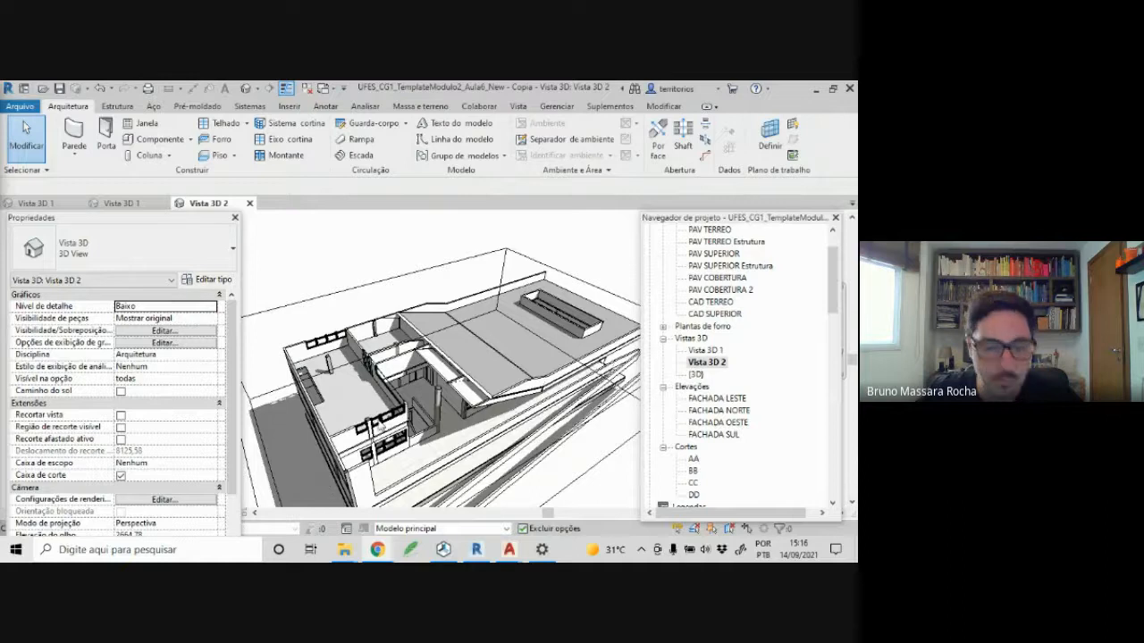
pyautogui.keyDown('shift'); pyautogui.moveTo(379, 429); pyautogui.dragTo(384, 398, button='middle'); pyautogui.keyUp('shift')
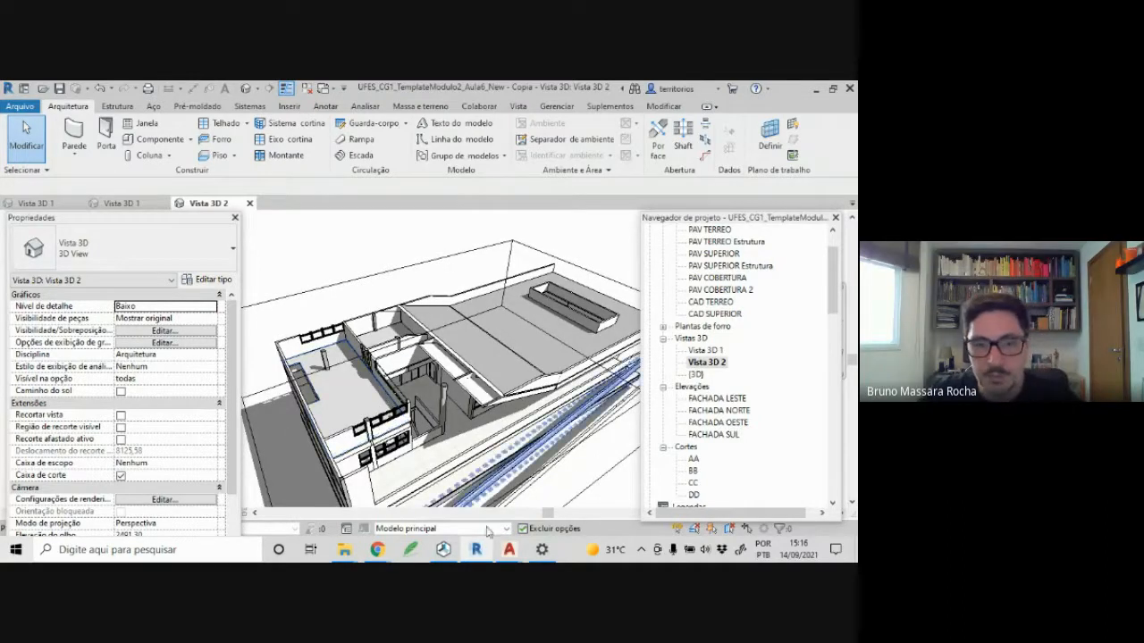
pyautogui.moveTo(511, 554)
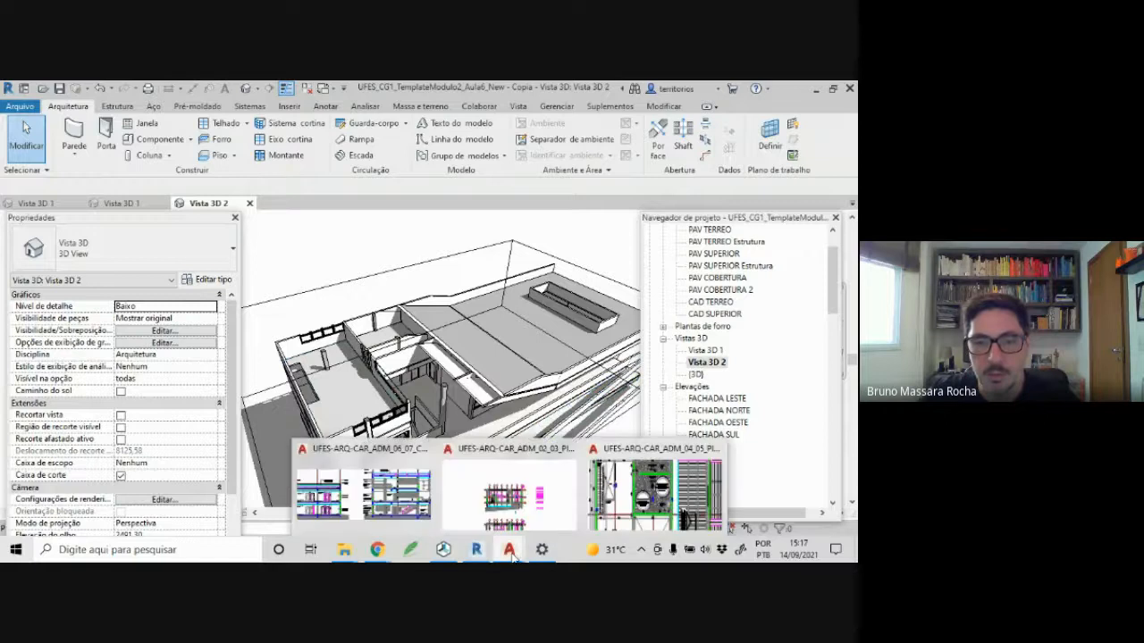
pyautogui.click(621, 497)
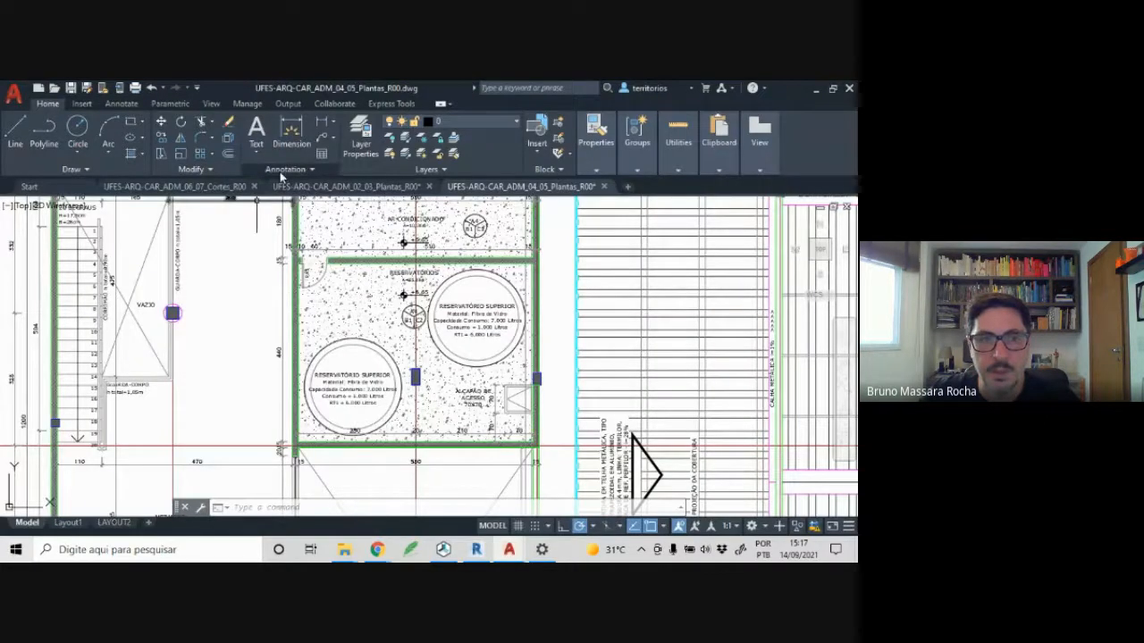
pyautogui.click(322, 186)
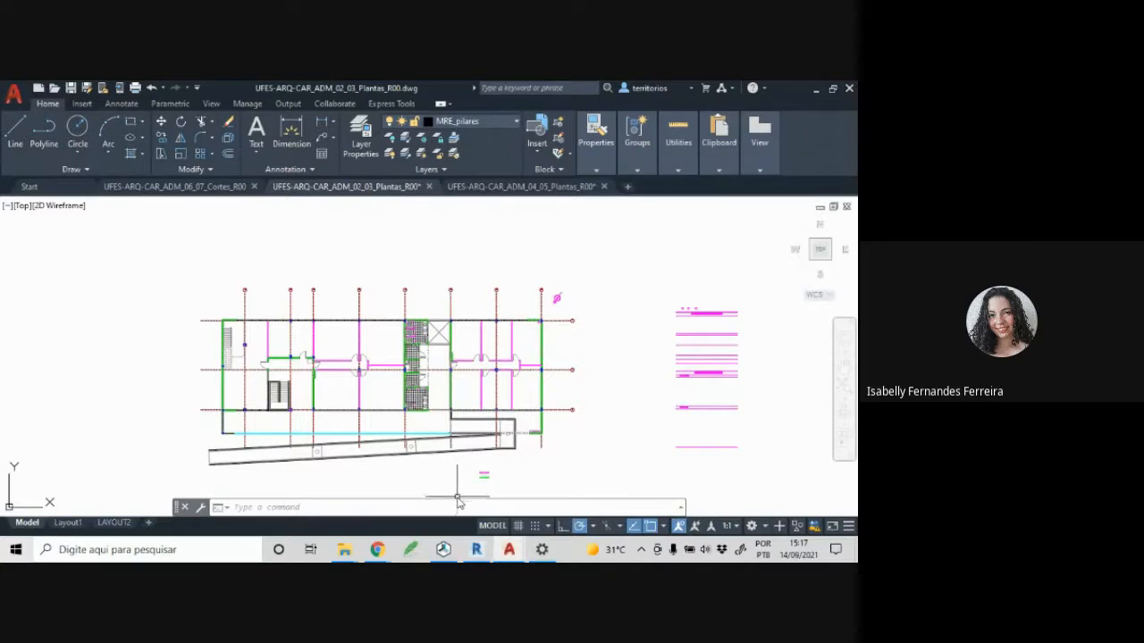
pyautogui.click(476, 549)
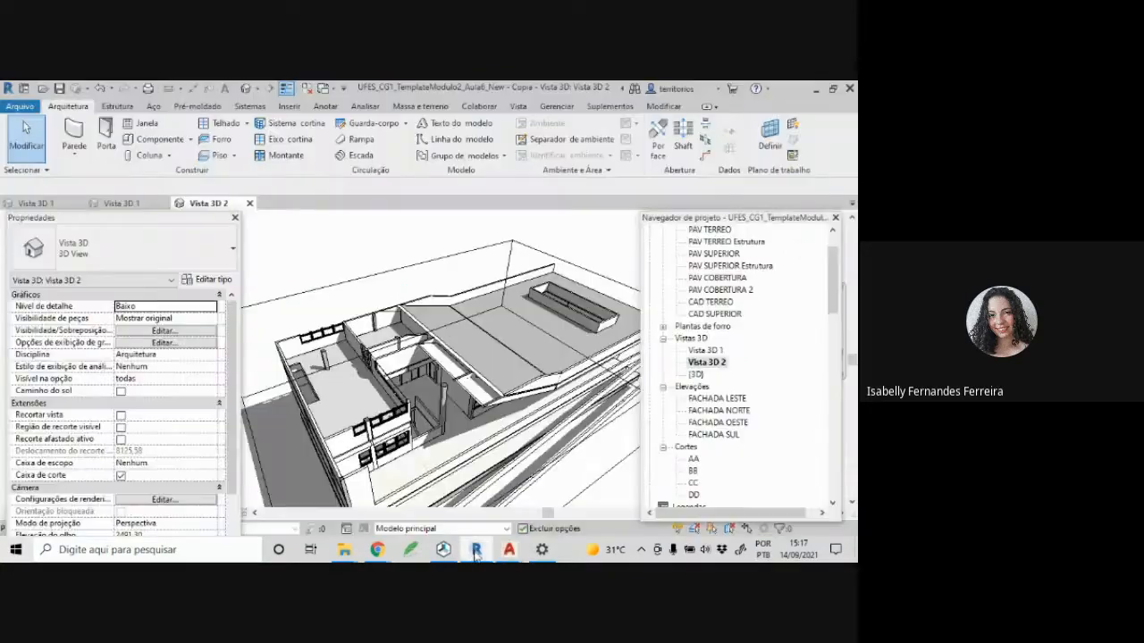
# - Inspect the short wall beside the reservoir room in 3D and open the PAV COBERTURA floor plan at that room
pyautogui.scroll(4, 390, 357)
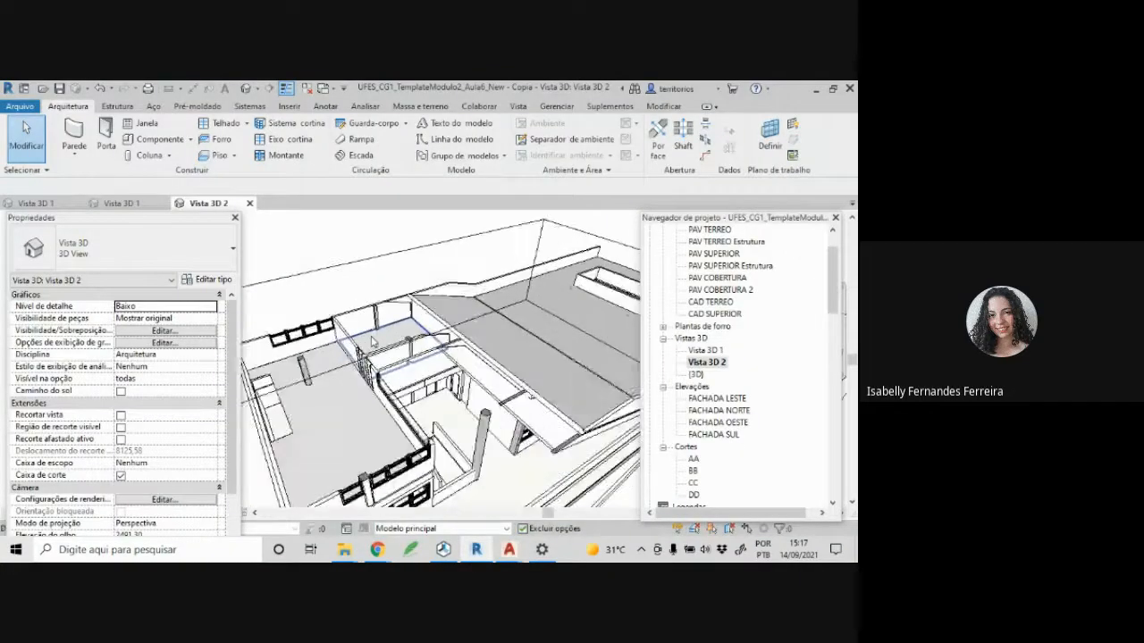
pyautogui.click(396, 362)
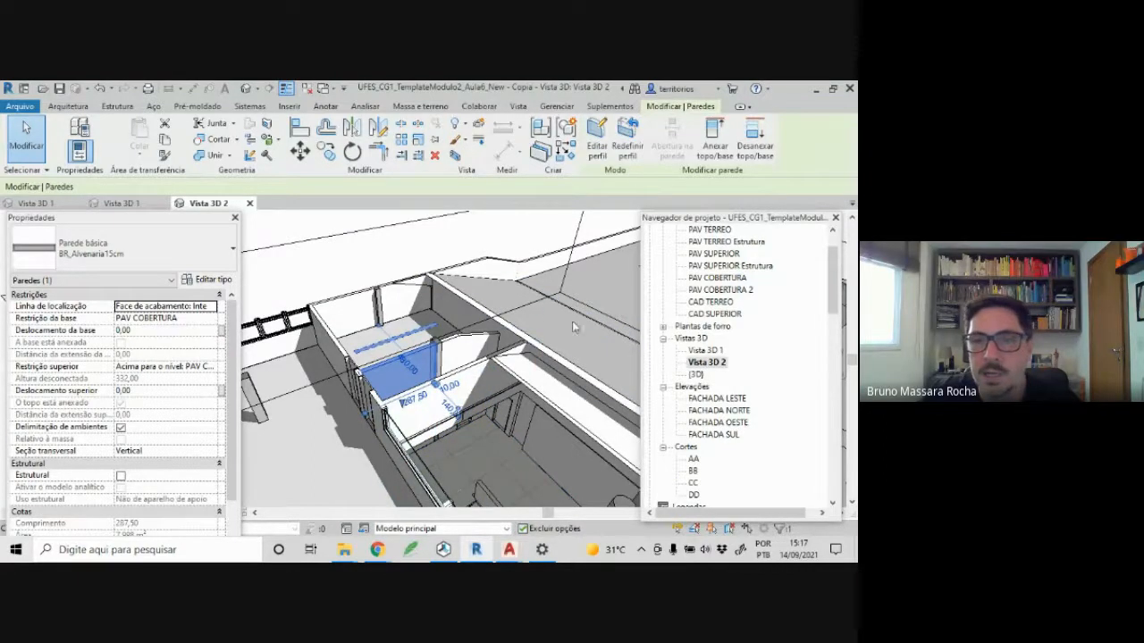
pyautogui.doubleClick(706, 278)
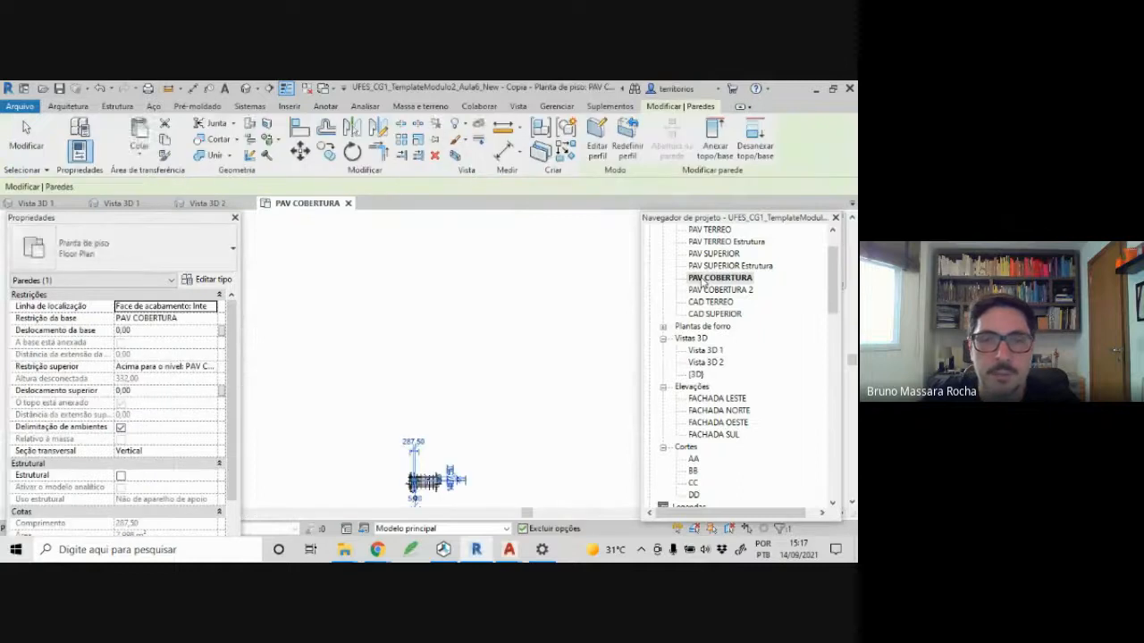
pyautogui.scroll(2, 402, 487)
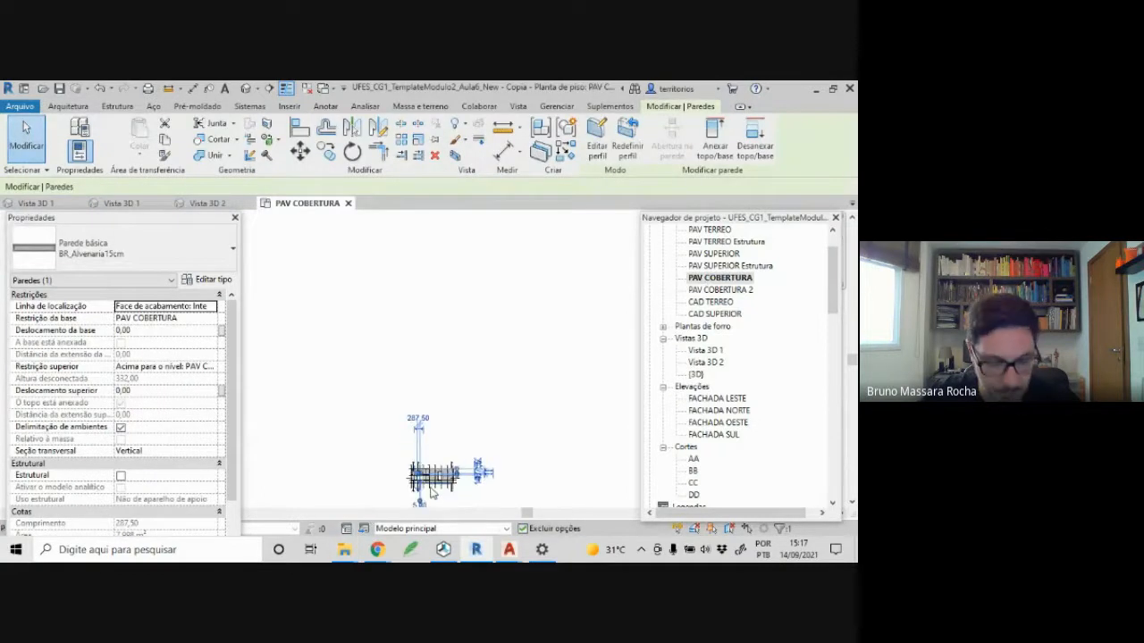
pyautogui.scroll(4, 432, 491)
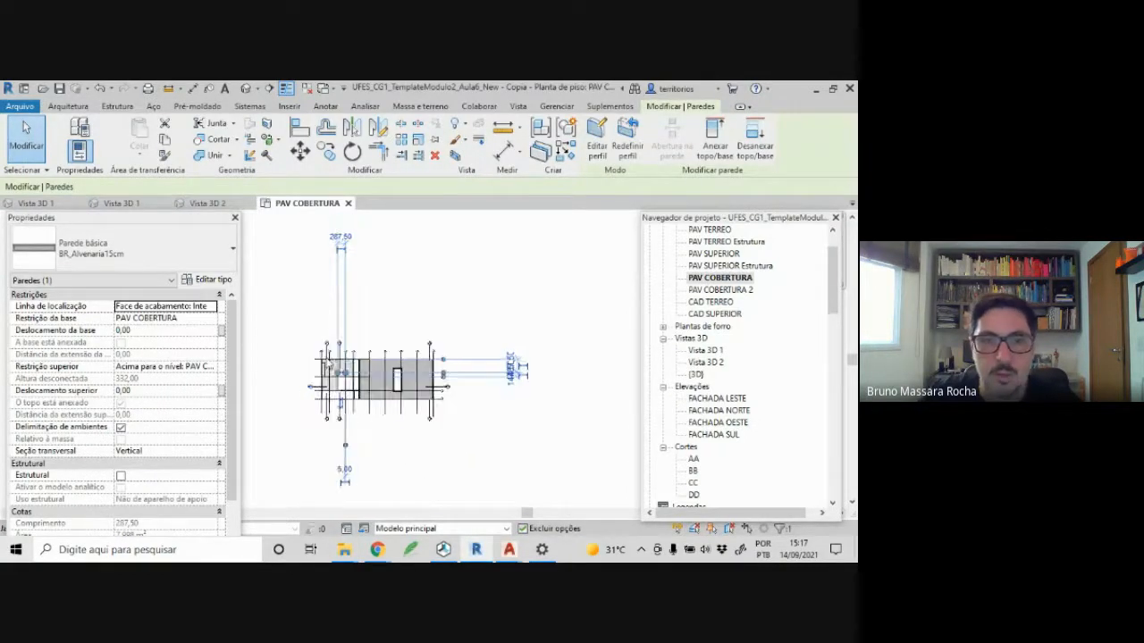
pyautogui.click(317, 311)
pyautogui.scroll(4, 358, 353)
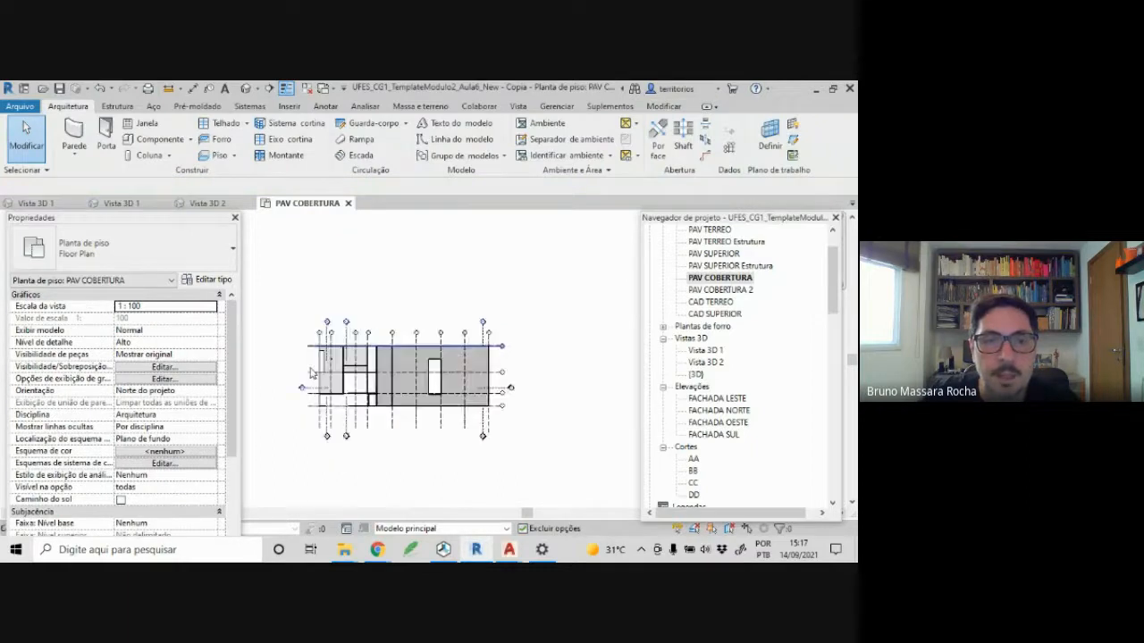
pyautogui.scroll(2, 362, 349)
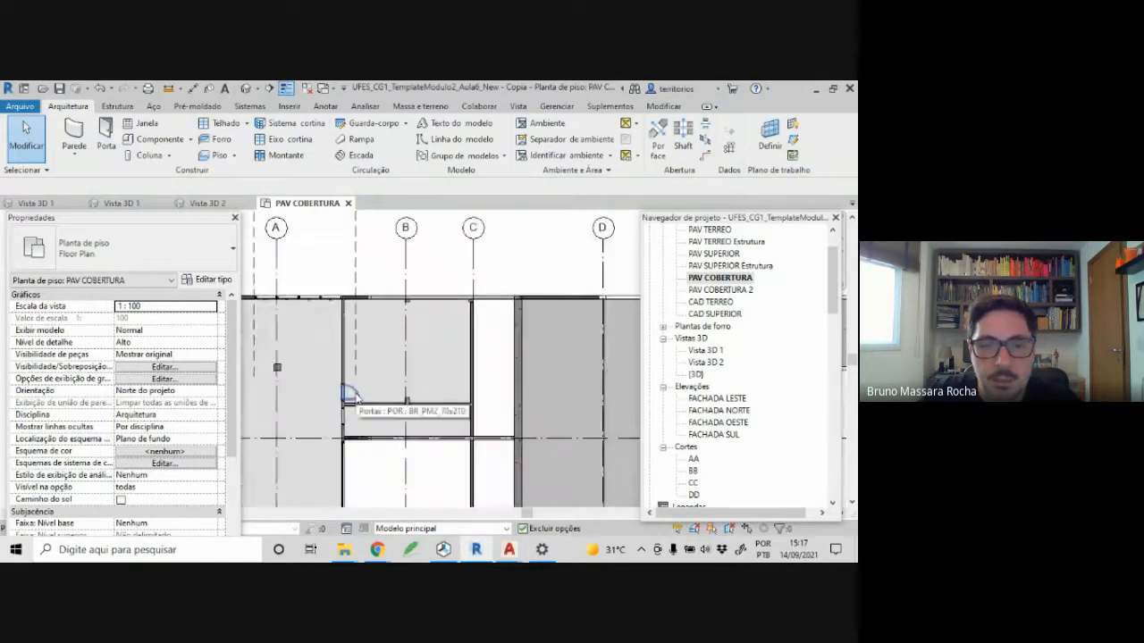
pyautogui.scroll(3, 348, 394)
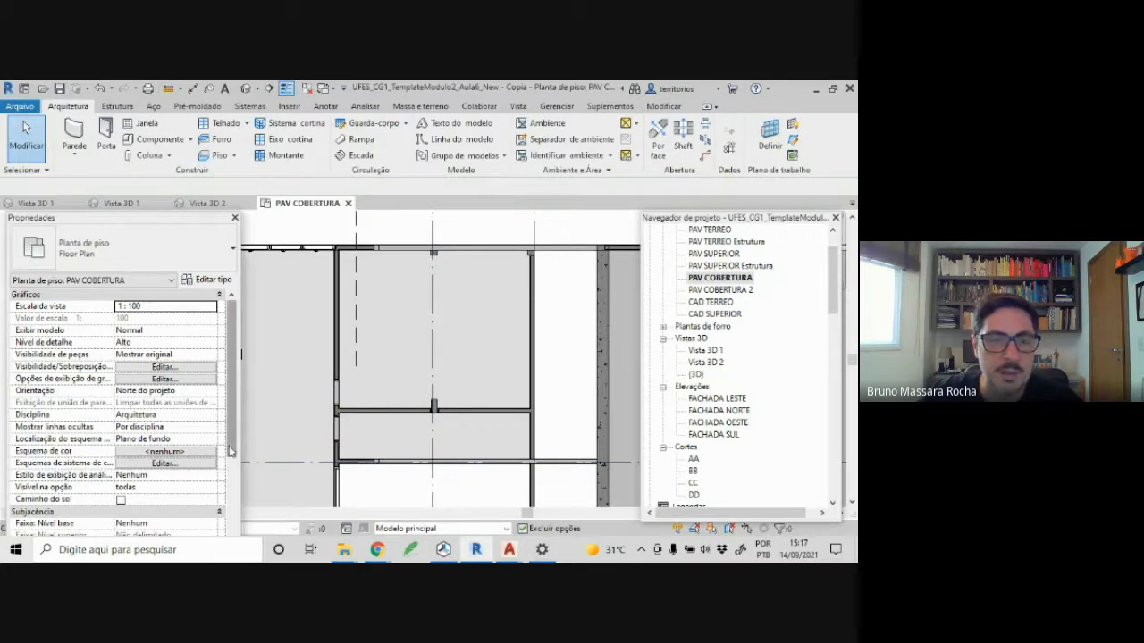
pyautogui.moveTo(229, 451); pyautogui.dragTo(224, 504)
pyautogui.click(212, 417)
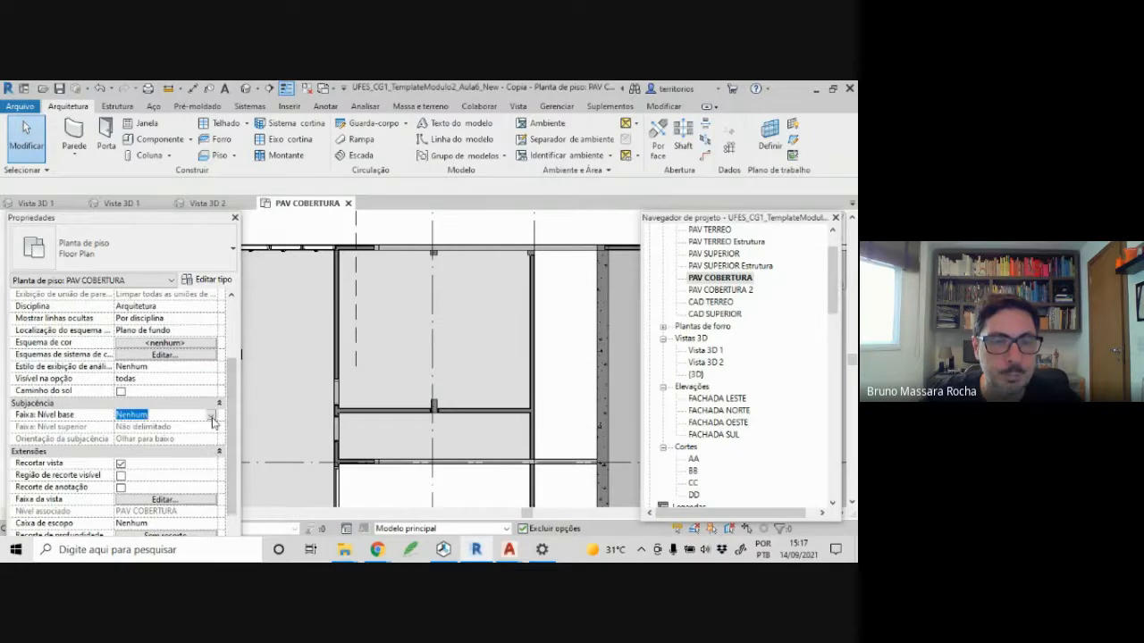
pyautogui.click(212, 417)
pyautogui.moveTo(211, 438); pyautogui.dragTo(211, 457)
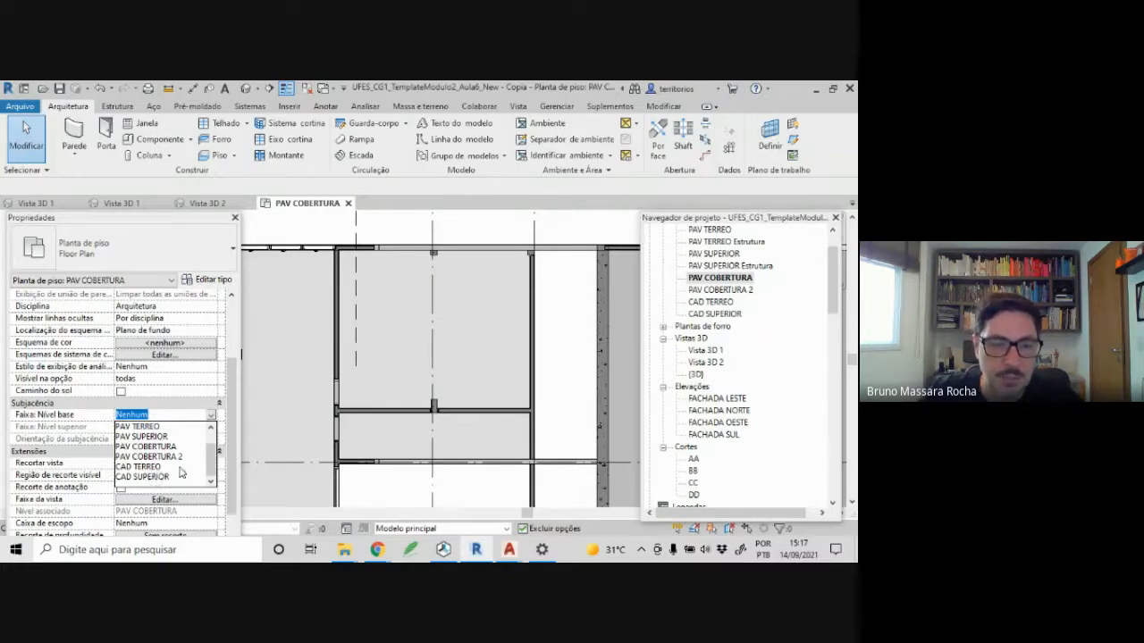
# - Examine the wall between the air-conditioning and reservoir rooms in the 04_05 AutoCAD plan, and return to the Revit floor plan
pyautogui.click(508, 551)
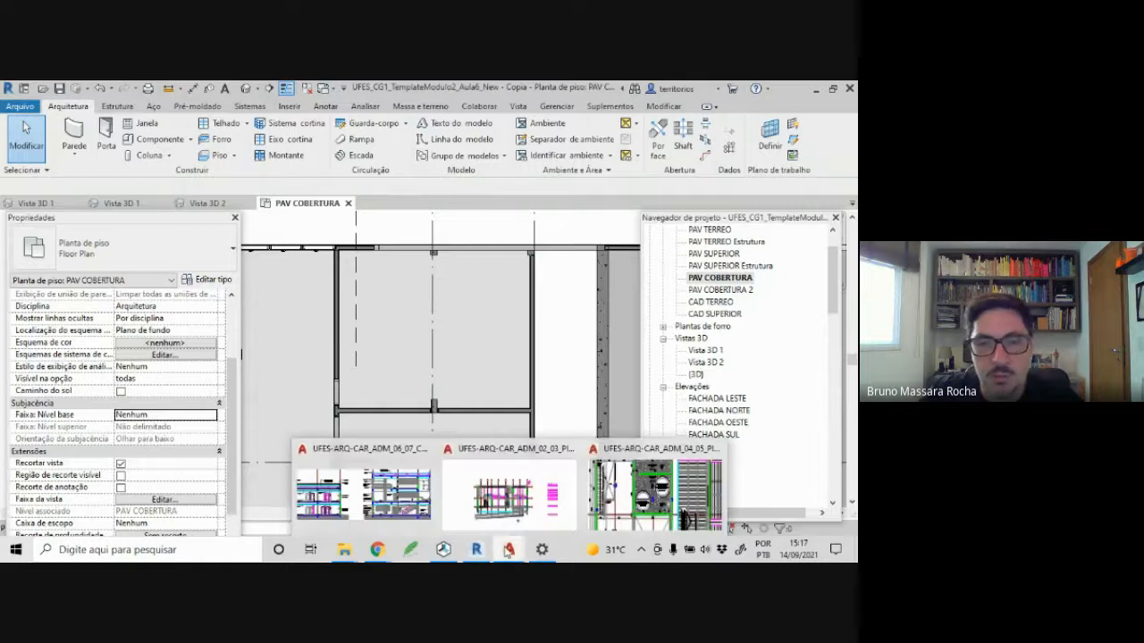
pyautogui.click(684, 517)
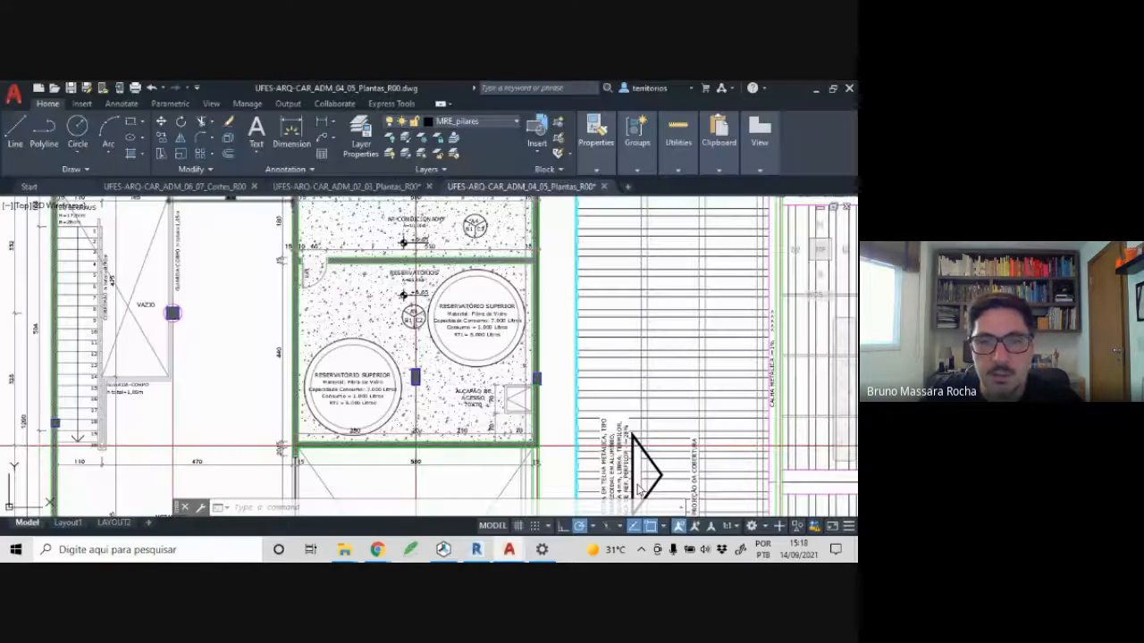
pyautogui.moveTo(363, 334); pyautogui.dragTo(367, 367, button='middle')
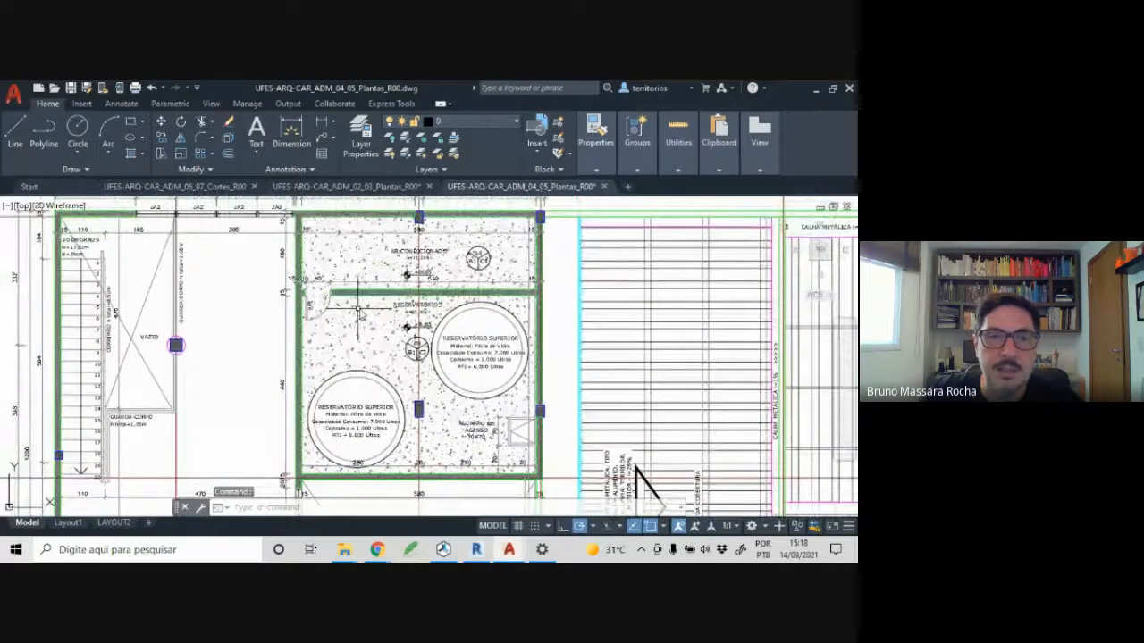
pyautogui.scroll(3, 356, 269)
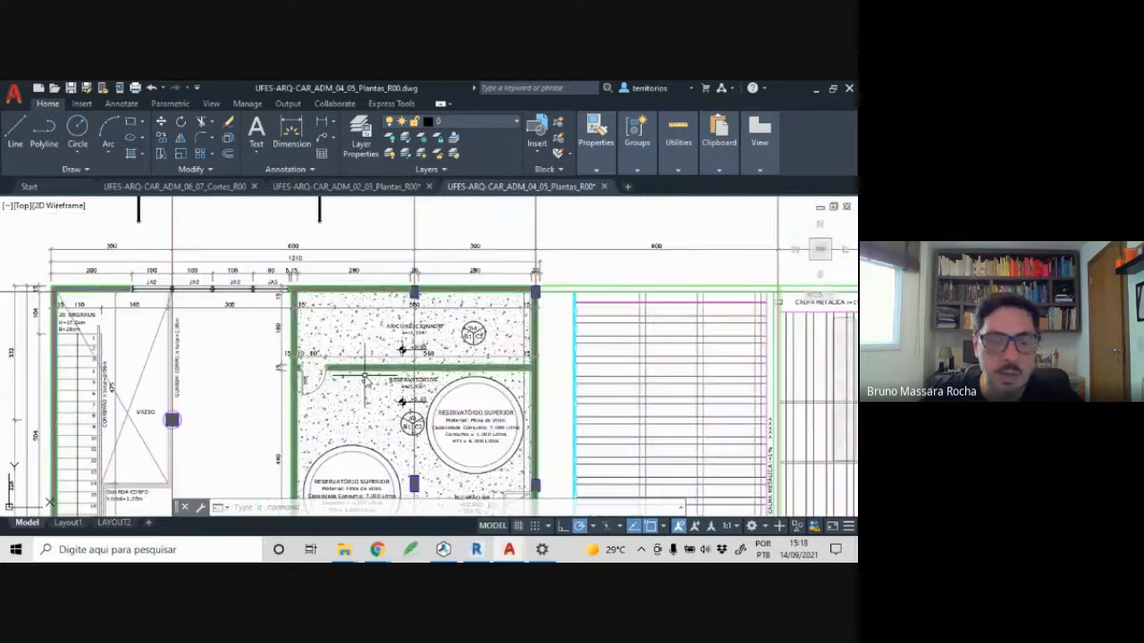
pyautogui.scroll(-2, 363, 375)
pyautogui.hotkey('alt', 'Tab')
pyautogui.hotkey('alt', 'Tab')
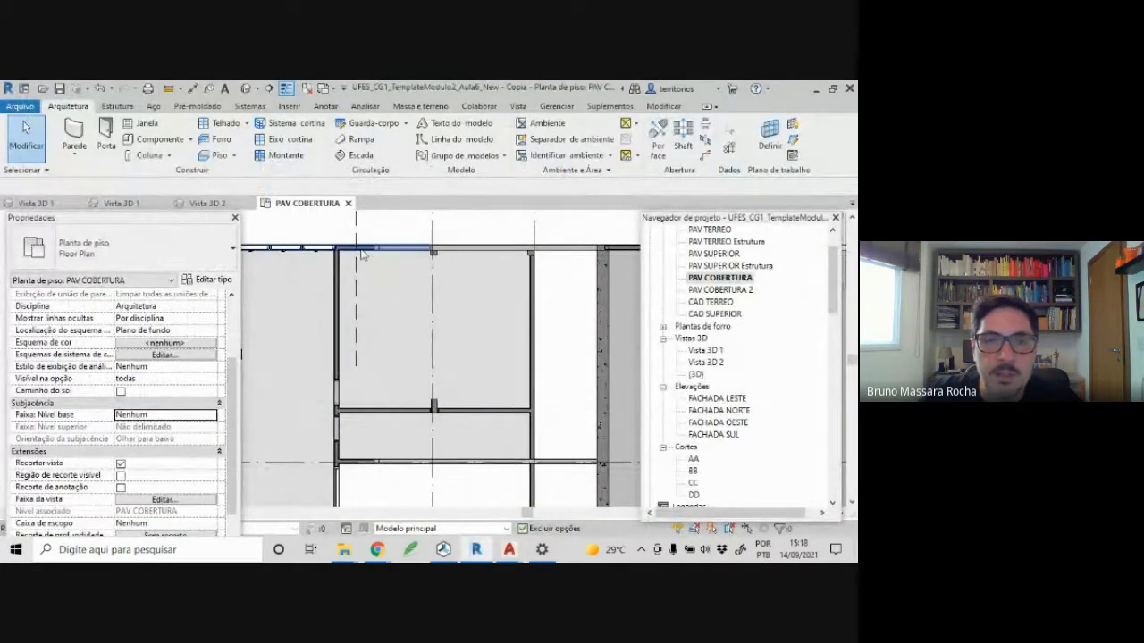
# - Set up a new BR_Alvenaria15cm wall based on PAV COBERTURA, constrained up to level PAV COBERTURA 2 with a top offset of 0
pyautogui.scroll(1, 348, 280)
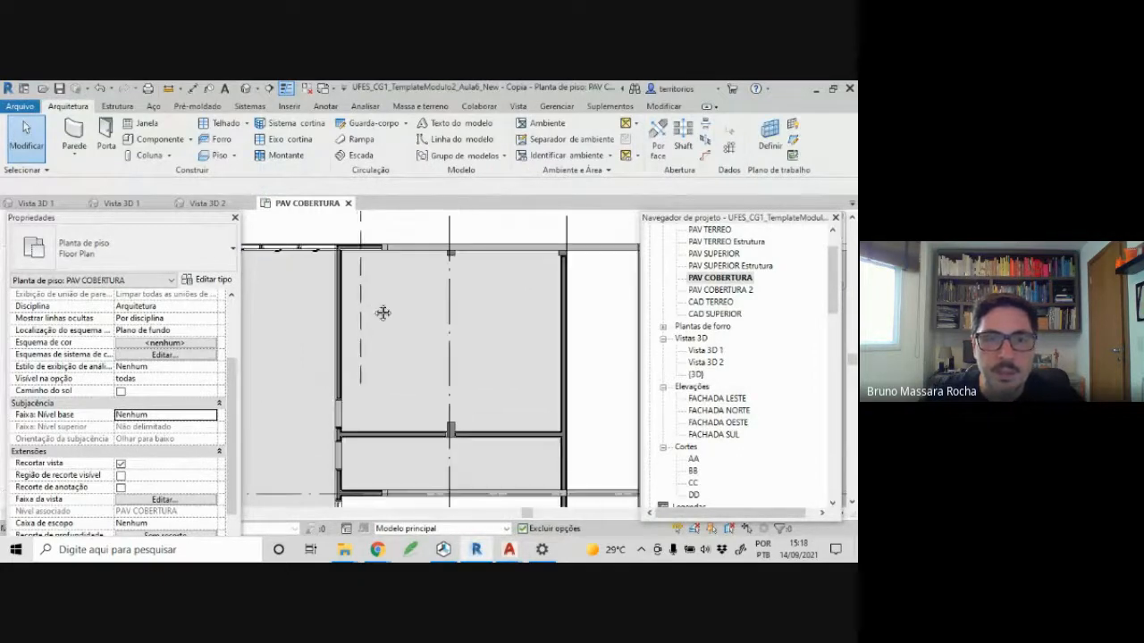
pyautogui.moveTo(382, 312); pyautogui.dragTo(382, 327, button='middle')
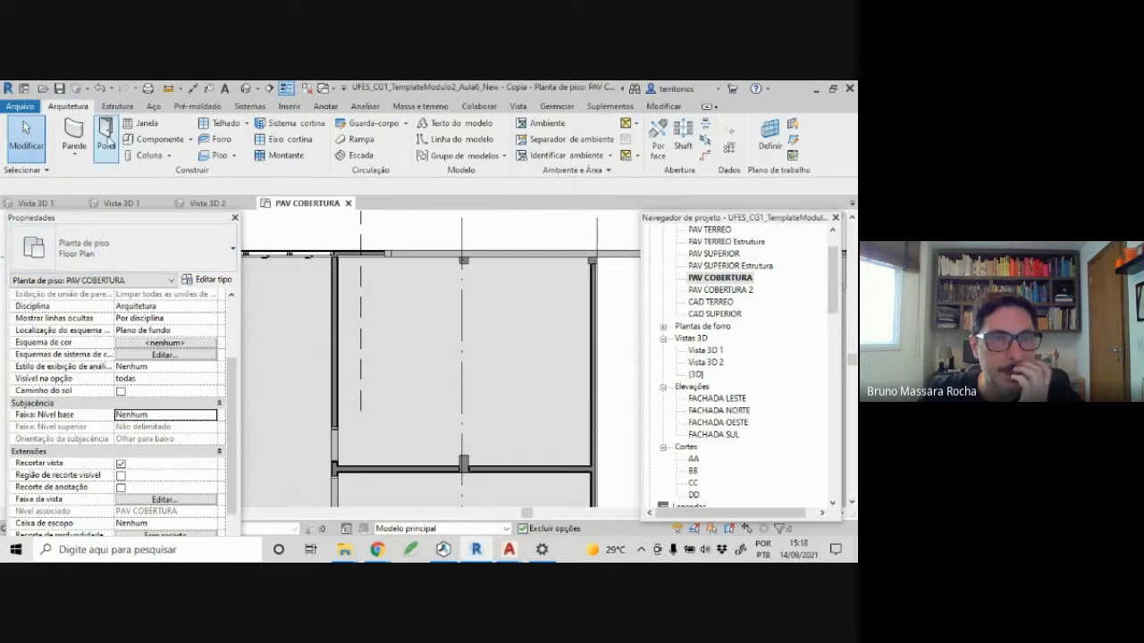
pyautogui.click(74, 148)
pyautogui.click(112, 177)
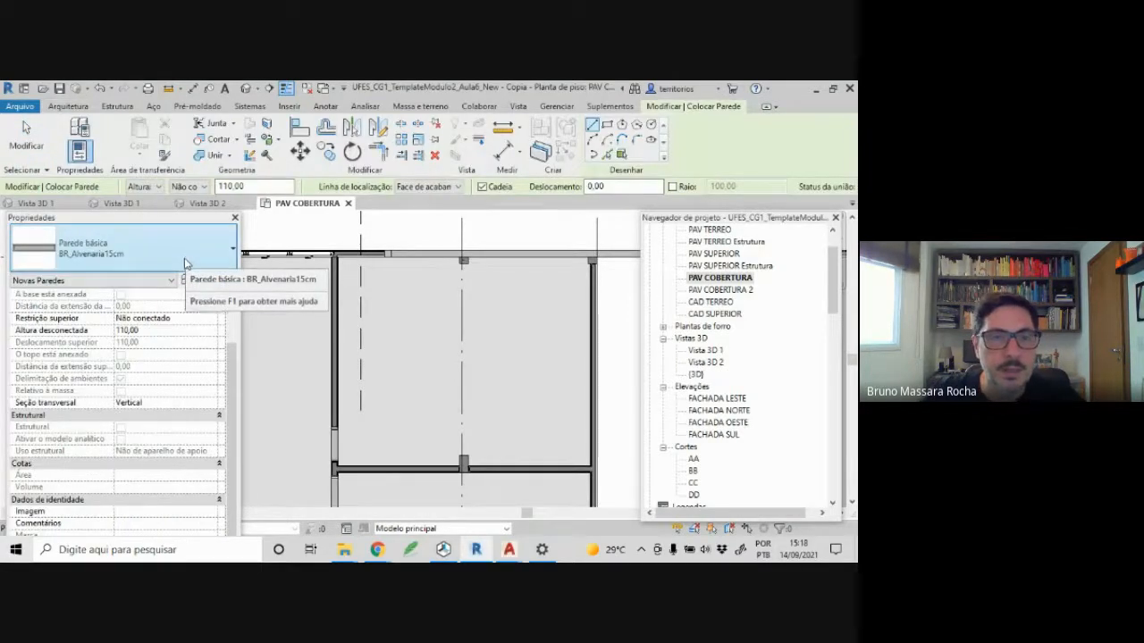
pyautogui.click(104, 260)
pyautogui.click(105, 260)
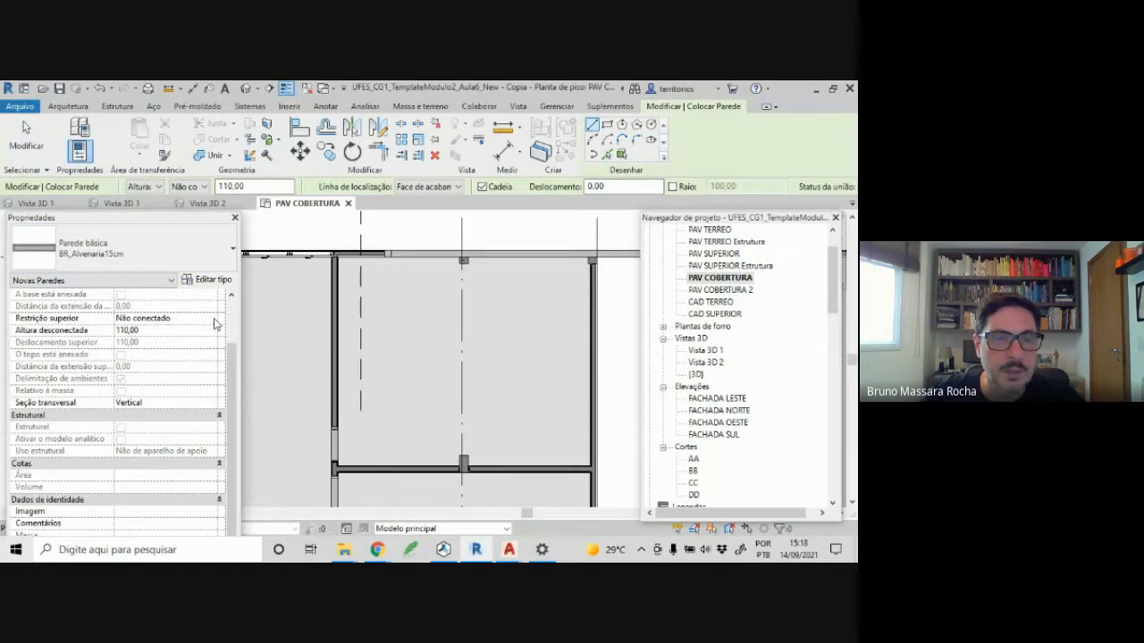
pyautogui.scroll(2, 179, 330)
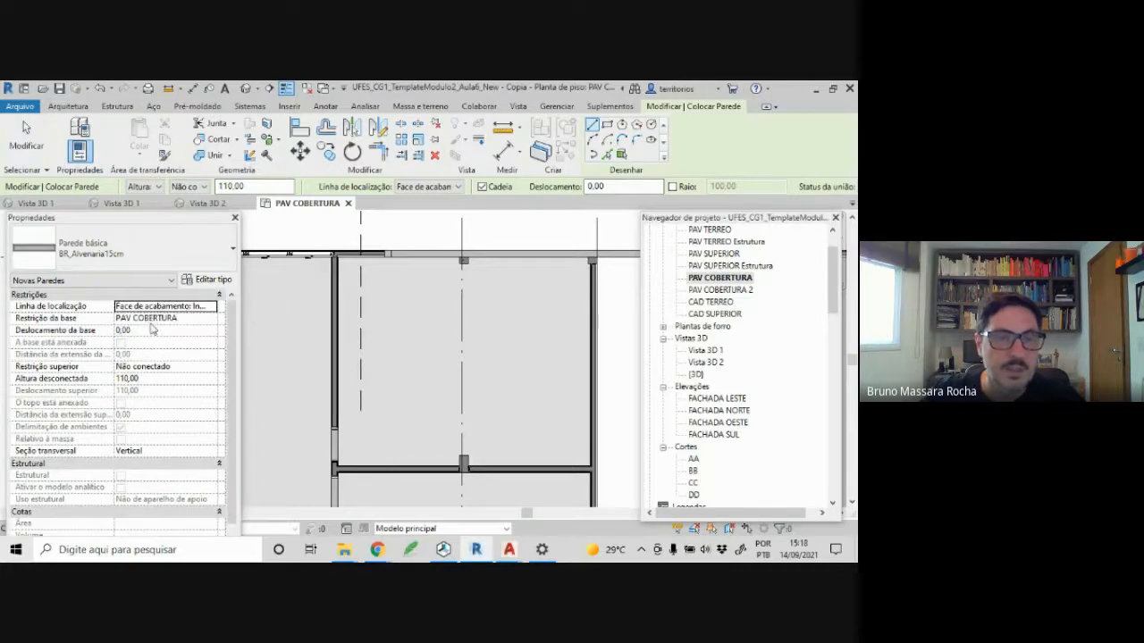
pyautogui.click(209, 369)
pyautogui.click(211, 367)
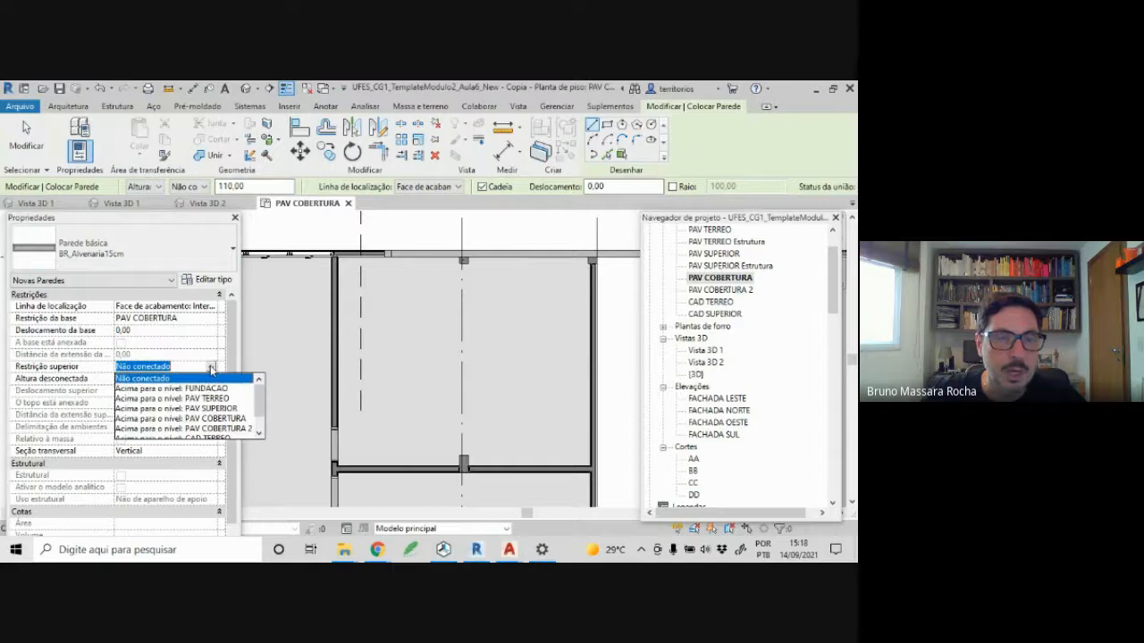
pyautogui.click(243, 429)
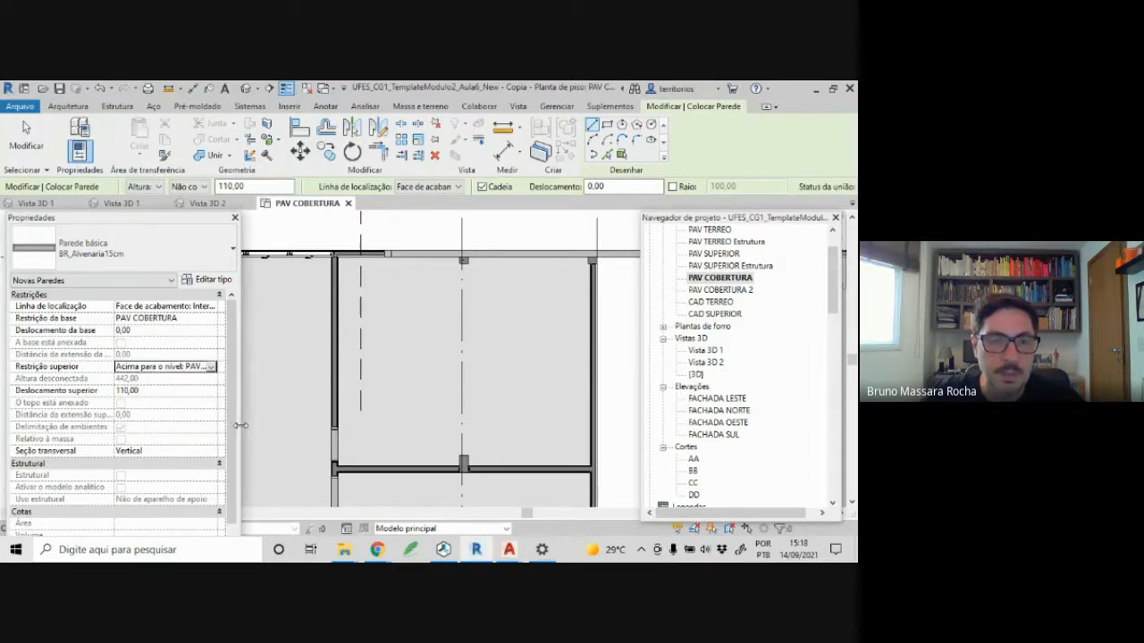
pyautogui.click(172, 389)
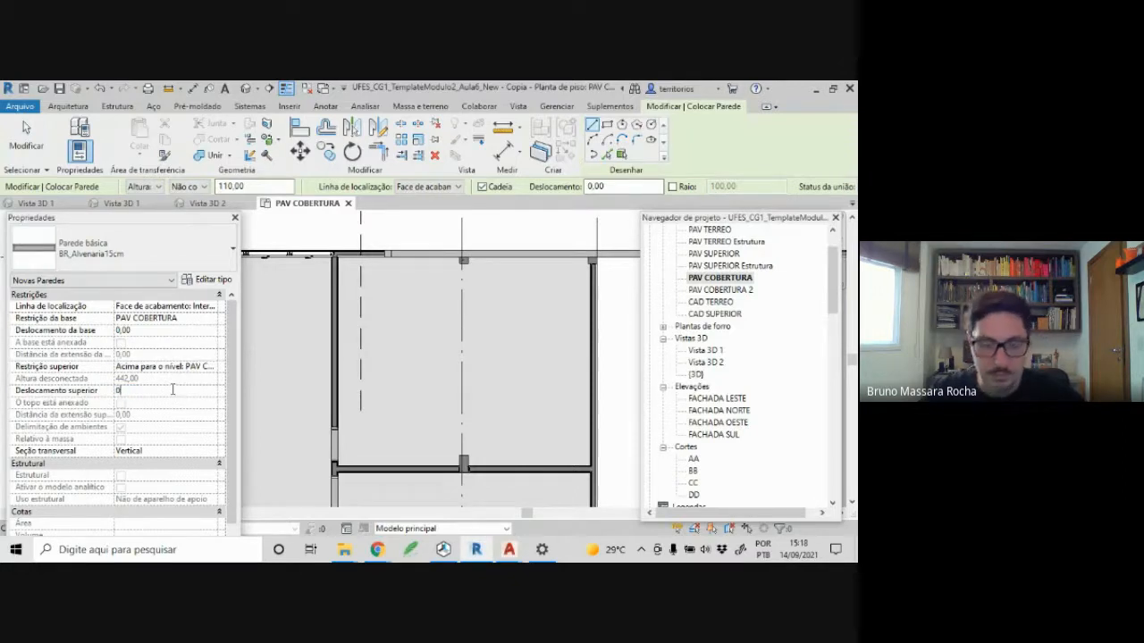
pyautogui.write('0')
pyautogui.press('Return')
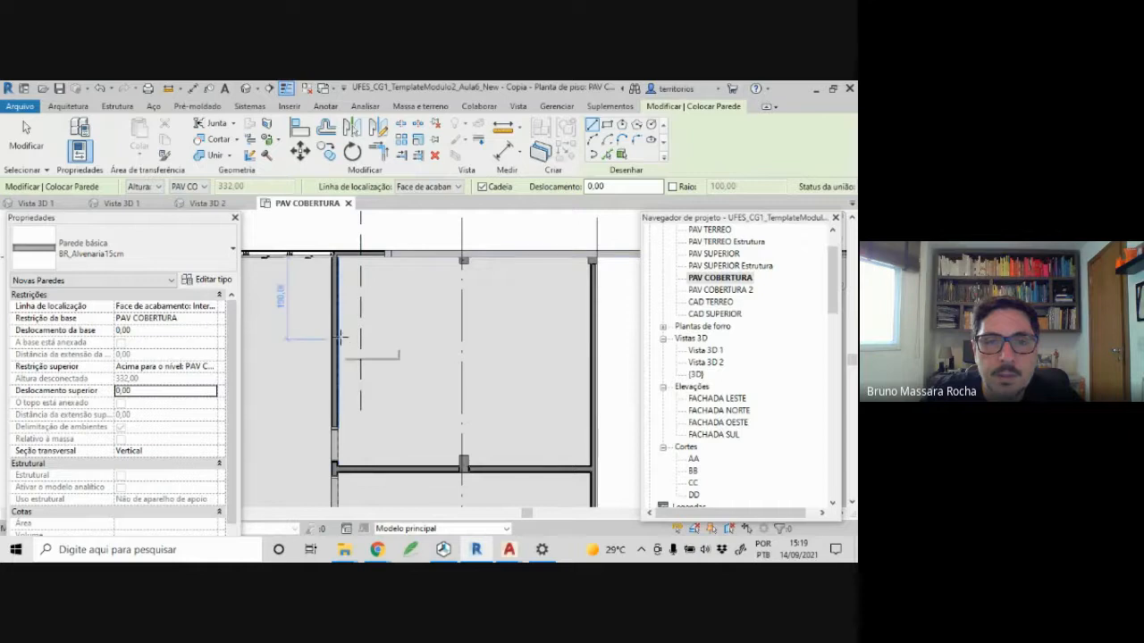
# - Draw the dividing wall, about 595 cm long, between the room's side walls, about 165 cm from the exterior wall near the columns
pyautogui.click(339, 335)
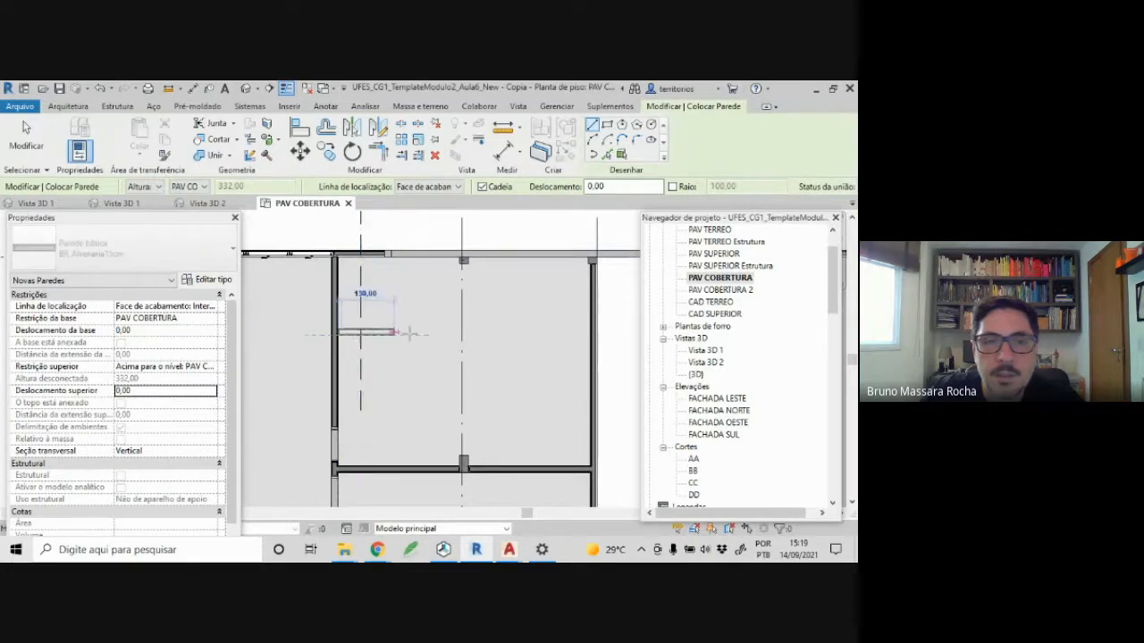
pyautogui.click(589, 335)
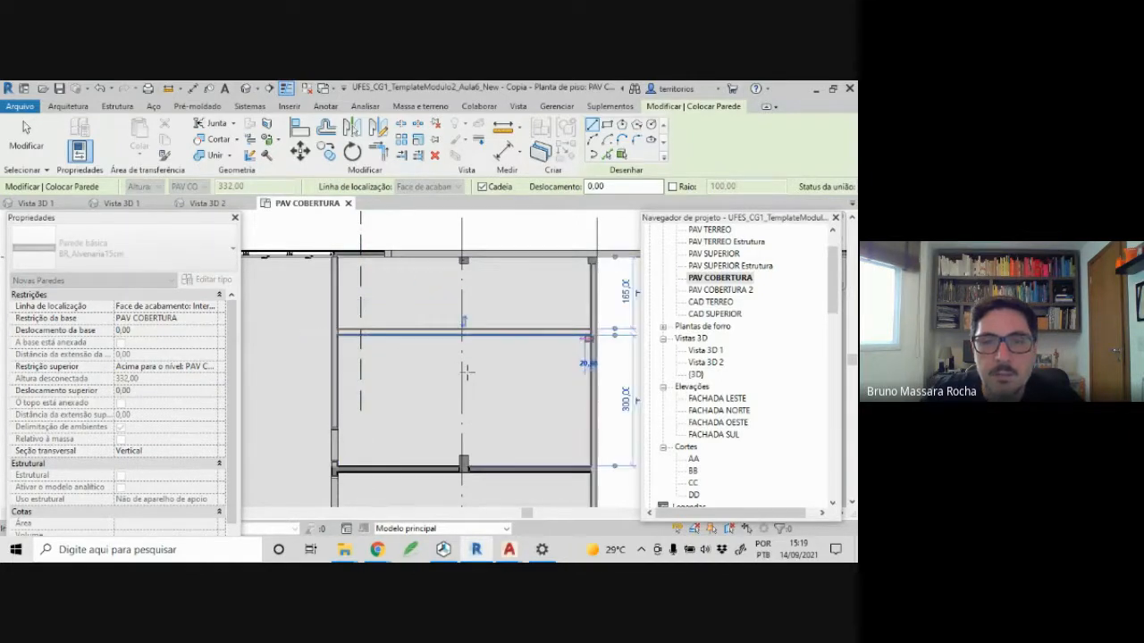
pyautogui.press('Escape')
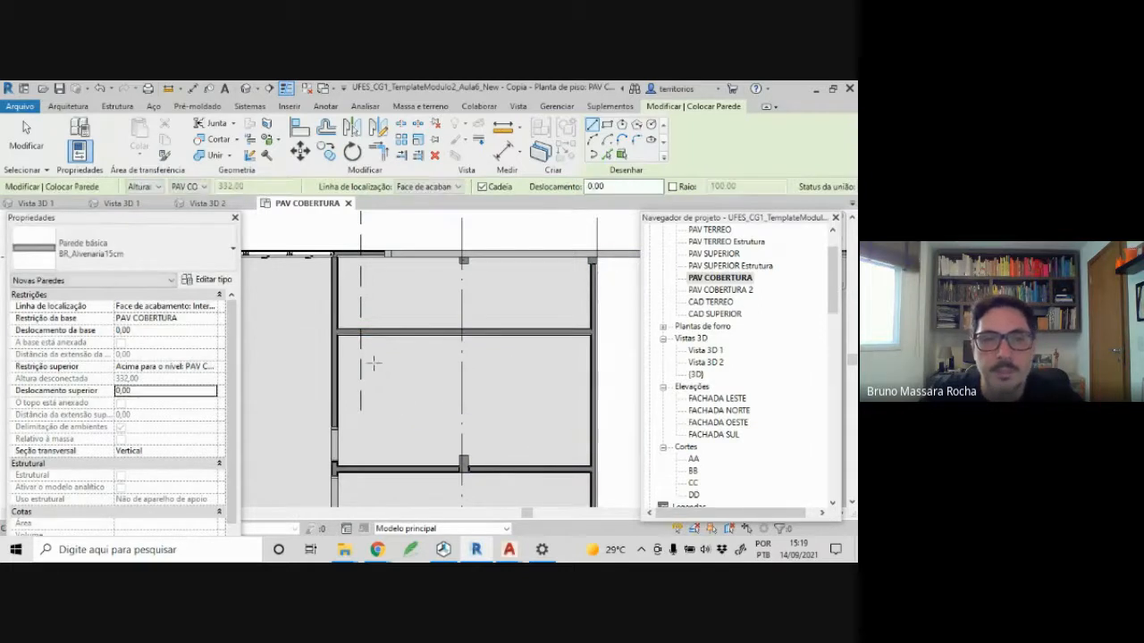
pyautogui.press('Escape')
# - Set the dividing wall's distance from the exterior wall near the columns to 180 cm
pyautogui.click(396, 336)
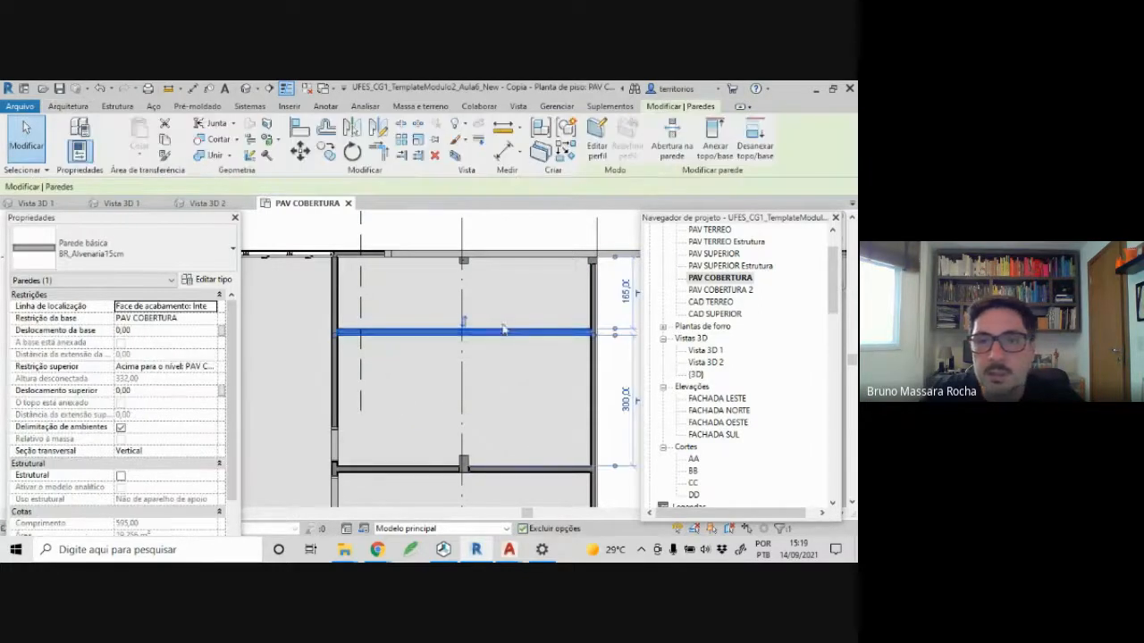
pyautogui.scroll(1, 613, 318)
pyautogui.scroll(-1, 591, 338)
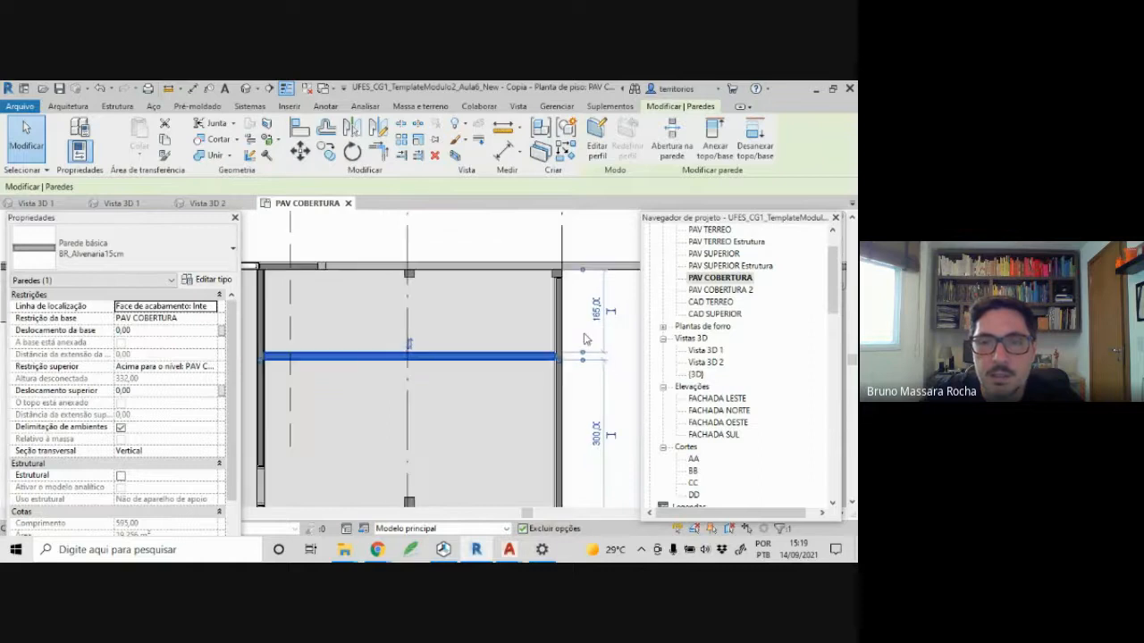
pyautogui.scroll(-1, 576, 342)
pyautogui.click(594, 318)
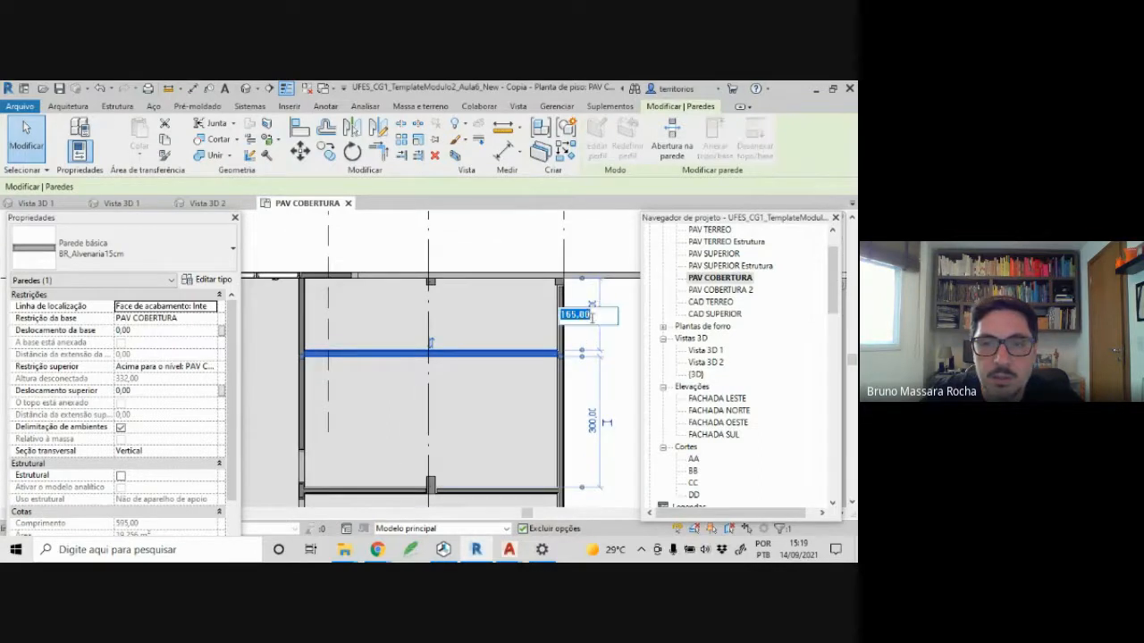
pyautogui.write('180,0')
pyautogui.press('Return')
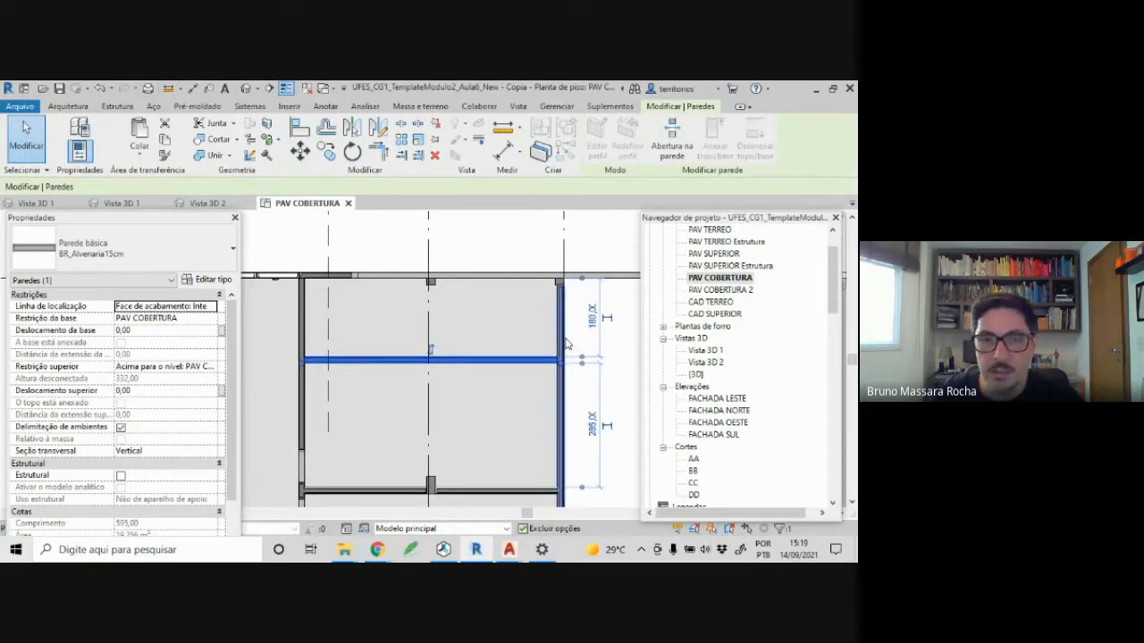
pyautogui.click(451, 257)
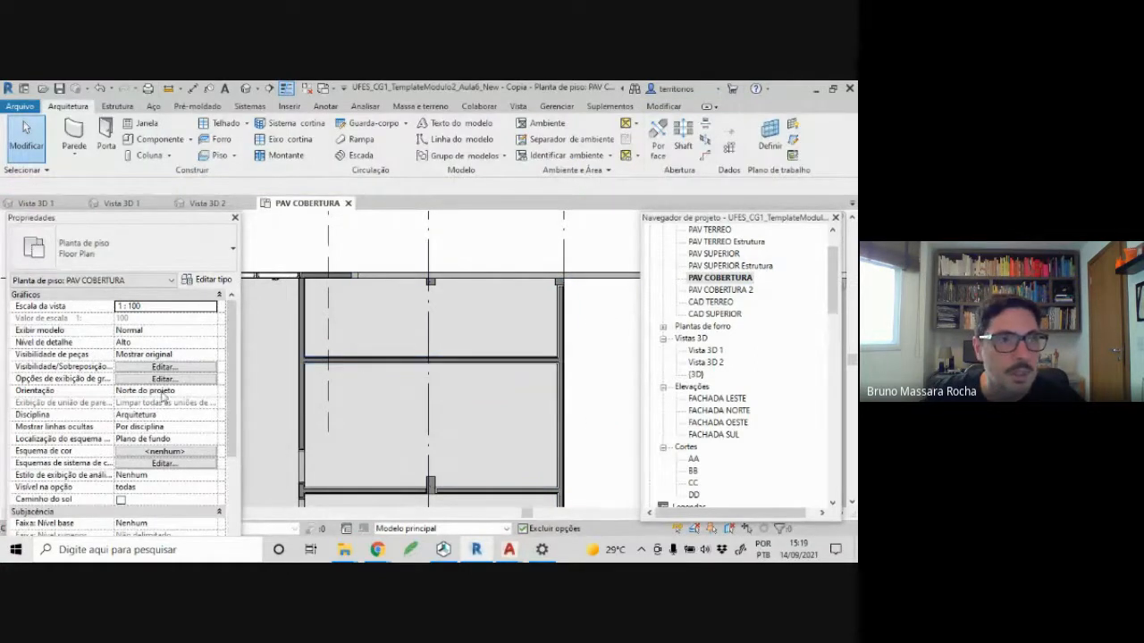
# - Check the door and walls around the air-conditioning and reservoir rooms in the 04_05 AutoCAD plan, and return to the Revit floor plan
pyautogui.moveTo(505, 551)
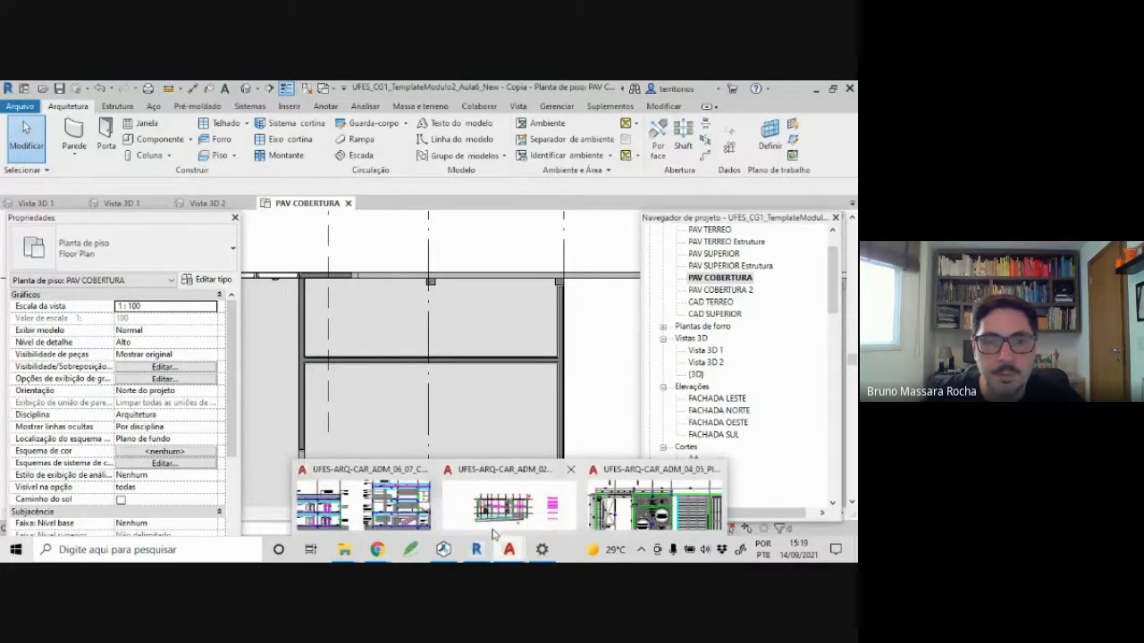
pyautogui.click(642, 516)
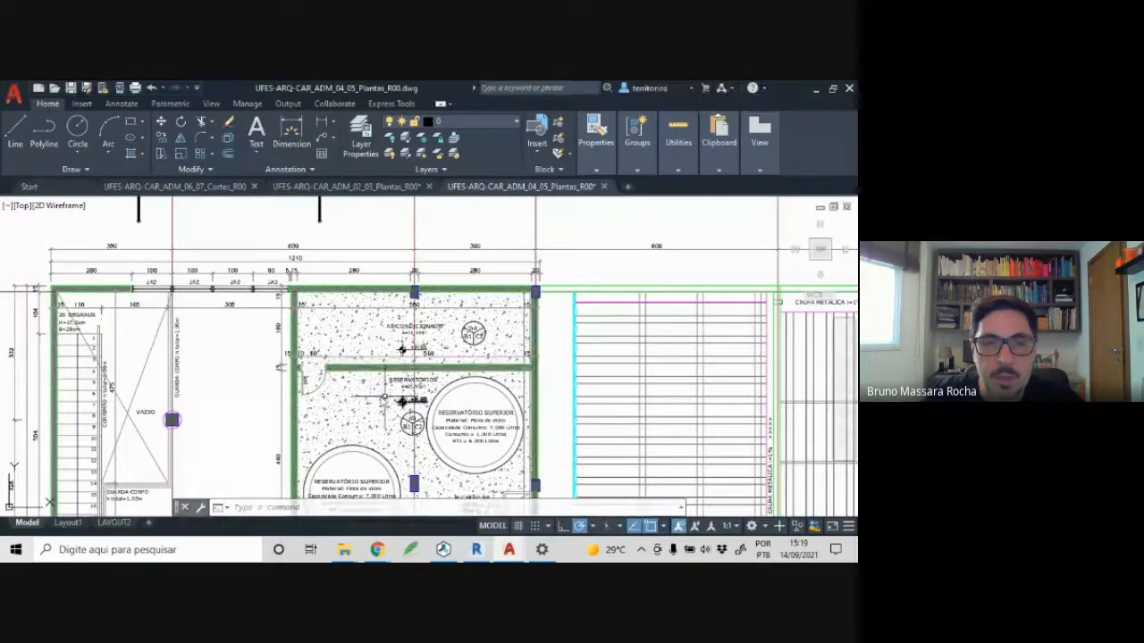
pyautogui.scroll(4, 308, 389)
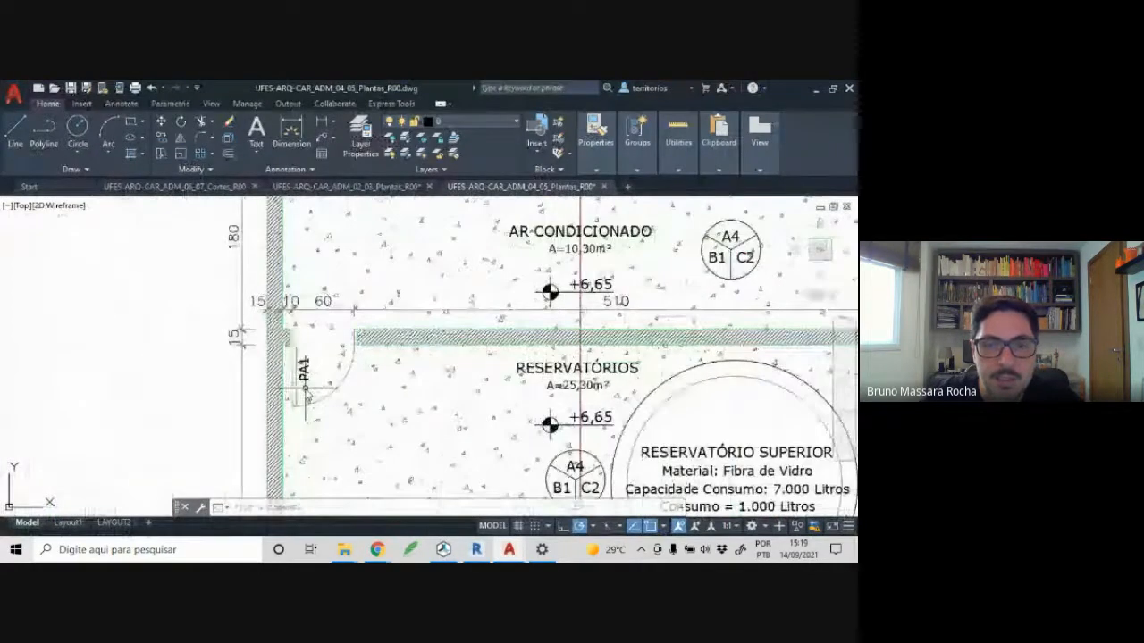
pyautogui.scroll(-6, 339, 326)
pyautogui.scroll(5, 331, 411)
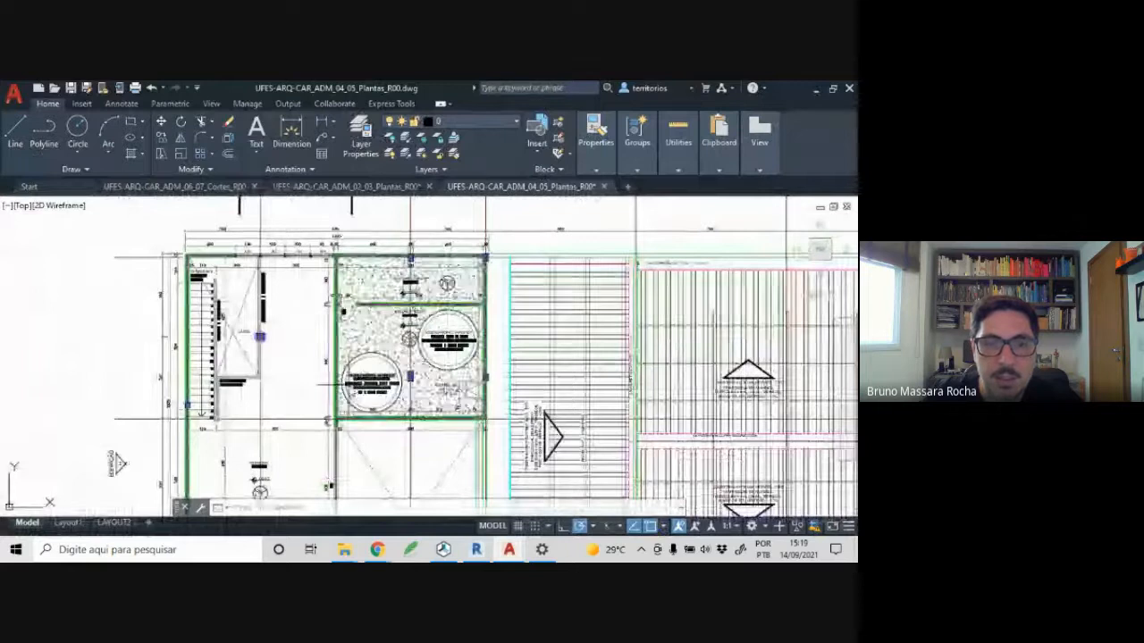
pyautogui.scroll(-4, 340, 390)
pyautogui.scroll(3, 338, 412)
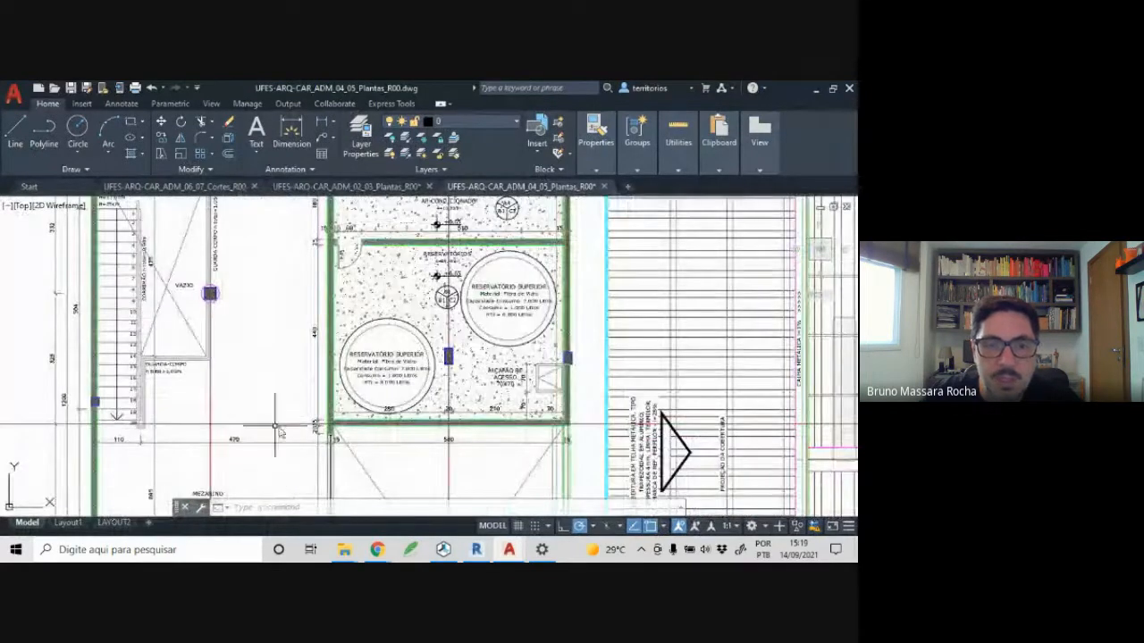
pyautogui.click(475, 552)
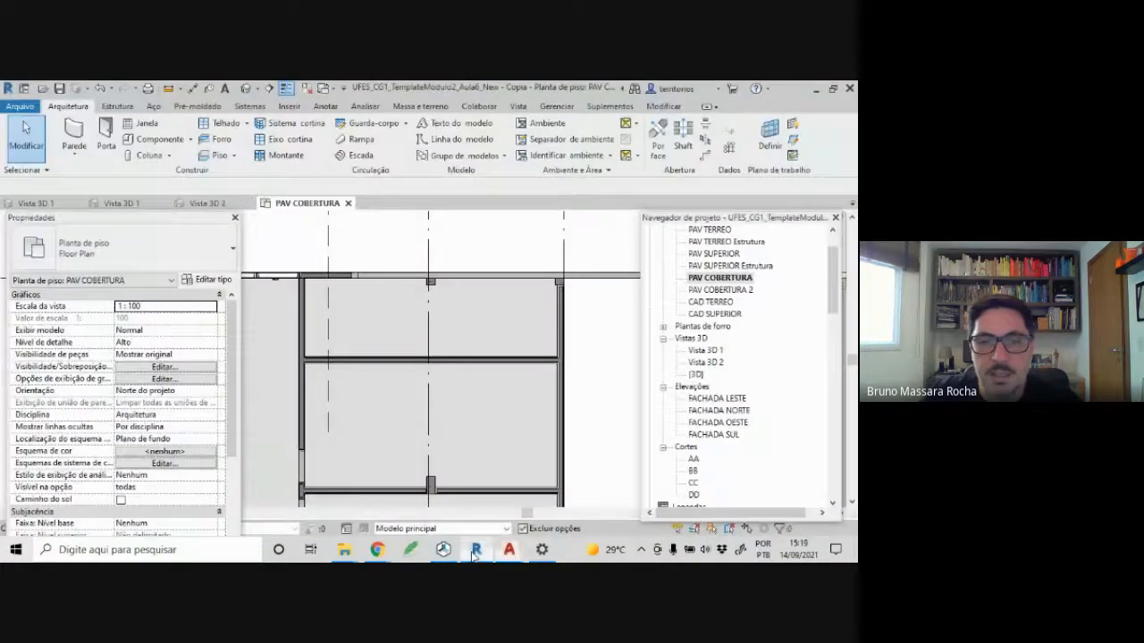
# - Delete the two BR_Alvenaria15cm wall segments on either side of the column inside the reservoir room
pyautogui.scroll(-1, 411, 408)
pyautogui.moveTo(418, 405); pyautogui.dragTo(572, 229, button='middle')
pyautogui.scroll(-1, 521, 281)
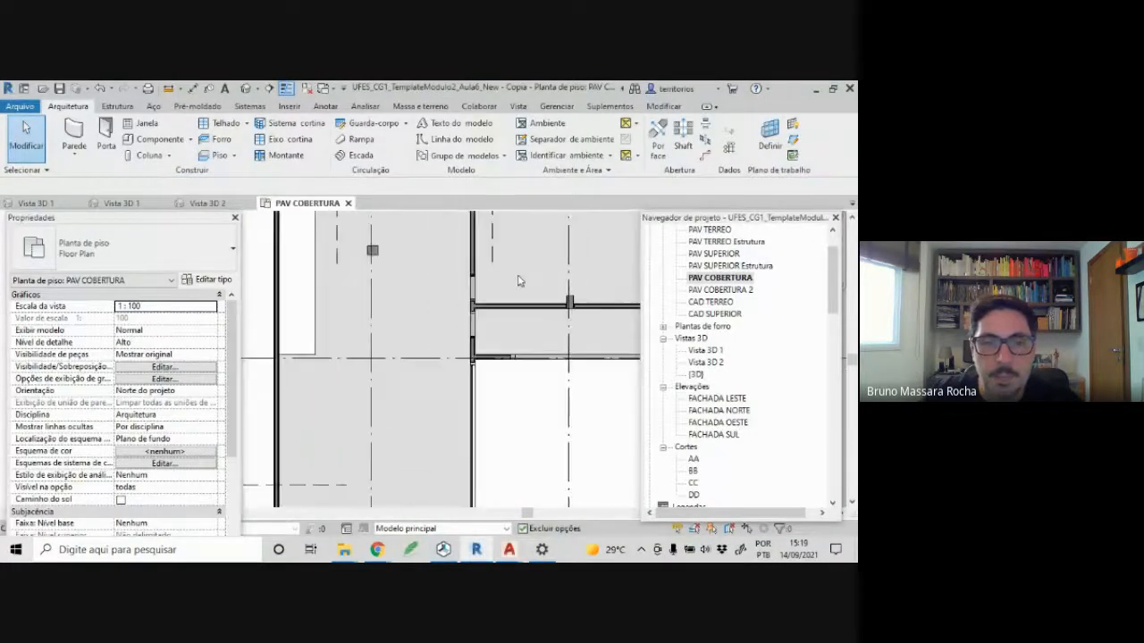
pyautogui.scroll(-1, 501, 296)
pyautogui.moveTo(500, 296); pyautogui.dragTo(299, 356, button='middle')
pyautogui.scroll(1, 299, 355)
pyautogui.click(328, 373)
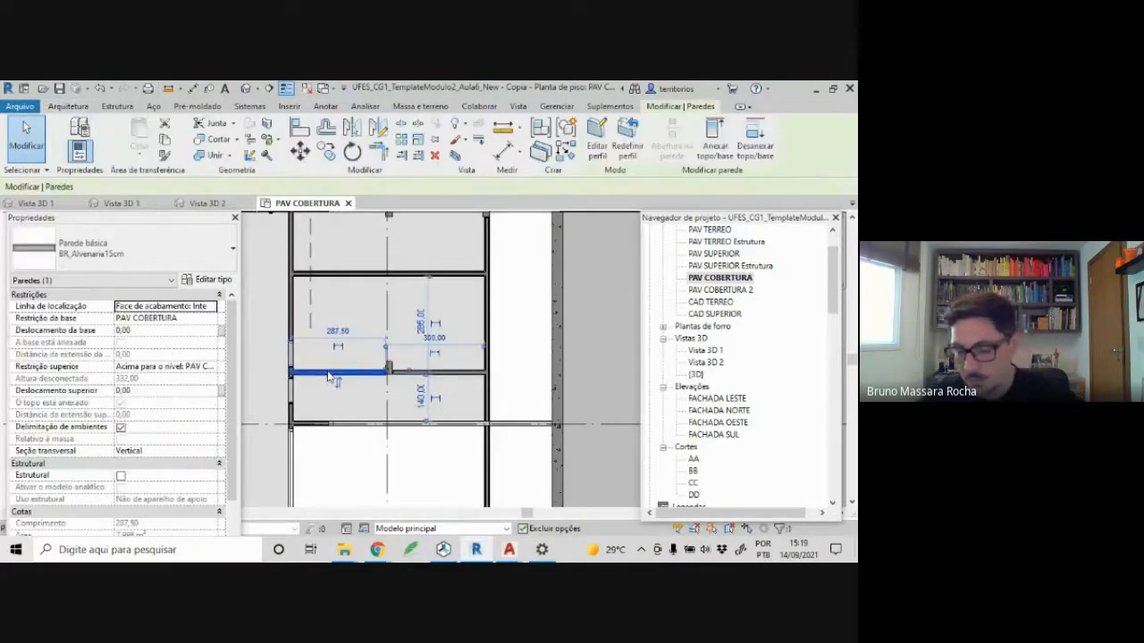
pyautogui.press('Delete')
pyautogui.click(412, 372)
pyautogui.press('Delete')
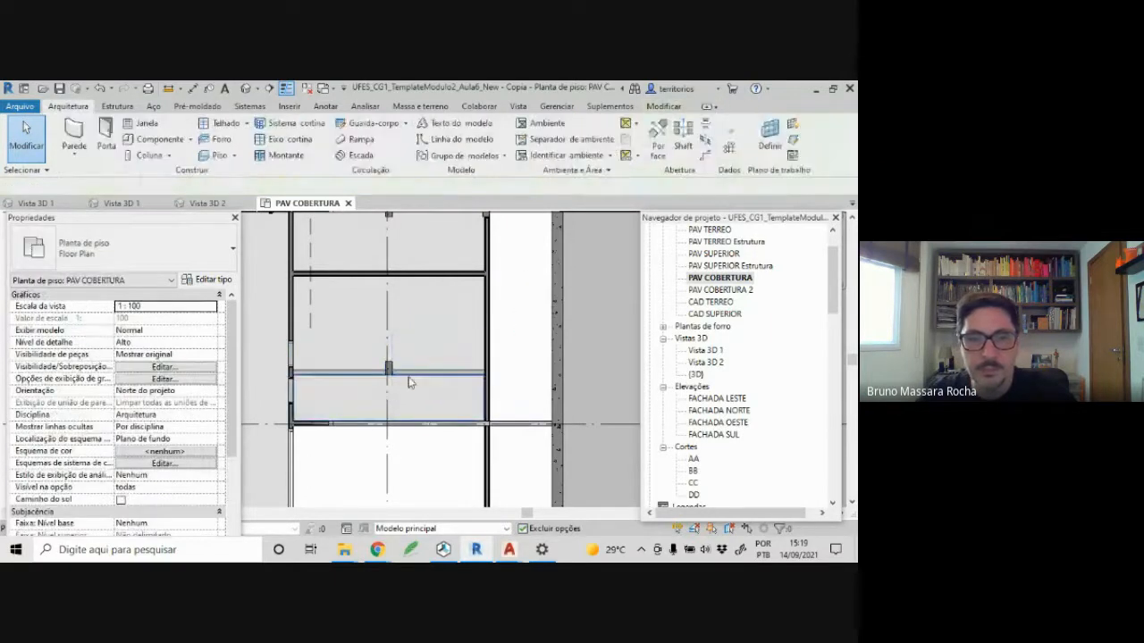
# - Check the two BR_pisoCimentoQ floors beside the removed walls' strip and open the larger floor's boundary for editing
pyautogui.scroll(2, 326, 380)
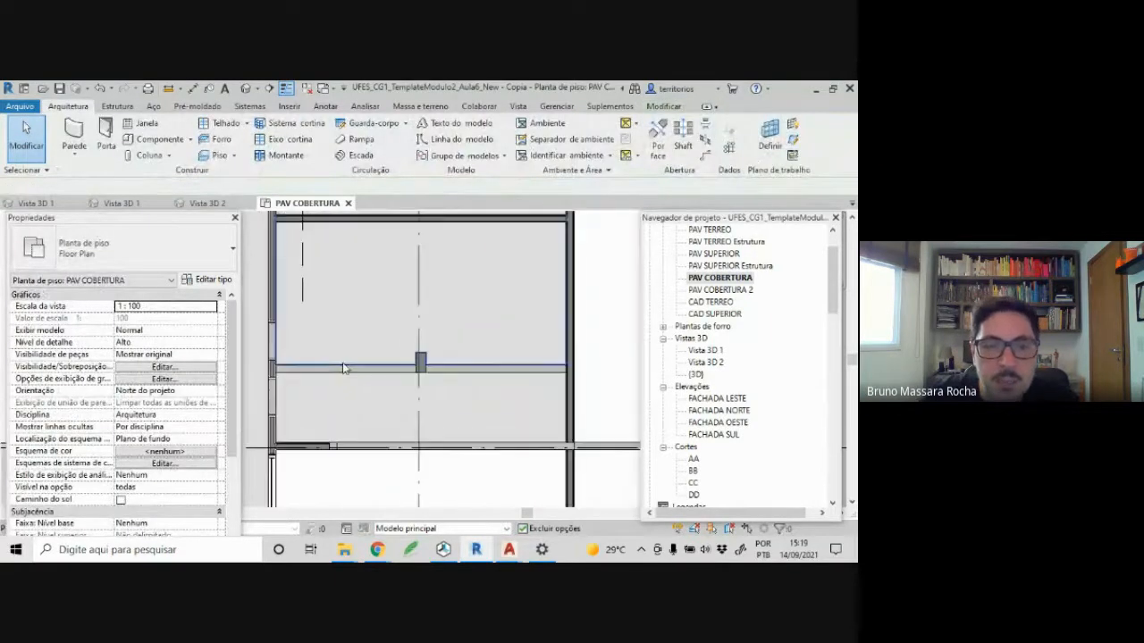
pyautogui.click(347, 364)
pyautogui.scroll(2, 367, 378)
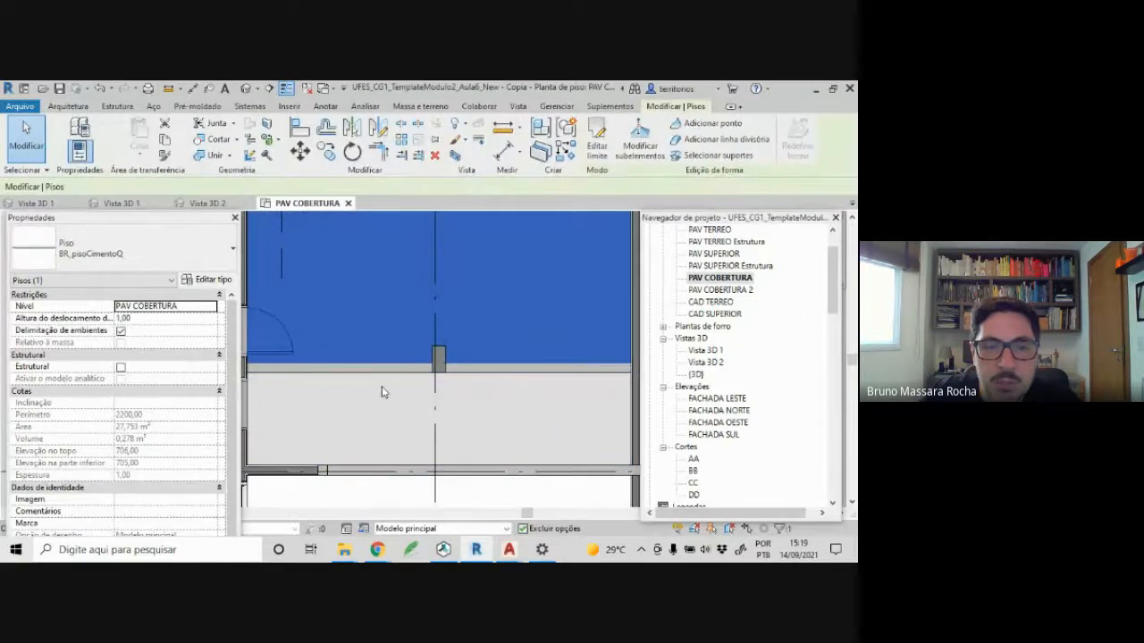
pyautogui.moveTo(397, 394); pyautogui.dragTo(426, 395, button='middle')
pyautogui.scroll(-1, 379, 396)
pyautogui.click(384, 371)
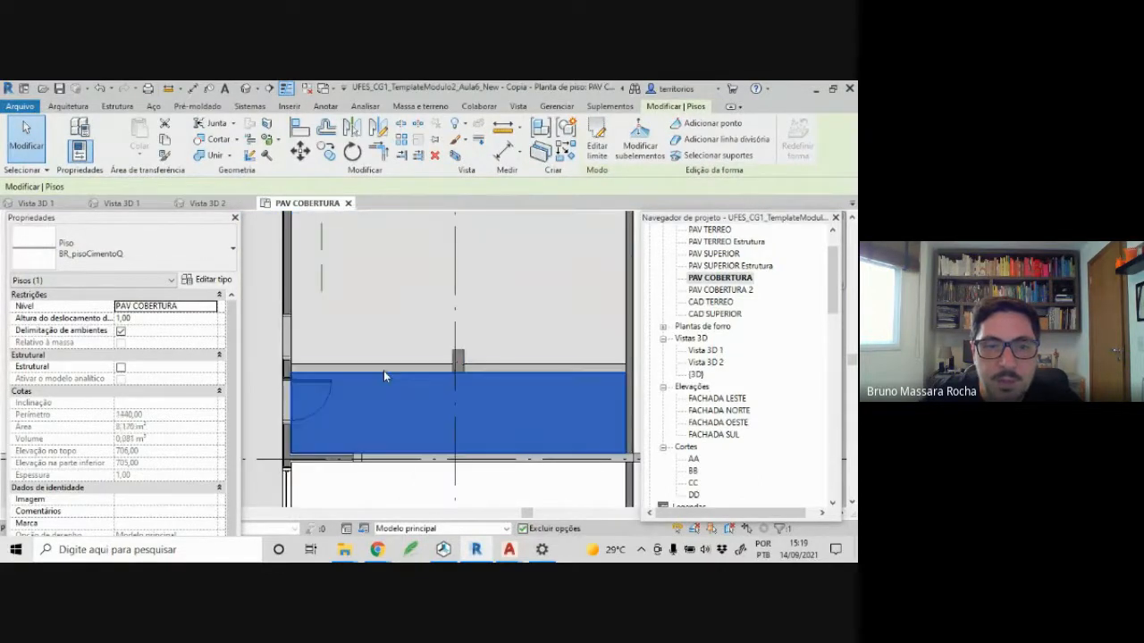
pyautogui.click(388, 368)
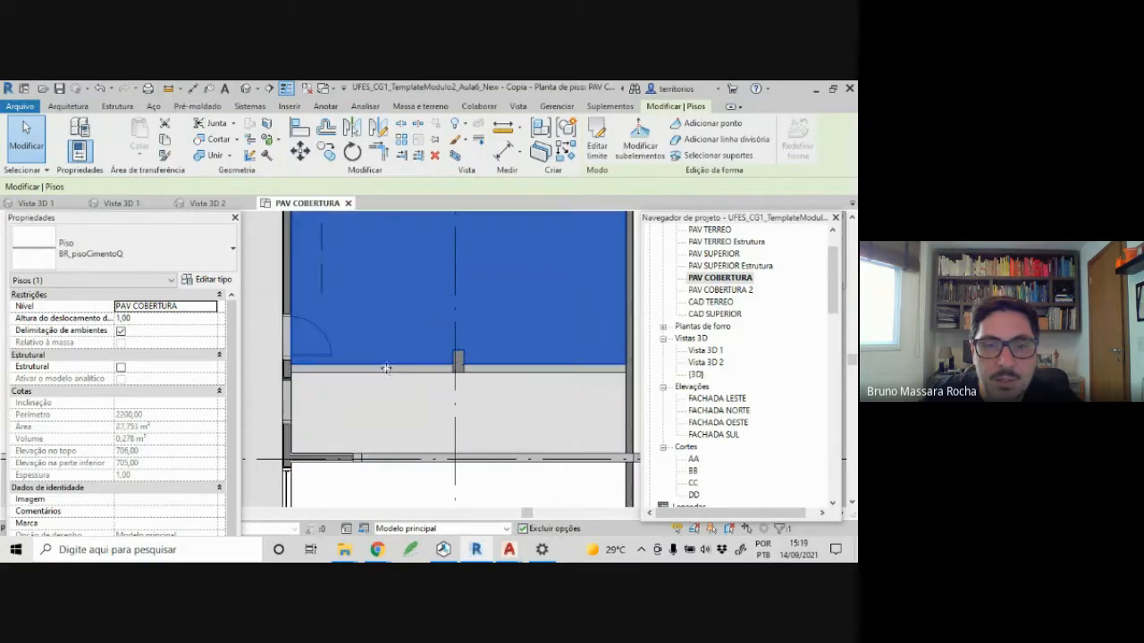
pyautogui.click(385, 372)
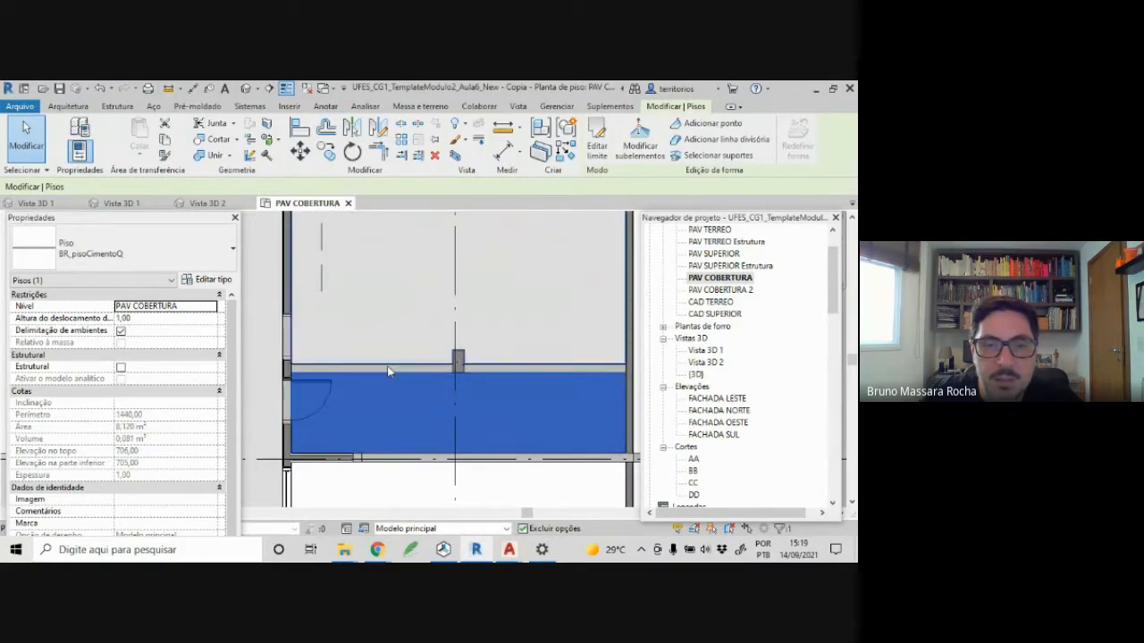
pyautogui.click(388, 368)
pyautogui.click(597, 138)
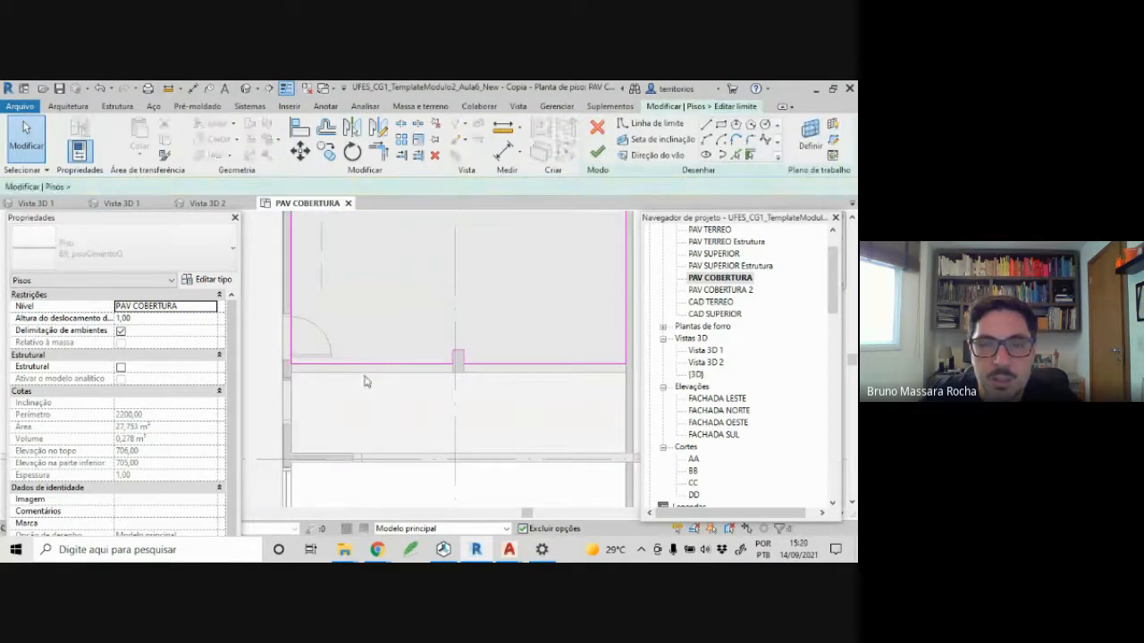
# - Move the floor boundary segments on both sides of the column to the adjoining floor's edge, closing the gap, and finish the sketch
pyautogui.scroll(2, 368, 375)
pyautogui.click(382, 360)
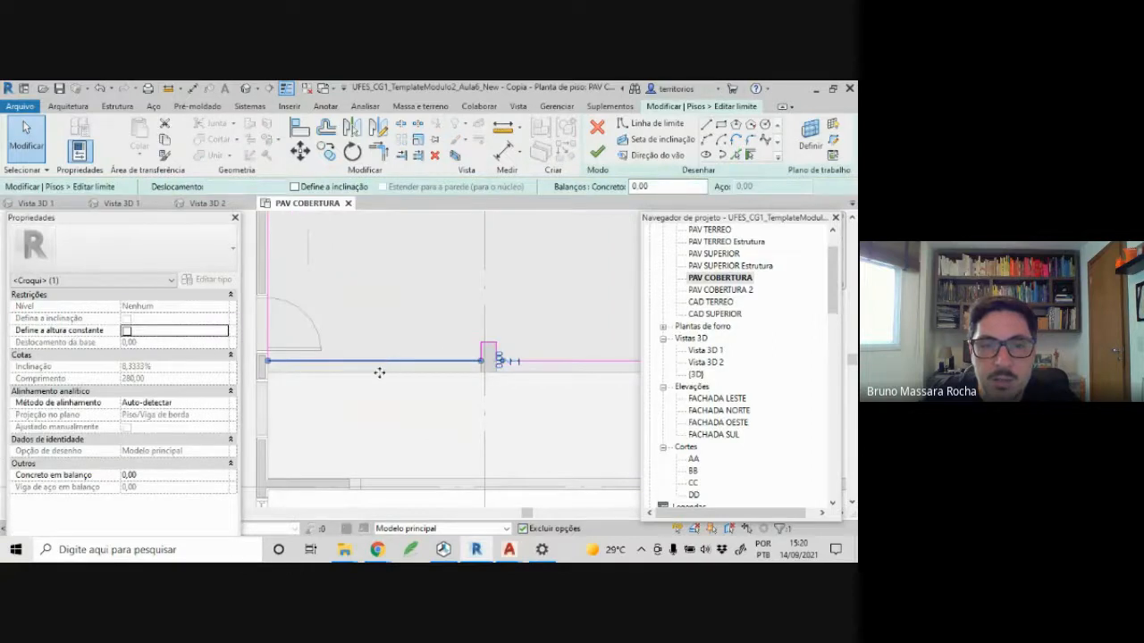
pyautogui.moveTo(379, 372); pyautogui.dragTo(385, 380)
pyautogui.moveTo(575, 407); pyautogui.dragTo(513, 412, button='middle')
pyautogui.click(520, 368)
pyautogui.moveTo(521, 370); pyautogui.dragTo(432, 368, button='middle')
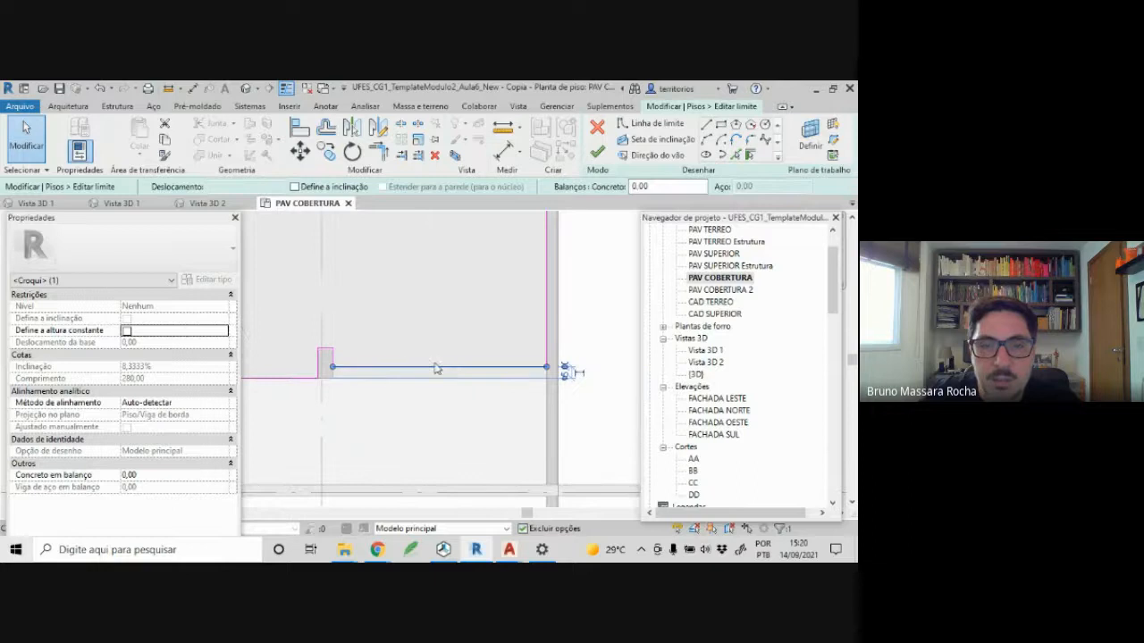
pyautogui.moveTo(433, 368); pyautogui.dragTo(433, 379)
pyautogui.click(465, 412)
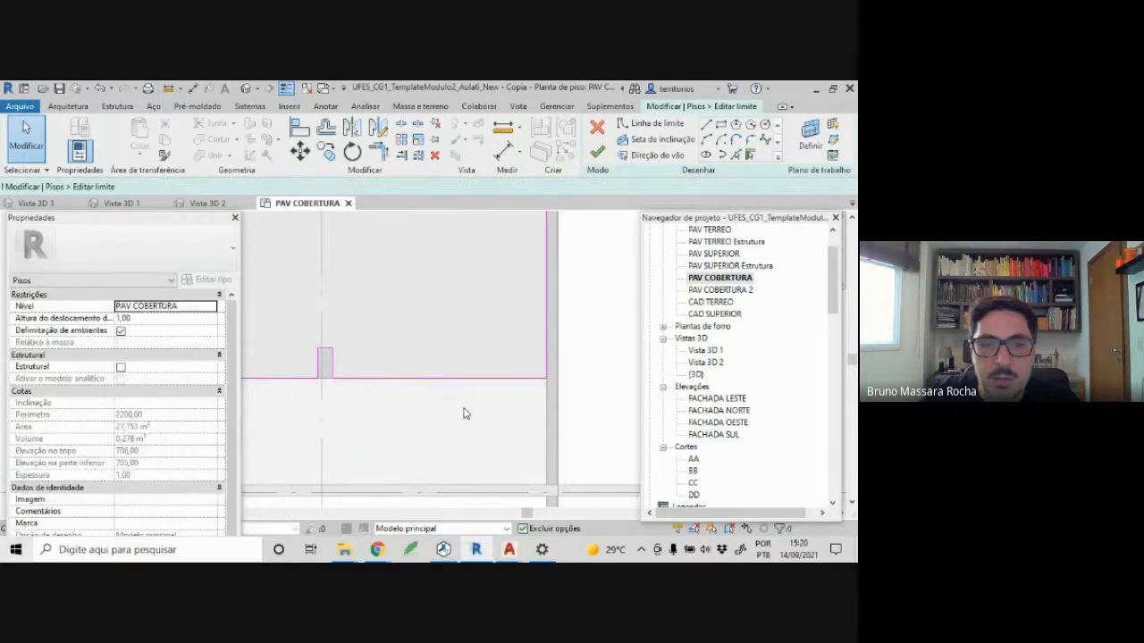
pyautogui.scroll(-2, 463, 414)
pyautogui.click(597, 154)
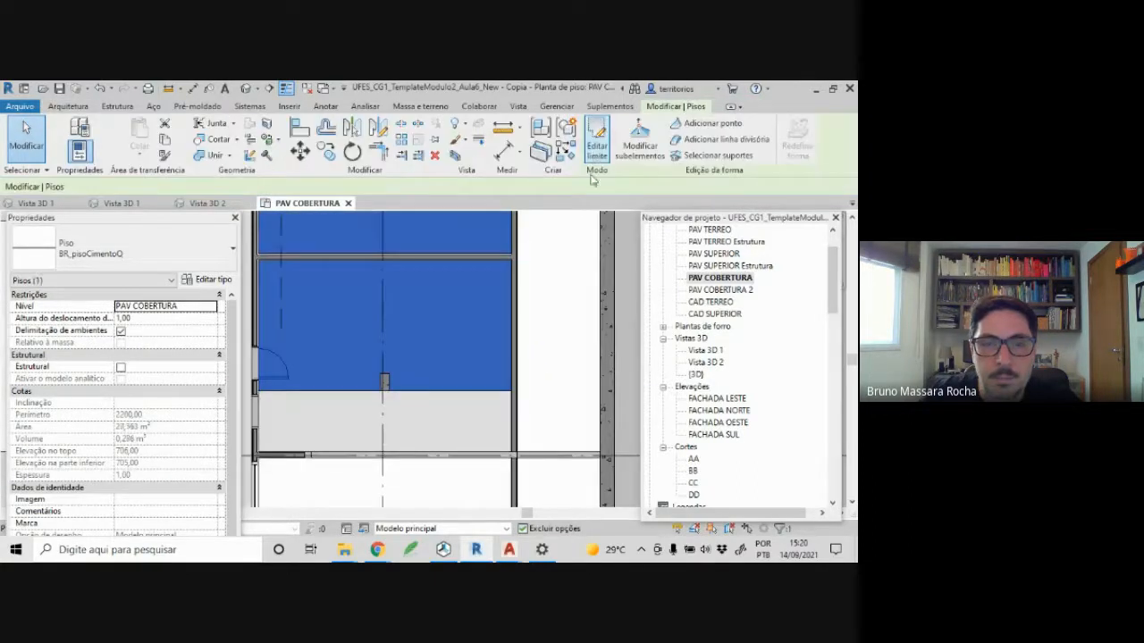
pyautogui.click(523, 335)
# - Compare the reservoir room's door positions with the 04_05 AutoCAD plan and return to the Revit floor plan
pyautogui.scroll(-1, 450, 434)
pyautogui.moveTo(453, 430); pyautogui.dragTo(501, 456, button='middle')
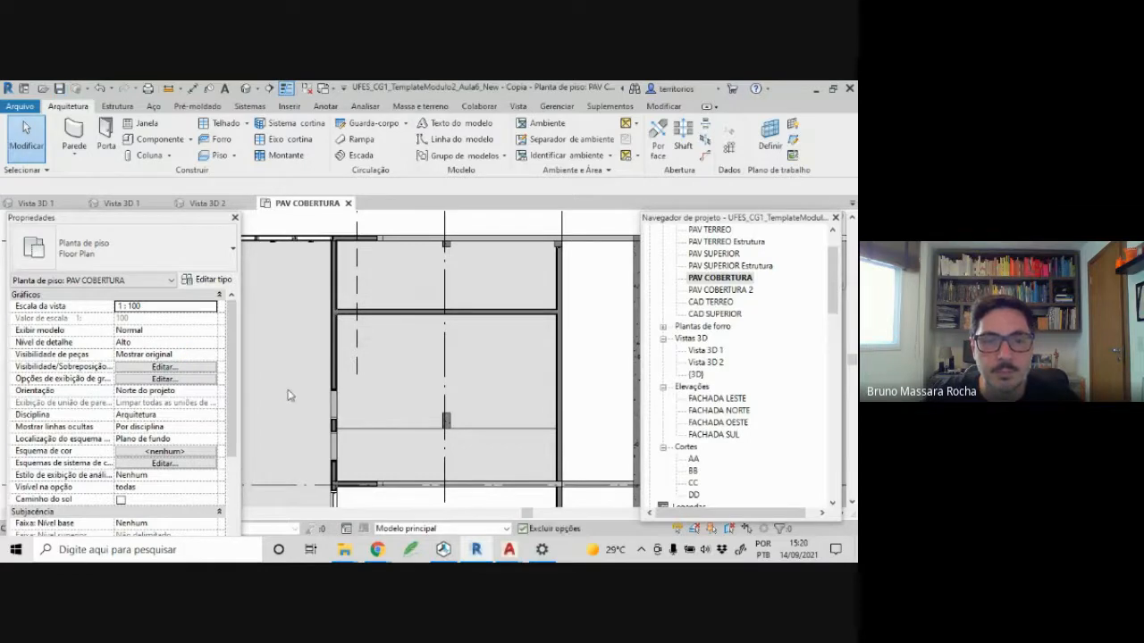
pyautogui.moveTo(324, 400); pyautogui.dragTo(388, 373, button='middle')
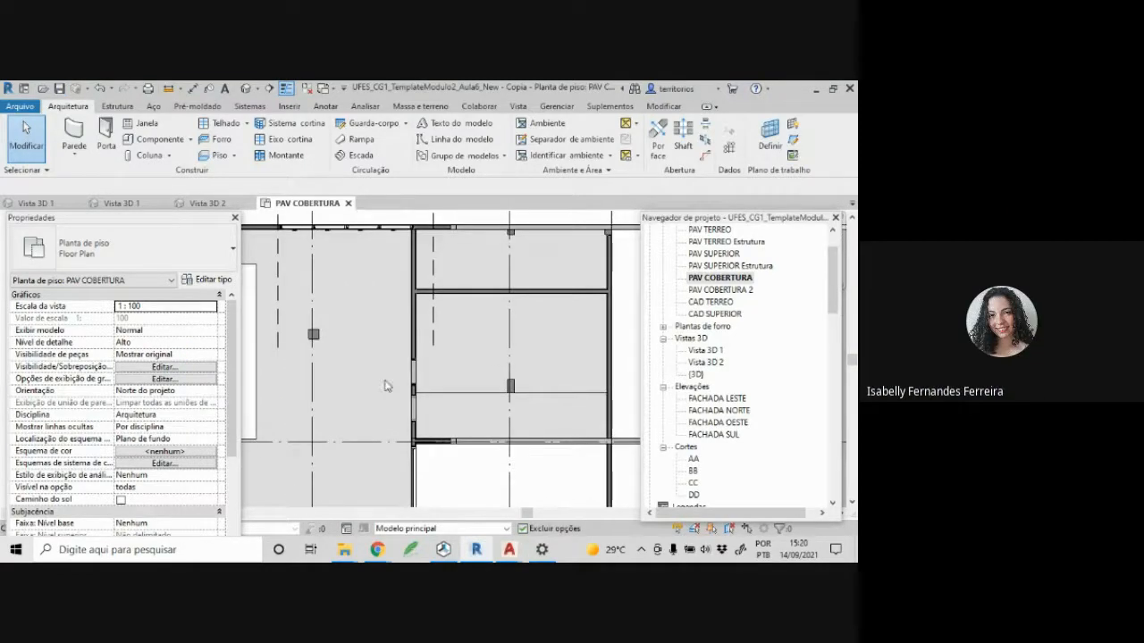
pyautogui.scroll(1, 386, 386)
pyautogui.moveTo(510, 550)
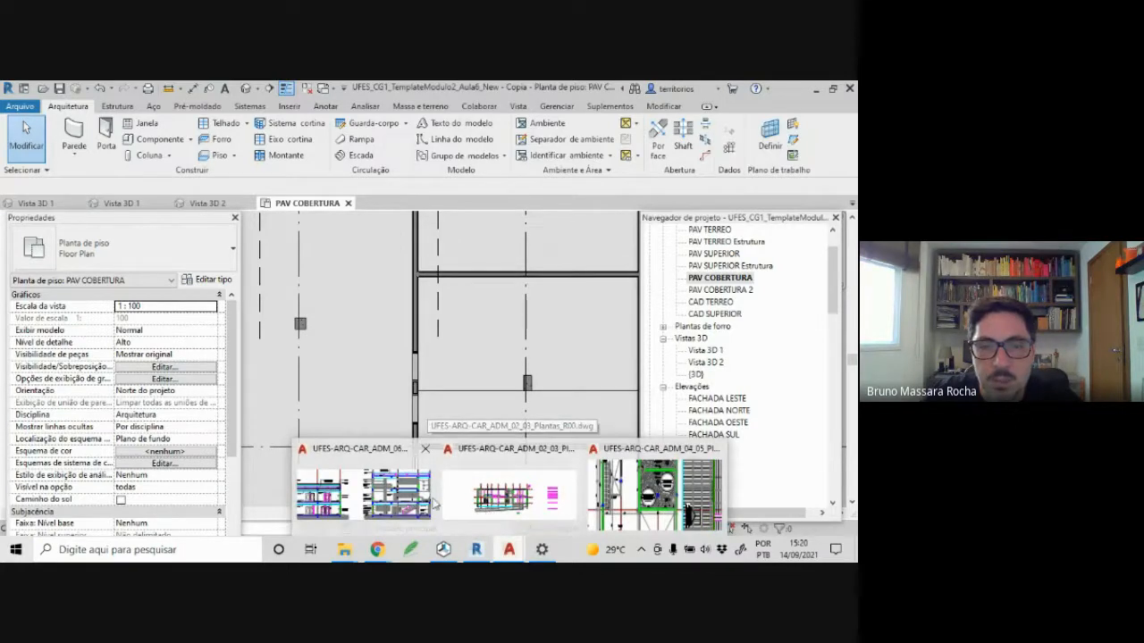
pyautogui.click(681, 511)
pyautogui.scroll(-2, 375, 383)
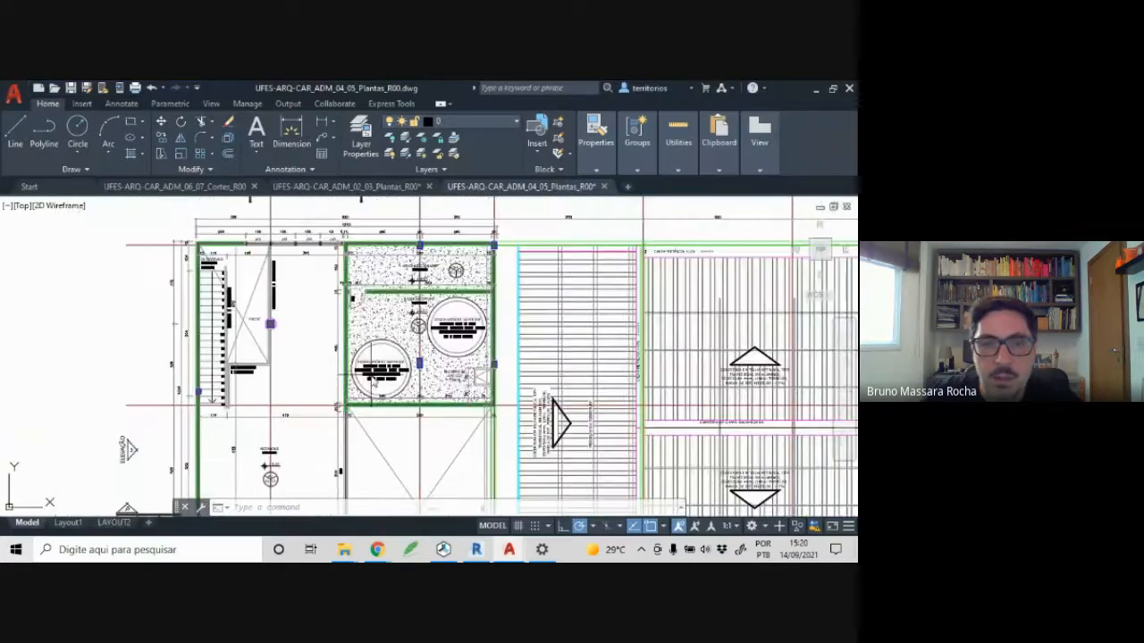
pyautogui.click(479, 552)
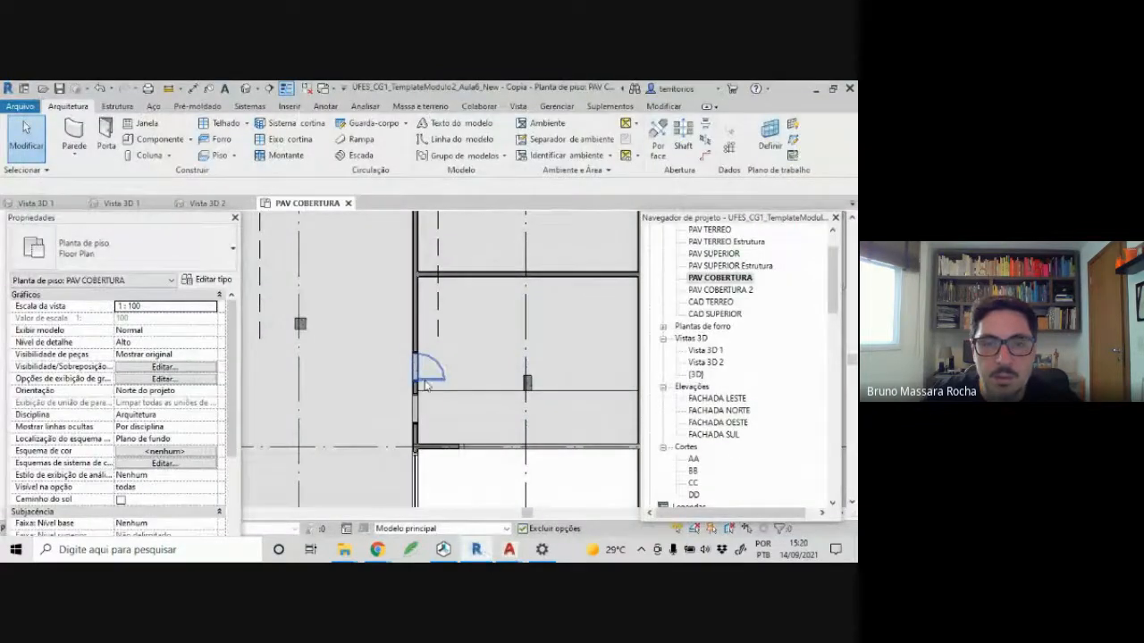
# - Delete the two doors in the reservoir room's side wall facing the mezzanine
pyautogui.click(427, 384)
pyautogui.press('Delete')
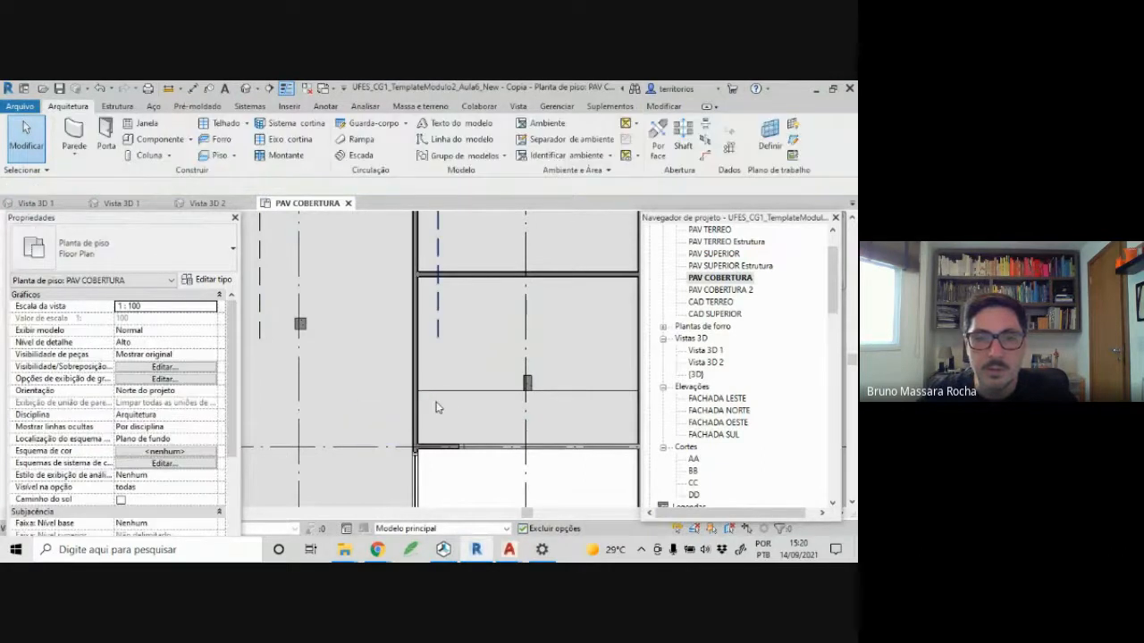
pyautogui.scroll(-1, 411, 442)
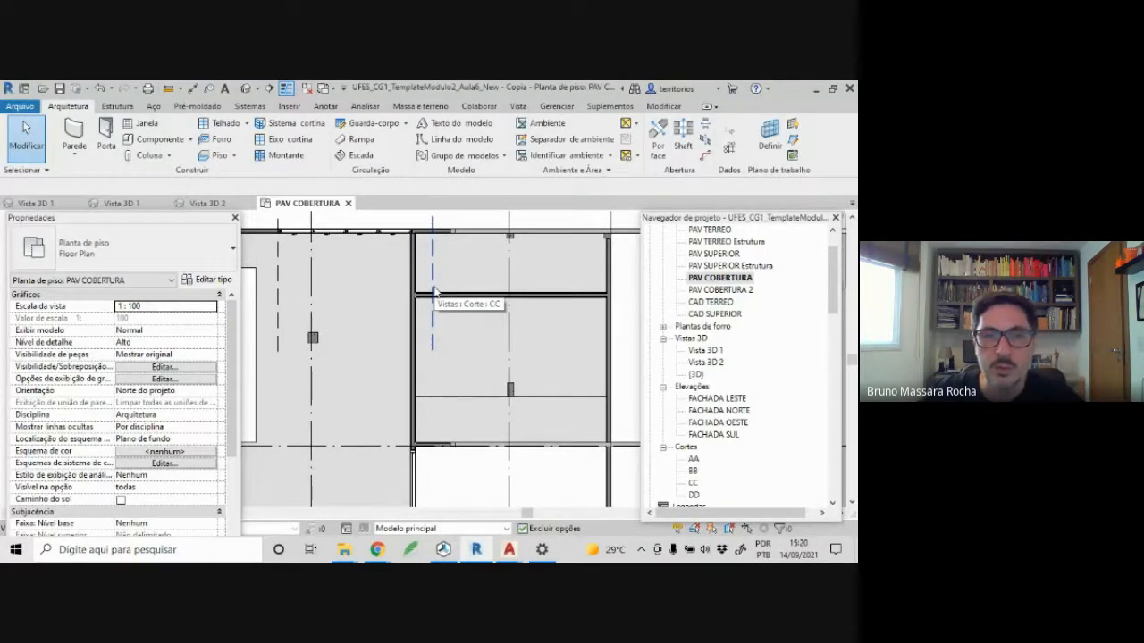
# - View the wider PAV COBERTURA plan around the reservoir room and switch to the UFES-ARQ-CAR_ADM_02_03_Plantas_R00 drawing in AutoCAD
pyautogui.scroll(-3, 435, 293)
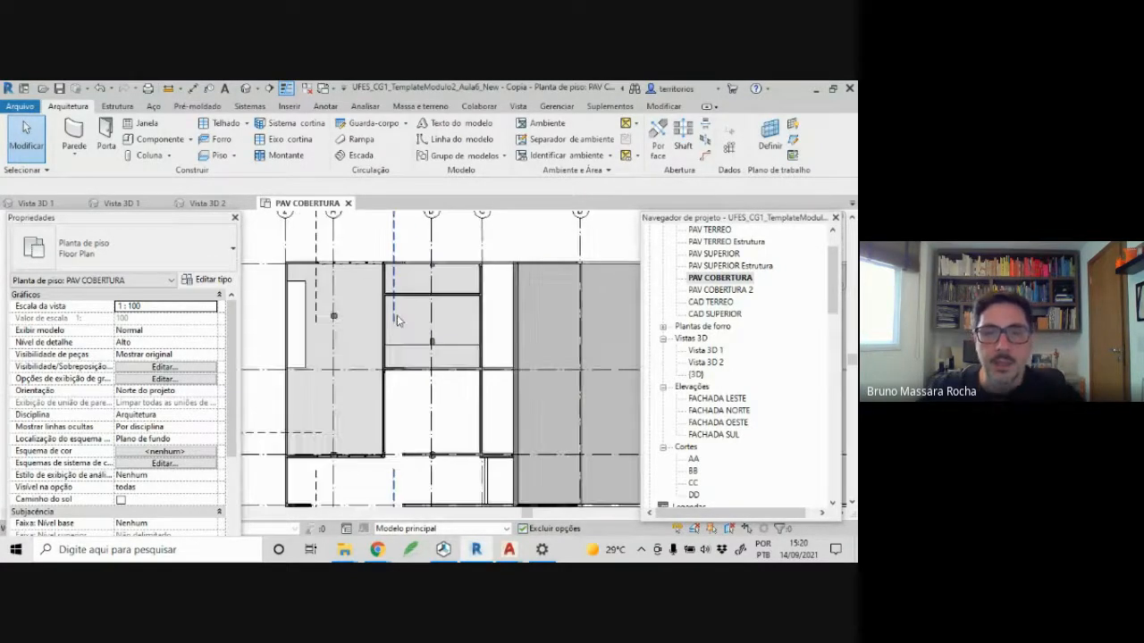
pyautogui.scroll(-1, 397, 324)
pyautogui.scroll(1, 396, 331)
pyautogui.scroll(-1, 397, 342)
pyautogui.moveTo(397, 343); pyautogui.dragTo(385, 319, button='middle')
pyautogui.scroll(1, 386, 319)
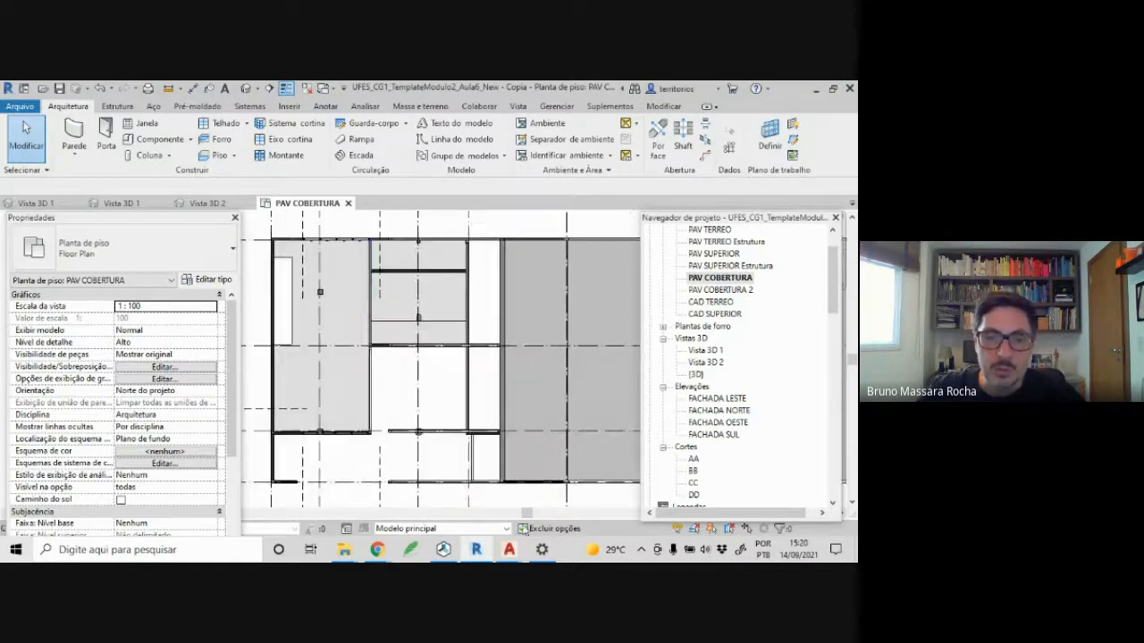
pyautogui.moveTo(522, 559)
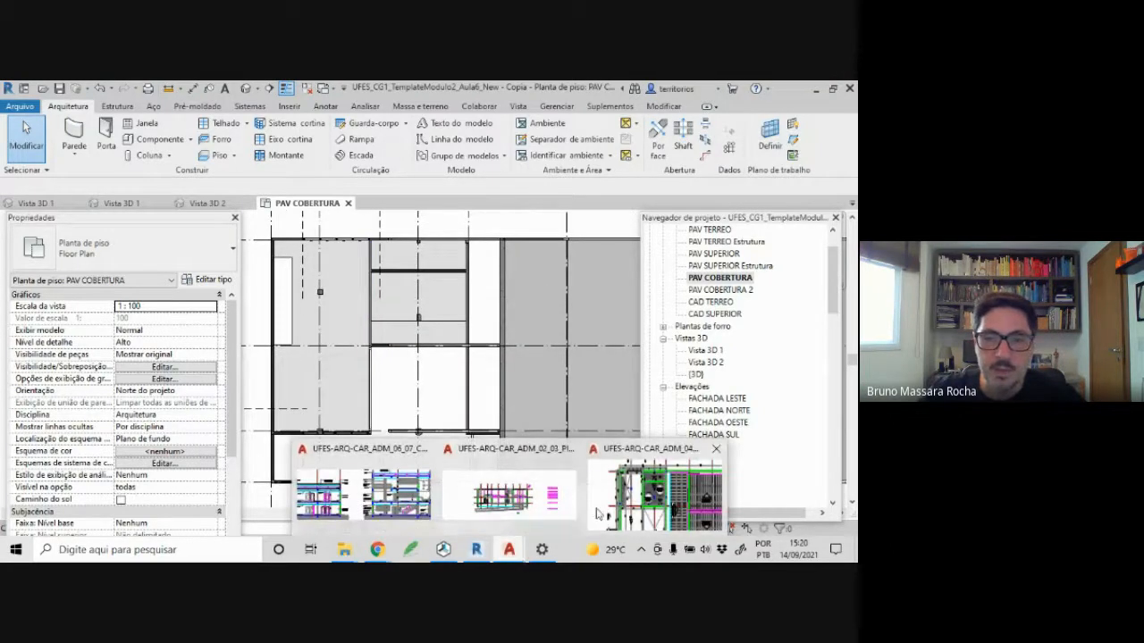
pyautogui.click(464, 492)
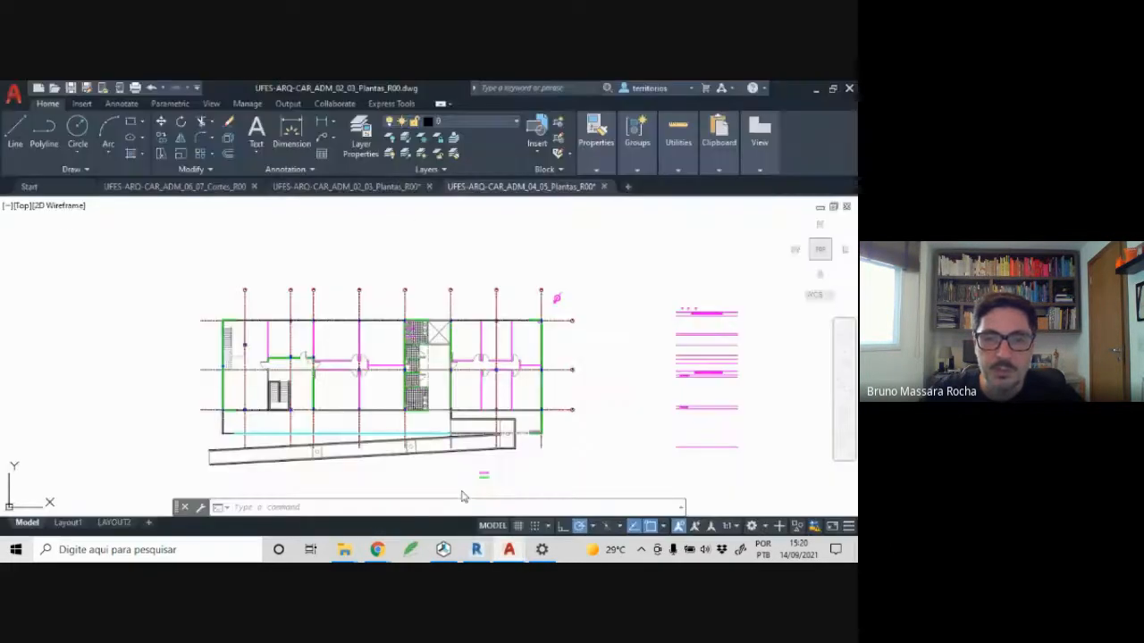
# - Thaw all layers of the 02_03 plan drawing together, using the complete layer list, and close the layer manager
pyautogui.scroll(-2, 386, 370)
pyautogui.moveTo(391, 377); pyautogui.dragTo(415, 318, button='middle')
pyautogui.scroll(-1, 415, 317)
pyautogui.scroll(2, 333, 366)
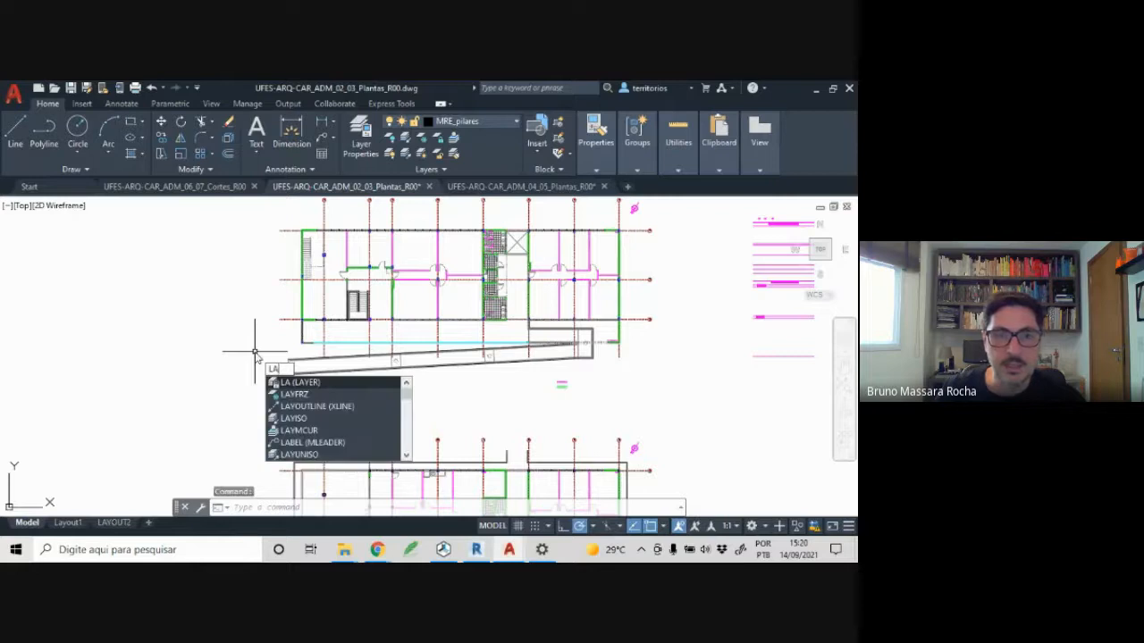
pyautogui.press('Return')
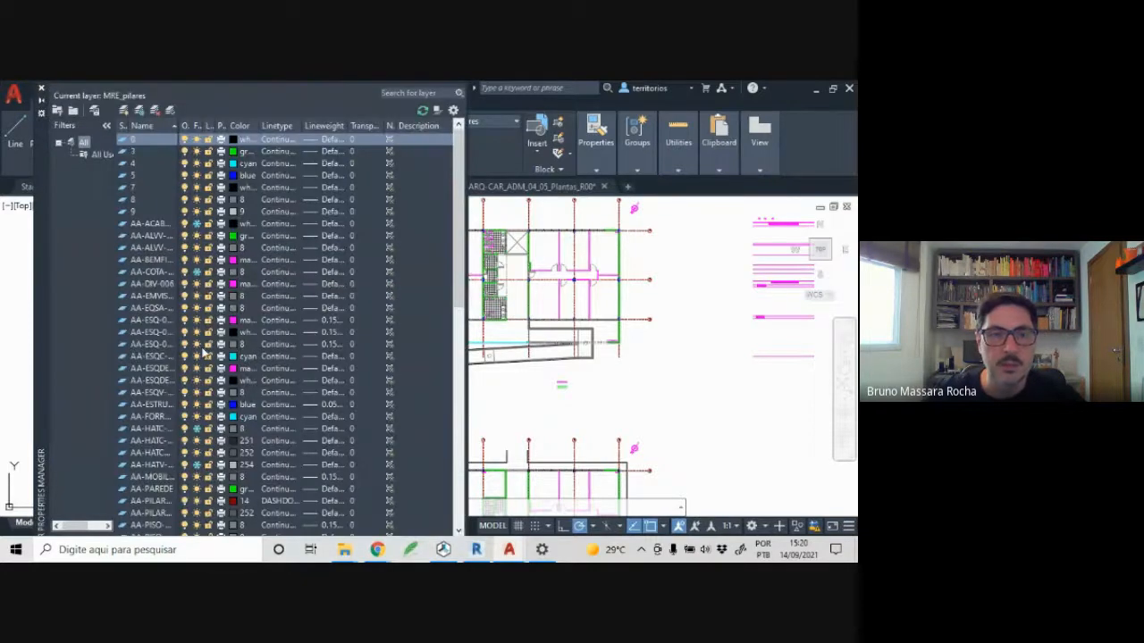
pyautogui.rightClick(145, 336)
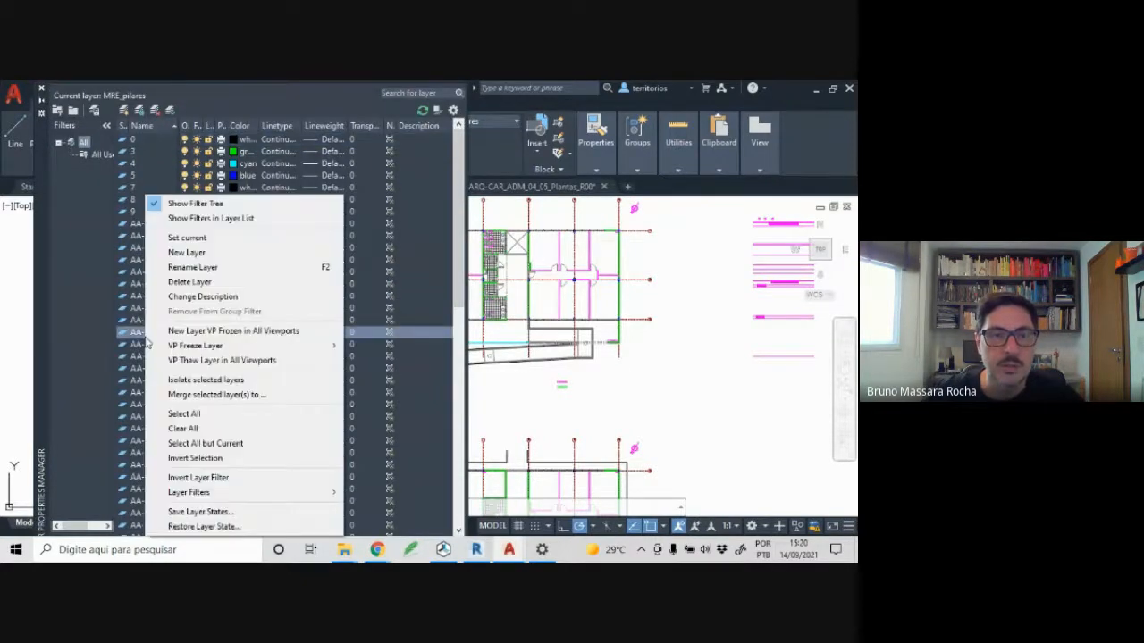
pyautogui.click(199, 415)
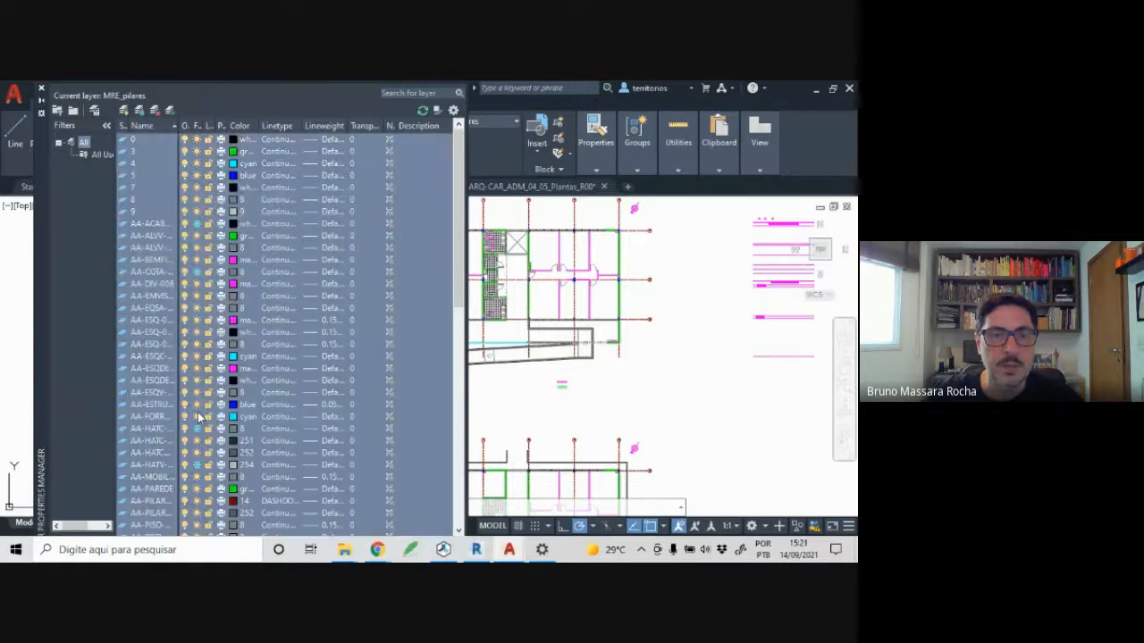
pyautogui.click(197, 273)
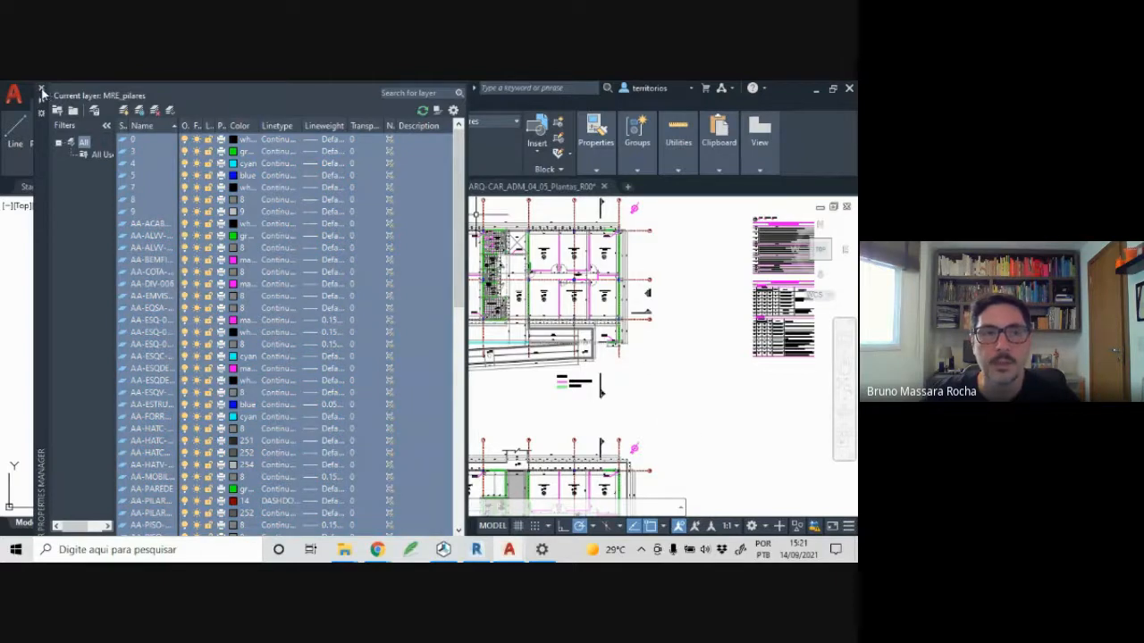
pyautogui.click(40, 90)
# - Compare the A1/B1/C1 finish tags in the Sala de Aula and Sala do Colegiado rooms with the Materiais de Acabamento table
pyautogui.scroll(5, 391, 278)
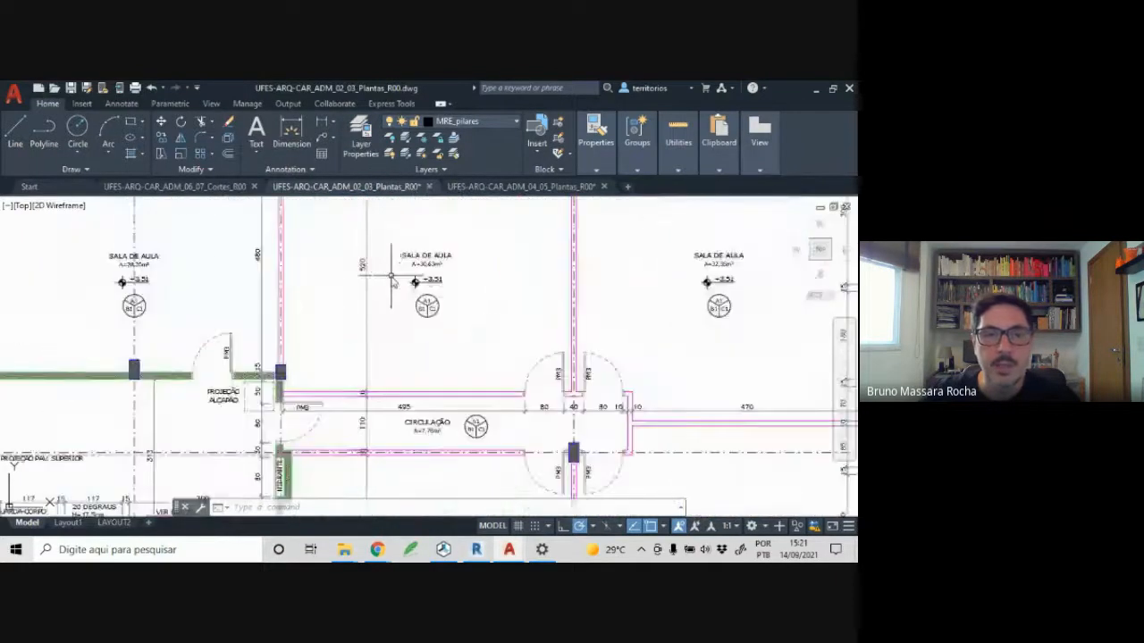
pyautogui.moveTo(106, 324); pyautogui.dragTo(164, 357, button='middle')
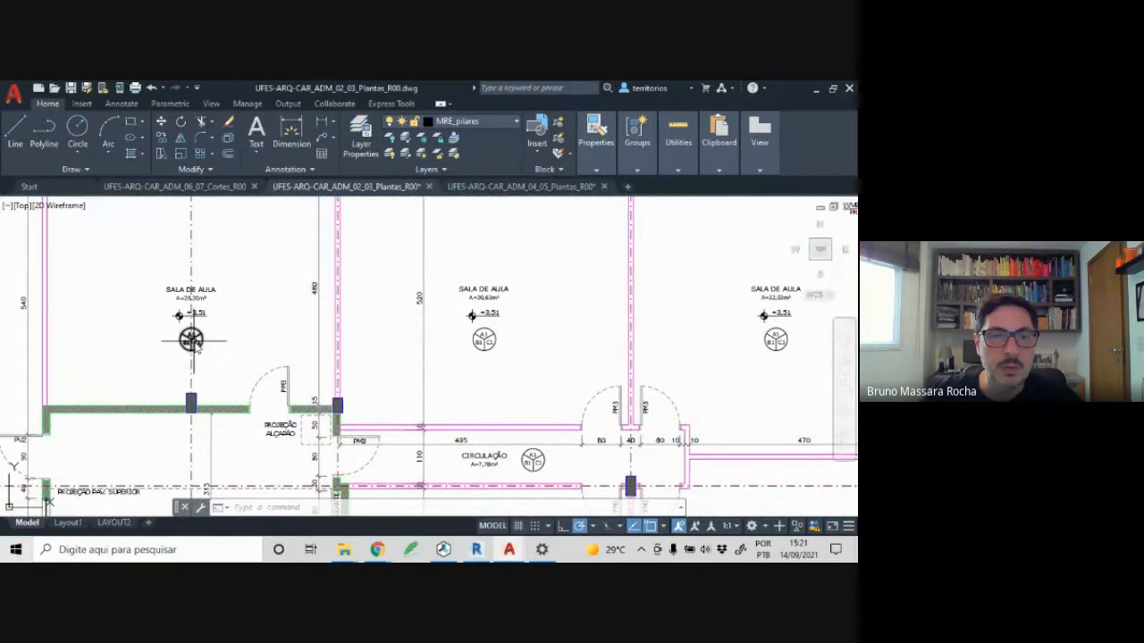
pyautogui.scroll(-6, 134, 353)
pyautogui.scroll(2, 367, 327)
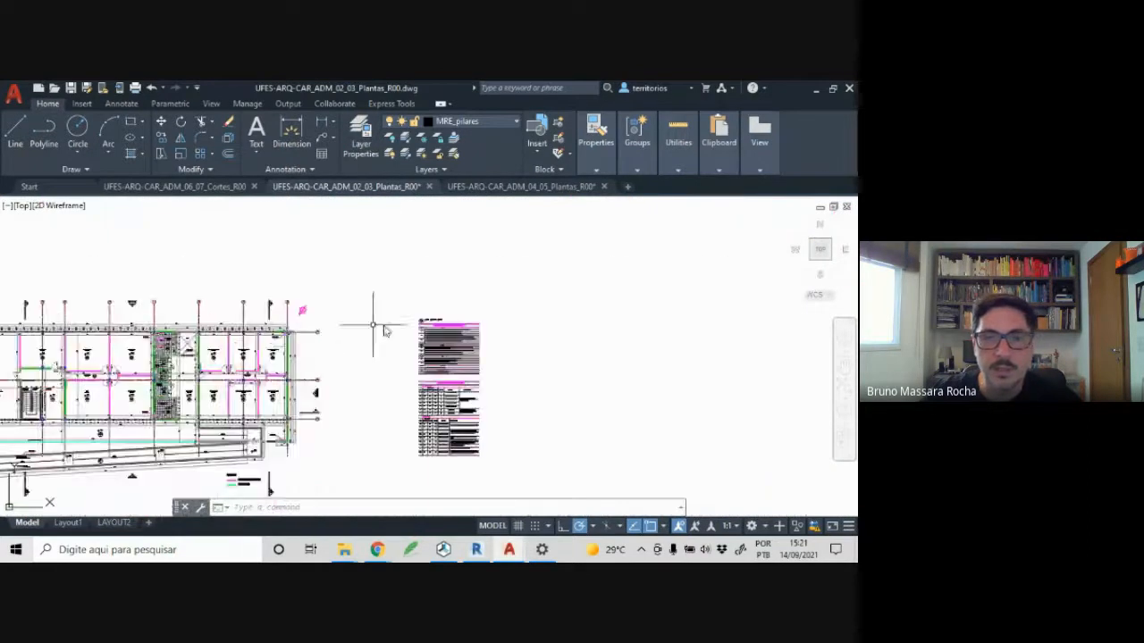
pyautogui.scroll(8, 446, 339)
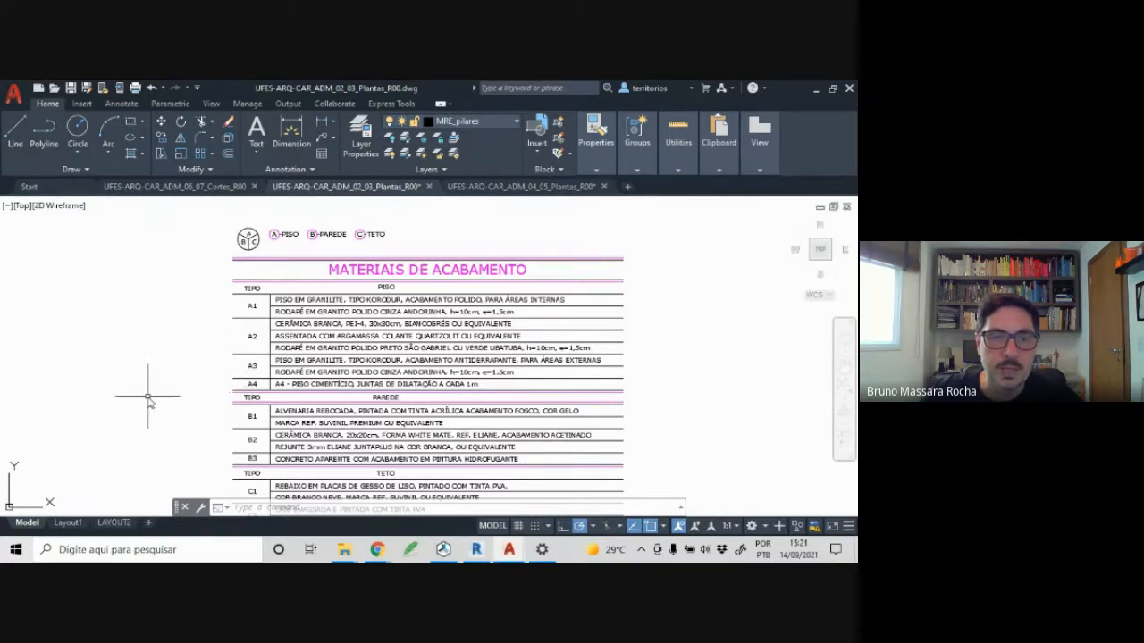
pyautogui.moveTo(148, 398); pyautogui.dragTo(649, 348, button='middle')
pyautogui.scroll(-3, 682, 341)
pyautogui.moveTo(166, 420); pyautogui.dragTo(465, 395, button='middle')
pyautogui.scroll(3, 465, 396)
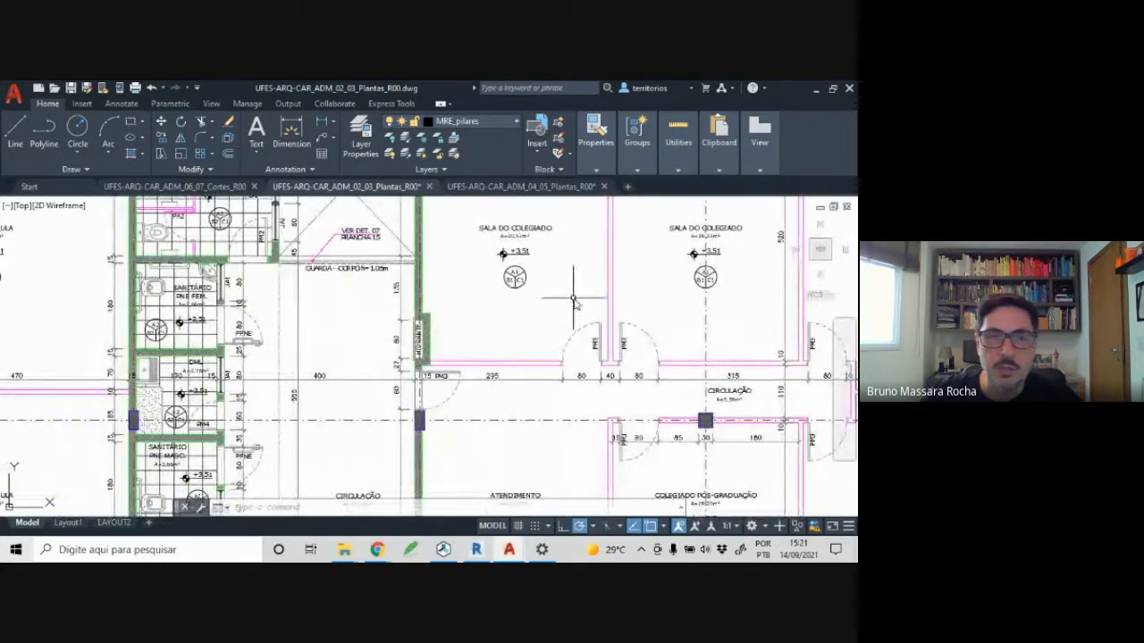
pyautogui.scroll(4, 522, 269)
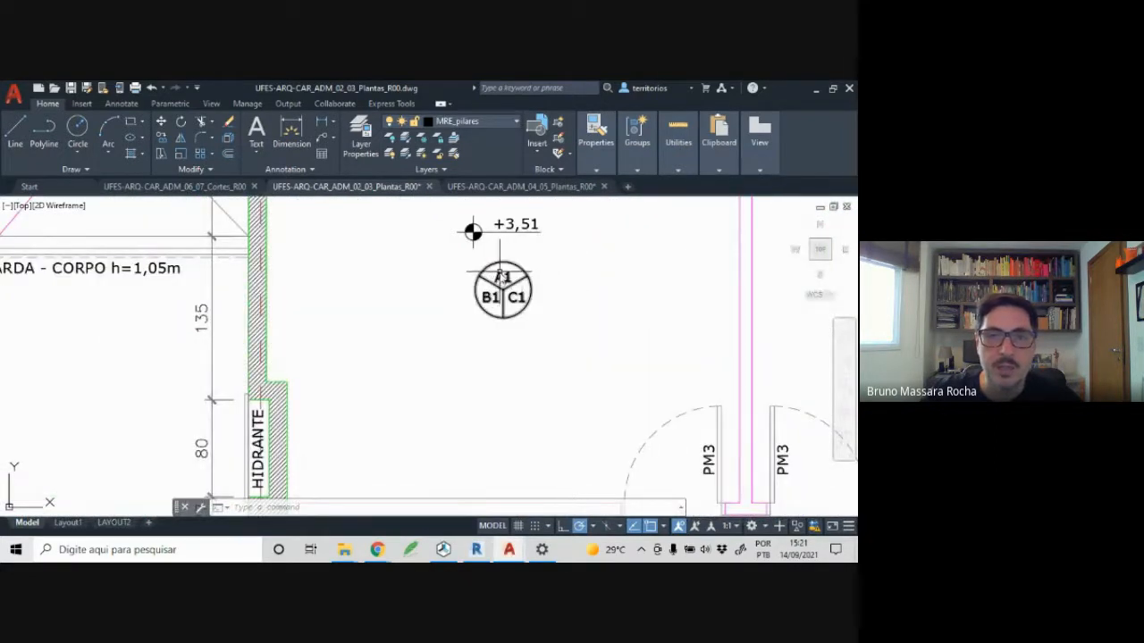
pyautogui.scroll(-5, 485, 284)
pyautogui.scroll(3, 482, 288)
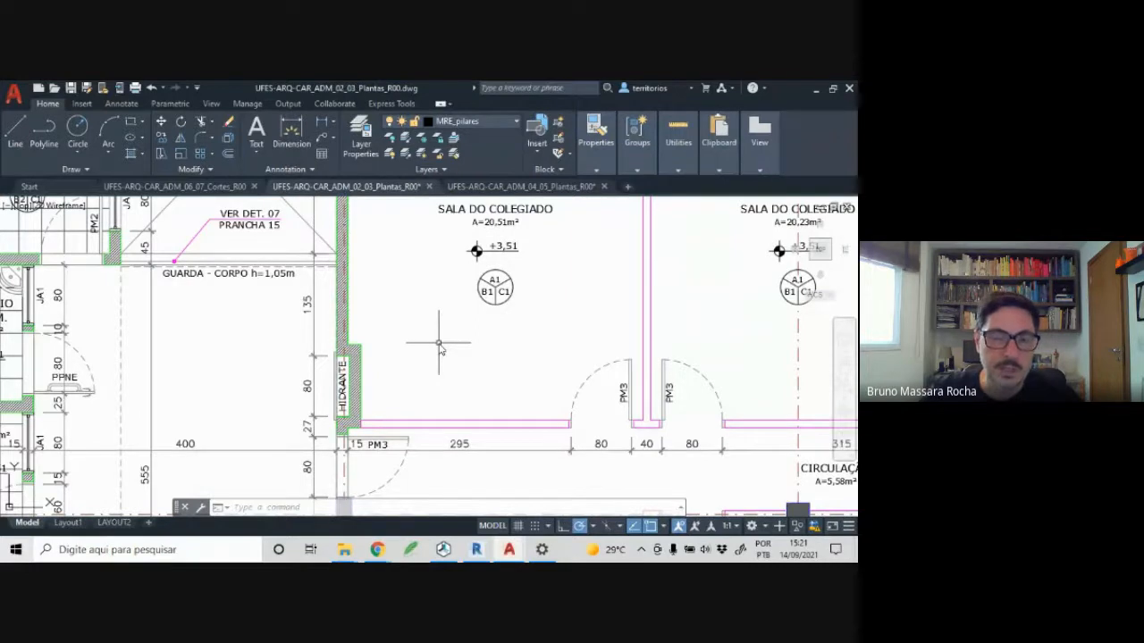
# - Read the floor and wall finish descriptions in the materials table and review the finish tags across the Colegiado rooms and classrooms
pyautogui.scroll(-4, 439, 343)
pyautogui.moveTo(546, 334); pyautogui.dragTo(116, 407, button='middle')
pyautogui.moveTo(787, 295)
pyautogui.mouseDown(button='middle')
pyautogui.moveTo(488, 345)
pyautogui.moveTo(383, 305)
pyautogui.moveTo(413, 328)
pyautogui.mouseUp(button='middle')
pyautogui.scroll(4, 531, 360)
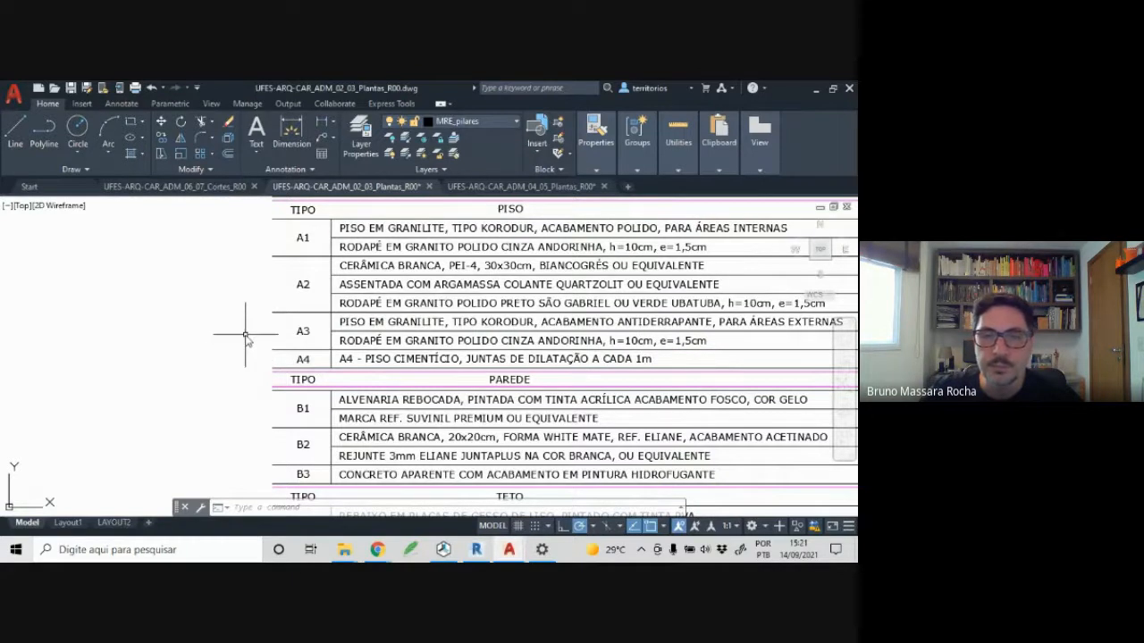
pyautogui.scroll(-4, 255, 331)
pyautogui.scroll(1, 206, 336)
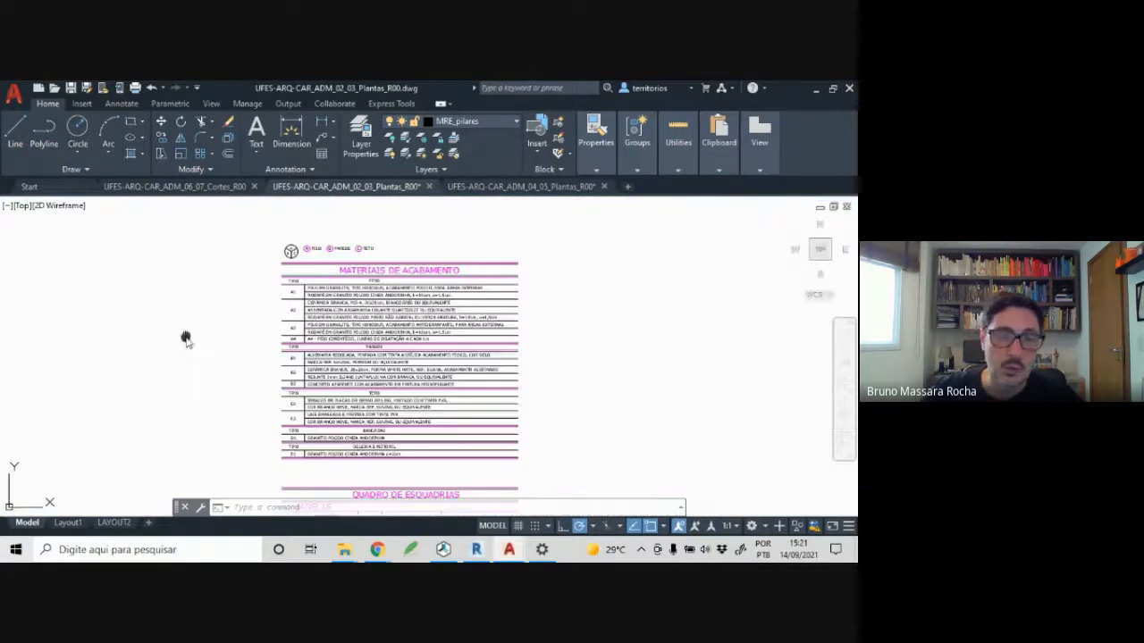
pyautogui.moveTo(185, 334); pyautogui.dragTo(464, 310, button='middle')
pyautogui.scroll(2, 524, 307)
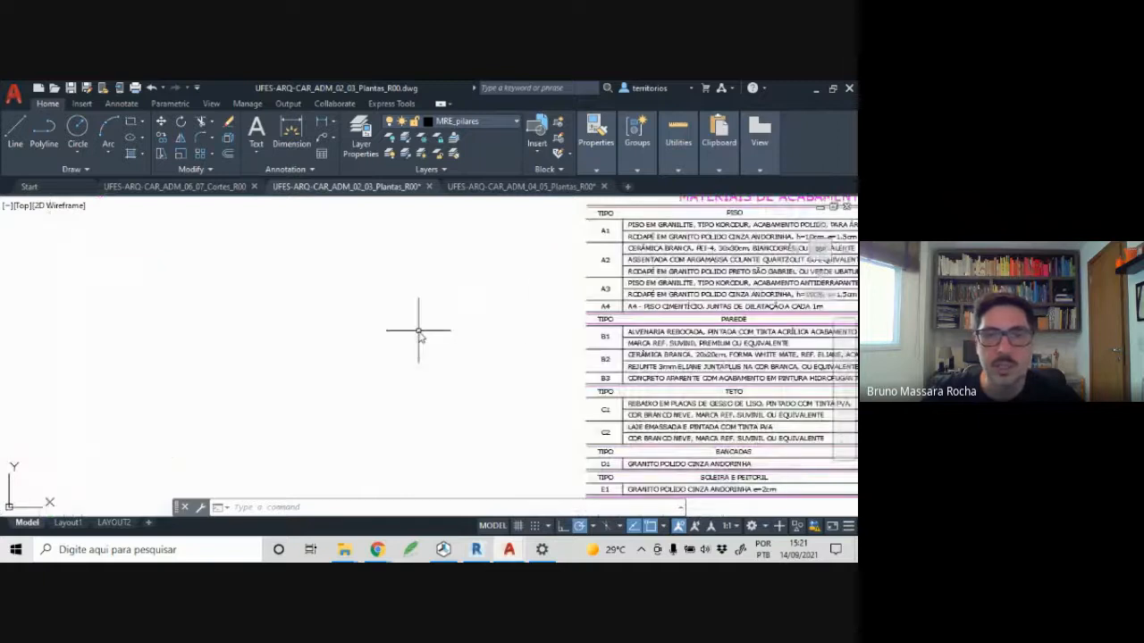
pyautogui.moveTo(278, 345); pyautogui.dragTo(751, 326, button='middle')
pyautogui.moveTo(324, 364); pyautogui.dragTo(728, 375, button='middle')
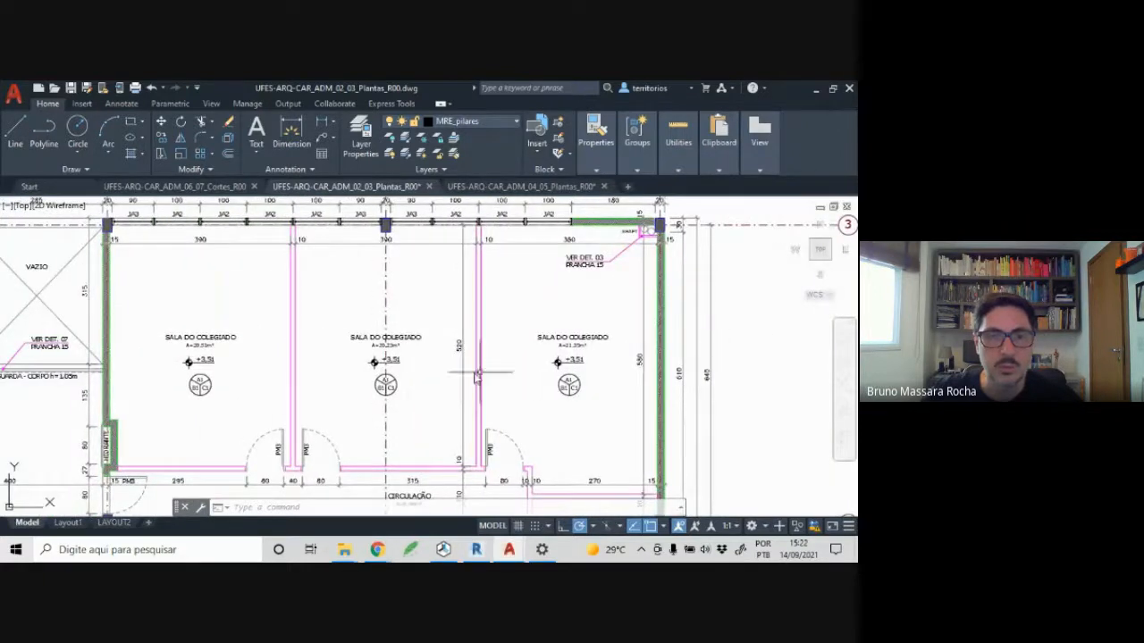
pyautogui.moveTo(384, 379); pyautogui.dragTo(626, 340, button='middle')
pyautogui.scroll(-2, 608, 339)
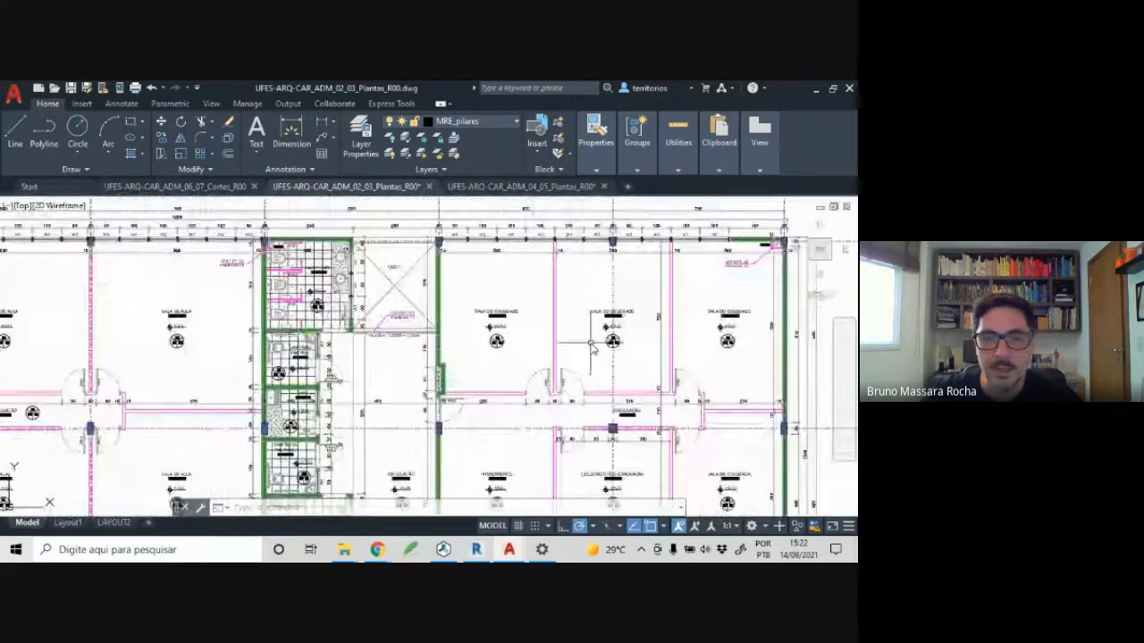
pyautogui.moveTo(99, 380); pyautogui.dragTo(304, 309, button='middle')
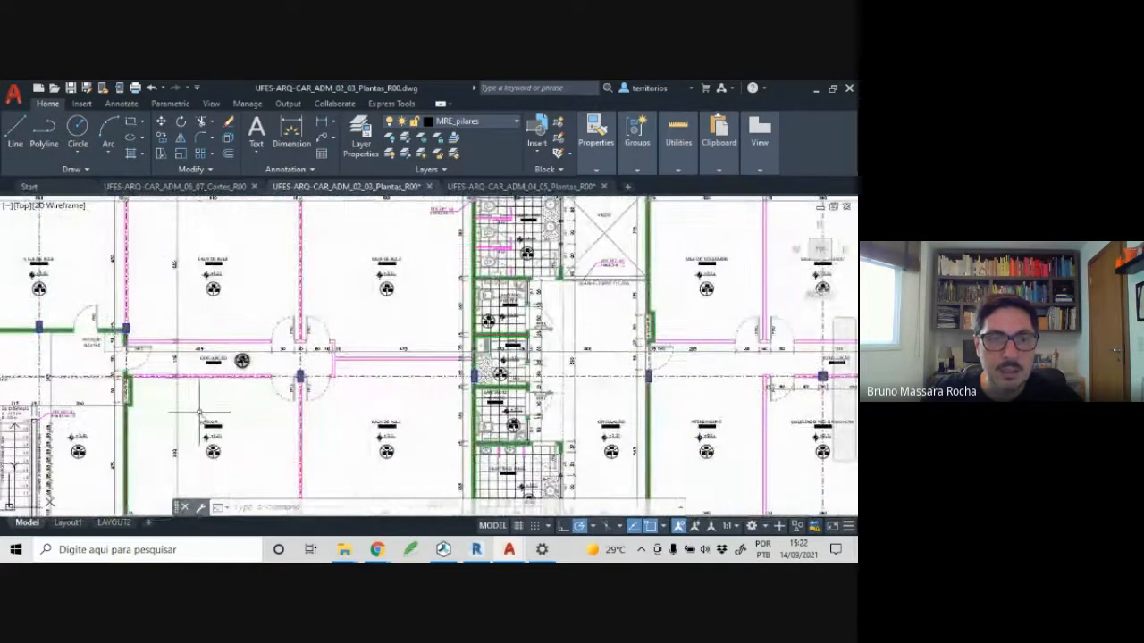
pyautogui.scroll(2, 198, 402)
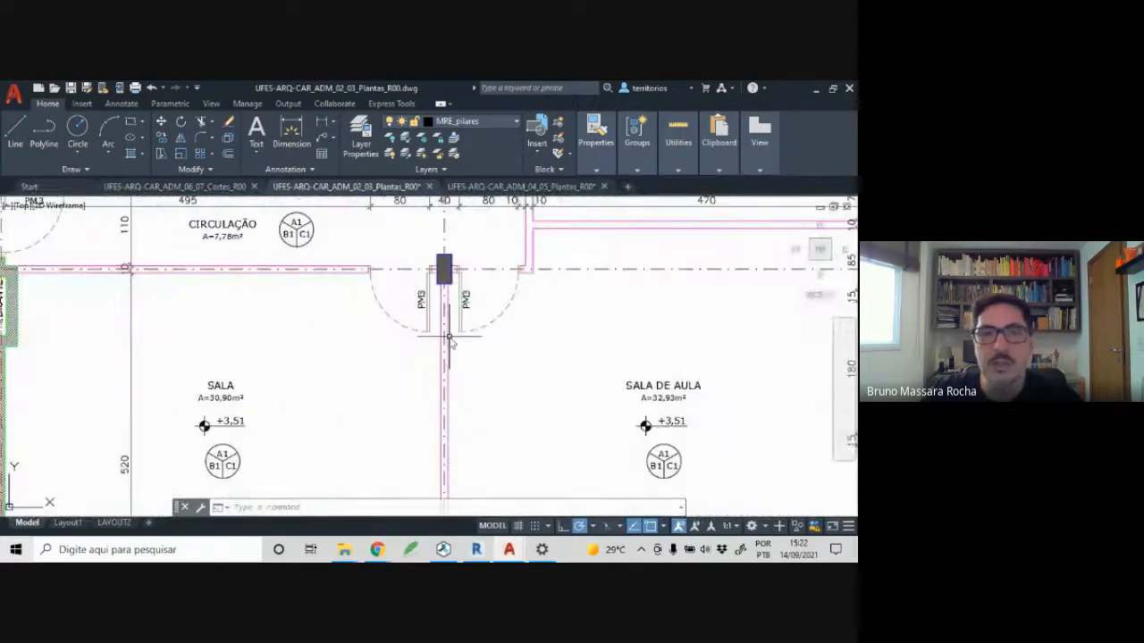
# - Switch to the UFES-ARQ-CAR_ADM_04_05_Plantas_R00 drawing and examine the finish tags of the Ar Condicionado and Reservatórios rooms
pyautogui.click(523, 187)
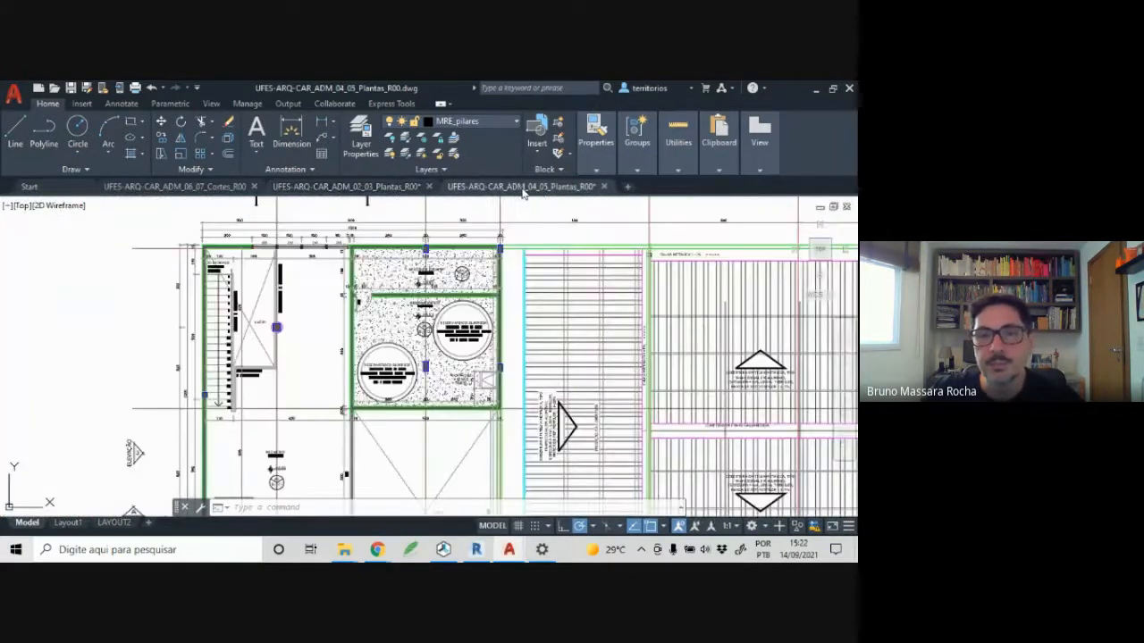
pyautogui.scroll(5, 464, 259)
pyautogui.scroll(2, 464, 260)
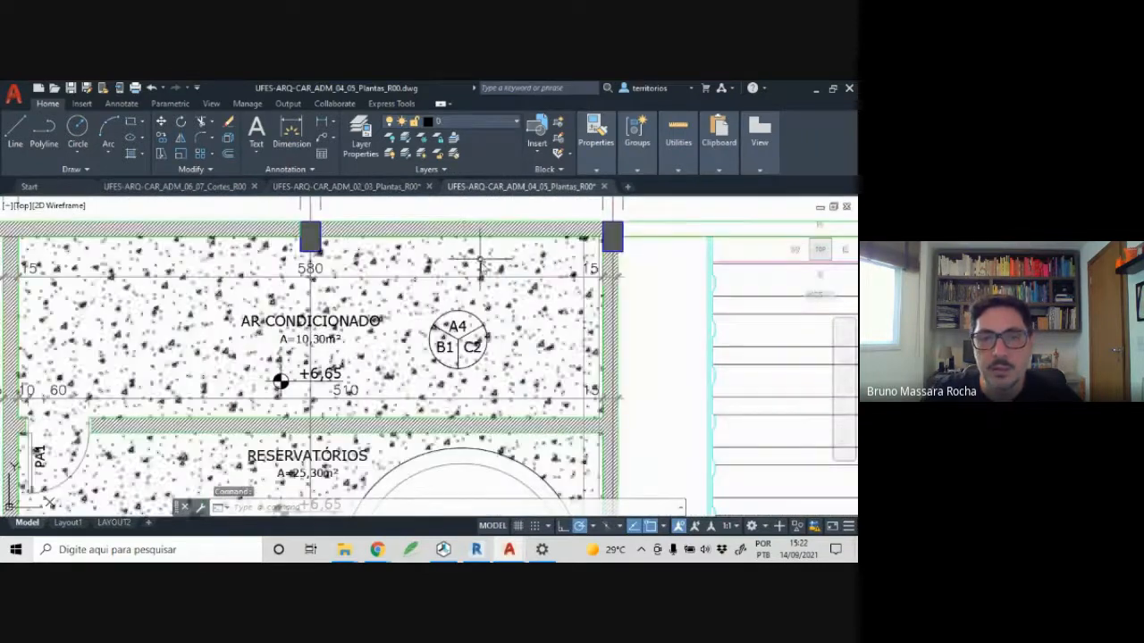
pyautogui.scroll(-4, 465, 312)
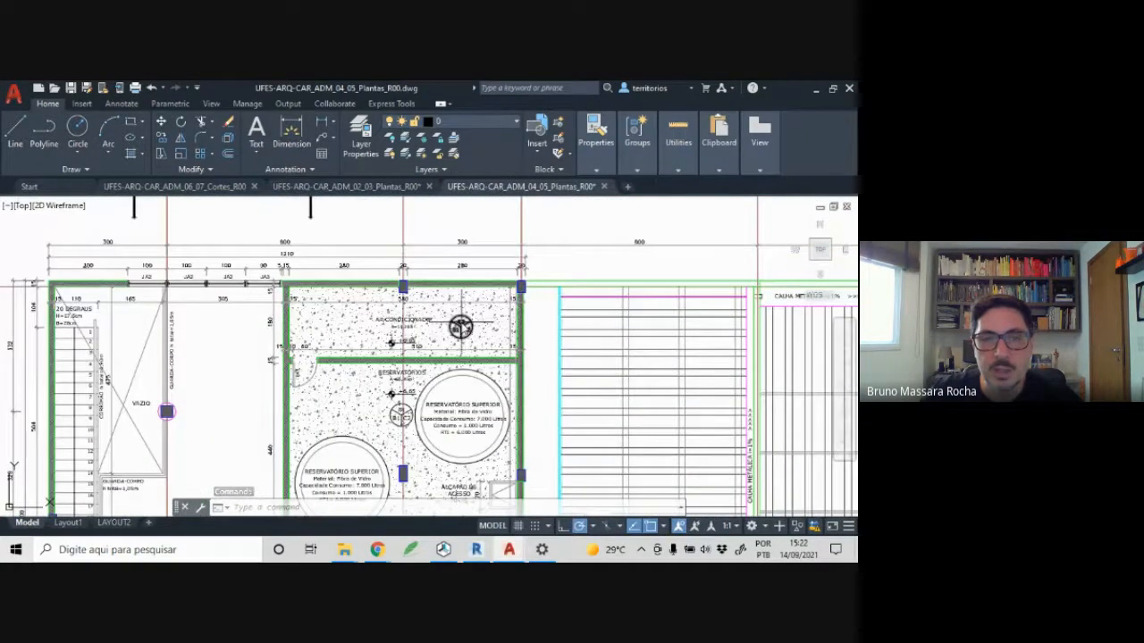
pyautogui.scroll(4, 463, 329)
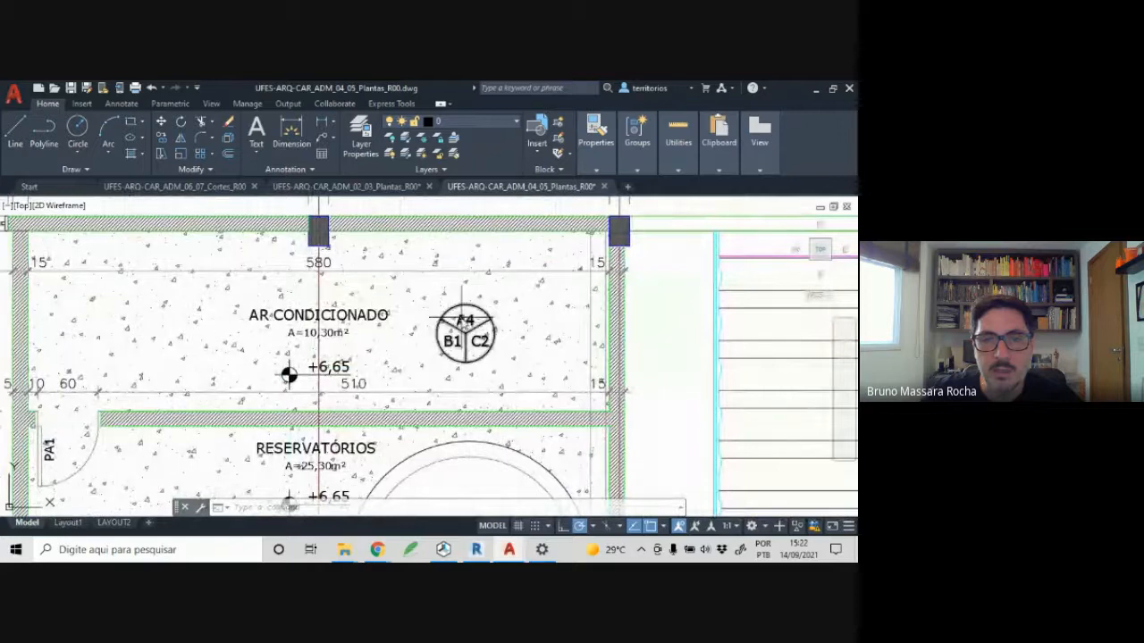
pyautogui.scroll(-2, 461, 317)
pyautogui.moveTo(461, 317); pyautogui.dragTo(529, 207, button='middle')
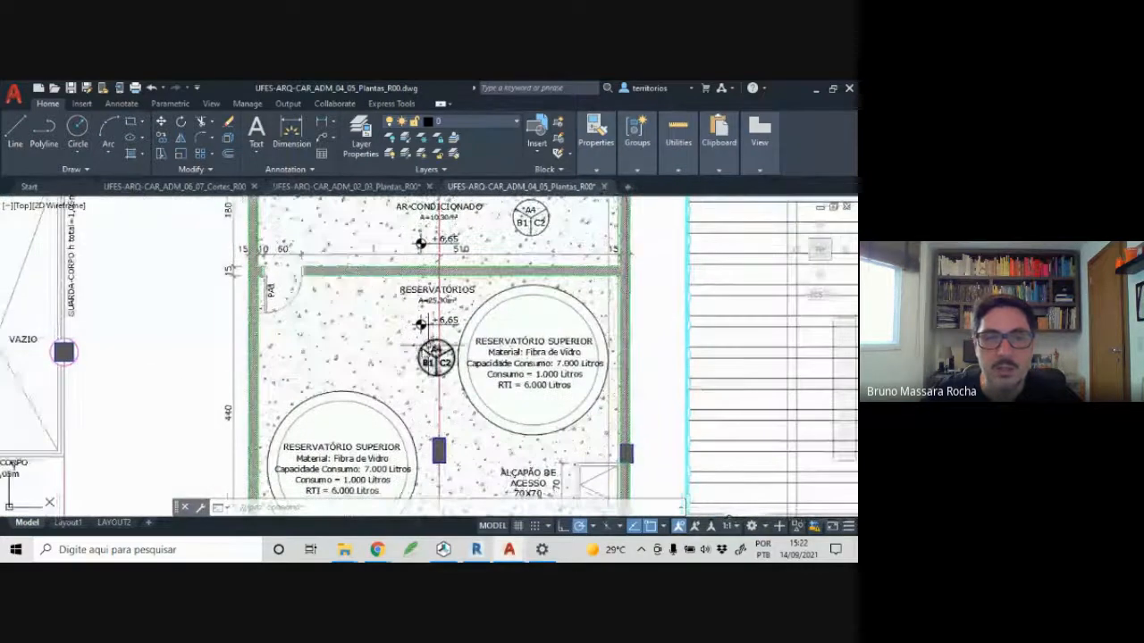
pyautogui.scroll(-2, 298, 374)
pyautogui.moveTo(298, 375); pyautogui.dragTo(522, 310, button='middle')
pyautogui.scroll(2, 512, 309)
pyautogui.scroll(-2, 405, 397)
pyautogui.moveTo(405, 398); pyautogui.dragTo(428, 349, button='middle')
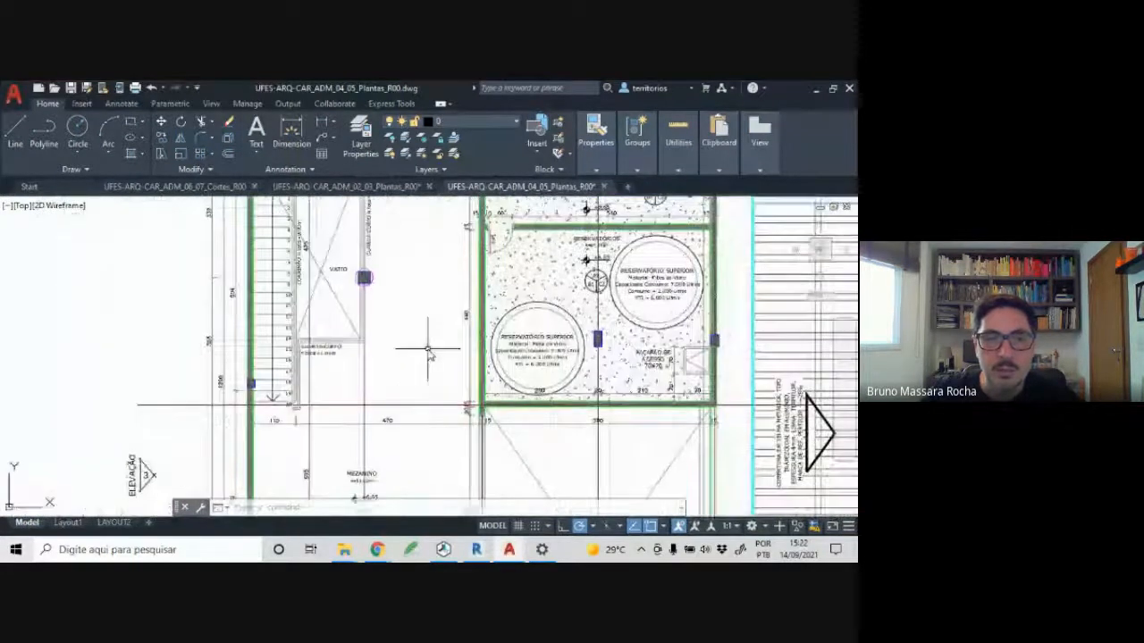
# - Check the Mezanino's finish tag and look up its codes in the 04_05 drawing's finishing materials table
pyautogui.scroll(-4, 426, 352)
pyautogui.scroll(6, 392, 451)
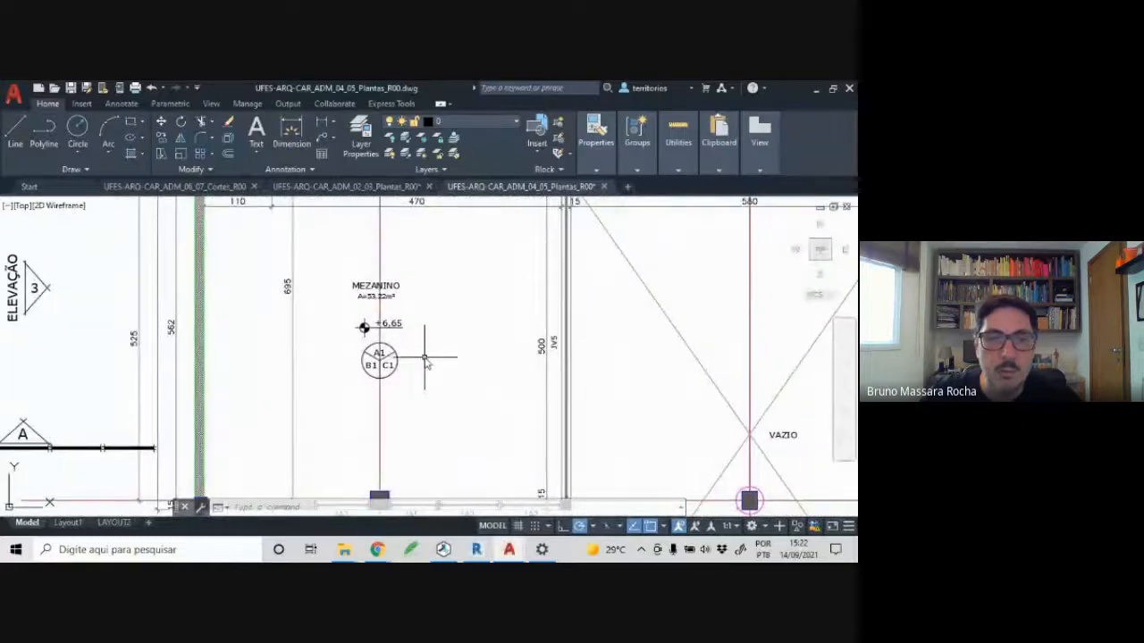
pyautogui.scroll(-2, 418, 364)
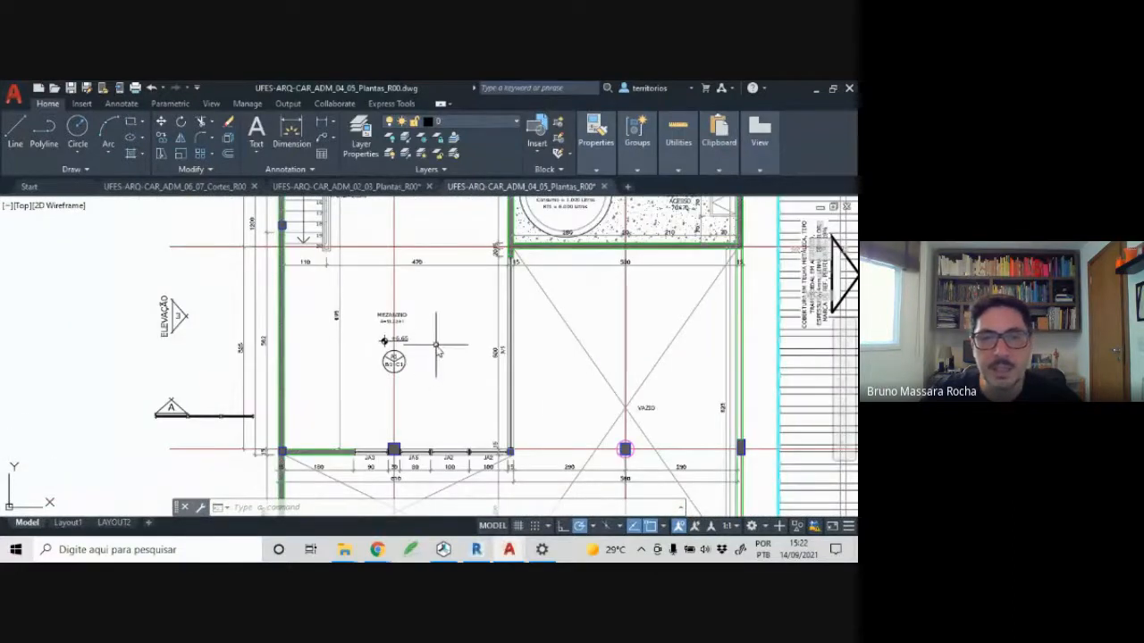
pyautogui.scroll(-6, 482, 394)
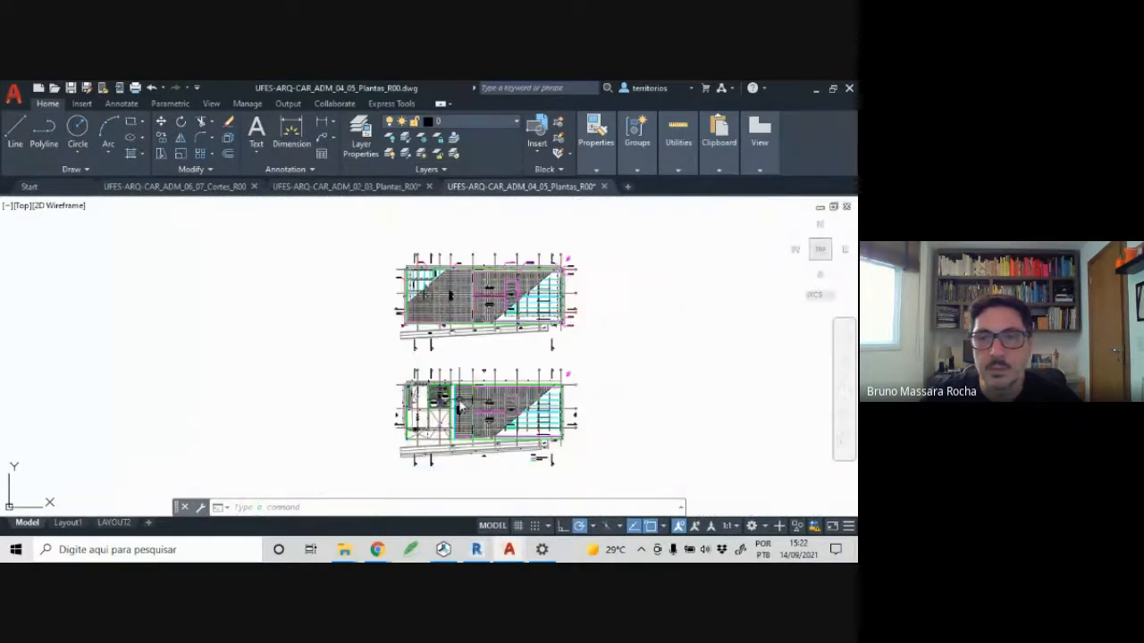
pyautogui.scroll(2, 600, 255)
pyautogui.scroll(-6, 474, 384)
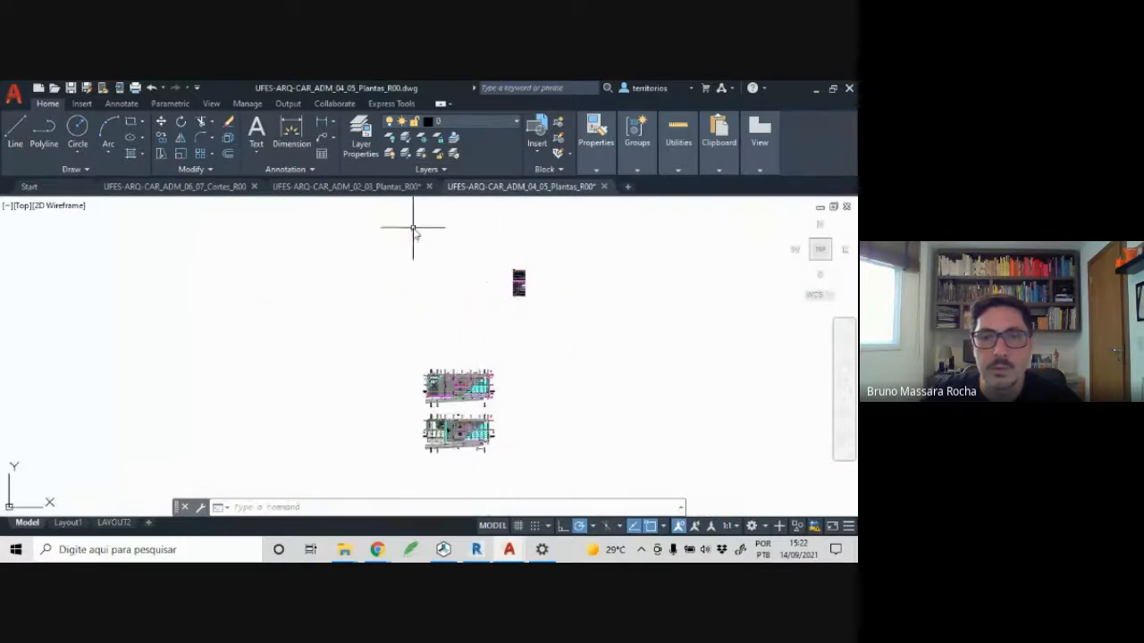
pyautogui.scroll(10, 519, 284)
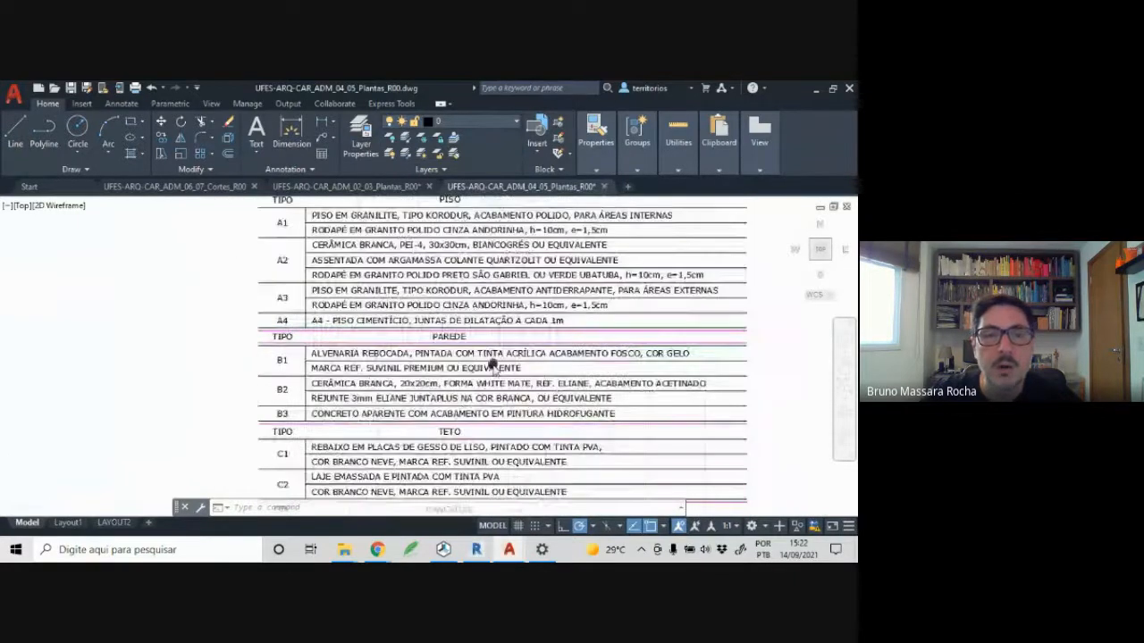
pyautogui.scroll(-12, 490, 364)
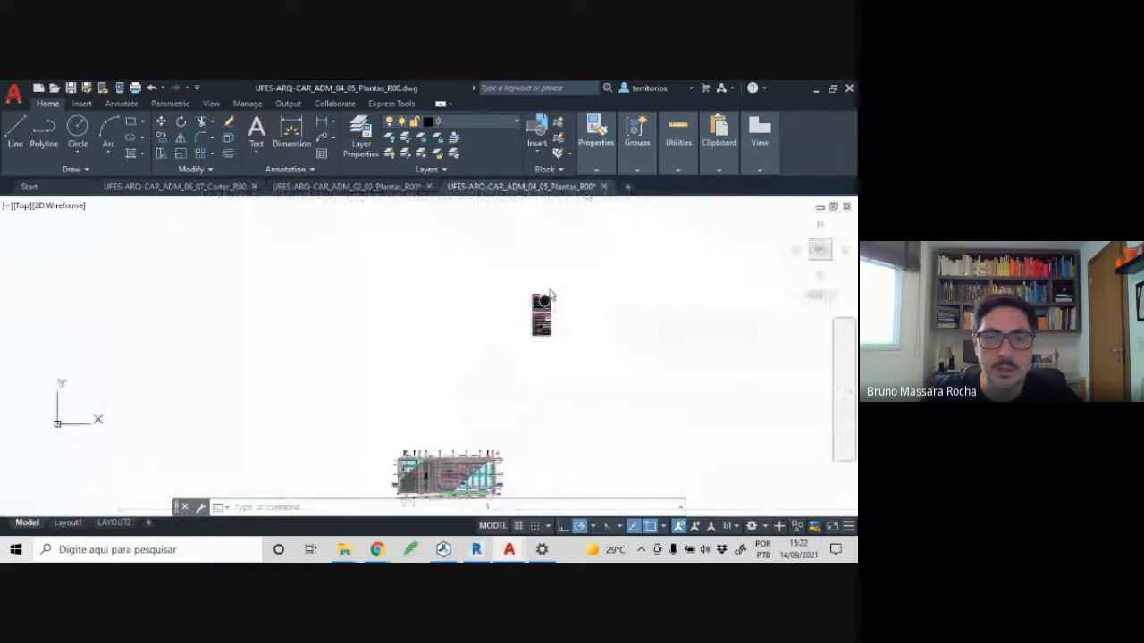
# - Review the reservoir room, mezzanine and surrounding roof in the 04_05 plan, and switch to Repetier-Host
pyautogui.moveTo(550, 295); pyautogui.dragTo(574, 239, button='middle')
pyautogui.scroll(6, 434, 465)
pyautogui.moveTo(487, 202); pyautogui.dragTo(339, 281, button='middle')
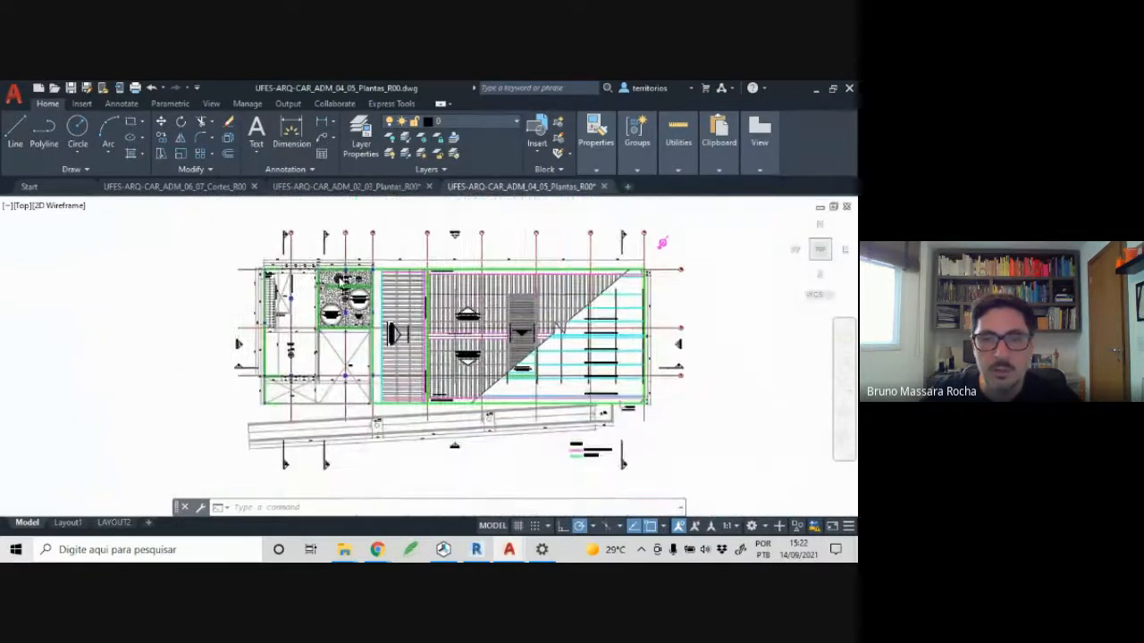
pyautogui.scroll(3, 340, 281)
pyautogui.scroll(4, 367, 290)
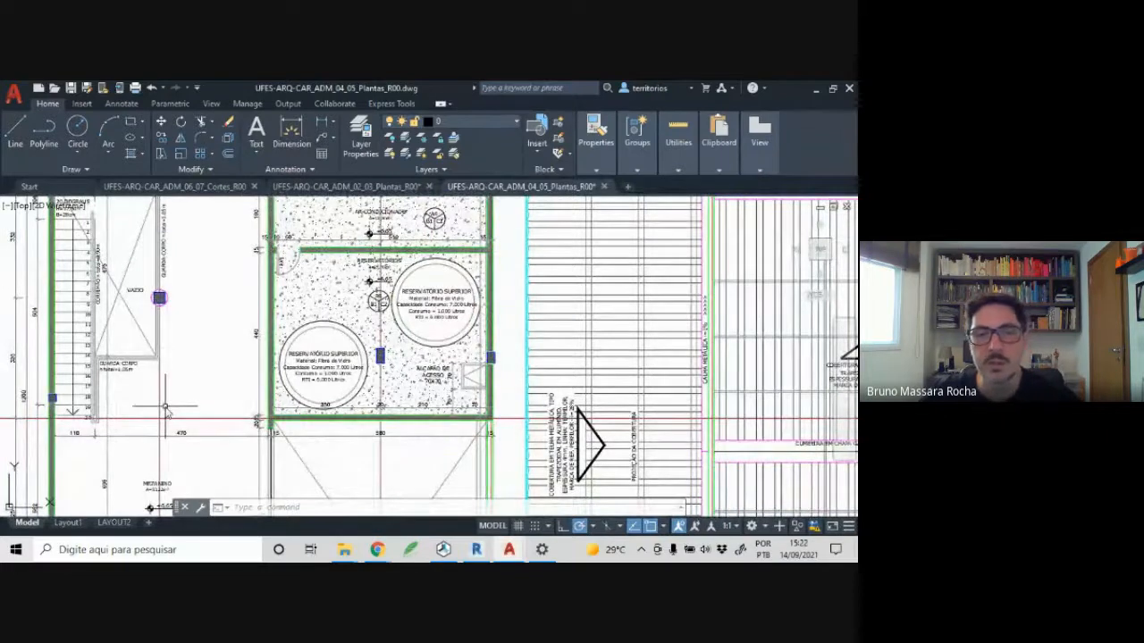
pyautogui.scroll(1, 205, 402)
pyautogui.scroll(-7, 230, 396)
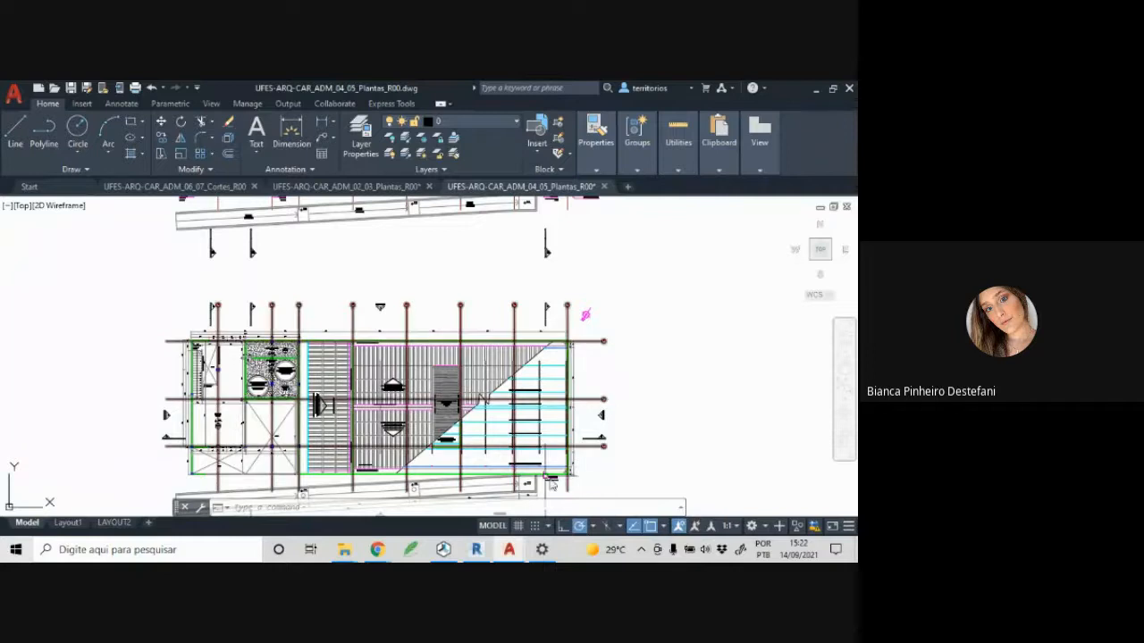
pyautogui.click(443, 550)
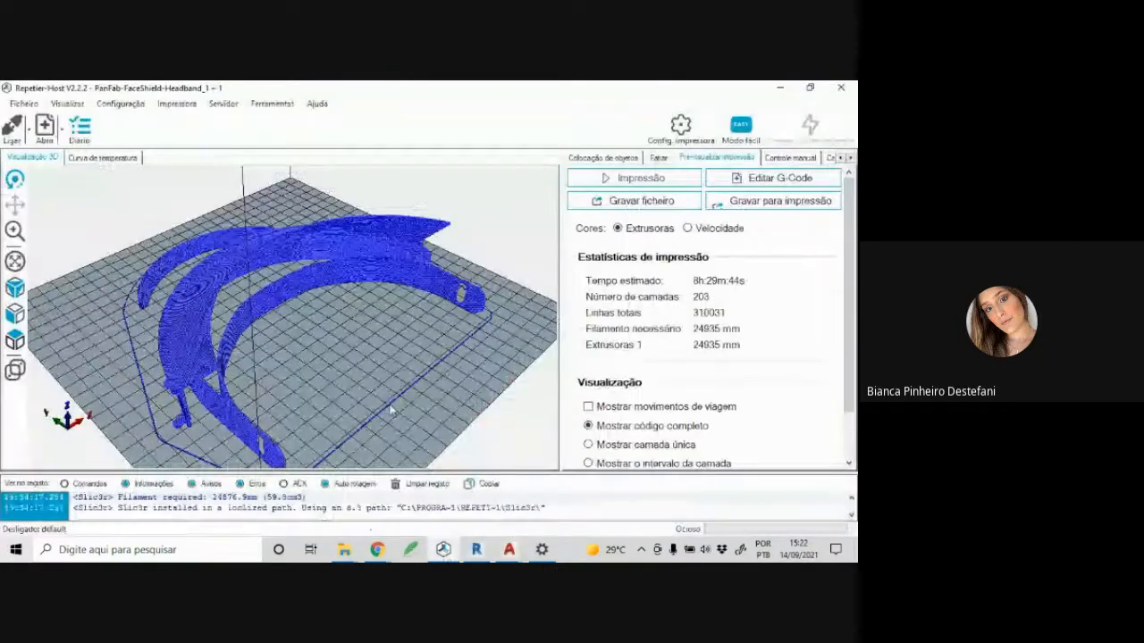
# - Switch from Repetier-Host to Revit and view the building's open ground level beneath the upper volume in Vista 3D 2
pyautogui.click(779, 89)
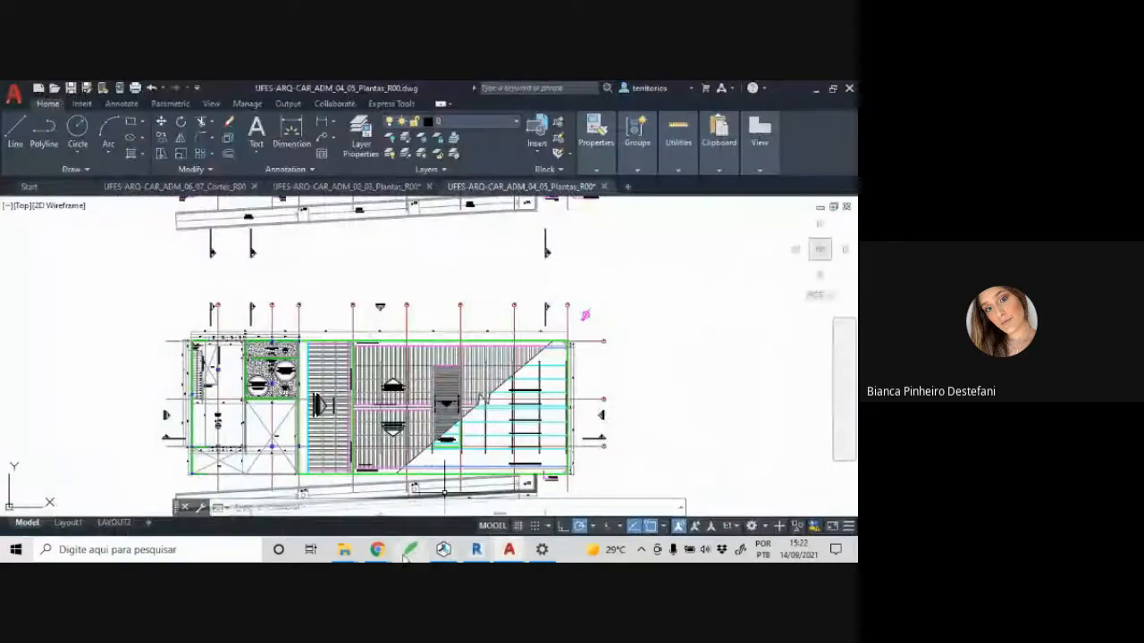
pyautogui.click(476, 550)
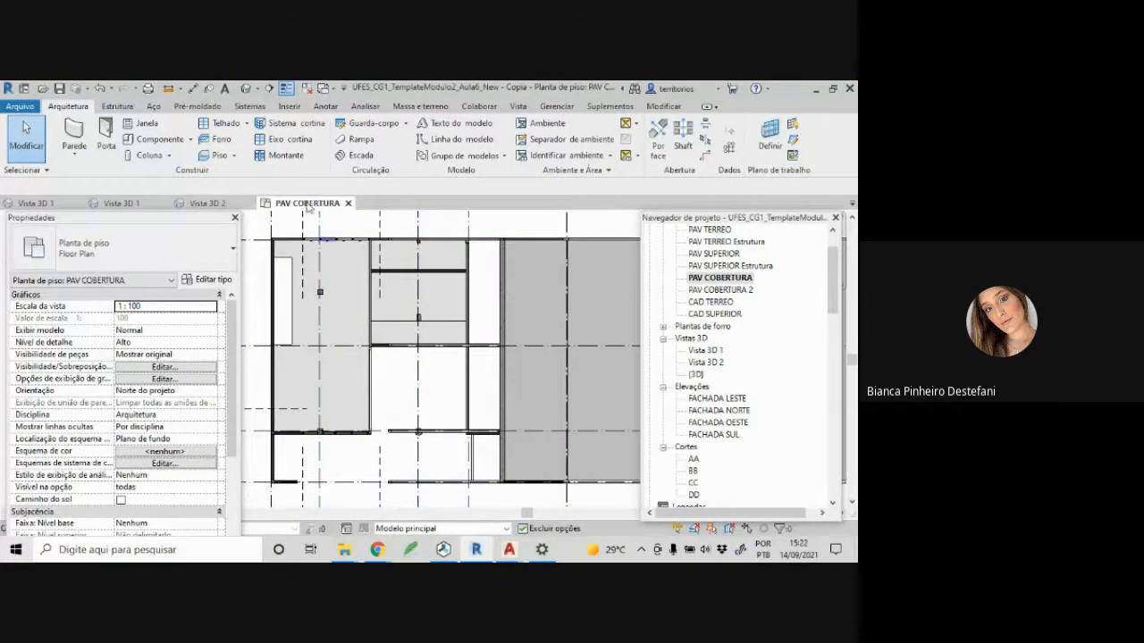
pyautogui.click(208, 203)
pyautogui.scroll(-8, 402, 325)
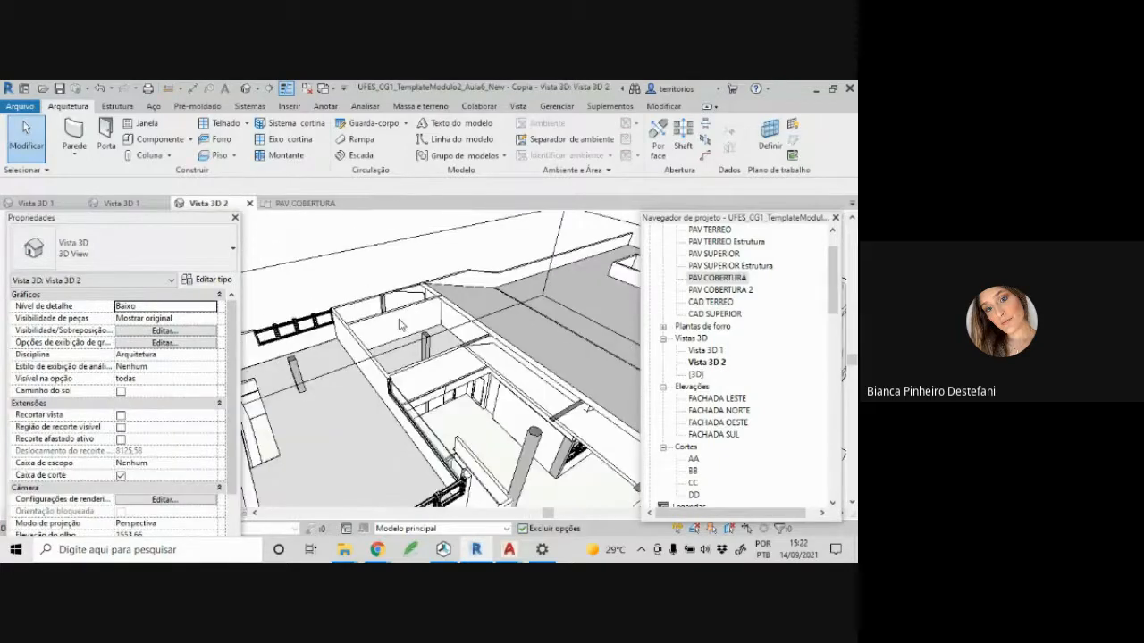
pyautogui.scroll(-2, 404, 325)
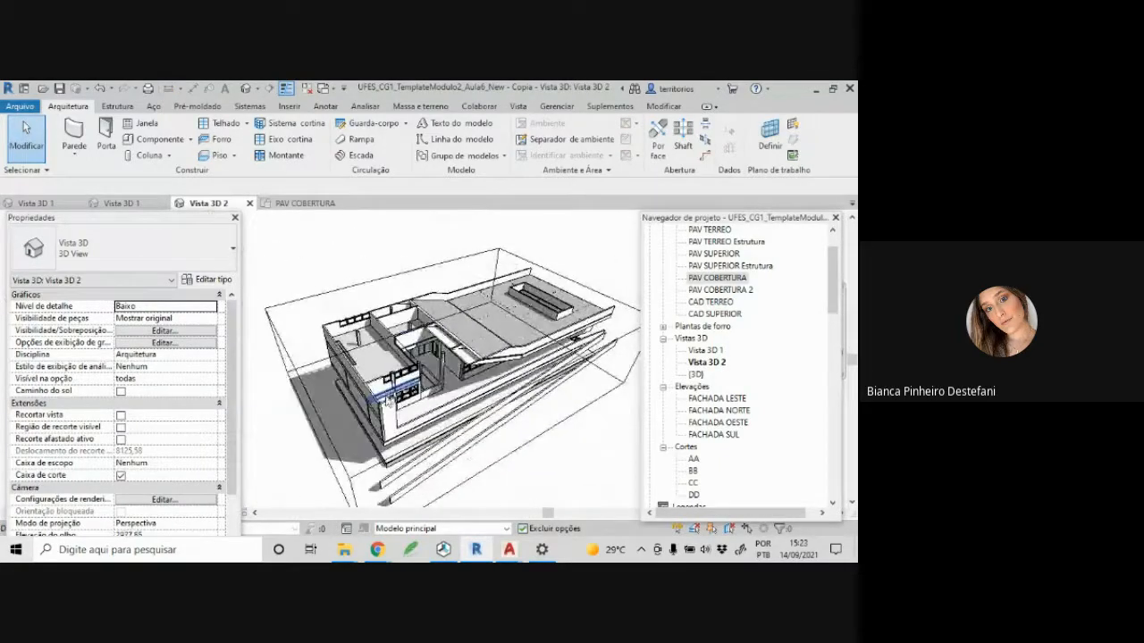
pyautogui.moveTo(388, 402)
pyautogui.keyDown('shift'); pyautogui.mouseDown(button='middle')
pyautogui.moveTo(401, 371)
pyautogui.moveTo(328, 431)
pyautogui.mouseUp(button='middle'); pyautogui.keyUp('shift')
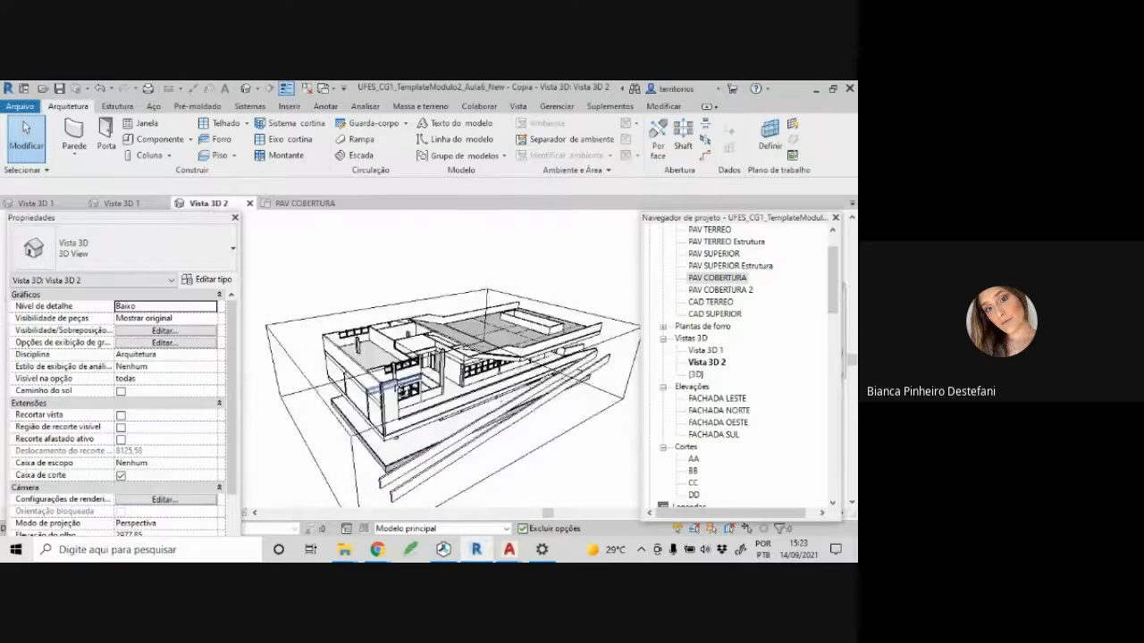
pyautogui.scroll(2, 328, 432)
pyautogui.scroll(2, 331, 427)
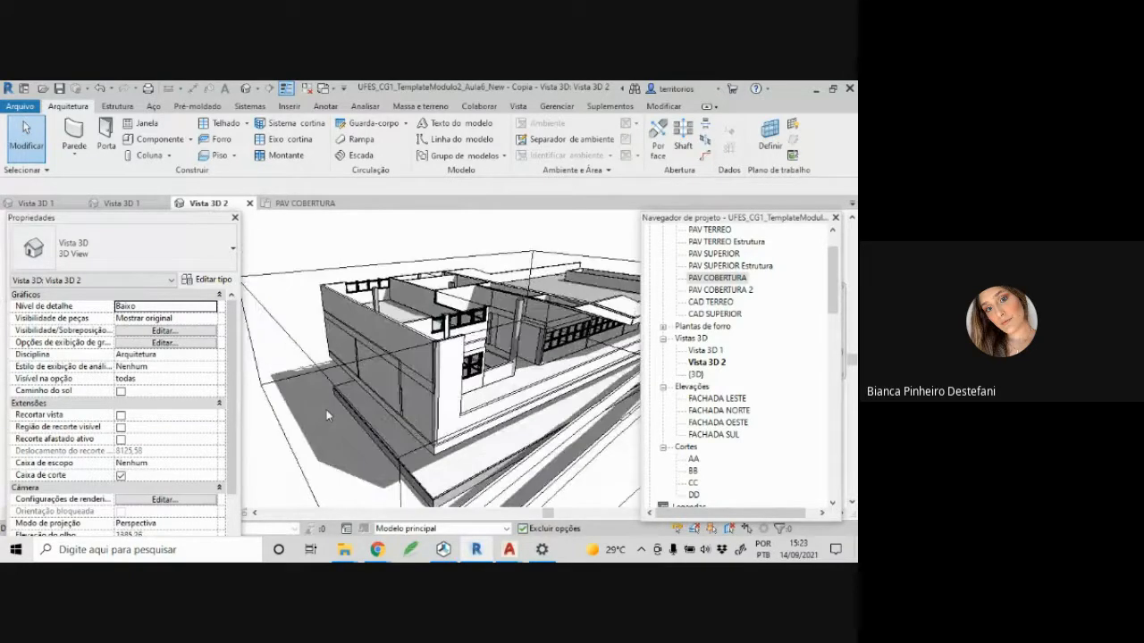
pyautogui.scroll(4, 332, 414)
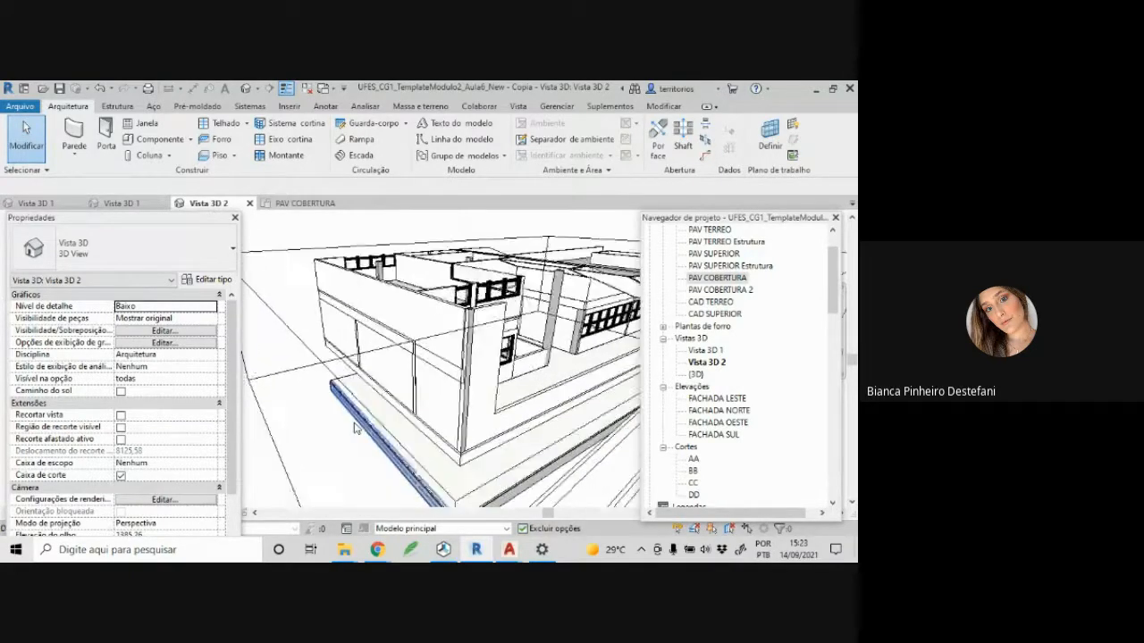
pyautogui.keyDown('shift'); pyautogui.moveTo(332, 414); pyautogui.dragTo(507, 421, button='middle'); pyautogui.keyUp('shift')
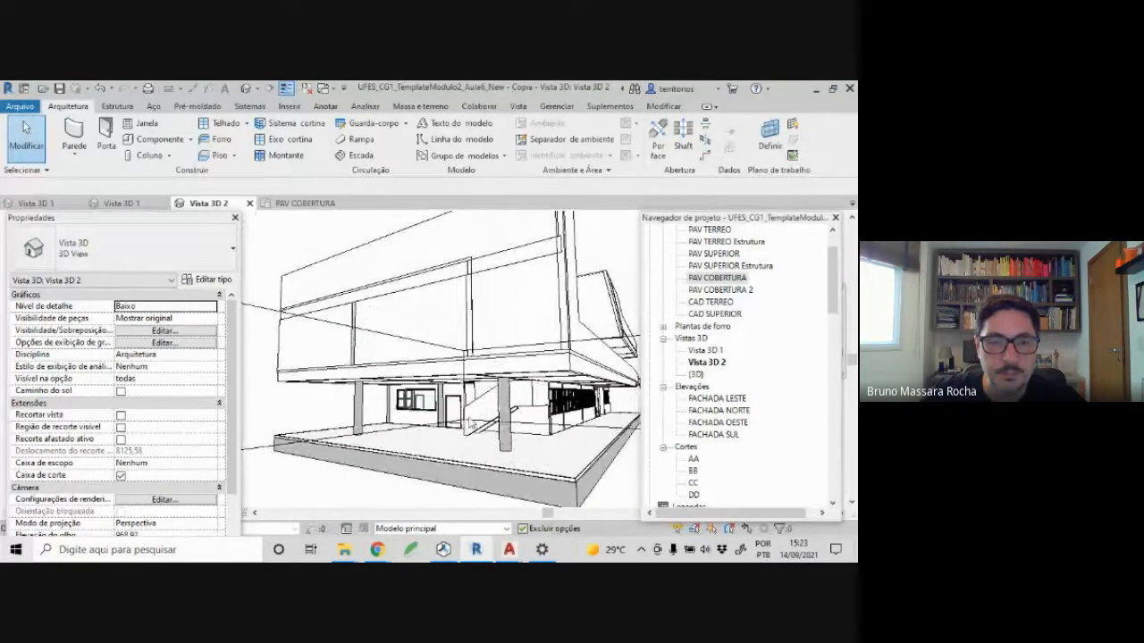
# - Select the ground-level finish floor and review the available floor types, keeping BR_pisoGranilite
pyautogui.click(327, 435)
pyautogui.keyDown('shift'); pyautogui.moveTo(327, 435); pyautogui.dragTo(302, 450, button='middle'); pyautogui.keyUp('shift')
pyautogui.click(302, 447)
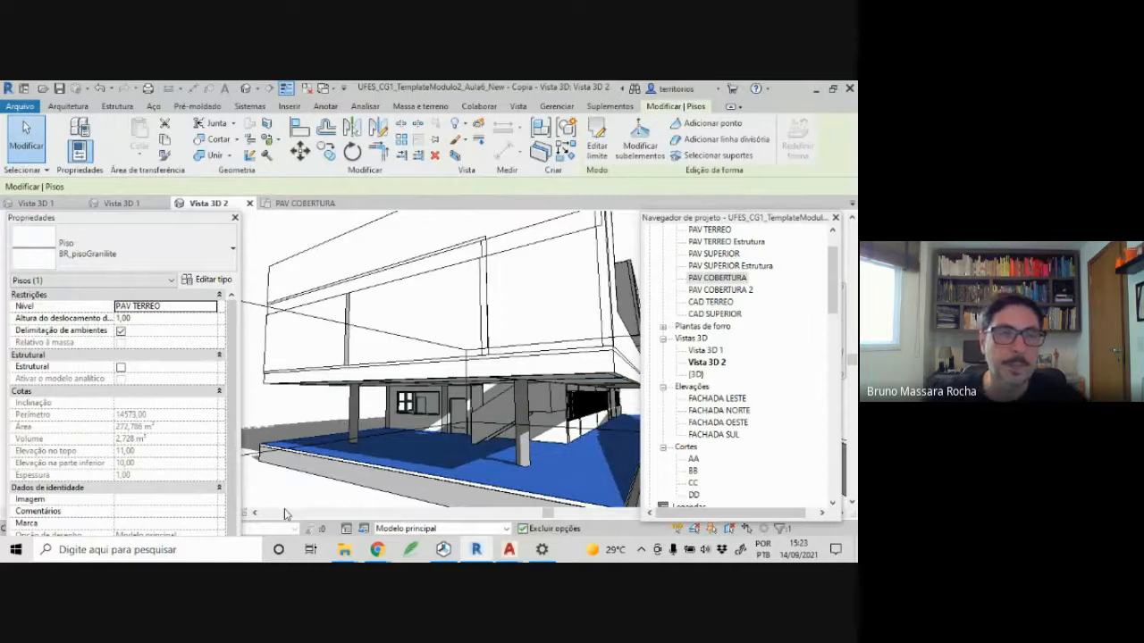
pyautogui.click(124, 255)
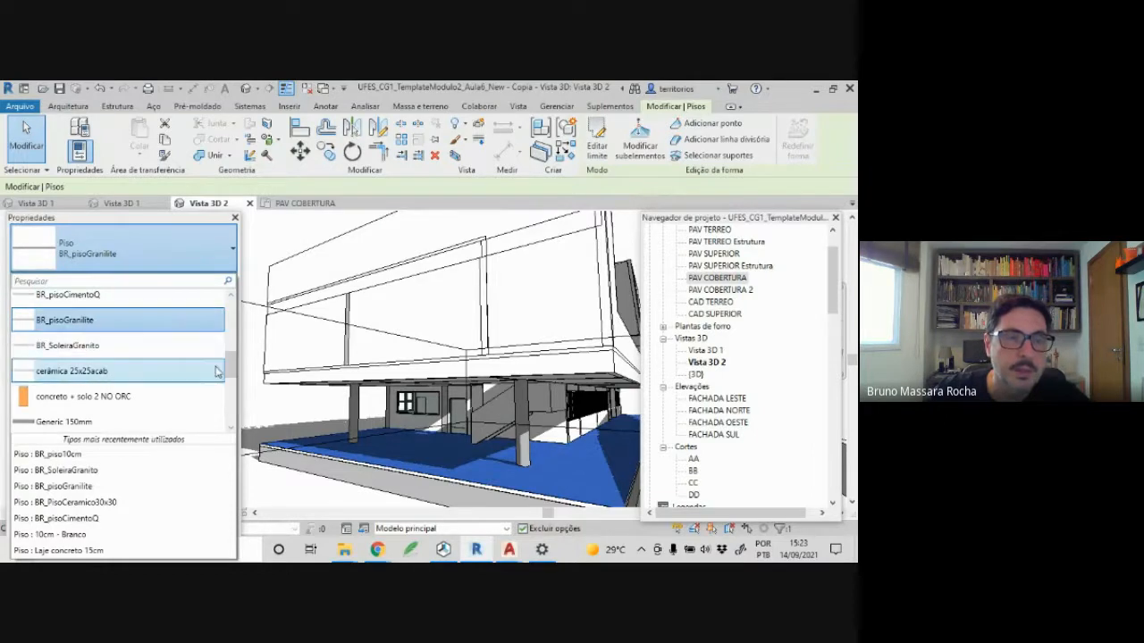
pyautogui.moveTo(227, 373)
pyautogui.mouseDown()
pyautogui.moveTo(236, 336)
pyautogui.moveTo(230, 358)
pyautogui.mouseUp()
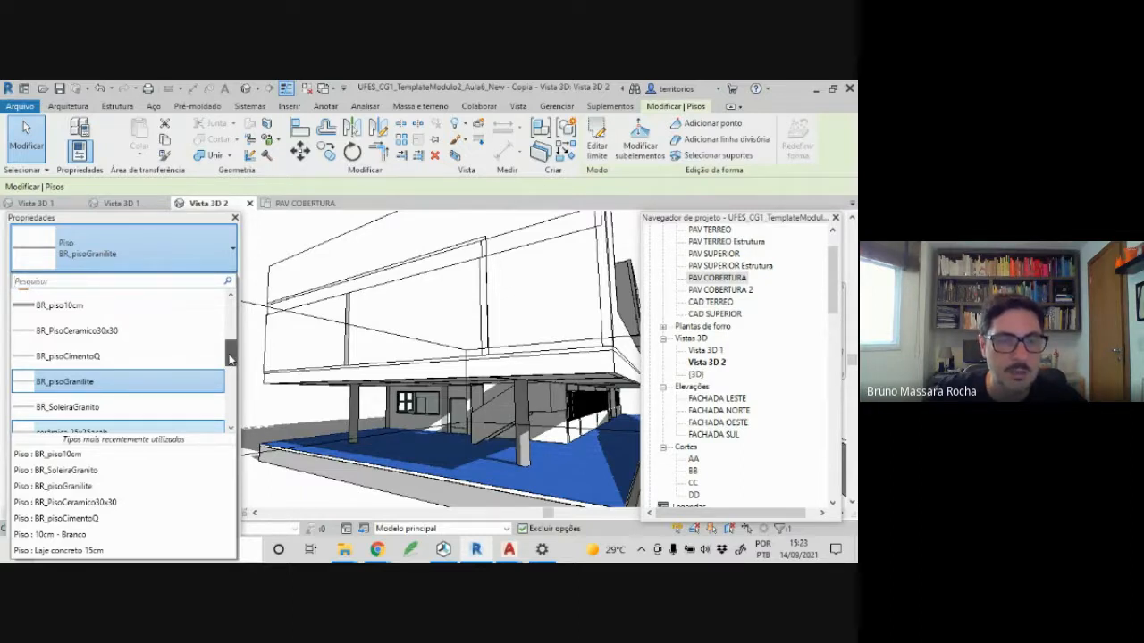
pyautogui.scroll(-1, 192, 362)
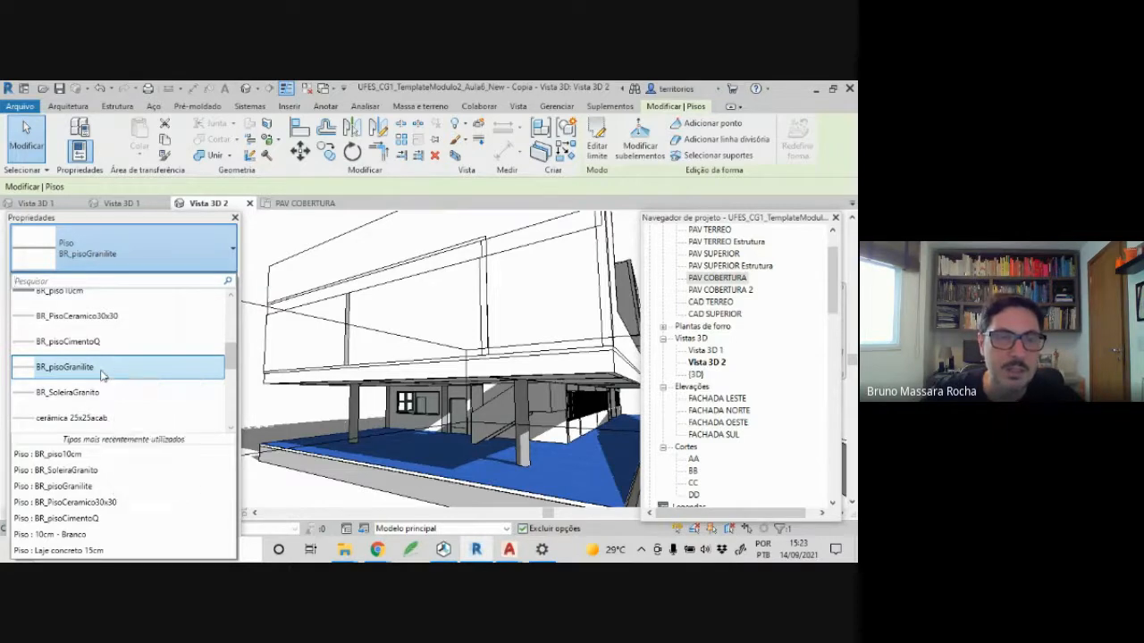
pyautogui.click(111, 374)
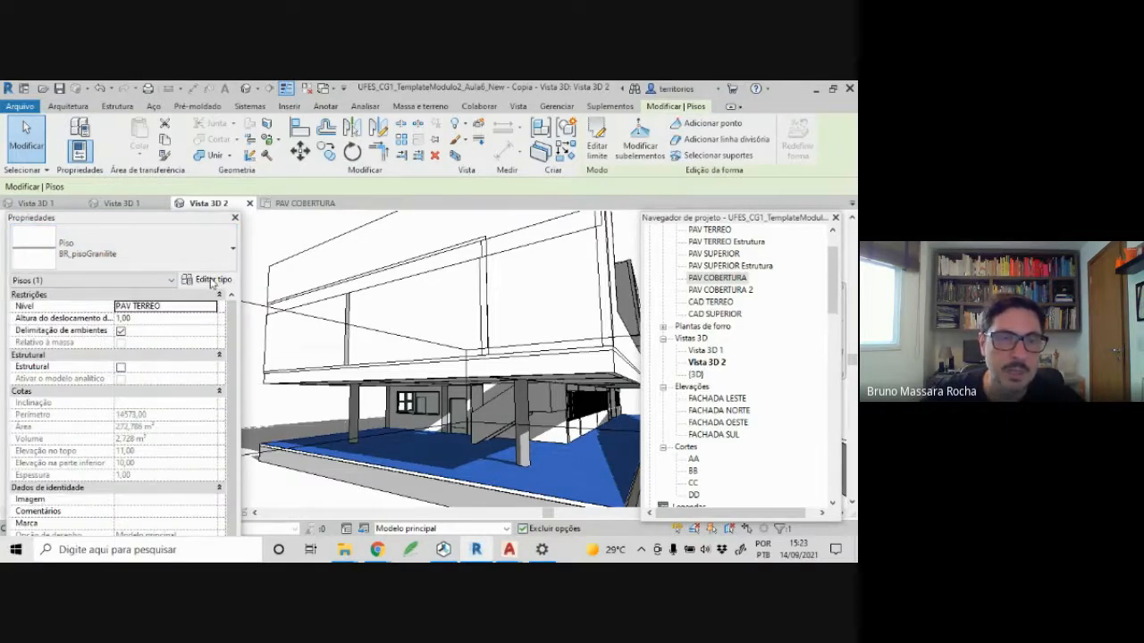
# - Inspect the layer structure of the BR_pisoGranilite type and its .Granilite finish material
pyautogui.click(212, 279)
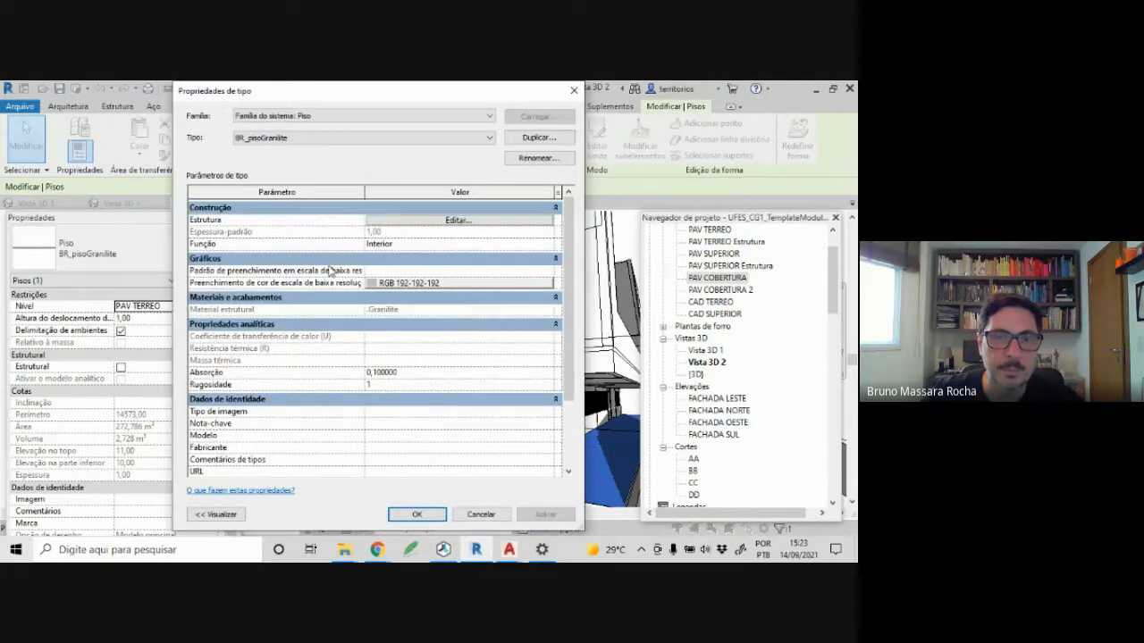
pyautogui.click(458, 219)
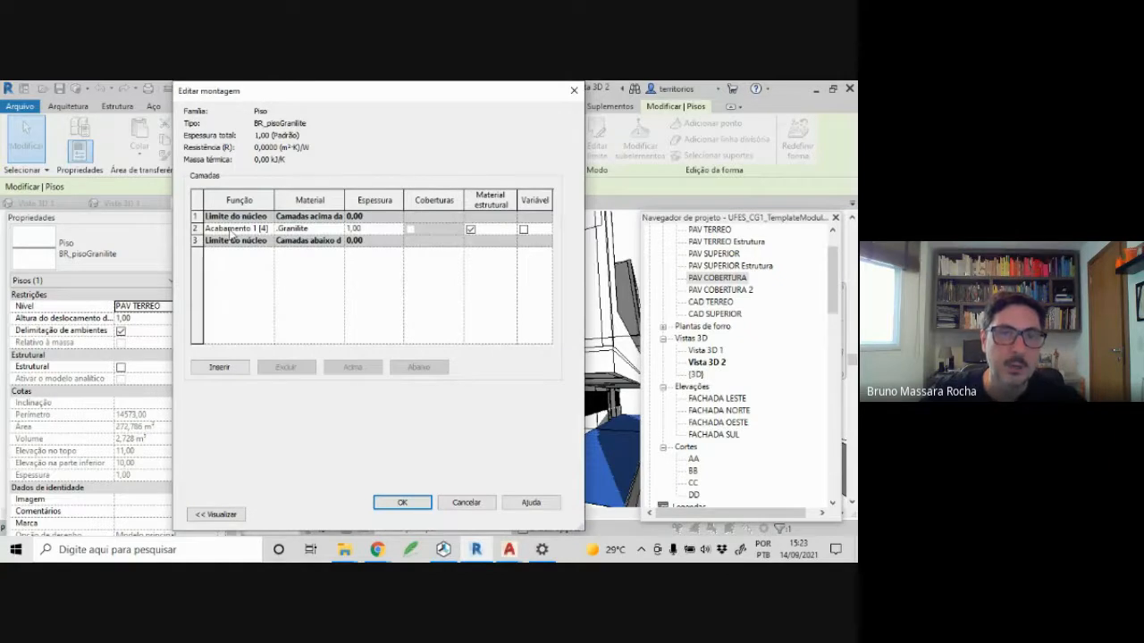
pyautogui.click(240, 229)
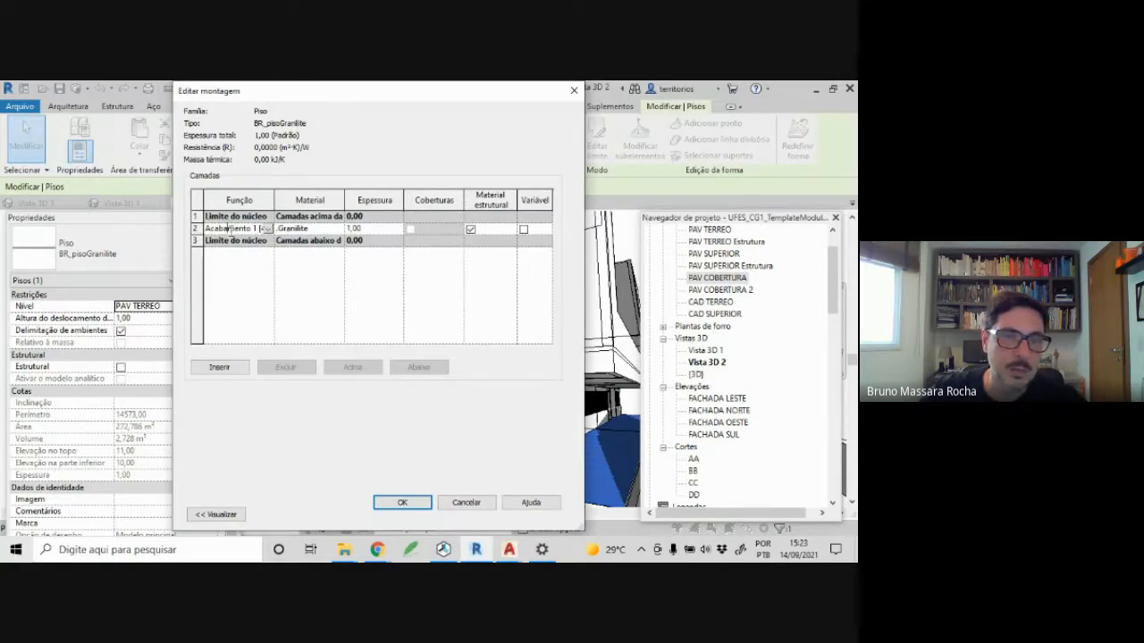
pyautogui.click(337, 231)
pyautogui.click(339, 228)
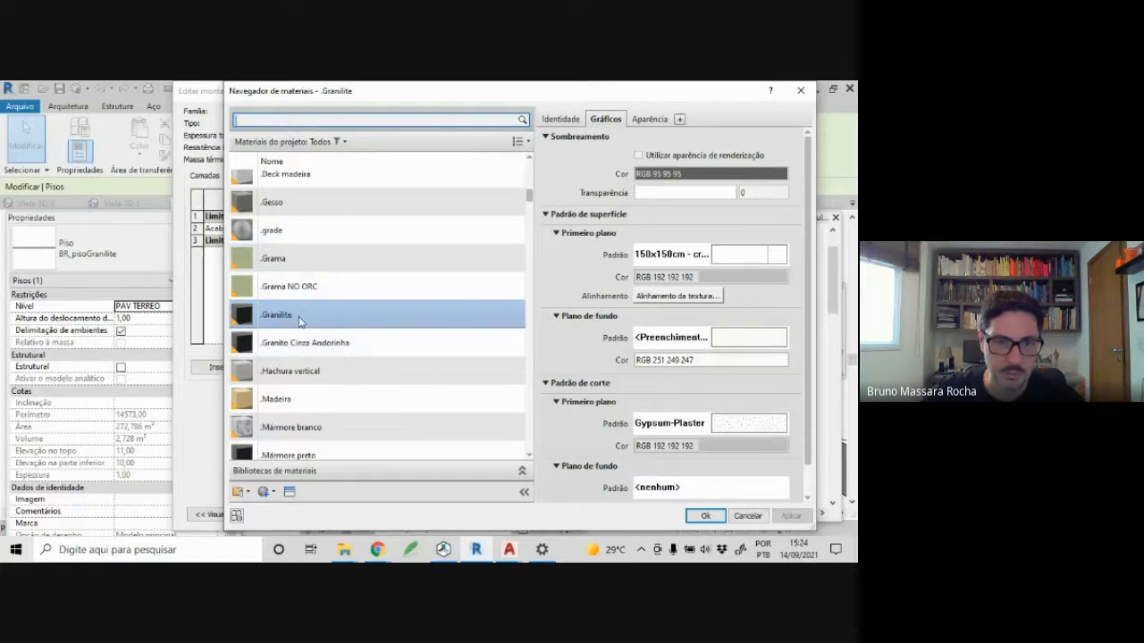
pyautogui.rightClick(298, 318)
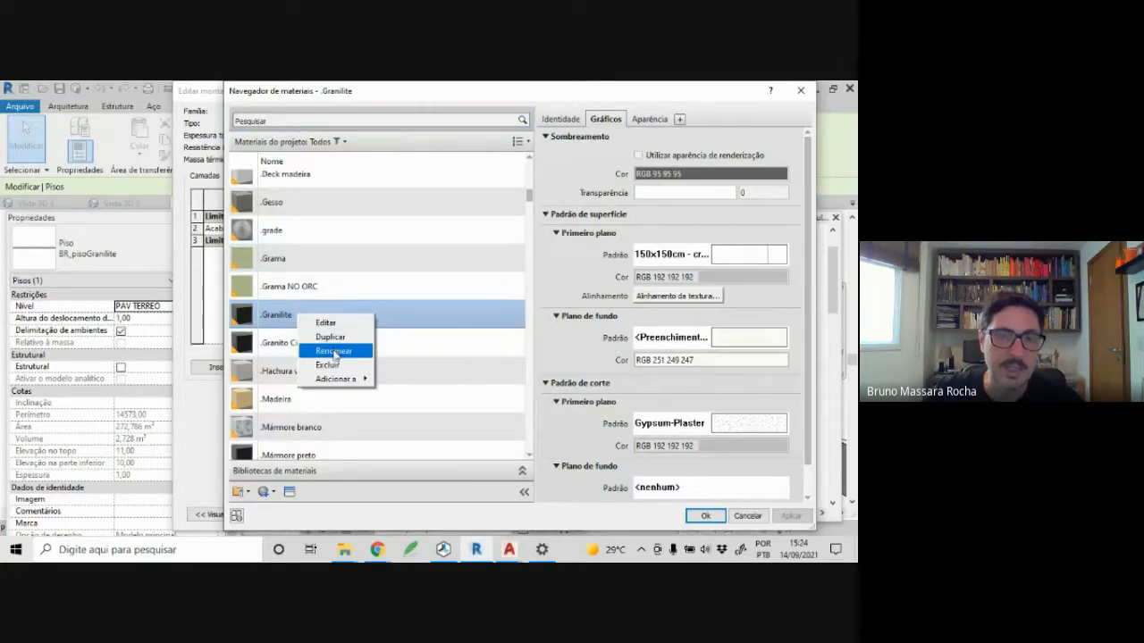
pyautogui.click(348, 292)
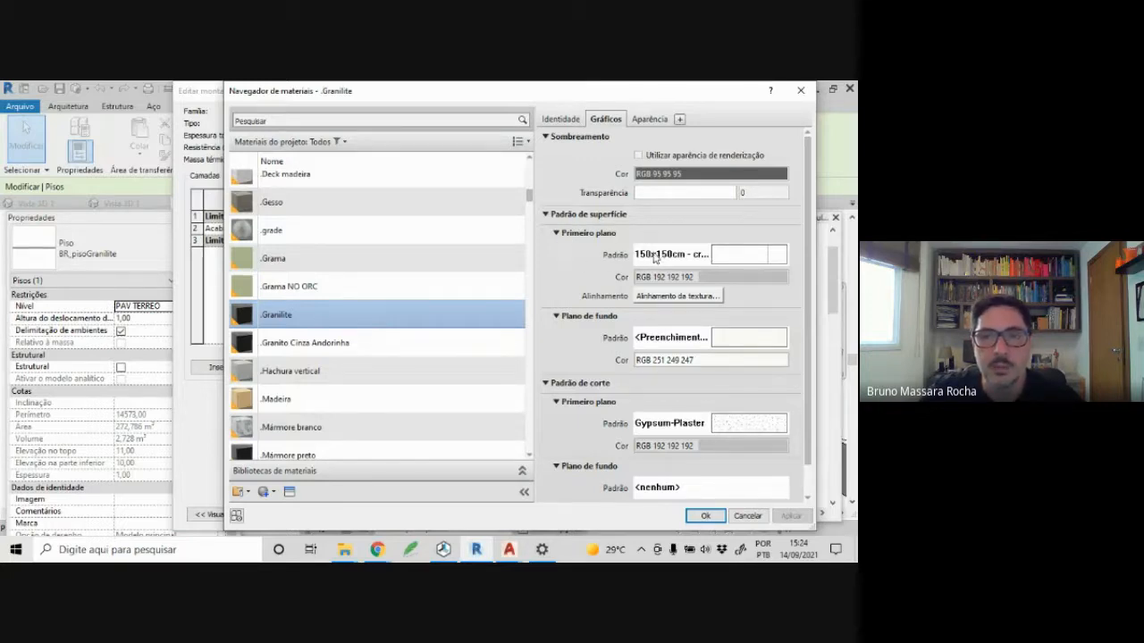
# - Check the .Granilite material's 150x150cm - cruzado model surface pattern, close the type settings and deselect the floor
pyautogui.click(685, 256)
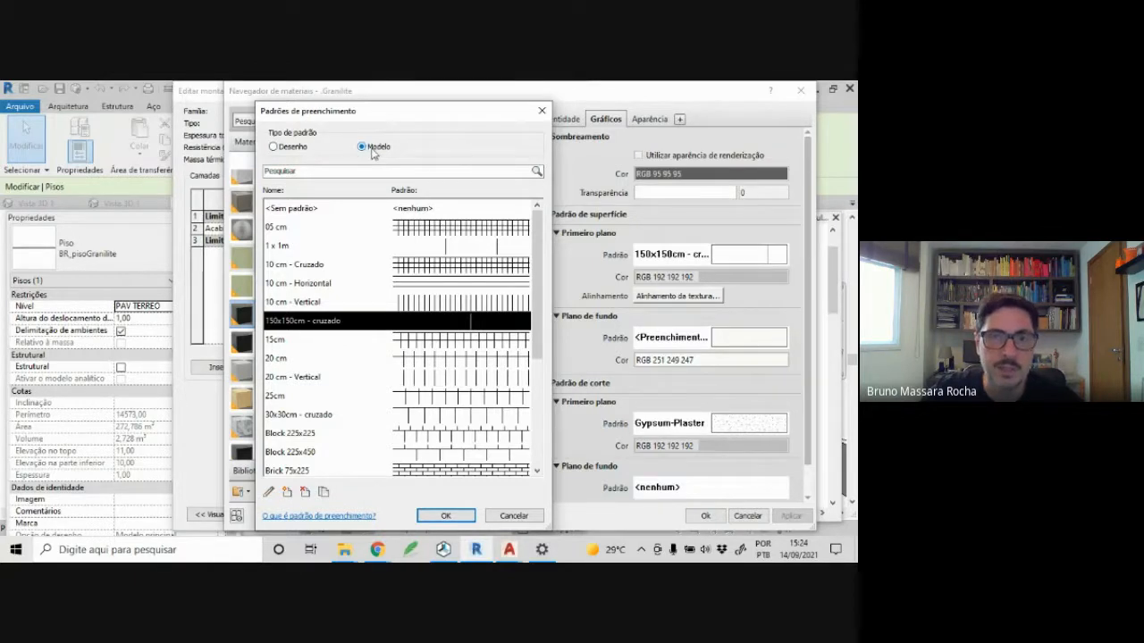
pyautogui.click(452, 515)
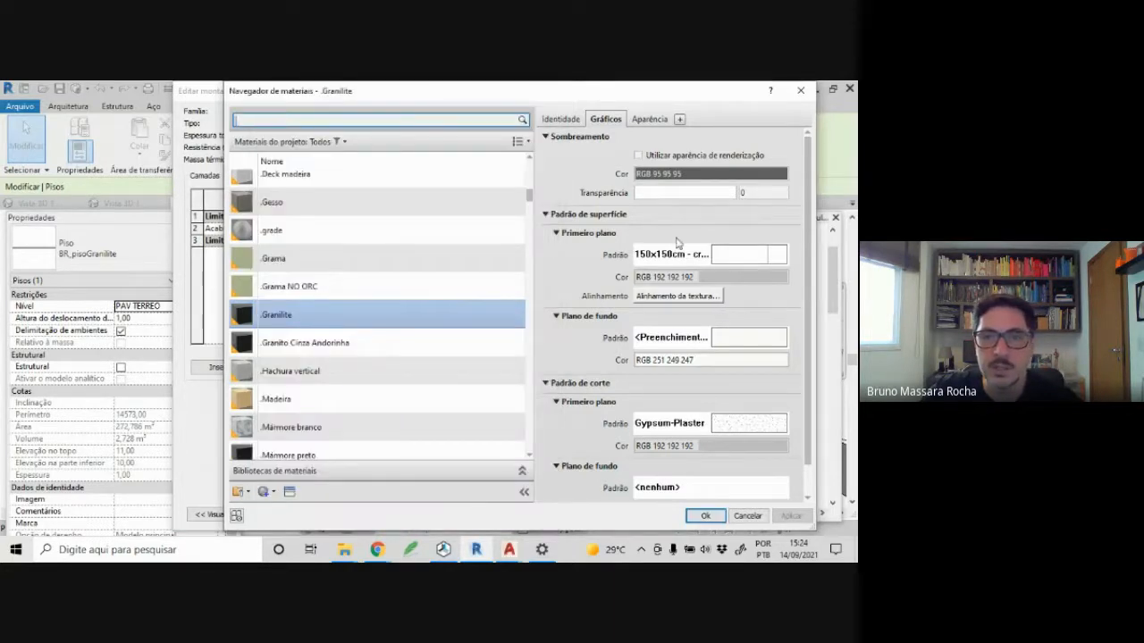
pyautogui.click(690, 516)
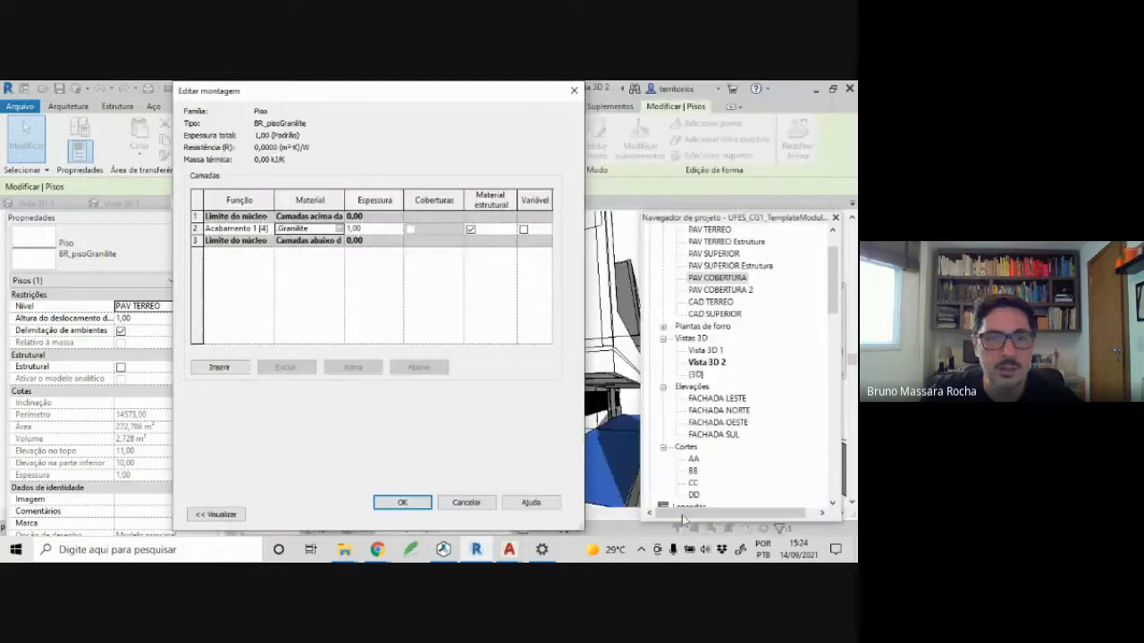
pyautogui.click(413, 501)
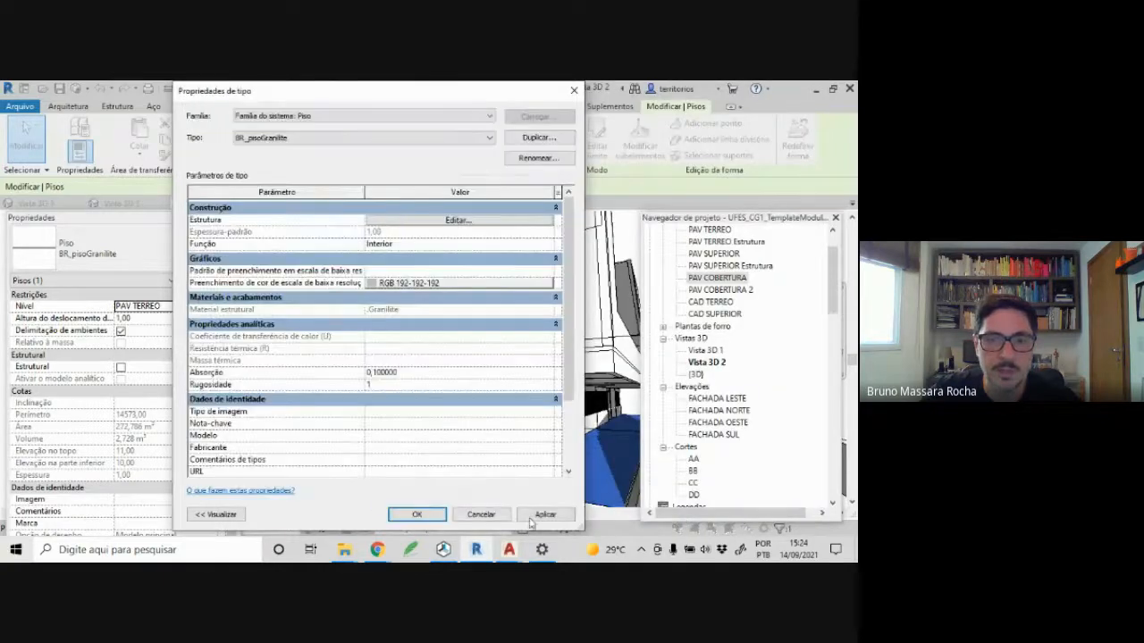
pyautogui.click(417, 515)
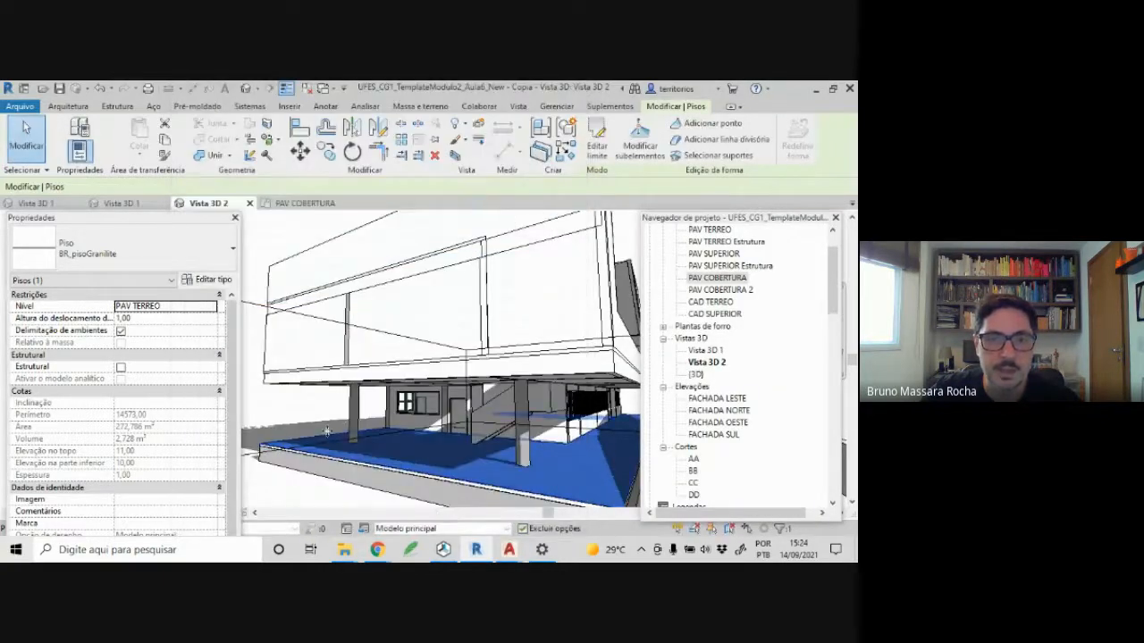
pyautogui.press('Escape')
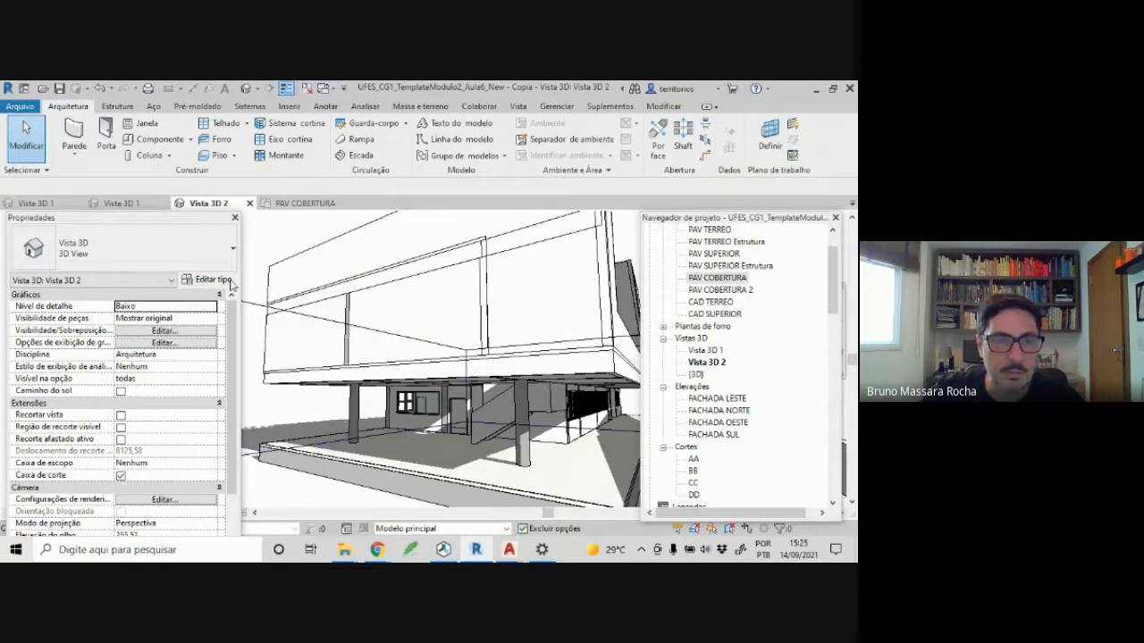
pyautogui.click(212, 256)
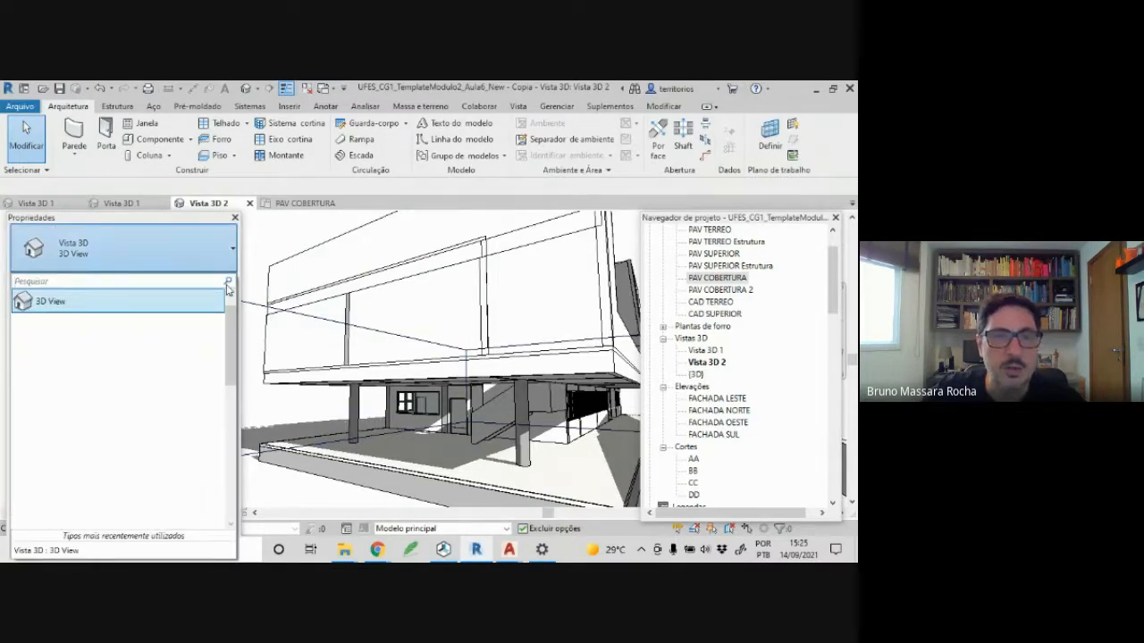
pyautogui.click(274, 244)
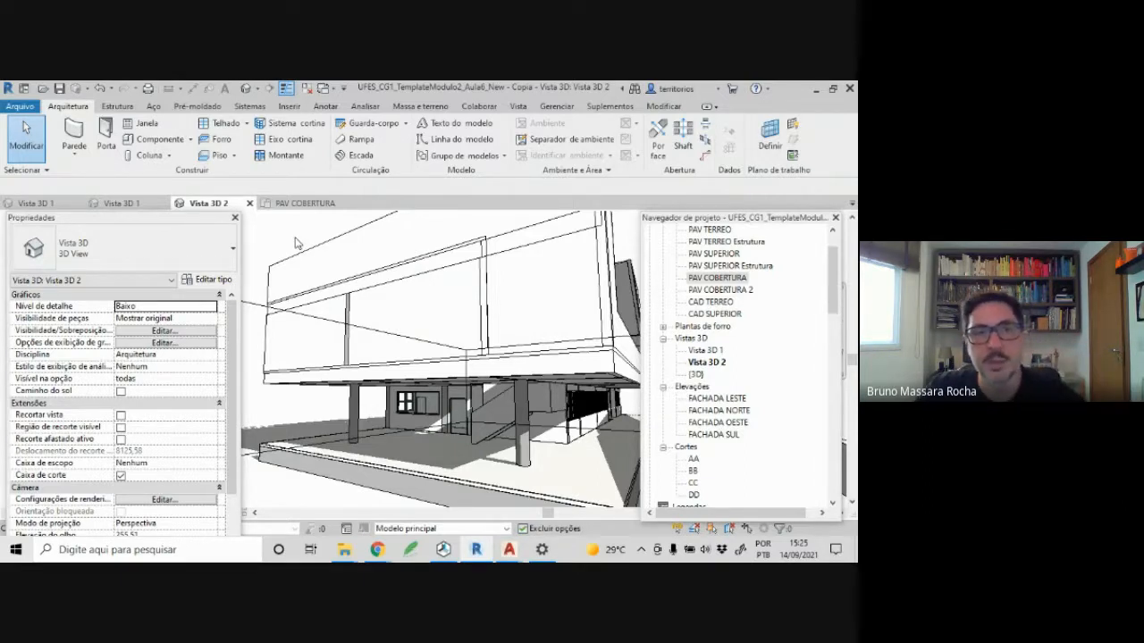
# - In the PAV COBERTURA plan, check the floor types of the narrow strip beside the reservoir area and the mezzanine floor
pyautogui.click(291, 205)
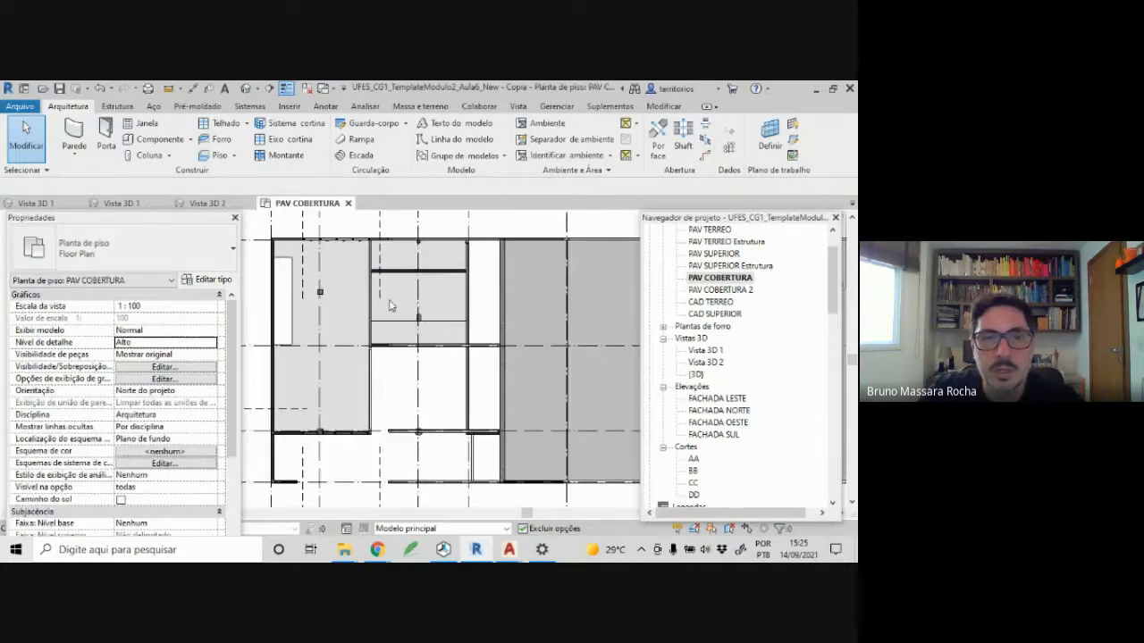
pyautogui.scroll(2, 390, 306)
pyautogui.click(393, 341)
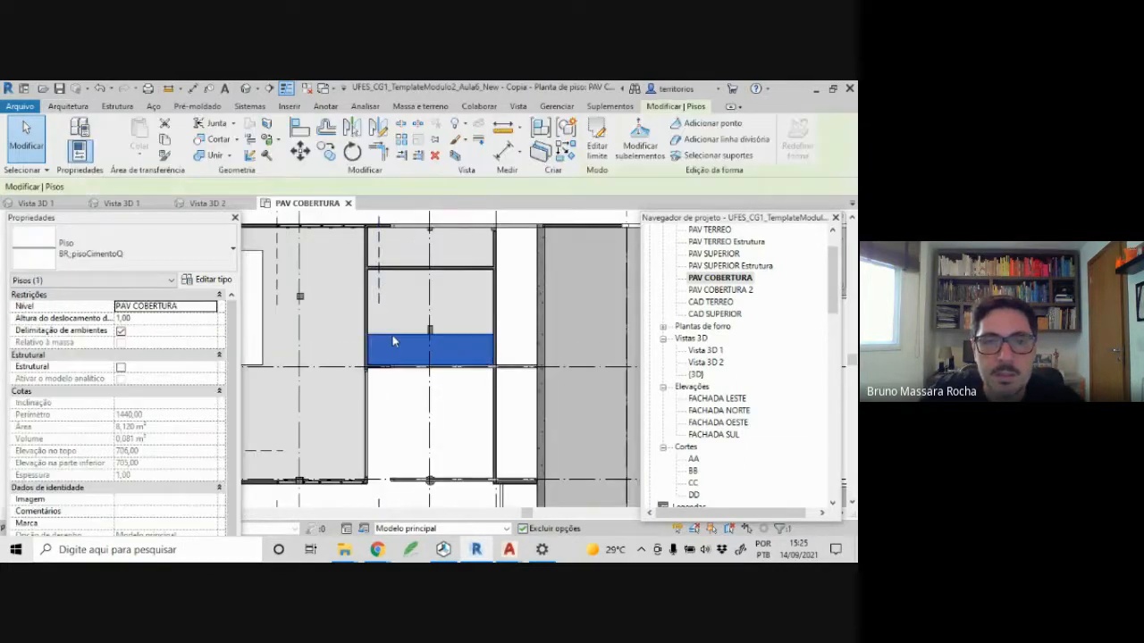
pyautogui.scroll(1, 394, 340)
pyautogui.moveTo(393, 340); pyautogui.dragTo(451, 333, button='middle')
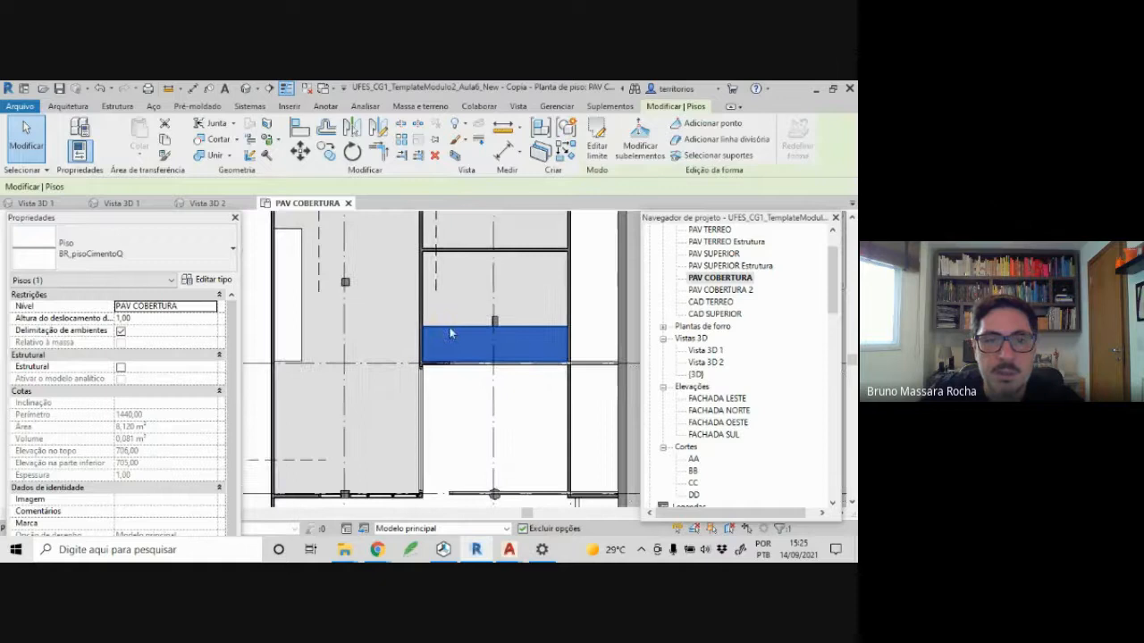
pyautogui.click(306, 340)
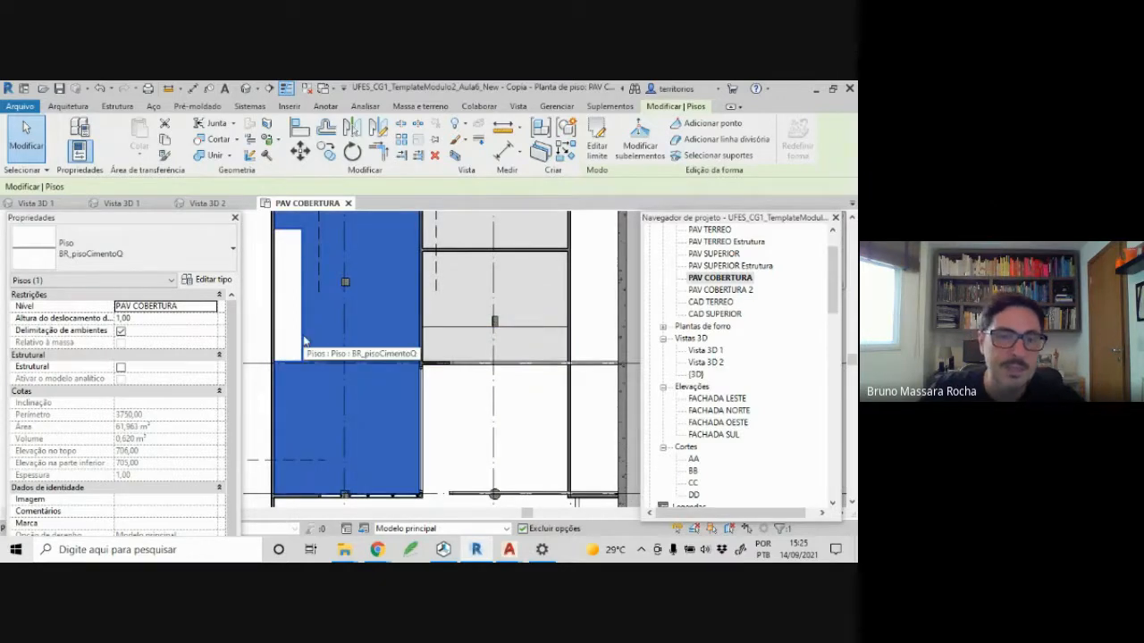
pyautogui.scroll(-1, 296, 351)
pyautogui.scroll(1, 296, 351)
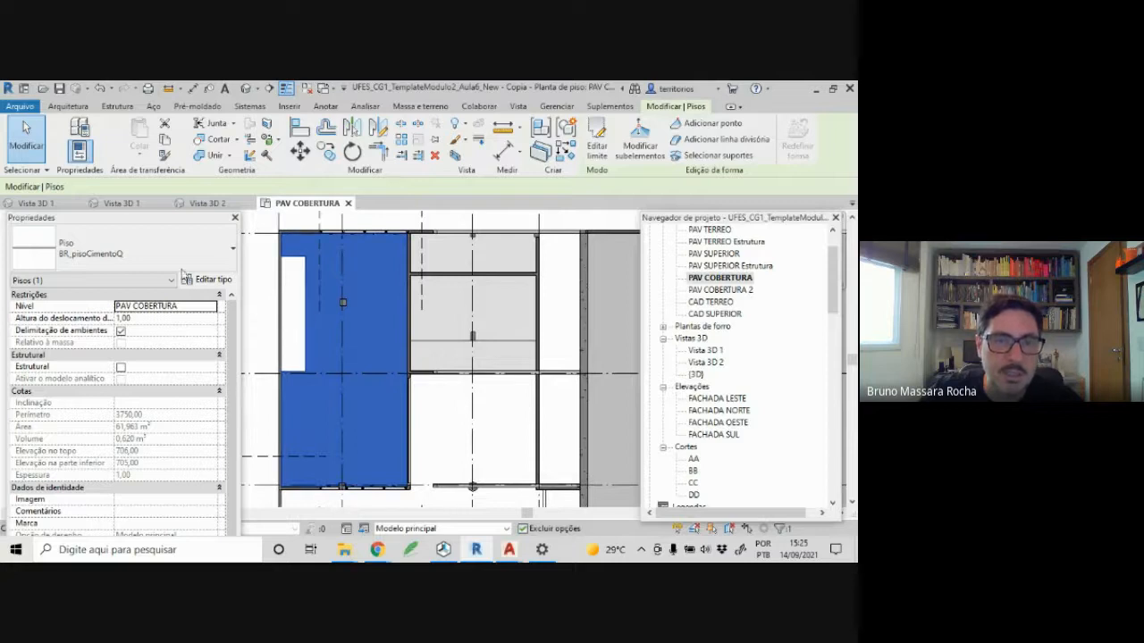
# - Switch to the AutoCAD 04_05 plan and examine the Mezanino's finish tag and the adjoining reservoir area
pyautogui.click(510, 551)
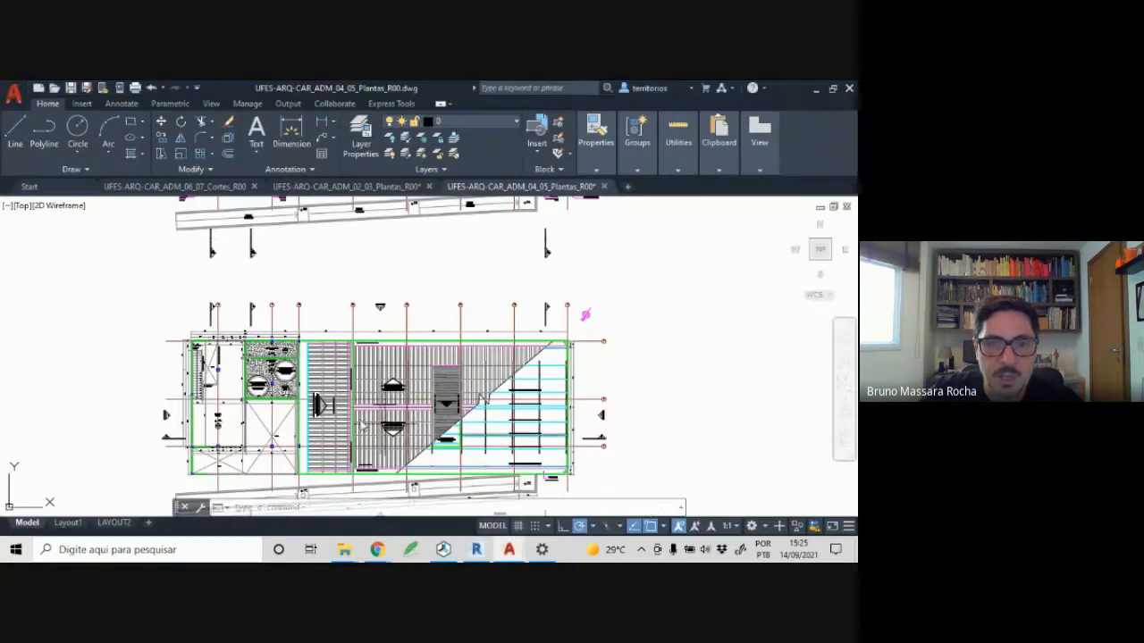
pyautogui.scroll(5, 191, 408)
pyautogui.moveTo(190, 408); pyautogui.dragTo(315, 249, button='middle')
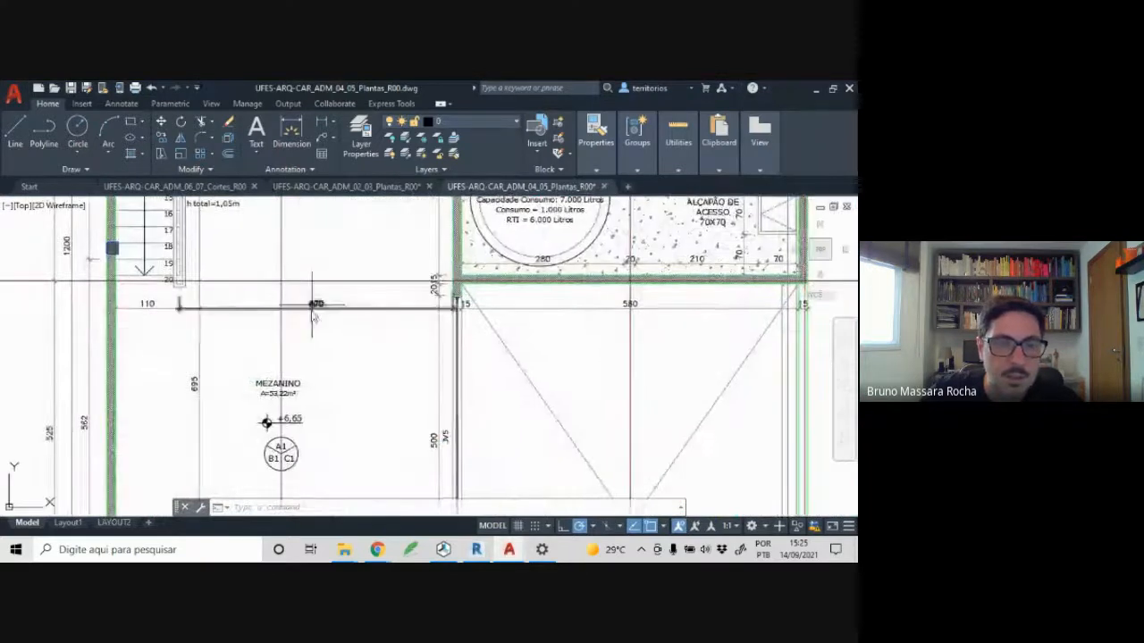
pyautogui.scroll(-4, 281, 447)
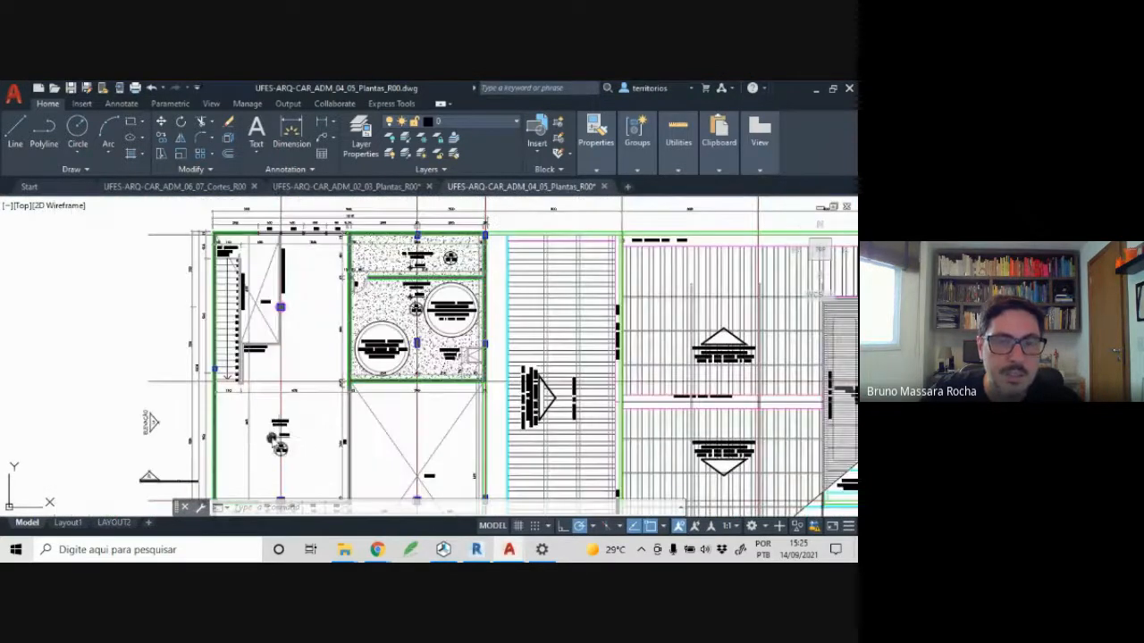
# - Switch back to the Revit PAV COBERTURA plan, change the selected mezzanine floor's type to BR_pisoGranilite and deselect it
pyautogui.moveTo(280, 452); pyautogui.dragTo(290, 405, button='middle')
pyautogui.click(477, 550)
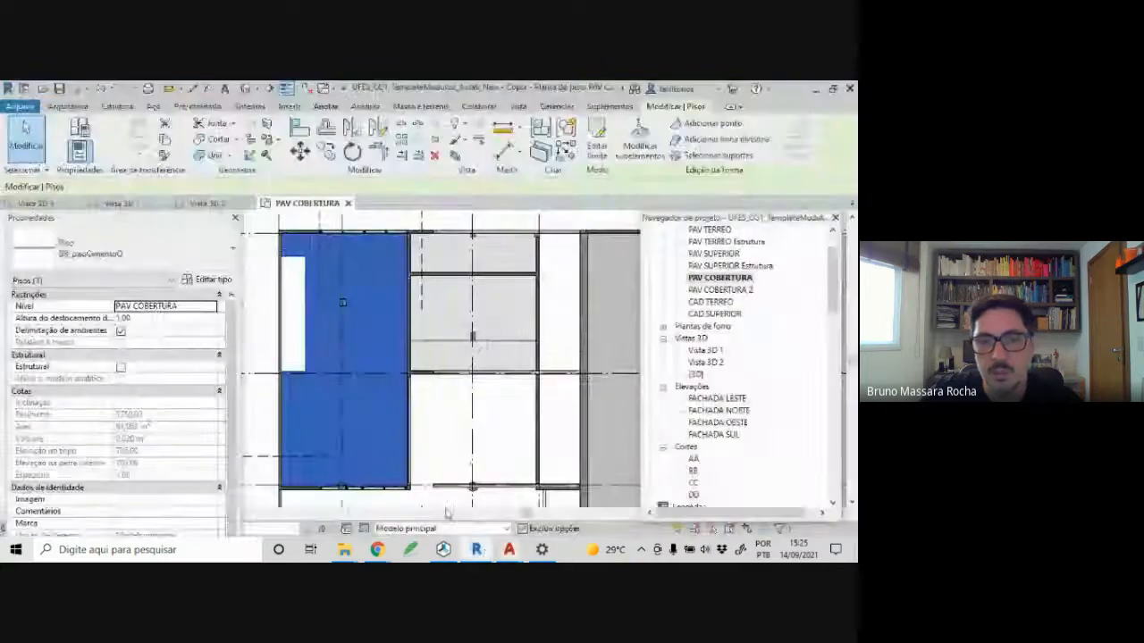
pyautogui.click(115, 251)
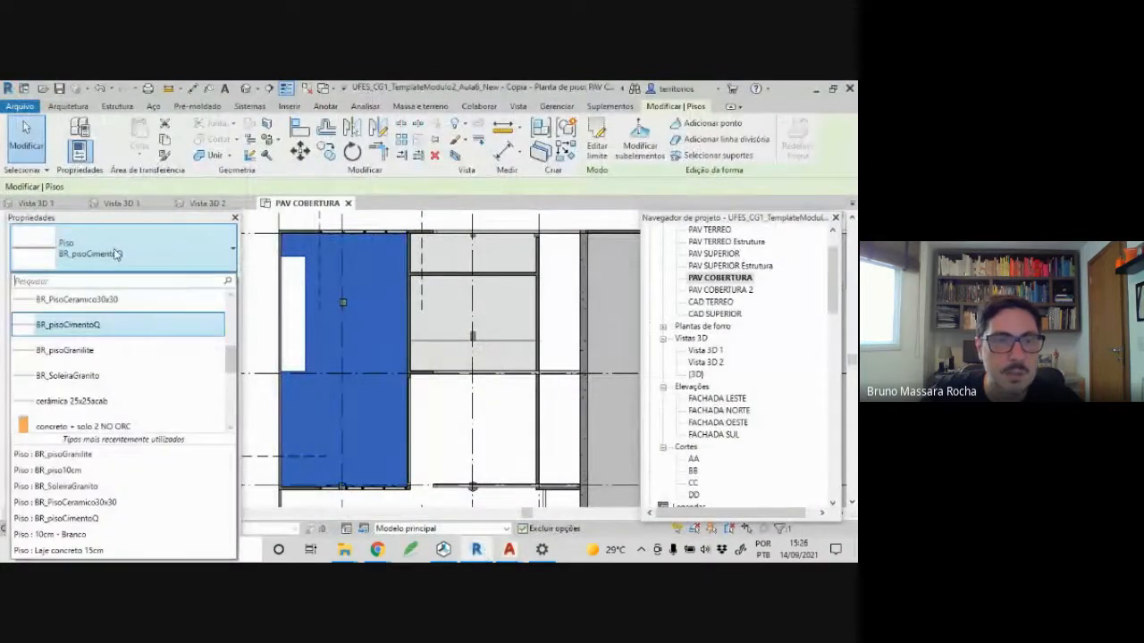
pyautogui.click(85, 358)
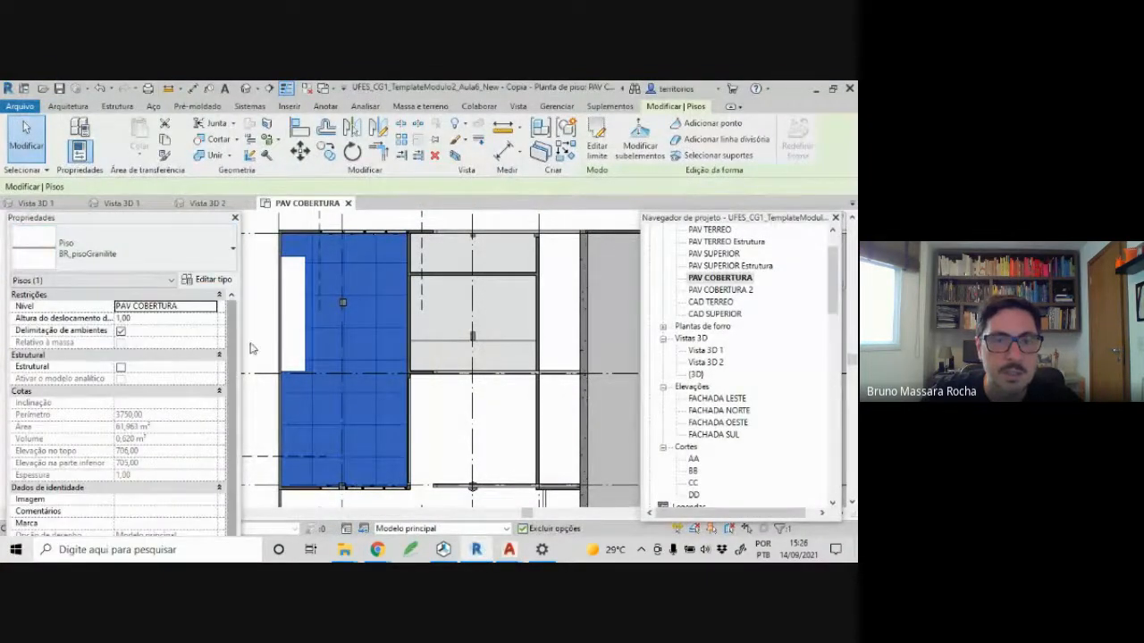
pyautogui.press('Escape')
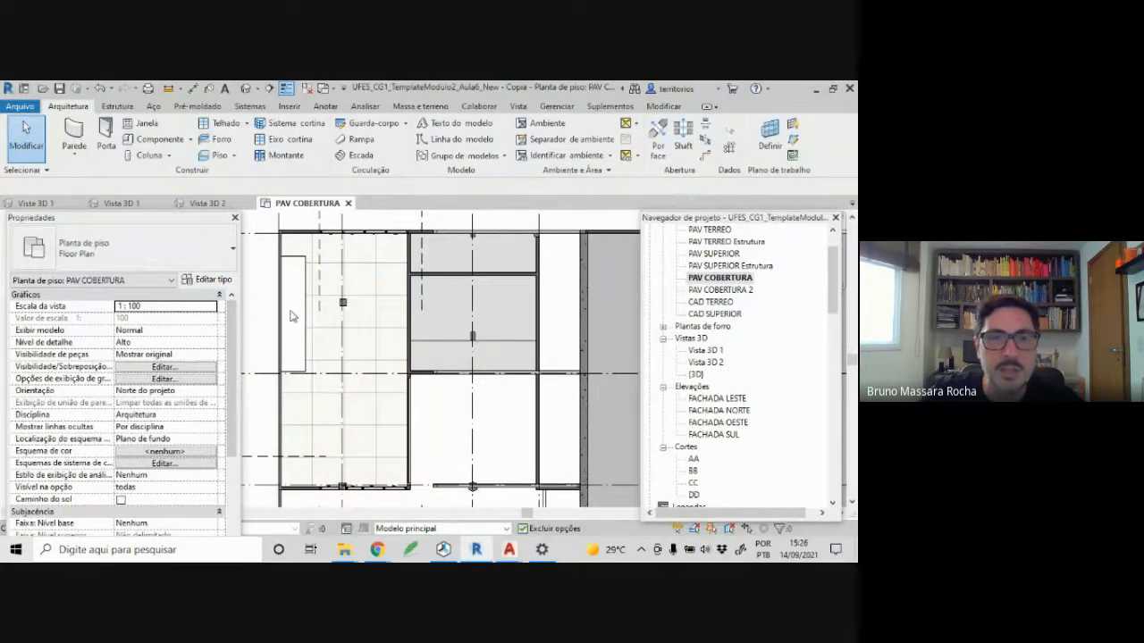
# - Align the mezzanine floor's granilite pattern line with the lower edge of the stair opening
pyautogui.click(663, 106)
pyautogui.click(300, 128)
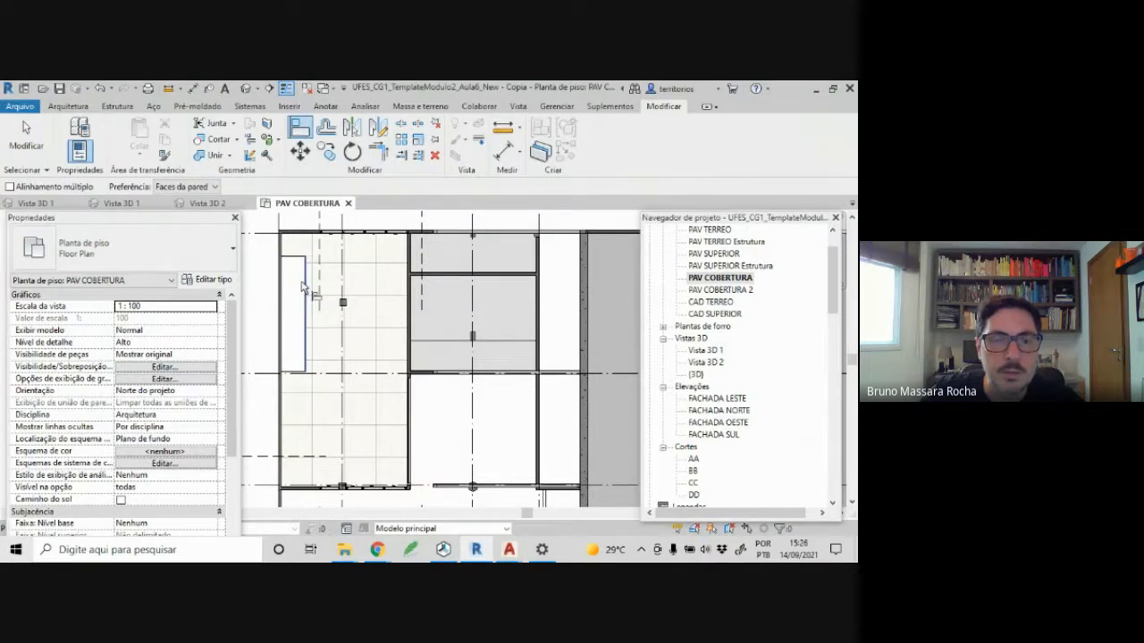
pyautogui.click(298, 373)
pyautogui.click(292, 393)
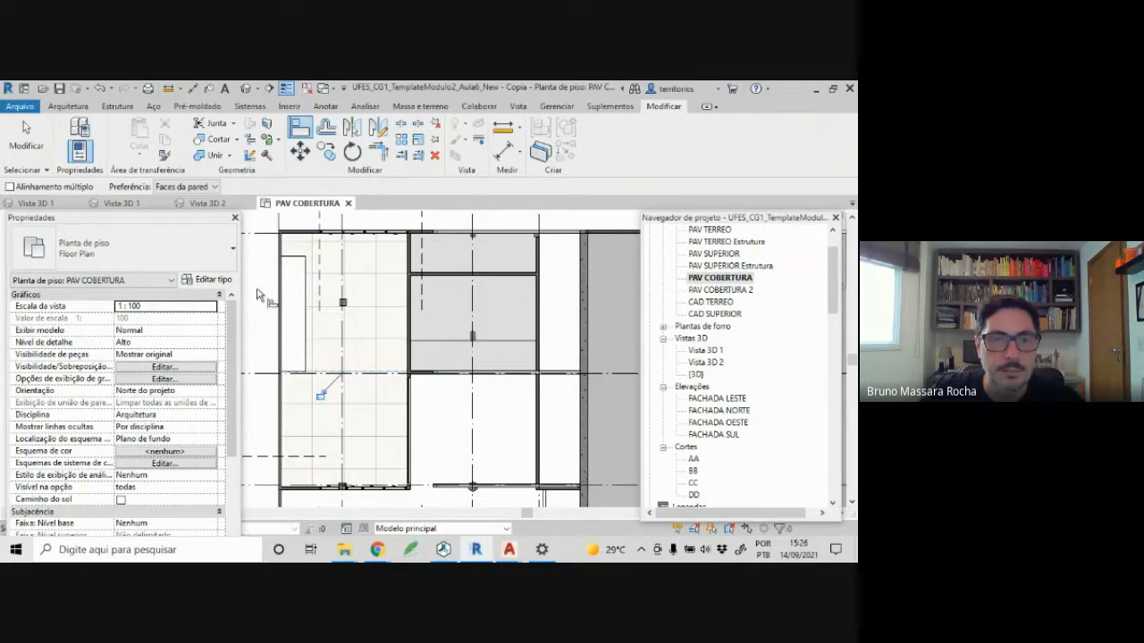
# - For the narrow BR_pisoCimentoQ strip floor, open the foreground surface pattern choices of its . Cimento Queimado finish material
pyautogui.click(439, 343)
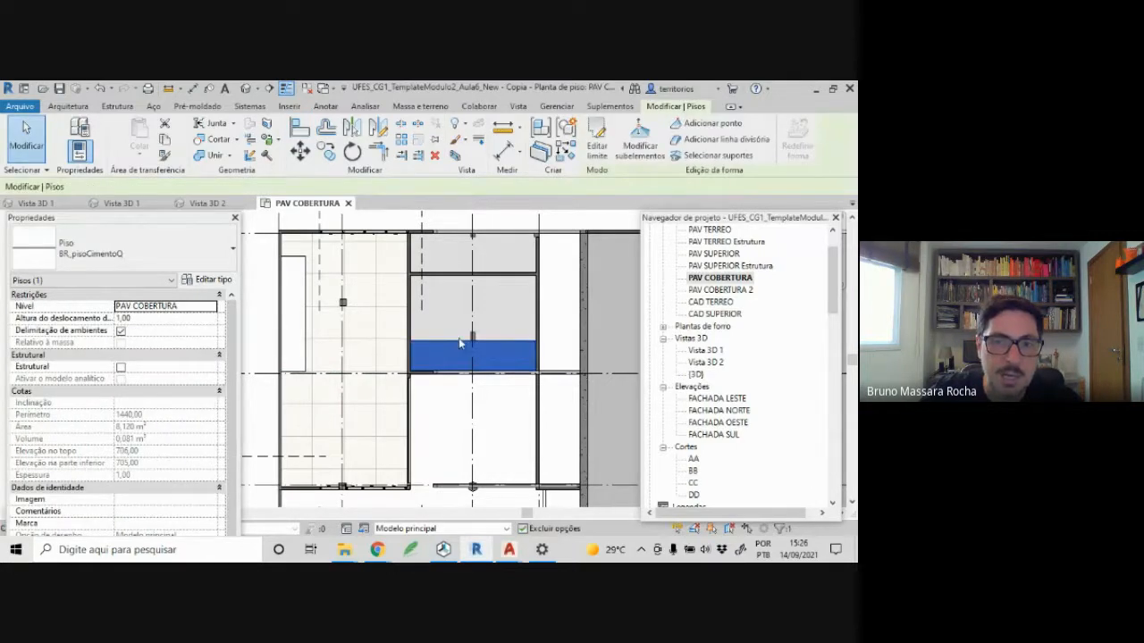
pyautogui.click(211, 282)
pyautogui.click(505, 221)
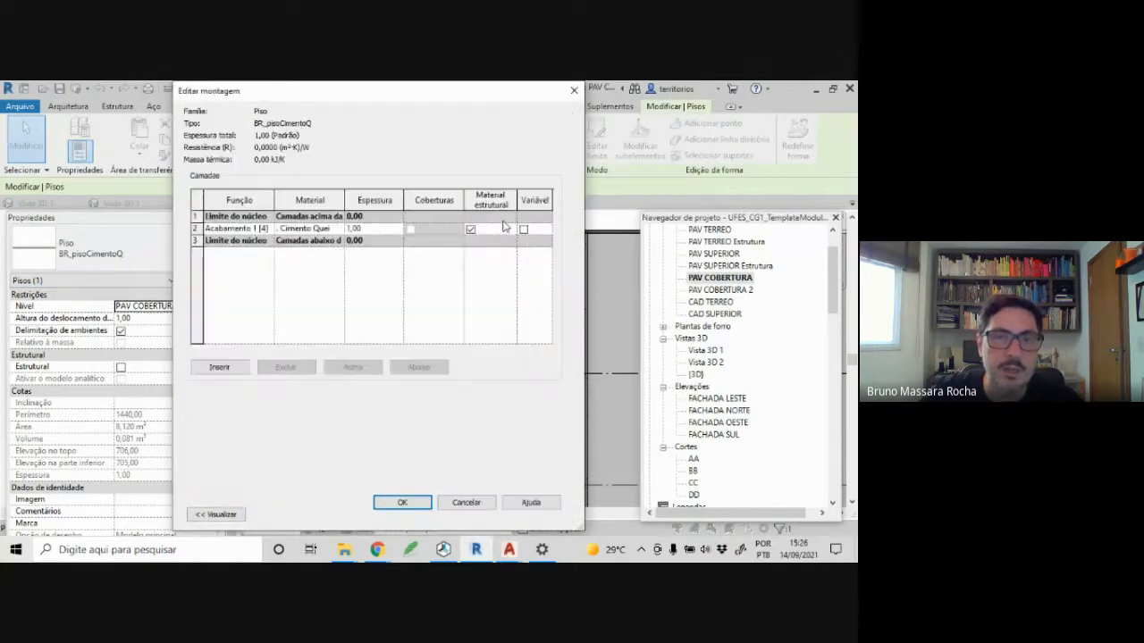
pyautogui.click(332, 232)
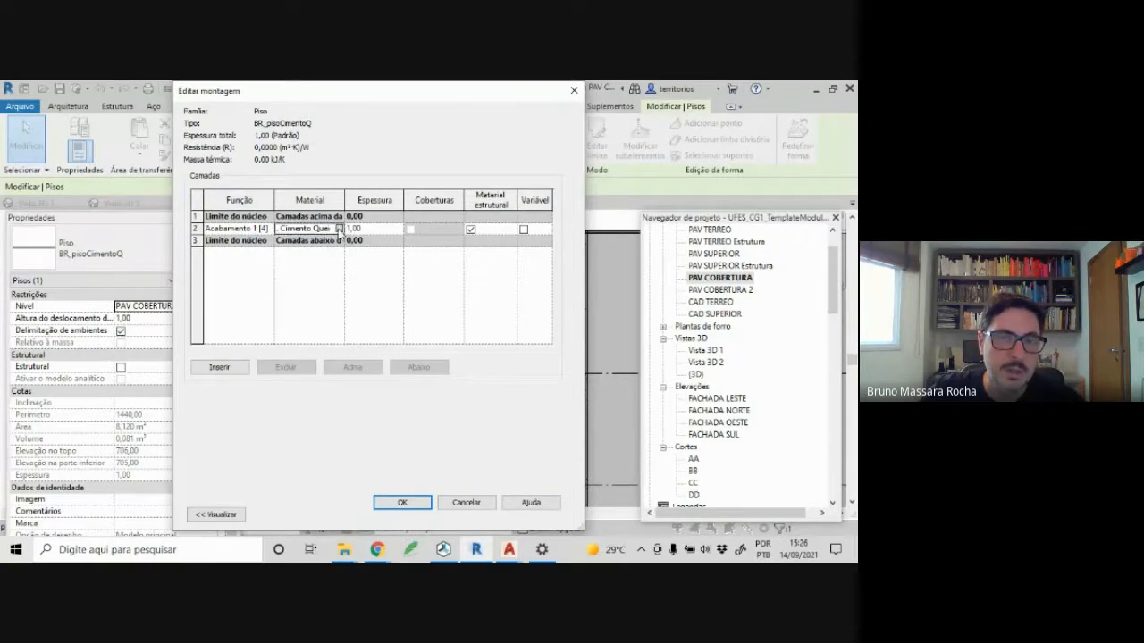
pyautogui.click(338, 230)
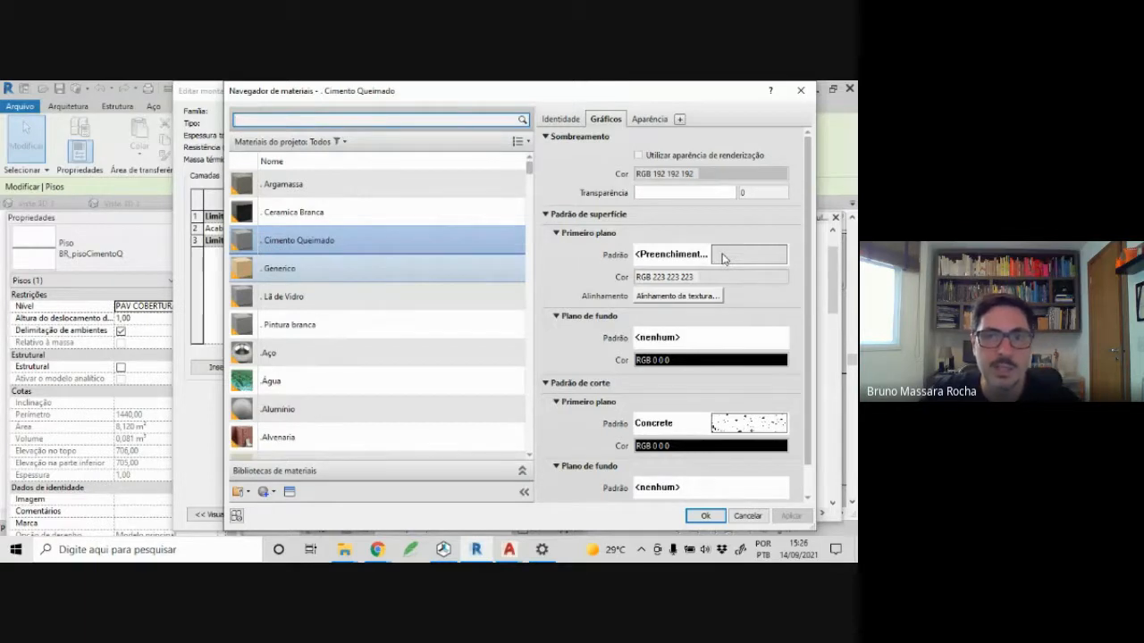
pyautogui.click(723, 258)
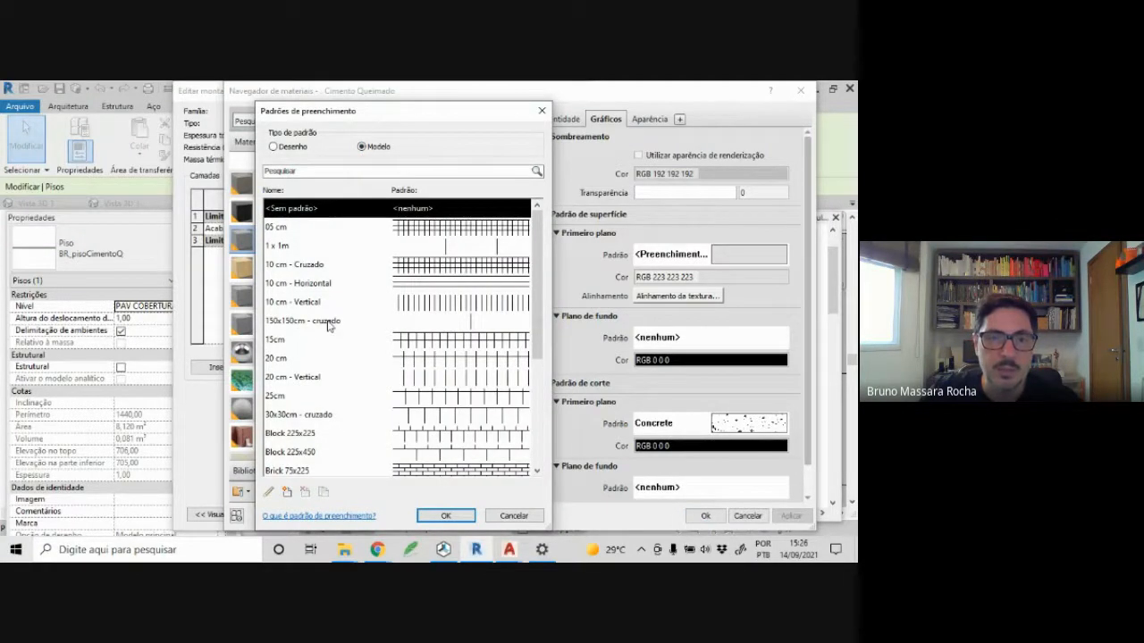
# - Duplicate the 150x150cm - cruzado model pattern and name the copy 100x100cm - cruzado
pyautogui.click(327, 323)
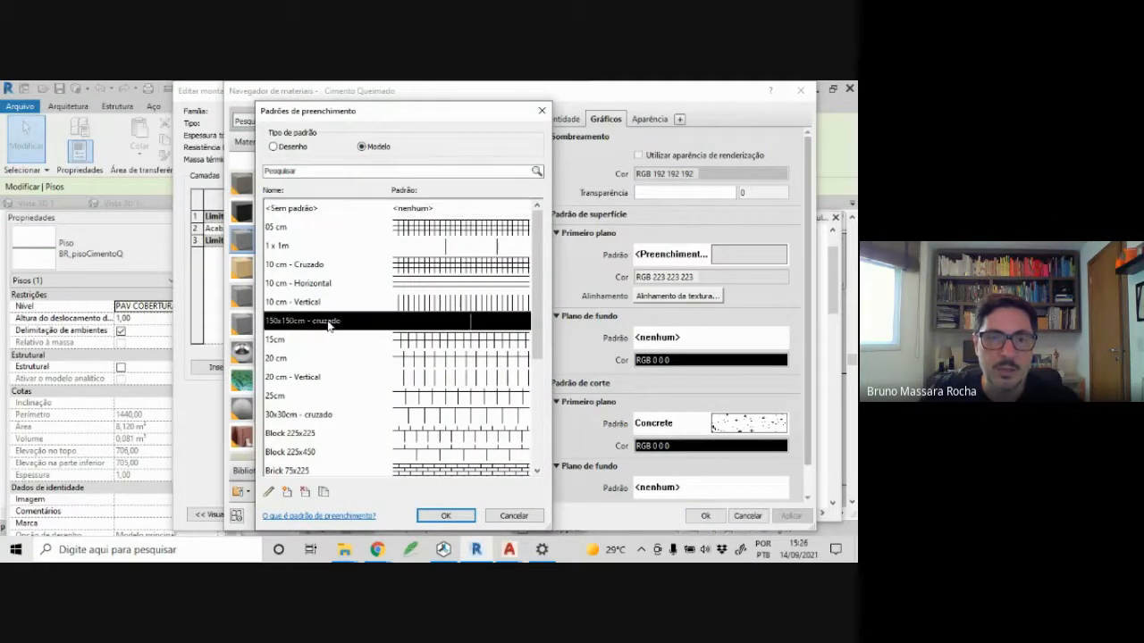
pyautogui.click(288, 492)
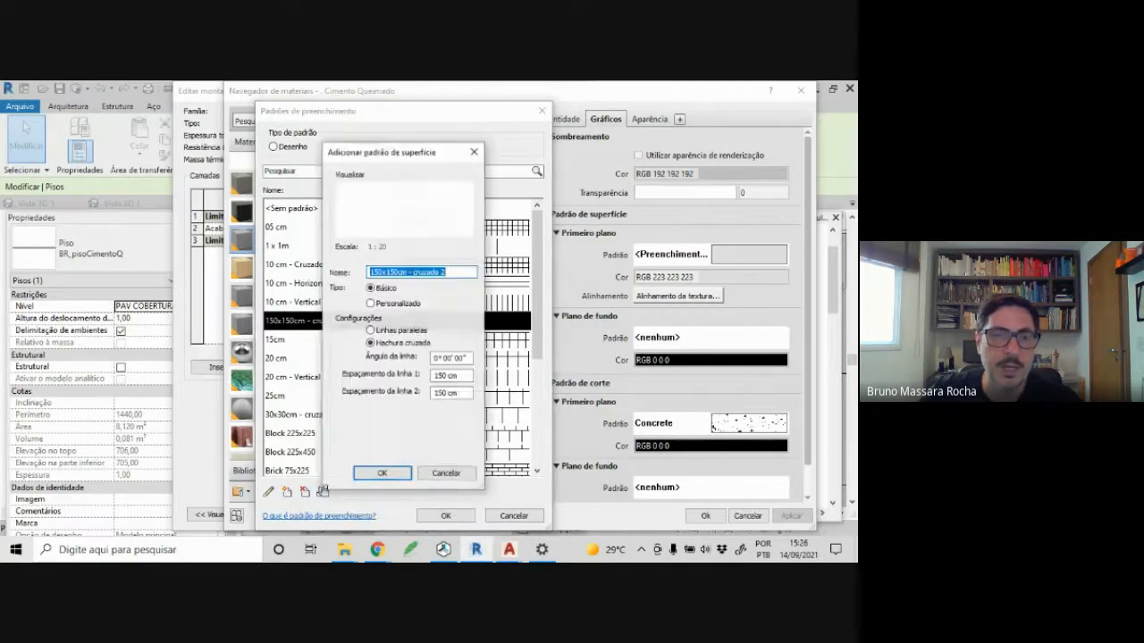
pyautogui.click(375, 271)
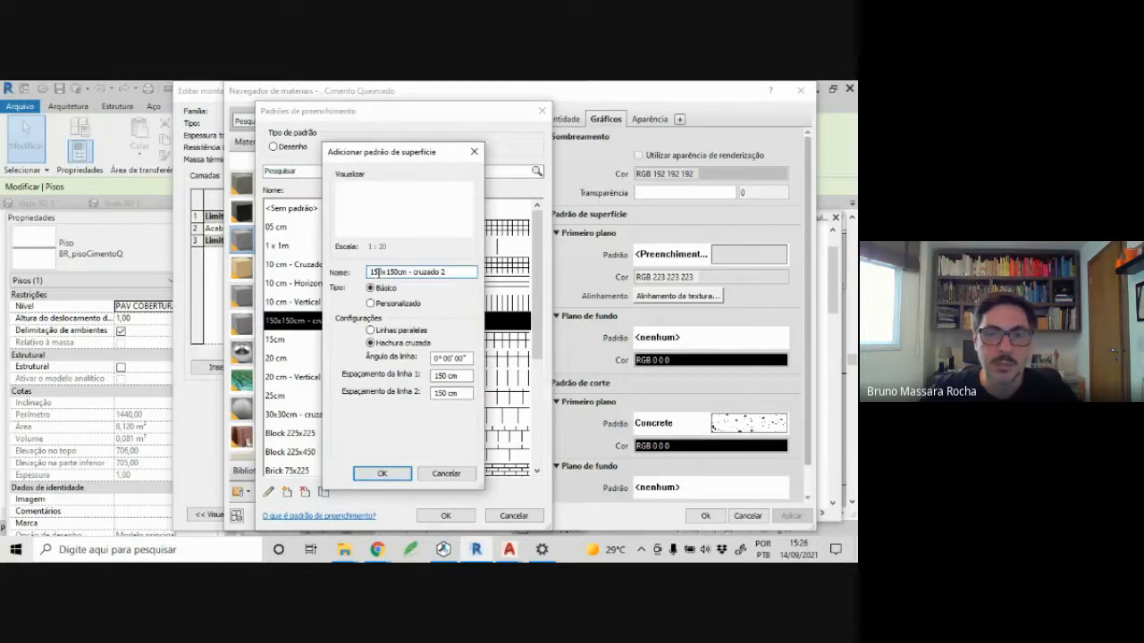
pyautogui.write('0')
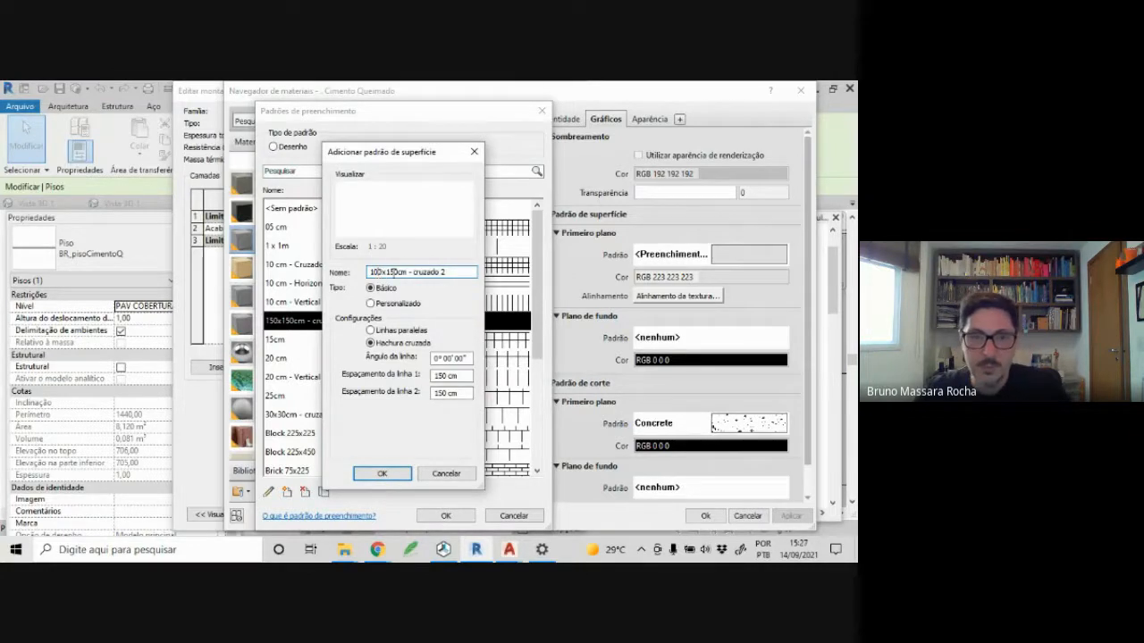
pyautogui.press('BackSpace')
pyautogui.write('0')
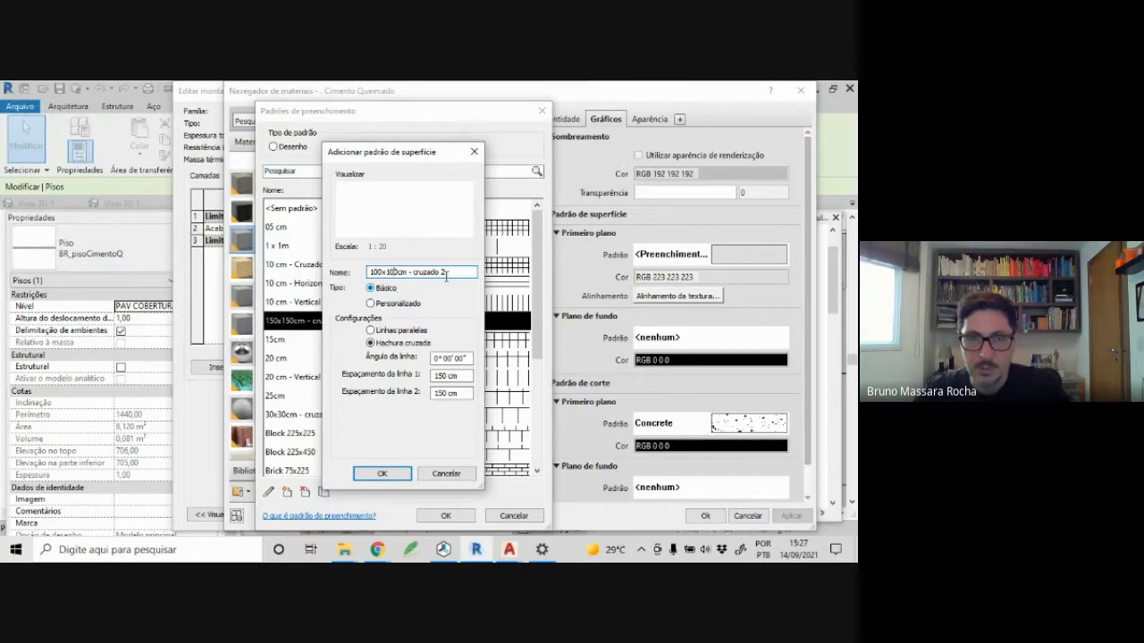
# - Set both line spacings of the new crosshatch pattern to 100 cm and confirm it
pyautogui.click(441, 377)
pyautogui.write('0')
pyautogui.click(443, 392)
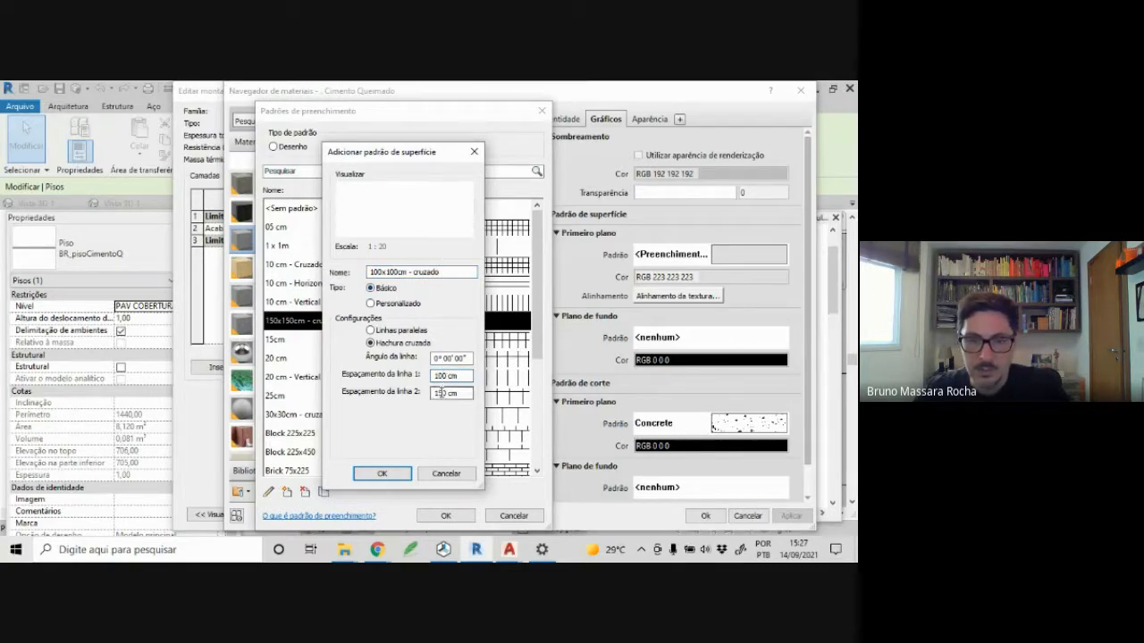
pyautogui.press('BackSpace')
pyautogui.write('0')
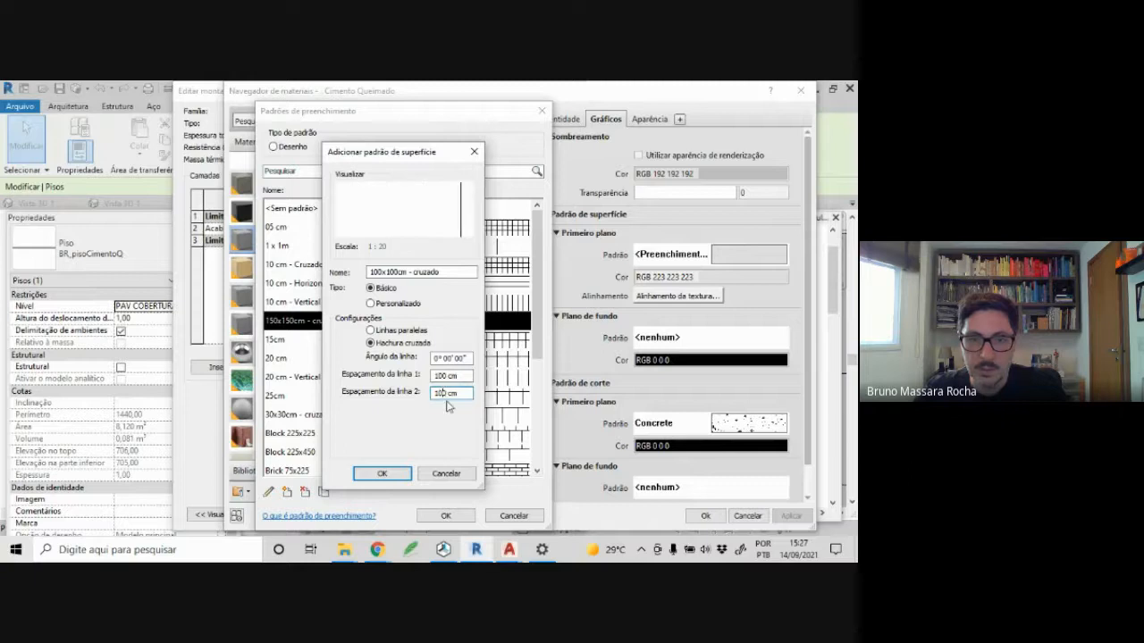
pyautogui.click(382, 474)
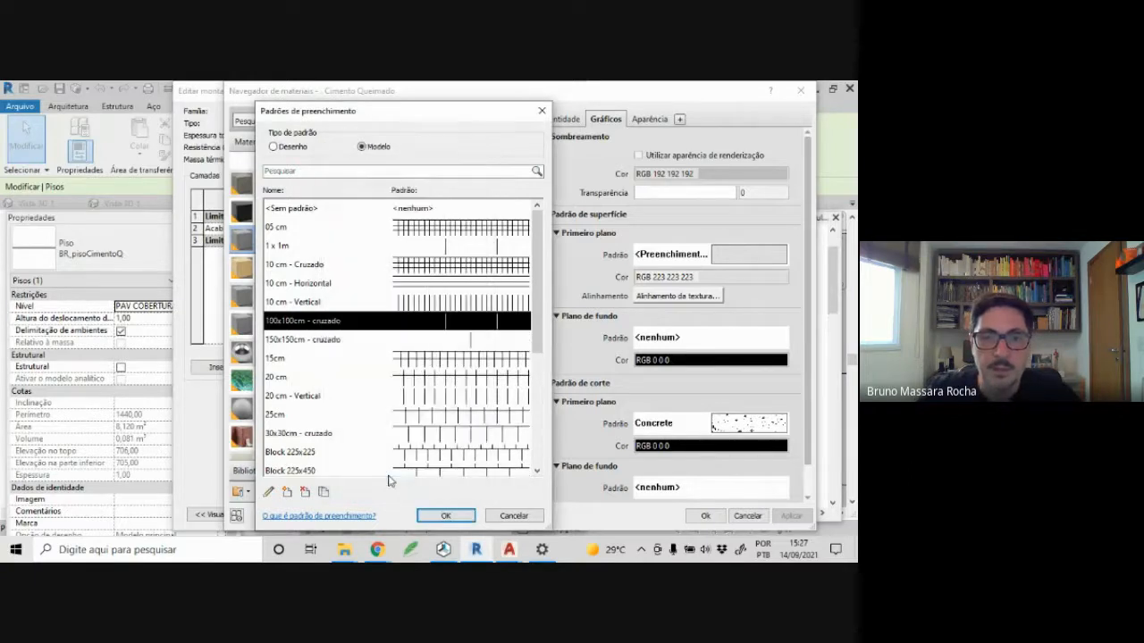
# - Assign the 100x100cm - cruzado pattern to the . Cimento Queimado material's surface, accept the floor type settings and deselect the floor
pyautogui.click(444, 517)
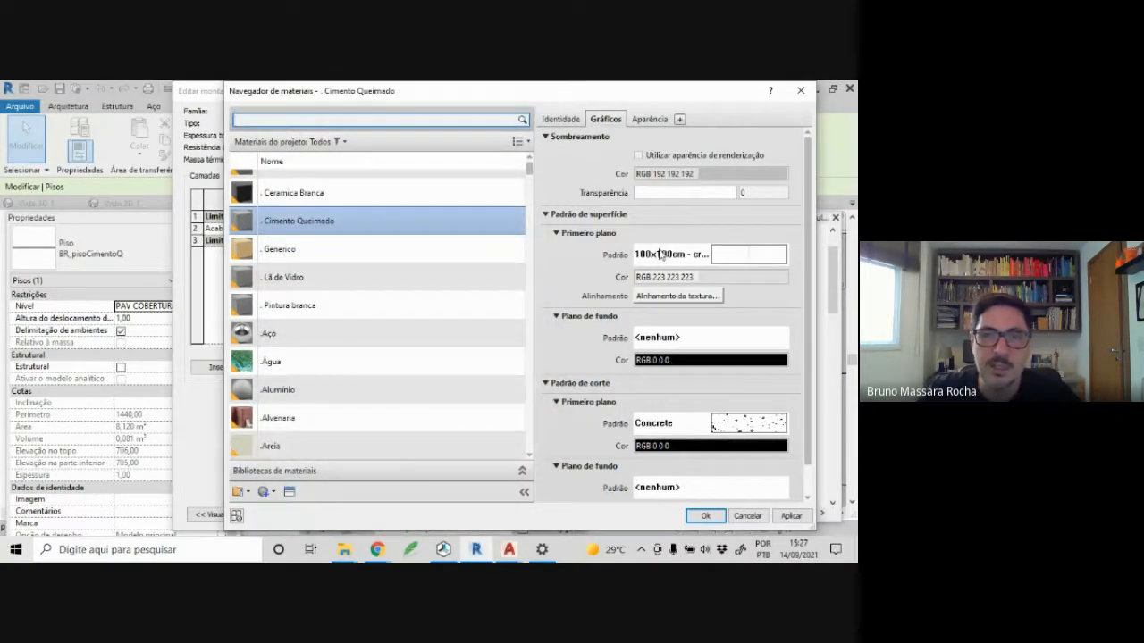
pyautogui.click(711, 518)
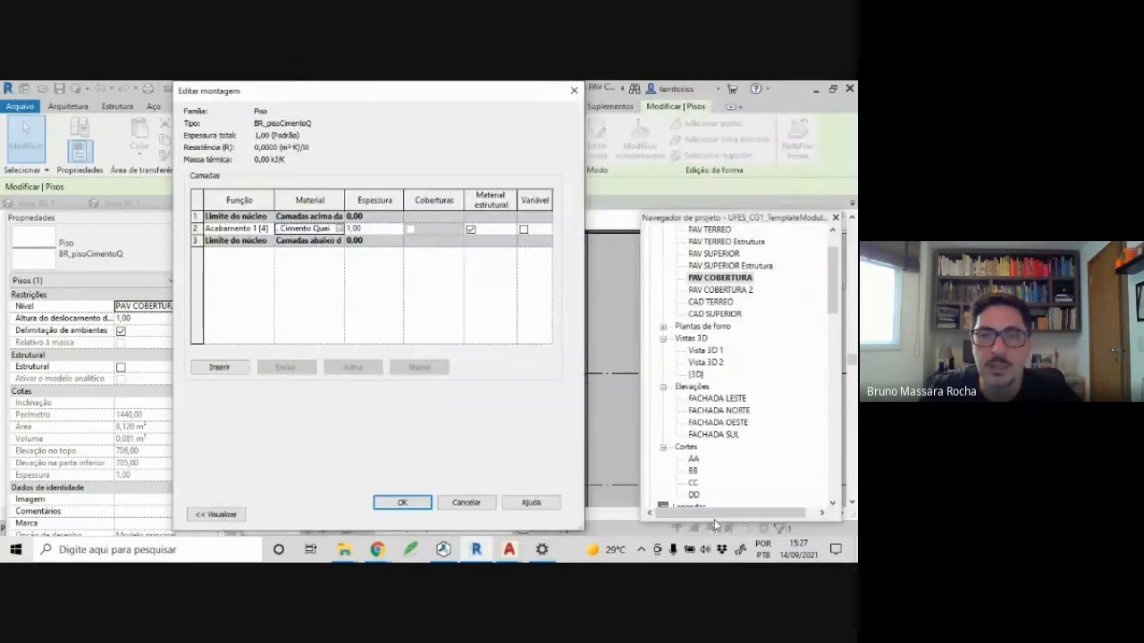
pyautogui.click(403, 502)
pyautogui.click(409, 512)
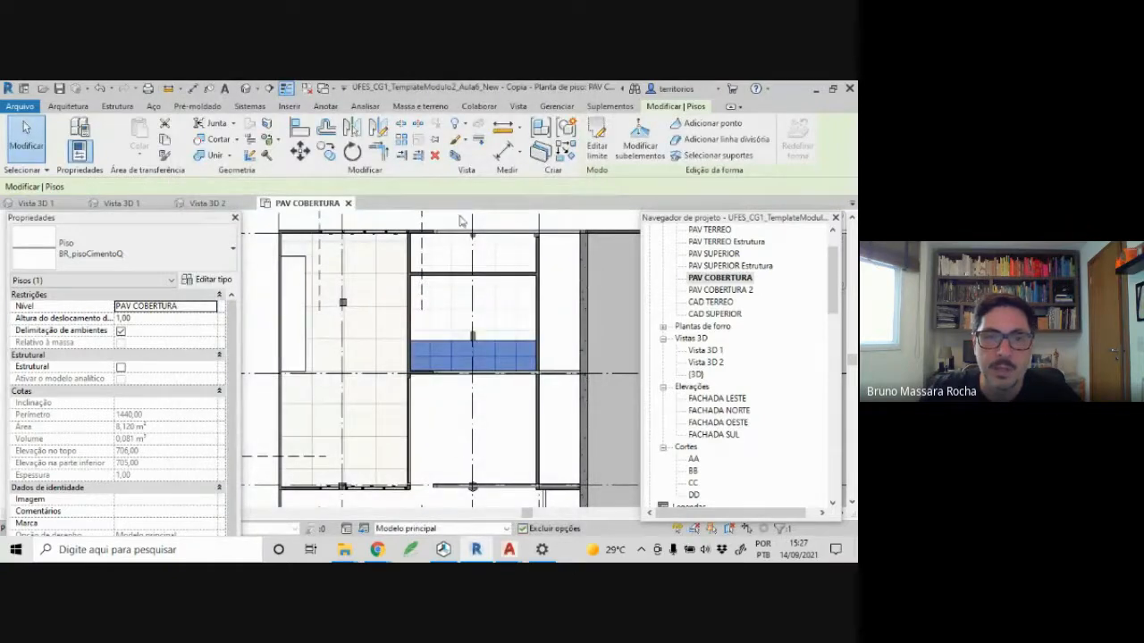
pyautogui.scroll(1, 438, 324)
pyautogui.click(451, 470)
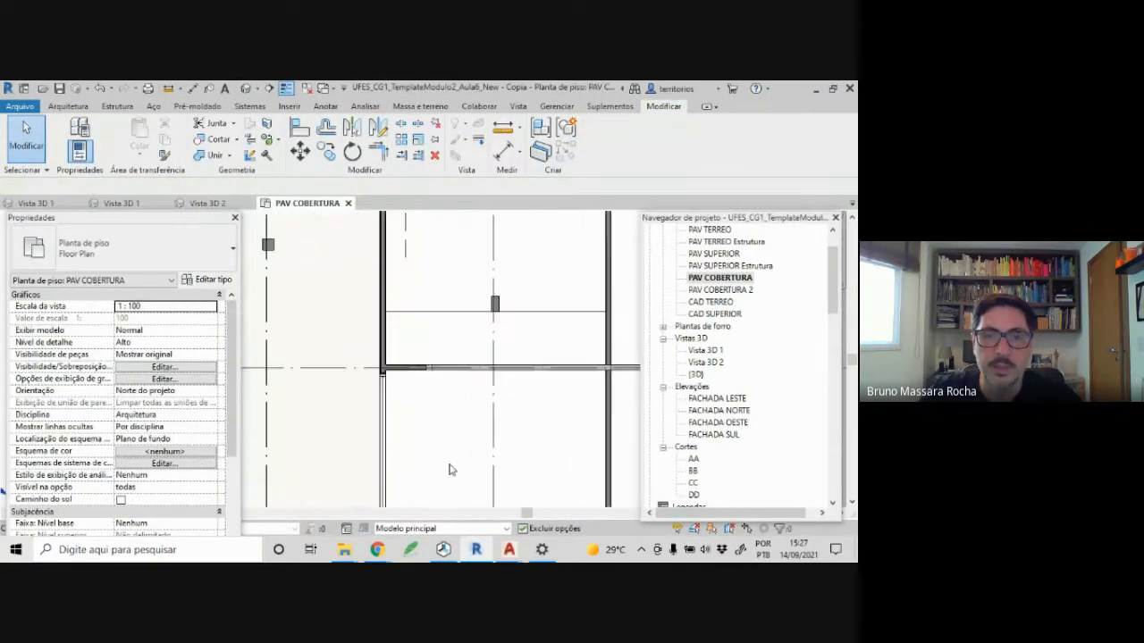
# - Open the boundary sketch of the narrow BR_pisoCimentoQ strip floor to inspect its outline and finish the sketch
pyautogui.moveTo(462, 450); pyautogui.dragTo(442, 498, button='middle')
pyautogui.scroll(1, 430, 463)
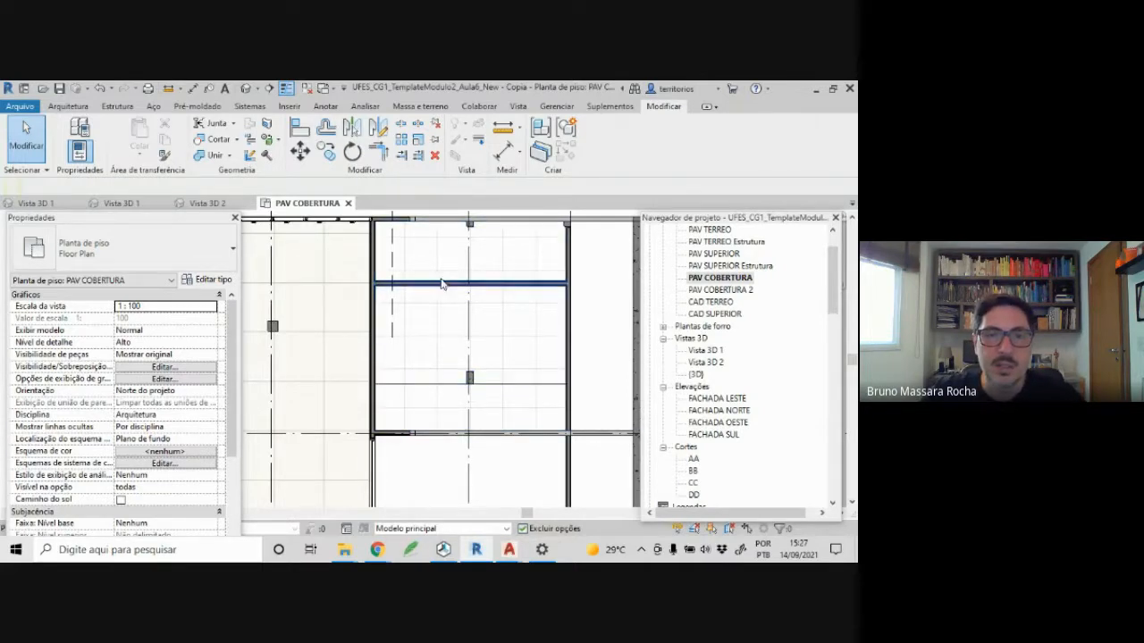
pyautogui.click(435, 393)
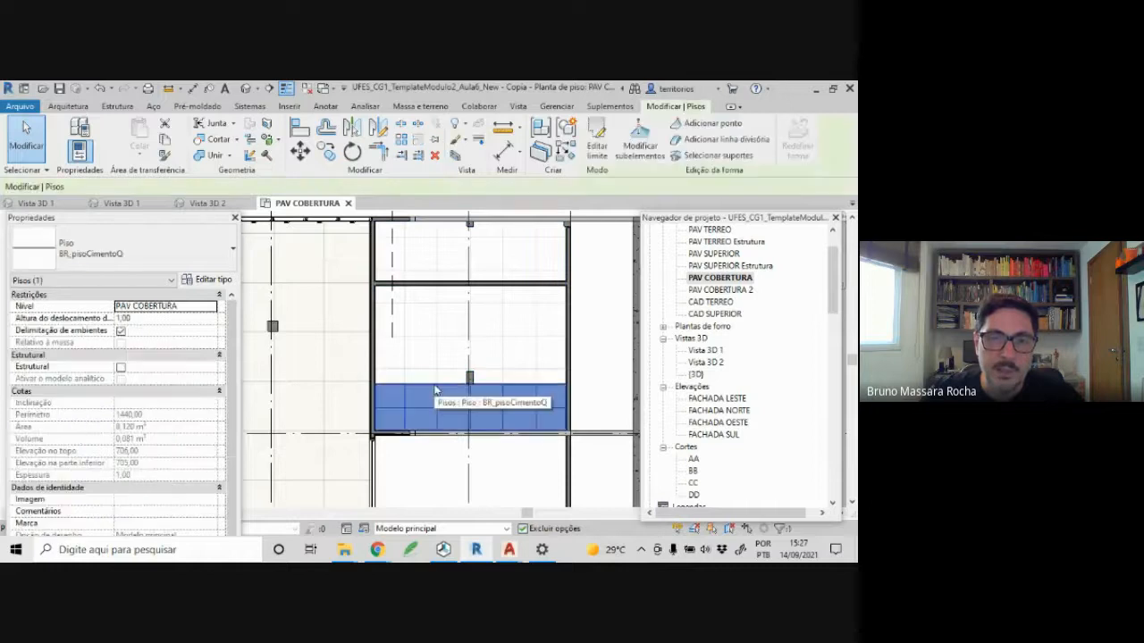
pyautogui.click(597, 143)
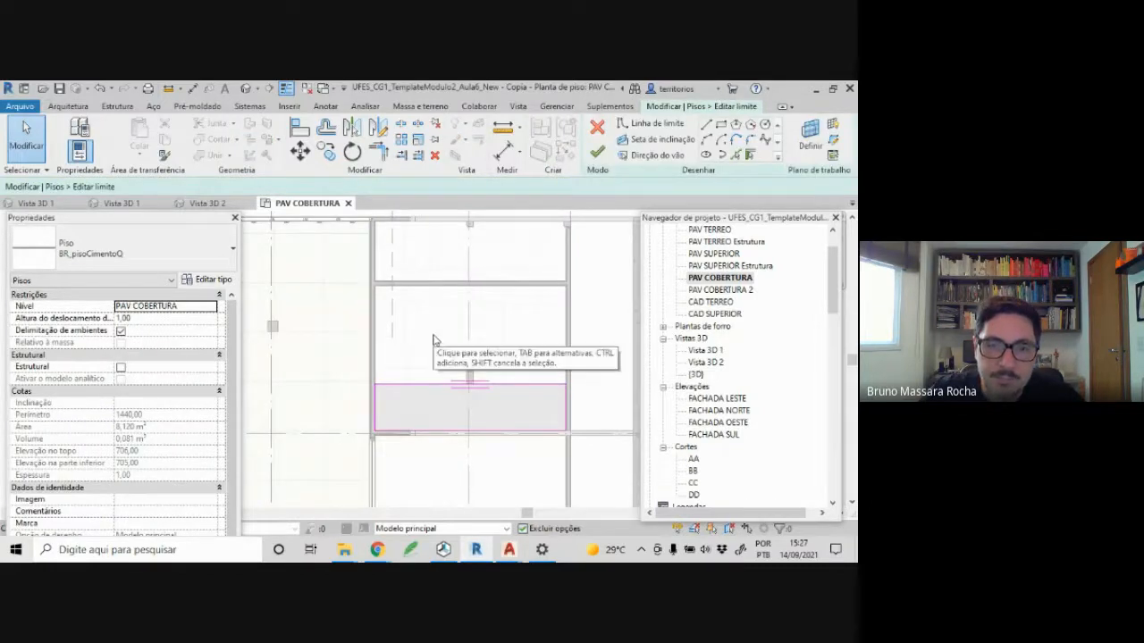
pyautogui.click(597, 152)
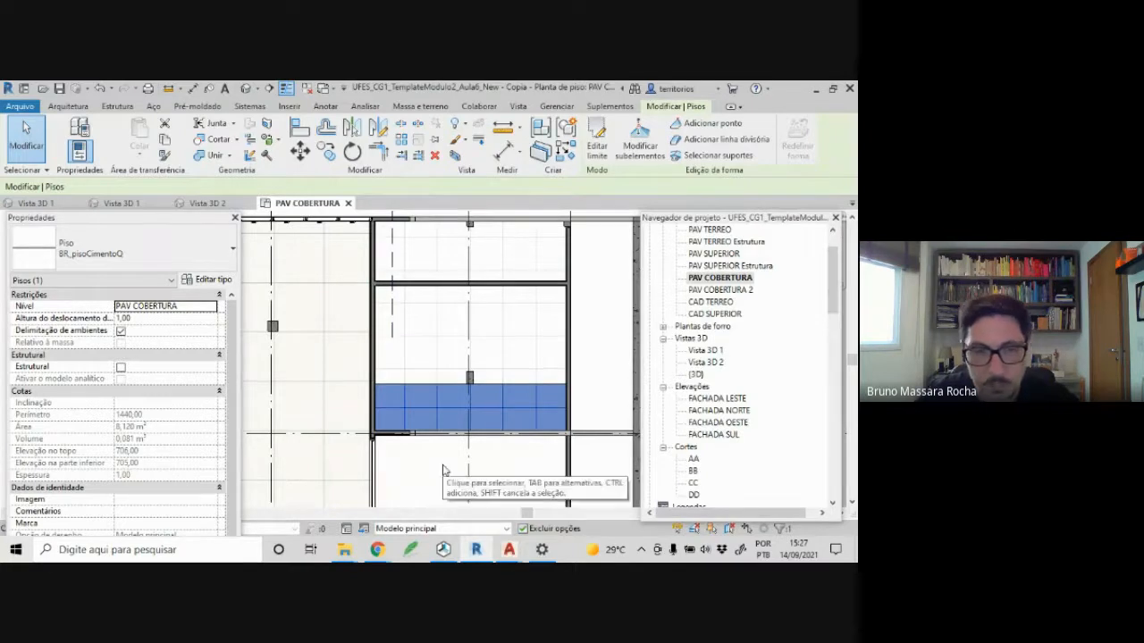
pyautogui.press('XF86AudioRaiseVolume')
pyautogui.press('XF86AudioRaiseVolume')
pyautogui.press('XF86AudioRaiseVolume')
pyautogui.press('XF86AudioRaiseVolume')
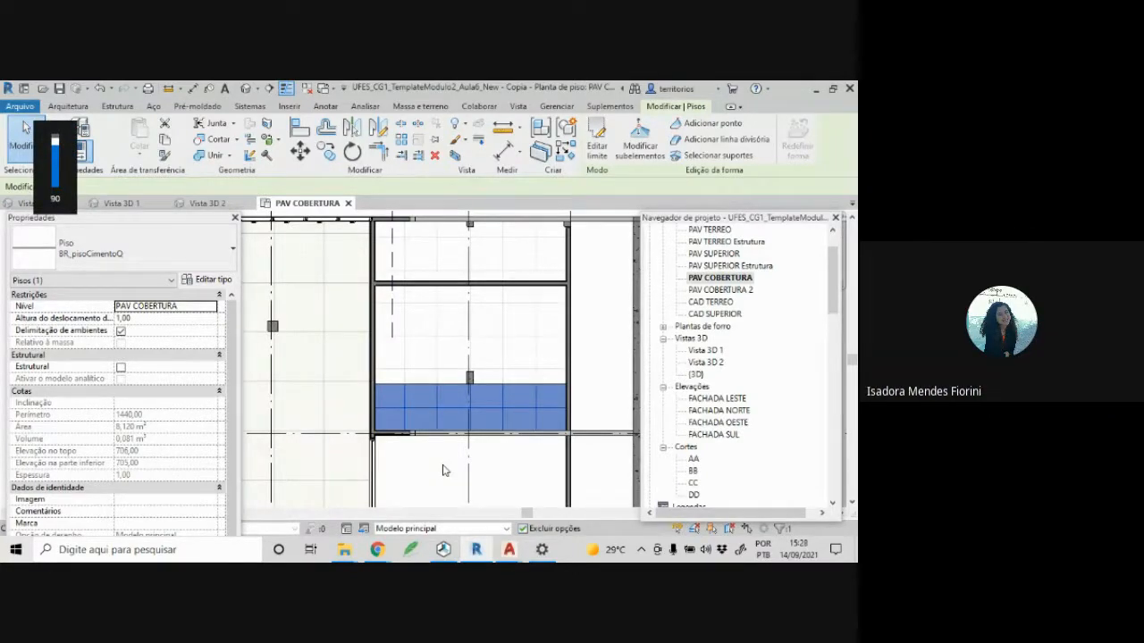
pyautogui.scroll(-2, 441, 470)
pyautogui.moveTo(403, 472); pyautogui.dragTo(477, 416, button='middle')
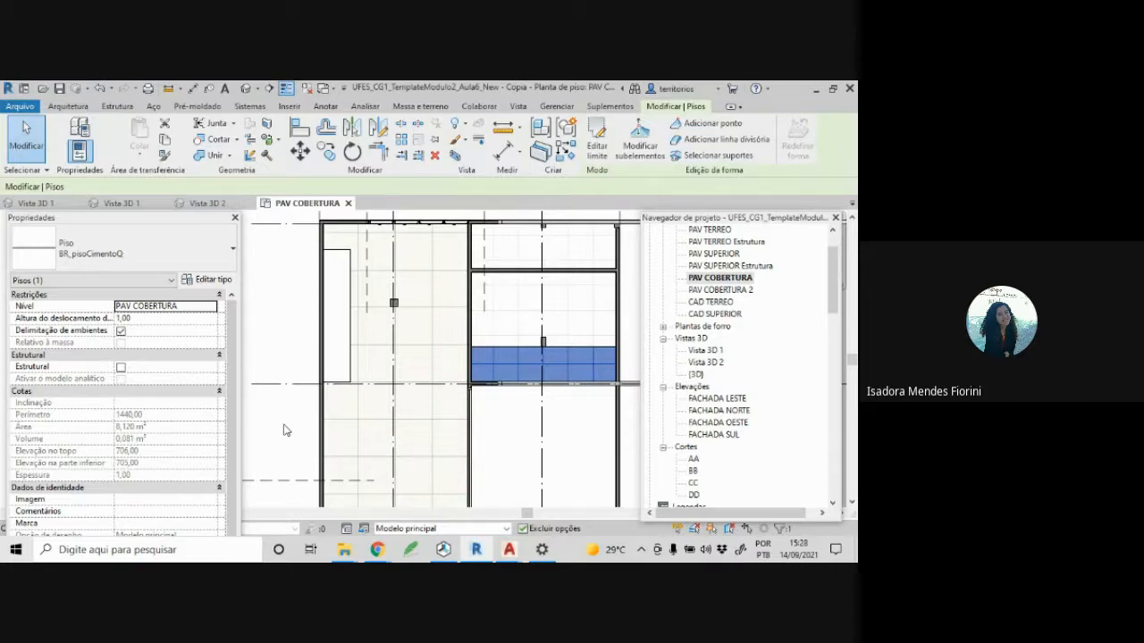
pyautogui.scroll(-2, 283, 431)
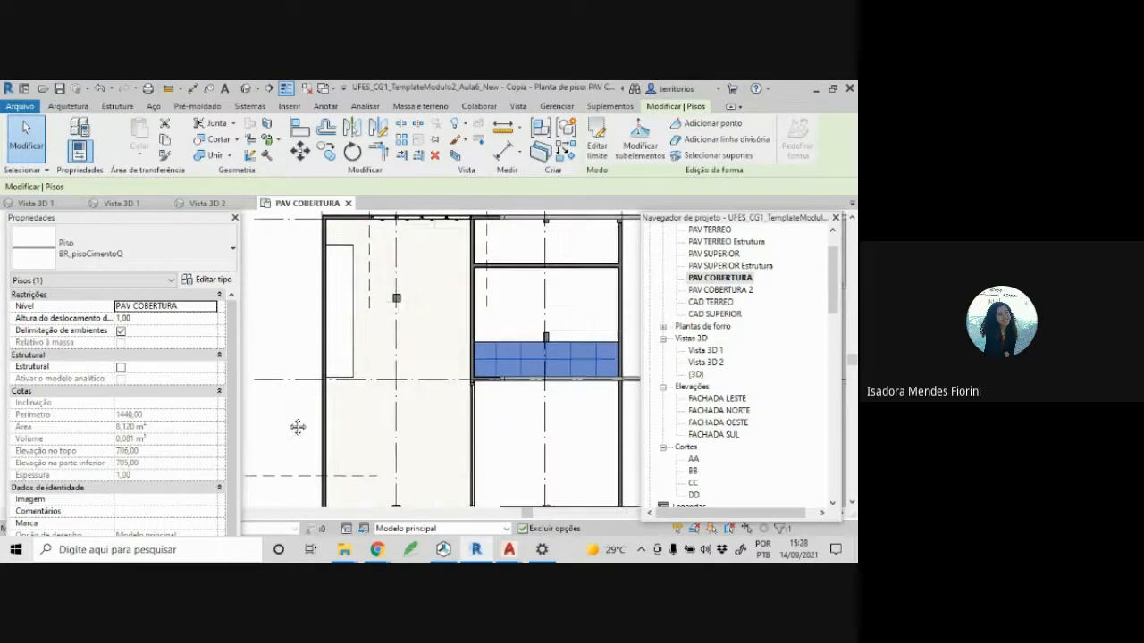
pyautogui.moveTo(273, 402); pyautogui.dragTo(277, 424, button='middle')
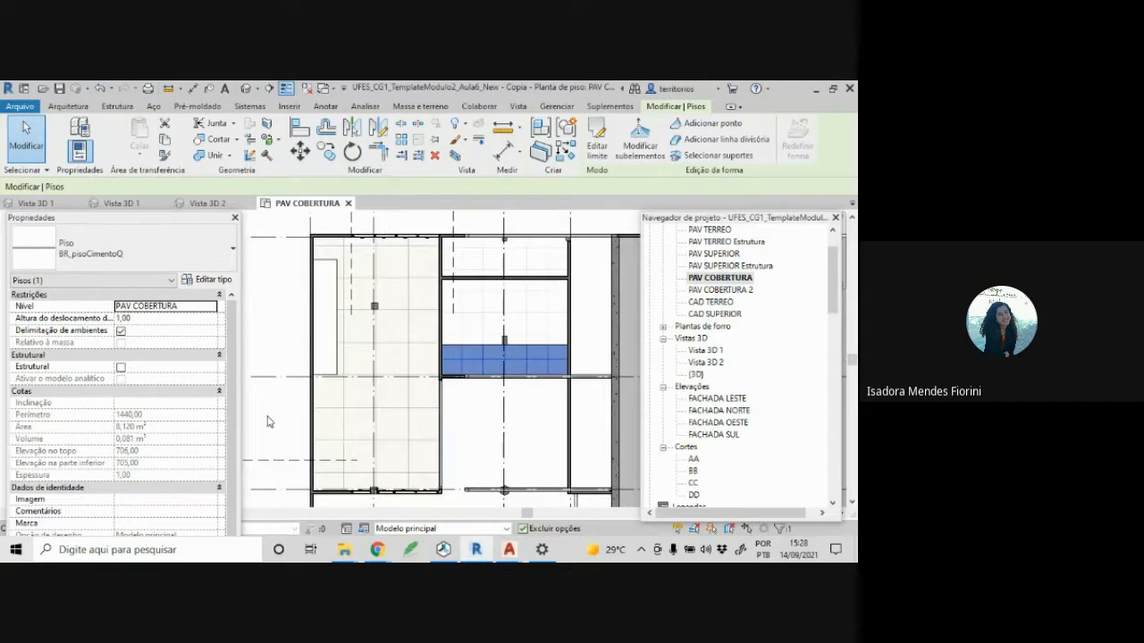
pyautogui.scroll(-1, 268, 422)
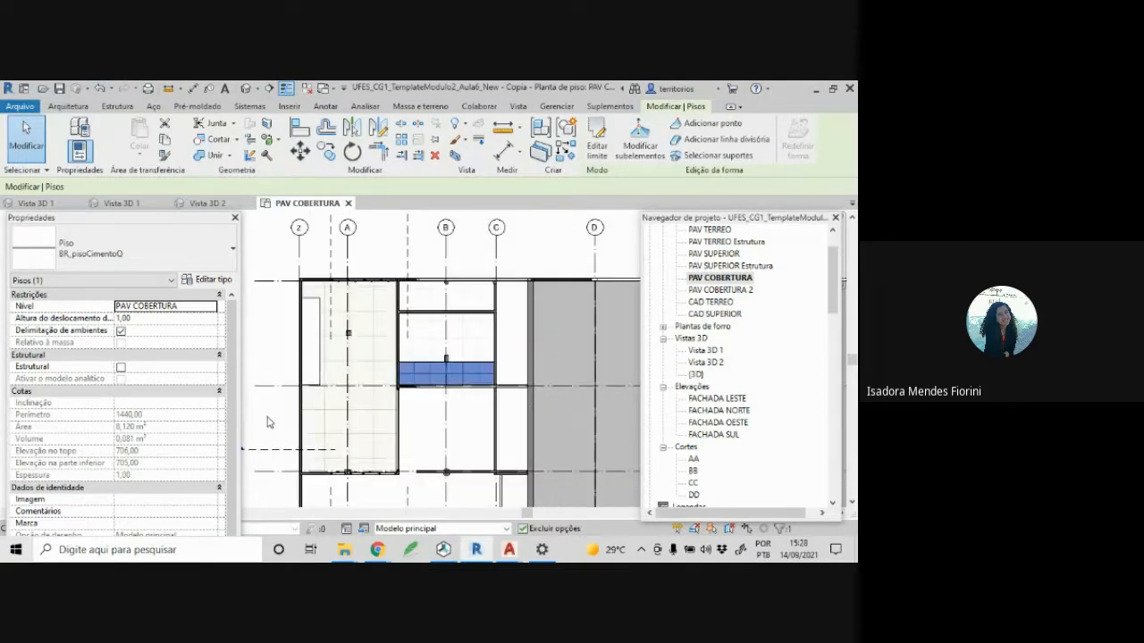
pyautogui.scroll(-1, 268, 422)
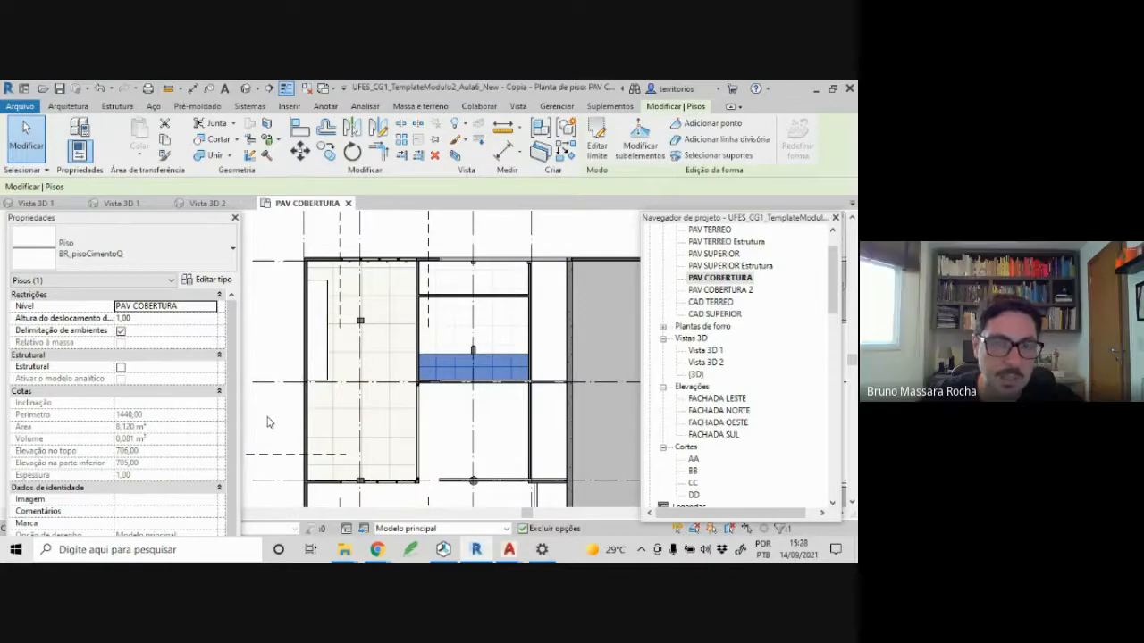
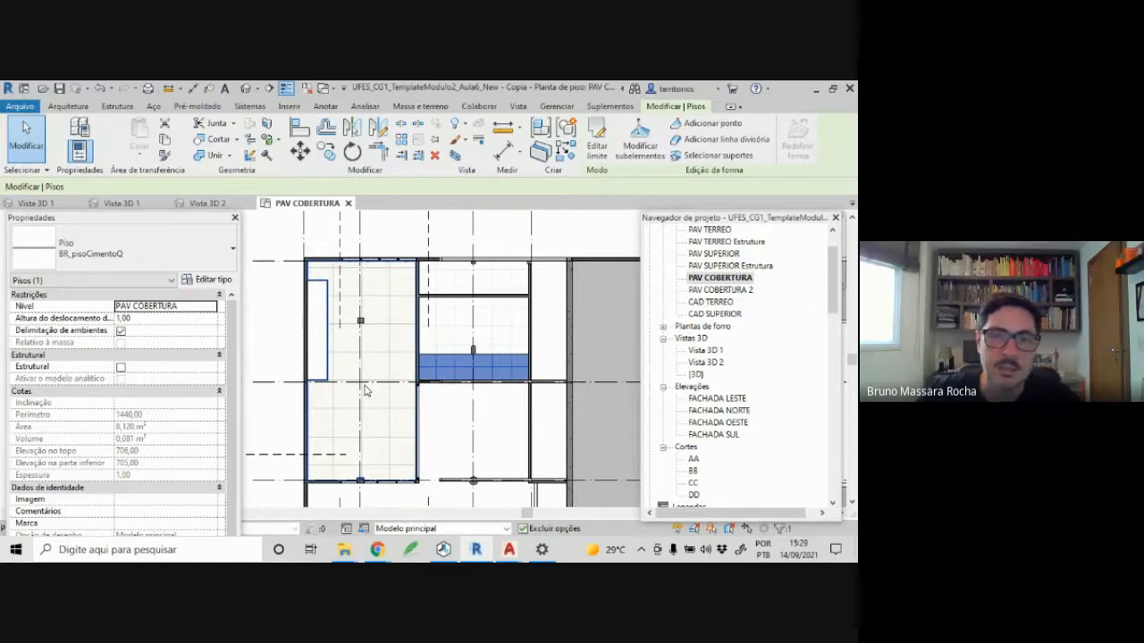
pyautogui.click(252, 301)
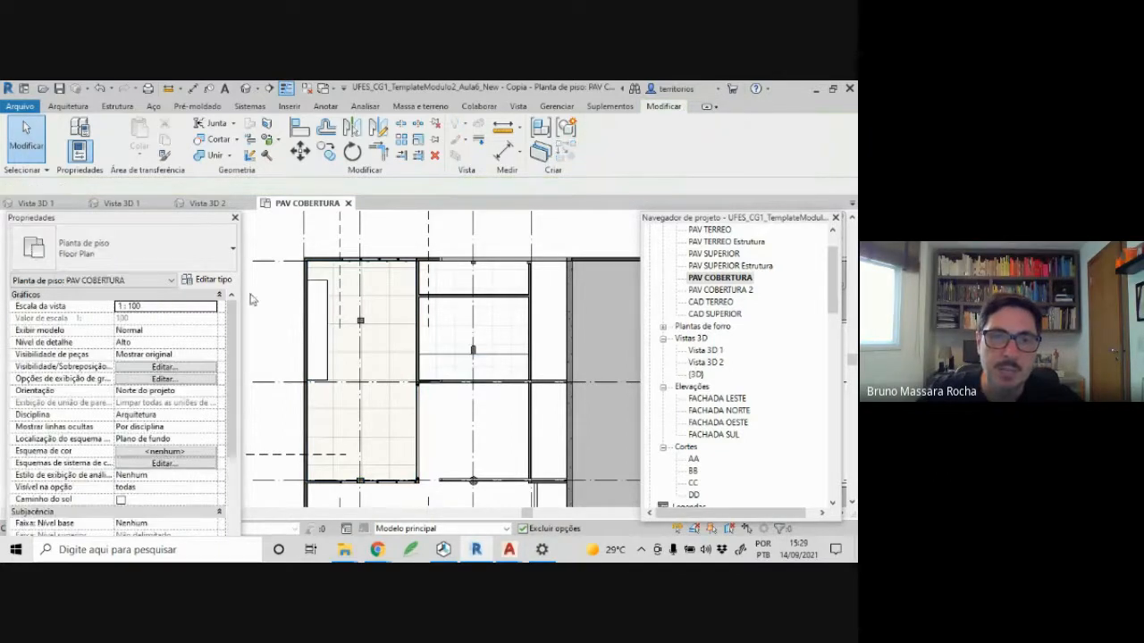
# - Copy the BR_pisoGranilite floor on PAV COBERTURA and paste the copy aligned in the same place, leaving it deselected
pyautogui.click(322, 286)
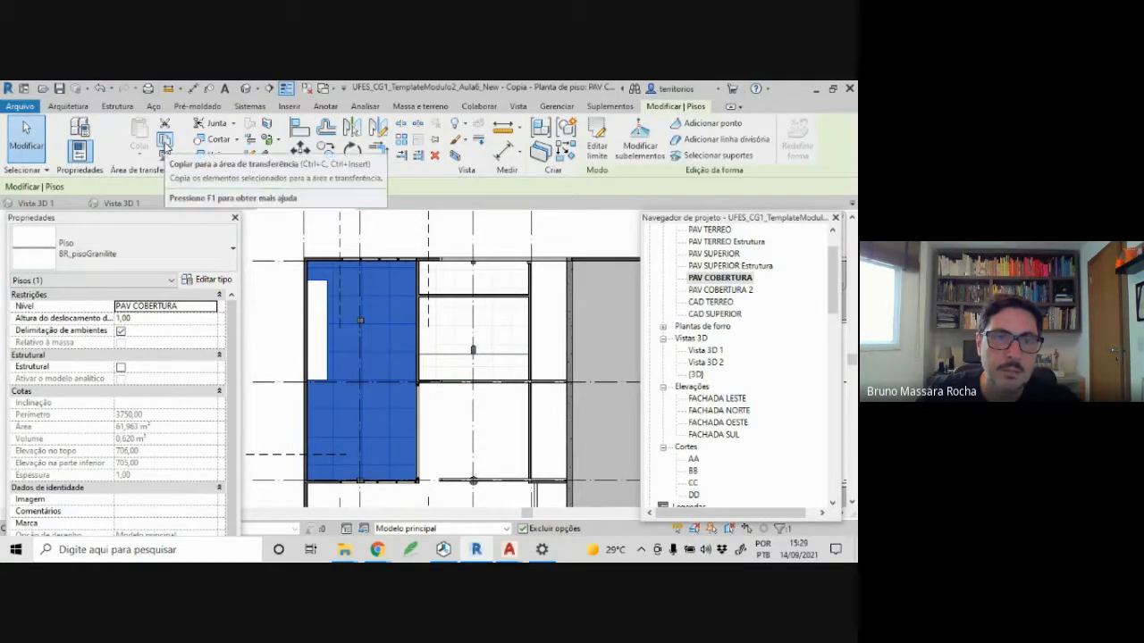
pyautogui.click(164, 141)
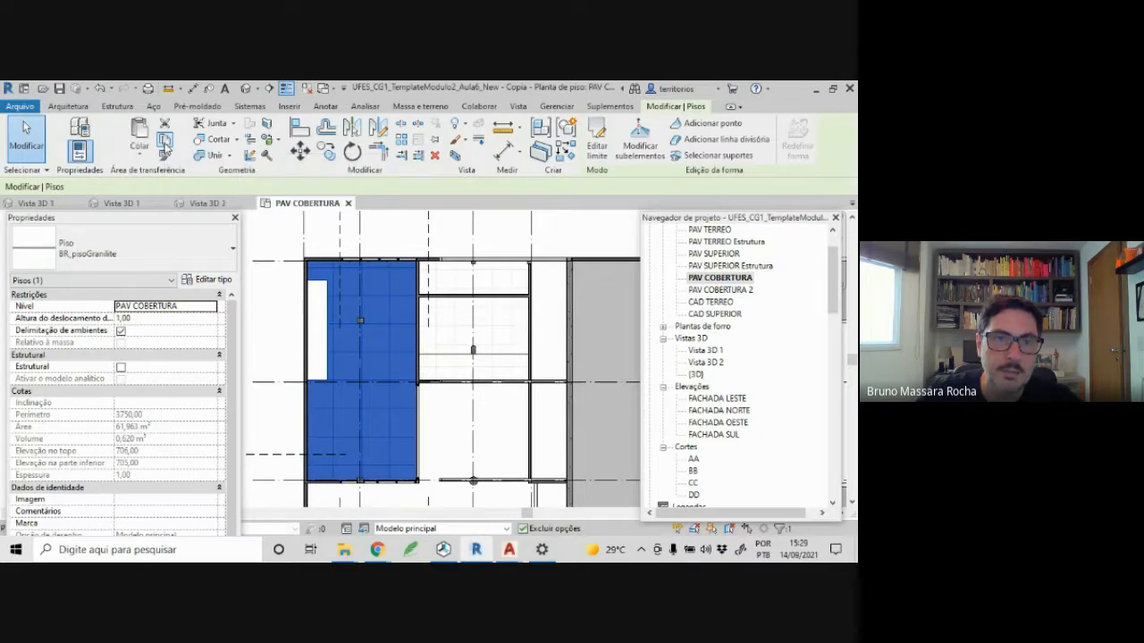
pyautogui.click(143, 157)
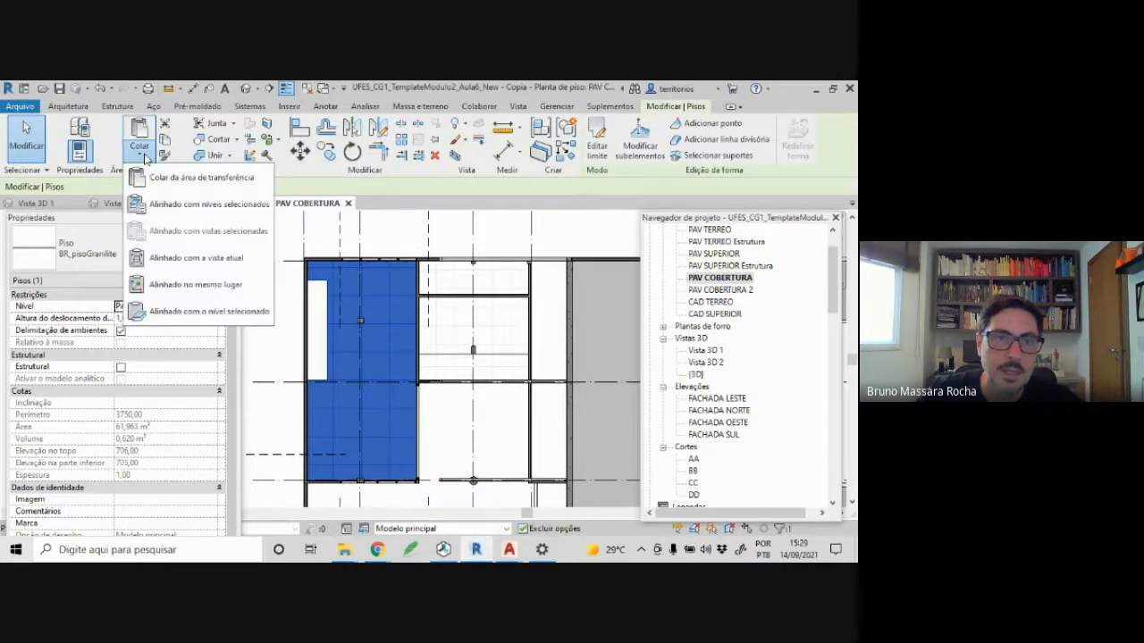
pyautogui.click(186, 285)
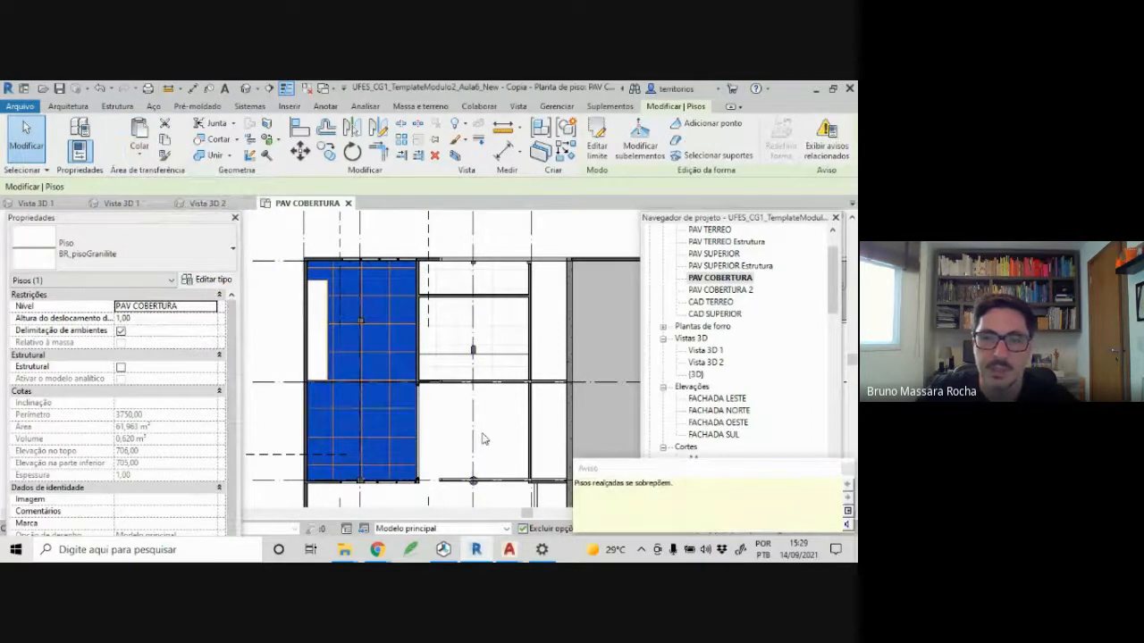
pyautogui.click(279, 336)
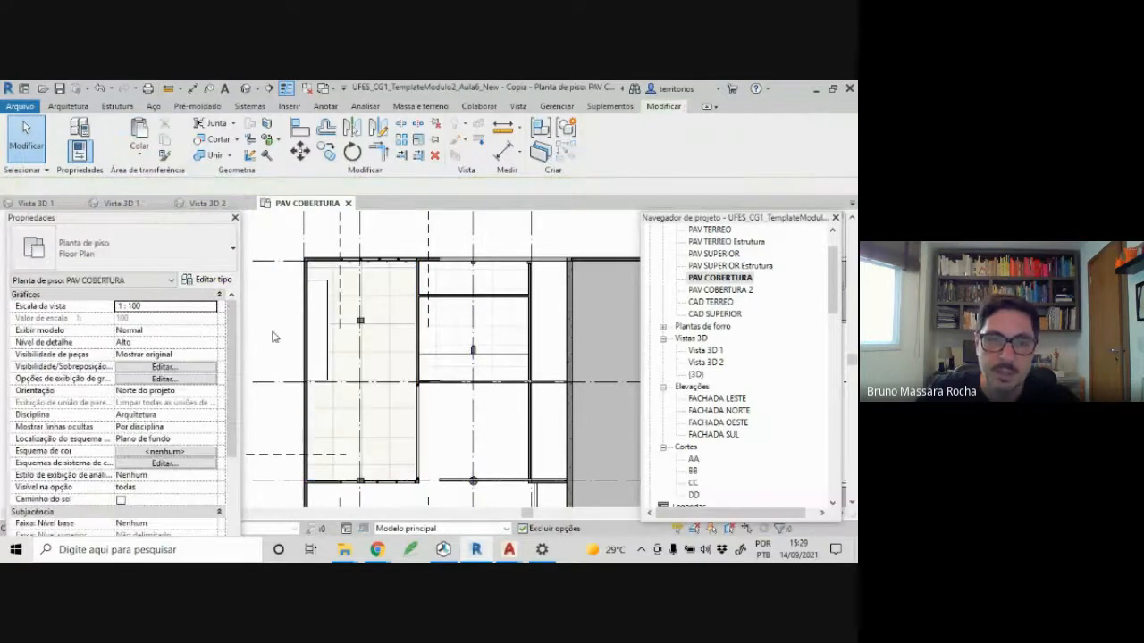
pyautogui.click(329, 349)
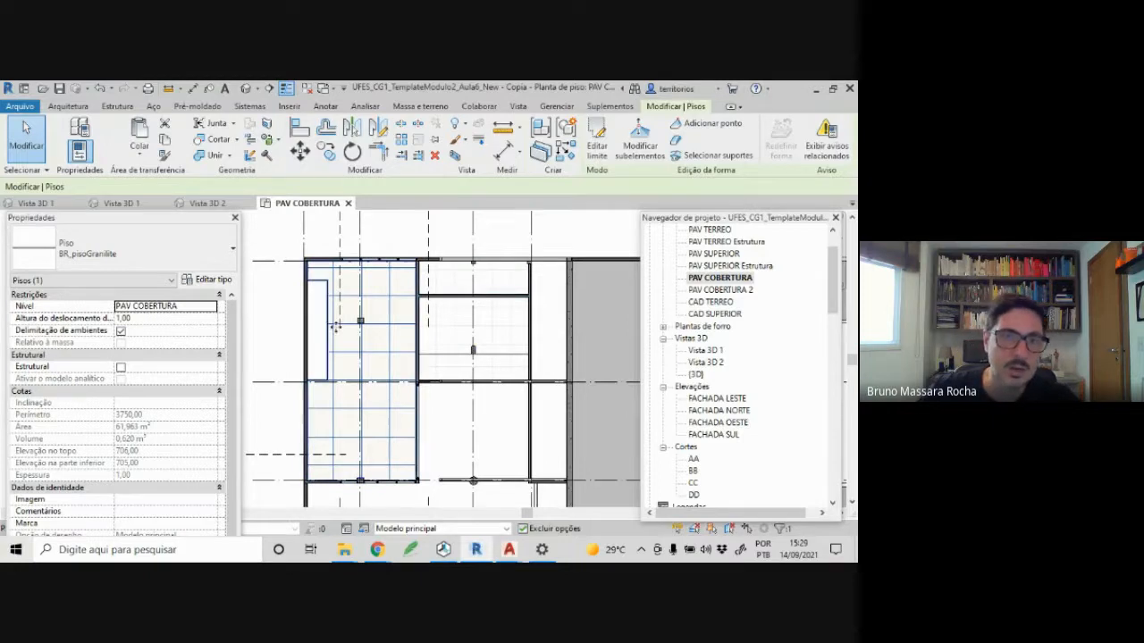
pyautogui.press('Escape')
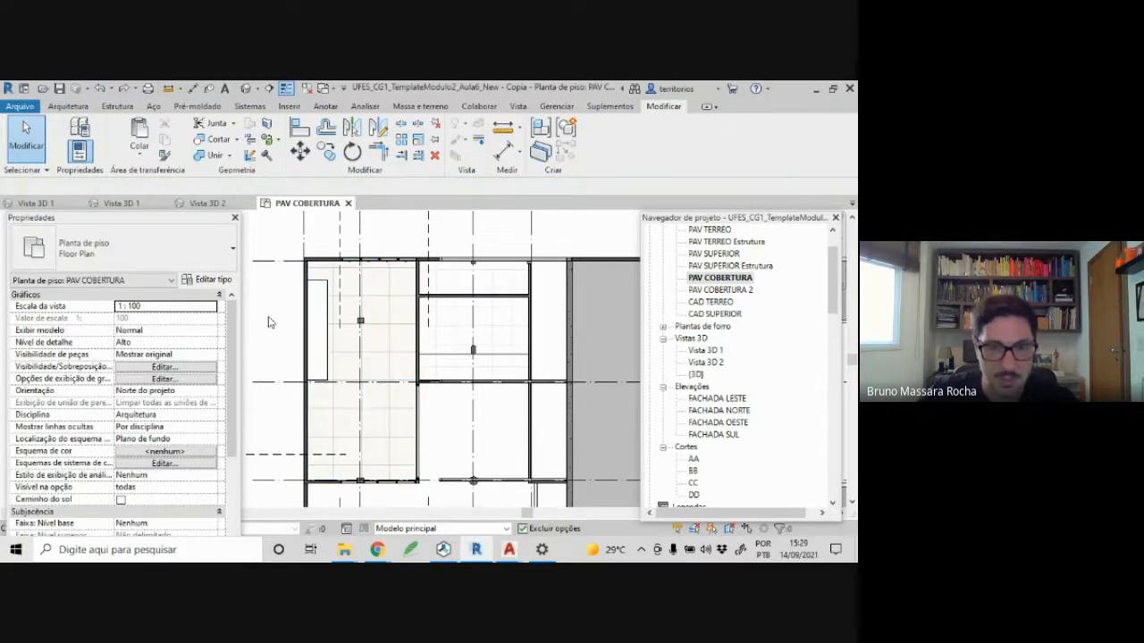
pyautogui.scroll(1, 268, 322)
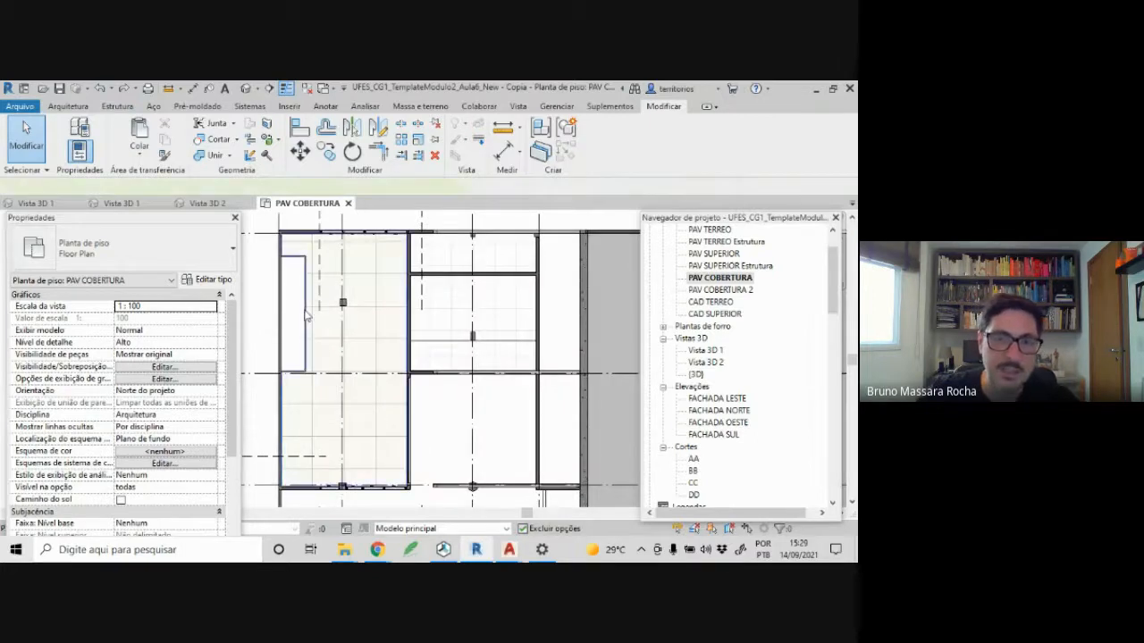
pyautogui.click(273, 322)
pyautogui.press('Escape')
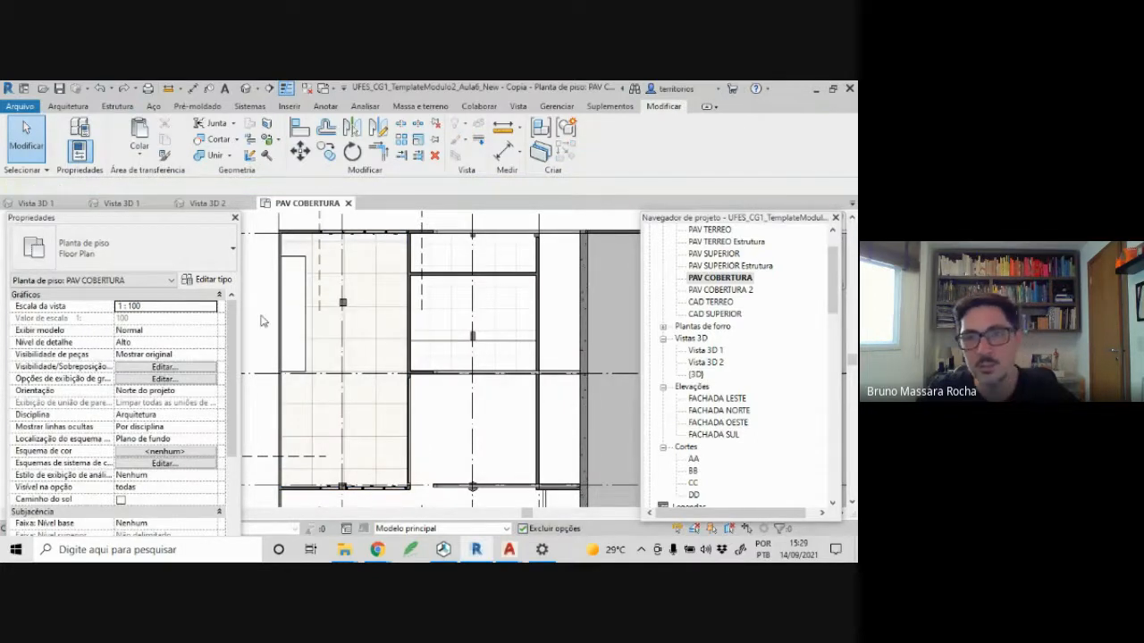
pyautogui.scroll(-1, 277, 321)
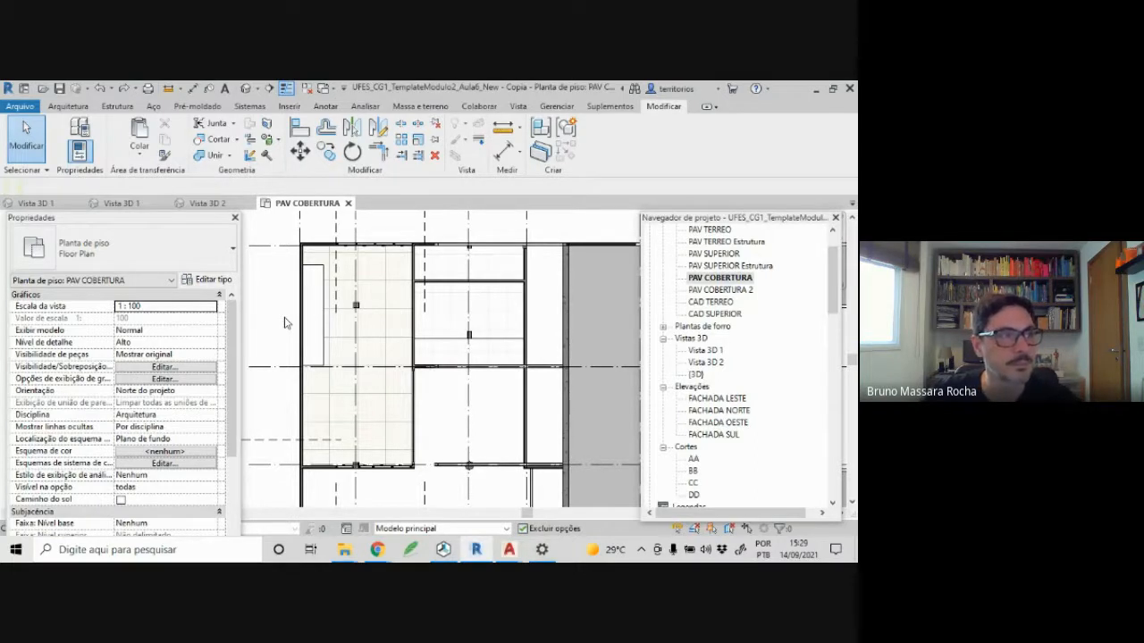
pyautogui.moveTo(286, 323); pyautogui.dragTo(286, 318, button='middle')
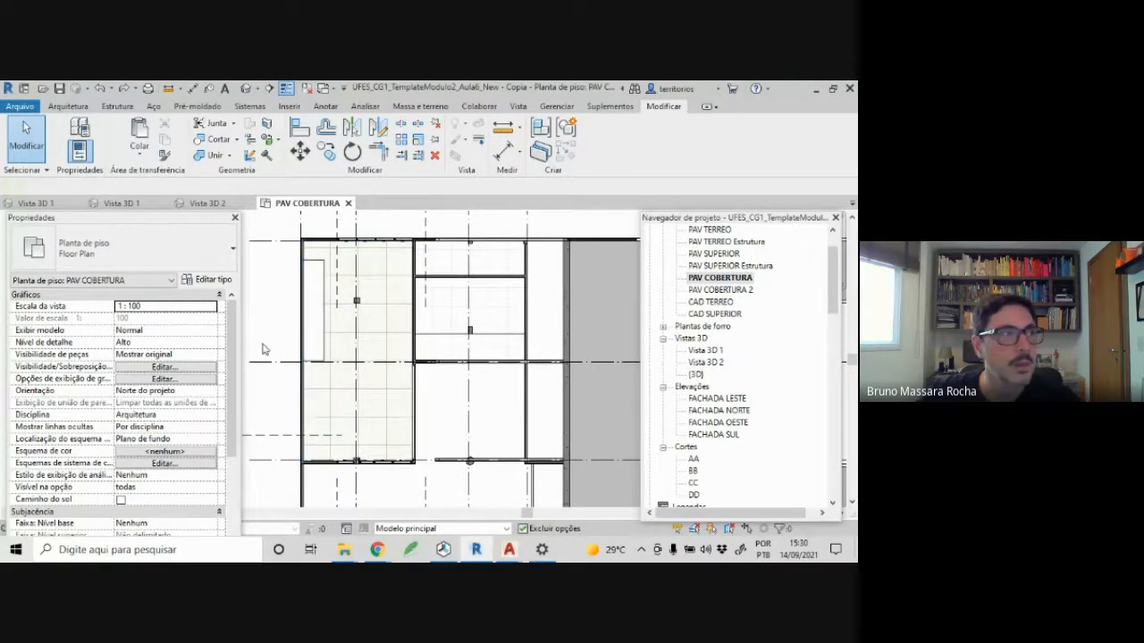
pyautogui.scroll(-2, 263, 348)
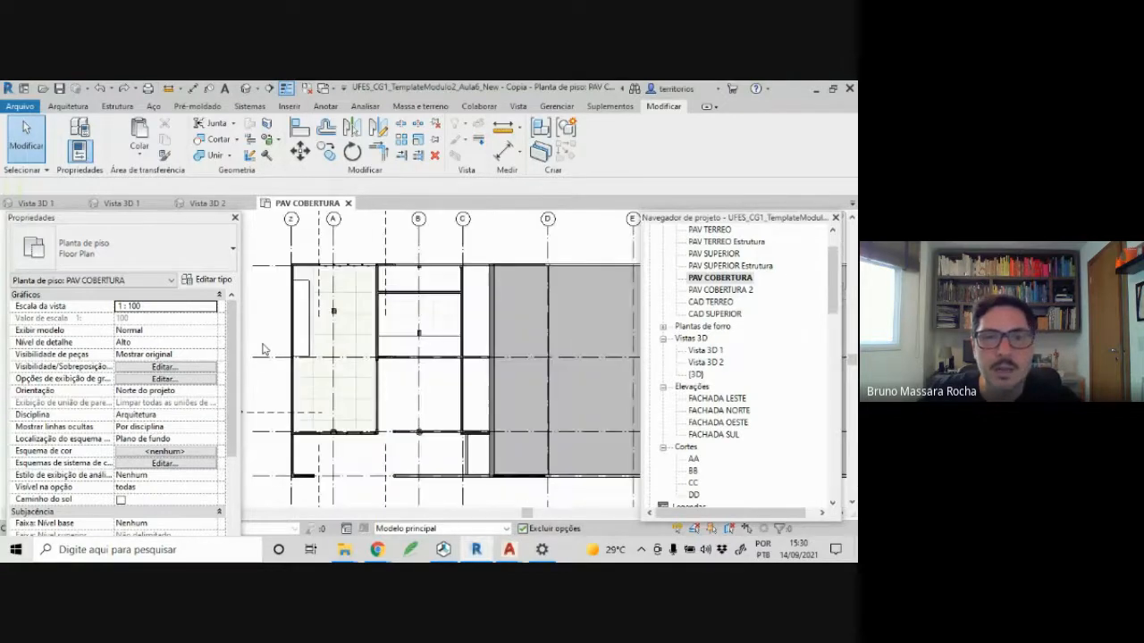
pyautogui.scroll(-3, 264, 349)
pyautogui.scroll(-4, 263, 348)
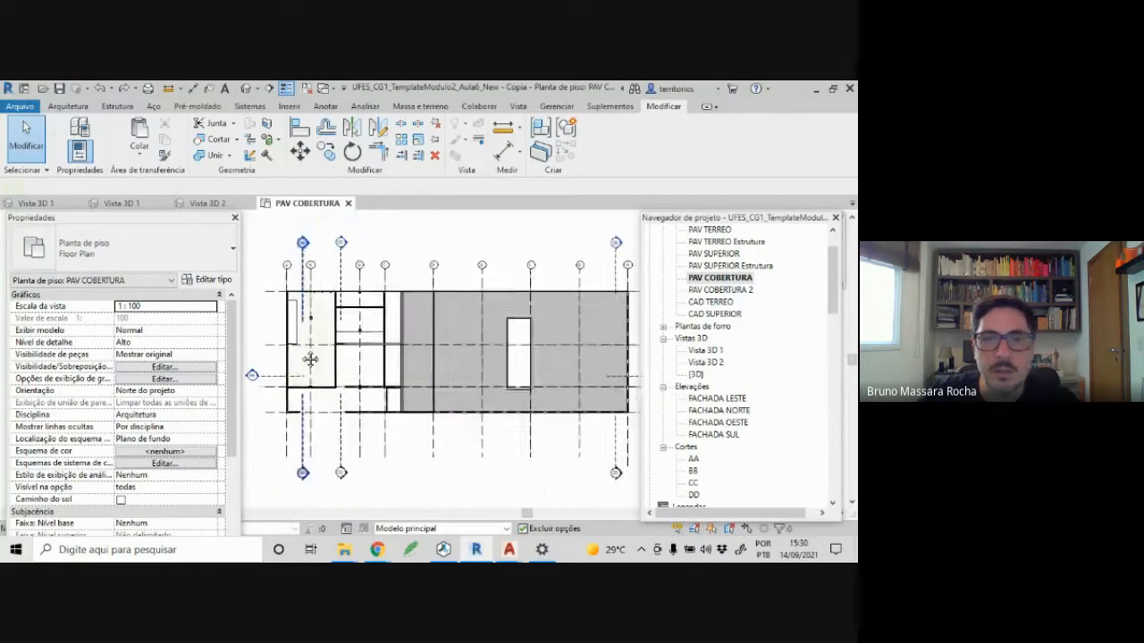
# - Open the Vista 3D 2 view and examine the building's exterior with its ramp
pyautogui.click(206, 204)
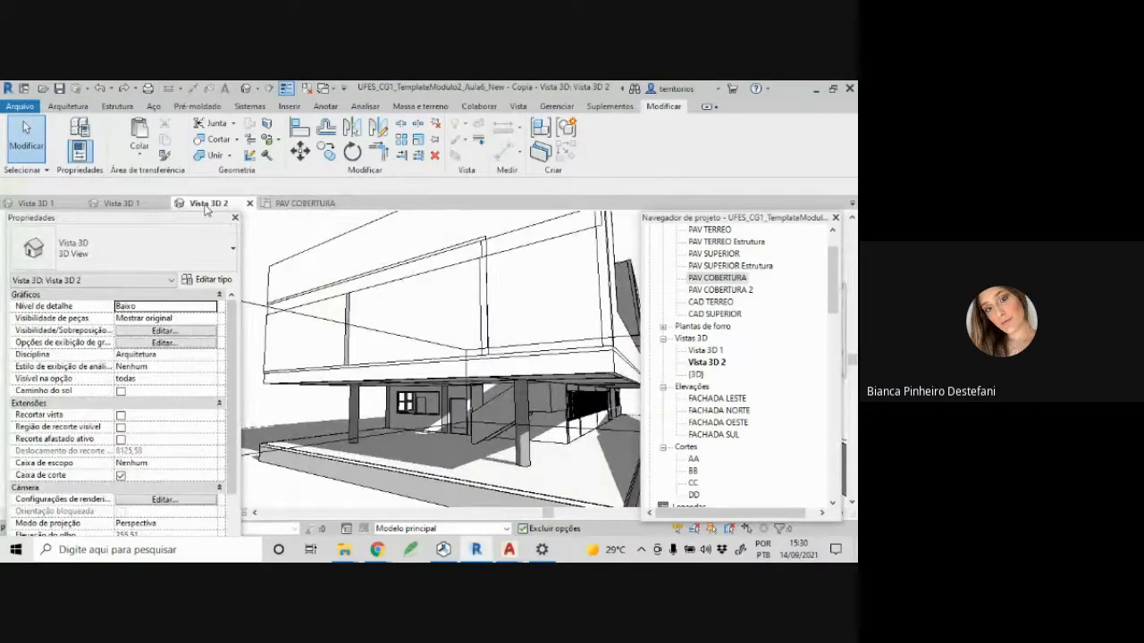
pyautogui.scroll(-3, 332, 311)
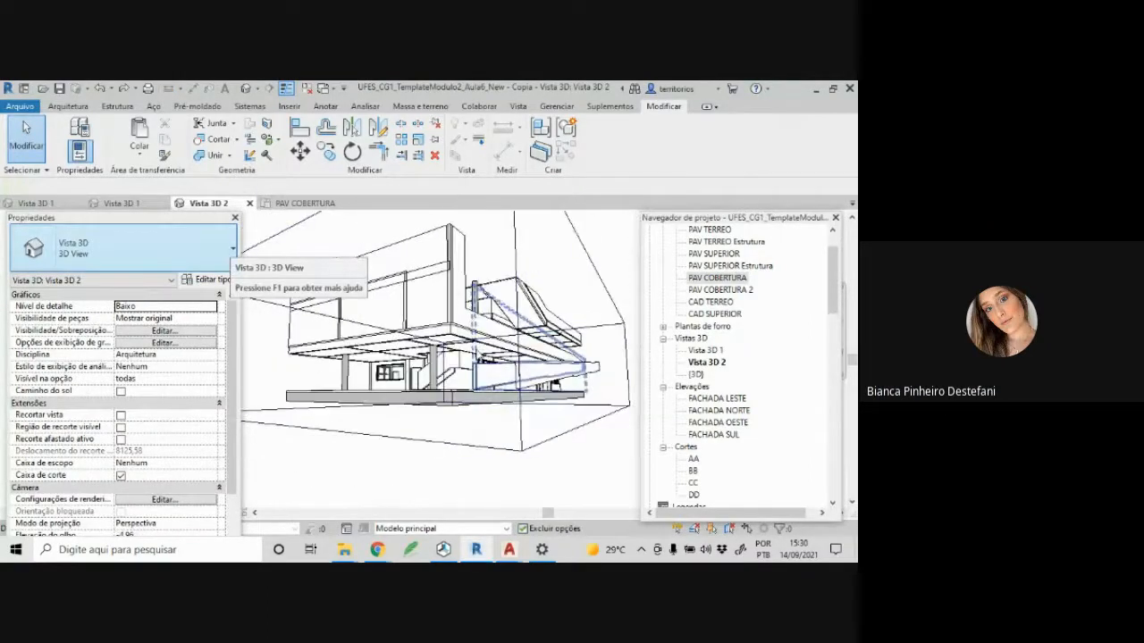
pyautogui.keyDown('shift'); pyautogui.moveTo(481, 337); pyautogui.dragTo(497, 404, button='middle'); pyautogui.keyUp('shift')
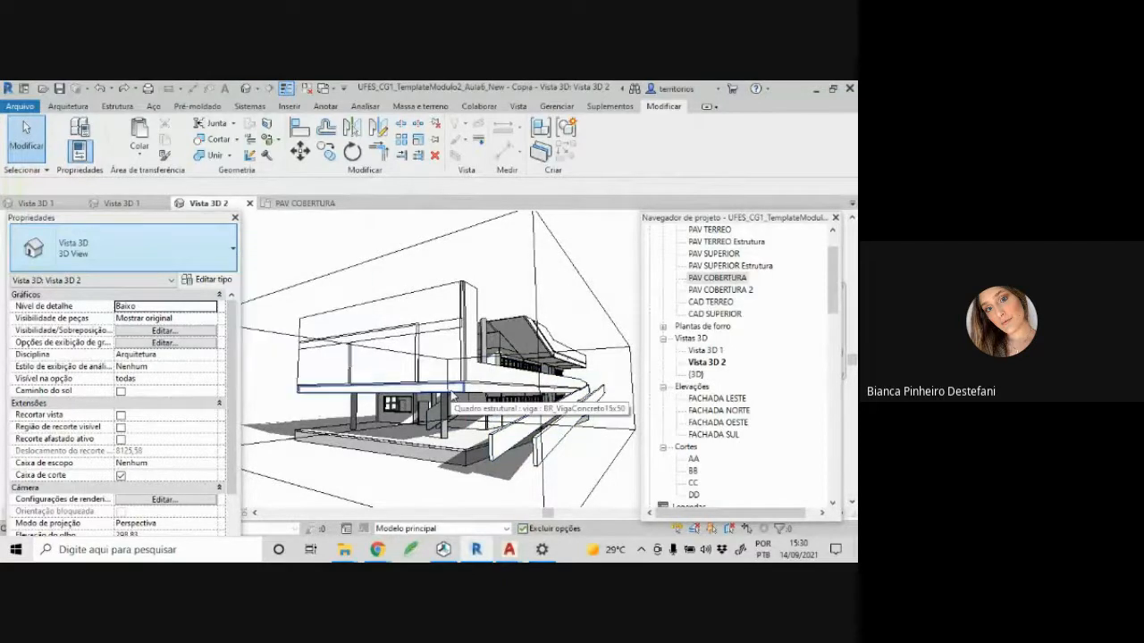
pyautogui.press('XF86AudioRaiseVolume')
pyautogui.press('XF86AudioLowerVolume')
pyautogui.press('XF86AudioLowerVolume')
pyautogui.press('XF86AudioLowerVolume')
pyautogui.press('XF86AudioLowerVolume')
pyautogui.press('XF86AudioLowerVolume')
pyautogui.press('XF86AudioLowerVolume')
pyautogui.press('XF86AudioLowerVolume')
pyautogui.press('XF86AudioLowerVolume')
pyautogui.press('XF86AudioLowerVolume')
pyautogui.press('XF86AudioLowerVolume')
pyautogui.press('XF86AudioLowerVolume')
pyautogui.press('XF86AudioLowerVolume')
pyautogui.press('XF86AudioLowerVolume')
pyautogui.press('XF86AudioLowerVolume')
pyautogui.press('XF86AudioLowerVolume')
pyautogui.press('XF86AudioLowerVolume')
pyautogui.press('XF86AudioLowerVolume')
pyautogui.press('XF86AudioLowerVolume')
pyautogui.press('XF86AudioLowerVolume')
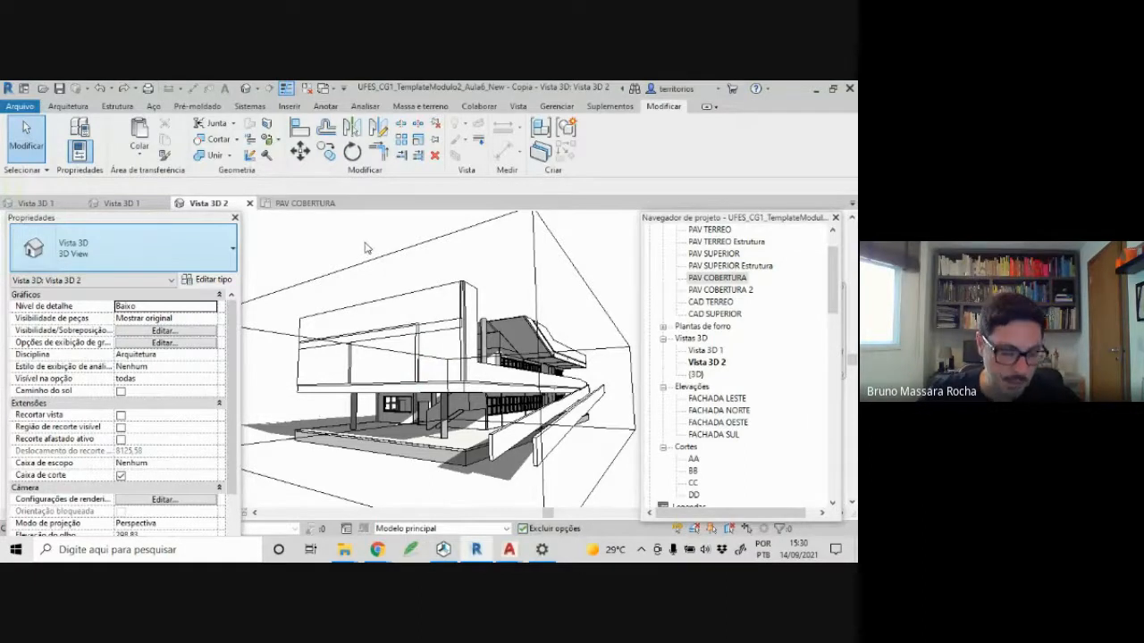
# - Compare the Aula6 model seen from above in Vista 3D 2 with the Aula9 model in its Vista 3D 1
pyautogui.keyDown('shift'); pyautogui.moveTo(375, 252); pyautogui.dragTo(342, 303, button='middle'); pyautogui.keyUp('shift')
pyautogui.moveTo(441, 442)
pyautogui.keyDown('shift'); pyautogui.mouseDown(button='middle')
pyautogui.moveTo(483, 431)
pyautogui.moveTo(542, 445)
pyautogui.mouseUp(button='middle'); pyautogui.keyUp('shift')
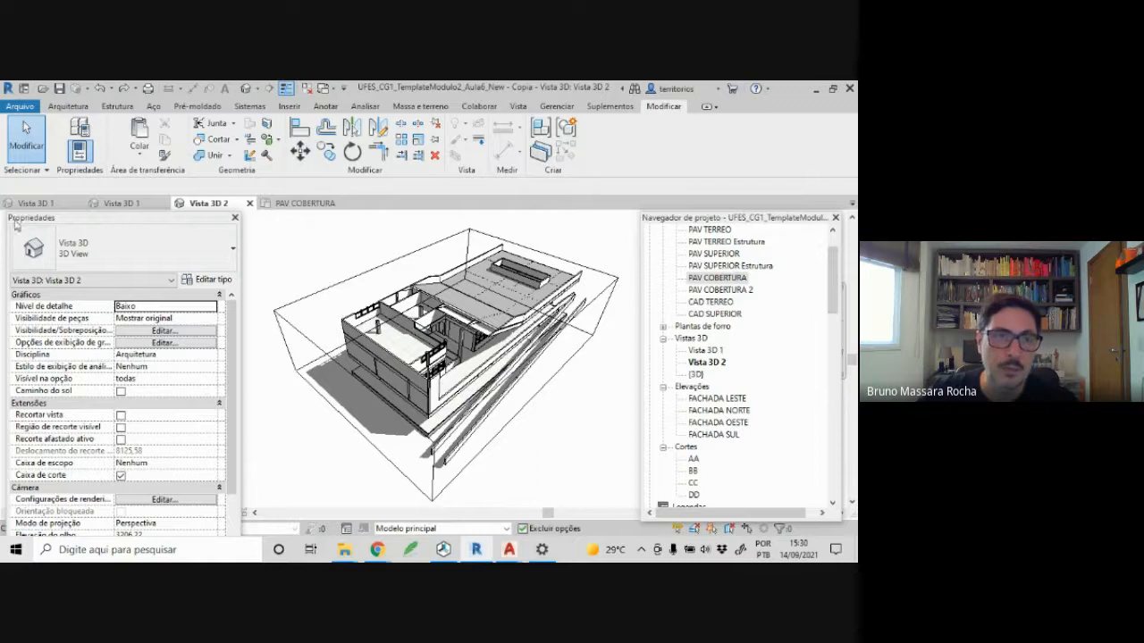
pyautogui.click(36, 203)
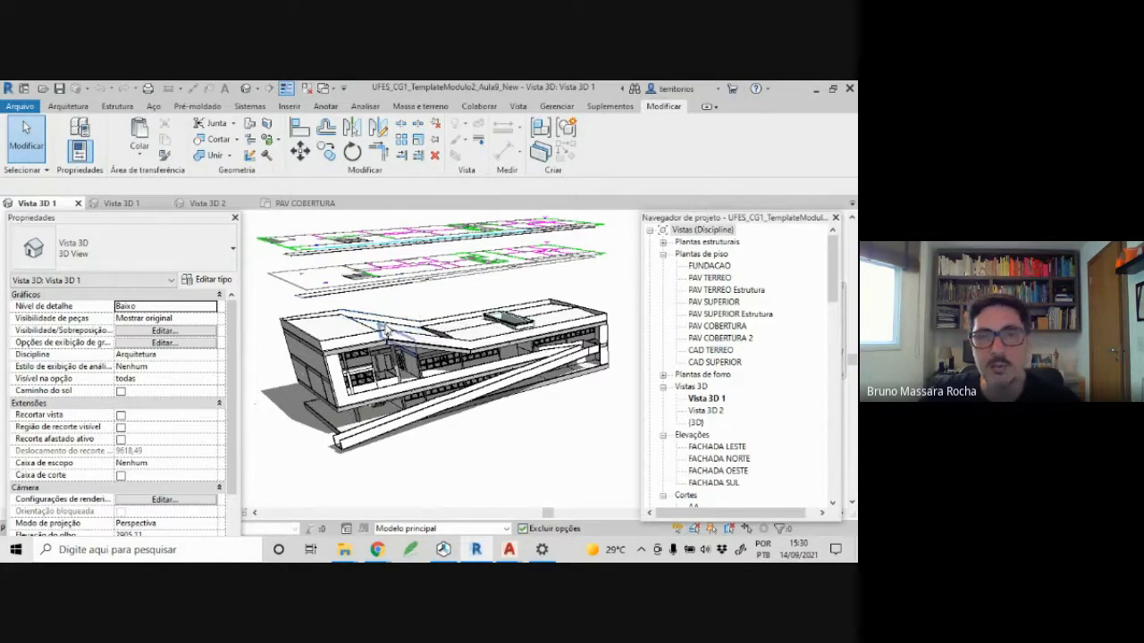
pyautogui.click(209, 205)
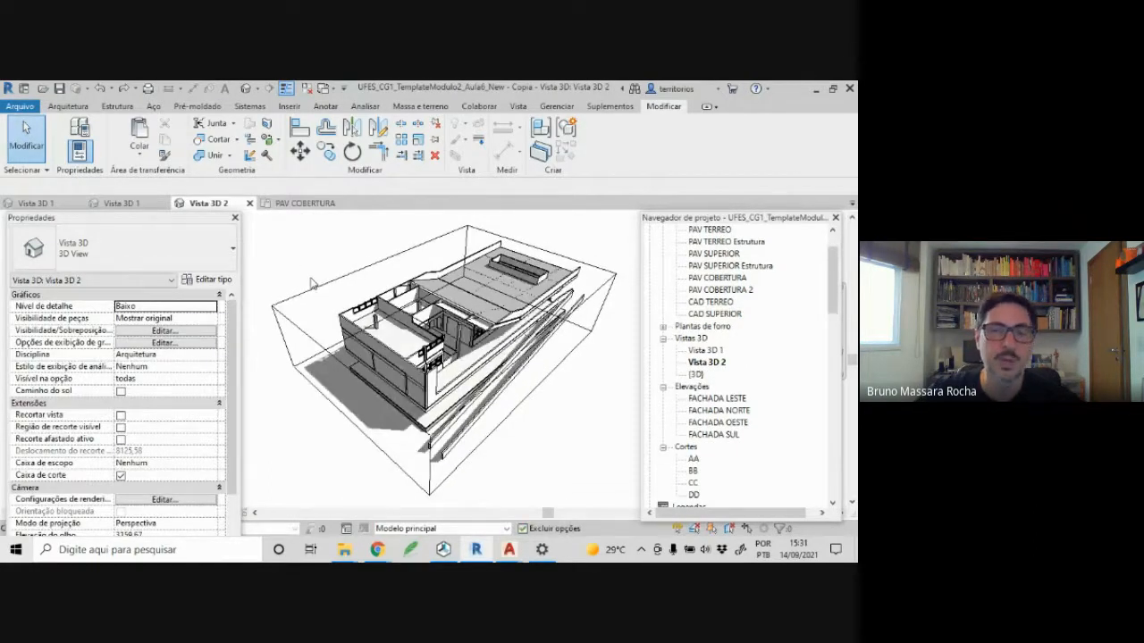
pyautogui.keyDown('shift'); pyautogui.moveTo(327, 306); pyautogui.dragTo(311, 303, button='middle'); pyautogui.keyUp('shift')
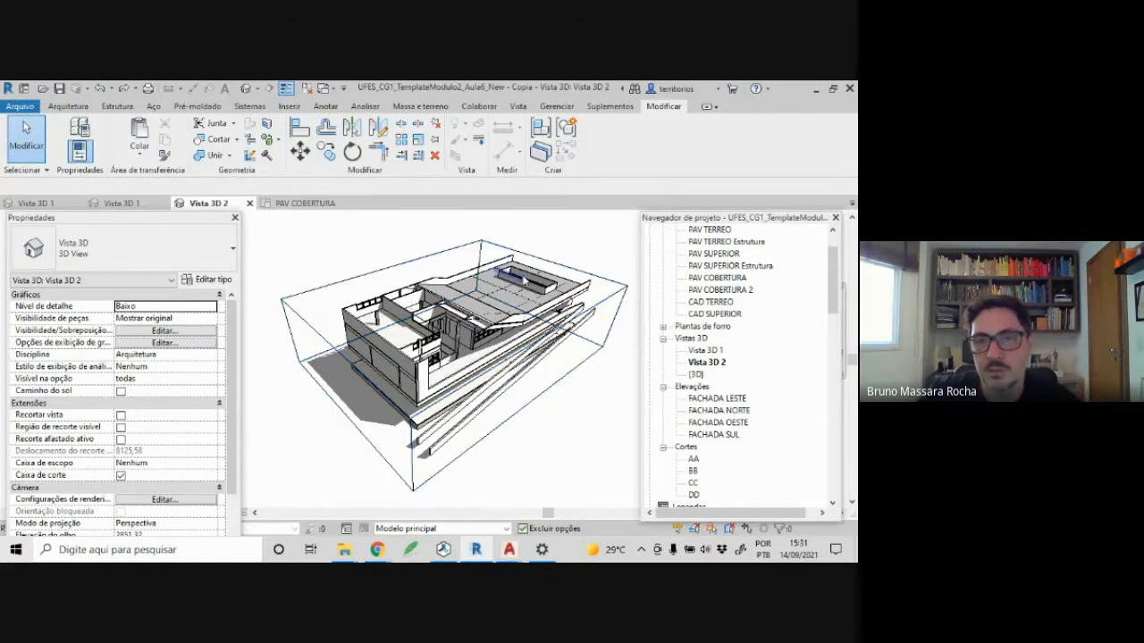
pyautogui.scroll(3, 681, 309)
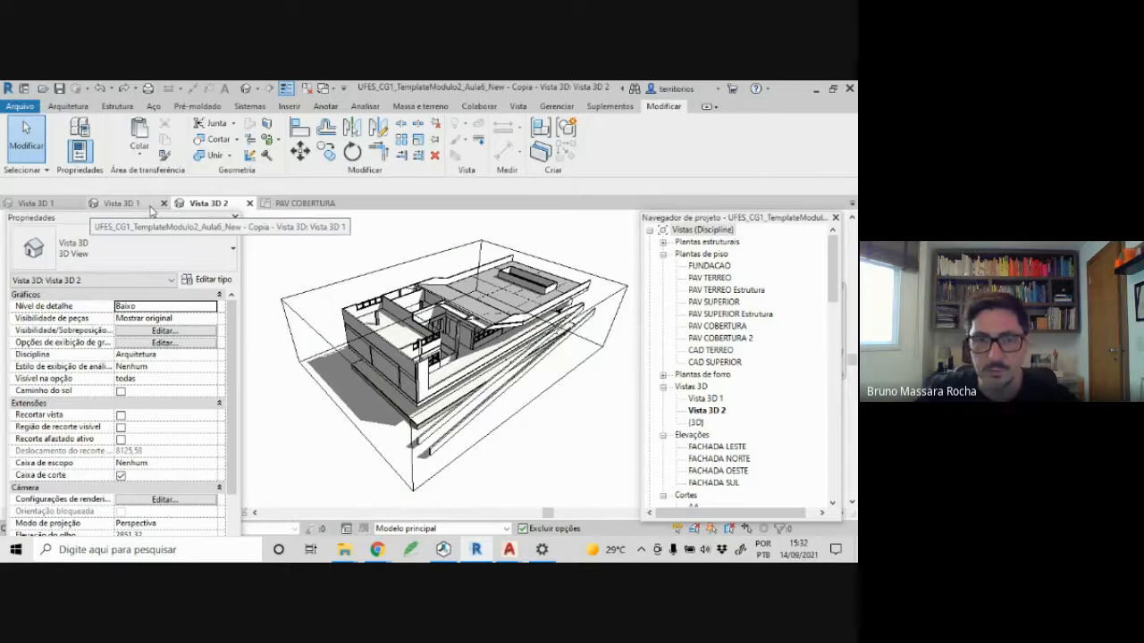
pyautogui.keyDown('shift'); pyautogui.moveTo(282, 295); pyautogui.dragTo(285, 298, button='middle'); pyautogui.keyUp('shift')
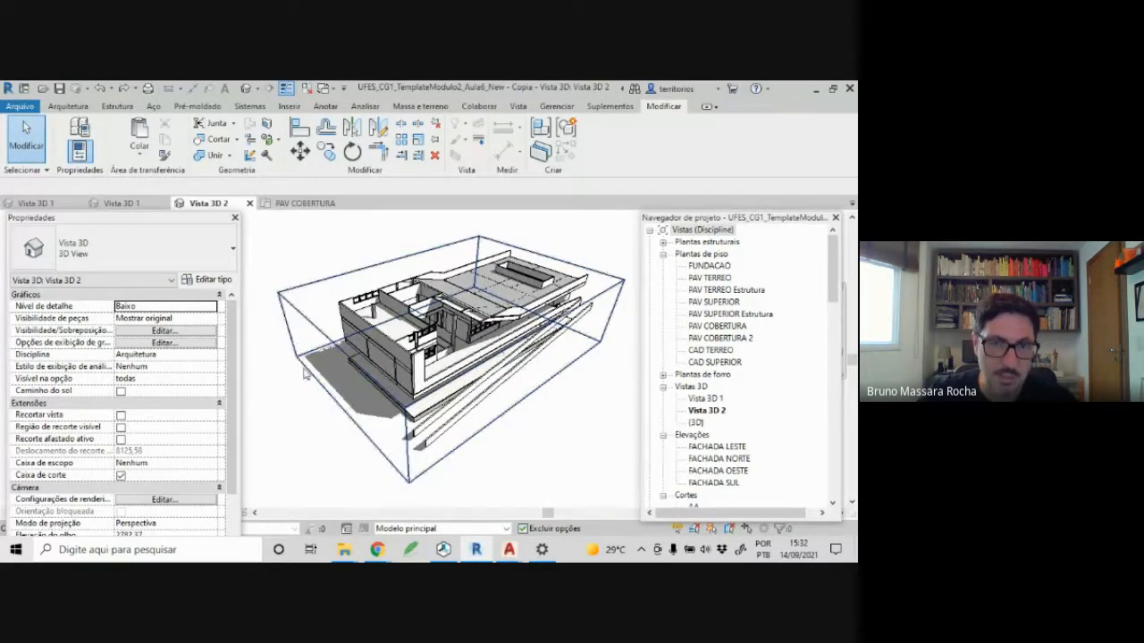
pyautogui.keyDown('shift'); pyautogui.moveTo(305, 394); pyautogui.dragTo(313, 390, button='middle'); pyautogui.keyUp('shift')
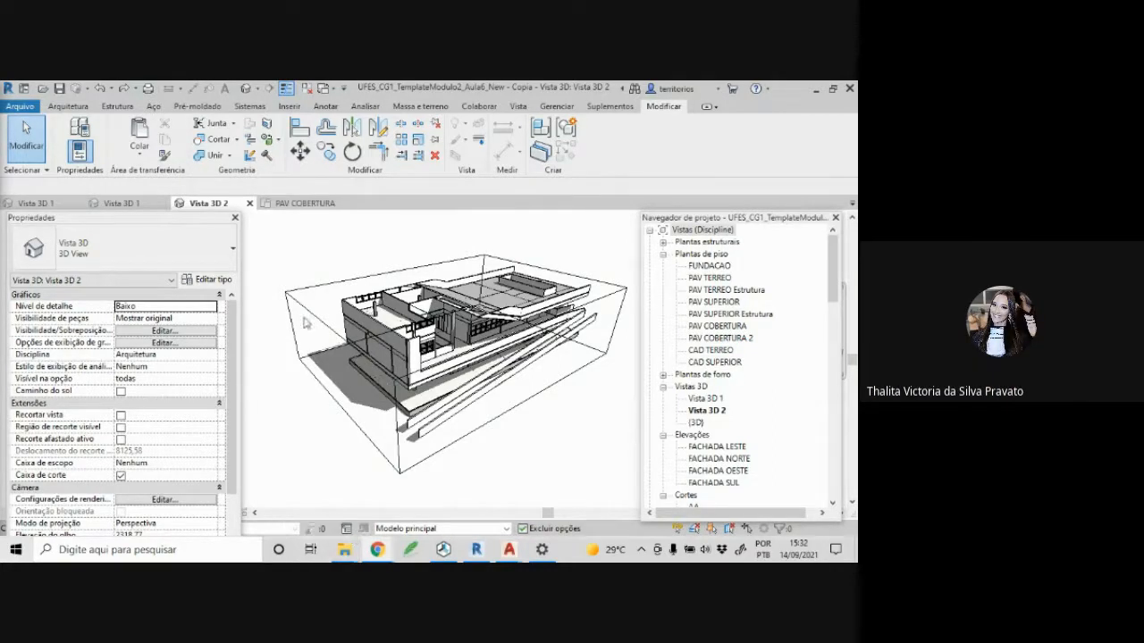
pyautogui.press('XF86AudioRaiseVolume')
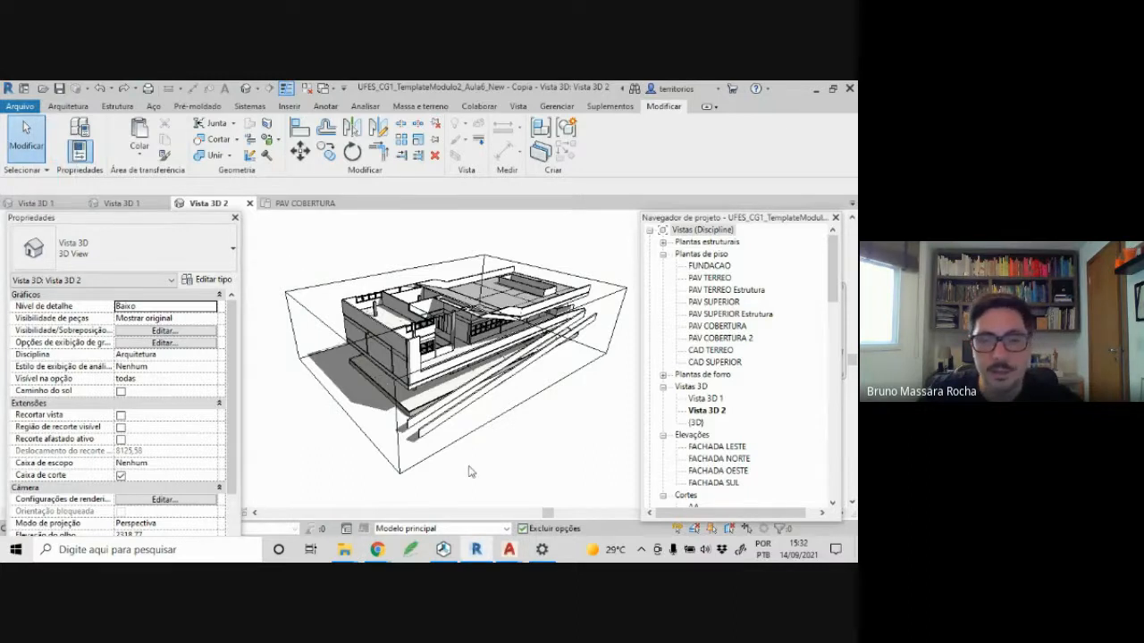
# - Switch to the Computação Gráfica para Arquitetura course page in Chrome and open the Programa Completo da Disciplina document
pyautogui.moveTo(375, 554)
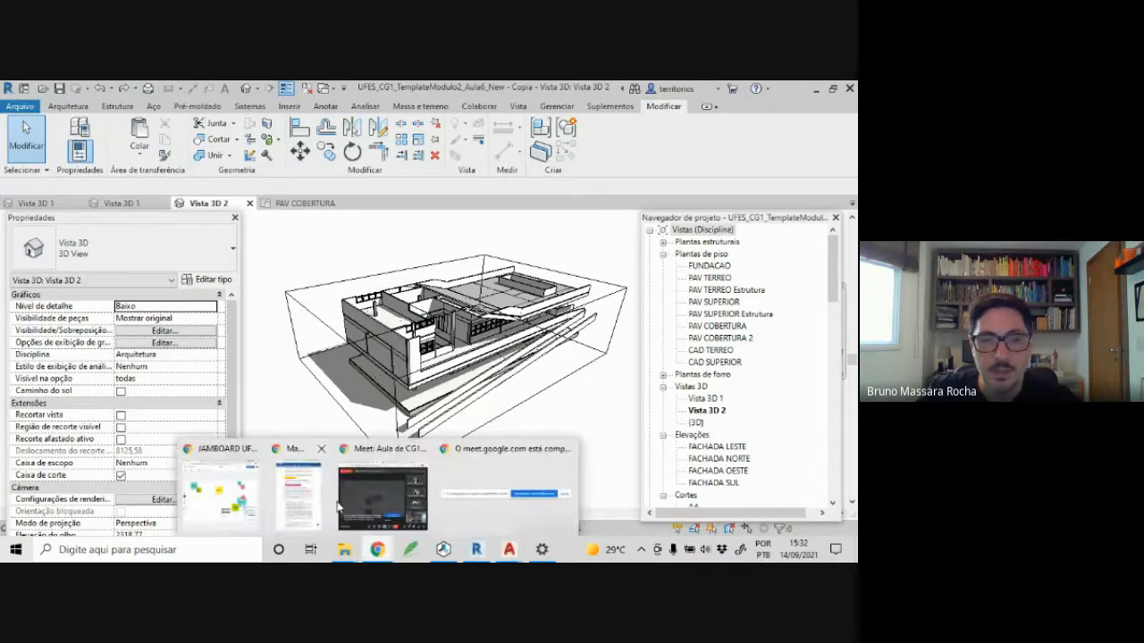
pyautogui.moveTo(223, 492)
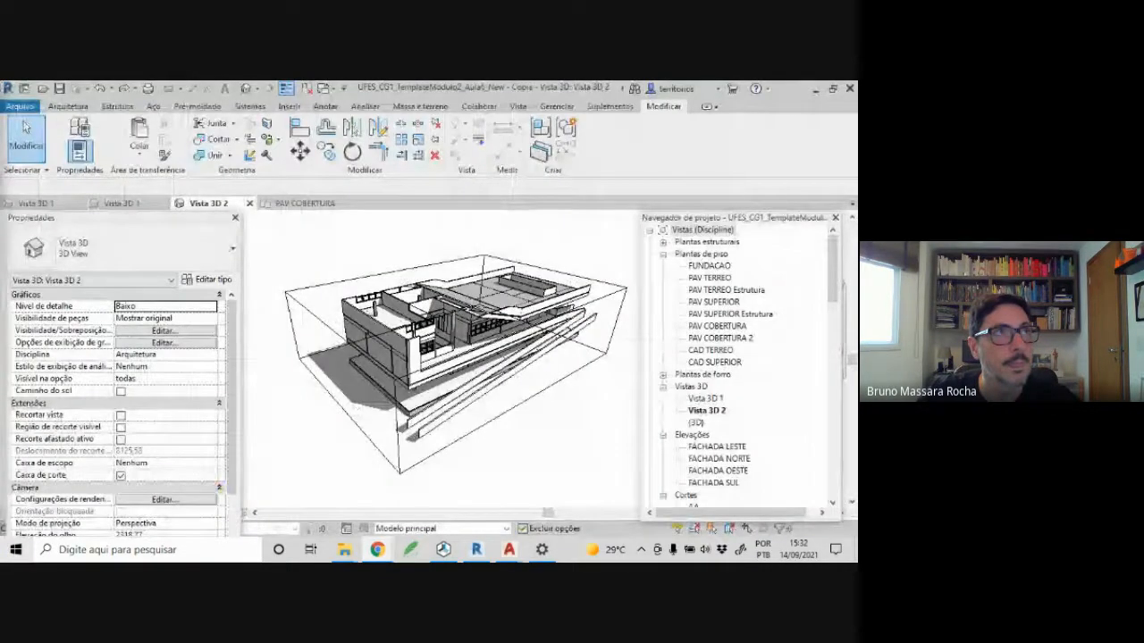
pyautogui.moveTo(0, 123); pyautogui.dragTo(583, 83)
pyautogui.click(288, 408)
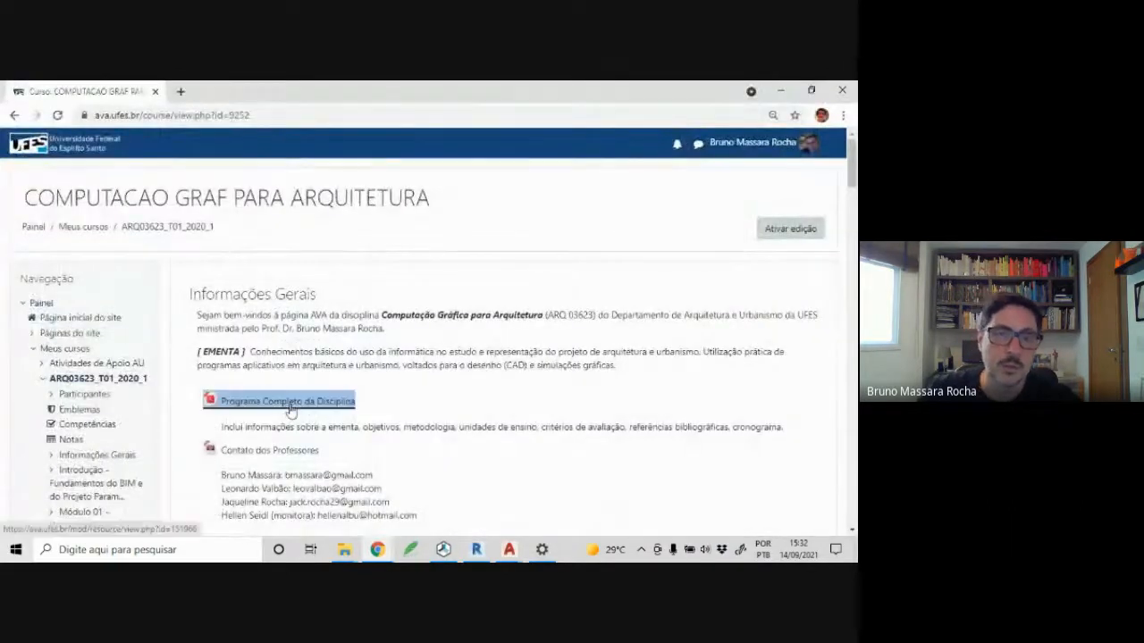
# - Find the 14th week in the course schedule and highlight its Escadas, rampas e telhado topic
pyautogui.scroll(-6, 420, 394)
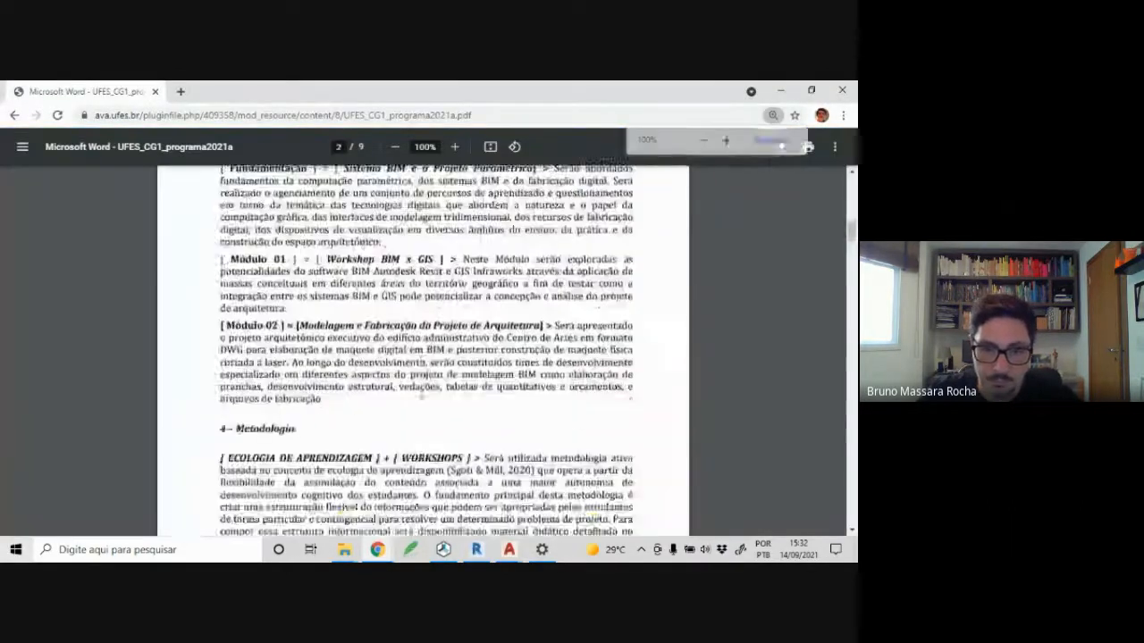
pyautogui.scroll(-7, 420, 394)
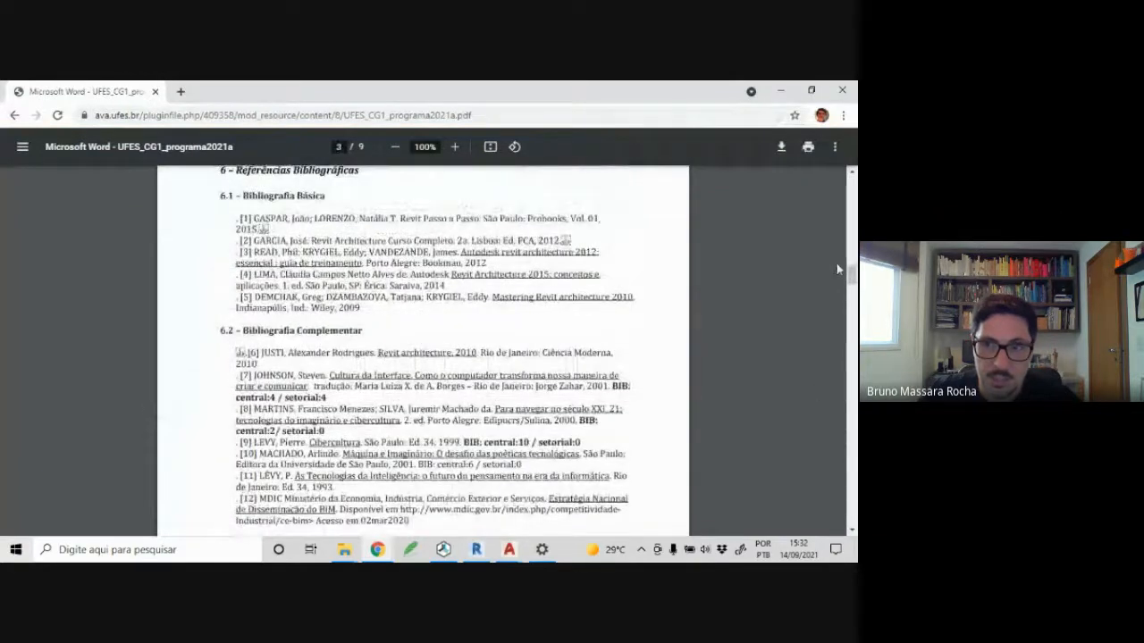
pyautogui.moveTo(850, 273); pyautogui.dragTo(818, 456)
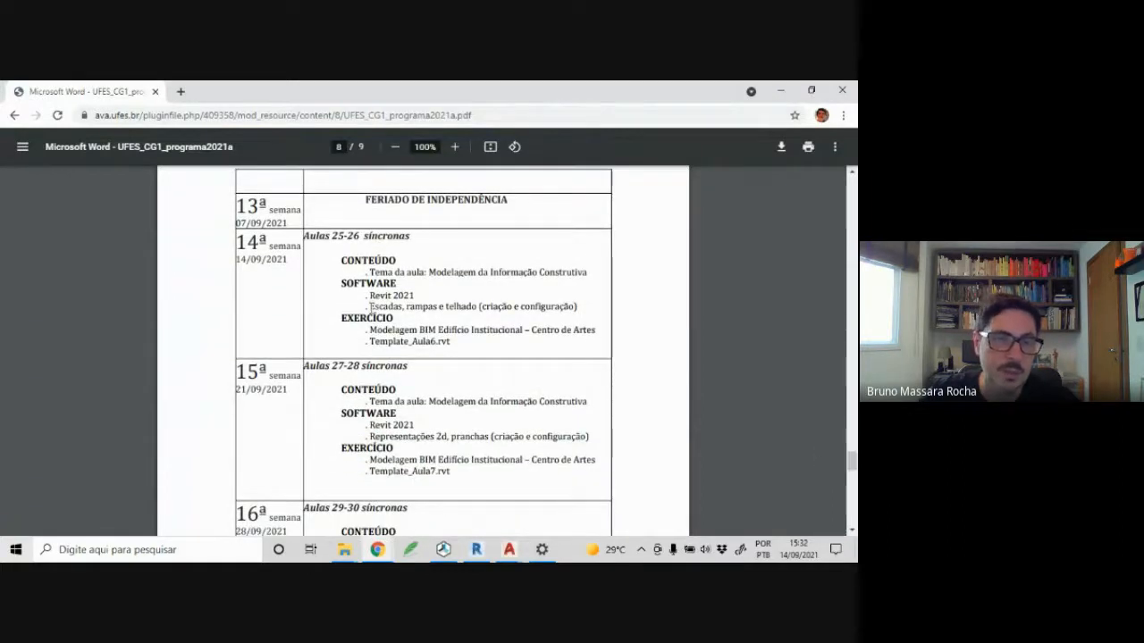
pyautogui.moveTo(370, 306); pyautogui.dragTo(462, 312)
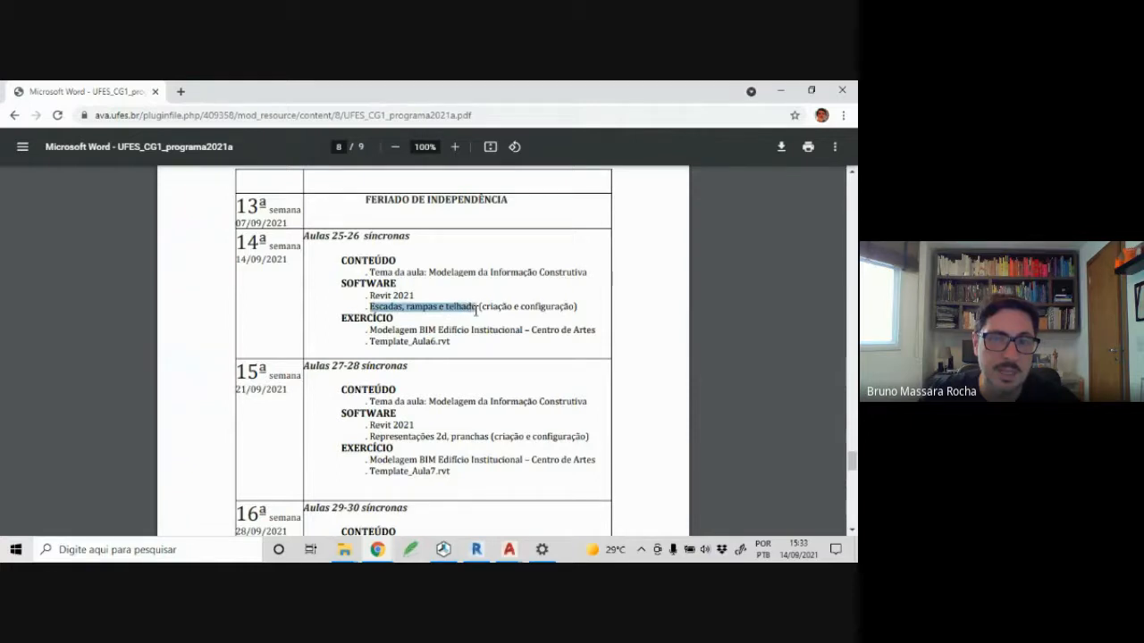
# - Review the software topics and exercises of weeks 10 to 12 in the course schedule
pyautogui.scroll(6, 475, 310)
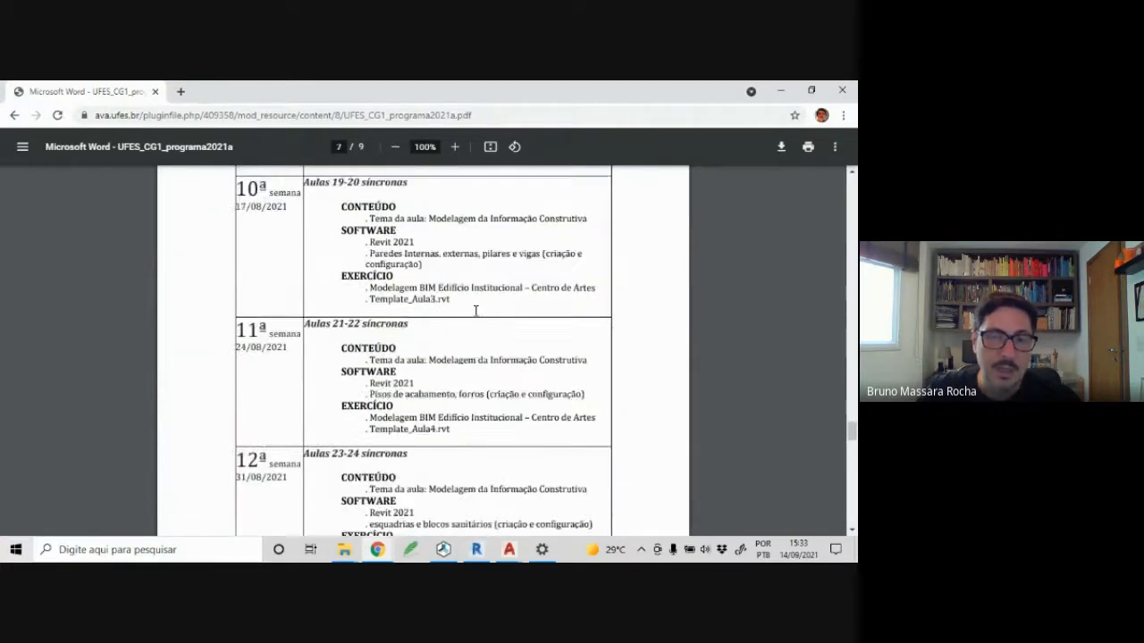
pyautogui.scroll(-1, 475, 310)
pyautogui.scroll(1, 476, 310)
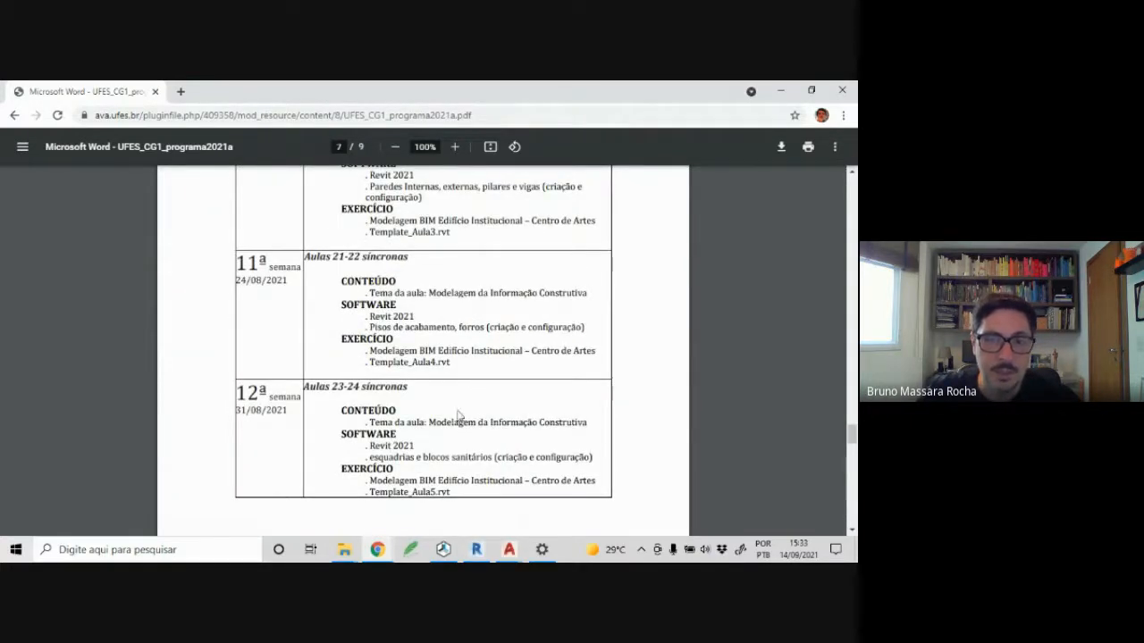
pyautogui.scroll(-2, 458, 414)
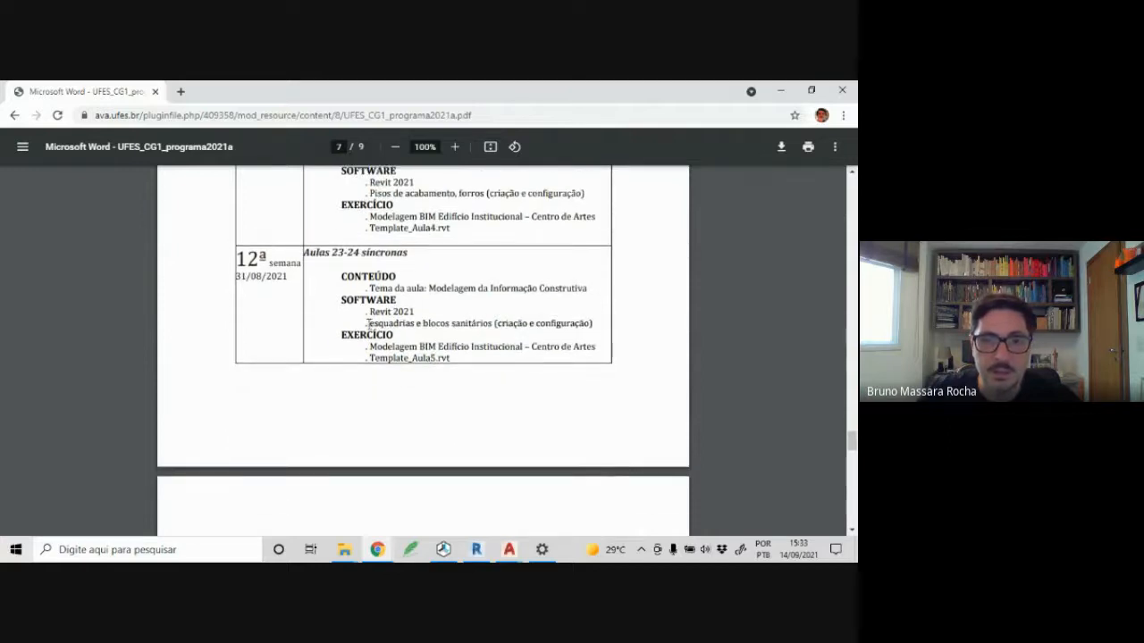
# - Highlight the esquadrias e blocos sanitários topic of the 12th week in the course schedule and leave the document
pyautogui.moveTo(366, 324); pyautogui.dragTo(489, 327)
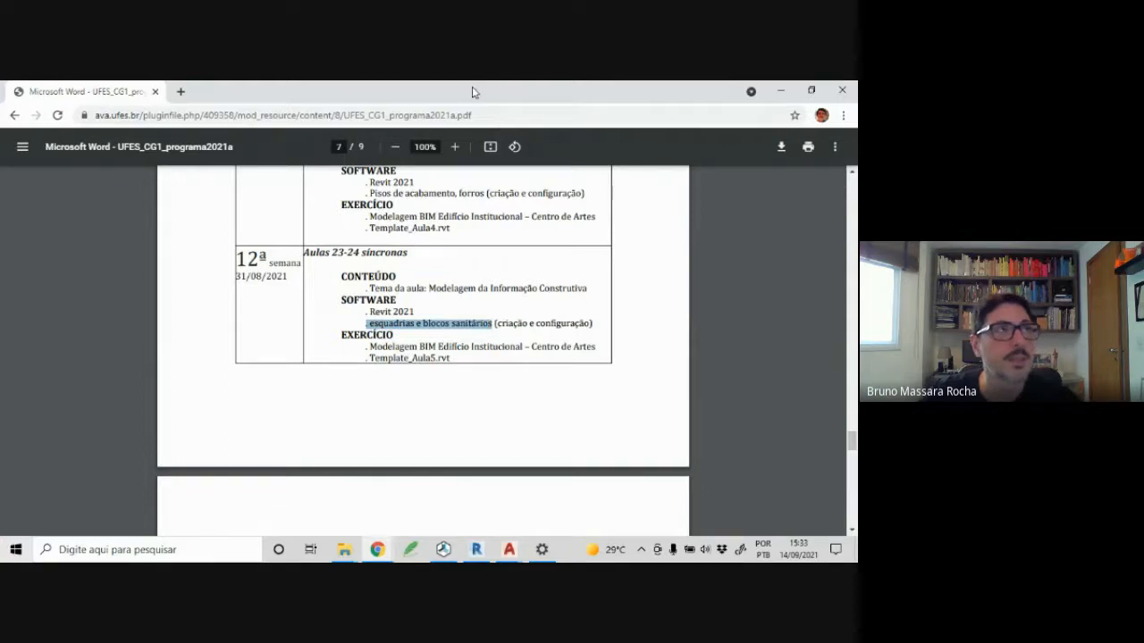
pyautogui.moveTo(471, 96); pyautogui.dragTo(0, 125)
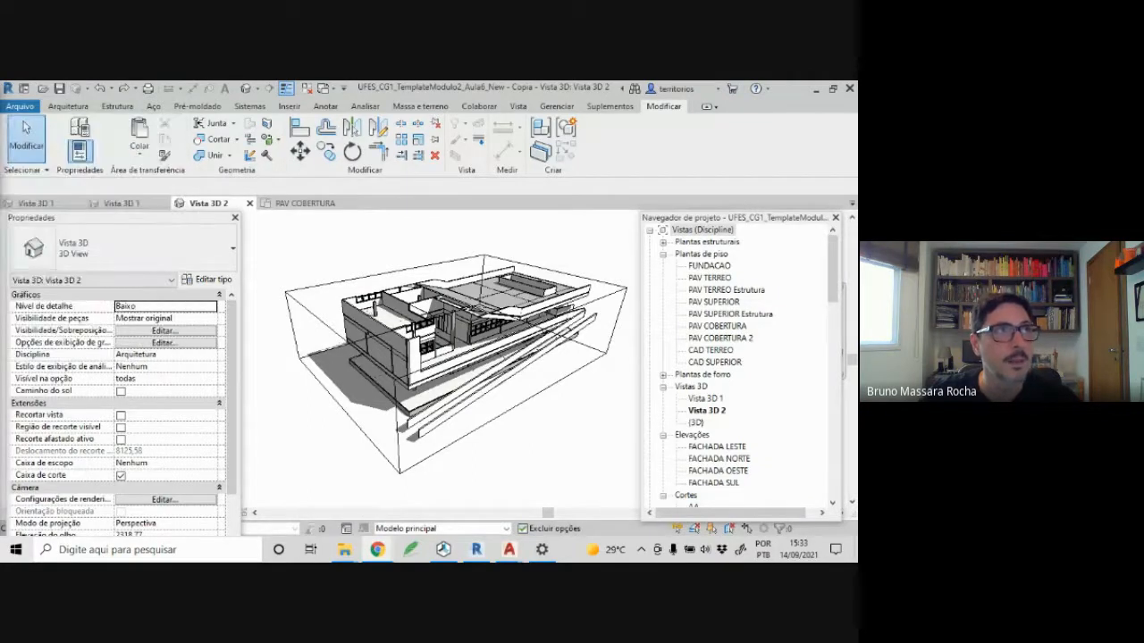
# - Look through the channel's uploaded videos in YouTube Studio for the CG1 2020B lessons, and return to Revit
pyautogui.moveTo(0, 357); pyautogui.dragTo(697, 82)
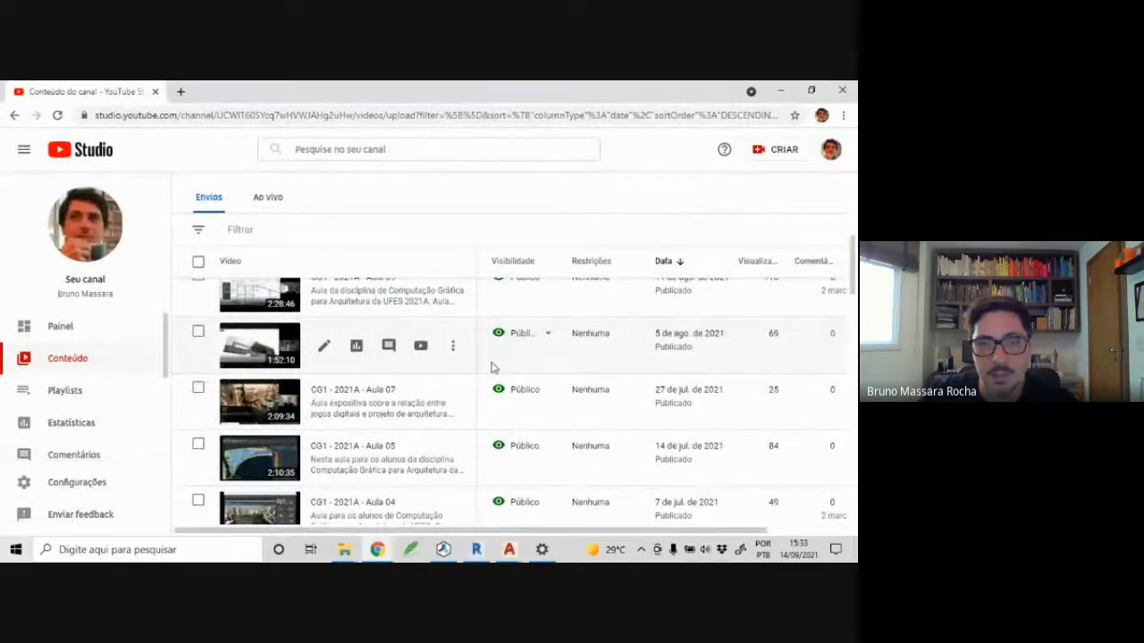
pyautogui.scroll(-5, 493, 367)
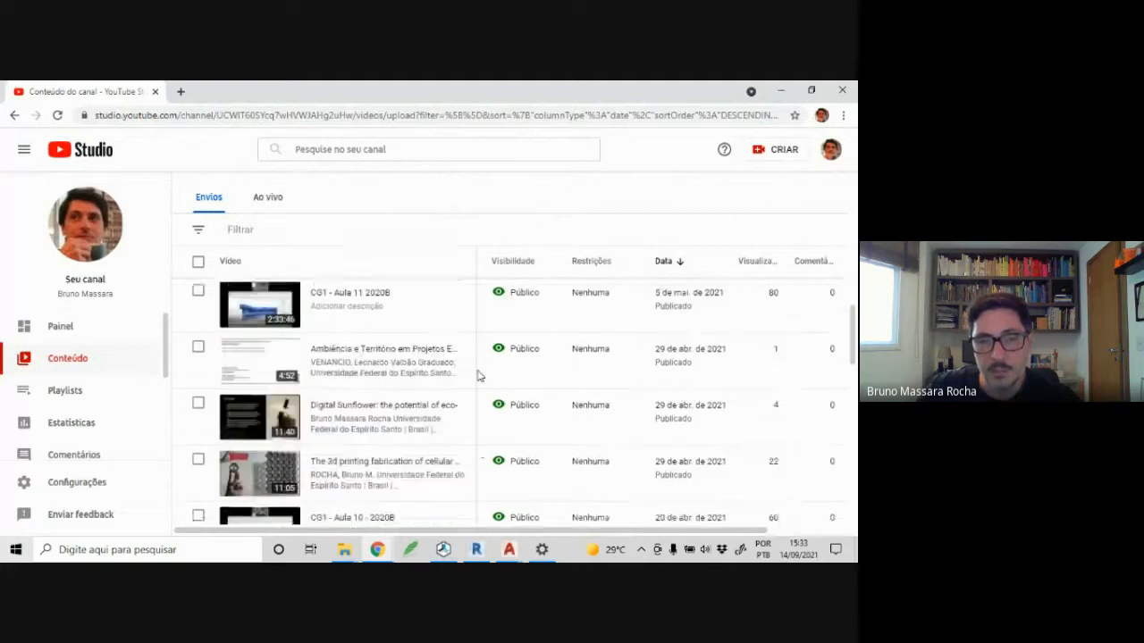
pyautogui.scroll(-3, 478, 376)
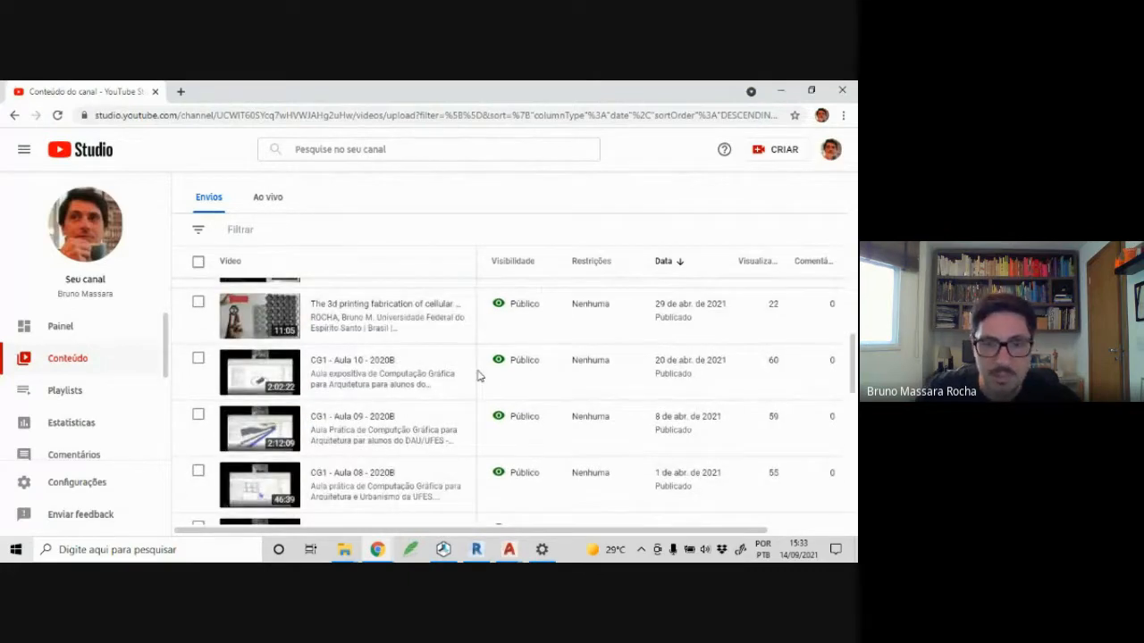
pyautogui.scroll(-3, 478, 376)
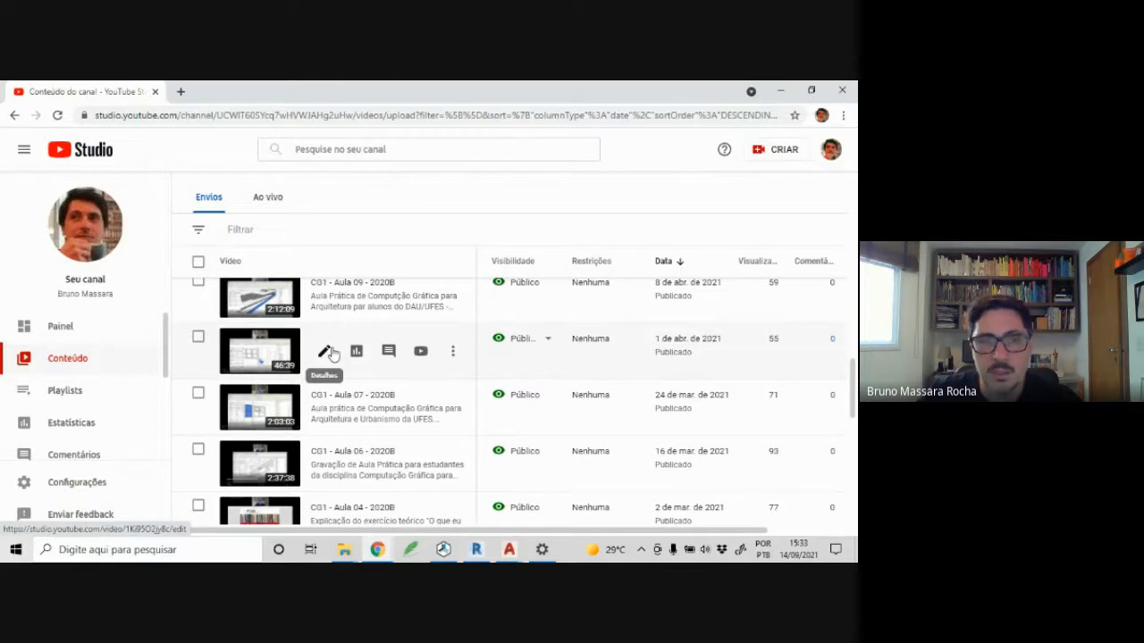
pyautogui.click(781, 91)
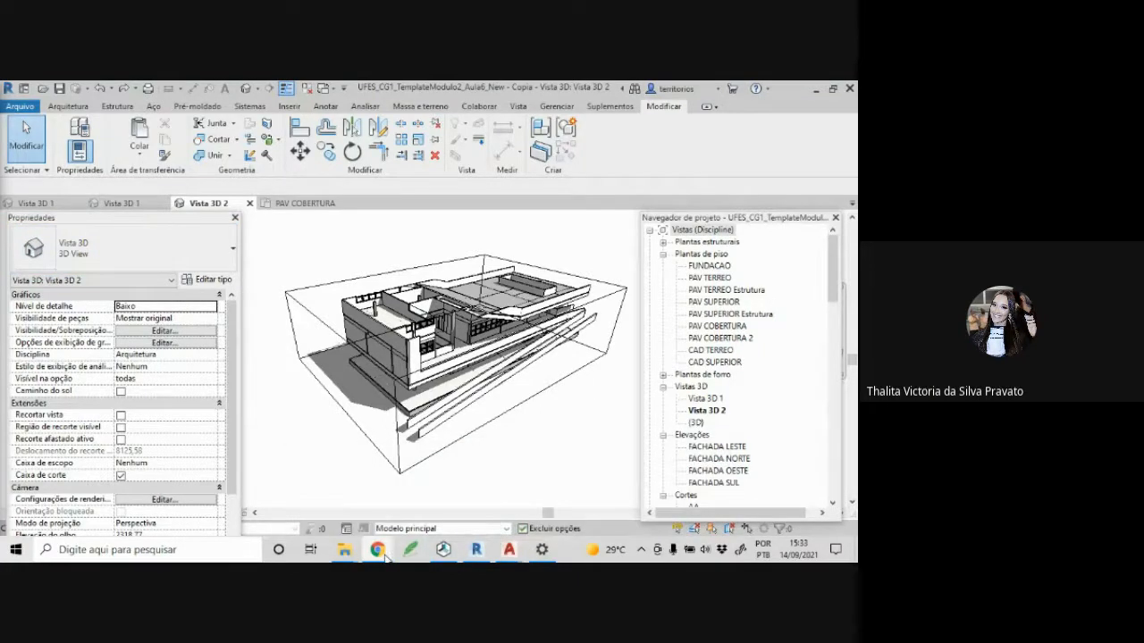
pyautogui.moveTo(385, 558)
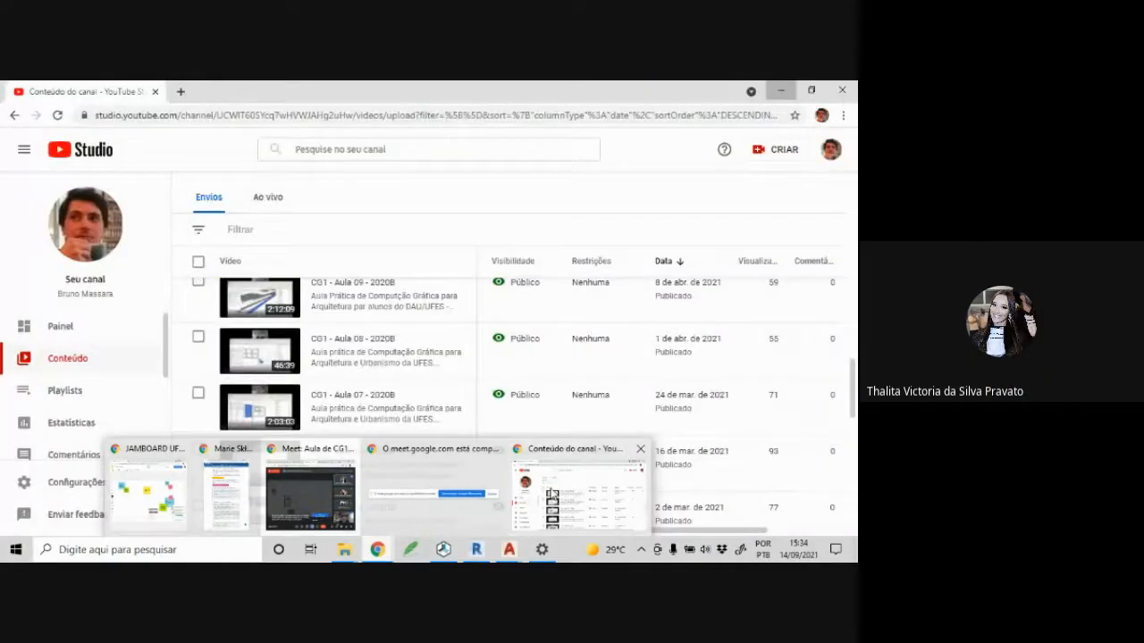
pyautogui.click(561, 499)
pyautogui.moveTo(132, 100); pyautogui.dragTo(0, 186)
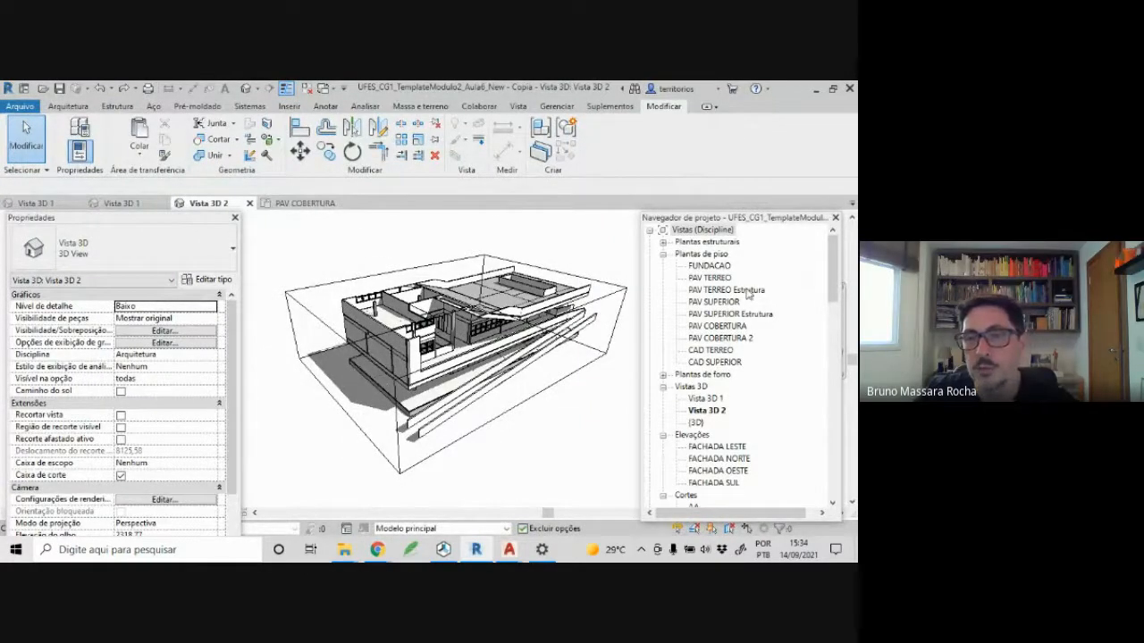
# - Open the PAV TERREO floor plan in the Aula6 and Aula9 models and examine Aula9's PM3 doors along the Secretaria corridor
pyautogui.doubleClick(720, 278)
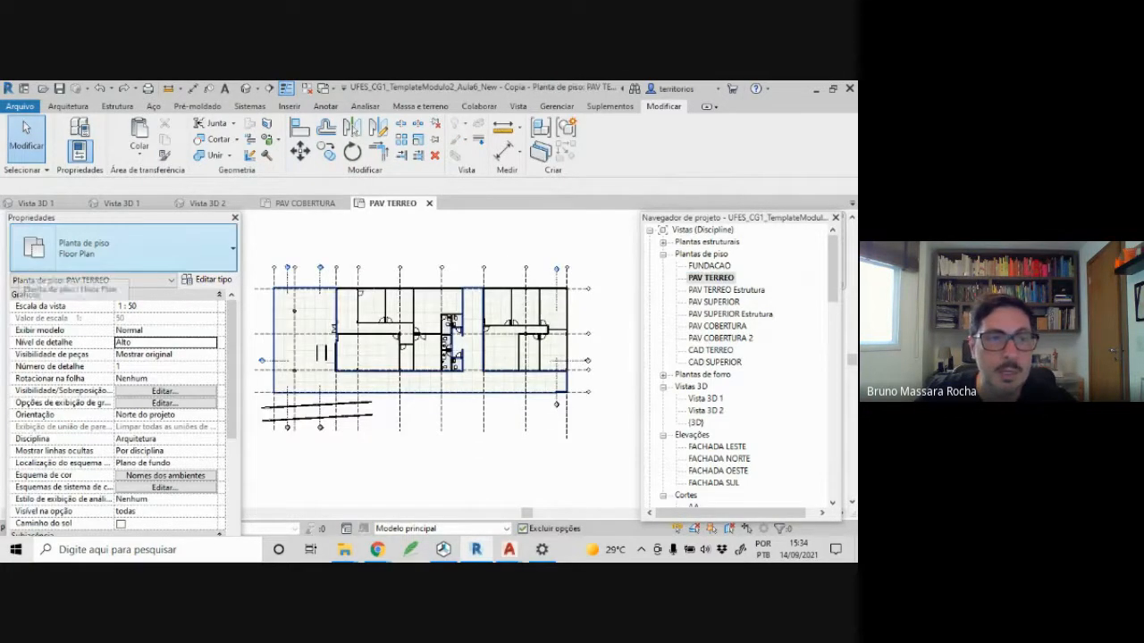
pyautogui.click(35, 203)
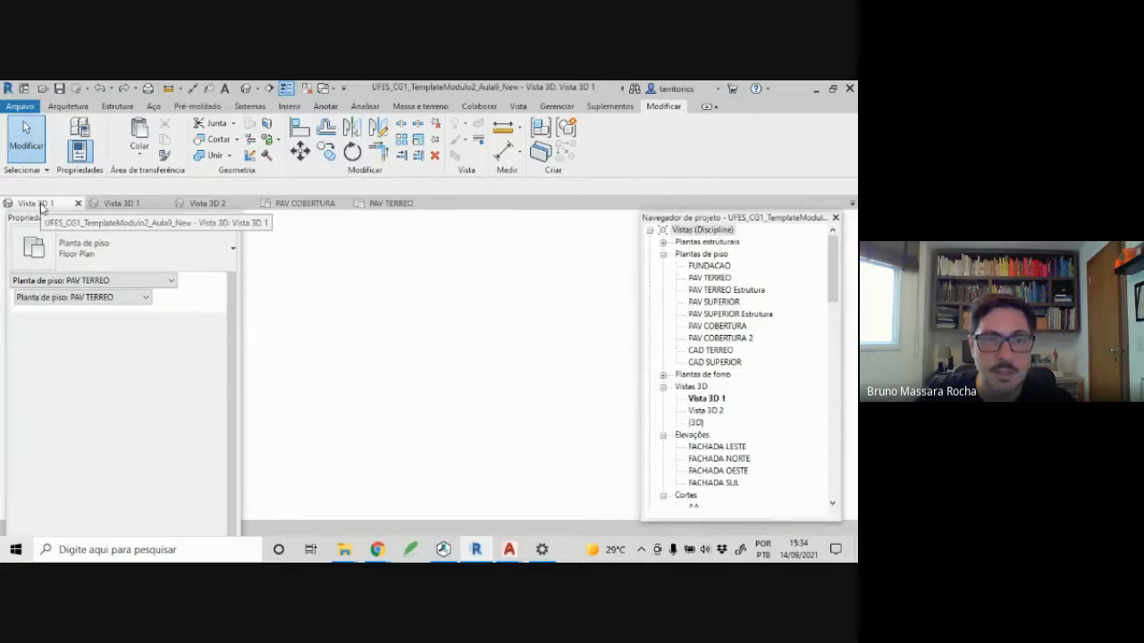
pyautogui.doubleClick(717, 278)
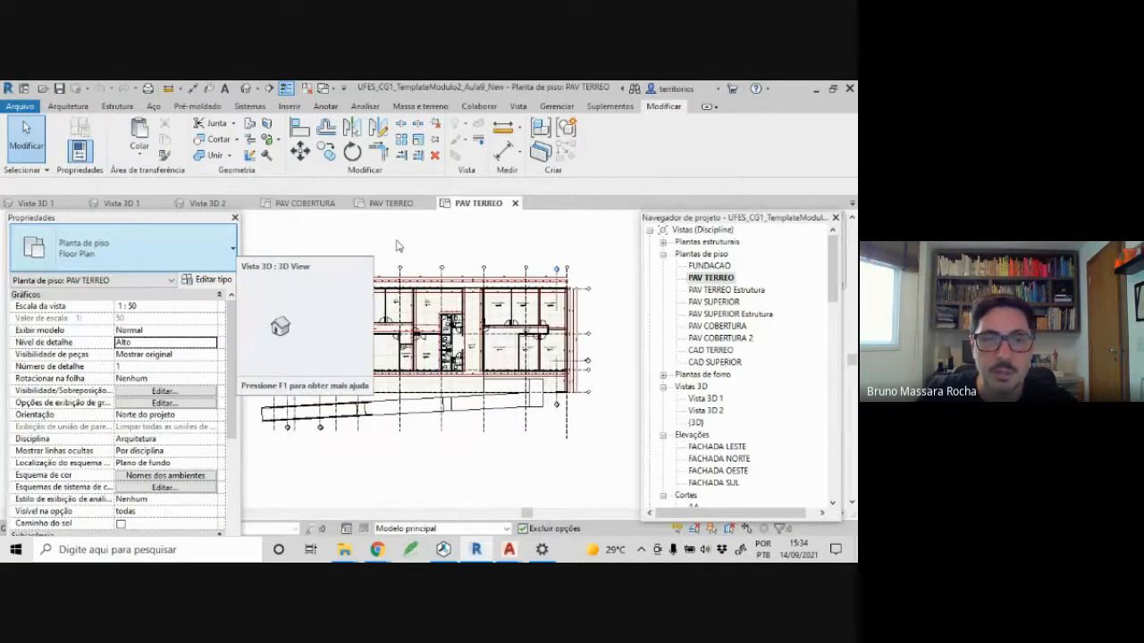
pyautogui.scroll(3, 399, 247)
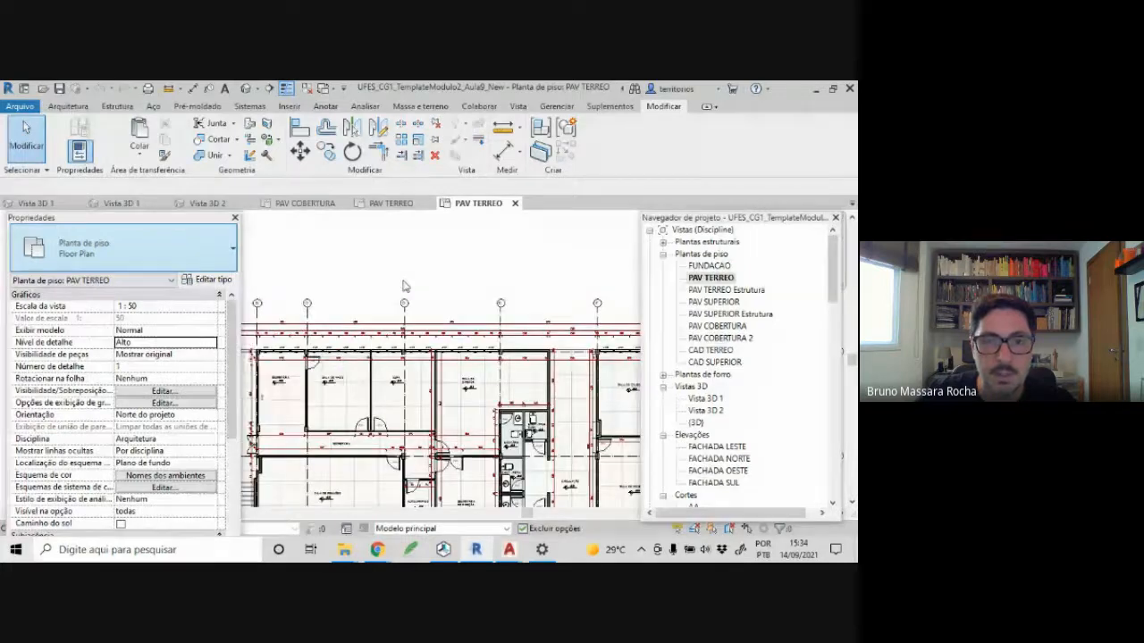
pyautogui.moveTo(453, 298); pyautogui.dragTo(529, 255, button='middle')
pyautogui.scroll(5, 473, 367)
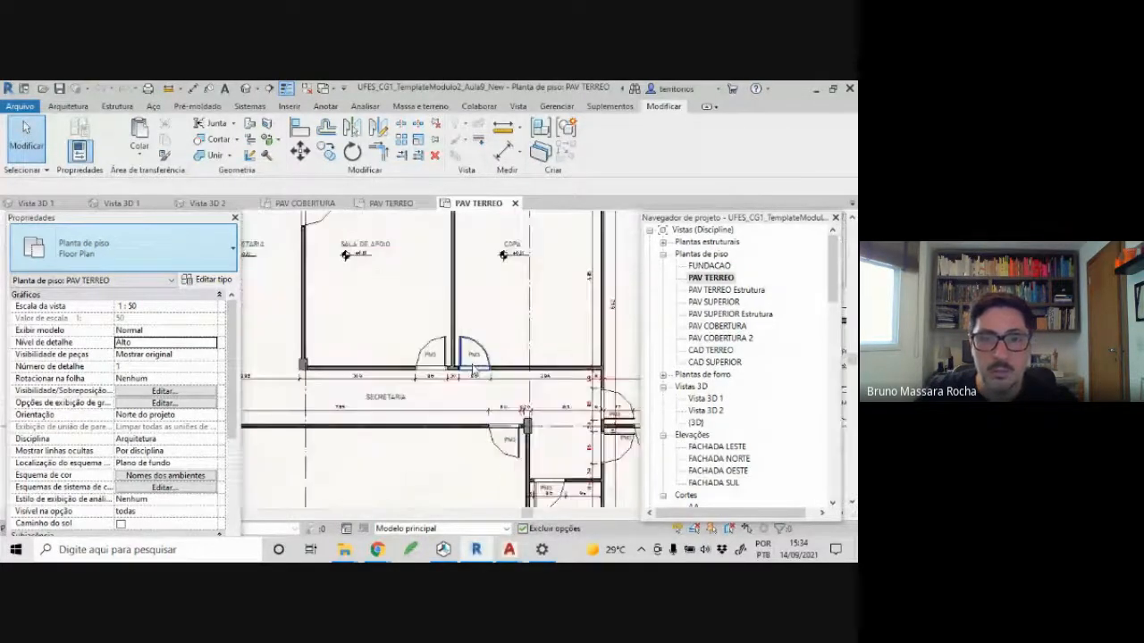
pyautogui.scroll(-2, 474, 366)
pyautogui.moveTo(462, 403); pyautogui.dragTo(542, 429, button='middle')
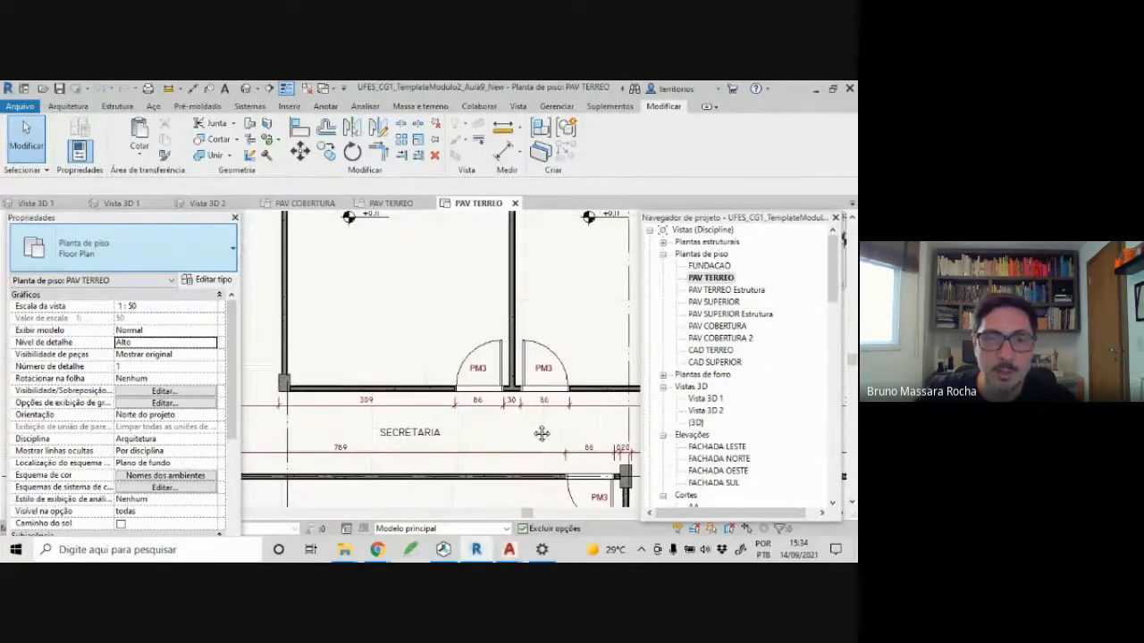
# - Place a POR PV1 120x210 door in the Sala de Apoio wall facing the Secretaria corridor
pyautogui.click(68, 106)
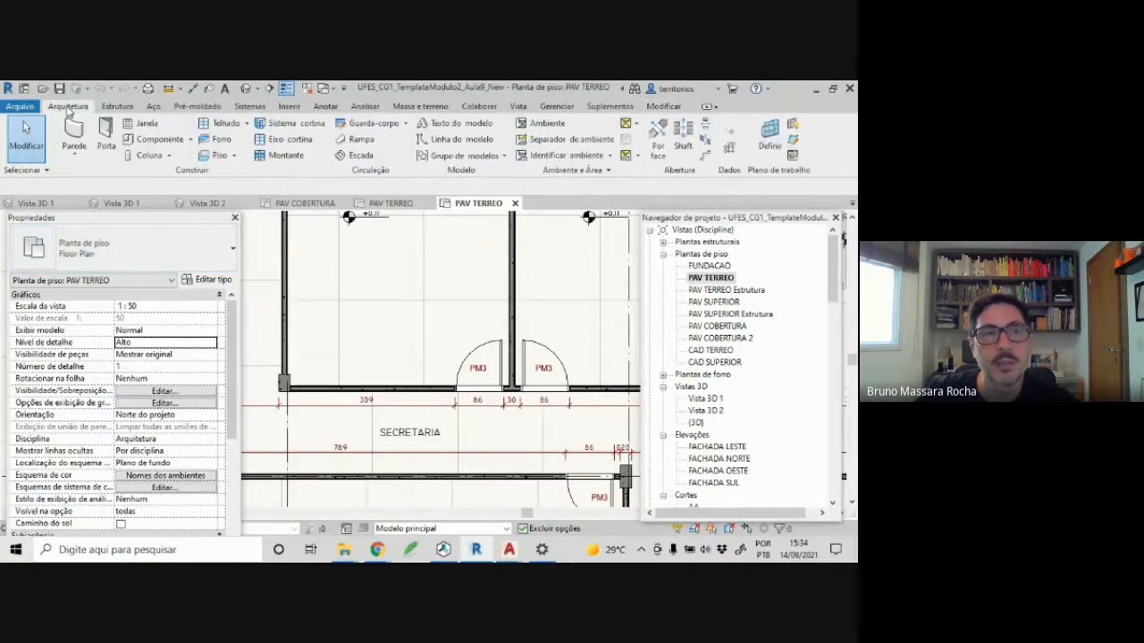
pyautogui.click(106, 142)
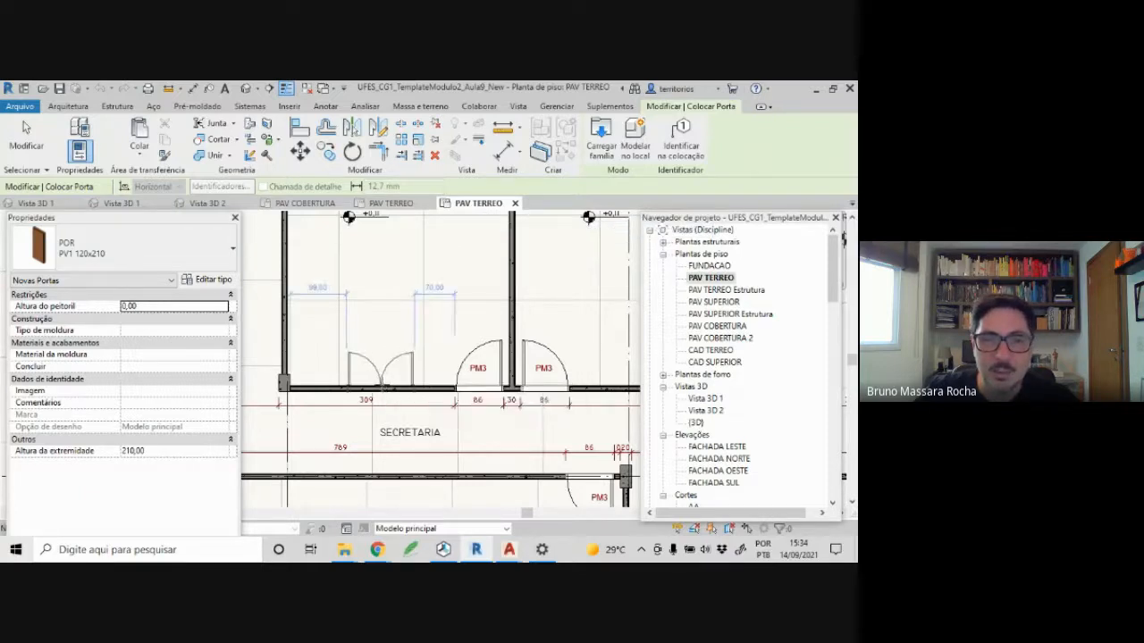
pyautogui.click(380, 386)
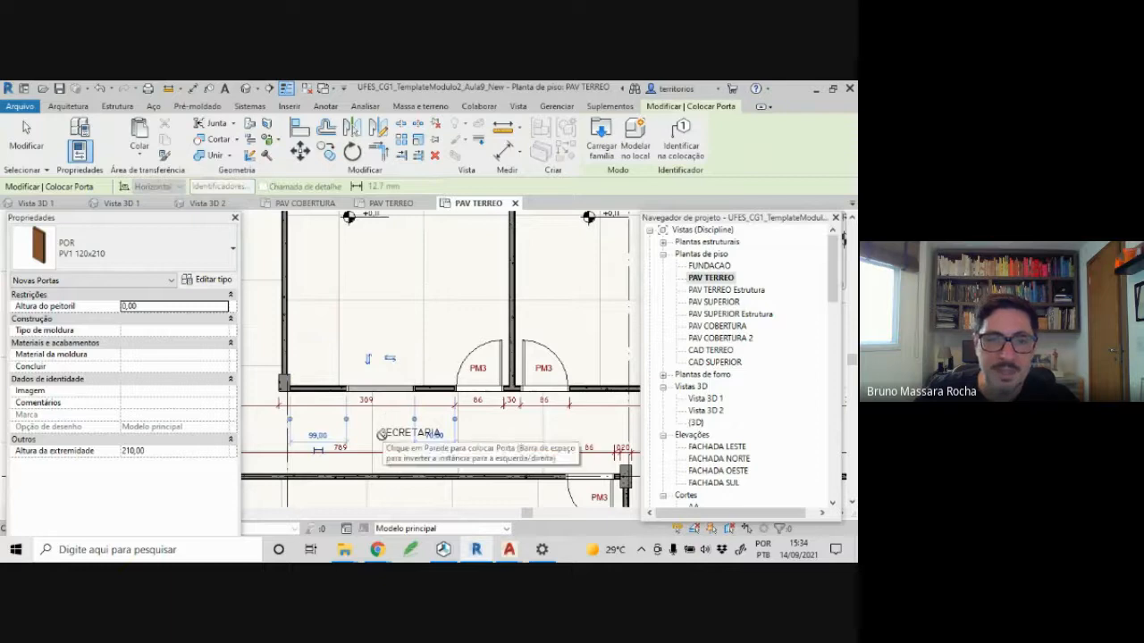
pyautogui.press('Escape')
pyautogui.press('Escape')
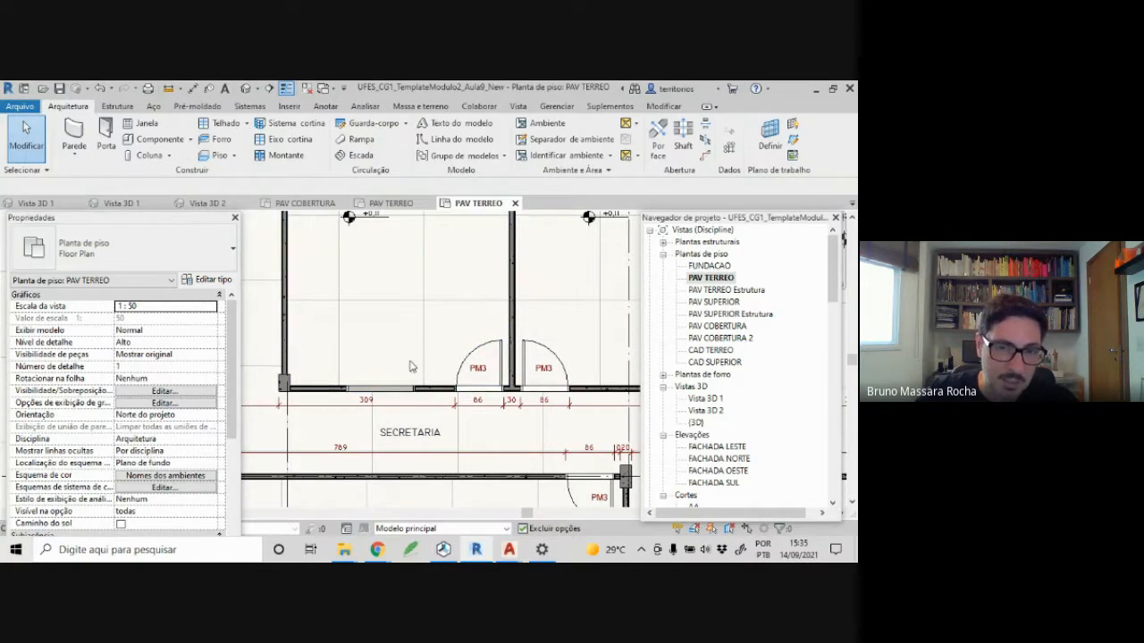
# - Set the sill height (Altura do peitoril) of the PV1 120x210 door in the Sala de Apoio wall to 1
pyautogui.click(394, 373)
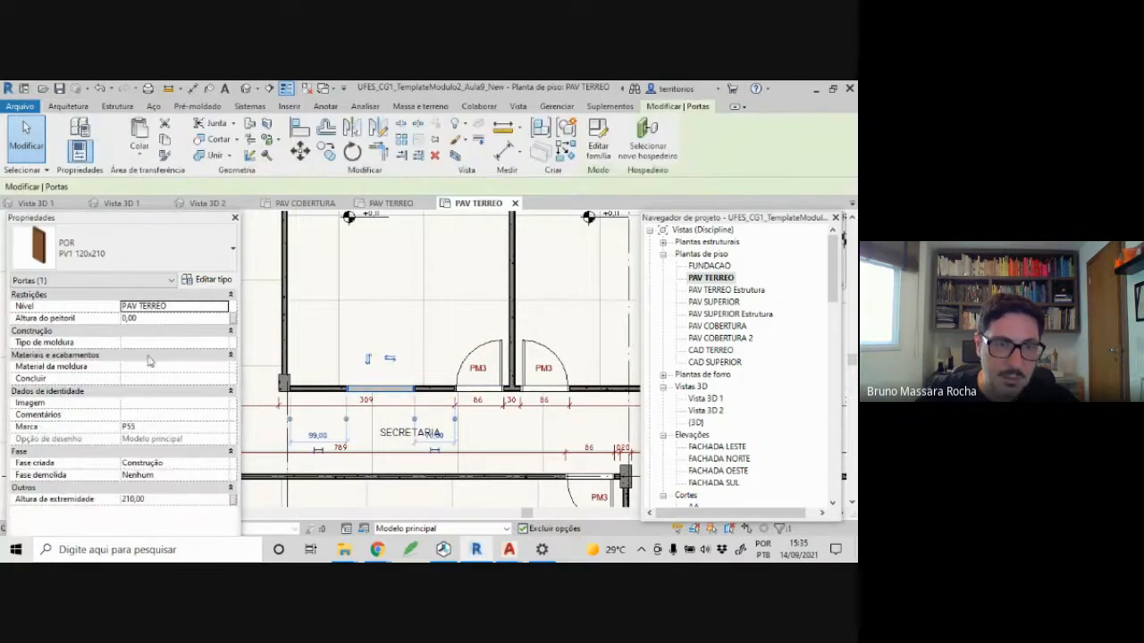
pyautogui.click(146, 318)
pyautogui.write('1')
pyautogui.press('Return')
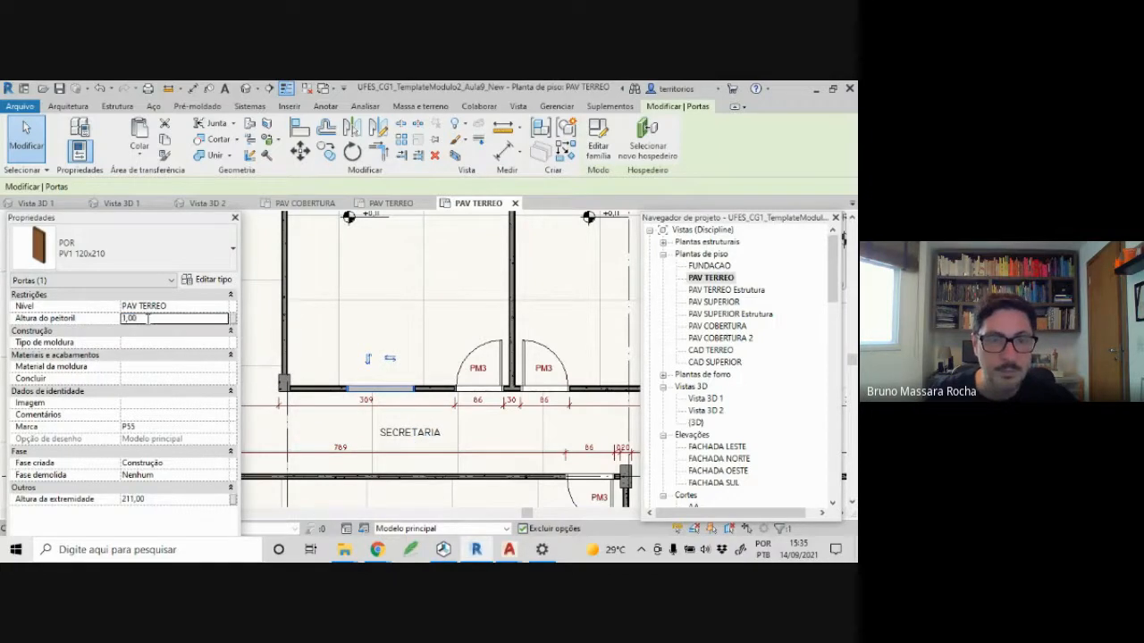
pyautogui.click(364, 441)
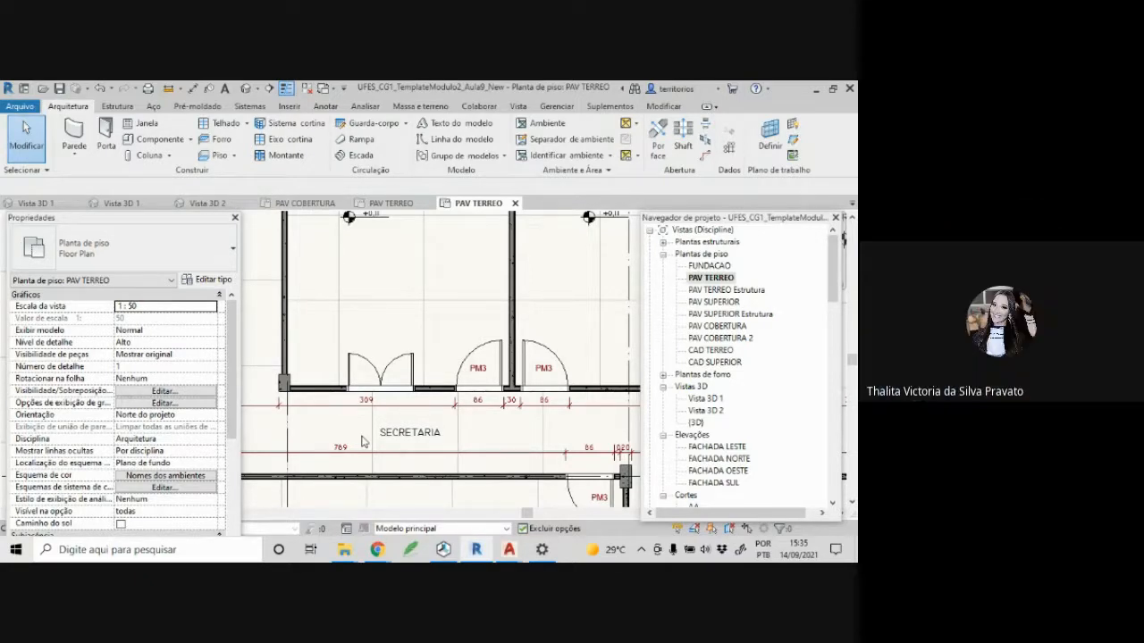
# - Delete the PV1 double door from the Sala de Apoio wall and check the surrounding ground floor plan
pyautogui.click(364, 362)
pyautogui.click(362, 366)
pyautogui.scroll(-6, 362, 367)
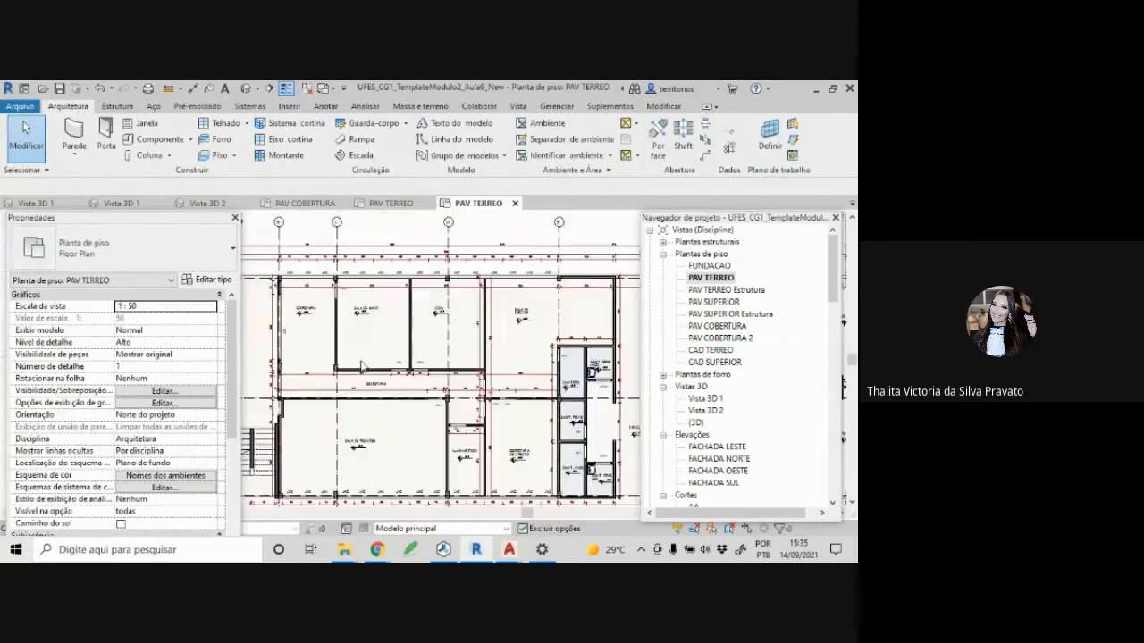
pyautogui.moveTo(373, 367); pyautogui.dragTo(521, 368, button='middle')
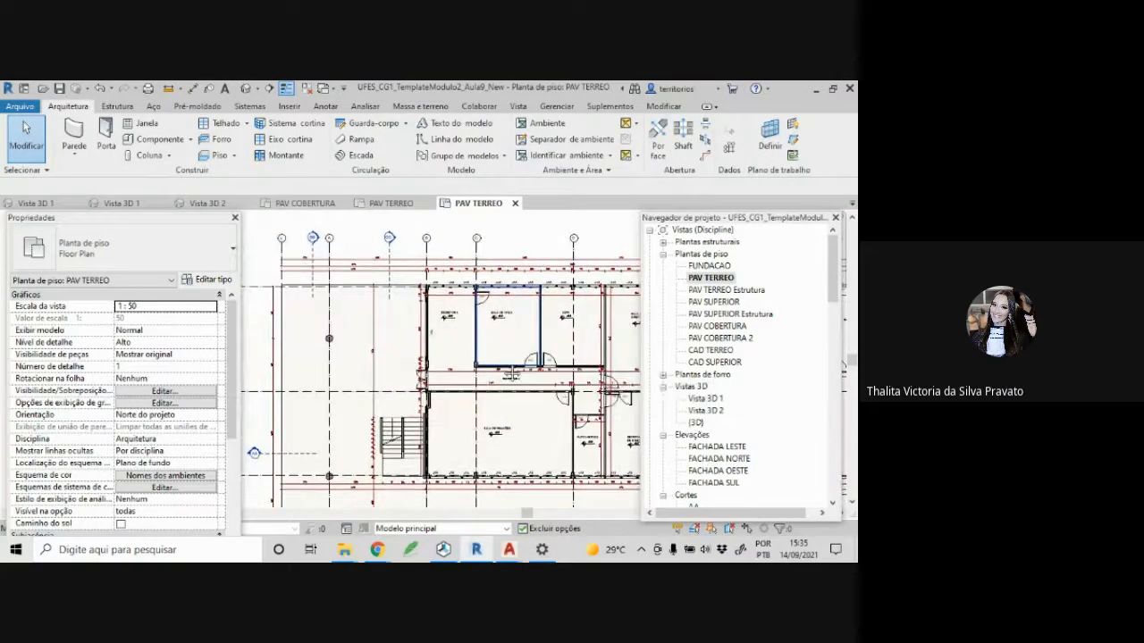
pyautogui.scroll(-3, 464, 374)
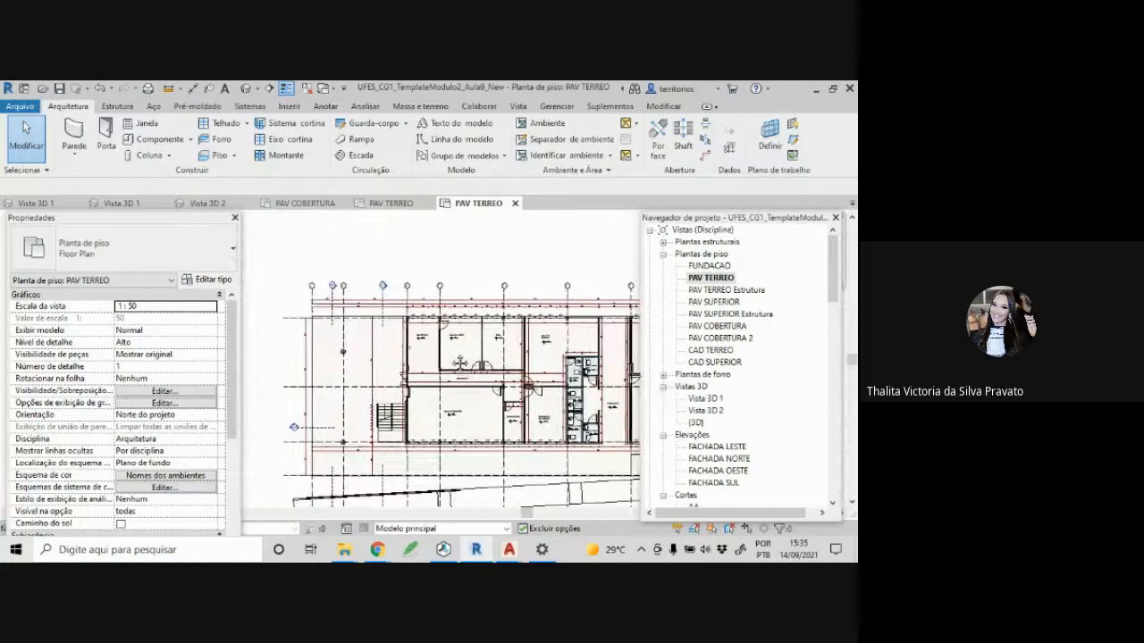
pyautogui.scroll(4, 451, 358)
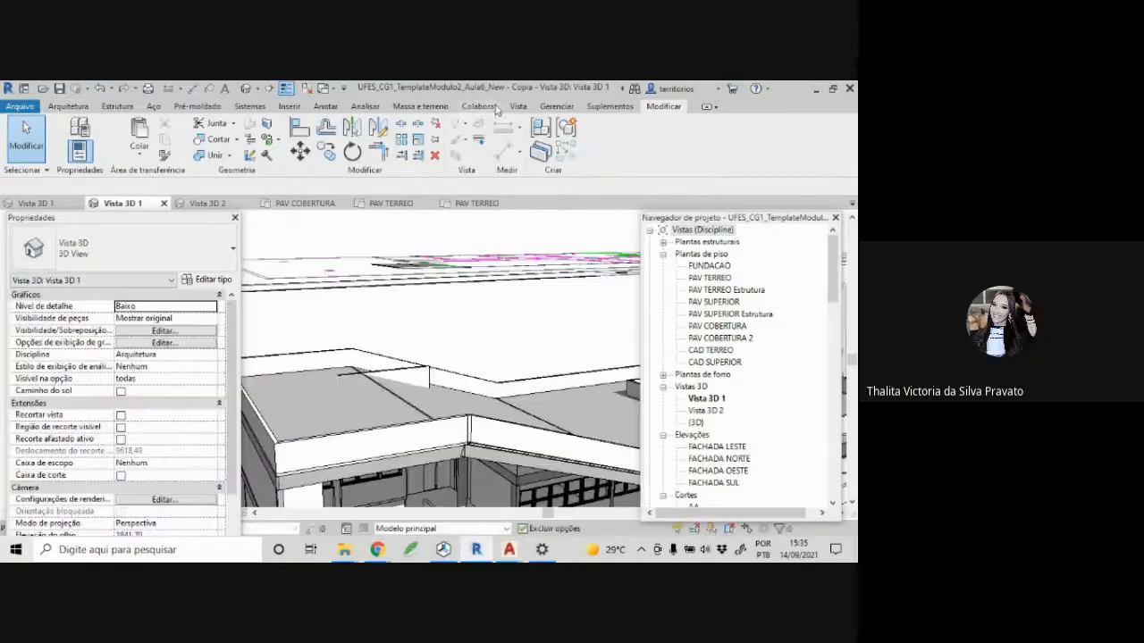
# - Examine the roof and facade of the Aula6 model in its Vista 3D 1
pyautogui.scroll(-5, 383, 346)
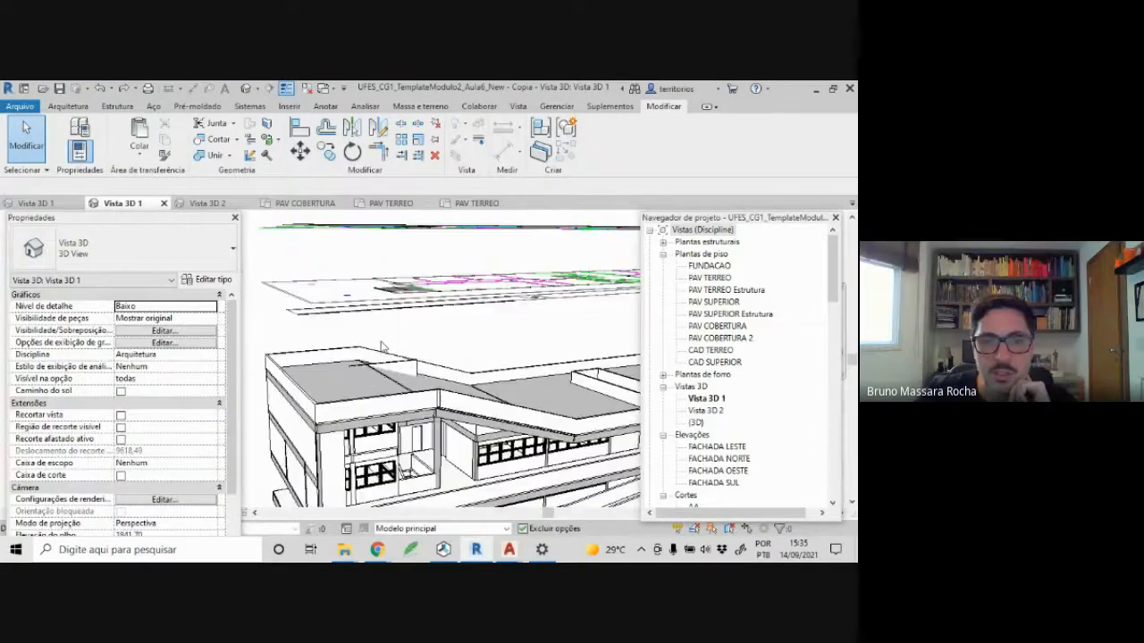
pyautogui.scroll(-3, 383, 346)
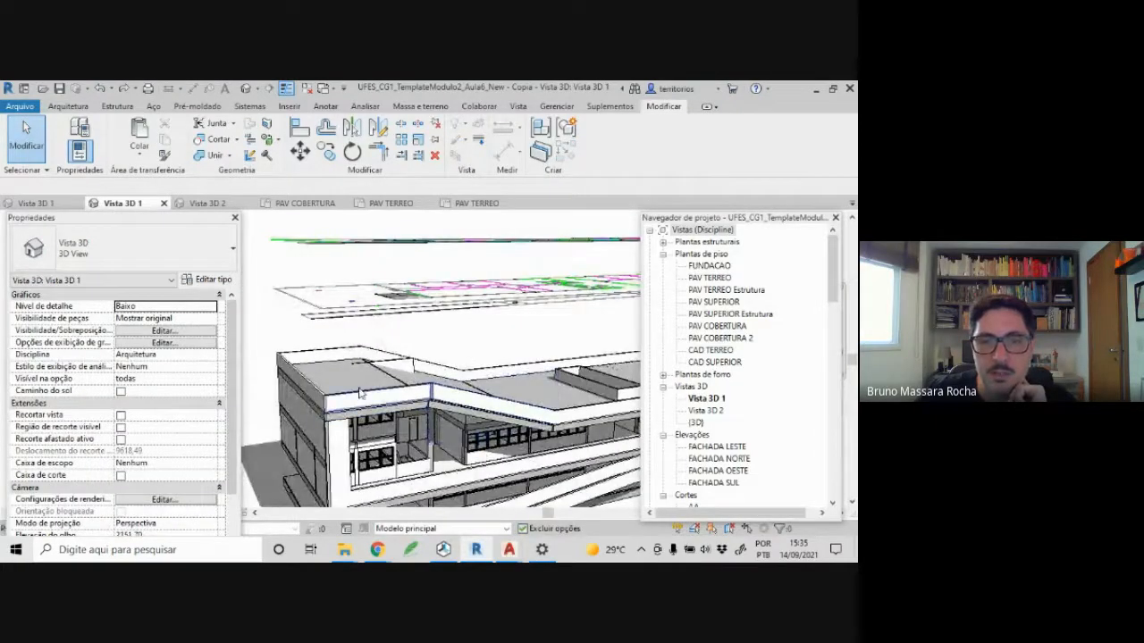
pyautogui.scroll(5, 265, 247)
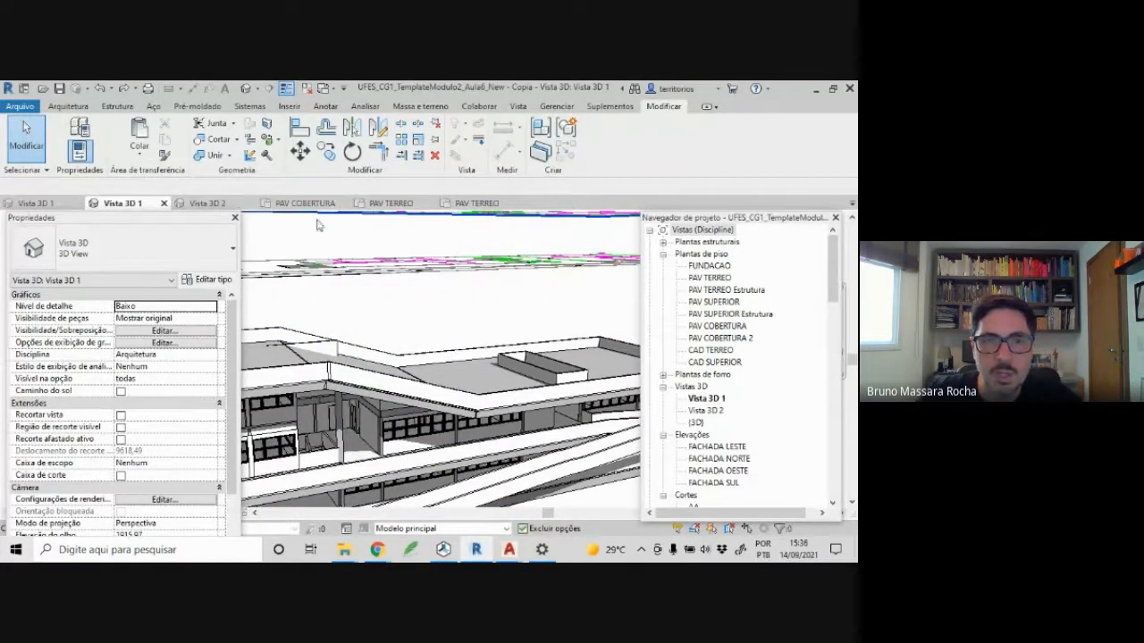
# - Close the Aula9 PAV TERREO plan and bring up the Aula6 model's PAV TERREO plan
pyautogui.click(466, 205)
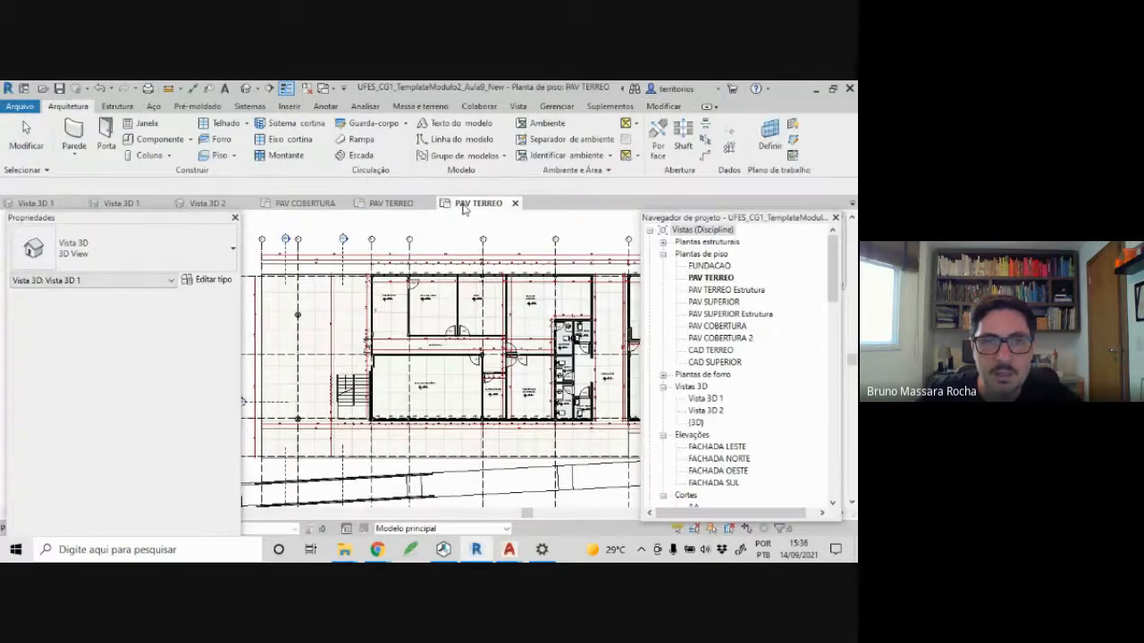
pyautogui.click(515, 203)
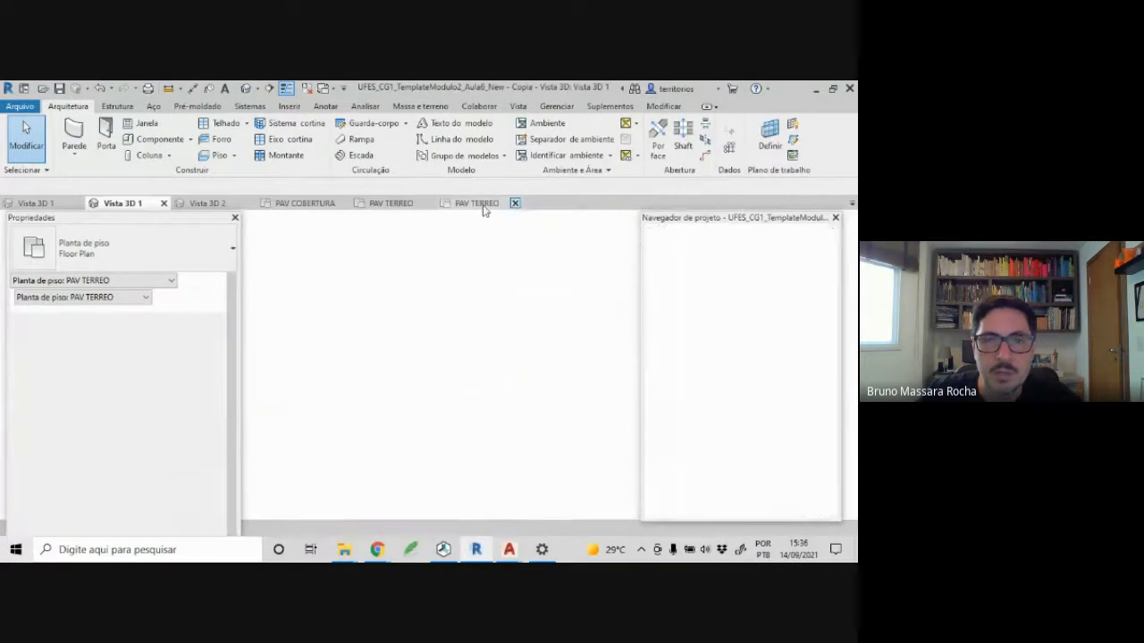
pyautogui.click(406, 205)
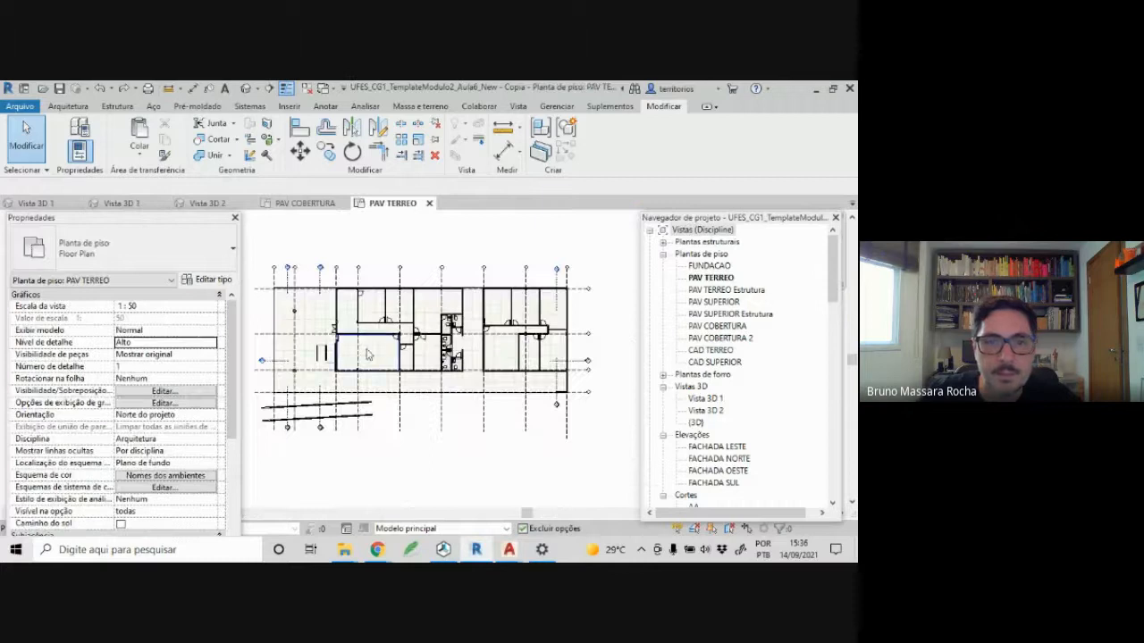
# - Select the JA2_100x150 window beside the corner column in the Aula6 ground floor plan and review its properties
pyautogui.scroll(3, 348, 362)
pyautogui.scroll(4, 344, 378)
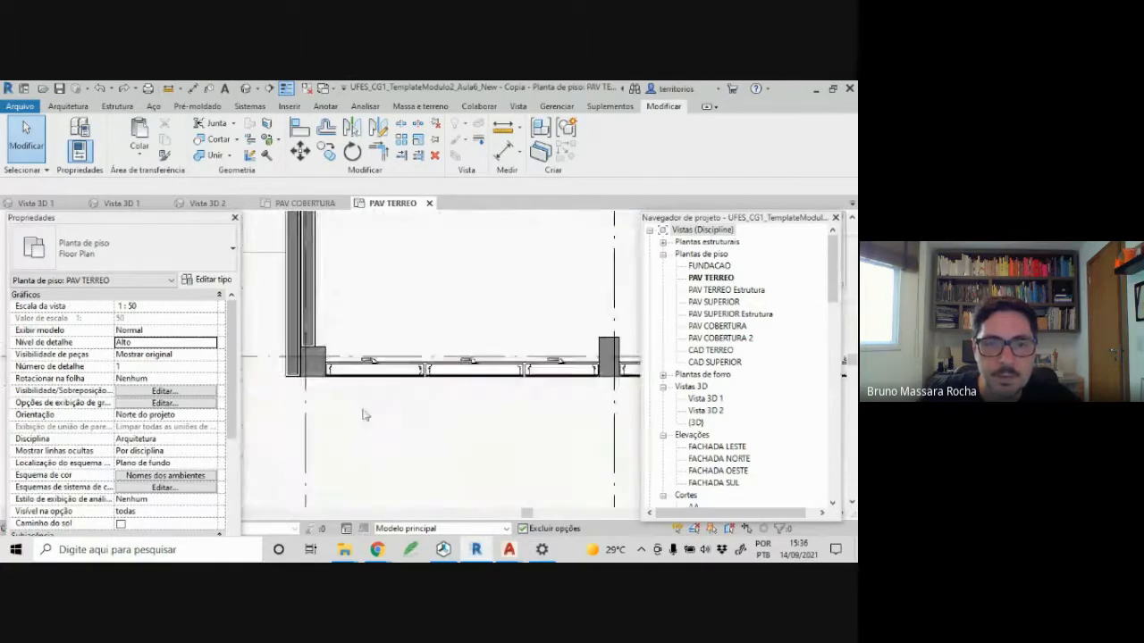
pyautogui.click(382, 367)
pyautogui.click(382, 365)
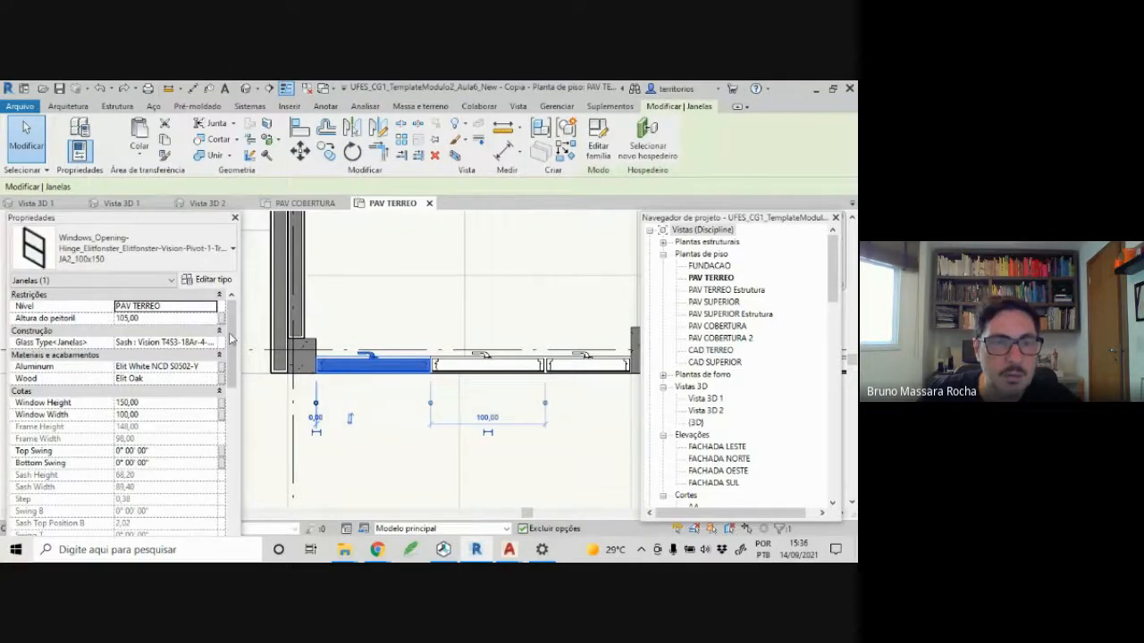
pyautogui.moveTo(233, 339); pyautogui.dragTo(234, 349)
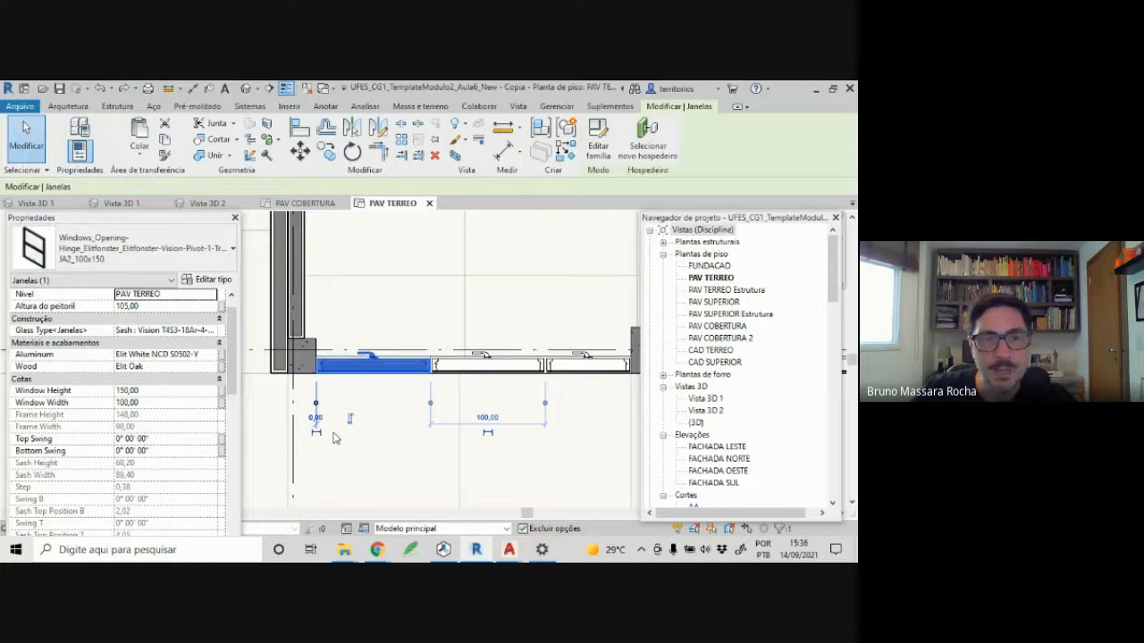
# - Inspect the selected window's position against the corner column and its constraint parameters, then clear the selection
pyautogui.scroll(-3, 334, 437)
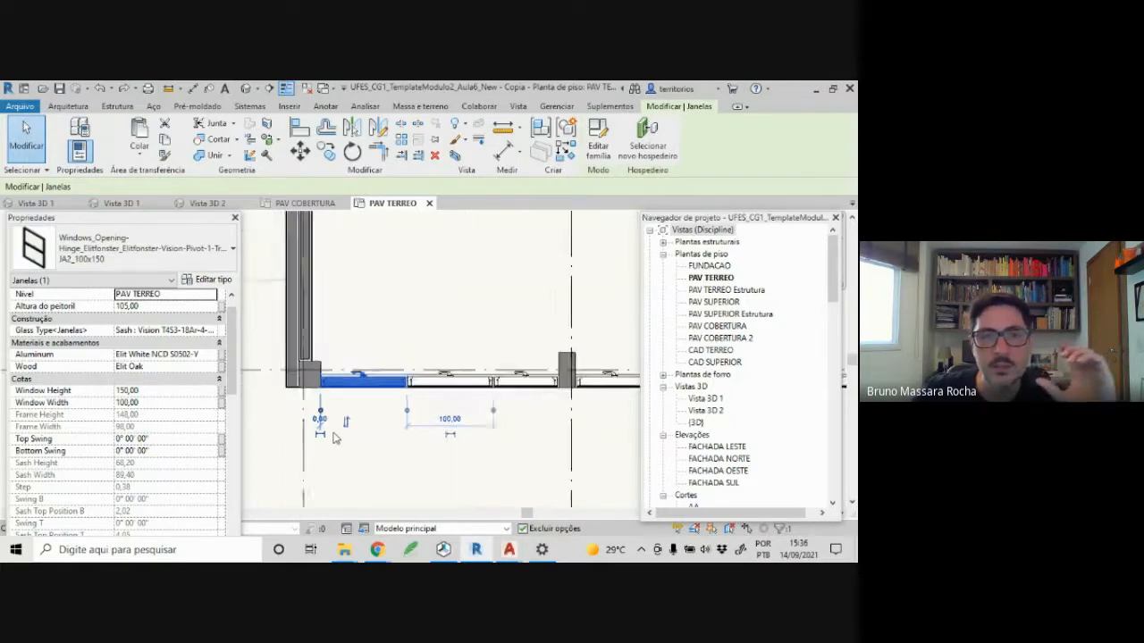
pyautogui.scroll(3, 348, 402)
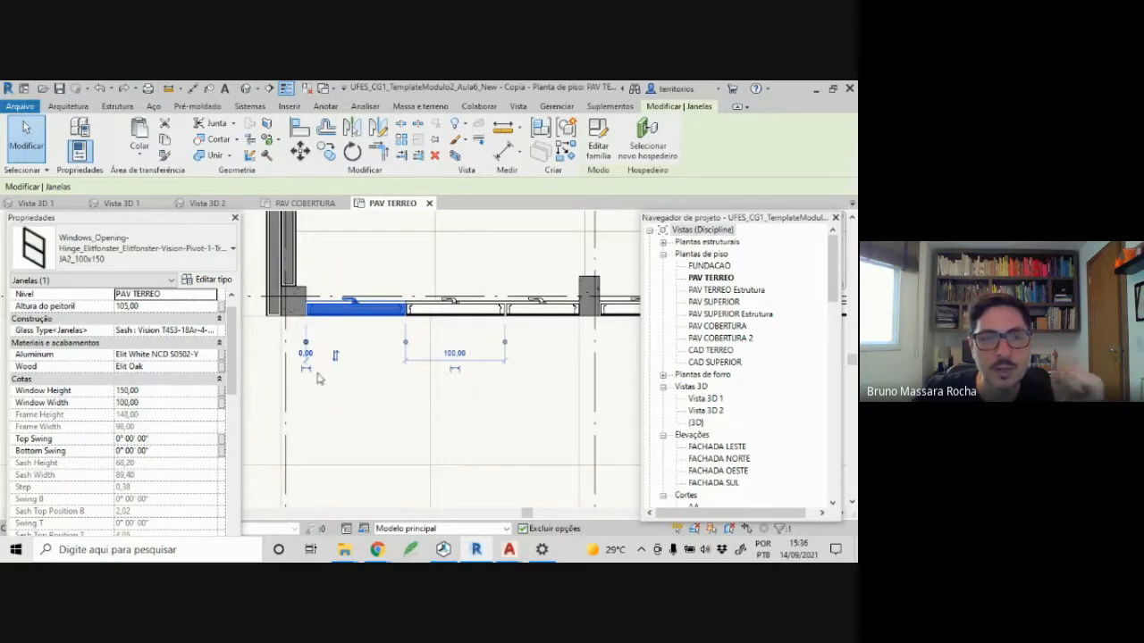
pyautogui.moveTo(230, 353); pyautogui.dragTo(225, 508)
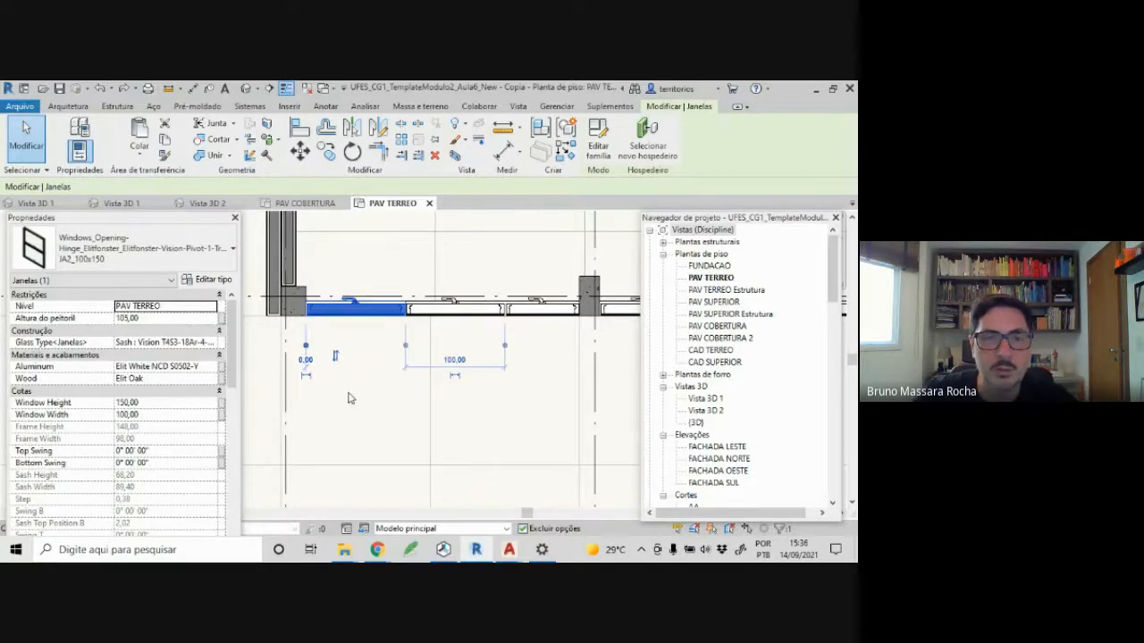
pyautogui.click(365, 371)
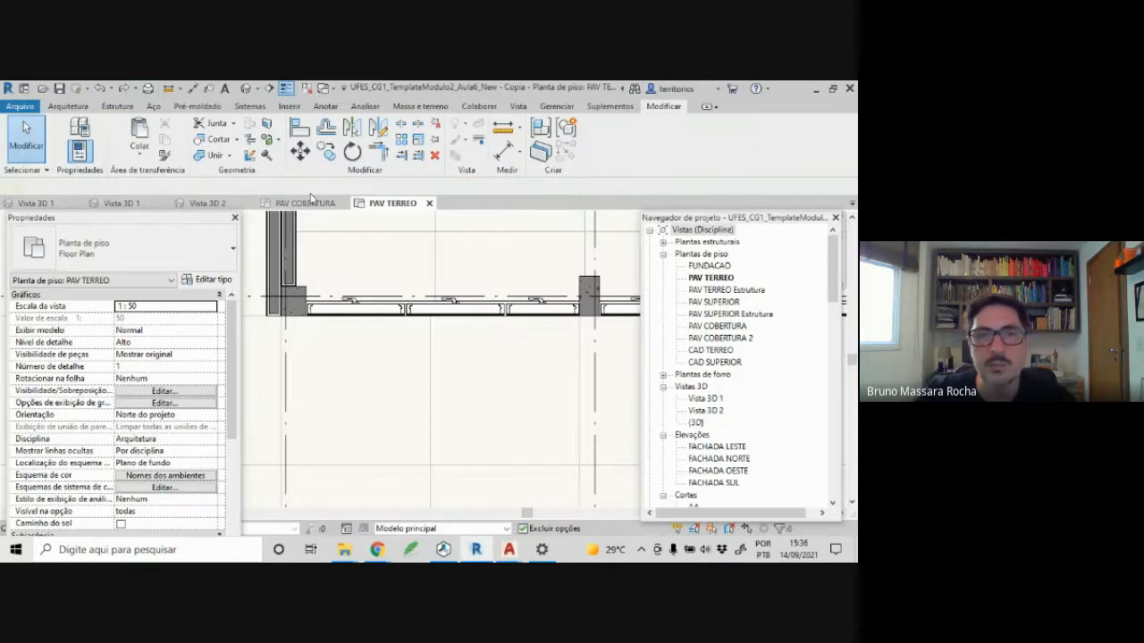
# - Examine the overall PAV TERREO floor plan and the corner room's windowed wall
pyautogui.scroll(-5, 353, 353)
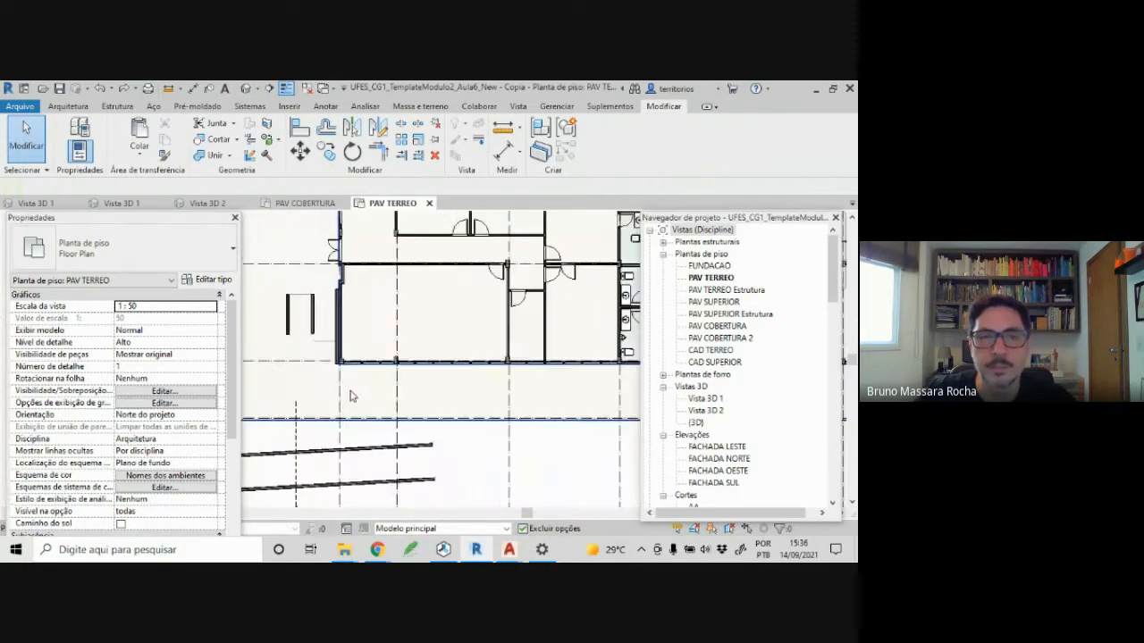
pyautogui.scroll(-3, 367, 389)
pyautogui.scroll(-1, 380, 404)
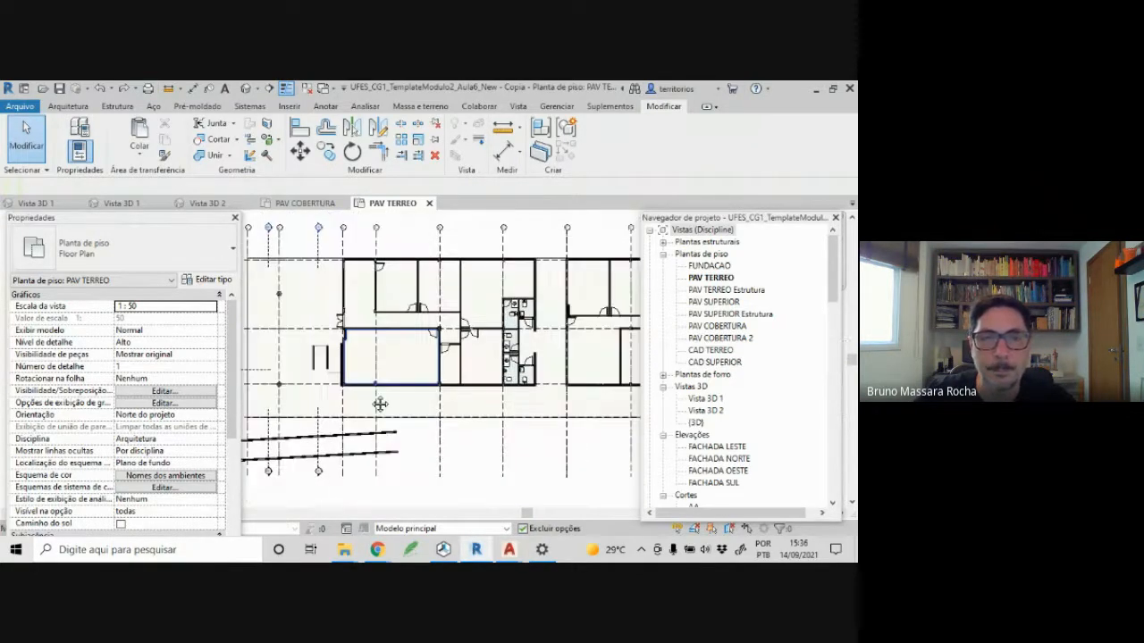
pyautogui.scroll(-4, 380, 404)
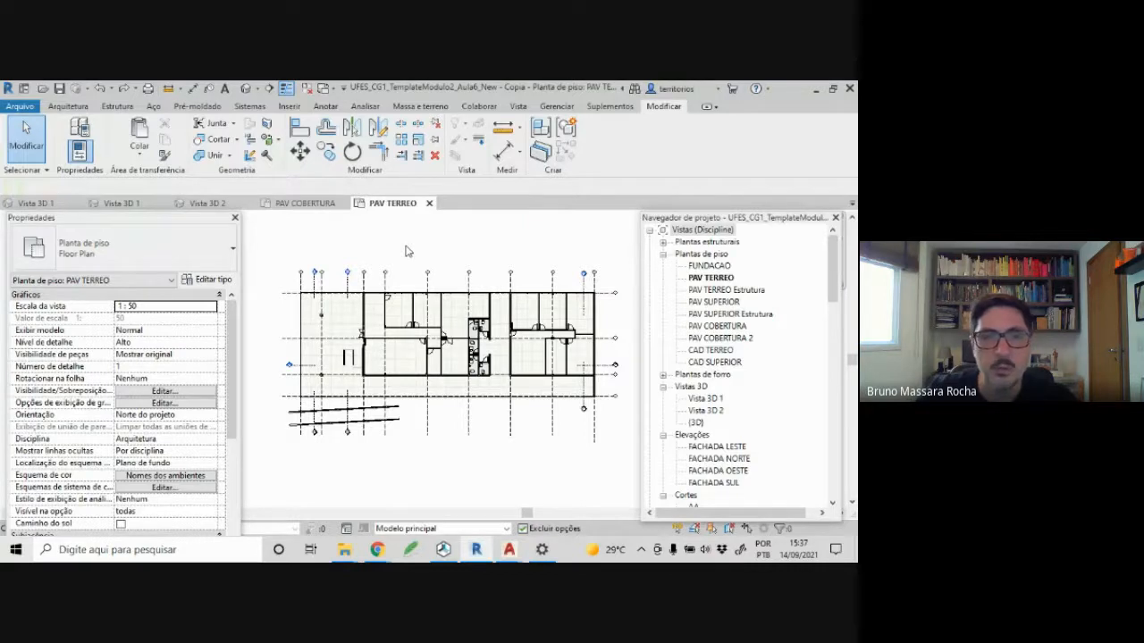
pyautogui.scroll(3, 407, 326)
pyautogui.scroll(-2, 407, 326)
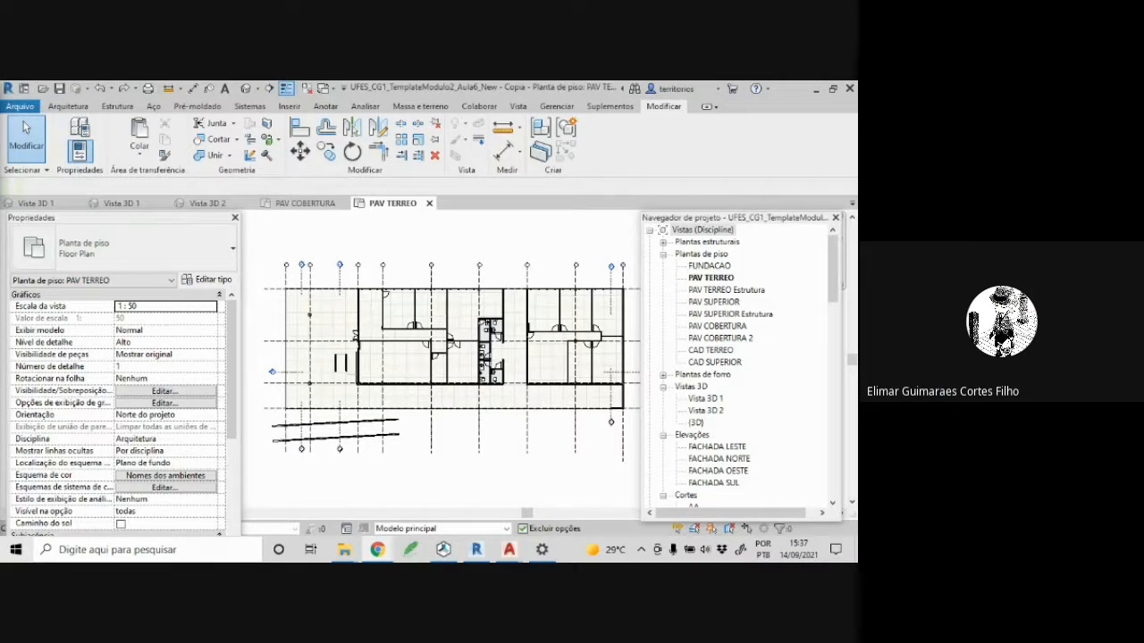
pyautogui.scroll(5, 350, 386)
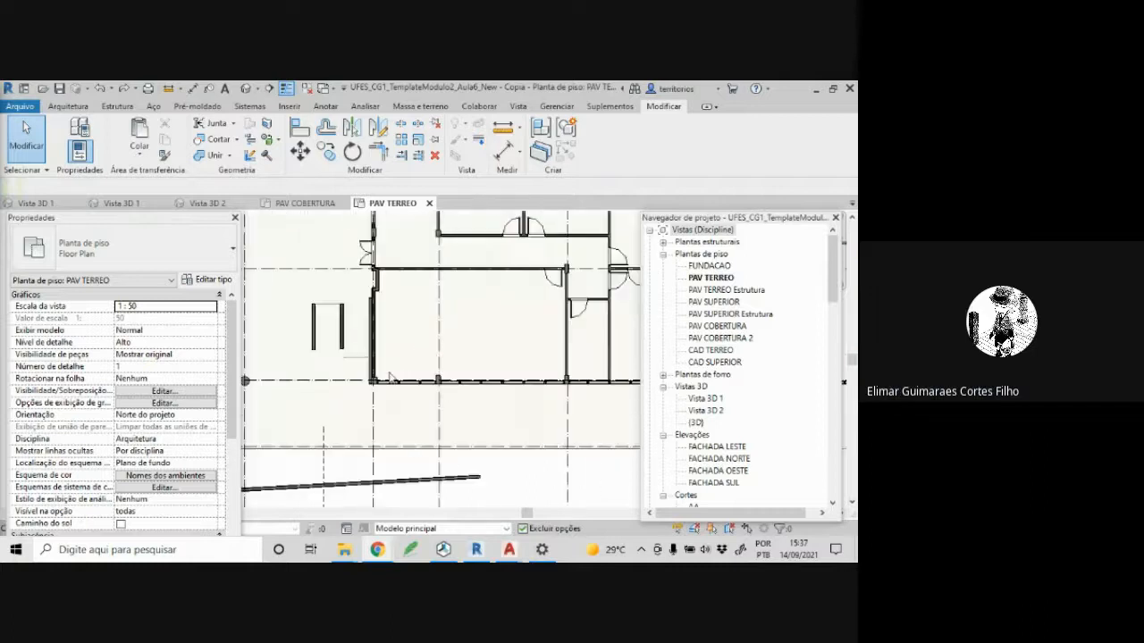
# - Switch the PAV TERREO plan's detail level to Baixo, Médio and back to Alto to compare how the double wall is drawn
pyautogui.scroll(6, 389, 377)
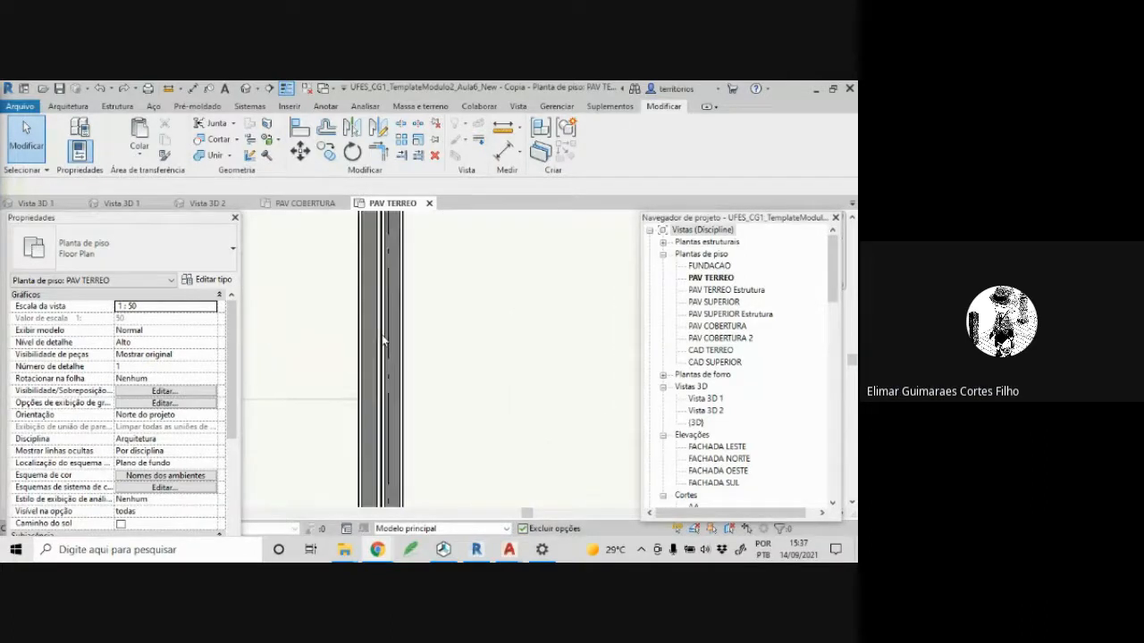
pyautogui.scroll(1, 383, 339)
pyautogui.scroll(-1, 433, 385)
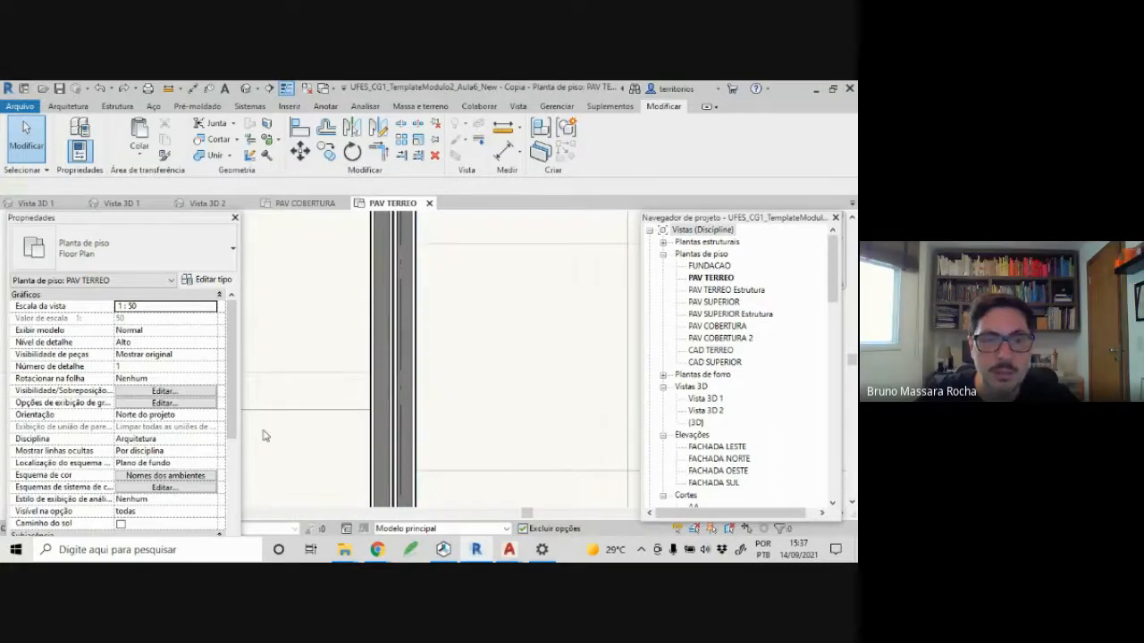
pyautogui.moveTo(203, 220)
pyautogui.mouseDown()
pyautogui.moveTo(204, 333)
pyautogui.moveTo(207, 212)
pyautogui.moveTo(193, 277)
pyautogui.moveTo(197, 300)
pyautogui.moveTo(202, 195)
pyautogui.moveTo(204, 299)
pyautogui.moveTo(197, 213)
pyautogui.mouseUp()
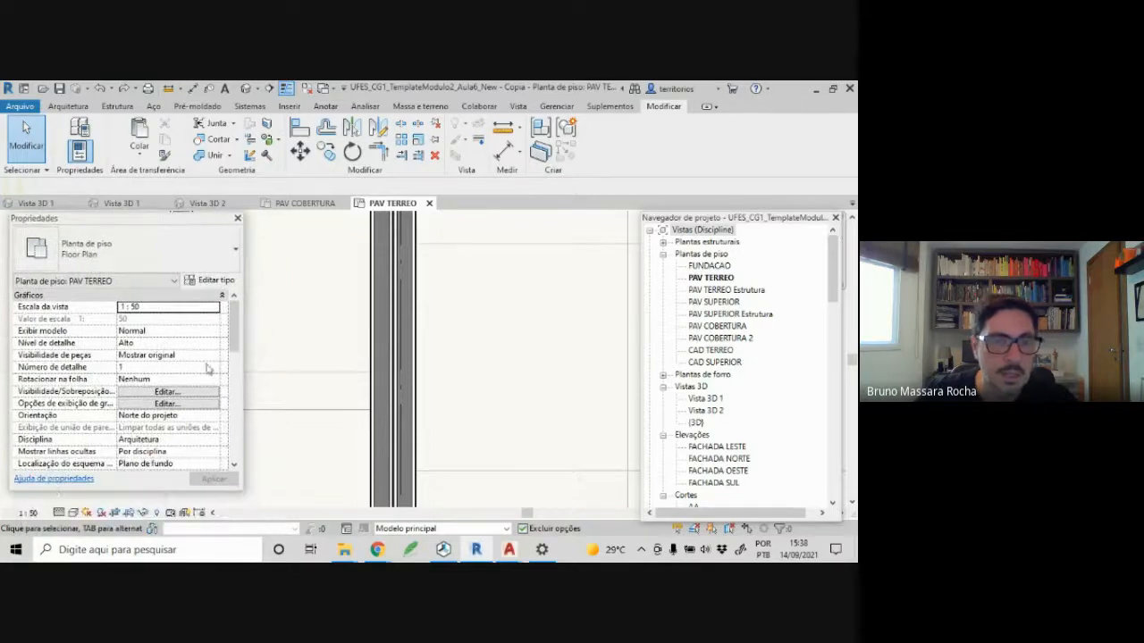
pyautogui.click(59, 513)
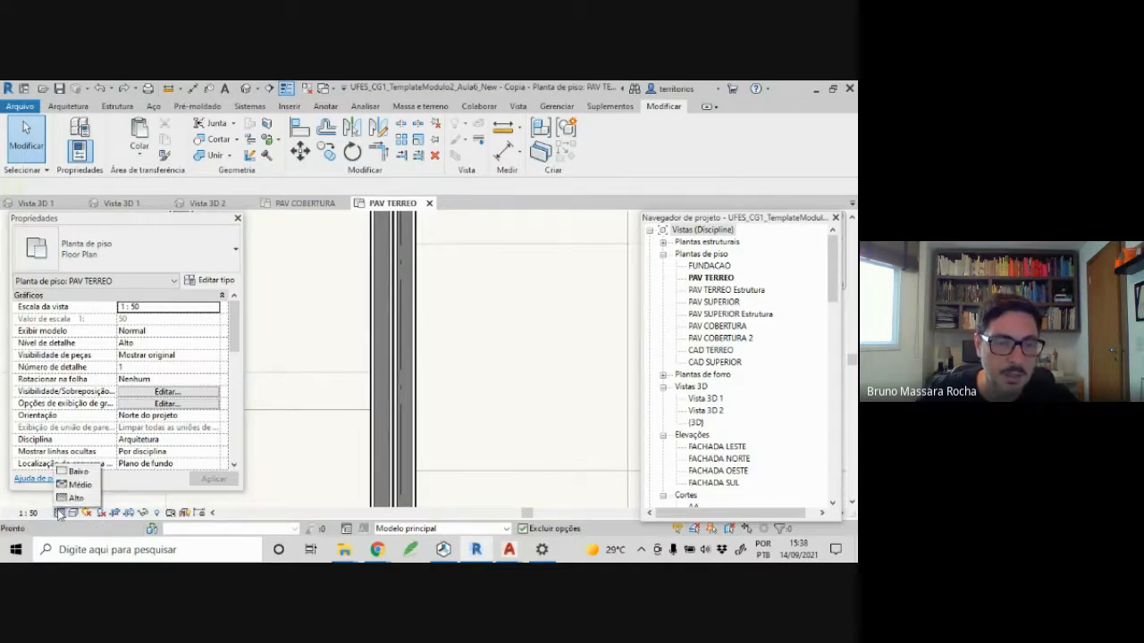
pyautogui.click(77, 471)
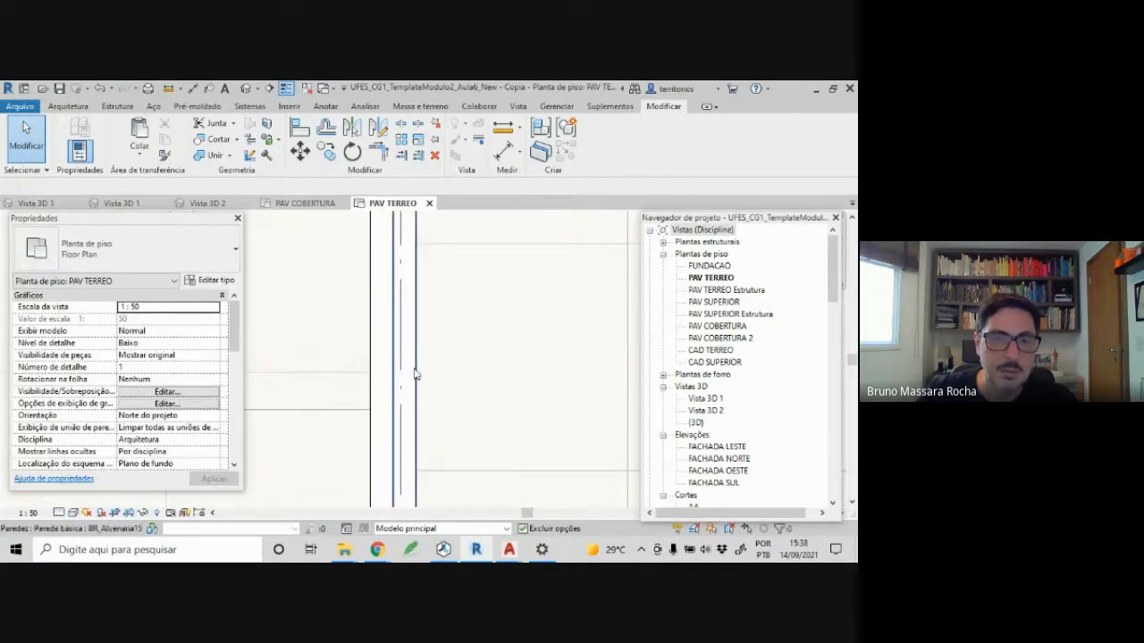
pyautogui.click(59, 513)
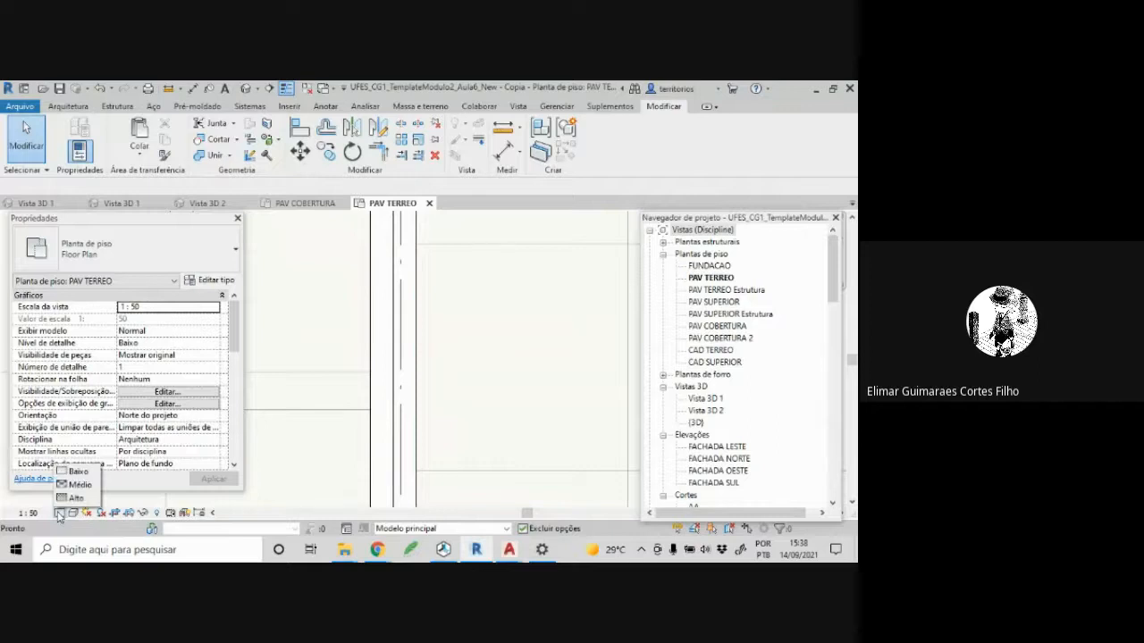
pyautogui.click(79, 484)
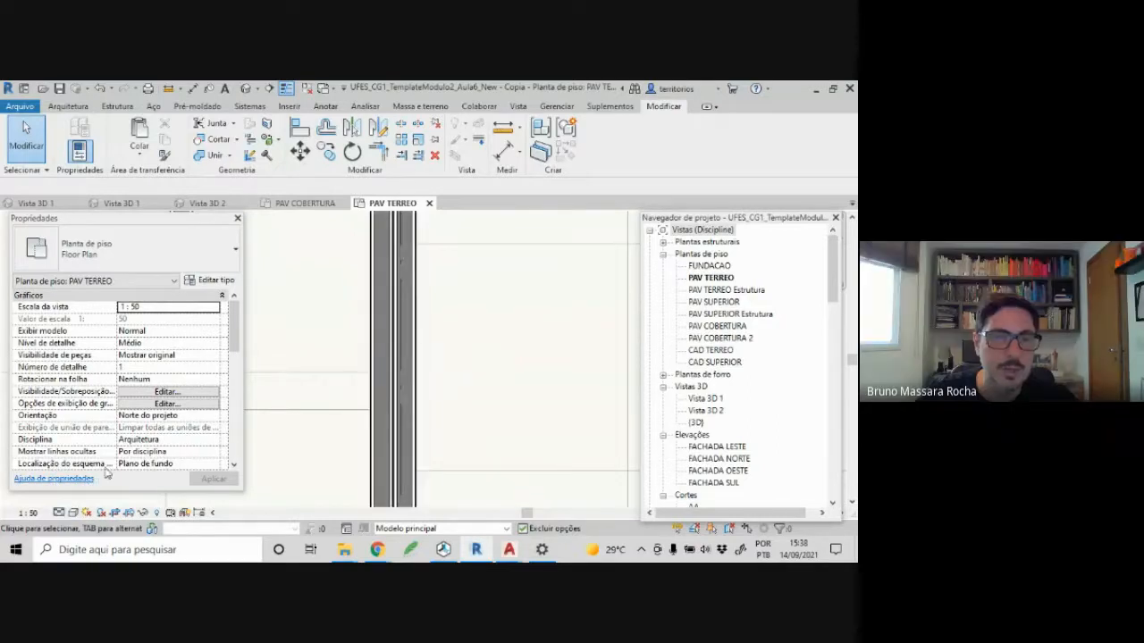
pyautogui.click(59, 513)
pyautogui.click(76, 498)
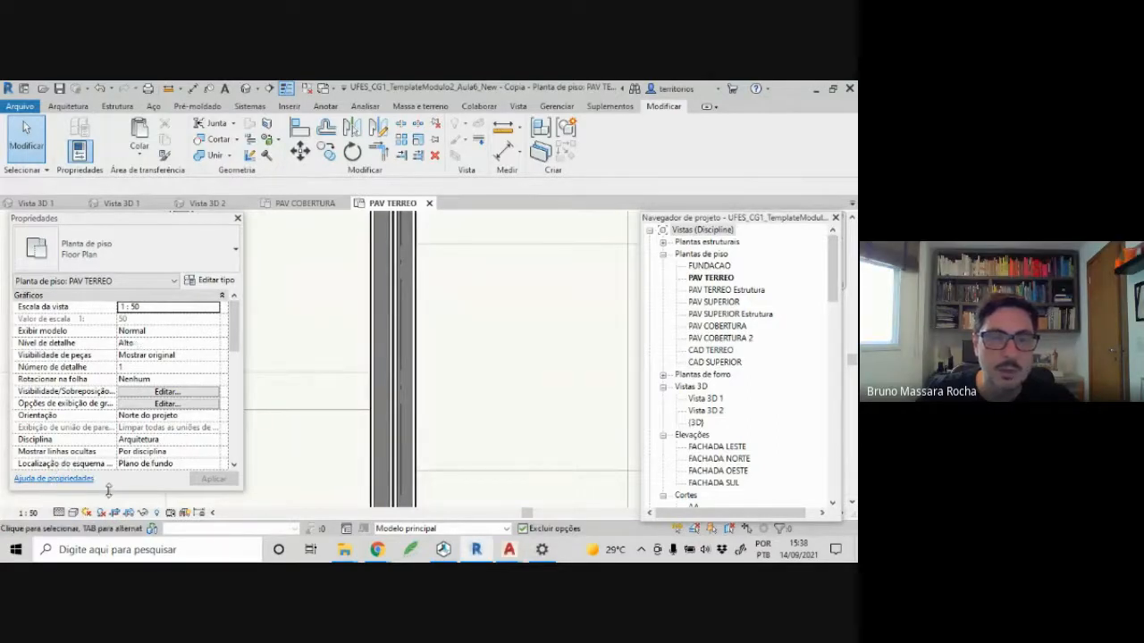
# - Examine the wall layers, the wall-to-column junctions and the overall layout in the PAV TERREO plan
pyautogui.scroll(5, 409, 331)
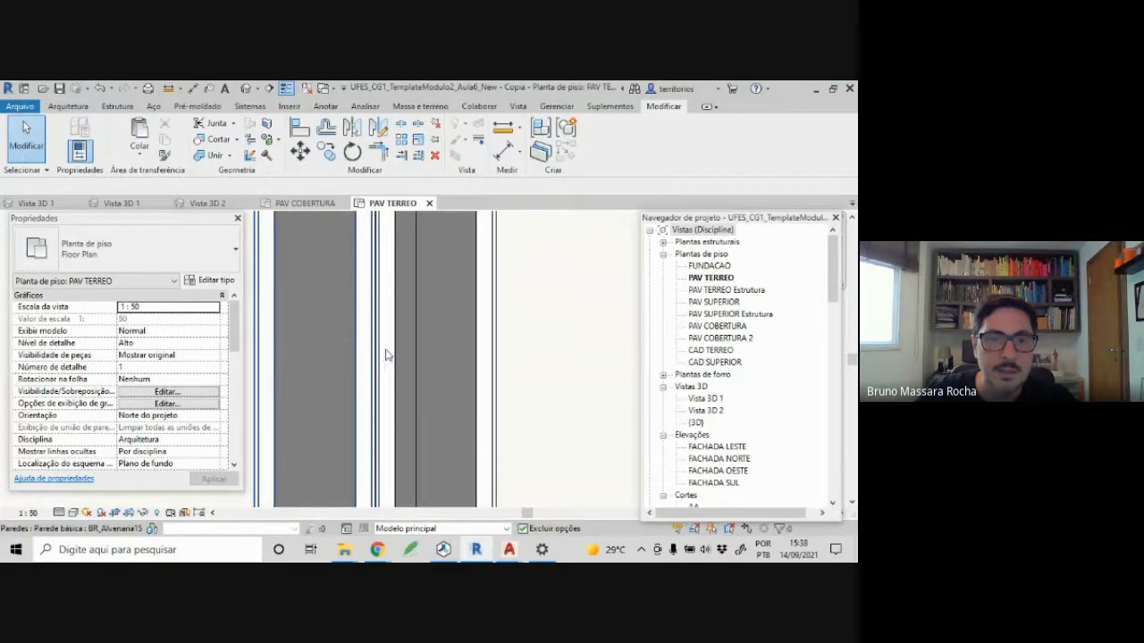
pyautogui.scroll(-1, 576, 406)
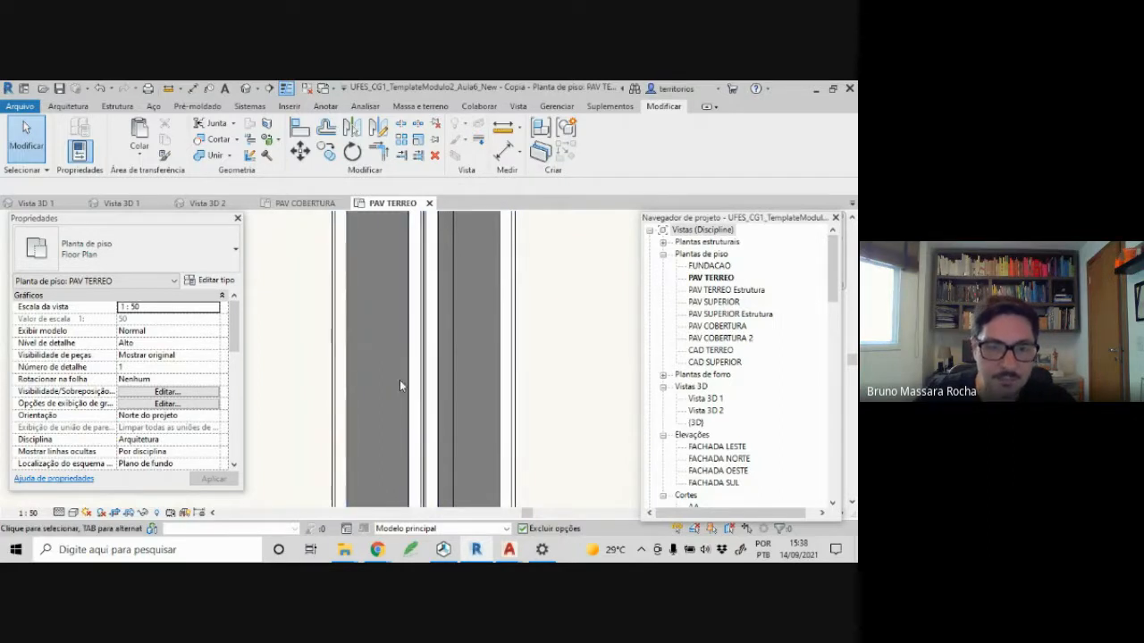
pyautogui.scroll(-3, 395, 385)
pyautogui.scroll(-4, 383, 399)
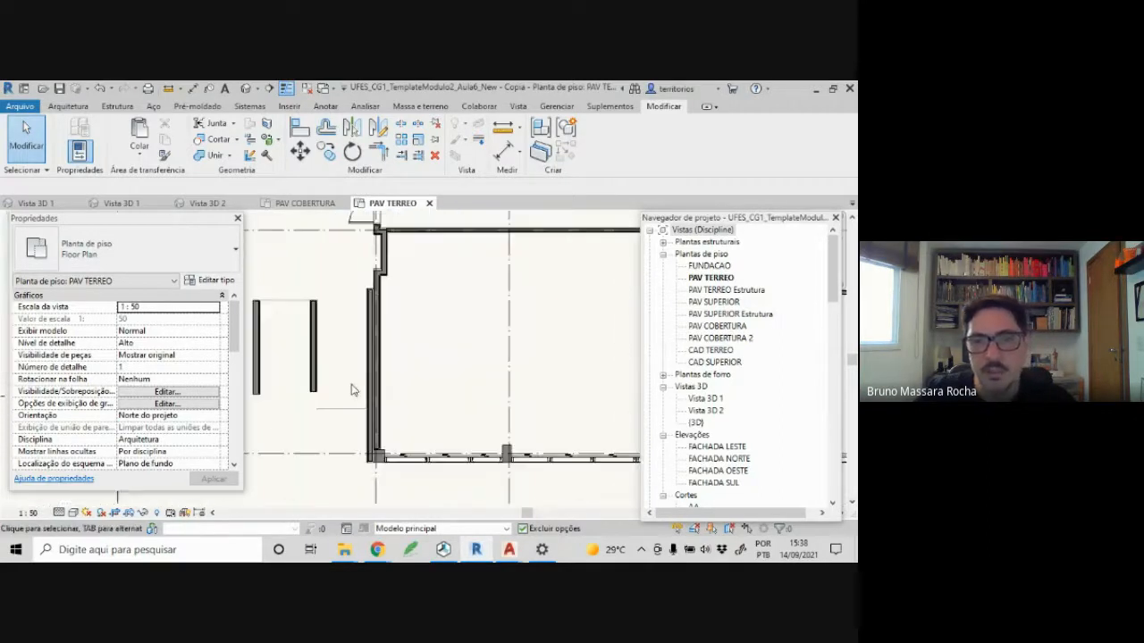
pyautogui.scroll(2, 534, 468)
pyautogui.scroll(-6, 535, 469)
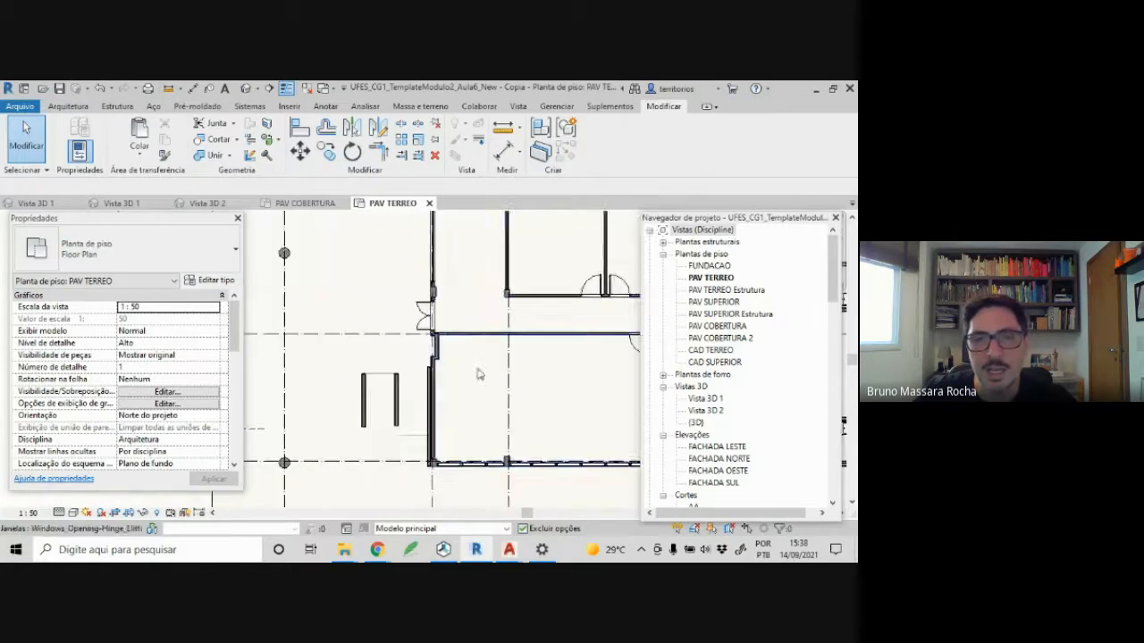
pyautogui.scroll(6, 470, 270)
pyautogui.scroll(5, 563, 327)
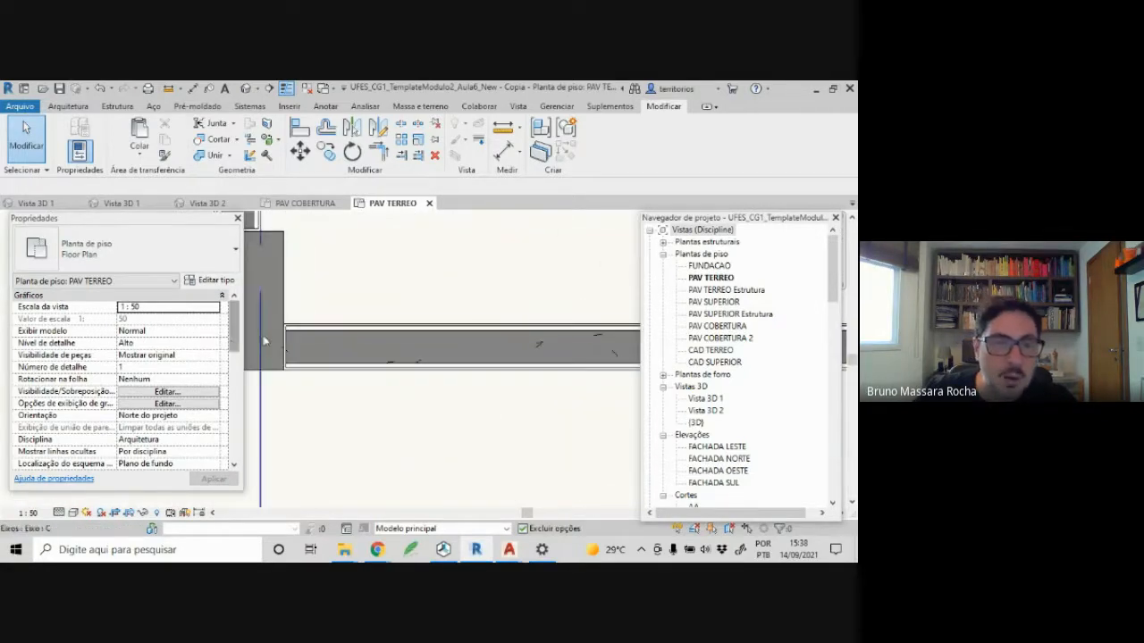
pyautogui.scroll(3, 296, 330)
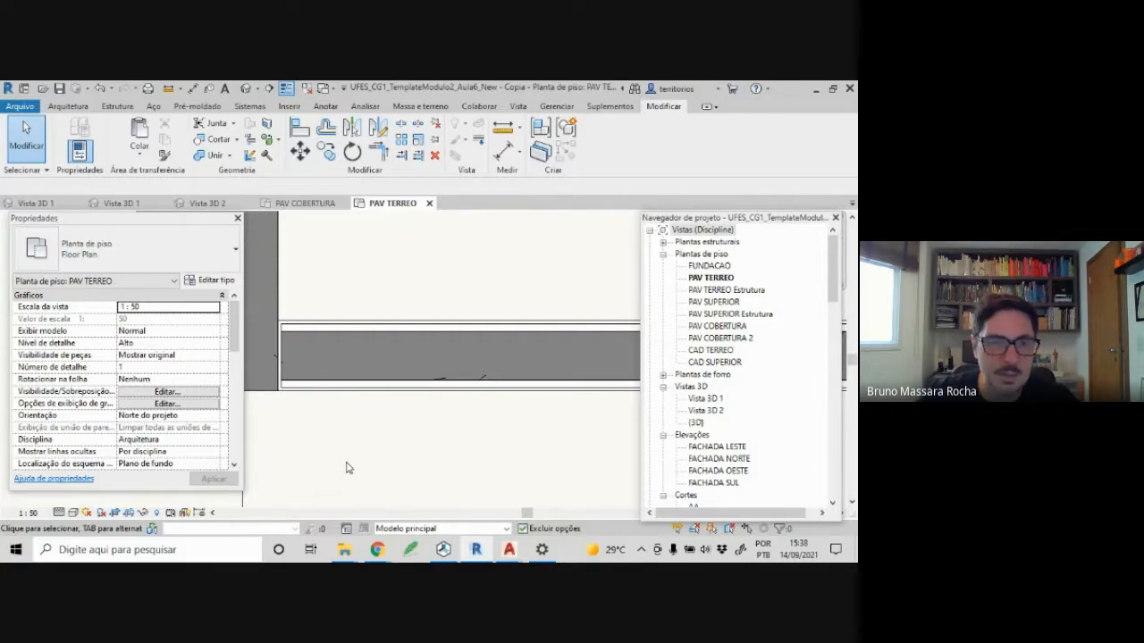
pyautogui.scroll(-6, 372, 427)
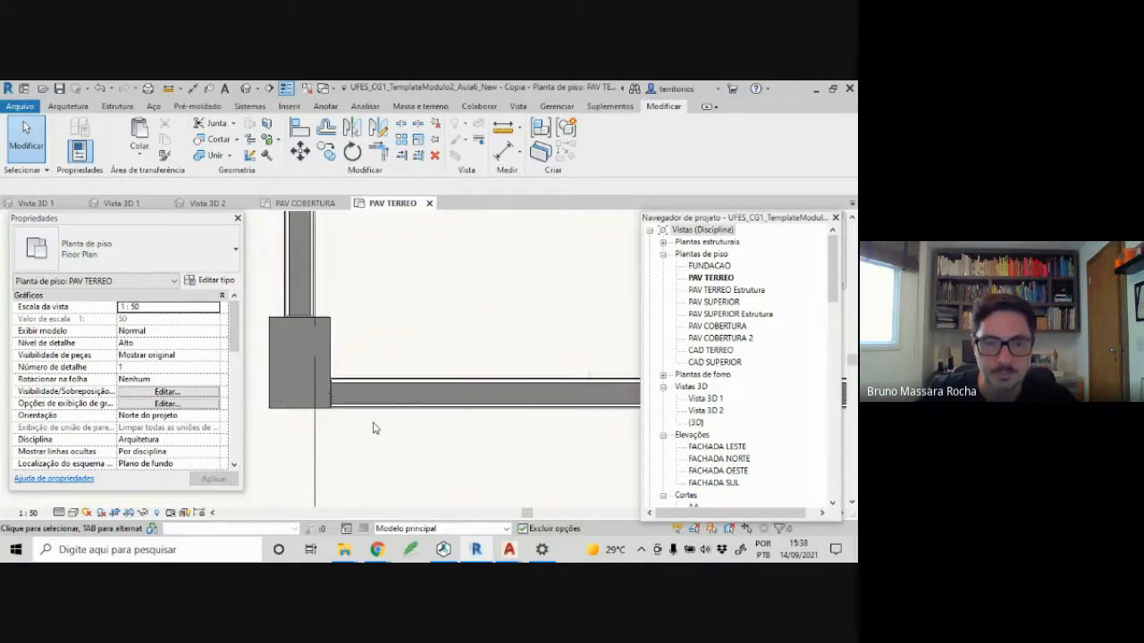
pyautogui.scroll(-6, 373, 427)
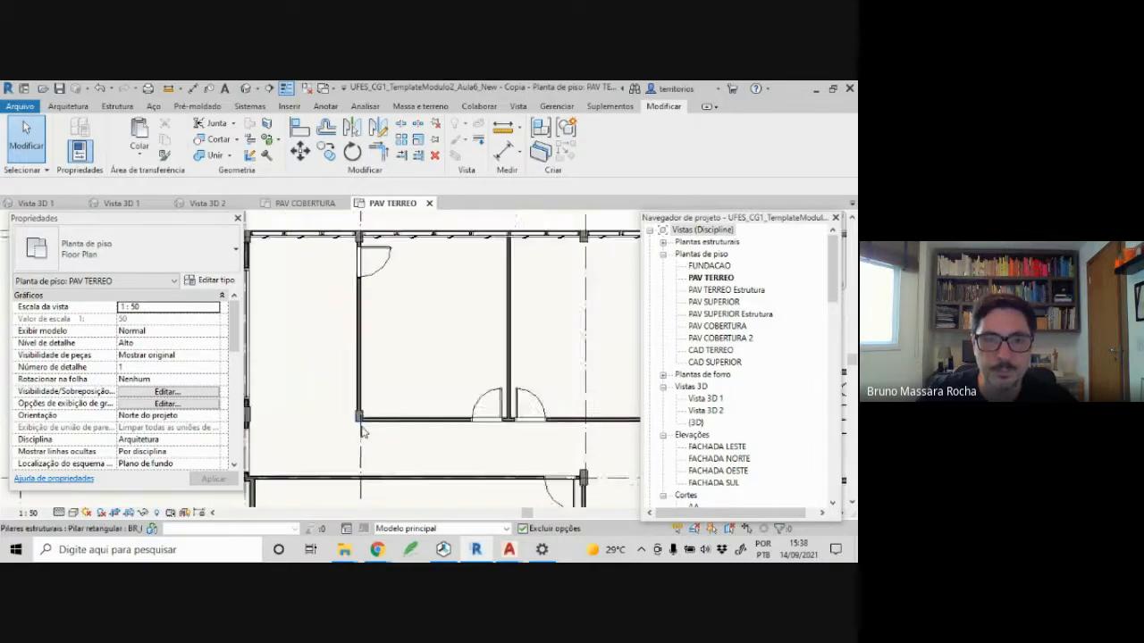
pyautogui.moveTo(372, 436); pyautogui.dragTo(411, 380, button='middle')
pyautogui.scroll(1, 401, 360)
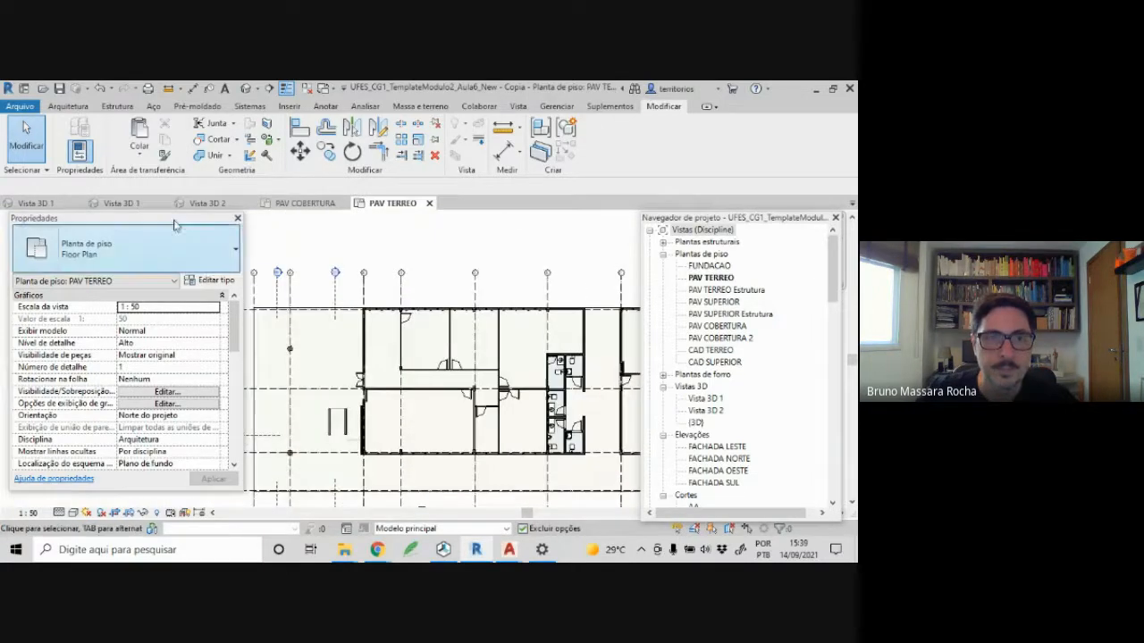
pyautogui.moveTo(407, 317); pyautogui.dragTo(435, 276, button='middle')
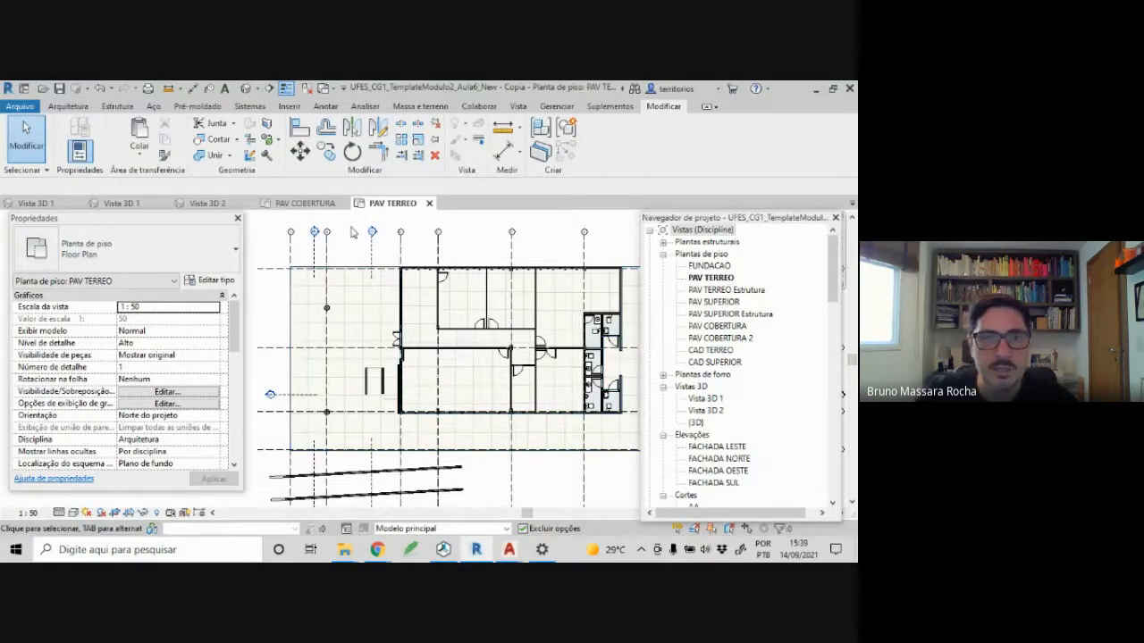
# - Close the PAV TERREO plan and inspect the building's exterior and ramp in Vista 3D 1
pyautogui.click(429, 204)
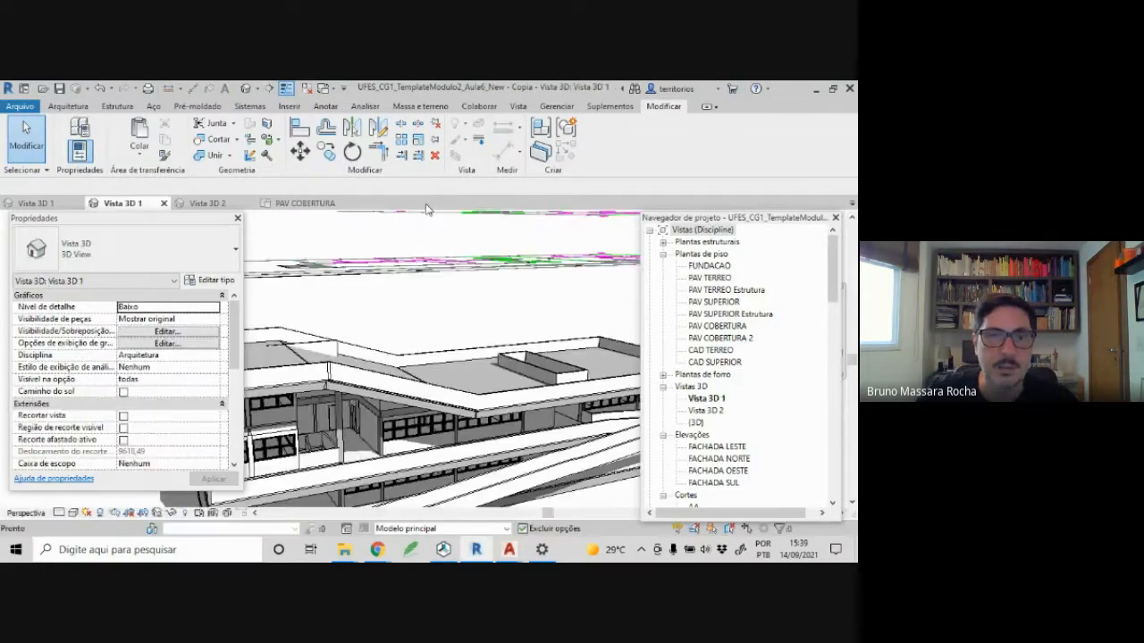
pyautogui.scroll(-3, 519, 297)
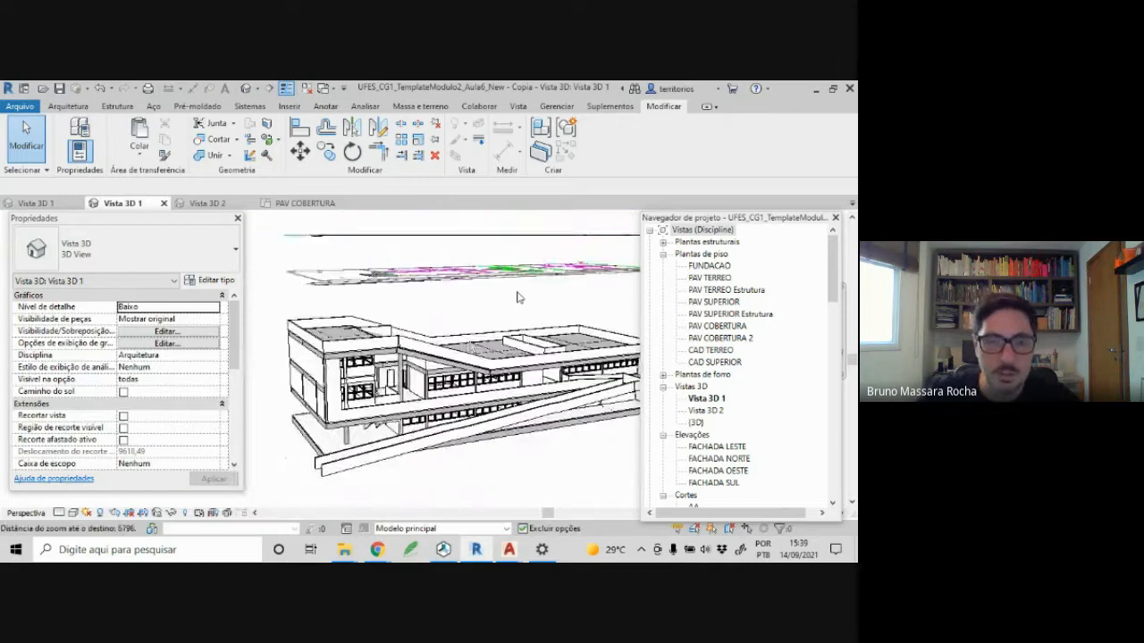
pyautogui.scroll(3, 391, 434)
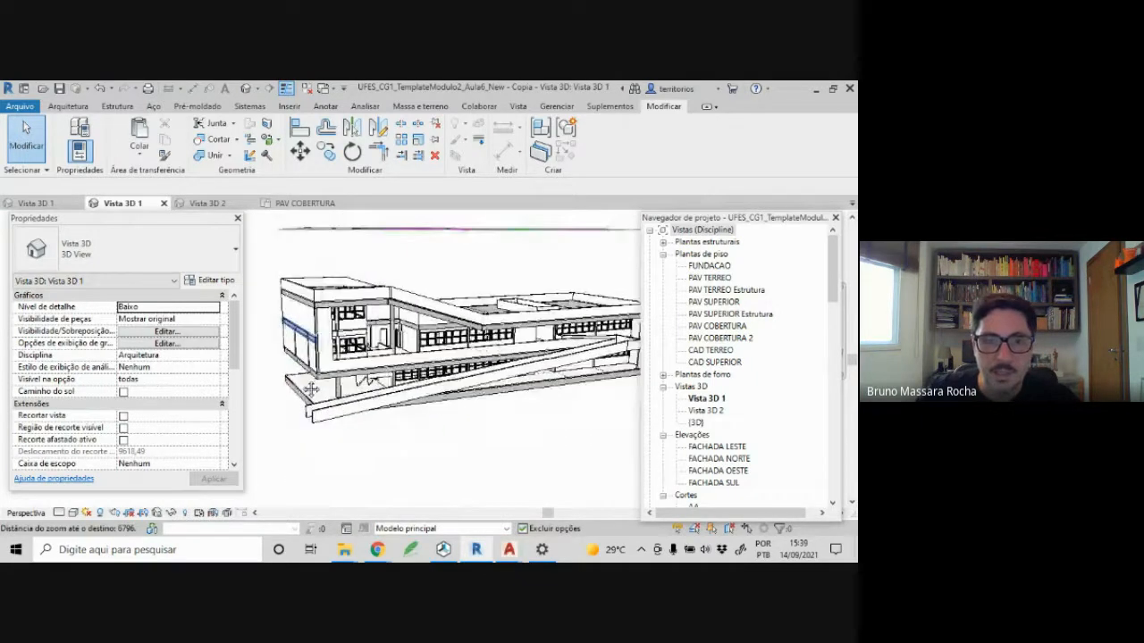
pyautogui.keyDown('shift'); pyautogui.moveTo(391, 435); pyautogui.dragTo(404, 433, button='middle'); pyautogui.keyUp('shift')
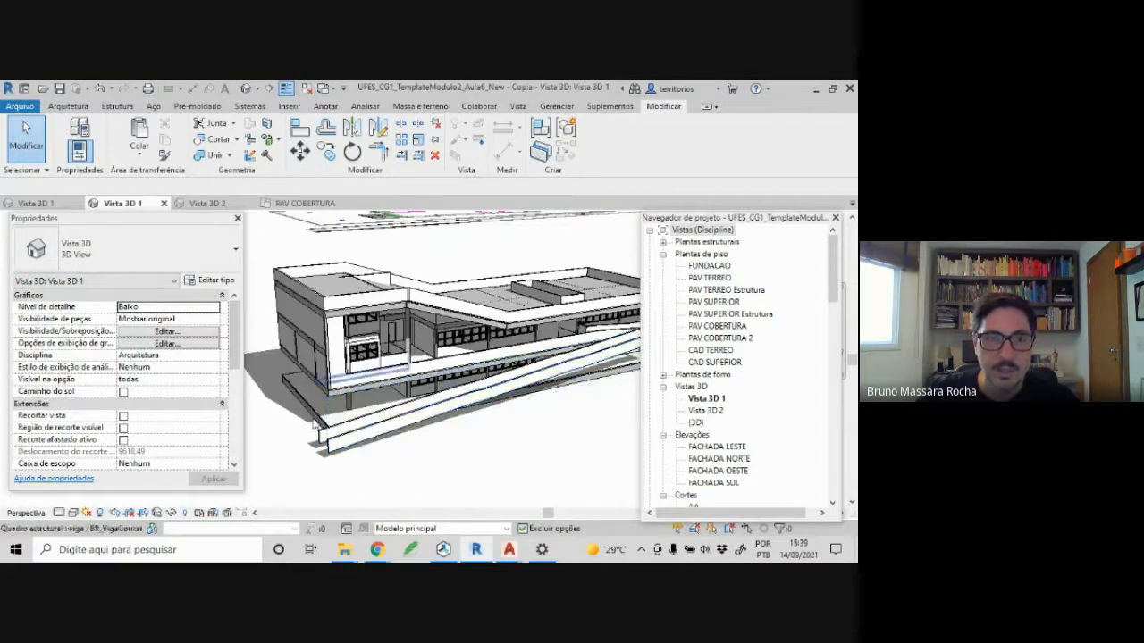
pyautogui.moveTo(340, 414)
pyautogui.keyDown('shift'); pyautogui.mouseDown(button='middle')
pyautogui.moveTo(365, 391)
pyautogui.moveTo(358, 402)
pyautogui.mouseUp(button='middle'); pyautogui.keyUp('shift')
# - Open Vista 3D 2 and examine the area under the upper floor and the room with the floor opening
pyautogui.click(200, 204)
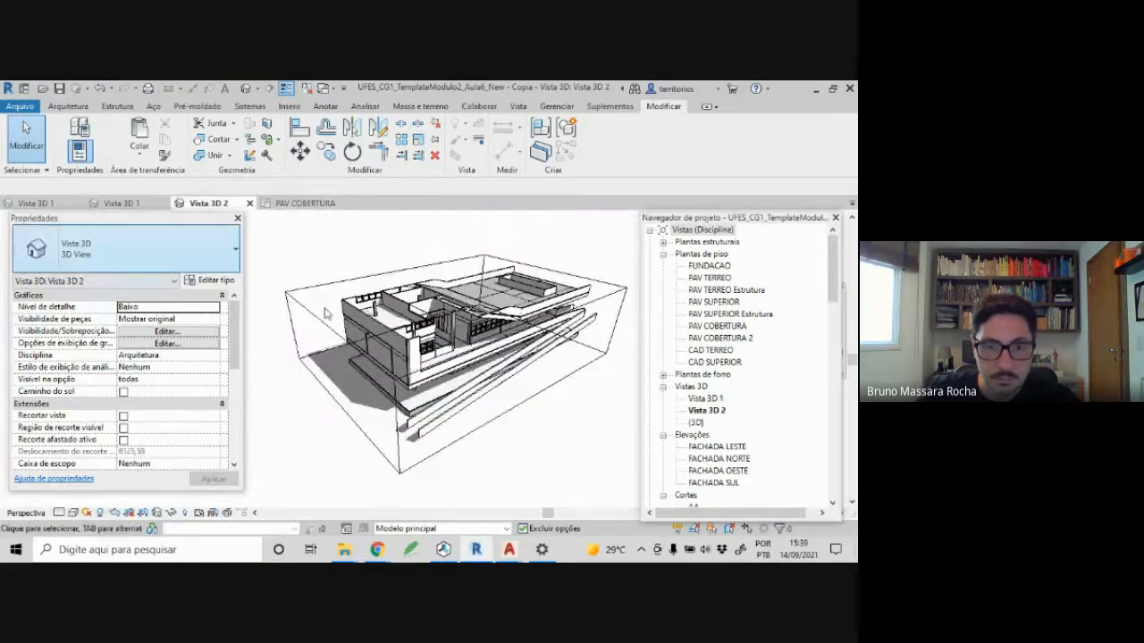
pyautogui.scroll(8, 414, 354)
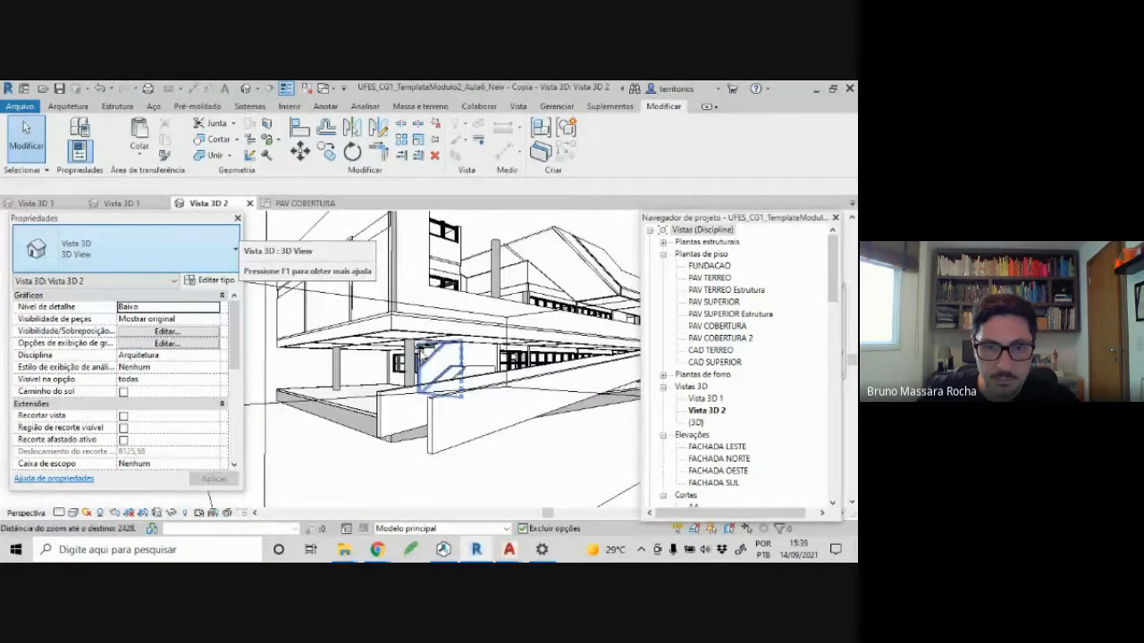
pyautogui.keyDown('shift'); pyautogui.moveTo(504, 367); pyautogui.dragTo(503, 368, button='middle'); pyautogui.keyUp('shift')
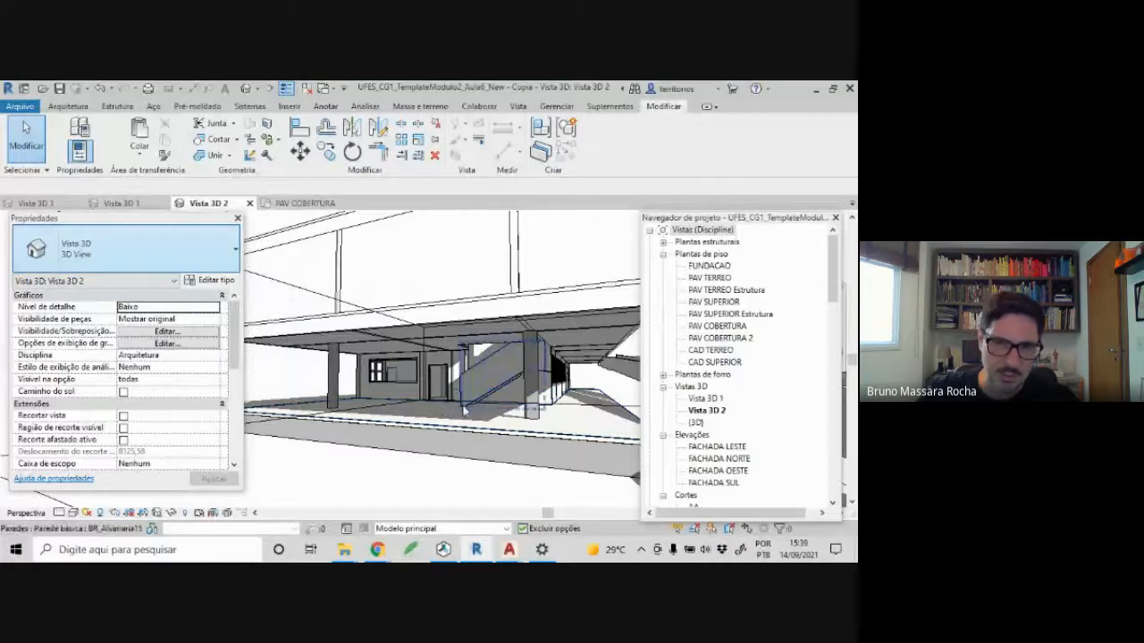
pyautogui.keyDown('shift'); pyautogui.moveTo(434, 418); pyautogui.dragTo(542, 381, button='middle'); pyautogui.keyUp('shift')
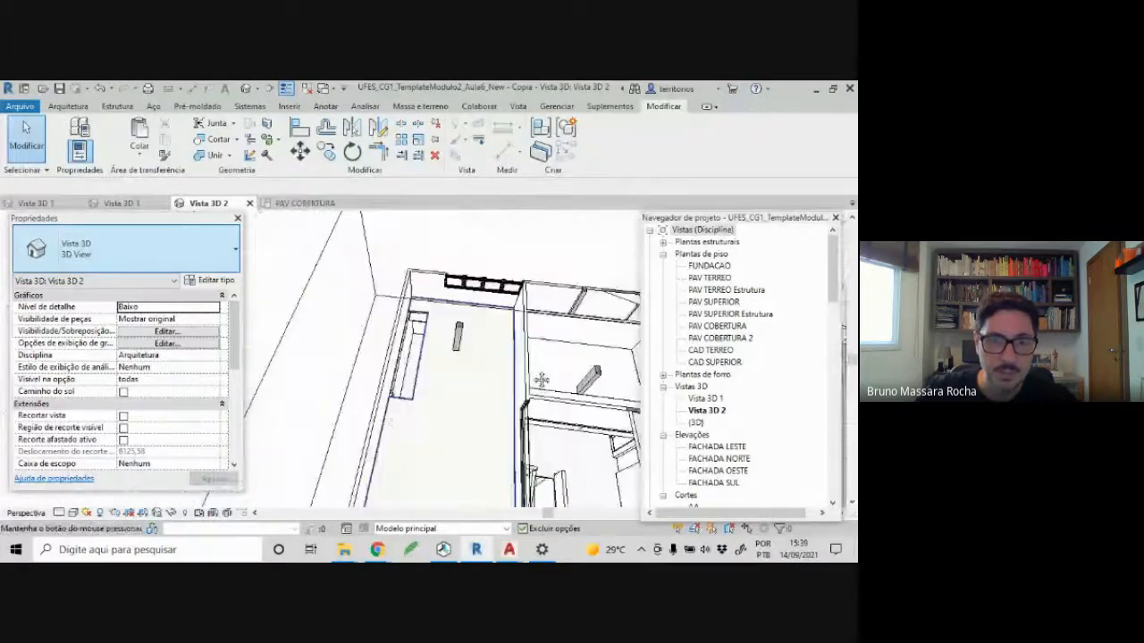
pyautogui.scroll(3, 436, 365)
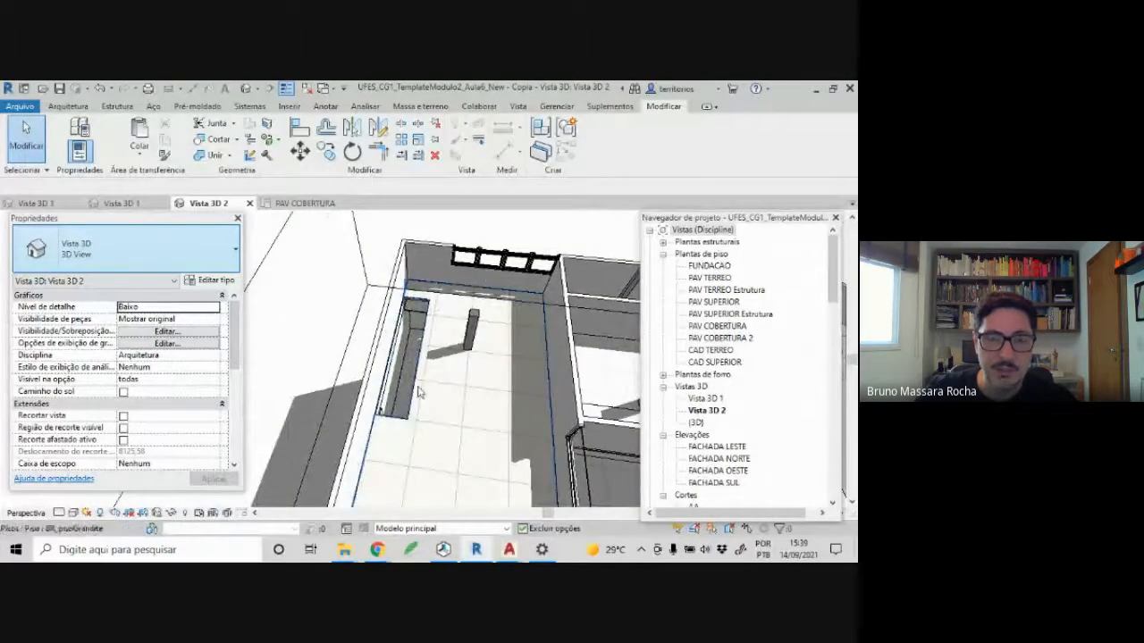
pyautogui.scroll(-5, 426, 410)
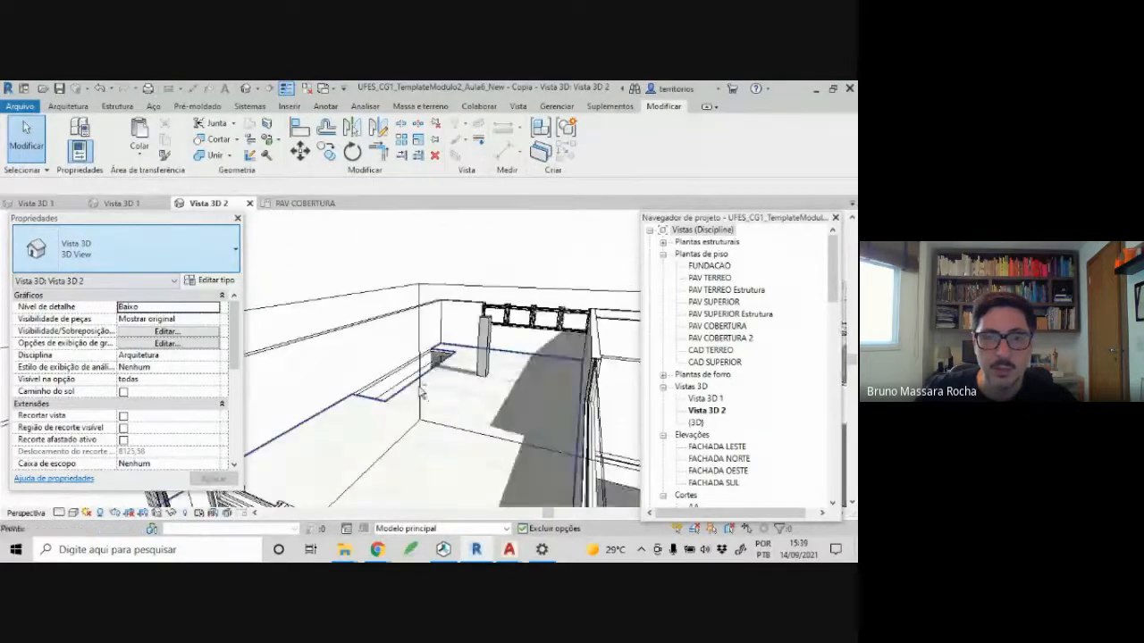
pyautogui.scroll(-2, 422, 393)
pyautogui.keyDown('shift'); pyautogui.moveTo(422, 393); pyautogui.dragTo(452, 379, button='middle'); pyautogui.keyUp('shift')
# - Extend the section box in Vista 3D 2 outward past the end of the building so that end is no longer cut off
pyautogui.scroll(-6, 340, 389)
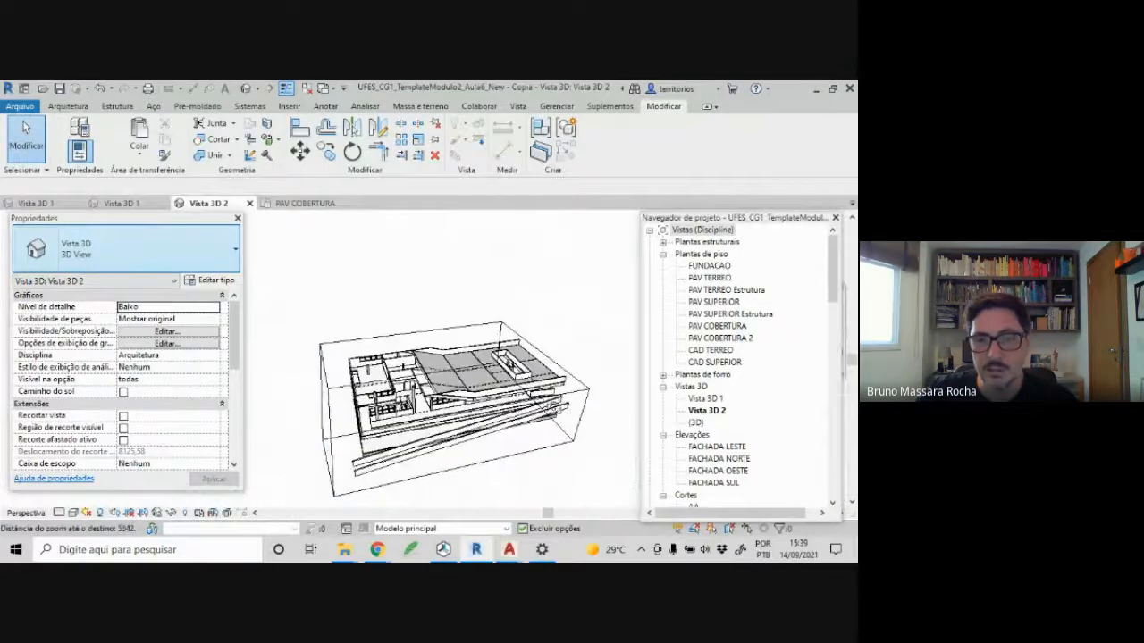
pyautogui.keyDown('shift'); pyautogui.moveTo(438, 393); pyautogui.dragTo(393, 393, button='middle'); pyautogui.keyUp('shift')
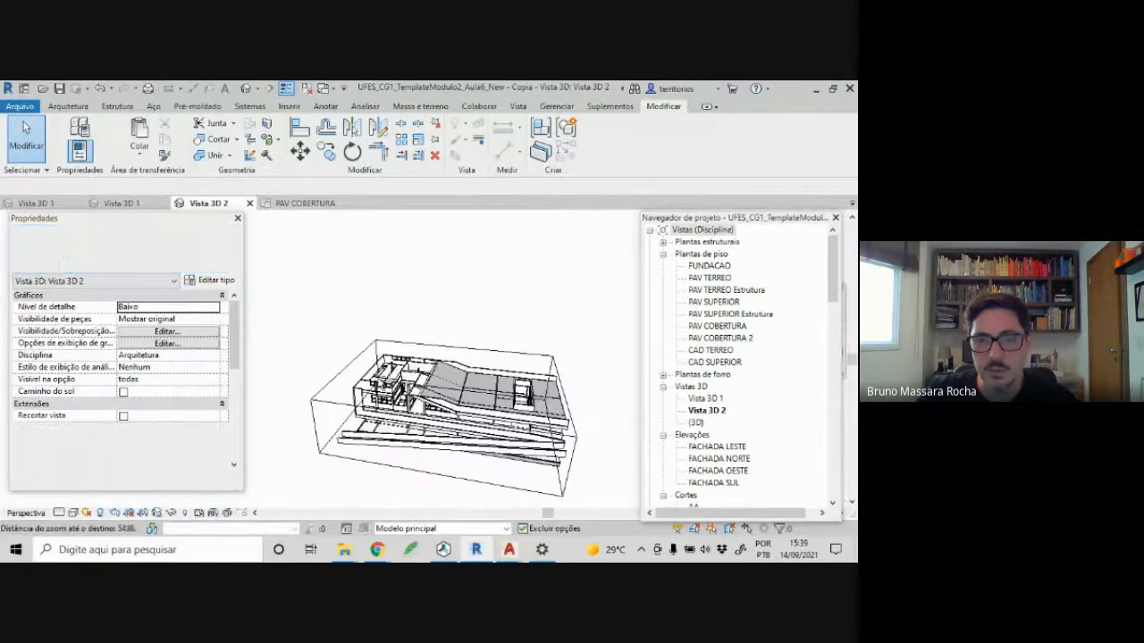
pyautogui.scroll(-1, 393, 394)
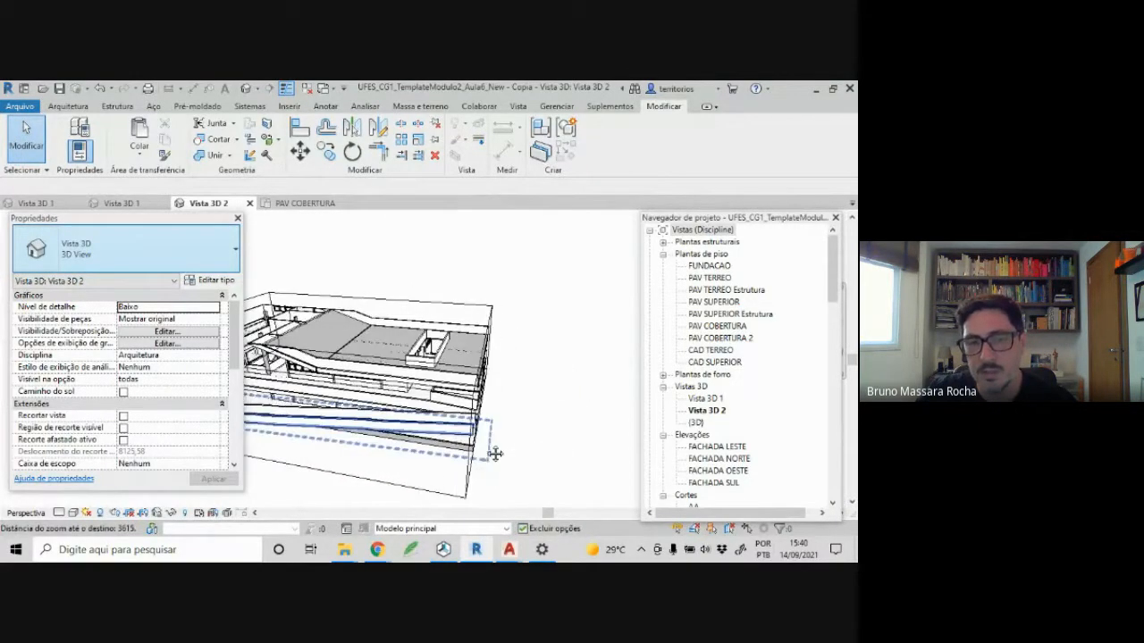
pyautogui.click(426, 474)
pyautogui.moveTo(460, 380); pyautogui.dragTo(550, 409)
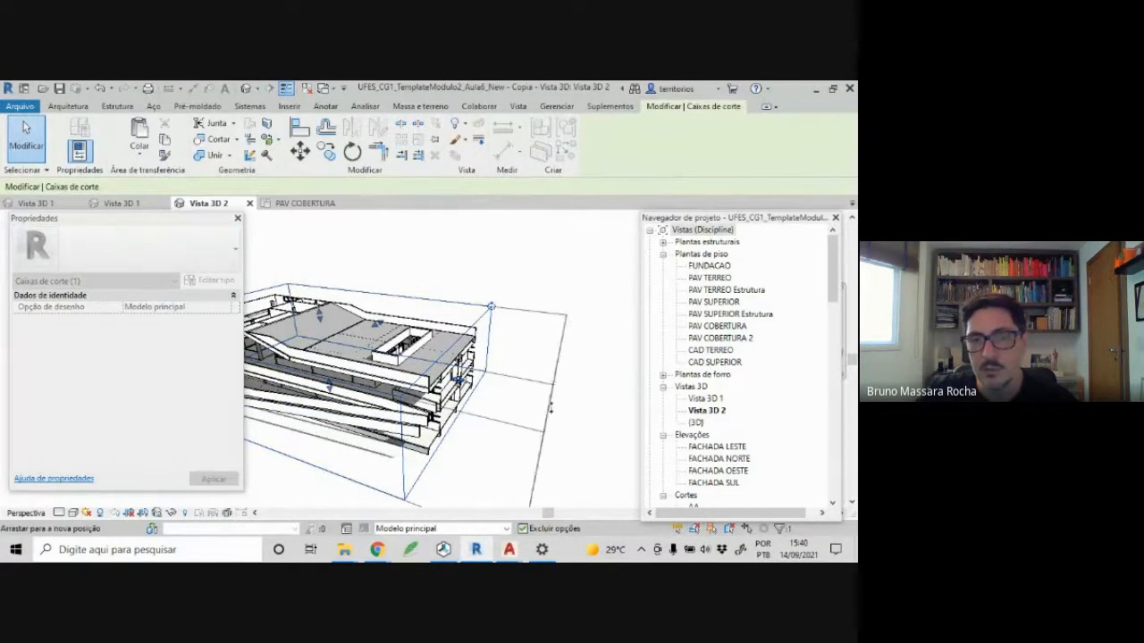
pyautogui.moveTo(633, 422); pyautogui.dragTo(636, 422)
pyautogui.click(550, 328)
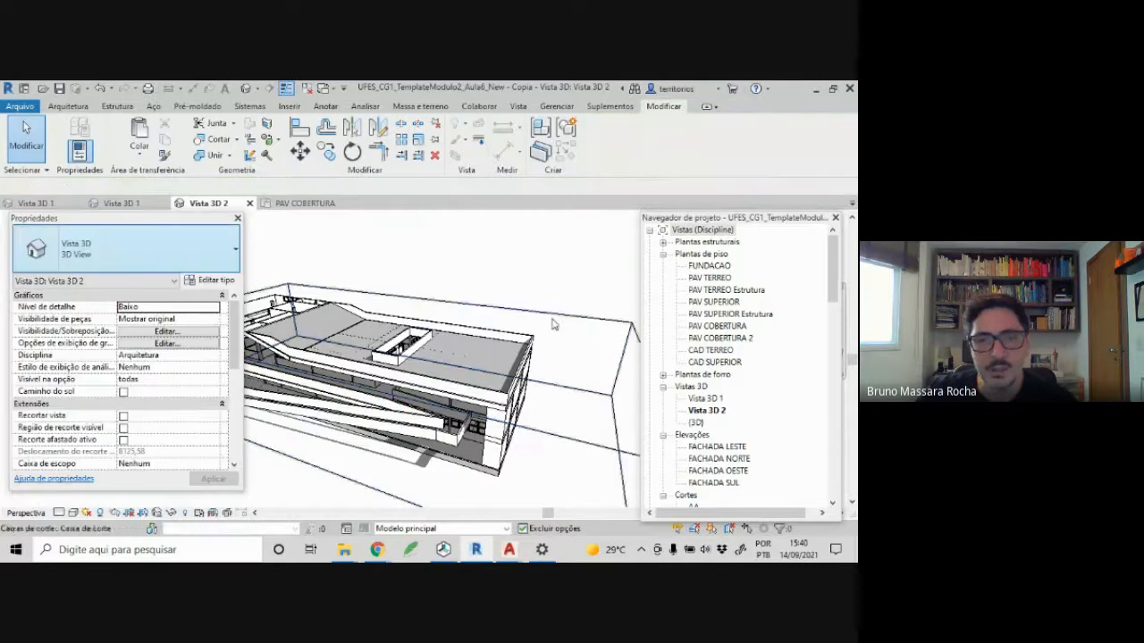
# - Raise the top of the section box in Vista 3D 2 above the building so the roof is no longer cut off
pyautogui.scroll(-1, 566, 328)
pyautogui.keyDown('shift'); pyautogui.moveTo(268, 369); pyautogui.dragTo(502, 353, button='middle'); pyautogui.keyUp('shift')
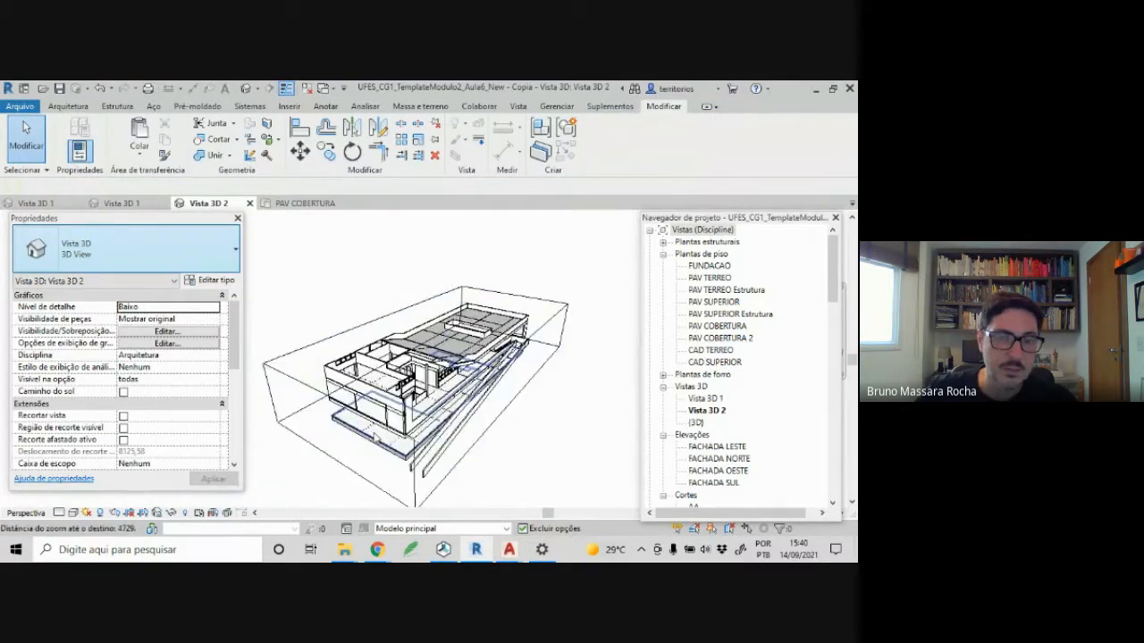
pyautogui.scroll(5, 447, 438)
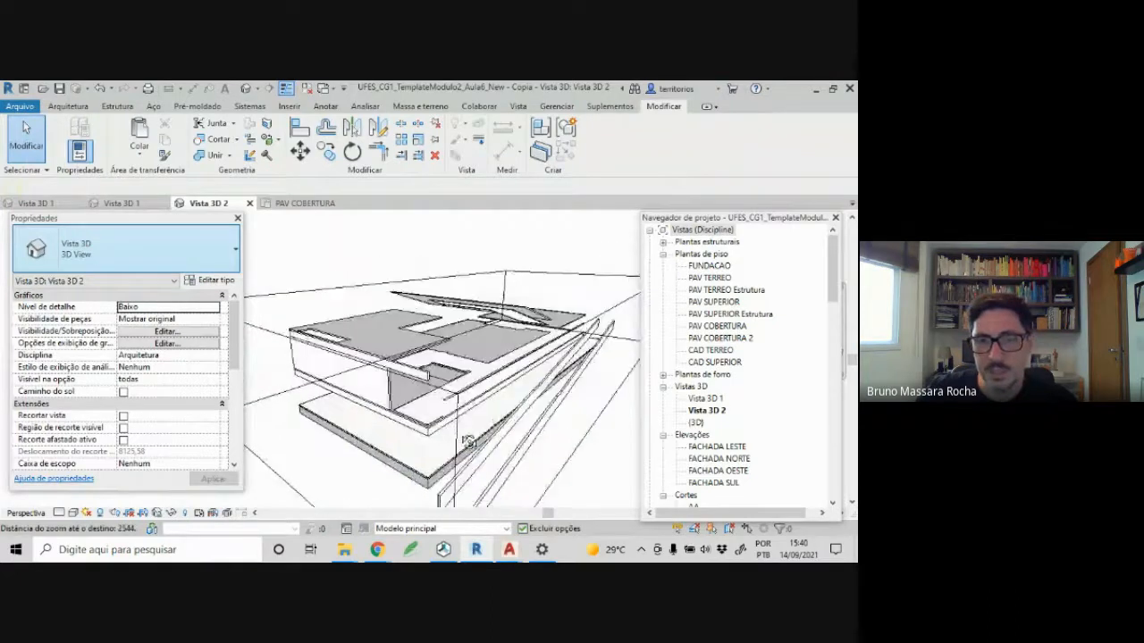
pyautogui.keyDown('shift'); pyautogui.moveTo(469, 441); pyautogui.dragTo(536, 466, button='middle'); pyautogui.keyUp('shift')
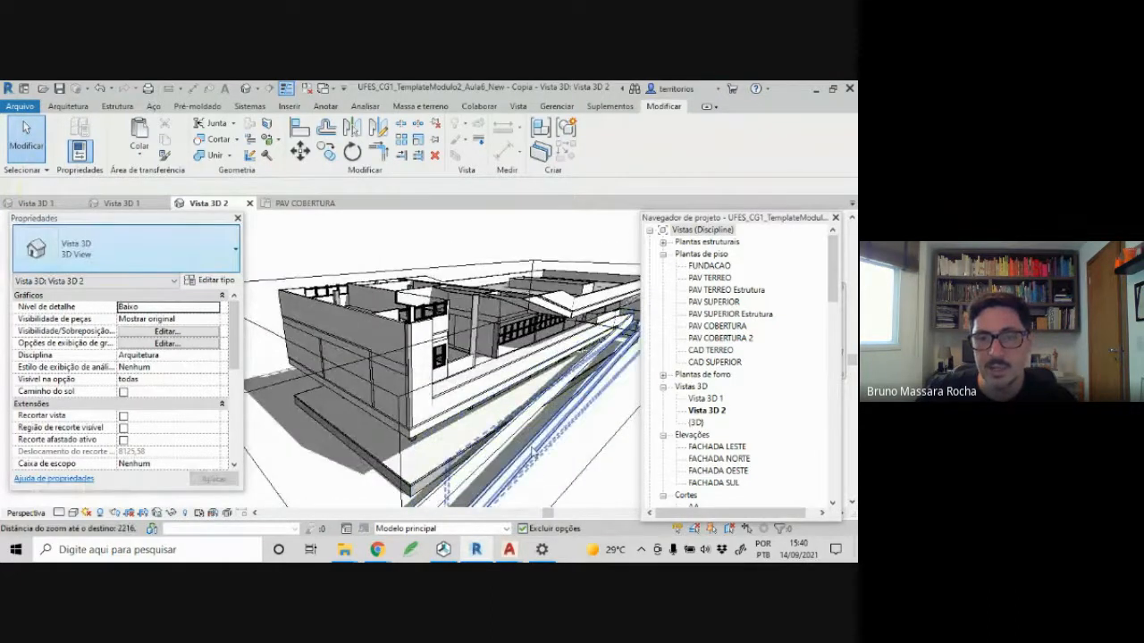
pyautogui.click(535, 451)
pyautogui.click(600, 497)
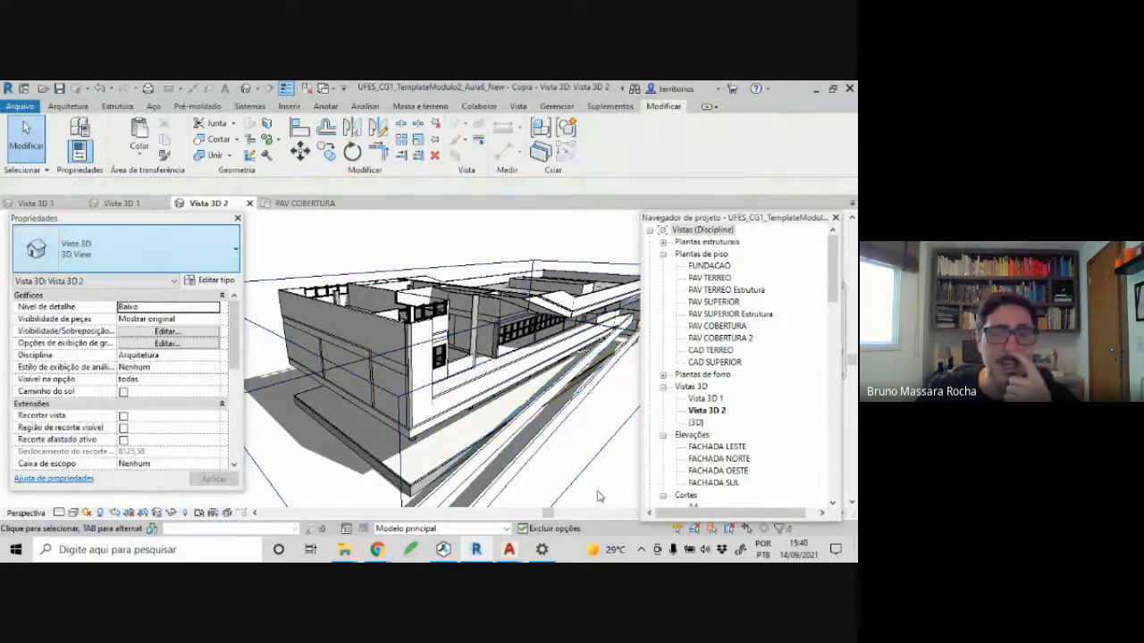
pyautogui.scroll(-3, 418, 401)
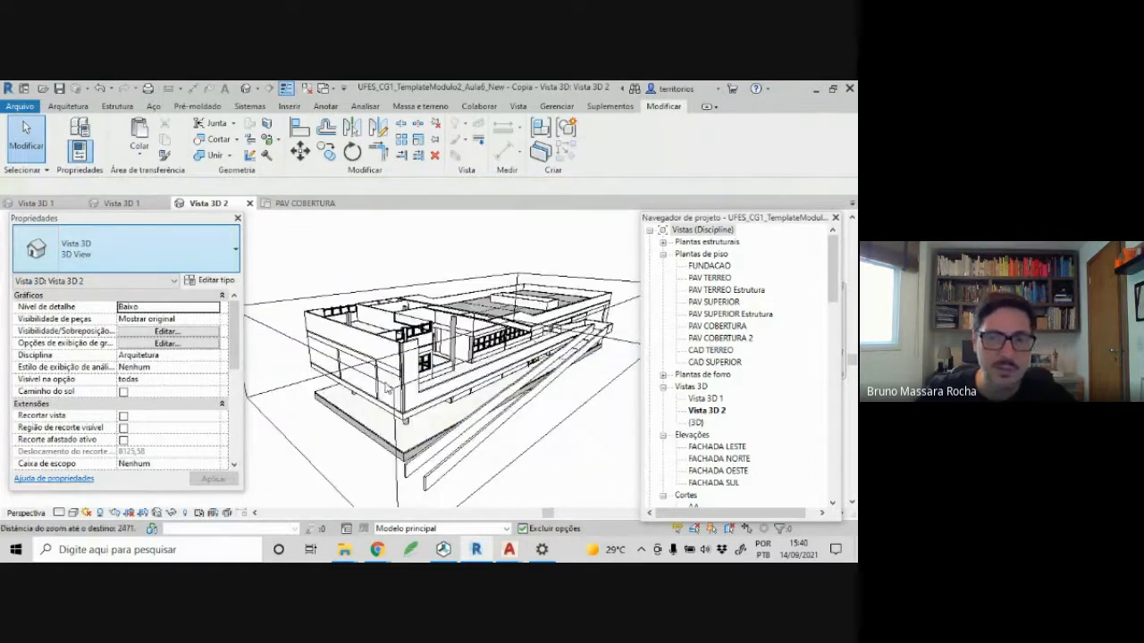
pyautogui.scroll(-1, 380, 299)
pyautogui.click(380, 295)
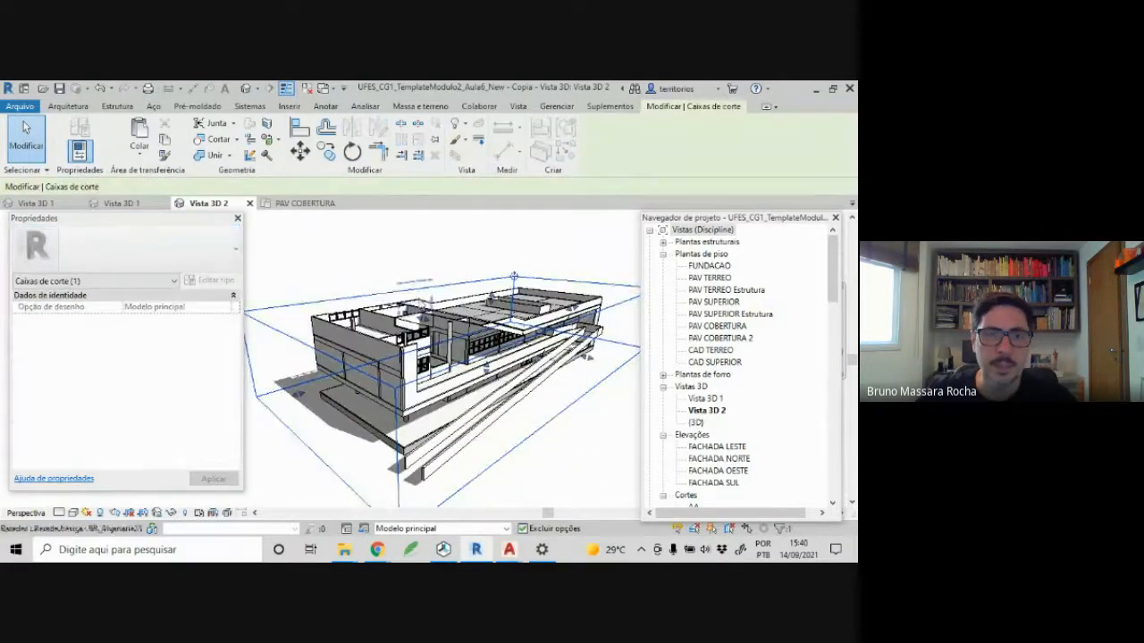
pyautogui.moveTo(487, 298); pyautogui.dragTo(497, 265)
pyautogui.click(445, 238)
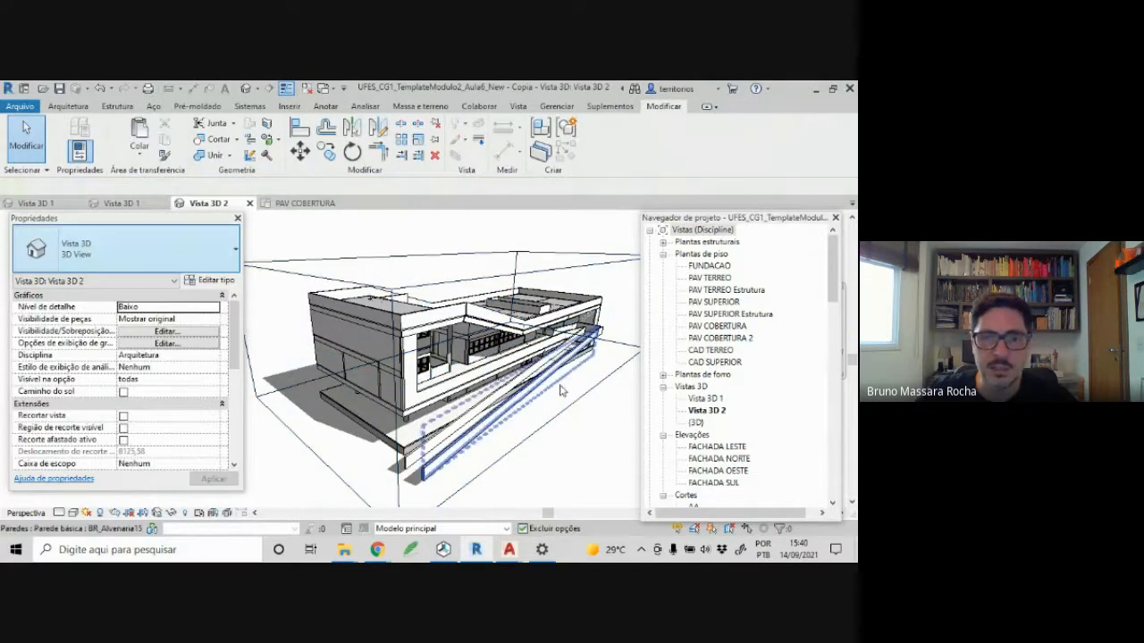
# - Open the outer ramp wall's profile for editing and show its sketch in the FACHADA SUL elevation
pyautogui.scroll(2, 556, 407)
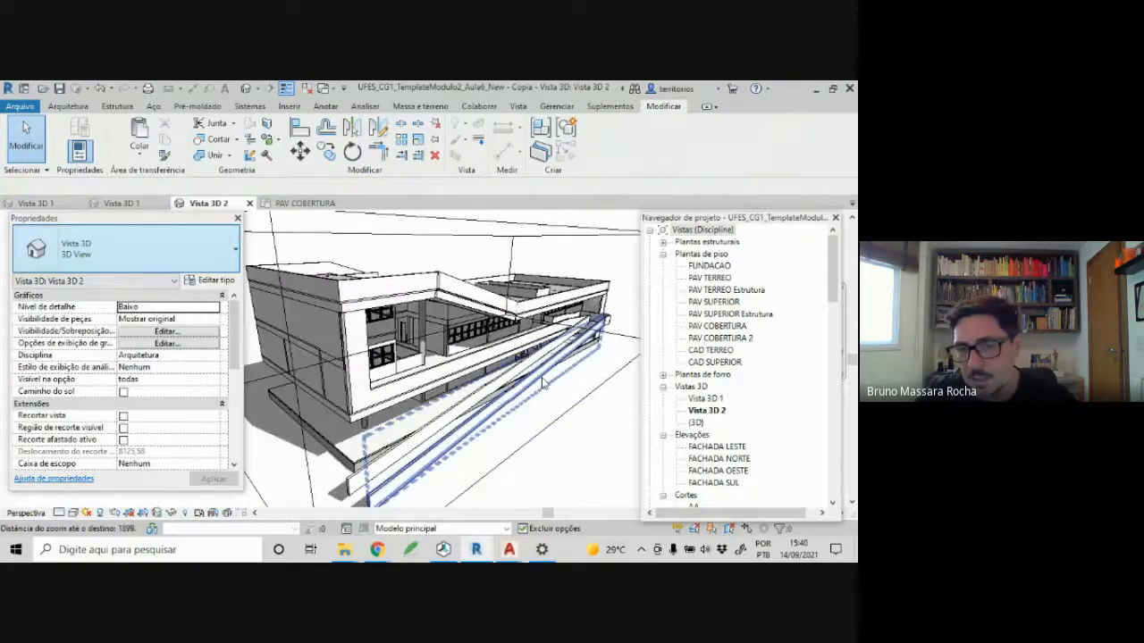
pyautogui.click(542, 384)
pyautogui.scroll(1, 516, 450)
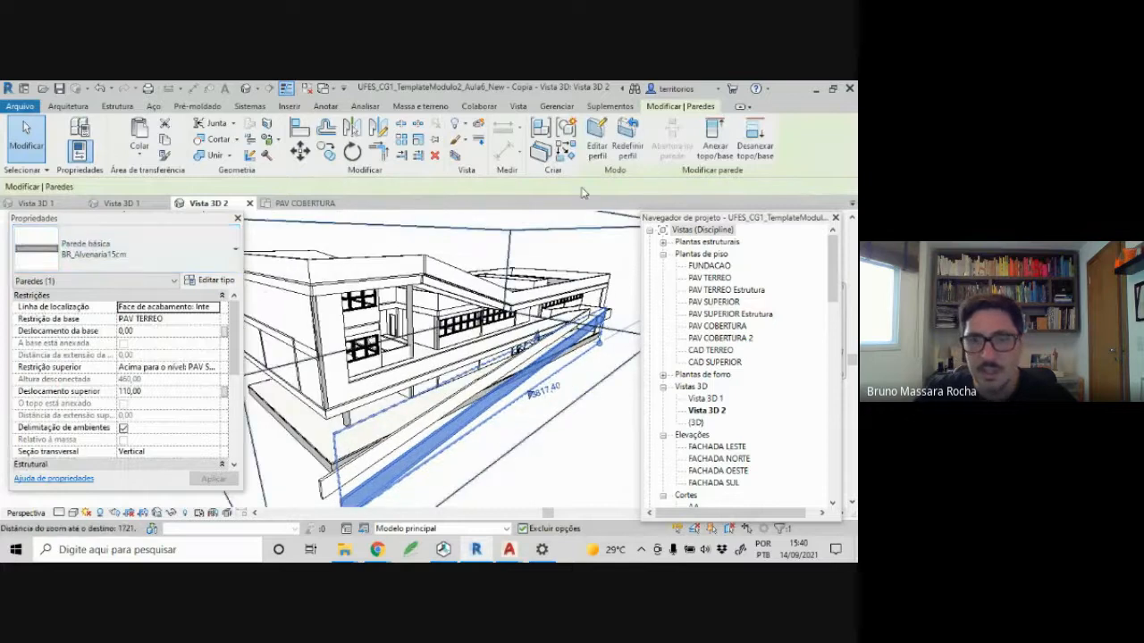
pyautogui.click(600, 148)
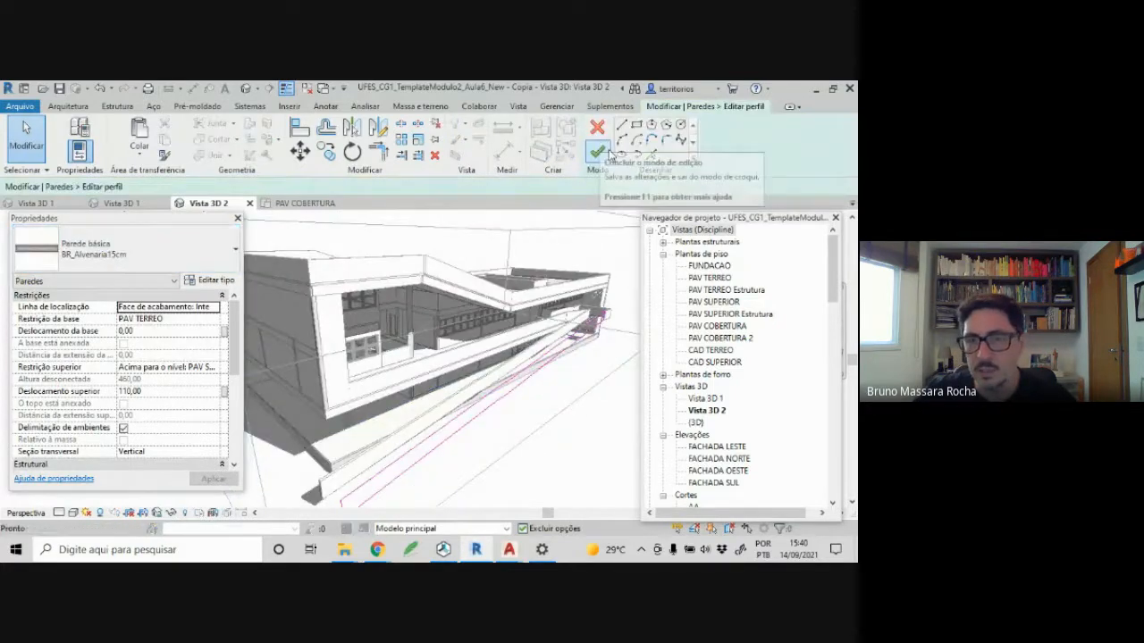
pyautogui.doubleClick(715, 483)
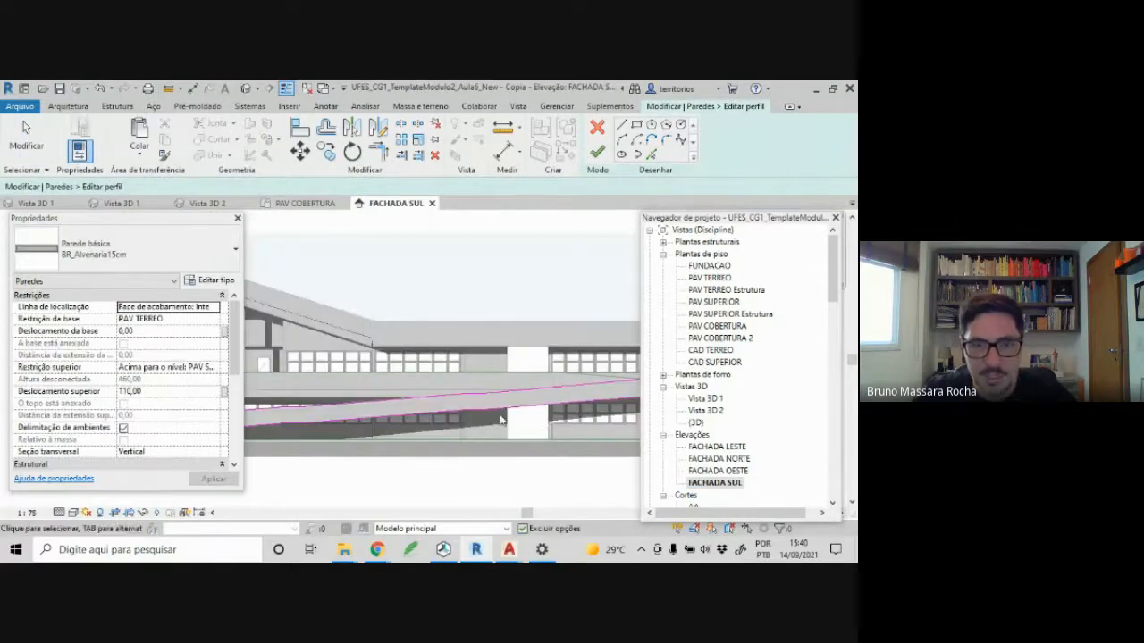
# - Examine the sloped profile sketch of the ramp wall against the south facade and finish the profile edit
pyautogui.scroll(-3, 512, 417)
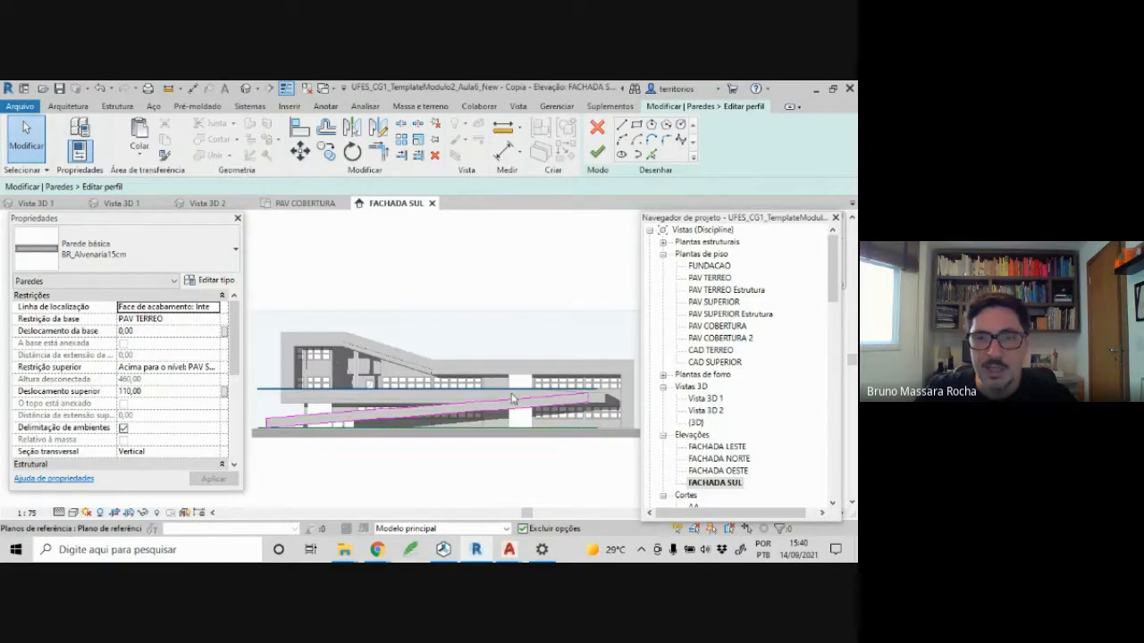
pyautogui.scroll(3, 512, 397)
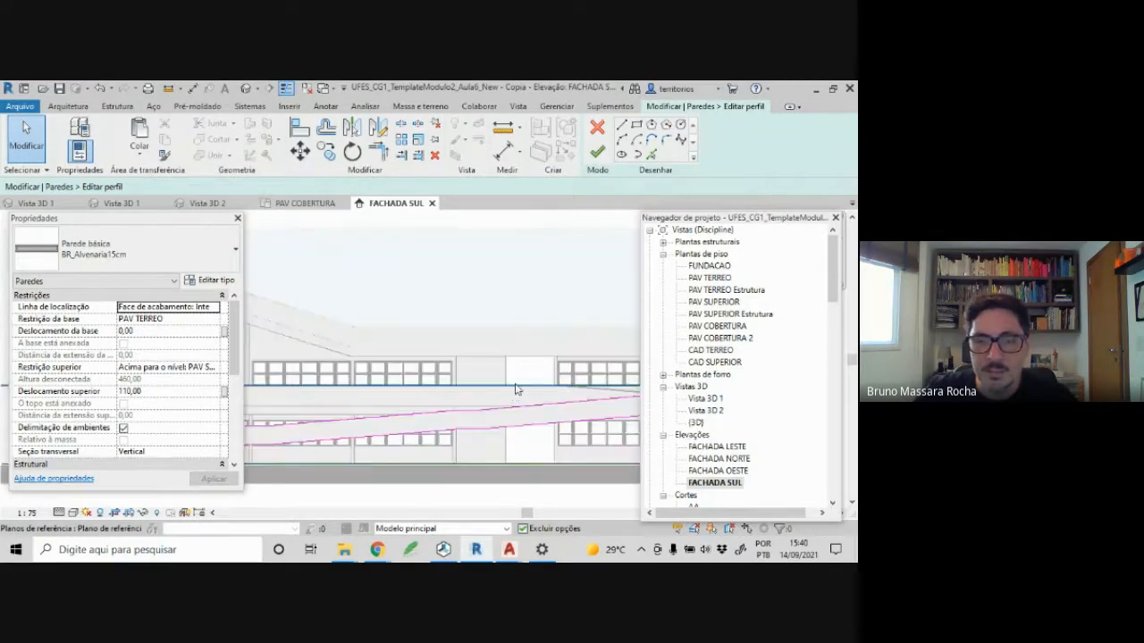
pyautogui.scroll(-3, 515, 390)
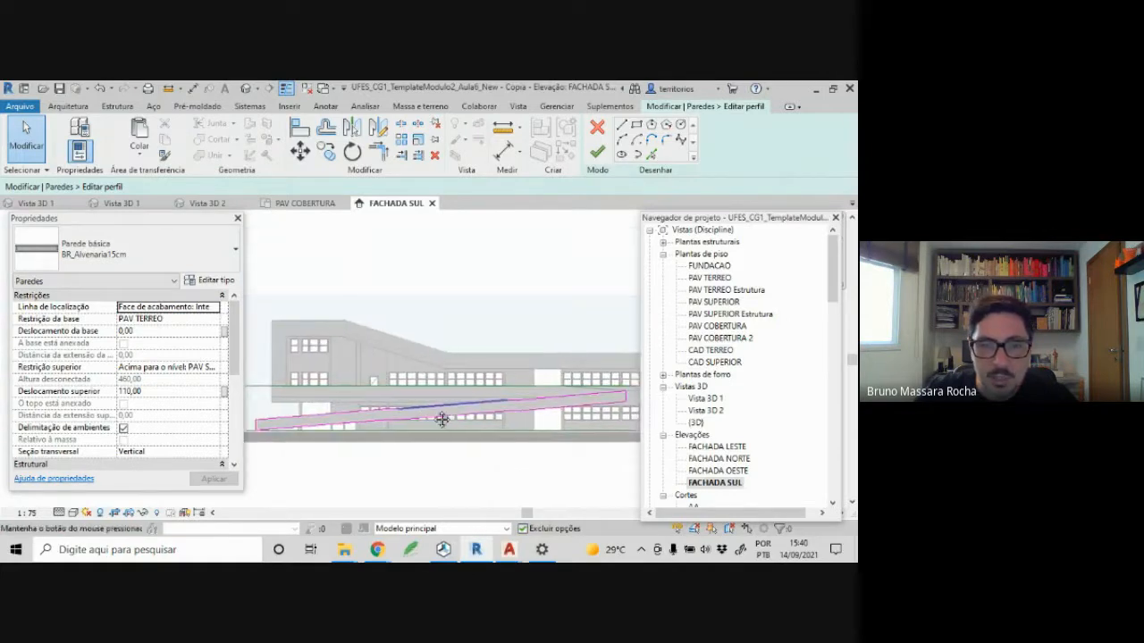
pyautogui.moveTo(441, 419); pyautogui.dragTo(447, 419, button='middle')
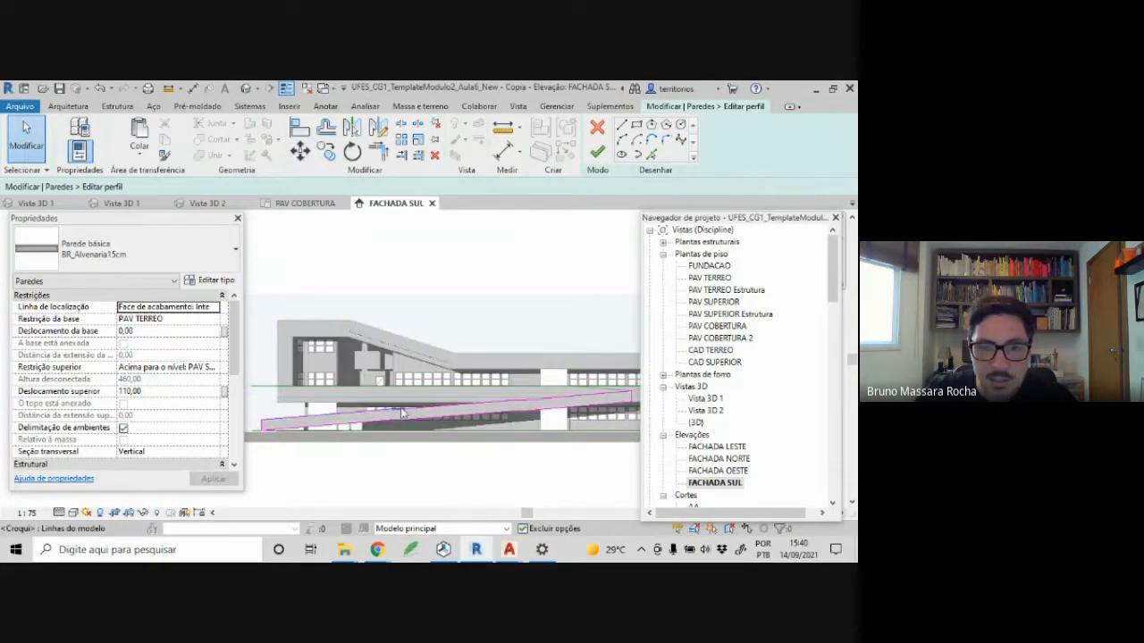
pyautogui.scroll(-1, 402, 413)
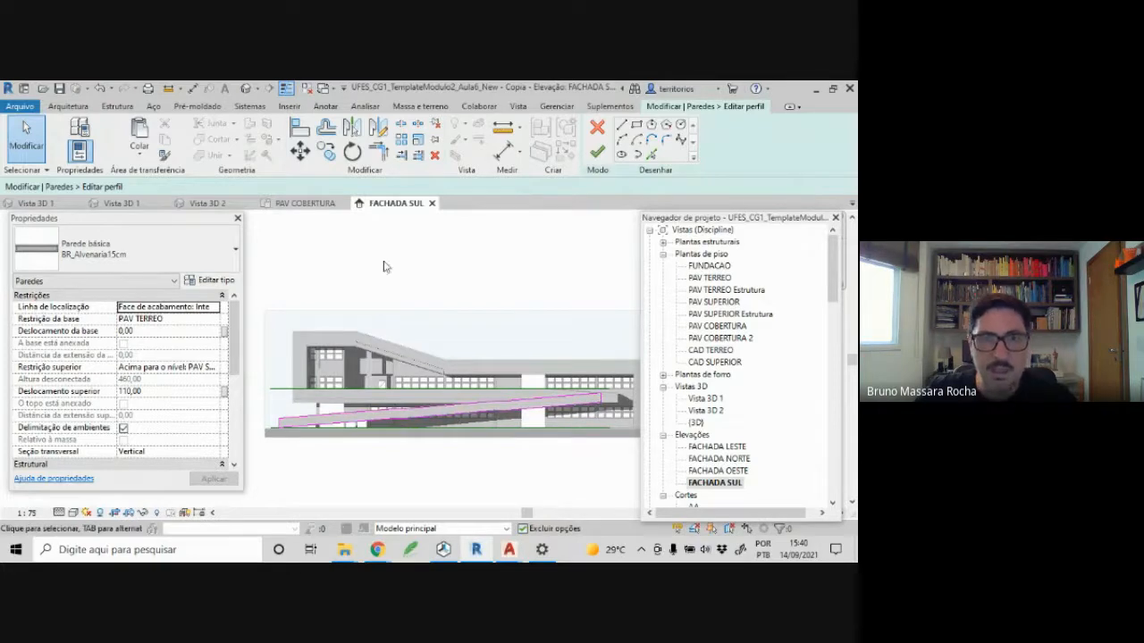
pyautogui.click(597, 152)
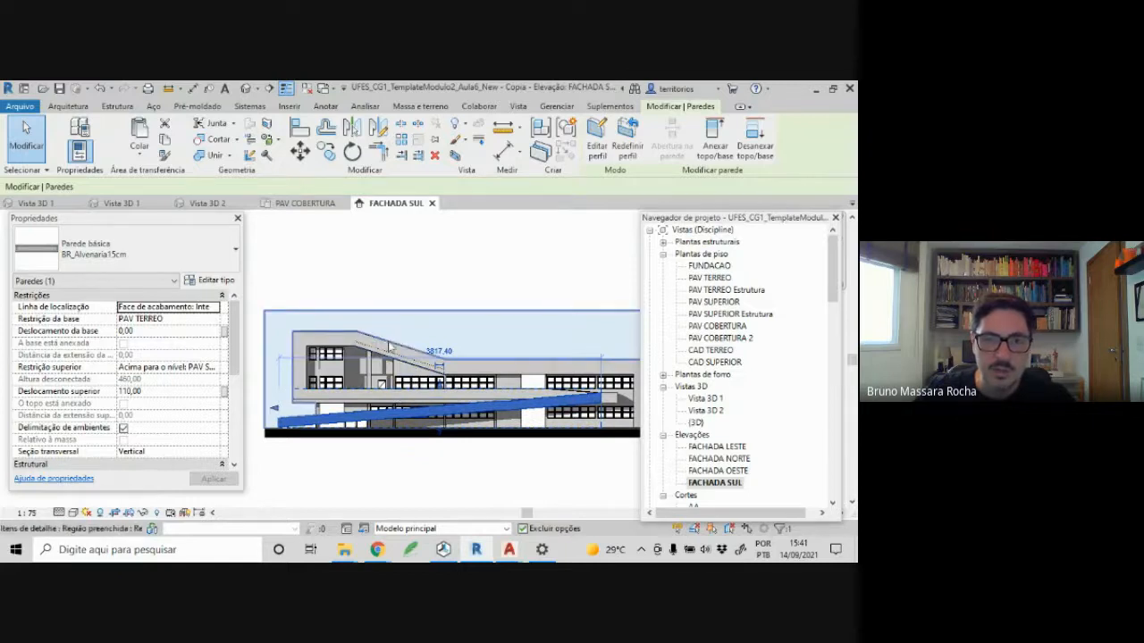
# - Return to Vista 3D 2 and inspect the sloped BR_Alvenaria15cm wall under the upper floor
pyautogui.click(207, 203)
pyautogui.scroll(5, 415, 399)
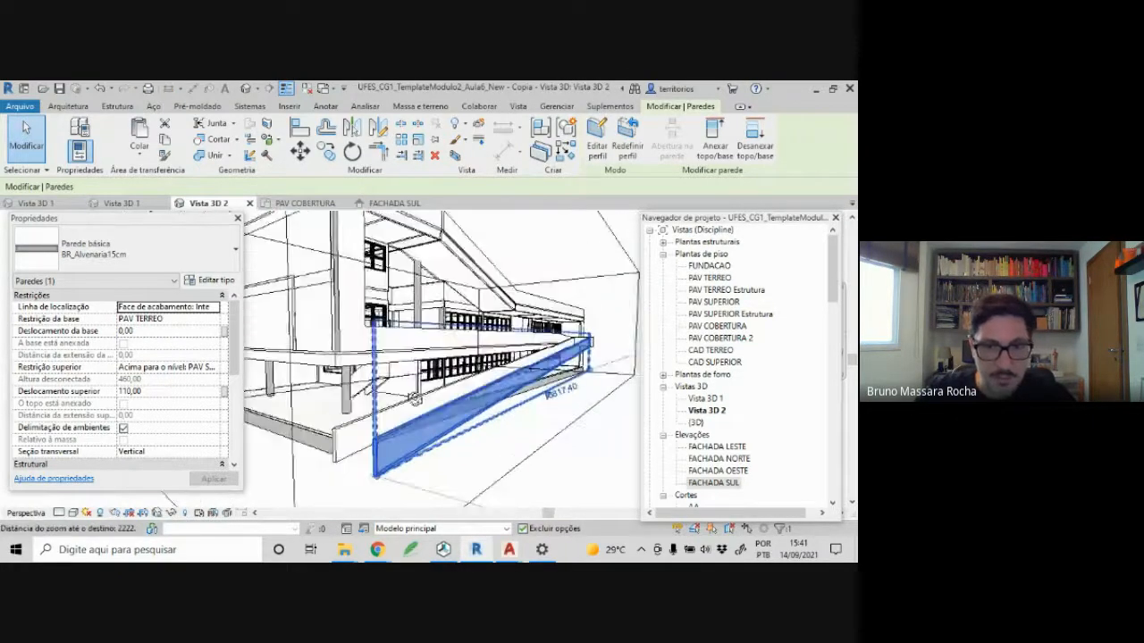
pyautogui.scroll(8, 414, 398)
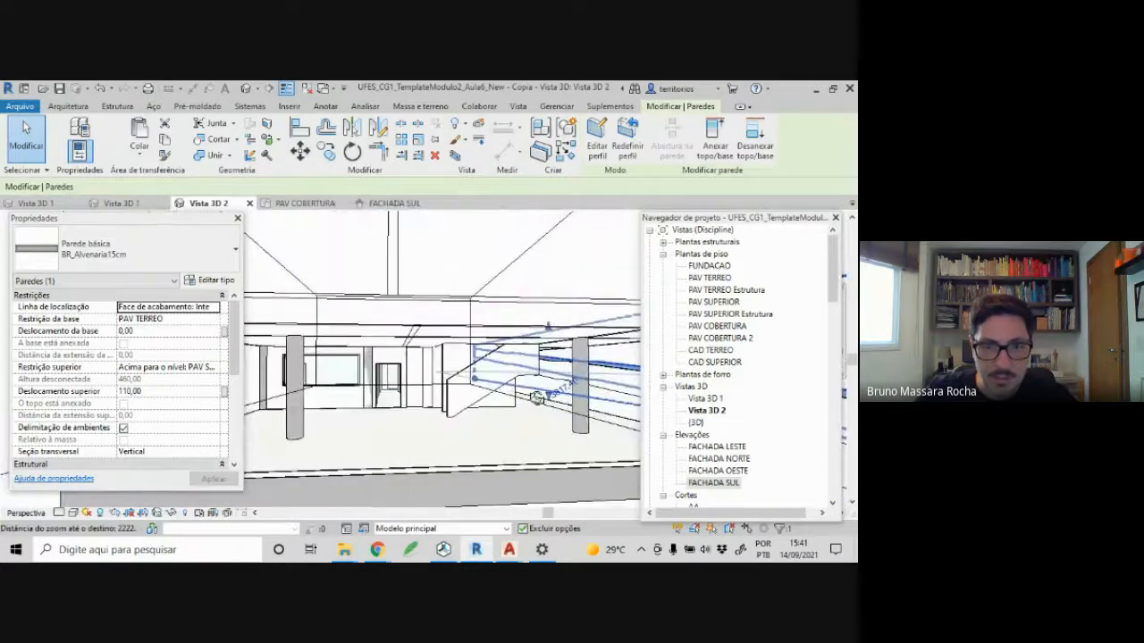
pyautogui.click(487, 394)
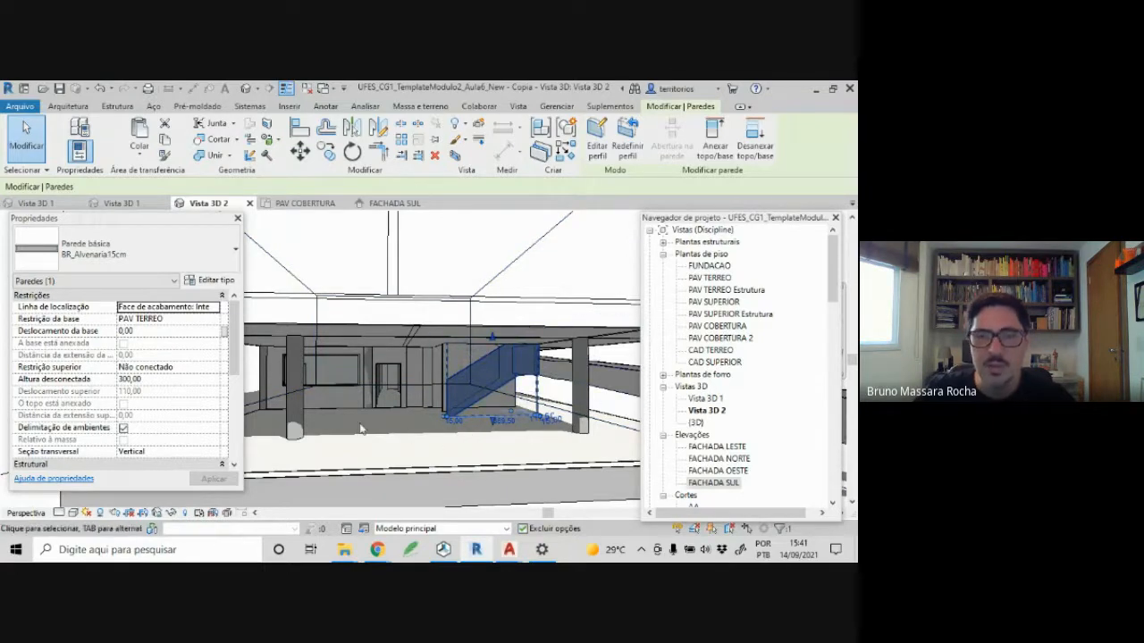
pyautogui.scroll(5, 420, 407)
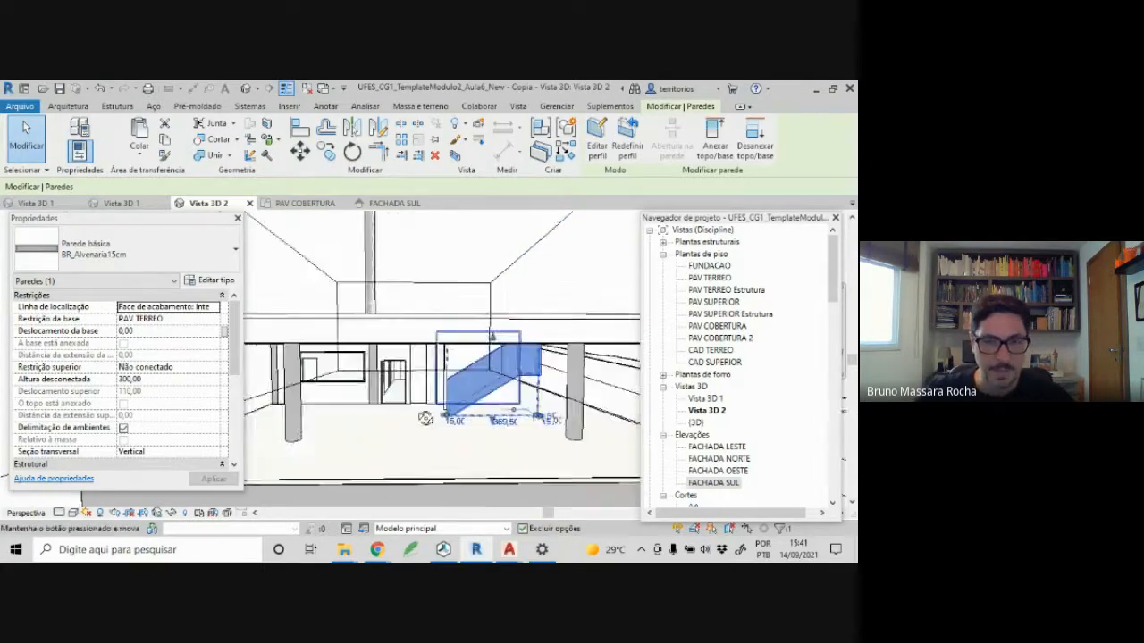
# - Pull the end face of the section box inward to cut through the closed end of the building
pyautogui.scroll(-6, 437, 408)
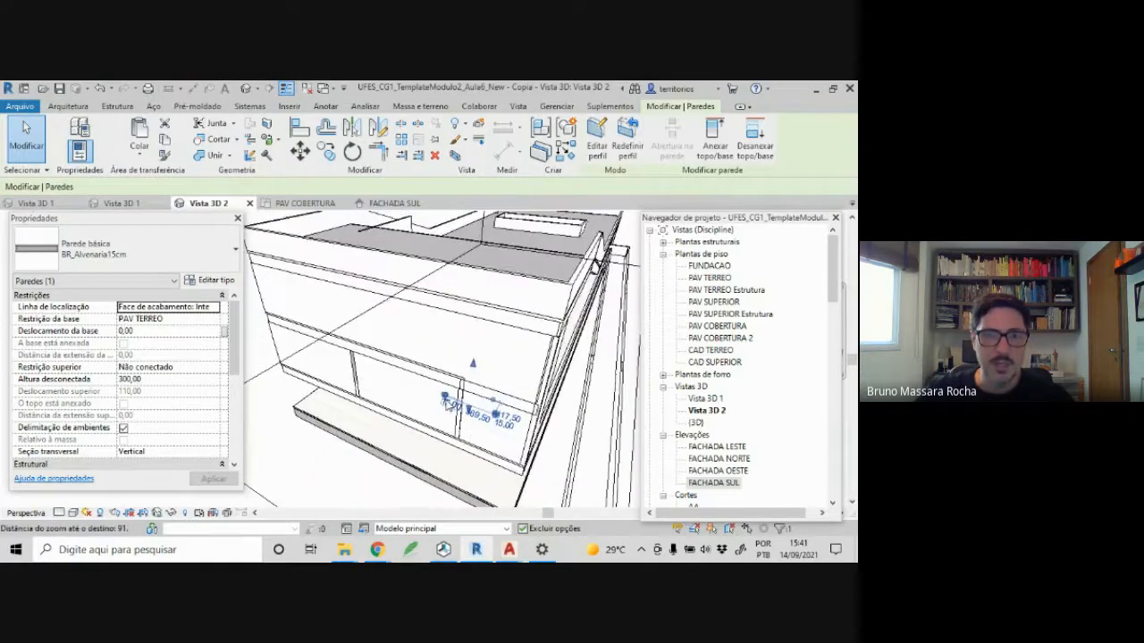
pyautogui.keyDown('shift'); pyautogui.moveTo(528, 330); pyautogui.dragTo(483, 339, button='middle'); pyautogui.keyUp('shift')
pyautogui.click(313, 420)
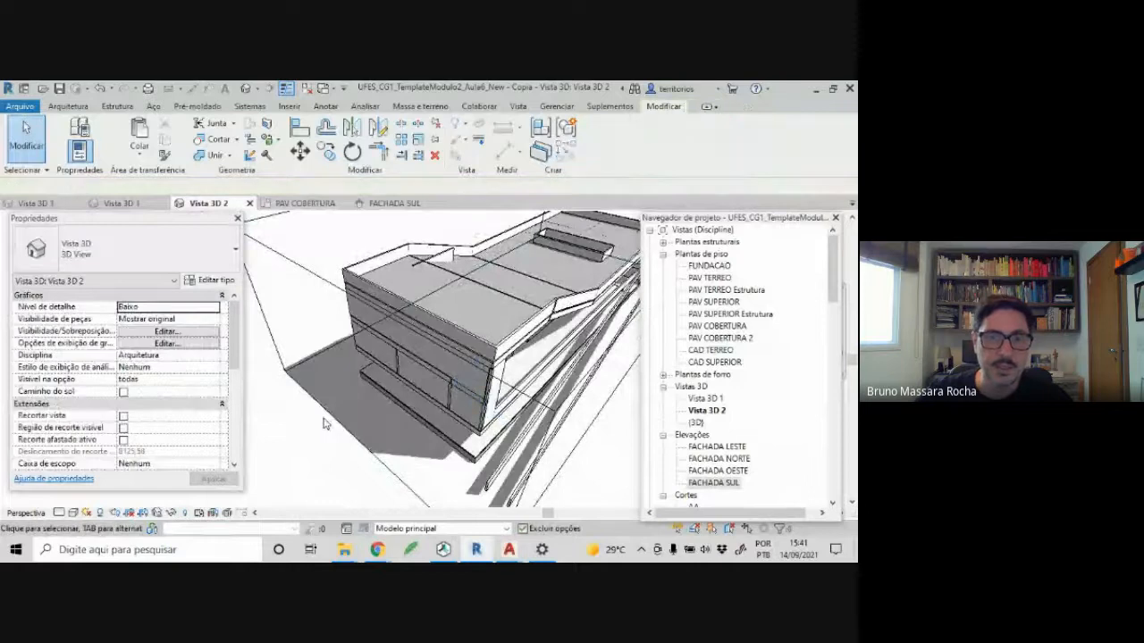
pyautogui.click(272, 313)
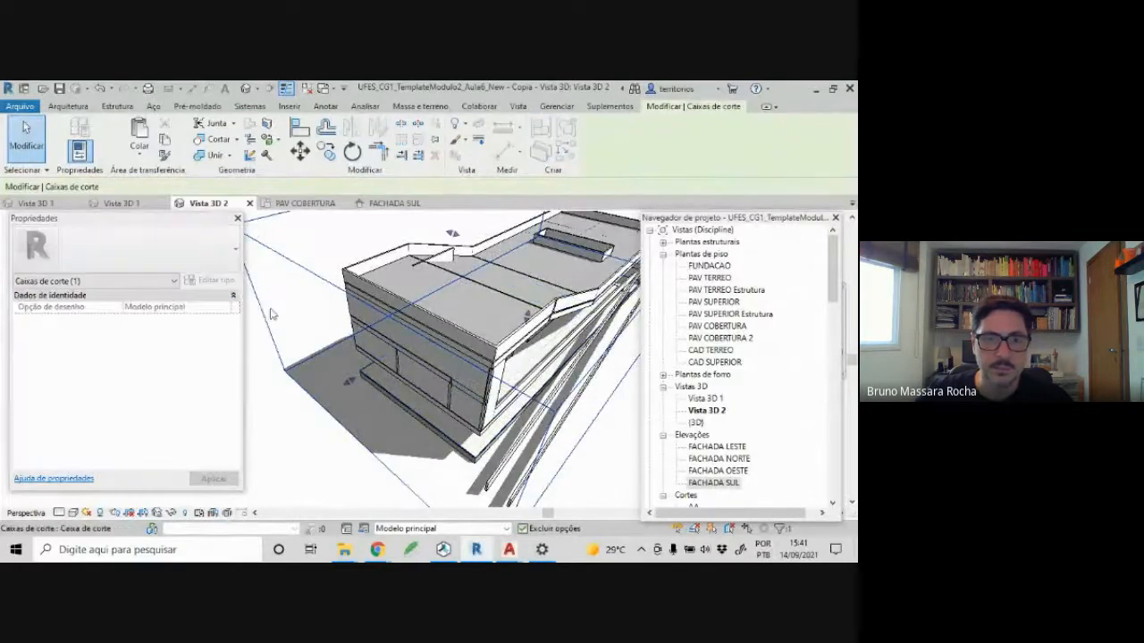
pyautogui.moveTo(350, 382); pyautogui.dragTo(417, 369)
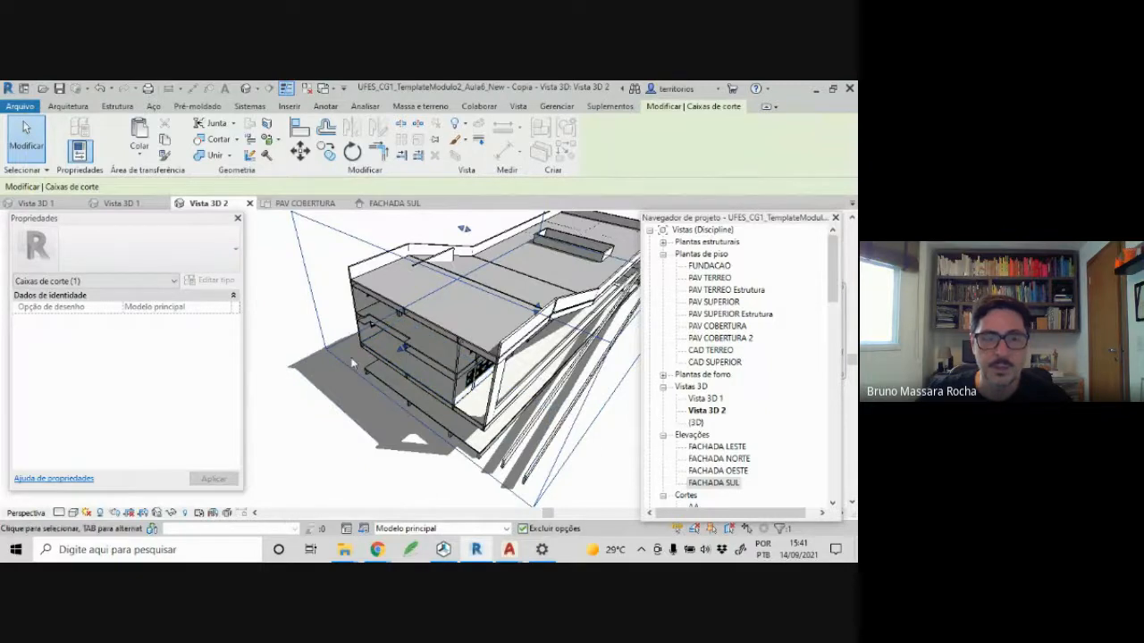
# - Select the BR_ForroPVC ceiling on PAV SUPERIOR and examine it from above and below in the cut-open rooms
pyautogui.scroll(1, 362, 375)
pyautogui.scroll(6, 375, 365)
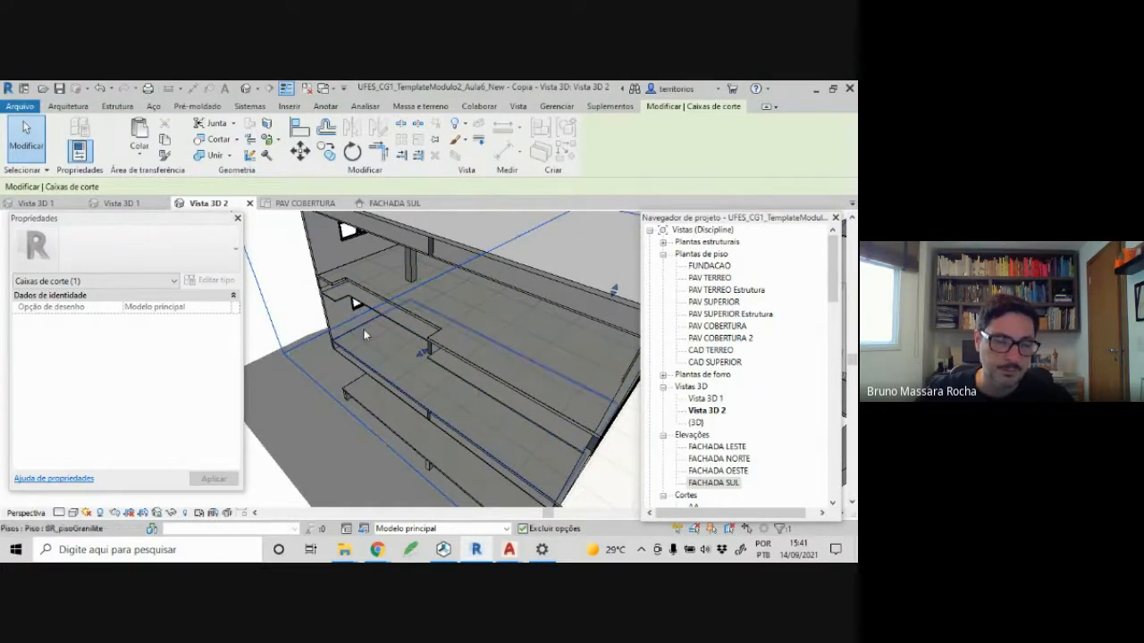
pyautogui.keyDown('shift'); pyautogui.moveTo(363, 329); pyautogui.dragTo(351, 357, button='middle'); pyautogui.keyUp('shift')
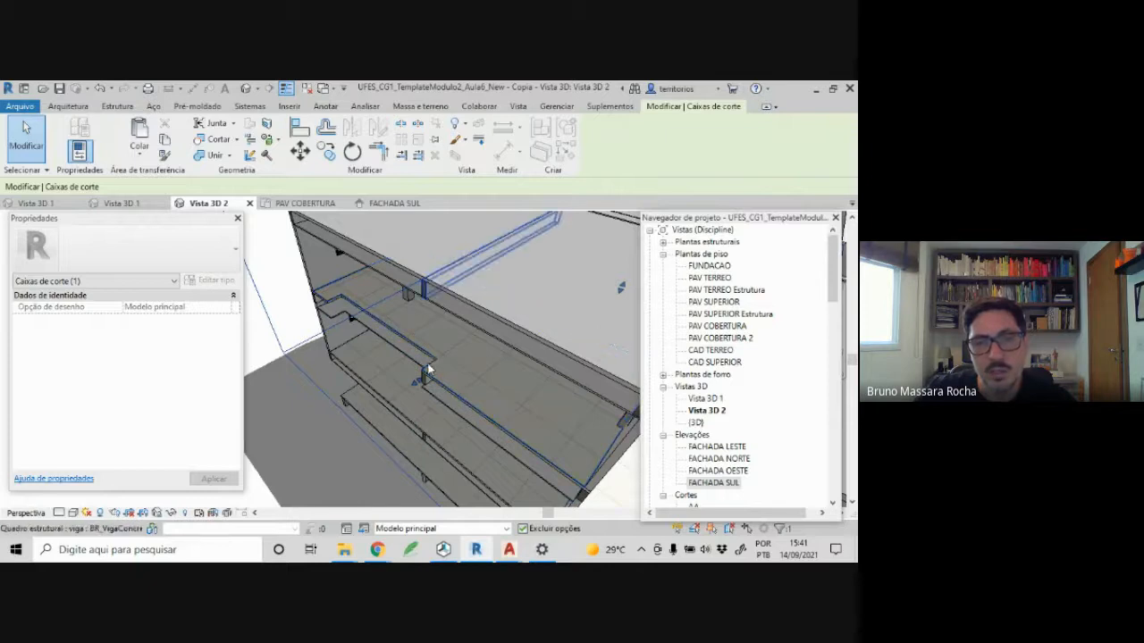
pyautogui.click(404, 352)
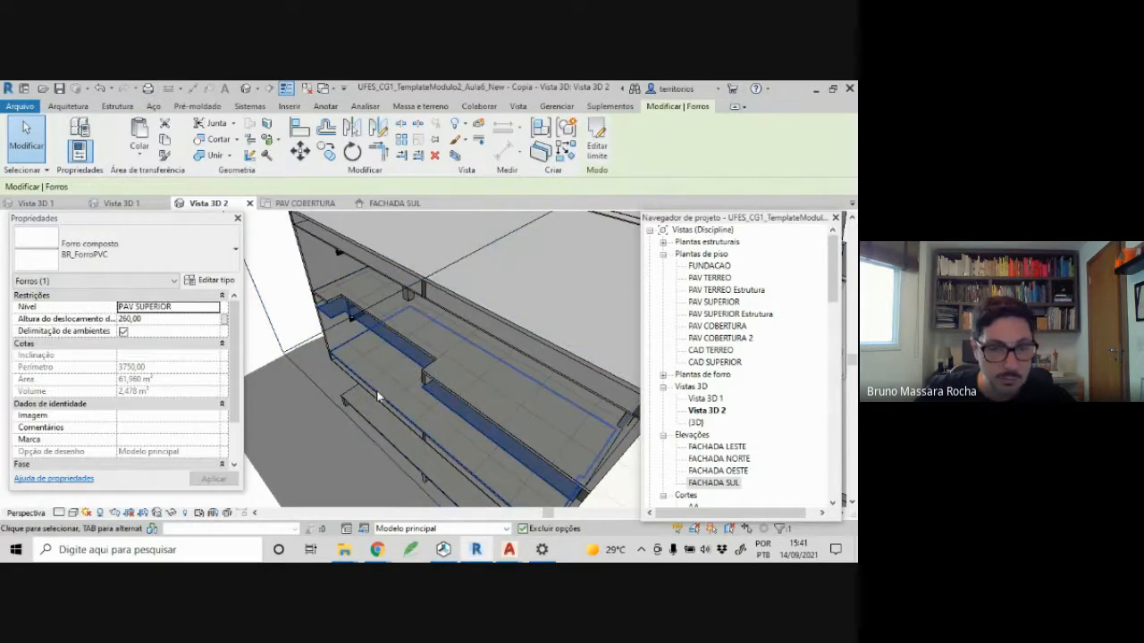
pyautogui.keyDown('shift'); pyautogui.moveTo(380, 413); pyautogui.dragTo(599, 370, button='middle'); pyautogui.keyUp('shift')
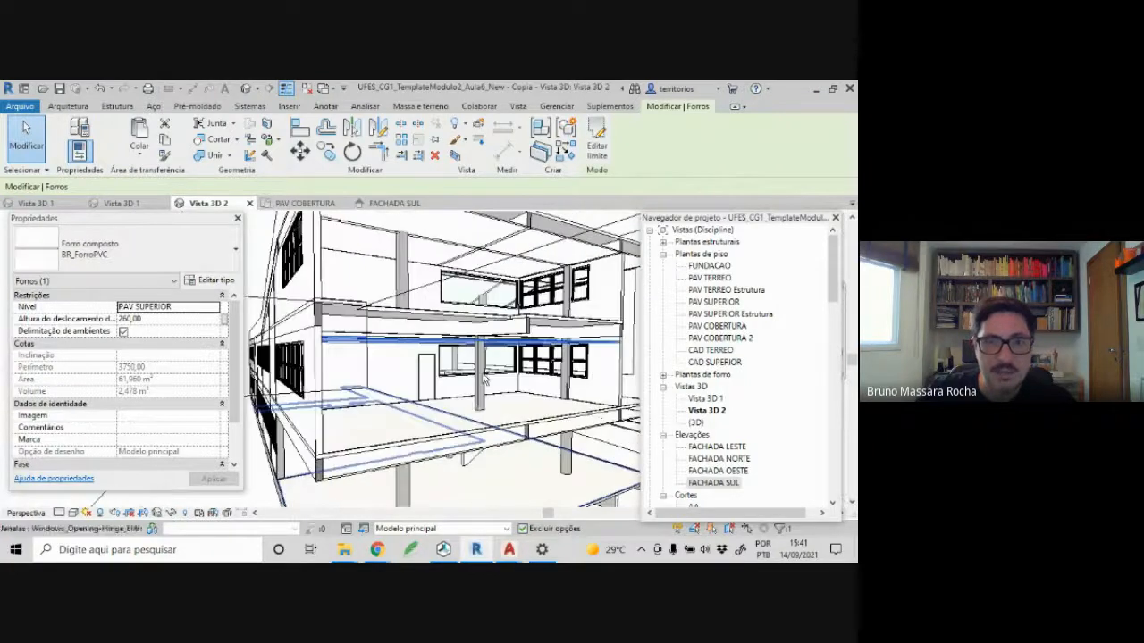
pyautogui.keyDown('shift'); pyautogui.moveTo(484, 380); pyautogui.dragTo(444, 384, button='middle'); pyautogui.keyUp('shift')
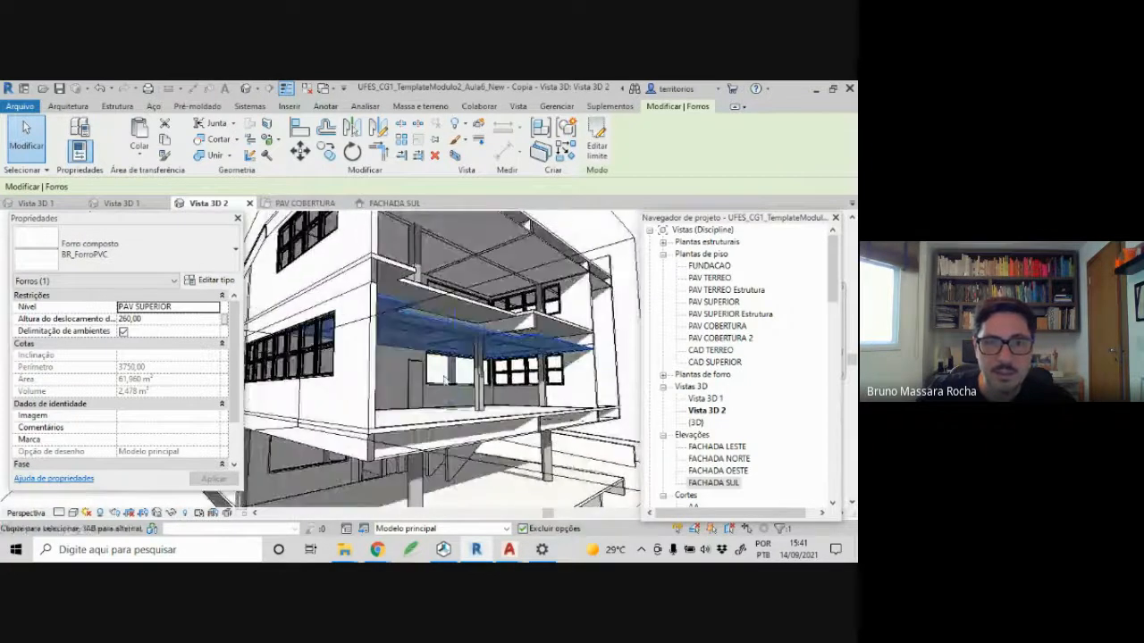
pyautogui.scroll(3, 447, 380)
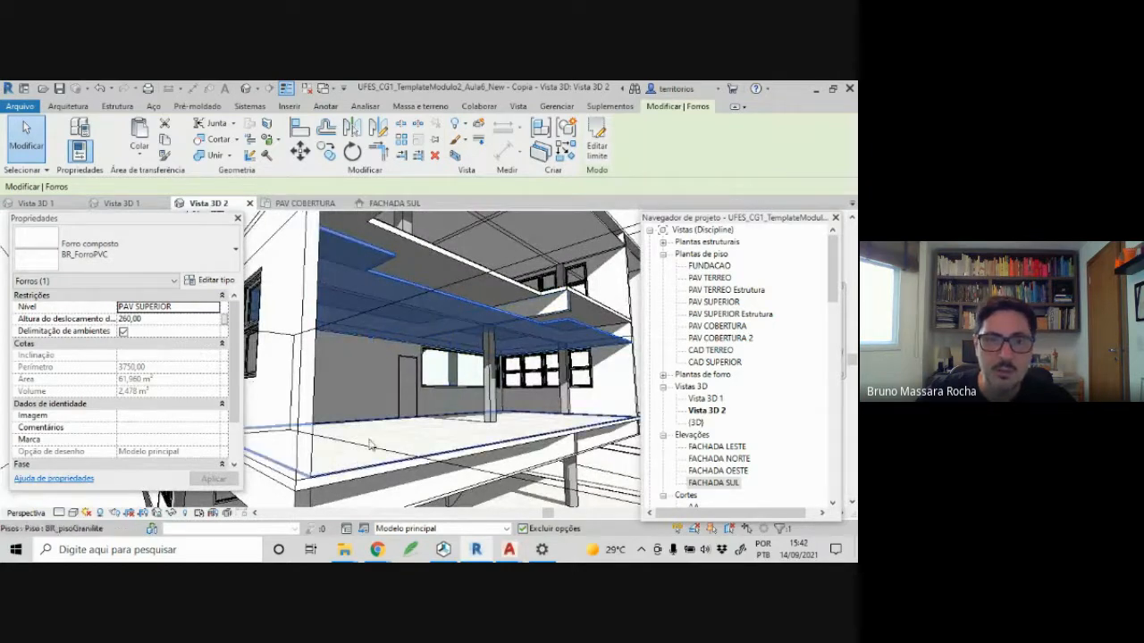
# - Inspect the BR_pisoGranilite floors of PAV SUPERIOR and PAV COBERTURA by selecting each in turn
pyautogui.click(453, 449)
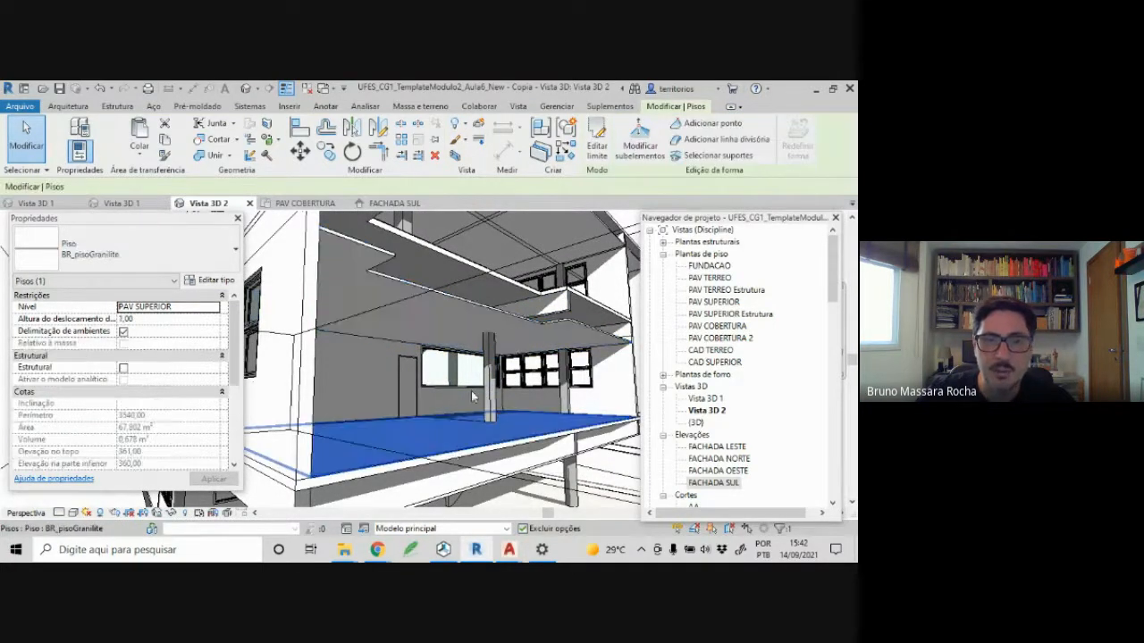
pyautogui.keyDown('shift'); pyautogui.moveTo(505, 326); pyautogui.dragTo(488, 363, button='middle'); pyautogui.keyUp('shift')
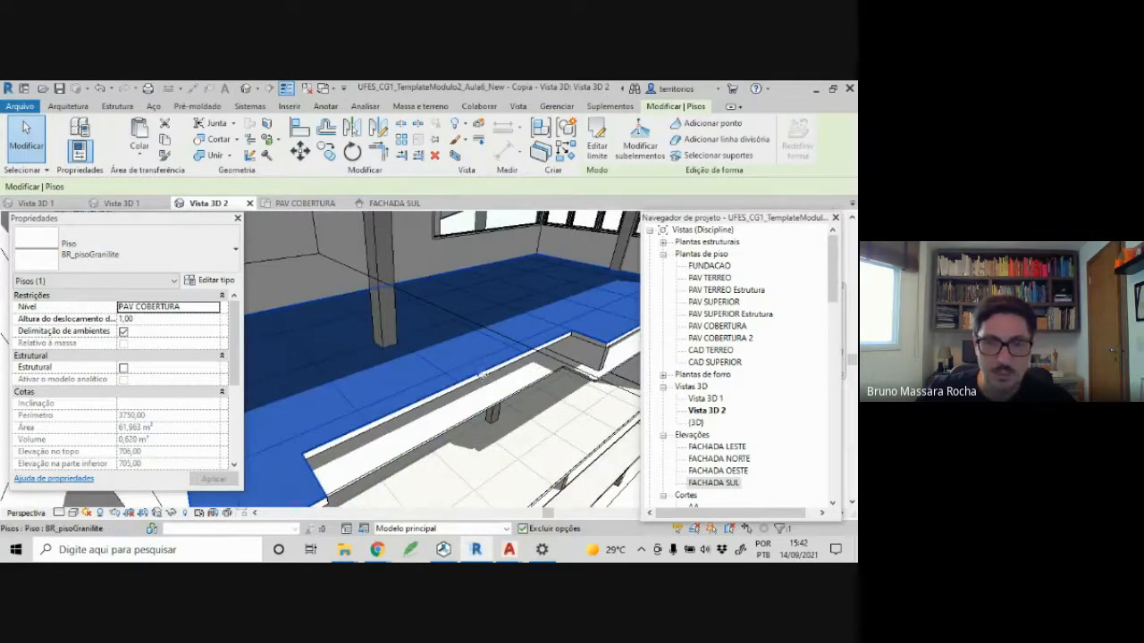
pyautogui.keyDown('shift'); pyautogui.moveTo(482, 358); pyautogui.dragTo(491, 362, button='middle'); pyautogui.keyUp('shift')
pyautogui.scroll(6, 490, 361)
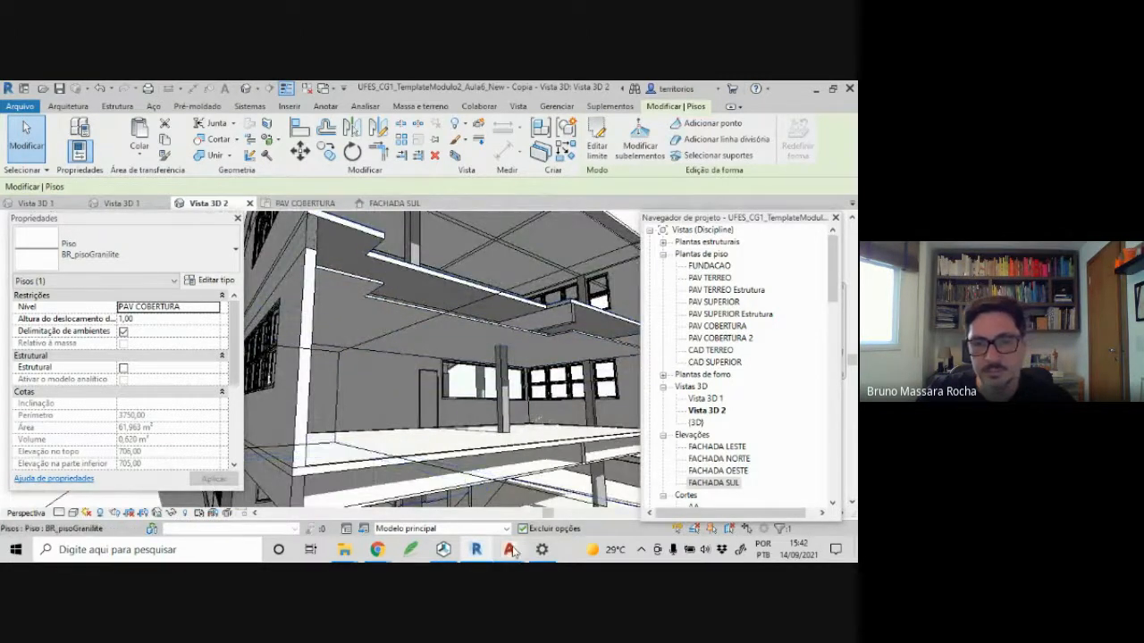
# - Switch to the UFES-ARQ-CAR_ADM_04_05_Plantas_R00 drawing in AutoCAD and examine the stair steps, handrail and adjoining void in the plan
pyautogui.moveTo(509, 549)
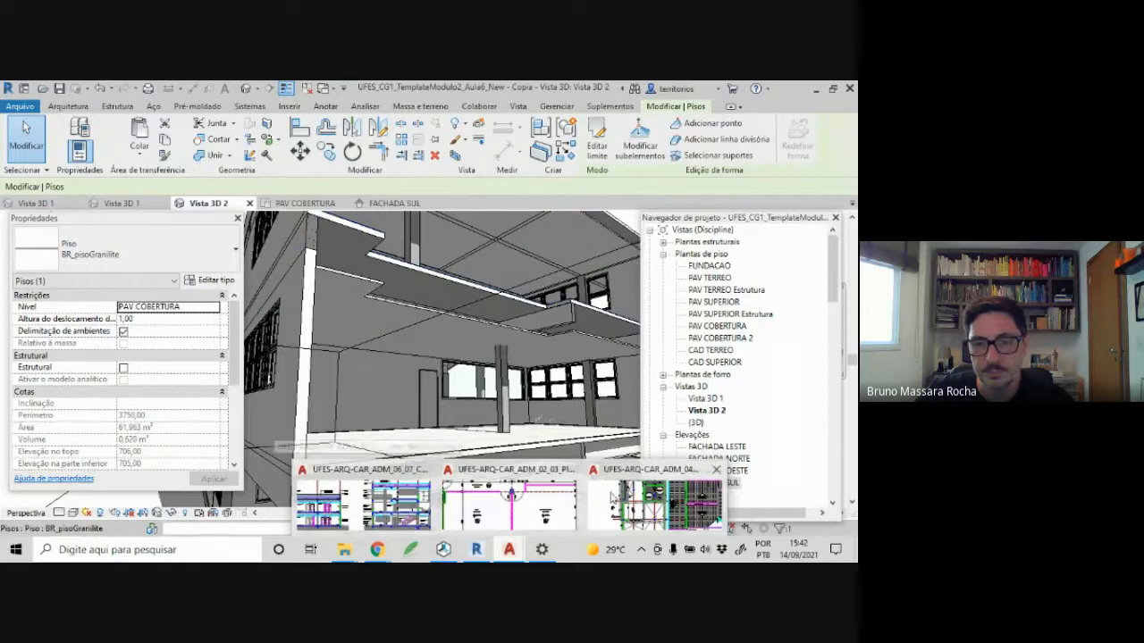
pyautogui.click(412, 509)
pyautogui.scroll(3, 280, 359)
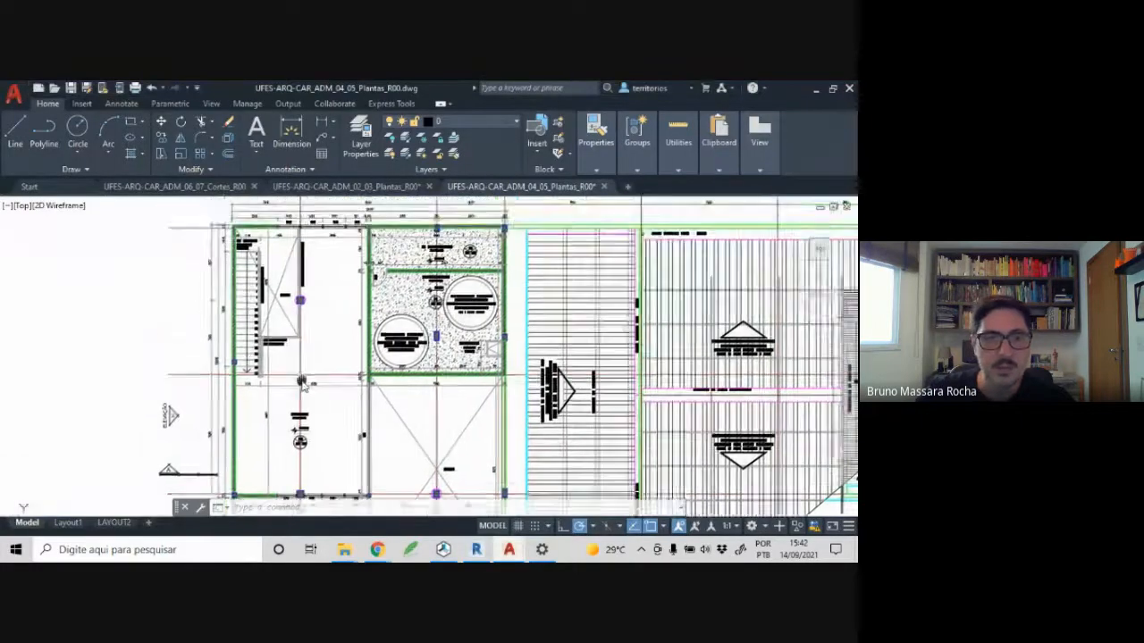
pyautogui.scroll(-2, 365, 402)
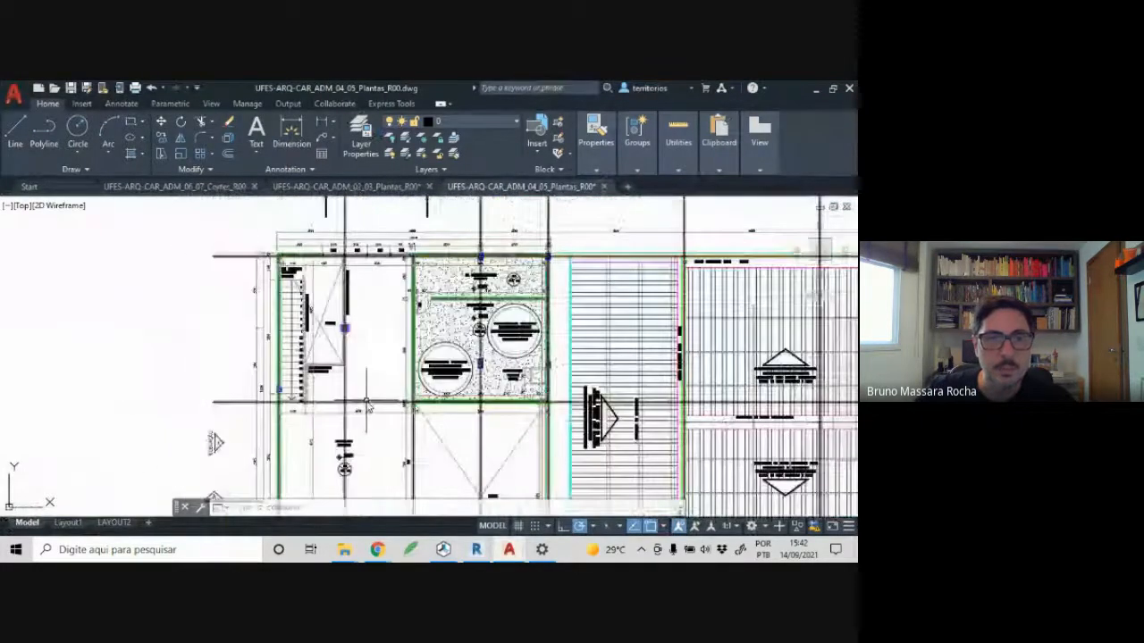
pyautogui.scroll(2, 194, 301)
pyautogui.scroll(3, 193, 301)
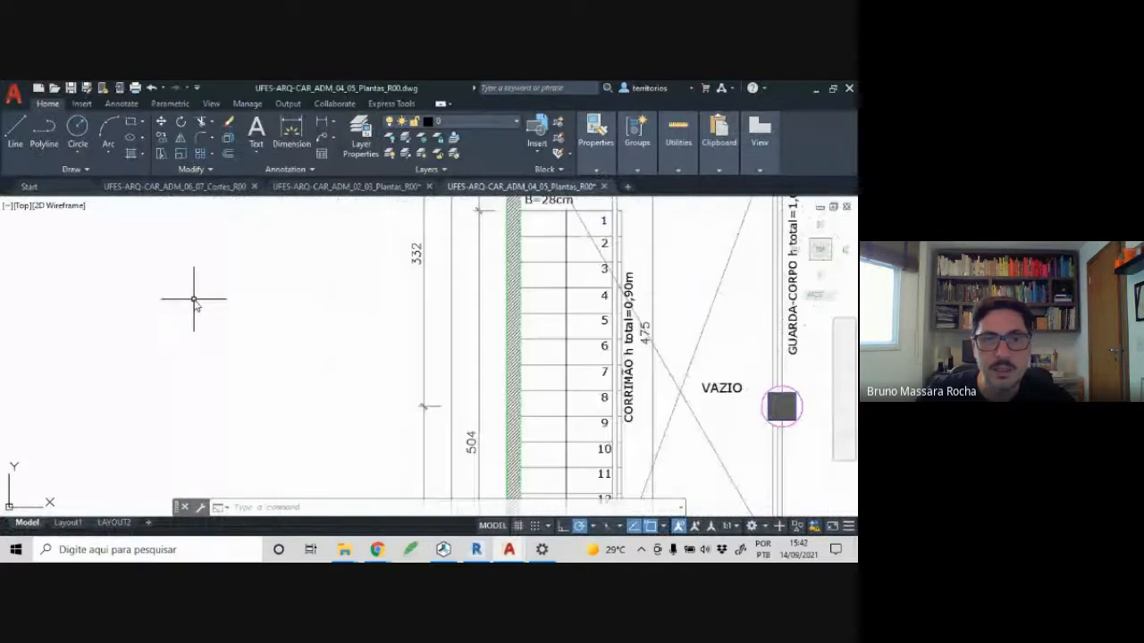
pyautogui.scroll(-3, 194, 301)
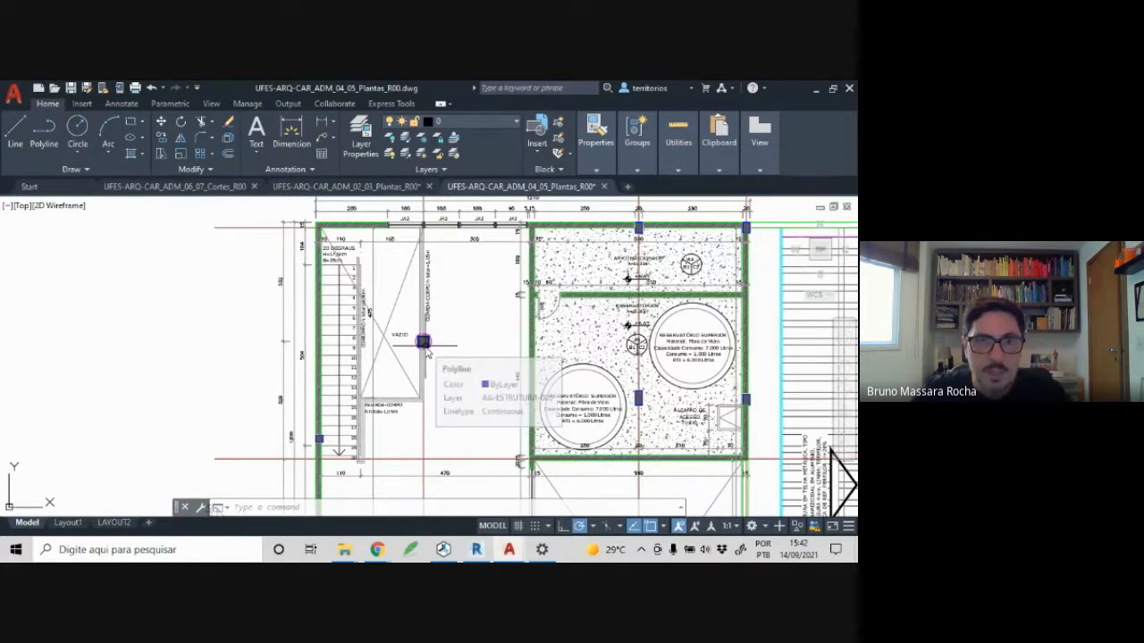
# - Return to Revit and examine the BR_pisoGranilite floor of PAV COBERTURA from above in the sectioned Vista 3D 2
pyautogui.hotkey('alt', 'Tab')
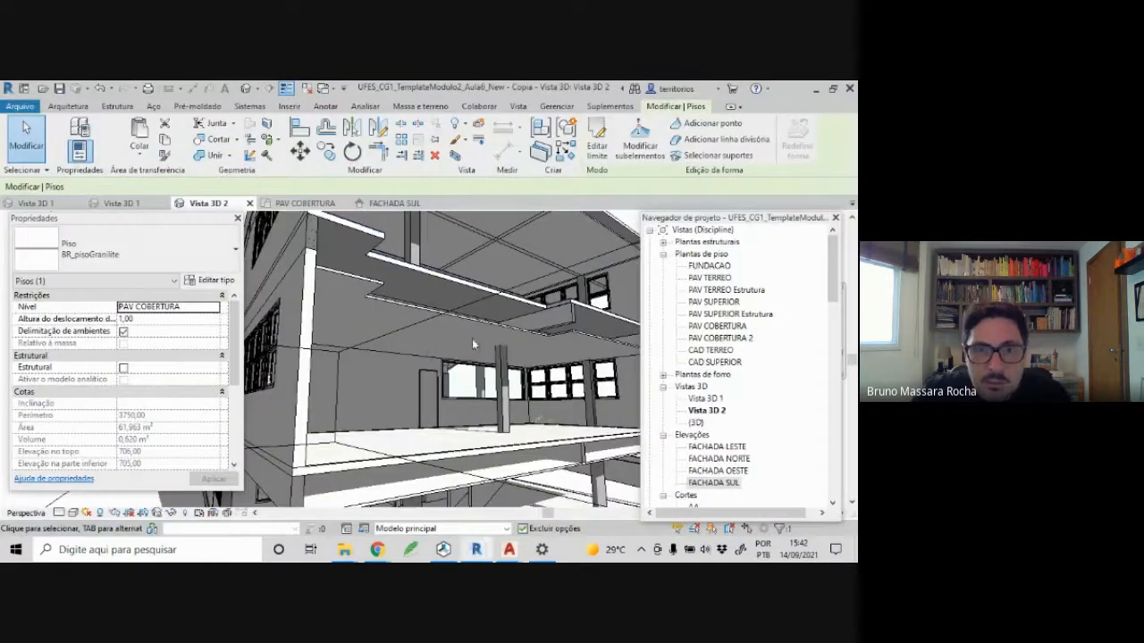
pyautogui.scroll(3, 512, 297)
pyautogui.scroll(5, 511, 297)
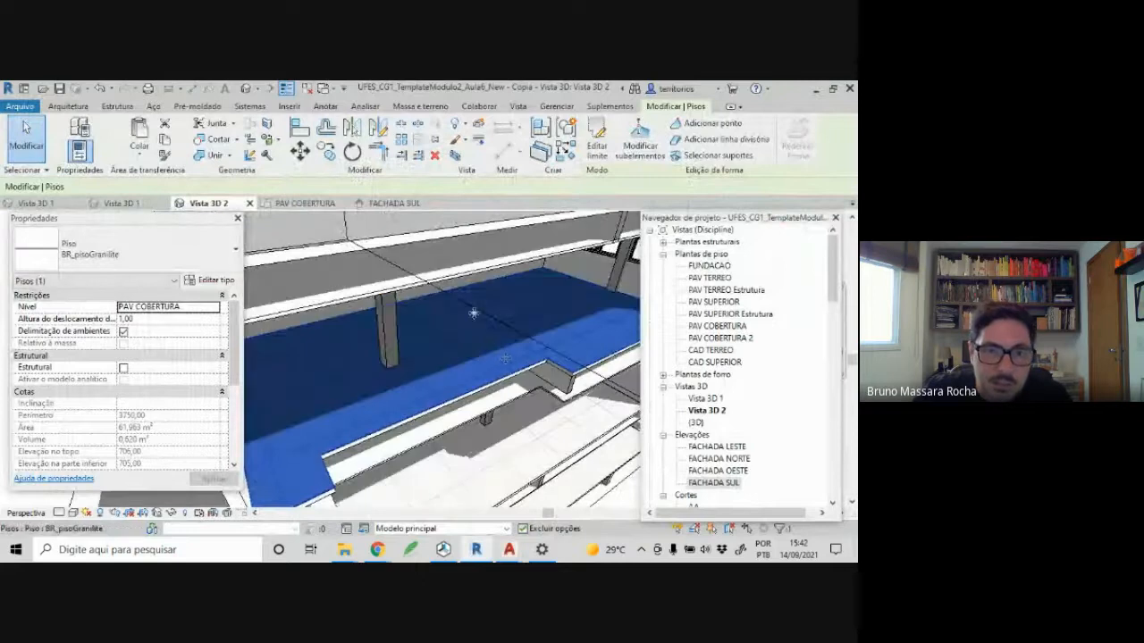
pyautogui.scroll(5, 488, 334)
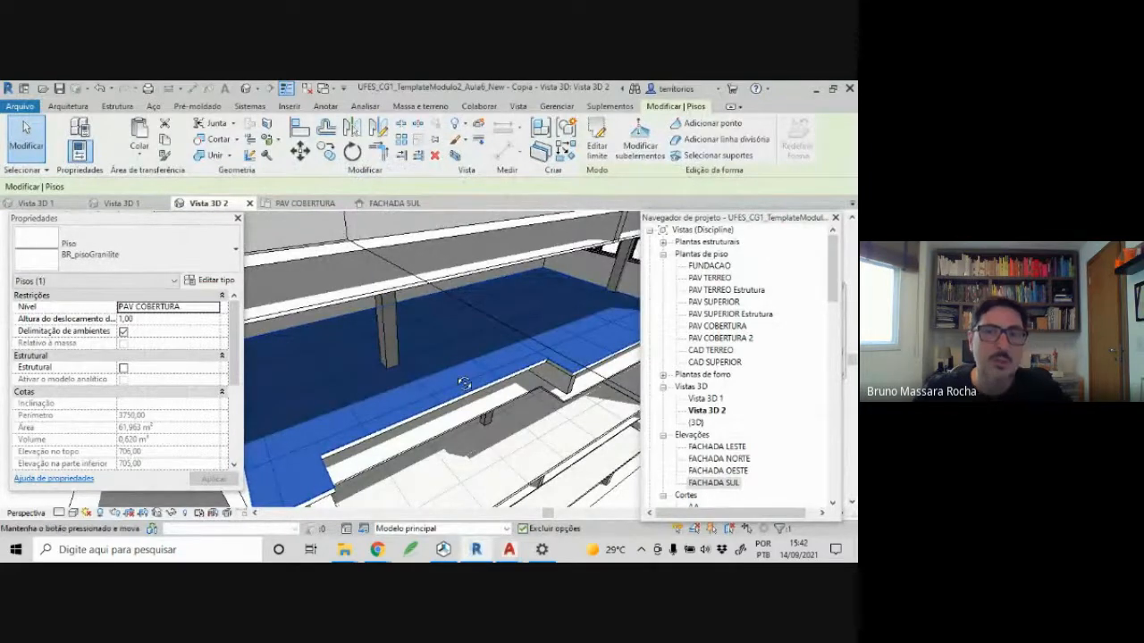
pyautogui.scroll(-5, 465, 349)
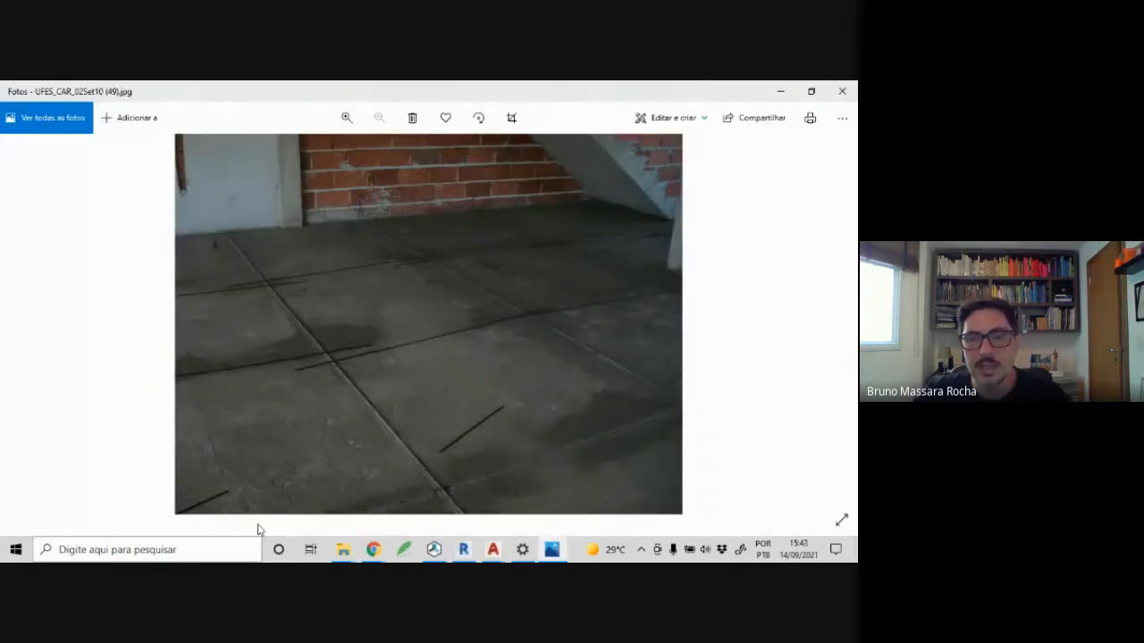
# - Browse the site photos in the Photos app showing the floor, the brick stair walls and the finished stairwell with its guard walls
pyautogui.click(840, 318)
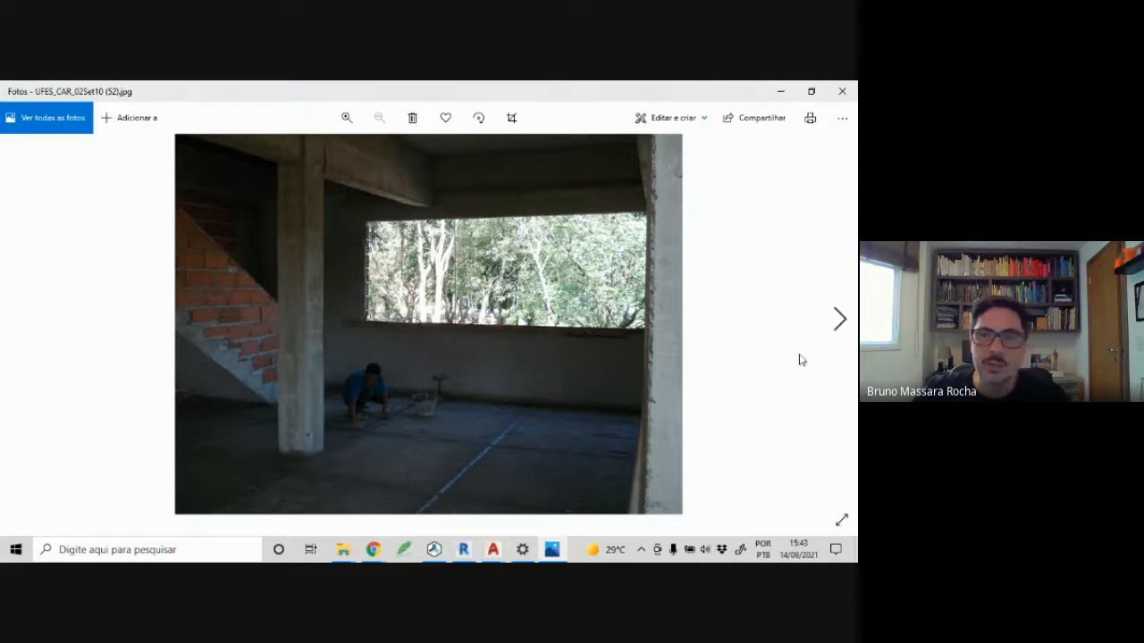
pyautogui.click(839, 319)
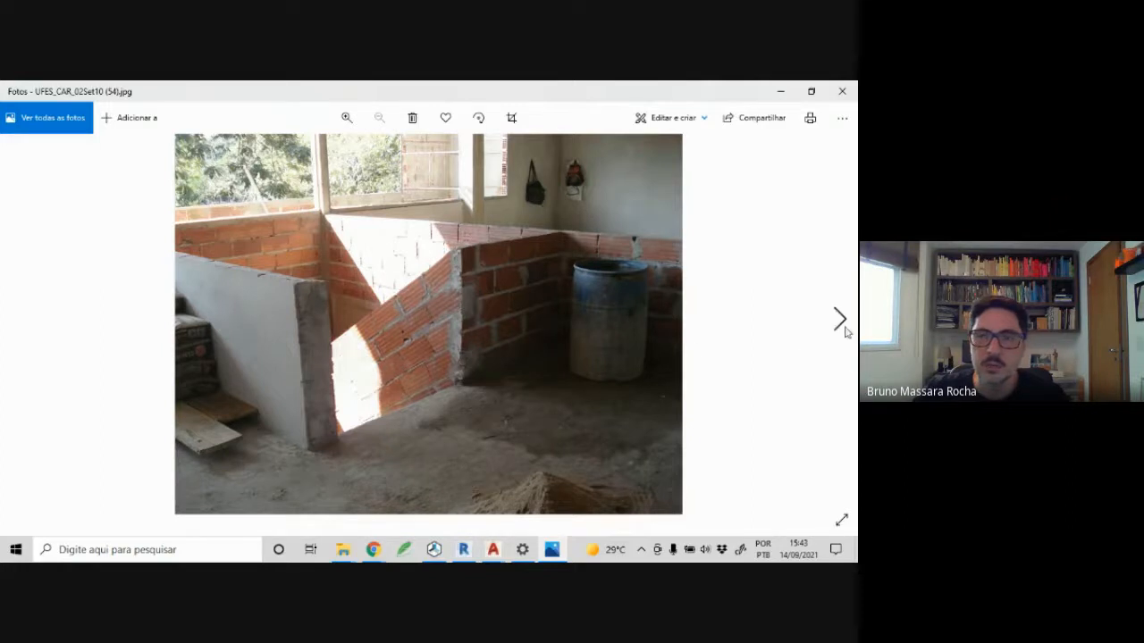
pyautogui.click(840, 323)
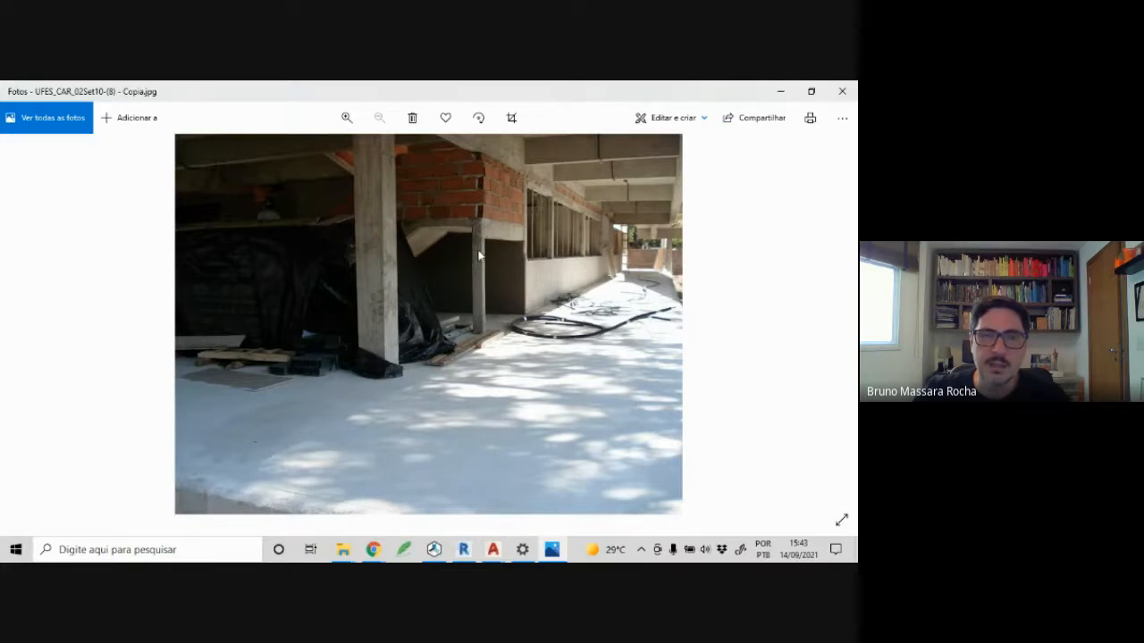
pyautogui.click(840, 319)
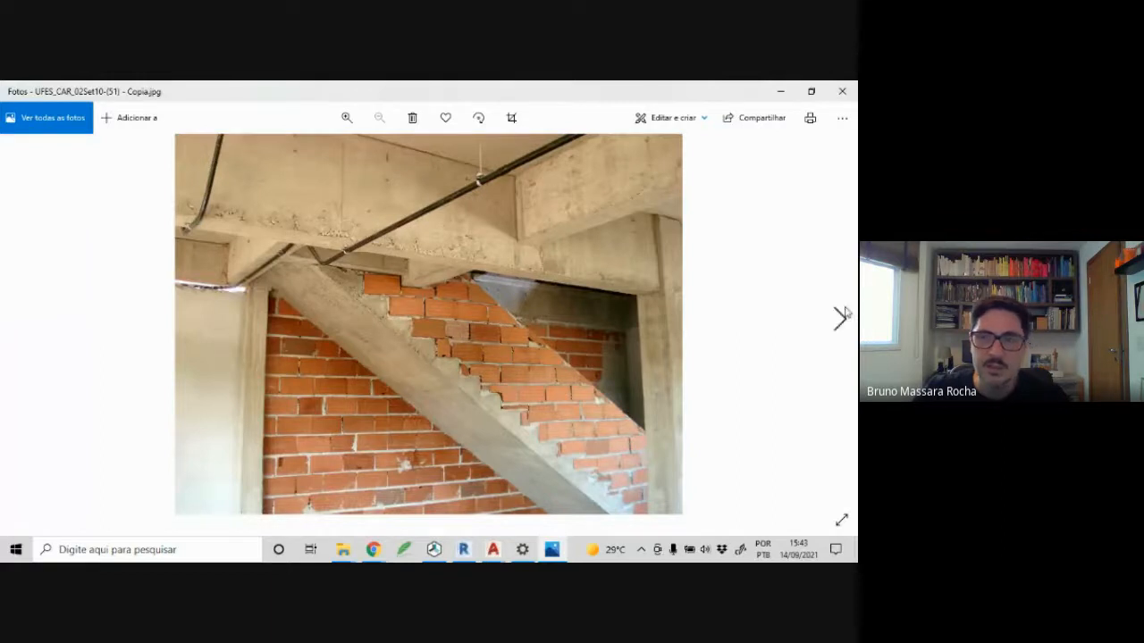
pyautogui.click(841, 322)
pyautogui.click(841, 322)
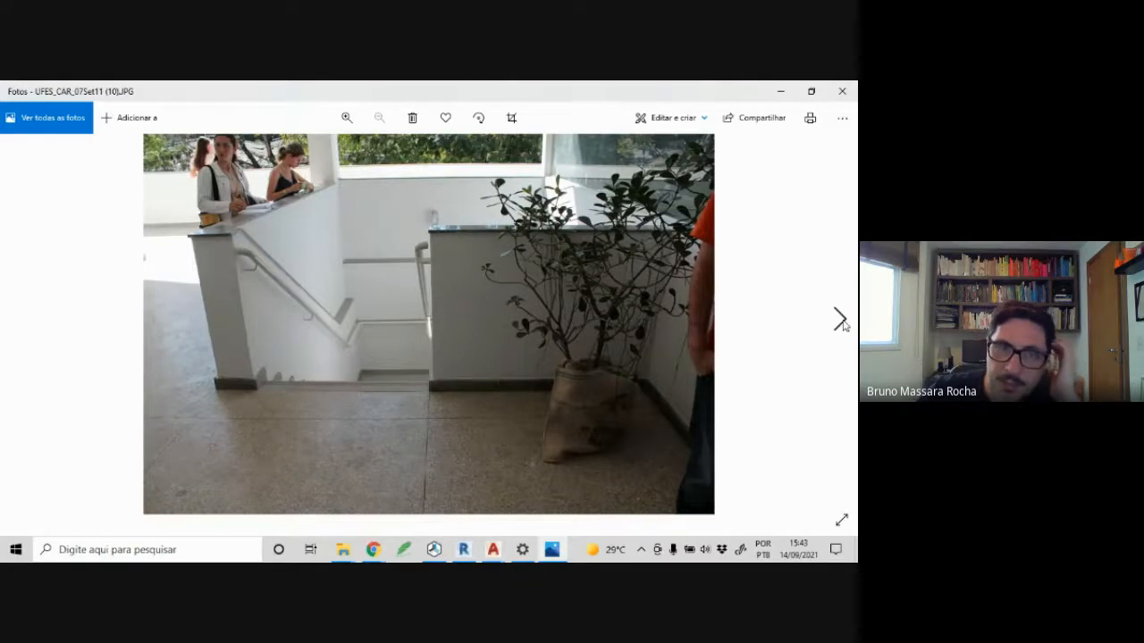
pyautogui.click(841, 321)
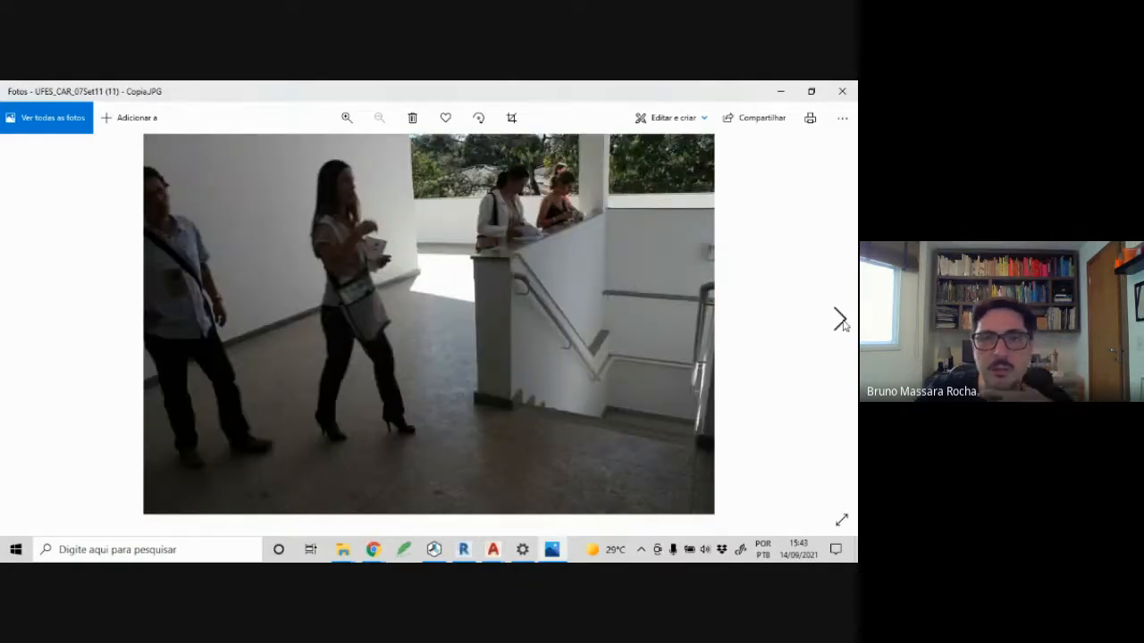
pyautogui.click(841, 322)
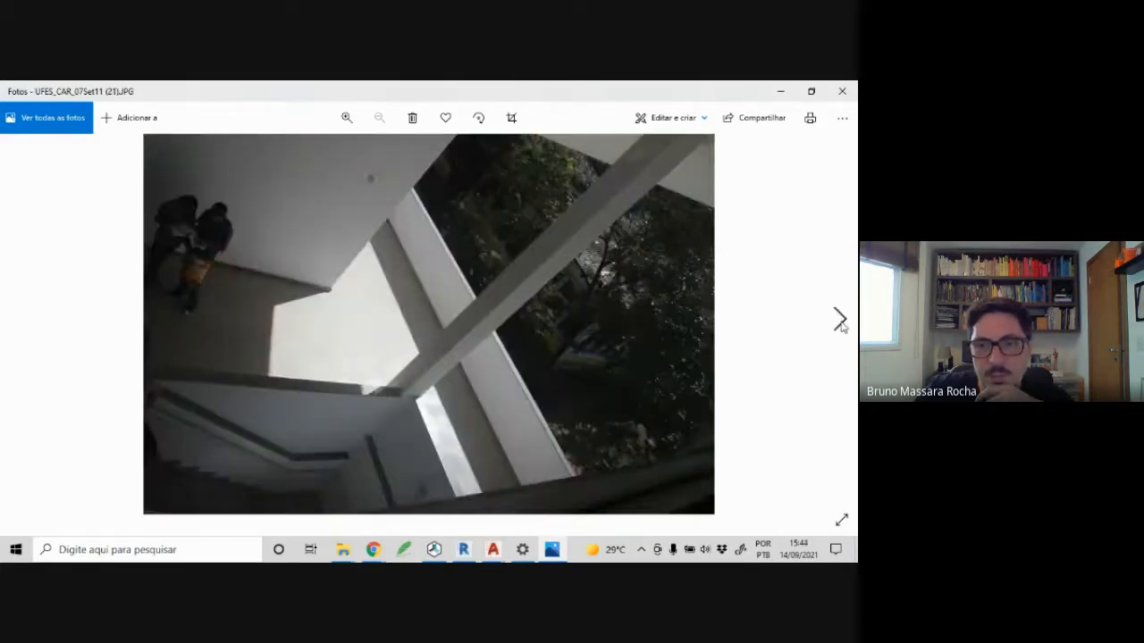
# - Continue through the photos of the stair reinforcement bars and the ground-floor stair up to UFES_CAR_22Out10 (9)
pyautogui.click(840, 322)
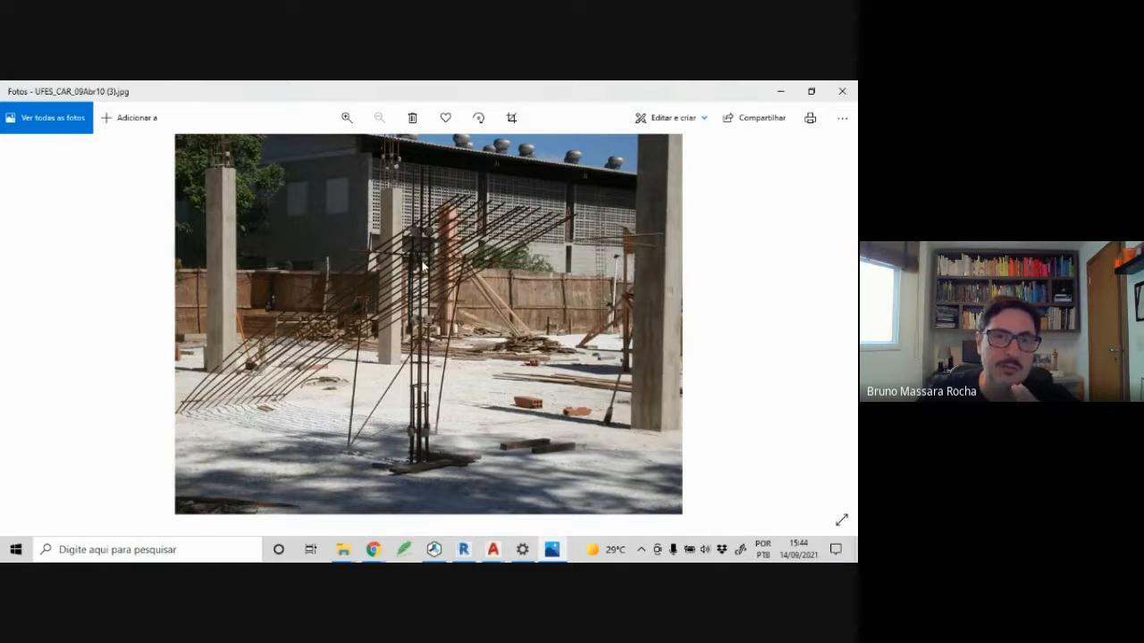
pyautogui.click(840, 321)
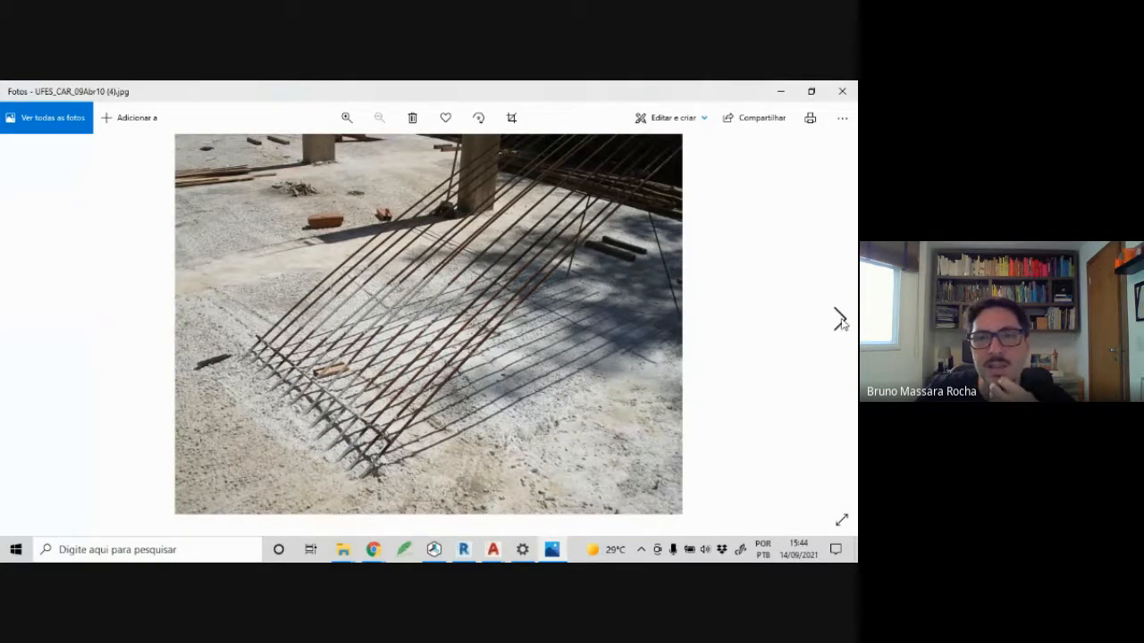
pyautogui.click(840, 322)
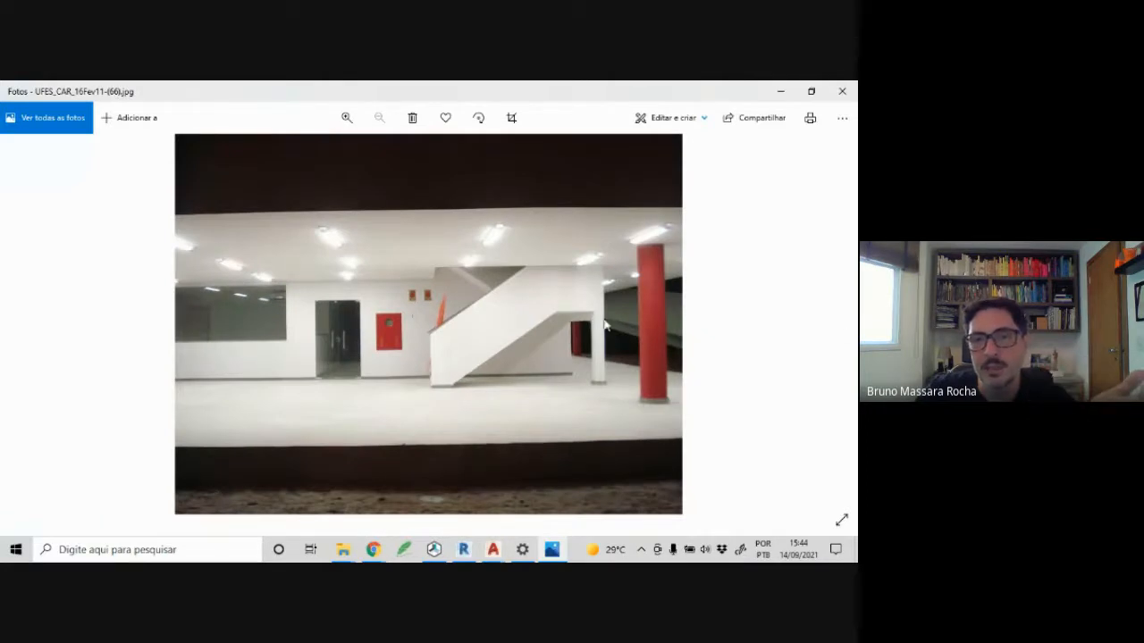
pyautogui.click(840, 319)
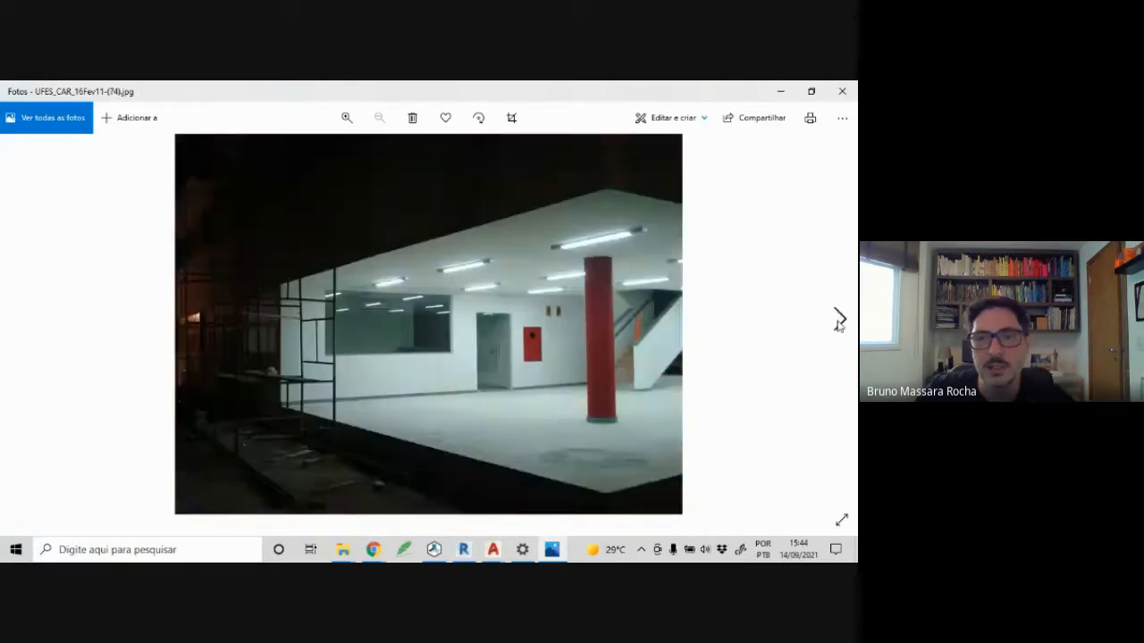
pyautogui.click(839, 322)
pyautogui.click(839, 321)
pyautogui.click(839, 321)
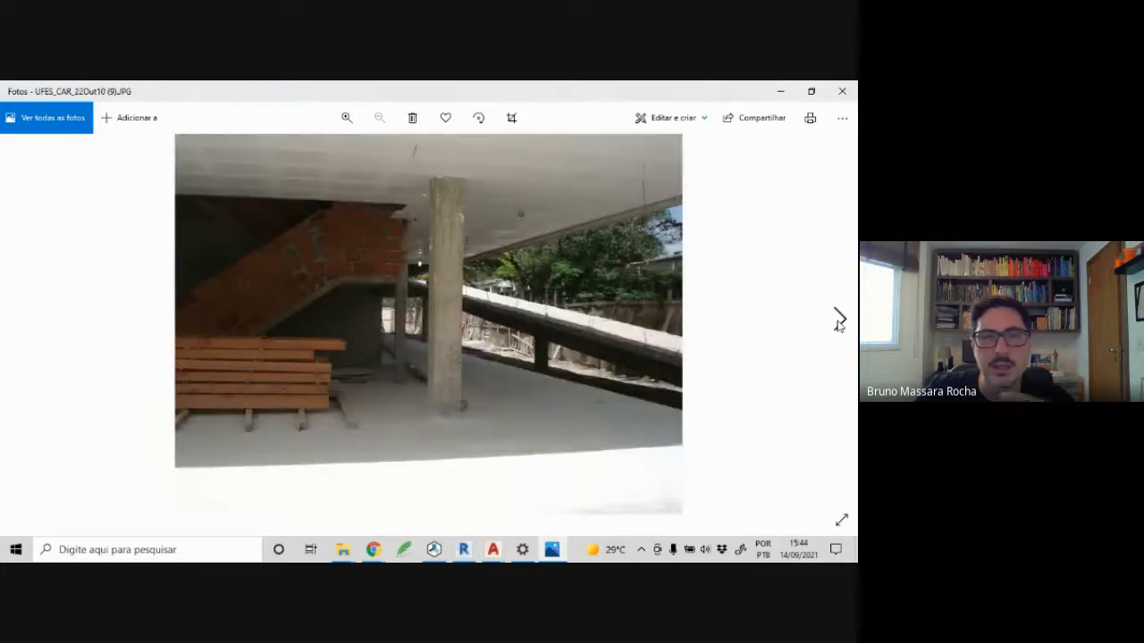
# - Examine the concrete stair flights in the UFES_CAR_24Jun10 photos 93 to 97 and return to the Revit model
pyautogui.click(839, 322)
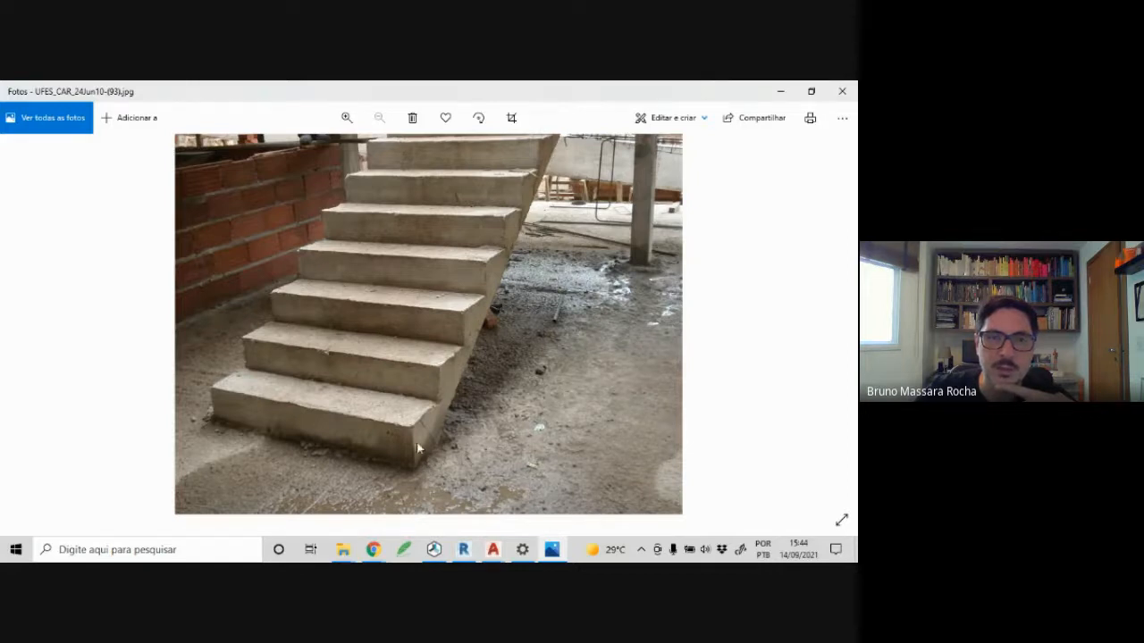
pyautogui.click(840, 319)
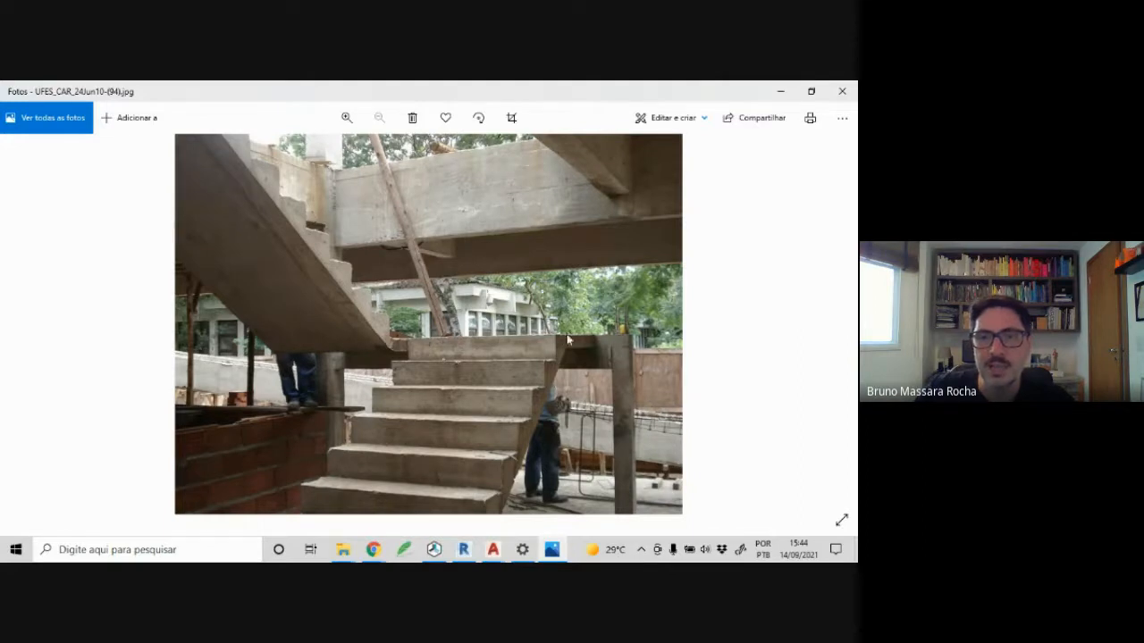
pyautogui.click(839, 319)
pyautogui.click(839, 319)
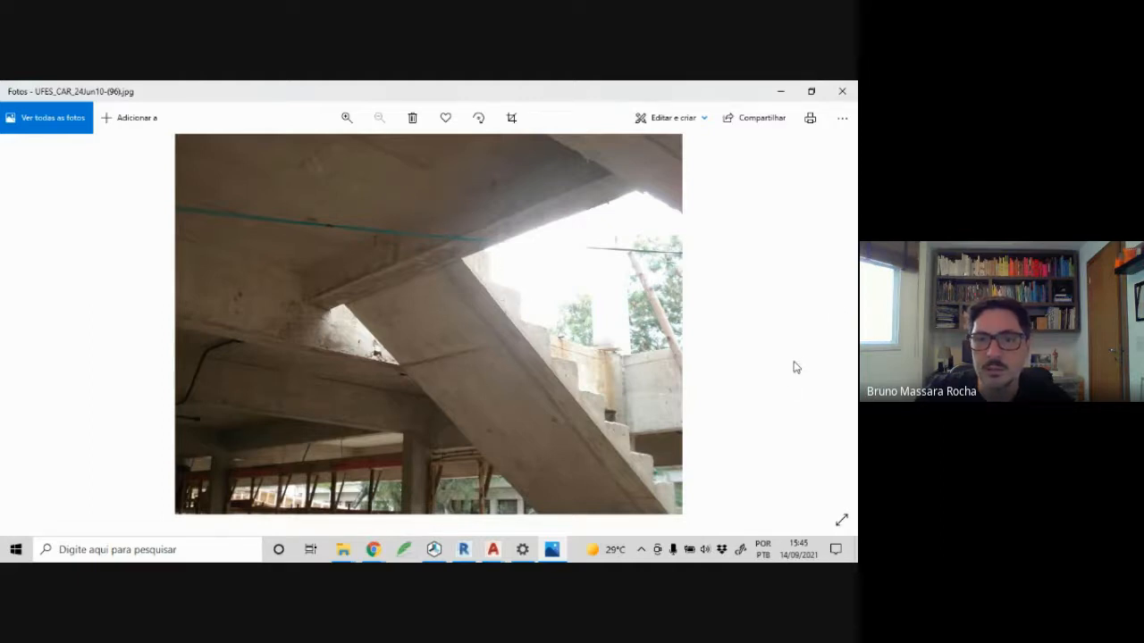
pyautogui.click(845, 322)
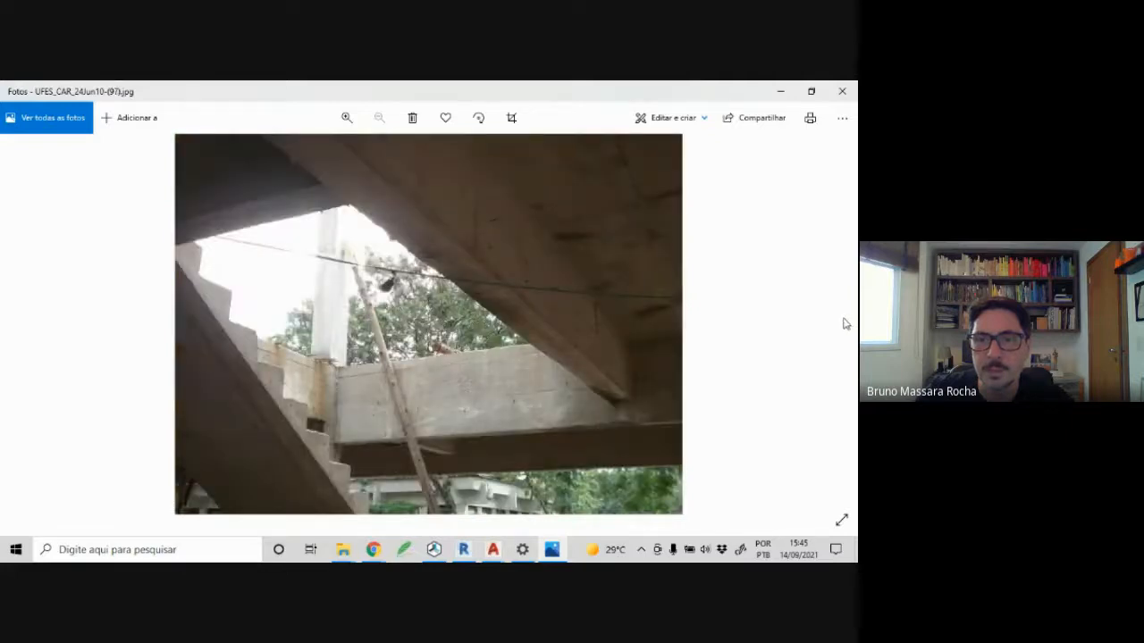
pyautogui.click(781, 92)
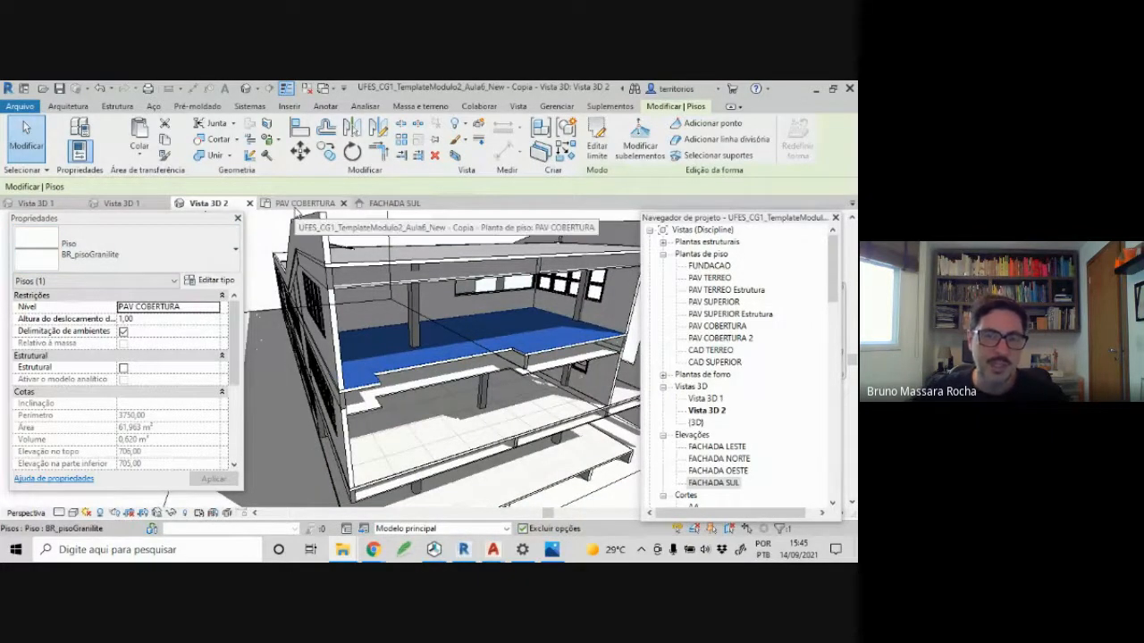
# - Open the PAV SUPERIOR floor plan at the end room where the stair belongs
pyautogui.doubleClick(729, 302)
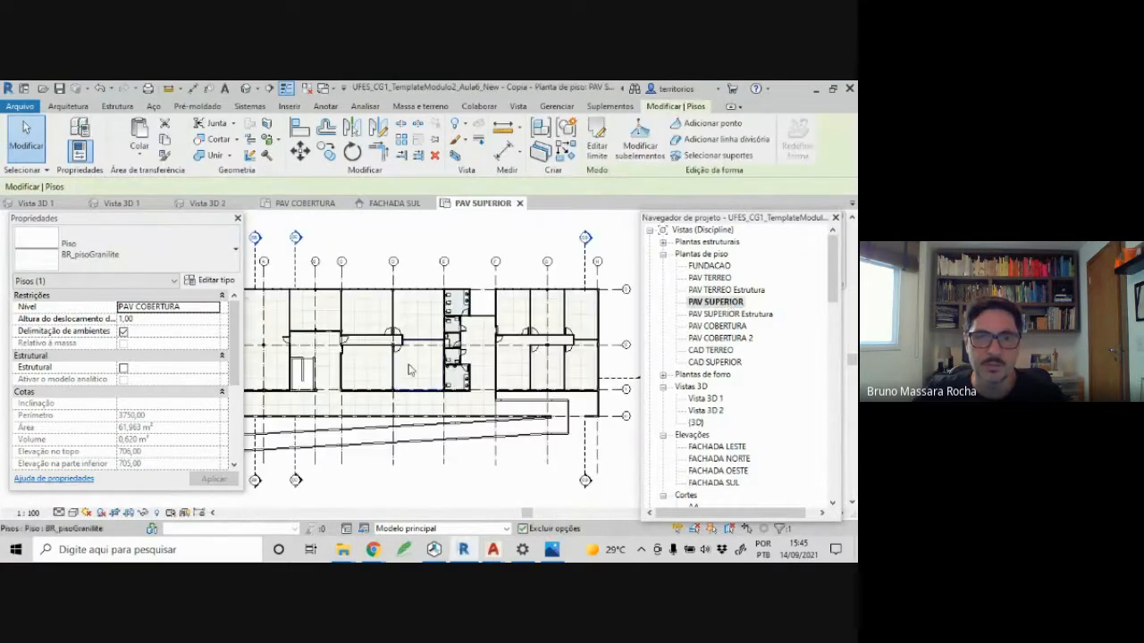
pyautogui.moveTo(407, 363); pyautogui.dragTo(536, 369, button='middle')
pyautogui.scroll(-1, 527, 367)
pyautogui.scroll(5, 425, 353)
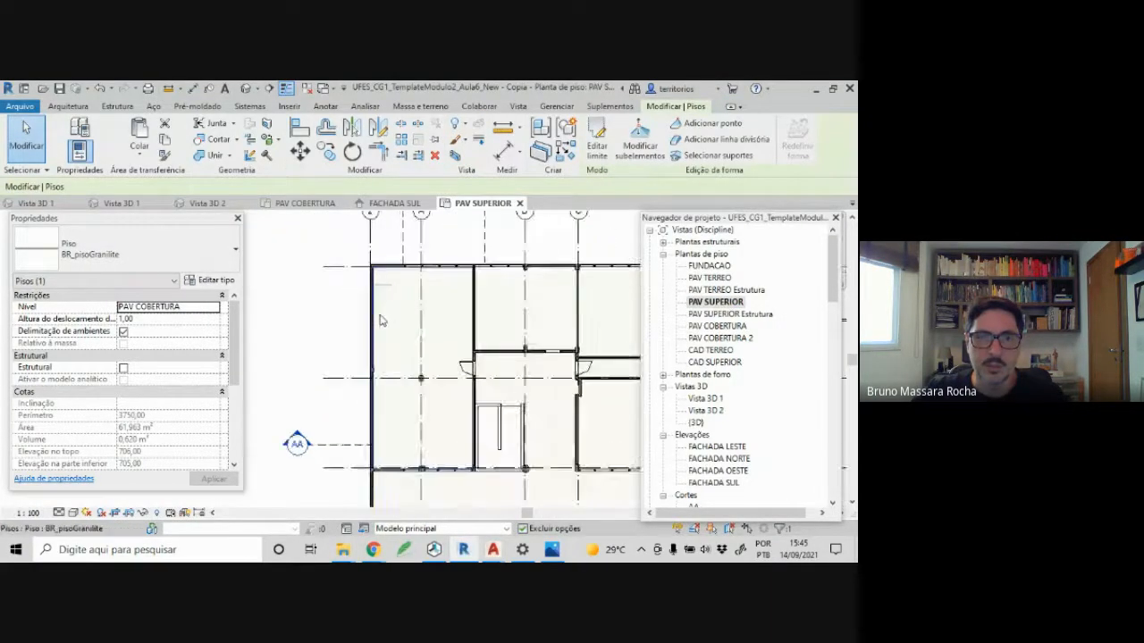
pyautogui.scroll(2, 385, 306)
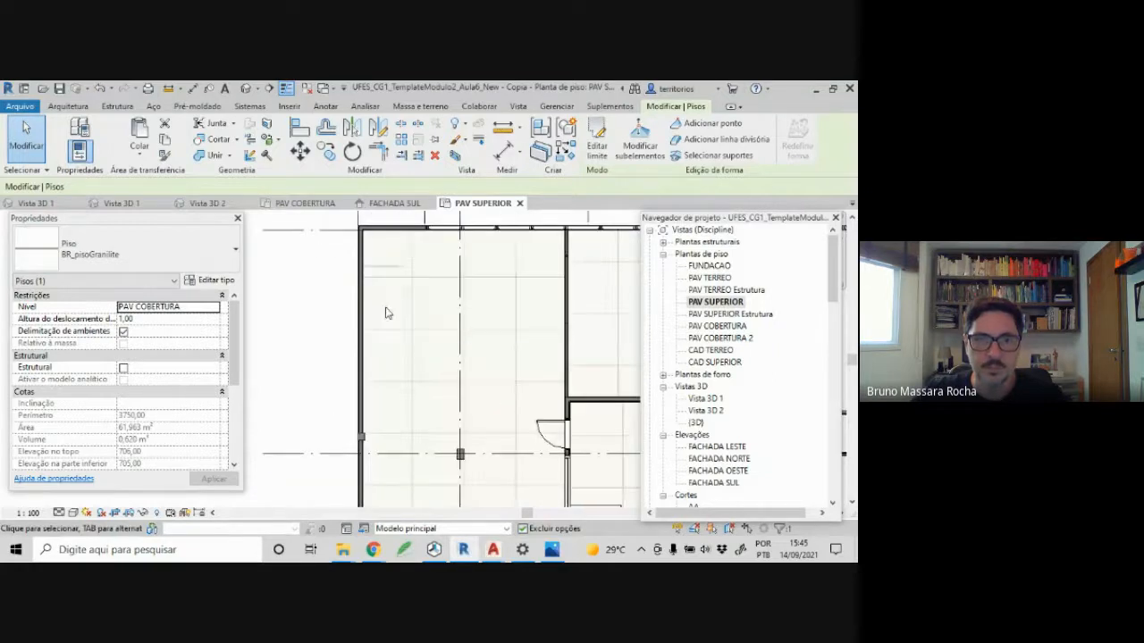
pyautogui.moveTo(388, 312); pyautogui.dragTo(338, 310, button='middle')
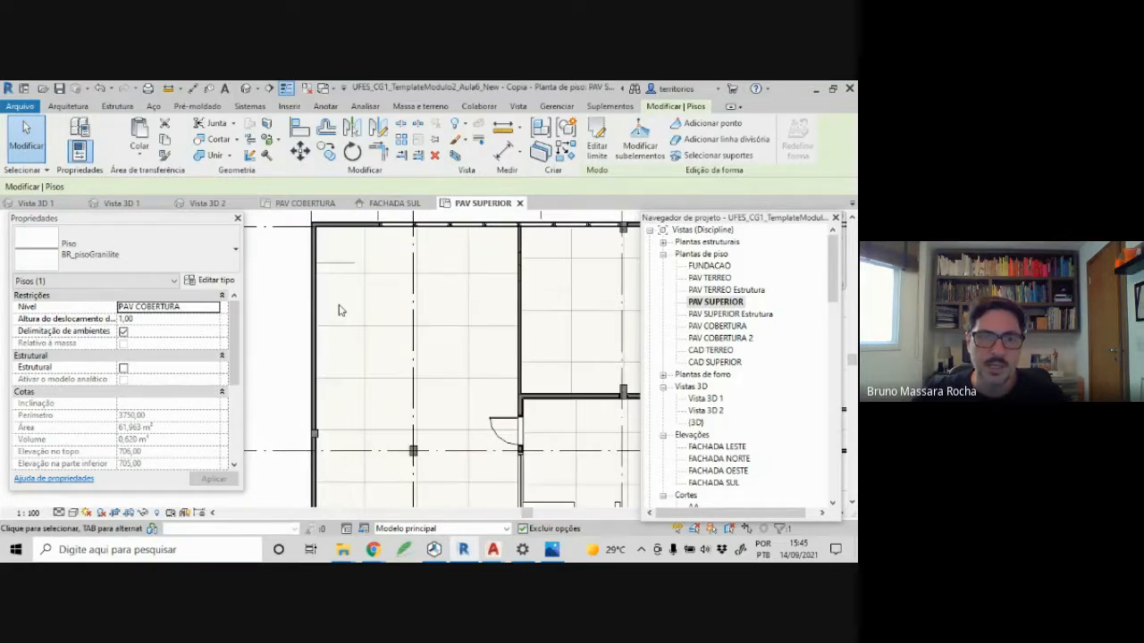
# - Deselect the floor and set the underlay base level of the PAV SUPERIOR plan to CAD SUPERIOR
pyautogui.moveTo(231, 384); pyautogui.dragTo(237, 451)
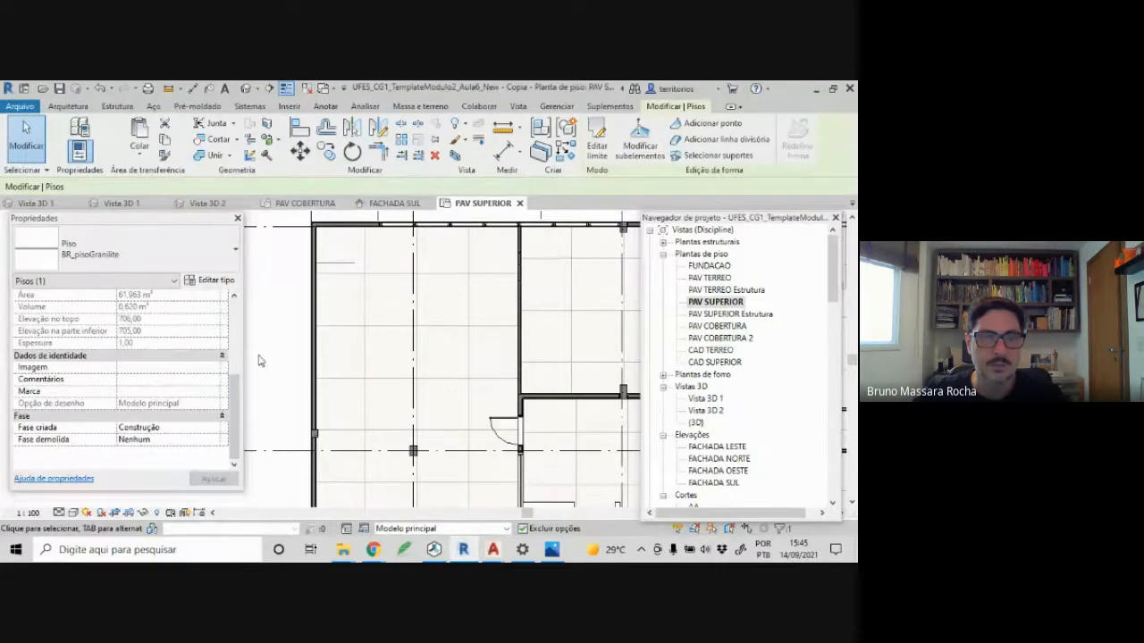
pyautogui.click(260, 360)
pyautogui.click(213, 399)
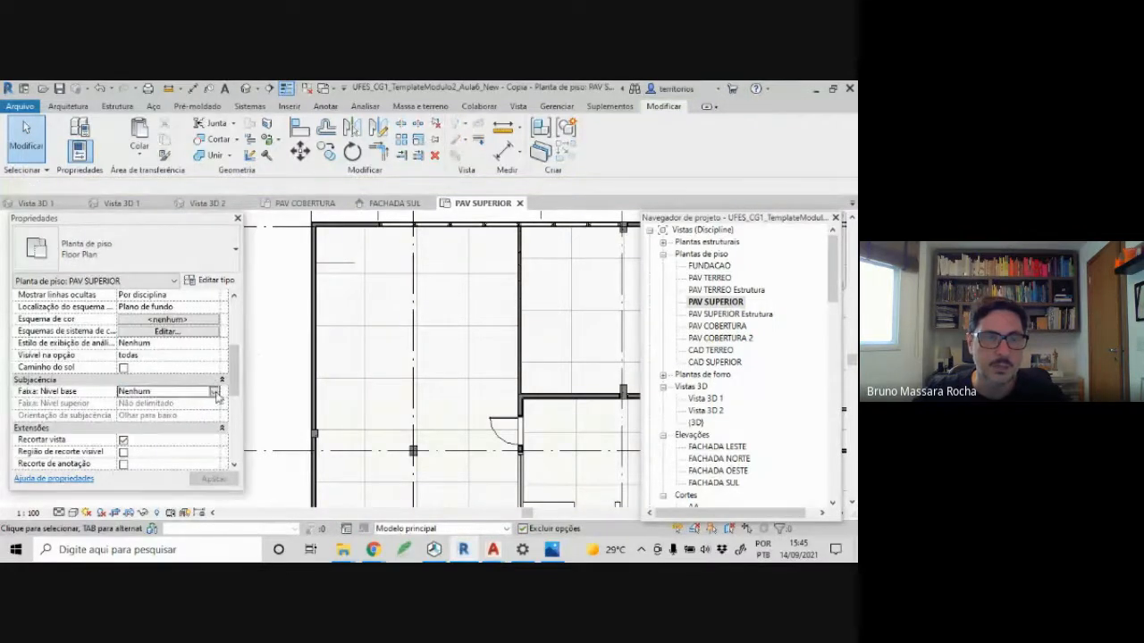
pyautogui.click(213, 401)
pyautogui.scroll(-1, 213, 434)
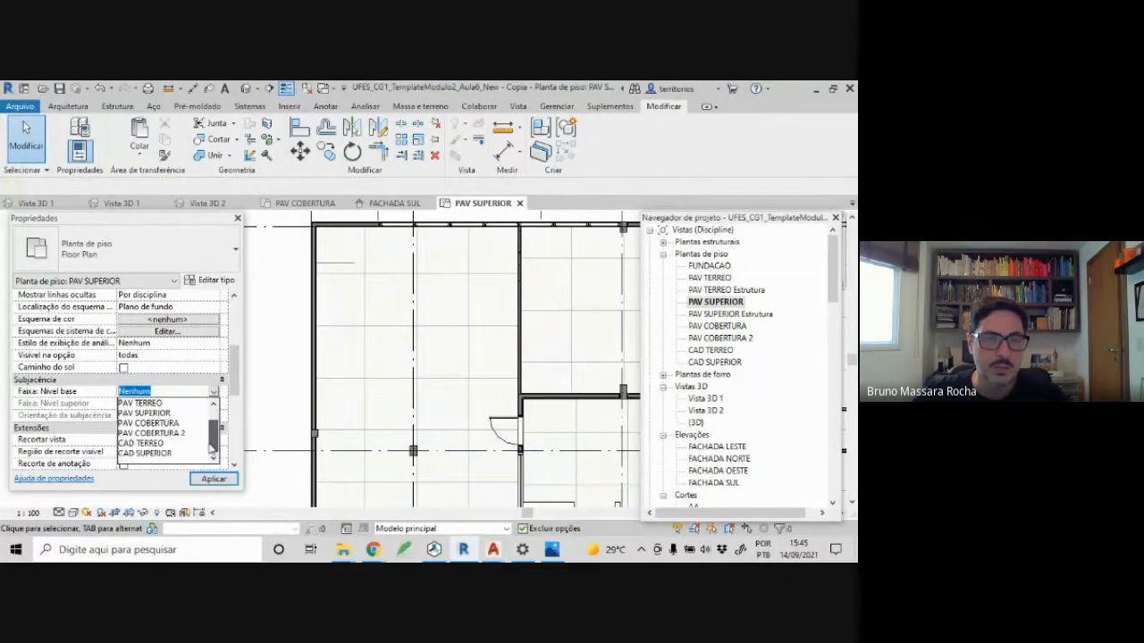
pyautogui.click(175, 453)
pyautogui.click(212, 479)
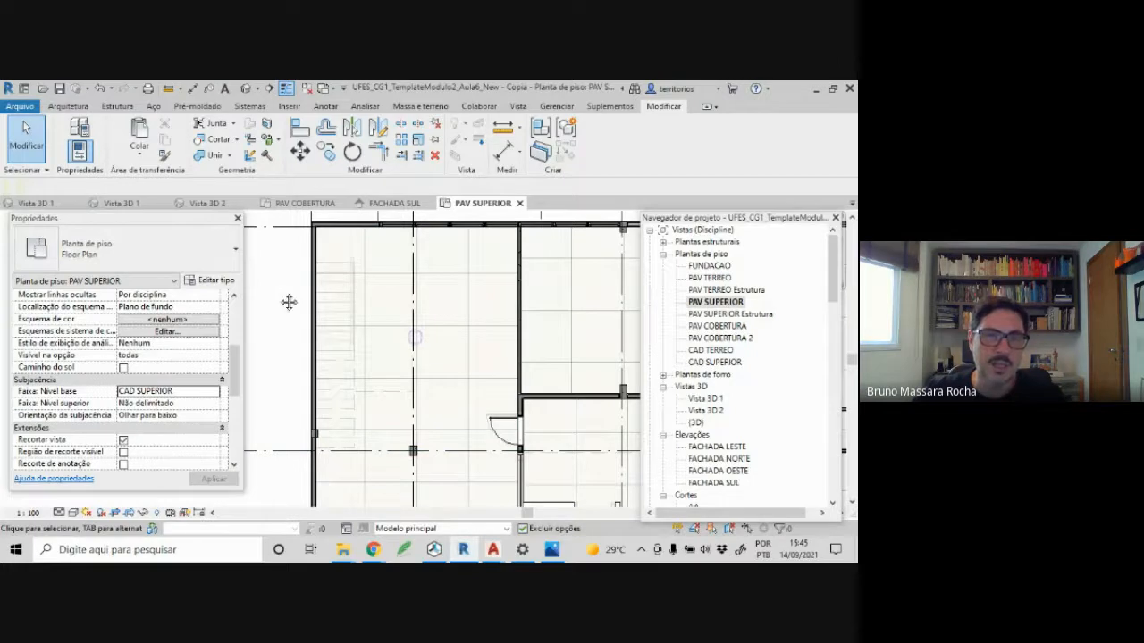
pyautogui.moveTo(288, 301); pyautogui.dragTo(296, 294, button='middle')
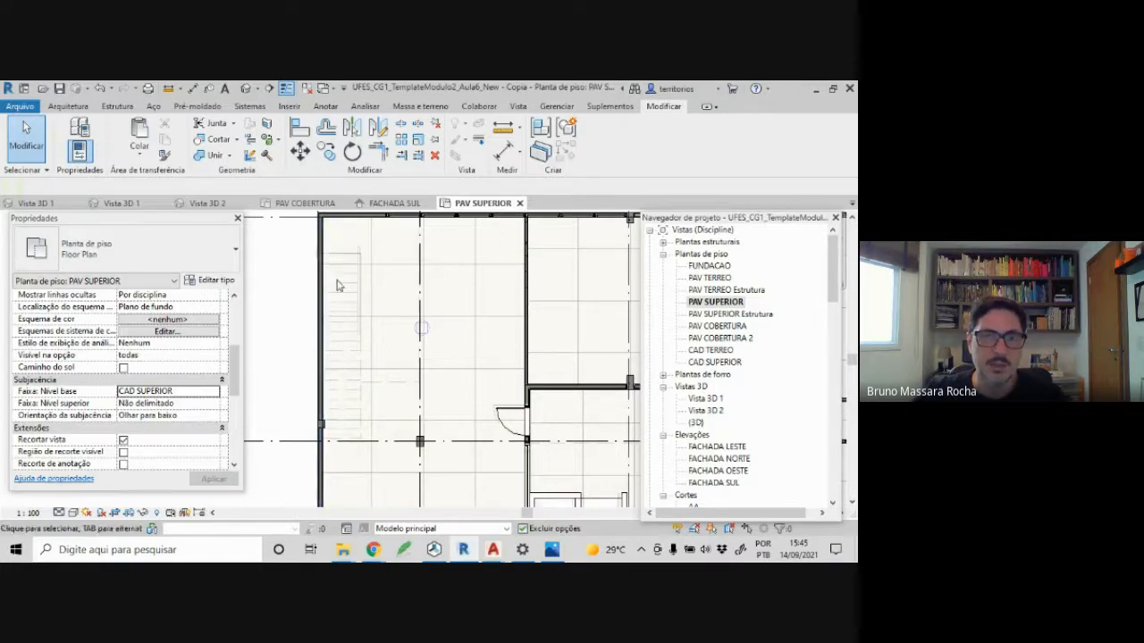
# - Delete the existing grey line across the stair's first step in the PAV SUPERIOR plan
pyautogui.scroll(4, 344, 266)
pyautogui.scroll(2, 344, 266)
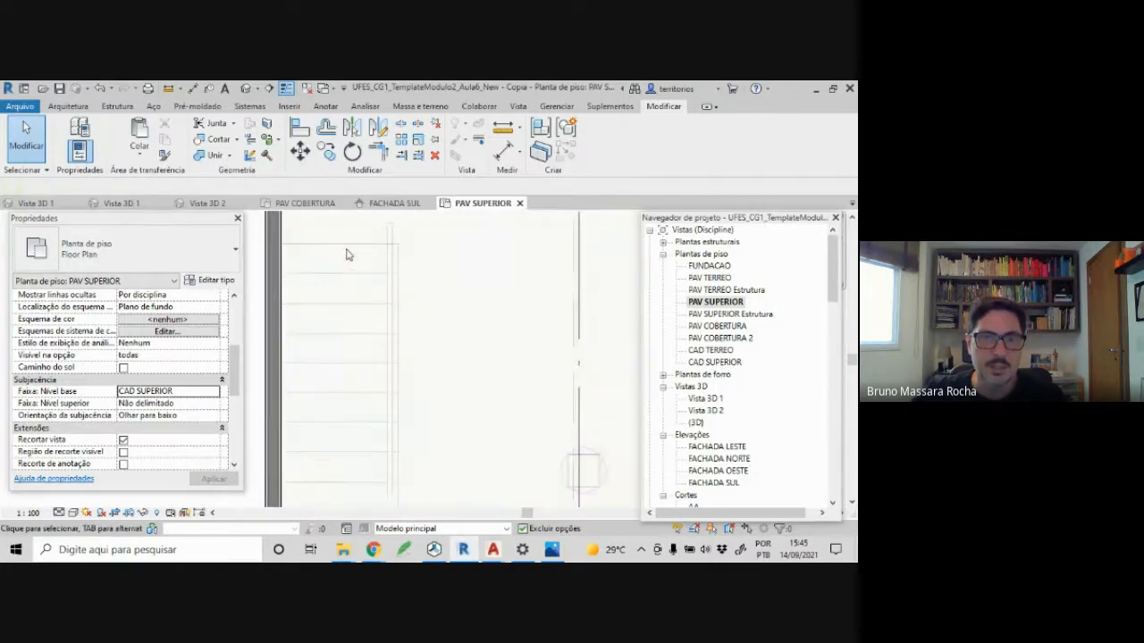
pyautogui.click(349, 244)
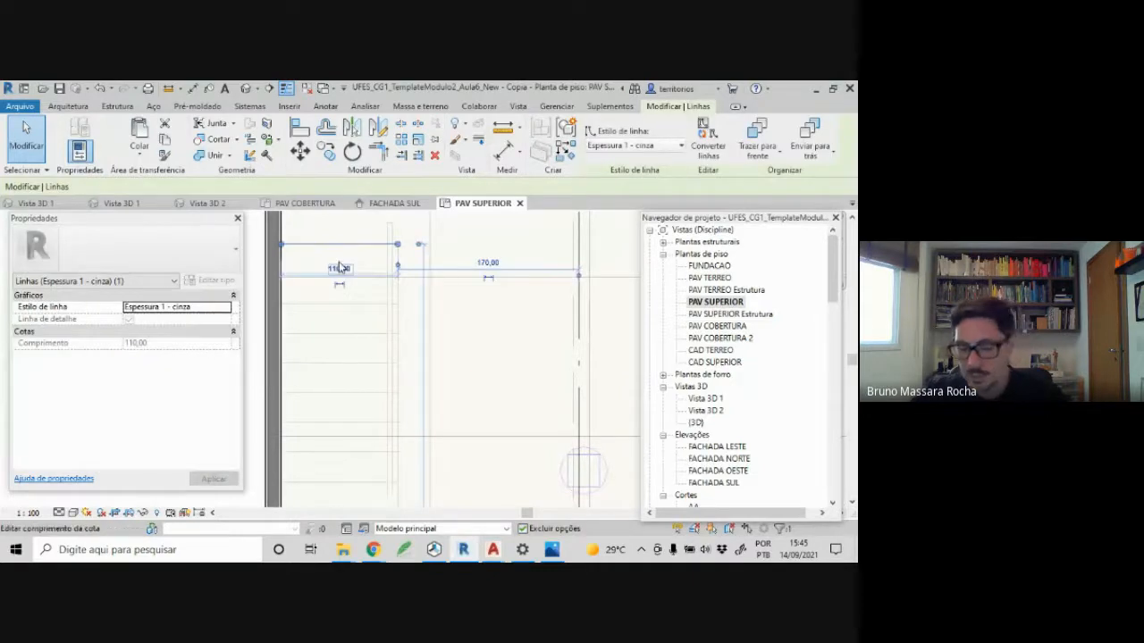
pyautogui.press('Delete')
pyautogui.moveTo(342, 258); pyautogui.dragTo(372, 296, button='middle')
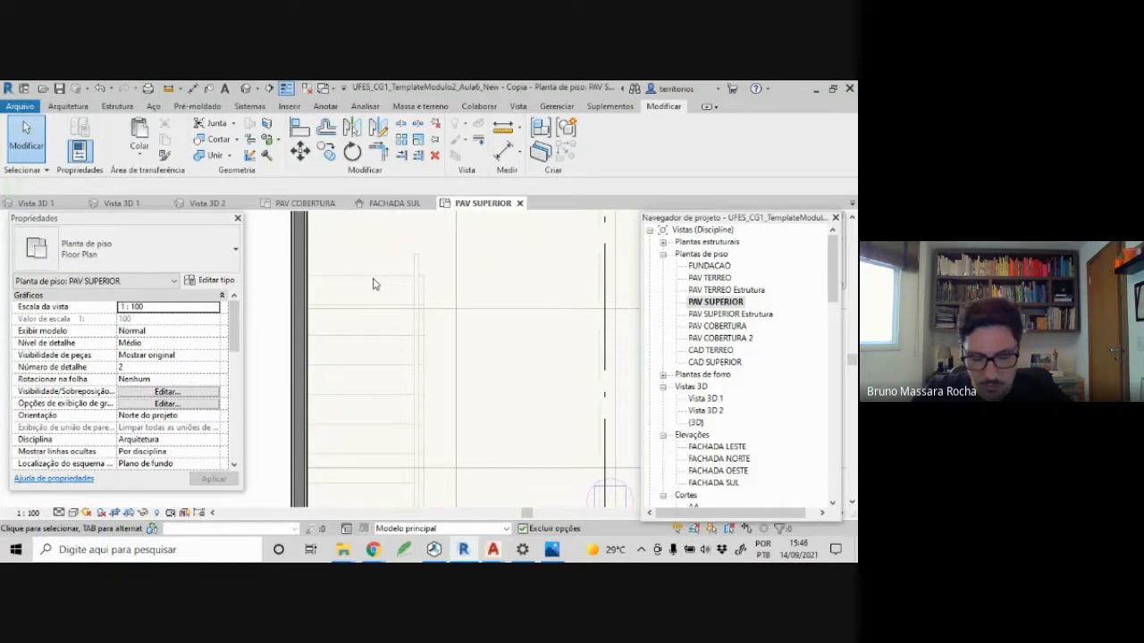
pyautogui.press('d')
pyautogui.press('l')
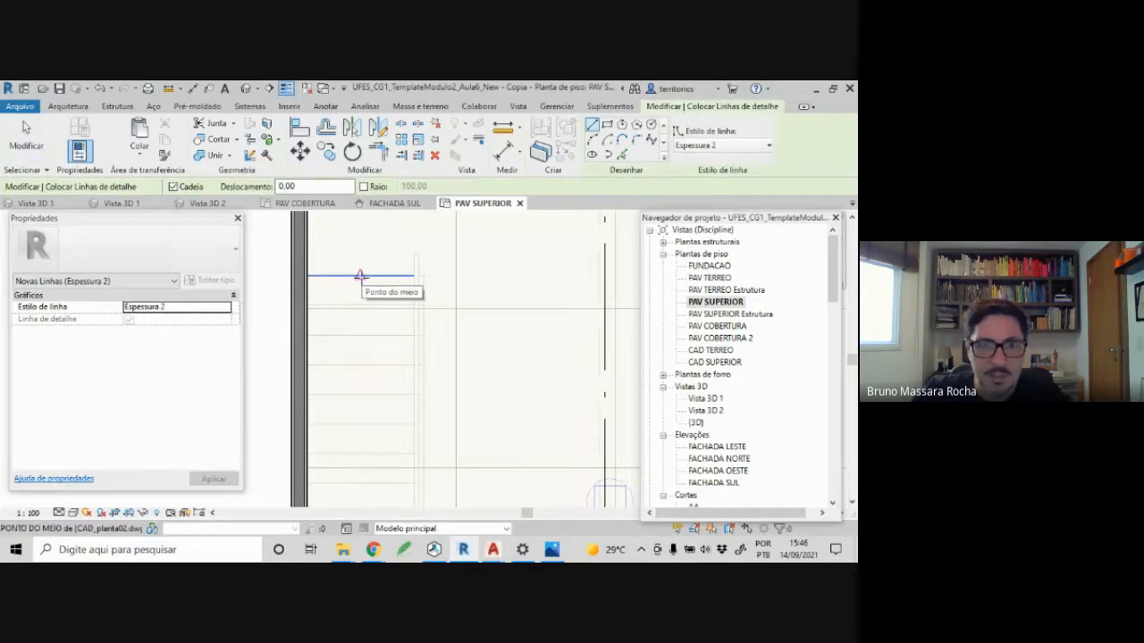
pyautogui.click(360, 277)
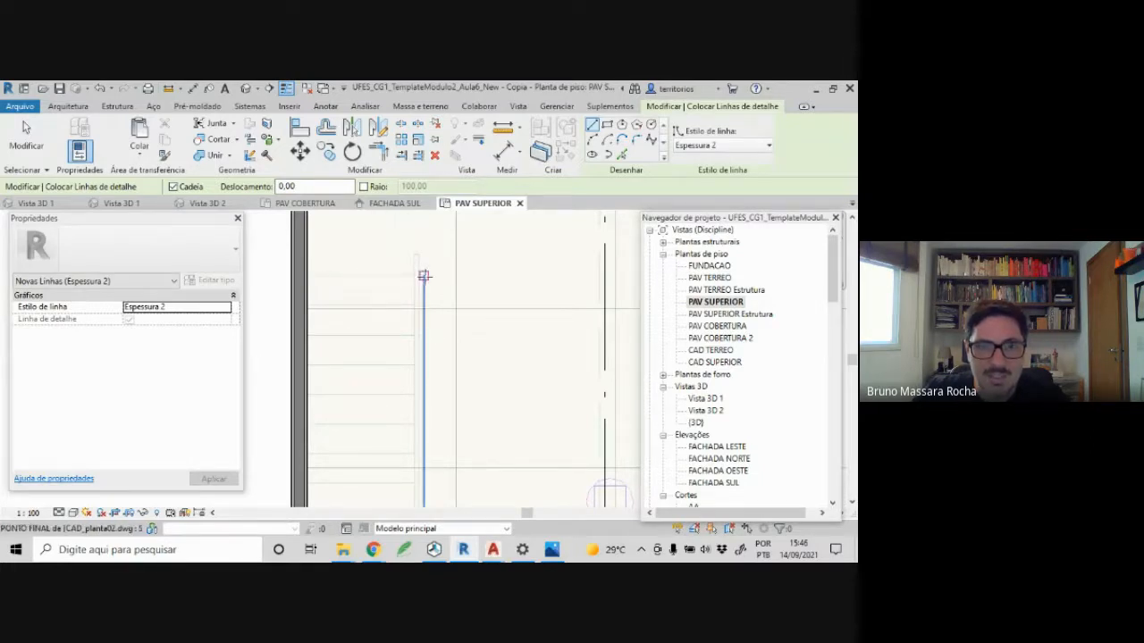
pyautogui.press('Escape')
pyautogui.press('Escape')
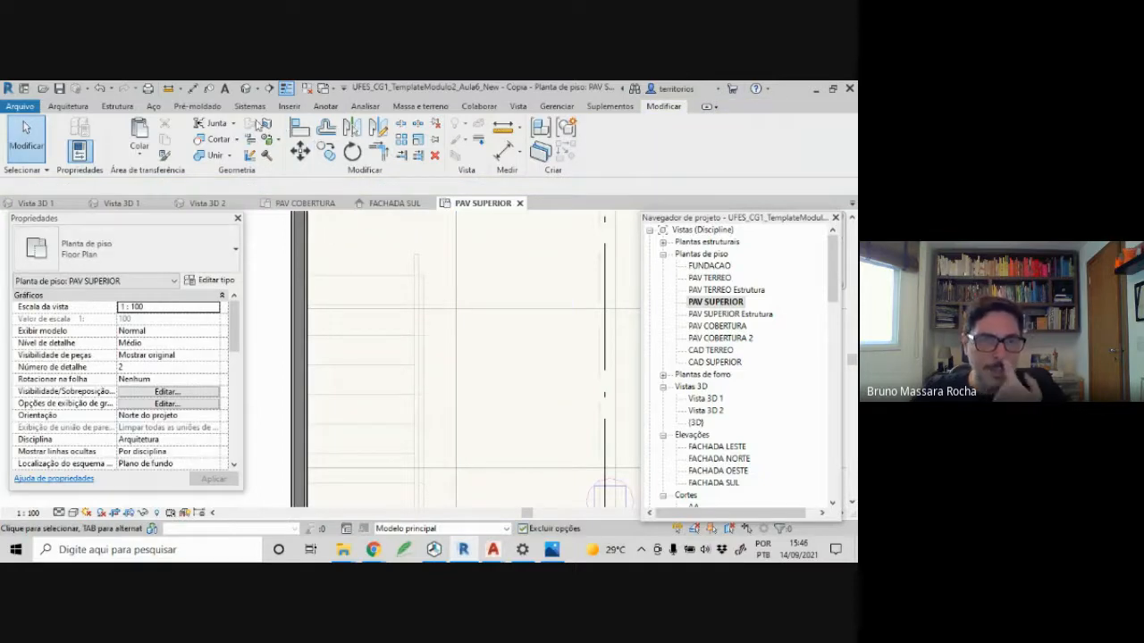
# - Trace the stair outline over the CAD underlay with Espessura 2 detail lines, about 110 cm wide, from the wall around the steps and back
pyautogui.click(326, 106)
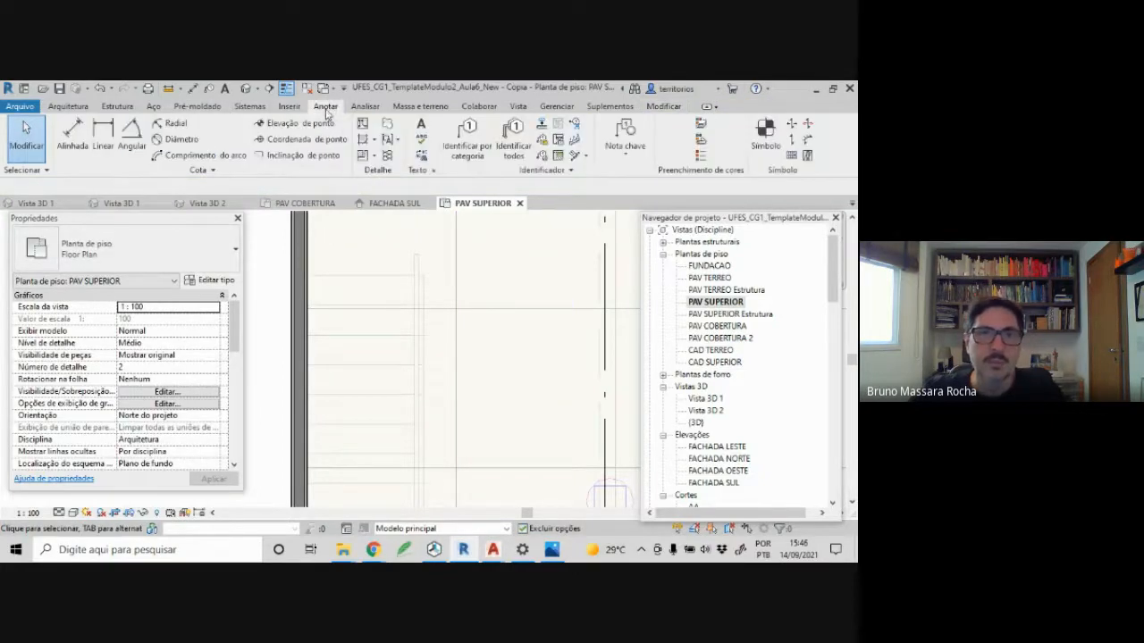
pyautogui.click(361, 125)
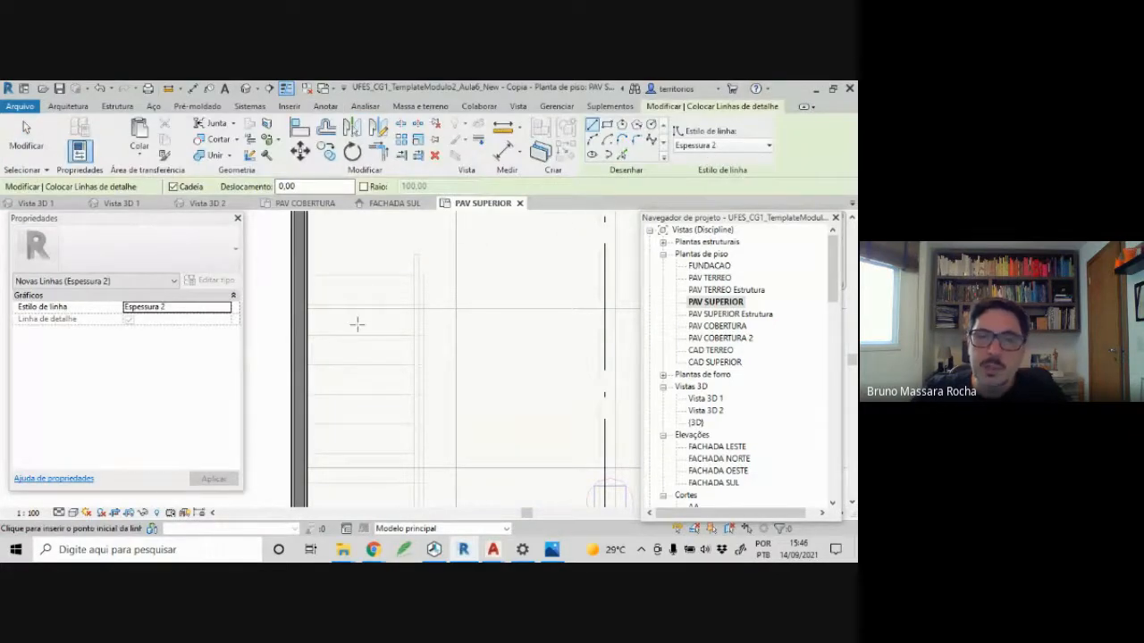
pyautogui.click(314, 274)
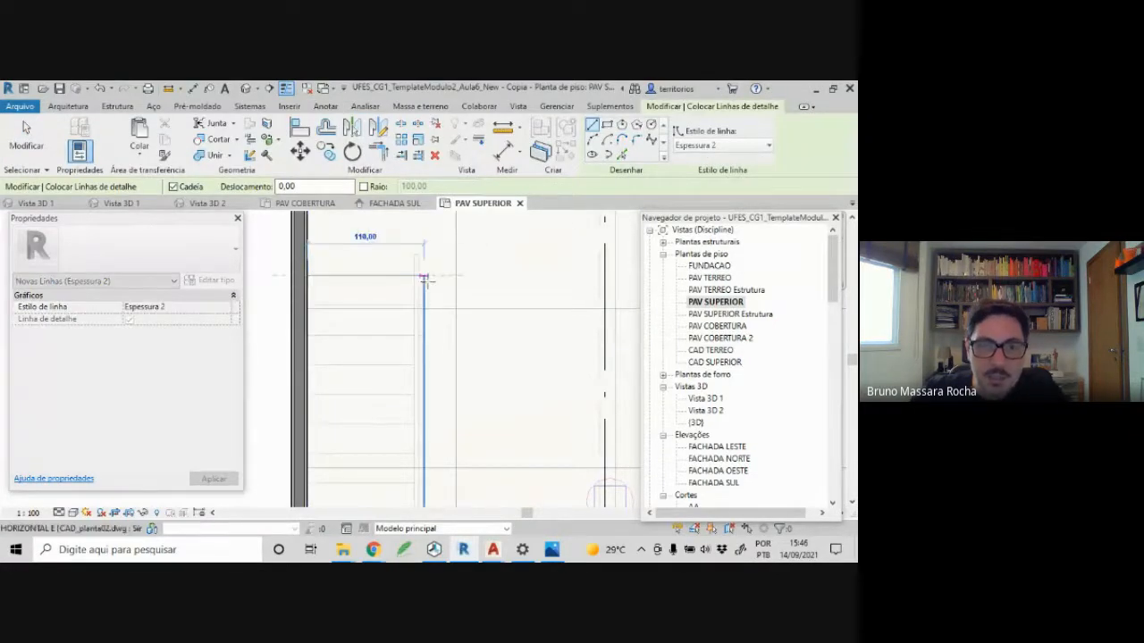
pyautogui.moveTo(471, 469); pyautogui.dragTo(511, 289, button='middle')
pyautogui.scroll(-4, 508, 288)
pyautogui.scroll(1, 508, 295)
pyautogui.moveTo(514, 391); pyautogui.dragTo(537, 244, button='middle')
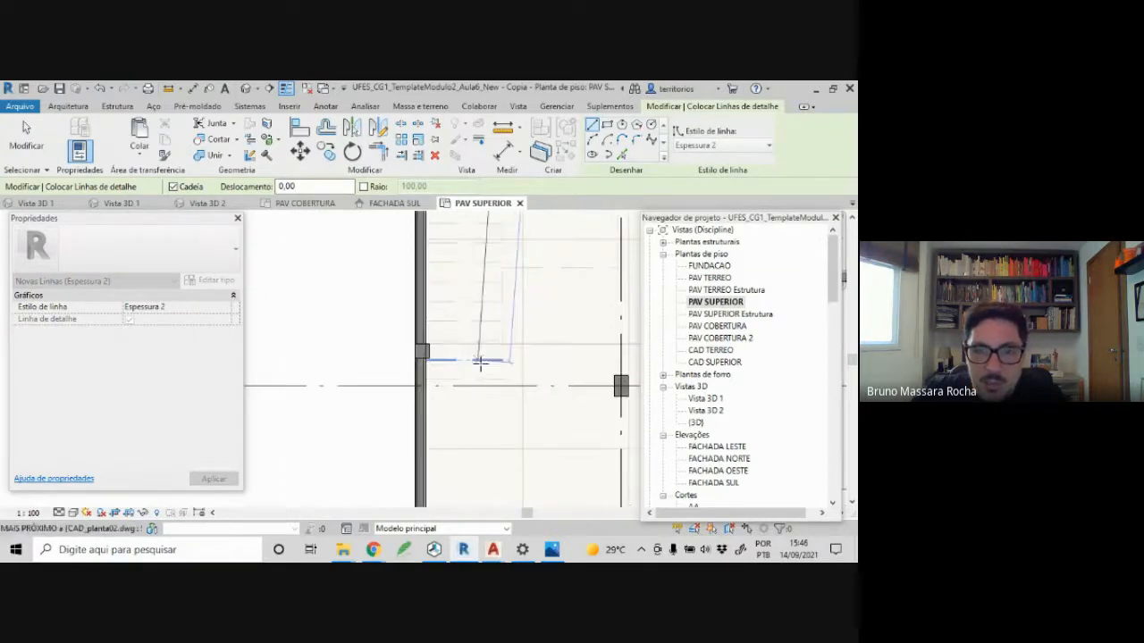
pyautogui.click(502, 381)
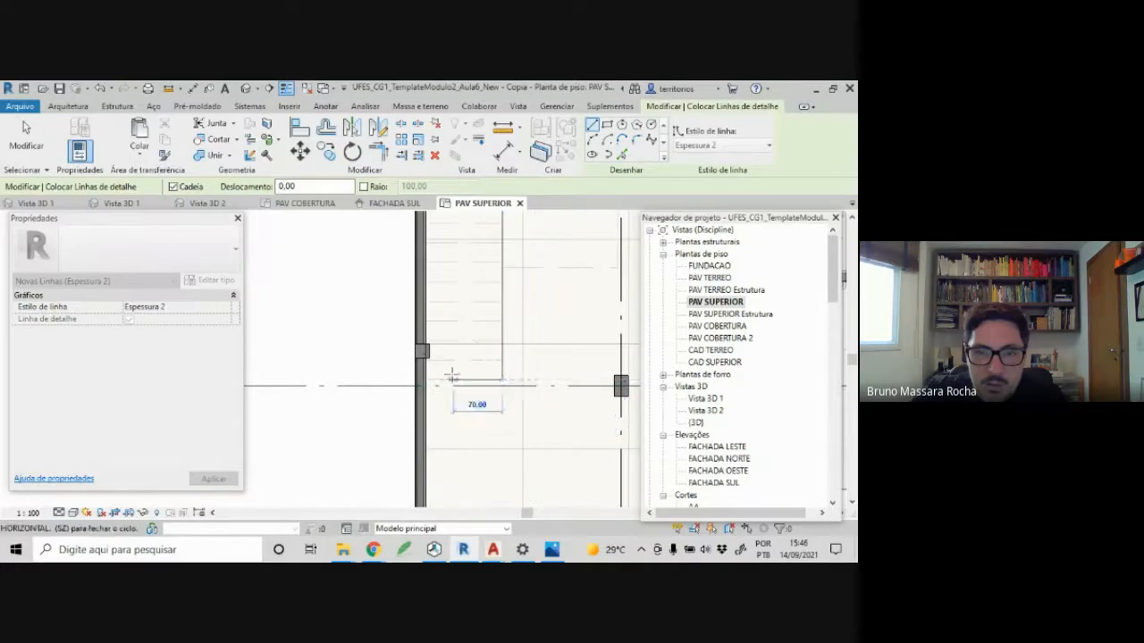
pyautogui.click(428, 380)
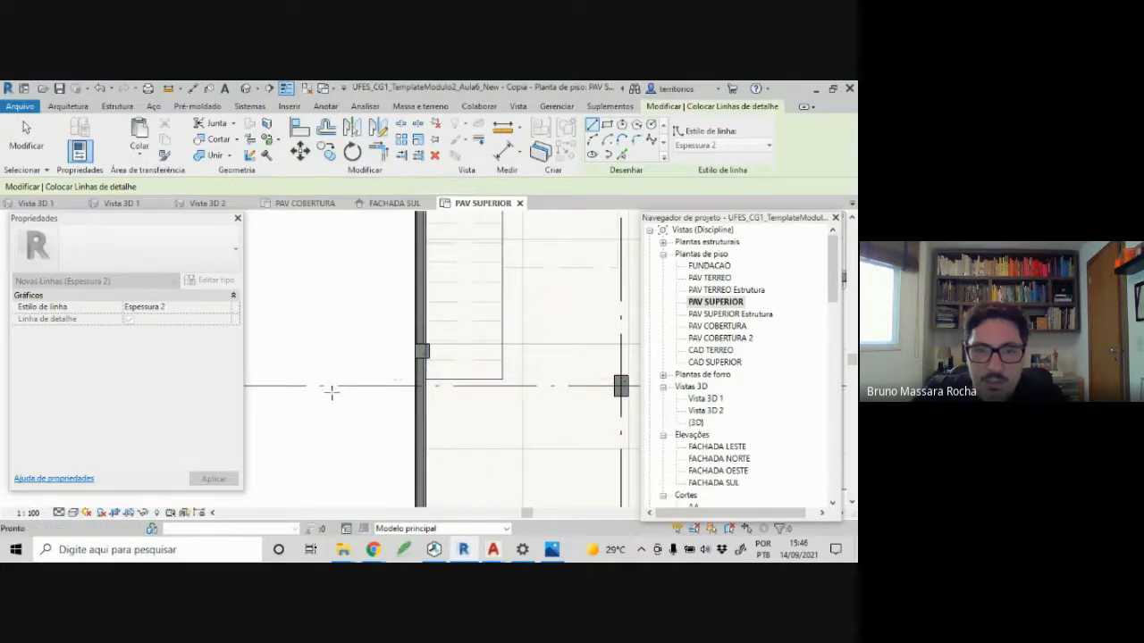
pyautogui.scroll(-3, 330, 402)
pyautogui.press('Escape')
pyautogui.press('Escape')
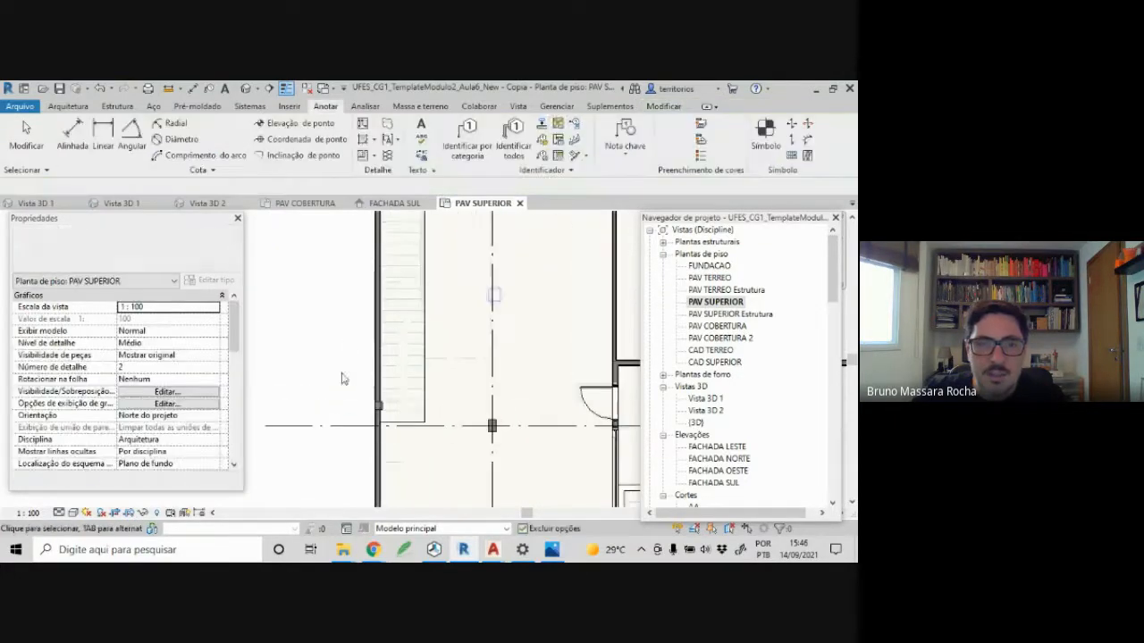
# - Review the traced stair outline, check the stair area in Vista 3D 2 and return to the PAV SUPERIOR plan
pyautogui.scroll(-2, 343, 377)
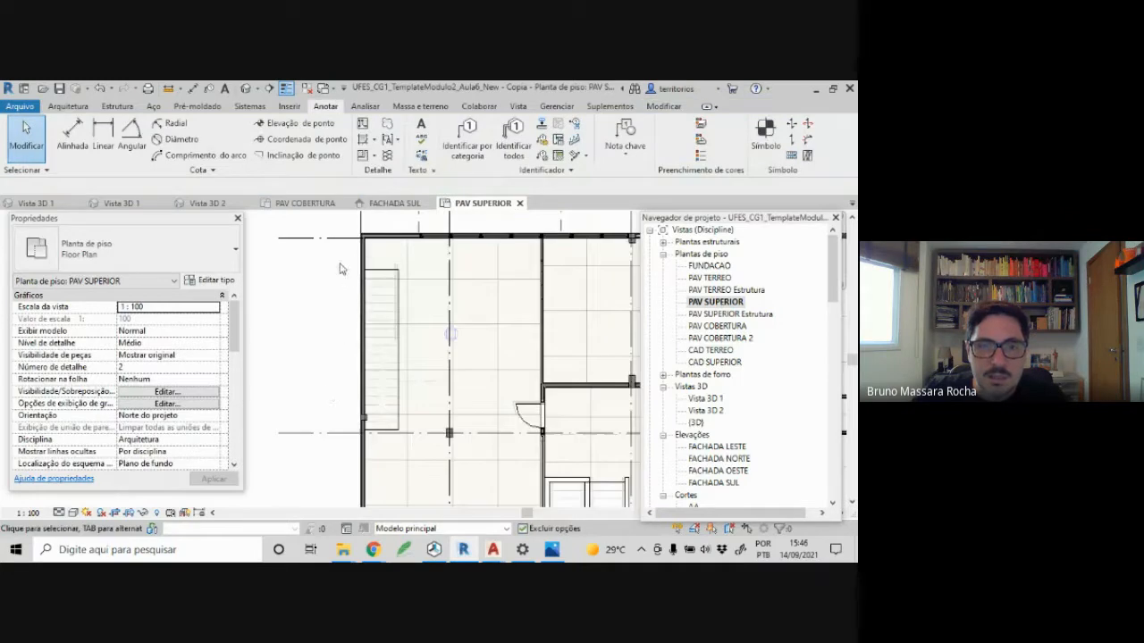
pyautogui.moveTo(340, 263); pyautogui.dragTo(421, 472)
pyautogui.press('Escape')
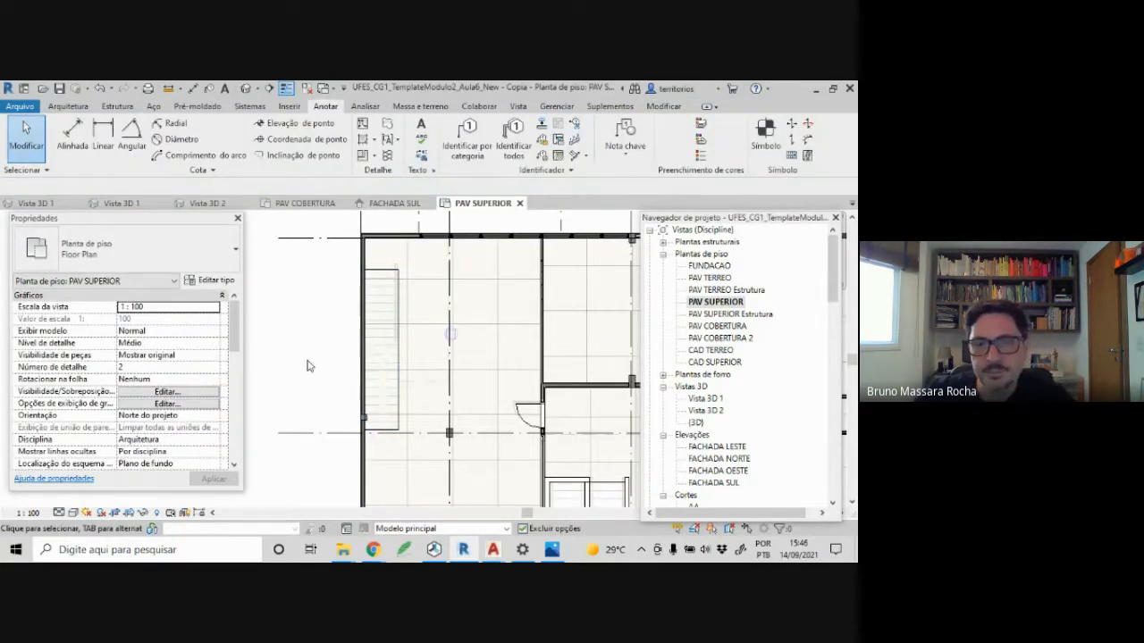
pyautogui.click(206, 204)
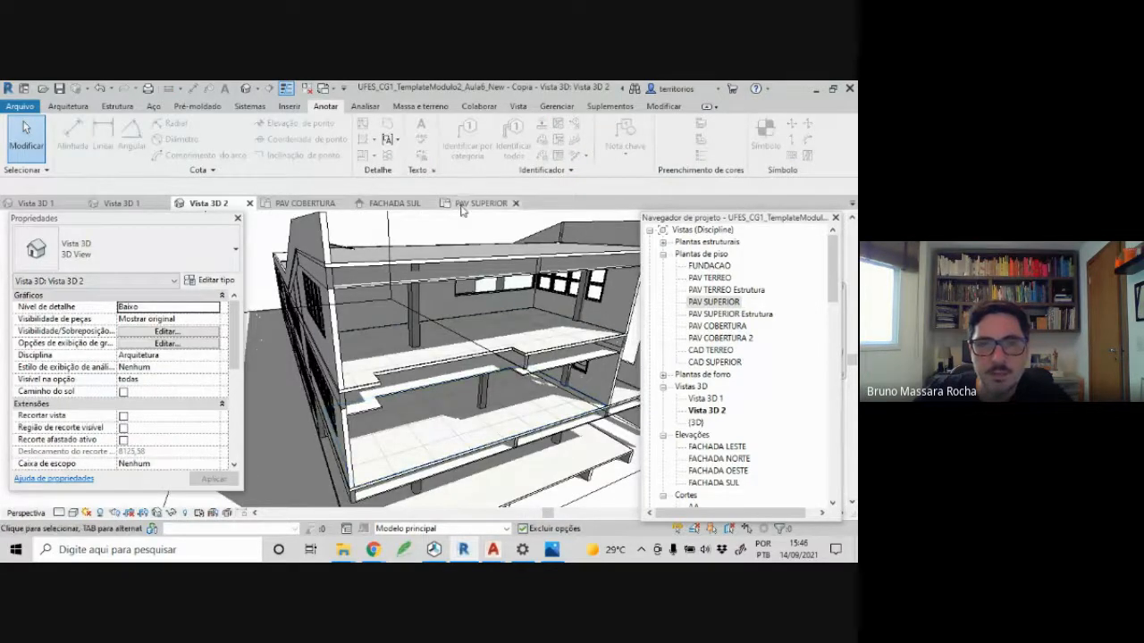
pyautogui.click(476, 204)
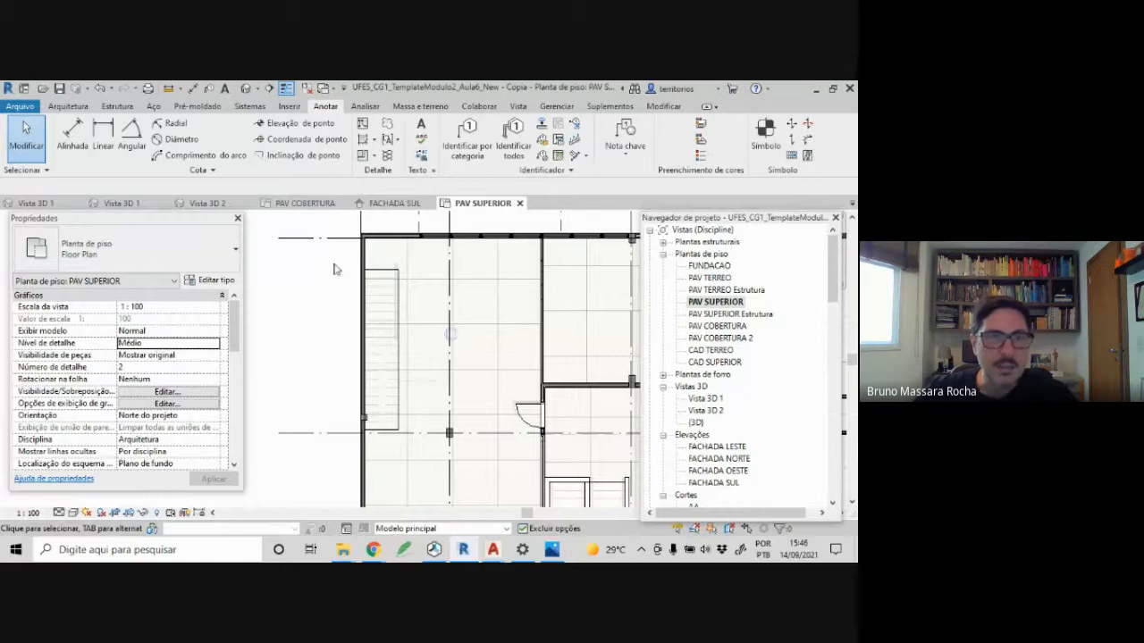
# - Start a new stair in the PAV SUPERIOR plan with the cast-in-place type Escada monolítica and enlarge the properties display
pyautogui.click(77, 108)
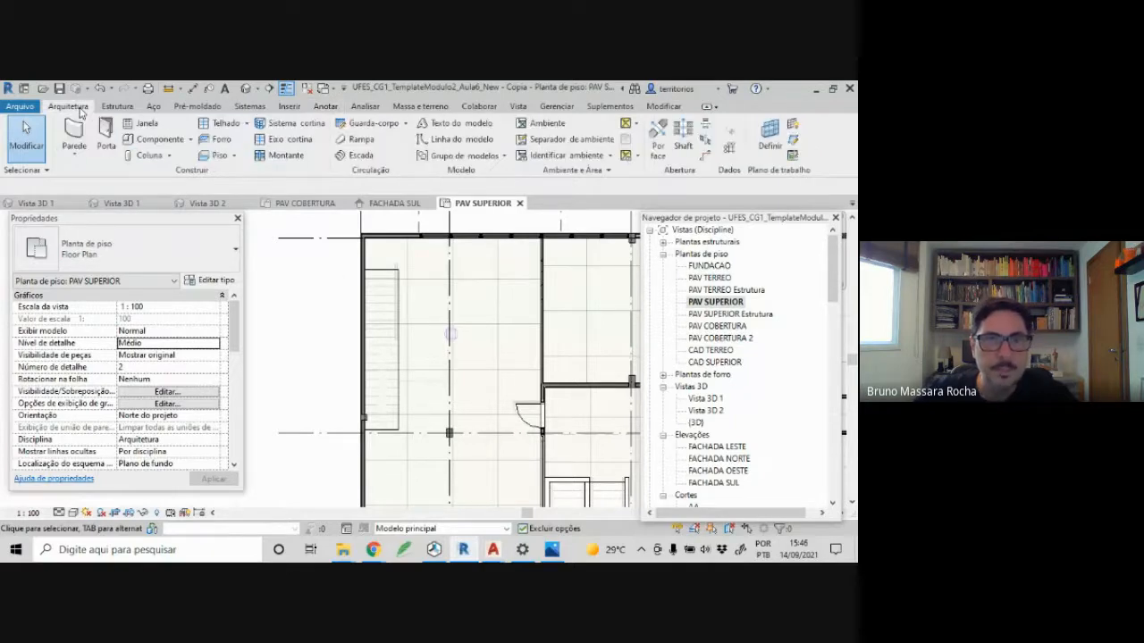
pyautogui.click(358, 155)
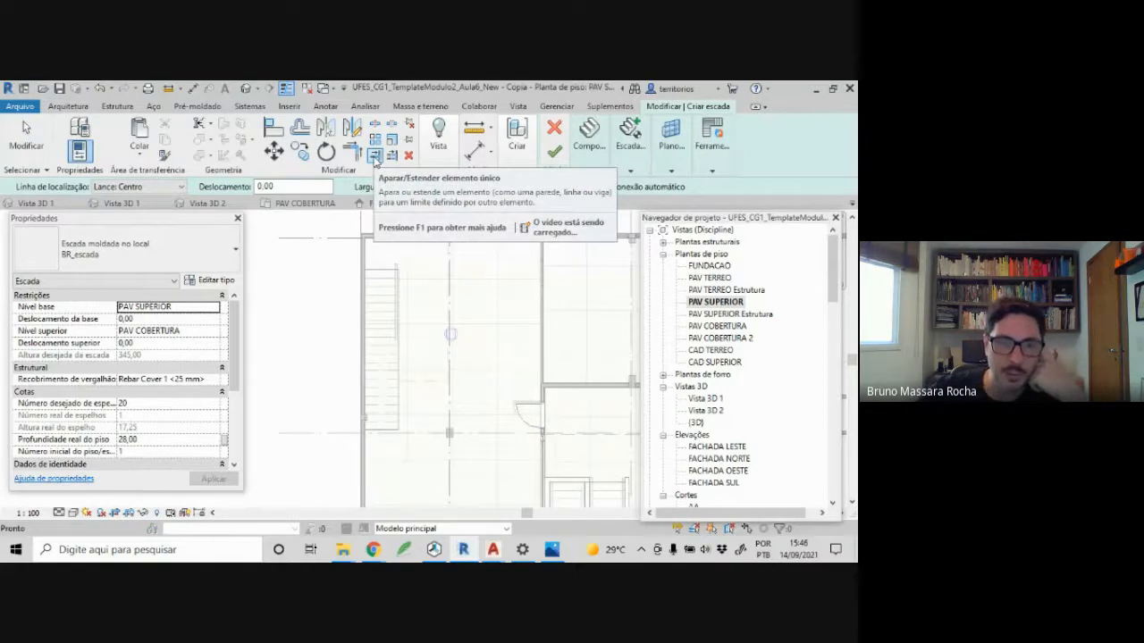
pyautogui.click(186, 258)
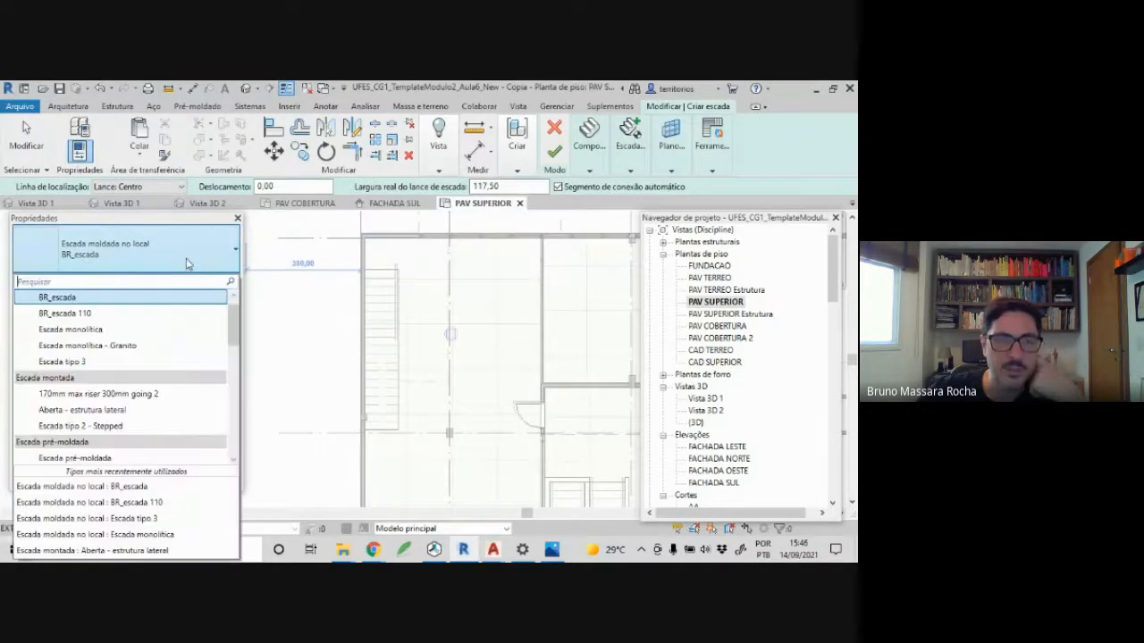
pyautogui.moveTo(234, 311); pyautogui.dragTo(237, 303)
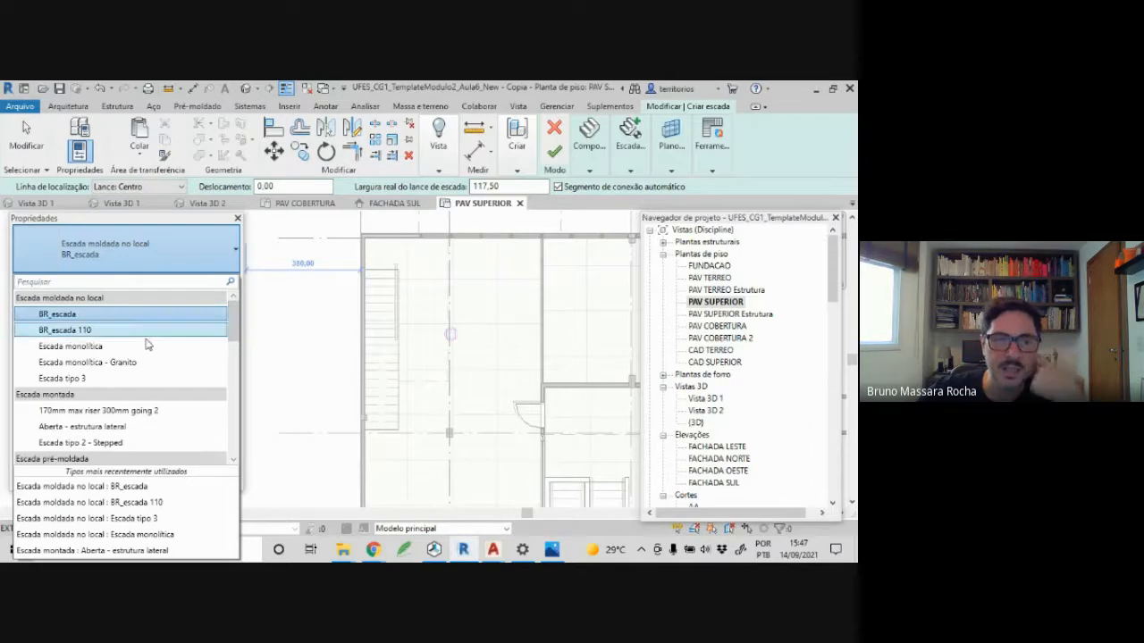
pyautogui.click(81, 347)
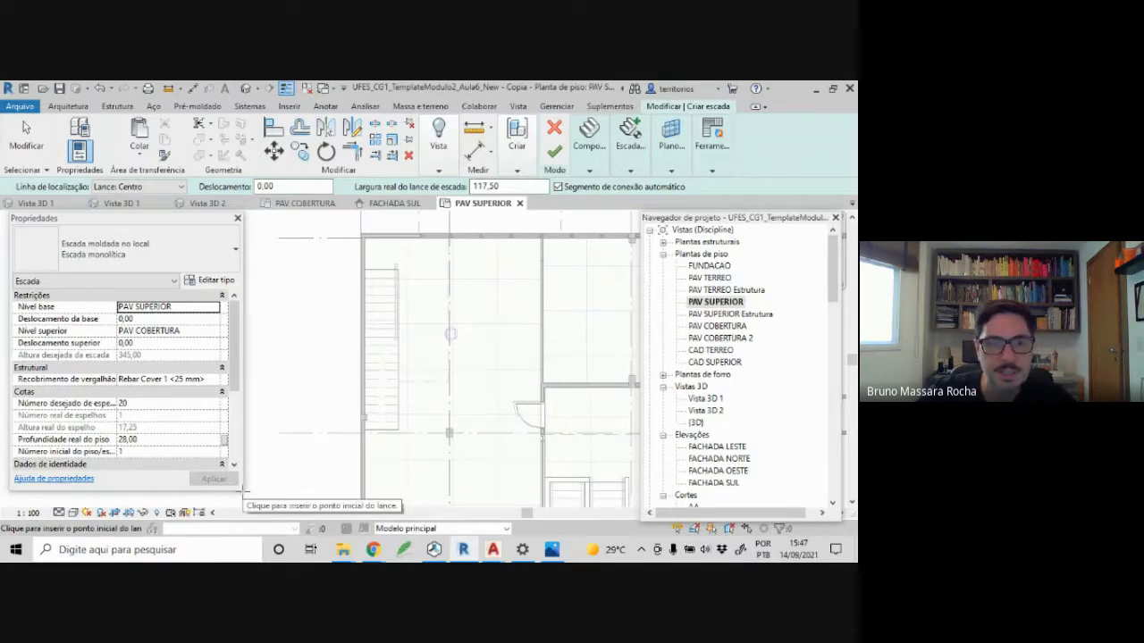
pyautogui.moveTo(239, 487); pyautogui.dragTo(245, 511)
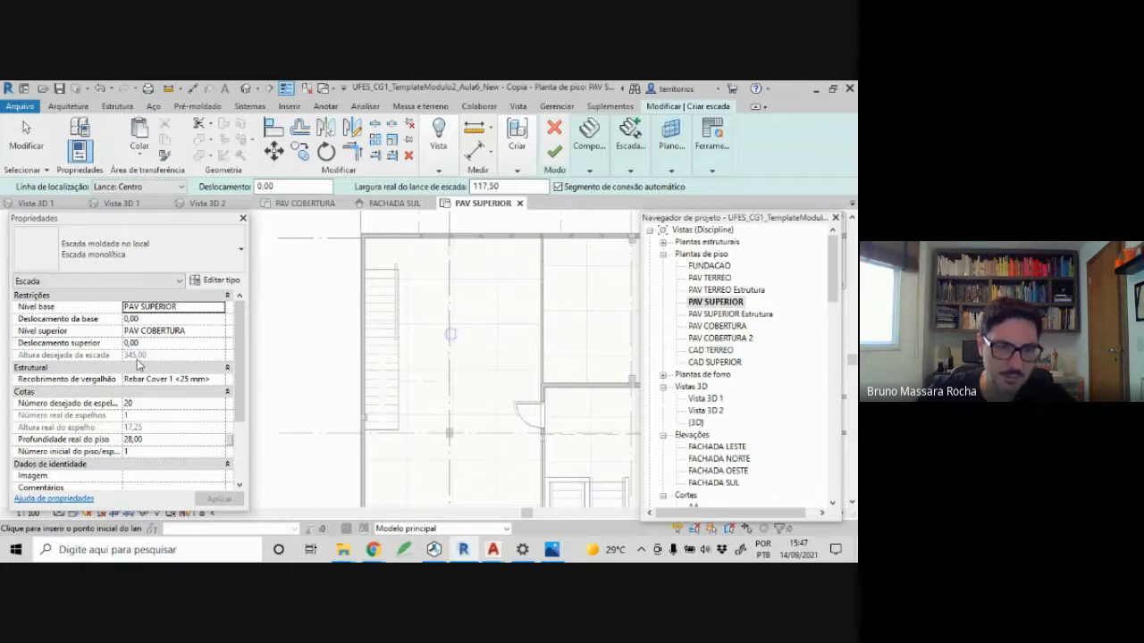
# - Compare the new stair's riser count, riser height and tread depth with the stair note in AutoCAD's UFES-ARQ-CAR_ADM_04_05_Plantas_R00 drawing and return to Revit
pyautogui.click(145, 403)
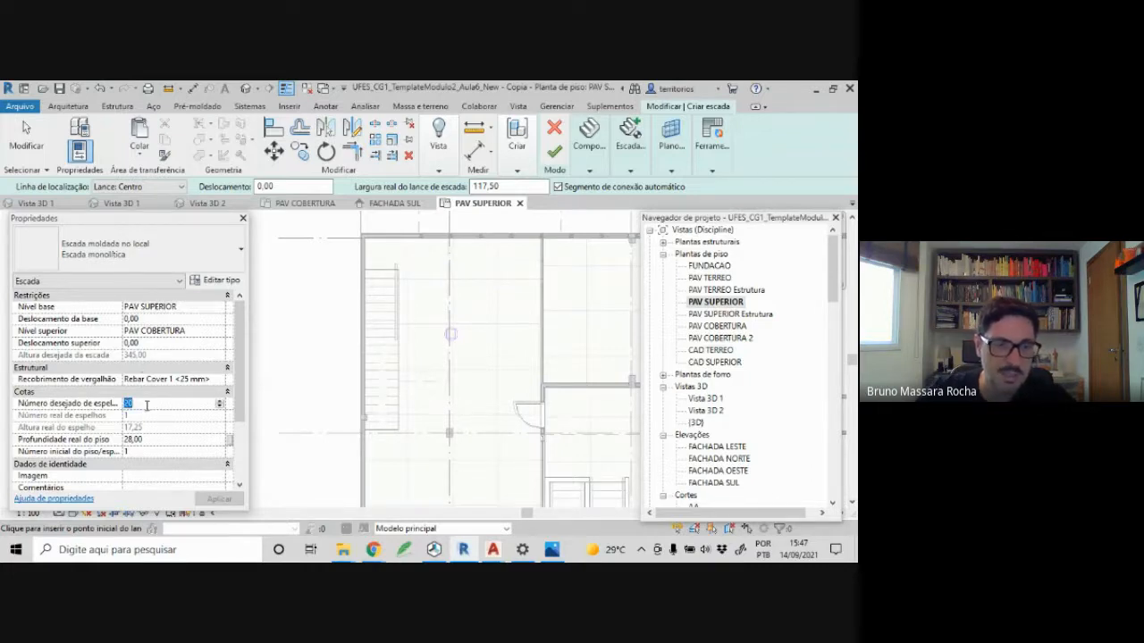
pyautogui.moveTo(481, 559)
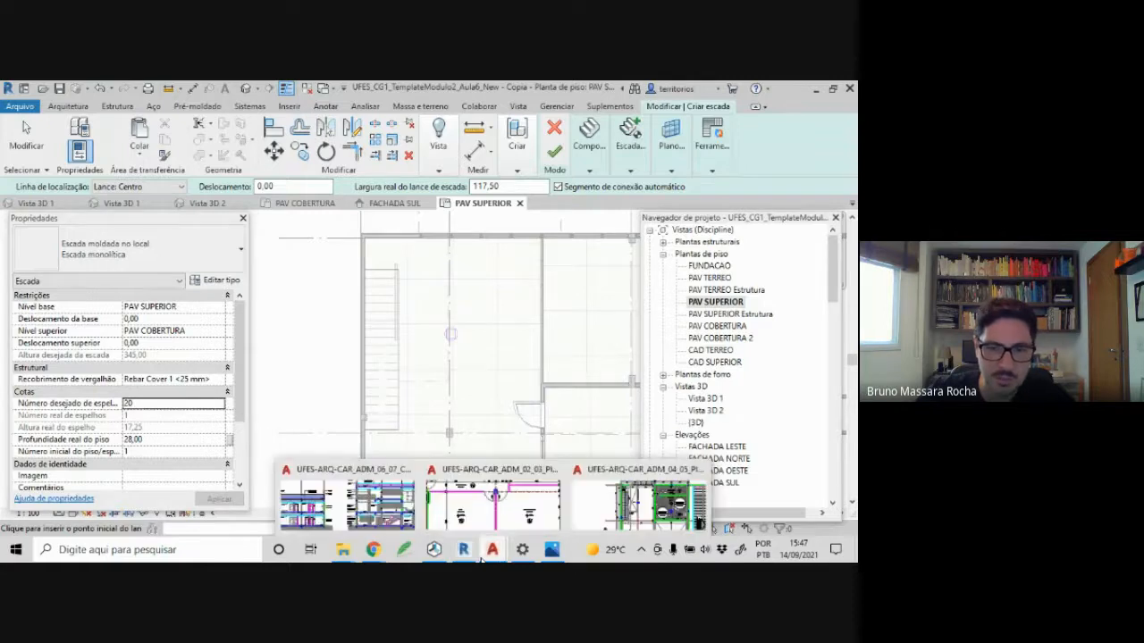
pyautogui.click(670, 499)
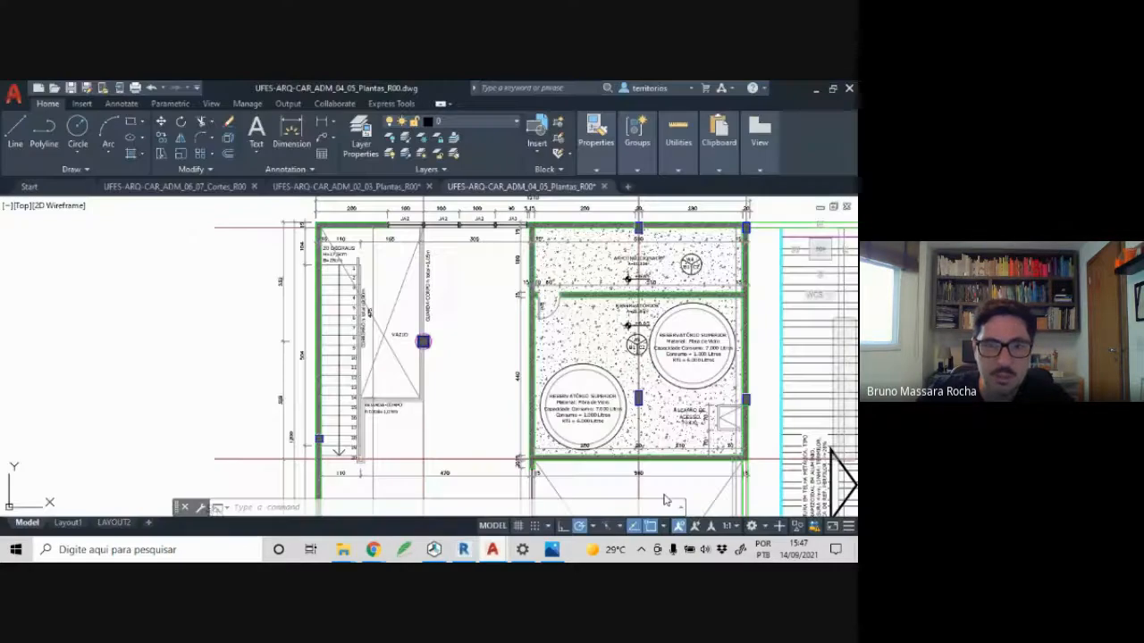
pyautogui.scroll(4, 337, 259)
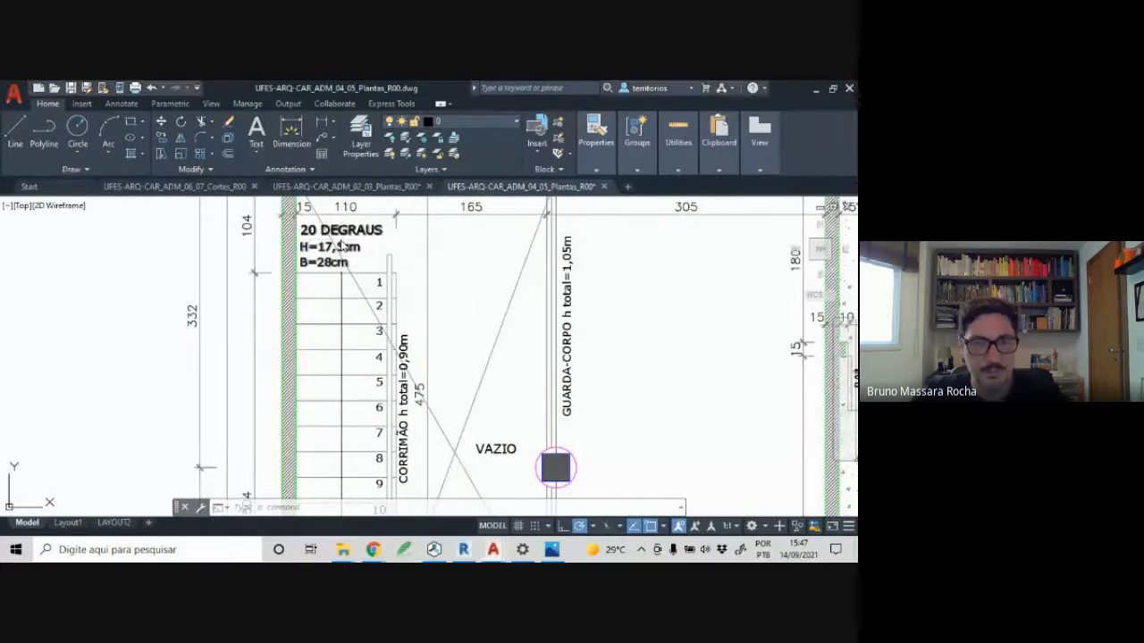
pyautogui.hotkey('alt', 'Tab')
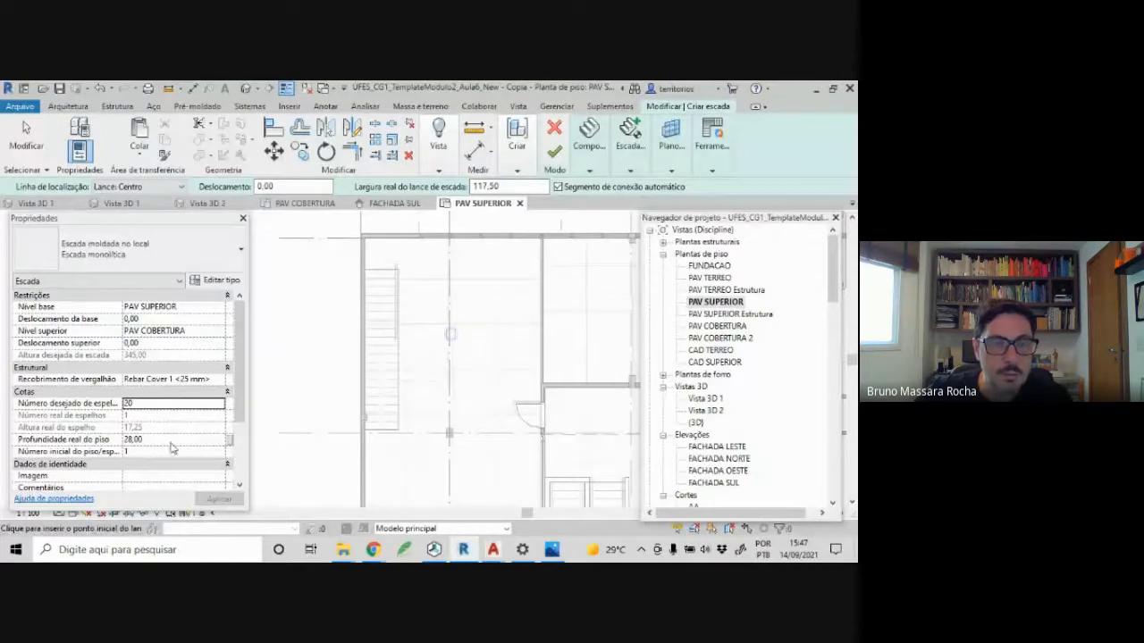
pyautogui.hotkey('alt', 'Tab')
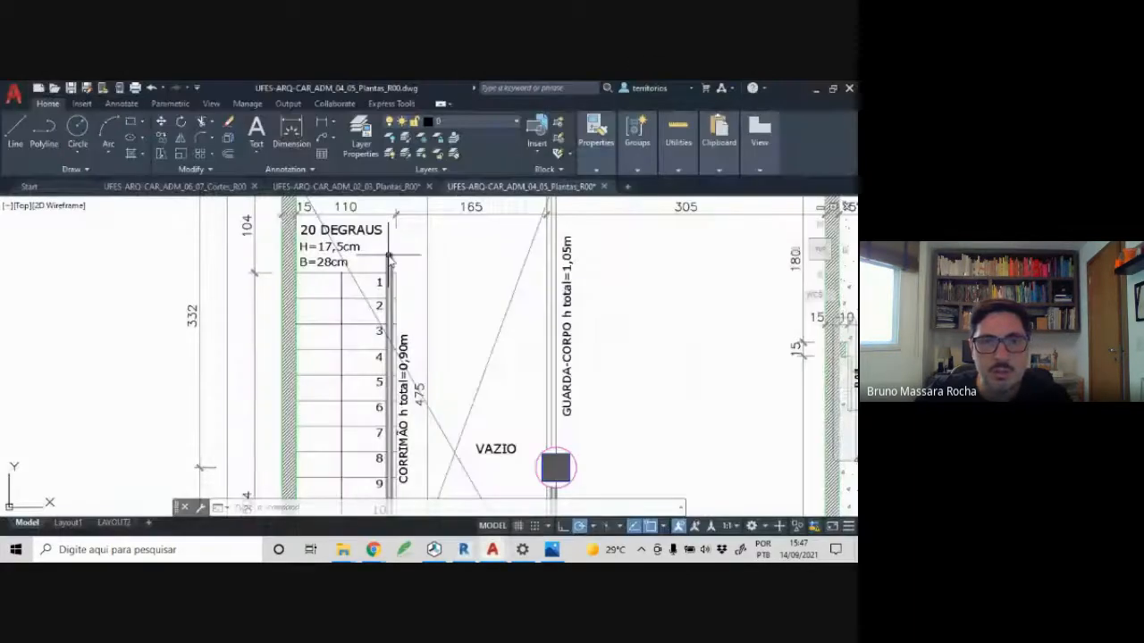
pyautogui.scroll(2, 349, 275)
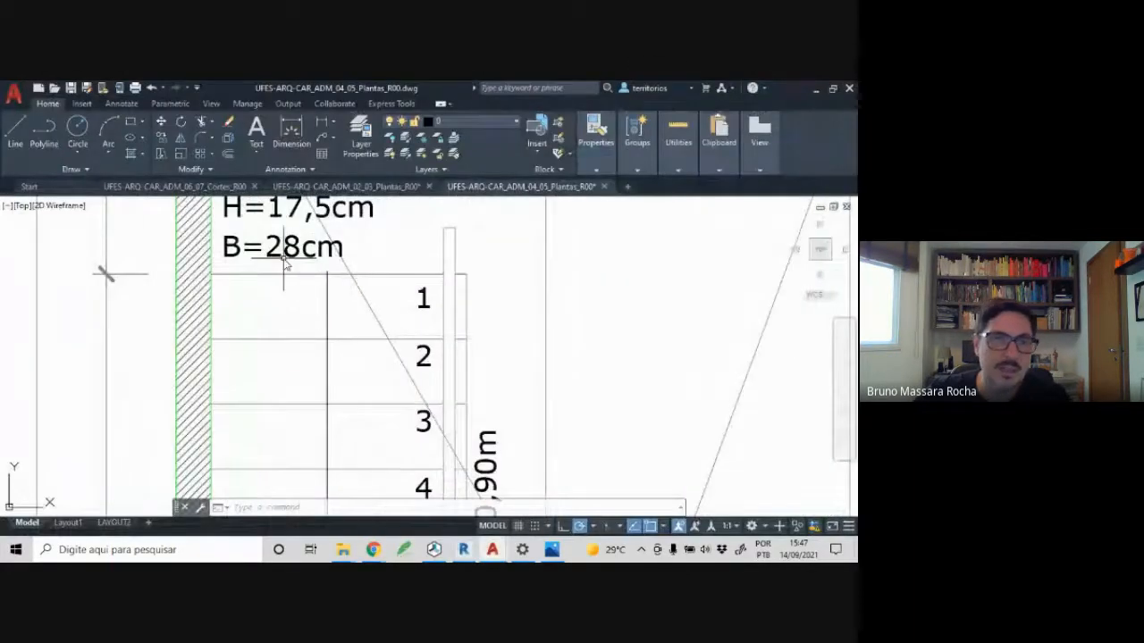
pyautogui.scroll(-2, 290, 284)
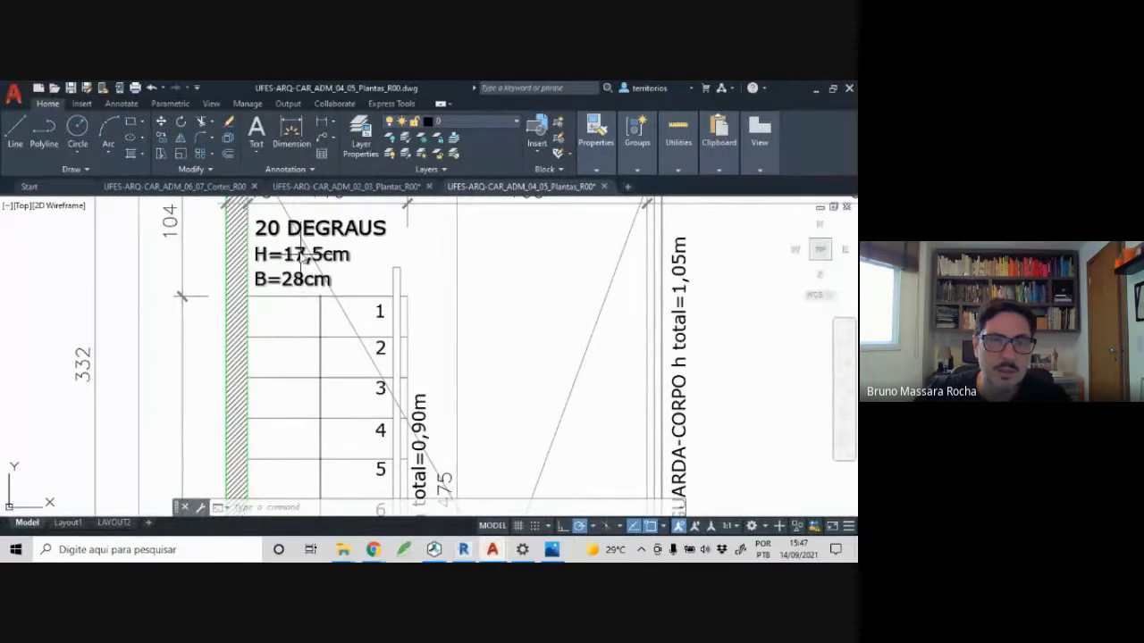
pyautogui.hotkey('alt', 'Tab')
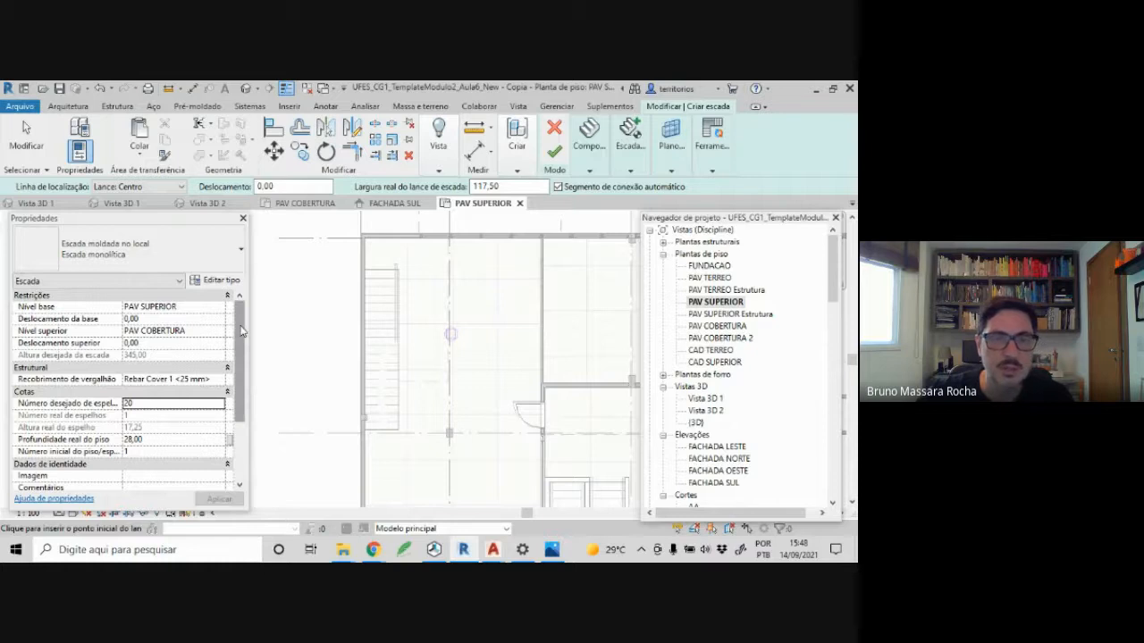
pyautogui.moveTo(240, 331)
pyautogui.mouseDown()
pyautogui.moveTo(247, 387)
pyautogui.moveTo(254, 337)
pyautogui.mouseUp()
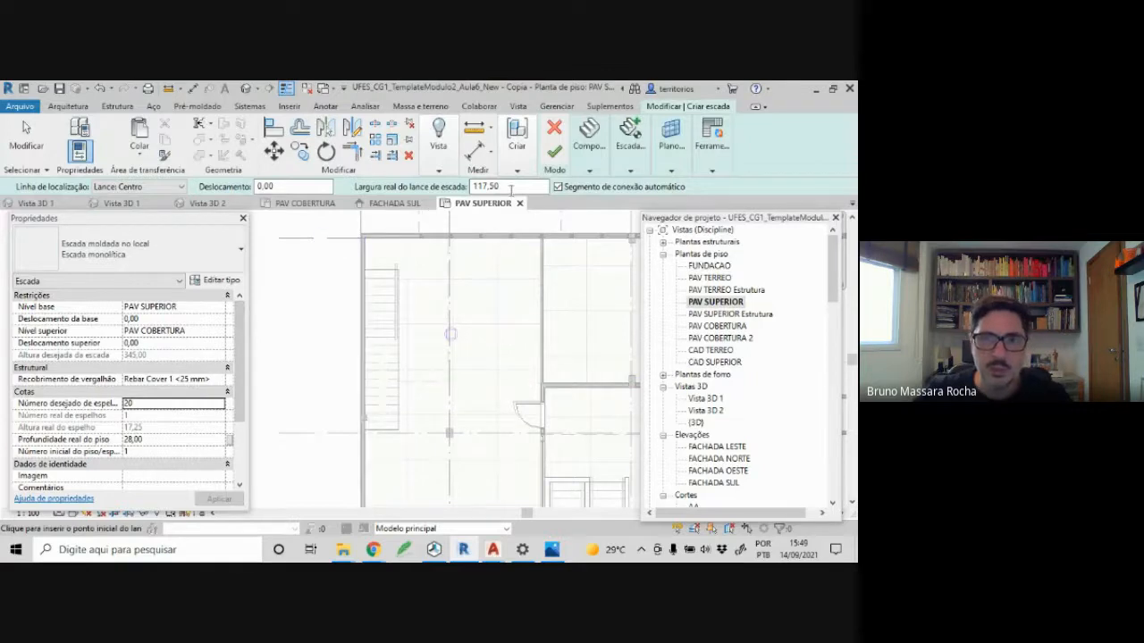
pyautogui.click(765, 107)
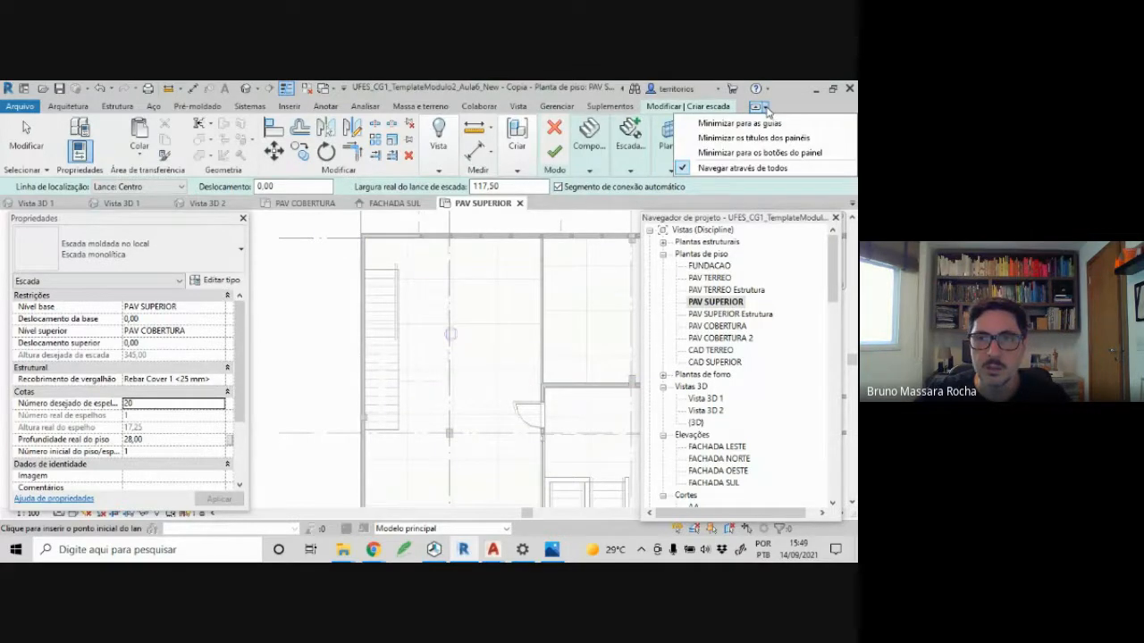
pyautogui.press('Escape')
pyautogui.press('Escape')
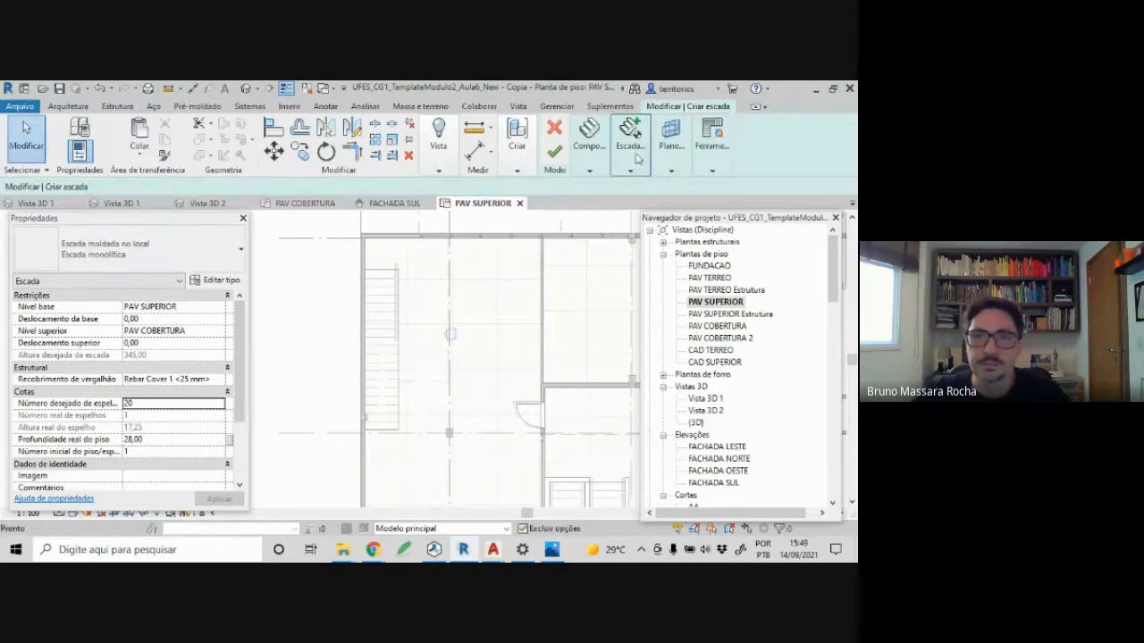
pyautogui.click(589, 170)
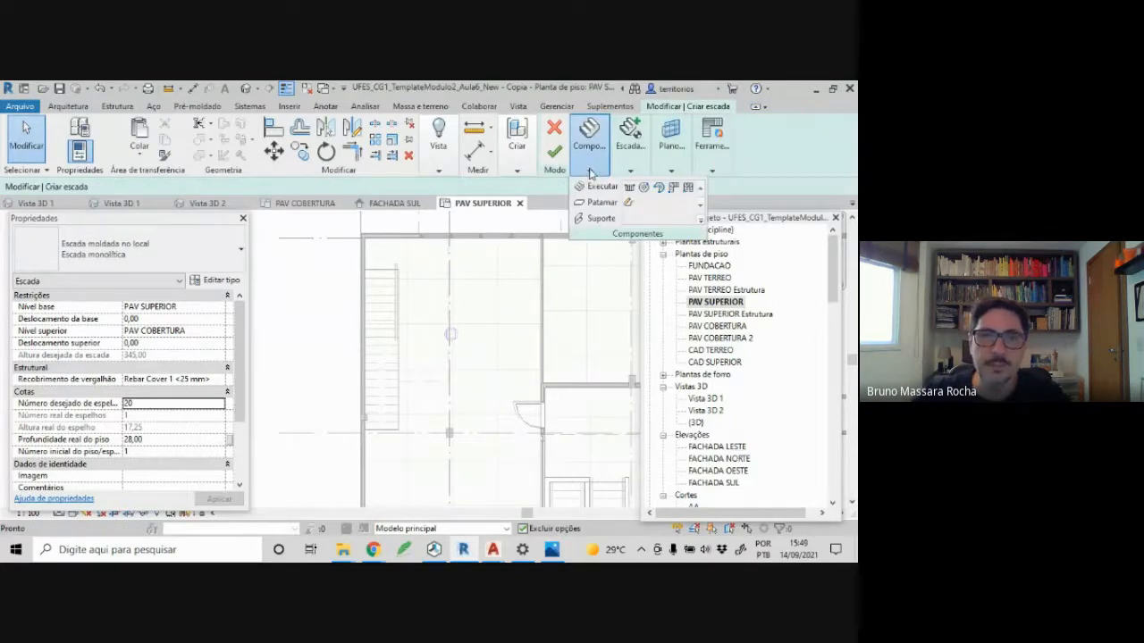
pyautogui.click(755, 107)
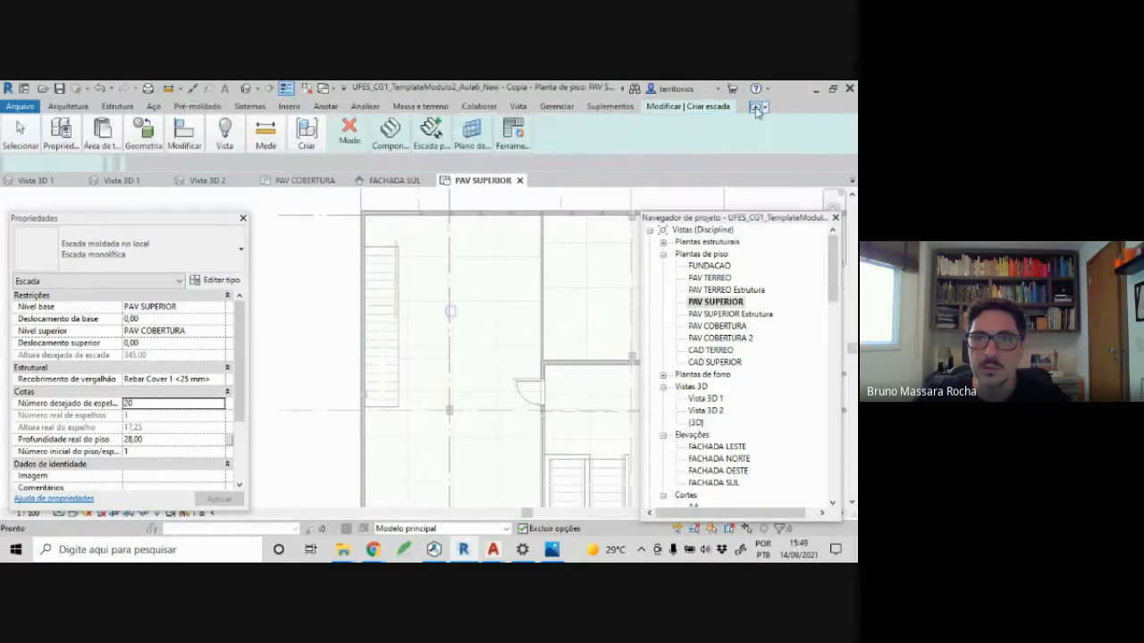
pyautogui.click(755, 107)
pyautogui.click(755, 108)
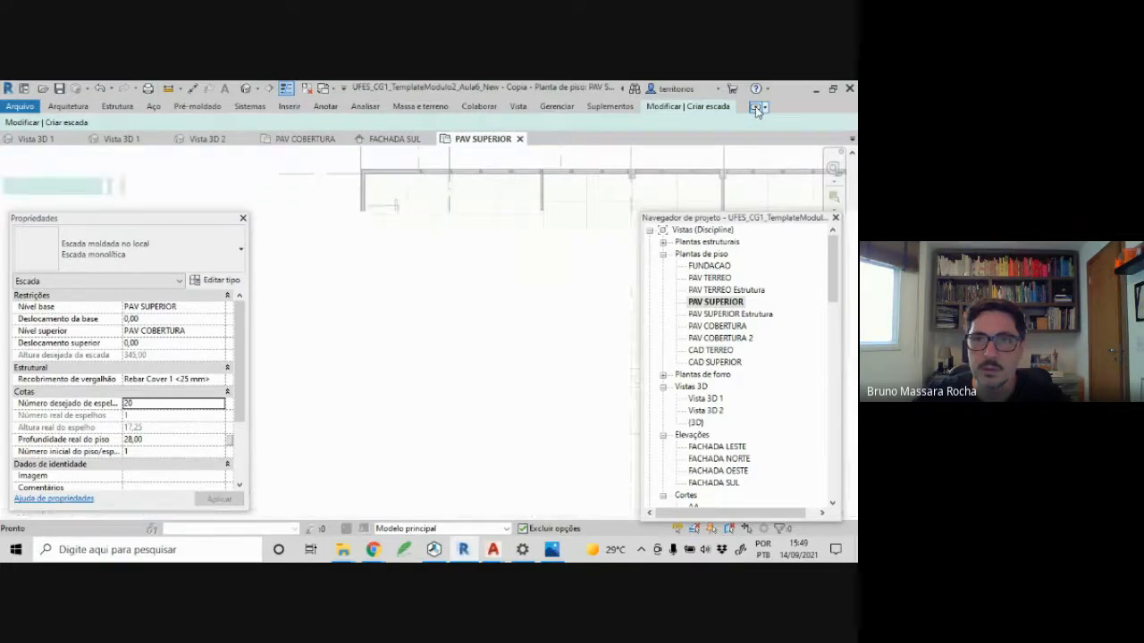
pyautogui.click(756, 107)
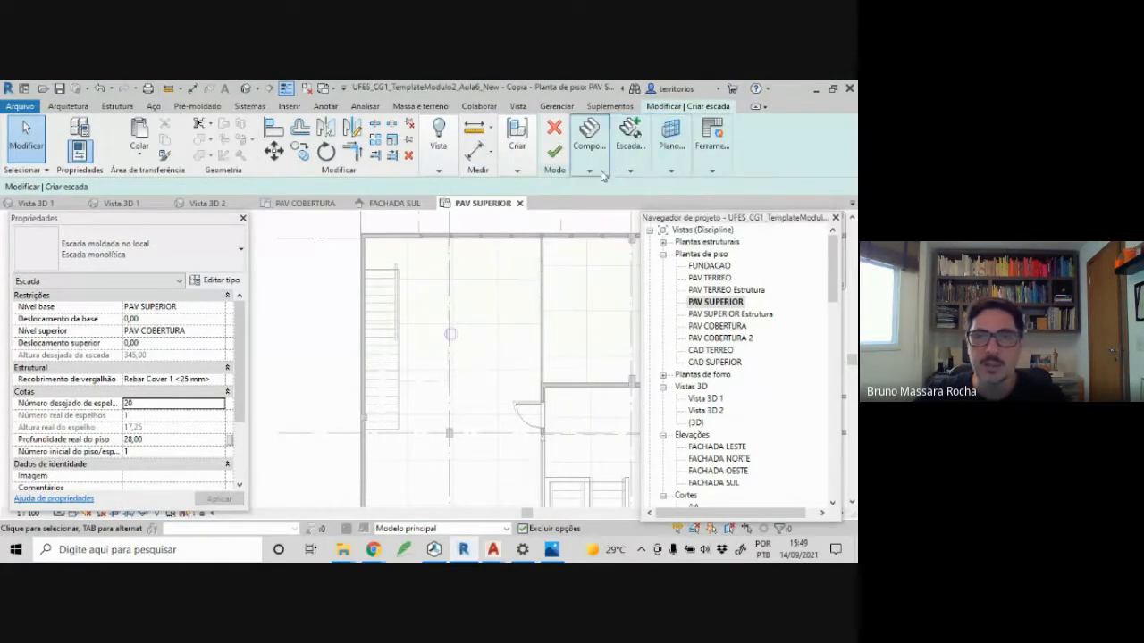
pyautogui.moveTo(589, 175)
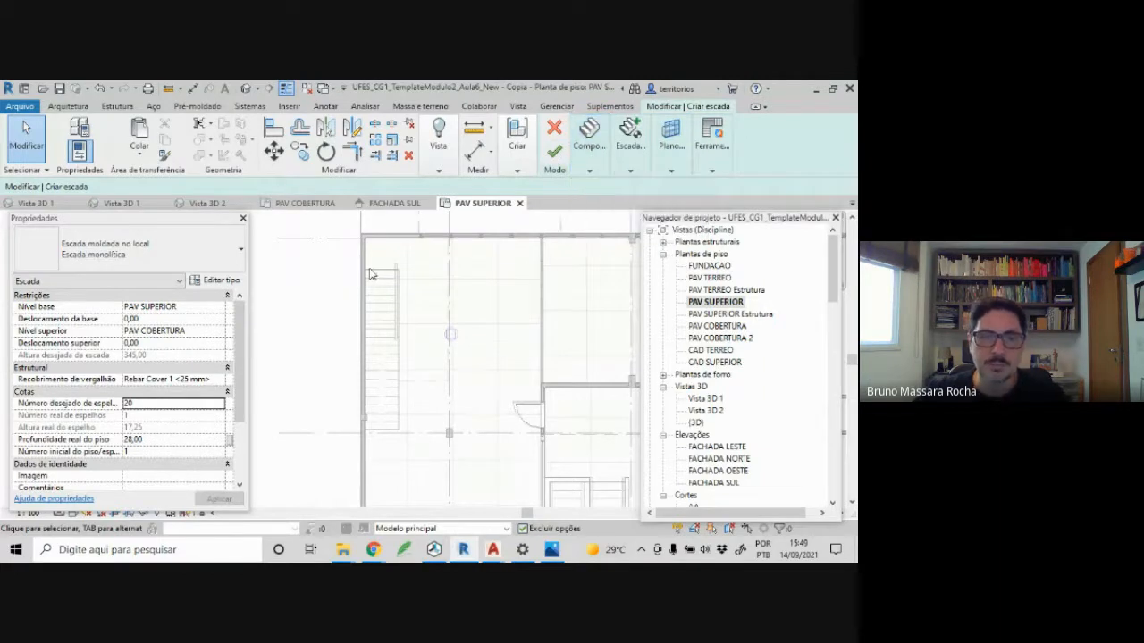
# - Try a diagonal stair run about 224 cm long from the midpoint of the traced outline's upper edge out through the wall
pyautogui.scroll(1, 375, 273)
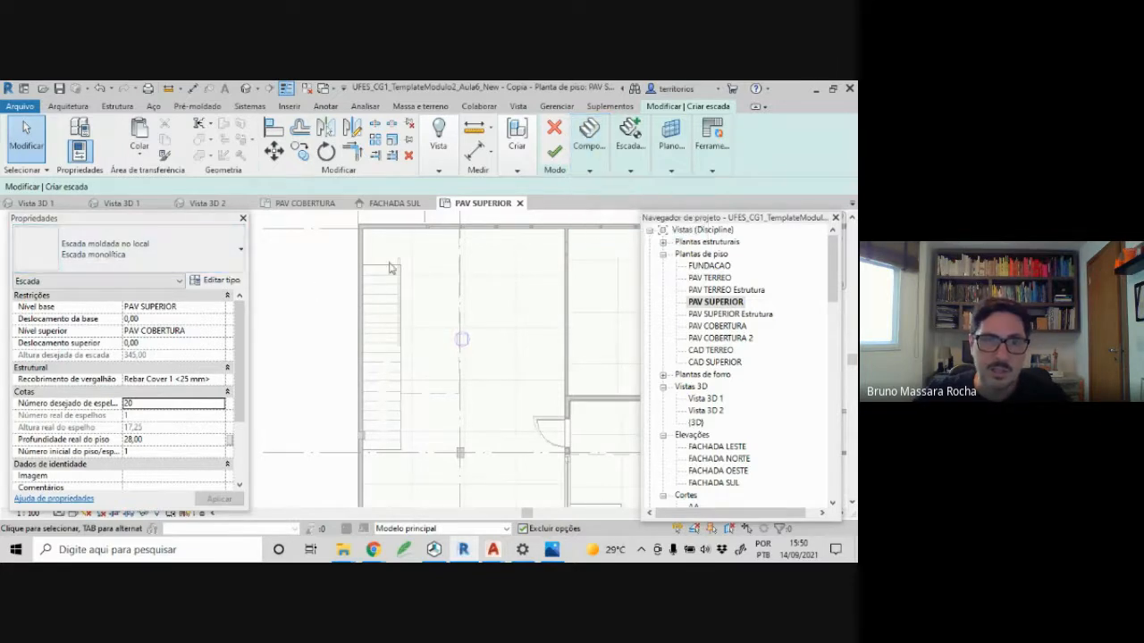
pyautogui.click(589, 170)
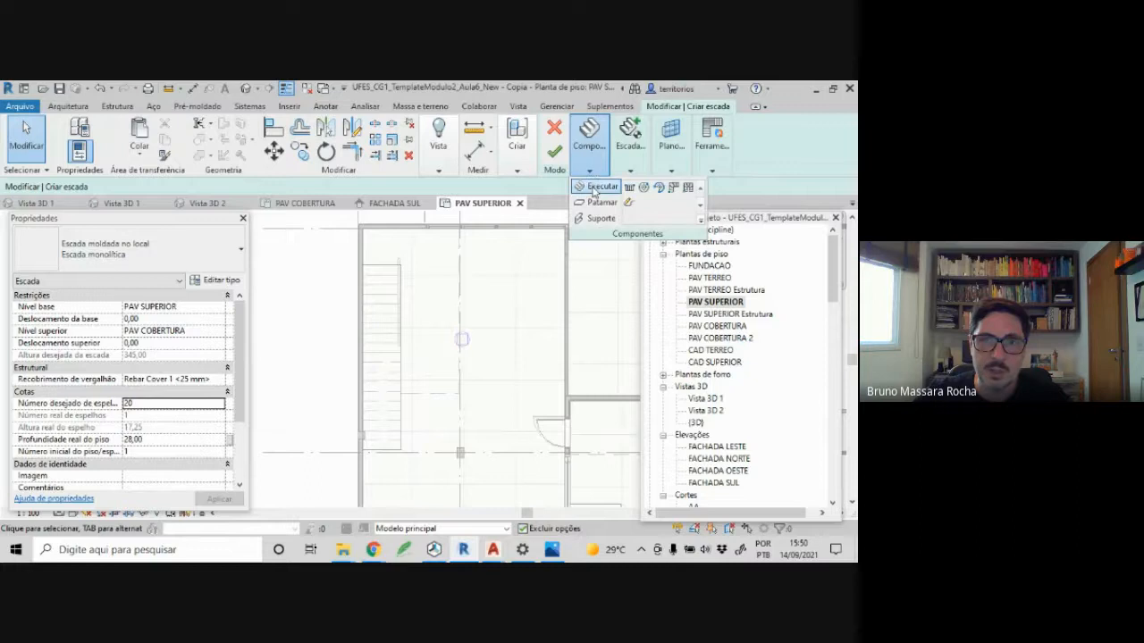
pyautogui.click(597, 186)
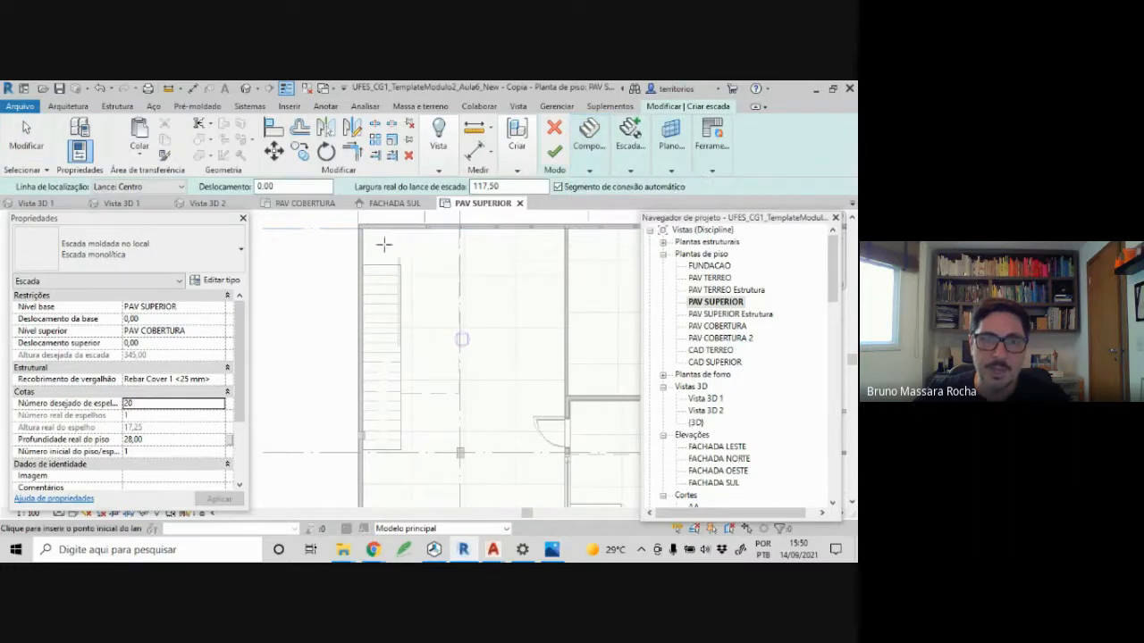
pyautogui.scroll(2, 386, 249)
pyautogui.scroll(2, 385, 251)
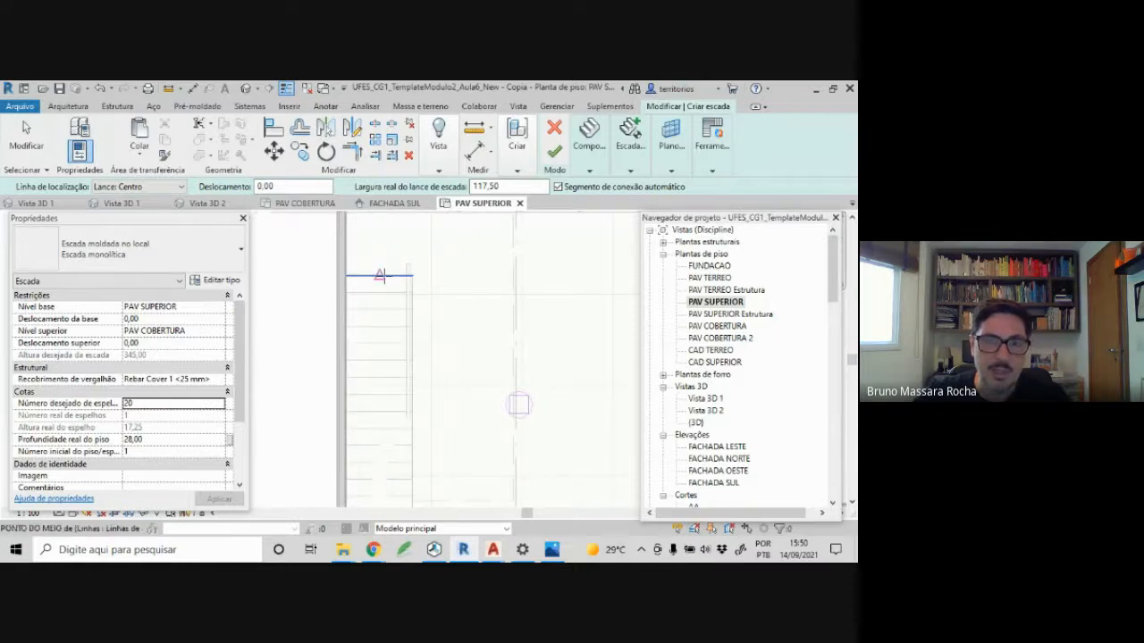
pyautogui.scroll(2, 381, 275)
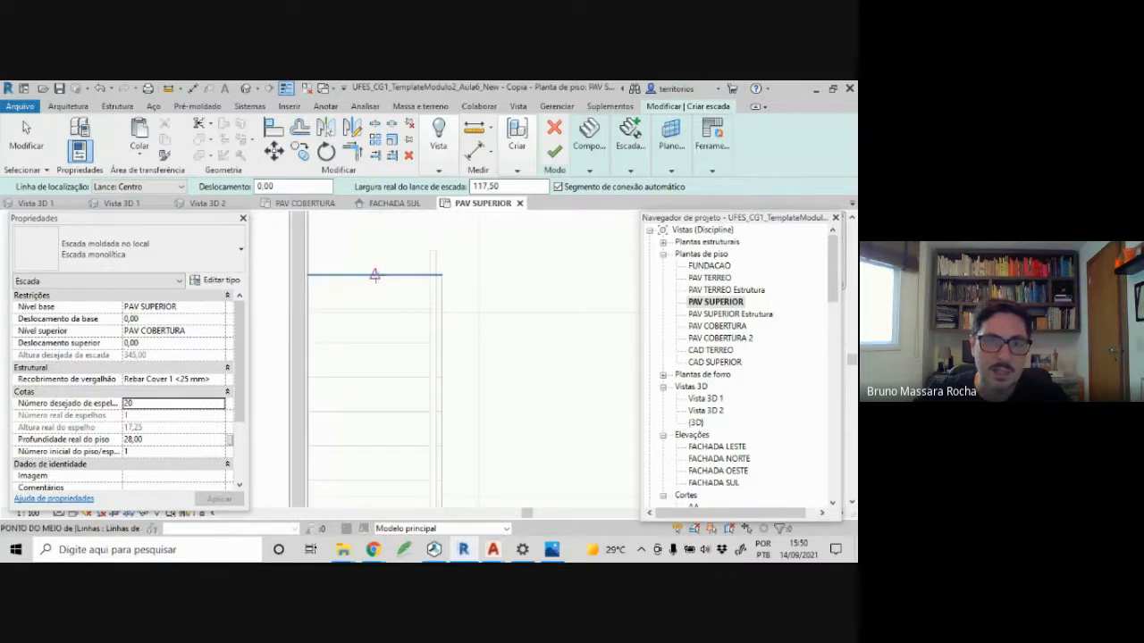
pyautogui.click(374, 274)
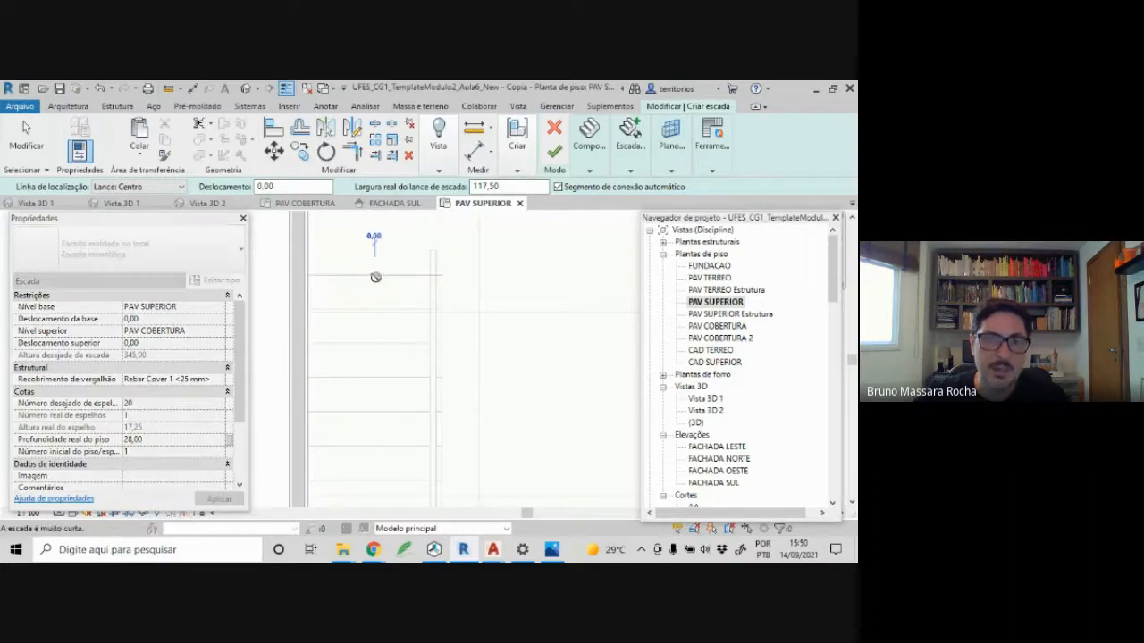
pyautogui.scroll(-2, 386, 327)
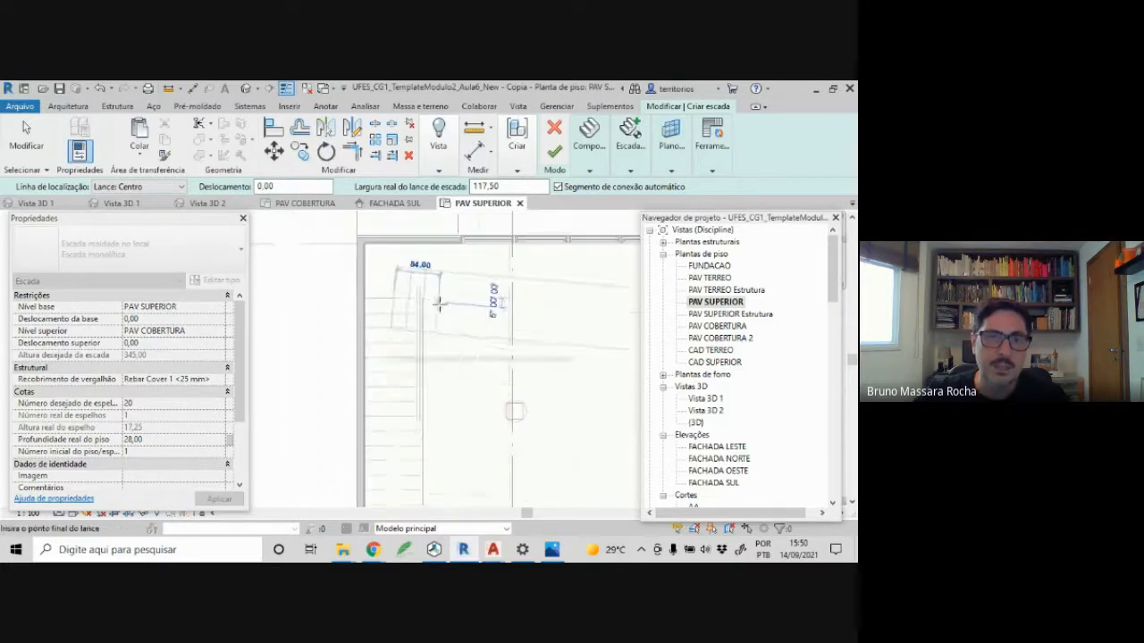
pyautogui.scroll(-1, 350, 325)
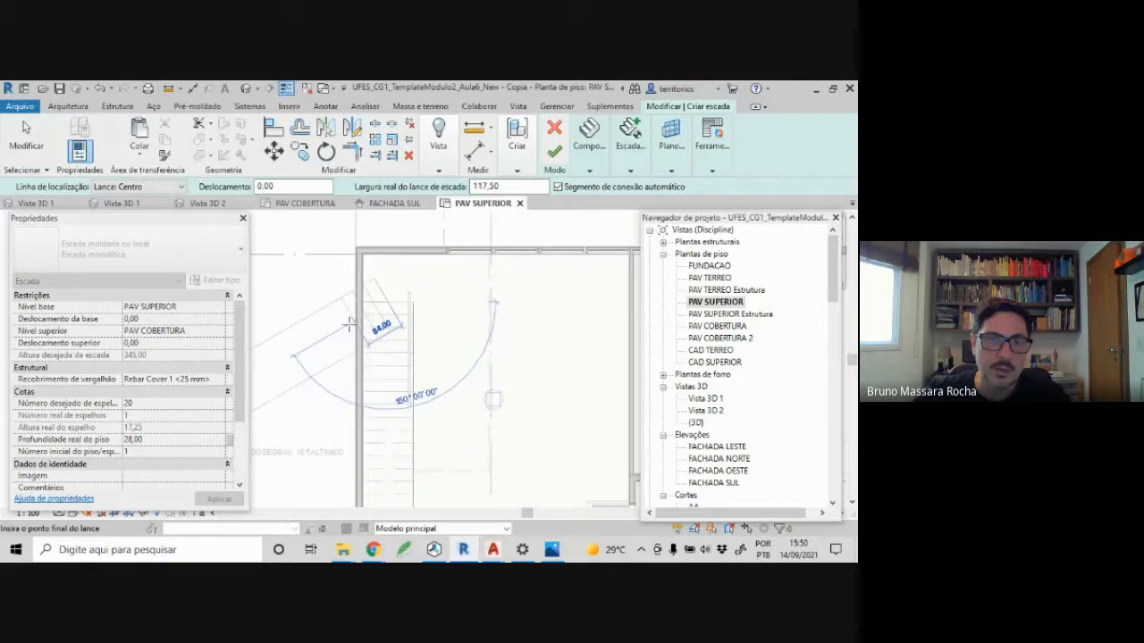
pyautogui.scroll(-1, 349, 324)
pyautogui.moveTo(350, 324); pyautogui.dragTo(501, 283, button='middle')
pyautogui.scroll(1, 502, 284)
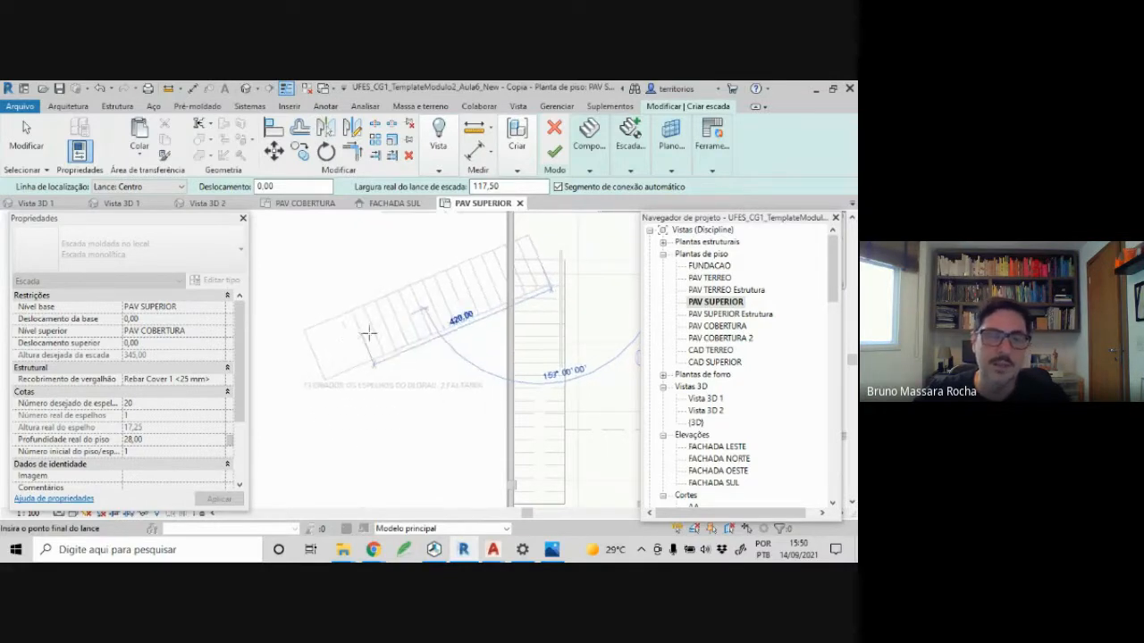
pyautogui.click(468, 333)
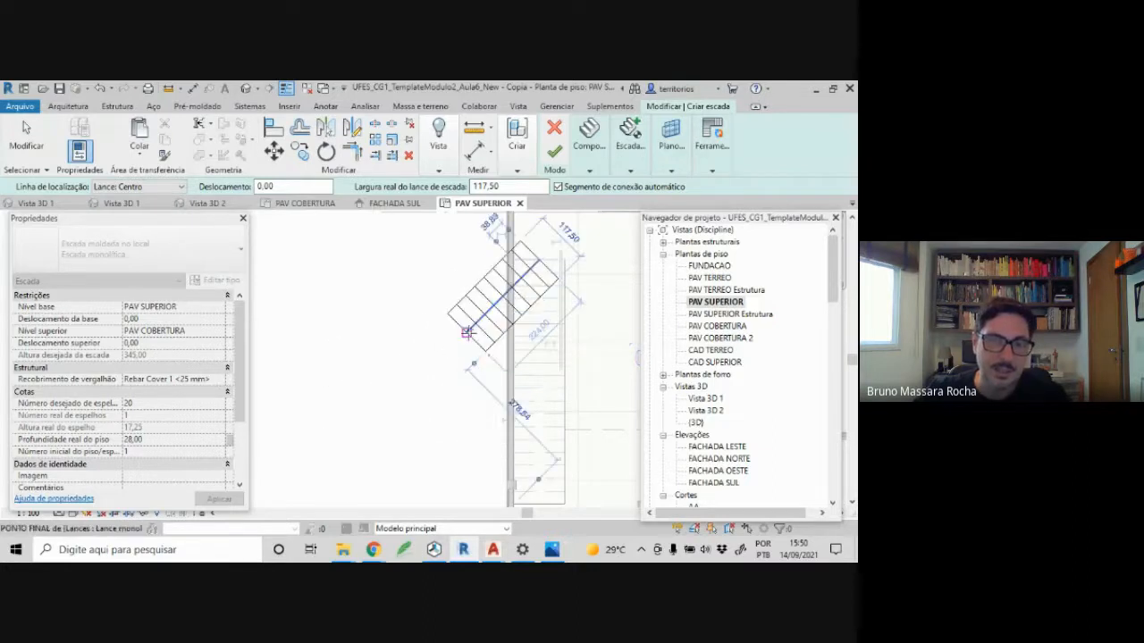
# - Continue the trial stair outside the building with an angled run about 140 cm long, joined by an automatic landing
pyautogui.click(399, 323)
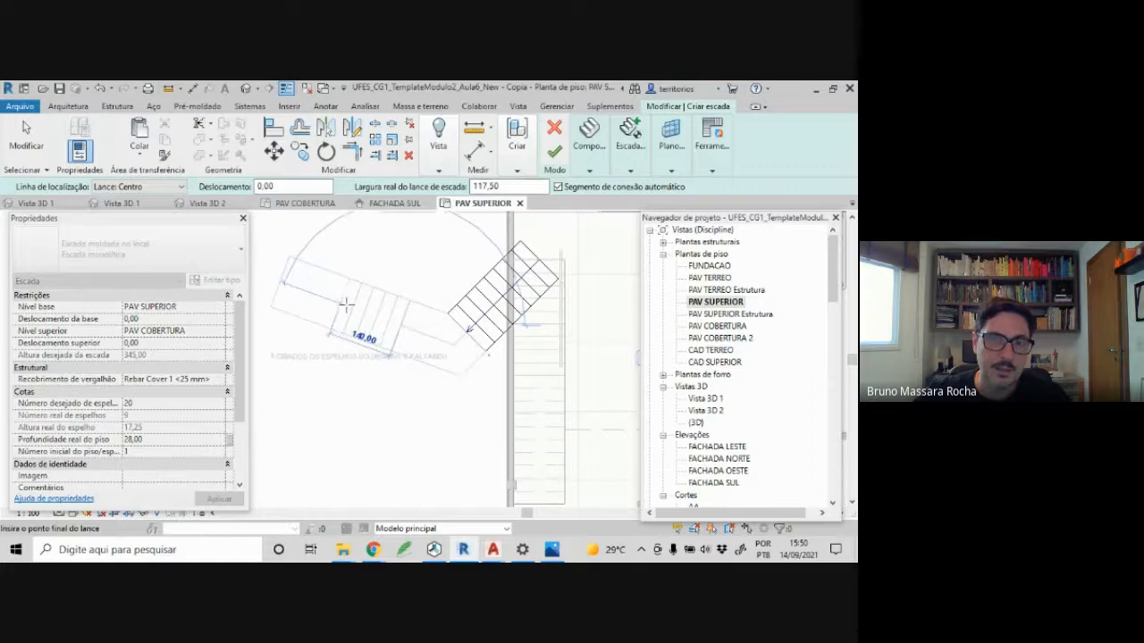
pyautogui.click(346, 305)
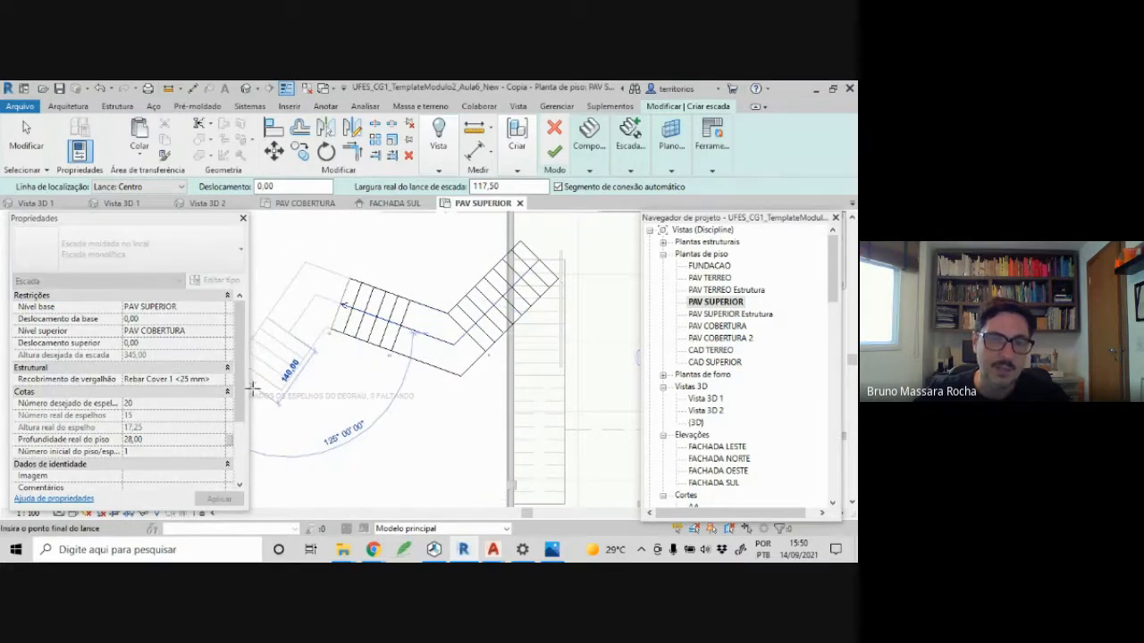
pyautogui.press('Escape')
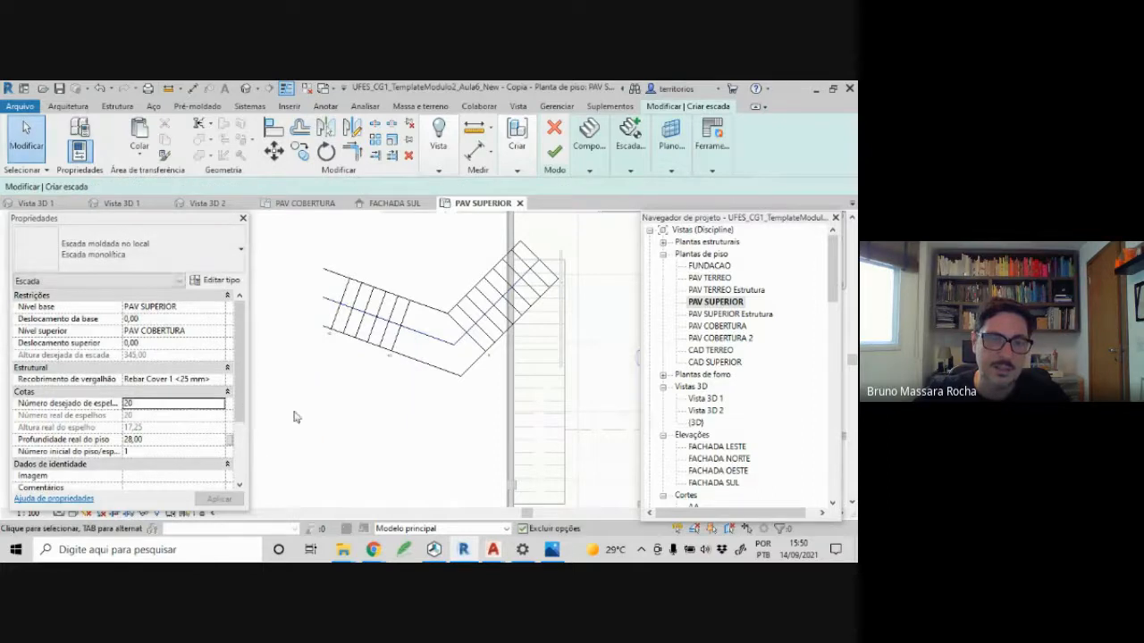
# - Delete the first trial run in Vista 3D 2, and the second run and its landing in the PAV SUPERIOR plan
pyautogui.scroll(-2, 348, 392)
pyautogui.moveTo(348, 391); pyautogui.dragTo(373, 383, button='middle')
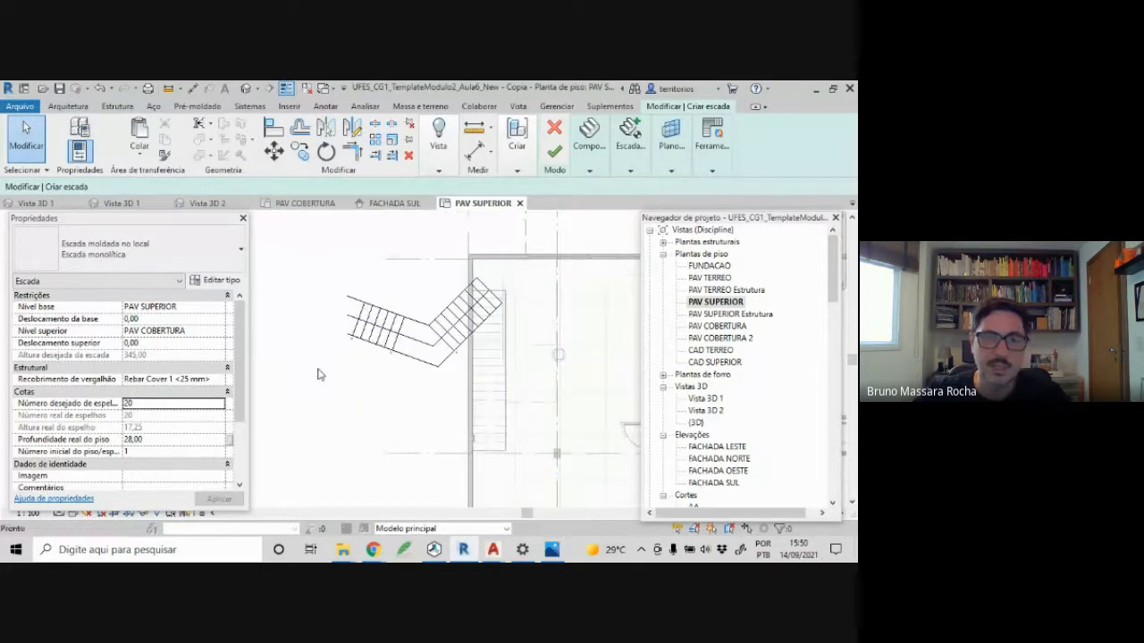
pyautogui.click(207, 203)
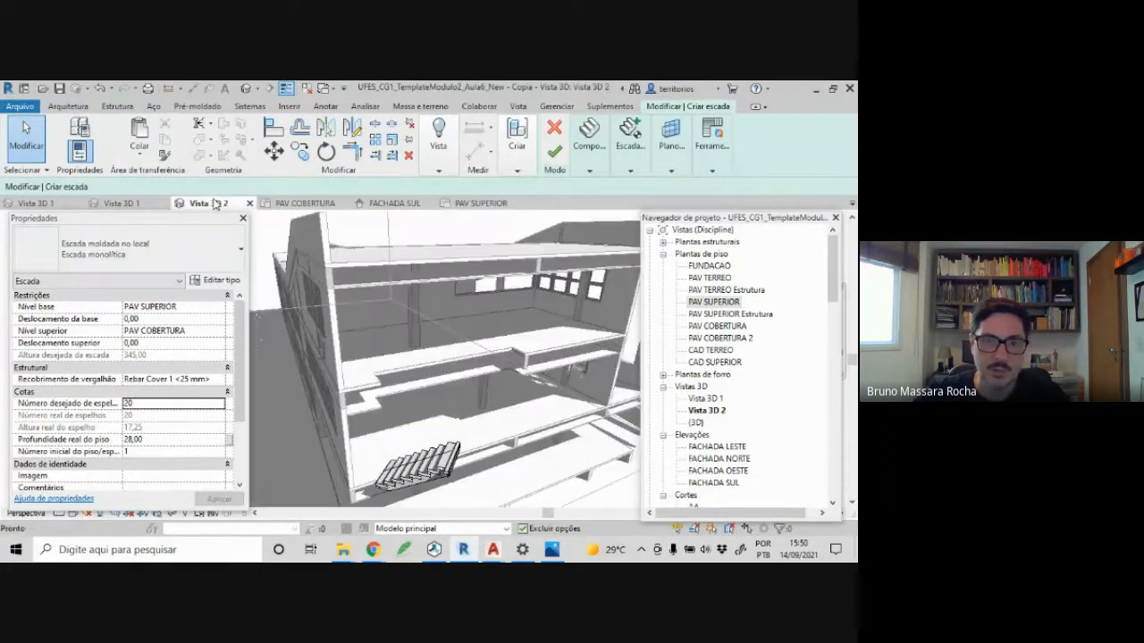
pyautogui.scroll(4, 485, 449)
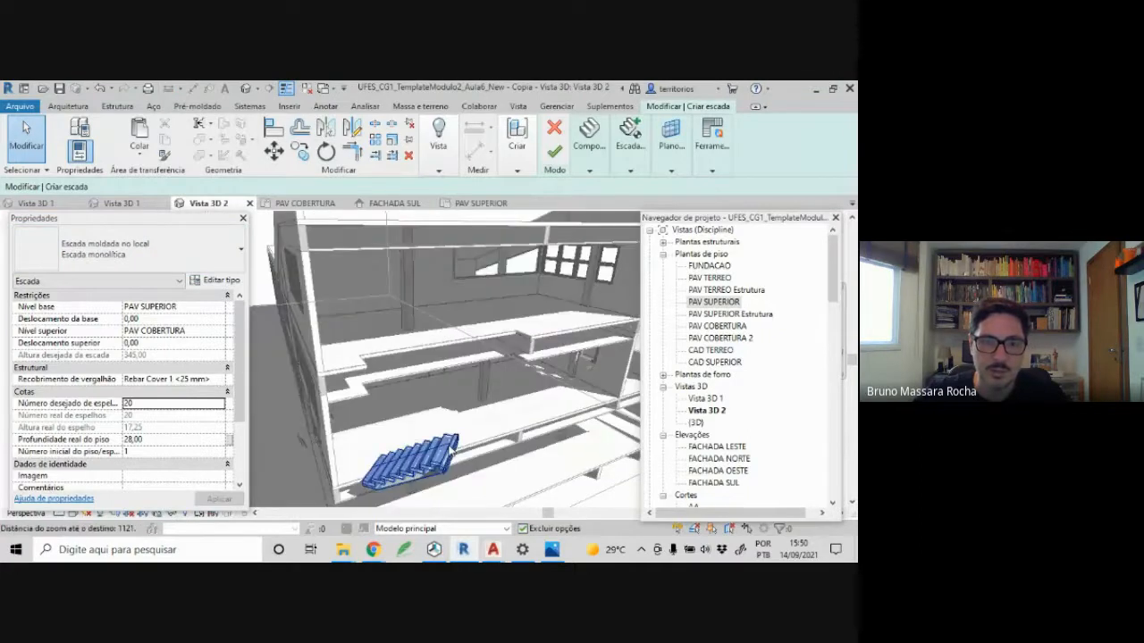
pyautogui.click(451, 450)
pyautogui.press('Delete')
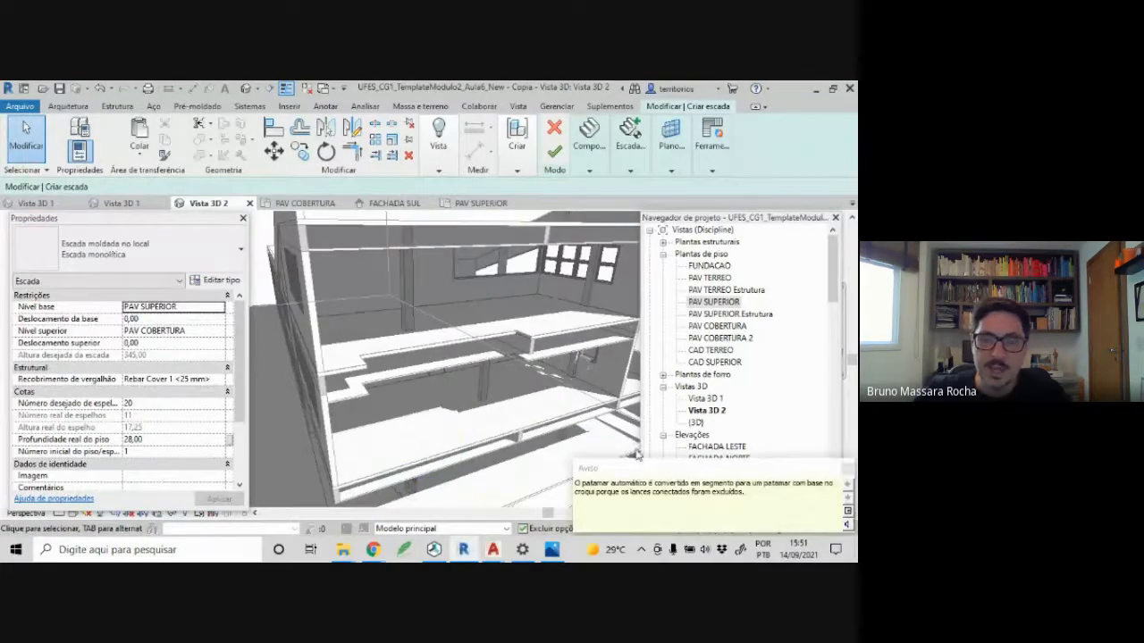
pyautogui.click(474, 206)
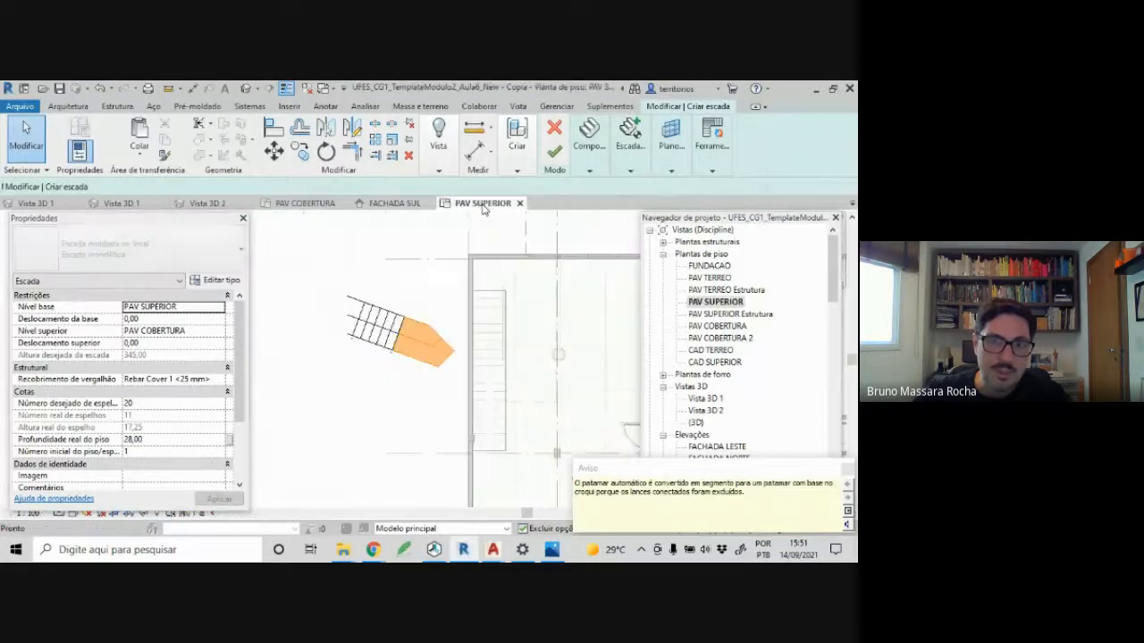
pyautogui.click(394, 340)
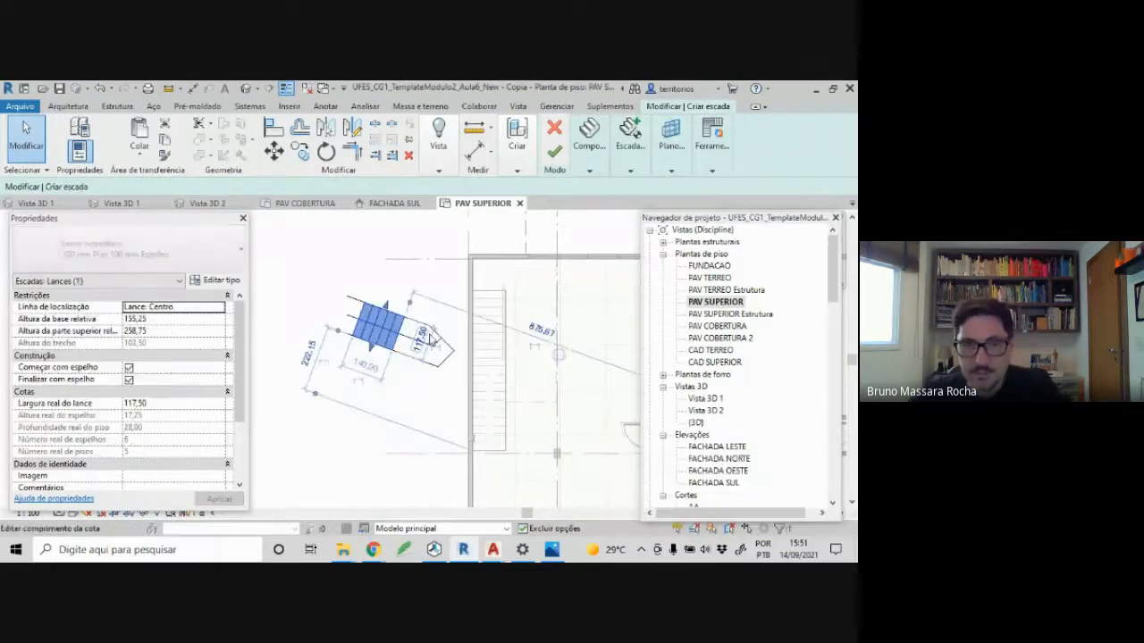
pyautogui.press('Delete')
pyautogui.click(399, 321)
pyautogui.press('Delete')
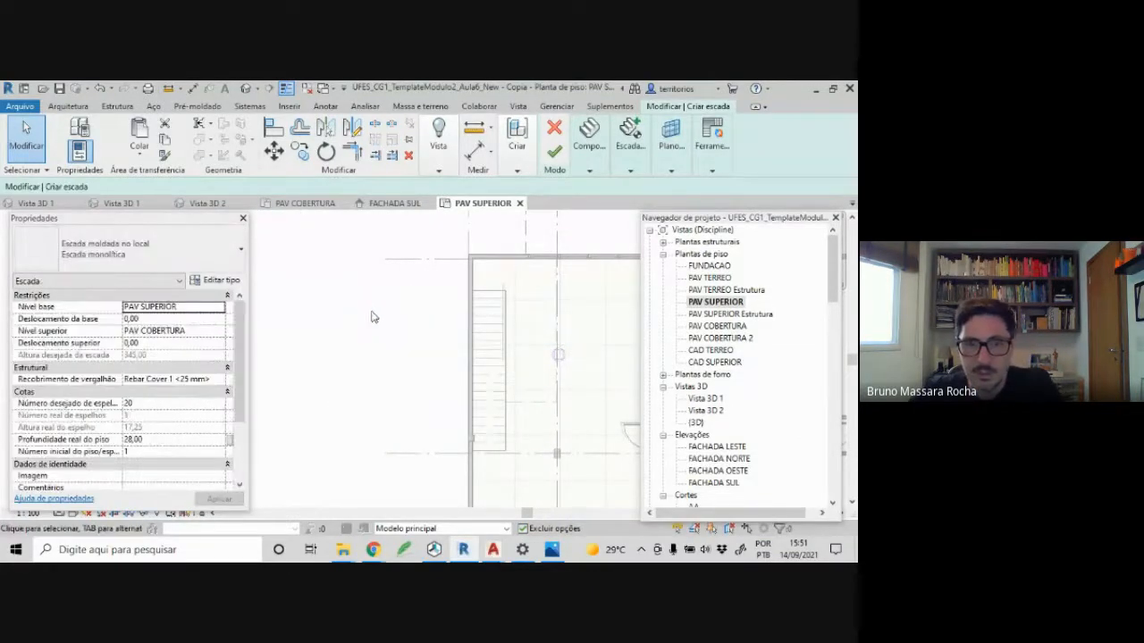
# - Place a centre-located straight stair run from the midpoint of the traced outline's upper edge to the midpoint of its lower edge
pyautogui.moveTo(463, 330); pyautogui.dragTo(397, 331, button='middle')
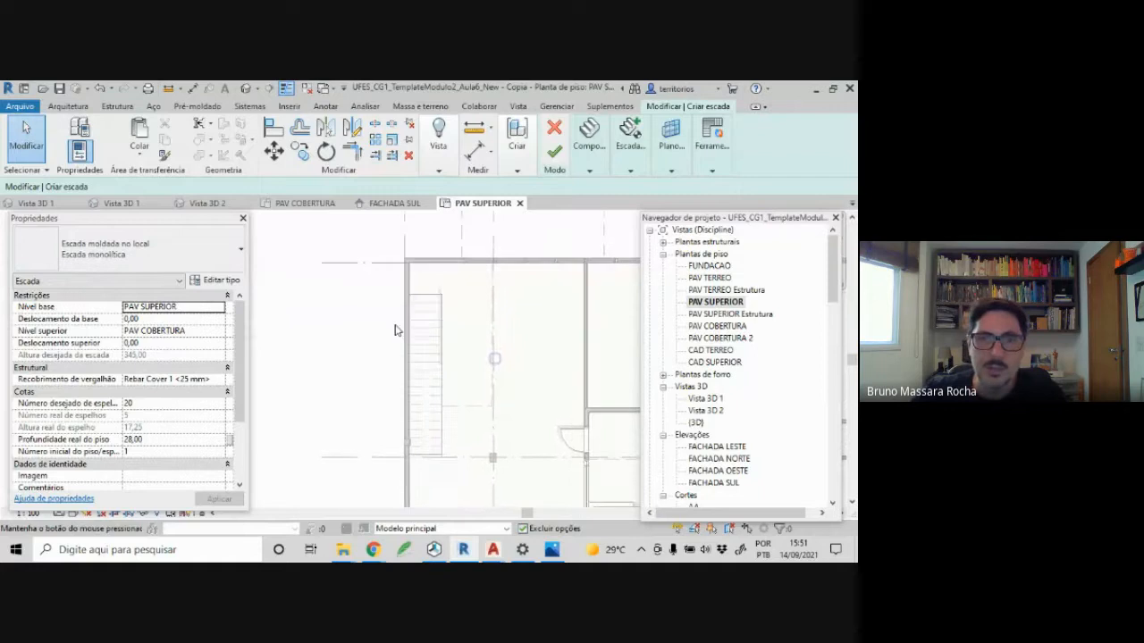
pyautogui.click(589, 171)
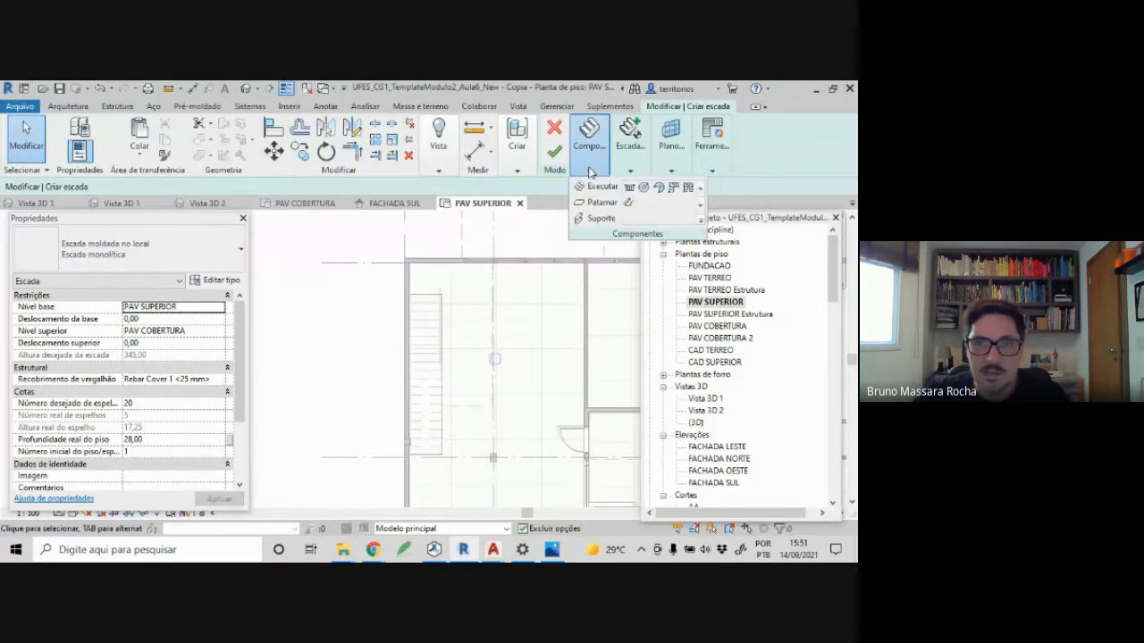
pyautogui.click(599, 185)
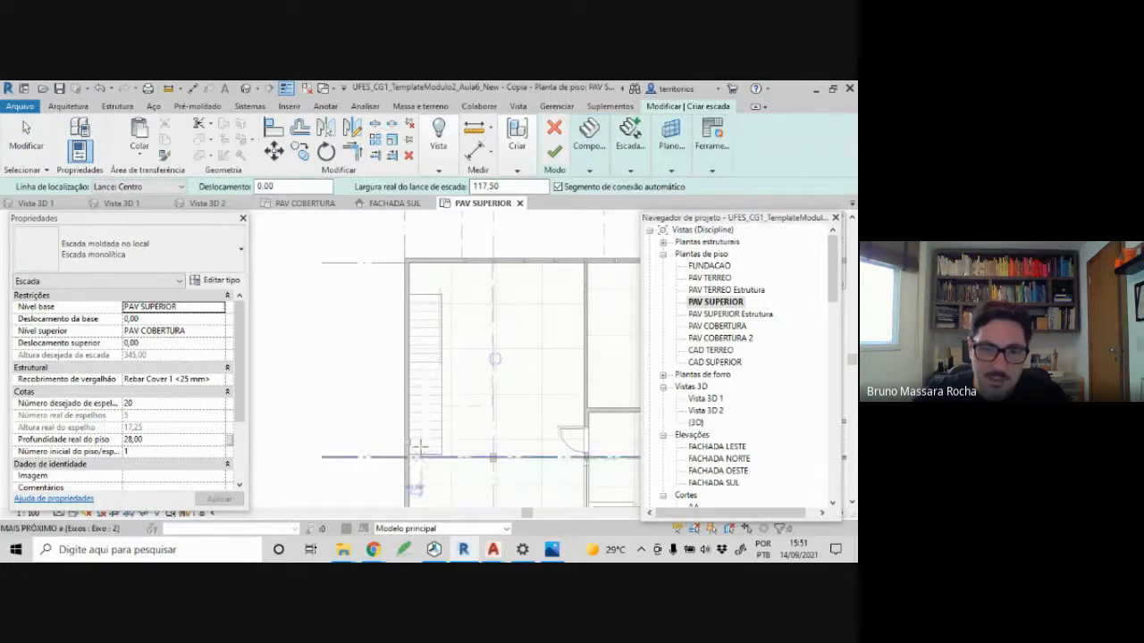
pyautogui.click(426, 294)
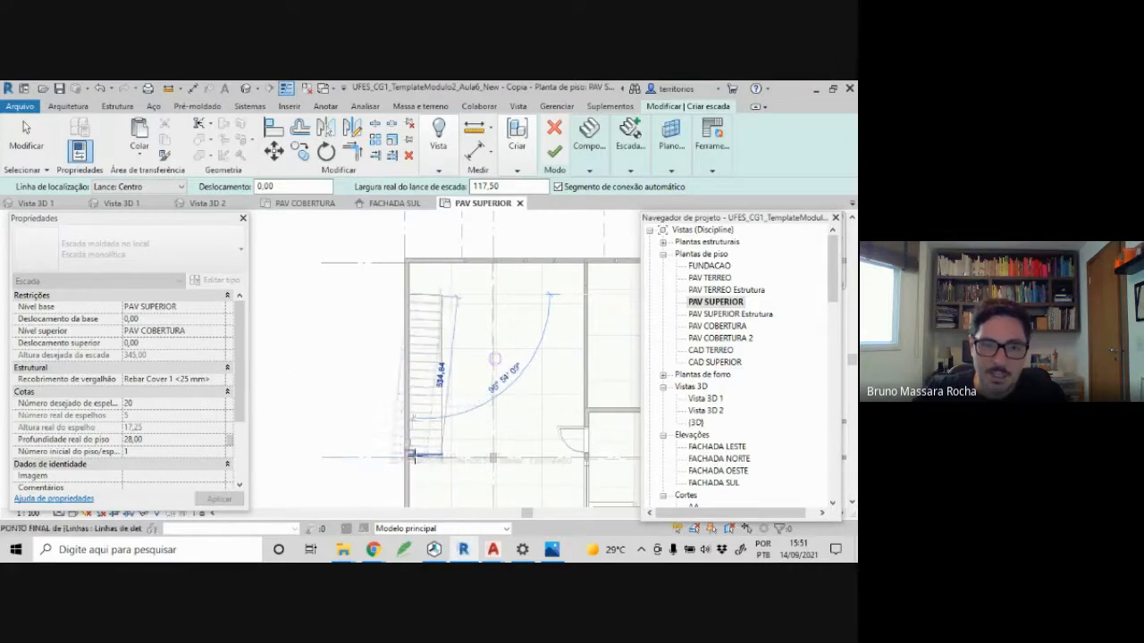
pyautogui.scroll(5, 440, 456)
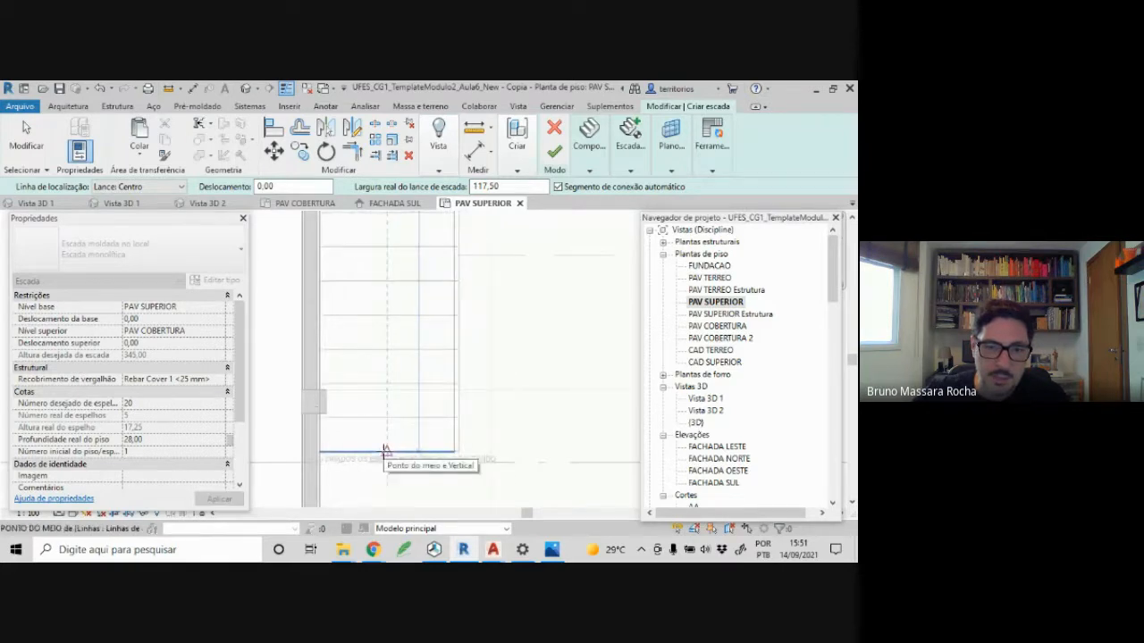
pyautogui.click(386, 449)
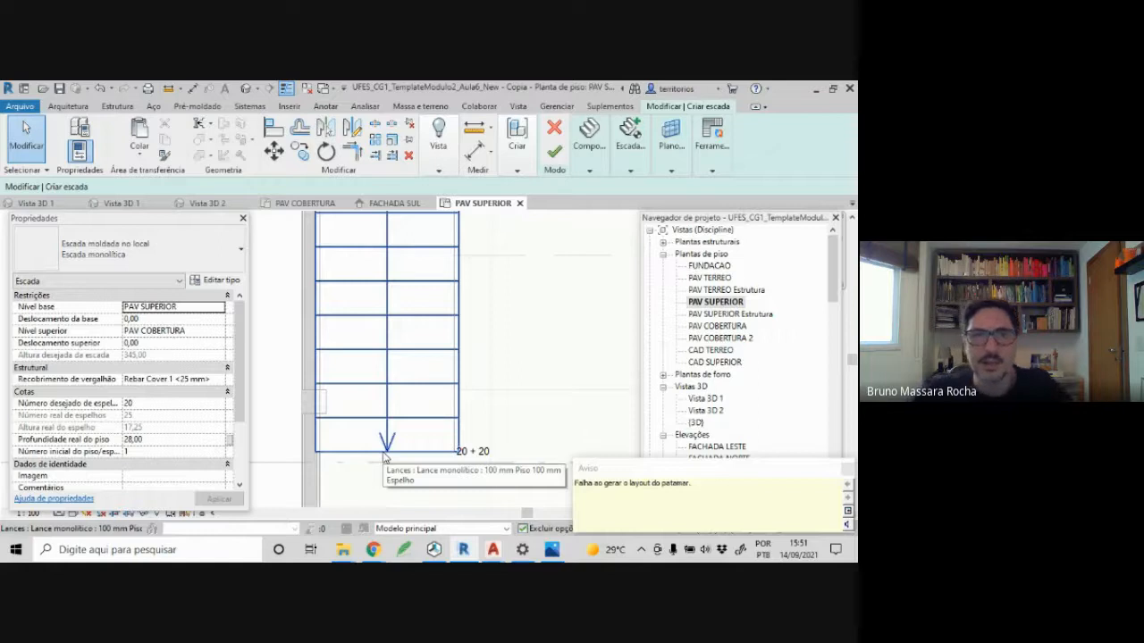
# - Review the new run and its type properties in Vista 3D 2, and finish creating the stair
pyautogui.click(206, 204)
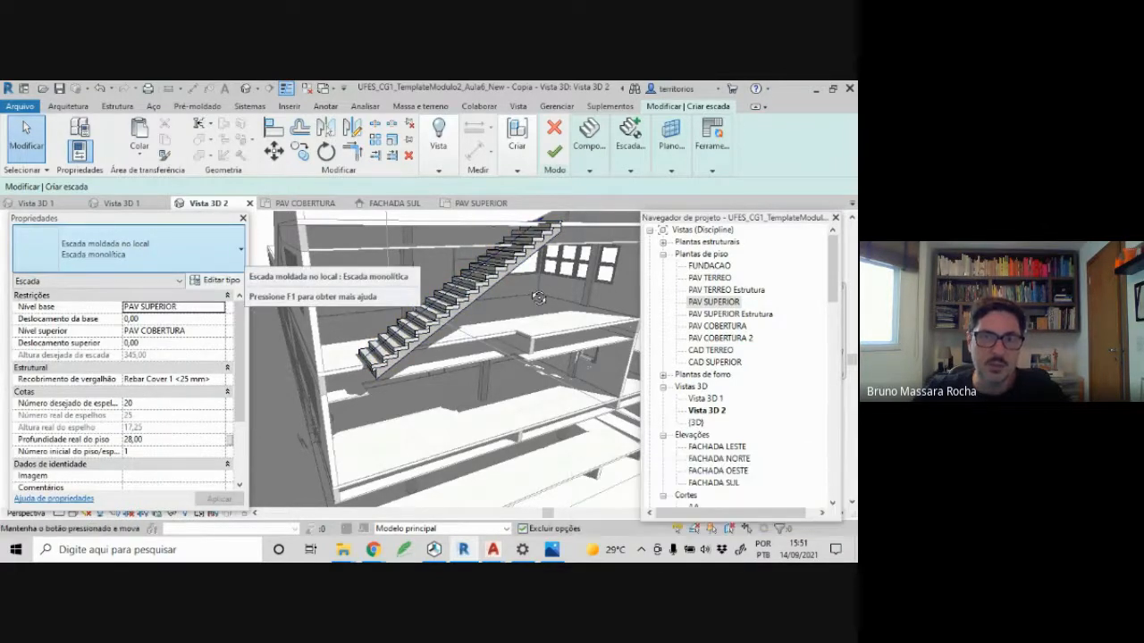
pyautogui.keyDown('shift'); pyautogui.moveTo(527, 294); pyautogui.dragTo(531, 315, button='middle'); pyautogui.keyUp('shift')
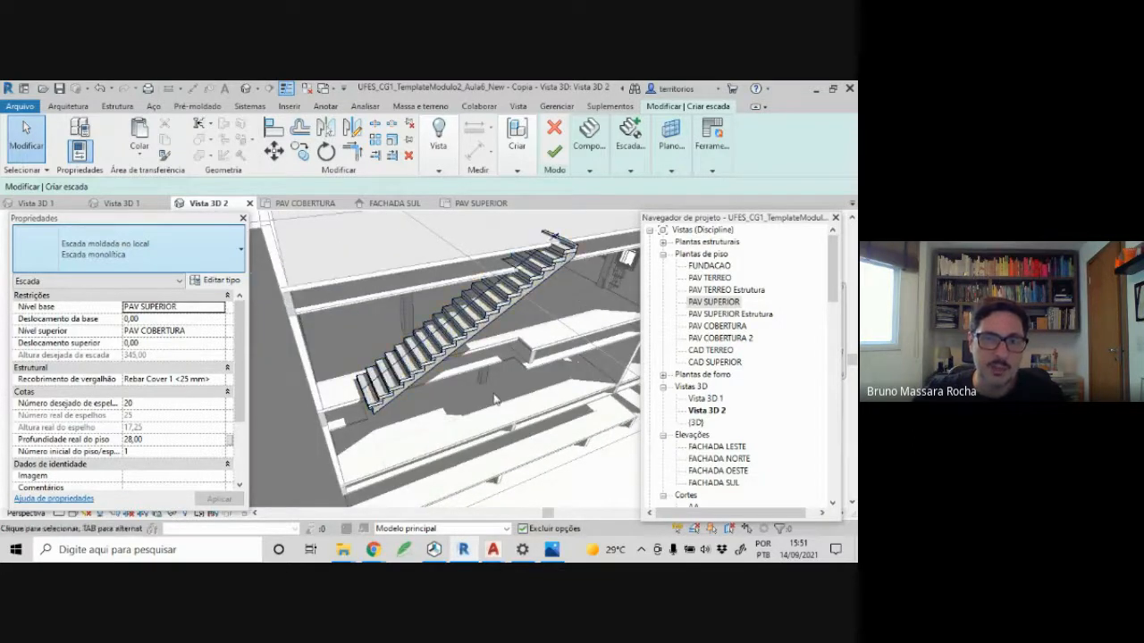
pyautogui.click(488, 325)
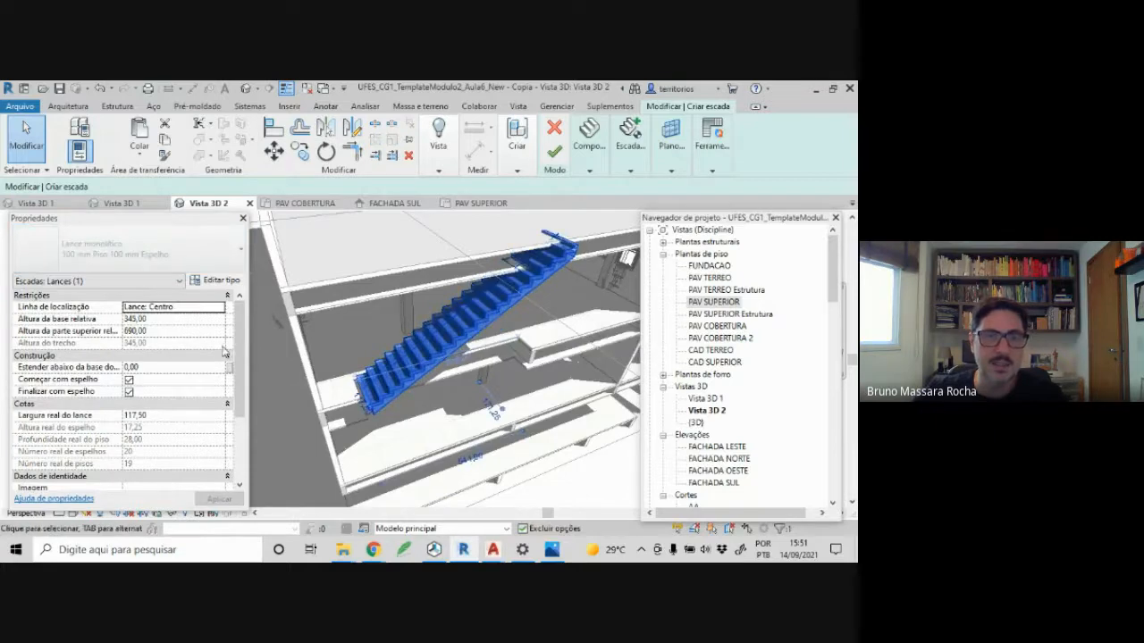
pyautogui.click(214, 281)
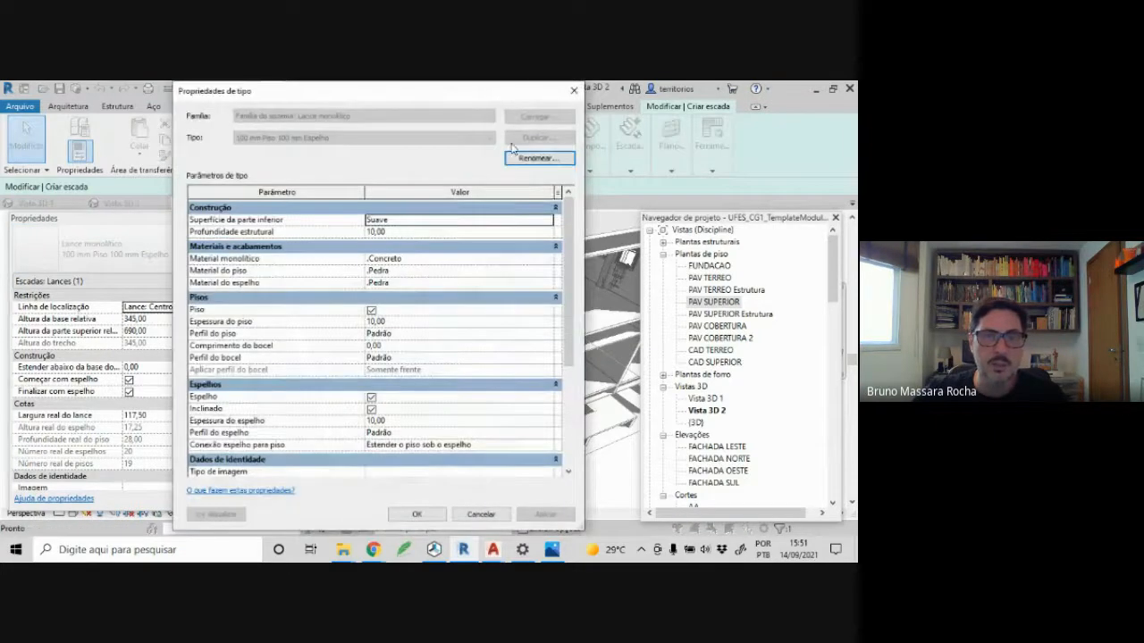
pyautogui.press('Escape')
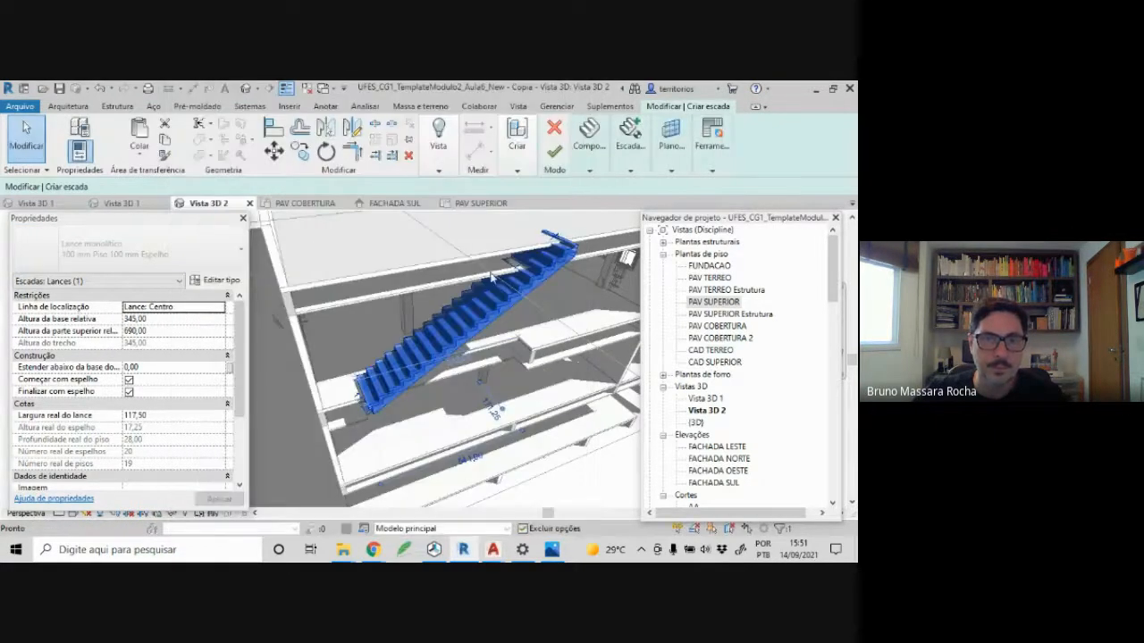
pyautogui.click(301, 453)
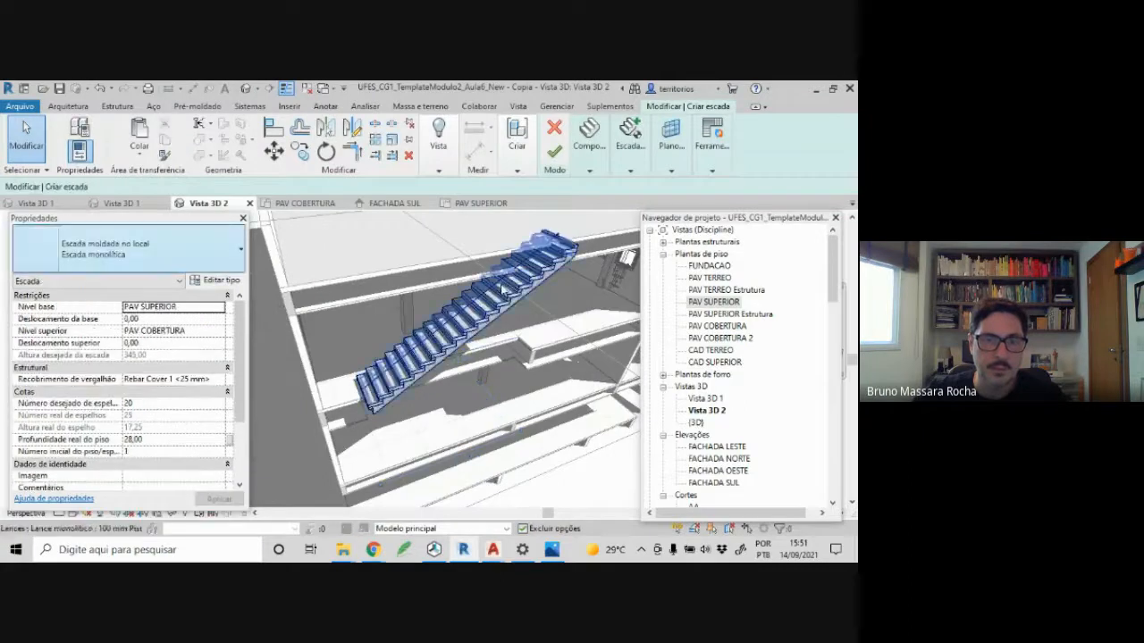
pyautogui.click(556, 156)
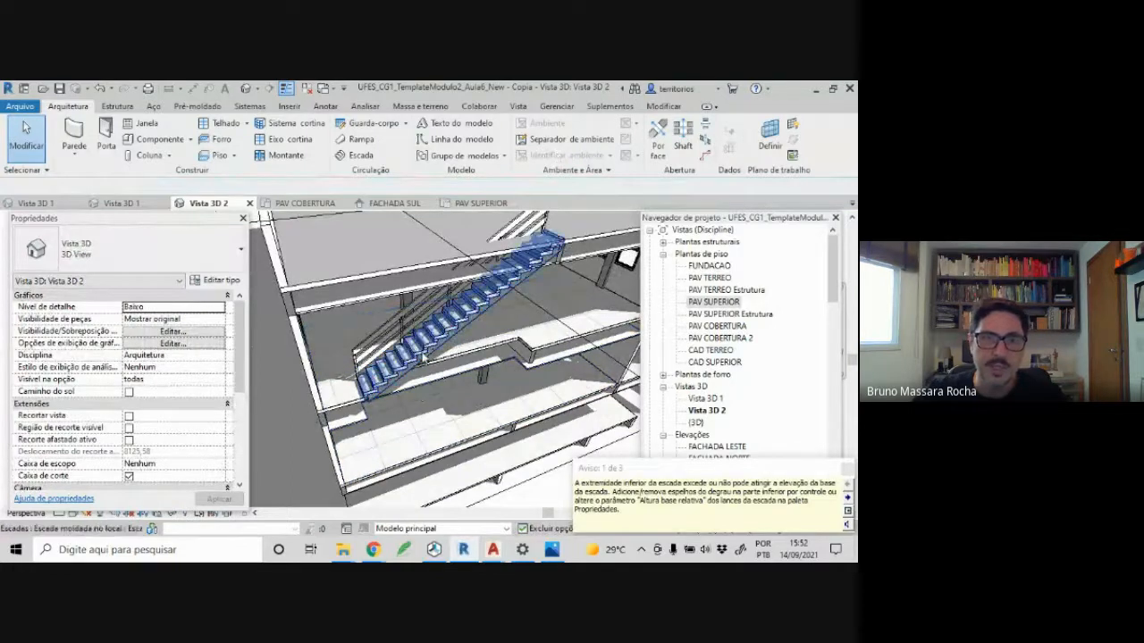
# - Try to duplicate the finished stair's type as BR_EscadaMezanino and look through its type parameters
pyautogui.click(426, 353)
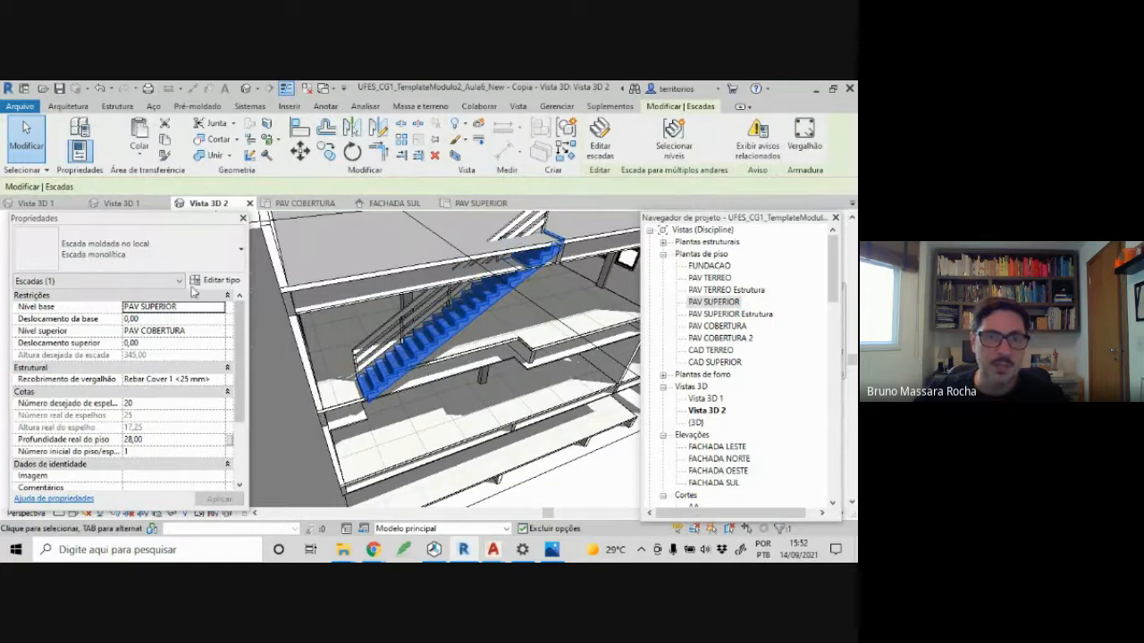
pyautogui.click(194, 282)
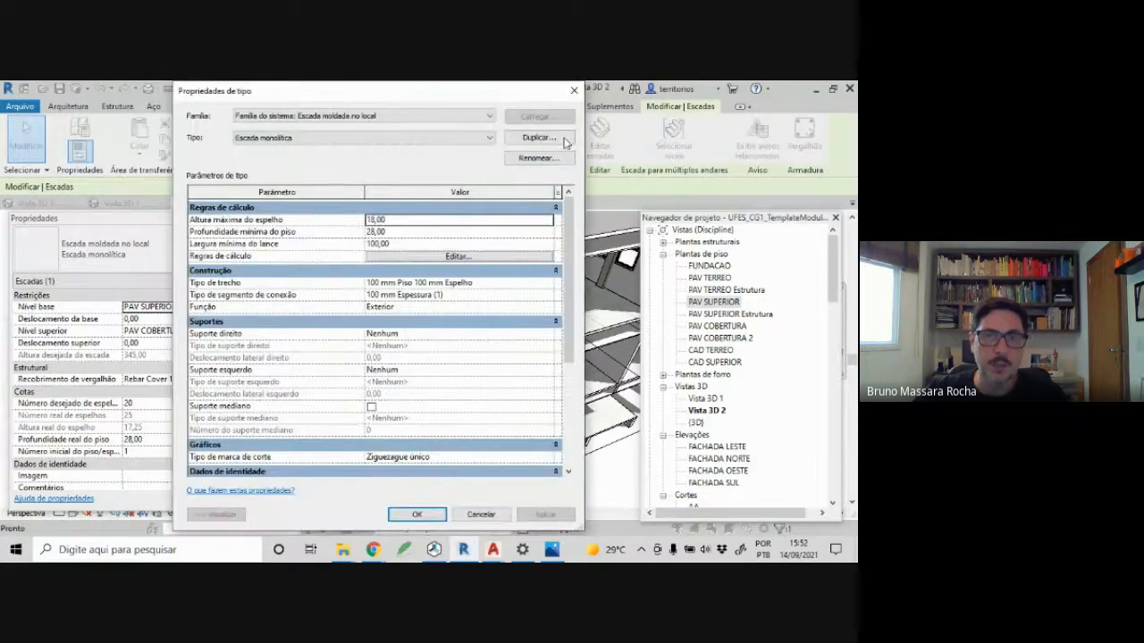
pyautogui.click(554, 138)
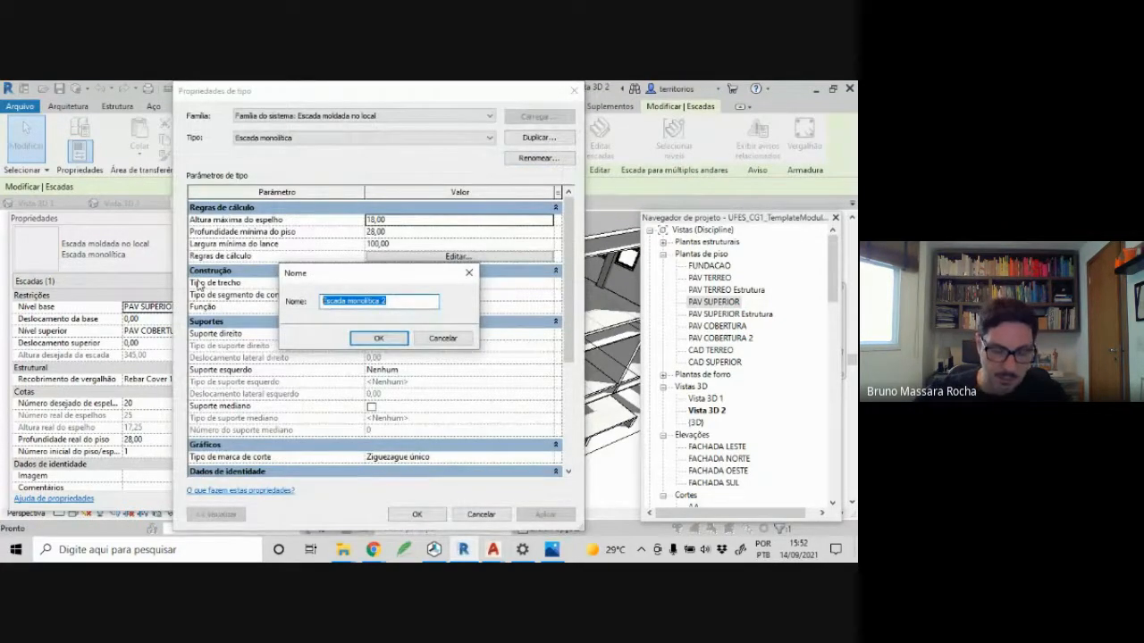
pyautogui.write('BR_EscadaMezanino')
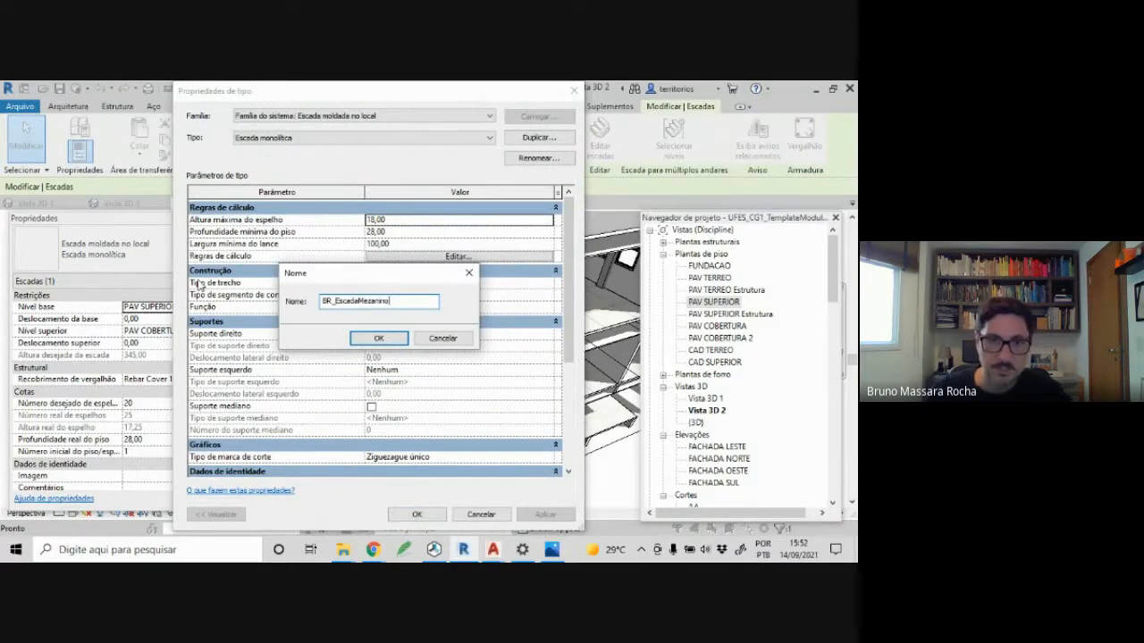
pyautogui.press('Return')
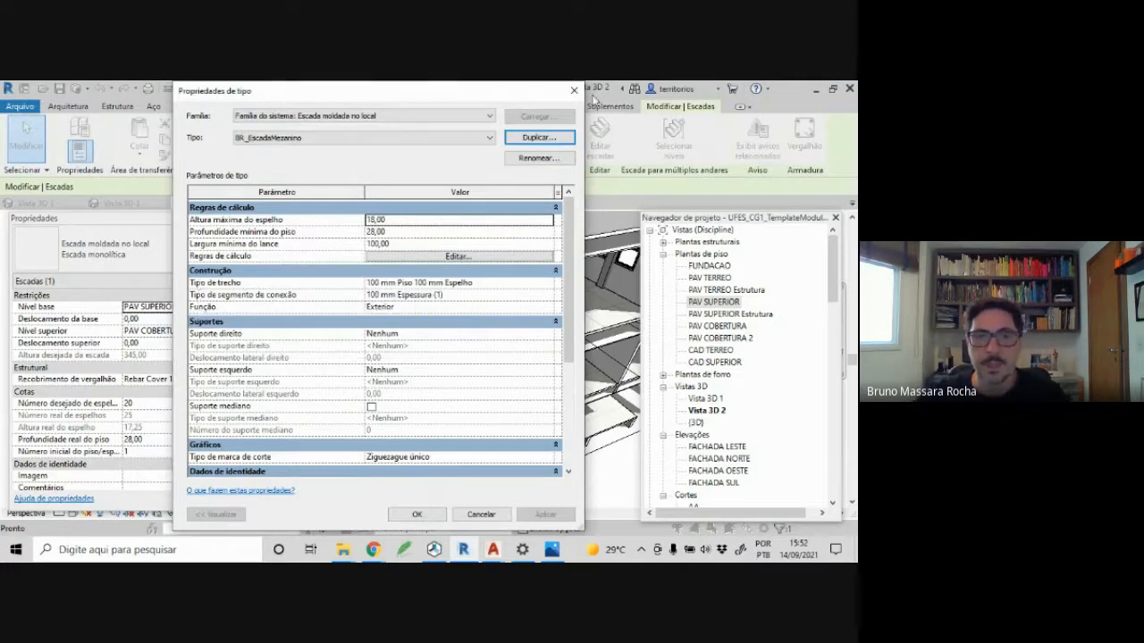
pyautogui.moveTo(523, 93); pyautogui.dragTo(357, 117)
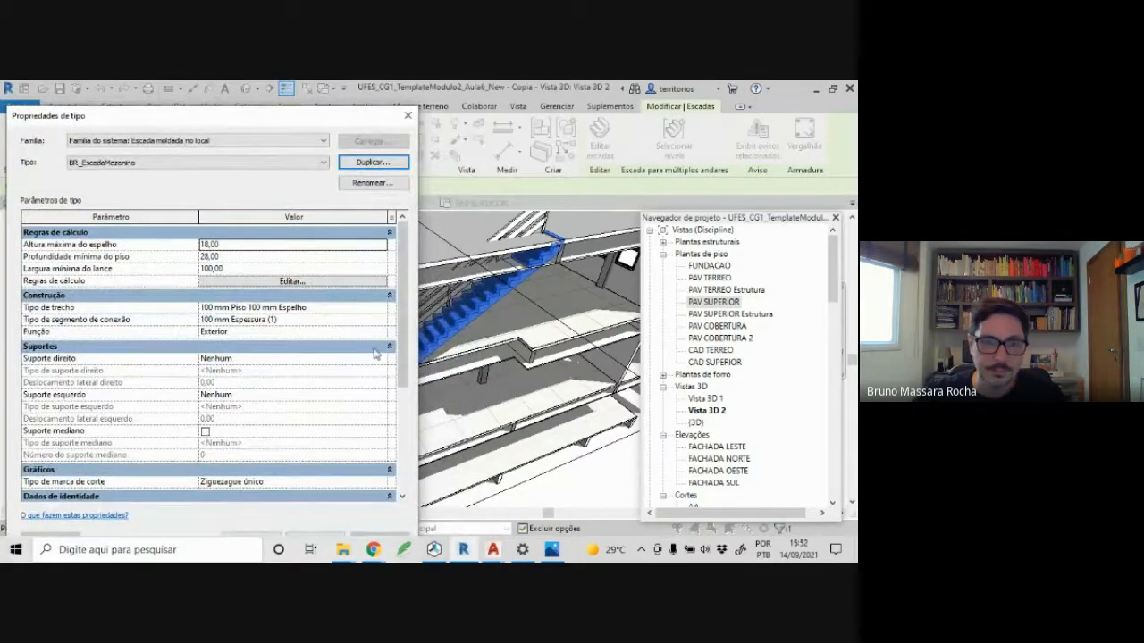
pyautogui.scroll(-2, 375, 350)
pyautogui.moveTo(295, 127); pyautogui.dragTo(793, 331)
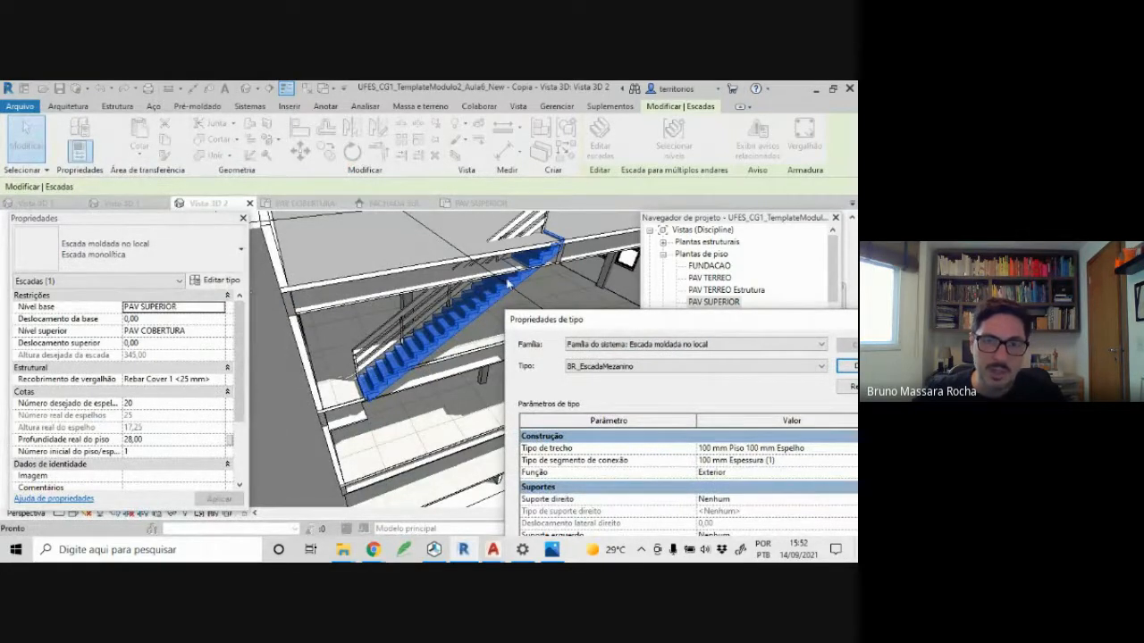
pyautogui.moveTo(790, 333); pyautogui.dragTo(698, 305)
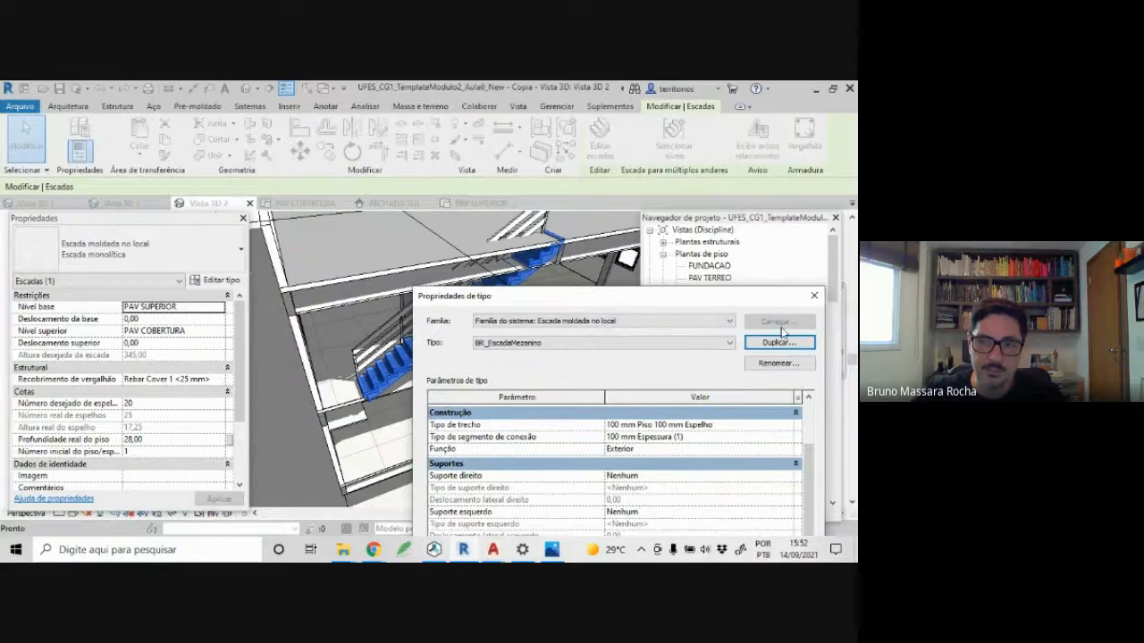
pyautogui.click(814, 295)
# - Adjust the section box's front face in Vista 3D 2 to expose the full width of the stair
pyautogui.scroll(-5, 475, 338)
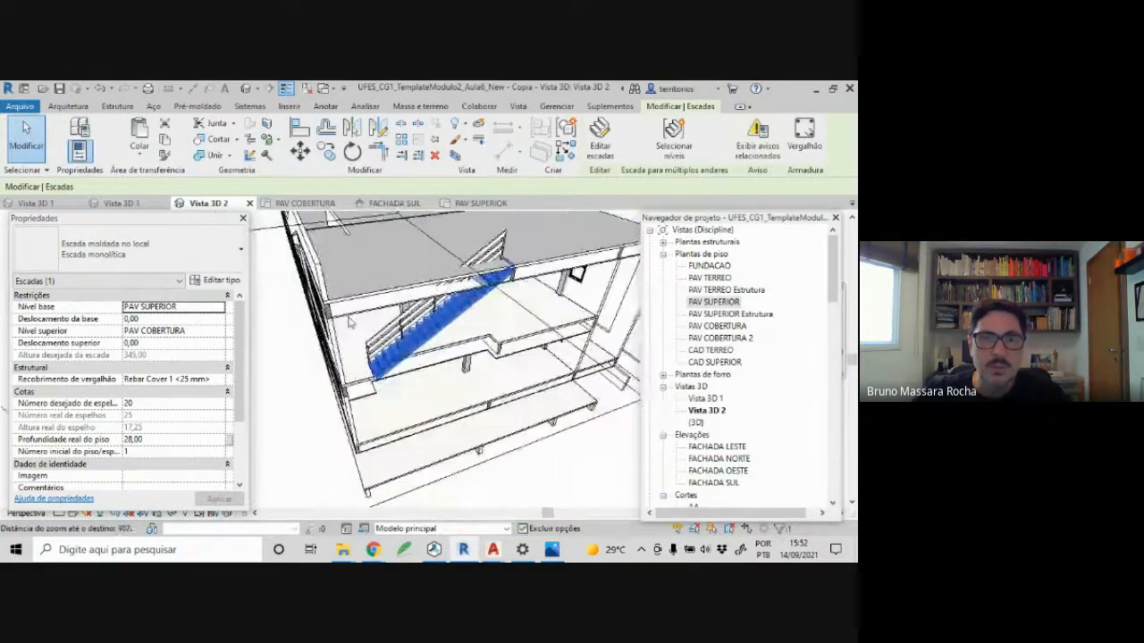
pyautogui.scroll(1, 355, 324)
pyautogui.click(447, 440)
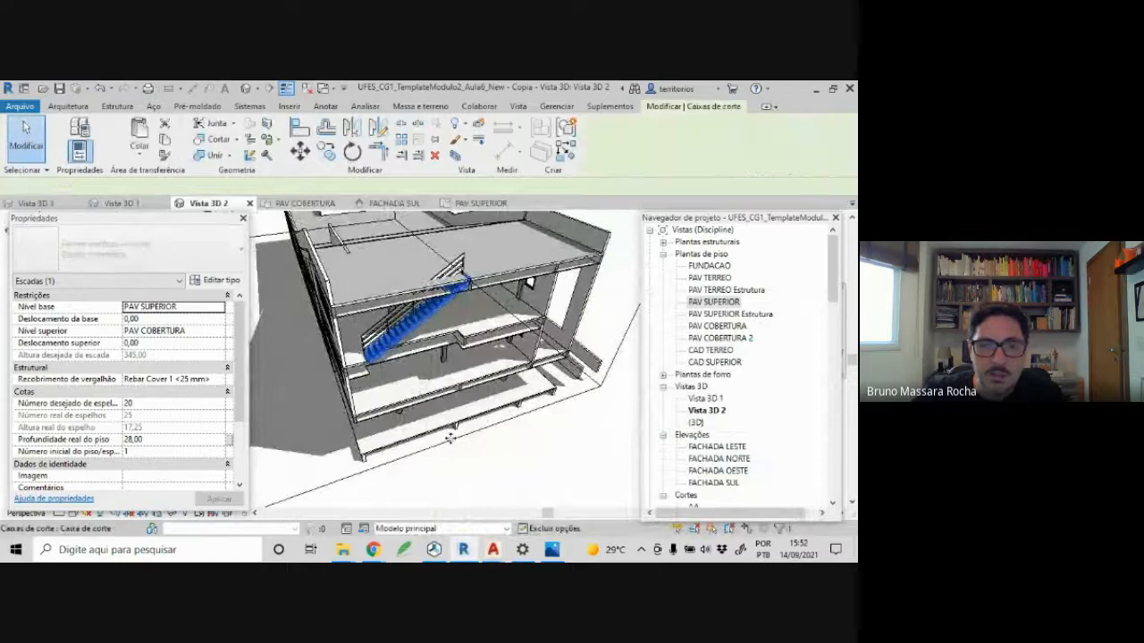
pyautogui.moveTo(482, 451); pyautogui.dragTo(511, 456, button='middle')
pyautogui.moveTo(488, 351); pyautogui.dragTo(489, 356)
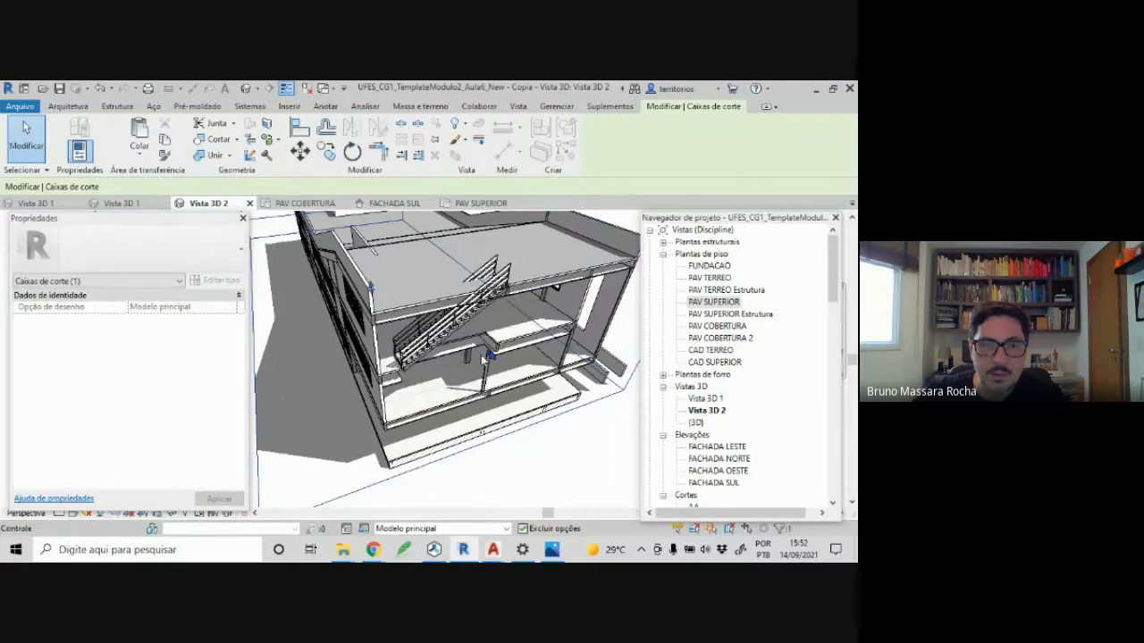
pyautogui.scroll(3, 430, 330)
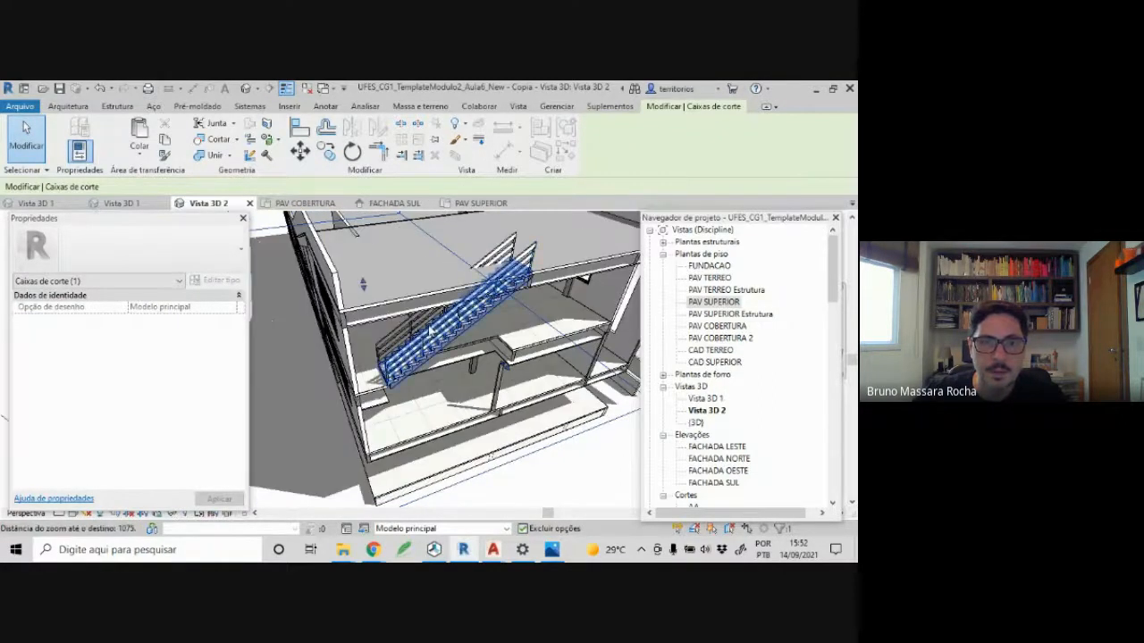
pyautogui.moveTo(430, 331)
pyautogui.keyDown('shift'); pyautogui.mouseDown(button='middle')
pyautogui.moveTo(420, 331)
pyautogui.moveTo(432, 329)
pyautogui.mouseUp(button='middle'); pyautogui.keyUp('shift')
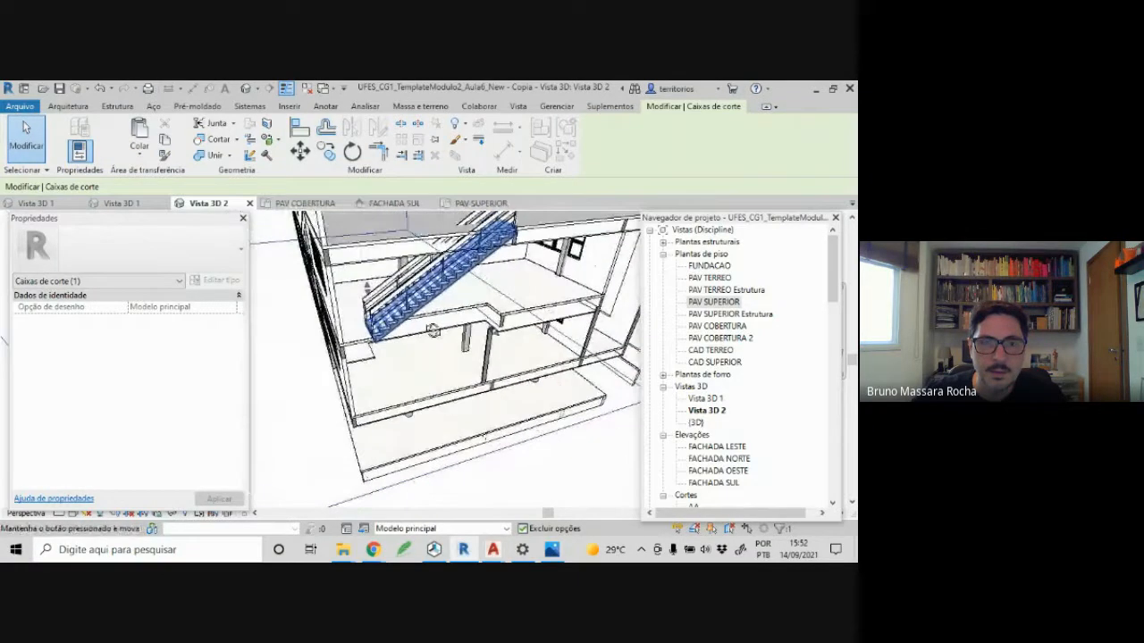
pyautogui.scroll(-3, 426, 360)
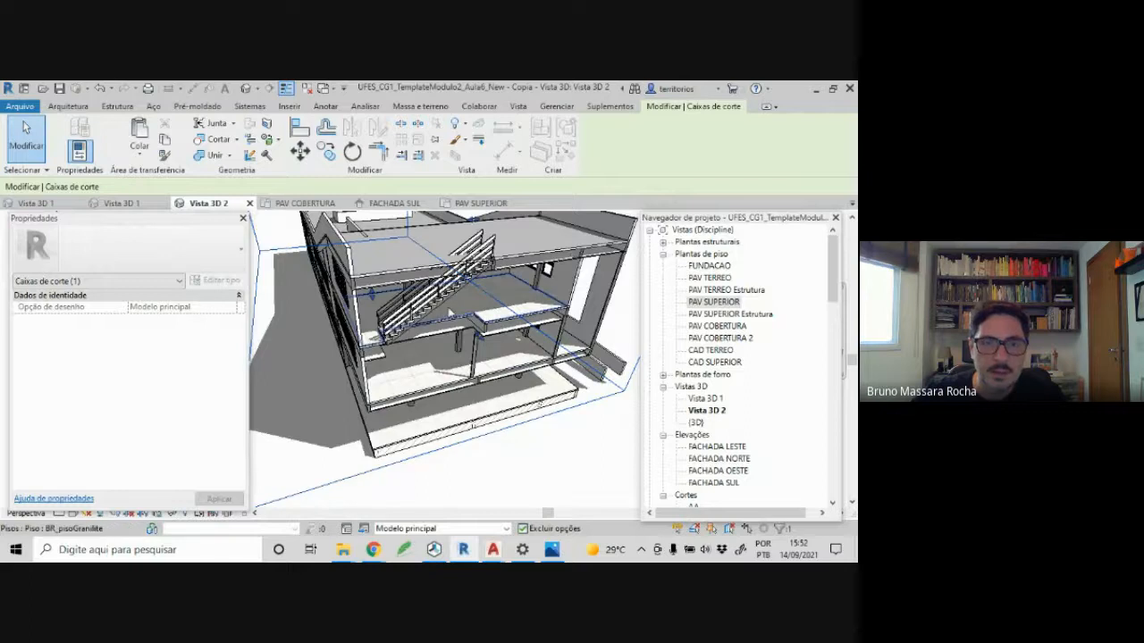
# - Set the stair's base level to PAV TERREO and its top level to PAV SUPERIOR
pyautogui.click(440, 315)
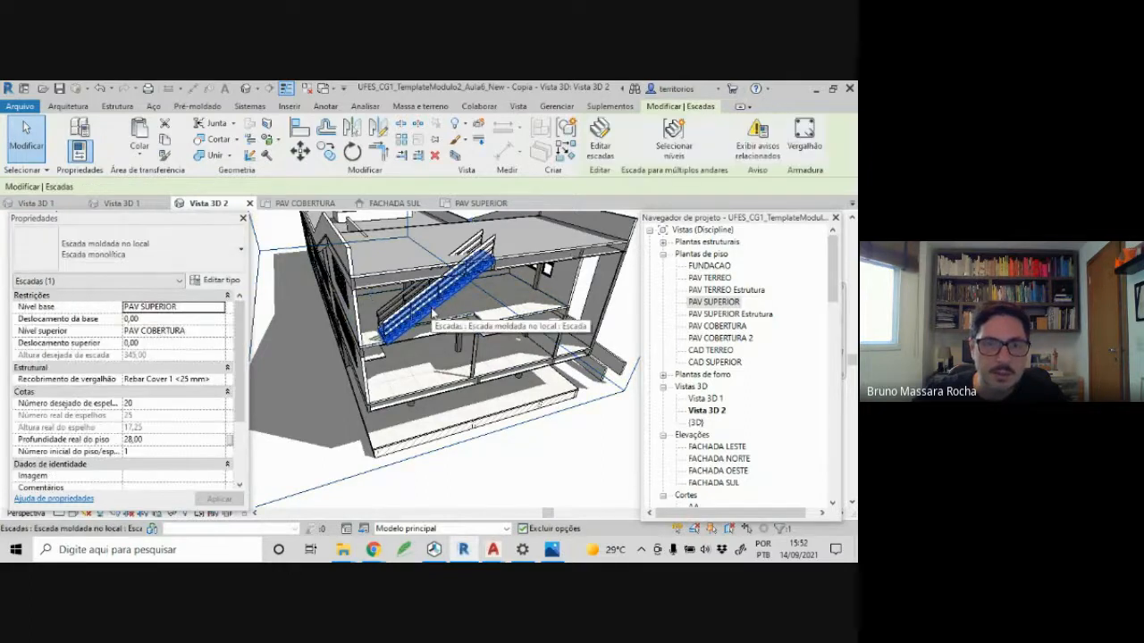
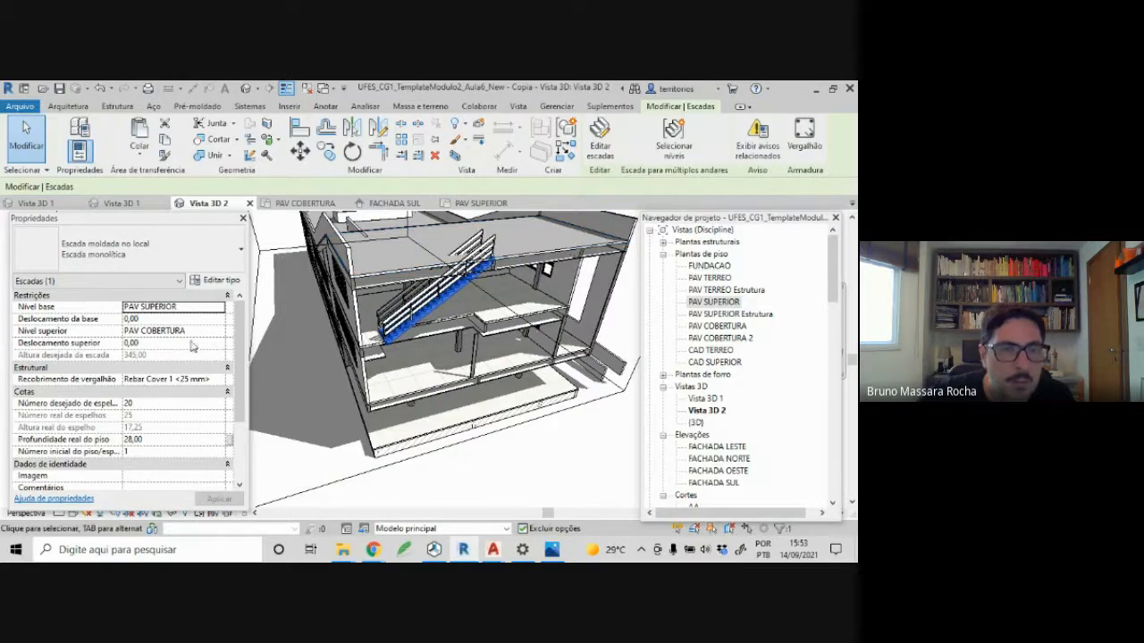
pyautogui.click(214, 306)
pyautogui.click(220, 307)
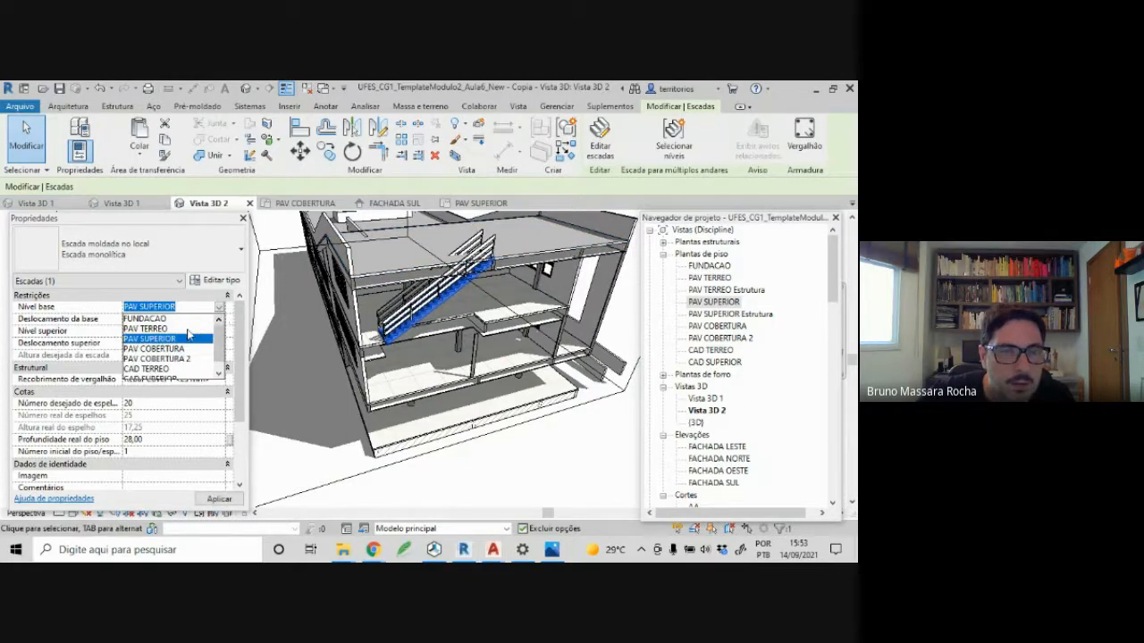
pyautogui.click(201, 329)
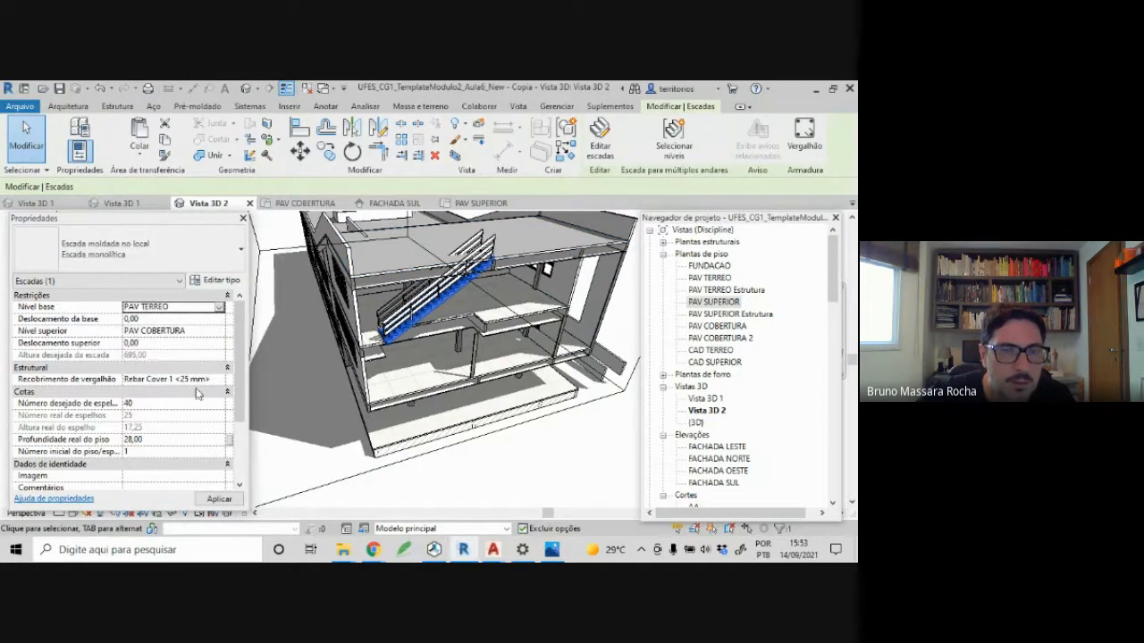
pyautogui.click(214, 331)
pyautogui.click(220, 331)
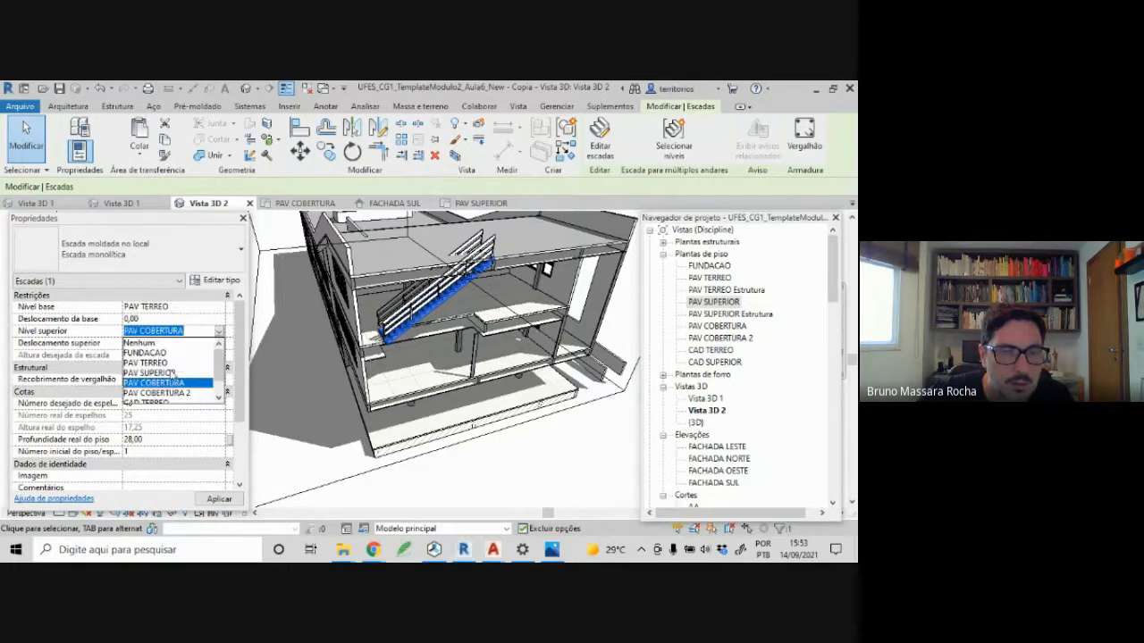
pyautogui.click(172, 373)
pyautogui.click(219, 499)
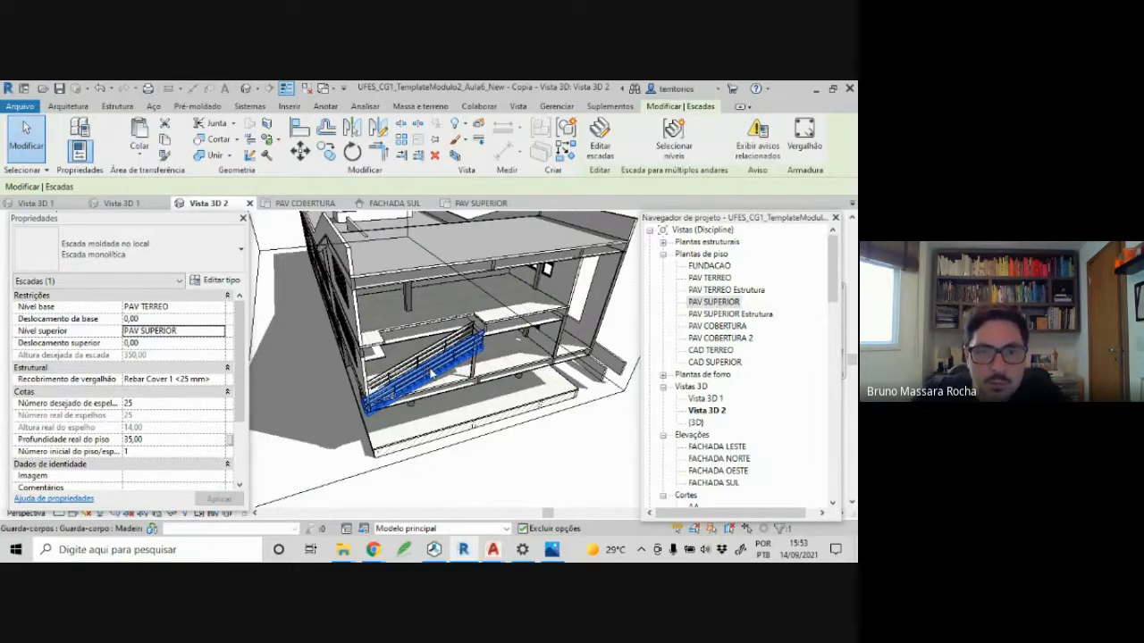
# - Inspect the lowered stair in Vista 3D 2 and delete it together with its railings
pyautogui.scroll(2, 421, 374)
pyautogui.scroll(-2, 411, 366)
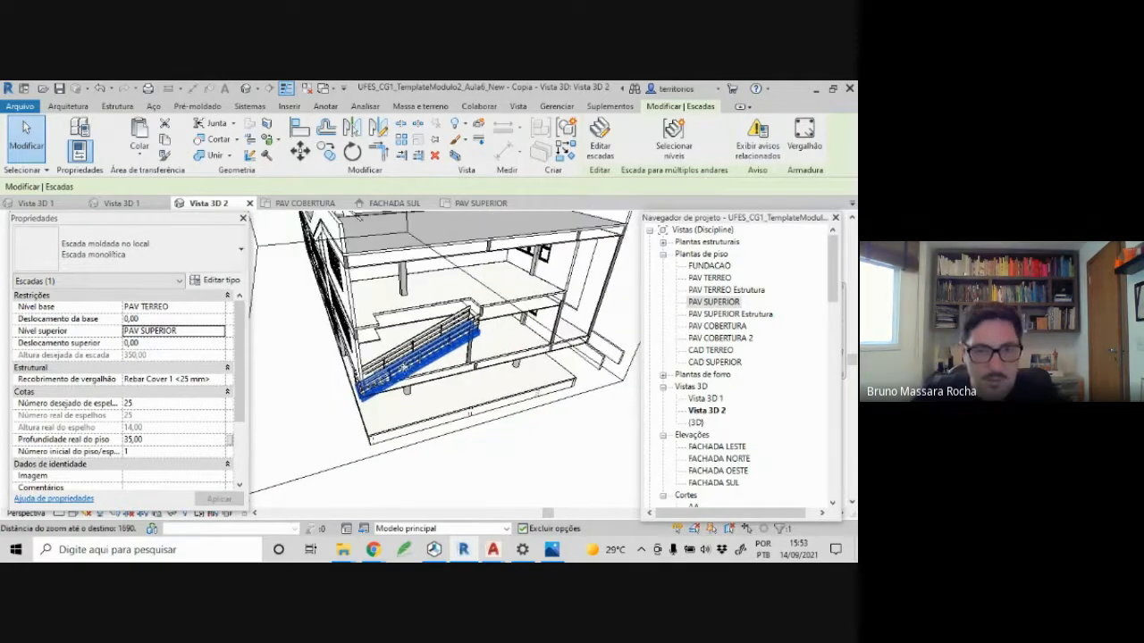
pyautogui.moveTo(412, 366)
pyautogui.keyDown('shift'); pyautogui.mouseDown(button='middle')
pyautogui.moveTo(416, 356)
pyautogui.moveTo(396, 370)
pyautogui.mouseUp(button='middle'); pyautogui.keyUp('shift')
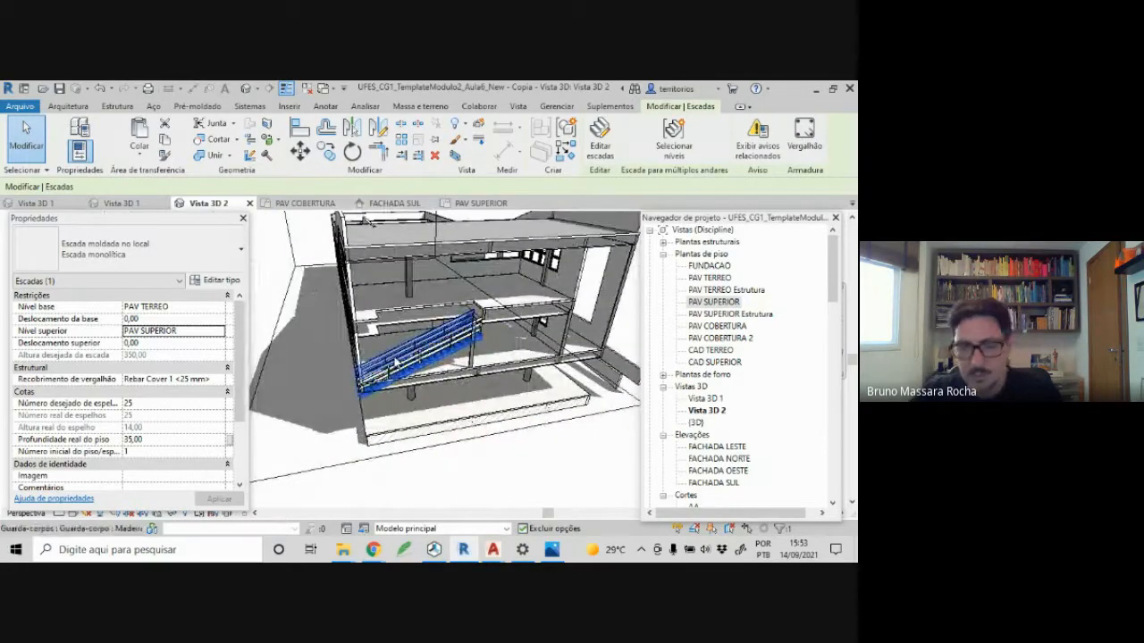
pyautogui.press('Escape')
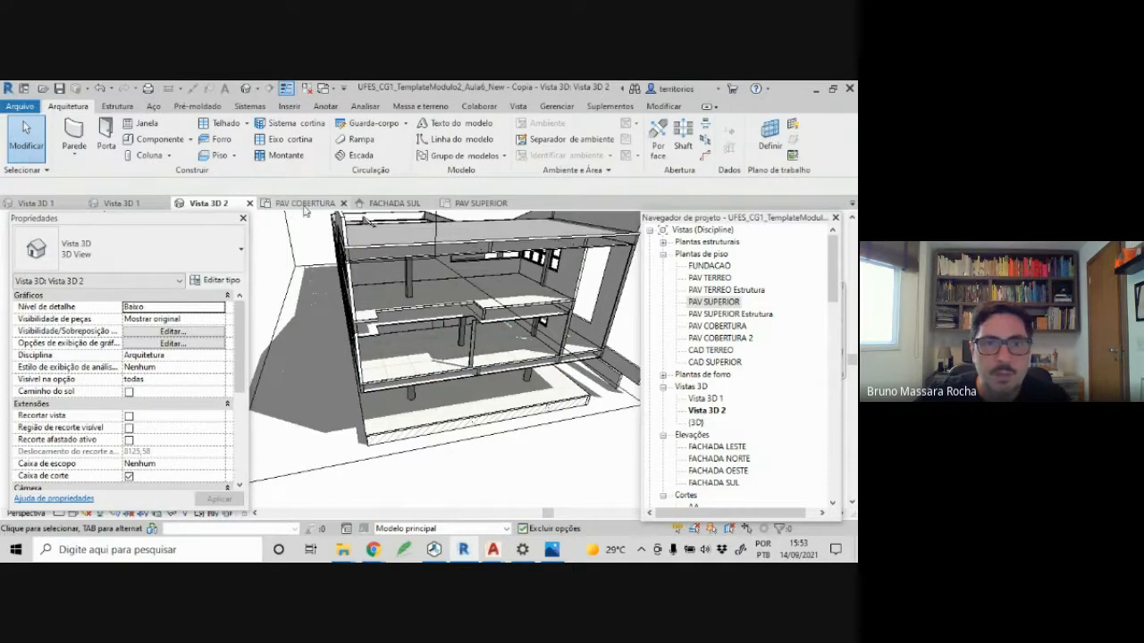
# - Draw a straight stair run in the PAV SUPERIOR plan from the midpoint of the traced outline's upper edge to its lower edge
pyautogui.click(465, 209)
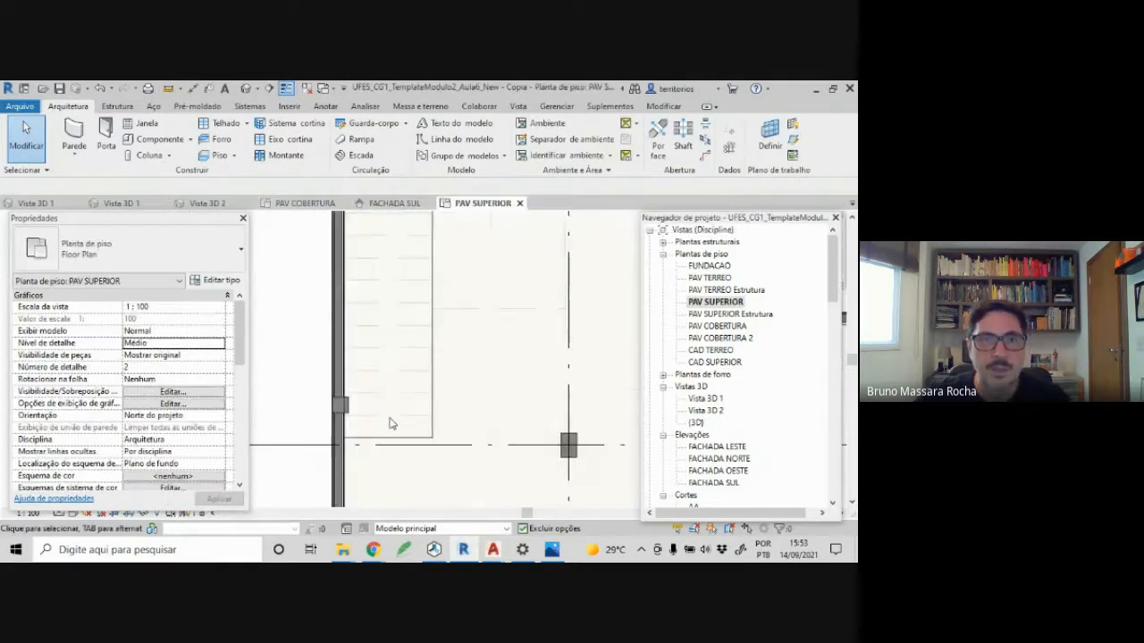
pyautogui.moveTo(390, 420); pyautogui.dragTo(446, 433, button='middle')
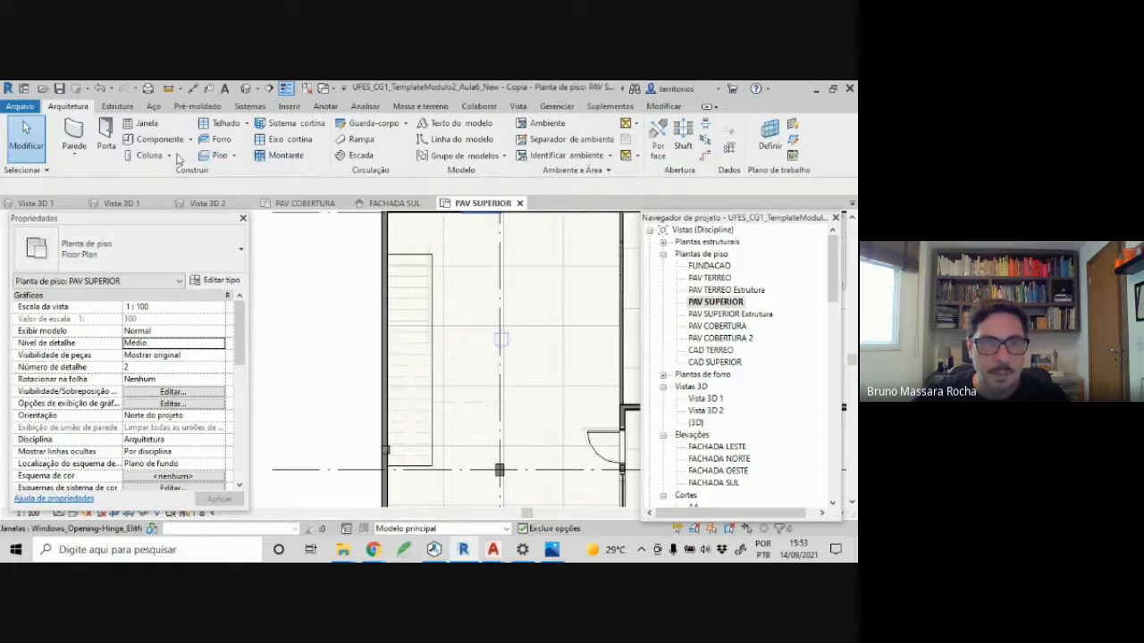
pyautogui.click(341, 157)
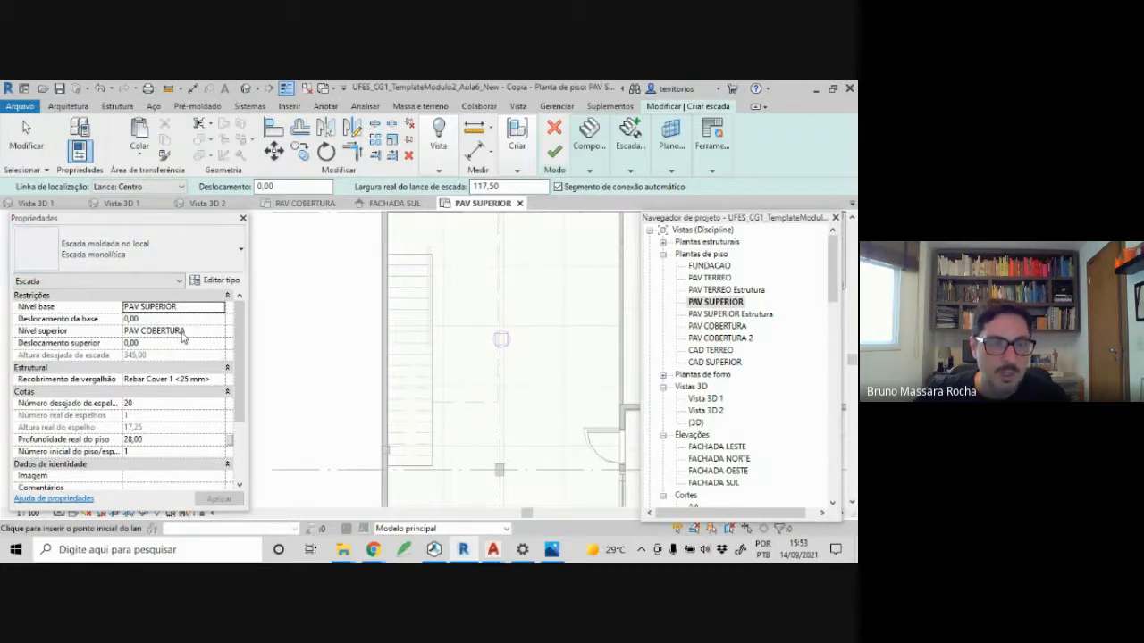
pyautogui.scroll(-1, 237, 355)
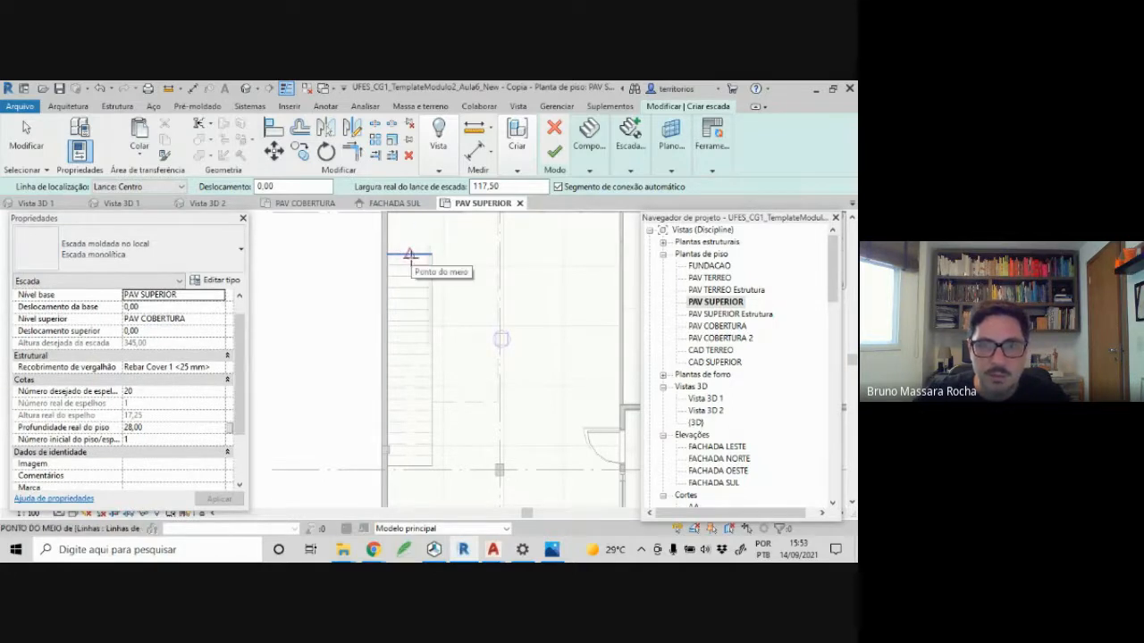
pyautogui.click(594, 169)
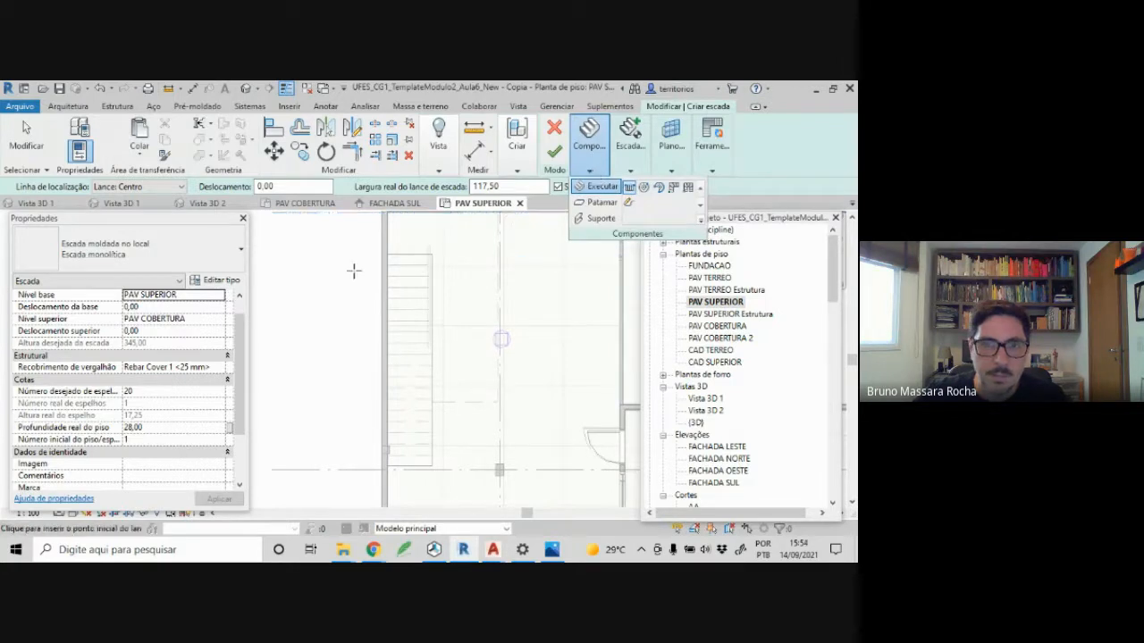
pyautogui.click(410, 255)
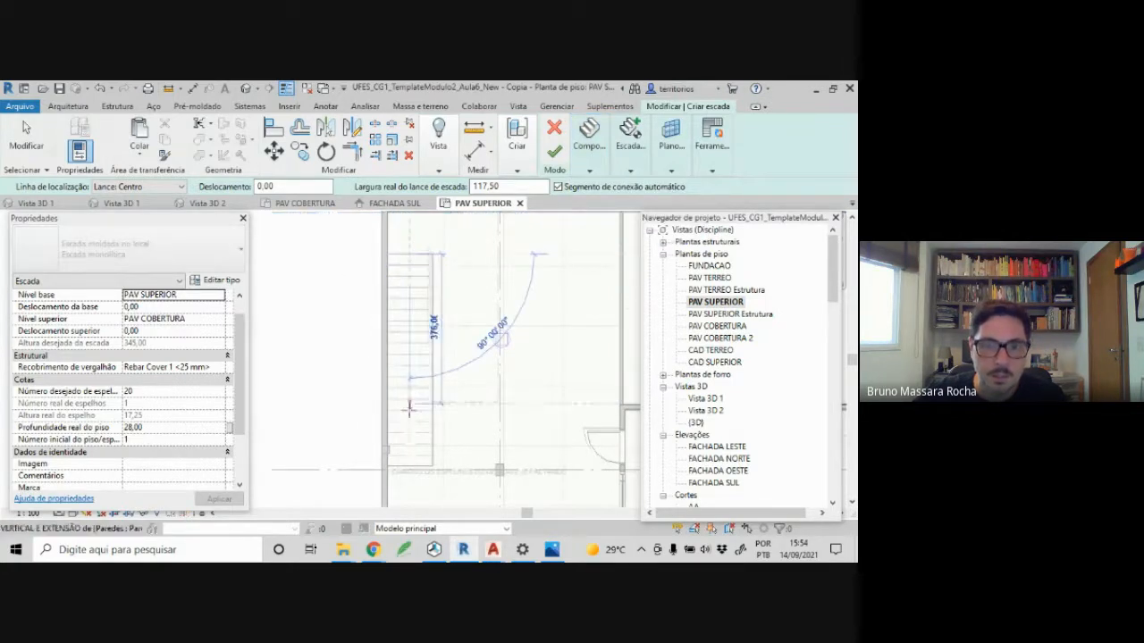
pyautogui.click(410, 465)
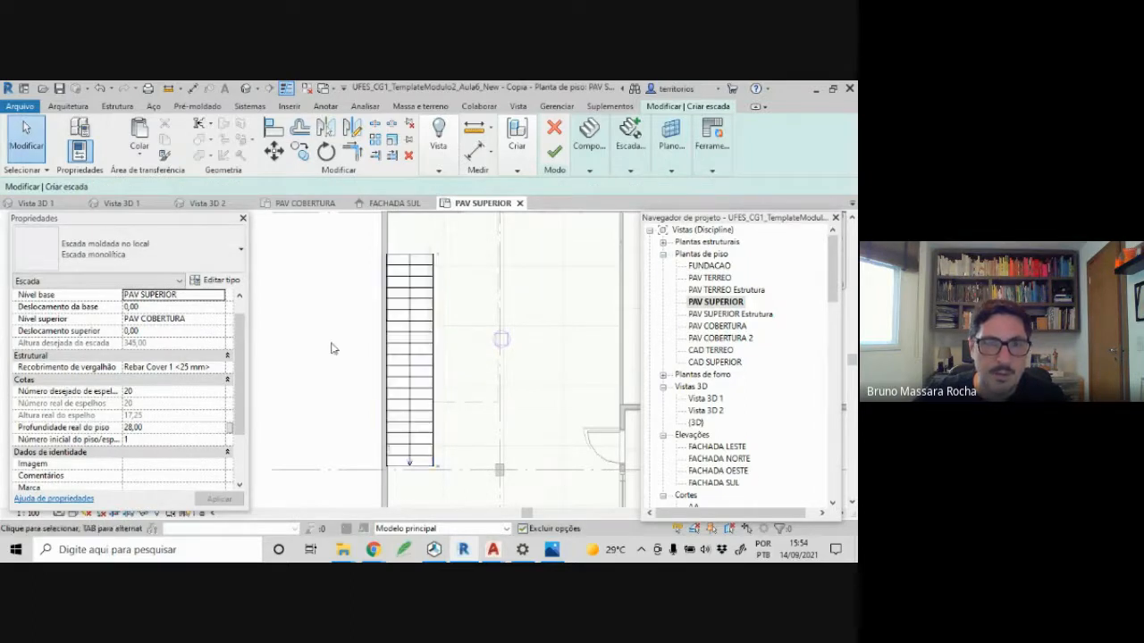
# - Inspect the new stair run and its properties up close in Vista 3D 2
pyautogui.click(208, 203)
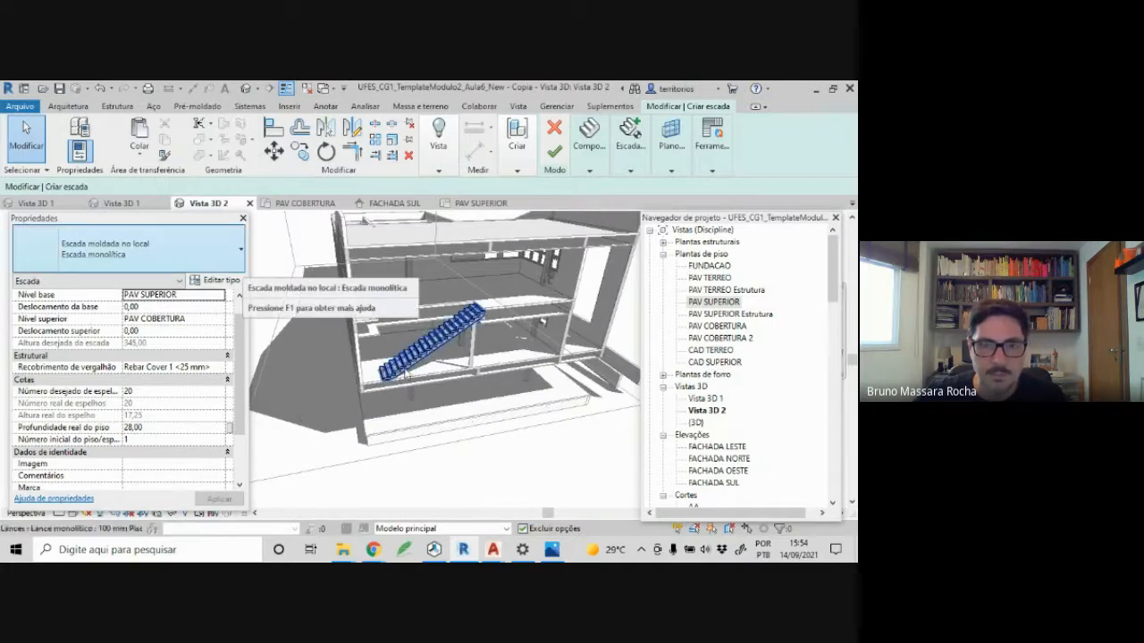
pyautogui.scroll(3, 405, 373)
pyautogui.scroll(1, 405, 372)
pyautogui.scroll(1, 429, 379)
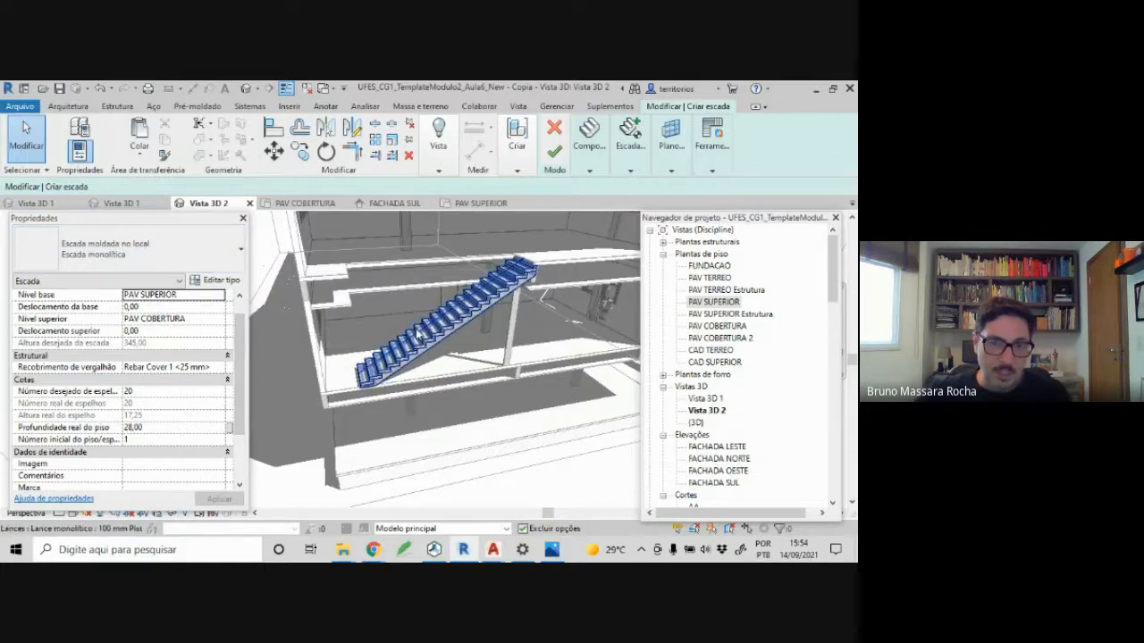
pyautogui.click(427, 351)
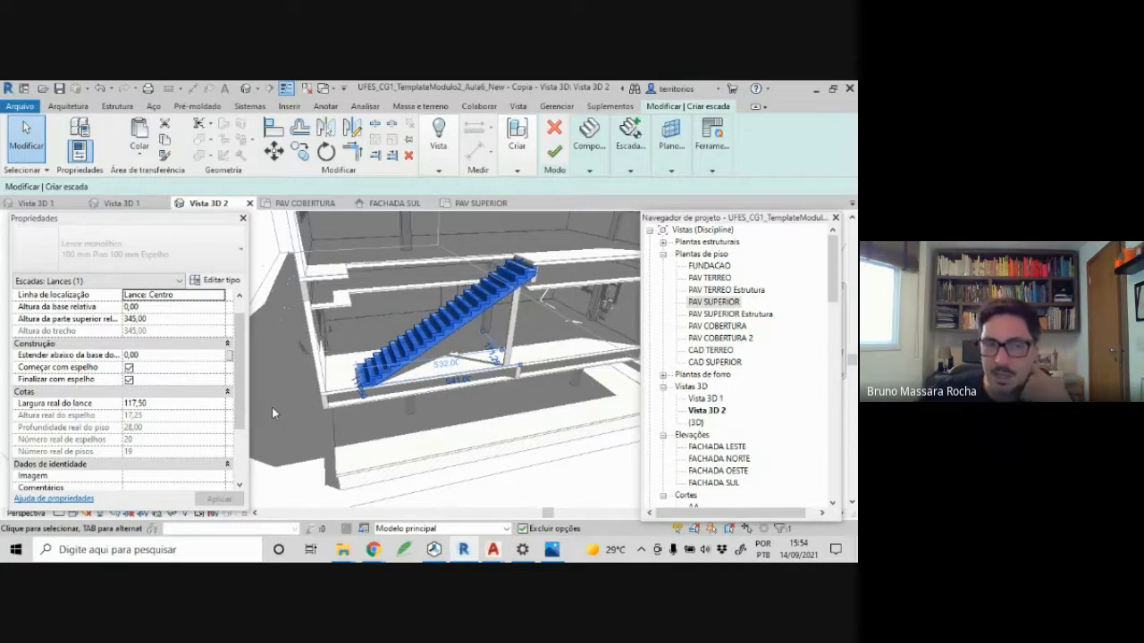
pyautogui.press('Escape')
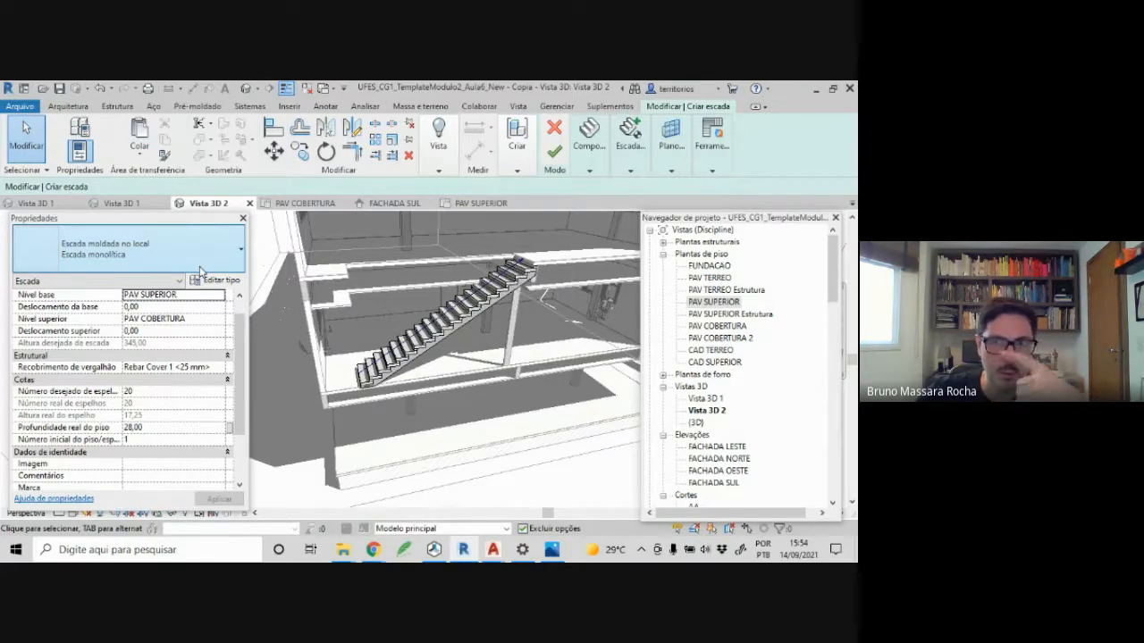
# - Try the cast-in-place types Escada monolítica - Granito and Escada tipo 3 on the stair, and return to Escada monolítica
pyautogui.click(200, 270)
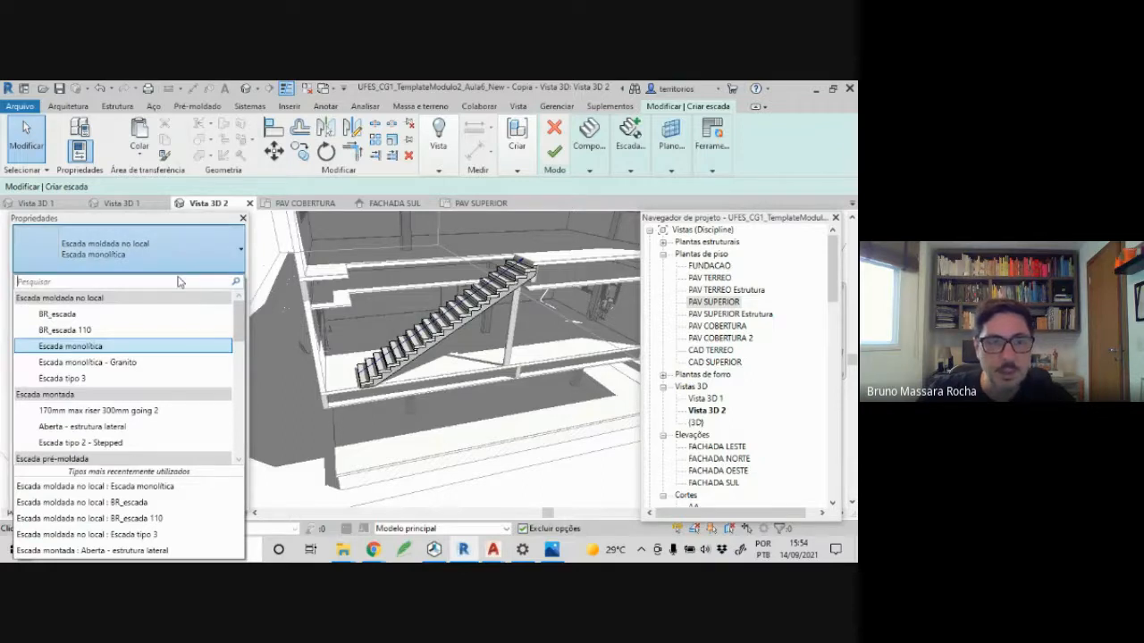
pyautogui.click(114, 364)
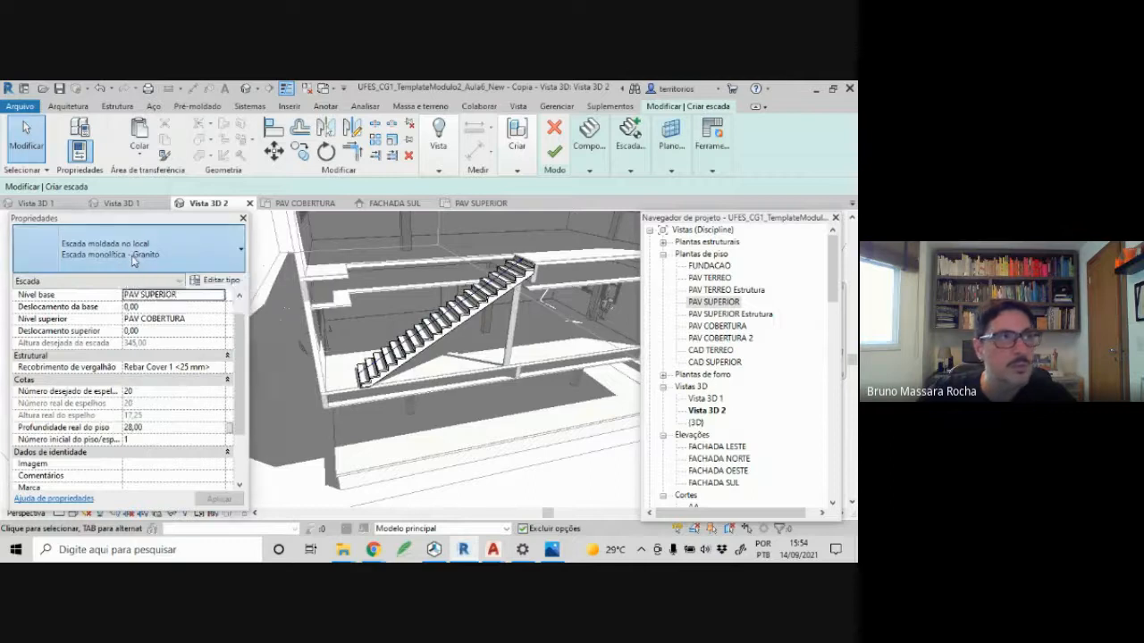
pyautogui.click(132, 261)
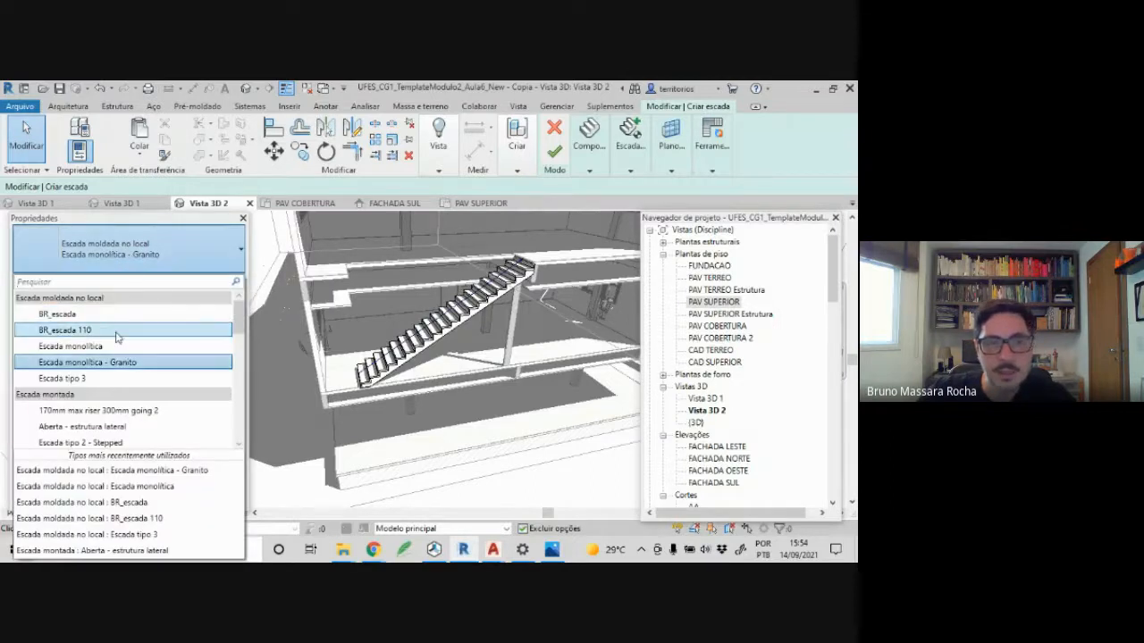
pyautogui.click(98, 378)
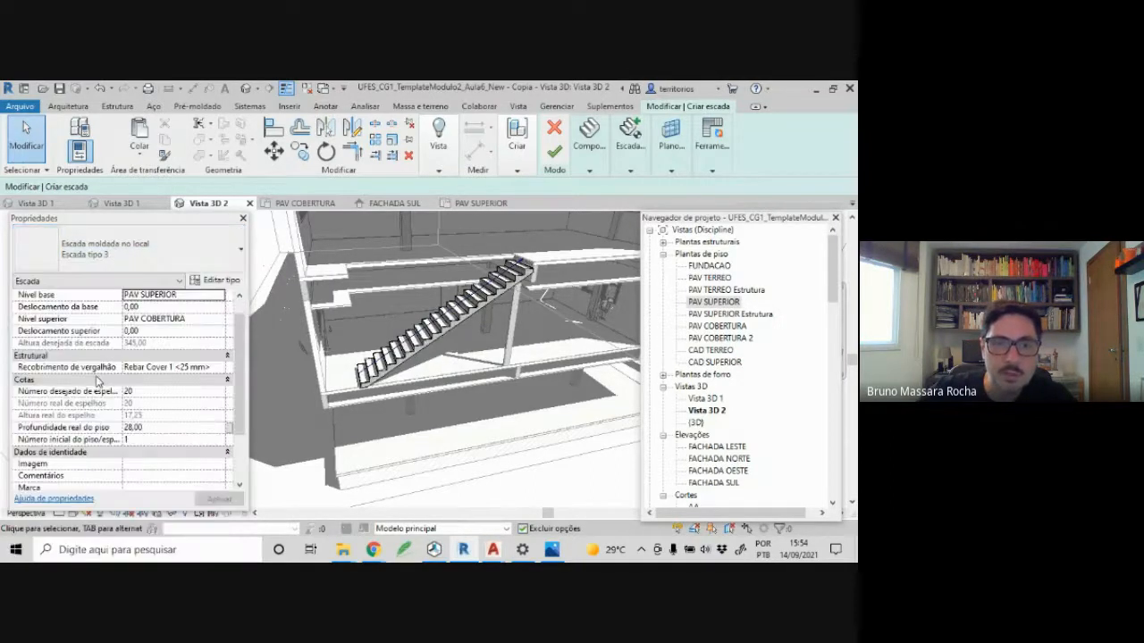
pyautogui.click(124, 258)
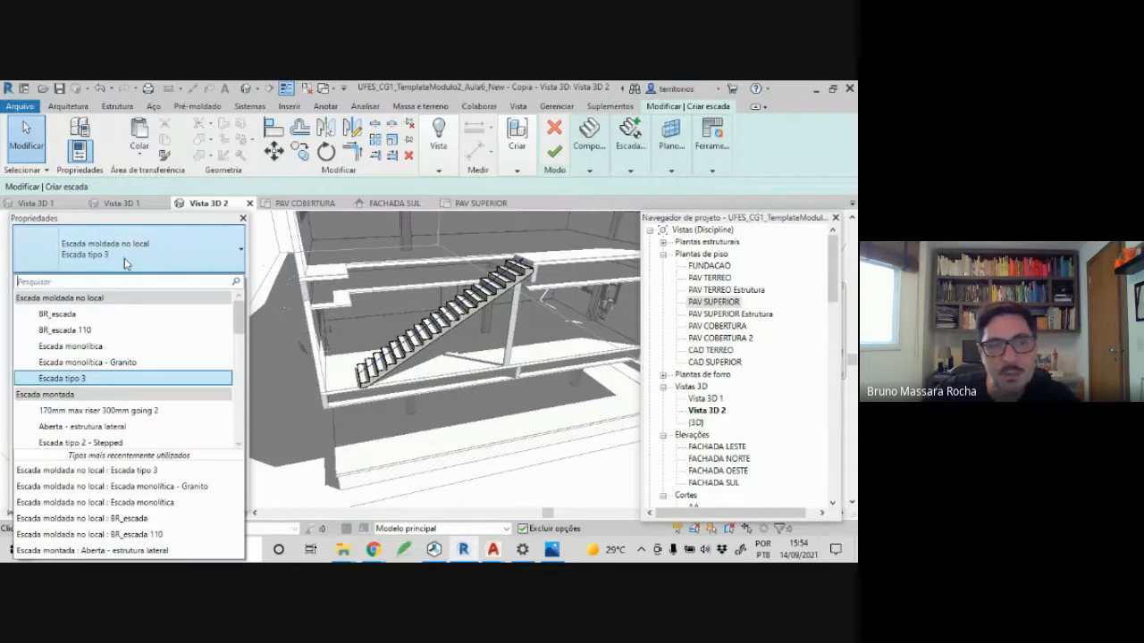
pyautogui.click(102, 346)
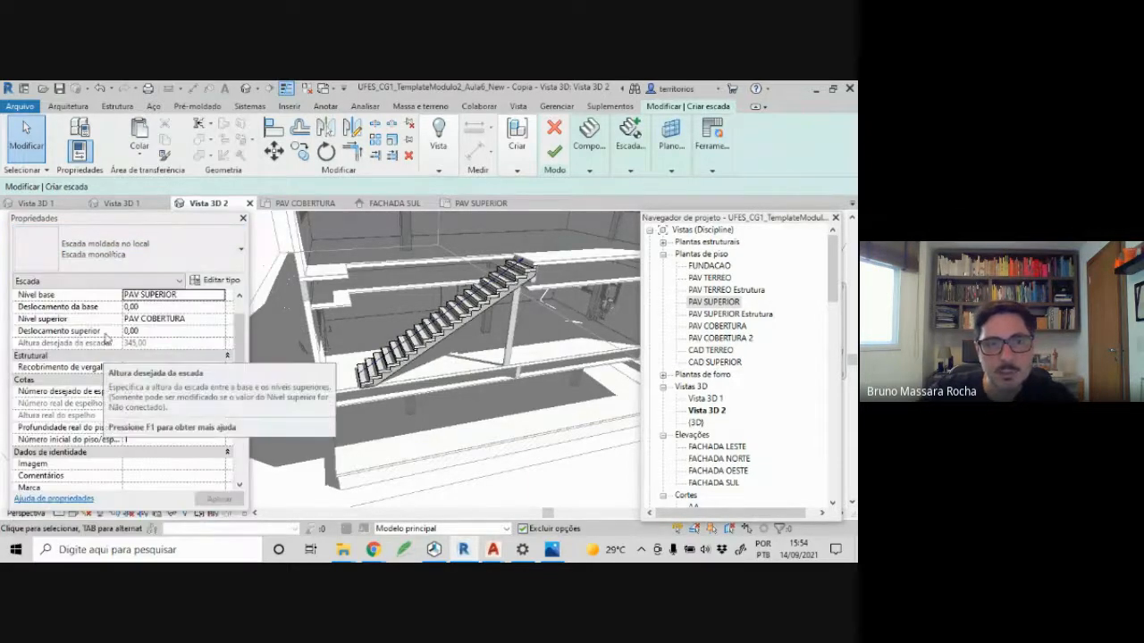
# - Compare Escada monolítica - Granito with Escada tipo 3 on the stair at close range
pyautogui.click(129, 251)
pyautogui.click(96, 361)
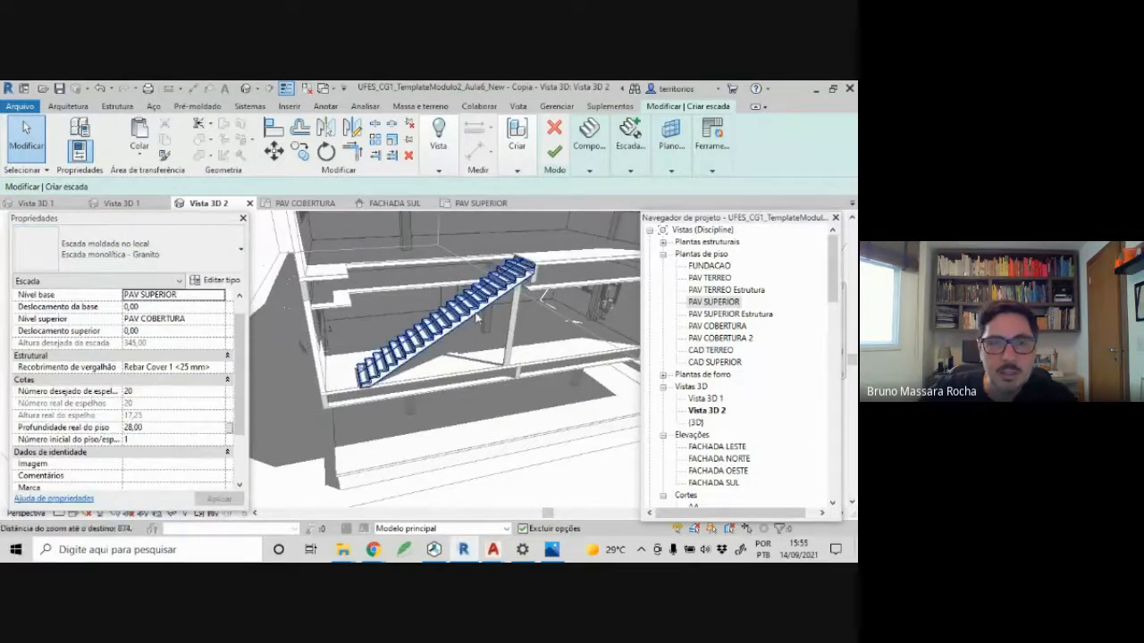
pyautogui.scroll(4, 482, 308)
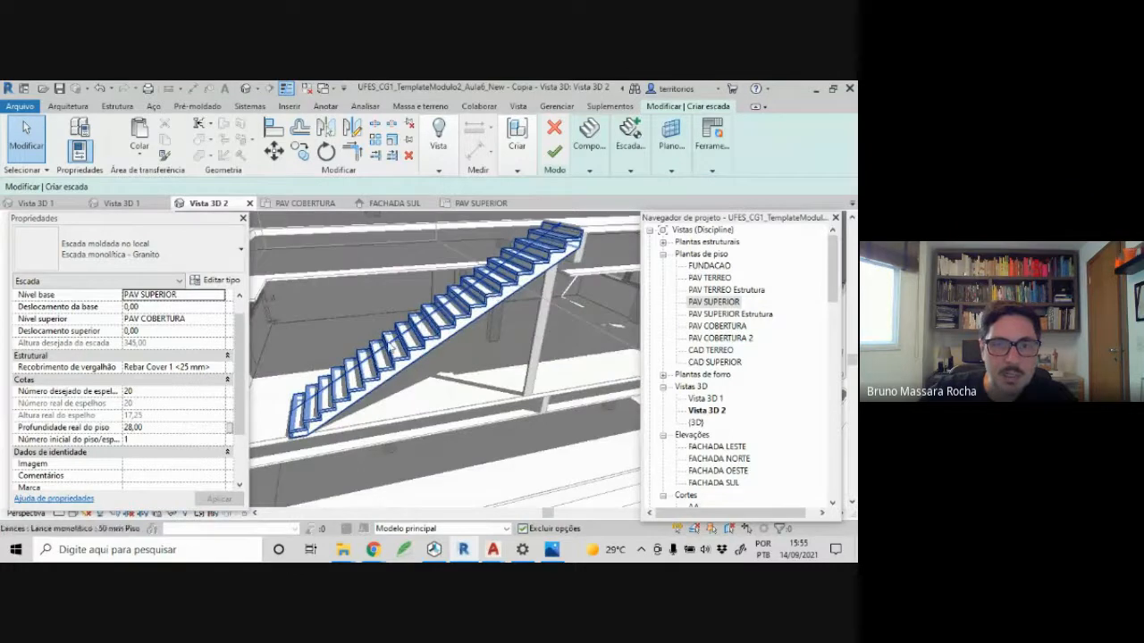
pyautogui.click(159, 266)
pyautogui.click(75, 383)
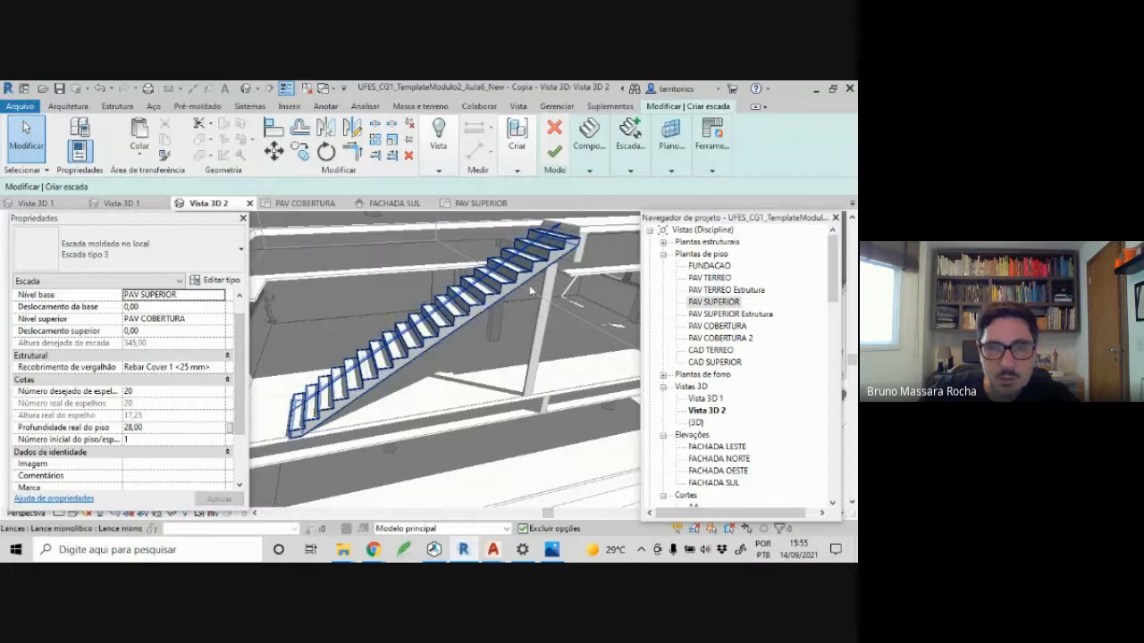
# - Try the assembled stair types Aberta - estrutura lateral and Escada tipo 2 - Stepped, viewing the flight from the front
pyautogui.click(134, 250)
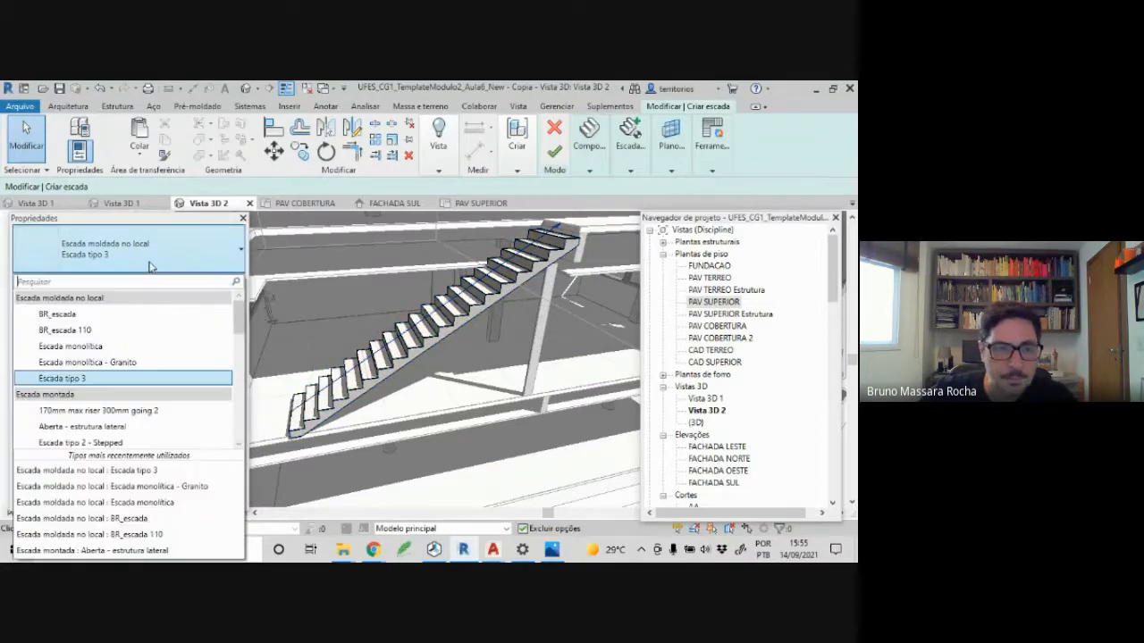
pyautogui.click(98, 427)
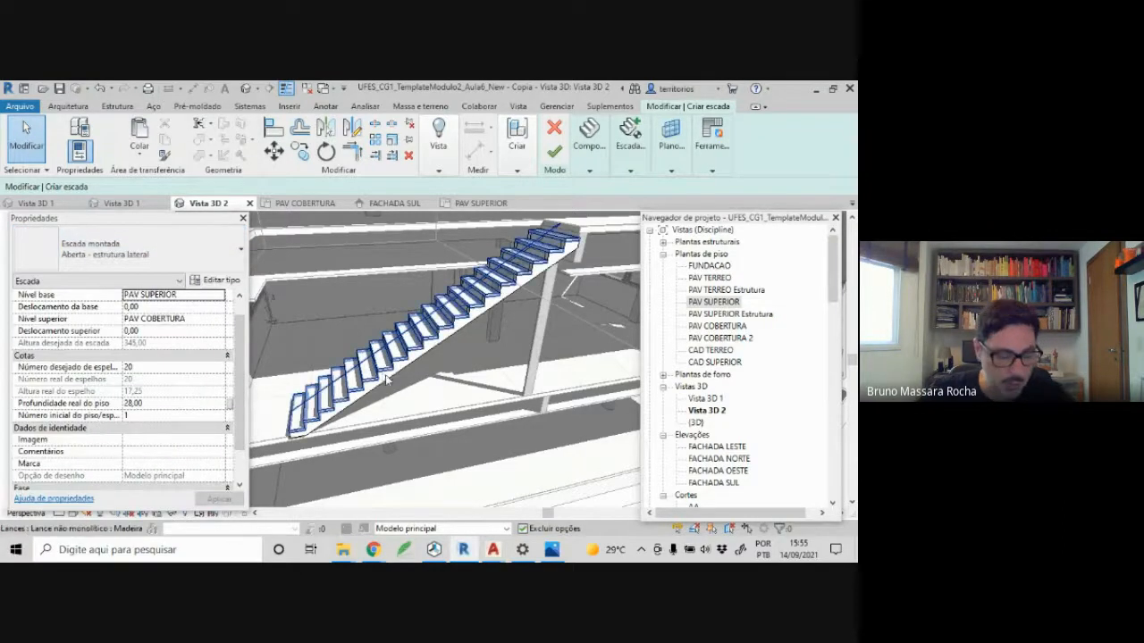
pyautogui.moveTo(393, 382)
pyautogui.keyDown('shift'); pyautogui.mouseDown(button='middle')
pyautogui.moveTo(489, 379)
pyautogui.moveTo(404, 370)
pyautogui.mouseUp(button='middle'); pyautogui.keyUp('shift')
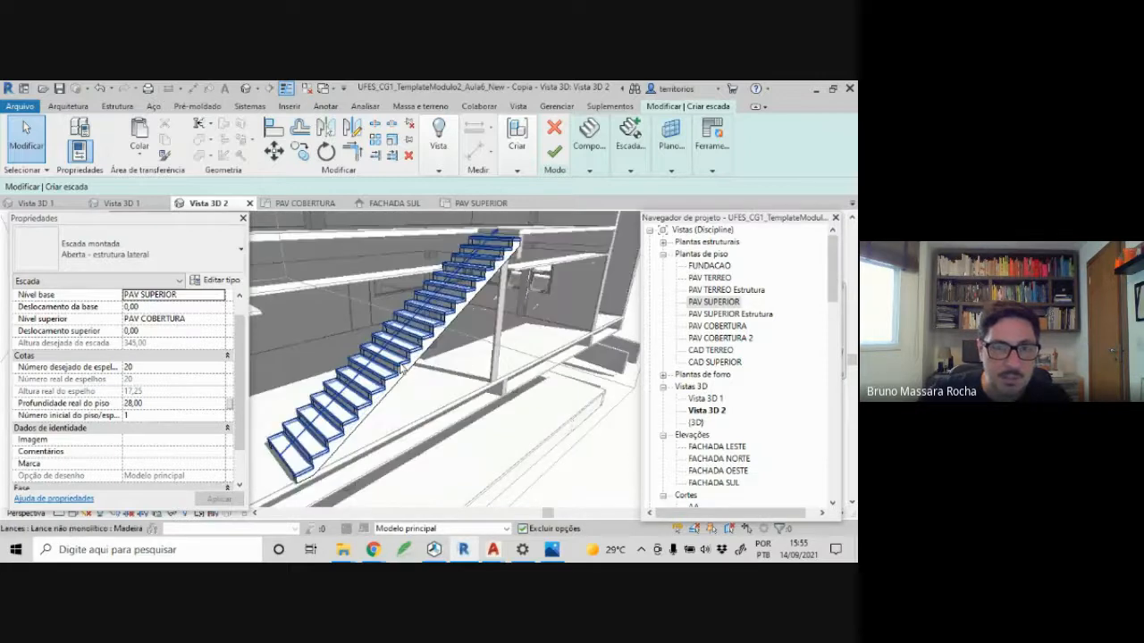
pyautogui.click(148, 255)
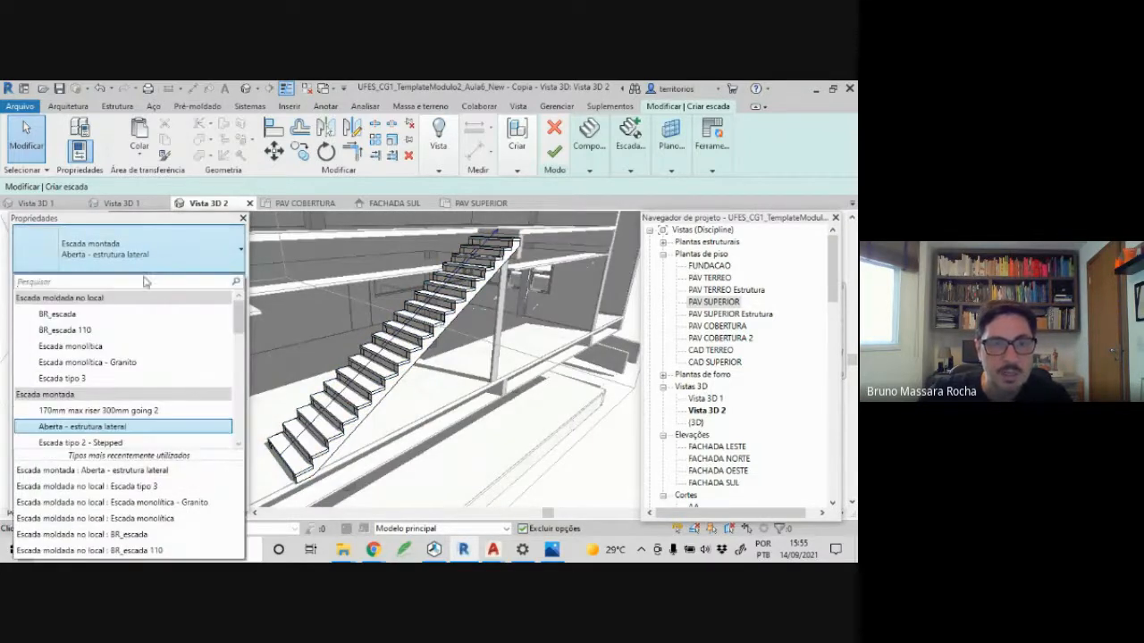
pyautogui.click(107, 442)
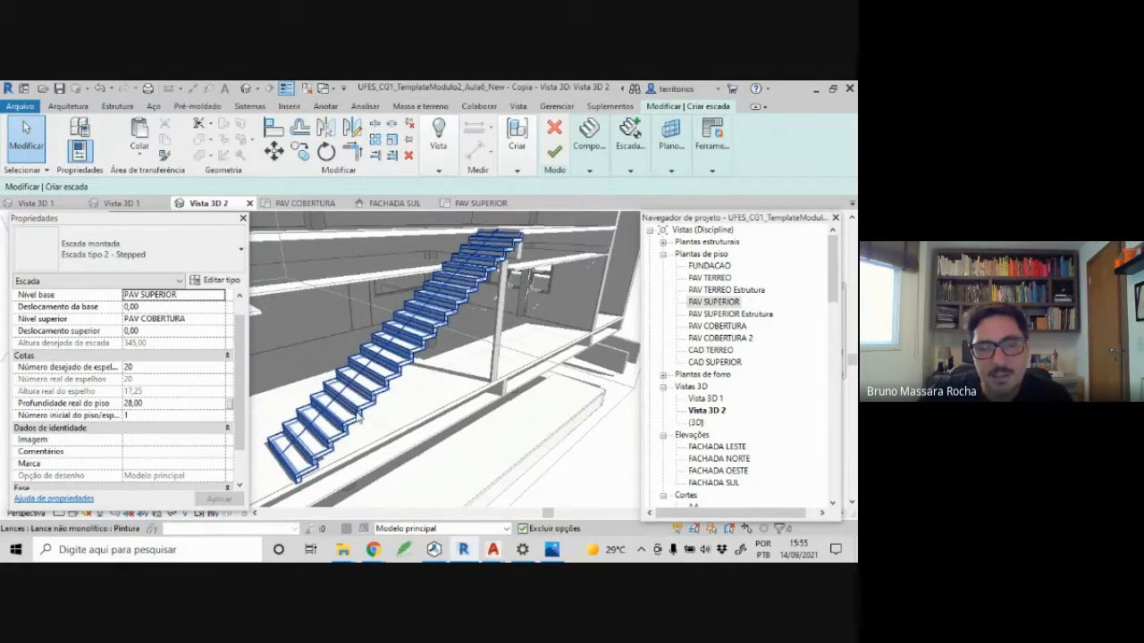
pyautogui.press('Escape')
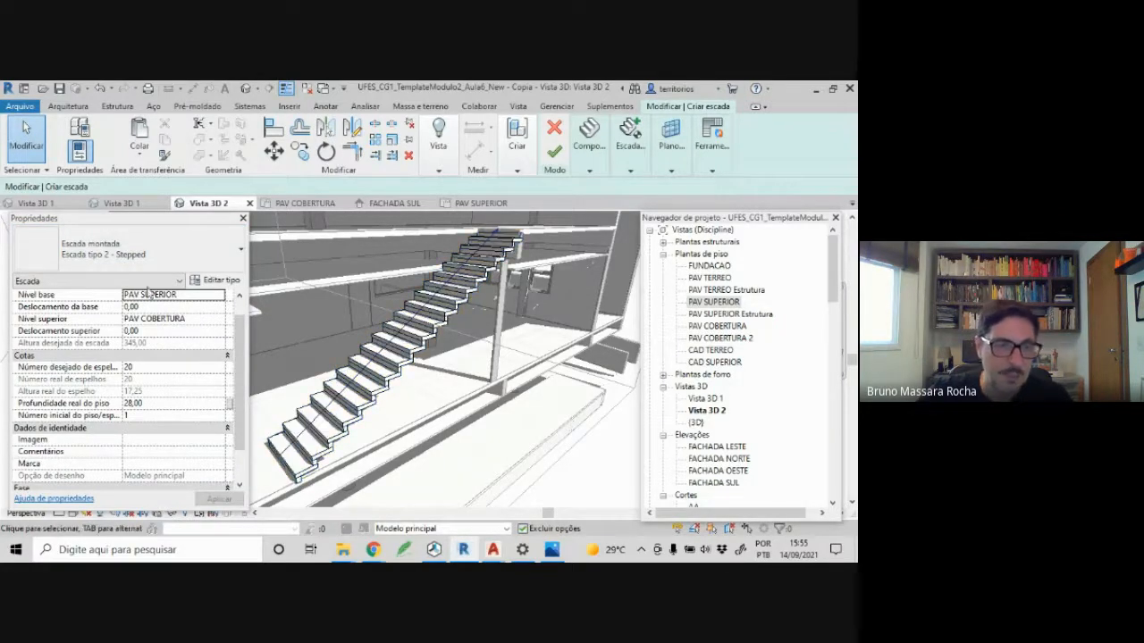
# - Try the precast type Escada pré-moldada on the stair
pyautogui.click(149, 250)
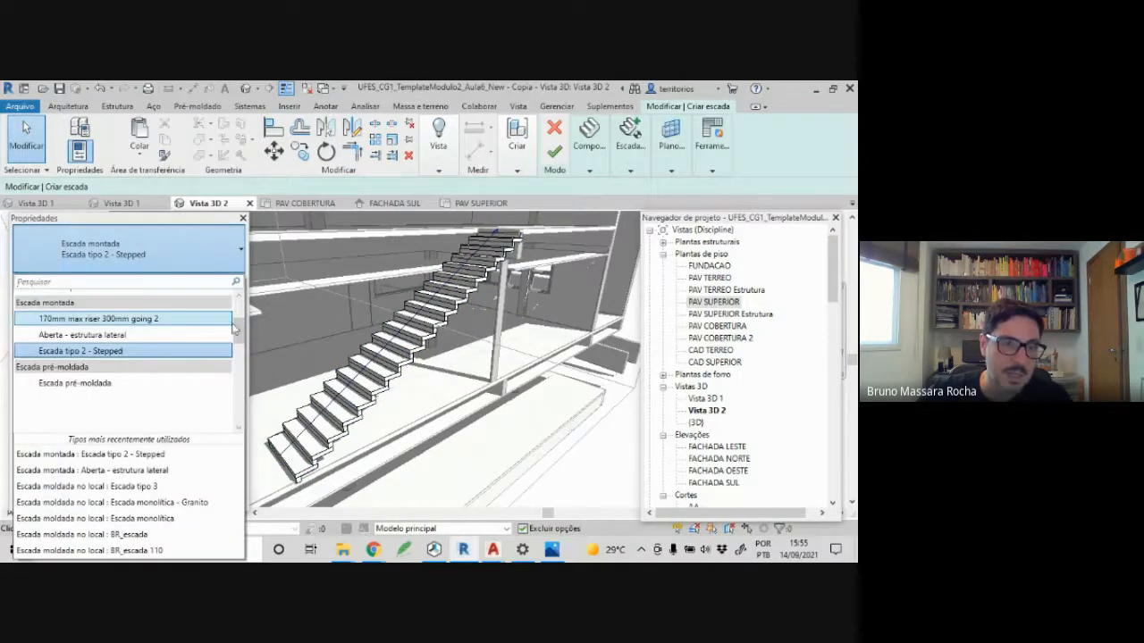
pyautogui.moveTo(240, 328); pyautogui.dragTo(242, 327)
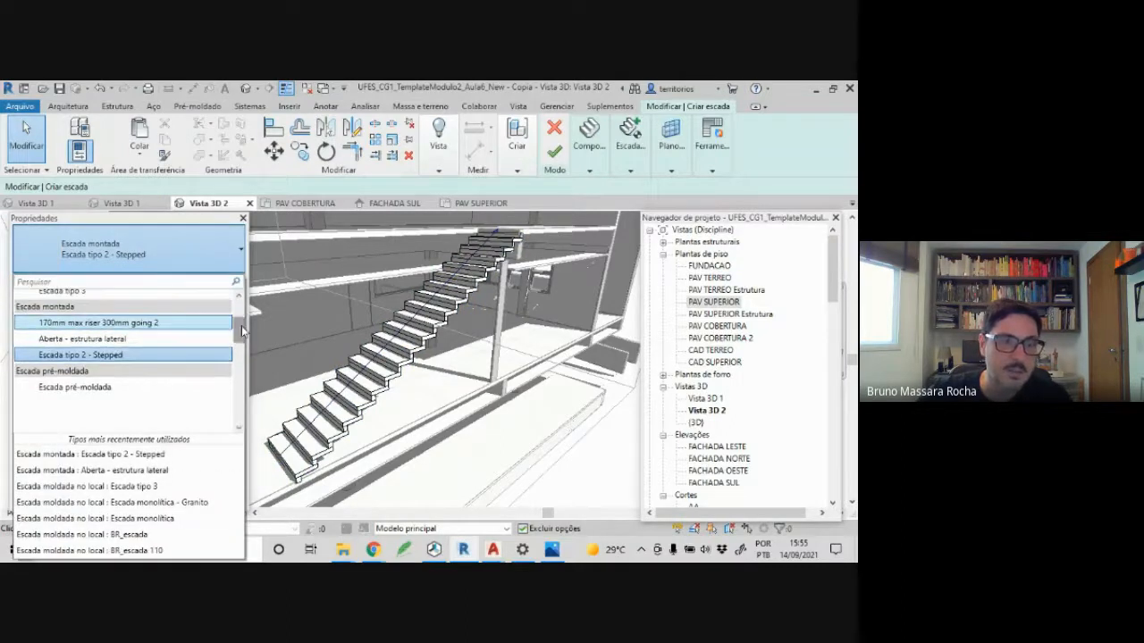
pyautogui.click(114, 387)
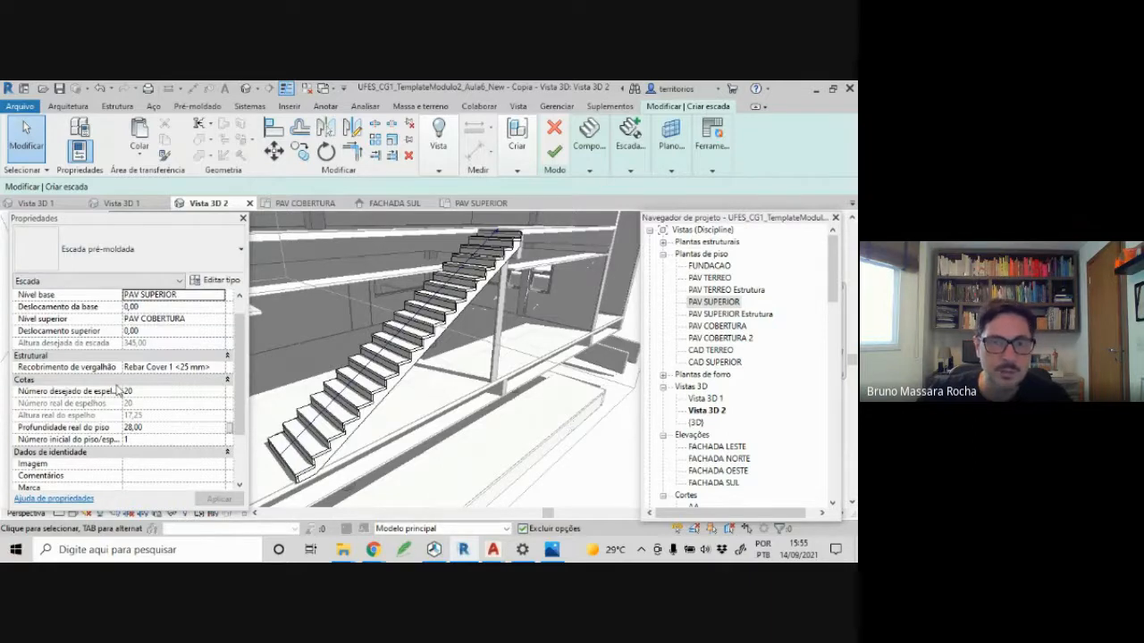
# - Set the stair's type to the cast-in-place Escada tipo 3
pyautogui.click(147, 254)
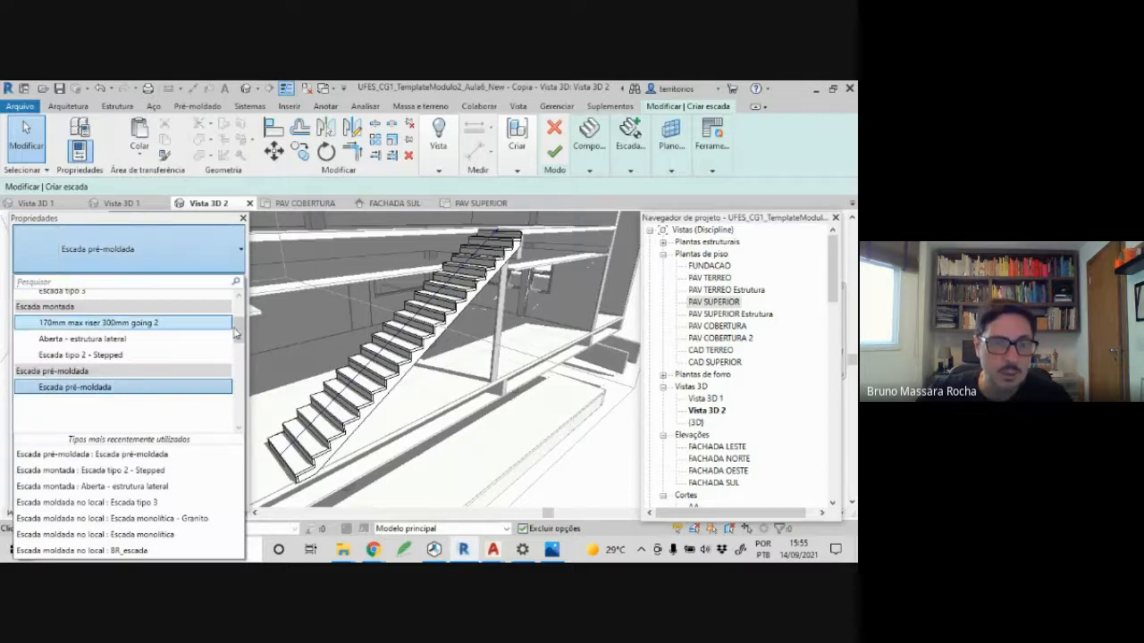
pyautogui.moveTo(240, 332); pyautogui.dragTo(243, 311)
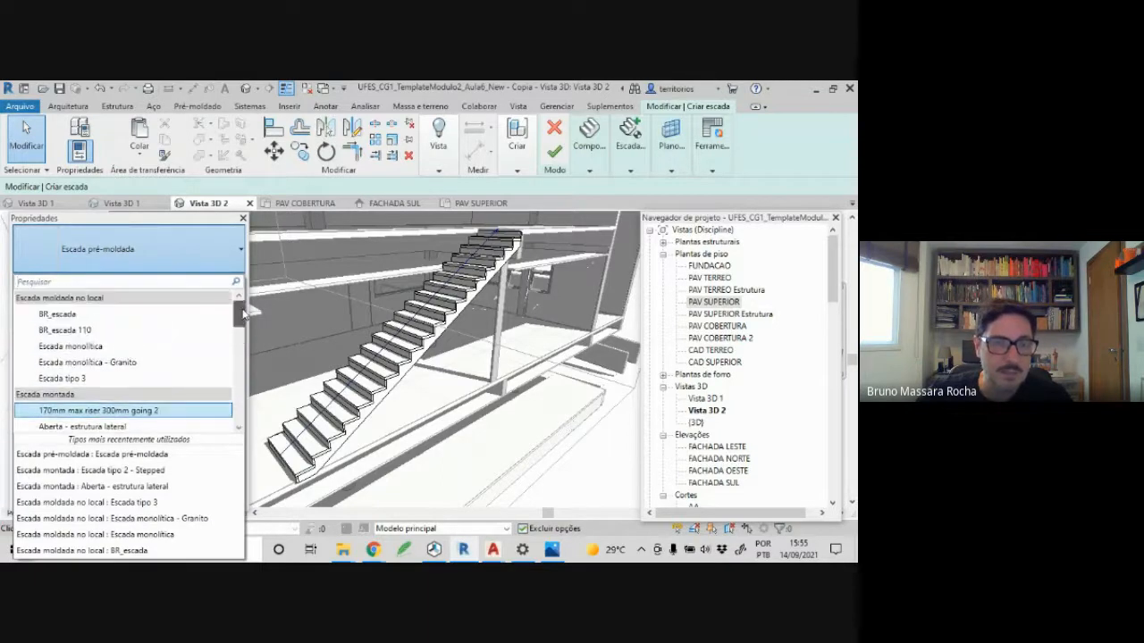
pyautogui.click(70, 379)
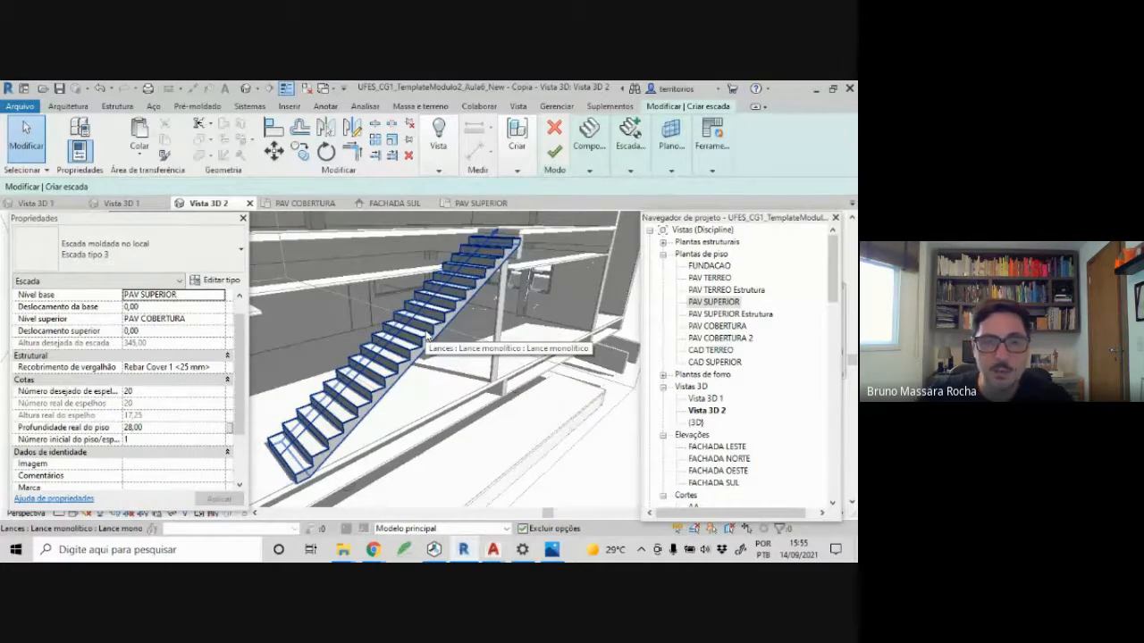
# - Consult the construction photo of the concrete stair in Fotos and compare it with the modelled flight in Revit
pyautogui.click(551, 550)
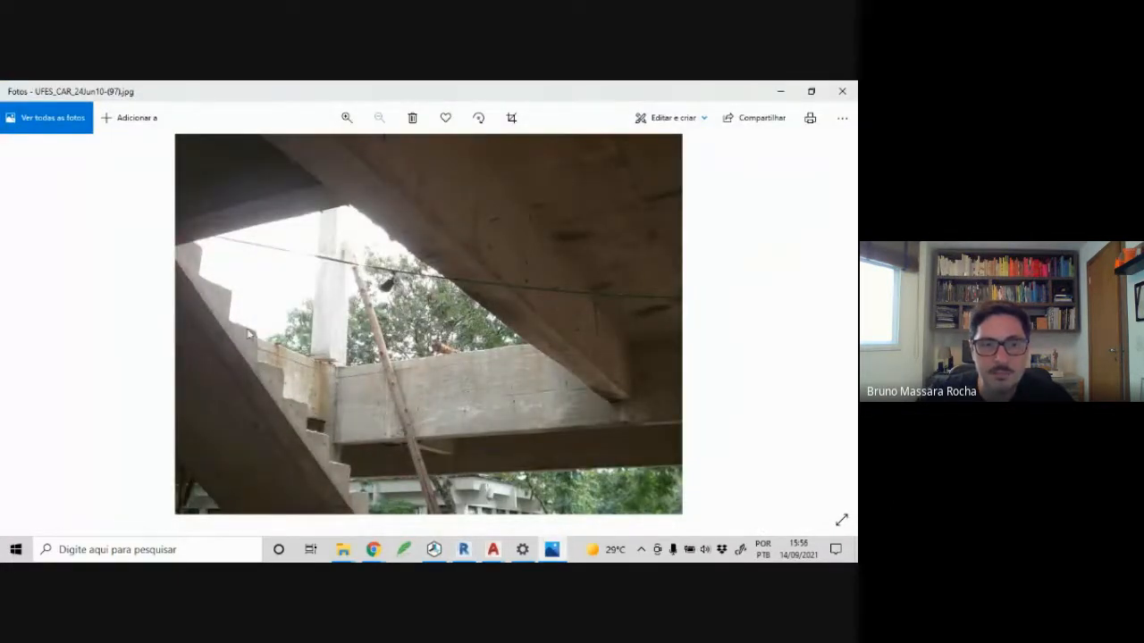
pyautogui.click(781, 92)
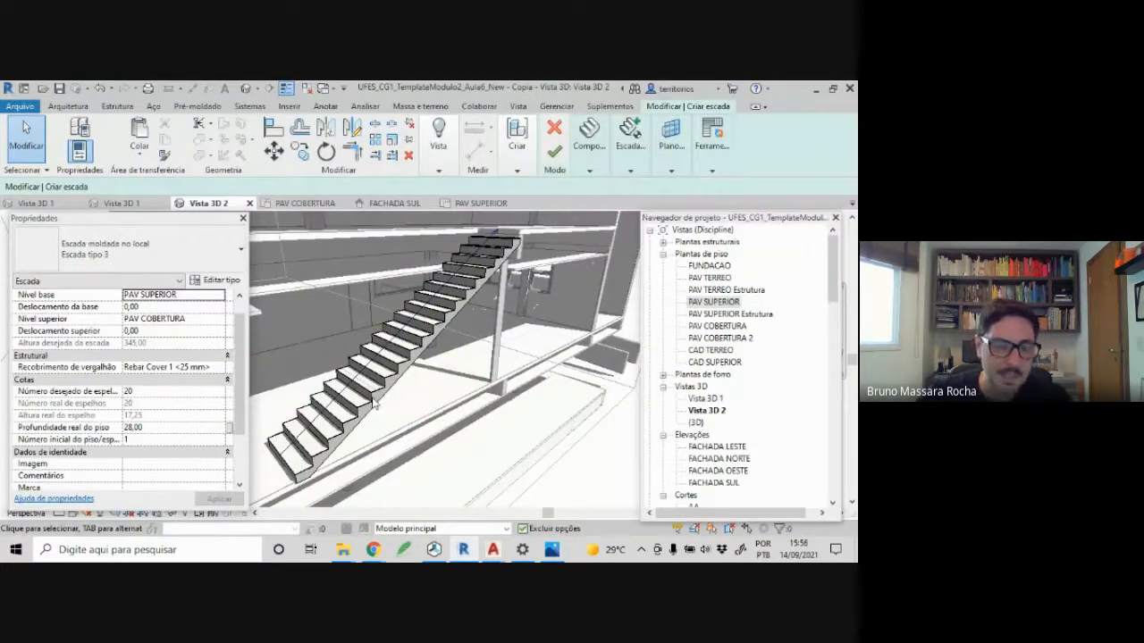
pyautogui.keyDown('shift'); pyautogui.moveTo(398, 379); pyautogui.dragTo(430, 374, button='middle'); pyautogui.keyUp('shift')
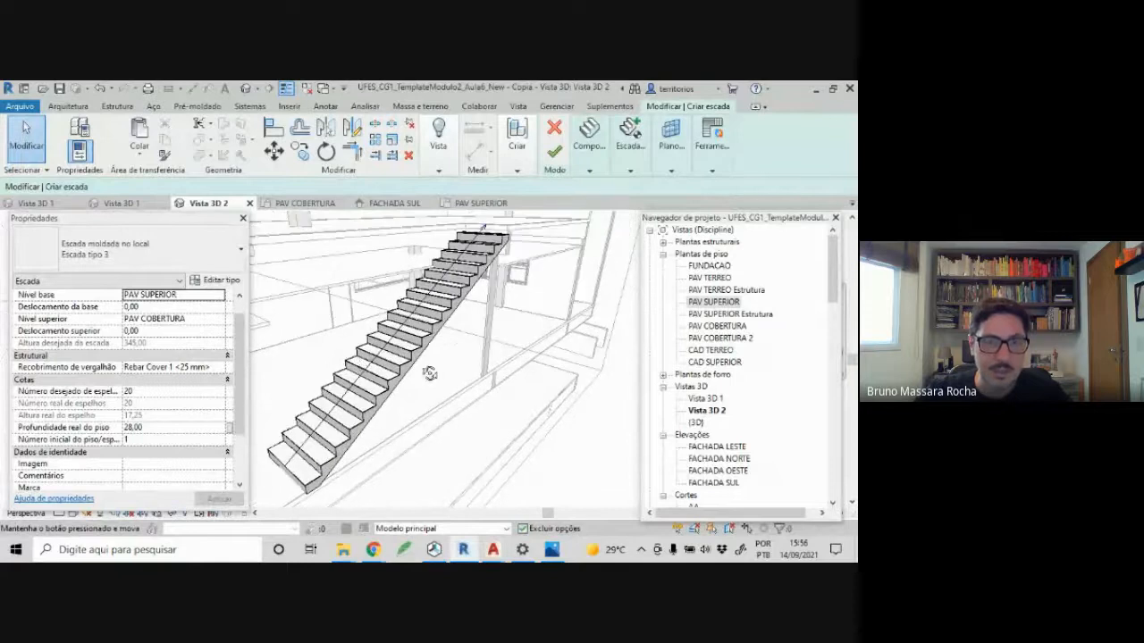
# - Duplicate the stair's type Escada tipo 3 as BR_EscadaMezanino, apply it to the stair and finish the stair edit
pyautogui.scroll(1, 428, 370)
pyautogui.scroll(-3, 472, 345)
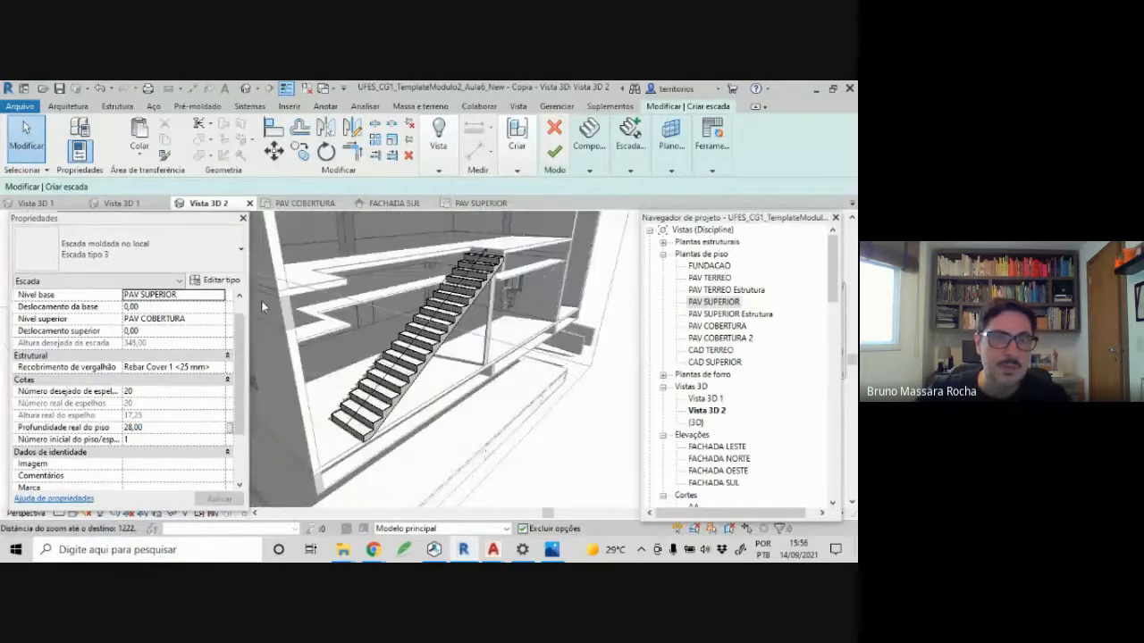
pyautogui.click(229, 282)
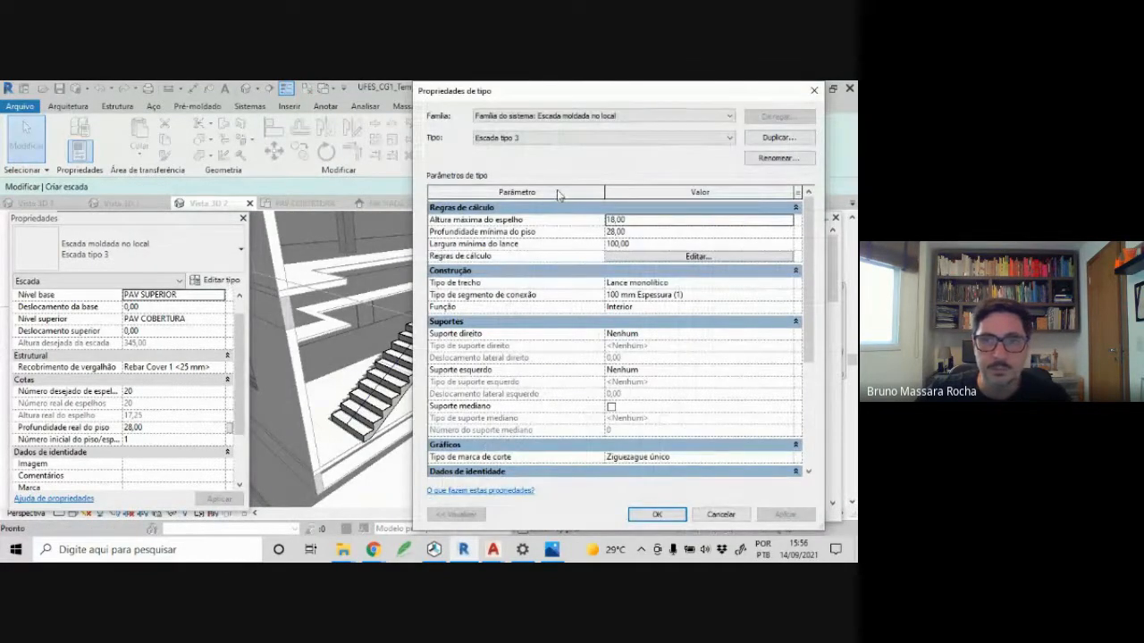
pyautogui.click(777, 137)
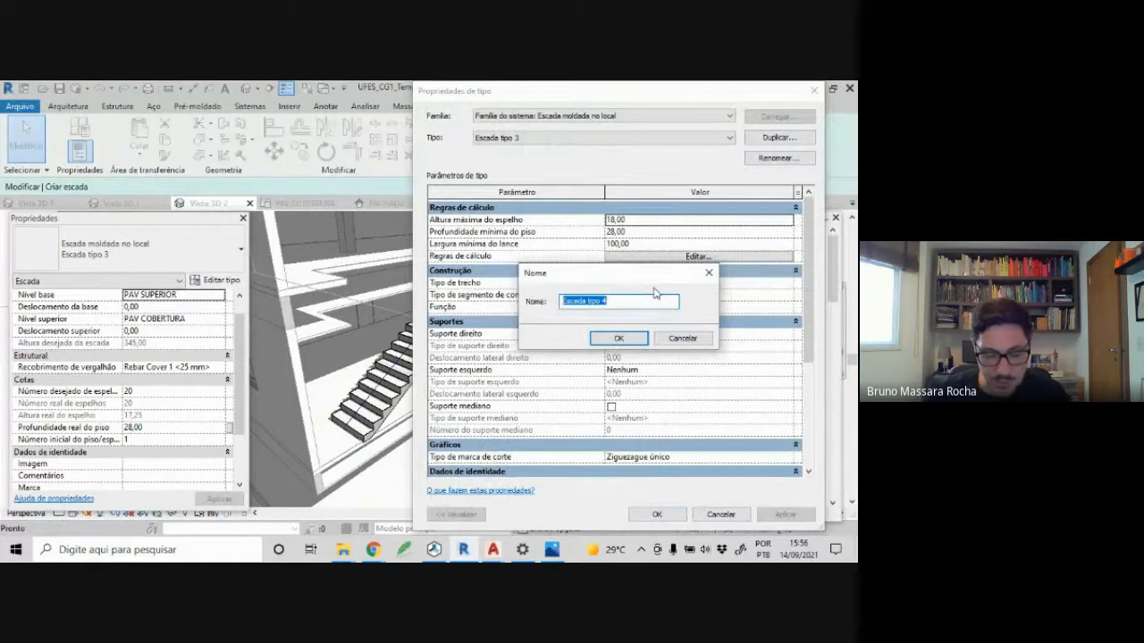
pyautogui.write('EscadaMeza')
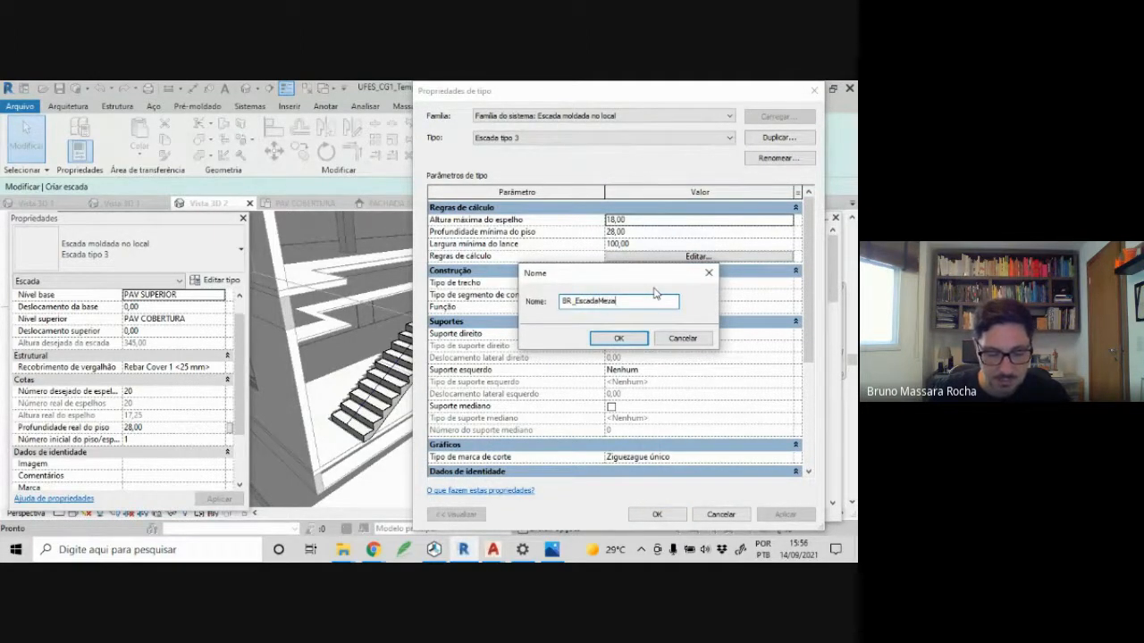
pyautogui.write('o')
pyautogui.press('Return')
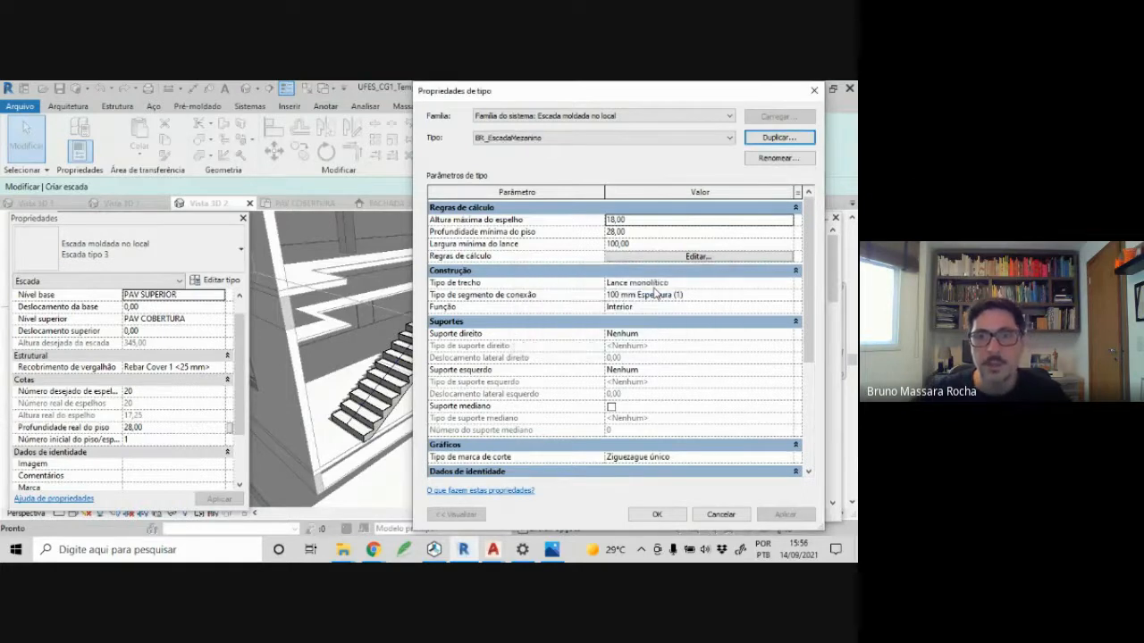
pyautogui.click(659, 515)
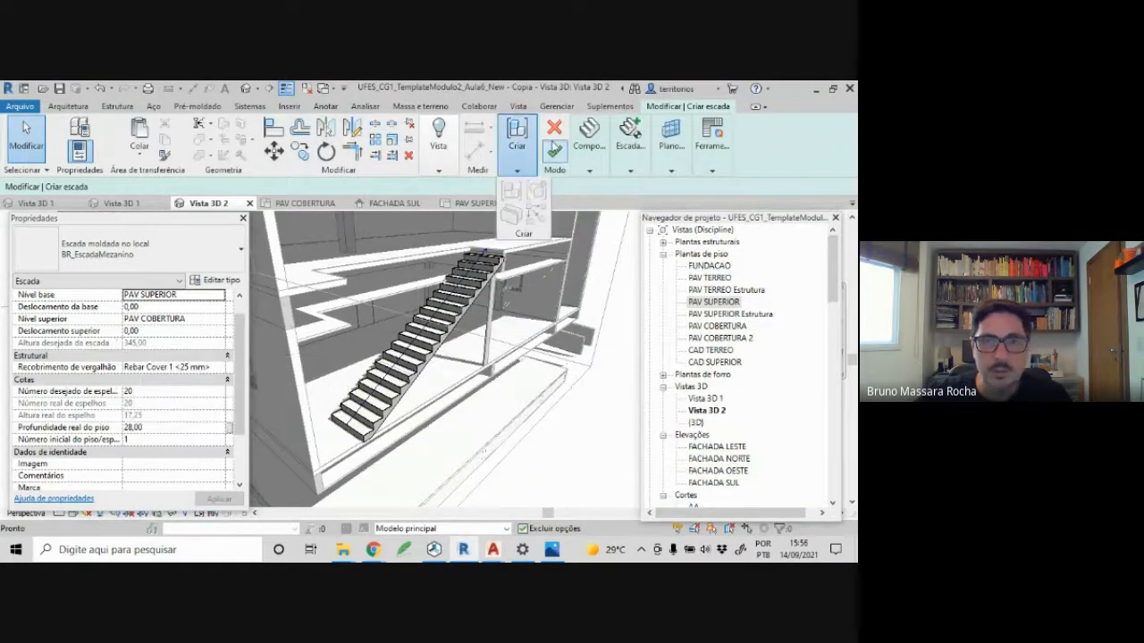
pyautogui.click(554, 150)
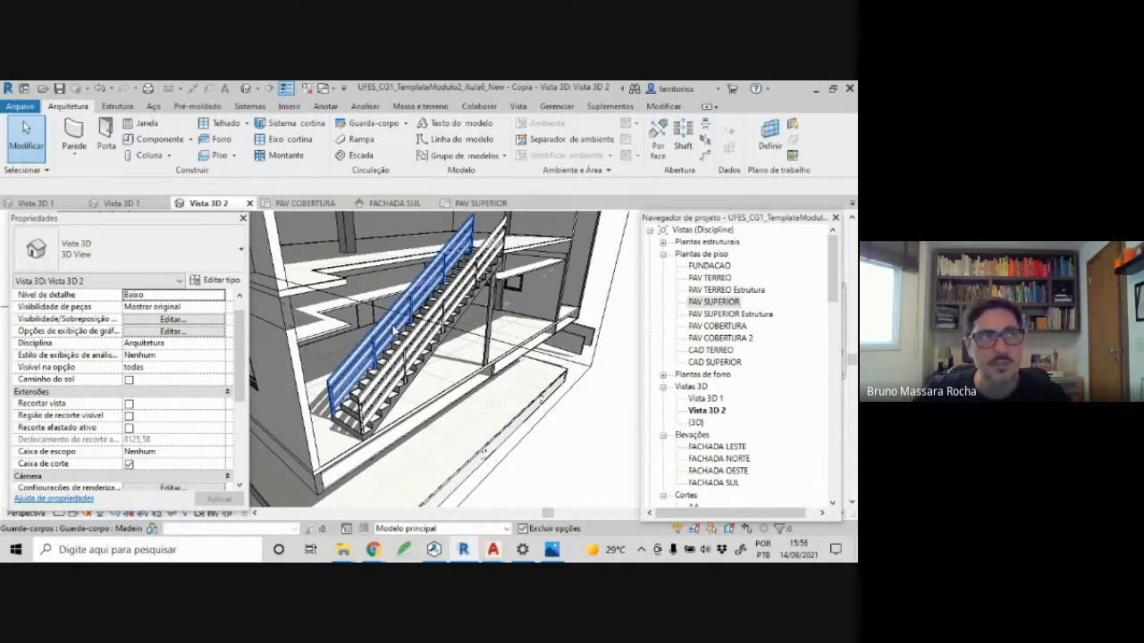
# - Try the railing types 1100mm and Corrimão em aço on the stair's inner railing
pyautogui.click(394, 328)
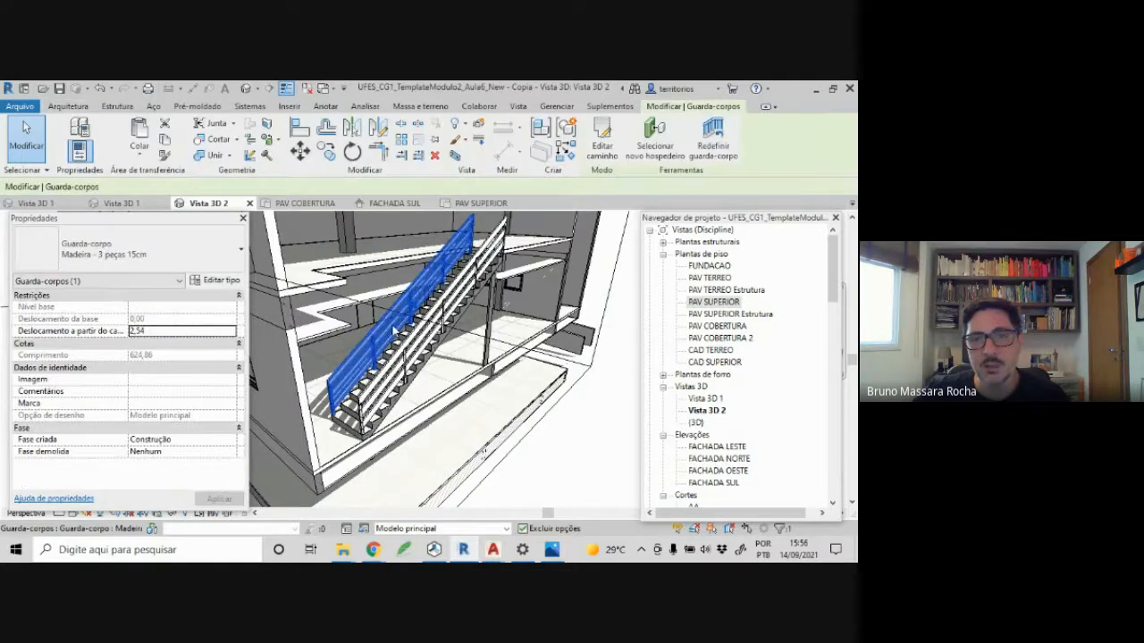
pyautogui.click(124, 256)
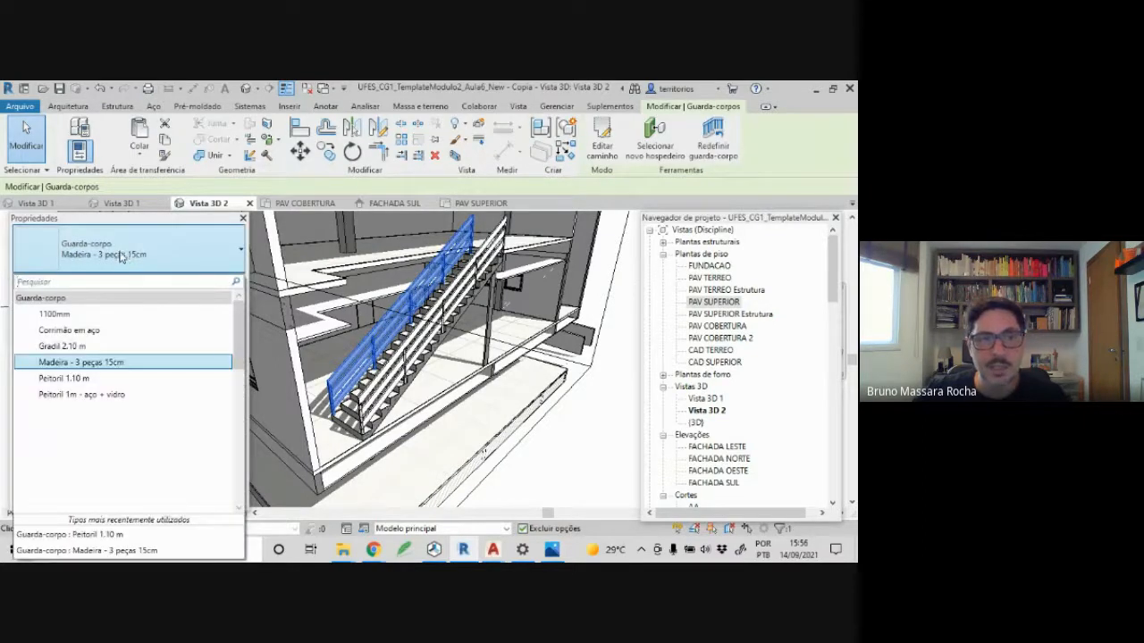
pyautogui.click(75, 316)
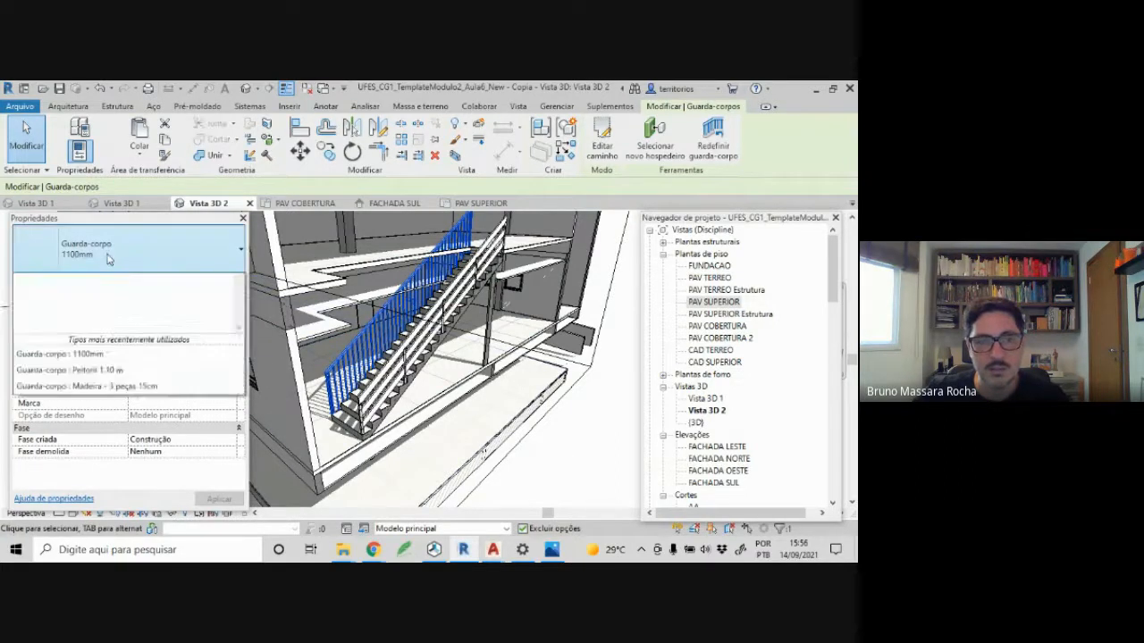
pyautogui.click(103, 254)
pyautogui.click(72, 330)
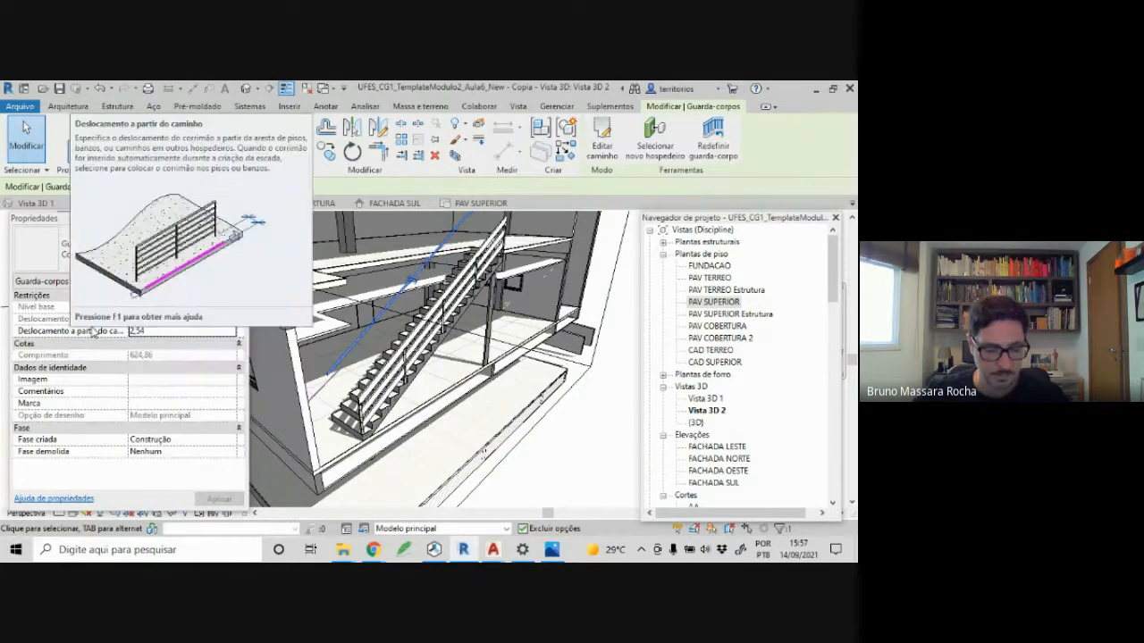
# - Browse the building photos in Fotos to check the guard on the built stair, and return to Revit
pyautogui.hotkey('alt', 'Tab')
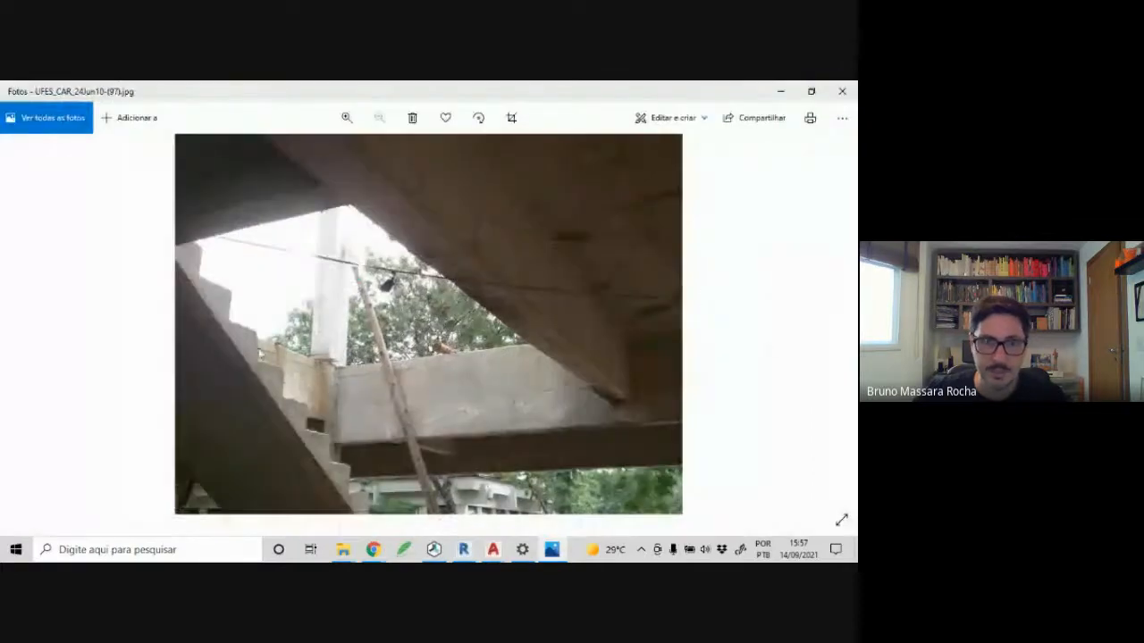
pyautogui.click(18, 319)
pyautogui.click(18, 319)
pyautogui.click(18, 319)
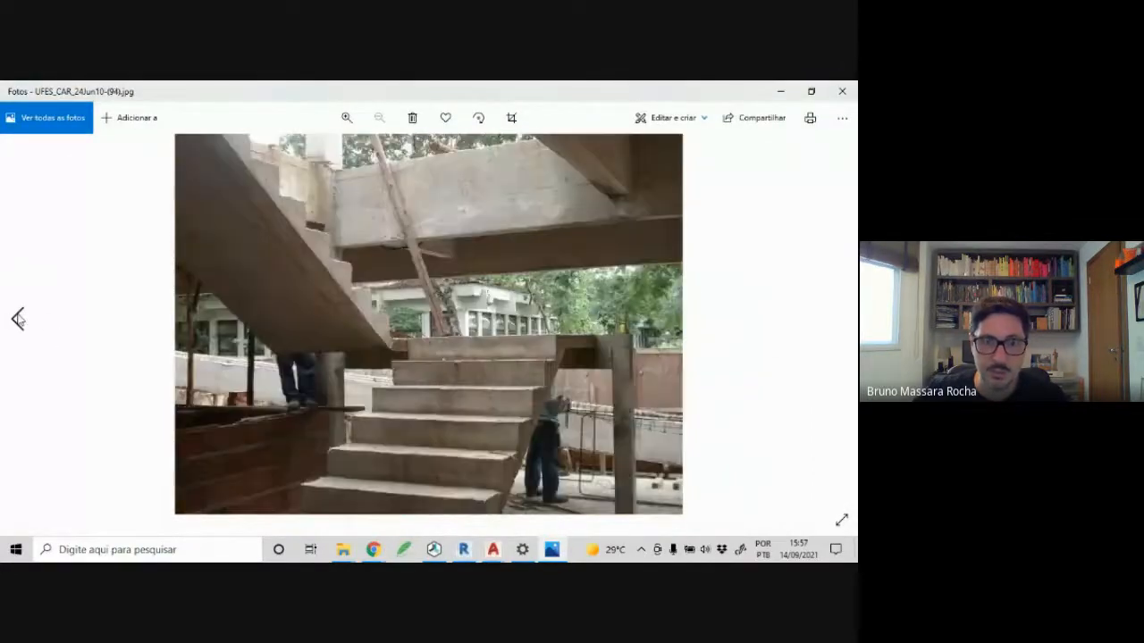
pyautogui.click(18, 319)
pyautogui.click(18, 319)
pyautogui.click(18, 319)
pyautogui.click(18, 319)
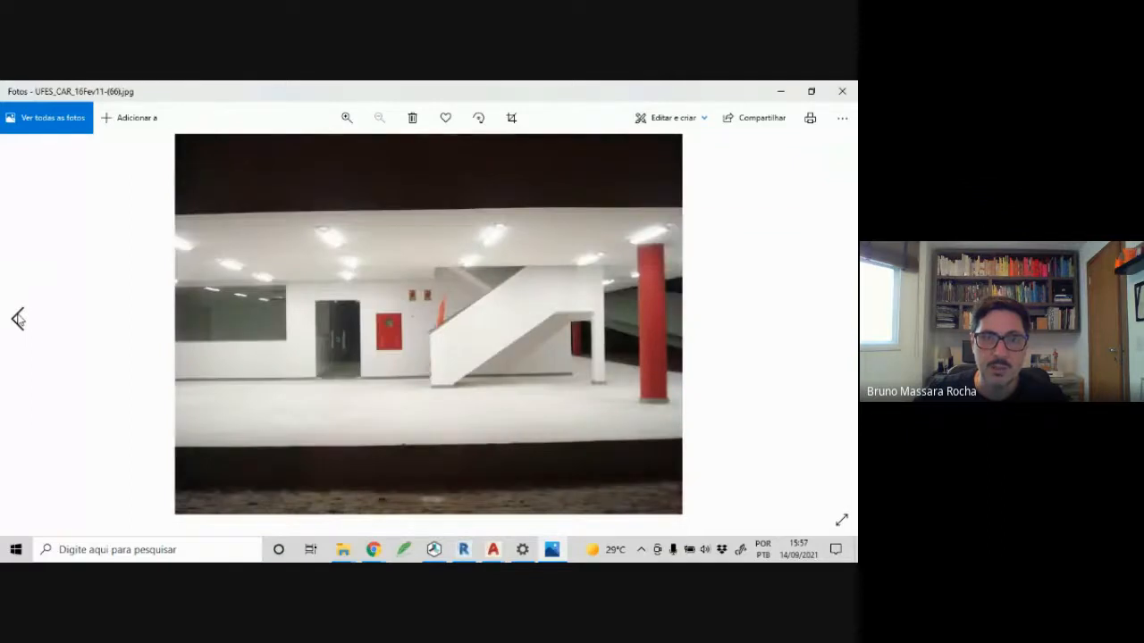
pyautogui.click(17, 320)
pyautogui.click(18, 319)
pyautogui.click(17, 319)
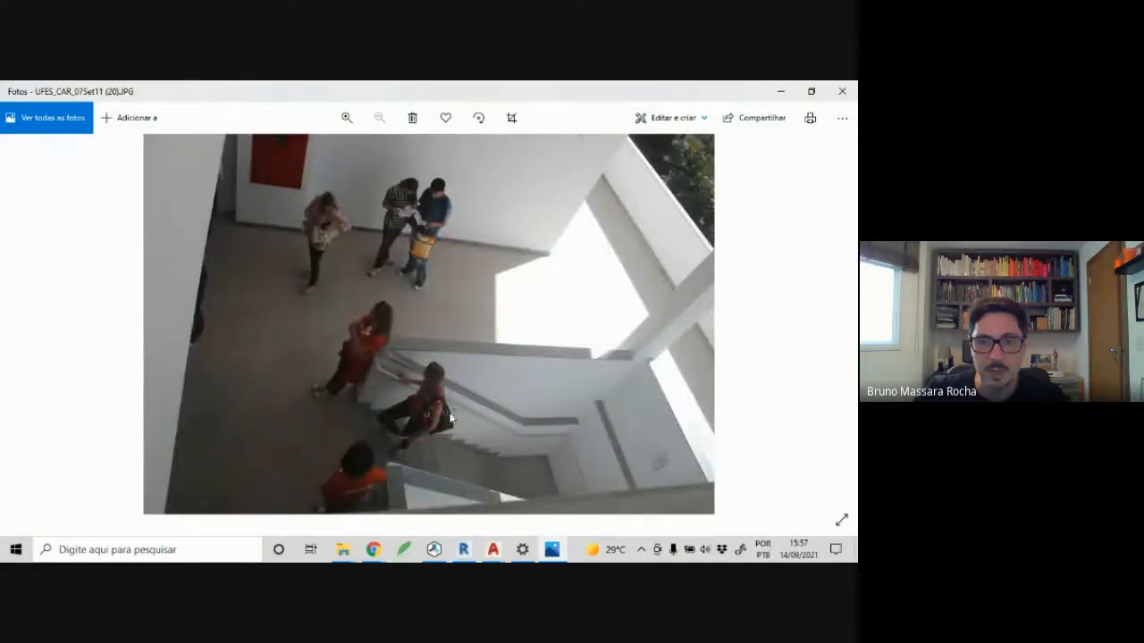
pyautogui.click(780, 91)
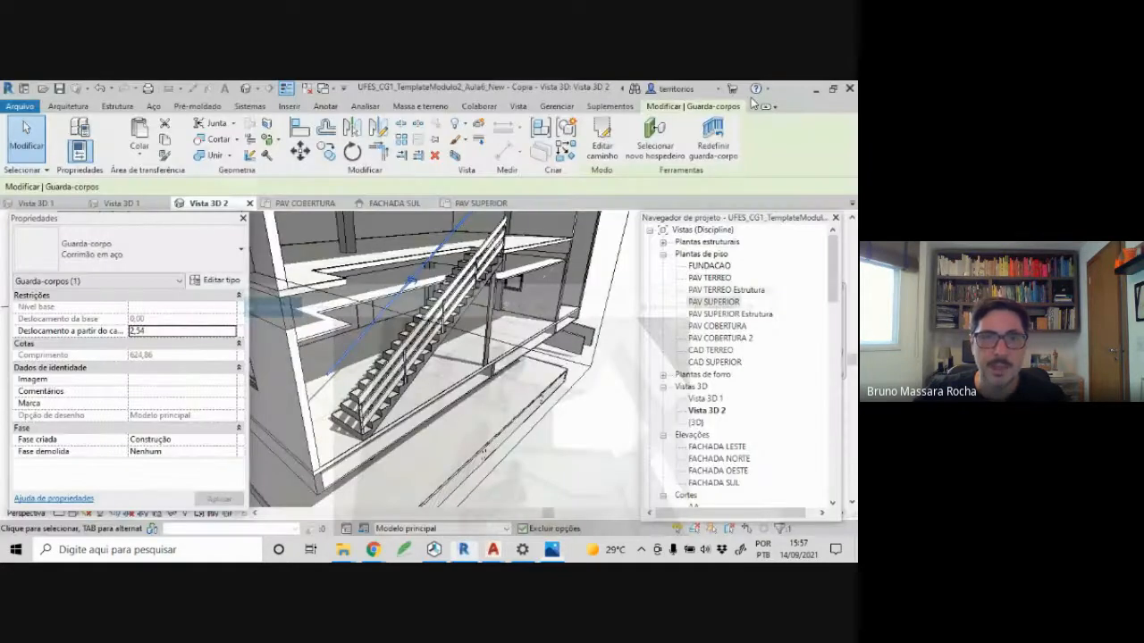
# - Try the railing type Gradil 2.10 m on the stair's inner railing
pyautogui.click(108, 252)
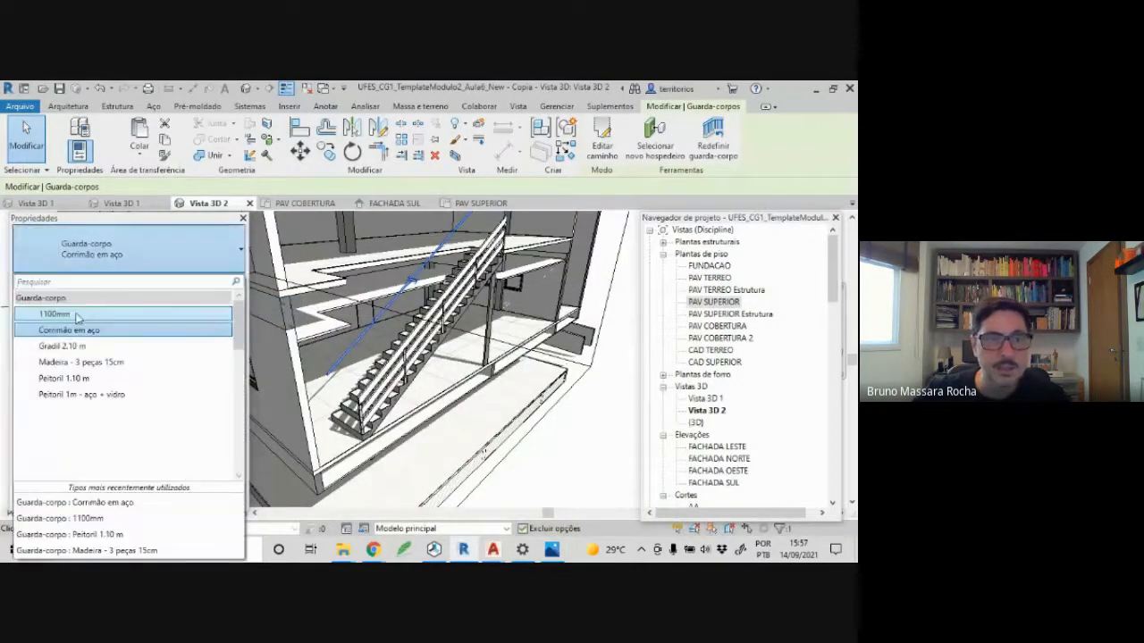
pyautogui.click(71, 347)
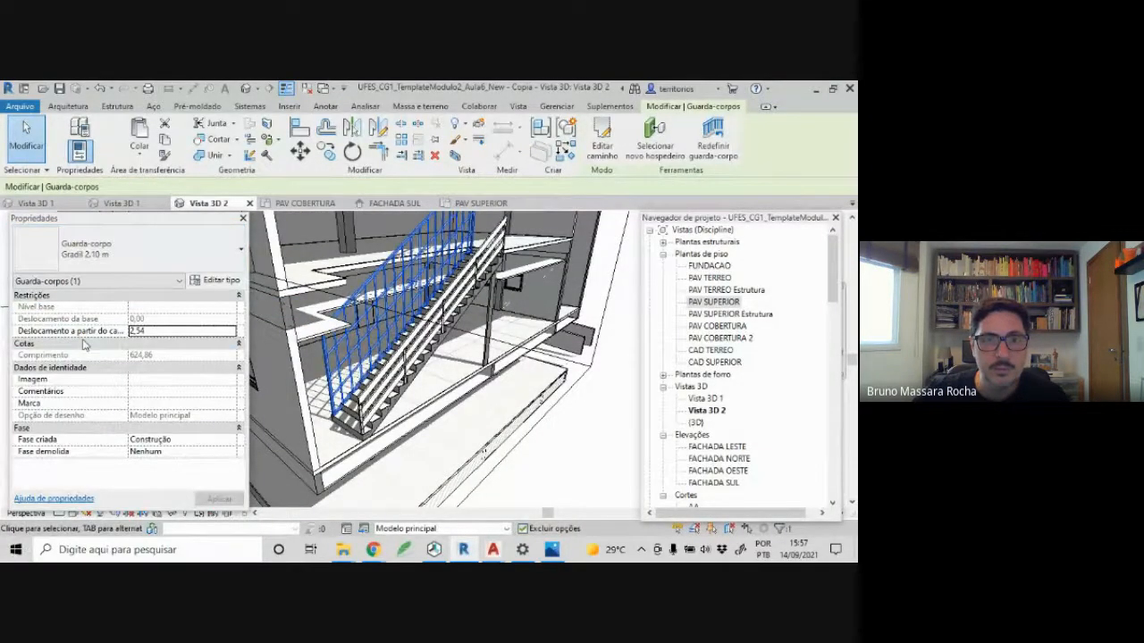
pyautogui.click(104, 255)
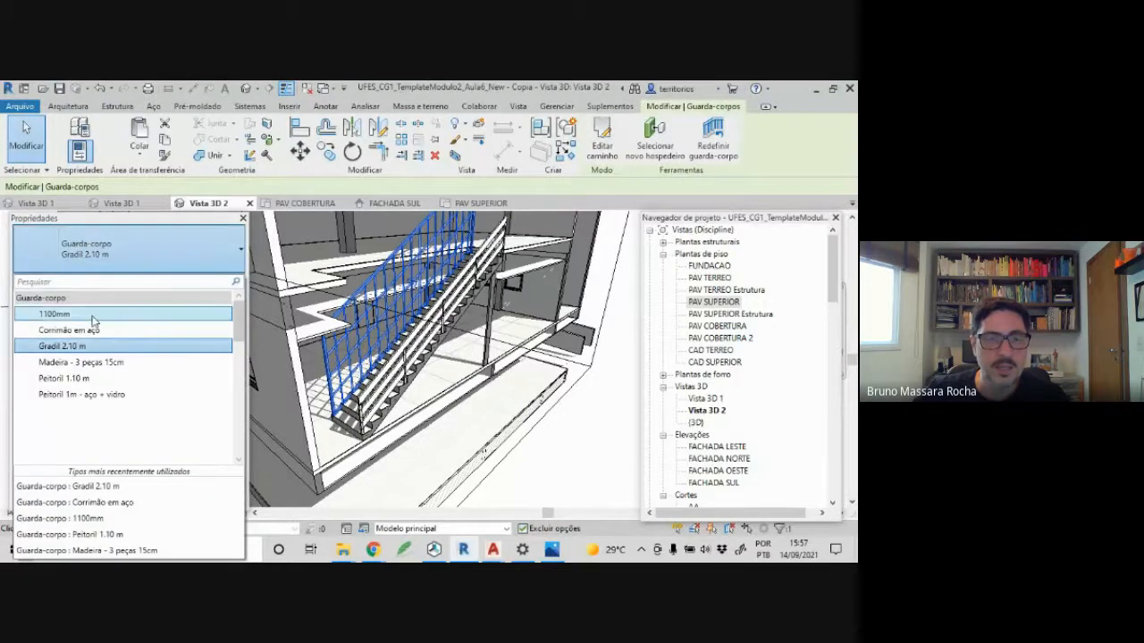
pyautogui.click(93, 268)
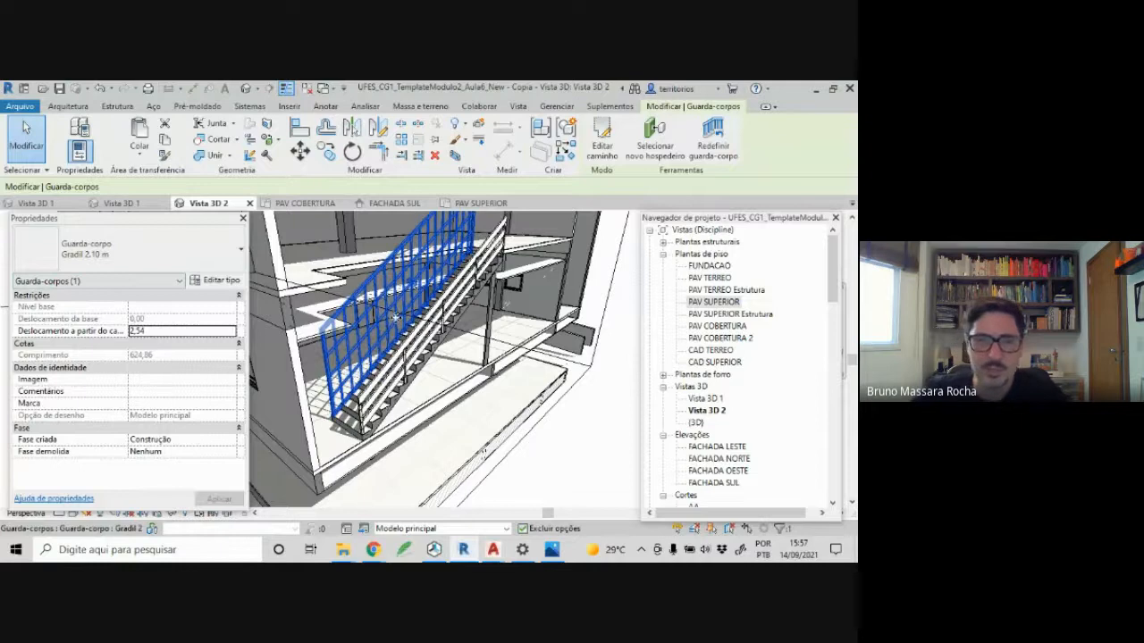
# - Delete the railings on both sides of the stair
pyautogui.press('Escape')
pyautogui.click(416, 330)
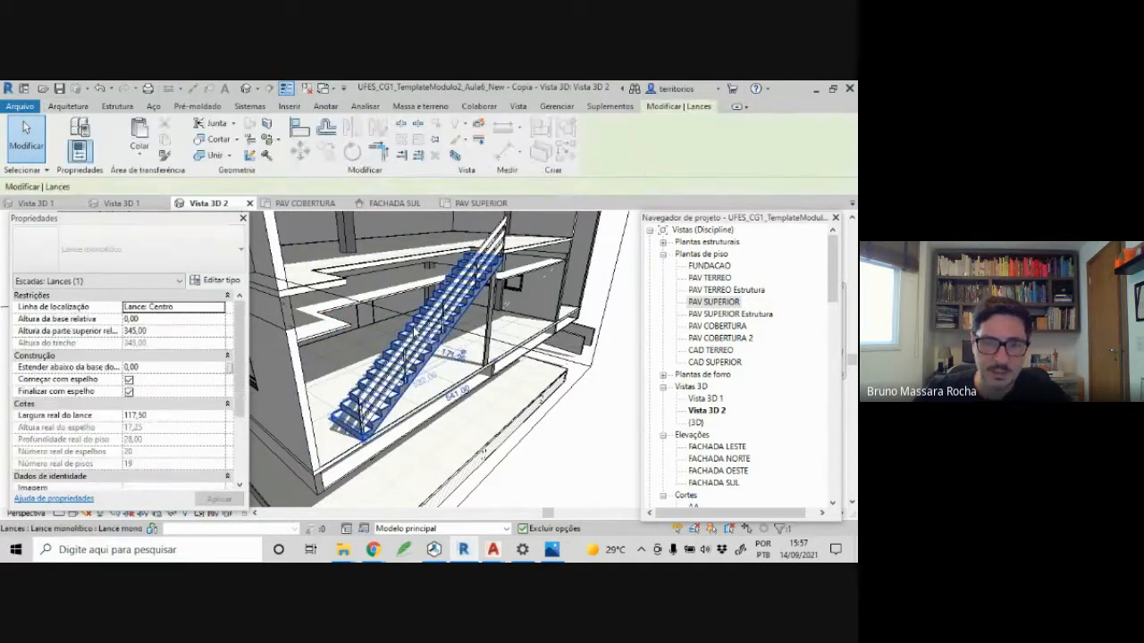
pyautogui.click(456, 312)
pyautogui.press('Delete')
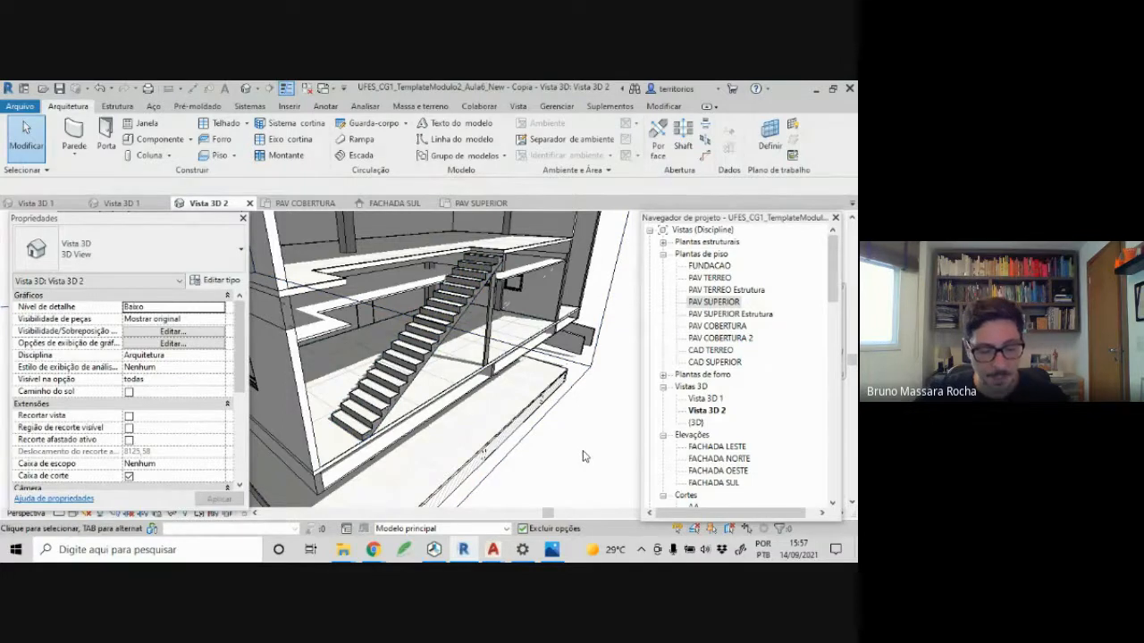
# - Consult the construction photos in Fotos for the masonry guard walls around the stair, and return to Revit
pyautogui.hotkey('alt', 'Tab')
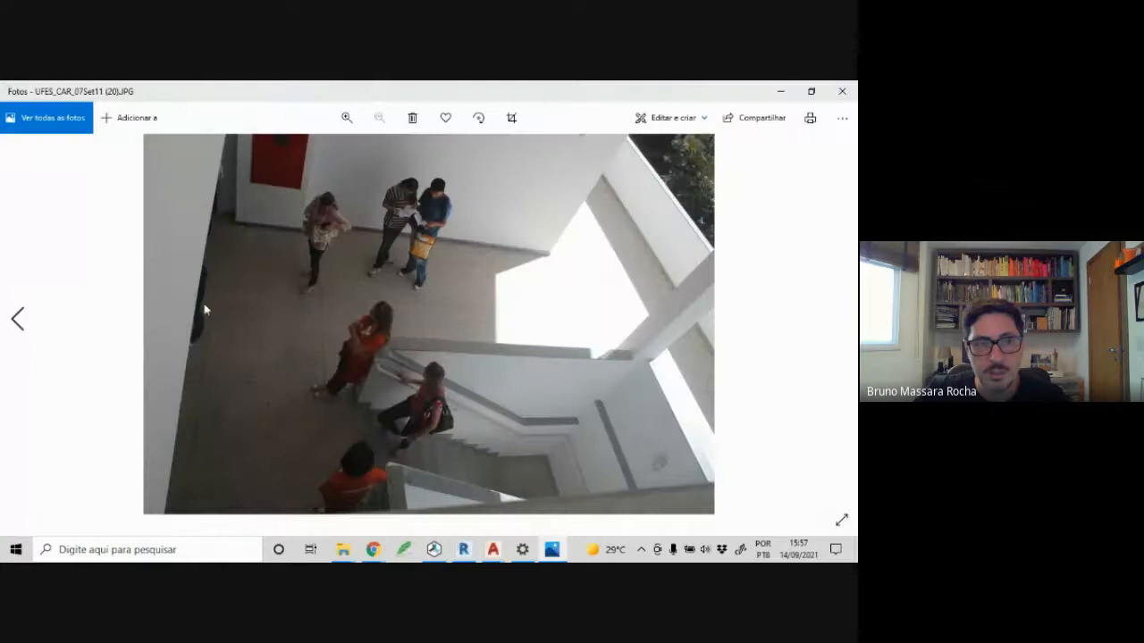
pyautogui.click(18, 320)
pyautogui.click(19, 320)
pyautogui.click(19, 319)
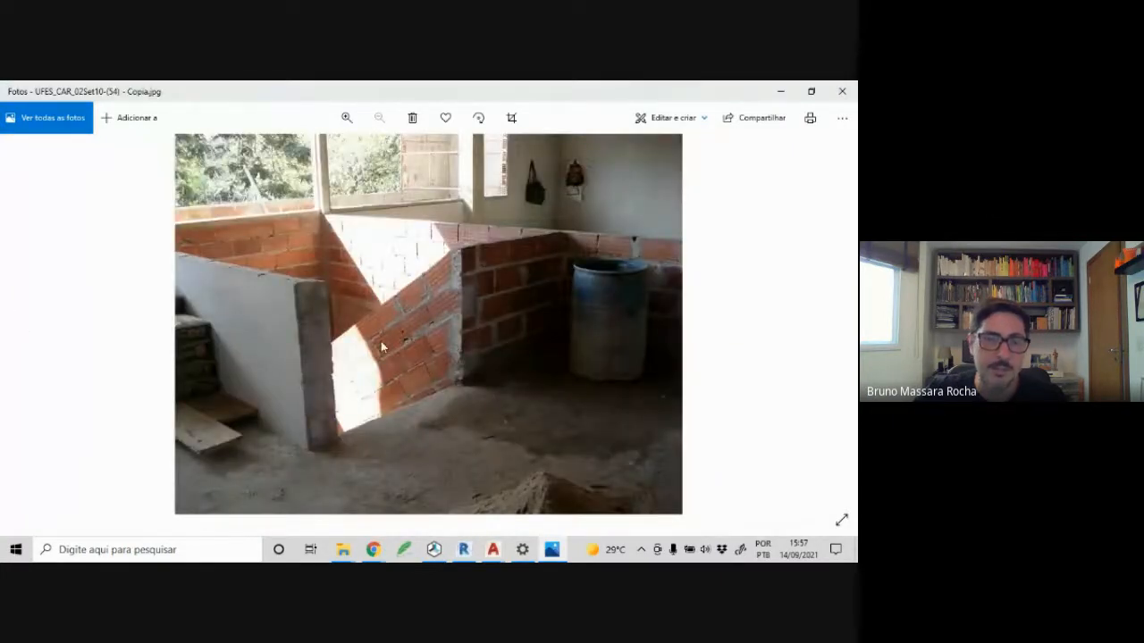
pyautogui.click(780, 91)
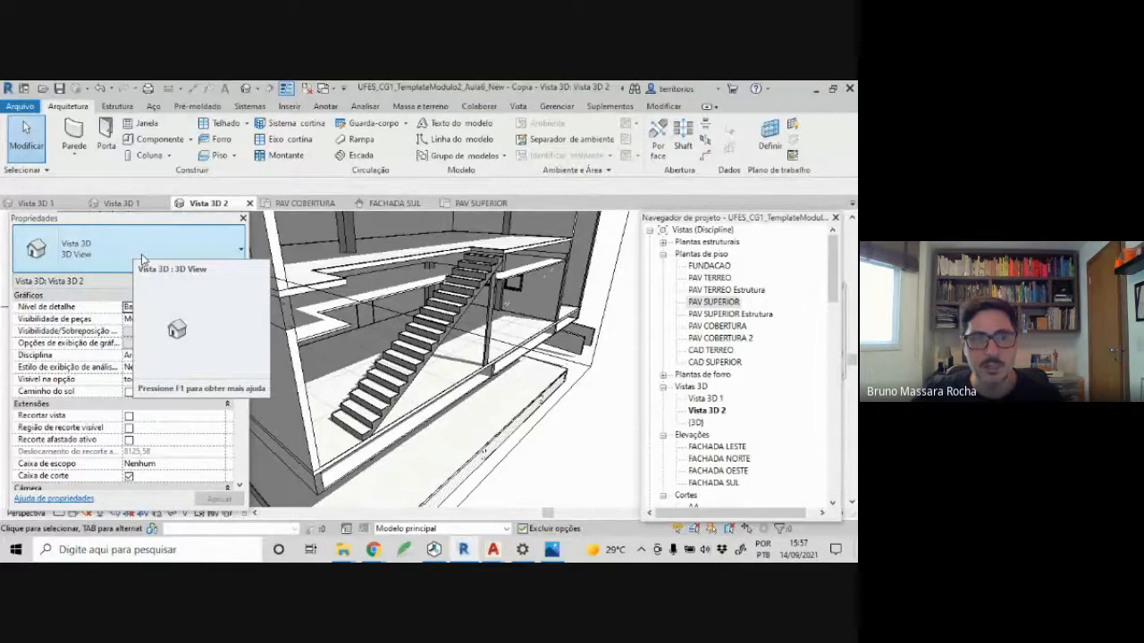
# - Inspect where the stair's first step meets the slab, and select the BR_pisoGranilite floor there to check its properties
pyautogui.click(470, 279)
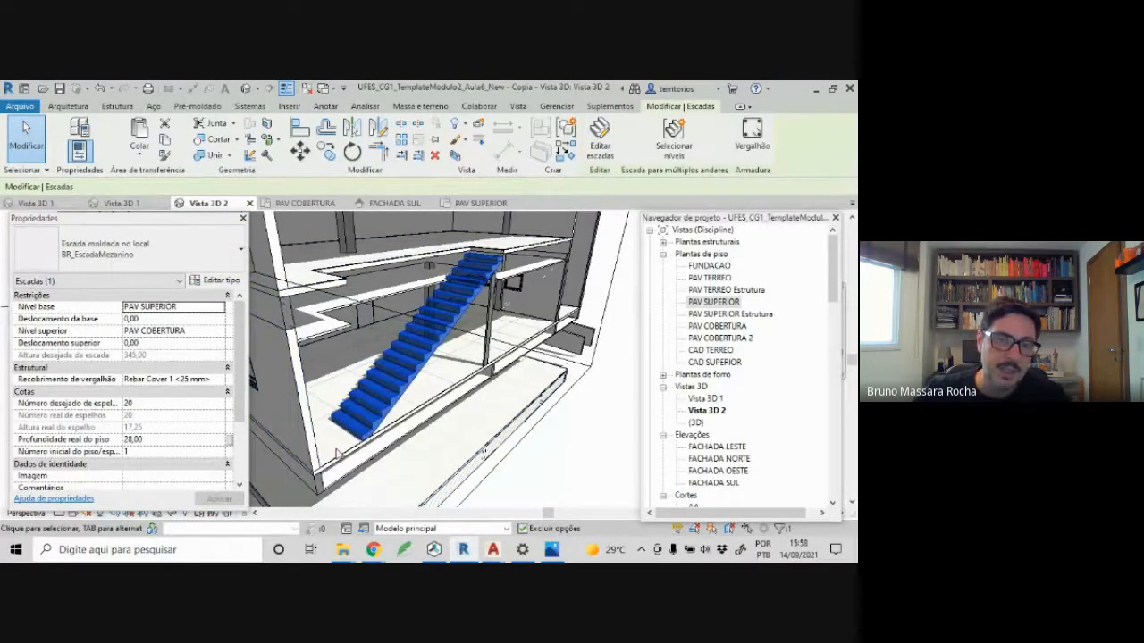
pyautogui.scroll(3, 340, 454)
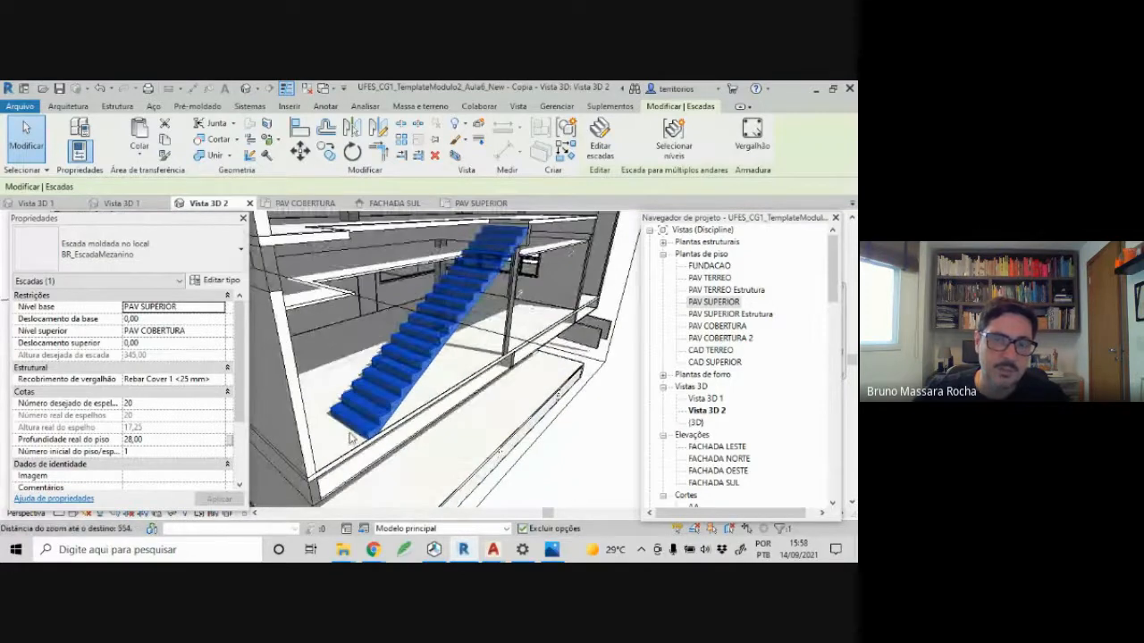
pyautogui.scroll(2, 351, 436)
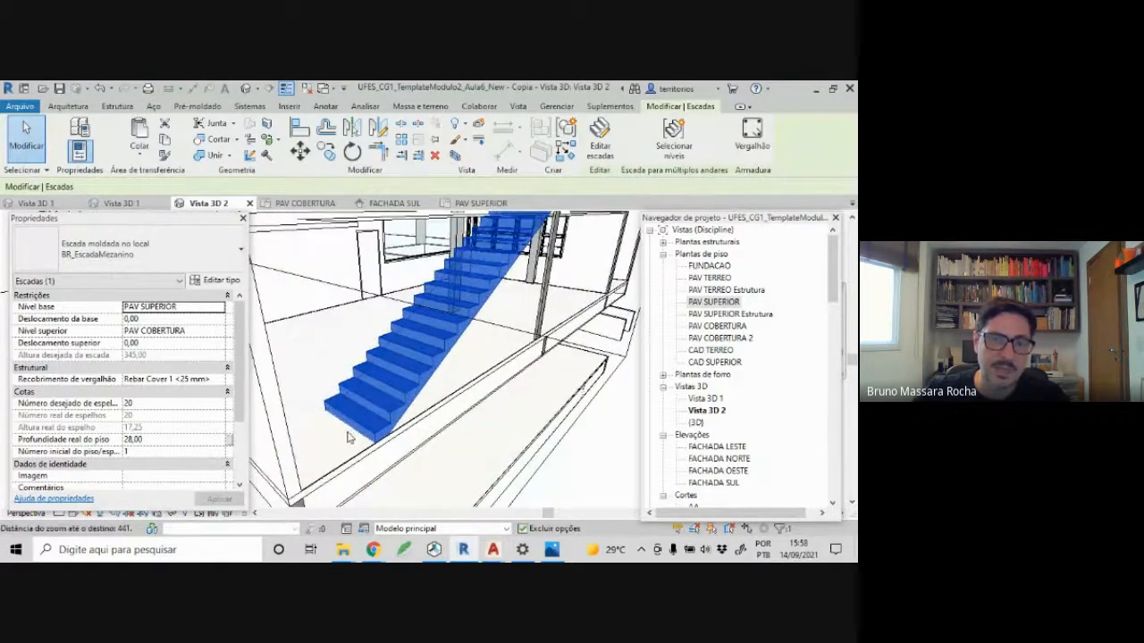
pyautogui.scroll(2, 348, 437)
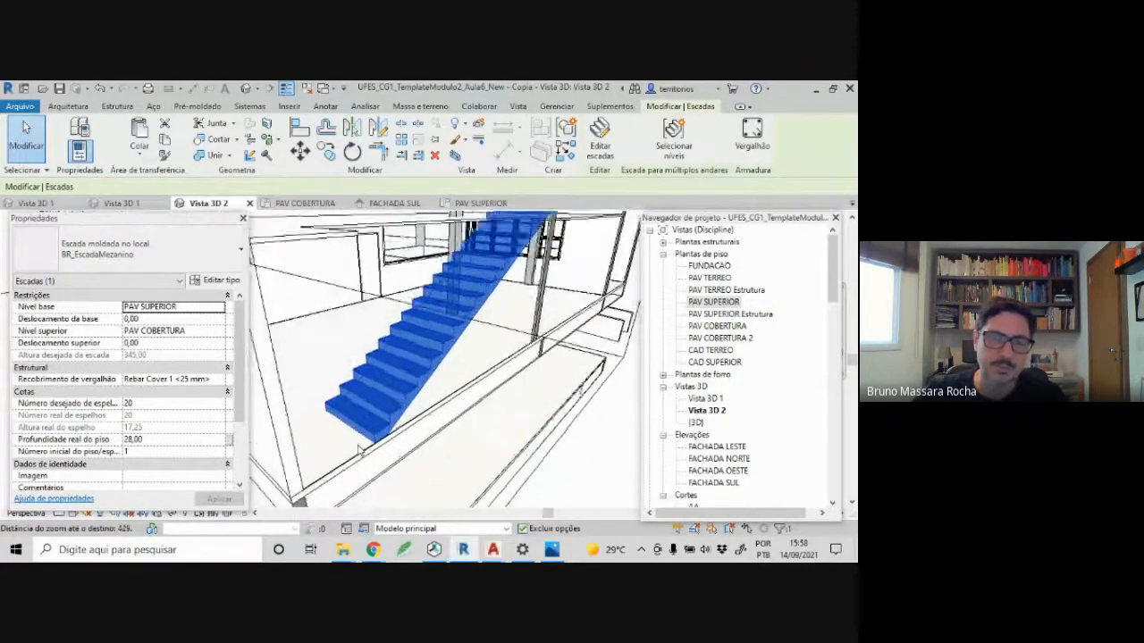
pyautogui.keyDown('shift'); pyautogui.moveTo(359, 450); pyautogui.dragTo(432, 417, button='middle'); pyautogui.keyUp('shift')
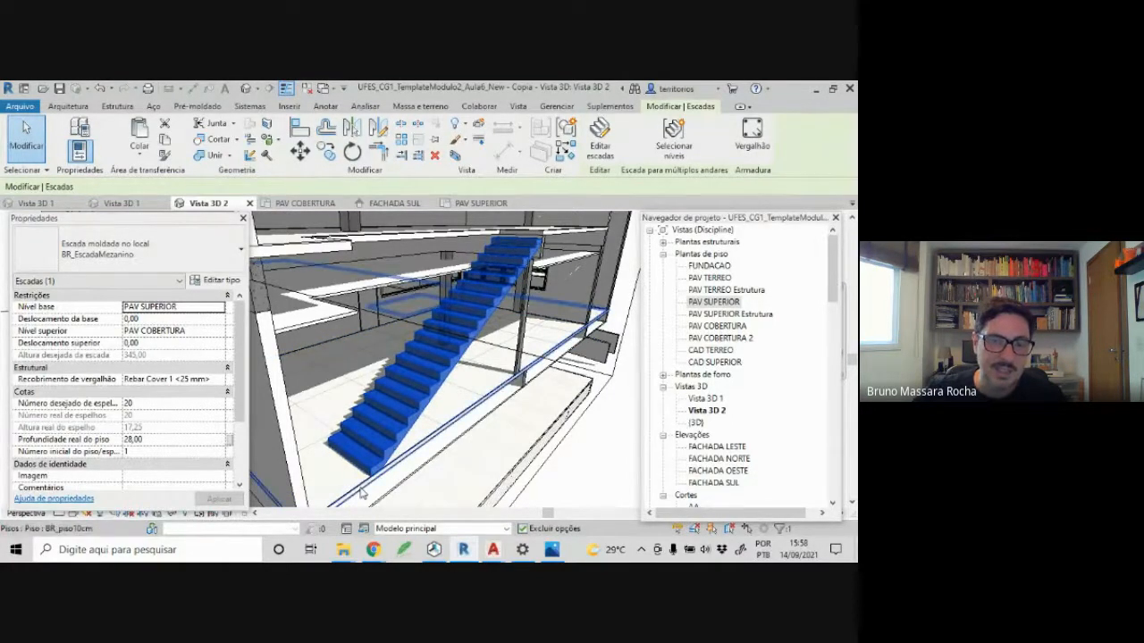
pyautogui.scroll(3, 362, 493)
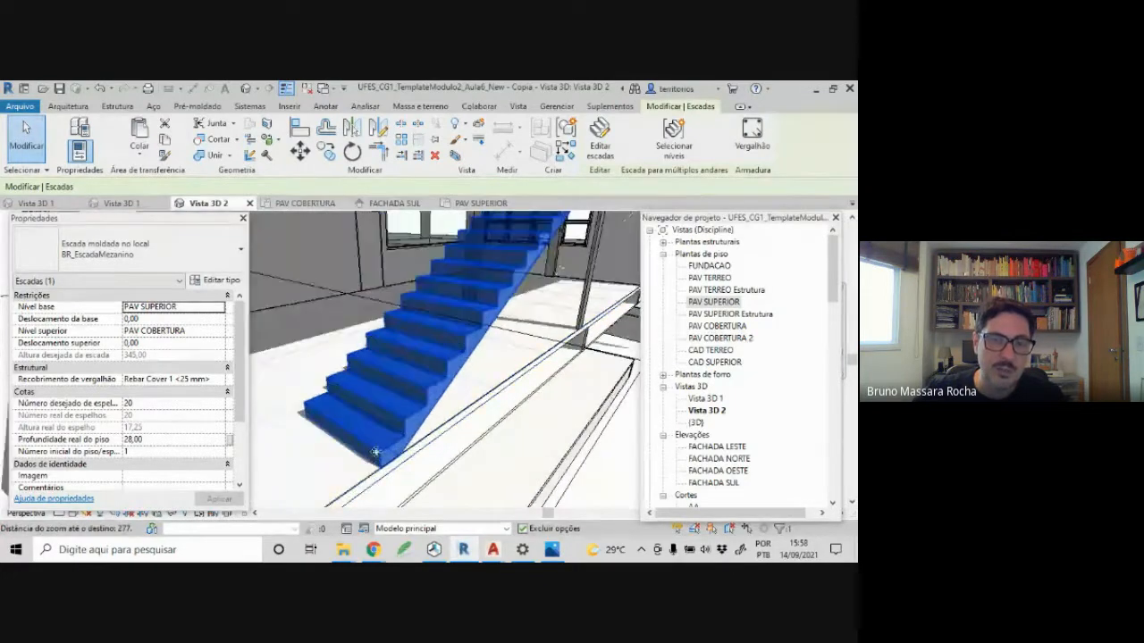
pyautogui.scroll(2, 376, 453)
pyautogui.scroll(5, 375, 452)
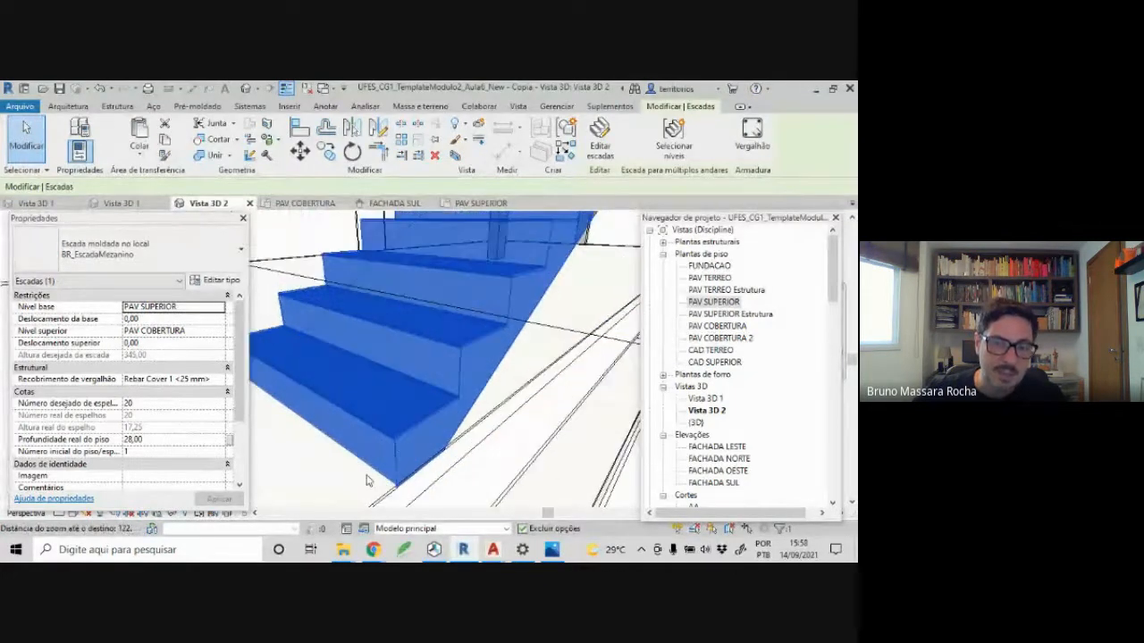
pyautogui.keyDown('shift'); pyautogui.moveTo(371, 463); pyautogui.dragTo(368, 479, button='middle'); pyautogui.keyUp('shift')
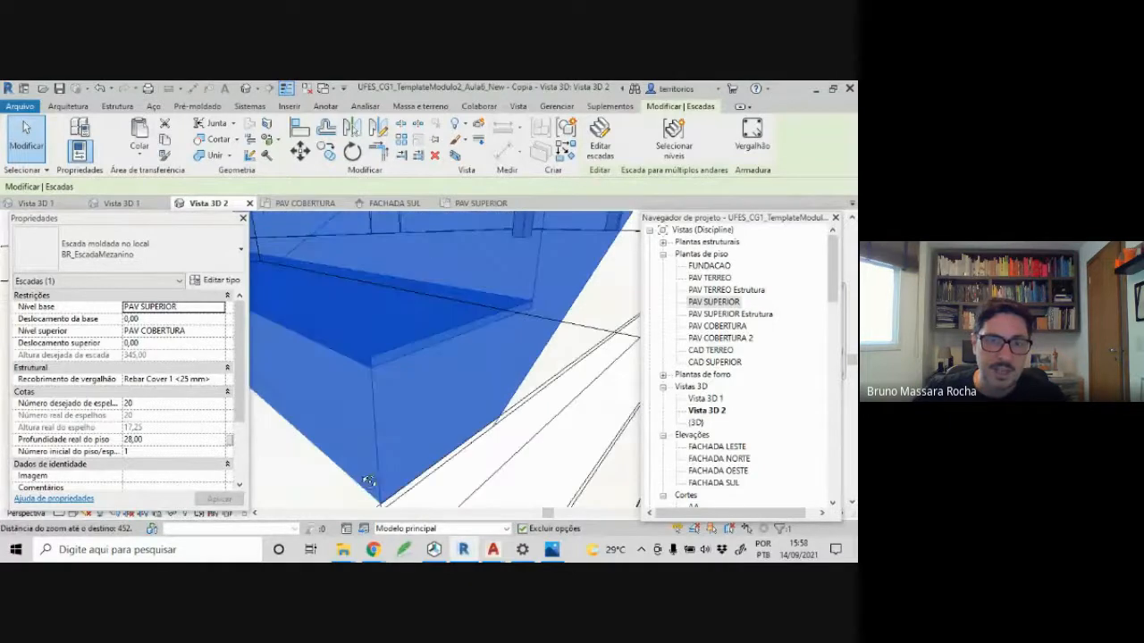
pyautogui.scroll(2, 409, 457)
pyautogui.scroll(-3, 409, 456)
pyautogui.scroll(5, 404, 445)
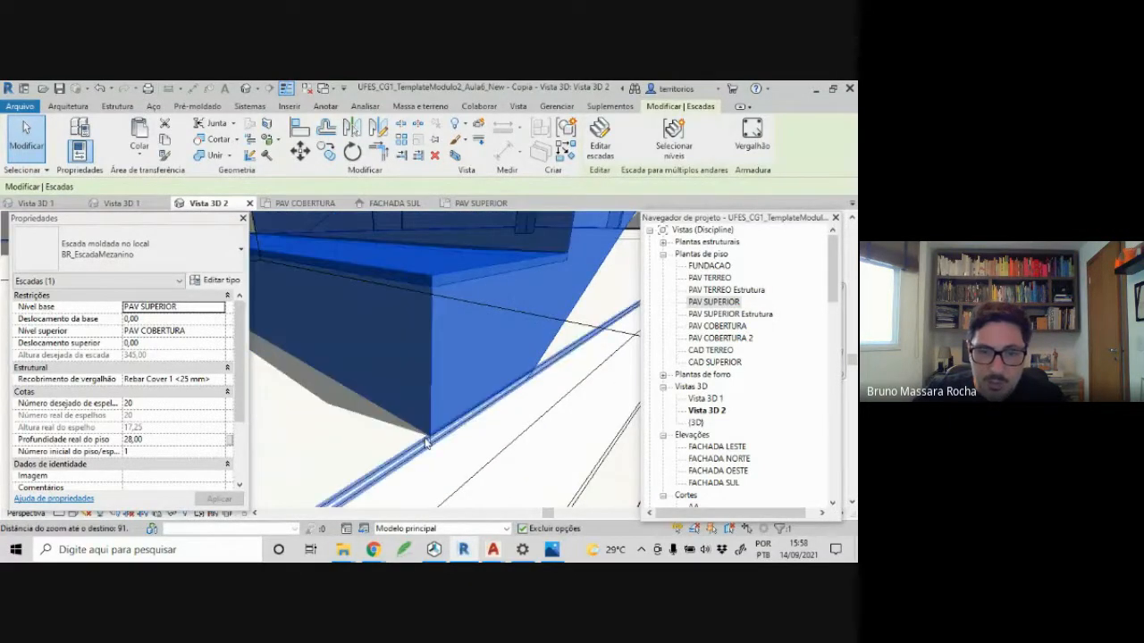
pyautogui.click(424, 478)
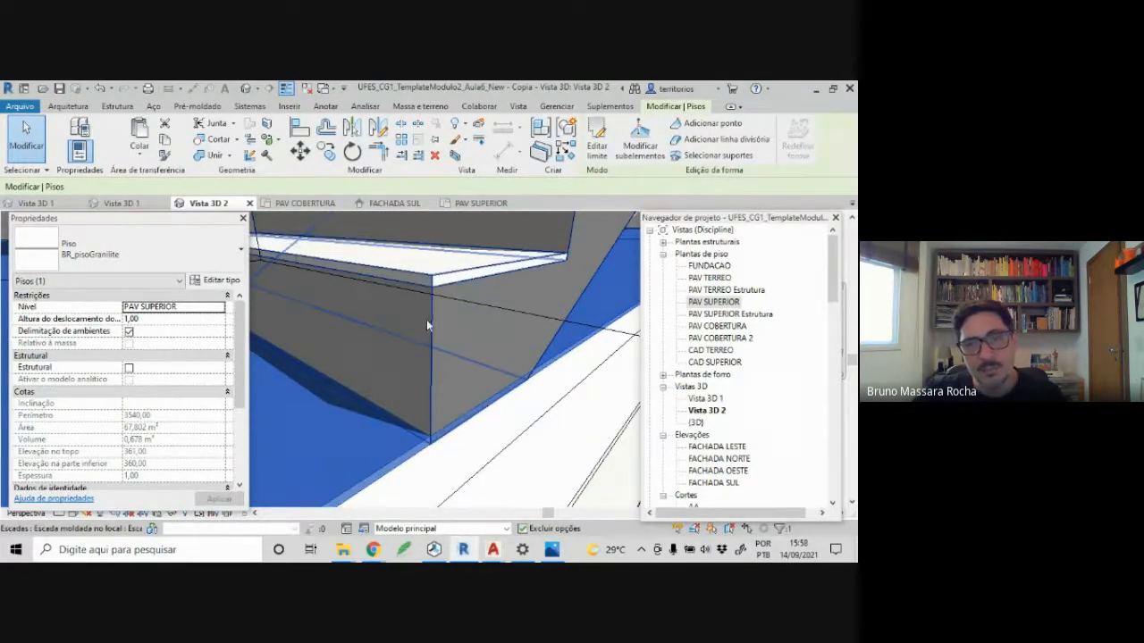
# - Set the base offset of the mezzanine stair BR_EscadaMezanino to 1,00 so it starts on the finished floor
pyautogui.click(431, 369)
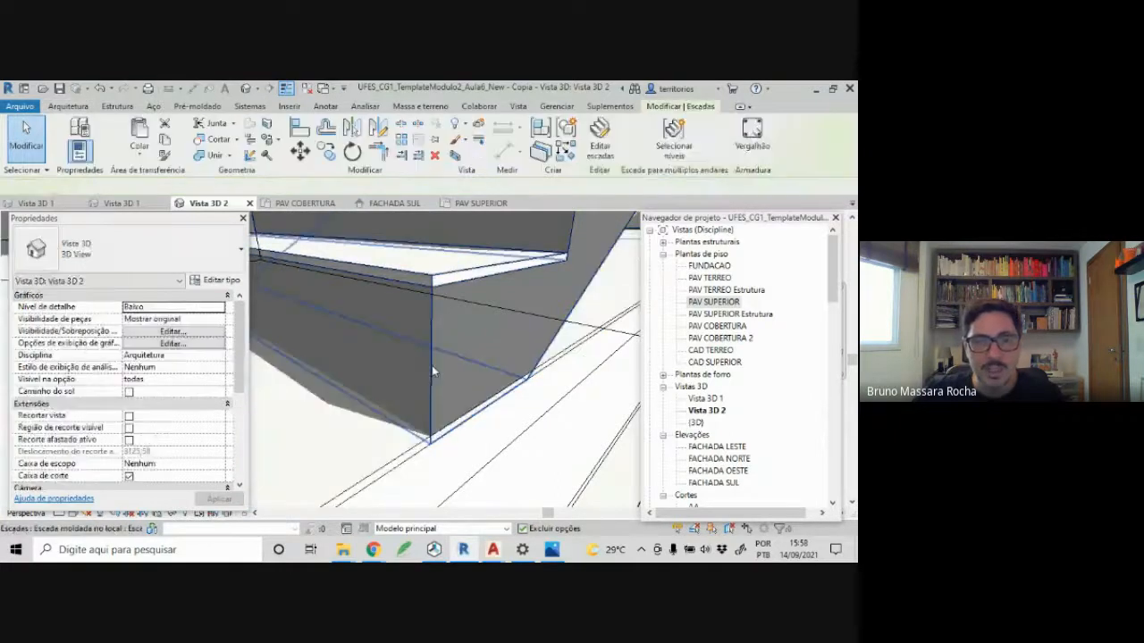
pyautogui.click(154, 310)
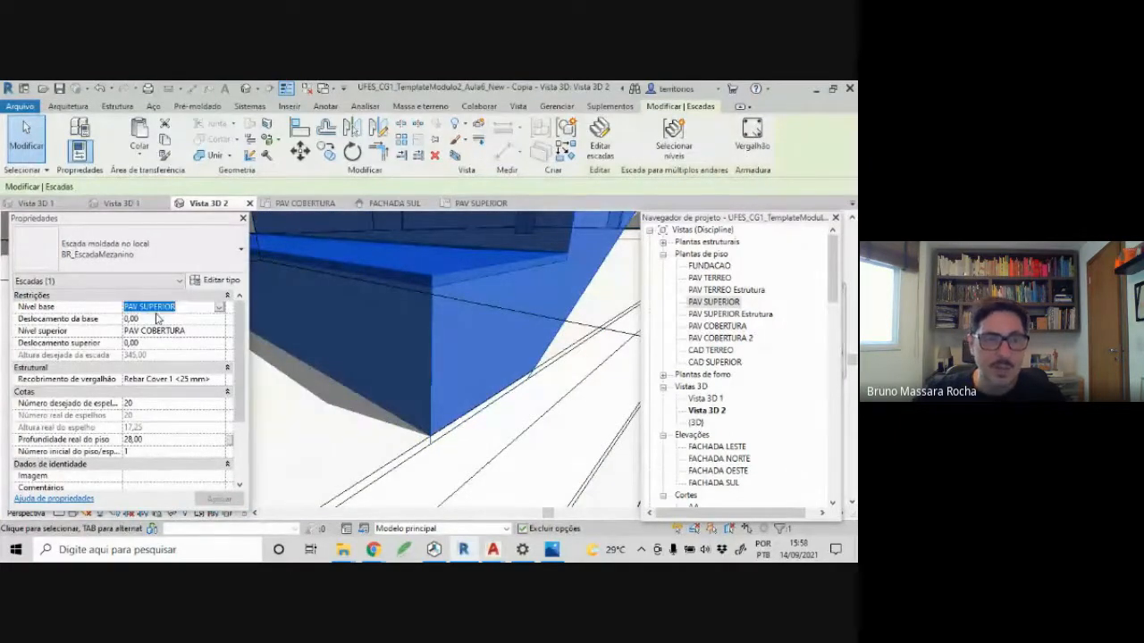
pyautogui.click(153, 319)
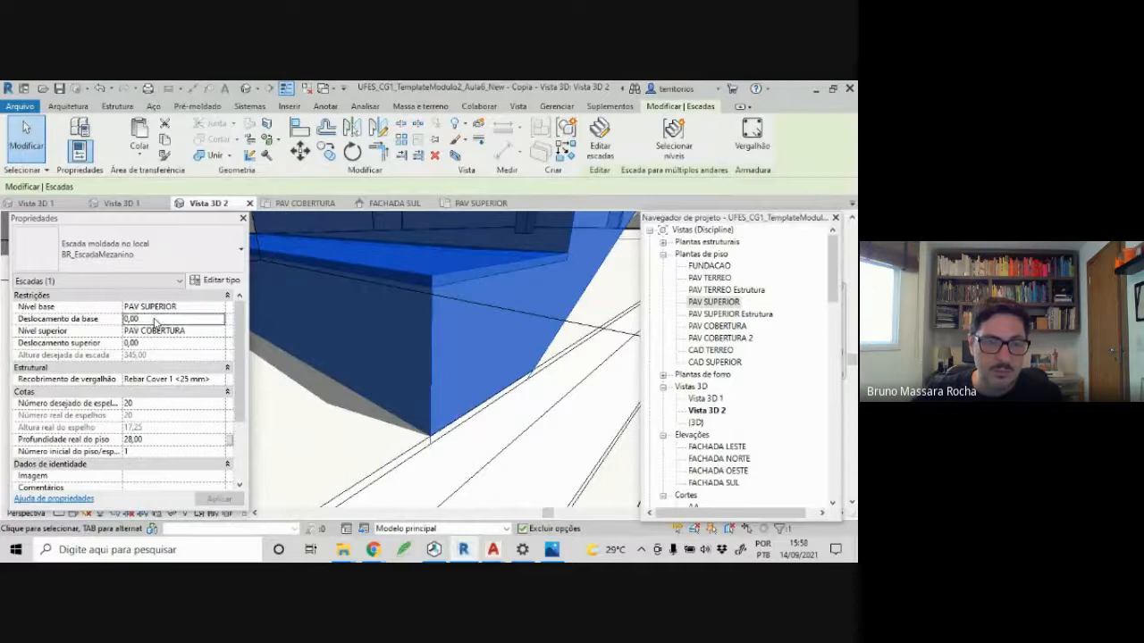
pyautogui.write('1')
pyautogui.press('Return')
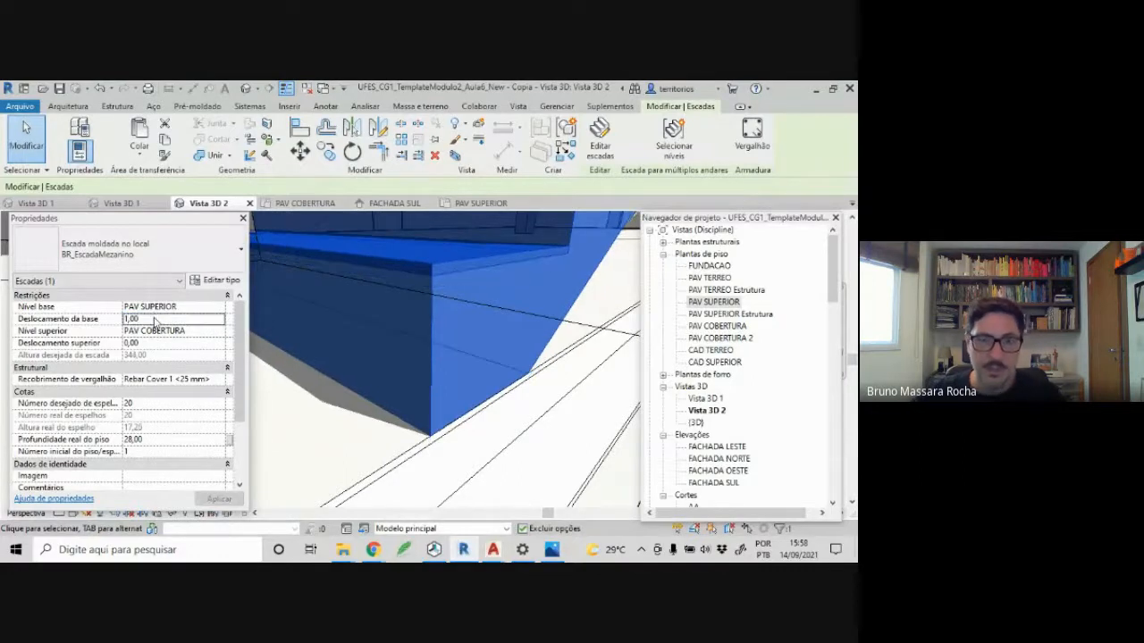
pyautogui.click(427, 439)
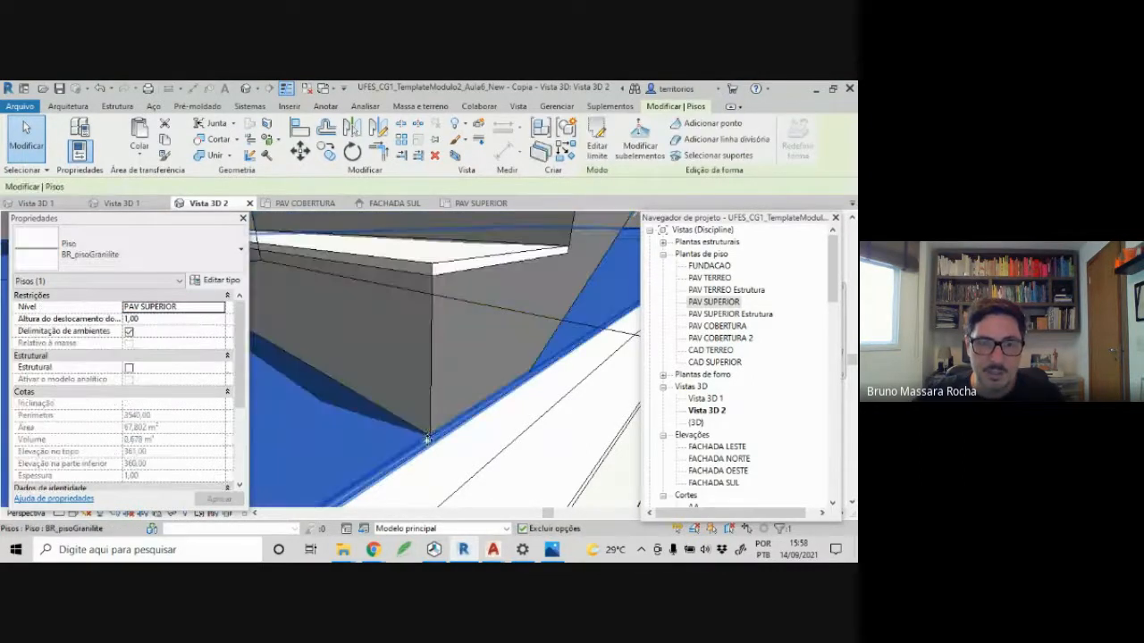
# - Set the mezzanine stair's top offset to 1,00 above PAV COBERTURA and check how it meets the upper slab
pyautogui.scroll(-5, 431, 442)
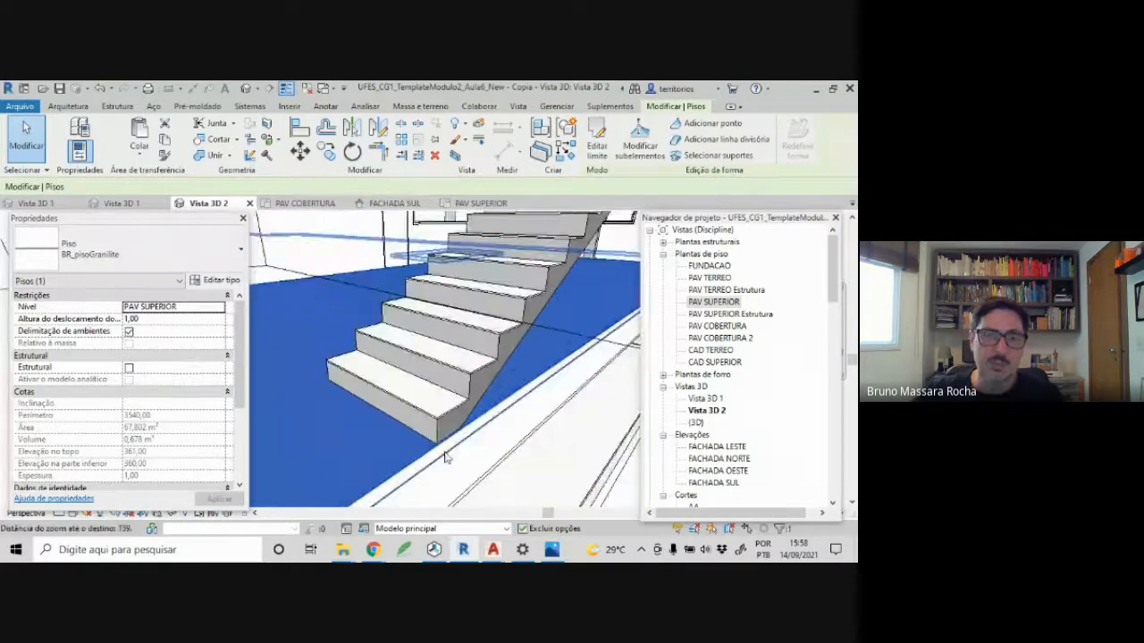
pyautogui.keyDown('shift'); pyautogui.moveTo(437, 462); pyautogui.dragTo(593, 254, button='middle'); pyautogui.keyUp('shift')
pyautogui.scroll(5, 593, 255)
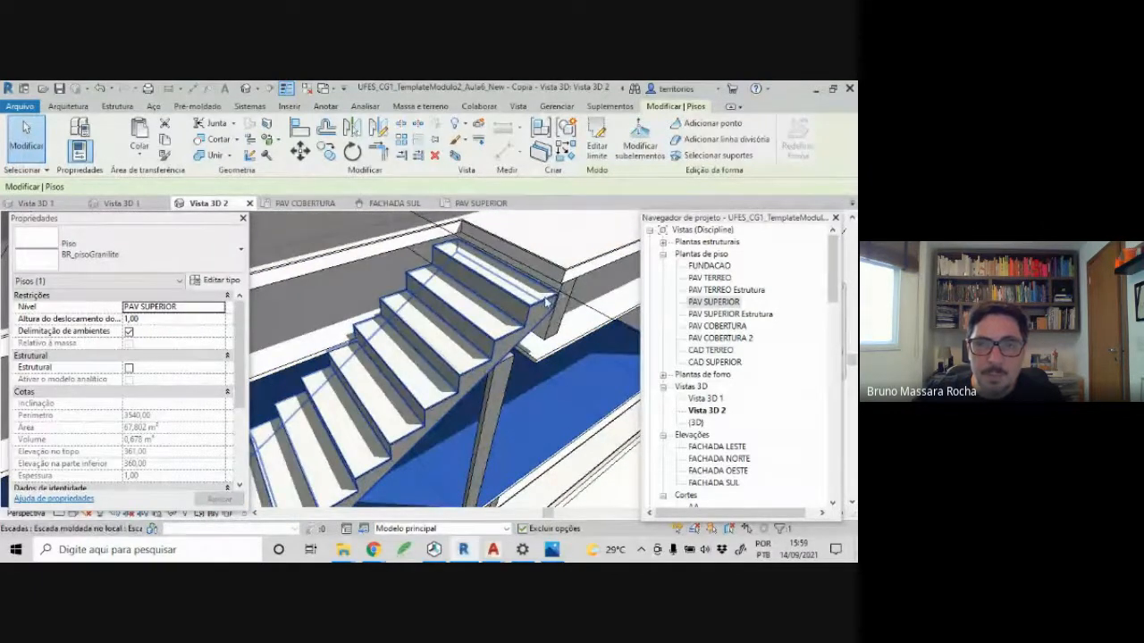
pyautogui.scroll(3, 550, 299)
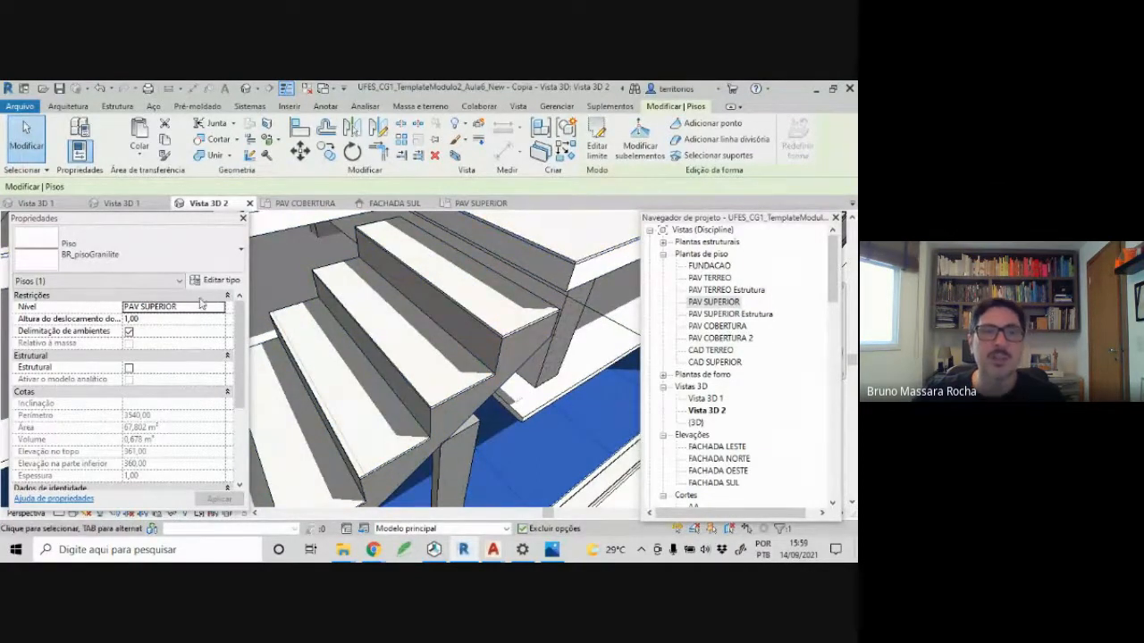
pyautogui.click(429, 302)
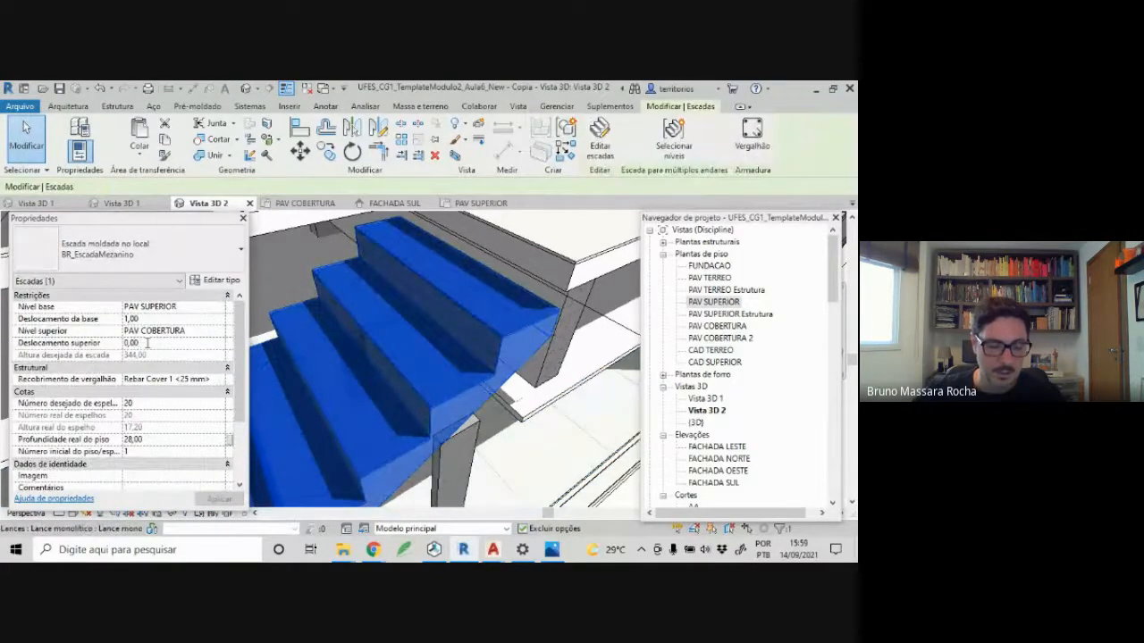
pyautogui.moveTo(148, 344); pyautogui.dragTo(109, 346)
pyautogui.write('1')
pyautogui.press('Return')
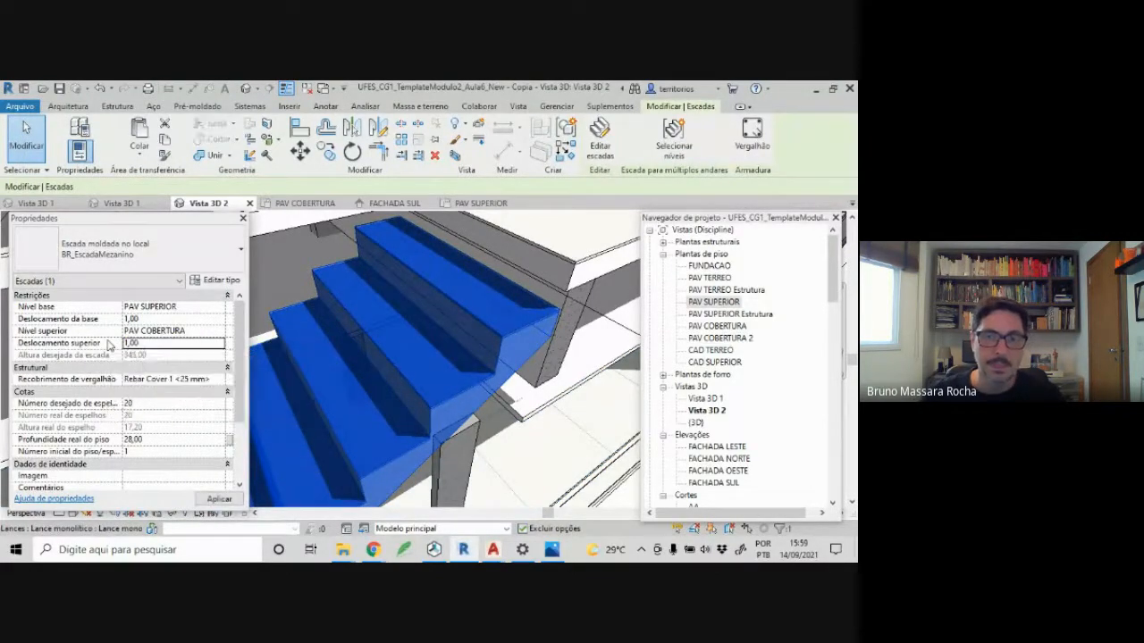
pyautogui.scroll(-4, 536, 346)
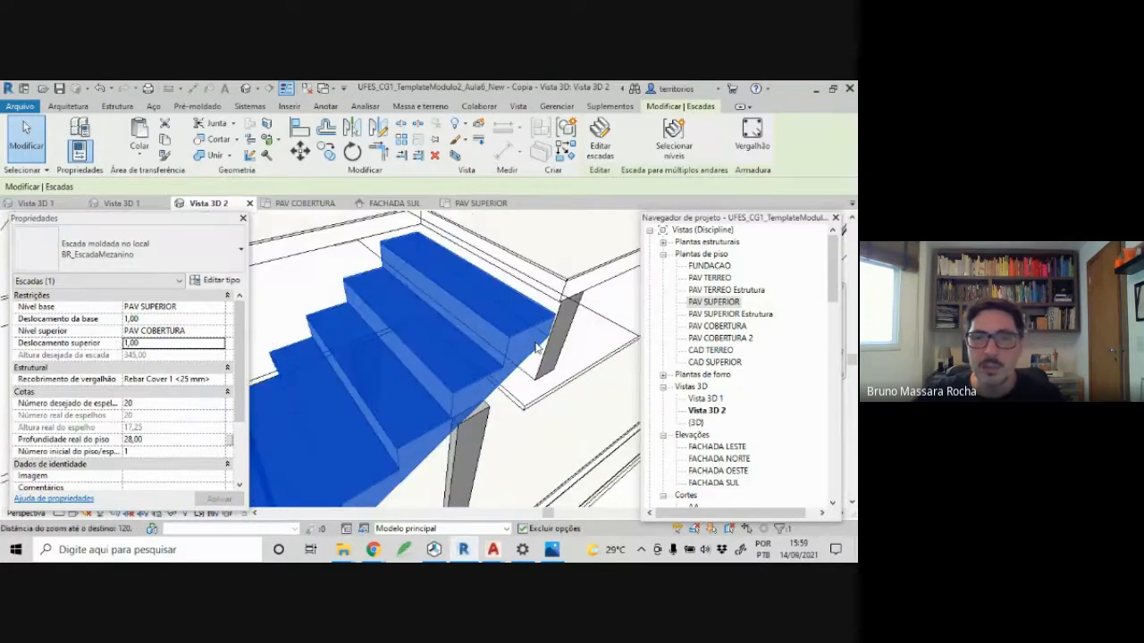
pyautogui.scroll(-5, 536, 347)
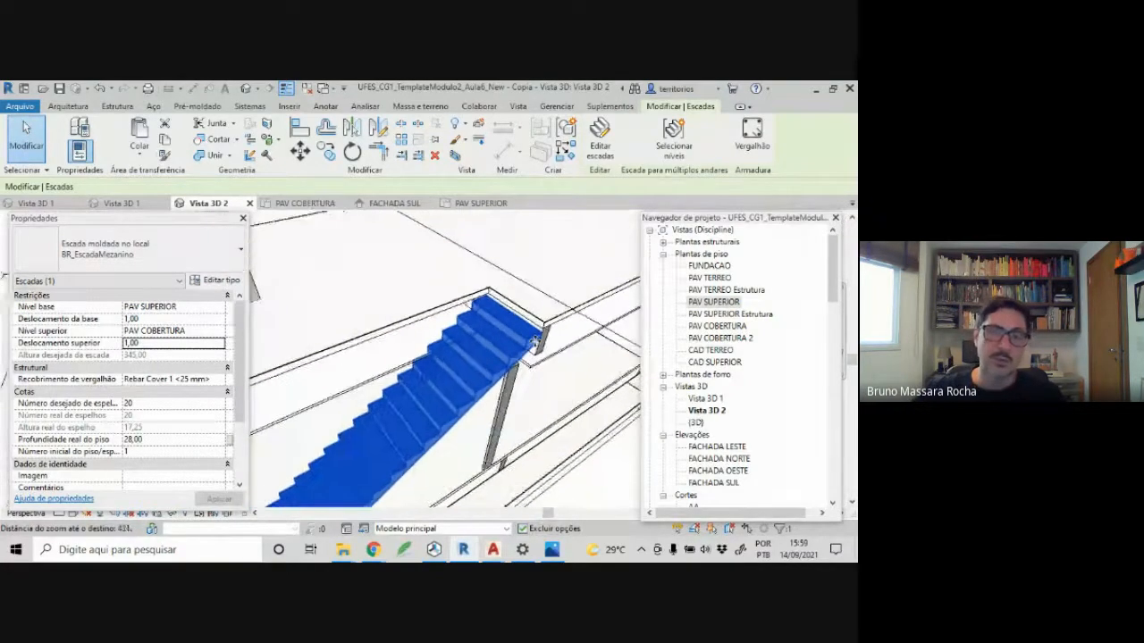
pyautogui.scroll(-6, 513, 366)
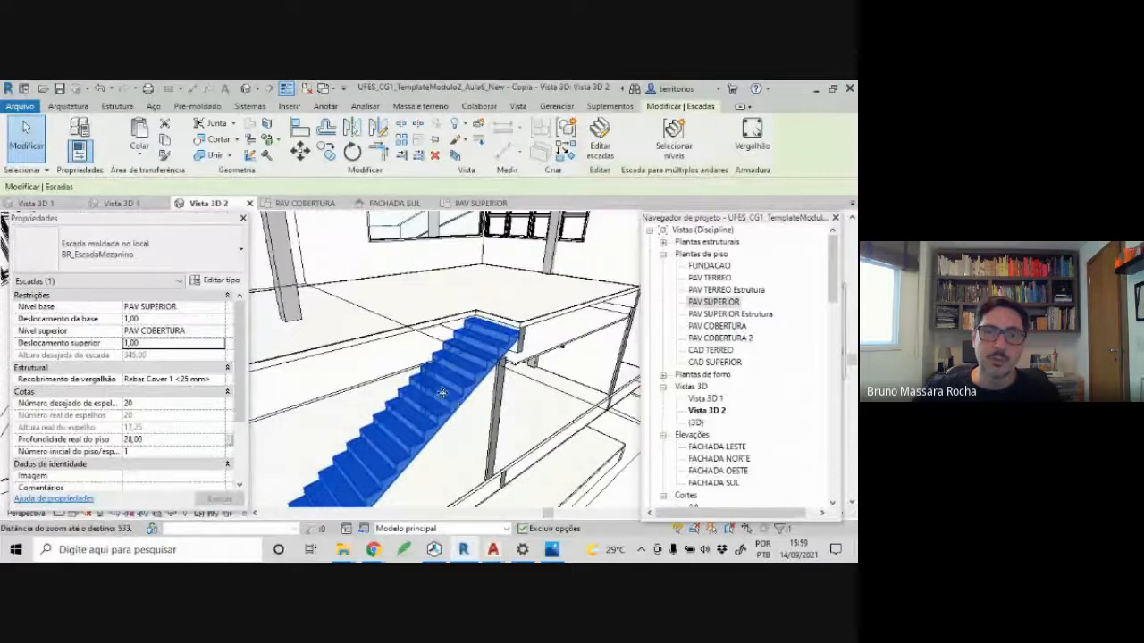
pyautogui.scroll(3, 489, 373)
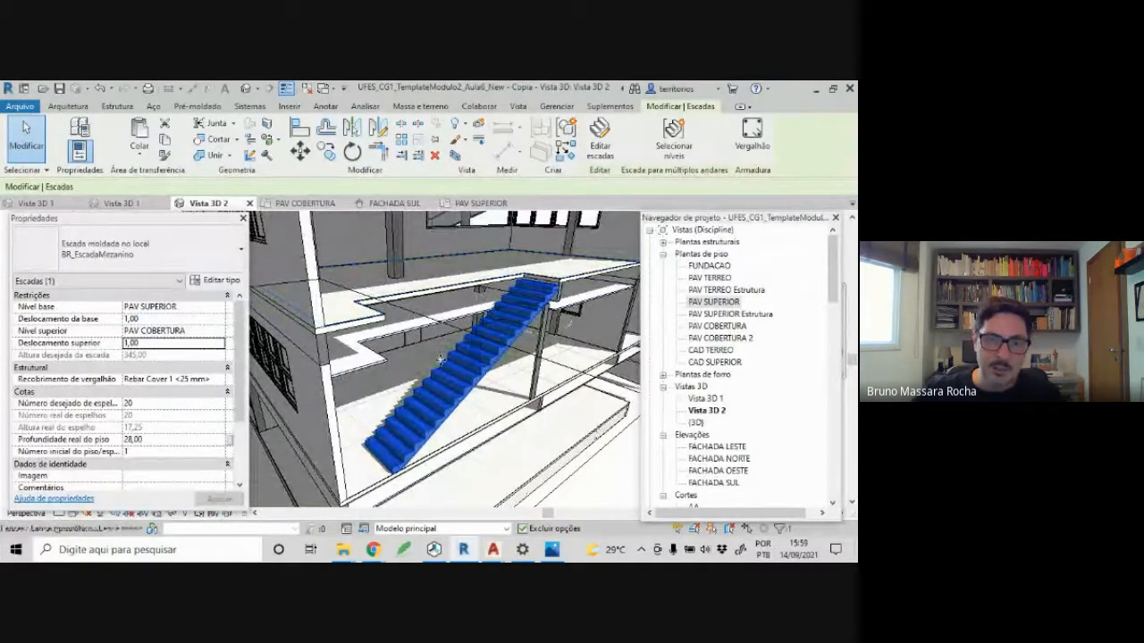
pyautogui.press('Escape')
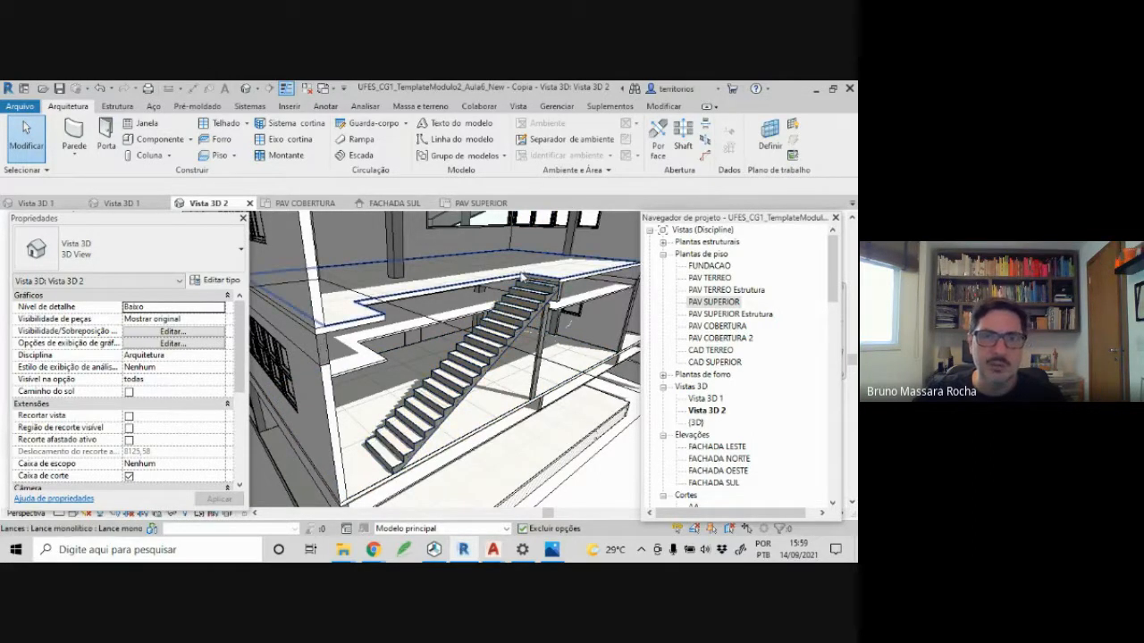
# - In the PAV SUPERIOR floor plan, set up a BR_Alvenaria15cm architectural wall reaching PAV COBERTURA with a top offset of 110
pyautogui.click(481, 202)
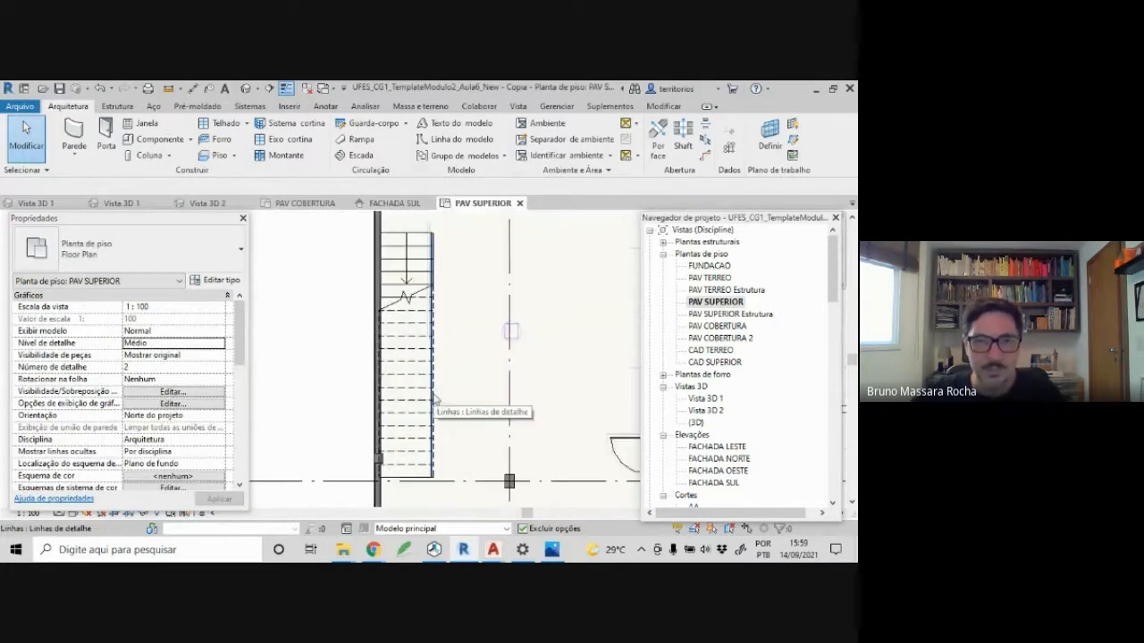
pyautogui.scroll(1, 457, 364)
pyautogui.moveTo(458, 359); pyautogui.dragTo(451, 361, button='middle')
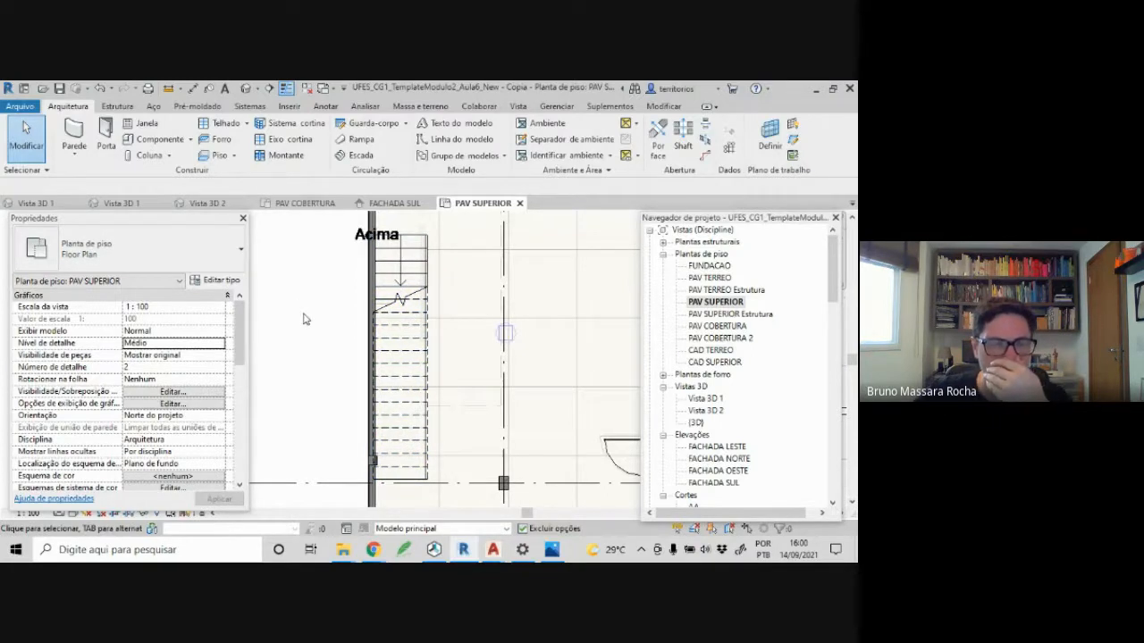
pyautogui.click(68, 154)
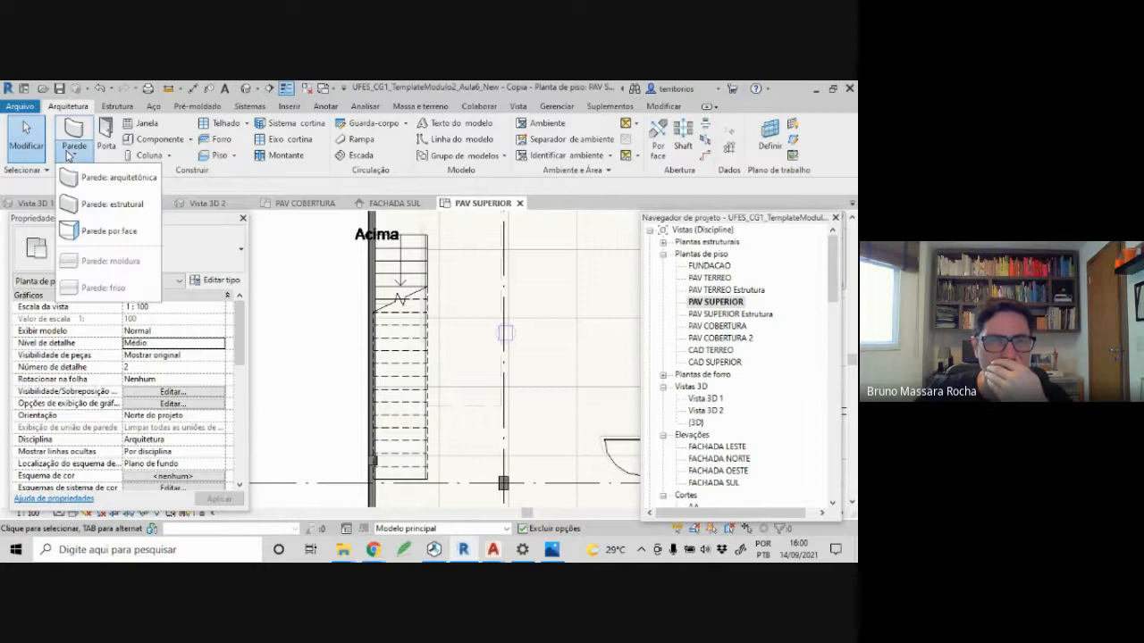
pyautogui.click(62, 92)
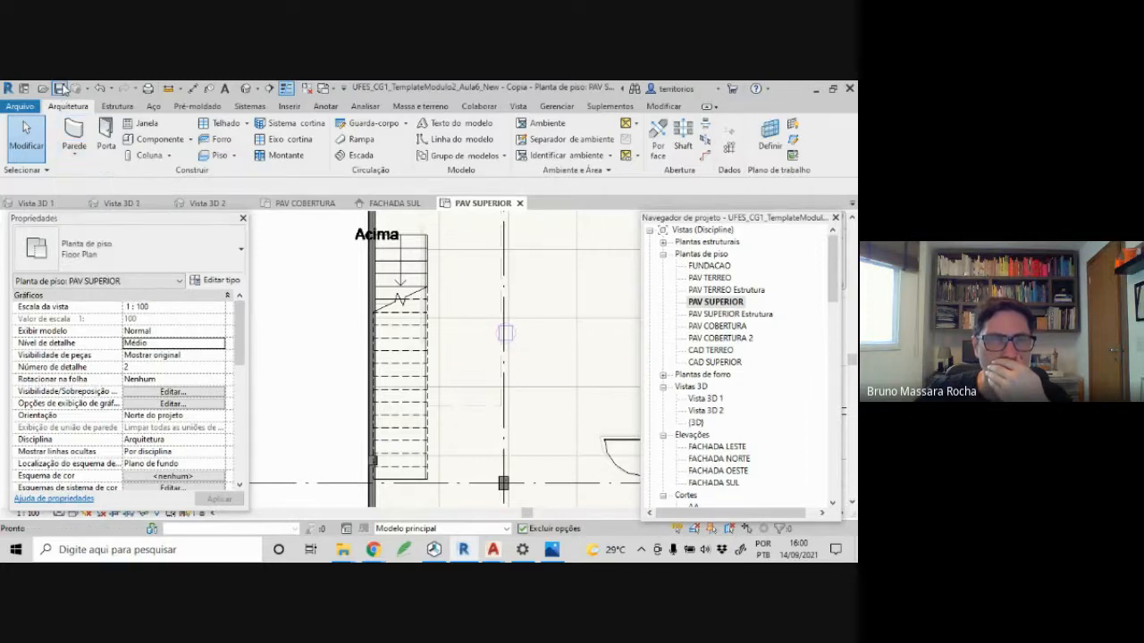
pyautogui.click(75, 157)
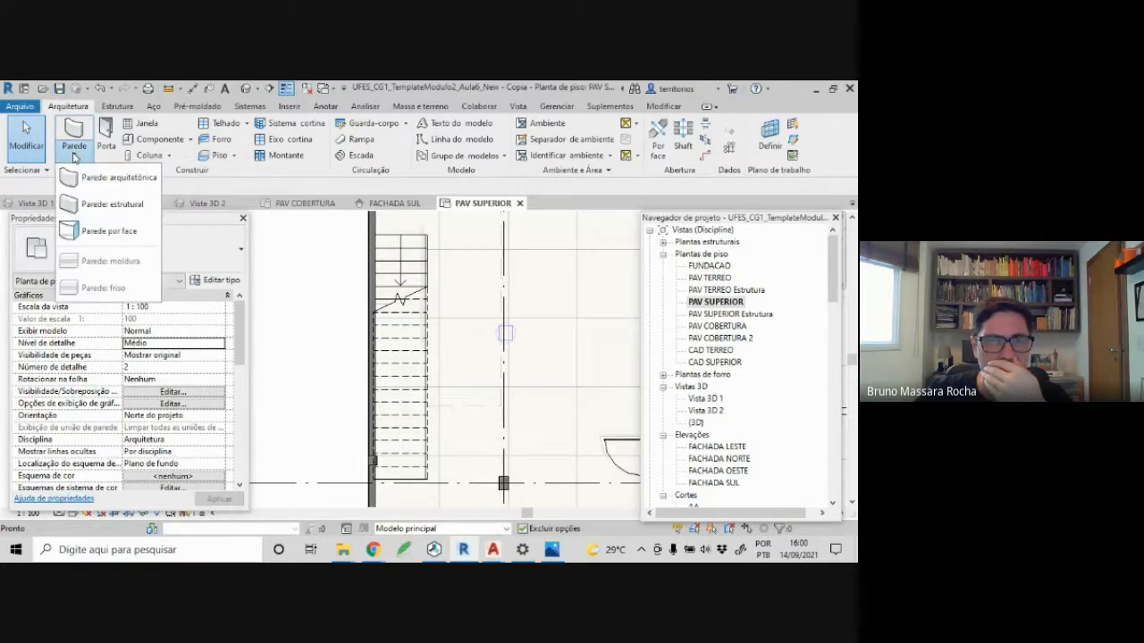
pyautogui.click(112, 177)
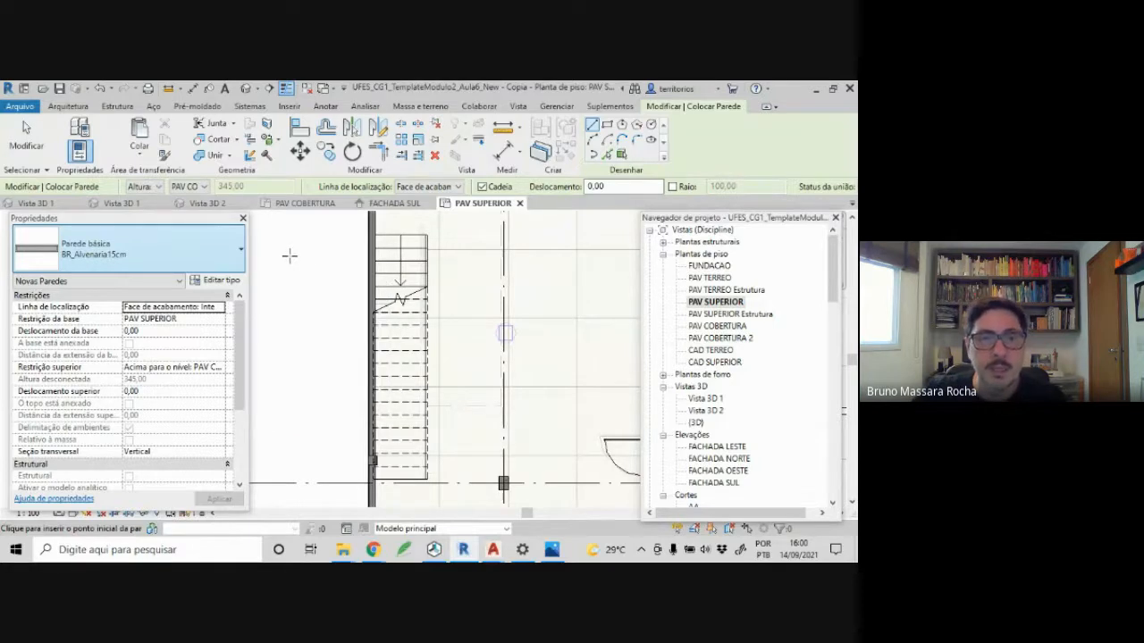
pyautogui.scroll(-3, 485, 327)
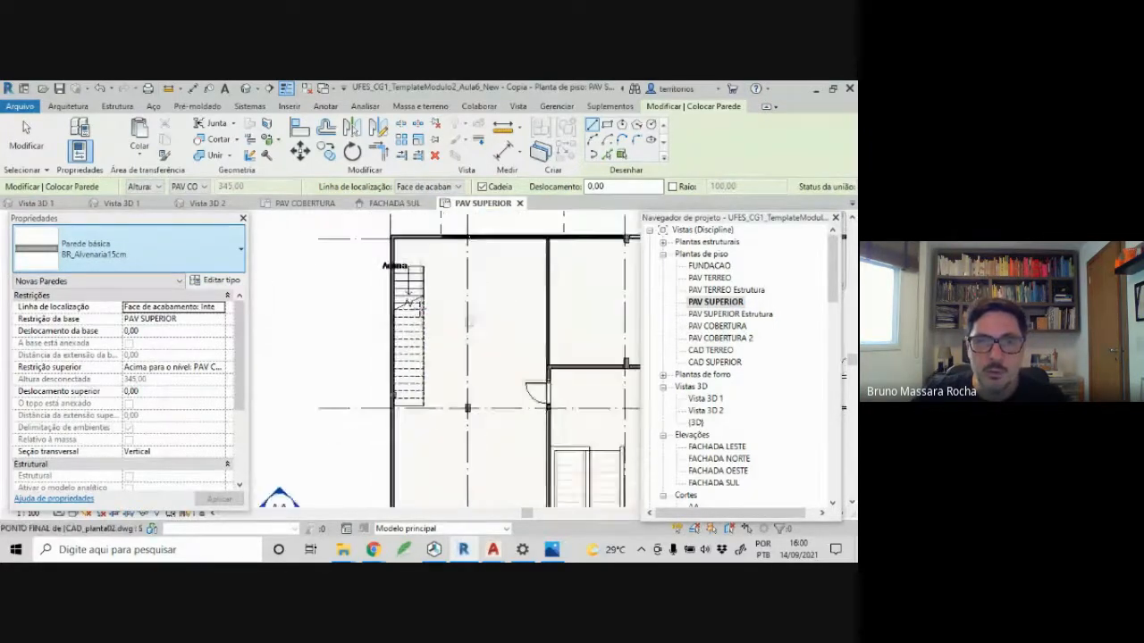
pyautogui.scroll(5, 486, 326)
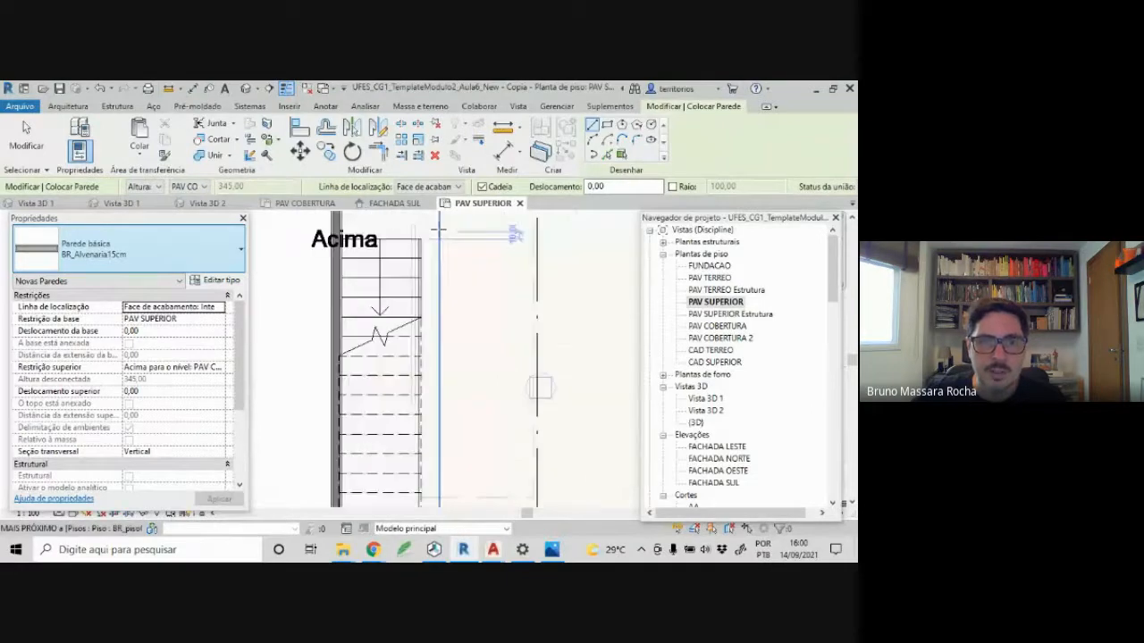
pyautogui.scroll(-2, 447, 235)
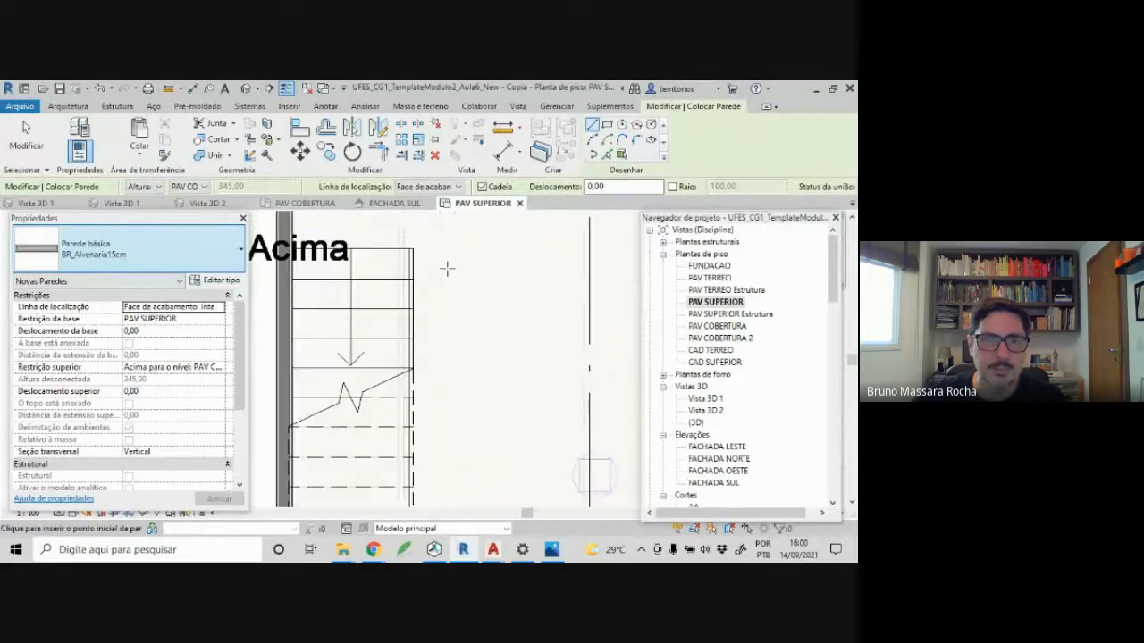
pyautogui.scroll(-3, 447, 268)
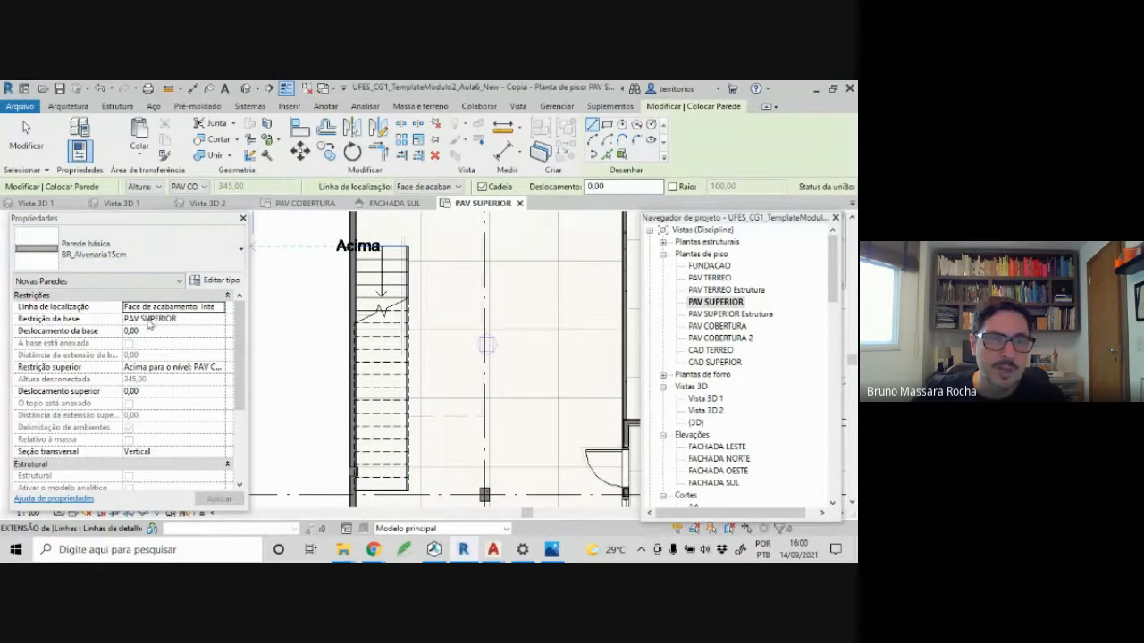
pyautogui.click(214, 373)
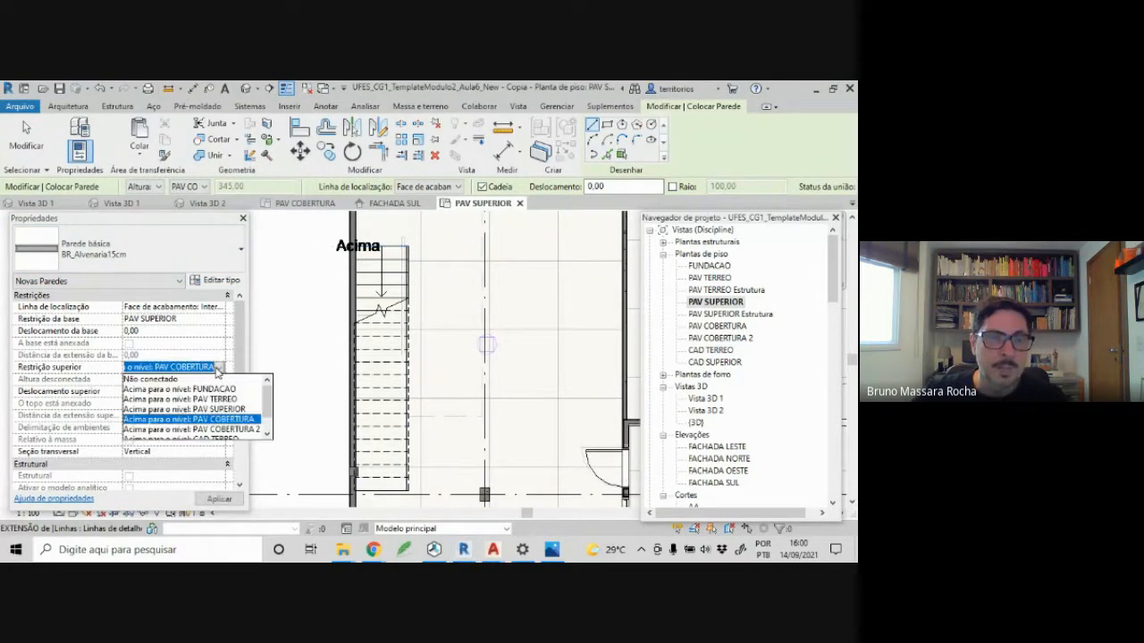
pyautogui.click(235, 422)
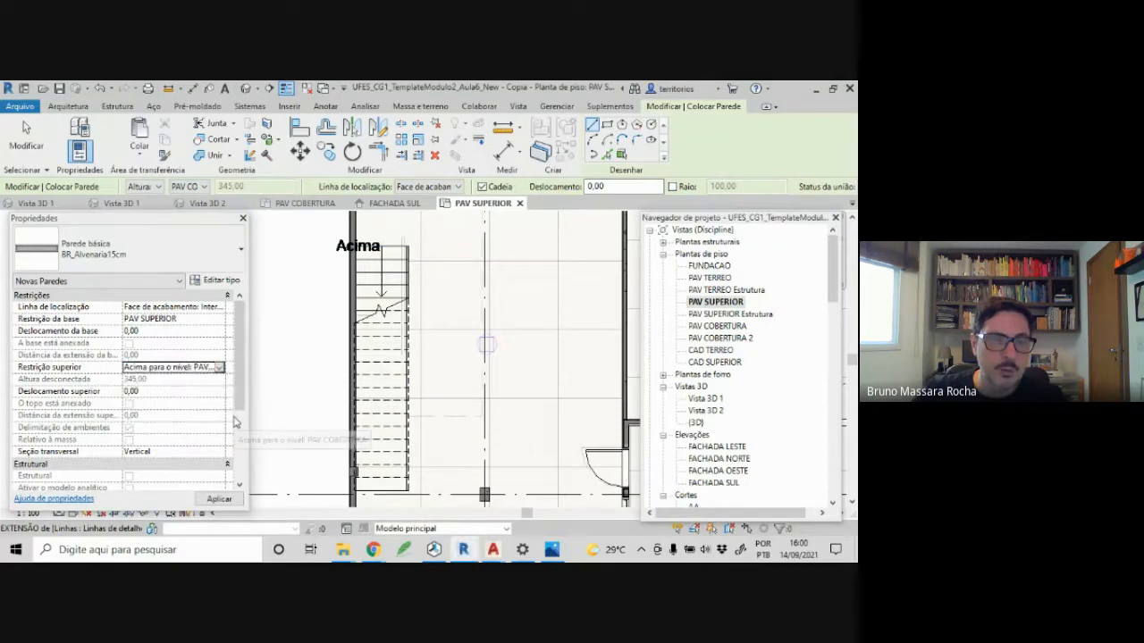
pyautogui.click(148, 390)
pyautogui.click(81, 388)
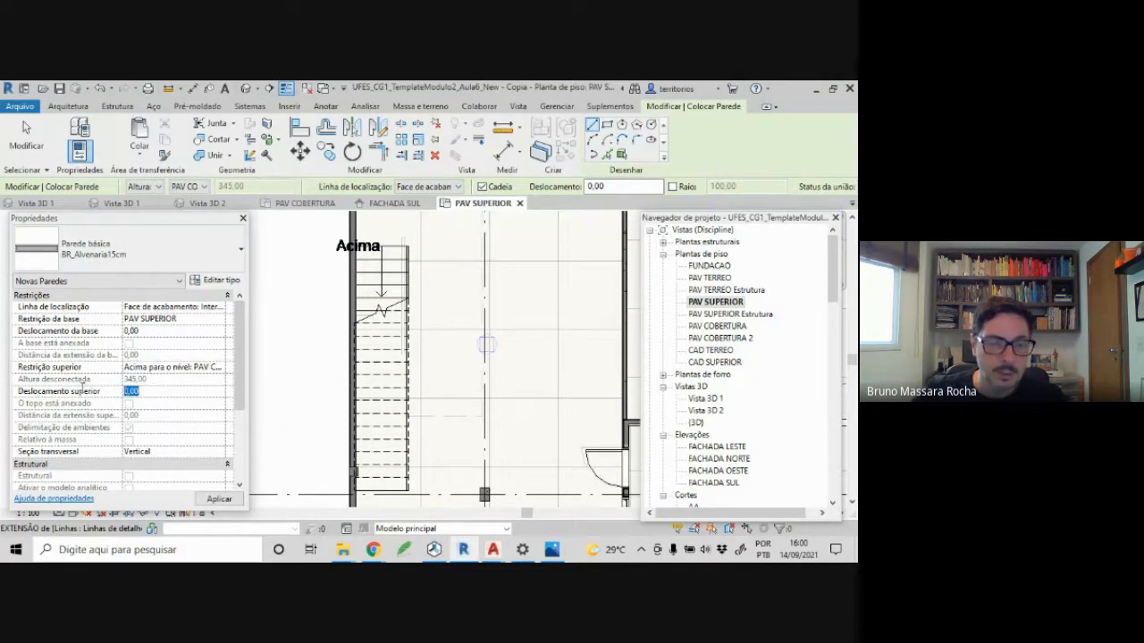
pyautogui.write('110')
pyautogui.press('Return')
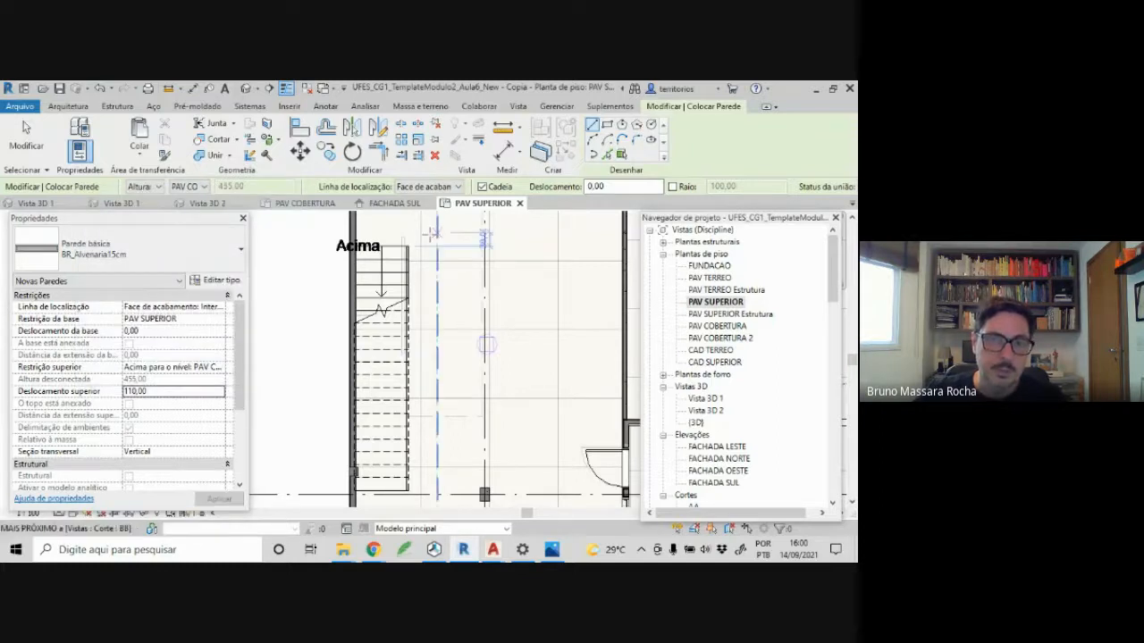
# - Draw the masonry wall along the stair's open side, from the corner by the first step to the stair's far end
pyautogui.click(408, 247)
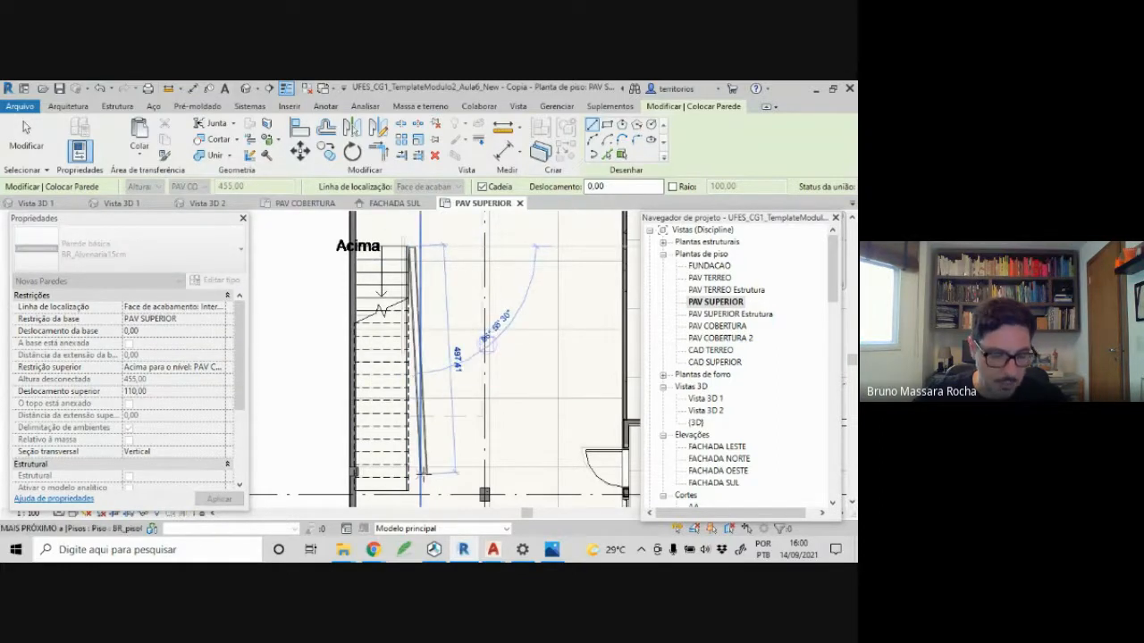
pyautogui.moveTo(435, 476); pyautogui.dragTo(454, 400, button='middle')
pyautogui.scroll(4, 454, 400)
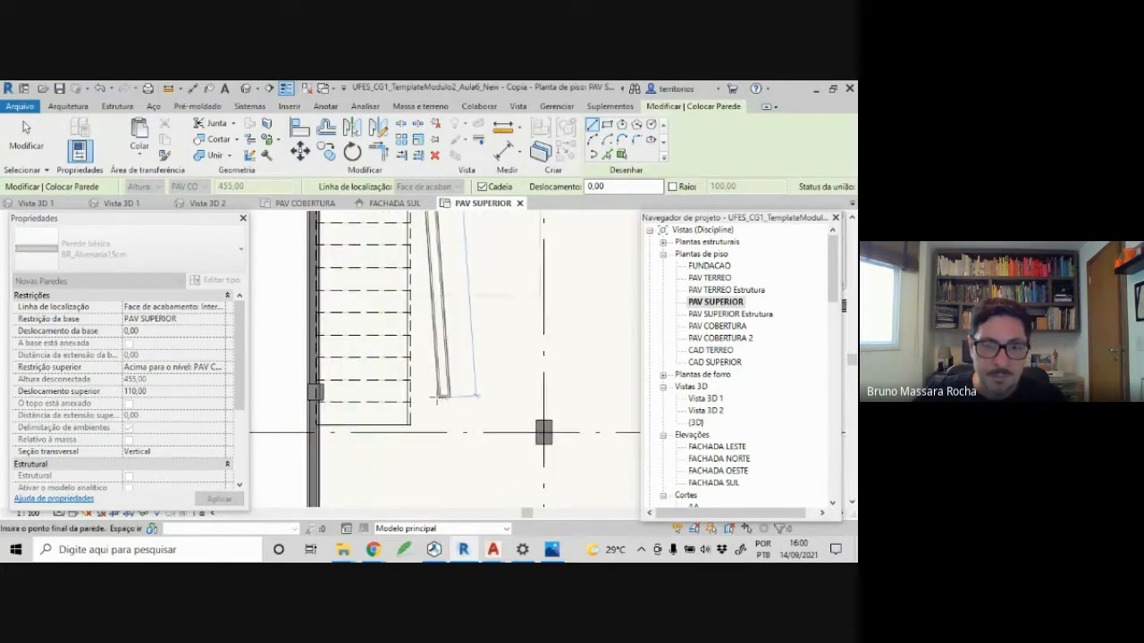
pyautogui.click(399, 444)
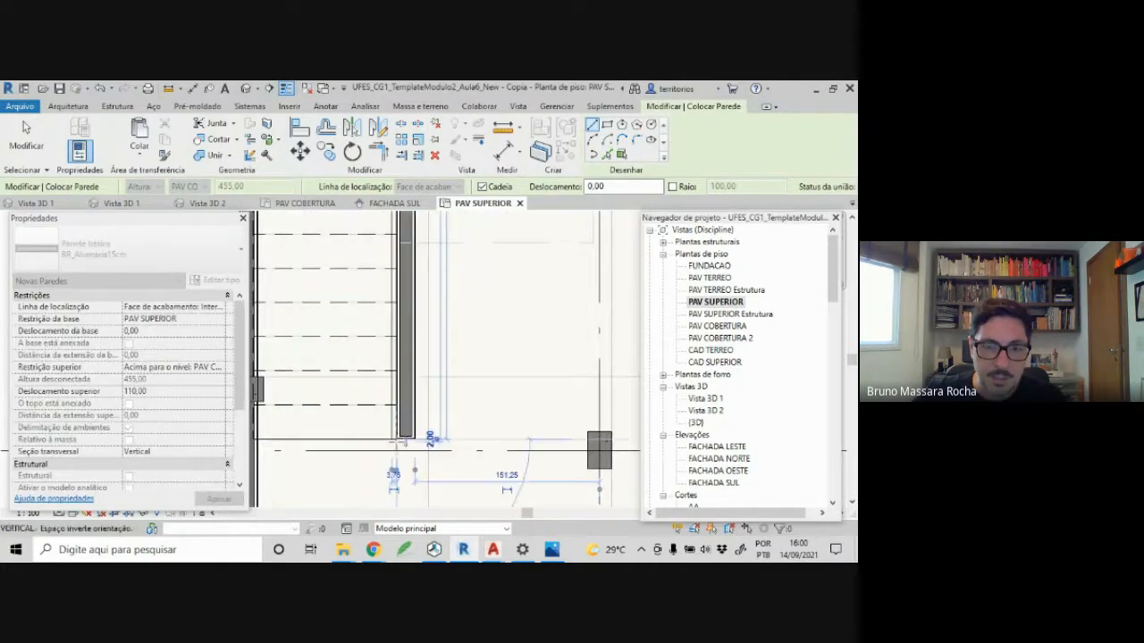
pyautogui.press('Escape')
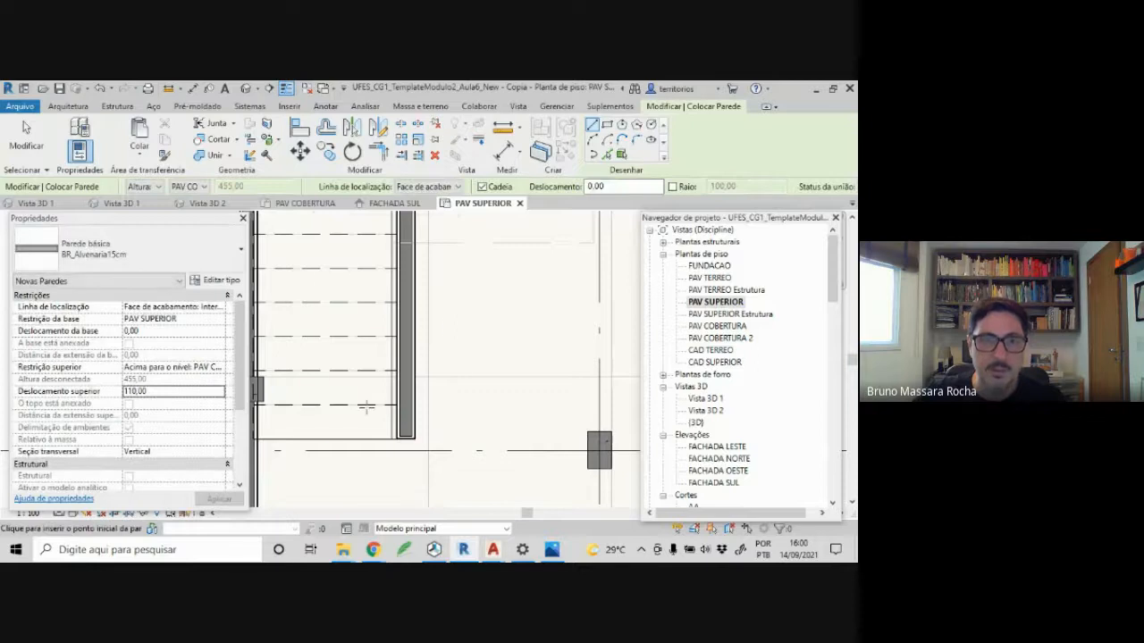
# - Start editing the profile of the new masonry wall beside the mezzanine stair and show its sketch in the FACHADA OESTE elevation
pyautogui.click(211, 203)
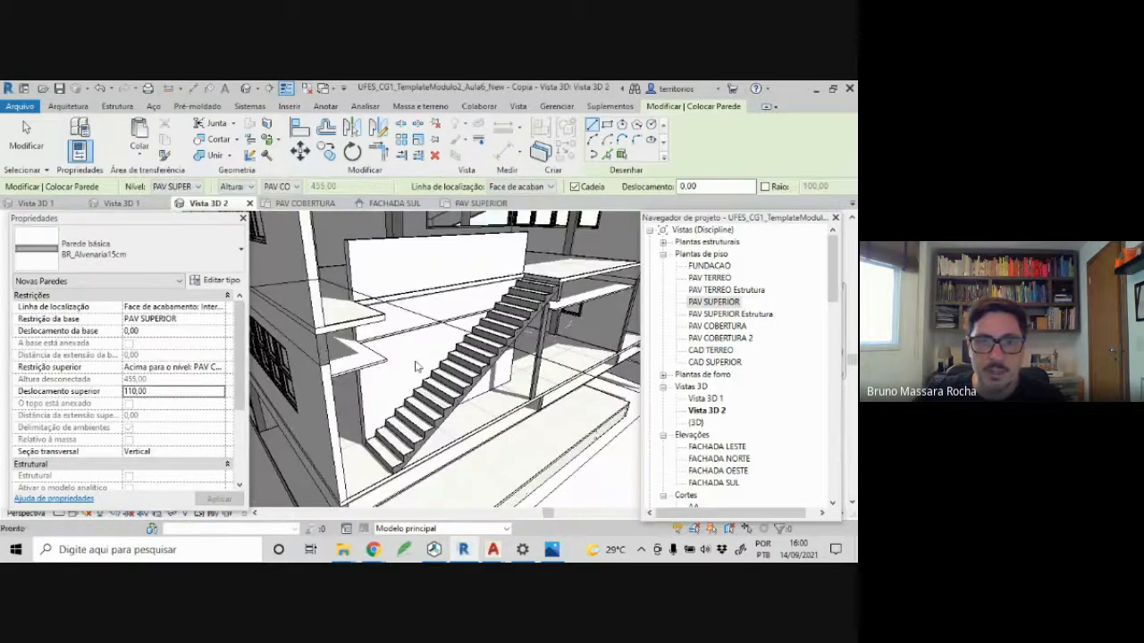
pyautogui.click(443, 243)
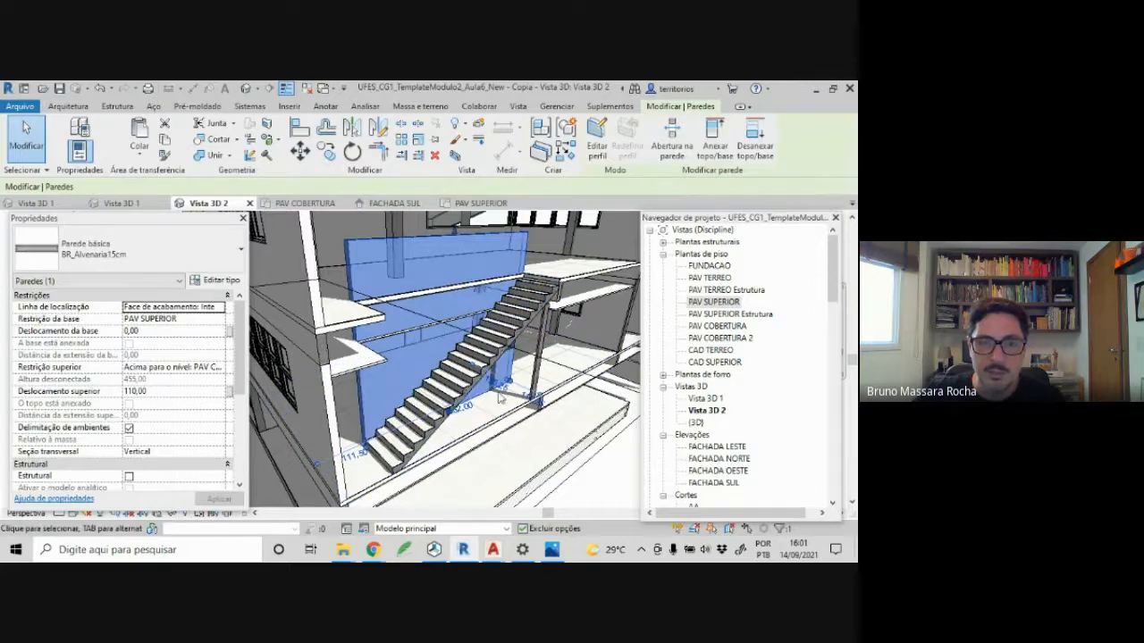
pyautogui.click(150, 331)
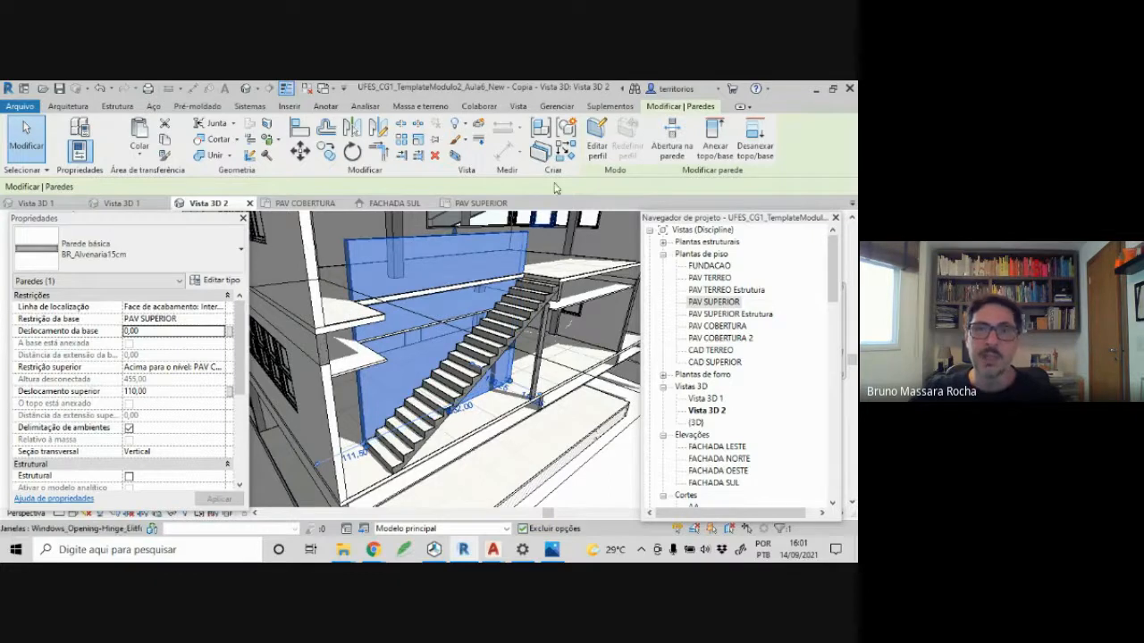
pyautogui.click(604, 134)
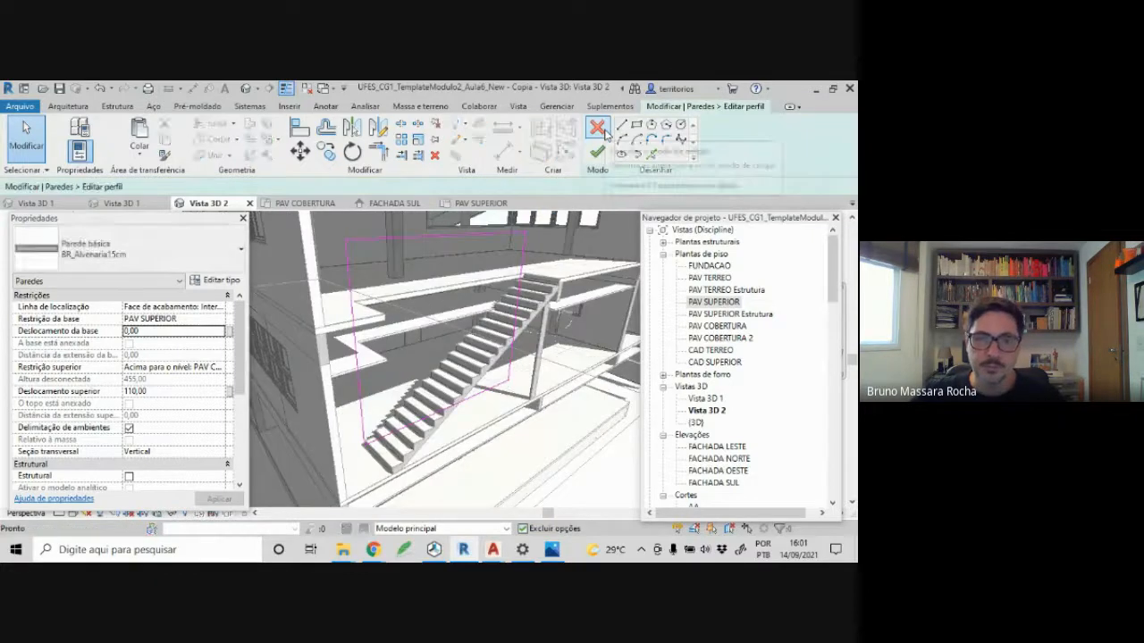
pyautogui.doubleClick(733, 471)
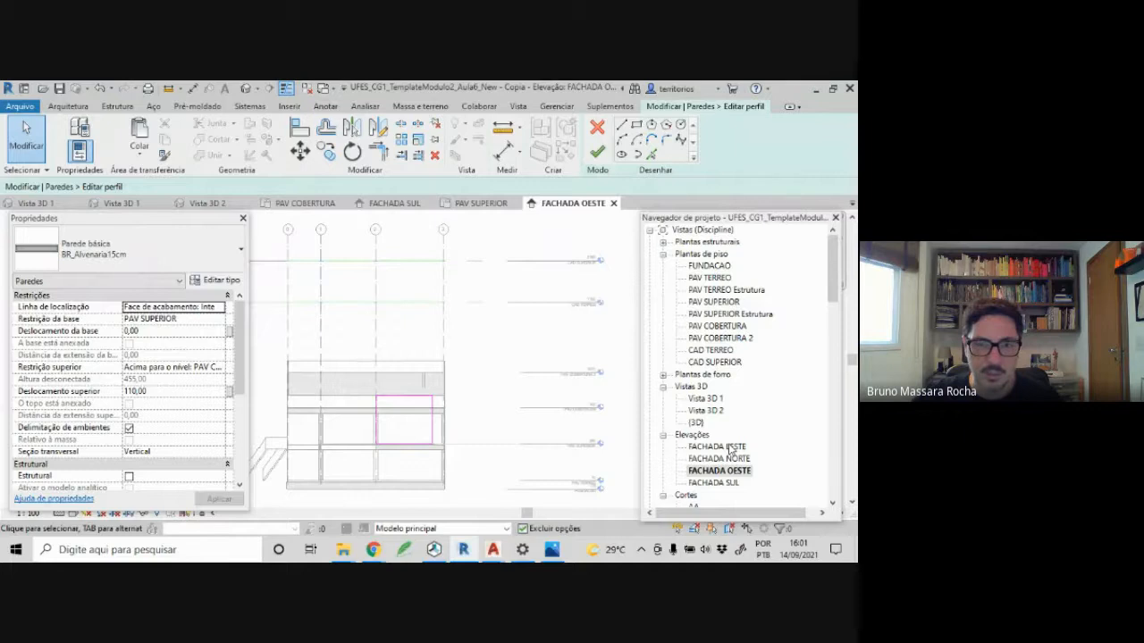
pyautogui.scroll(3, 407, 438)
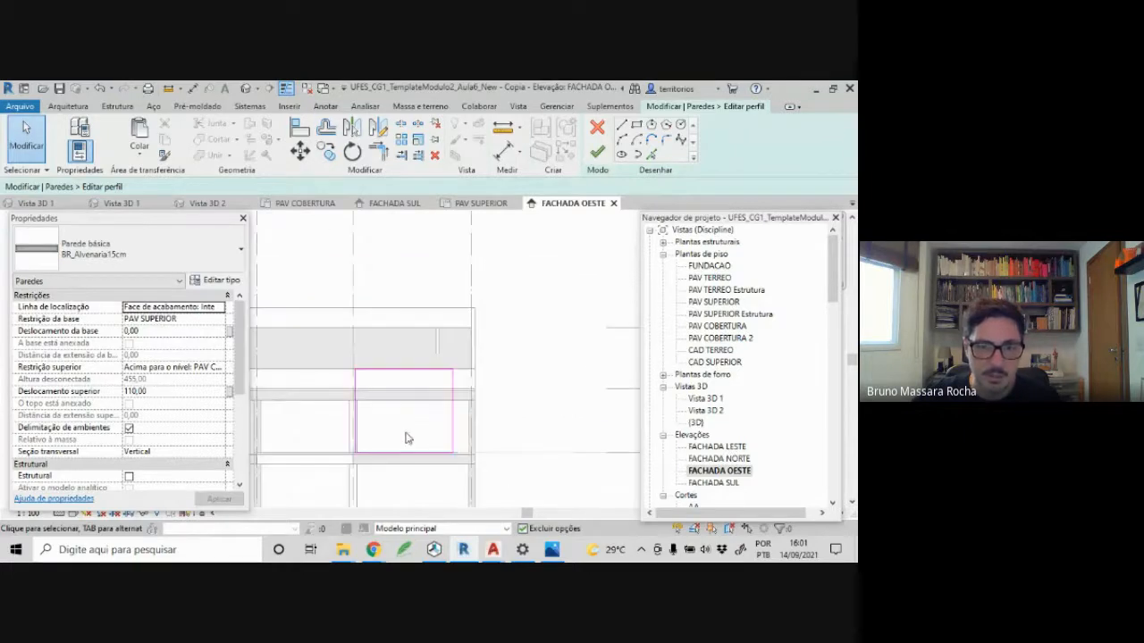
pyautogui.moveTo(442, 433)
pyautogui.mouseDown(button='middle')
pyautogui.moveTo(524, 414)
pyautogui.moveTo(507, 399)
pyautogui.mouseUp(button='middle')
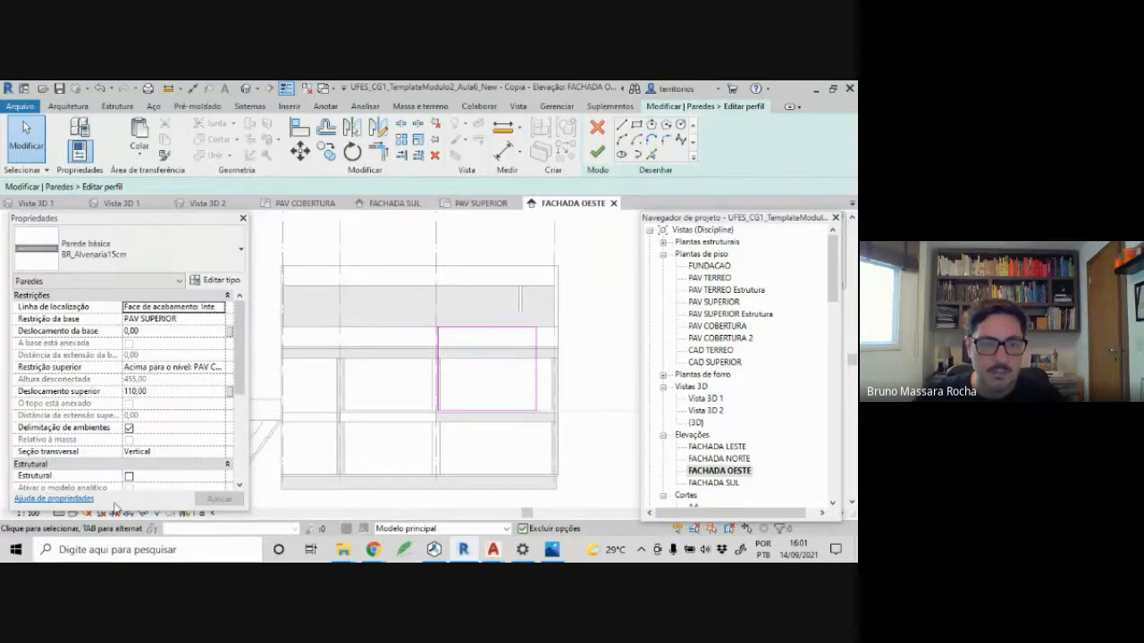
# - Set the elevation's visual style to wireframe so the stair can be seen through the wall profile
pyautogui.moveTo(111, 506); pyautogui.dragTo(123, 472)
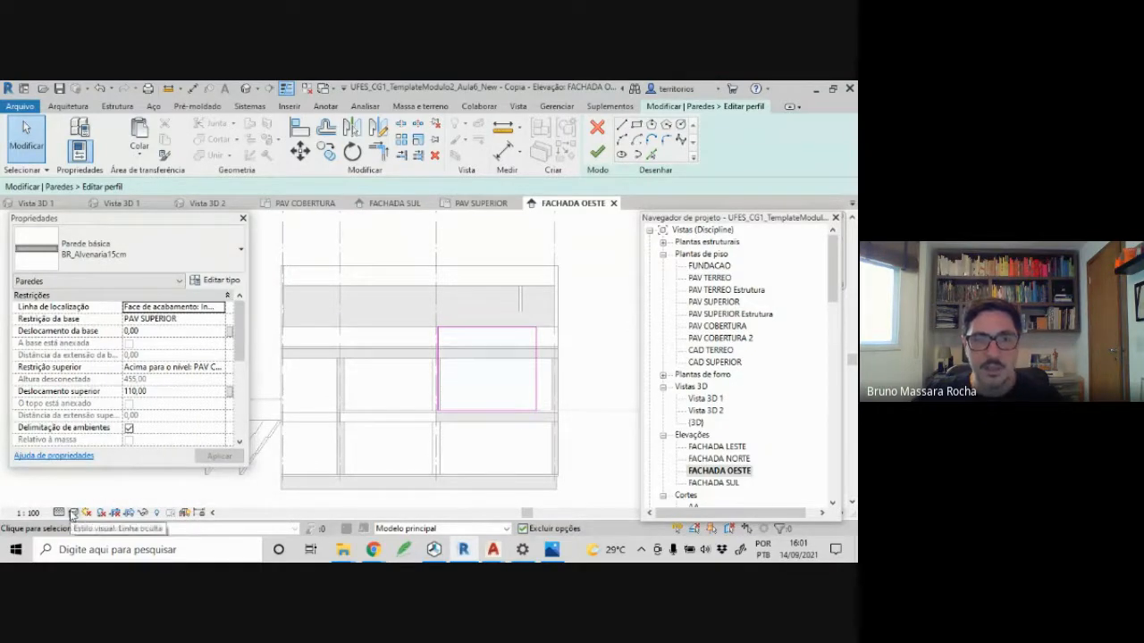
pyautogui.click(73, 514)
pyautogui.click(105, 445)
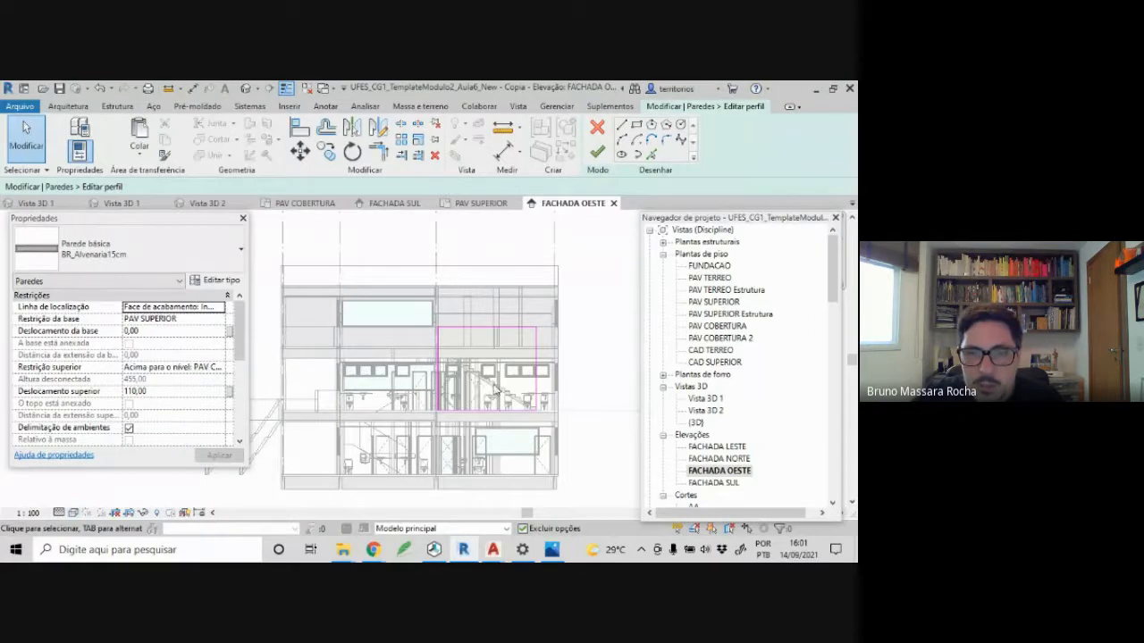
pyautogui.scroll(5, 502, 396)
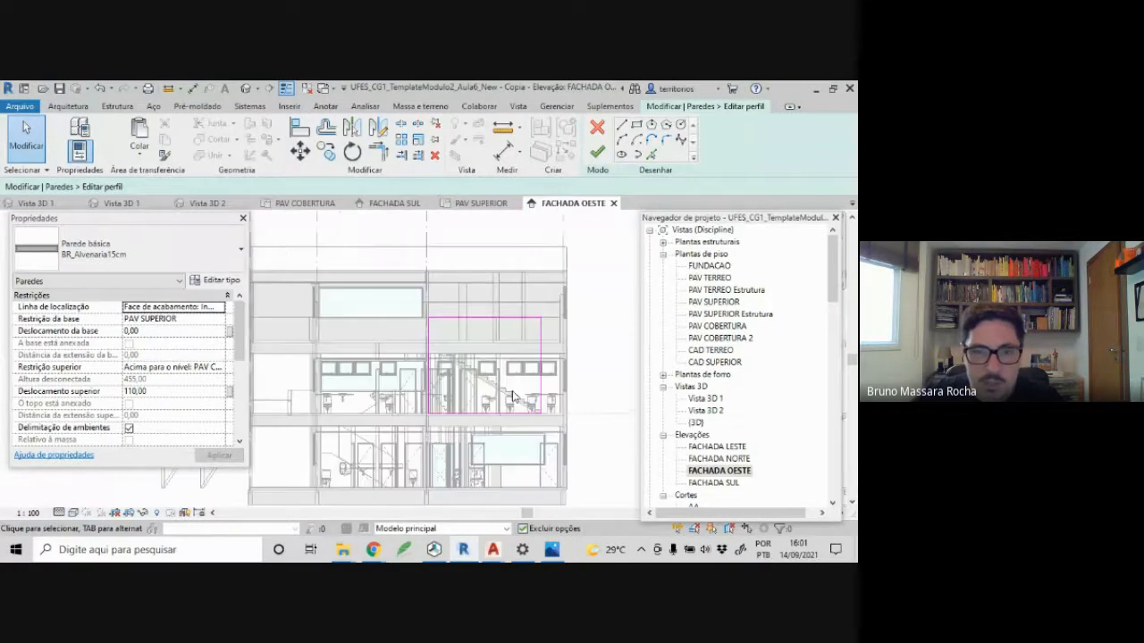
pyautogui.scroll(1, 523, 407)
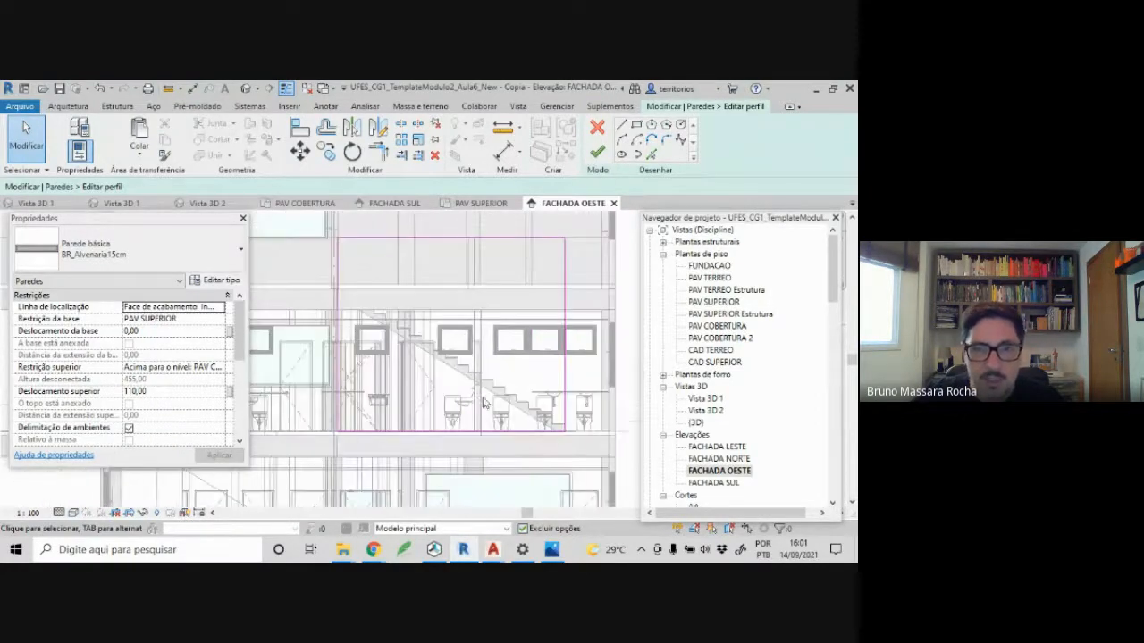
pyautogui.moveTo(516, 403); pyautogui.dragTo(529, 419, button='middle')
pyautogui.moveTo(302, 222); pyautogui.dragTo(597, 494)
pyautogui.scroll(3, 584, 459)
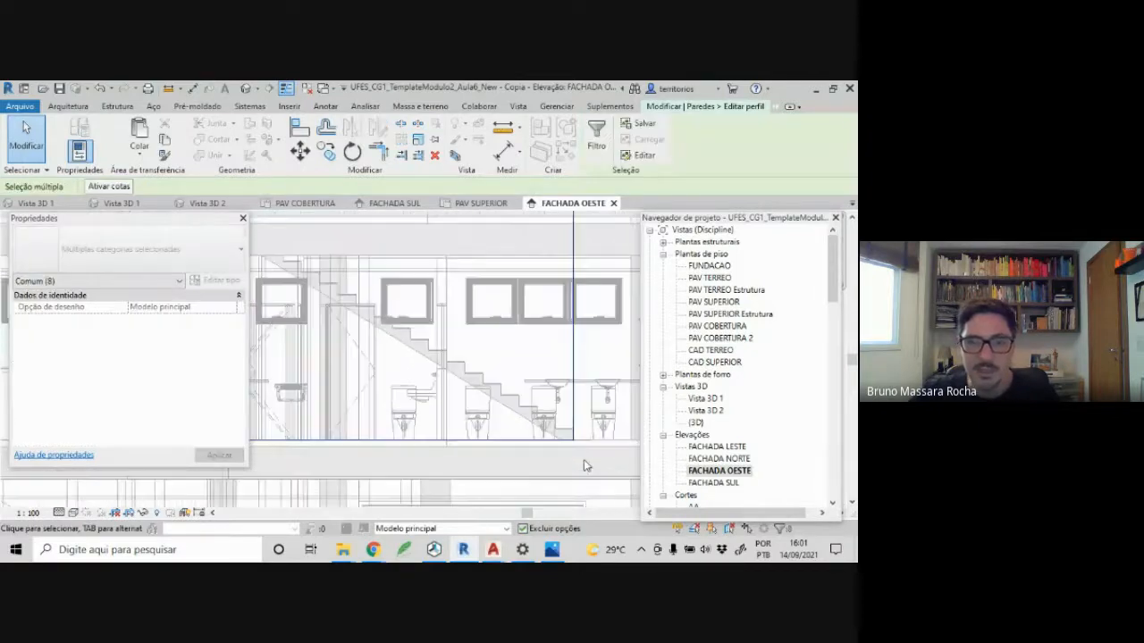
pyautogui.click(551, 458)
pyautogui.scroll(-2, 551, 460)
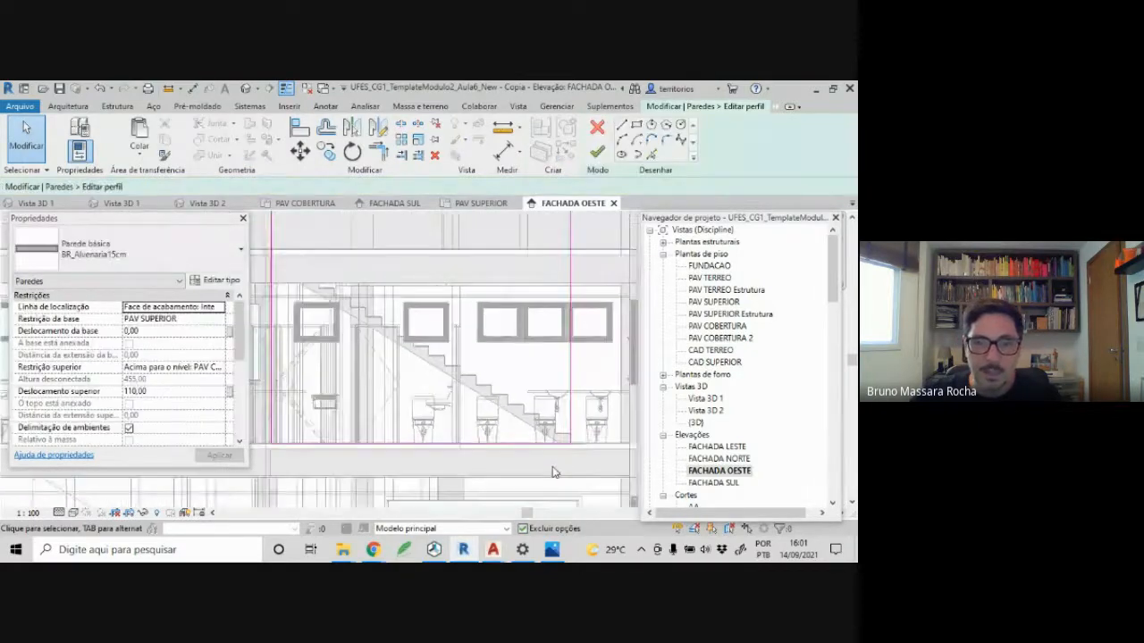
pyautogui.moveTo(554, 467); pyautogui.dragTo(564, 476, button='middle')
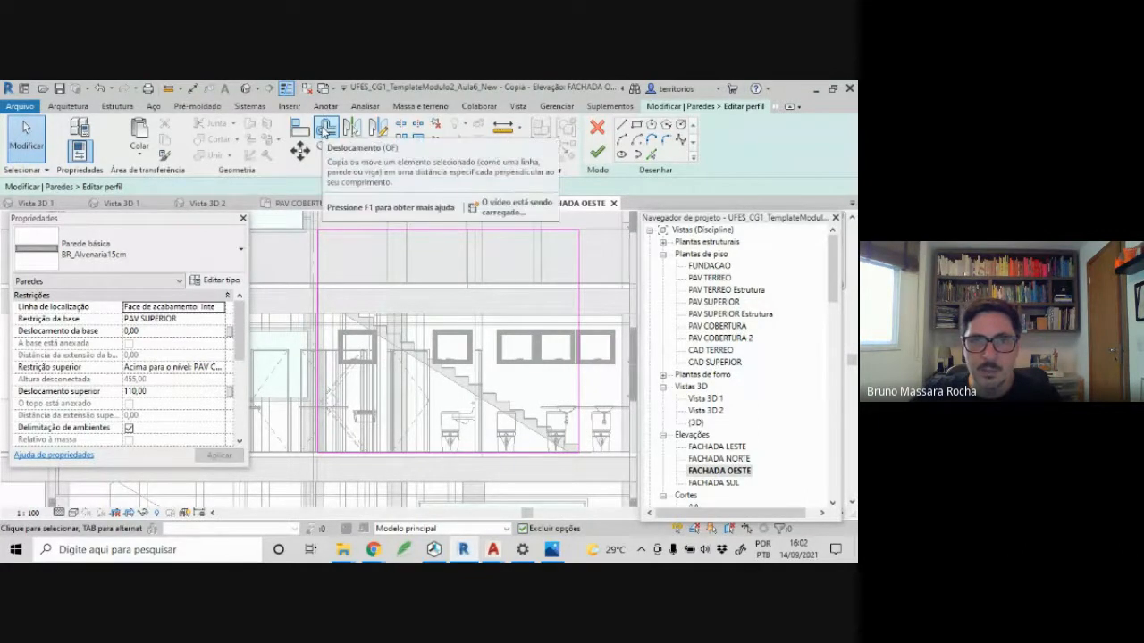
# - Offset a copy of the wall profile's bottom line 100 upward with the numeric Offset option
pyautogui.click(326, 128)
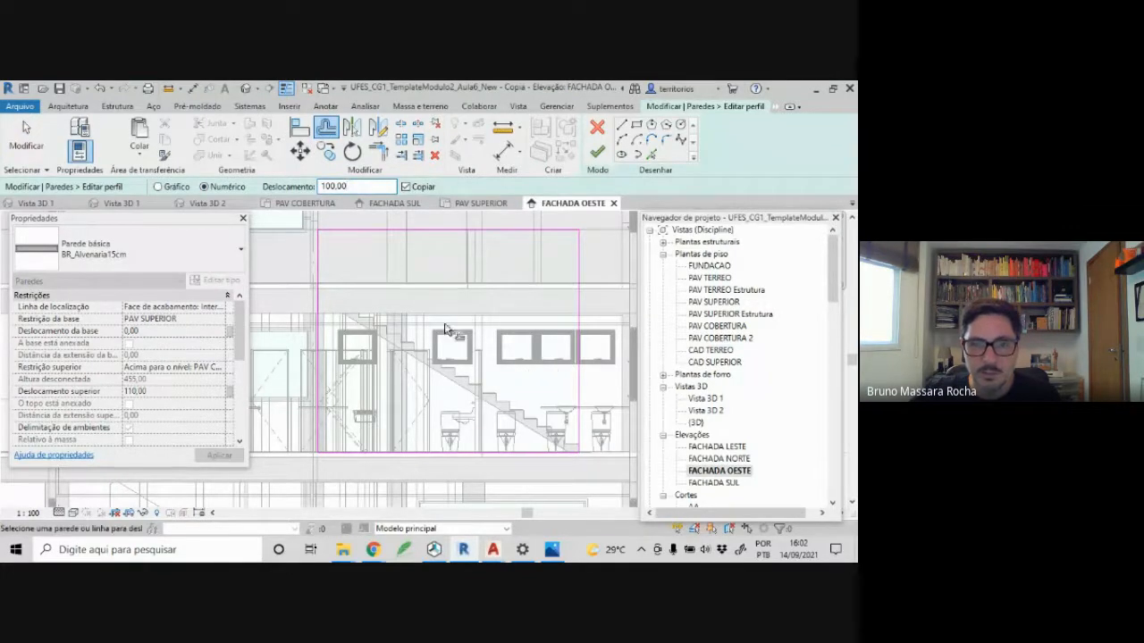
pyautogui.click(536, 450)
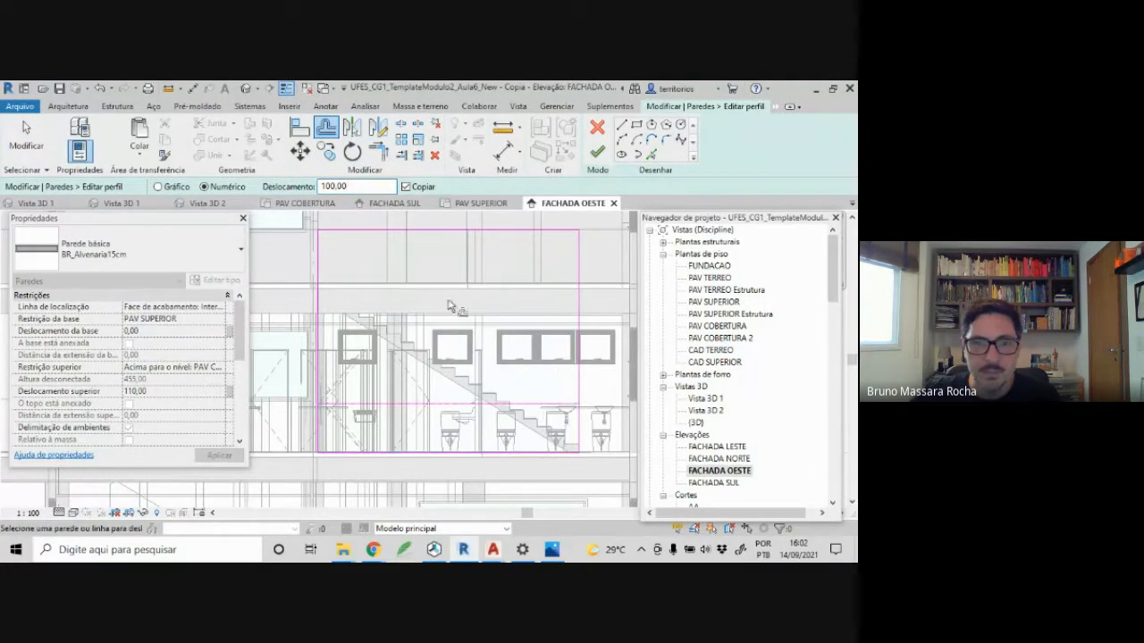
pyautogui.press('Escape')
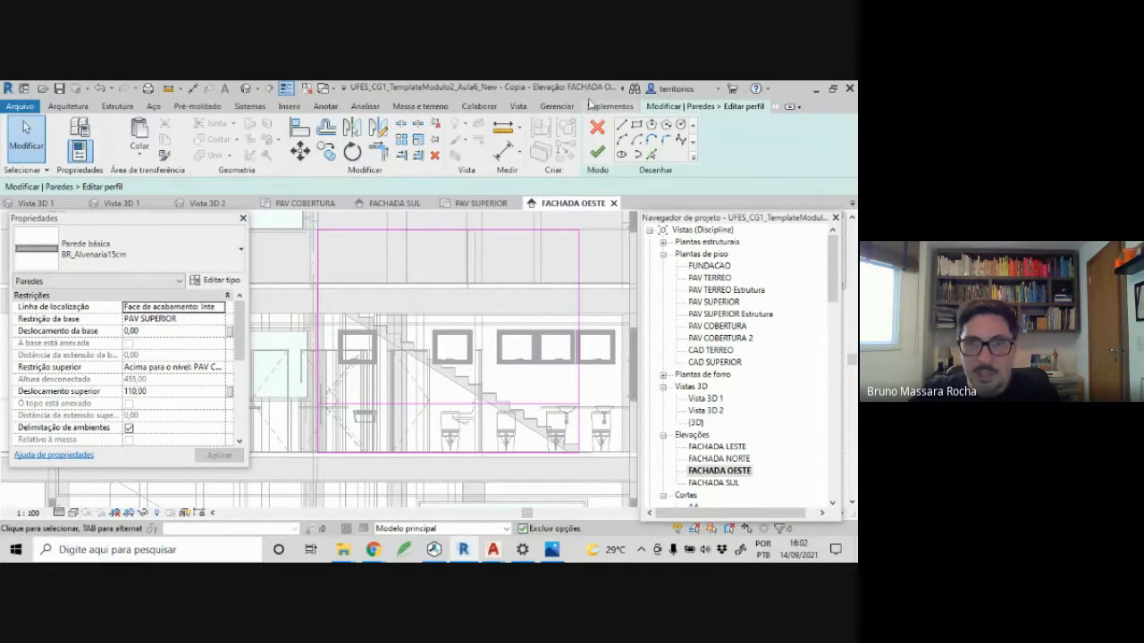
# - Sketch a sloped profile line following the underside of the stair, starting from its lowest step
pyautogui.click(621, 125)
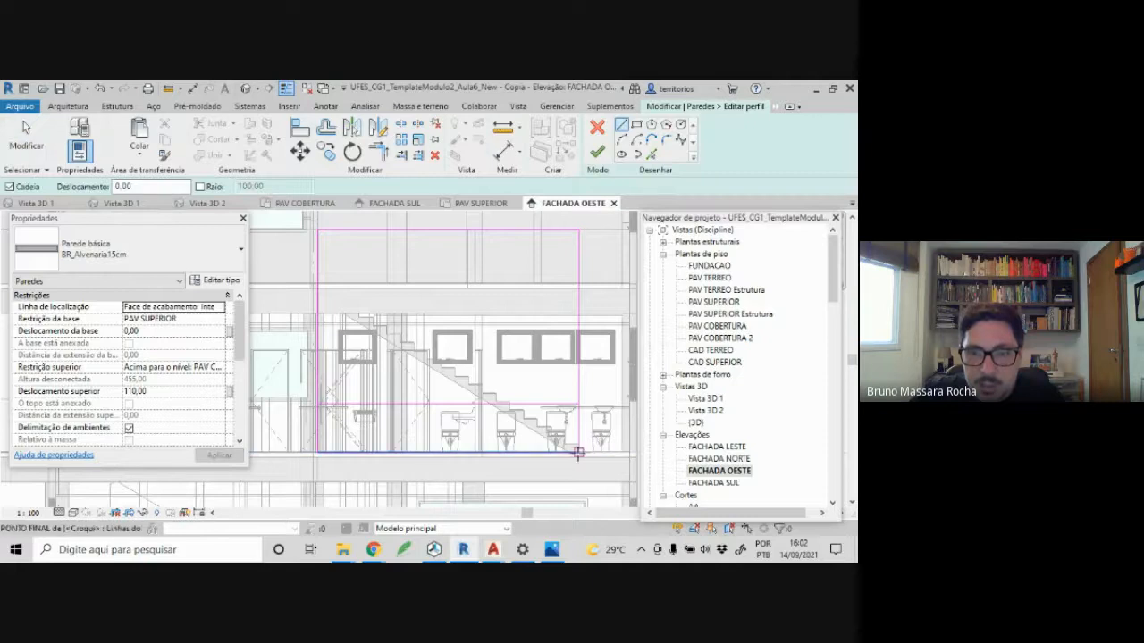
pyautogui.scroll(3, 578, 453)
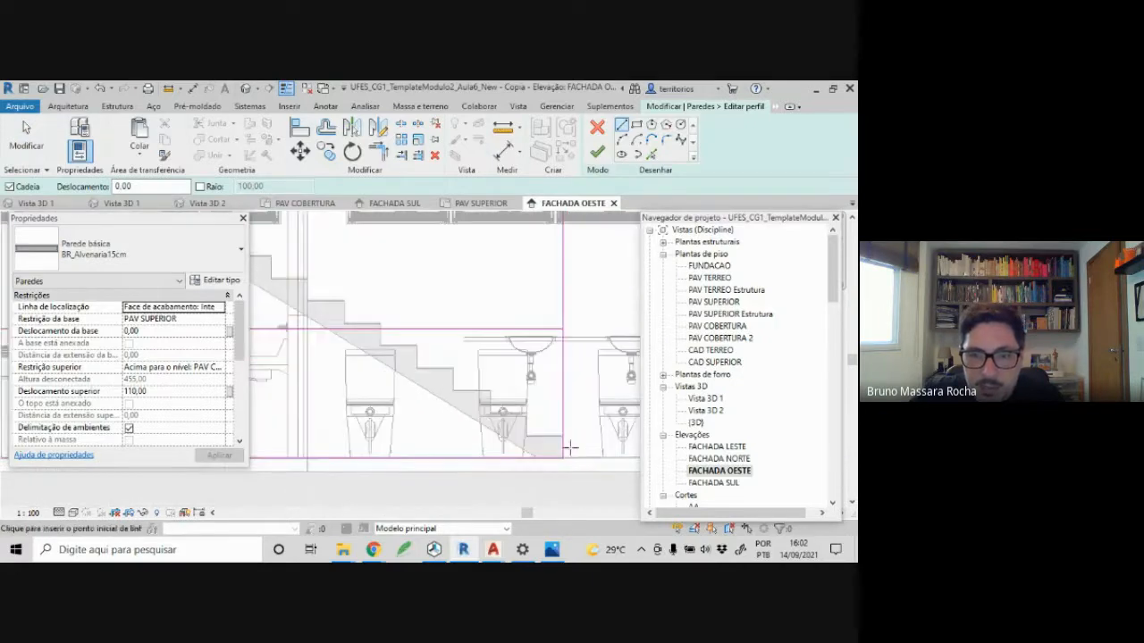
pyautogui.click(541, 456)
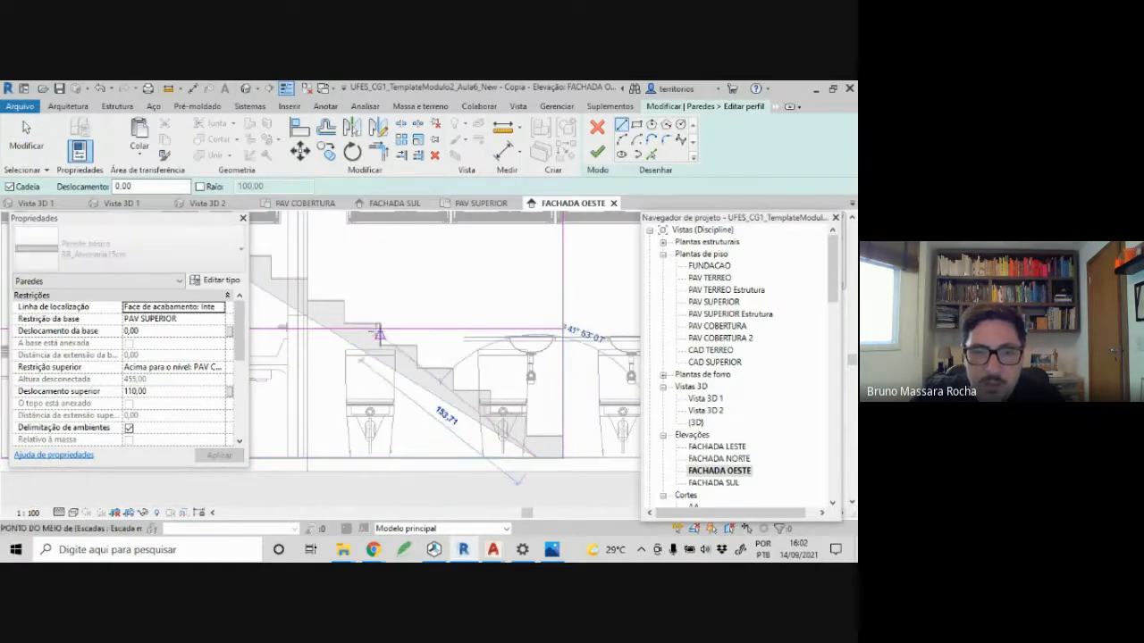
pyautogui.press('Escape')
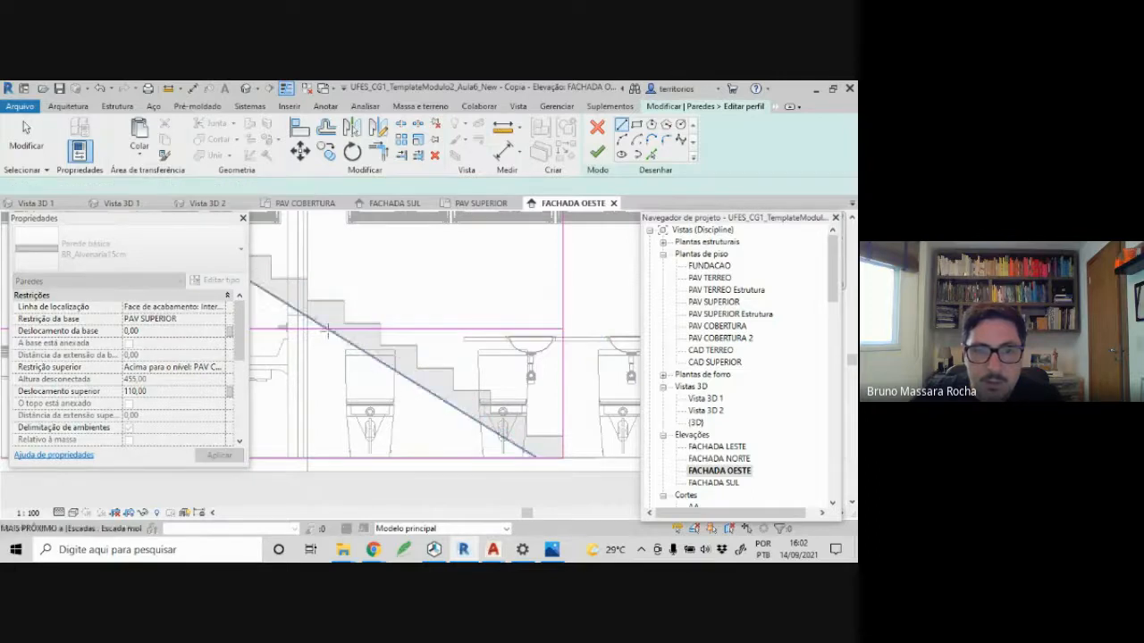
pyautogui.click(473, 417)
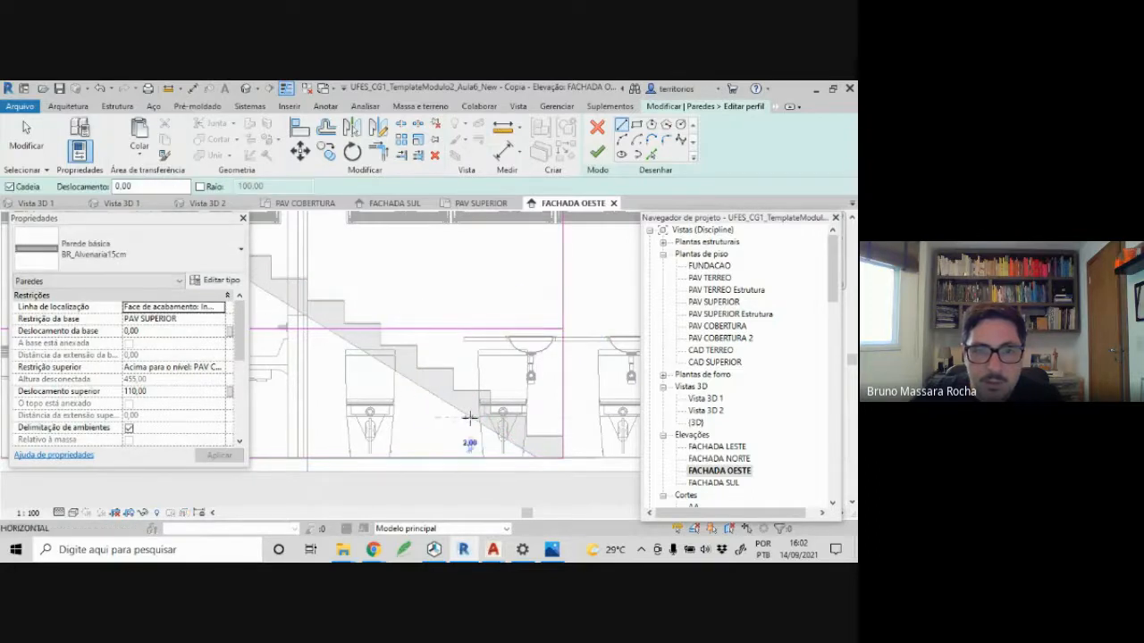
# - Finish the sloped profile line along the stair's underside and trim the wall's bottom sketch line to it at the stair foot
pyautogui.click(402, 372)
pyautogui.press('Escape')
pyautogui.scroll(-2, 457, 453)
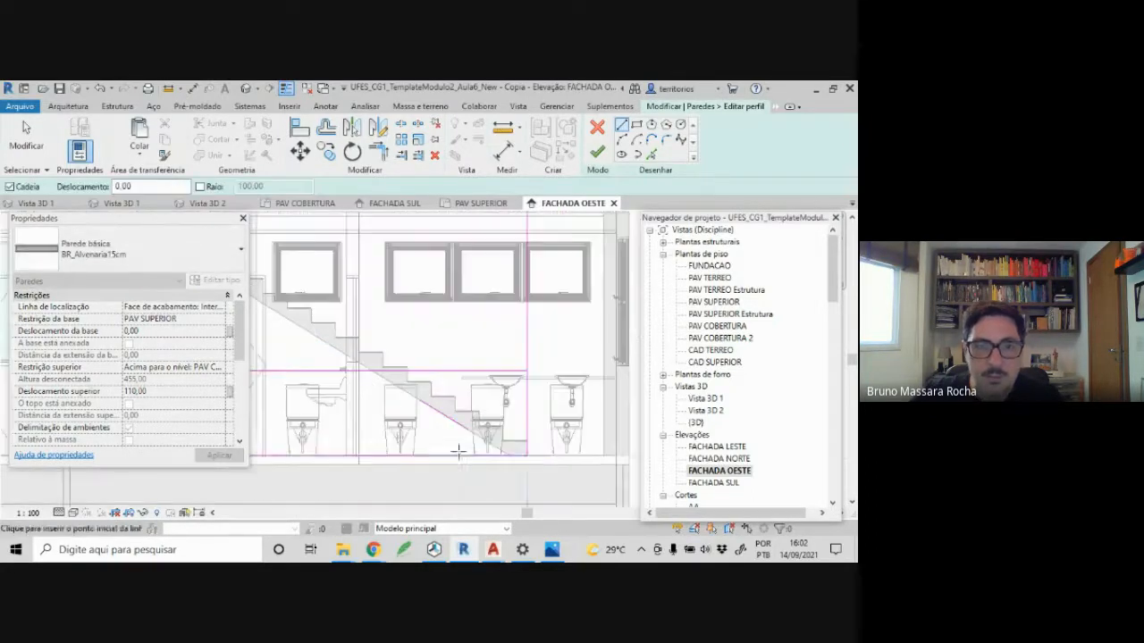
pyautogui.press('t')
pyautogui.press('r')
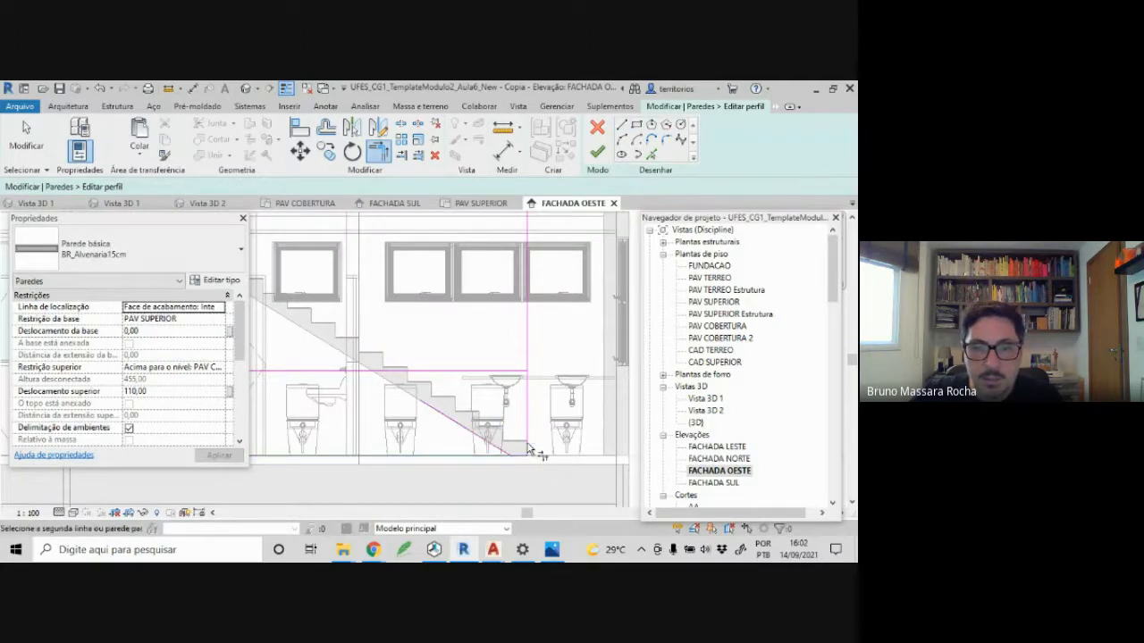
pyautogui.press('Escape')
pyautogui.scroll(-3, 529, 421)
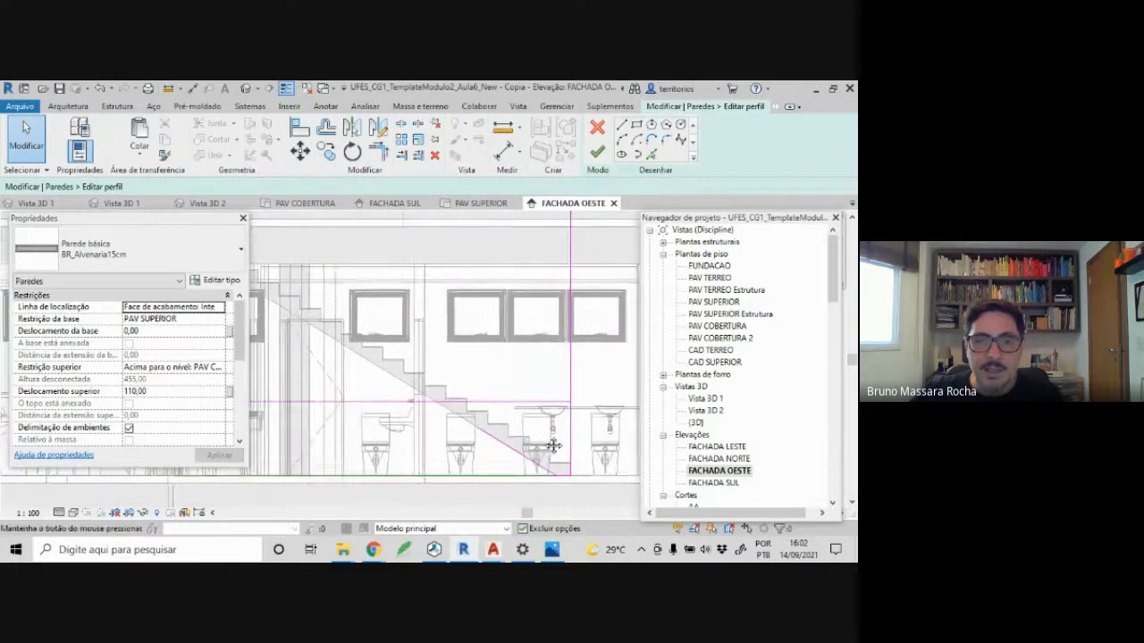
pyautogui.scroll(2, 529, 422)
# - Copy the lower sloped line from its bottom endpoint up to where the horizontal guide line meets the wall's vertical end edge
pyautogui.click(500, 444)
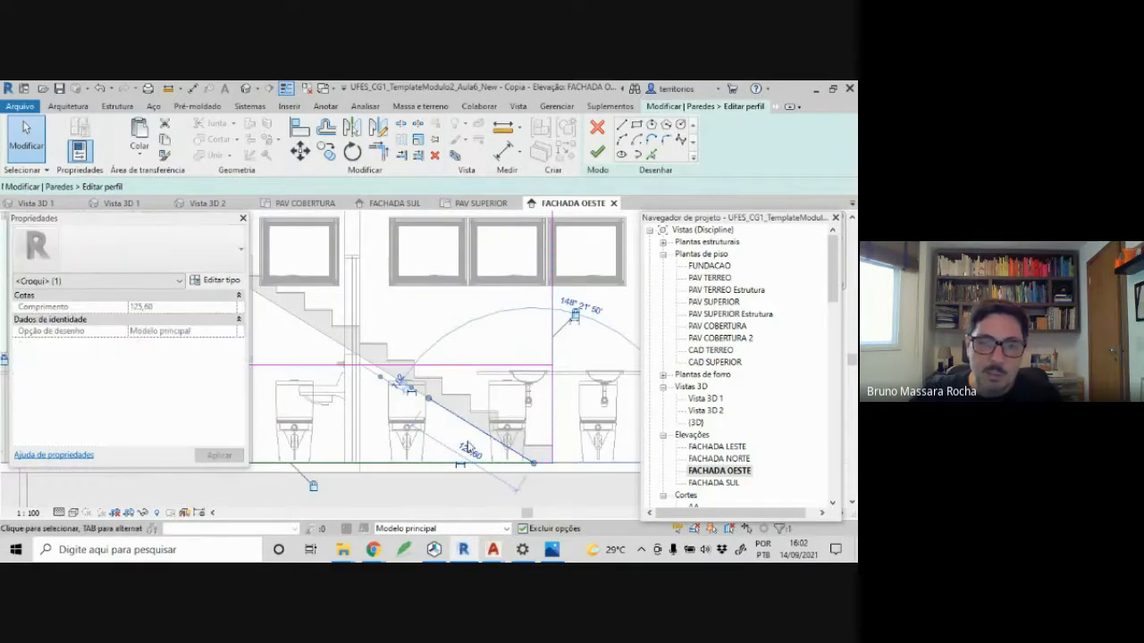
pyautogui.click(325, 152)
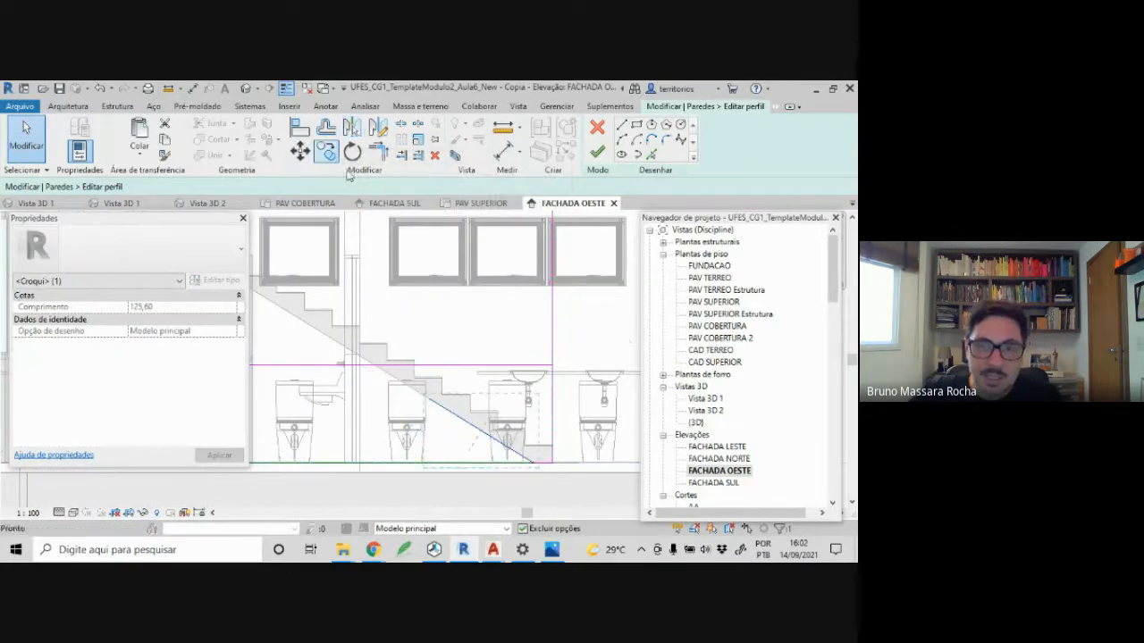
pyautogui.click(533, 464)
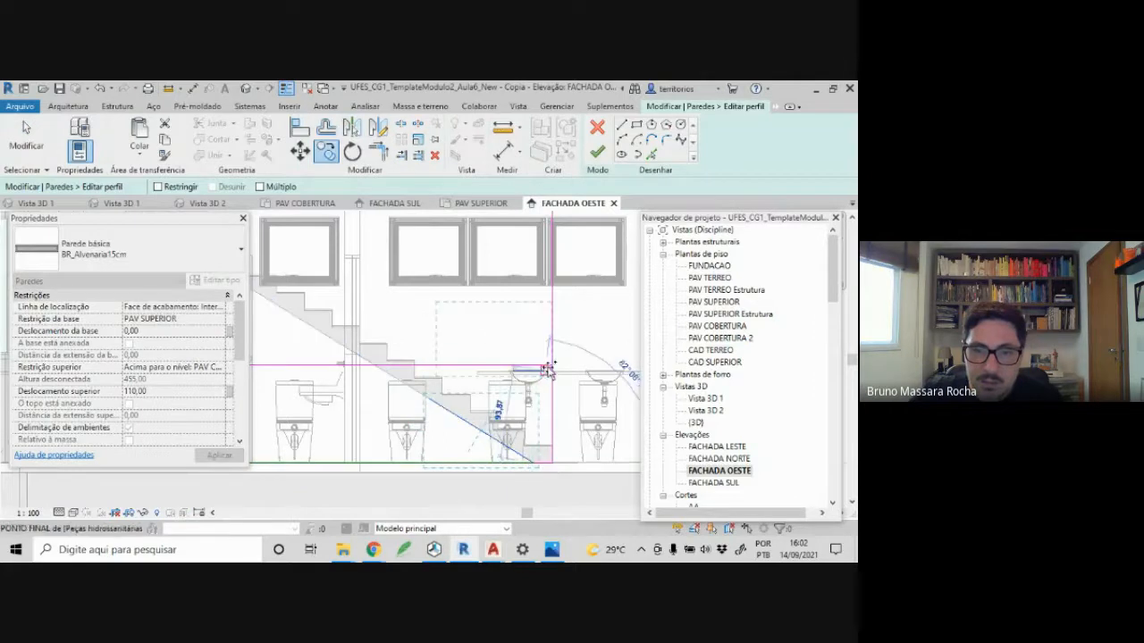
pyautogui.click(552, 364)
pyautogui.press('Escape')
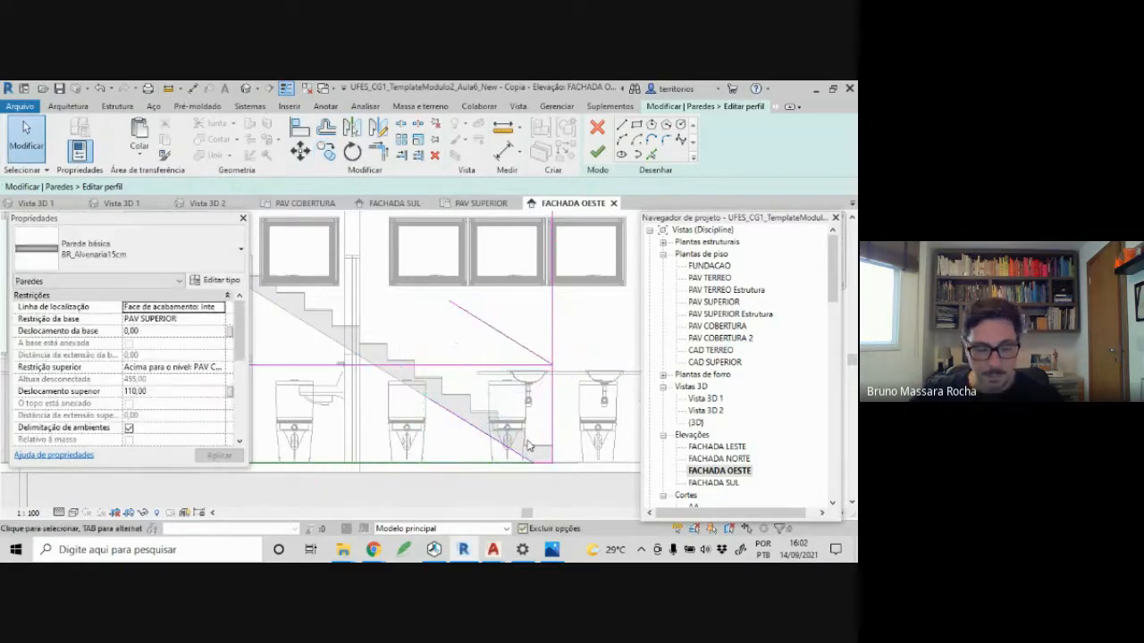
# - Trim the vertical end edge at the stair foot to the copied sloped line
pyautogui.press('r')
pyautogui.click(552, 410)
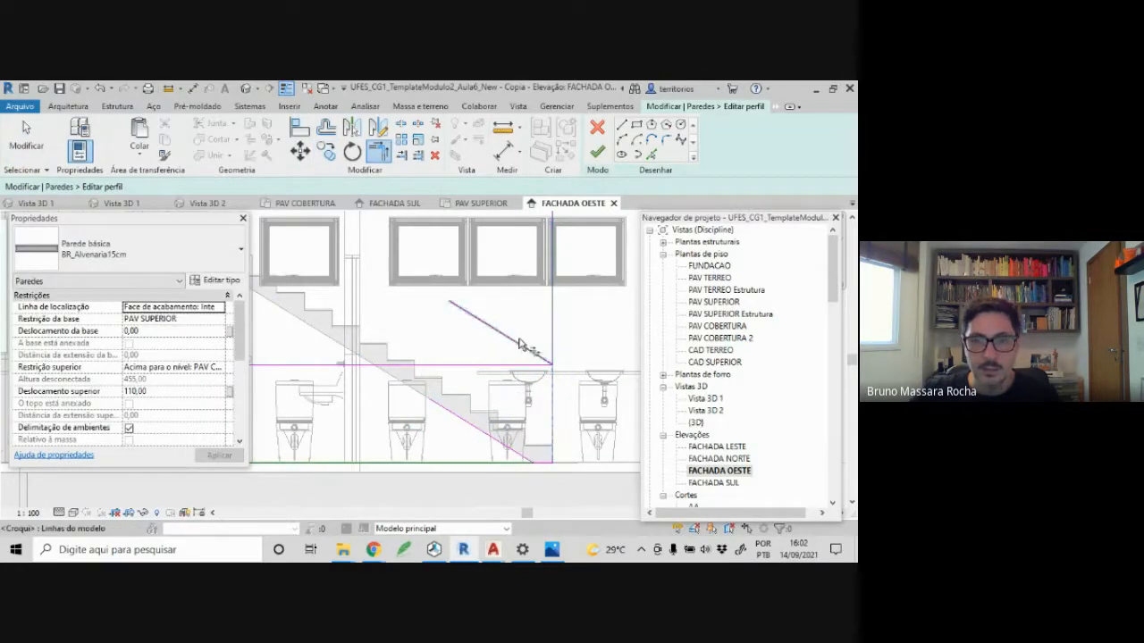
pyautogui.click(519, 340)
pyautogui.press('Escape')
pyautogui.scroll(-3, 505, 398)
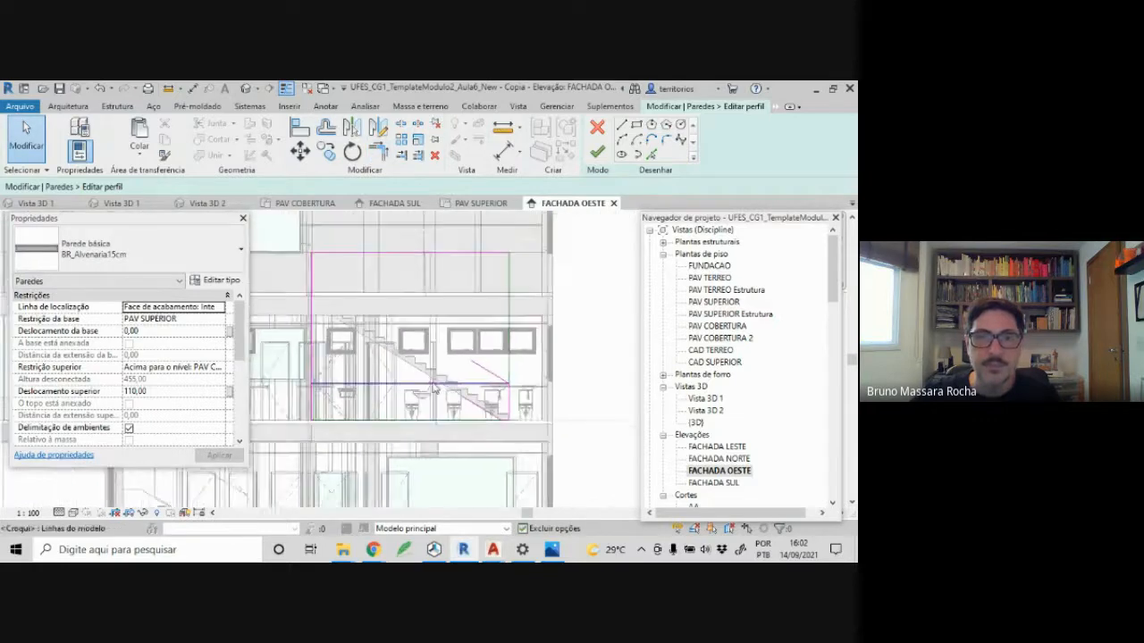
# - Extend both sloped lines to the vertical edge at the stair's upper end and delete the leftover horizontal profile lines
pyautogui.scroll(-2, 447, 402)
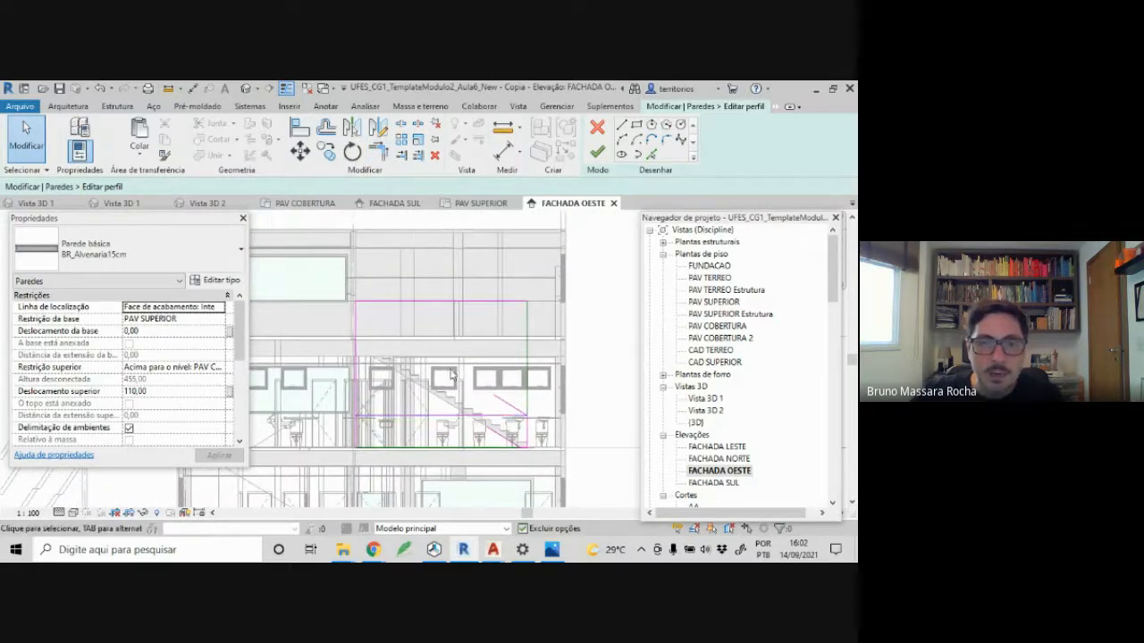
pyautogui.click(383, 152)
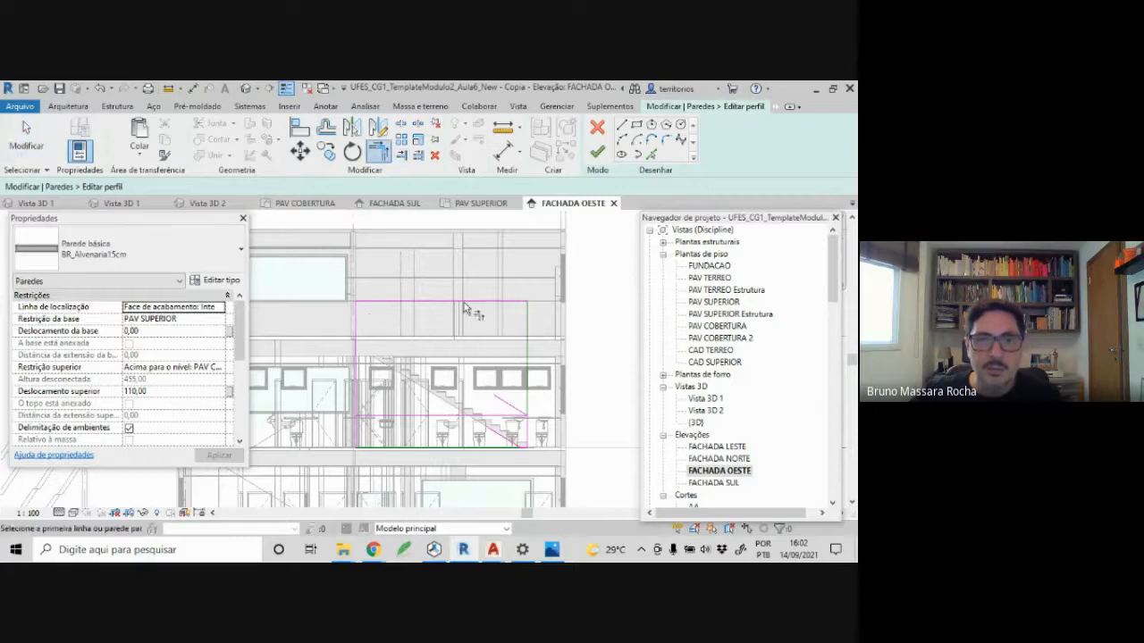
pyautogui.click(357, 358)
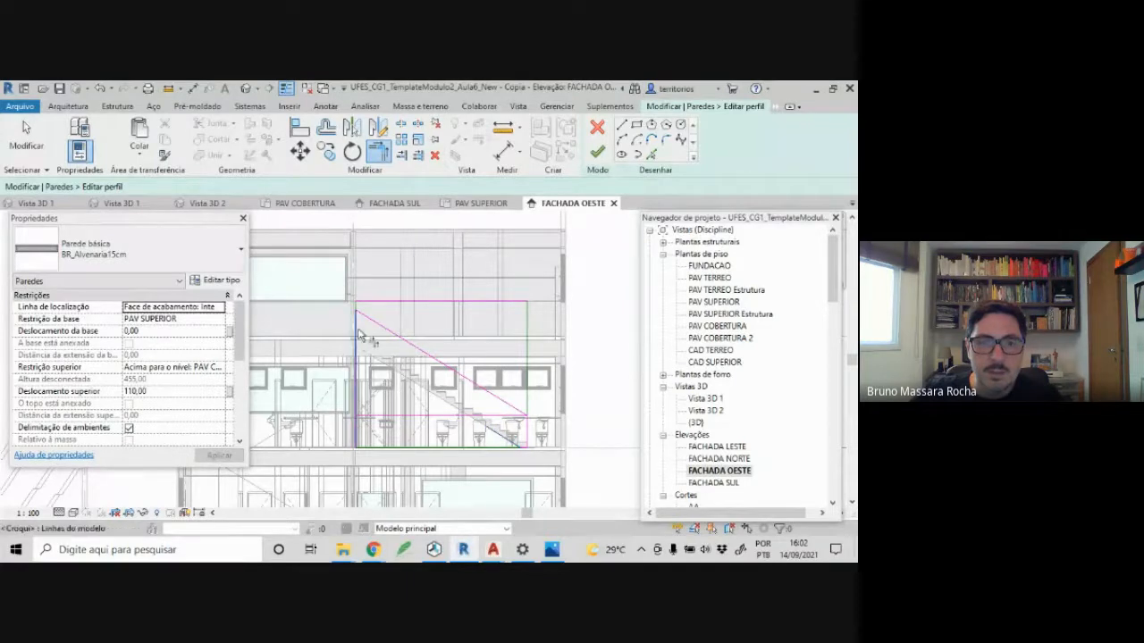
pyautogui.press('Escape')
pyautogui.click(375, 302)
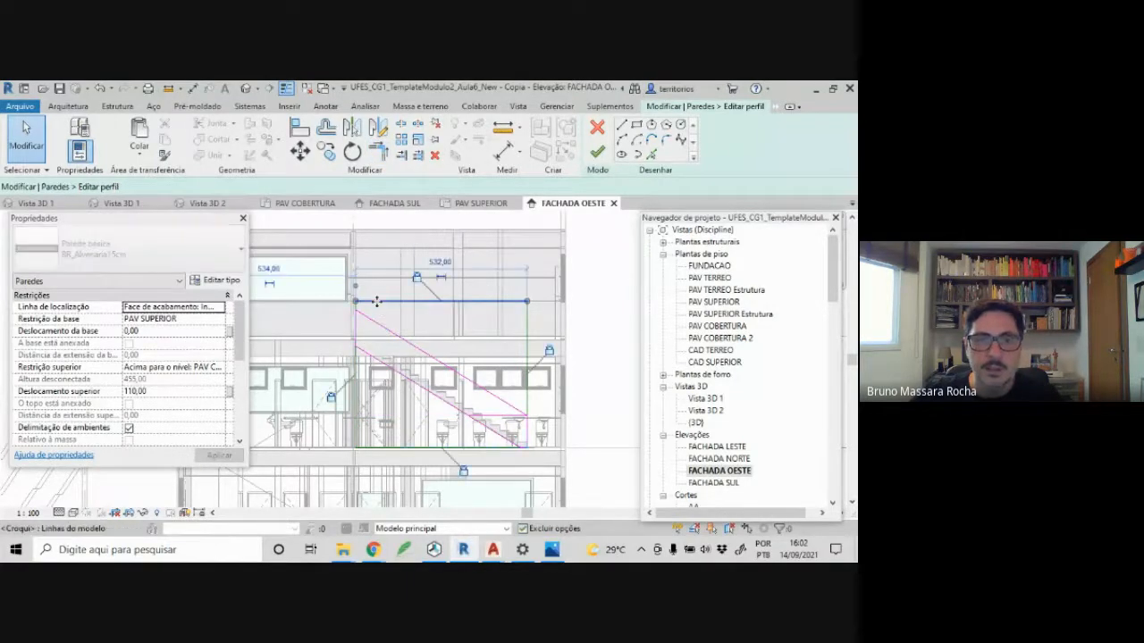
pyautogui.press('Escape')
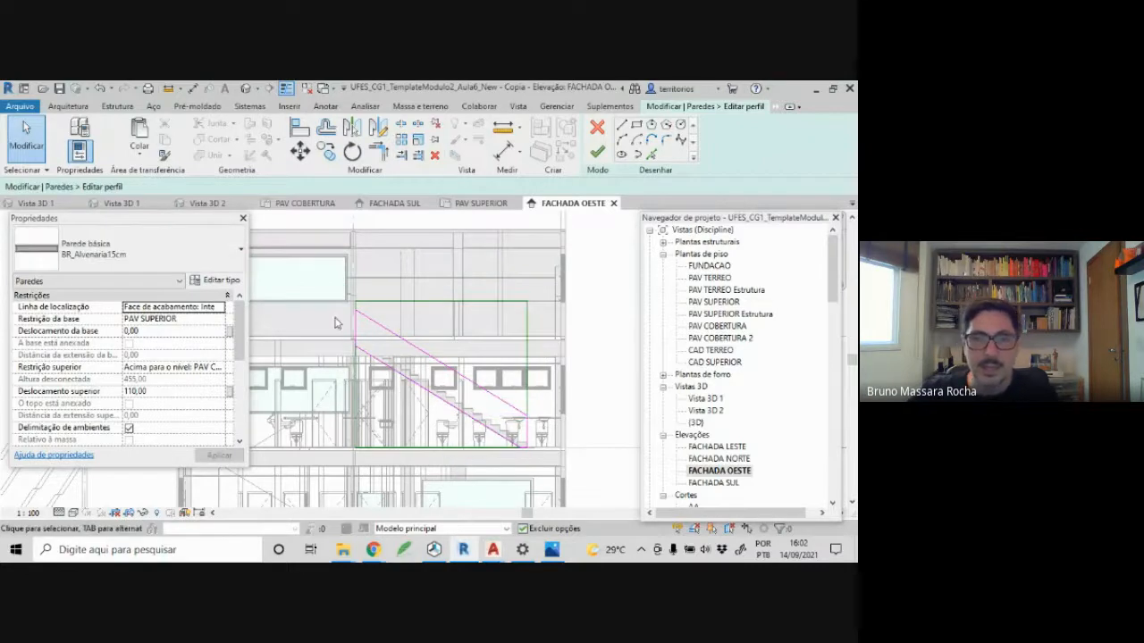
# - Select the whole profile sketch, check it in Vista 3D 2 and finish the wall profile edit
pyautogui.moveTo(328, 281)
pyautogui.mouseDown()
pyautogui.moveTo(552, 502)
pyautogui.moveTo(554, 490)
pyautogui.mouseUp()
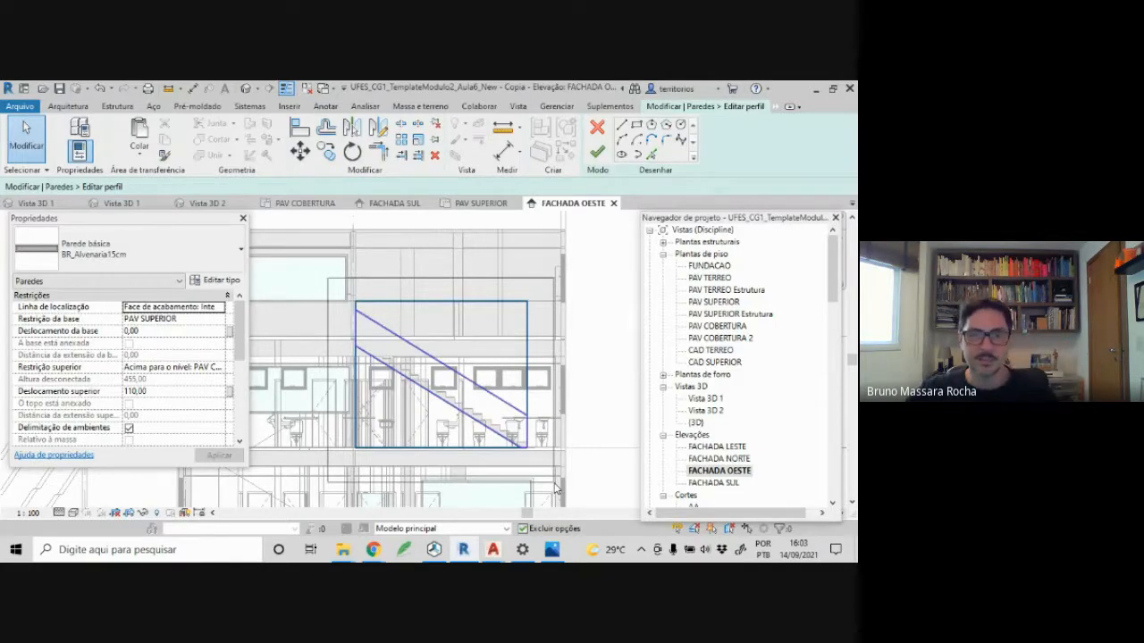
pyautogui.moveTo(554, 490)
pyautogui.mouseDown()
pyautogui.moveTo(403, 371)
pyautogui.moveTo(523, 438)
pyautogui.moveTo(564, 483)
pyautogui.mouseUp()
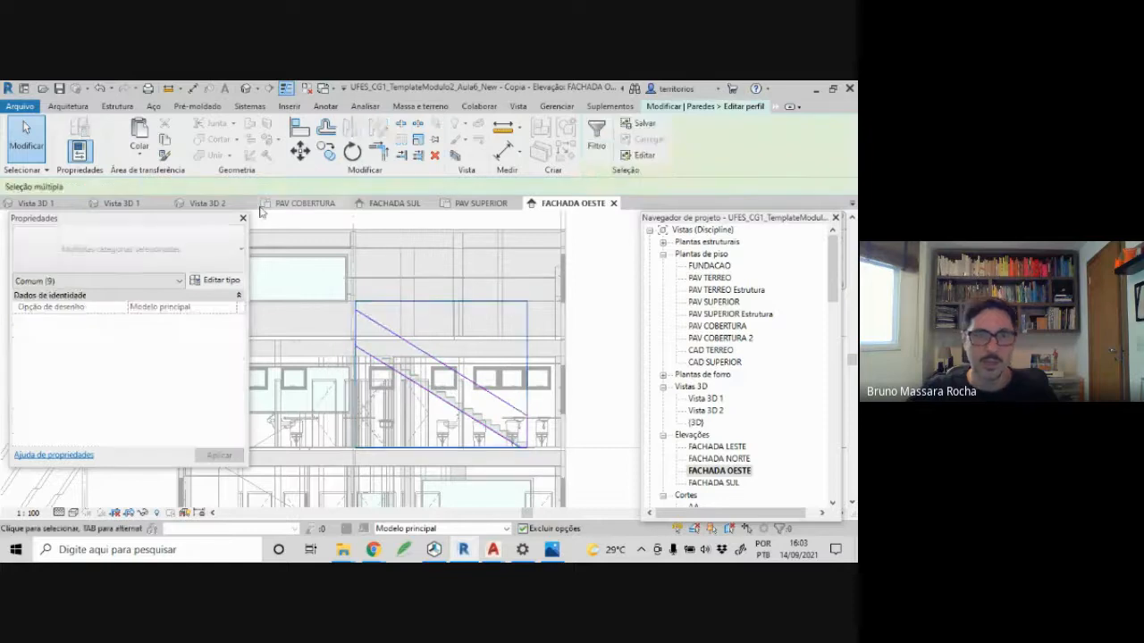
pyautogui.click(208, 204)
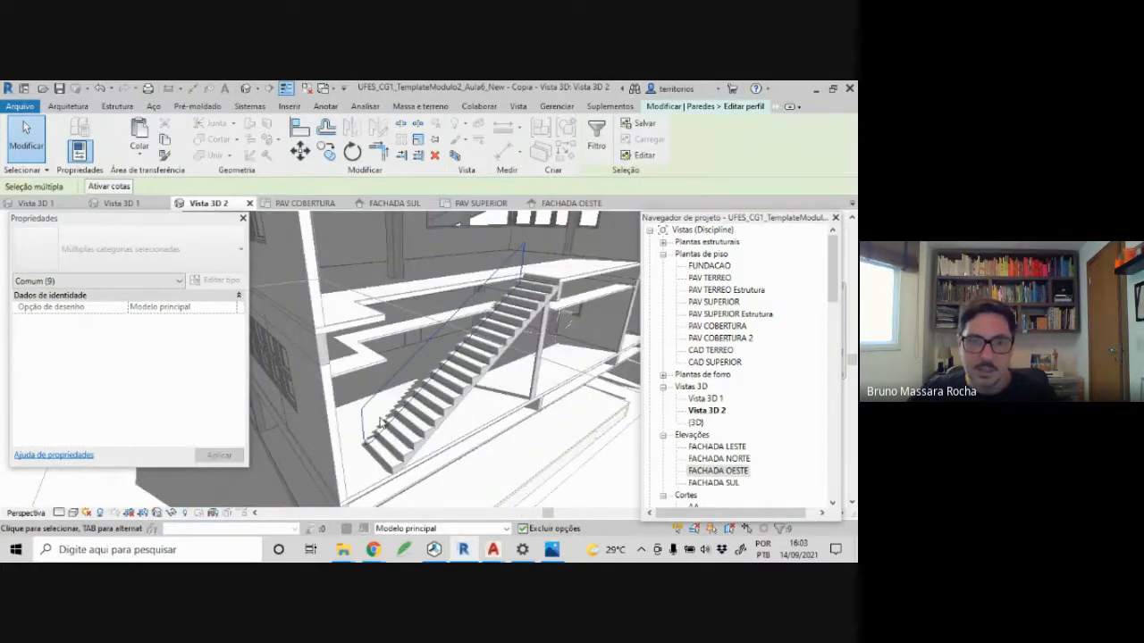
pyautogui.moveTo(423, 426)
pyautogui.keyDown('shift'); pyautogui.mouseDown(button='middle')
pyautogui.moveTo(324, 406)
pyautogui.moveTo(382, 419)
pyautogui.mouseUp(button='middle'); pyautogui.keyUp('shift')
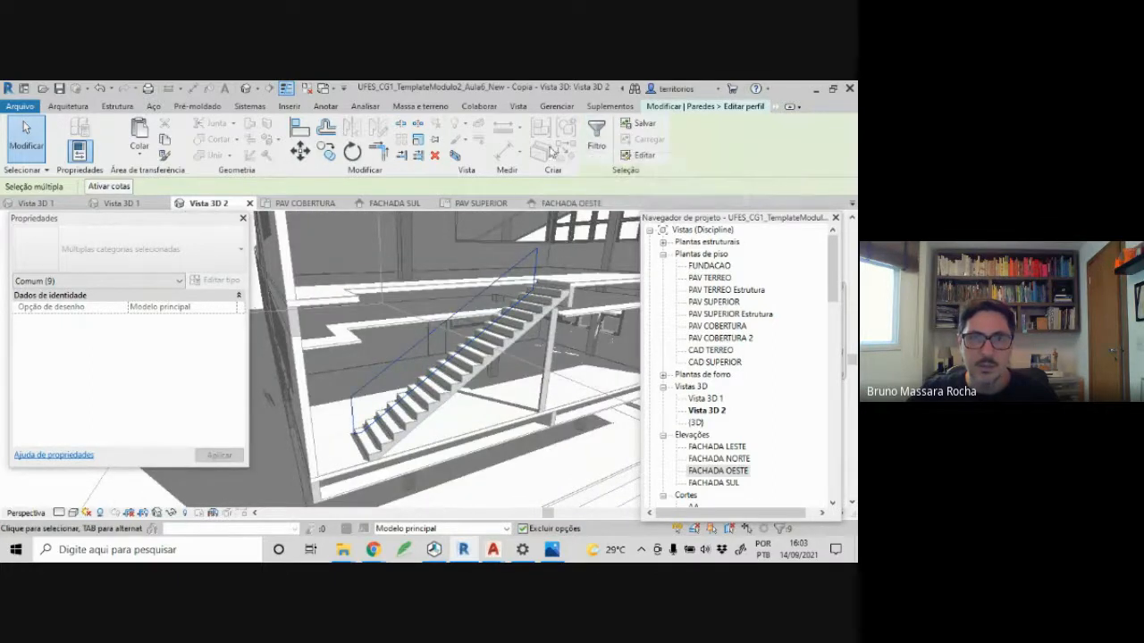
pyautogui.click(594, 157)
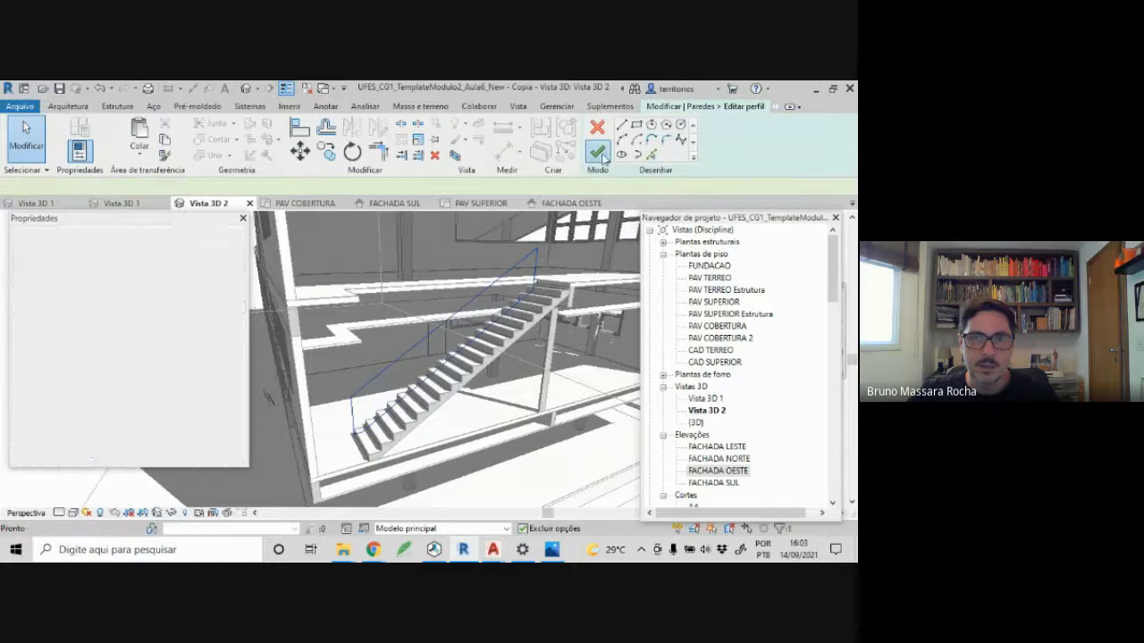
pyautogui.click(556, 465)
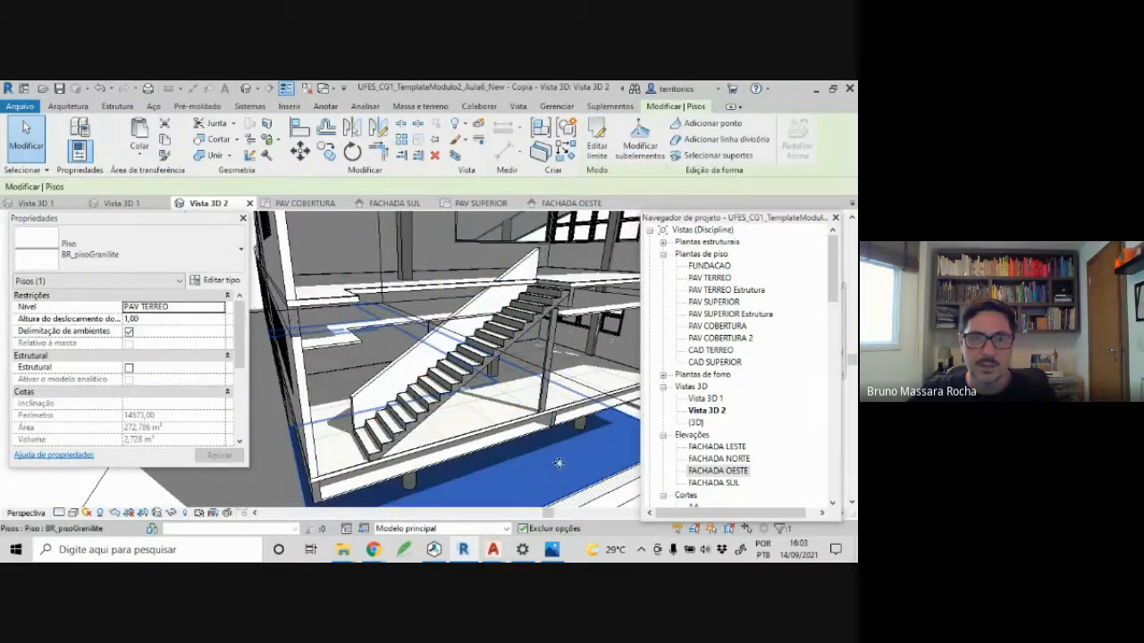
pyautogui.keyDown('shift'); pyautogui.moveTo(563, 459); pyautogui.dragTo(521, 348, button='middle'); pyautogui.keyUp('shift')
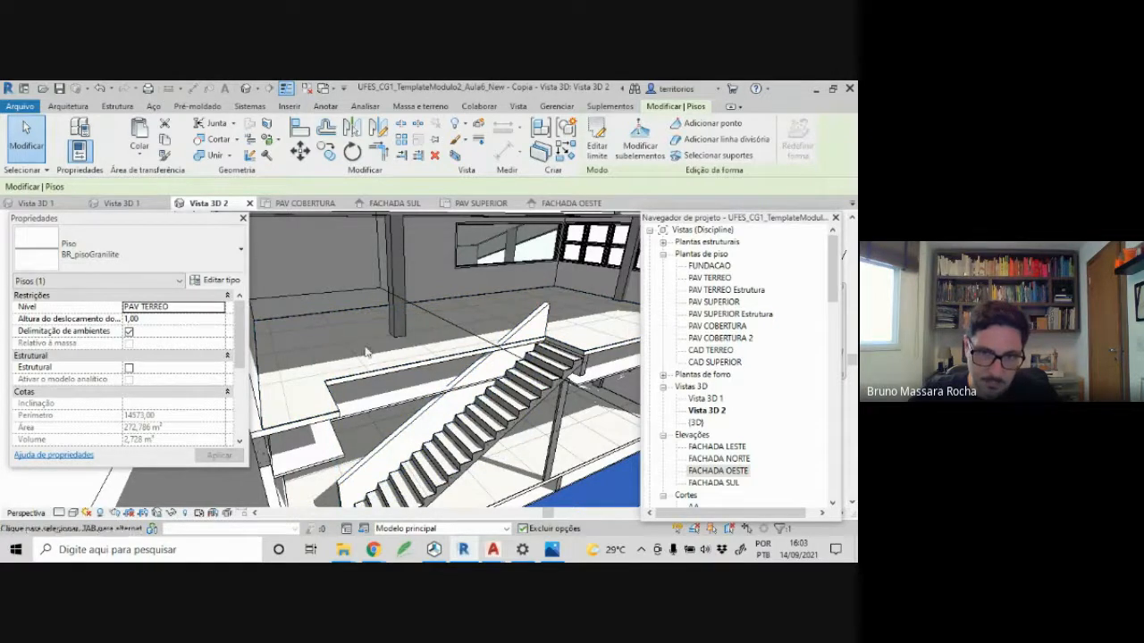
pyautogui.scroll(-5, 560, 371)
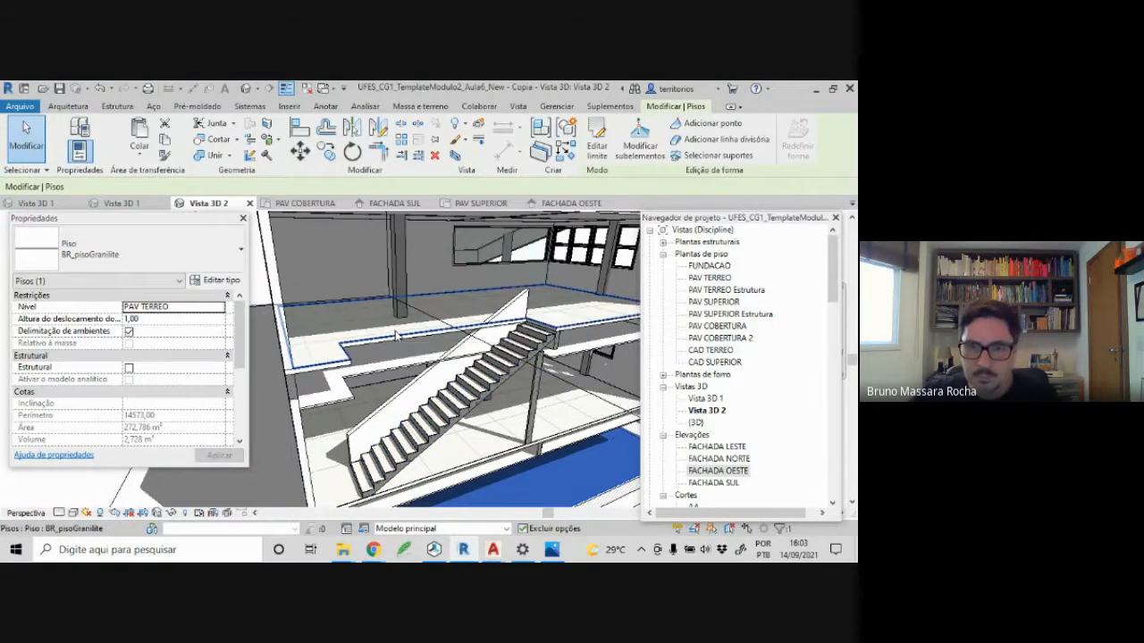
pyautogui.scroll(-2, 396, 357)
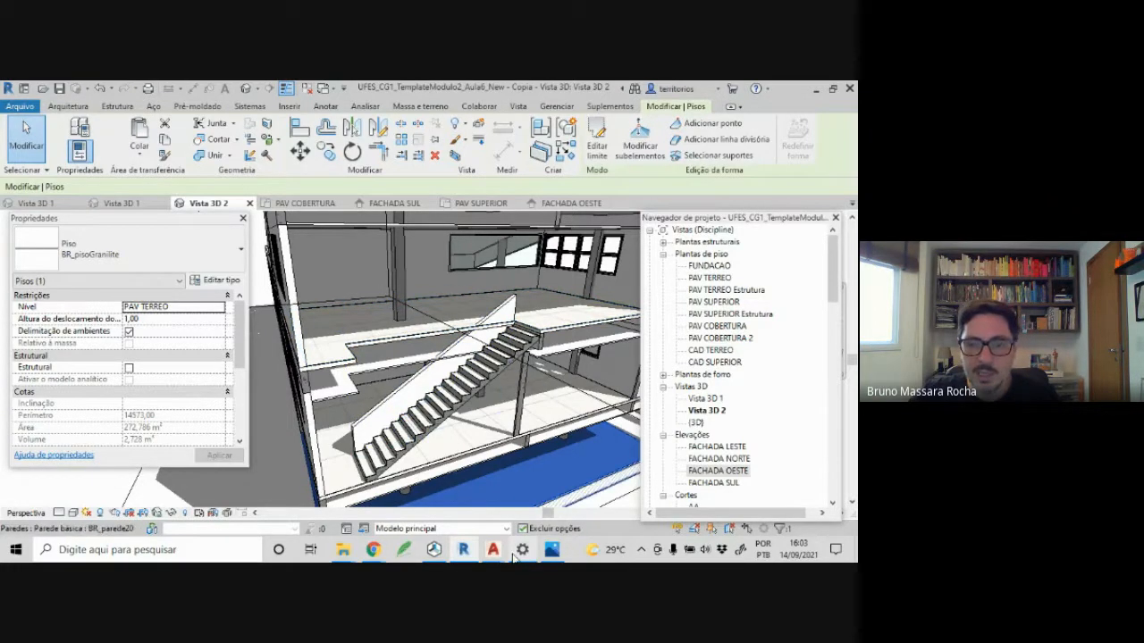
# - Switch to AutoCAD and examine the guardrail layout around the stair void in the UFES-ARQ-CAR_ADM_04_05_Plantas_R00 plan
pyautogui.moveTo(494, 552)
pyautogui.click(622, 523)
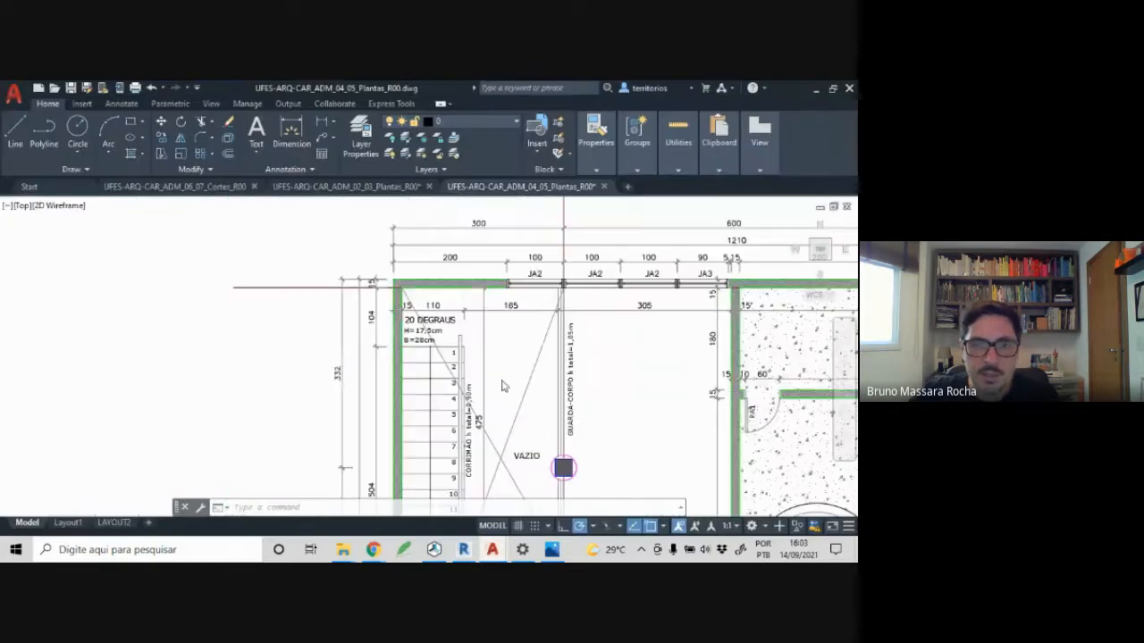
pyautogui.scroll(-4, 497, 374)
pyautogui.scroll(4, 420, 308)
pyautogui.moveTo(496, 374)
pyautogui.mouseDown(button='middle')
pyautogui.moveTo(420, 308)
pyautogui.moveTo(434, 330)
pyautogui.mouseUp(button='middle')
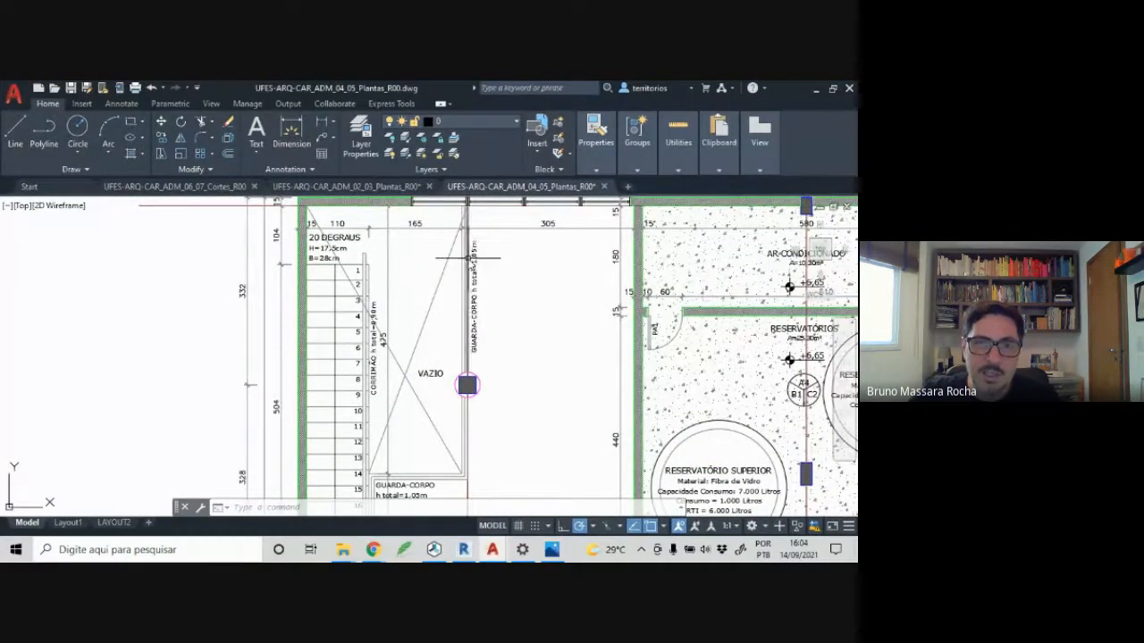
pyautogui.moveTo(465, 471); pyautogui.dragTo(462, 414, button='middle')
pyautogui.scroll(-2, 462, 414)
pyautogui.scroll(2, 462, 414)
pyautogui.moveTo(382, 417); pyautogui.dragTo(404, 344, button='middle')
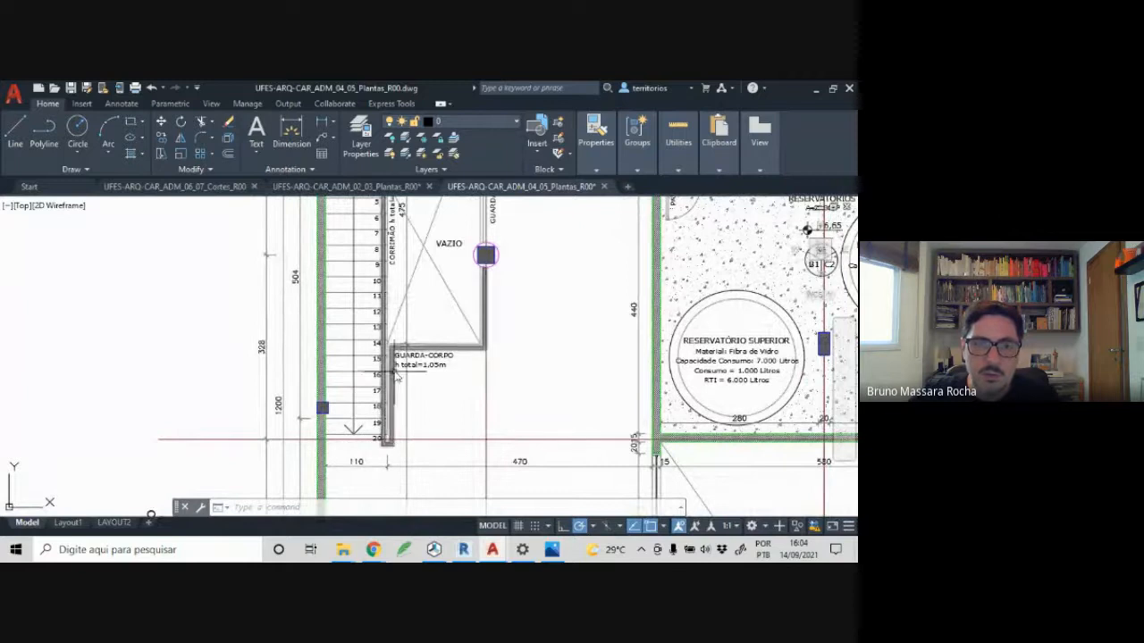
pyautogui.scroll(-3, 390, 322)
pyautogui.scroll(2, 390, 322)
pyautogui.moveTo(390, 322); pyautogui.dragTo(384, 351, button='middle')
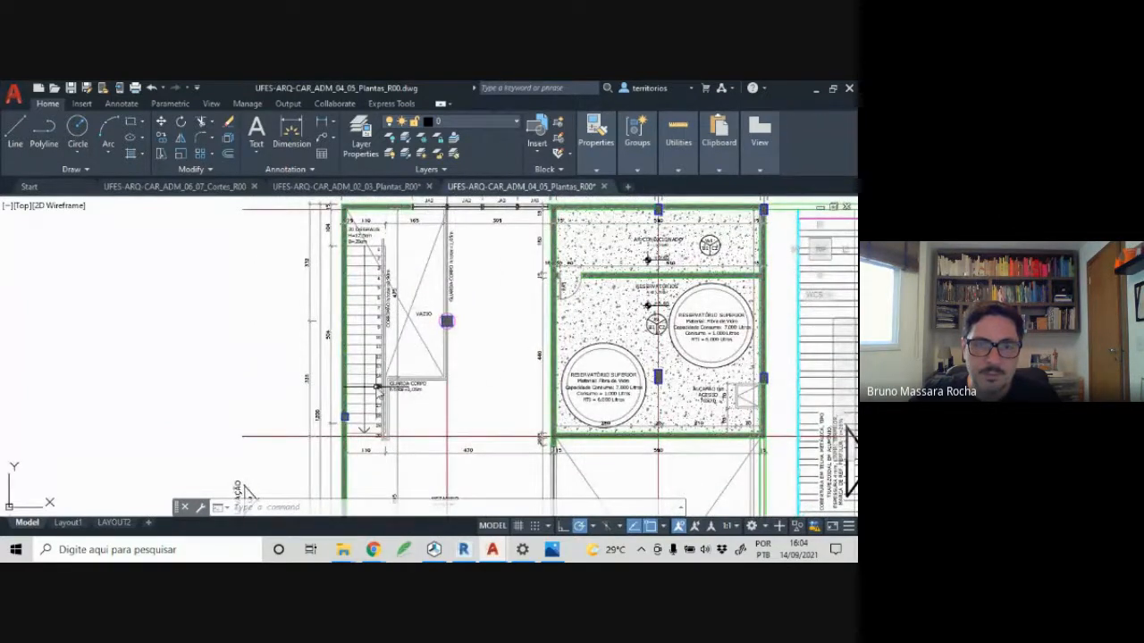
# - Examine the handrail and guardrail height notes beside the stair in the plan
pyautogui.scroll(4, 405, 304)
pyautogui.scroll(-5, 405, 304)
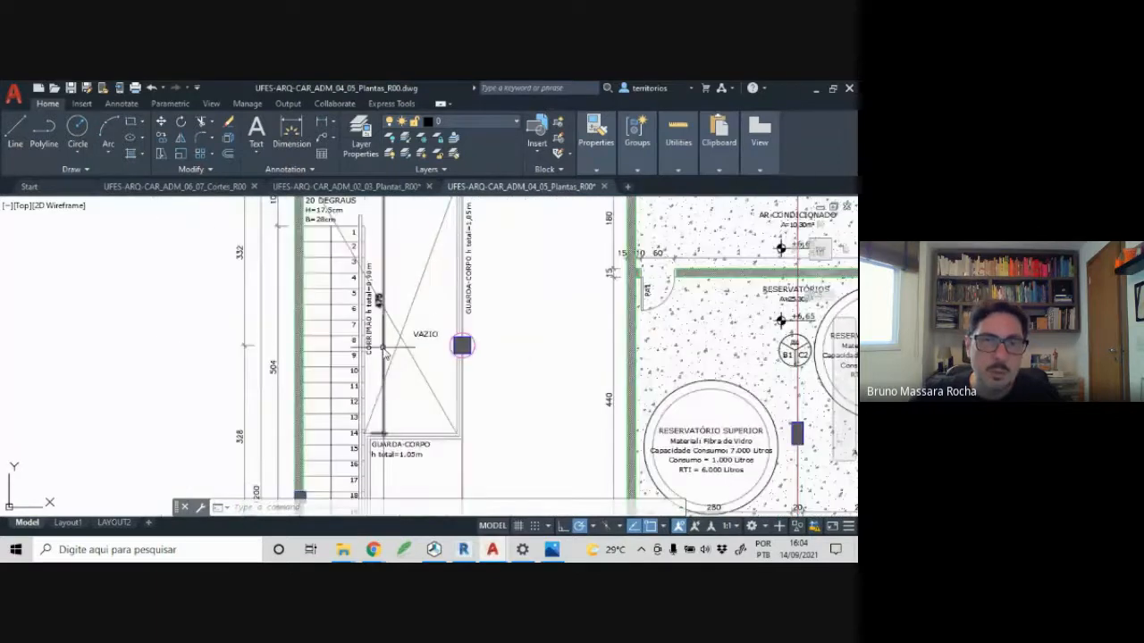
pyautogui.scroll(7, 387, 311)
pyautogui.moveTo(387, 311); pyautogui.dragTo(396, 421, button='middle')
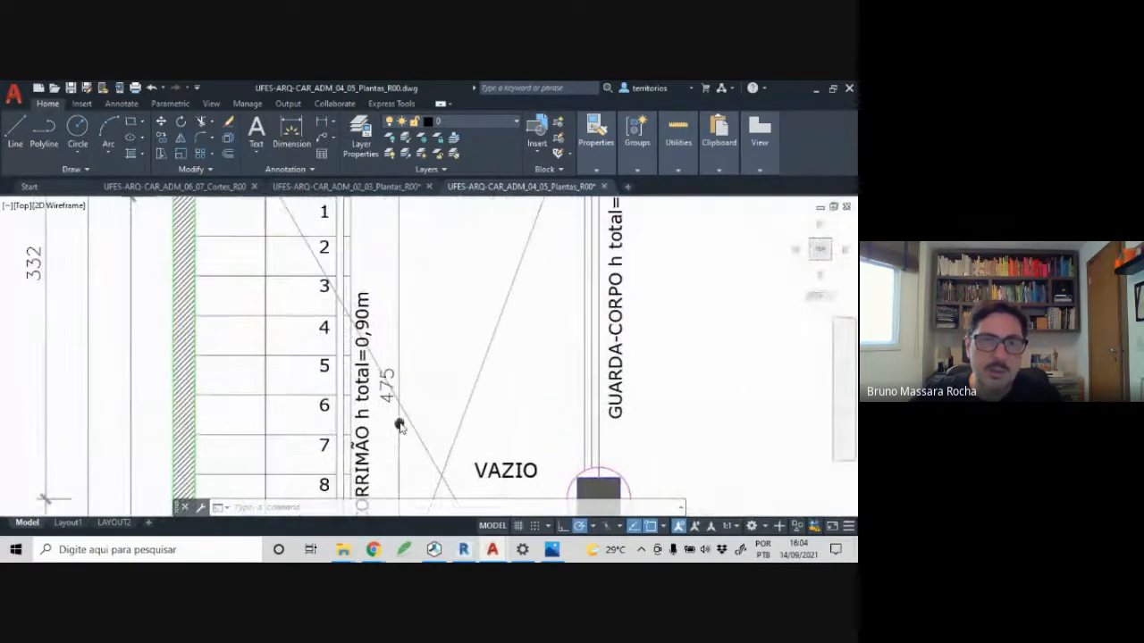
pyautogui.scroll(-2, 405, 414)
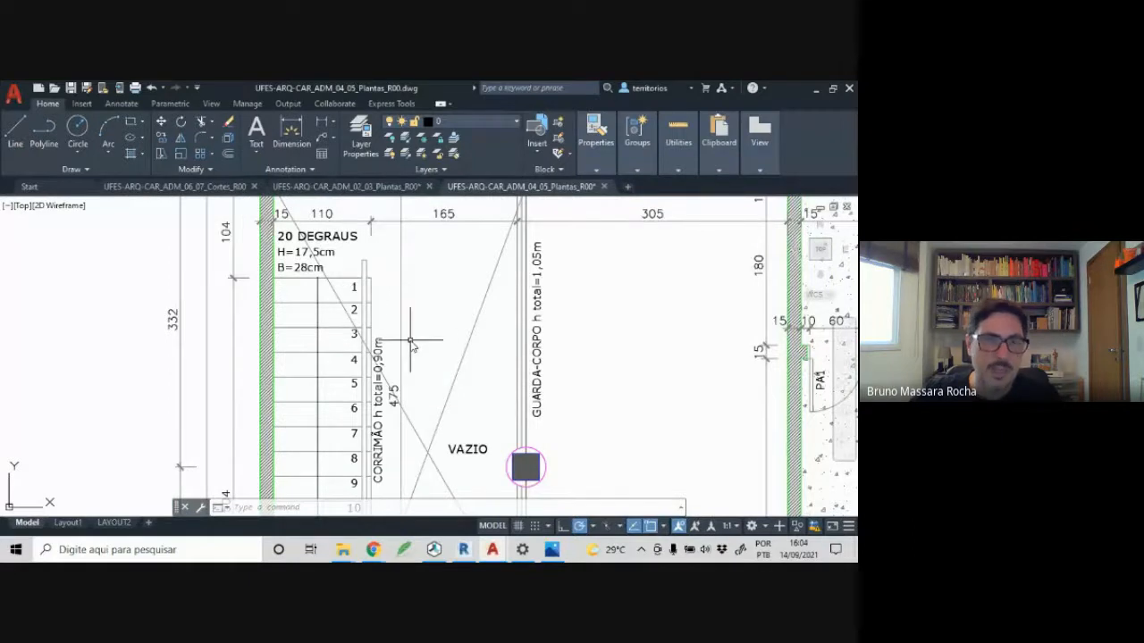
pyautogui.scroll(-6, 411, 340)
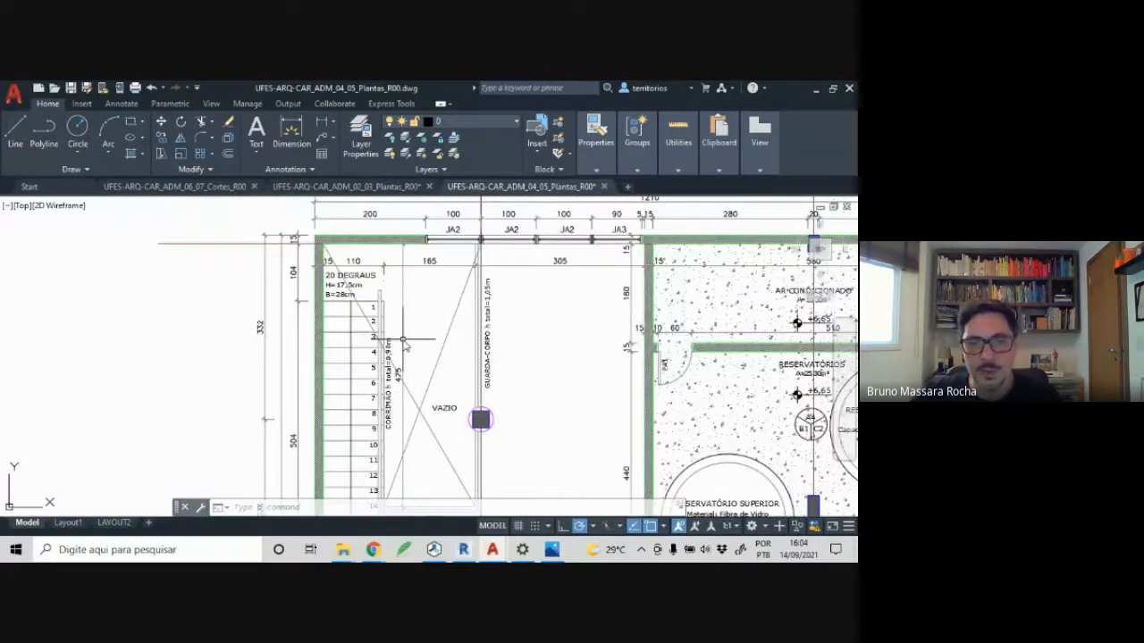
pyautogui.scroll(4, 448, 358)
pyautogui.scroll(-4, 448, 357)
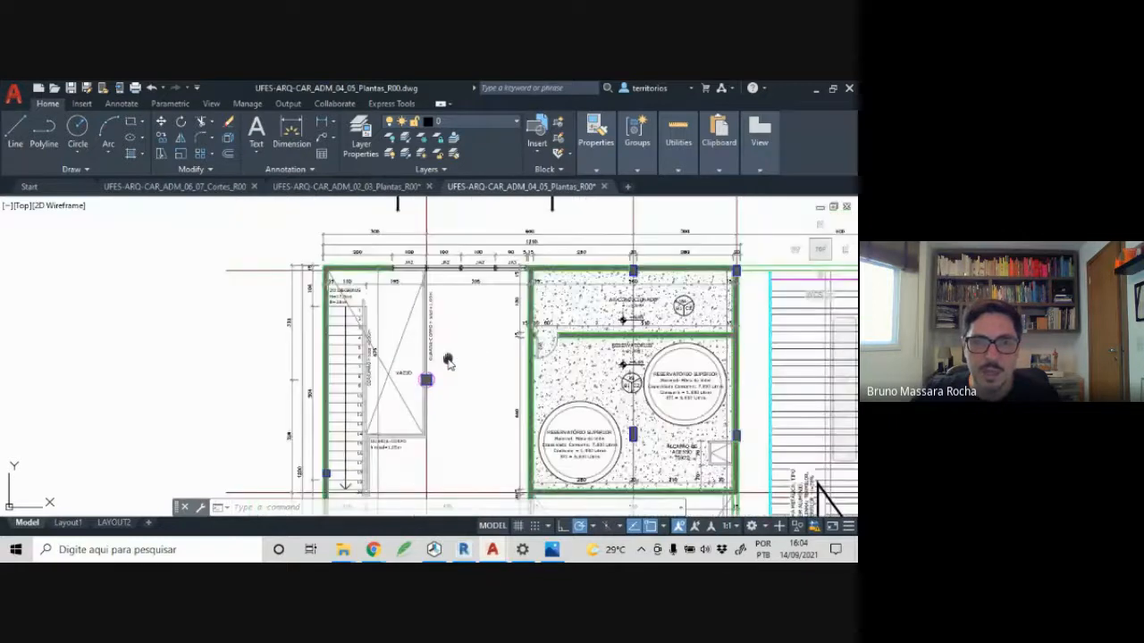
pyautogui.scroll(4, 354, 345)
pyautogui.scroll(-2, 354, 345)
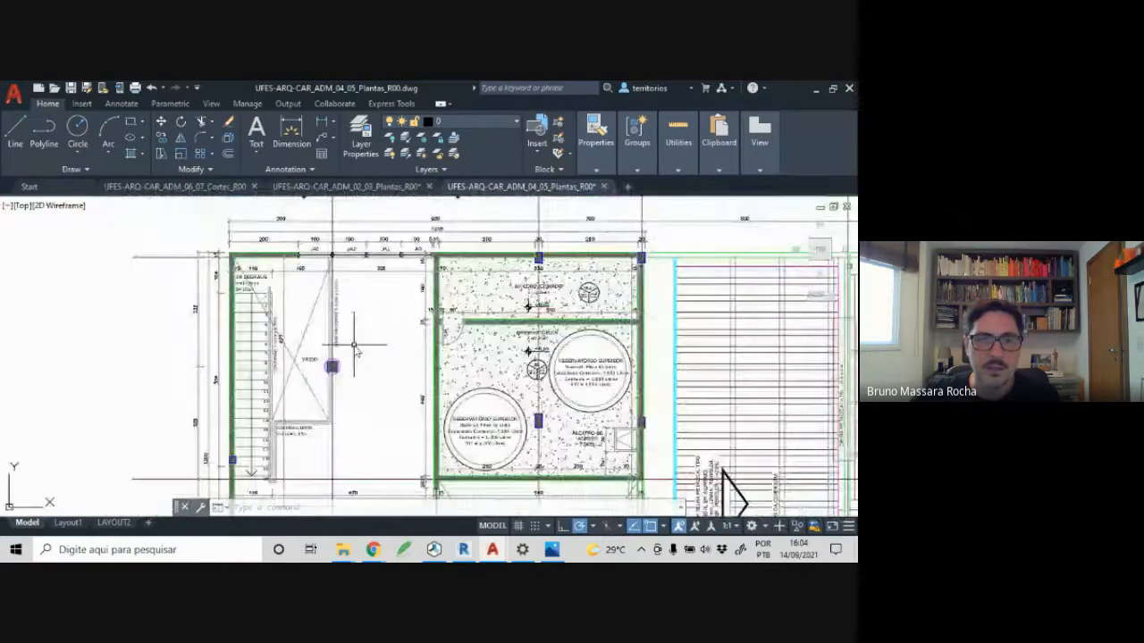
# - Return to Revit and examine the stair void and its surrounding walls in Vista 3D 2 from above and from floor level
pyautogui.click(815, 87)
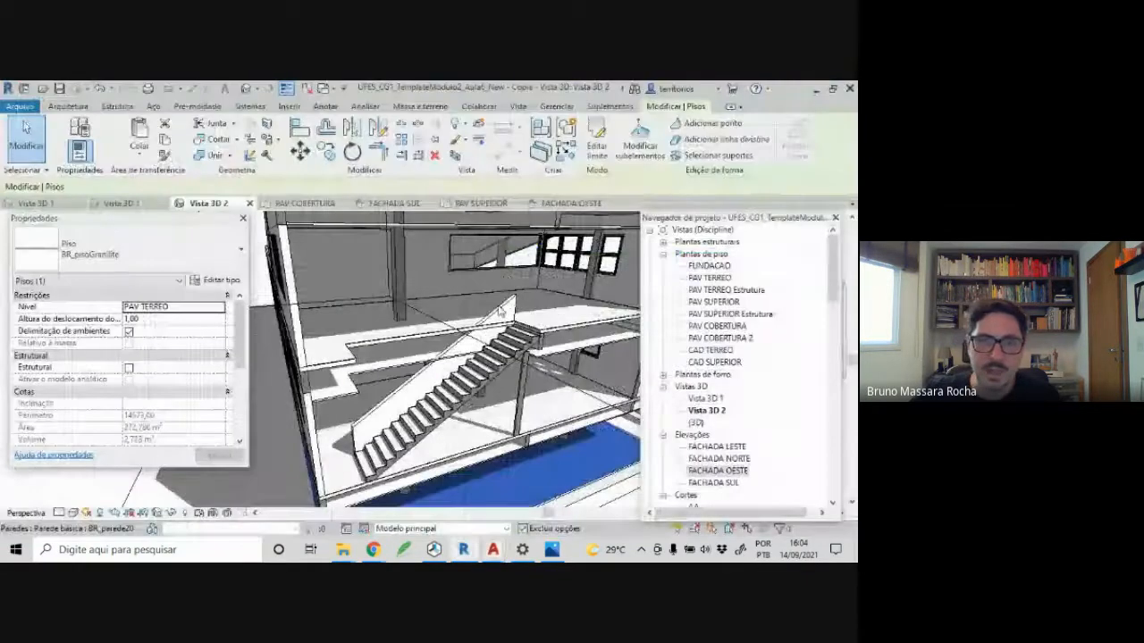
pyautogui.press('Escape')
pyautogui.keyDown('shift'); pyautogui.moveTo(528, 420); pyautogui.dragTo(307, 415, button='middle'); pyautogui.keyUp('shift')
pyautogui.scroll(5, 286, 414)
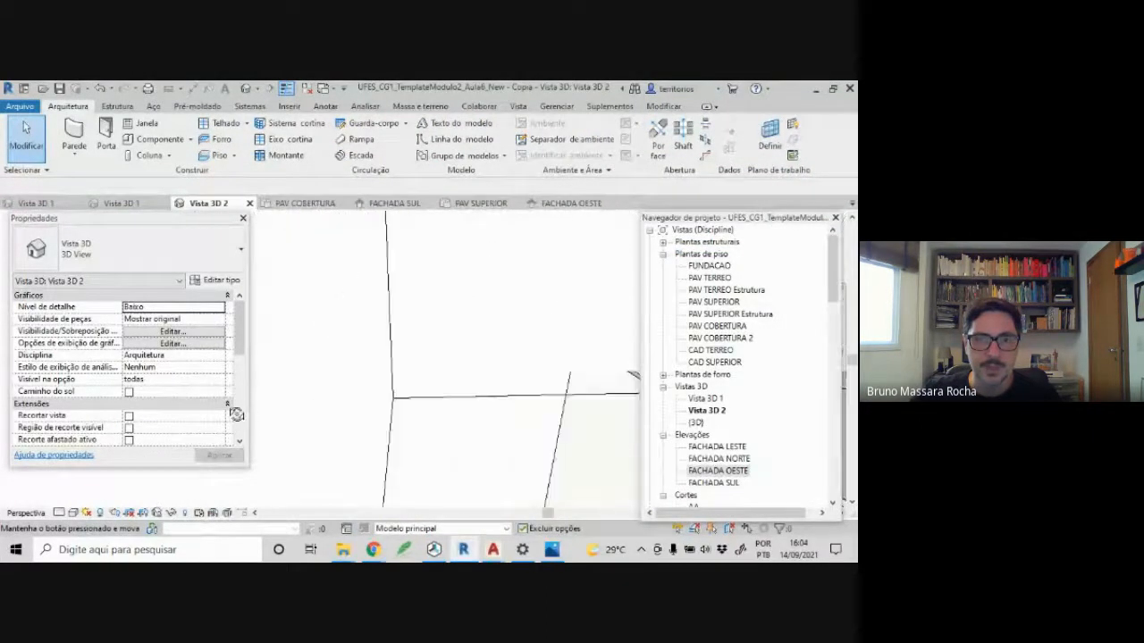
pyautogui.scroll(-5, 220, 403)
pyautogui.scroll(-6, 349, 361)
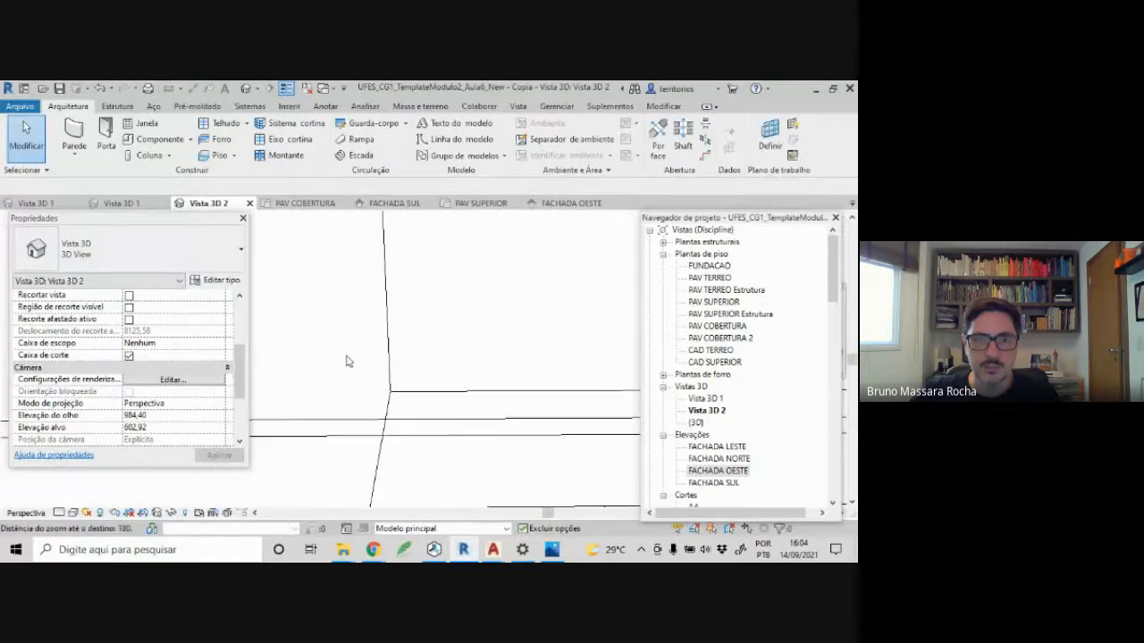
pyautogui.scroll(-6, 403, 367)
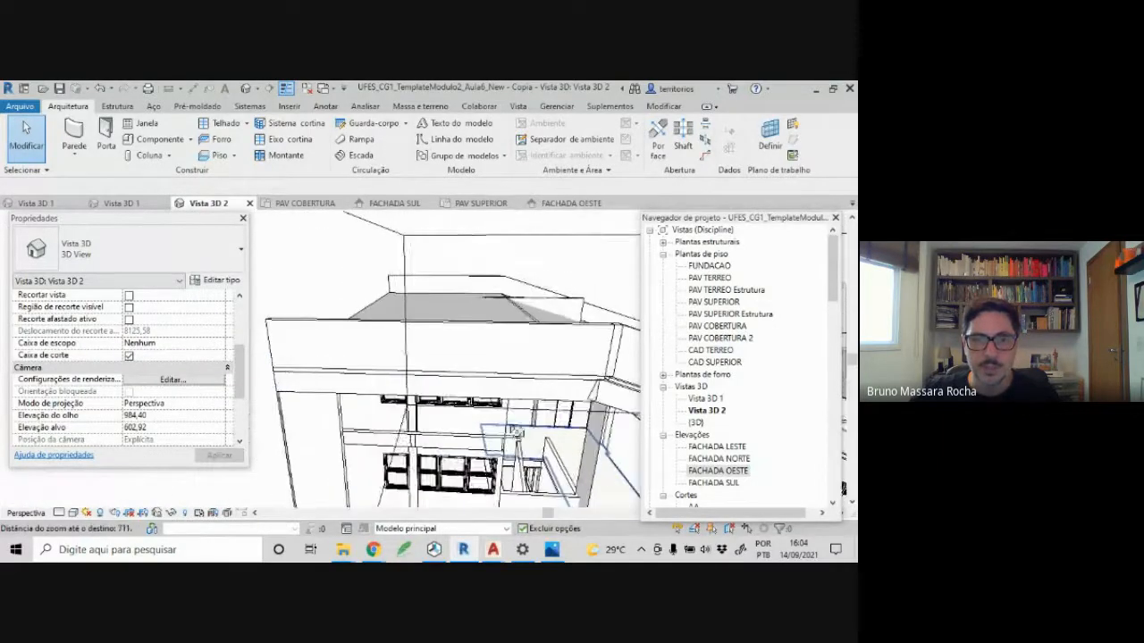
pyautogui.moveTo(450, 404); pyautogui.dragTo(433, 334, button='middle')
pyautogui.scroll(6, 429, 335)
pyautogui.scroll(1, 417, 338)
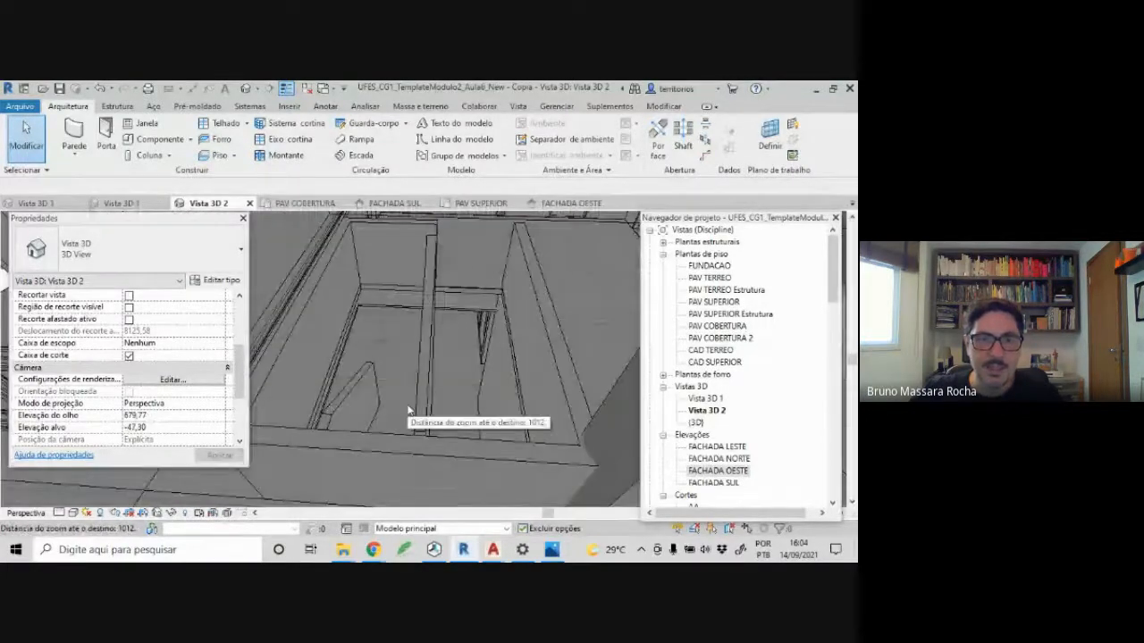
pyautogui.moveTo(419, 407); pyautogui.dragTo(437, 401, button='middle')
pyautogui.moveTo(434, 457)
pyautogui.mouseDown(button='middle')
pyautogui.moveTo(441, 393)
pyautogui.moveTo(460, 391)
pyautogui.moveTo(454, 407)
pyautogui.moveTo(502, 214)
pyautogui.moveTo(470, 356)
pyautogui.moveTo(483, 391)
pyautogui.moveTo(484, 379)
pyautogui.moveTo(444, 394)
pyautogui.moveTo(465, 399)
pyautogui.moveTo(470, 419)
pyautogui.mouseUp(button='middle')
pyautogui.scroll(-6, 368, 382)
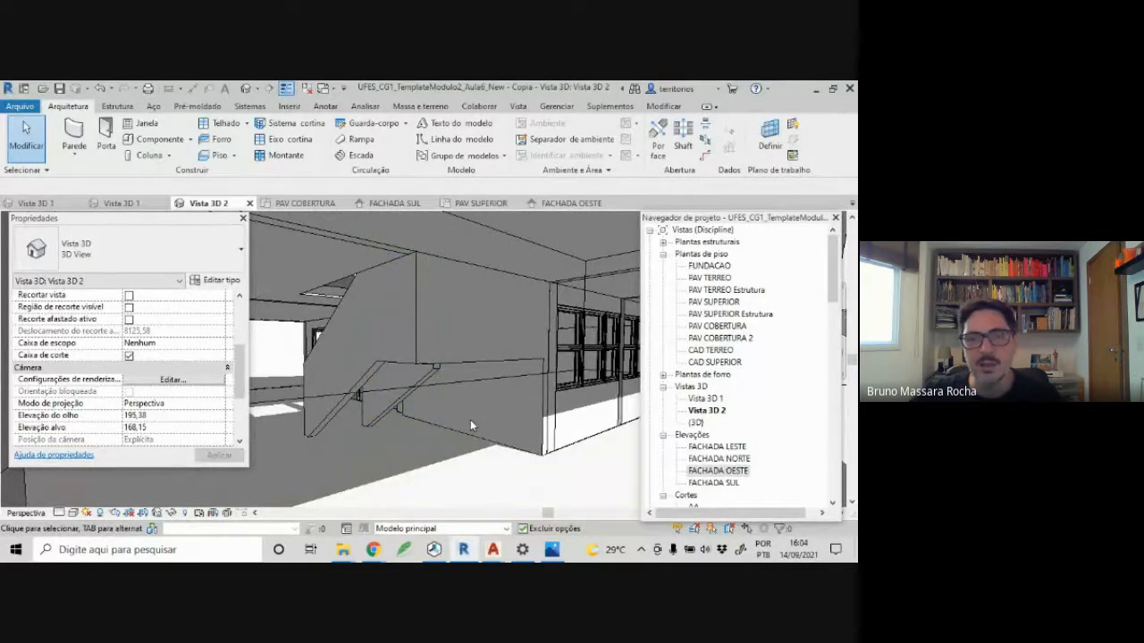
# - Select the sloped stair wall and the full-height wall beside it to check how they meet, viewing the void from above
pyautogui.click(335, 426)
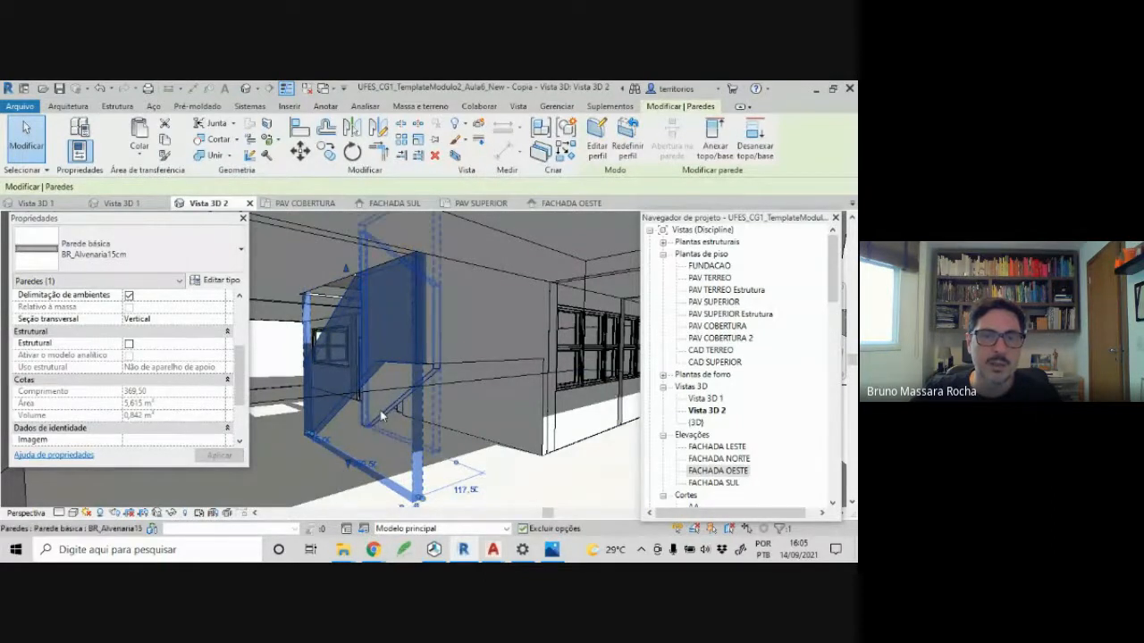
pyautogui.click(383, 416)
pyautogui.click(531, 478)
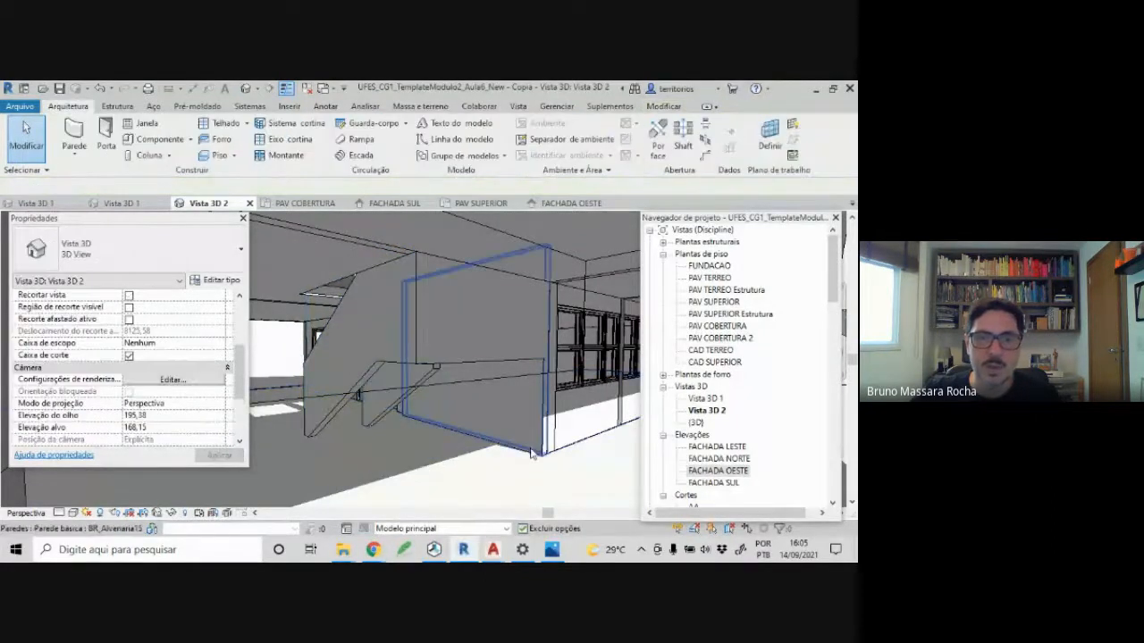
pyautogui.click(519, 454)
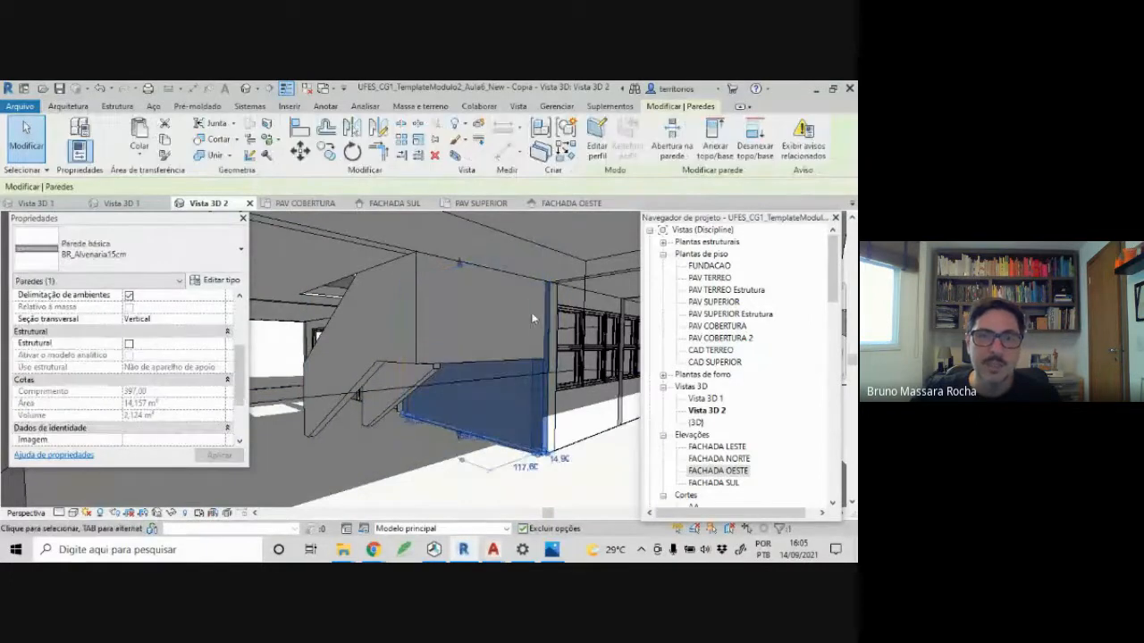
pyautogui.keyDown('shift'); pyautogui.moveTo(514, 318); pyautogui.dragTo(466, 379, button='middle'); pyautogui.keyUp('shift')
pyautogui.press('Delete')
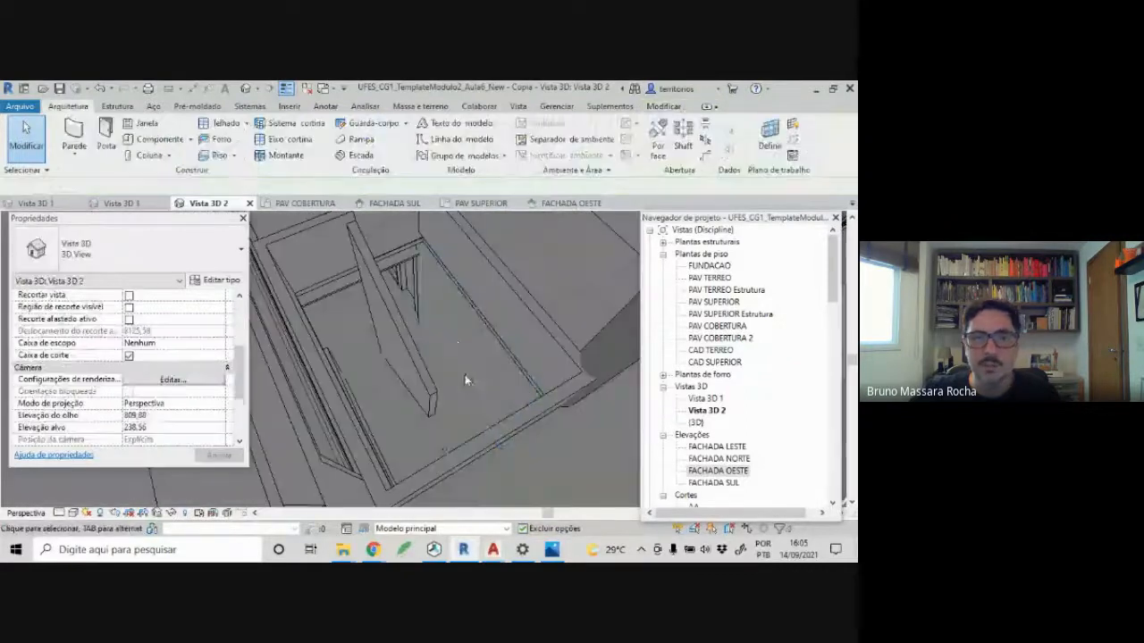
pyautogui.click(470, 313)
pyautogui.press('Escape')
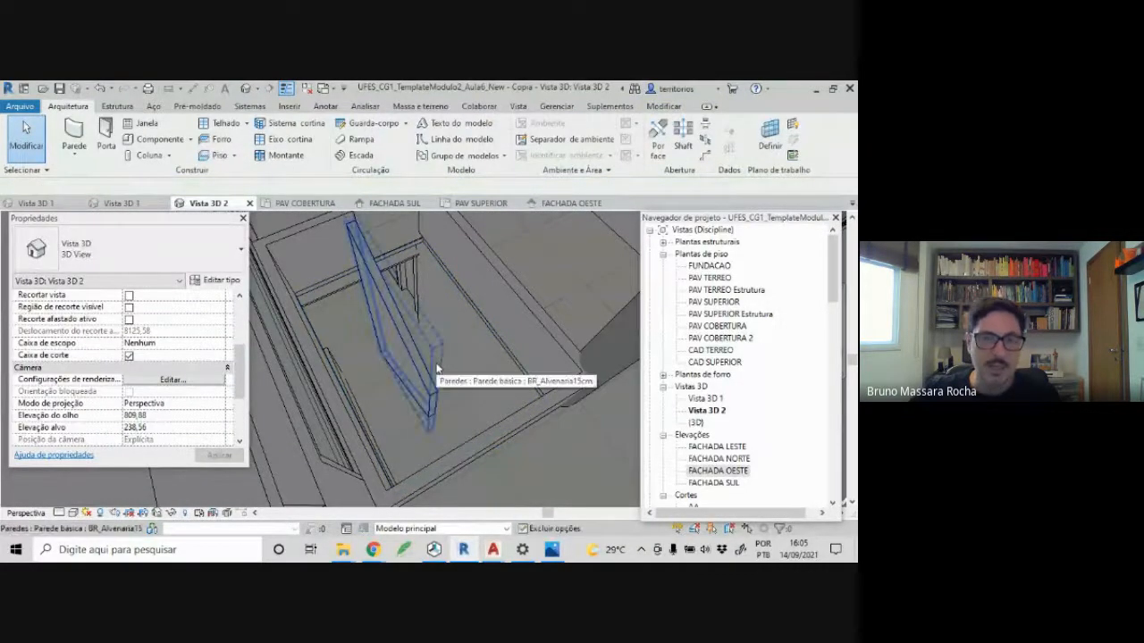
# - Switch to the Photos app, compare the site photos of the stair's masonry guard walls and handrails, and return to Revit
pyautogui.hotkey('alt', 'Tab')
pyautogui.press('Tab')
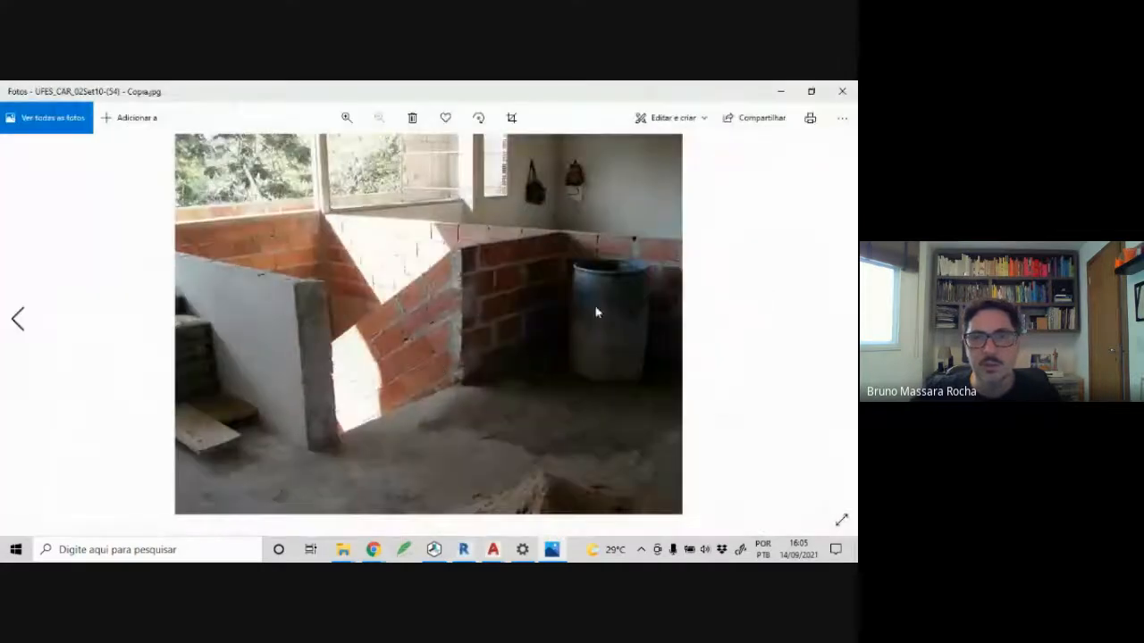
pyautogui.click(838, 322)
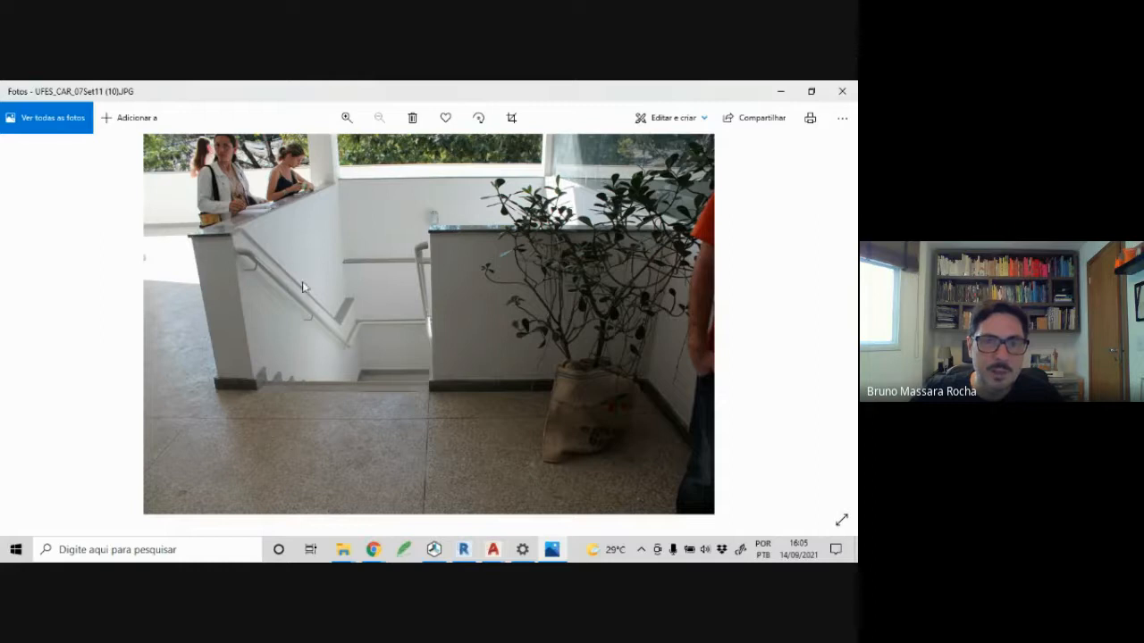
pyautogui.hotkey('alt', 'Tab')
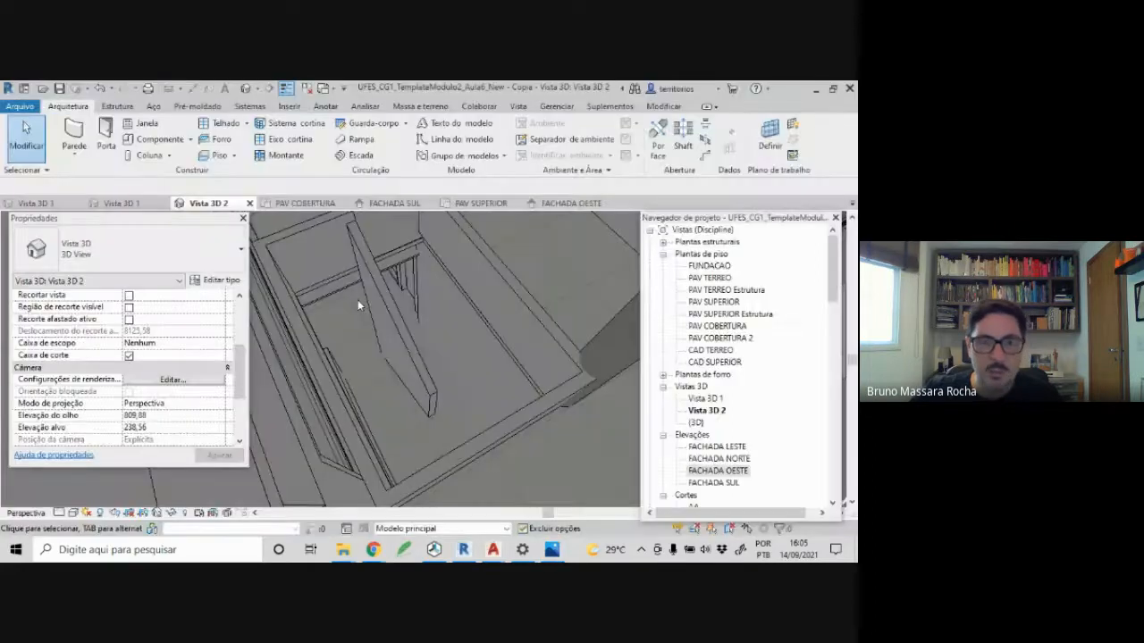
# - Check the BR_piso10cm floor edge and the full-height masonry wall beside the stair void by selecting each
pyautogui.click(507, 364)
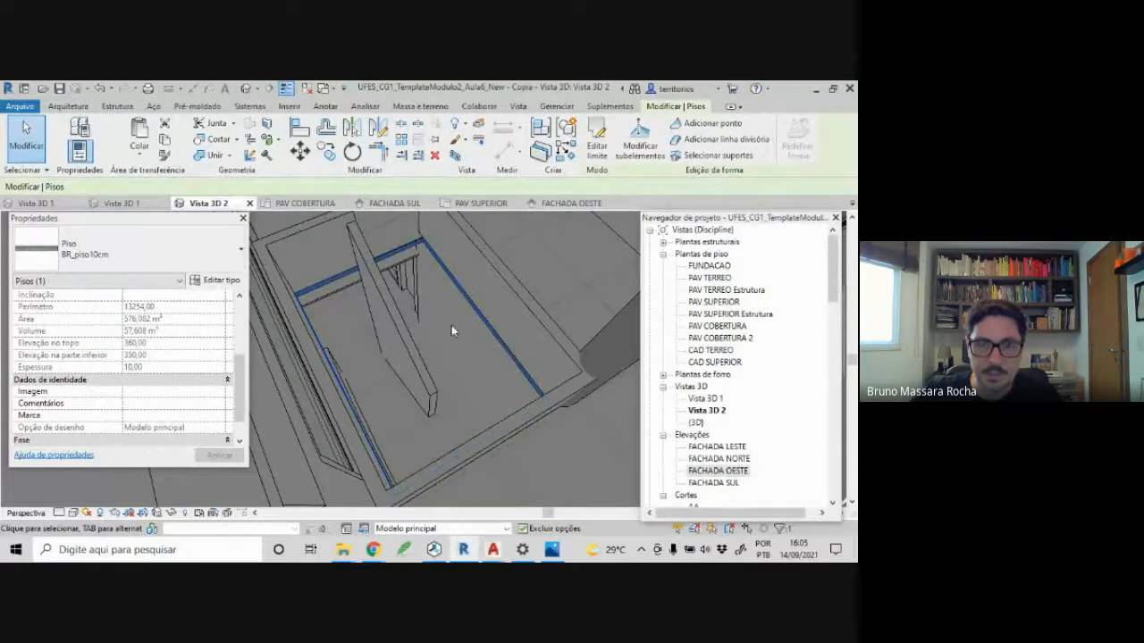
pyautogui.click(421, 299)
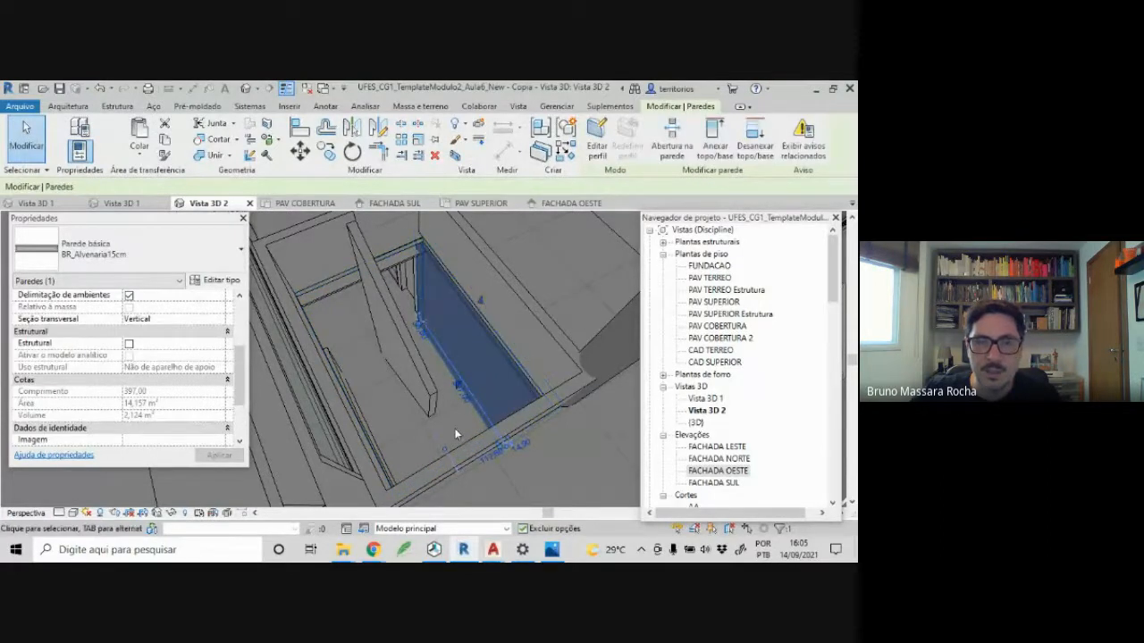
pyautogui.press('Escape')
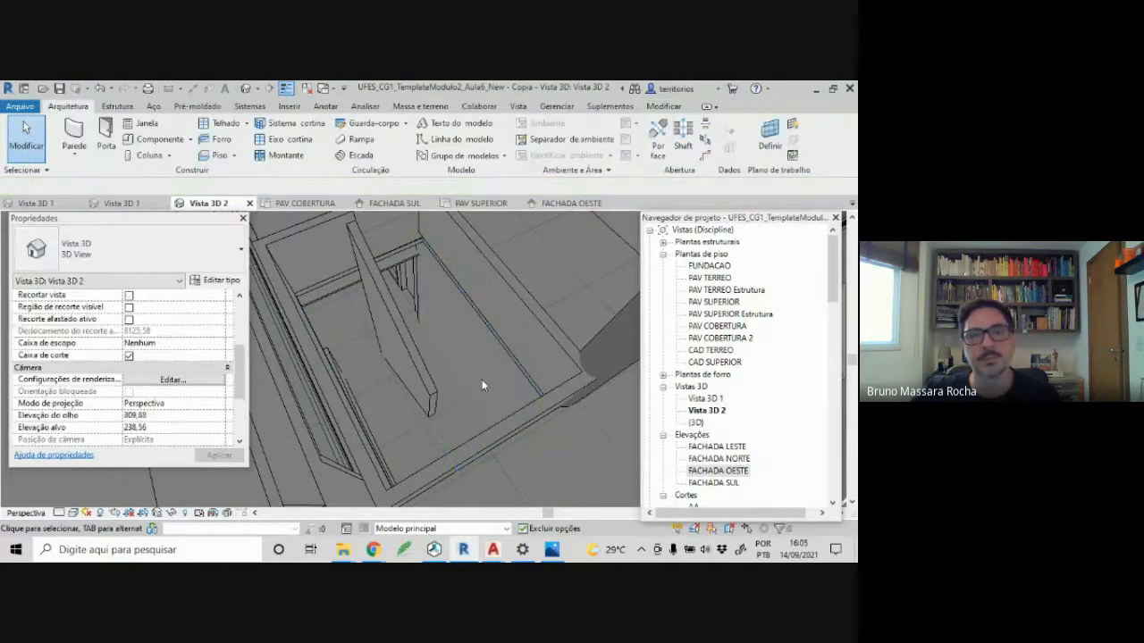
pyautogui.scroll(5, 482, 379)
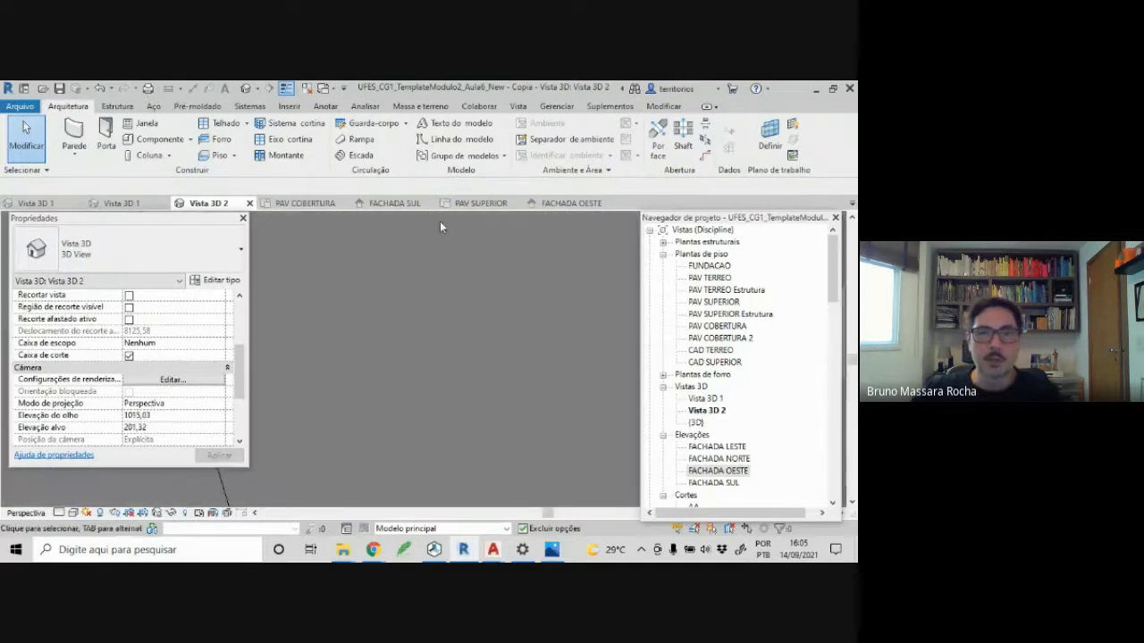
# - Examine the two parallel stair walls in the PAV TERREO plan, then inspect them in Vista 3D 2 from floor level
pyautogui.doubleClick(736, 278)
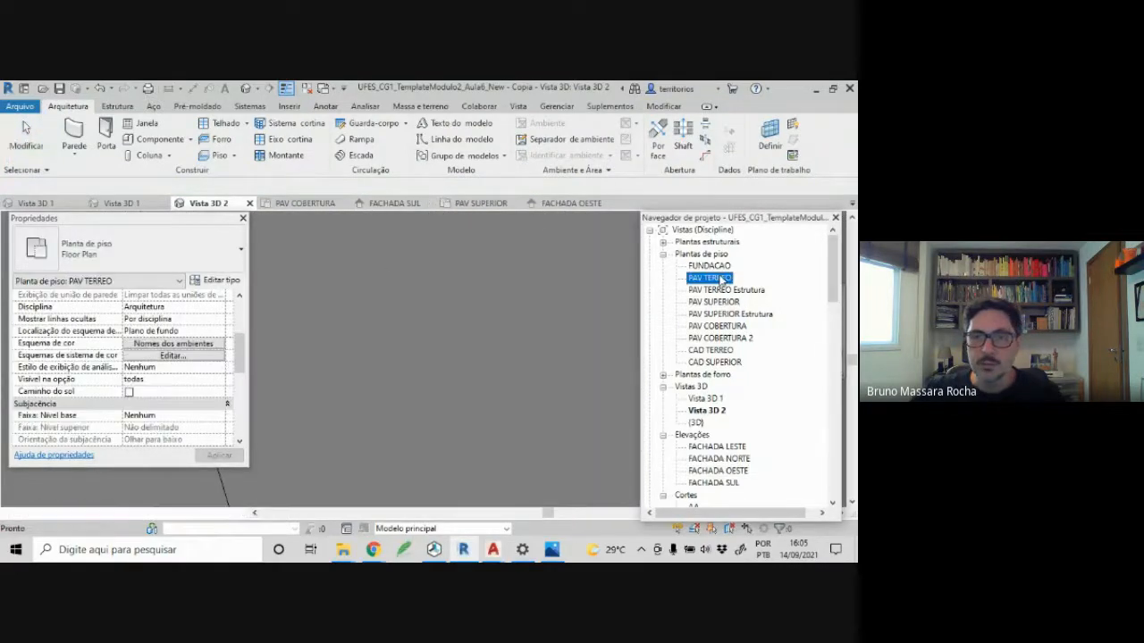
pyautogui.scroll(8, 335, 380)
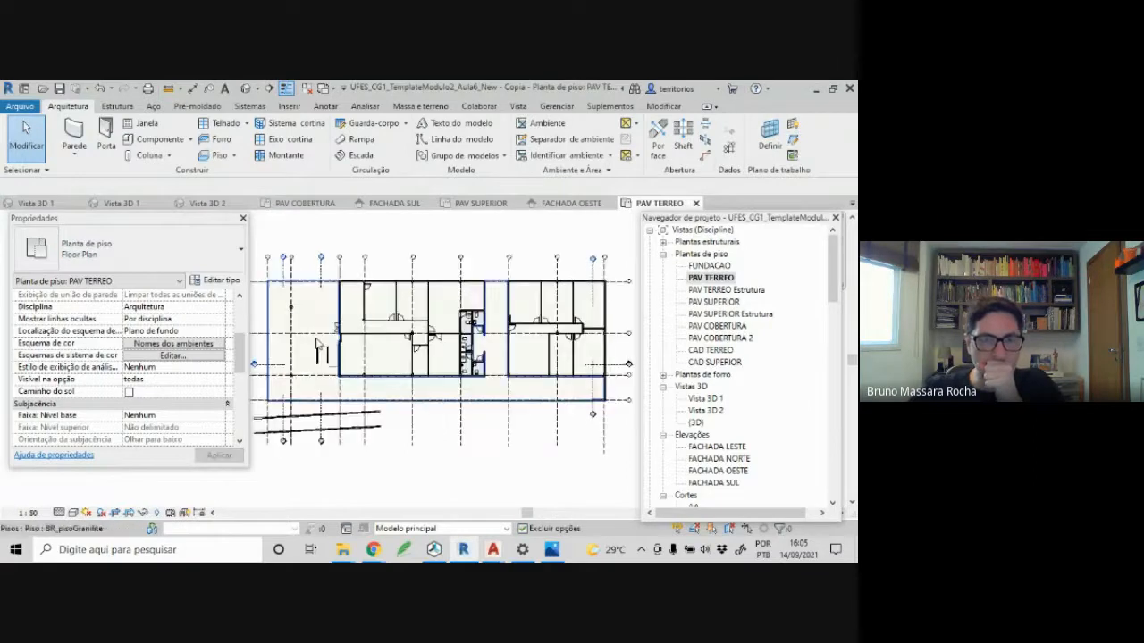
pyautogui.scroll(3, 383, 412)
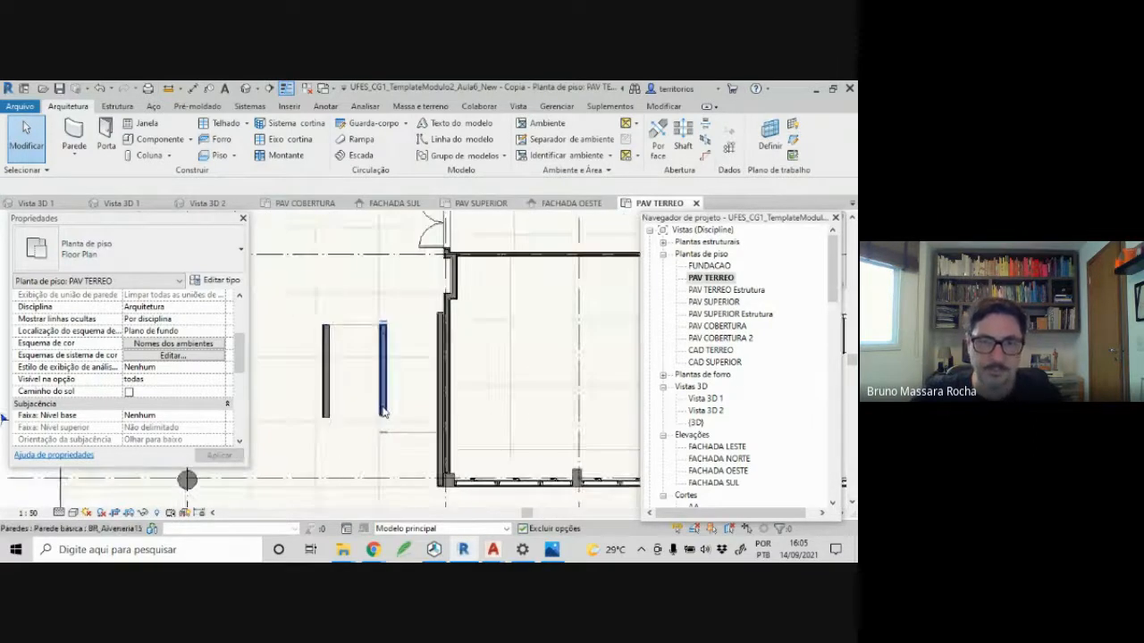
pyautogui.scroll(3, 424, 386)
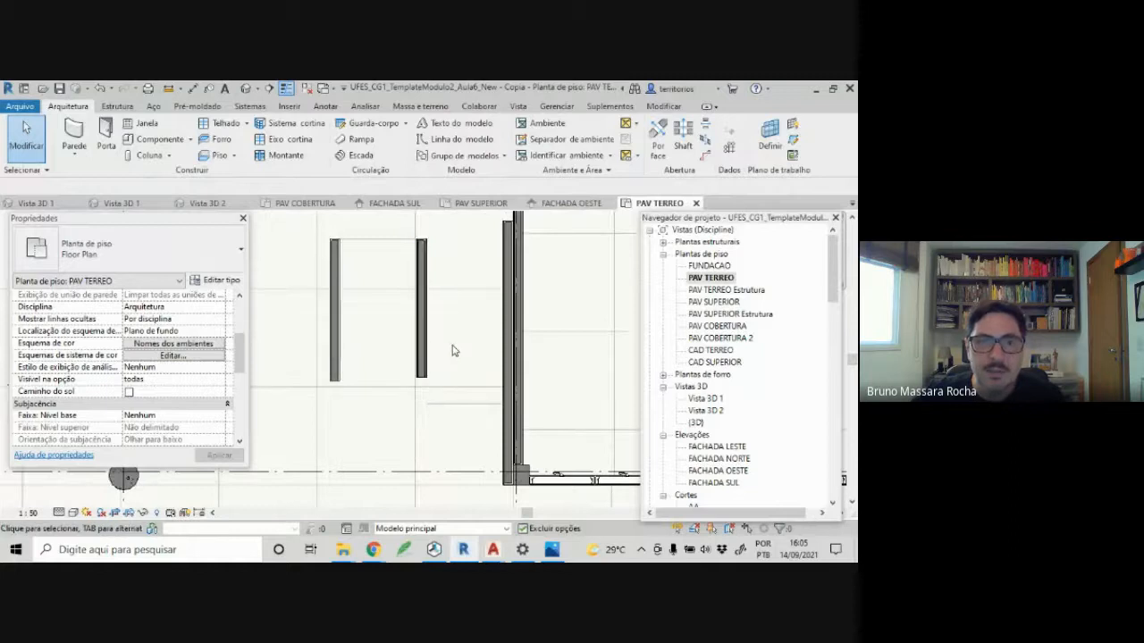
pyautogui.click(211, 204)
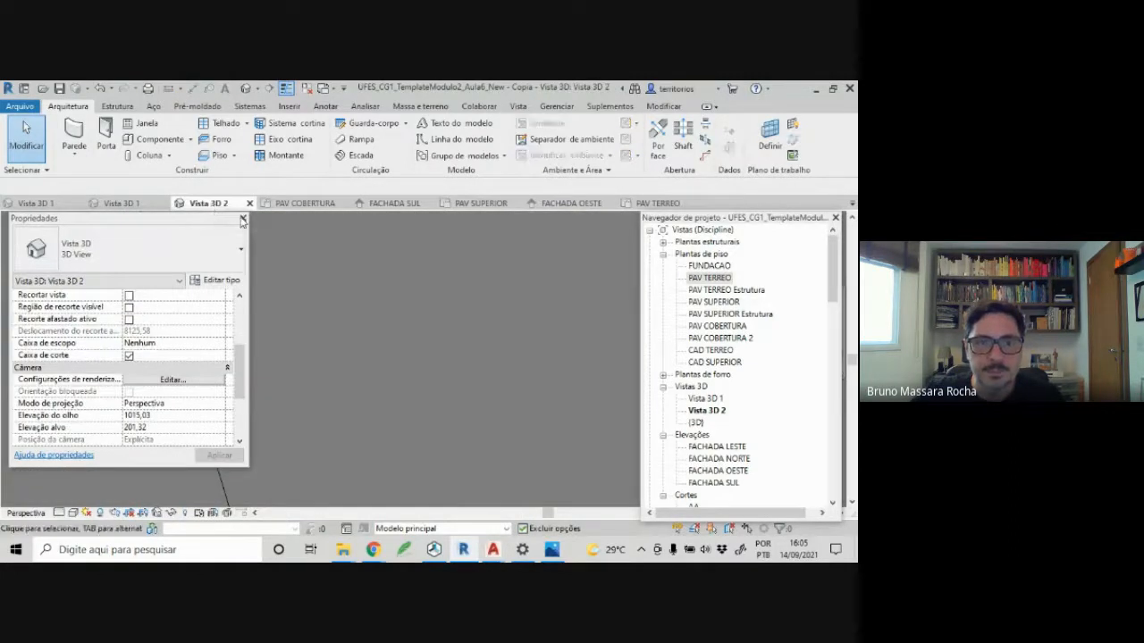
pyautogui.moveTo(397, 389)
pyautogui.keyDown('shift'); pyautogui.mouseDown(button='middle')
pyautogui.moveTo(439, 376)
pyautogui.moveTo(442, 335)
pyautogui.moveTo(496, 324)
pyautogui.moveTo(473, 336)
pyautogui.mouseUp(button='middle'); pyautogui.keyUp('shift')
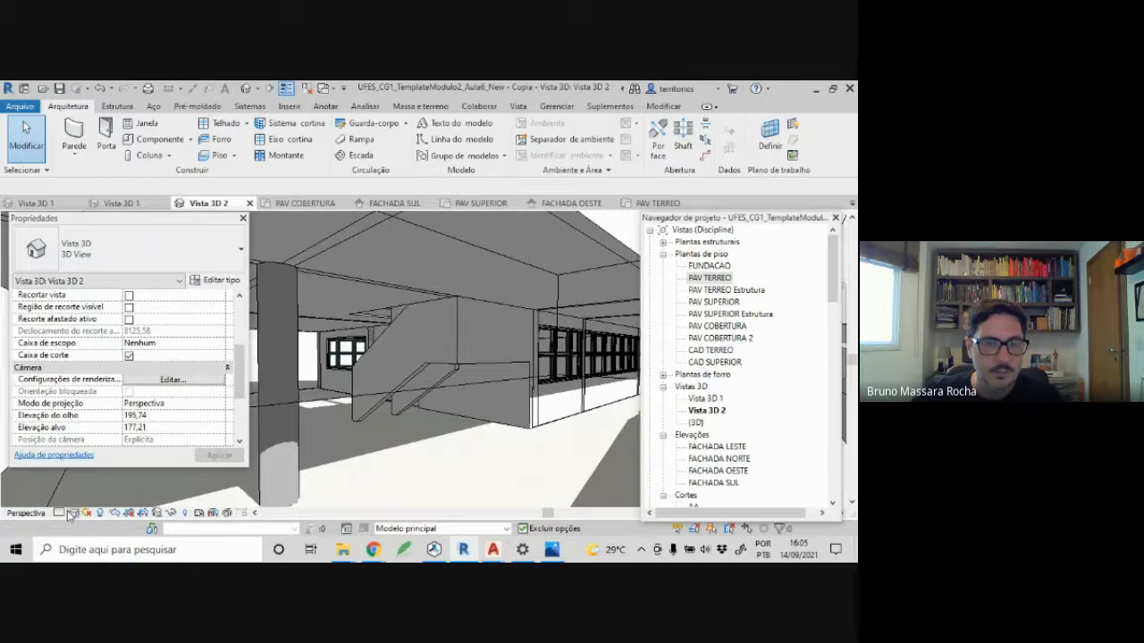
pyautogui.click(71, 513)
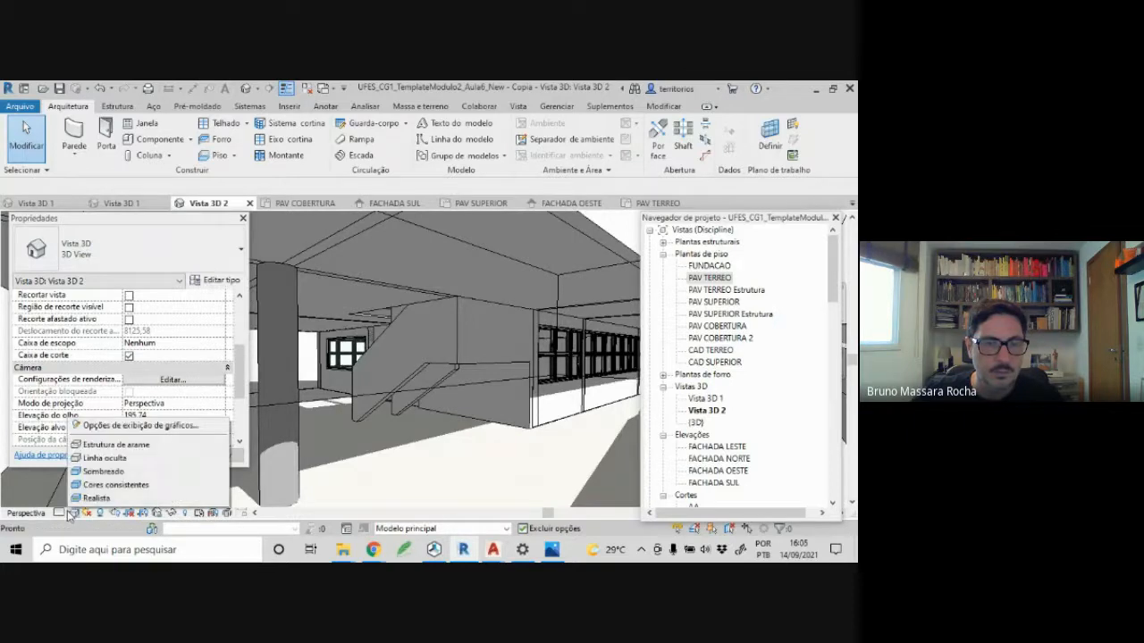
pyautogui.click(454, 350)
pyautogui.rightClick(456, 349)
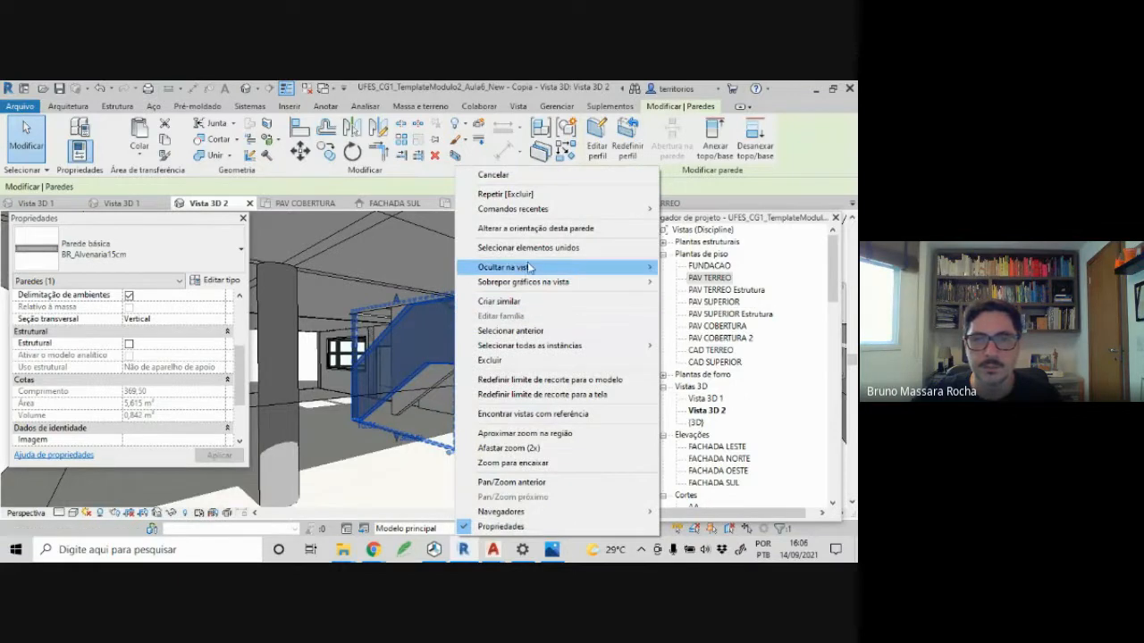
pyautogui.click(690, 257)
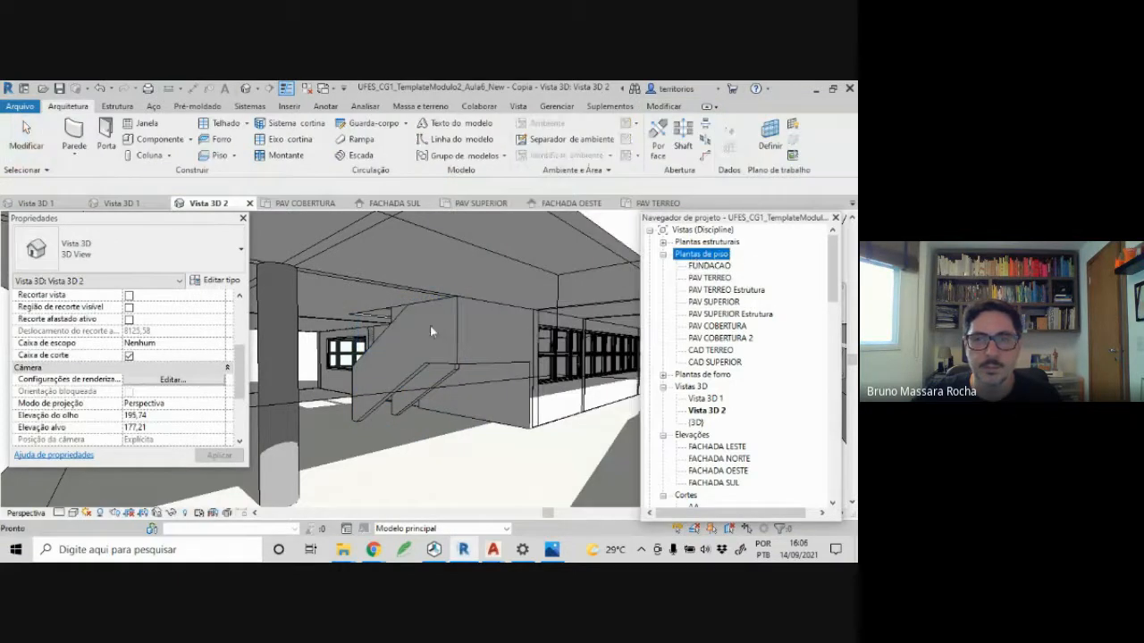
# - Hide the nearest sloped BR_Alvenaria15cm stair wall as an element in Vista 3D 2
pyautogui.click(390, 328)
pyautogui.rightClick(391, 329)
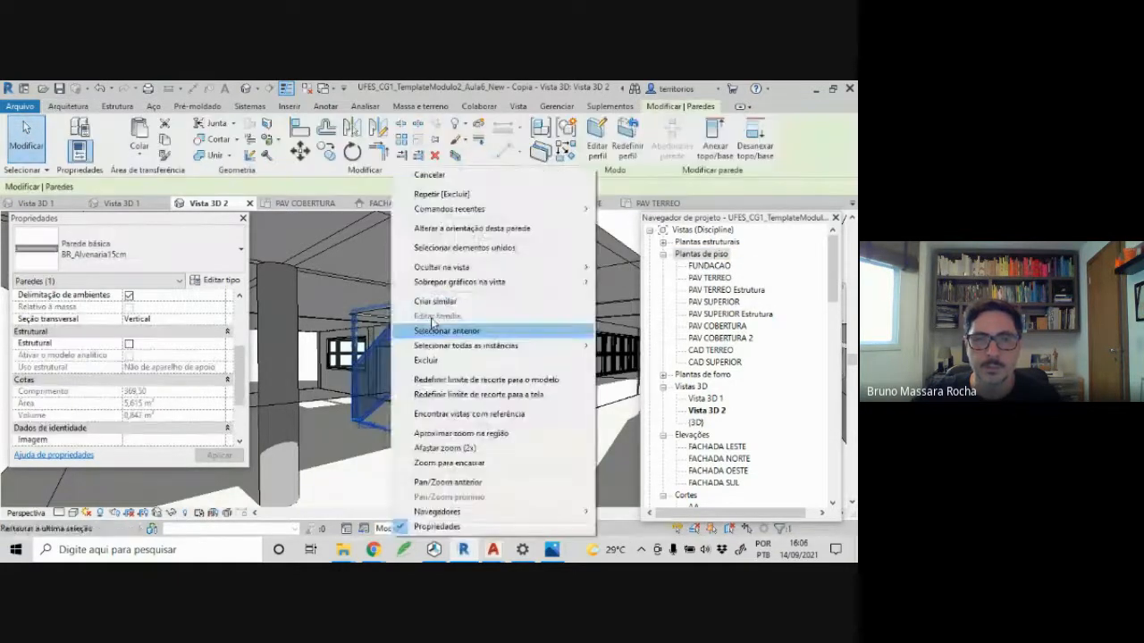
pyautogui.moveTo(482, 267)
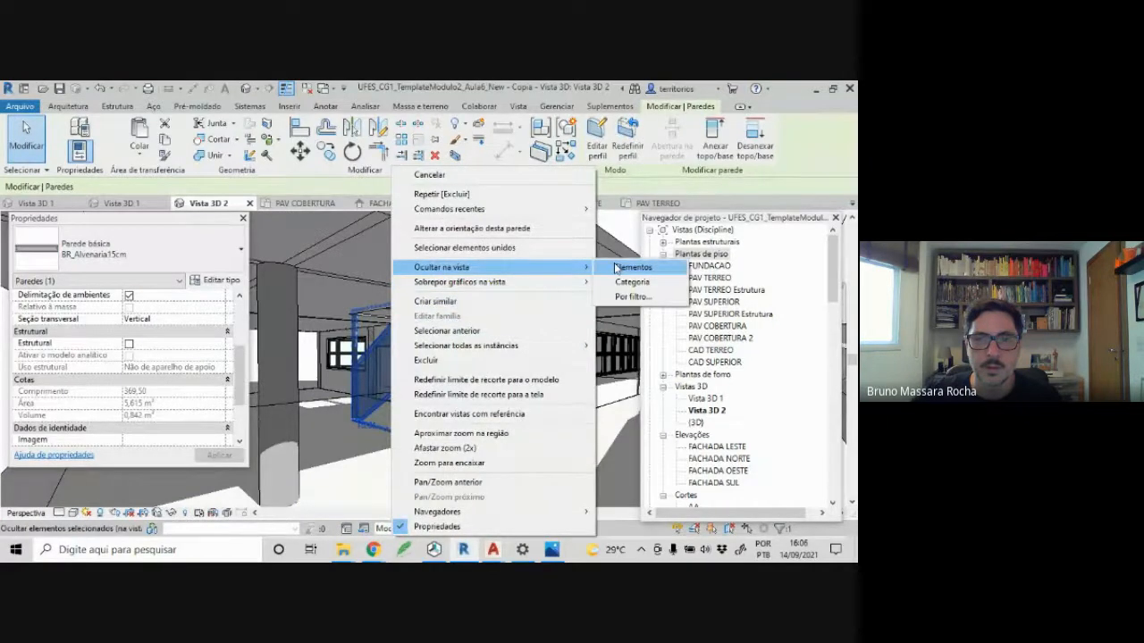
pyautogui.click(616, 267)
# - Hide the low masonry guard wall along the upper edge of the stair void in this view
pyautogui.click(463, 330)
pyautogui.rightClick(463, 331)
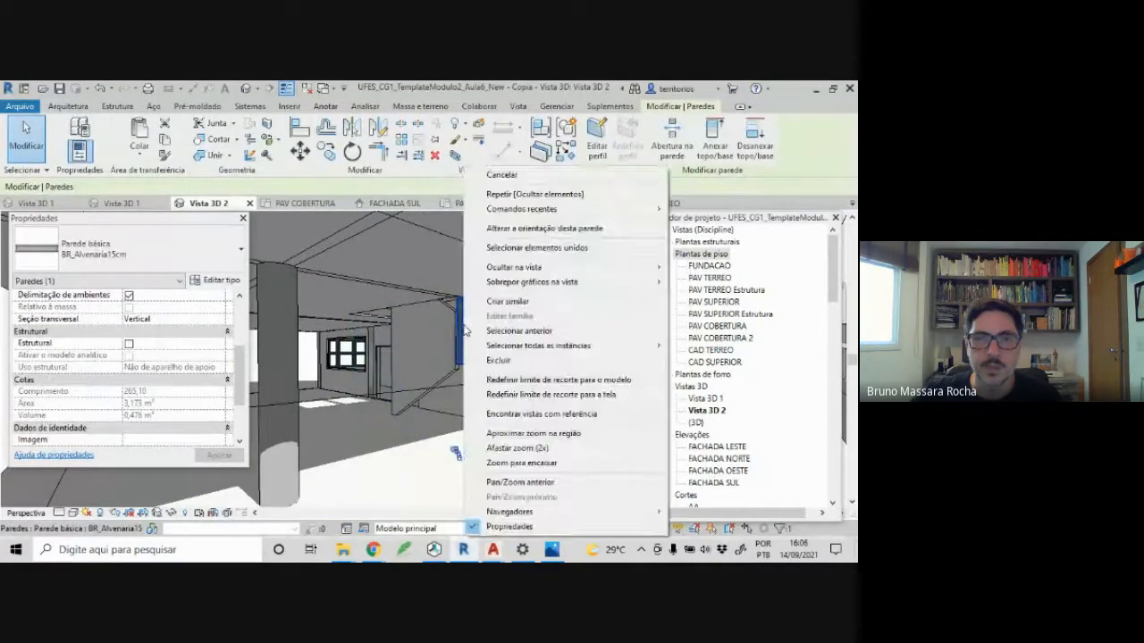
pyautogui.moveTo(514, 267)
pyautogui.click(702, 266)
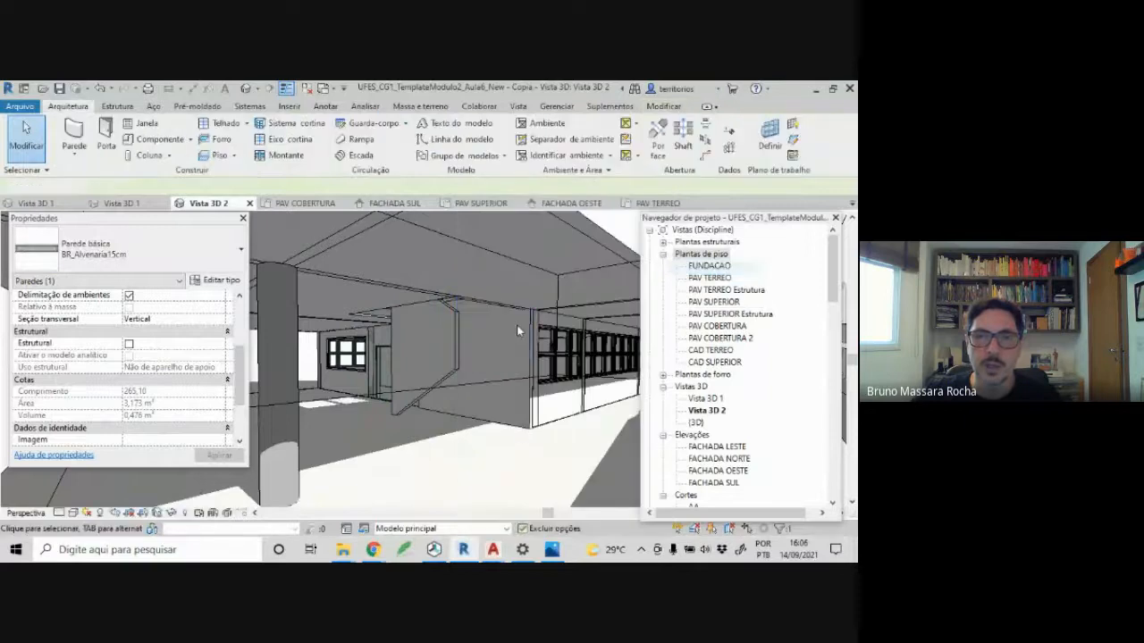
# - Hide the remaining sloped stair wall in Vista 3D 2 and view the full-height wall behind it
pyautogui.click(459, 342)
pyautogui.rightClick(460, 342)
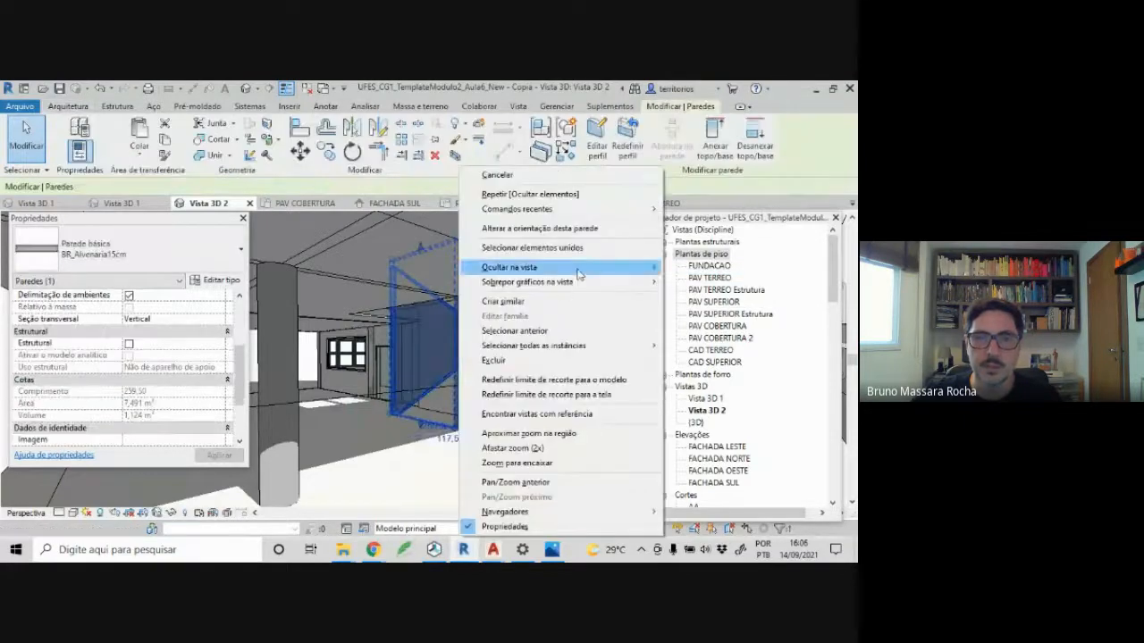
pyautogui.moveTo(595, 267)
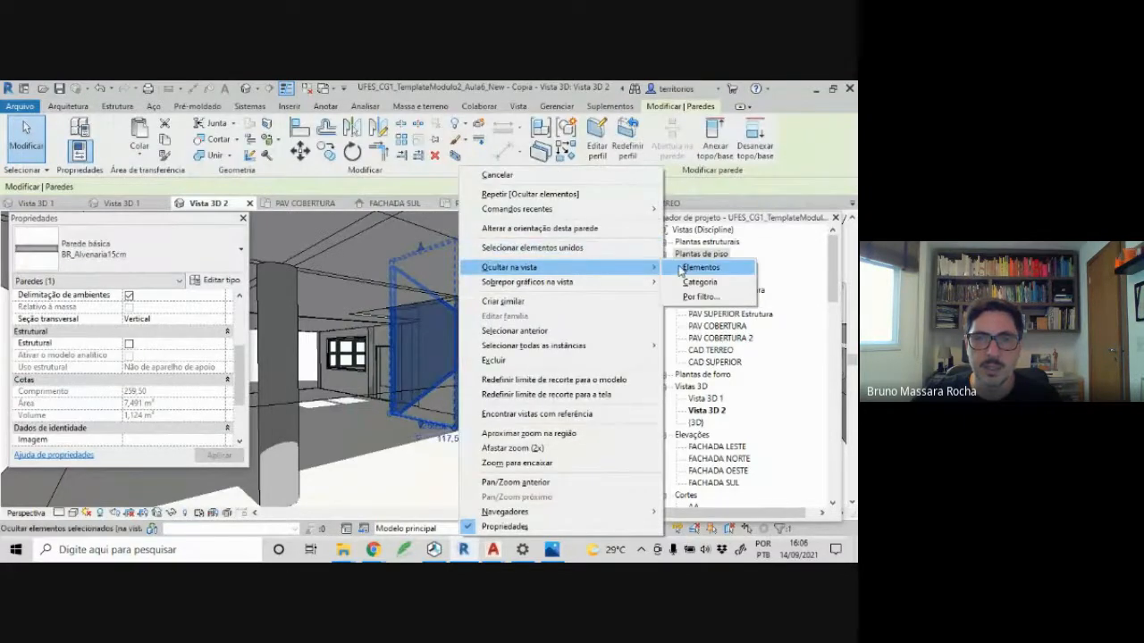
pyautogui.click(699, 267)
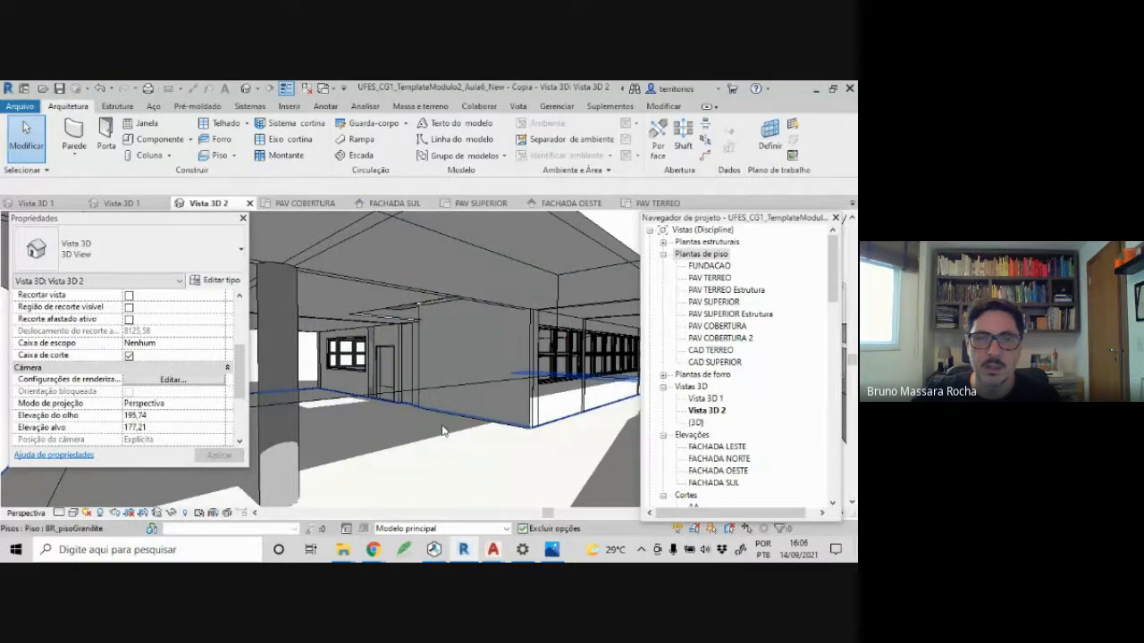
pyautogui.moveTo(444, 428)
pyautogui.keyDown('shift'); pyautogui.mouseDown(button='middle')
pyautogui.moveTo(386, 409)
pyautogui.moveTo(473, 417)
pyautogui.moveTo(447, 421)
pyautogui.mouseUp(button='middle'); pyautogui.keyUp('shift')
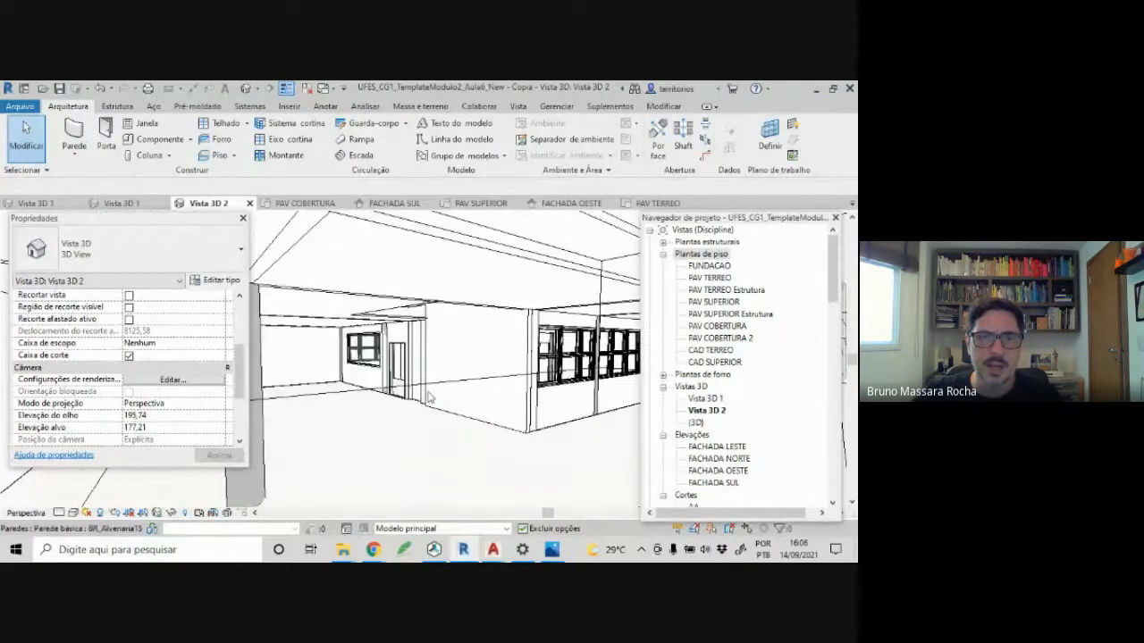
# - Inspect the full-height wall and the BR_ForroGesso ceiling around the stair opening in Vista 3D 2
pyautogui.scroll(-3, 420, 396)
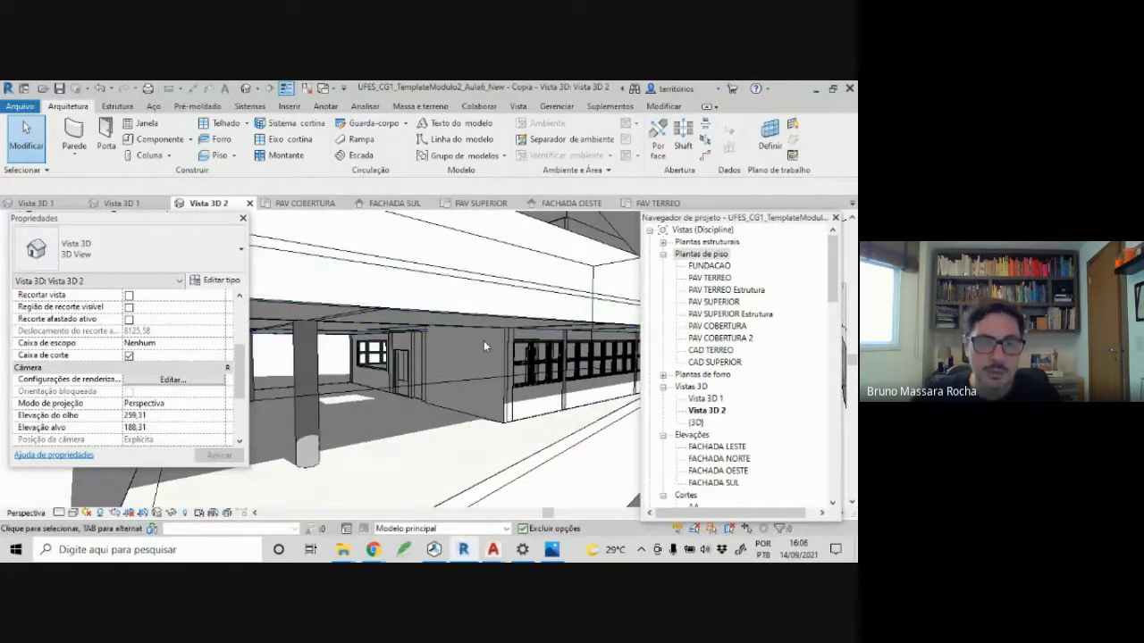
pyautogui.moveTo(484, 340)
pyautogui.keyDown('shift'); pyautogui.mouseDown(button='middle')
pyautogui.moveTo(472, 376)
pyautogui.moveTo(491, 331)
pyautogui.moveTo(383, 361)
pyautogui.moveTo(483, 357)
pyautogui.mouseUp(button='middle'); pyautogui.keyUp('shift')
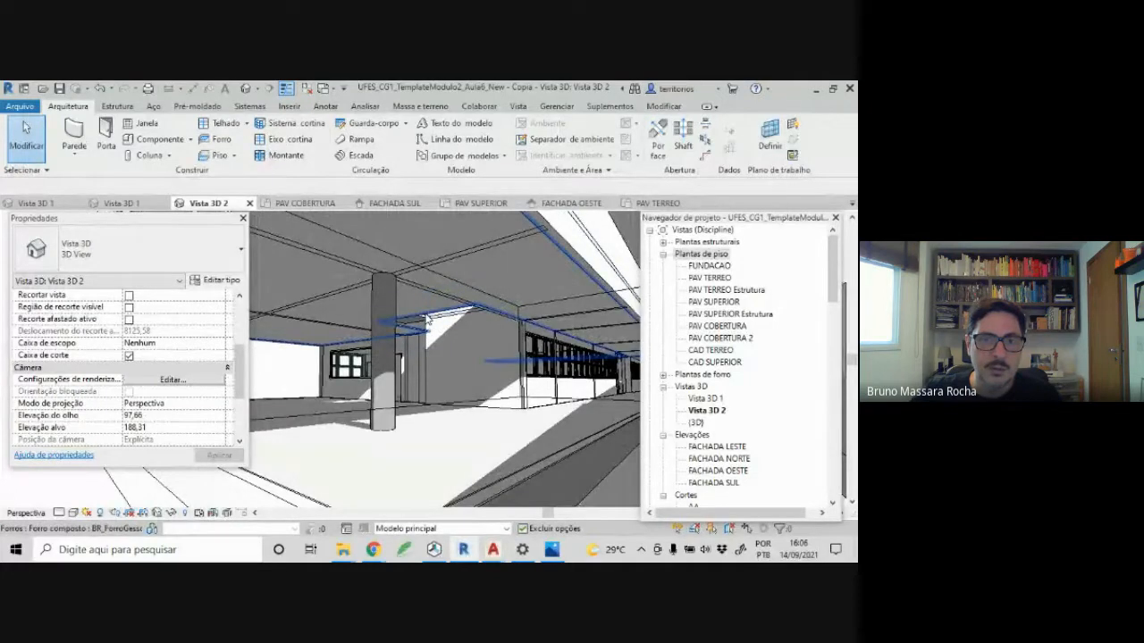
pyautogui.click(427, 317)
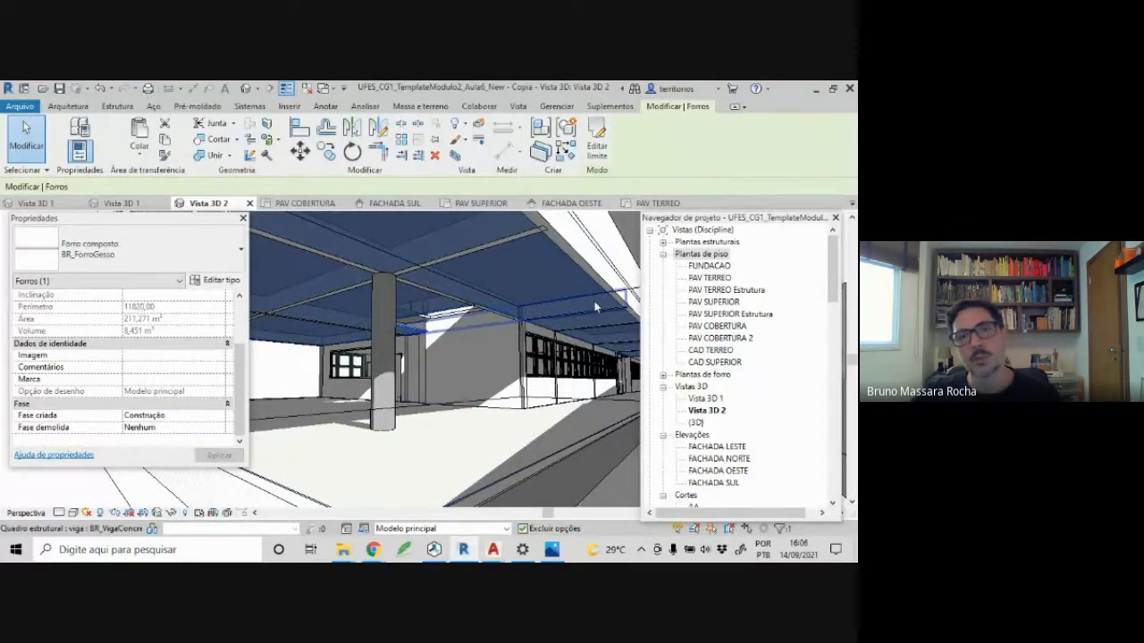
pyautogui.keyDown('shift'); pyautogui.moveTo(464, 349); pyautogui.dragTo(431, 315, button='middle'); pyautogui.keyUp('shift')
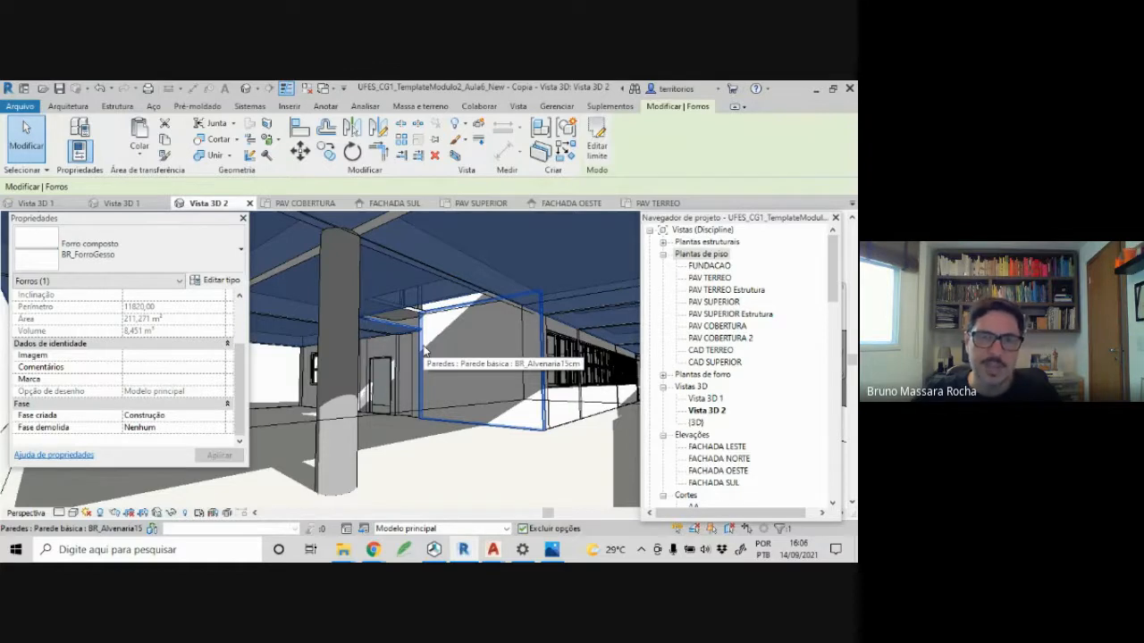
pyautogui.scroll(4, 425, 350)
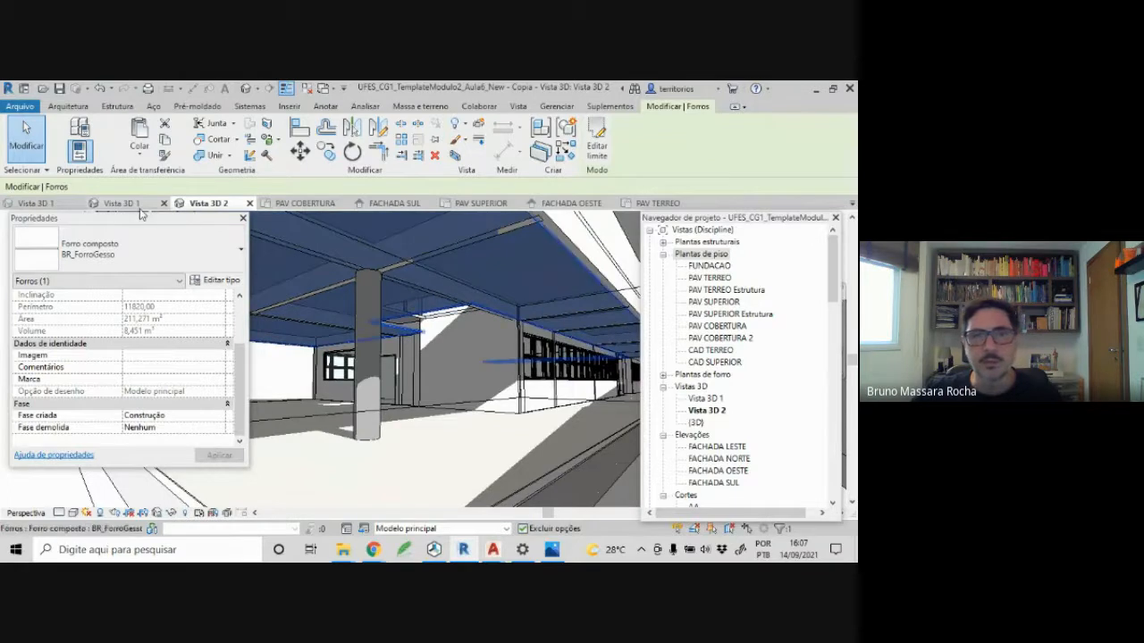
# - Hide the two parallel BR_Alvenaria15cm stair walls as elements in the PAV TERREO plan
pyautogui.click(657, 204)
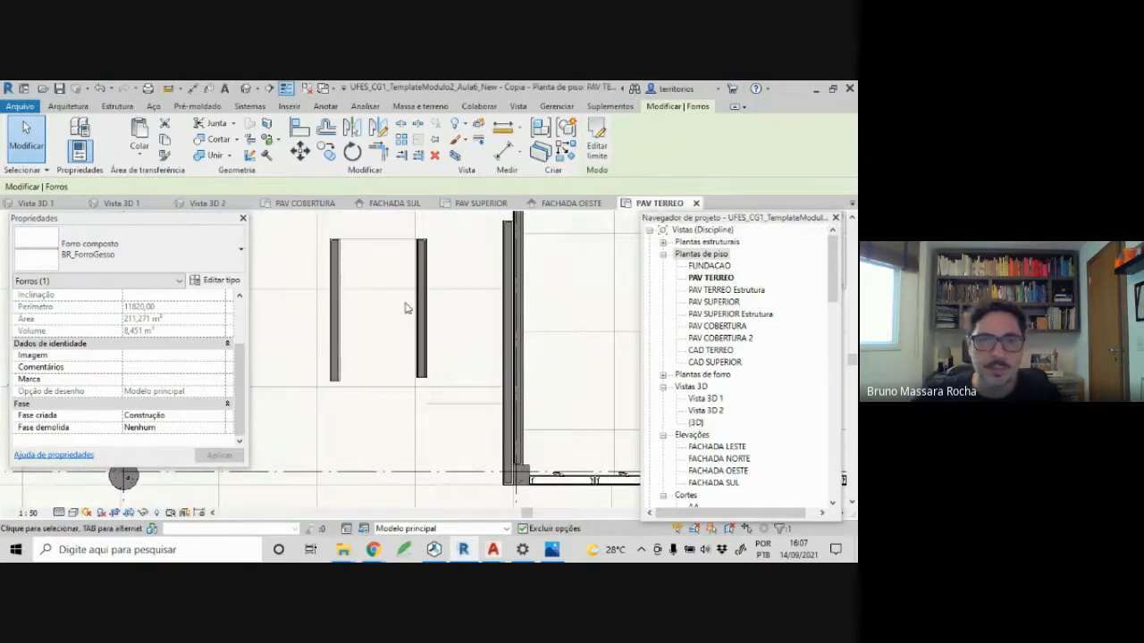
pyautogui.click(333, 302)
pyautogui.rightClick(333, 302)
pyautogui.moveTo(393, 315)
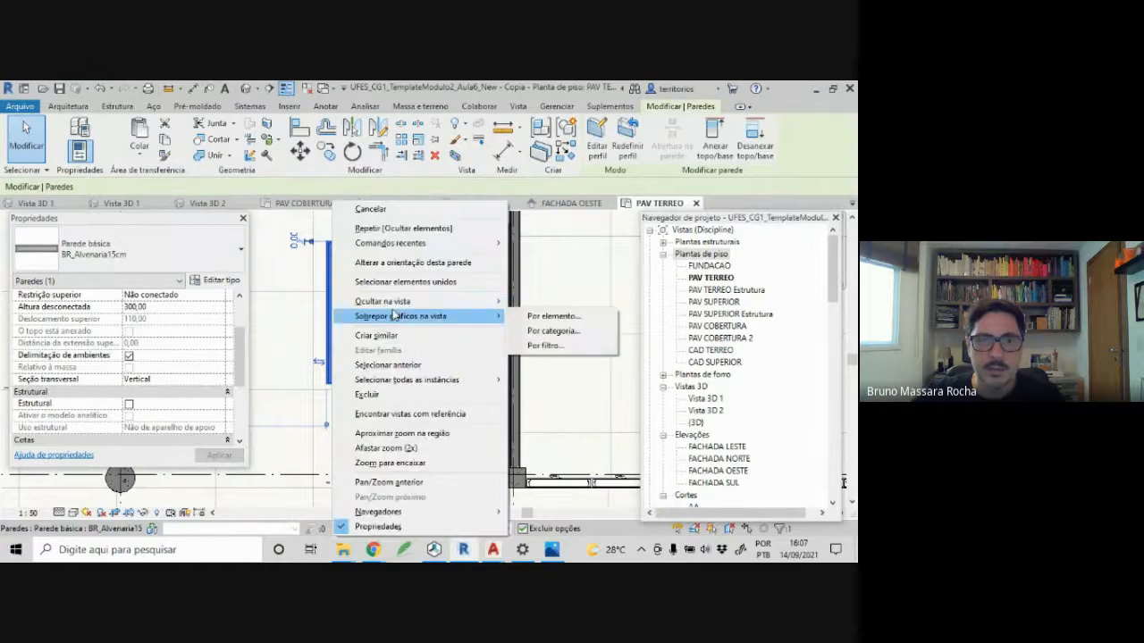
pyautogui.click(536, 301)
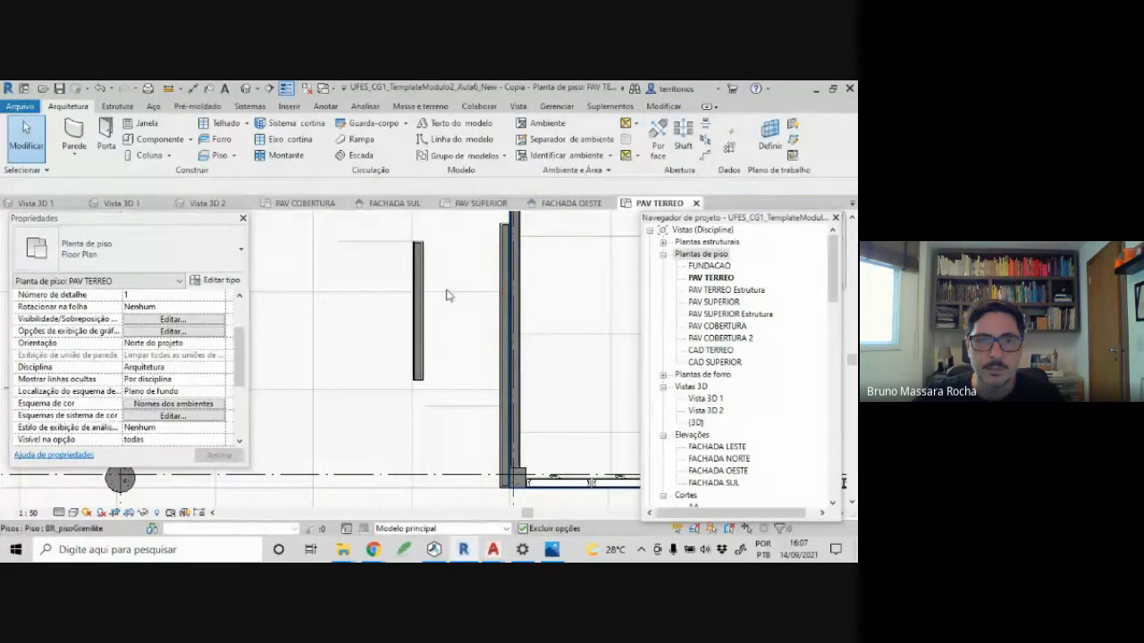
pyautogui.click(418, 295)
pyautogui.rightClick(420, 295)
pyautogui.moveTo(471, 304)
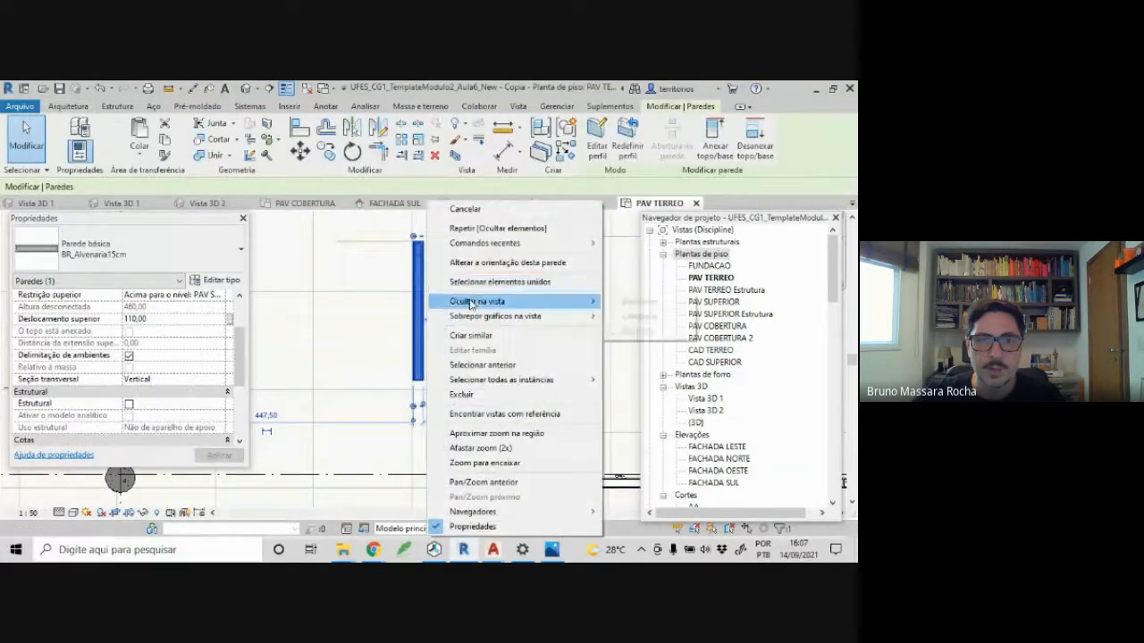
pyautogui.click(636, 301)
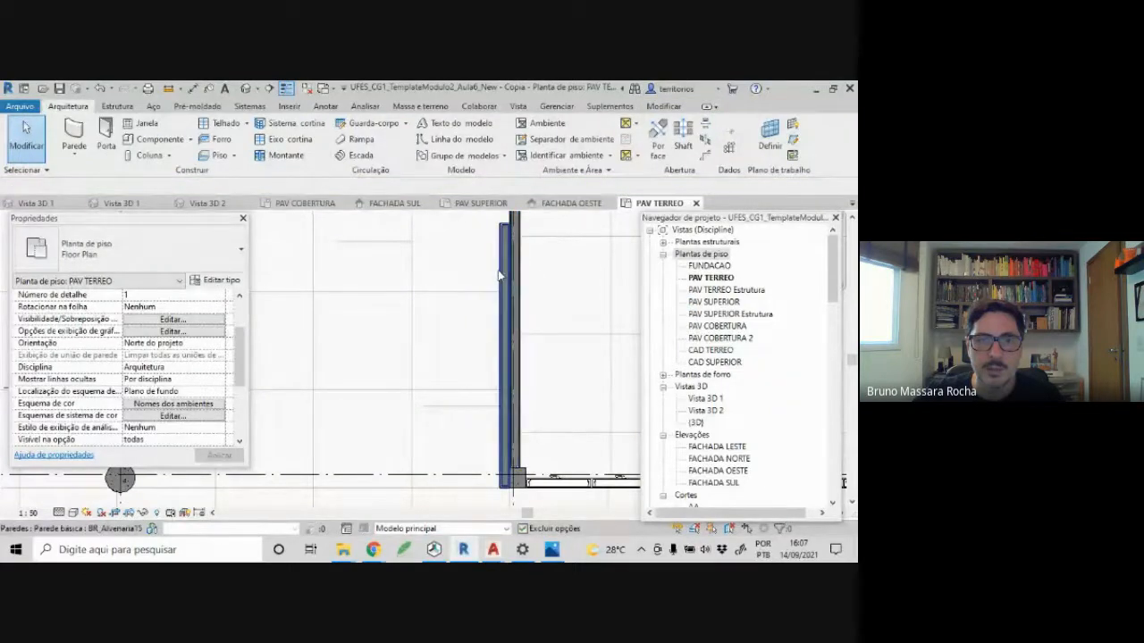
# - Hide the BR_Alvenaria15cm wall running against the building wall beside the stair in the PAV TERREO plan
pyautogui.click(503, 275)
pyautogui.rightClick(504, 275)
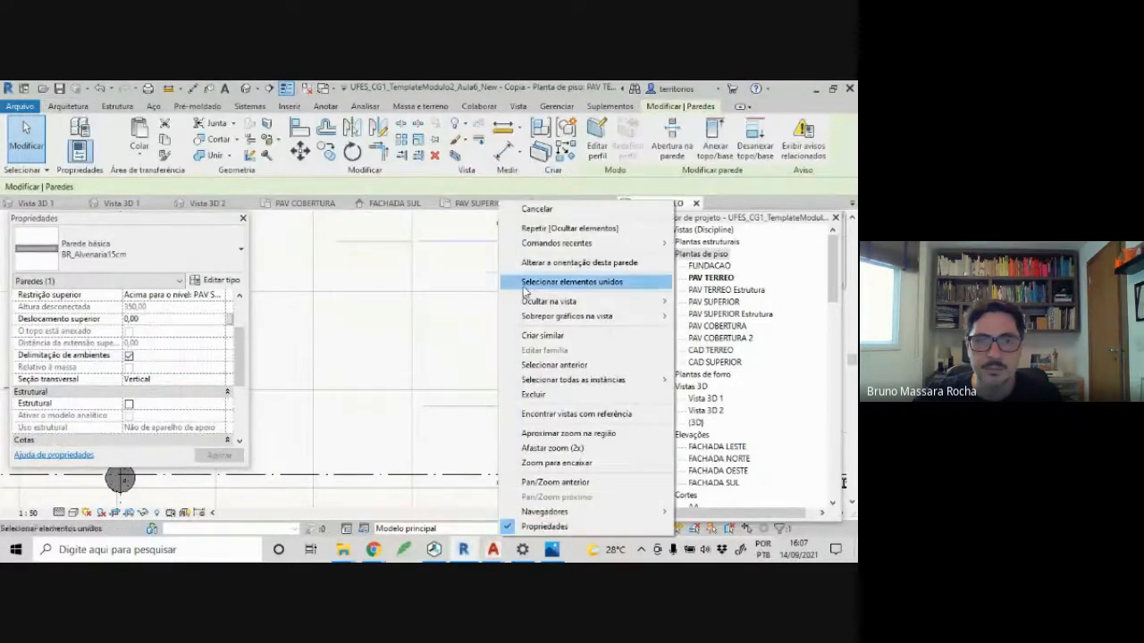
pyautogui.moveTo(531, 304)
pyautogui.click(704, 297)
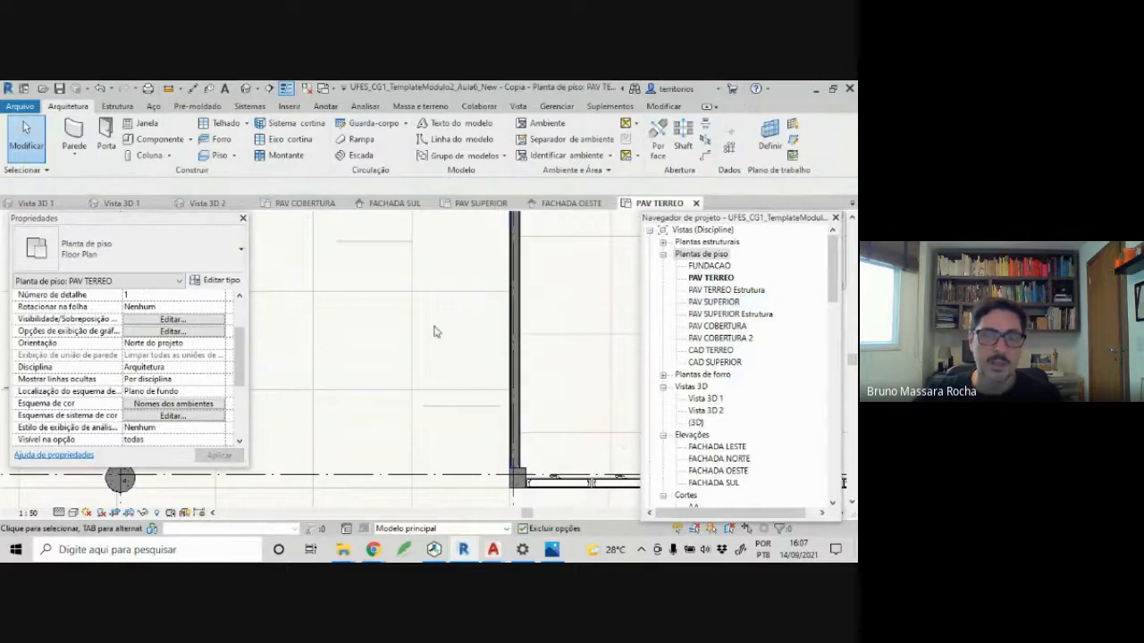
# - Set the PAV TERREO plan's underlay base level to CAD TERREO and apply the change
pyautogui.moveTo(237, 380); pyautogui.dragTo(237, 442)
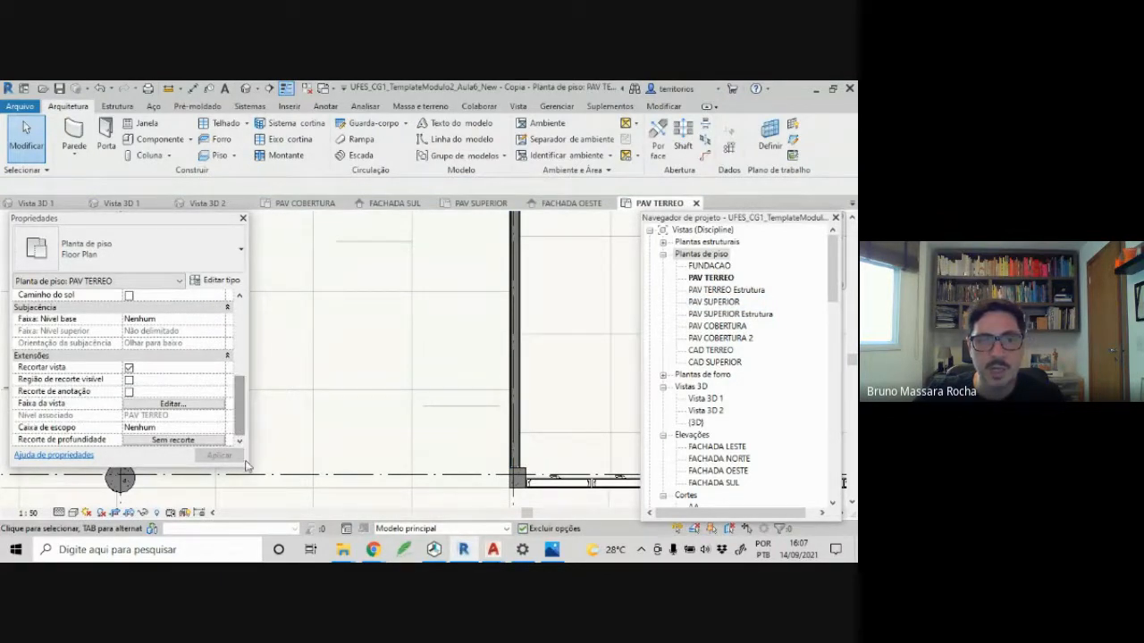
pyautogui.moveTo(247, 465); pyautogui.dragTo(243, 507)
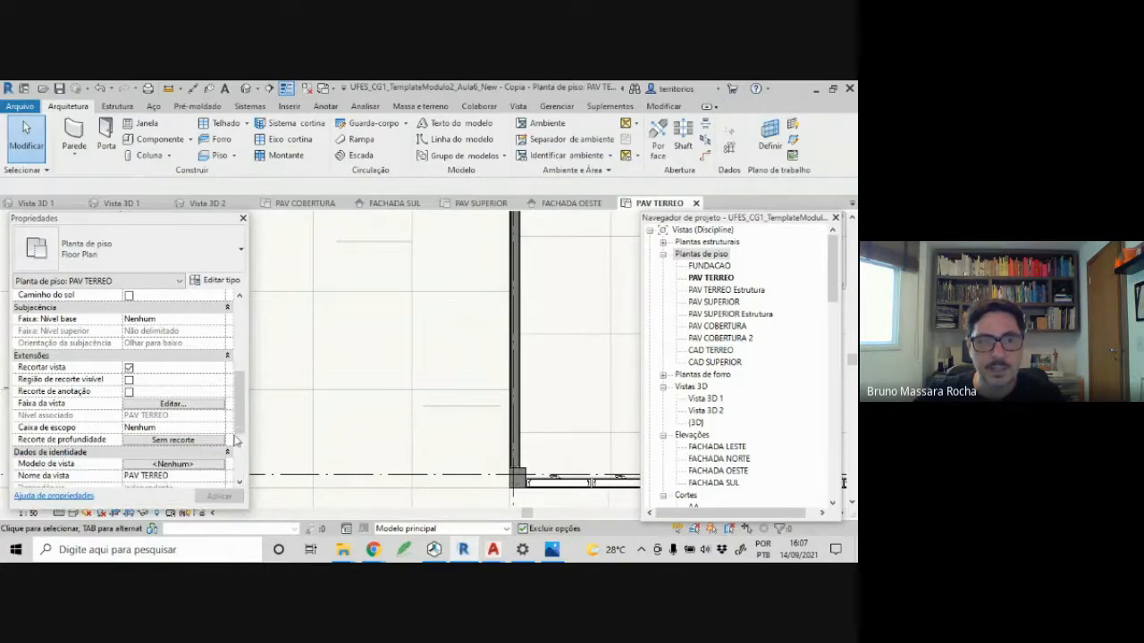
pyautogui.click(219, 320)
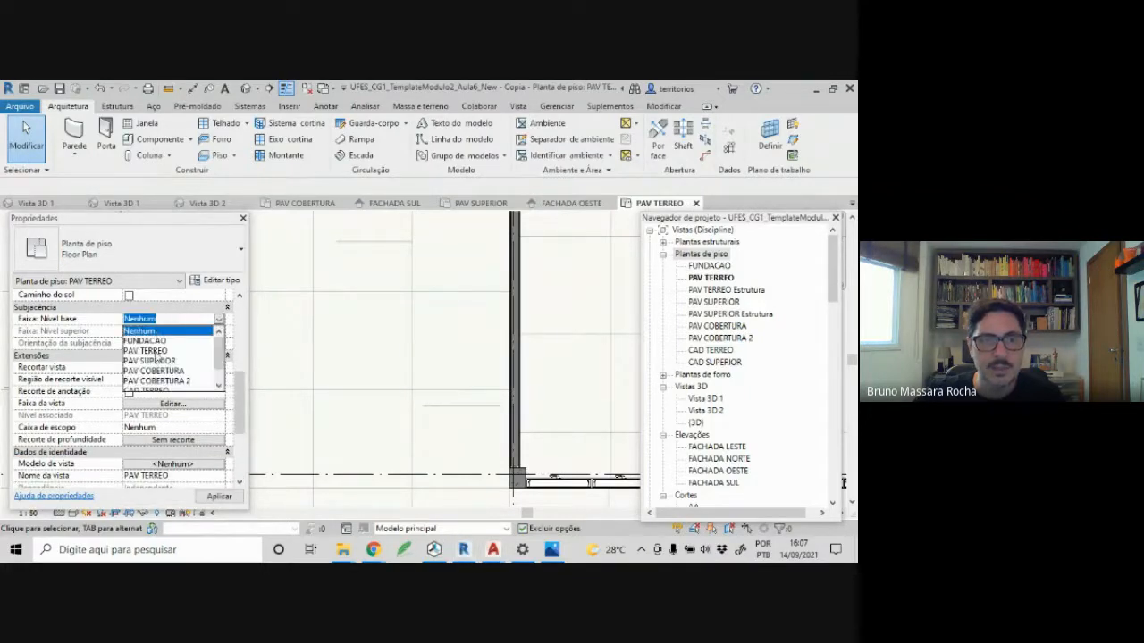
pyautogui.scroll(-2, 164, 376)
pyautogui.click(170, 386)
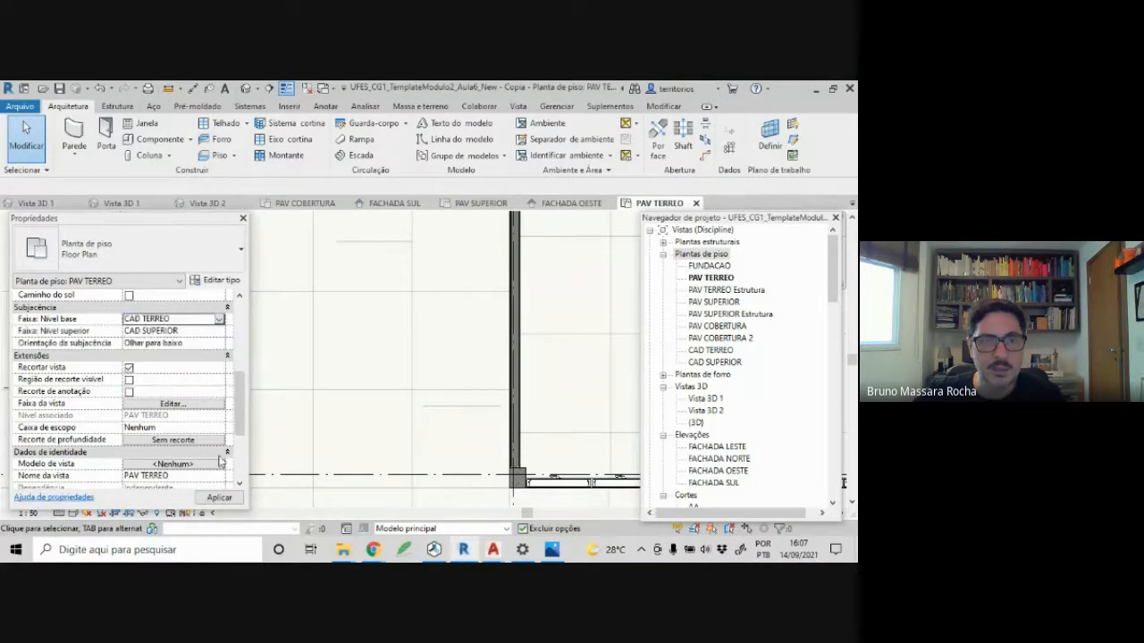
pyautogui.click(219, 498)
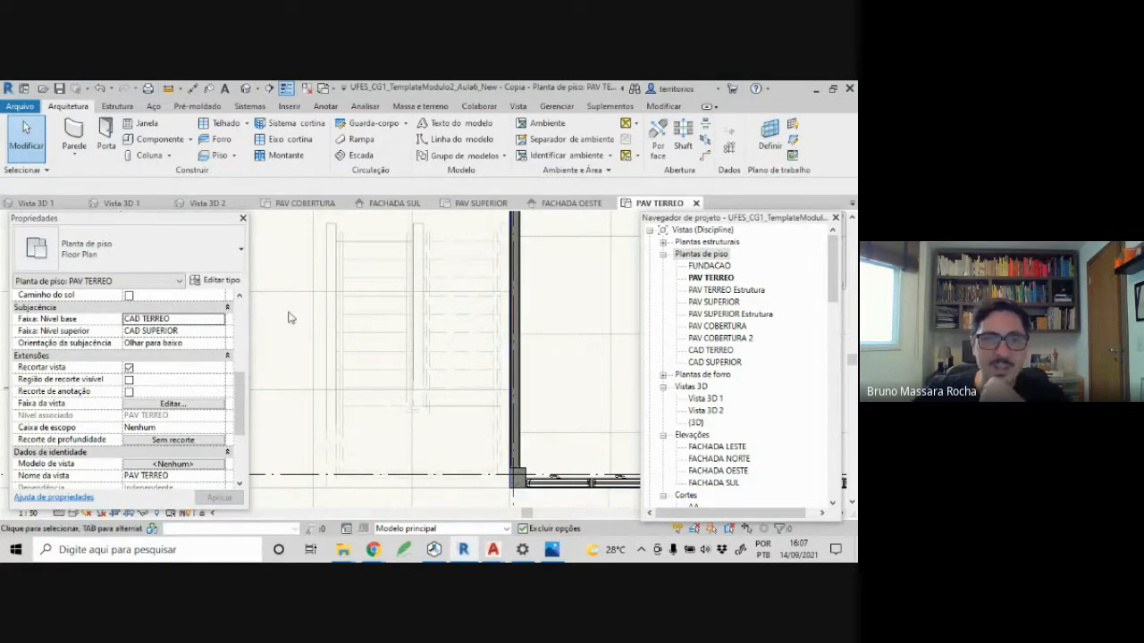
# - Delete the two horizontal grey detail lines marking the ends of the stair flights in the plan
pyautogui.click(356, 247)
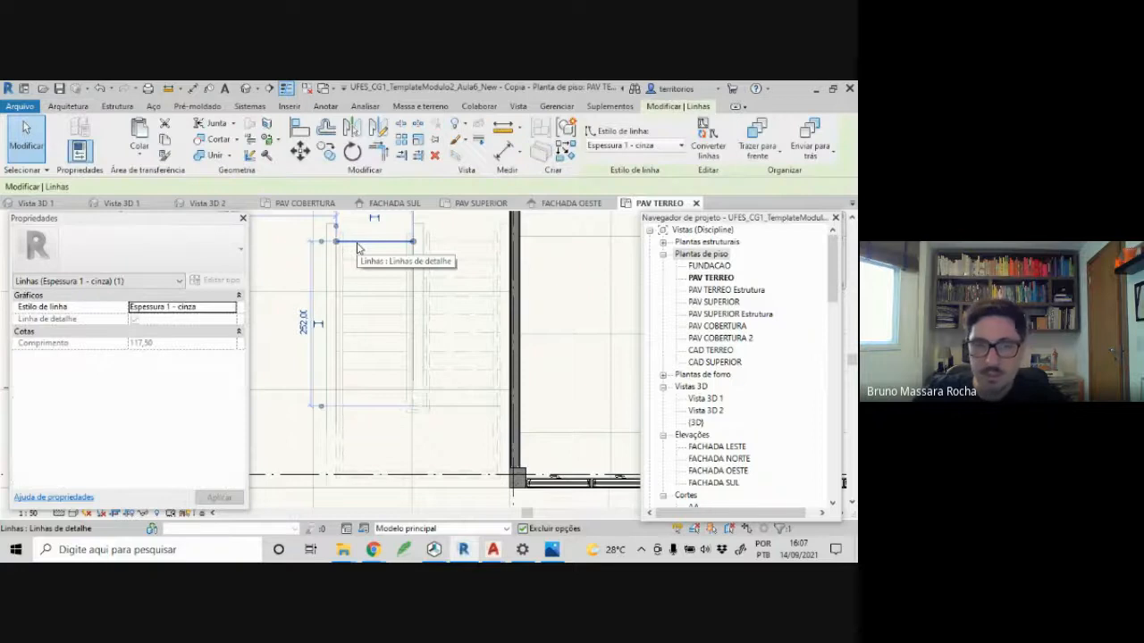
pyautogui.press('Delete')
pyautogui.moveTo(338, 348); pyautogui.dragTo(332, 344, button='middle')
pyautogui.click(446, 404)
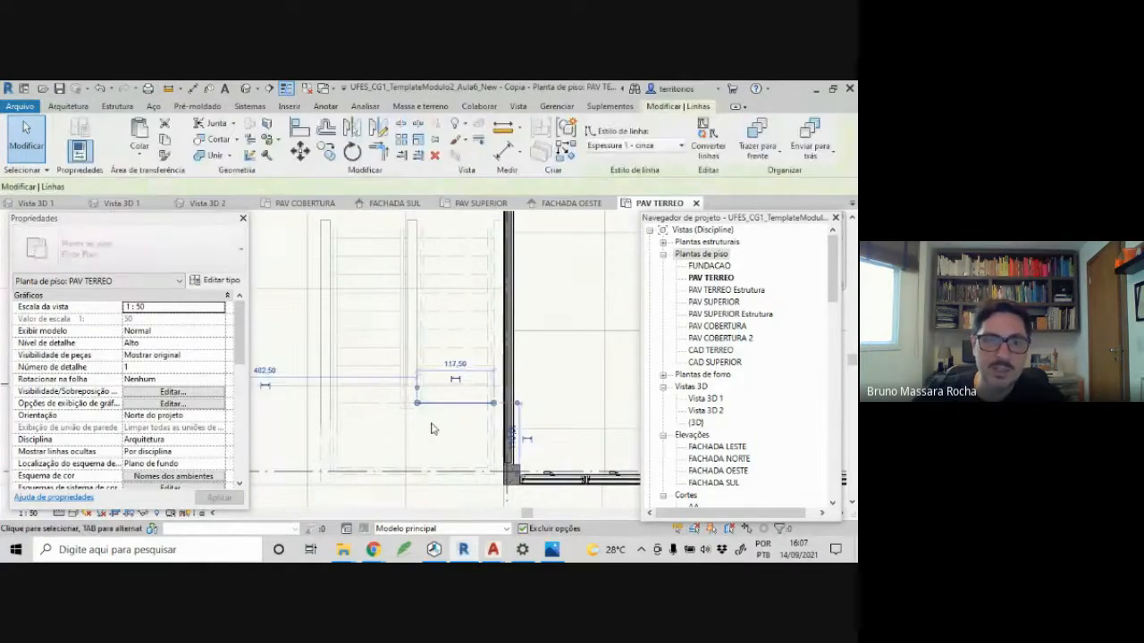
pyautogui.press('Delete')
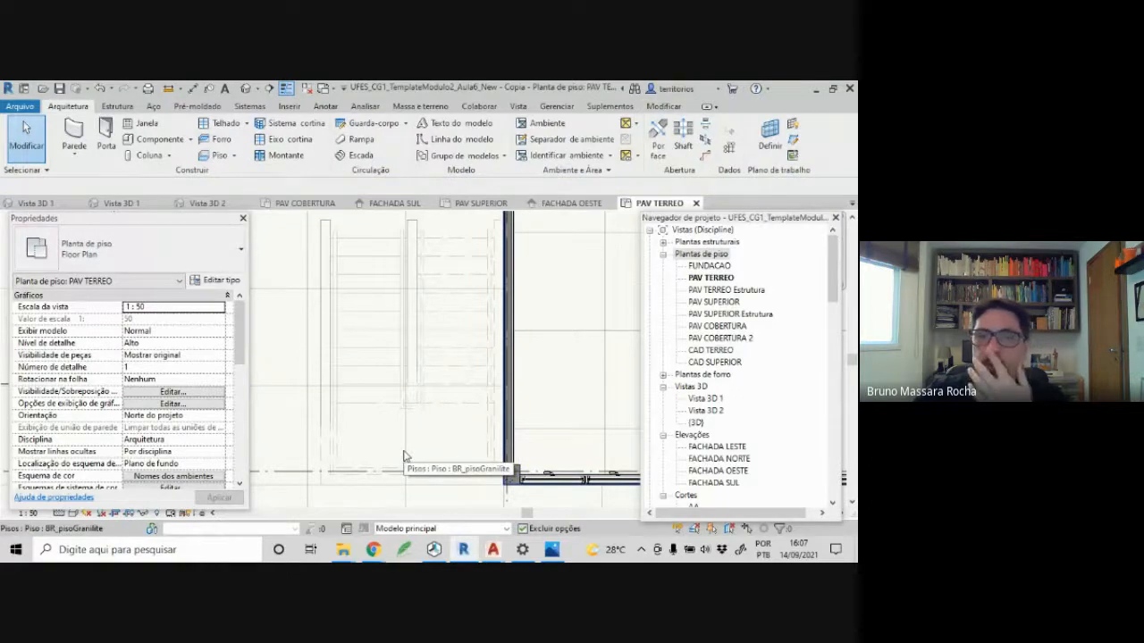
# - Draw an Espessura 2 detail line about 117.5 long along the left flight's uppermost step line, between the CAD stair walls
pyautogui.scroll(-3, 456, 445)
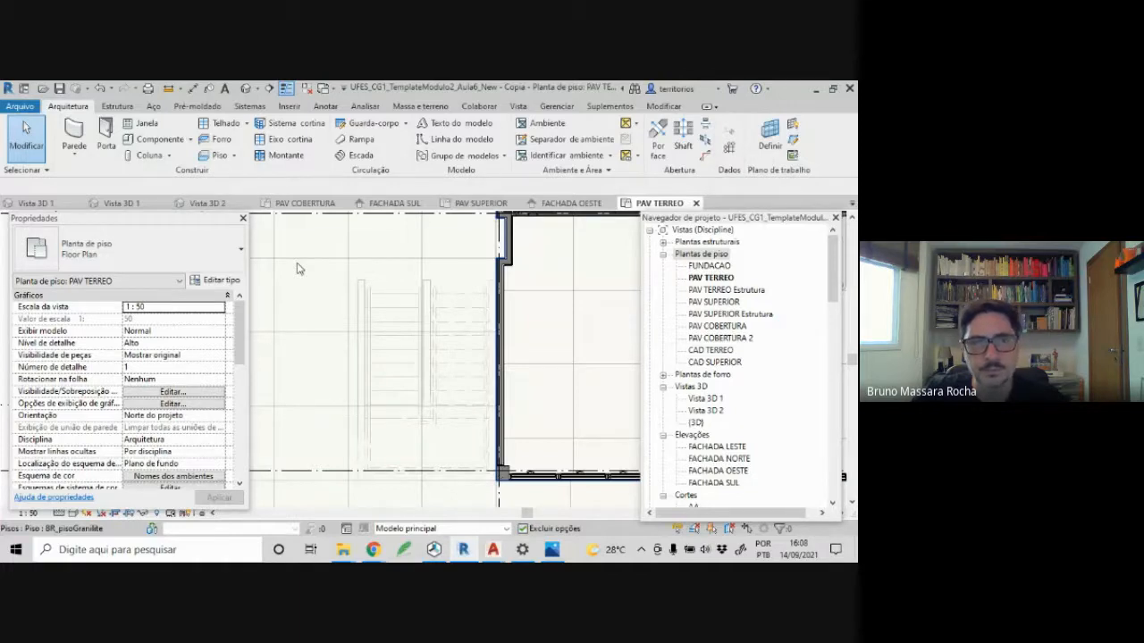
pyautogui.click(323, 107)
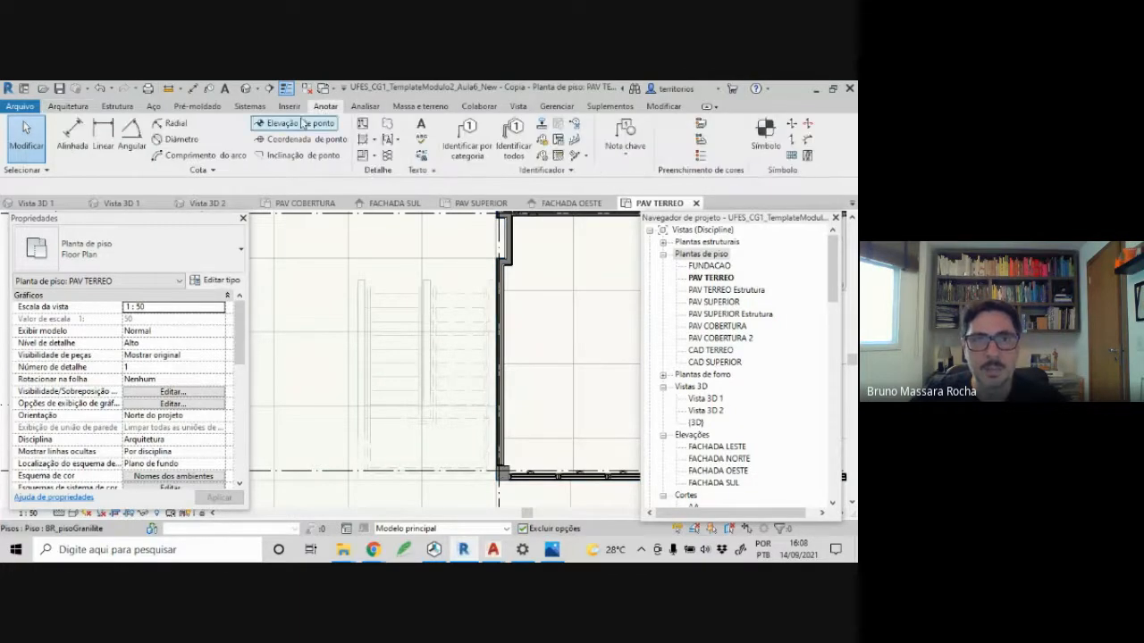
pyautogui.click(362, 125)
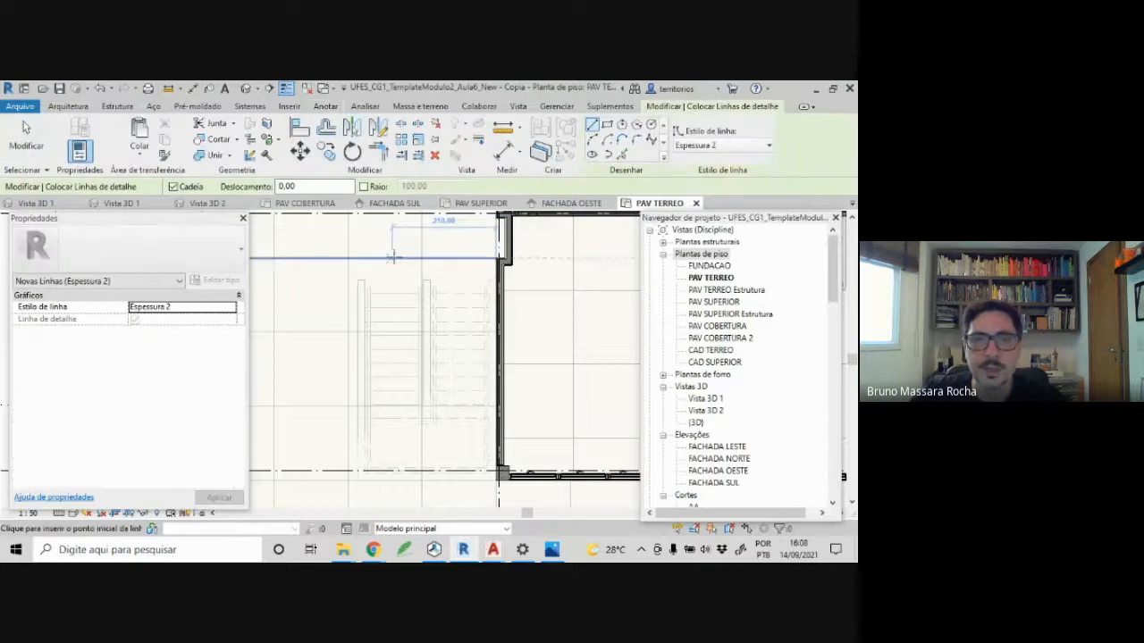
pyautogui.scroll(2, 421, 285)
pyautogui.scroll(2, 421, 283)
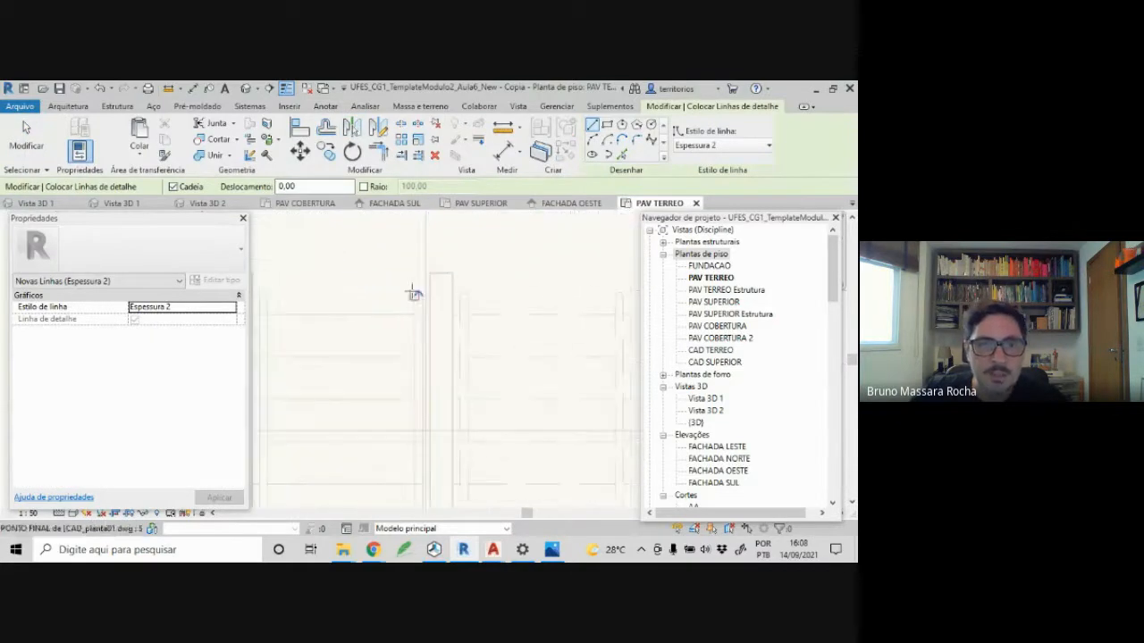
pyautogui.scroll(-1, 396, 291)
pyautogui.moveTo(395, 291); pyautogui.dragTo(463, 269, button='middle')
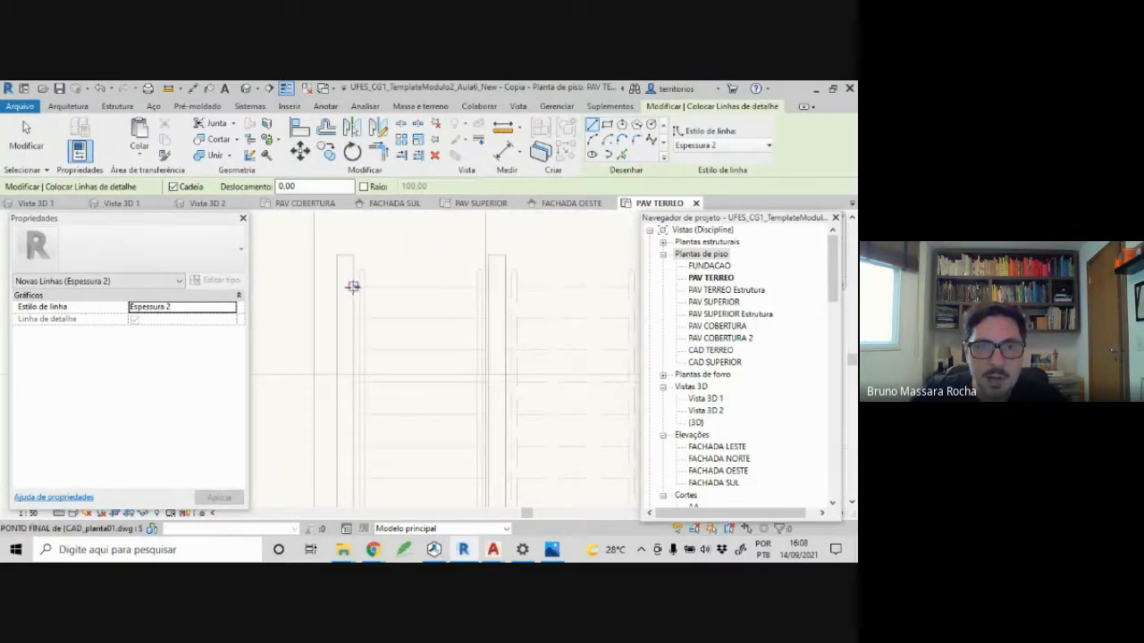
pyautogui.click(353, 286)
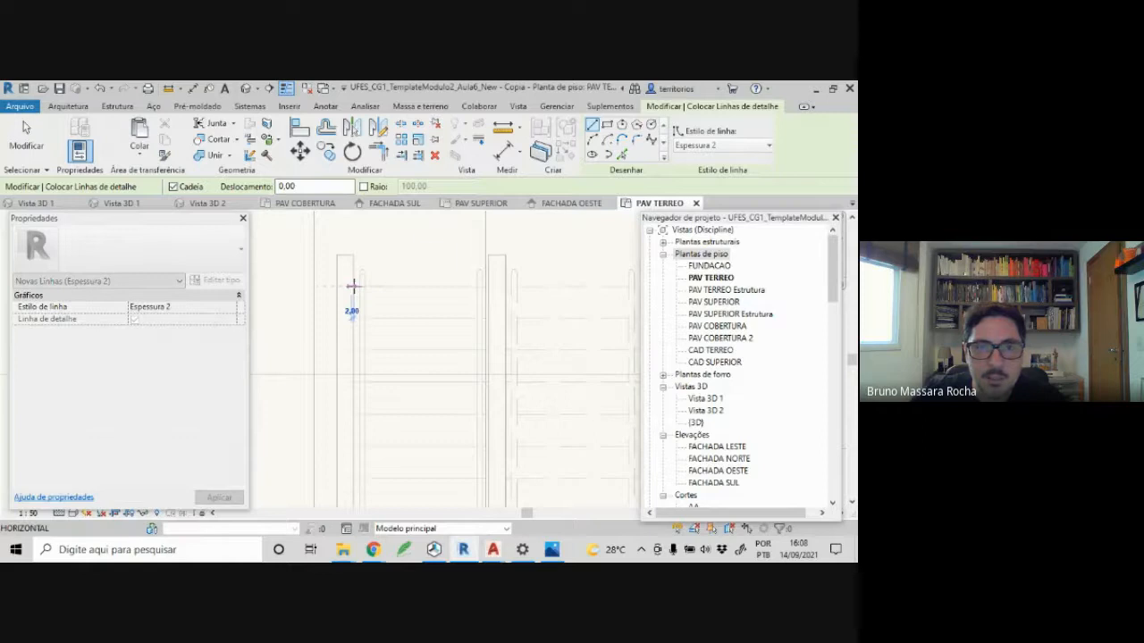
pyautogui.scroll(2, 496, 279)
pyautogui.click(477, 297)
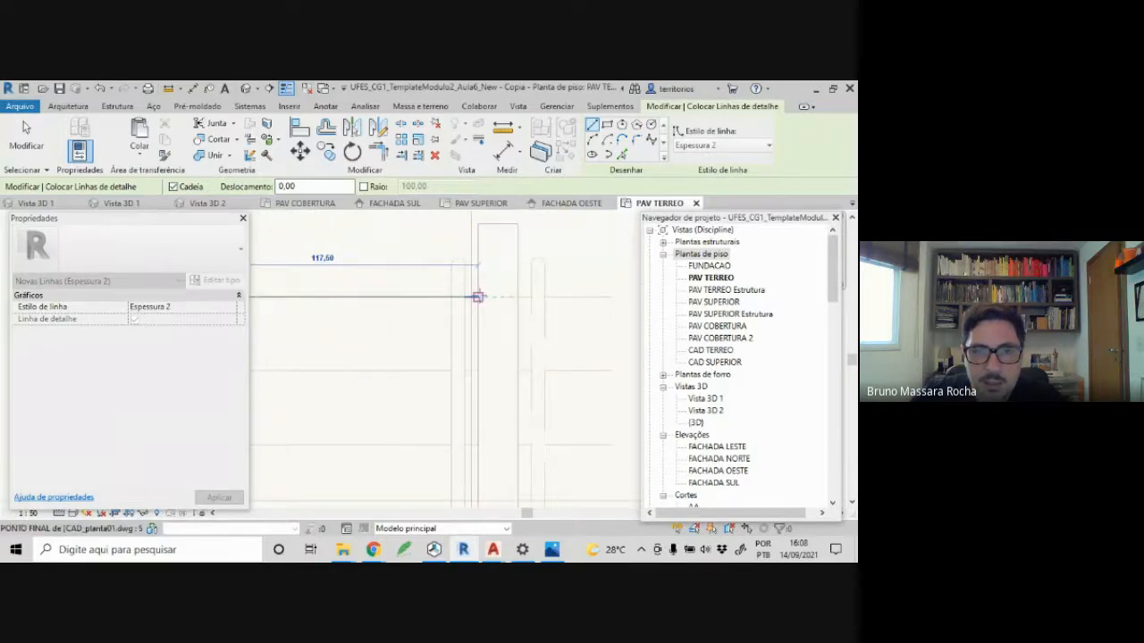
pyautogui.press('Escape')
pyautogui.press('Escape')
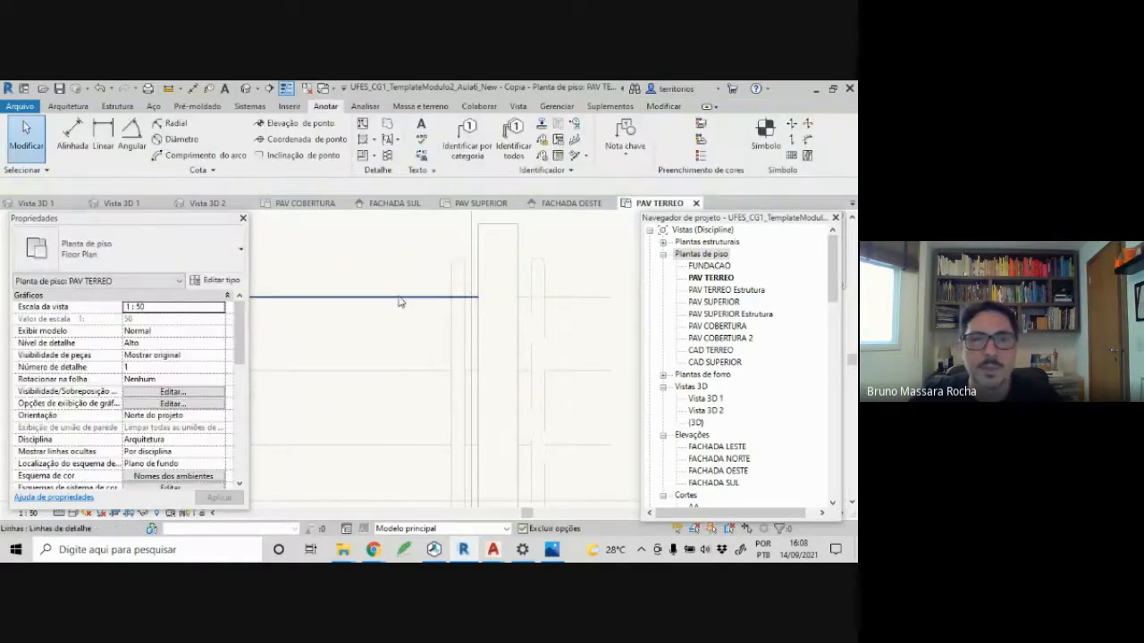
pyautogui.click(401, 298)
pyautogui.scroll(-5, 342, 299)
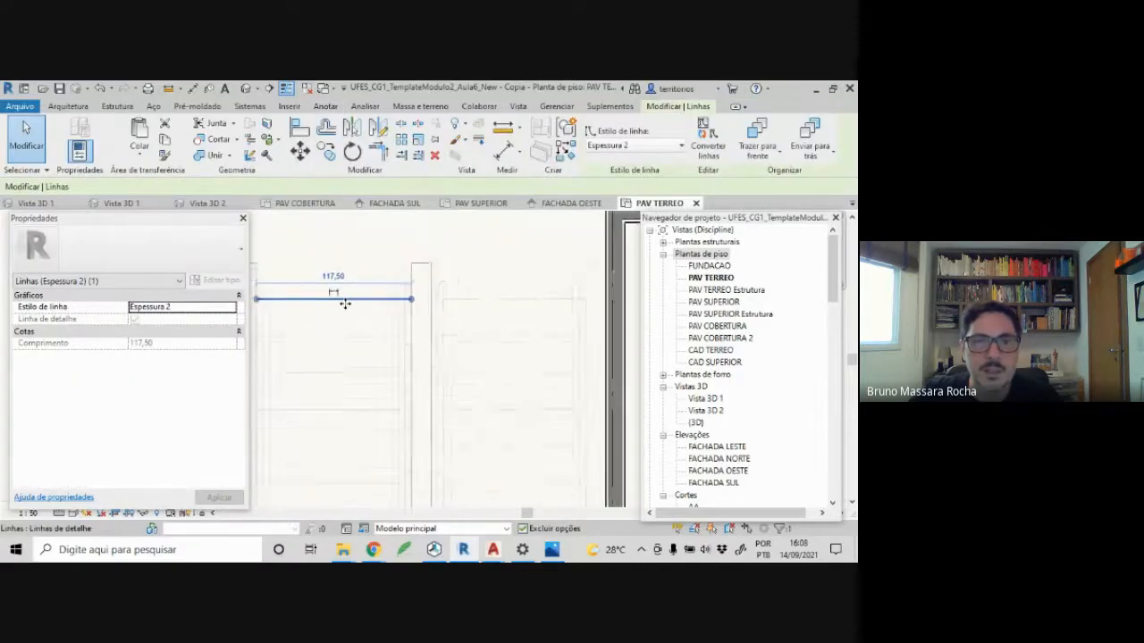
pyautogui.click(451, 320)
pyautogui.scroll(1, 453, 320)
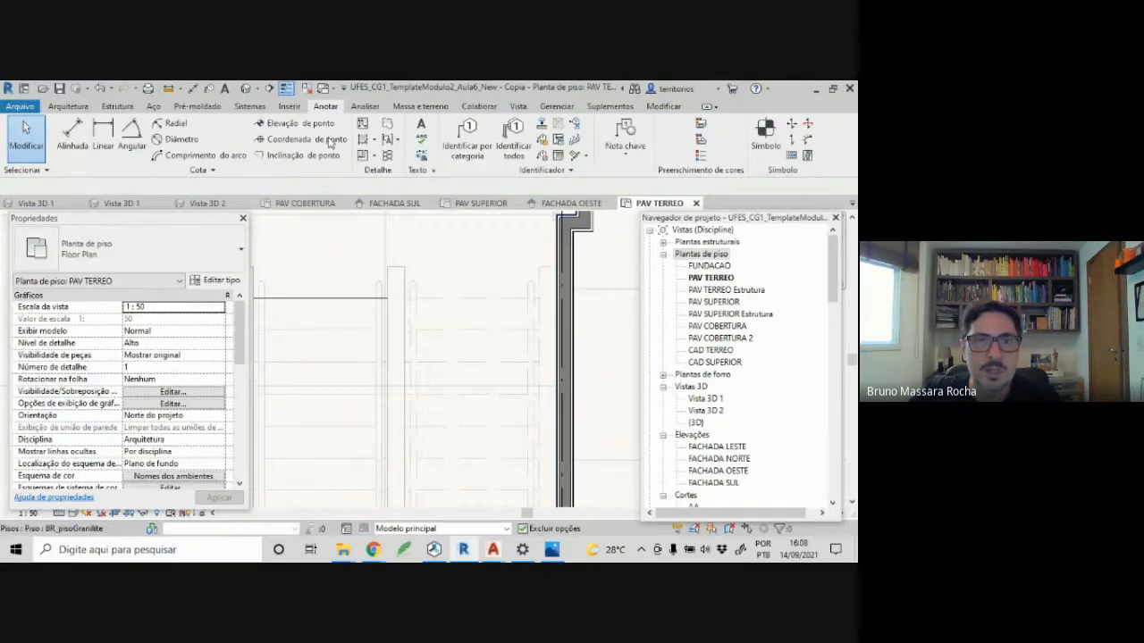
pyautogui.press('l')
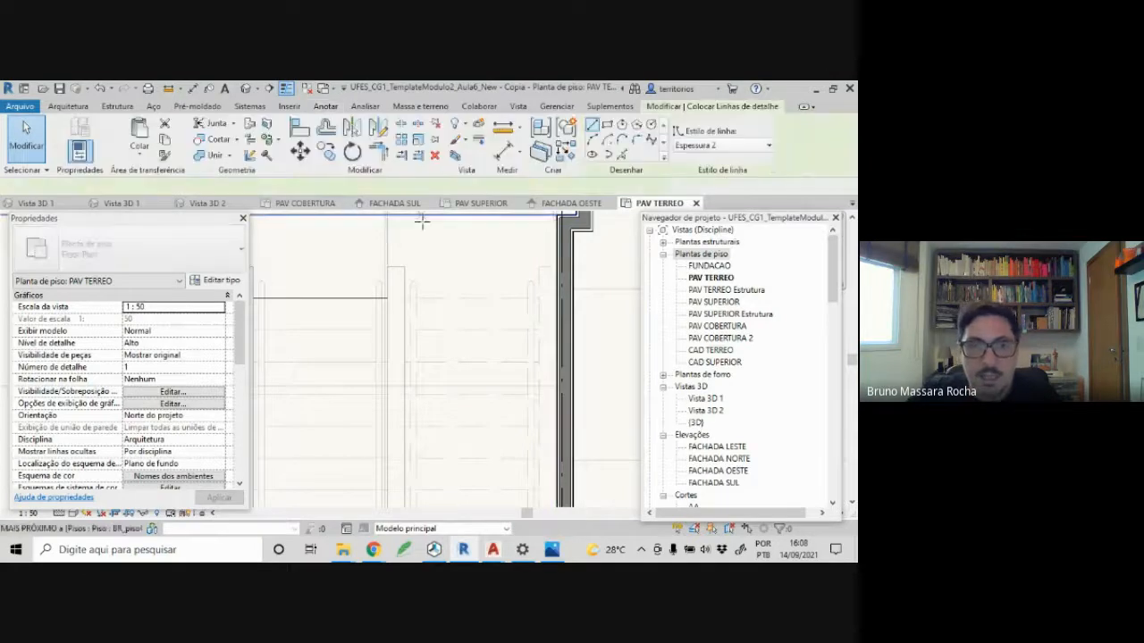
pyautogui.click(406, 298)
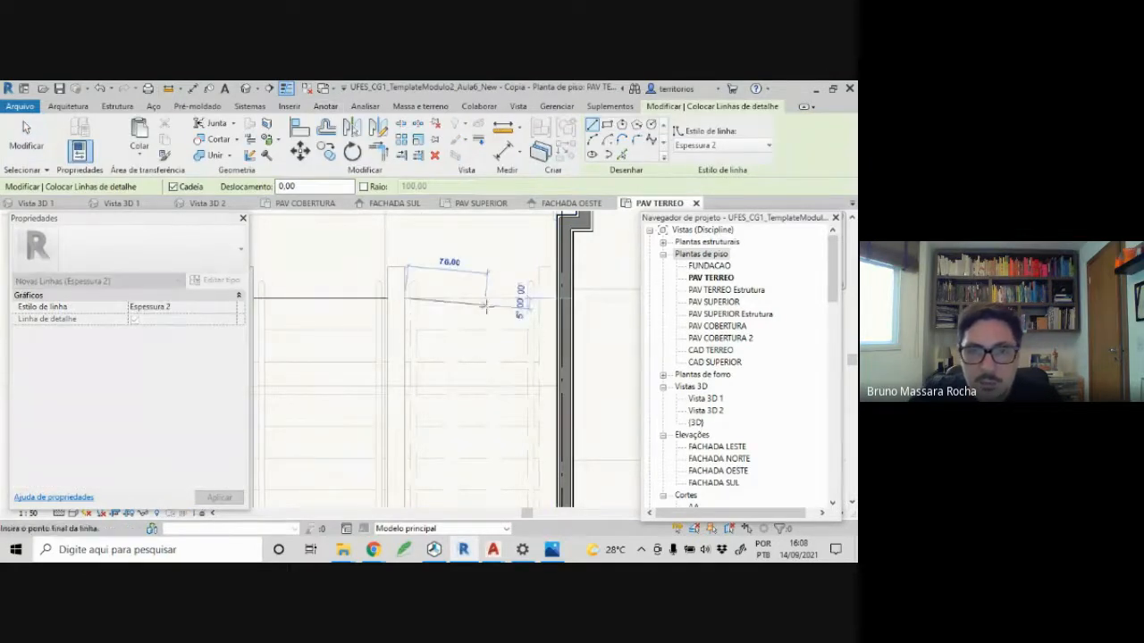
pyautogui.scroll(2, 502, 307)
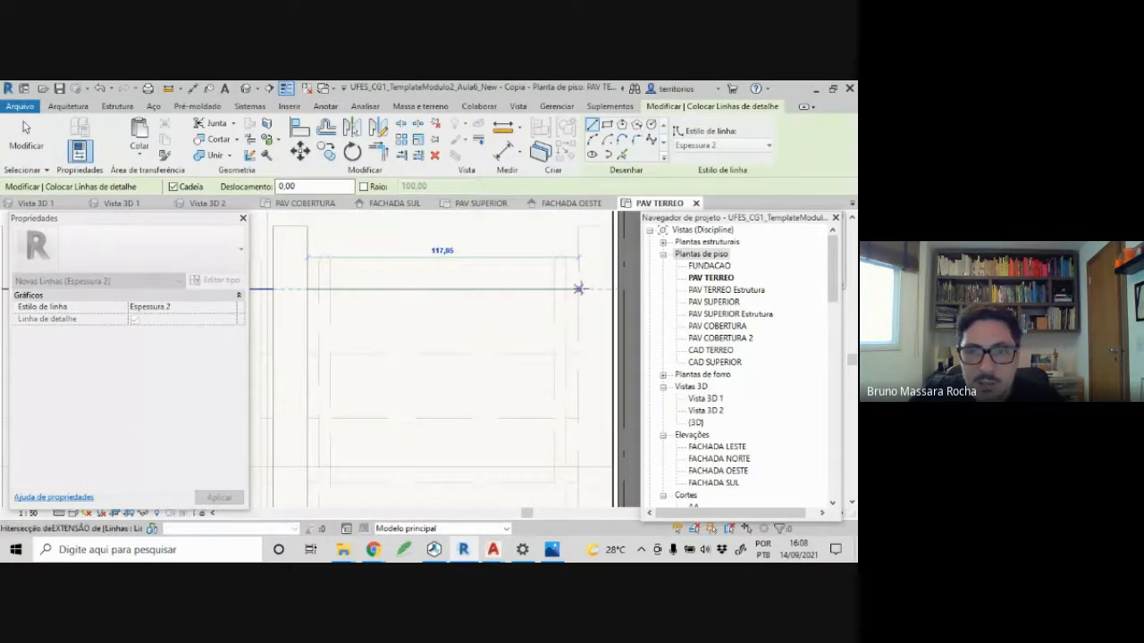
pyautogui.press('Escape')
pyautogui.press('Escape')
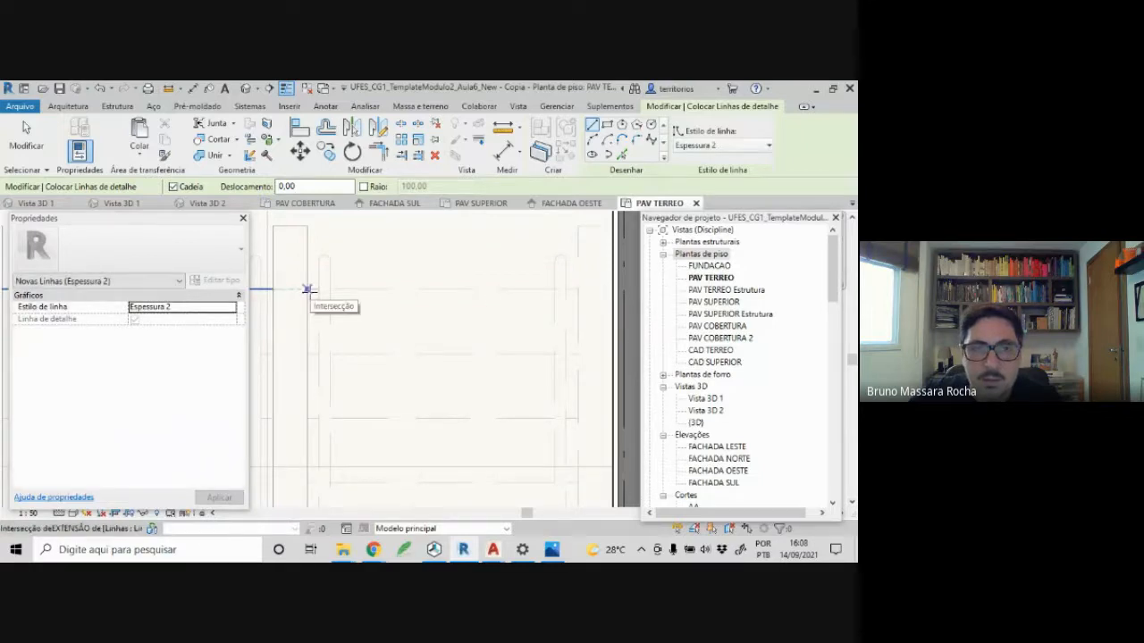
# - Draw an Espessura 2 detail line about 117.5 long along the right flight's uppermost step line, between the CAD stair walls
pyautogui.scroll(2, 307, 289)
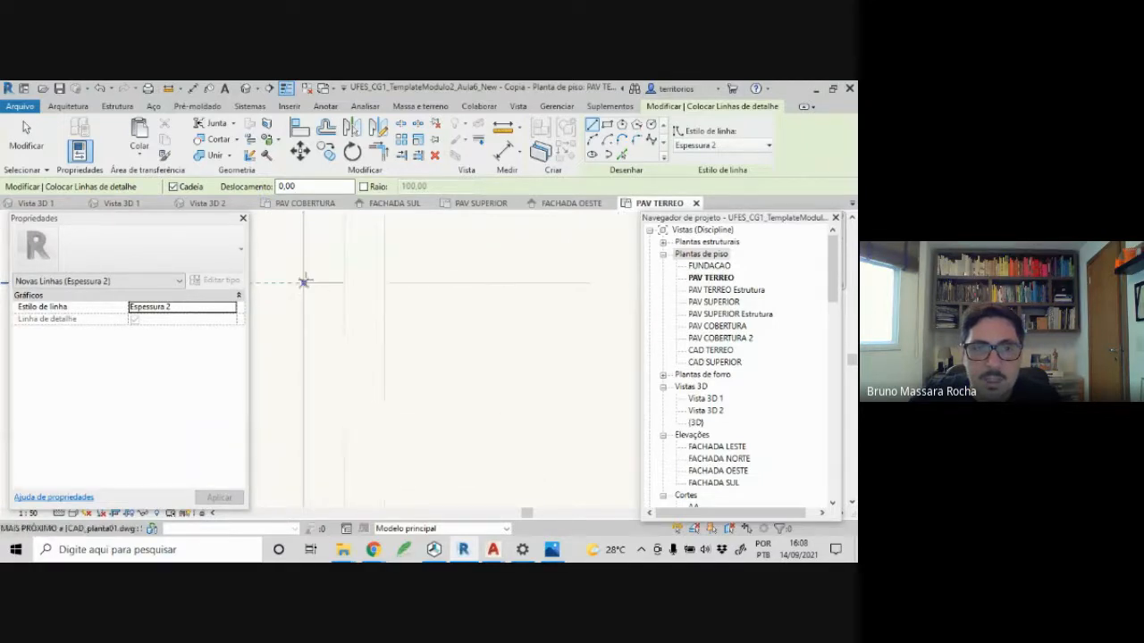
pyautogui.click(304, 282)
pyautogui.scroll(-3, 347, 294)
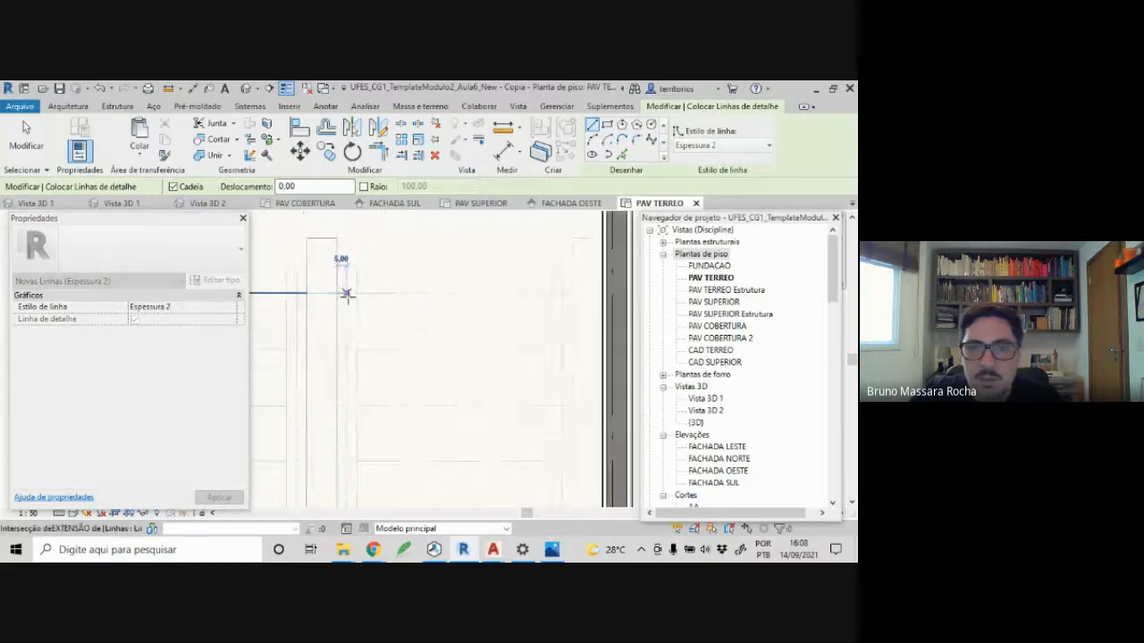
pyautogui.scroll(-1, 347, 294)
pyautogui.scroll(3, 502, 294)
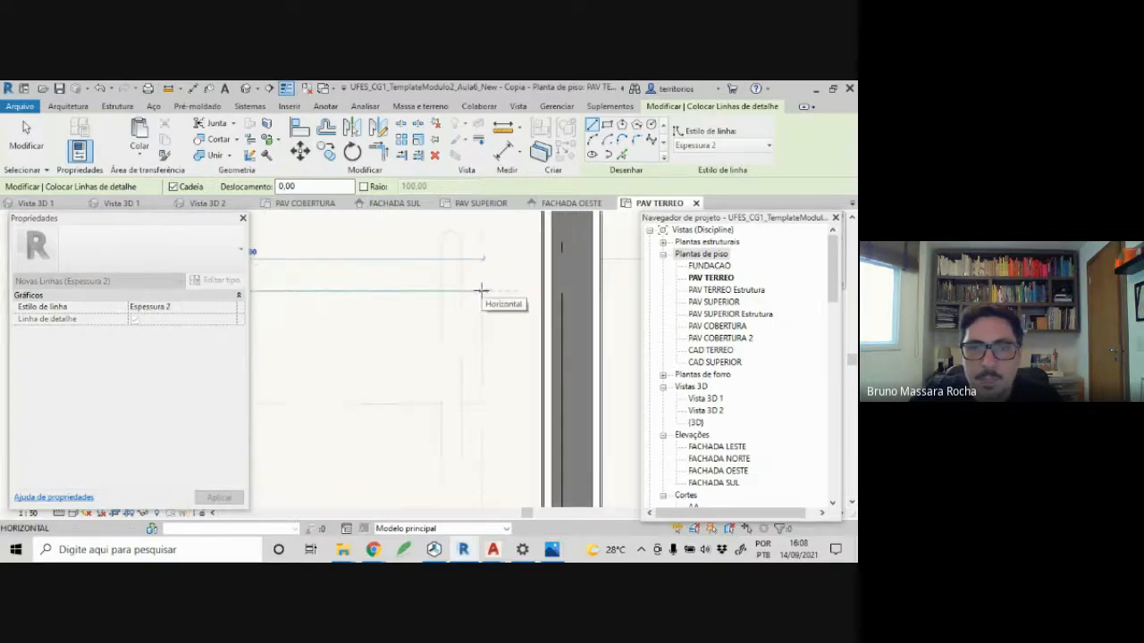
pyautogui.scroll(-2, 482, 290)
pyautogui.moveTo(470, 299); pyautogui.dragTo(508, 301, button='middle')
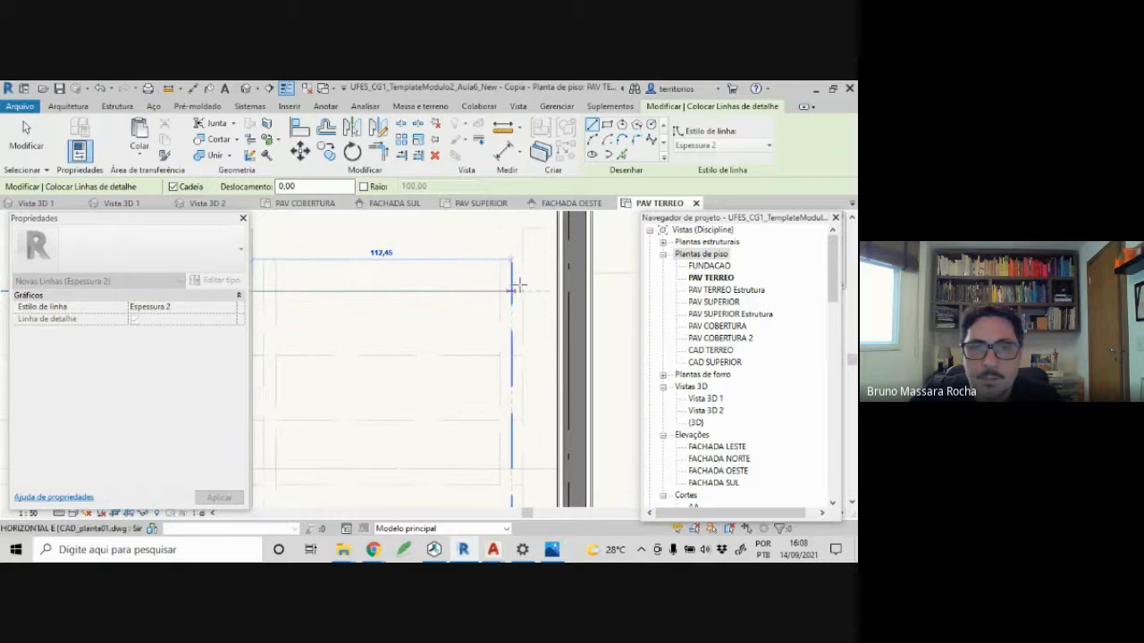
pyautogui.scroll(1, 523, 291)
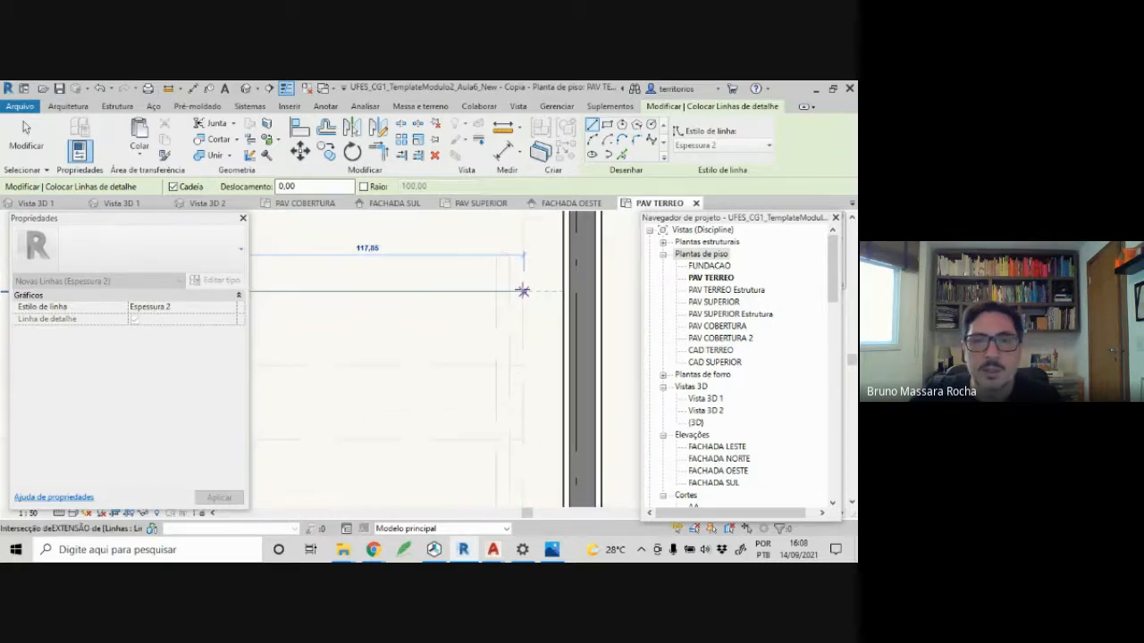
pyautogui.scroll(3, 524, 291)
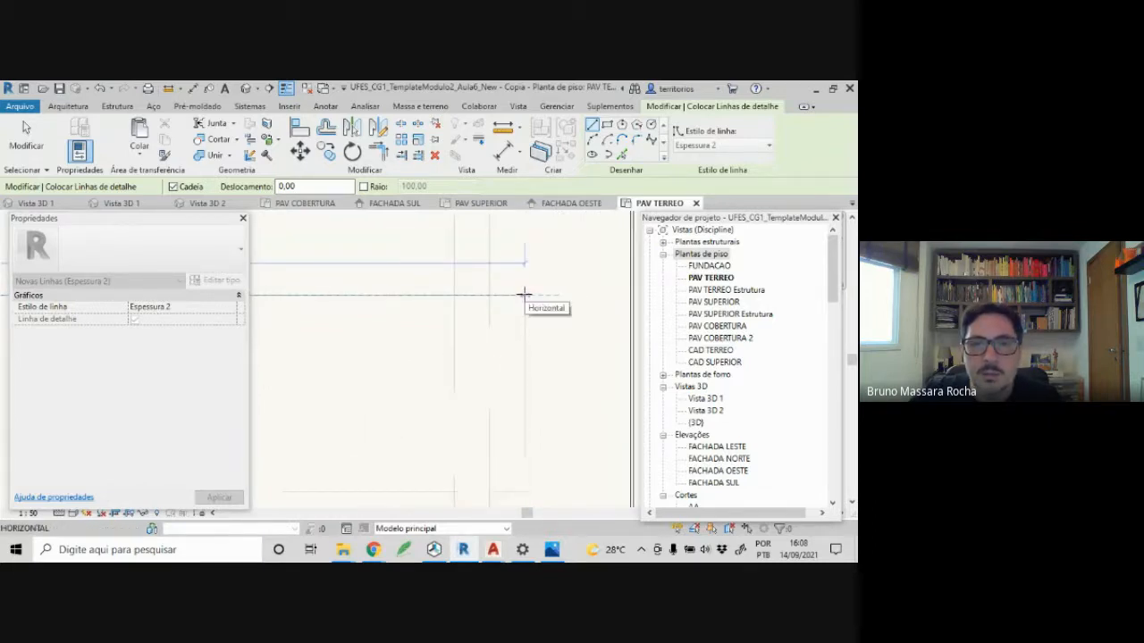
pyautogui.click(525, 295)
pyautogui.scroll(-2, 538, 327)
pyautogui.press('Escape')
pyautogui.press('Escape')
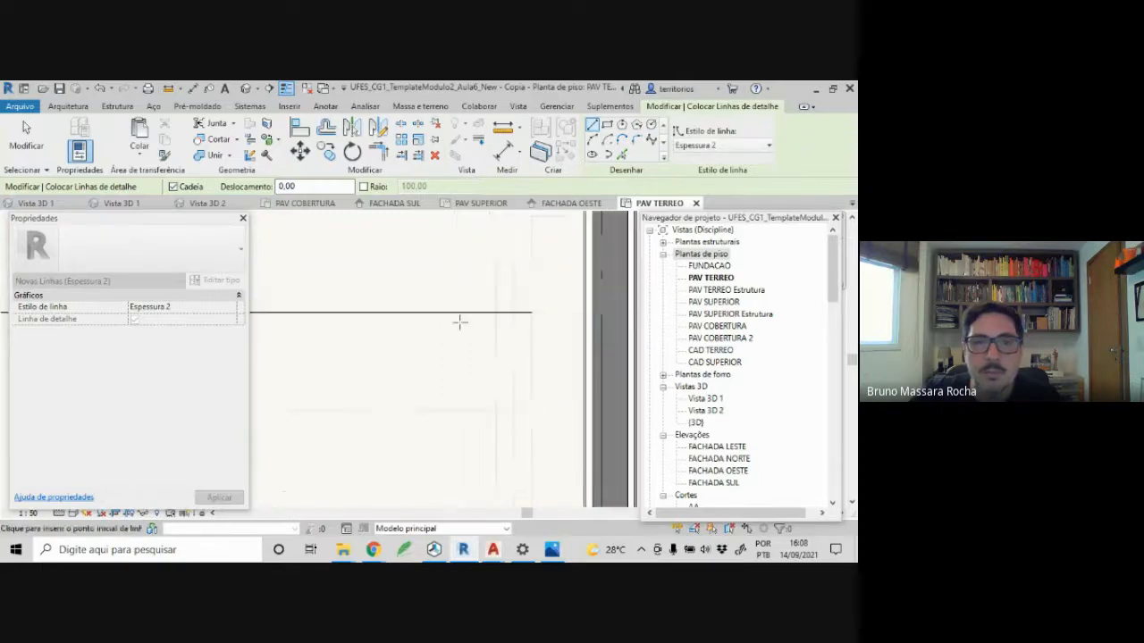
# - Check the length of the detail line on the right flight's uppermost step
pyautogui.click(464, 314)
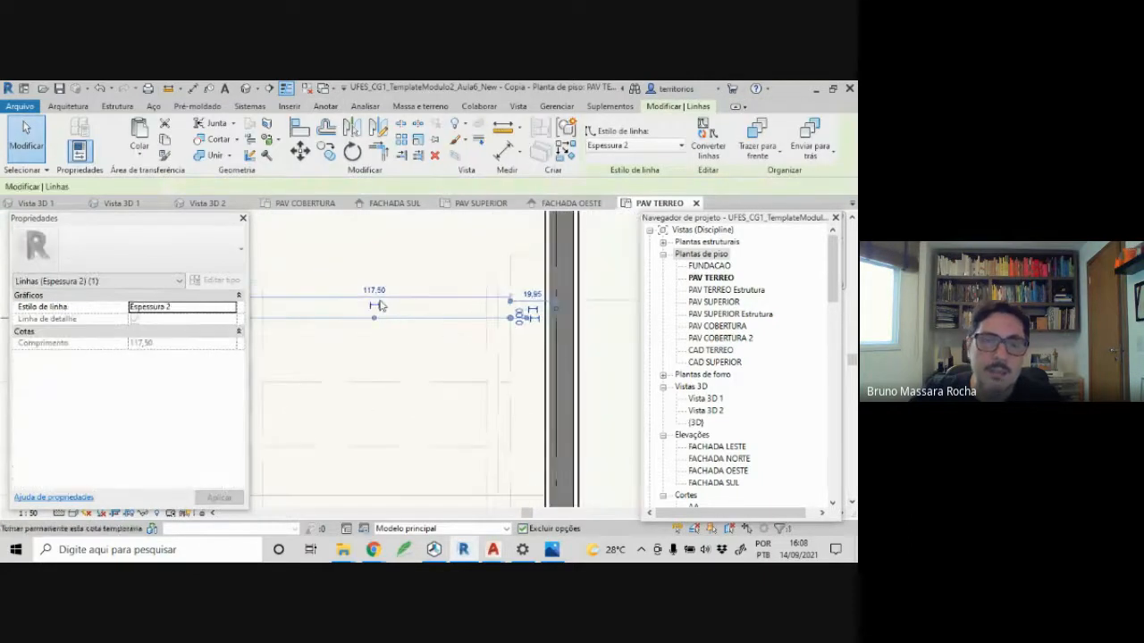
pyautogui.scroll(2, 395, 308)
pyautogui.scroll(-3, 395, 303)
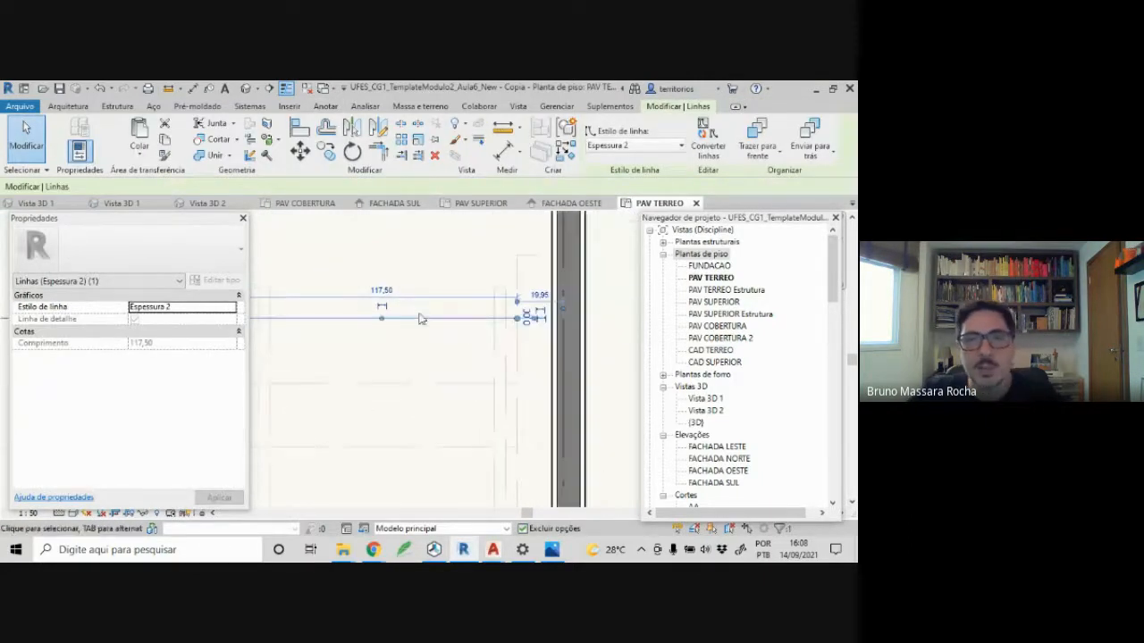
pyautogui.moveTo(420, 316); pyautogui.dragTo(426, 263, button='middle')
pyautogui.scroll(-1, 486, 297)
pyautogui.press('Escape')
# - Draw a vertical Espessura 2 detail line from the left flight's outer top corner down to the landing's lower-left corner in the CAD underlay
pyautogui.scroll(1, 477, 306)
pyautogui.scroll(-4, 464, 275)
pyautogui.scroll(-2, 408, 263)
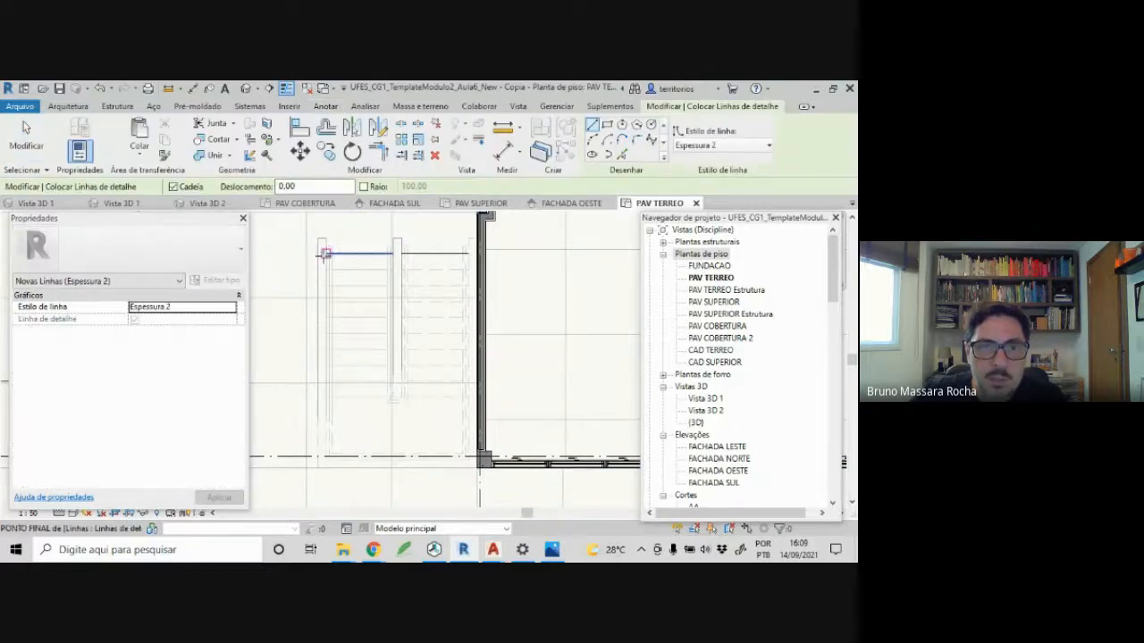
pyautogui.click(325, 254)
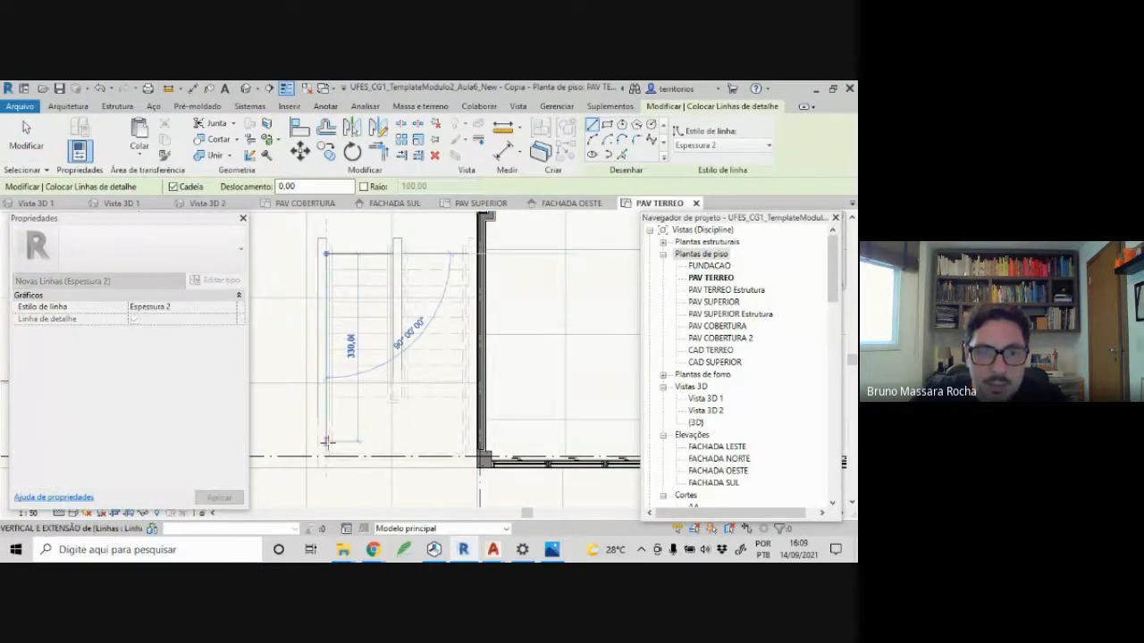
pyautogui.scroll(3, 327, 444)
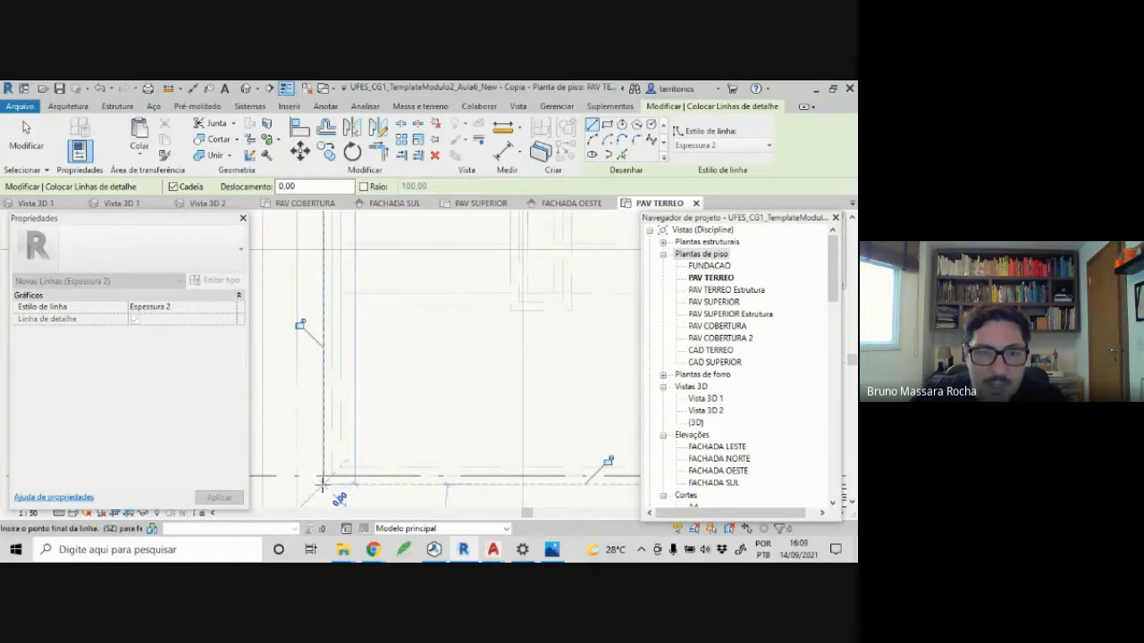
pyautogui.click(324, 484)
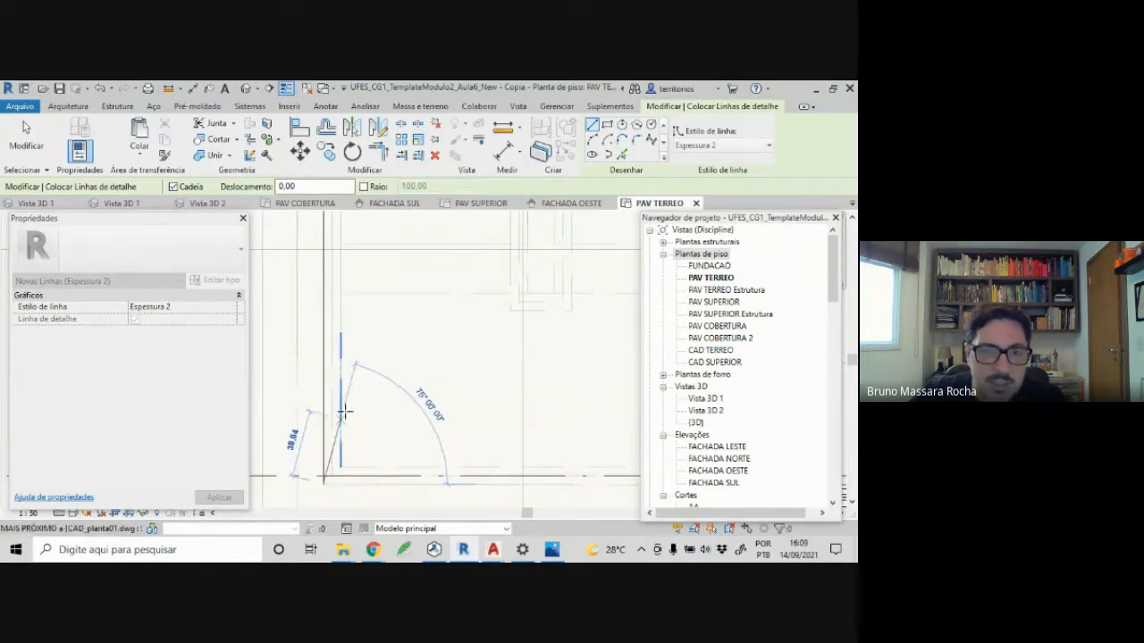
# - Continue the detail line along the landing's lower edge and up the stair's right side to the end of the right flight's top line
pyautogui.scroll(-2, 298, 406)
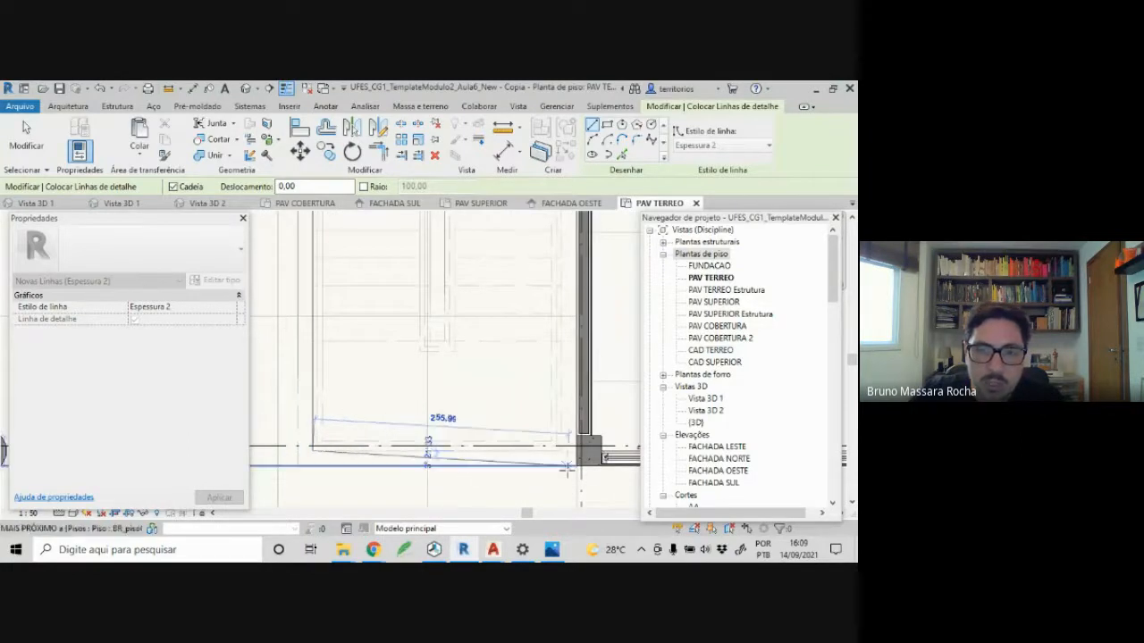
pyautogui.scroll(3, 563, 465)
pyautogui.scroll(2, 561, 458)
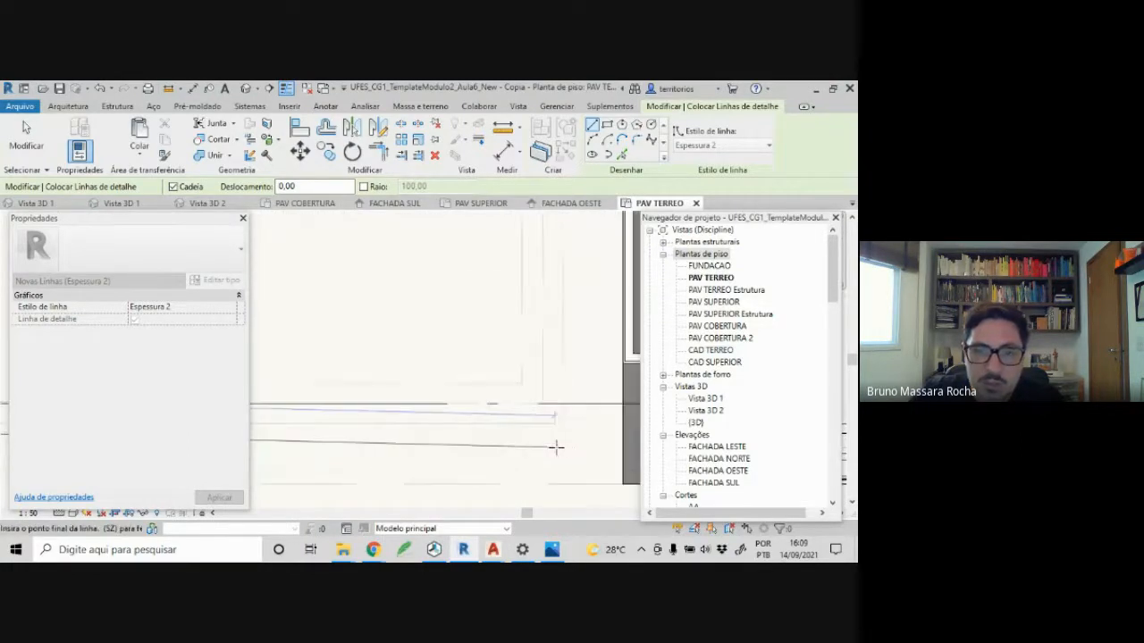
pyautogui.scroll(3, 563, 438)
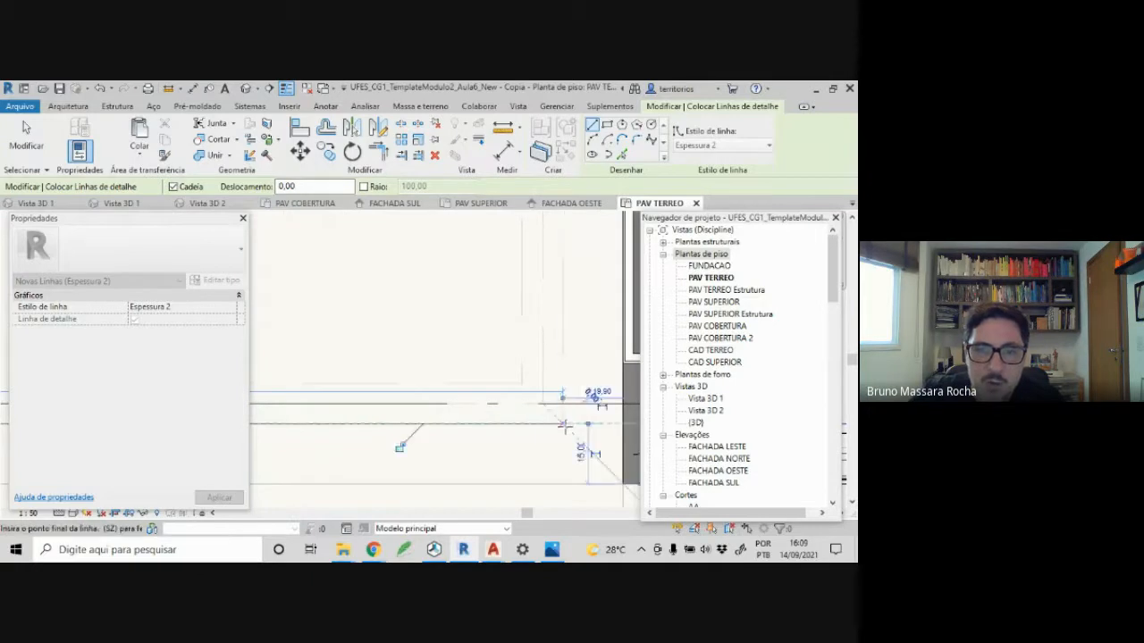
pyautogui.scroll(-4, 561, 477)
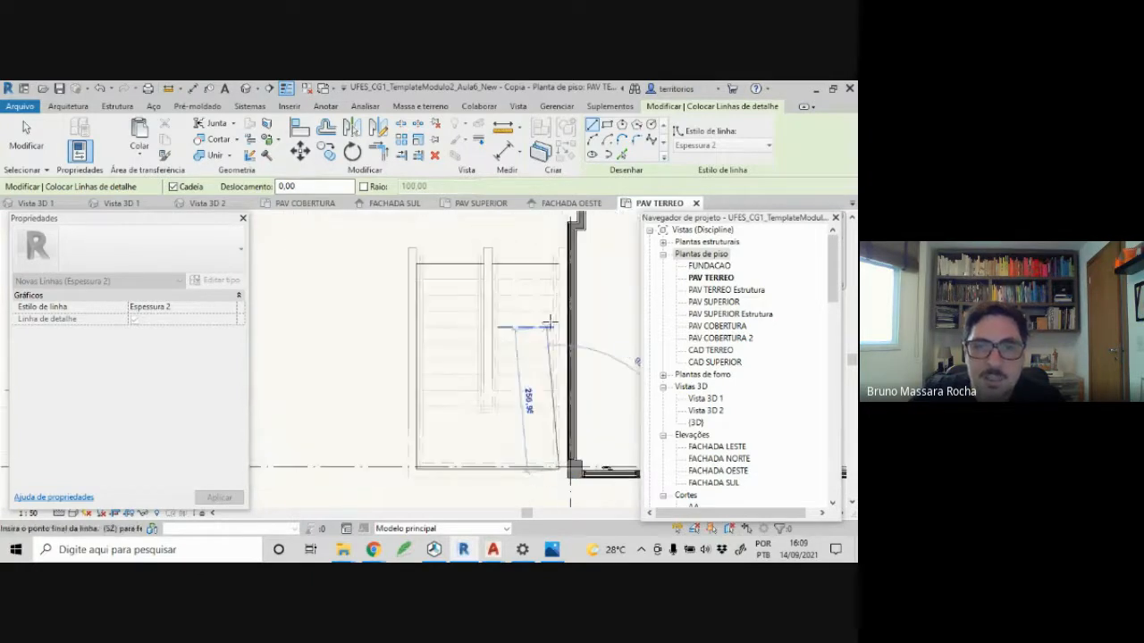
pyautogui.scroll(3, 561, 300)
pyautogui.scroll(-1, 563, 293)
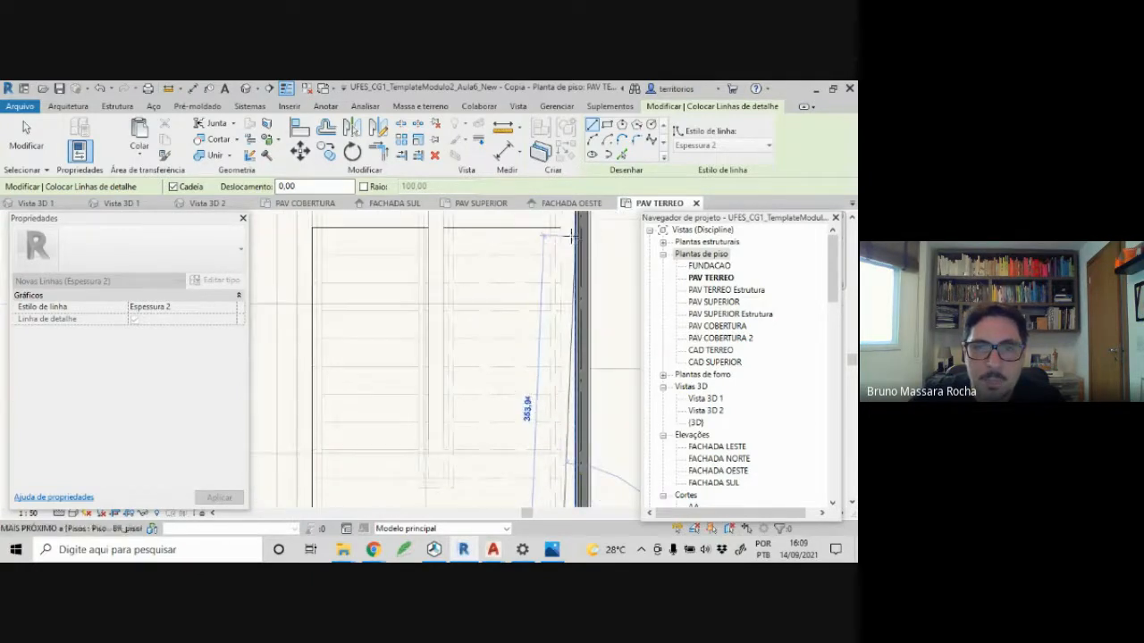
pyautogui.click(560, 228)
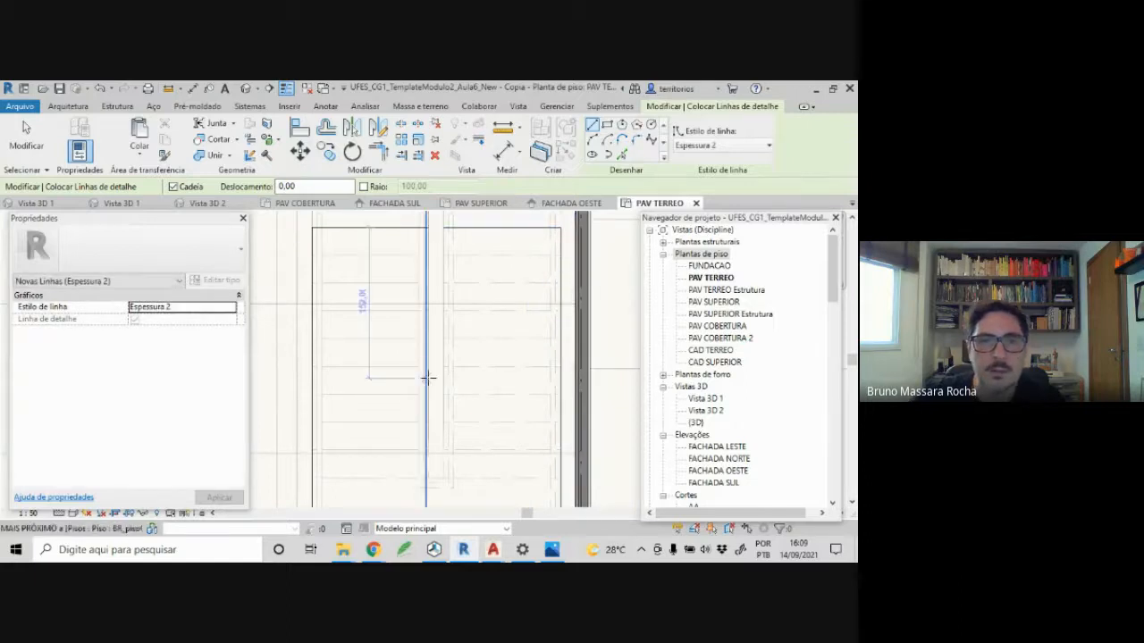
# - Draw a horizontal detail line about 117.5 long where the left flight meets the landing, starting at the stair's left outline
pyautogui.scroll(-1, 428, 379)
pyautogui.moveTo(426, 378); pyautogui.dragTo(425, 371, button='middle')
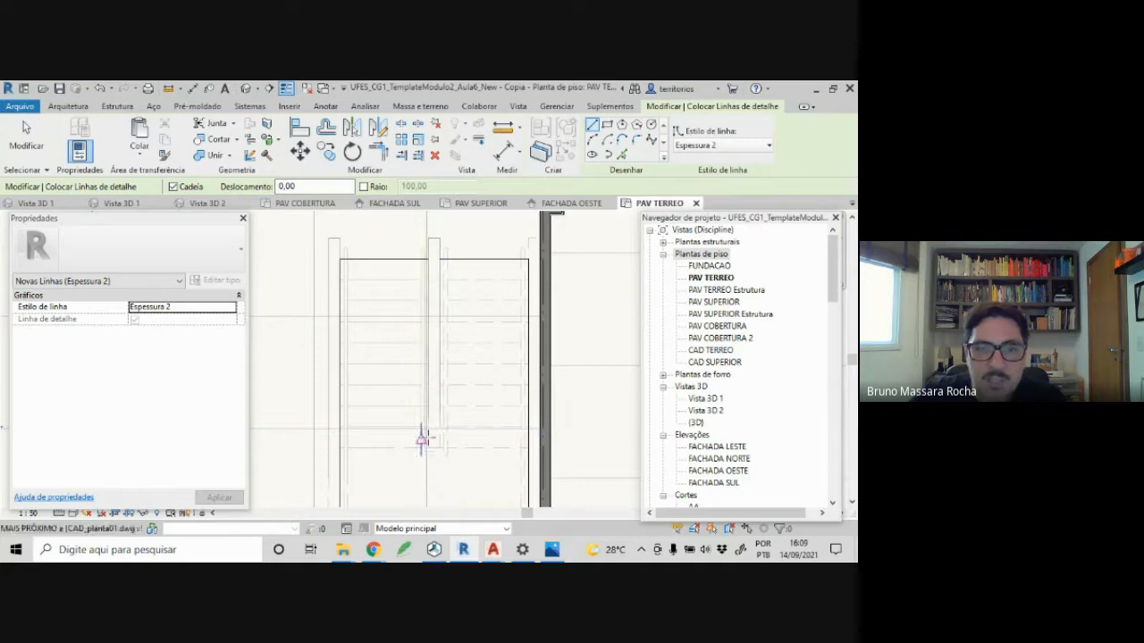
pyautogui.scroll(2, 444, 478)
pyautogui.press('Escape')
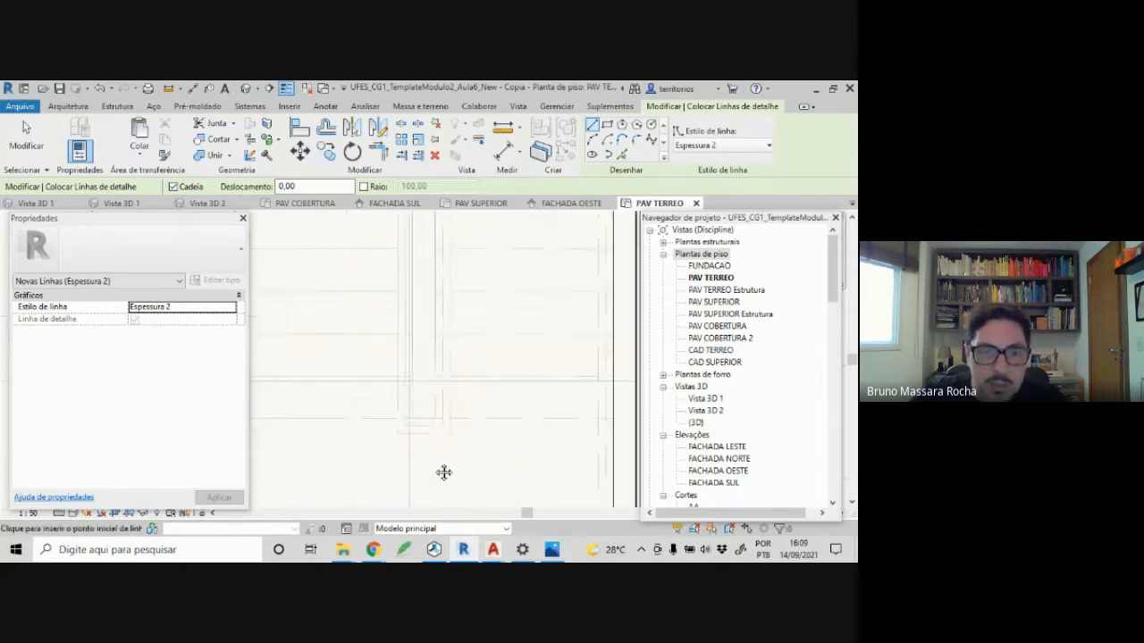
pyautogui.moveTo(444, 472); pyautogui.dragTo(498, 470, button='middle')
pyautogui.click(271, 411)
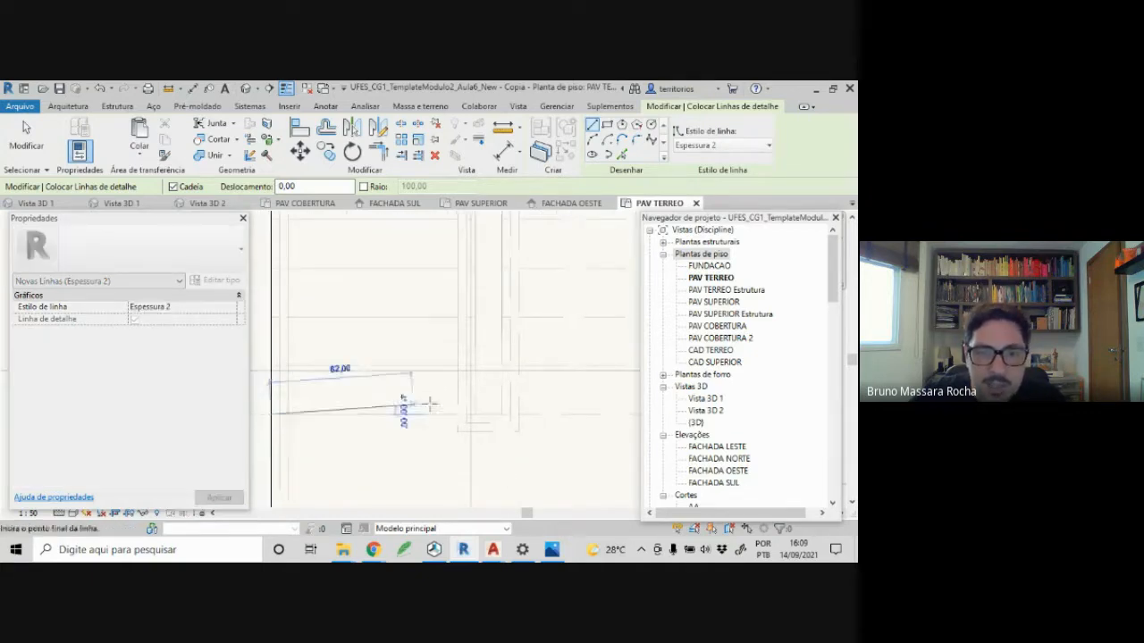
pyautogui.click(474, 413)
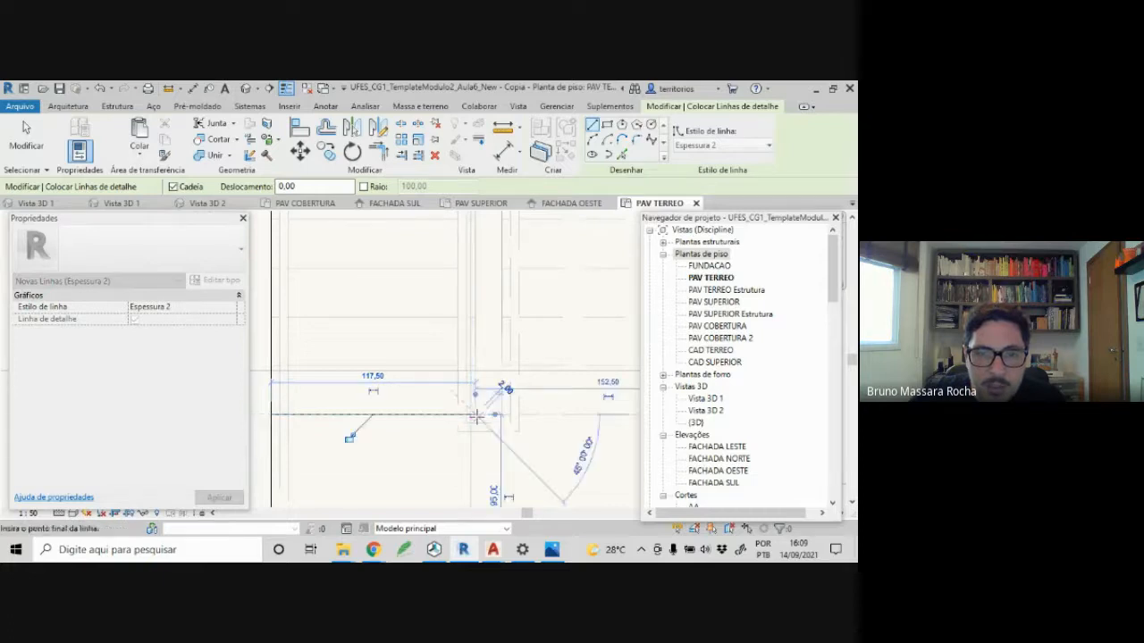
# - Continue the detail line vertically up the left flight's inner side to the inner end of its top line
pyautogui.scroll(-2, 420, 438)
pyautogui.moveTo(416, 405); pyautogui.dragTo(419, 535, button='middle')
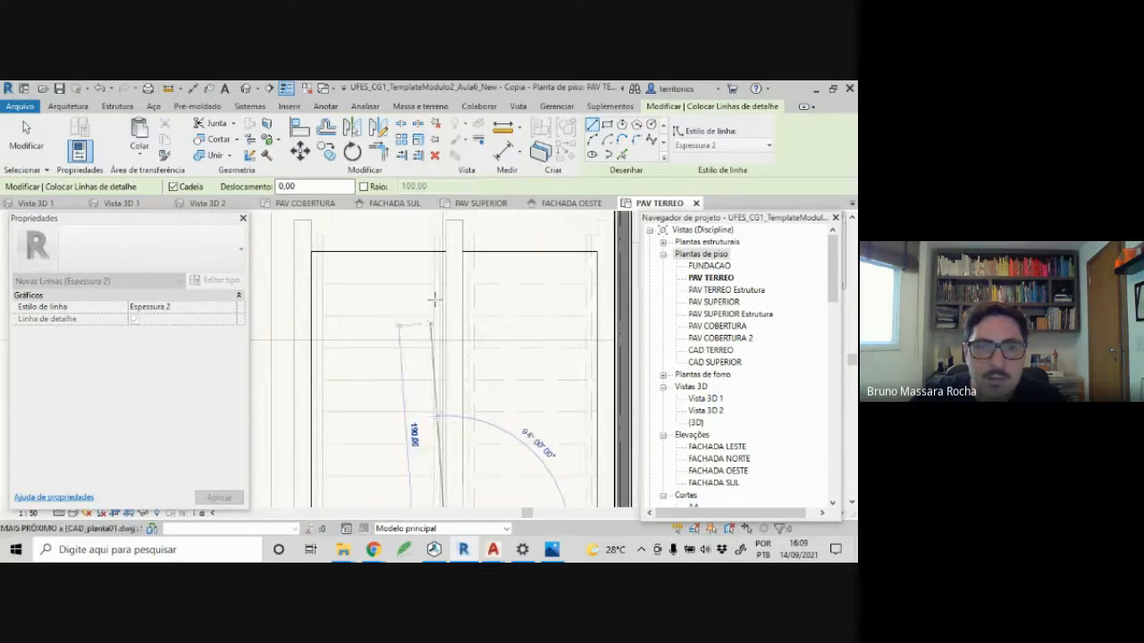
pyautogui.click(446, 251)
# - Draw a vertical detail line down the right flight's inner side from its top line to the level of the left flight's landing line
pyautogui.click(462, 251)
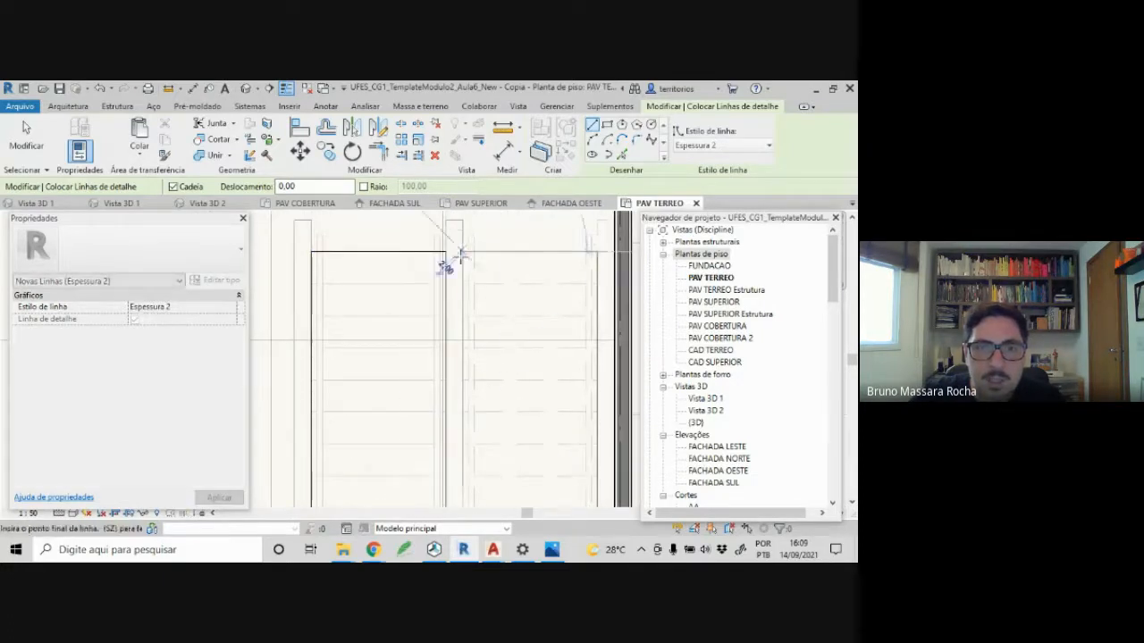
pyautogui.moveTo(459, 438); pyautogui.dragTo(417, 269, button='middle')
pyautogui.scroll(-1, 417, 269)
pyautogui.scroll(2, 412, 358)
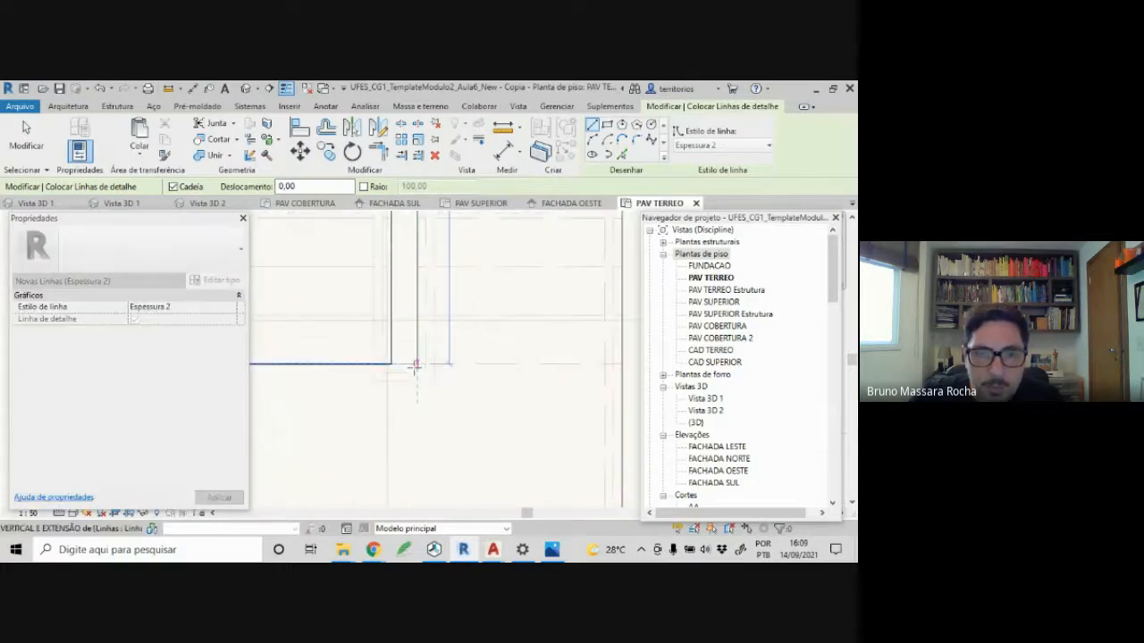
pyautogui.scroll(1, 416, 364)
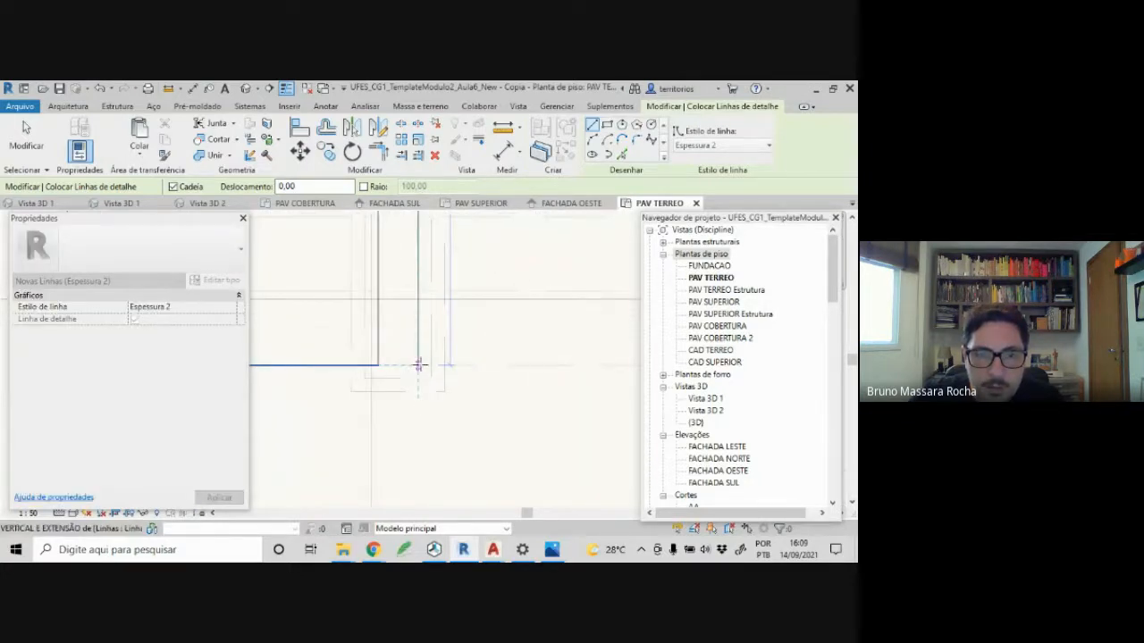
pyautogui.click(419, 364)
# - Continue the detail line horizontally along the right flight's landing edge to the stair's right outline and finish the command
pyautogui.scroll(-2, 379, 407)
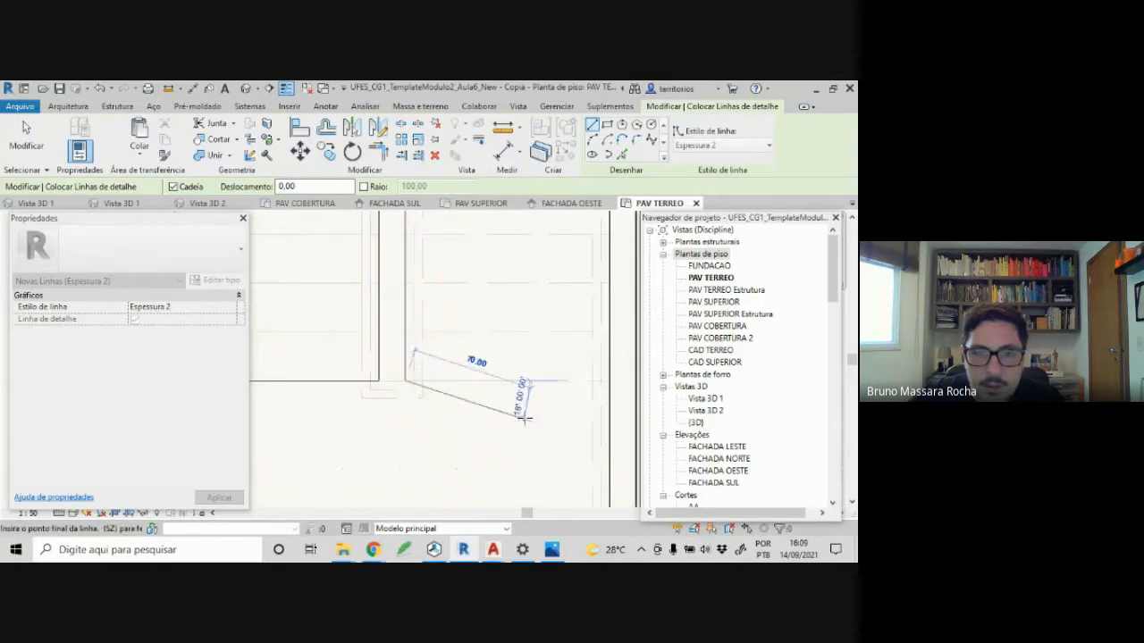
pyautogui.click(609, 380)
pyautogui.press('Escape')
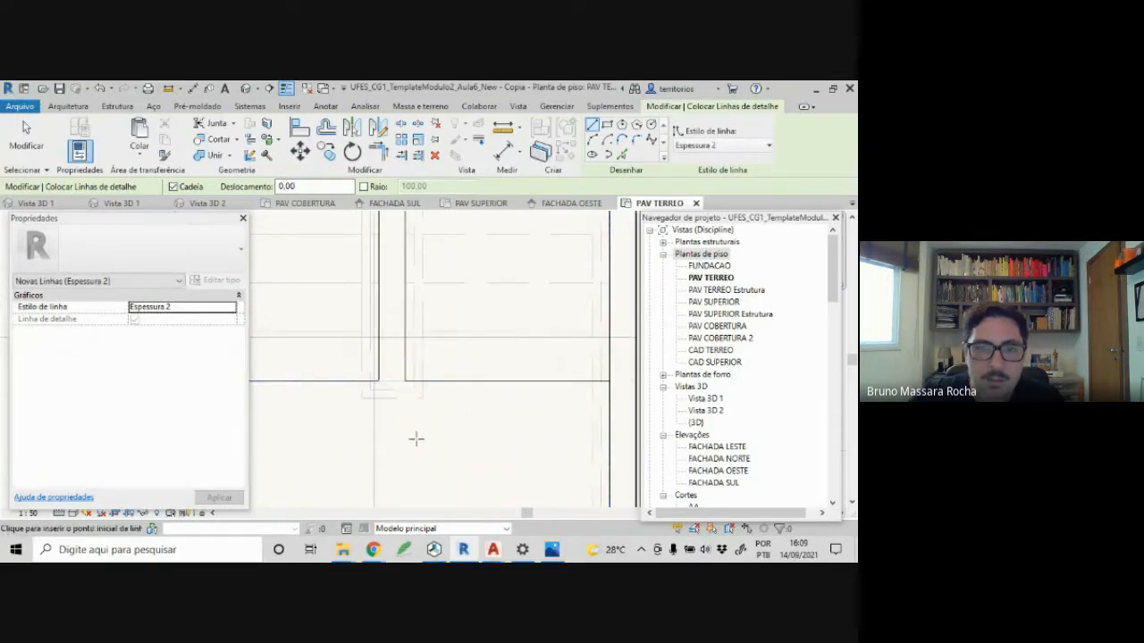
pyautogui.scroll(-3, 417, 439)
pyautogui.press('Escape')
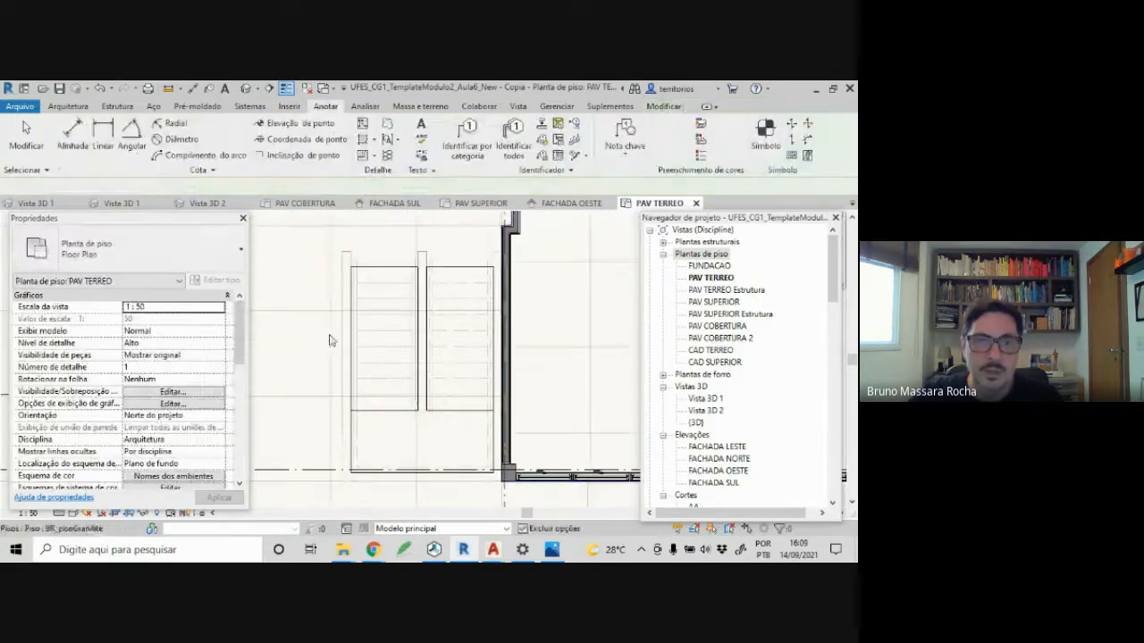
# - Start a cast-in-place stair from PAV TERREO to PAV SUPERIOR using the BR_EscadaMezanino type
pyautogui.moveTo(314, 246); pyautogui.dragTo(505, 490)
pyautogui.click(285, 310)
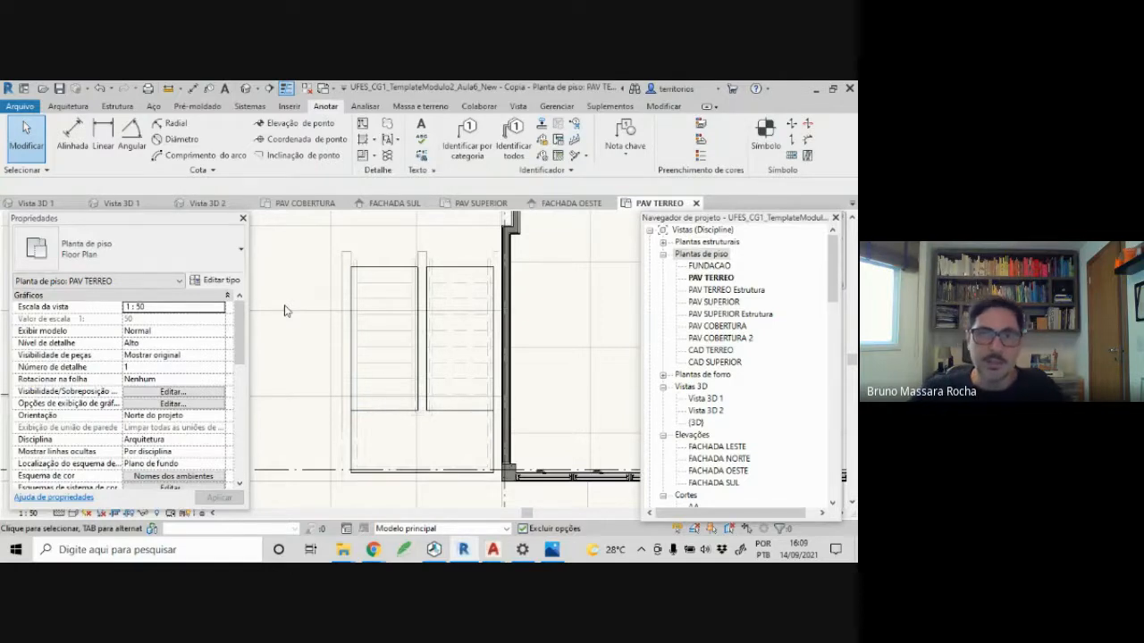
pyautogui.click(77, 108)
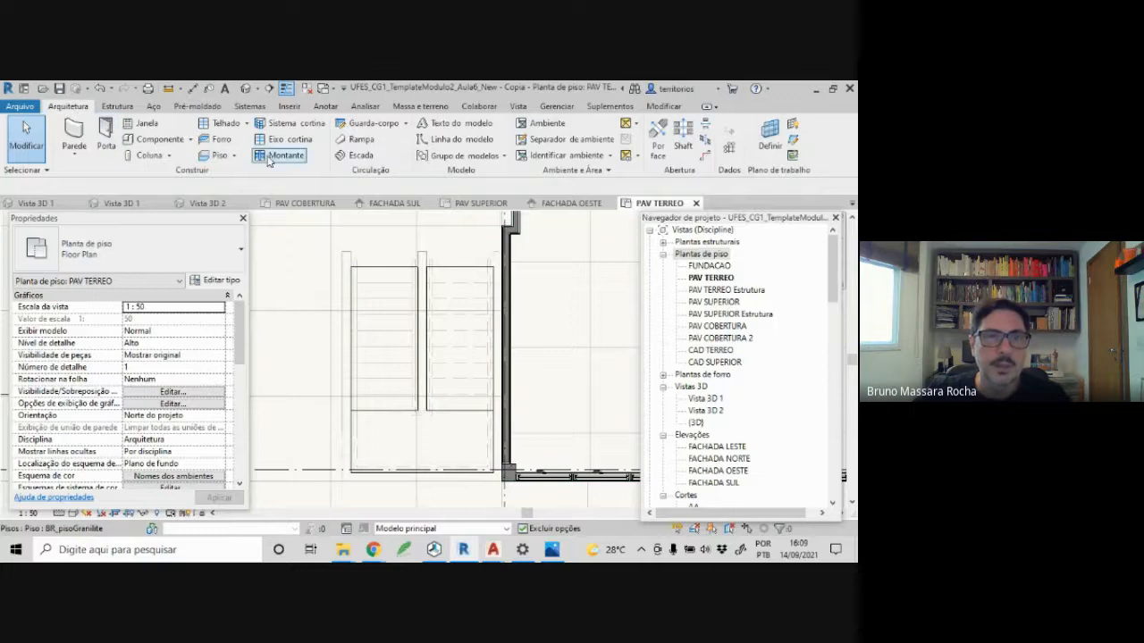
pyautogui.click(348, 157)
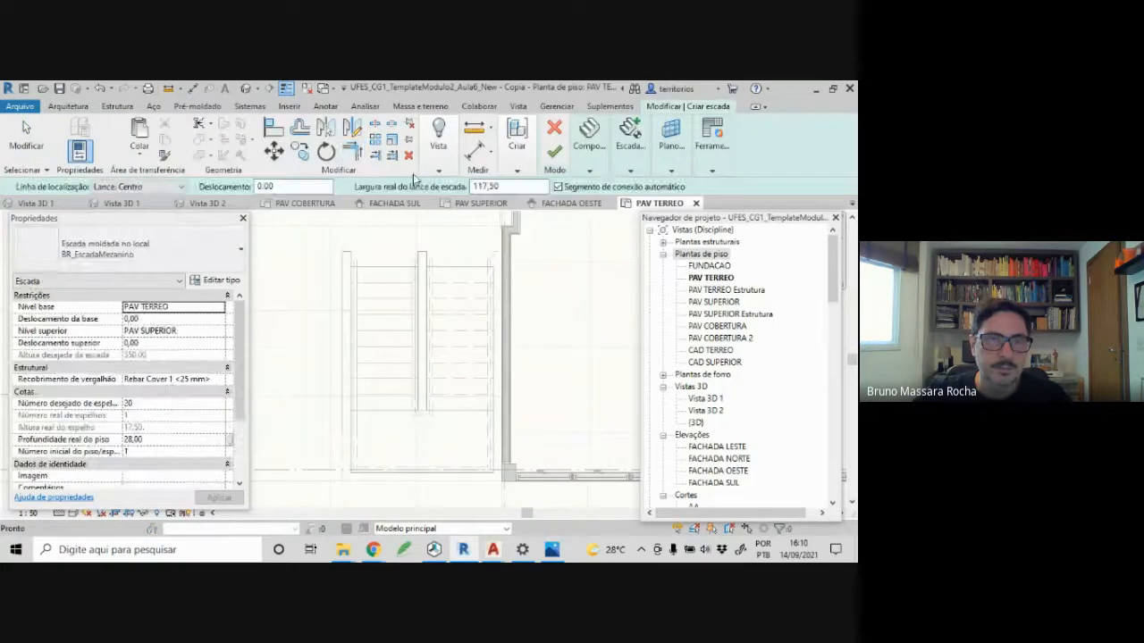
pyautogui.click(122, 260)
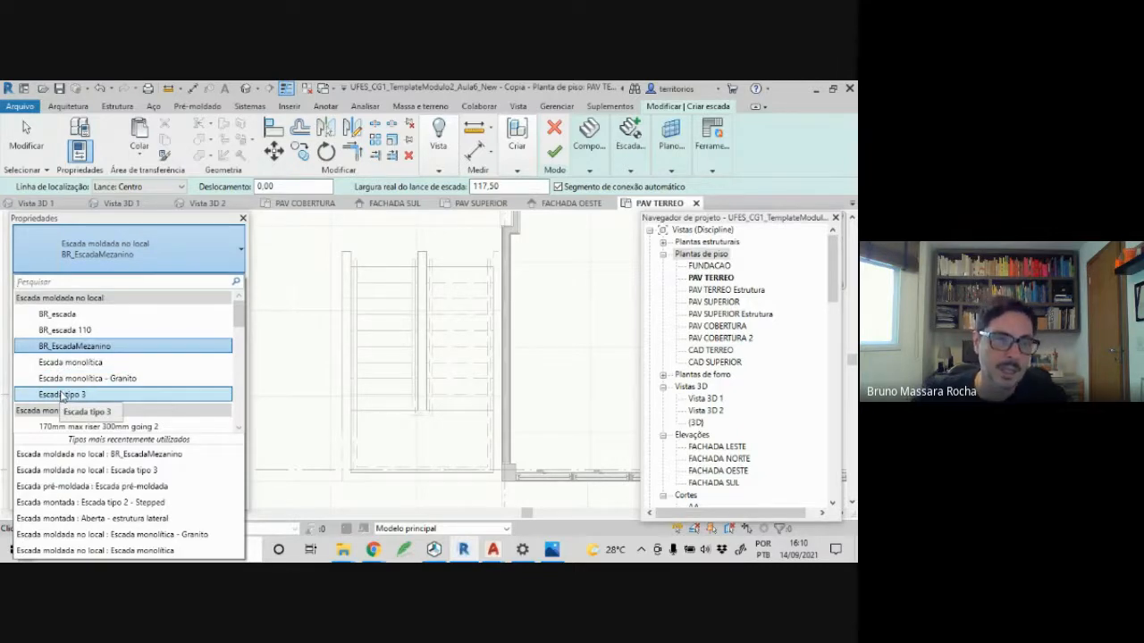
pyautogui.click(73, 348)
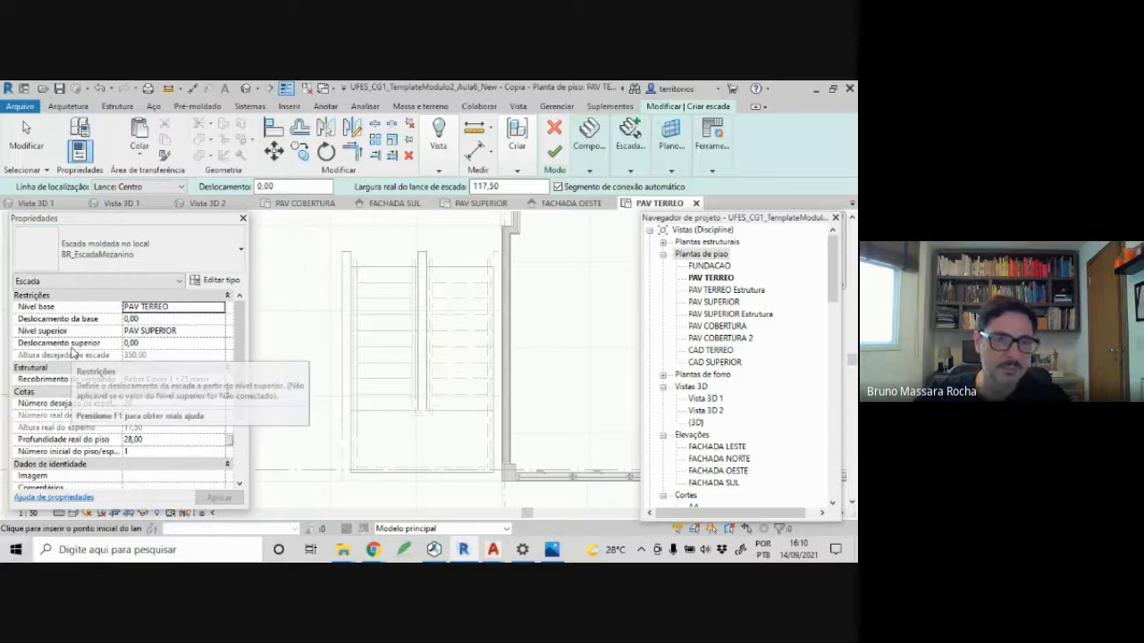
# - Switch to AutoCAD, examine the stair's step numbering and riser and tread notes in the UFES-ARQ-CAR_ADM_02_03_Plantas_R00 plan, and return to Revit
pyautogui.hotkey('alt', 'Tab')
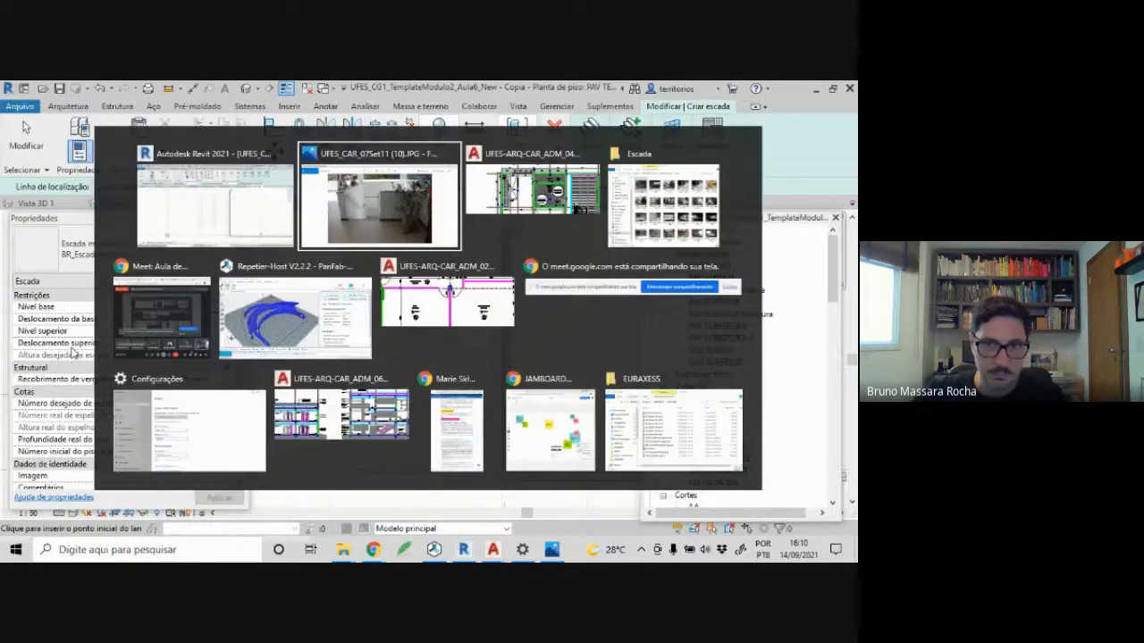
pyautogui.hotkey('alt', 'Tab')
pyautogui.scroll(-3, 461, 290)
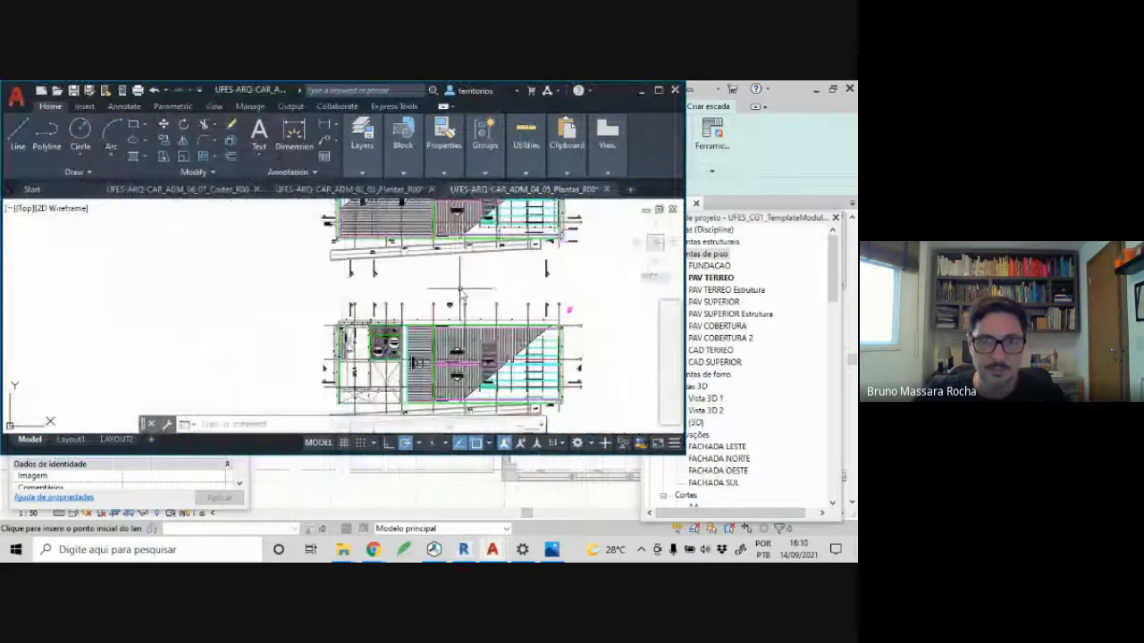
pyautogui.click(658, 90)
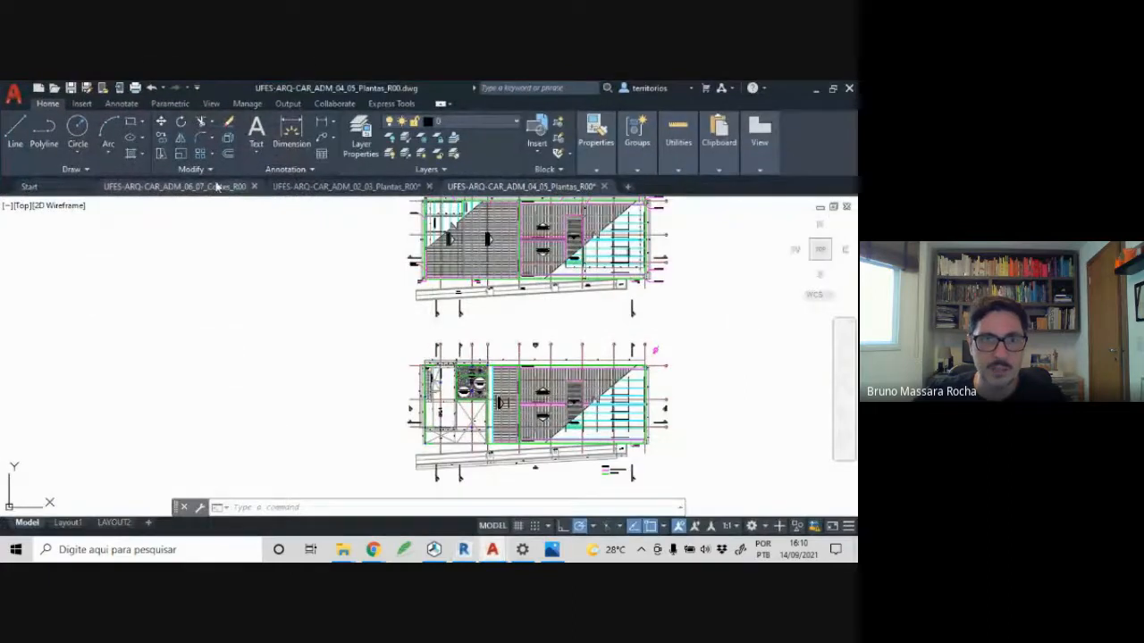
pyautogui.click(327, 186)
pyautogui.scroll(-5, 409, 300)
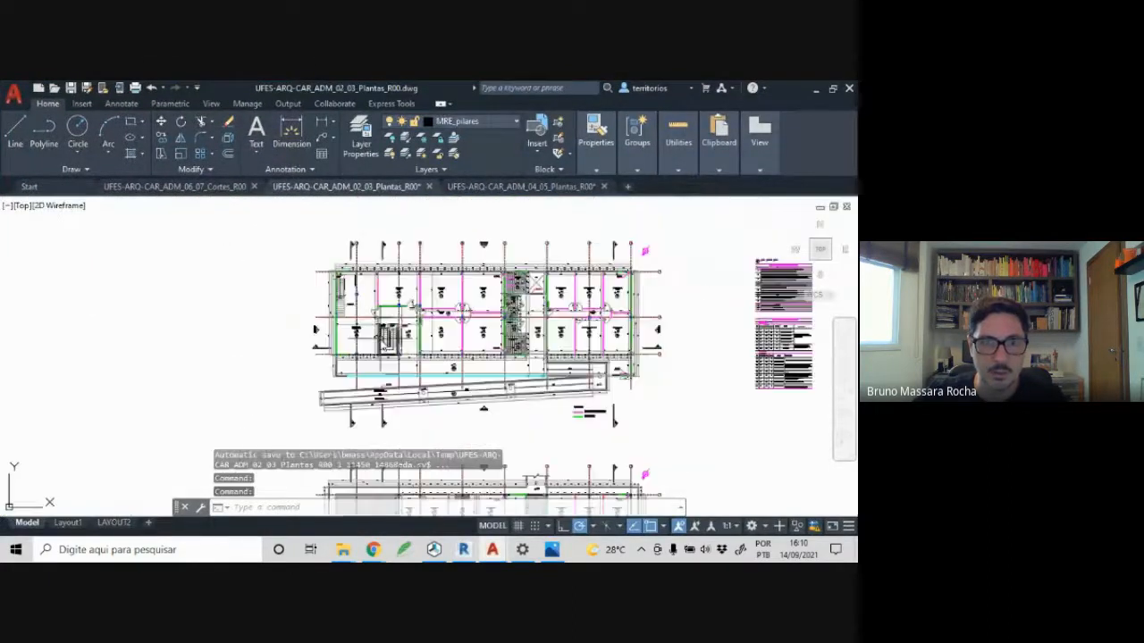
pyautogui.scroll(5, 393, 336)
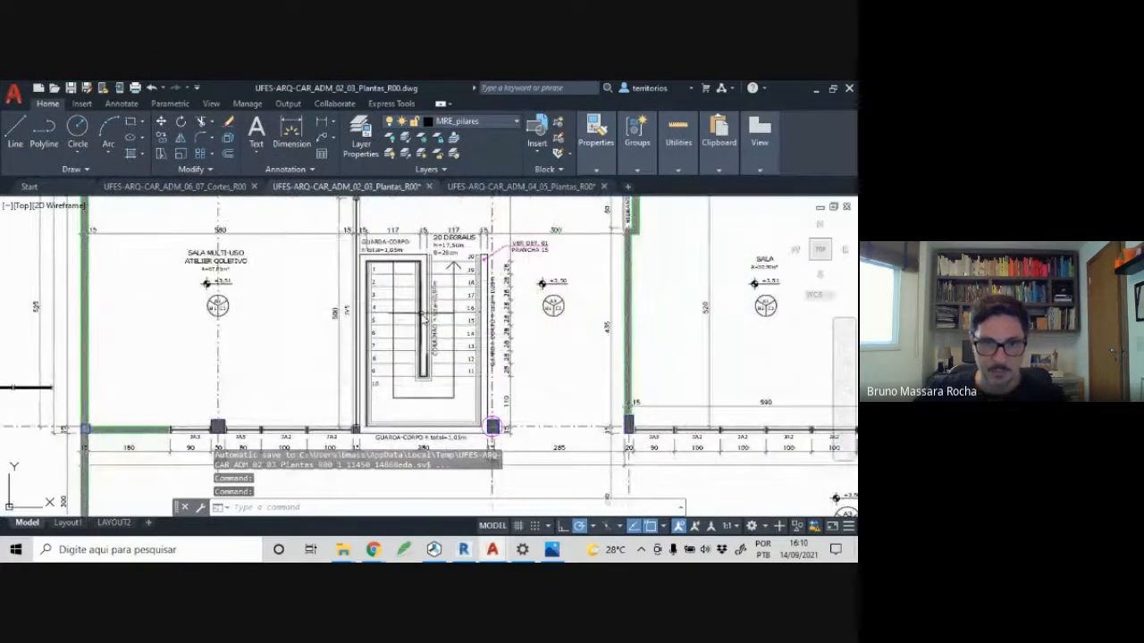
pyautogui.scroll(2, 422, 316)
pyautogui.scroll(-2, 421, 315)
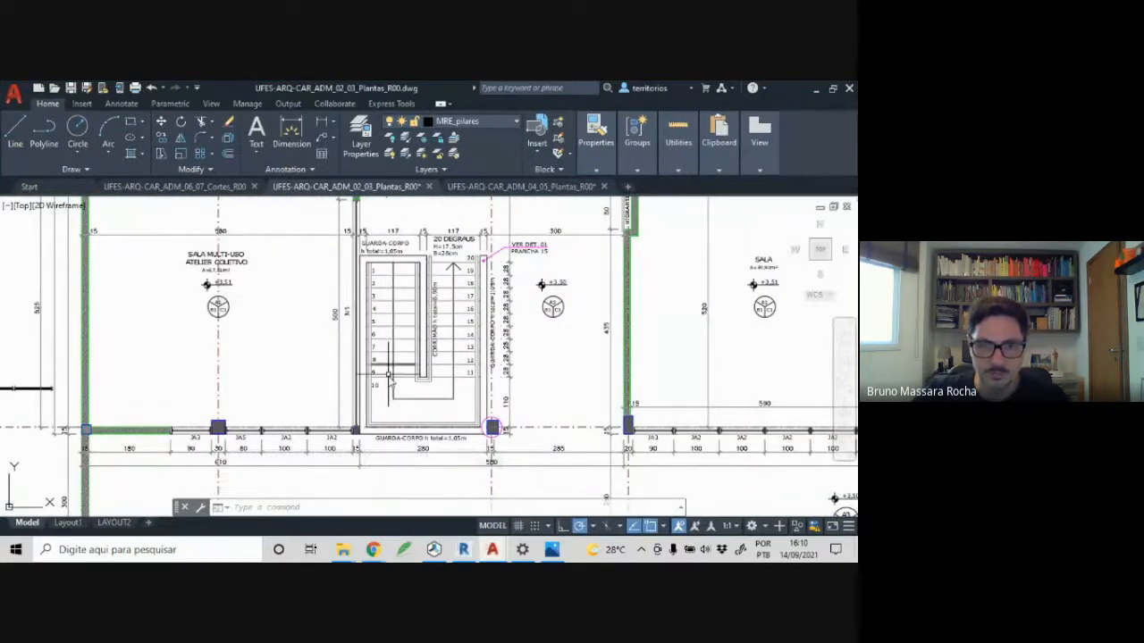
pyautogui.scroll(2, 451, 264)
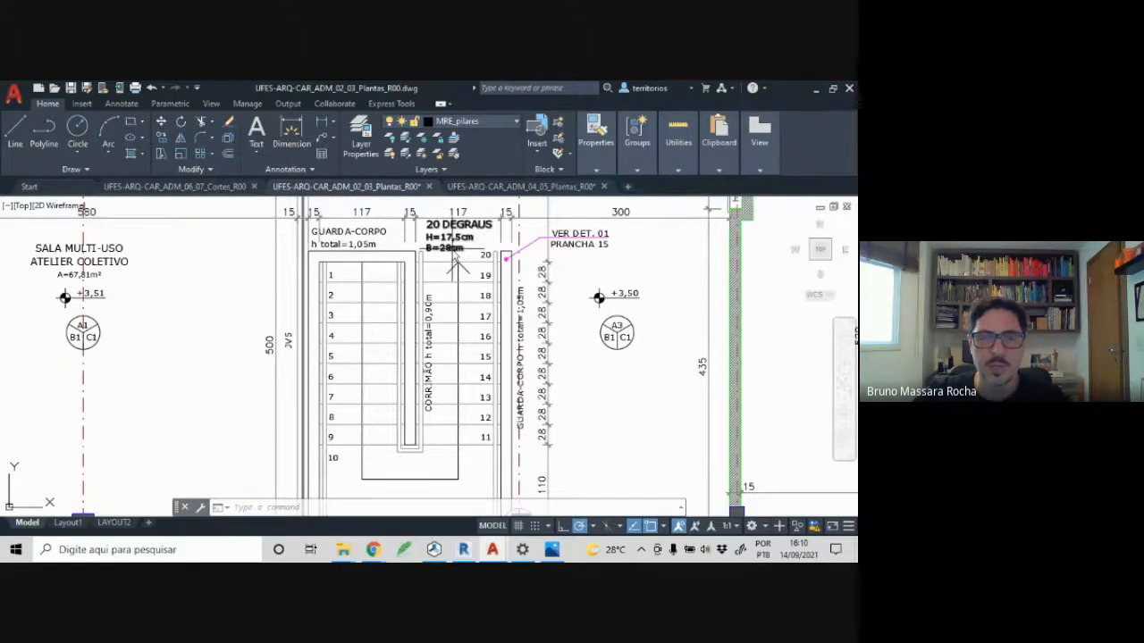
pyautogui.hotkey('alt', 'Tab')
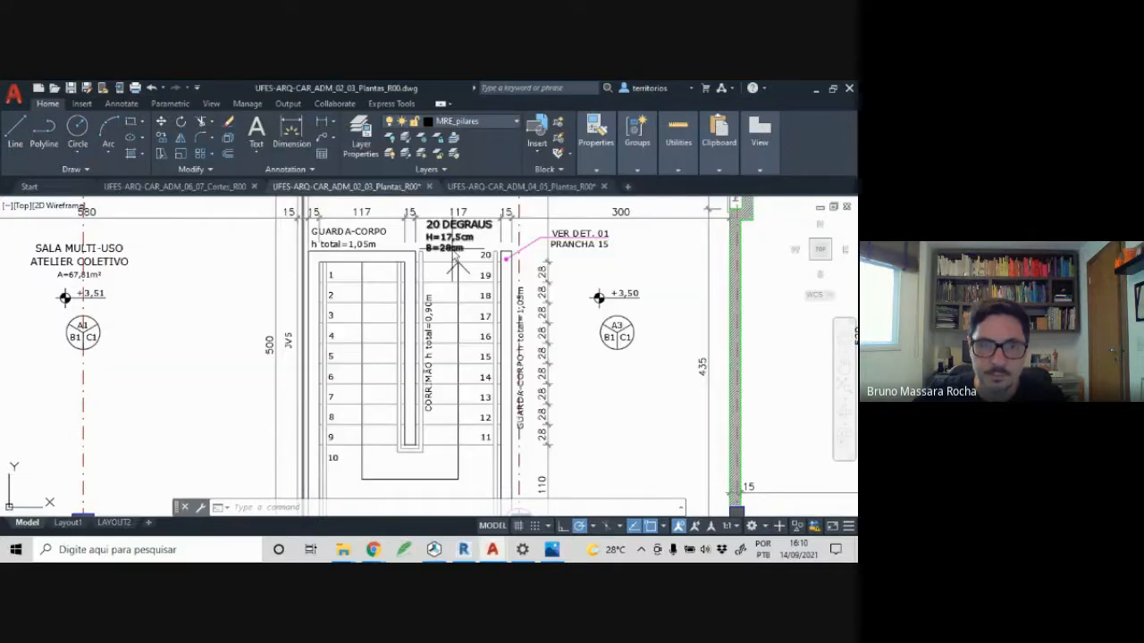
pyautogui.hotkey('alt', 'Tab')
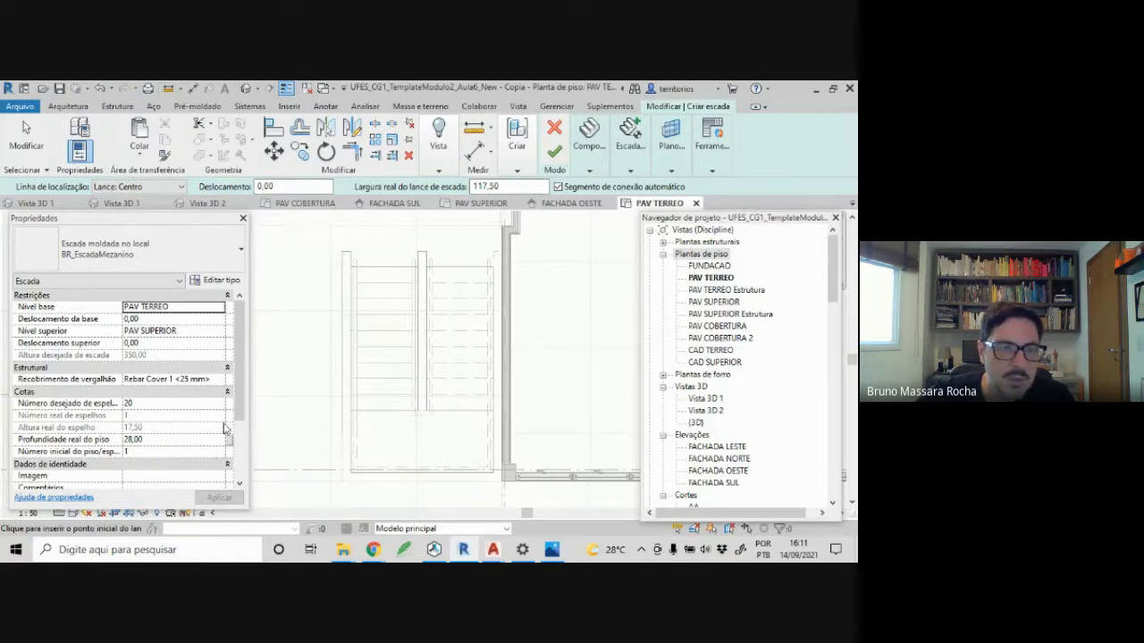
# - Draw two straight runs centred on the outlined flights, the left from its top line to the landing and the right from the landing back up
pyautogui.moveTo(238, 402); pyautogui.dragTo(244, 359)
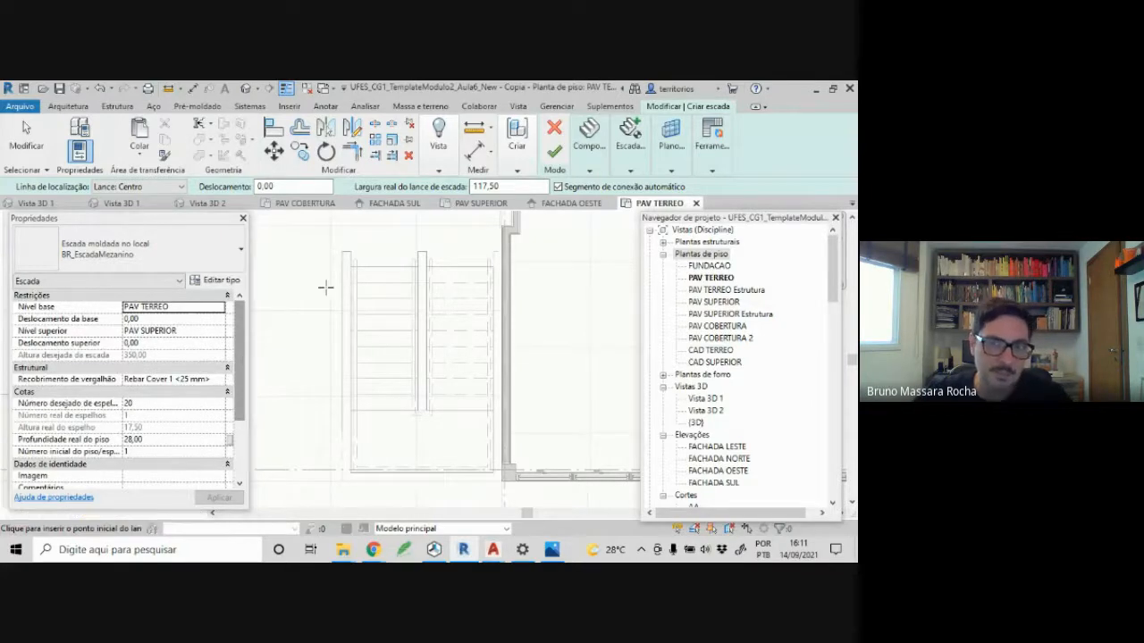
pyautogui.click(589, 143)
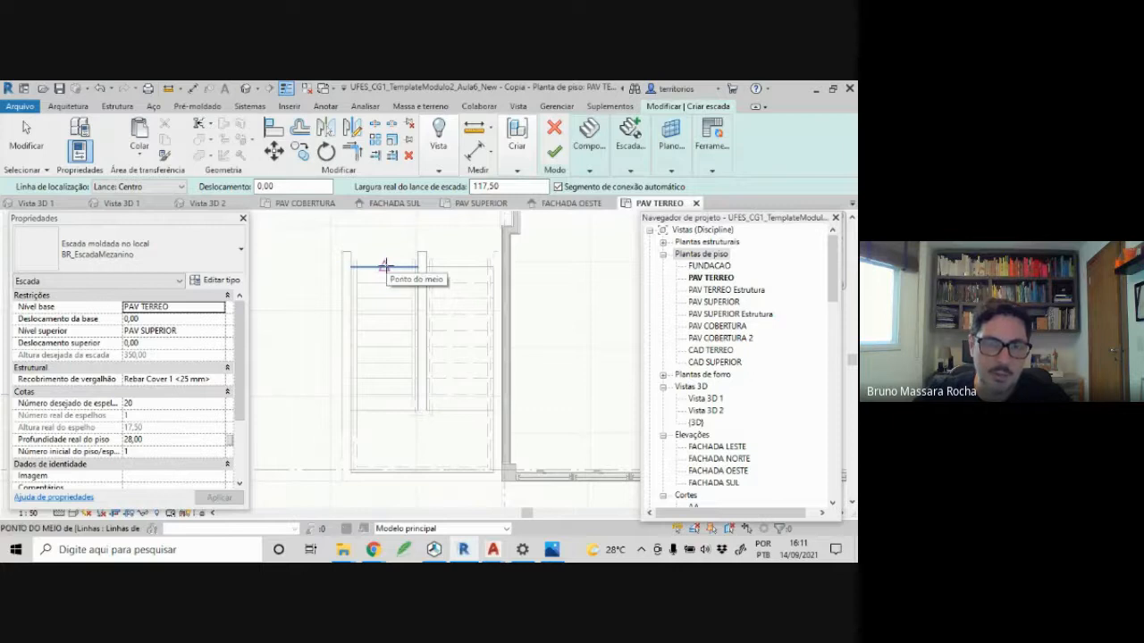
pyautogui.click(385, 265)
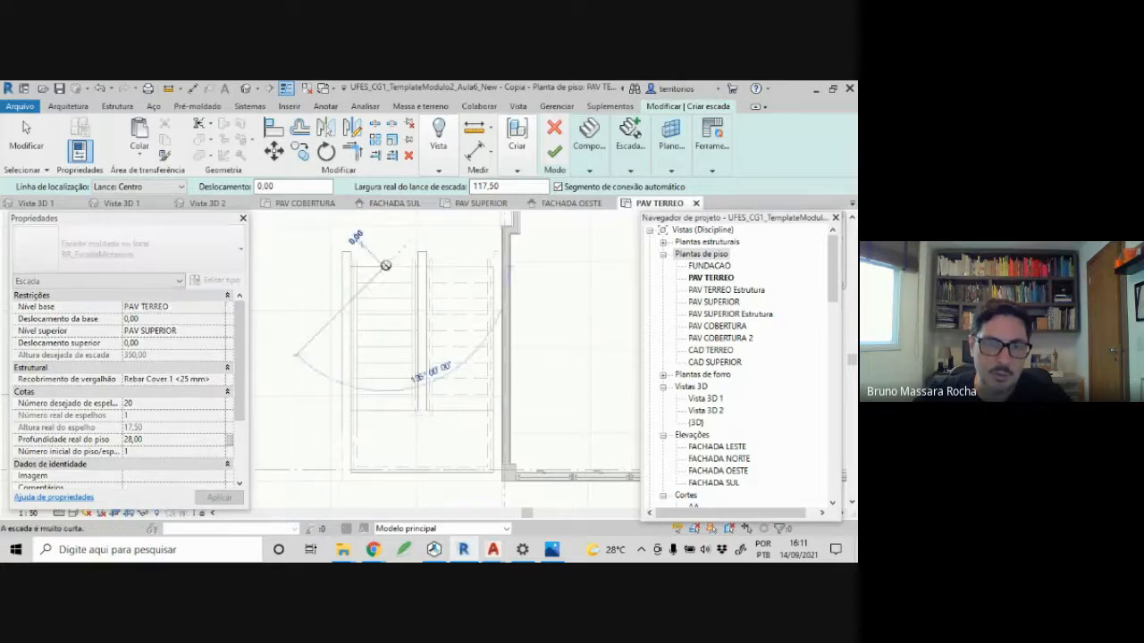
pyautogui.click(384, 409)
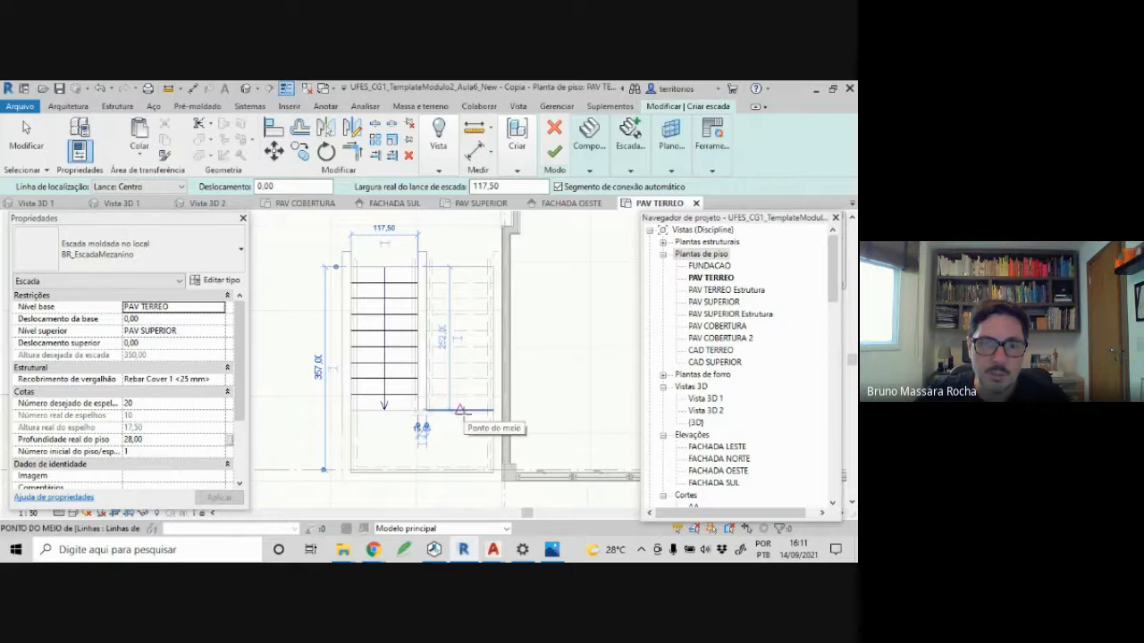
pyautogui.click(460, 410)
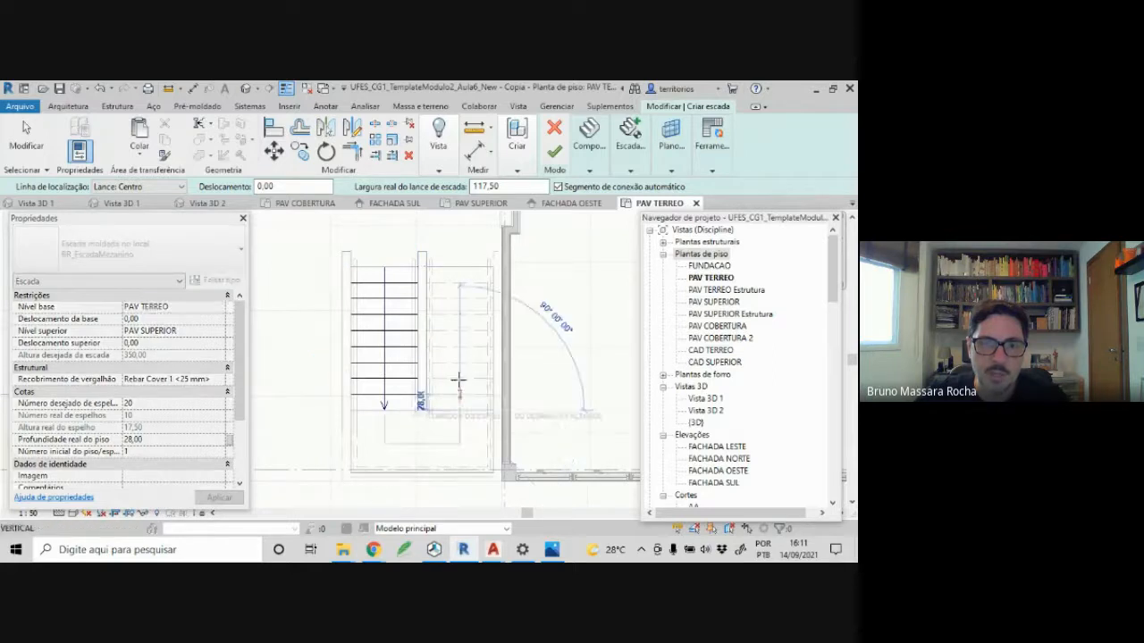
pyautogui.click(461, 267)
pyautogui.press('Escape')
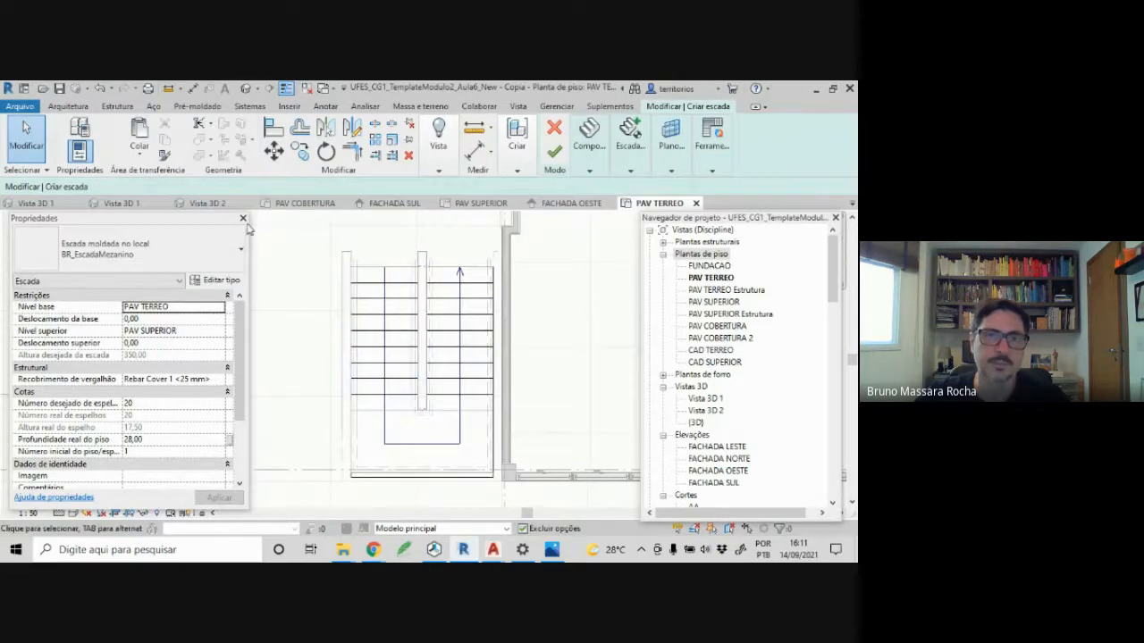
# - Inspect the sketched stair in Vista 3D 2 and finish the stair
pyautogui.click(203, 203)
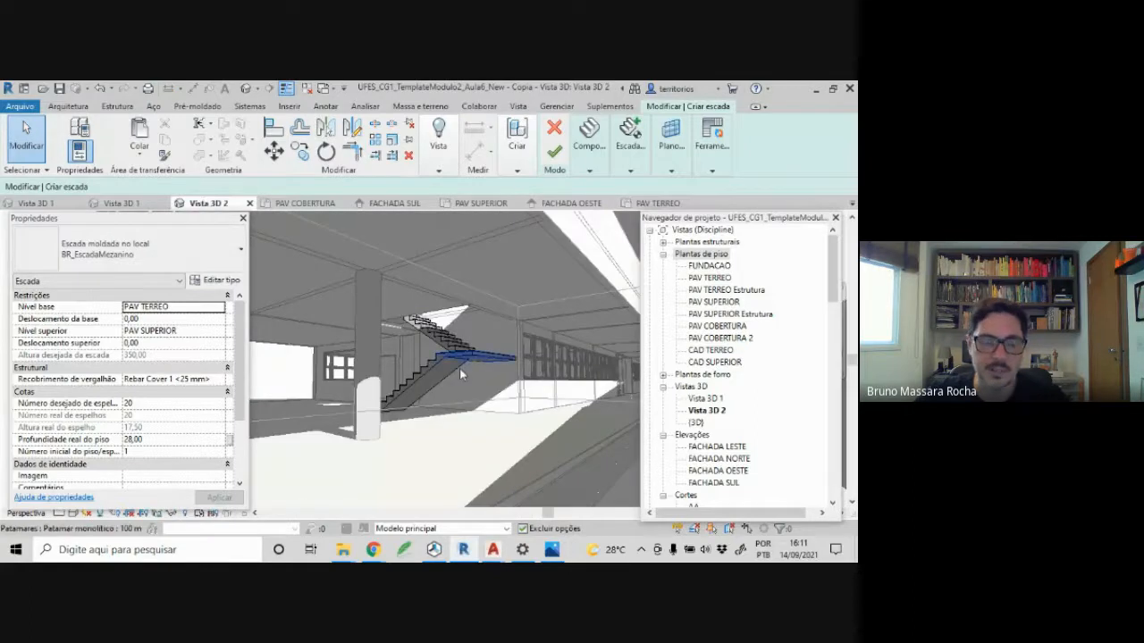
pyautogui.scroll(-6, 460, 368)
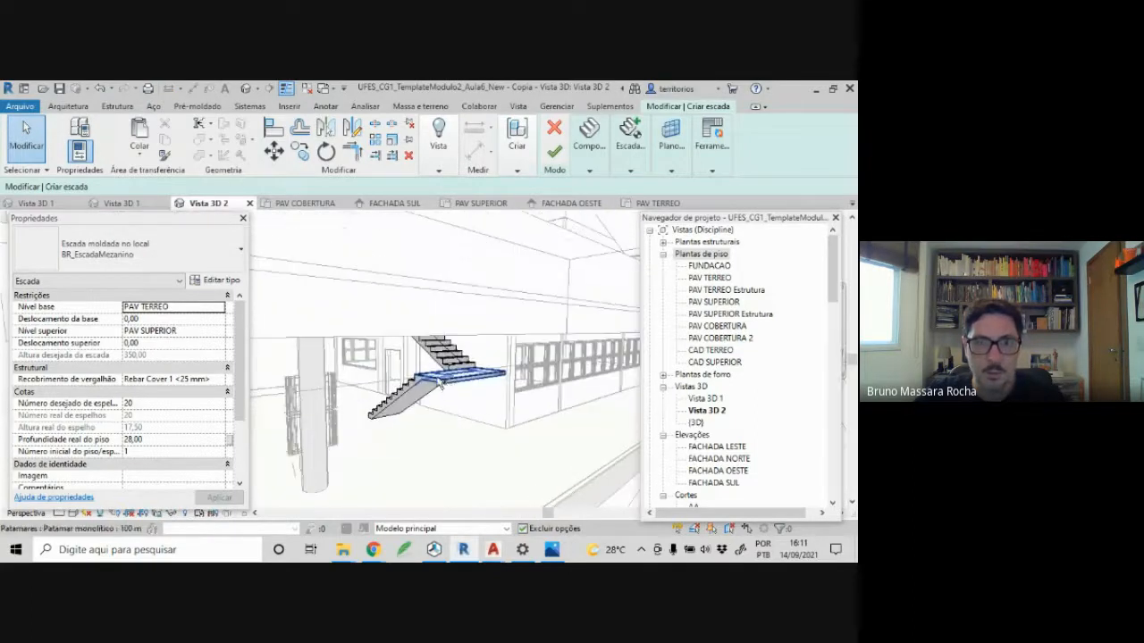
pyautogui.scroll(3, 438, 382)
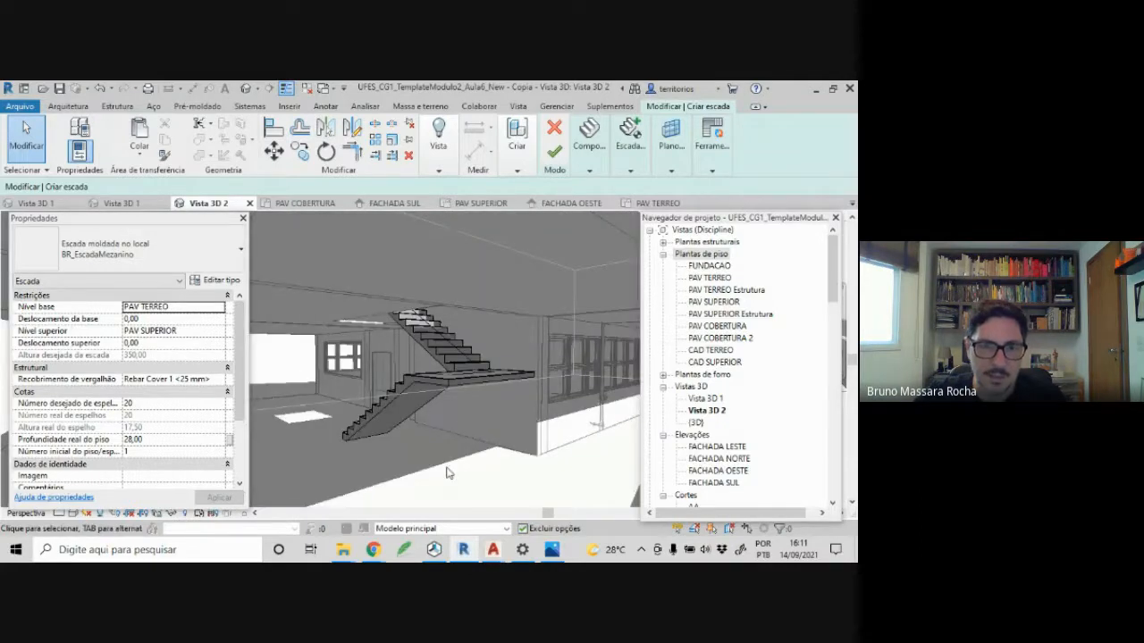
pyautogui.click(560, 160)
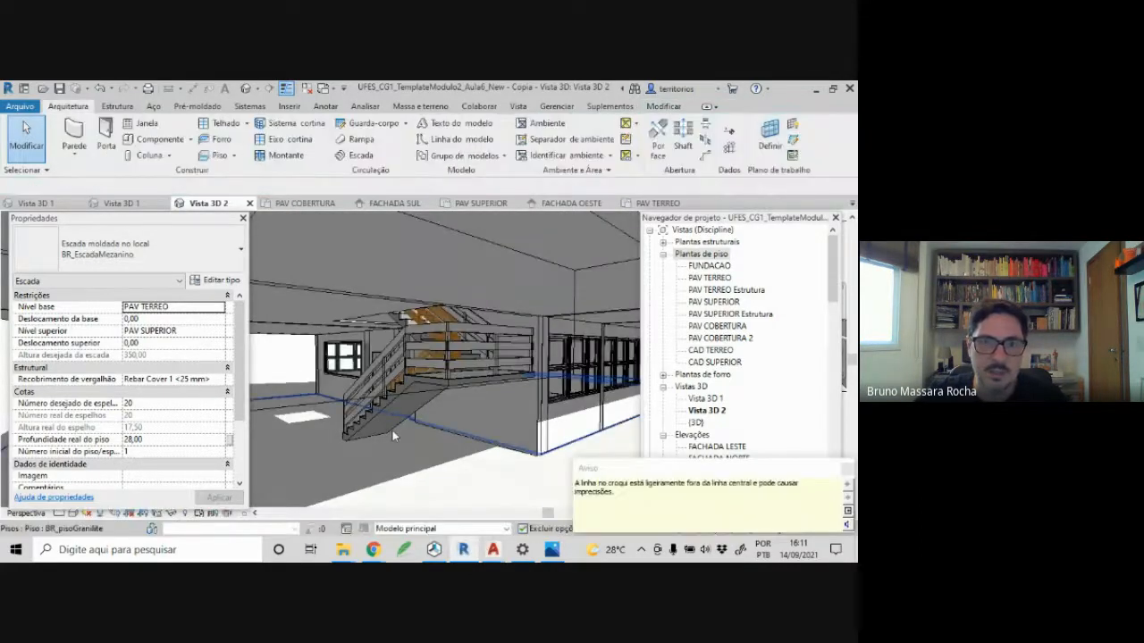
# - Delete the outer and inner railings from the stair in Vista 3D 2
pyautogui.click(427, 467)
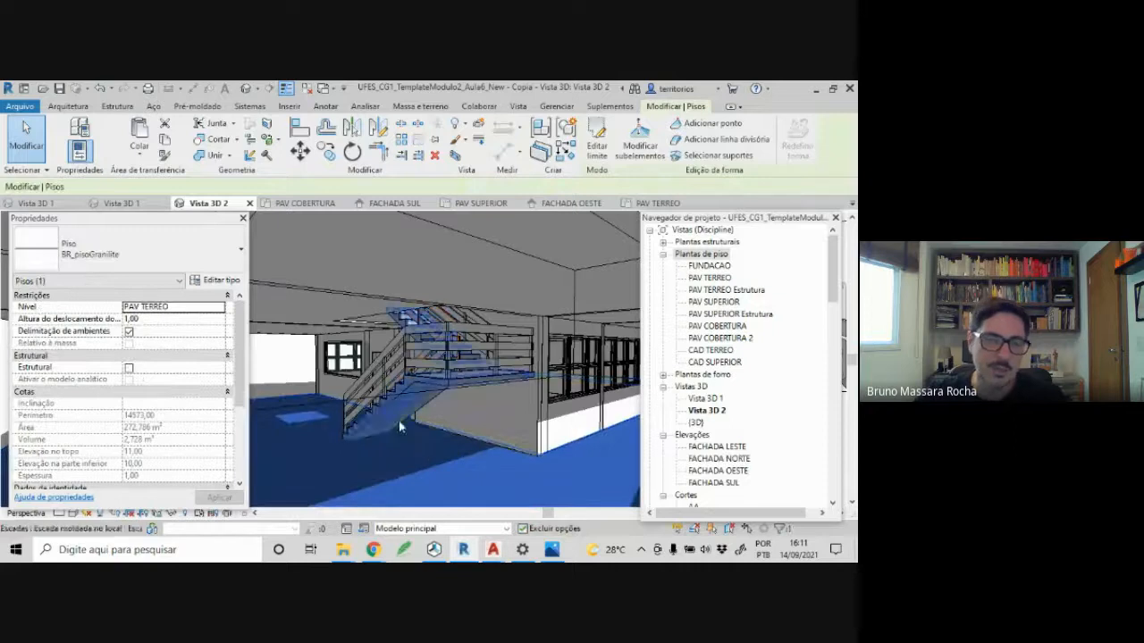
pyautogui.click(350, 396)
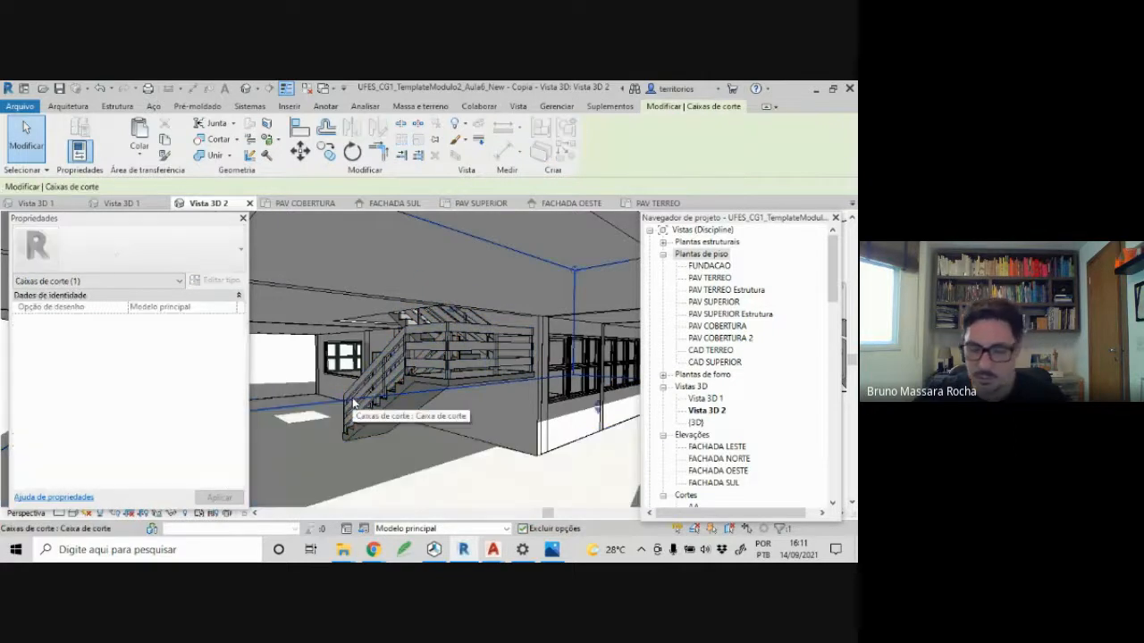
pyautogui.click(351, 389)
pyautogui.press('Escape')
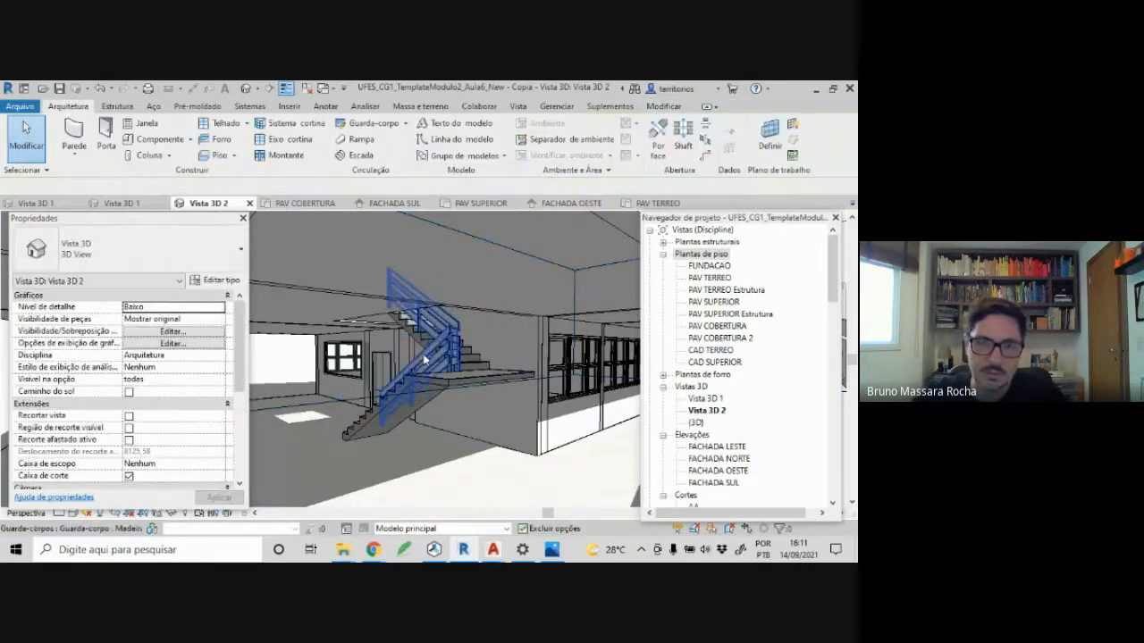
pyautogui.click(425, 359)
pyautogui.press('Escape')
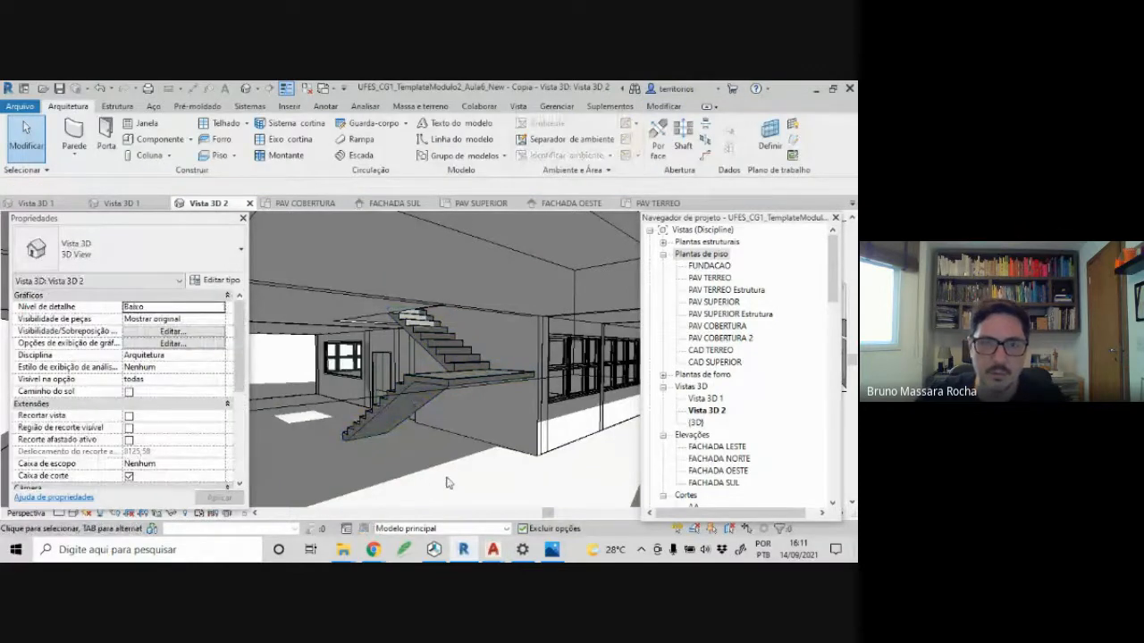
# - Delete the whole stair in Vista 3D 2 and return to the PAV TERREO plan
pyautogui.click(418, 386)
pyautogui.press('Delete')
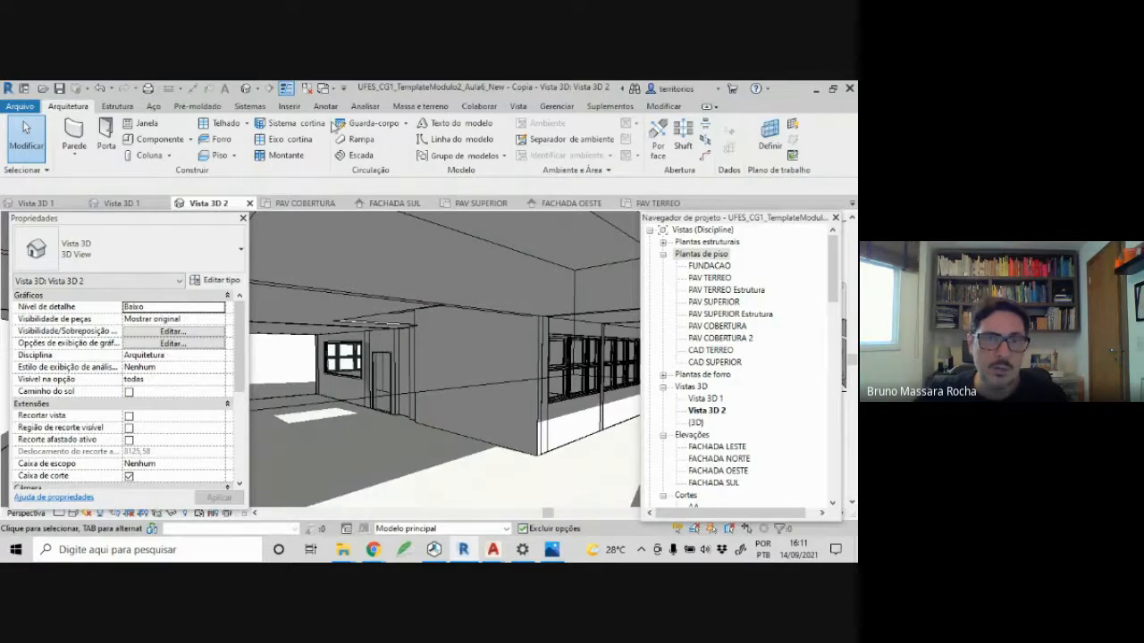
pyautogui.click(658, 204)
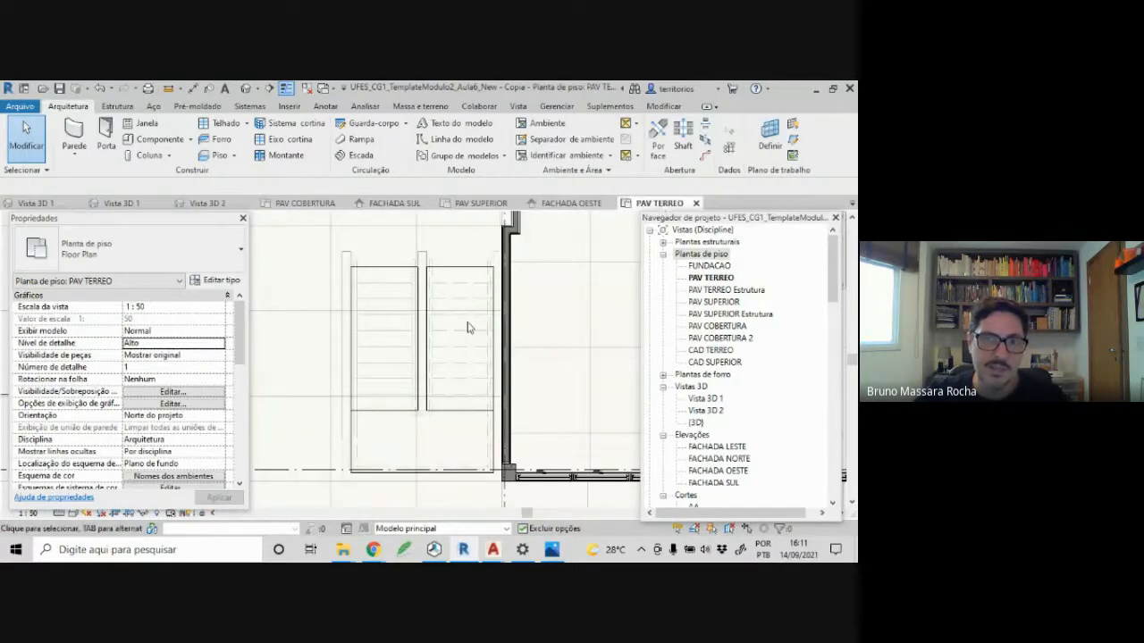
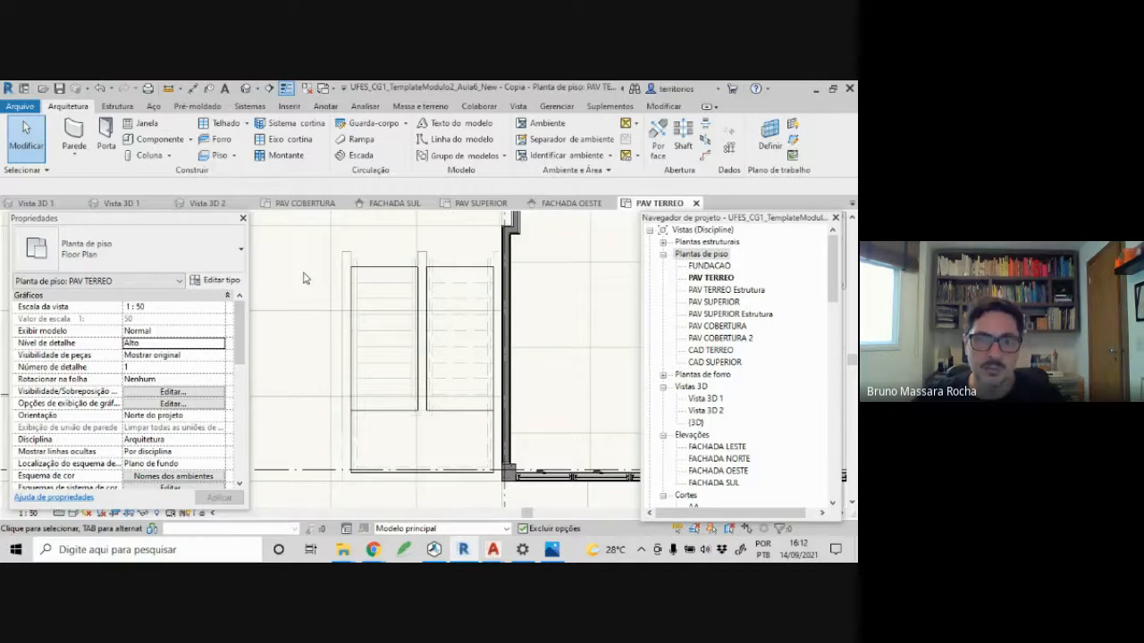
# - Start a new stair in the PAV TERREO plan and examine its run, landing and support component options
pyautogui.click(360, 157)
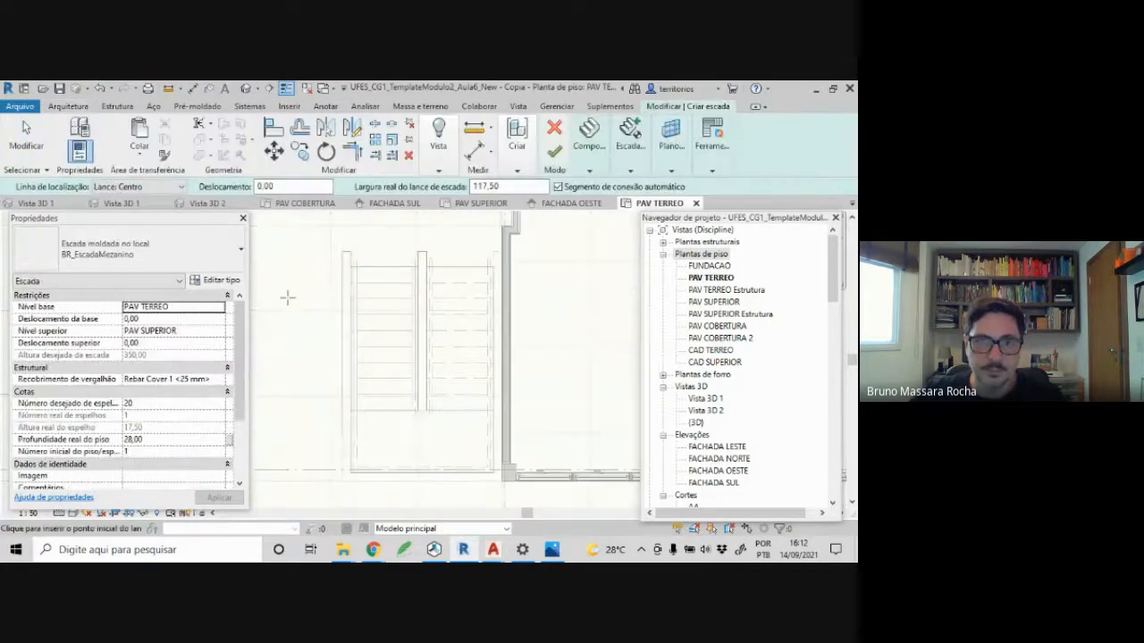
pyautogui.click(628, 172)
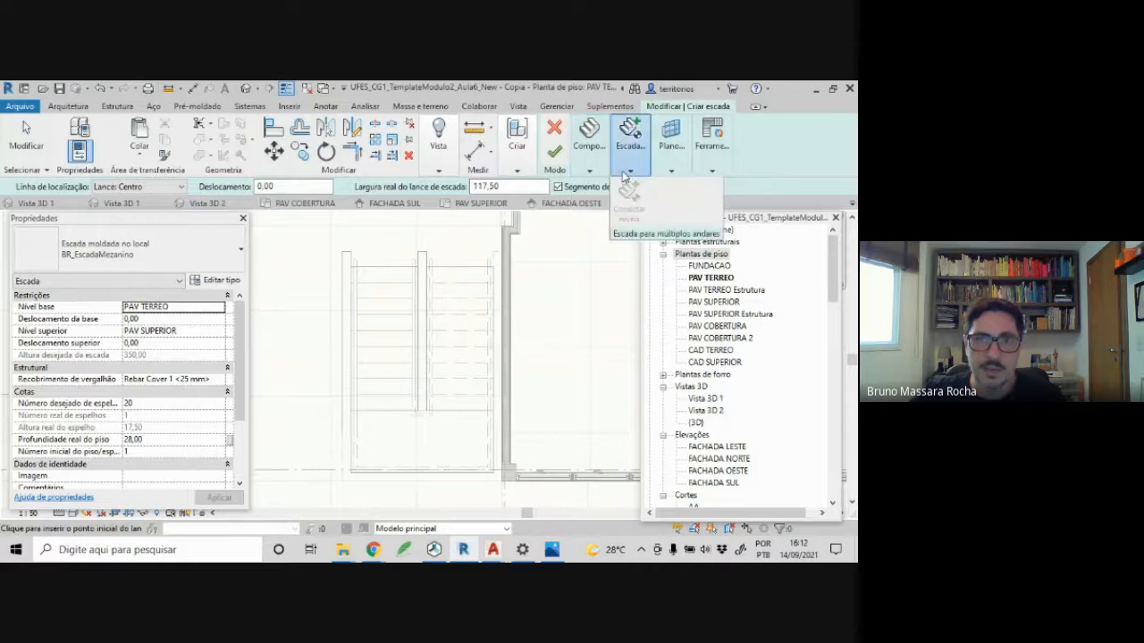
pyautogui.click(590, 170)
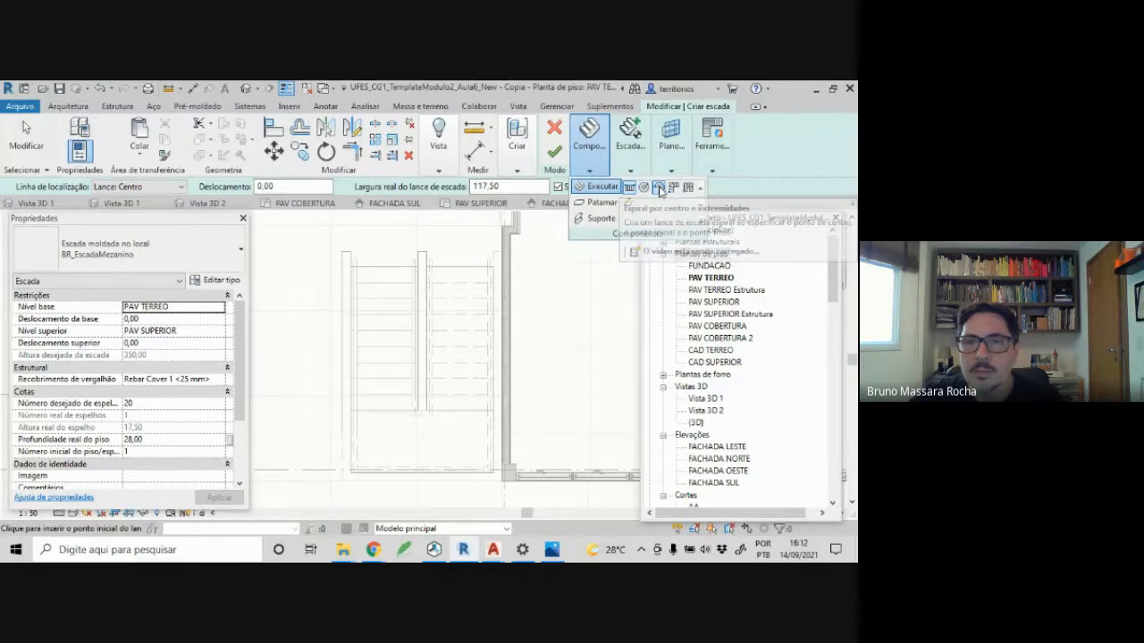
pyautogui.click(629, 172)
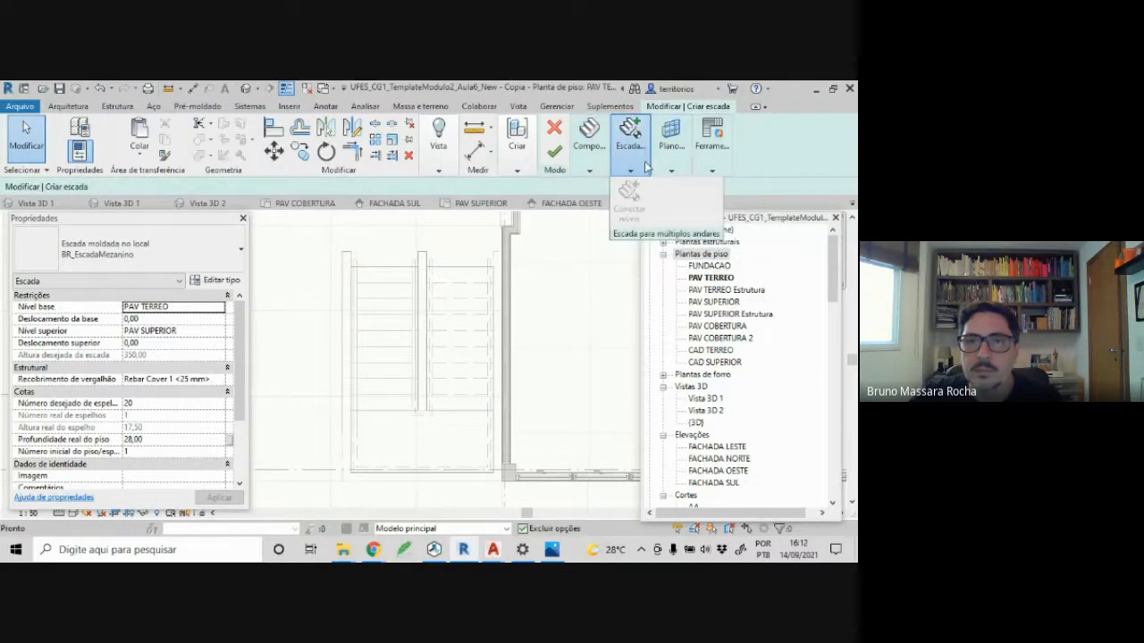
pyautogui.moveTo(713, 171)
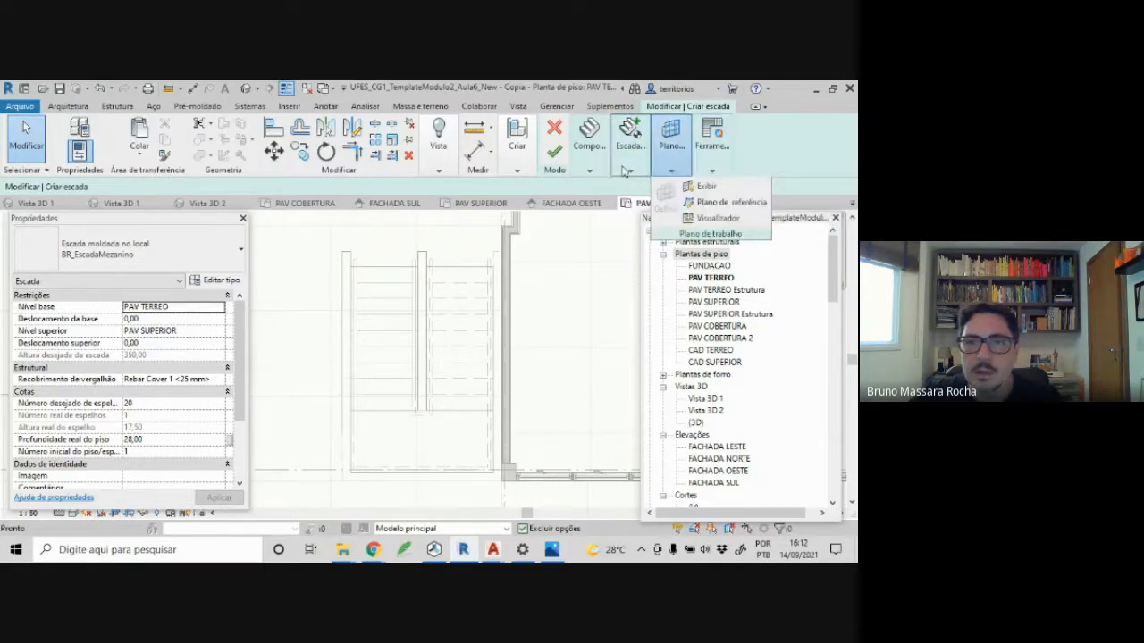
pyautogui.moveTo(589, 172)
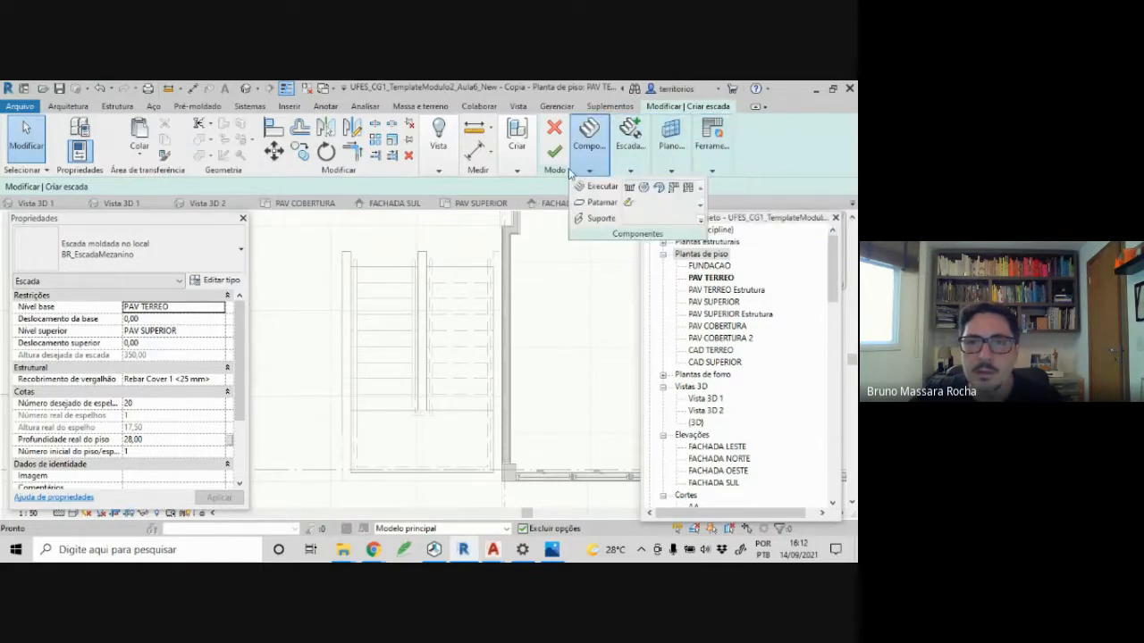
pyautogui.click(755, 108)
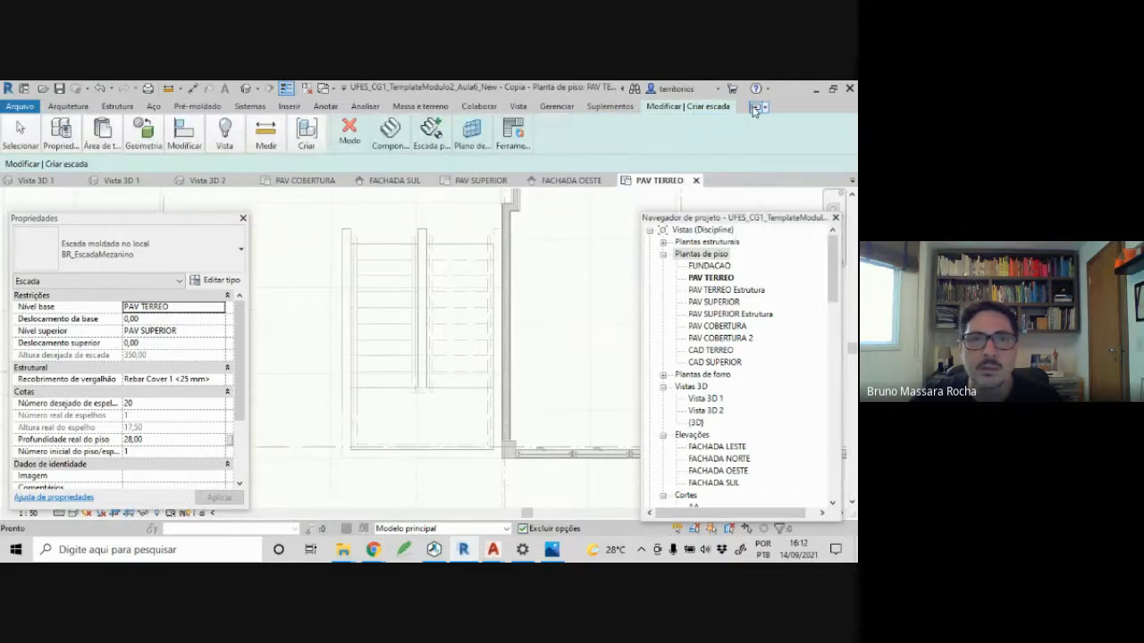
pyautogui.click(756, 109)
pyautogui.click(755, 108)
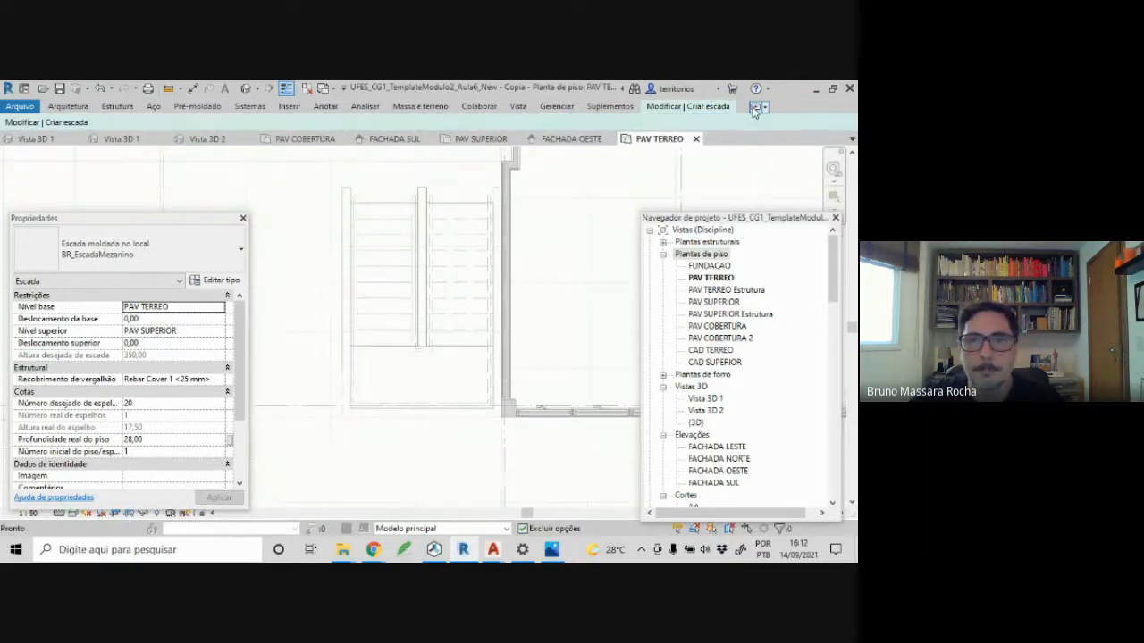
pyautogui.click(755, 108)
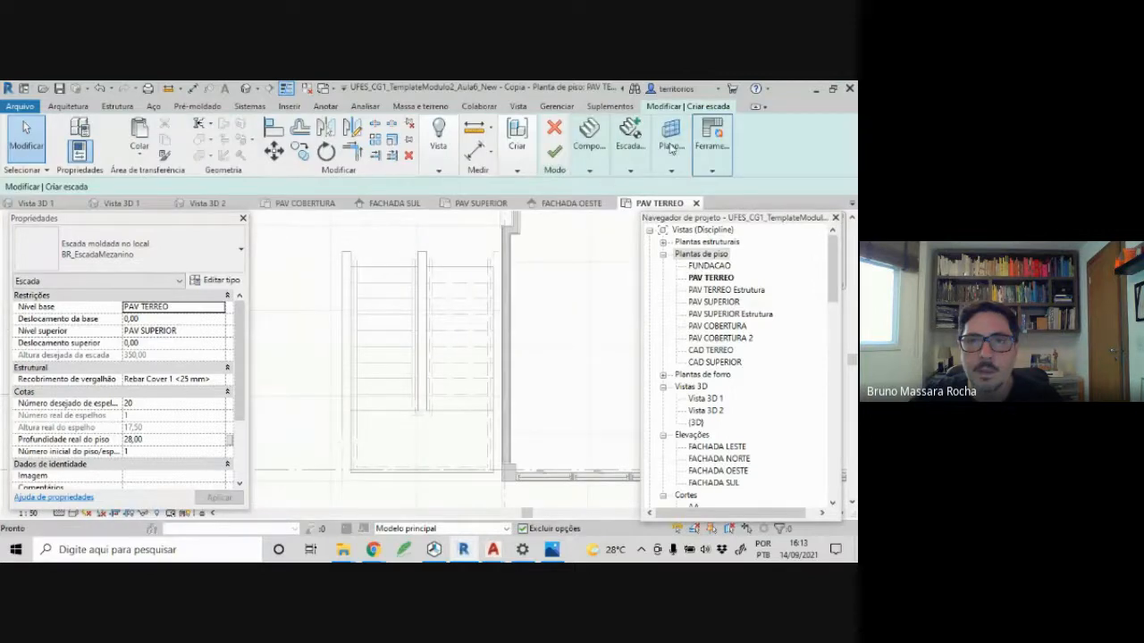
pyautogui.click(590, 171)
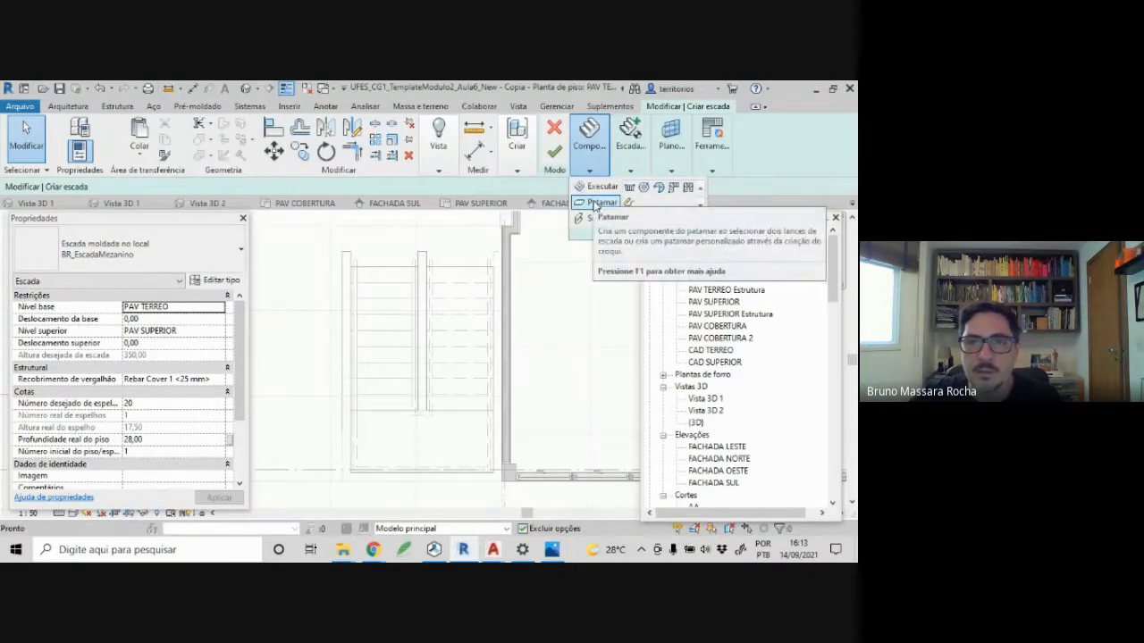
pyautogui.click(601, 188)
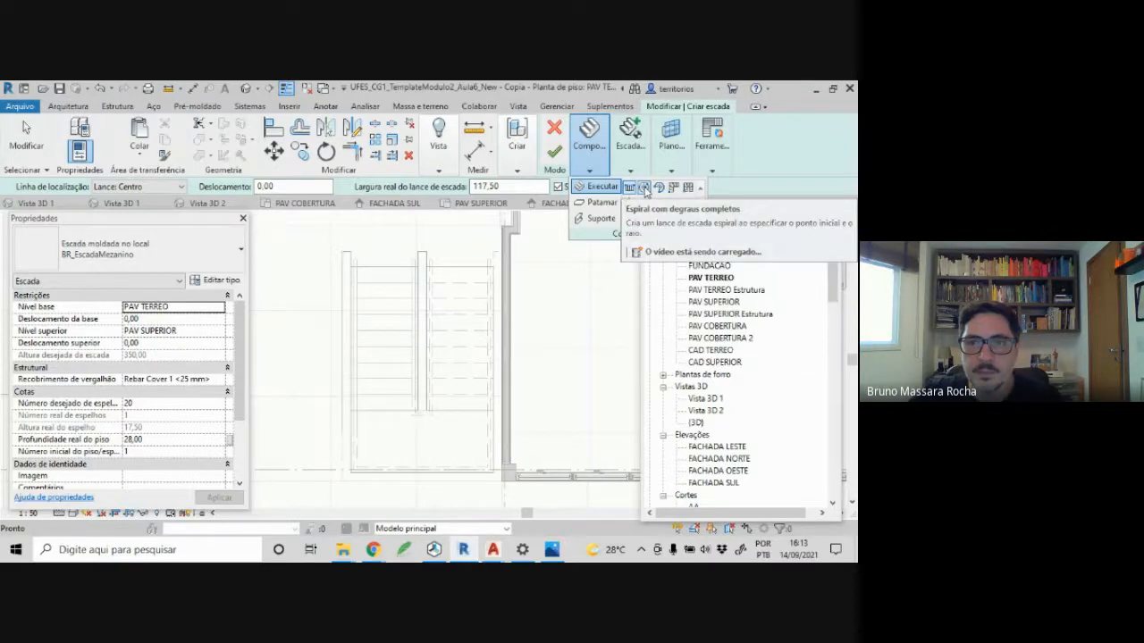
pyautogui.press('Escape')
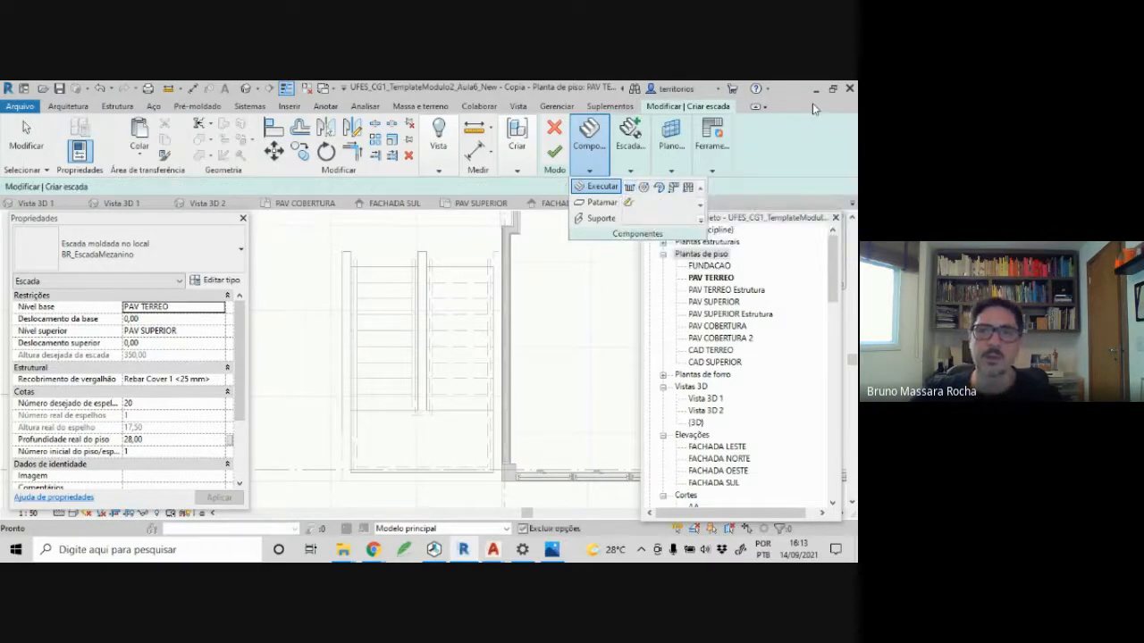
# - Minimise the open Revit, AutoCAD and photo windows to reach the Windows desktop
pyautogui.hotkey('alt', 'Tab')
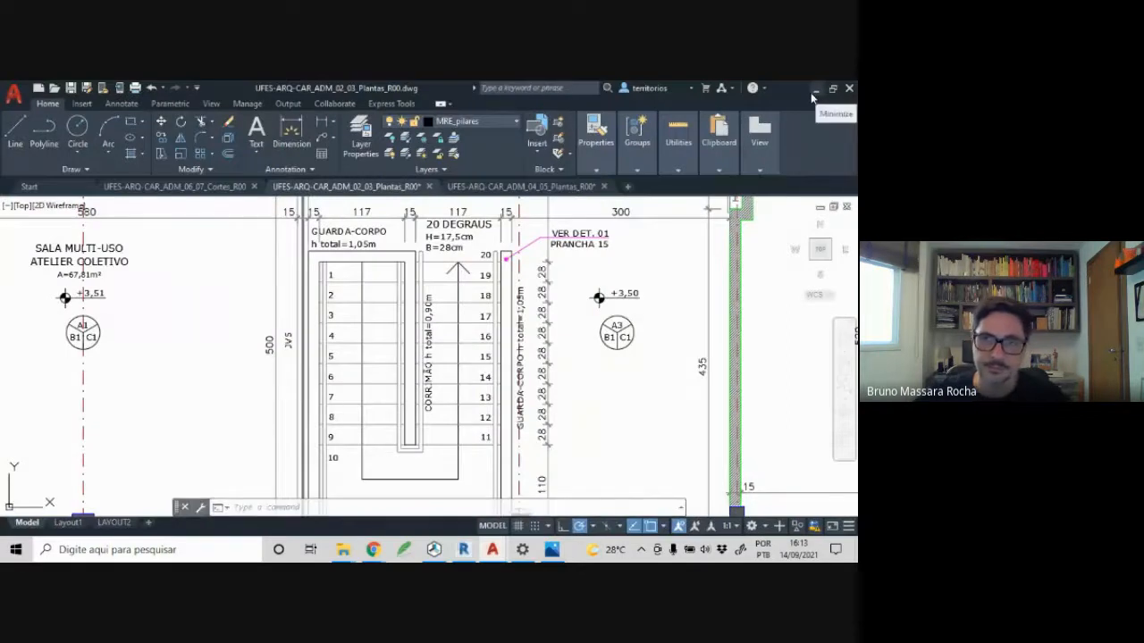
pyautogui.click(815, 89)
pyautogui.click(814, 90)
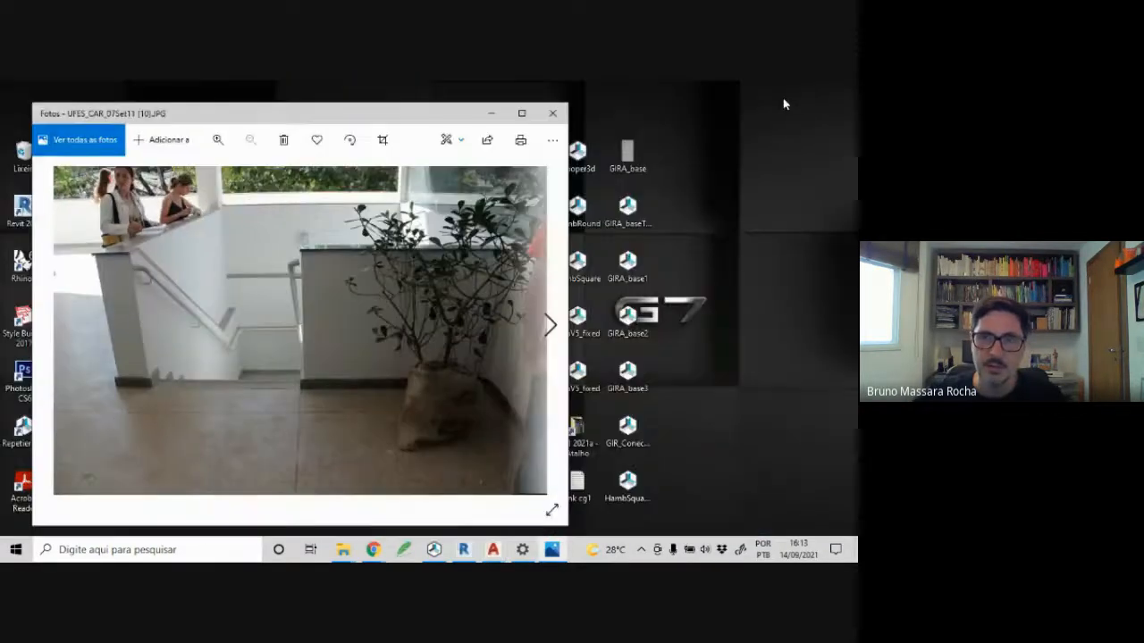
pyautogui.click(496, 114)
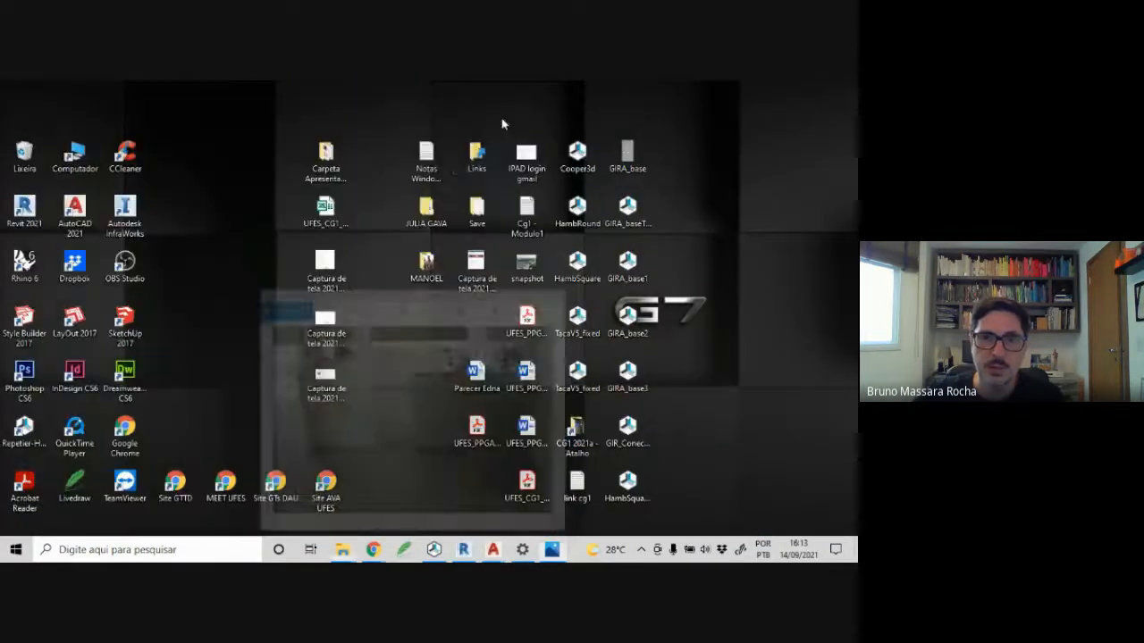
# - Set the main display's resolution to 1920 × 1080 in the Windows display settings and keep the change
pyautogui.rightClick(237, 231)
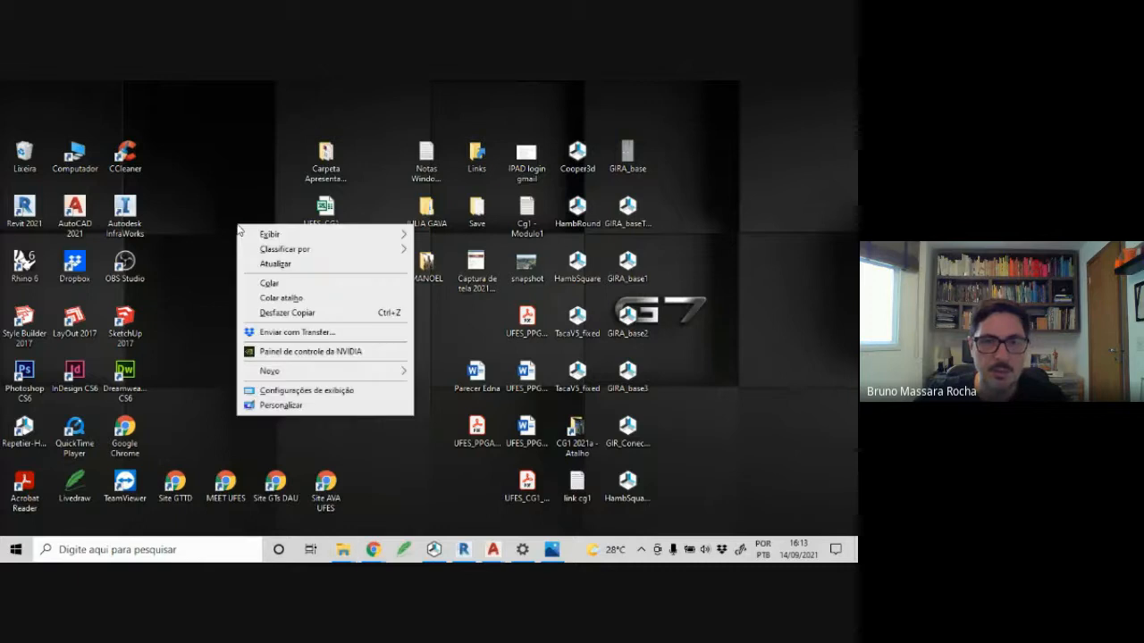
pyautogui.click(304, 392)
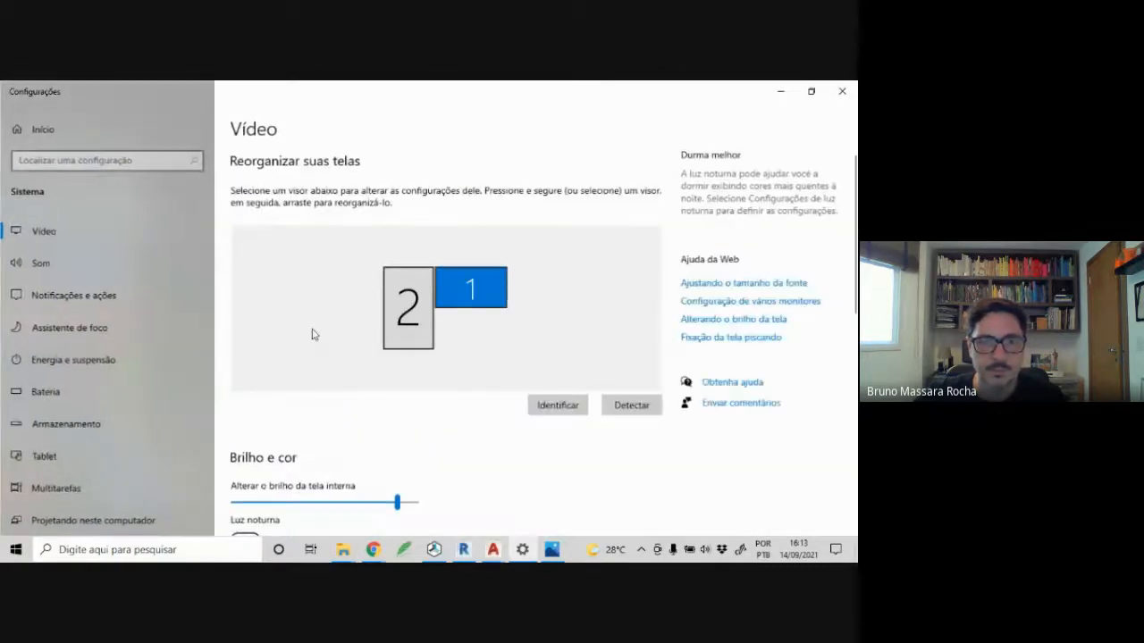
pyautogui.scroll(-4, 365, 363)
pyautogui.scroll(-2, 353, 373)
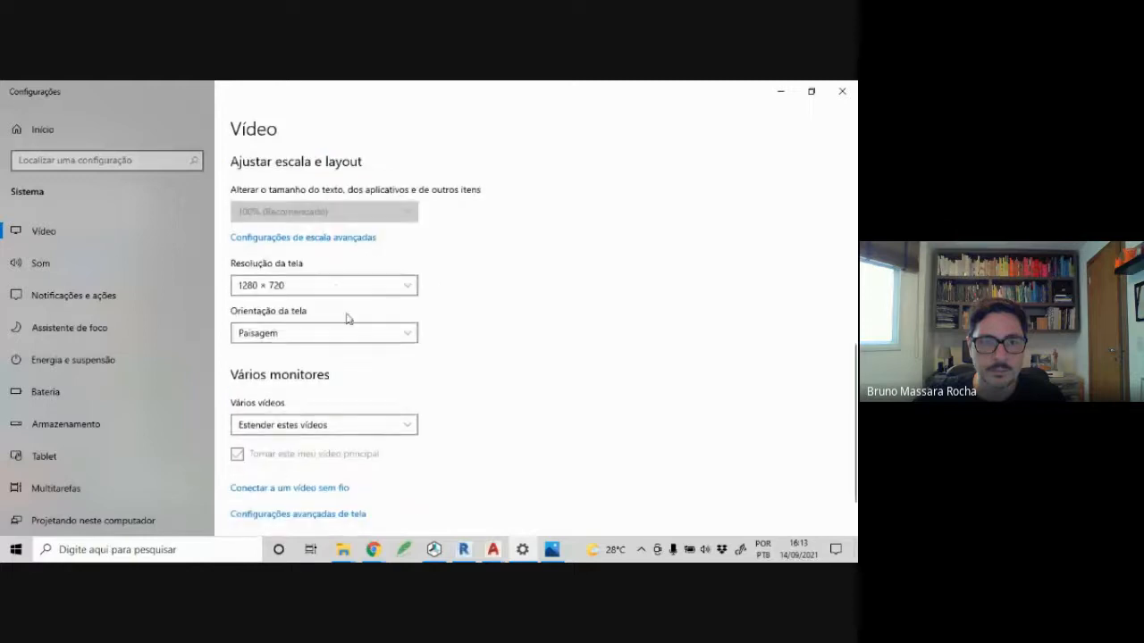
pyautogui.click(334, 286)
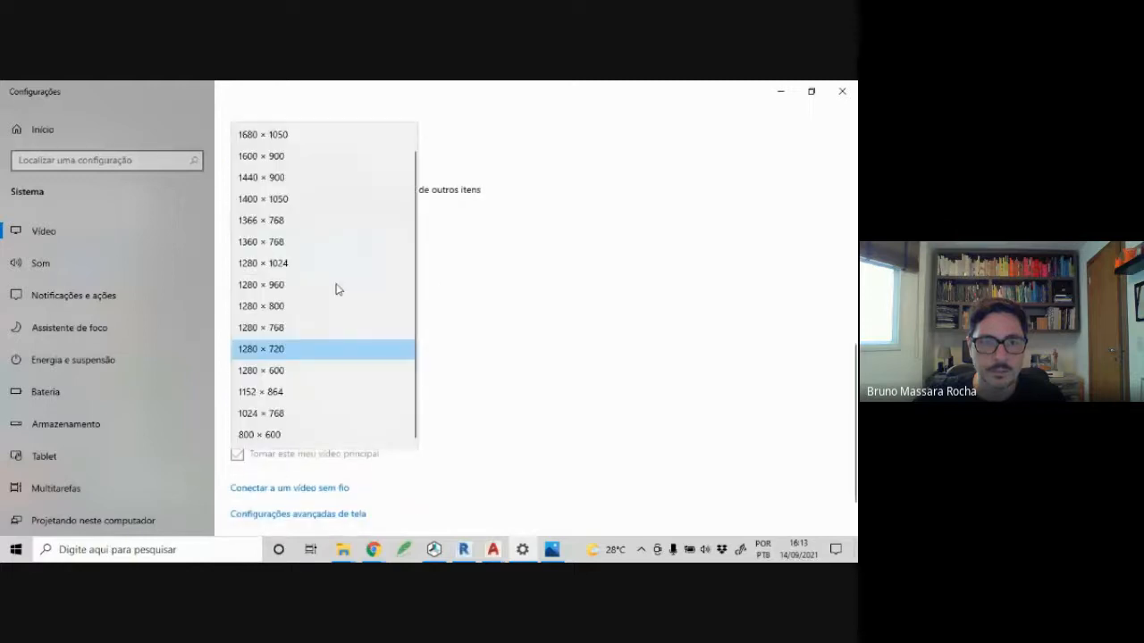
pyautogui.scroll(1, 278, 141)
pyautogui.click(278, 141)
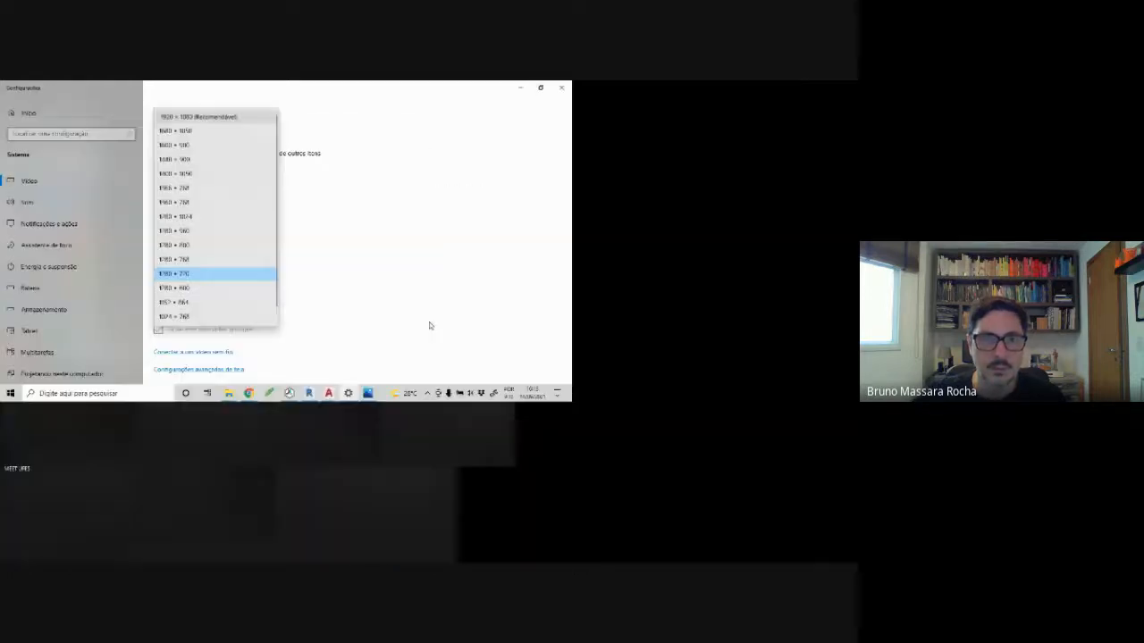
pyautogui.click(490, 331)
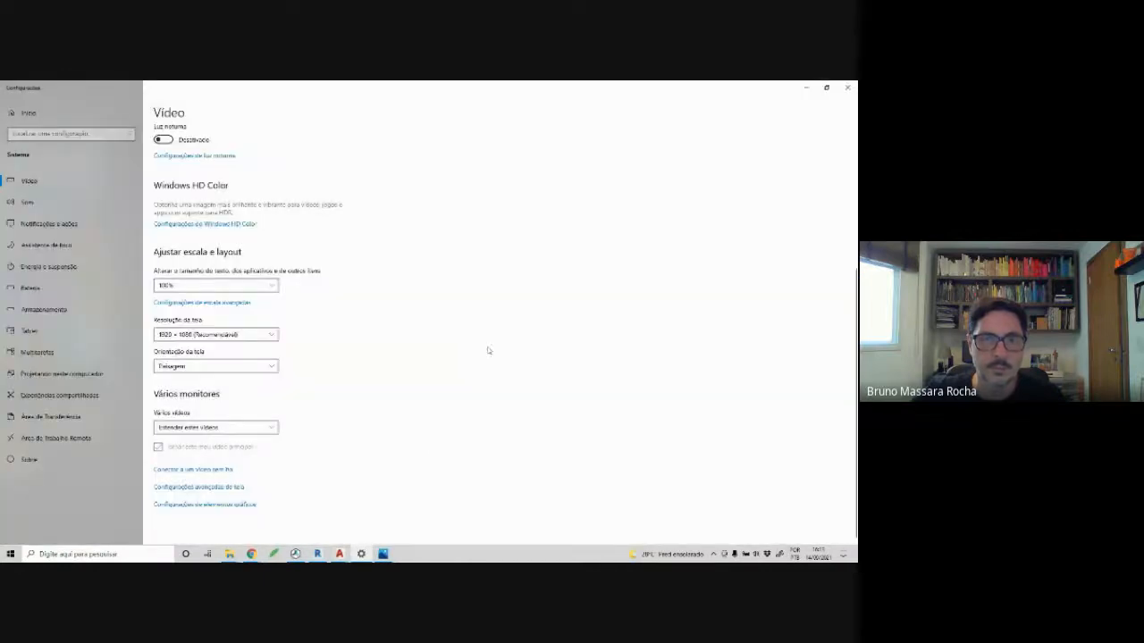
# - Switch back to Revit and return to the stair outlines in the PAV TERREO plan
pyautogui.click(318, 554)
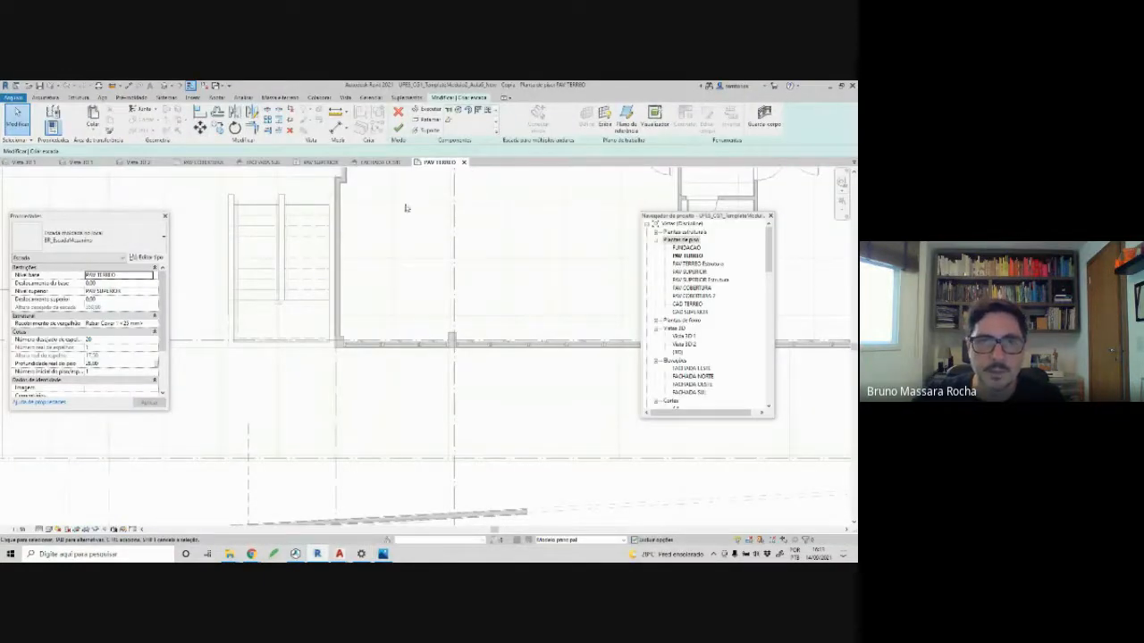
pyautogui.scroll(4, 215, 208)
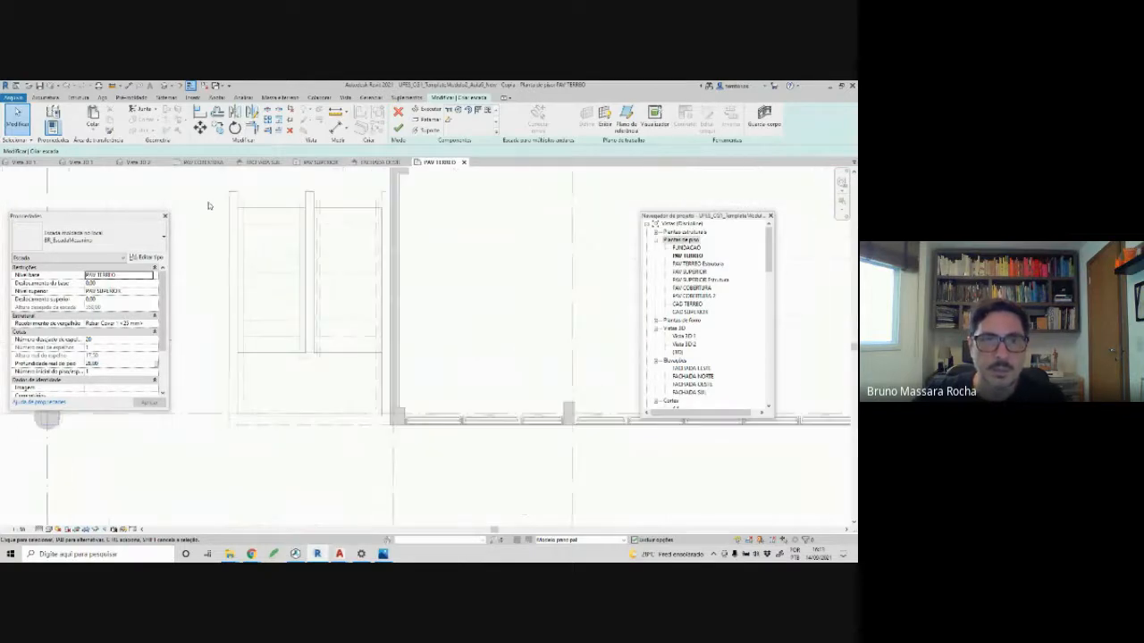
pyautogui.moveTo(221, 211); pyautogui.dragTo(259, 212, button='middle')
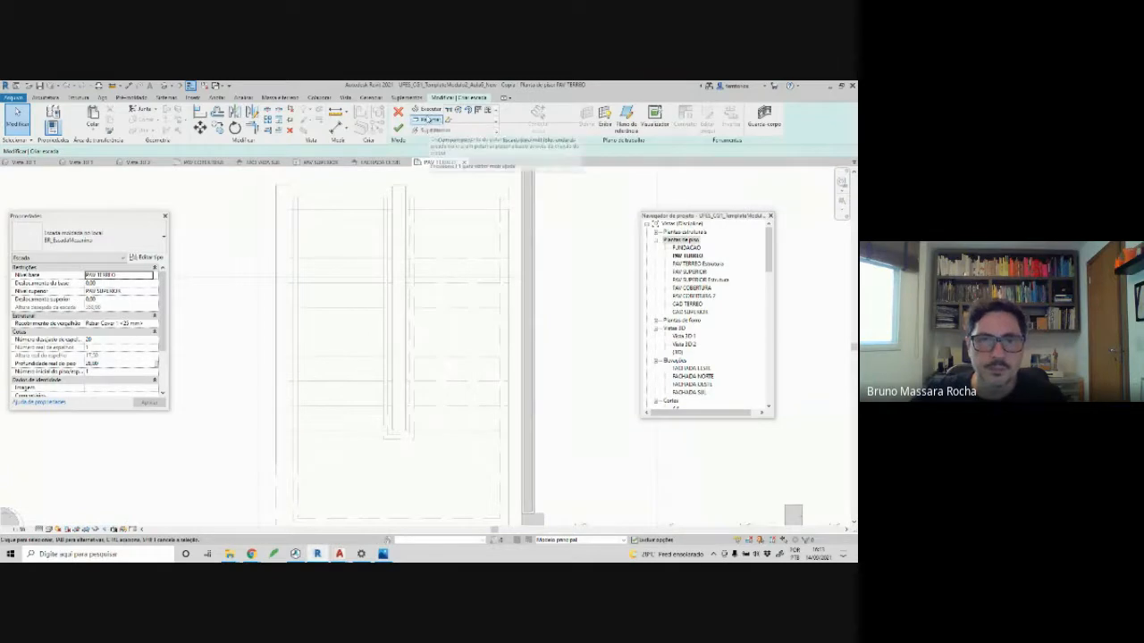
pyautogui.click(430, 114)
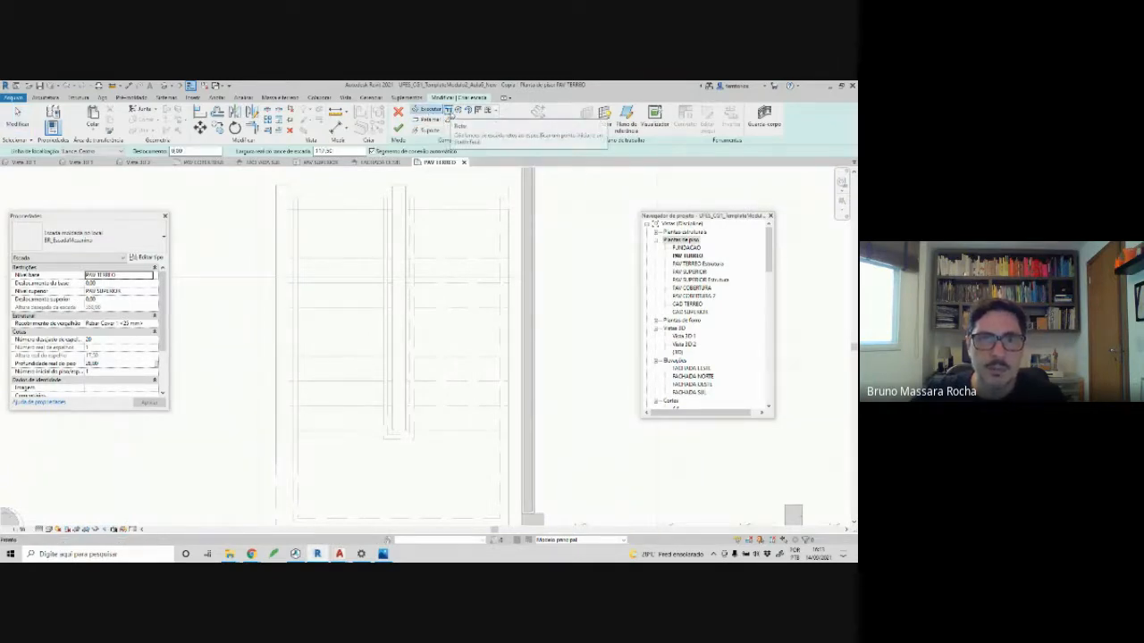
pyautogui.click(449, 113)
pyautogui.click(379, 170)
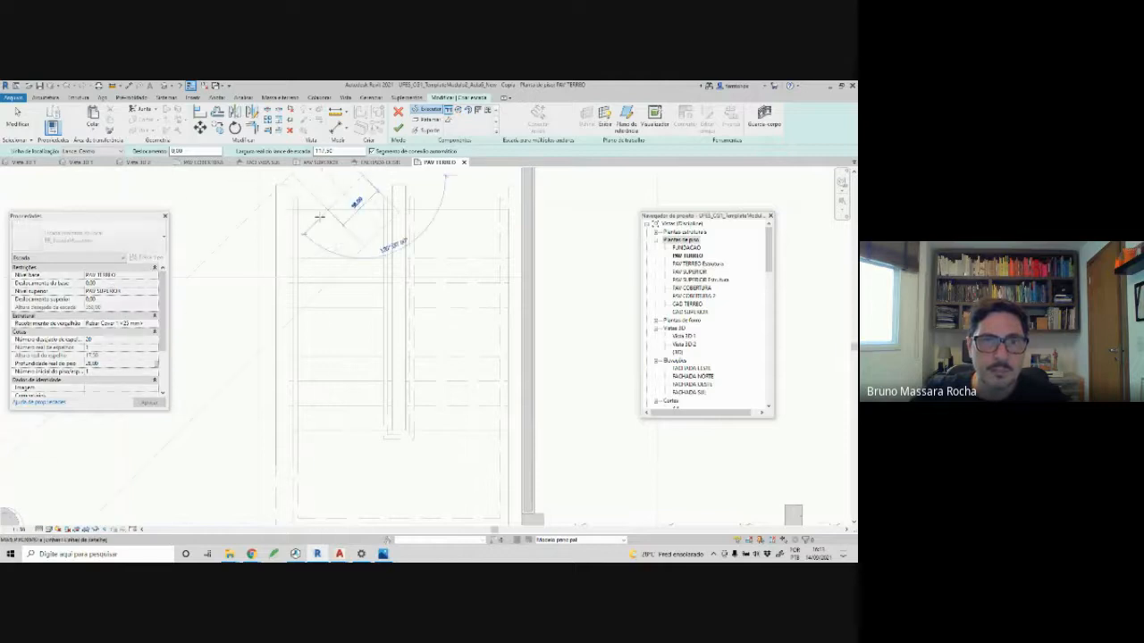
pyautogui.press('Escape')
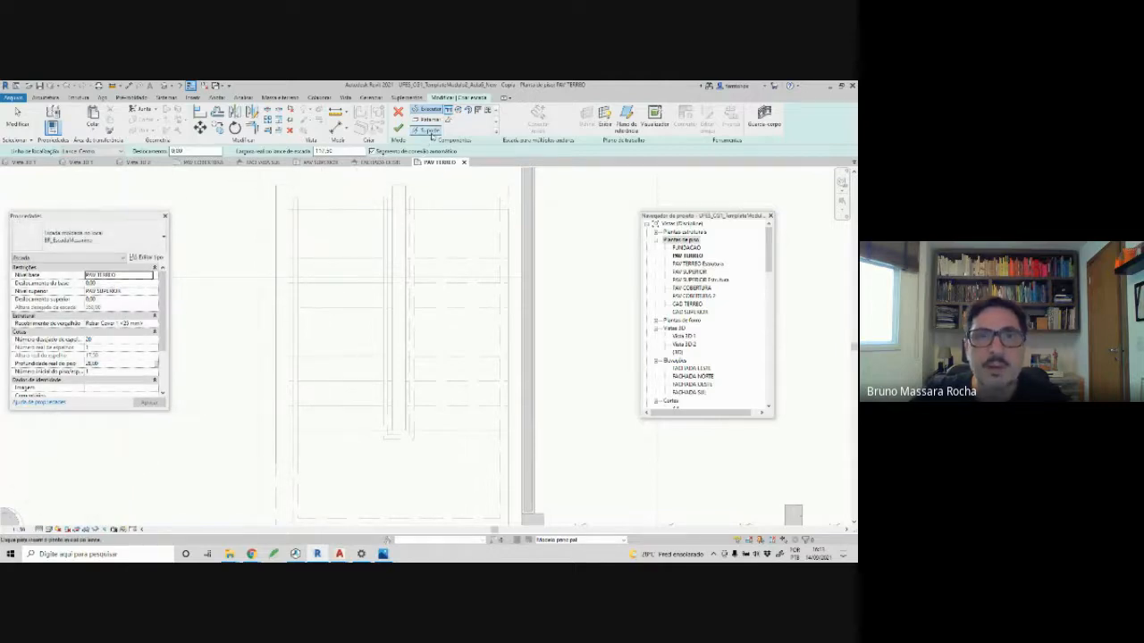
pyautogui.press('Escape')
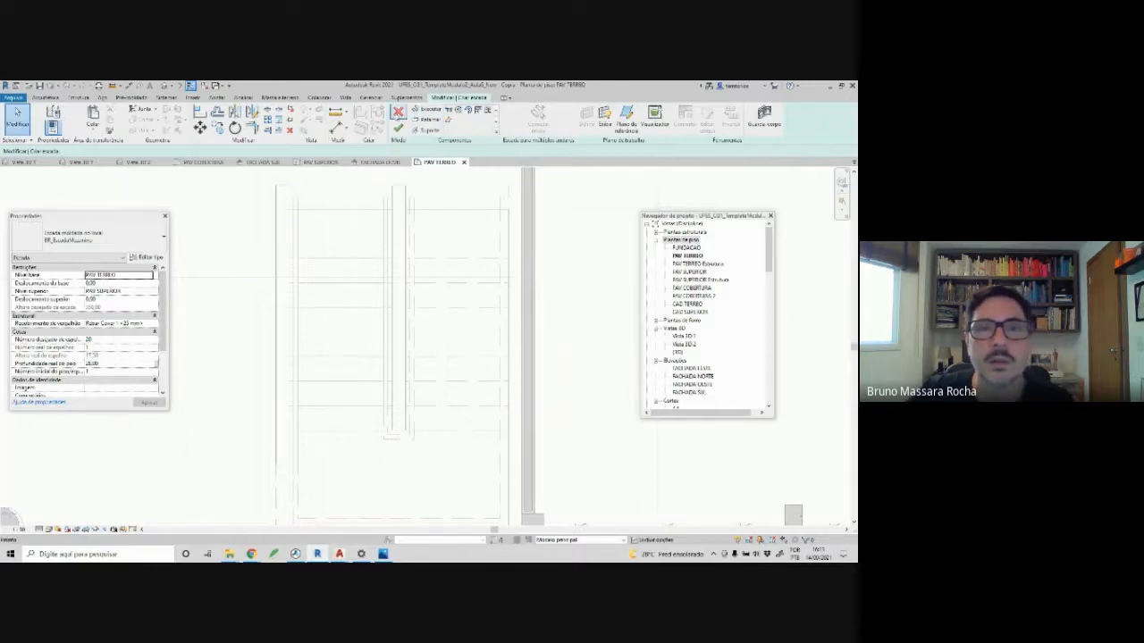
pyautogui.click(398, 111)
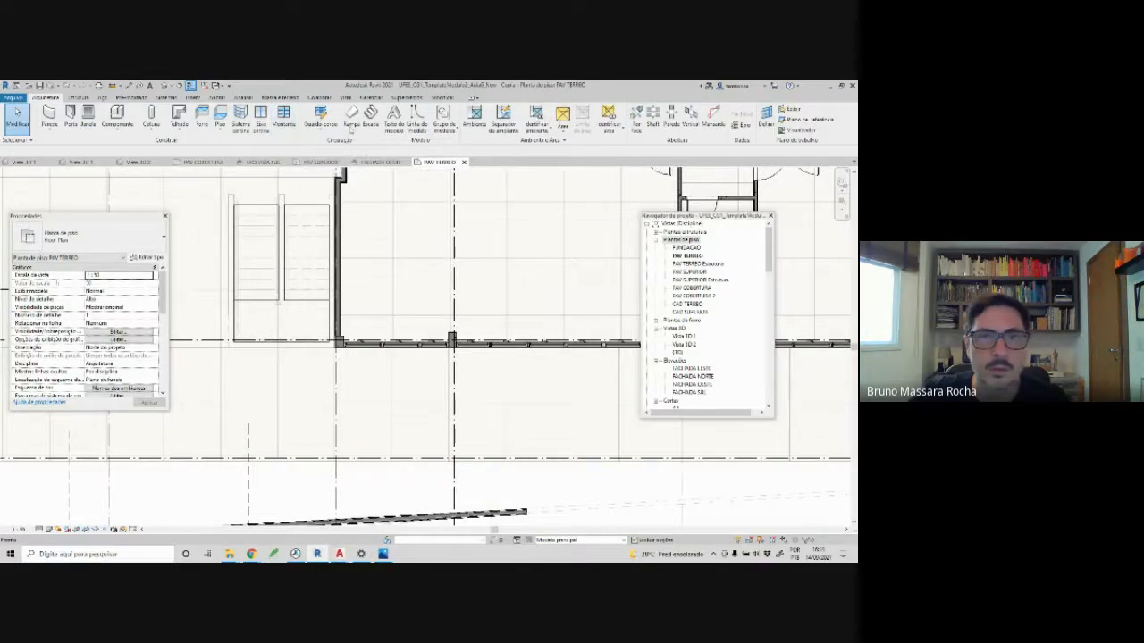
pyautogui.click(473, 98)
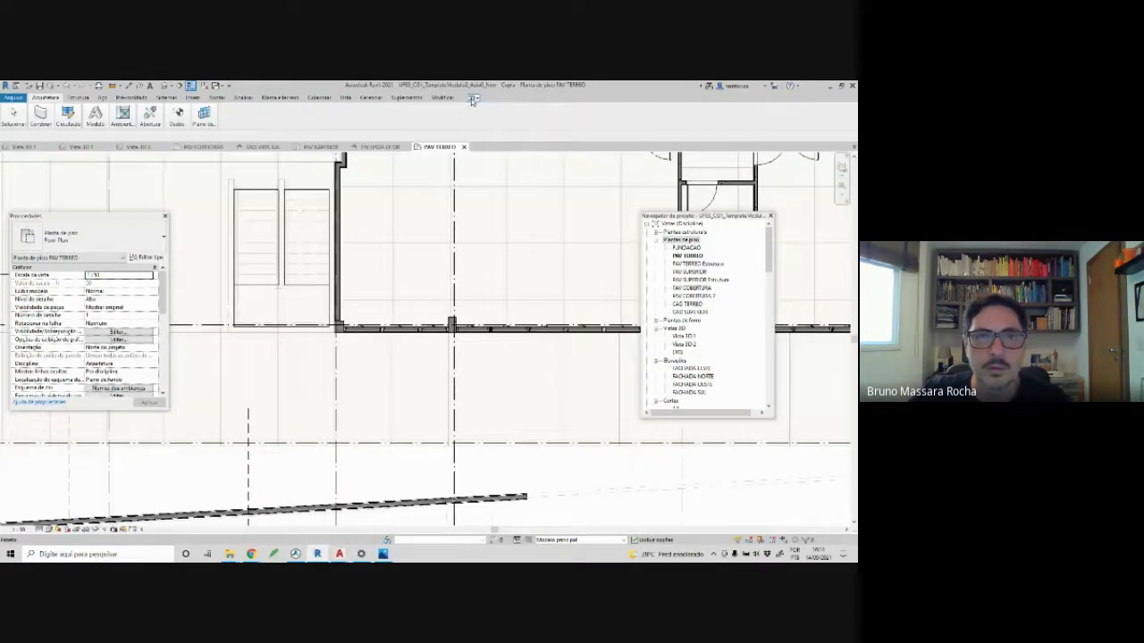
pyautogui.click(473, 98)
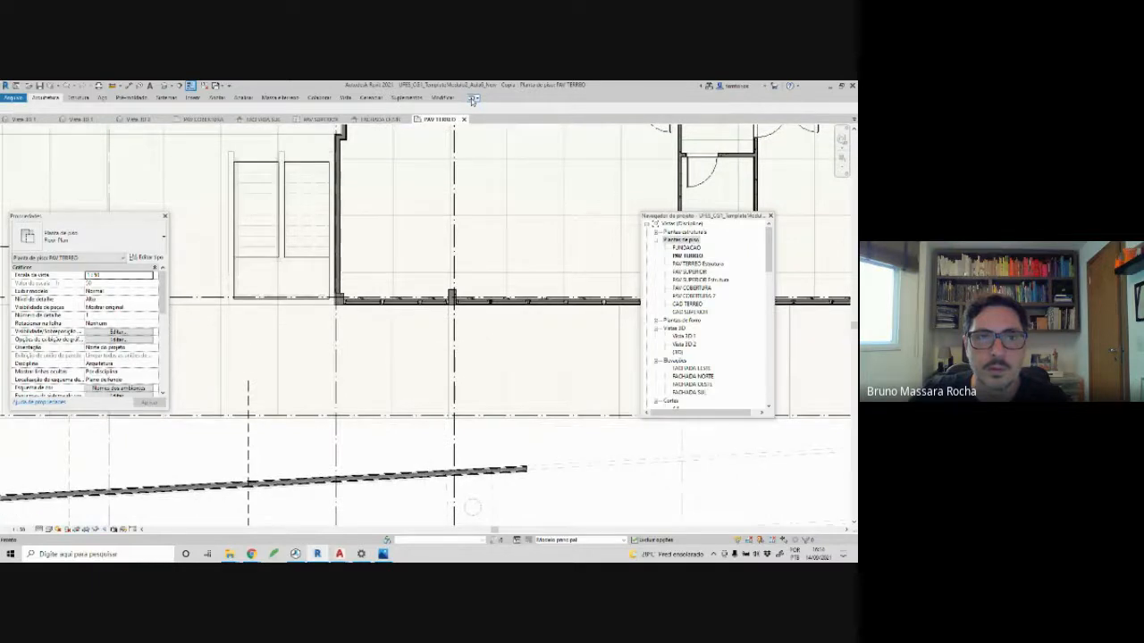
pyautogui.click(473, 99)
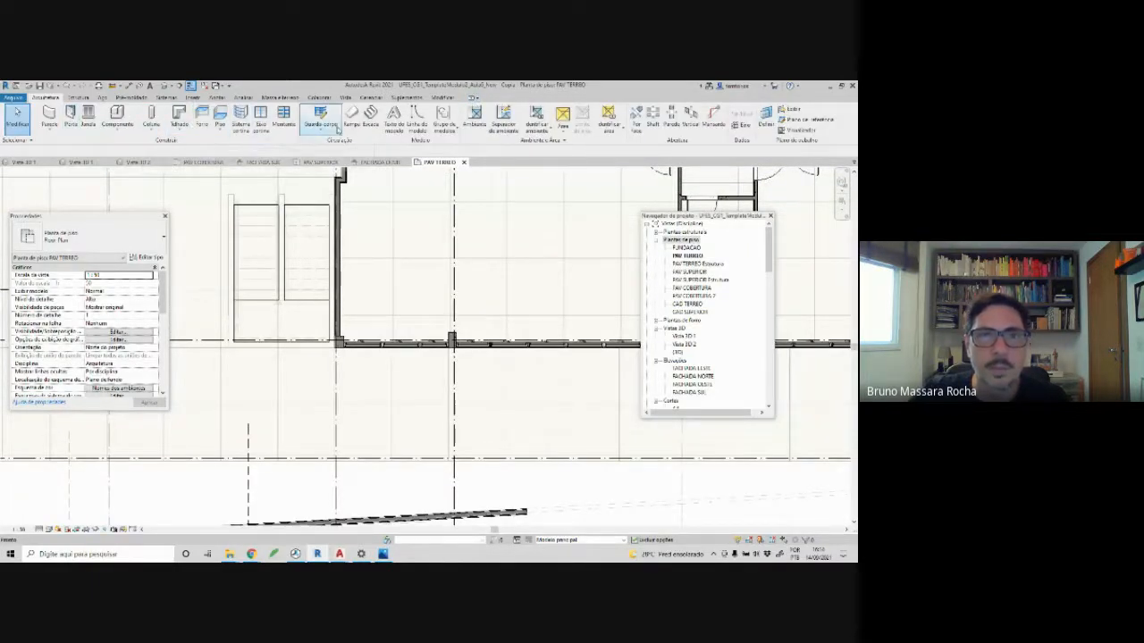
pyautogui.click(370, 118)
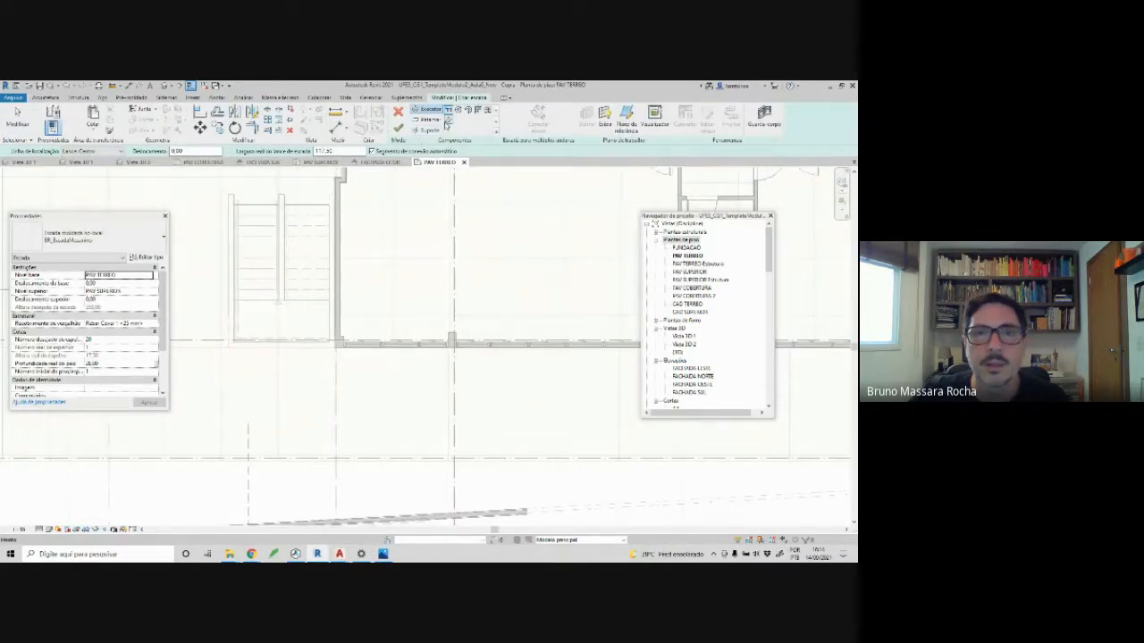
pyautogui.click(447, 121)
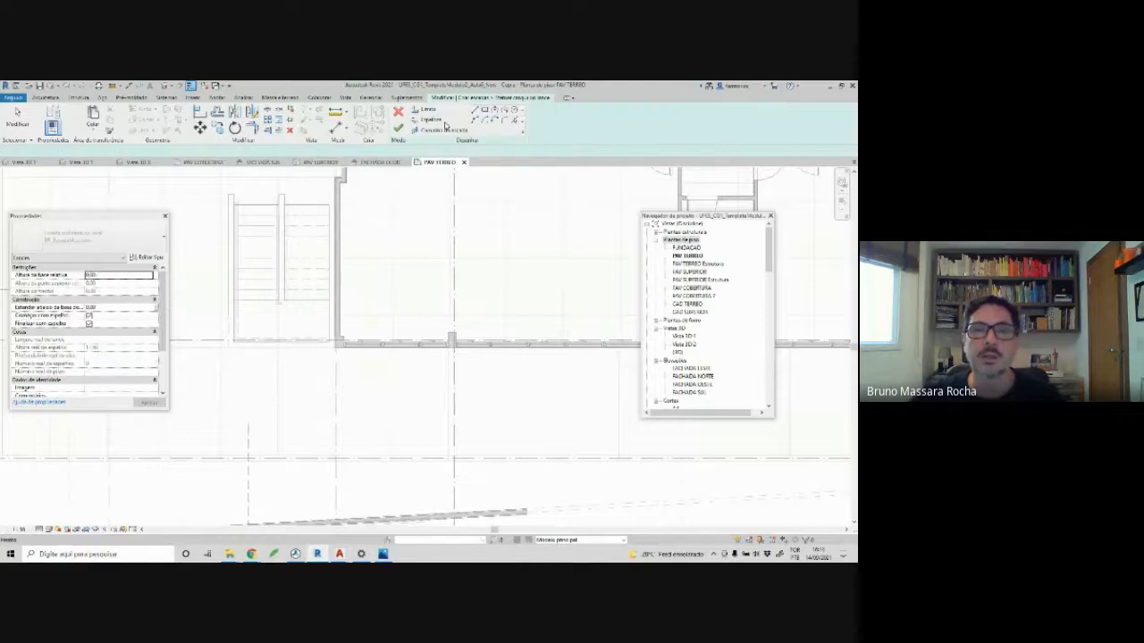
pyautogui.press('Escape')
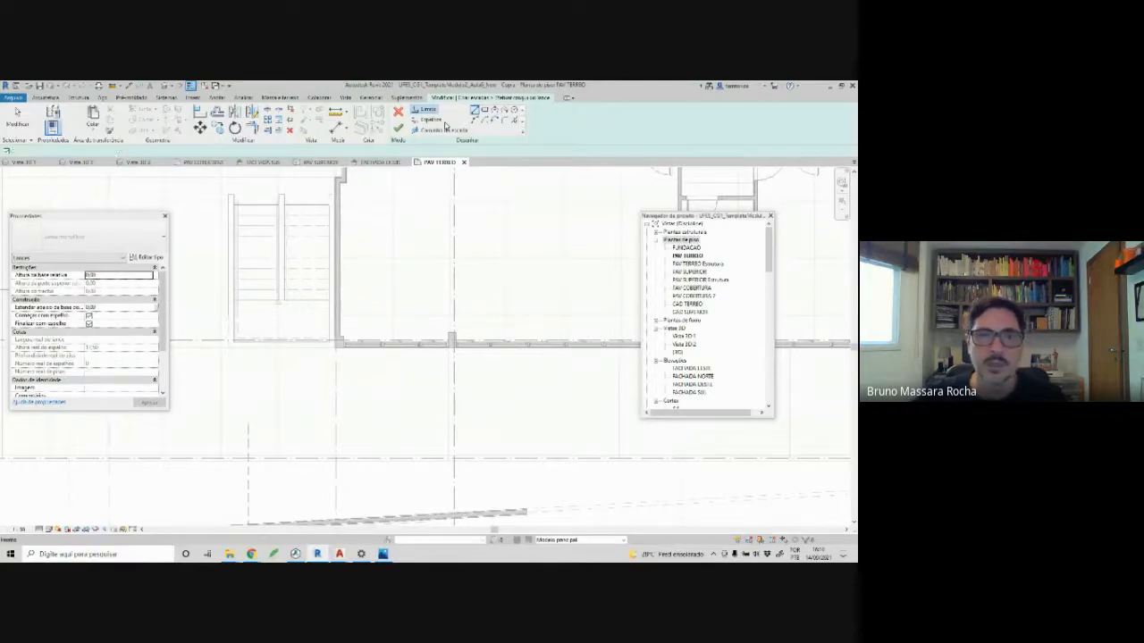
# - Set the screen resolution to 1360 × 768 in the Windows display settings, keep the change and switch back to Revit
pyautogui.click(830, 87)
pyautogui.click(200, 333)
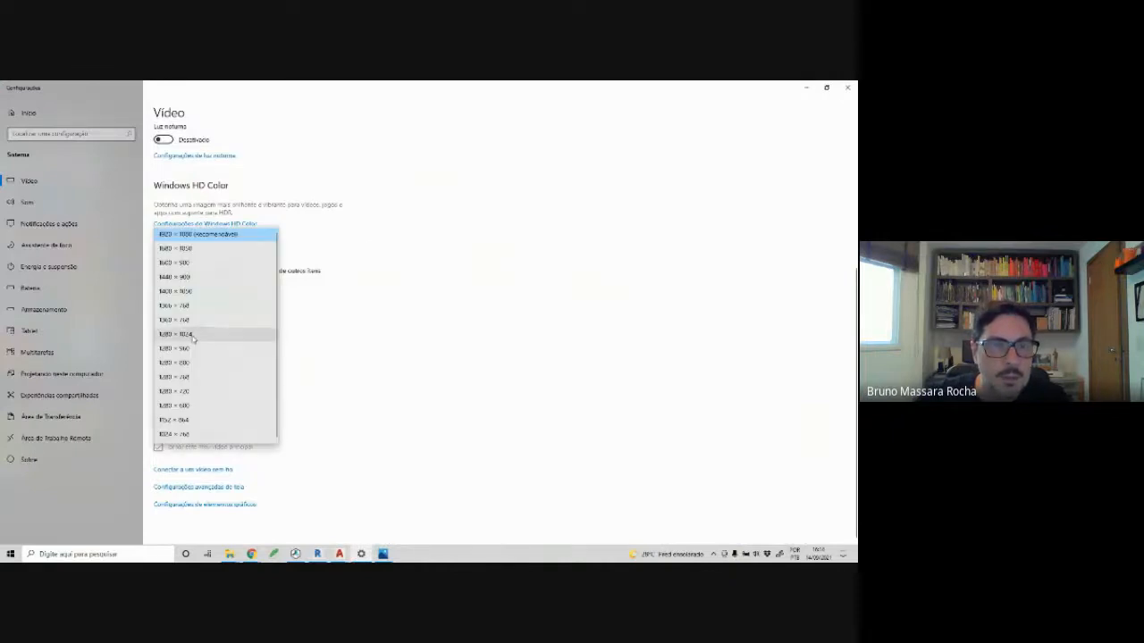
pyautogui.click(190, 334)
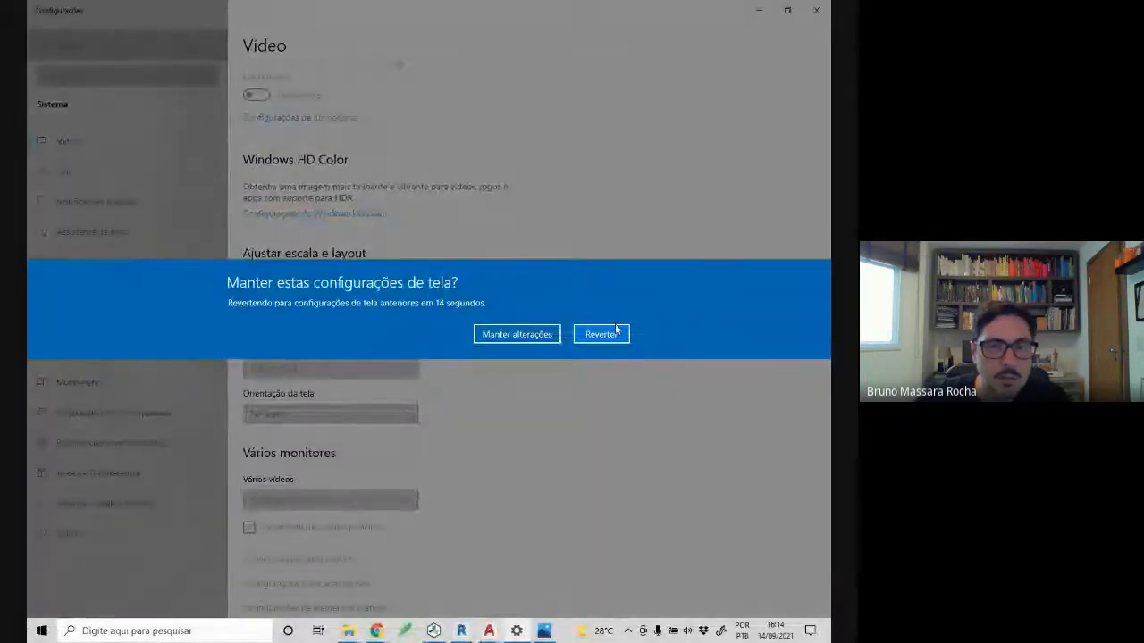
pyautogui.click(547, 333)
pyautogui.click(314, 361)
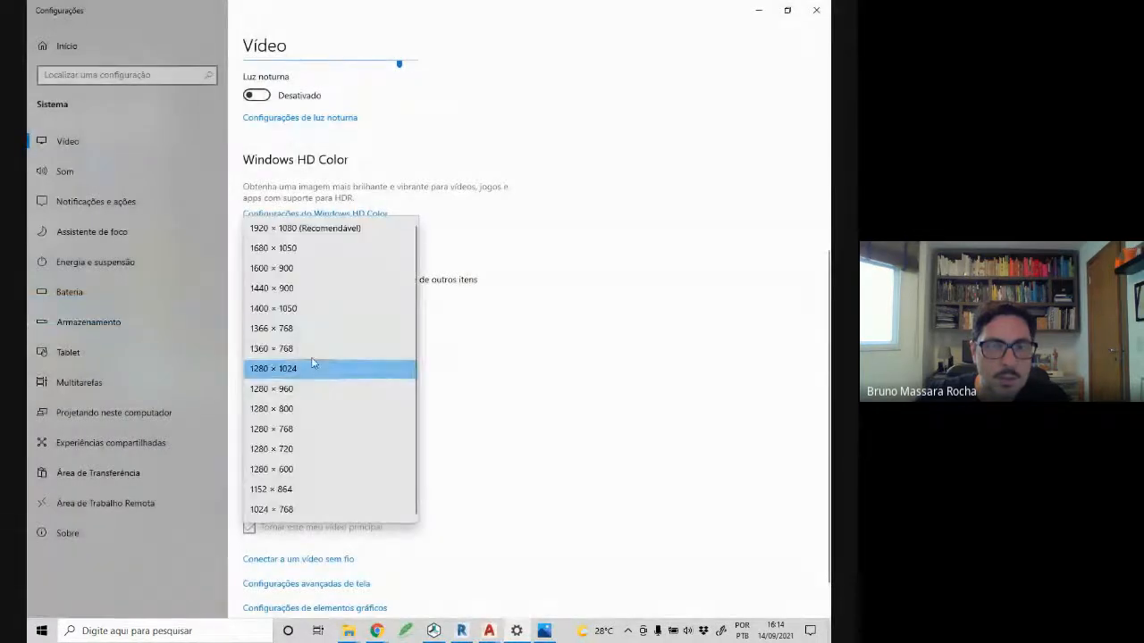
pyautogui.click(314, 349)
pyautogui.click(516, 333)
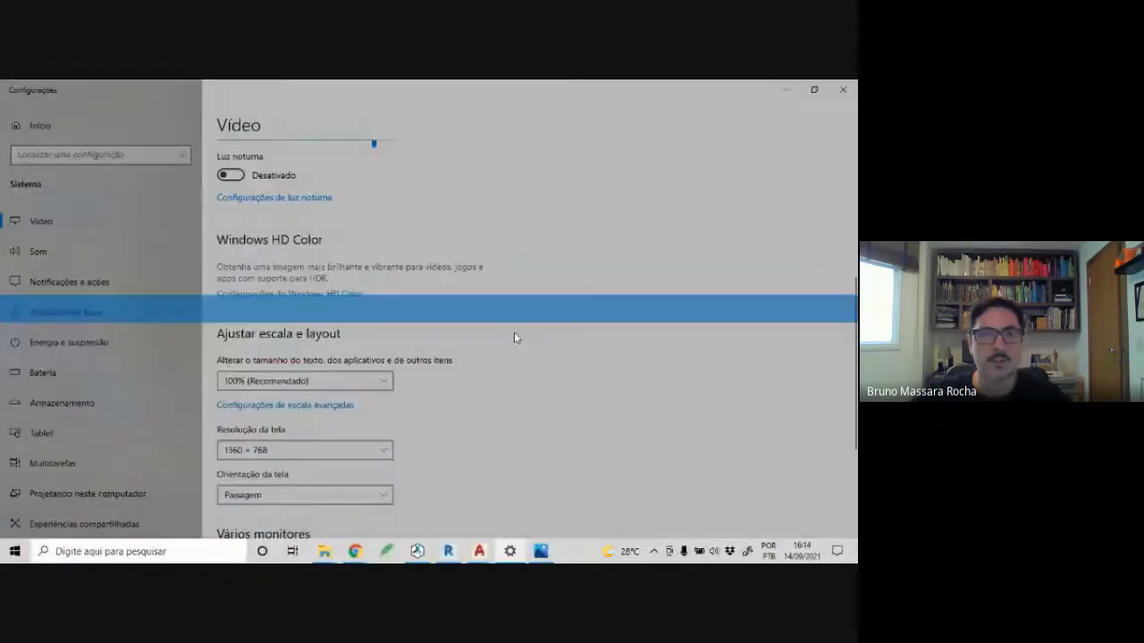
pyautogui.click(785, 89)
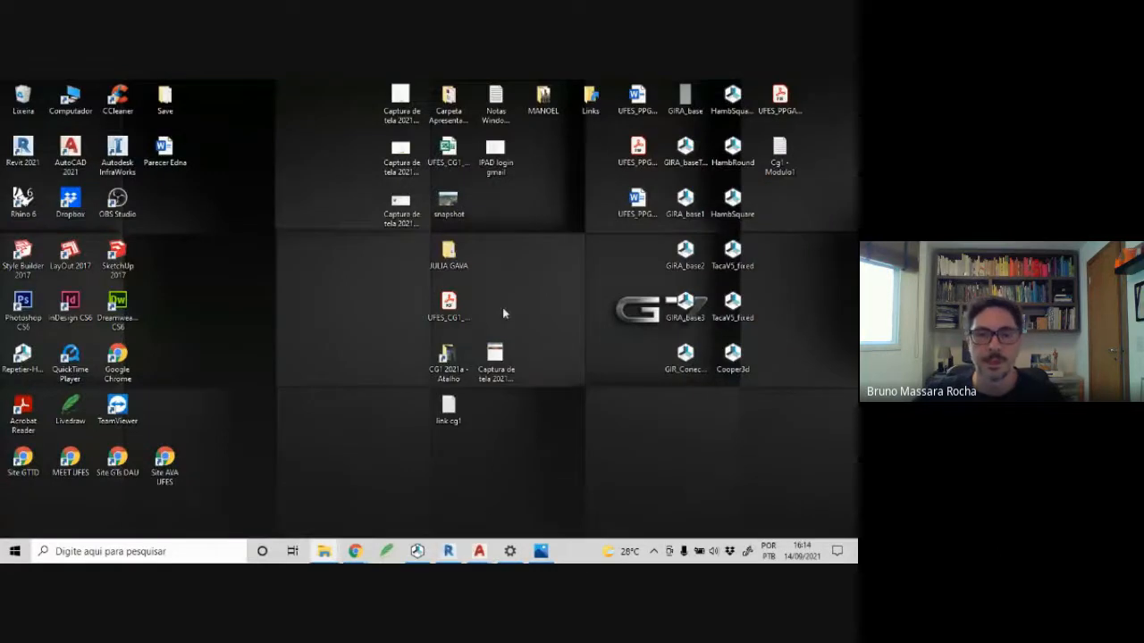
pyautogui.click(448, 551)
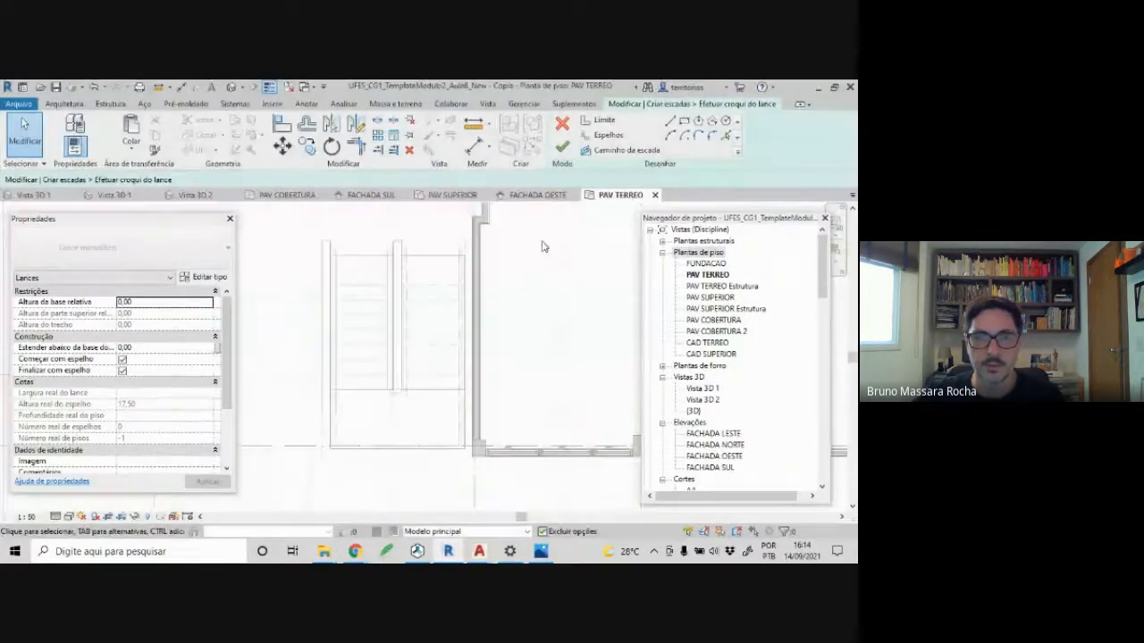
# - Close the empty run sketch and its stair, and start a new BR_EscadaMezanino stair with a sketched run
pyautogui.click(561, 145)
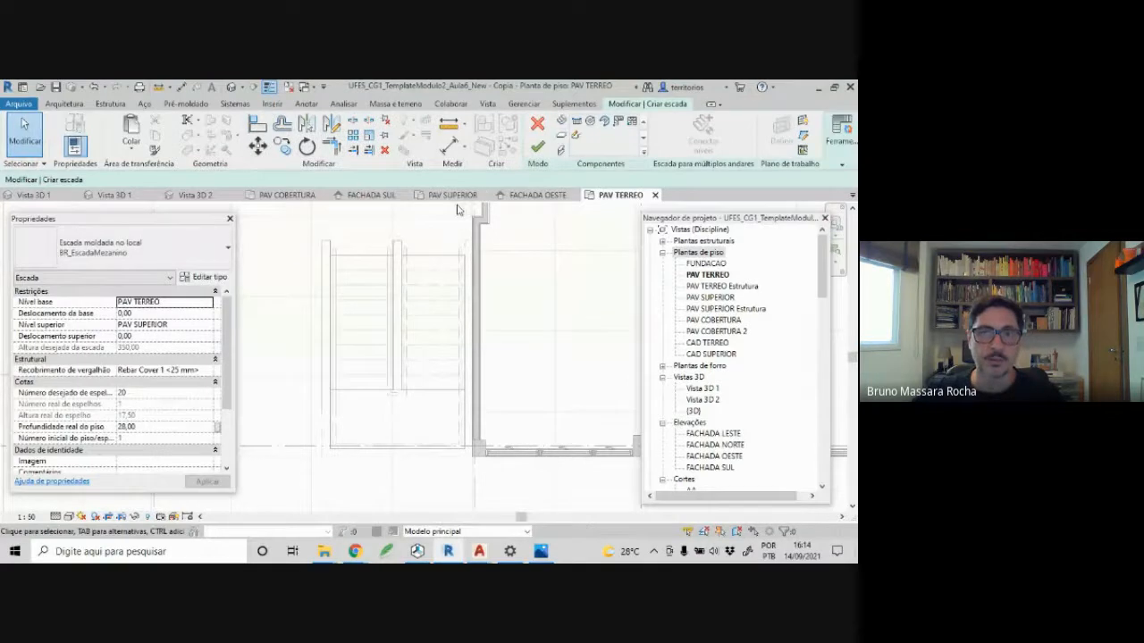
pyautogui.click(537, 145)
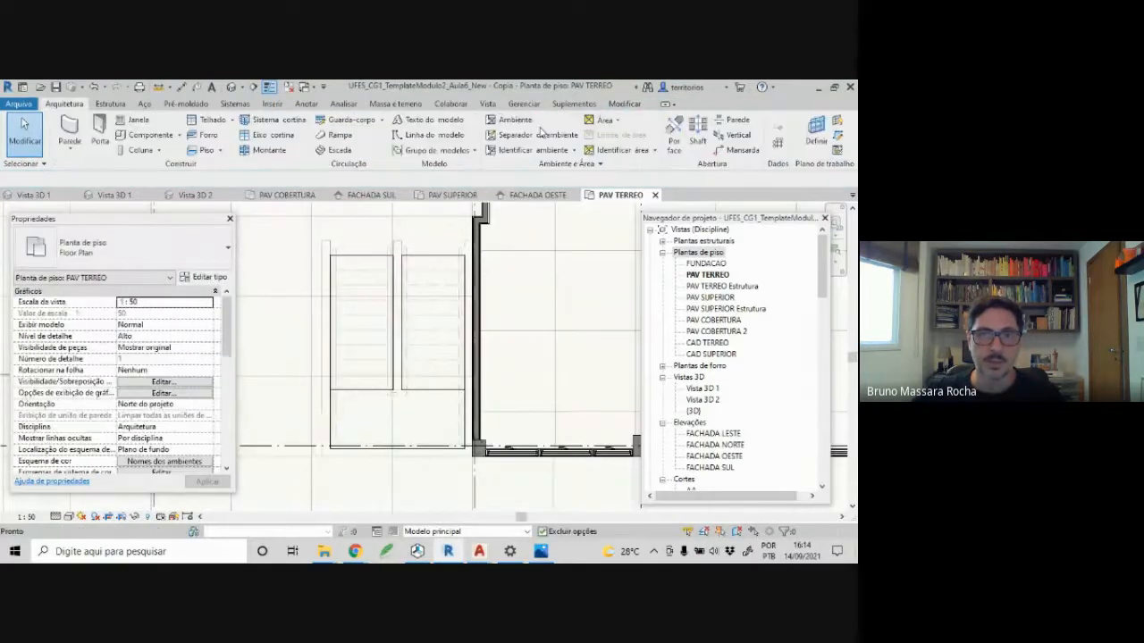
pyautogui.click(318, 150)
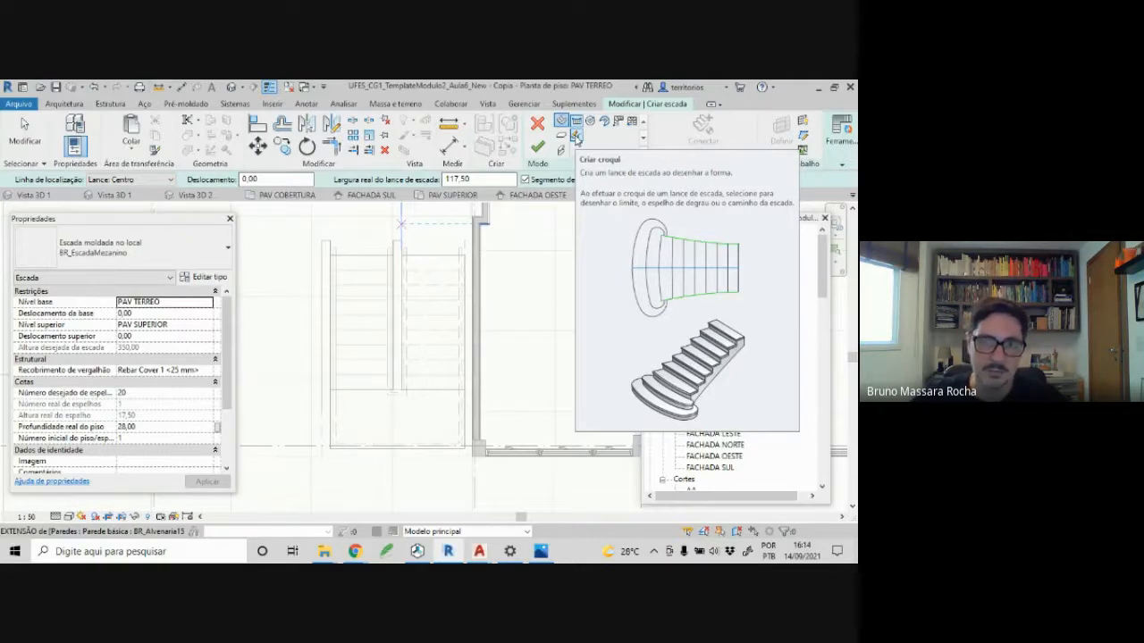
pyautogui.click(576, 136)
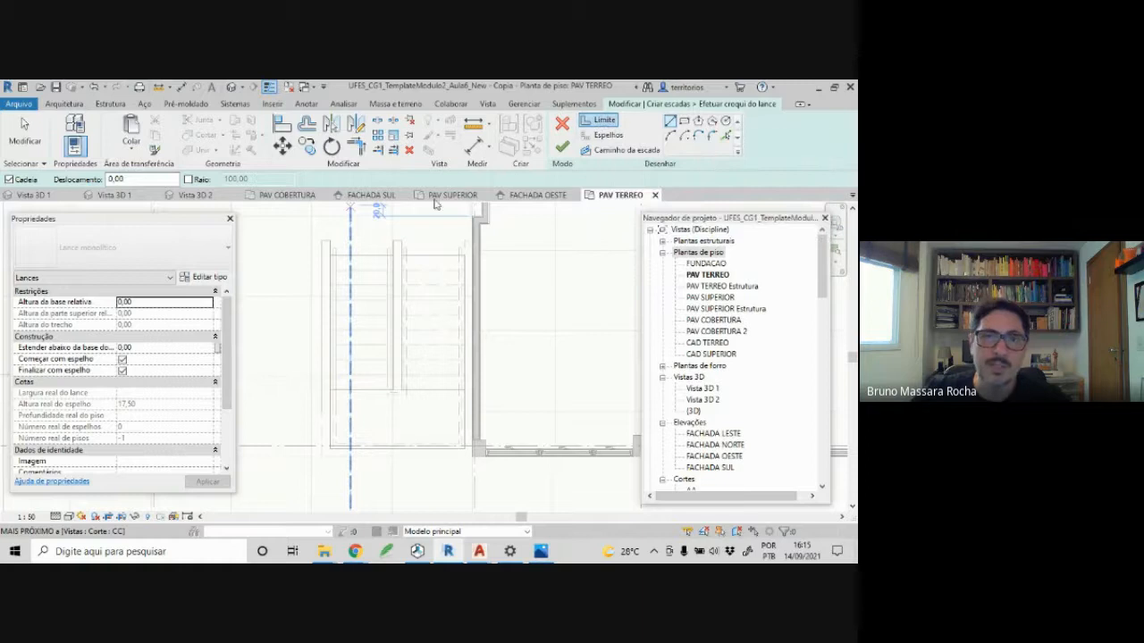
# - Sketch the run's outer boundary as an open U along the plan outline, about 362 cm long and 250 cm wide
pyautogui.scroll(1, 321, 260)
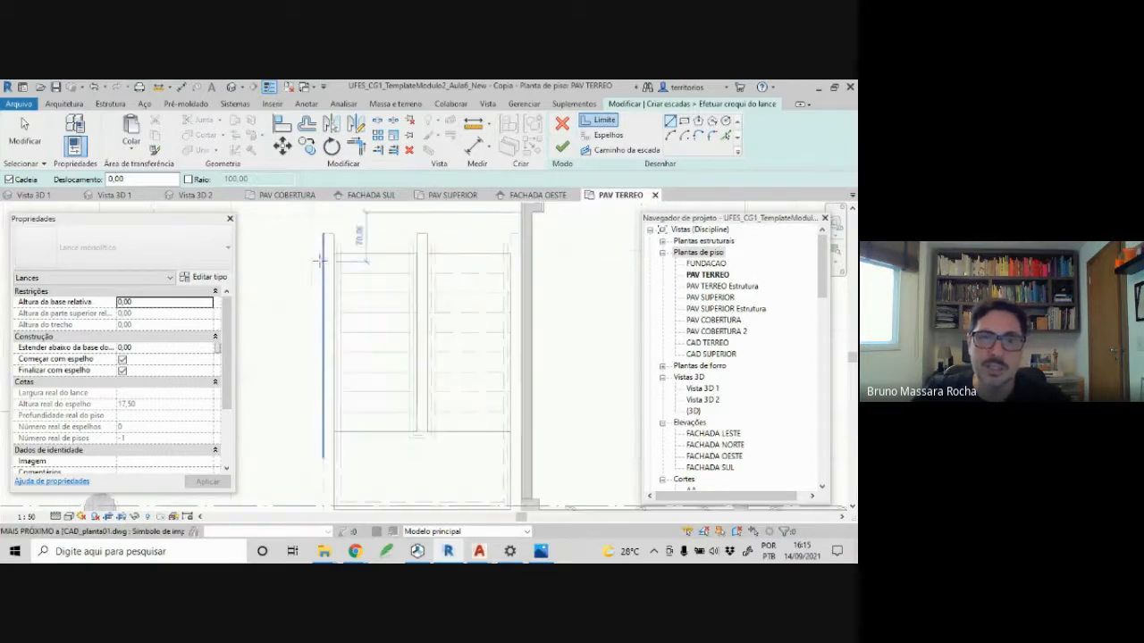
pyautogui.moveTo(390, 327); pyautogui.dragTo(383, 321, button='middle')
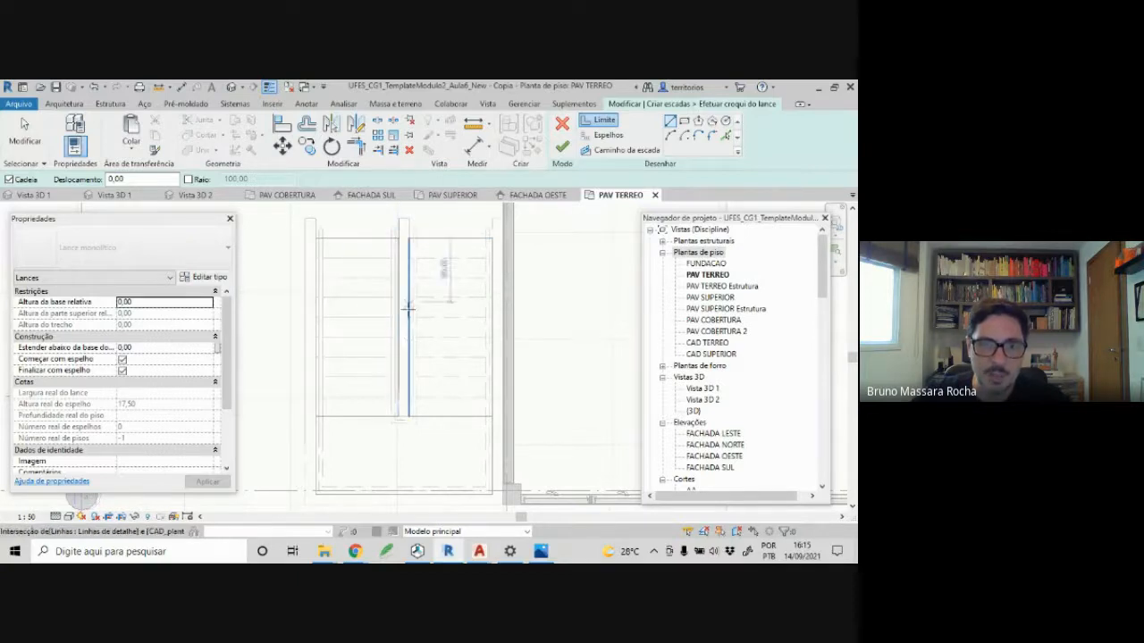
pyautogui.click(307, 237)
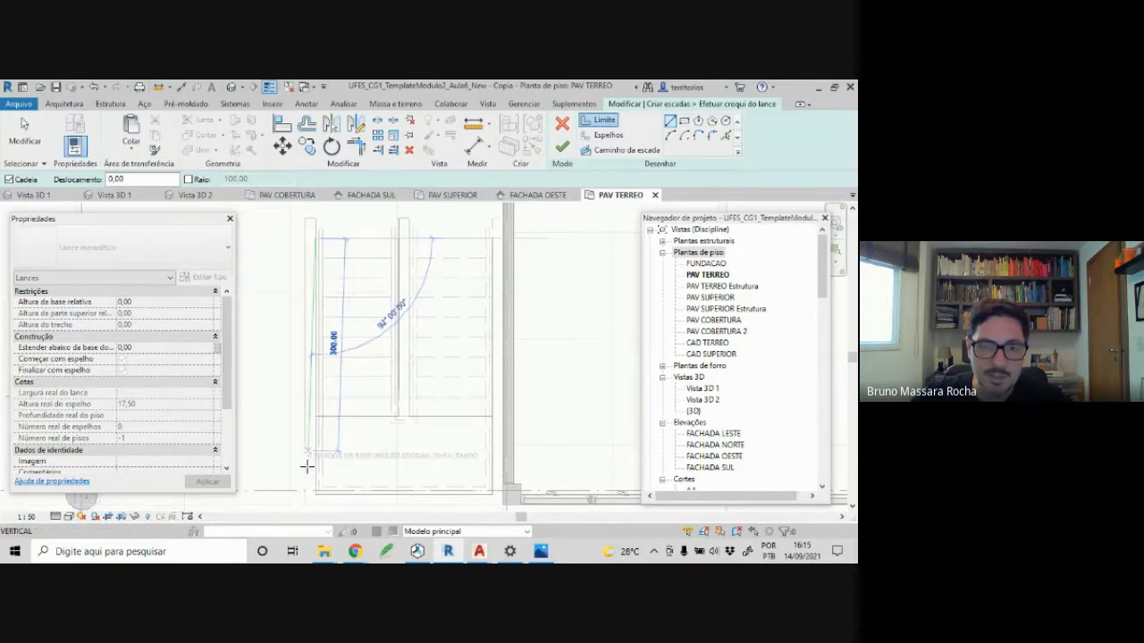
pyautogui.click(315, 493)
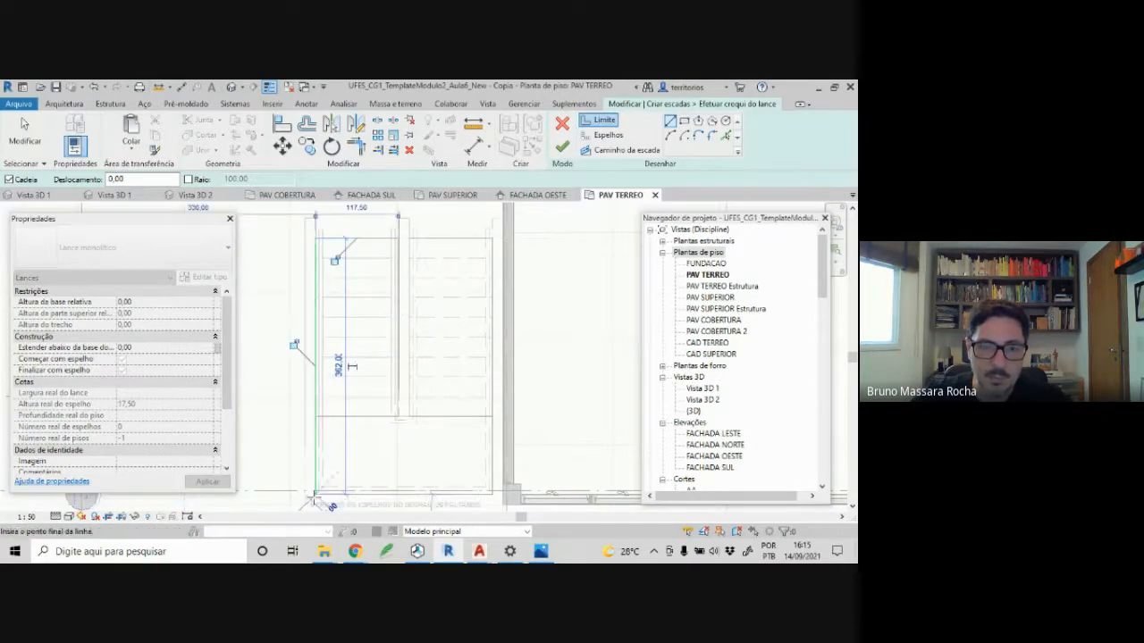
pyautogui.click(494, 491)
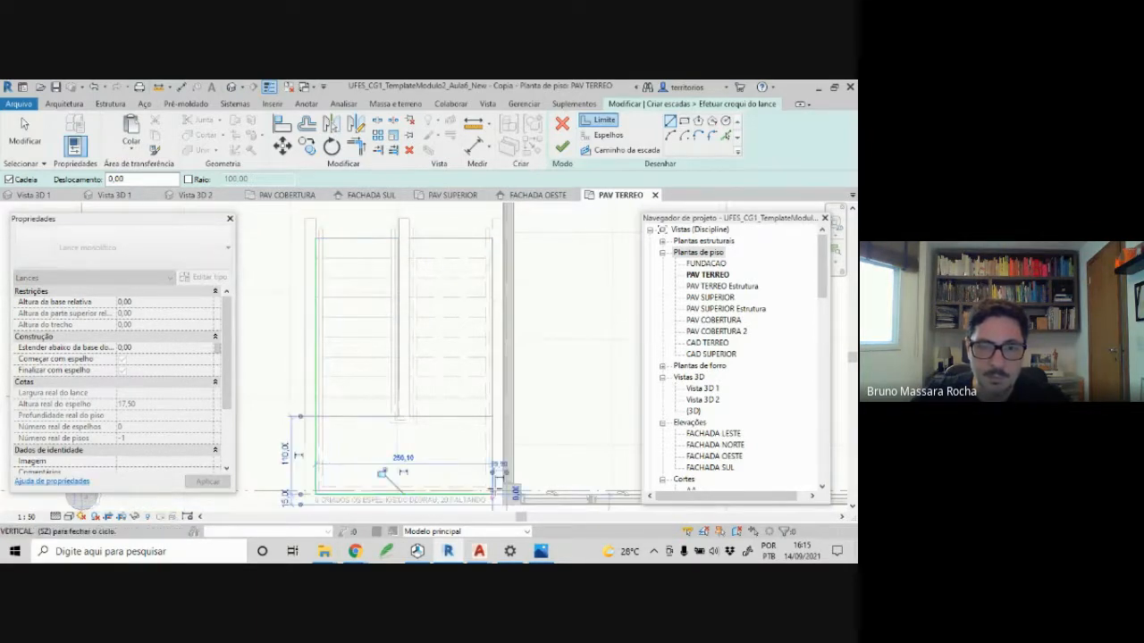
pyautogui.click(491, 239)
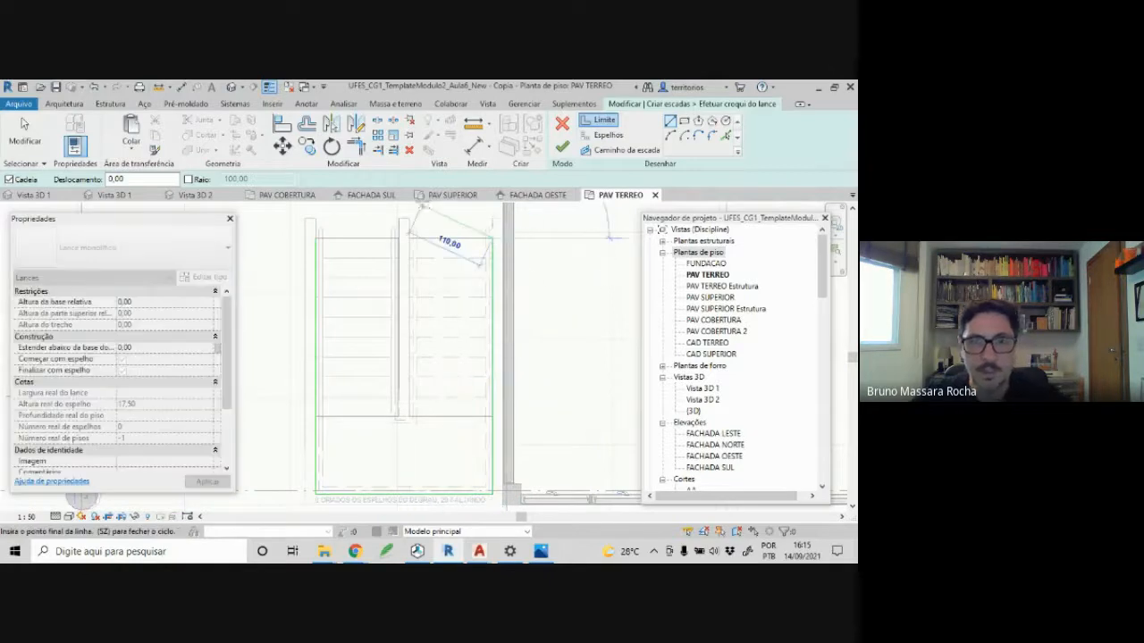
pyautogui.press('Escape')
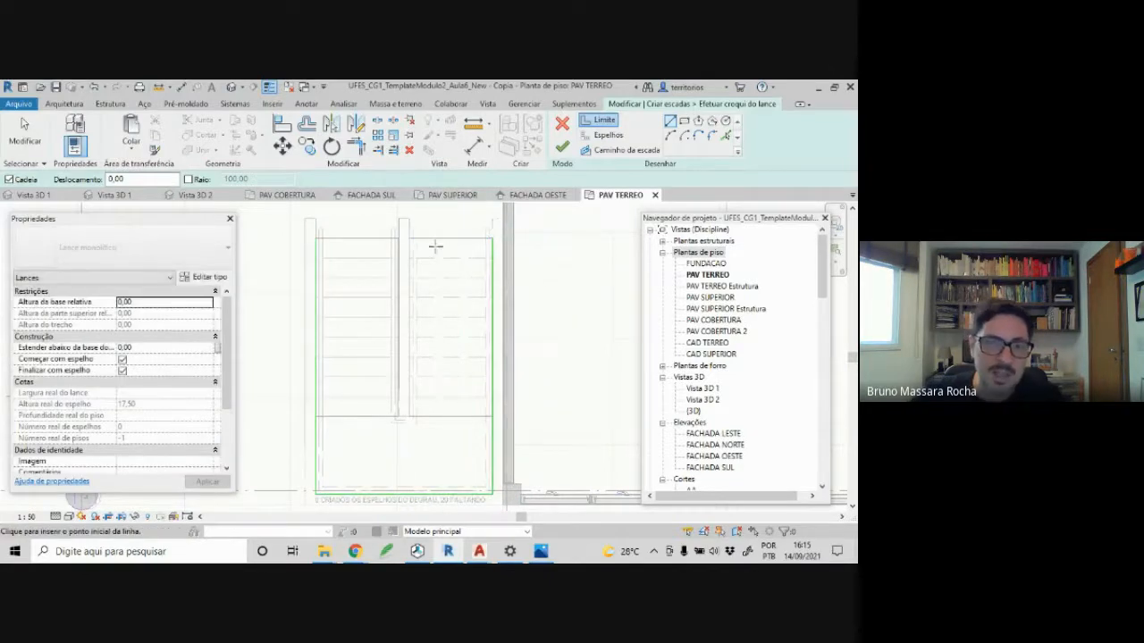
# - Sketch the inner boundary around the gap between the two flights, about 252 cm long and 15 cm wide, and check the boundary lines
pyautogui.click(428, 240)
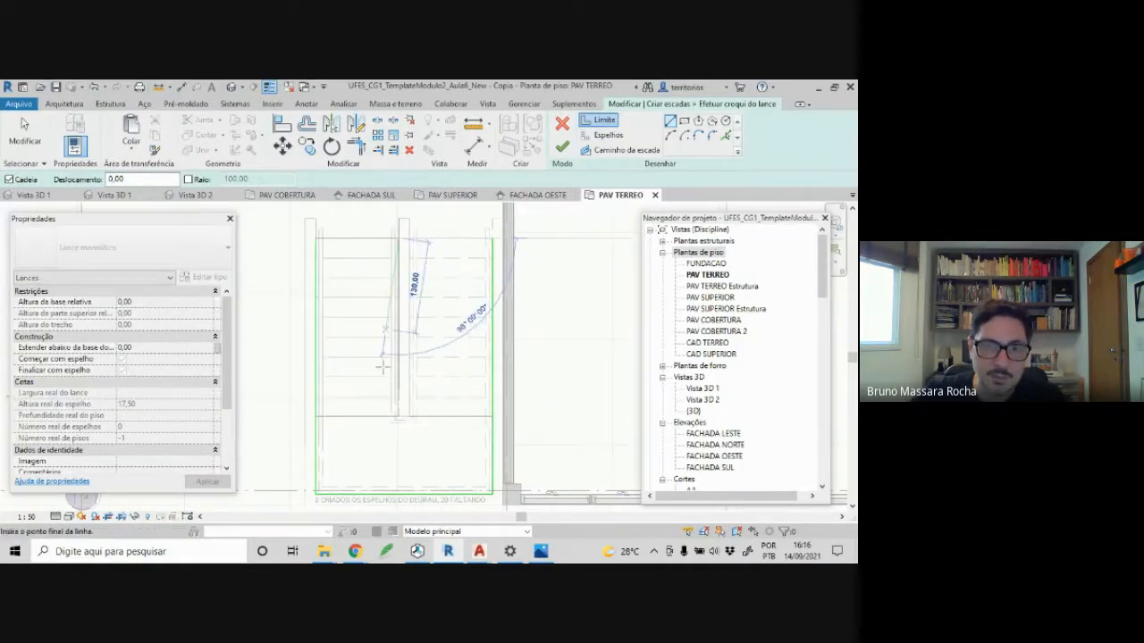
pyautogui.click(399, 417)
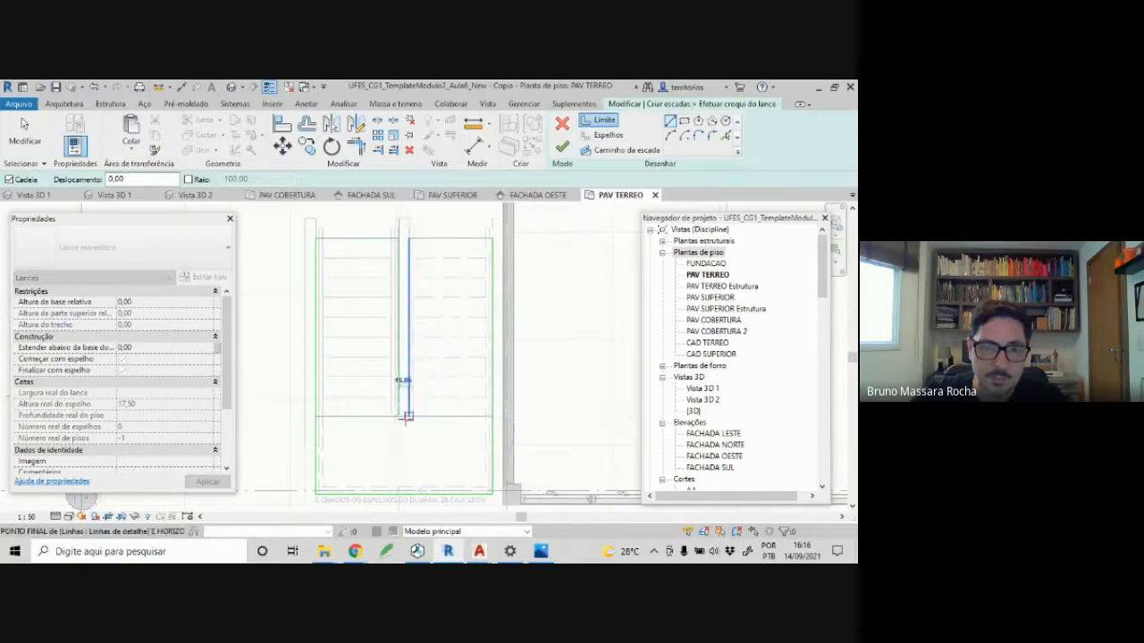
pyautogui.click(407, 417)
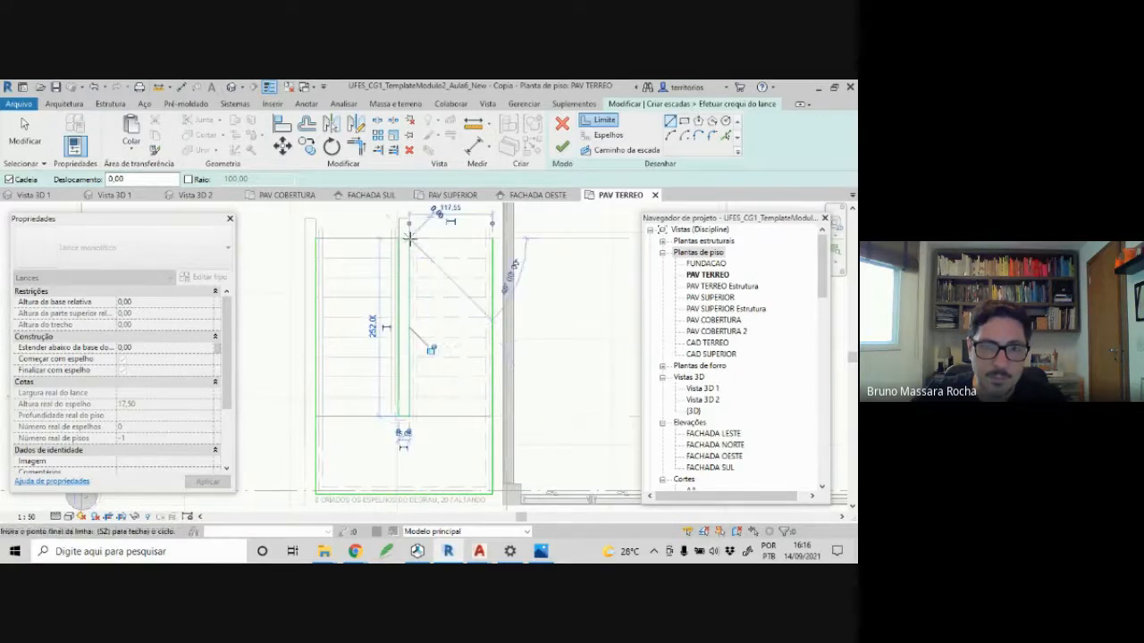
pyautogui.press('Escape')
pyautogui.press('Escape')
pyautogui.moveTo(275, 224)
pyautogui.mouseDown()
pyautogui.moveTo(473, 406)
pyautogui.moveTo(532, 511)
pyautogui.mouseUp()
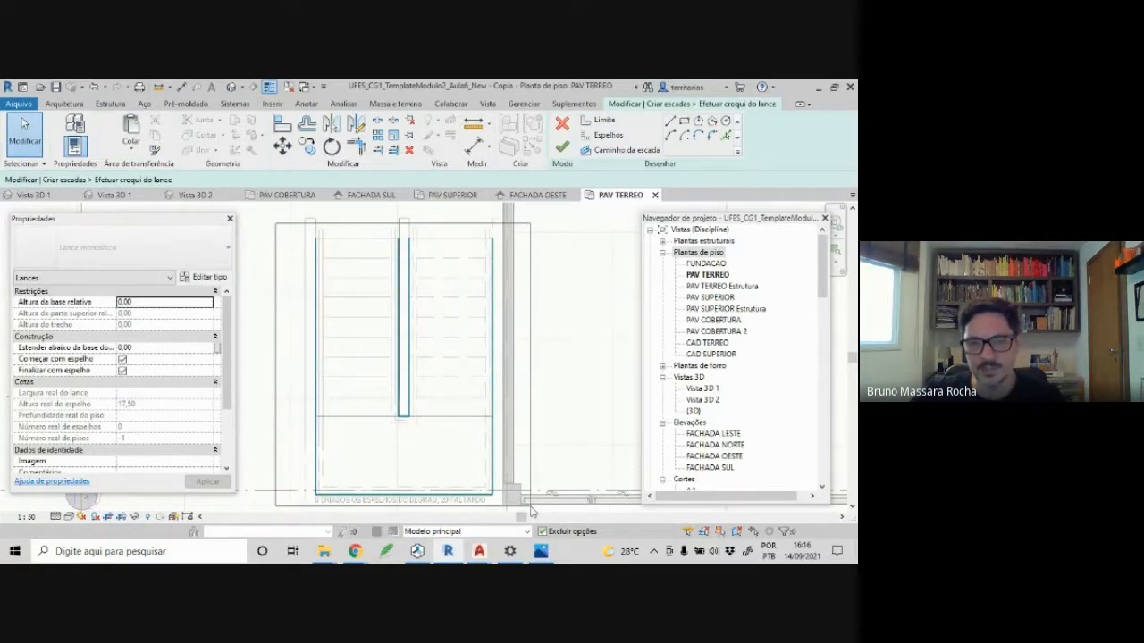
pyautogui.moveTo(532, 511); pyautogui.dragTo(531, 511)
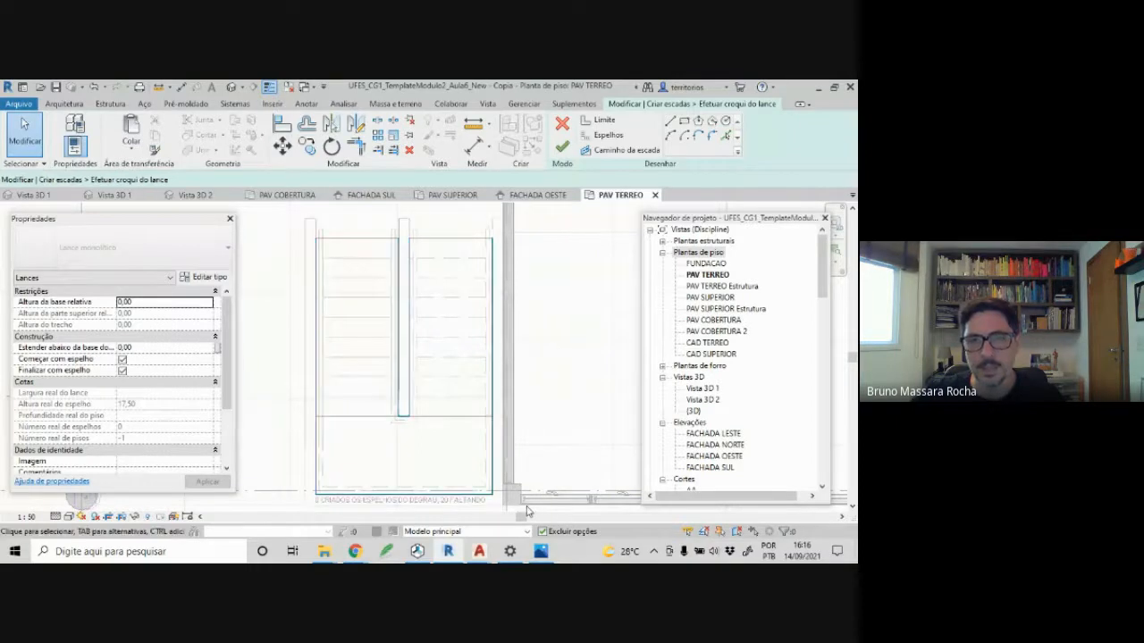
pyautogui.click(366, 229)
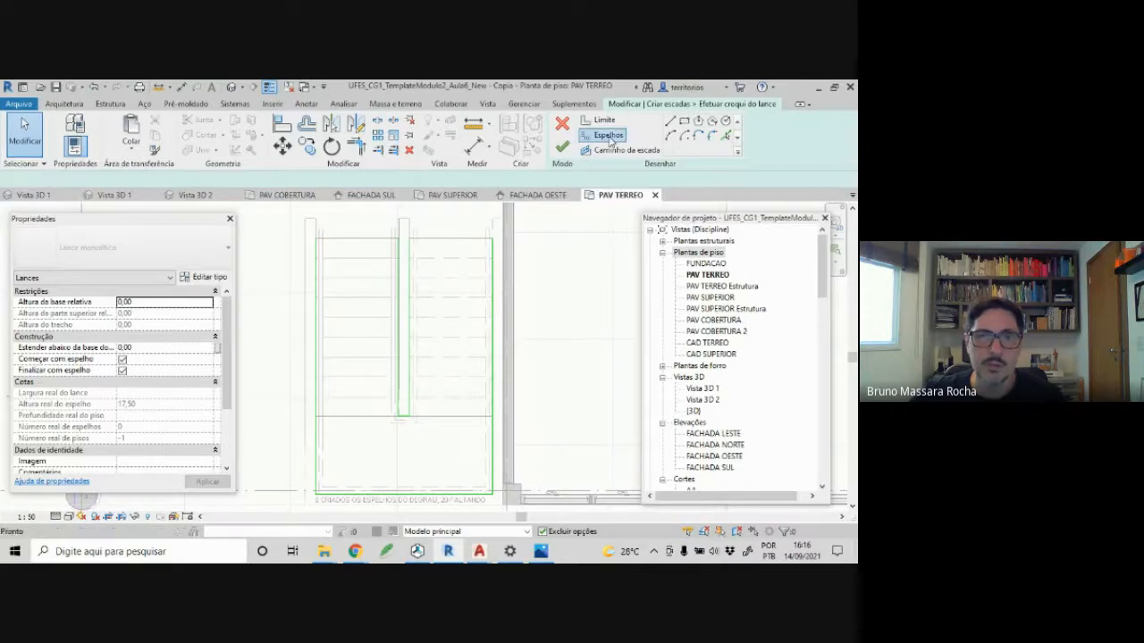
# - Draw the first four riser lines across the left flight, each 117.5 cm wide, from its open end along the plan's tread lines
pyautogui.click(625, 150)
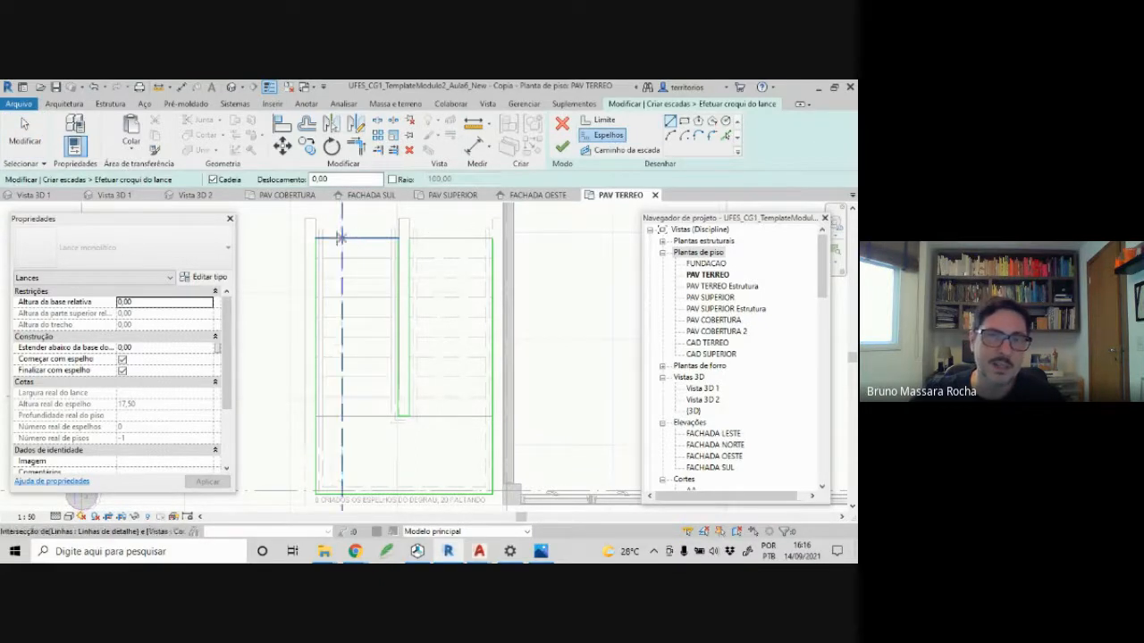
pyautogui.click(316, 240)
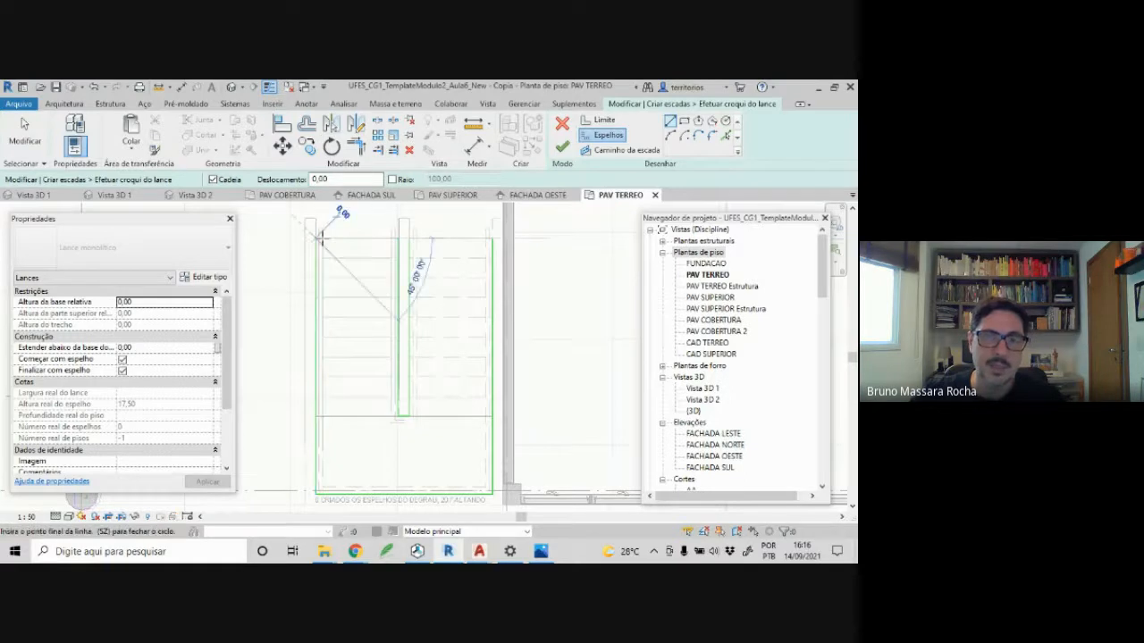
pyautogui.click(399, 238)
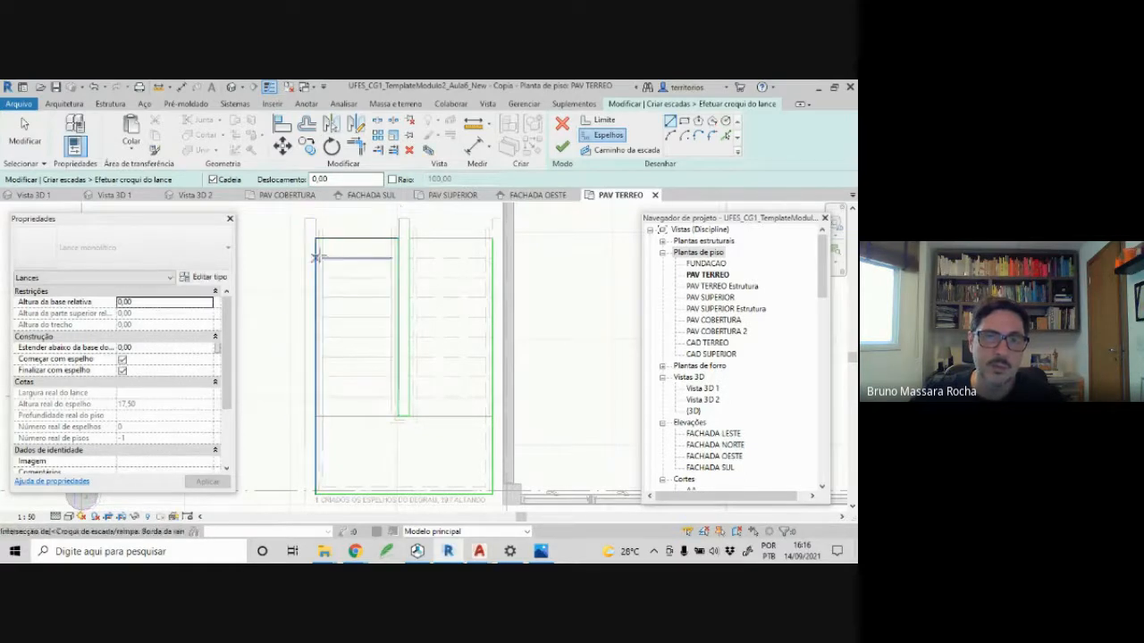
pyautogui.click(316, 257)
pyautogui.click(399, 257)
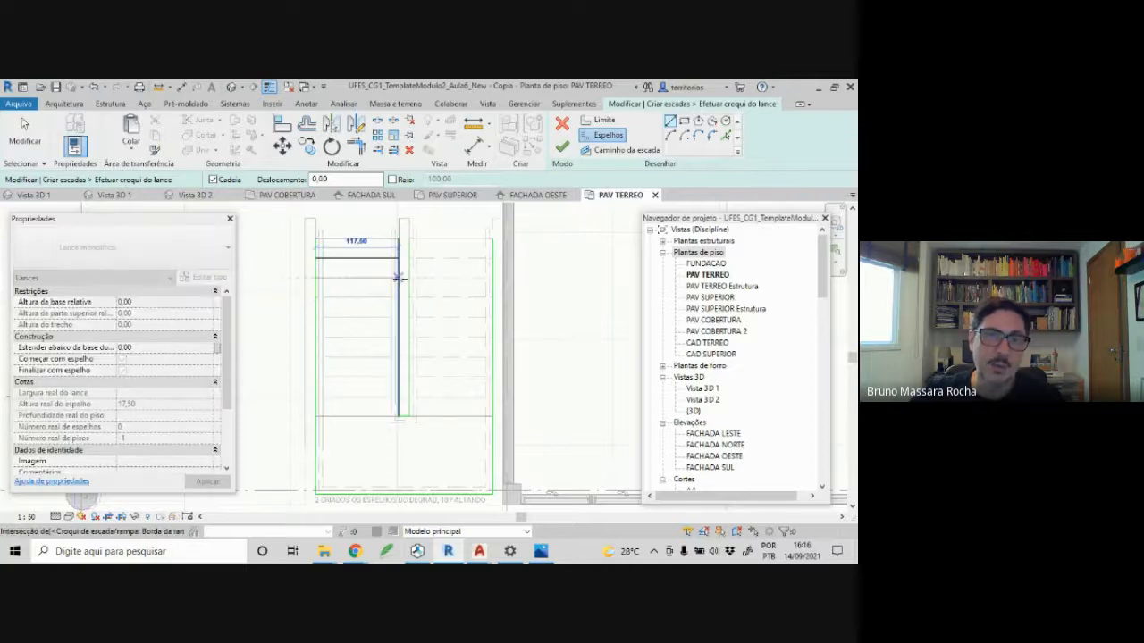
pyautogui.click(399, 277)
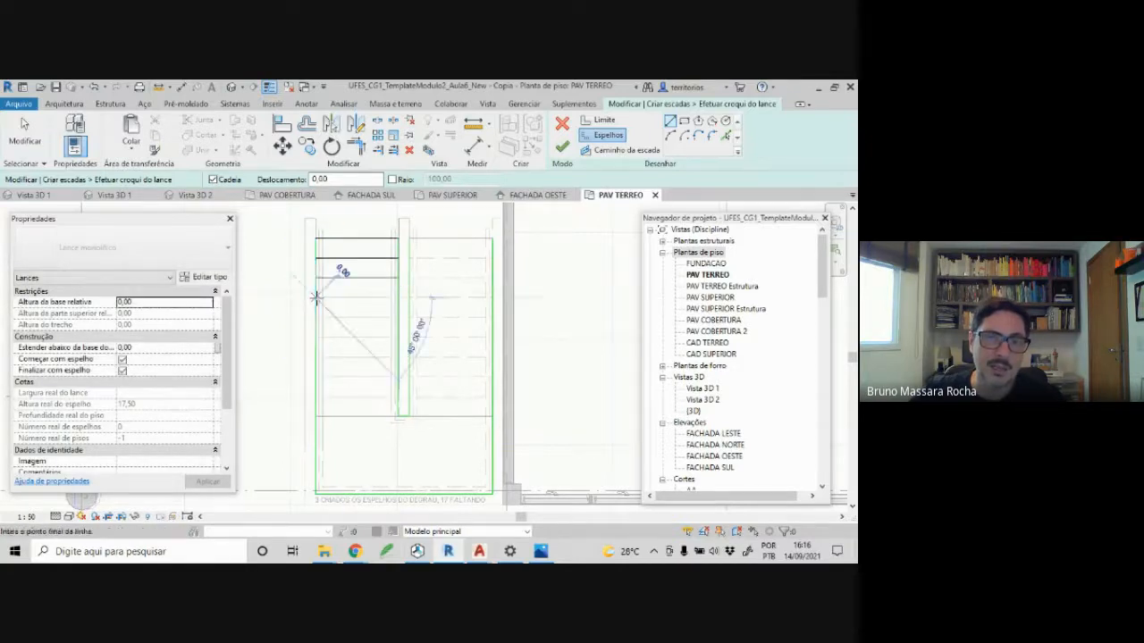
pyautogui.click(399, 298)
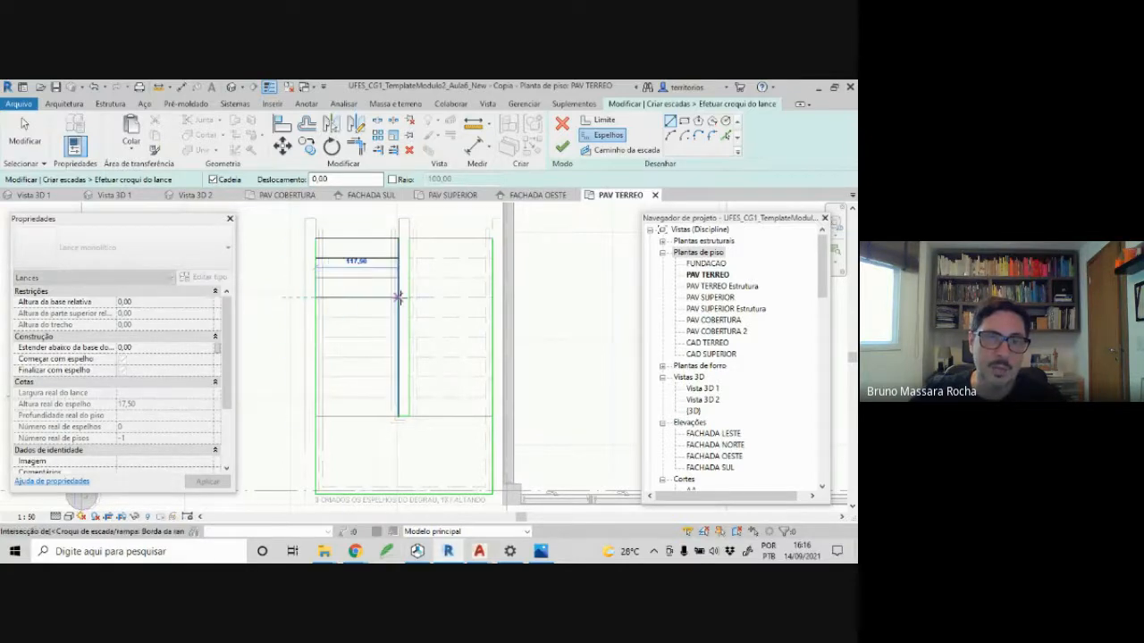
# - Draw the fifth, sixth and seventh riser lines across the left flight, each 117.5 cm wide, along the plan's tread lines
pyautogui.click(316, 317)
pyautogui.click(408, 317)
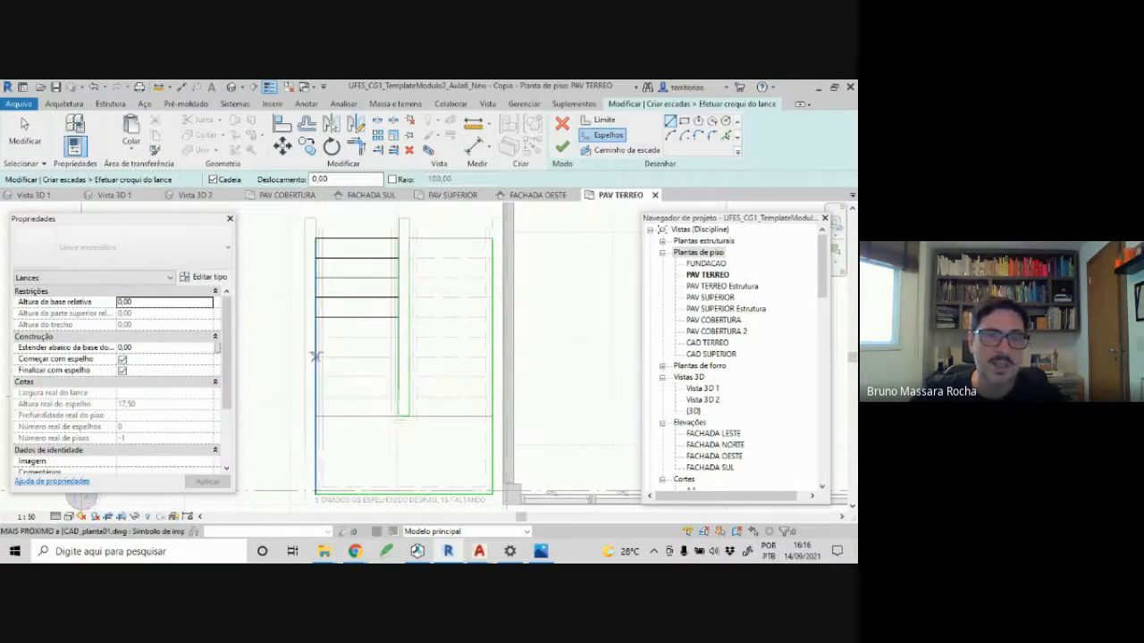
pyautogui.click(316, 337)
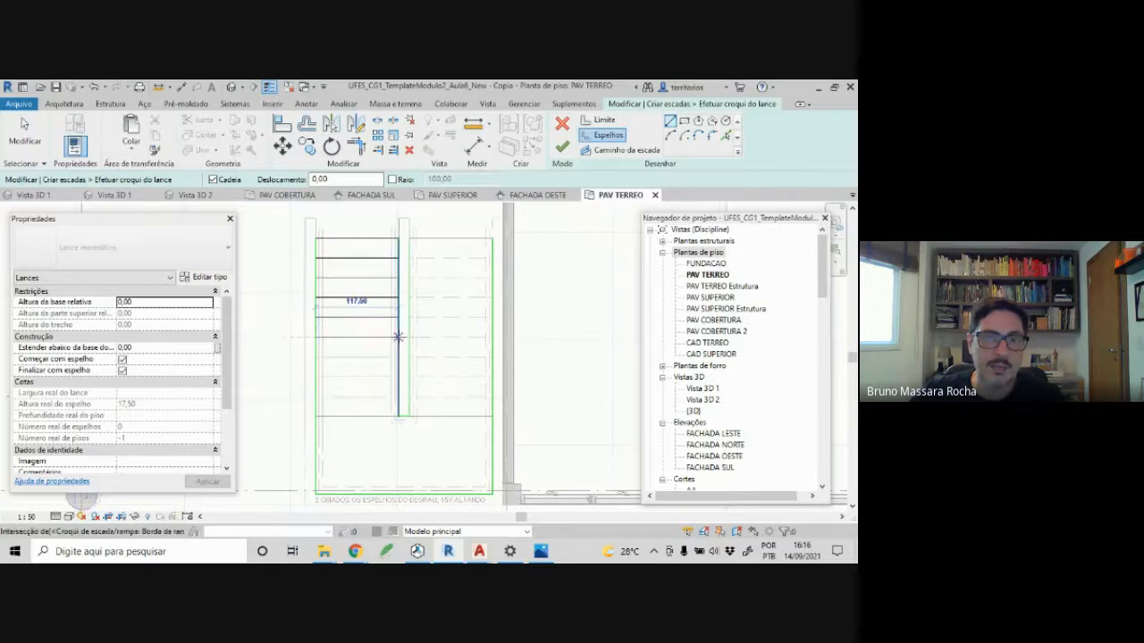
pyautogui.click(398, 337)
pyautogui.press('Escape')
pyautogui.click(308, 358)
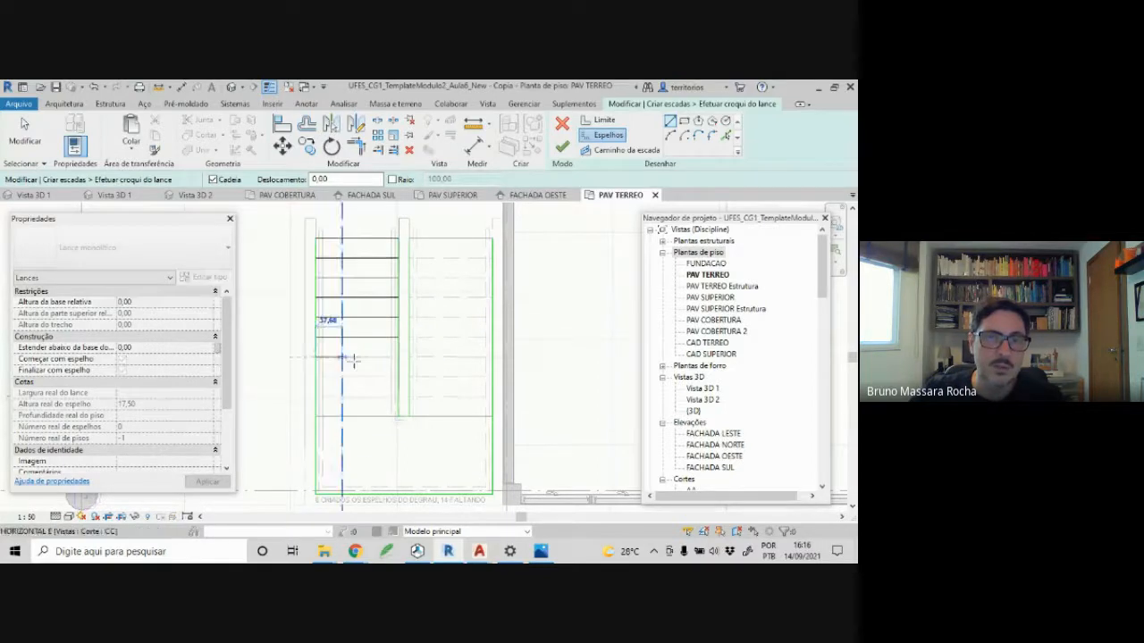
pyautogui.click(398, 358)
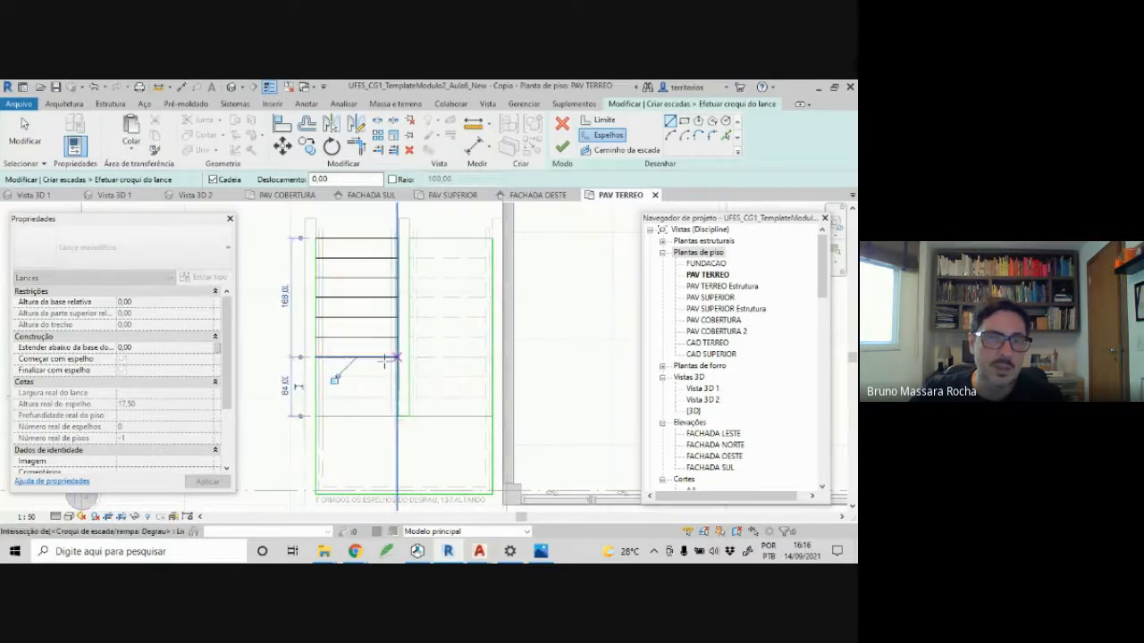
# - Draw the left flight's last three riser lines, 117.5 cm wide, along the tread lines down to the landing edge
pyautogui.press('Escape')
pyautogui.click(315, 377)
pyautogui.click(399, 377)
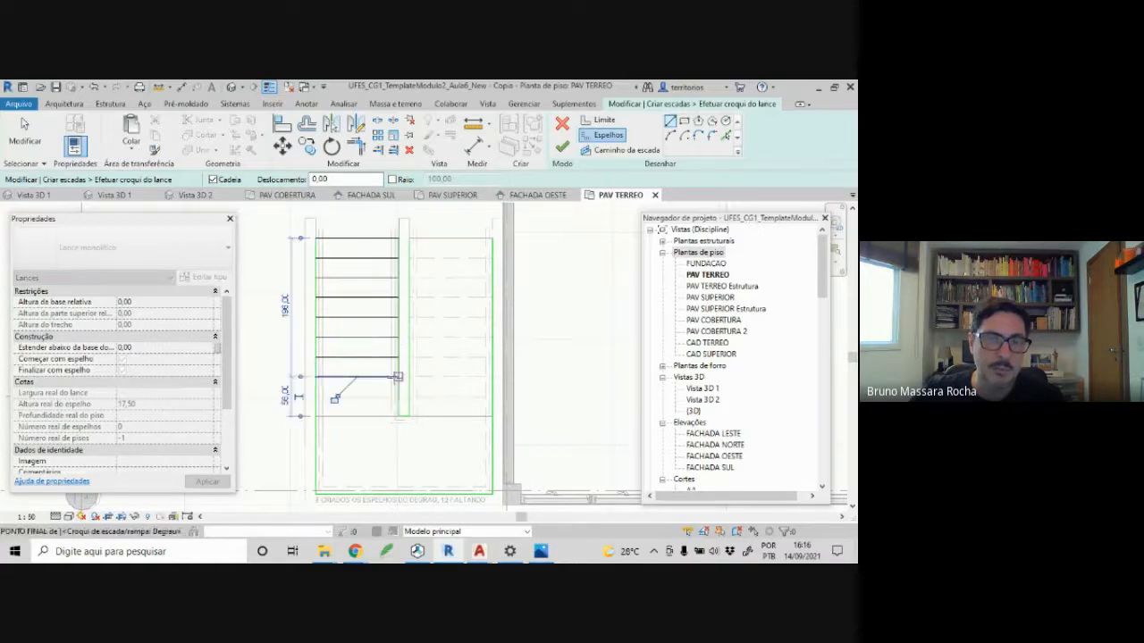
pyautogui.press('Escape')
pyautogui.click(312, 396)
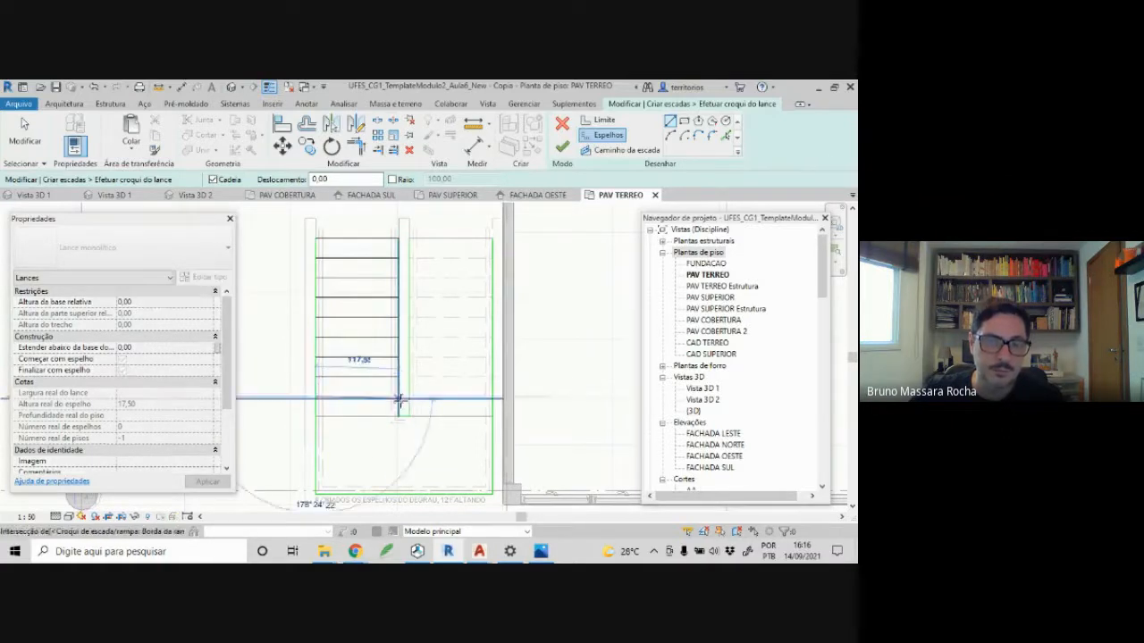
pyautogui.click(399, 396)
pyautogui.press('Escape')
pyautogui.click(315, 416)
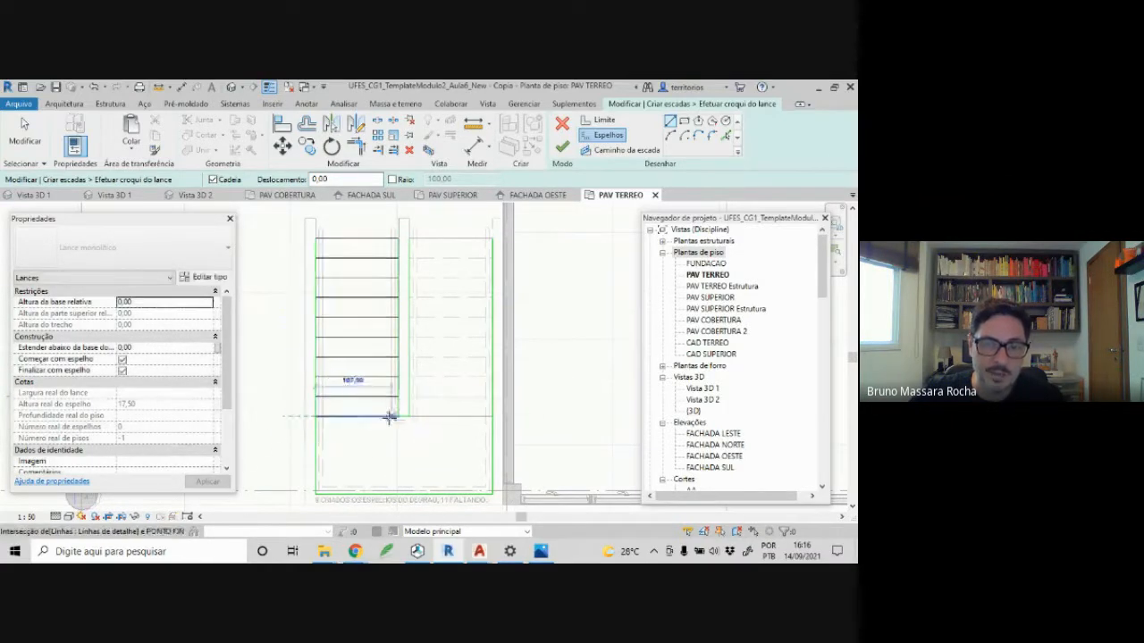
pyautogui.click(398, 416)
pyautogui.press('Escape')
pyautogui.press('Escape')
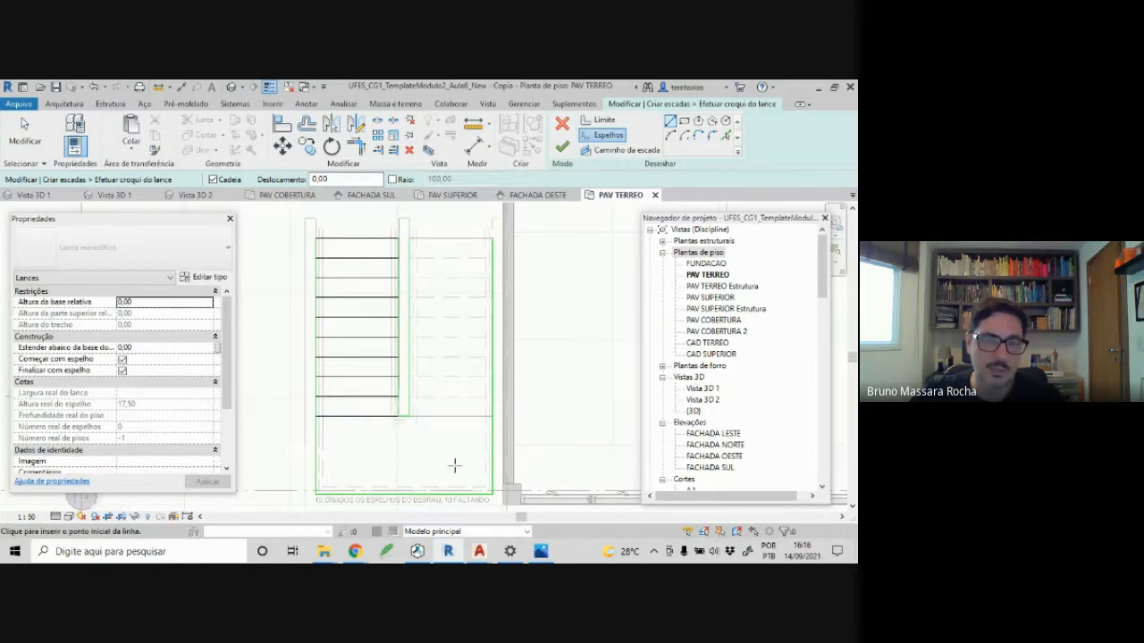
# - Draw the right flight's first two riser lines from the gap to the outer boundary, starting at the landing edge
pyautogui.click(409, 418)
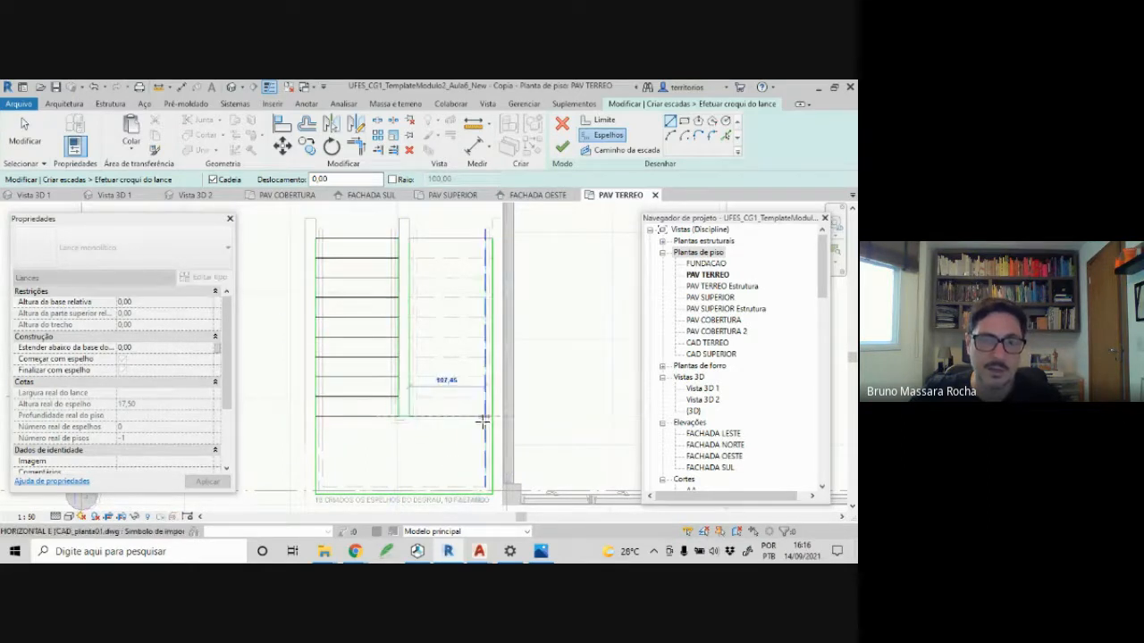
pyautogui.click(493, 416)
pyautogui.press('Escape')
pyautogui.press('Escape')
pyautogui.click(409, 399)
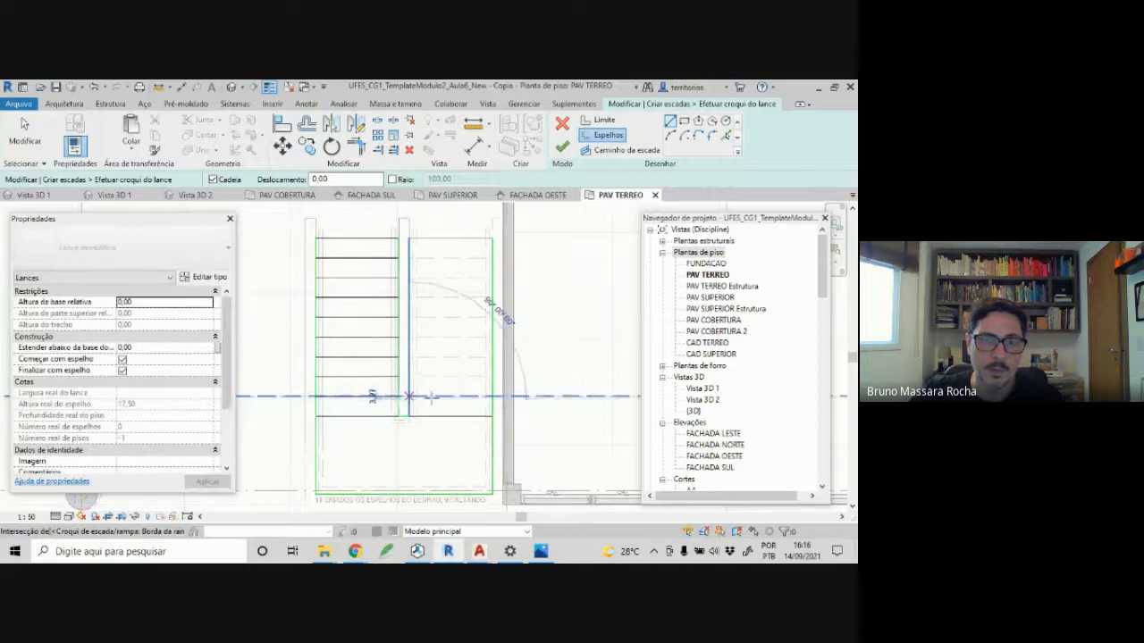
pyautogui.click(495, 399)
pyautogui.press('Escape')
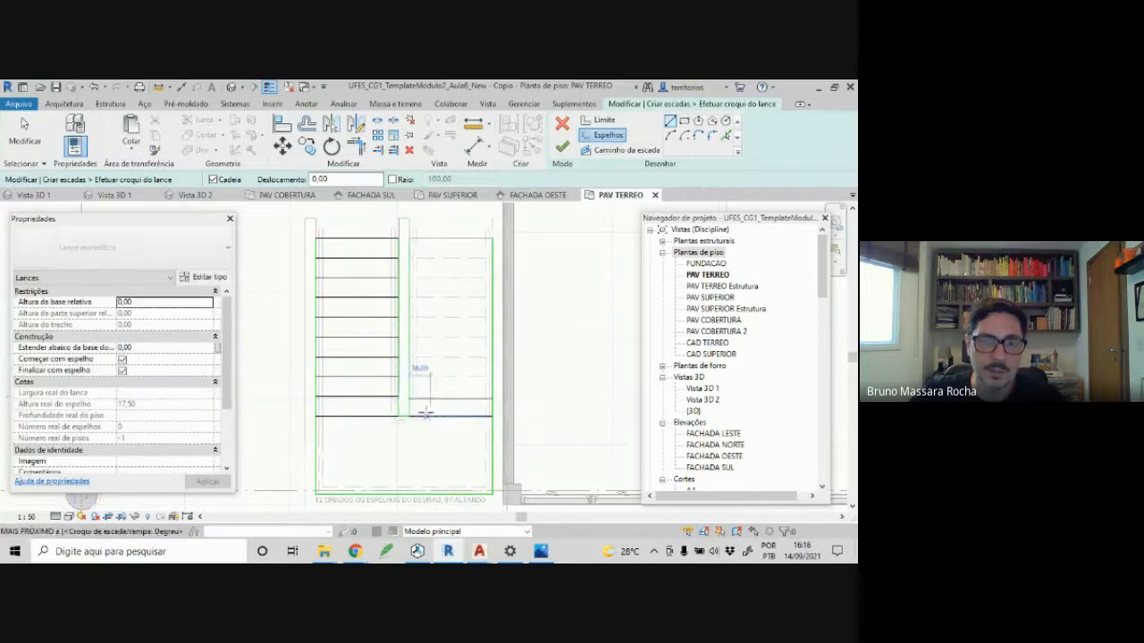
# - Move the right flight's second riser line up onto the plan's tread line, level with the matching left-flight riser
pyautogui.scroll(4, 407, 401)
pyautogui.press('Escape')
pyautogui.click(407, 366)
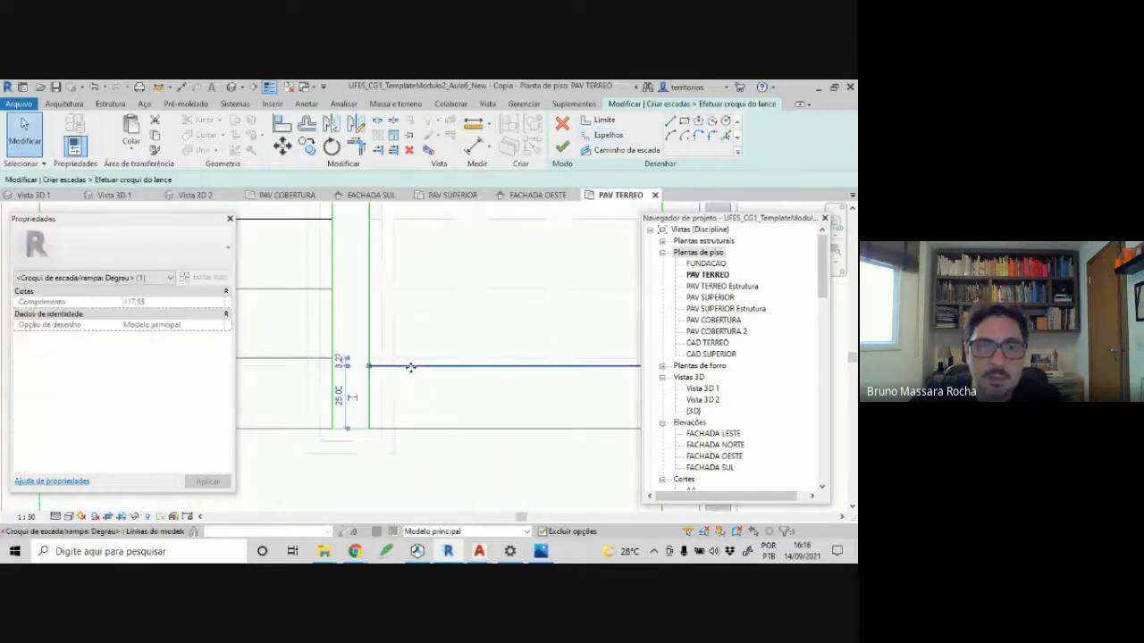
pyautogui.moveTo(410, 358); pyautogui.dragTo(413, 361)
pyautogui.click(410, 394)
pyautogui.scroll(-3, 402, 411)
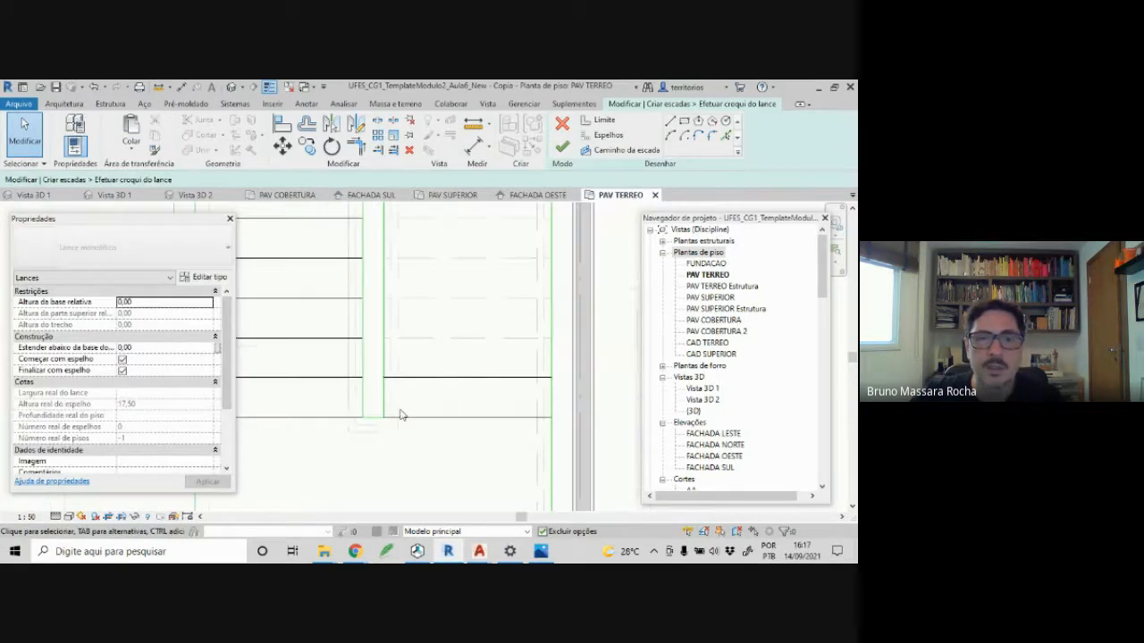
# - Draw the right flight's third, fourth and fifth riser lines between its boundaries, level with the left flight's risers
pyautogui.moveTo(411, 423); pyautogui.dragTo(398, 491, button='middle')
pyautogui.scroll(-1, 399, 492)
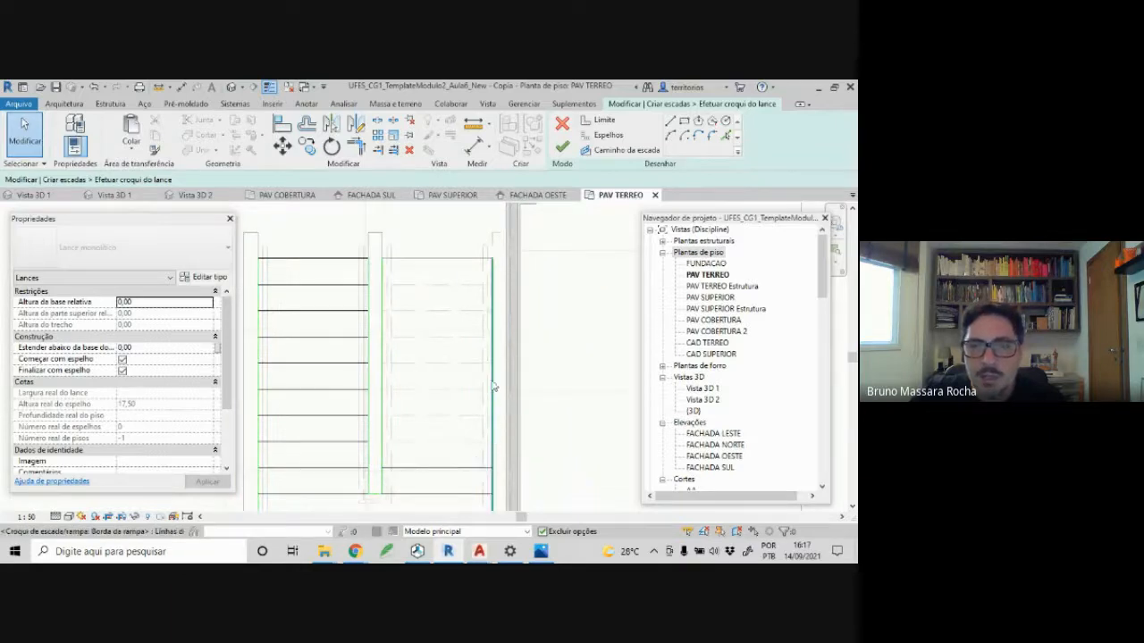
pyautogui.click(607, 134)
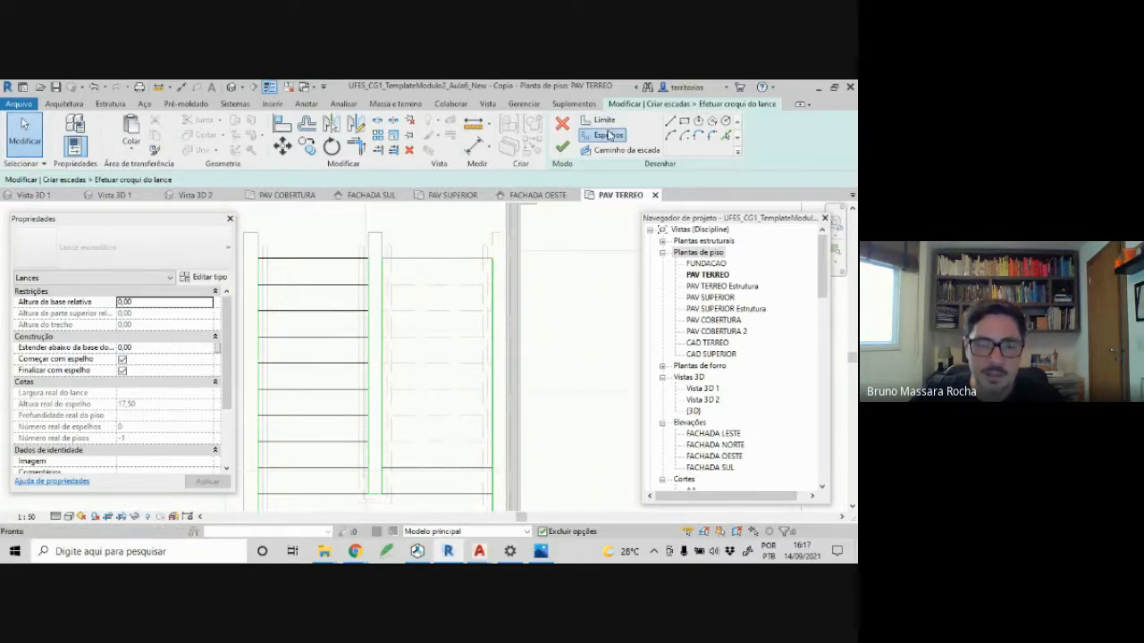
pyautogui.click(383, 441)
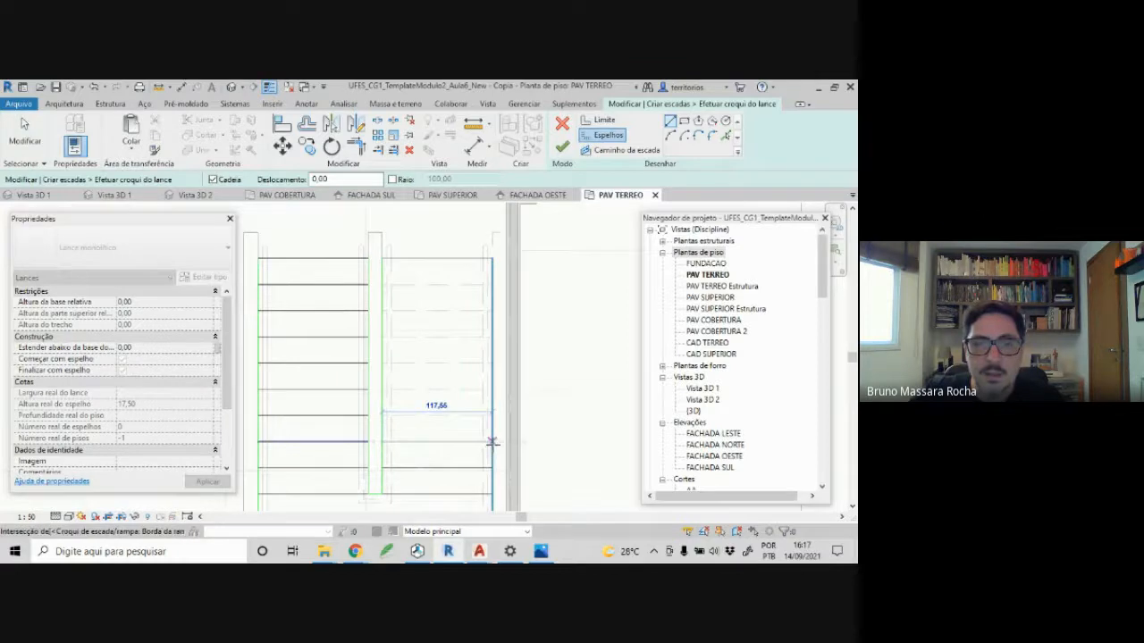
pyautogui.click(492, 441)
pyautogui.click(492, 415)
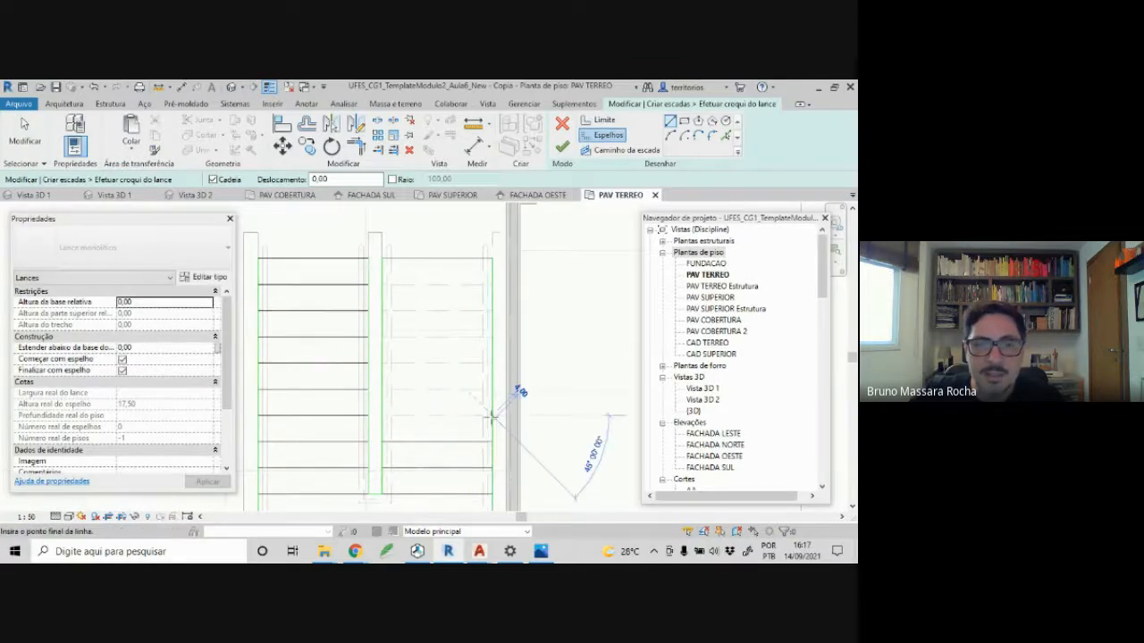
pyautogui.click(382, 415)
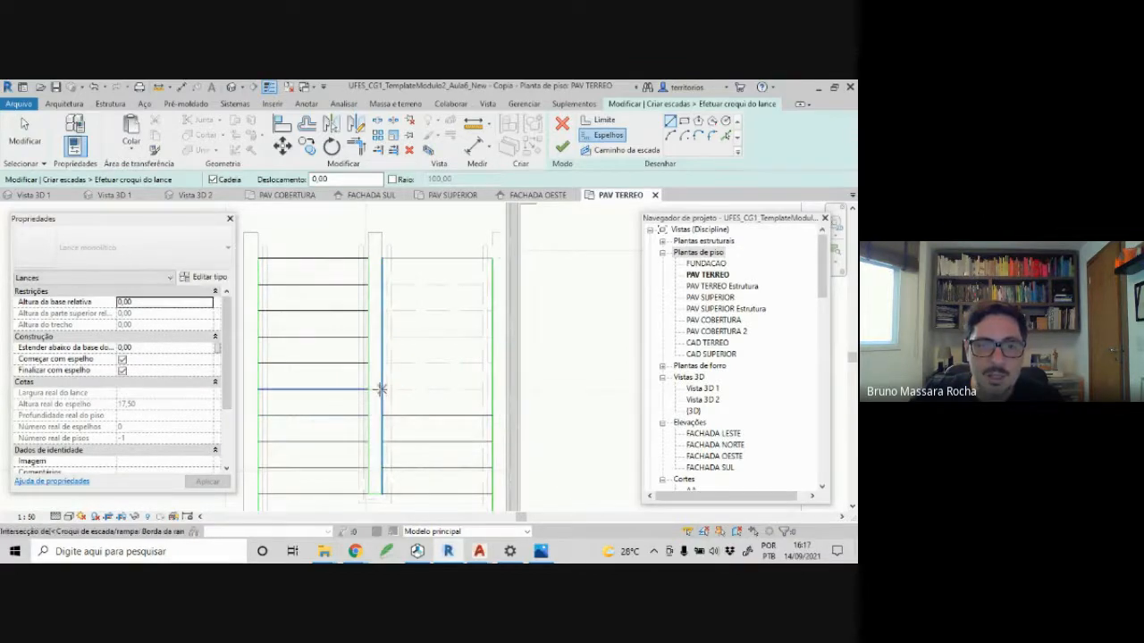
pyautogui.click(381, 390)
pyautogui.click(493, 390)
pyautogui.press('Escape')
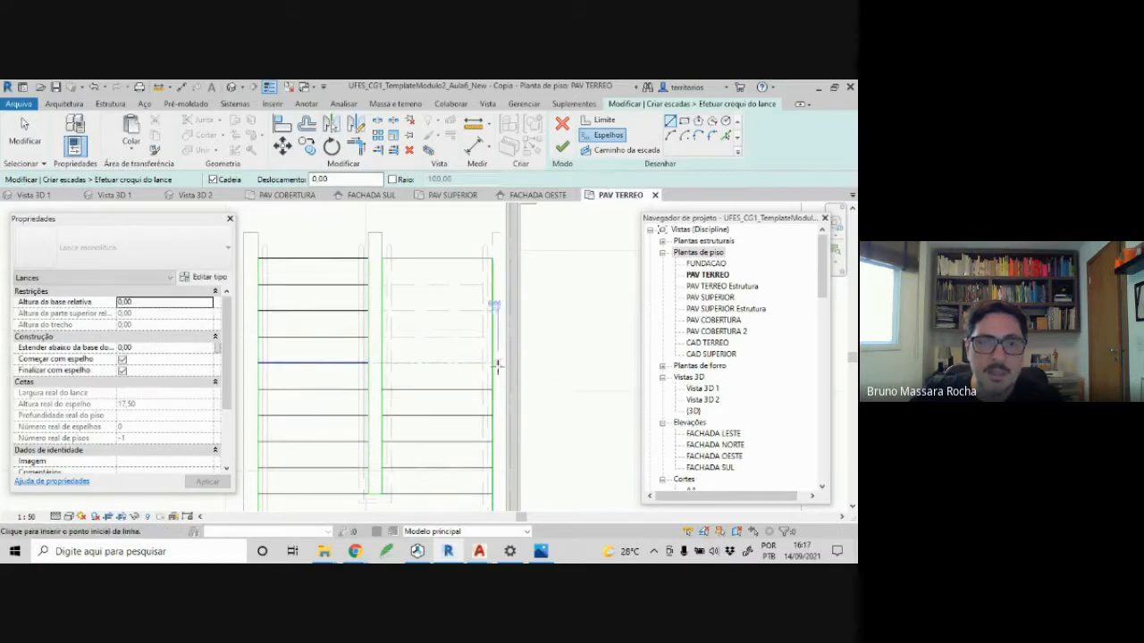
# - Draw the right flight's remaining five riser lines up to its open end, level with the left flight's risers
pyautogui.click(493, 363)
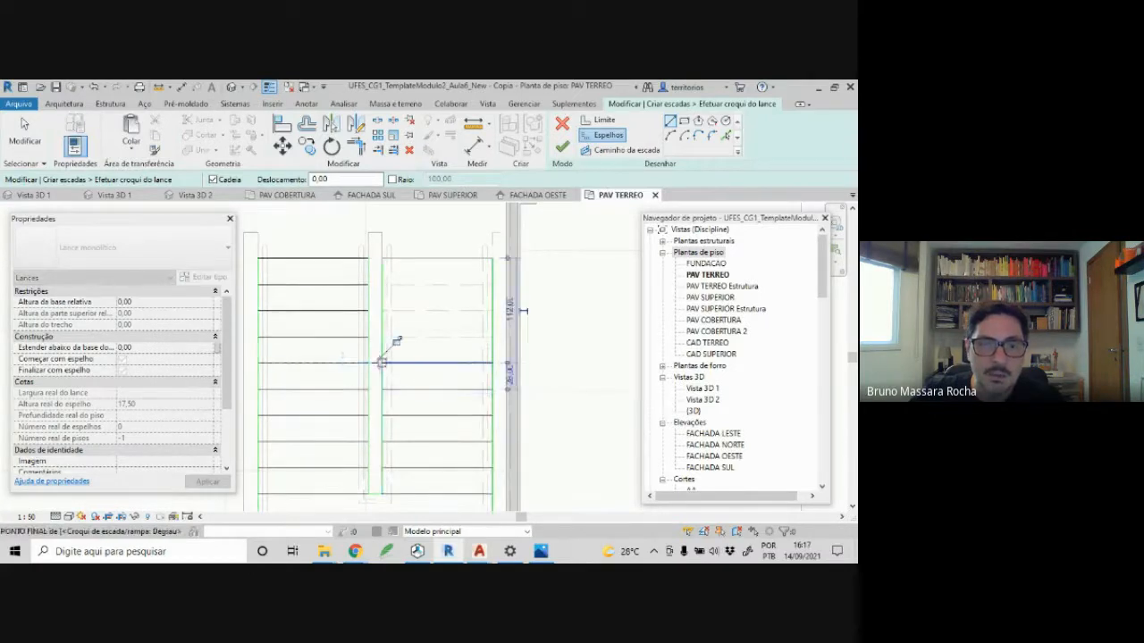
pyautogui.click(381, 362)
pyautogui.click(382, 337)
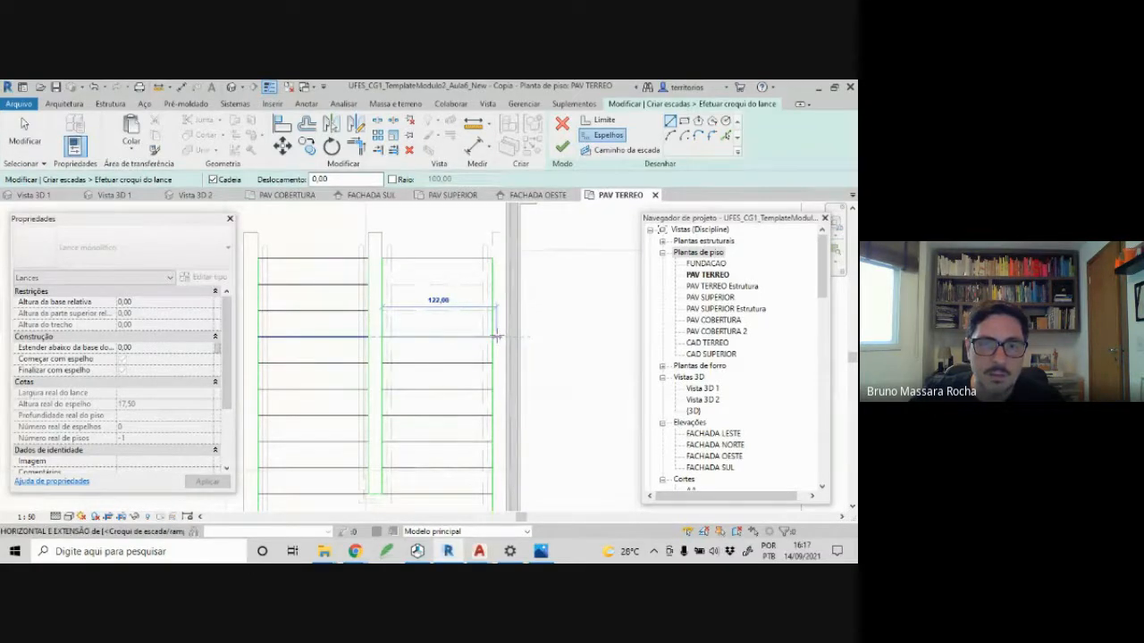
pyautogui.click(492, 337)
pyautogui.click(492, 311)
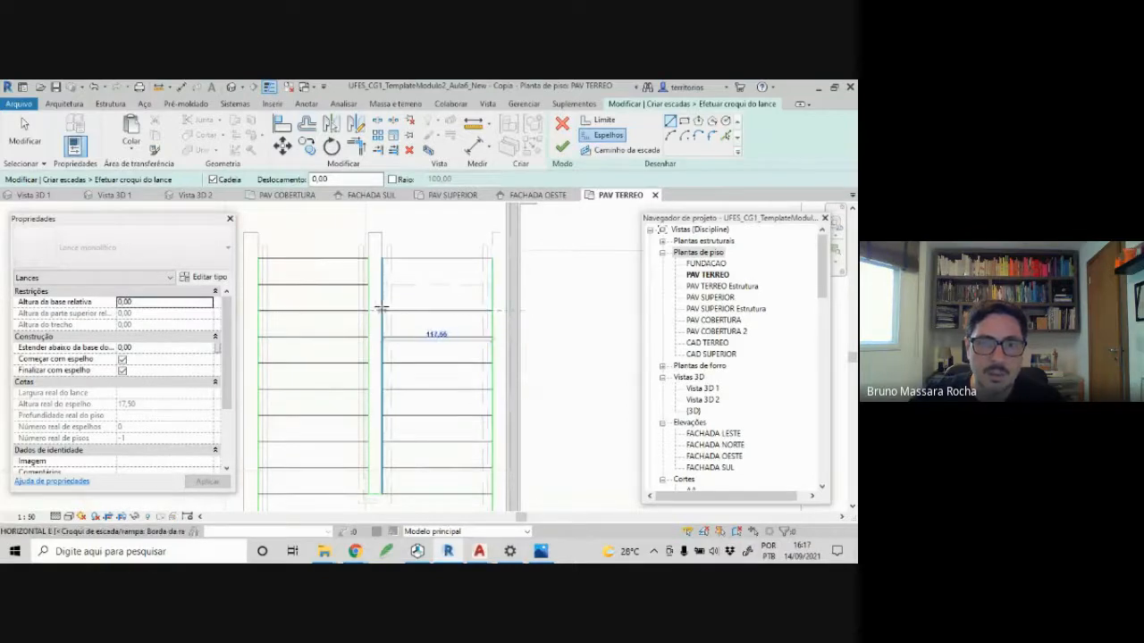
pyautogui.click(382, 311)
pyautogui.click(382, 284)
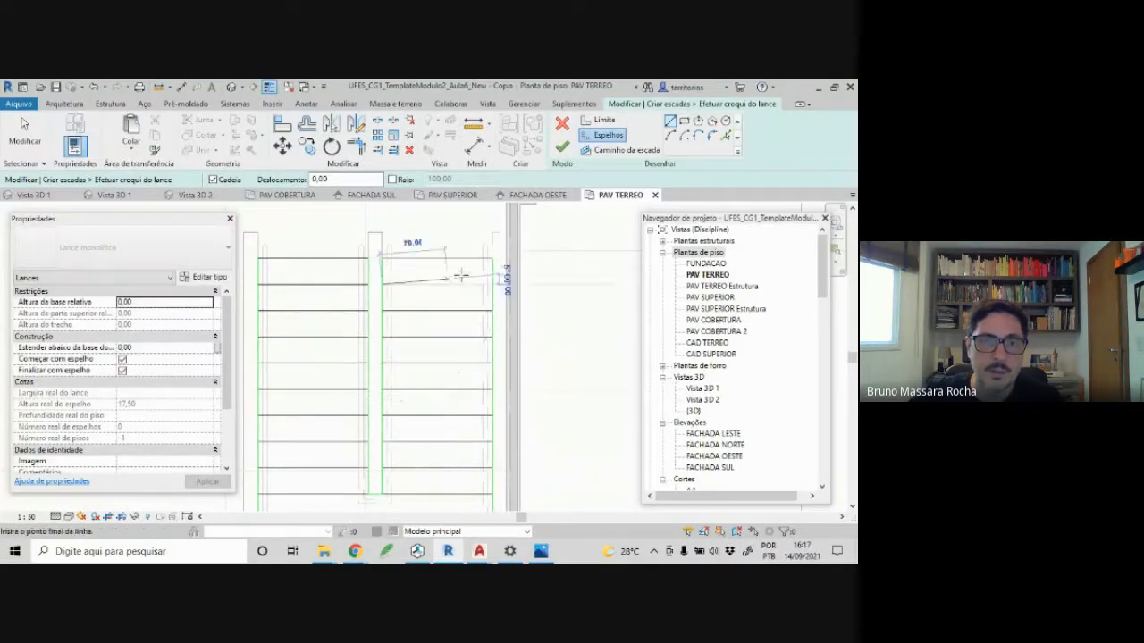
pyautogui.click(492, 284)
pyautogui.click(492, 259)
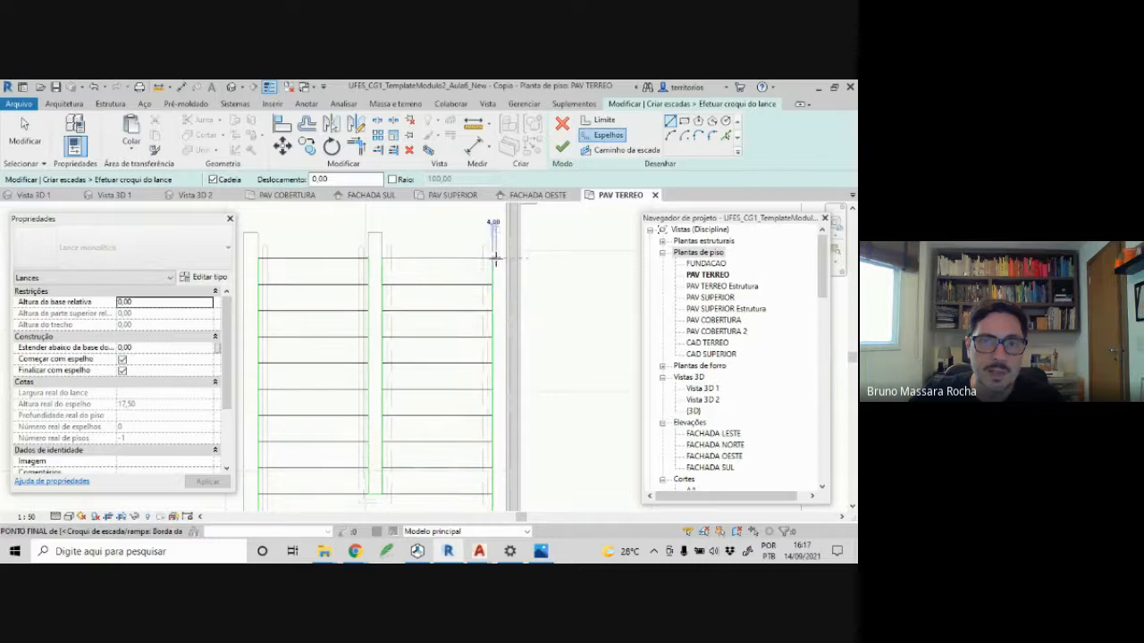
pyautogui.click(382, 258)
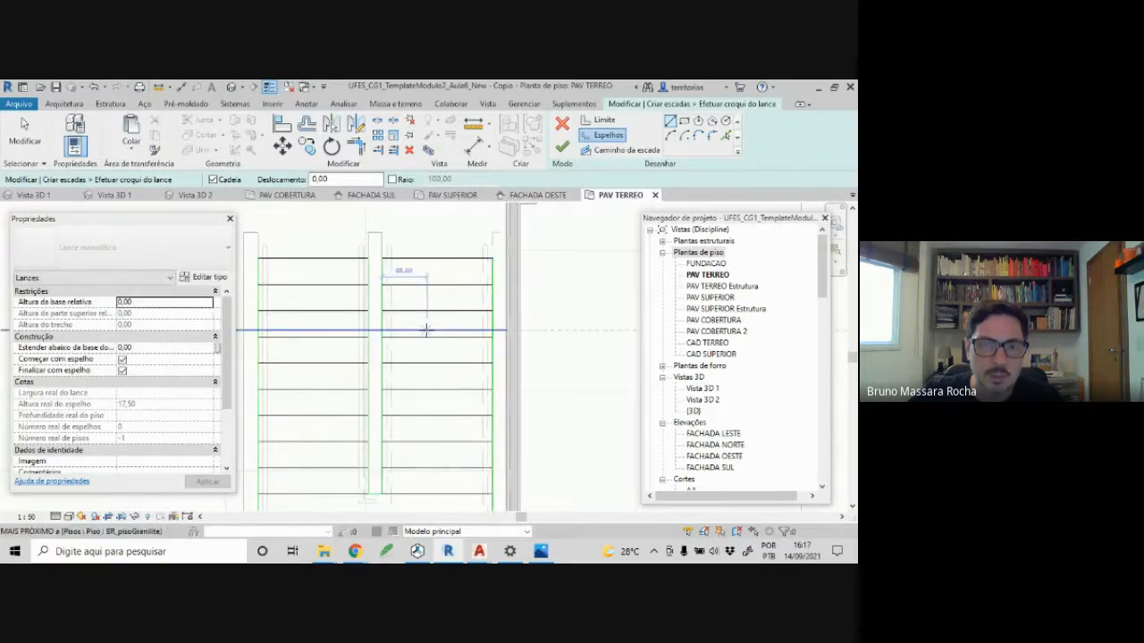
# - Sketch the U-shaped stair path from the left flight's first riser midpoint, 300 cm to the landing, 140 cm across, and back to the right flight's end
pyautogui.scroll(-1, 436, 343)
pyautogui.moveTo(436, 343); pyautogui.dragTo(471, 306, button='middle')
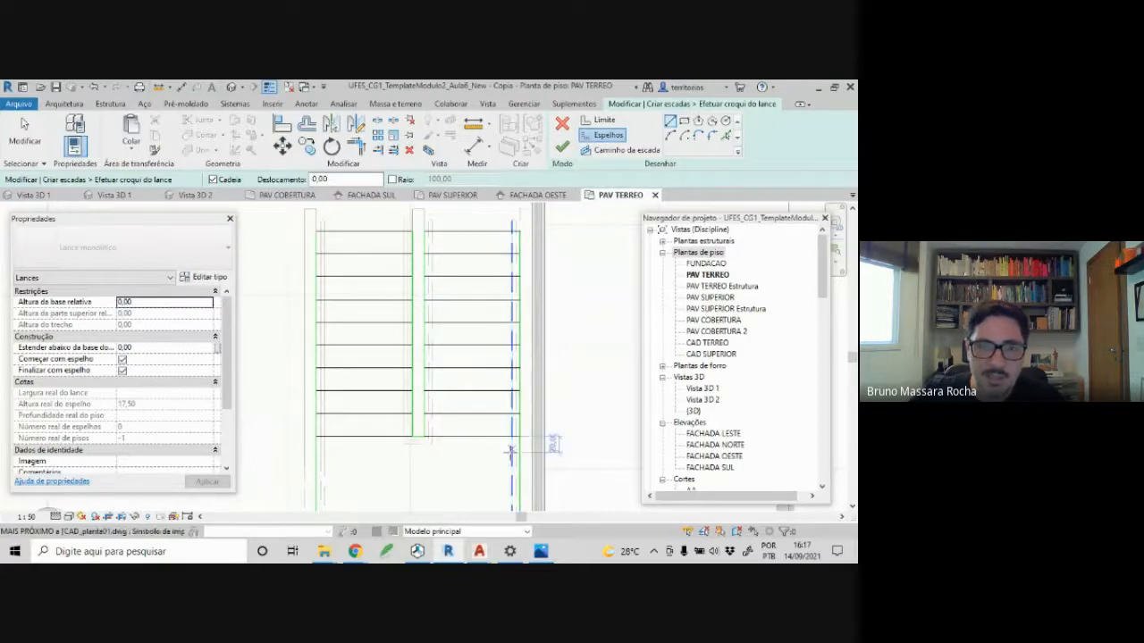
pyautogui.scroll(-1, 415, 449)
pyautogui.moveTo(415, 449); pyautogui.dragTo(411, 408, button='middle')
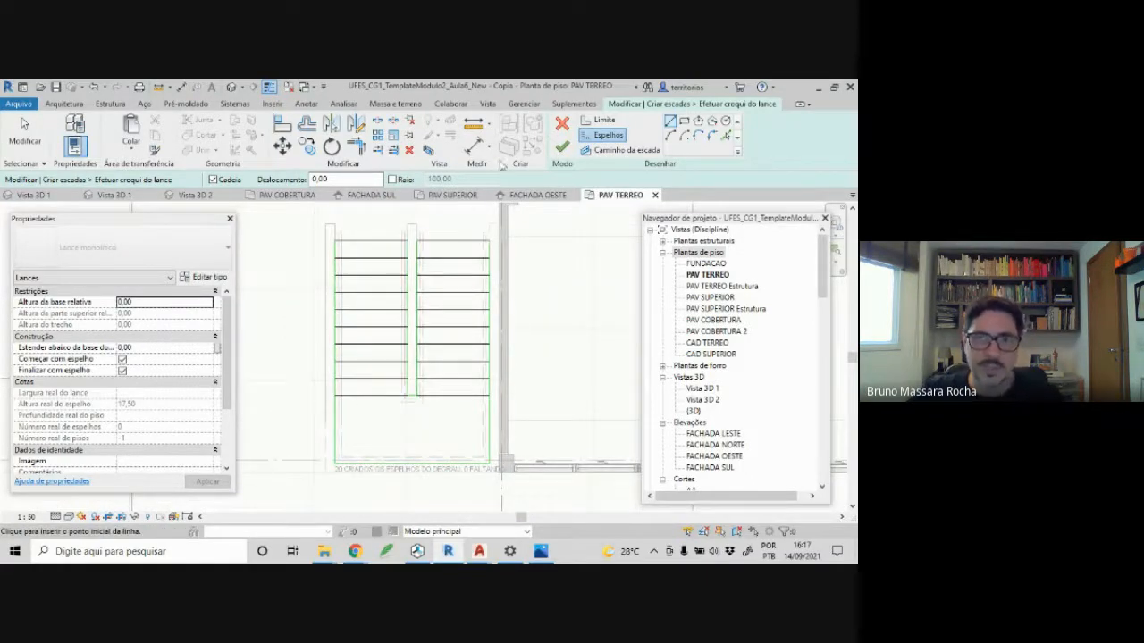
pyautogui.click(601, 135)
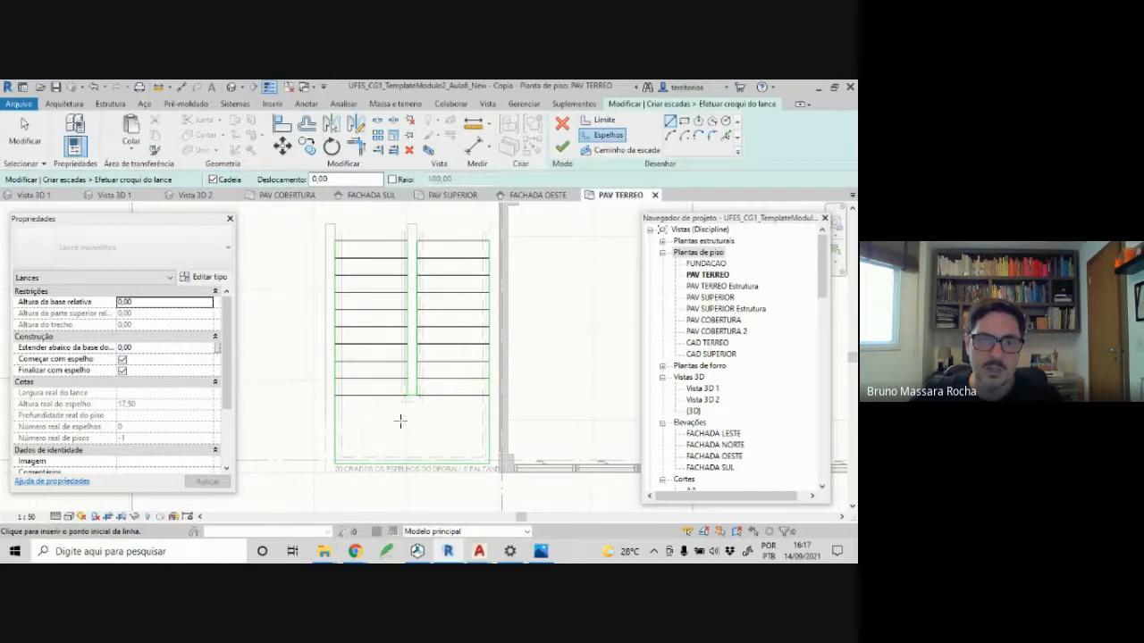
pyautogui.click(615, 152)
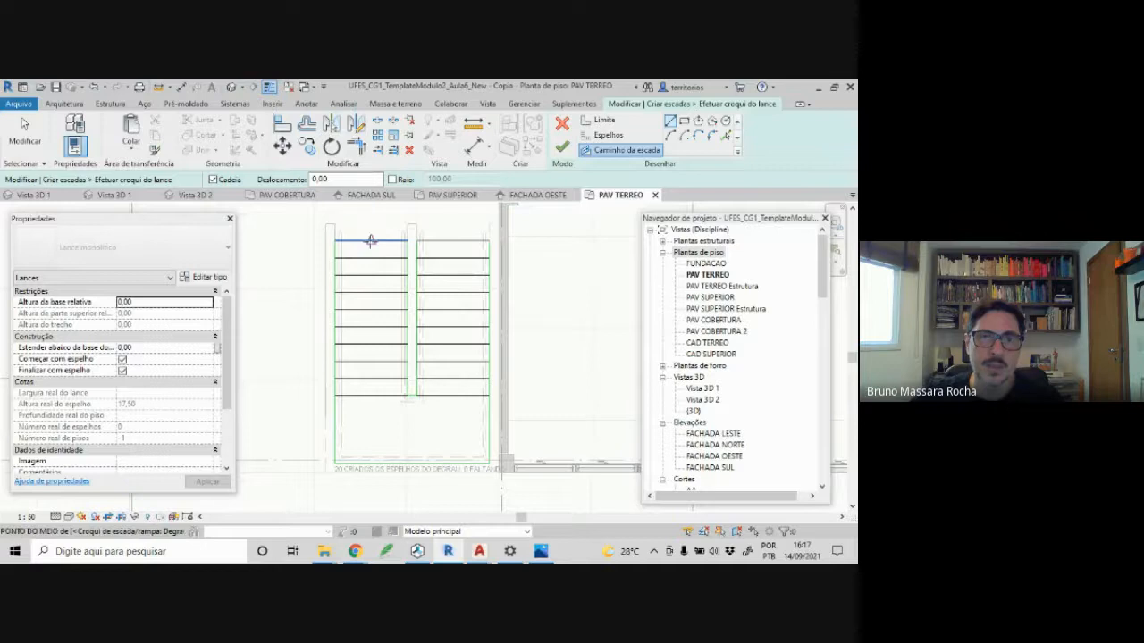
pyautogui.click(371, 237)
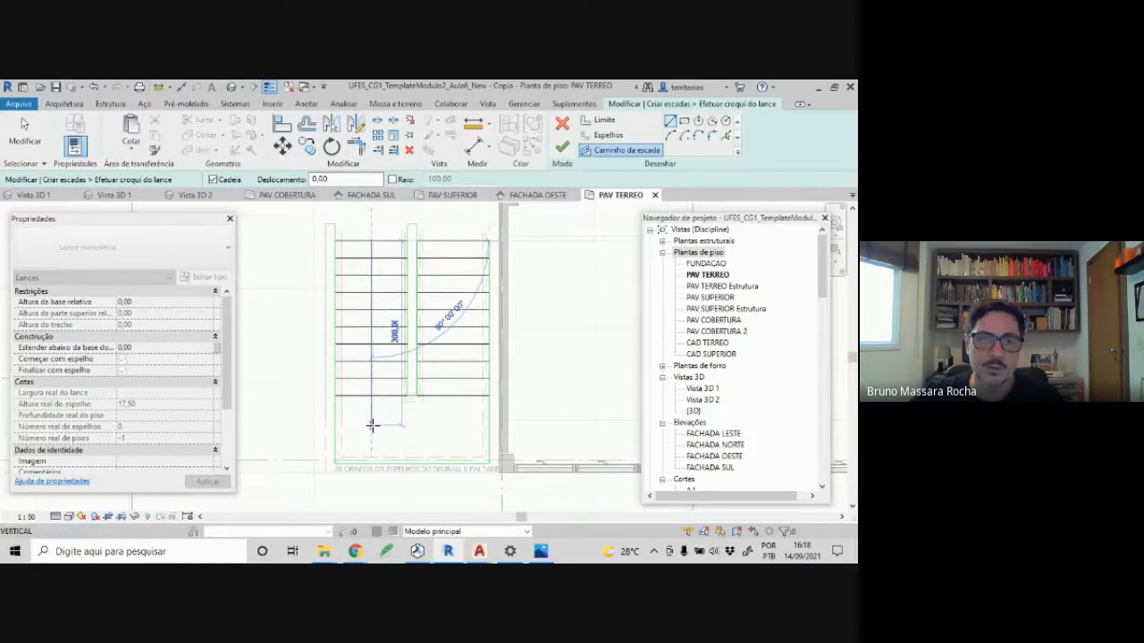
pyautogui.click(371, 425)
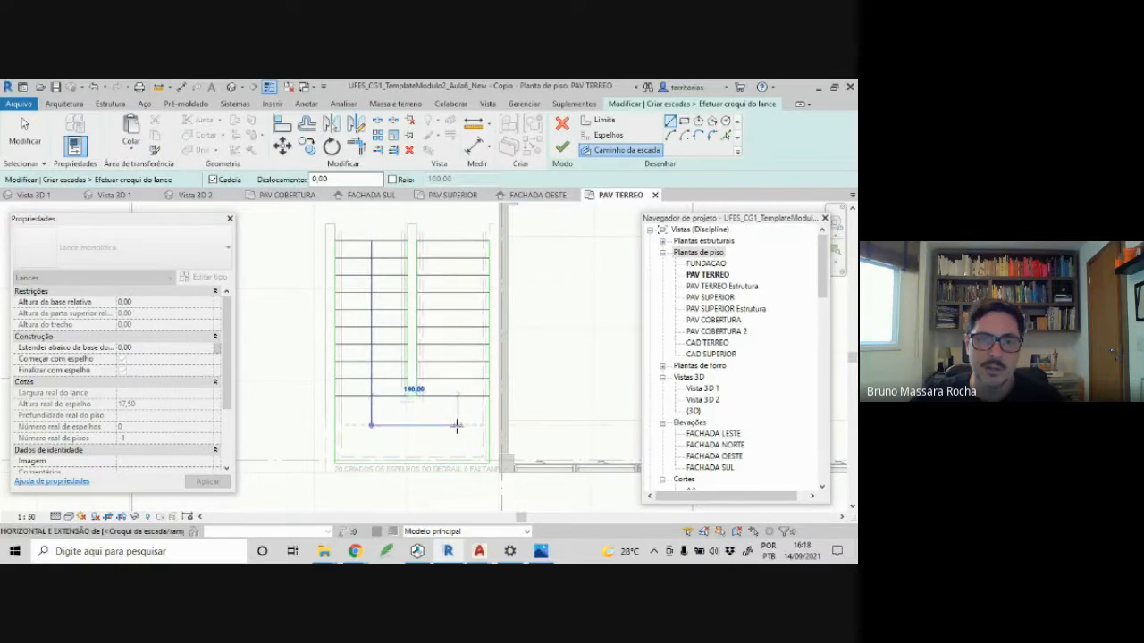
pyautogui.click(457, 426)
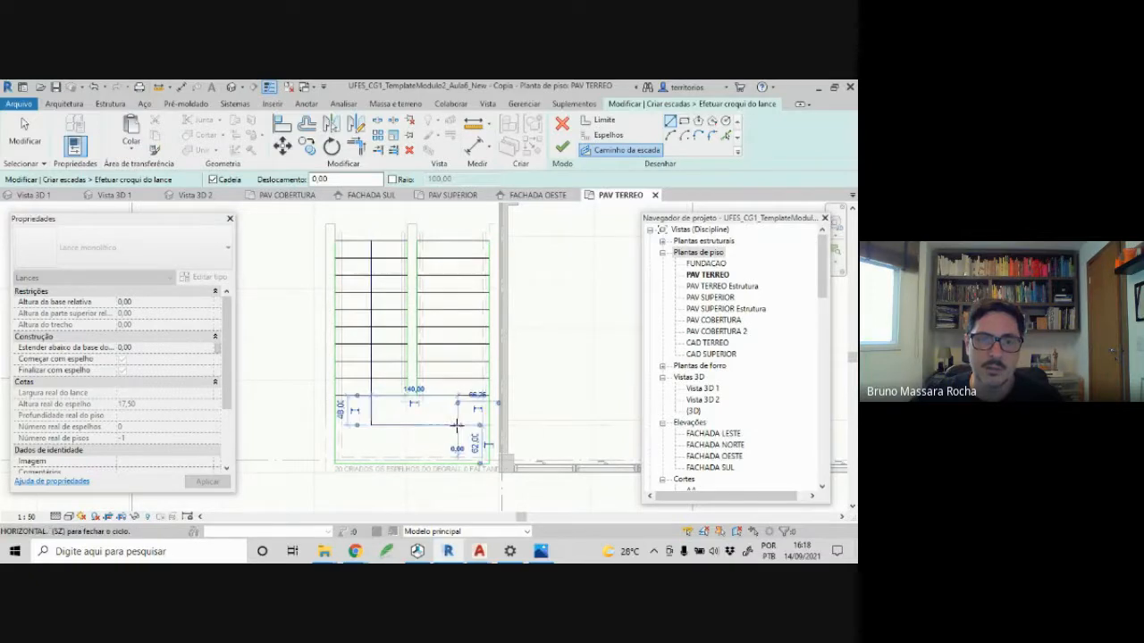
pyautogui.click(457, 239)
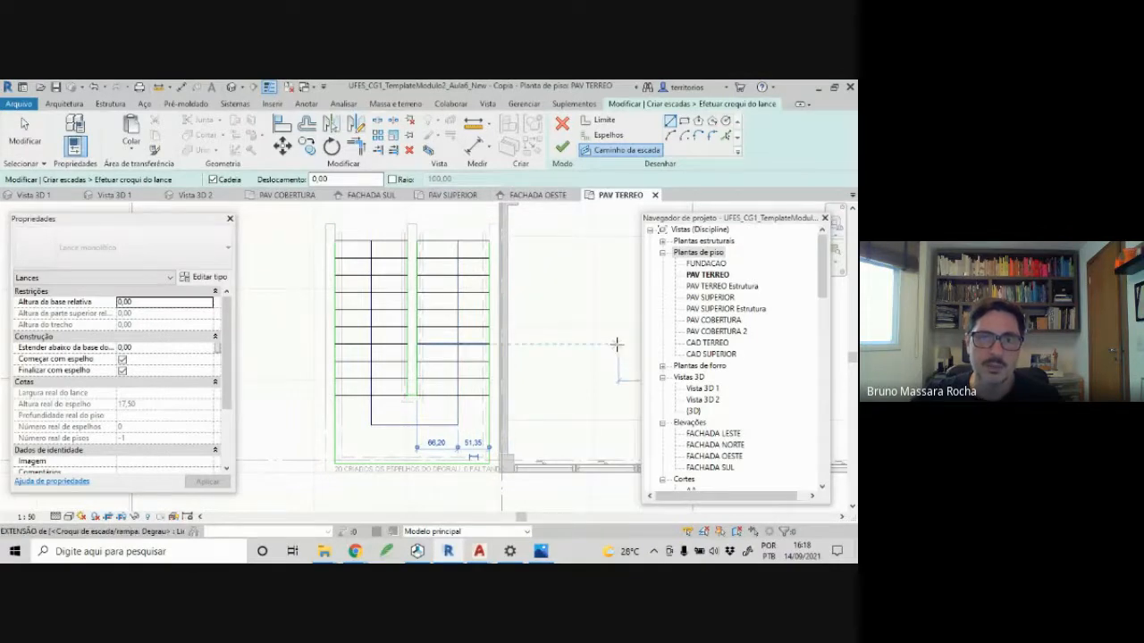
# - Finish the sketched run and the stair edit while viewing the stair in the Vista 3D 2 view
pyautogui.click(196, 195)
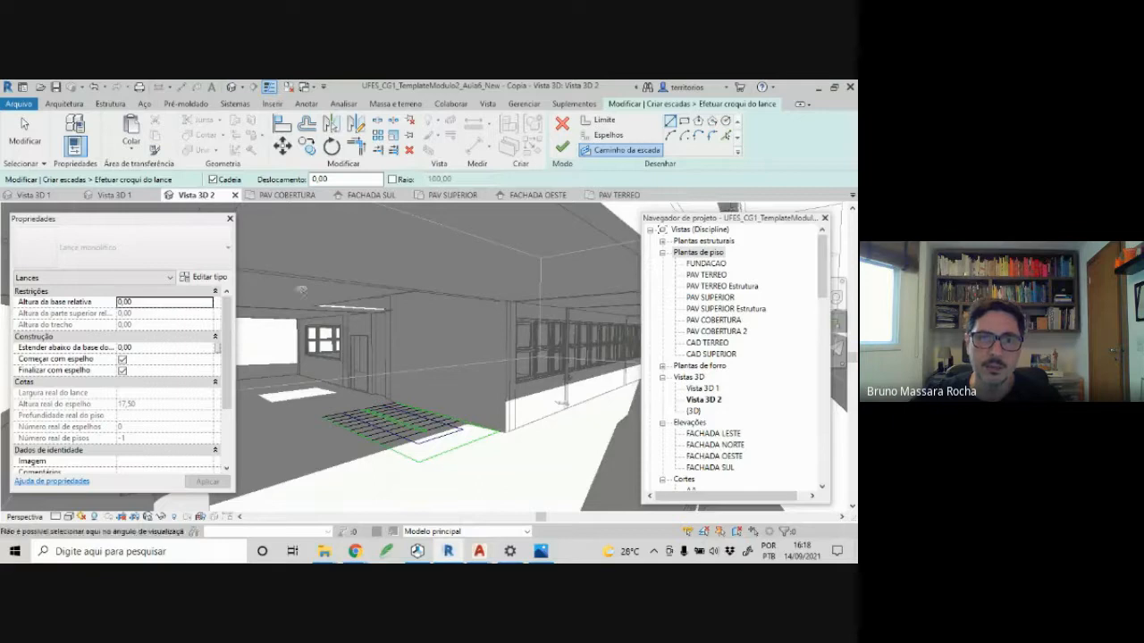
pyautogui.scroll(-1, 433, 465)
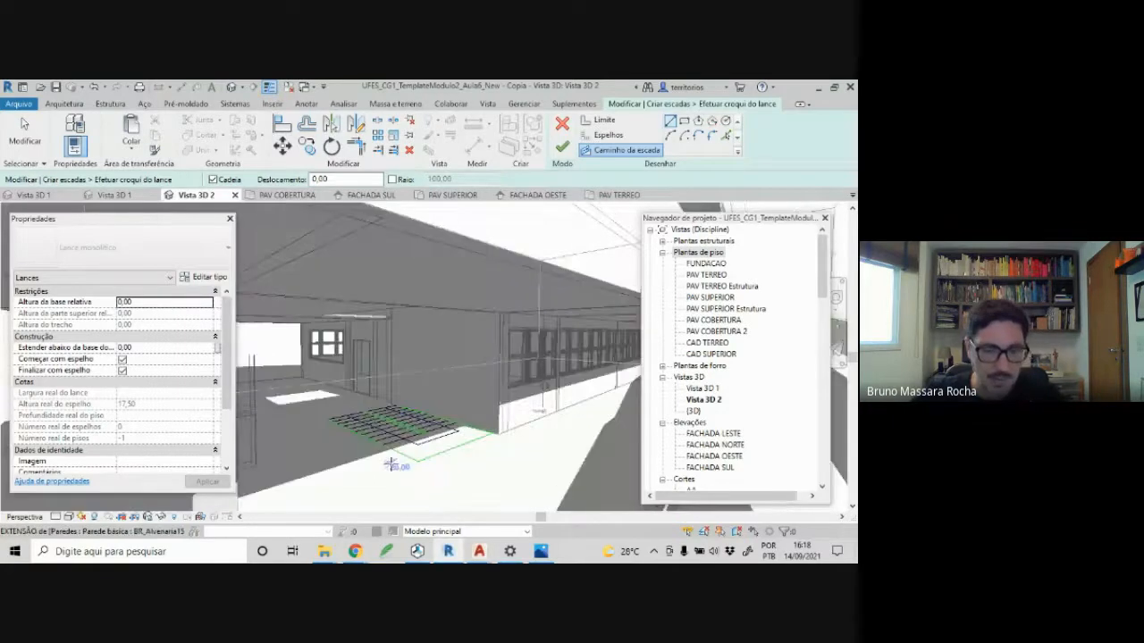
pyautogui.keyDown('shift'); pyautogui.moveTo(390, 465); pyautogui.dragTo(421, 471, button='middle'); pyautogui.keyUp('shift')
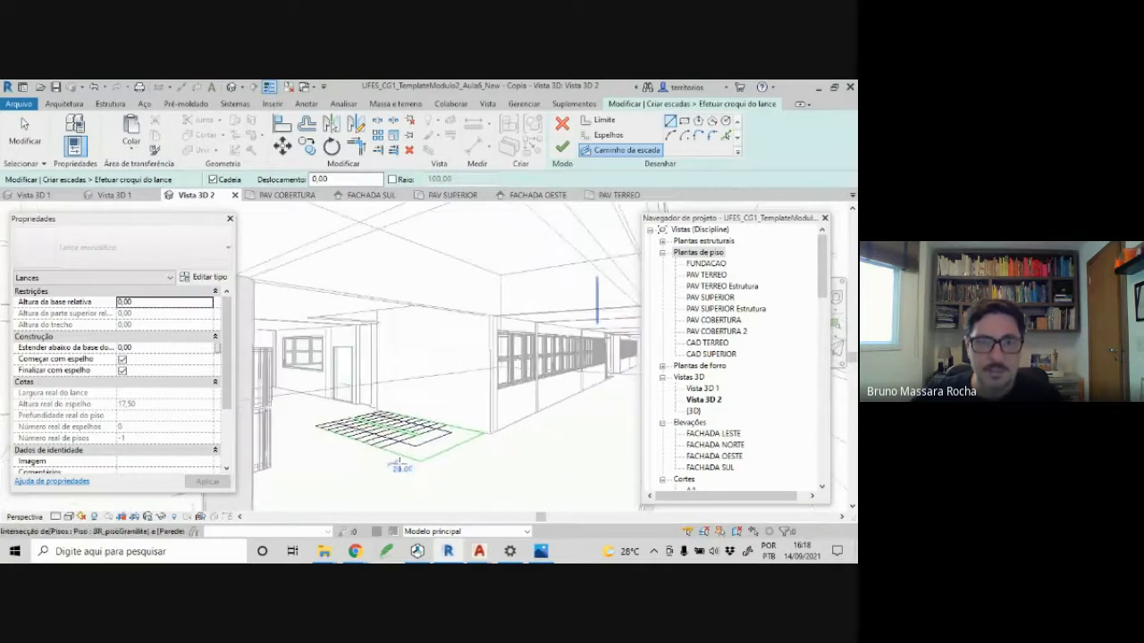
pyautogui.click(563, 149)
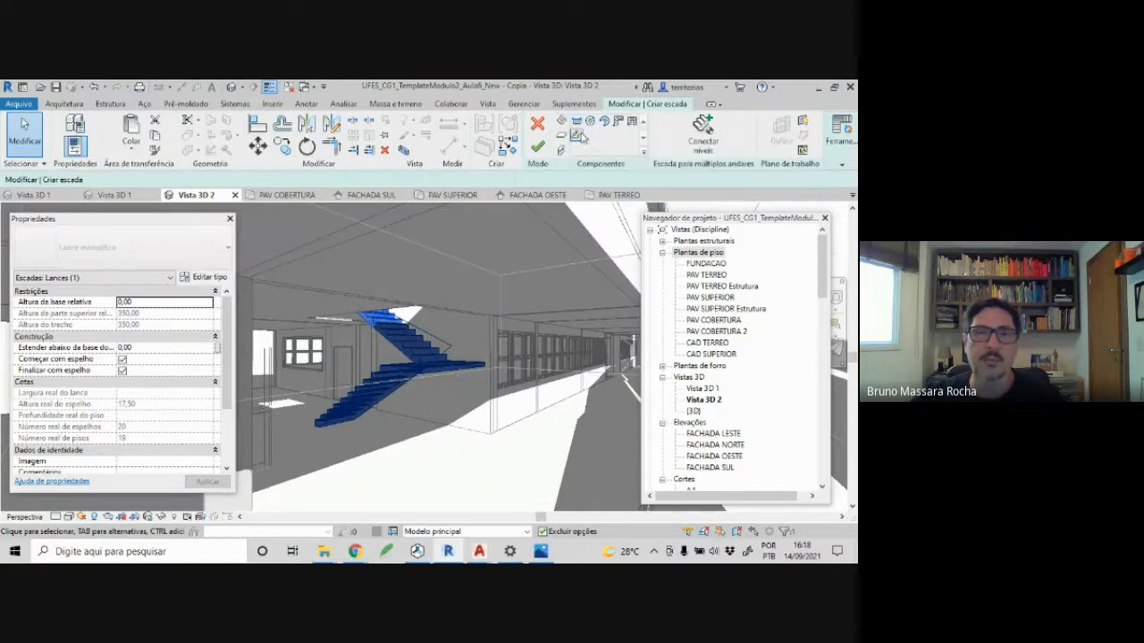
pyautogui.click(537, 149)
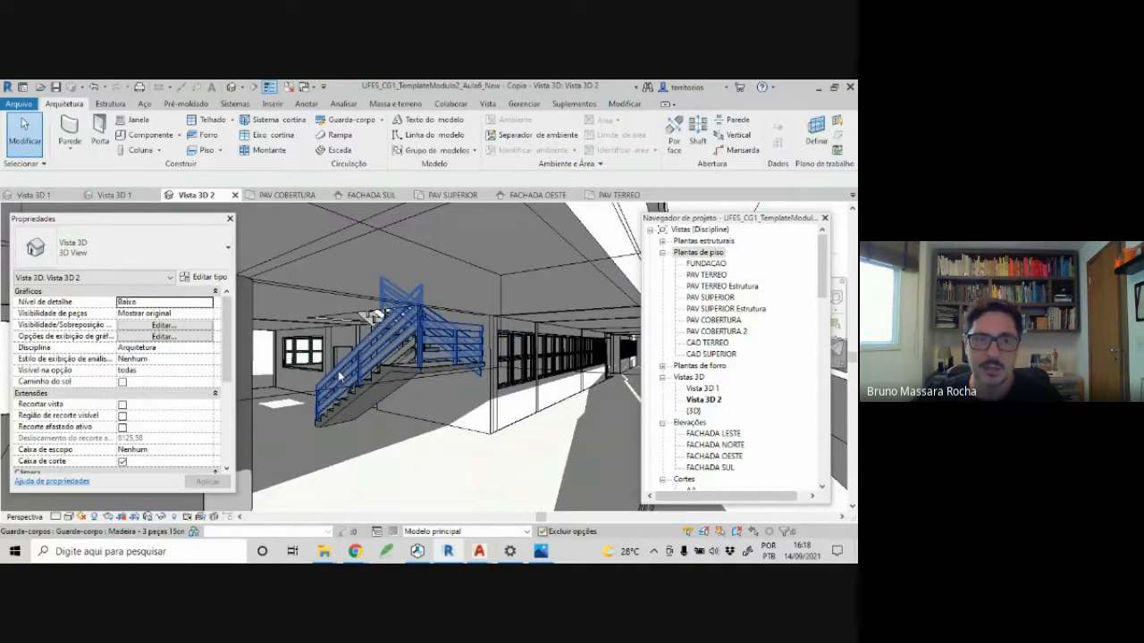
# - Delete both Madeira - 3 peças 15cm railings generated on the stair, leaving the stair itself in place
pyautogui.click(340, 377)
pyautogui.press('Escape')
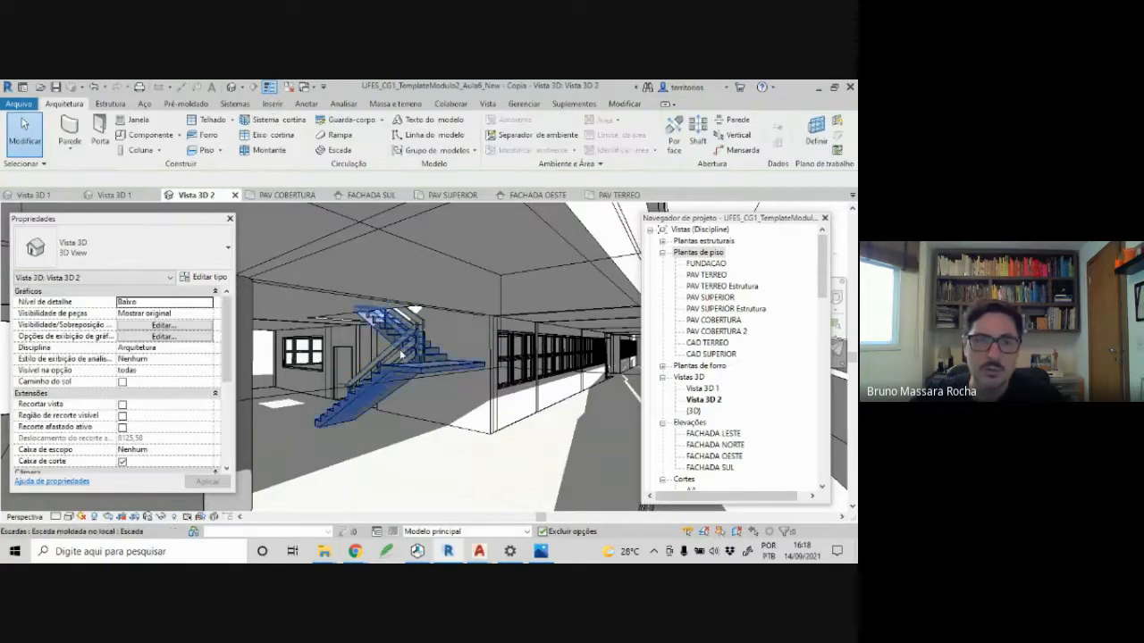
pyautogui.click(413, 343)
pyautogui.click(415, 336)
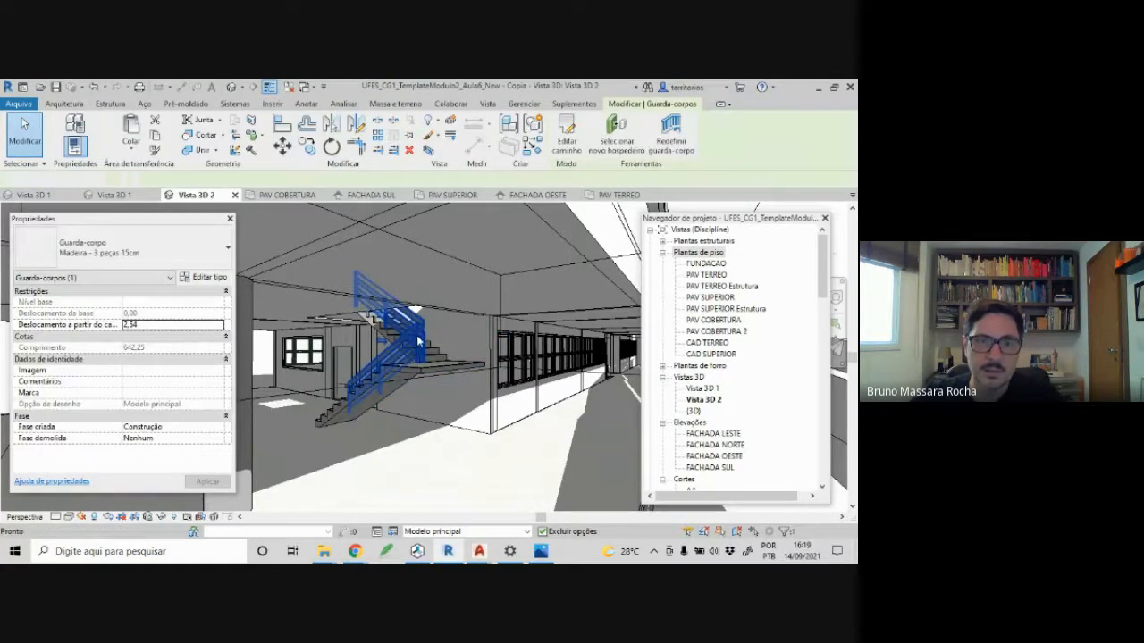
pyautogui.press('Escape')
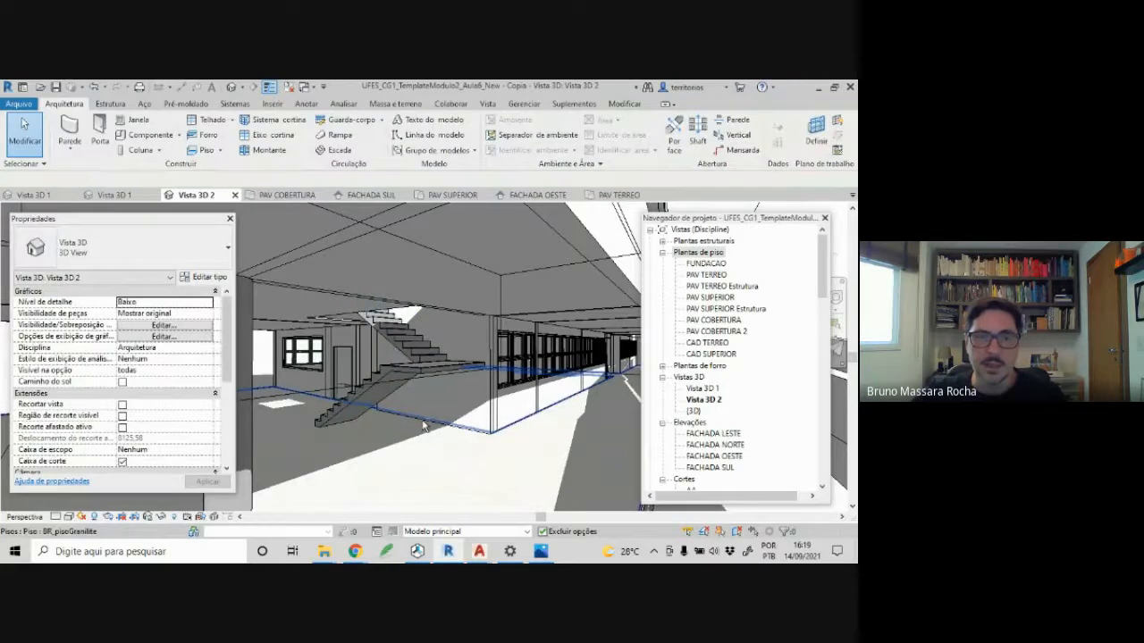
# - Set the BR_EscadaMezanino stair's base offset and top offset both to 1,00
pyautogui.scroll(5, 424, 426)
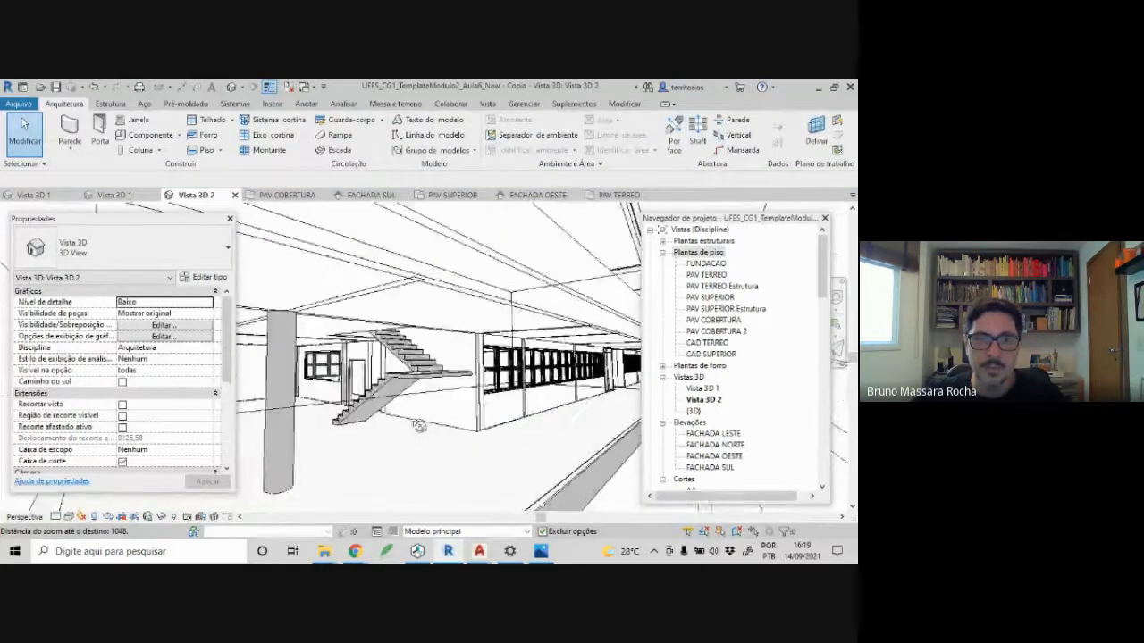
pyautogui.moveTo(420, 427)
pyautogui.keyDown('shift'); pyautogui.mouseDown(button='middle')
pyautogui.moveTo(294, 488)
pyautogui.moveTo(442, 422)
pyautogui.moveTo(426, 427)
pyautogui.mouseUp(button='middle'); pyautogui.keyUp('shift')
pyautogui.keyDown('shift'); pyautogui.moveTo(327, 424); pyautogui.dragTo(449, 418, button='middle'); pyautogui.keyUp('shift')
pyautogui.scroll(8, 448, 418)
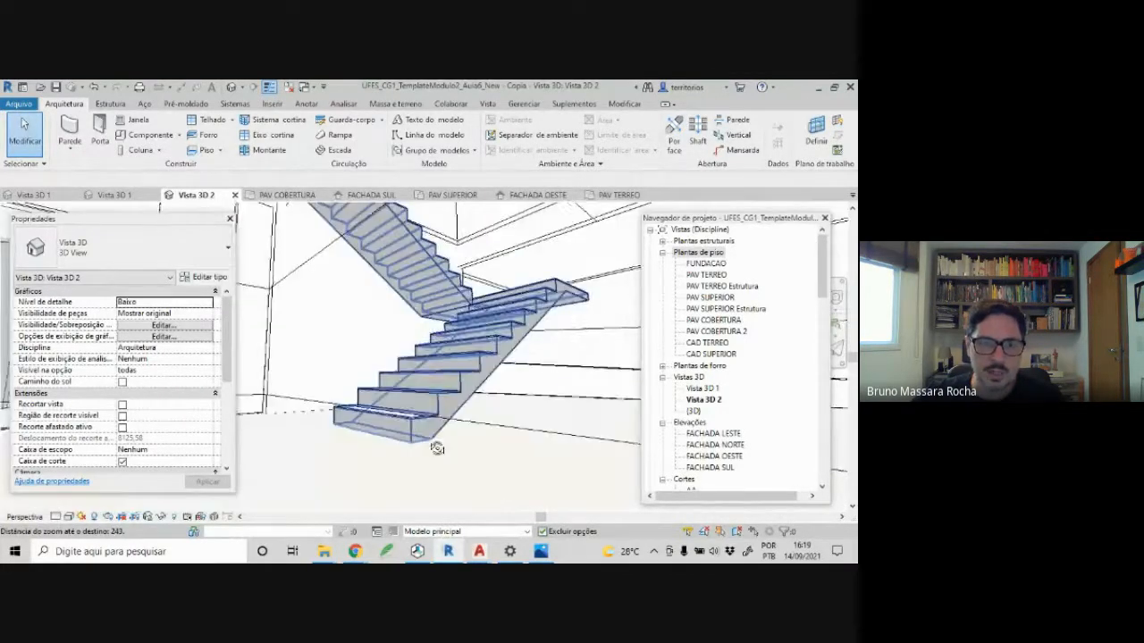
pyautogui.keyDown('shift'); pyautogui.moveTo(435, 450); pyautogui.dragTo(396, 434, button='middle'); pyautogui.keyUp('shift')
pyautogui.scroll(2, 407, 340)
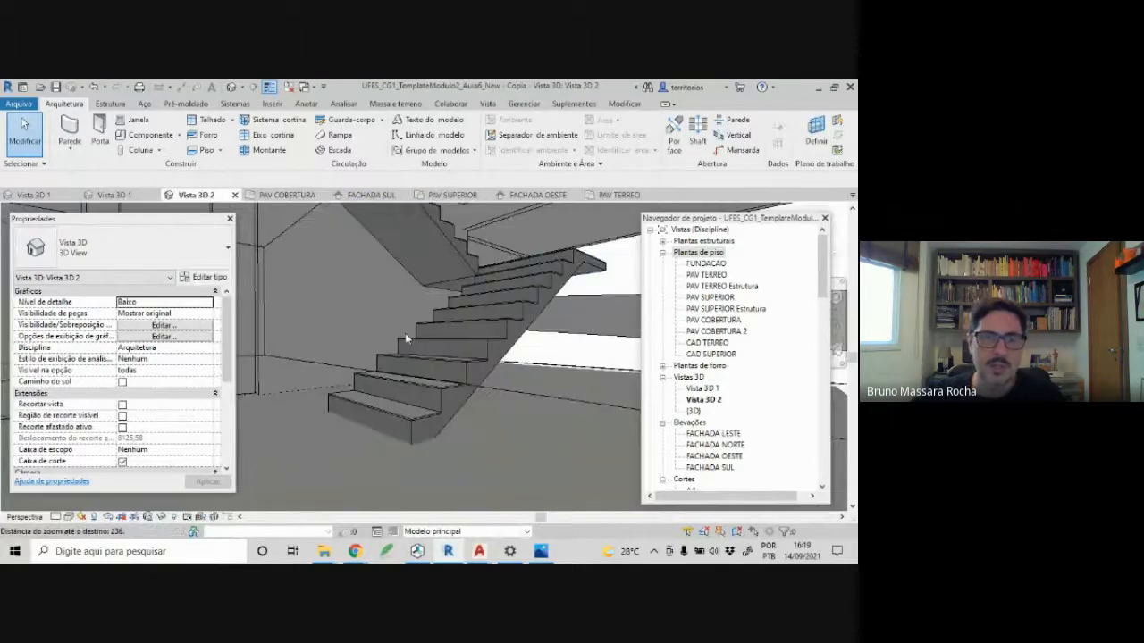
pyautogui.click(467, 404)
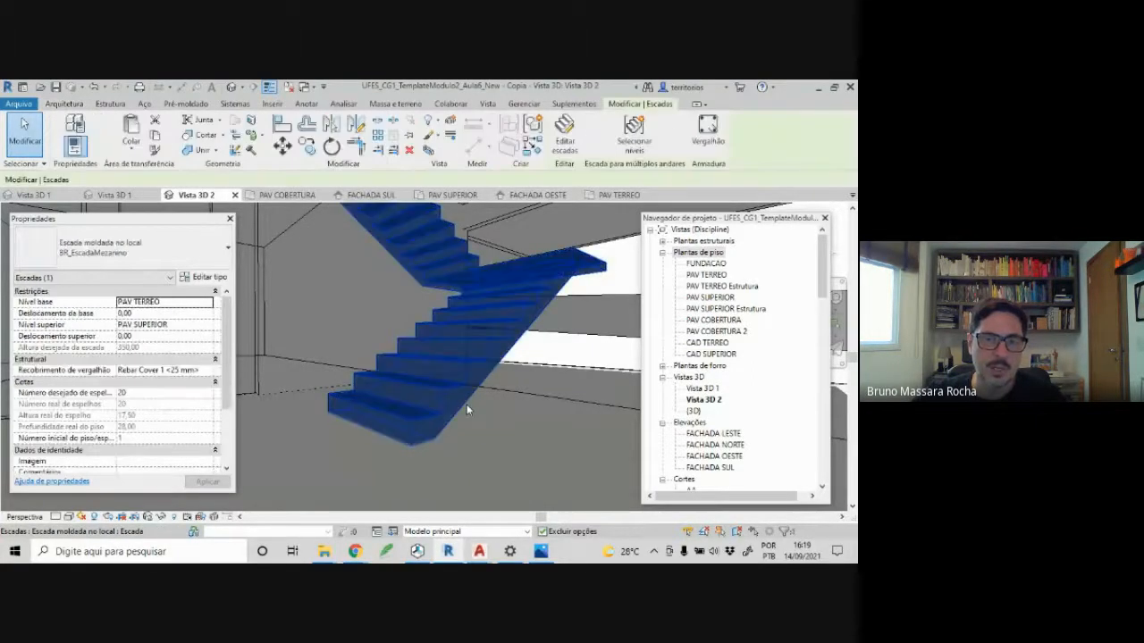
pyautogui.click(142, 313)
pyautogui.write('1')
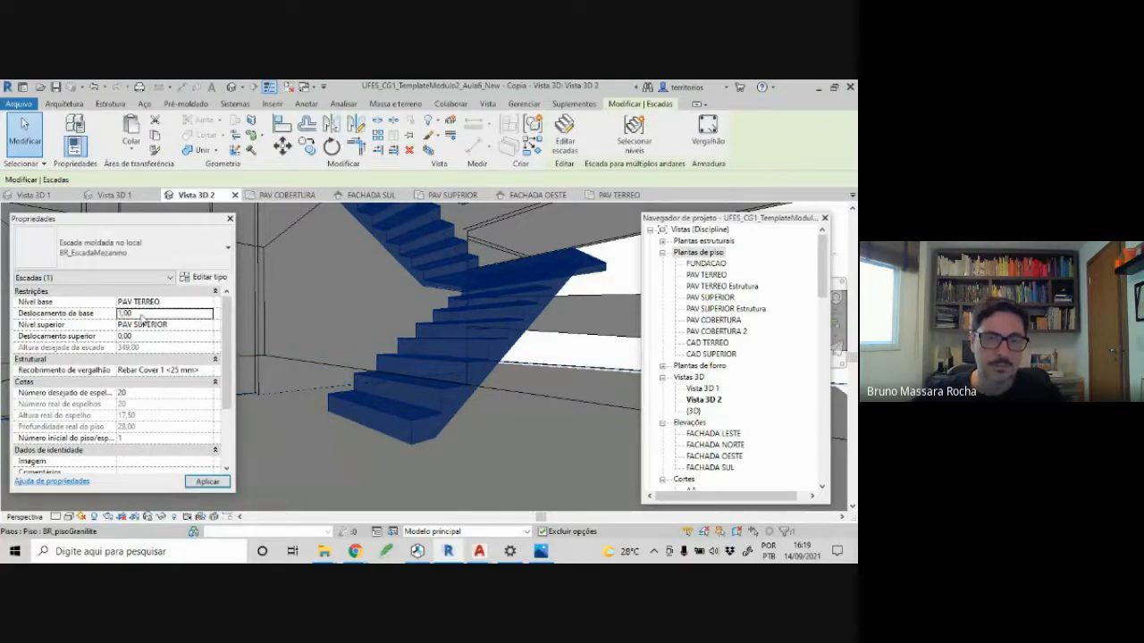
pyautogui.click(536, 350)
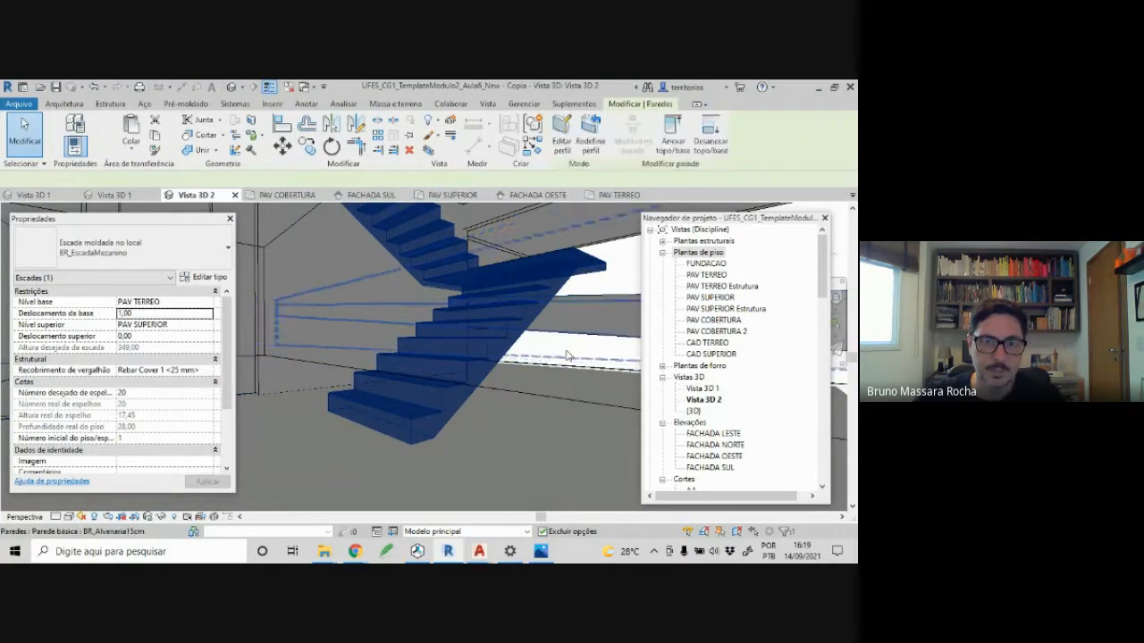
pyautogui.click(442, 409)
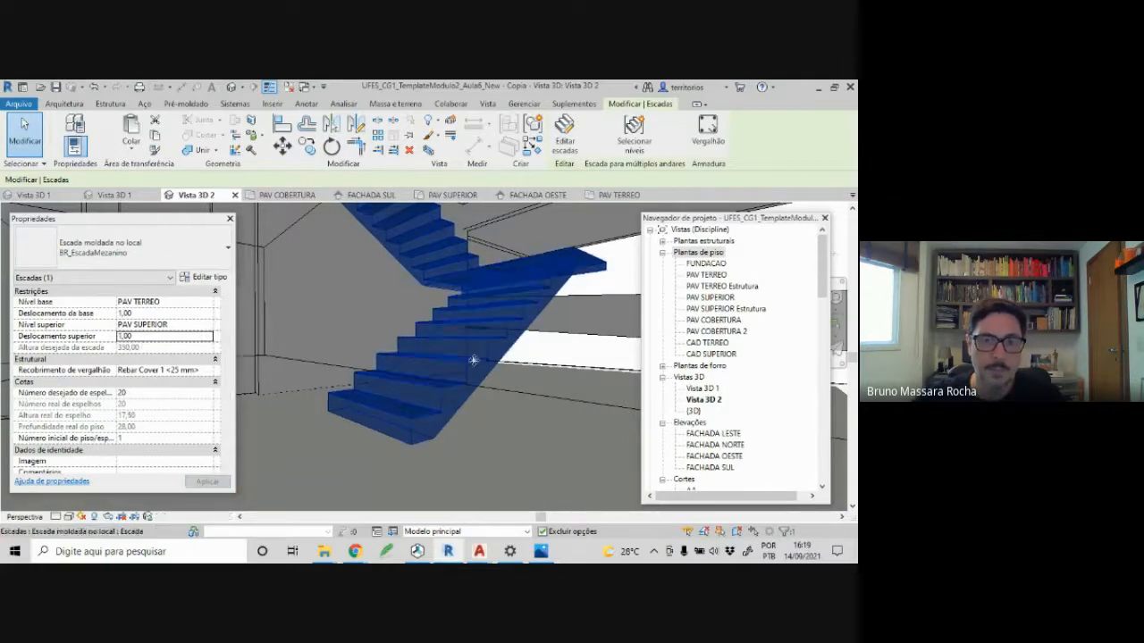
pyautogui.click(567, 350)
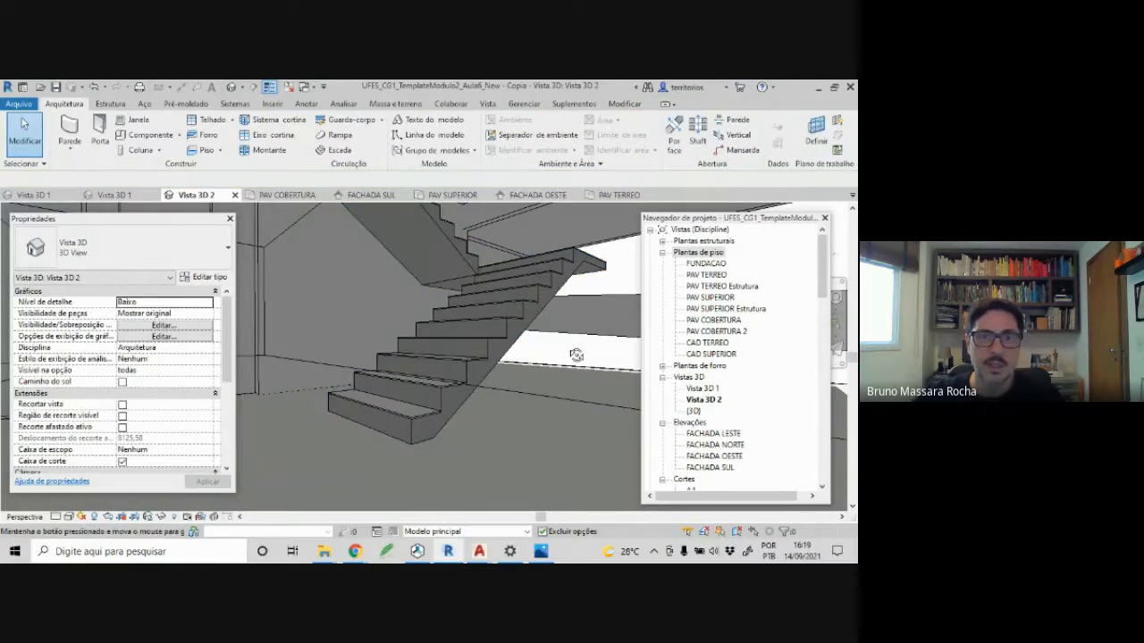
# - Reveal the hidden elements in Vista 3D 2 and unhide the sloped-profile BR_Alvenaria15cm wall along the stair's outer side
pyautogui.scroll(-6, 577, 355)
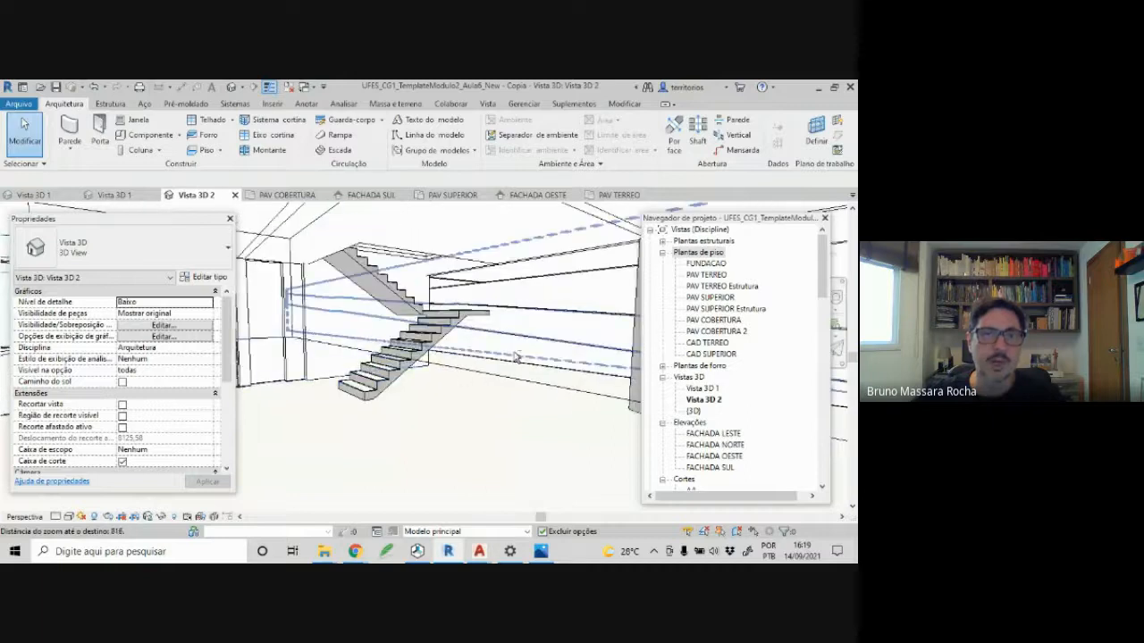
pyautogui.scroll(-5, 449, 371)
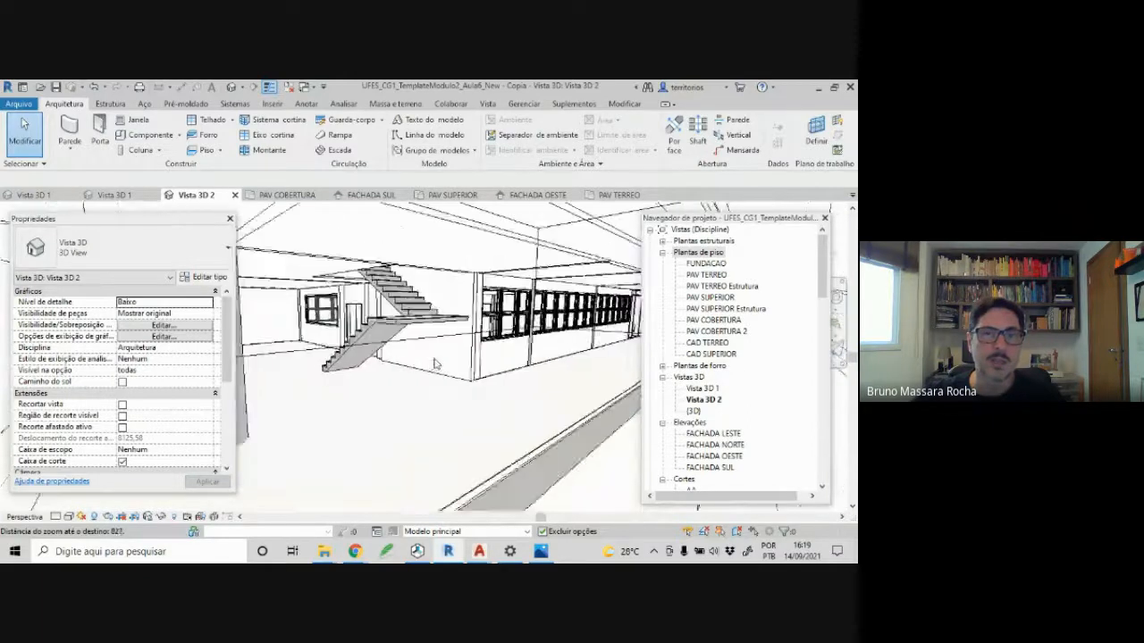
pyautogui.scroll(-5, 435, 363)
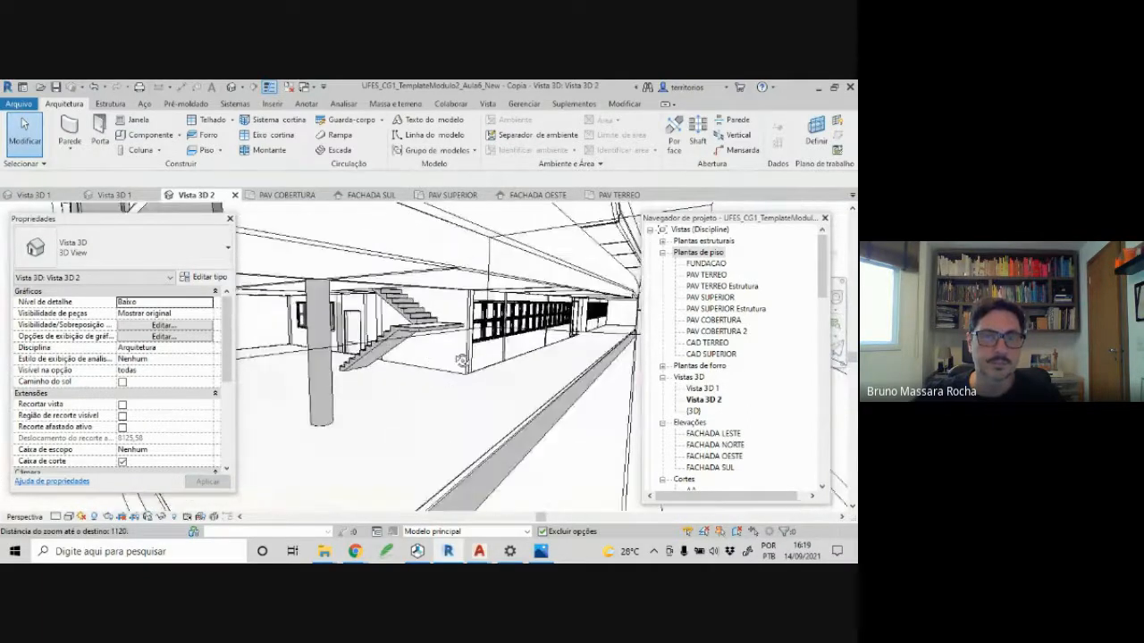
pyautogui.scroll(-4, 461, 360)
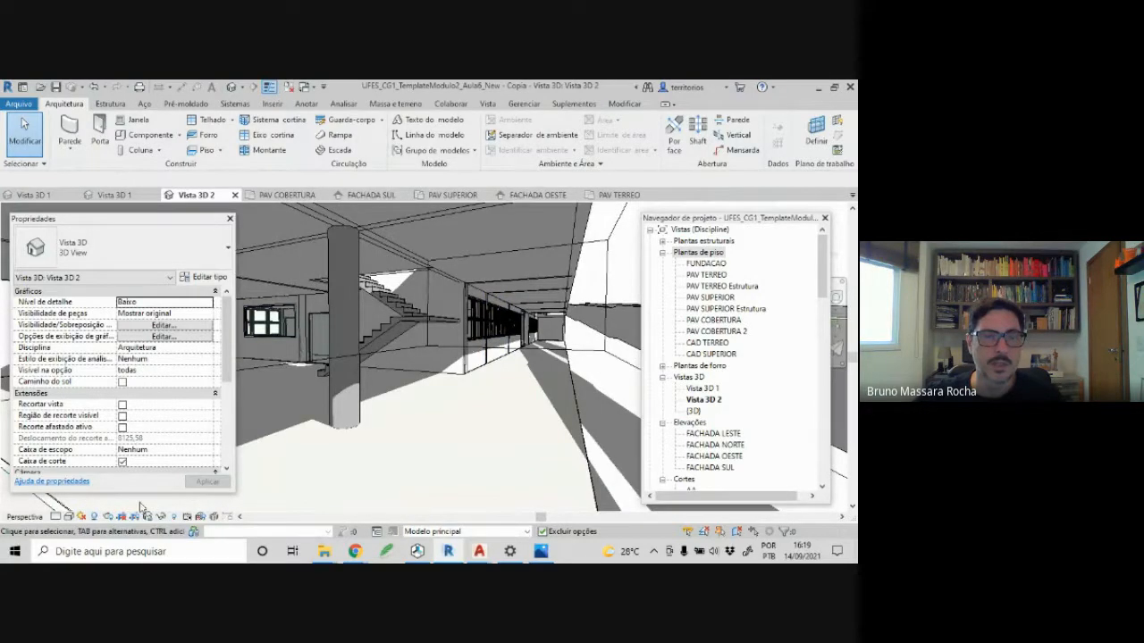
pyautogui.click(178, 517)
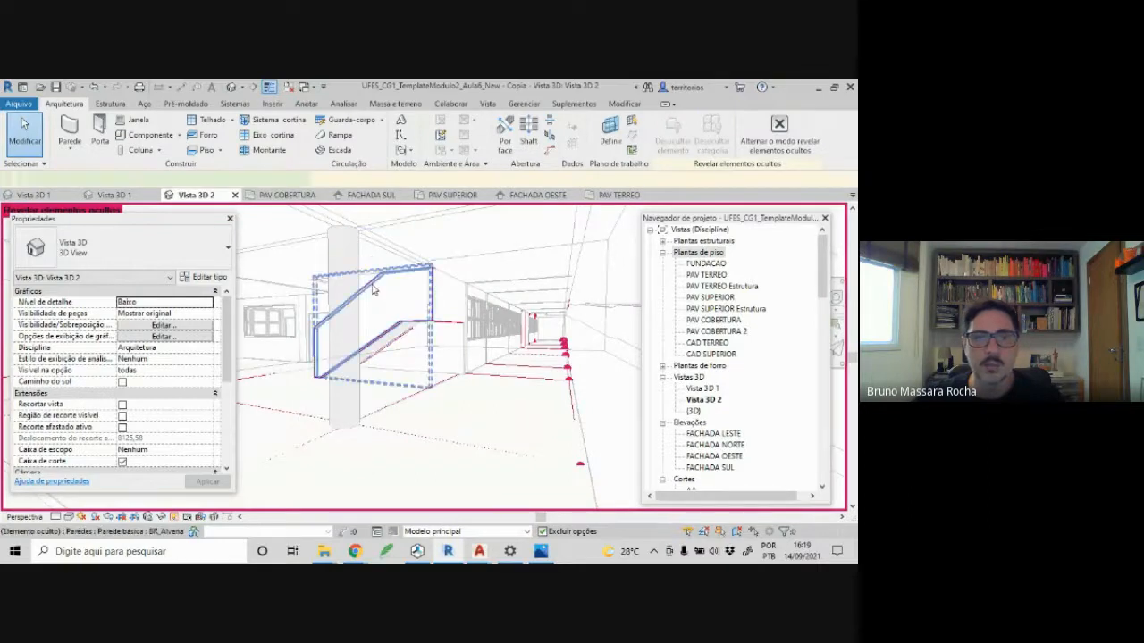
pyautogui.click(374, 295)
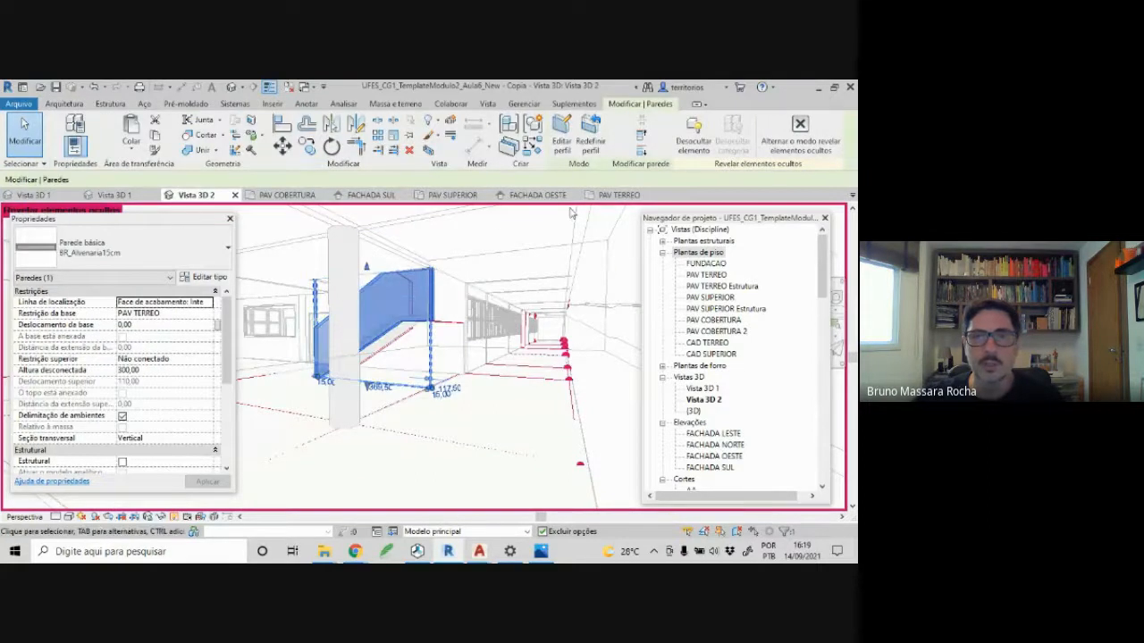
pyautogui.click(694, 134)
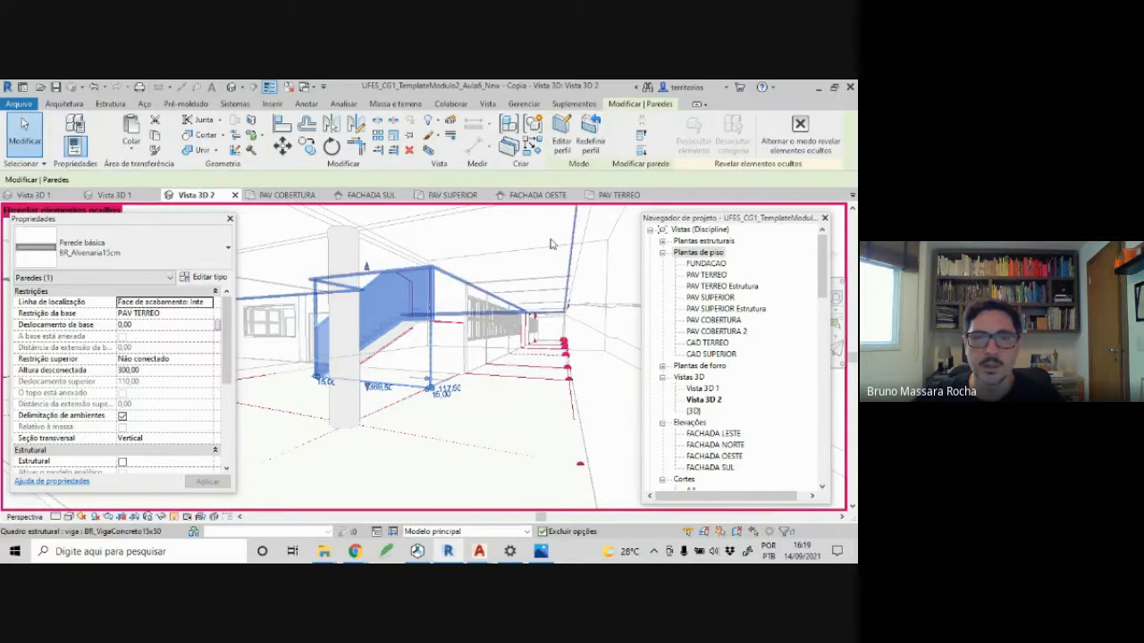
# - Unhide the short wall at the landing and the wall between the flights, and leave the reveal hidden elements mode
pyautogui.click(452, 326)
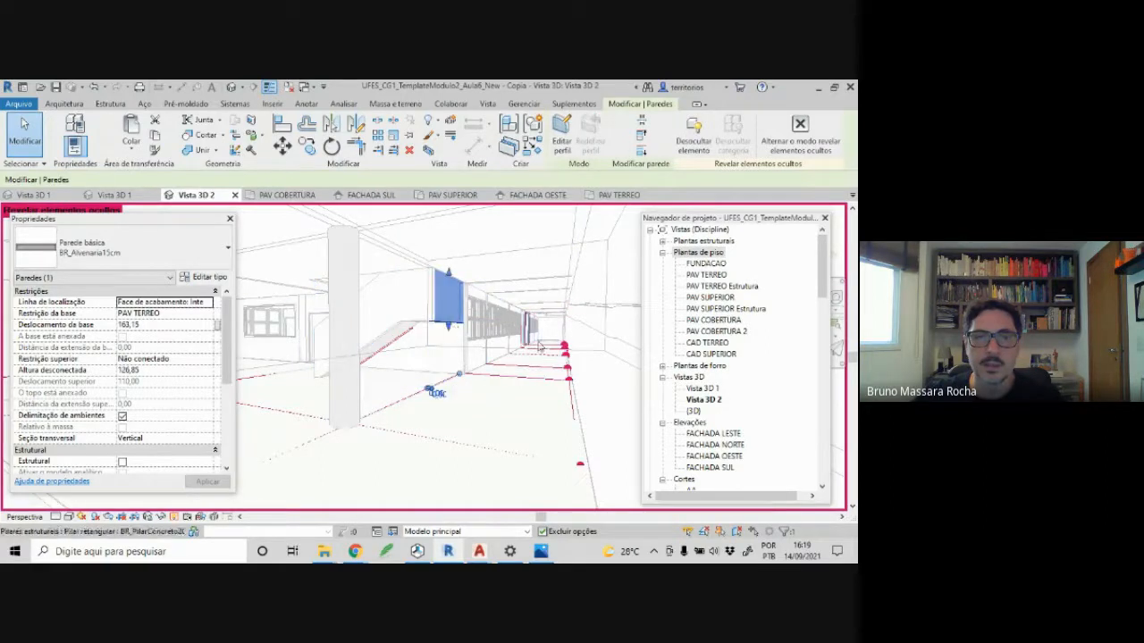
pyautogui.click(694, 135)
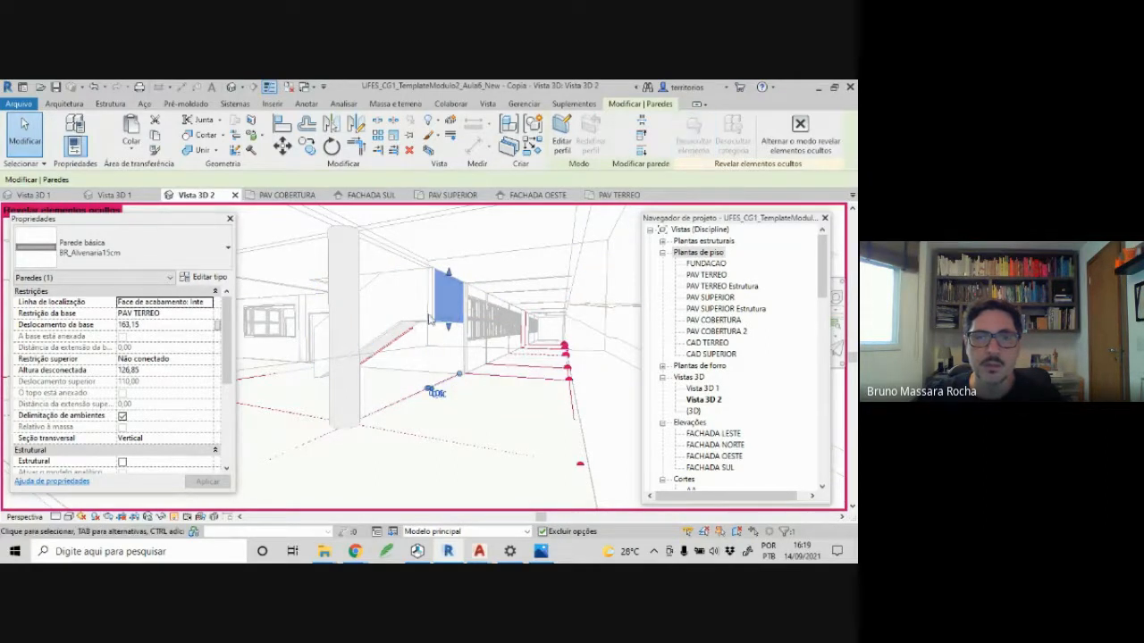
pyautogui.keyDown('shift'); pyautogui.moveTo(429, 319); pyautogui.dragTo(292, 348, button='middle'); pyautogui.keyUp('shift')
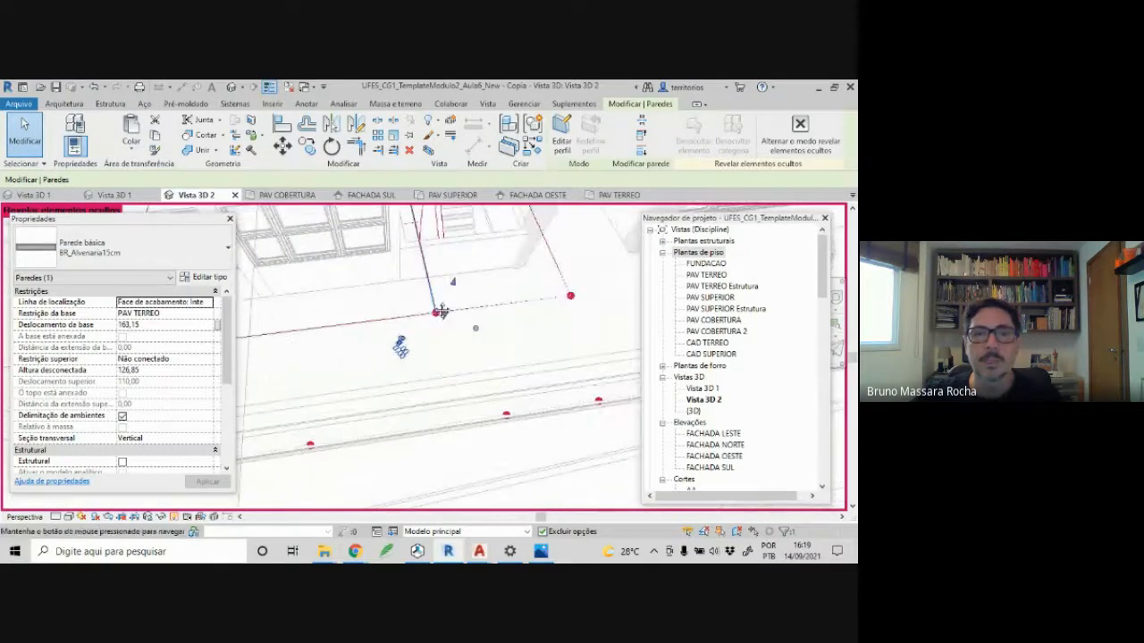
pyautogui.keyDown('shift'); pyautogui.moveTo(439, 312); pyautogui.dragTo(432, 355, button='middle'); pyautogui.keyUp('shift')
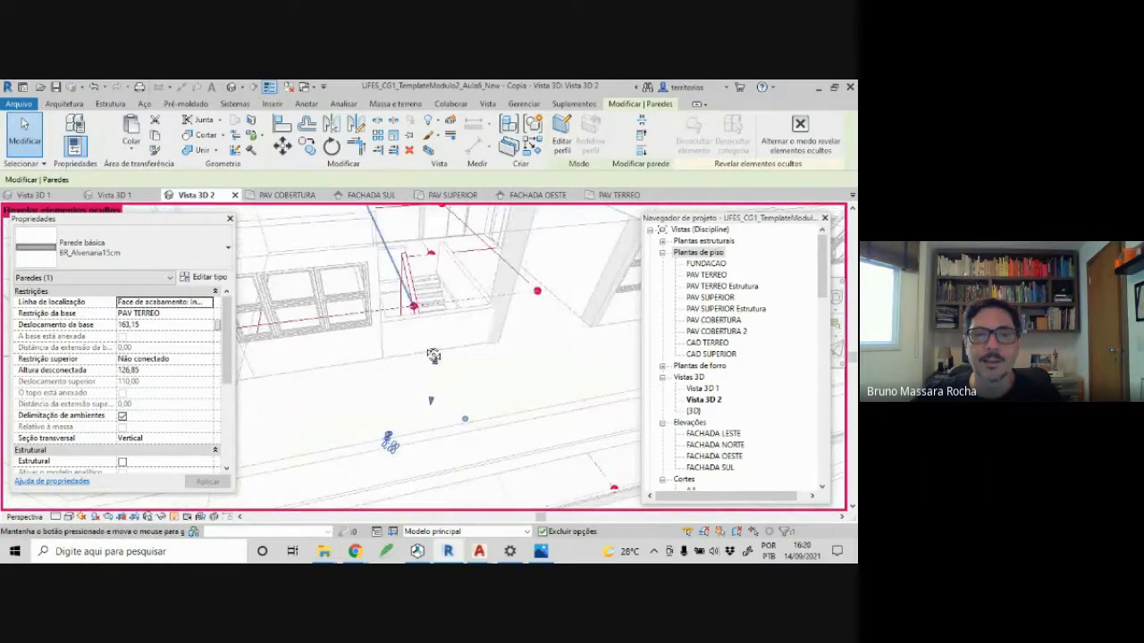
pyautogui.scroll(2, 411, 280)
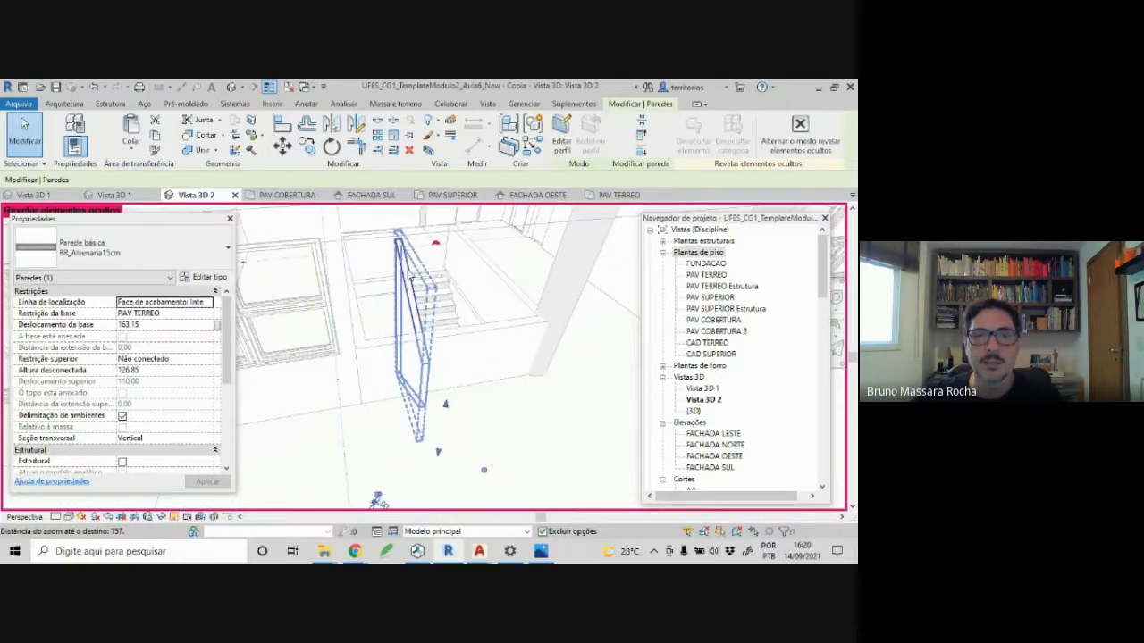
pyautogui.click(409, 277)
pyautogui.click(678, 143)
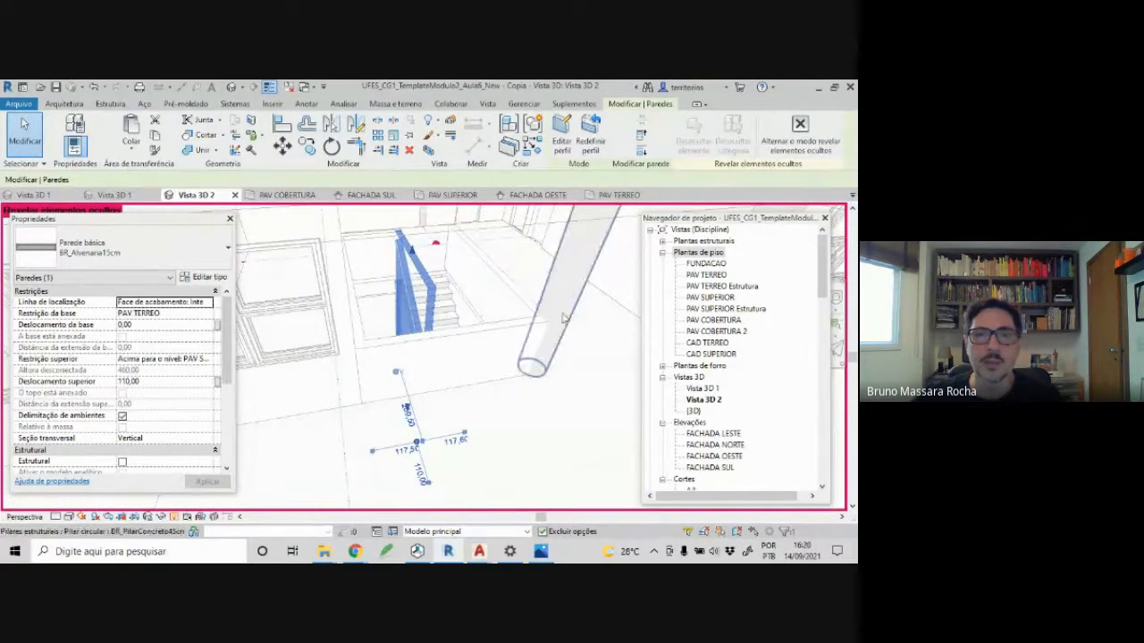
pyautogui.click(800, 130)
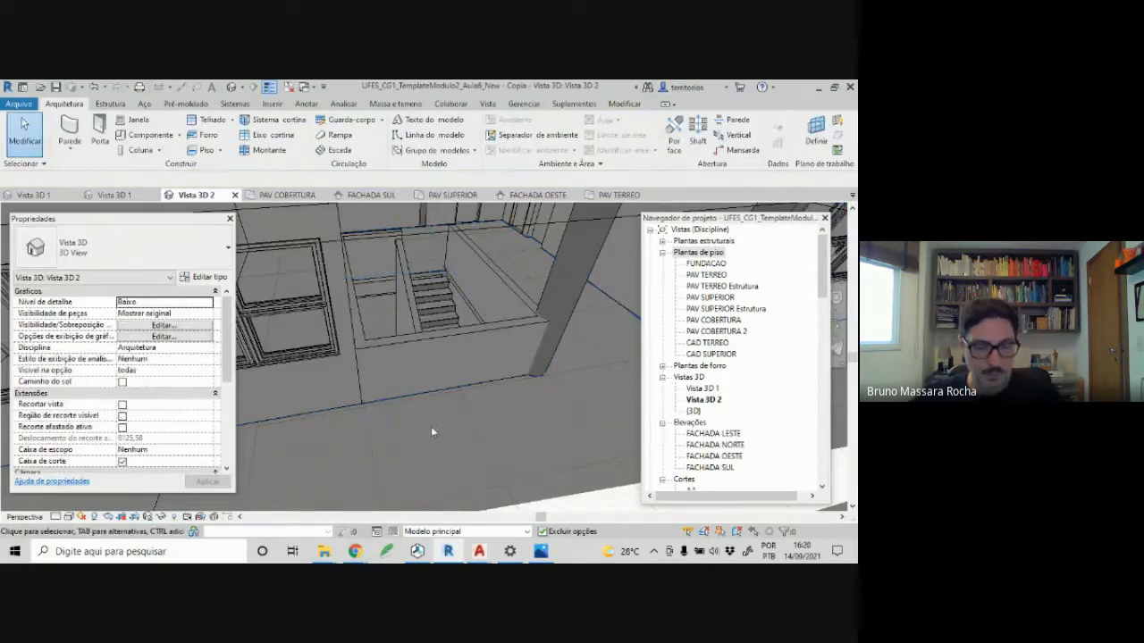
# - Examine the stair and its enclosing walls from inside the ground floor and from outside the building
pyautogui.moveTo(431, 431)
pyautogui.keyDown('shift'); pyautogui.mouseDown(button='middle')
pyautogui.moveTo(441, 435)
pyautogui.moveTo(471, 376)
pyautogui.moveTo(516, 386)
pyautogui.moveTo(531, 422)
pyautogui.mouseUp(button='middle'); pyautogui.keyUp('shift')
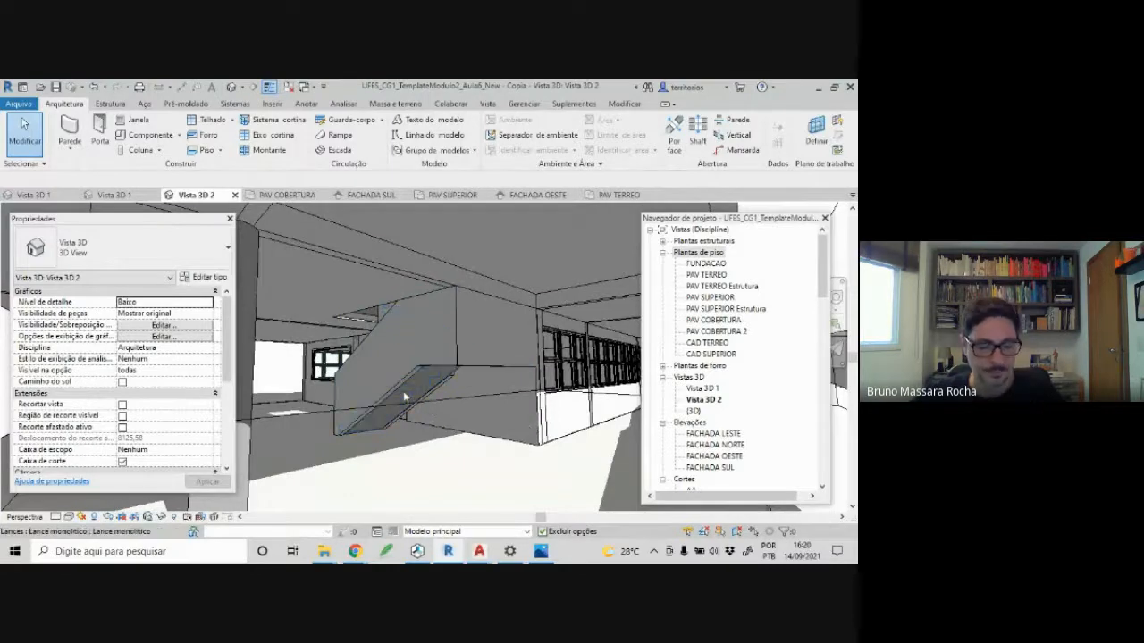
pyautogui.keyDown('shift'); pyautogui.moveTo(405, 397); pyautogui.dragTo(396, 382, button='middle'); pyautogui.keyUp('shift')
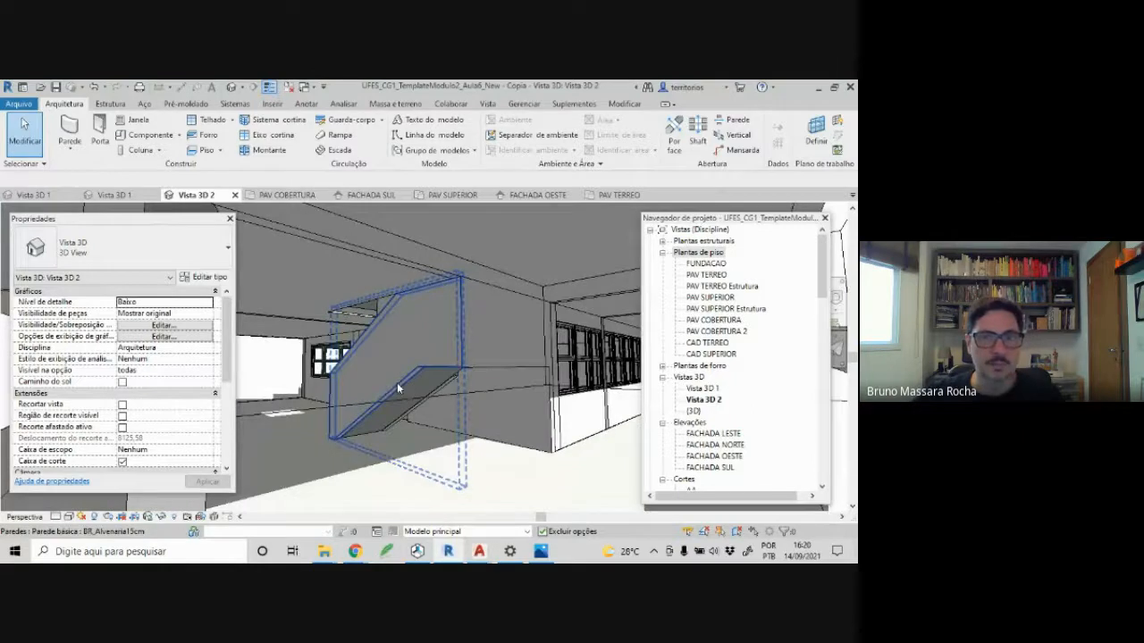
pyautogui.scroll(-3, 269, 370)
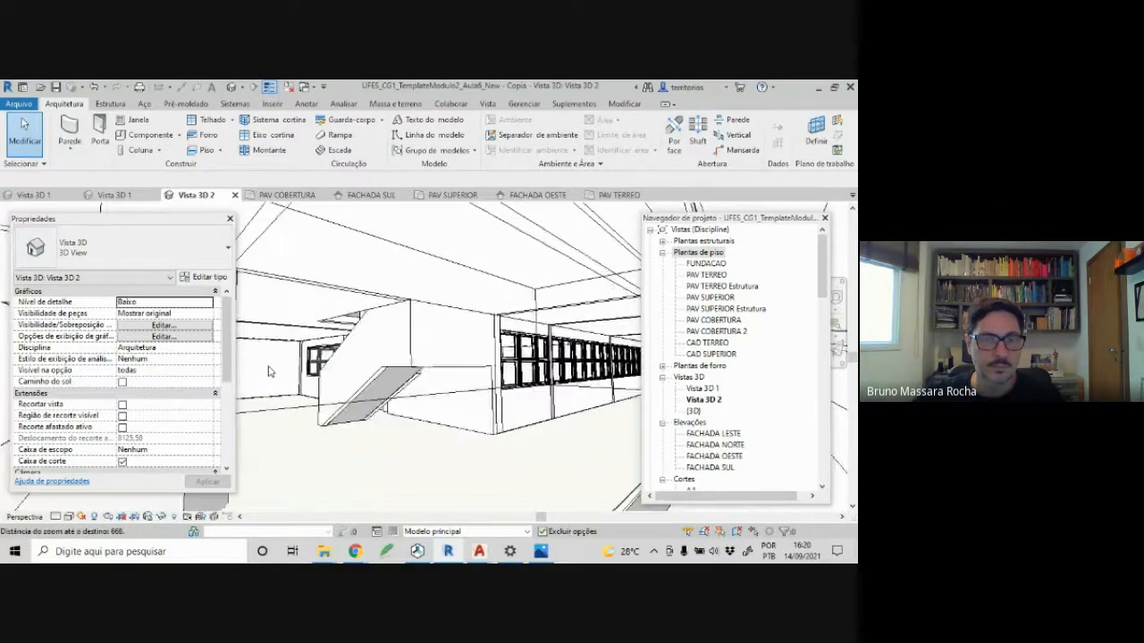
pyautogui.scroll(-5, 268, 371)
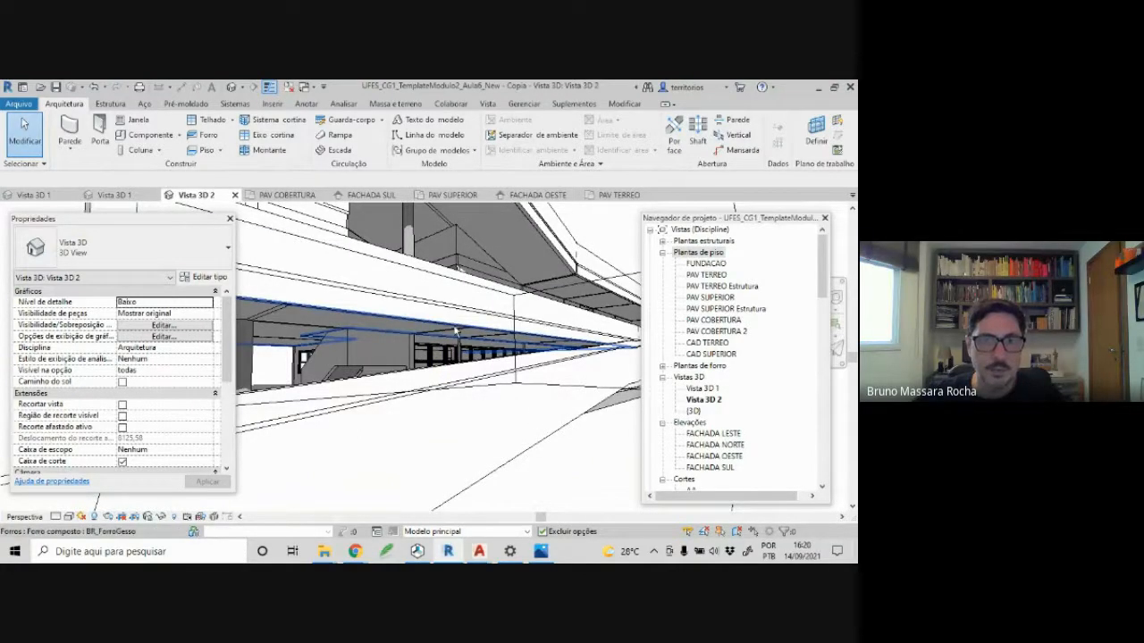
pyautogui.keyDown('shift'); pyautogui.moveTo(382, 326); pyautogui.dragTo(466, 338, button='middle'); pyautogui.keyUp('shift')
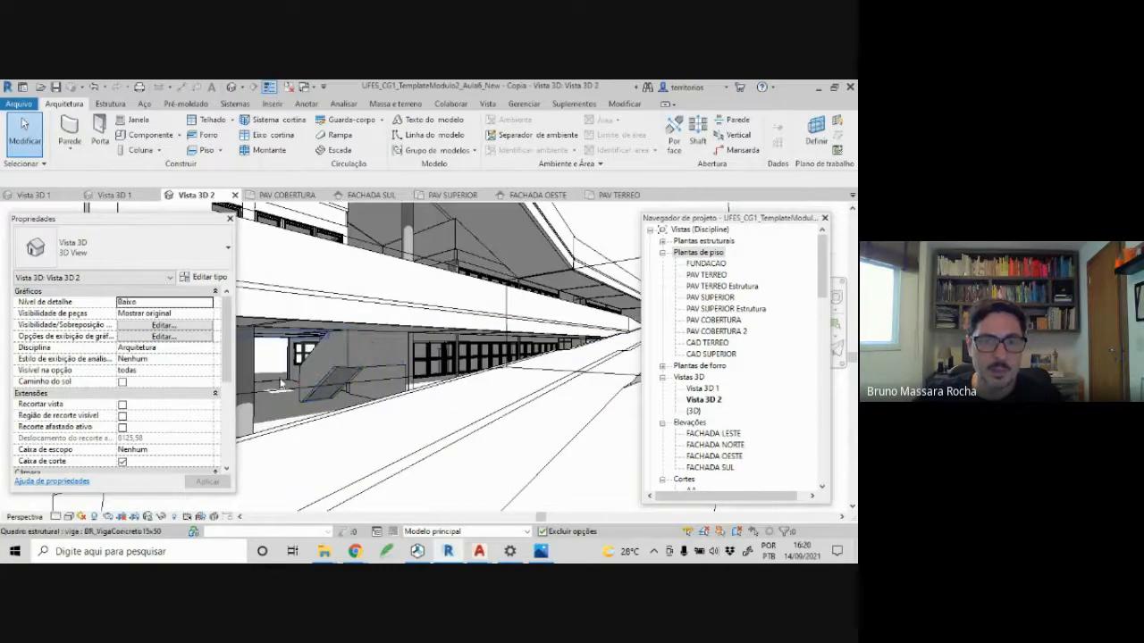
# - Examine the PAV SUPERIOR floor beside the stair opening and the building exterior in Vista 3D 2
pyautogui.keyDown('shift'); pyautogui.moveTo(367, 363); pyautogui.dragTo(462, 289, button='middle'); pyautogui.keyUp('shift')
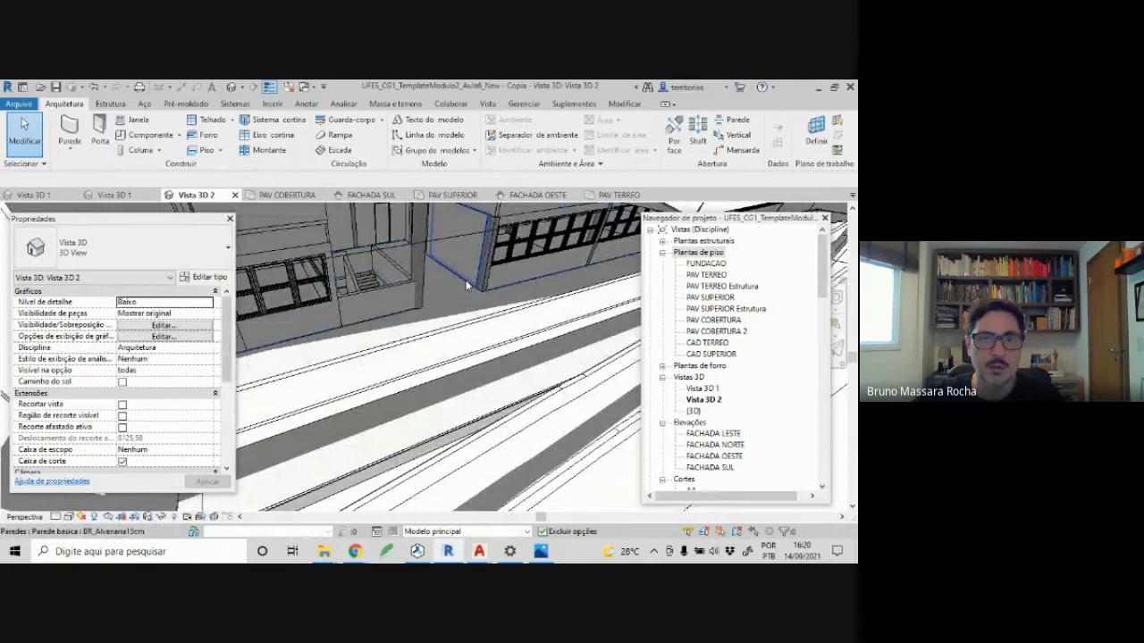
pyautogui.click(465, 288)
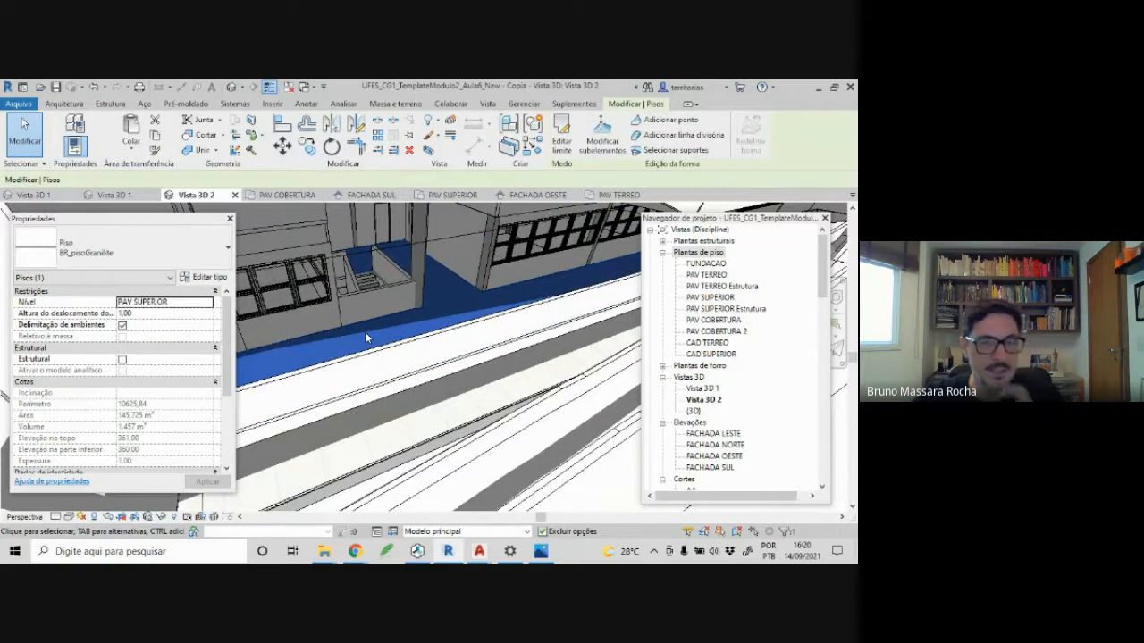
pyautogui.press('Escape')
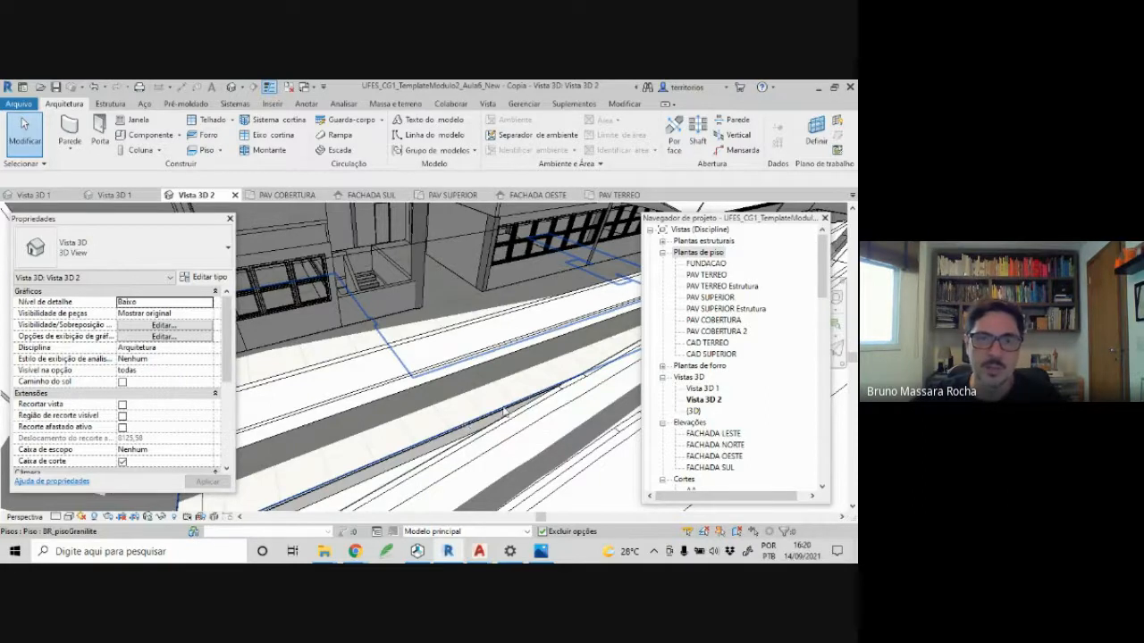
pyautogui.scroll(-8, 504, 412)
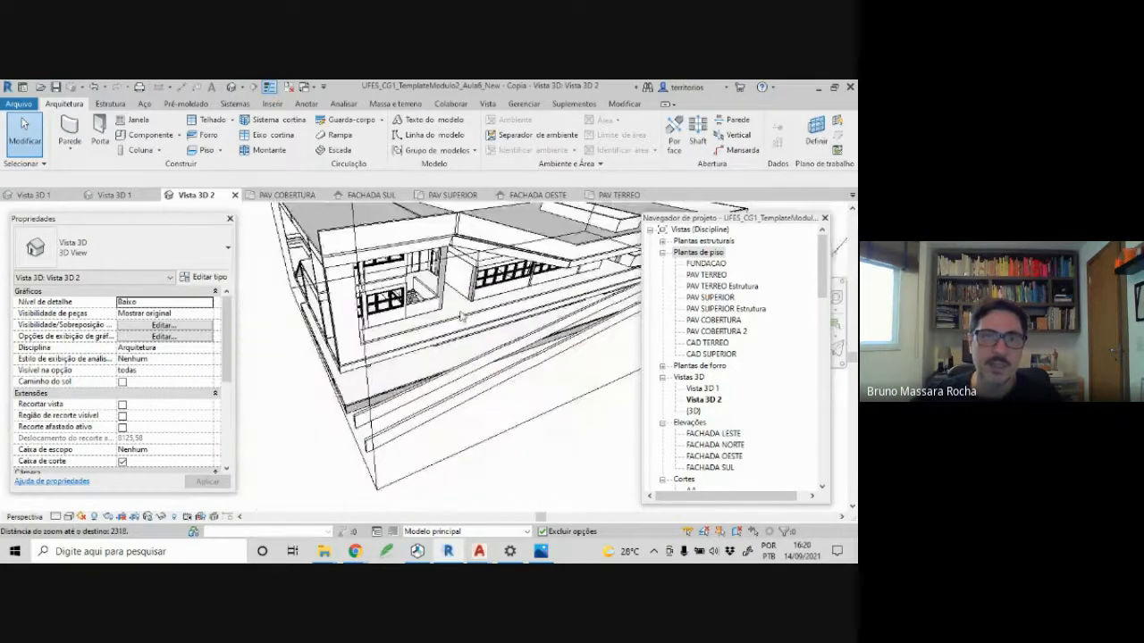
pyautogui.keyDown('shift'); pyautogui.moveTo(462, 314); pyautogui.dragTo(406, 356, button='middle'); pyautogui.keyUp('shift')
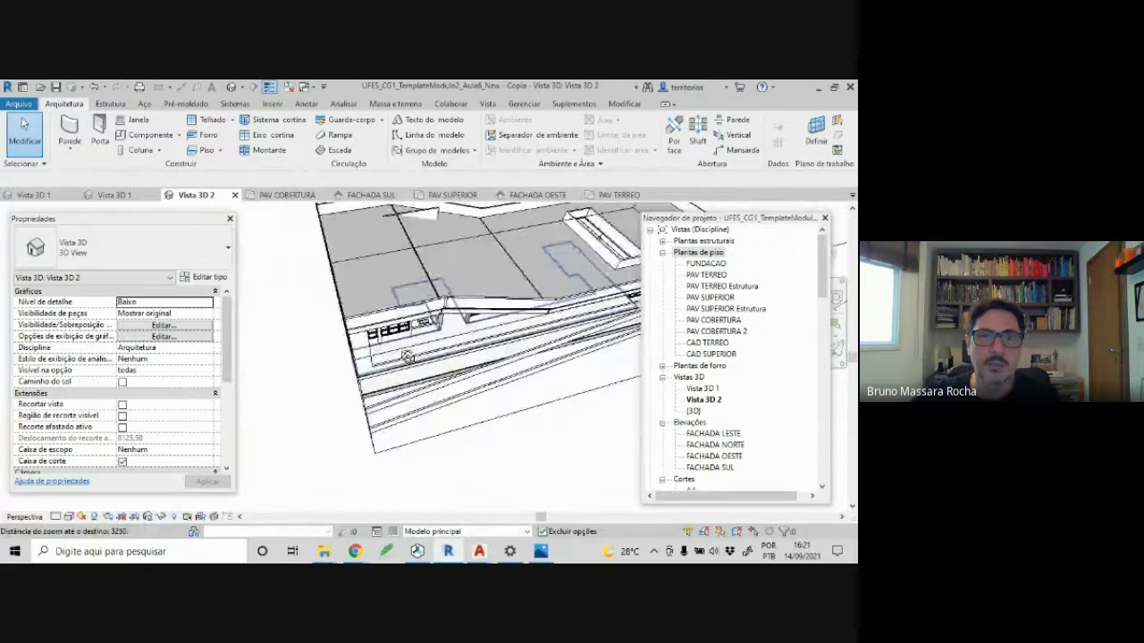
pyautogui.scroll(4, 406, 356)
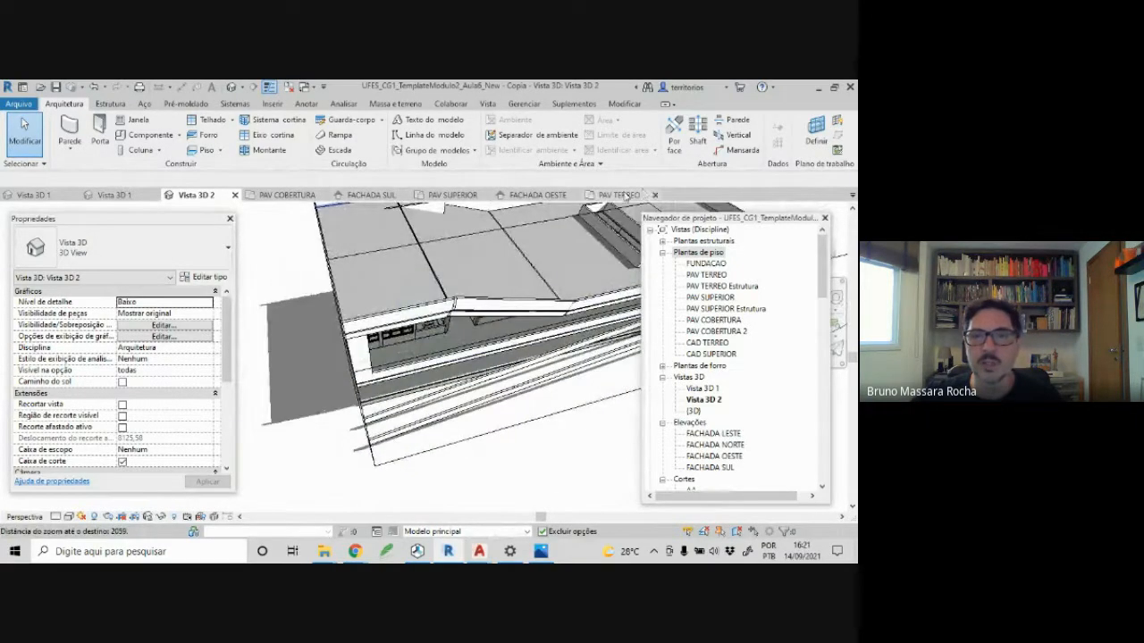
# - Open the PAV TERREO floor plan and identify the section mark aligned with the stair's left flight
pyautogui.click(625, 196)
pyautogui.scroll(-3, 399, 407)
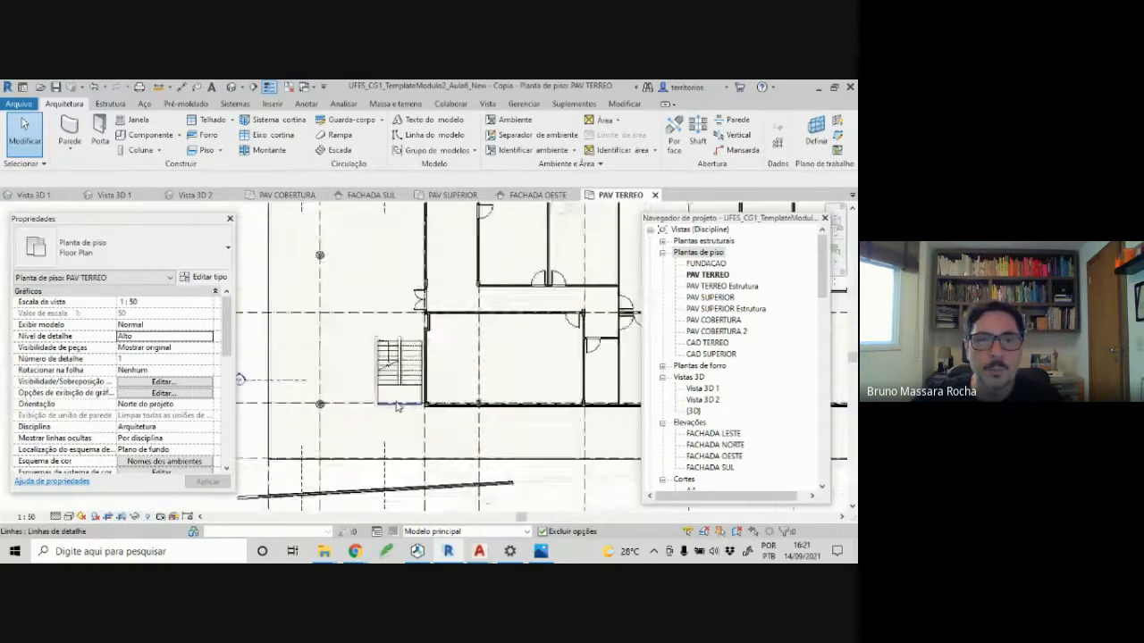
pyautogui.scroll(-2, 399, 407)
pyautogui.scroll(2, 386, 289)
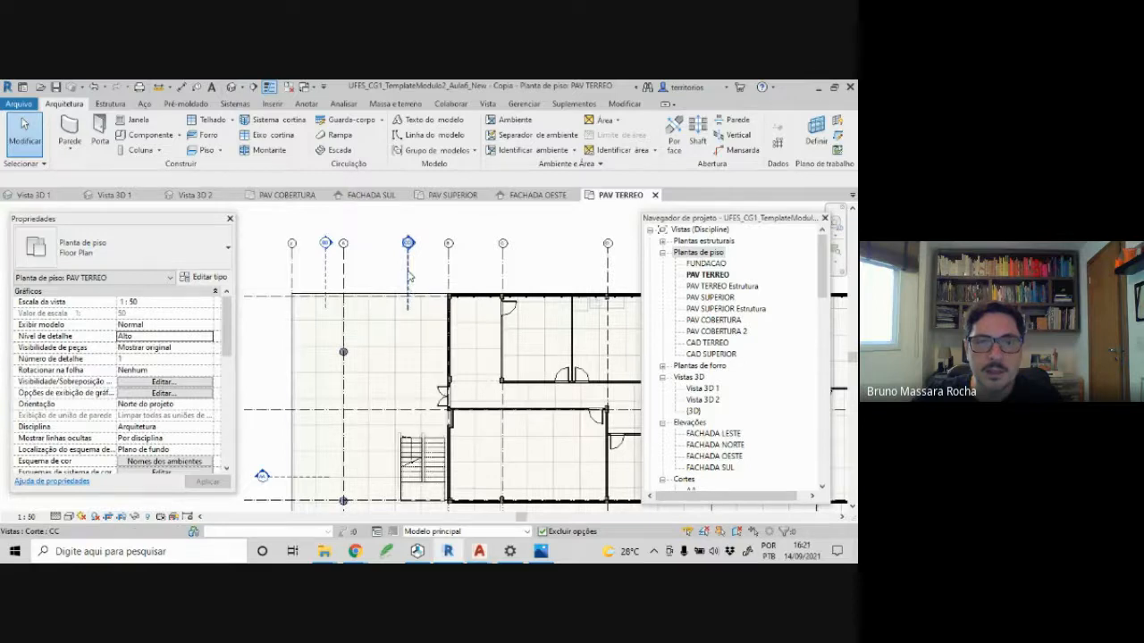
pyautogui.click(409, 271)
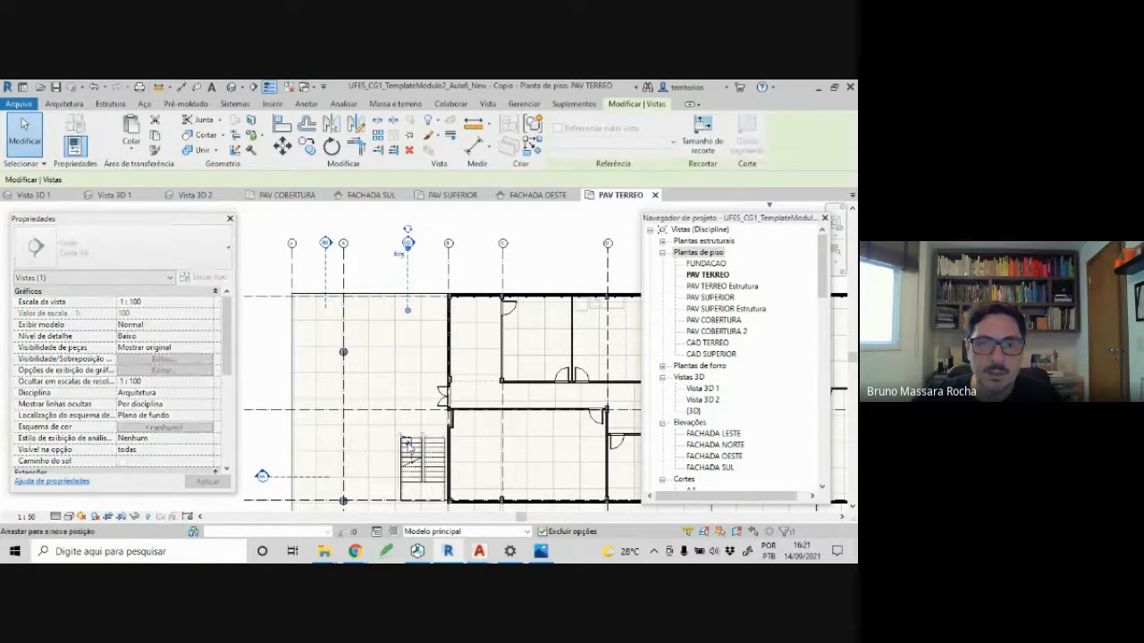
pyautogui.scroll(4, 409, 449)
pyautogui.press('Escape')
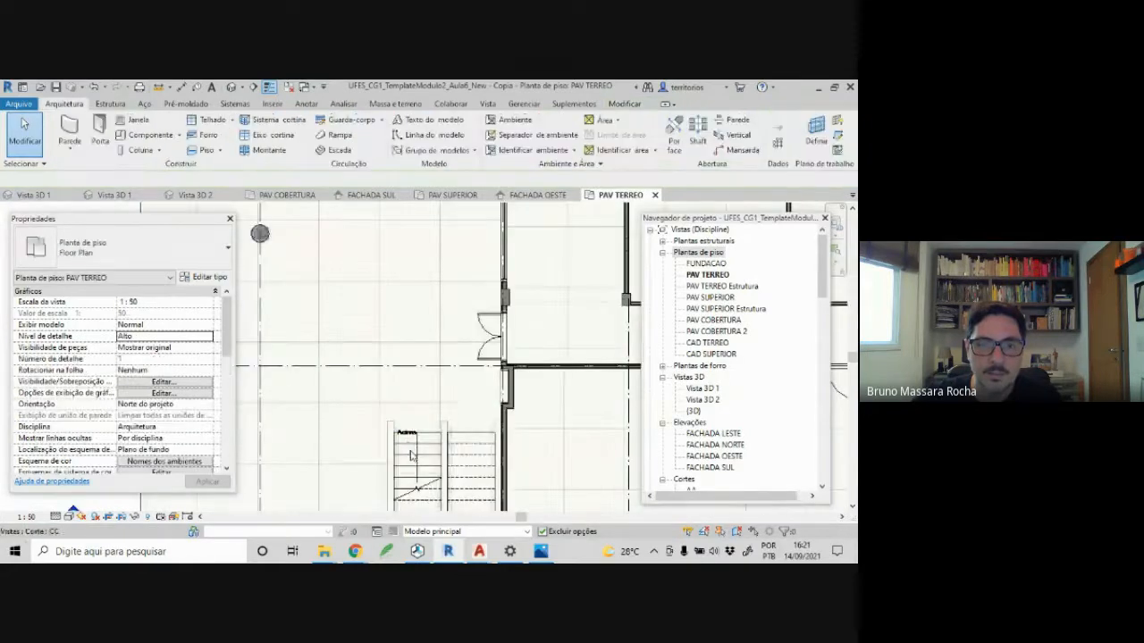
# - Close the gap in section CC's line so that it runs continuously through the stair in plan
pyautogui.scroll(-2, 401, 332)
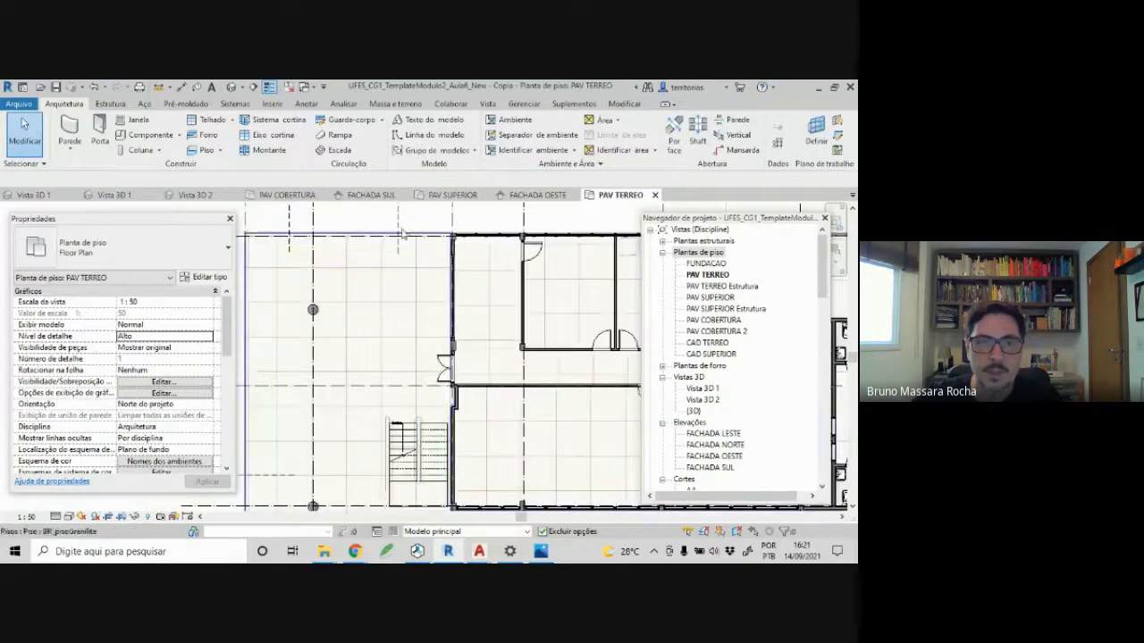
pyautogui.click(407, 449)
pyautogui.scroll(2, 407, 450)
pyautogui.scroll(2, 407, 451)
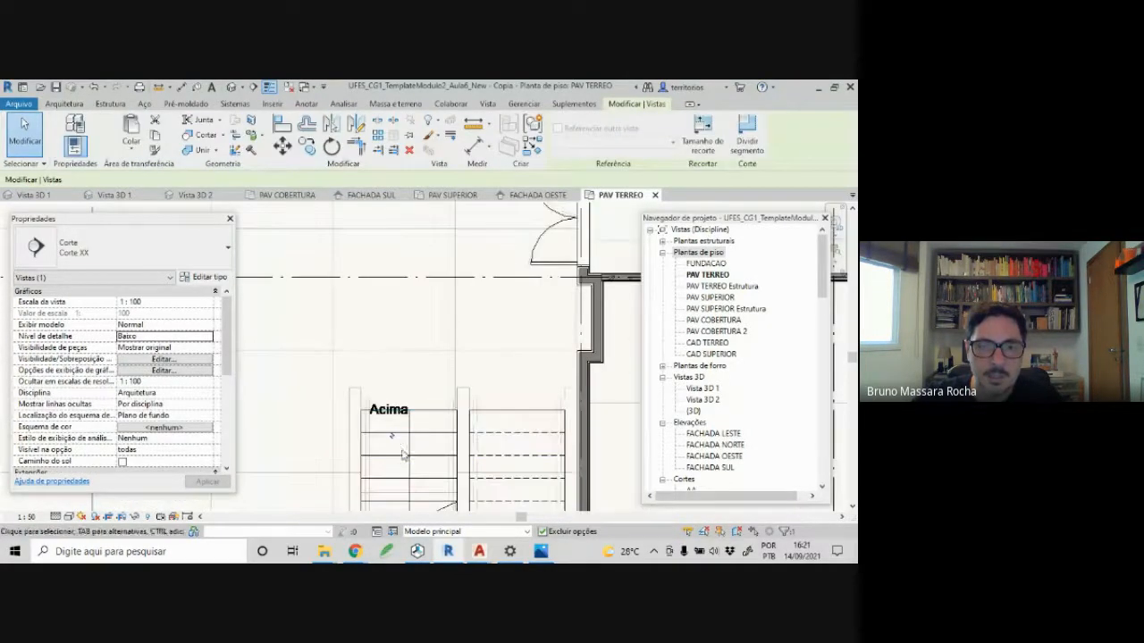
pyautogui.scroll(-4, 407, 454)
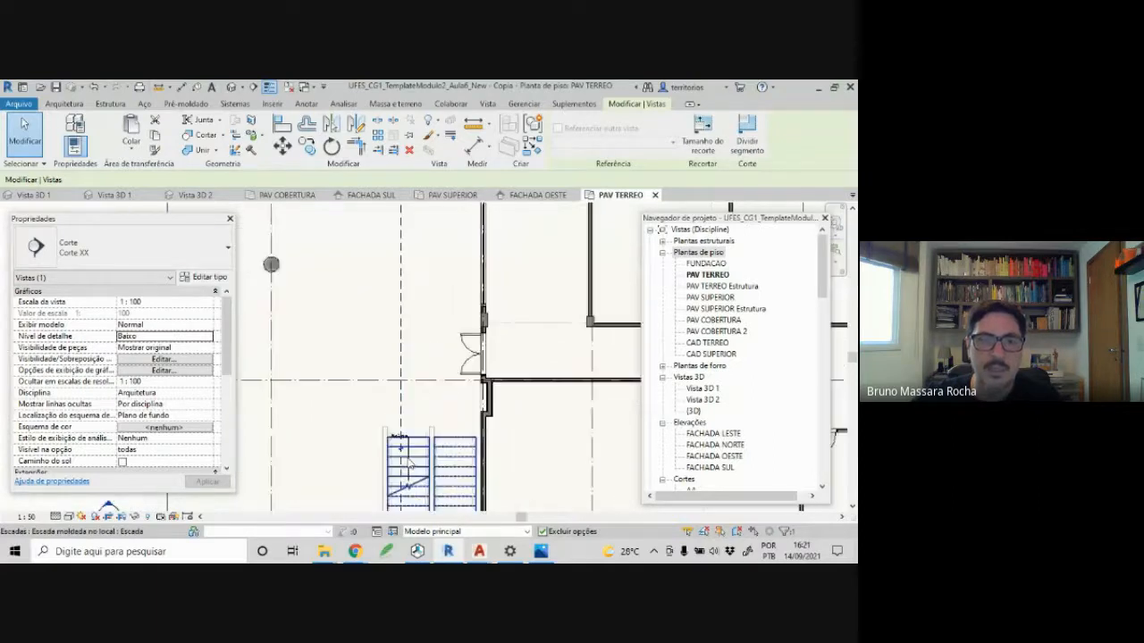
pyautogui.scroll(1, 411, 454)
pyautogui.moveTo(411, 453); pyautogui.dragTo(418, 376, button='middle')
pyautogui.scroll(-3, 417, 376)
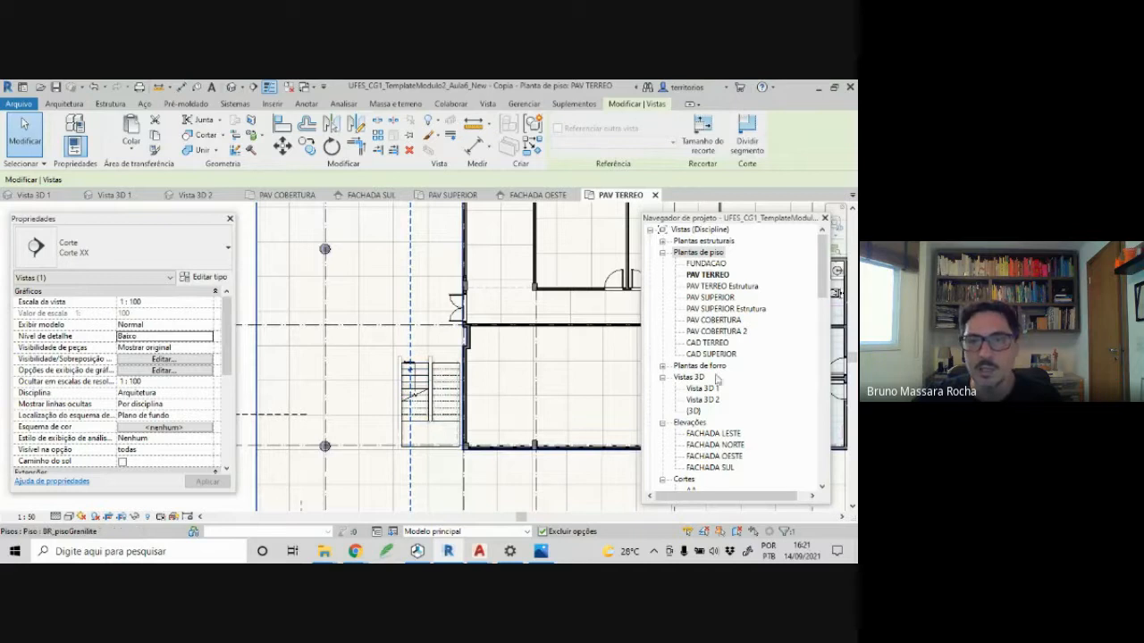
# - Open section CC and inspect where the stair's first riser meets the ground floor
pyautogui.scroll(-2, 697, 413)
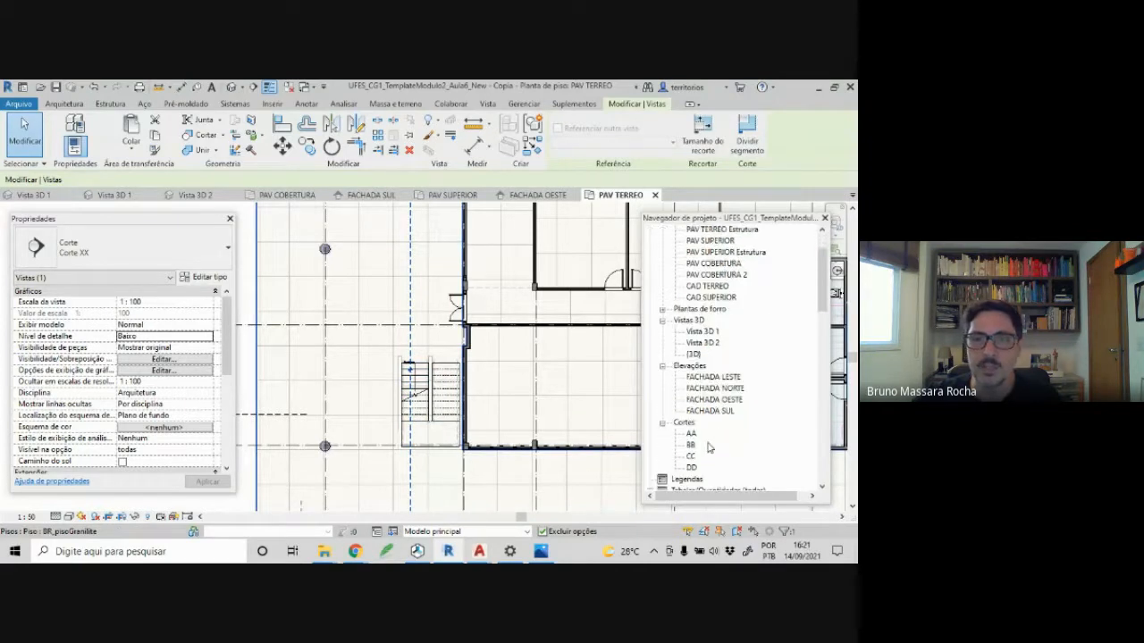
pyautogui.doubleClick(692, 456)
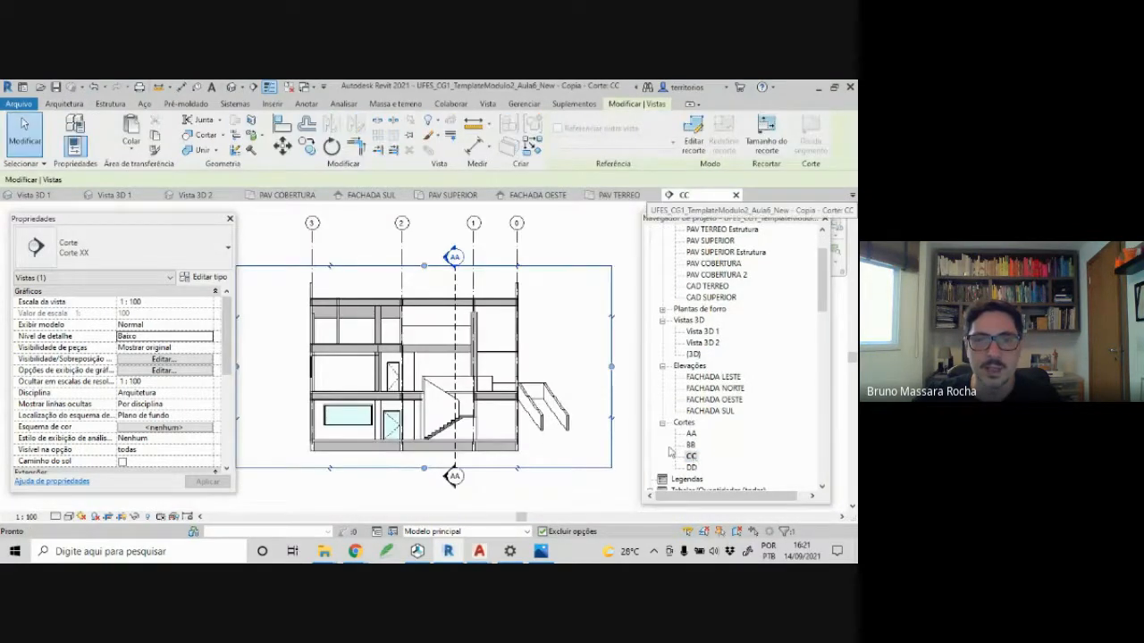
pyautogui.scroll(5, 406, 460)
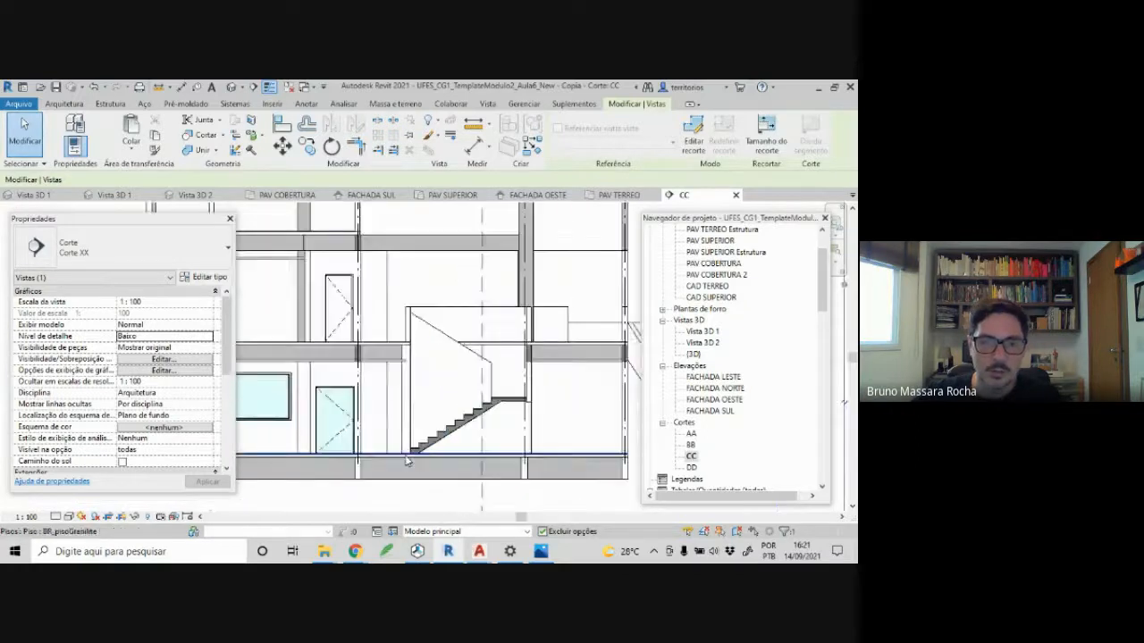
pyautogui.scroll(5, 410, 460)
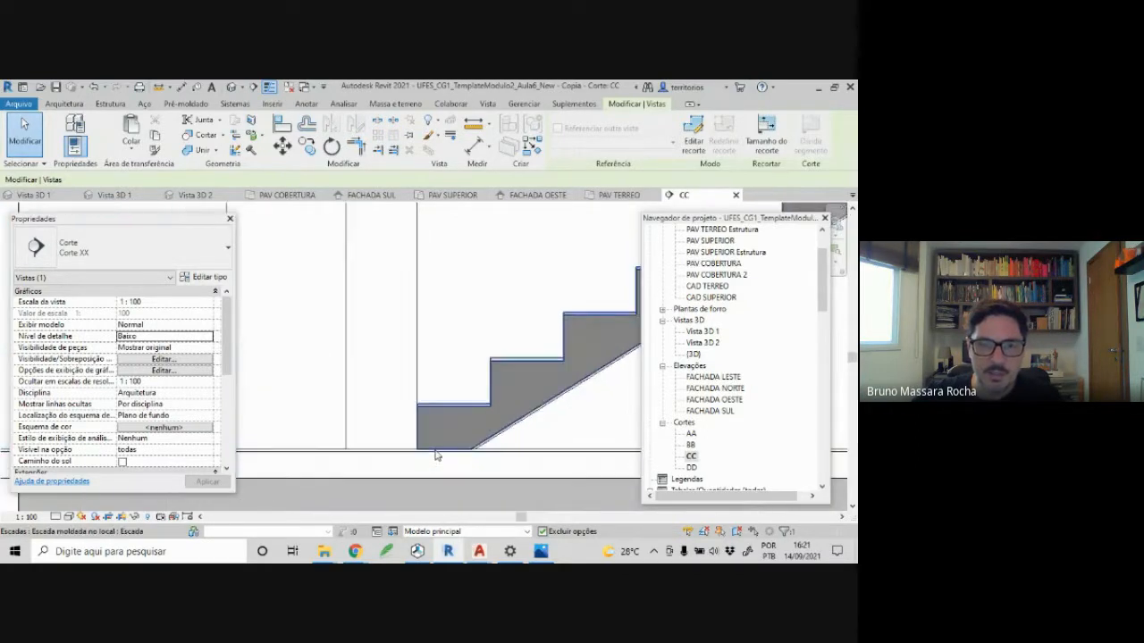
pyautogui.scroll(3, 437, 455)
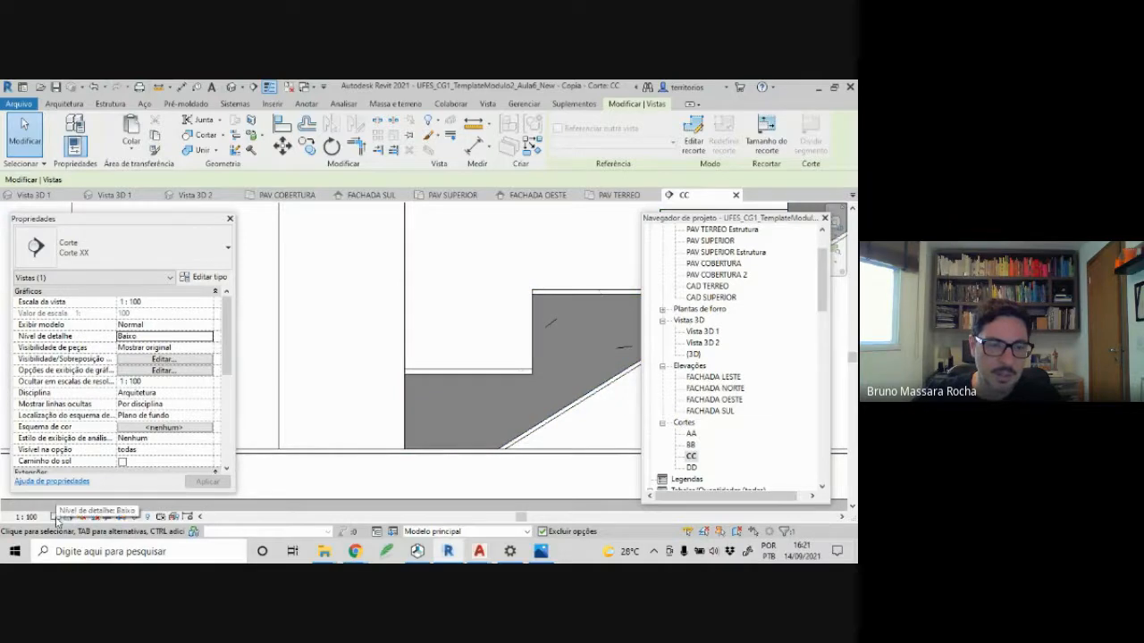
# - Set section CC's detail level to Alto, keeping the foot of the stair in view
pyautogui.click(55, 518)
pyautogui.click(71, 502)
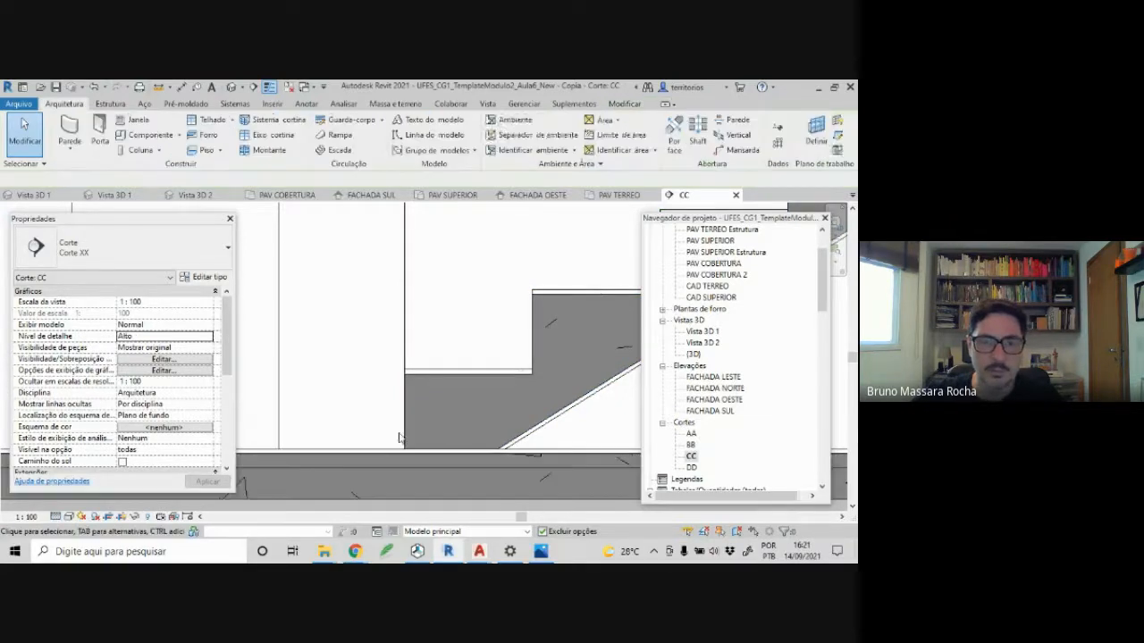
pyautogui.scroll(-2, 392, 436)
pyautogui.moveTo(388, 421); pyautogui.dragTo(357, 404, button='middle')
pyautogui.scroll(2, 349, 404)
pyautogui.scroll(-2, 358, 429)
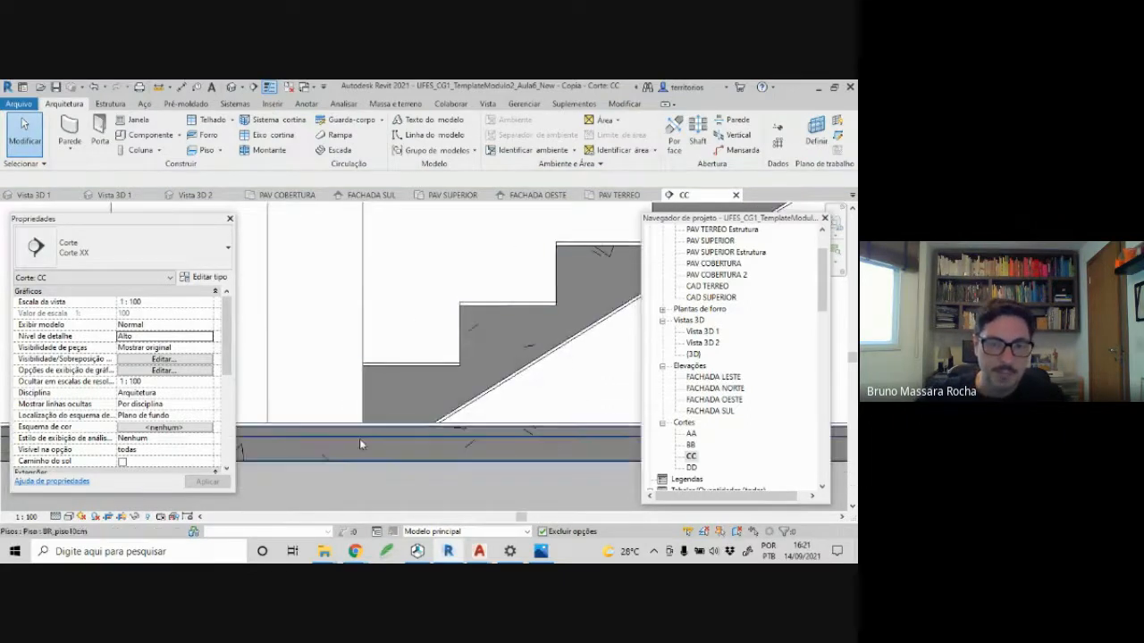
# - Check the level and height offset of the BR_piso10cm slab and the BR_pisoGranilite finish under the stair
pyautogui.click(355, 465)
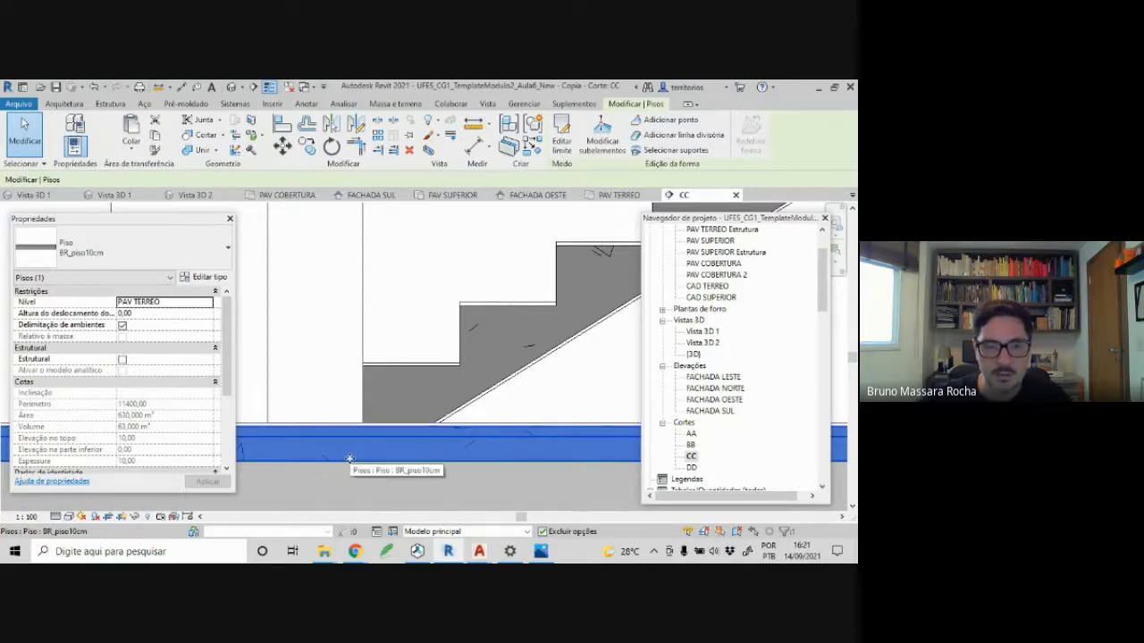
pyautogui.scroll(4, 349, 458)
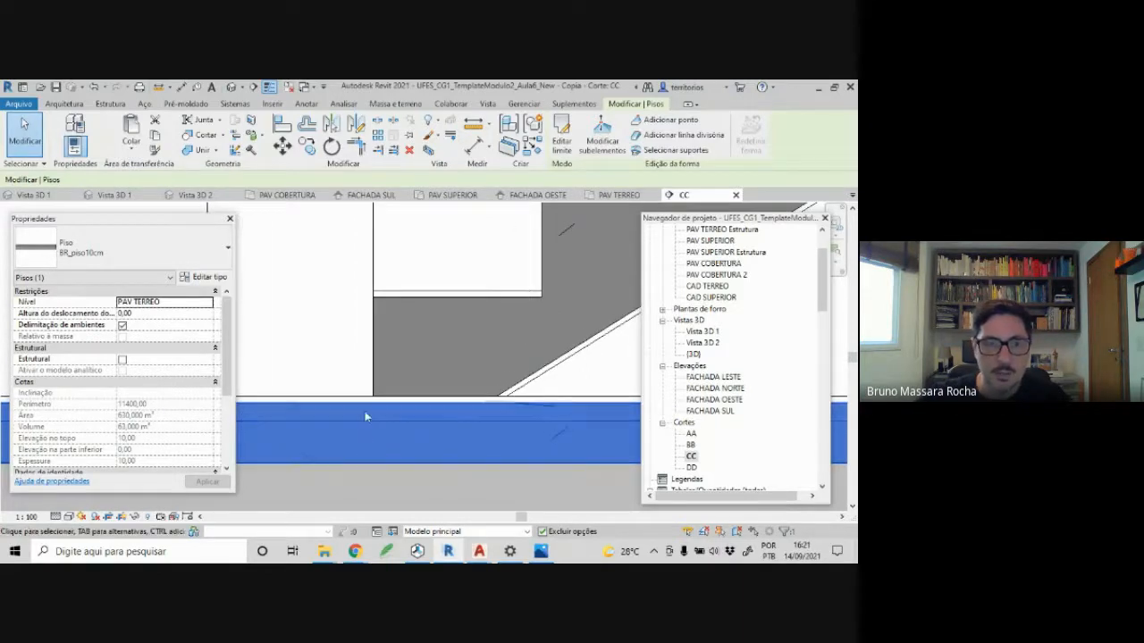
pyautogui.click(363, 399)
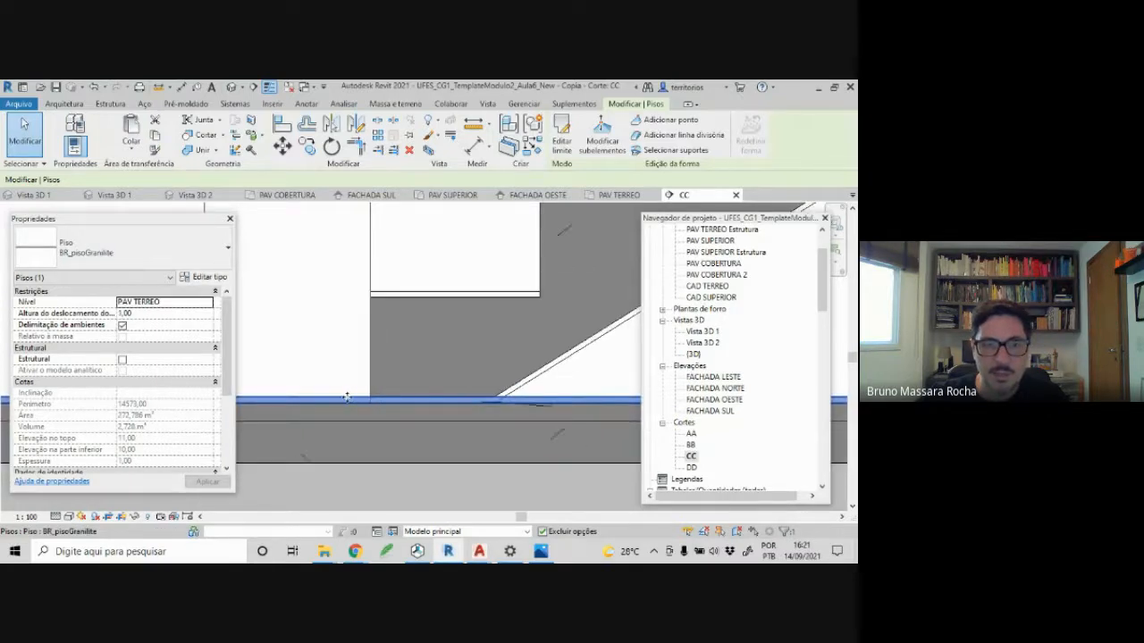
# - Select the BR_EscadaMezanino stair in section CC and open its base offset for editing
pyautogui.click(366, 379)
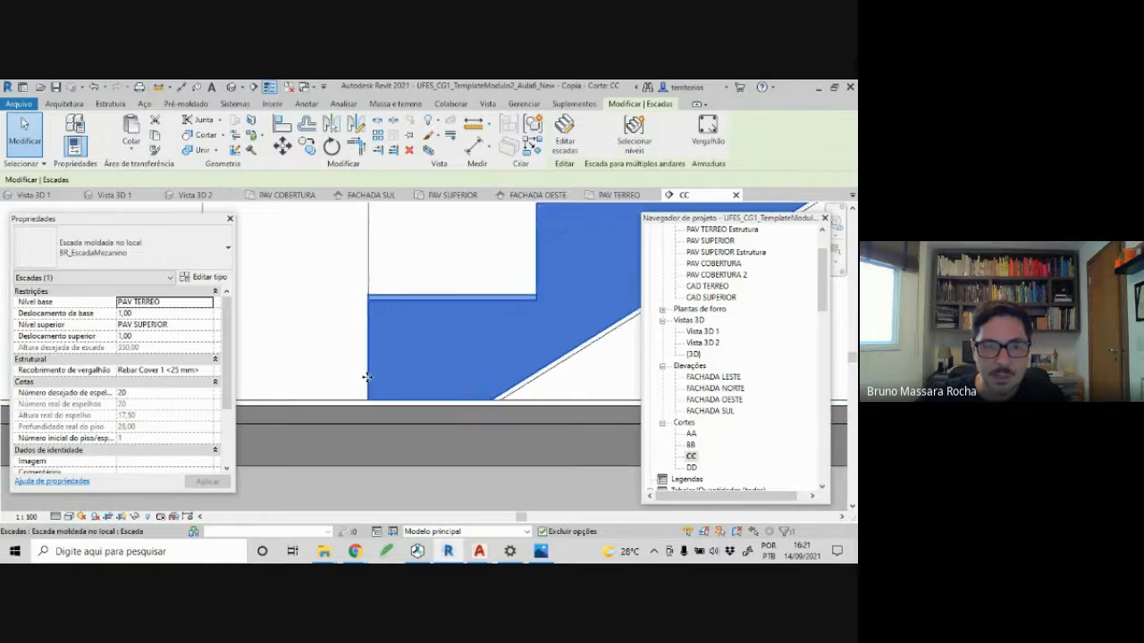
pyautogui.scroll(2, 366, 379)
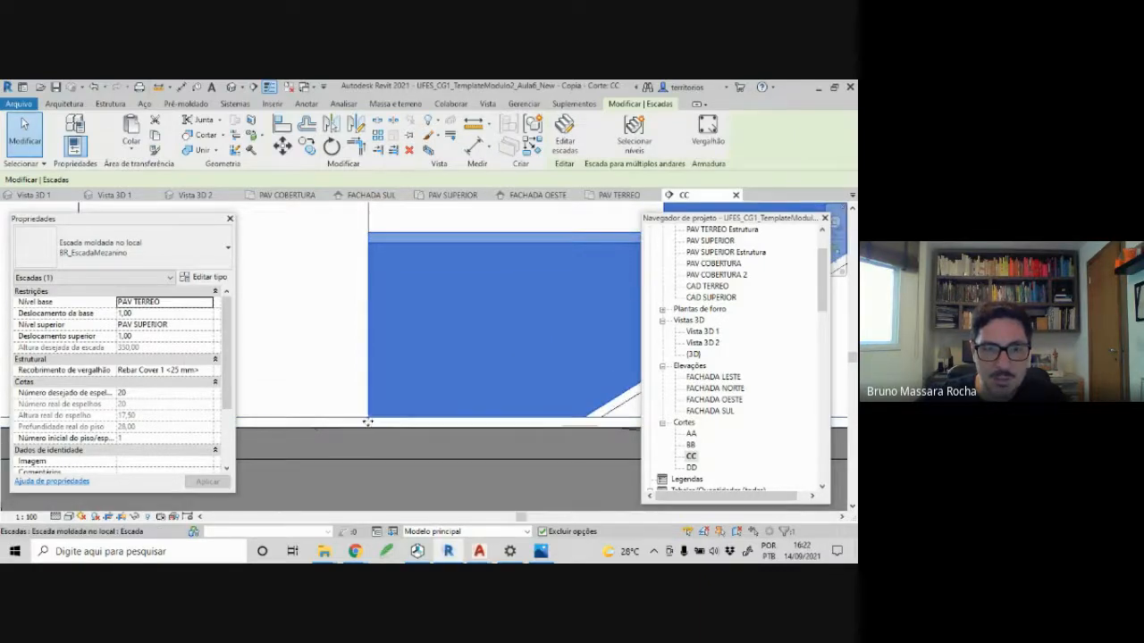
pyautogui.click(141, 314)
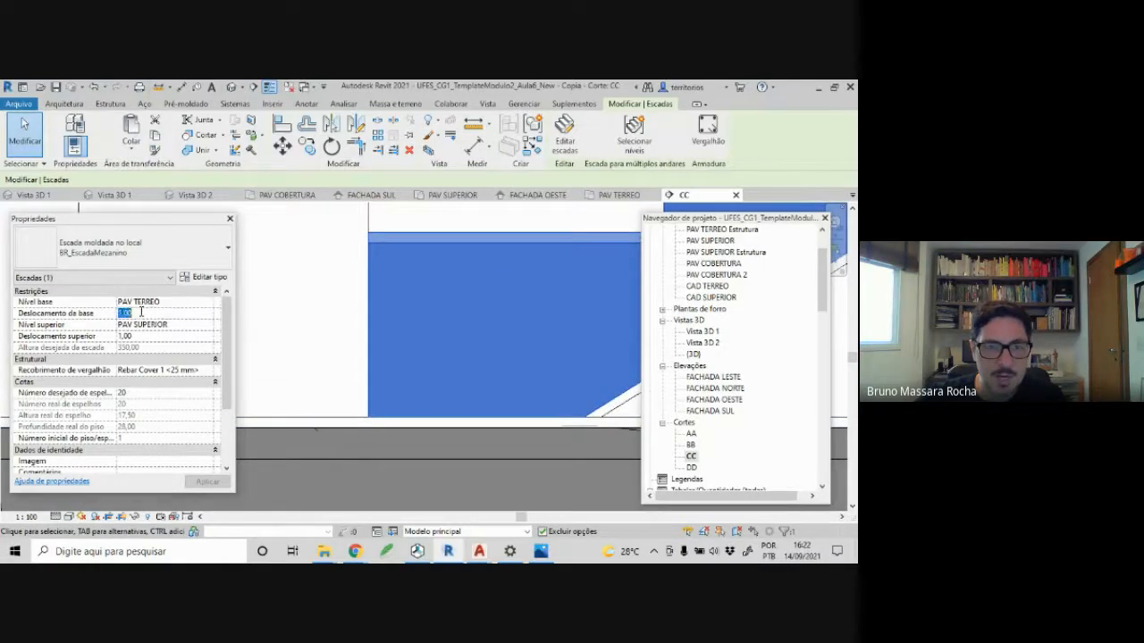
# - Set the base offset of the BR_EscadaMezanino stair to 0,00
pyautogui.write('0,00')
pyautogui.press('Return')
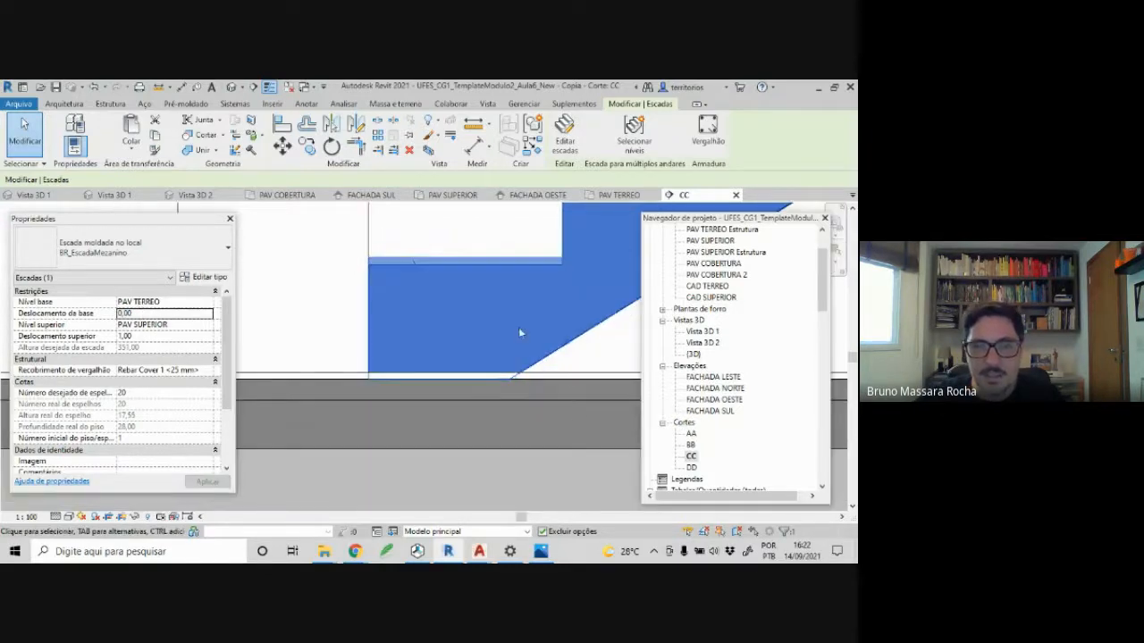
pyautogui.click(556, 371)
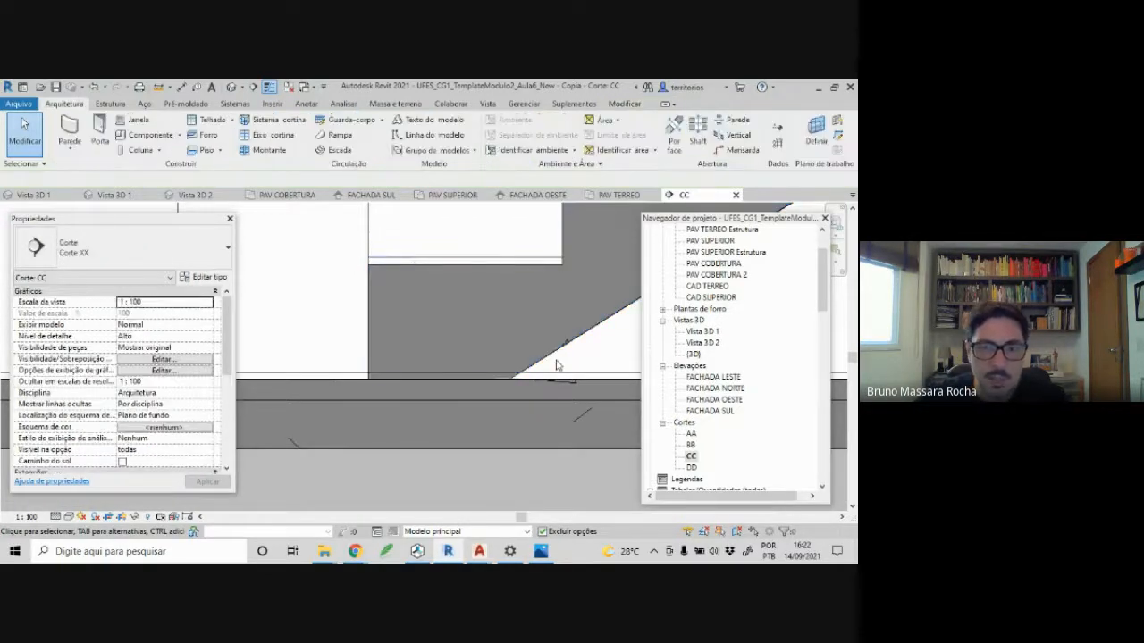
# - Set the base offset of the BR_EscadaMezanino stair to 1,00
pyautogui.click(555, 366)
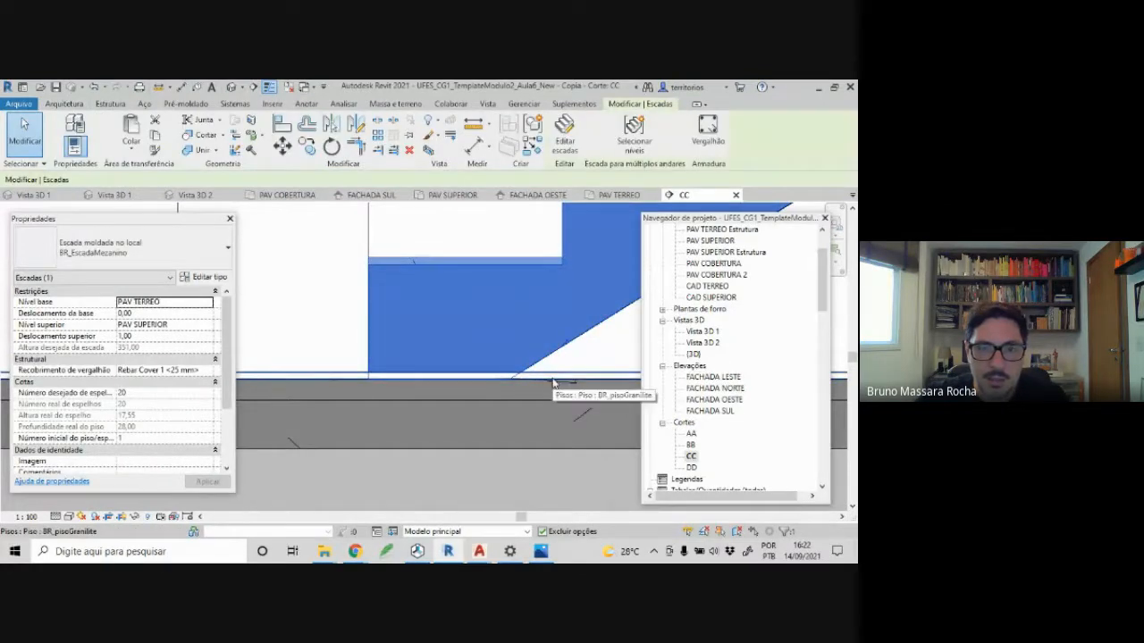
pyautogui.click(143, 313)
pyautogui.write('1')
pyautogui.press('Return')
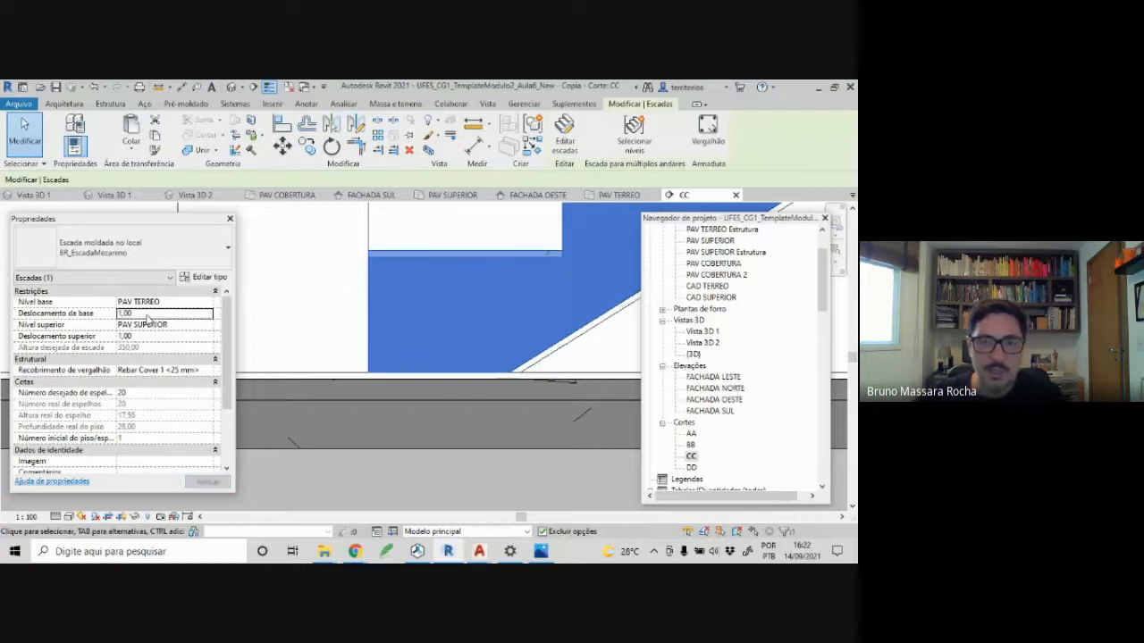
pyautogui.click(603, 366)
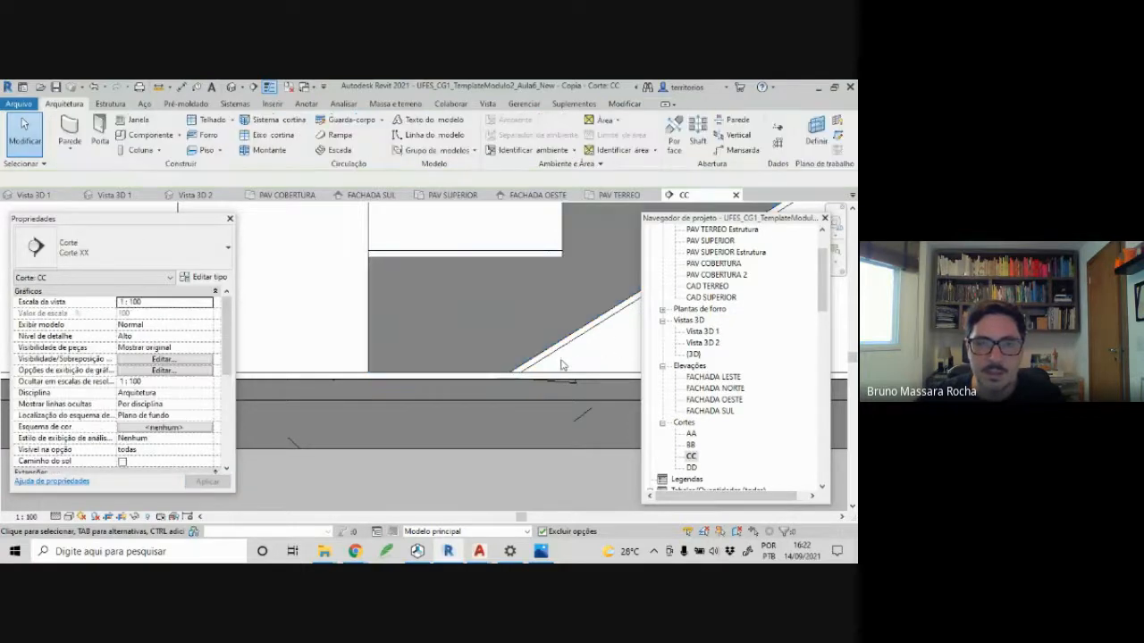
# - Hide the BR_Alvenaria15cm wall that covers the upper stair flight in section CC
pyautogui.scroll(-5, 523, 378)
pyautogui.scroll(5, 449, 402)
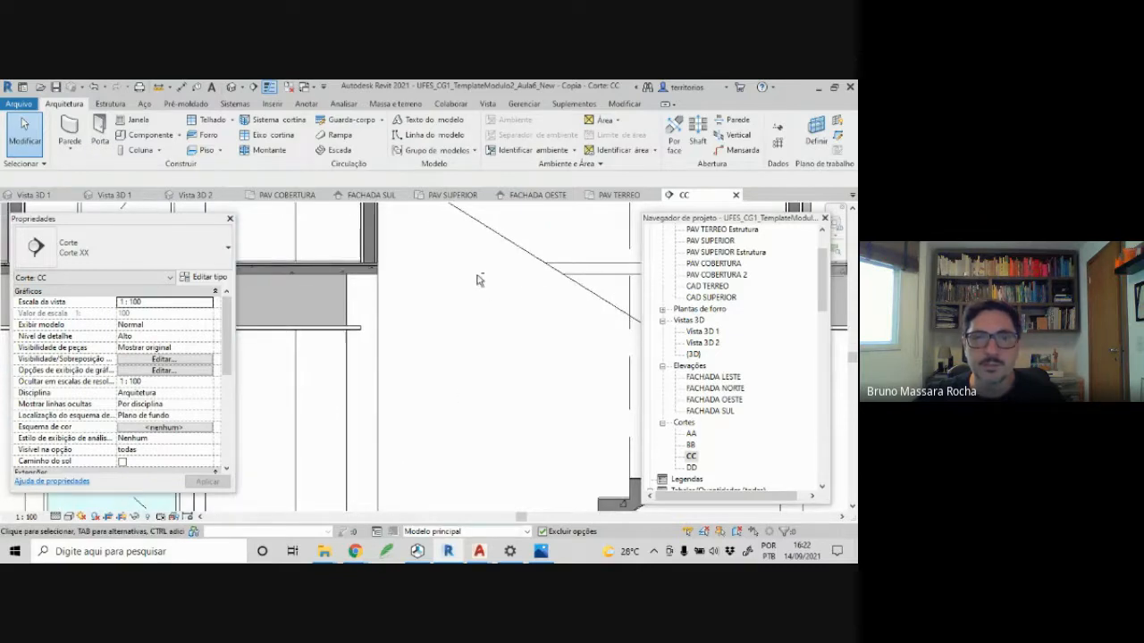
pyautogui.moveTo(479, 280); pyautogui.dragTo(469, 336, button='middle')
pyautogui.scroll(-1, 430, 334)
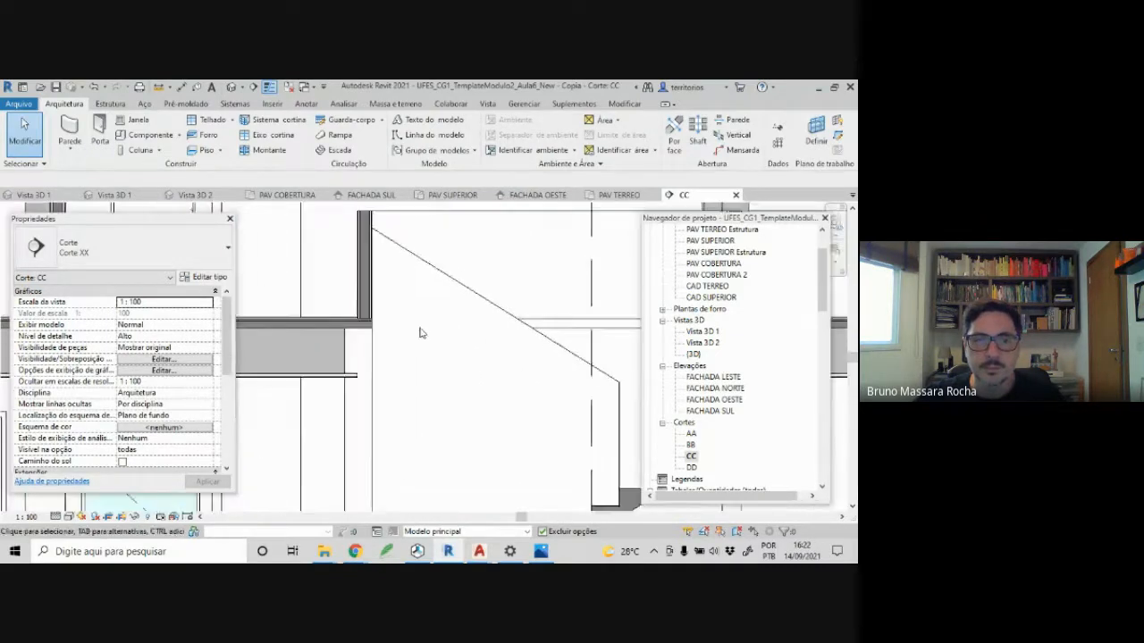
pyautogui.scroll(-2, 420, 332)
pyautogui.scroll(-1, 420, 287)
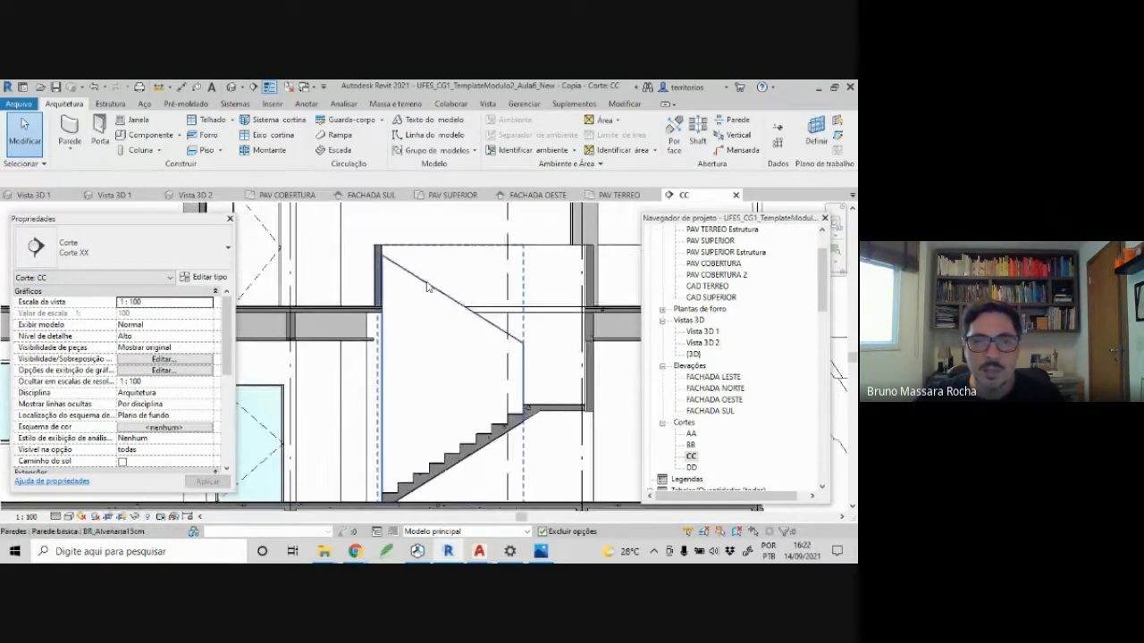
pyautogui.click(429, 287)
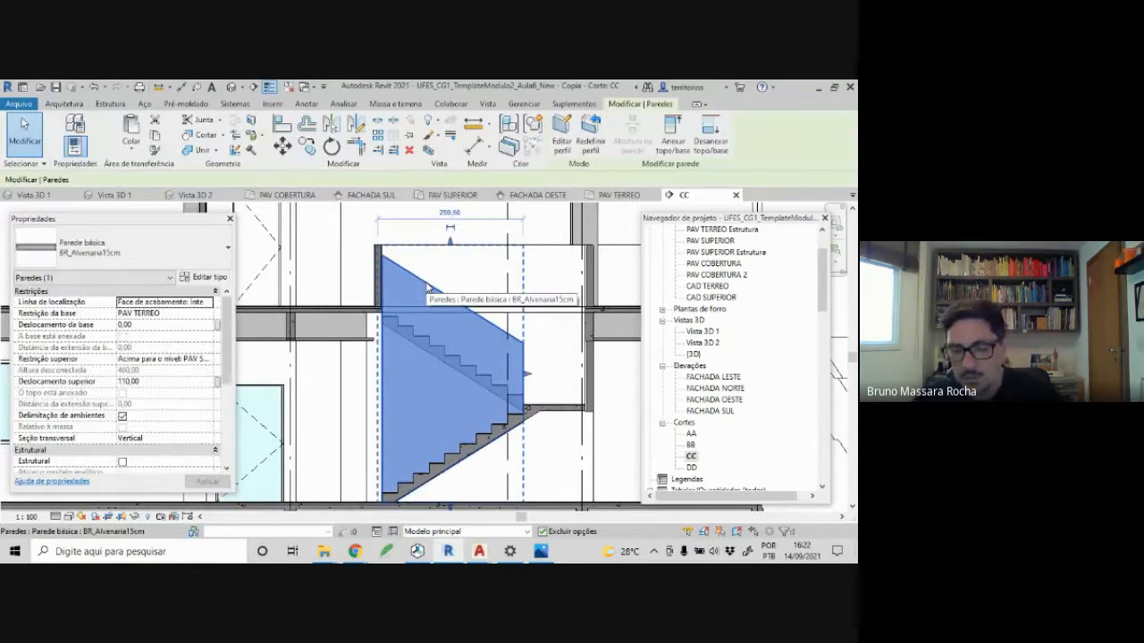
pyautogui.press('Escape')
pyautogui.scroll(1, 390, 302)
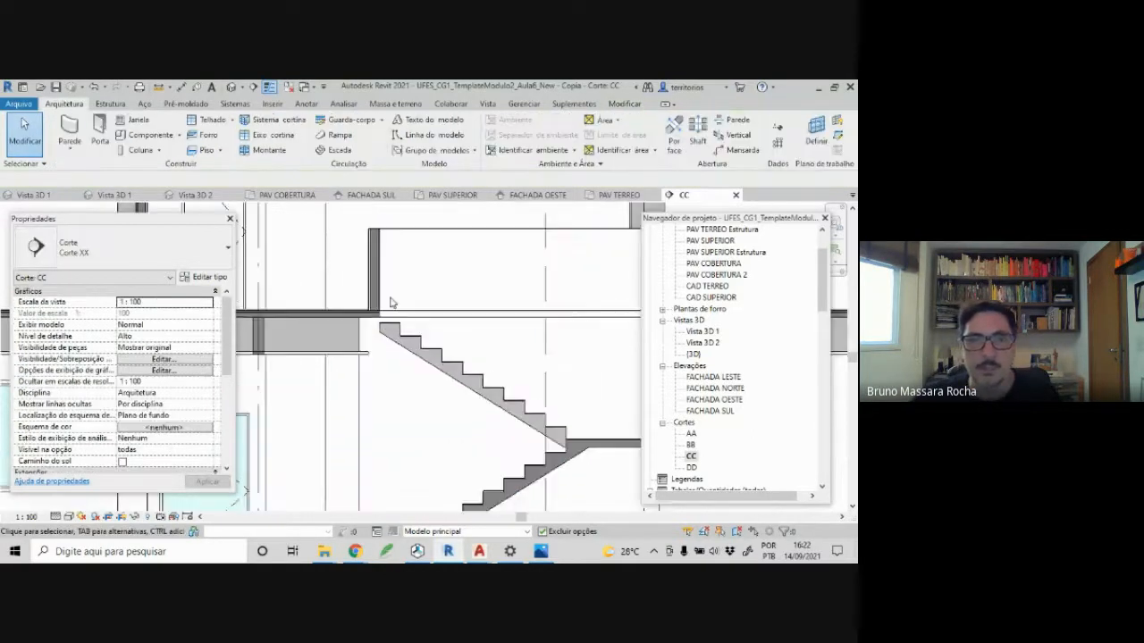
# - Set the section's scale to 1:20 and add an aligned dimension between the upper floor finish and the top stair tread
pyautogui.scroll(3, 390, 302)
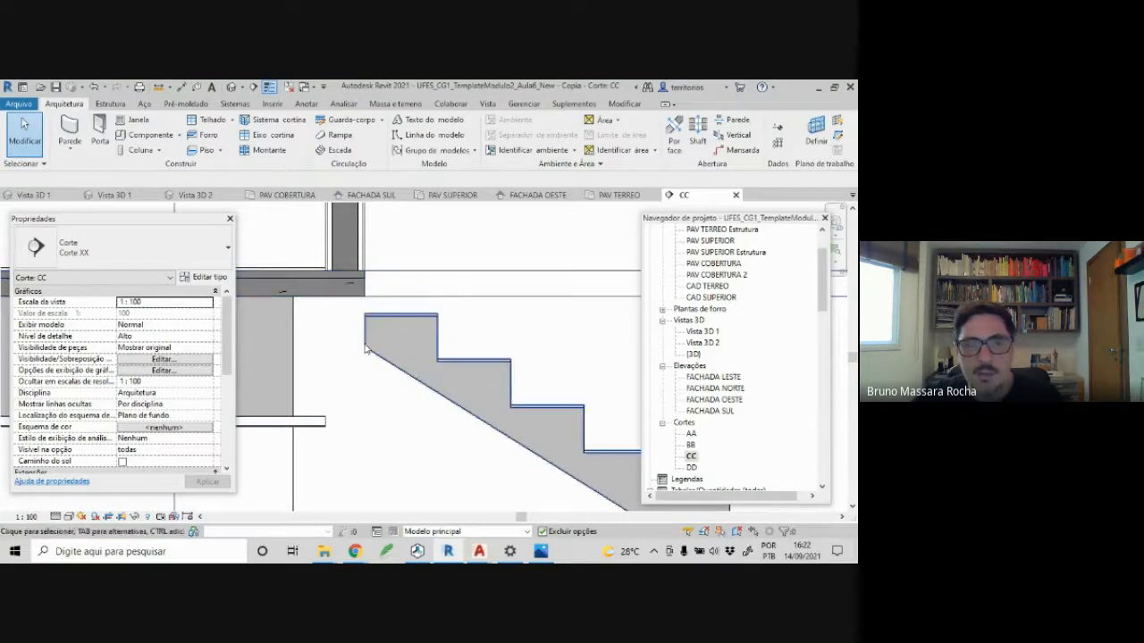
pyautogui.scroll(2, 371, 296)
pyautogui.moveTo(378, 296); pyautogui.dragTo(435, 316, button='middle')
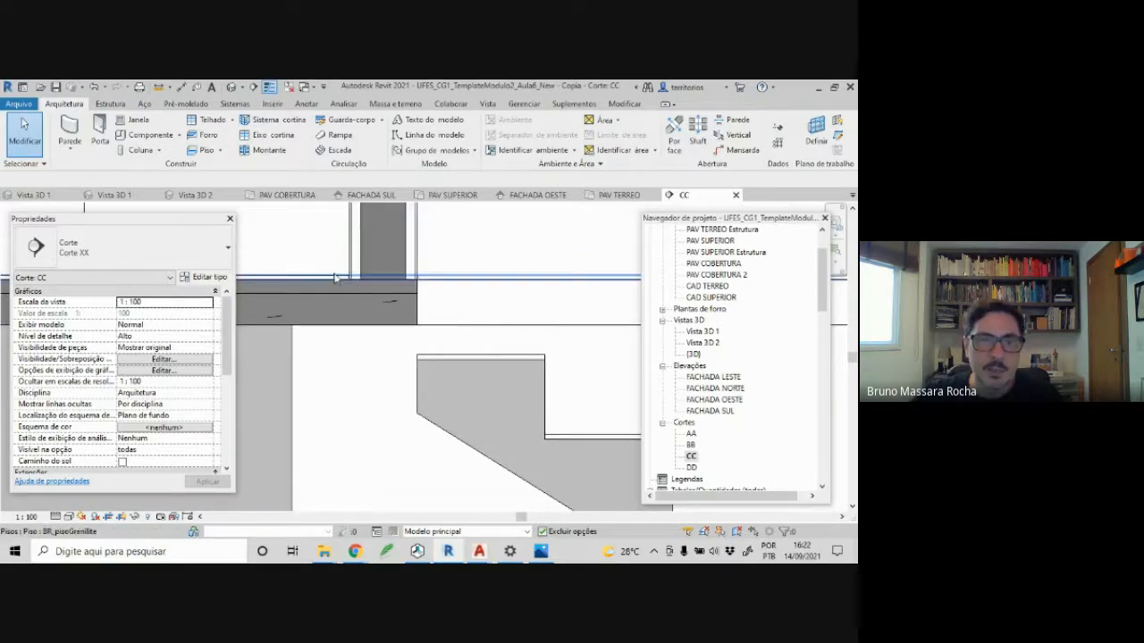
pyautogui.click(289, 270)
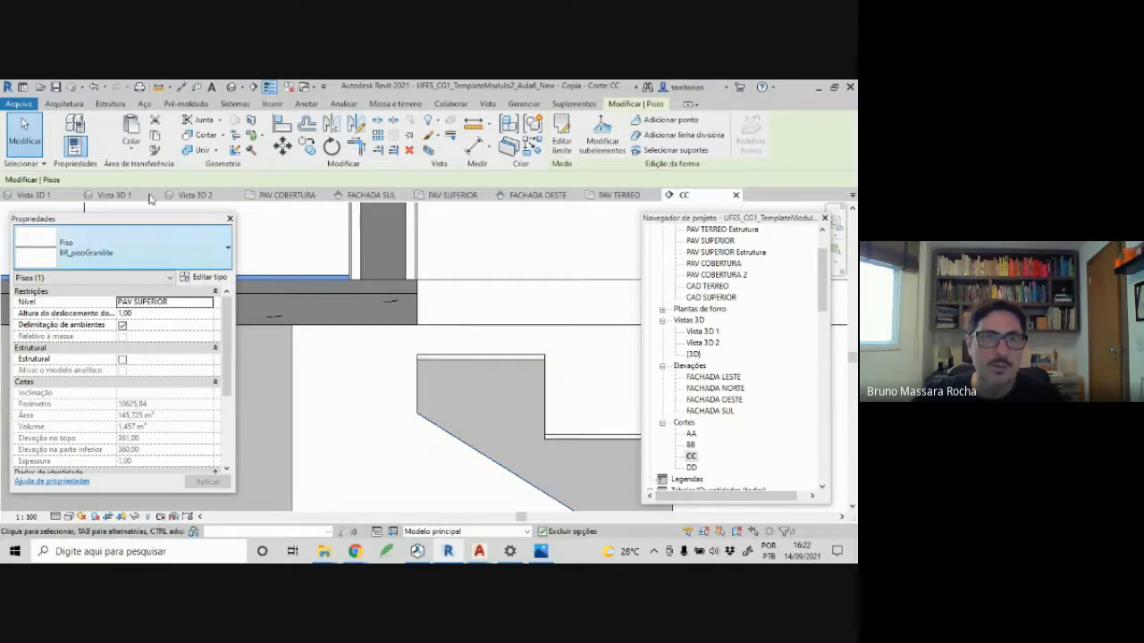
pyautogui.click(307, 103)
pyautogui.click(68, 129)
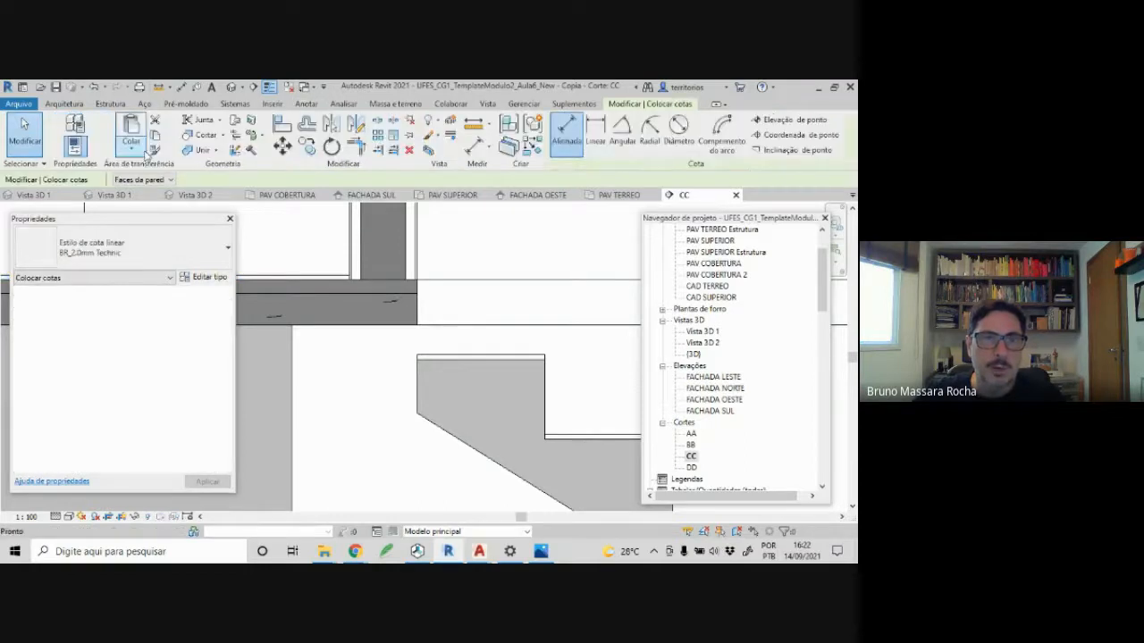
pyautogui.click(336, 278)
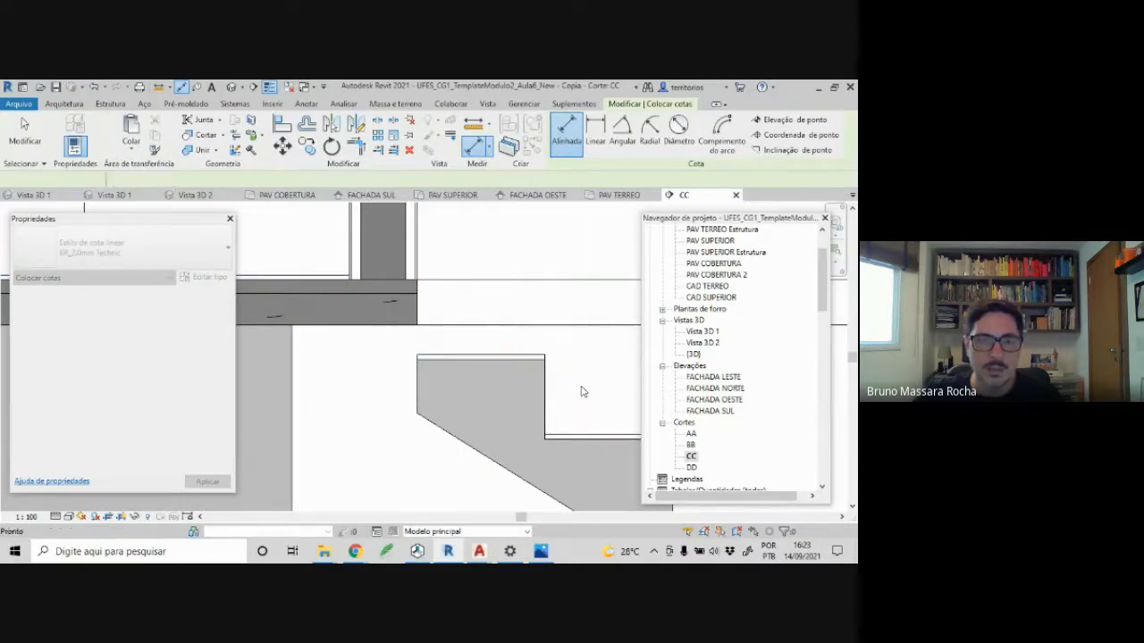
pyautogui.click(41, 518)
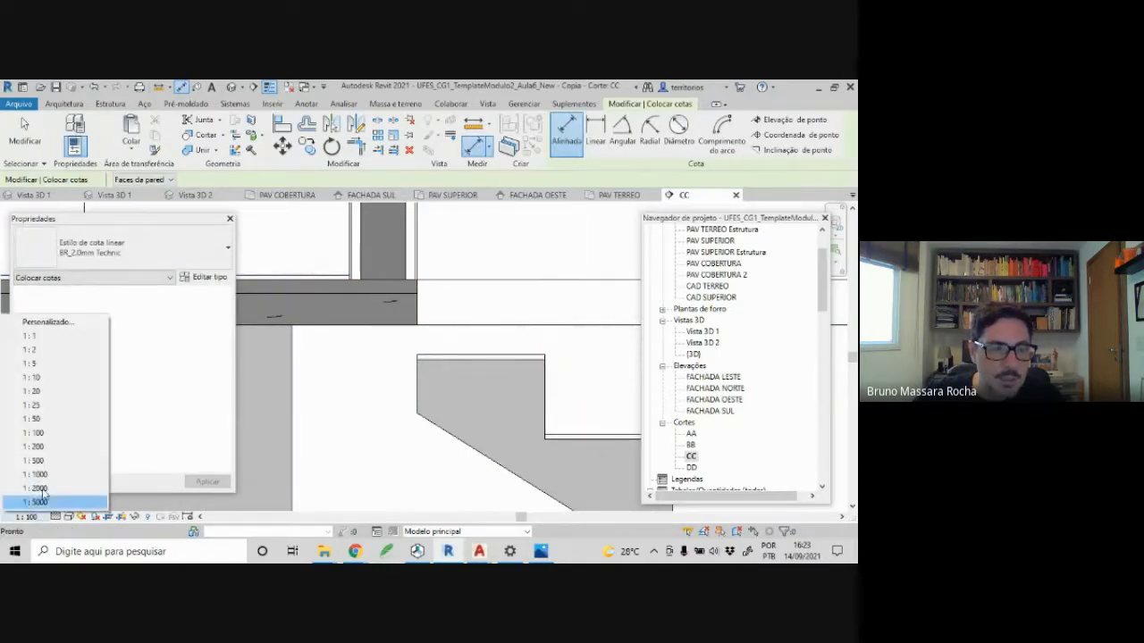
pyautogui.click(47, 393)
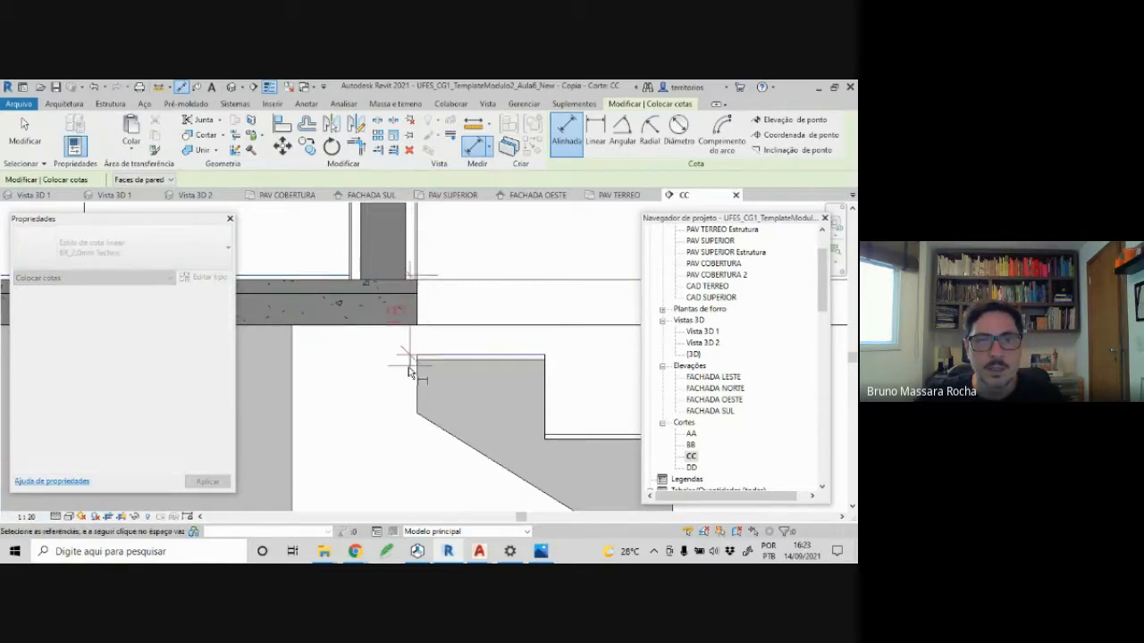
pyautogui.click(501, 296)
# - Add an aligned dimension for the riser between the top tread and the tread below it
pyautogui.scroll(-1, 418, 325)
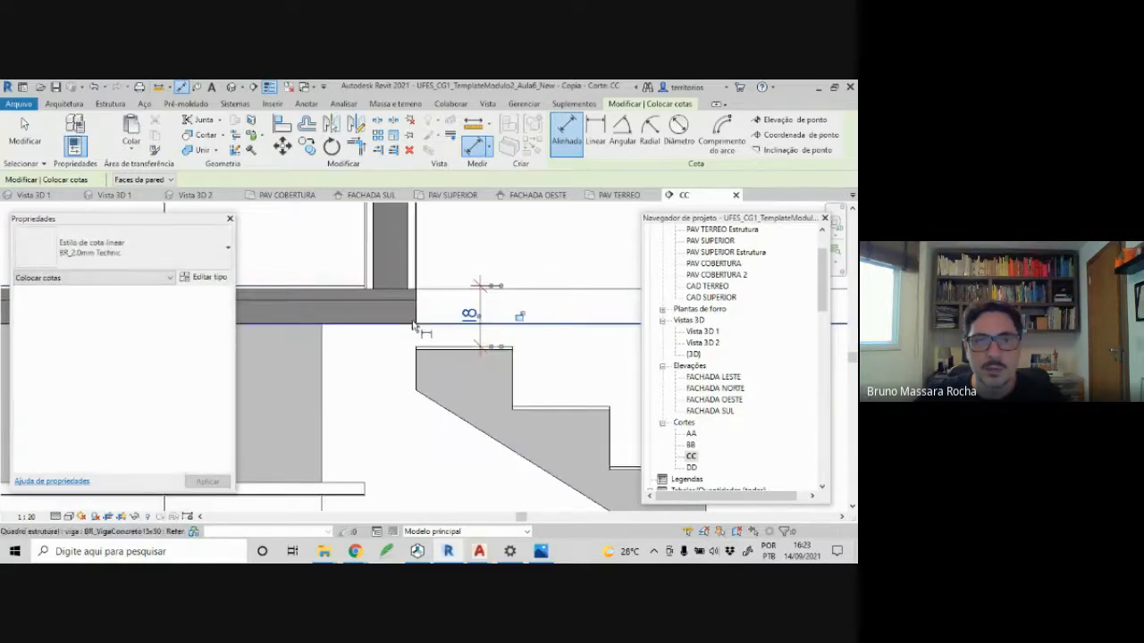
pyautogui.moveTo(420, 327); pyautogui.dragTo(353, 308, button='middle')
pyautogui.click(372, 329)
pyautogui.click(513, 387)
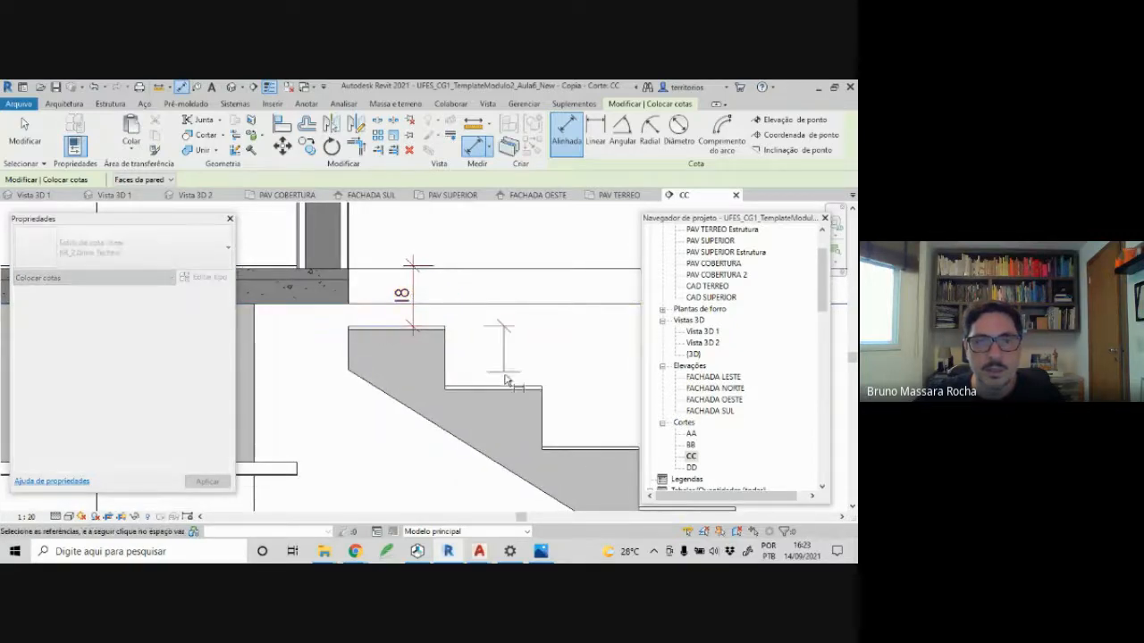
pyautogui.click(505, 361)
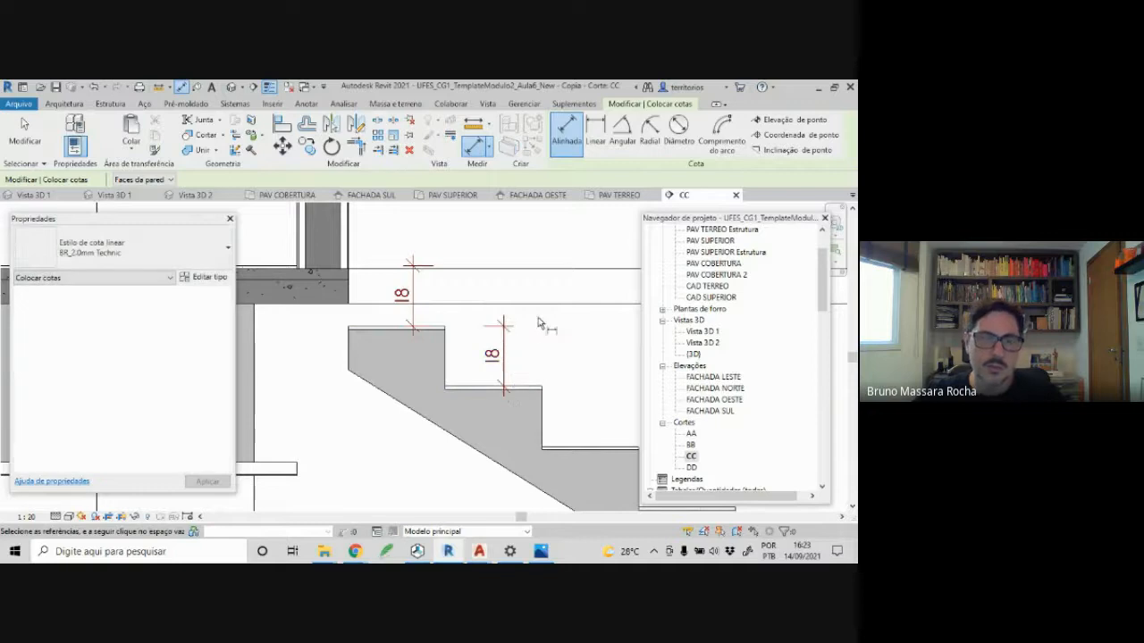
pyautogui.press('Escape')
pyautogui.press('Escape')
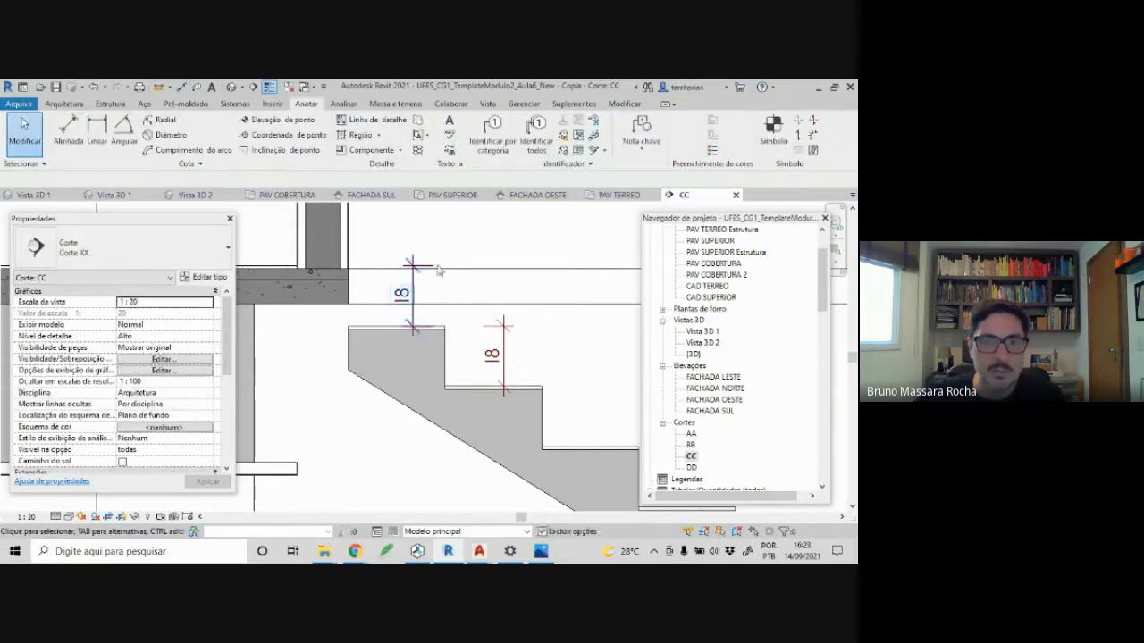
# - Set the BR_2.0mm Technic dimension type's unit format to centimetres with 2 decimal places, independent of the project settings
pyautogui.click(414, 290)
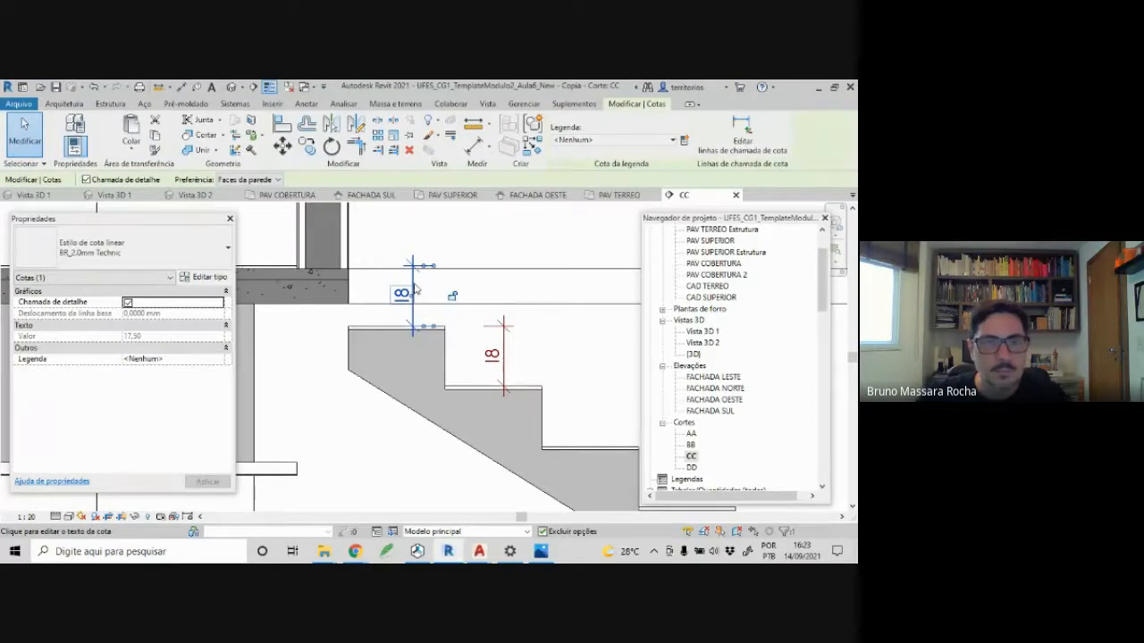
pyautogui.click(207, 279)
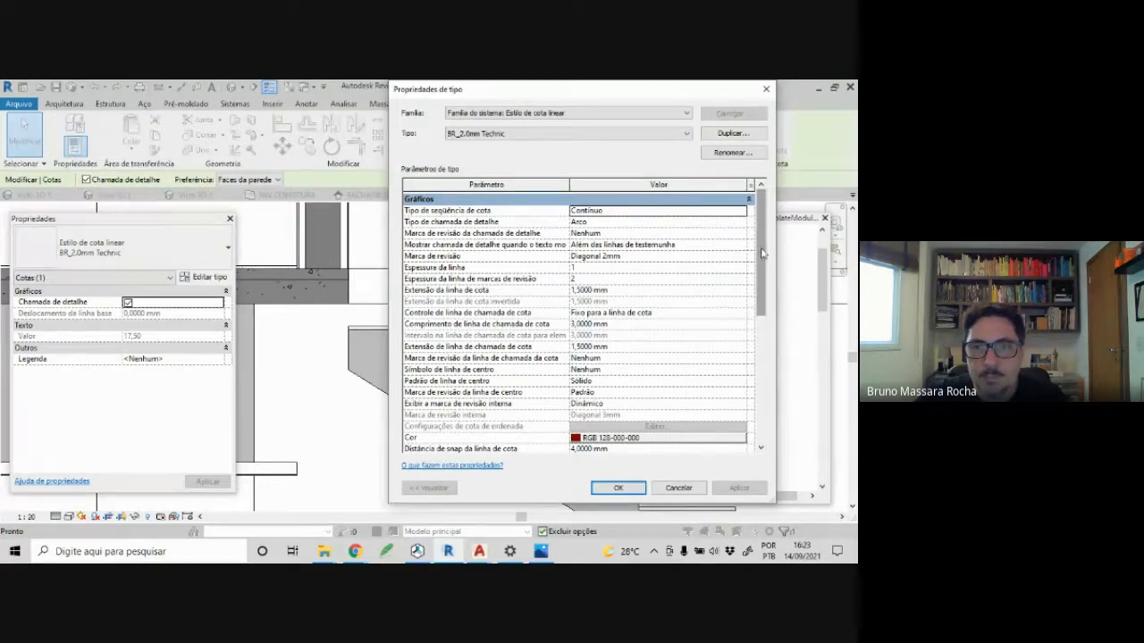
pyautogui.moveTo(762, 254); pyautogui.dragTo(751, 335)
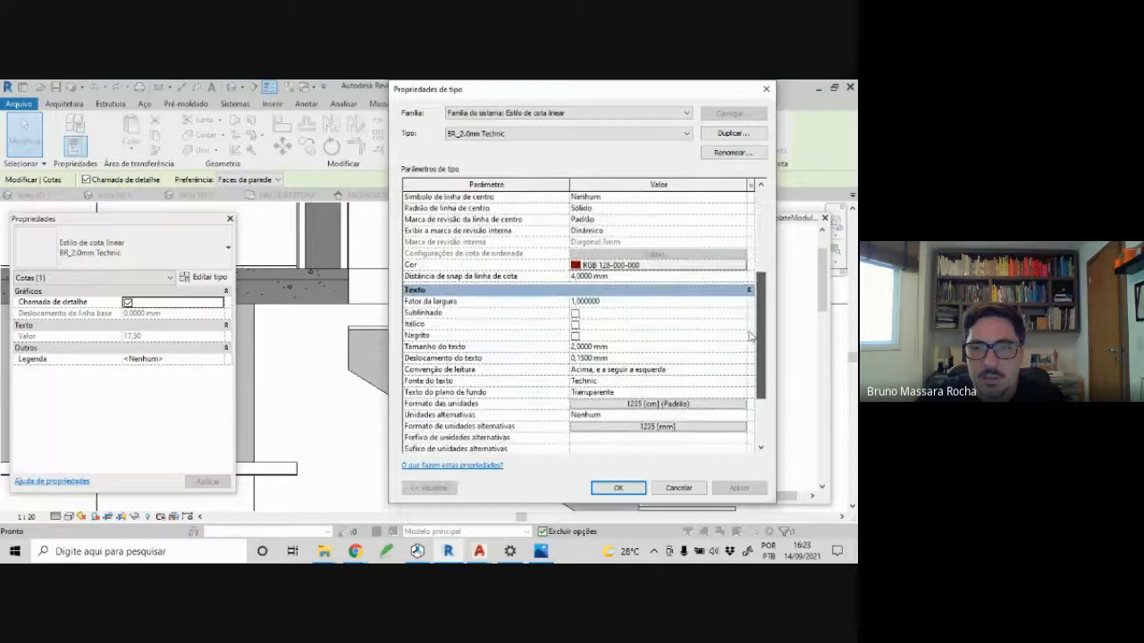
pyautogui.click(615, 403)
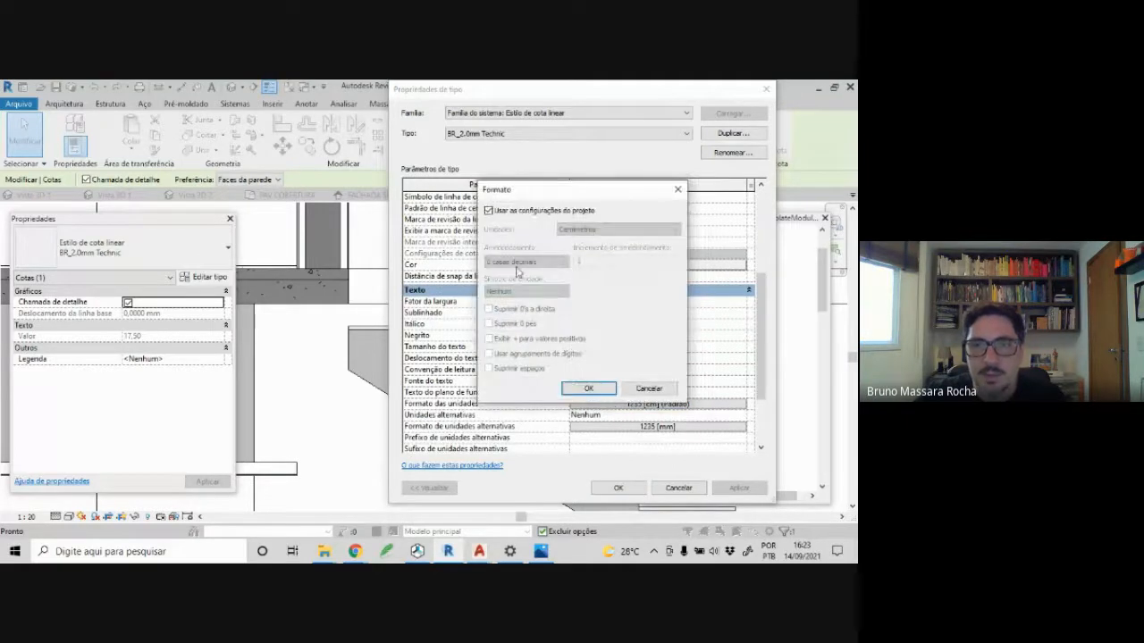
pyautogui.click(489, 210)
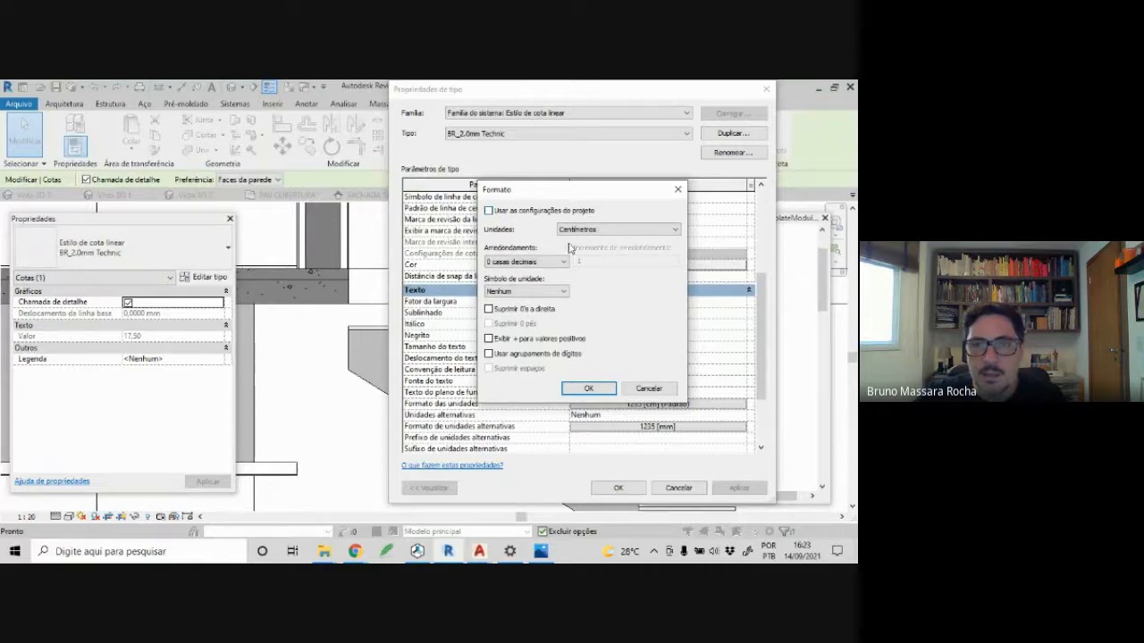
pyautogui.click(538, 263)
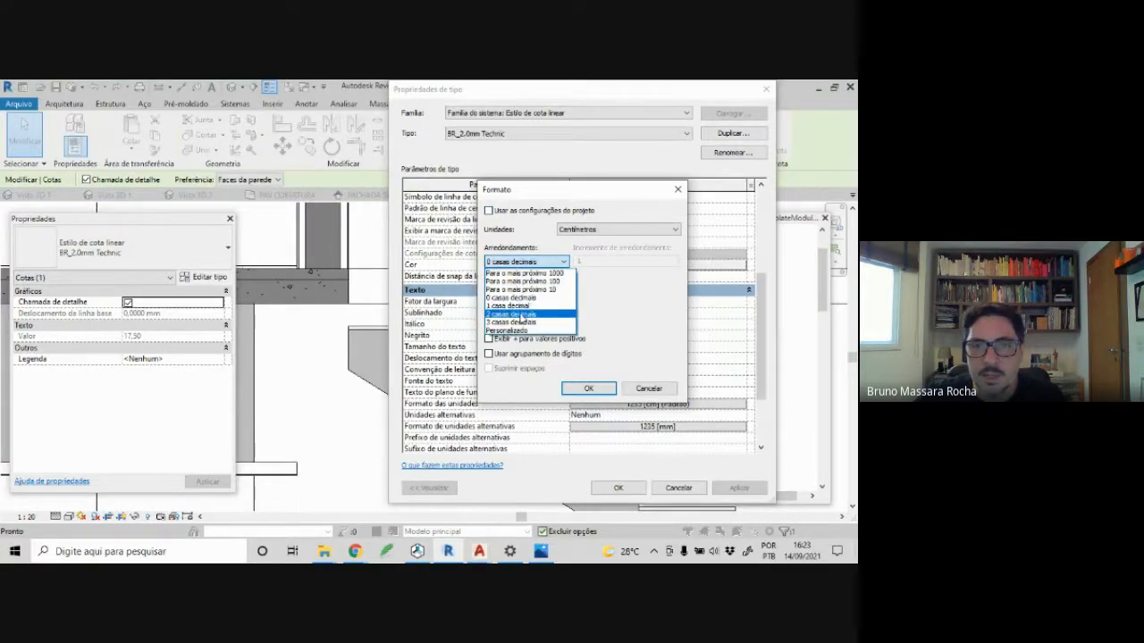
pyautogui.click(518, 314)
pyautogui.click(600, 393)
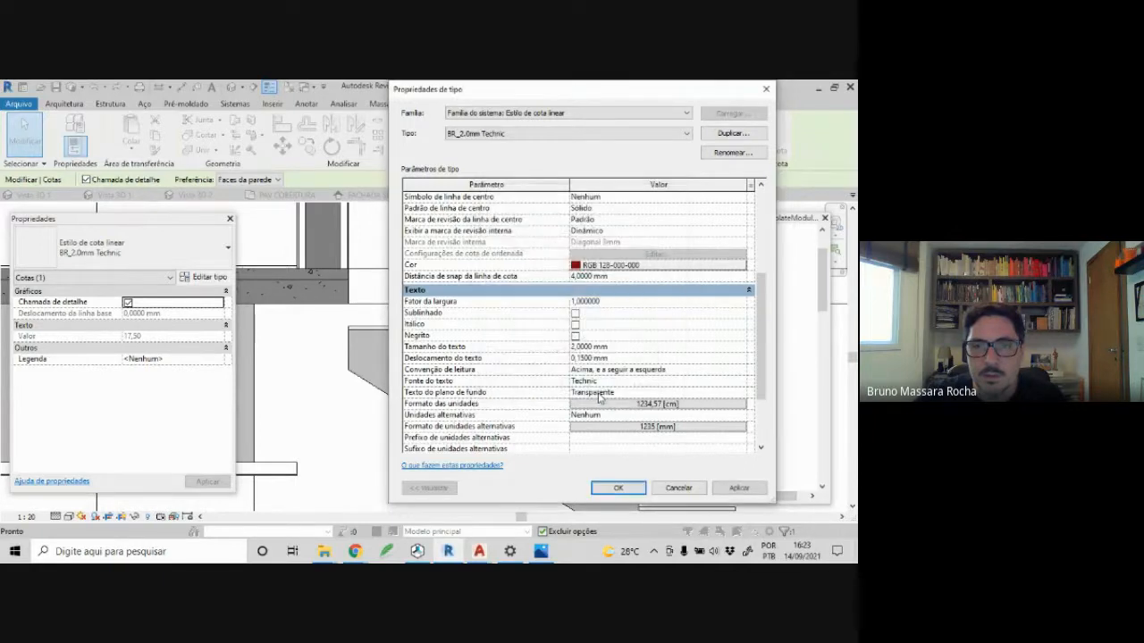
pyautogui.click(737, 493)
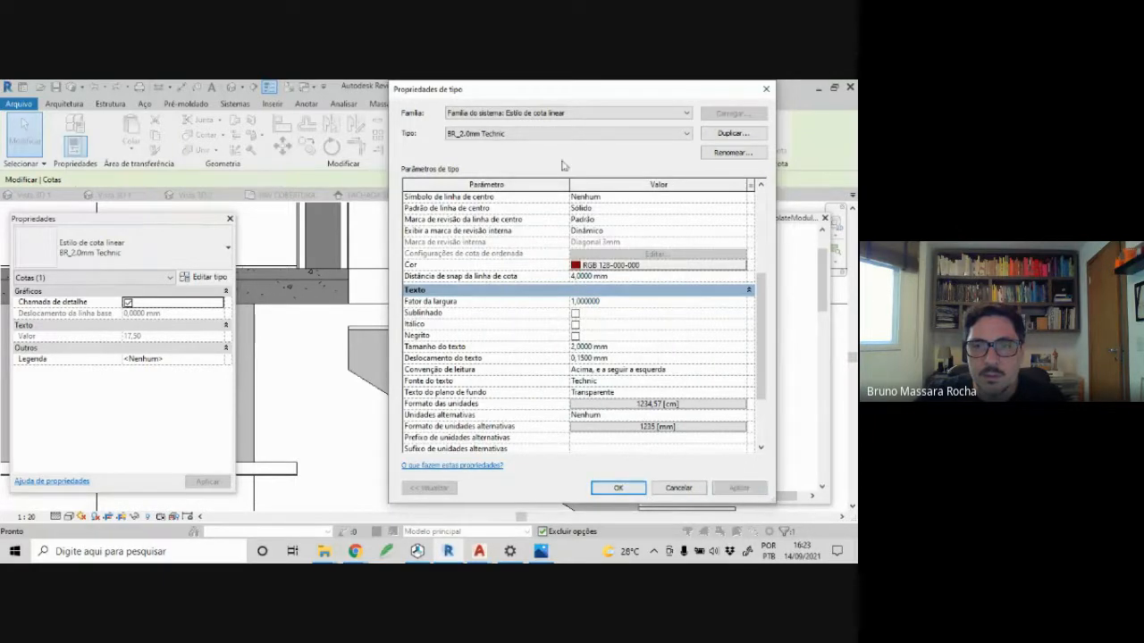
pyautogui.moveTo(551, 101); pyautogui.dragTo(719, 125)
pyautogui.click(774, 525)
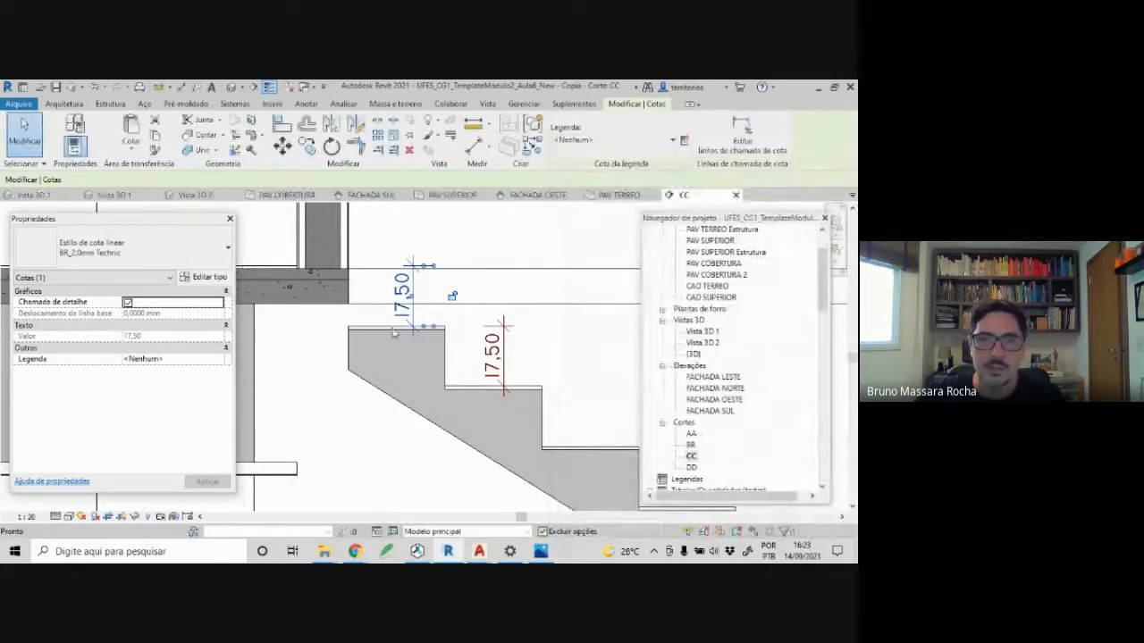
pyautogui.click(447, 249)
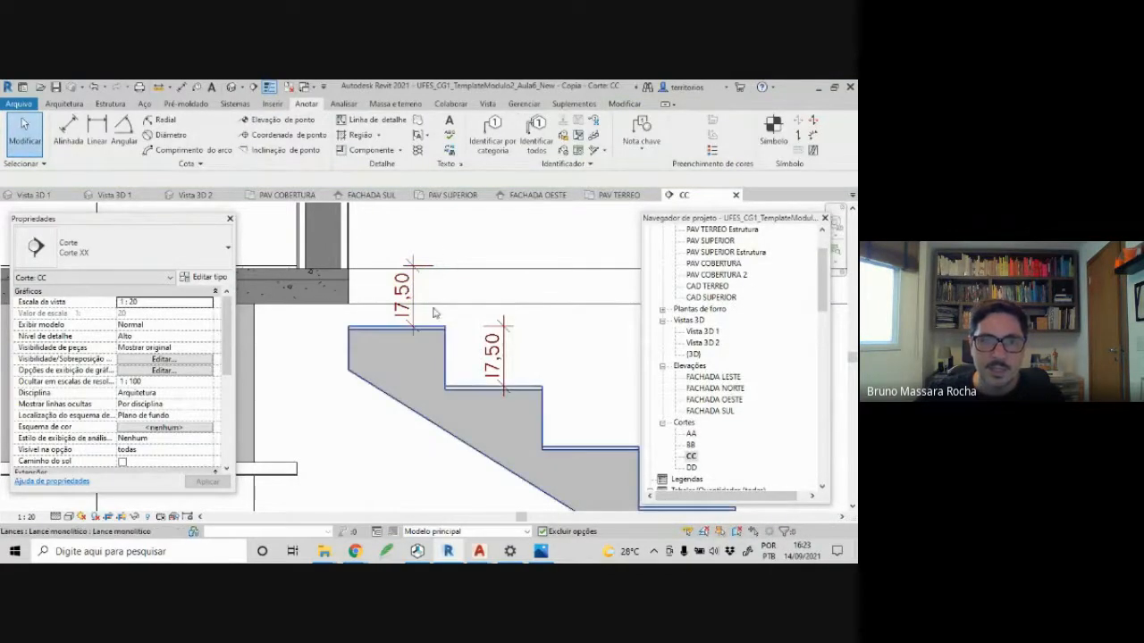
# - Add an aligned dimension for the first riser, between the ground floor finish and the lowest stair tread in section CC
pyautogui.scroll(-5, 433, 394)
pyautogui.moveTo(439, 402); pyautogui.dragTo(424, 246, button='middle')
pyautogui.moveTo(478, 427); pyautogui.dragTo(477, 245, button='middle')
pyautogui.scroll(5, 398, 380)
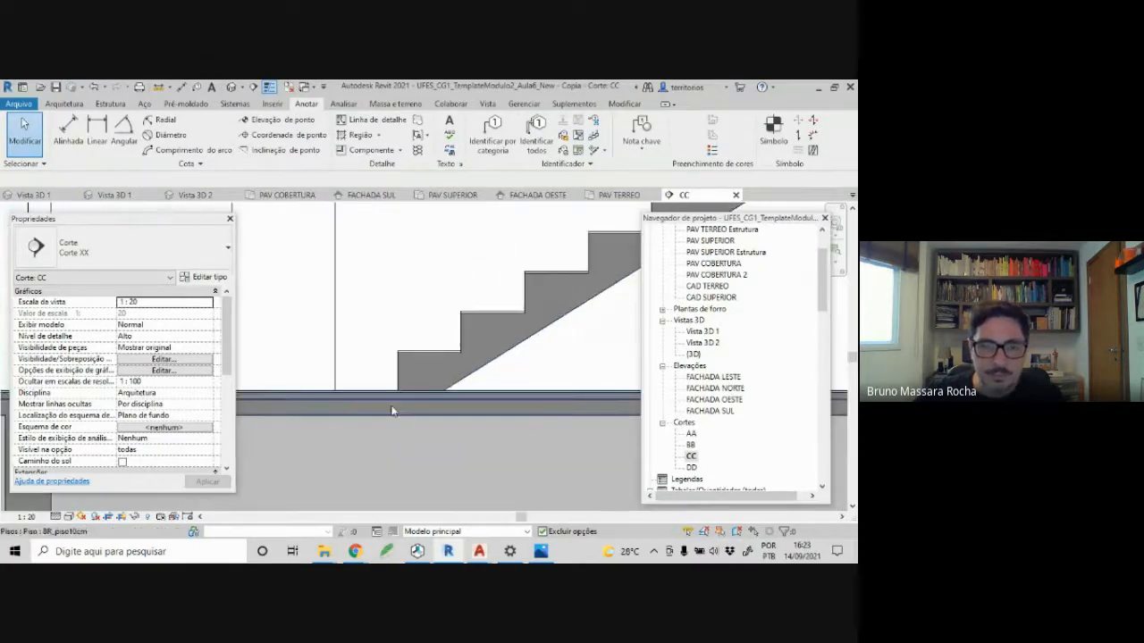
pyautogui.click(68, 134)
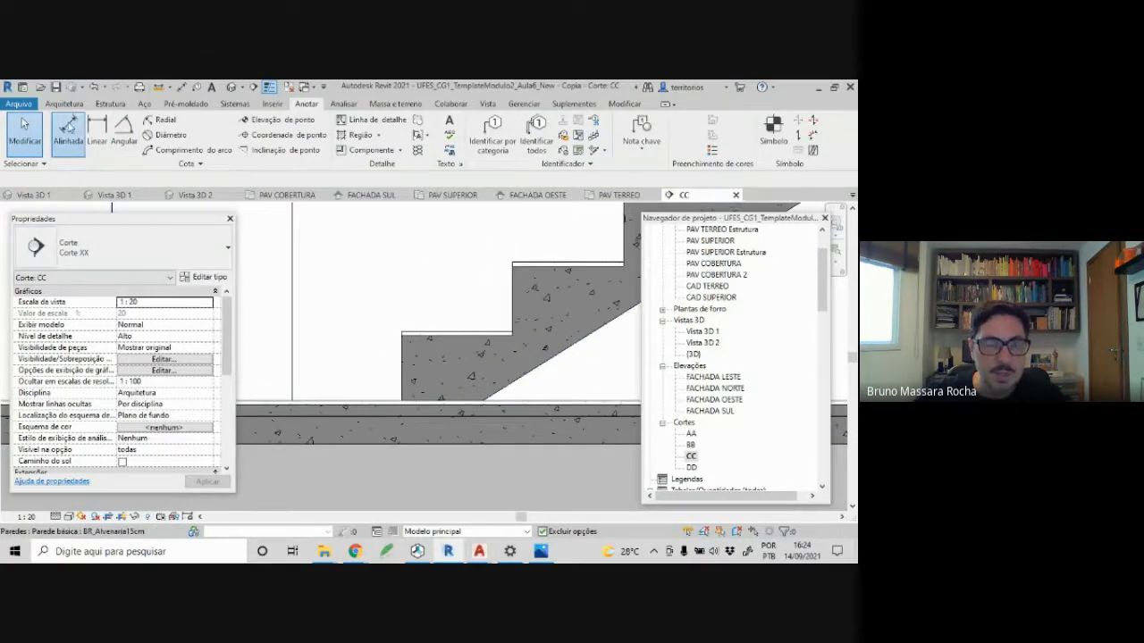
pyautogui.click(429, 333)
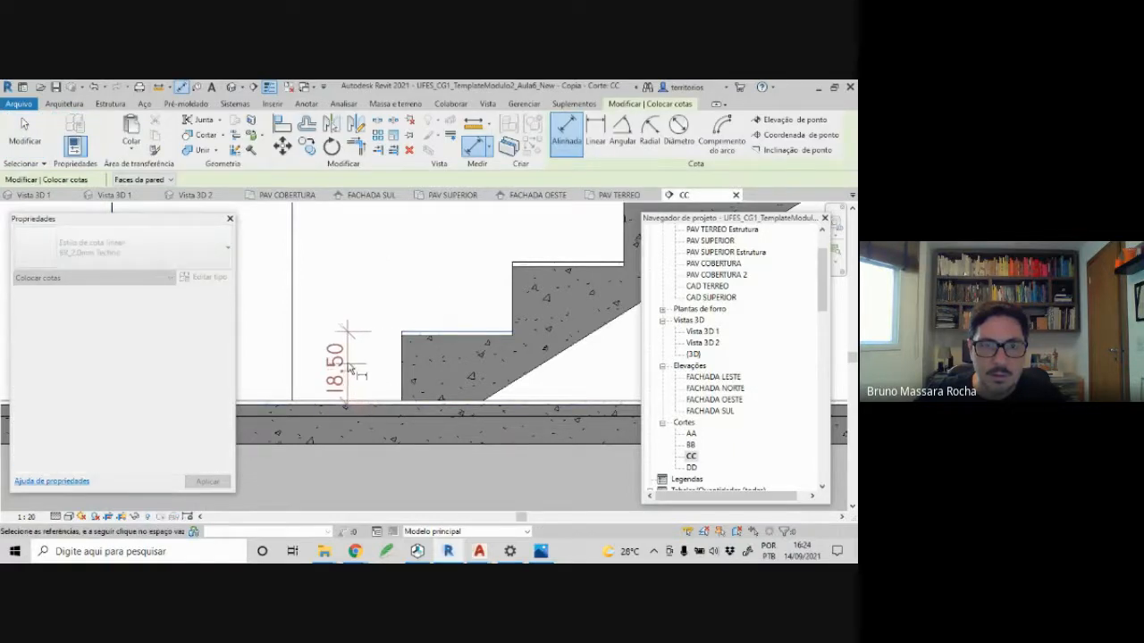
pyautogui.press('Escape')
pyautogui.click(416, 330)
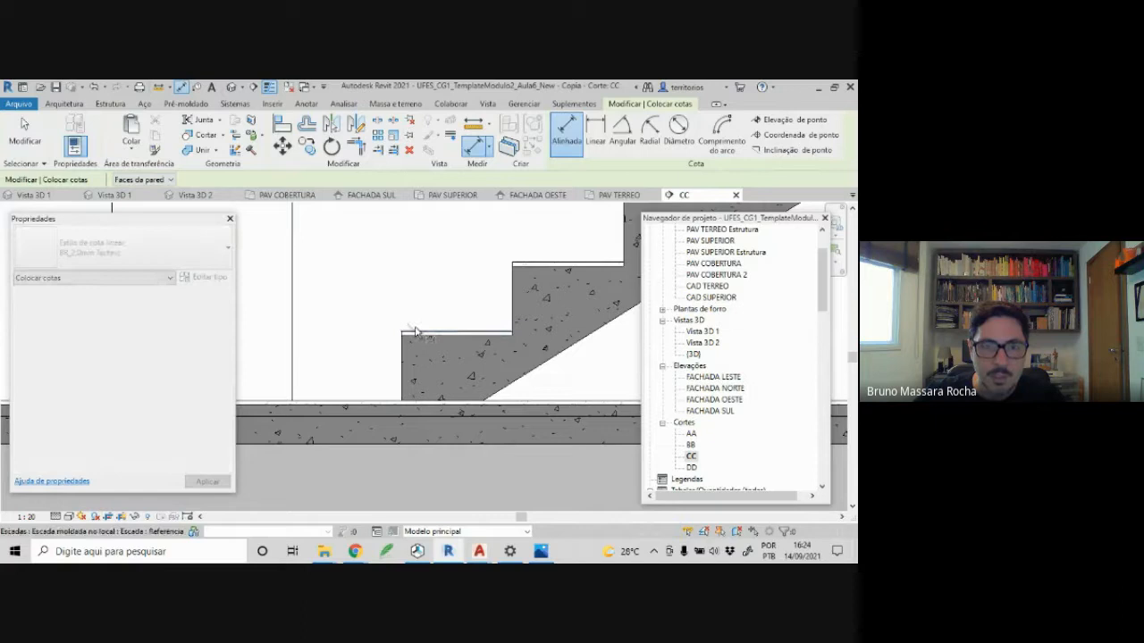
pyautogui.click(379, 399)
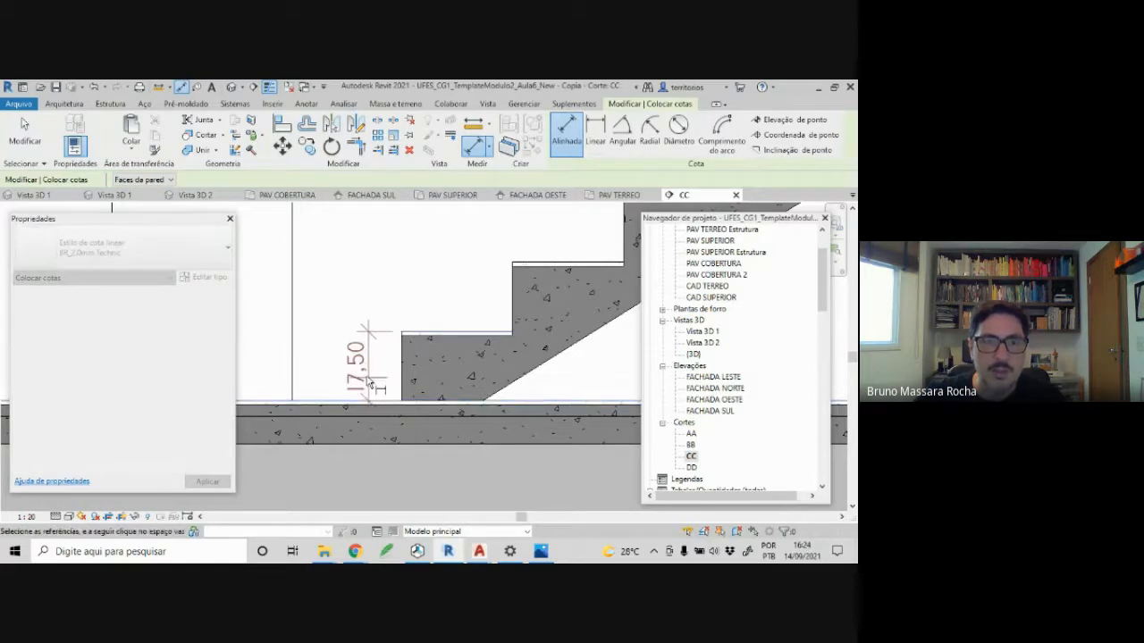
pyautogui.click(362, 353)
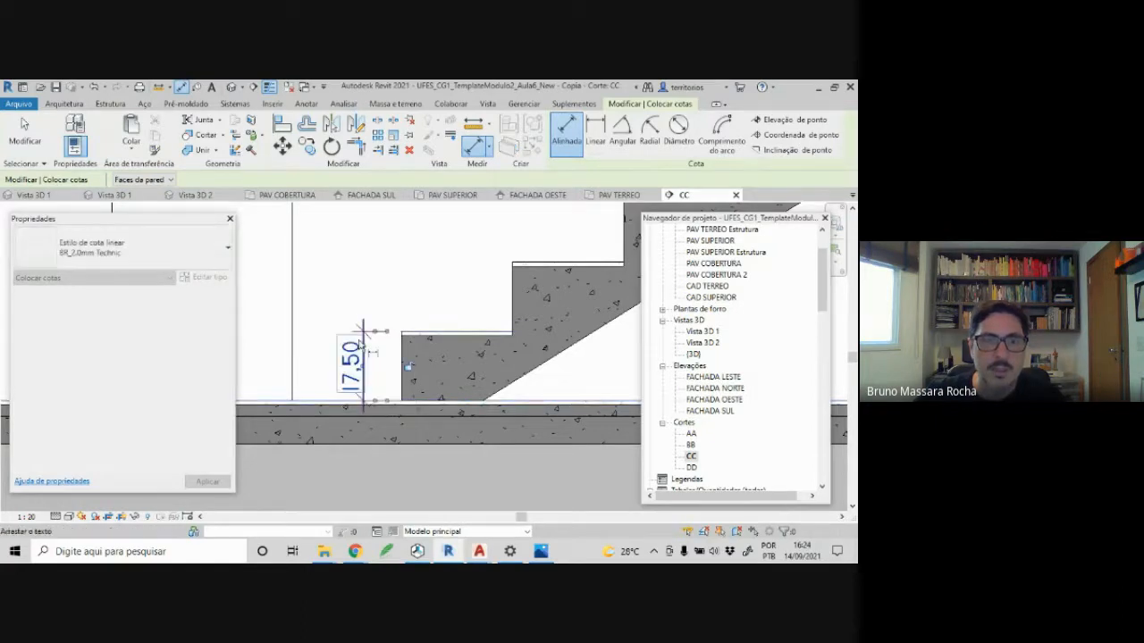
pyautogui.press('Escape')
pyautogui.click(479, 331)
pyautogui.press('Escape')
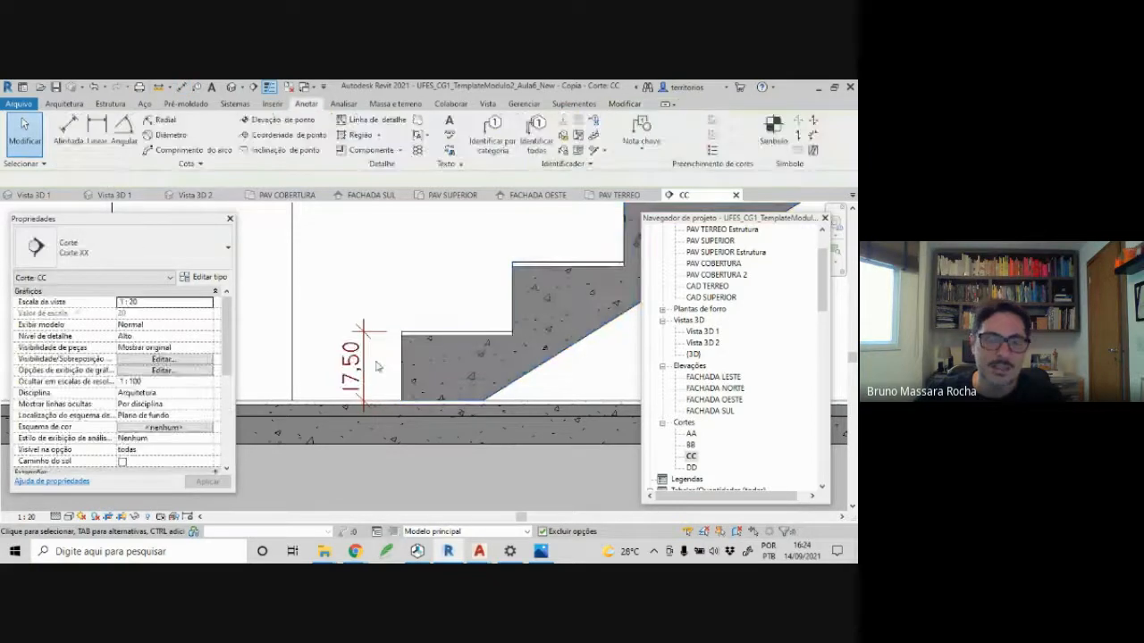
# - Try a base offset of 0 on the BR_EscadaMezanino stair, and undo the change
pyautogui.click(400, 360)
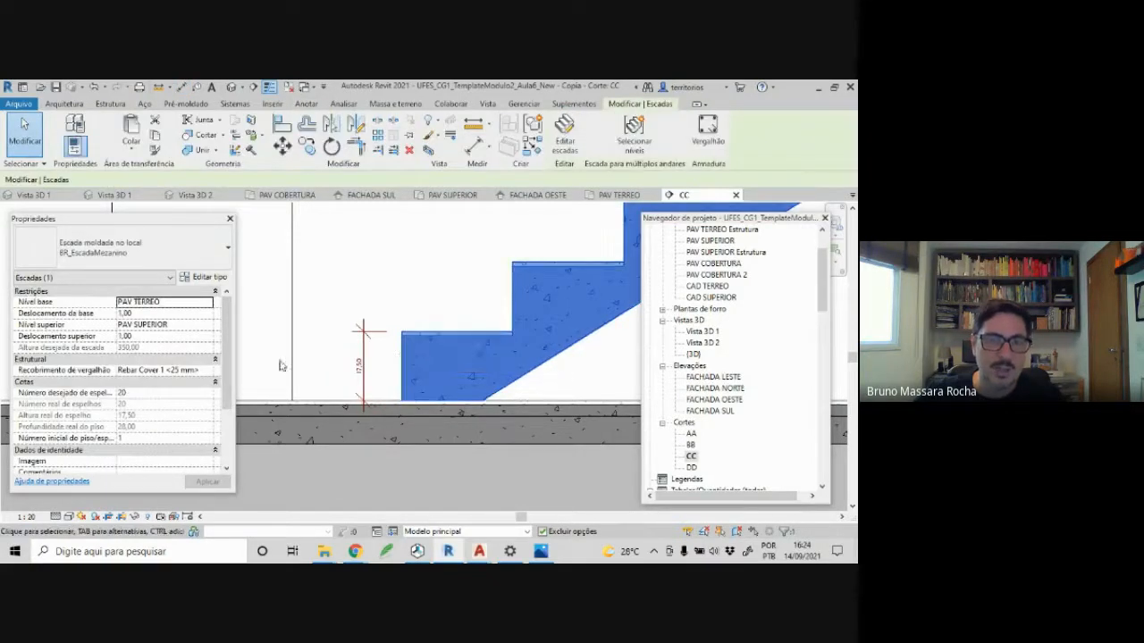
pyautogui.click(176, 313)
pyautogui.write('0')
pyautogui.press('Return')
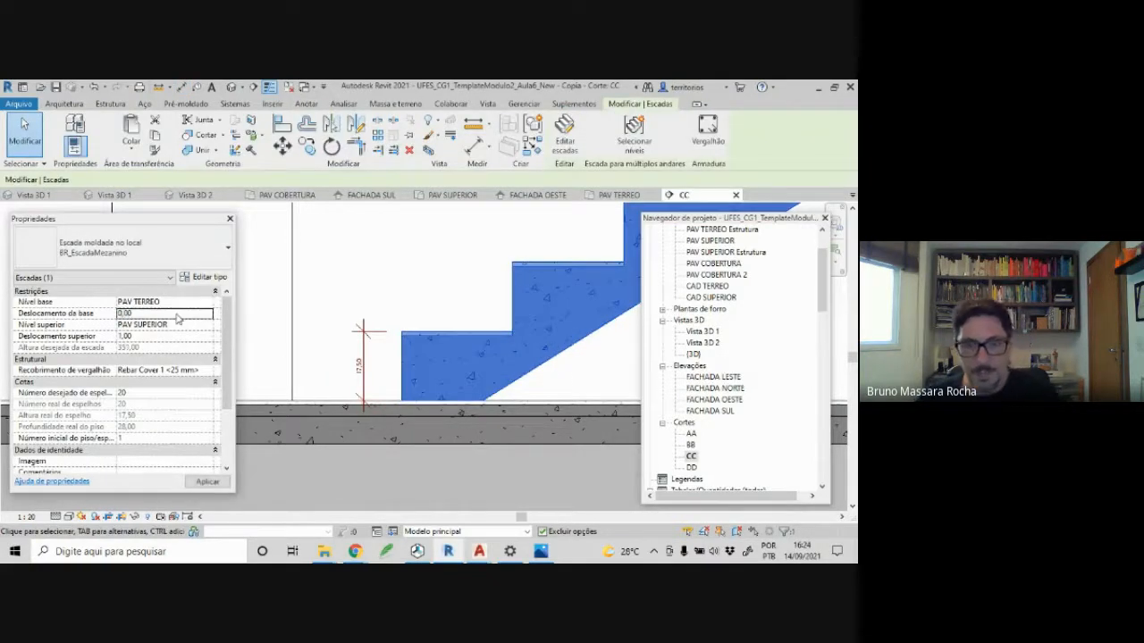
pyautogui.press('Escape')
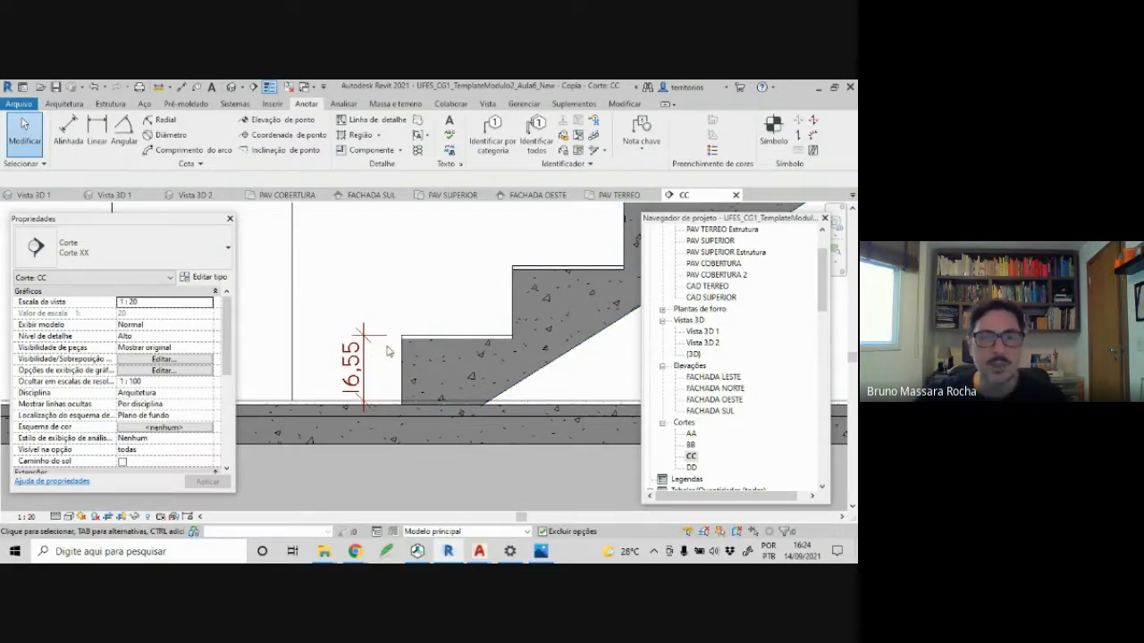
pyautogui.click(92, 89)
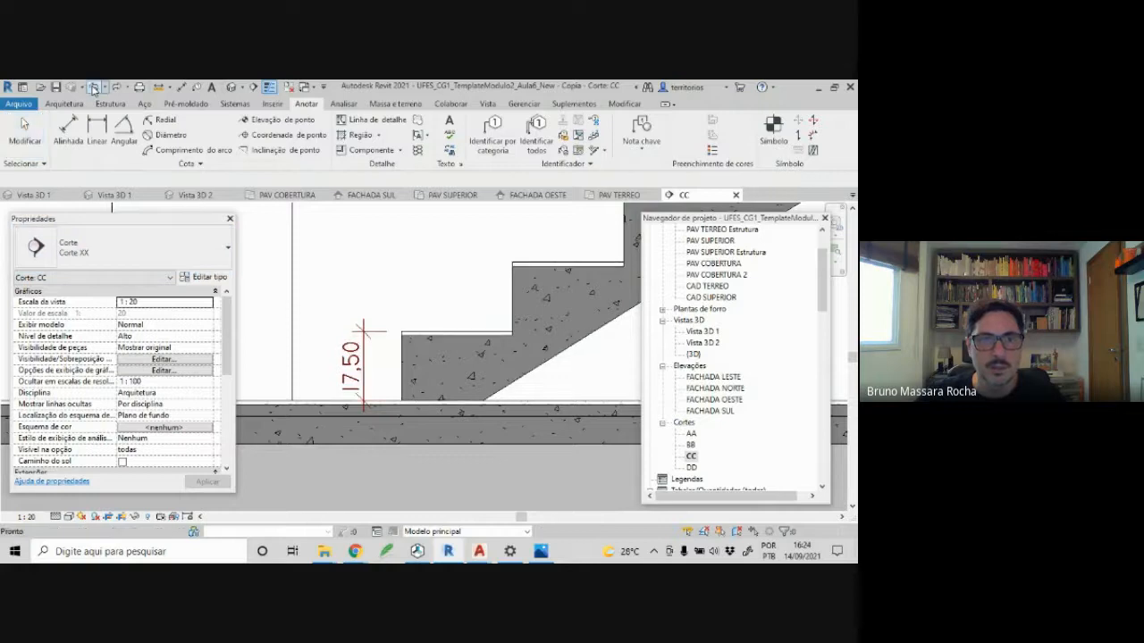
# - Fit the whole building section CC in the view to look at both stair flights between the floors
pyautogui.click(363, 376)
pyautogui.scroll(-5, 364, 377)
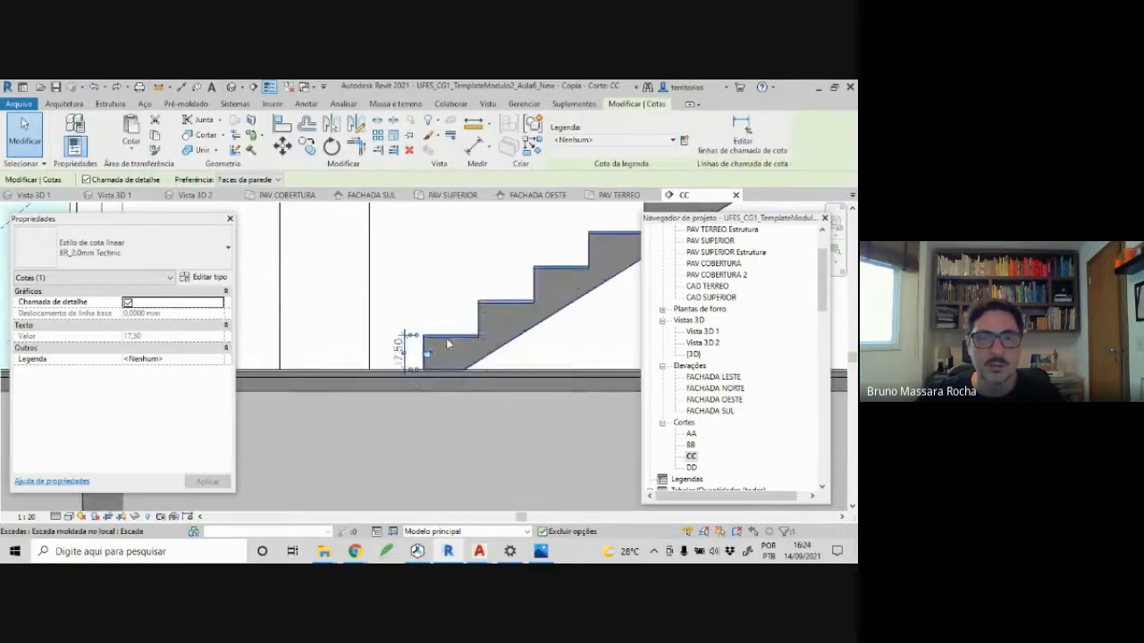
pyautogui.scroll(-3, 395, 378)
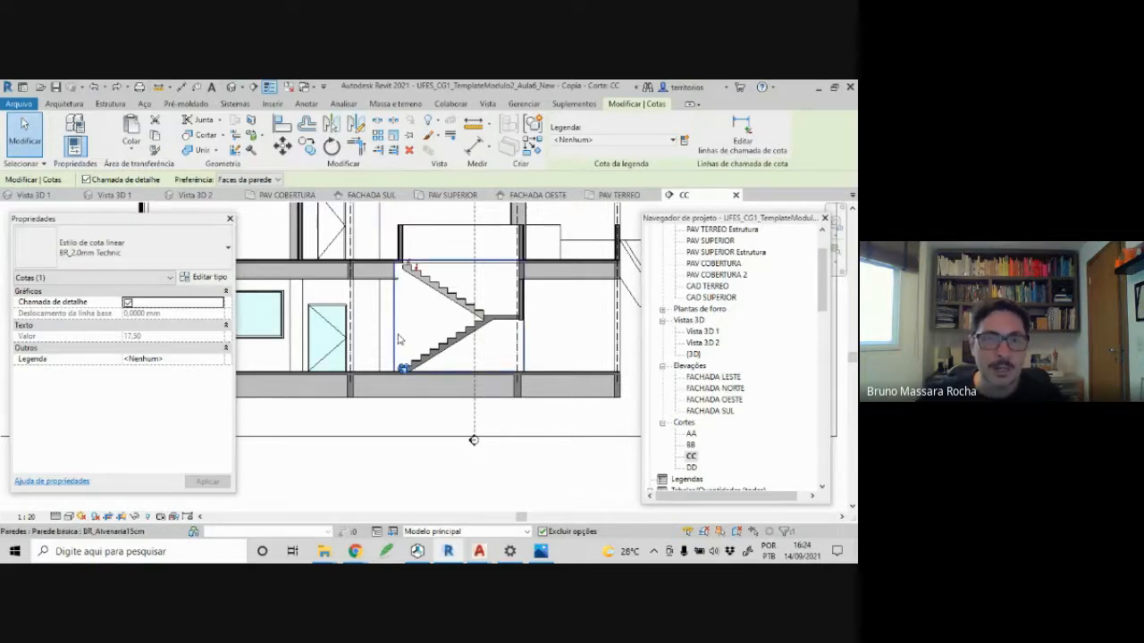
pyautogui.scroll(-3, 391, 342)
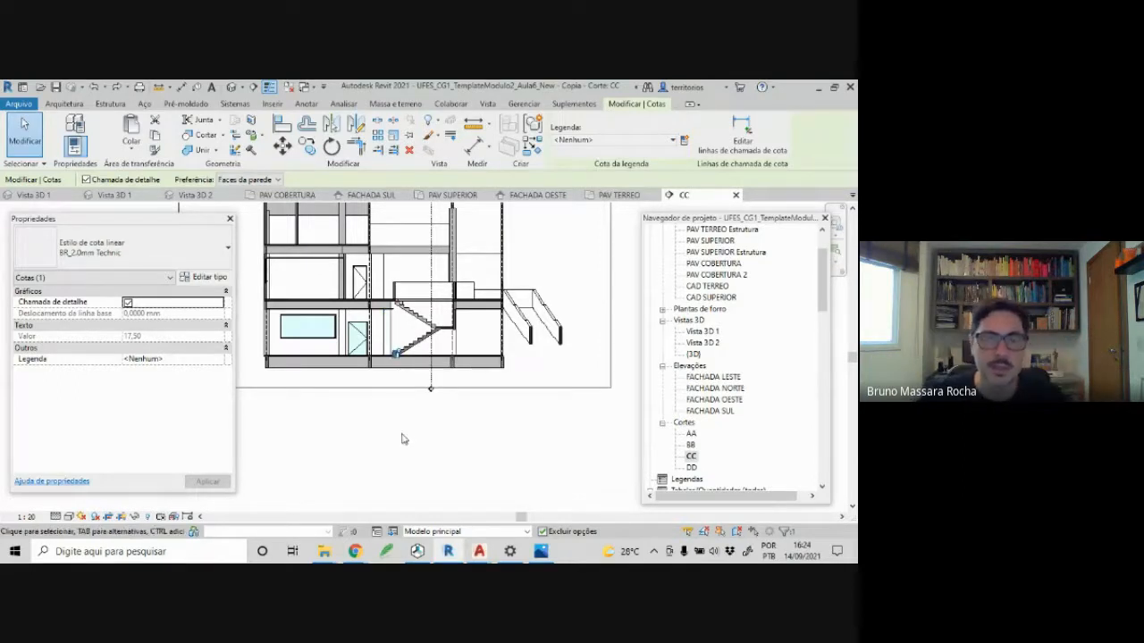
pyautogui.scroll(-2, 401, 449)
pyautogui.press('z')
pyautogui.press('f')
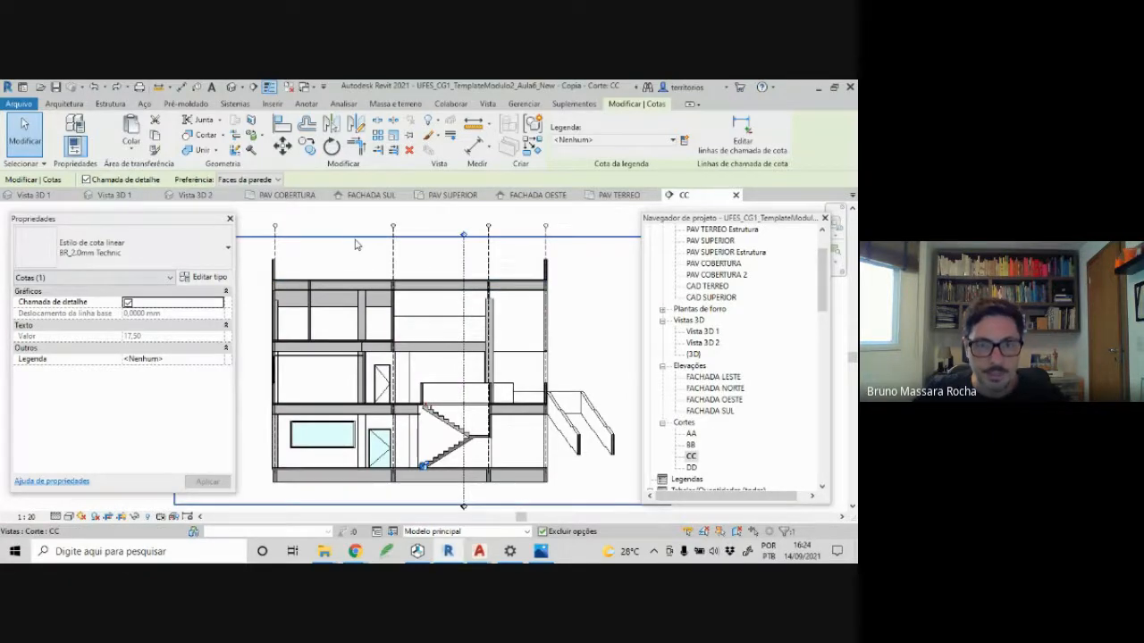
# - Open the PAV TERREO floor plan, narrow the properties and project browser palettes, and frame the whole plan between them
pyautogui.click(615, 196)
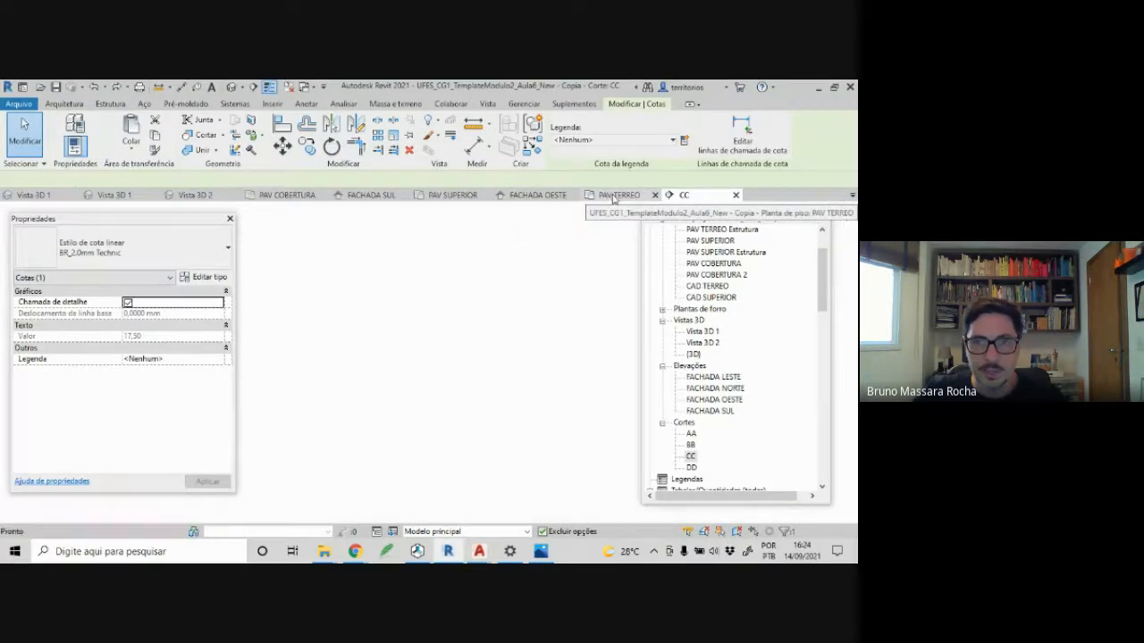
pyautogui.scroll(-5, 410, 341)
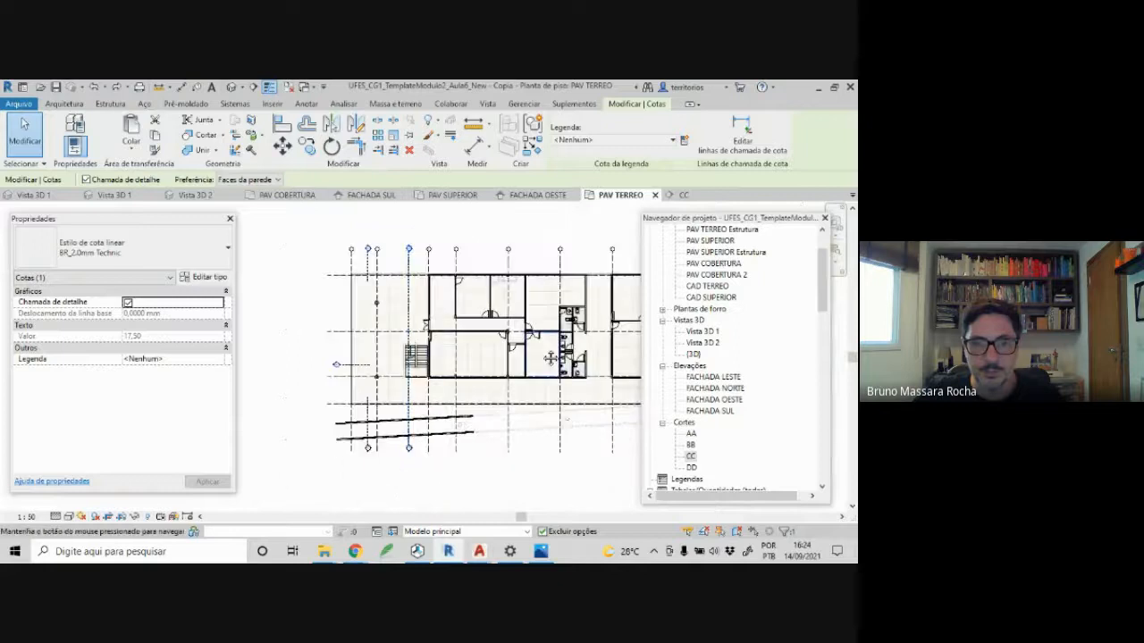
pyautogui.moveTo(530, 355); pyautogui.dragTo(469, 331, button='middle')
pyautogui.scroll(-1, 438, 351)
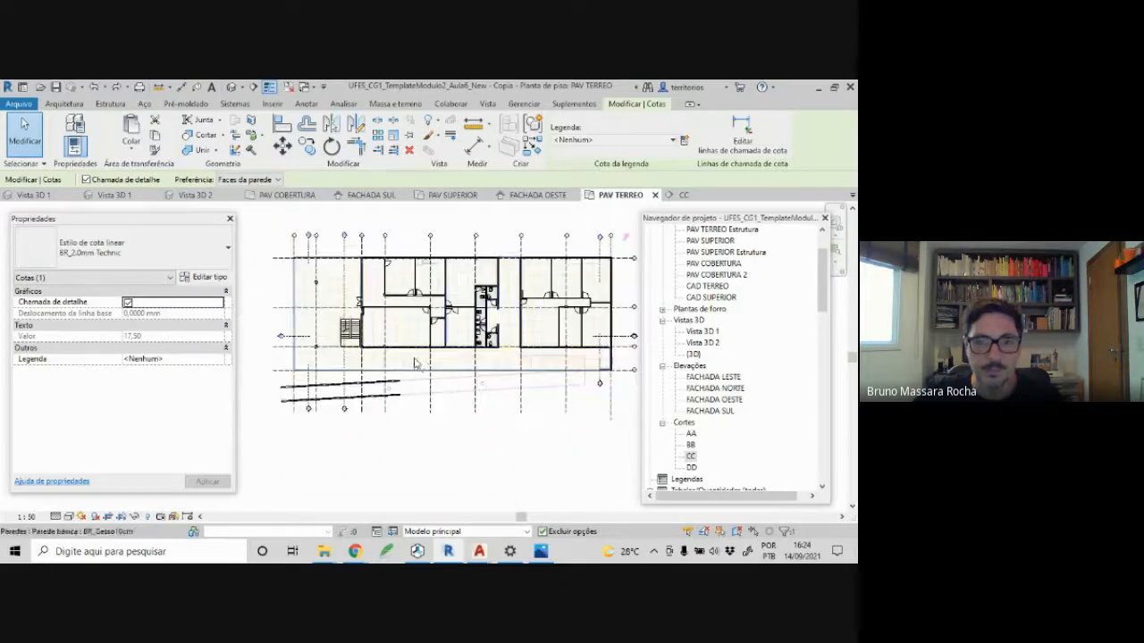
pyautogui.scroll(1, 458, 348)
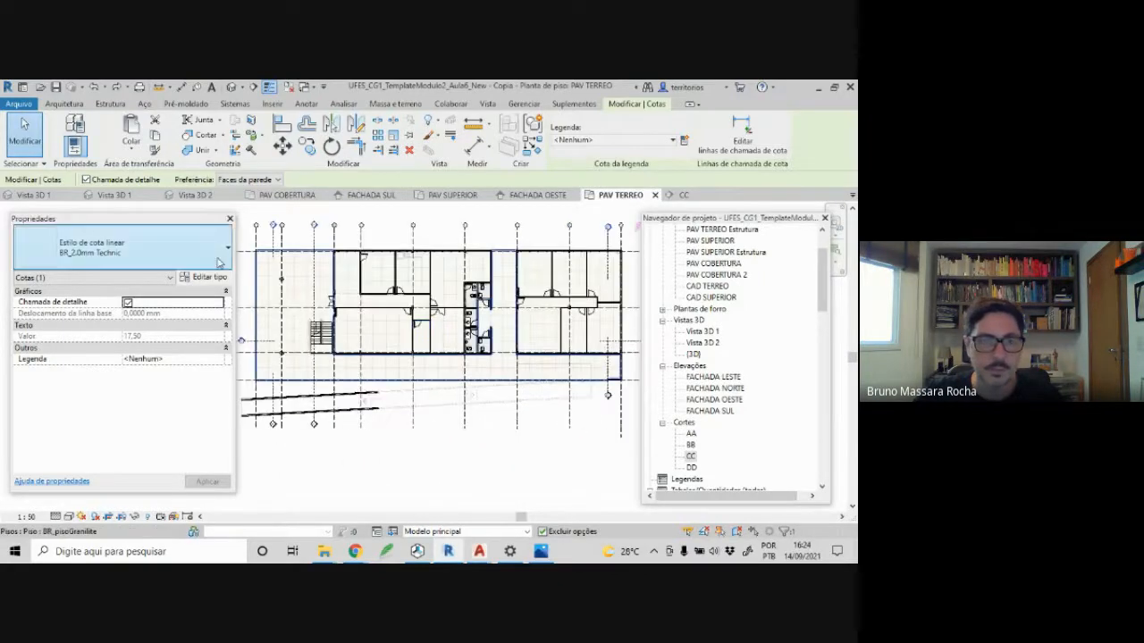
pyautogui.moveTo(234, 236); pyautogui.dragTo(212, 237)
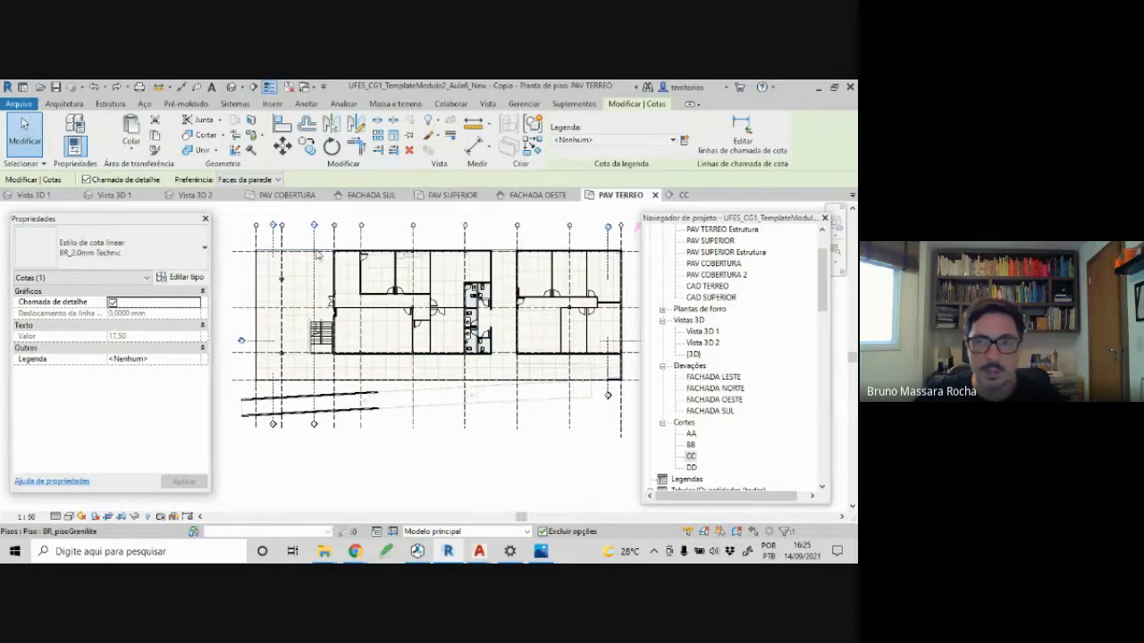
pyautogui.moveTo(640, 281); pyautogui.dragTo(664, 284)
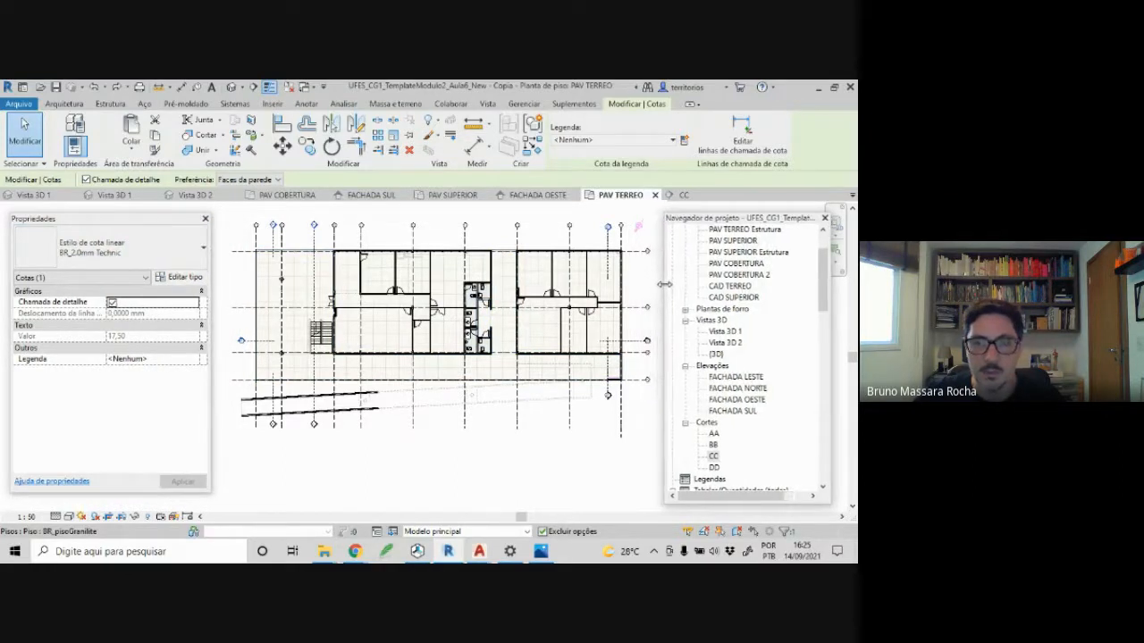
pyautogui.scroll(1, 483, 240)
pyautogui.moveTo(489, 240); pyautogui.dragTo(495, 246, button='middle')
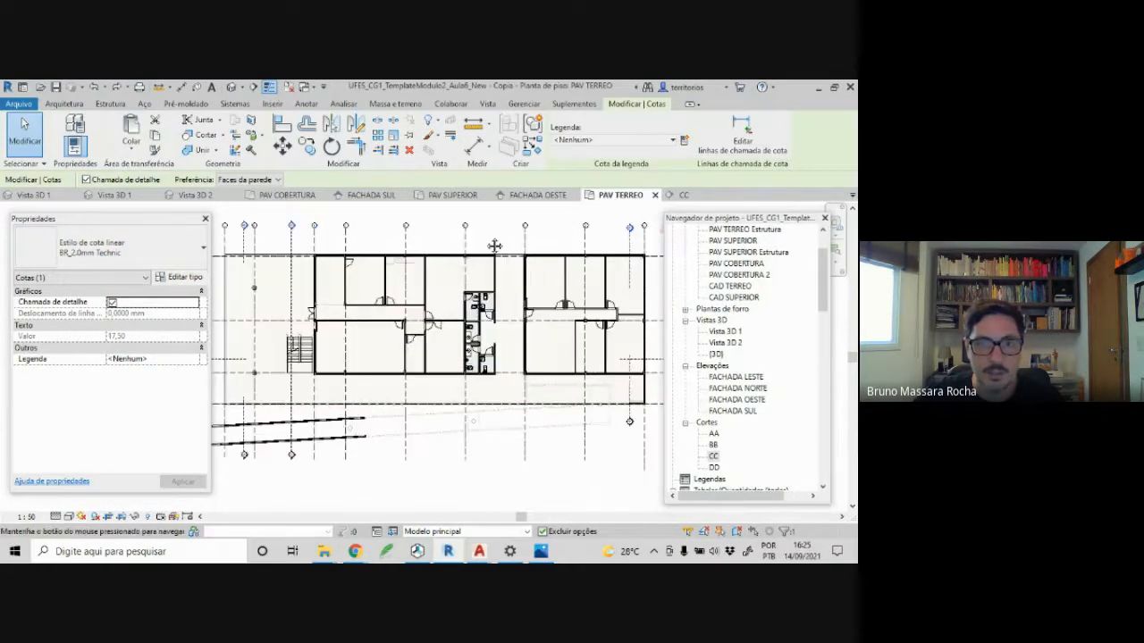
pyautogui.press('Escape')
# - Switch to Photos to view the construction photo of the concrete ramp, and return to Revit
pyautogui.moveTo(323, 557)
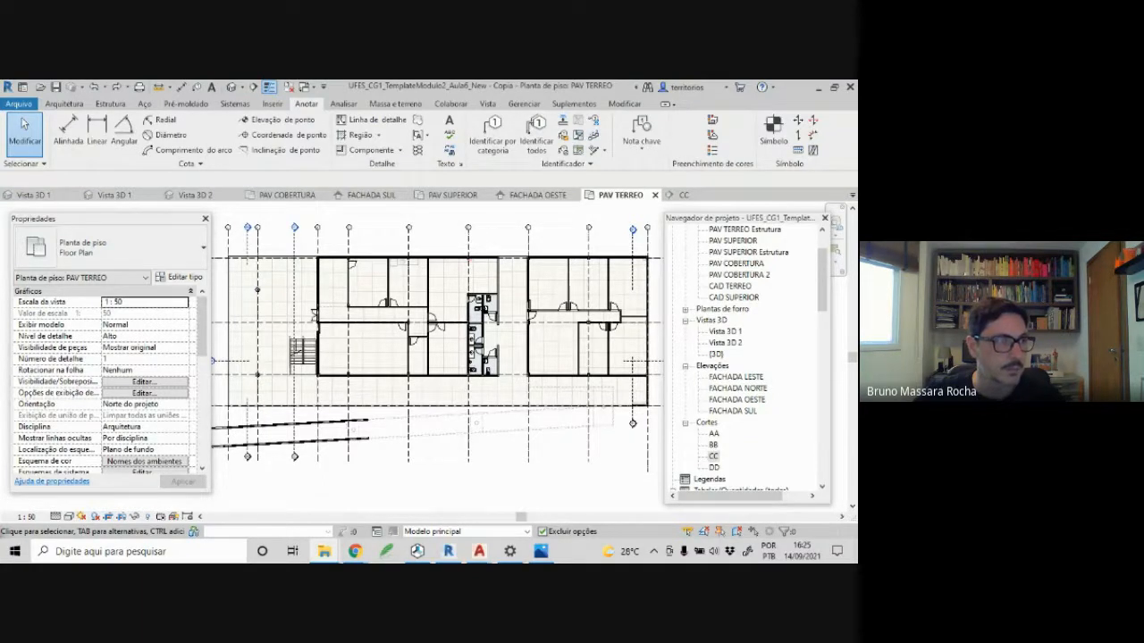
pyautogui.click(541, 552)
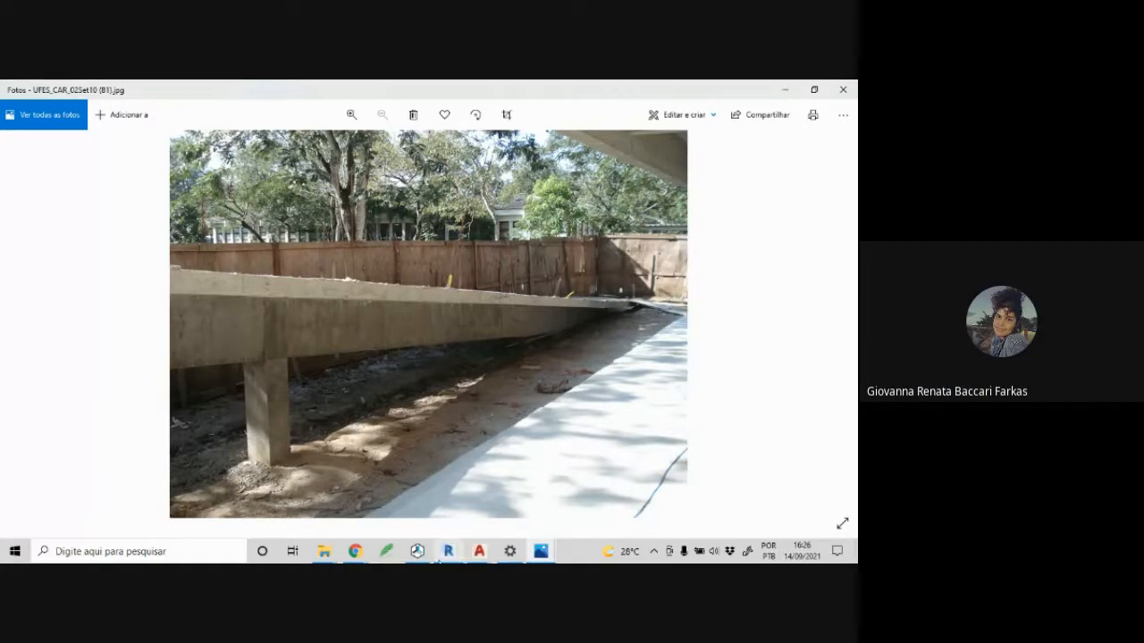
pyautogui.click(447, 552)
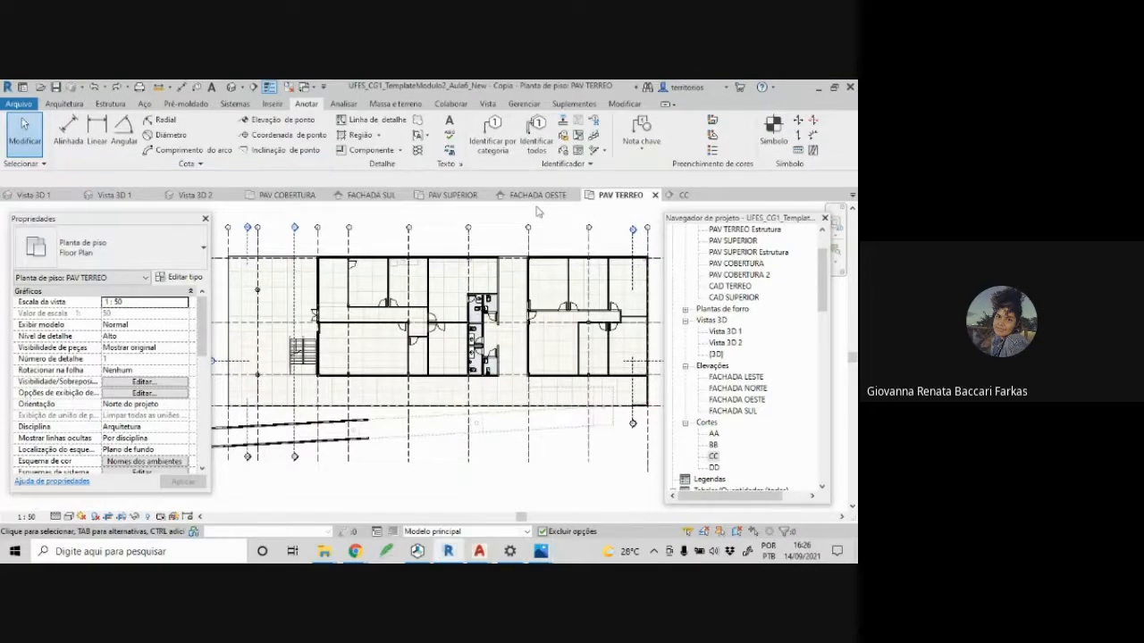
# - Return to section CC and frame both flights of the mezzanine stair
pyautogui.click(682, 195)
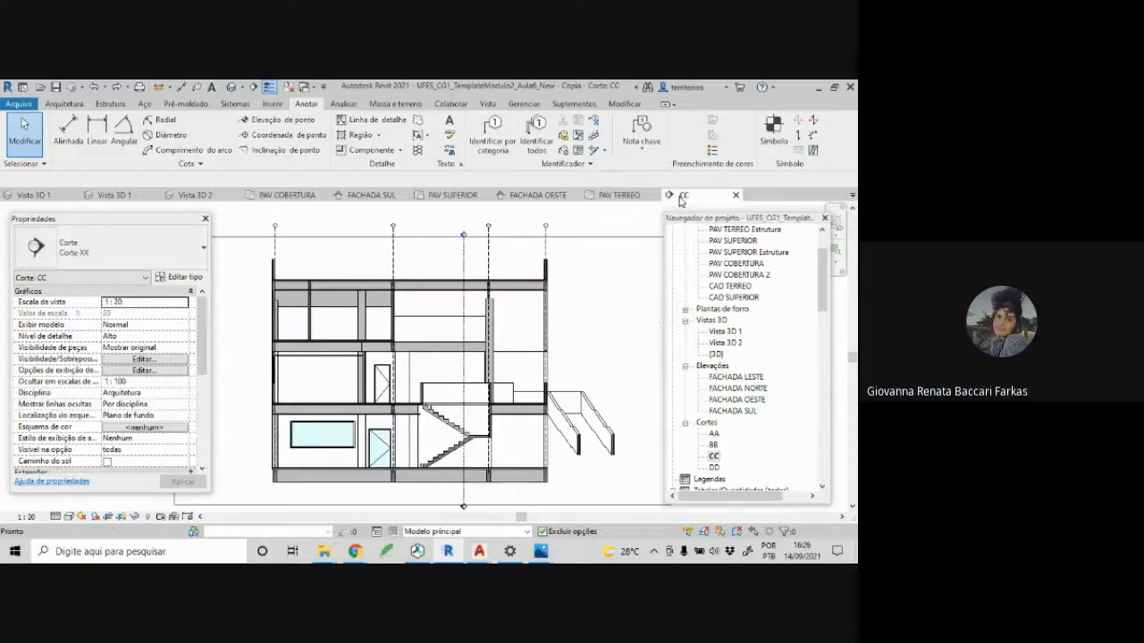
pyautogui.scroll(5, 494, 407)
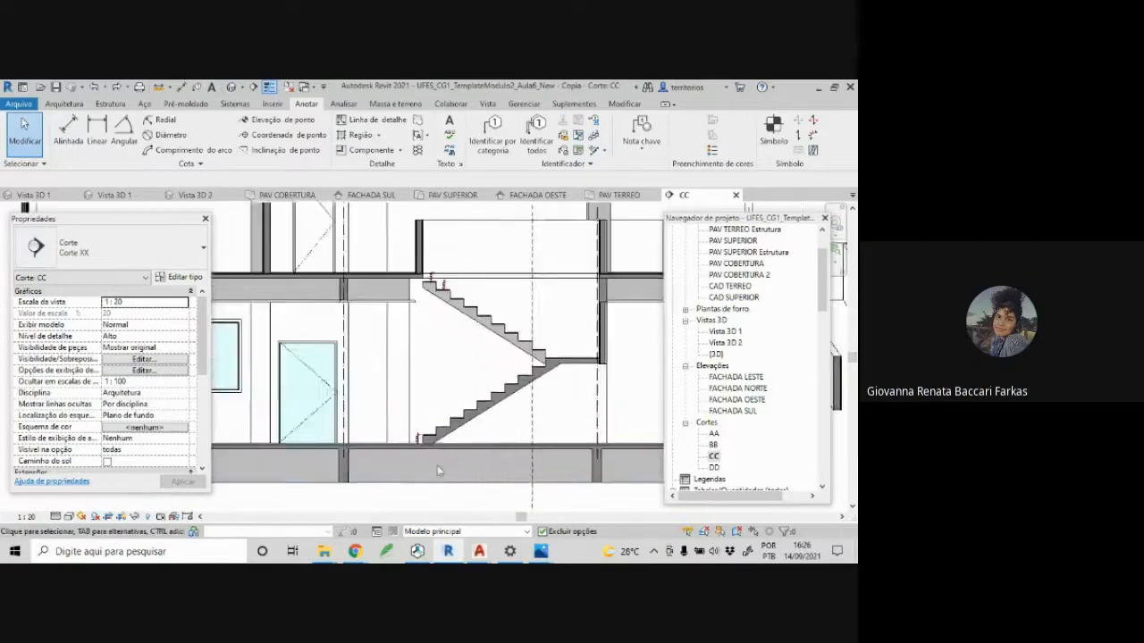
pyautogui.scroll(2, 462, 368)
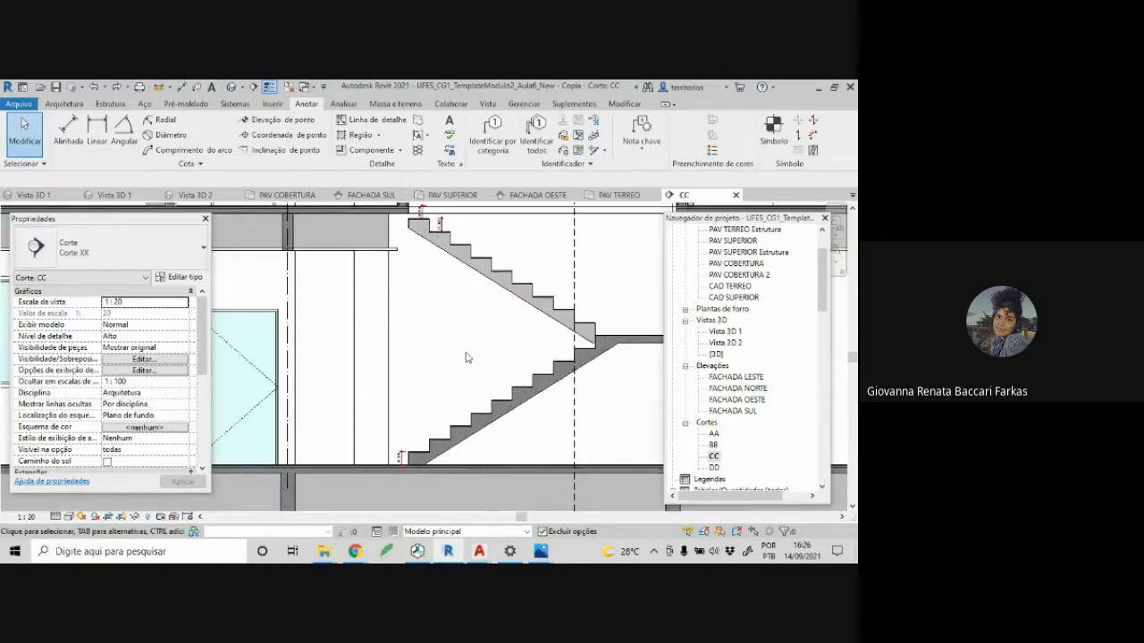
pyautogui.moveTo(467, 358); pyautogui.dragTo(459, 375, button='middle')
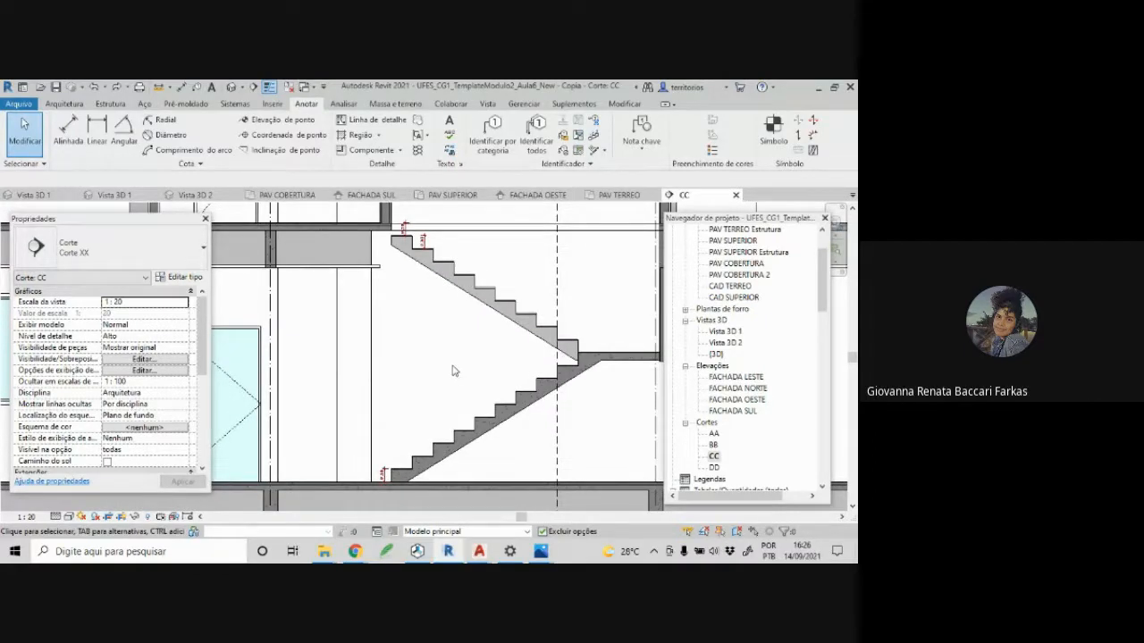
pyautogui.moveTo(404, 333); pyautogui.dragTo(407, 327, button='middle')
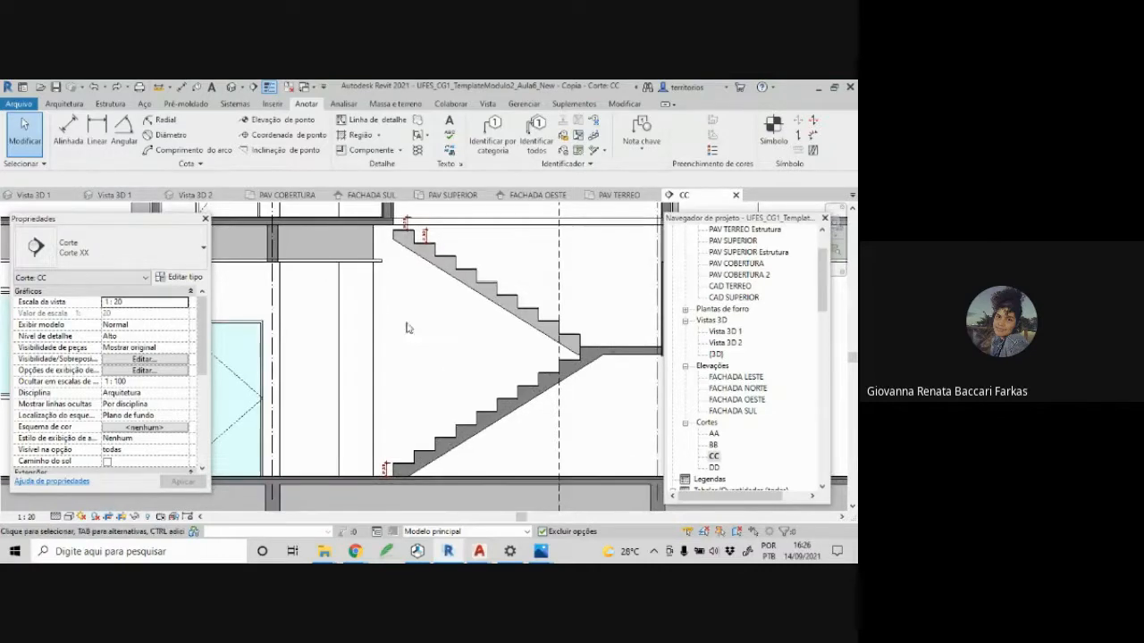
# - Review the mezzanine stair's level offsets, desired number of risers and type calculation rules, then close the type properties and deselect the stair
pyautogui.click(456, 283)
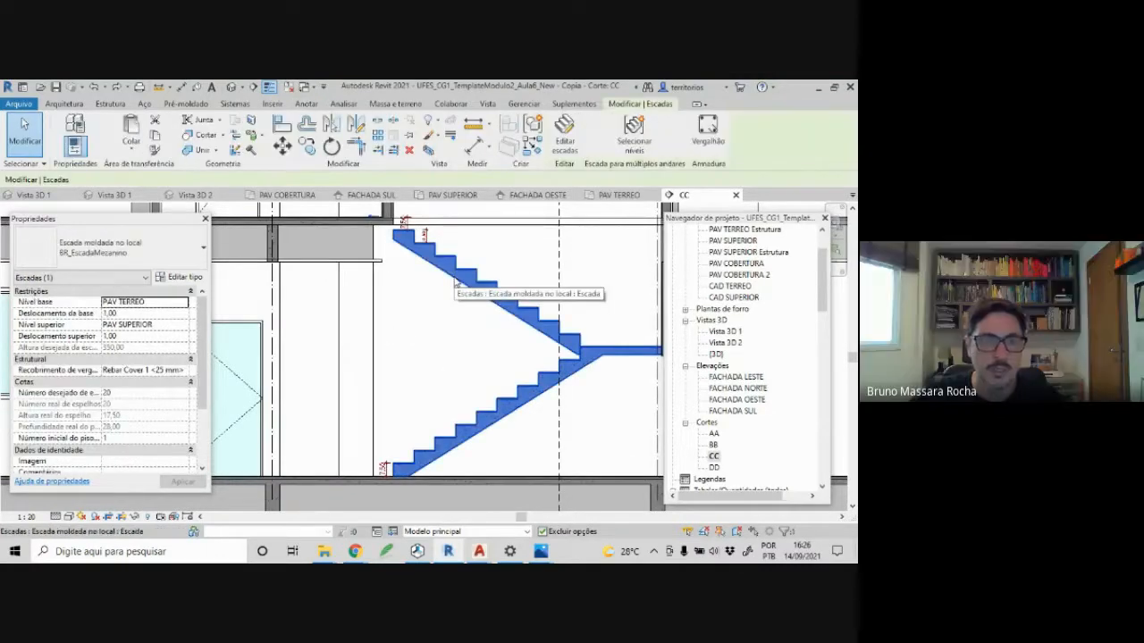
pyautogui.moveTo(62, 214); pyautogui.dragTo(91, 122)
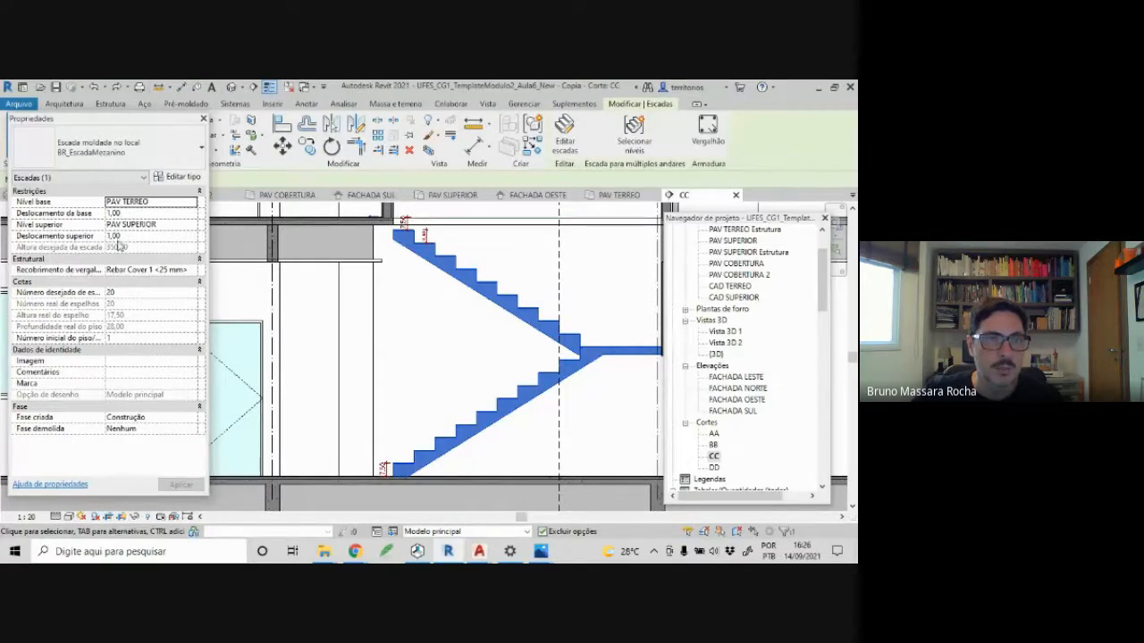
pyautogui.click(122, 293)
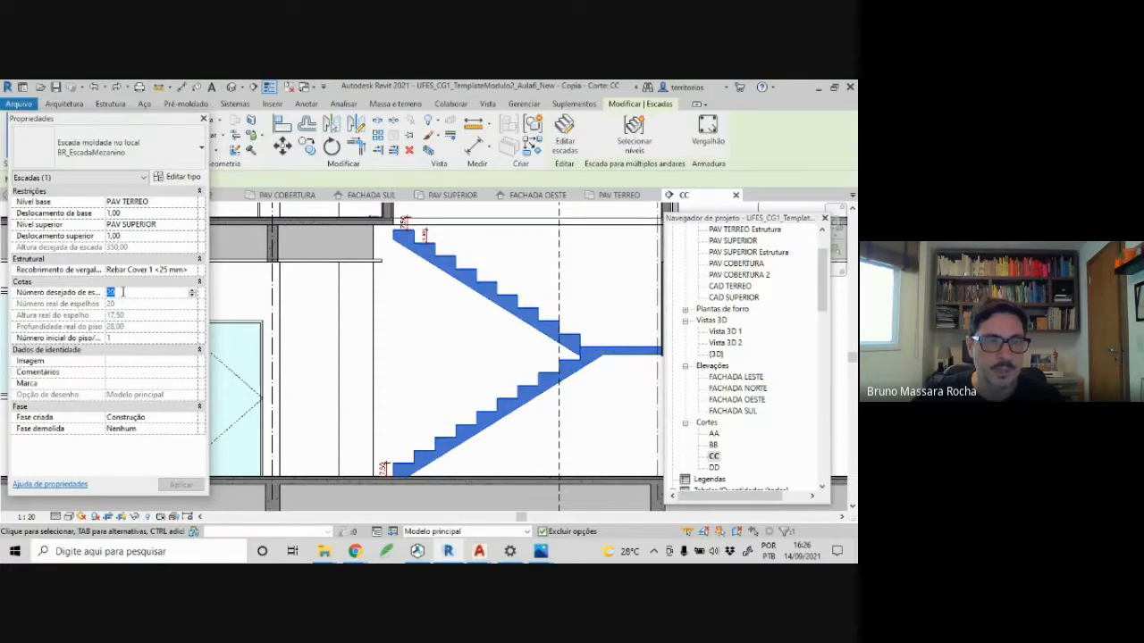
pyautogui.click(146, 294)
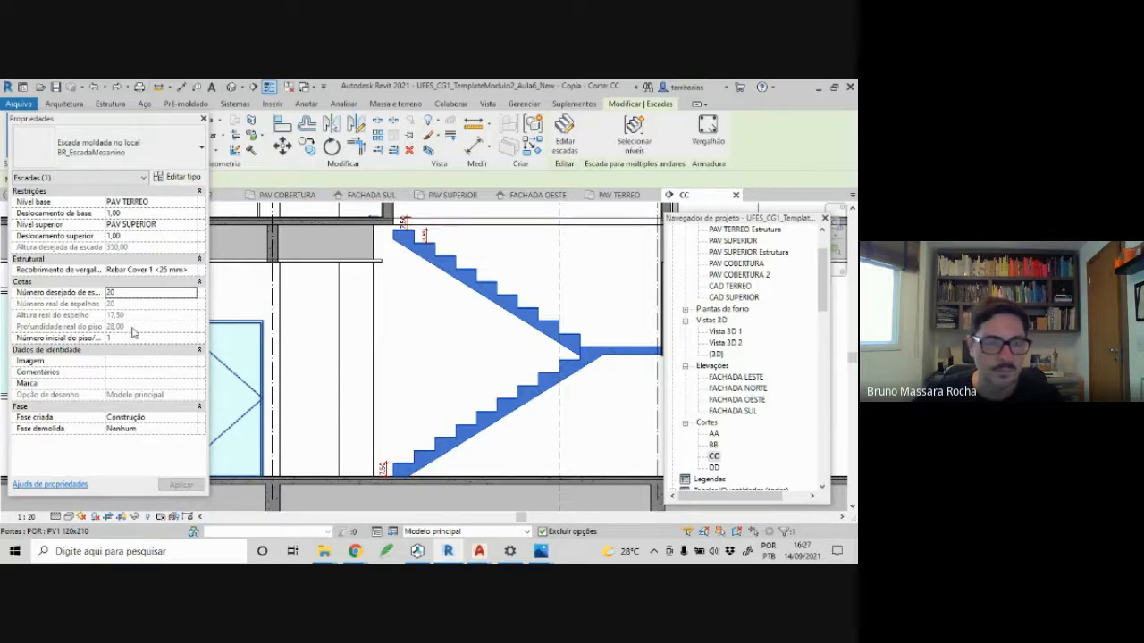
pyautogui.click(172, 180)
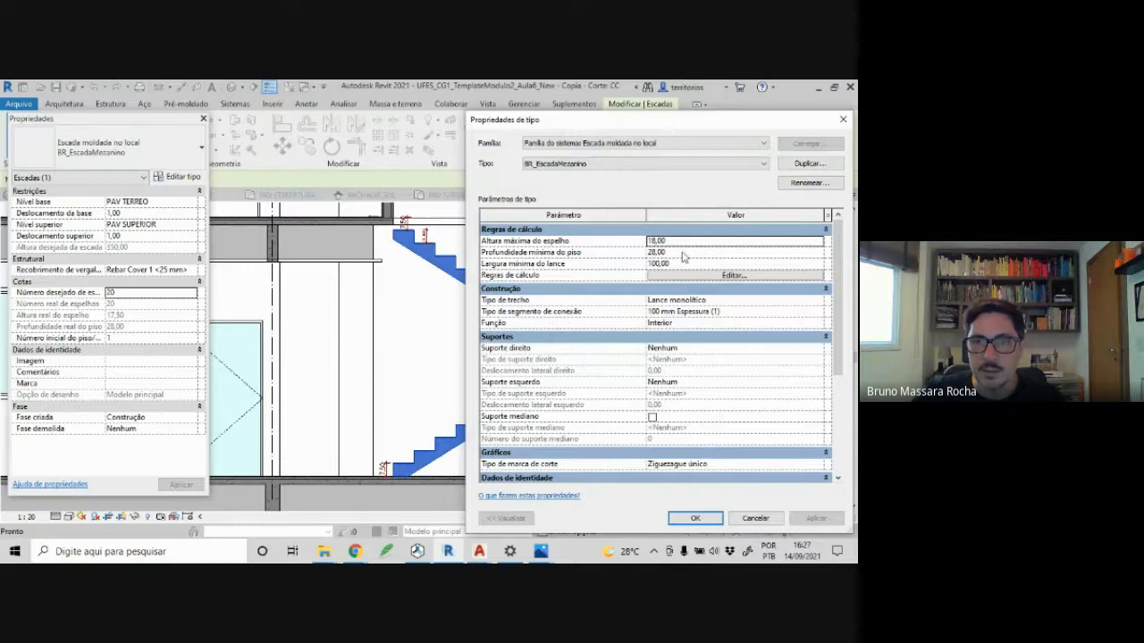
pyautogui.click(842, 119)
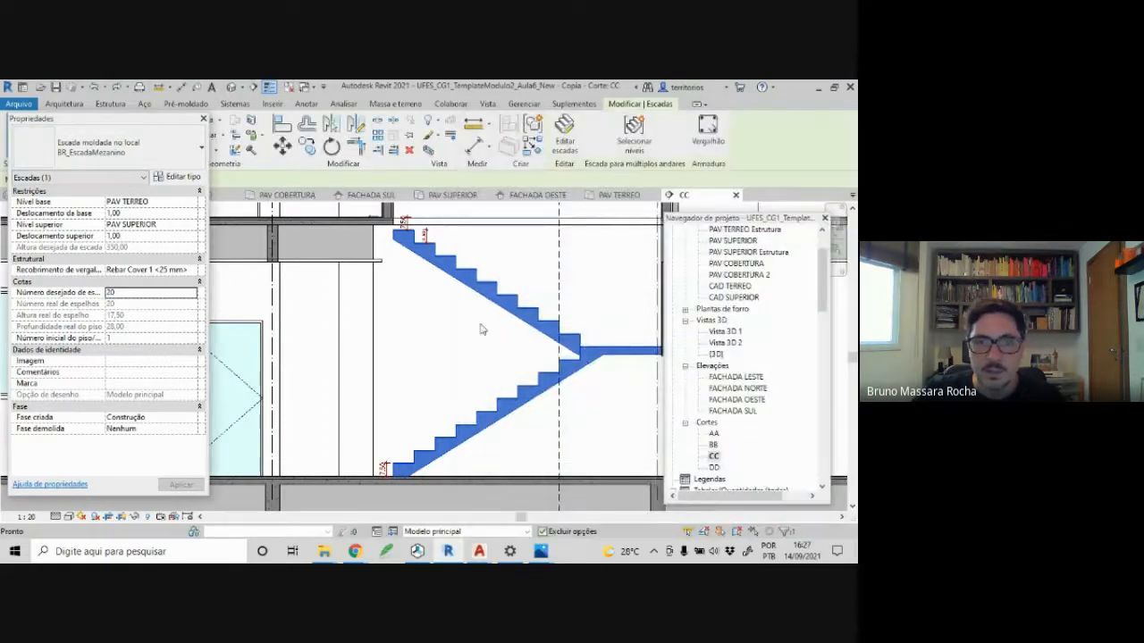
pyautogui.click(361, 459)
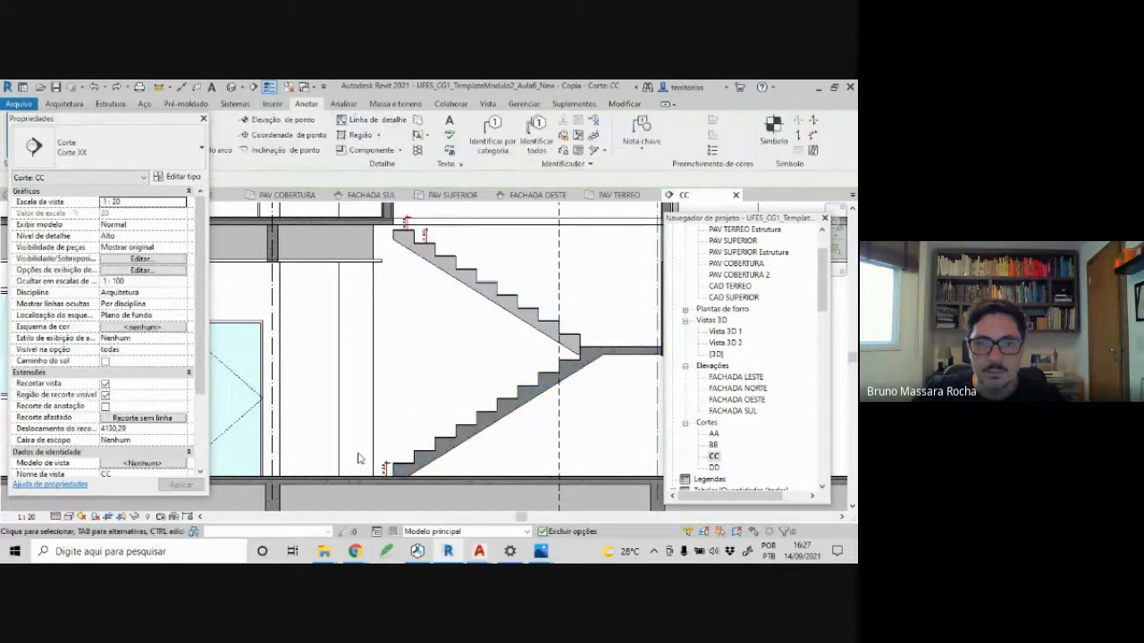
# - Examine the first riser at the ground floor finish and both flights of the mezzanine stair in section CC
pyautogui.scroll(1, 406, 490)
pyautogui.scroll(3, 407, 490)
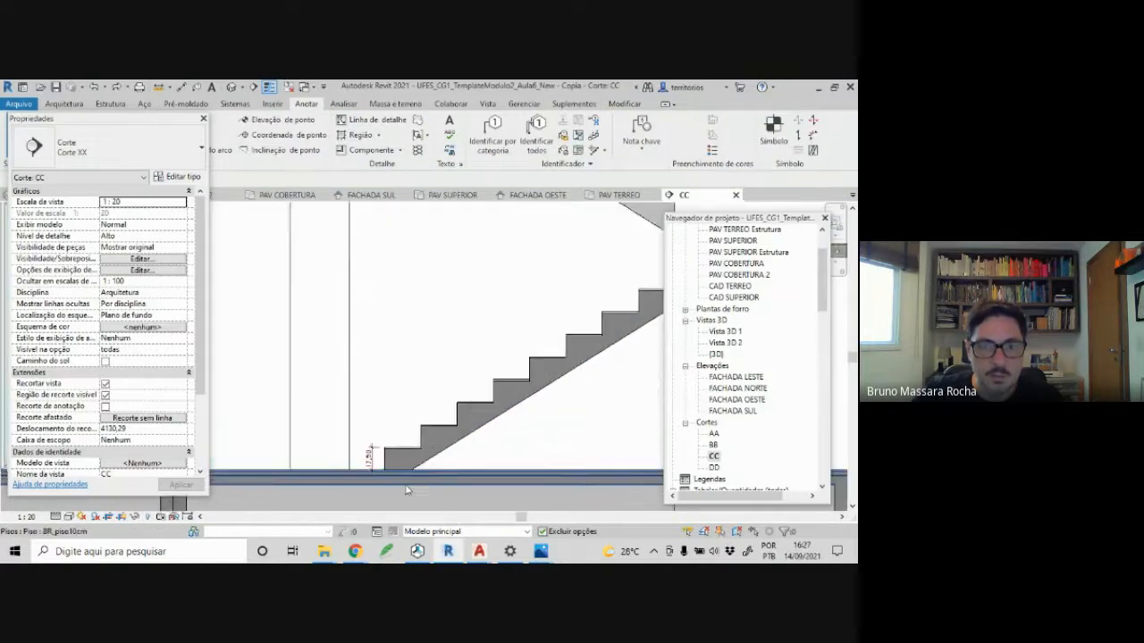
pyautogui.scroll(-2, 374, 484)
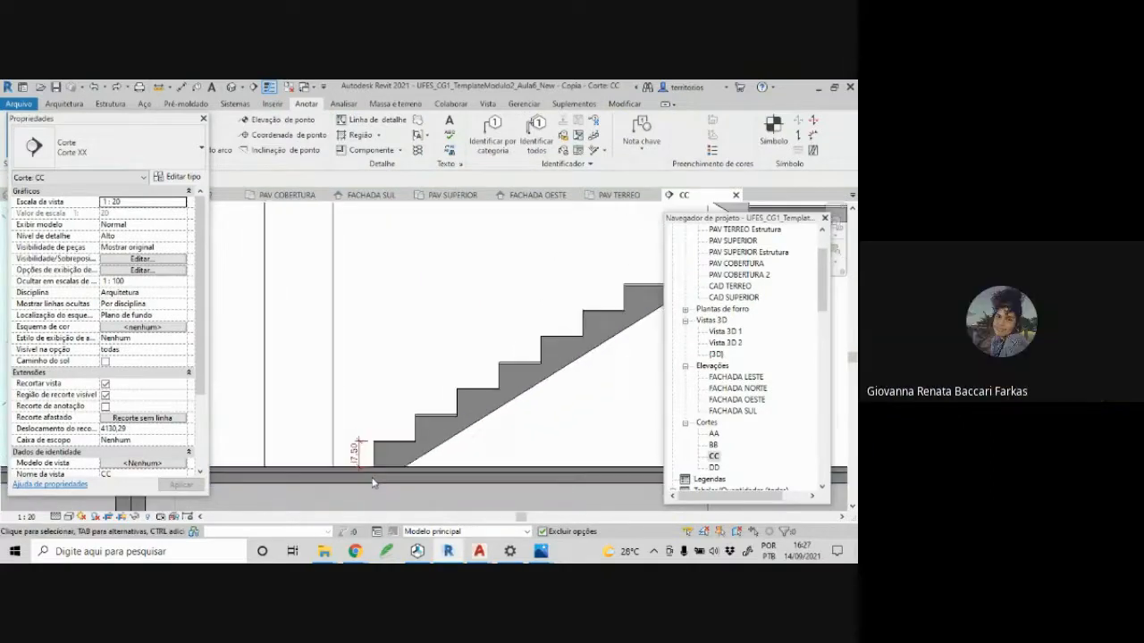
pyautogui.scroll(-4, 372, 482)
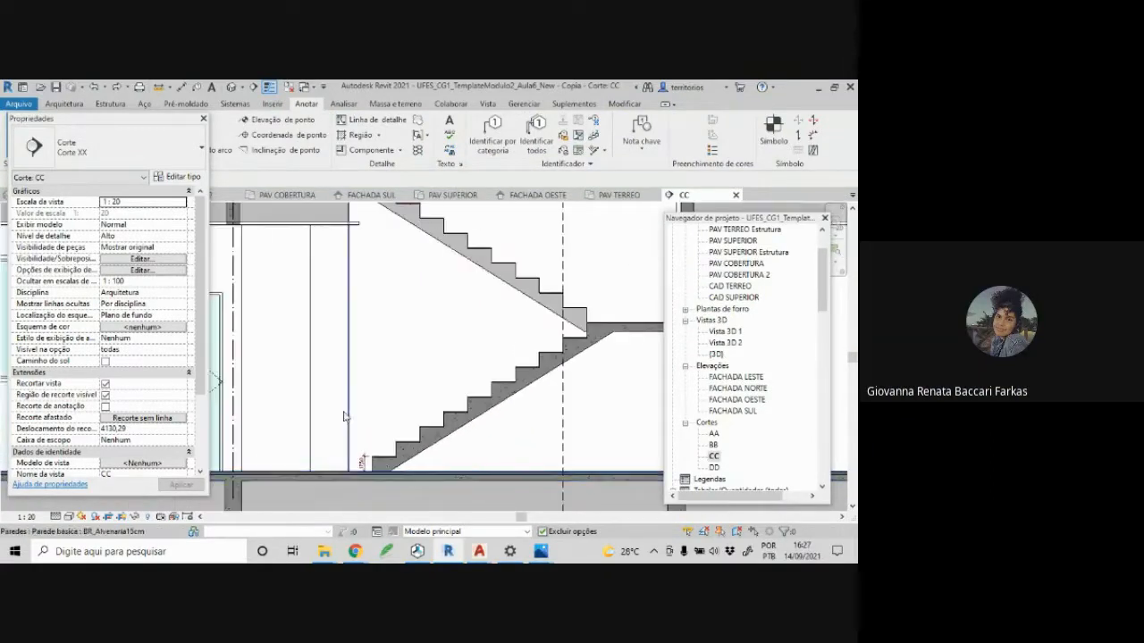
pyautogui.moveTo(374, 388); pyautogui.dragTo(388, 390, button='middle')
pyautogui.scroll(1, 388, 391)
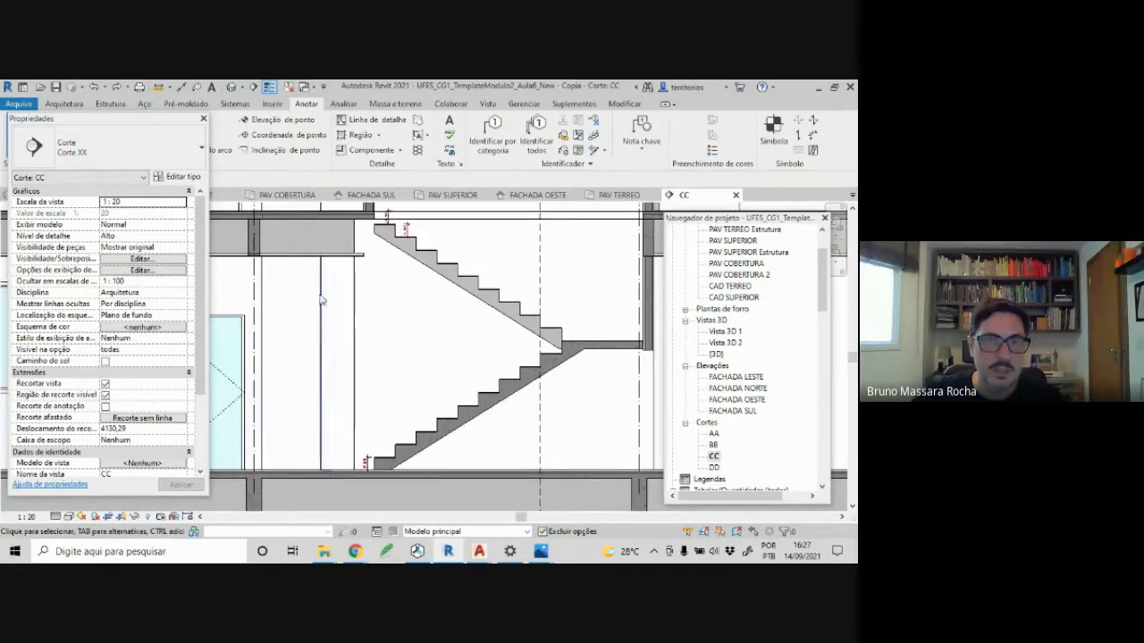
pyautogui.moveTo(336, 299); pyautogui.dragTo(357, 320, button='middle')
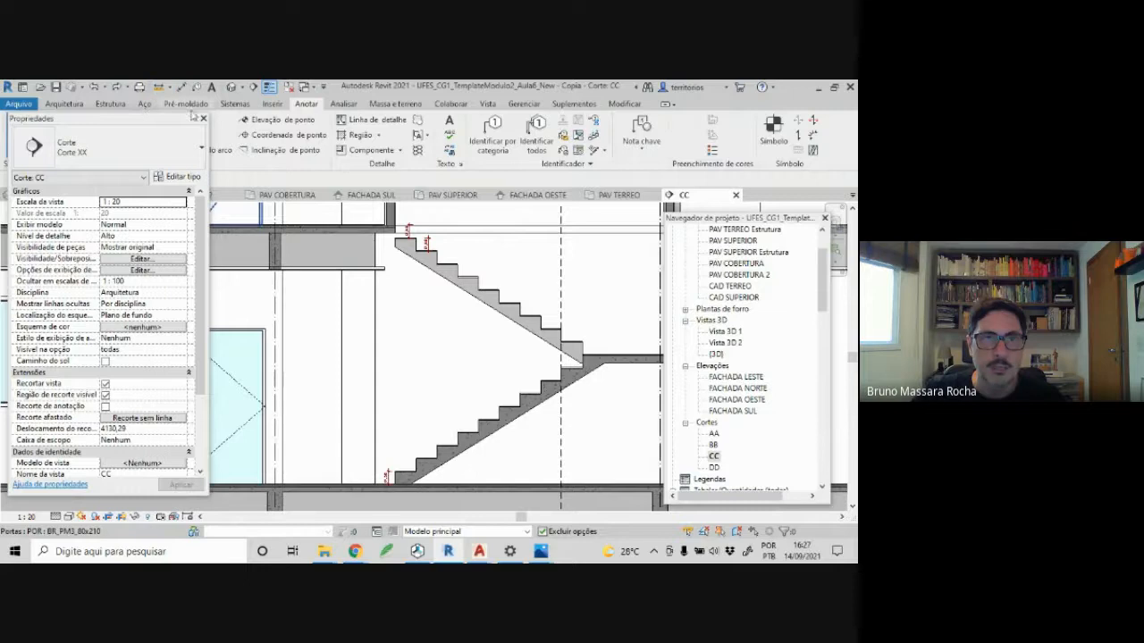
# - Place an aligned dimension beside the stair from the ground-floor granilite finish to the upper-floor granilite finish
pyautogui.moveTo(183, 123); pyautogui.dragTo(178, 230)
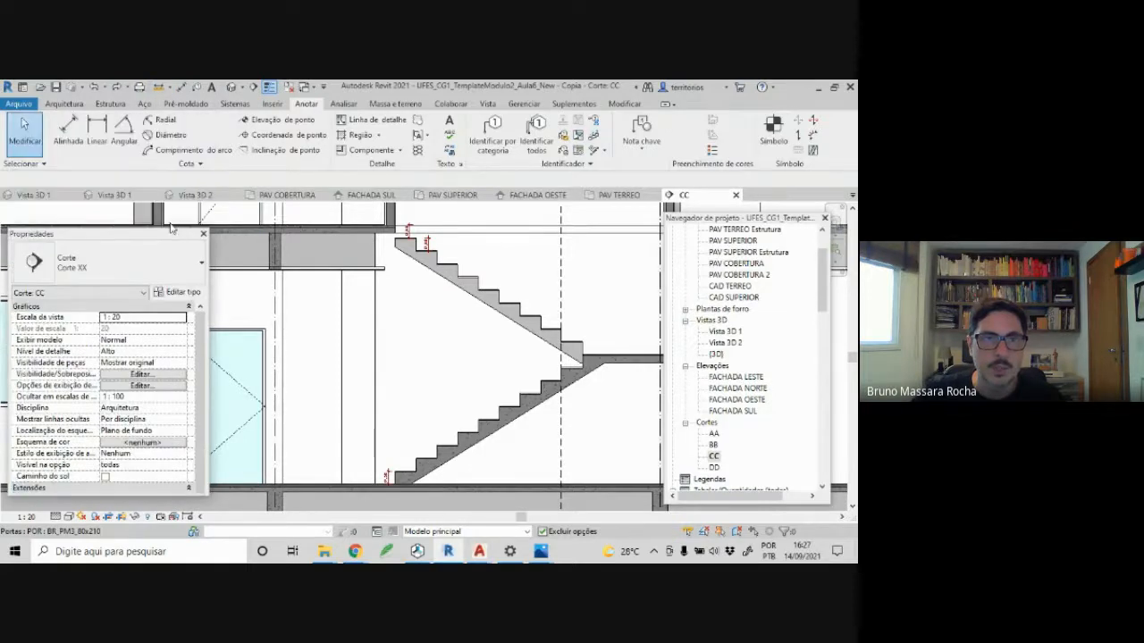
pyautogui.click(77, 134)
pyautogui.scroll(3, 325, 462)
pyautogui.moveTo(324, 462); pyautogui.dragTo(365, 365, button='middle')
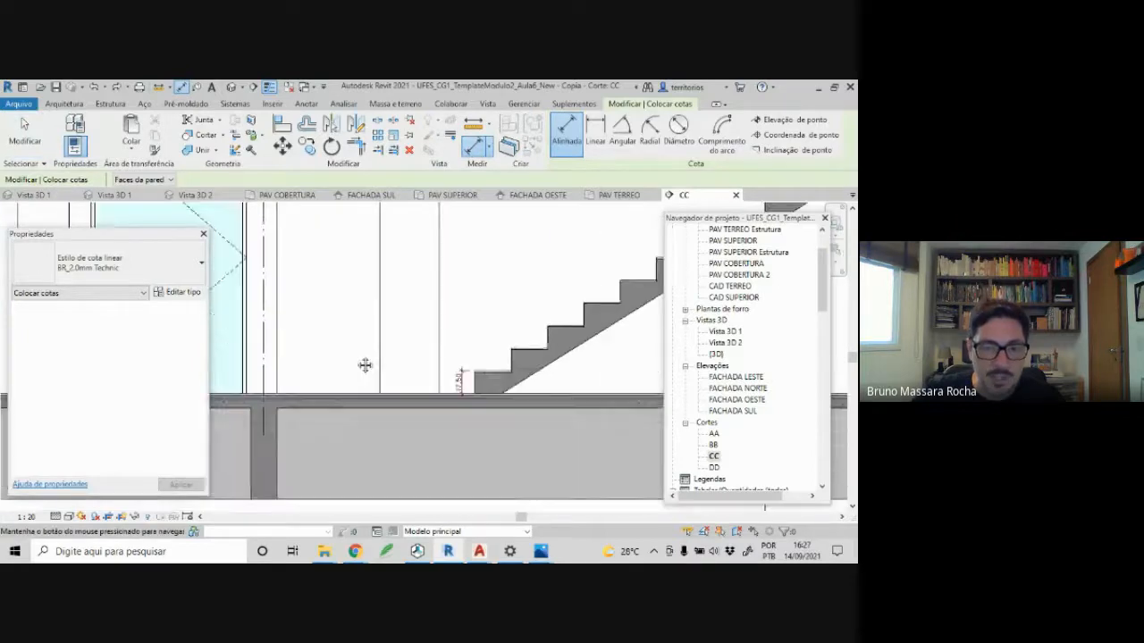
pyautogui.scroll(4, 365, 368)
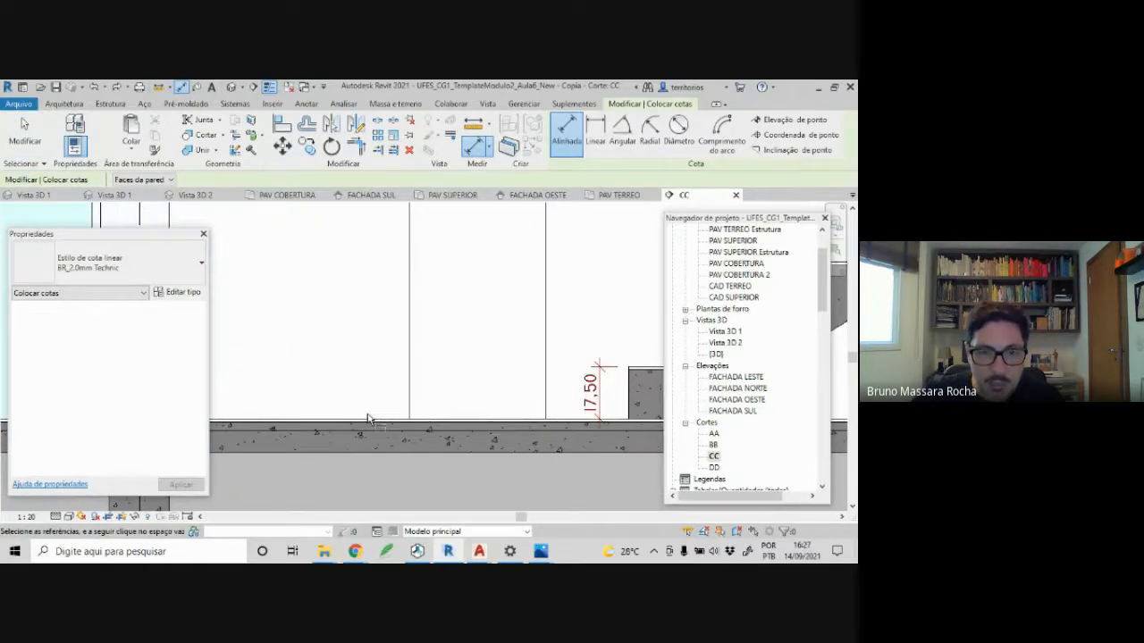
pyautogui.scroll(3, 370, 422)
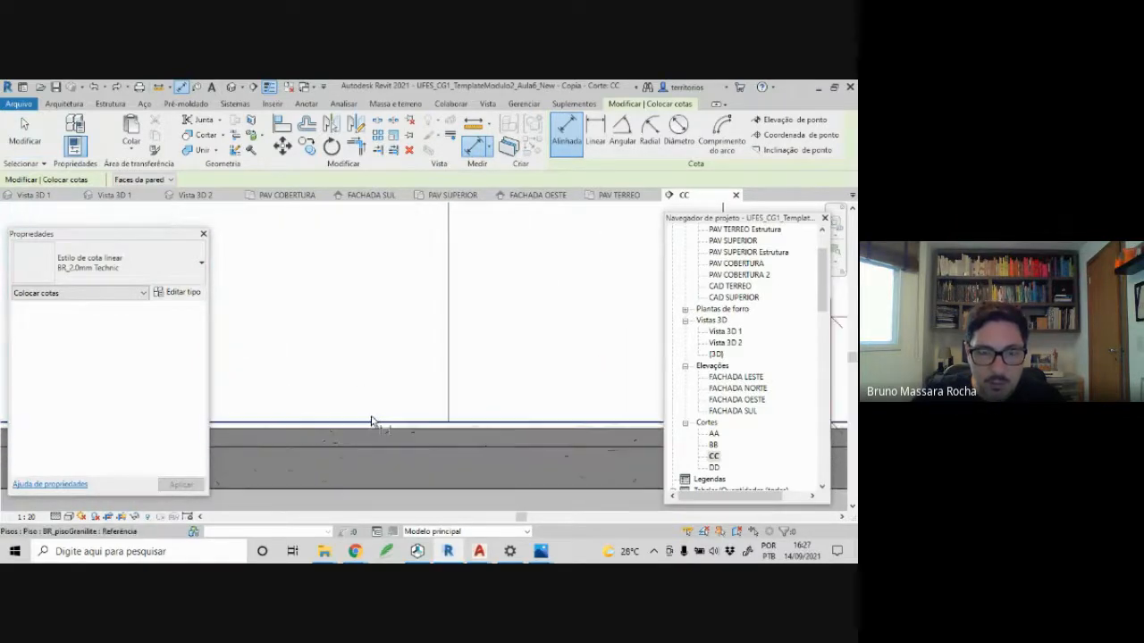
pyautogui.scroll(-4, 370, 376)
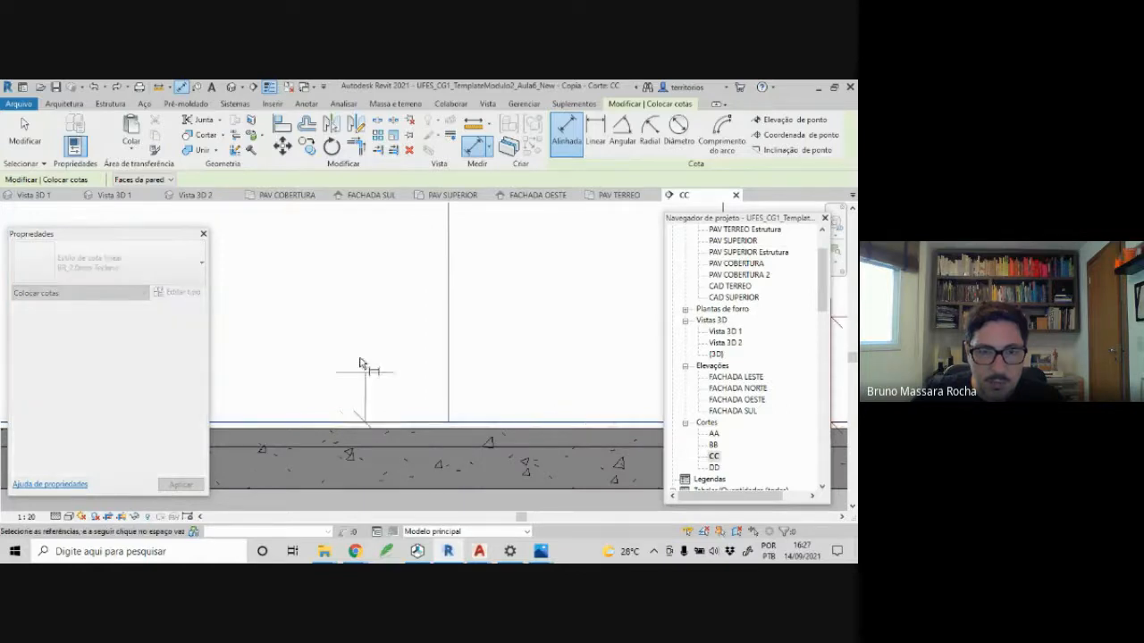
pyautogui.moveTo(355, 313)
pyautogui.mouseDown(button='middle')
pyautogui.moveTo(349, 477)
pyautogui.moveTo(429, 524)
pyautogui.mouseUp(button='middle')
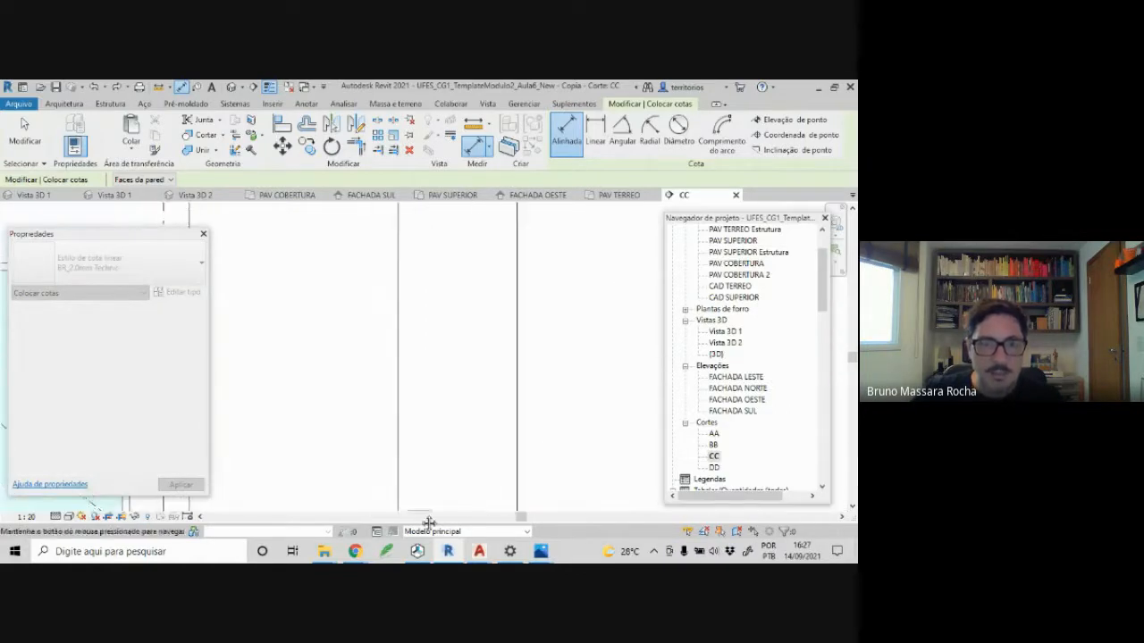
pyautogui.moveTo(427, 352)
pyautogui.mouseDown(button='middle')
pyautogui.moveTo(436, 523)
pyautogui.moveTo(426, 552)
pyautogui.mouseUp(button='middle')
pyautogui.scroll(-1, 425, 313)
pyautogui.moveTo(413, 298); pyautogui.dragTo(399, 463, button='middle')
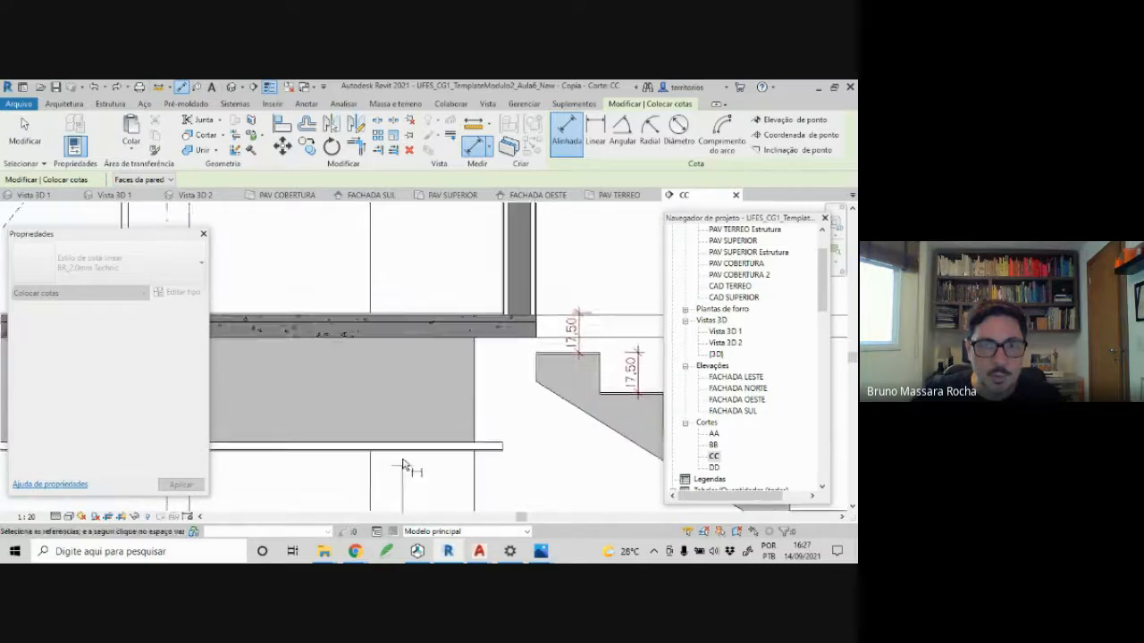
pyautogui.scroll(4, 402, 238)
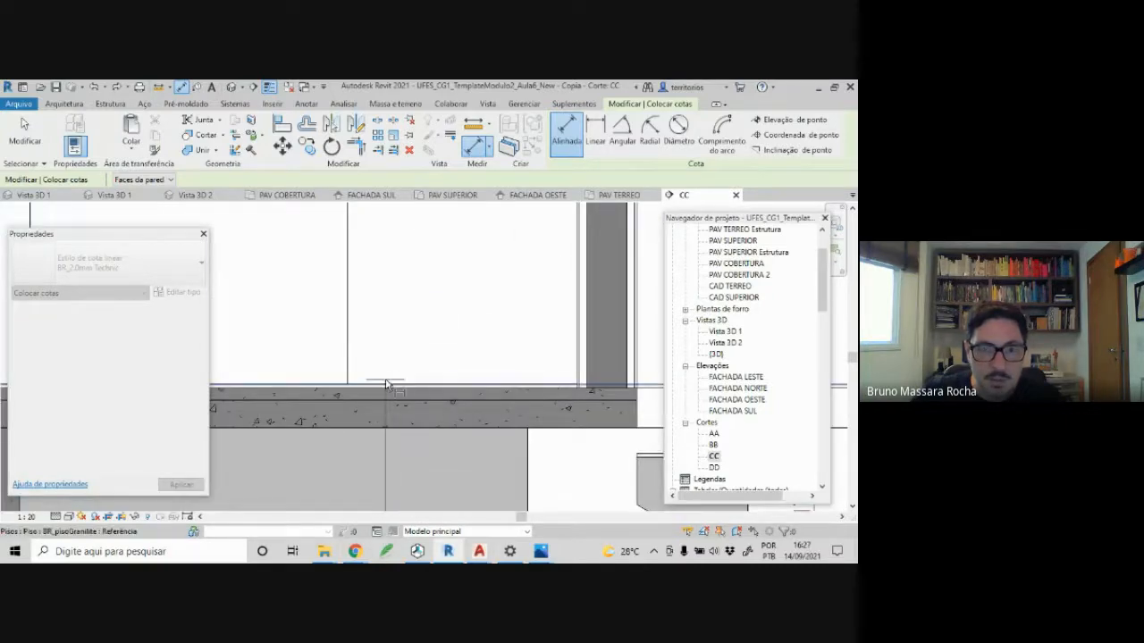
pyautogui.scroll(-4, 399, 331)
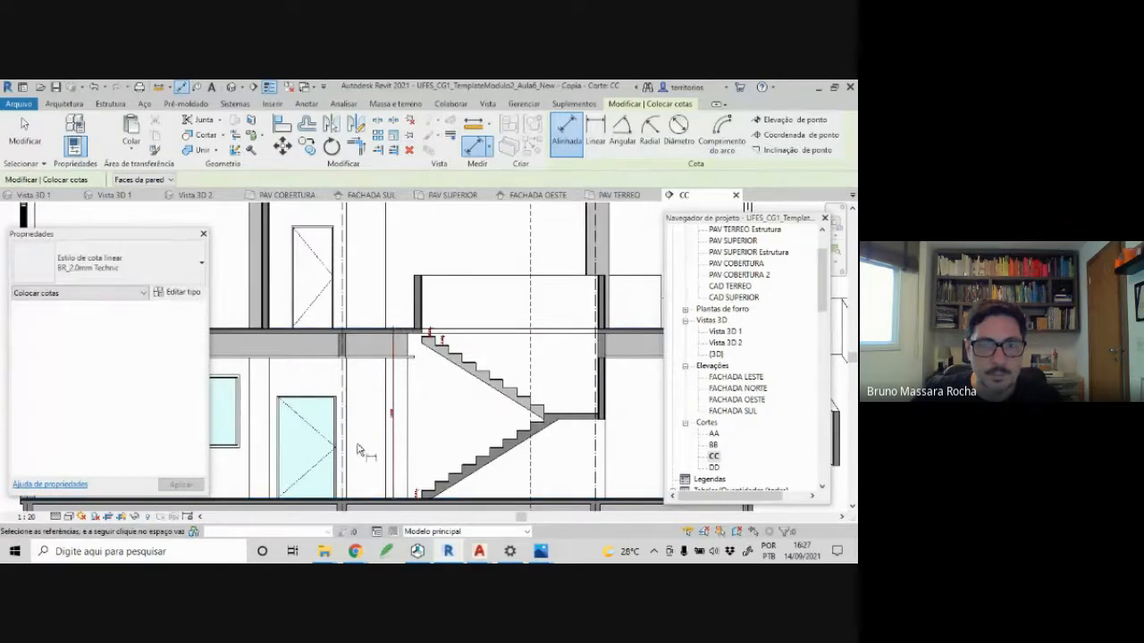
pyautogui.scroll(5, 398, 421)
pyautogui.scroll(3, 403, 417)
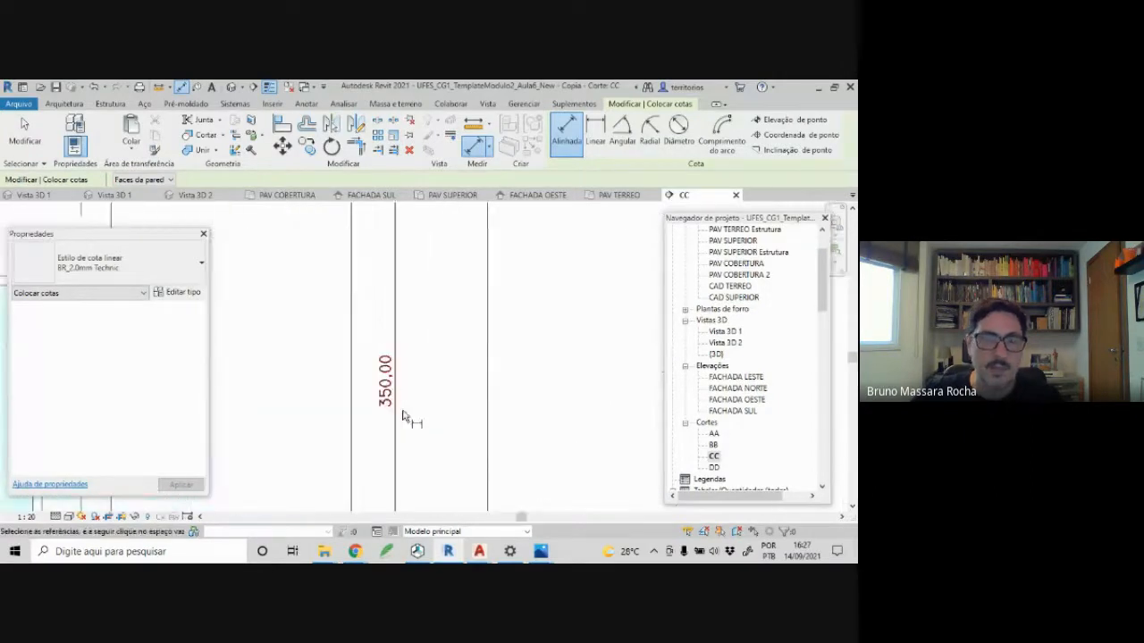
pyautogui.press('Escape')
# - Set the view scale of section CC to 1:50 and check how the stair dimensions read
pyautogui.click(26, 516)
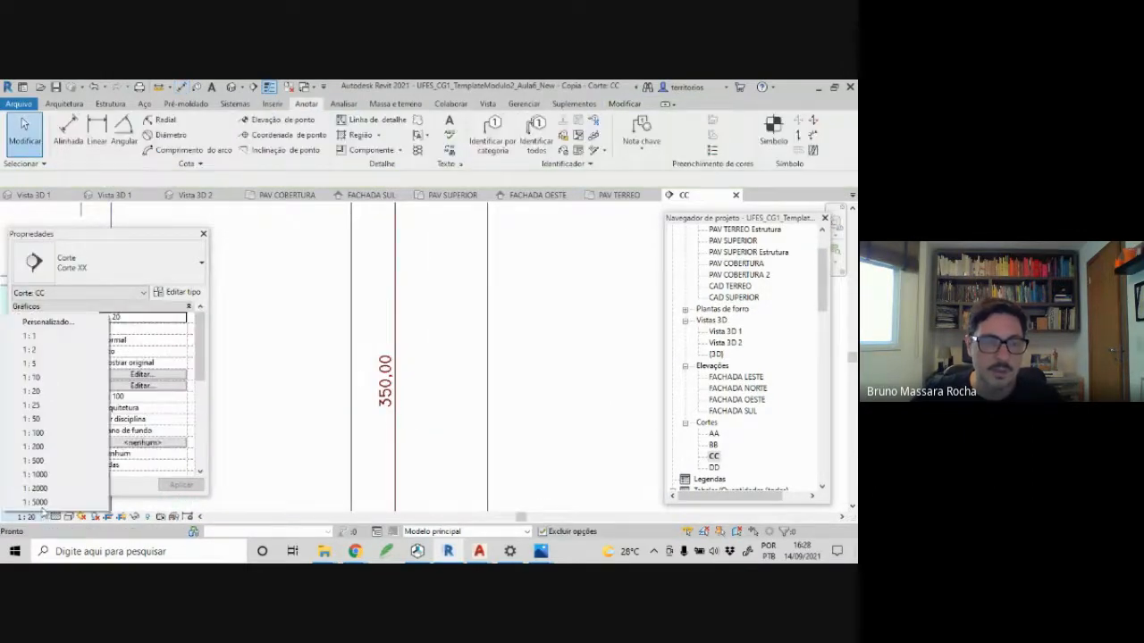
pyautogui.click(51, 420)
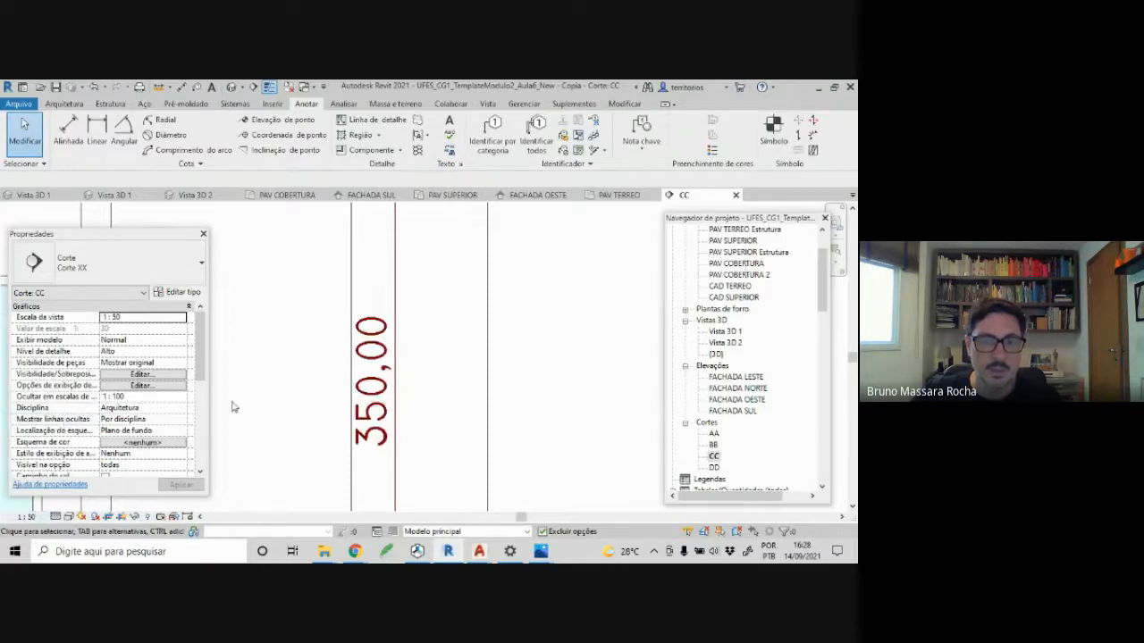
pyautogui.scroll(-4, 294, 396)
pyautogui.moveTo(296, 393); pyautogui.dragTo(298, 371, button='middle')
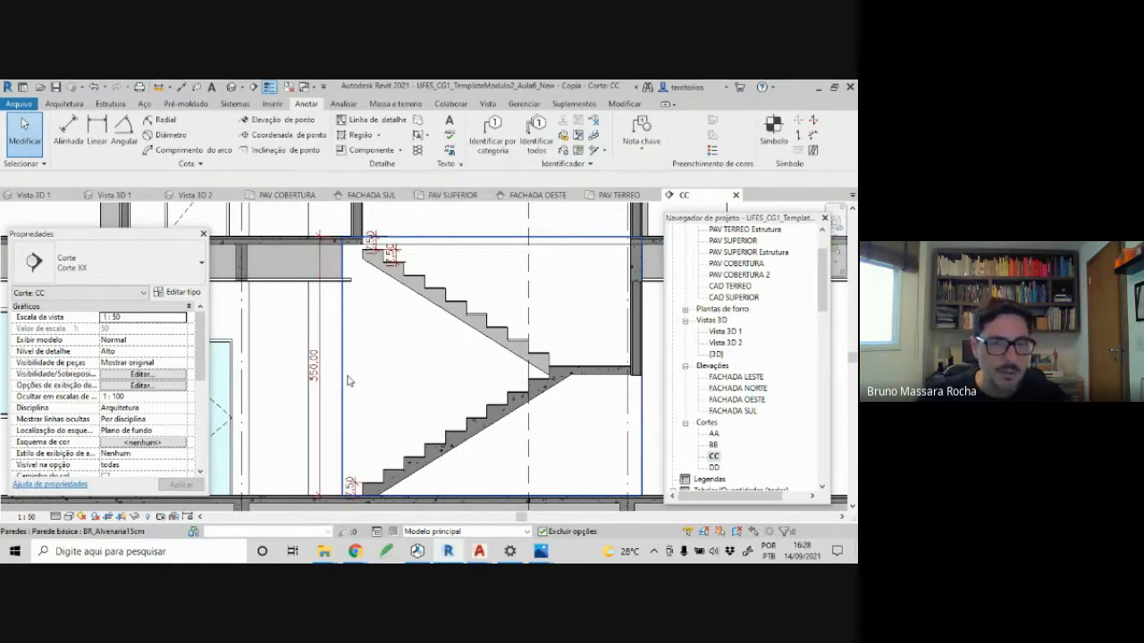
pyautogui.scroll(-2, 356, 366)
pyautogui.moveTo(355, 367); pyautogui.dragTo(361, 403, button='middle')
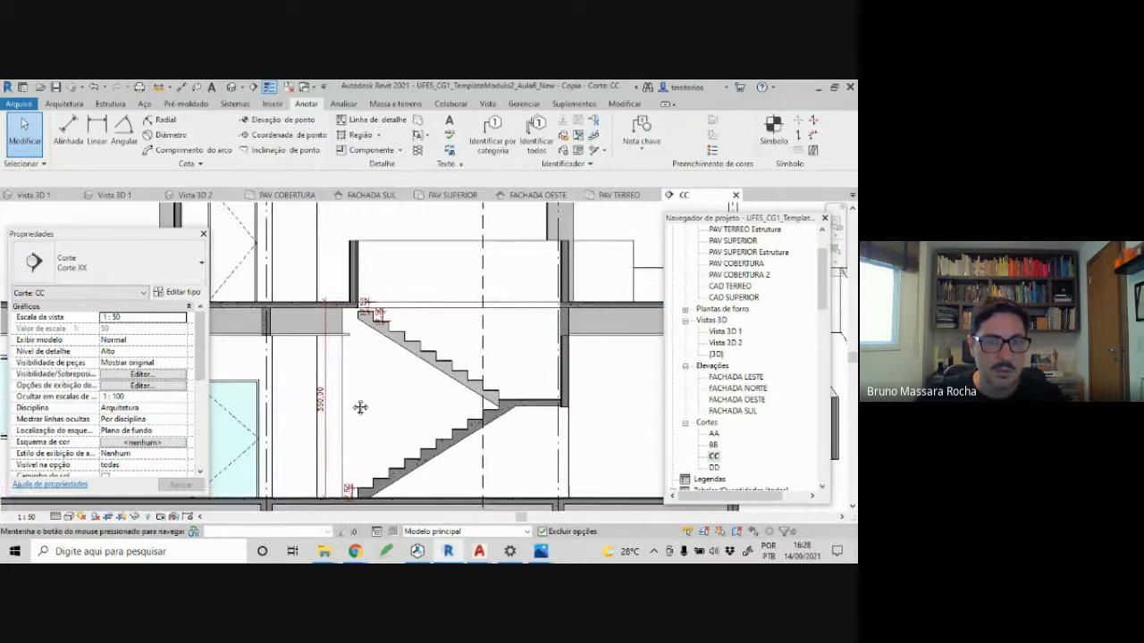
pyautogui.moveTo(338, 308); pyautogui.dragTo(376, 249, button='middle')
pyautogui.scroll(-1, 376, 223)
pyautogui.scroll(1, 484, 358)
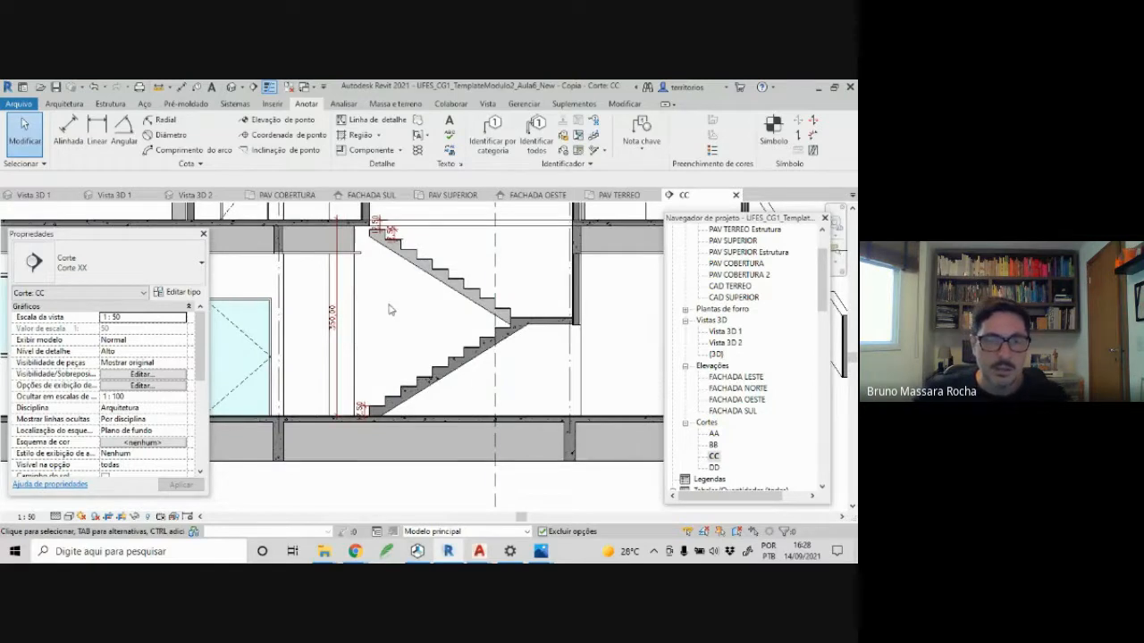
pyautogui.moveTo(396, 314); pyautogui.dragTo(391, 324, button='middle')
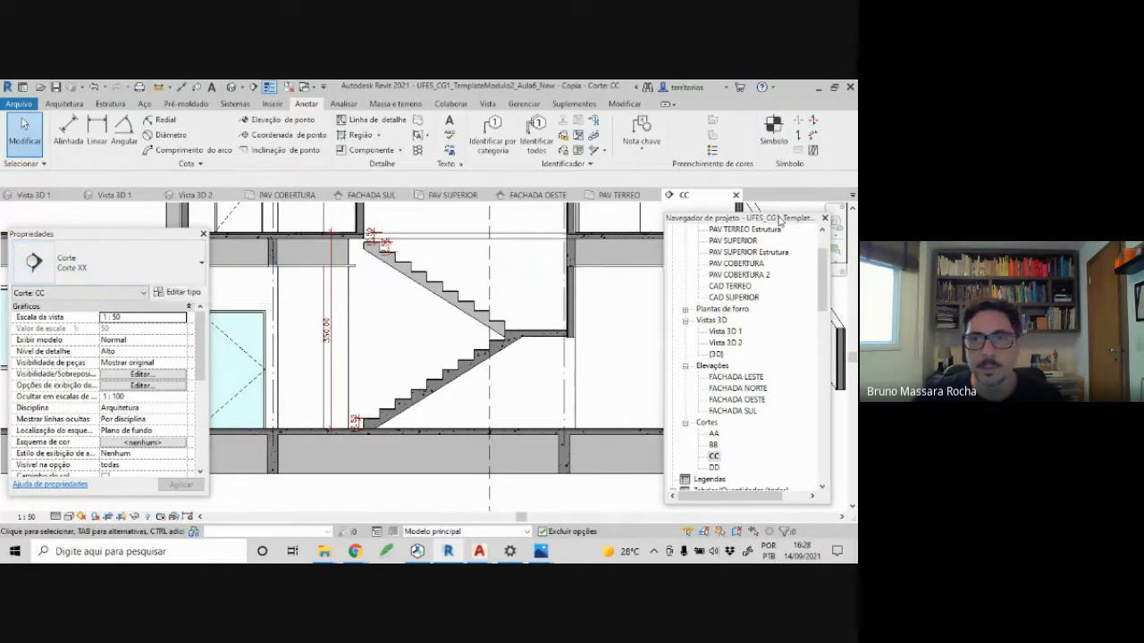
# - Open the PAV TERREO floor plan and look over the whole ground floor
pyautogui.click(610, 196)
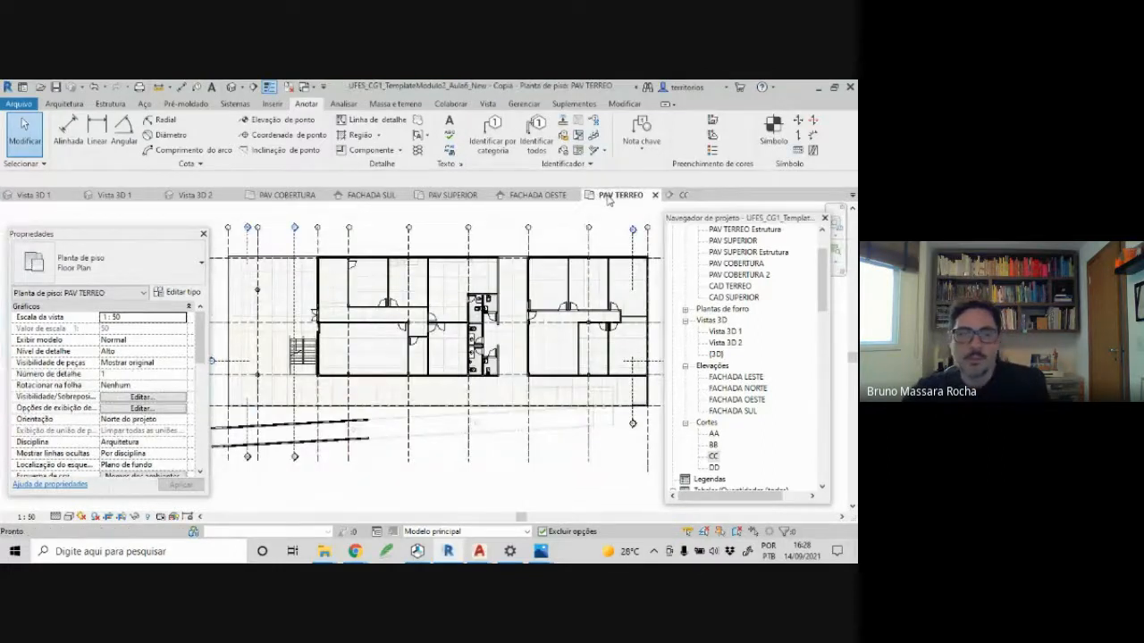
pyautogui.scroll(-3, 483, 246)
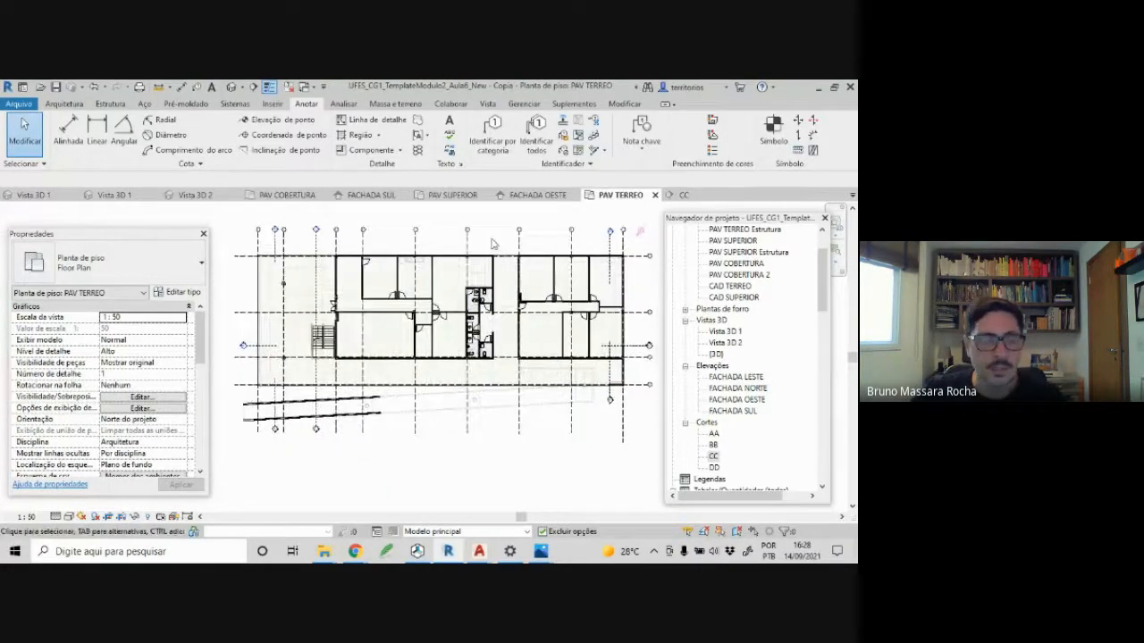
pyautogui.scroll(1, 491, 244)
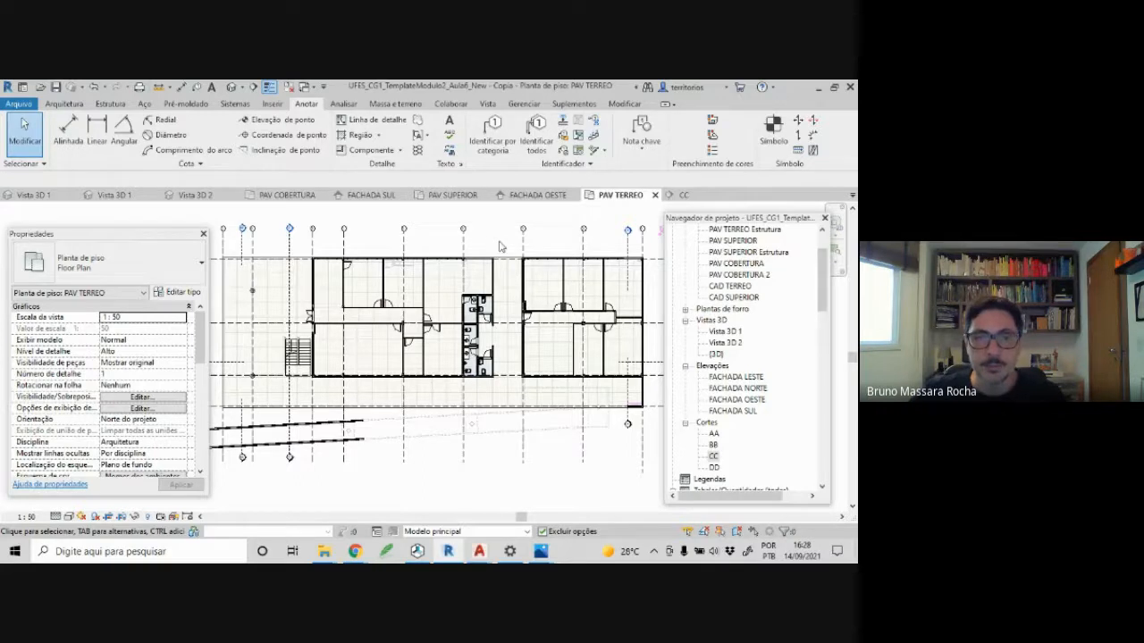
pyautogui.moveTo(501, 247); pyautogui.dragTo(510, 243, button='middle')
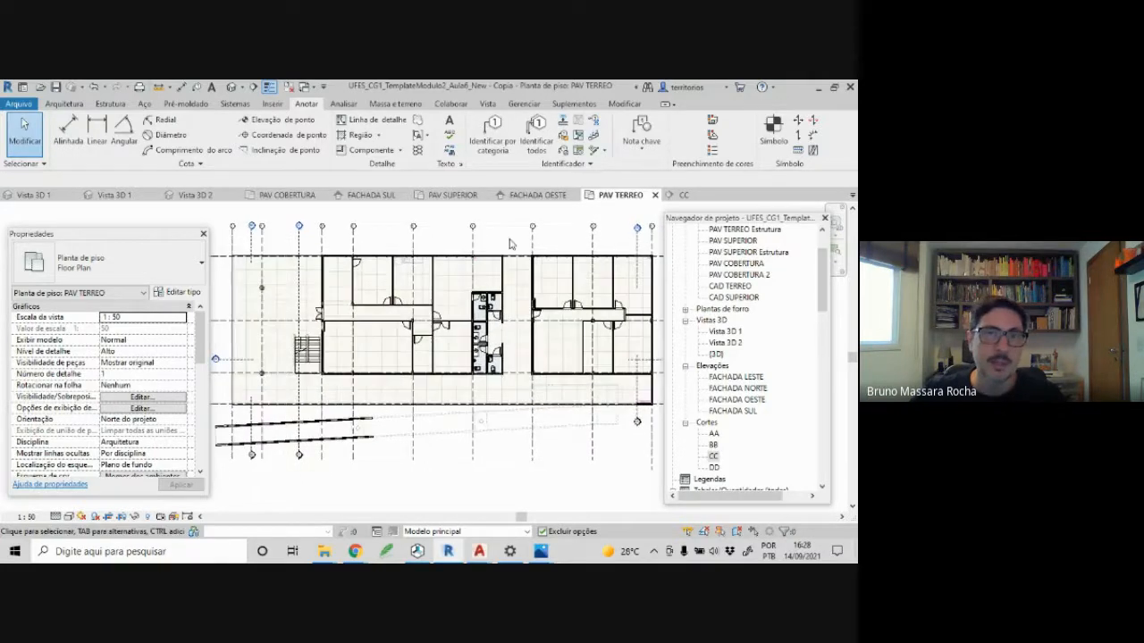
# - Open the PAV SUPERIOR floor plan and frame the ramp running along the outside of the building
pyautogui.click(452, 195)
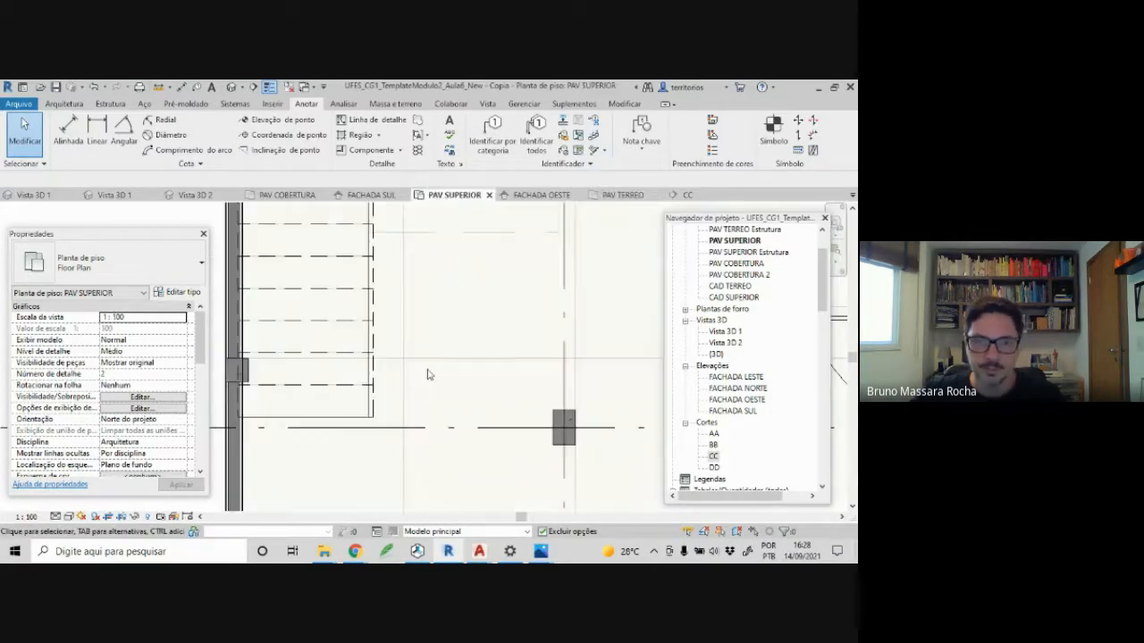
pyautogui.scroll(-6, 420, 384)
pyautogui.scroll(-5, 399, 402)
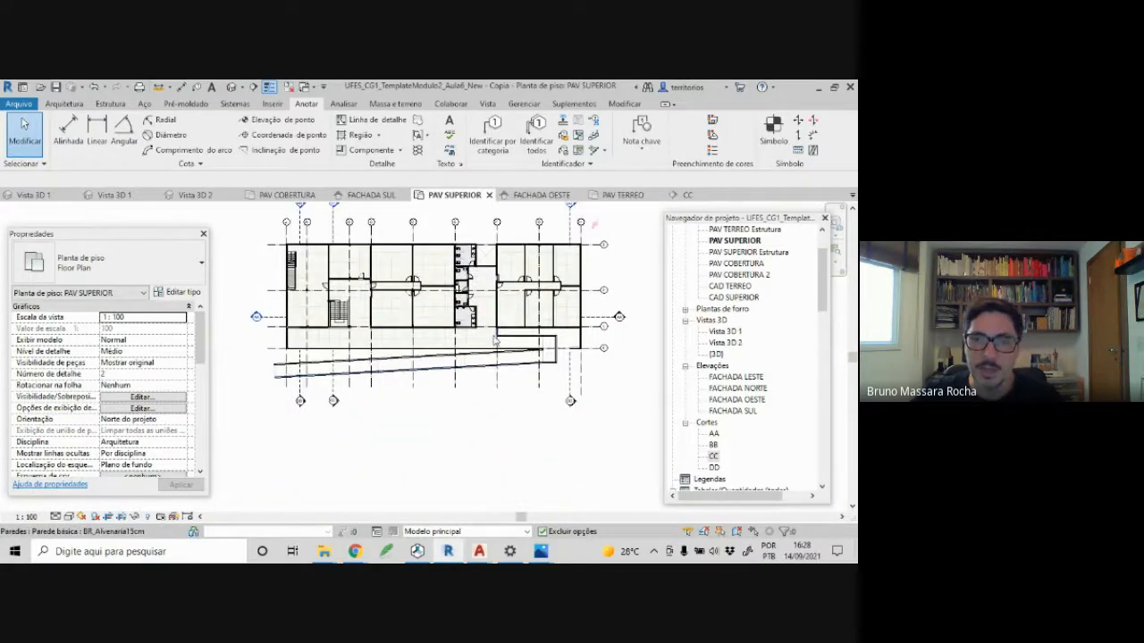
pyautogui.scroll(2, 494, 332)
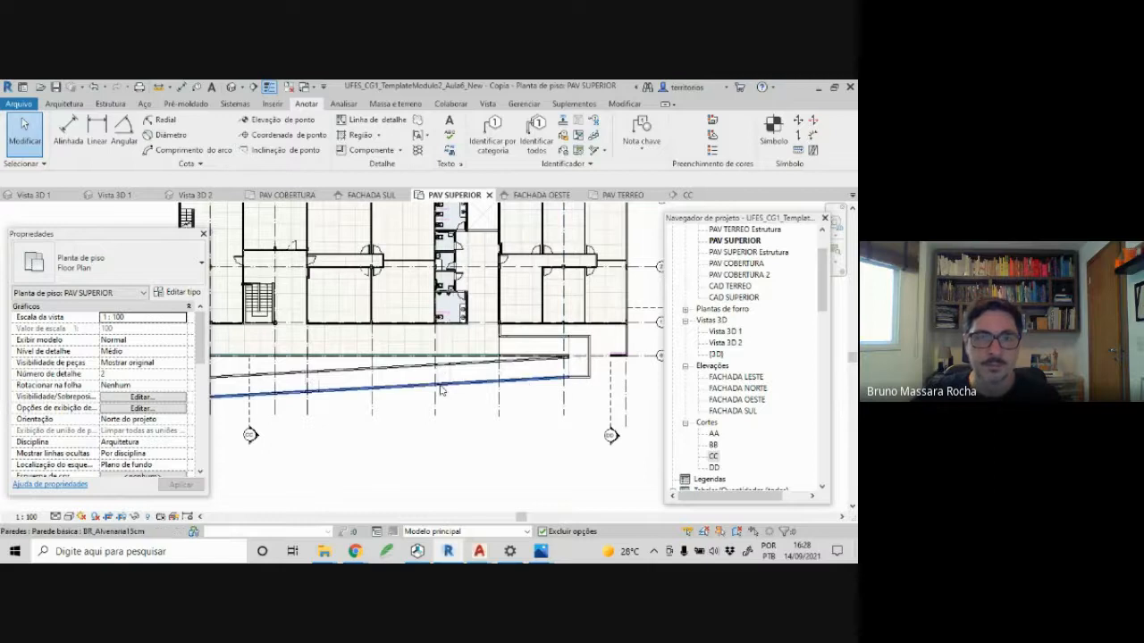
# - Switch to the Photos app and look through the construction photos of the concrete ramp, its side beams and the walkway beside it
pyautogui.scroll(-3, 536, 384)
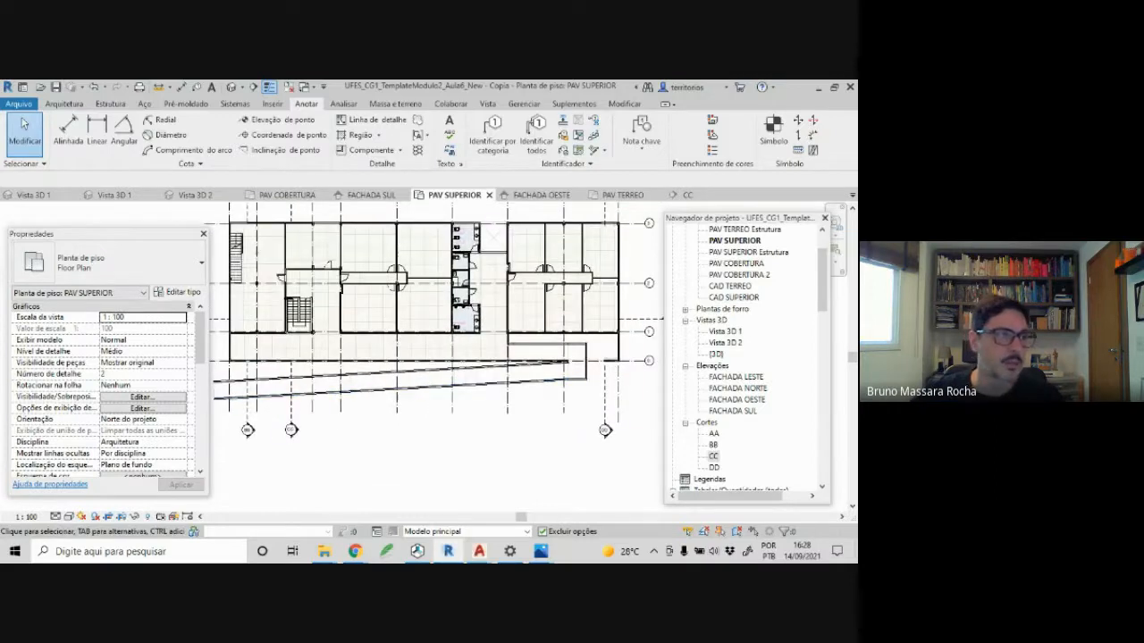
pyautogui.click(541, 551)
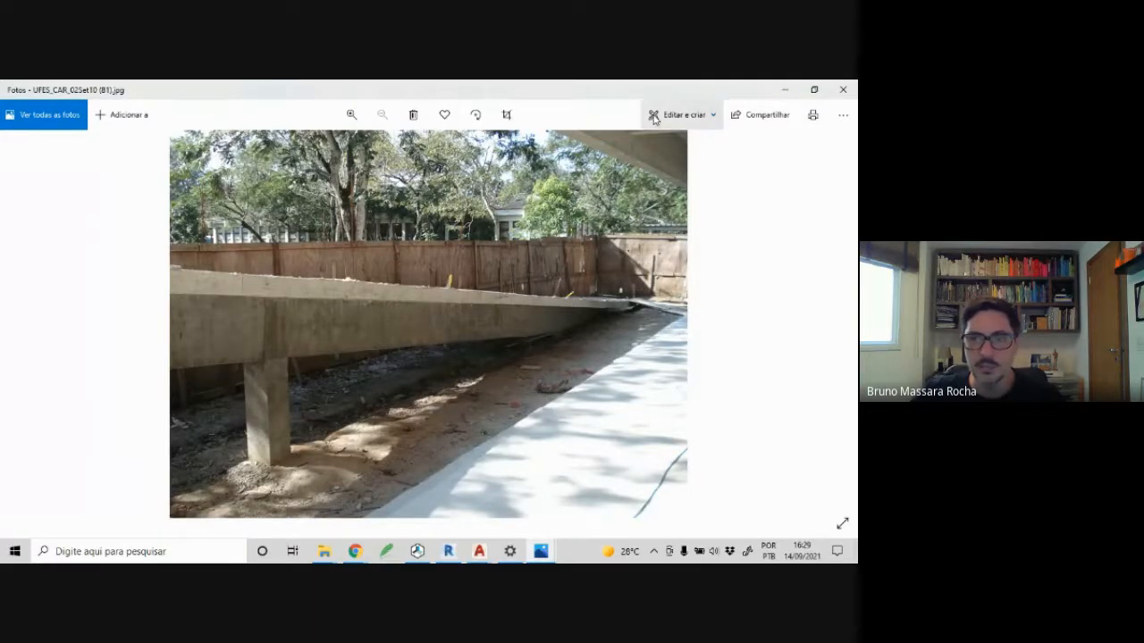
pyautogui.click(840, 322)
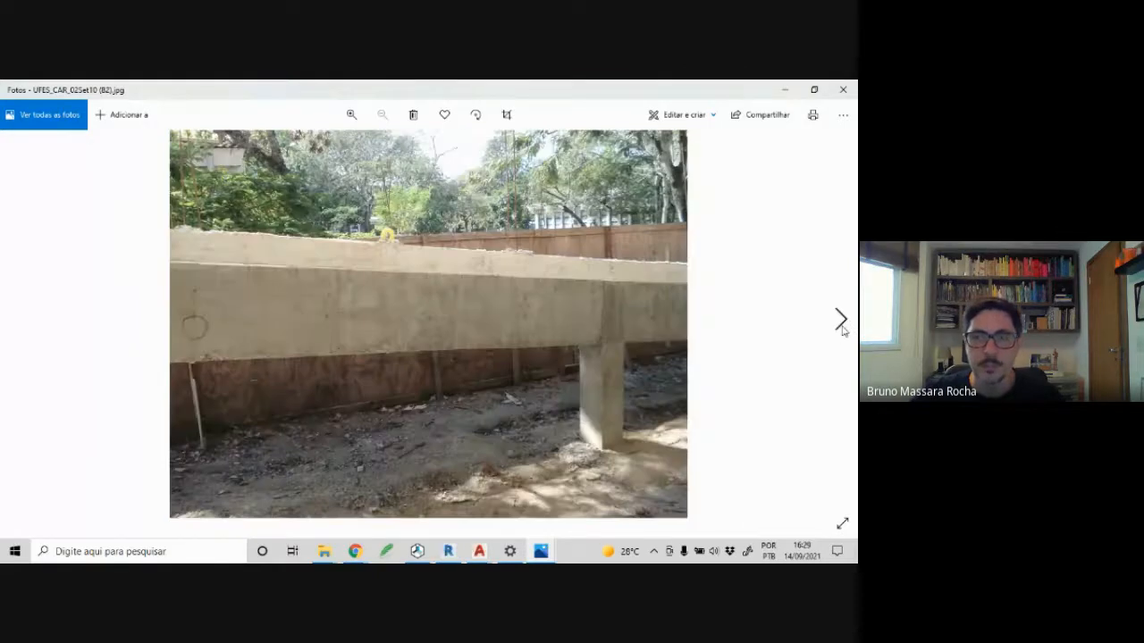
pyautogui.click(841, 321)
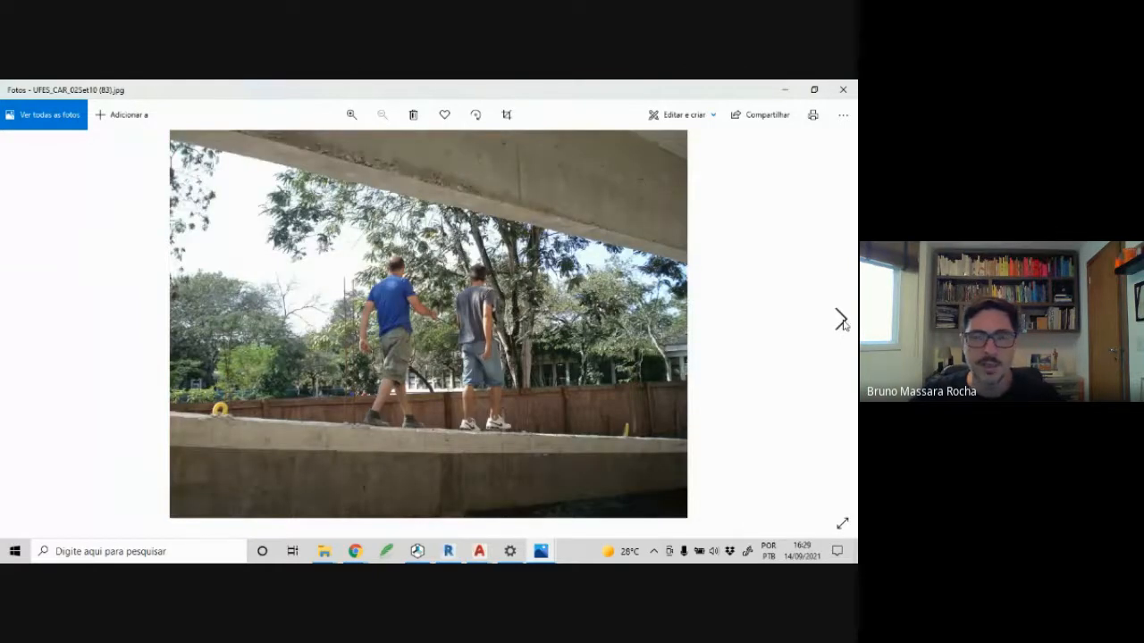
pyautogui.click(841, 322)
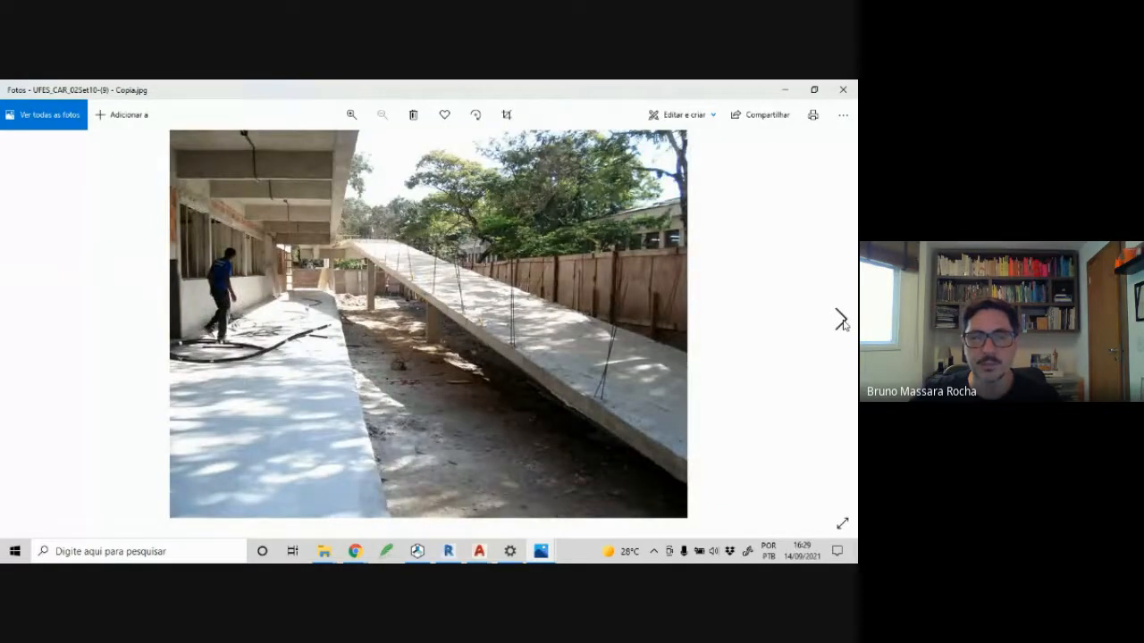
pyautogui.click(841, 322)
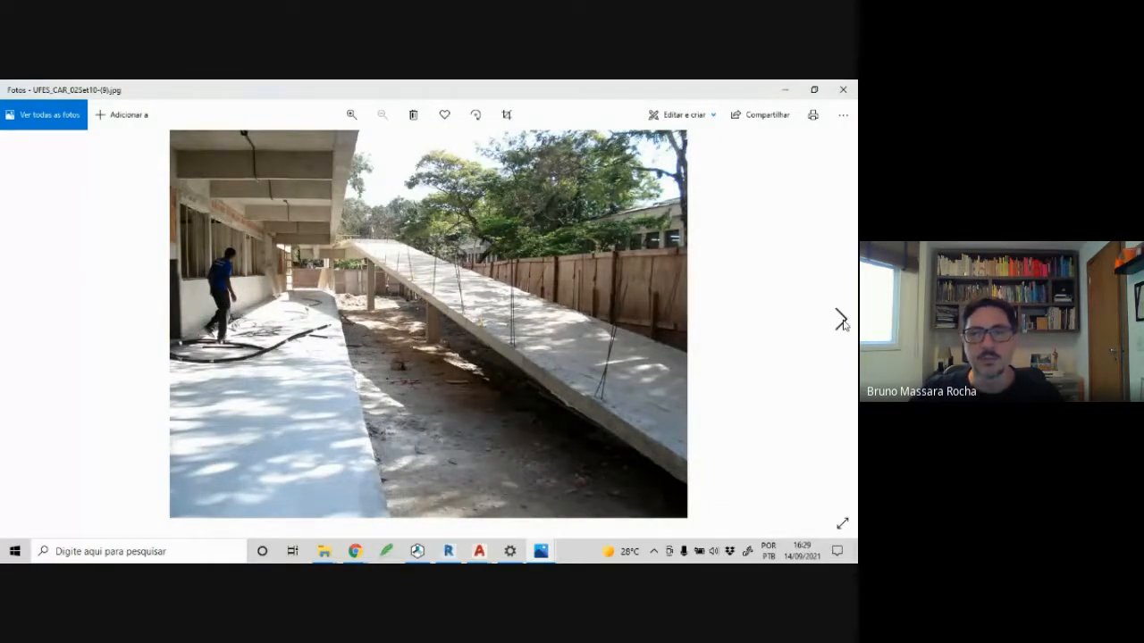
pyautogui.click(841, 322)
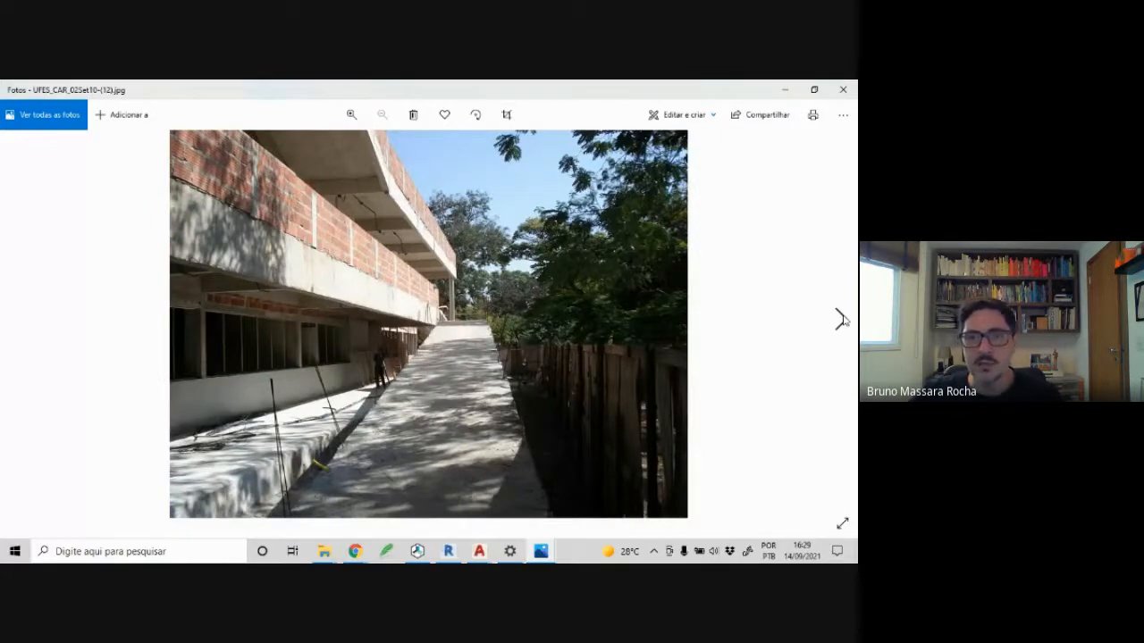
pyautogui.click(841, 322)
pyautogui.click(841, 322)
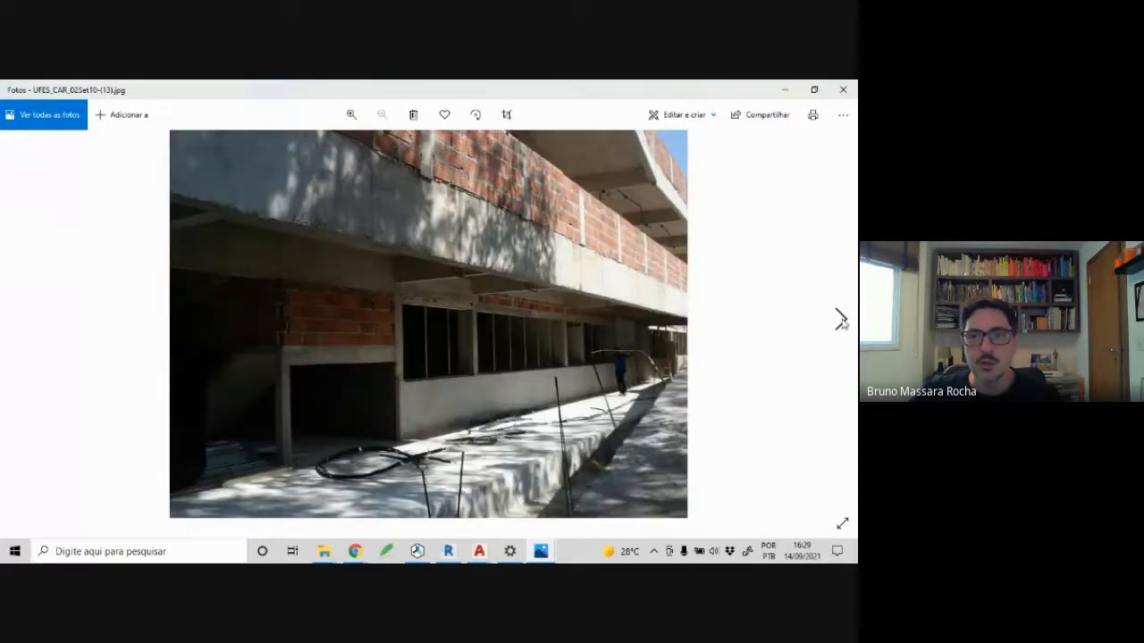
pyautogui.click(841, 322)
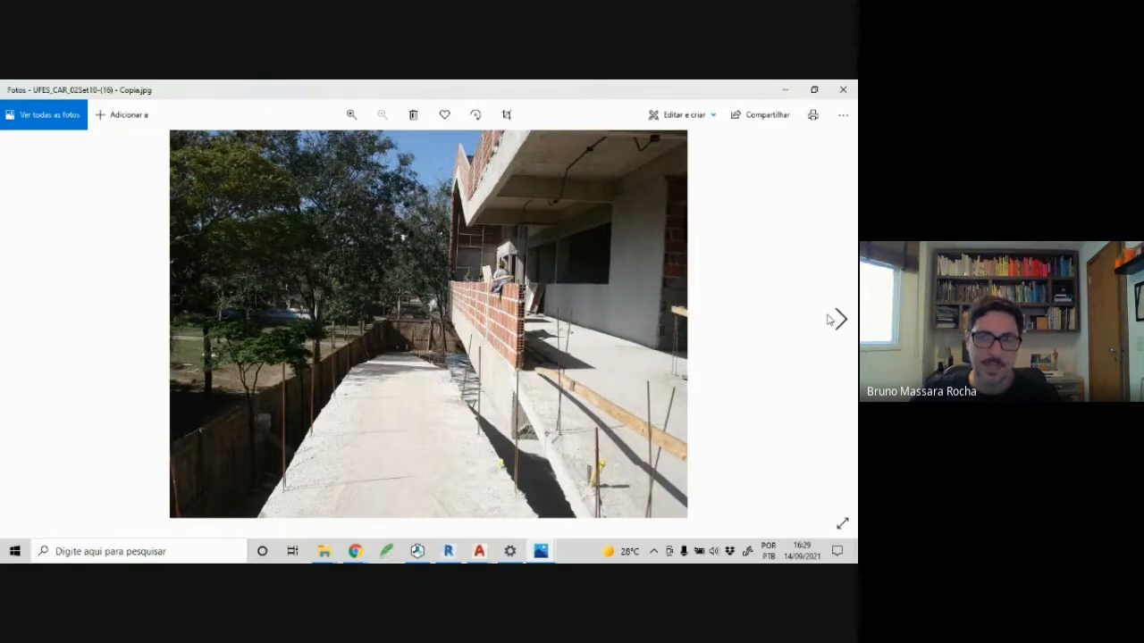
# - Continue through the UFES_CAR_02Set10 photos, from the ramp's upper arrival to its pillar and beam in UFES_CAR_02Set10-(31) - Copia.jpg
pyautogui.click(841, 320)
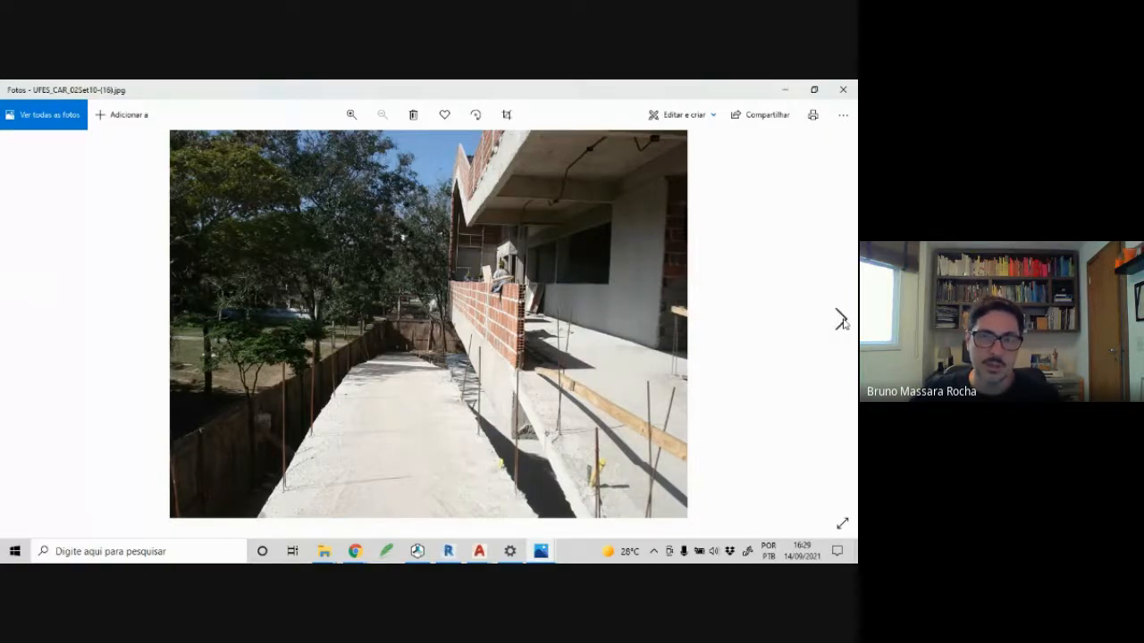
pyautogui.click(841, 320)
pyautogui.click(841, 320)
pyautogui.click(841, 320)
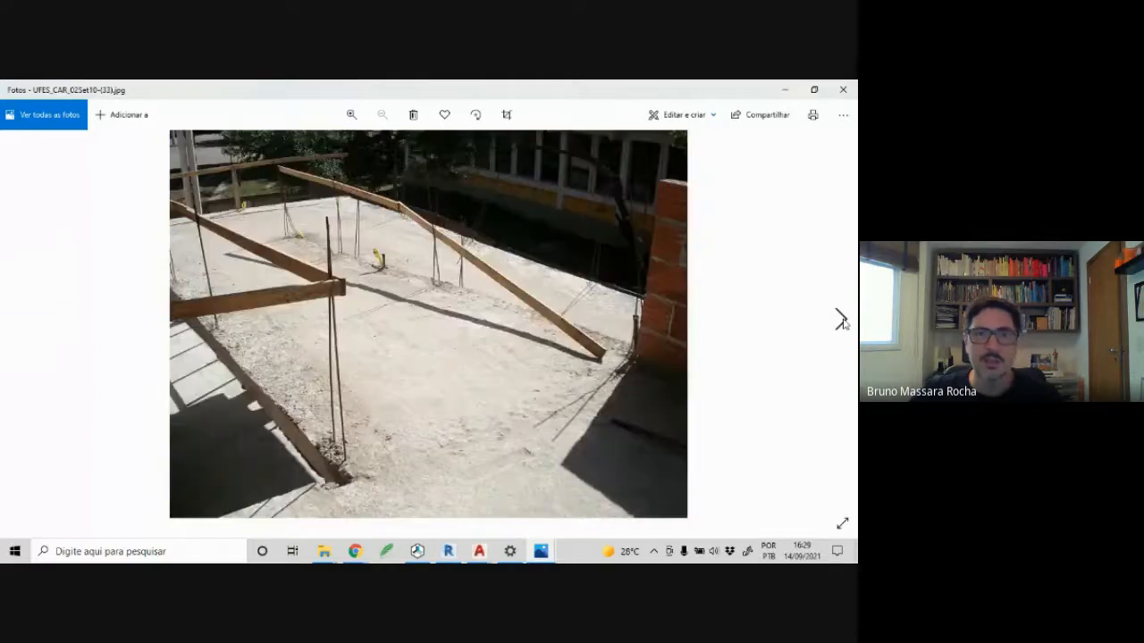
pyautogui.click(841, 320)
pyautogui.click(841, 320)
pyautogui.click(841, 320)
pyautogui.click(841, 320)
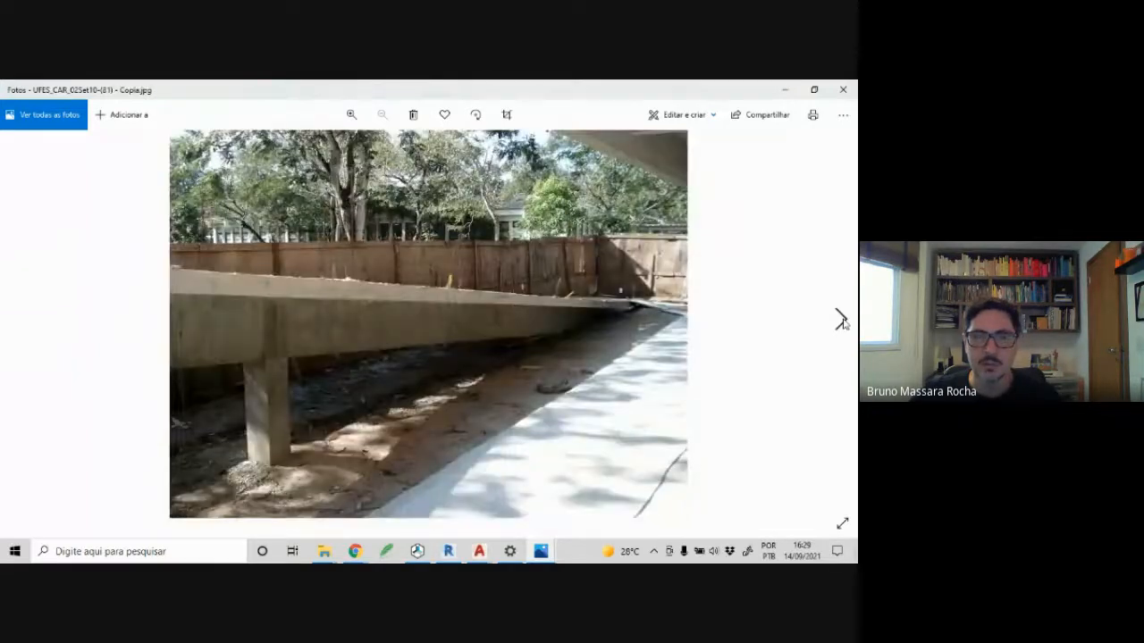
# - Bring up the photo of the finished ramp with handrails and guard walls, UFES_CAR_07Set11 (37).JPG
pyautogui.click(841, 320)
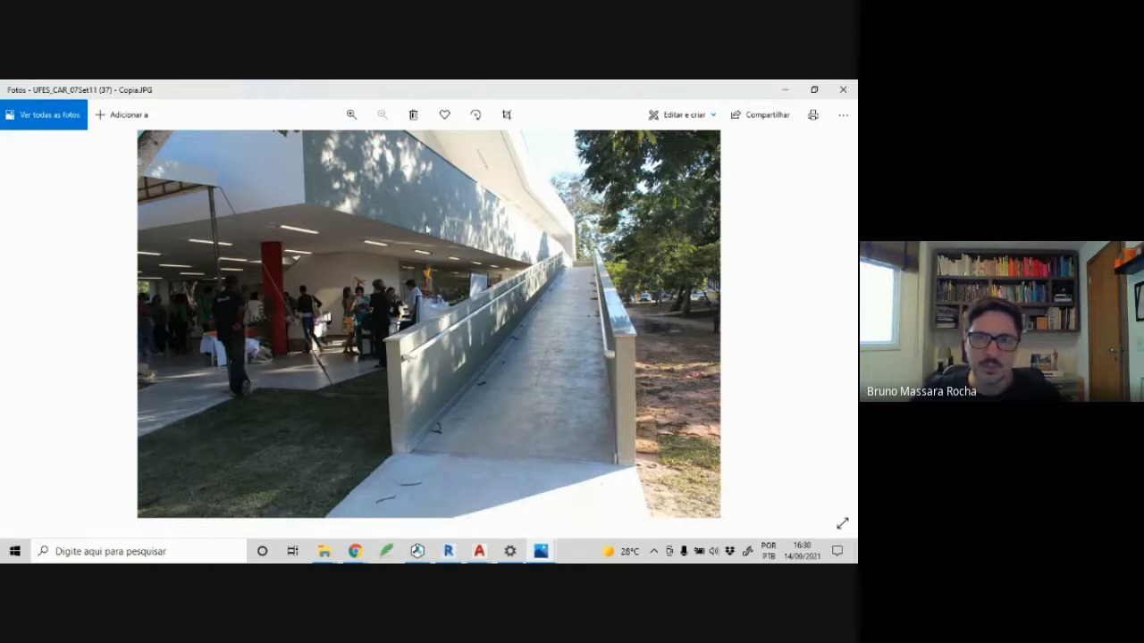
pyautogui.click(841, 320)
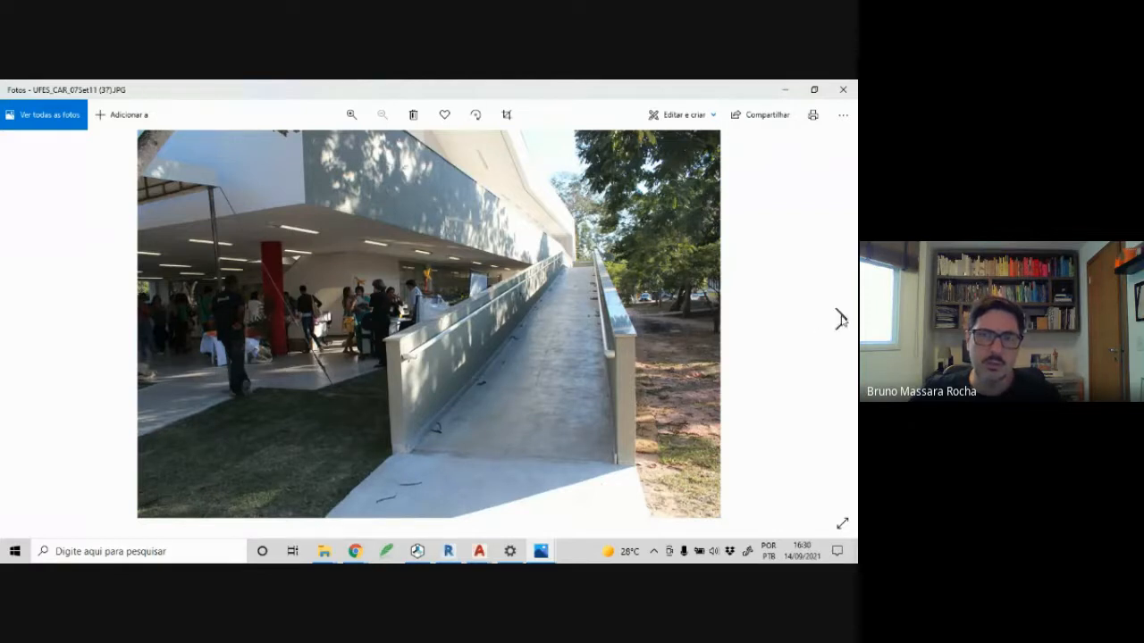
pyautogui.click(841, 320)
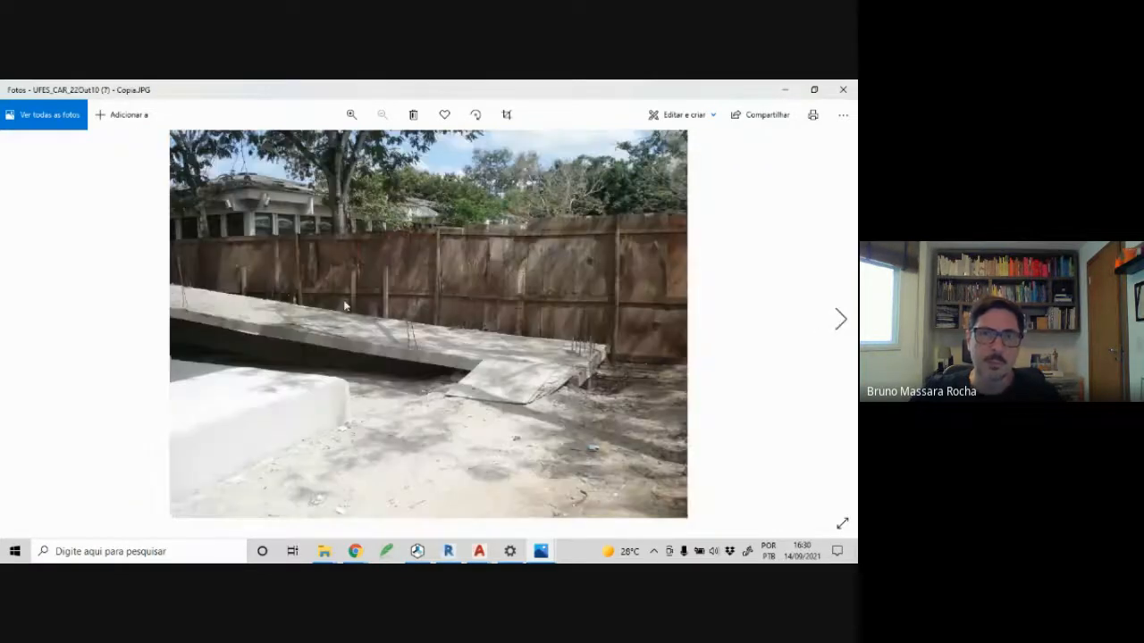
pyautogui.click(15, 329)
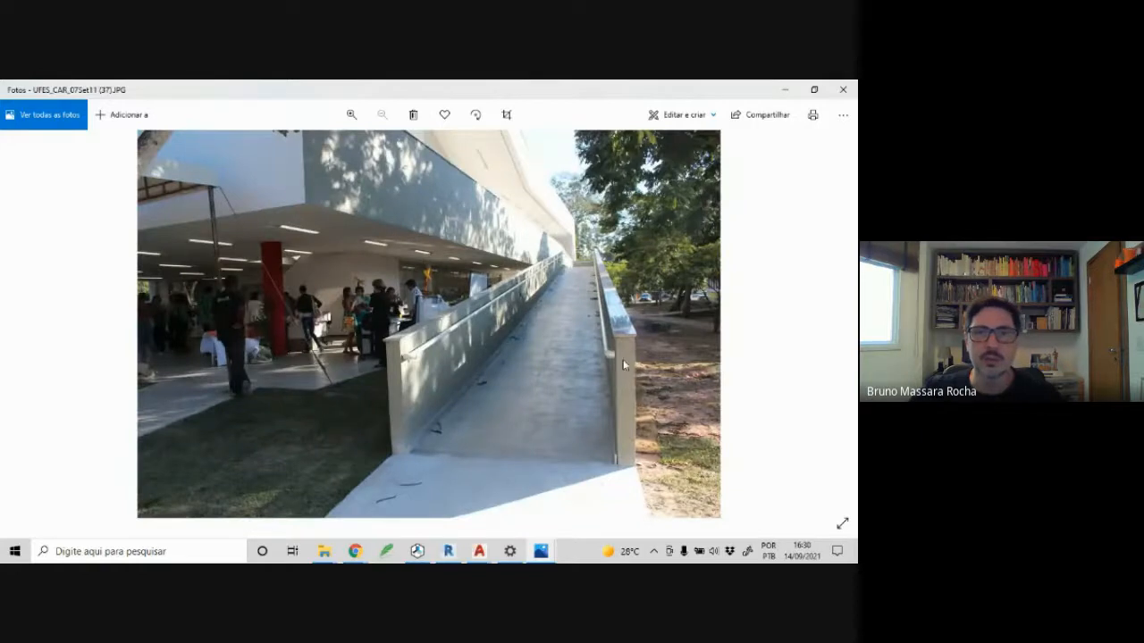
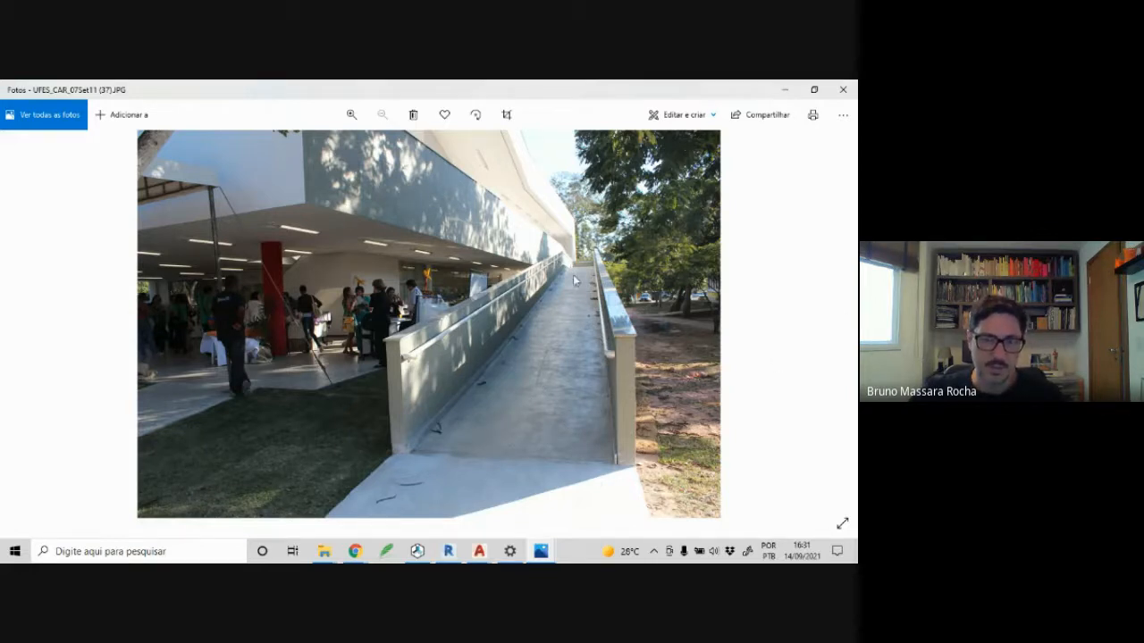
# - Look at the photos of the slab at the ramp's lower end and return to the finished-ramp photo
pyautogui.click(841, 320)
pyautogui.click(841, 320)
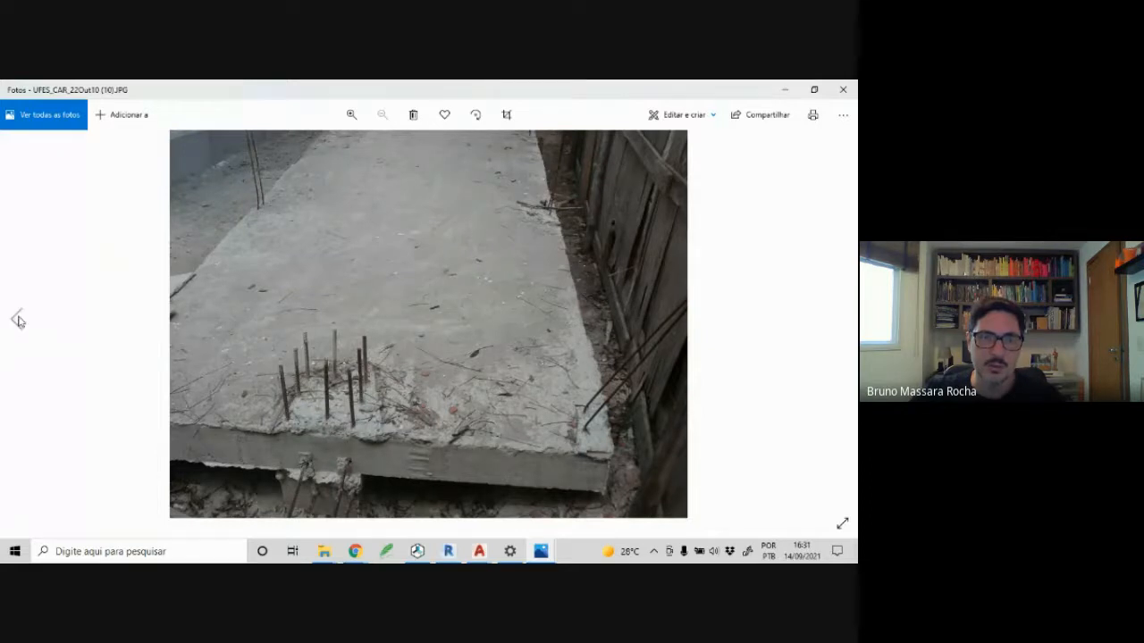
pyautogui.click(18, 321)
pyautogui.click(17, 320)
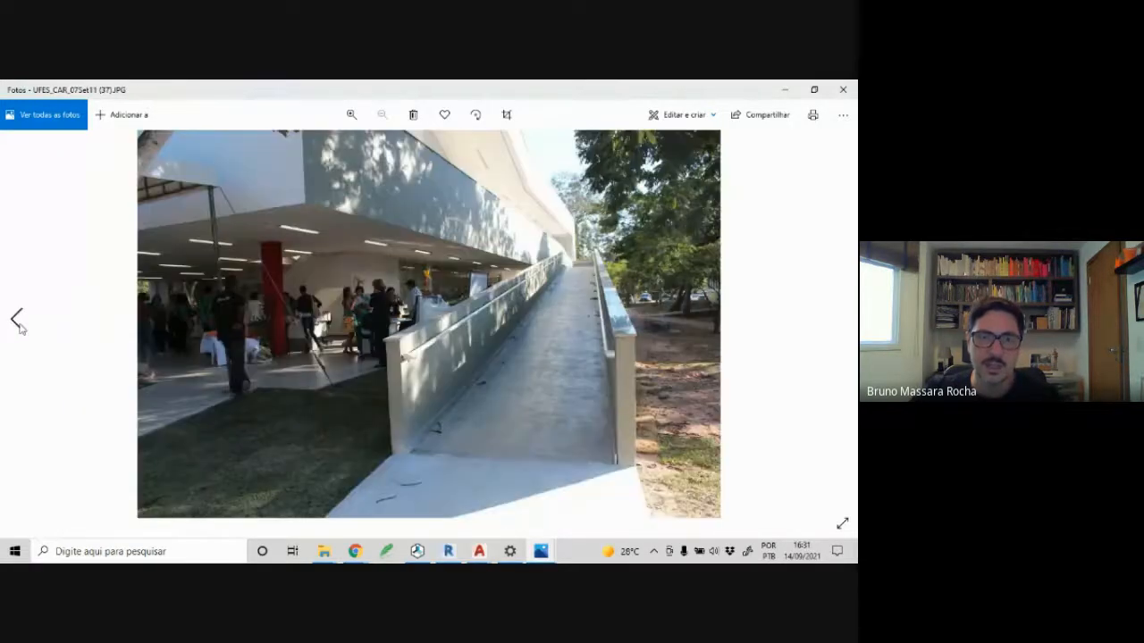
# - Go through the UFES_CAR_22Out10 photos from the foot of the ramp to the beams seen from underneath
pyautogui.click(841, 318)
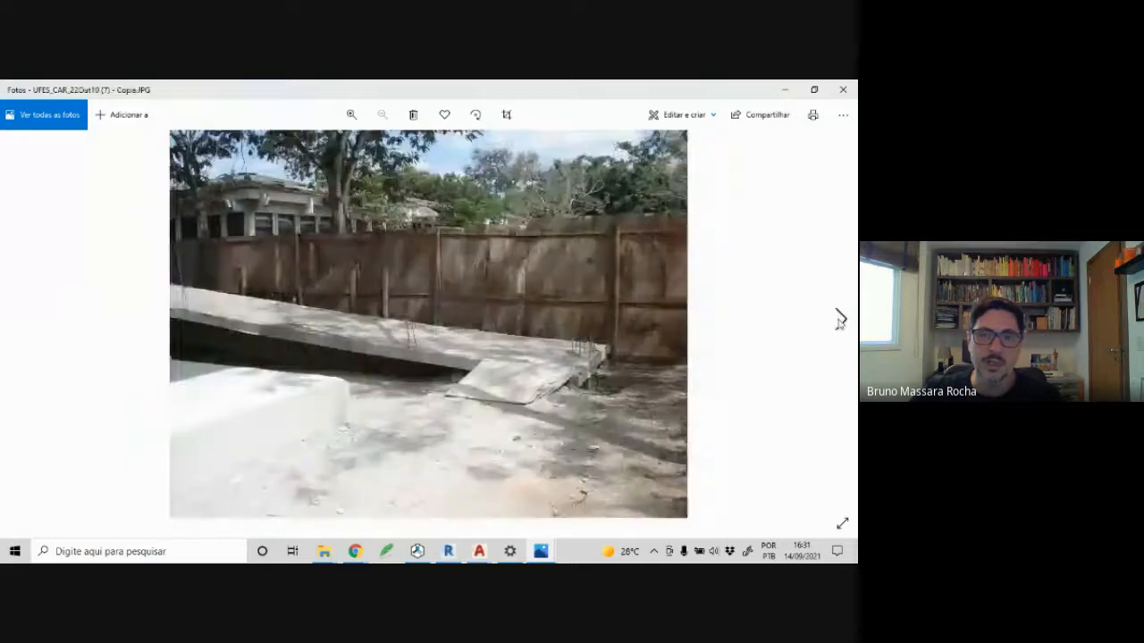
pyautogui.click(840, 319)
pyautogui.click(841, 320)
pyautogui.click(840, 319)
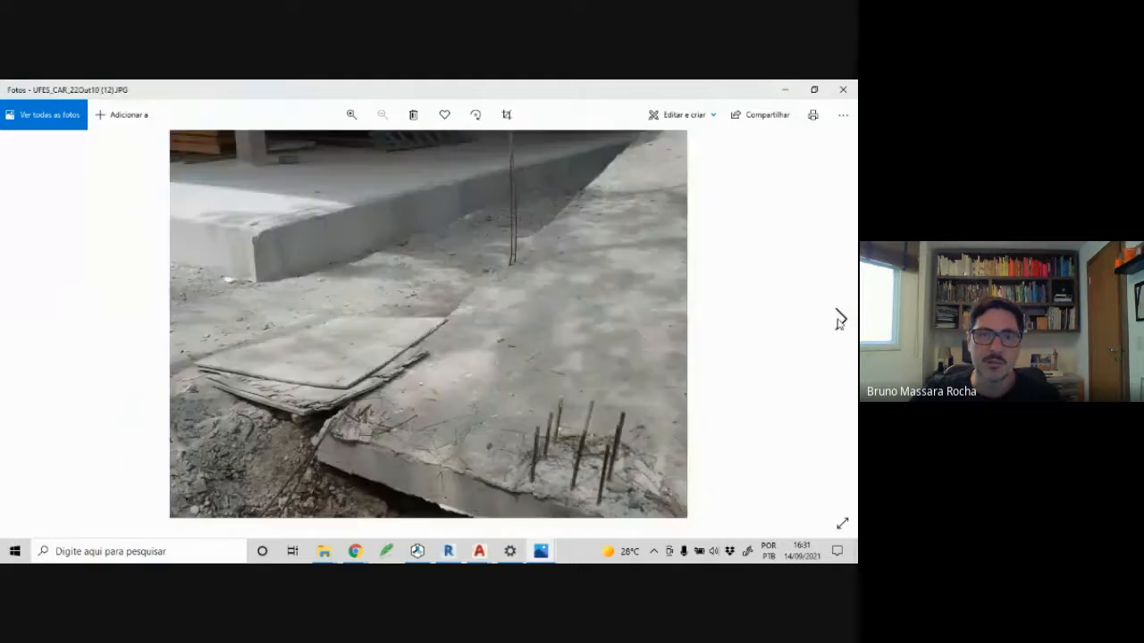
pyautogui.click(840, 320)
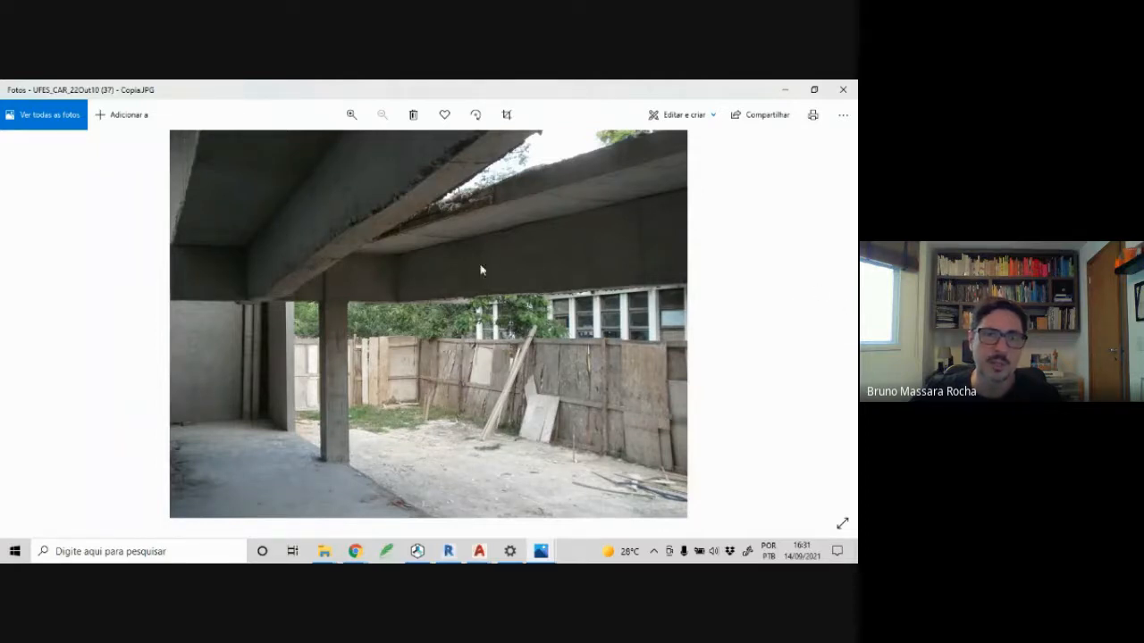
pyautogui.click(841, 319)
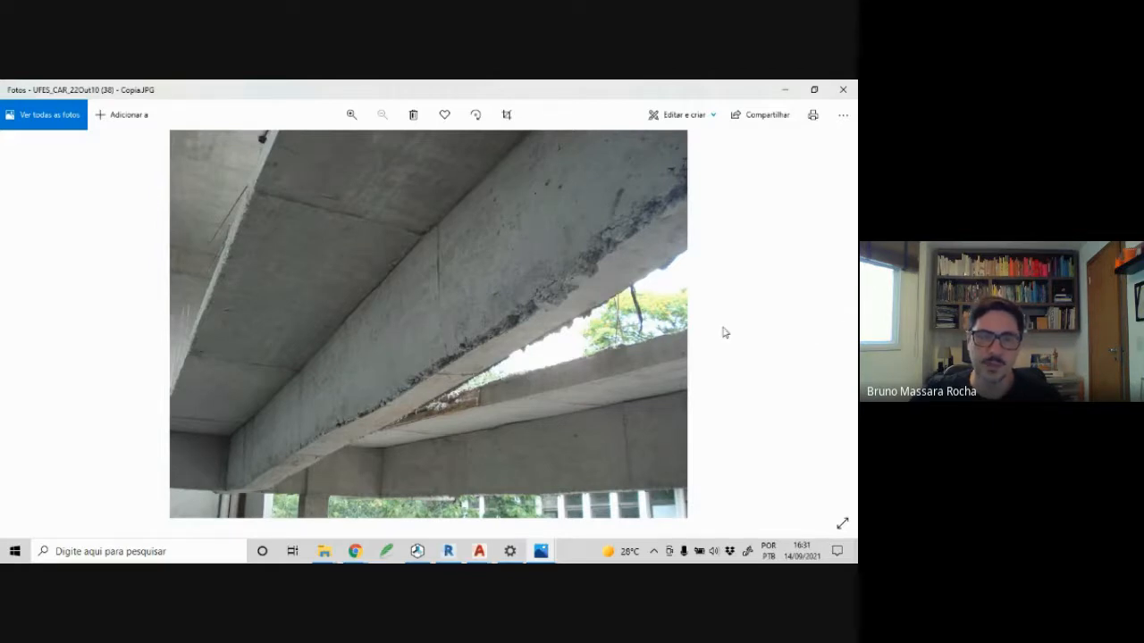
# - Review the ramp photos backwards to UFES_CAR_02Set10-(31) - Copia.jpg and return to the PAV SUPERIOR plan in Revit
pyautogui.click(18, 320)
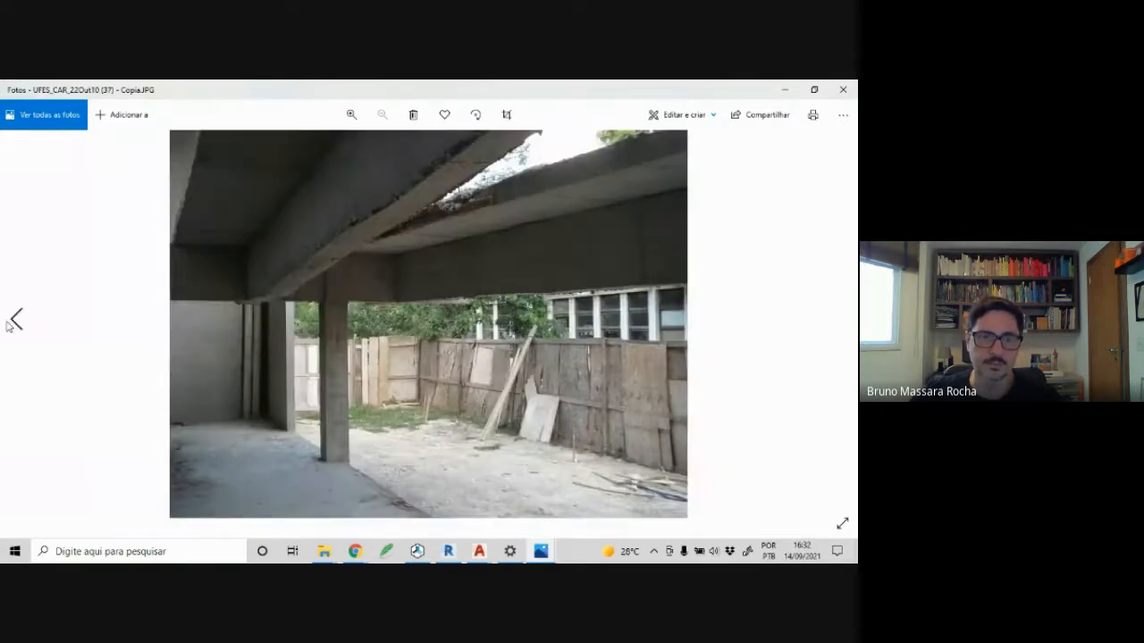
pyautogui.click(15, 320)
pyautogui.click(11, 322)
pyautogui.click(10, 322)
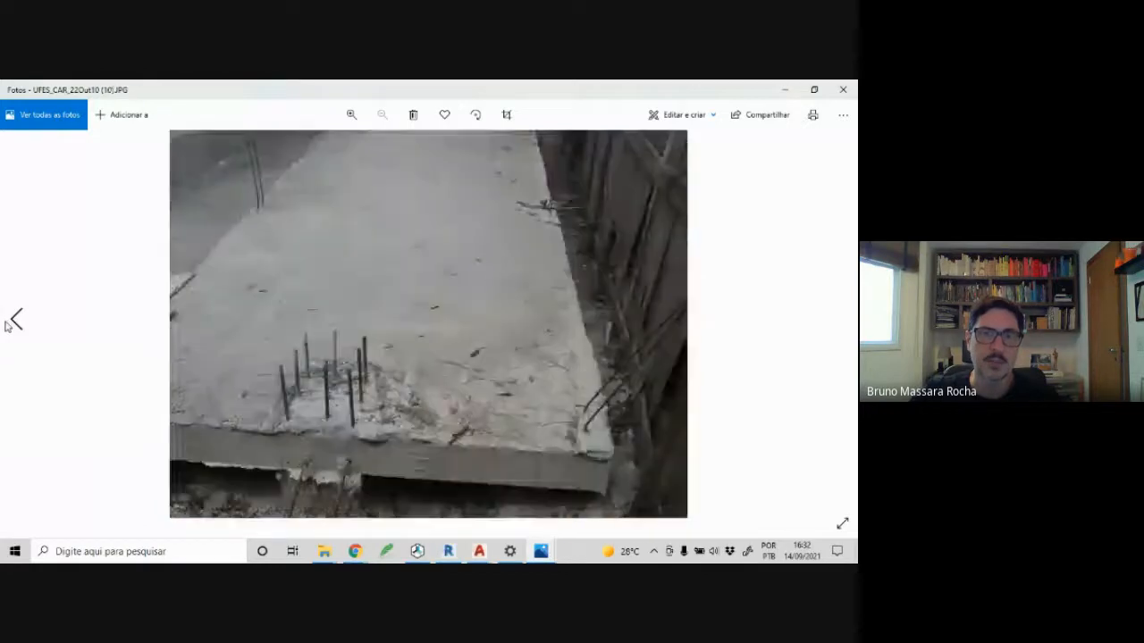
pyautogui.click(11, 322)
pyautogui.click(11, 321)
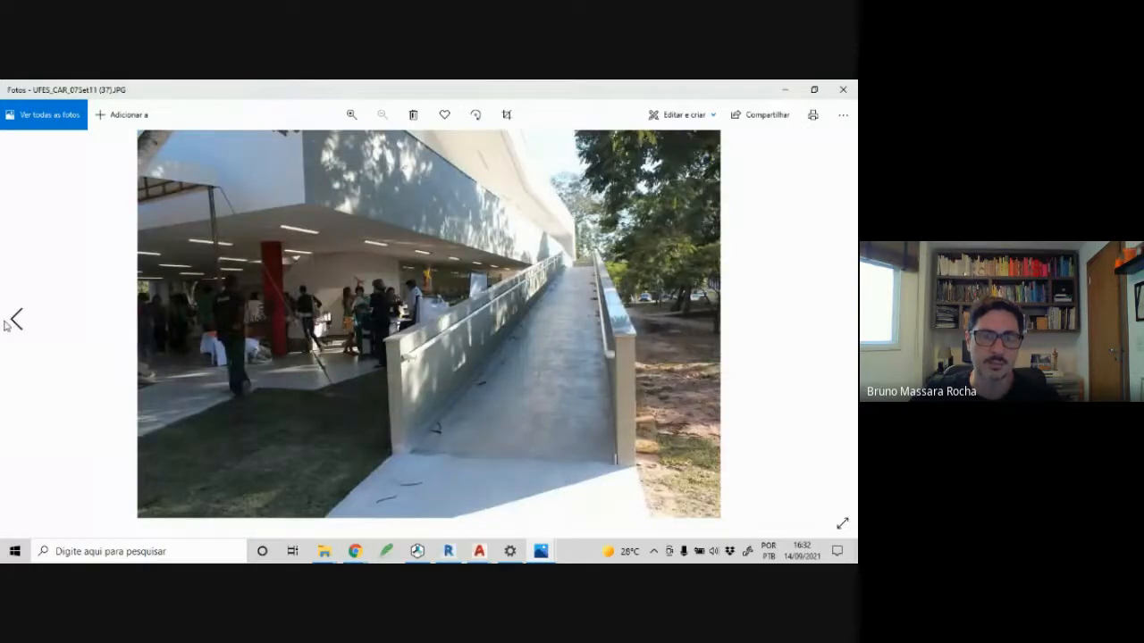
pyautogui.click(6, 324)
pyautogui.click(6, 326)
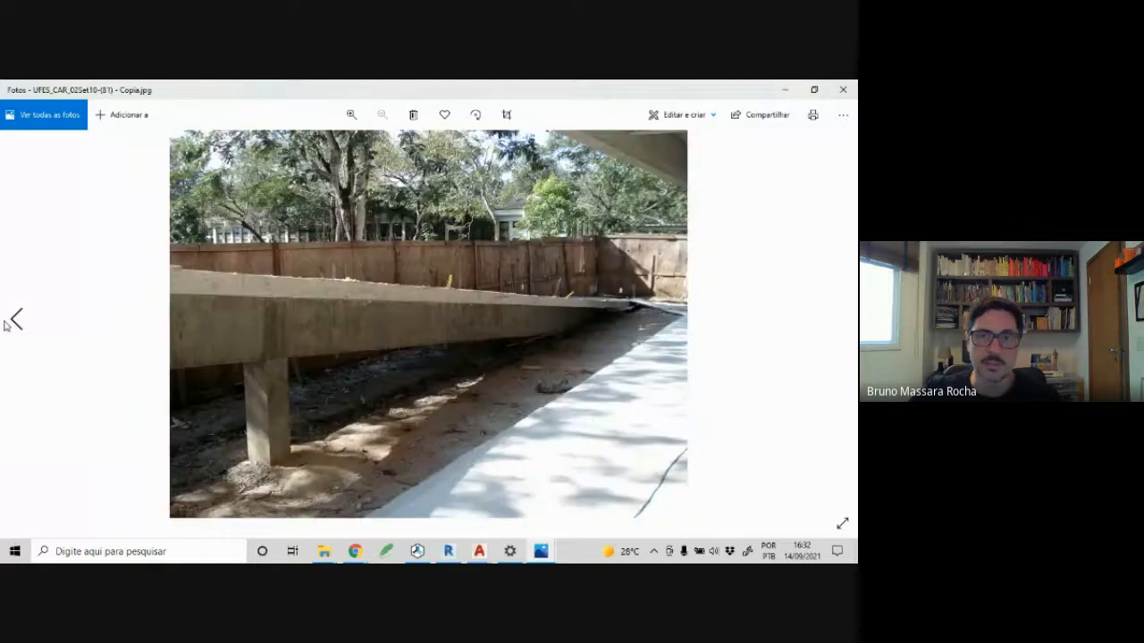
pyautogui.click(785, 90)
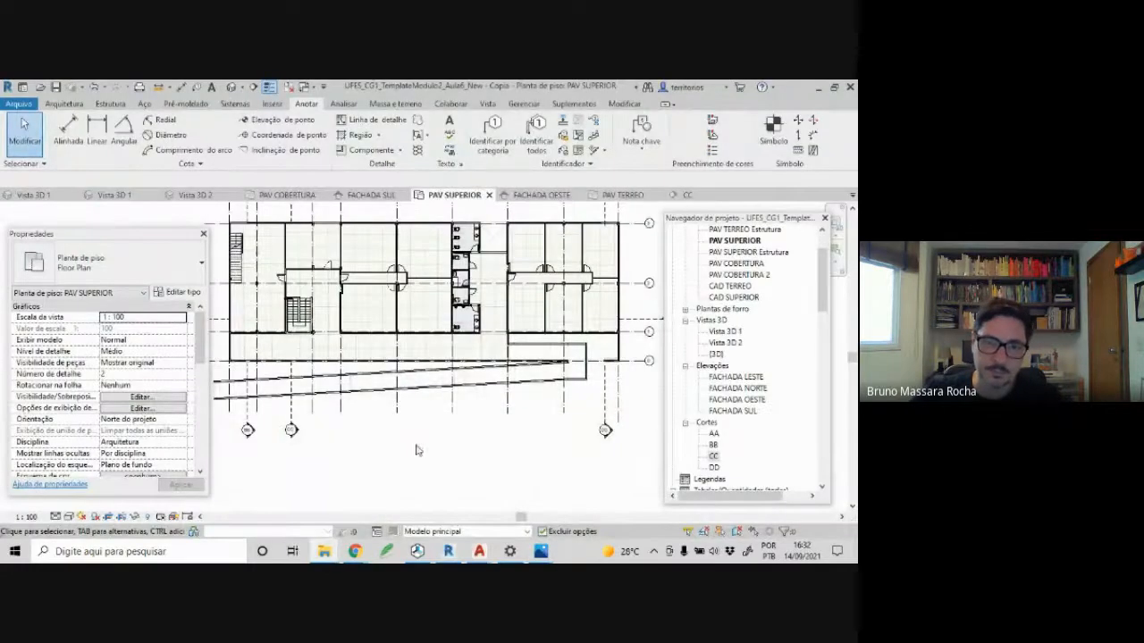
# - Switch to AutoCAD with UFES-ARQ-CAR_ADM_02_03_Plantas_R00.dwg maximized and frame the whole floor plan that includes the ramp
pyautogui.moveTo(468, 551)
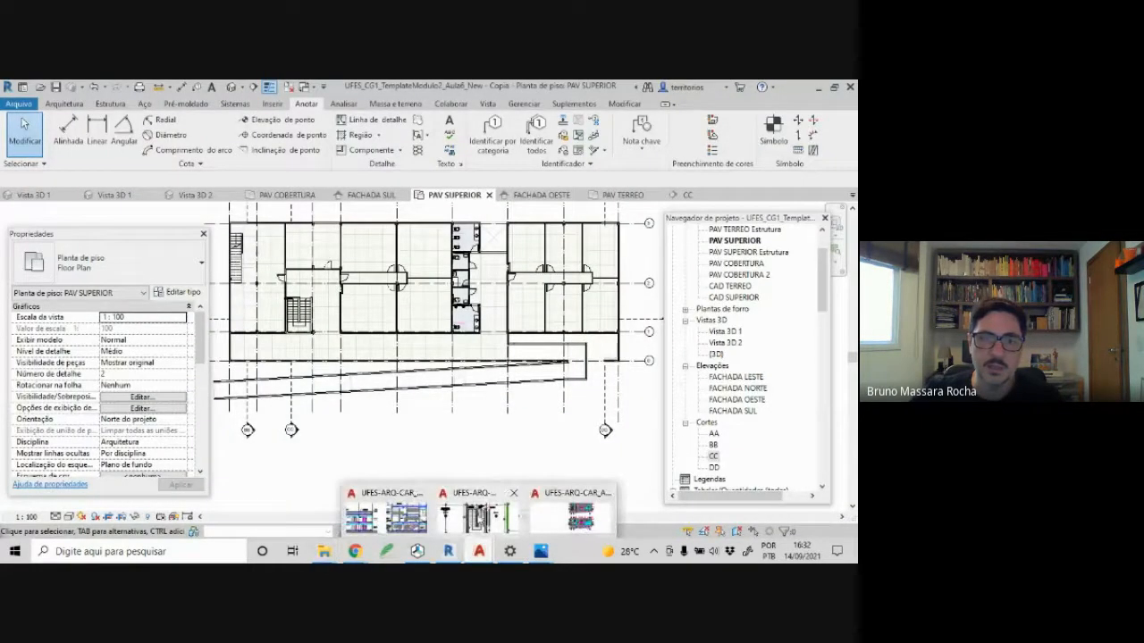
pyautogui.click(497, 523)
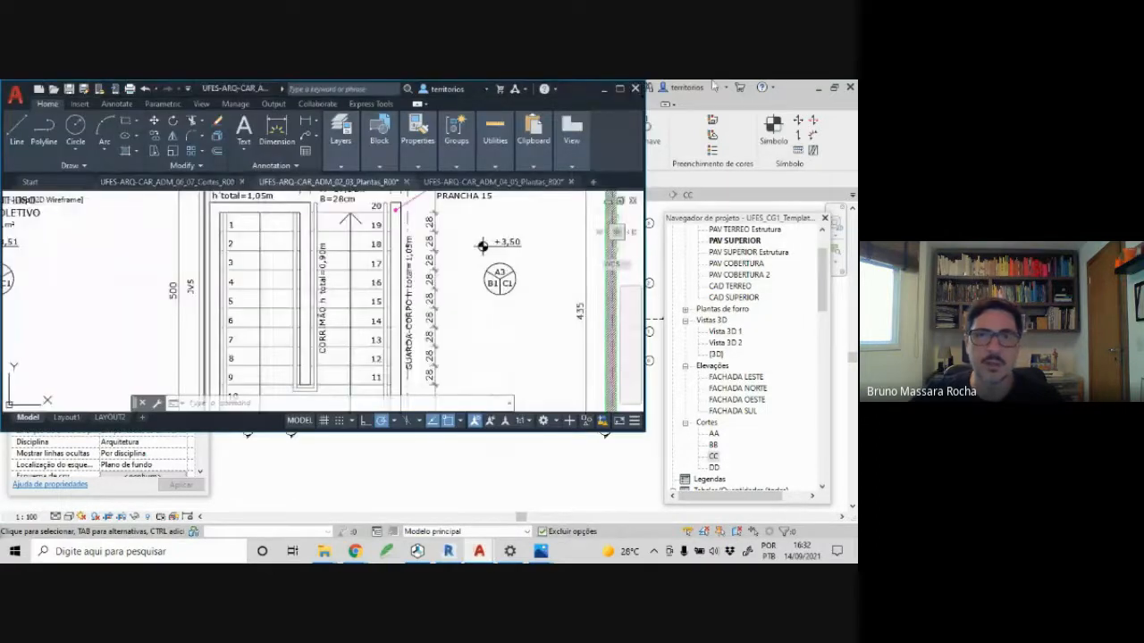
pyautogui.click(620, 88)
pyautogui.scroll(-7, 576, 308)
pyautogui.moveTo(573, 304); pyautogui.dragTo(402, 279, button='middle')
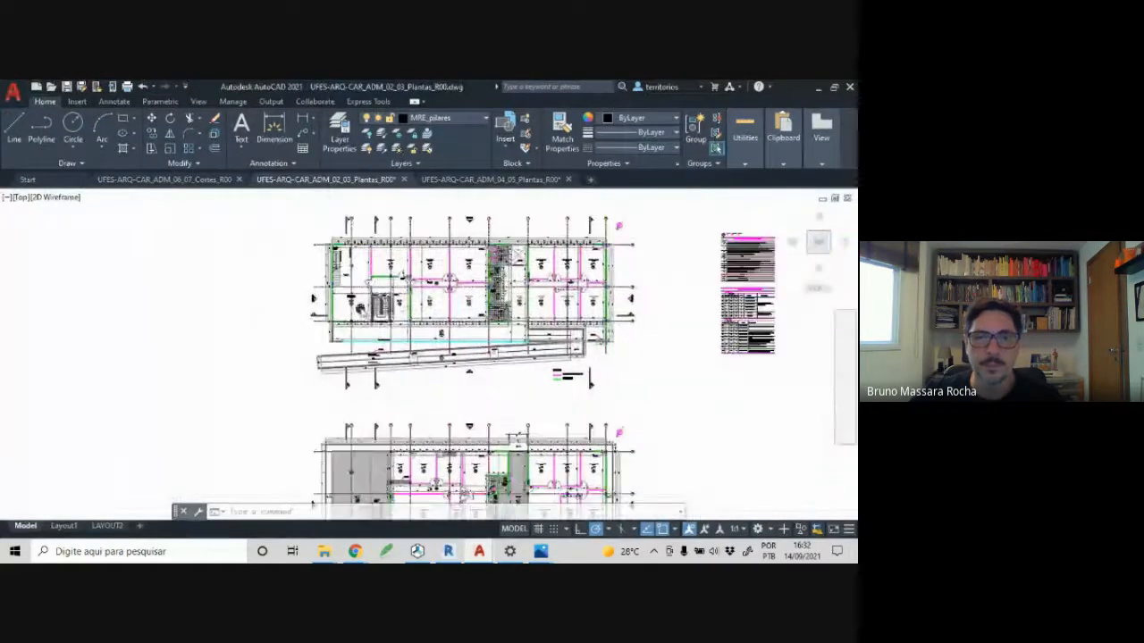
# - Examine the ramp's slope, handrail and guardrail notes, segment lengths and intermediate landings in the AutoCAD floor plan
pyautogui.scroll(5, 434, 335)
pyautogui.moveTo(437, 340)
pyautogui.mouseDown(button='middle')
pyautogui.moveTo(348, 326)
pyautogui.moveTo(391, 350)
pyautogui.mouseUp(button='middle')
pyautogui.scroll(6, 200, 407)
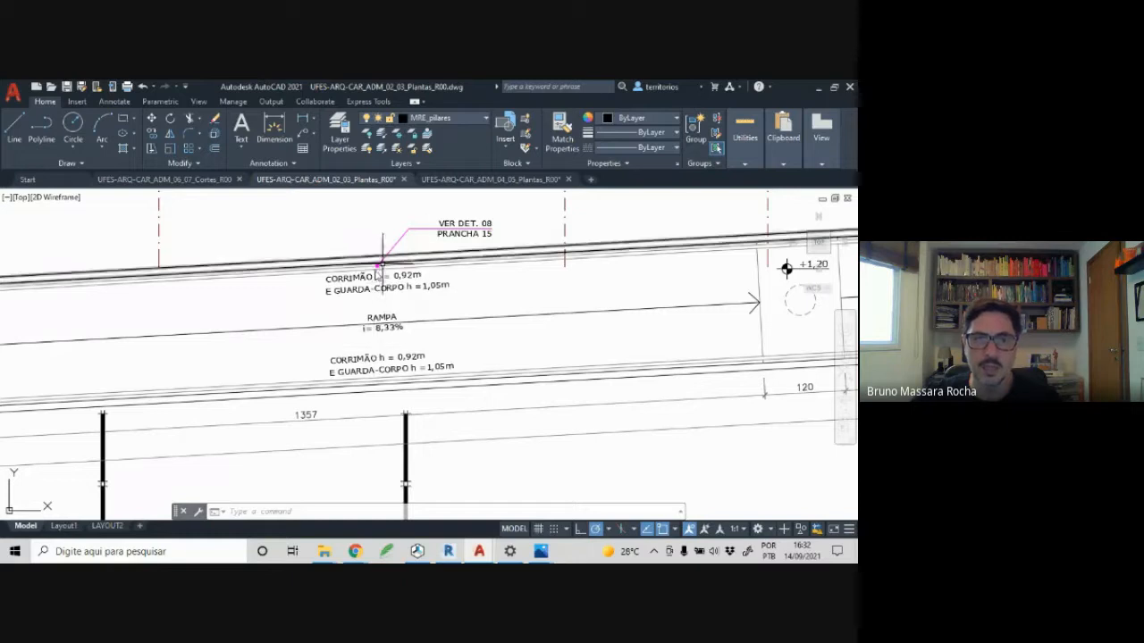
pyautogui.scroll(-2, 446, 333)
pyautogui.scroll(1, 178, 340)
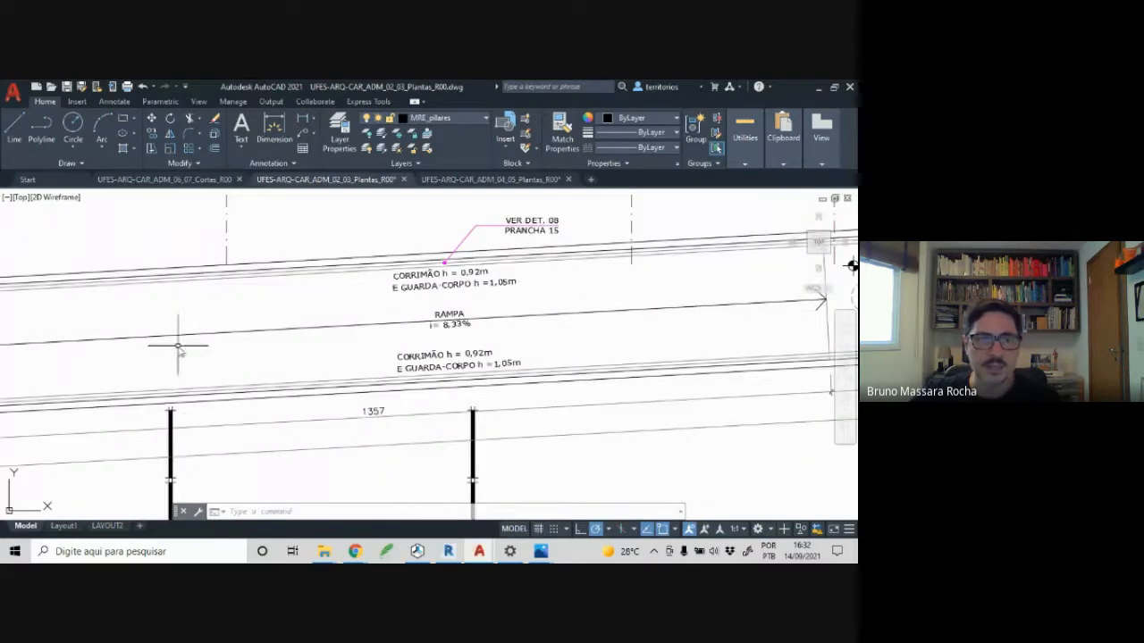
pyautogui.scroll(-3, 170, 344)
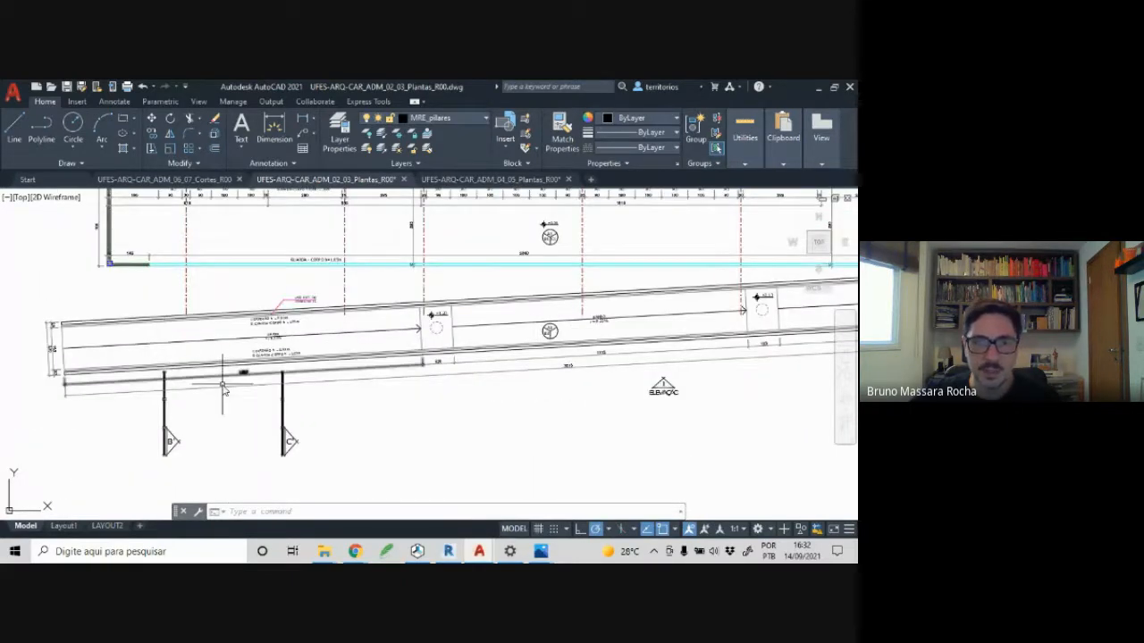
pyautogui.scroll(3, 263, 385)
pyautogui.scroll(-2, 269, 385)
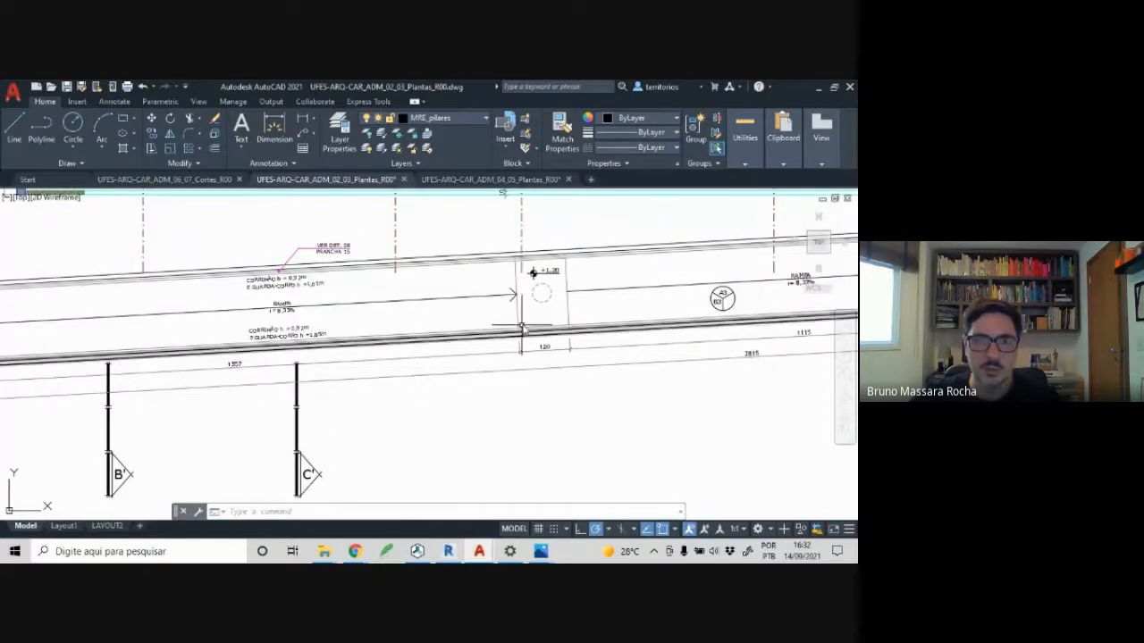
# - Examine the ramp's intermediate landings, the turning landing and the upper return segment in the AutoCAD floor plan
pyautogui.scroll(-2, 536, 304)
pyautogui.scroll(2, 500, 303)
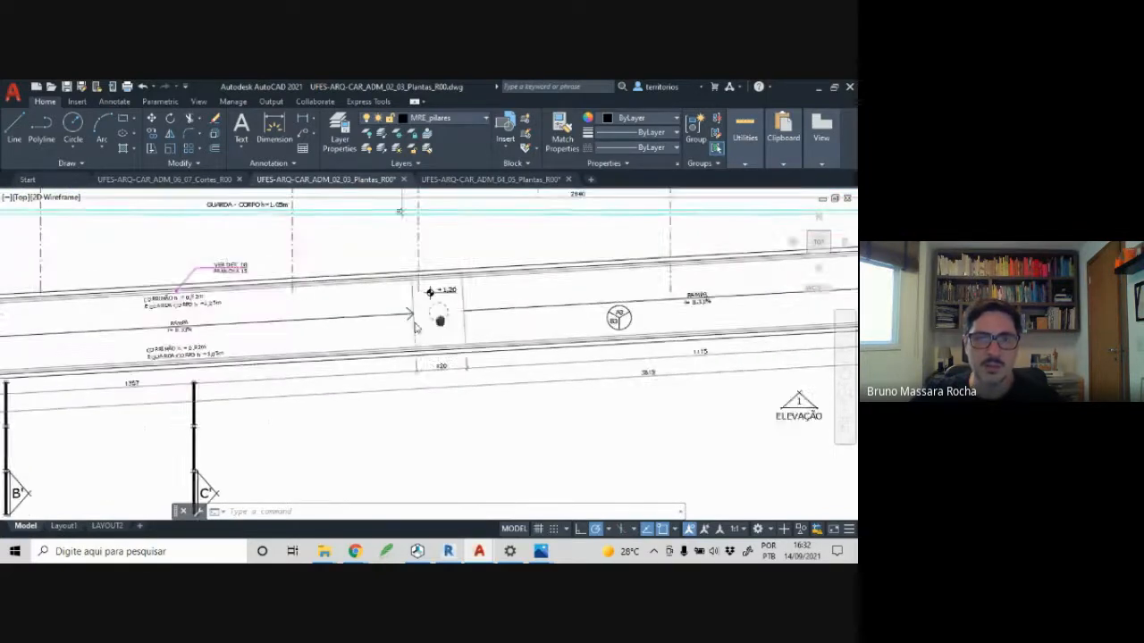
pyautogui.scroll(-2, 511, 329)
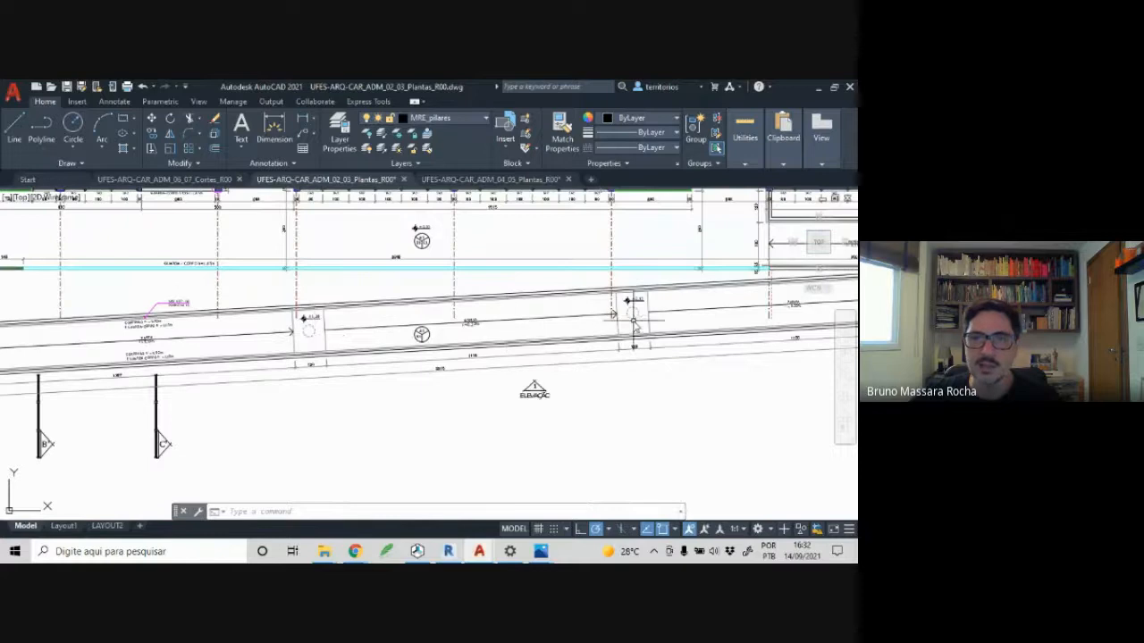
pyautogui.moveTo(632, 324); pyautogui.dragTo(280, 362, button='middle')
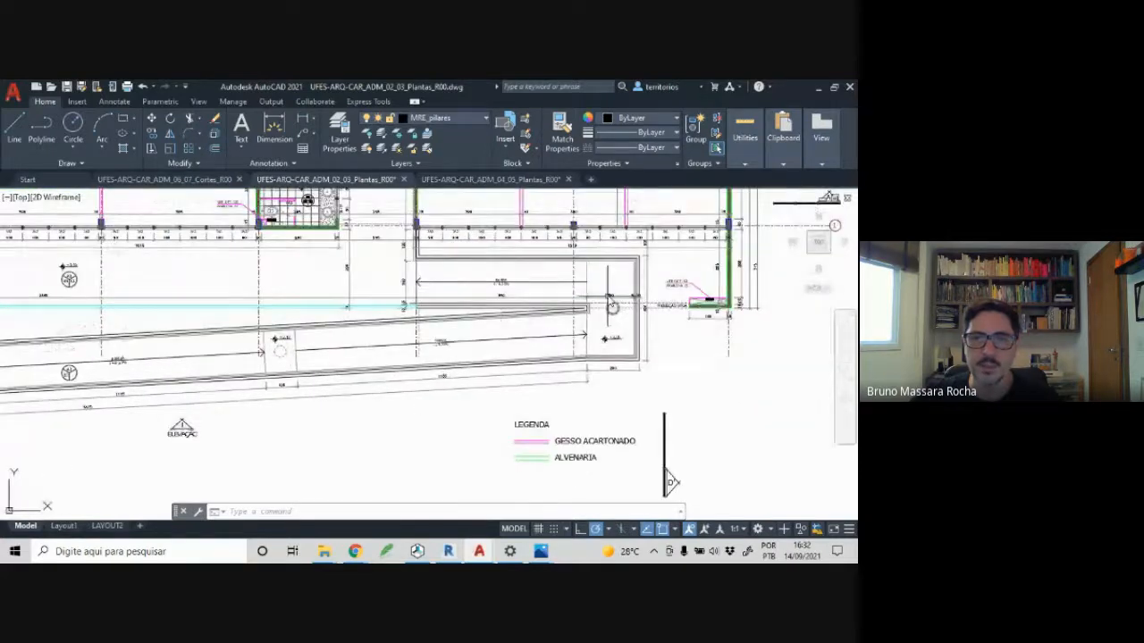
pyautogui.scroll(3, 464, 323)
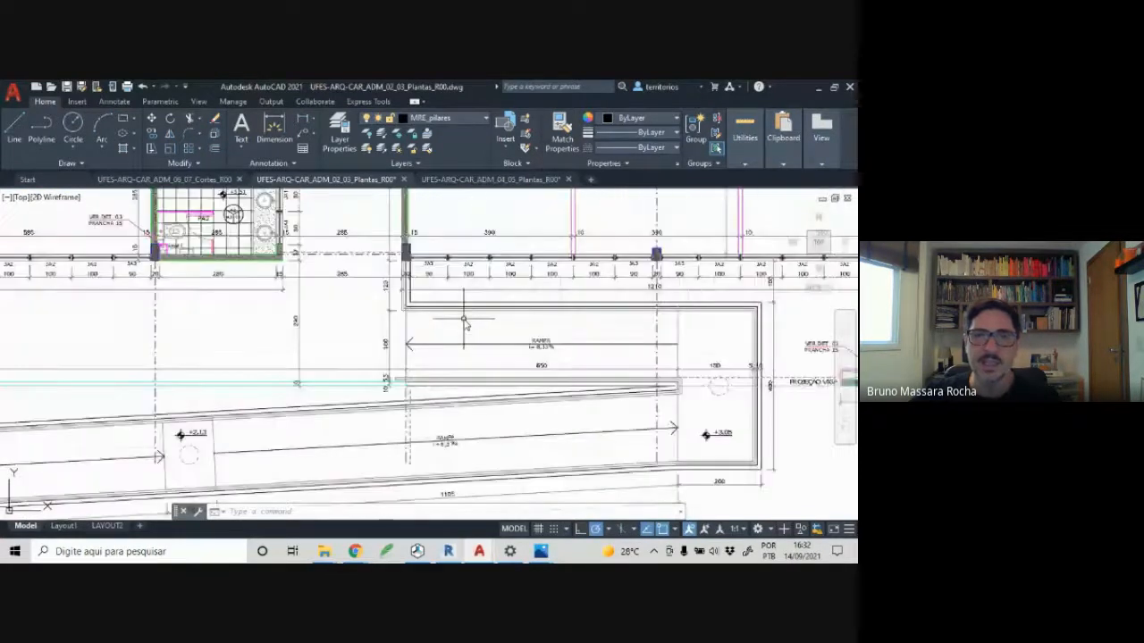
pyautogui.moveTo(463, 323); pyautogui.dragTo(378, 332, button='middle')
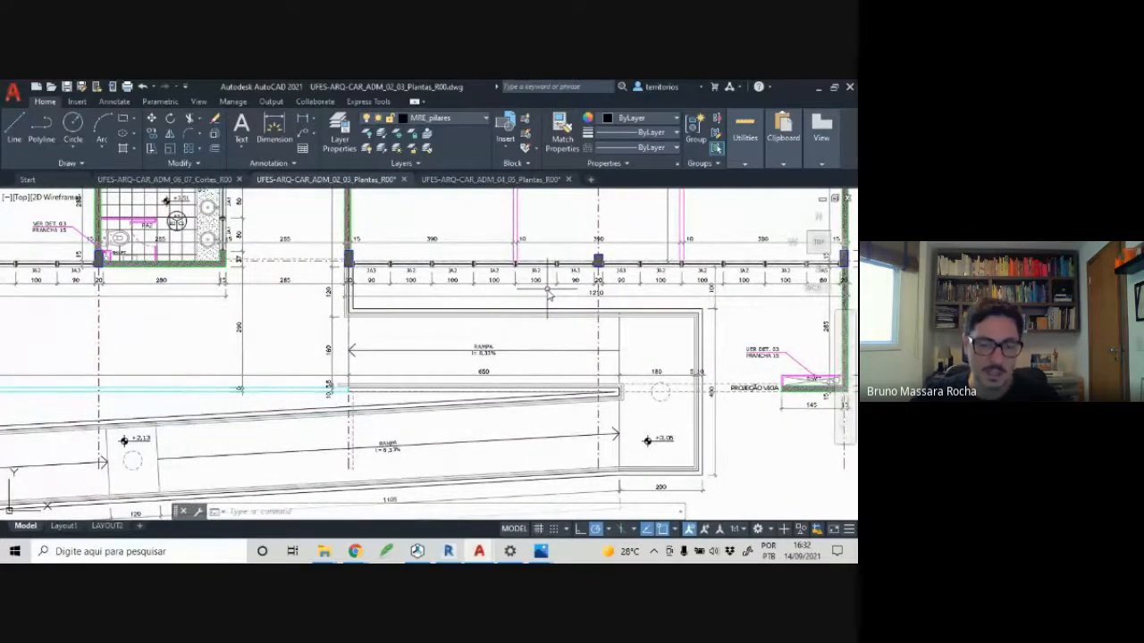
# - Switch to the Photos app and browse the ramp photos forward from UFES_CAR_02Set10-(81) - Copia.jpg to UFES_CAR_22Out10 (38) - Copia.JPG
pyautogui.hotkey('alt', 'Tab')
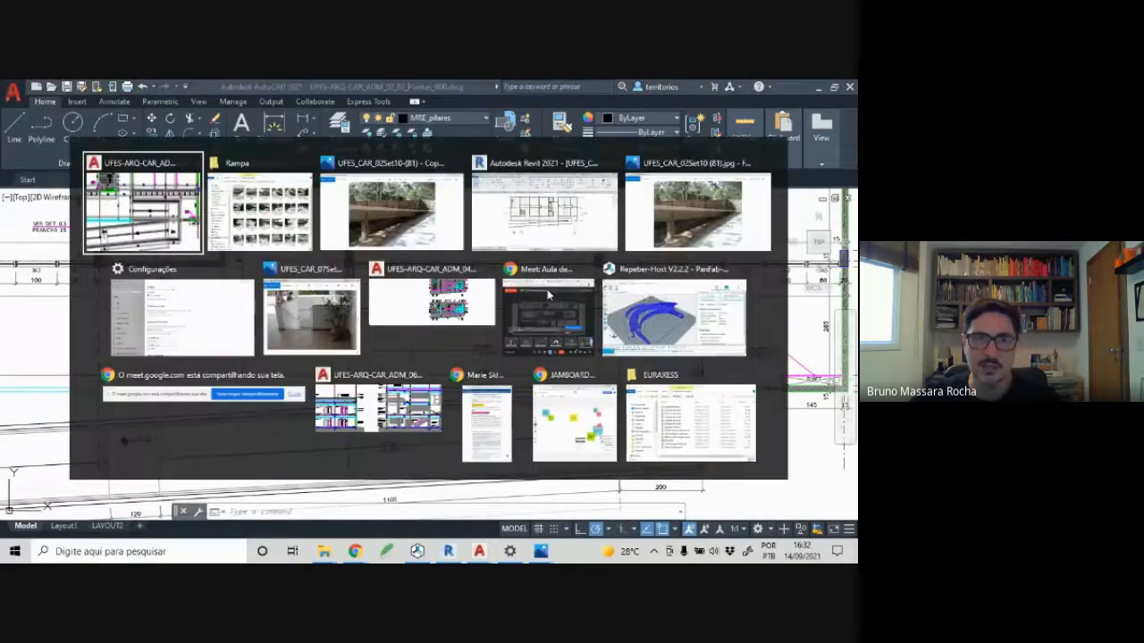
pyautogui.hotkey('alt', 'Tab')
pyautogui.hotkey('alt', 'Tab')
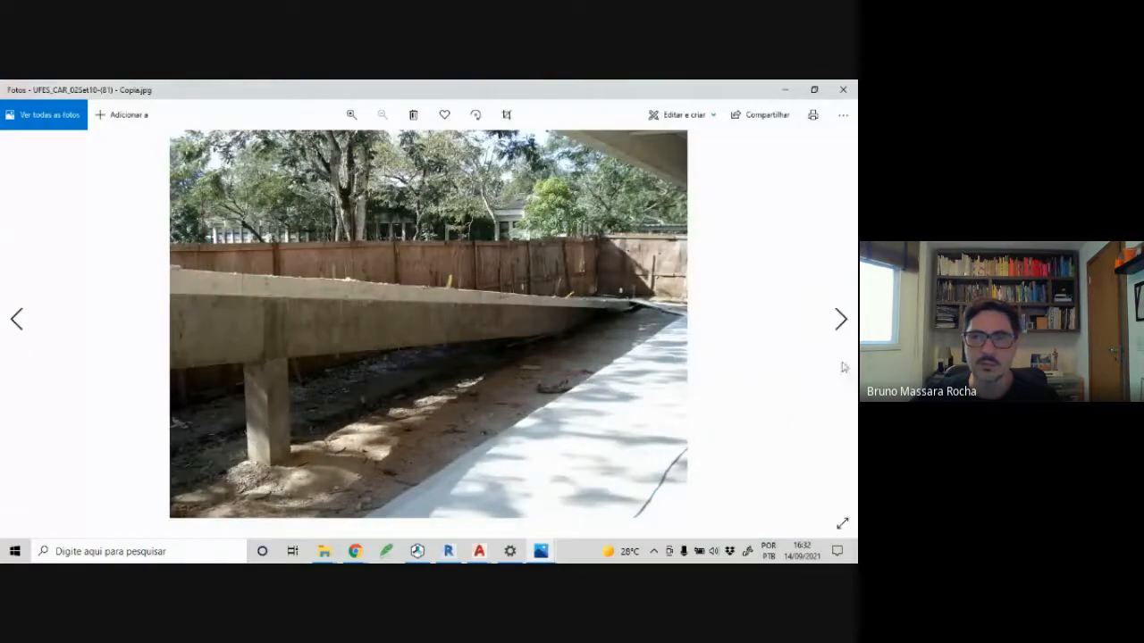
pyautogui.click(841, 321)
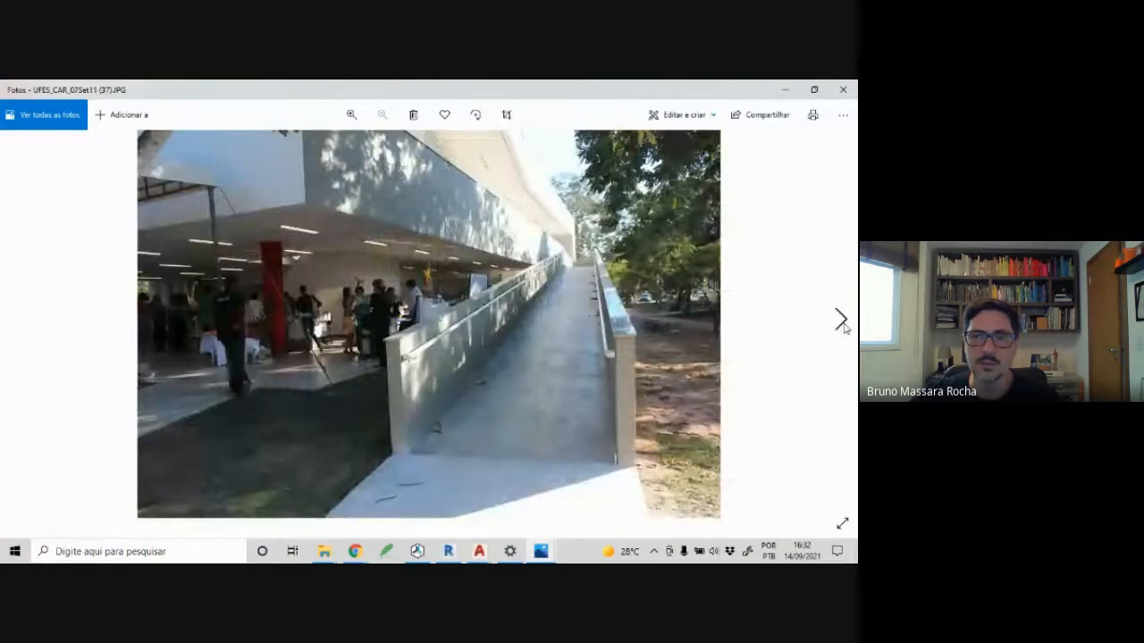
pyautogui.click(841, 321)
pyautogui.click(841, 322)
pyautogui.click(841, 322)
pyautogui.click(841, 322)
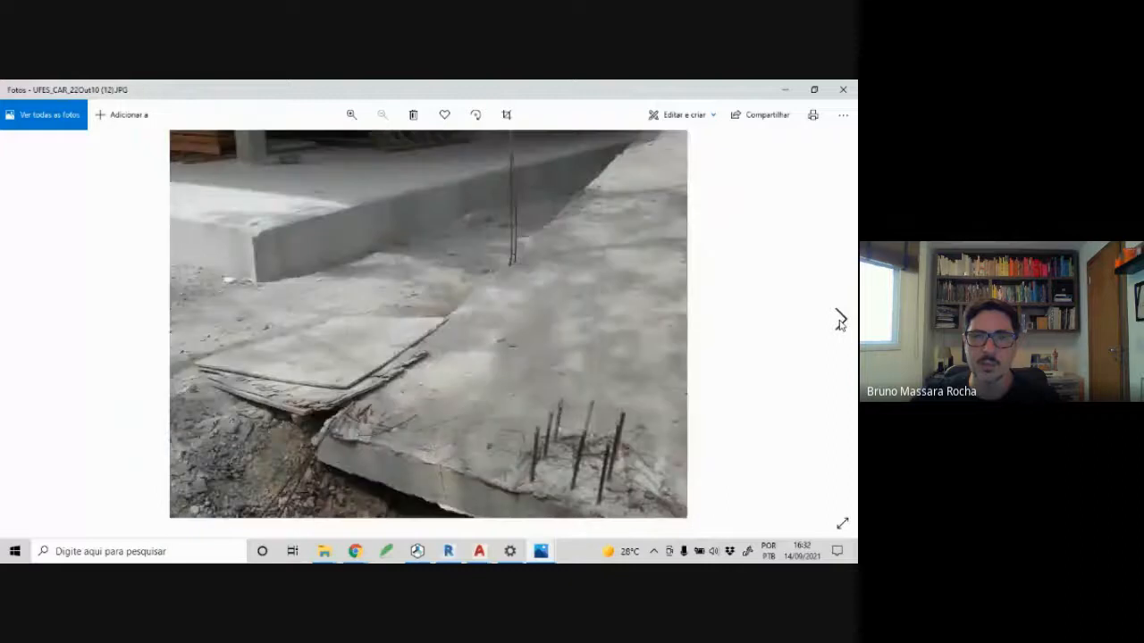
pyautogui.click(841, 322)
pyautogui.click(841, 322)
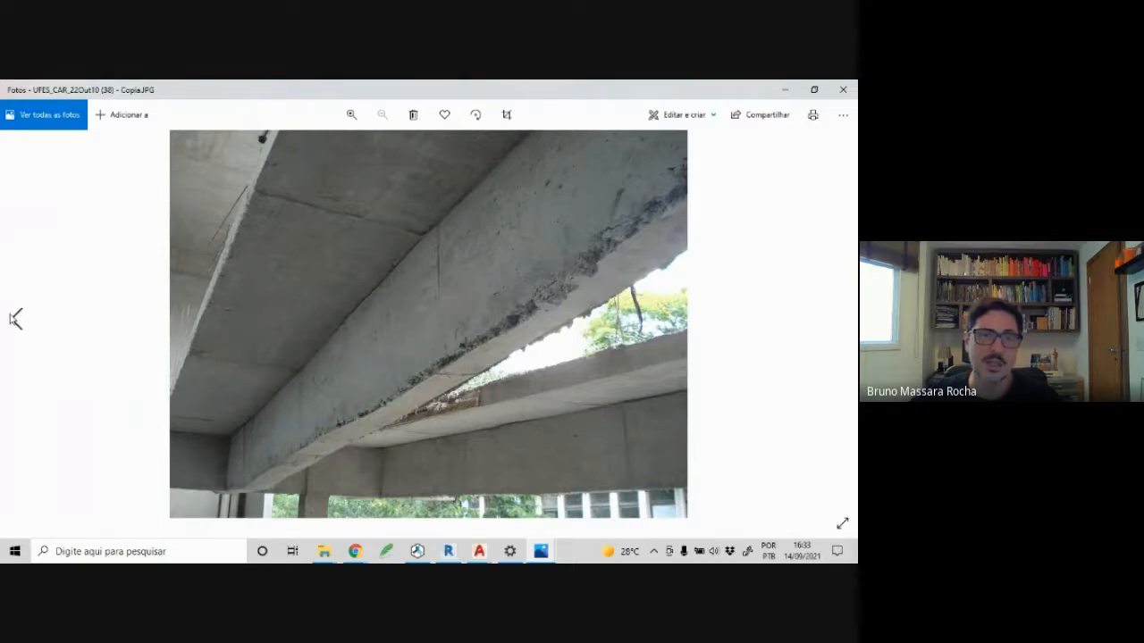
# - Review the ramp photos backwards to UFES_CAR_02Set10-(35).jpg and open UFES_CAR_02Set10-(36).jpg showing the gap beside the slab
pyautogui.click(15, 319)
pyautogui.click(15, 319)
pyautogui.click(16, 319)
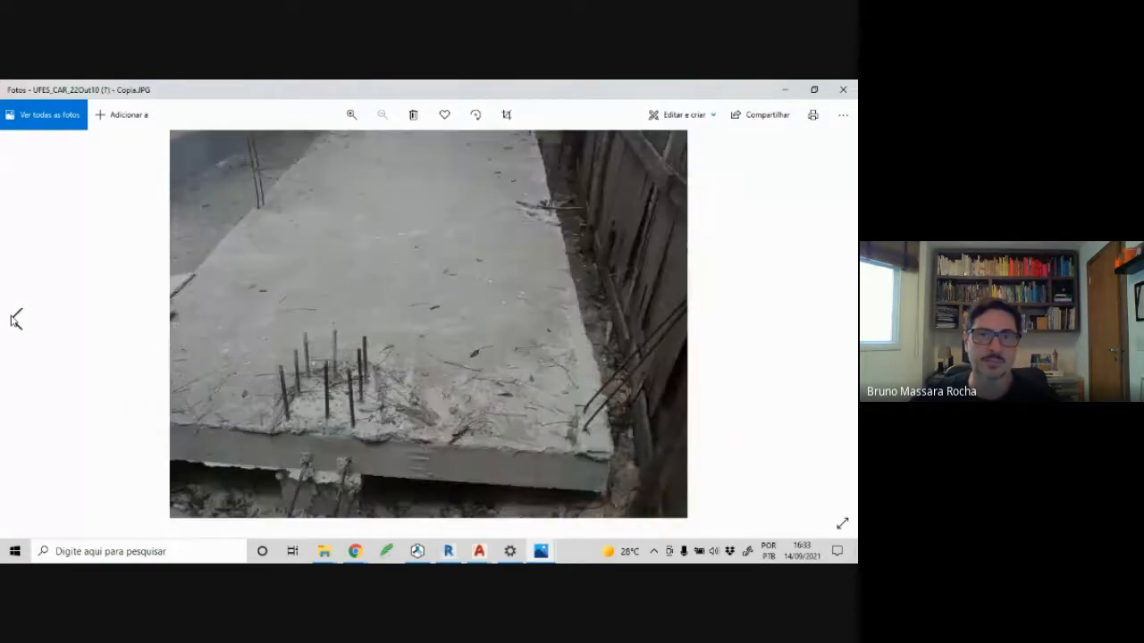
pyautogui.click(15, 319)
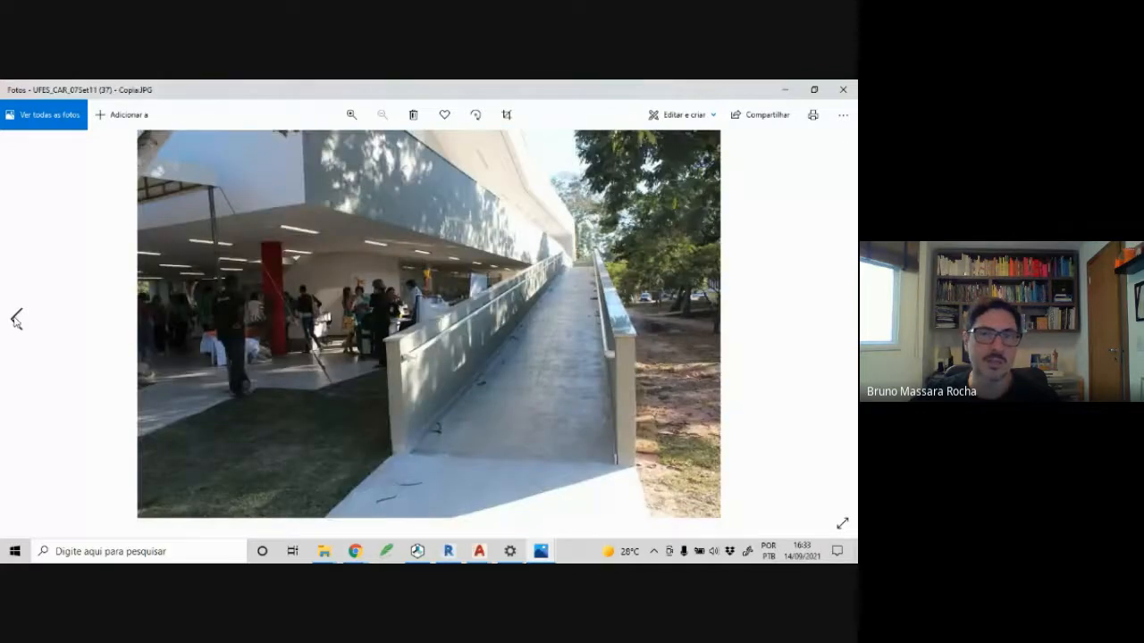
pyautogui.click(15, 320)
pyautogui.click(15, 319)
pyautogui.click(15, 319)
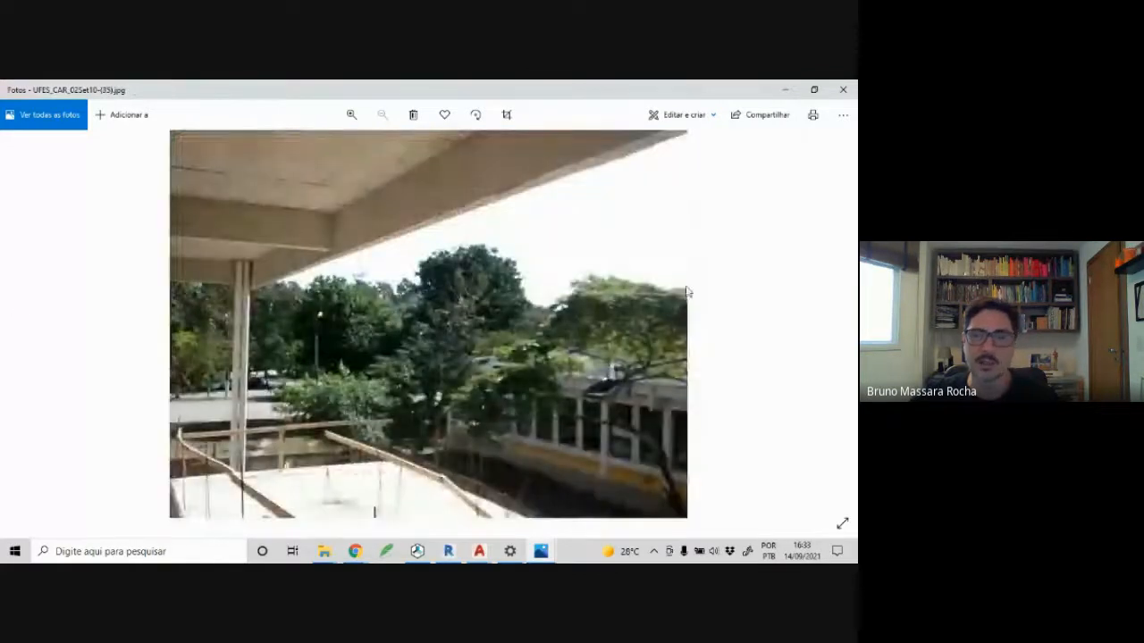
pyautogui.click(849, 327)
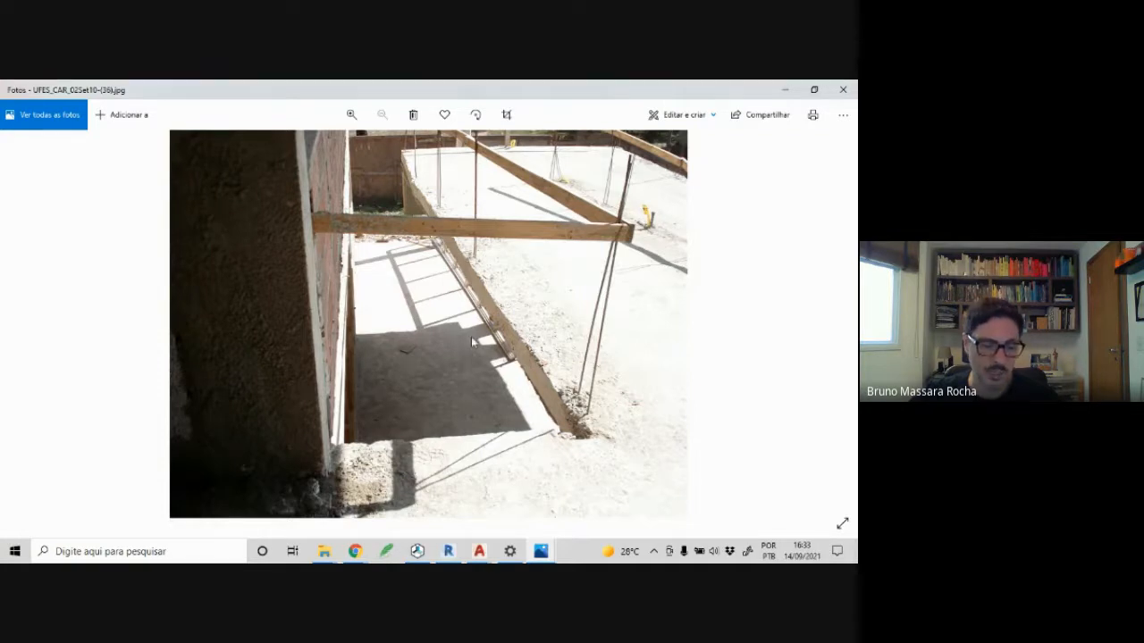
# - Return to AutoCAD and inspect the dimensioned gap between the facade and the upper ramp segment, including its relation to the whole plan
pyautogui.hotkey('alt', 'Tab')
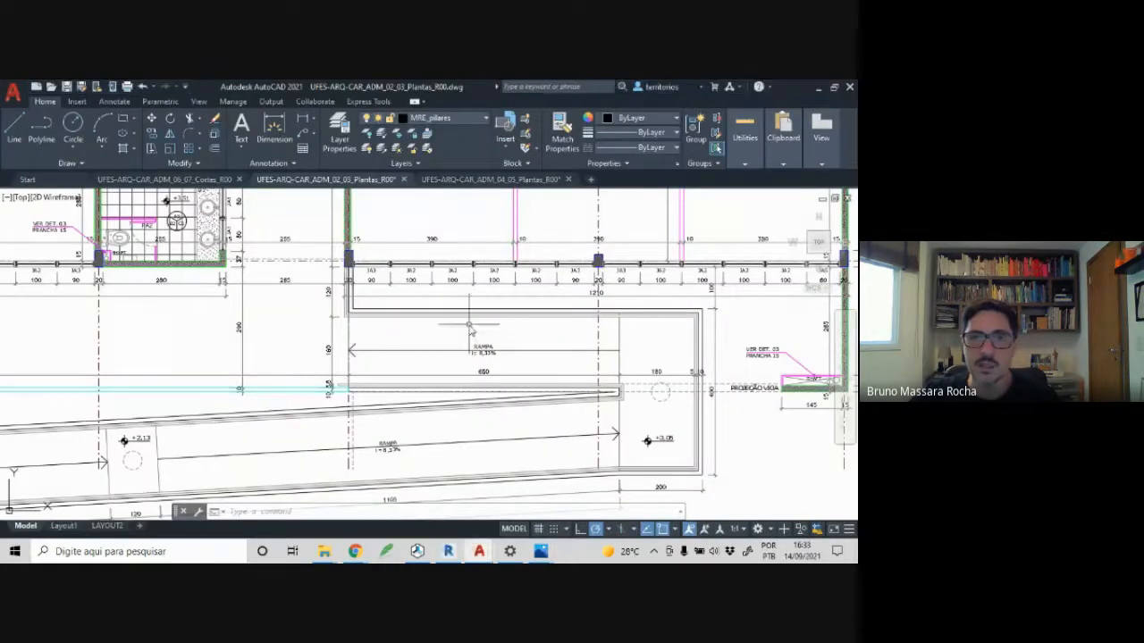
pyautogui.moveTo(470, 322); pyautogui.dragTo(416, 345, button='middle')
pyautogui.scroll(4, 537, 317)
pyautogui.scroll(-2, 648, 318)
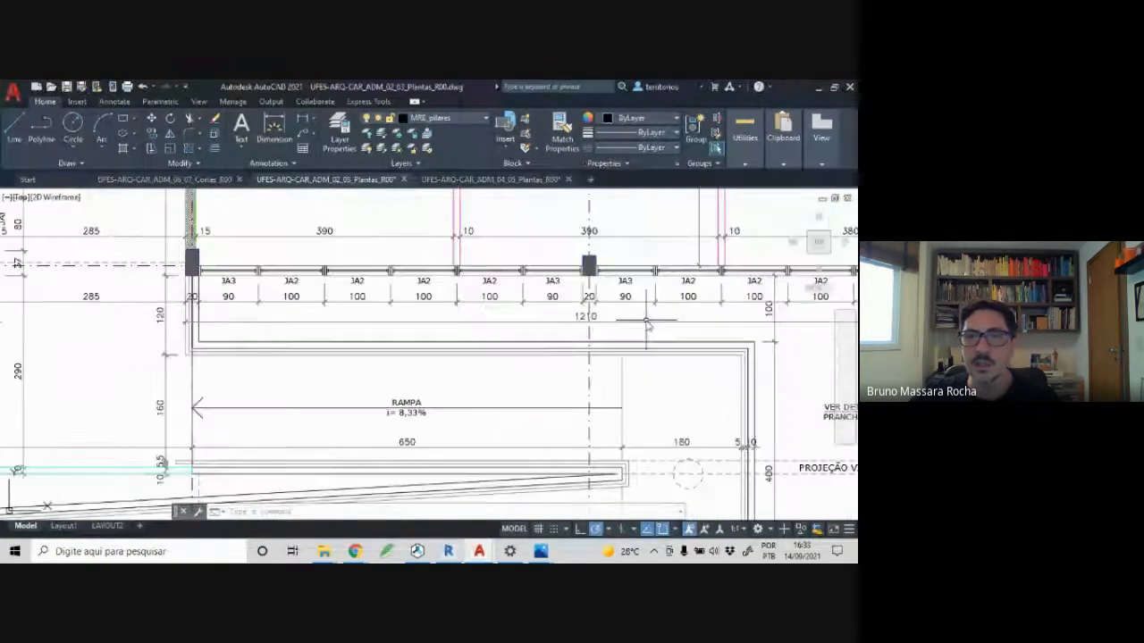
pyautogui.scroll(2, 654, 319)
pyautogui.click(839, 304)
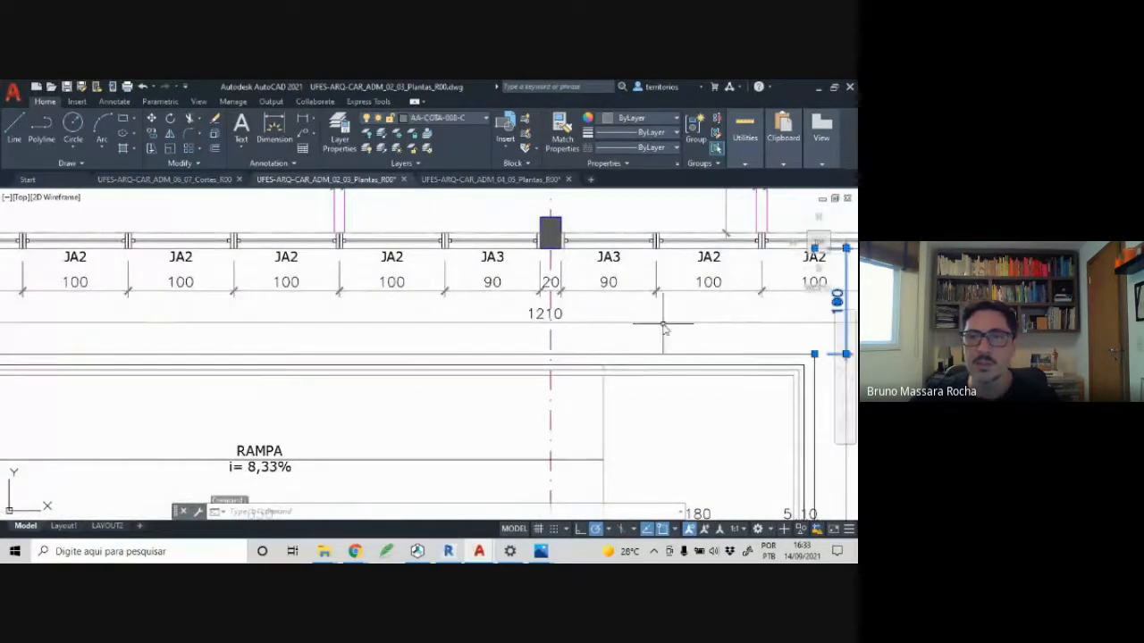
pyautogui.scroll(-4, 664, 325)
pyautogui.scroll(2, 663, 329)
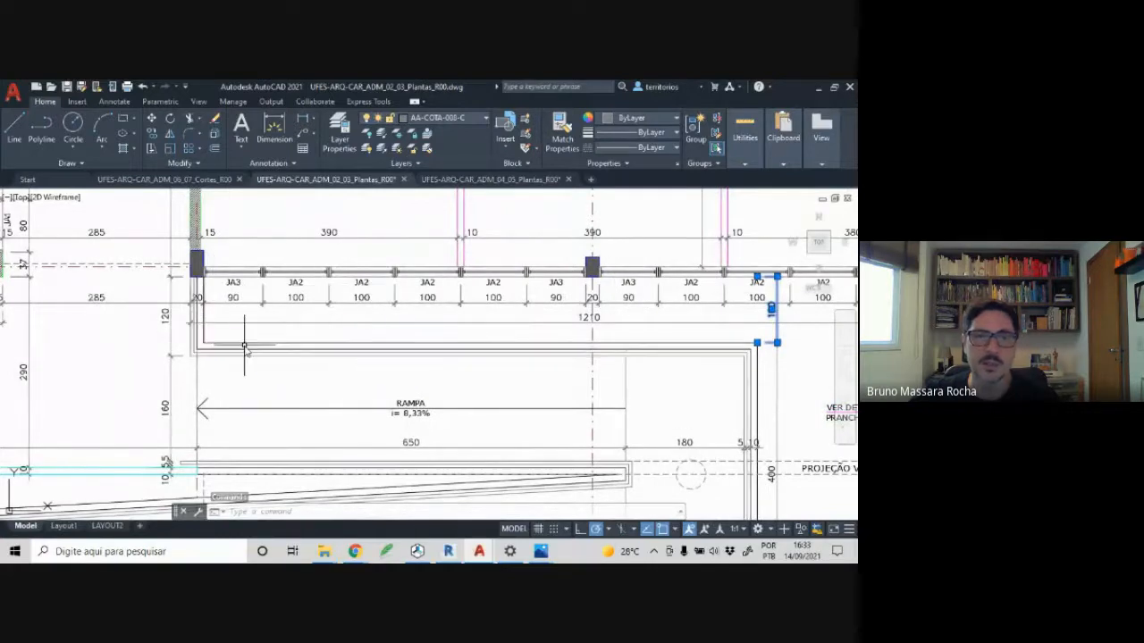
pyautogui.scroll(-6, 575, 351)
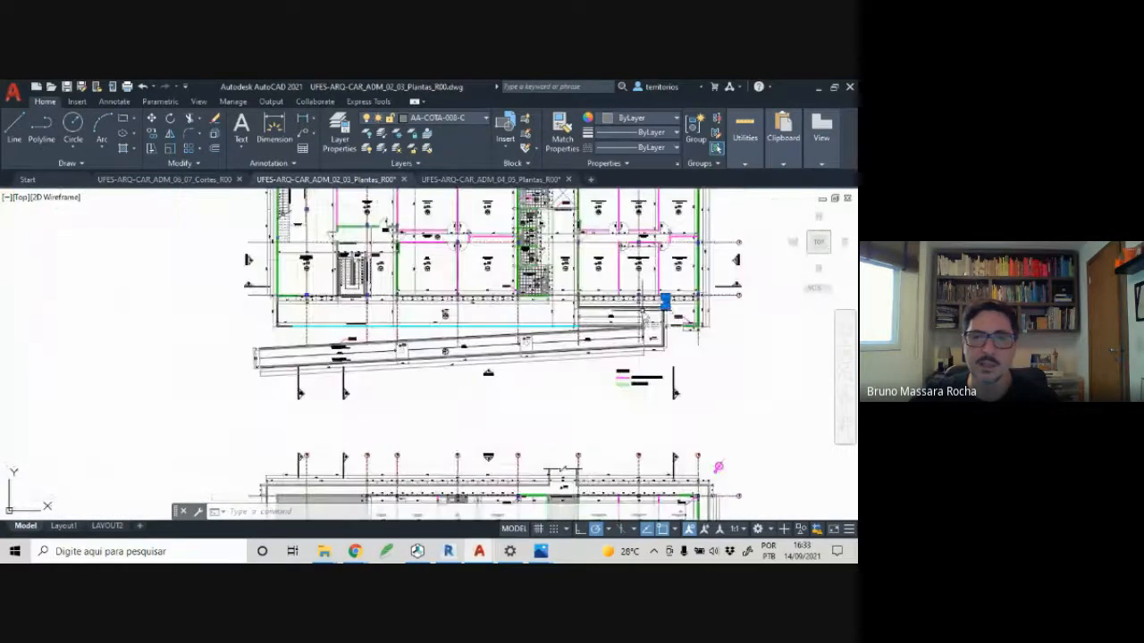
pyautogui.scroll(-3, 581, 349)
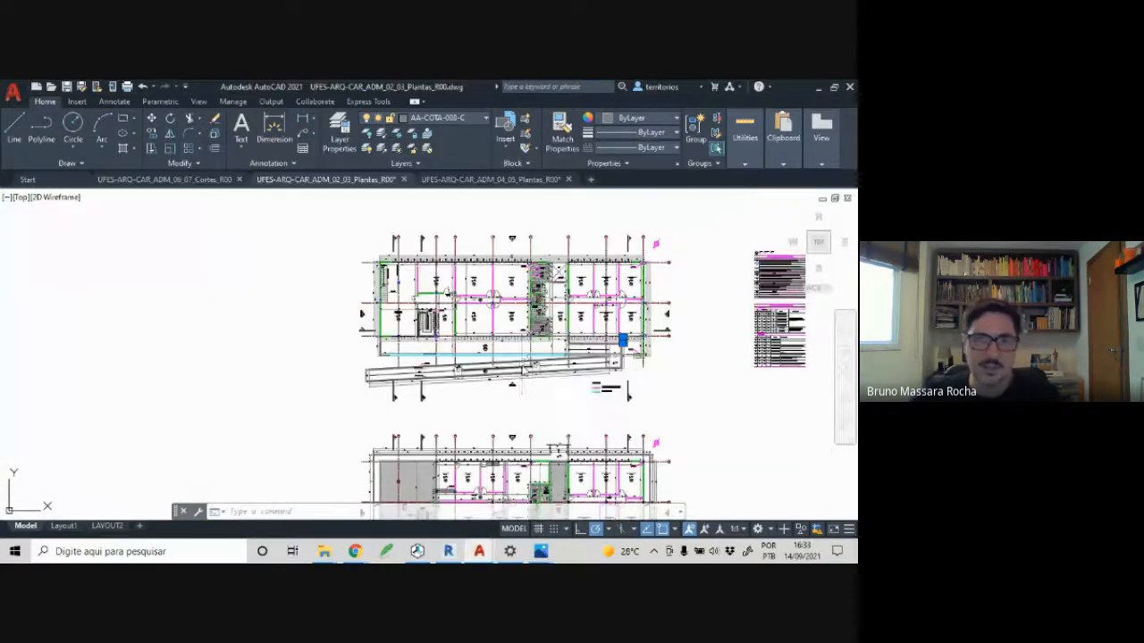
# - Switch to Revit and examine the ramp walls, turning landing and inner wall end in the PAV SUPERIOR floor plan
pyautogui.hotkey('alt', 'Tab')
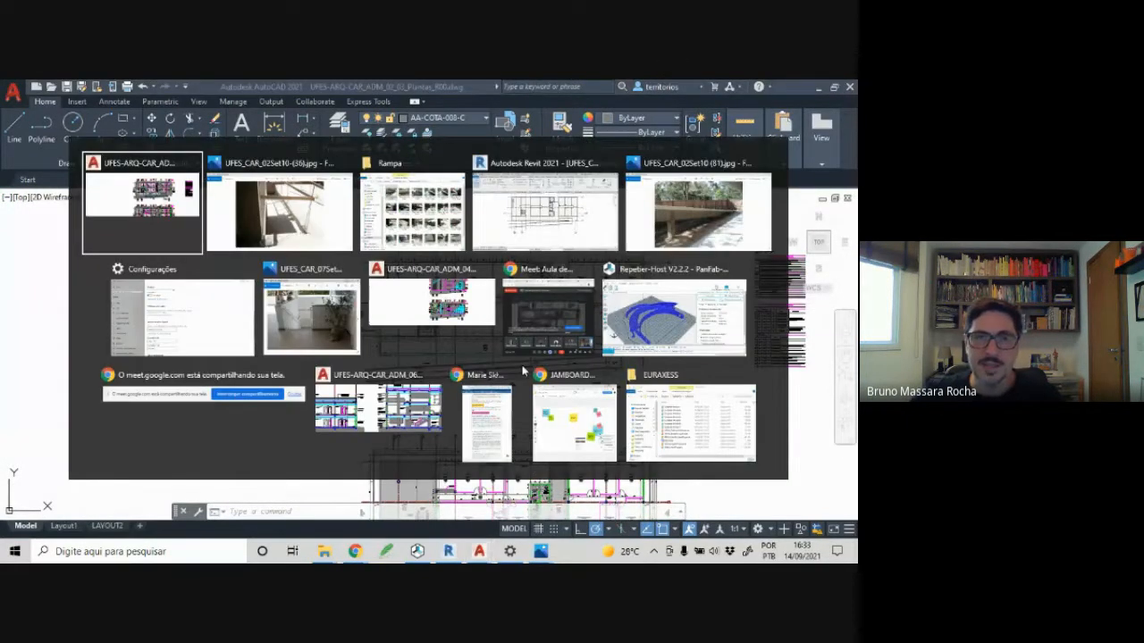
pyautogui.hotkey('alt', 'Tab')
pyautogui.hotkey('alt', 'Tab')
pyautogui.hotkey('alt', 'Tab')
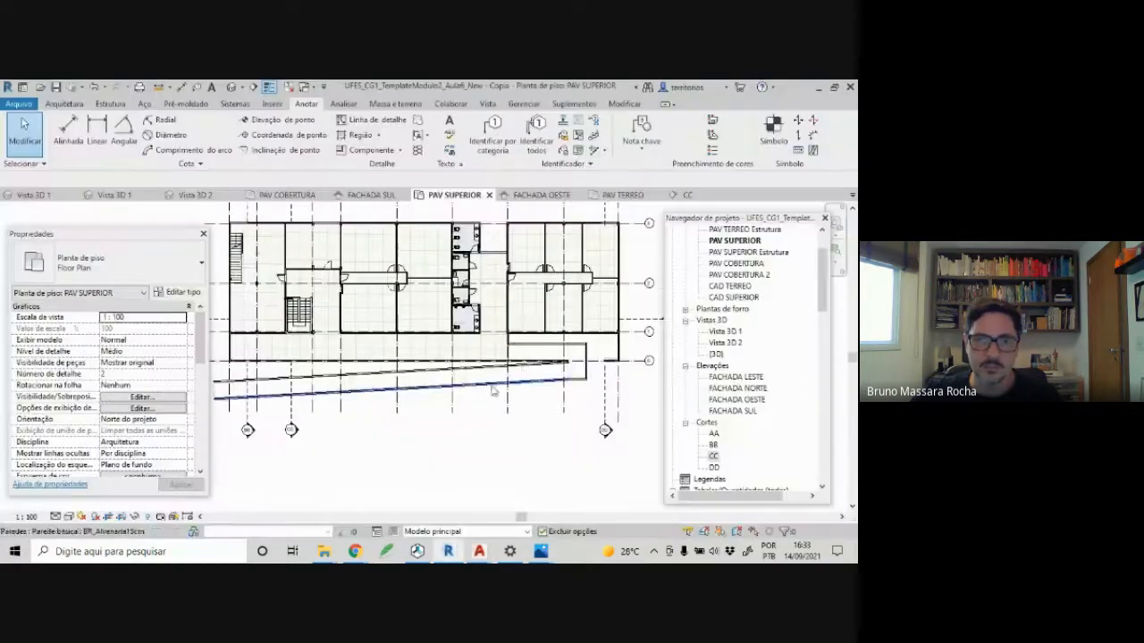
pyautogui.moveTo(396, 419); pyautogui.dragTo(412, 429, button='middle')
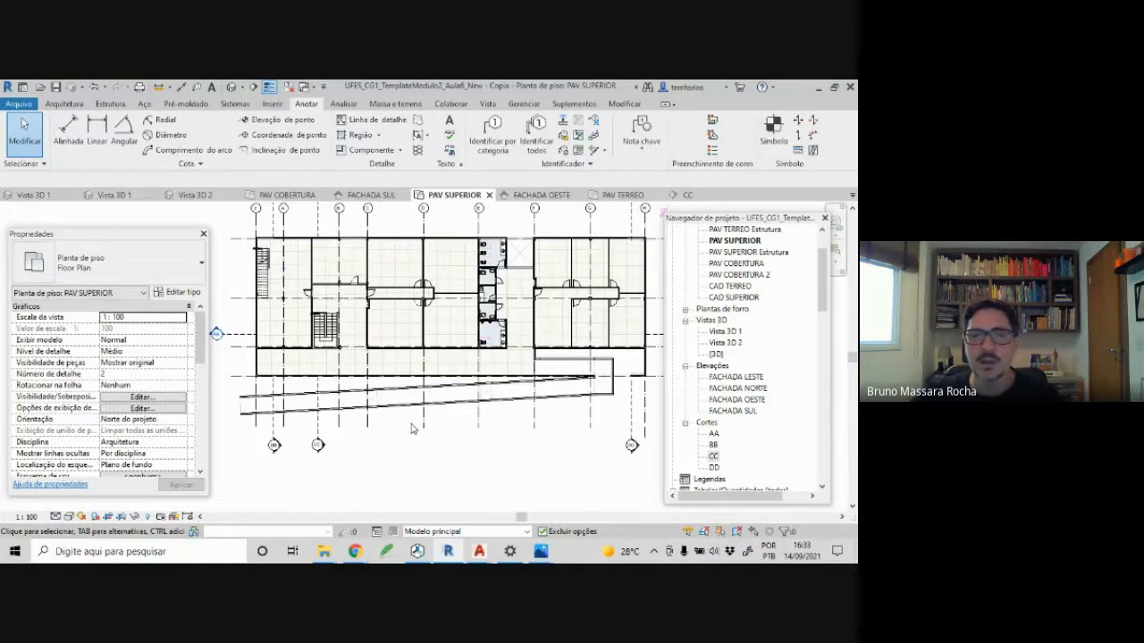
pyautogui.scroll(5, 592, 382)
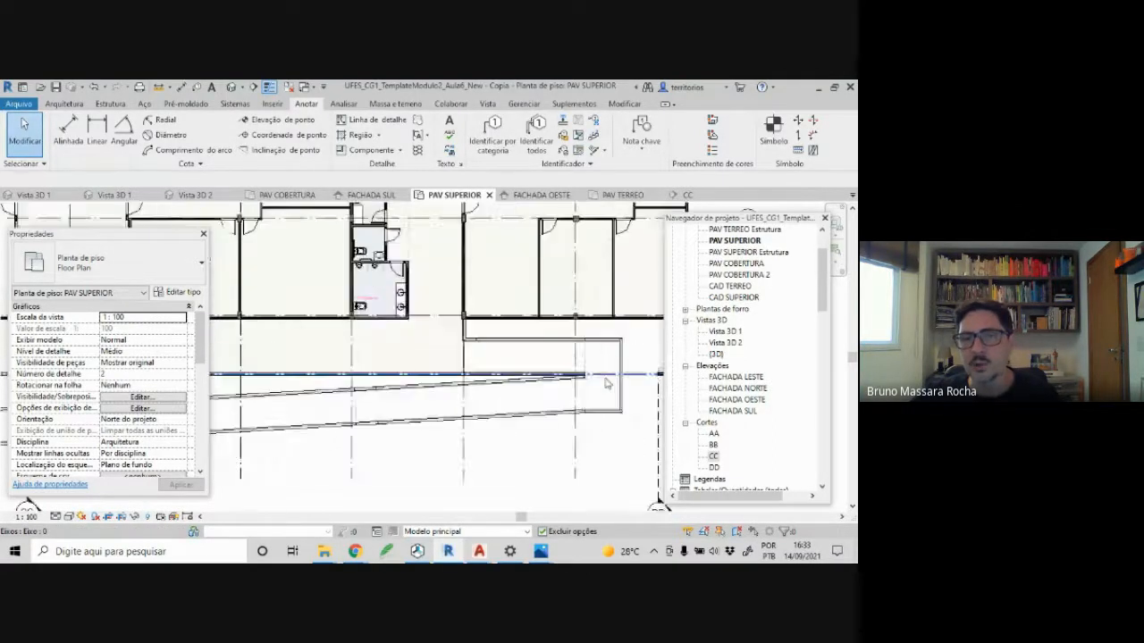
pyautogui.scroll(-1, 597, 383)
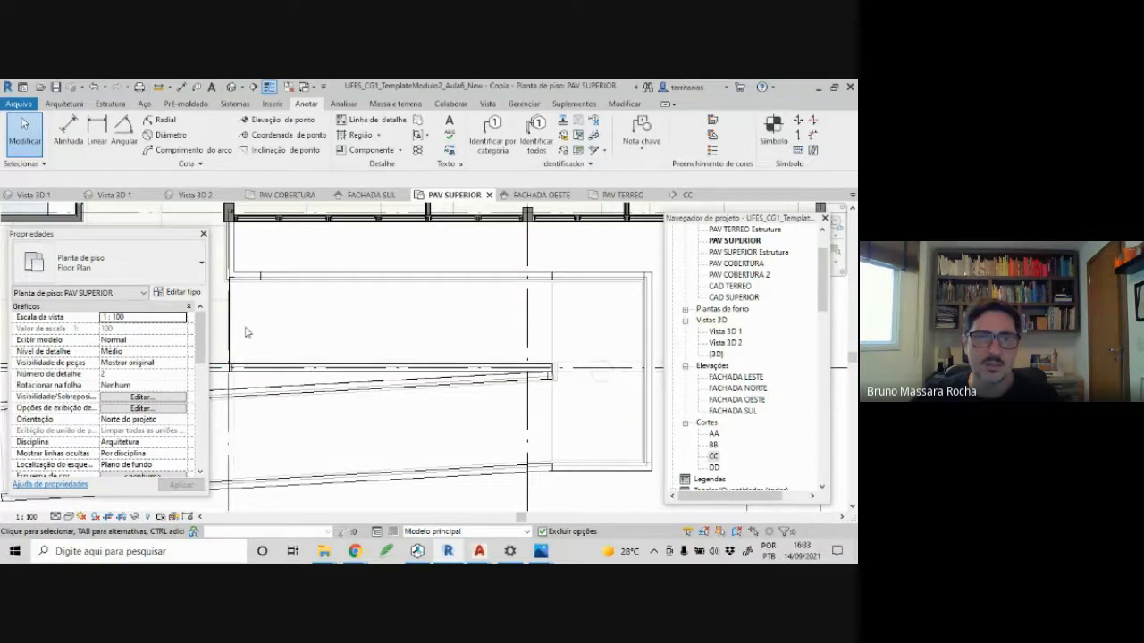
pyautogui.scroll(-2, 598, 417)
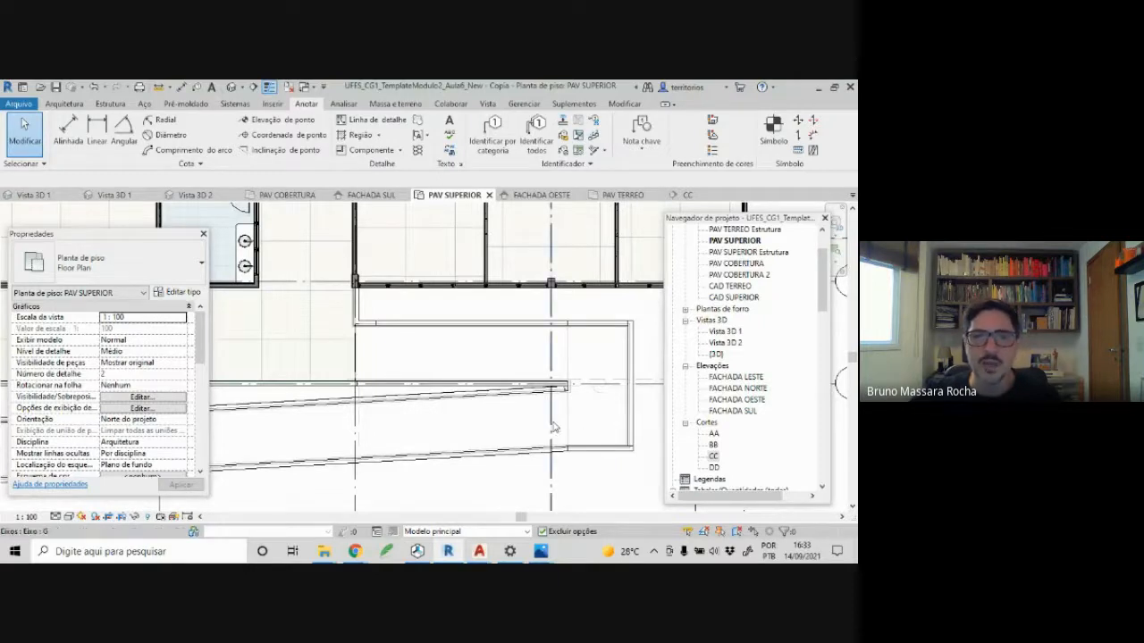
pyautogui.scroll(3, 568, 389)
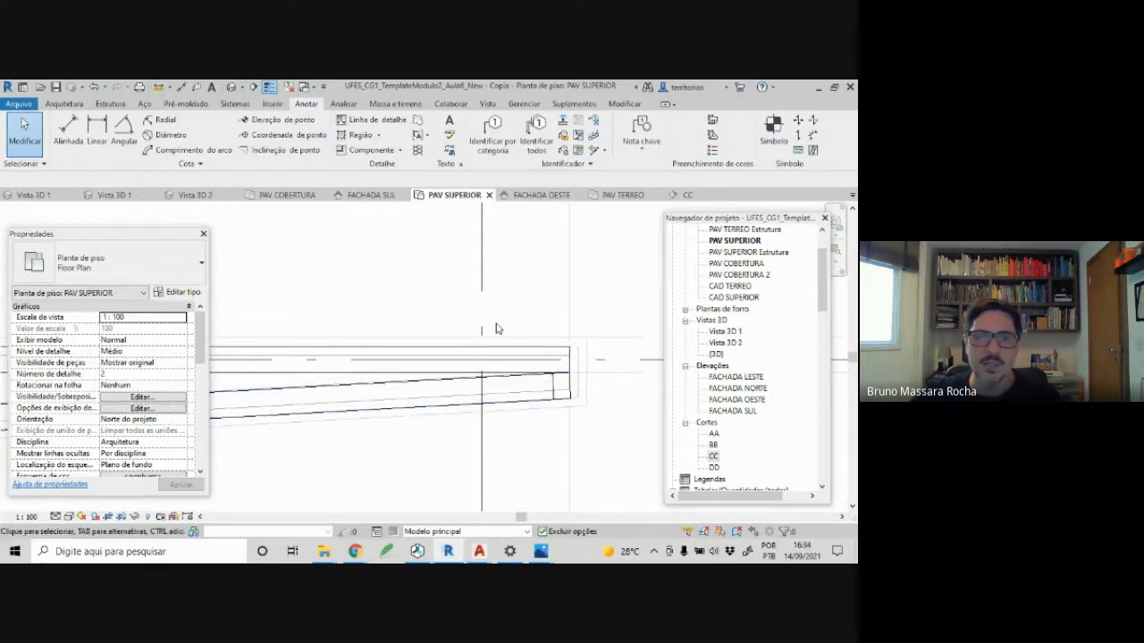
pyautogui.scroll(-2, 497, 329)
# - Open Vista 3D 2 and inspect the building with its ramp walls and section box
pyautogui.click(189, 197)
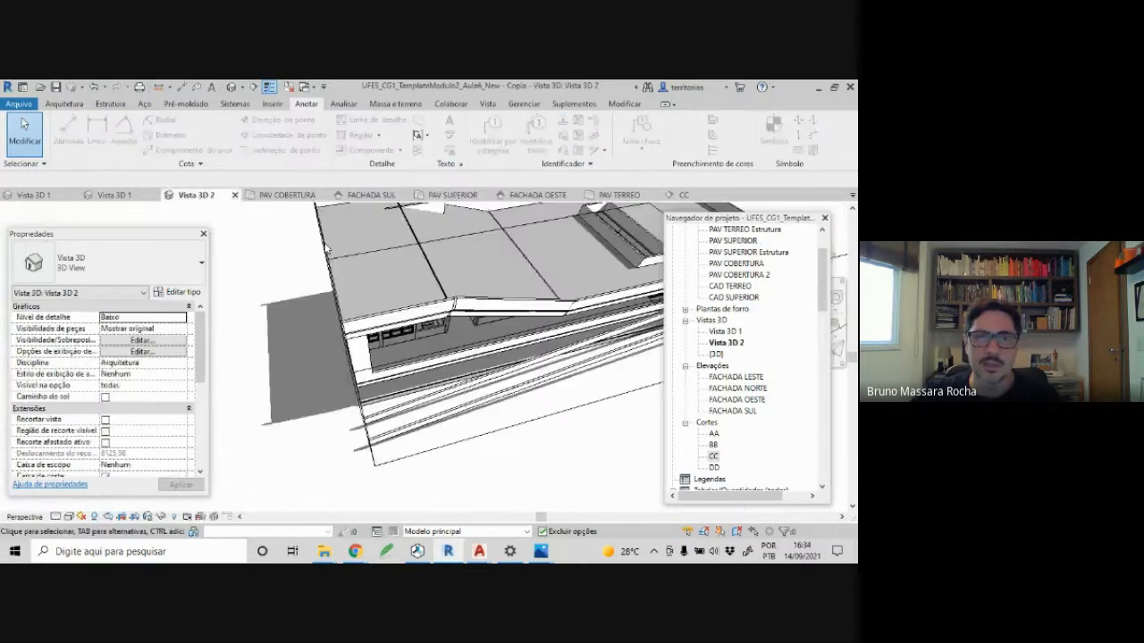
pyautogui.scroll(-2, 330, 347)
pyautogui.moveTo(324, 408); pyautogui.dragTo(356, 391, button='middle')
pyautogui.scroll(-5, 355, 390)
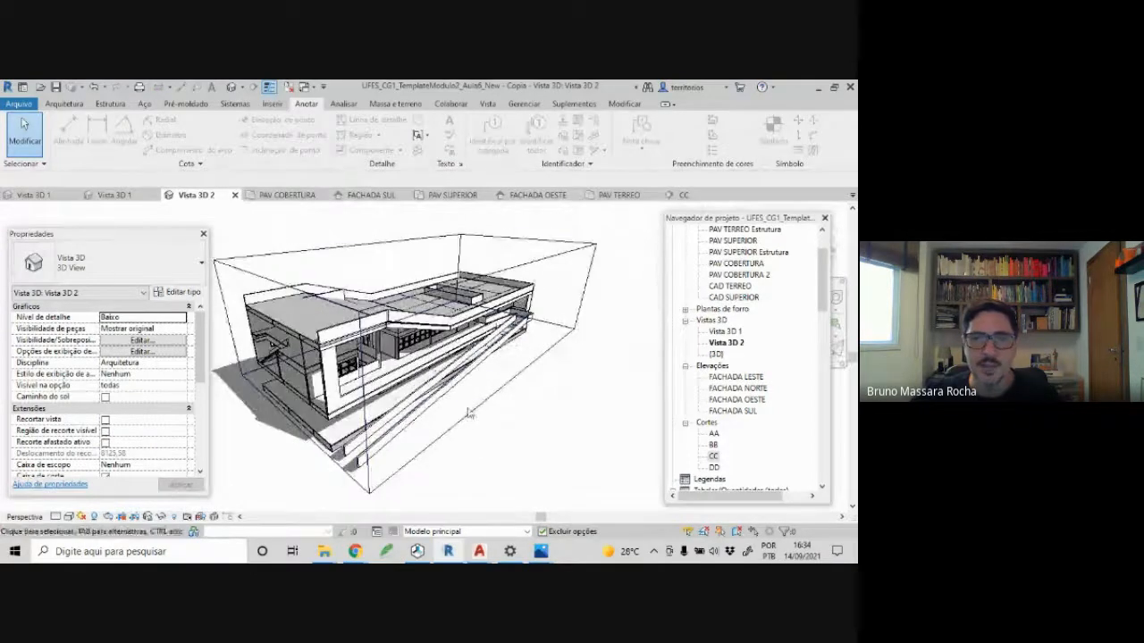
pyautogui.click(476, 412)
pyautogui.scroll(2, 469, 358)
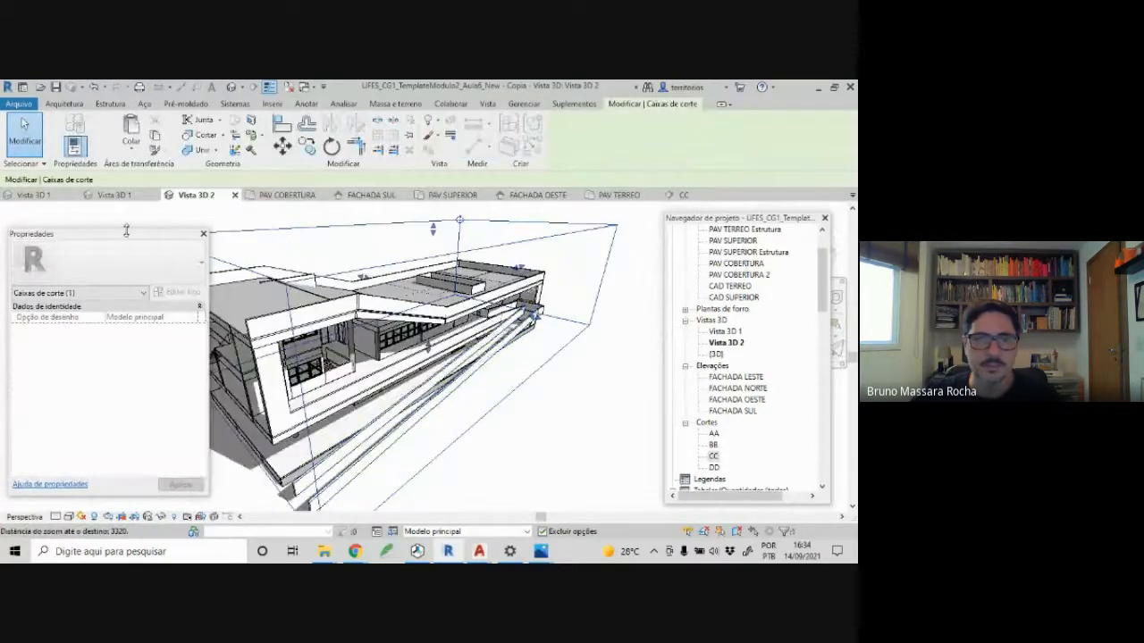
# - Open Vista 3D 1 and view the ramp side of the building from above
pyautogui.click(113, 196)
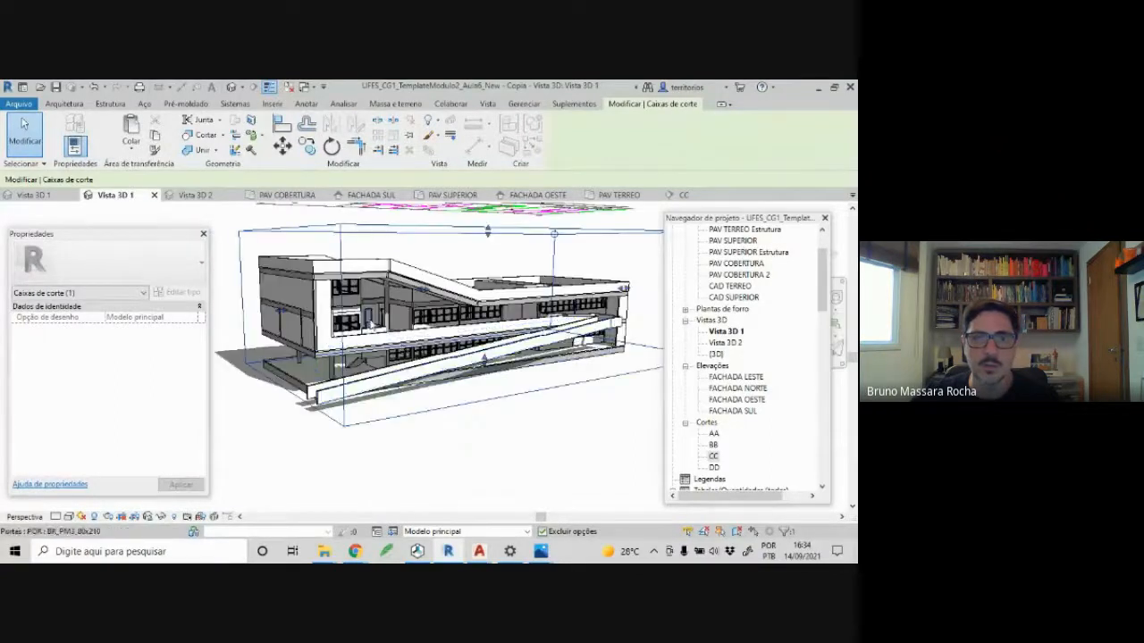
pyautogui.click(490, 439)
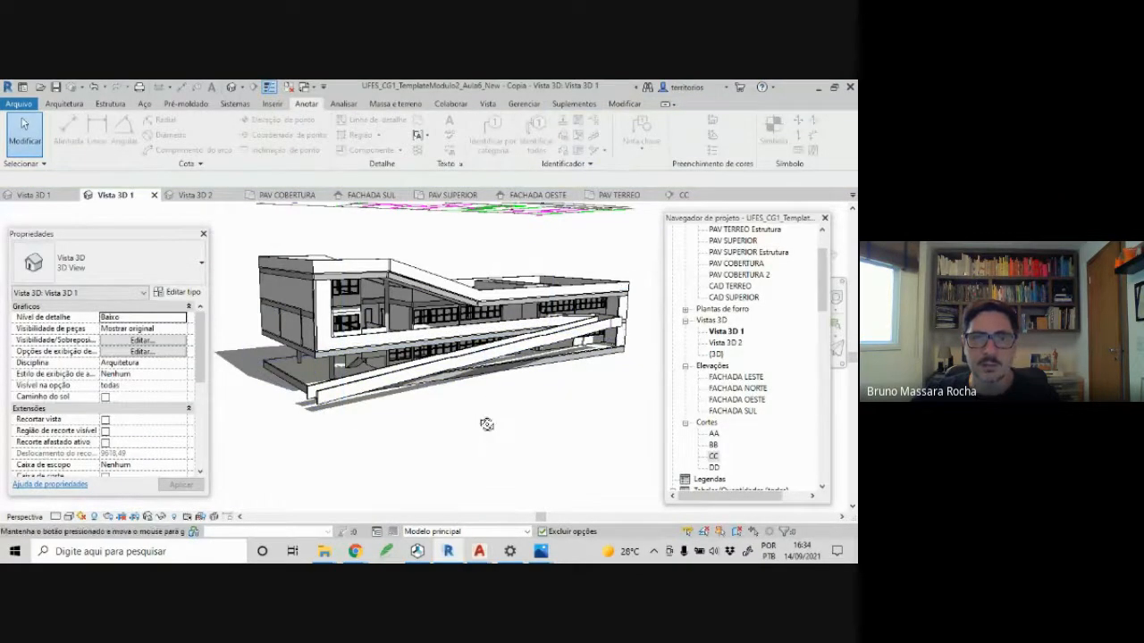
pyautogui.keyDown('shift'); pyautogui.moveTo(486, 423); pyautogui.dragTo(528, 375, button='middle'); pyautogui.keyUp('shift')
pyautogui.scroll(3, 523, 361)
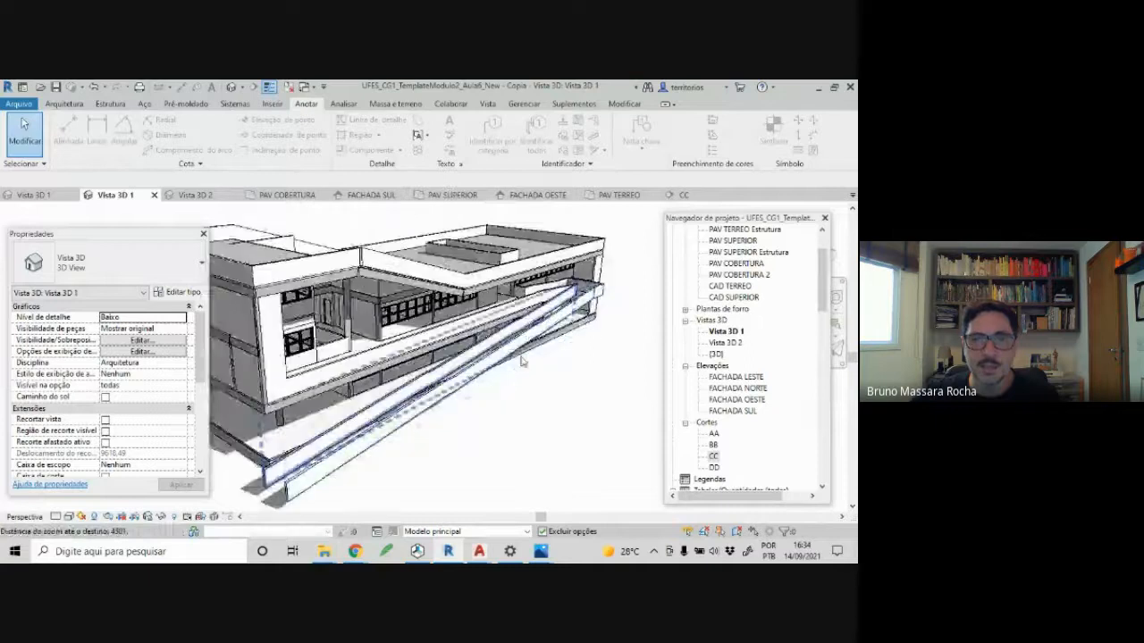
# - Try to delete the sloped ramp walls and the short inner wall, dismissing the save reminder without saving
pyautogui.click(514, 349)
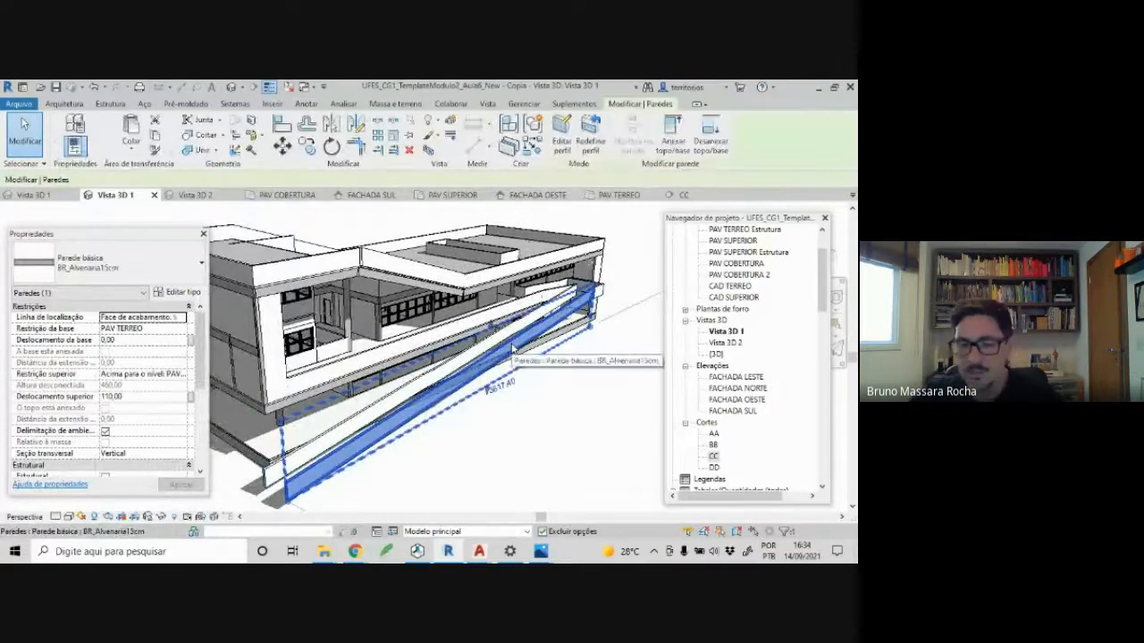
pyautogui.press('Delete')
pyautogui.click(520, 329)
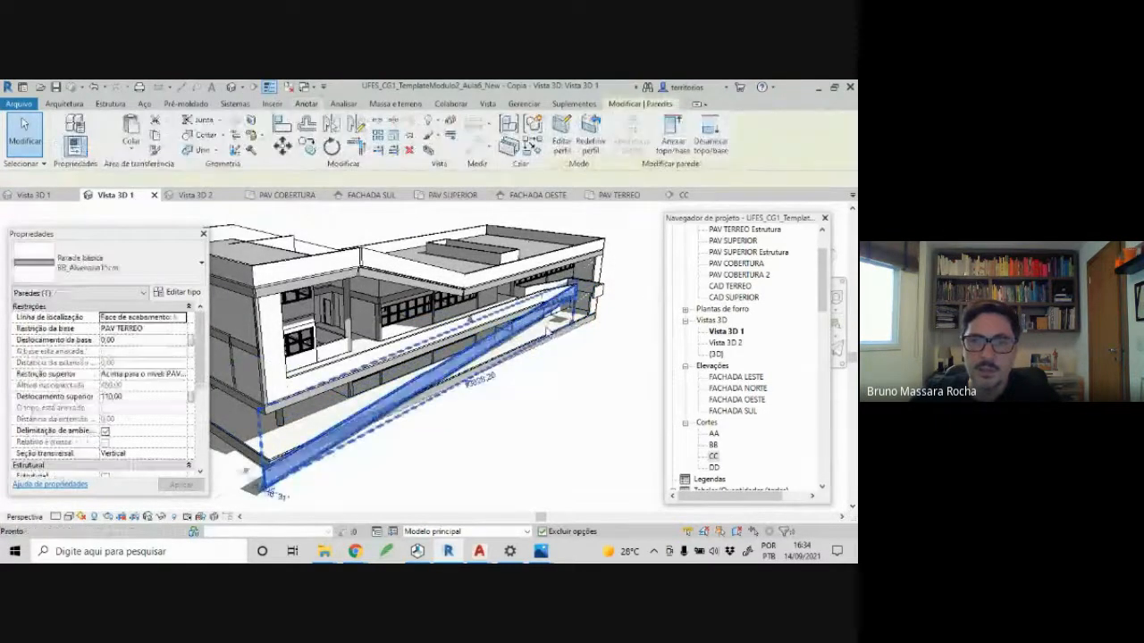
pyautogui.press('Delete')
pyautogui.scroll(4, 545, 295)
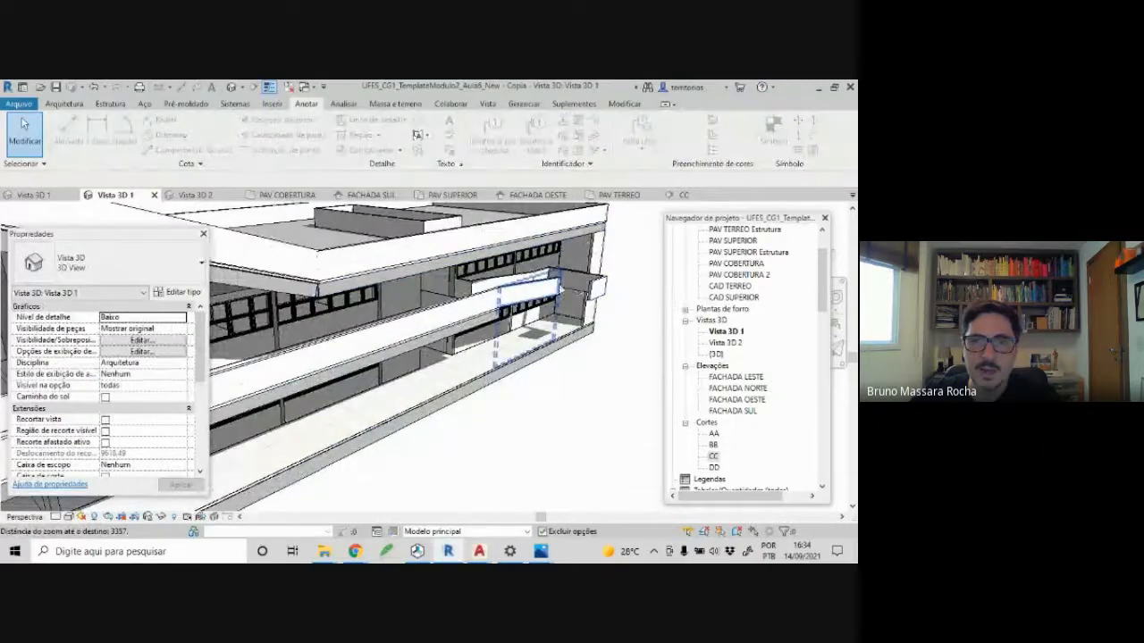
pyautogui.click(532, 291)
pyautogui.press('Delete')
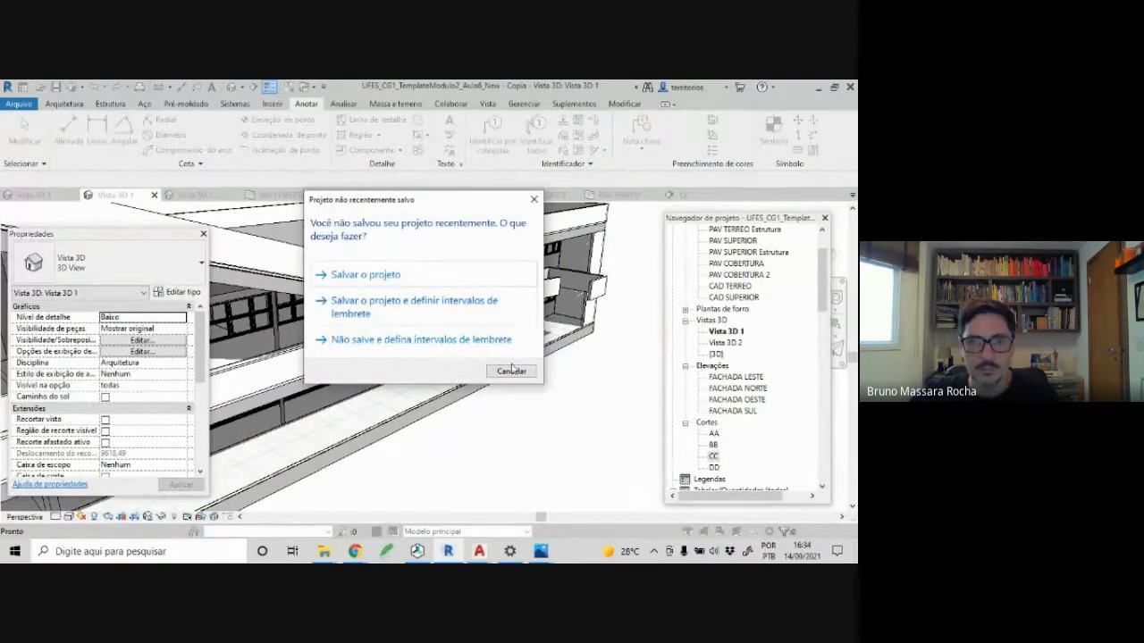
pyautogui.click(511, 370)
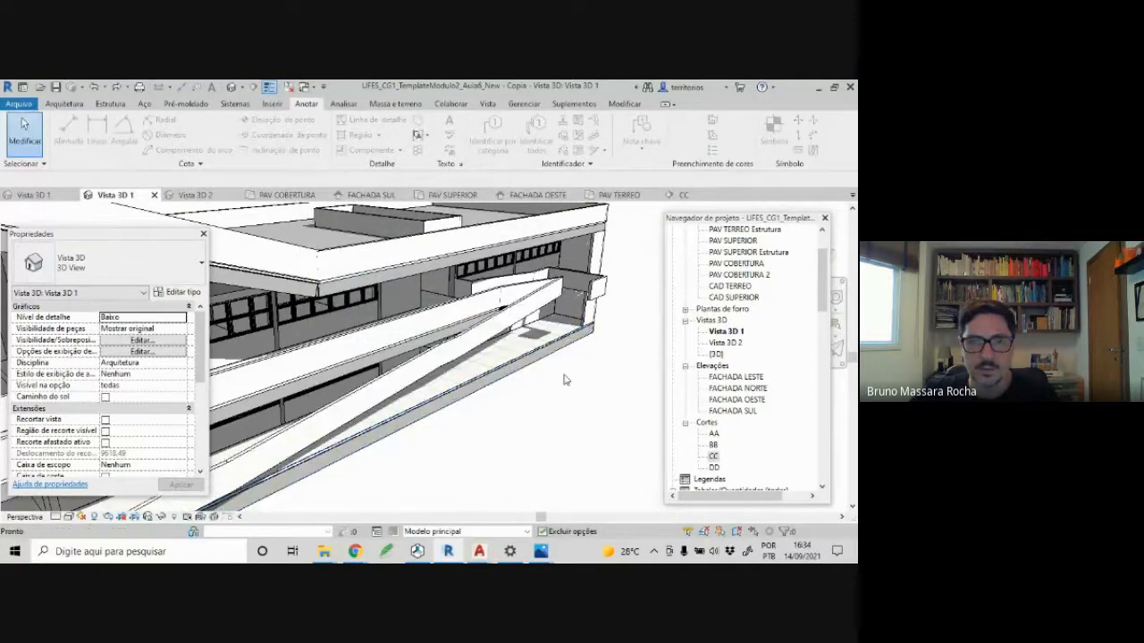
# - Hide both sloped ramp walls, the outer landing side wall and the two inner upper ramp walls in Vista 3D 1
pyautogui.click(528, 308)
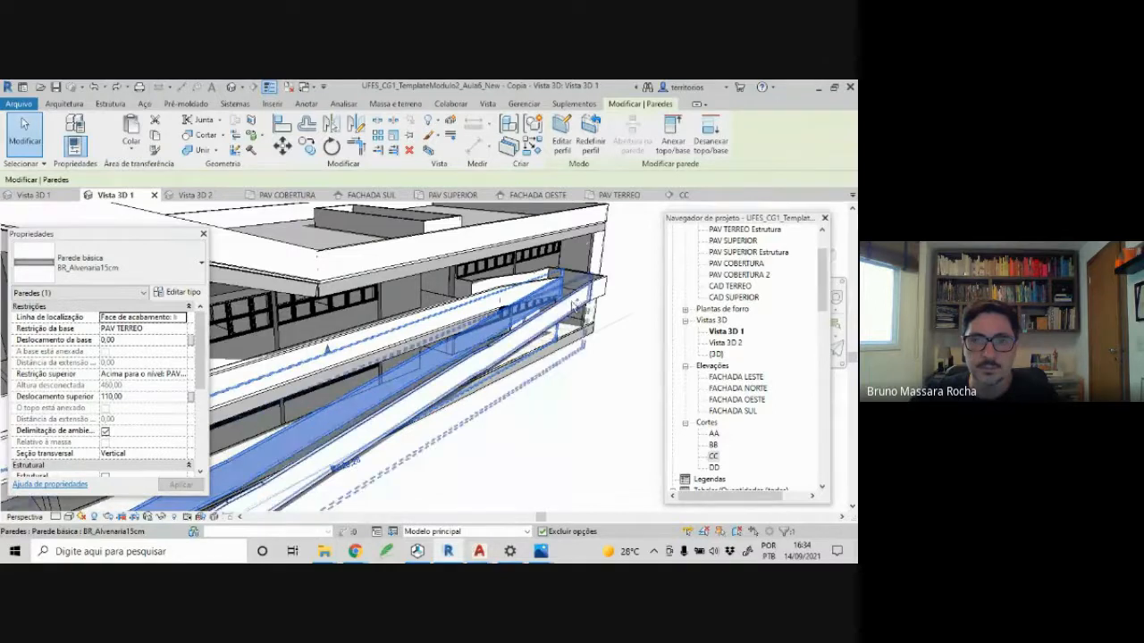
pyautogui.keyDown('ctrl'); pyautogui.click(600, 302); pyautogui.keyUp('ctrl')
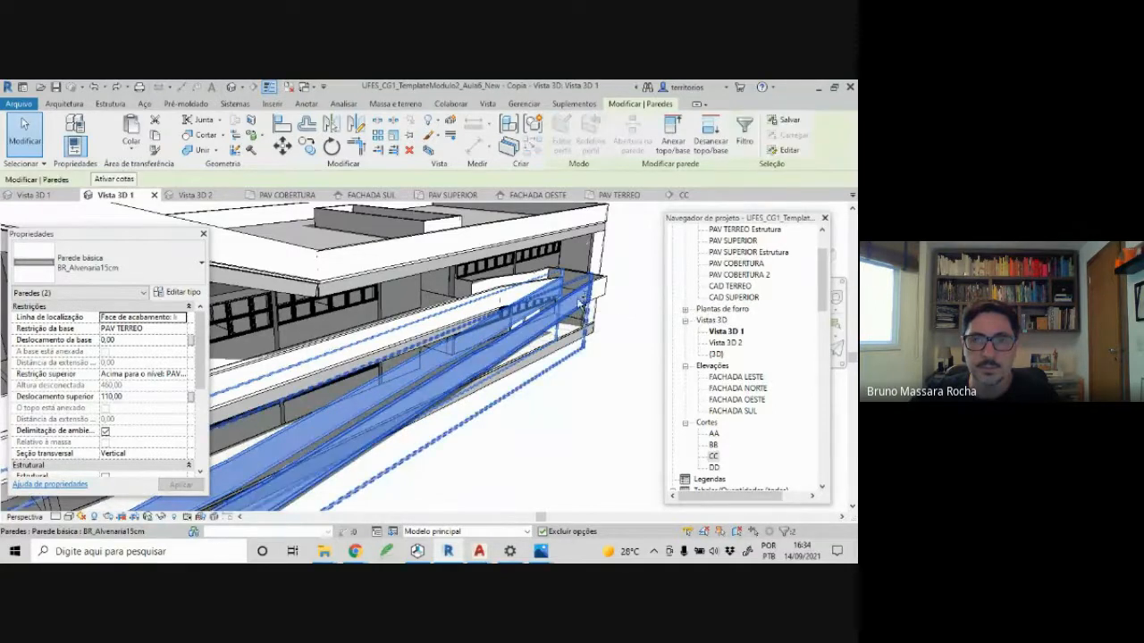
pyautogui.keyDown('ctrl'); pyautogui.click(605, 299); pyautogui.keyUp('ctrl')
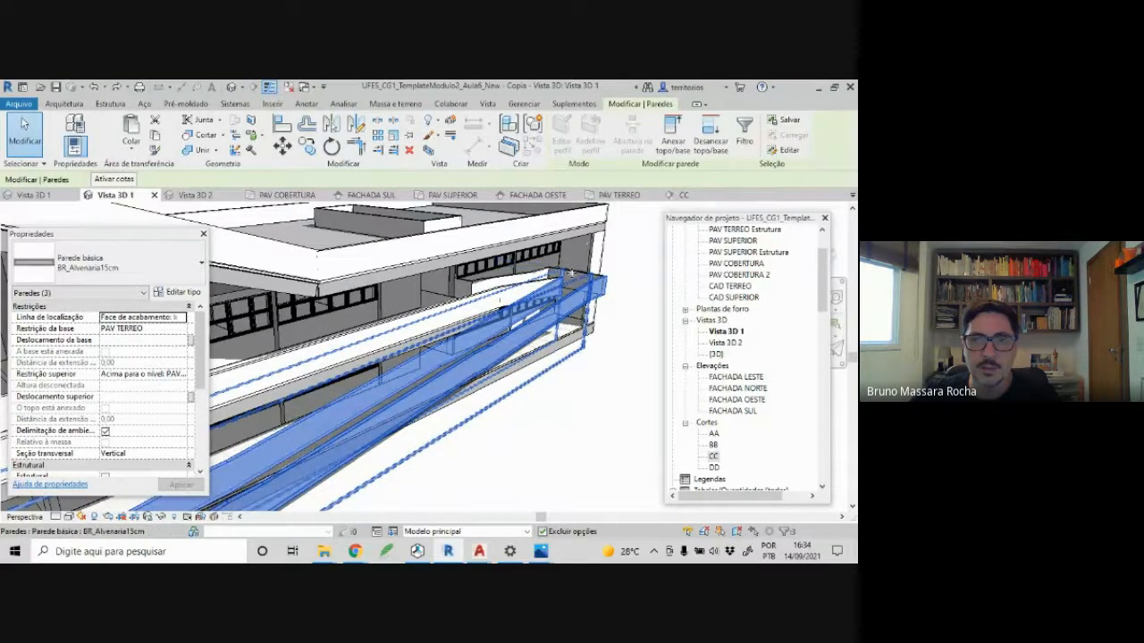
pyautogui.scroll(3, 501, 286)
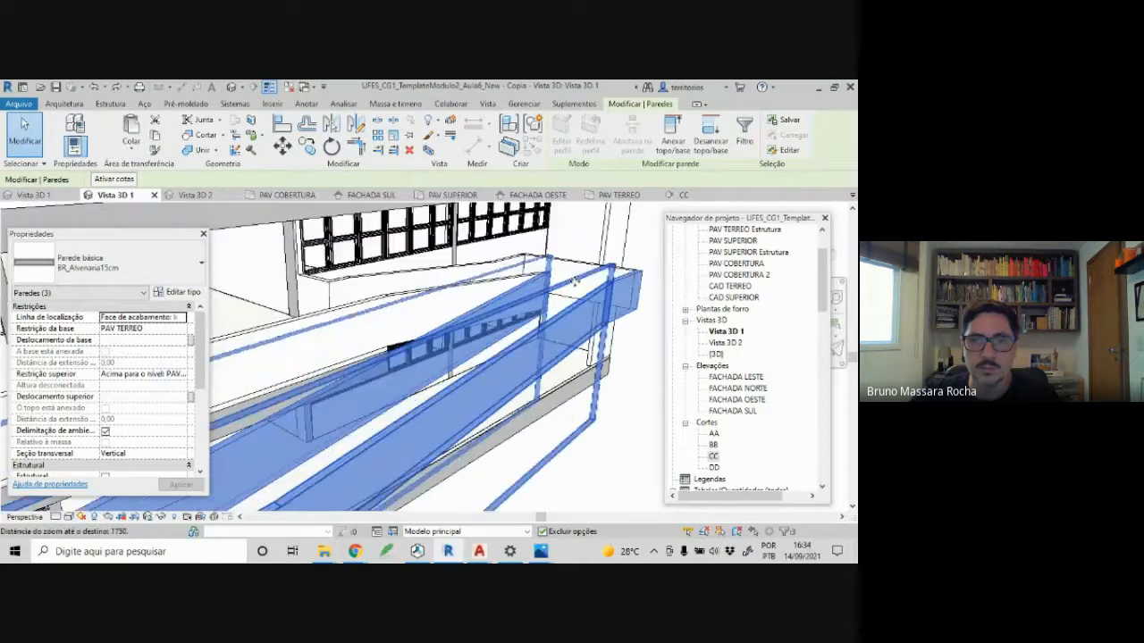
pyautogui.keyDown('ctrl'); pyautogui.click(481, 290); pyautogui.keyUp('ctrl')
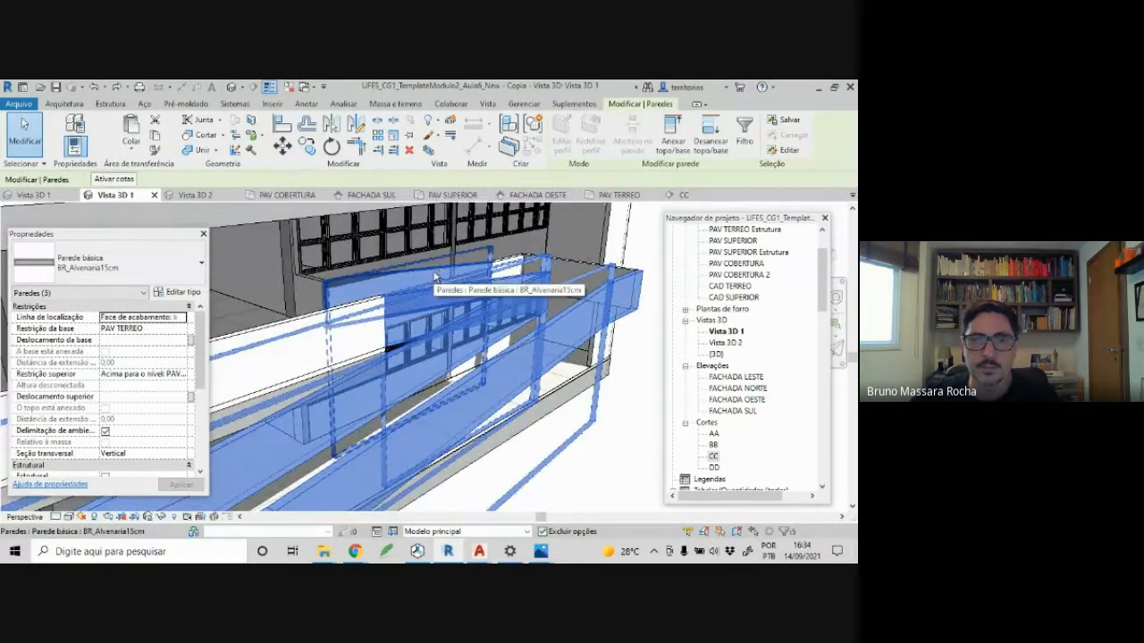
pyautogui.keyDown('shift'); pyautogui.click(505, 260); pyautogui.keyUp('shift')
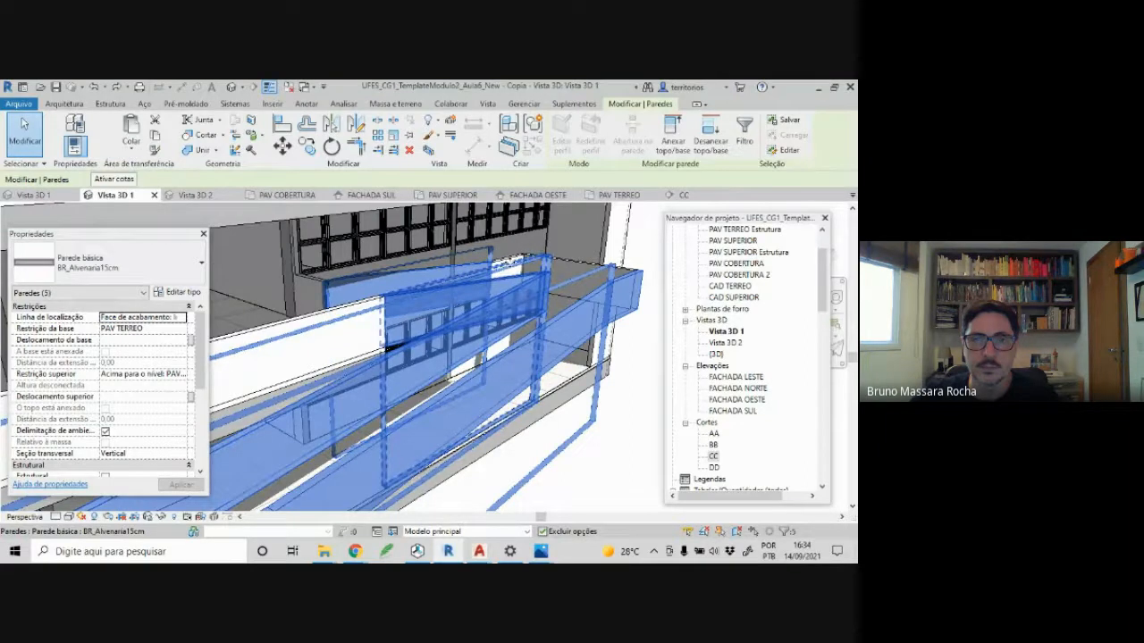
pyautogui.rightClick(511, 277)
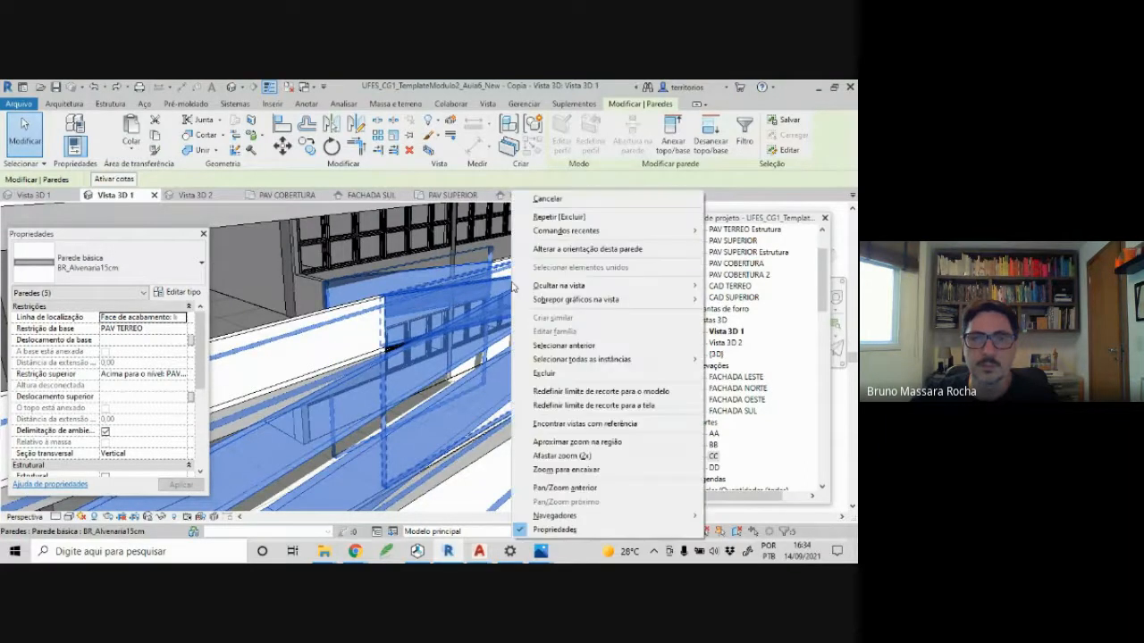
pyautogui.click(721, 286)
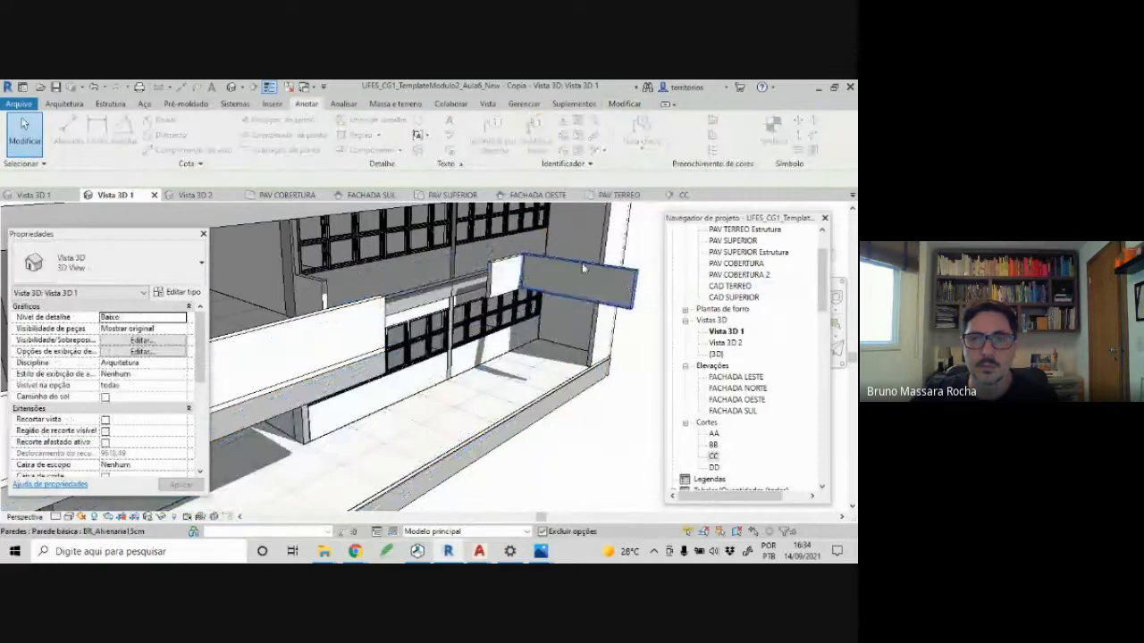
# - Hide the landing's end wall and the adjoining facade-side wall in Vista 3D 1
pyautogui.click(509, 264)
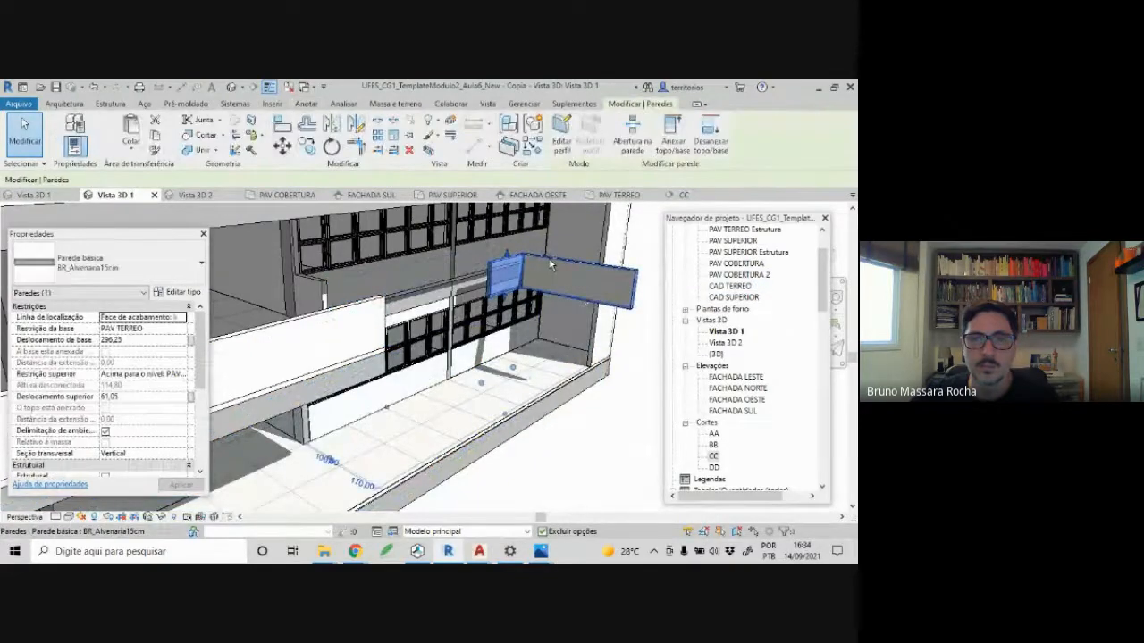
pyautogui.keyDown('ctrl'); pyautogui.click(552, 264); pyautogui.keyUp('ctrl')
pyautogui.rightClick(552, 264)
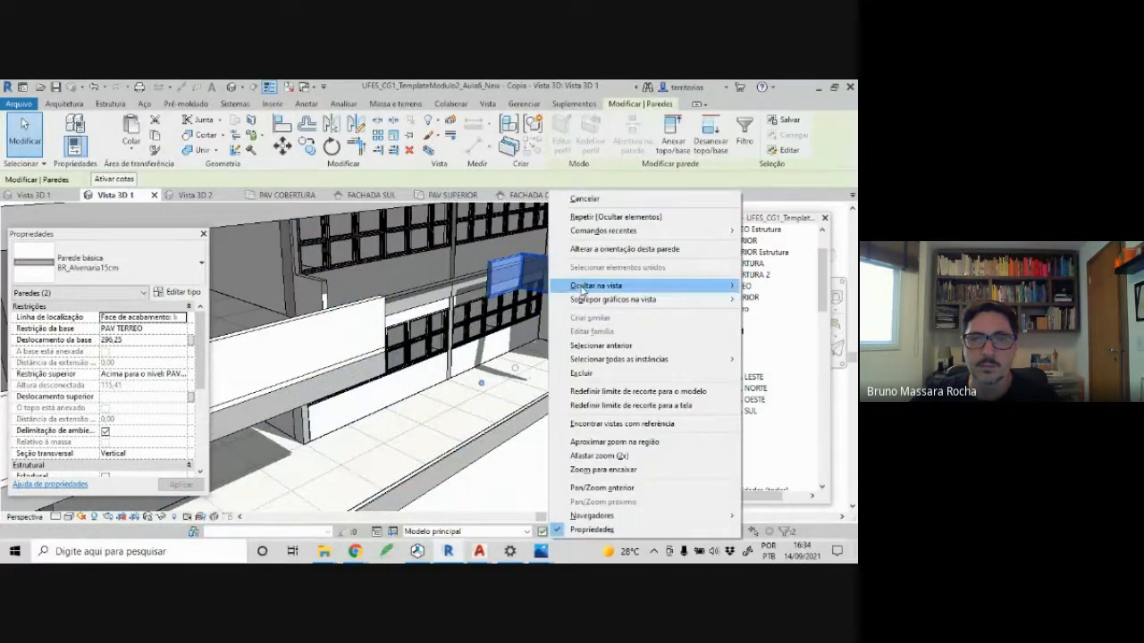
pyautogui.moveTo(739, 286)
pyautogui.click(774, 286)
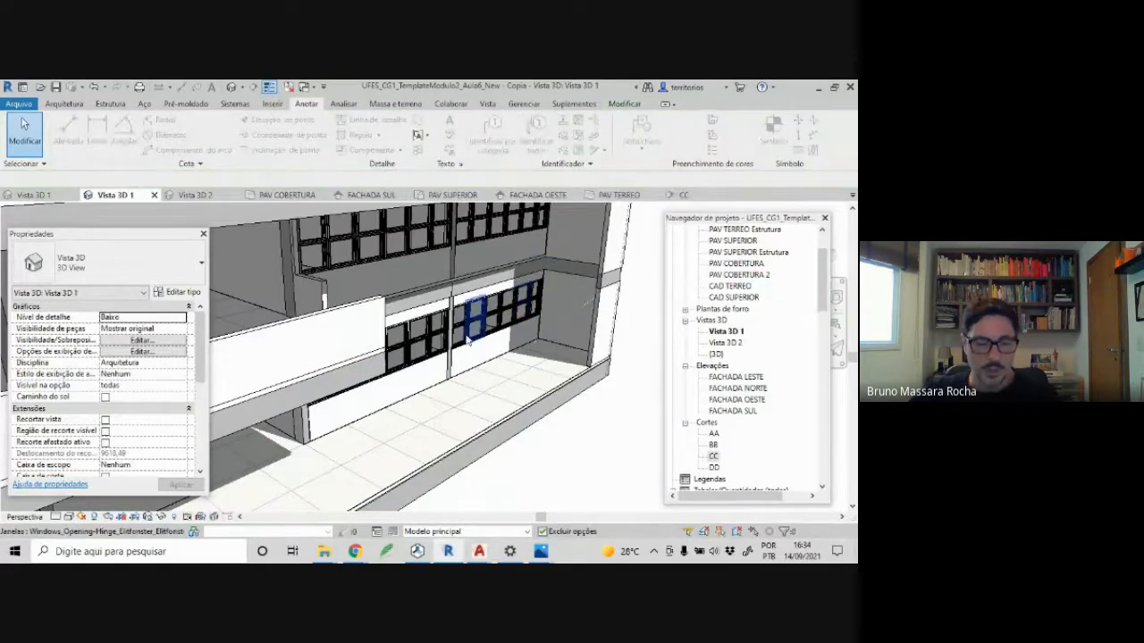
# - Examine the upper slab's corner, its edge notch and the supporting beams where the ramp meets the building
pyautogui.keyDown('shift'); pyautogui.moveTo(475, 332); pyautogui.dragTo(406, 295, button='middle'); pyautogui.keyUp('shift')
pyautogui.scroll(2, 249, 314)
pyautogui.scroll(3, 249, 313)
pyautogui.scroll(2, 379, 290)
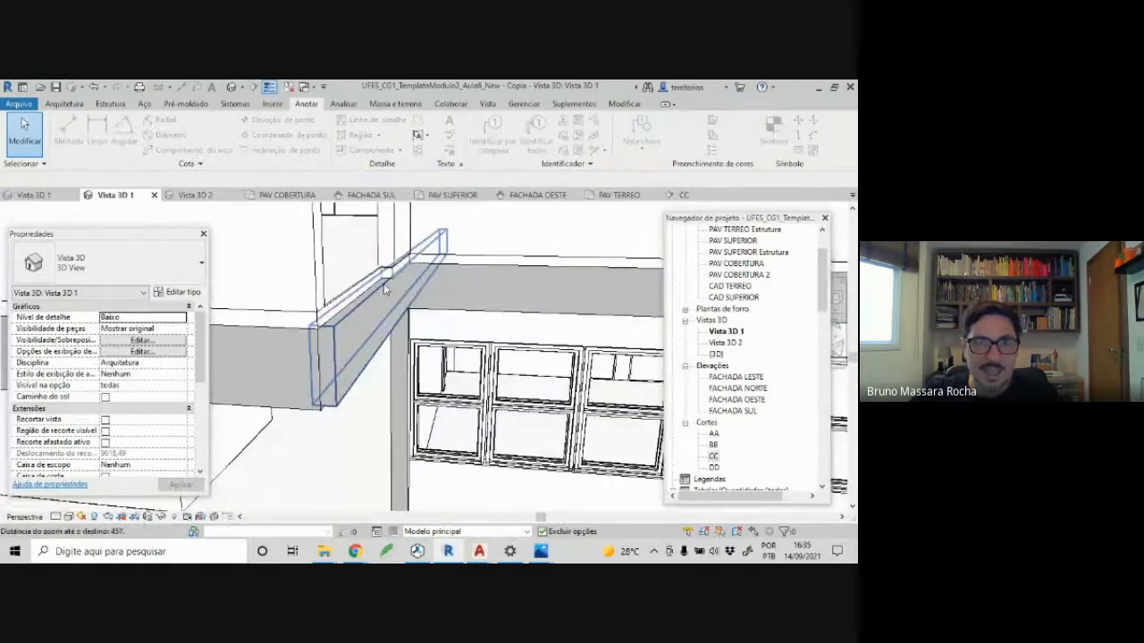
pyautogui.click(391, 279)
pyautogui.press('Escape')
pyautogui.scroll(2, 390, 279)
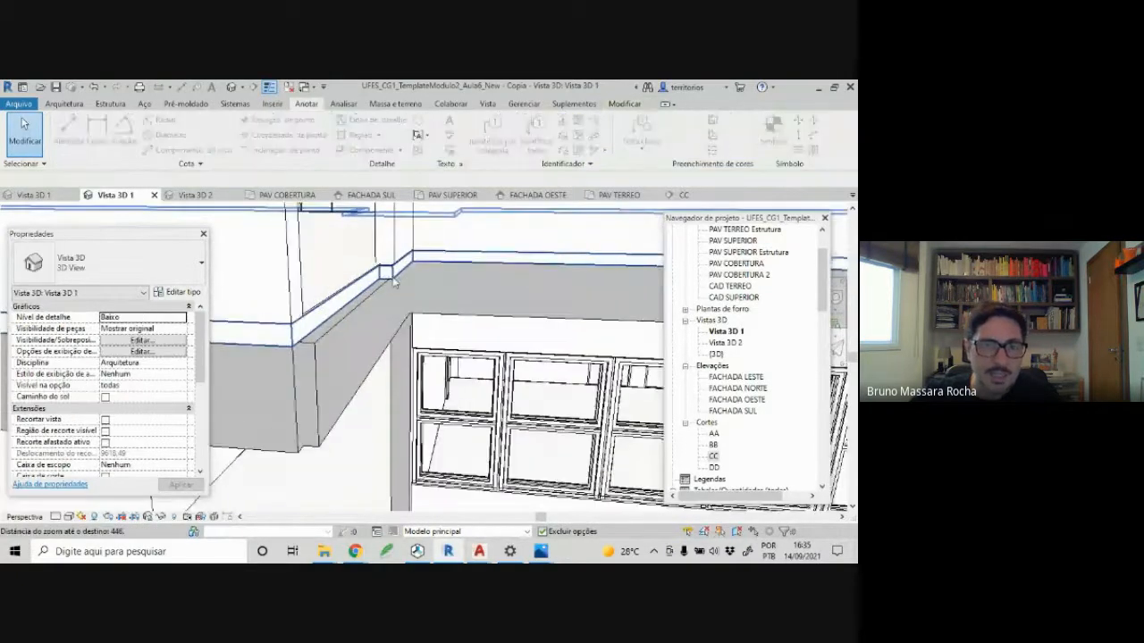
pyautogui.keyDown('shift'); pyautogui.moveTo(373, 320); pyautogui.dragTo(369, 323, button='middle'); pyautogui.keyUp('shift')
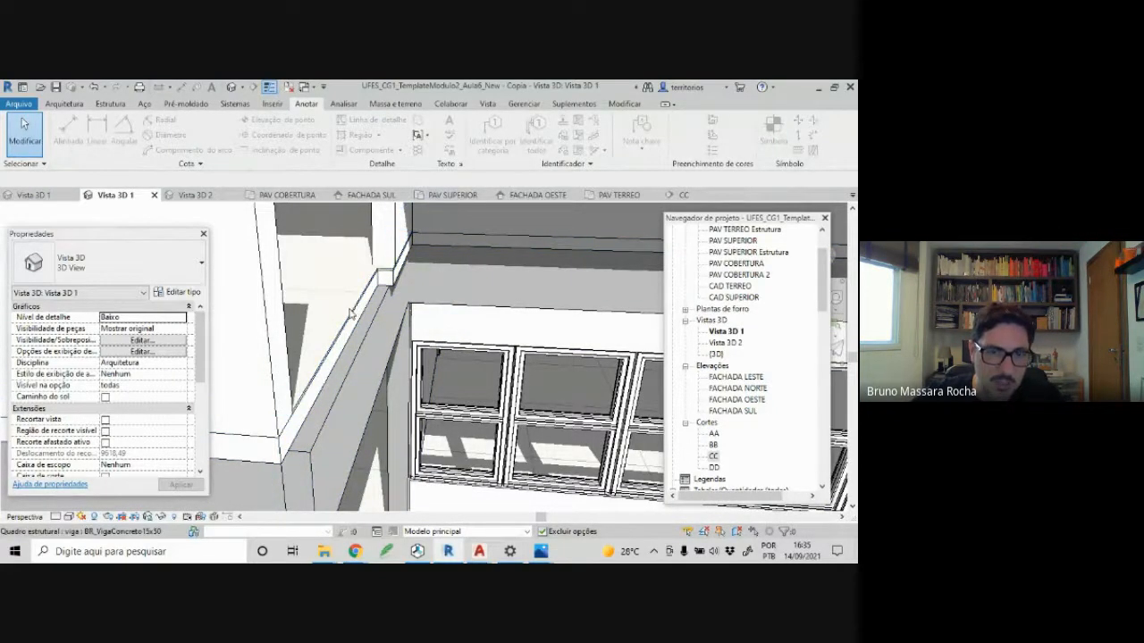
# - Select the BR_pisoGranilite finish floor among the overlapping floors at the upper slab's edge
pyautogui.click(324, 396)
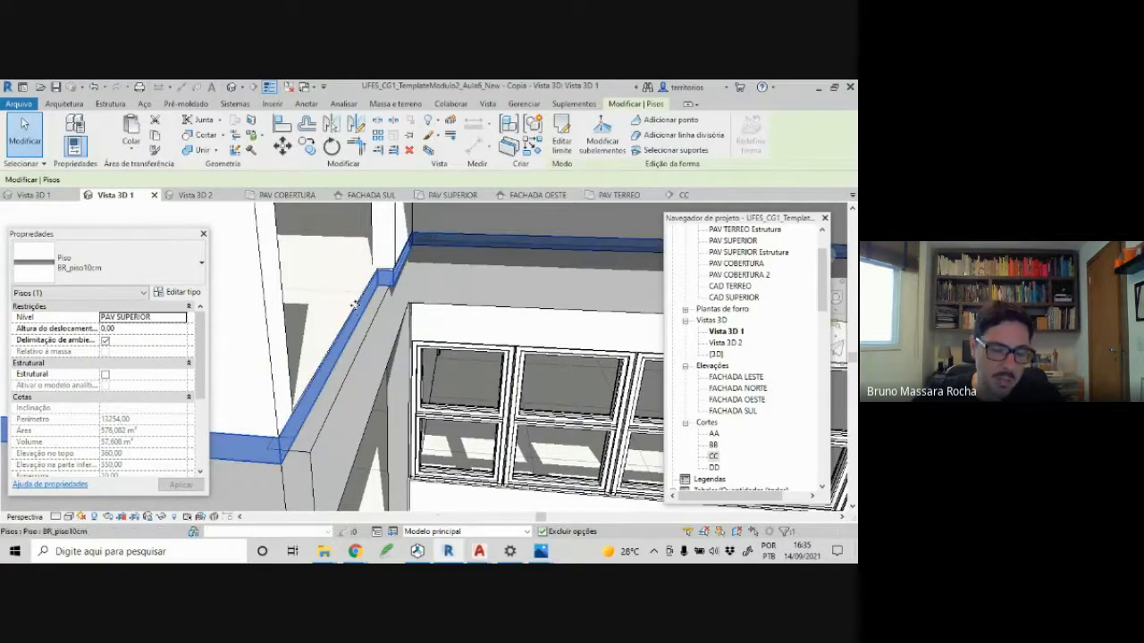
pyautogui.press('Tab')
pyautogui.press('Tab')
pyautogui.press('Tab')
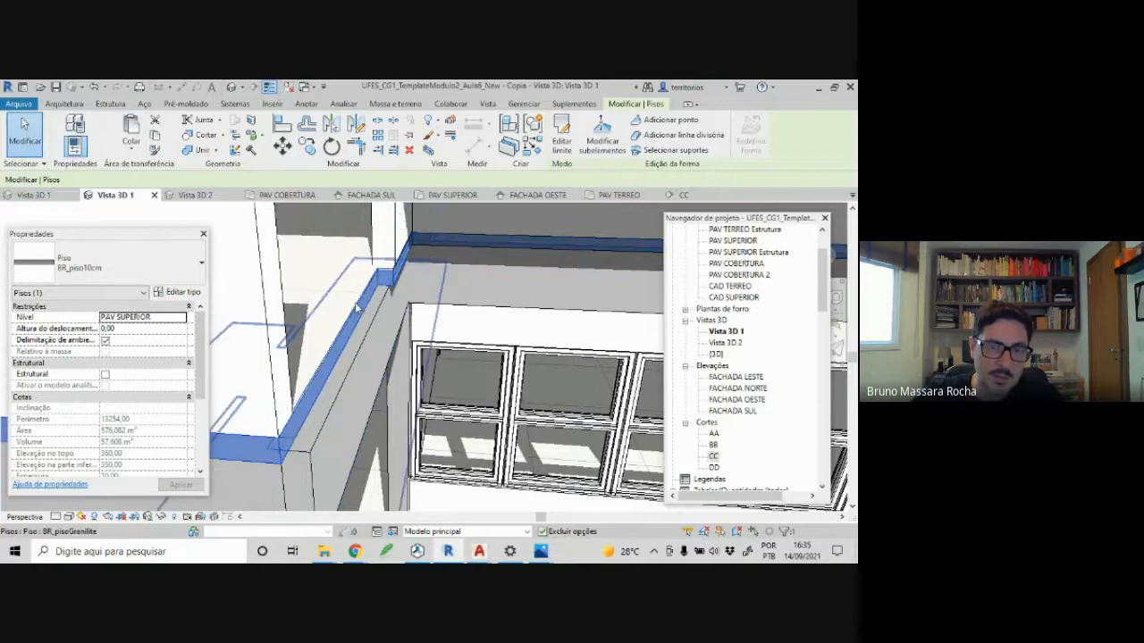
pyautogui.press('Tab')
pyautogui.press('Tab')
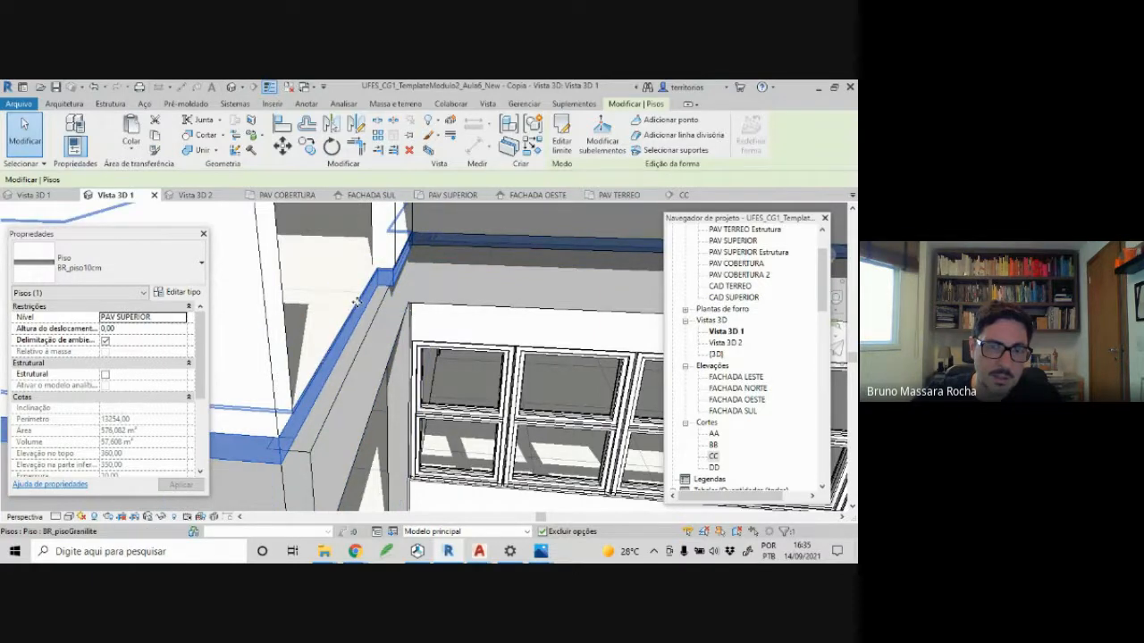
pyautogui.click(357, 302)
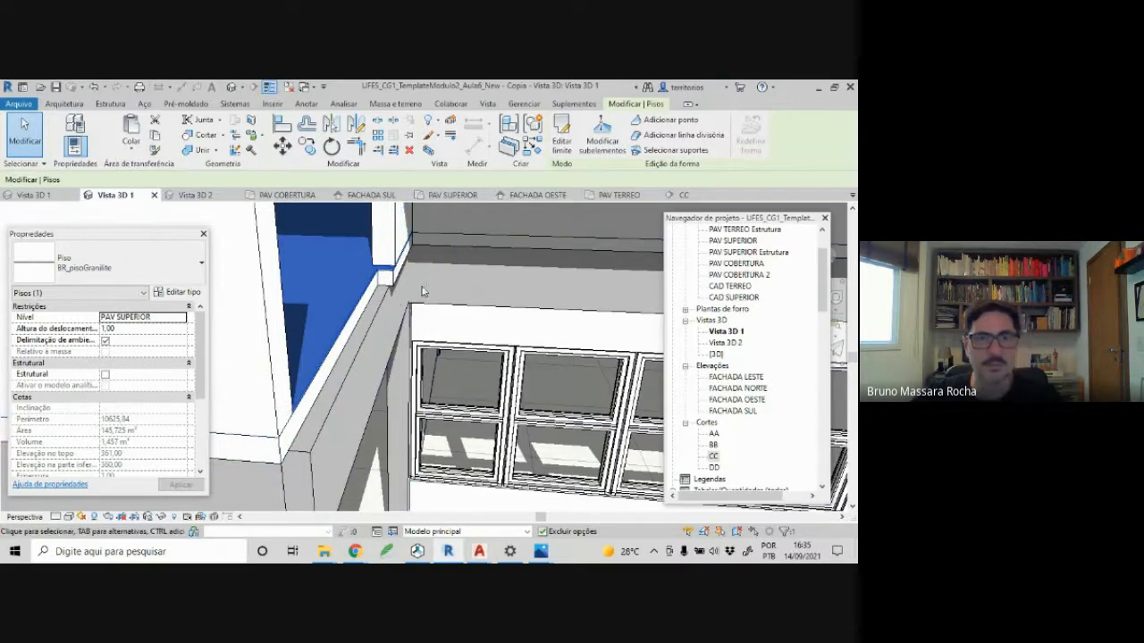
# - Open the PAV SUPERIOR floor plan and check the BR_pisoGranilite floor's edge where the ramp arrives
pyautogui.click(453, 195)
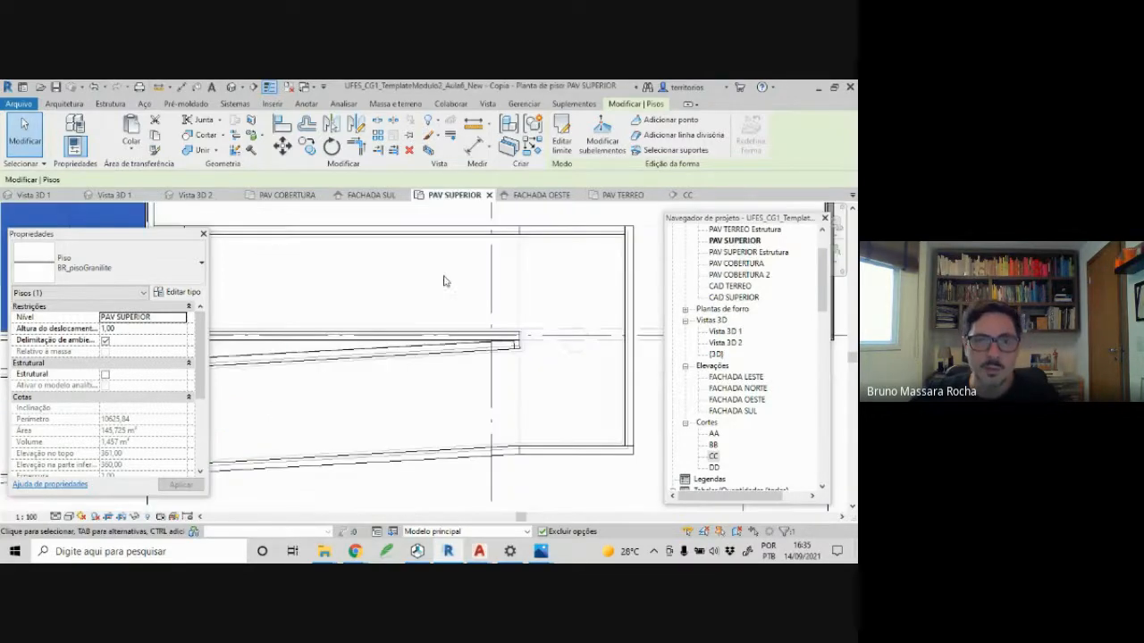
pyautogui.click(391, 313)
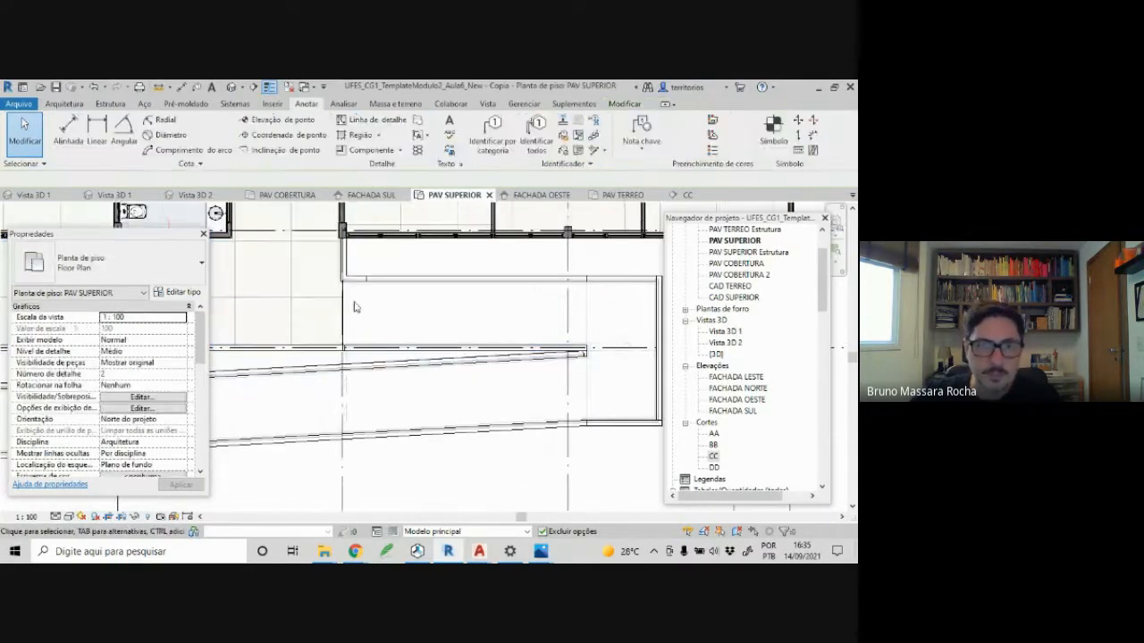
pyautogui.scroll(4, 344, 302)
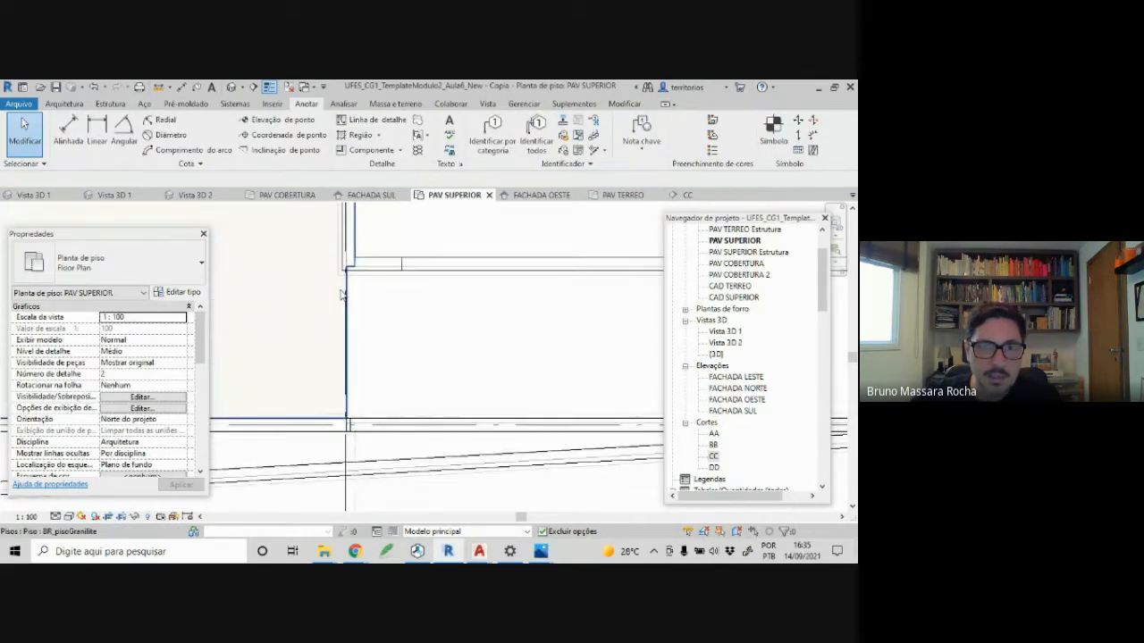
pyautogui.click(349, 280)
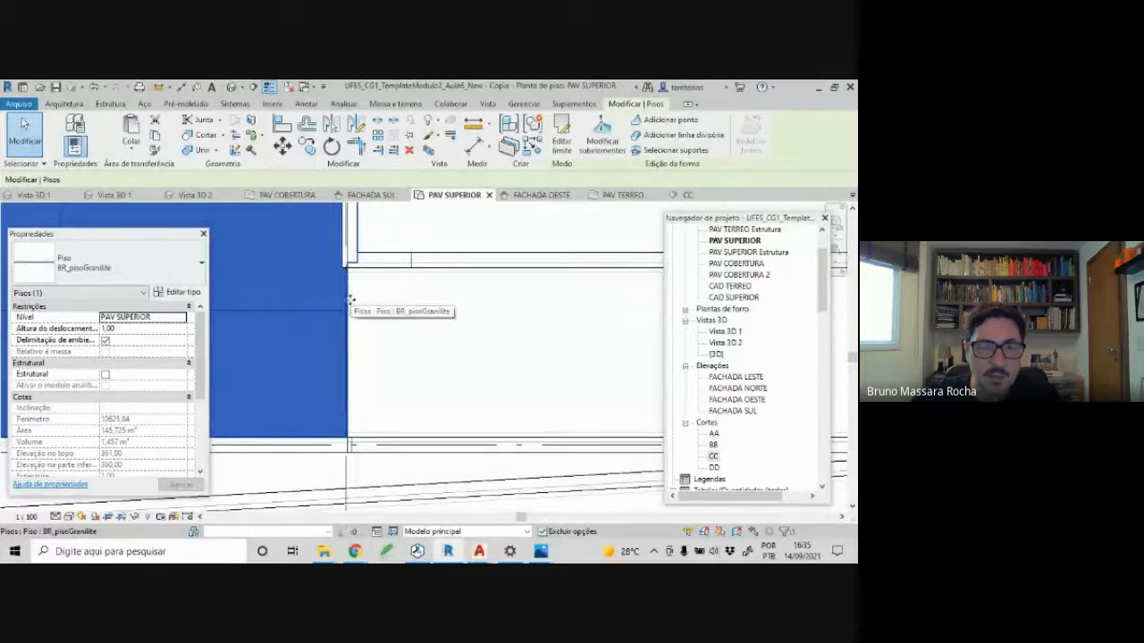
pyautogui.scroll(-3, 350, 300)
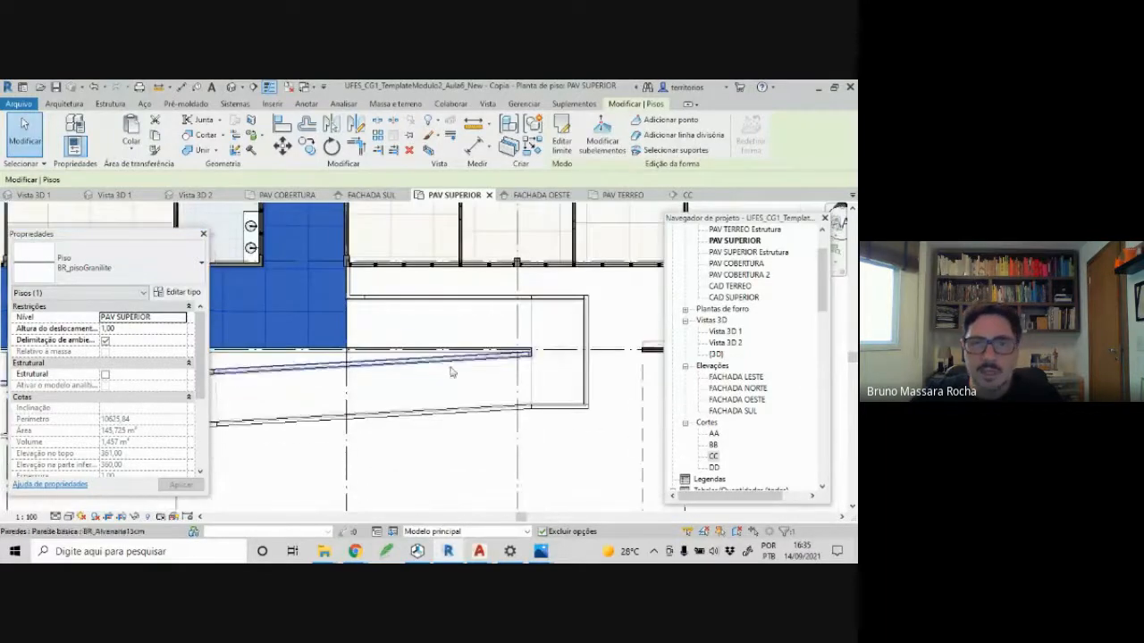
# - Hide the seven sloped ramp, landing and inner ramp walls in the PAV SUPERIOR floor plan
pyautogui.click(453, 368)
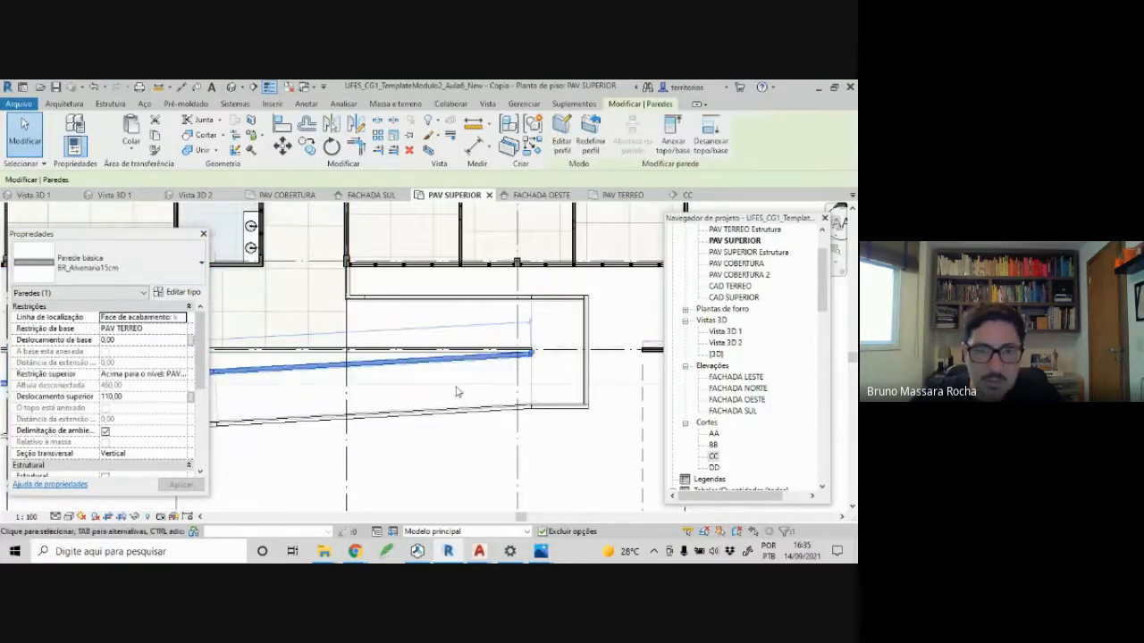
pyautogui.keyDown('ctrl'); pyautogui.click(456, 415); pyautogui.keyUp('ctrl')
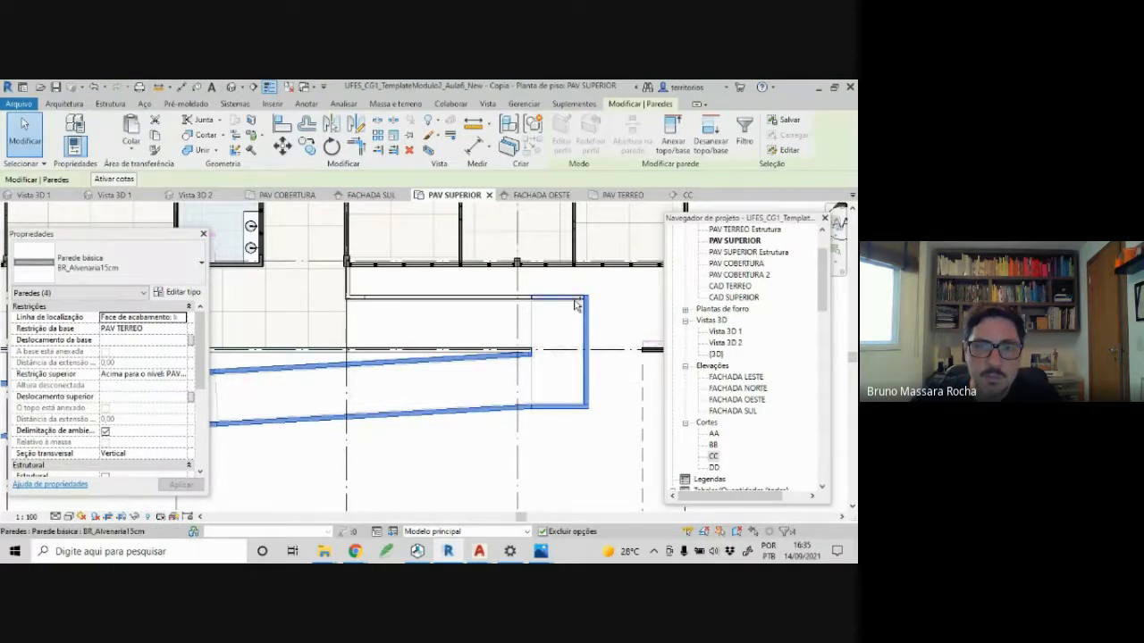
pyautogui.keyDown('ctrl'); pyautogui.click(483, 297); pyautogui.keyUp('ctrl')
pyautogui.keyDown('ctrl'); pyautogui.click(404, 353); pyautogui.keyUp('ctrl')
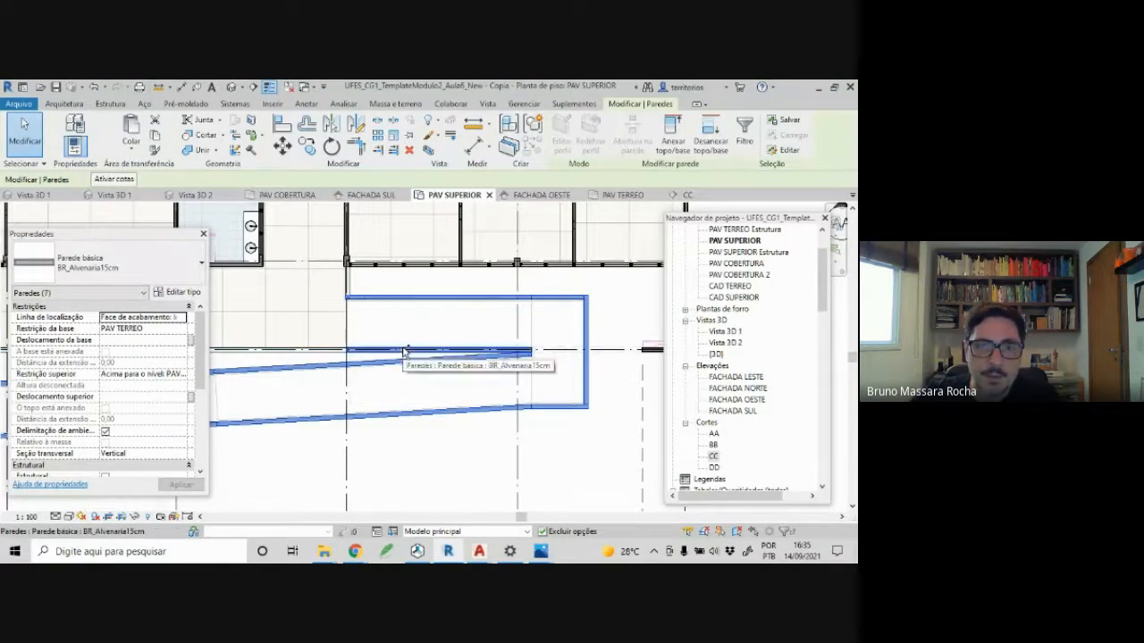
pyautogui.rightClick(405, 353)
pyautogui.moveTo(558, 320)
pyautogui.click(604, 318)
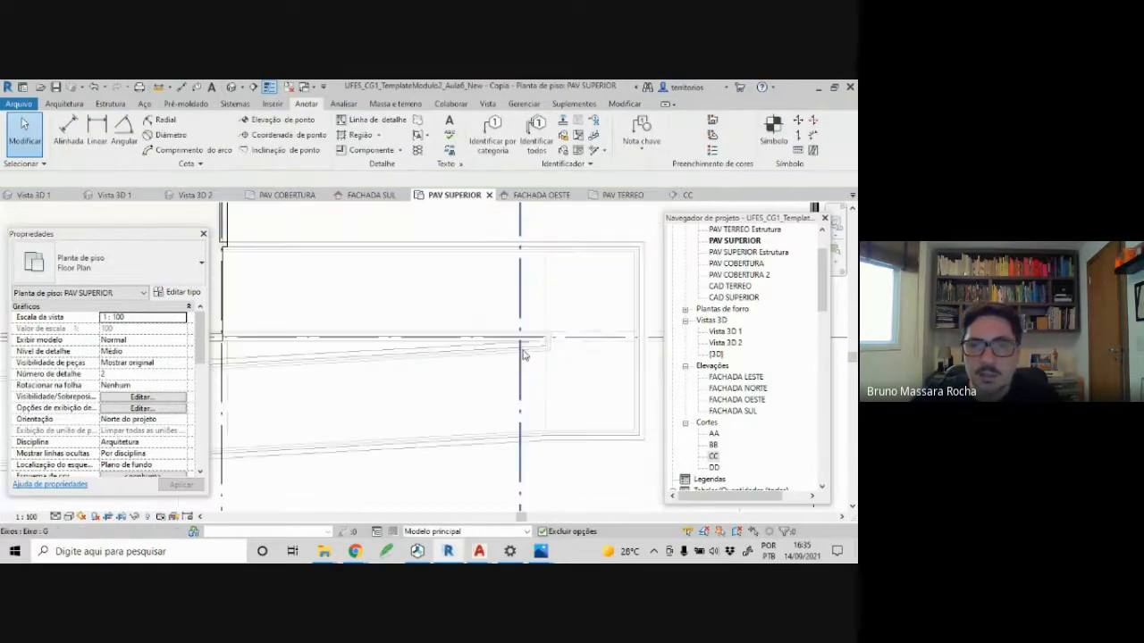
# - Inspect the ramp outline beside the upper slab in the PAV SUPERIOR plan and start the Detail Line tool
pyautogui.scroll(2, 500, 371)
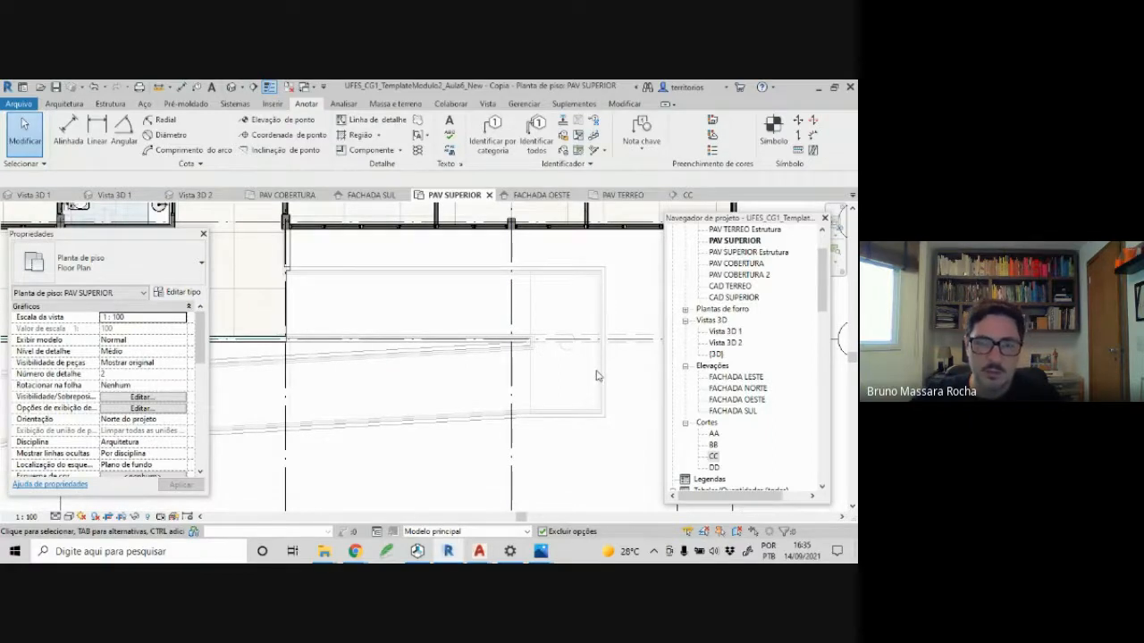
pyautogui.scroll(-2, 598, 375)
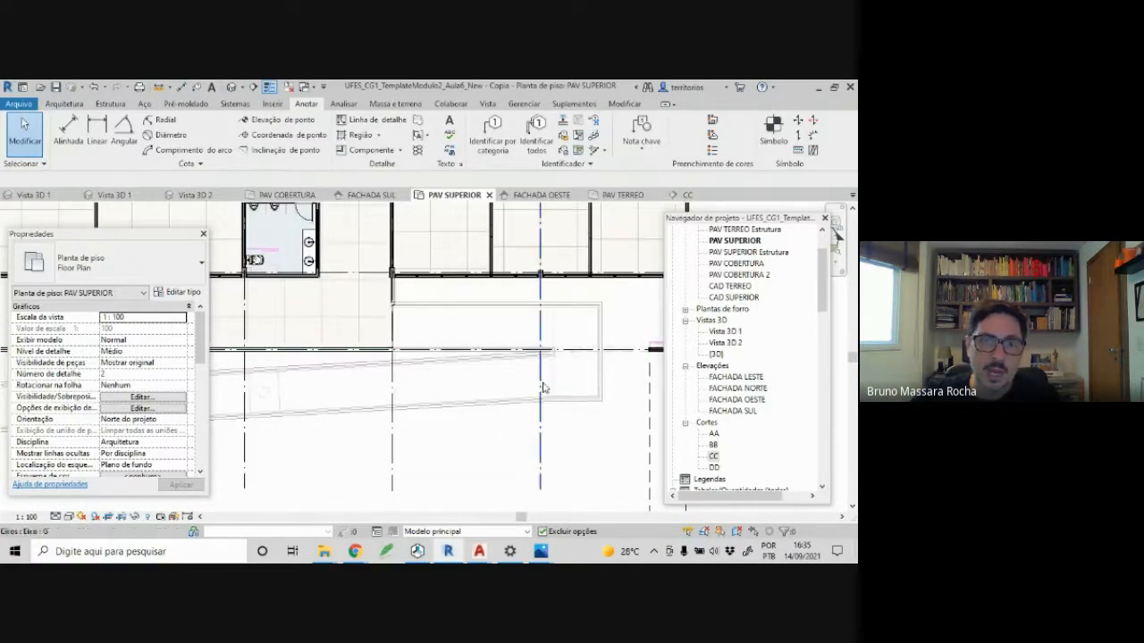
pyautogui.scroll(1, 414, 379)
pyautogui.moveTo(415, 379)
pyautogui.mouseDown(button='middle')
pyautogui.moveTo(598, 363)
pyautogui.moveTo(415, 393)
pyautogui.mouseUp(button='middle')
pyautogui.scroll(-6, 465, 373)
pyautogui.scroll(4, 429, 386)
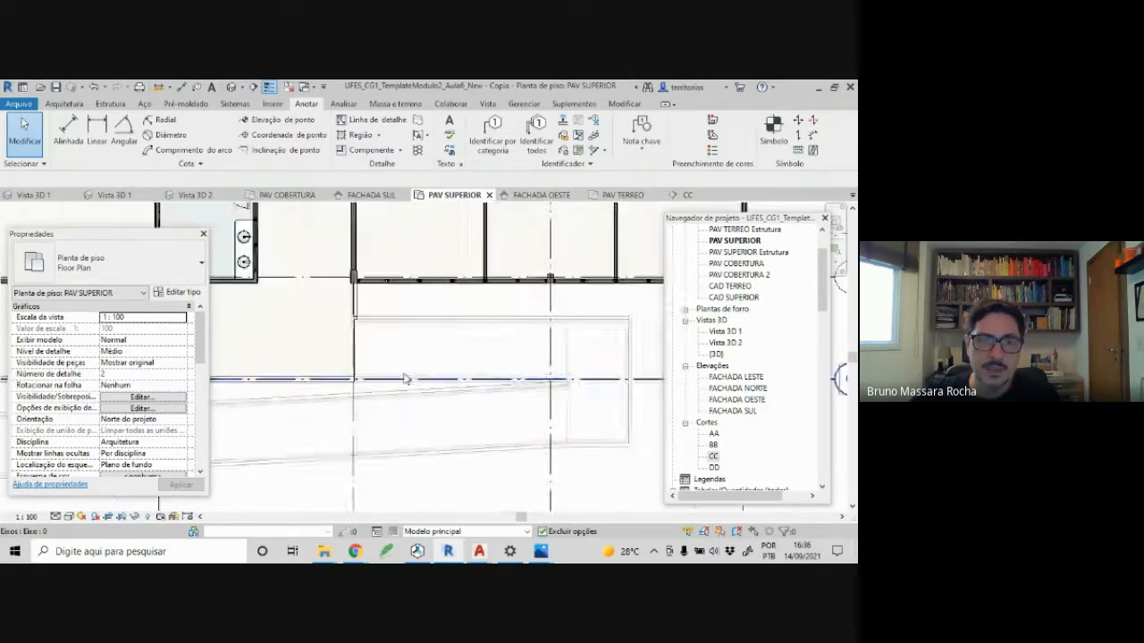
pyautogui.scroll(2, 368, 359)
pyautogui.scroll(2, 317, 308)
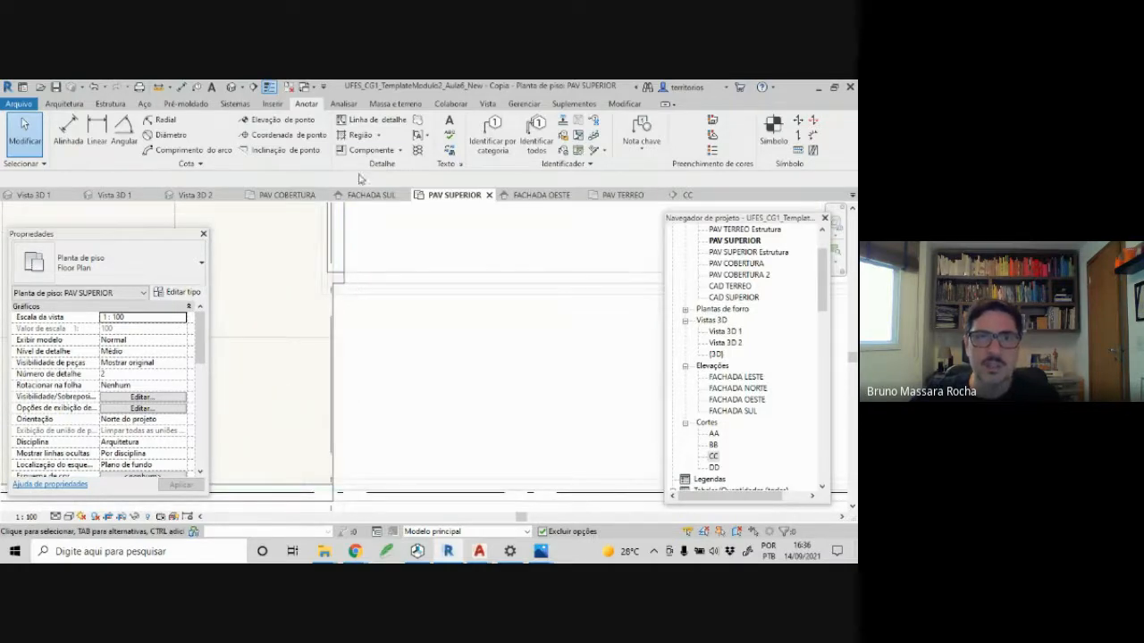
pyautogui.click(358, 122)
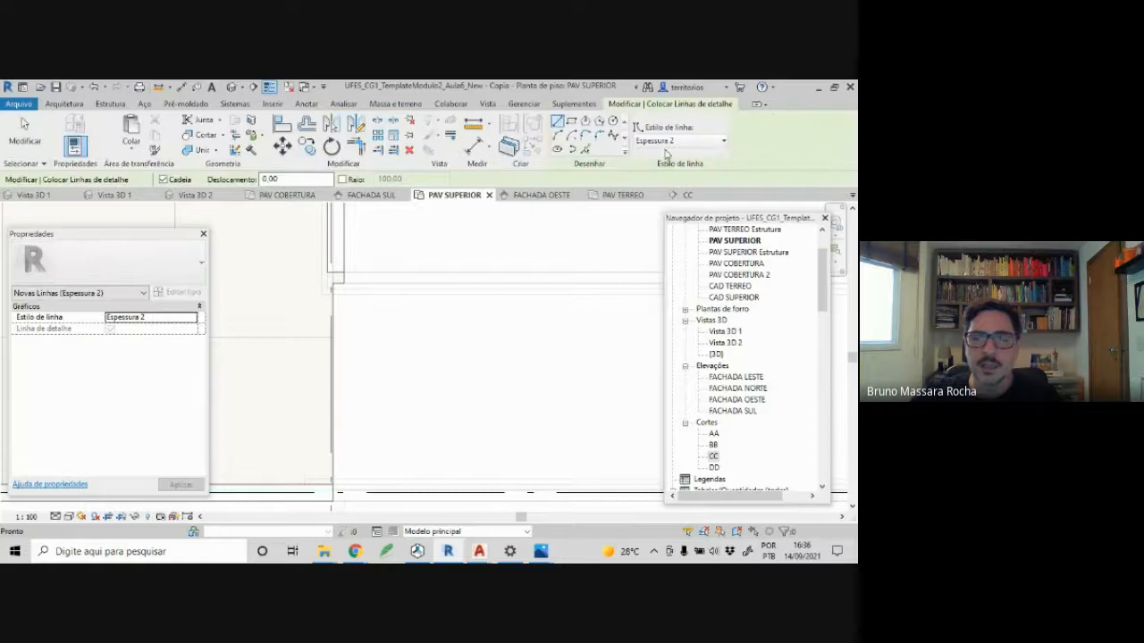
pyautogui.scroll(-1, 334, 322)
pyautogui.moveTo(363, 328)
pyautogui.mouseDown(button='middle')
pyautogui.moveTo(332, 353)
pyautogui.moveTo(314, 347)
pyautogui.moveTo(373, 403)
pyautogui.mouseUp(button='middle')
pyautogui.scroll(2, 322, 334)
pyautogui.scroll(1, 373, 403)
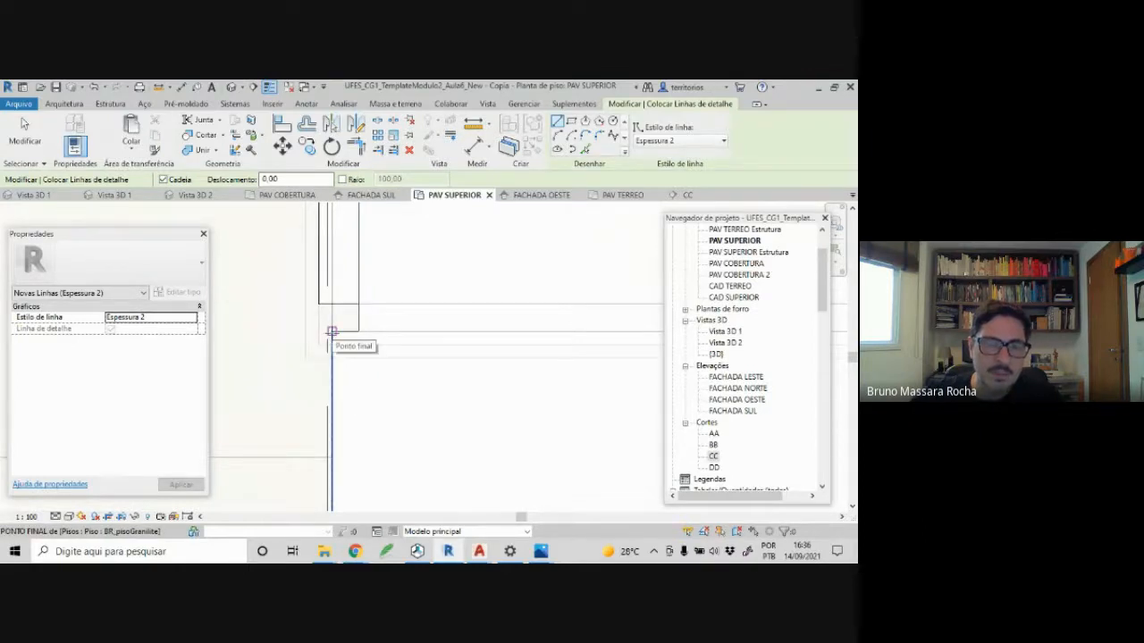
pyautogui.click(332, 331)
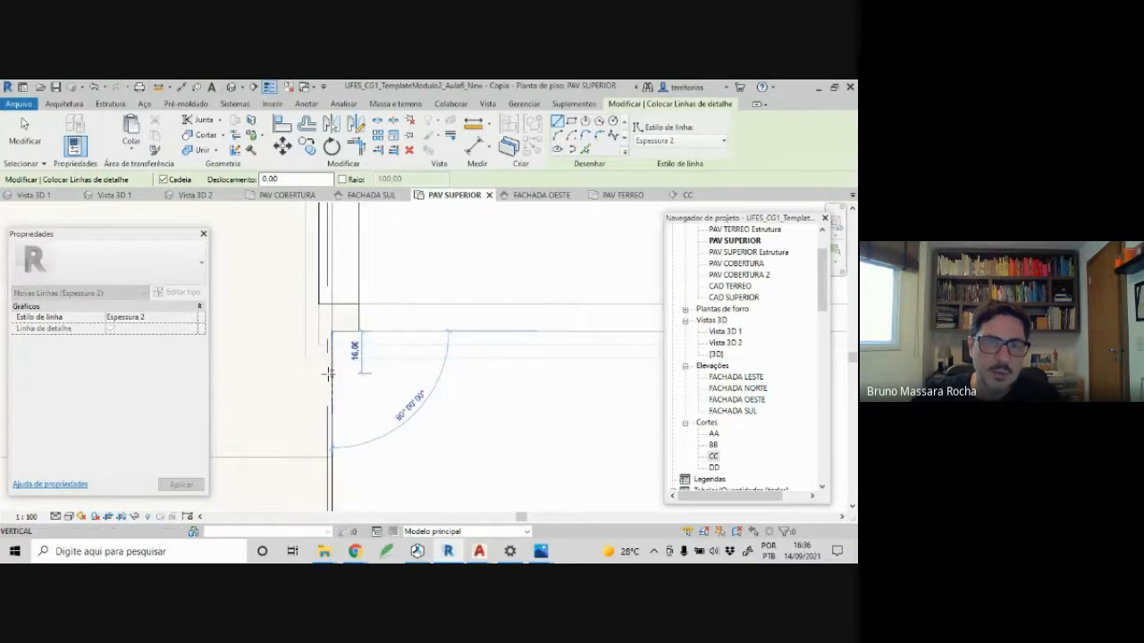
pyautogui.moveTo(330, 405)
pyautogui.mouseDown(button='middle')
pyautogui.moveTo(363, 335)
pyautogui.moveTo(471, 236)
pyautogui.moveTo(406, 411)
pyautogui.moveTo(359, 462)
pyautogui.mouseUp(button='middle')
pyautogui.scroll(2, 353, 400)
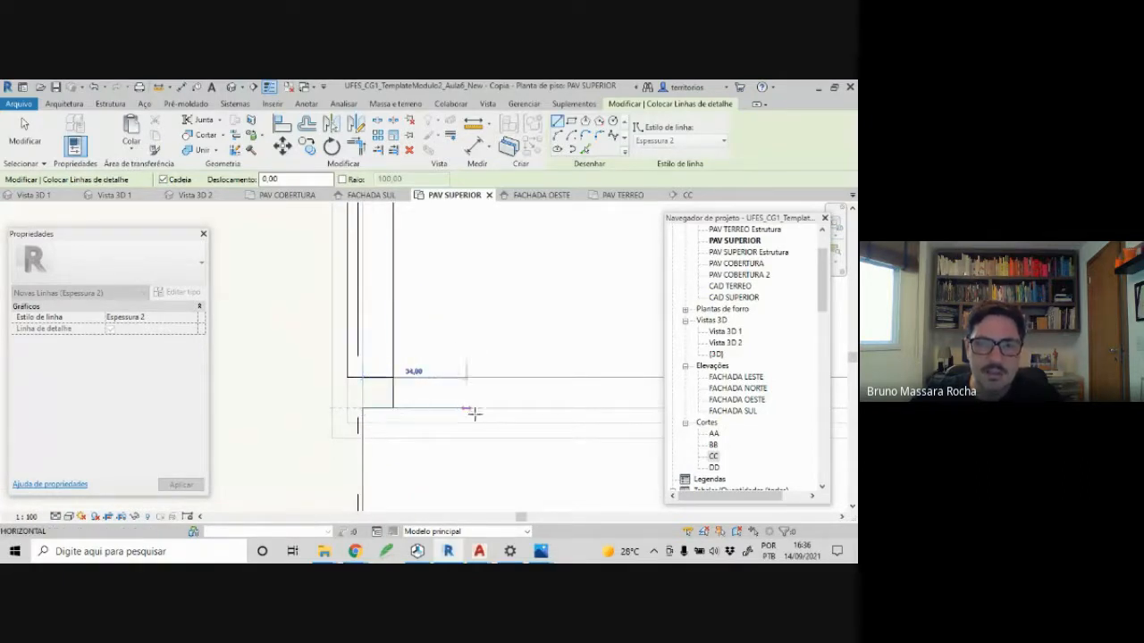
pyautogui.scroll(-3, 474, 413)
pyautogui.moveTo(546, 429); pyautogui.dragTo(349, 390, button='middle')
pyautogui.scroll(3, 348, 391)
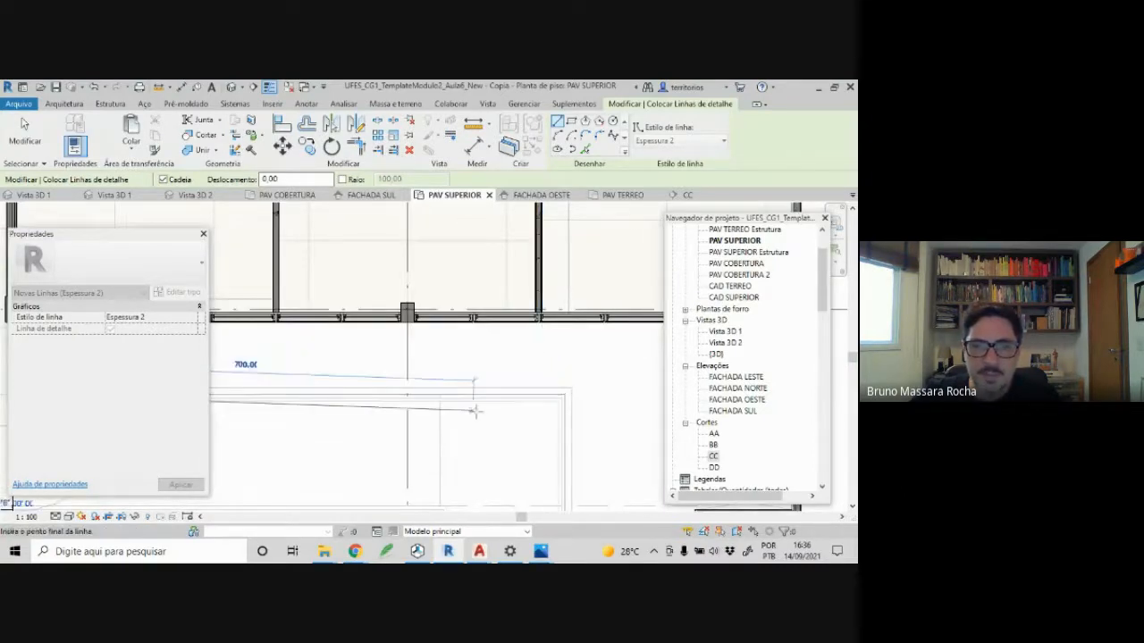
pyautogui.moveTo(474, 410); pyautogui.dragTo(671, 417, button='middle')
pyautogui.press('Escape')
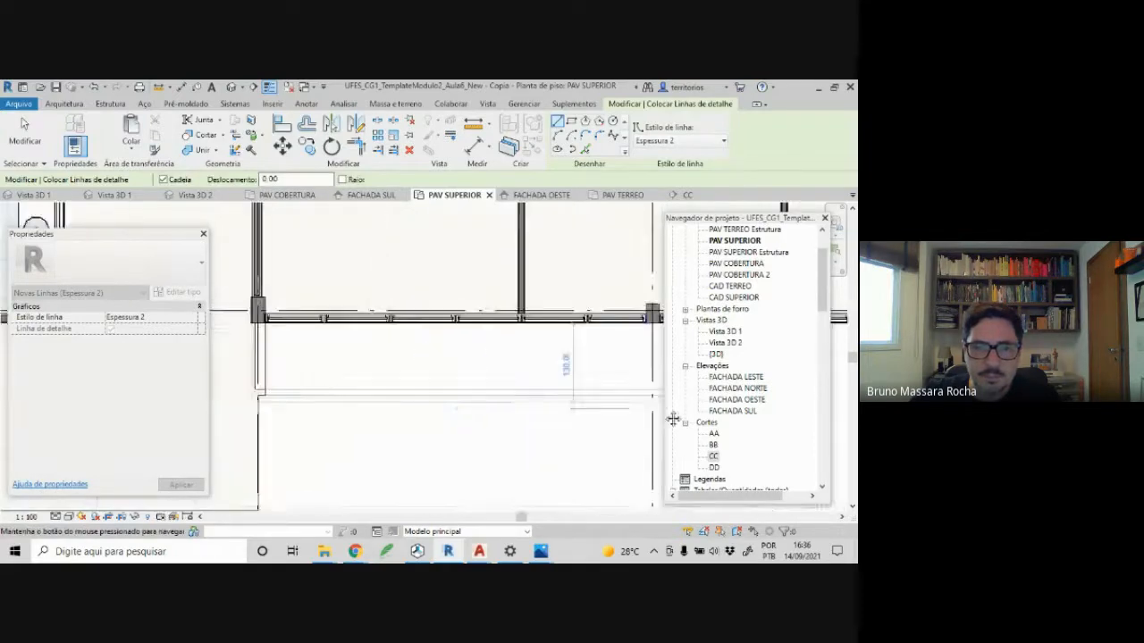
# - Draw an Espessura 2 detail line from the wall corner at the slab edge along the upper ramp edge to the landing's outer corner
pyautogui.scroll(1, 368, 409)
pyautogui.scroll(3, 234, 399)
pyautogui.scroll(3, 233, 400)
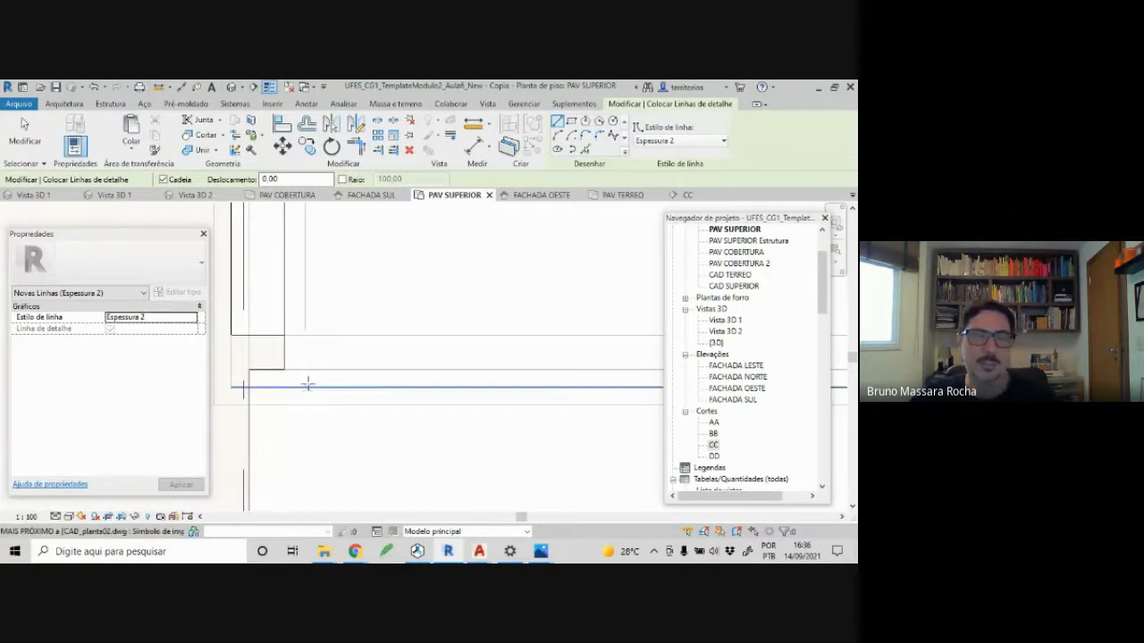
pyautogui.scroll(-3, 307, 384)
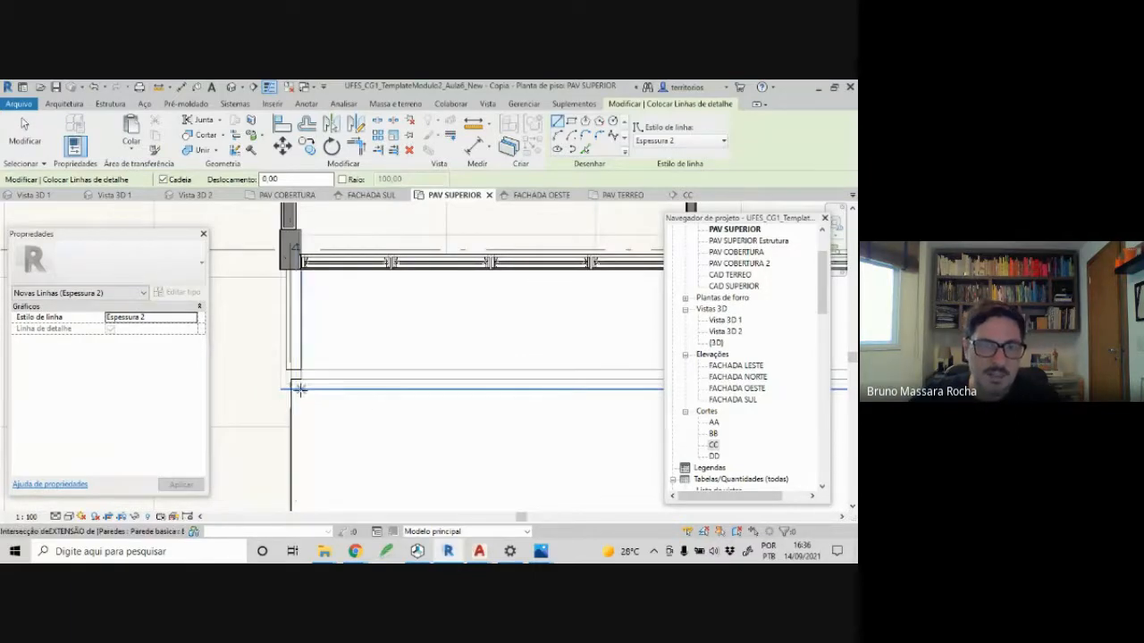
pyautogui.scroll(3, 308, 387)
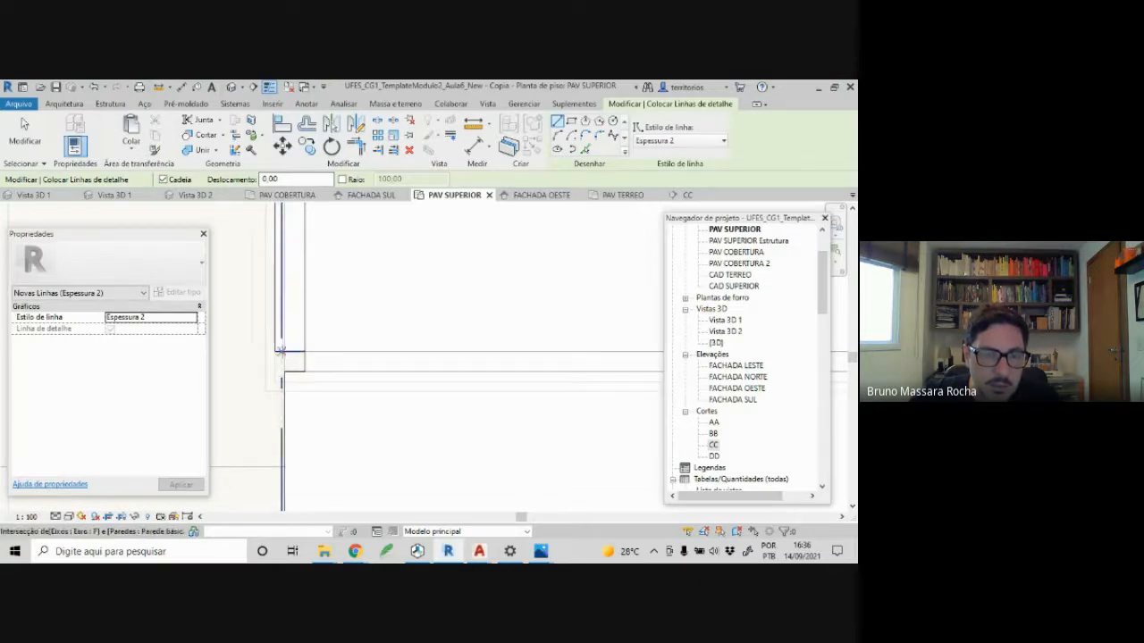
pyautogui.scroll(3, 281, 351)
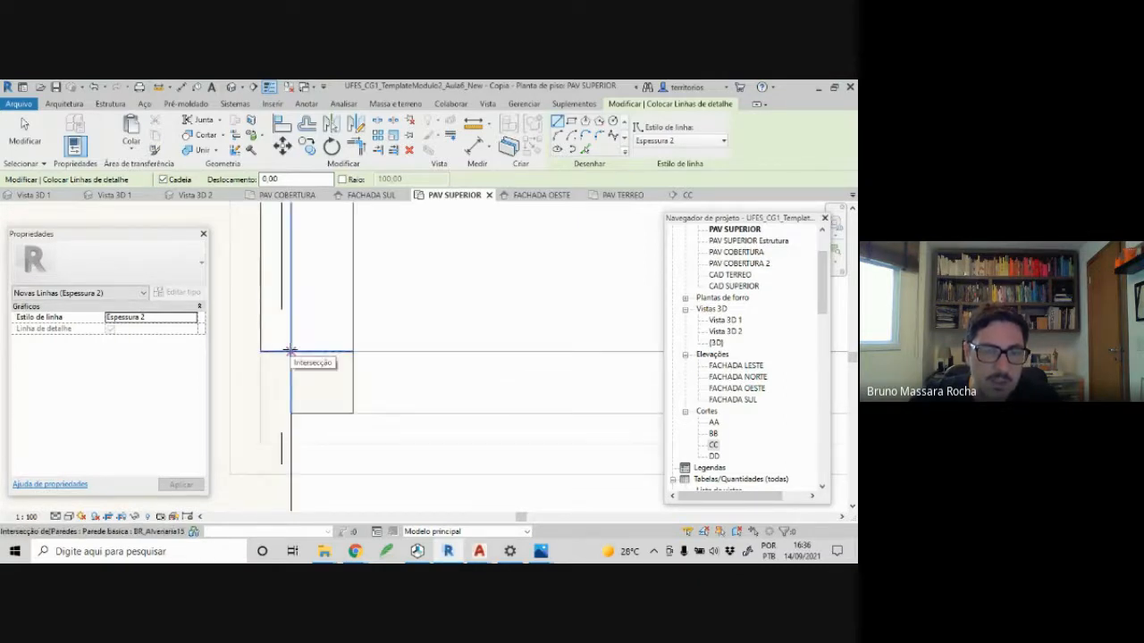
pyautogui.click(290, 352)
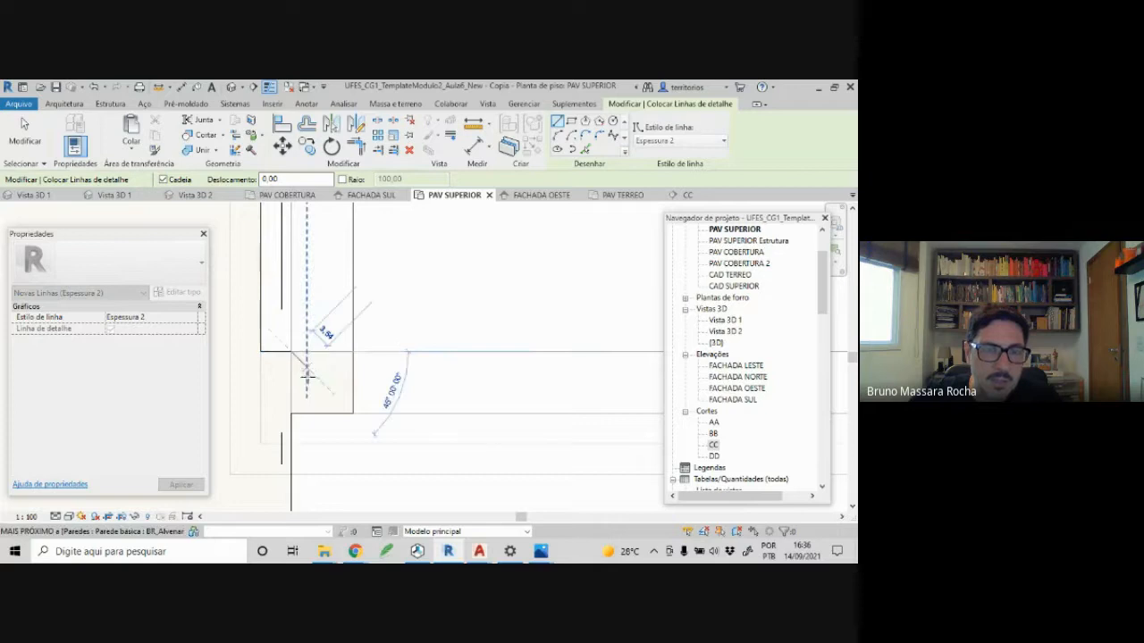
pyautogui.scroll(-3, 324, 402)
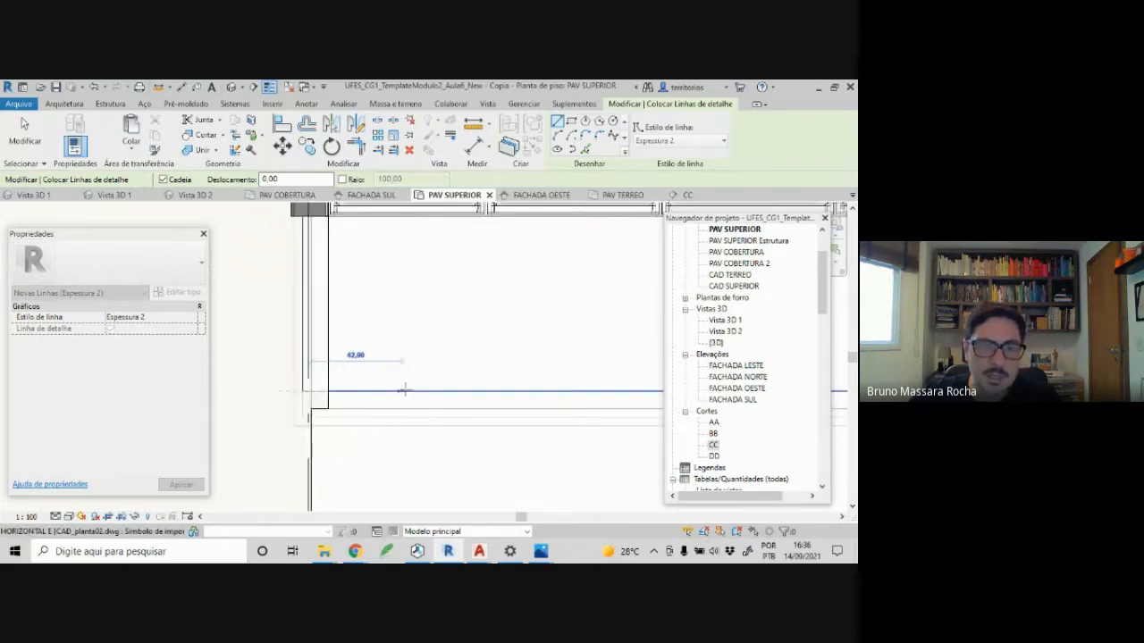
pyautogui.scroll(-5, 581, 399)
pyautogui.moveTo(577, 399); pyautogui.dragTo(329, 327, button='middle')
pyautogui.scroll(1, 431, 274)
pyautogui.scroll(-2, 431, 273)
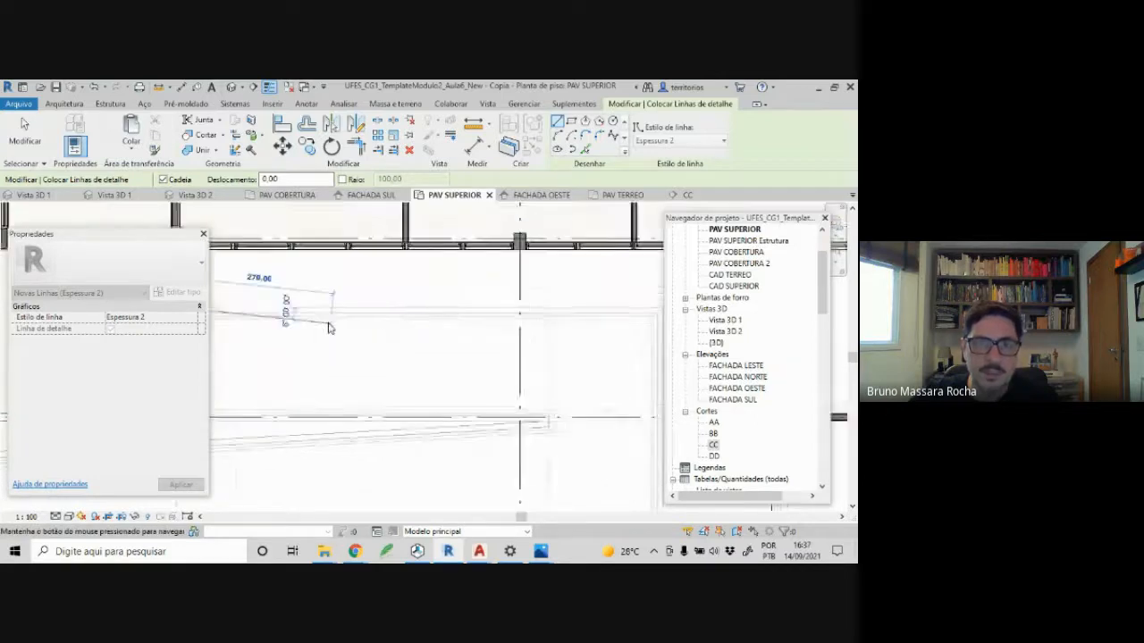
pyautogui.scroll(1, 333, 328)
pyautogui.moveTo(518, 312); pyautogui.dragTo(367, 316, button='middle')
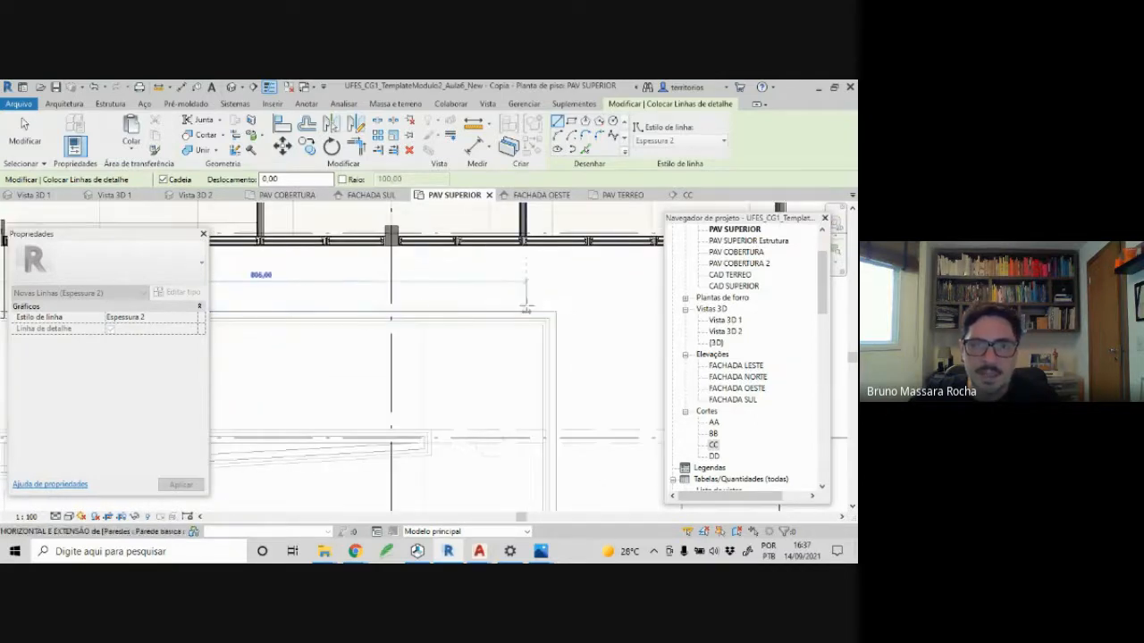
pyautogui.click(556, 311)
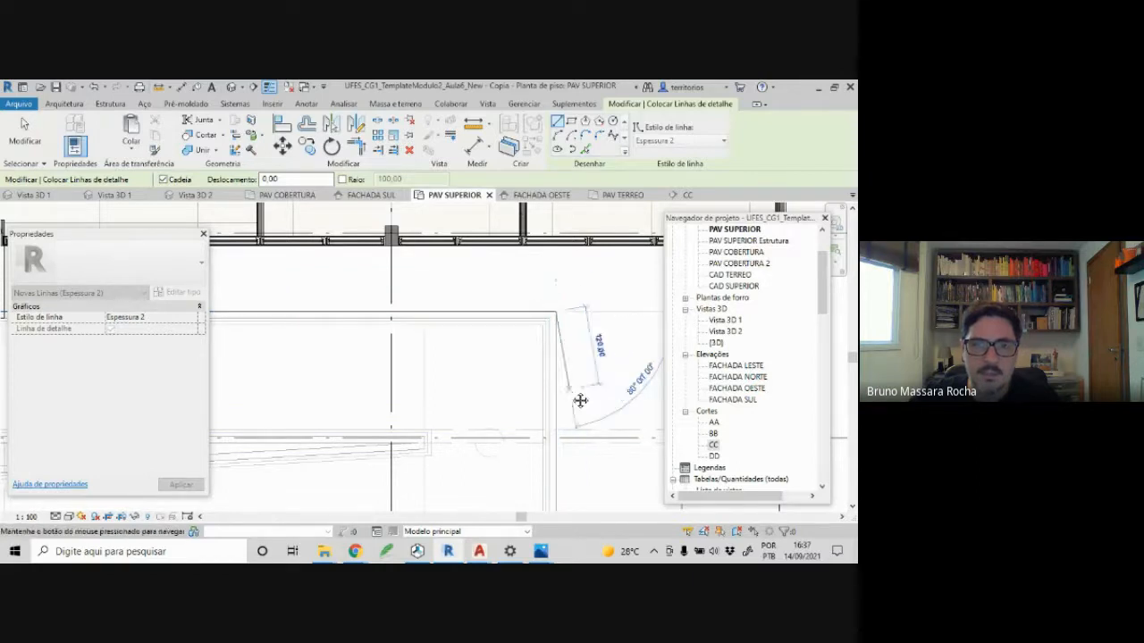
# - Continue the outline down the landing's outer side and back 200 along its lower edge to where the sloped ramp edge begins
pyautogui.moveTo(580, 399); pyautogui.dragTo(571, 349, button='middle')
pyautogui.click(546, 402)
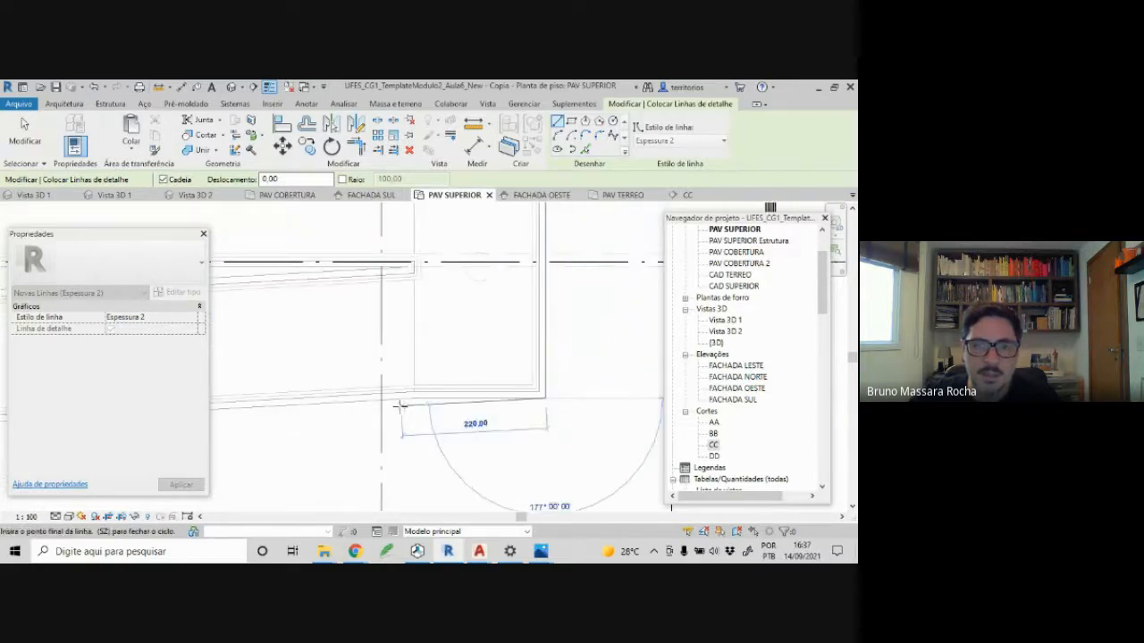
pyautogui.scroll(3, 400, 406)
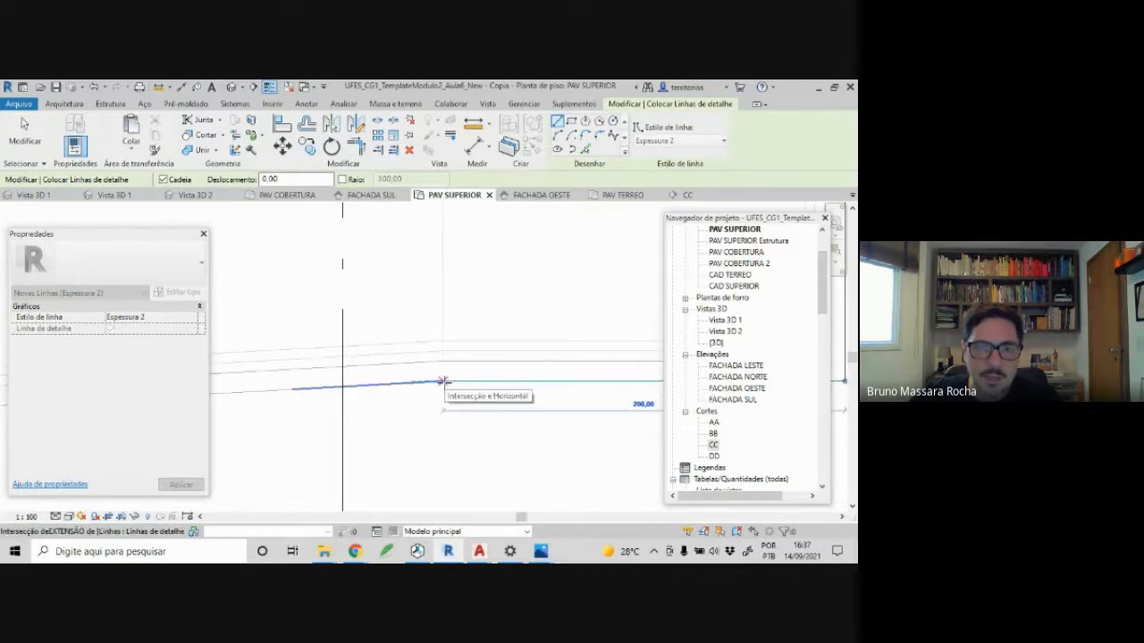
pyautogui.click(443, 382)
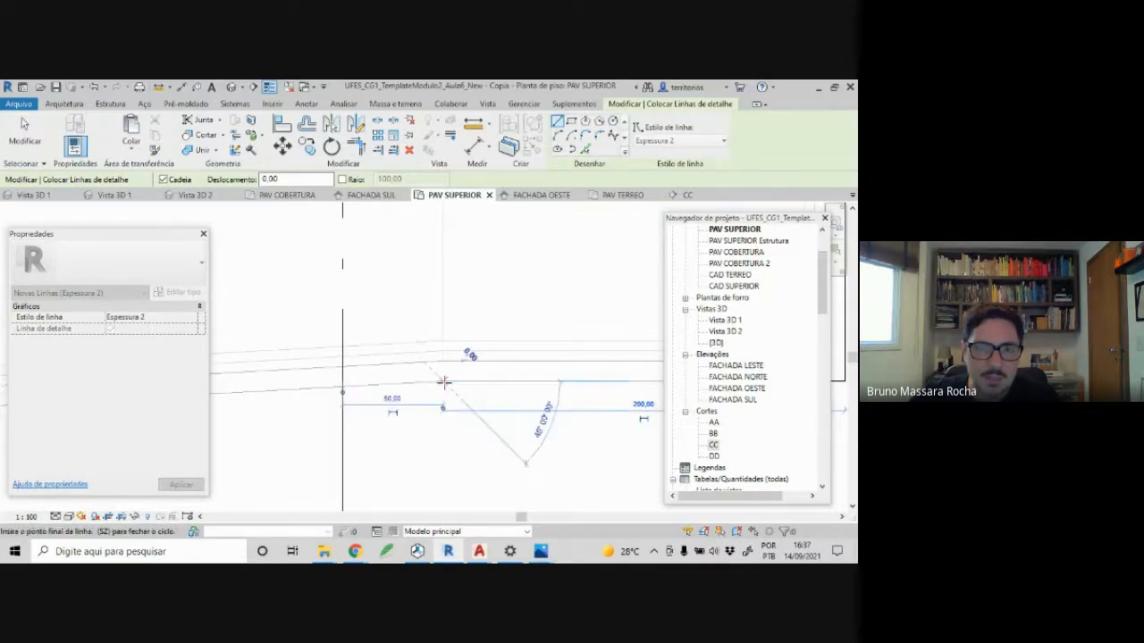
# - Extend the outline along the outer edge of the long angled ramp flight to the ramp's far end
pyautogui.scroll(2, 505, 407)
pyautogui.scroll(-3, 509, 406)
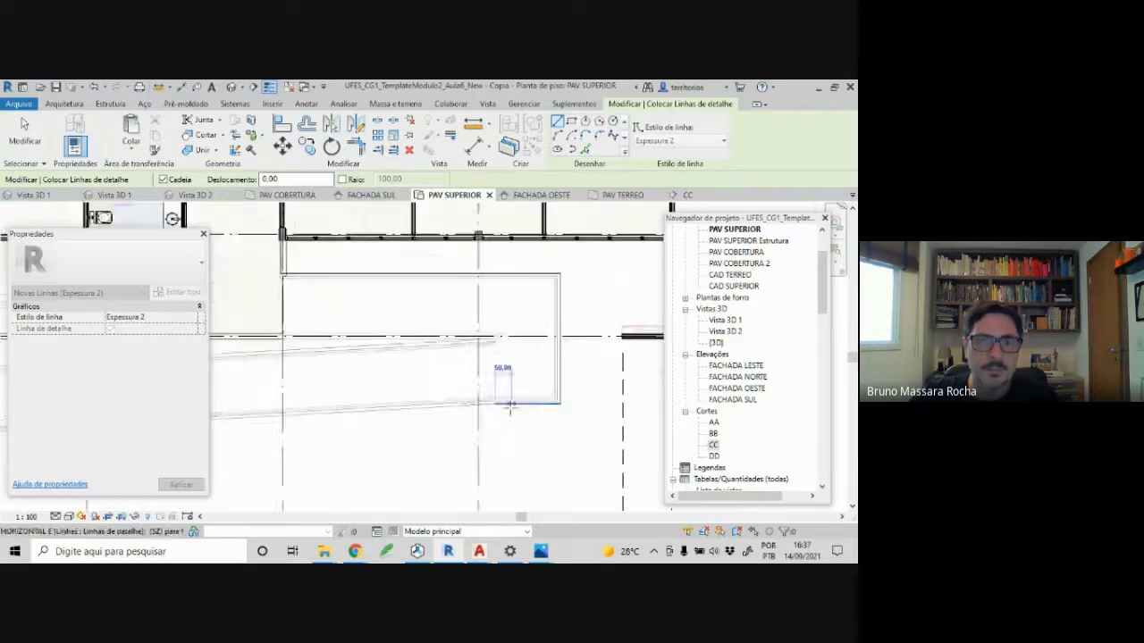
pyautogui.moveTo(399, 438); pyautogui.dragTo(650, 420, button='middle')
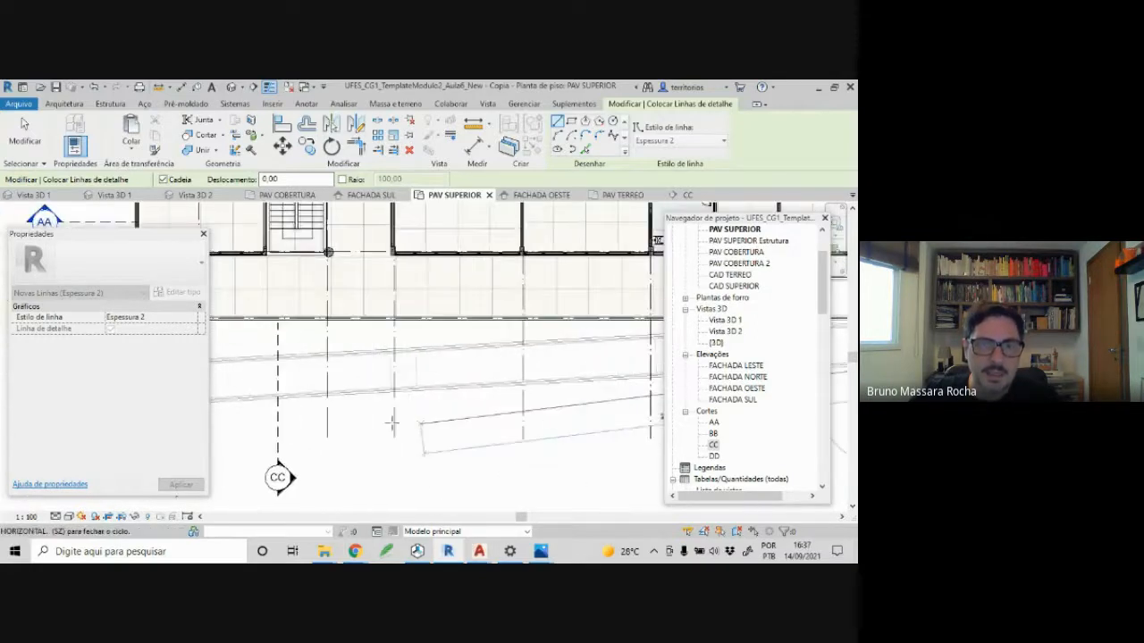
pyautogui.moveTo(327, 424); pyautogui.dragTo(593, 421, button='middle')
pyautogui.scroll(3, 375, 414)
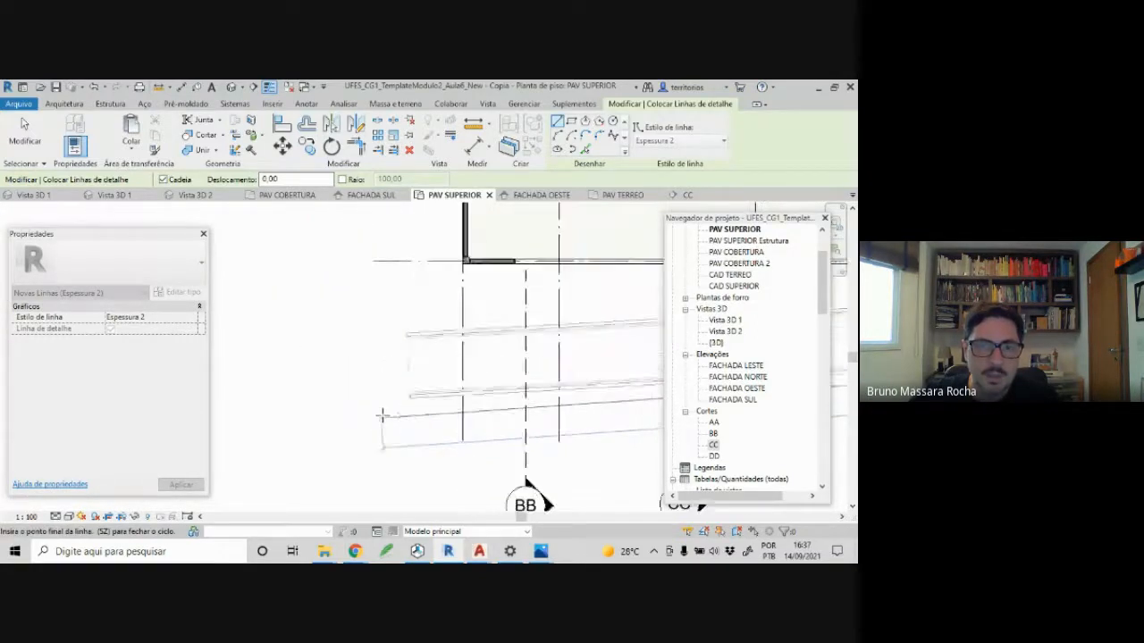
pyautogui.click(422, 390)
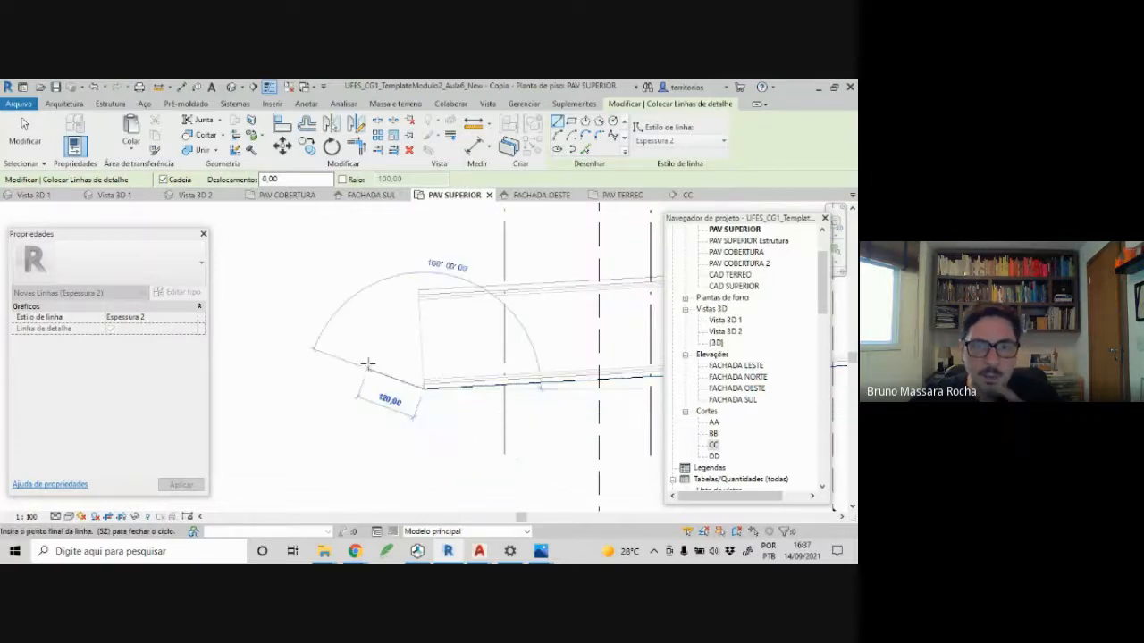
# - Close the ramp's far end with a cross line about 200 long to the inner ramp edge
pyautogui.scroll(1, 409, 281)
pyautogui.scroll(2, 409, 280)
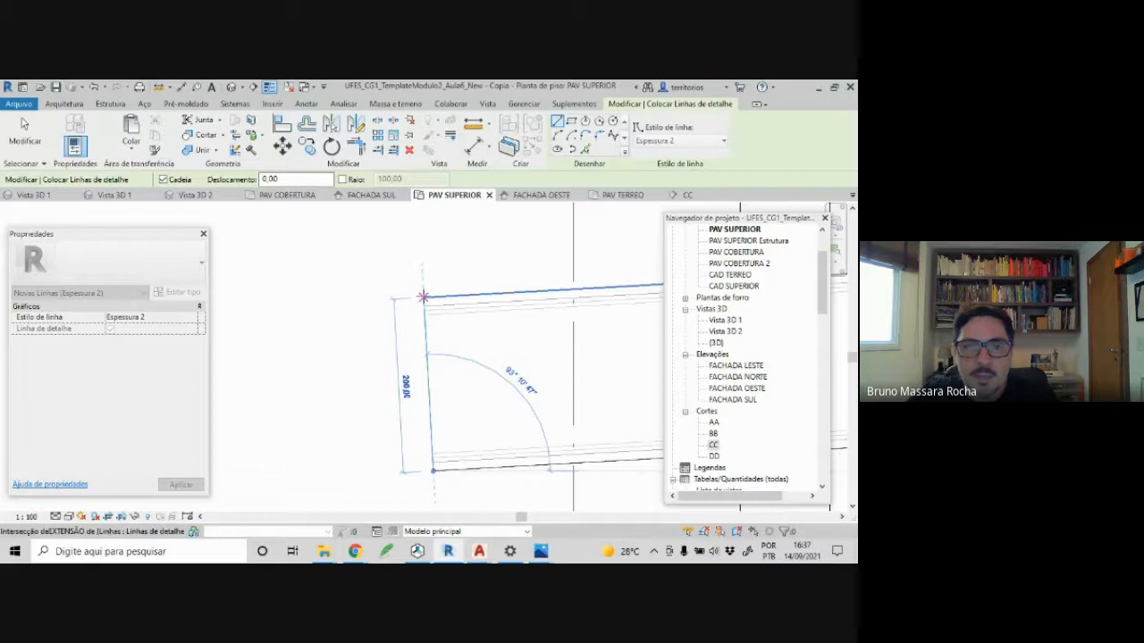
pyautogui.click(423, 297)
# - Trace the inner edge of the angled ramp flight back towards the landing and end the line chain just short of it
pyautogui.scroll(-3, 299, 362)
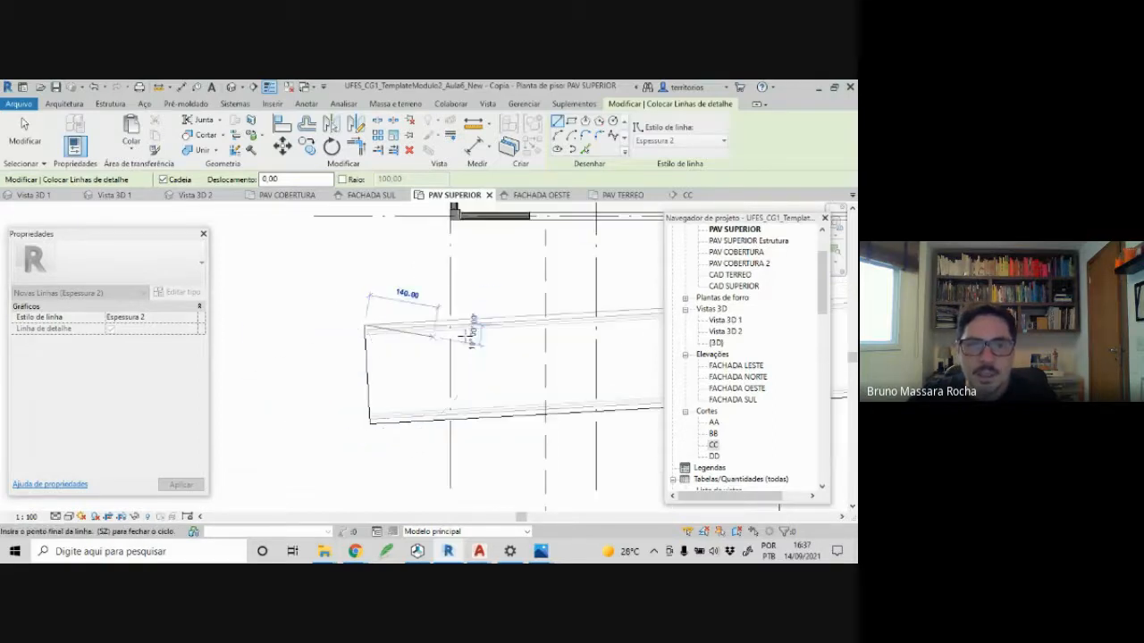
pyautogui.moveTo(555, 345); pyautogui.dragTo(229, 373, button='middle')
pyautogui.moveTo(498, 352); pyautogui.dragTo(234, 370, button='middle')
pyautogui.moveTo(494, 366); pyautogui.dragTo(253, 392, button='middle')
pyautogui.moveTo(519, 375); pyautogui.dragTo(255, 394, button='middle')
pyautogui.moveTo(485, 378); pyautogui.dragTo(229, 411, button='middle')
pyautogui.moveTo(558, 395); pyautogui.dragTo(229, 422, button='middle')
pyautogui.moveTo(557, 408); pyautogui.dragTo(487, 404, button='middle')
pyautogui.scroll(2, 485, 396)
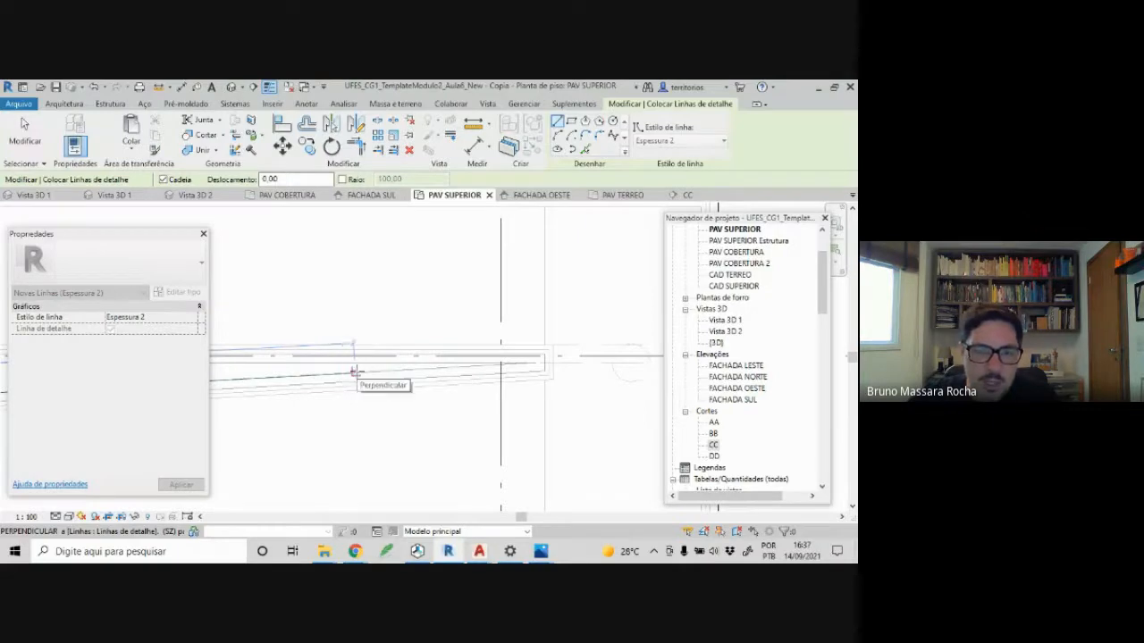
pyautogui.click(356, 372)
pyautogui.press('Escape')
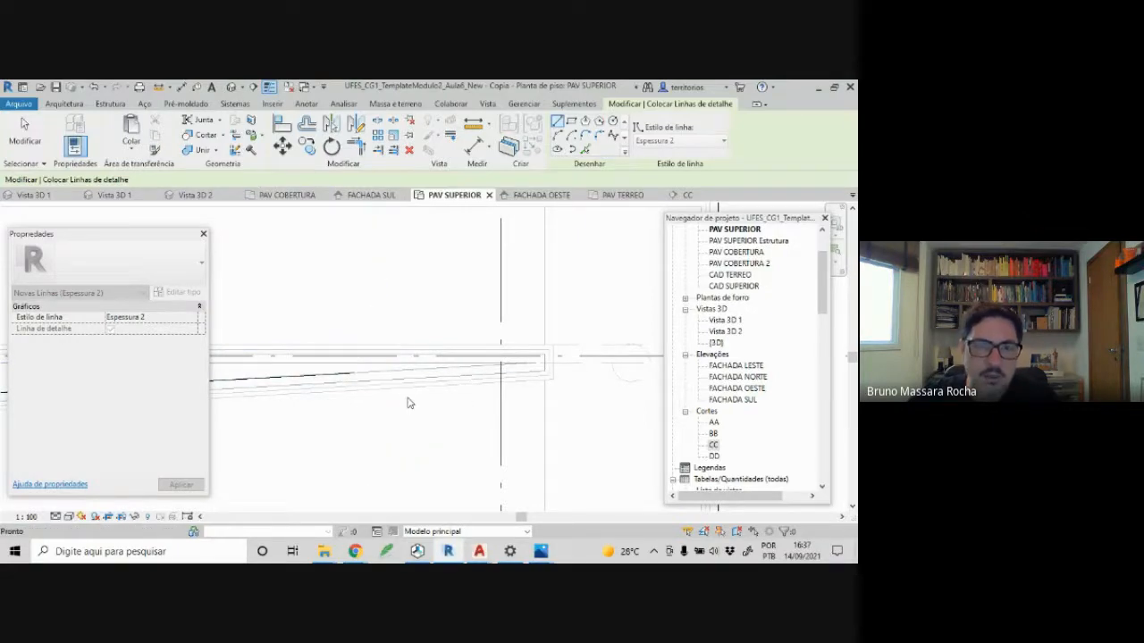
# - Draw a detail line across the full landing width where the ramp flights meet it, and finish placing lines
pyautogui.scroll(-3, 407, 399)
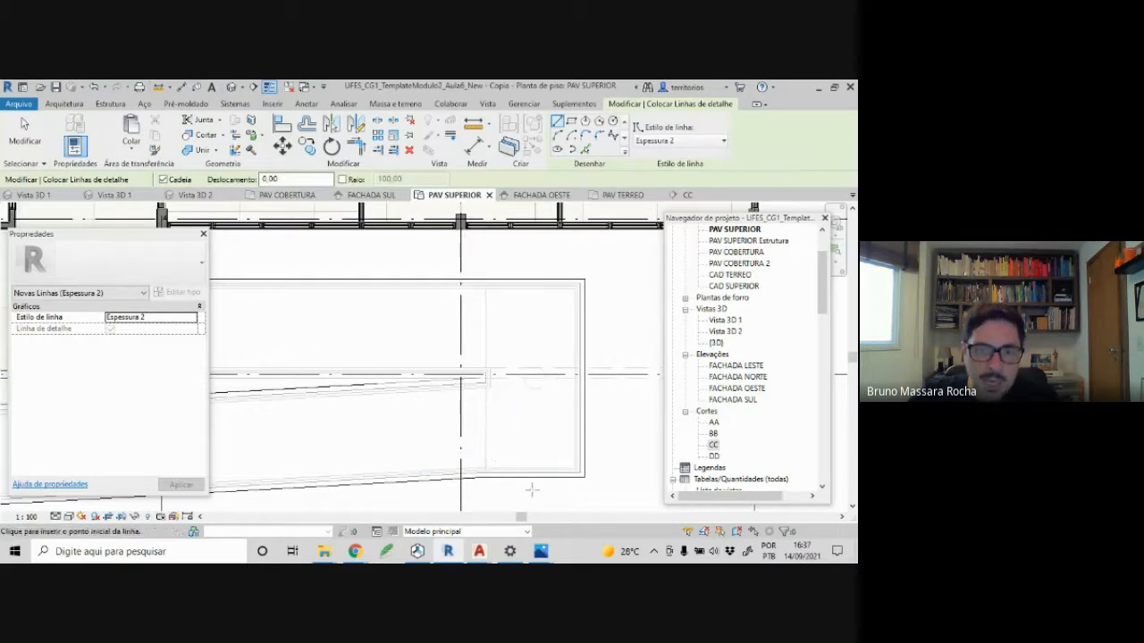
pyautogui.click(484, 478)
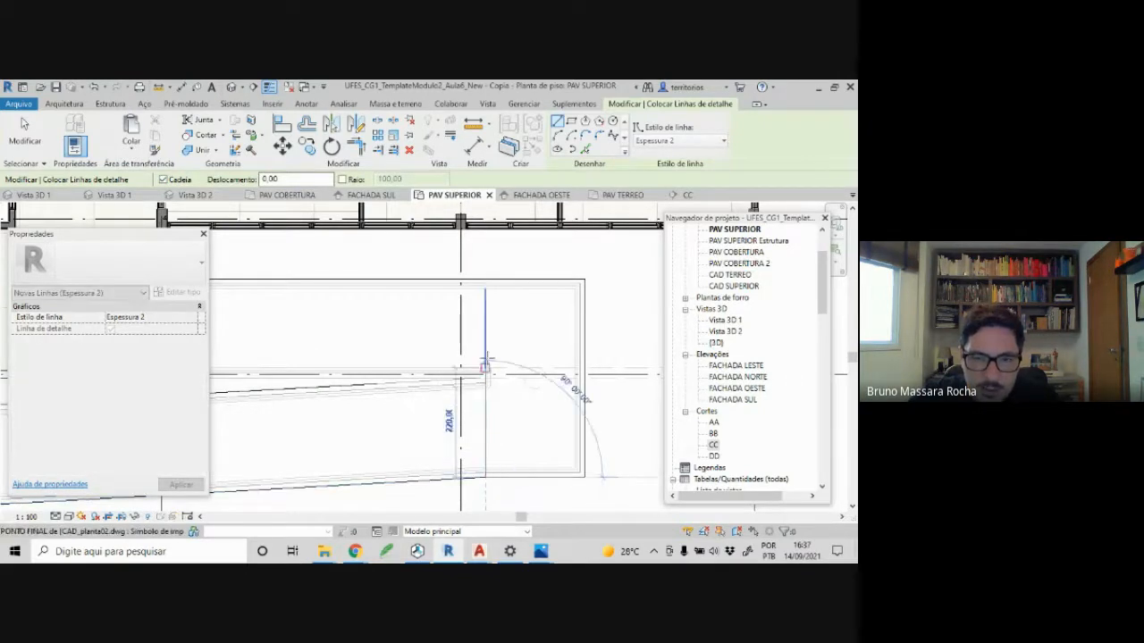
pyautogui.click(485, 280)
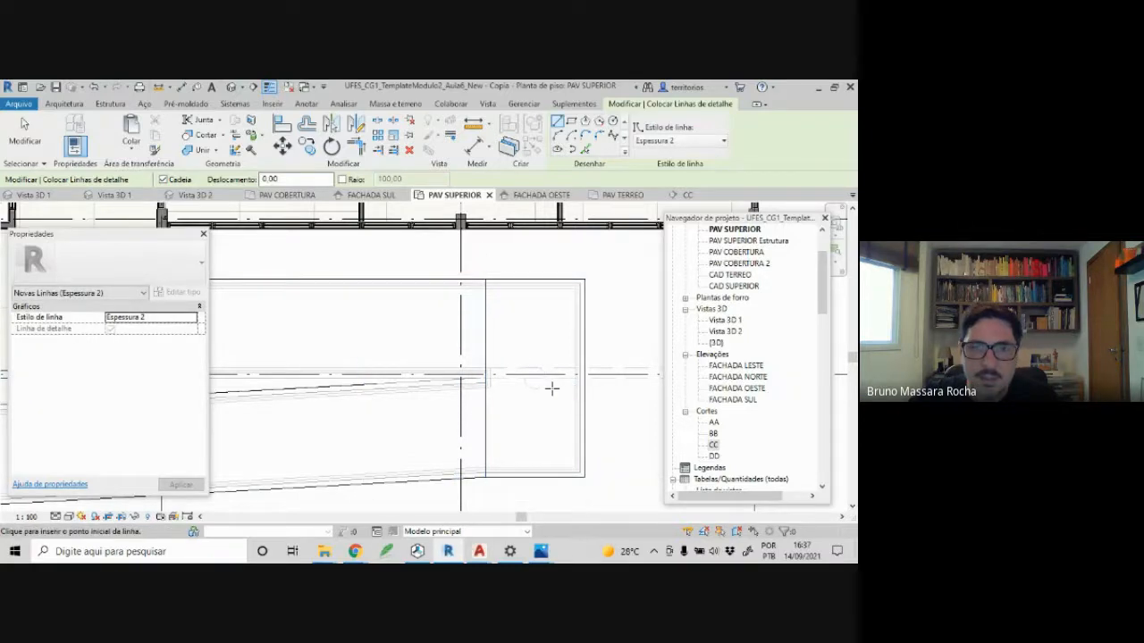
pyautogui.scroll(3, 555, 387)
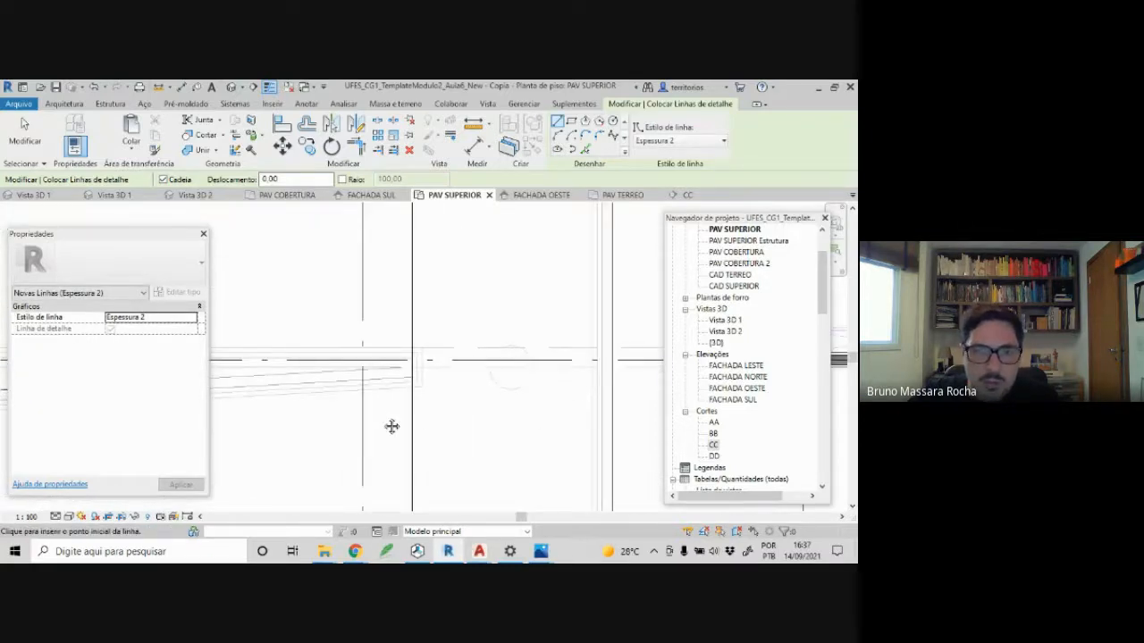
pyautogui.moveTo(391, 426); pyautogui.dragTo(531, 417, button='middle')
pyautogui.press('Escape')
pyautogui.press('Escape')
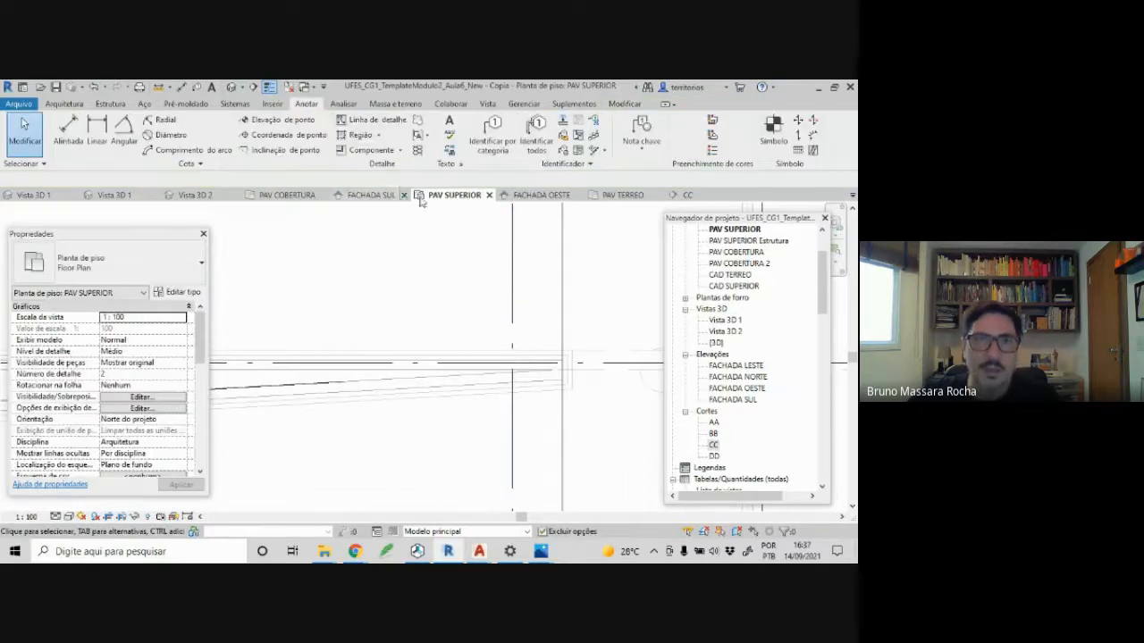
# - Extend the inner edge line of the angled ramp flight to the detail line drawn across the landing
pyautogui.click(625, 104)
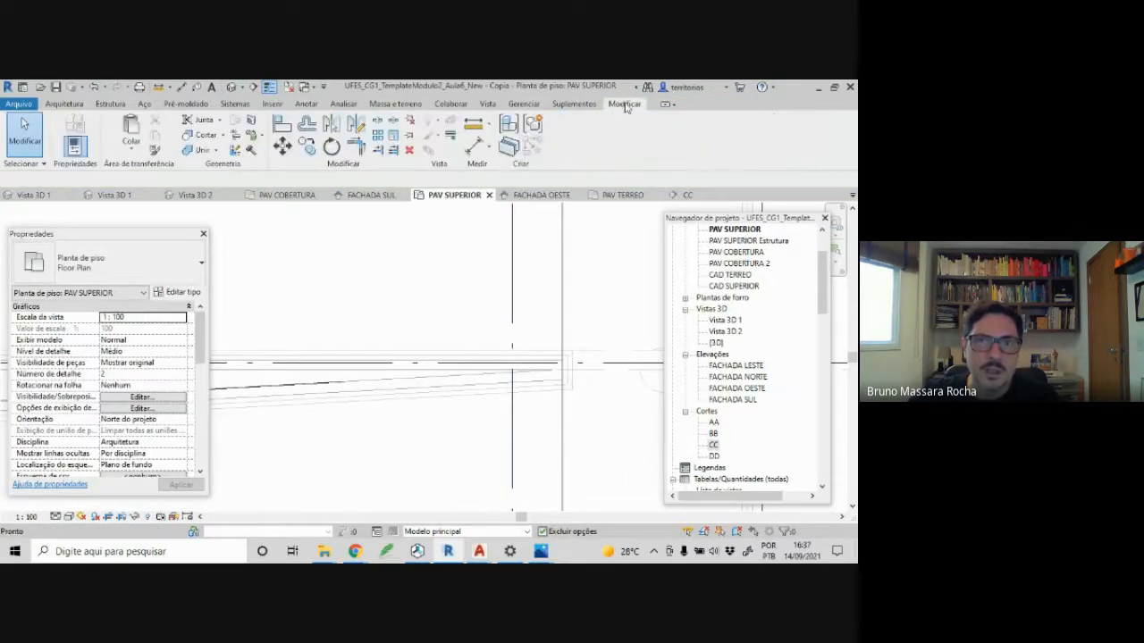
pyautogui.click(393, 150)
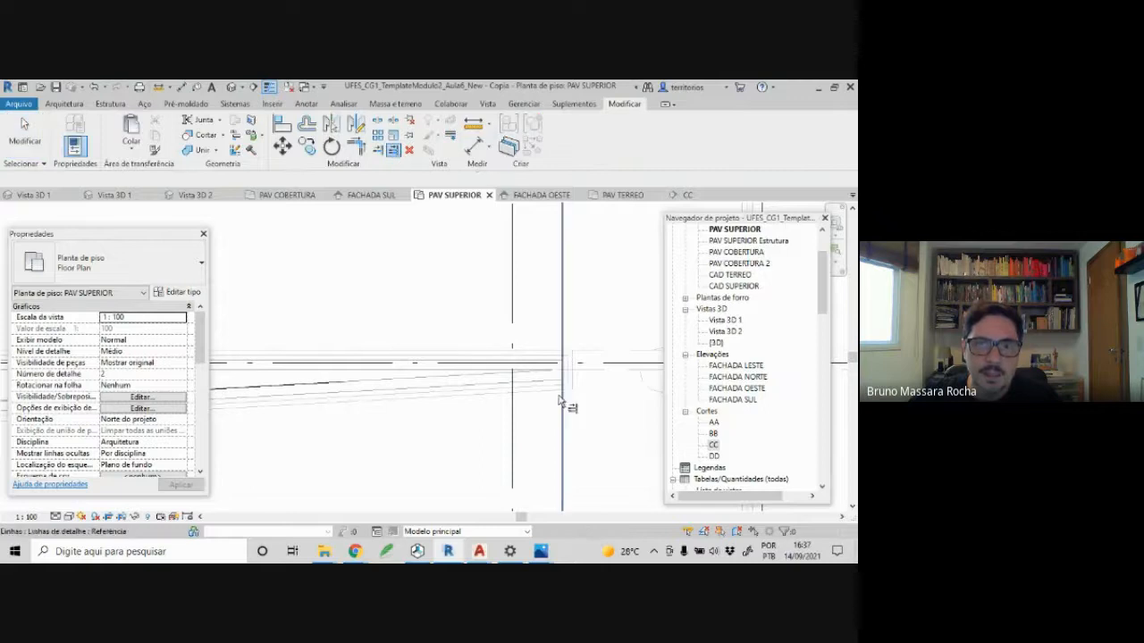
pyautogui.scroll(1, 563, 406)
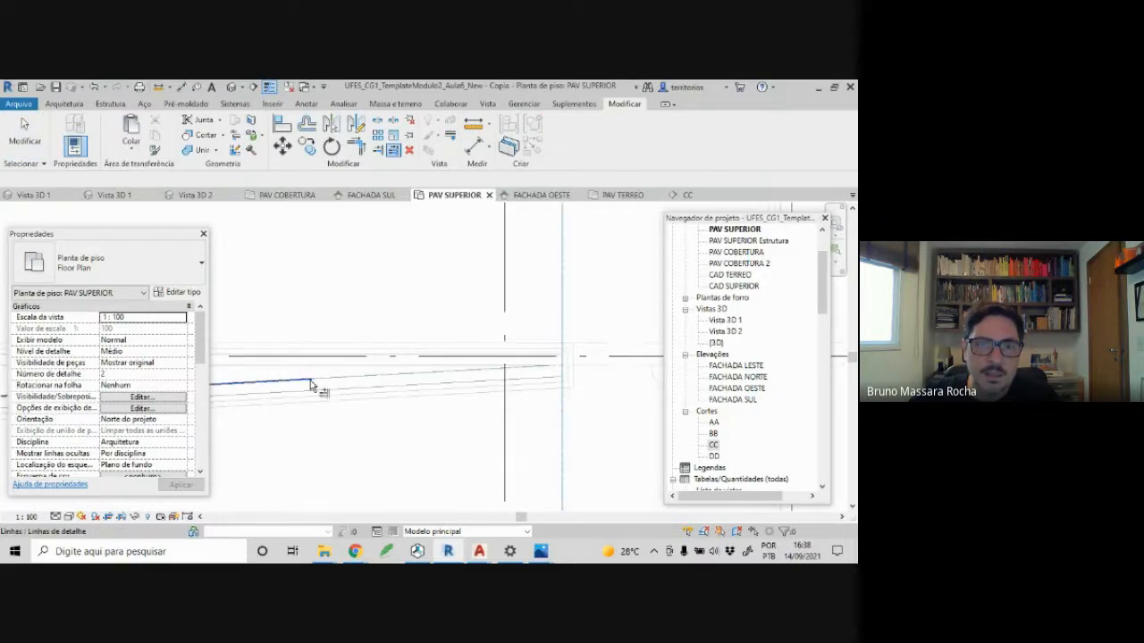
pyautogui.click(309, 381)
pyautogui.press('Escape')
pyautogui.press('Escape')
pyautogui.scroll(-3, 588, 474)
pyautogui.scroll(1, 587, 474)
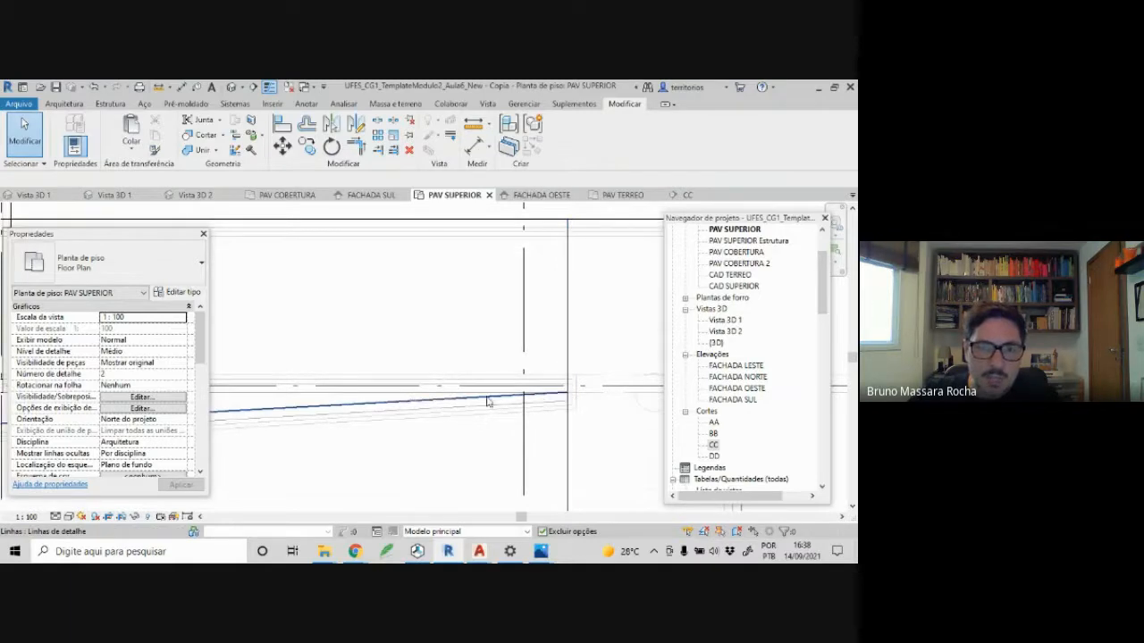
pyautogui.scroll(2, 547, 459)
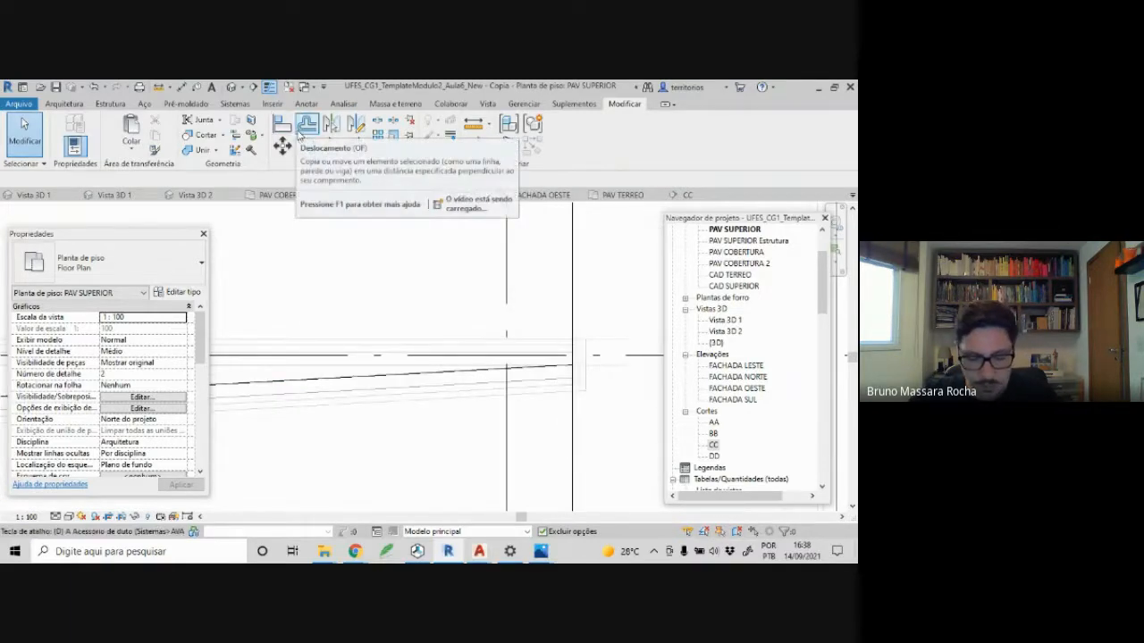
pyautogui.press('d')
pyautogui.press('l')
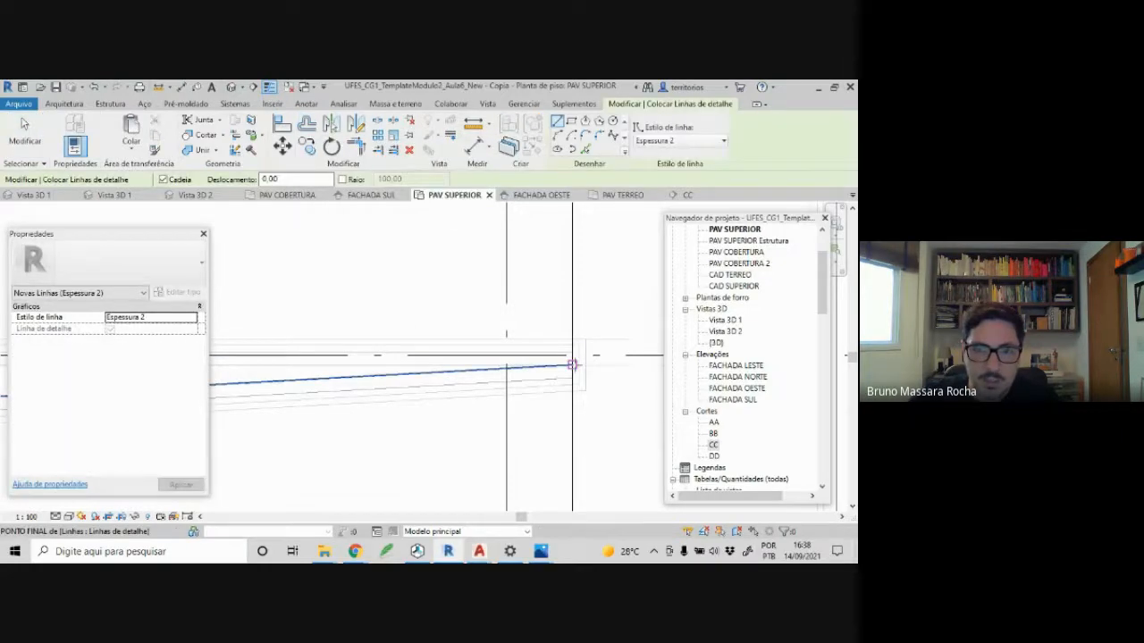
pyautogui.click(572, 365)
pyautogui.scroll(1, 293, 361)
pyautogui.moveTo(343, 373); pyautogui.dragTo(671, 384, button='middle')
pyautogui.moveTo(298, 379); pyautogui.dragTo(639, 368, button='middle')
pyautogui.moveTo(434, 383); pyautogui.dragTo(475, 380, button='middle')
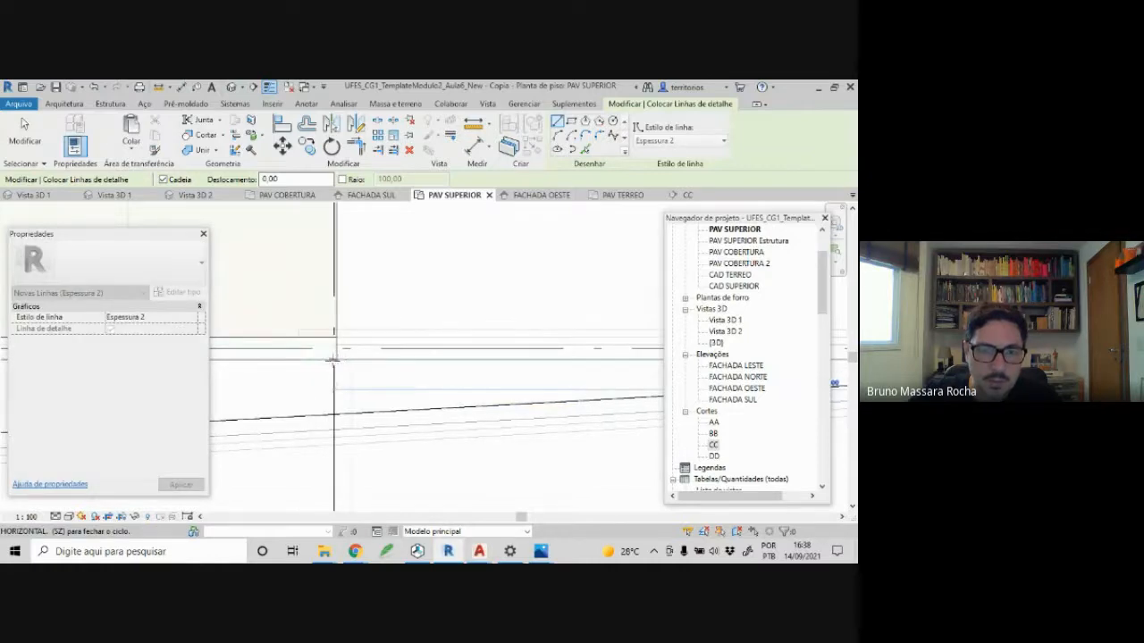
pyautogui.scroll(3, 333, 361)
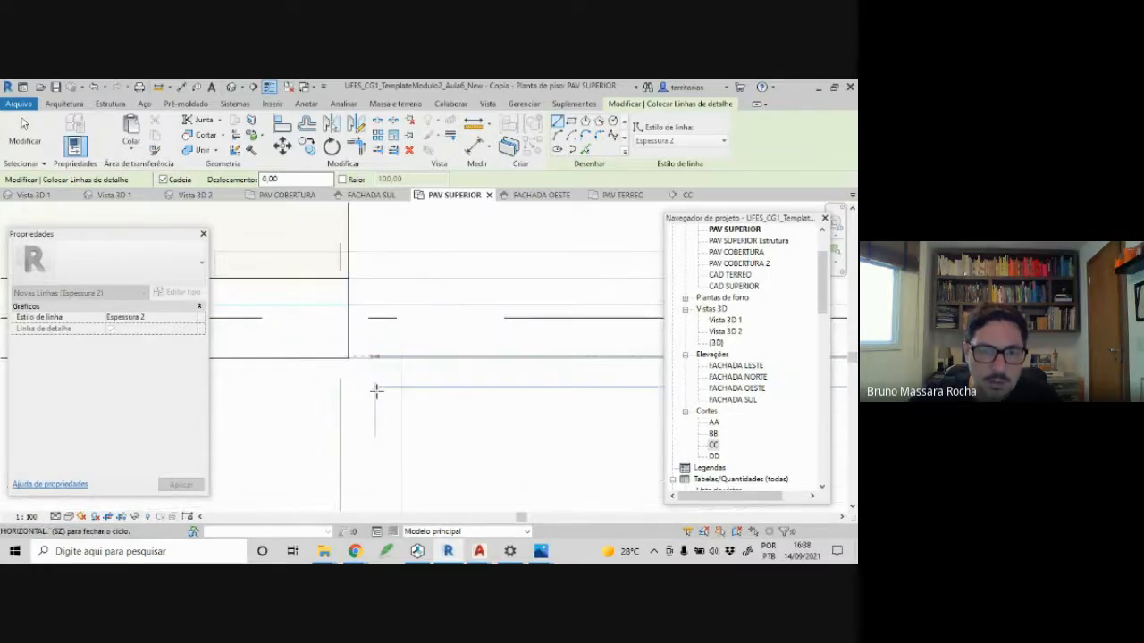
pyautogui.click(351, 353)
pyautogui.scroll(2, 355, 355)
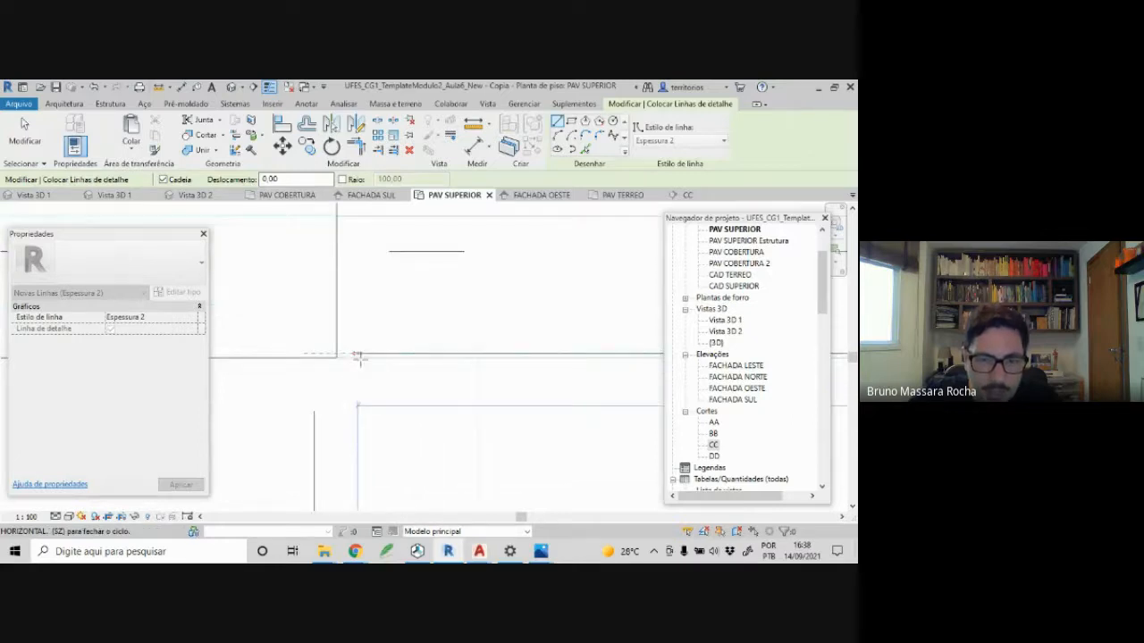
pyautogui.press('Escape')
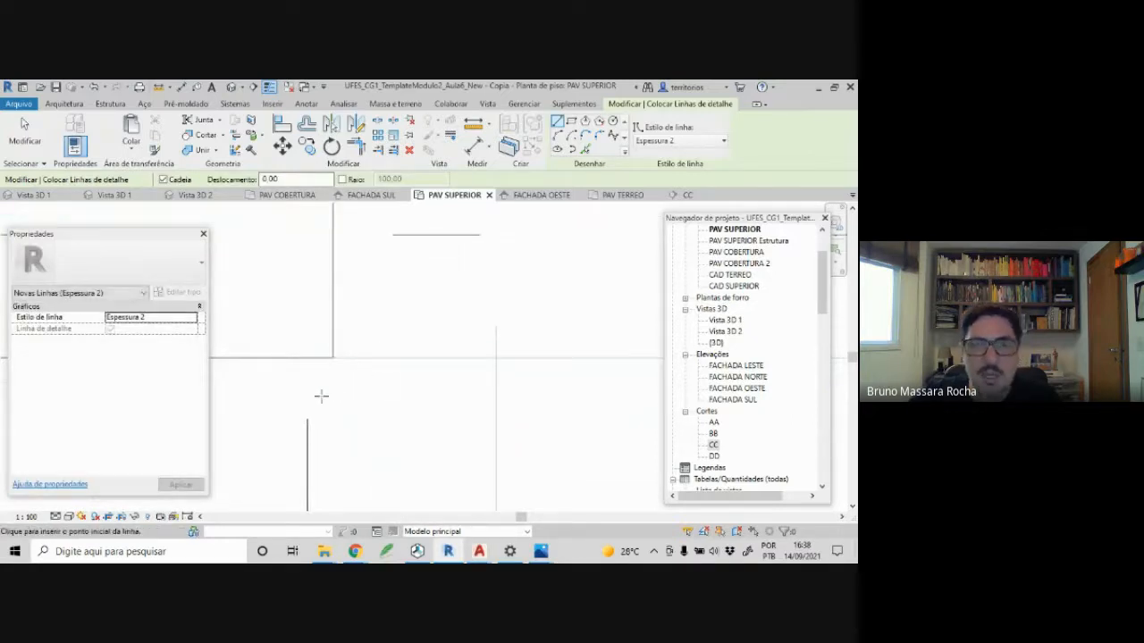
# - Draw a horizontal detail line about 795 long from the building's wall corner to past the landing cross line, and finish placing lines
pyautogui.scroll(-1, 320, 397)
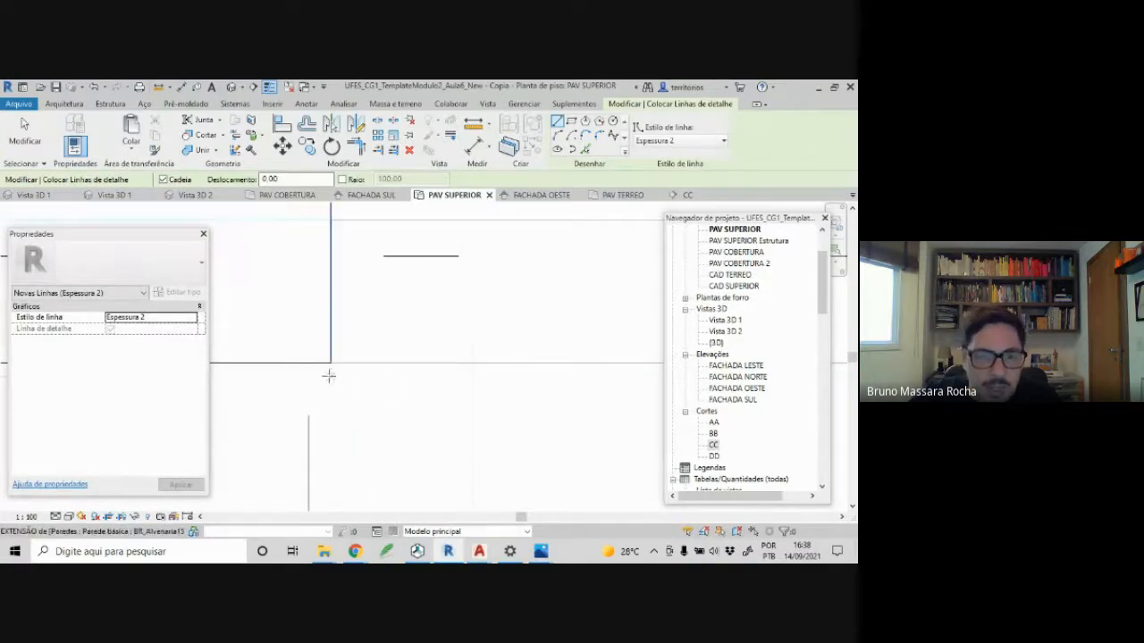
pyautogui.click(331, 367)
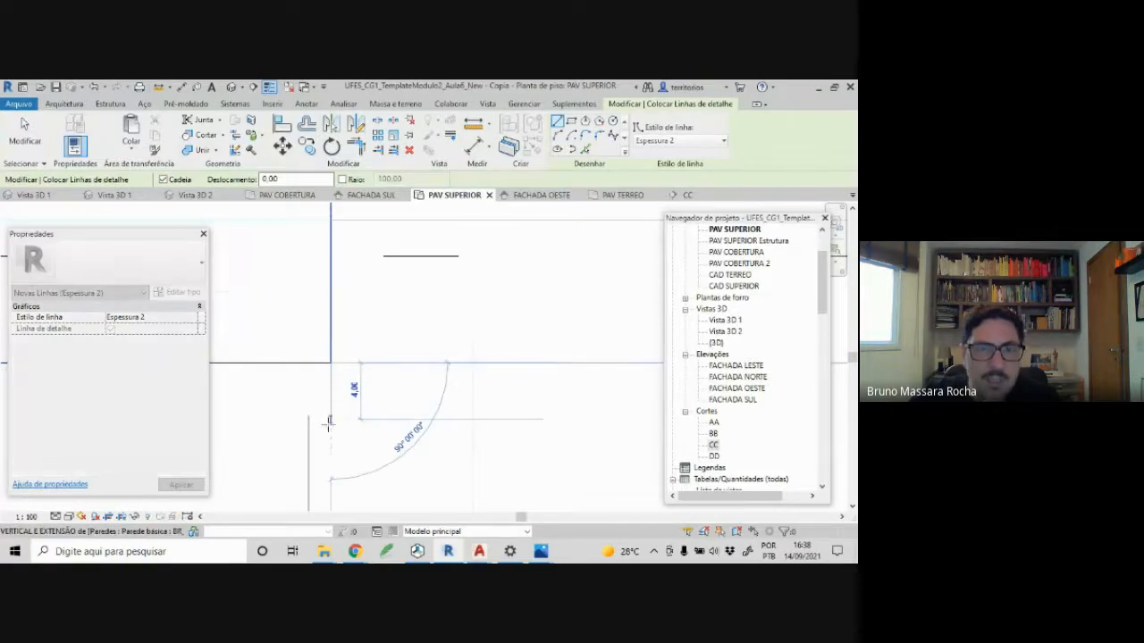
pyautogui.scroll(-2, 320, 428)
pyautogui.scroll(-7, 297, 434)
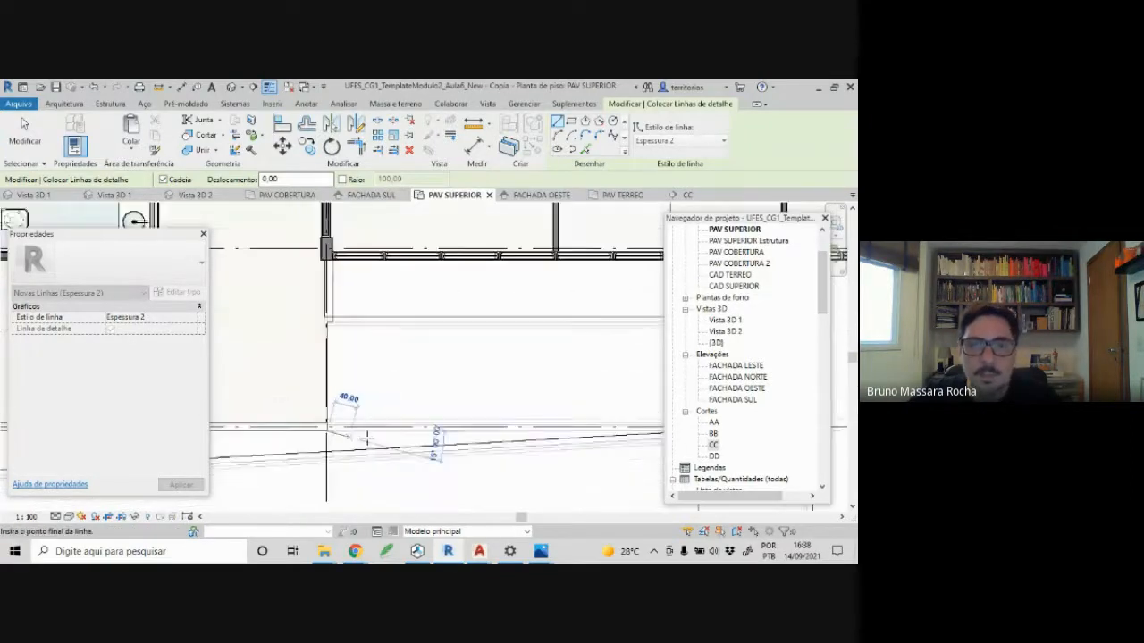
pyautogui.moveTo(571, 424); pyautogui.dragTo(369, 394, button='middle')
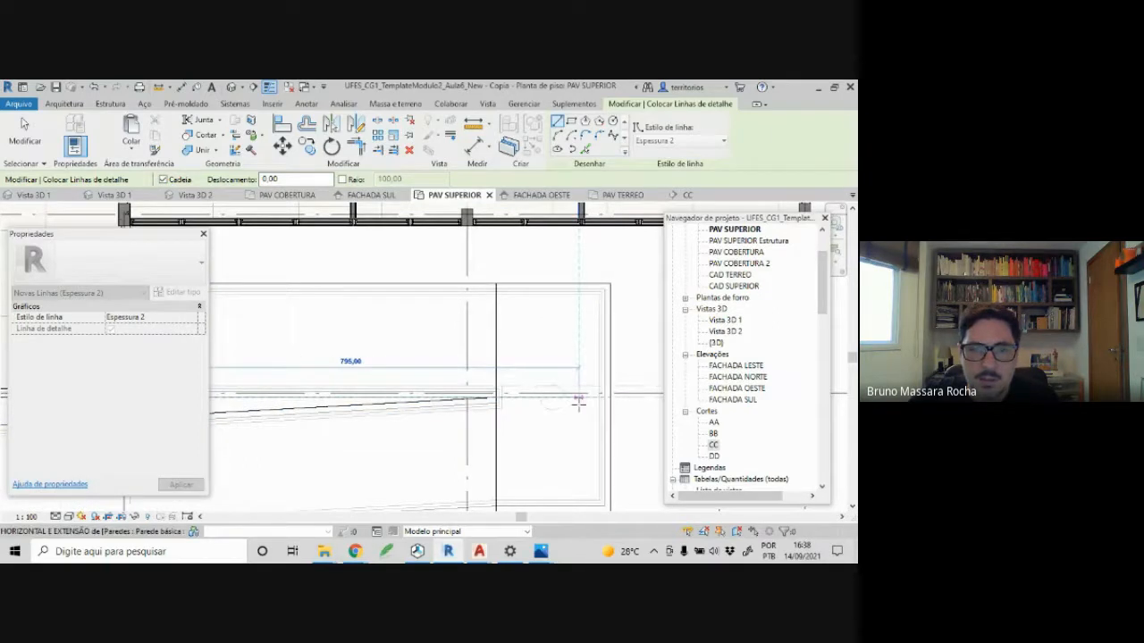
pyautogui.click(580, 402)
pyautogui.press('Escape')
pyautogui.scroll(7, 500, 397)
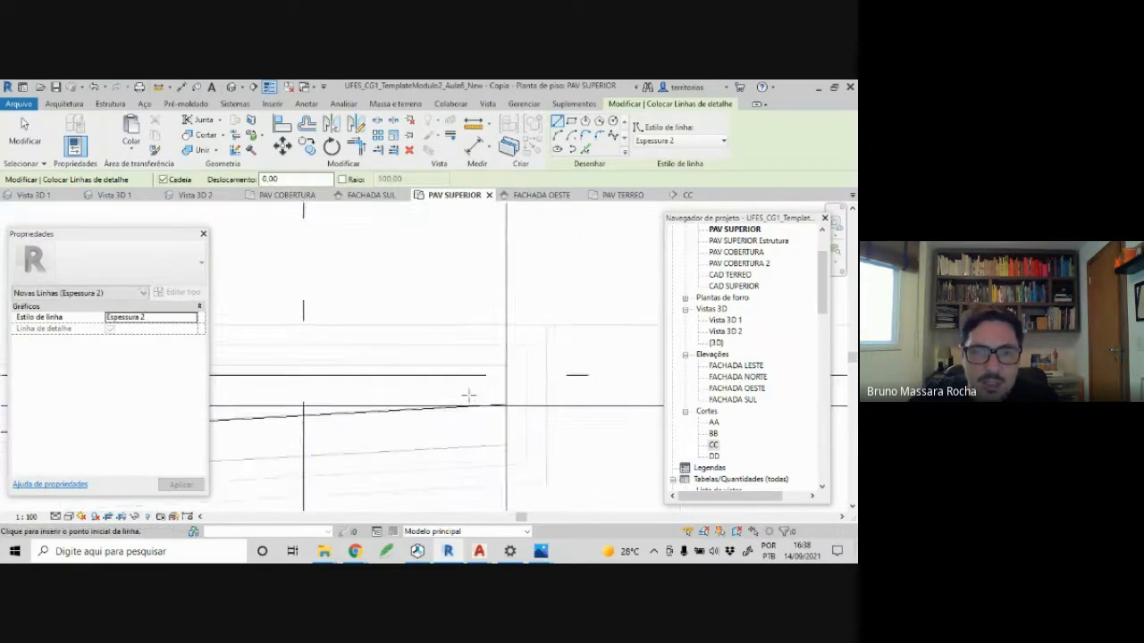
pyautogui.scroll(4, 474, 396)
pyautogui.press('Escape')
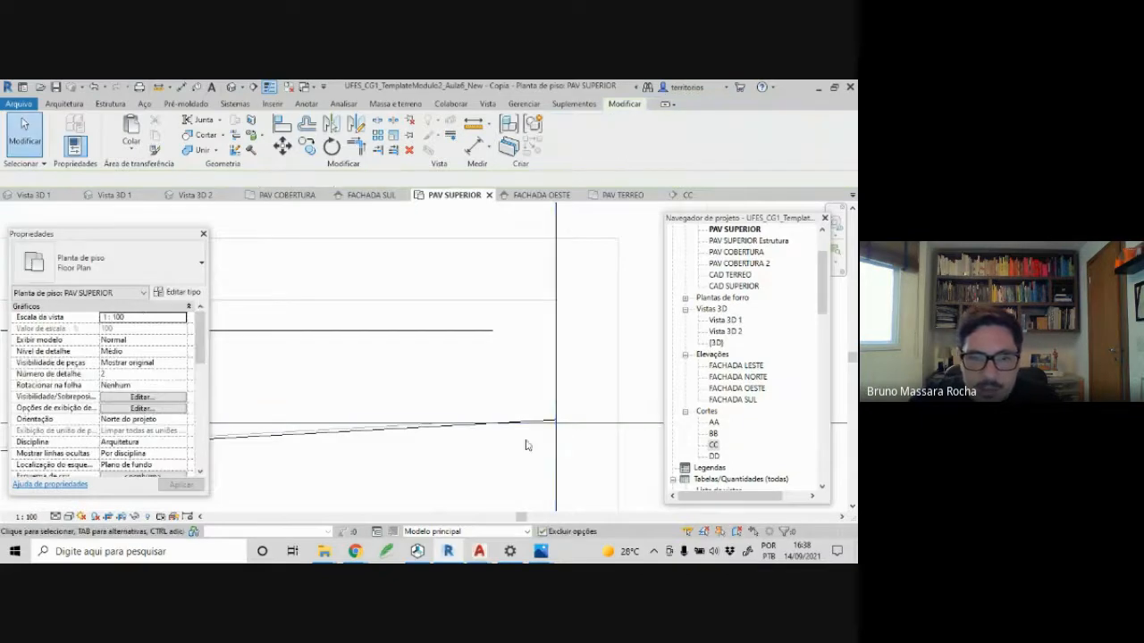
# - Shorten the inner edge line of the angled flight by pulling its landing end back to just below the horizontal line
pyautogui.scroll(2, 500, 444)
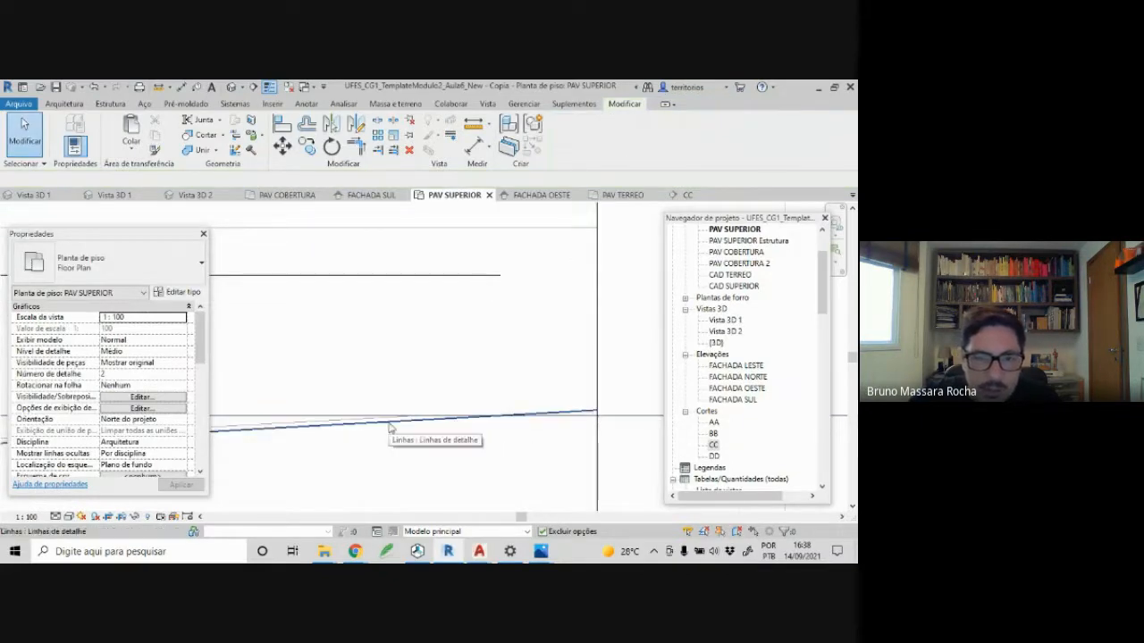
pyautogui.click(444, 433)
pyautogui.moveTo(597, 413); pyautogui.dragTo(567, 409)
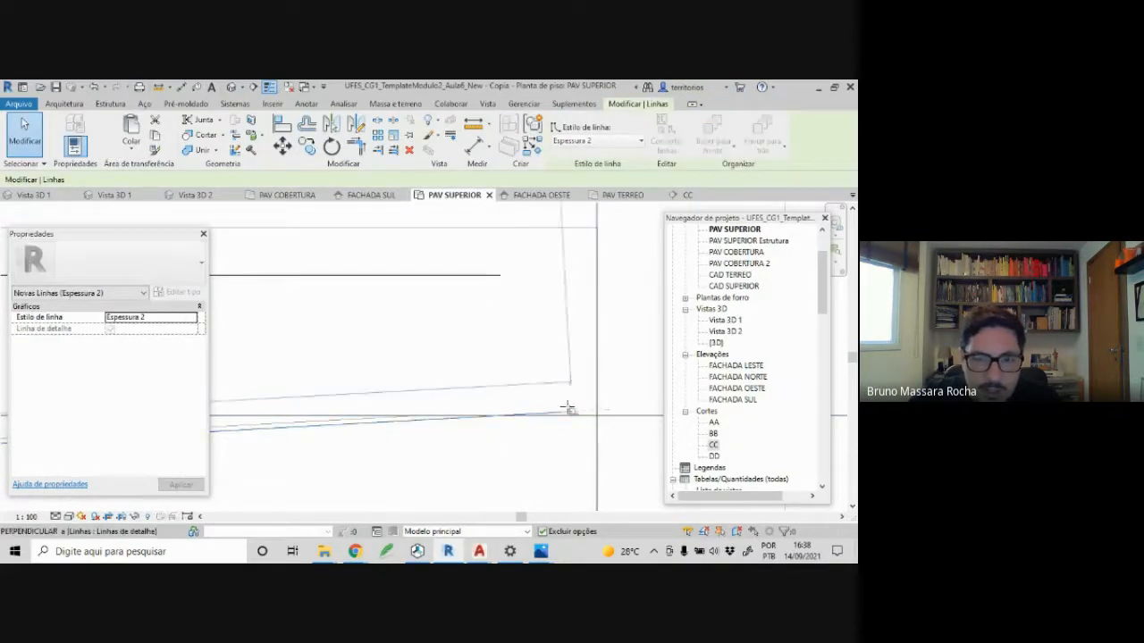
pyautogui.moveTo(444, 412); pyautogui.dragTo(404, 419)
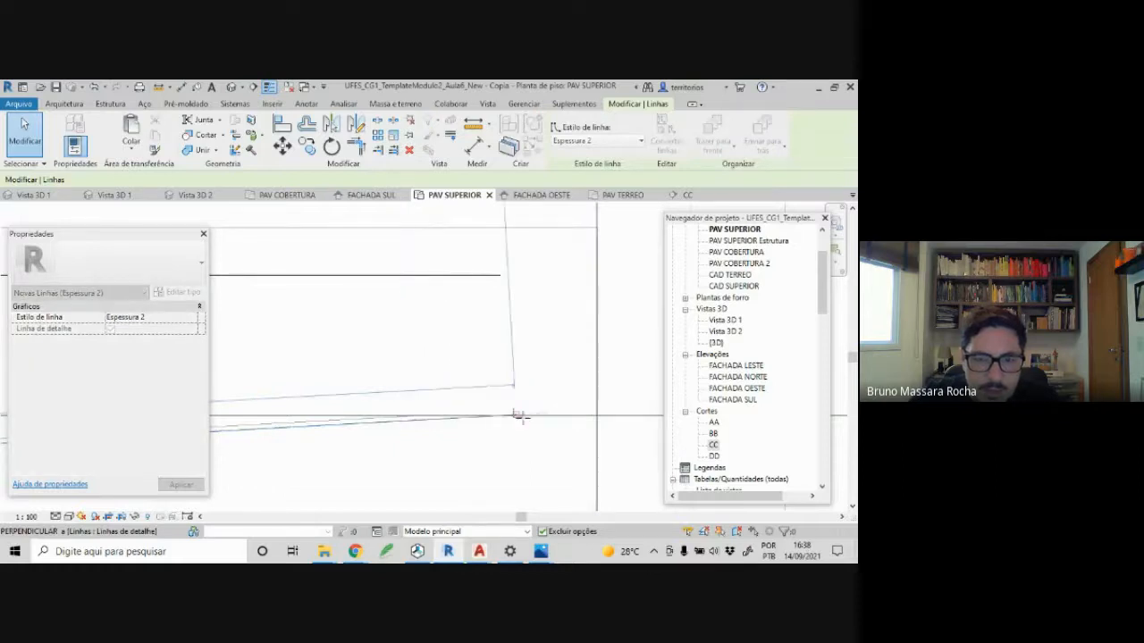
pyautogui.moveTo(519, 416); pyautogui.dragTo(471, 418)
pyautogui.moveTo(336, 418); pyautogui.dragTo(335, 424)
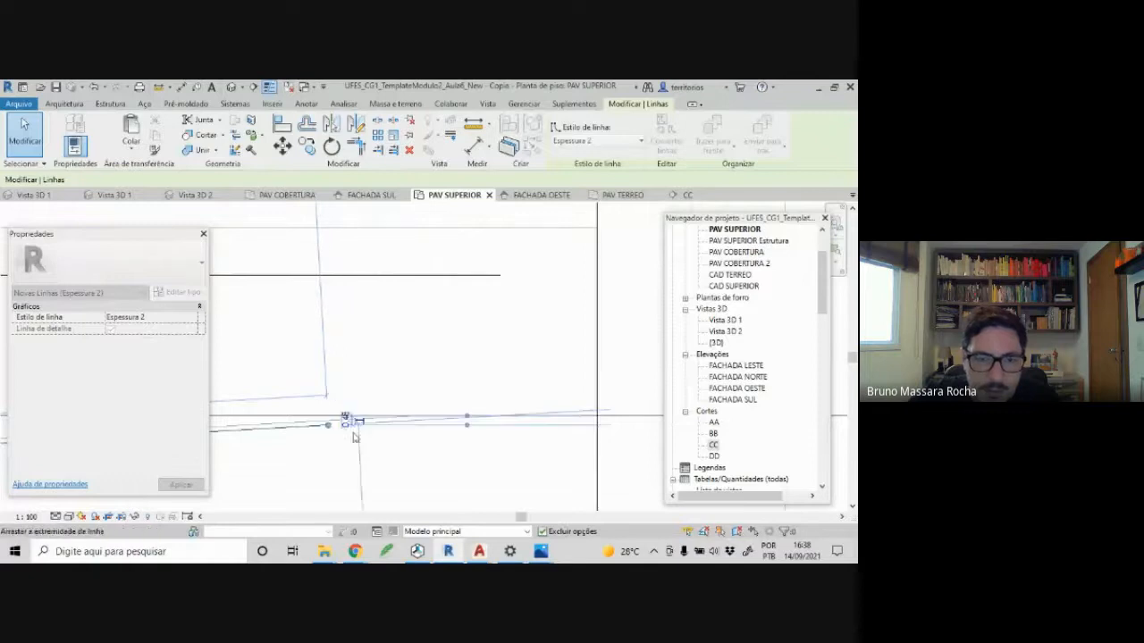
# - Delete the inner edge line of the angled ramp flight
pyautogui.scroll(-2, 406, 447)
pyautogui.moveTo(404, 440); pyautogui.dragTo(506, 443, button='middle')
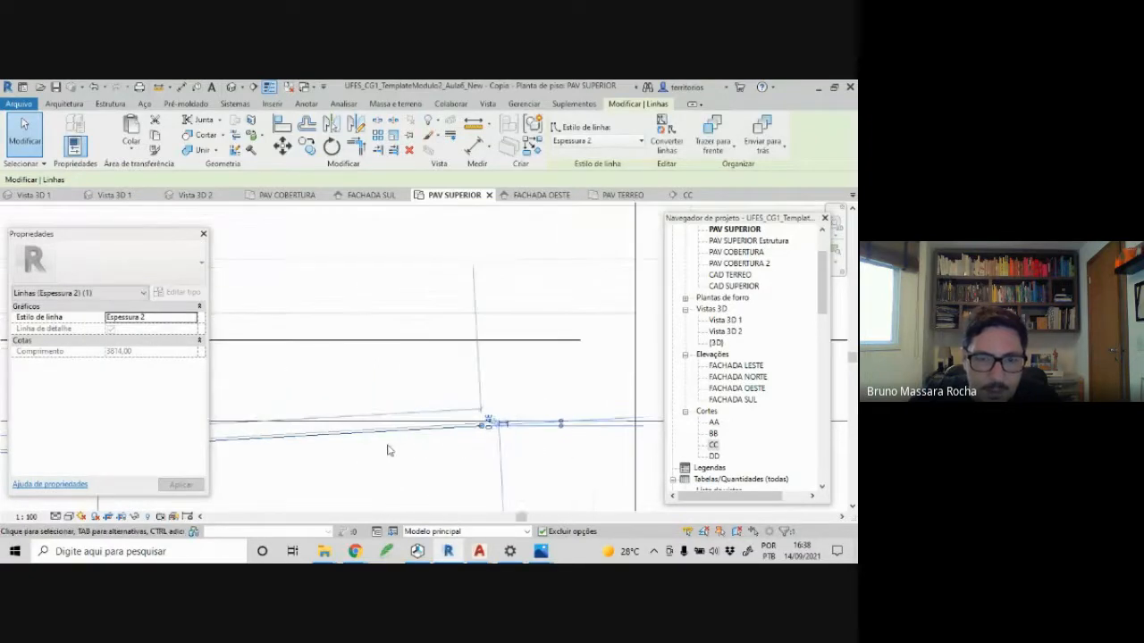
pyautogui.click(492, 454)
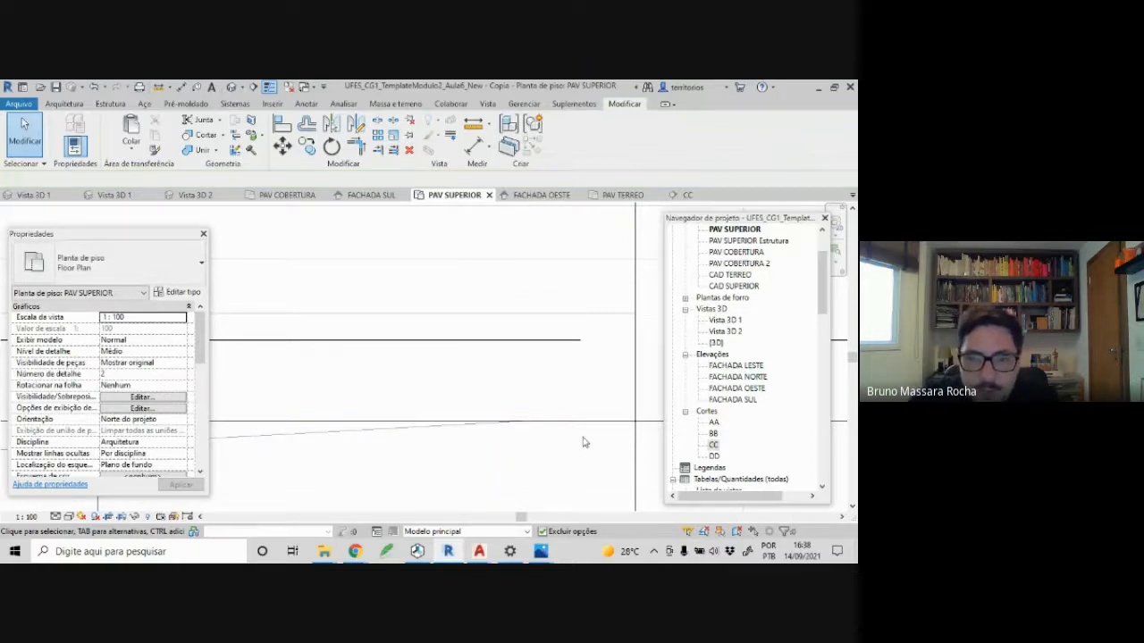
pyautogui.scroll(-3, 500, 434)
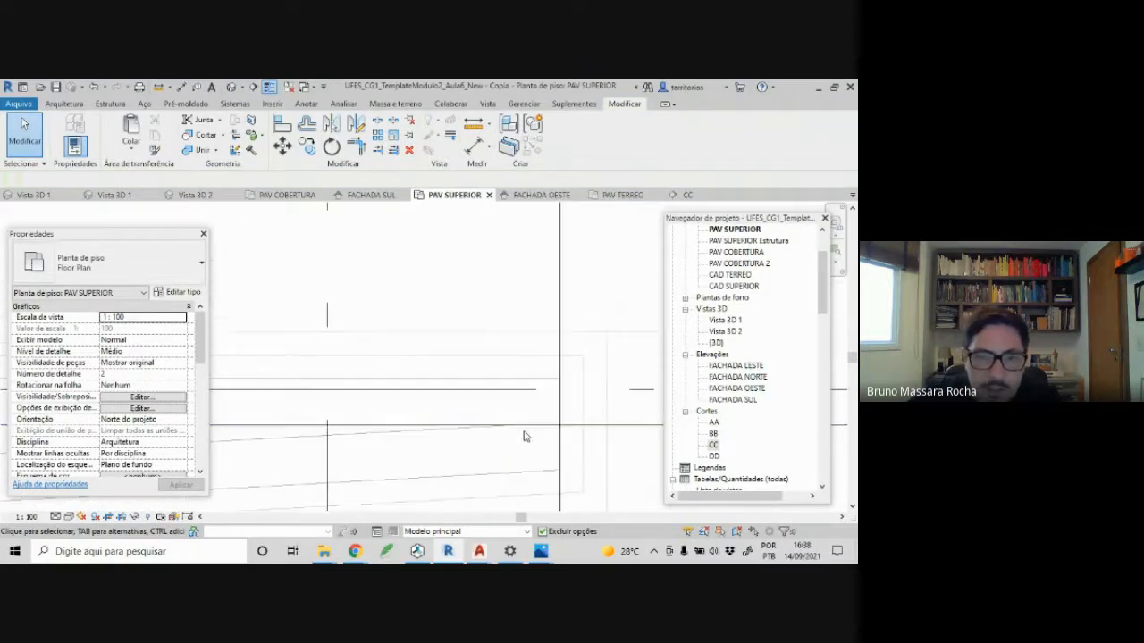
pyautogui.scroll(2, 432, 434)
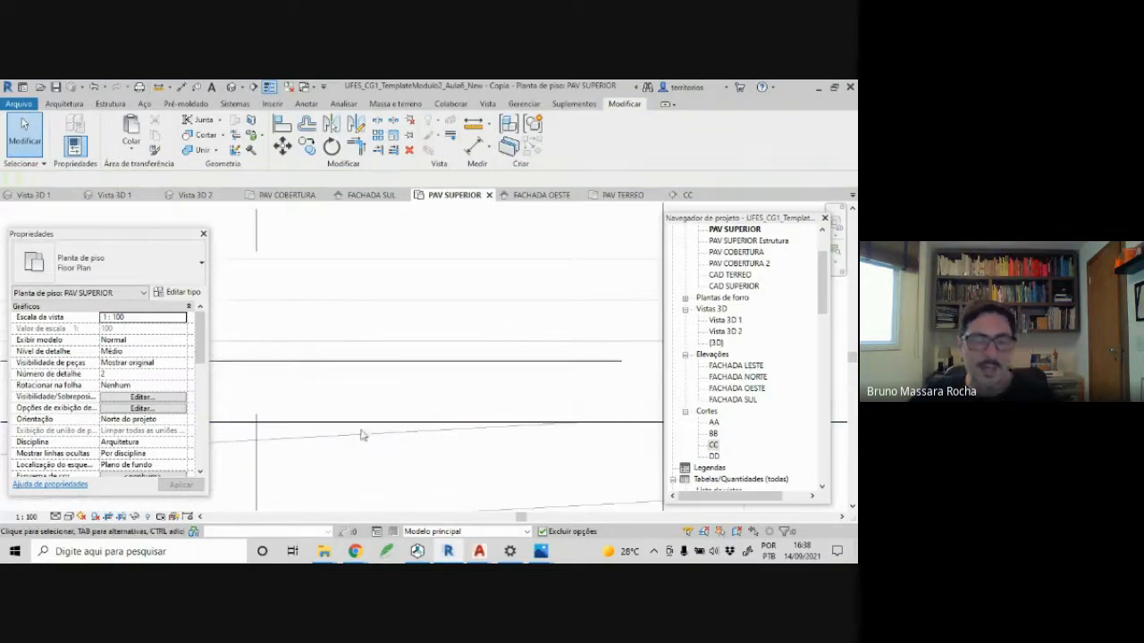
pyautogui.scroll(-2, 381, 428)
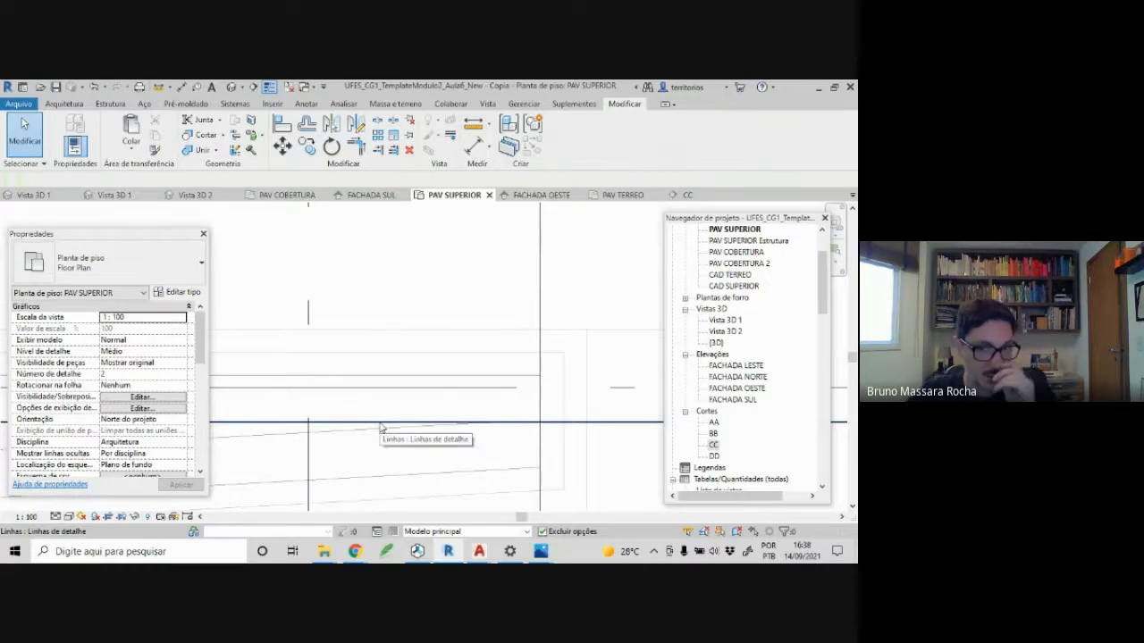
pyautogui.moveTo(519, 454); pyautogui.dragTo(498, 403, button='middle')
pyautogui.scroll(-1, 496, 402)
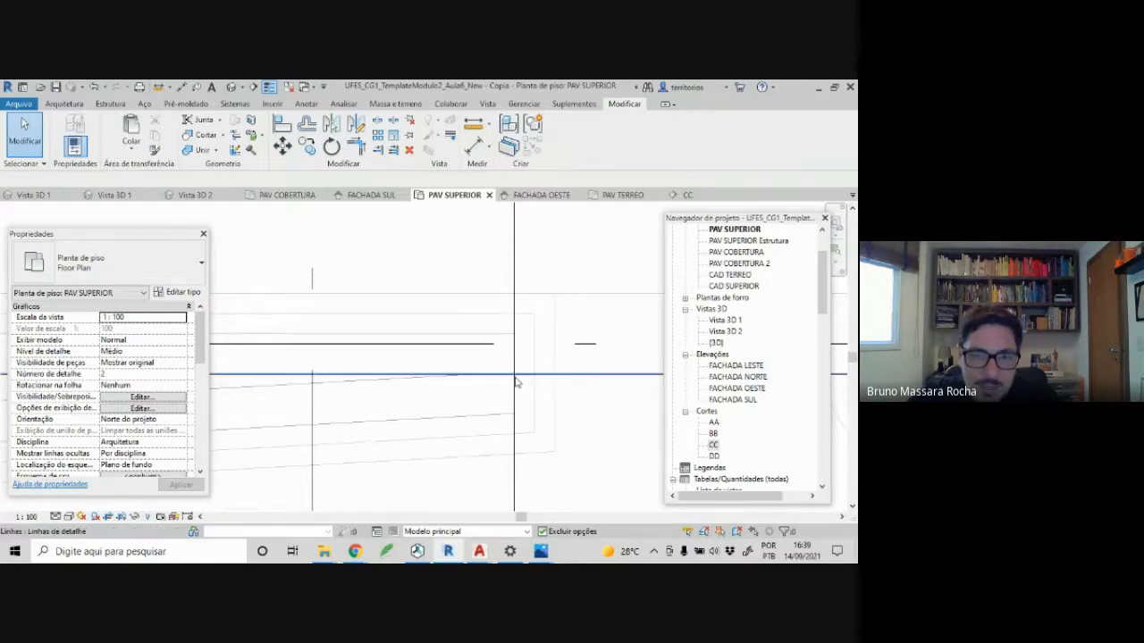
pyautogui.scroll(1, 515, 382)
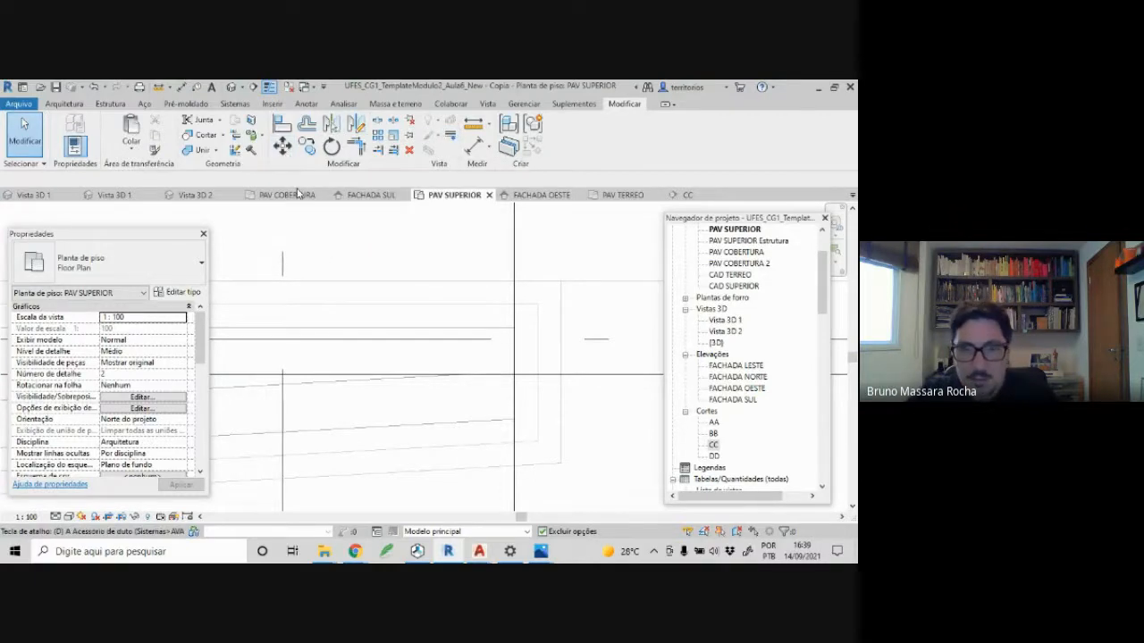
# - Redraw the inner ramp edge as one detail line from the horizontal line's crossing with the landing line to the ramp's far end corner
pyautogui.press('d')
pyautogui.press('l')
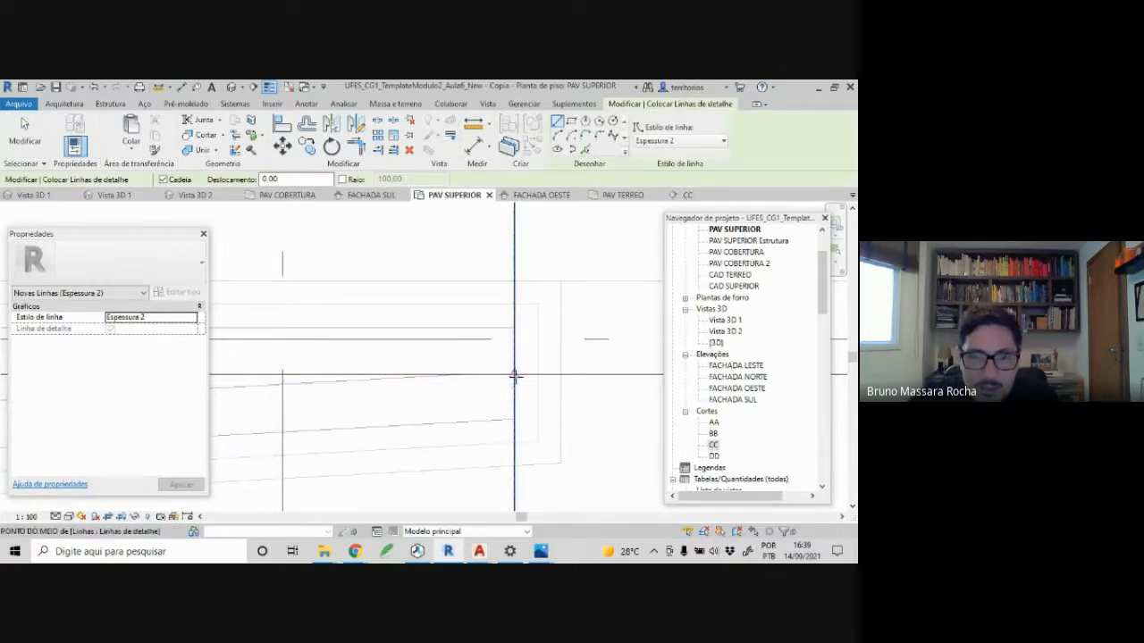
pyautogui.scroll(3, 514, 373)
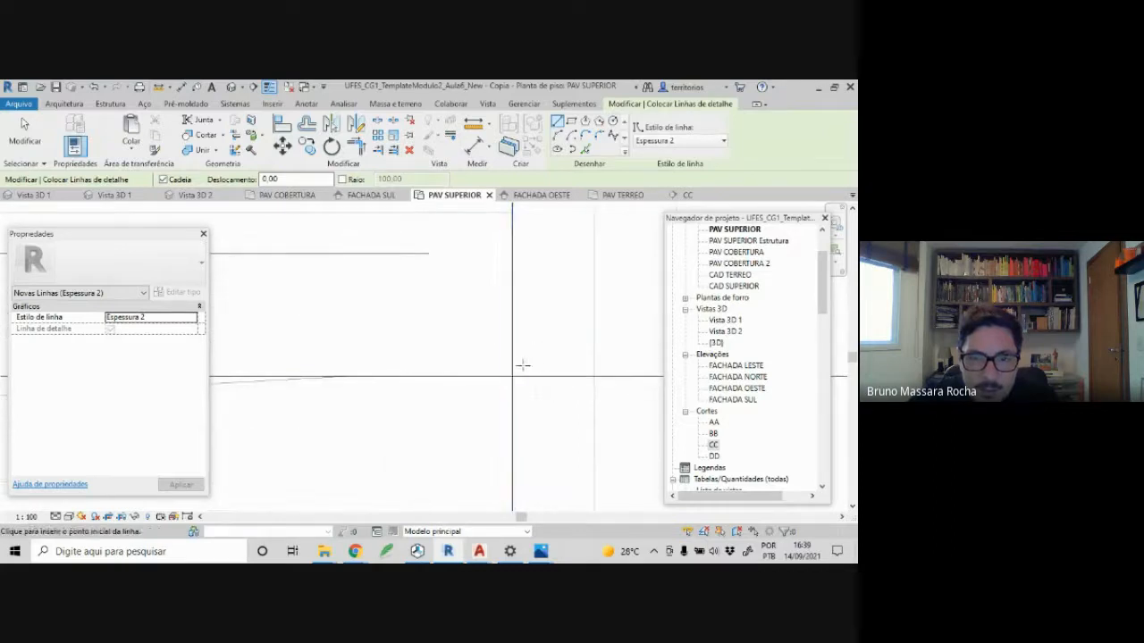
pyautogui.click(512, 375)
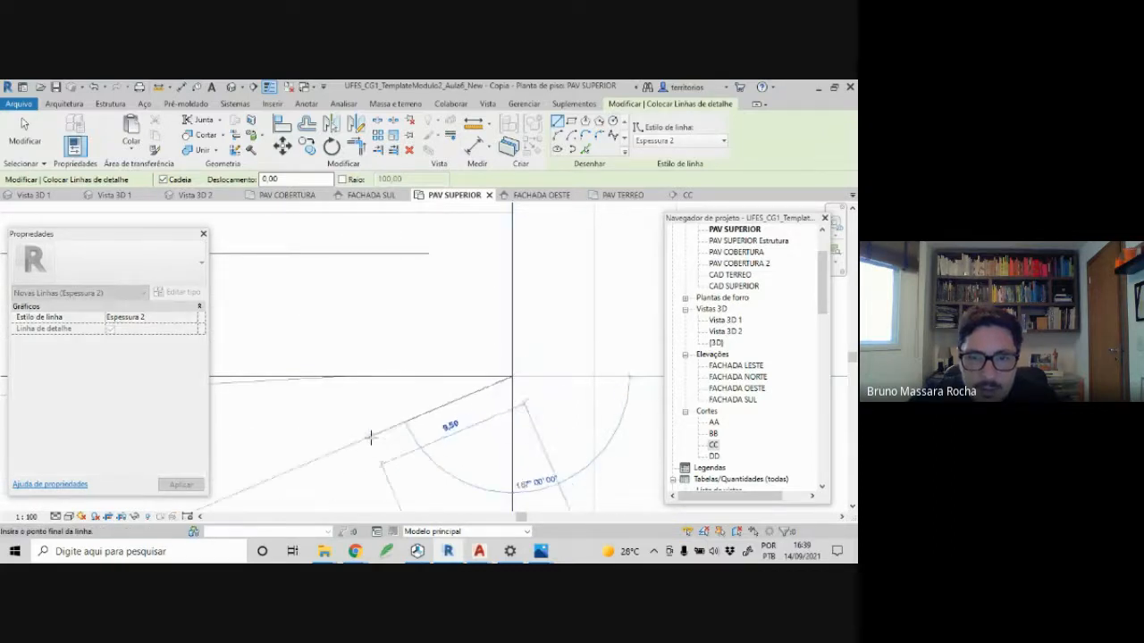
pyautogui.scroll(-2, 502, 431)
pyautogui.scroll(-4, 503, 432)
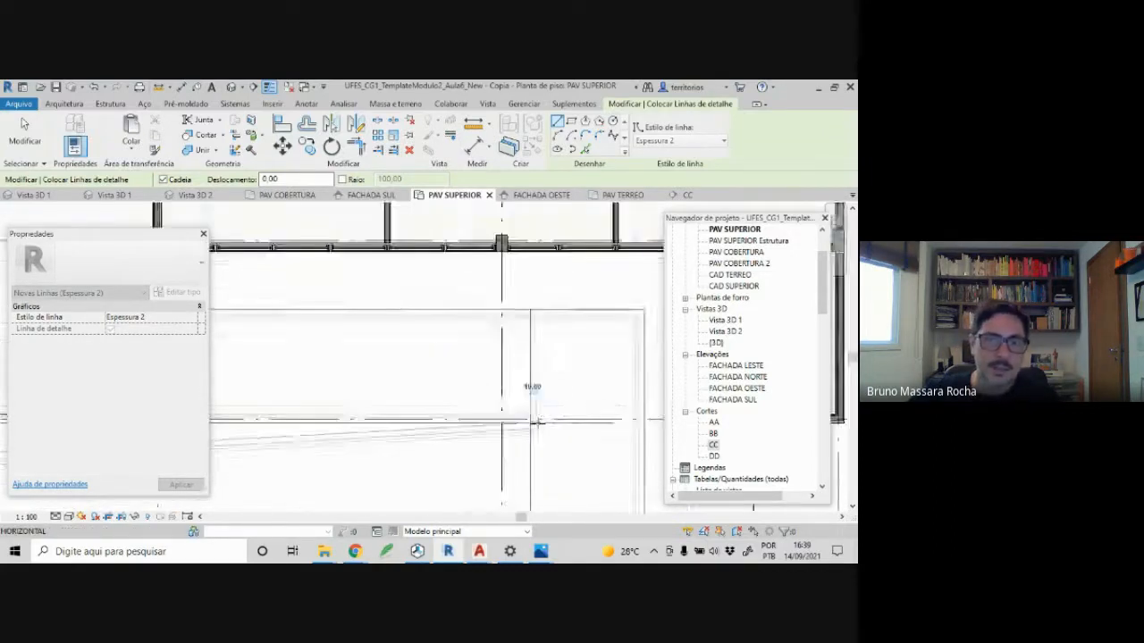
pyautogui.scroll(-2, 502, 432)
pyautogui.moveTo(330, 449); pyautogui.dragTo(707, 401, button='middle')
pyautogui.moveTo(433, 423); pyautogui.dragTo(723, 396, button='middle')
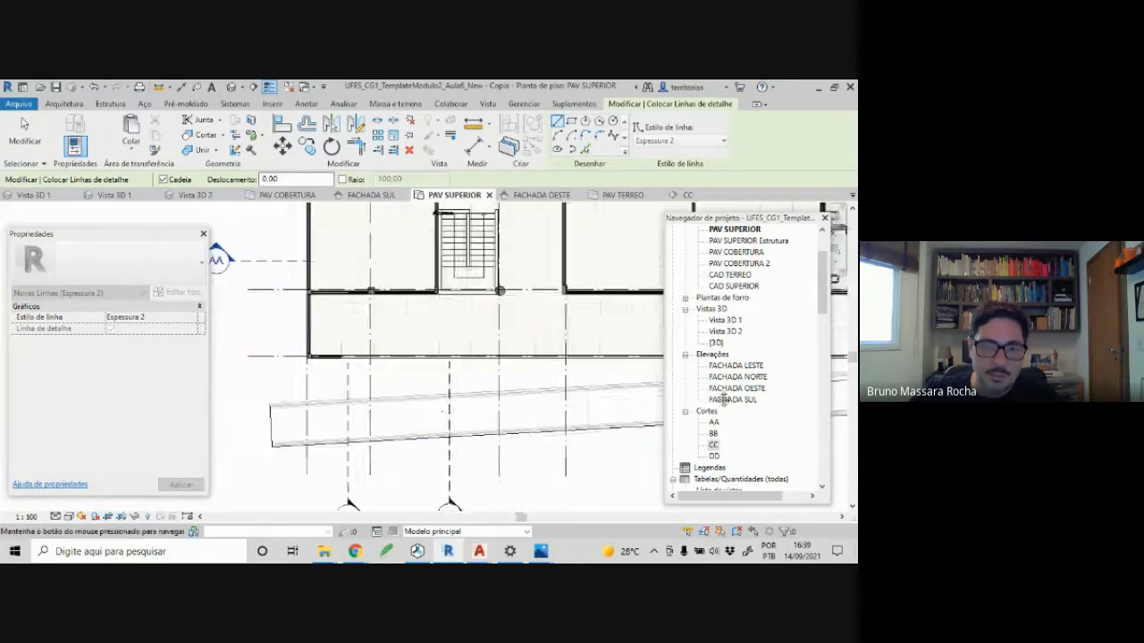
pyautogui.scroll(3, 273, 389)
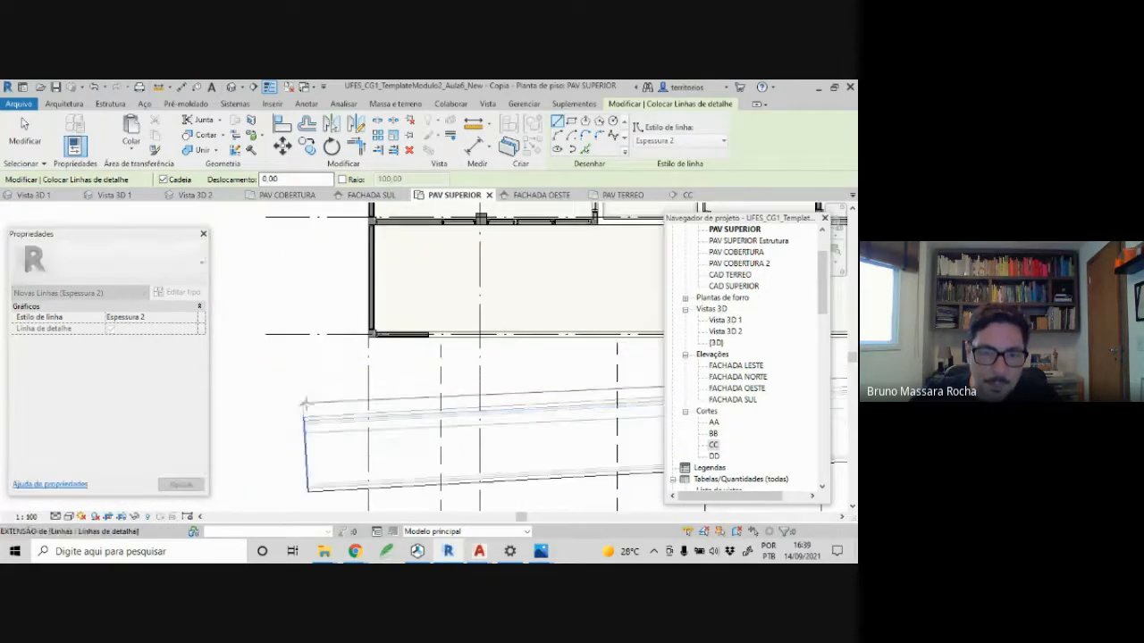
pyautogui.click(303, 416)
pyautogui.press('Escape')
pyautogui.scroll(2, 305, 422)
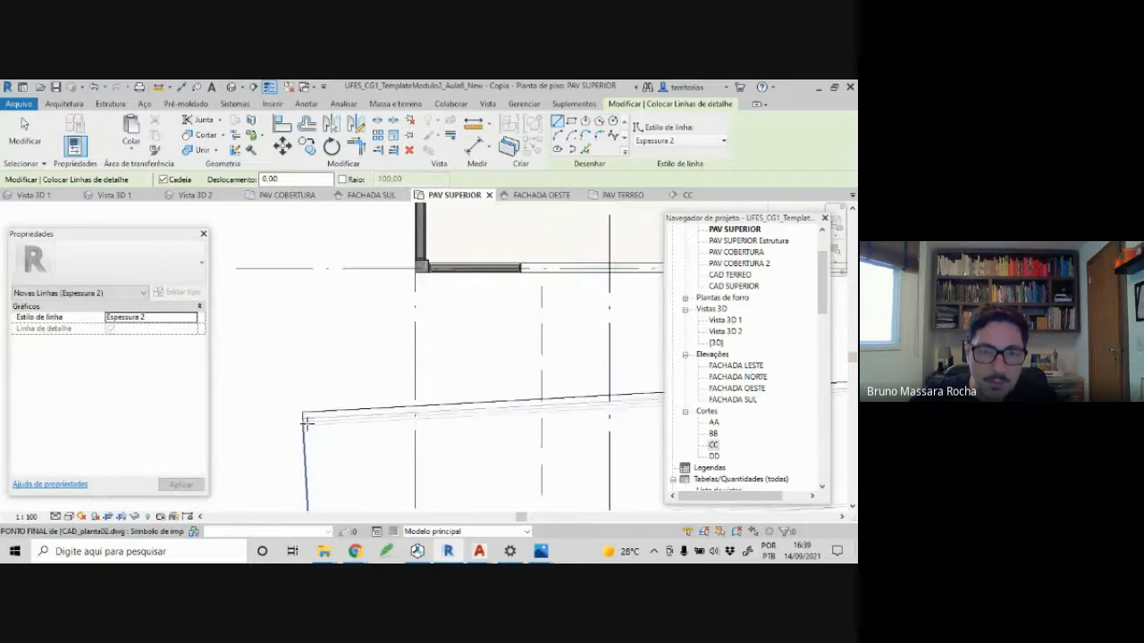
pyautogui.scroll(-6, 270, 429)
pyautogui.press('Escape')
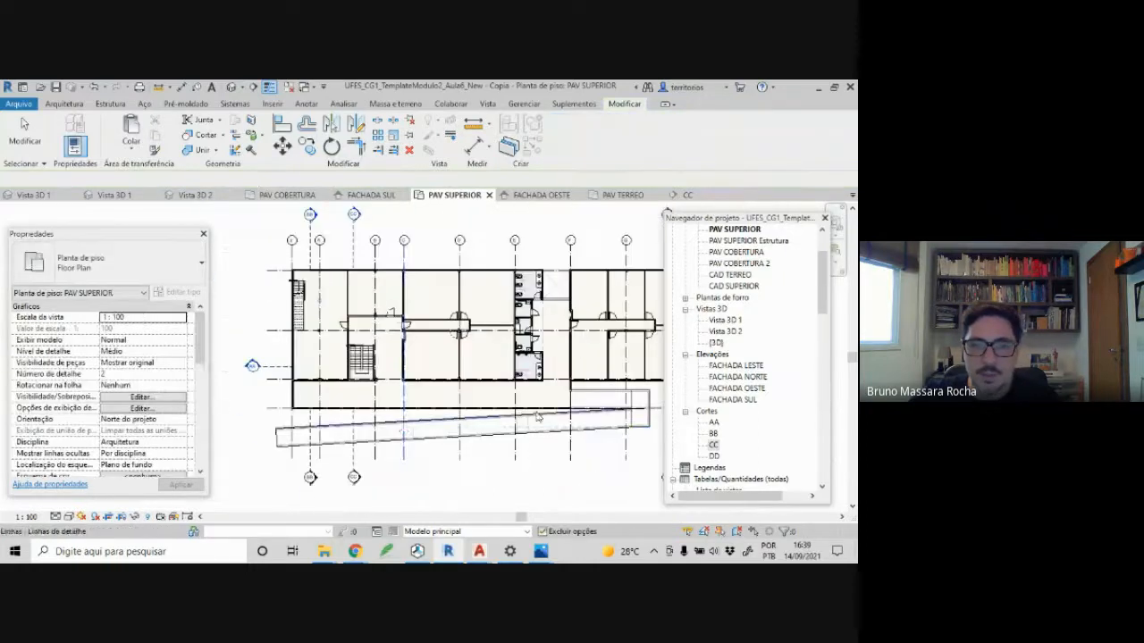
# - Draw a detail line along the upper-landing-side edge of the intermediate landing closest to the ramp's turn, and finish placing lines
pyautogui.moveTo(542, 417); pyautogui.dragTo(447, 428, button='middle')
pyautogui.scroll(8, 500, 417)
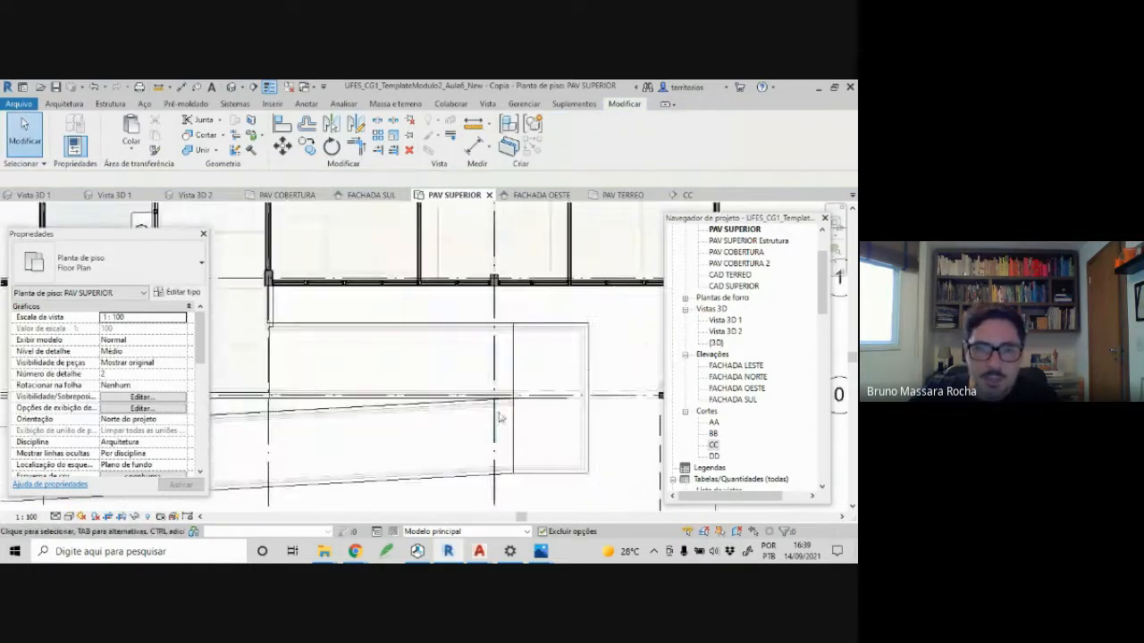
pyautogui.scroll(1, 509, 411)
pyautogui.scroll(-2, 515, 401)
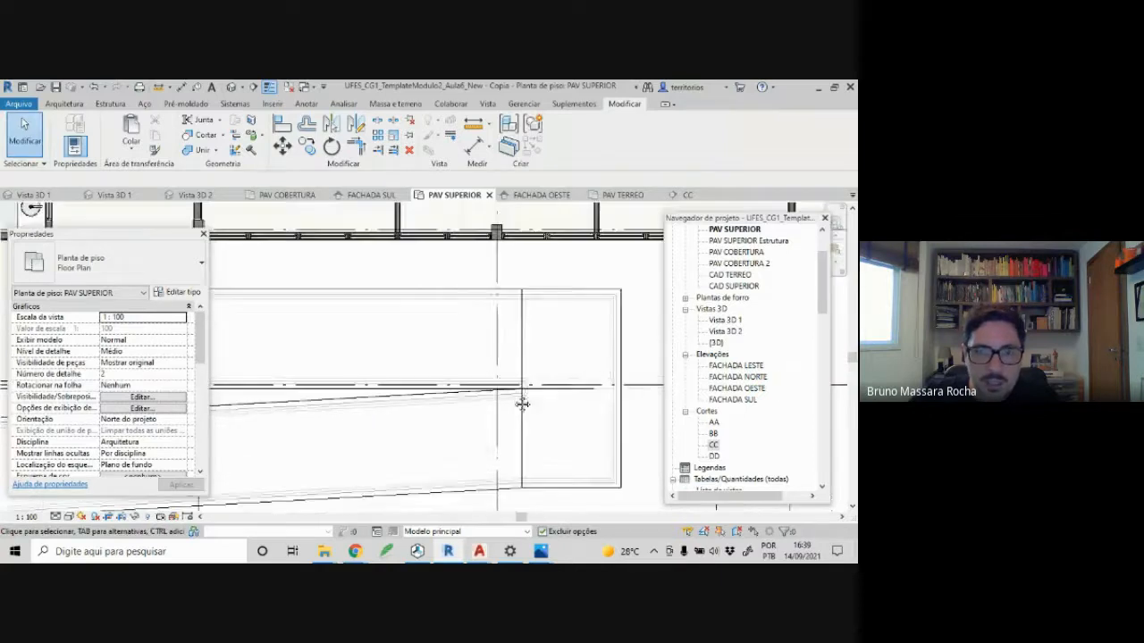
pyautogui.moveTo(521, 402); pyautogui.dragTo(601, 390, button='middle')
pyautogui.scroll(-3, 482, 404)
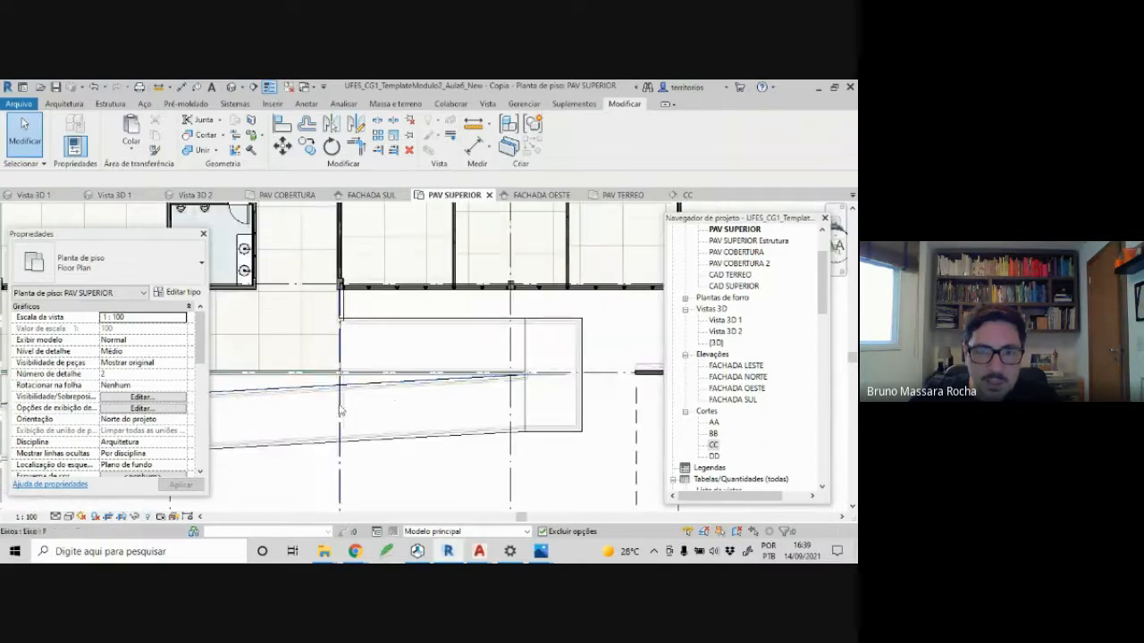
pyautogui.scroll(1, 357, 404)
pyautogui.moveTo(388, 409); pyautogui.dragTo(641, 369, button='middle')
pyautogui.scroll(4, 414, 383)
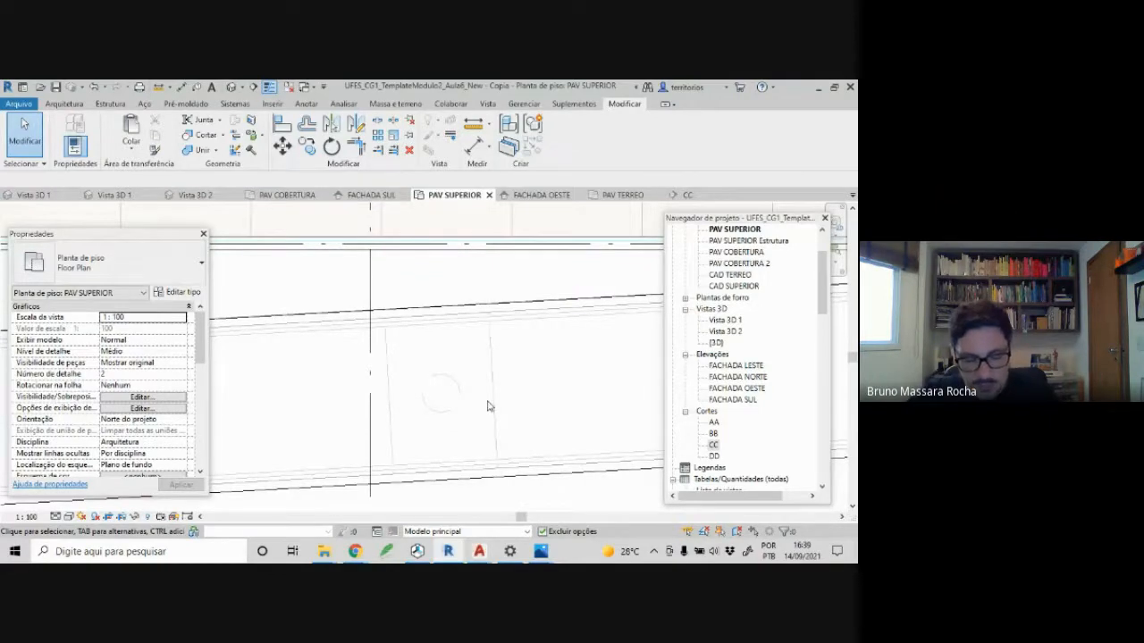
pyautogui.press('d')
pyautogui.press('l')
pyautogui.click(496, 433)
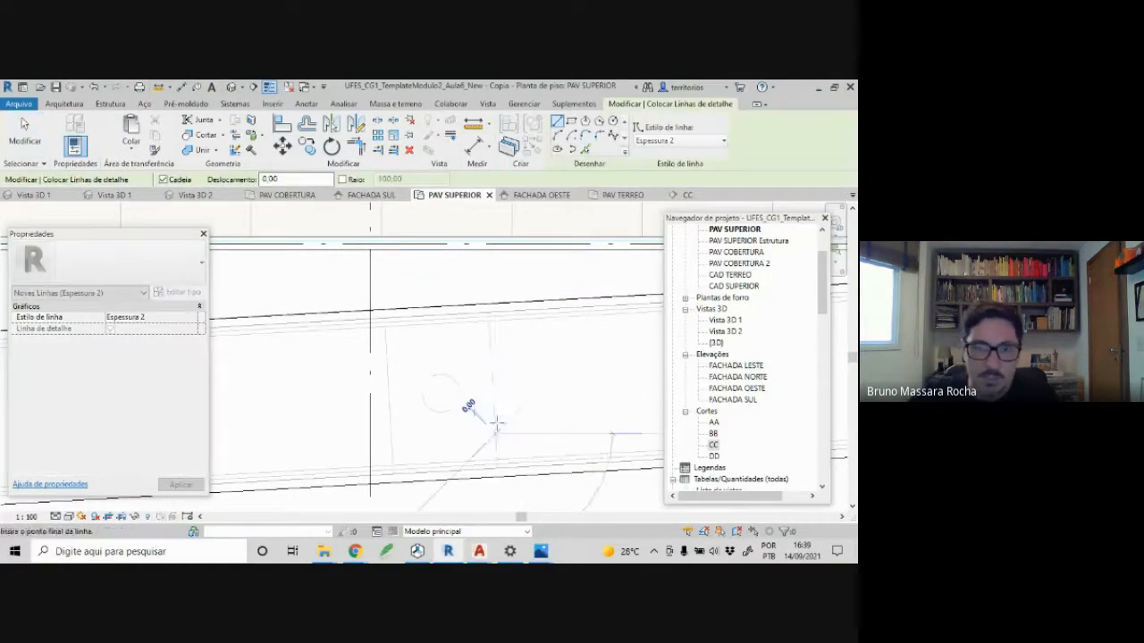
pyautogui.click(488, 335)
pyautogui.press('Escape')
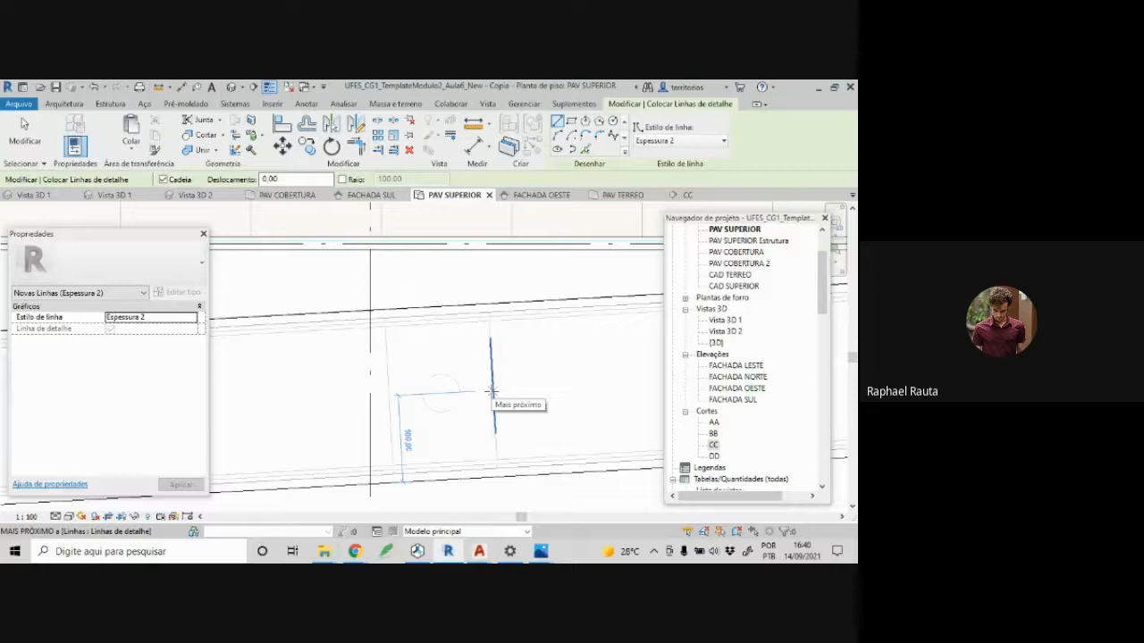
pyautogui.scroll(-2, 491, 390)
pyautogui.press('Escape')
pyautogui.press('Escape')
pyautogui.scroll(-2, 446, 404)
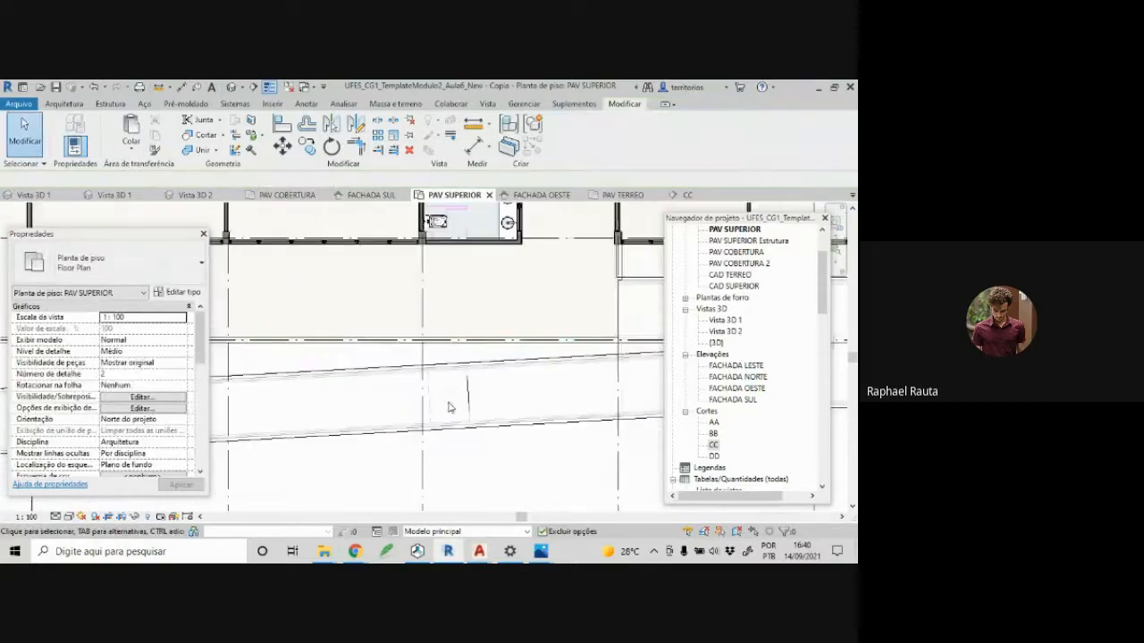
pyautogui.scroll(1, 463, 402)
pyautogui.moveTo(543, 399); pyautogui.dragTo(521, 396, button='middle')
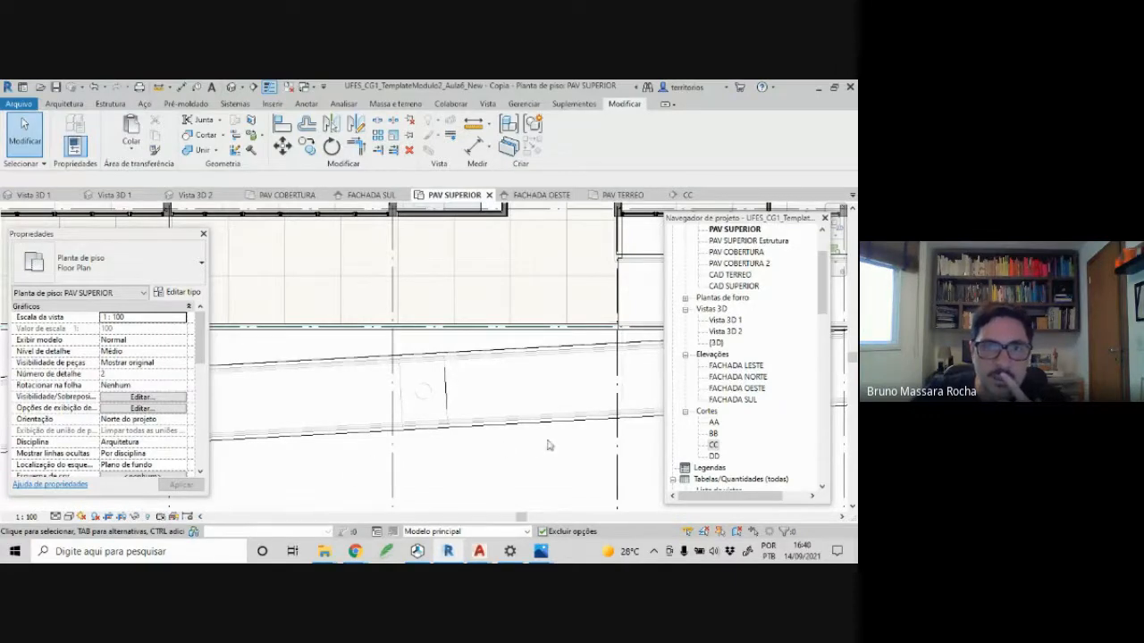
pyautogui.moveTo(549, 445); pyautogui.dragTo(413, 455, button='middle')
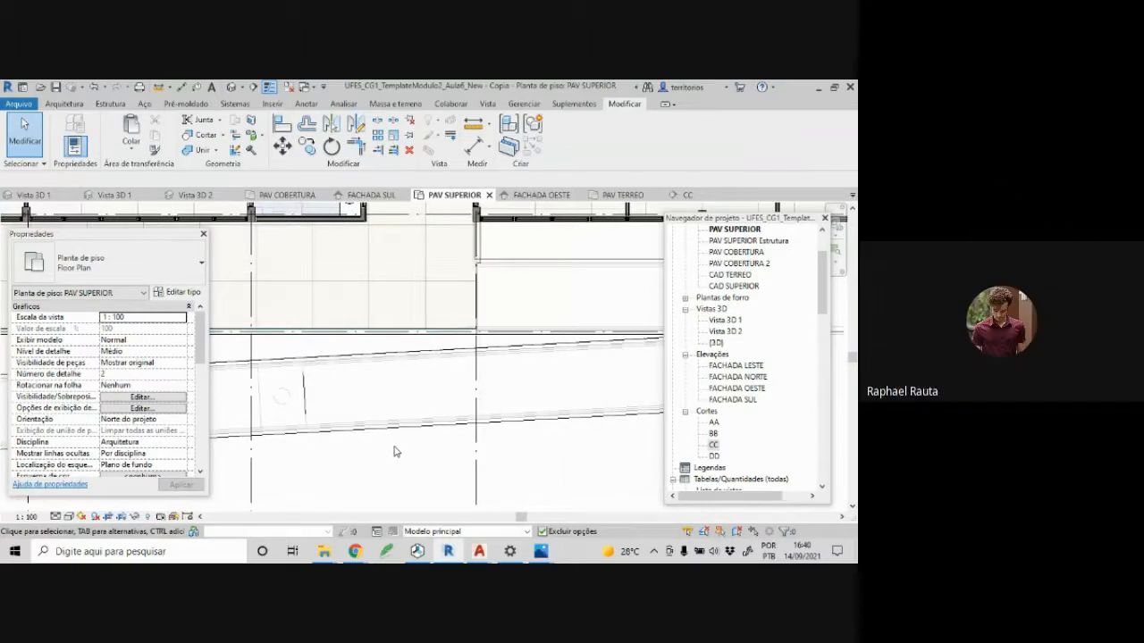
pyautogui.scroll(-2, 394, 451)
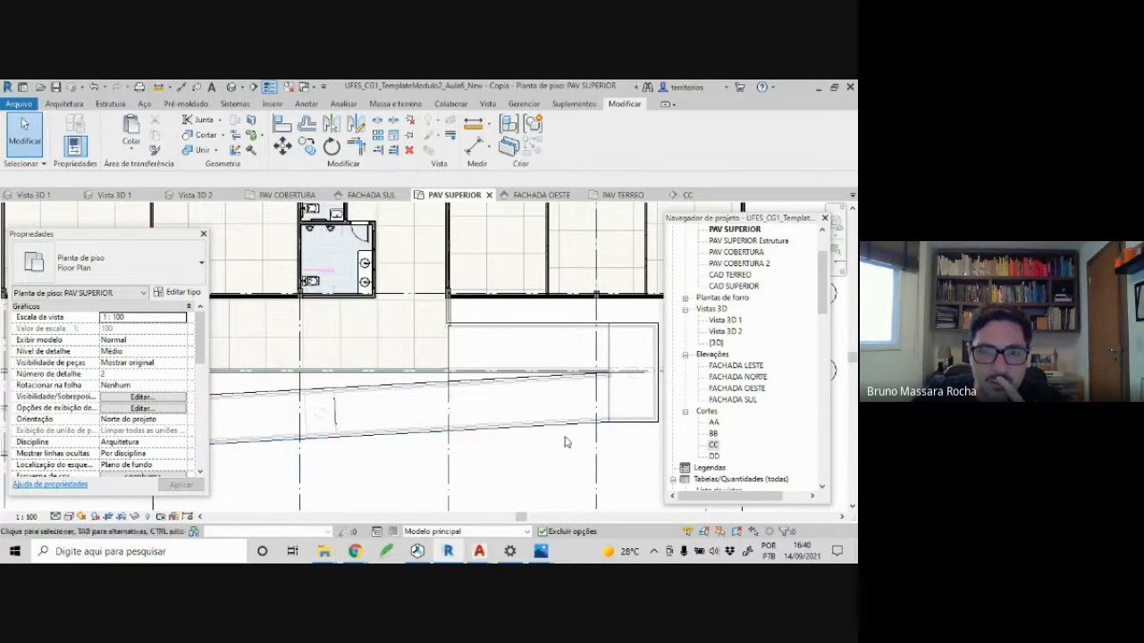
pyautogui.scroll(3, 590, 434)
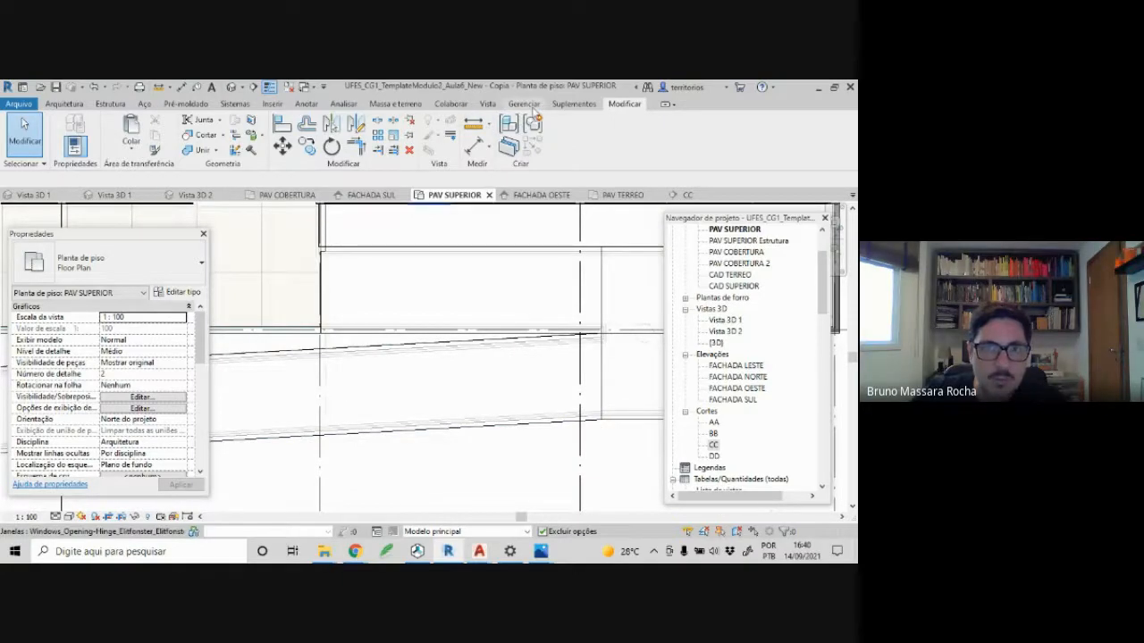
# - Review the project's object snap settings, toggling the Perpendicular snap off and back on, and accept them
pyautogui.click(528, 105)
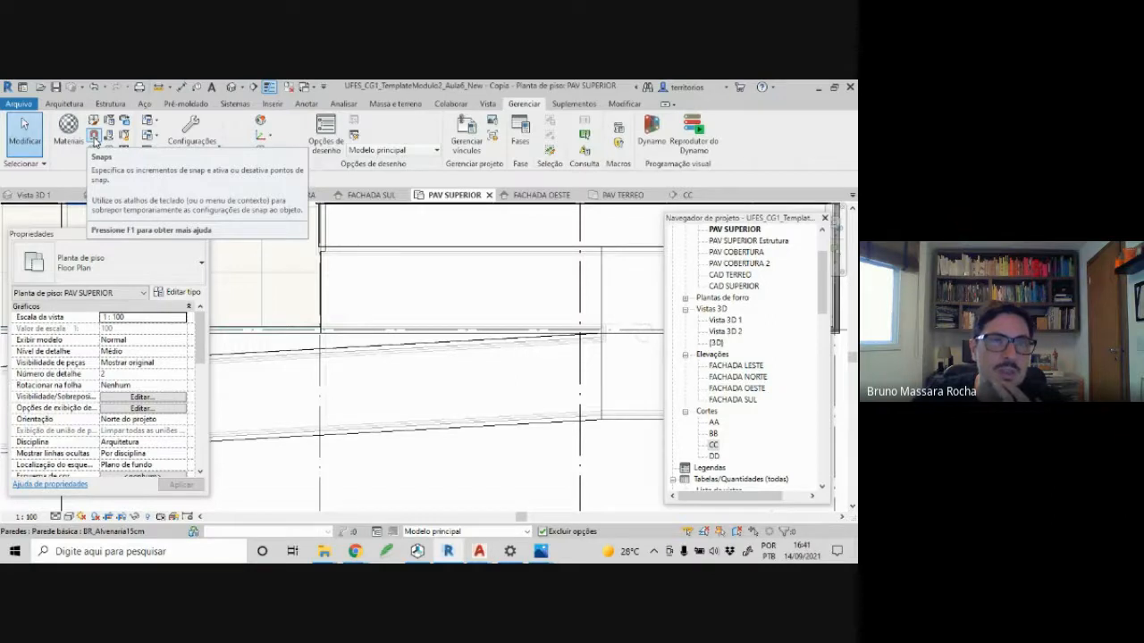
pyautogui.click(94, 138)
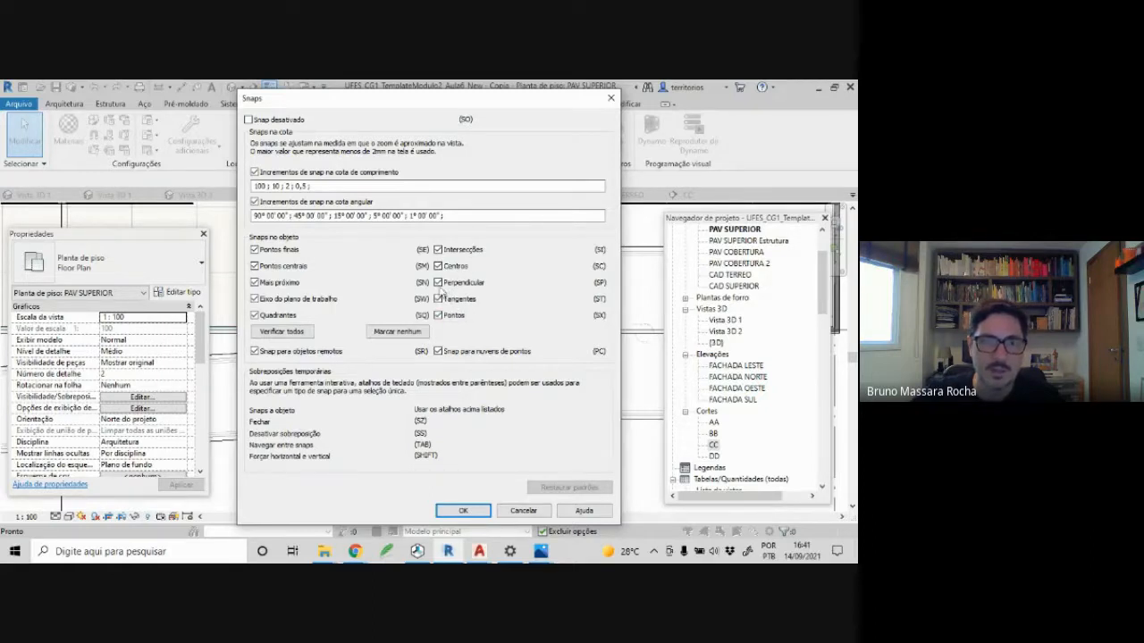
pyautogui.click(438, 284)
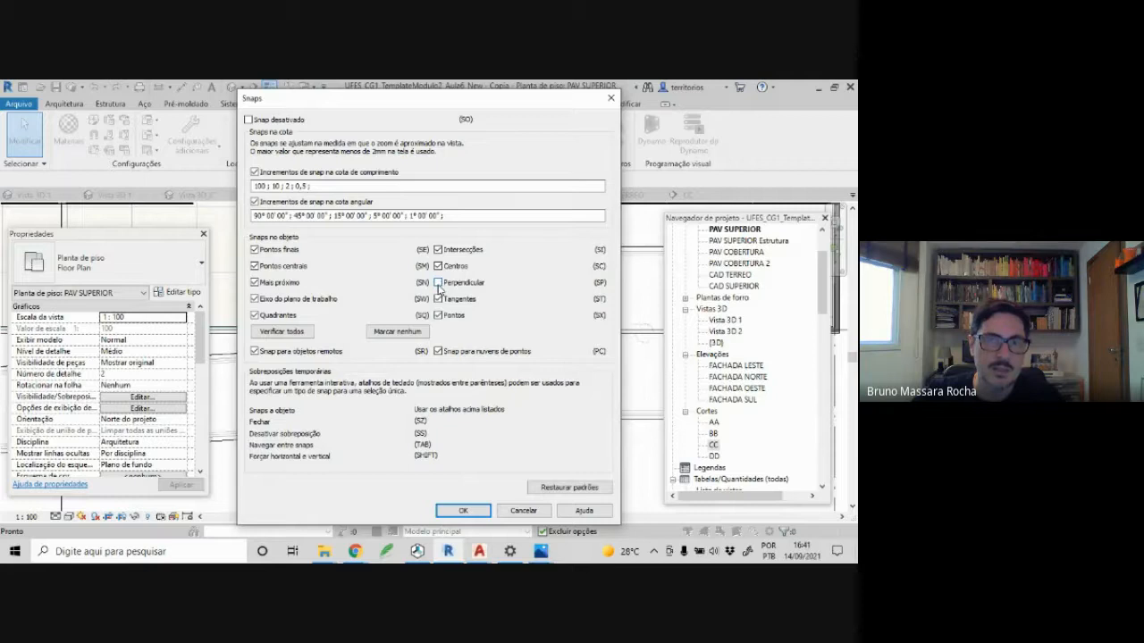
pyautogui.click(439, 284)
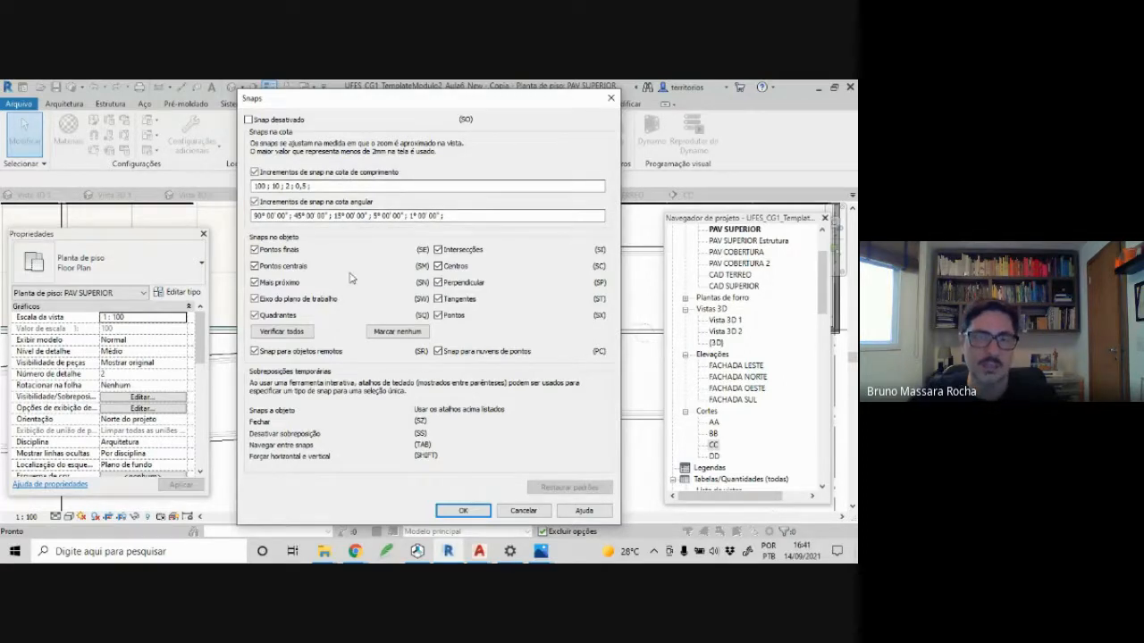
pyautogui.click(479, 513)
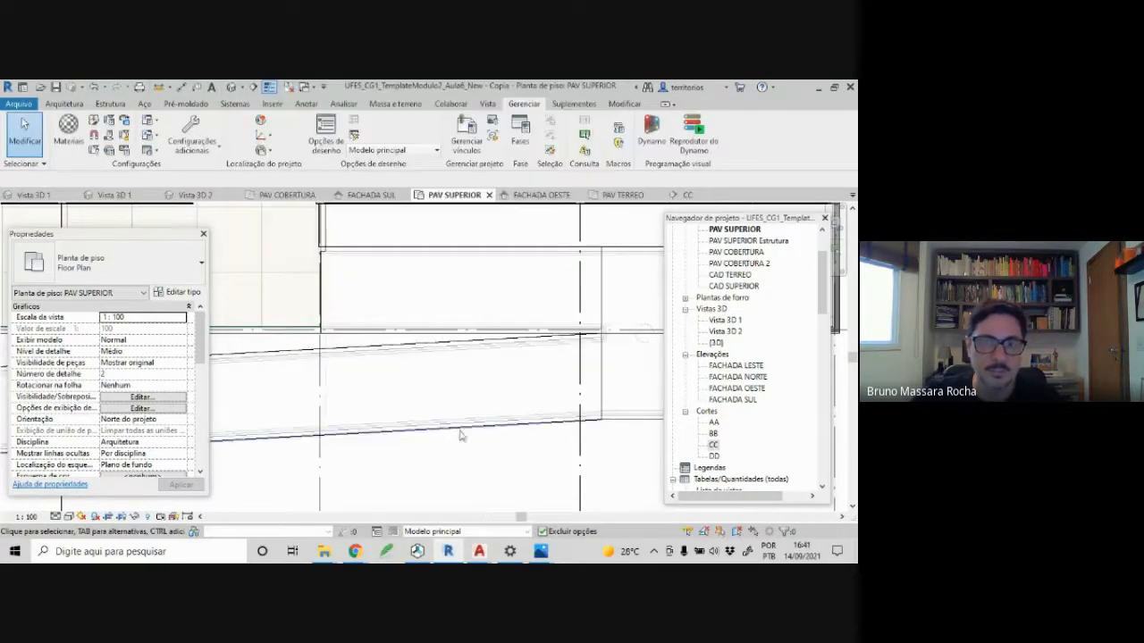
# - Draw a second detail line about 88 long on the opposite edge of the same intermediate landing, and finish placing lines
pyautogui.scroll(3, 363, 377)
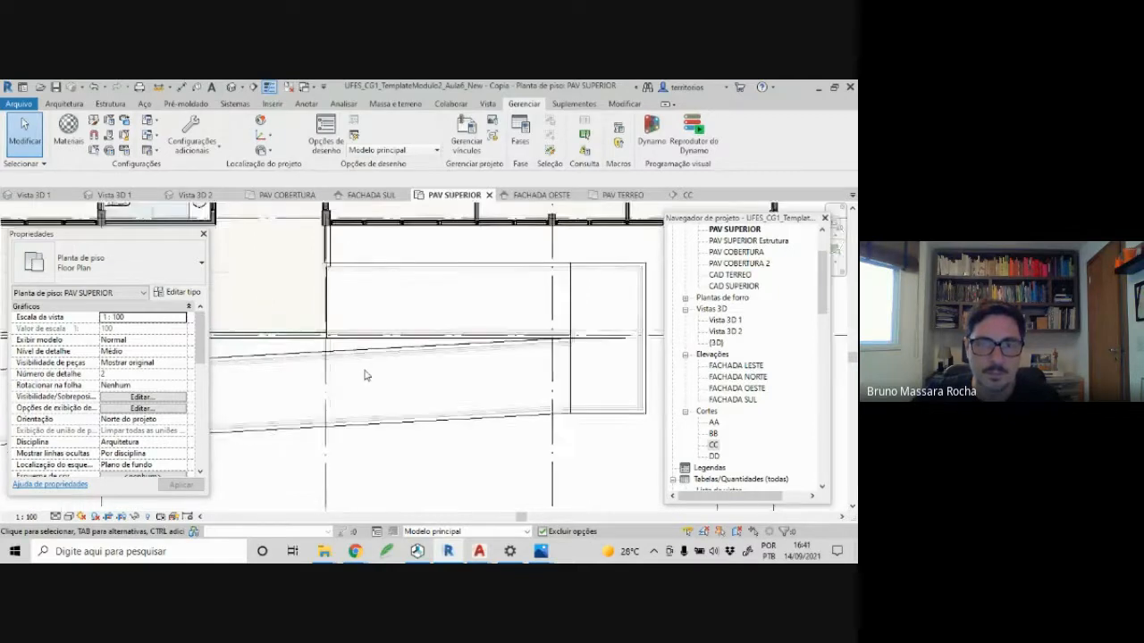
pyautogui.moveTo(375, 381); pyautogui.dragTo(474, 365, button='middle')
pyautogui.scroll(1, 554, 361)
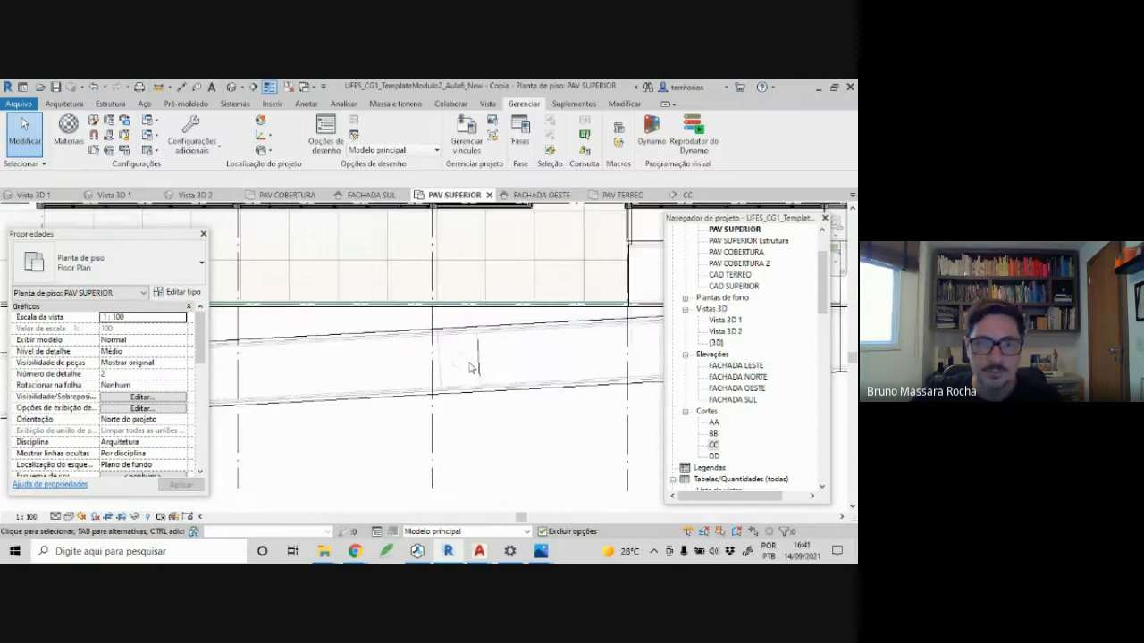
pyautogui.scroll(3, 474, 365)
pyautogui.scroll(1, 495, 361)
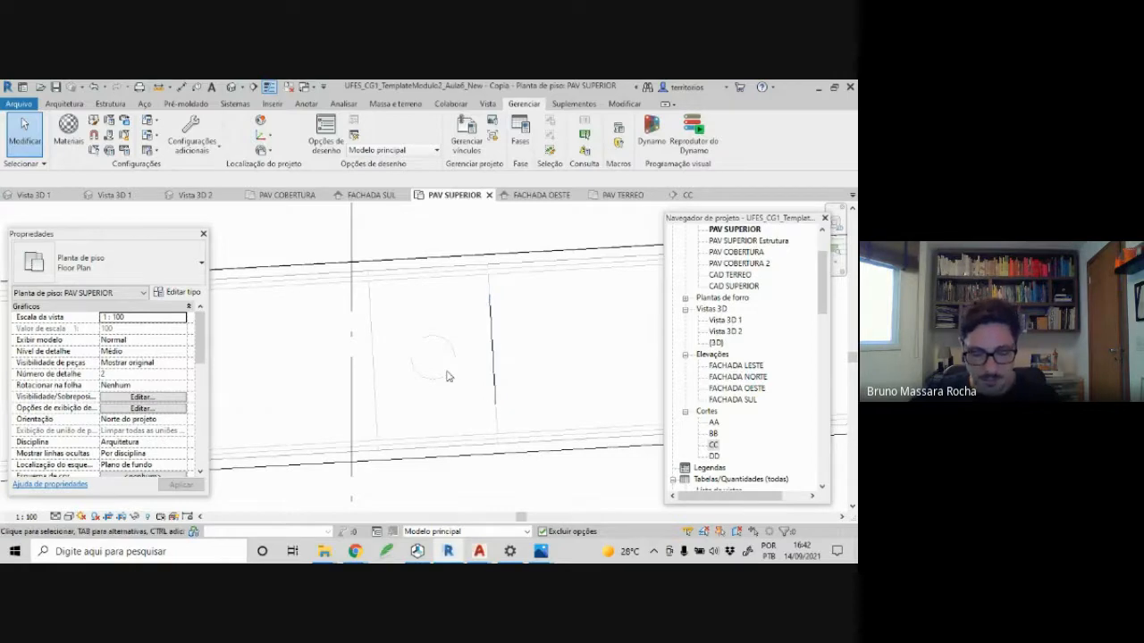
pyautogui.press('d')
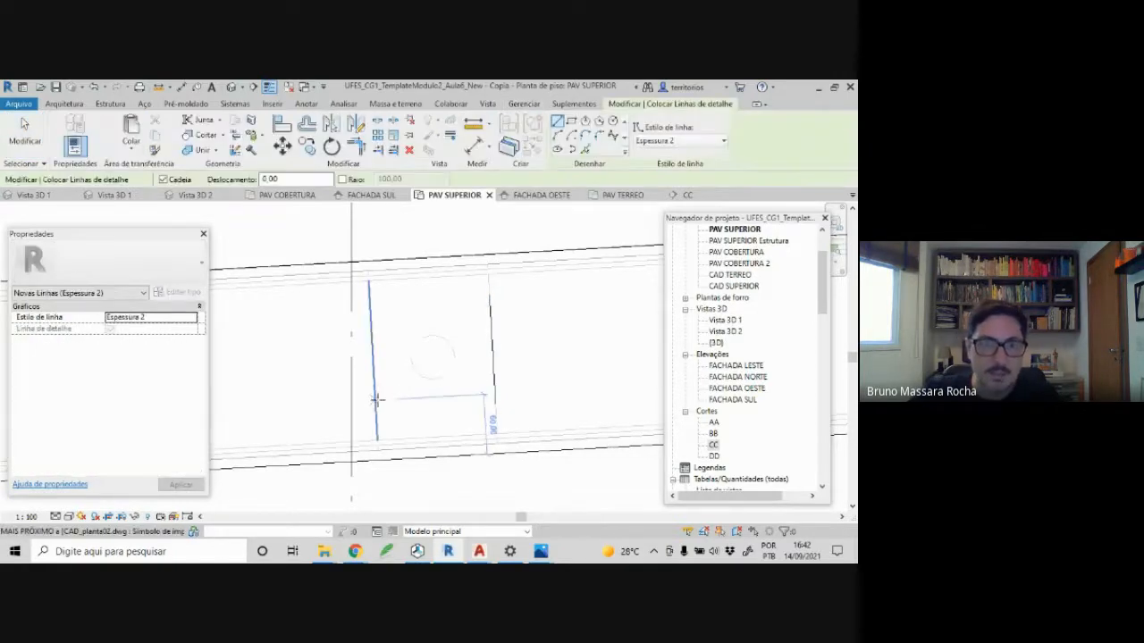
pyautogui.click(377, 400)
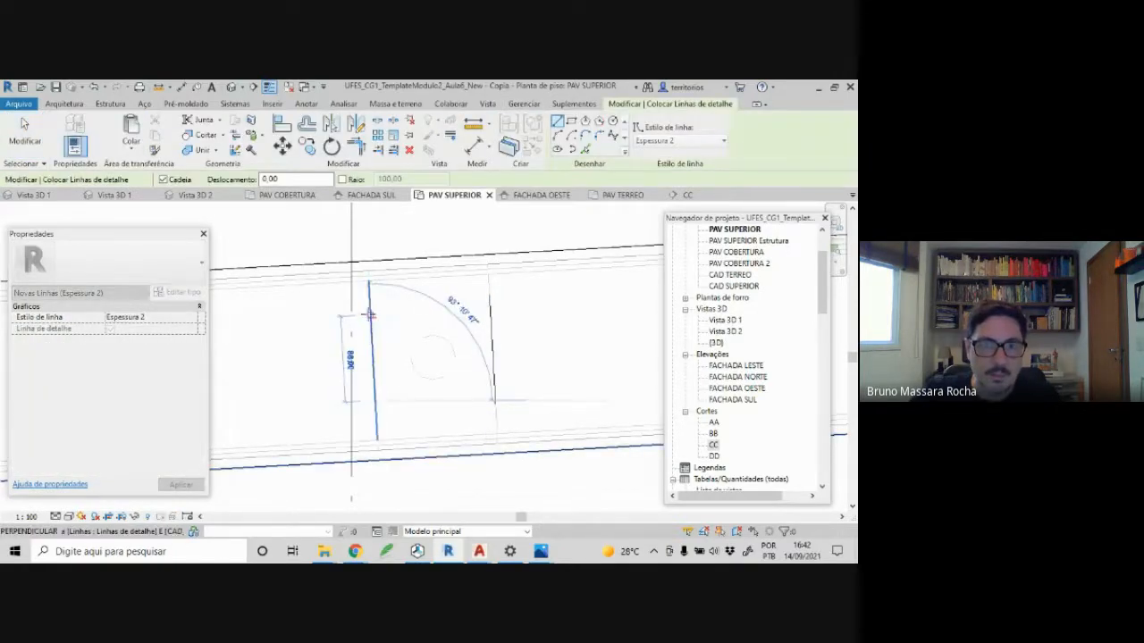
pyautogui.click(370, 314)
pyautogui.press('Escape')
pyautogui.scroll(-2, 466, 336)
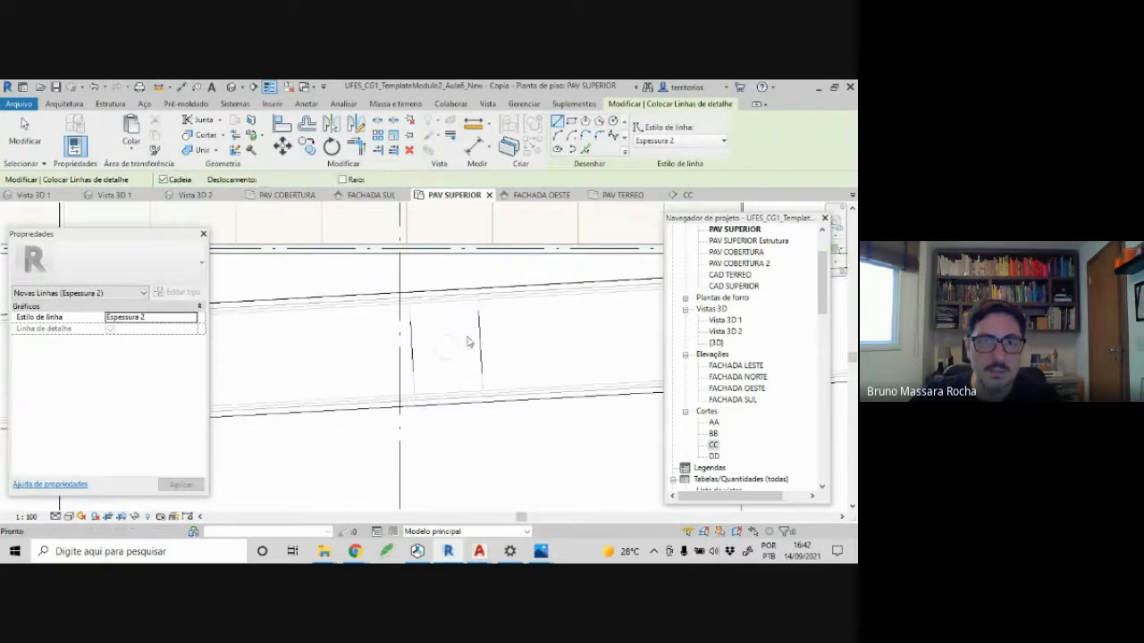
pyautogui.press('Escape')
# - Extend both cross lines of this intermediate landing to the angled flight's inner and outer edge lines
pyautogui.click(624, 103)
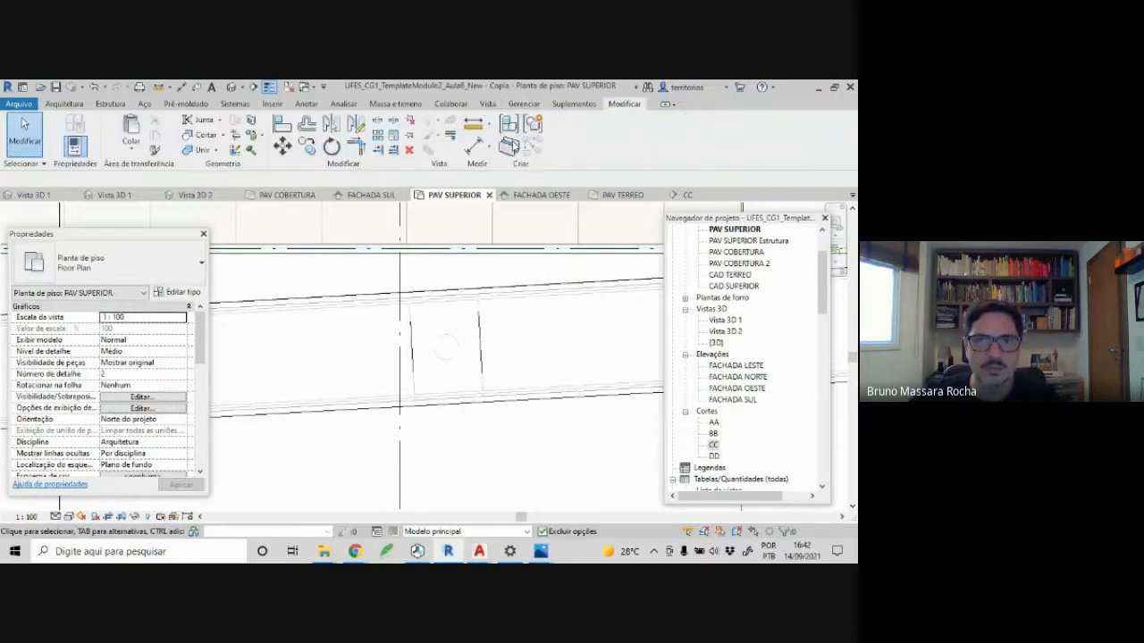
pyautogui.click(397, 158)
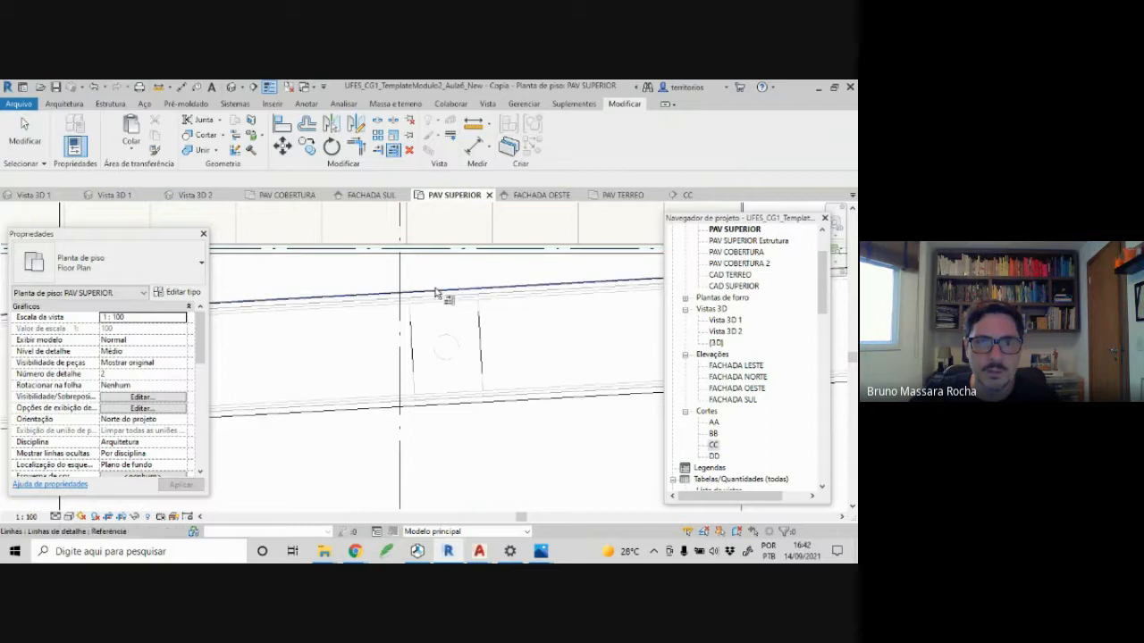
pyautogui.press('Escape')
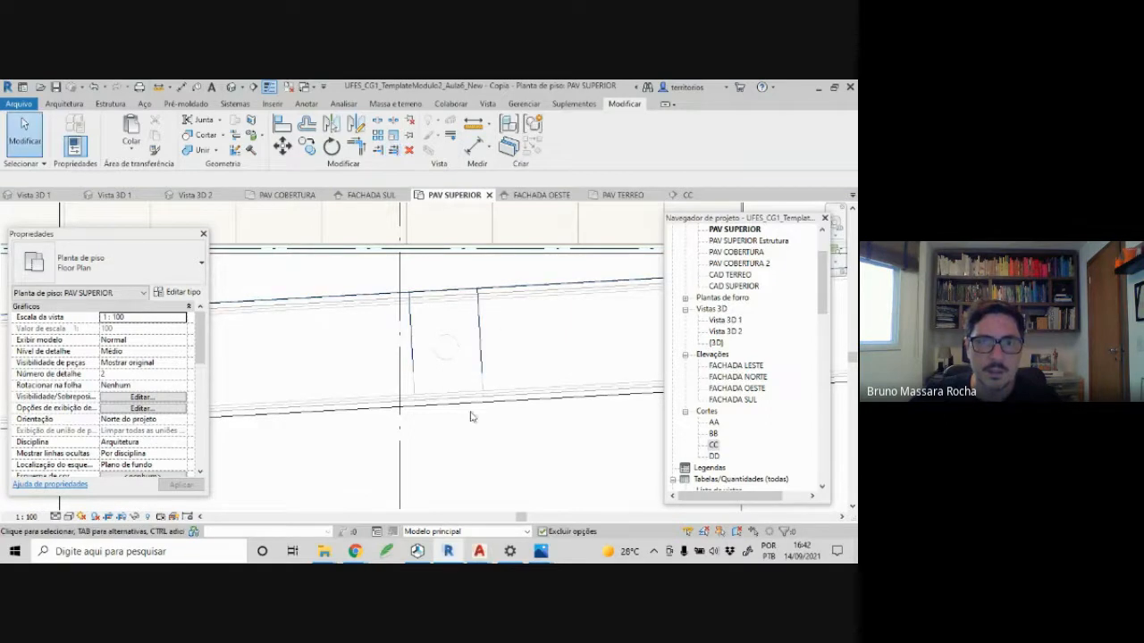
pyautogui.click(391, 155)
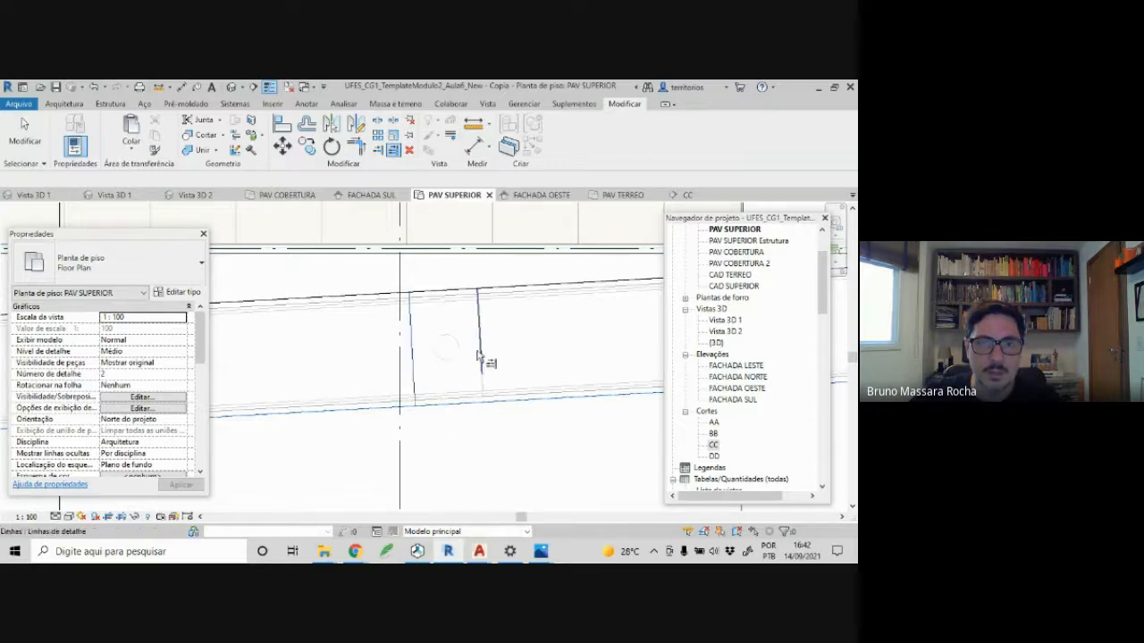
pyautogui.press('Escape')
# - Draw short detail lines on both edges of the other intermediate landing further down the ramp, the first about 120 long
pyautogui.scroll(-5, 398, 374)
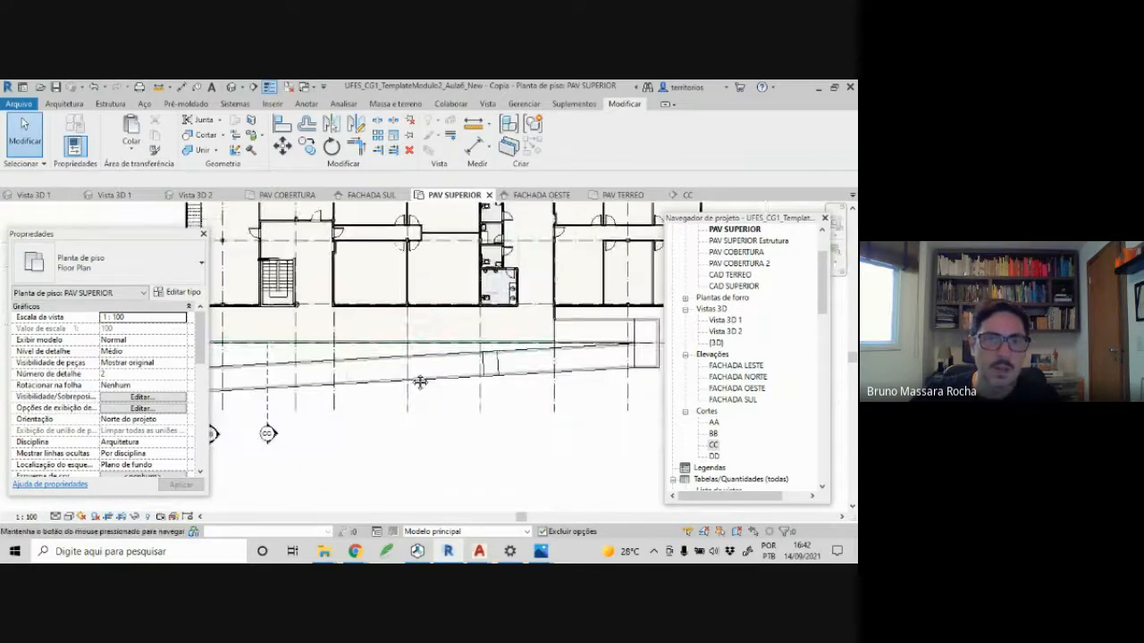
pyautogui.scroll(4, 397, 373)
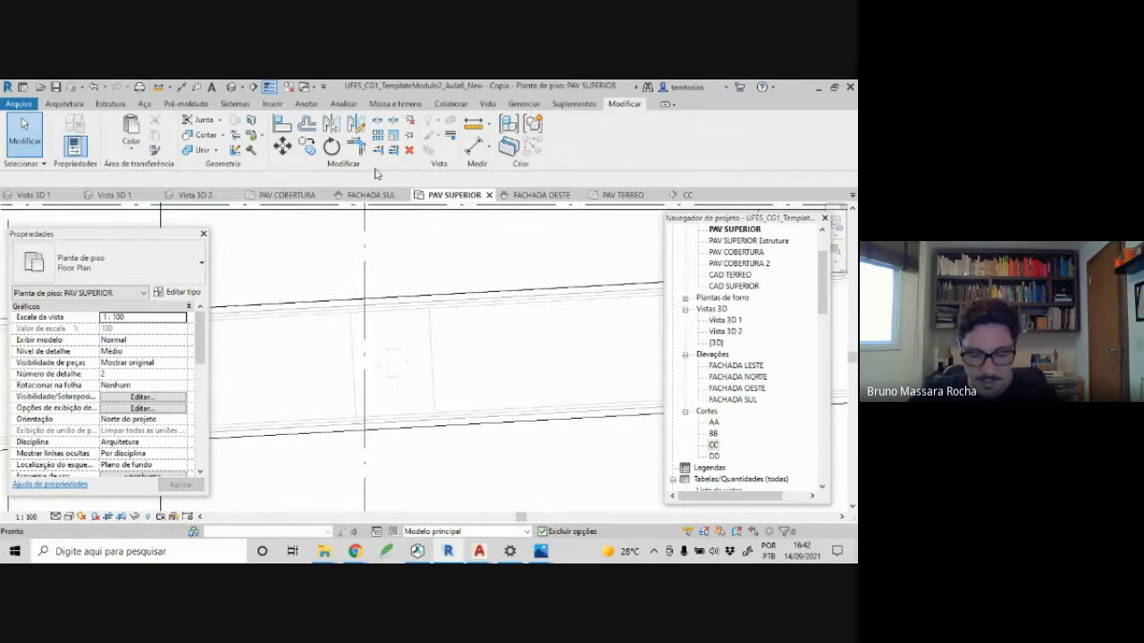
pyautogui.press('d')
pyautogui.press('l')
pyautogui.click(434, 398)
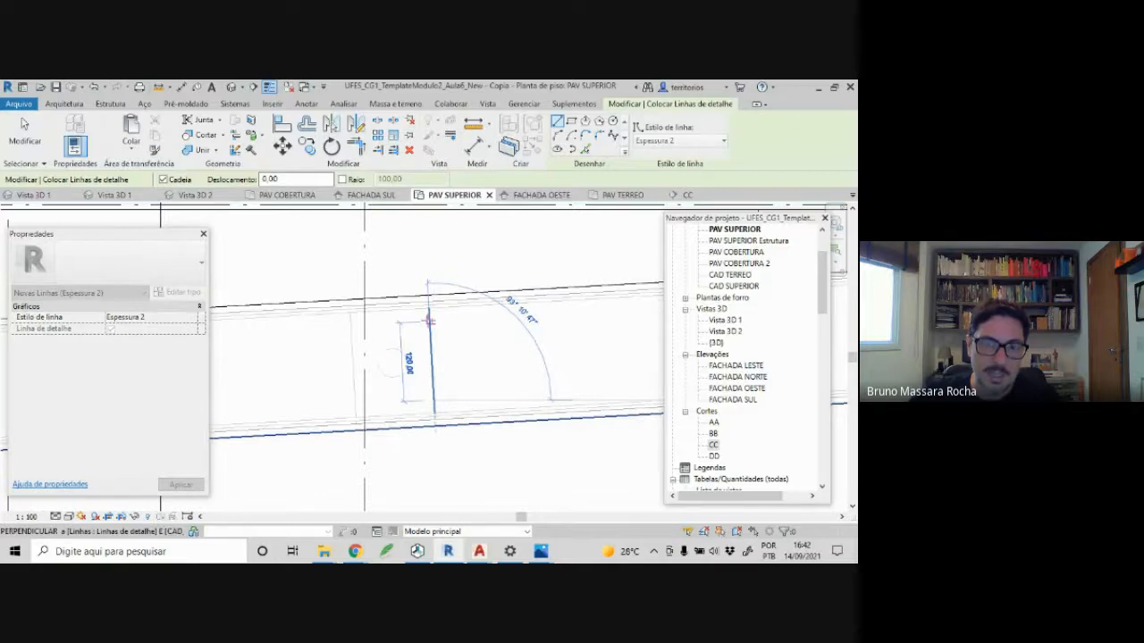
pyautogui.click(429, 320)
pyautogui.press('Escape')
pyautogui.click(355, 397)
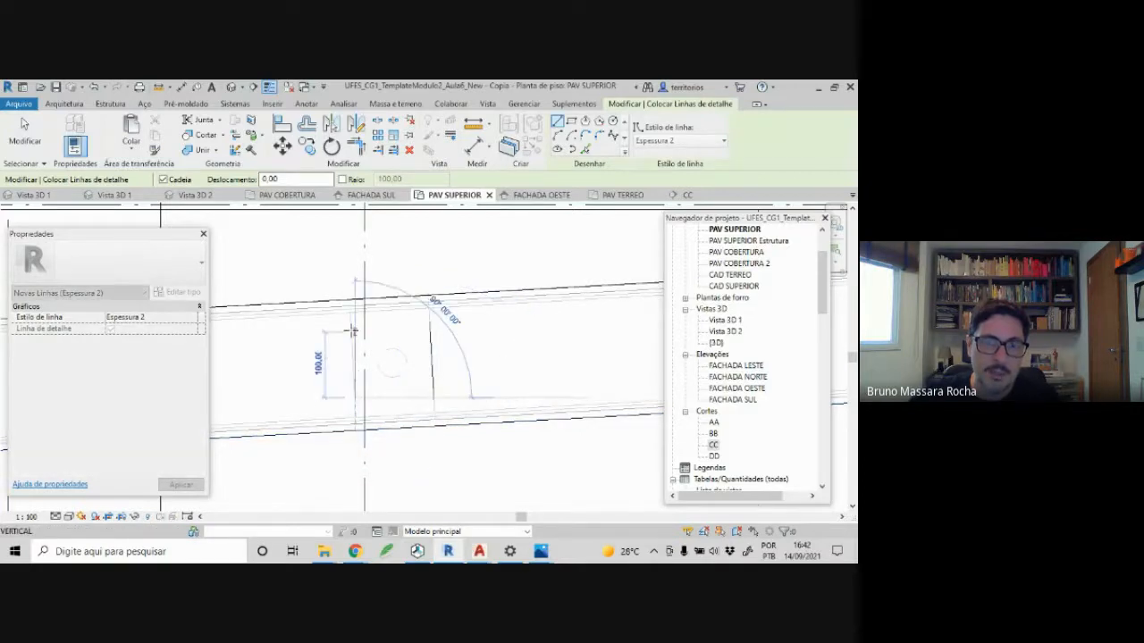
pyautogui.click(354, 325)
pyautogui.press('Escape')
pyautogui.press('Escape')
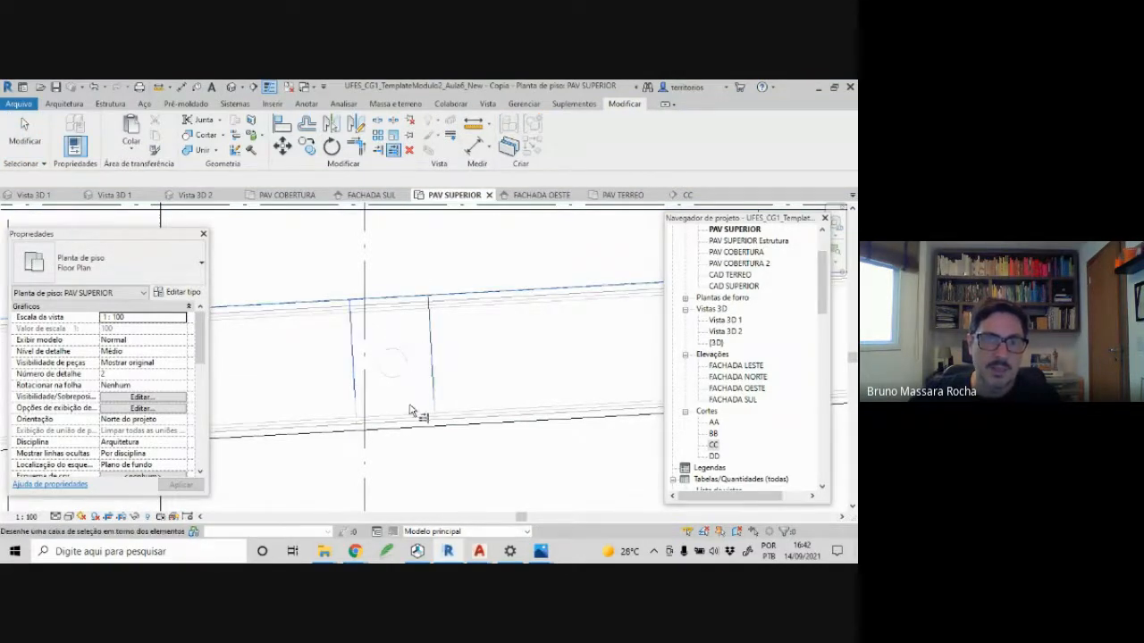
# - Extend the two cross lines of the lower intermediate landing to the ramp's inner and outer edge lines
pyautogui.click(394, 152)
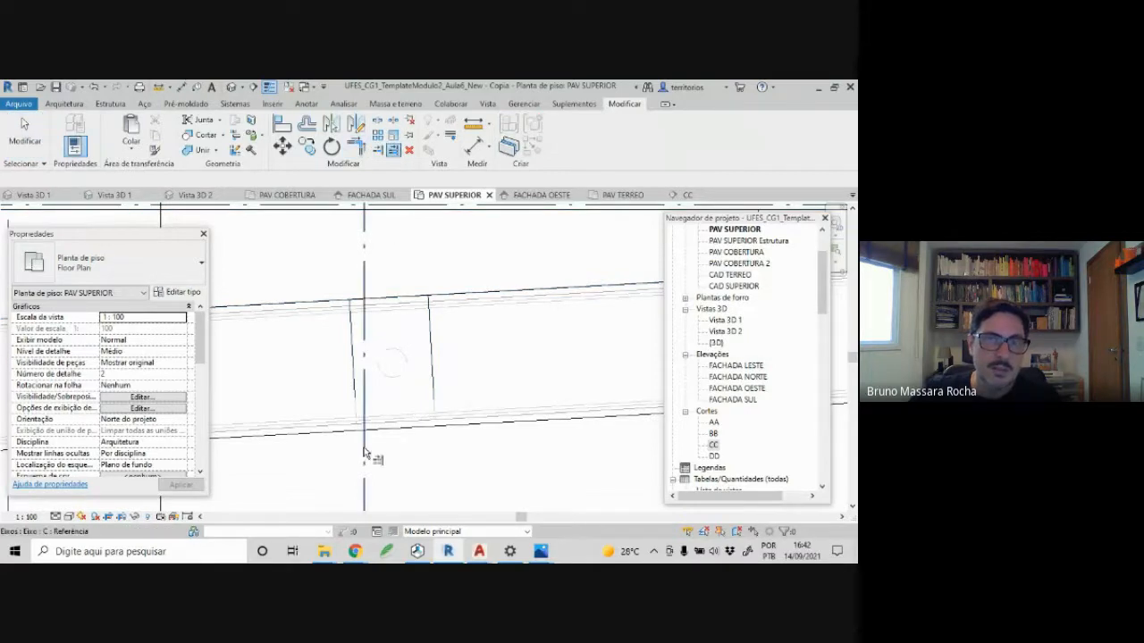
pyautogui.click(355, 379)
pyautogui.click(432, 386)
pyautogui.press('Escape')
pyautogui.press('Escape')
pyautogui.scroll(-1, 428, 382)
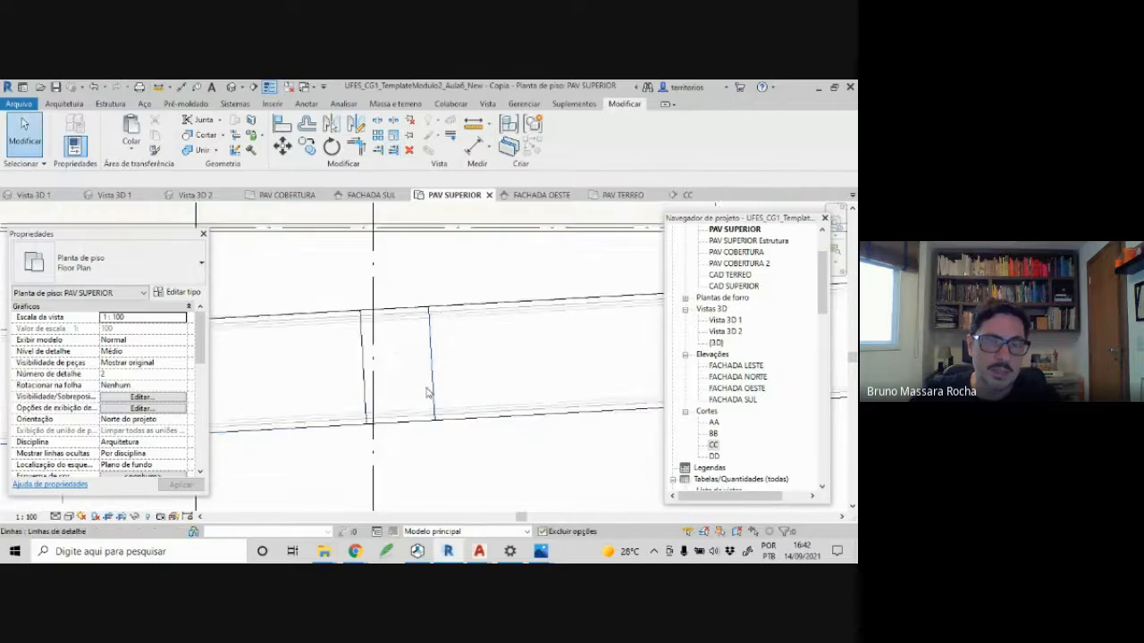
pyautogui.scroll(-5, 428, 393)
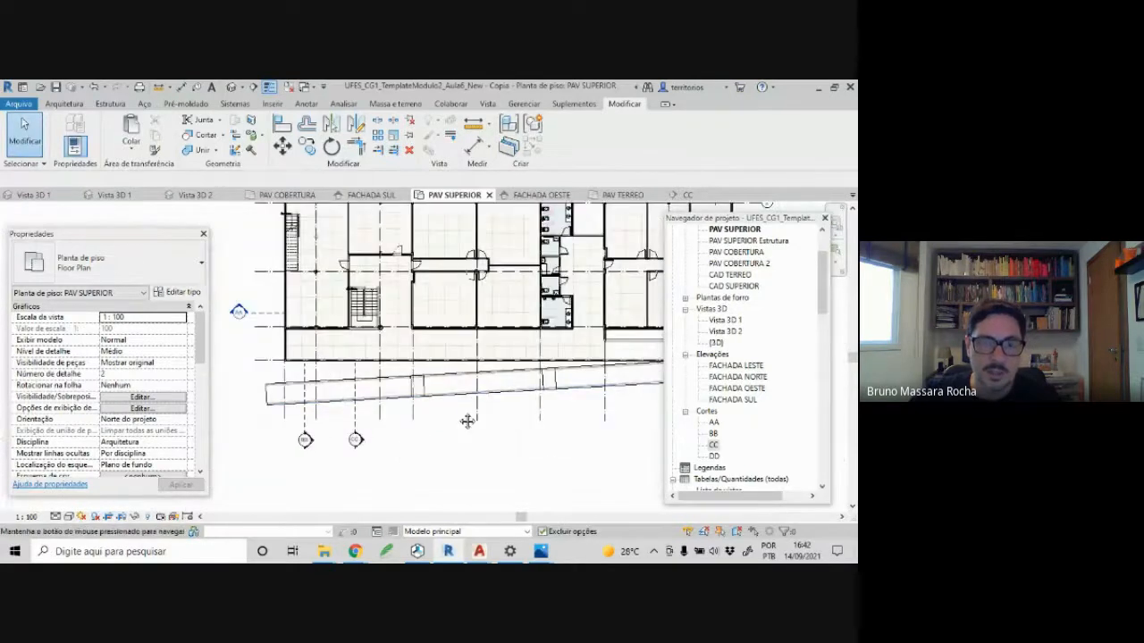
pyautogui.moveTo(467, 421); pyautogui.dragTo(412, 418, button='middle')
pyautogui.scroll(-1, 412, 438)
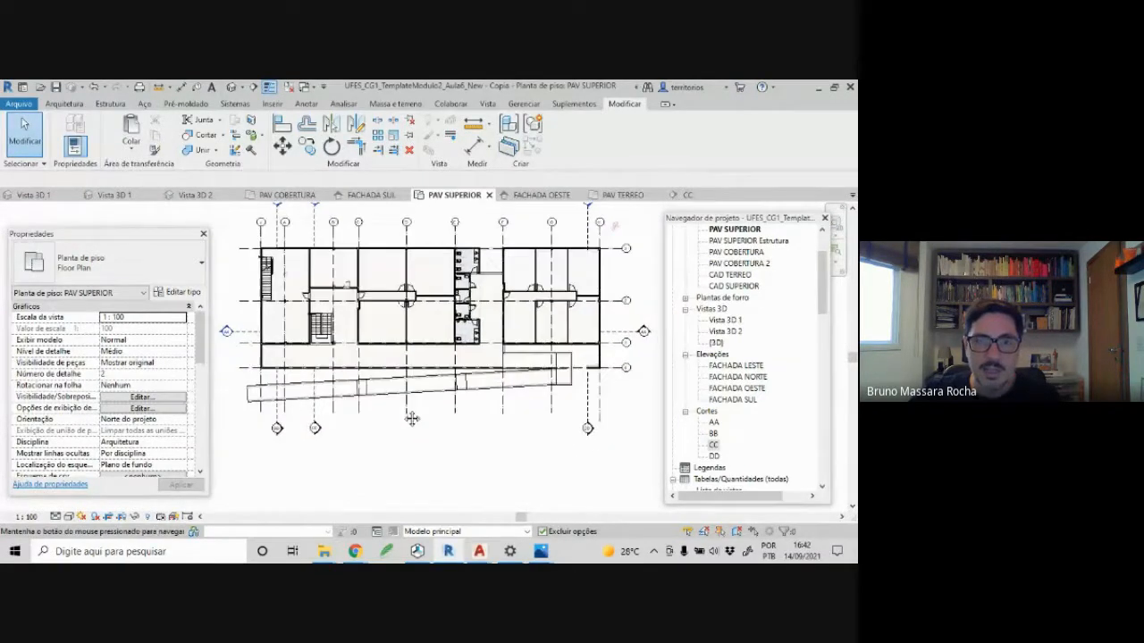
# - Set the PAV SUPERIOR view's underlay base level to Nenhum and apply the change
pyautogui.scroll(1, 404, 414)
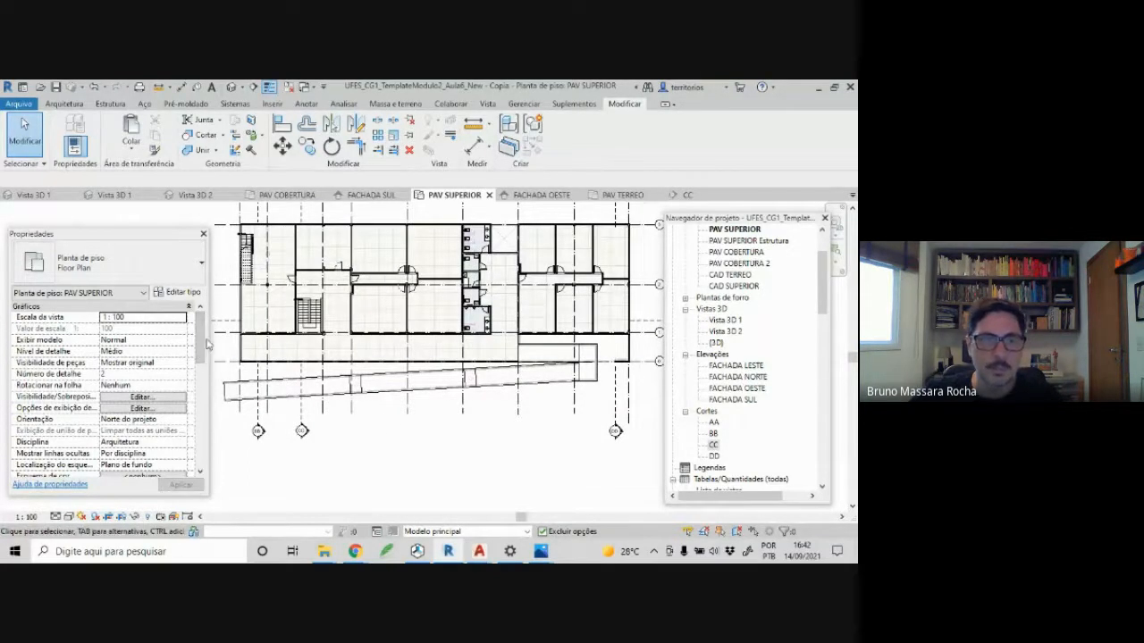
pyautogui.moveTo(205, 346); pyautogui.dragTo(194, 385)
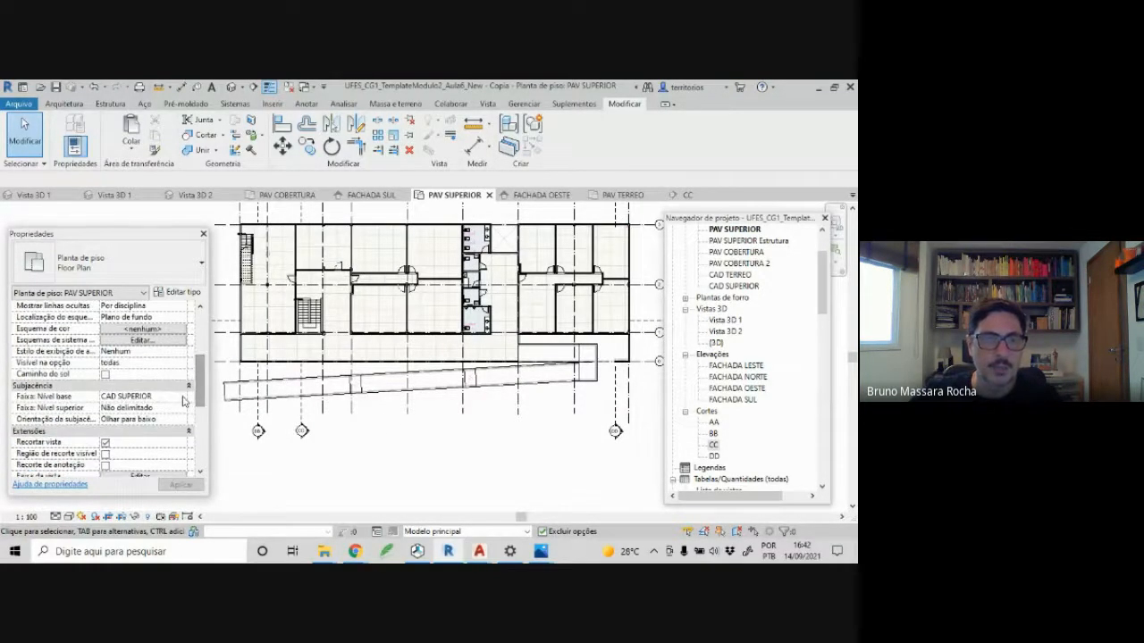
pyautogui.click(182, 399)
pyautogui.click(180, 409)
pyautogui.click(181, 408)
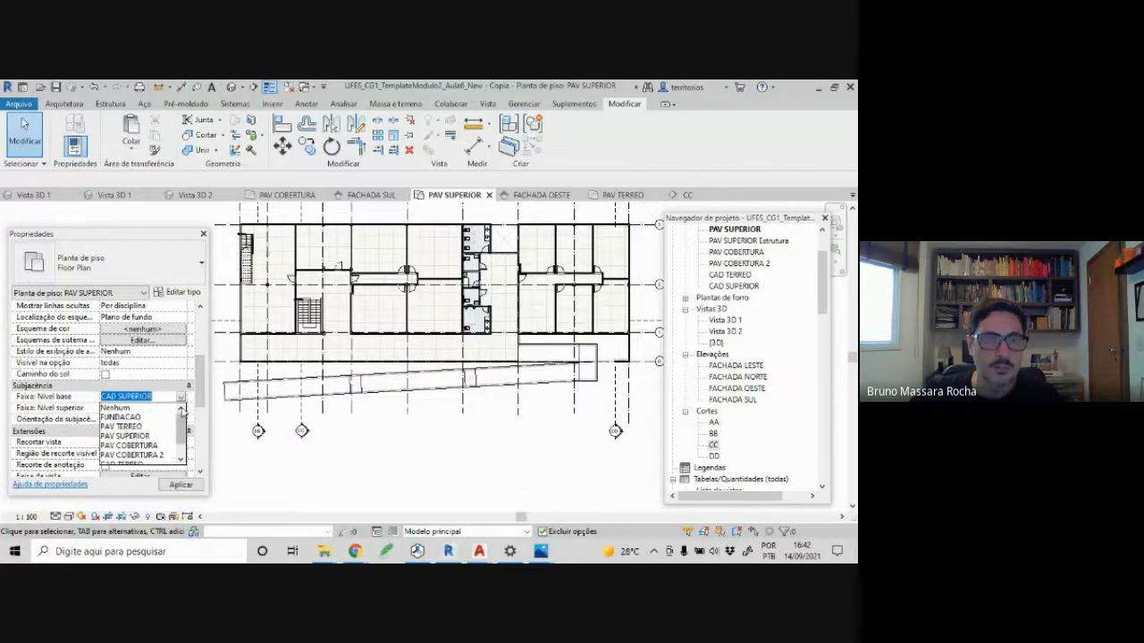
pyautogui.click(152, 408)
pyautogui.click(181, 485)
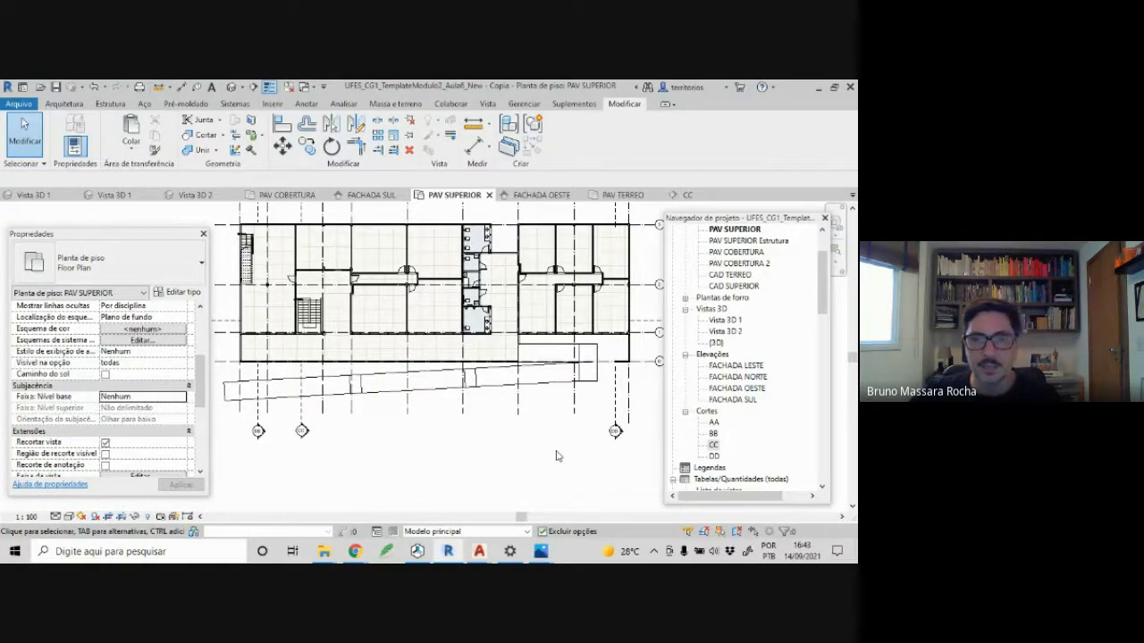
# - Hide only the vertical grid line G, which crosses the ramp's upper landing, in this view
pyautogui.scroll(3, 581, 421)
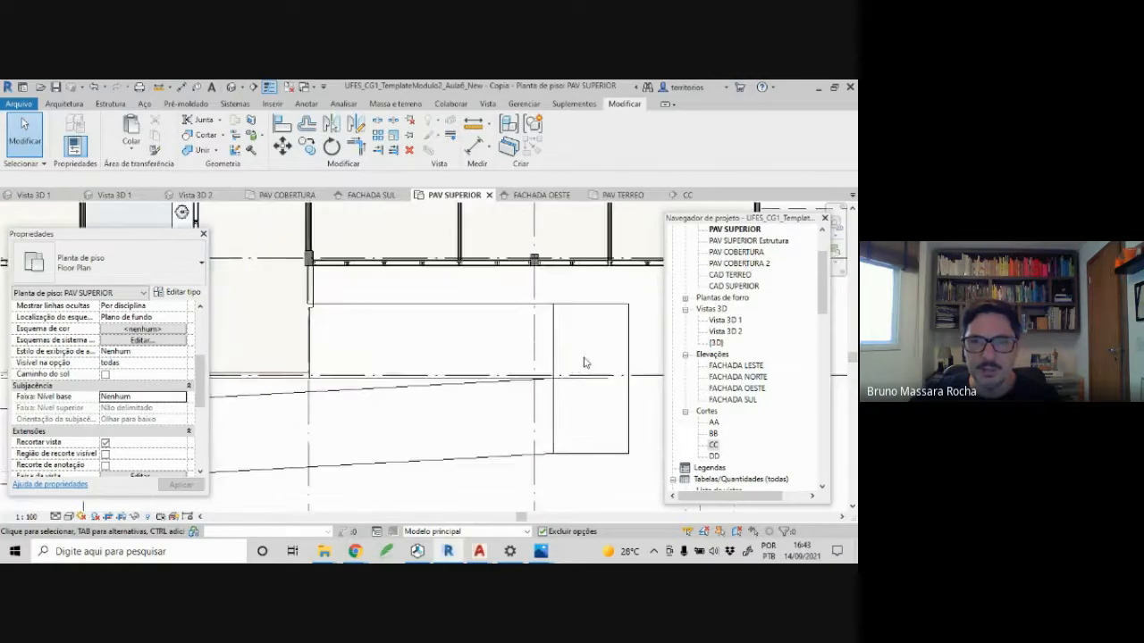
pyautogui.scroll(1, 462, 414)
pyautogui.scroll(-2, 472, 462)
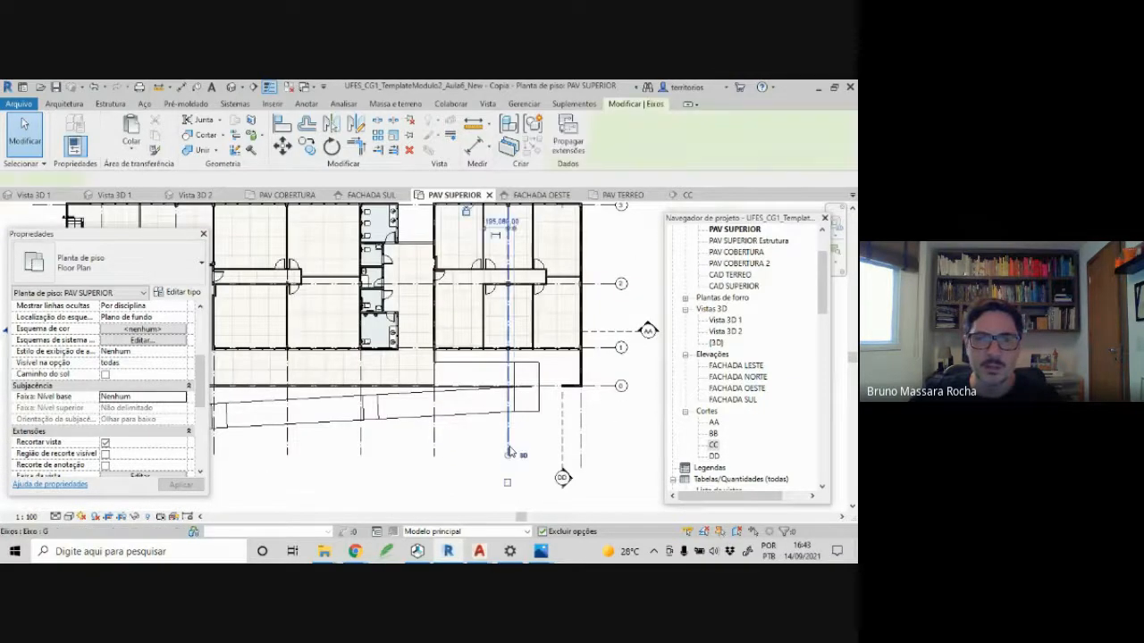
pyautogui.click(507, 458)
pyautogui.rightClick(508, 448)
pyautogui.moveTo(559, 224)
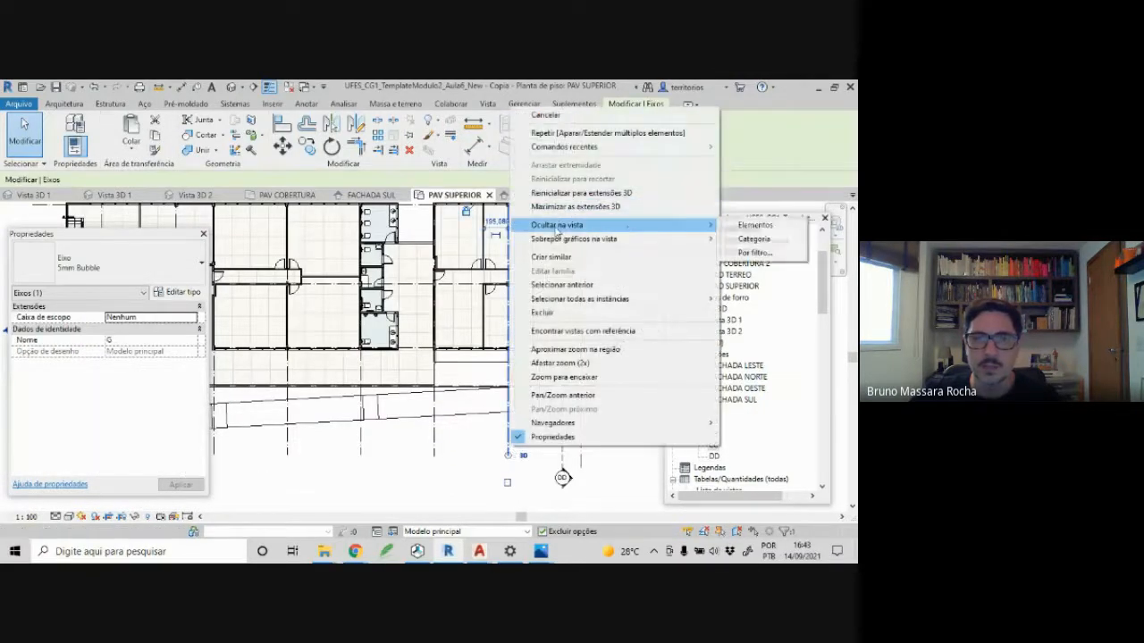
pyautogui.click(734, 227)
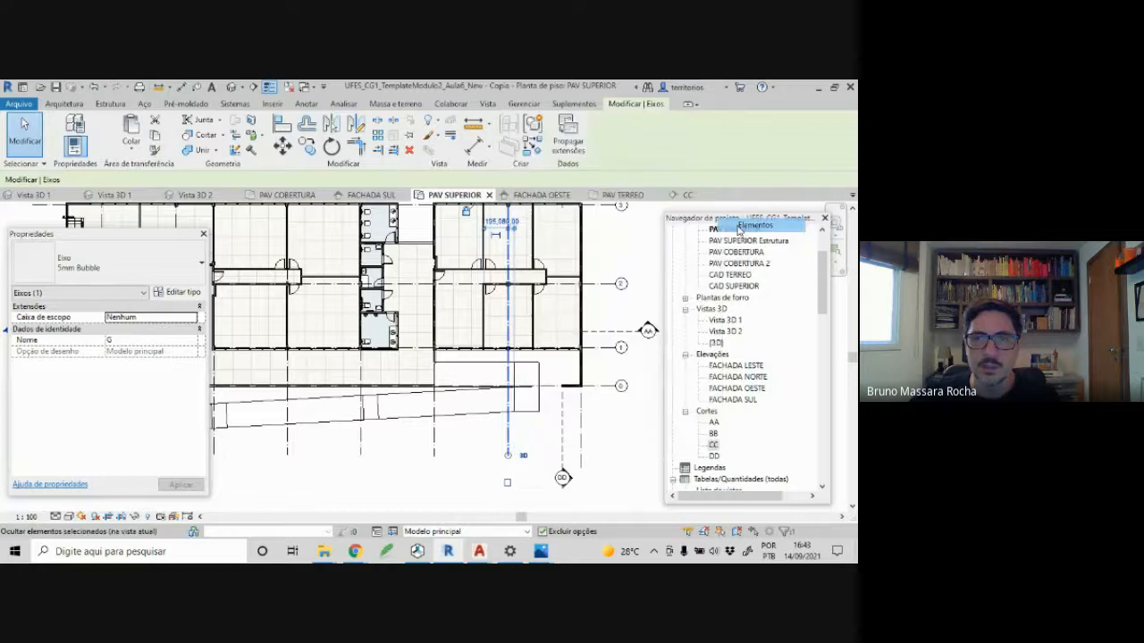
# - Hide the vertical grid line F as an individual element in the view
pyautogui.click(434, 443)
pyautogui.rightClick(434, 441)
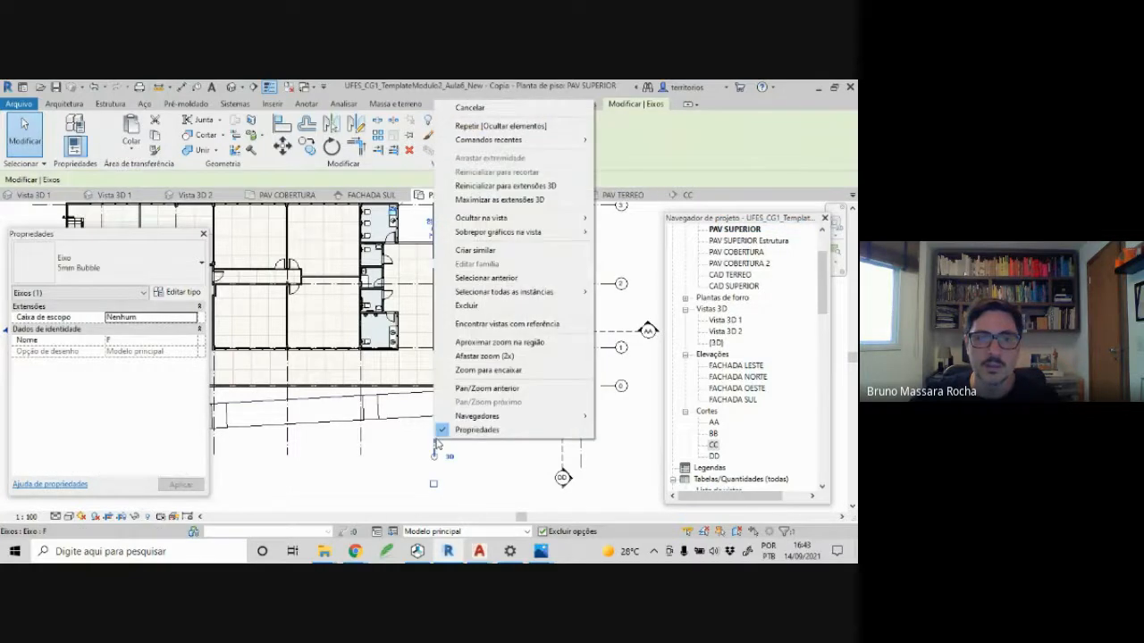
pyautogui.moveTo(555, 218)
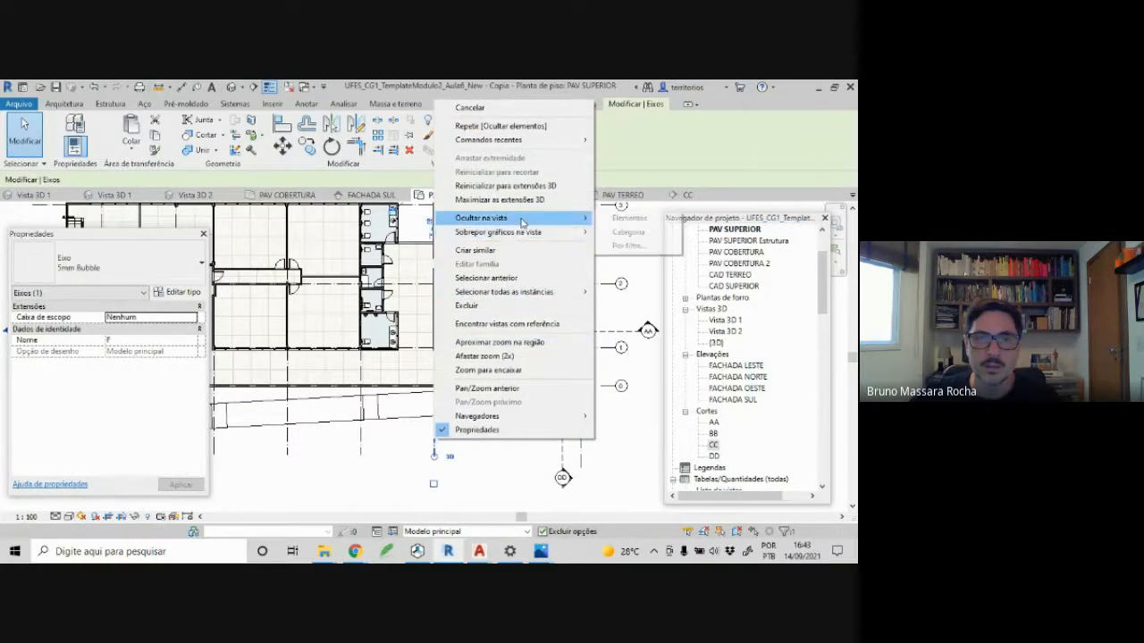
pyautogui.click(635, 221)
# - Hide the horizontal grid line 0, which runs through the ramp's upper landing, as an individual element in the view
pyautogui.scroll(4, 531, 397)
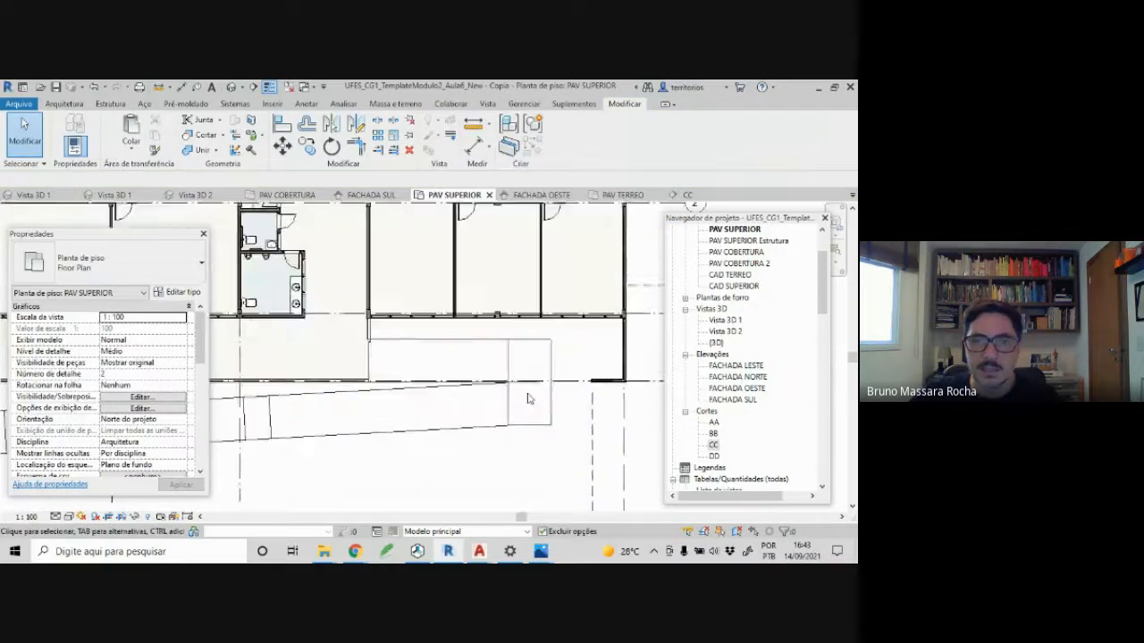
pyautogui.click(598, 368)
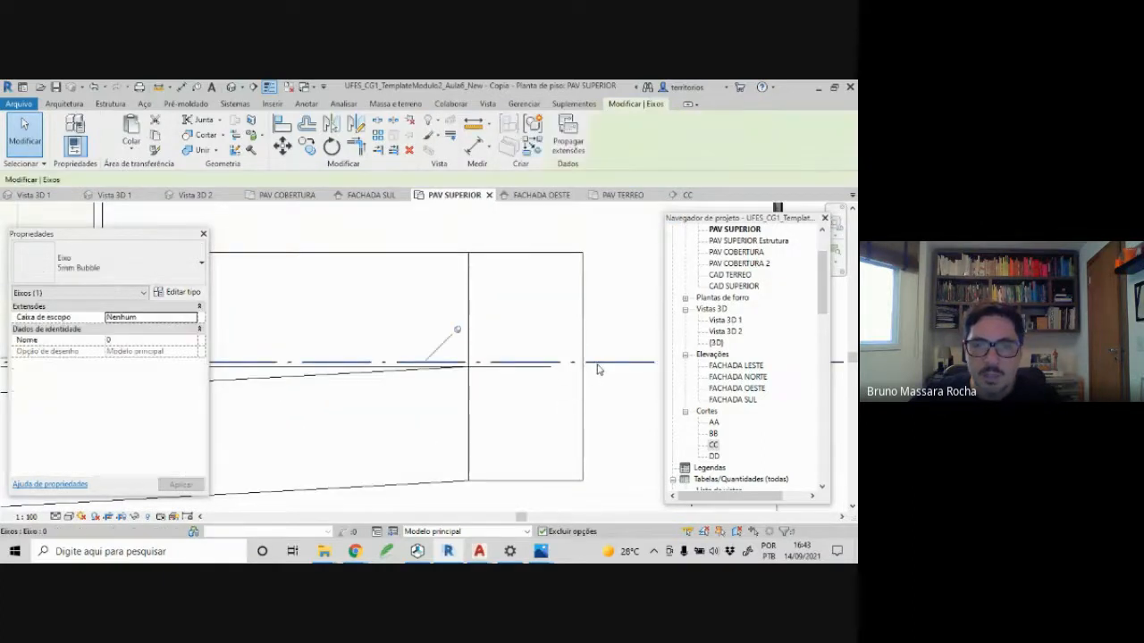
pyautogui.rightClick(598, 363)
pyautogui.moveTo(661, 318)
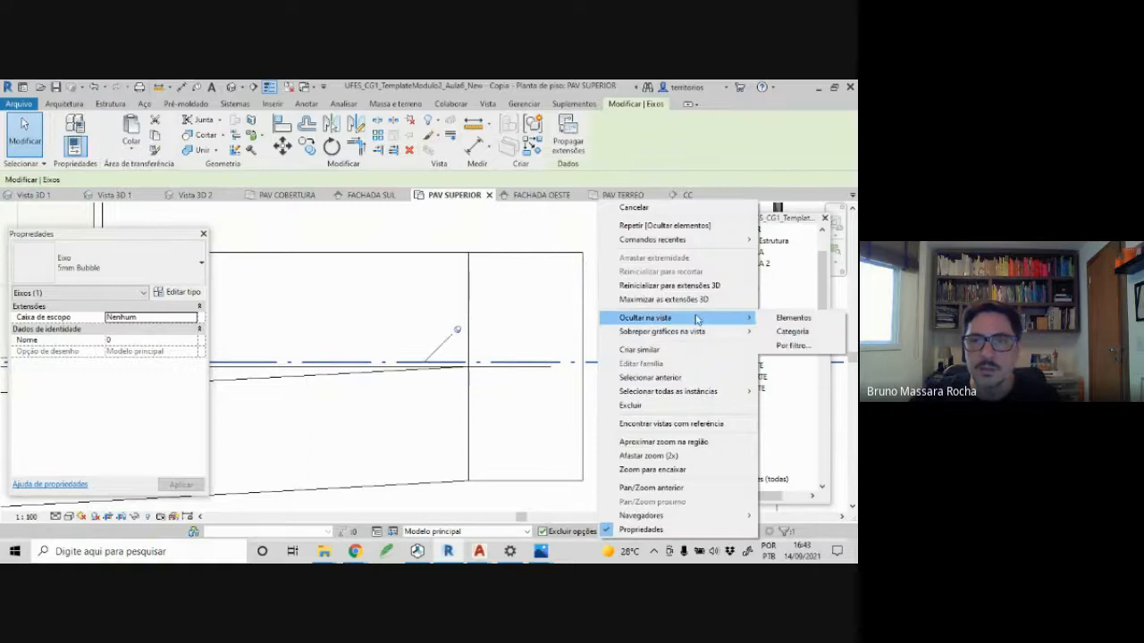
pyautogui.click(776, 319)
# - Examine the detail lines around the straight upper flight and its landing, checking how far the flight's inner line runs
pyautogui.click(525, 375)
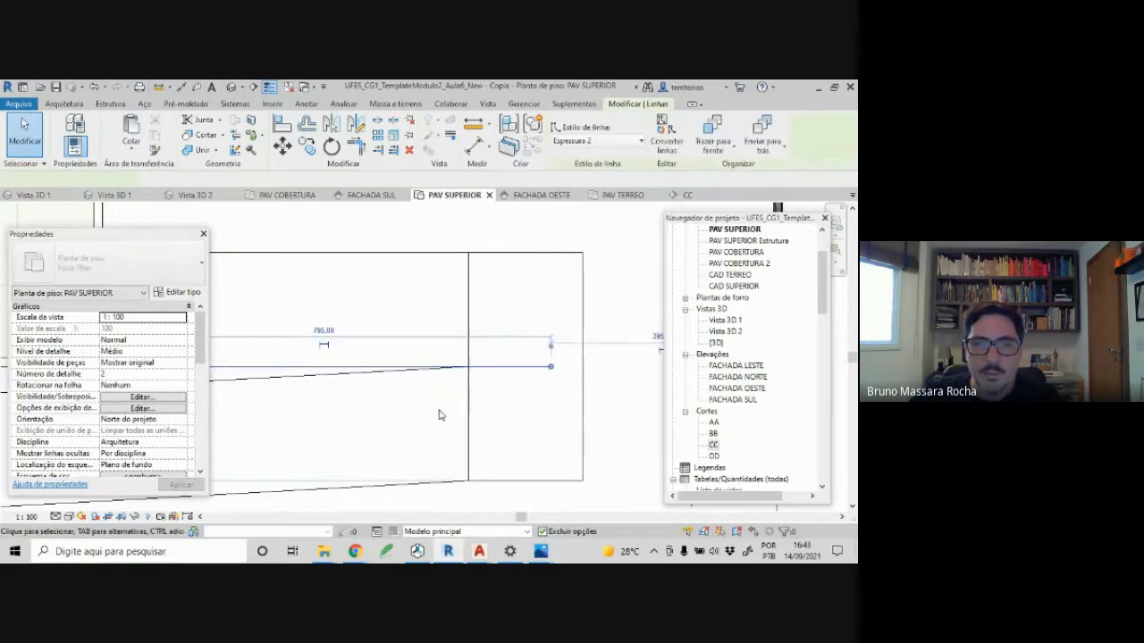
pyautogui.scroll(-3, 444, 414)
pyautogui.moveTo(426, 413); pyautogui.dragTo(461, 403, button='middle')
pyautogui.scroll(1, 461, 403)
pyautogui.click(309, 391)
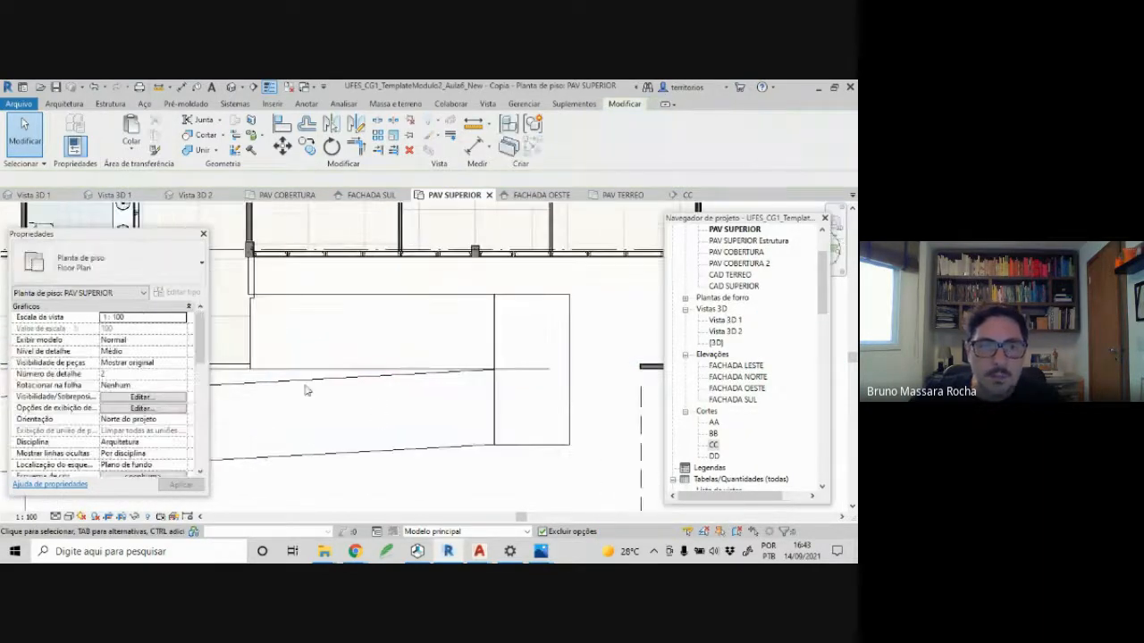
pyautogui.click(291, 304)
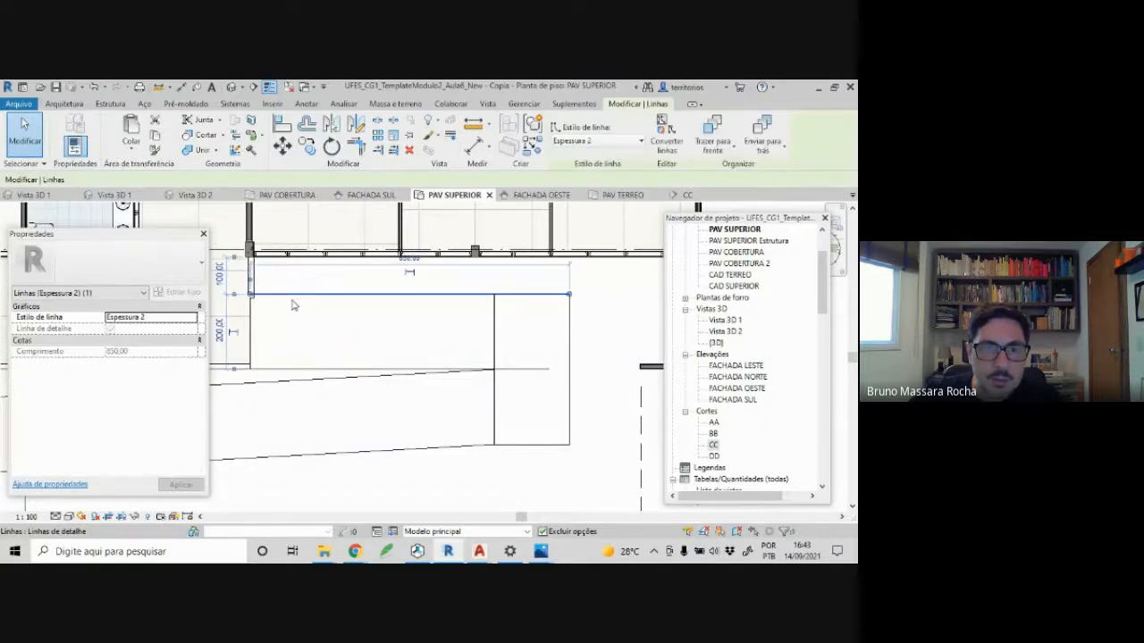
pyautogui.click(272, 371)
pyautogui.scroll(4, 478, 391)
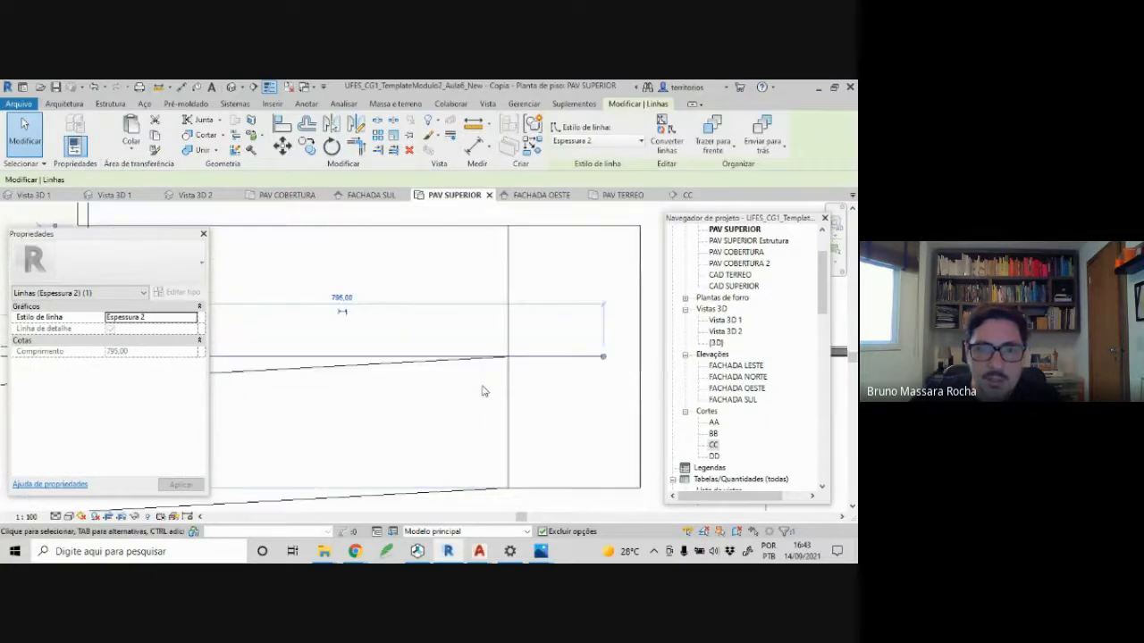
pyautogui.click(542, 372)
# - Trim the straight flight's horizontal inner line back to the upper landing's cross line, then end the trim command
pyautogui.moveTo(512, 367); pyautogui.dragTo(424, 385, button='middle')
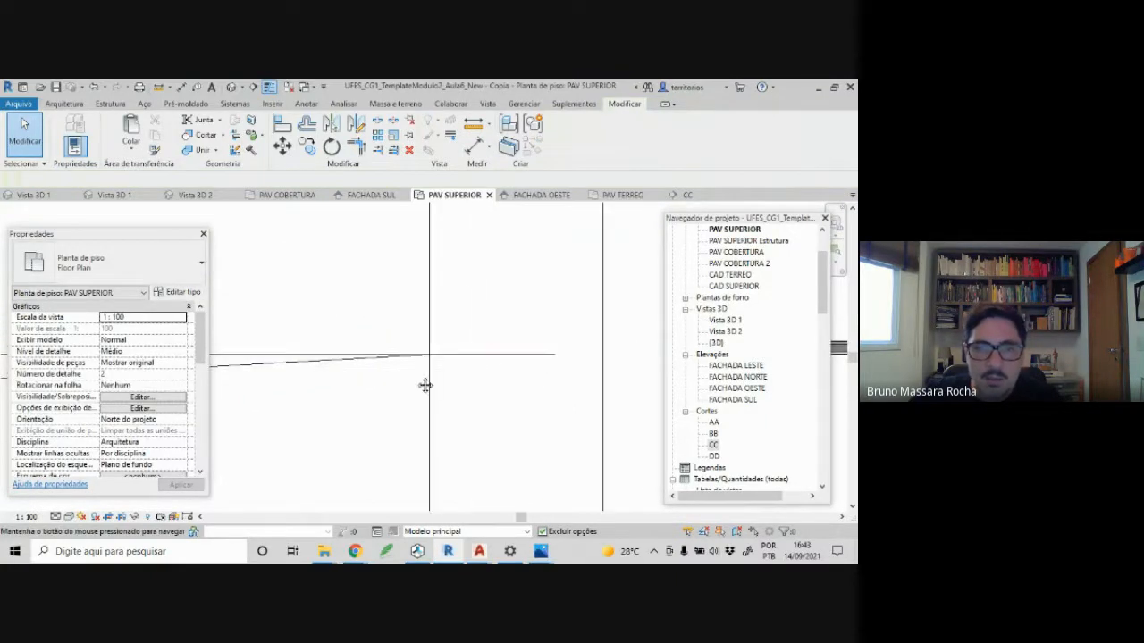
pyautogui.click(393, 149)
pyautogui.click(433, 285)
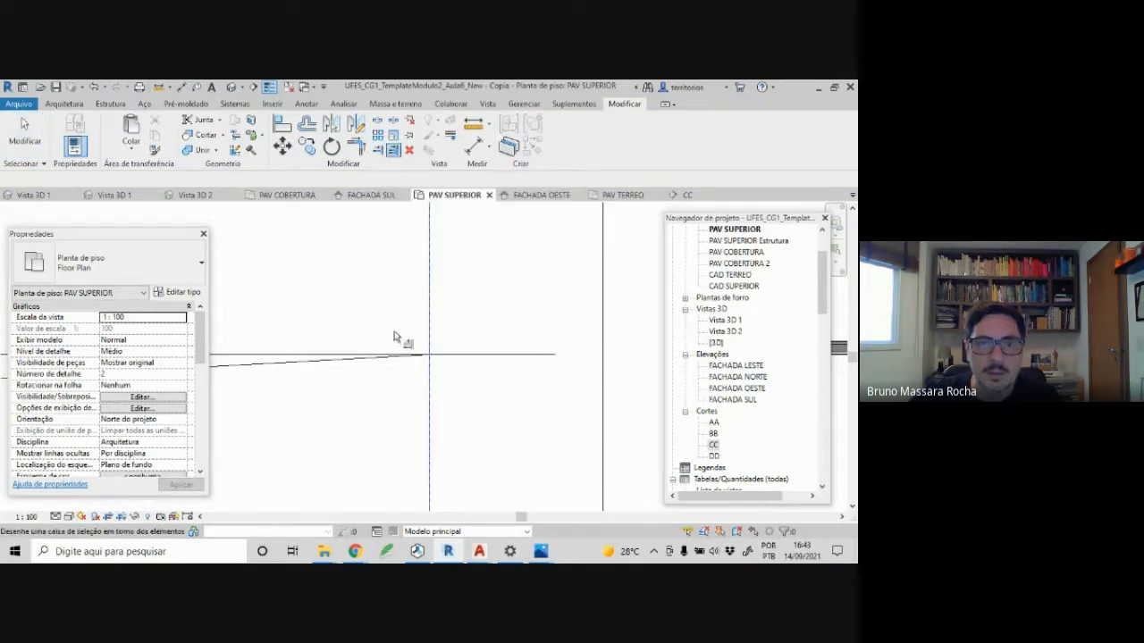
pyautogui.click(314, 360)
pyautogui.press('Escape')
pyautogui.press('Escape')
# - Select the detail lines meeting at the landing's inner corner and inspect closely how their ends join
pyautogui.scroll(6, 428, 378)
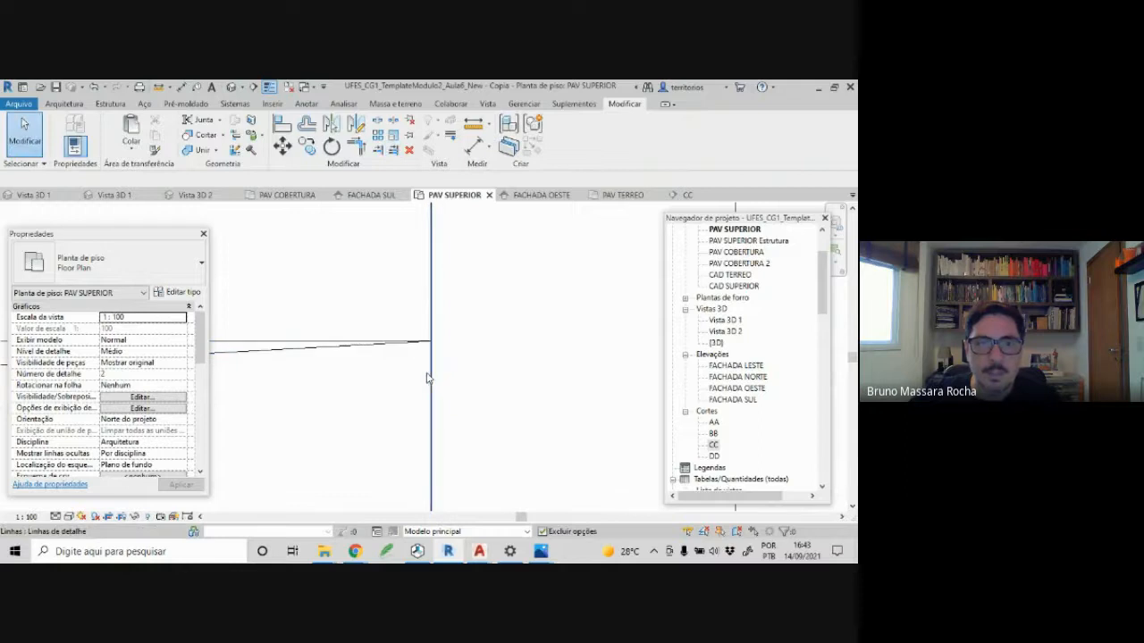
pyautogui.moveTo(483, 293); pyautogui.dragTo(390, 339)
pyautogui.scroll(4, 397, 335)
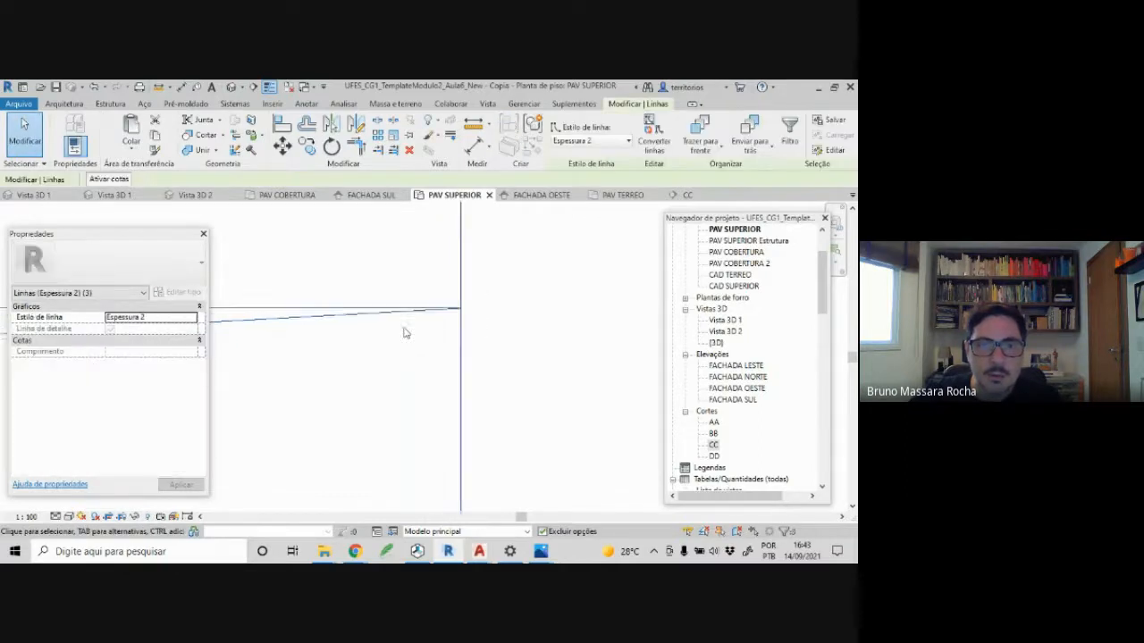
pyautogui.scroll(4, 511, 296)
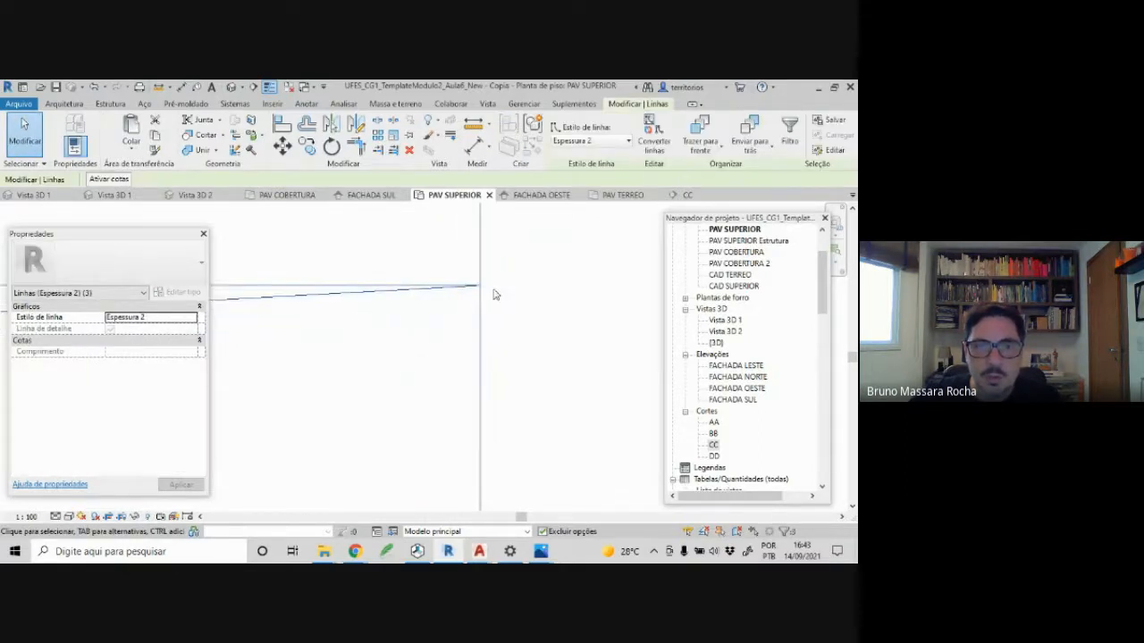
# - Examine the ramp outline on the PAV SUPERIOR floor plan and compare it with the PAV TERREO plan
pyautogui.scroll(-3, 496, 294)
pyautogui.scroll(-4, 486, 359)
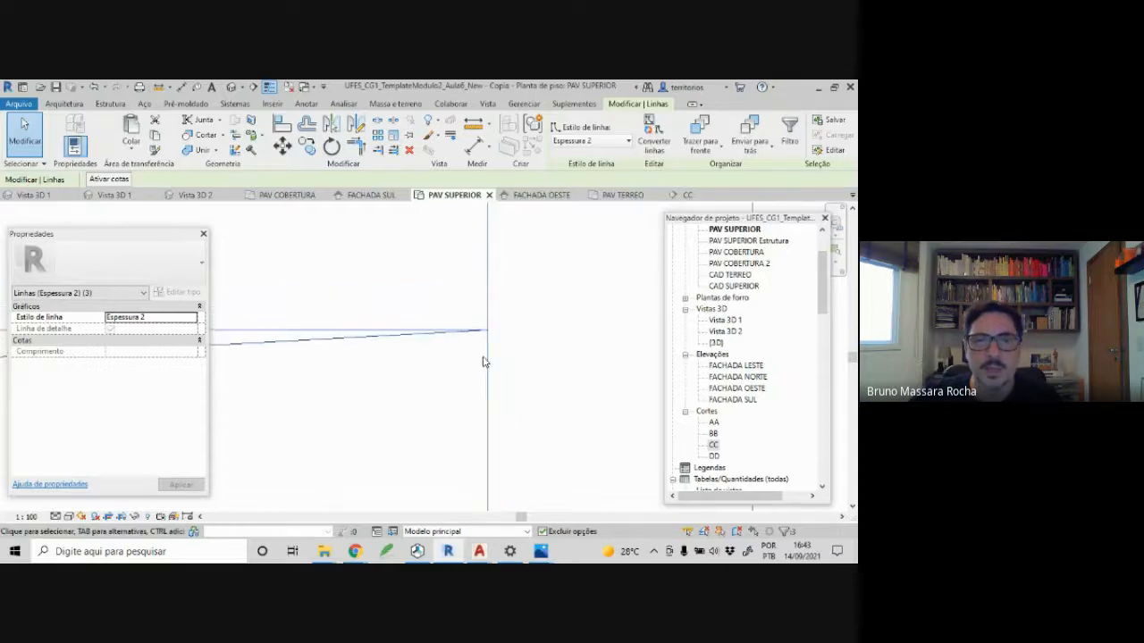
pyautogui.scroll(-4, 463, 387)
pyautogui.click(441, 433)
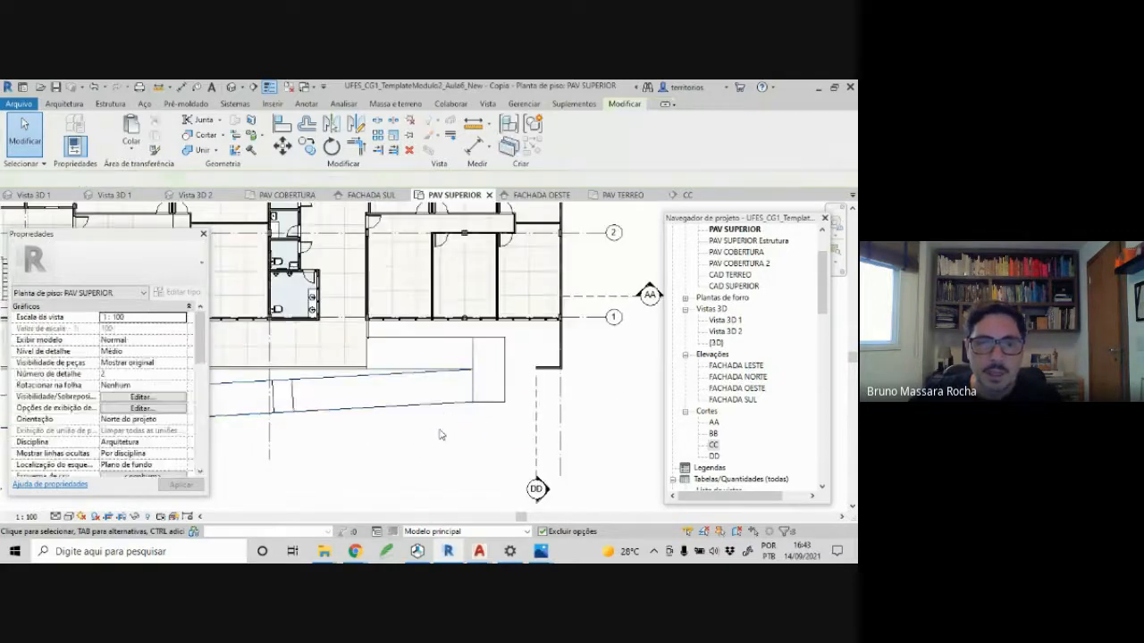
pyautogui.scroll(-1, 401, 447)
pyautogui.moveTo(410, 448); pyautogui.dragTo(540, 396, button='middle')
pyautogui.scroll(-3, 519, 403)
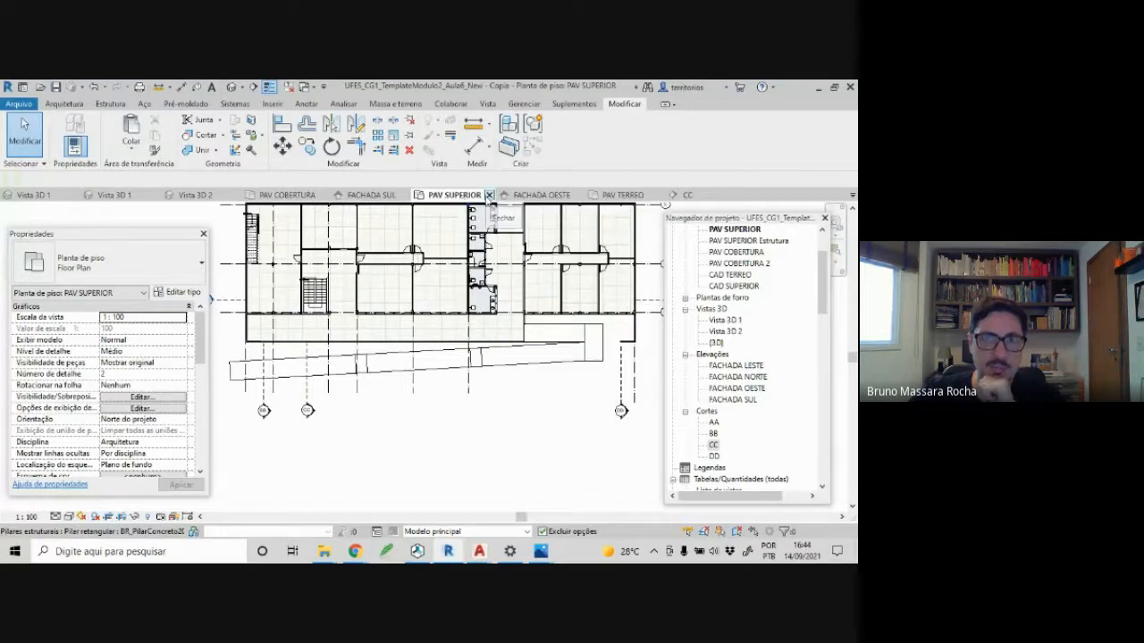
pyautogui.click(623, 195)
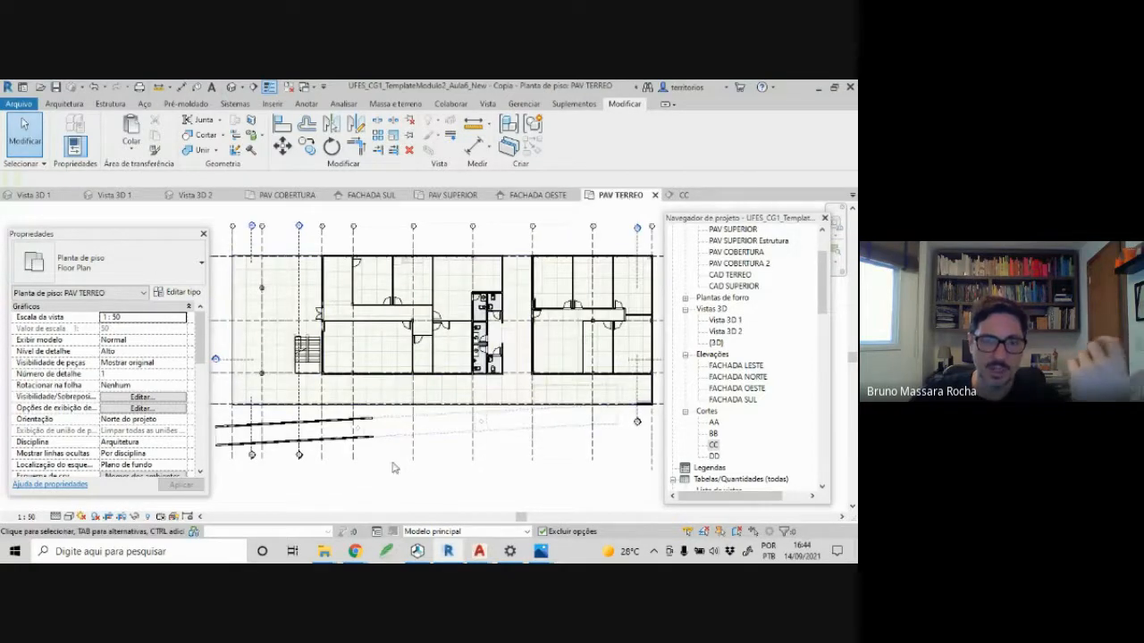
pyautogui.scroll(-2, 393, 460)
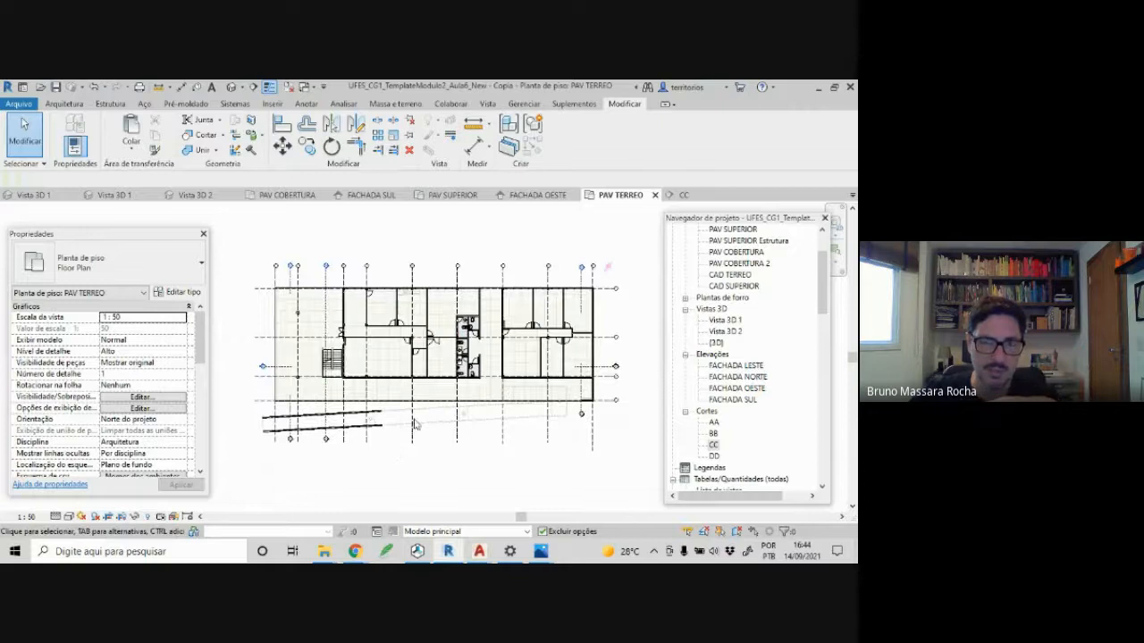
# - Copy all detail lines of the ramp outline and its landings from the PAV SUPERIOR plan to the clipboard
pyautogui.click(454, 195)
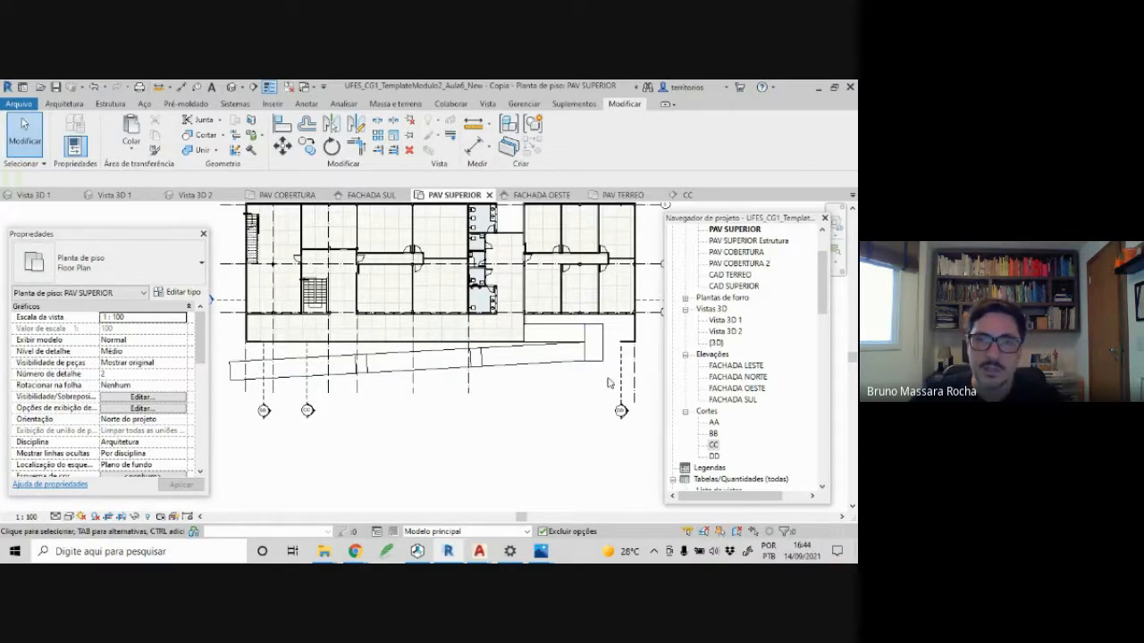
pyautogui.click(576, 320)
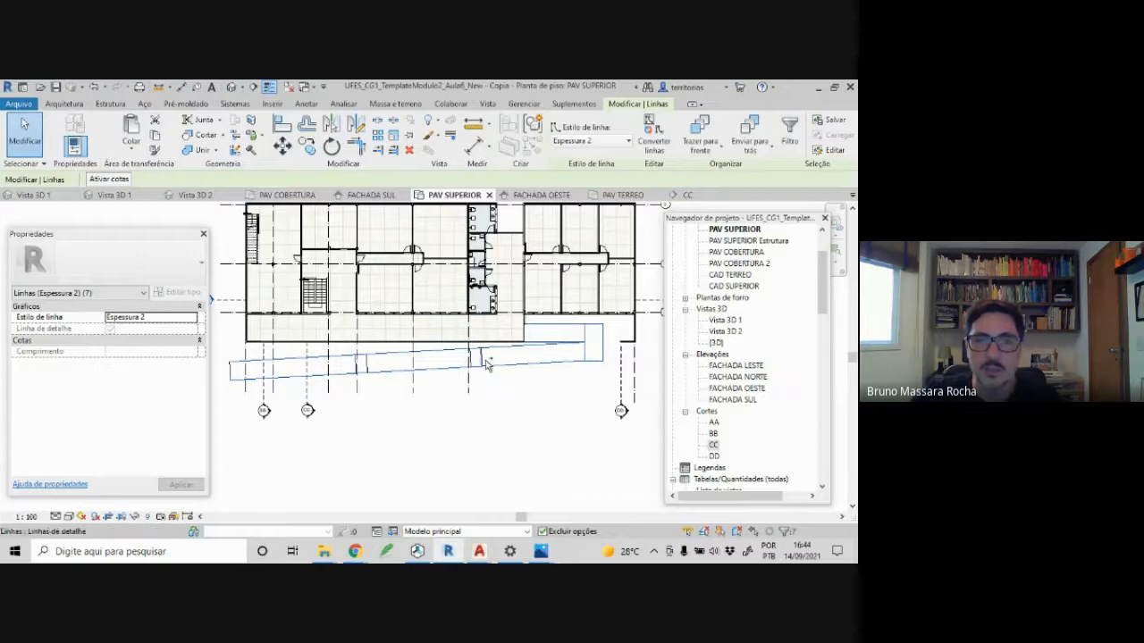
pyautogui.scroll(3, 490, 371)
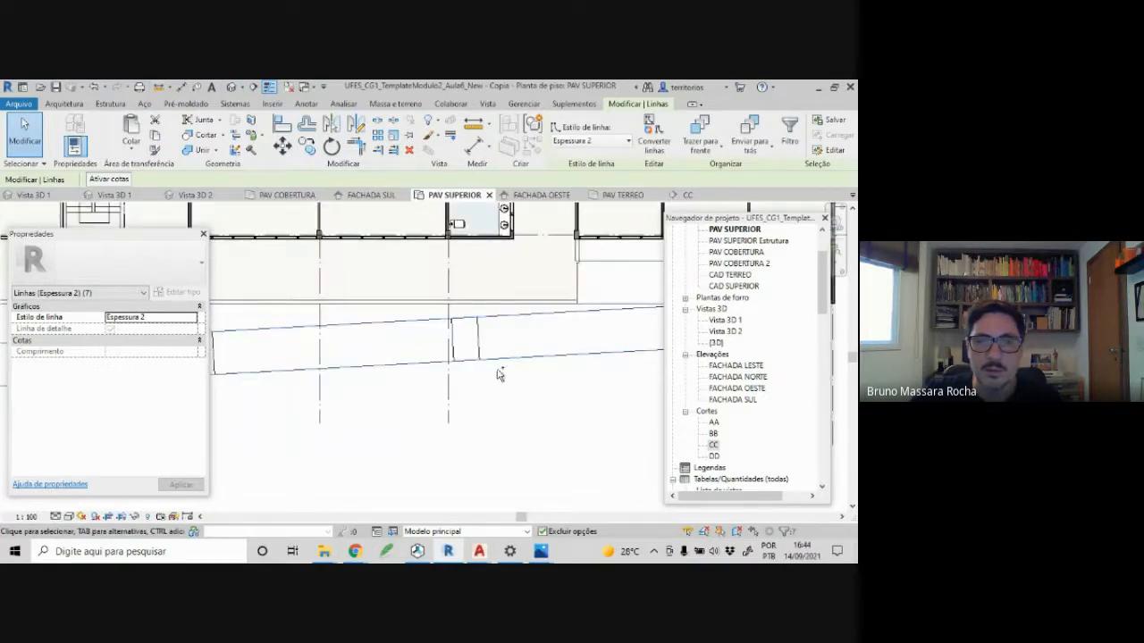
pyautogui.keyDown('ctrl'); pyautogui.moveTo(454, 350); pyautogui.dragTo(438, 352); pyautogui.keyUp('ctrl')
pyautogui.scroll(1, 322, 398)
pyautogui.moveTo(322, 398); pyautogui.dragTo(541, 397, button='middle')
pyautogui.keyDown('ctrl'); pyautogui.click(420, 345); pyautogui.keyUp('ctrl')
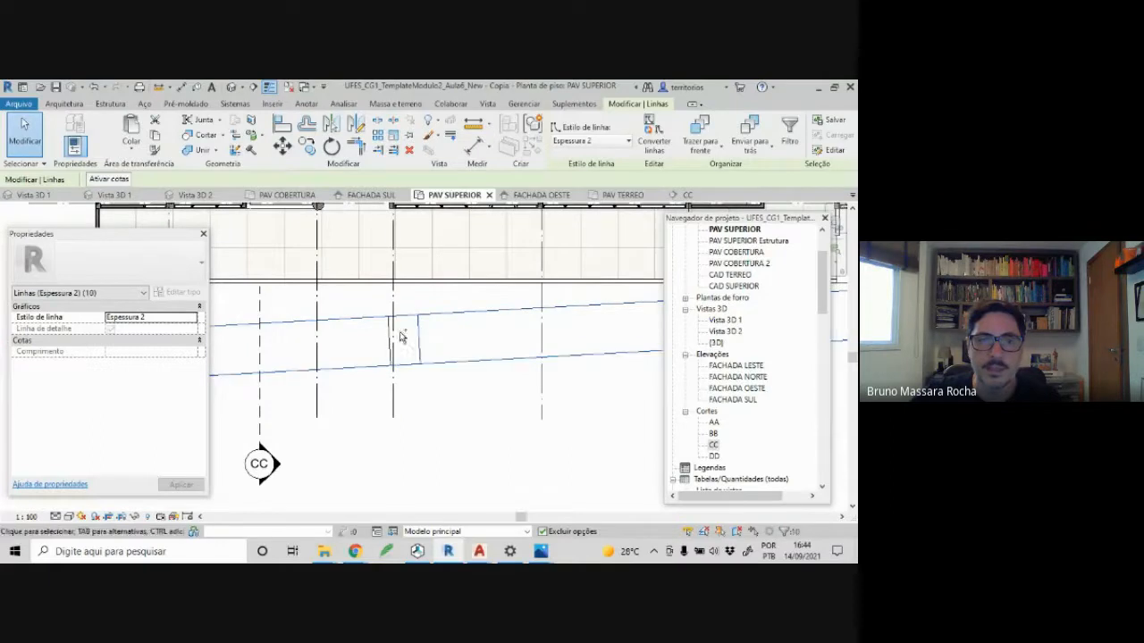
pyautogui.keyDown('ctrl'); pyautogui.click(390, 329); pyautogui.keyUp('ctrl')
pyautogui.scroll(-2, 365, 366)
pyautogui.moveTo(393, 371); pyautogui.dragTo(545, 362, button='middle')
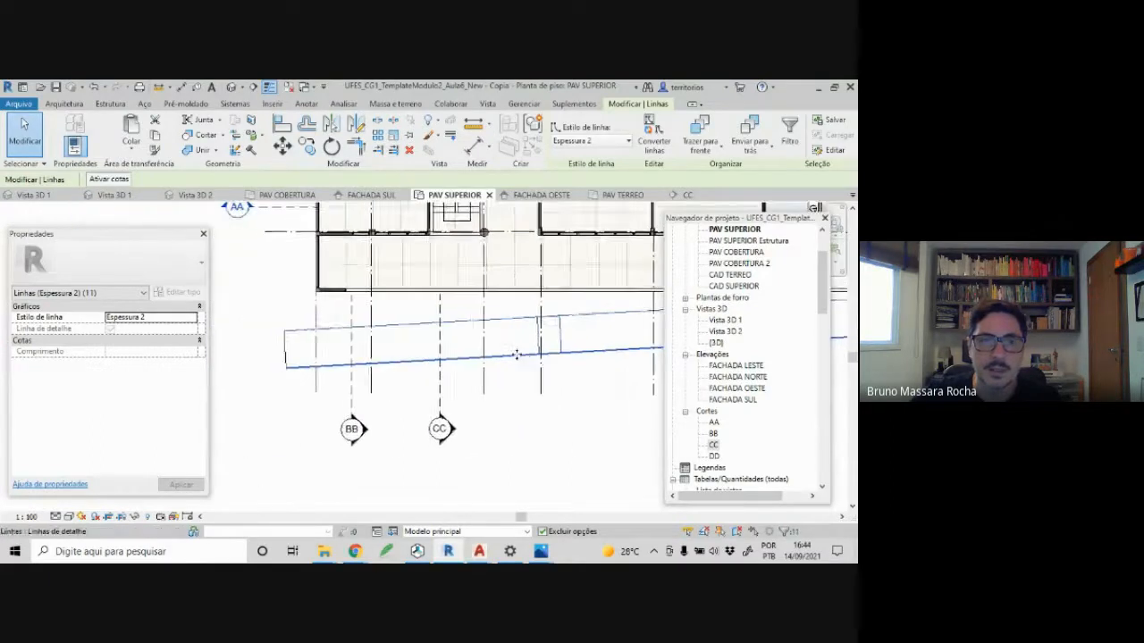
pyautogui.scroll(-1, 516, 354)
pyautogui.keyDown('ctrl'); pyautogui.click(317, 353); pyautogui.keyUp('ctrl')
pyautogui.scroll(-3, 304, 393)
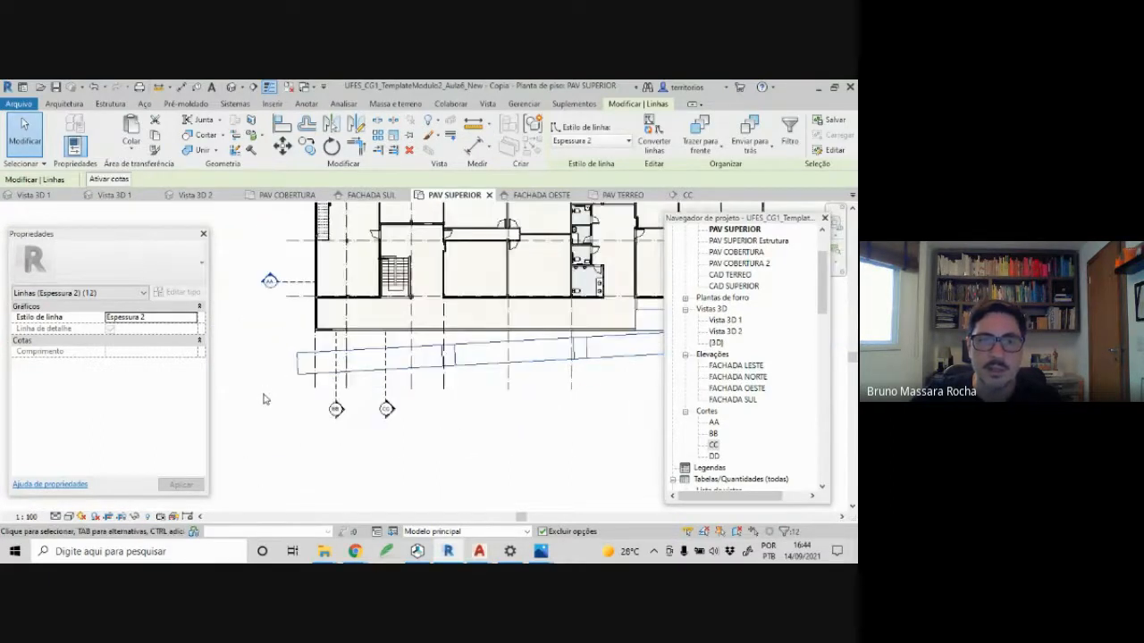
pyautogui.moveTo(550, 430); pyautogui.dragTo(483, 429, button='middle')
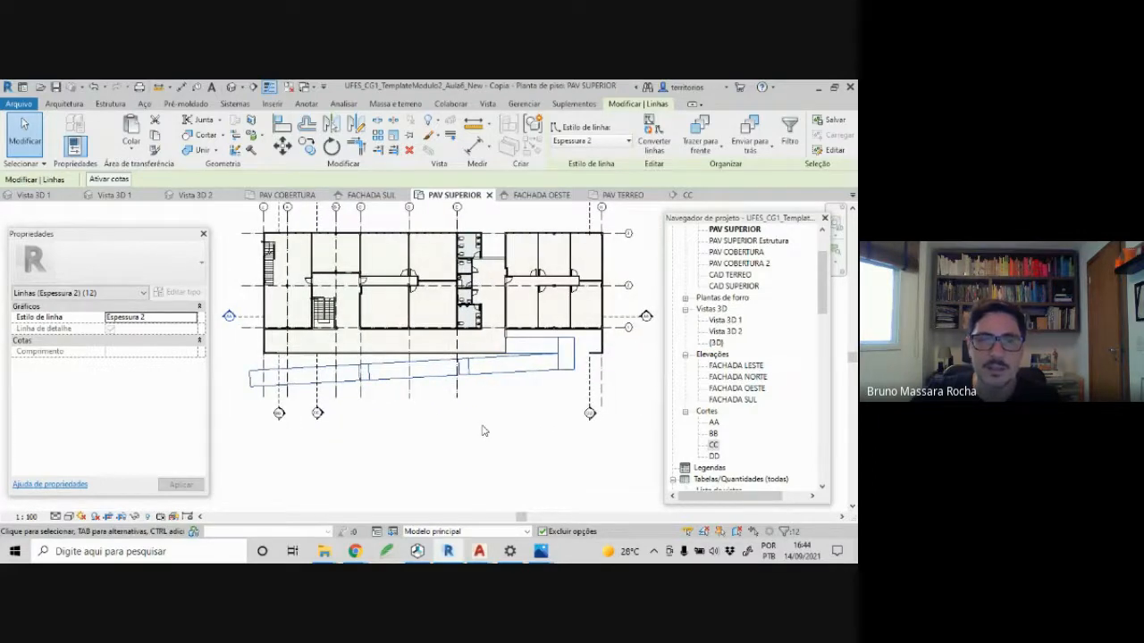
pyautogui.click(157, 138)
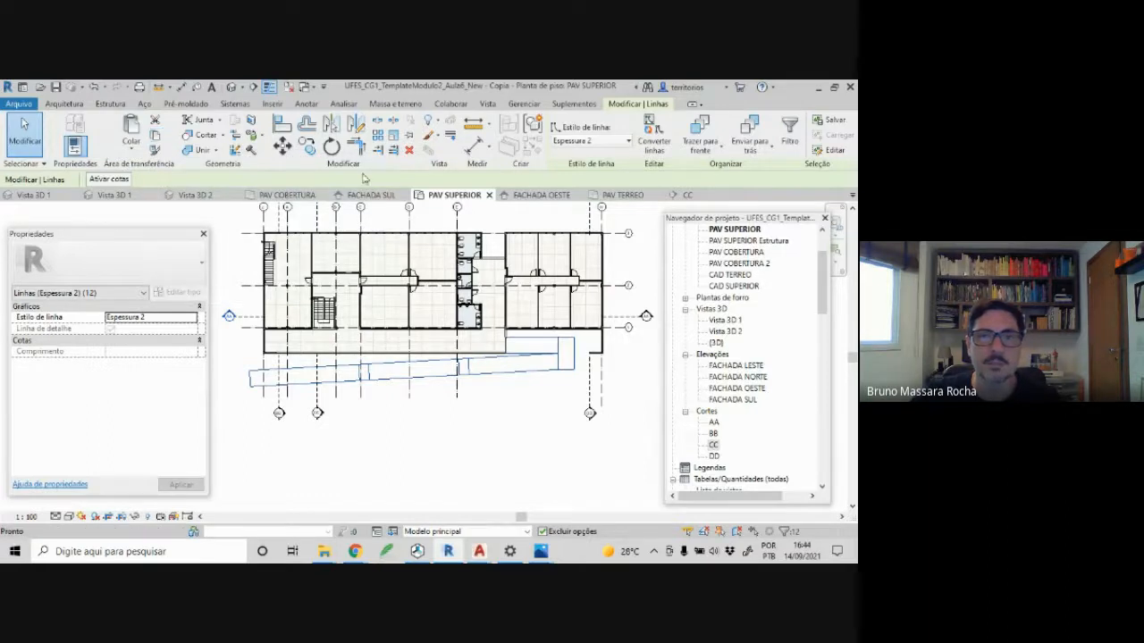
# - Paste the copied ramp lines into the PAV TERREO plan, aligned to the same place
pyautogui.click(615, 195)
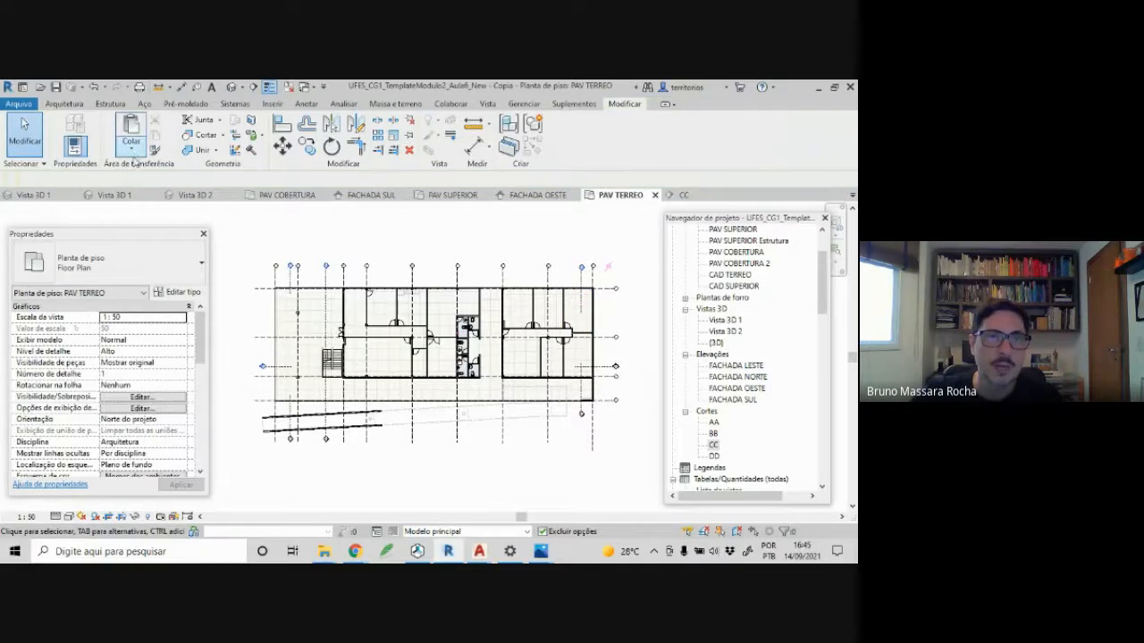
pyautogui.click(132, 152)
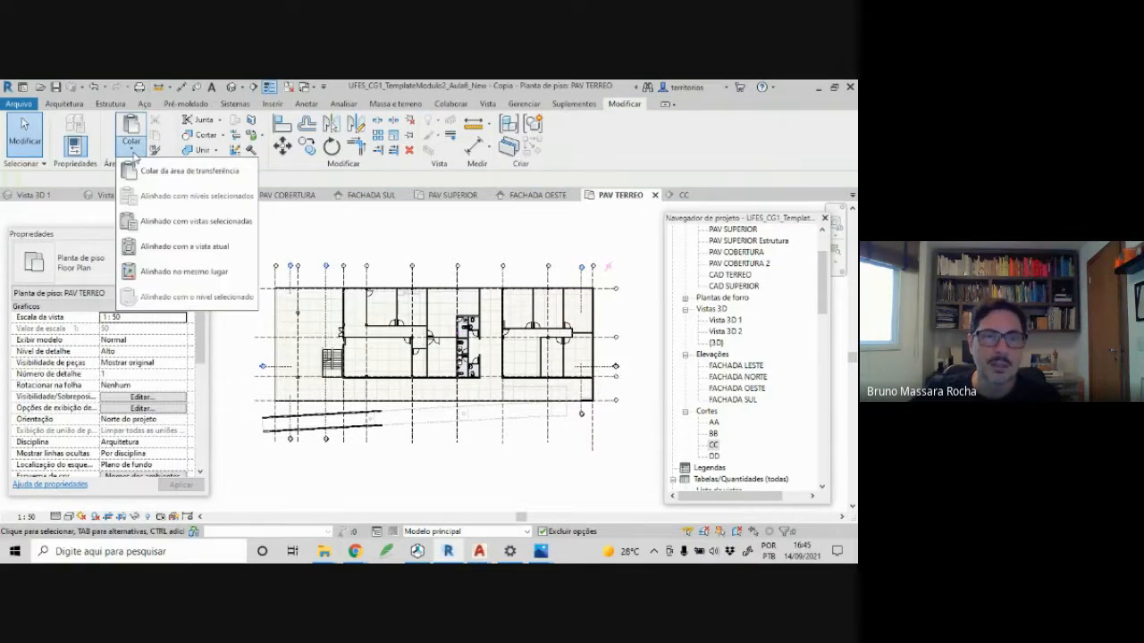
pyautogui.click(162, 272)
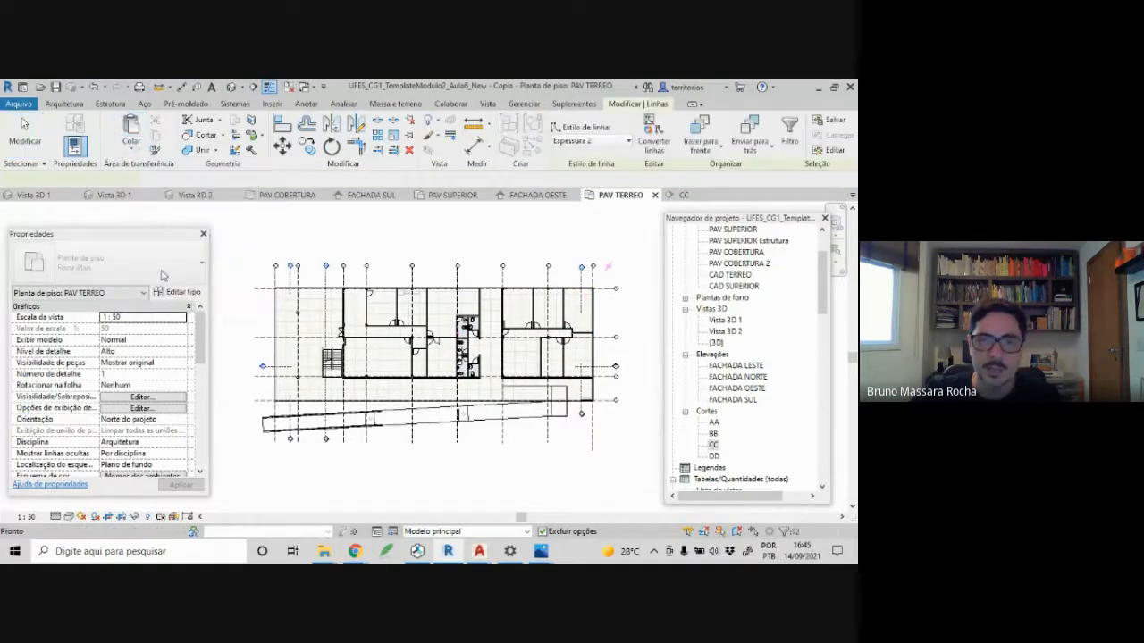
pyautogui.press('Escape')
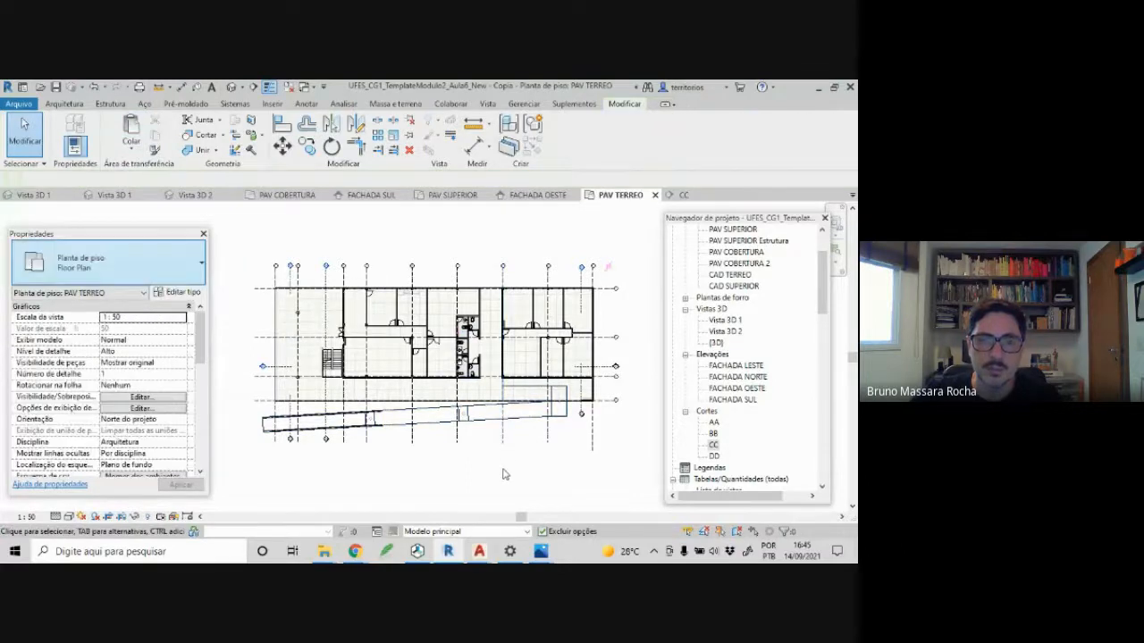
# - Hide the ramp's outer BR_Alvenaria15cm wall, the one farther from the building, as an element in the PAV TERREO view
pyautogui.scroll(5, 341, 460)
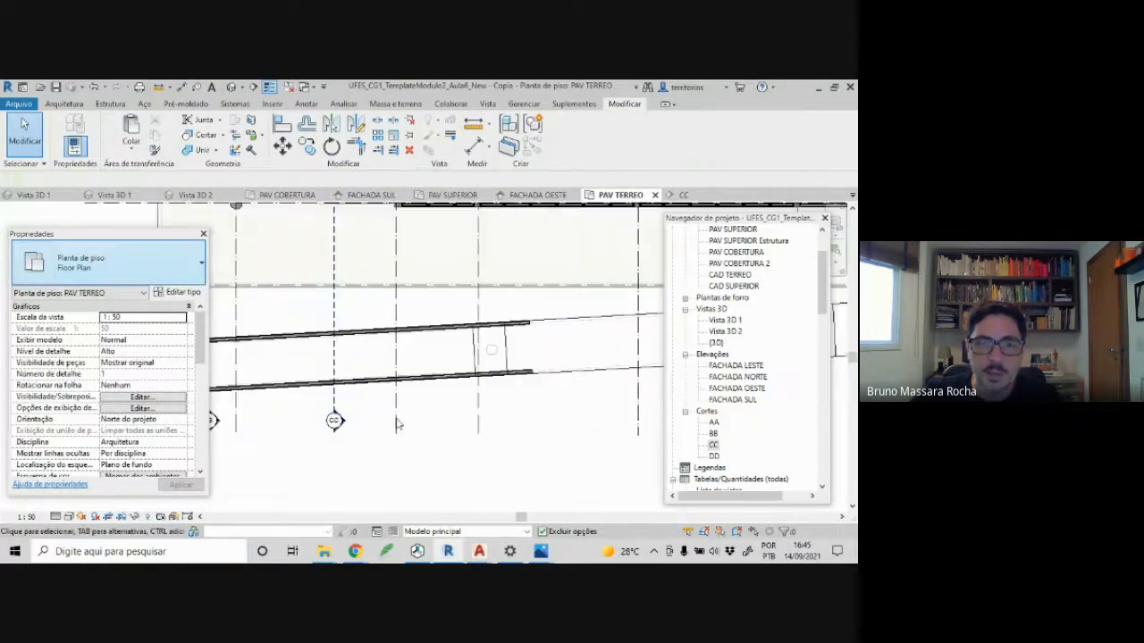
pyautogui.click(433, 378)
pyautogui.rightClick(438, 379)
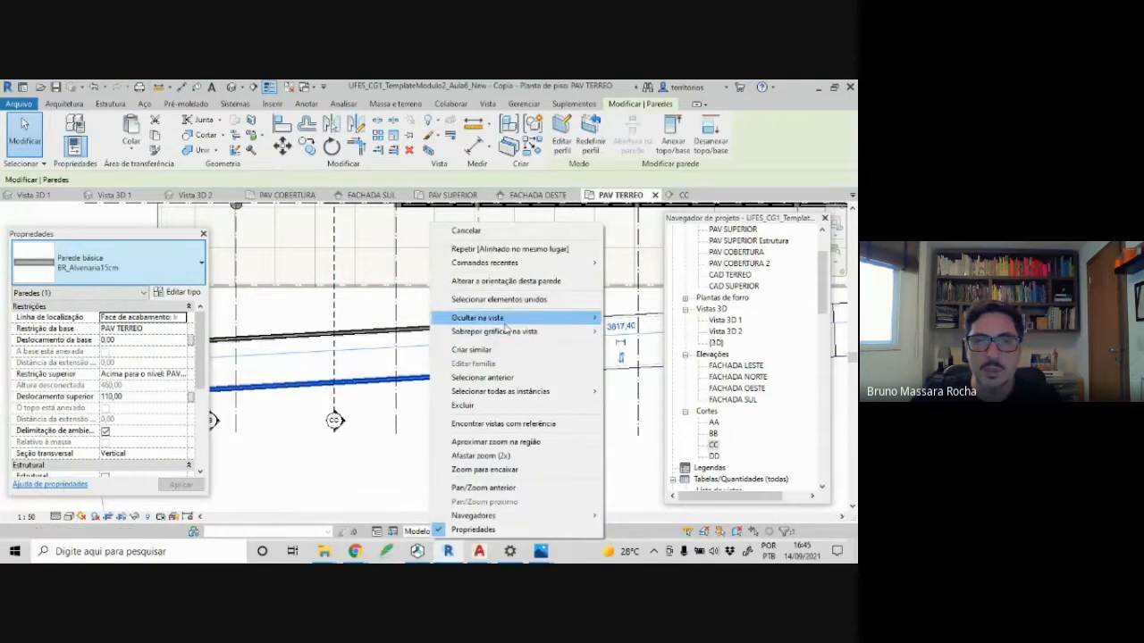
pyautogui.moveTo(509, 320)
pyautogui.click(636, 319)
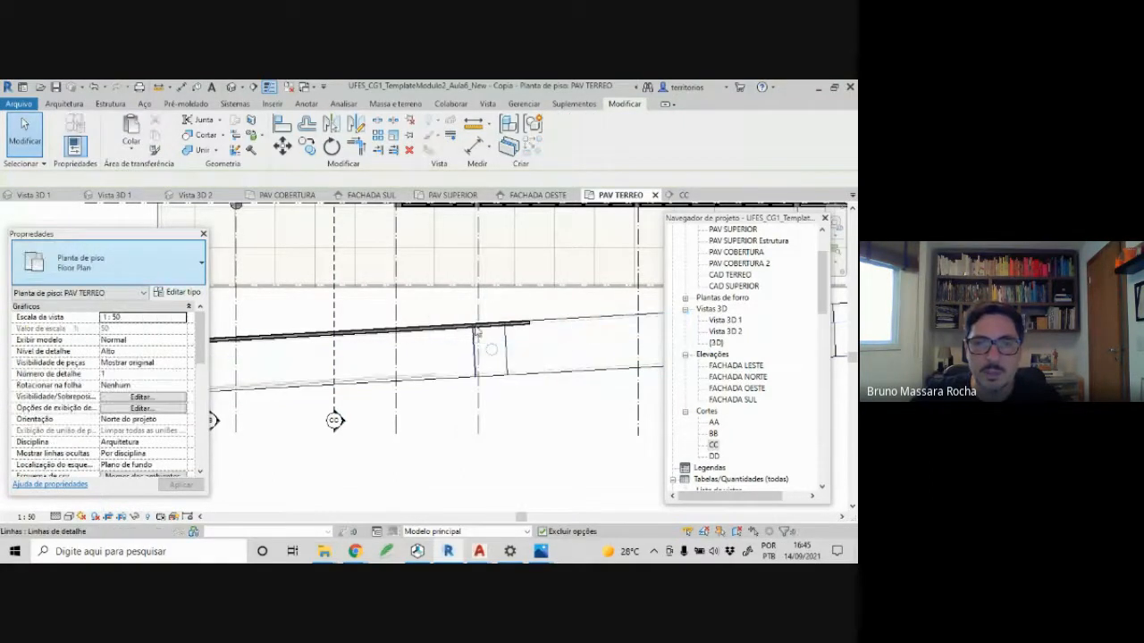
# - Hide the ramp's remaining BR_Alvenaria15cm wall, on the building side, as an element in the PAV TERREO view
pyautogui.scroll(2, 452, 332)
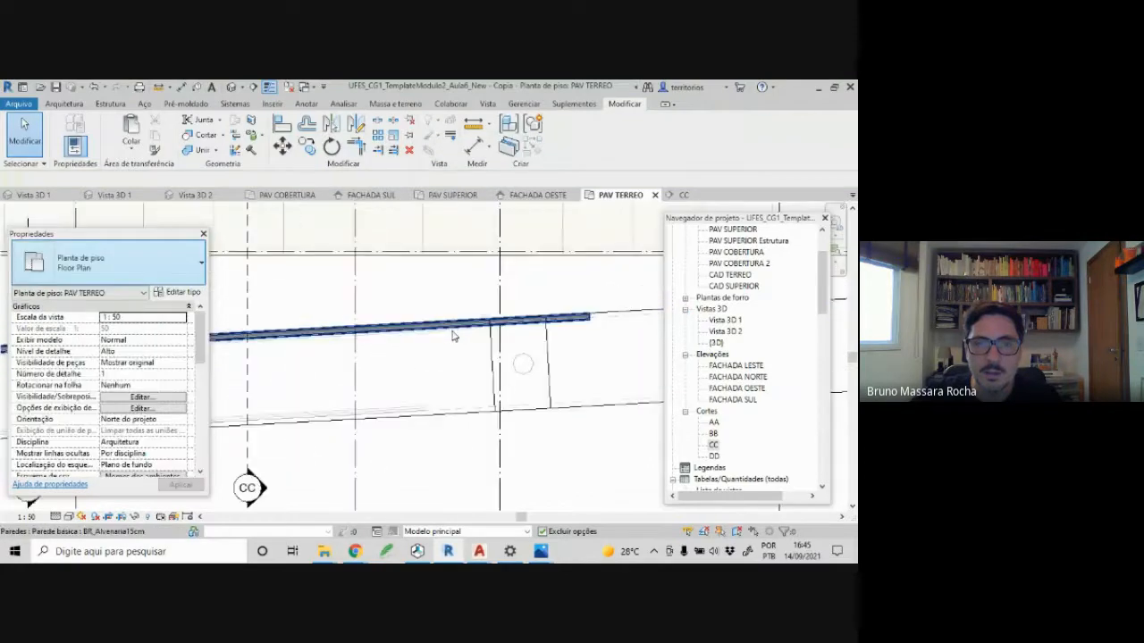
pyautogui.click(451, 333)
pyautogui.rightClick(451, 335)
pyautogui.moveTo(510, 318)
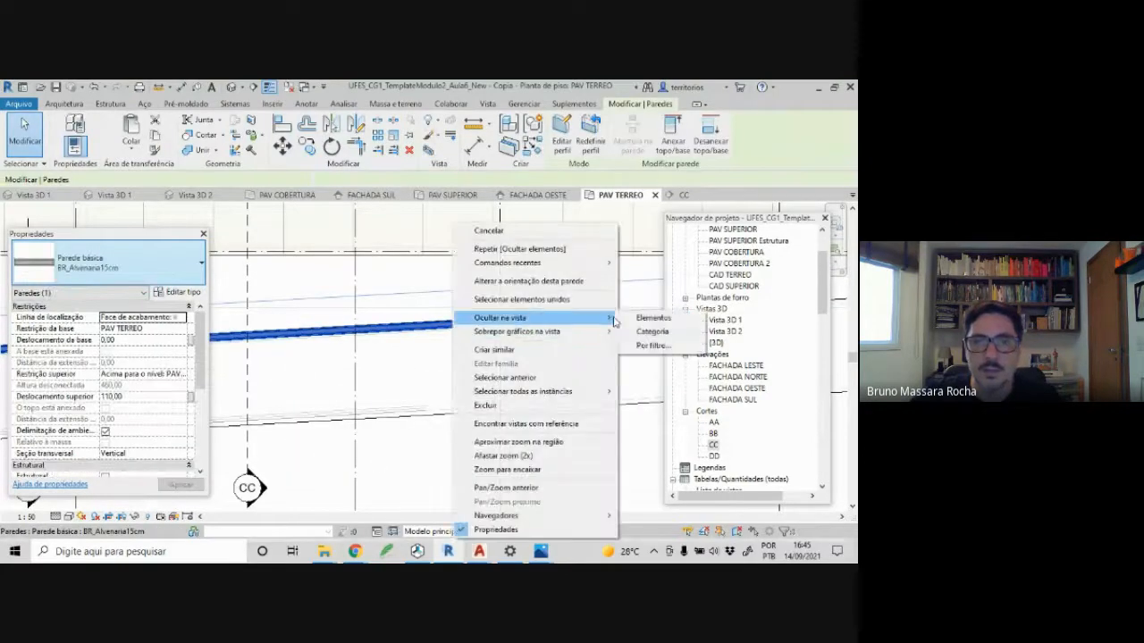
pyautogui.click(636, 319)
# - Set the PAV TERREO view's underlay base level to Nenhum and apply the change
pyautogui.scroll(-5, 420, 403)
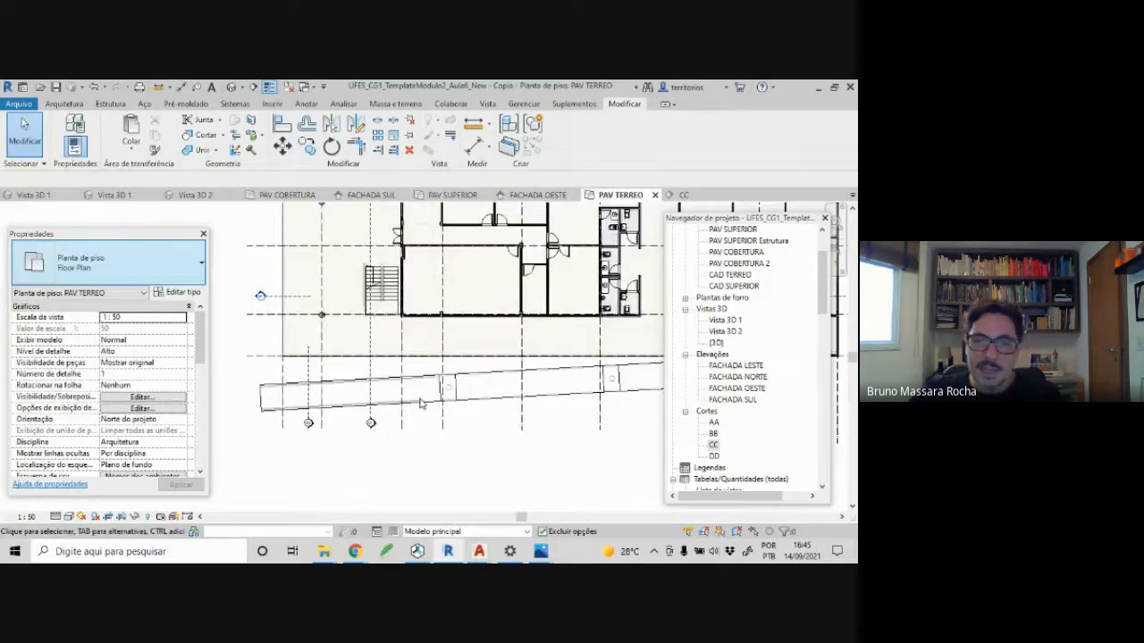
pyautogui.moveTo(425, 419); pyautogui.dragTo(360, 398, button='middle')
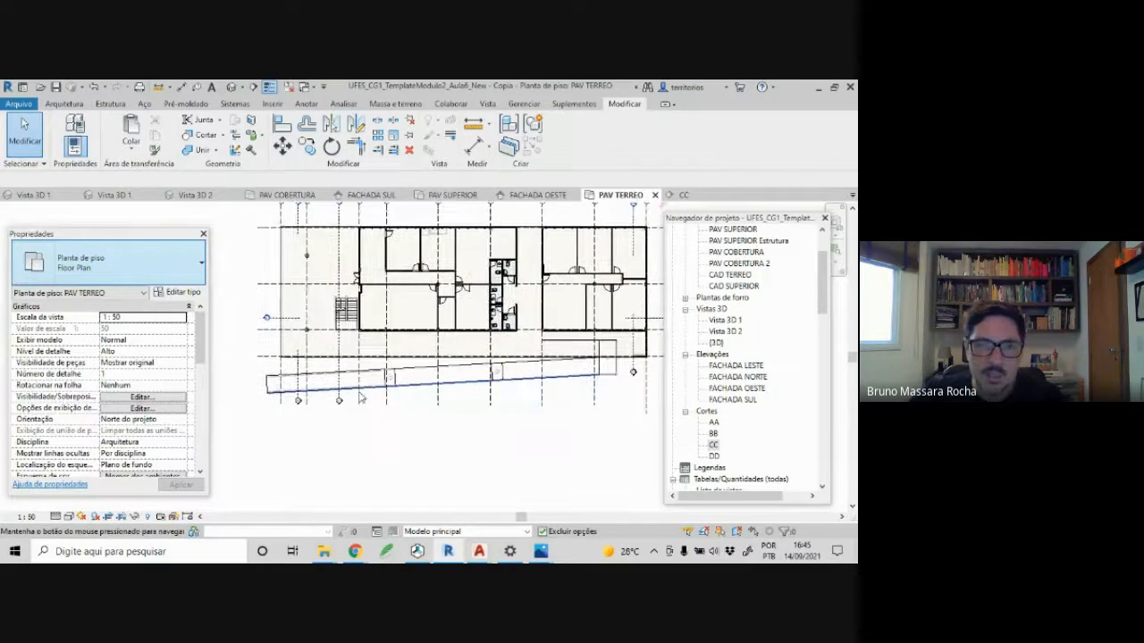
pyautogui.scroll(1, 360, 396)
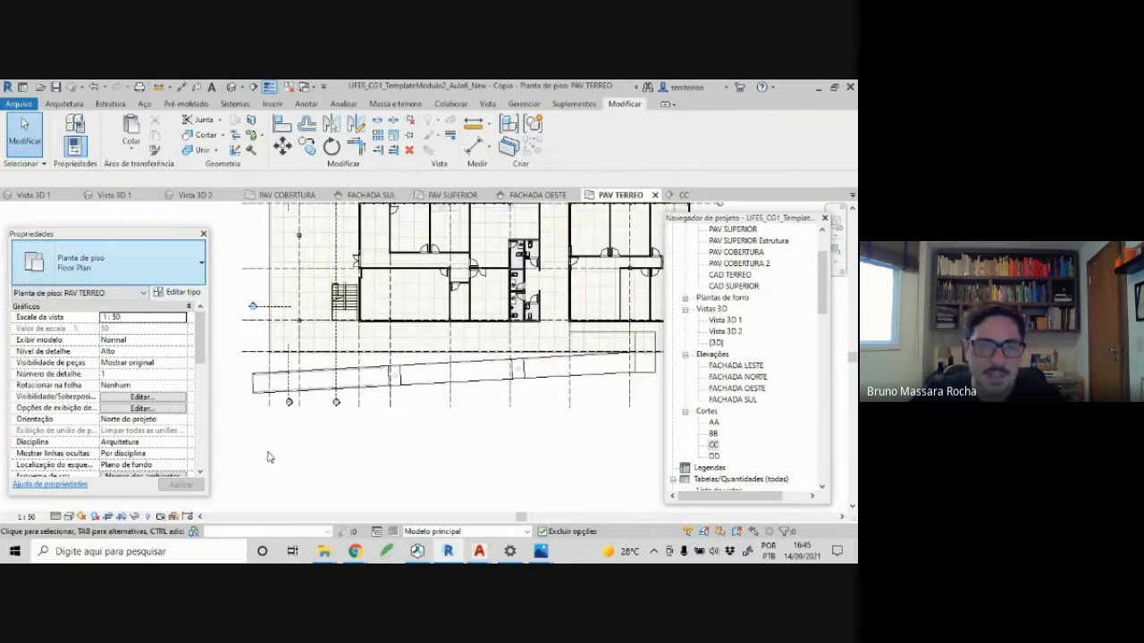
pyautogui.moveTo(193, 358); pyautogui.dragTo(197, 404)
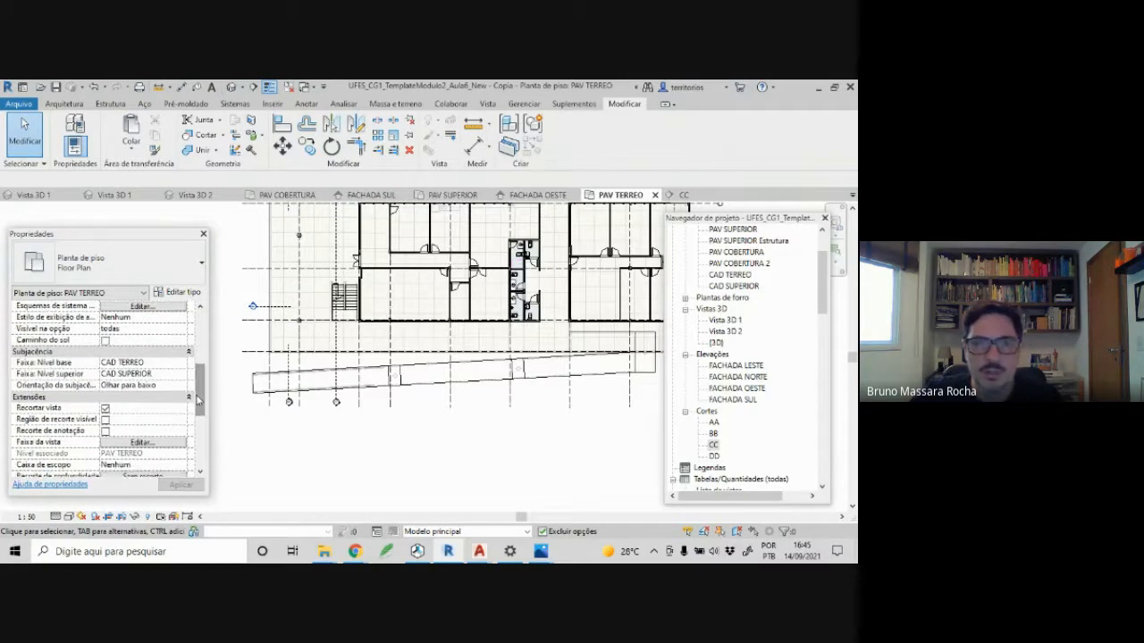
pyautogui.click(181, 363)
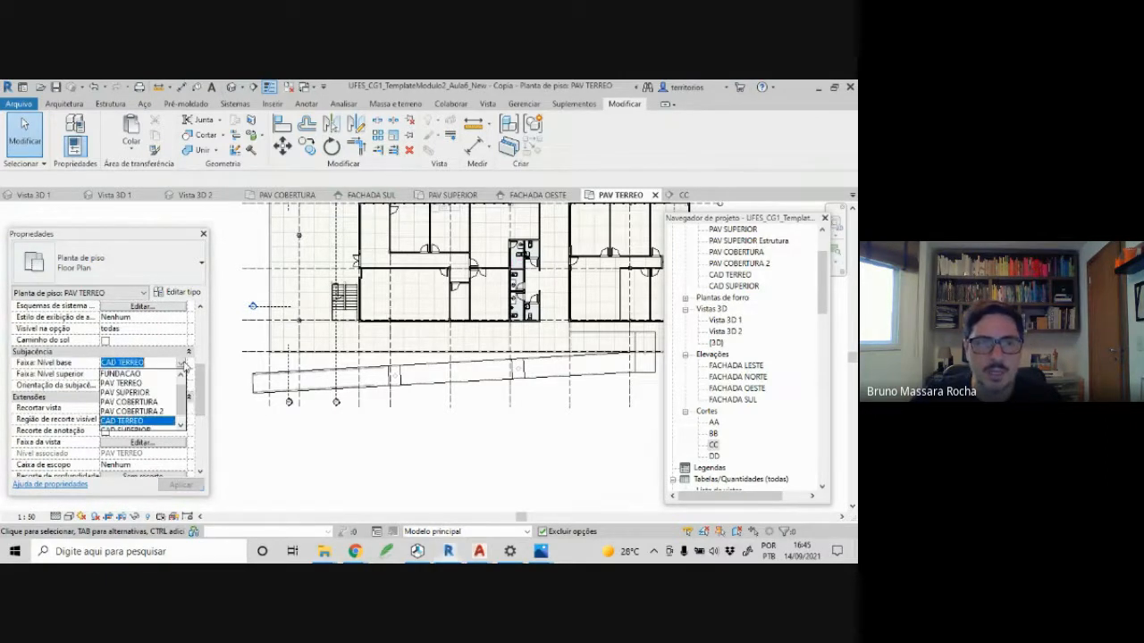
pyautogui.scroll(2, 184, 379)
pyautogui.click(159, 373)
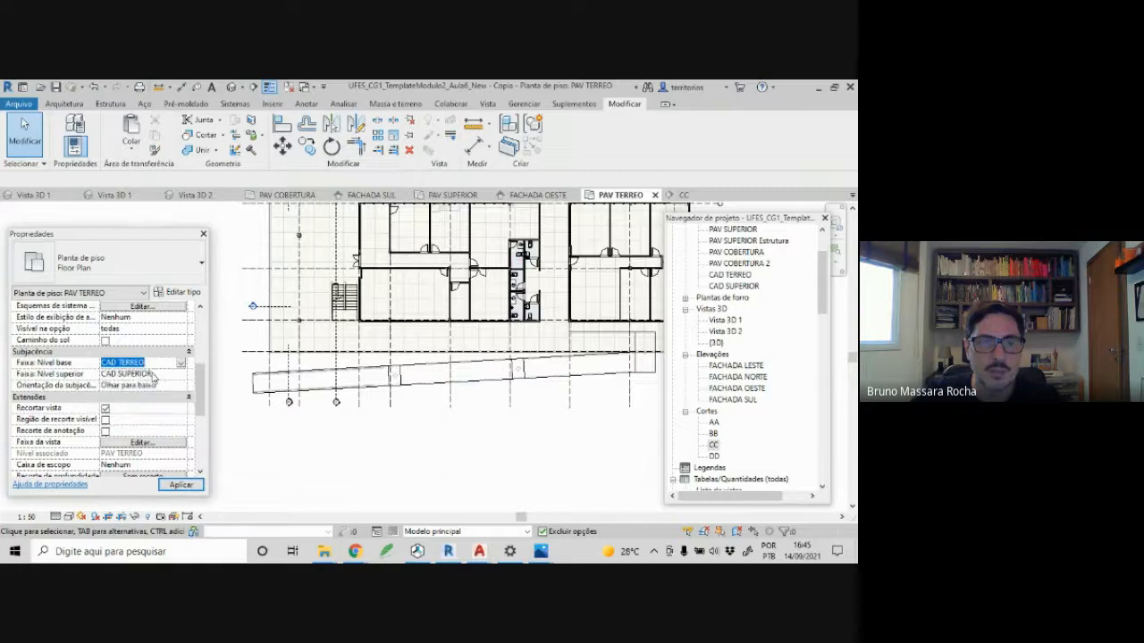
pyautogui.click(181, 485)
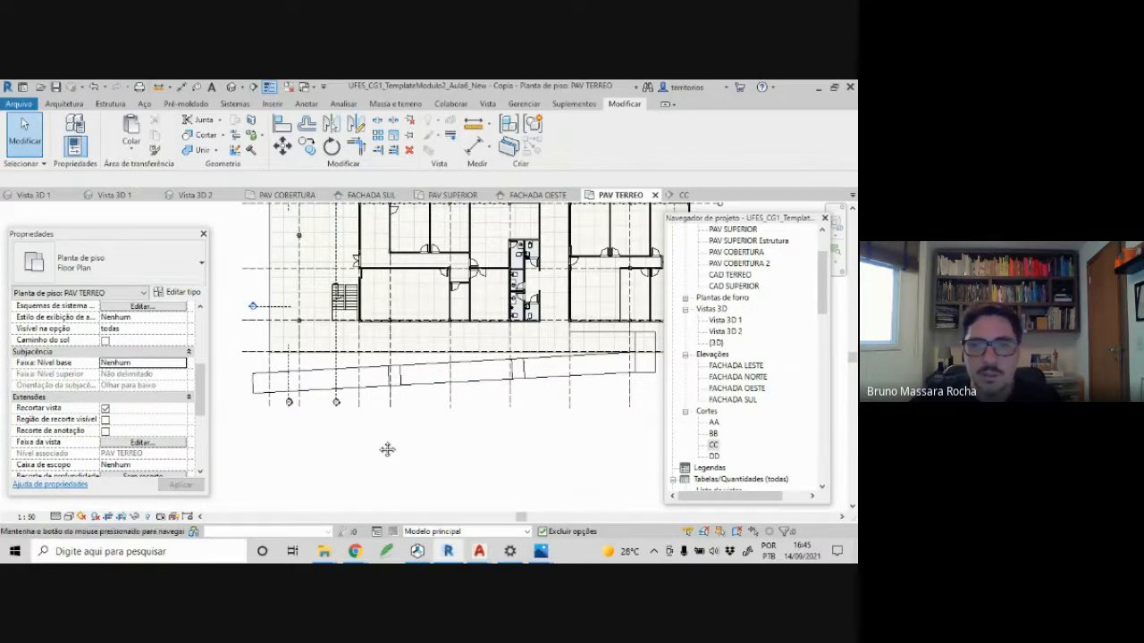
# - Compare the ramp lines on the PAV SUPERIOR plan with those on the PAV TERREO plan
pyautogui.moveTo(388, 449); pyautogui.dragTo(354, 468, button='middle')
pyautogui.click(450, 195)
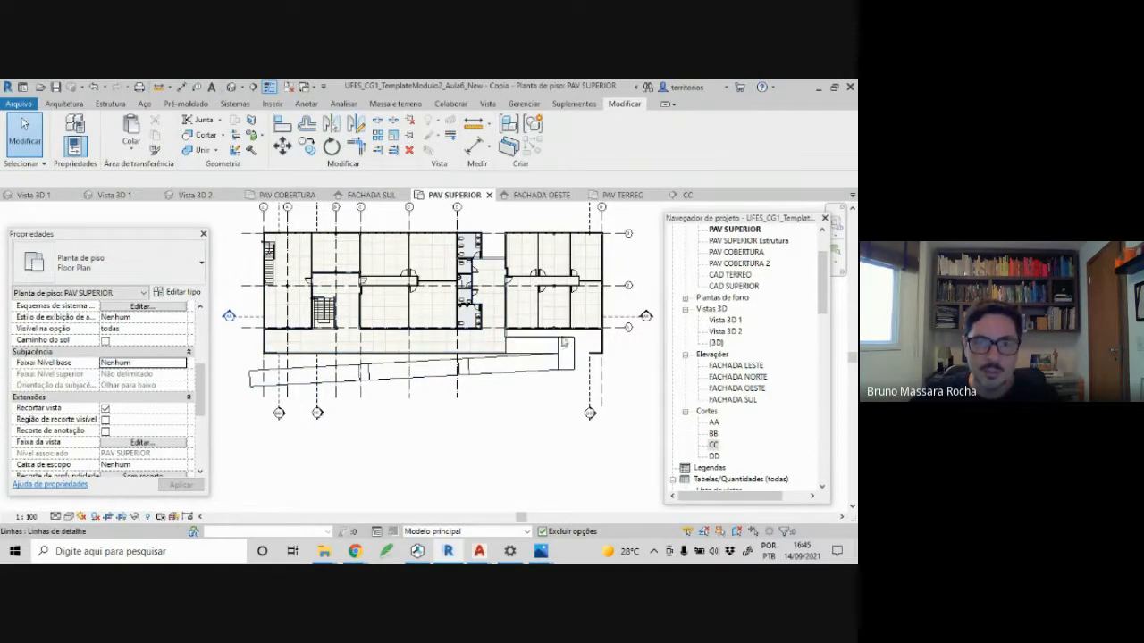
pyautogui.click(623, 195)
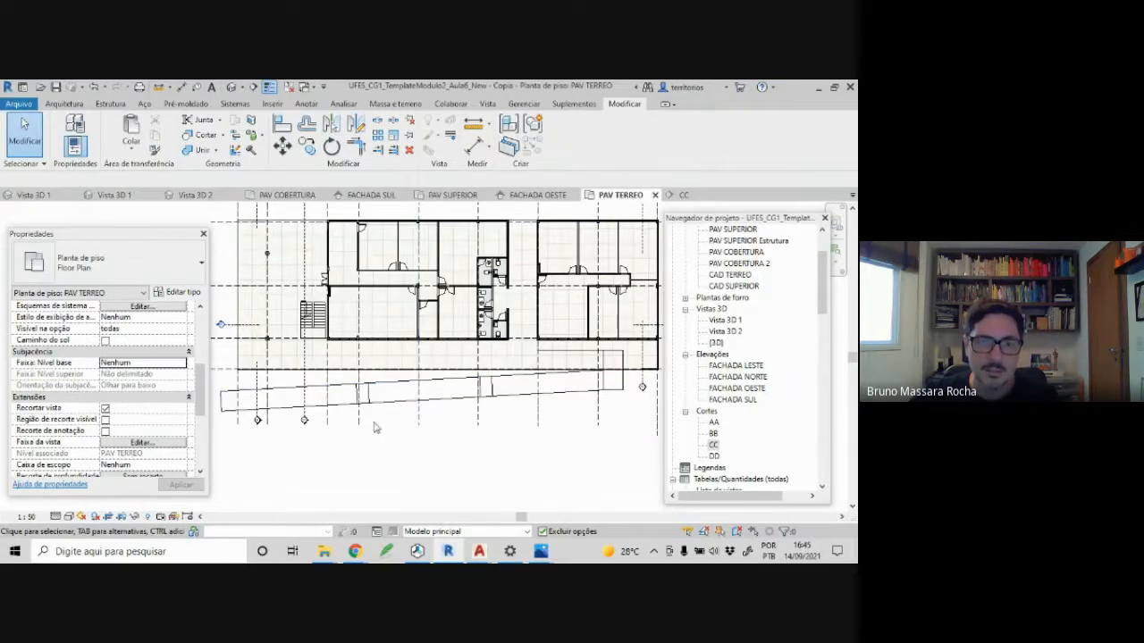
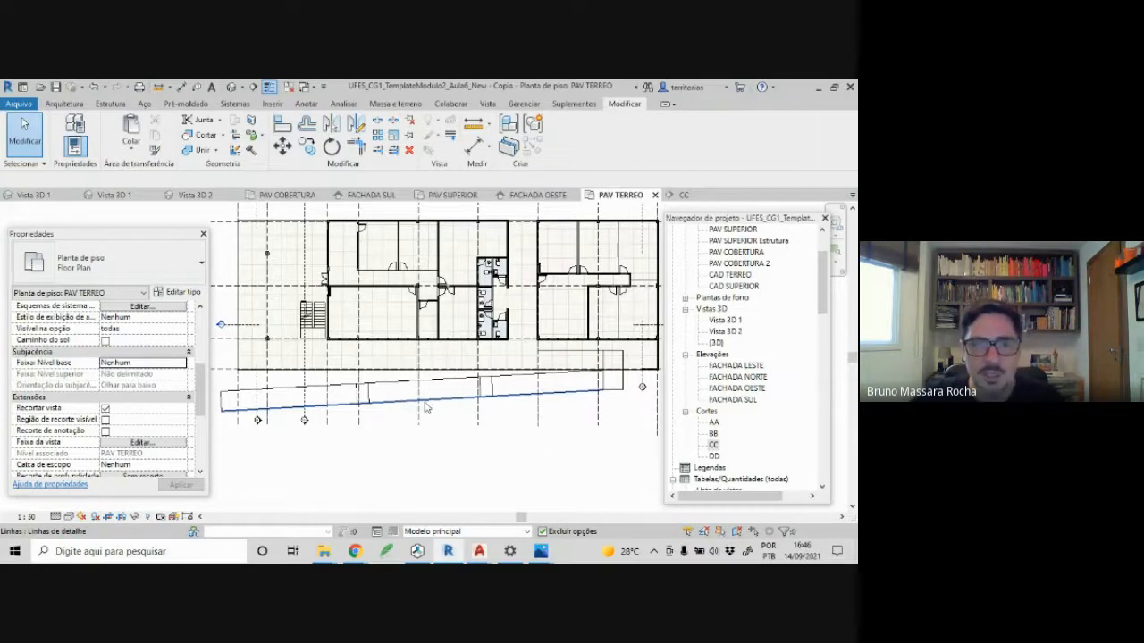
# - Start a new ramp sketch on the PAV TERREO plan with the 8.33% ramp type
pyautogui.scroll(-2, 446, 442)
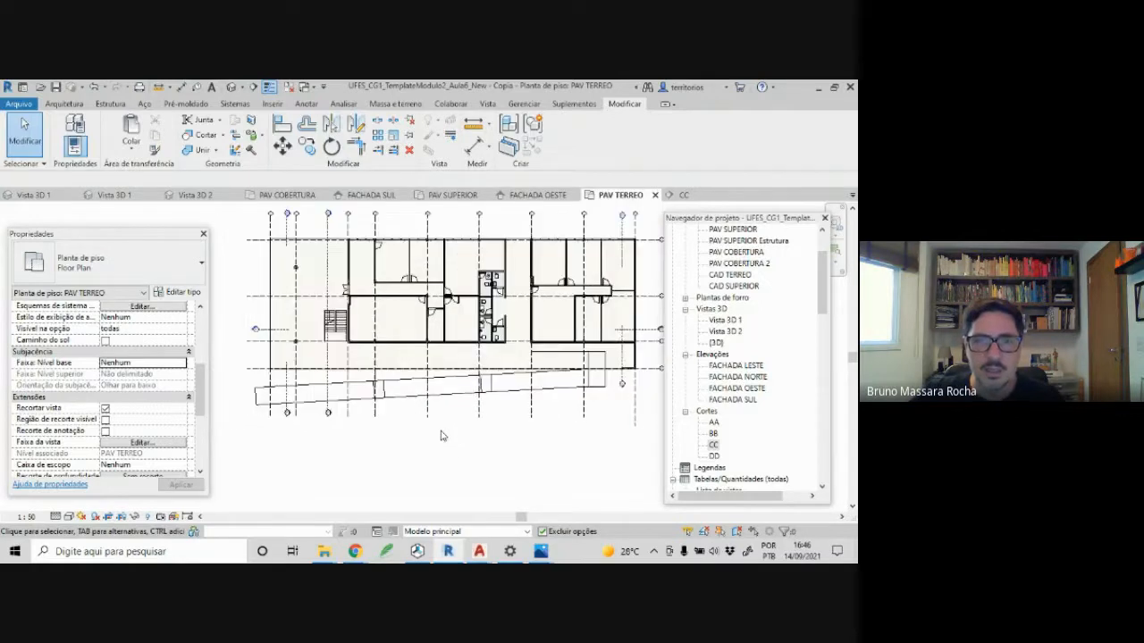
pyautogui.scroll(1, 440, 435)
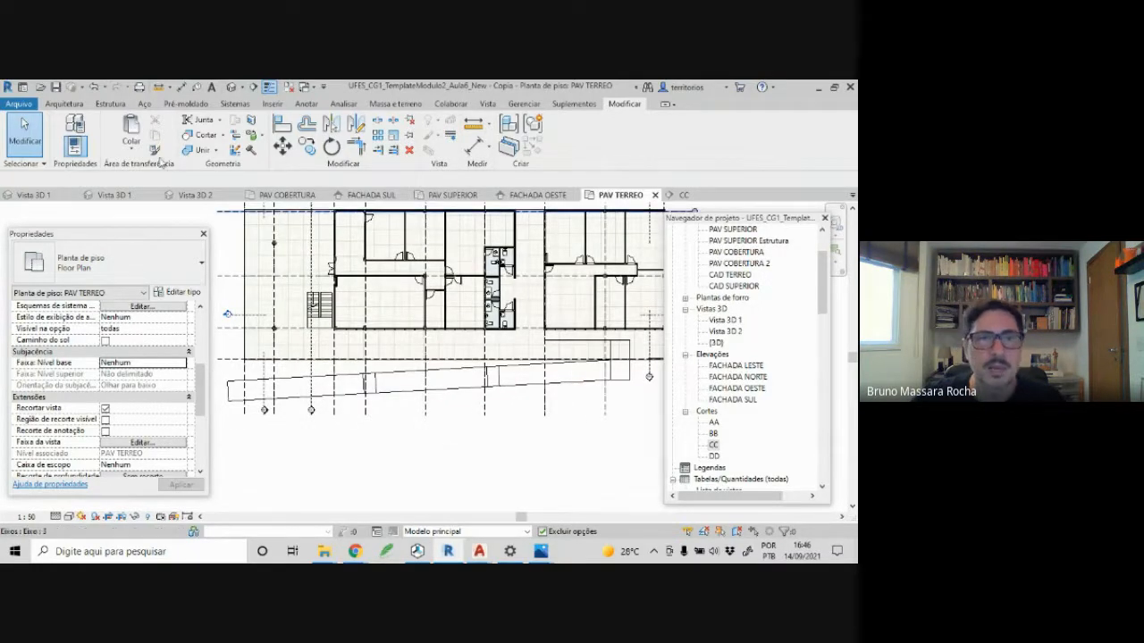
pyautogui.click(62, 104)
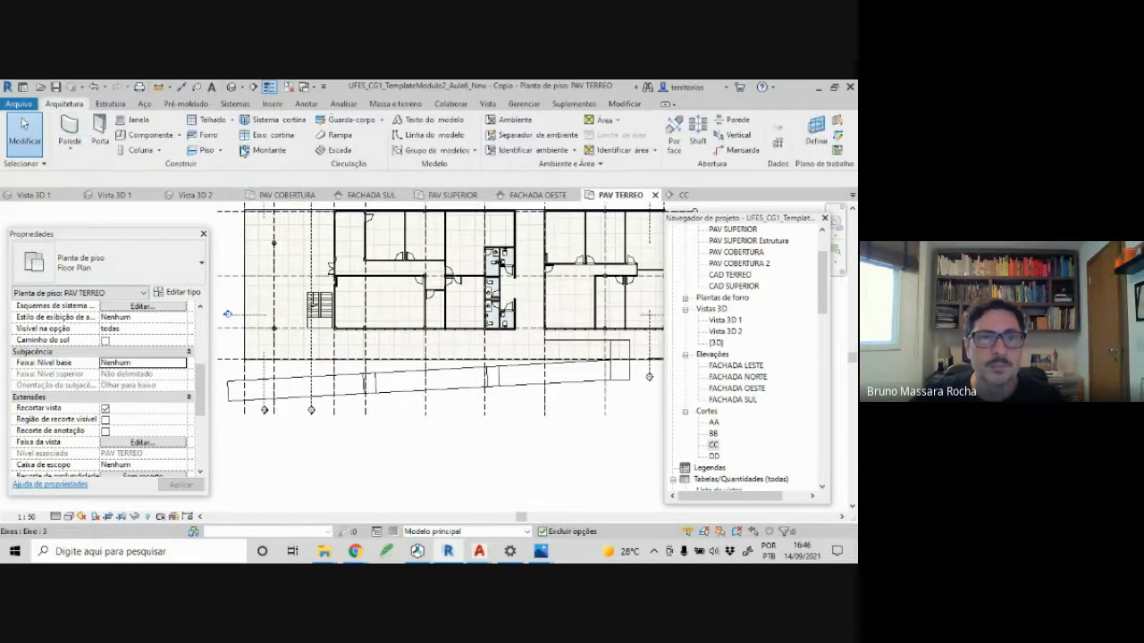
pyautogui.click(334, 135)
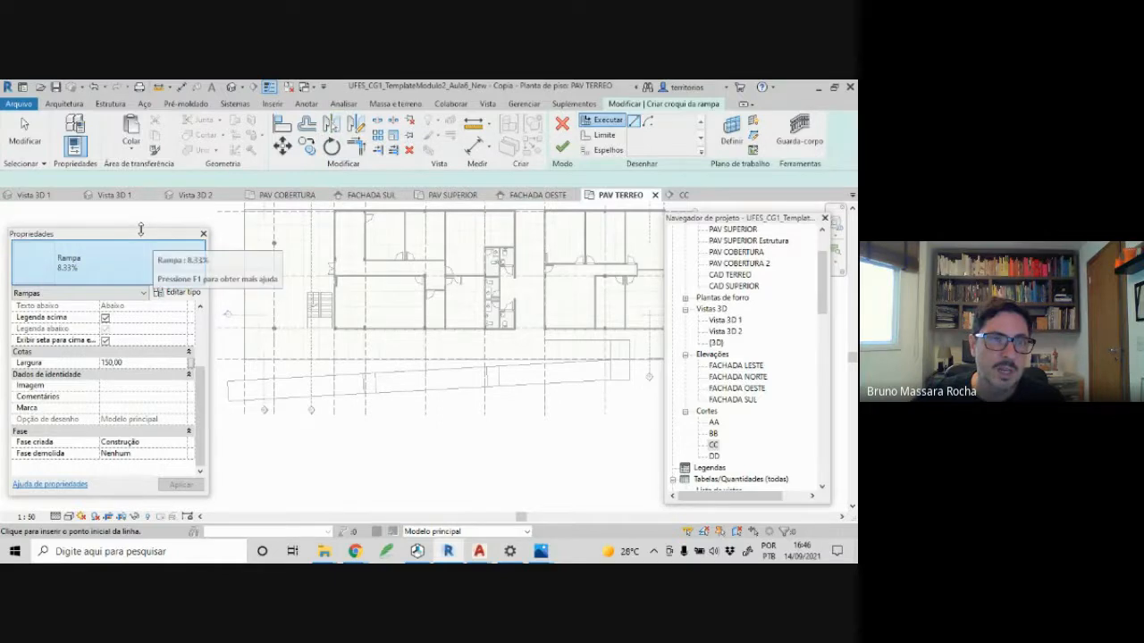
pyautogui.moveTo(140, 230); pyautogui.dragTo(144, 204)
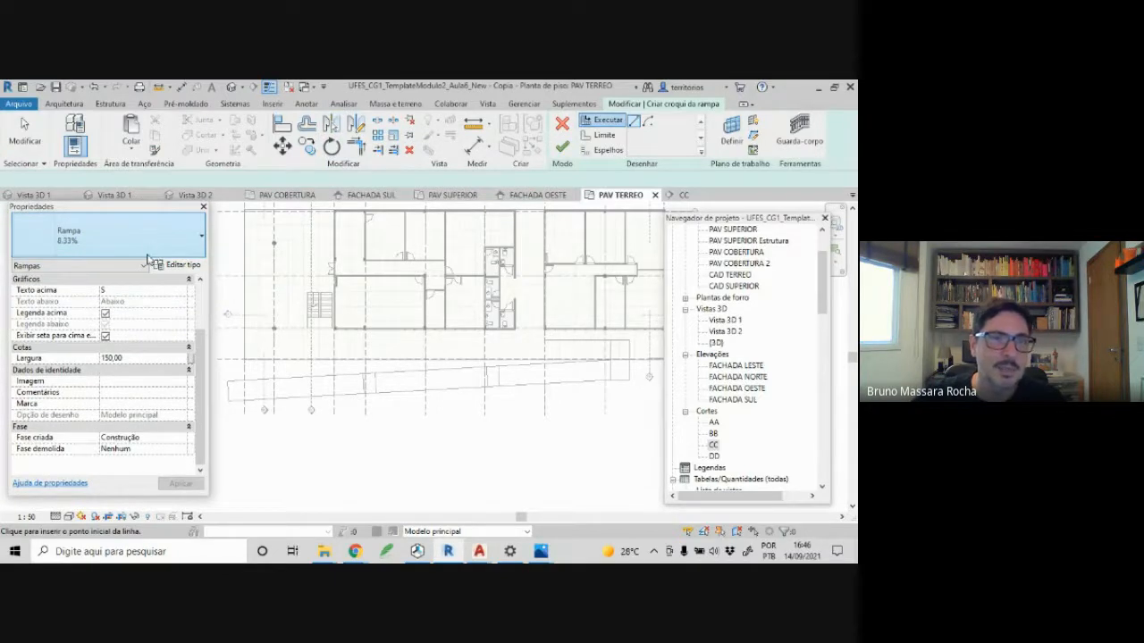
pyautogui.click(150, 250)
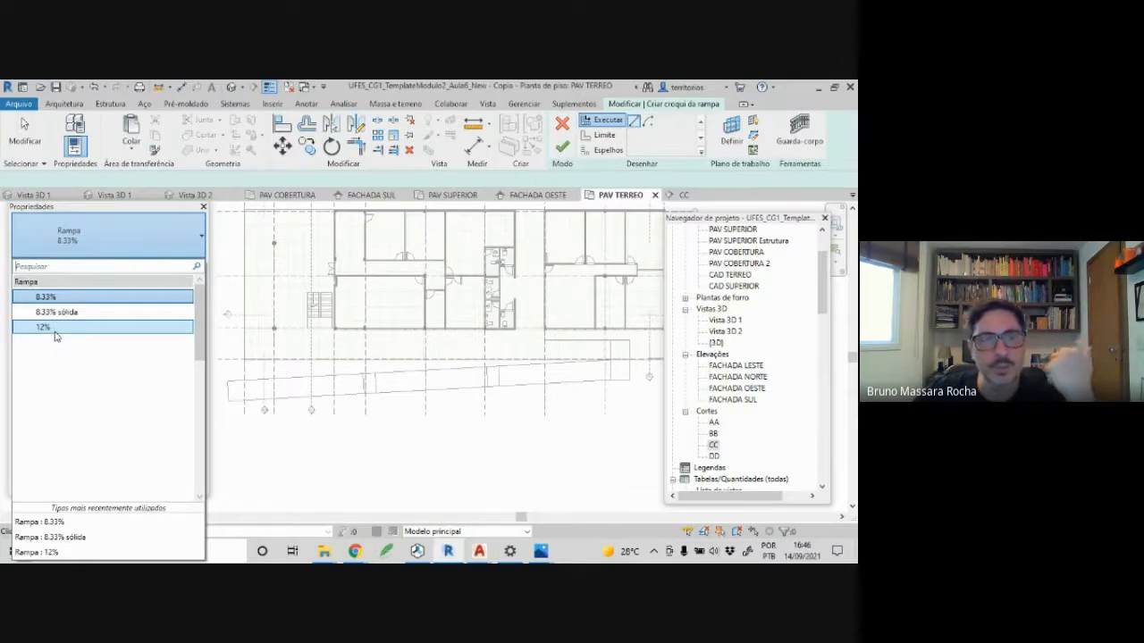
pyautogui.click(57, 300)
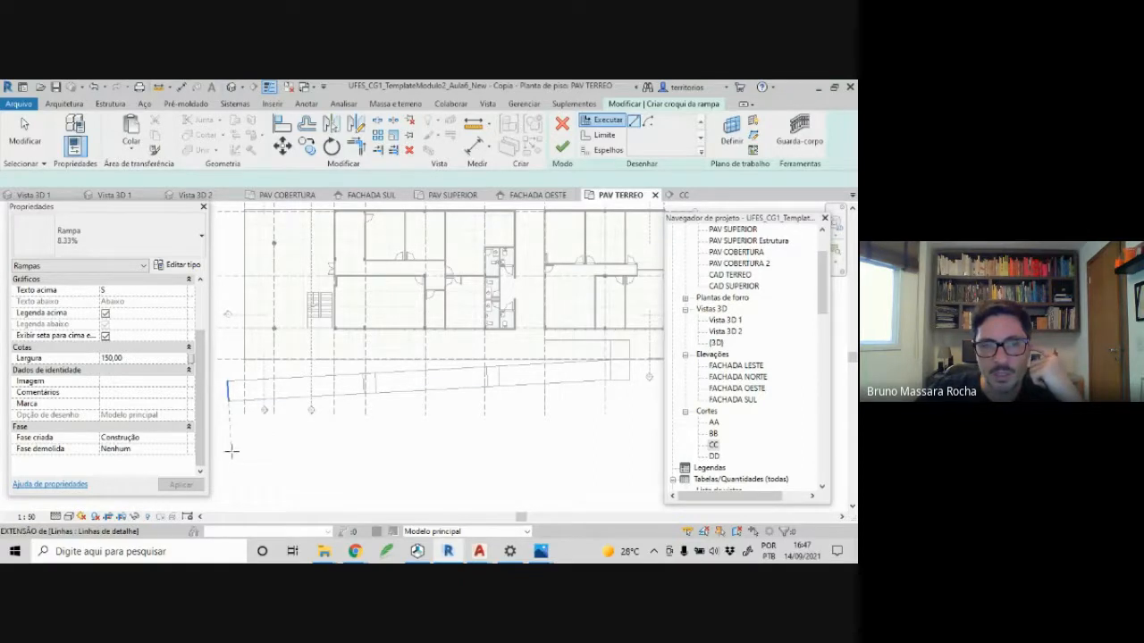
# - Try sketching 1200-long trial ramp runs in the empty area below the outline, leaving gaps between them for landings
pyautogui.click(231, 447)
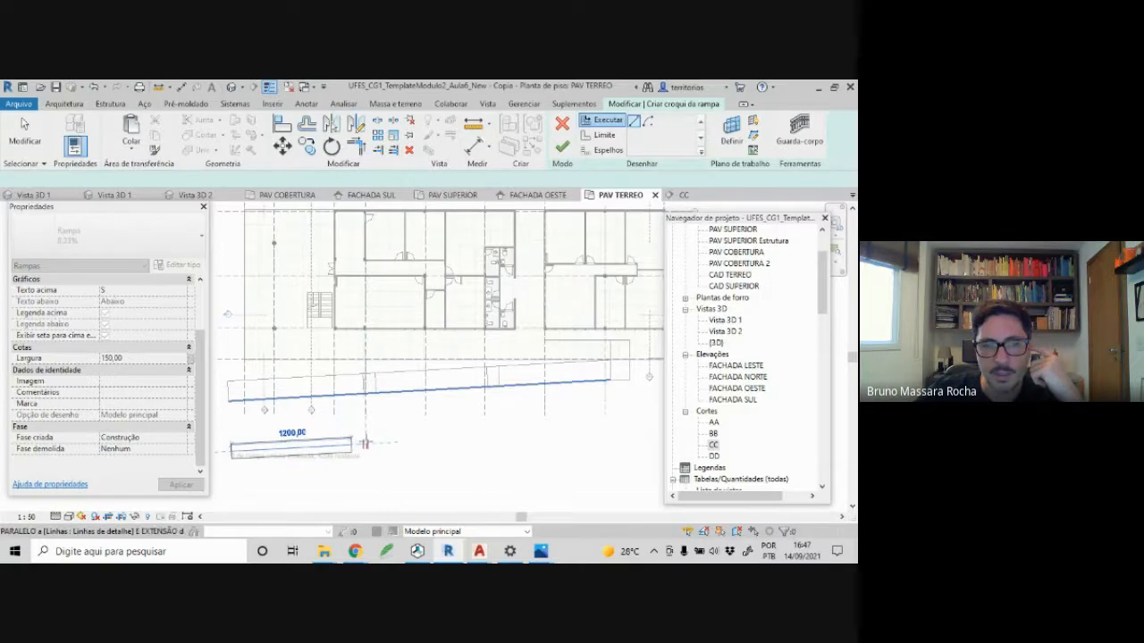
pyautogui.click(364, 442)
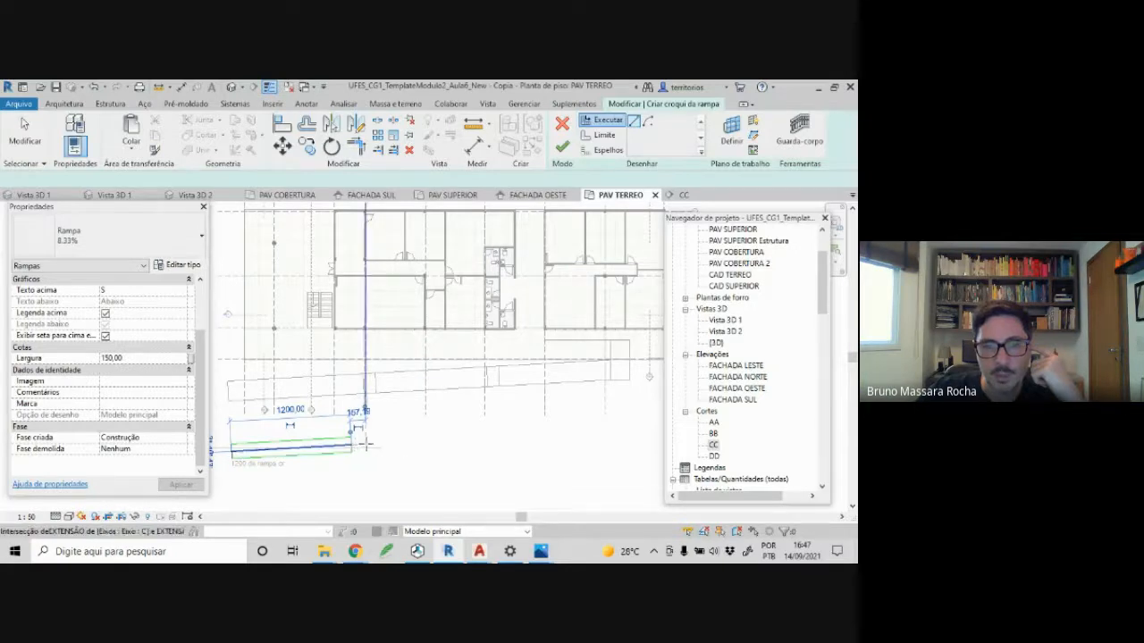
pyautogui.click(372, 441)
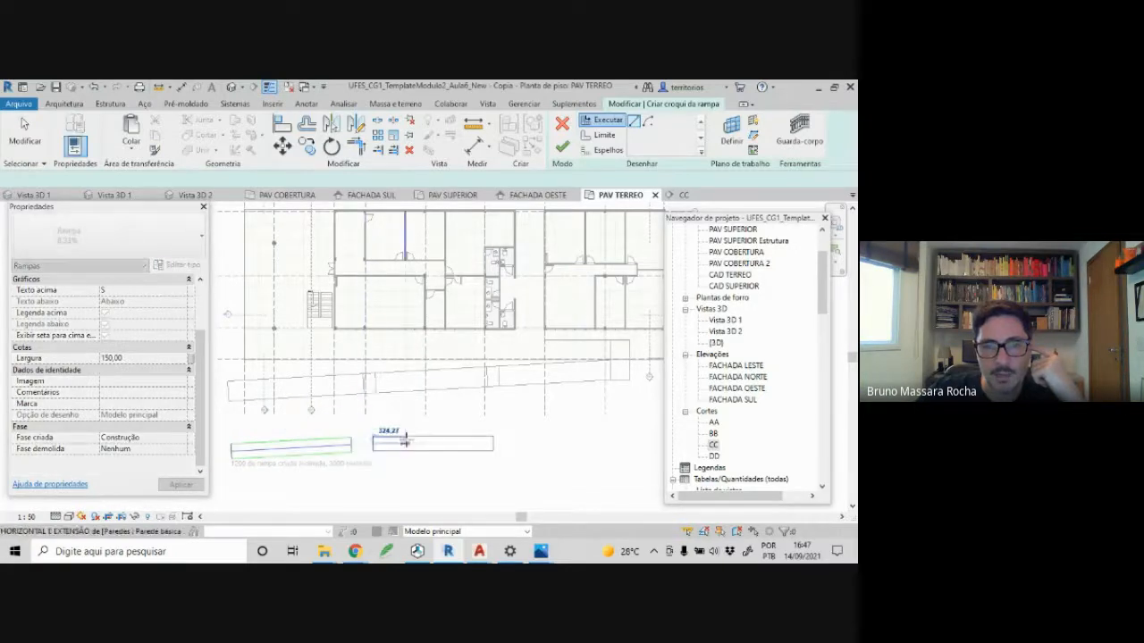
pyautogui.click(516, 435)
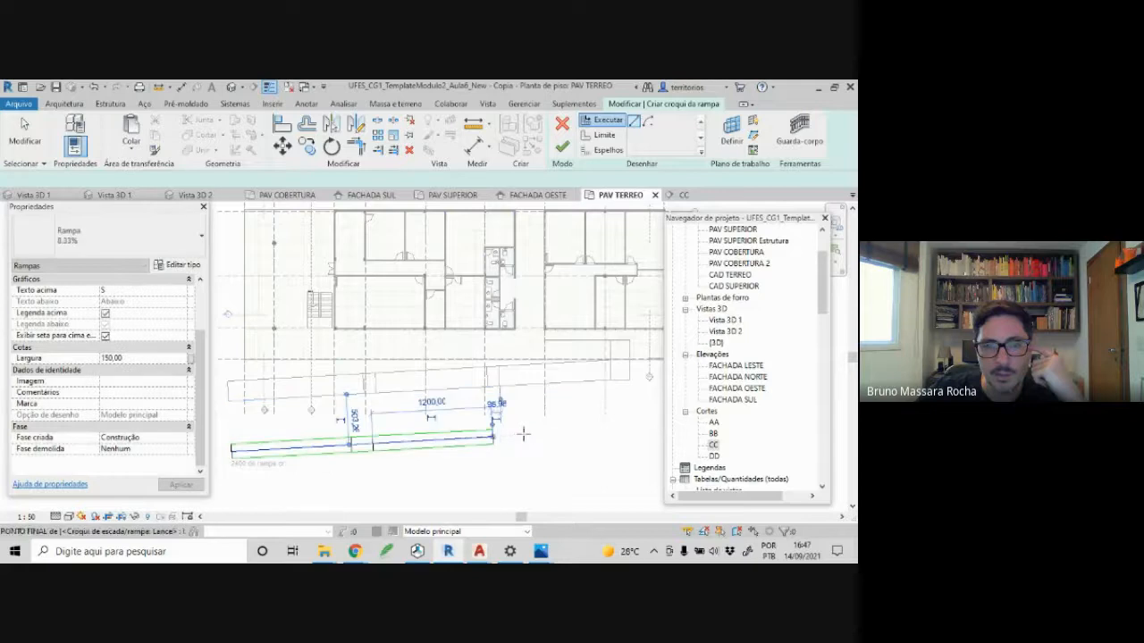
pyautogui.scroll(-2, 620, 430)
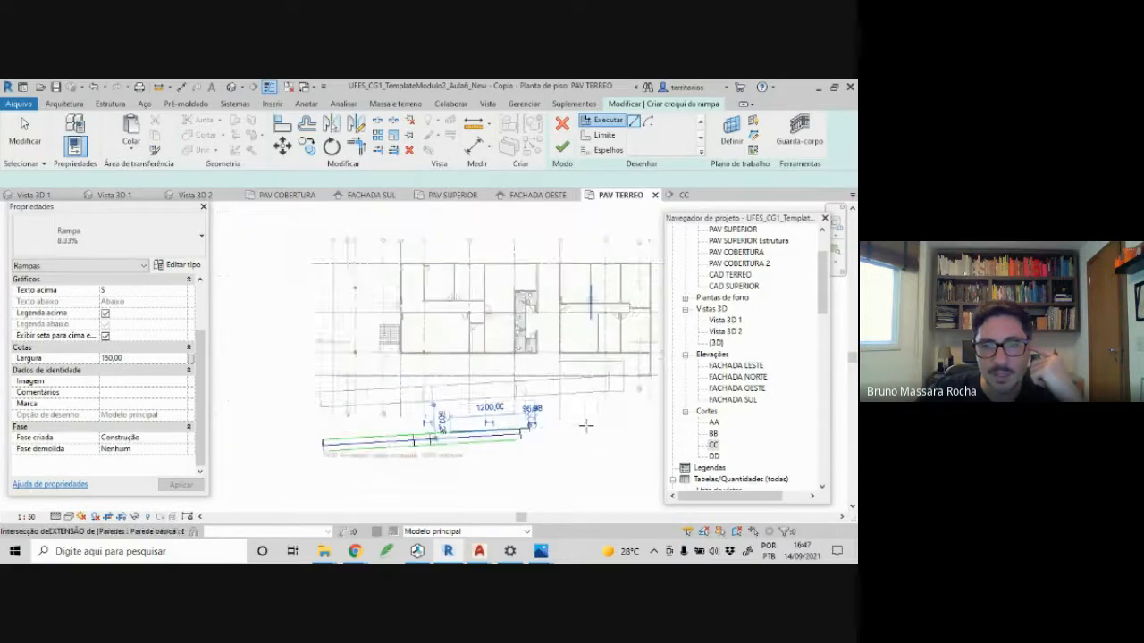
pyautogui.click(626, 425)
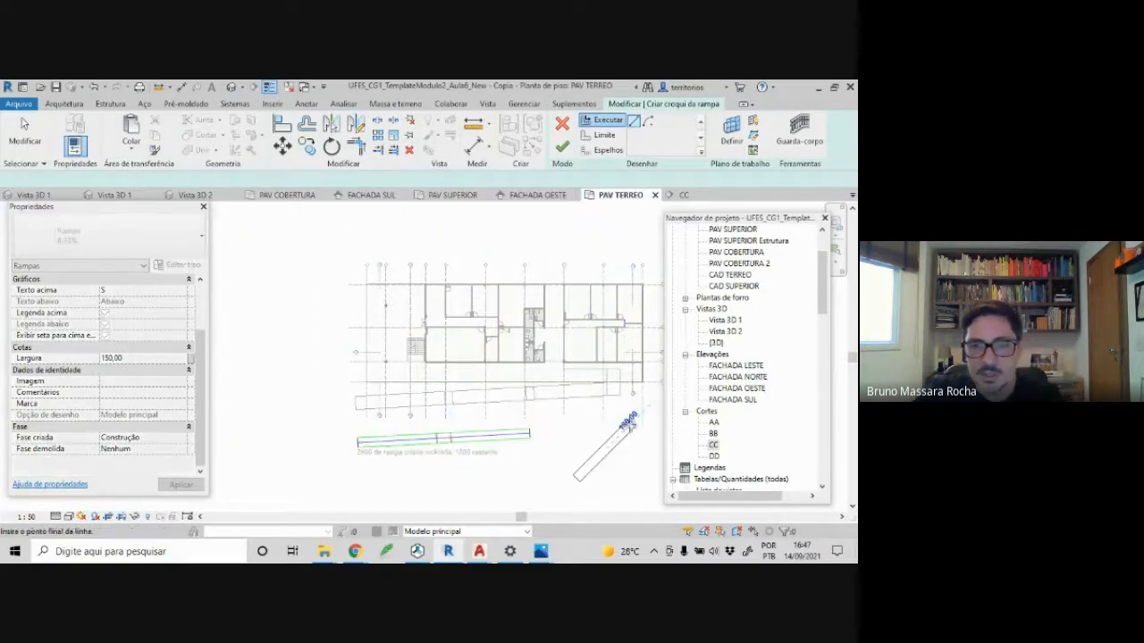
pyautogui.click(554, 438)
# - Undo all the trial ramp runs sketched below the outline
pyautogui.hotkey('ctrl', 'z')
pyautogui.hotkey('ctrl', 'z')
pyautogui.hotkey('ctrl', 'z')
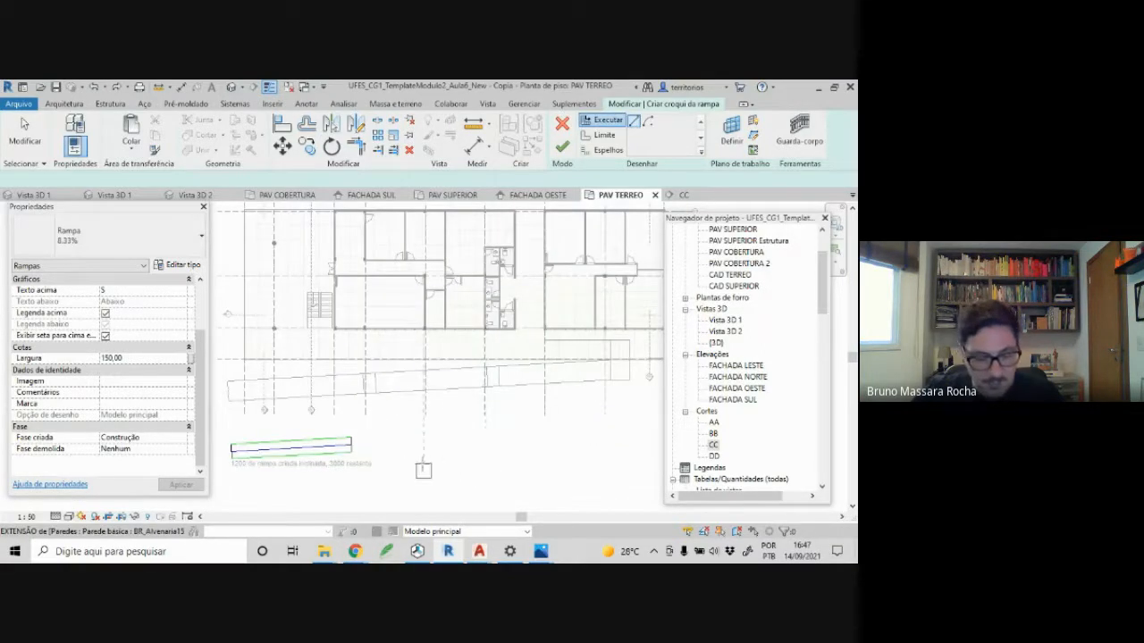
pyautogui.hotkey('ctrl', 'z')
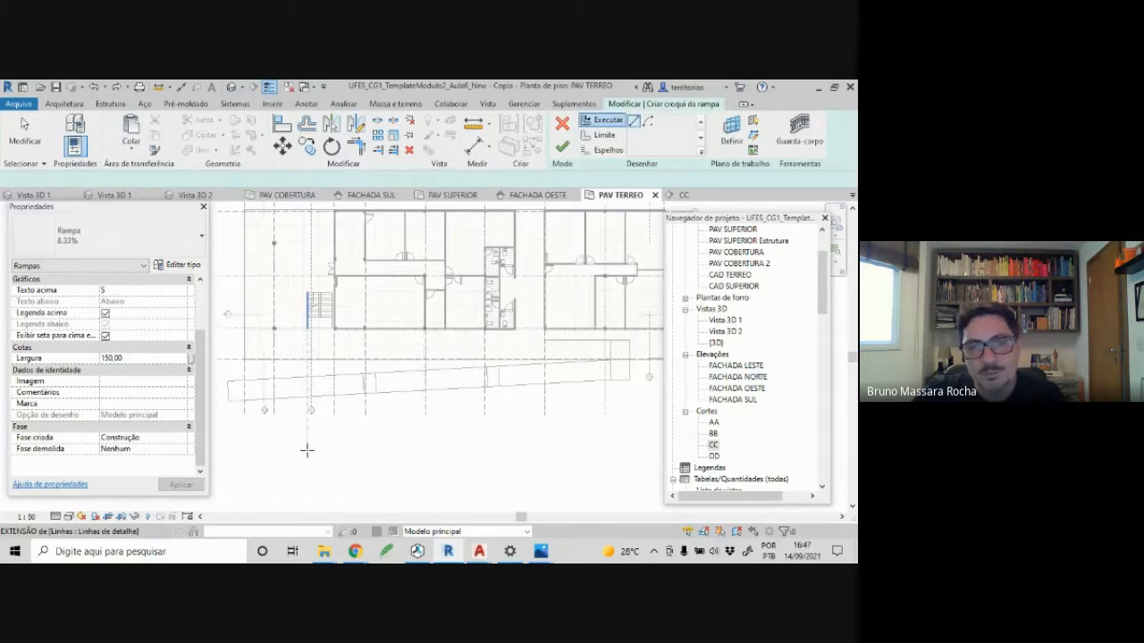
# - Try two more ramp runs of about 1195 below the outline with a short landing between them, and undo both
pyautogui.click(243, 452)
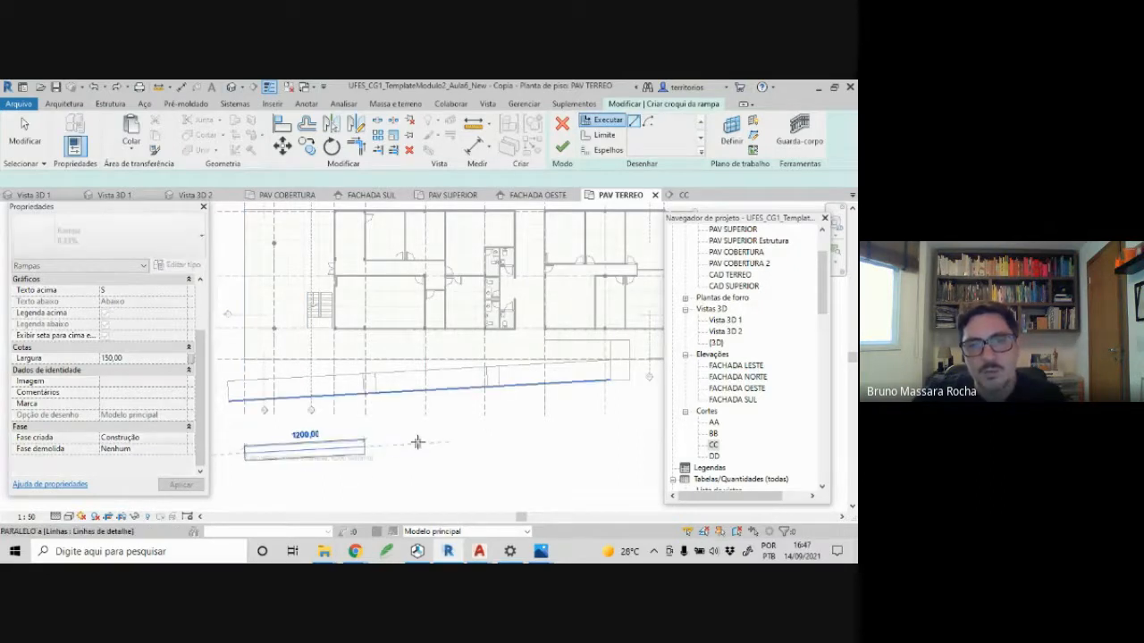
pyautogui.click(380, 446)
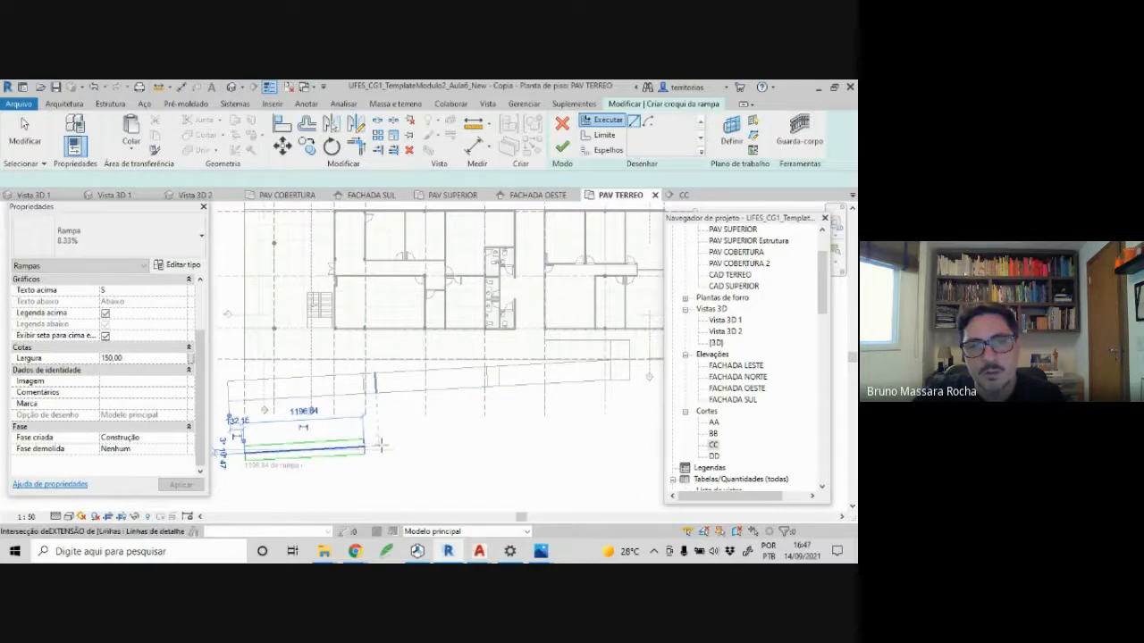
pyautogui.click(382, 445)
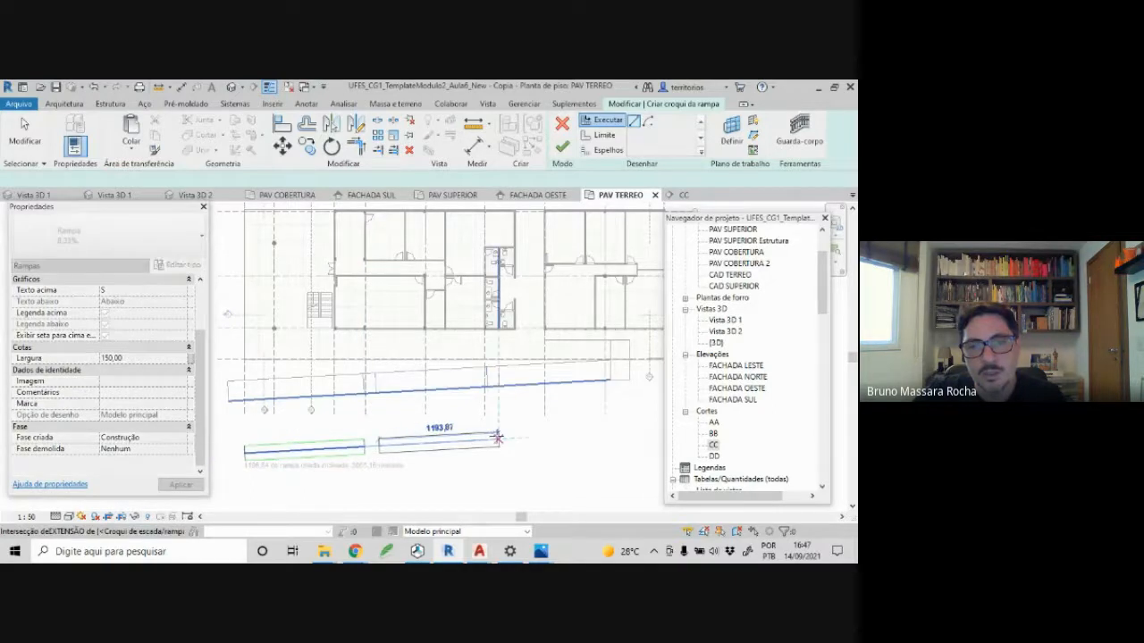
pyautogui.click(502, 436)
pyautogui.click(506, 436)
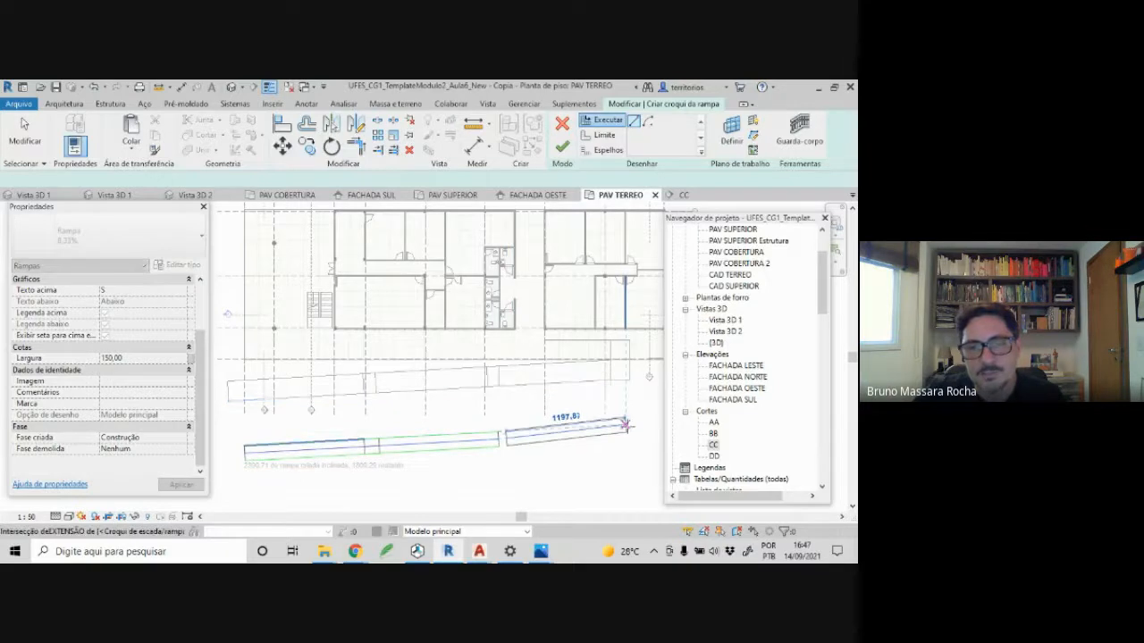
pyautogui.press('Escape')
pyautogui.press('Escape')
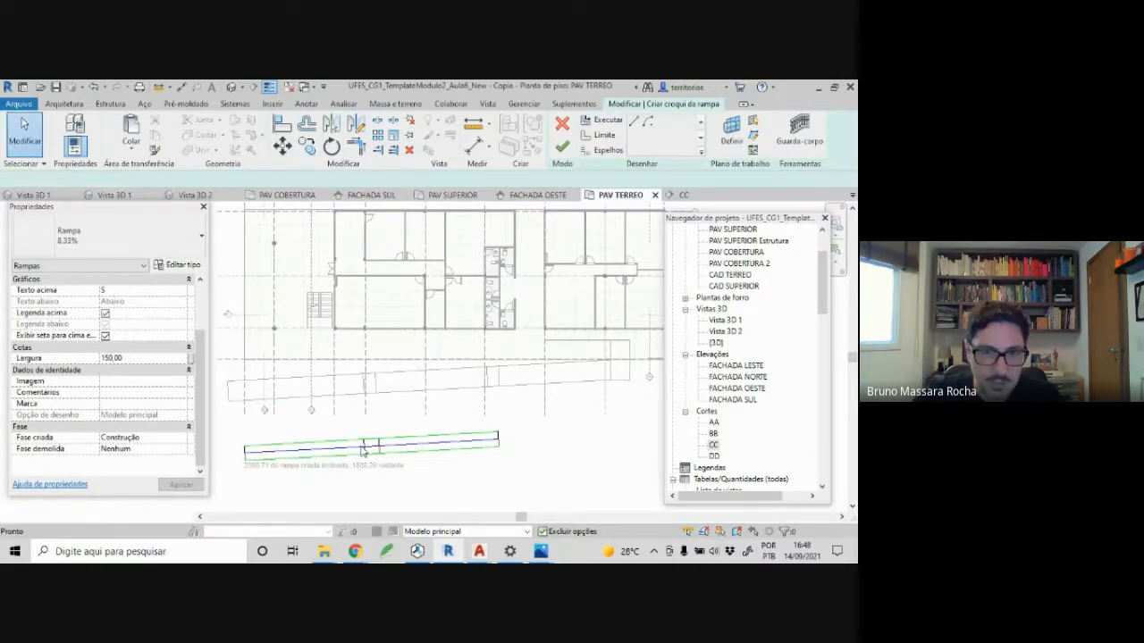
pyautogui.hotkey('ctrl', 'z')
pyautogui.hotkey('ctrl', 'z')
# - Sketch the first ramp run 1190 long from the midpoint of the outline's low end, and the second run beyond the intermediate landing
pyautogui.scroll(2, 235, 421)
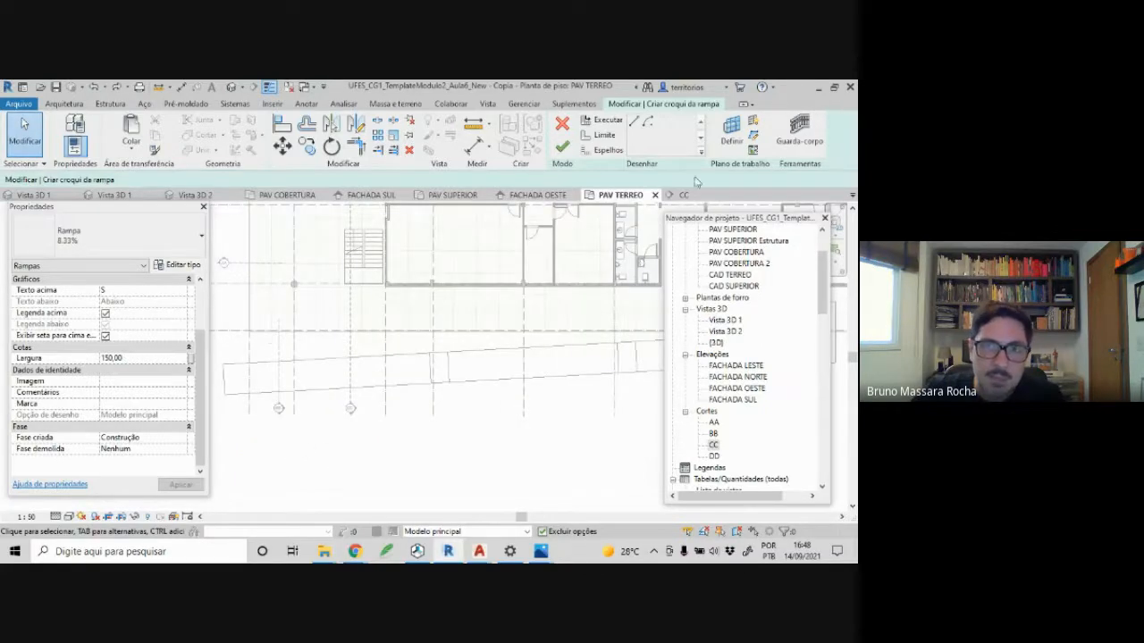
pyautogui.click(601, 121)
pyautogui.click(226, 378)
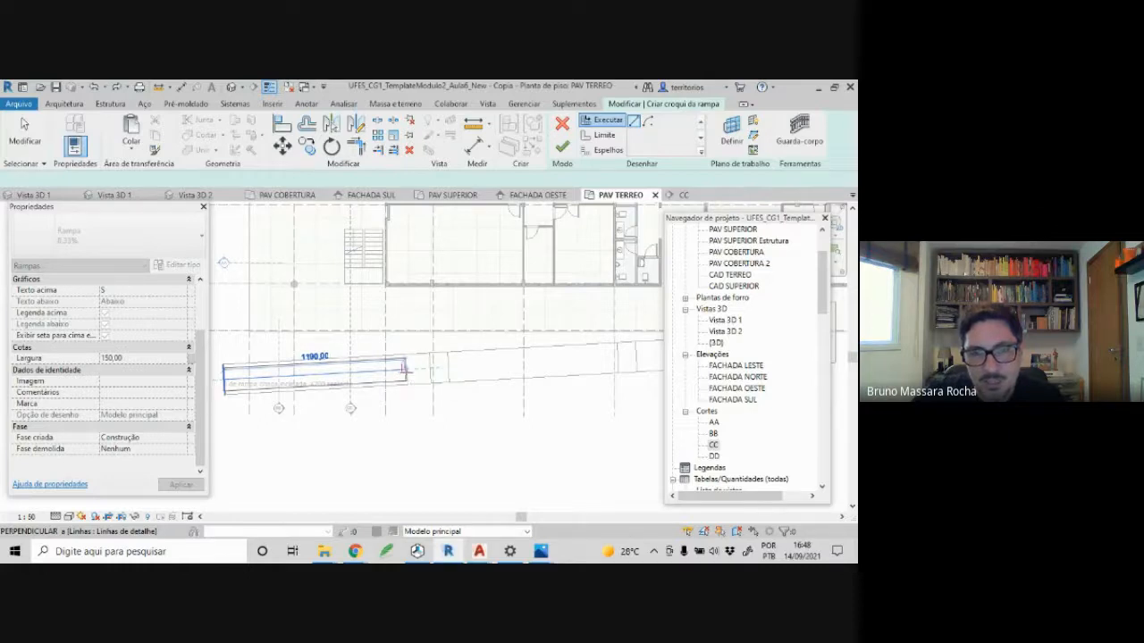
pyautogui.click(404, 369)
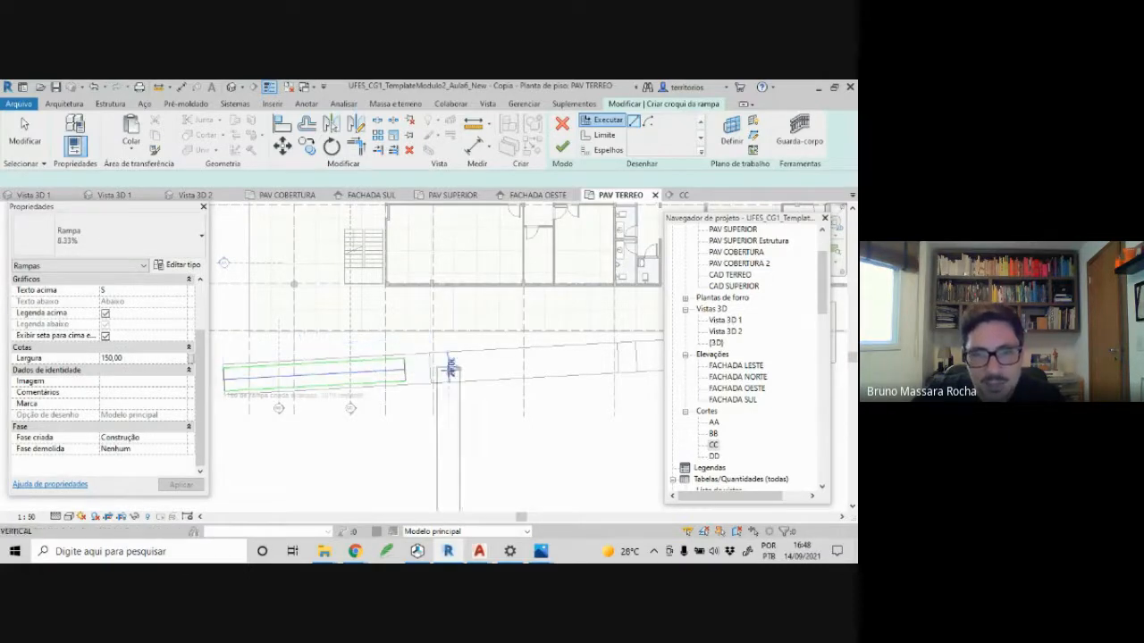
pyautogui.click(448, 366)
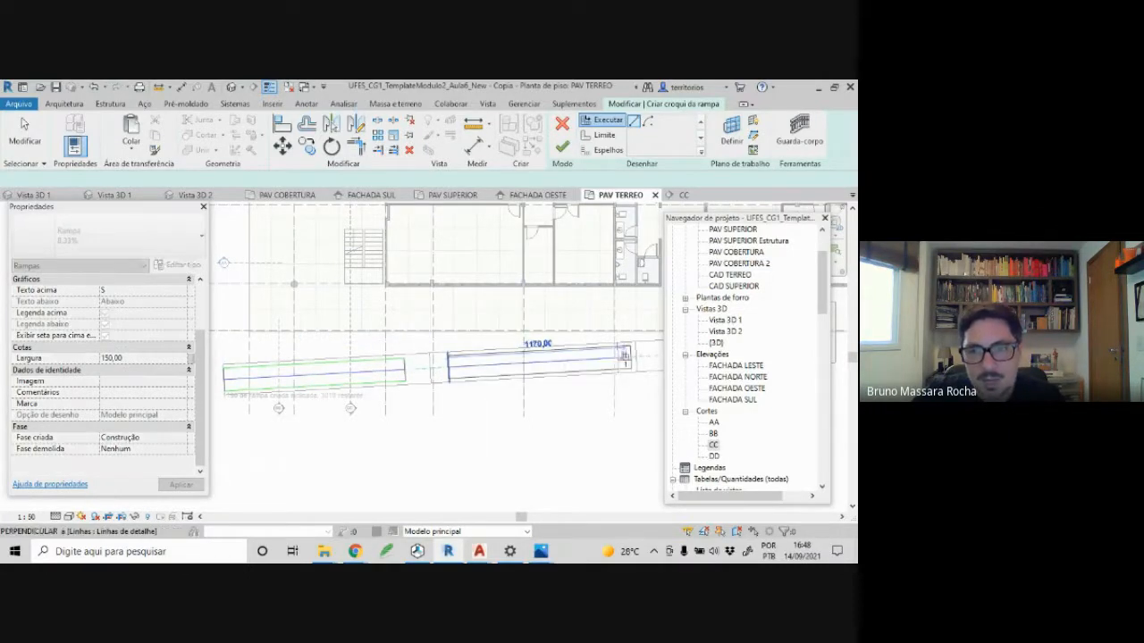
pyautogui.click(618, 358)
# - Sketch the third run about 1110 long up to the turning landing, and the return run back alongside the building
pyautogui.moveTo(594, 367); pyautogui.dragTo(447, 378, button='middle')
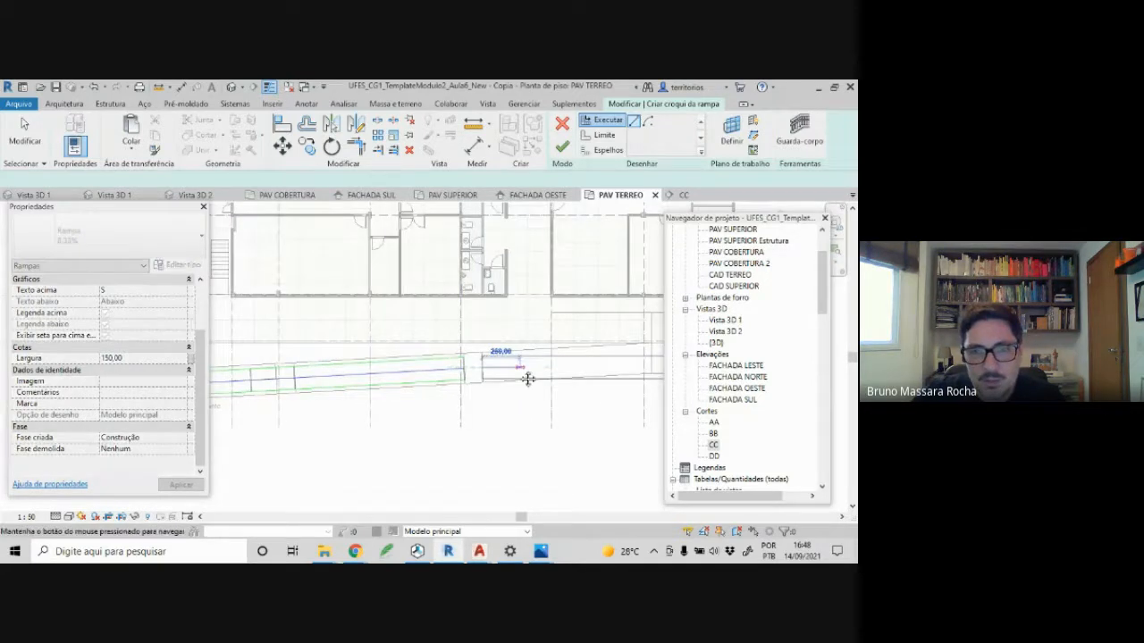
pyautogui.moveTo(523, 378); pyautogui.dragTo(340, 388, button='middle')
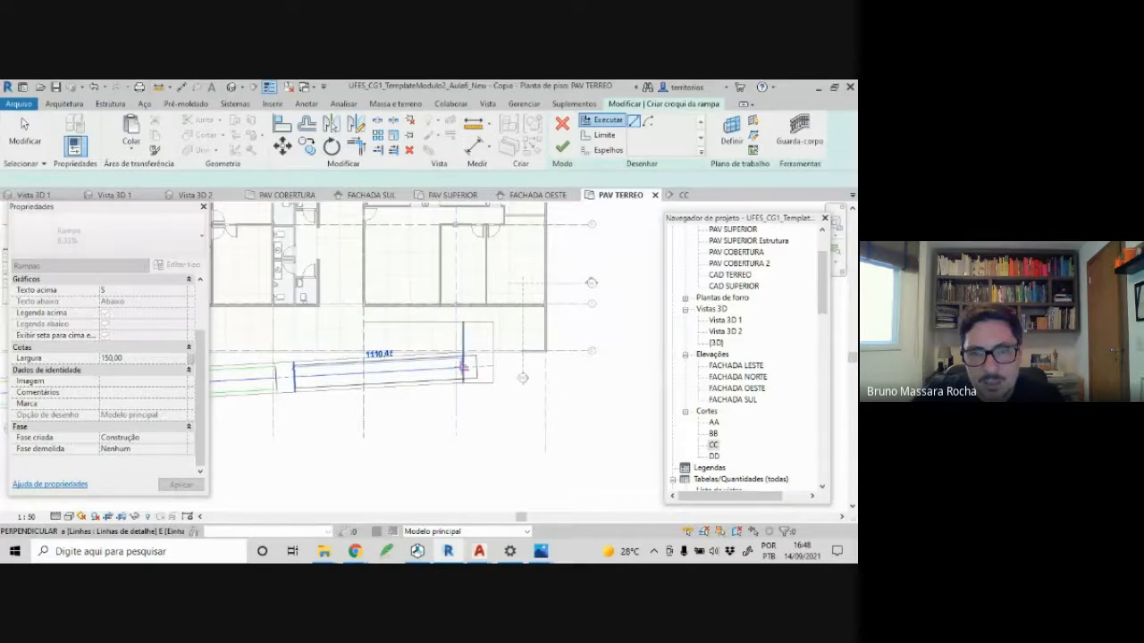
pyautogui.click(464, 370)
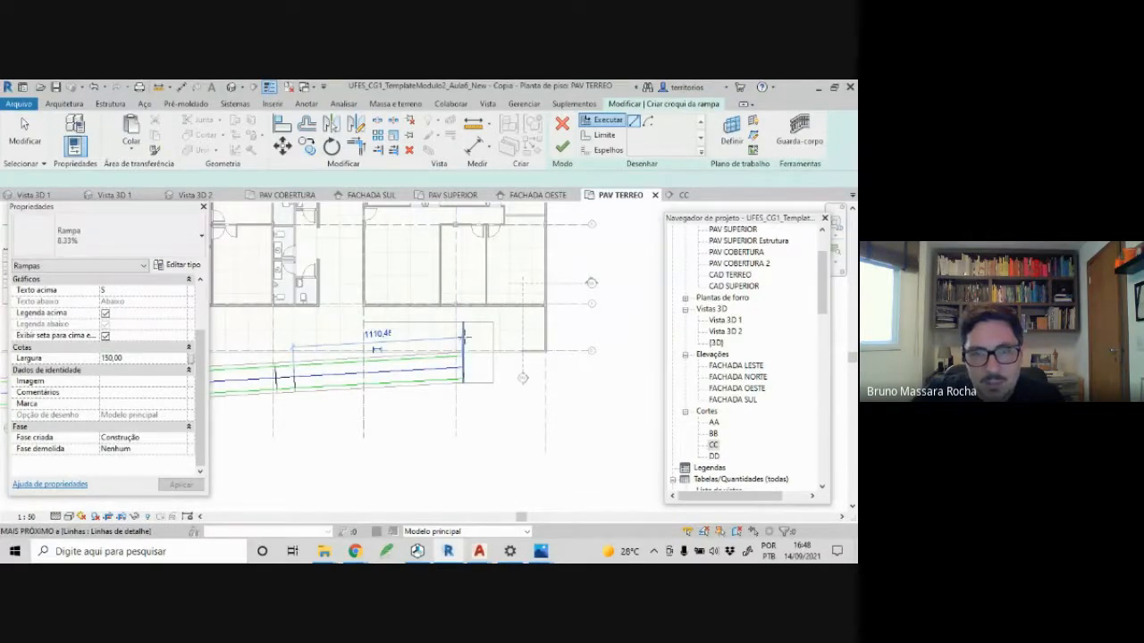
pyautogui.click(344, 342)
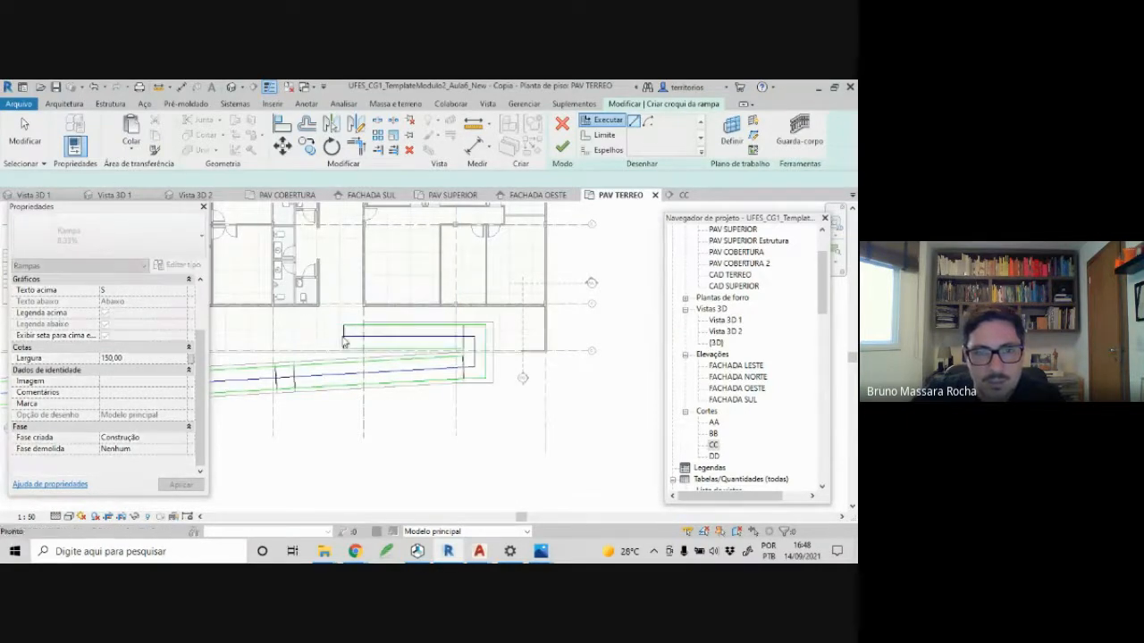
pyautogui.press('Escape')
# - Examine the ramp sketch against the building in the 3D view Vista 3D 1 and return to the PAV TERREO plan
pyautogui.scroll(-4, 394, 414)
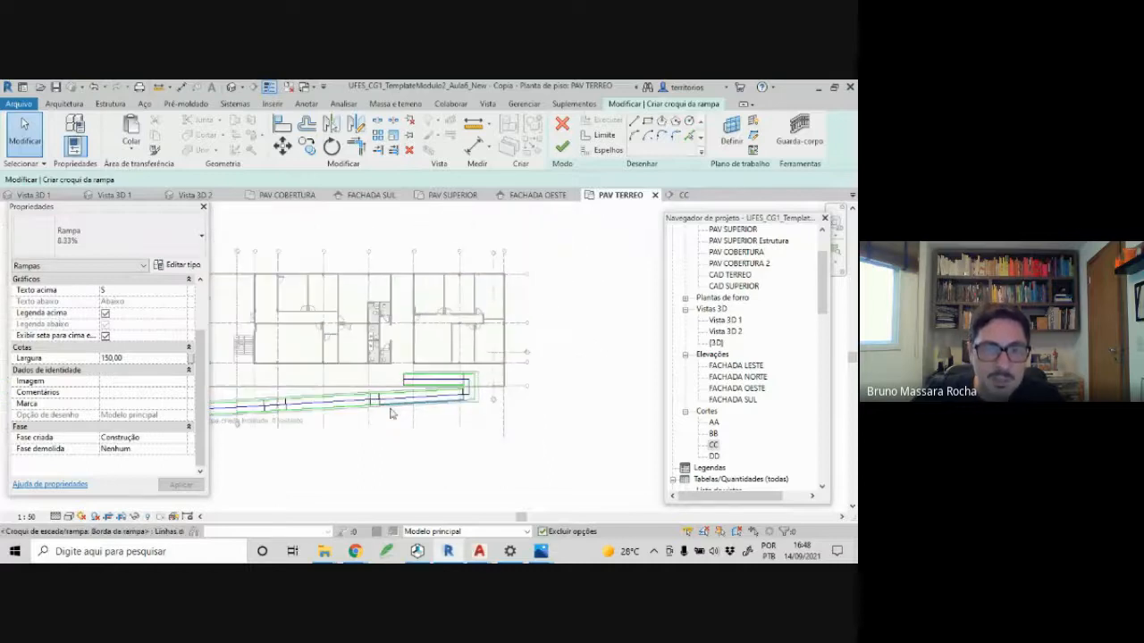
pyautogui.moveTo(391, 414); pyautogui.dragTo(454, 385, button='middle')
pyautogui.scroll(1, 455, 386)
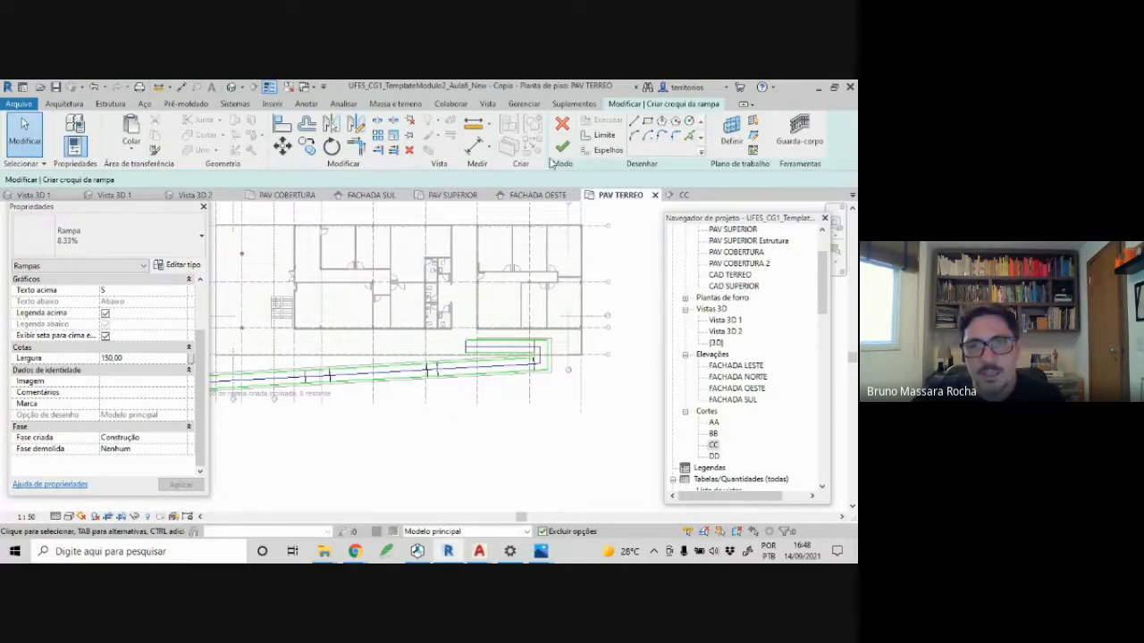
pyautogui.click(122, 197)
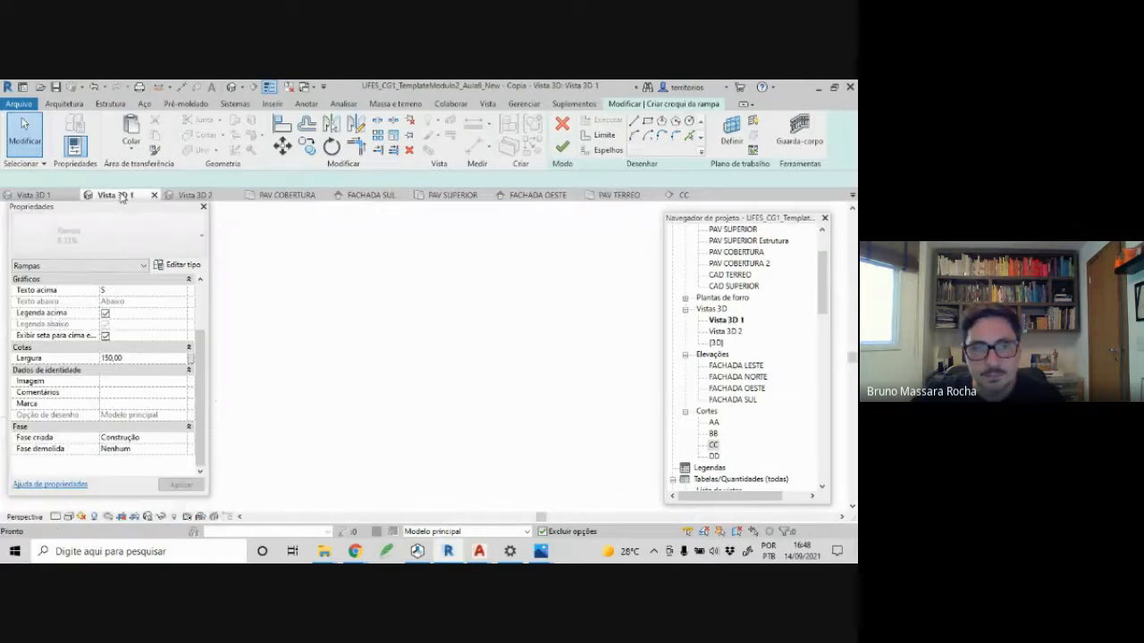
pyautogui.scroll(2, 300, 391)
pyautogui.scroll(-5, 301, 391)
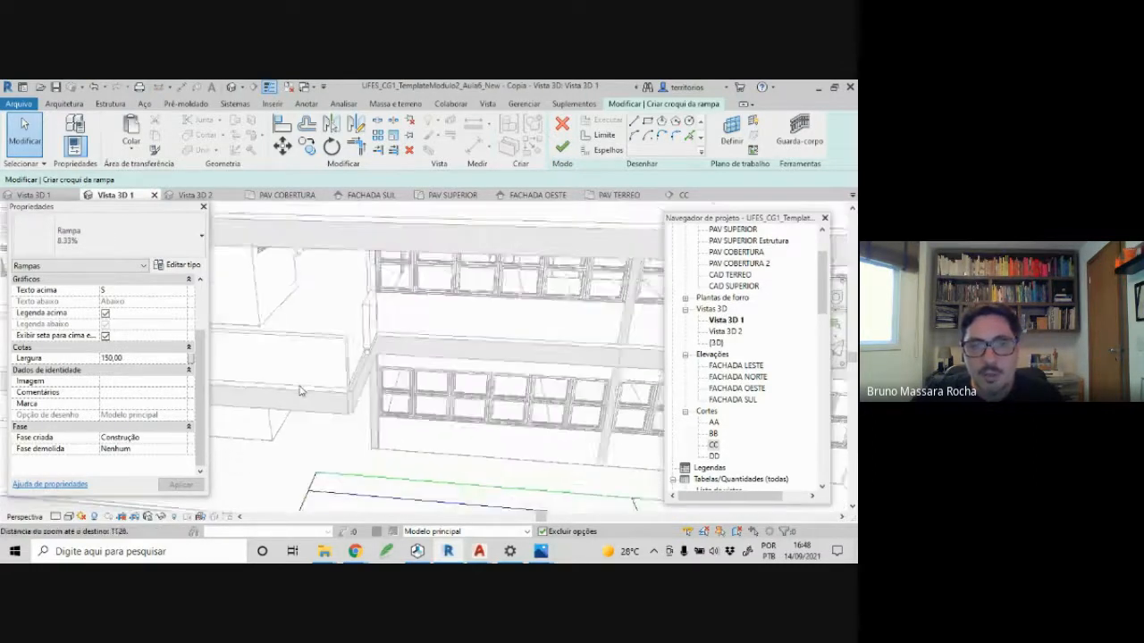
pyautogui.keyDown('shift'); pyautogui.moveTo(339, 429); pyautogui.dragTo(651, 388, button='middle'); pyautogui.keyUp('shift')
pyautogui.scroll(-2, 601, 385)
pyautogui.keyDown('shift'); pyautogui.moveTo(303, 455); pyautogui.dragTo(455, 433, button='middle'); pyautogui.keyUp('shift')
pyautogui.scroll(-1, 353, 466)
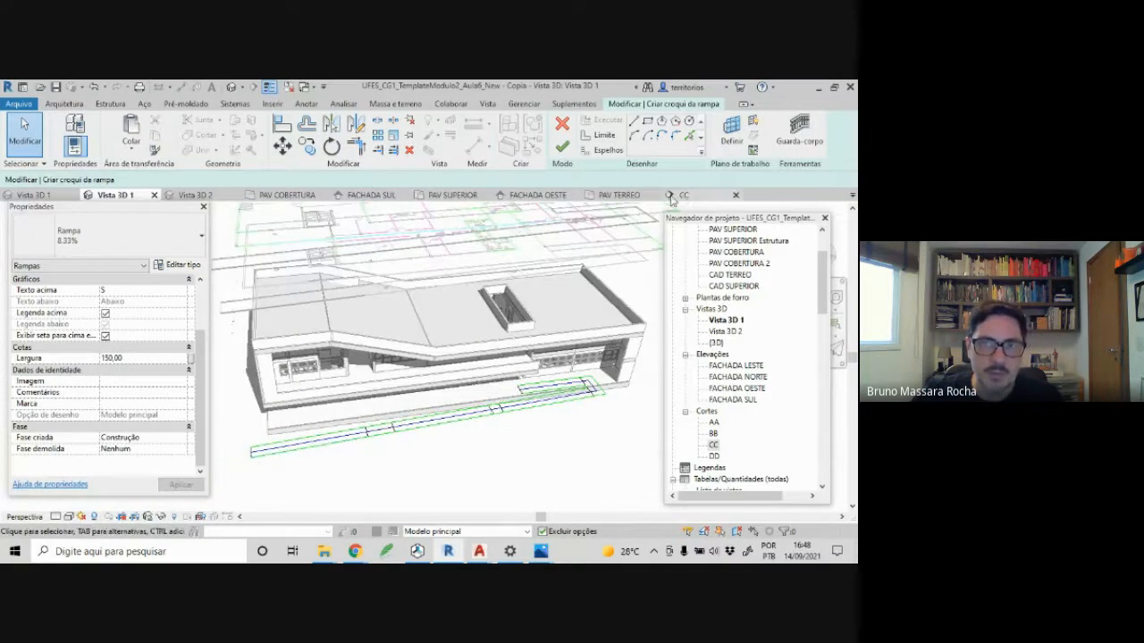
pyautogui.click(617, 195)
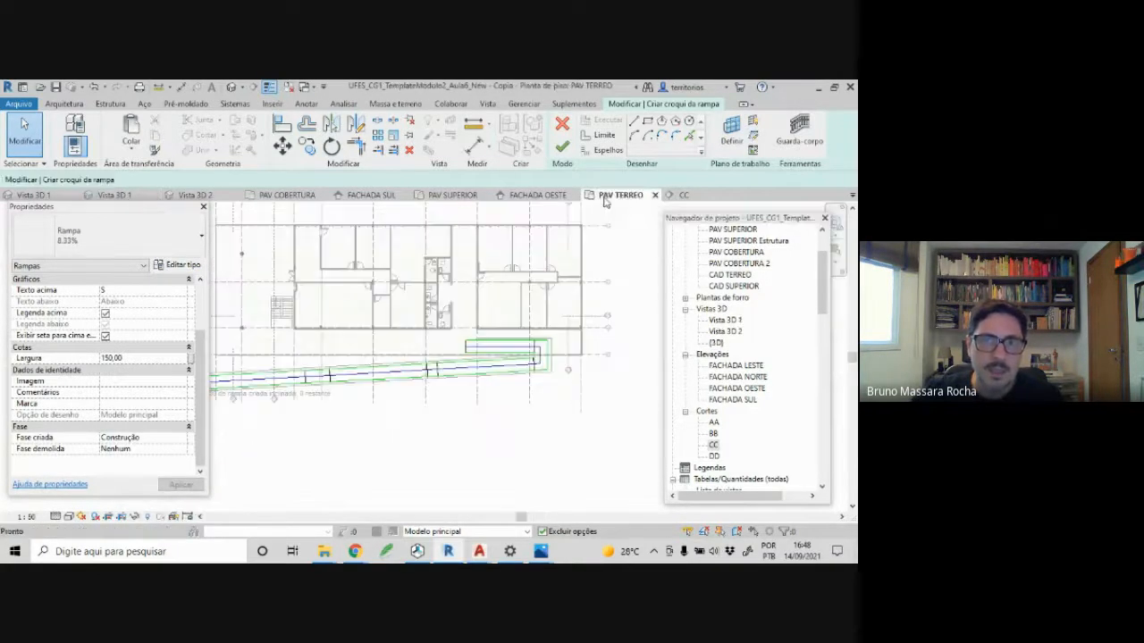
pyautogui.moveTo(359, 431); pyautogui.dragTo(394, 434, button='middle')
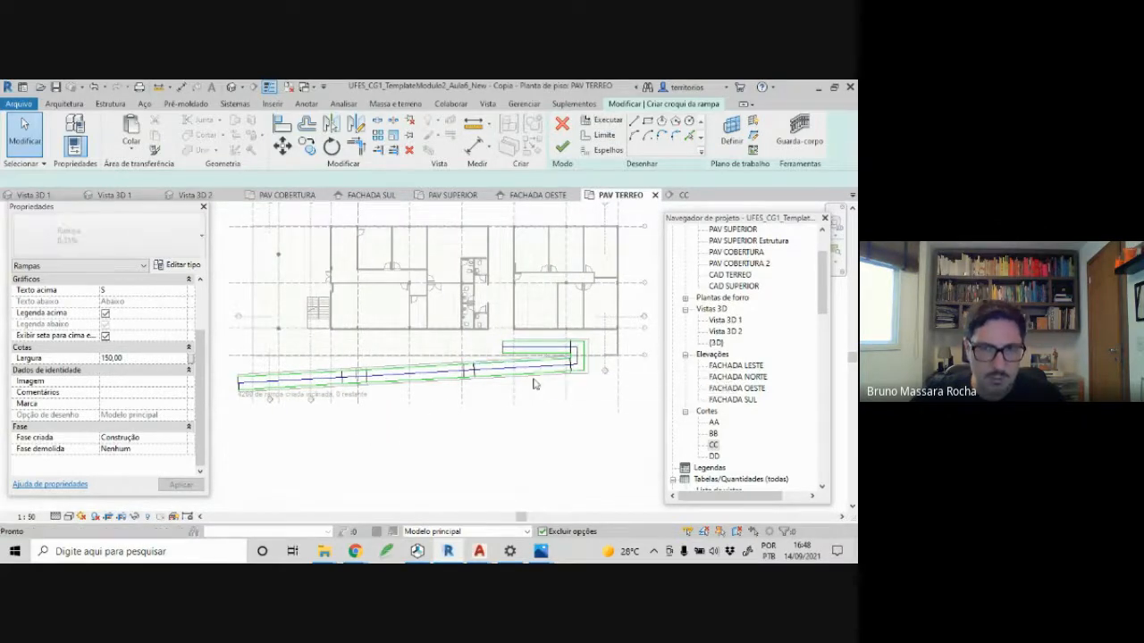
# - Undo the sketched ramp runs so that only the transferred outline is left on the PAV TERREO plan
pyautogui.hotkey('ctrl', 'z')
pyautogui.hotkey('ctrl', 'z')
pyautogui.hotkey('ctrl', 'z')
pyautogui.hotkey('ctrl', 'z')
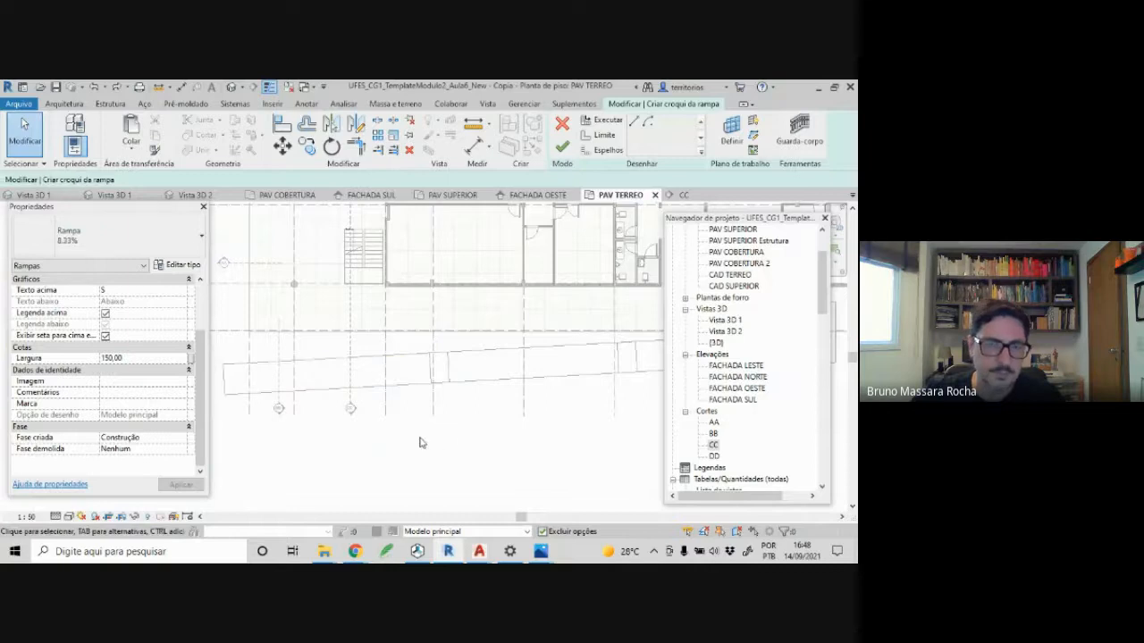
pyautogui.scroll(-1, 419, 437)
pyautogui.moveTo(419, 437); pyautogui.dragTo(347, 443, button='middle')
pyautogui.scroll(-1, 347, 443)
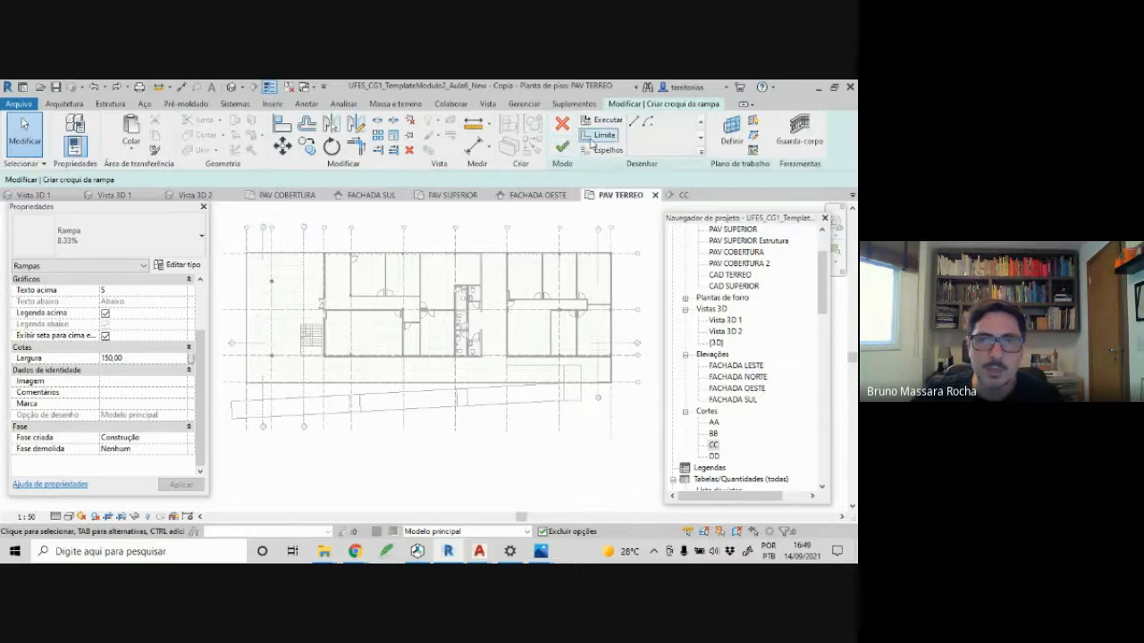
# - Draw a ramp boundary line about 850 long over the outline's edge nearest the building, from the return run's end to the turning landing's corner
pyautogui.click(593, 136)
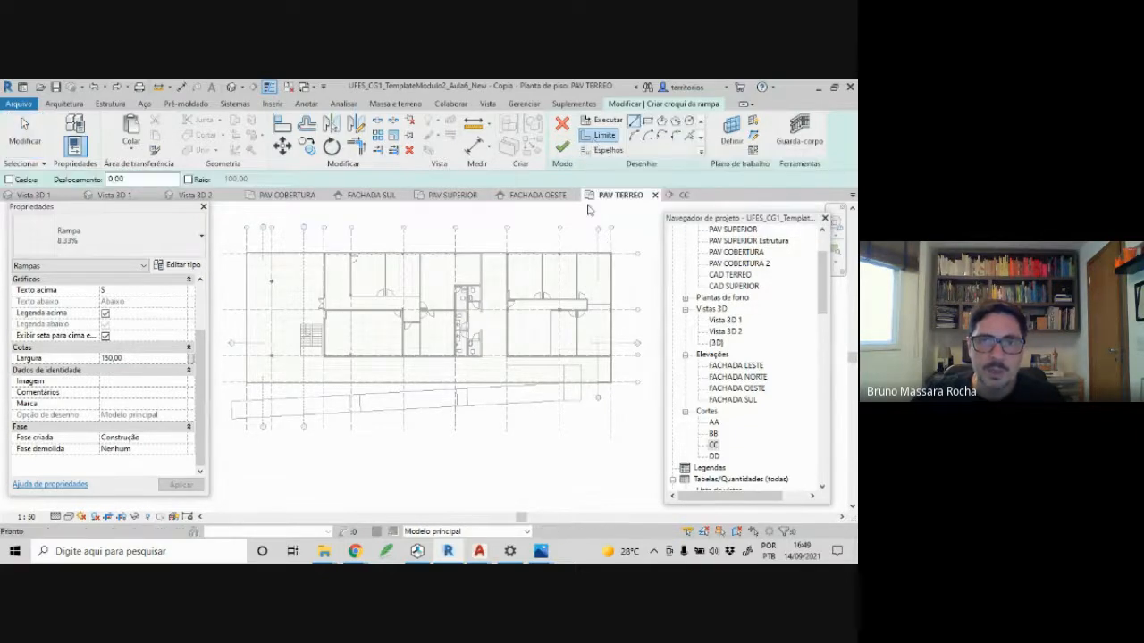
pyautogui.scroll(3, 597, 376)
pyautogui.scroll(3, 597, 376)
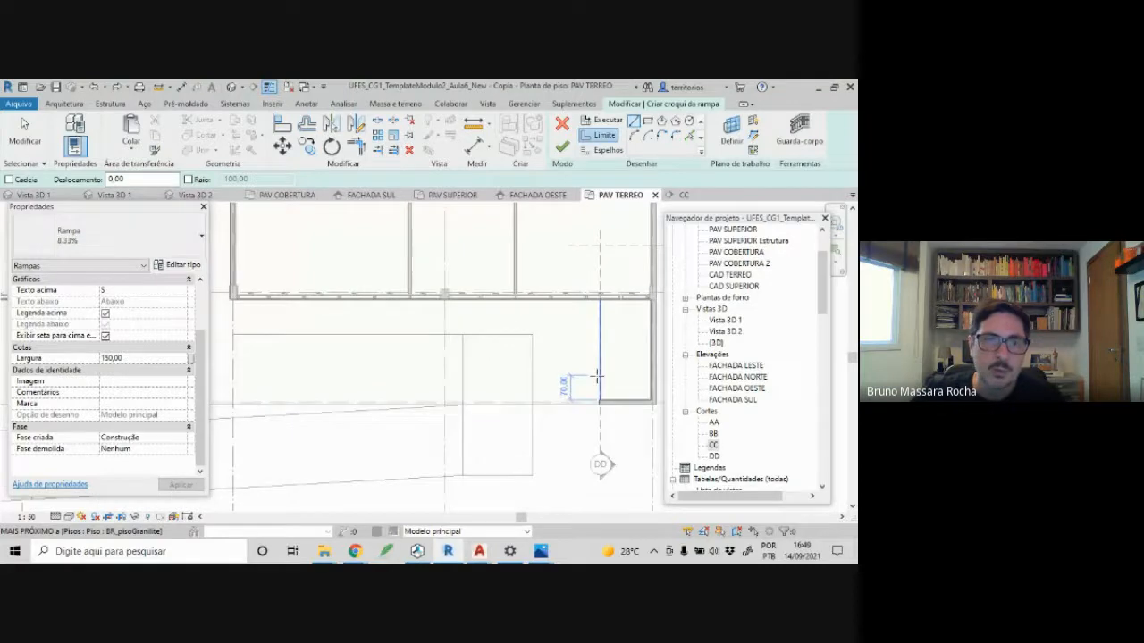
pyautogui.click(233, 336)
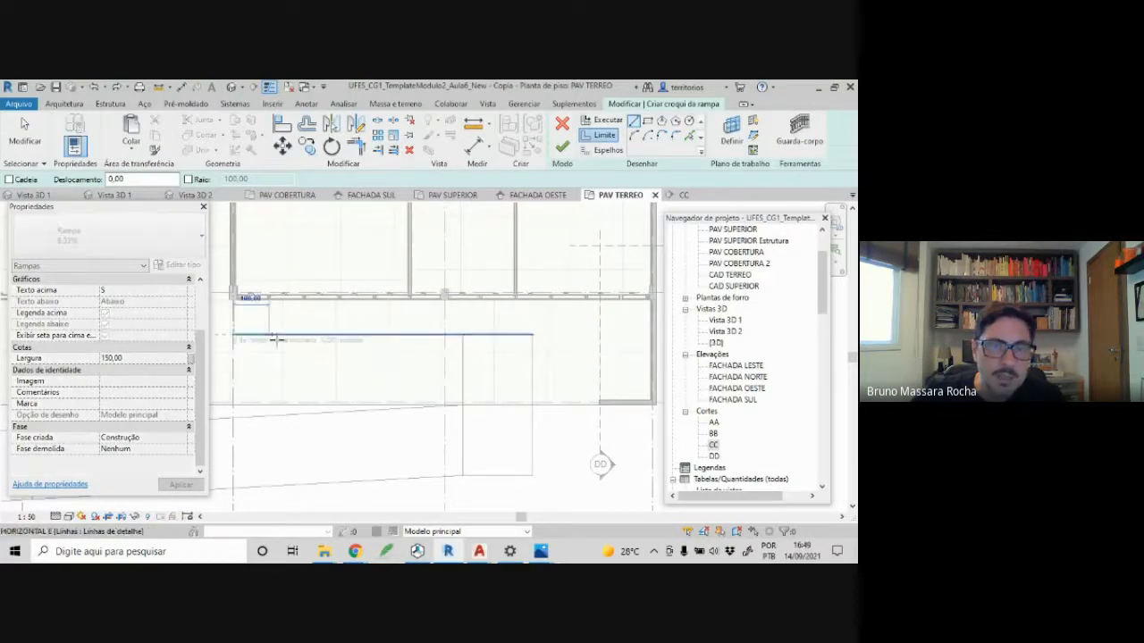
pyautogui.click(532, 332)
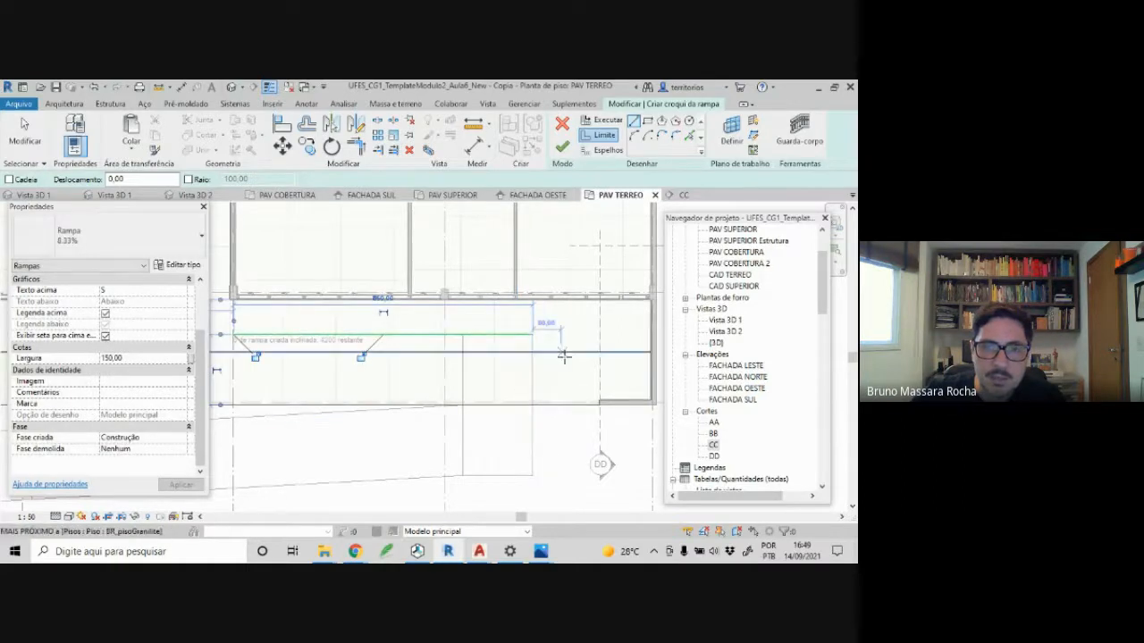
# - Draw boundary lines along the turning landing's outer end and along its 200 long edge farthest from the building
pyautogui.click(535, 467)
pyautogui.click(534, 476)
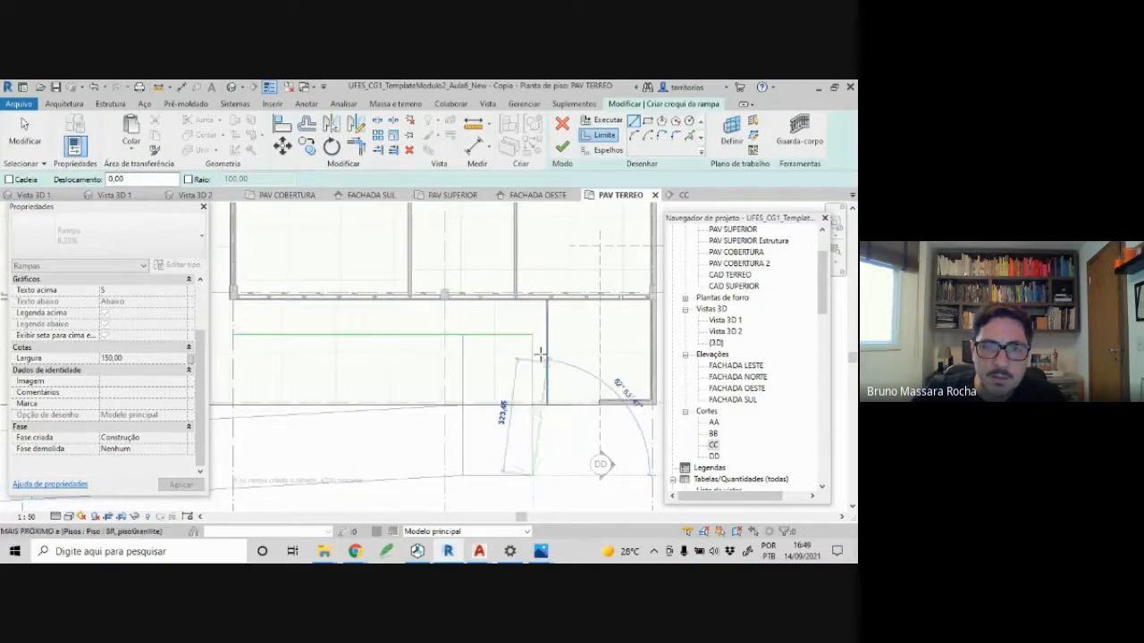
pyautogui.click(533, 335)
pyautogui.press('Escape')
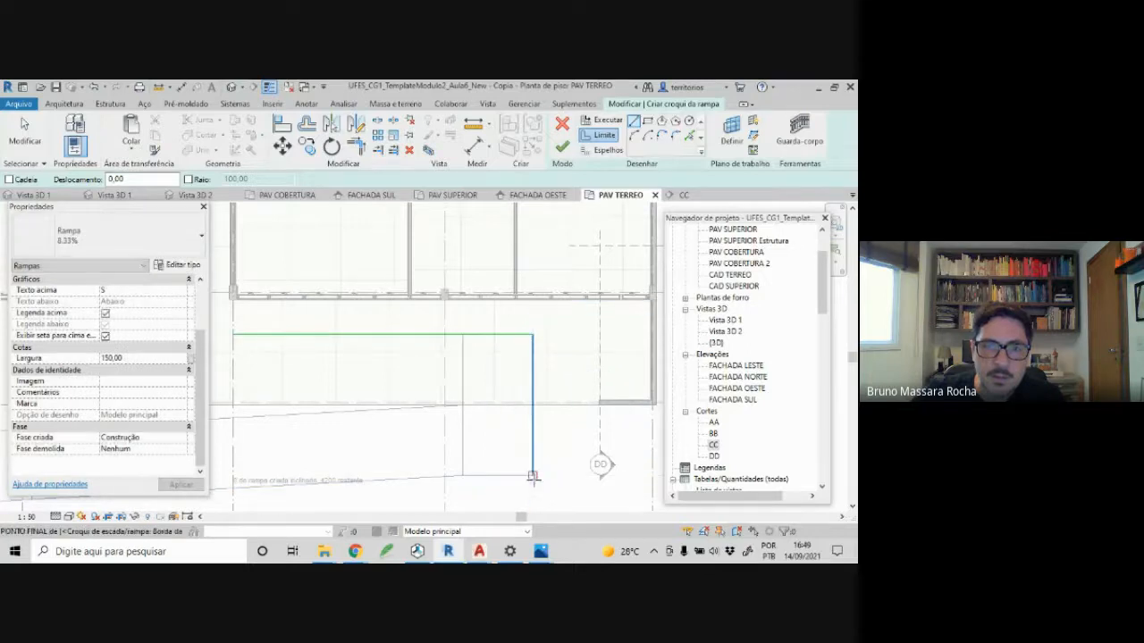
pyautogui.click(533, 475)
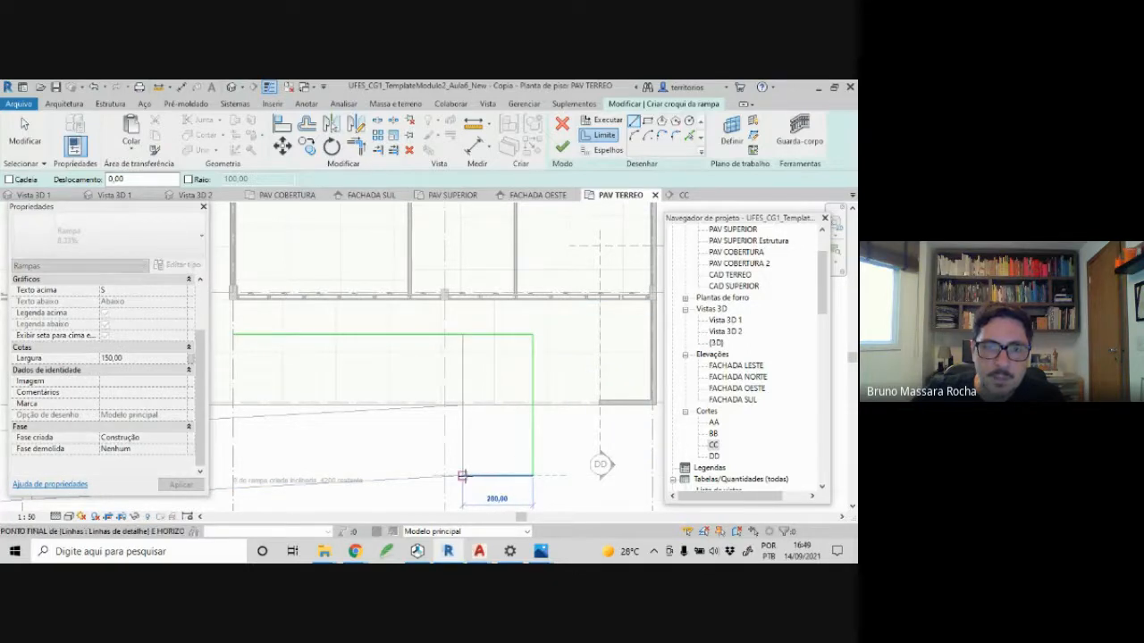
pyautogui.click(462, 475)
# - Draw the long outer boundary line, about 3817 long, from the ramp's low end to the corner of the turning landing
pyautogui.scroll(-3, 435, 470)
pyautogui.moveTo(478, 442); pyautogui.dragTo(642, 368, button='middle')
pyautogui.scroll(1, 371, 415)
pyautogui.moveTo(376, 416); pyautogui.dragTo(572, 399, button='middle')
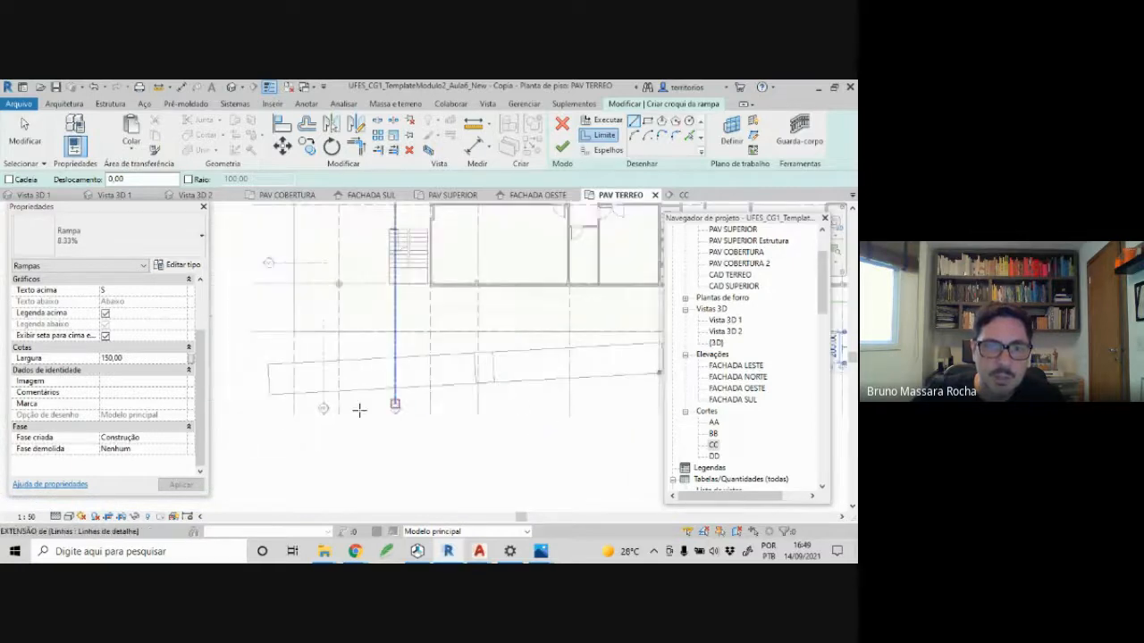
pyautogui.click(268, 395)
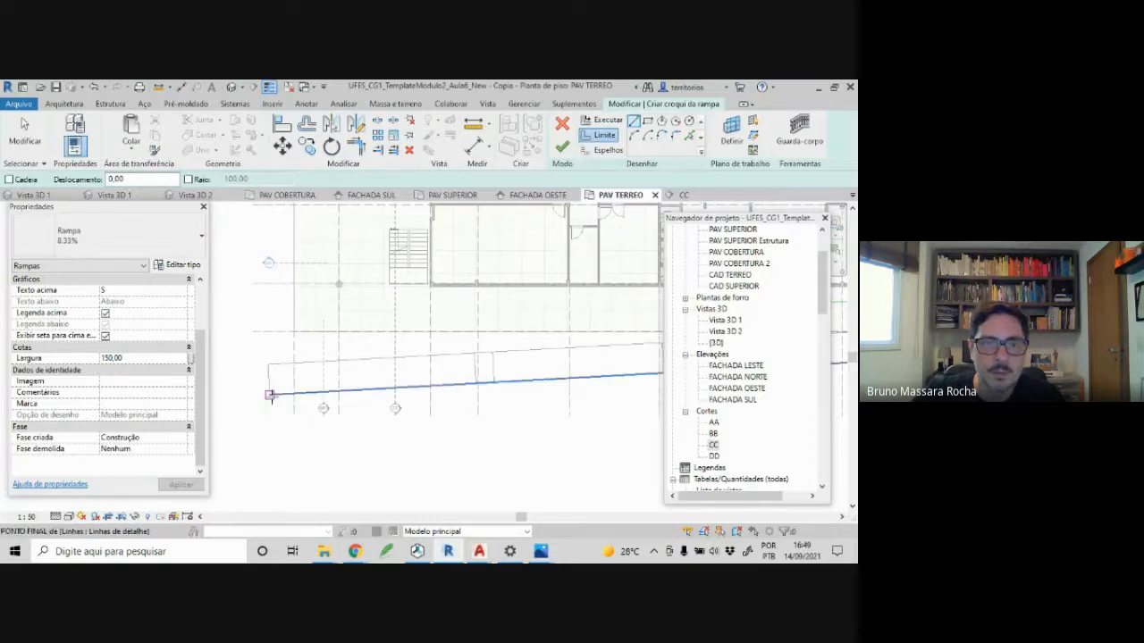
pyautogui.click(270, 396)
pyautogui.moveTo(540, 451); pyautogui.dragTo(299, 459, button='middle')
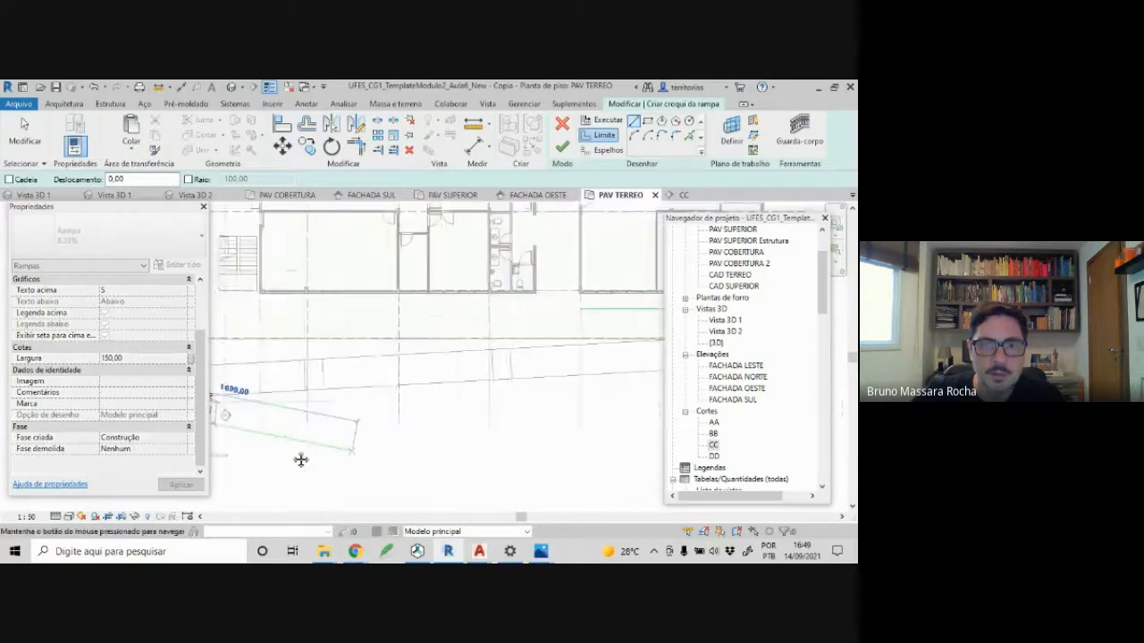
pyautogui.click(603, 372)
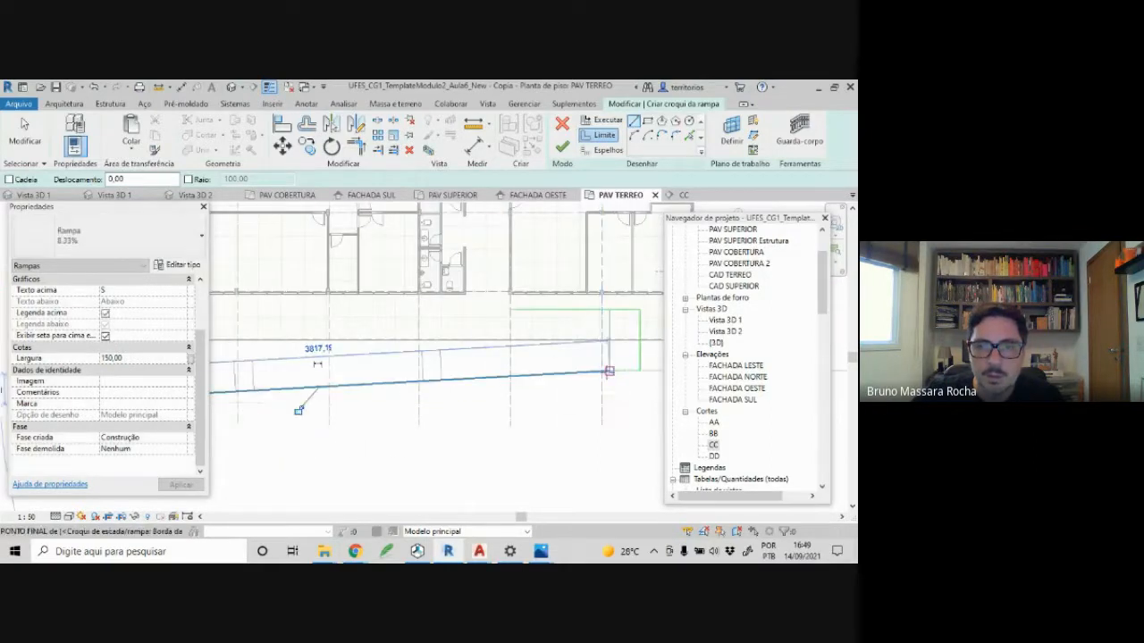
pyautogui.press('Escape')
pyautogui.press('Escape')
# - Draw the long inner boundary line from the low end's other corner to the outline endpoint where the slanted run meets the turning landing
pyautogui.scroll(-3, 577, 462)
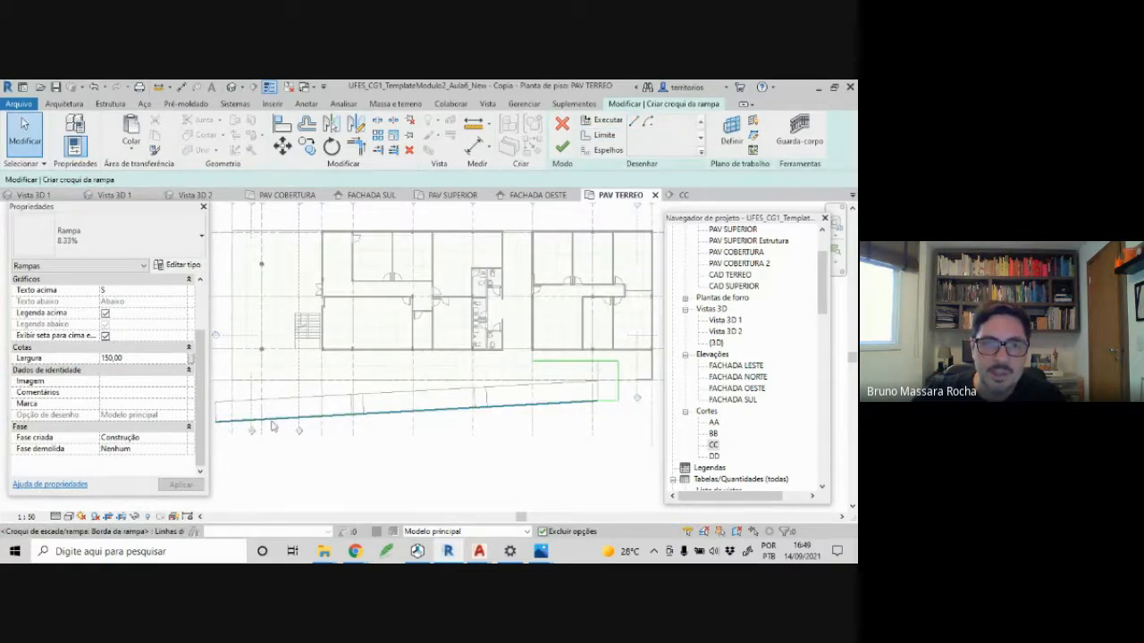
pyautogui.scroll(4, 221, 430)
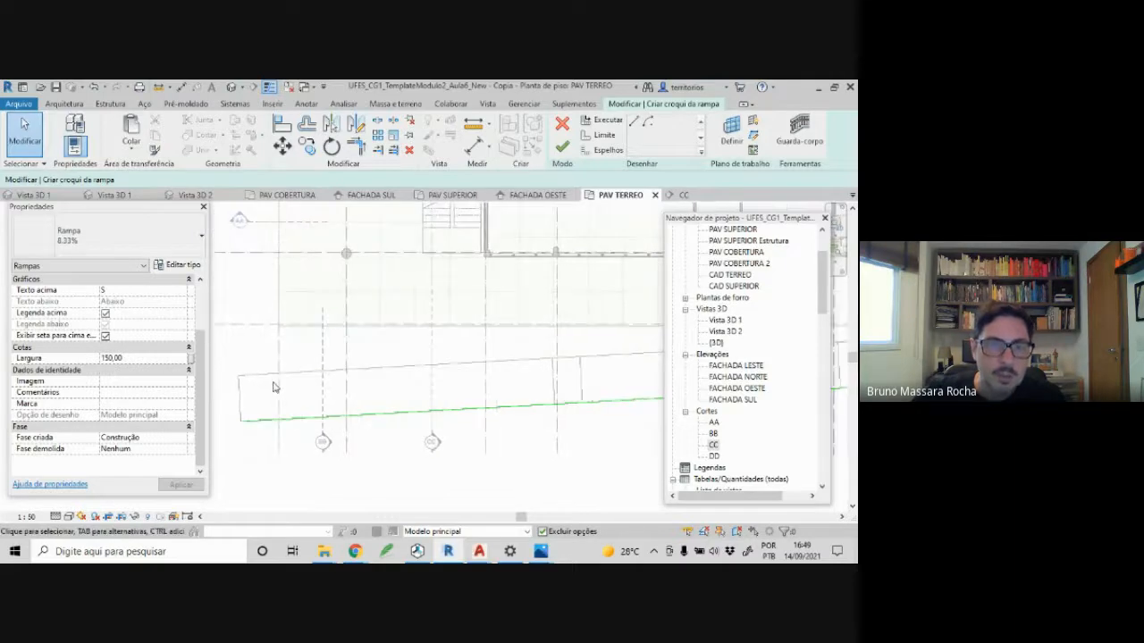
pyautogui.click(597, 138)
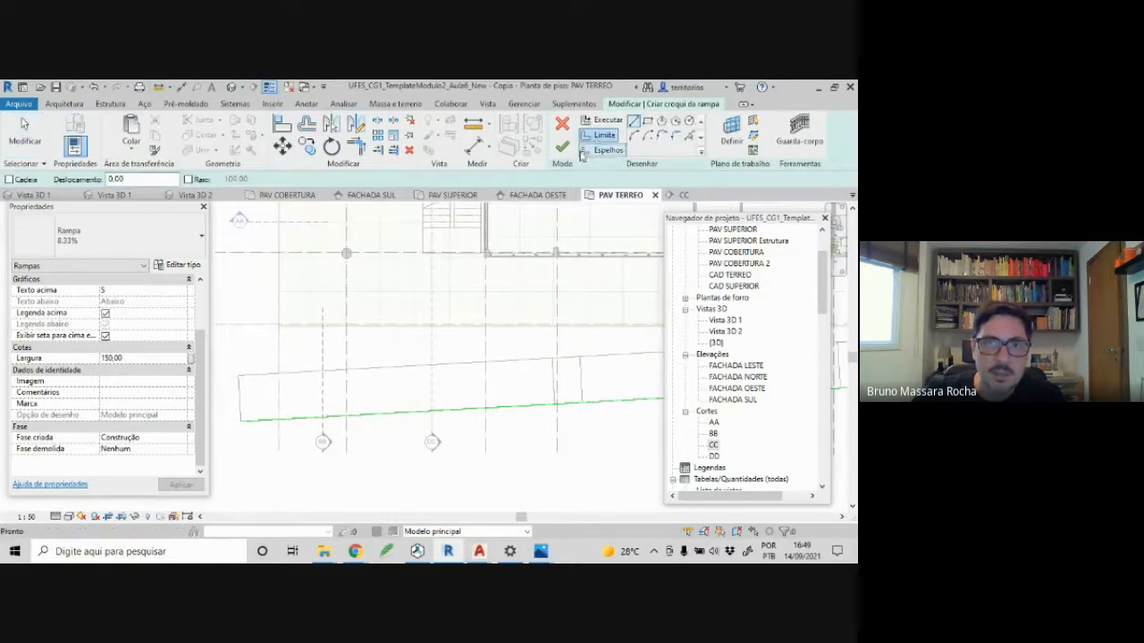
pyautogui.click(238, 377)
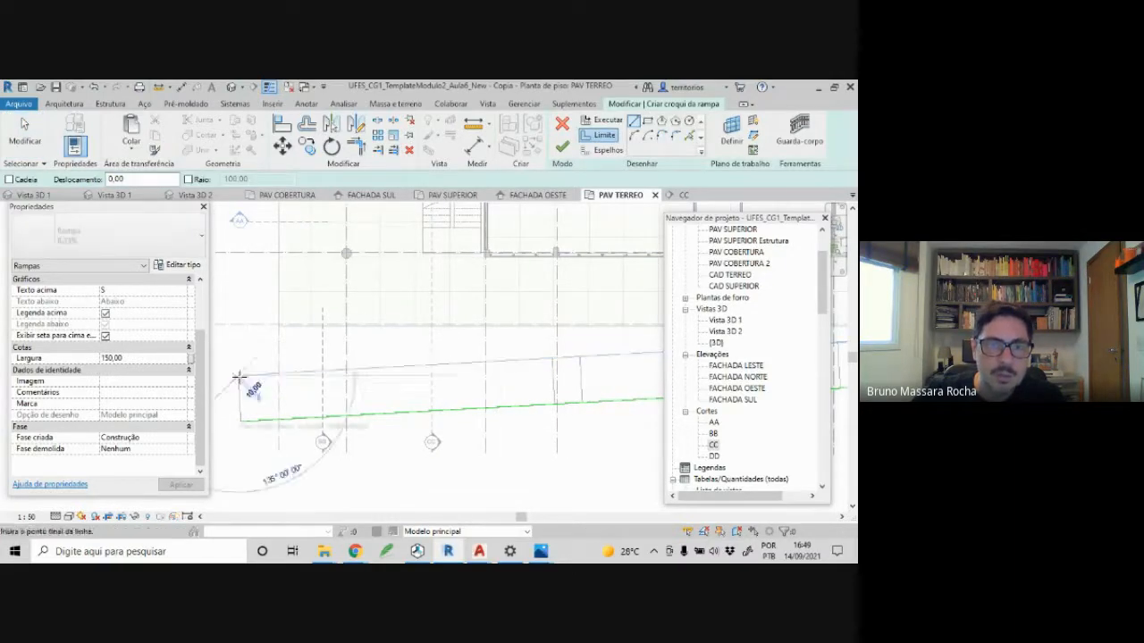
pyautogui.moveTo(581, 359); pyautogui.dragTo(295, 429, button='middle')
pyautogui.moveTo(493, 407); pyautogui.dragTo(206, 419, button='middle')
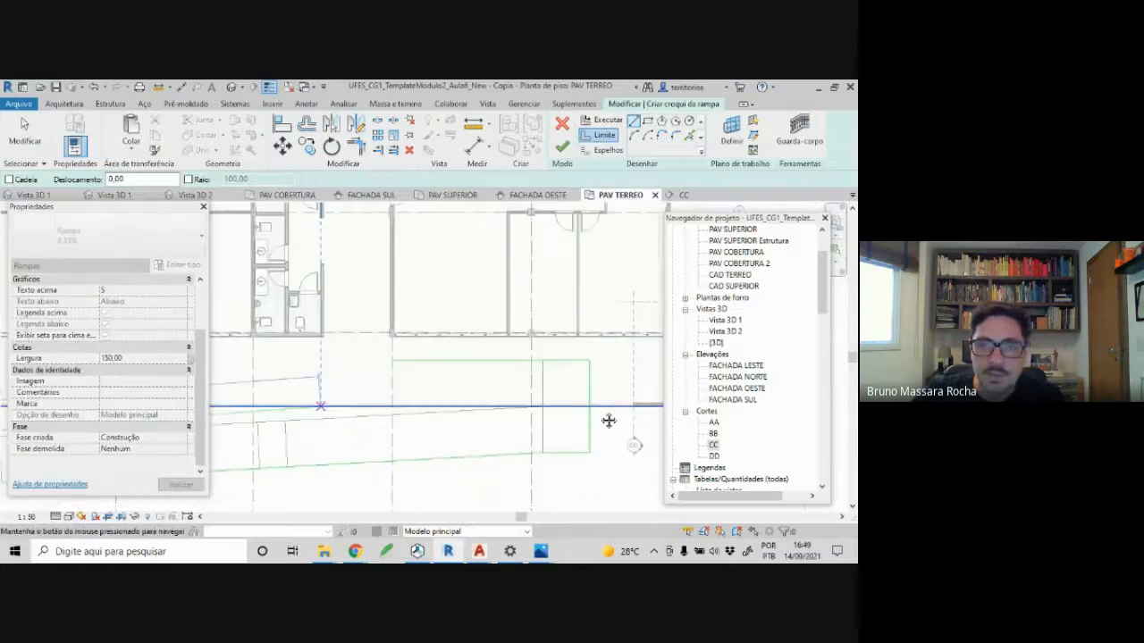
pyautogui.moveTo(608, 421); pyautogui.dragTo(584, 409, button='middle')
pyautogui.scroll(3, 494, 393)
pyautogui.scroll(3, 531, 380)
pyautogui.scroll(3, 530, 381)
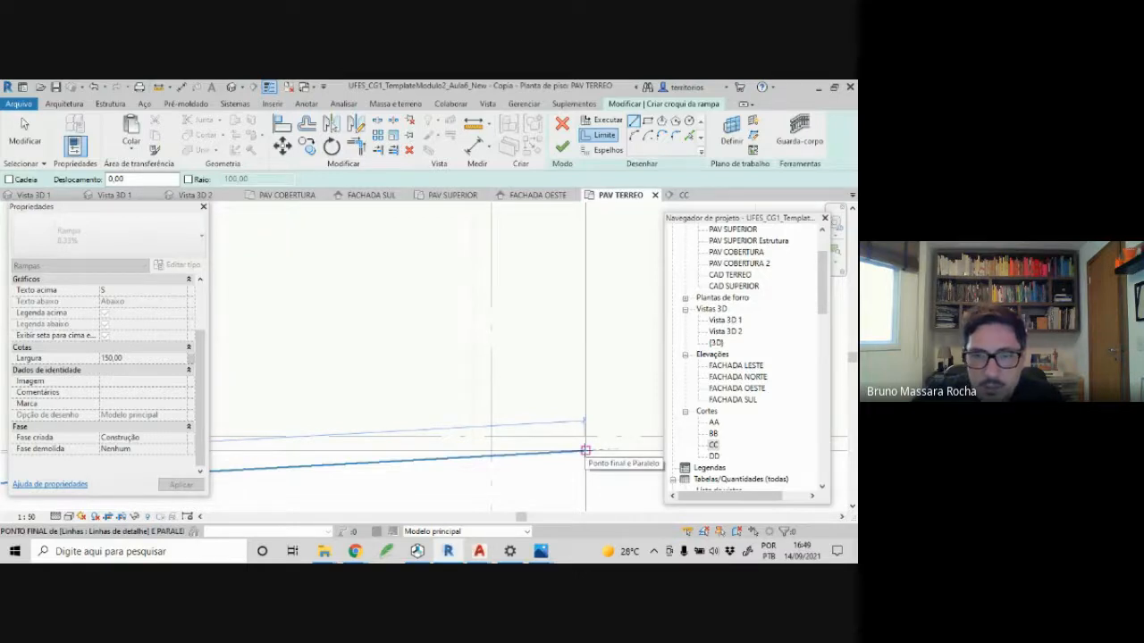
pyautogui.click(585, 450)
# - Draw the return run's second boundary line, 650 long, horizontally from the turning landing to the run's end on the outline
pyautogui.scroll(-4, 516, 362)
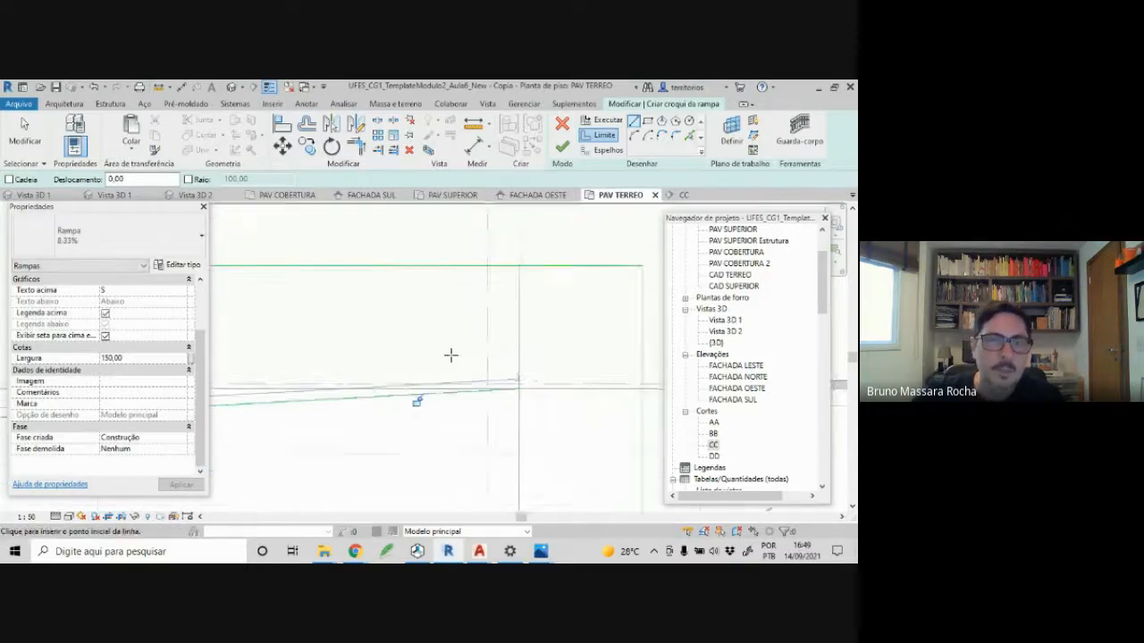
pyautogui.scroll(1, 560, 329)
pyautogui.moveTo(420, 352); pyautogui.dragTo(475, 328, button='middle')
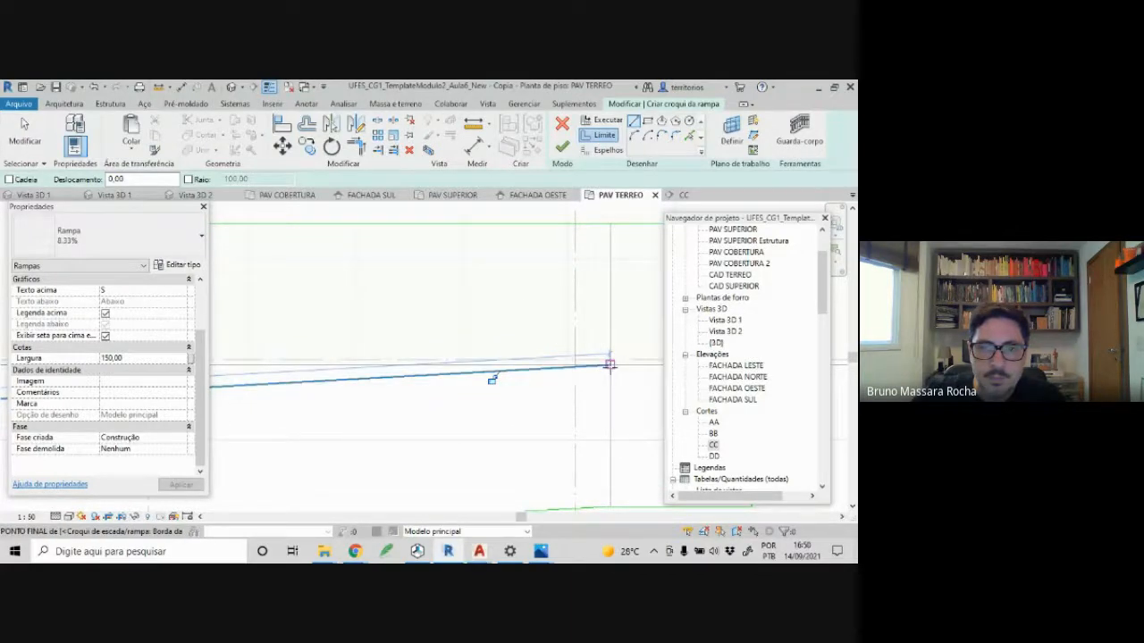
pyautogui.click(610, 364)
pyautogui.moveTo(360, 352); pyautogui.dragTo(569, 338, button='middle')
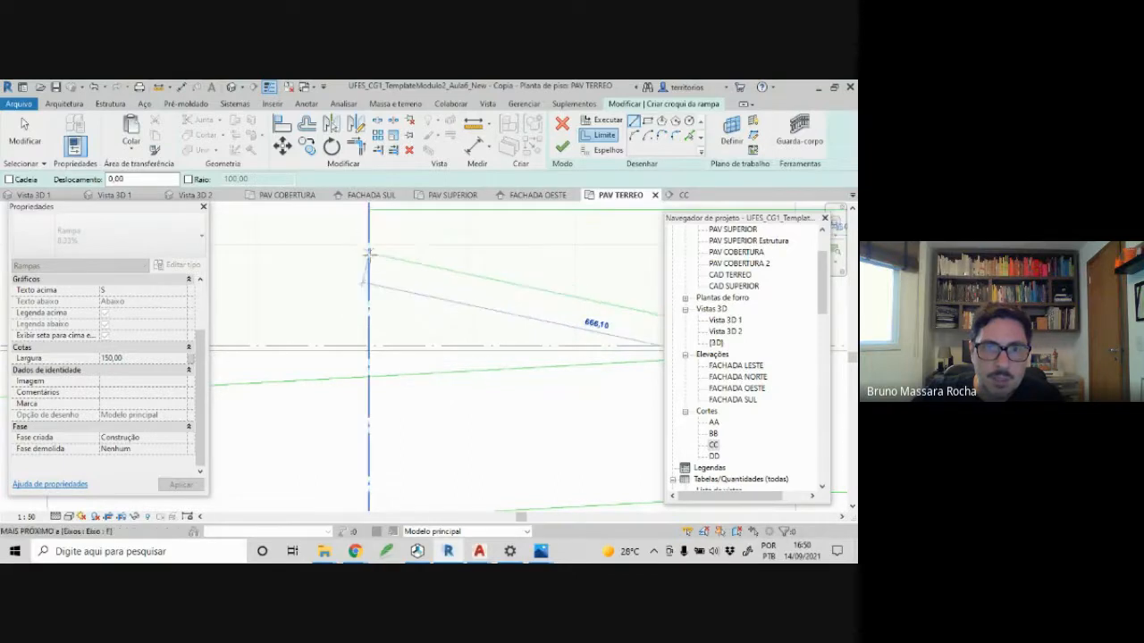
pyautogui.moveTo(366, 250); pyautogui.dragTo(366, 295, button='middle')
pyautogui.scroll(3, 367, 260)
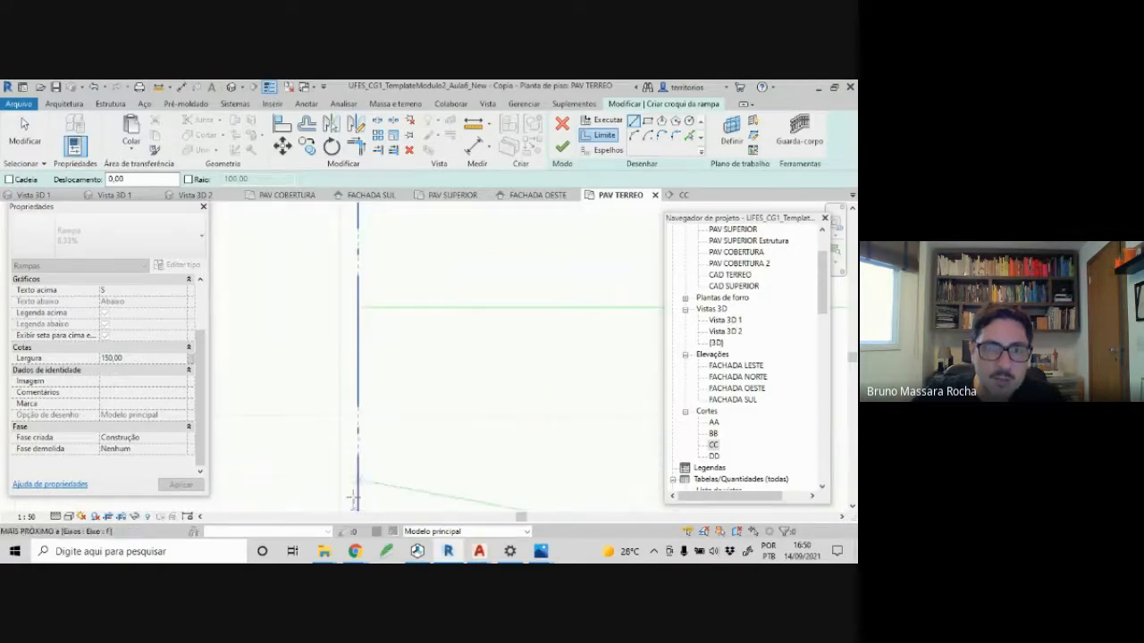
pyautogui.moveTo(384, 459); pyautogui.dragTo(375, 217, button='middle')
pyautogui.moveTo(377, 429); pyautogui.dragTo(396, 215, button='middle')
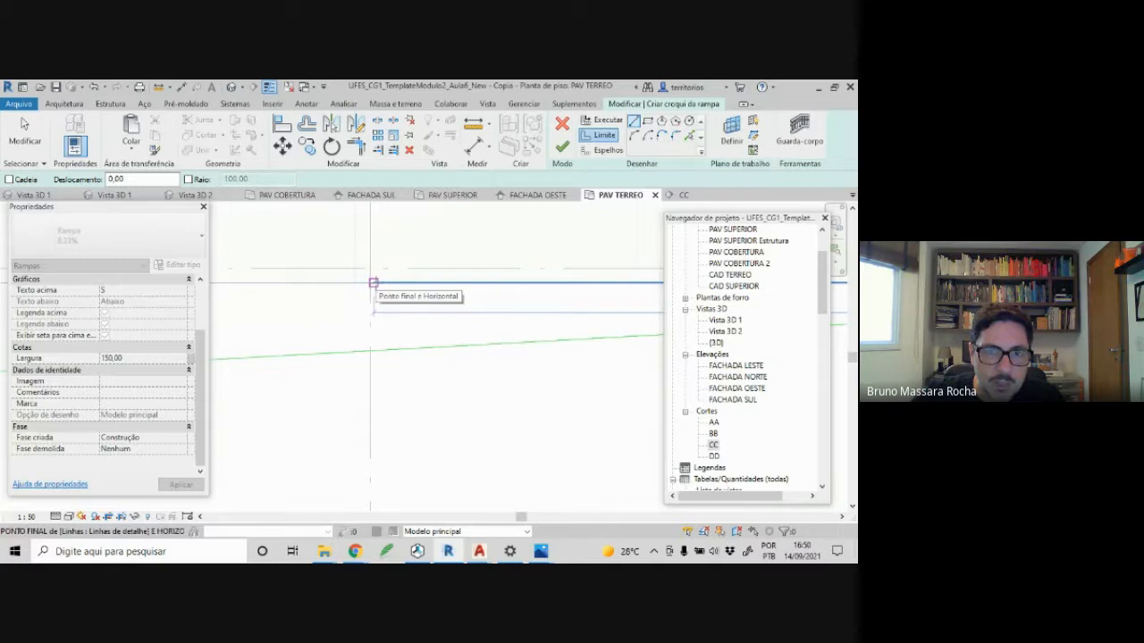
pyautogui.click(374, 284)
pyautogui.press('Escape')
pyautogui.press('Escape')
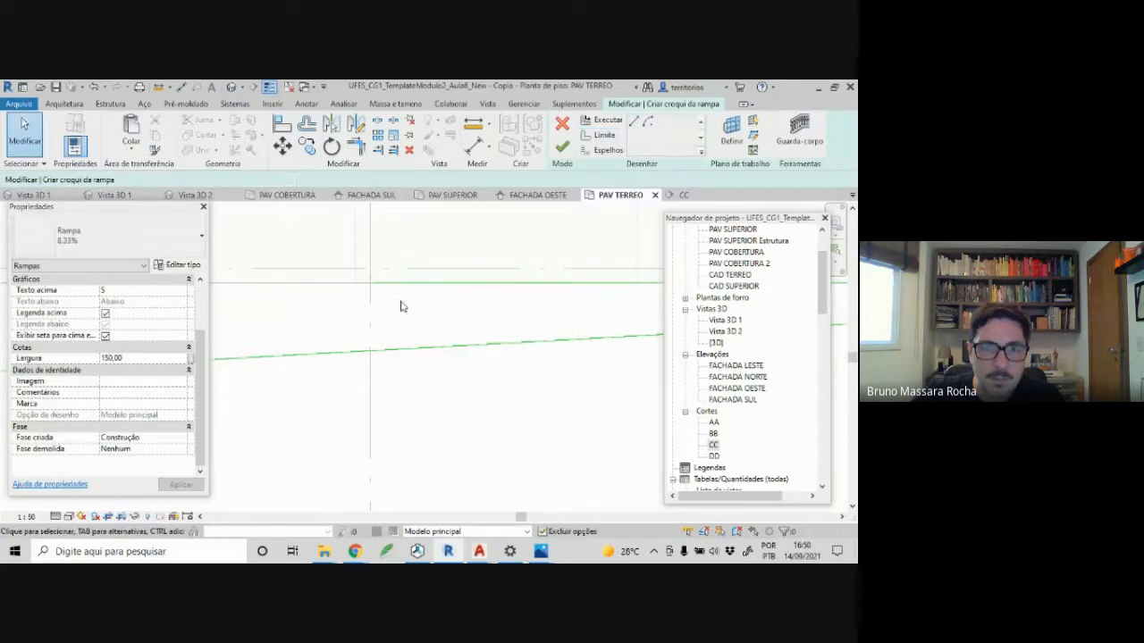
# - Check the length of the return run's second boundary line and review the complete set of ramp boundary lines
pyautogui.click(403, 286)
pyautogui.moveTo(429, 277); pyautogui.dragTo(380, 446, button='middle')
pyautogui.scroll(-1, 381, 443)
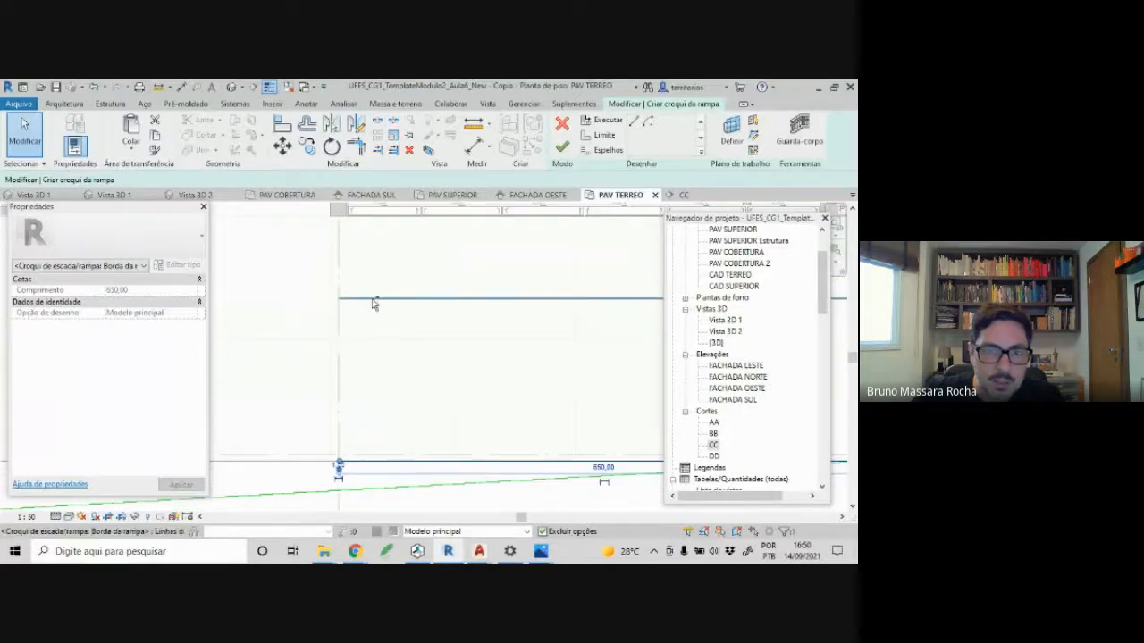
pyautogui.moveTo(378, 342); pyautogui.dragTo(376, 317, button='middle')
pyautogui.scroll(-6, 376, 311)
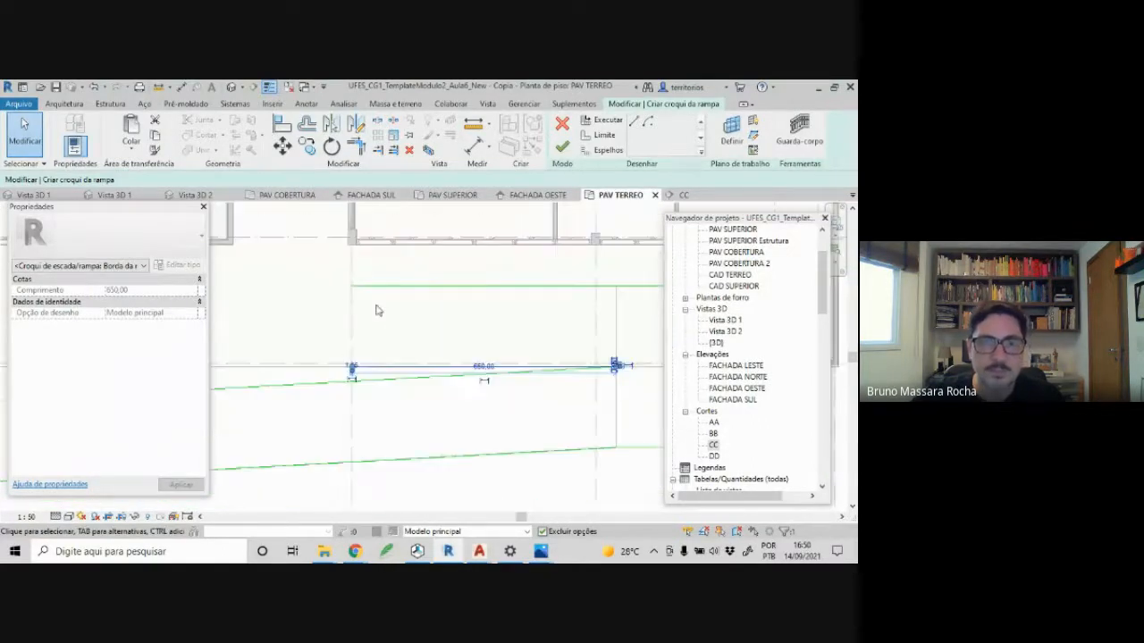
pyautogui.moveTo(376, 310); pyautogui.dragTo(550, 314, button='middle')
pyautogui.scroll(-1, 518, 355)
pyautogui.click(514, 379)
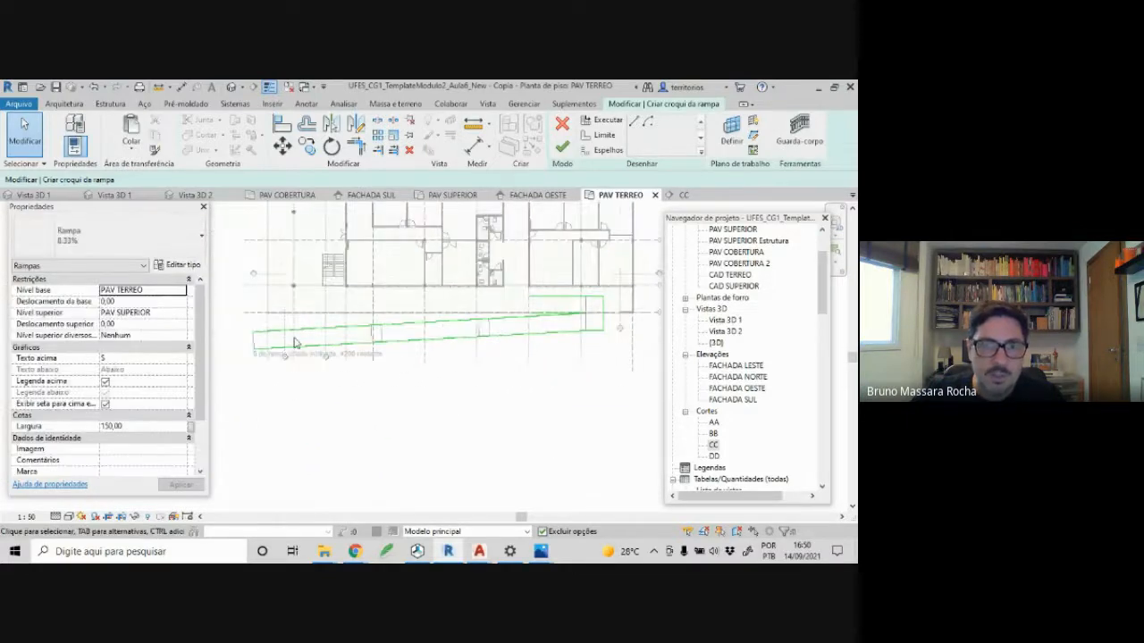
pyautogui.moveTo(227, 259)
pyautogui.mouseDown()
pyautogui.moveTo(642, 386)
pyautogui.moveTo(629, 382)
pyautogui.mouseUp()
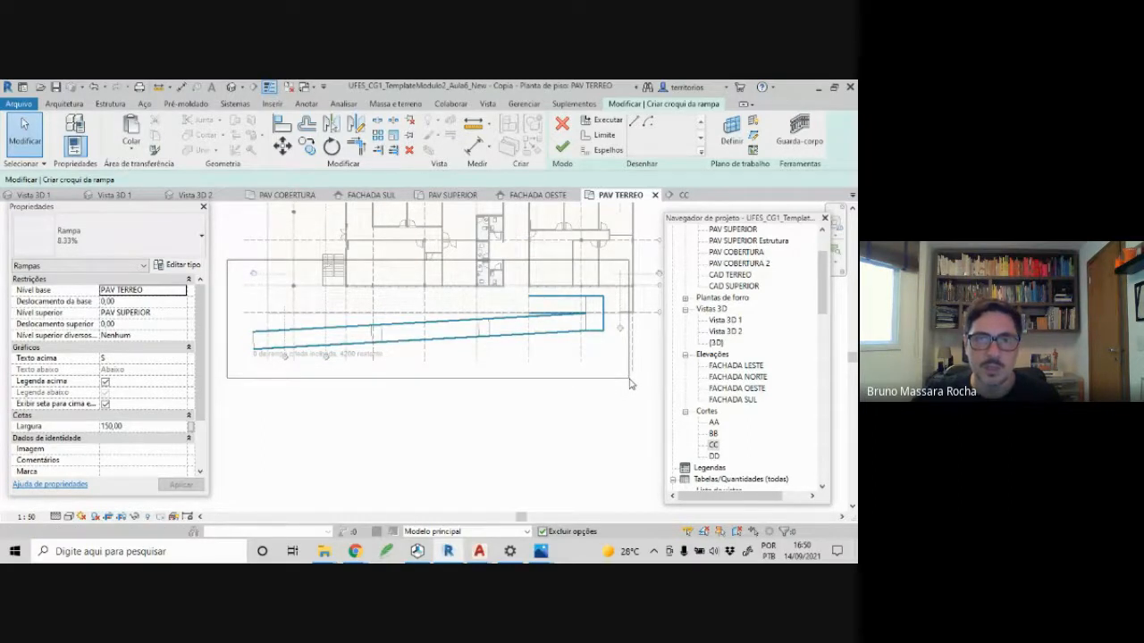
pyautogui.moveTo(629, 383); pyautogui.dragTo(629, 382)
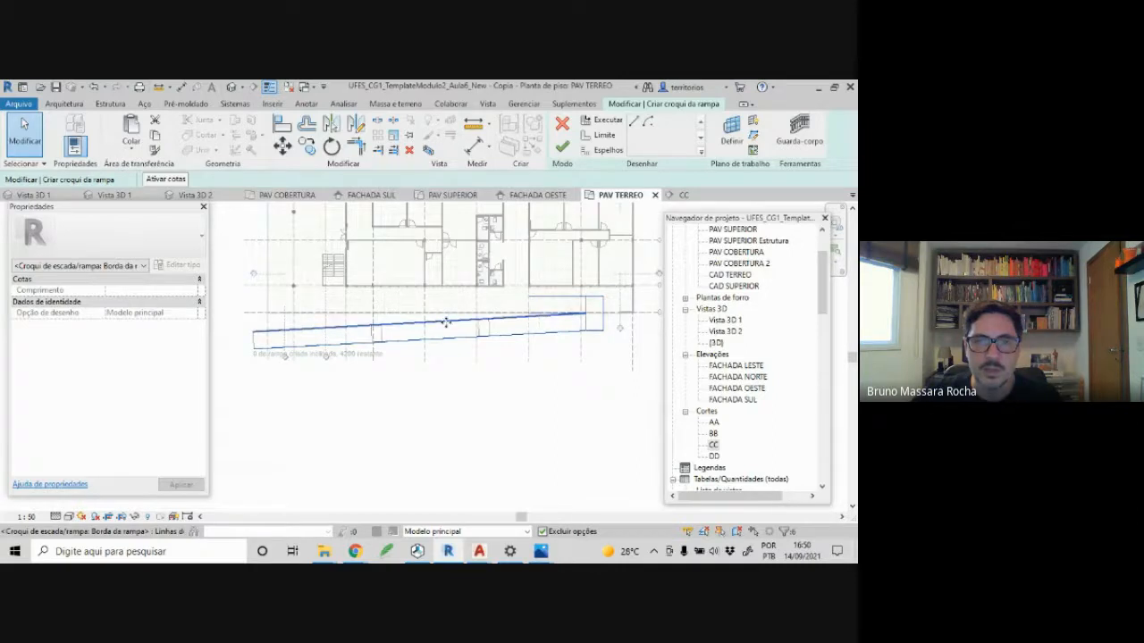
pyautogui.press('Escape')
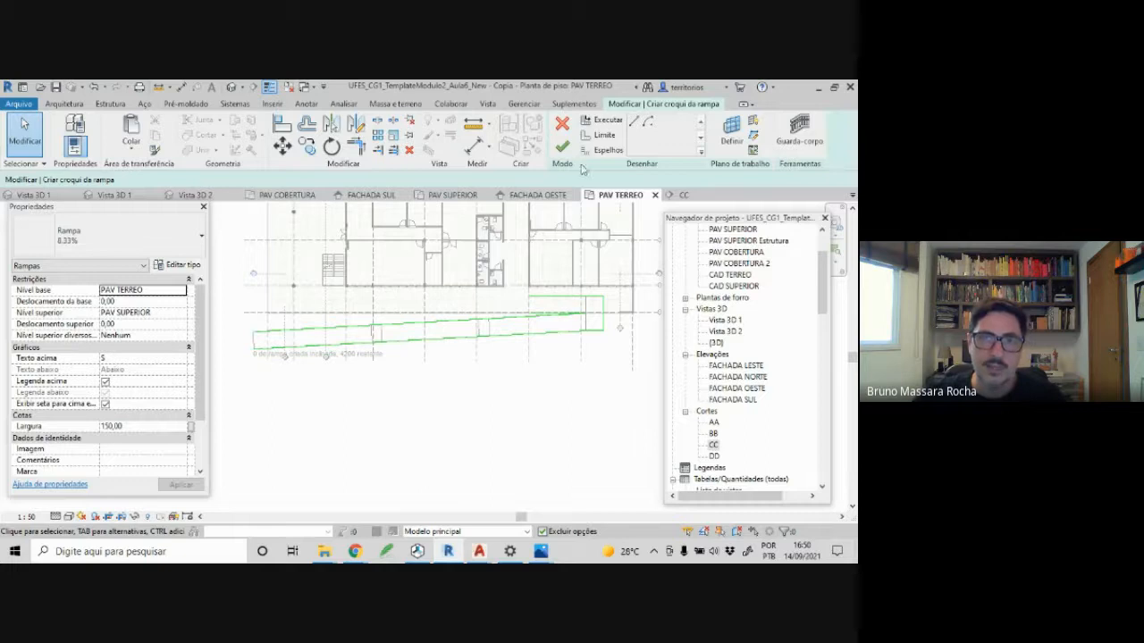
# - Draw a riser line across the ramp's low end, joining the endpoints of the two long boundary lines
pyautogui.click(603, 150)
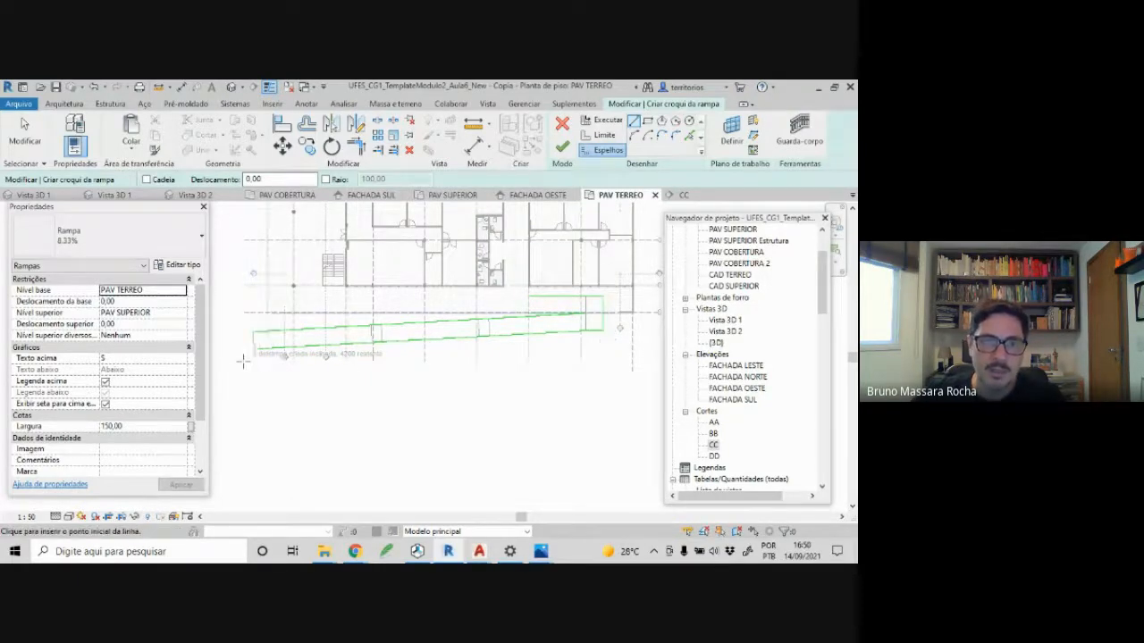
pyautogui.scroll(3, 242, 358)
pyautogui.scroll(3, 254, 254)
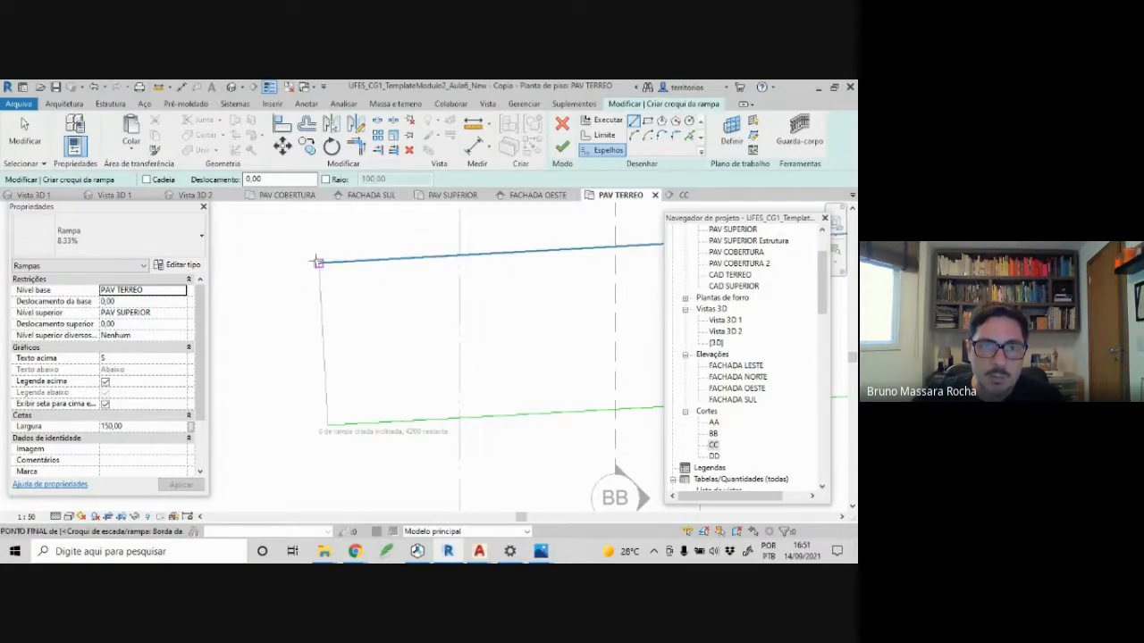
pyautogui.click(318, 262)
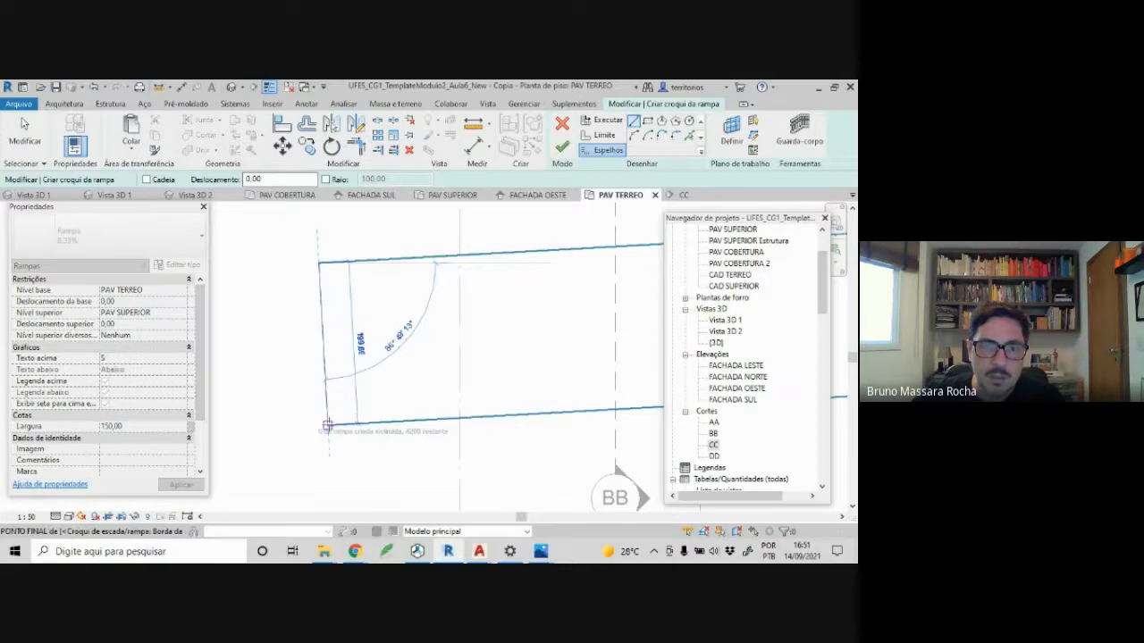
pyautogui.click(327, 426)
pyautogui.scroll(-3, 288, 463)
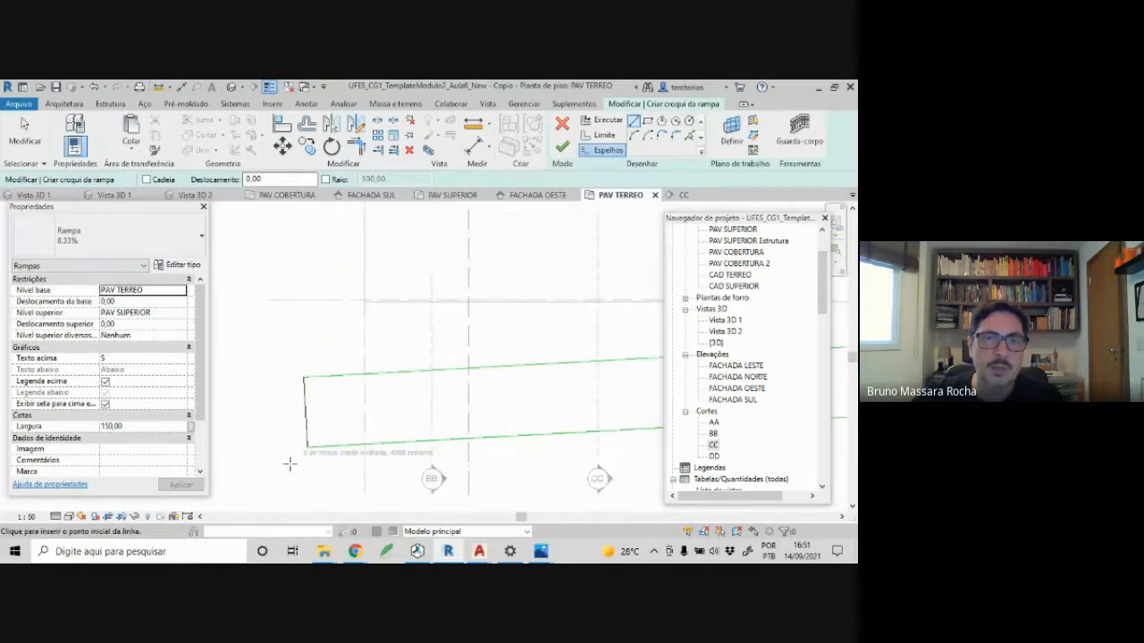
# - Draw two riser lines across the slanted run, one along each edge of the first intermediate landing on the outline
pyautogui.scroll(-3, 290, 464)
pyautogui.moveTo(587, 459); pyautogui.dragTo(445, 426, button='middle')
pyautogui.scroll(5, 470, 394)
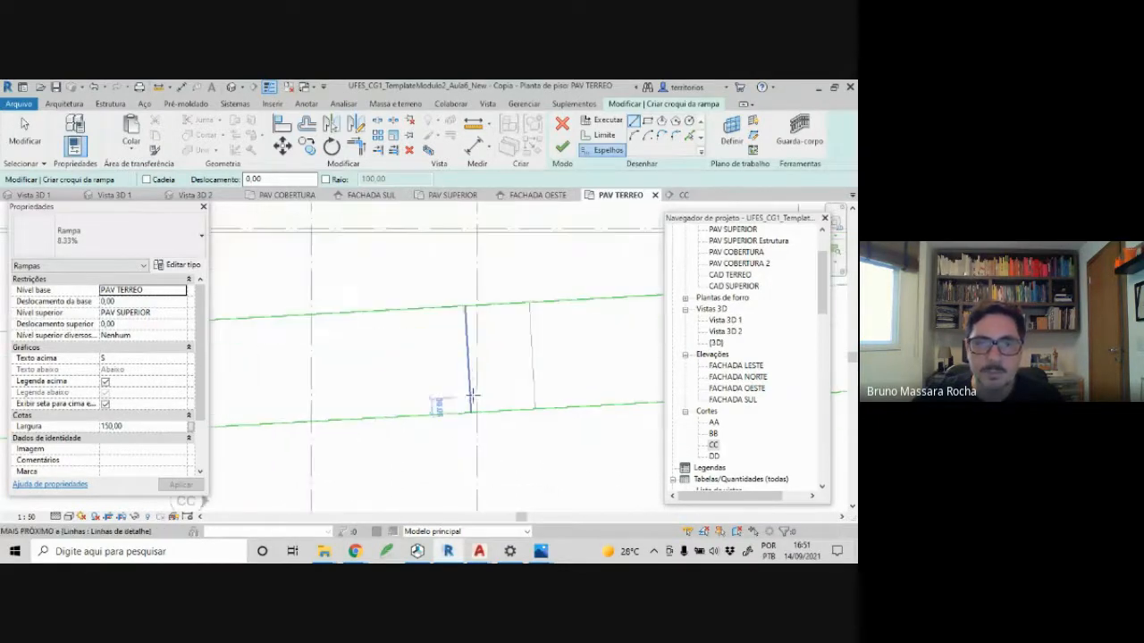
pyautogui.click(465, 307)
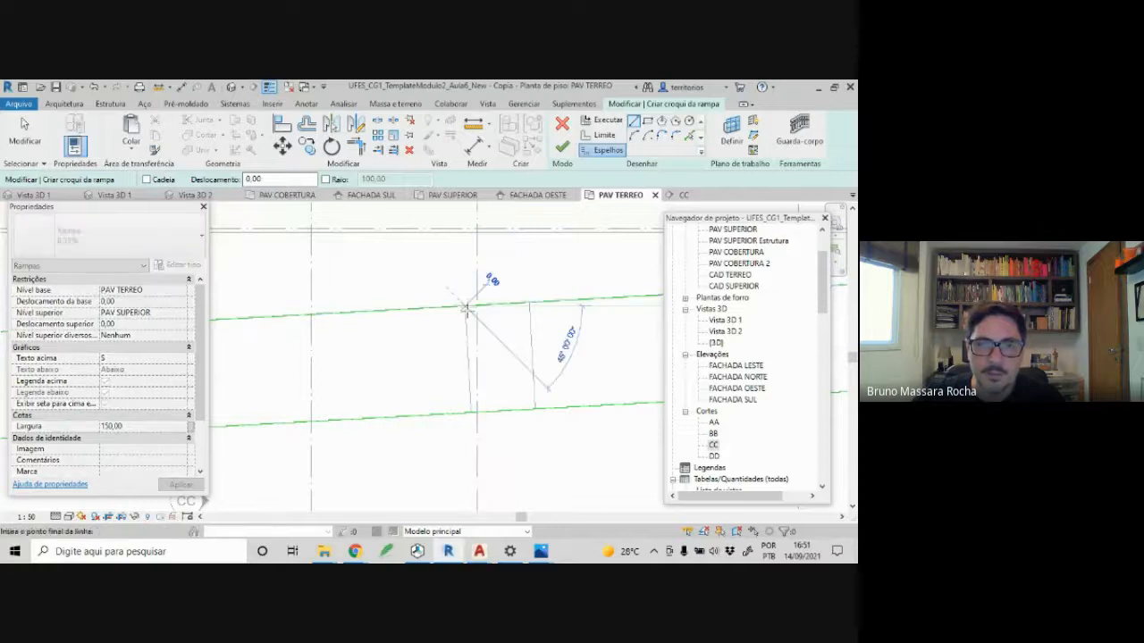
pyautogui.scroll(3, 471, 407)
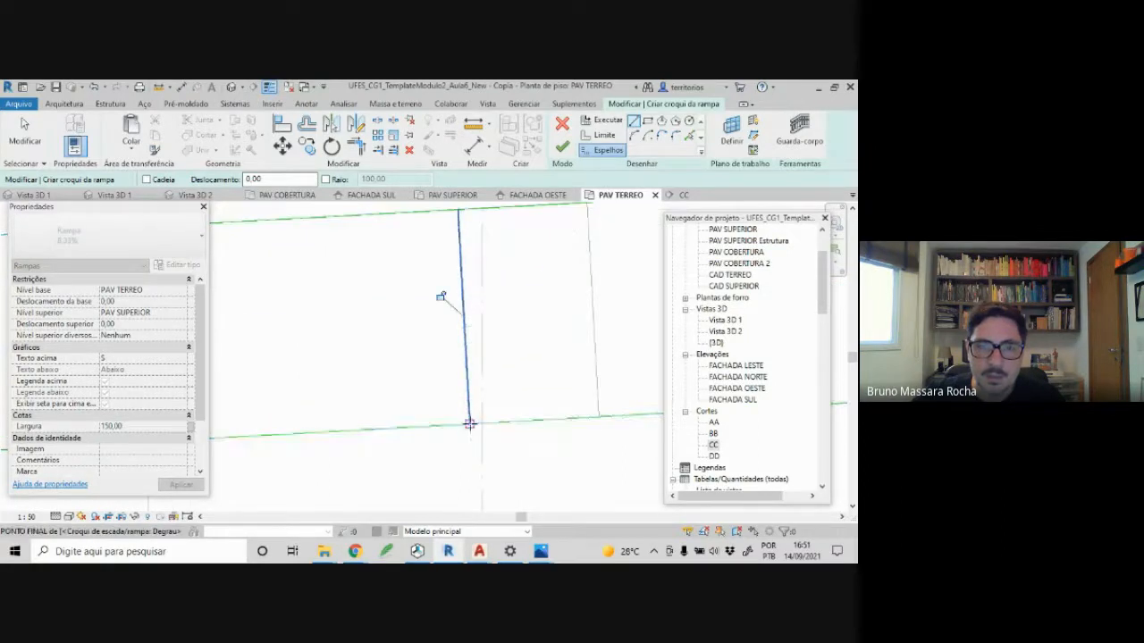
pyautogui.click(470, 424)
pyautogui.scroll(-2, 524, 289)
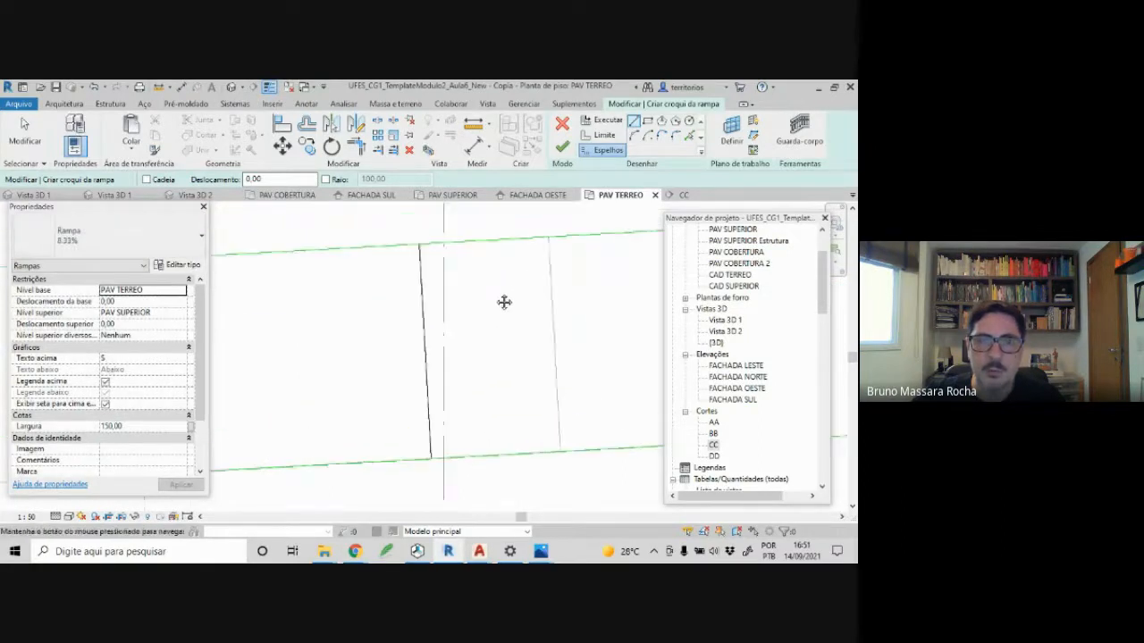
pyautogui.scroll(1, 537, 246)
pyautogui.click(540, 243)
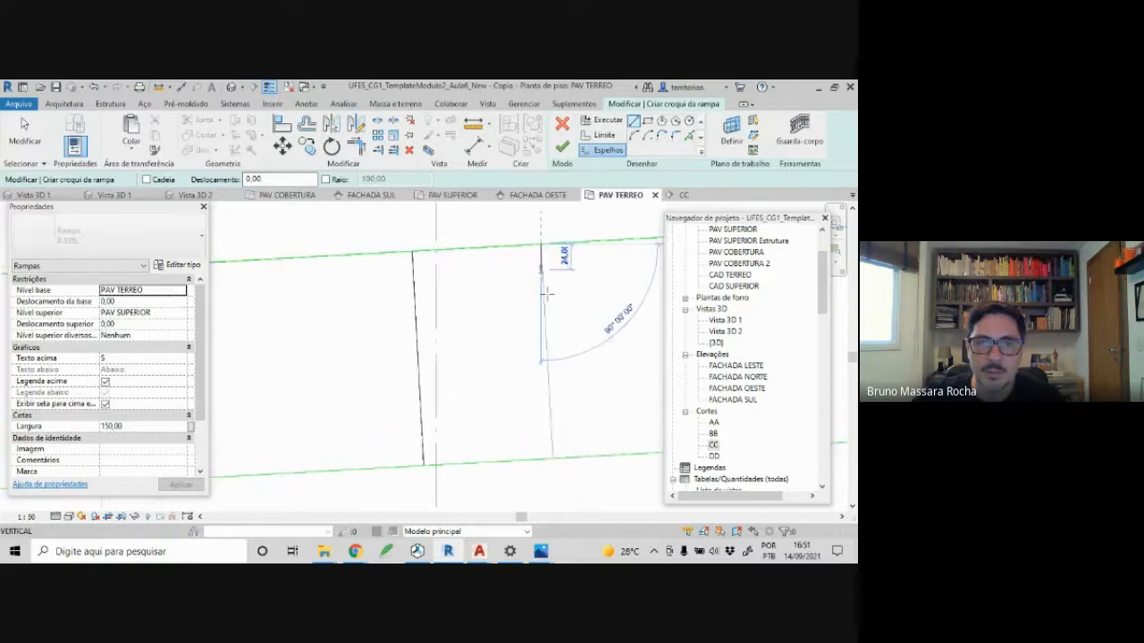
pyautogui.click(550, 454)
pyautogui.scroll(-3, 455, 401)
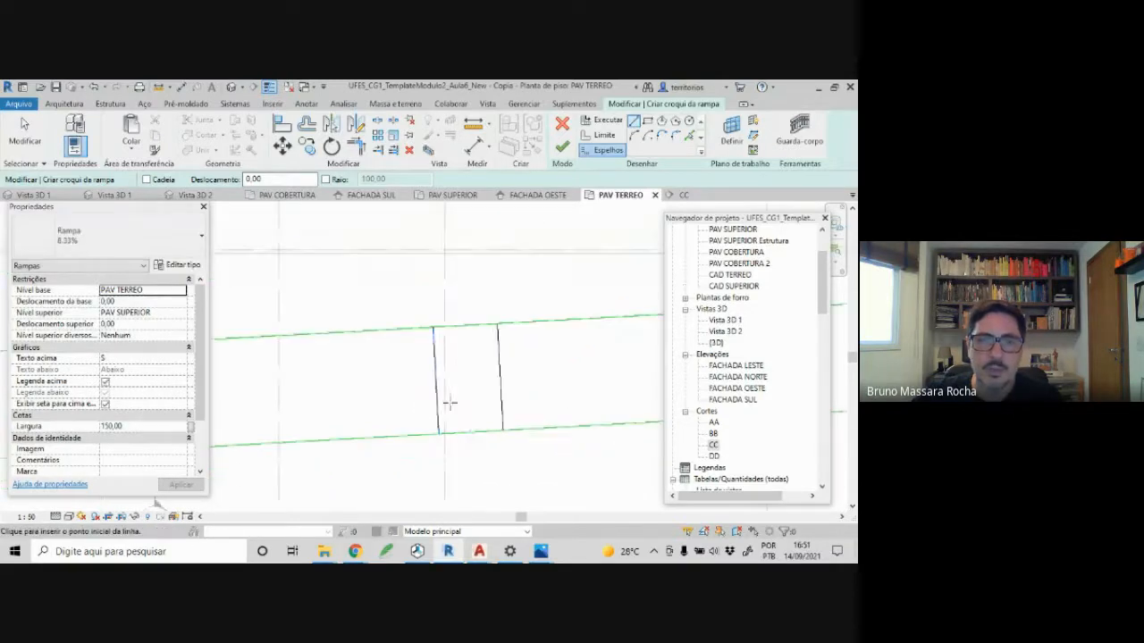
# - Draw two riser lines along the edges of the second intermediate landing, from one long boundary line to the other
pyautogui.scroll(-4, 449, 404)
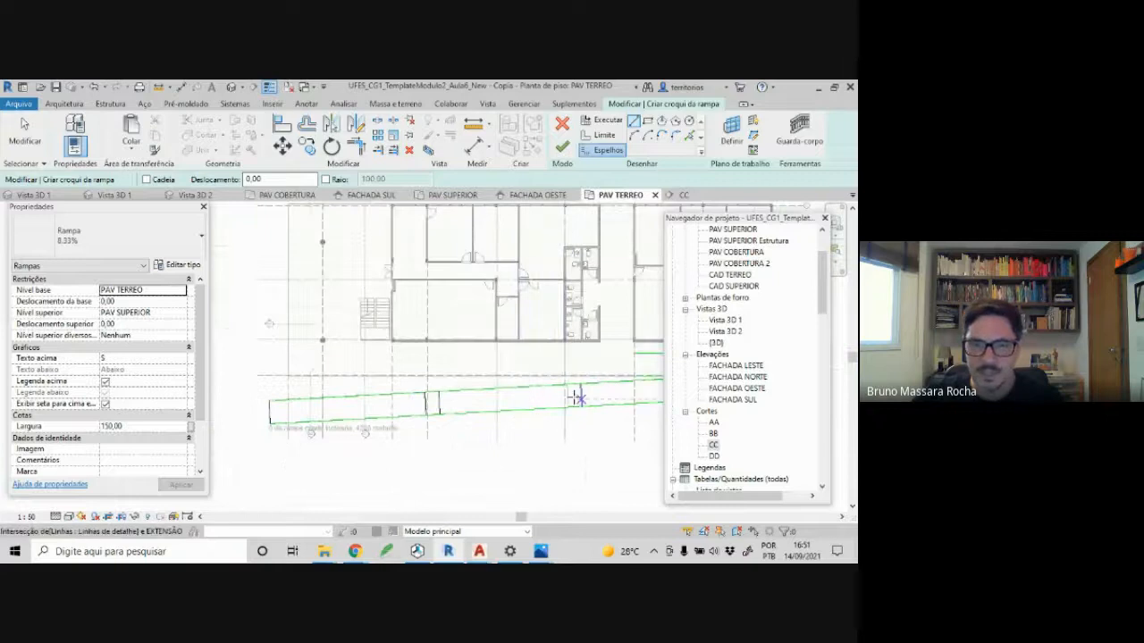
pyautogui.scroll(5, 576, 398)
pyautogui.moveTo(572, 396)
pyautogui.mouseDown(button='middle')
pyautogui.moveTo(495, 375)
pyautogui.moveTo(391, 322)
pyautogui.mouseUp(button='middle')
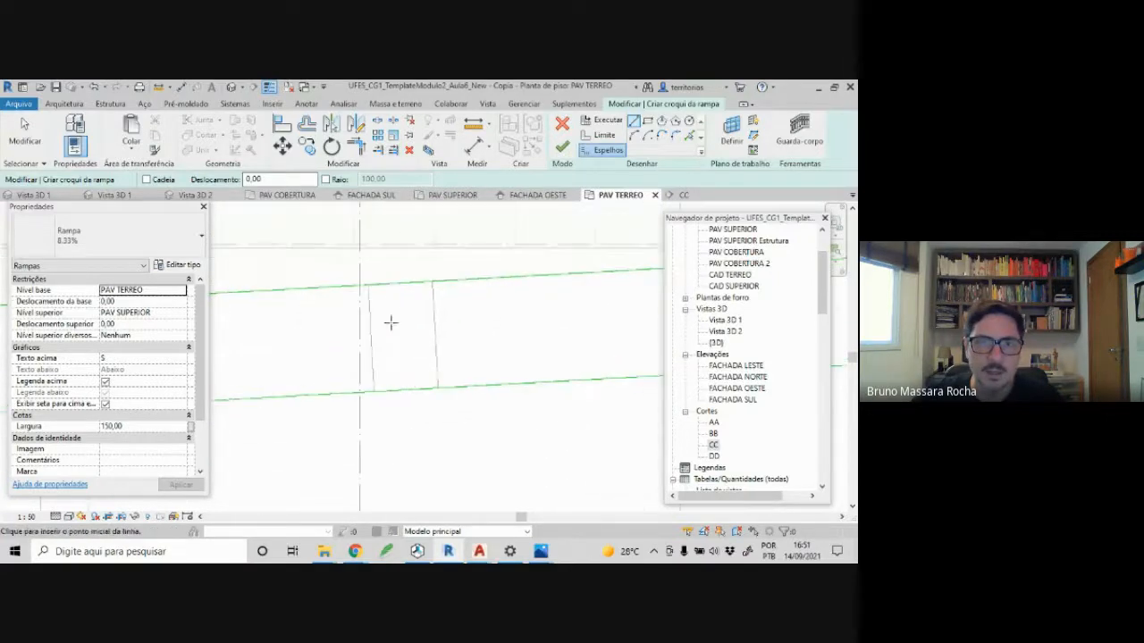
pyautogui.click(367, 286)
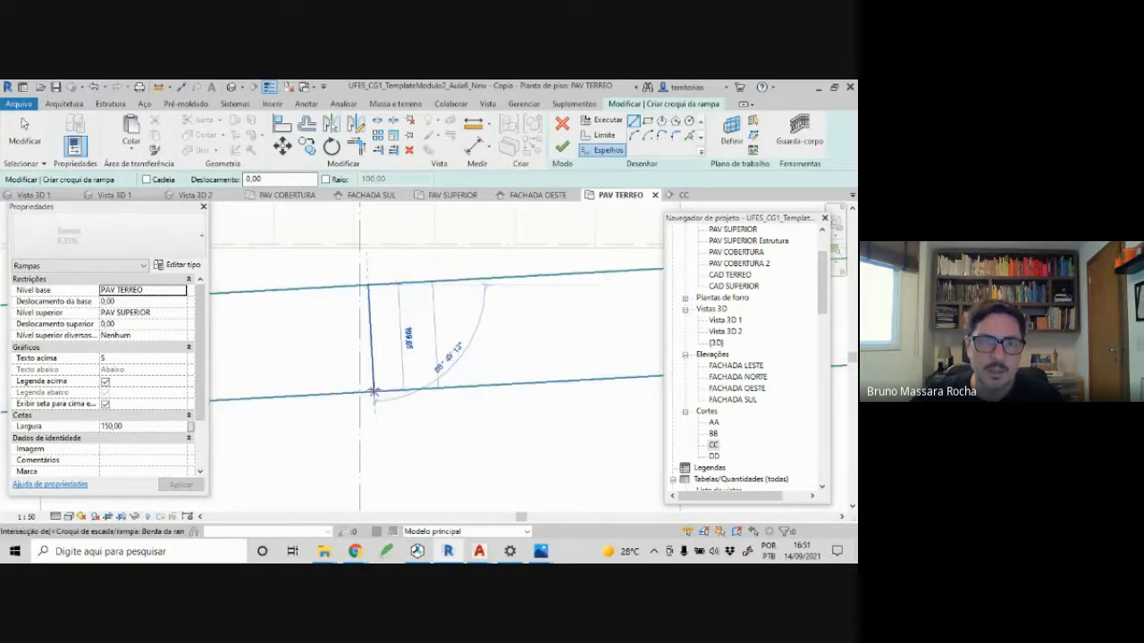
pyautogui.click(374, 391)
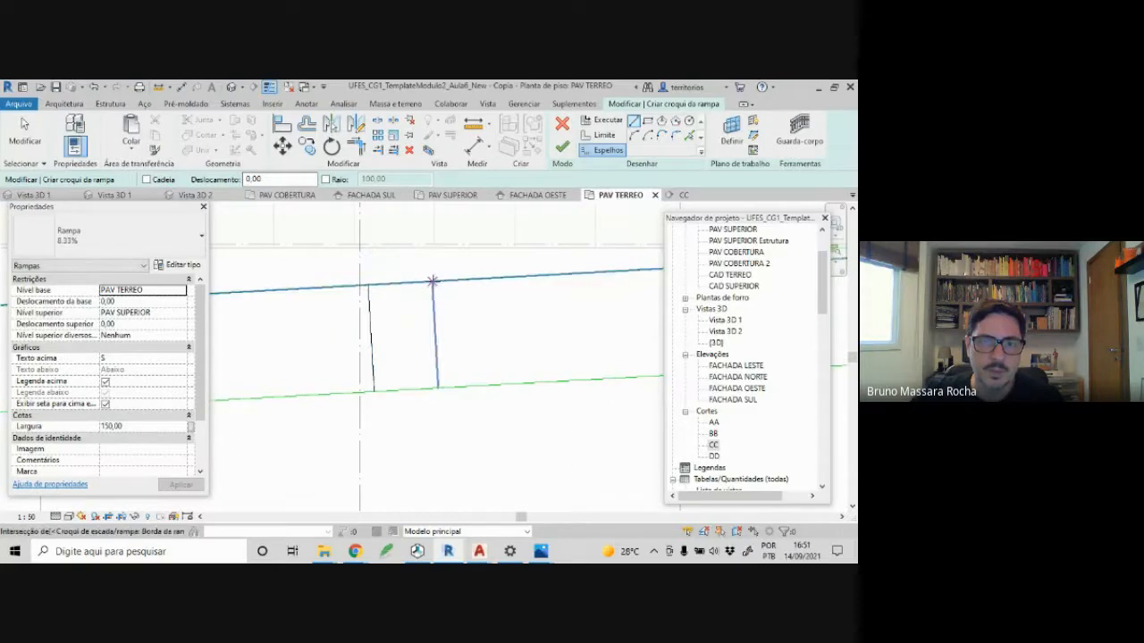
pyautogui.click(433, 283)
pyautogui.click(438, 387)
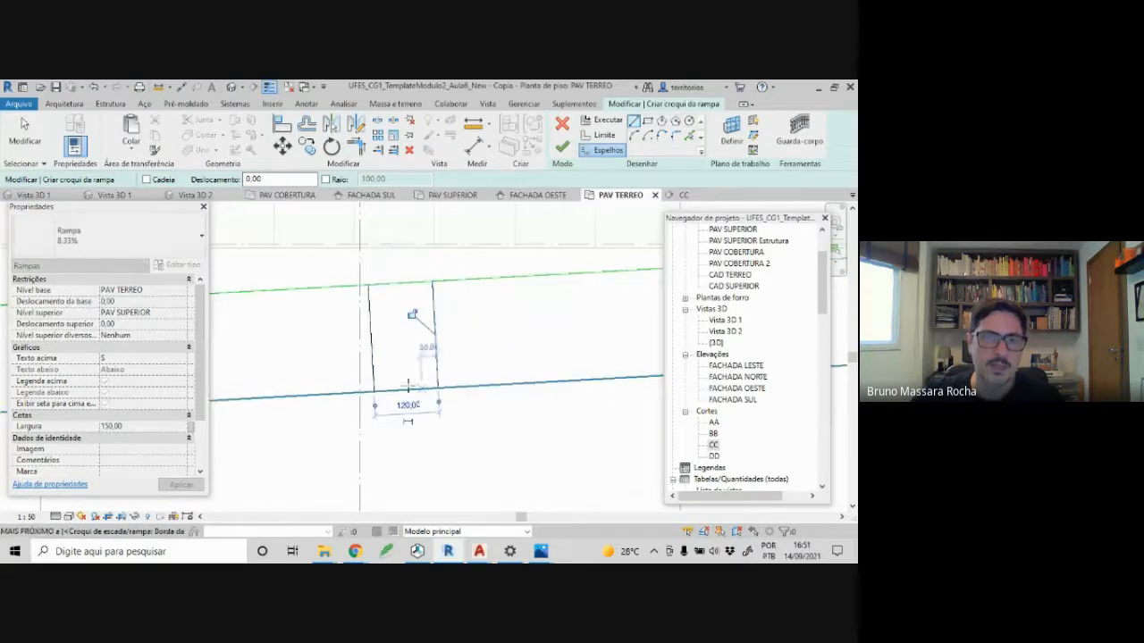
# - Draw a vertical riser line, 200 long, where the slanted run meets the turning landing, joining its two boundary endpoints
pyautogui.scroll(-2, 375, 398)
pyautogui.scroll(-3, 371, 402)
pyautogui.moveTo(604, 393); pyautogui.dragTo(526, 395, button='middle')
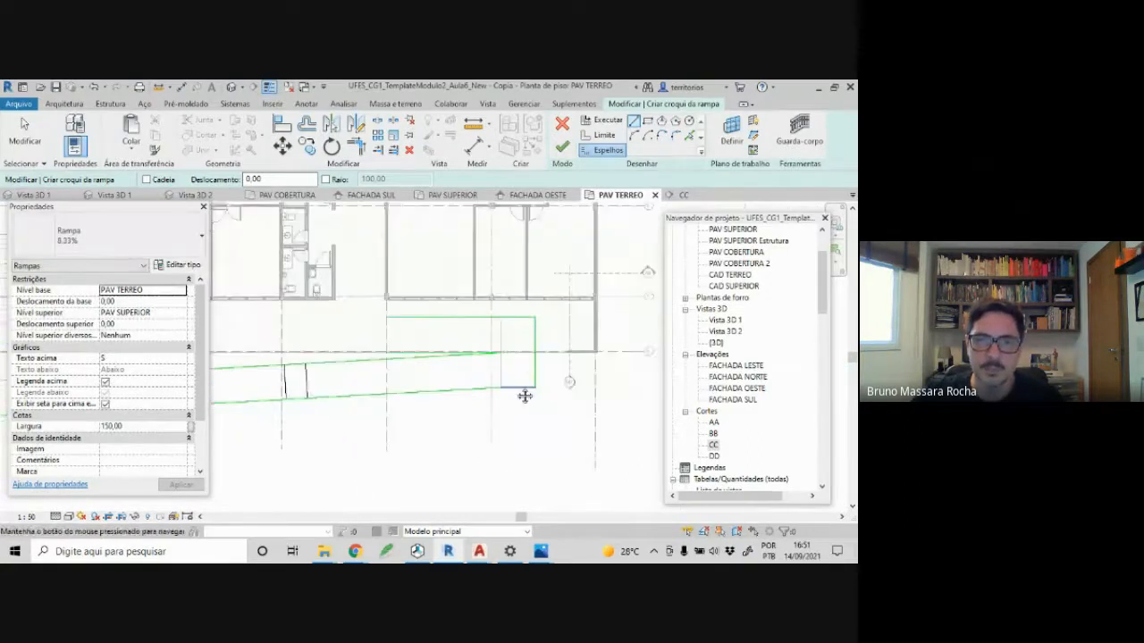
pyautogui.scroll(2, 515, 388)
pyautogui.scroll(3, 505, 376)
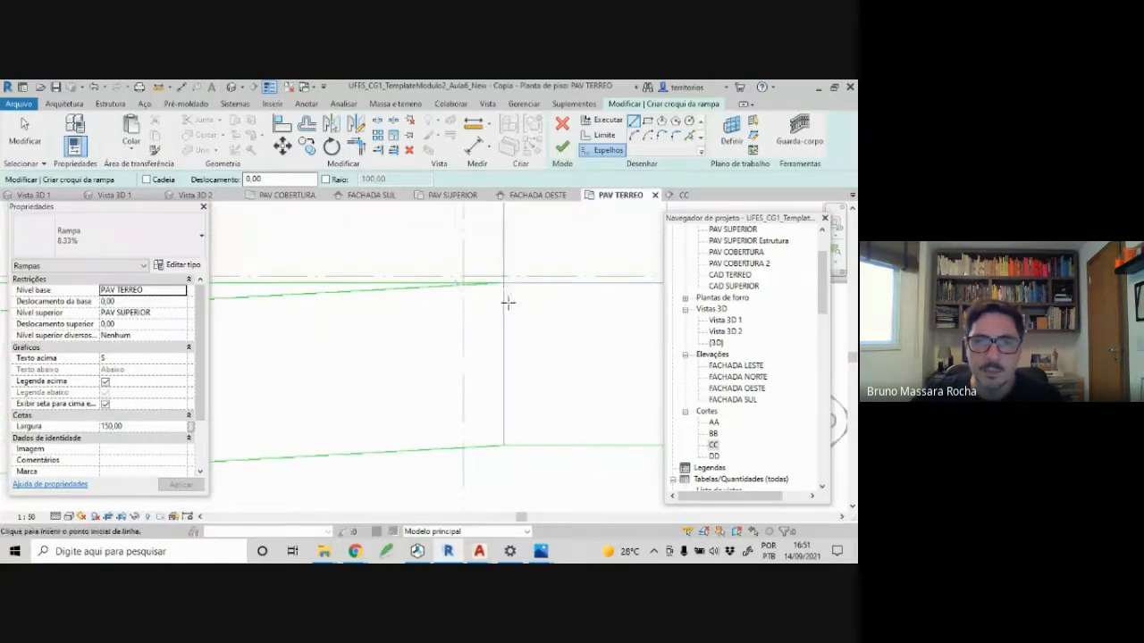
pyautogui.click(504, 284)
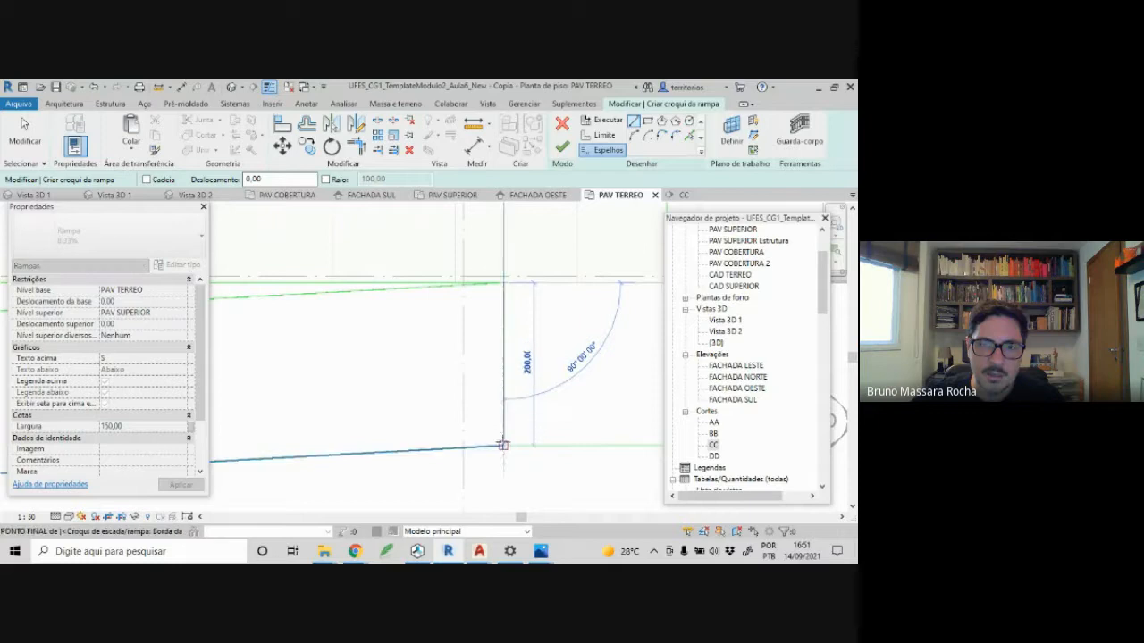
pyautogui.click(503, 445)
# - Draw a vertical riser line, 200 long, across the return run's start, from the slanted run's inner corner to the outer boundary line
pyautogui.moveTo(570, 338); pyautogui.dragTo(542, 441, button='middle')
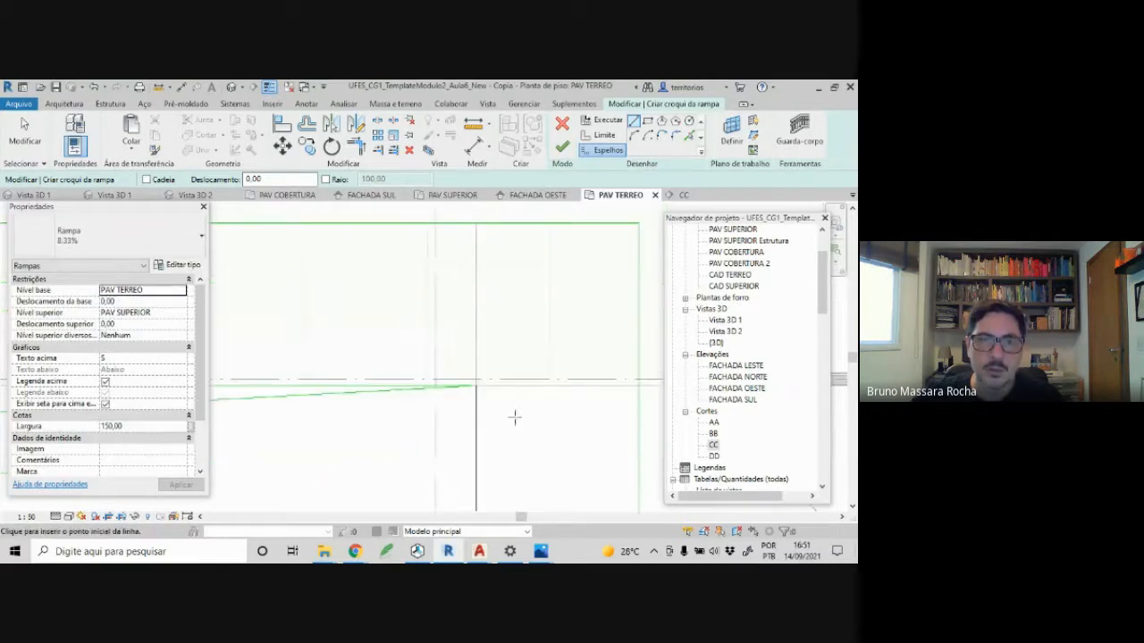
pyautogui.click(477, 384)
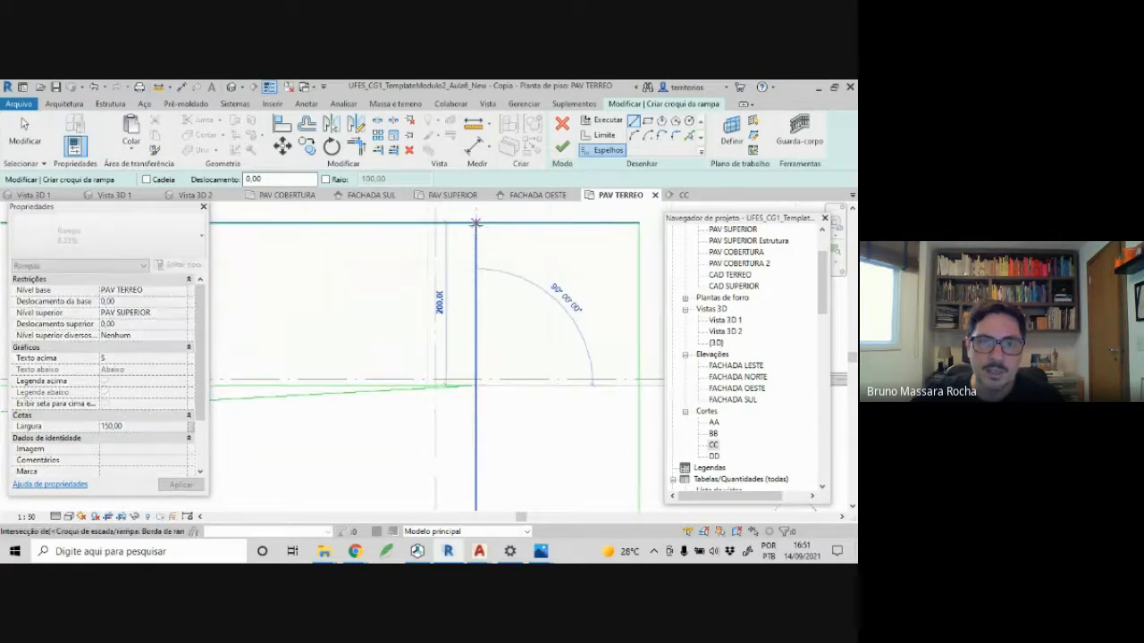
pyautogui.press('Escape')
pyautogui.scroll(-2, 519, 324)
pyautogui.scroll(-1, 519, 325)
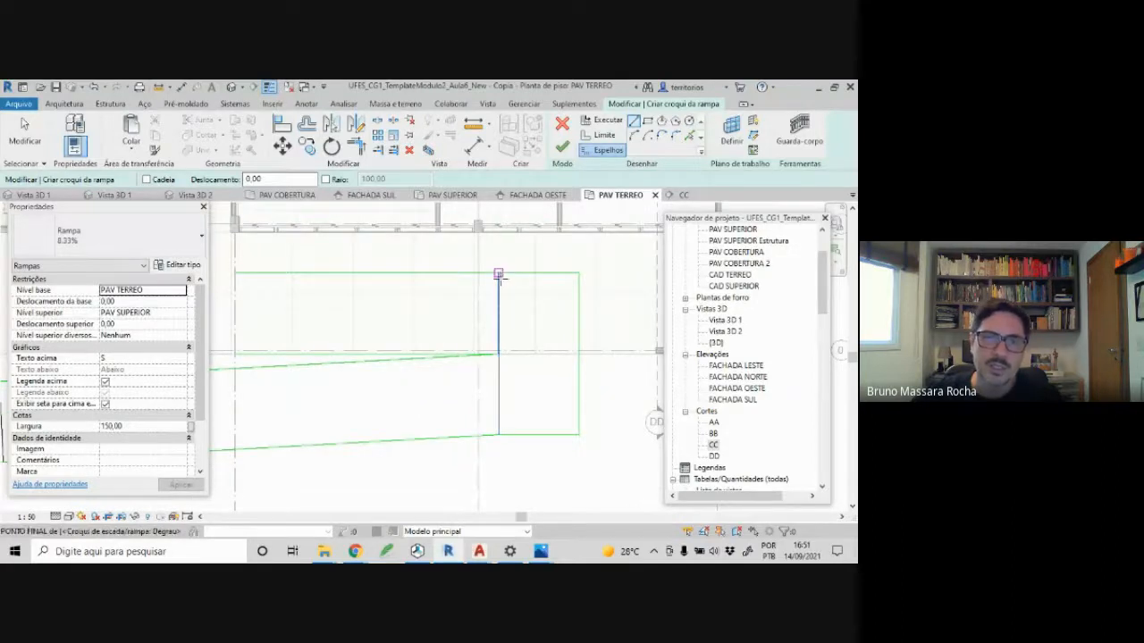
# - Draw a riser line closing the return run's far end, joining the endpoints of its two horizontal boundary lines
pyautogui.scroll(4, 403, 312)
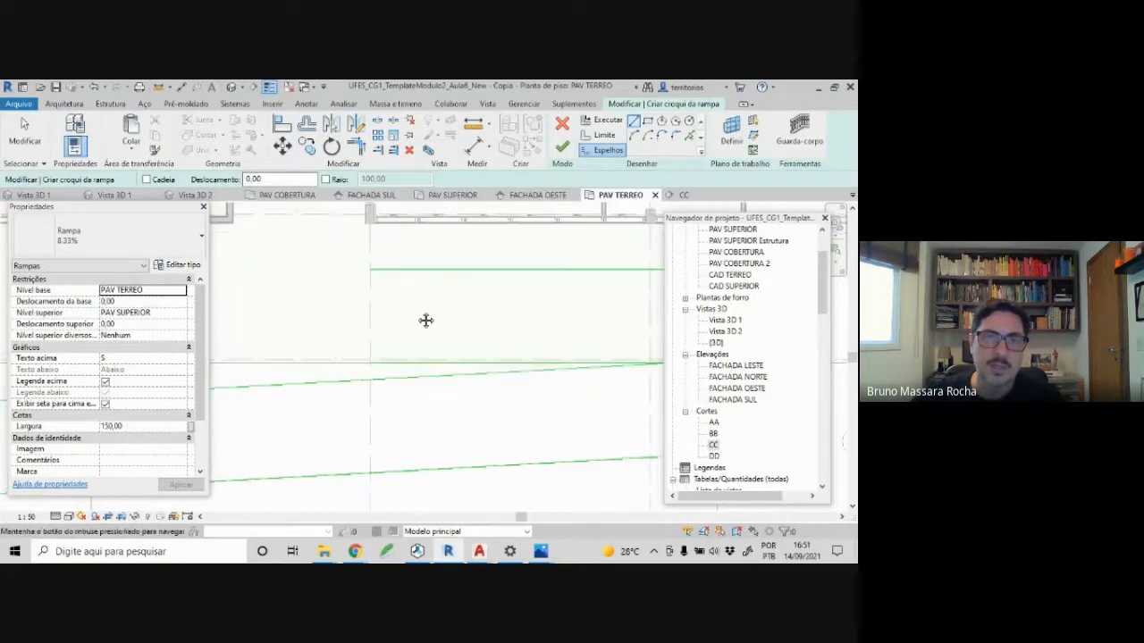
pyautogui.scroll(1, 389, 309)
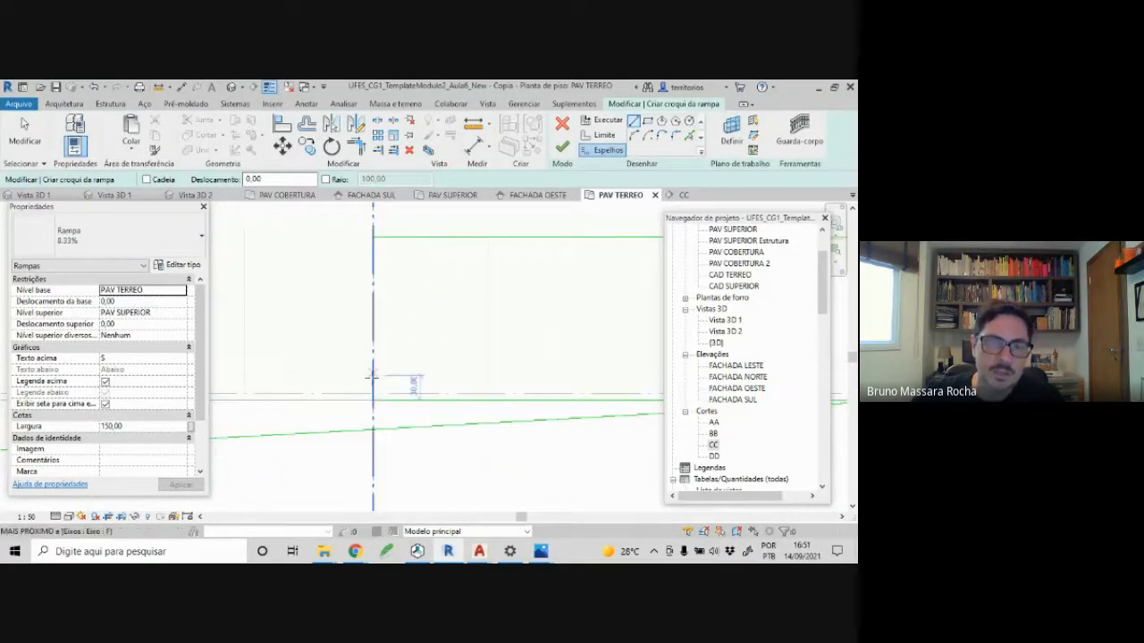
pyautogui.scroll(3, 371, 379)
pyautogui.scroll(2, 379, 426)
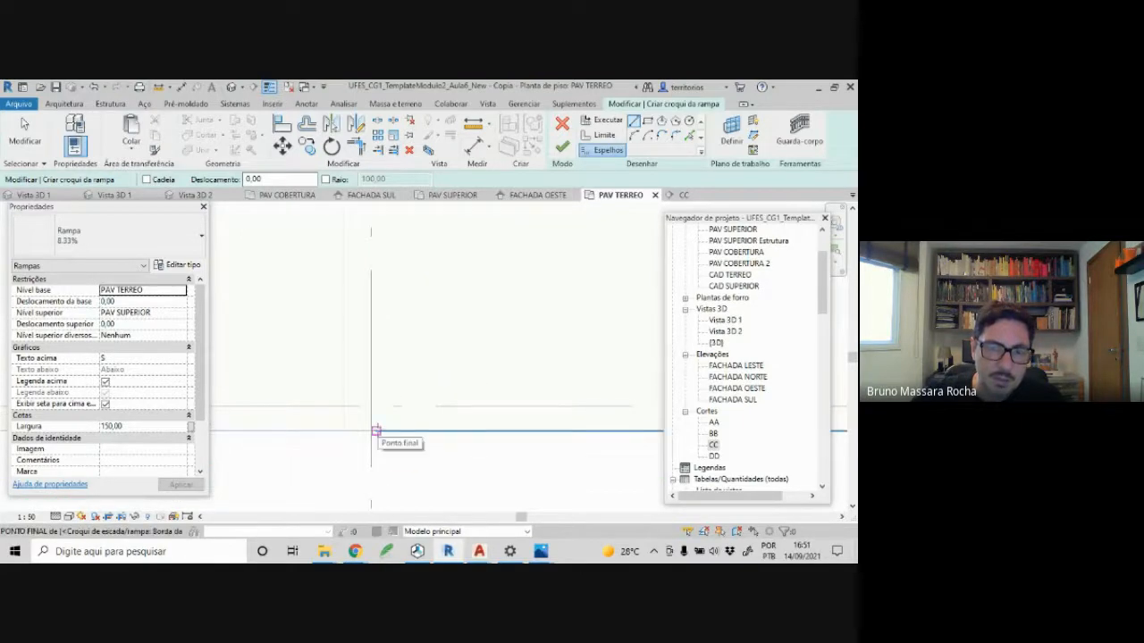
pyautogui.click(376, 430)
pyautogui.moveTo(396, 230); pyautogui.dragTo(370, 467, button='middle')
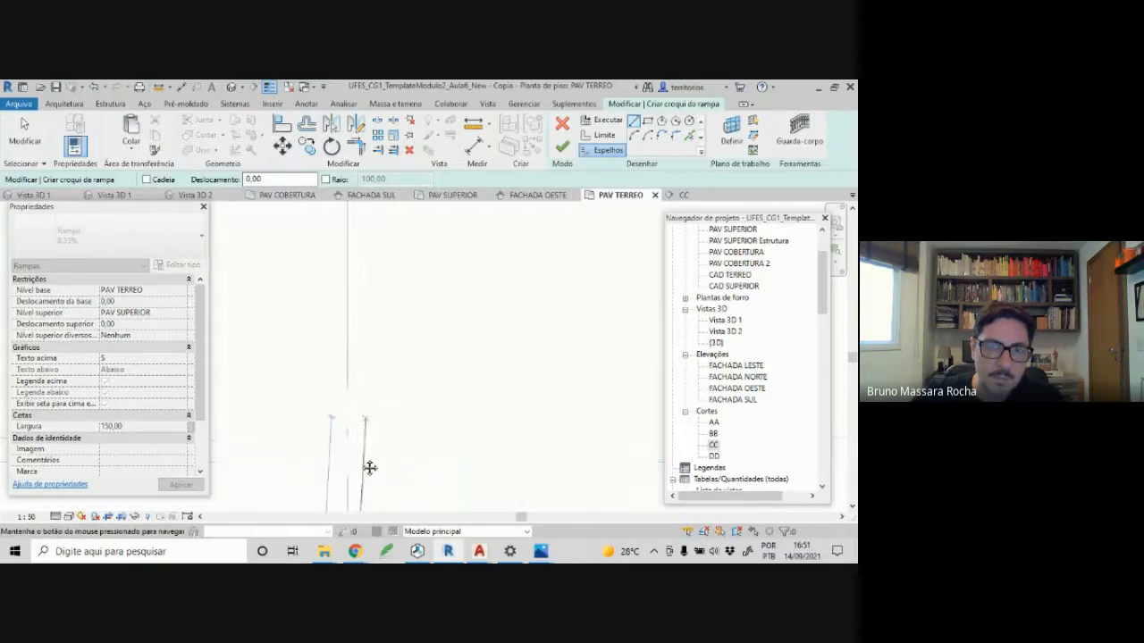
pyautogui.moveTo(357, 295); pyautogui.dragTo(329, 476, button='middle')
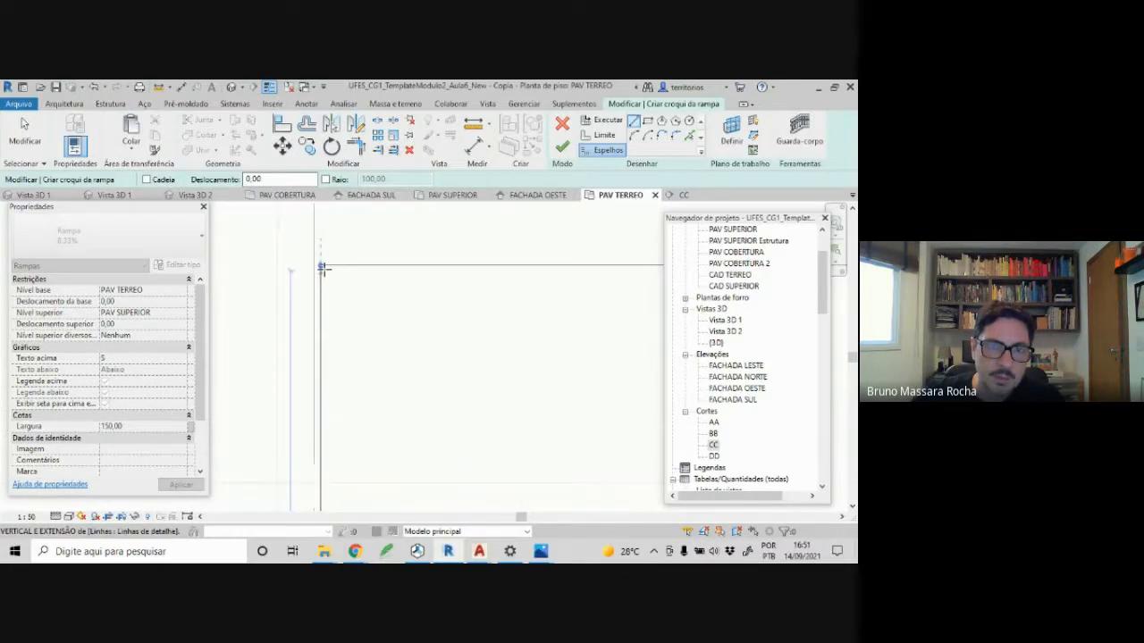
pyautogui.click(322, 265)
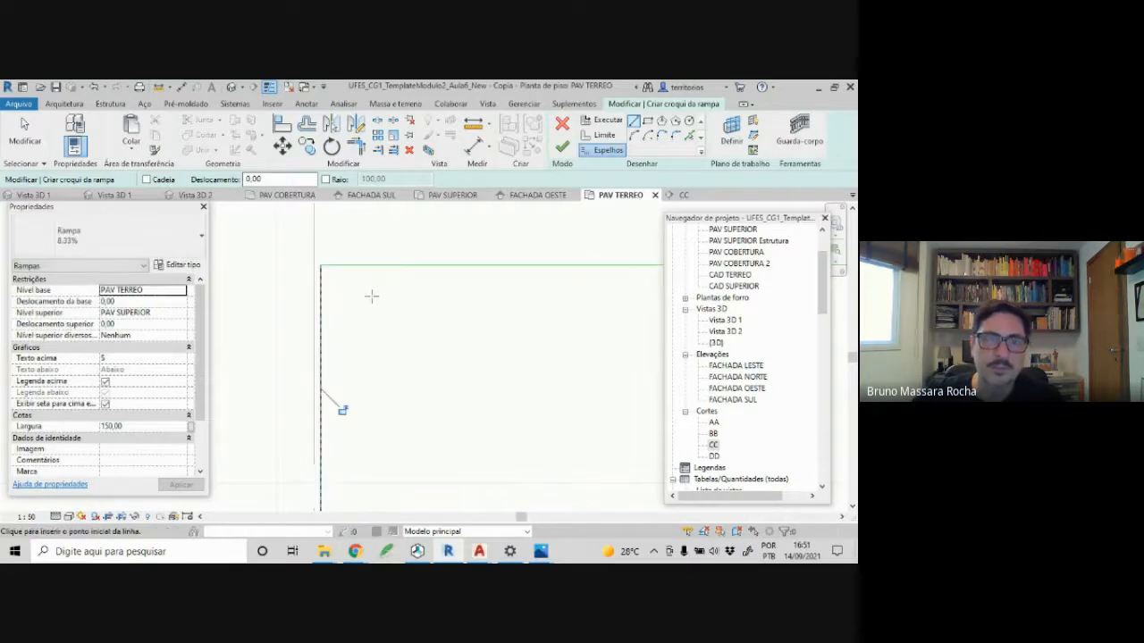
# - Review the complete ramp sketch in plan, and examine it against the building in Vista 3D 1
pyautogui.scroll(-3, 371, 296)
pyautogui.scroll(-4, 371, 299)
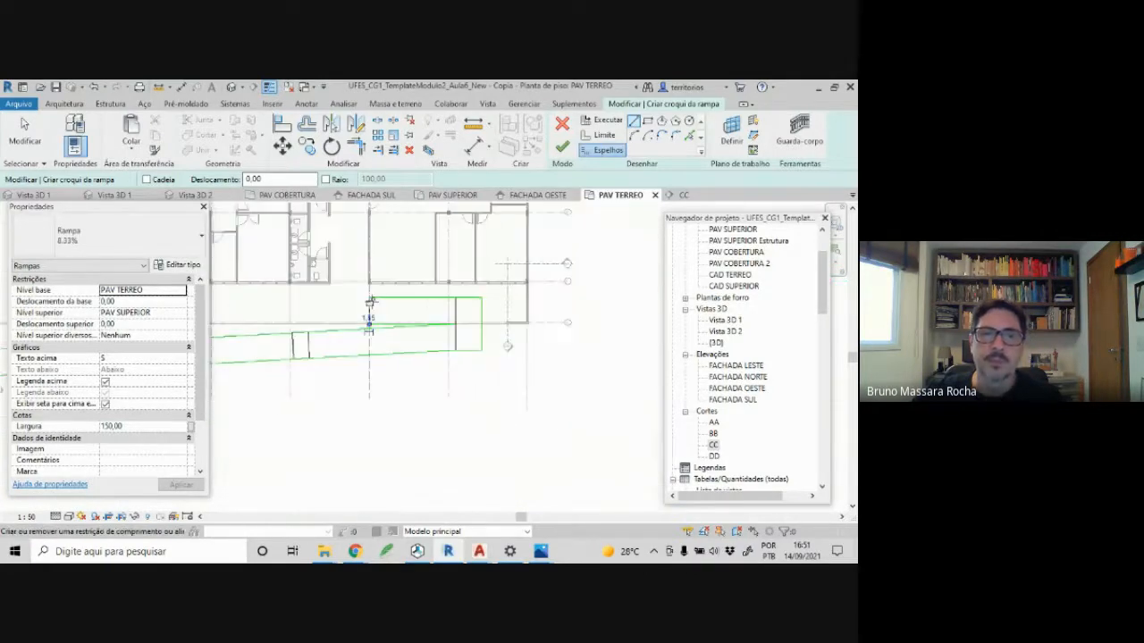
pyautogui.moveTo(370, 319); pyautogui.dragTo(543, 359, button='middle')
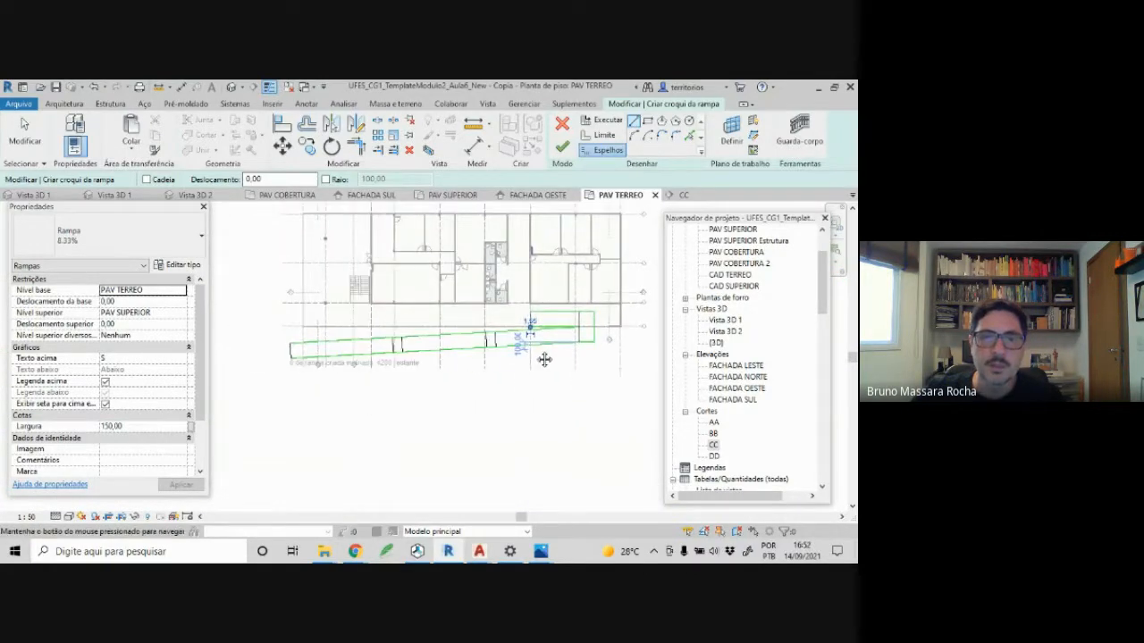
pyautogui.scroll(1, 541, 358)
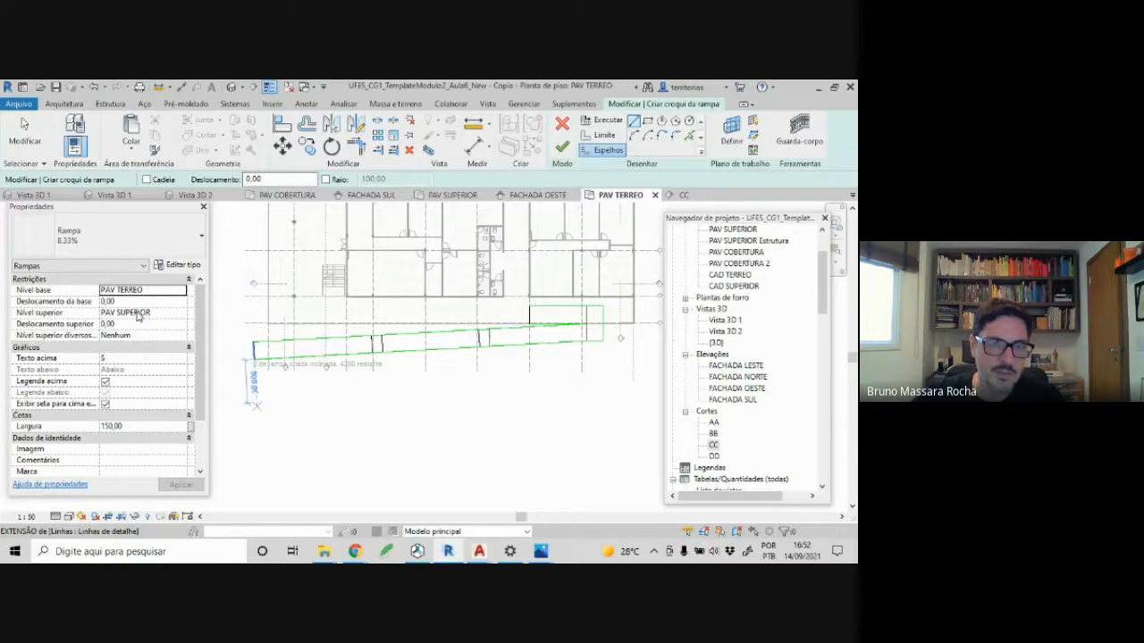
pyautogui.click(105, 196)
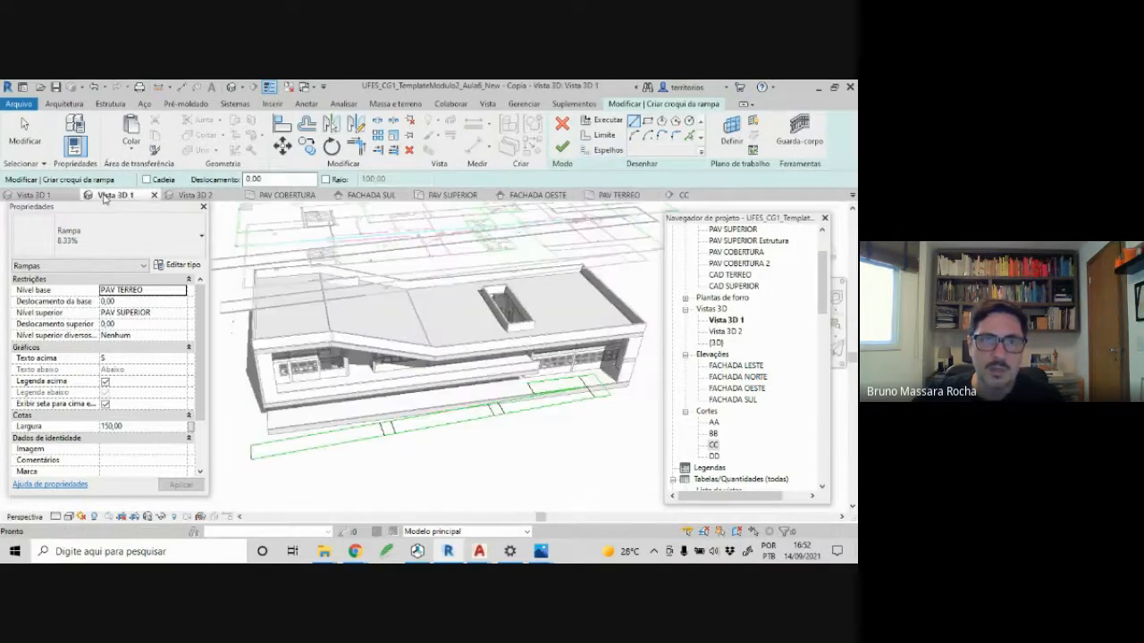
pyautogui.moveTo(393, 451)
pyautogui.keyDown('shift'); pyautogui.mouseDown(button='middle')
pyautogui.moveTo(473, 440)
pyautogui.moveTo(447, 474)
pyautogui.moveTo(468, 462)
pyautogui.moveTo(466, 440)
pyautogui.mouseUp(button='middle'); pyautogui.keyUp('shift')
pyautogui.scroll(2, 469, 457)
pyautogui.scroll(-2, 458, 440)
pyautogui.scroll(2, 457, 436)
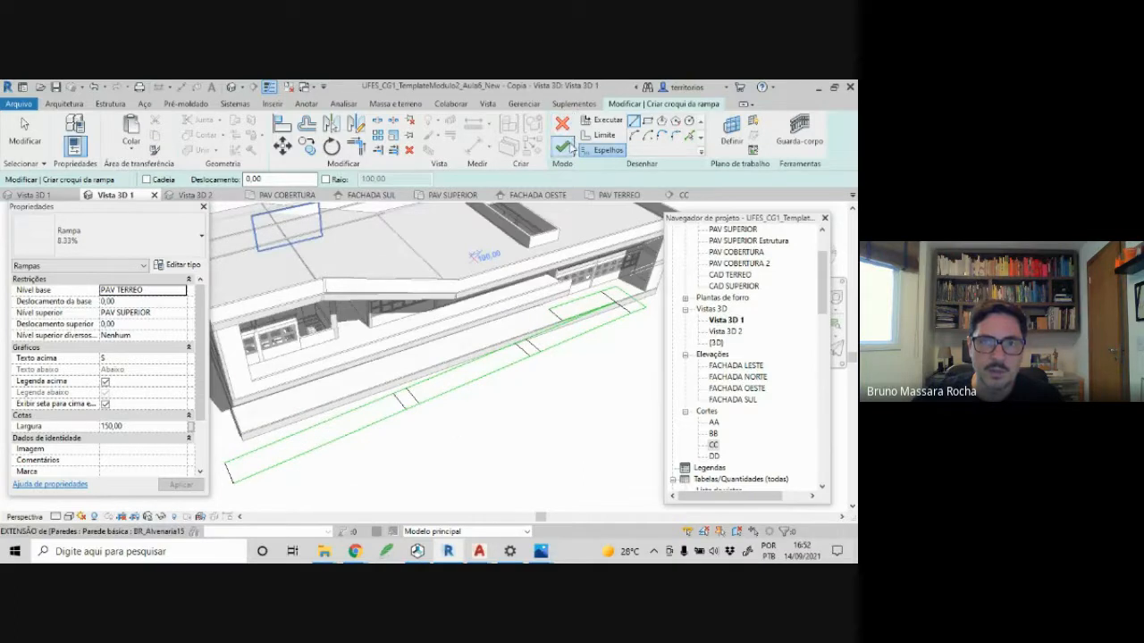
# - Finish the ramp sketch, dismiss the railing warnings and inspect the generated ramp along the facade in 3D
pyautogui.click(561, 147)
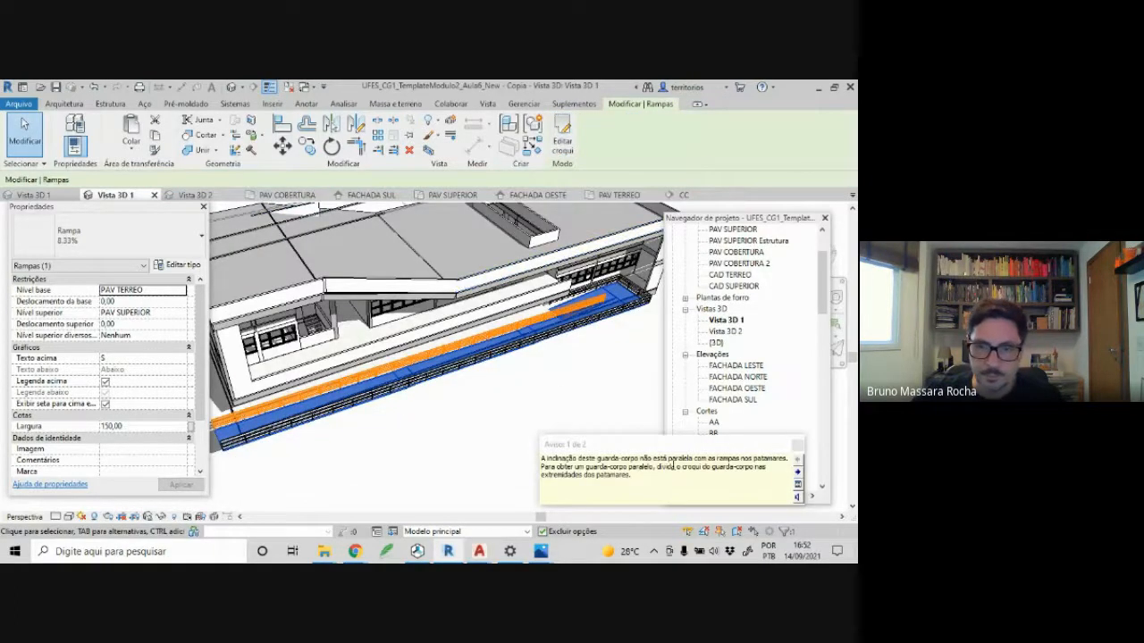
pyautogui.click(797, 446)
pyautogui.keyDown('shift'); pyautogui.moveTo(399, 397); pyautogui.dragTo(335, 426, button='middle'); pyautogui.keyUp('shift')
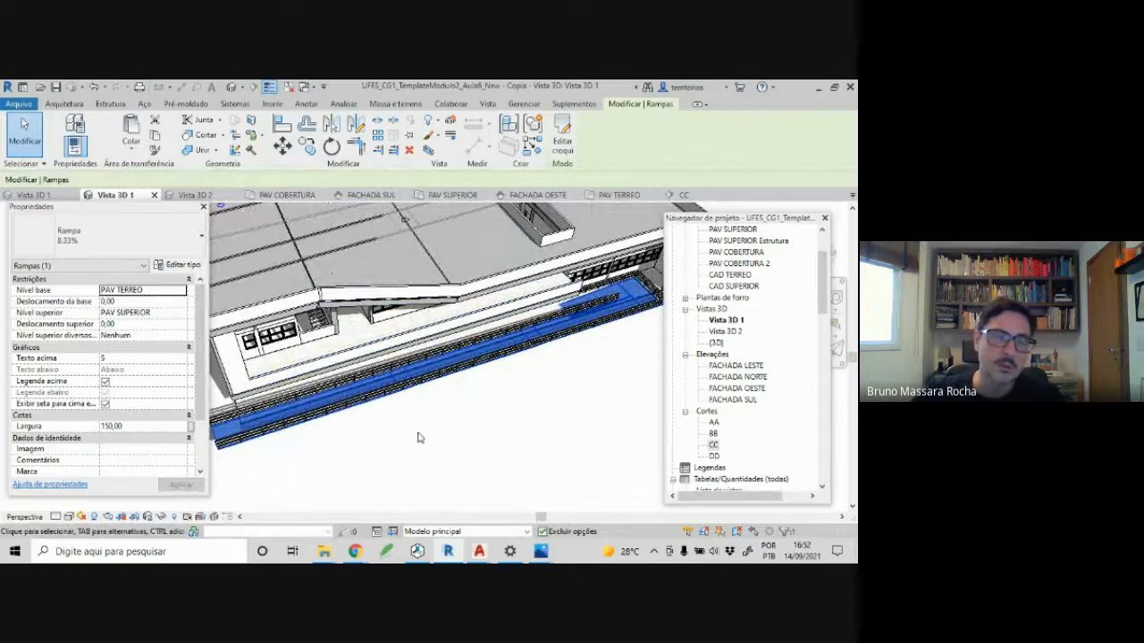
pyautogui.keyDown('shift'); pyautogui.moveTo(437, 431); pyautogui.dragTo(219, 427, button='middle'); pyautogui.keyUp('shift')
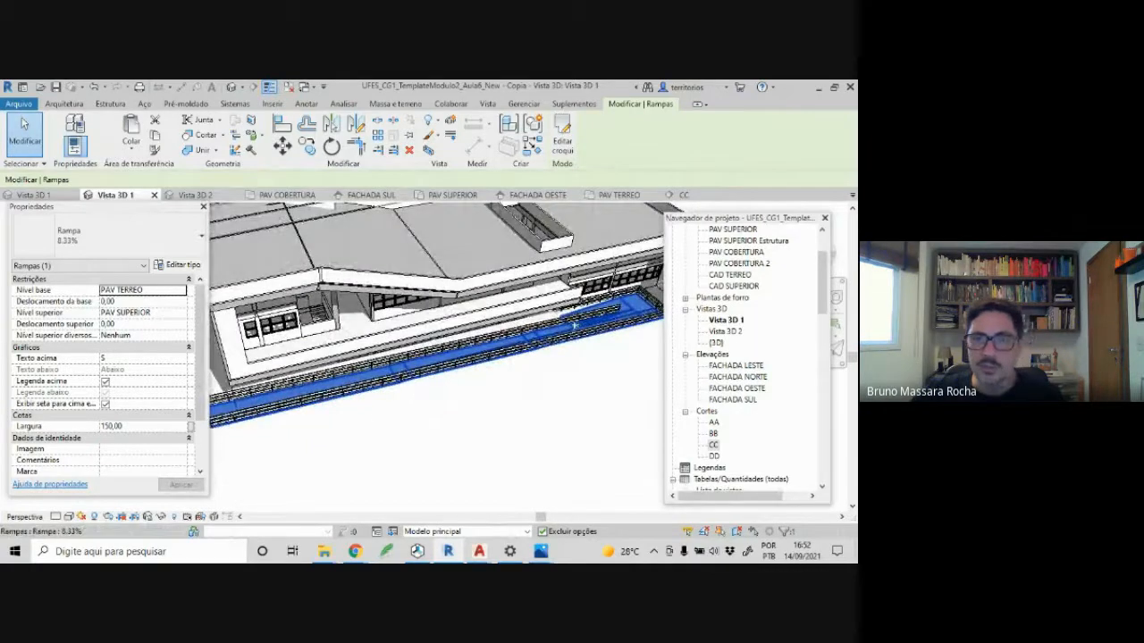
pyautogui.moveTo(606, 329)
pyautogui.keyDown('shift'); pyautogui.mouseDown(button='middle')
pyautogui.moveTo(506, 326)
pyautogui.moveTo(581, 315)
pyautogui.moveTo(593, 331)
pyautogui.moveTo(600, 324)
pyautogui.moveTo(588, 341)
pyautogui.mouseUp(button='middle'); pyautogui.keyUp('shift')
pyautogui.scroll(5, 552, 327)
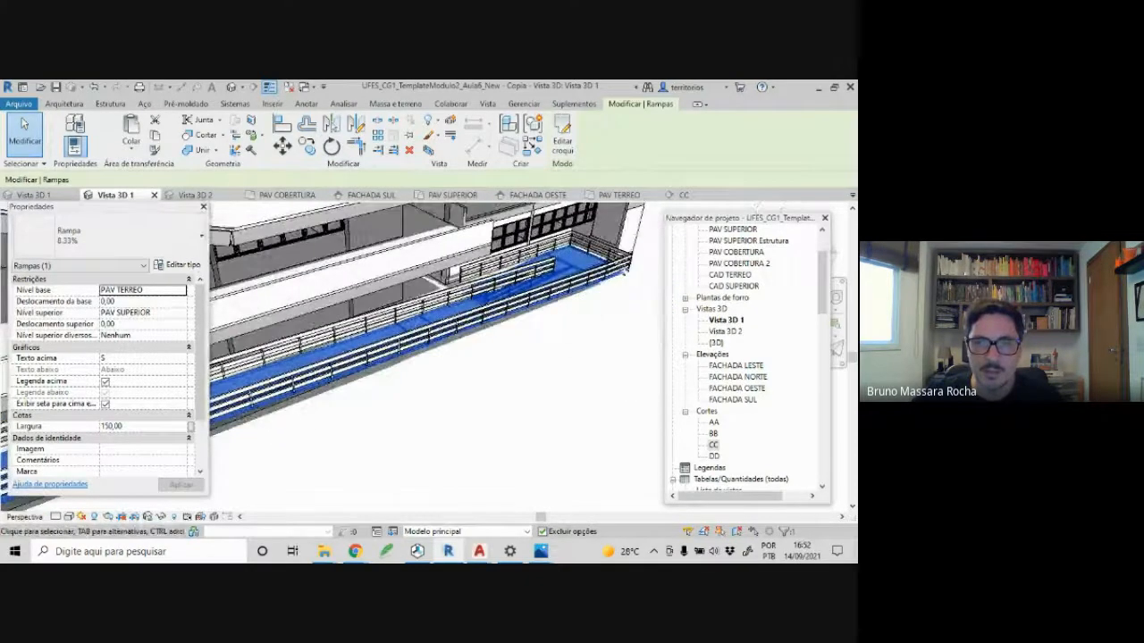
# - Delete the outer and inner railings generated along the ramp's sides
pyautogui.click(632, 263)
pyautogui.press('Escape')
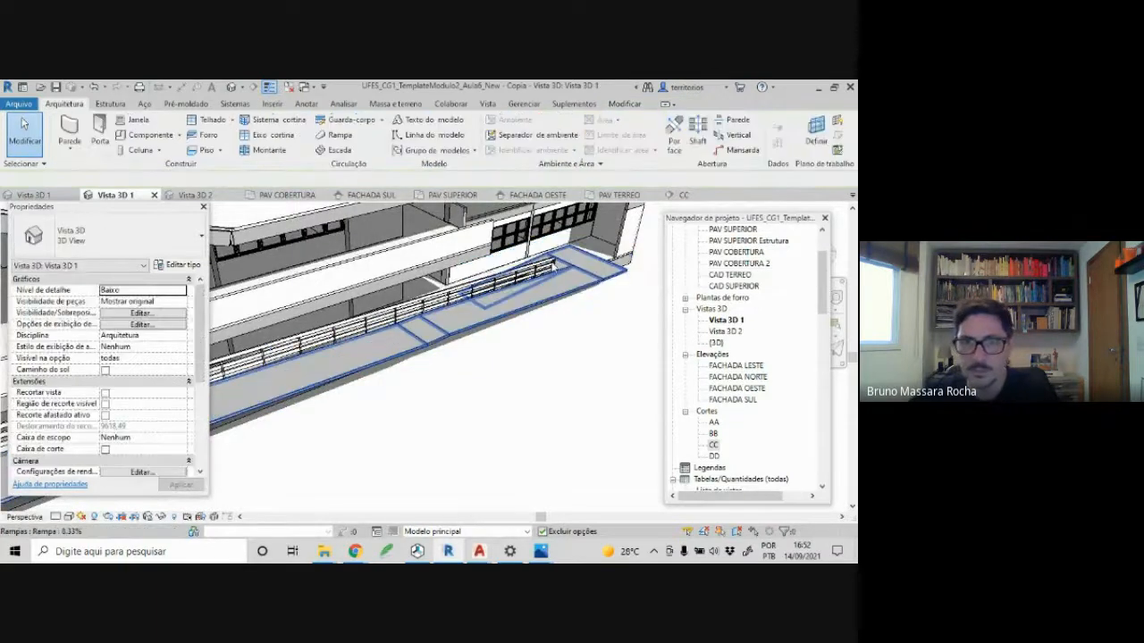
pyautogui.click(540, 267)
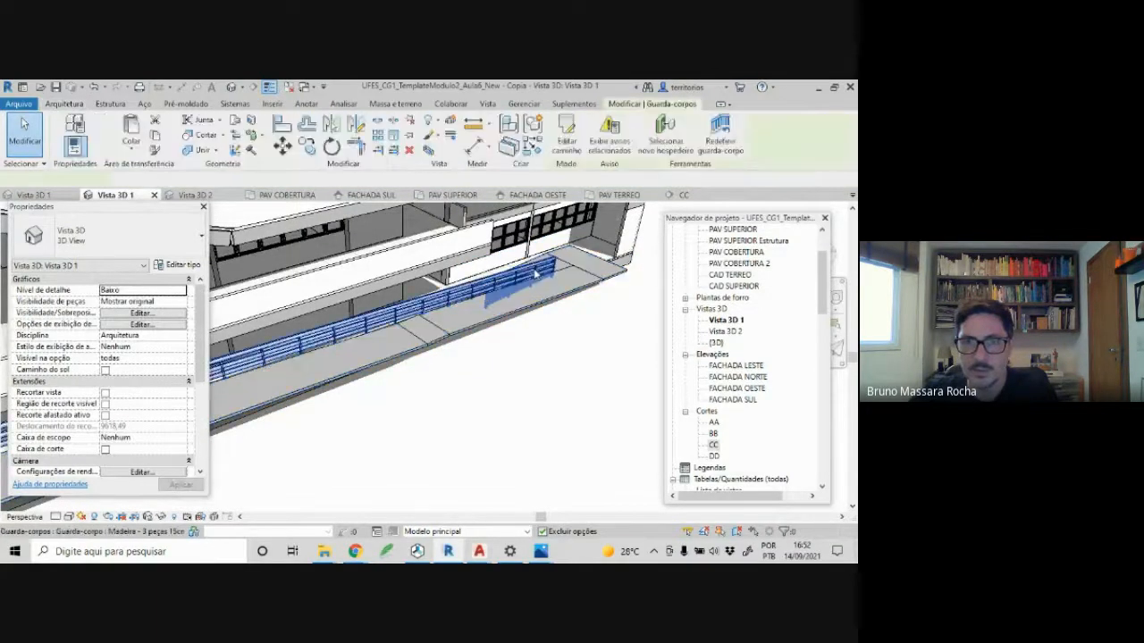
pyautogui.press('Delete')
pyautogui.scroll(-4, 555, 353)
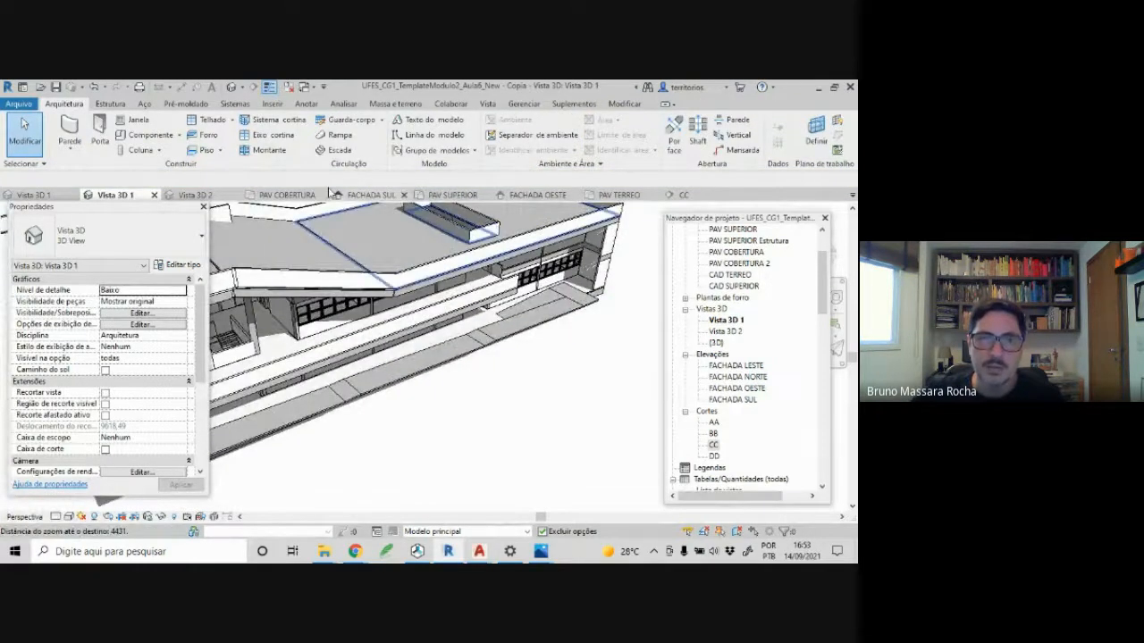
# - Examine the ramp's low end and full outline in the PAV TERREO plan, and return to Vista 3D 1
pyautogui.click(620, 195)
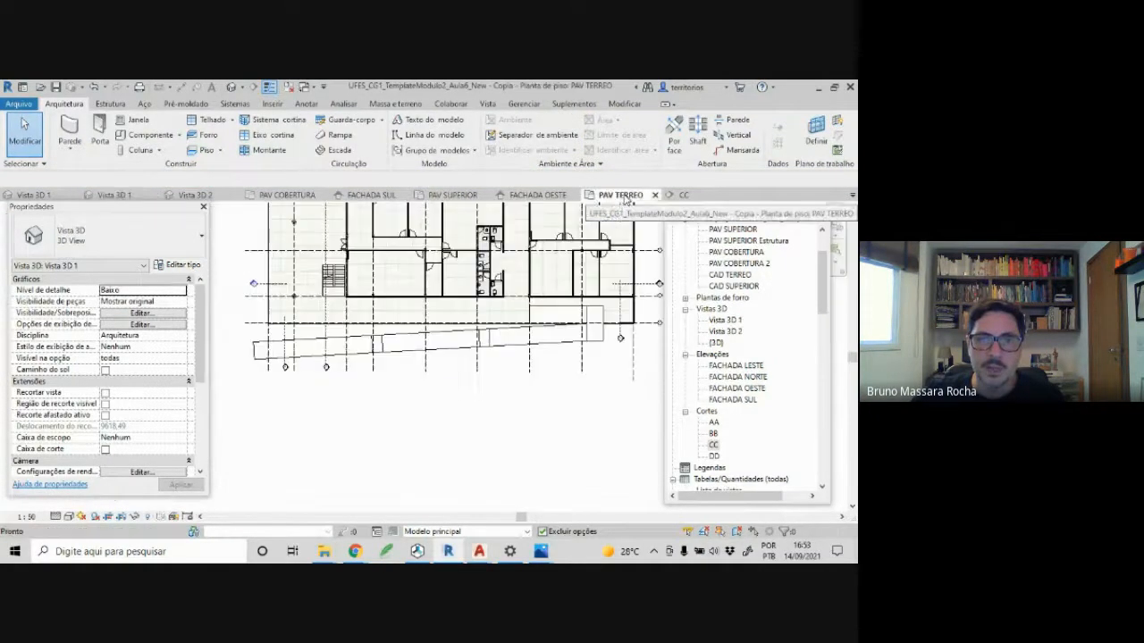
pyautogui.scroll(3, 250, 354)
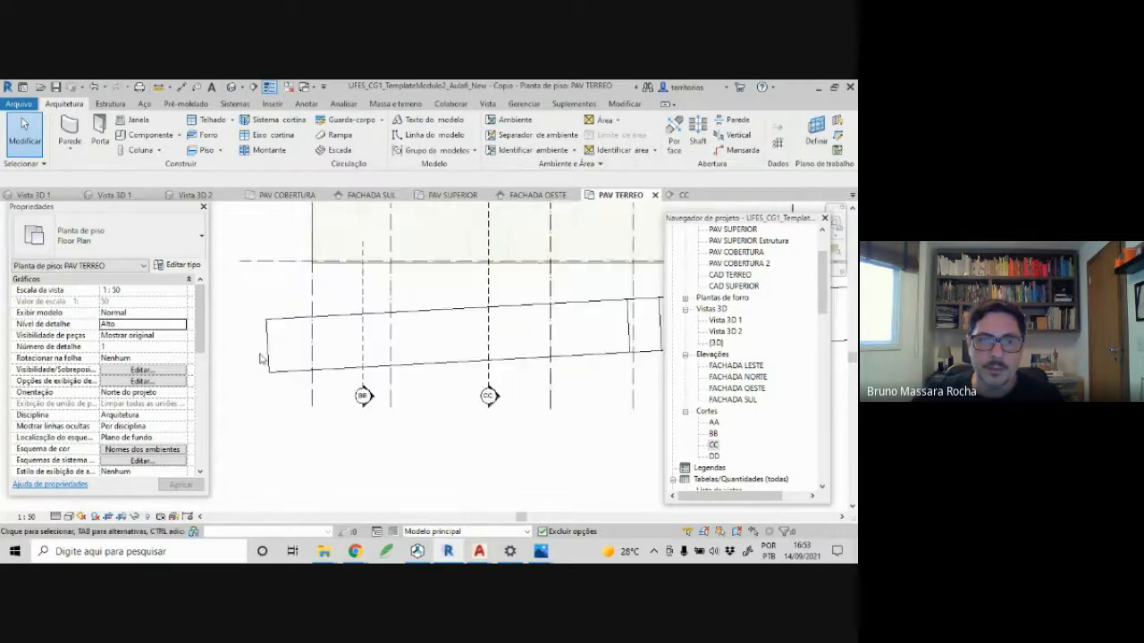
pyautogui.scroll(-4, 389, 235)
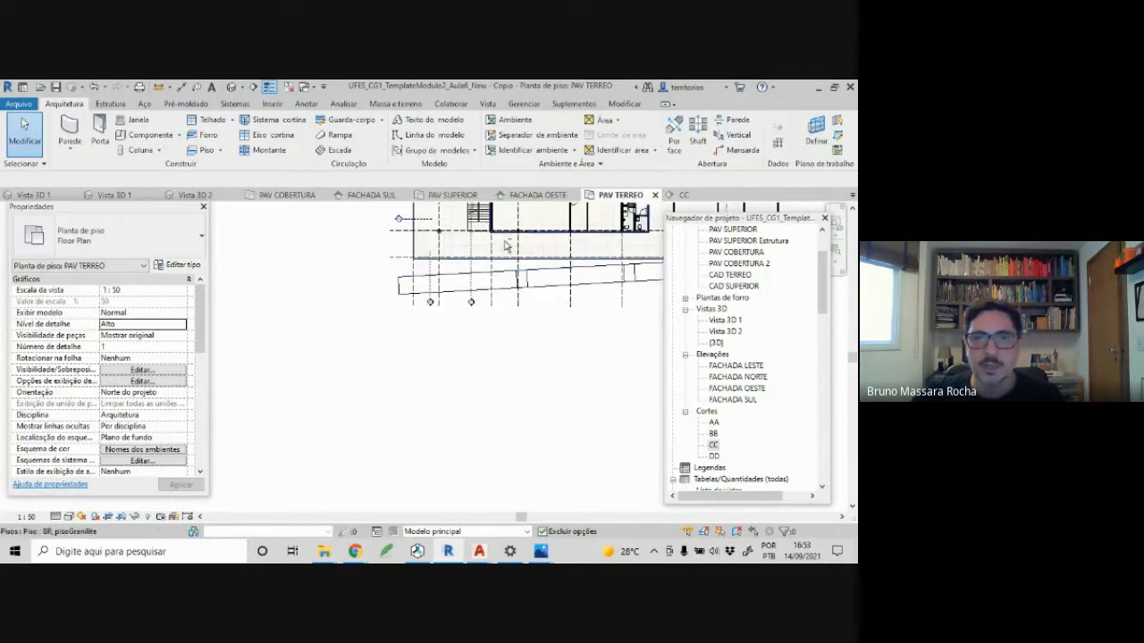
pyautogui.moveTo(474, 265); pyautogui.dragTo(369, 304, button='middle')
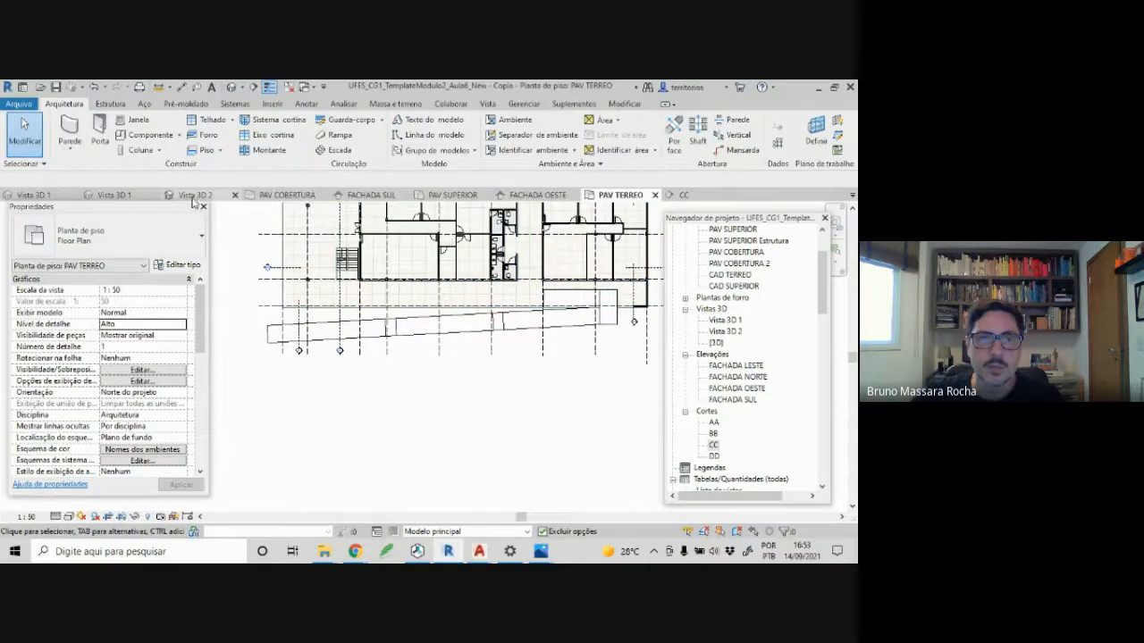
pyautogui.click(117, 195)
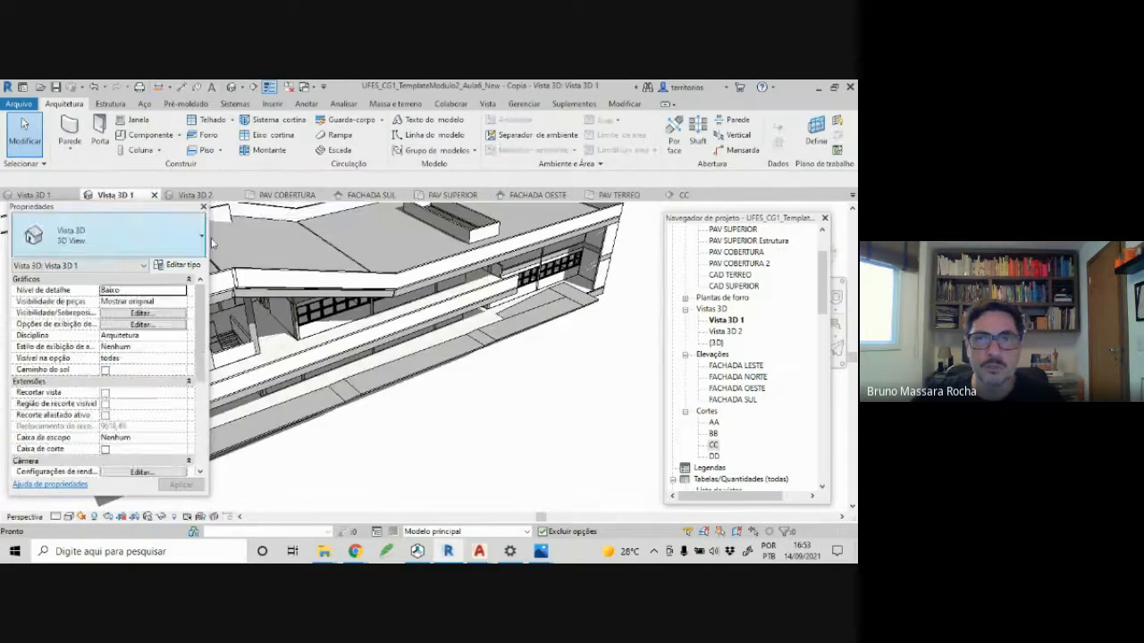
# - Reverse the 8.33% ramp's upward direction in the PAV TERREO plan and check its slope in Vista 3D 1
pyautogui.click(505, 346)
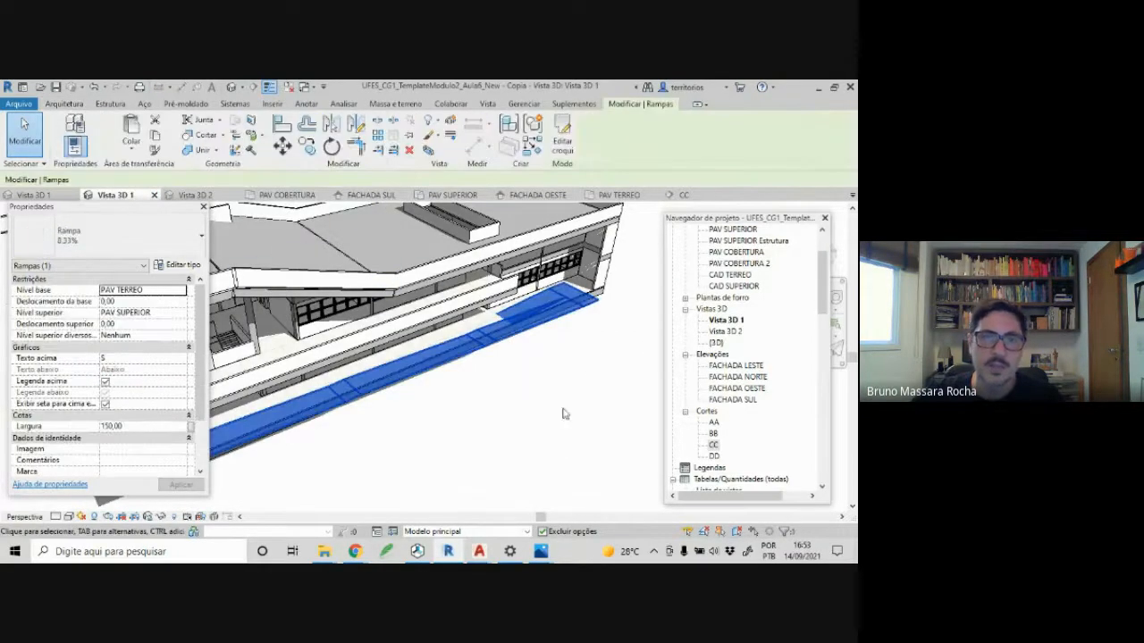
pyautogui.scroll(-3, 592, 402)
pyautogui.scroll(2, 536, 429)
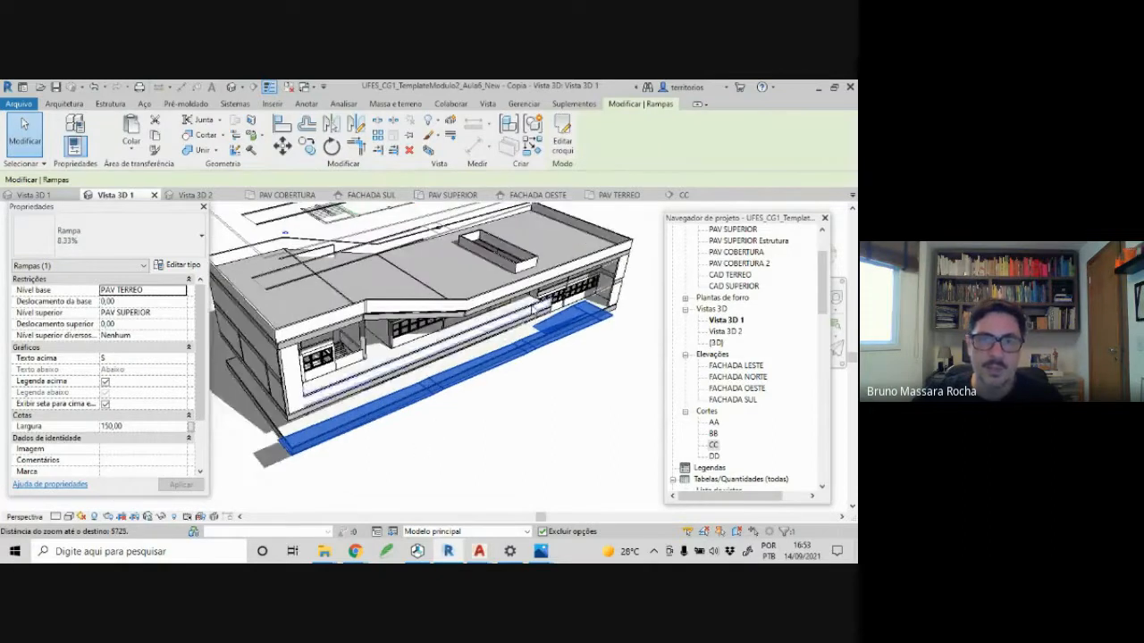
pyautogui.click(616, 195)
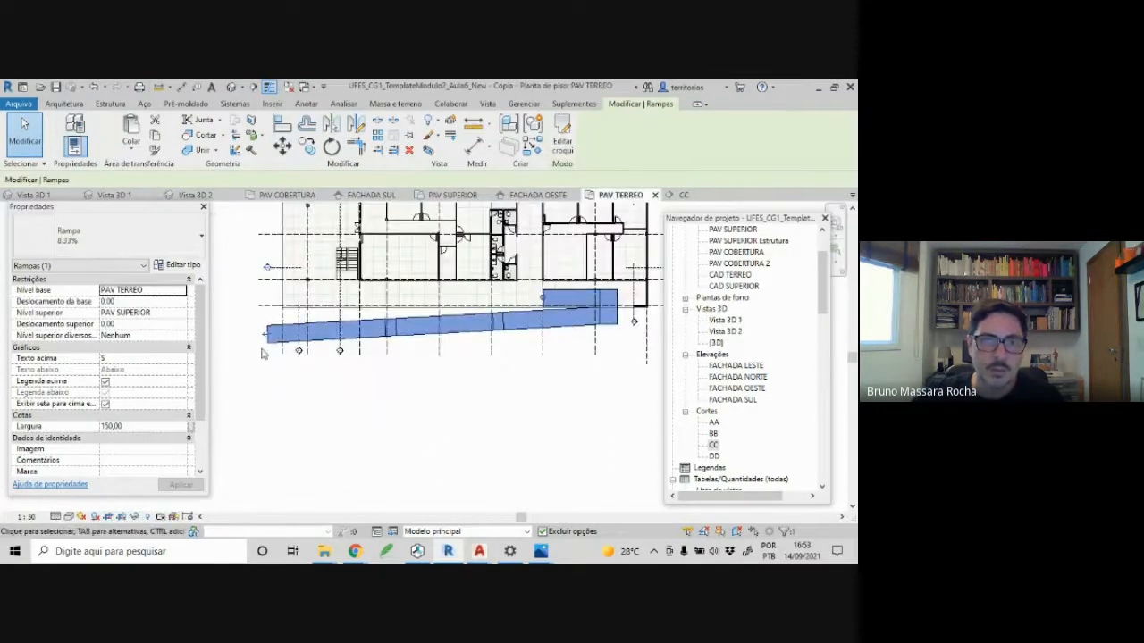
pyautogui.scroll(2, 264, 351)
pyautogui.scroll(4, 273, 335)
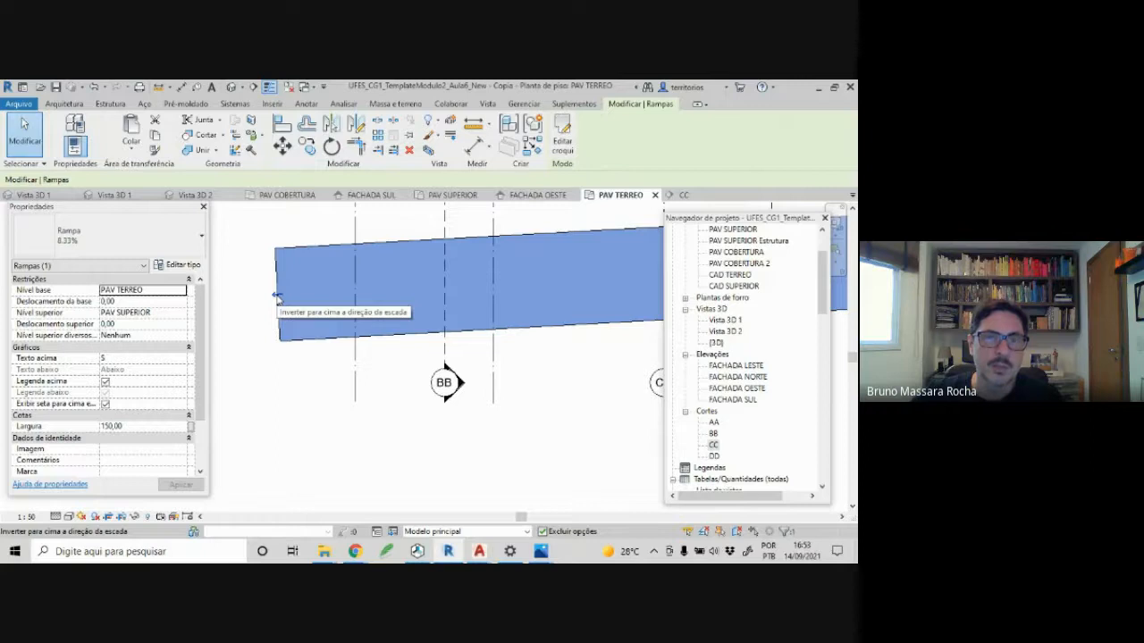
pyautogui.click(277, 297)
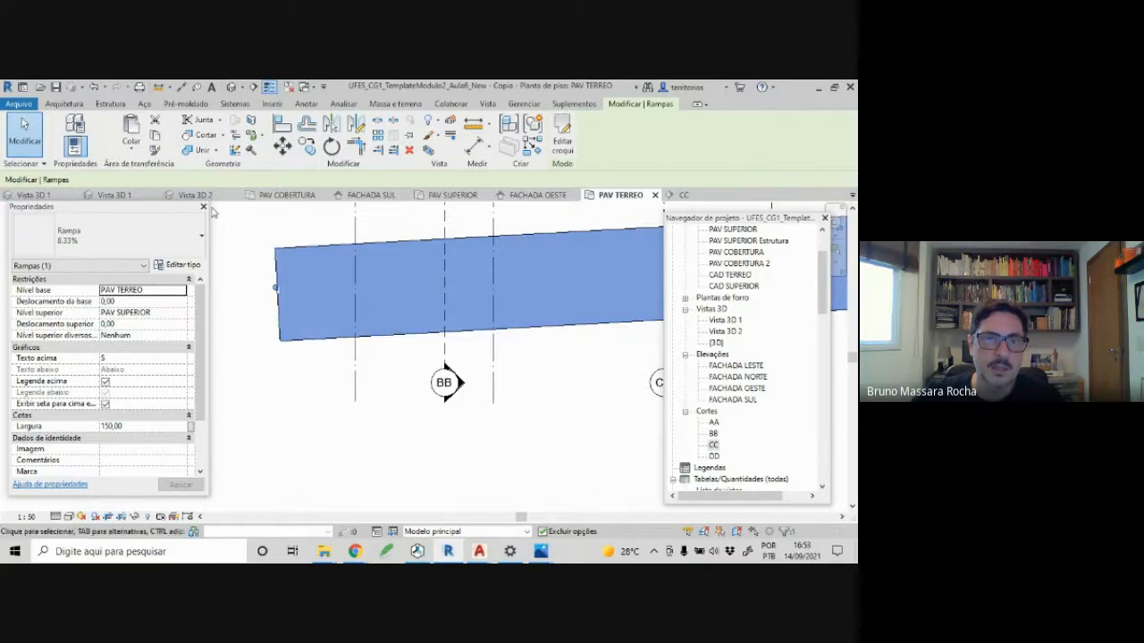
pyautogui.click(125, 195)
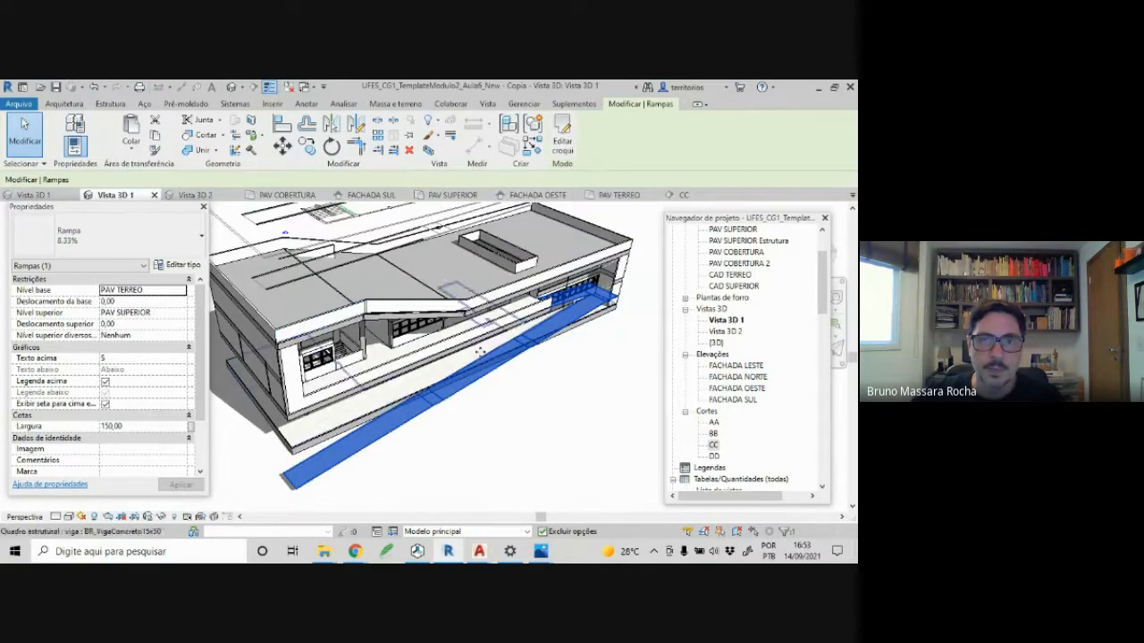
pyautogui.click(549, 391)
pyautogui.moveTo(549, 390)
pyautogui.keyDown('shift'); pyautogui.mouseDown(button='middle')
pyautogui.moveTo(565, 360)
pyautogui.moveTo(574, 366)
pyautogui.moveTo(546, 388)
pyautogui.moveTo(504, 388)
pyautogui.mouseUp(button='middle'); pyautogui.keyUp('shift')
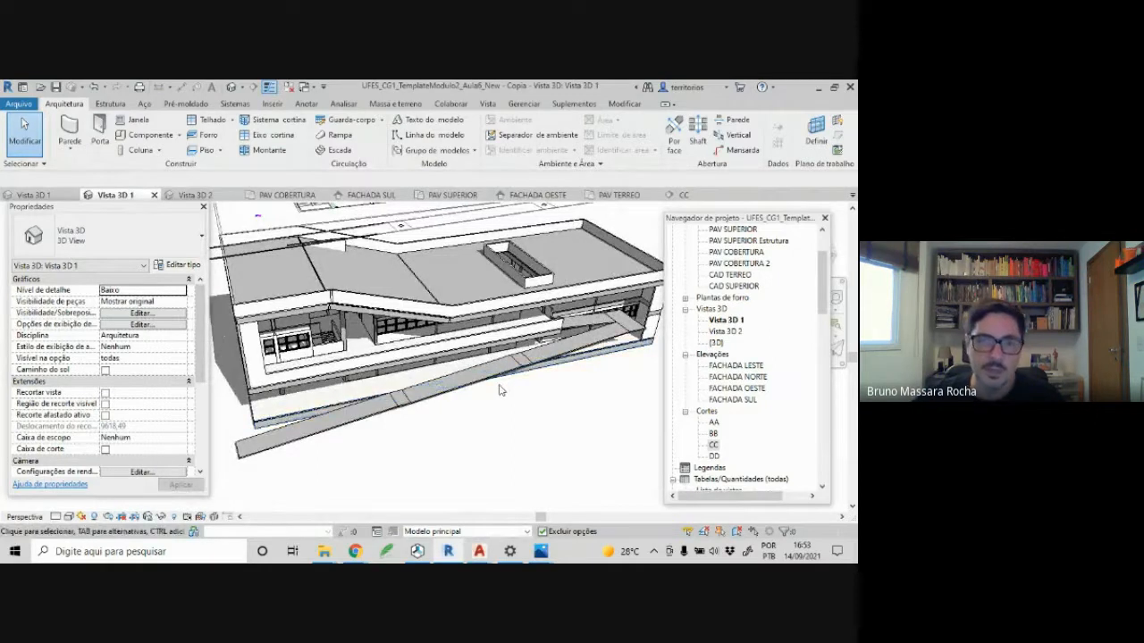
# - Select the ramp and examine the direction marks at both of its ends in the PAV TERREO plan
pyautogui.click(579, 352)
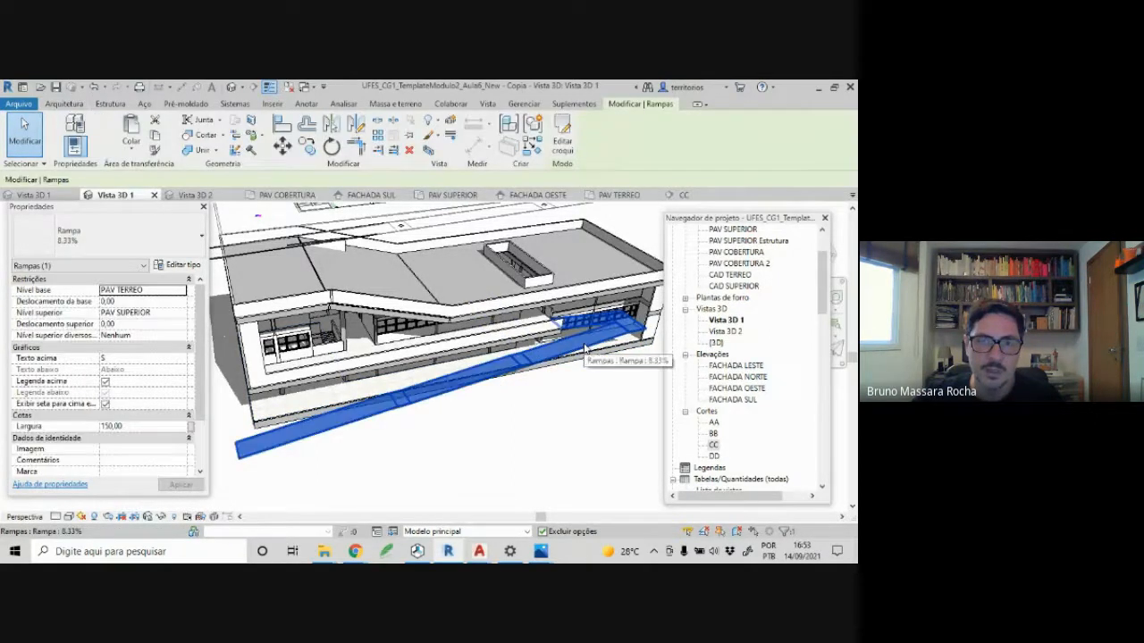
pyautogui.click(619, 195)
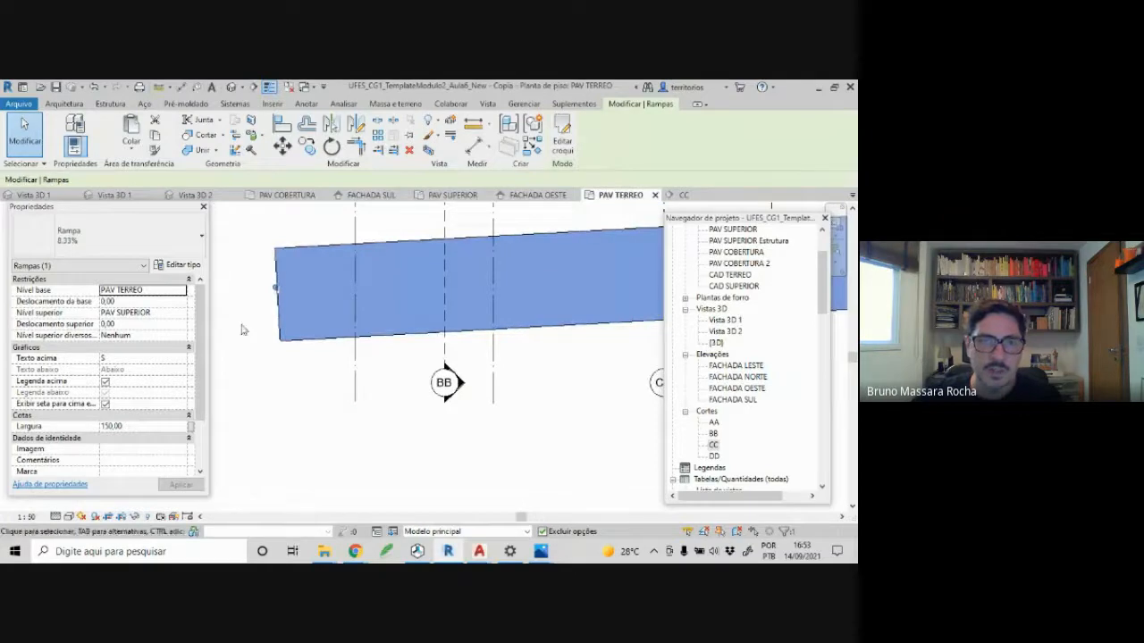
pyautogui.scroll(2, 277, 289)
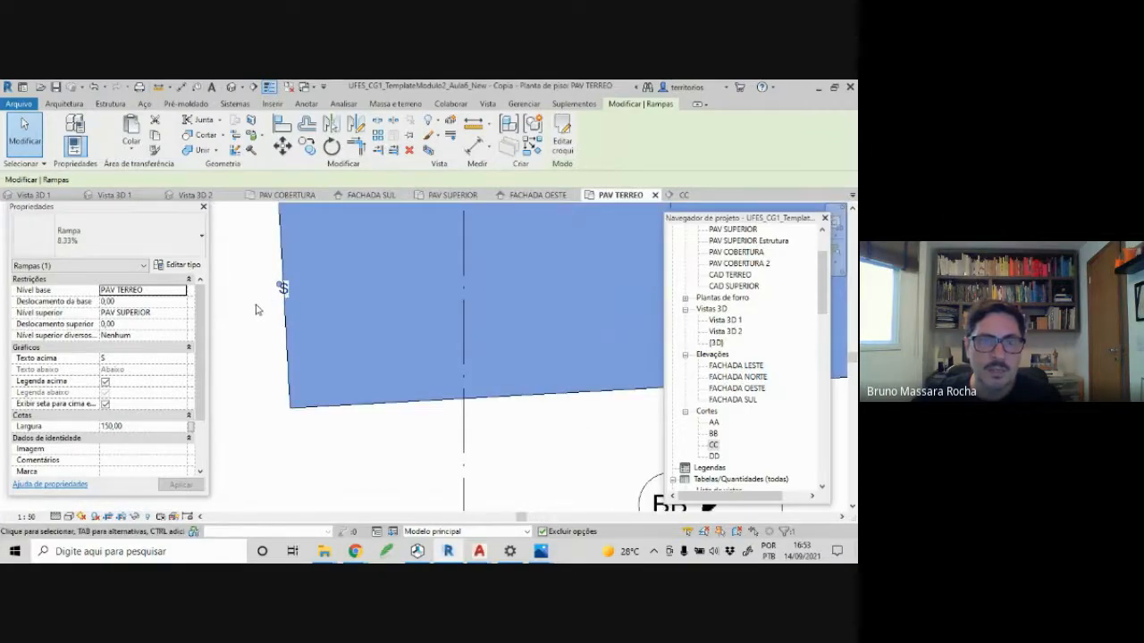
pyautogui.scroll(-5, 255, 309)
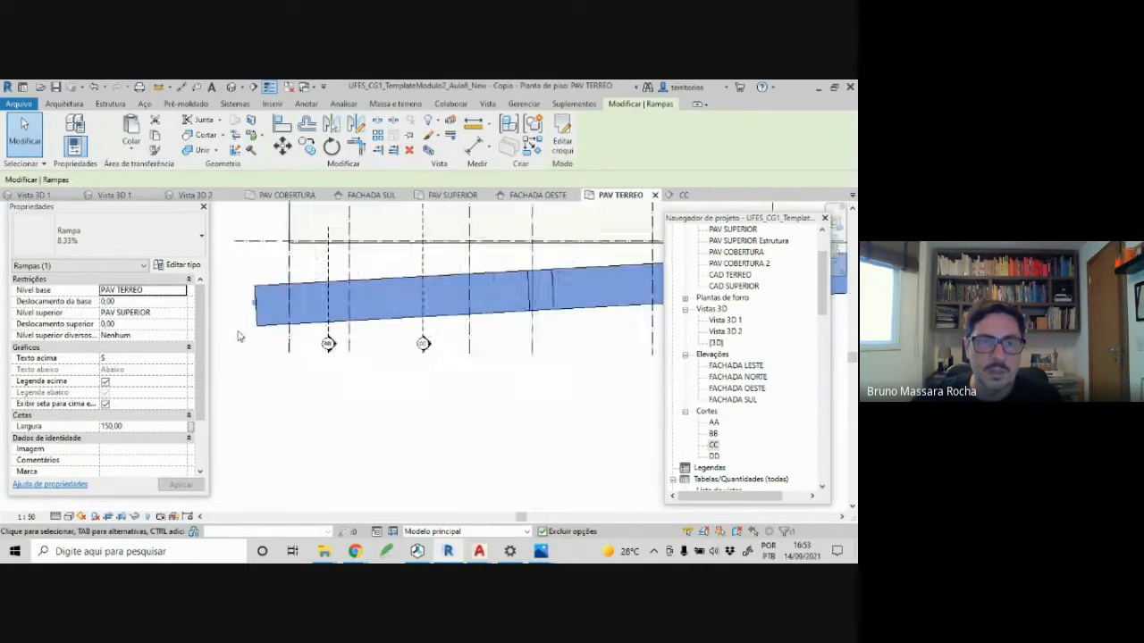
pyautogui.scroll(-4, 237, 349)
pyautogui.scroll(5, 504, 307)
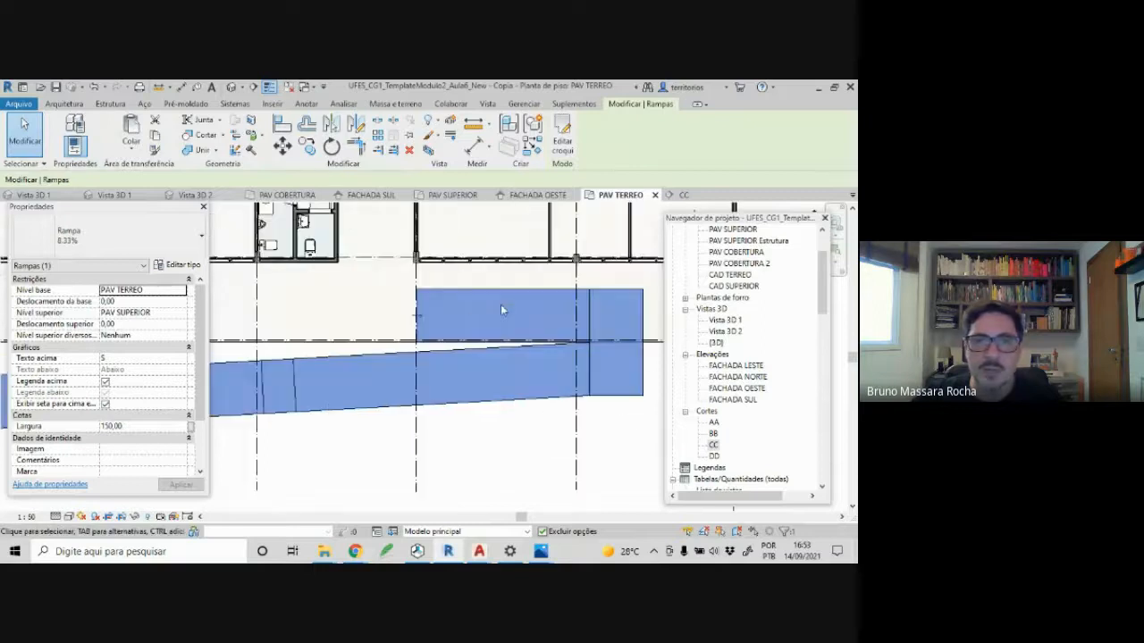
pyautogui.click(416, 320)
pyautogui.scroll(-4, 504, 370)
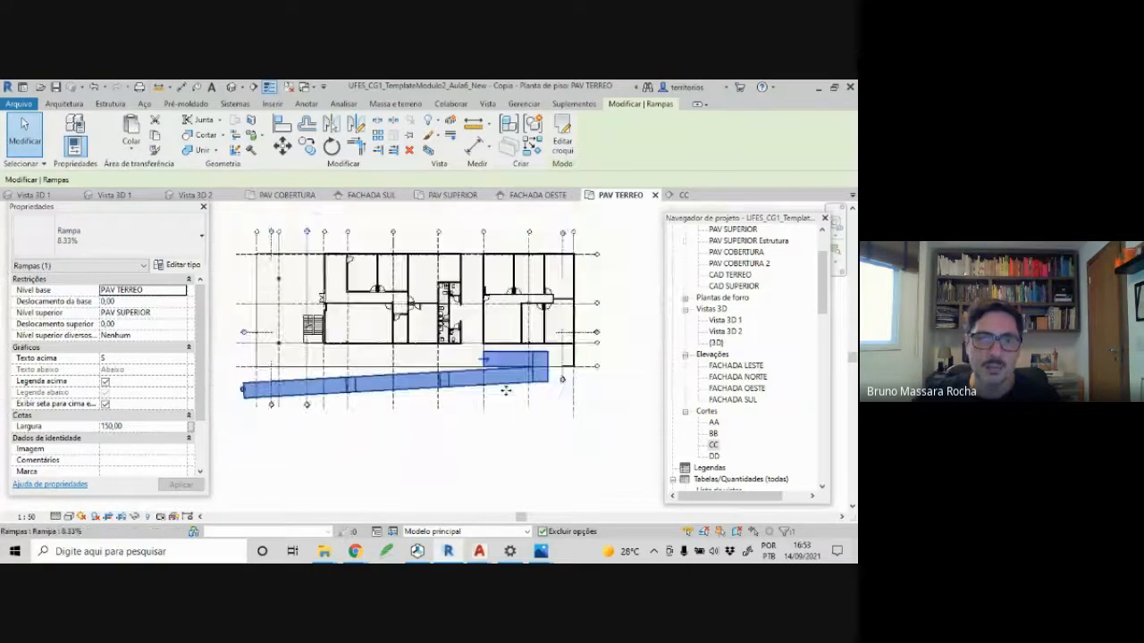
pyautogui.moveTo(429, 431); pyautogui.dragTo(492, 413, button='middle')
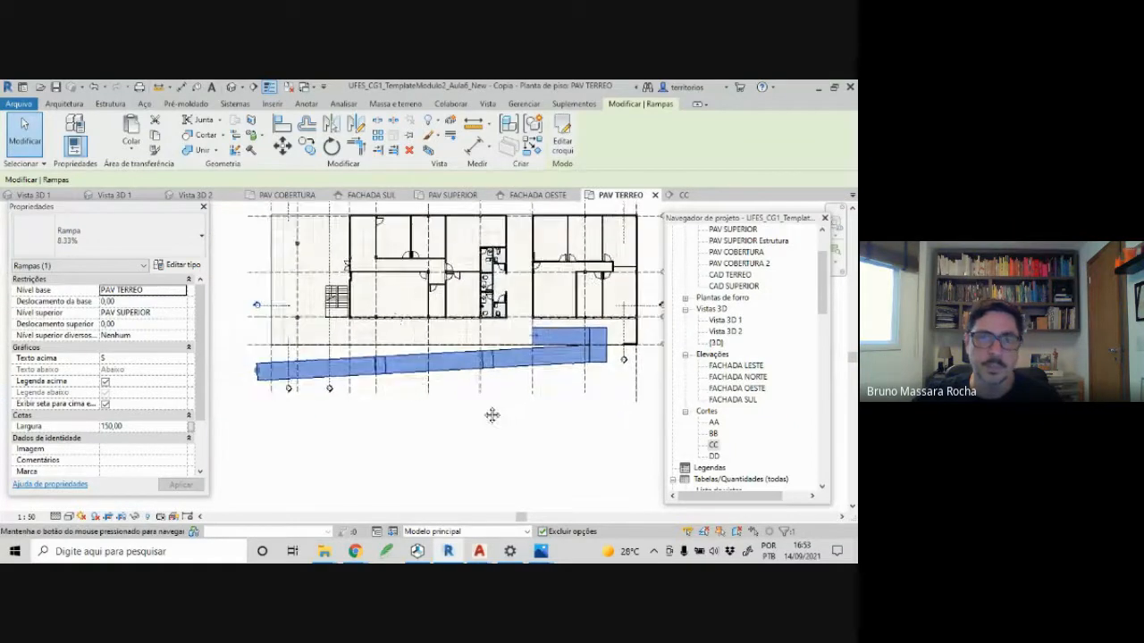
# - Inspect the reversed ramp in Vista 3D 2 along the facade, from its low end to the upper landing
pyautogui.click(190, 194)
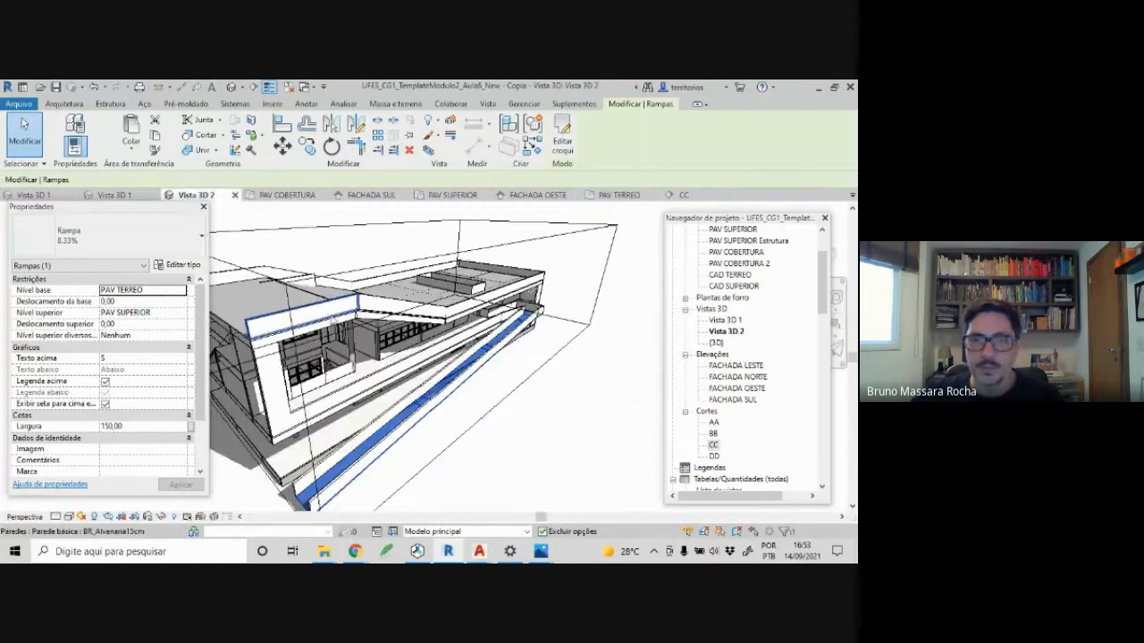
pyautogui.click(464, 421)
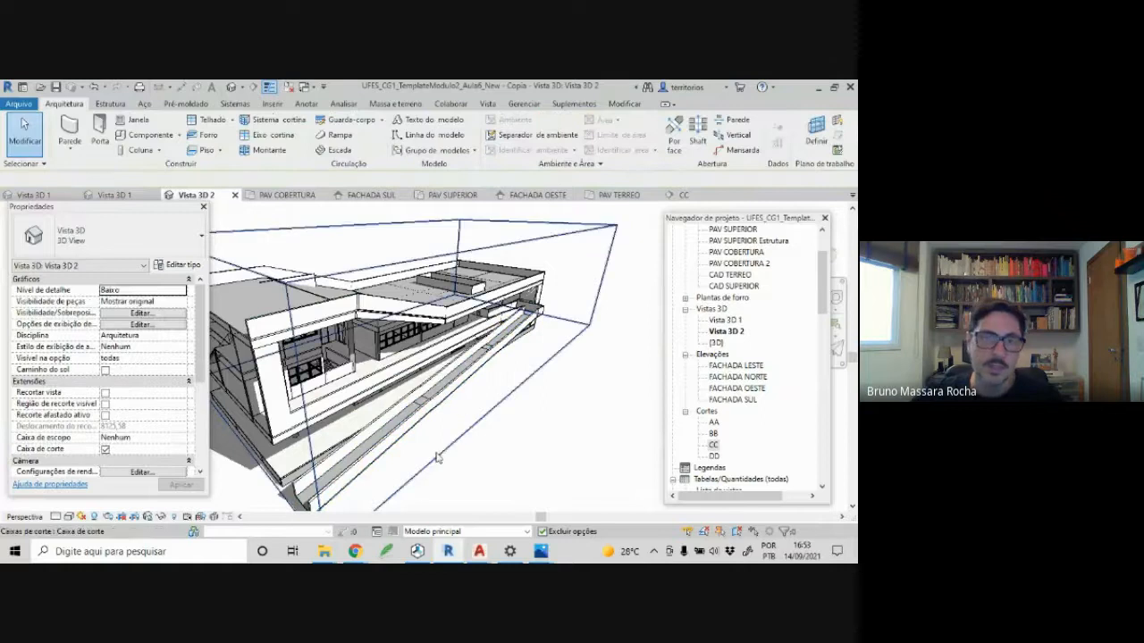
pyautogui.scroll(5, 433, 451)
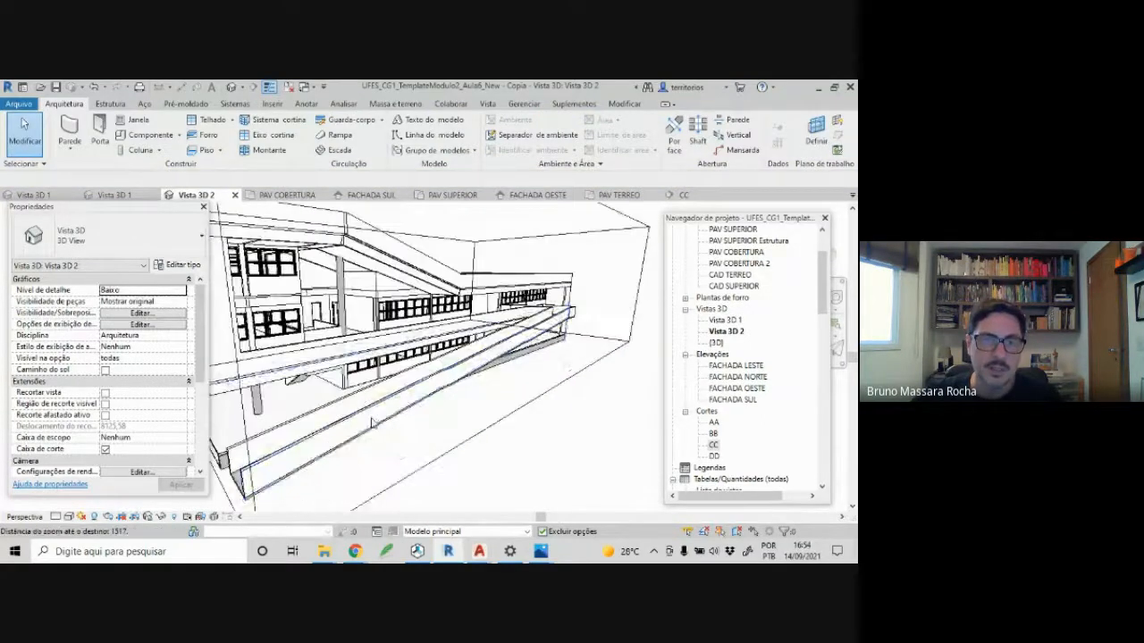
pyautogui.scroll(5, 372, 422)
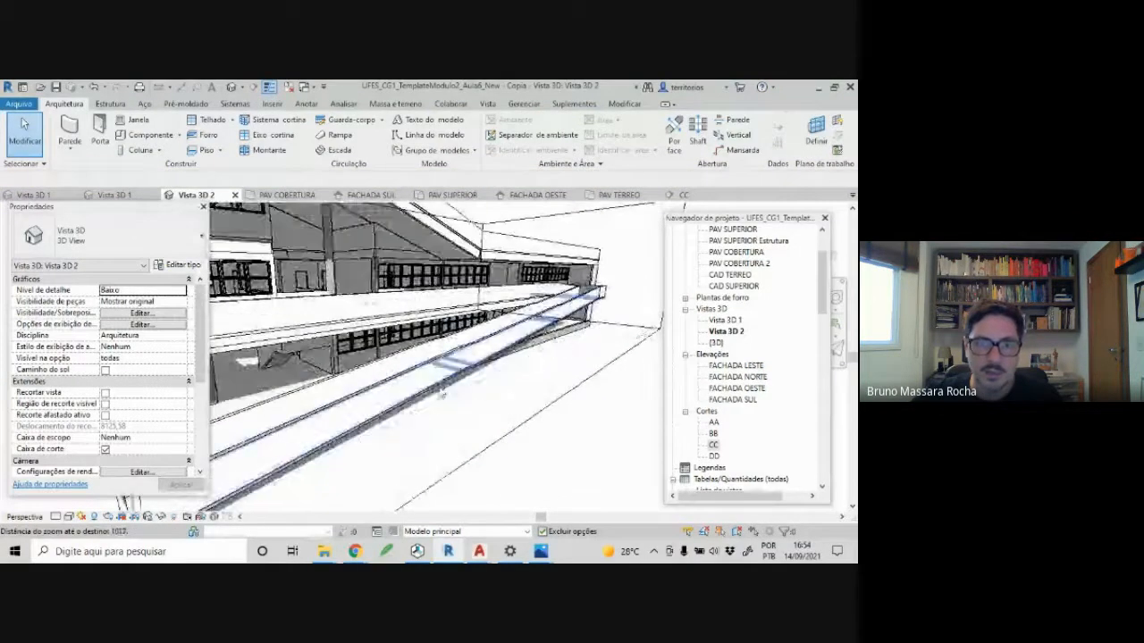
pyautogui.keyDown('shift'); pyautogui.moveTo(442, 394); pyautogui.dragTo(437, 408, button='middle'); pyautogui.keyUp('shift')
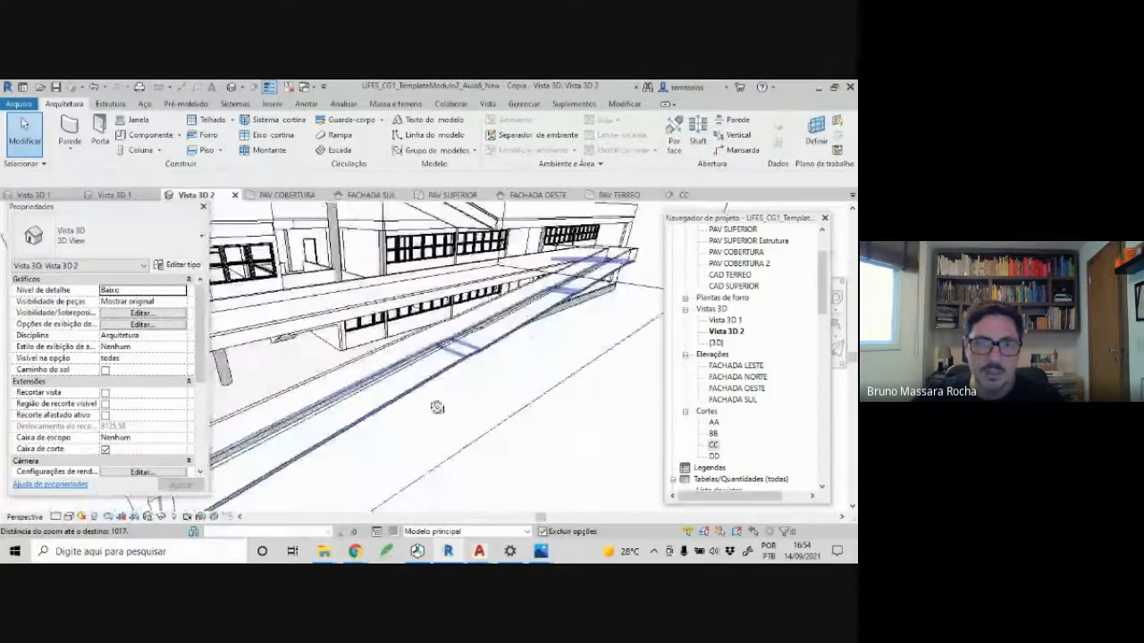
pyautogui.scroll(-6, 427, 413)
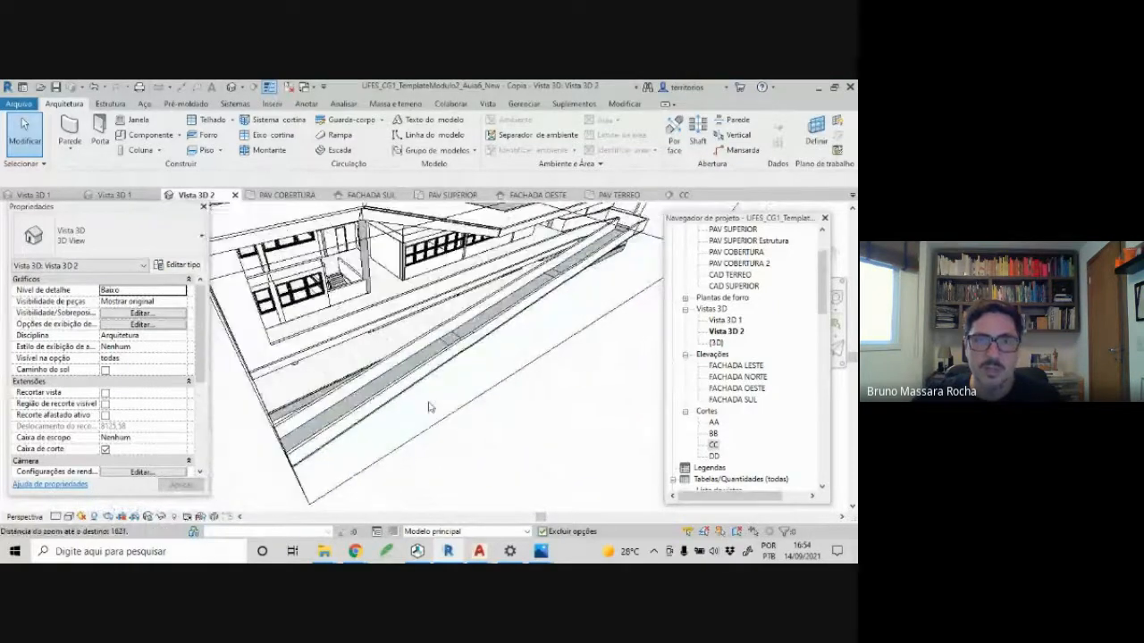
pyautogui.scroll(1, 429, 407)
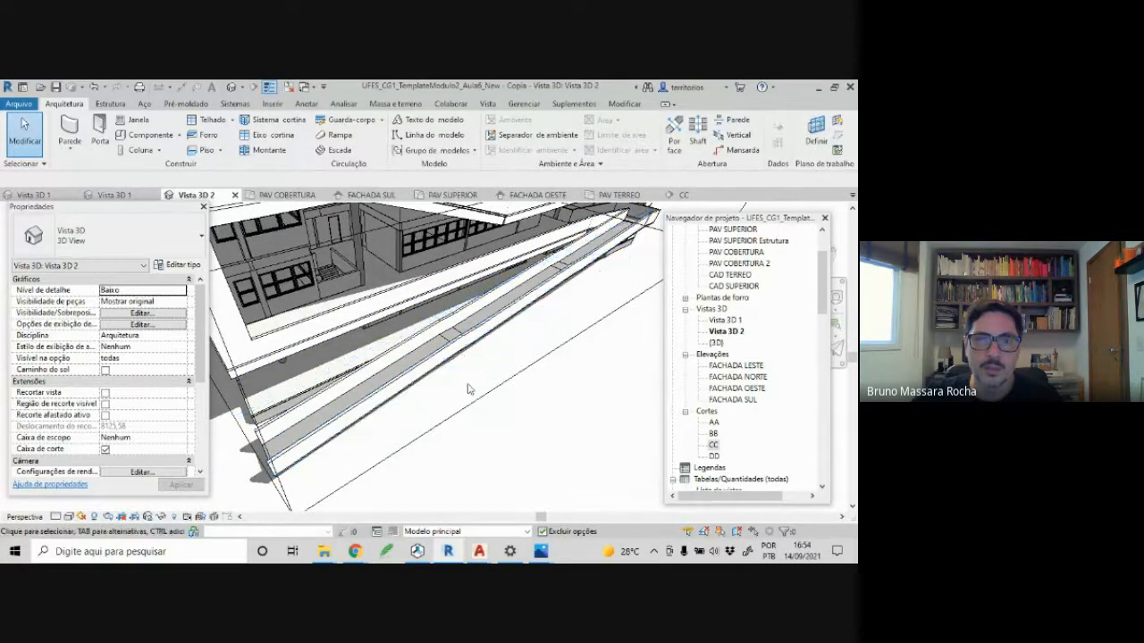
pyautogui.scroll(-3, 483, 407)
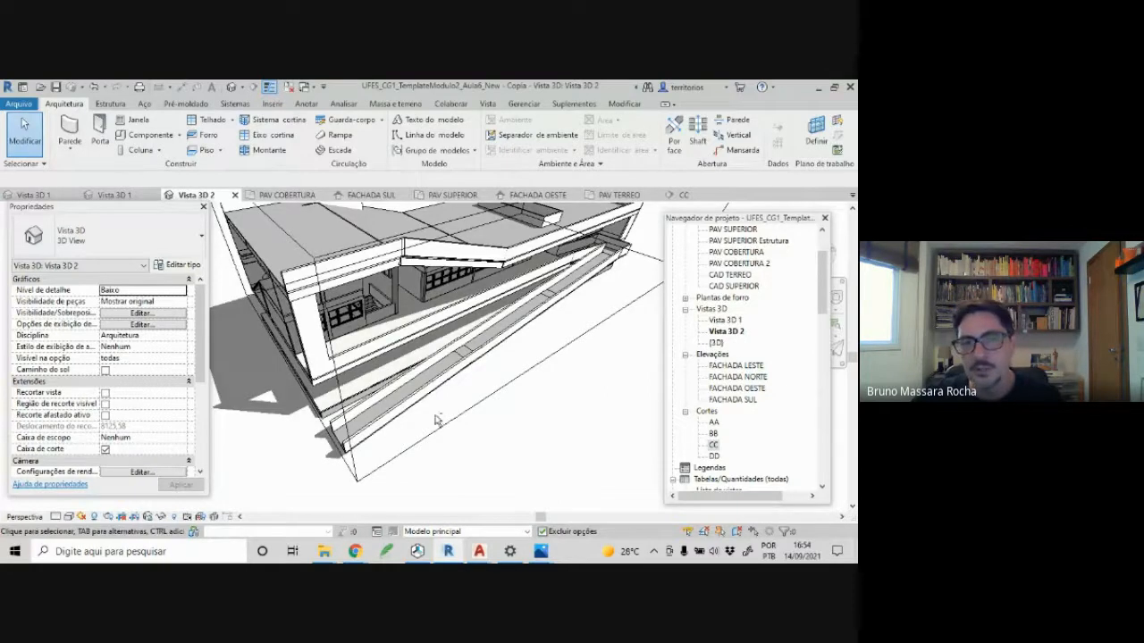
pyautogui.keyDown('shift'); pyautogui.moveTo(472, 421); pyautogui.dragTo(482, 389, button='middle'); pyautogui.keyUp('shift')
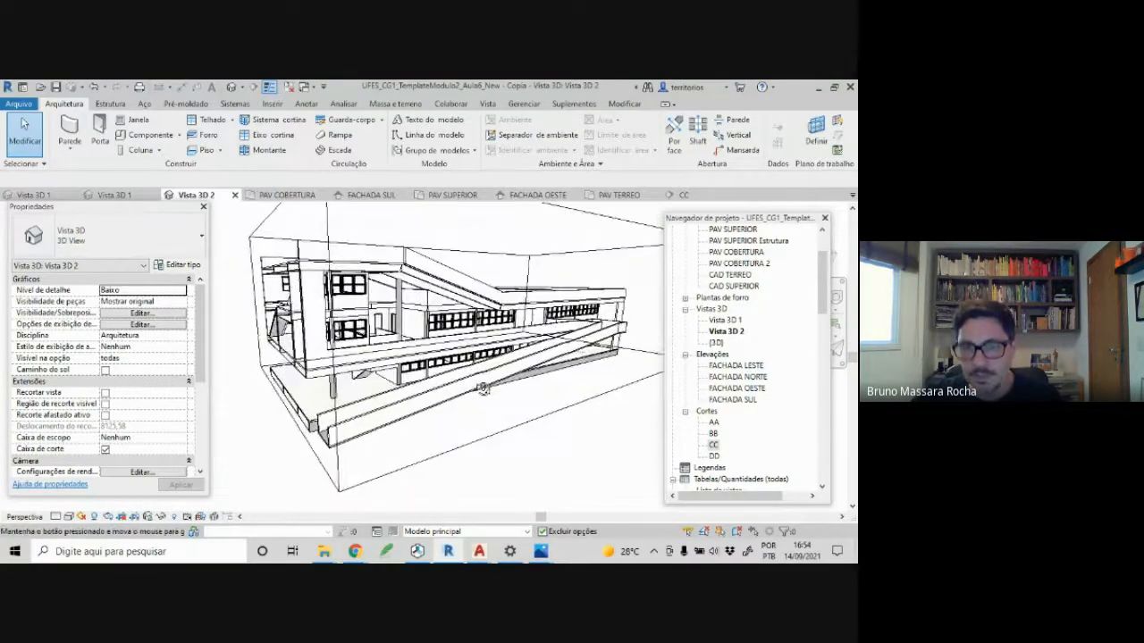
pyautogui.scroll(5, 630, 326)
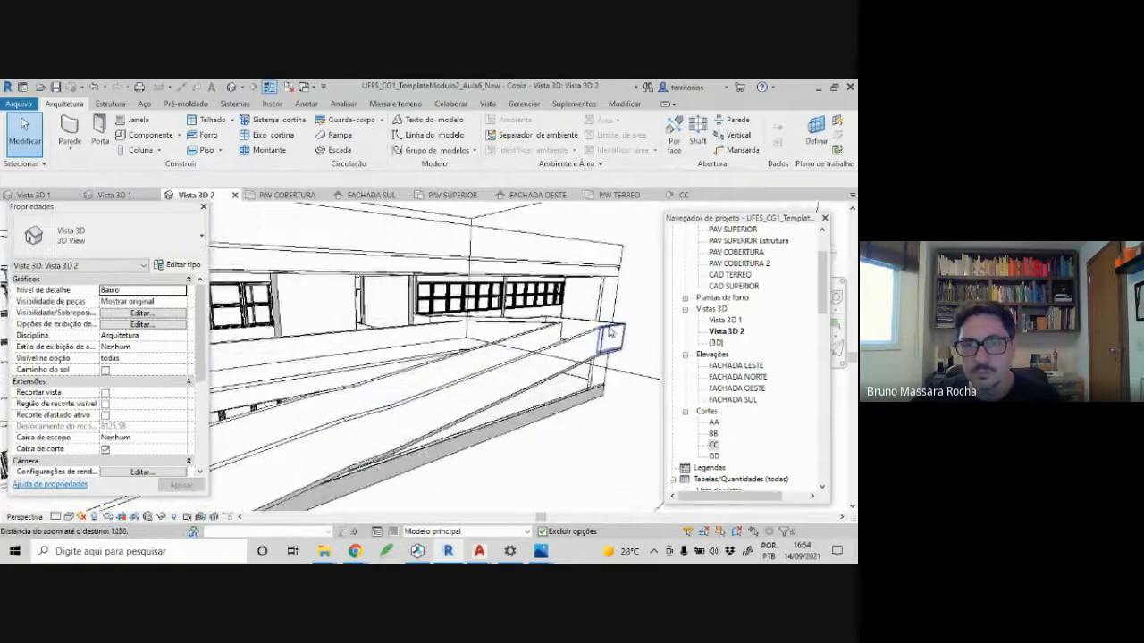
pyautogui.scroll(5, 610, 332)
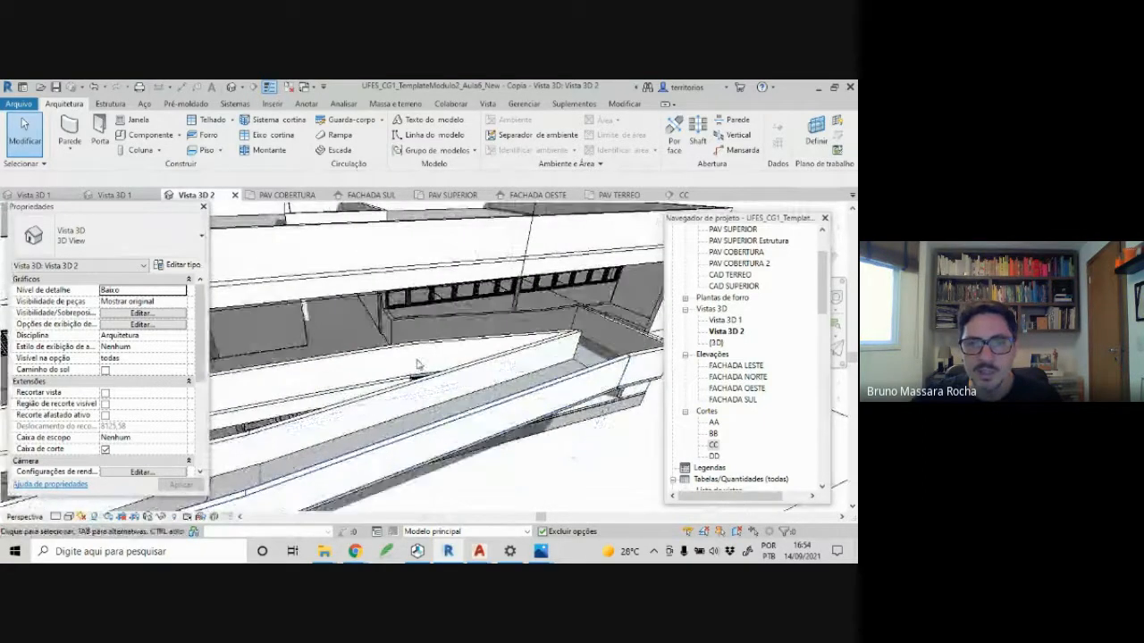
pyautogui.scroll(-3, 418, 364)
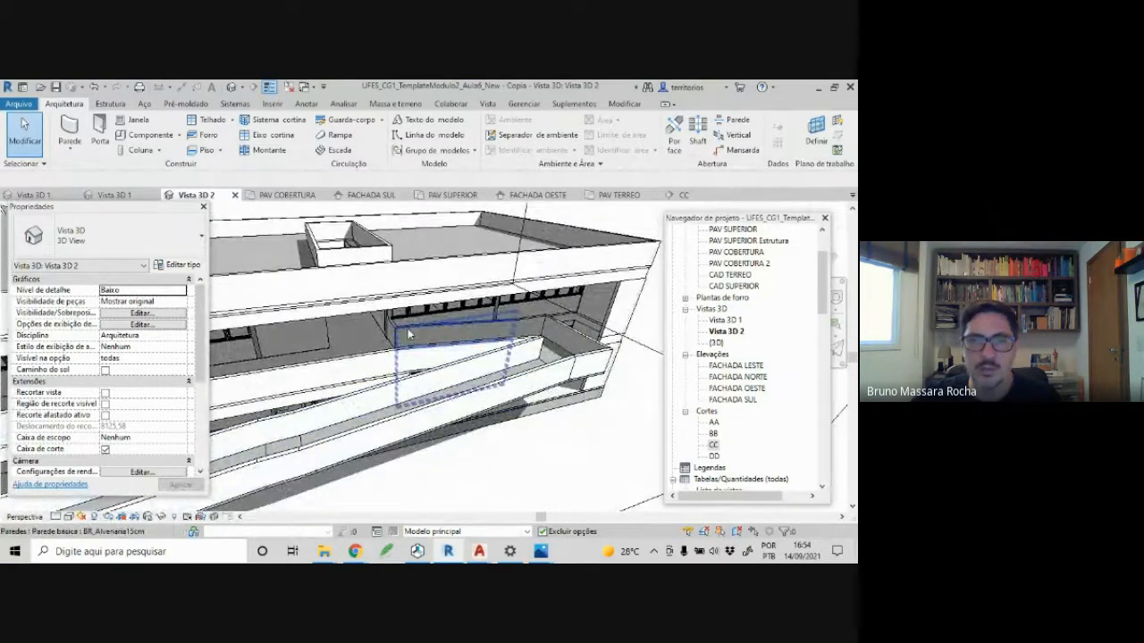
# - Examine the BR_Alvenaria15cm walls around the ramp in Vista 3D 2, selecting the one behind the upper landing and the outer side wall
pyautogui.click(408, 334)
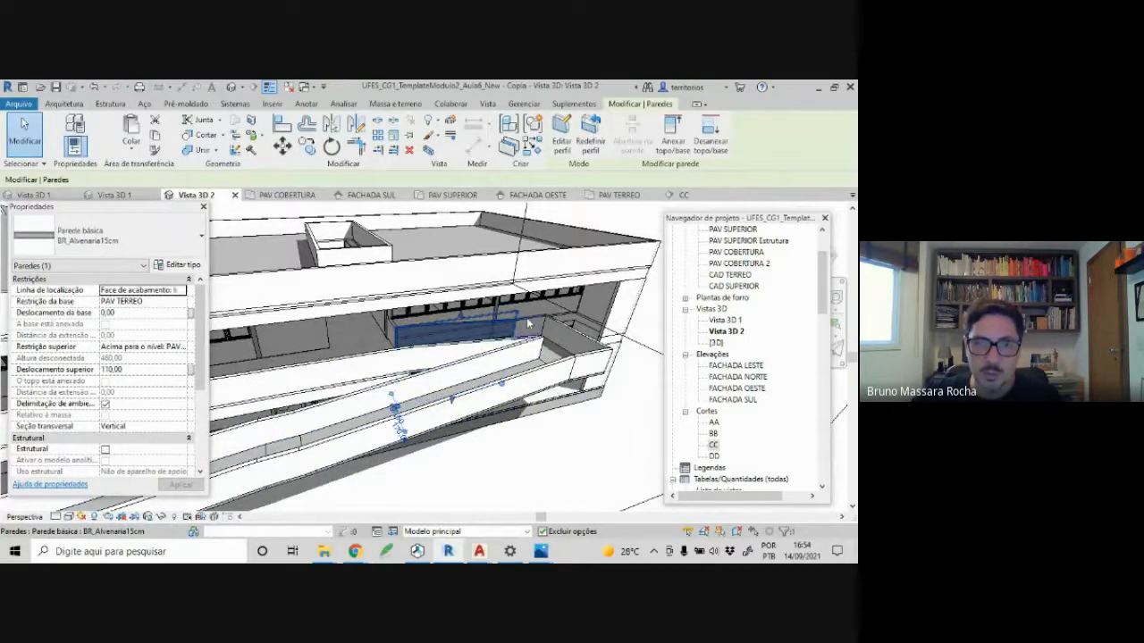
pyautogui.click(582, 347)
pyautogui.press('Escape')
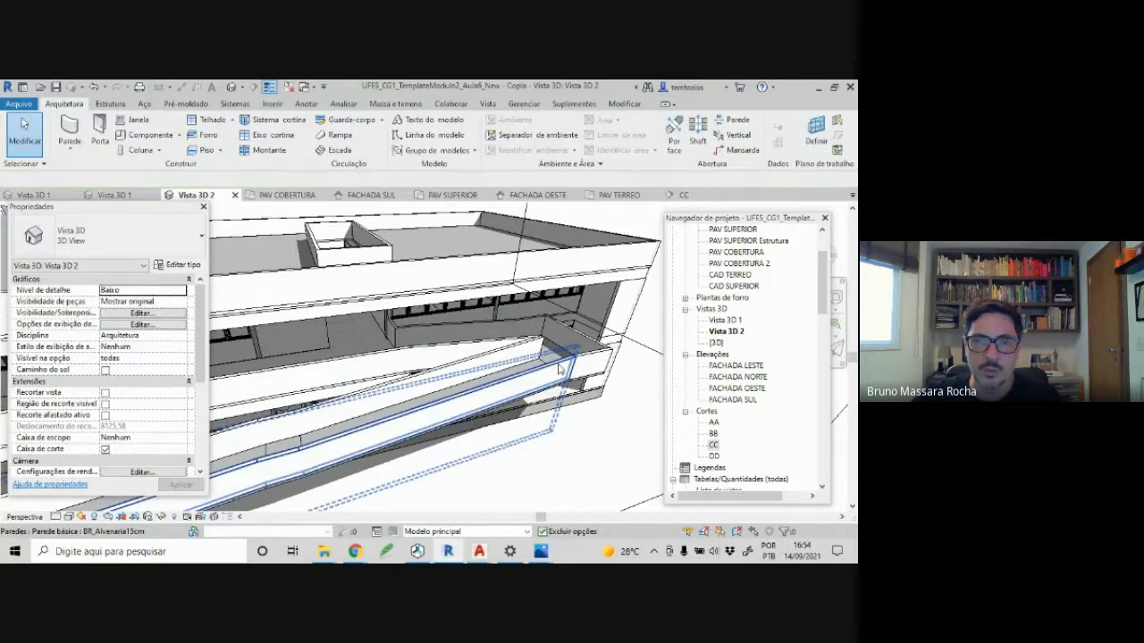
pyautogui.click(556, 362)
pyautogui.keyDown('shift'); pyautogui.moveTo(545, 360); pyautogui.dragTo(478, 349, button='middle'); pyautogui.keyUp('shift')
pyautogui.scroll(5, 492, 357)
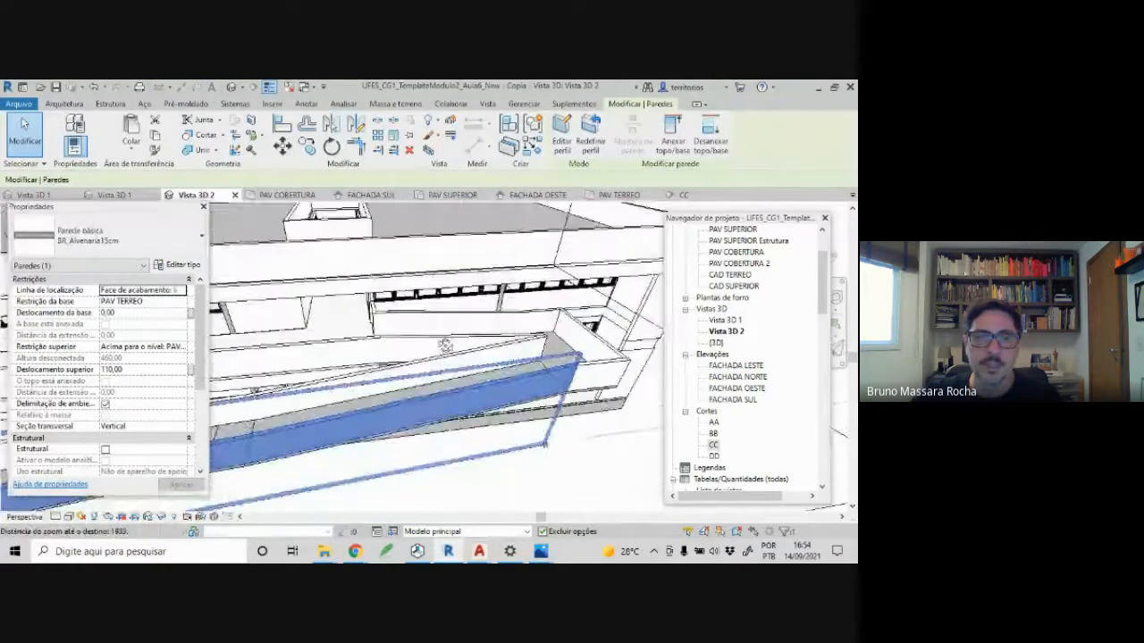
pyautogui.scroll(-5, 495, 358)
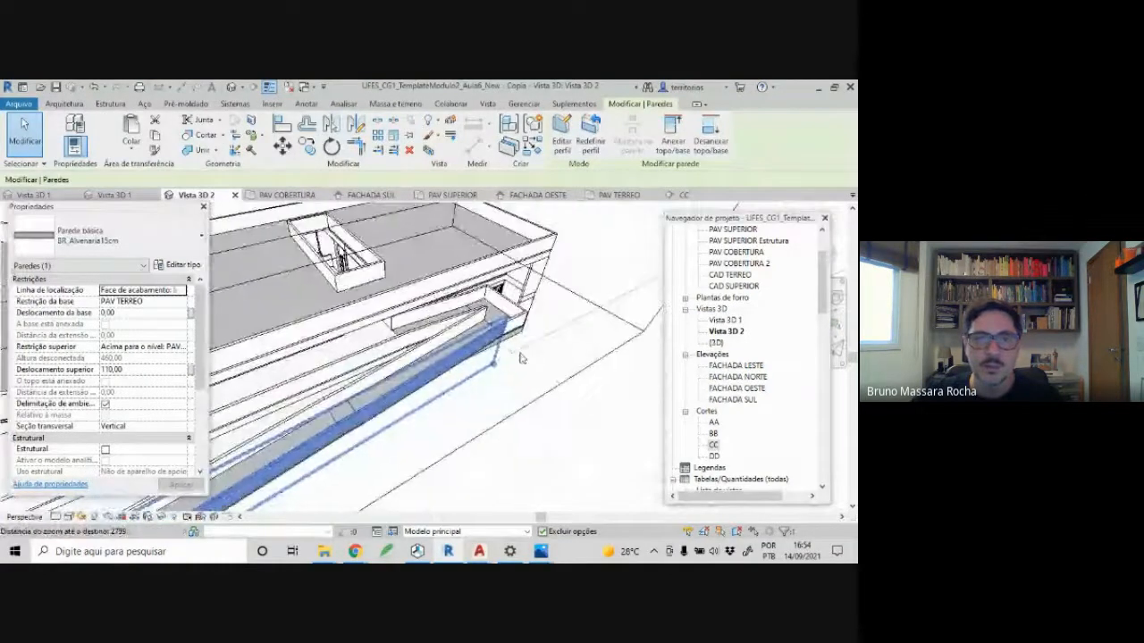
# - Pull the section box inward in Vista 3D 2 to cut through the ramp and examine its junction with the upper floor
pyautogui.click(532, 387)
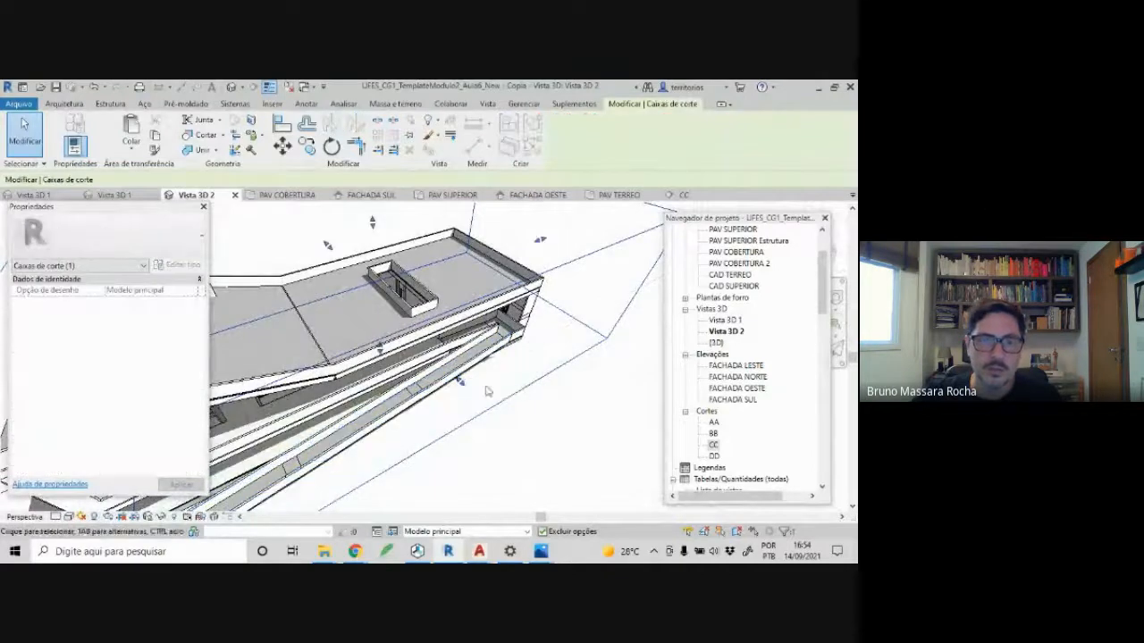
pyautogui.moveTo(457, 378); pyautogui.dragTo(421, 341)
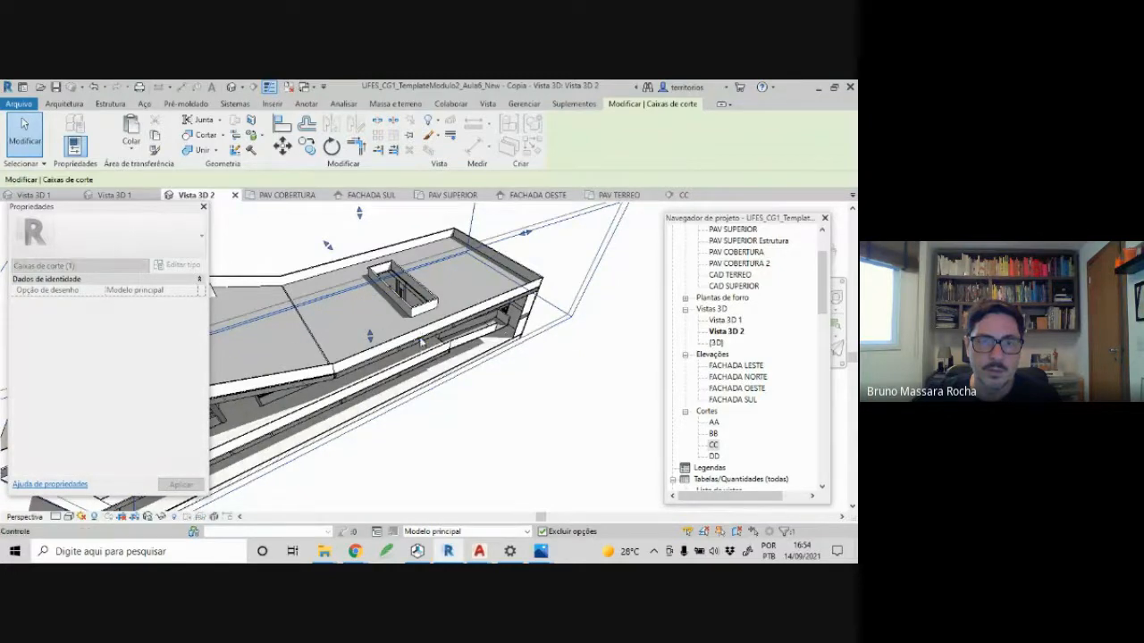
pyautogui.scroll(1, 473, 345)
pyautogui.keyDown('shift'); pyautogui.moveTo(481, 350); pyautogui.dragTo(426, 324, button='middle'); pyautogui.keyUp('shift')
pyautogui.scroll(3, 425, 325)
pyautogui.scroll(5, 425, 324)
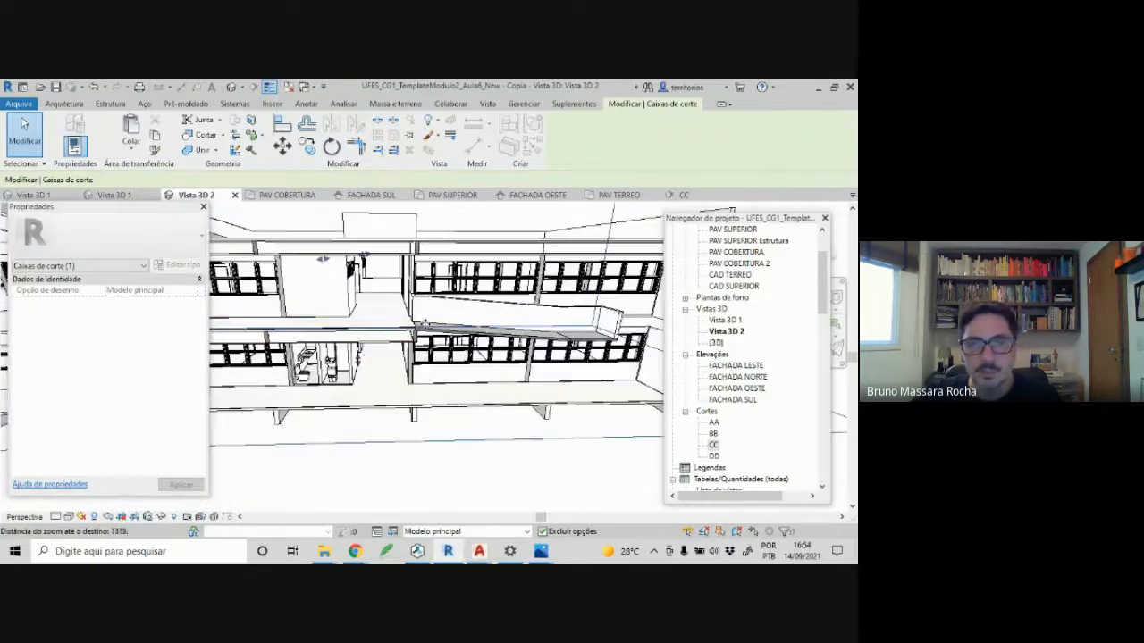
pyautogui.scroll(4, 420, 325)
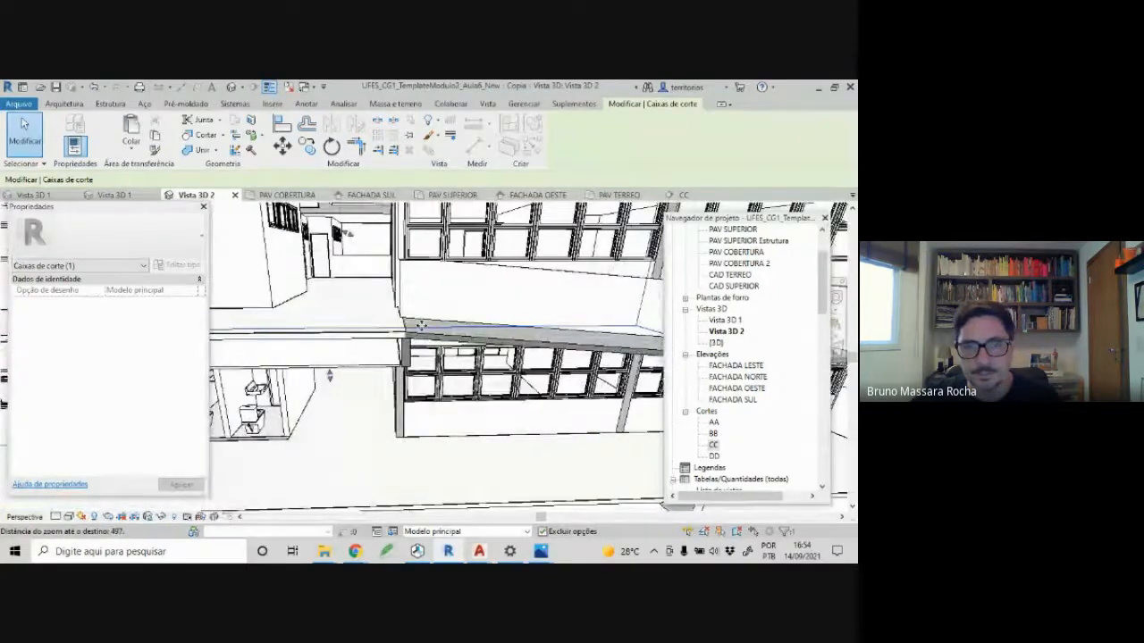
pyautogui.keyDown('shift'); pyautogui.moveTo(421, 326); pyautogui.dragTo(428, 358, button='middle'); pyautogui.keyUp('shift')
# - Inspect the 8.33% ramp's type properties, viewing its .Concreto material in the material browser
pyautogui.click(371, 373)
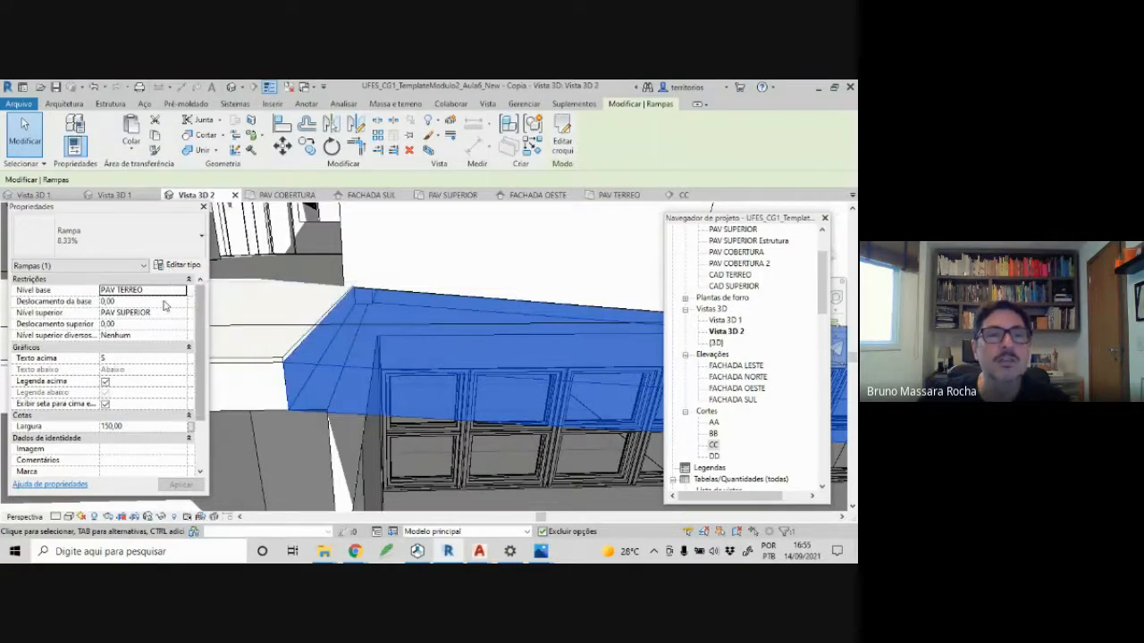
pyautogui.click(169, 266)
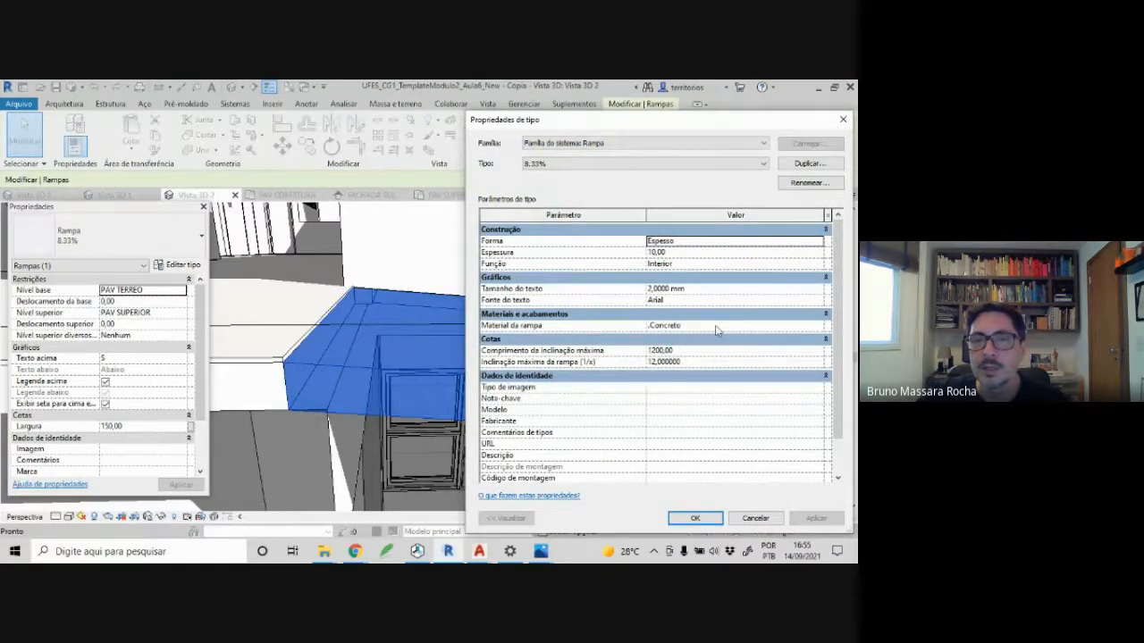
pyautogui.click(807, 327)
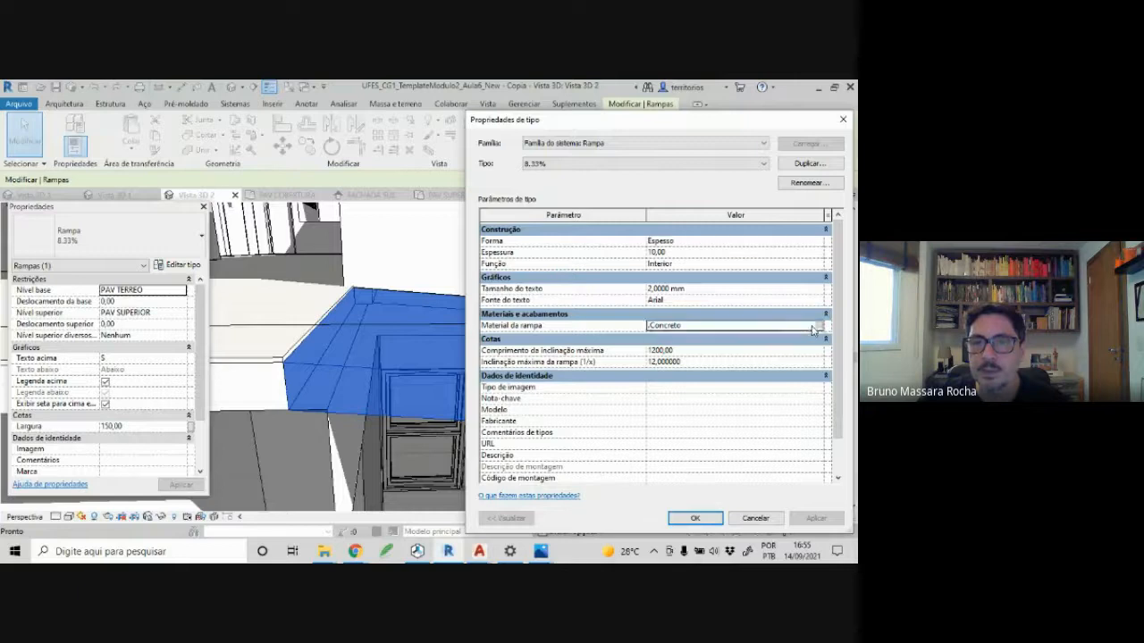
pyautogui.click(820, 327)
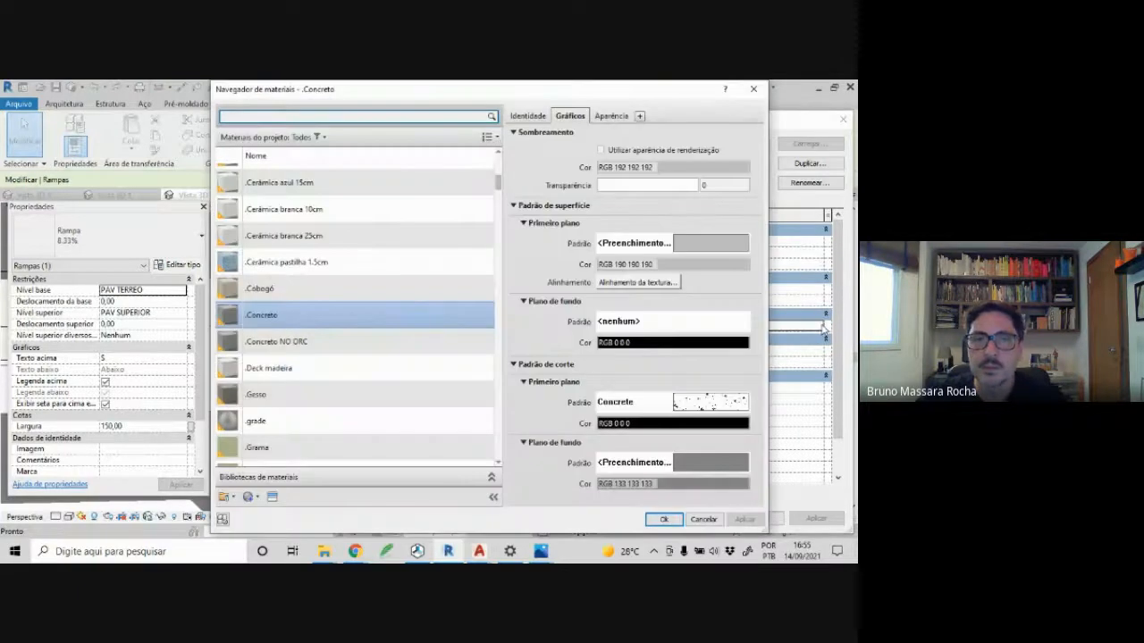
pyautogui.press('Escape')
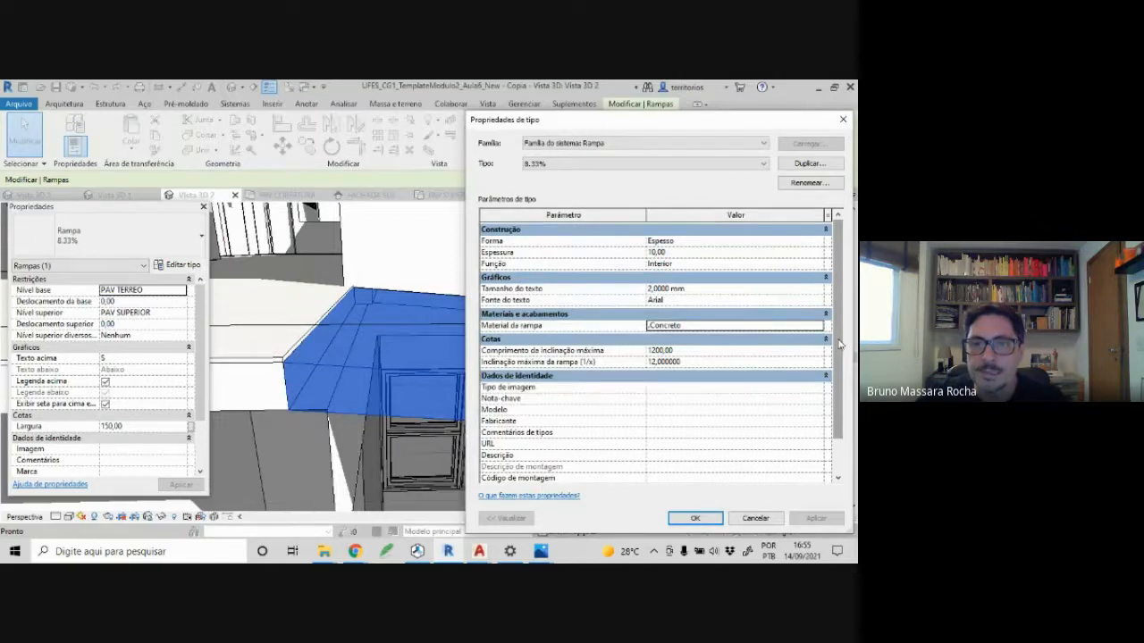
pyautogui.moveTo(840, 344); pyautogui.dragTo(822, 328)
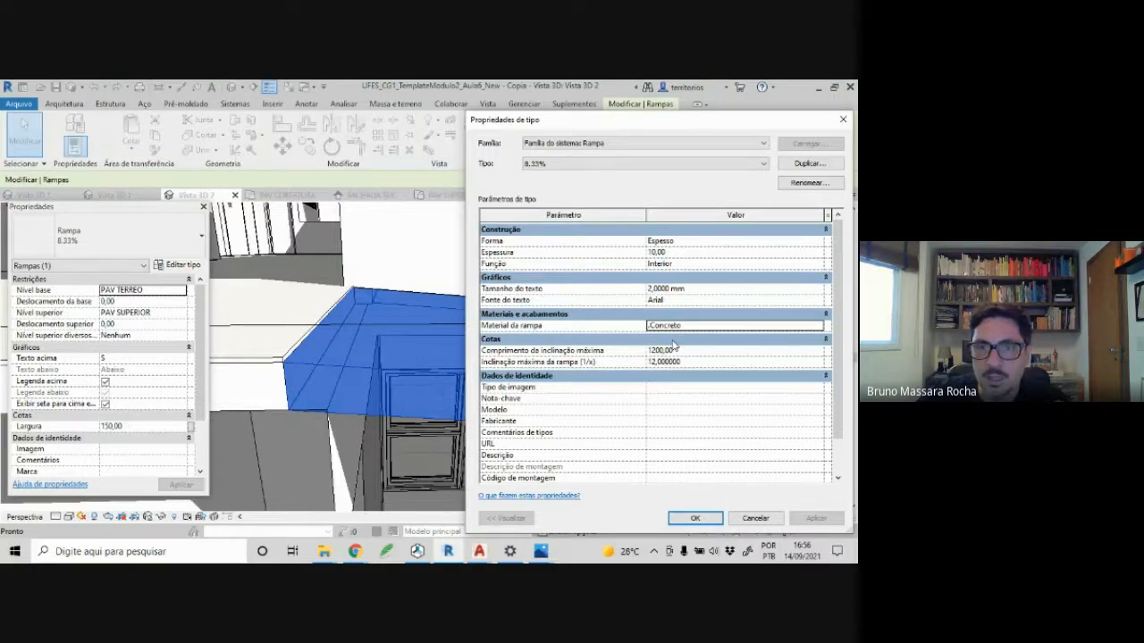
# - Review the shape options of the ramp type, keep Espesso, and close the type properties
pyautogui.click(816, 240)
pyautogui.click(817, 243)
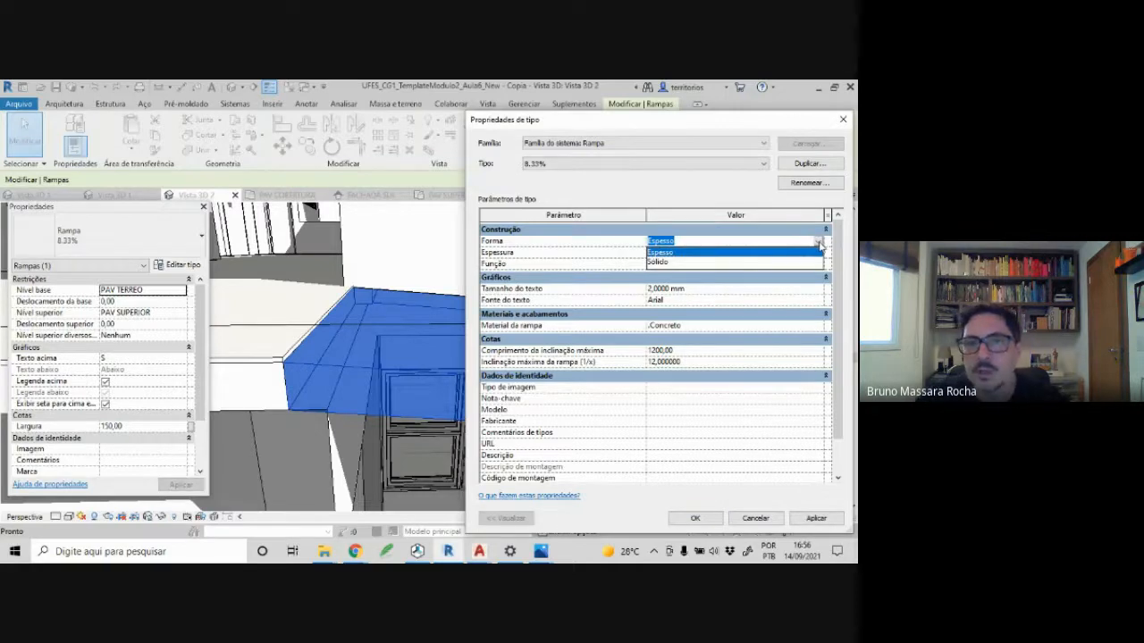
pyautogui.click(817, 252)
pyautogui.press('Return')
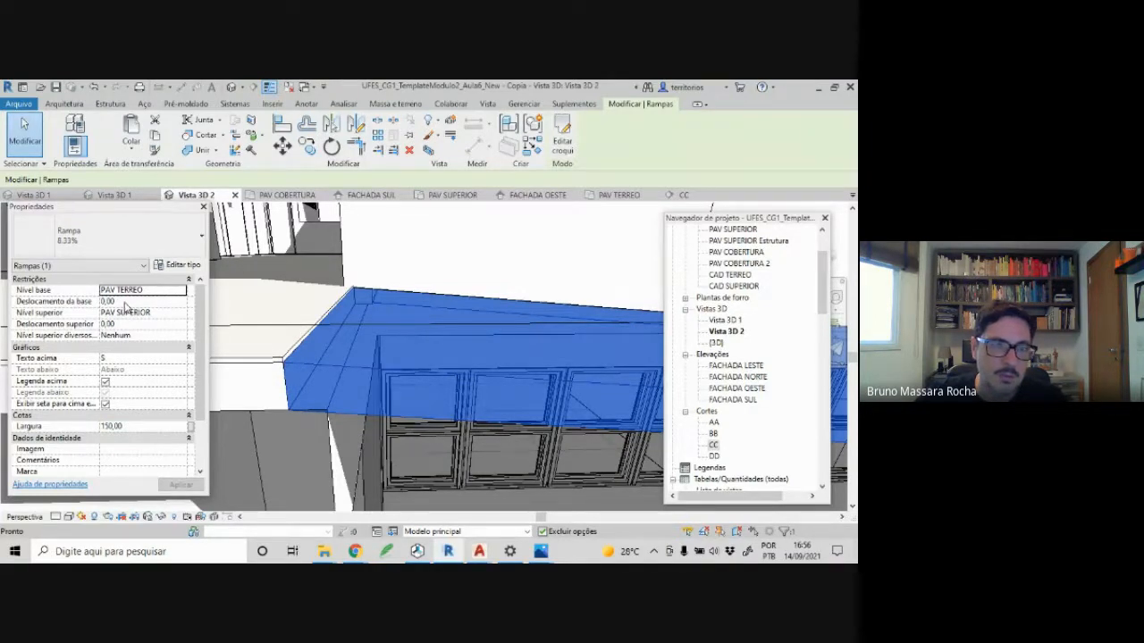
# - Try a top offset of 1,00 above PAV SUPERIOR for the ramp and check where it meets the floor
pyautogui.click(128, 325)
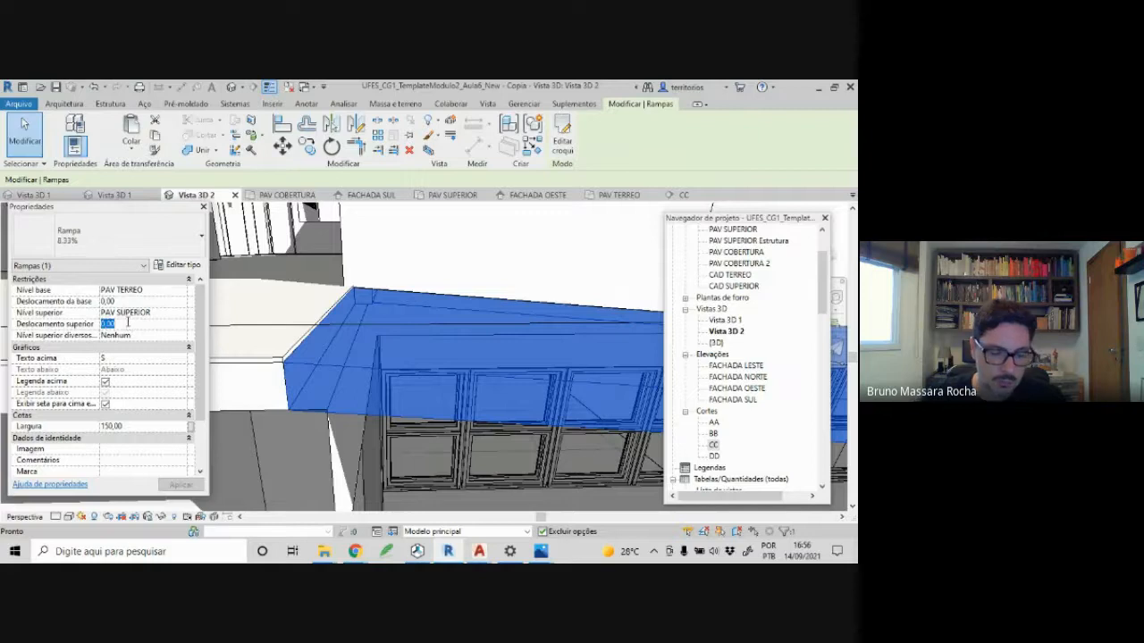
pyautogui.write('1')
pyautogui.press('Return')
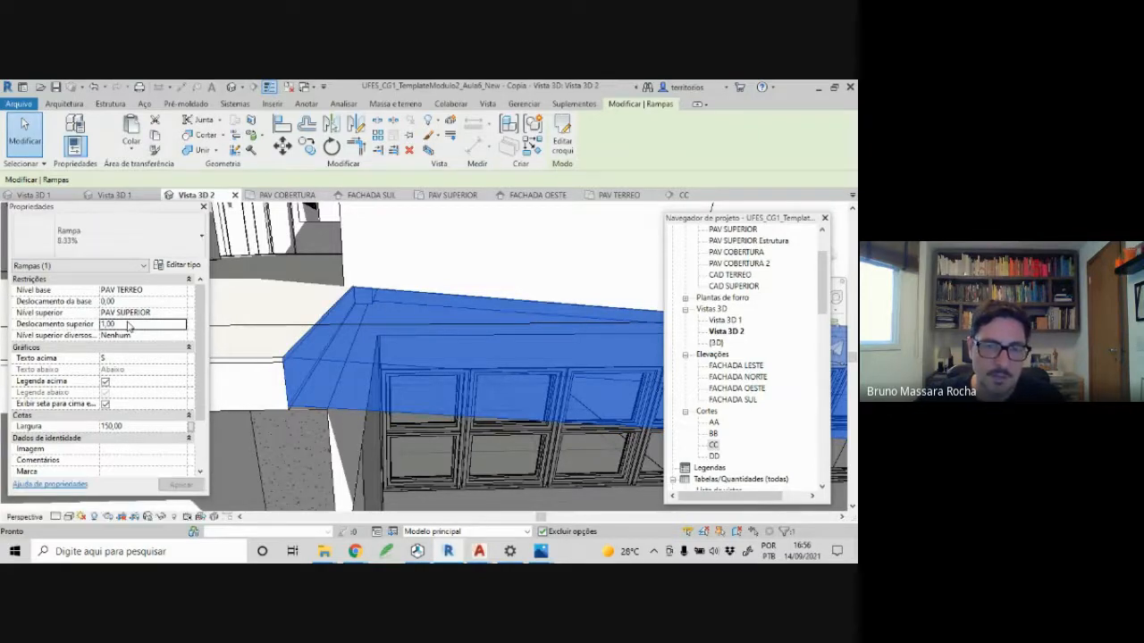
pyautogui.click(251, 396)
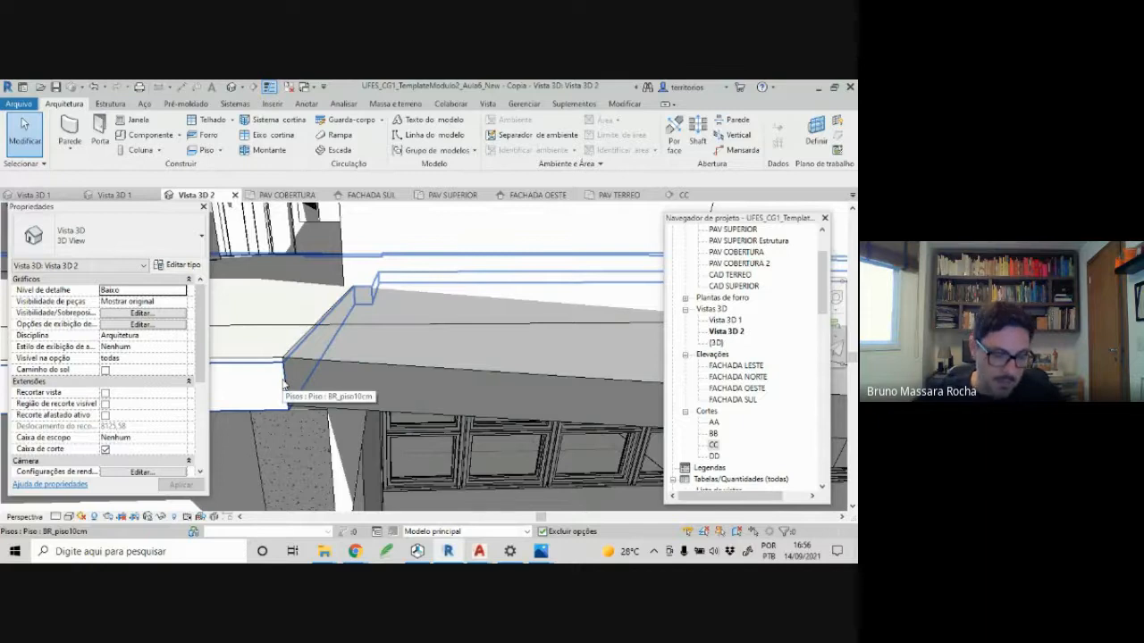
# - Extend the section box outward in Vista 3D 2 to include the whole ramp and inspect its upper landing
pyautogui.scroll(-4, 284, 384)
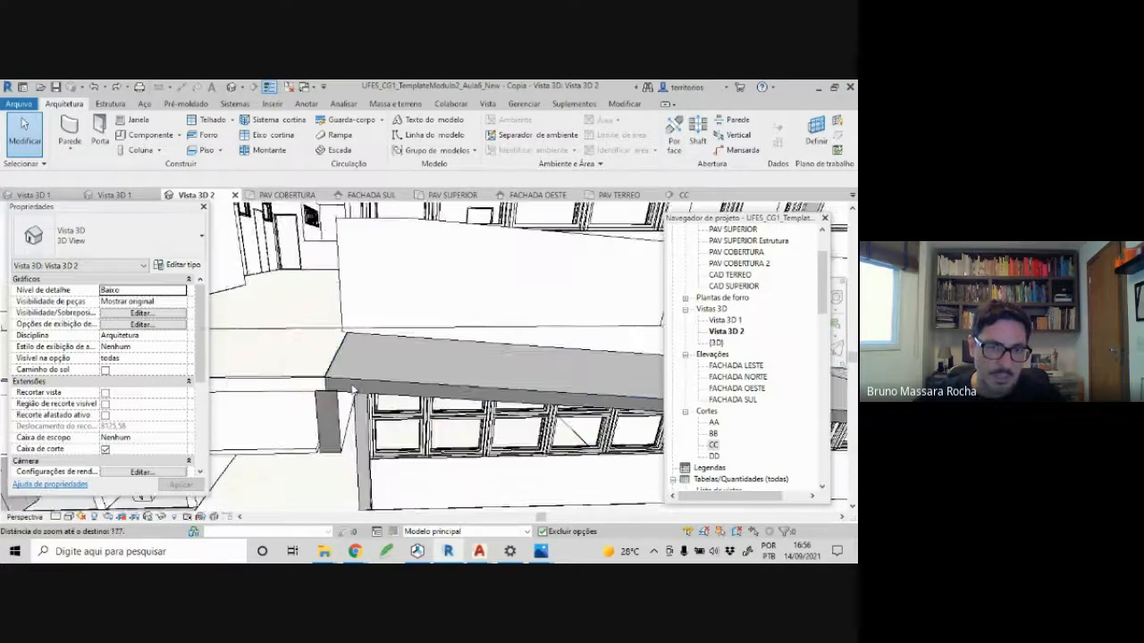
pyautogui.scroll(-5, 356, 390)
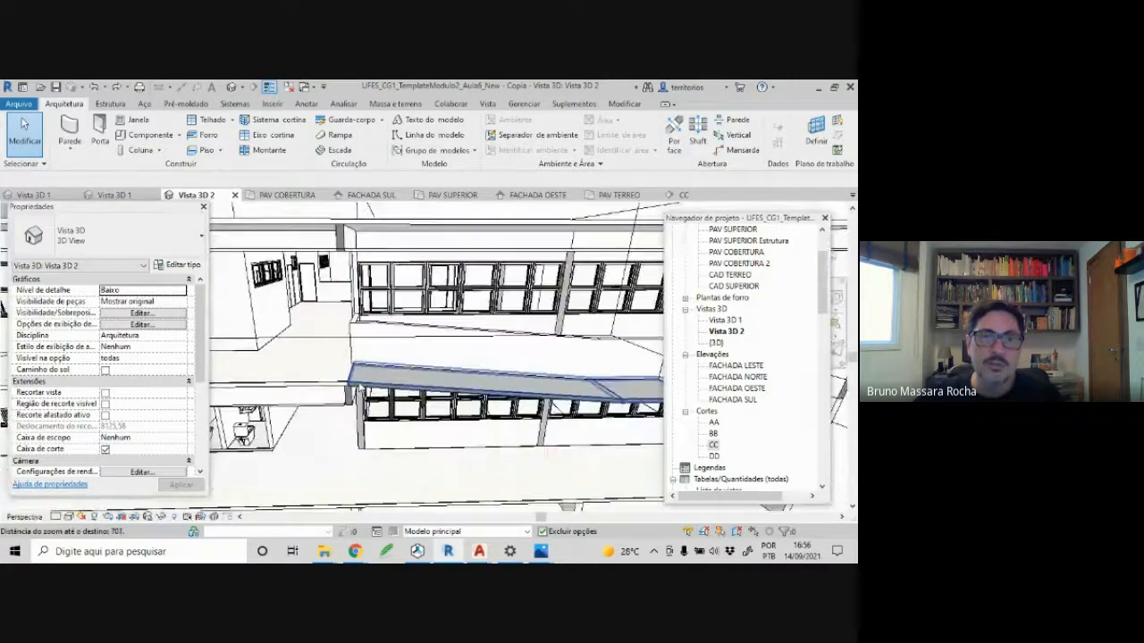
pyautogui.keyDown('shift'); pyautogui.moveTo(356, 391); pyautogui.dragTo(402, 457, button='middle'); pyautogui.keyUp('shift')
pyautogui.click(403, 458)
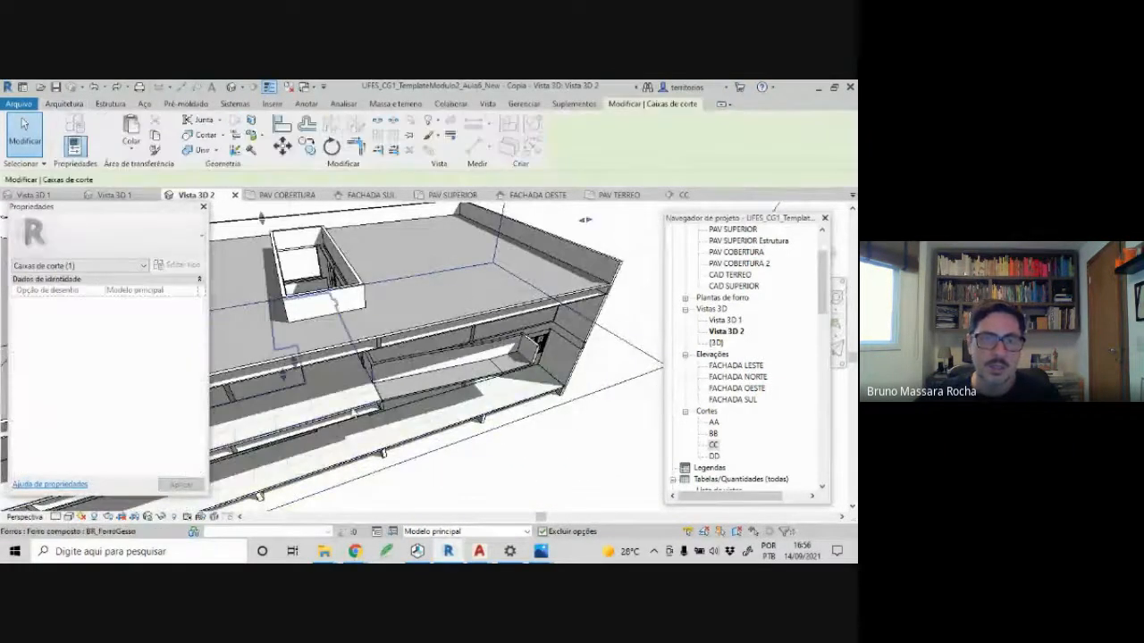
pyautogui.moveTo(284, 377); pyautogui.dragTo(290, 426)
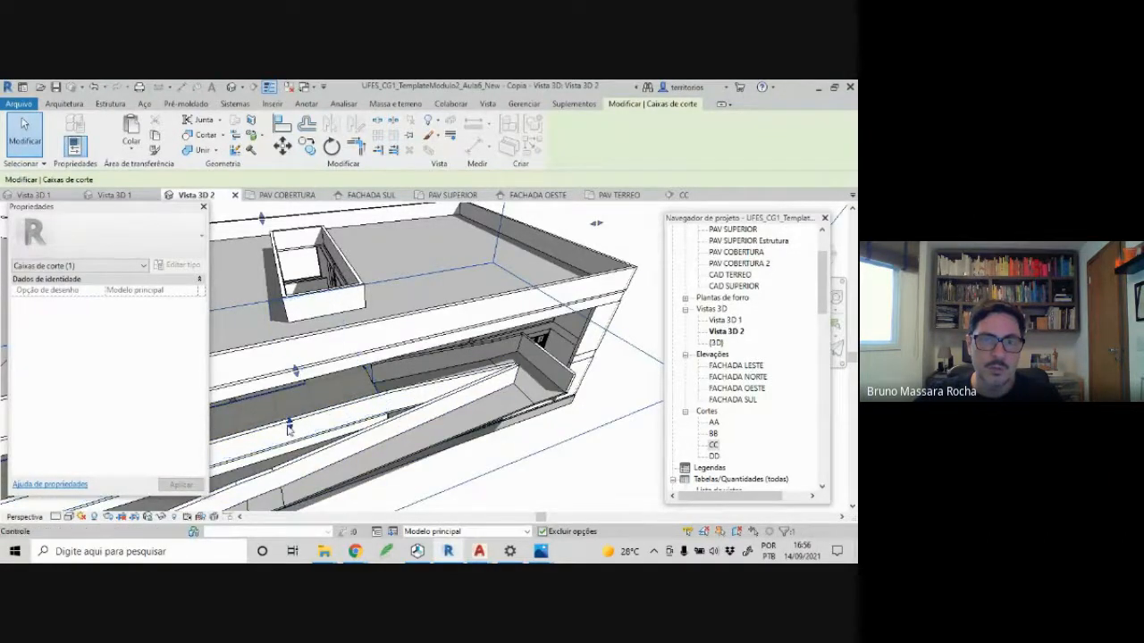
pyautogui.scroll(-2, 473, 387)
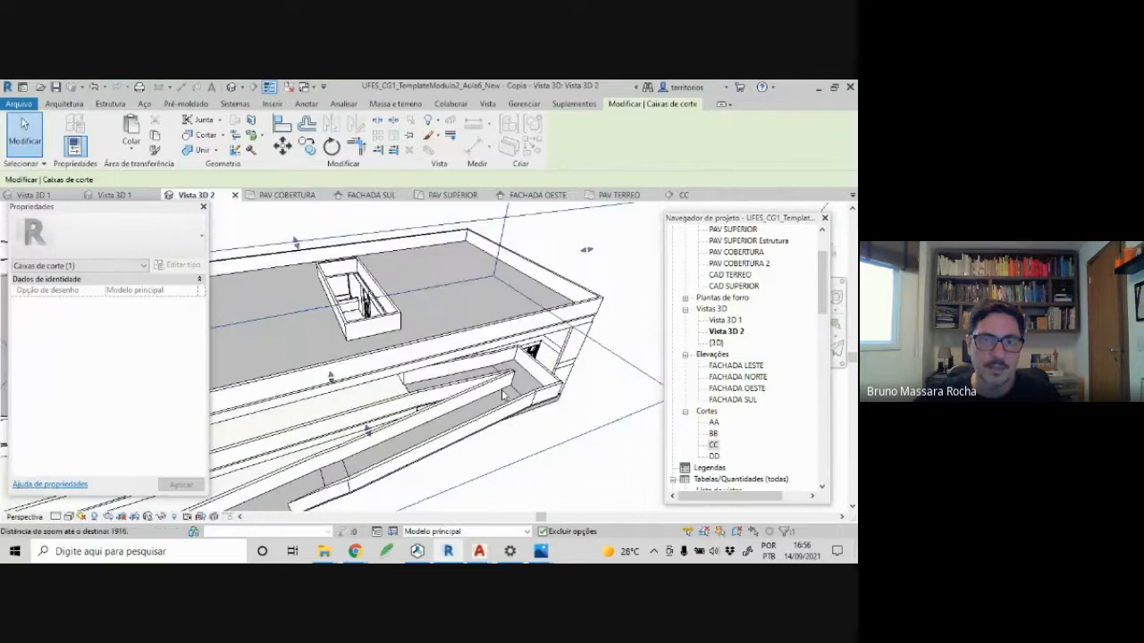
pyautogui.scroll(3, 472, 387)
pyautogui.keyDown('shift'); pyautogui.moveTo(473, 387); pyautogui.dragTo(451, 391, button='middle'); pyautogui.keyUp('shift')
pyautogui.scroll(-2, 482, 375)
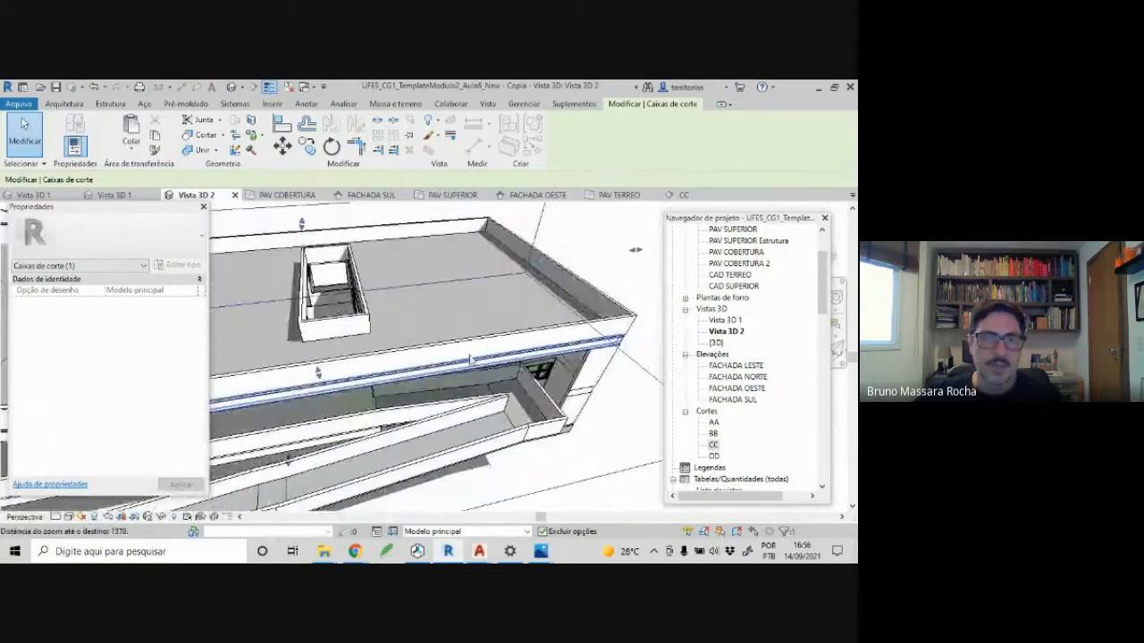
pyautogui.press('Escape')
# - Try to place a BR_pisoCimentoQ floor by face on the ramp near its upper landing in Vista 3D 1
pyautogui.click(109, 197)
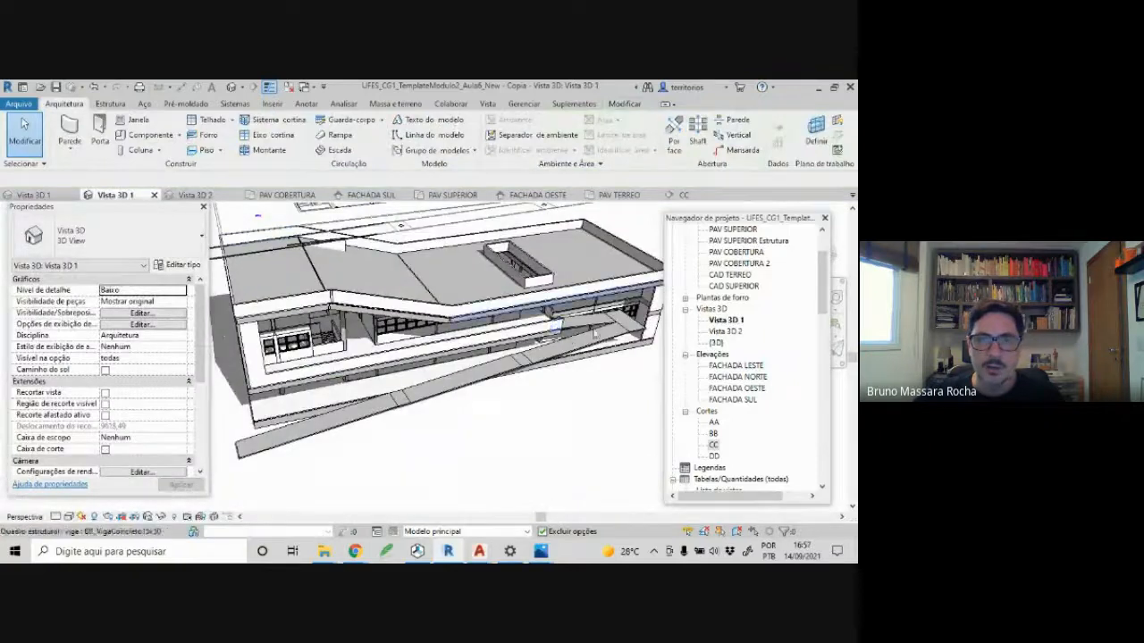
pyautogui.scroll(4, 606, 331)
pyautogui.keyDown('shift'); pyautogui.moveTo(606, 331); pyautogui.dragTo(483, 342, button='middle'); pyautogui.keyUp('shift')
pyautogui.scroll(4, 482, 341)
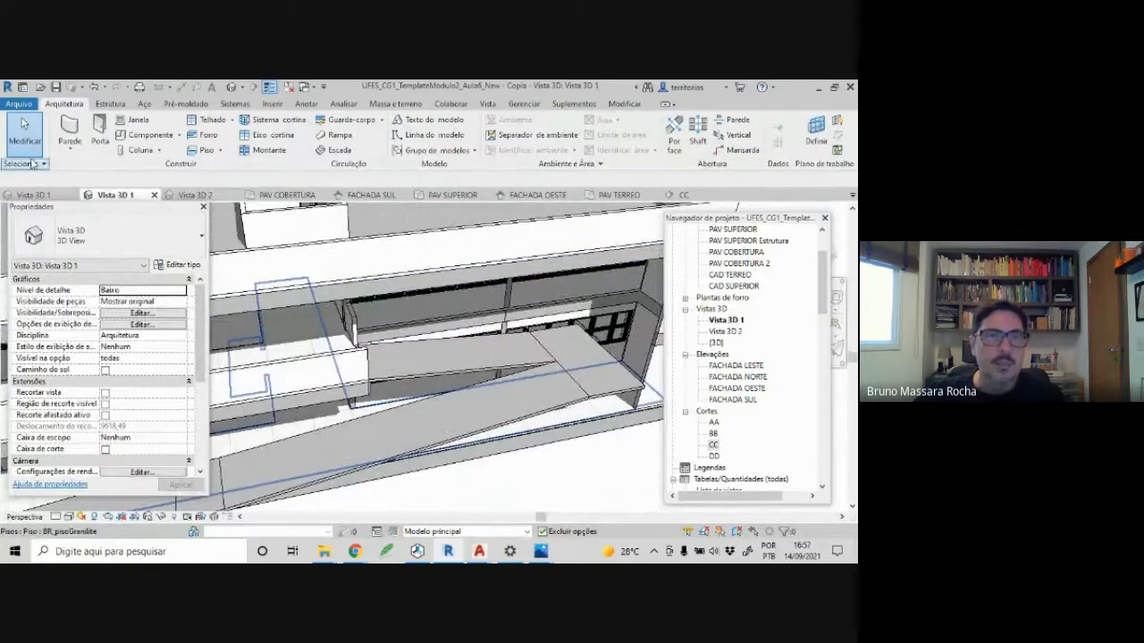
pyautogui.click(220, 150)
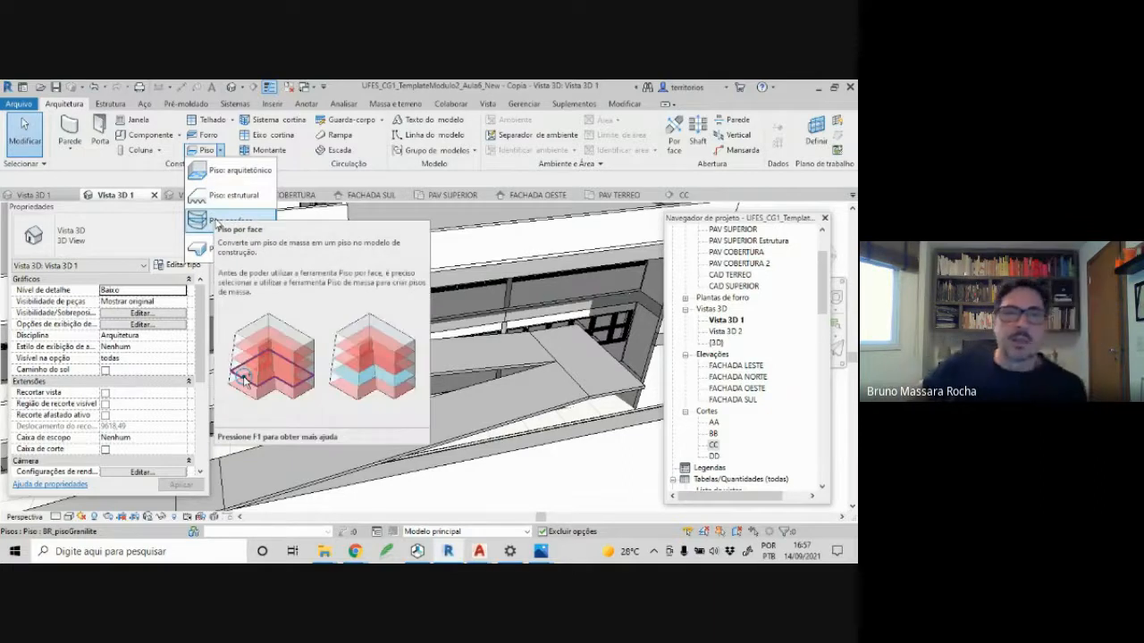
pyautogui.click(217, 222)
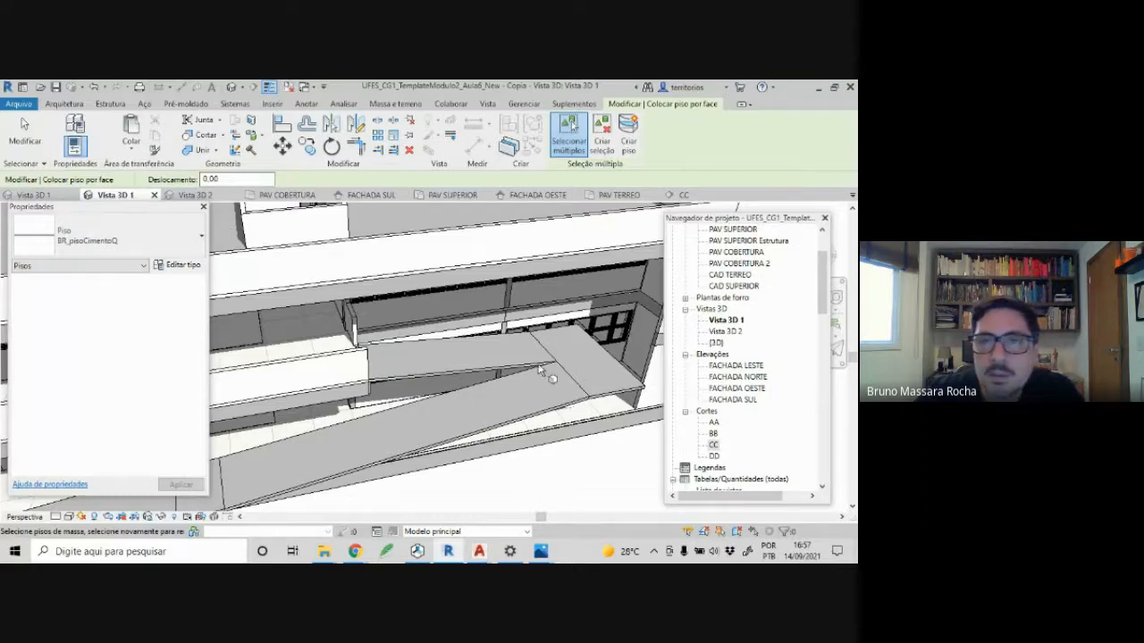
pyautogui.click(626, 145)
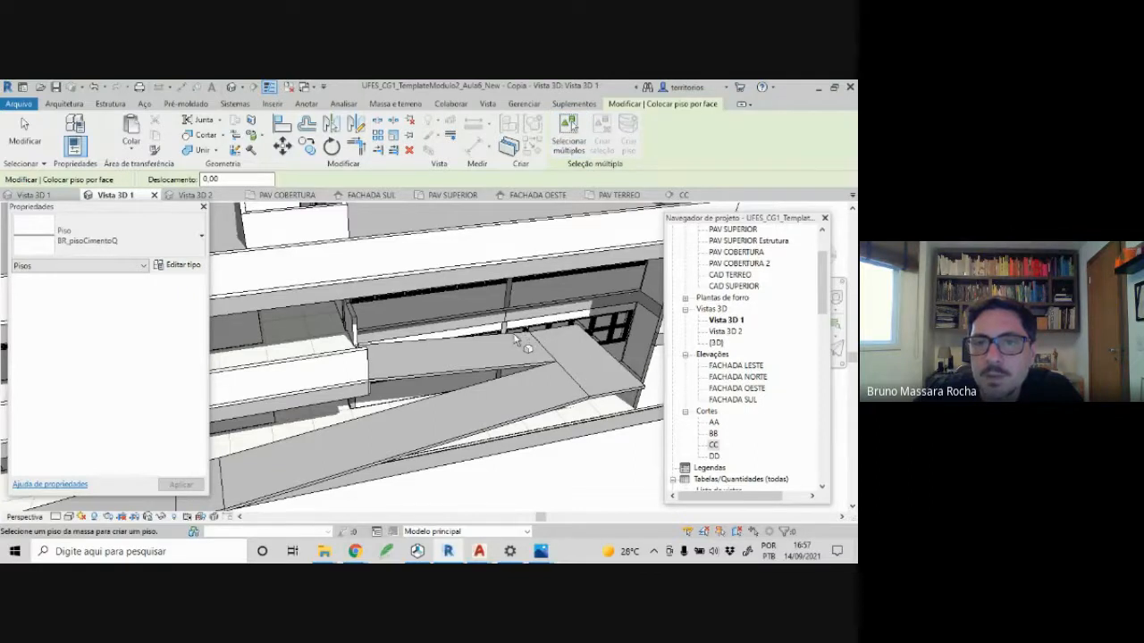
pyautogui.click(569, 148)
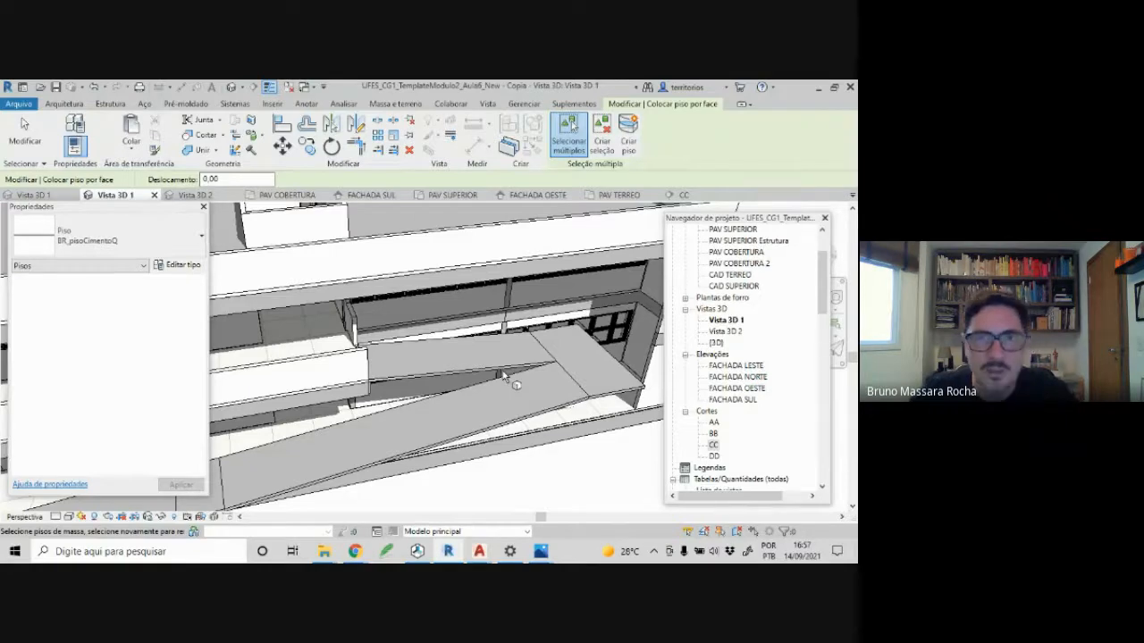
pyautogui.press('Escape')
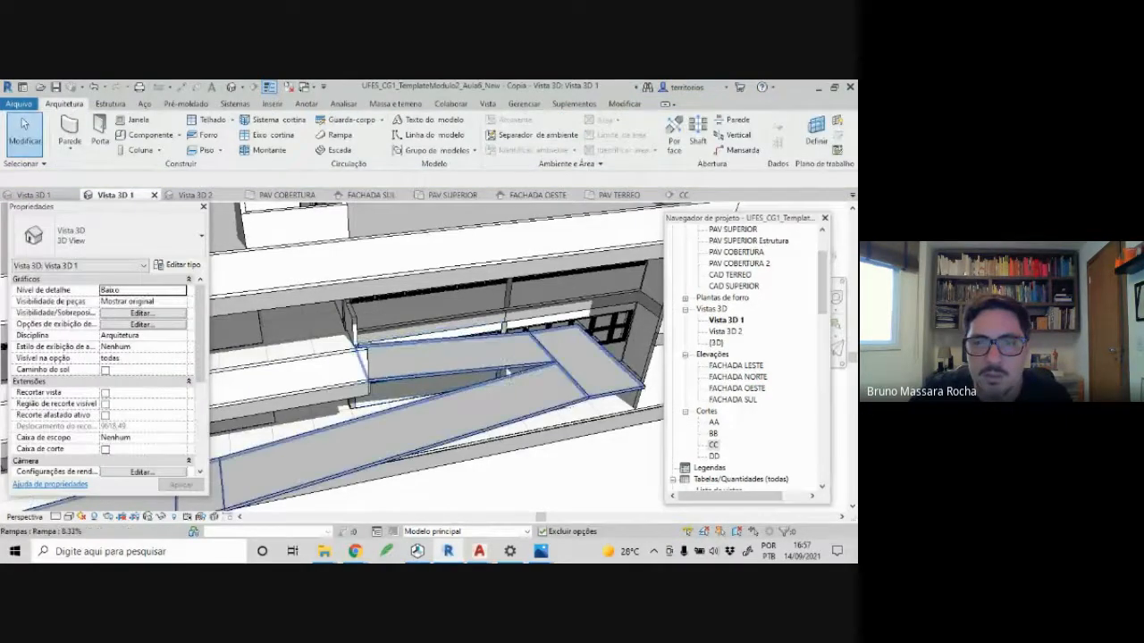
pyautogui.click(517, 368)
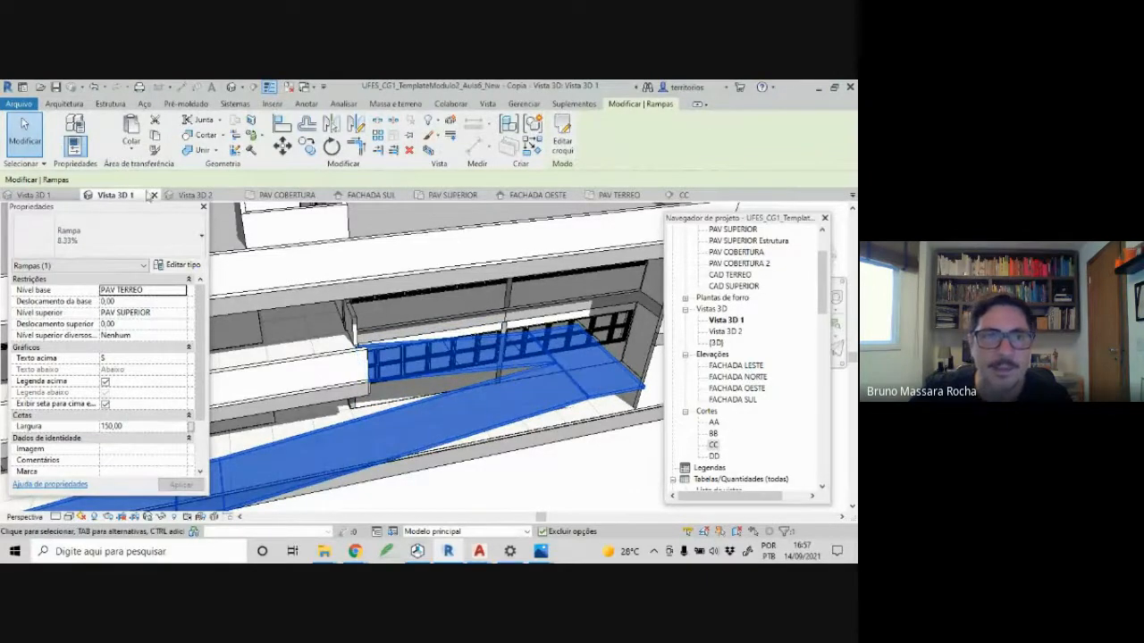
pyautogui.press('Escape')
pyautogui.click(219, 151)
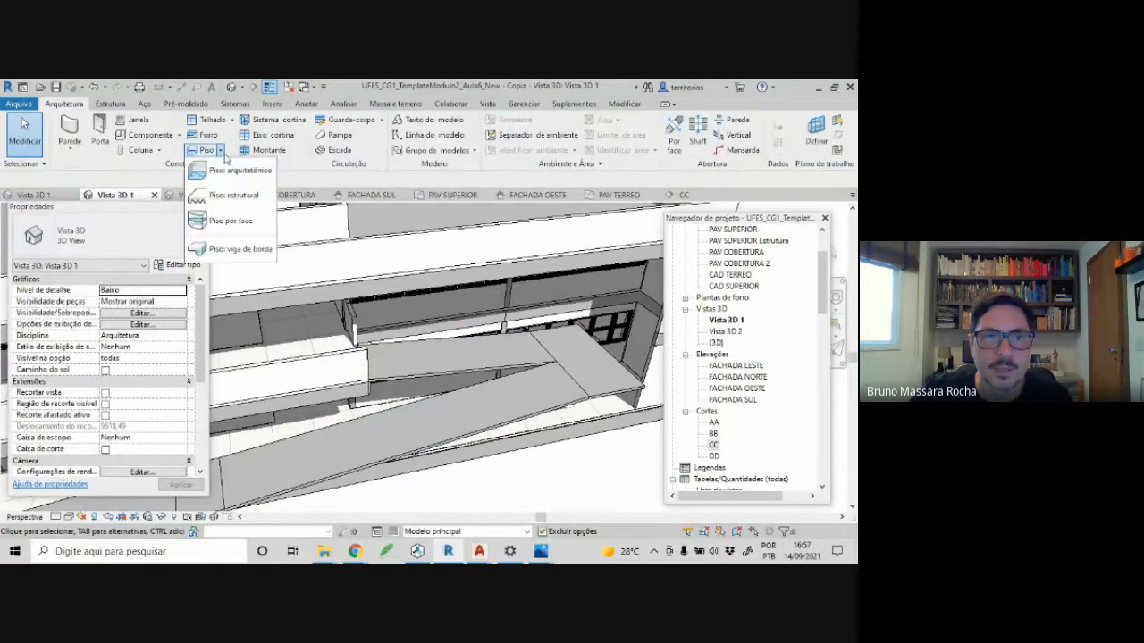
pyautogui.click(231, 220)
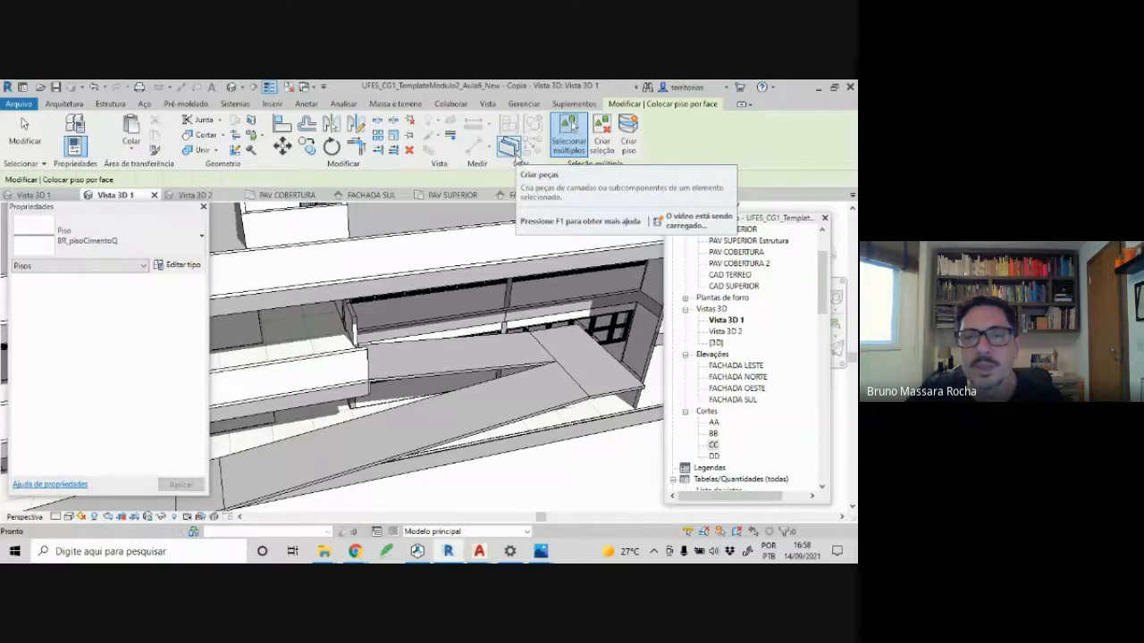
pyautogui.press('Escape')
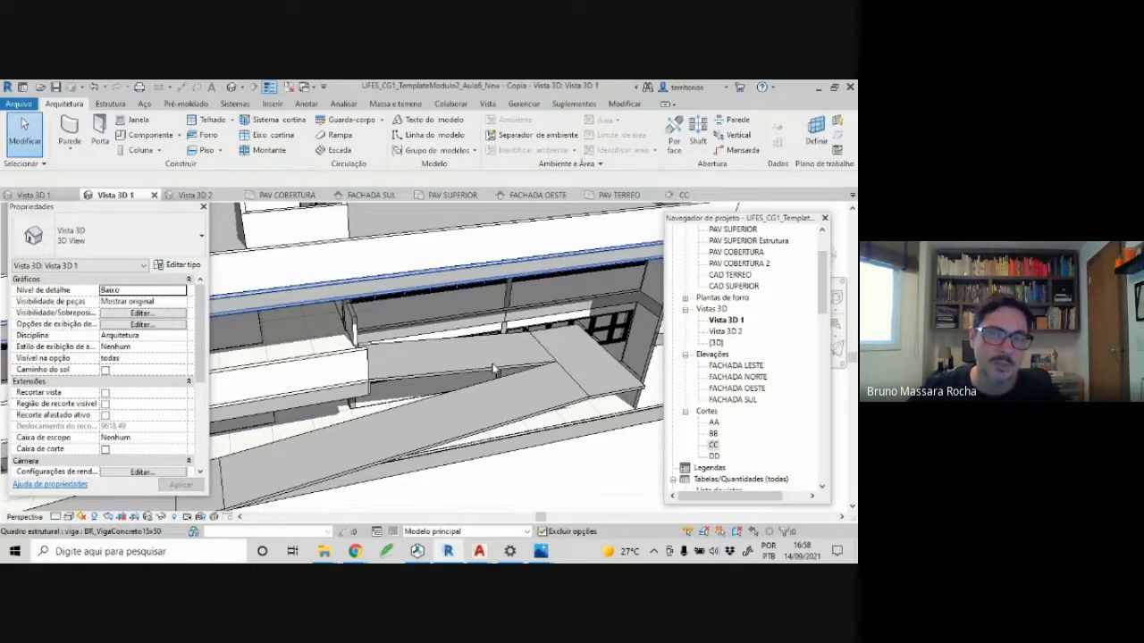
# - Select the ramp and view its full run along the facade in Vista 3D 1
pyautogui.click(493, 368)
pyautogui.scroll(-3, 568, 447)
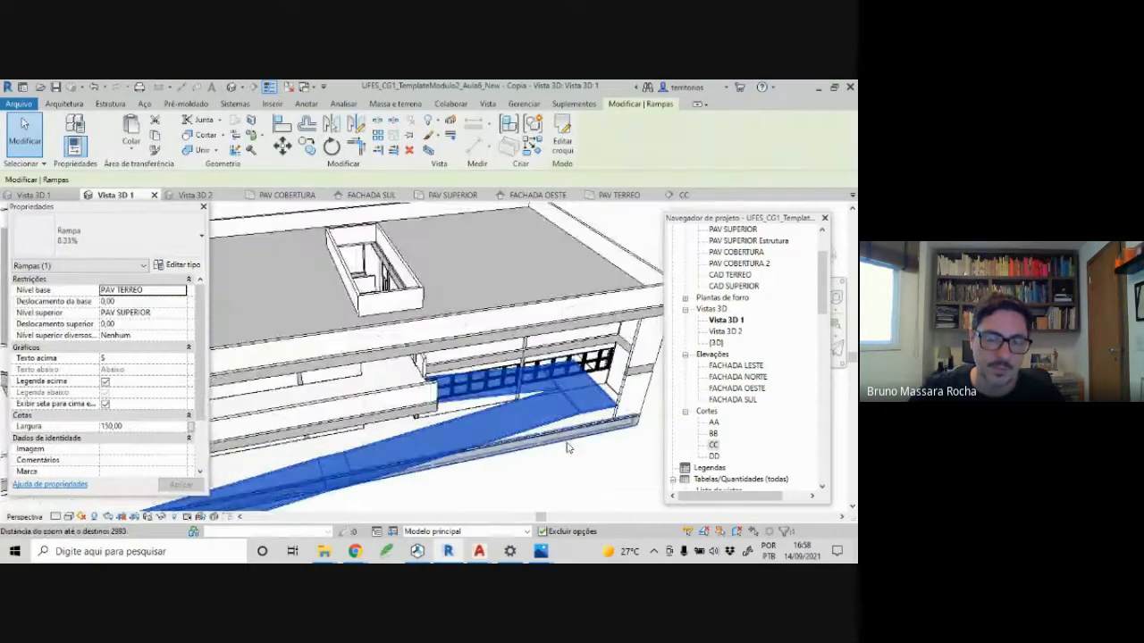
pyautogui.scroll(-5, 569, 447)
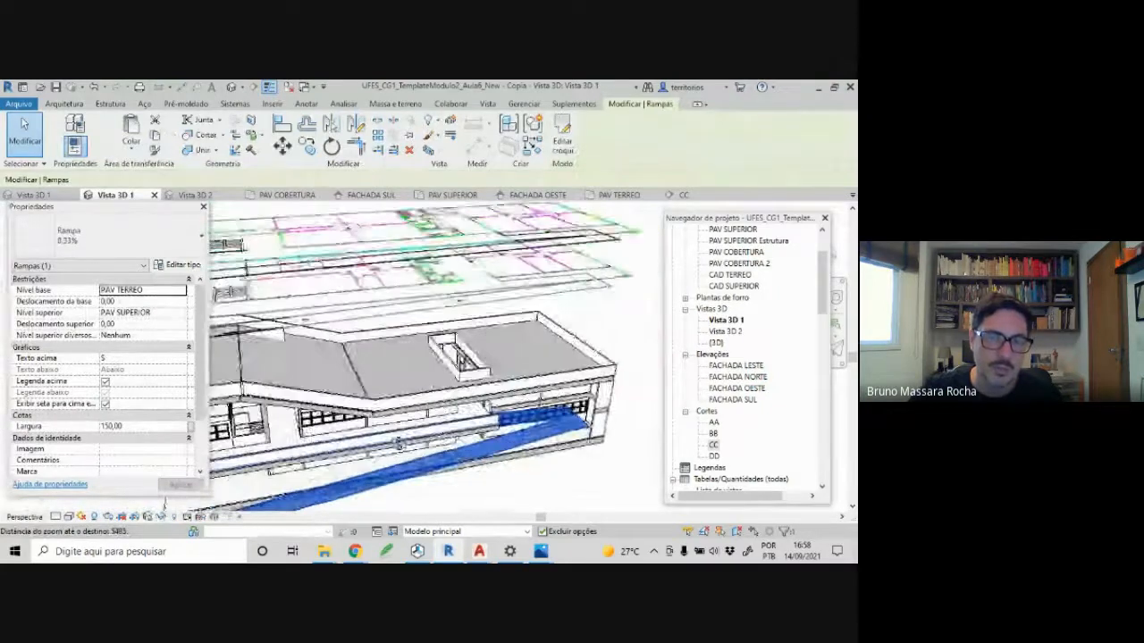
pyautogui.moveTo(357, 479); pyautogui.dragTo(437, 403, button='middle')
pyautogui.scroll(2, 437, 404)
pyautogui.click(458, 414)
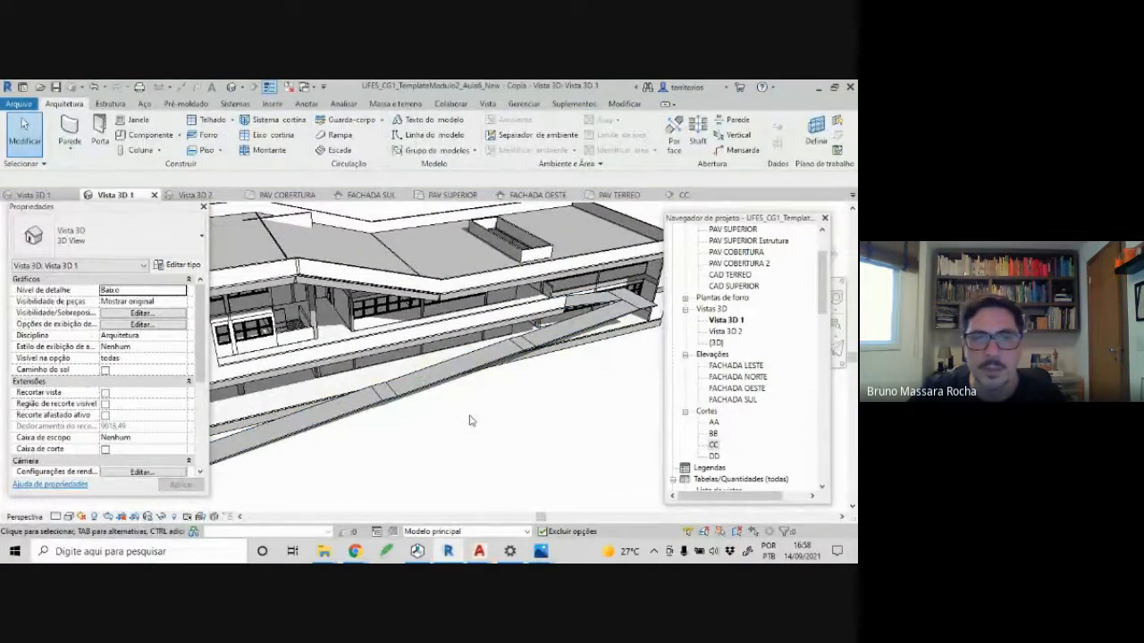
# - Inspect the ramp's full run along the facade and its upper landing from several angles in Vista 3D 2
pyautogui.click(195, 195)
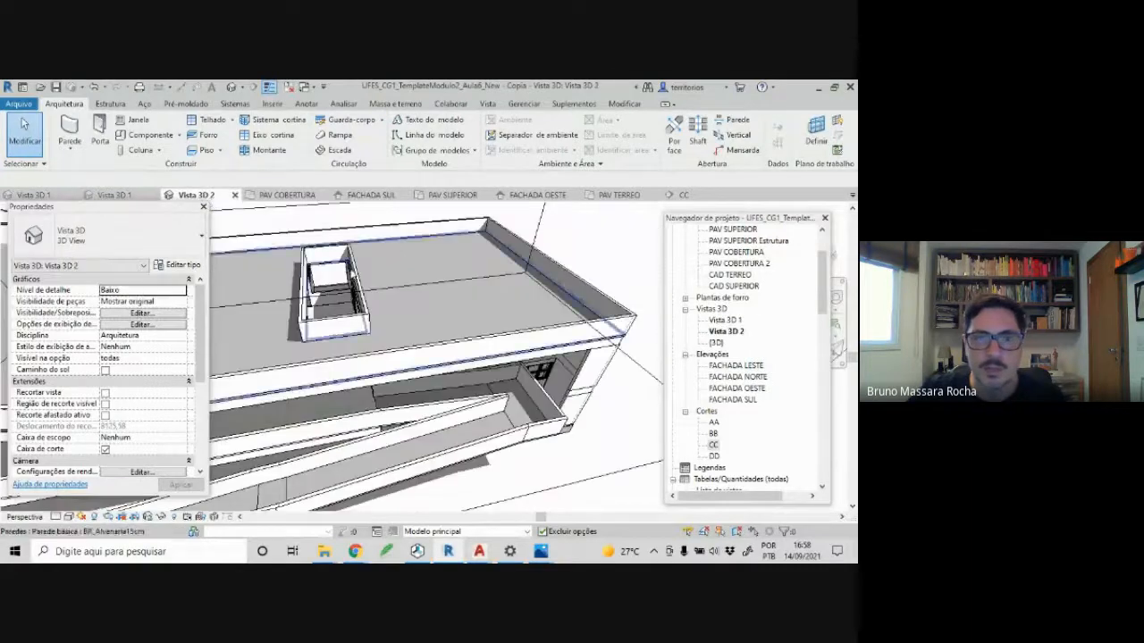
pyautogui.scroll(-4, 399, 386)
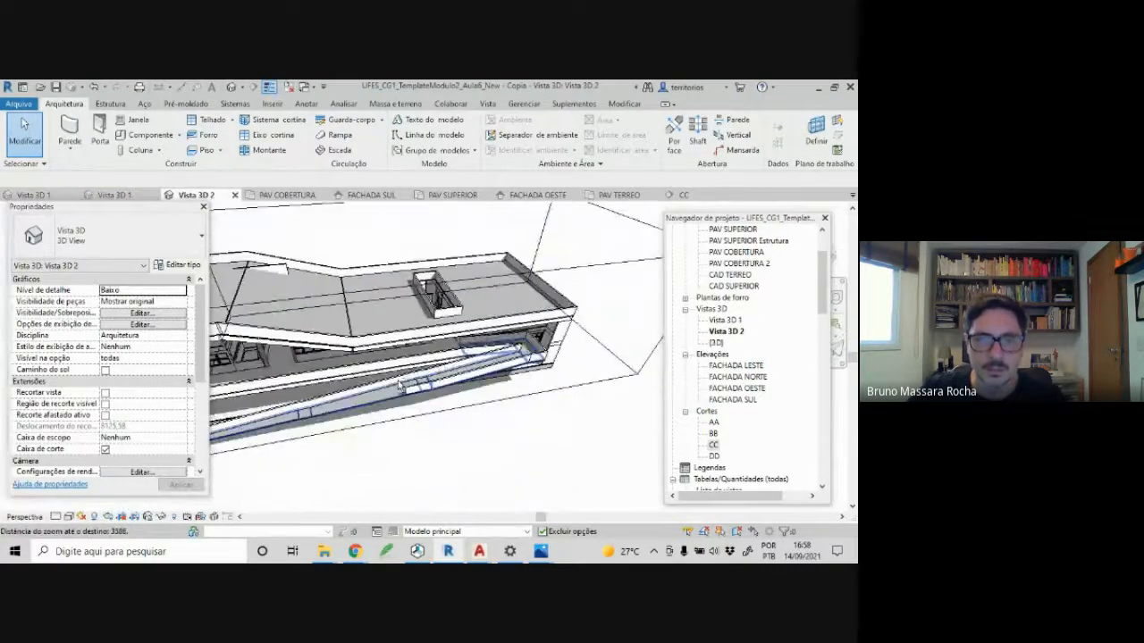
pyautogui.scroll(-4, 485, 372)
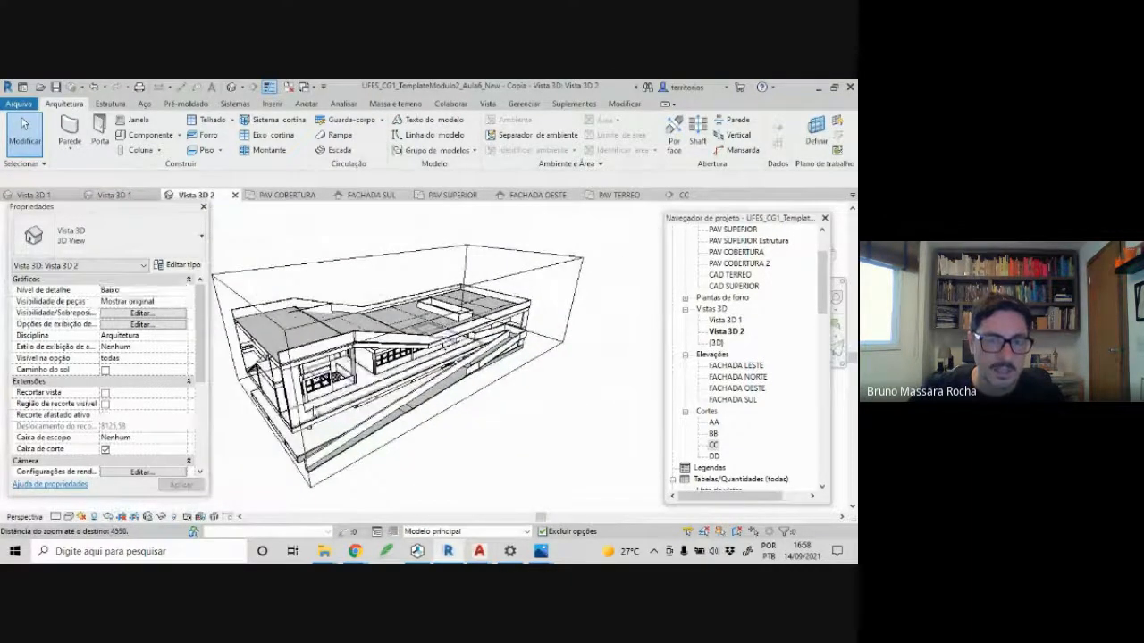
pyautogui.scroll(8, 436, 362)
pyautogui.moveTo(319, 441)
pyautogui.keyDown('shift'); pyautogui.mouseDown(button='middle')
pyautogui.moveTo(318, 404)
pyautogui.moveTo(306, 394)
pyautogui.moveTo(577, 341)
pyautogui.mouseUp(button='middle'); pyautogui.keyUp('shift')
pyautogui.keyDown('shift'); pyautogui.moveTo(538, 344); pyautogui.dragTo(496, 351, button='middle'); pyautogui.keyUp('shift')
pyautogui.scroll(2, 486, 351)
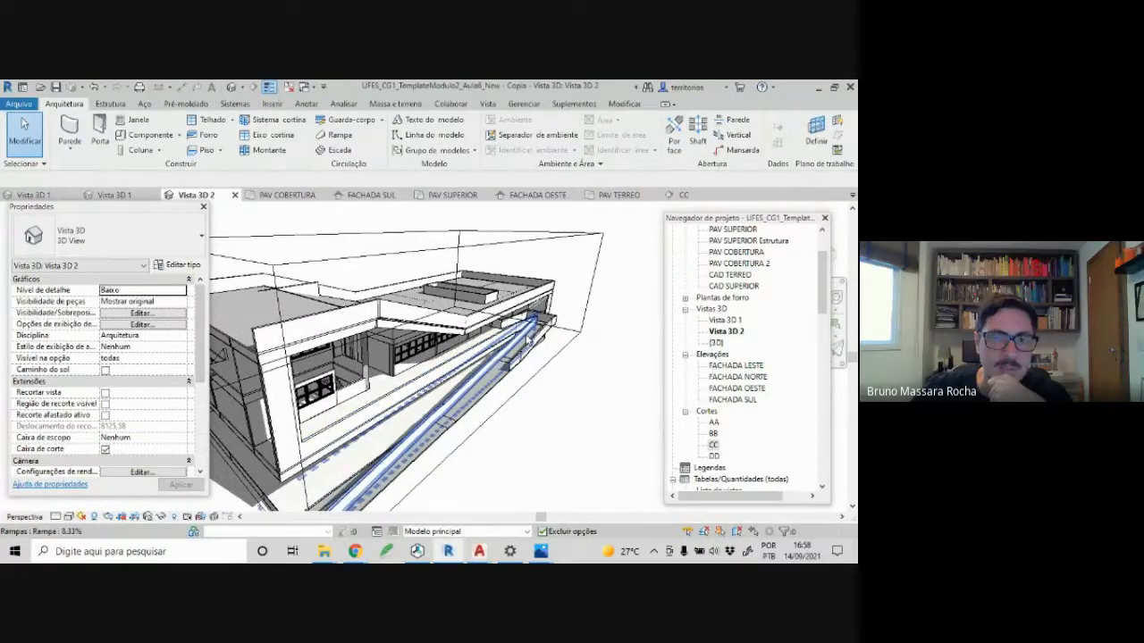
pyautogui.scroll(4, 536, 317)
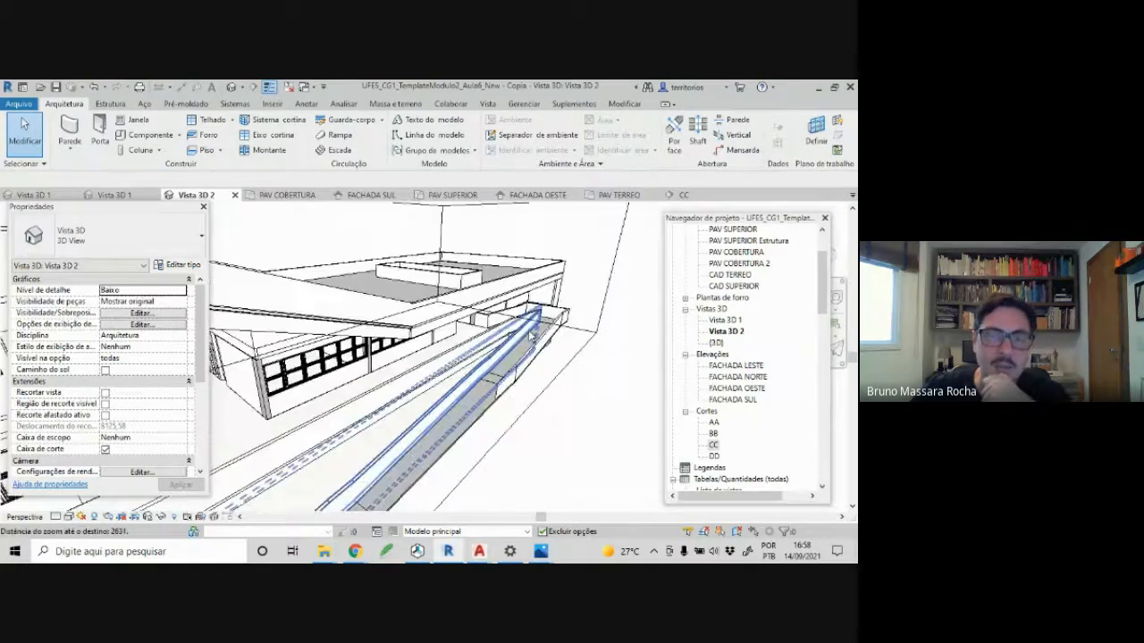
pyautogui.keyDown('shift'); pyautogui.moveTo(539, 314); pyautogui.dragTo(509, 443, button='middle'); pyautogui.keyUp('shift')
pyautogui.click(521, 429)
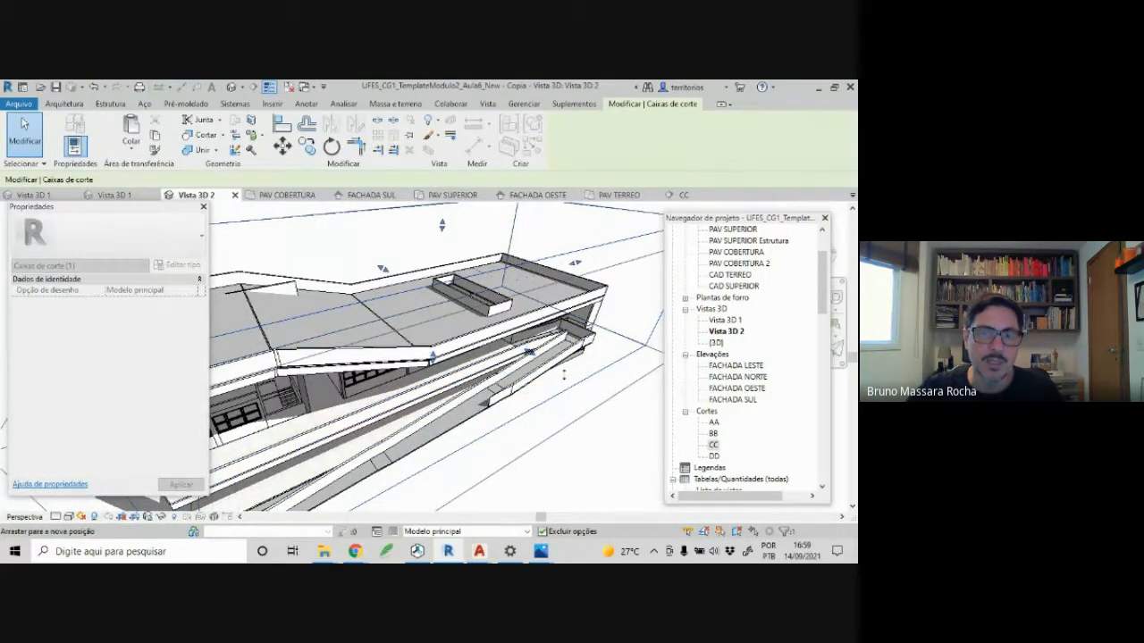
pyautogui.scroll(-4, 438, 357)
pyautogui.click(557, 432)
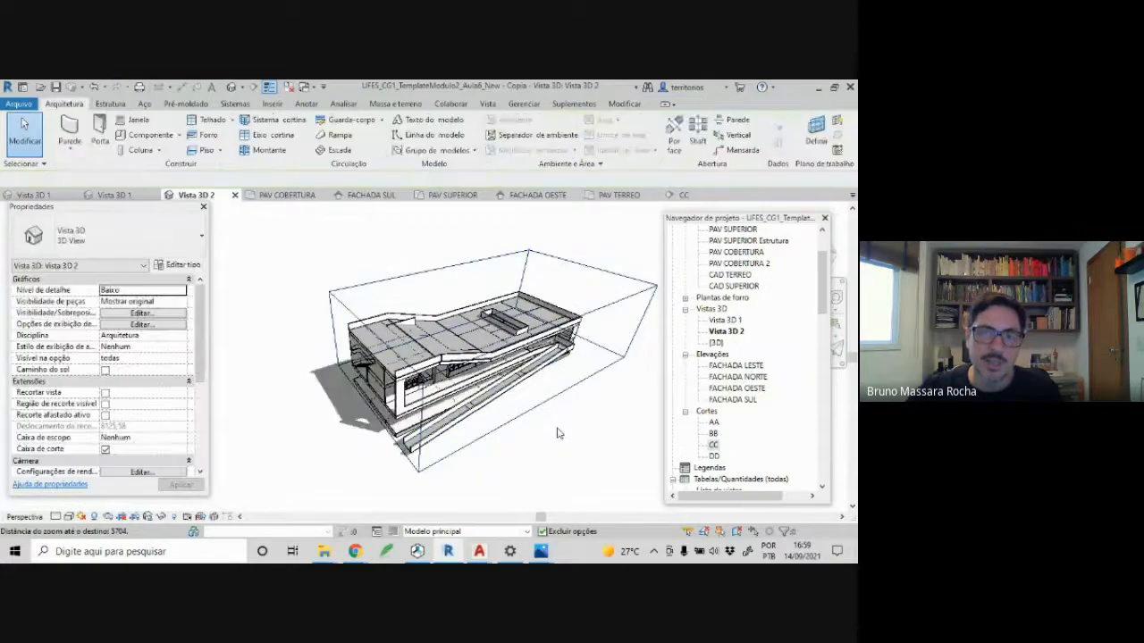
pyautogui.scroll(3, 555, 420)
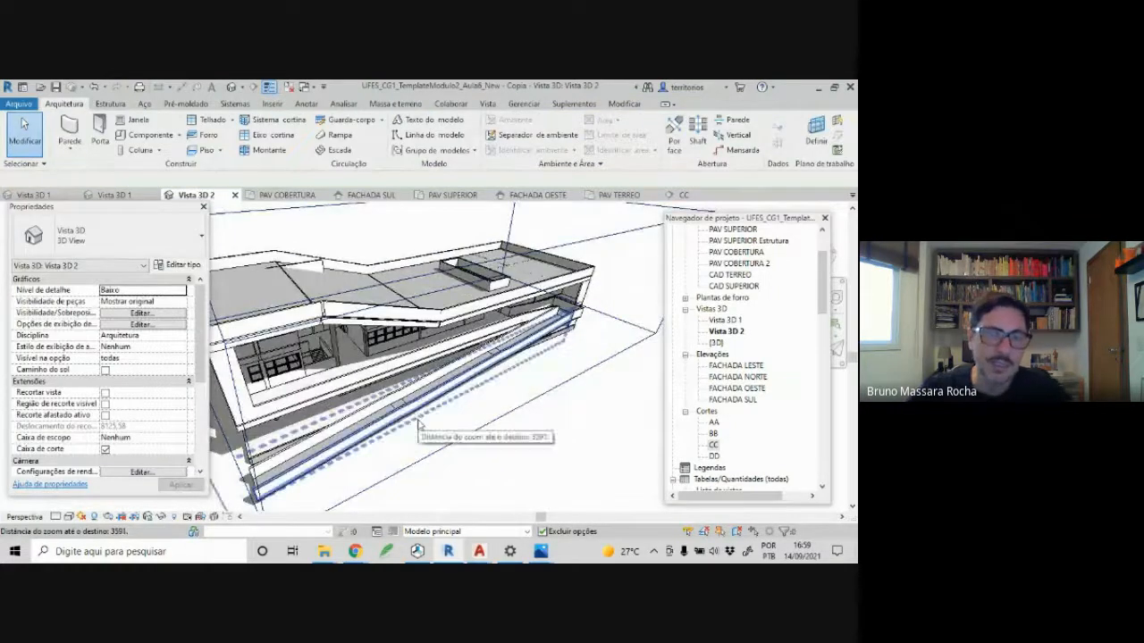
# - Start a new ramp on PAV TERREO and duplicate its 8.33% type as BR_rampaAcabada
pyautogui.click(622, 196)
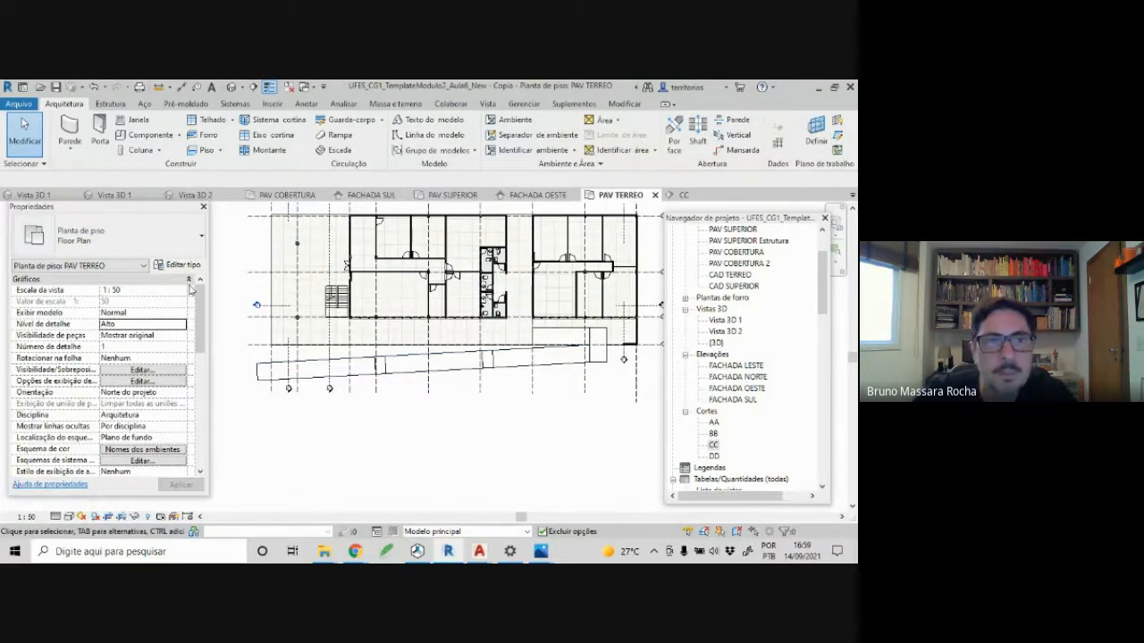
pyautogui.click(335, 135)
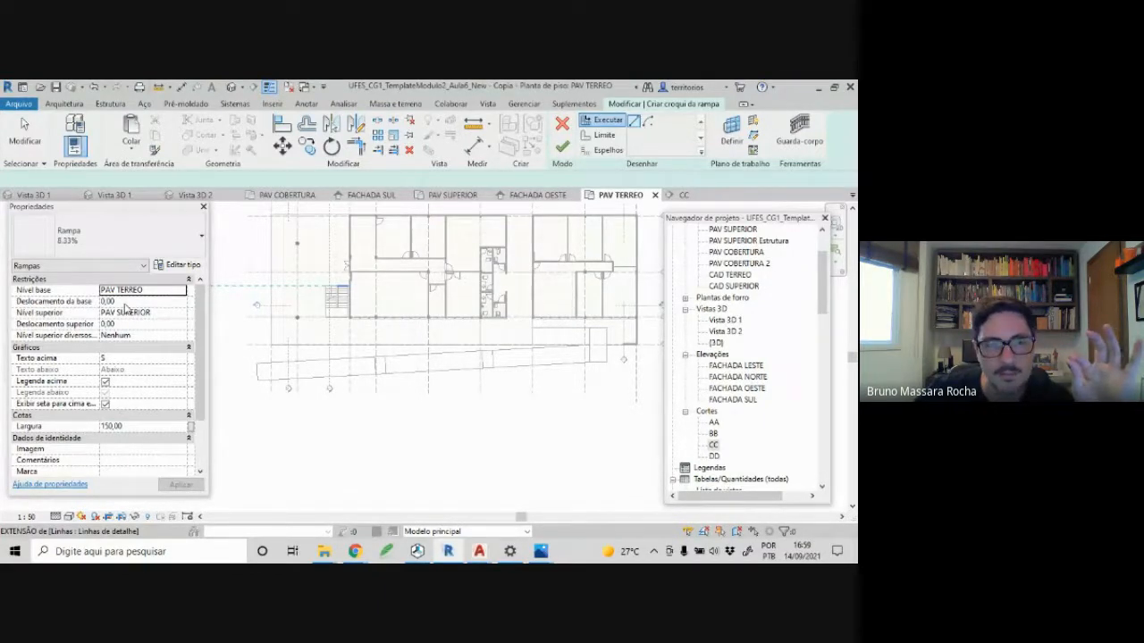
pyautogui.click(177, 264)
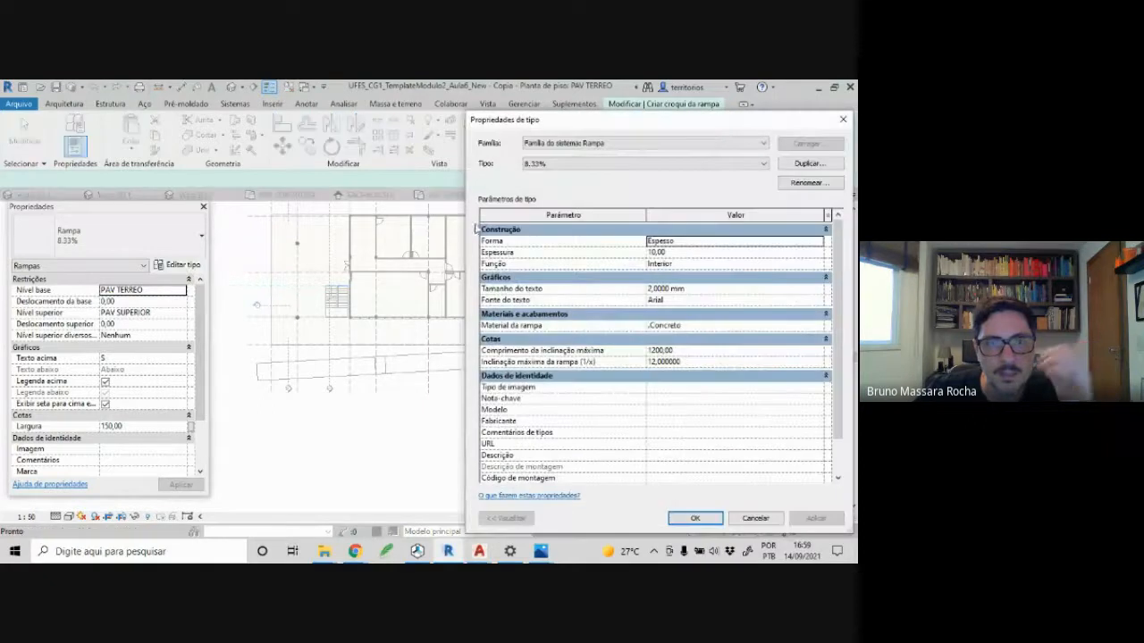
pyautogui.click(819, 165)
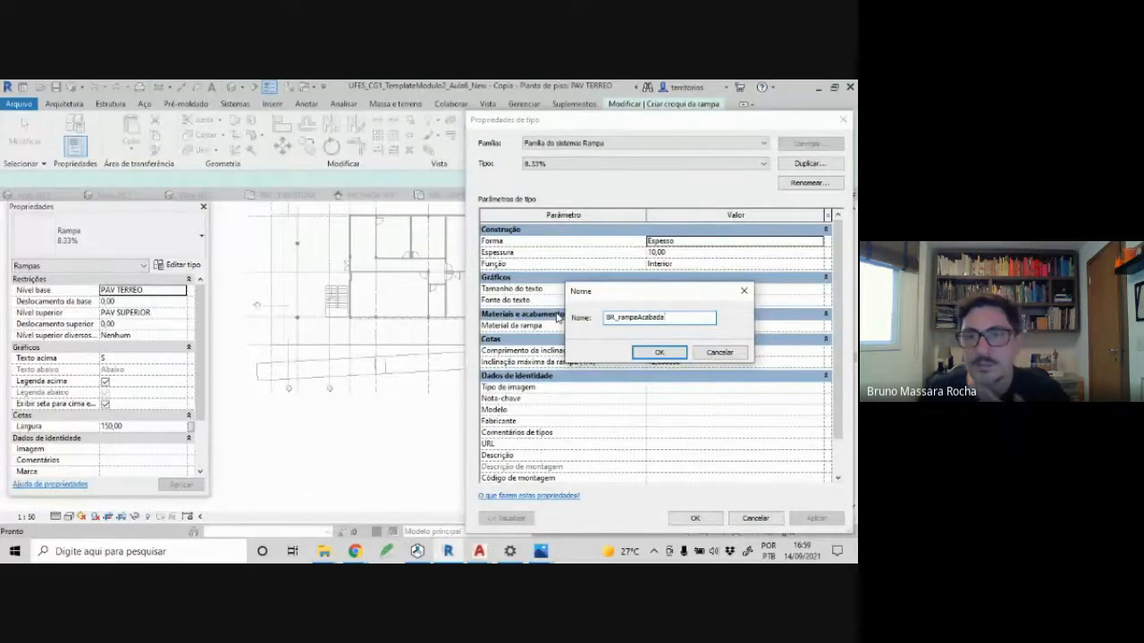
pyautogui.press('Return')
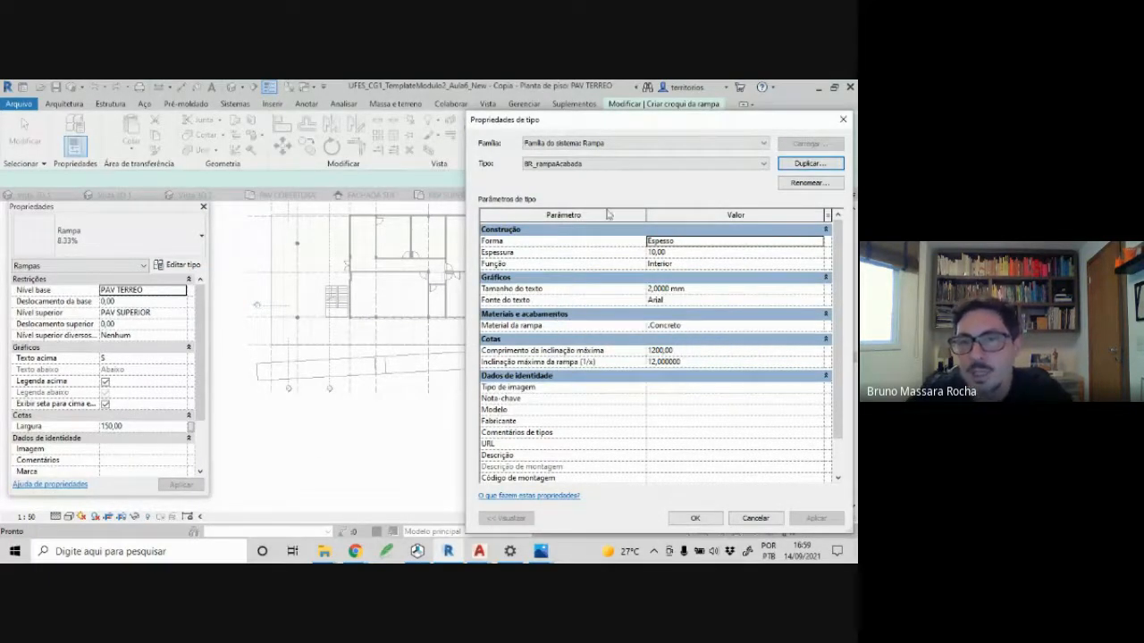
# - Set the BR_rampaAcabada type's thickness to 1,00 and its ramp material to .Granilite
pyautogui.click(672, 252)
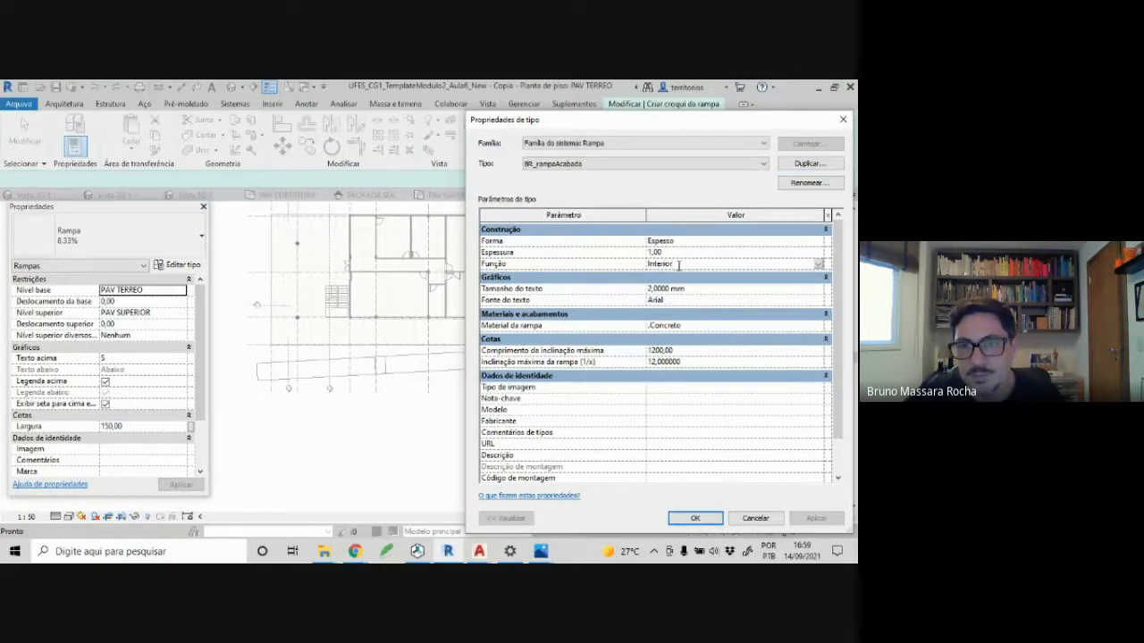
pyautogui.click(819, 327)
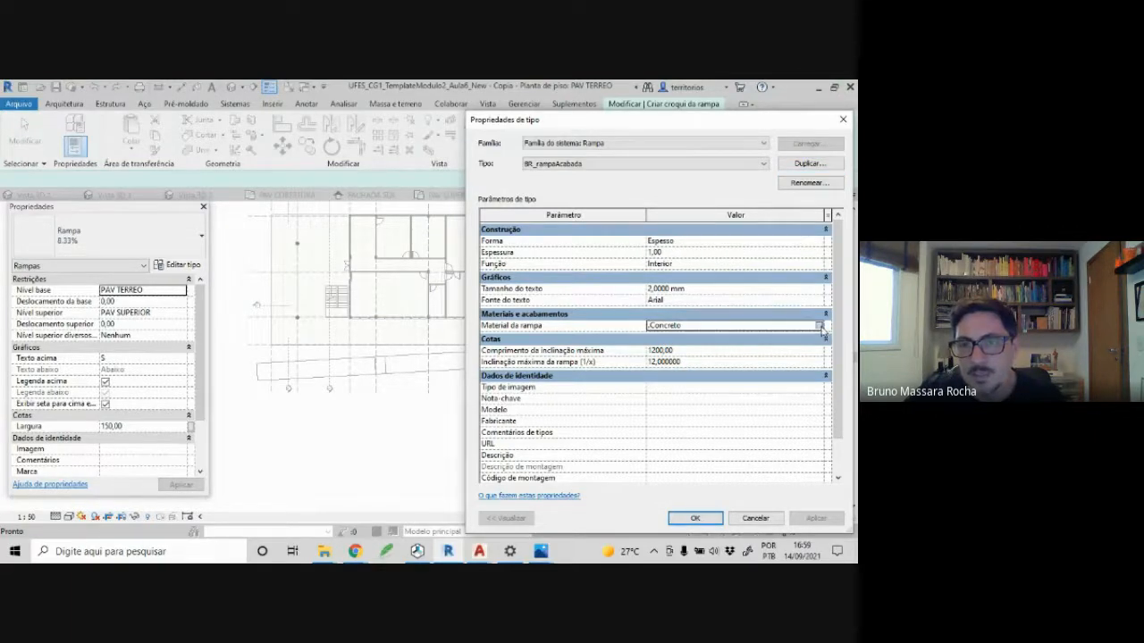
pyautogui.click(822, 327)
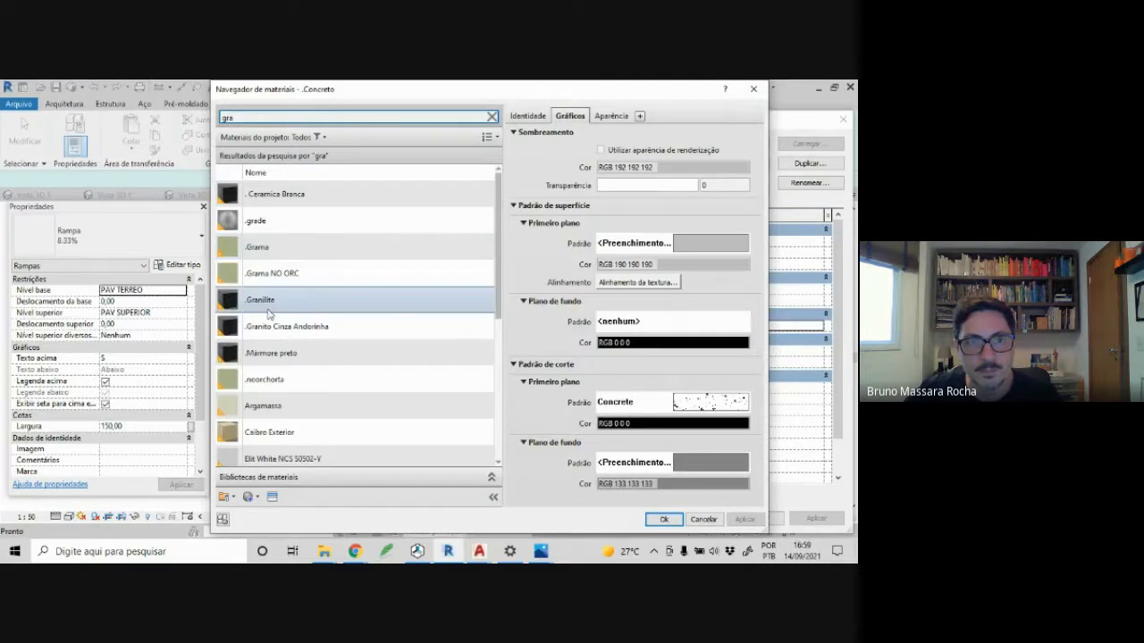
pyautogui.click(260, 301)
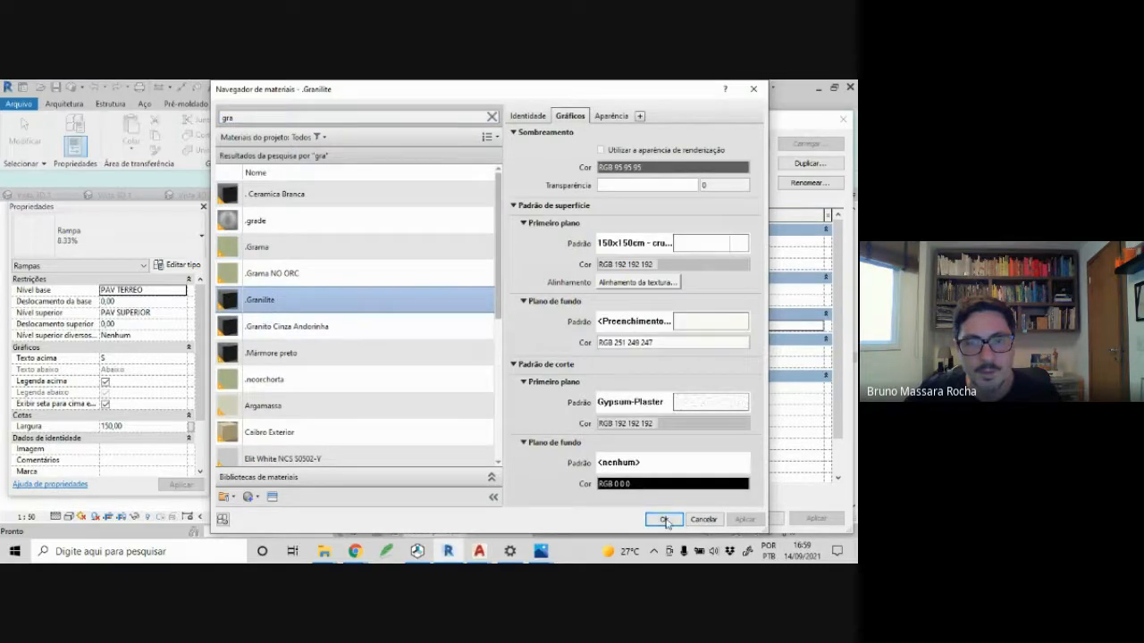
pyautogui.click(664, 520)
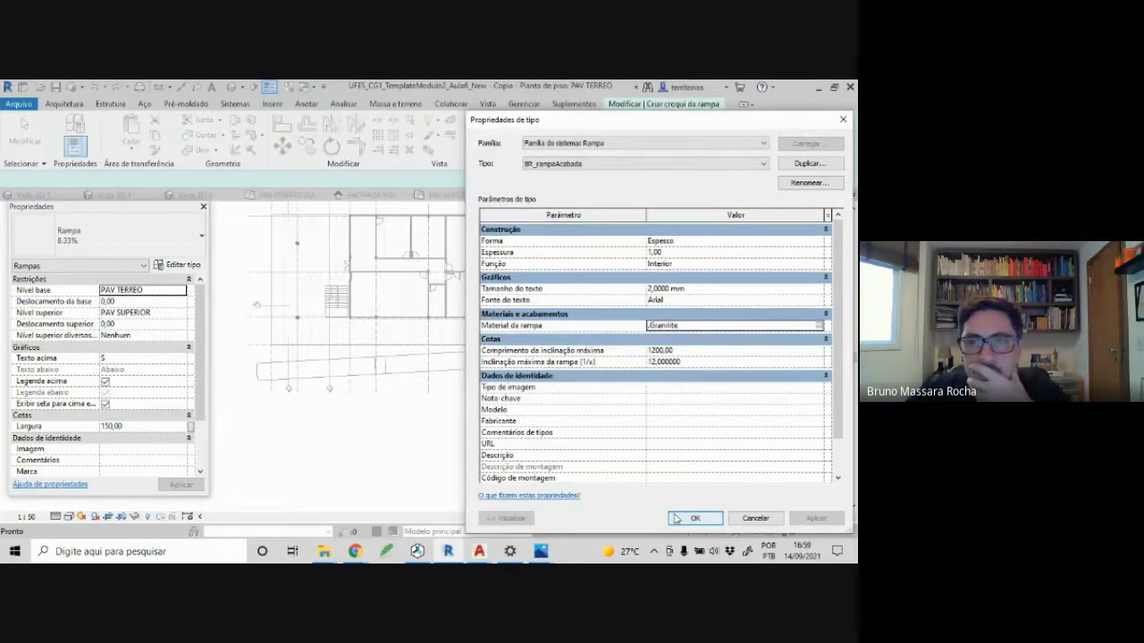
pyautogui.click(677, 518)
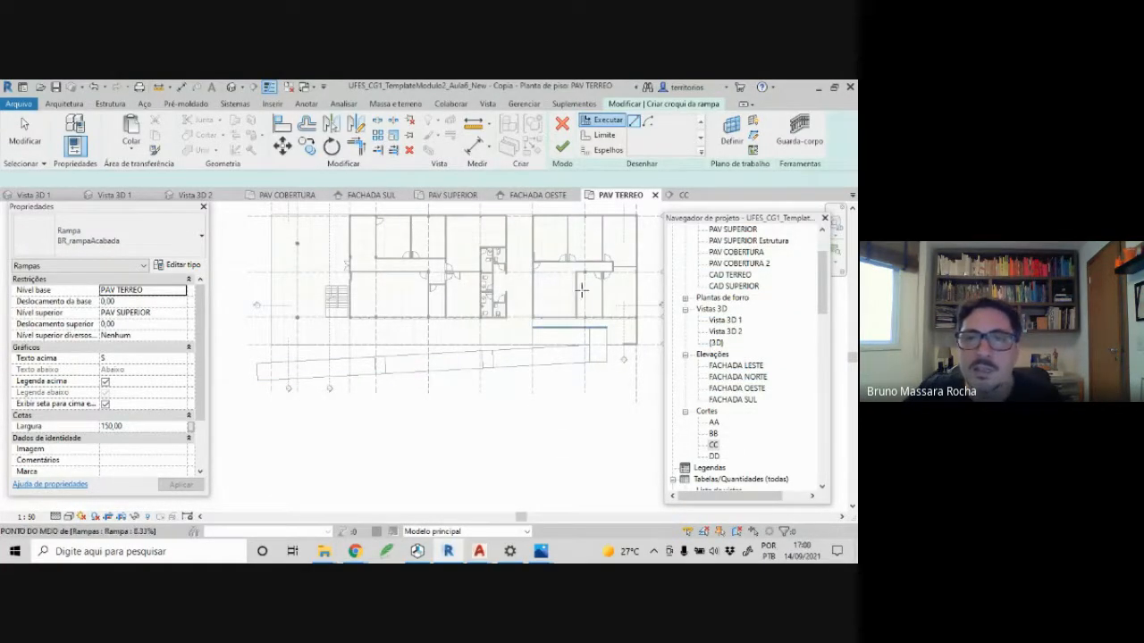
# - Sketch boundary lines on the existing ramp's upper end: 850,00 along the edge nearest the building and 200,00 along the landing's outer edge
pyautogui.click(601, 136)
pyautogui.scroll(4, 597, 366)
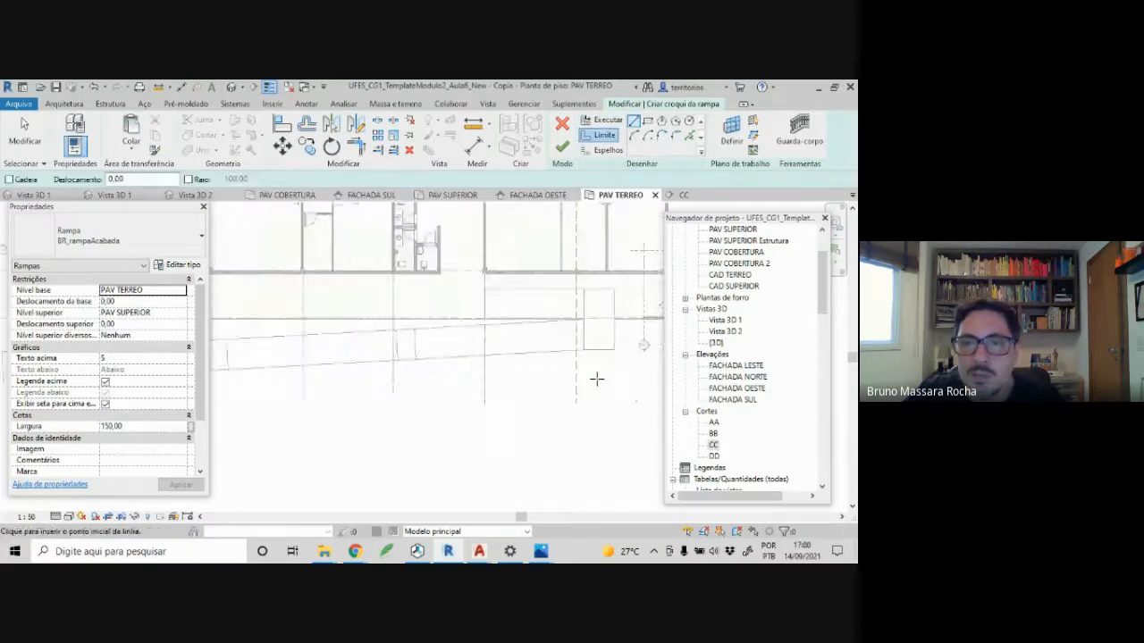
pyautogui.scroll(3, 456, 281)
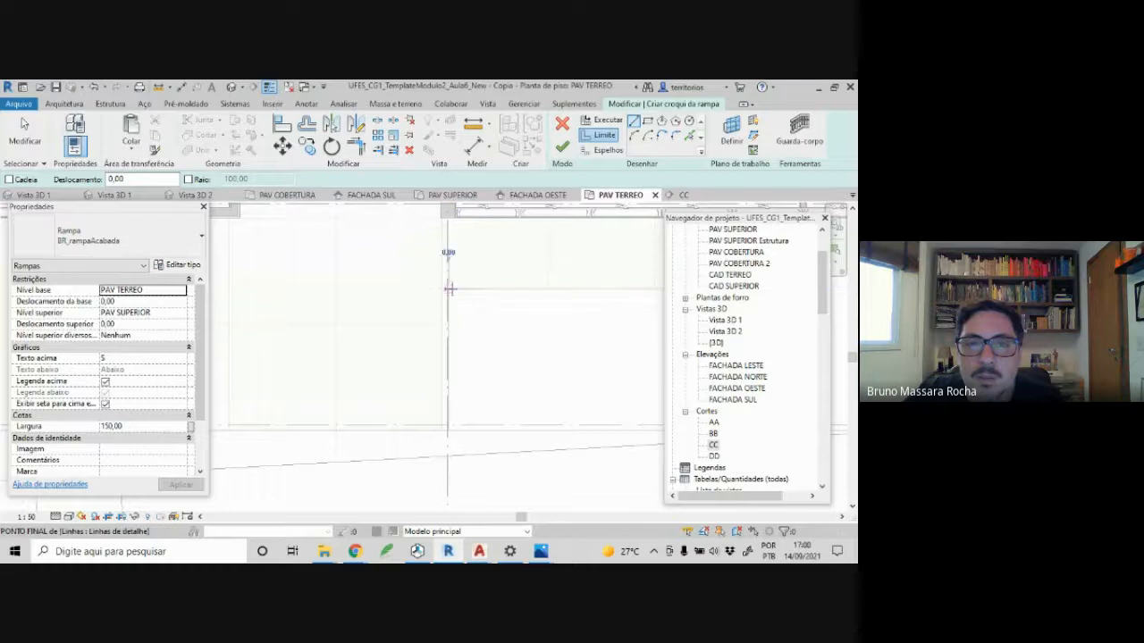
pyautogui.click(456, 288)
pyautogui.scroll(-2, 483, 313)
pyautogui.moveTo(506, 328); pyautogui.dragTo(428, 306, button='middle')
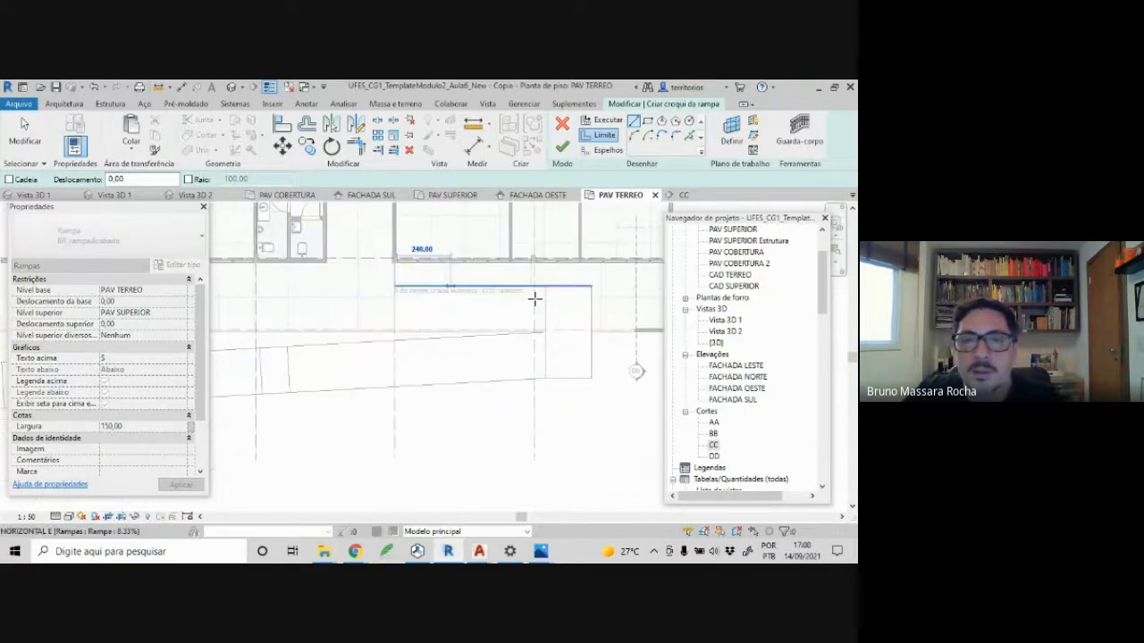
pyautogui.click(590, 285)
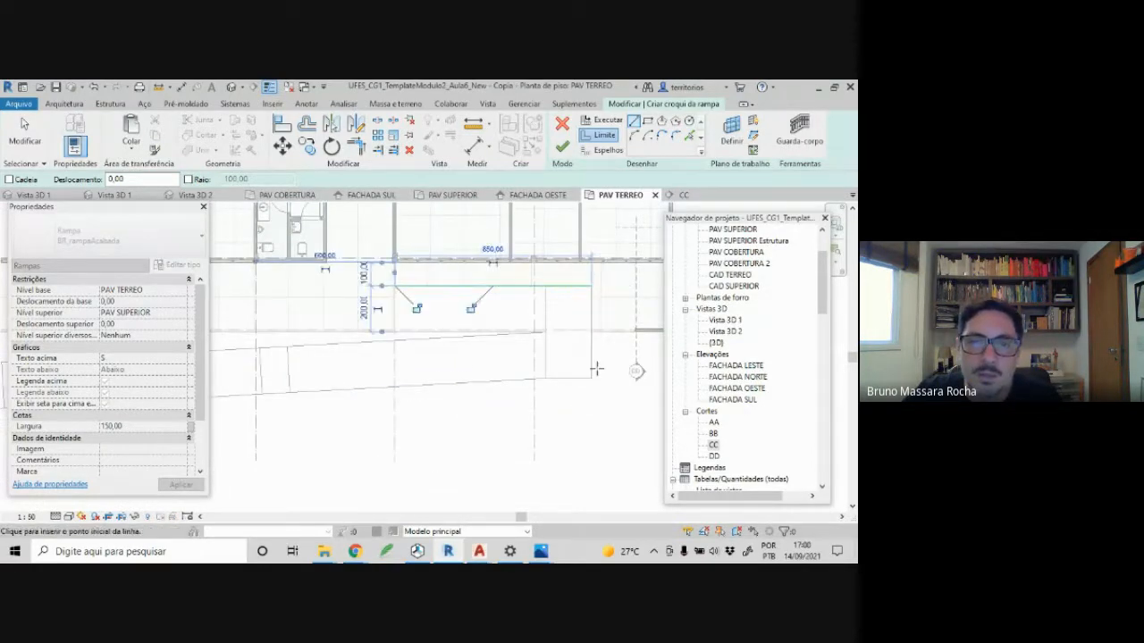
pyautogui.scroll(3, 552, 386)
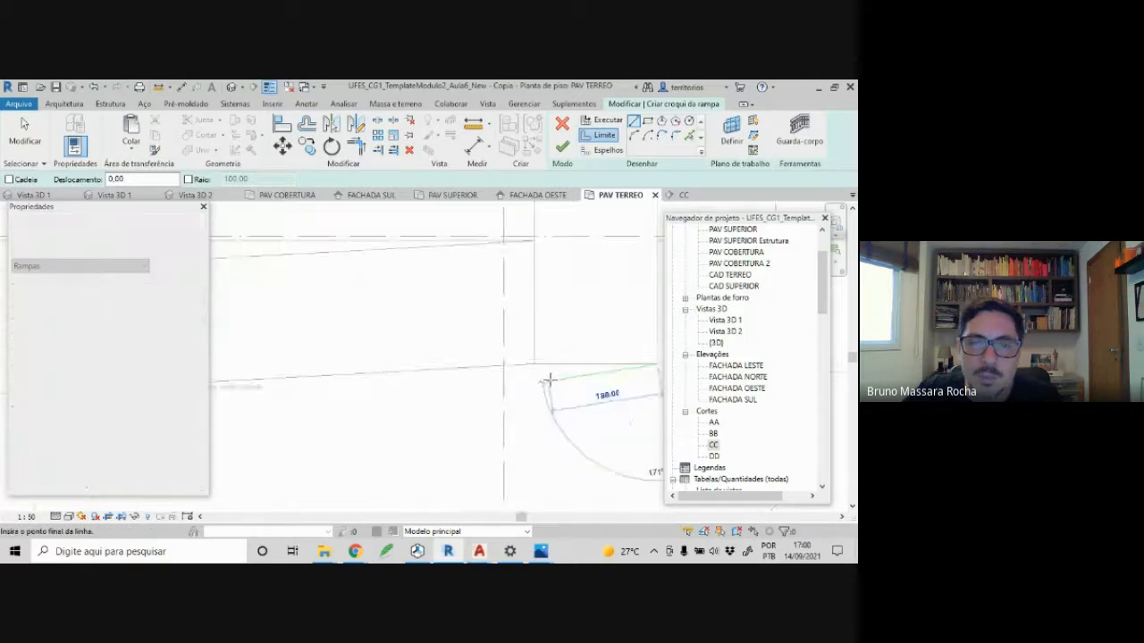
pyautogui.click(534, 365)
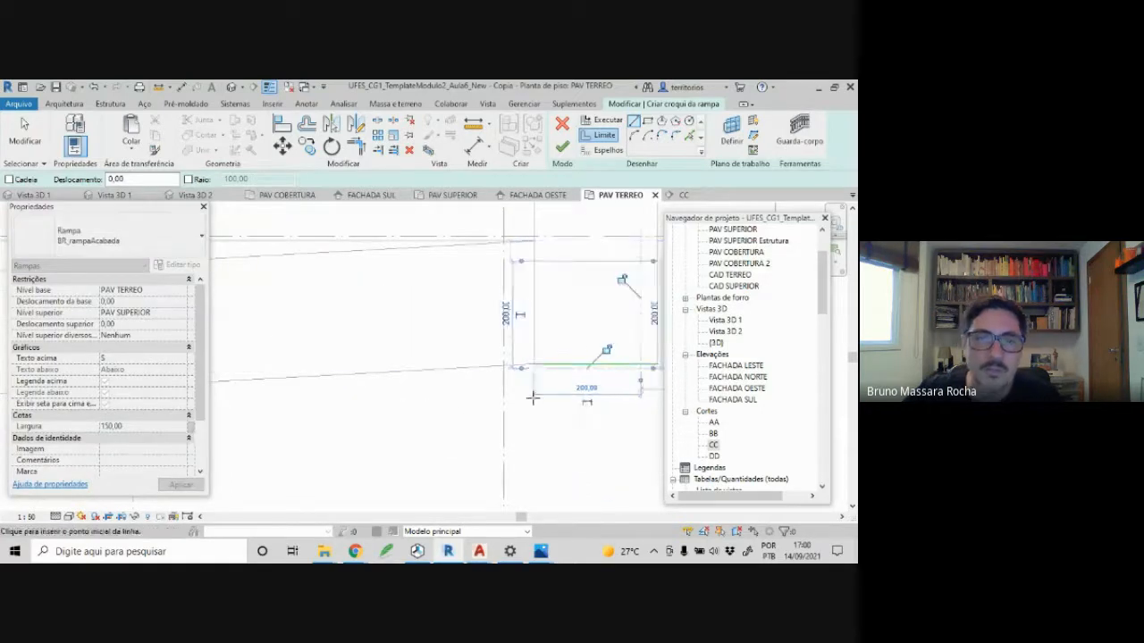
# - Sketch a boundary line along the existing ramp's outer edge, from its lower end to the landing corner
pyautogui.scroll(-5, 587, 378)
pyautogui.scroll(5, 413, 398)
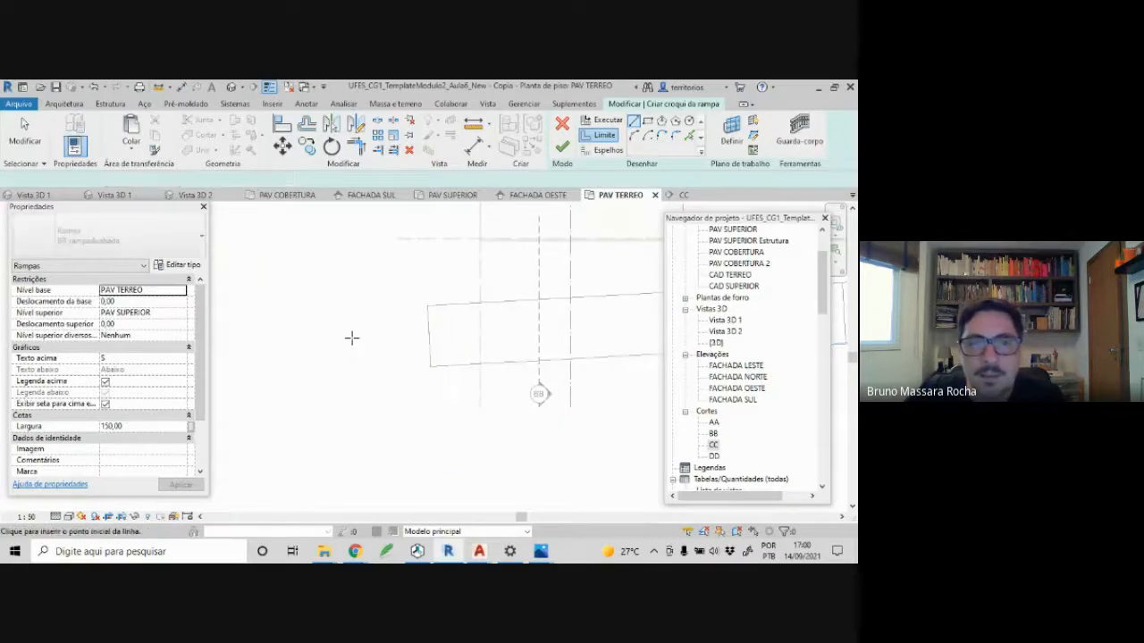
pyautogui.click(431, 368)
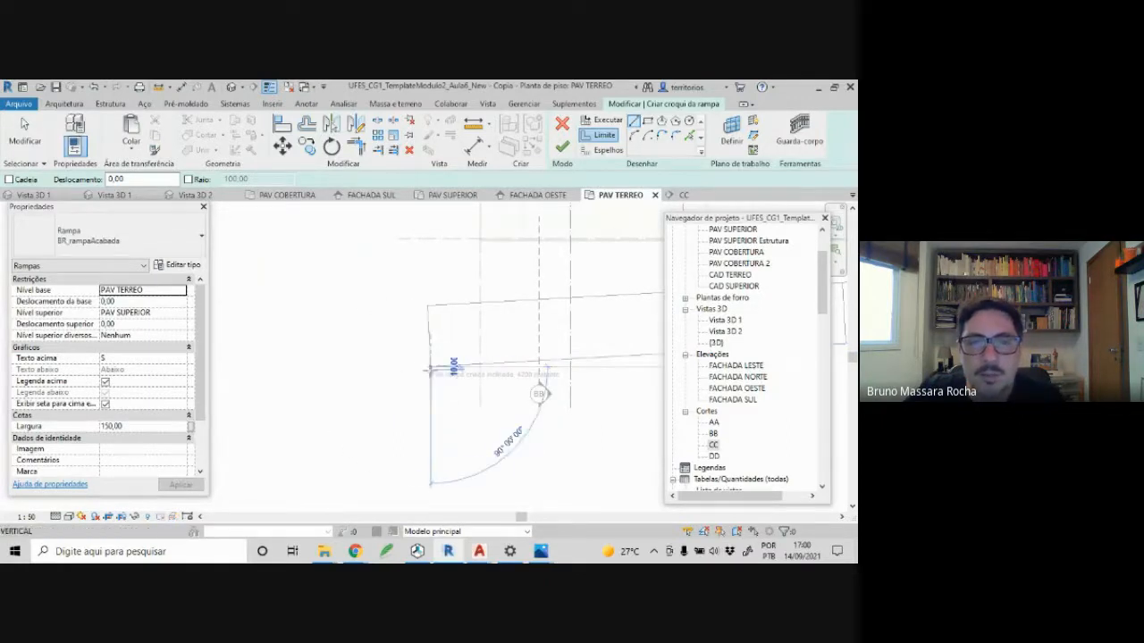
pyautogui.scroll(-2, 388, 426)
pyautogui.moveTo(510, 400); pyautogui.dragTo(214, 407, button='middle')
pyautogui.moveTo(540, 382); pyautogui.dragTo(310, 410, button='middle')
pyautogui.click(546, 387)
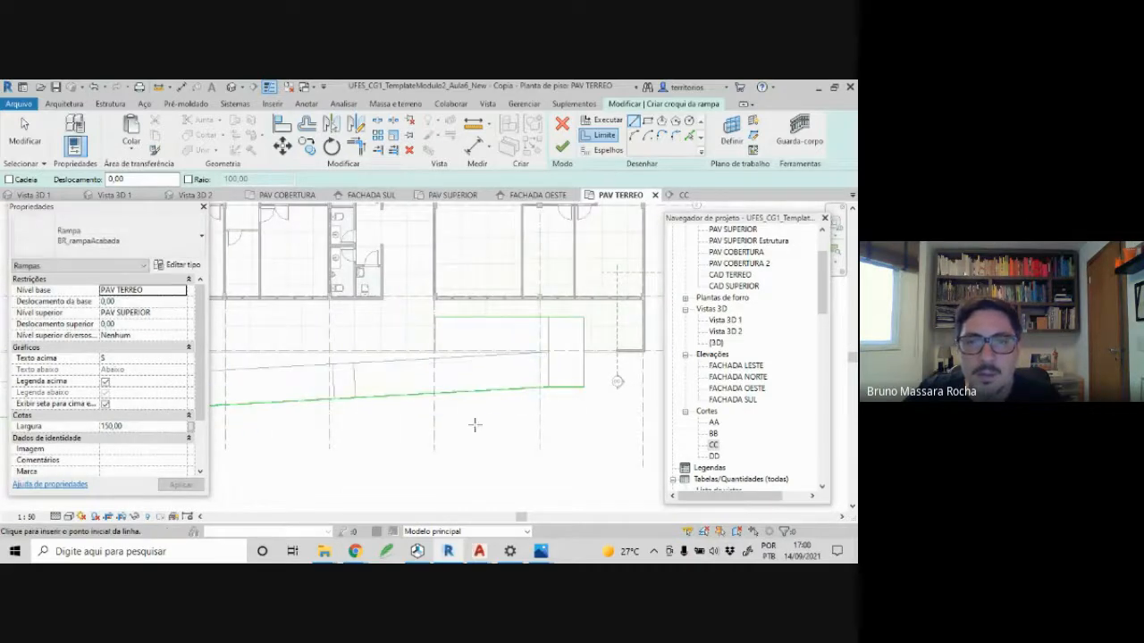
# - Sketch the upper flight's other boundary line, from its far end to the inner corner where the landing meets the long run
pyautogui.scroll(3, 522, 378)
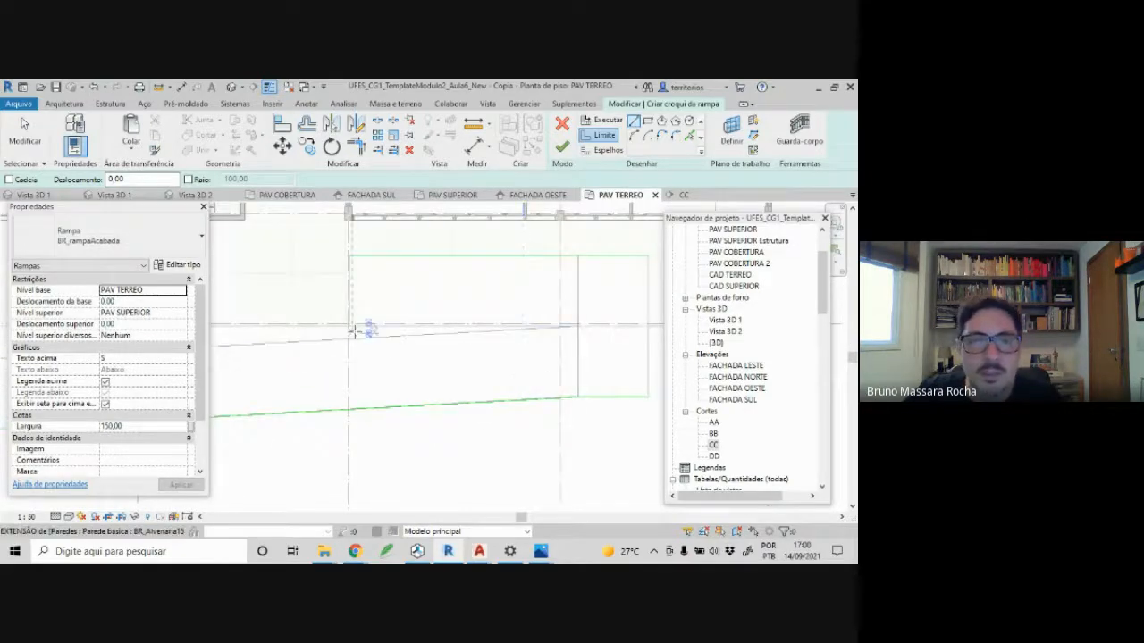
pyautogui.scroll(4, 362, 329)
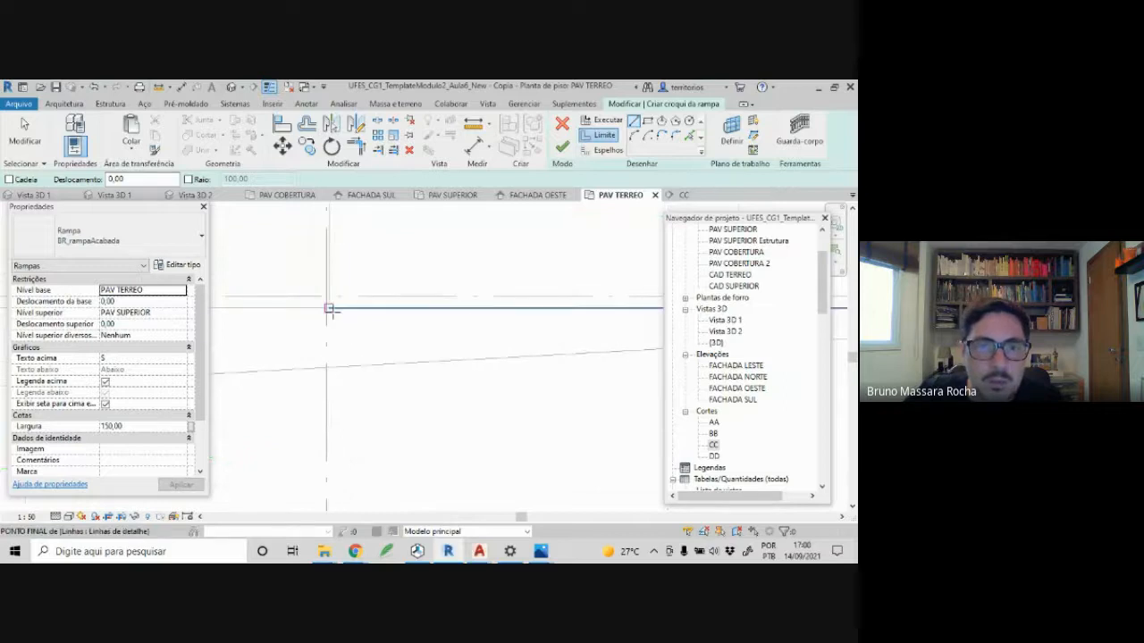
pyautogui.click(329, 309)
pyautogui.scroll(-4, 388, 340)
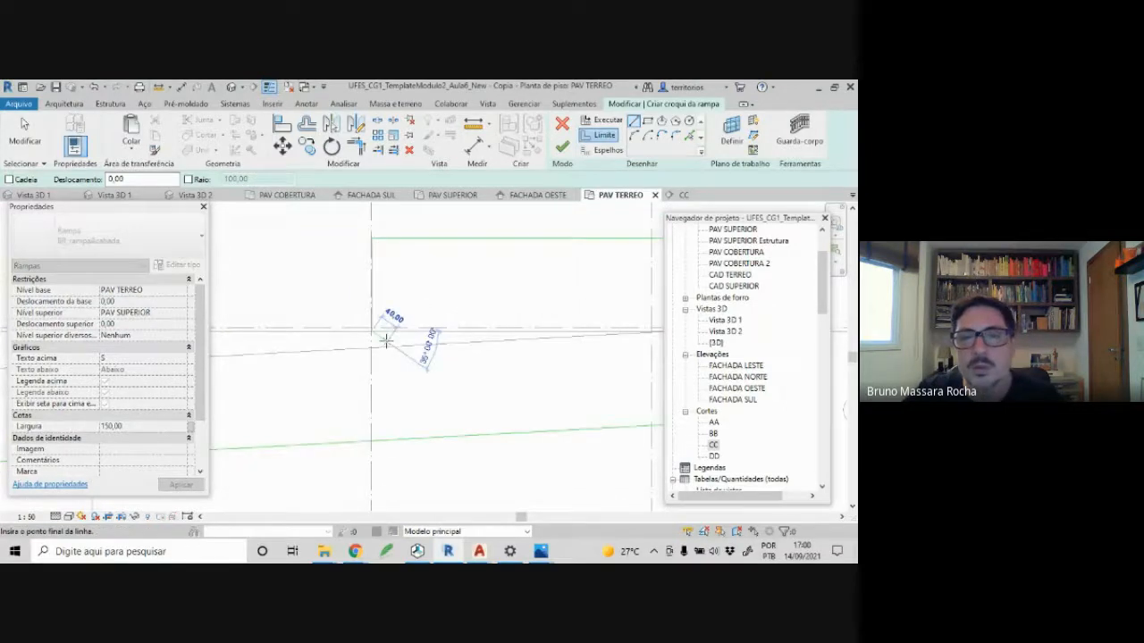
pyautogui.moveTo(586, 338)
pyautogui.mouseDown(button='middle')
pyautogui.moveTo(587, 348)
pyautogui.moveTo(403, 355)
pyautogui.mouseUp(button='middle')
pyautogui.scroll(5, 492, 345)
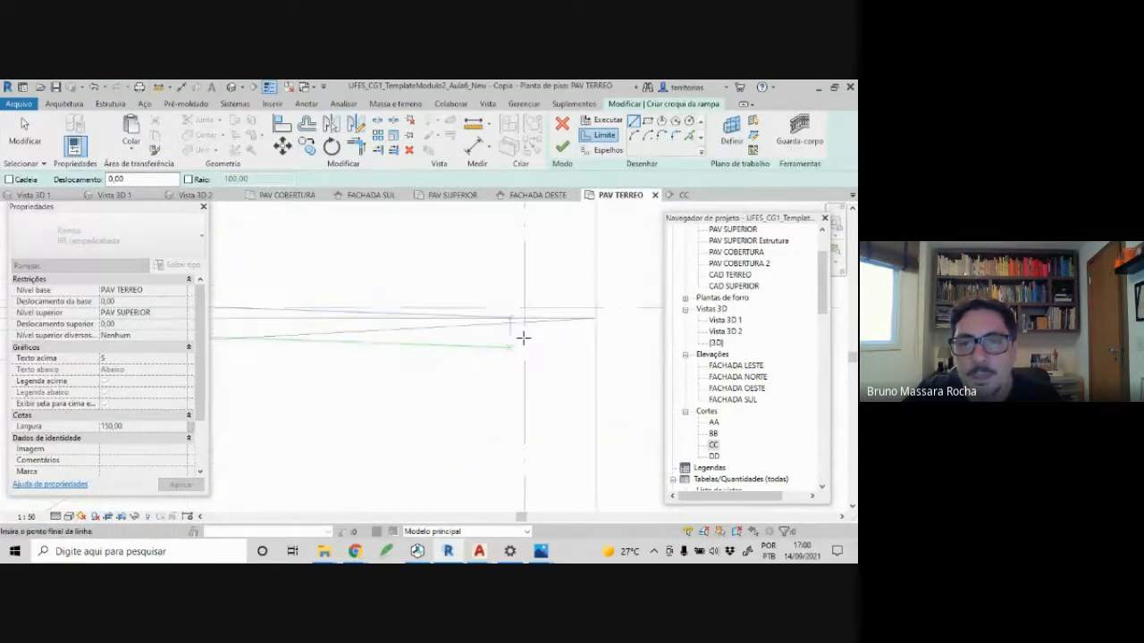
pyautogui.click(594, 316)
pyautogui.scroll(-2, 509, 355)
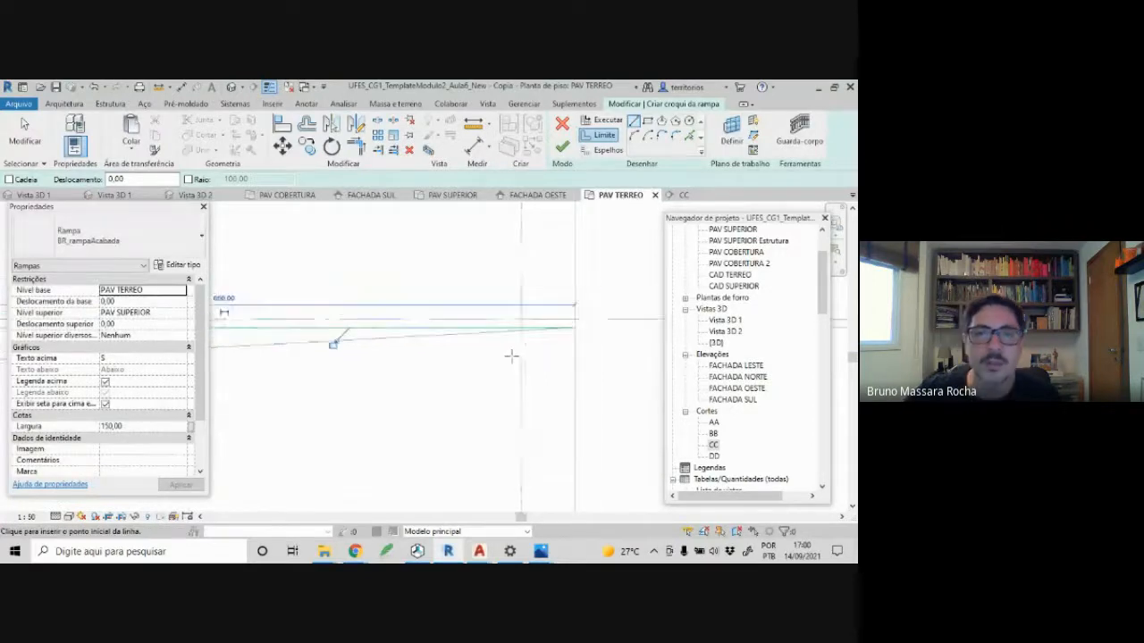
# - Sketch the long run's inner boundary line from the landing's inner corner to the ramp's lower end
pyautogui.click(566, 332)
pyautogui.scroll(-4, 486, 391)
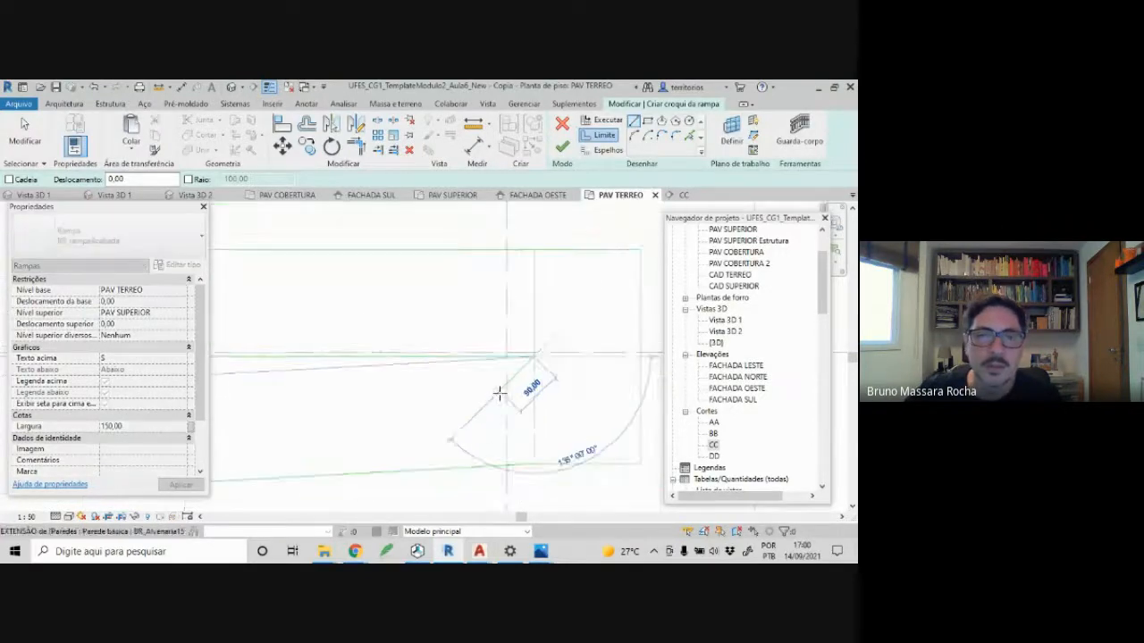
pyautogui.scroll(-2, 478, 402)
pyautogui.moveTo(365, 419); pyautogui.dragTo(630, 369, button='middle')
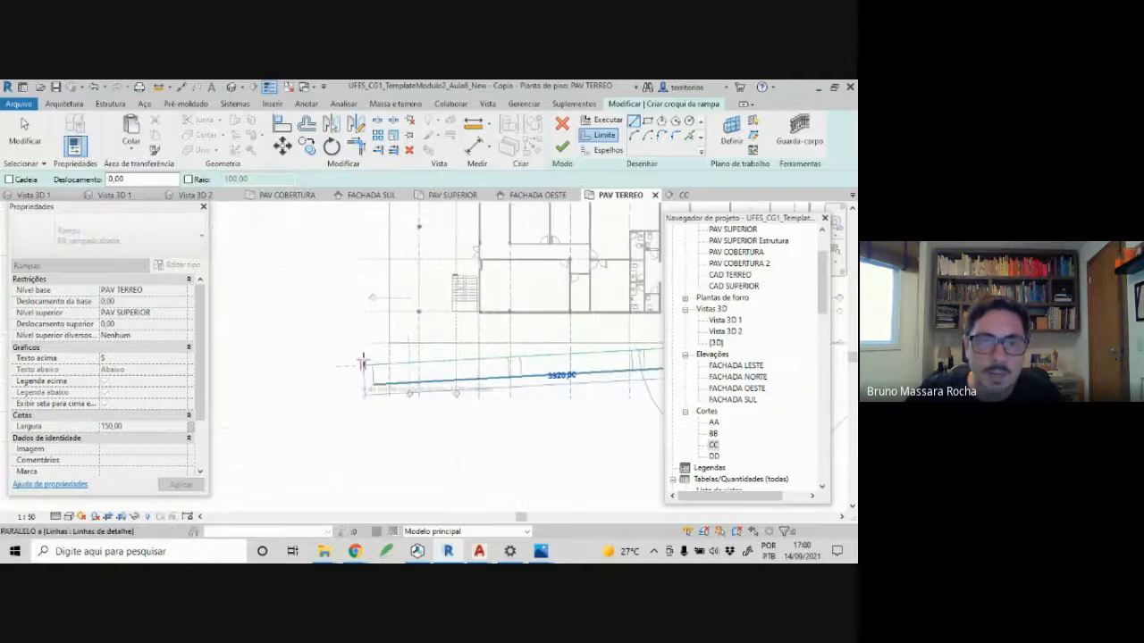
pyautogui.click(366, 361)
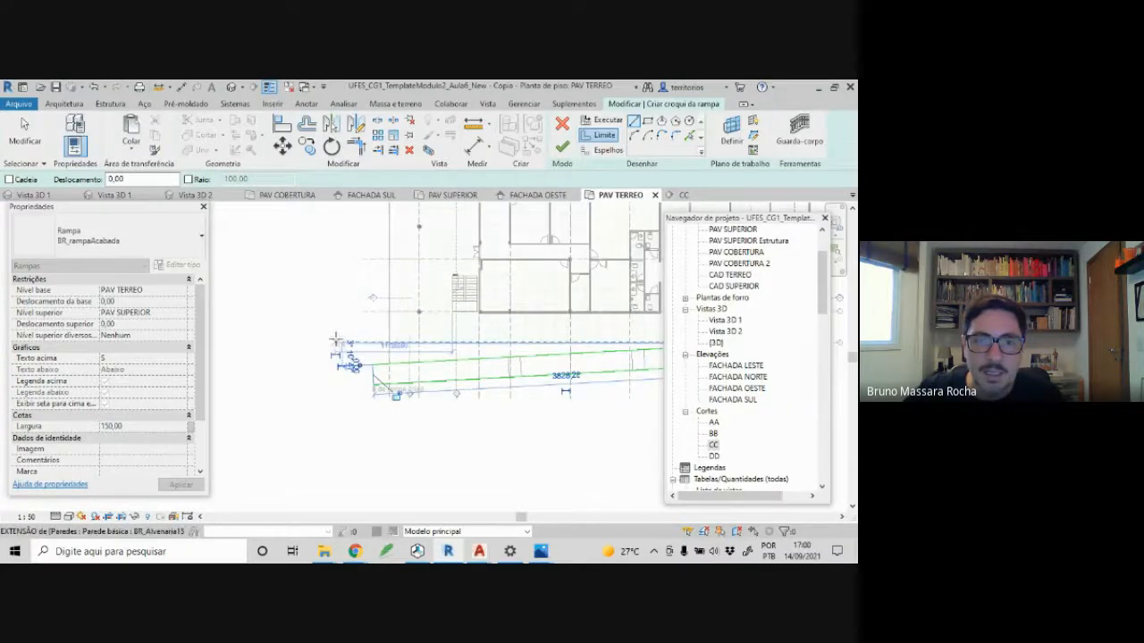
pyautogui.press('Escape')
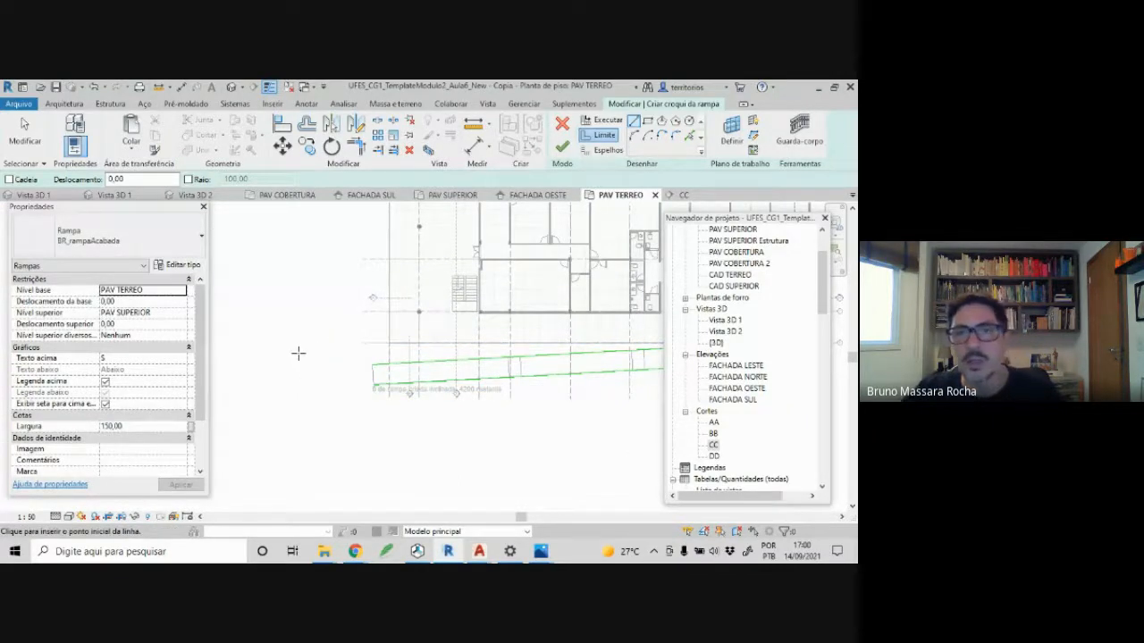
# - Pick the existing ramp's cross edges as riser lines at the lower end, both intermediate landings and the inner side of the corner landing
pyautogui.click(608, 148)
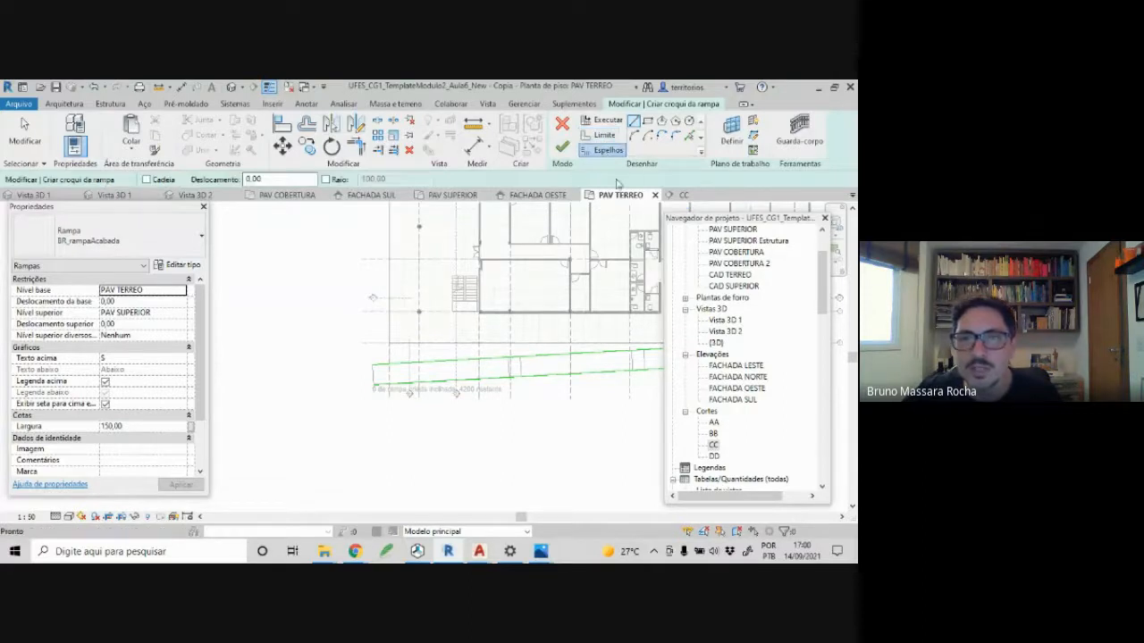
pyautogui.click(690, 137)
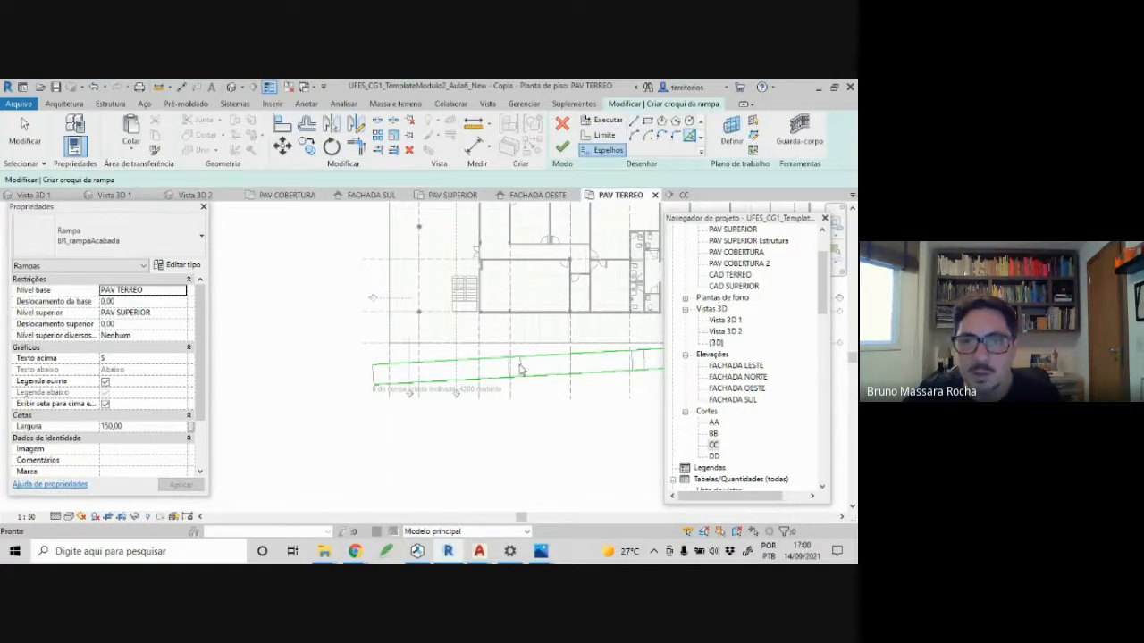
pyautogui.scroll(3, 374, 364)
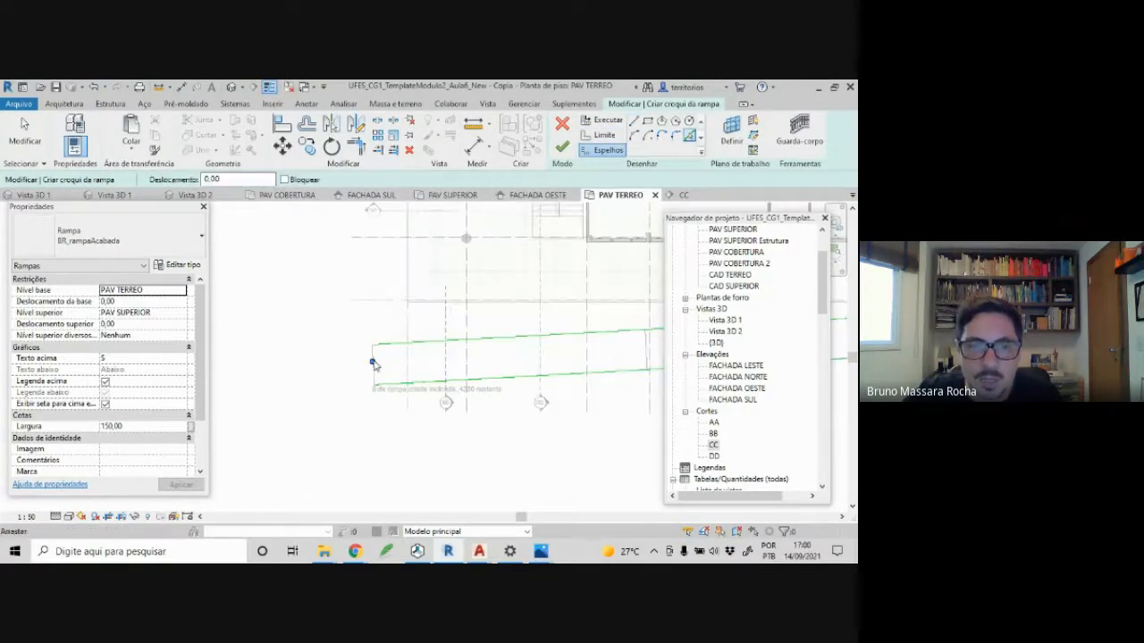
pyautogui.scroll(3, 385, 376)
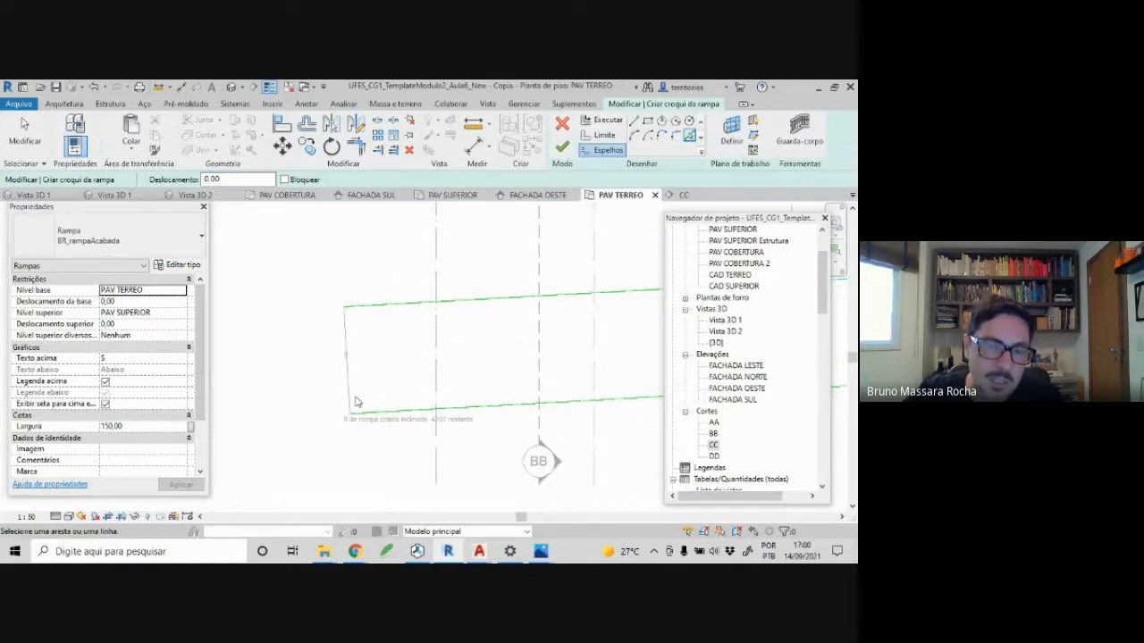
pyautogui.scroll(-3, 363, 380)
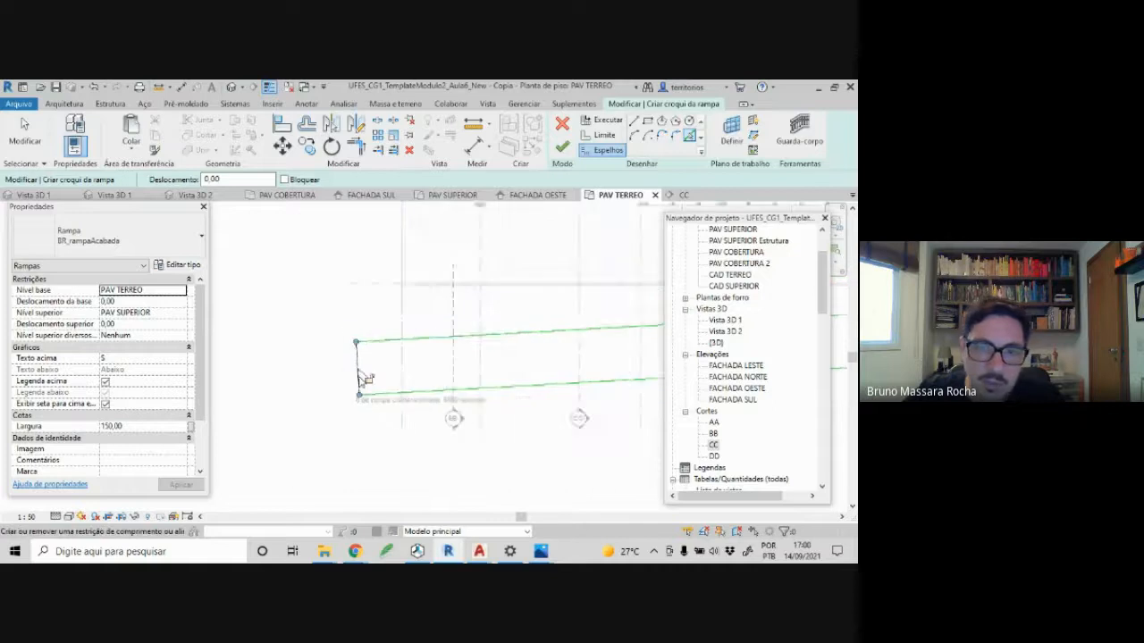
pyautogui.scroll(-1, 361, 378)
pyautogui.moveTo(610, 367); pyautogui.dragTo(277, 381, button='middle')
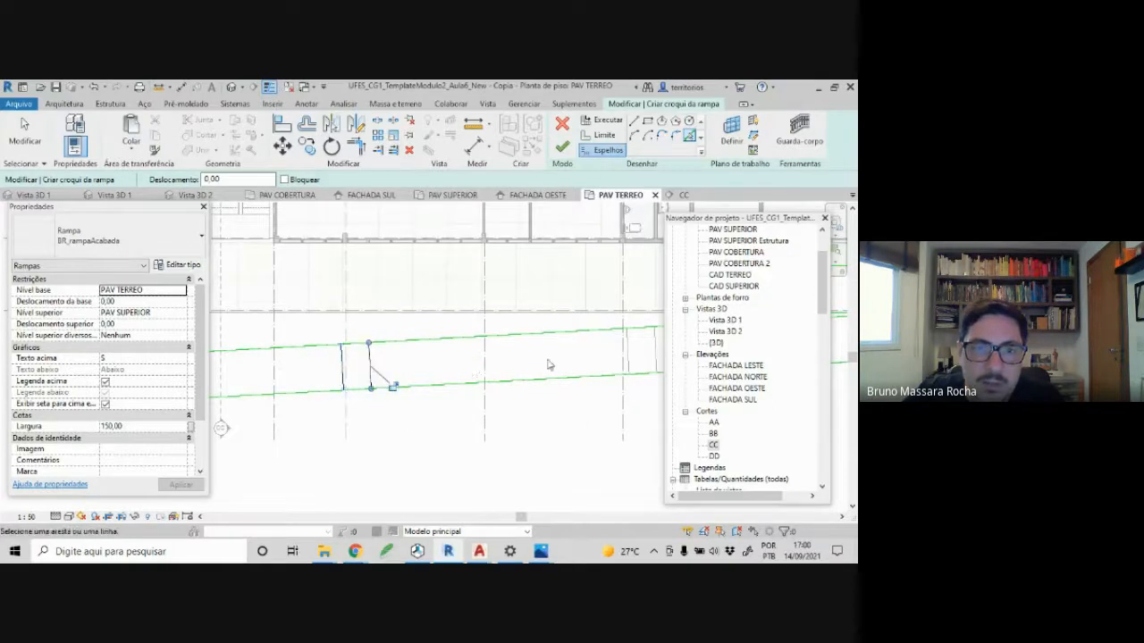
pyautogui.moveTo(389, 384); pyautogui.dragTo(295, 397, button='middle')
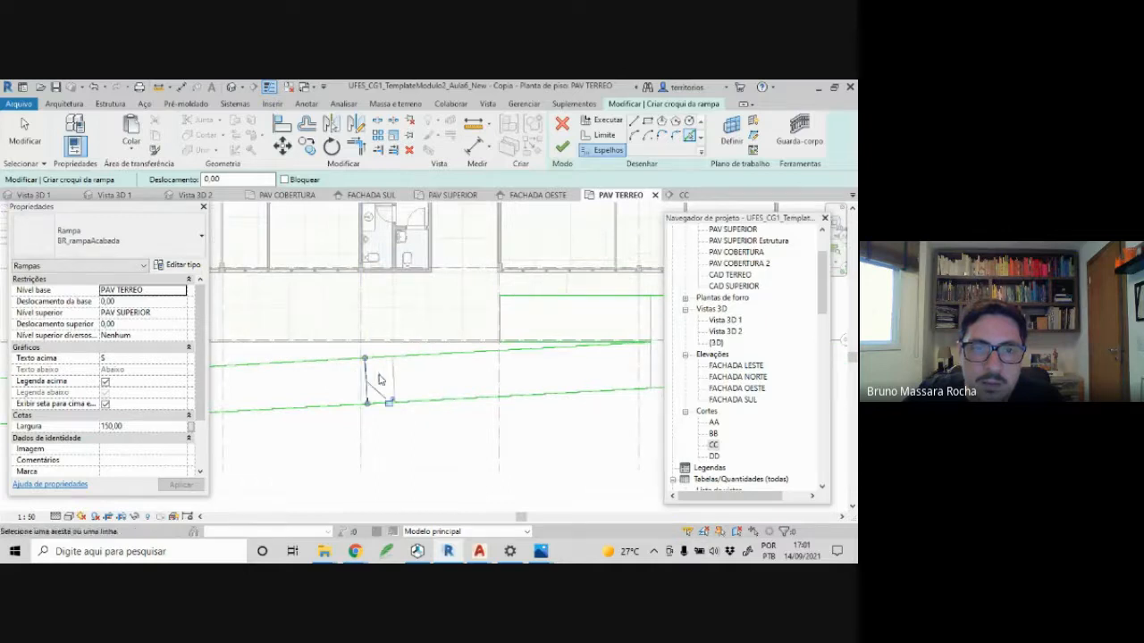
pyautogui.moveTo(563, 385); pyautogui.dragTo(382, 414, button='middle')
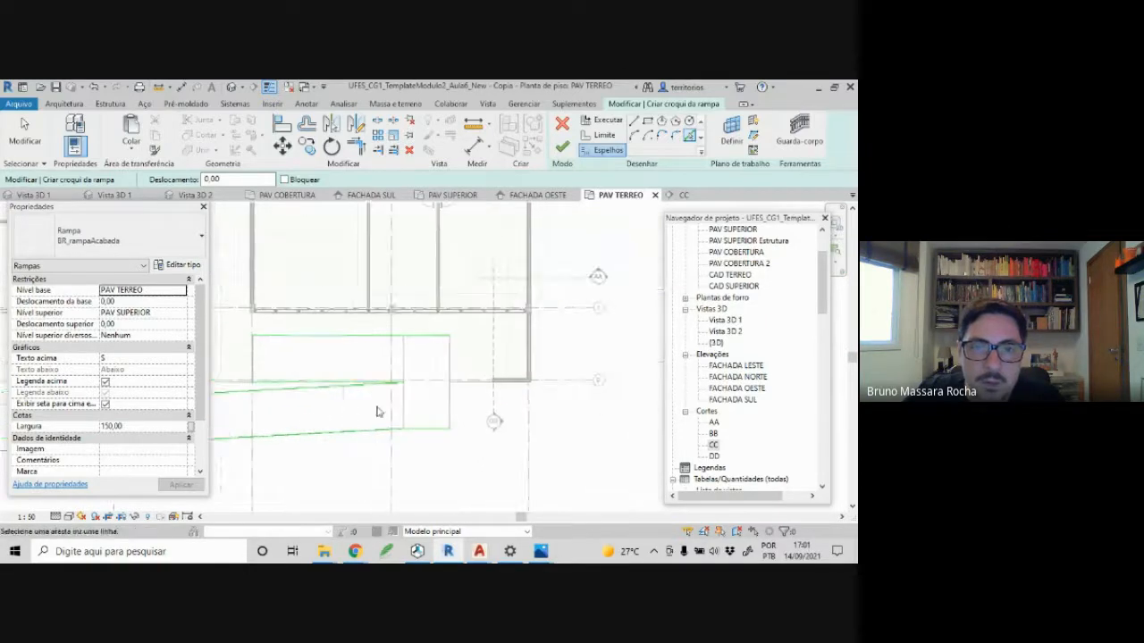
pyautogui.click(403, 368)
pyautogui.scroll(4, 256, 360)
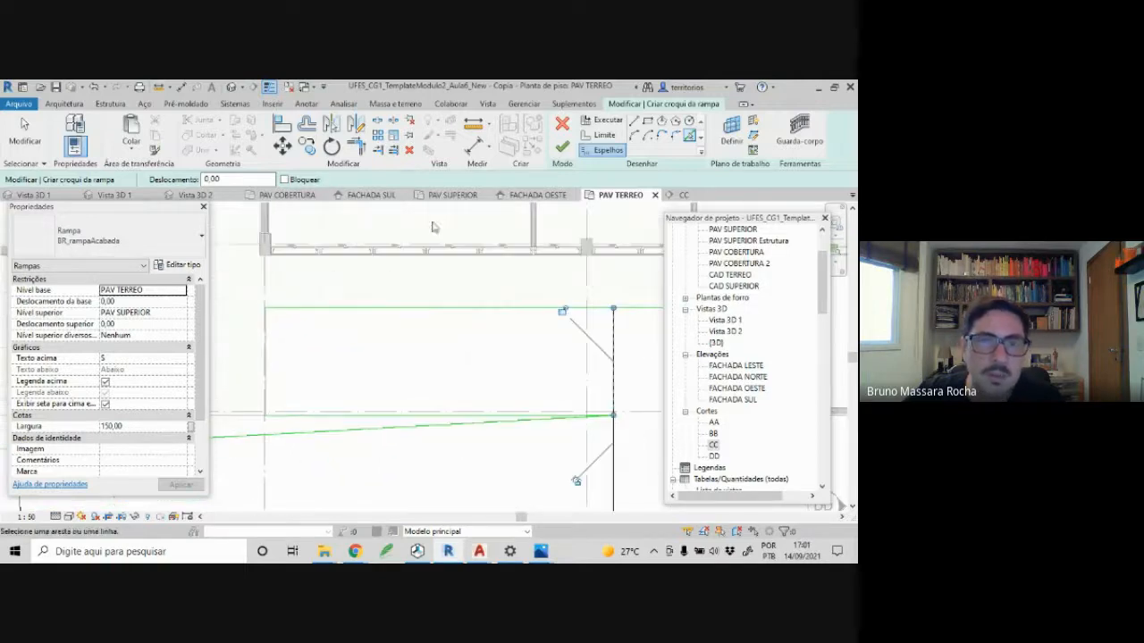
# - Draw a riser line across the upper flight's far end, between its two boundary lines
pyautogui.click(634, 121)
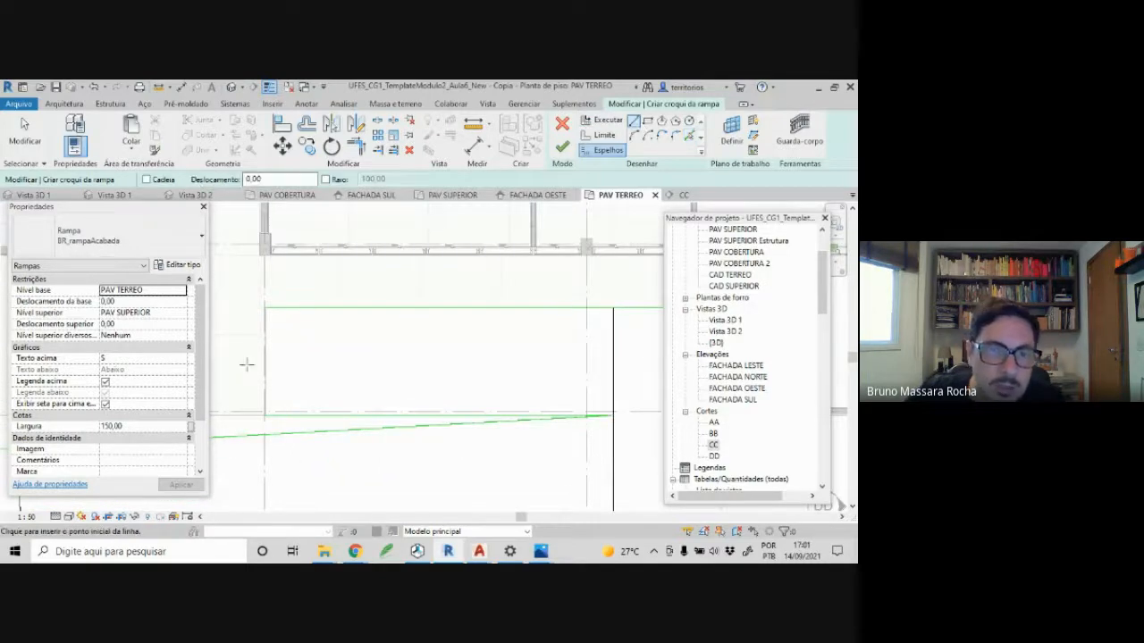
pyautogui.scroll(2, 247, 363)
pyautogui.scroll(2, 248, 362)
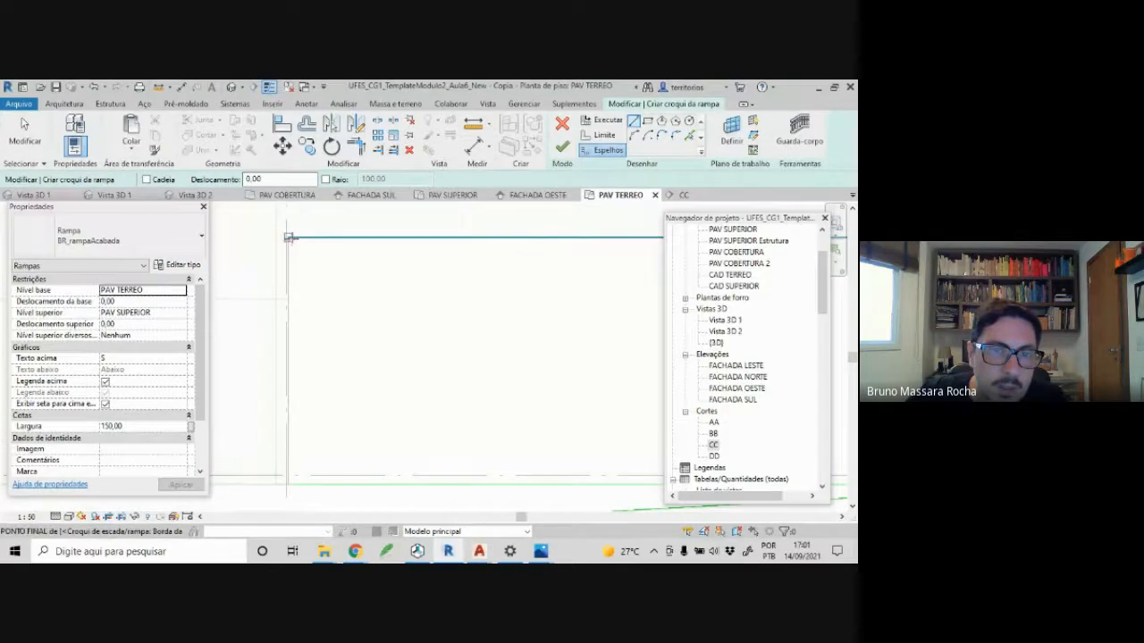
pyautogui.click(288, 238)
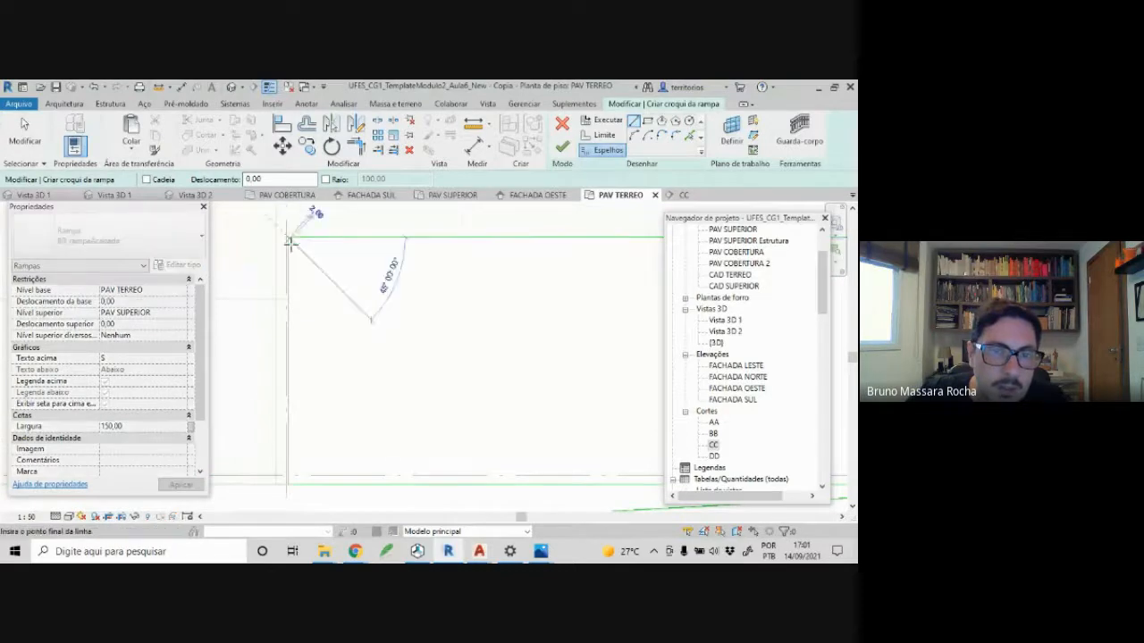
pyautogui.click(288, 485)
pyautogui.scroll(-3, 329, 433)
pyautogui.scroll(1, 313, 434)
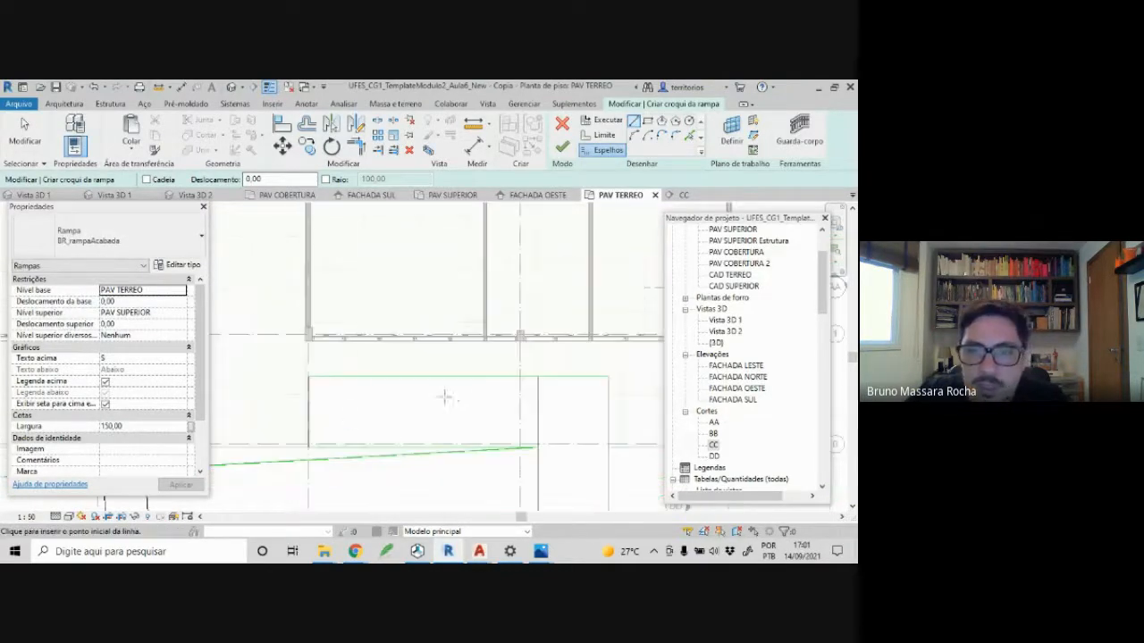
pyautogui.moveTo(444, 397); pyautogui.dragTo(437, 336, button='middle')
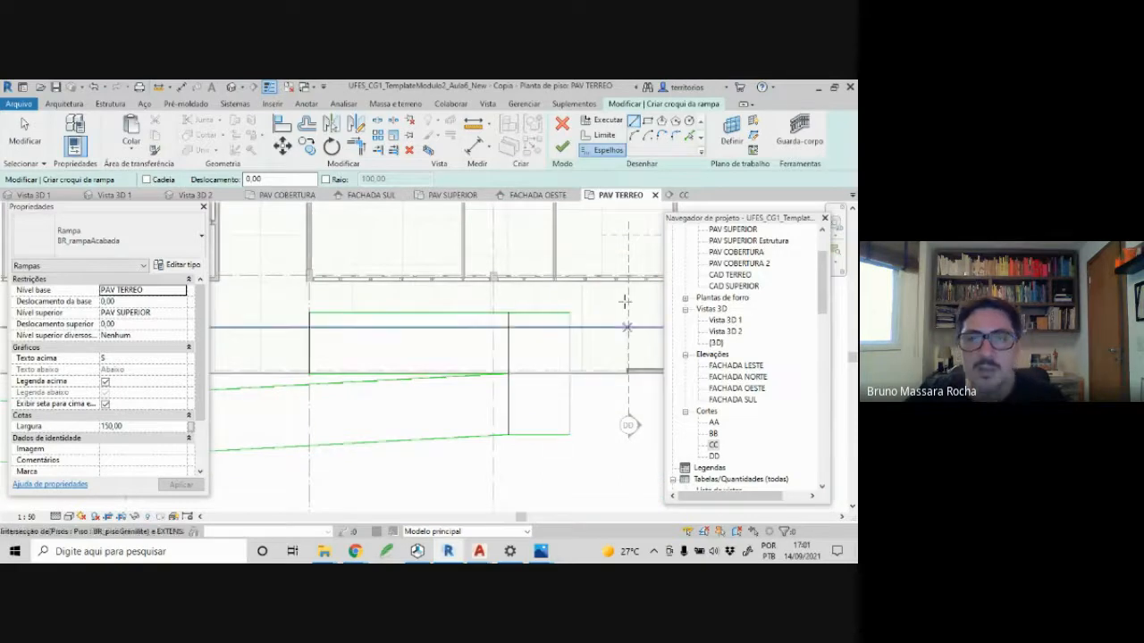
# - Sketch a 400,00 boundary line along the corner landing's end edge, joining its two outer corners
pyautogui.click(605, 136)
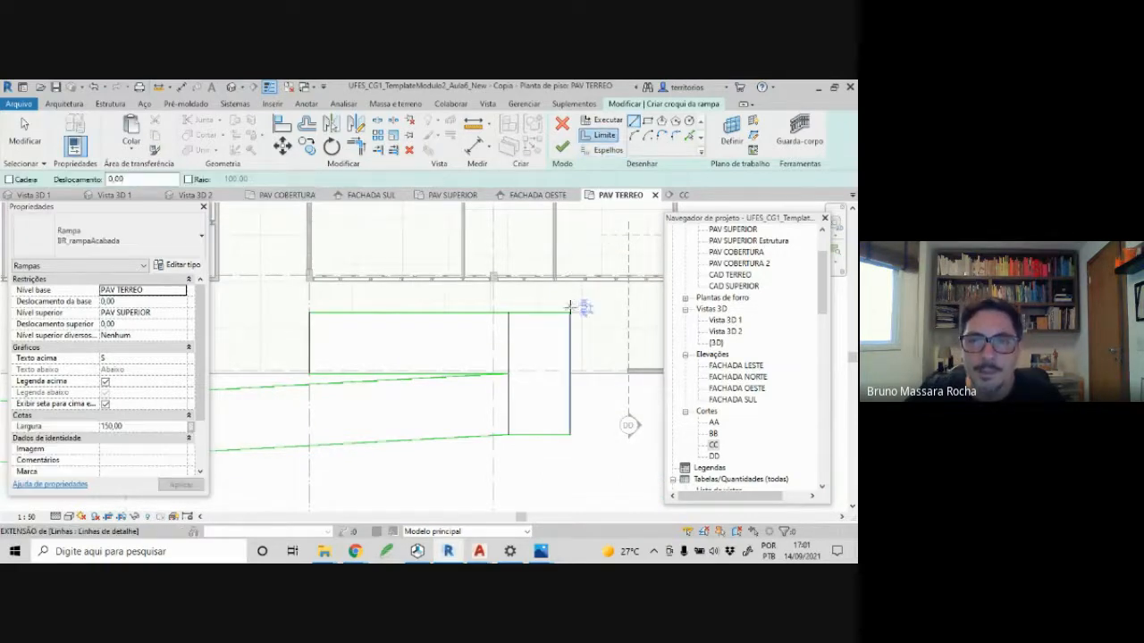
pyautogui.click(569, 313)
pyautogui.click(569, 434)
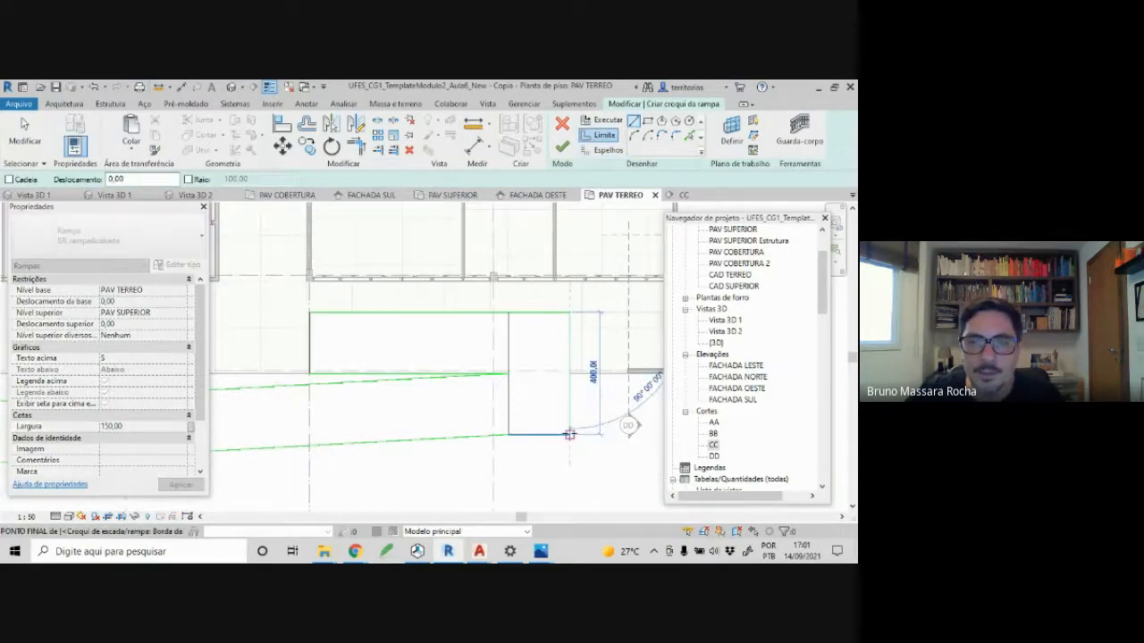
pyautogui.scroll(-5, 576, 447)
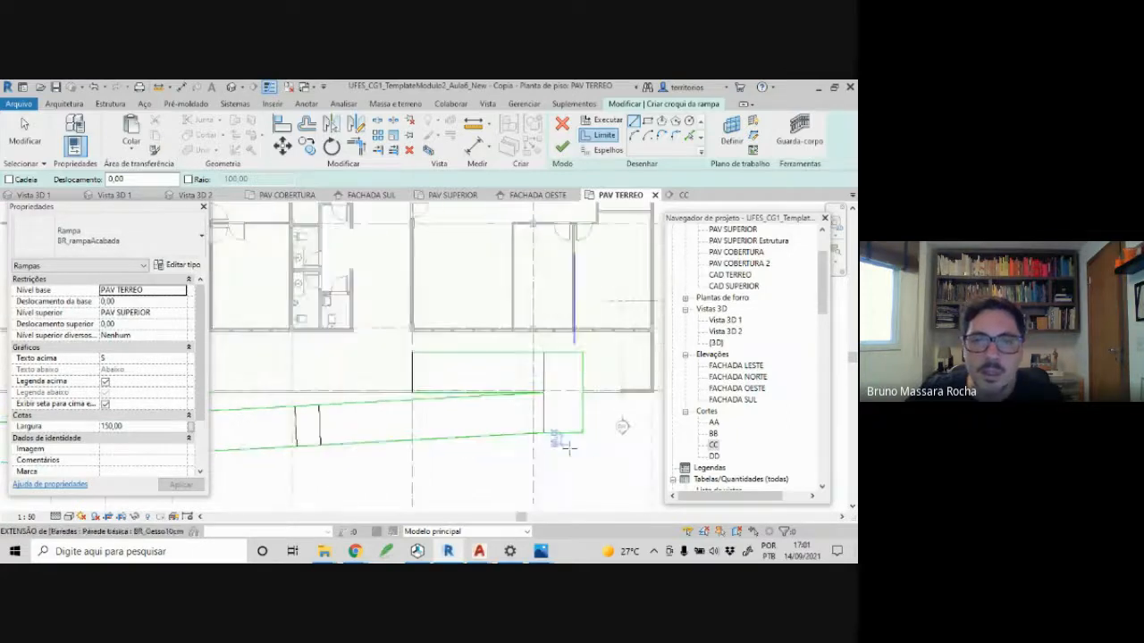
pyautogui.press('Escape')
pyautogui.press('Escape')
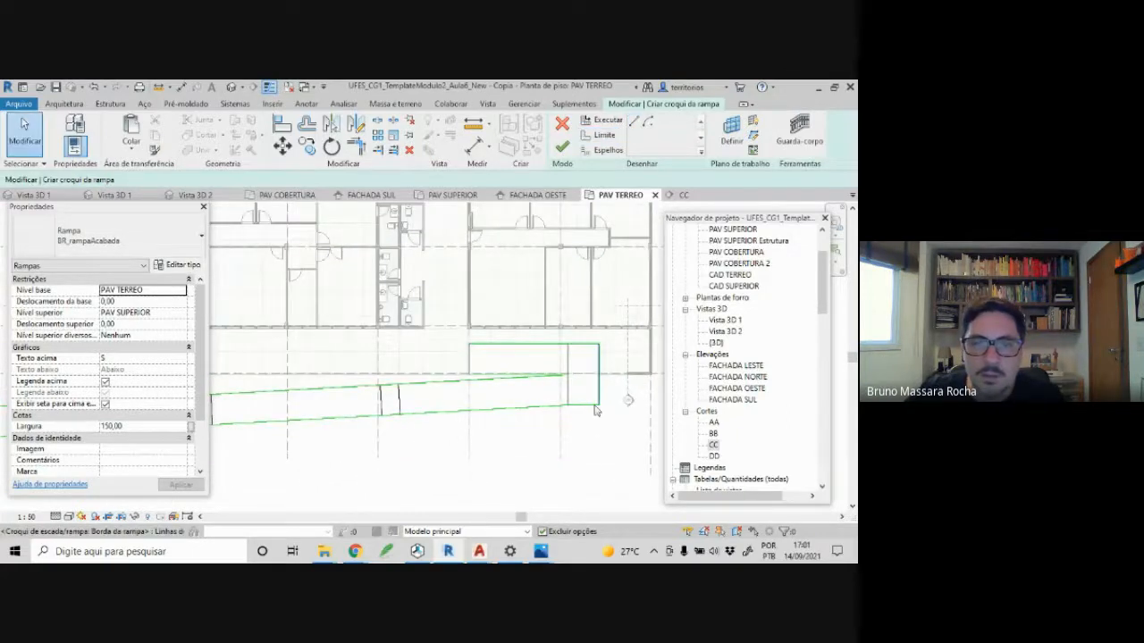
# - Set the finish ramp's base and top offsets to 1,00 each and finish the ramp sketch
pyautogui.click(517, 379)
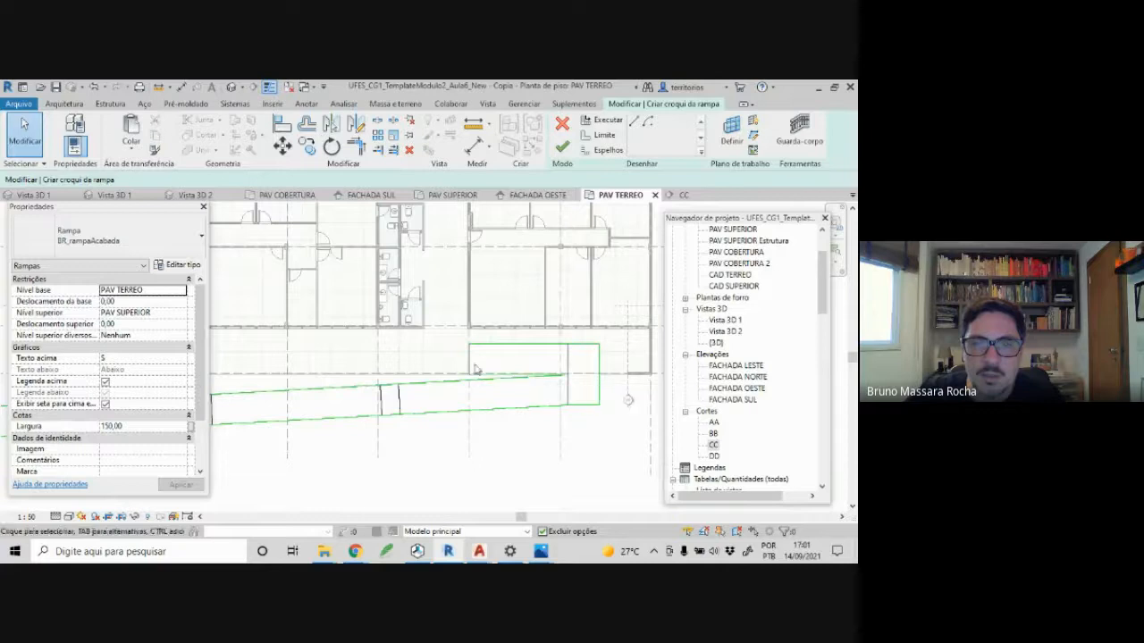
pyautogui.scroll(-5, 494, 394)
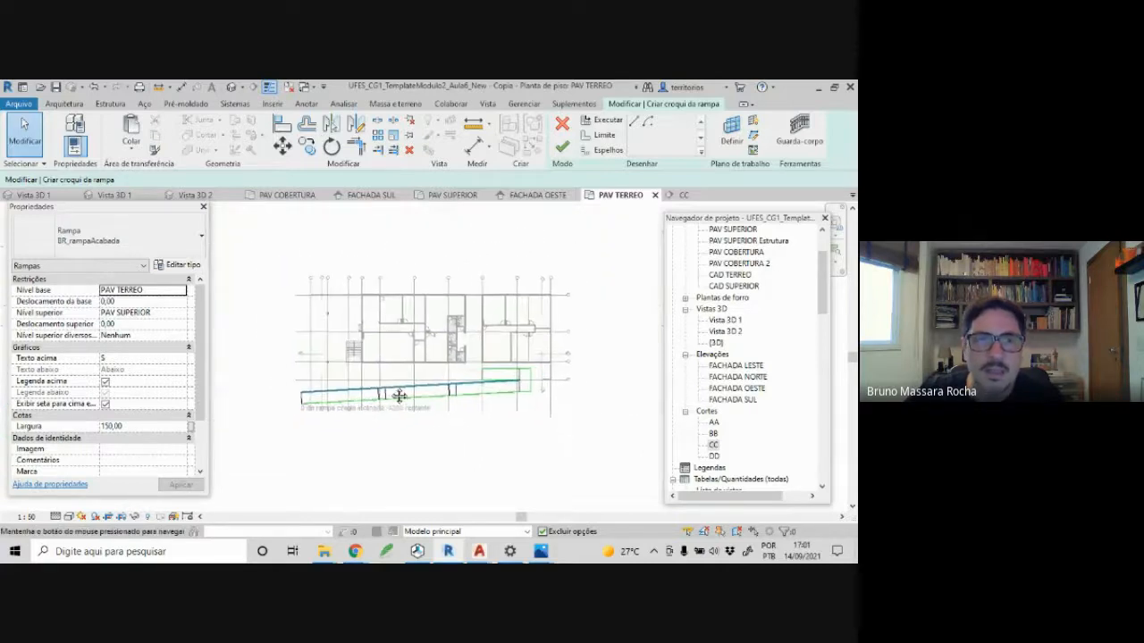
pyautogui.click(126, 302)
pyautogui.write('1')
pyautogui.click(128, 324)
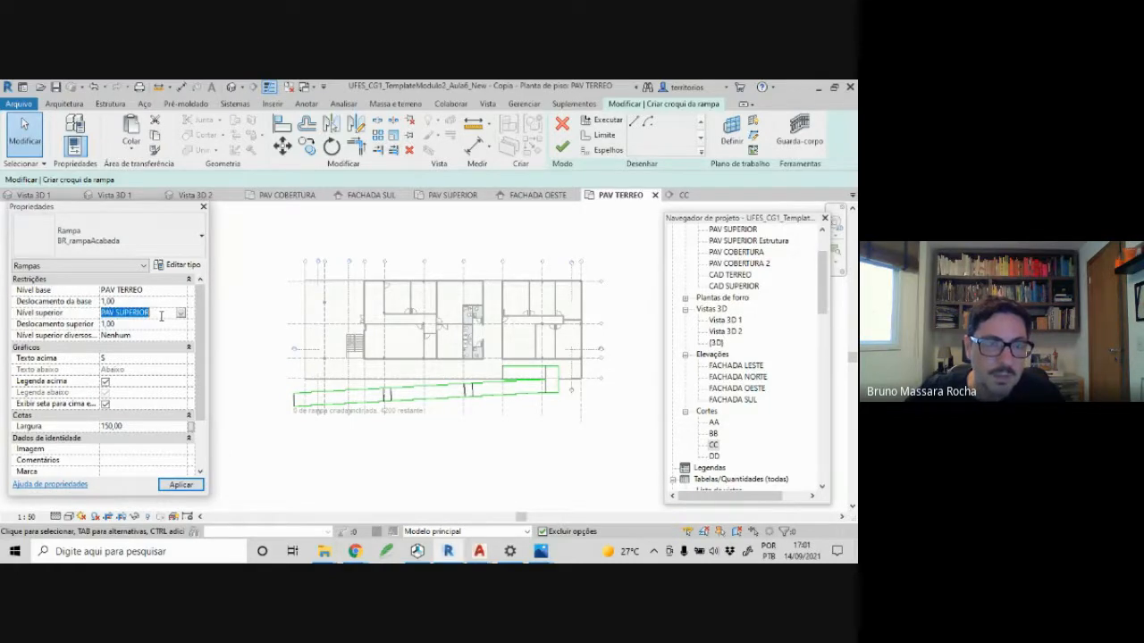
pyautogui.click(189, 485)
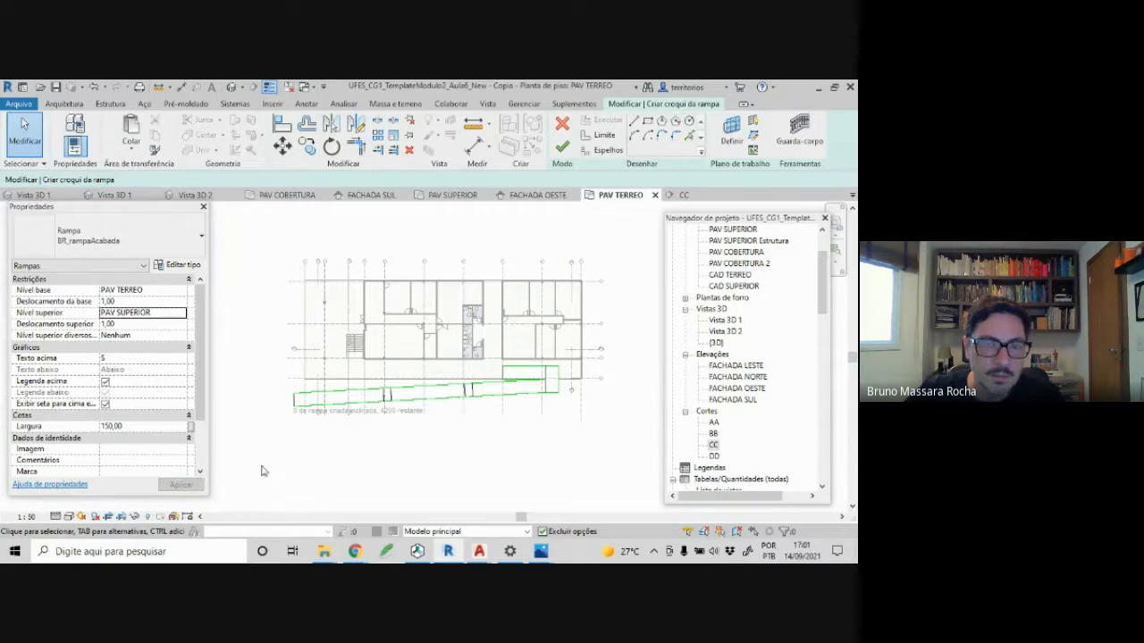
pyautogui.click(560, 148)
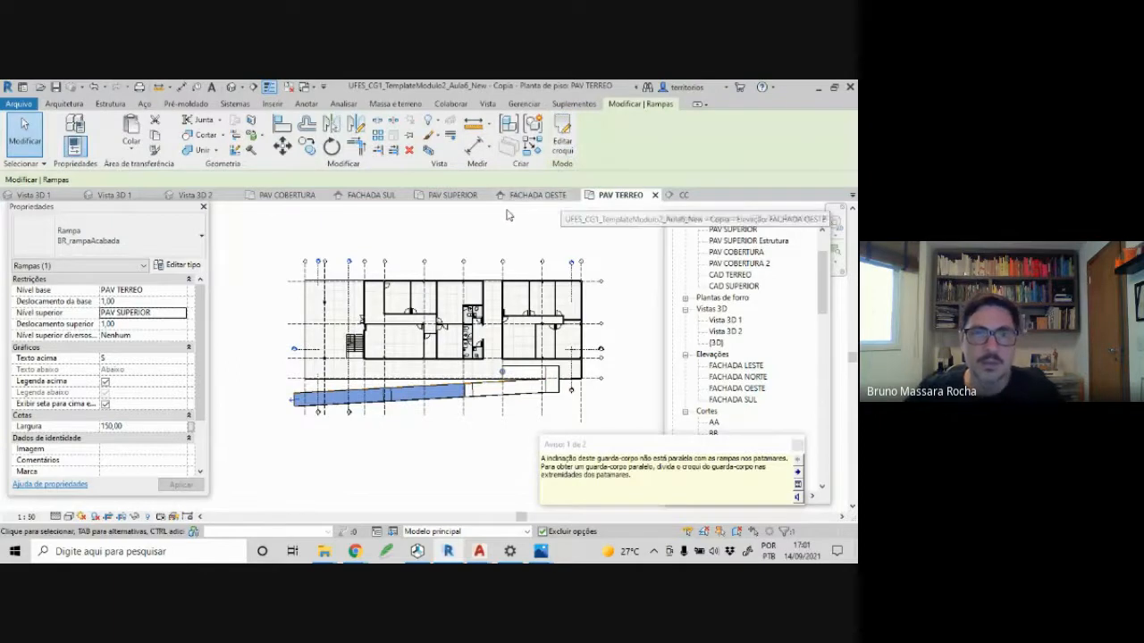
# - Check the finish ramp in Vista 3D 2, flip its upward direction at the lower end in PAV TERREO, and recheck it in 3D
pyautogui.click(204, 196)
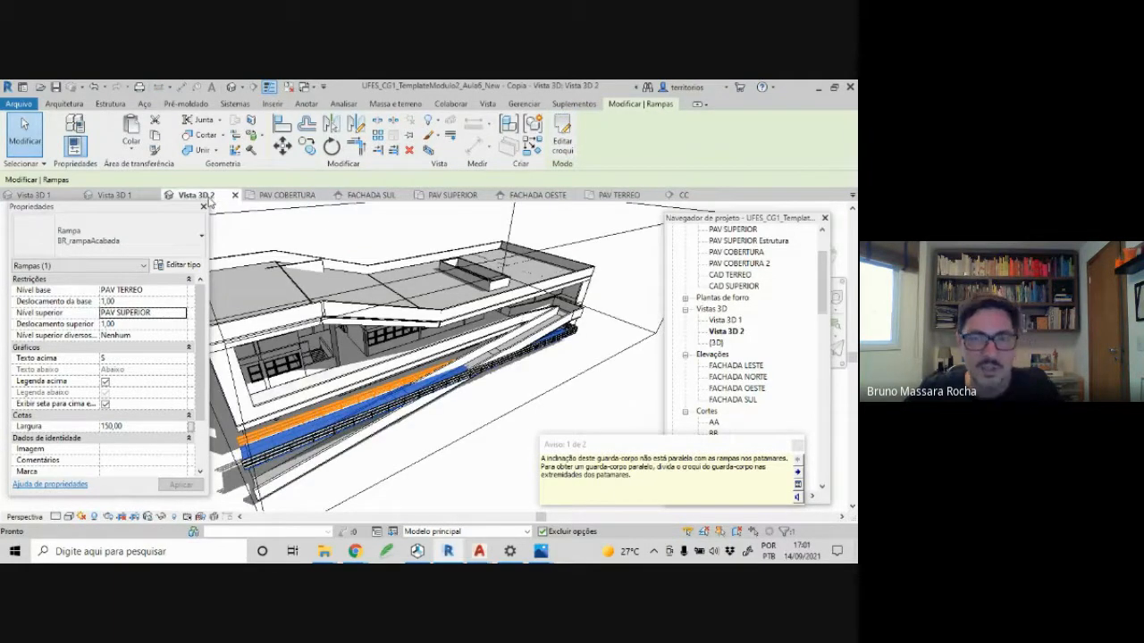
pyautogui.click(625, 196)
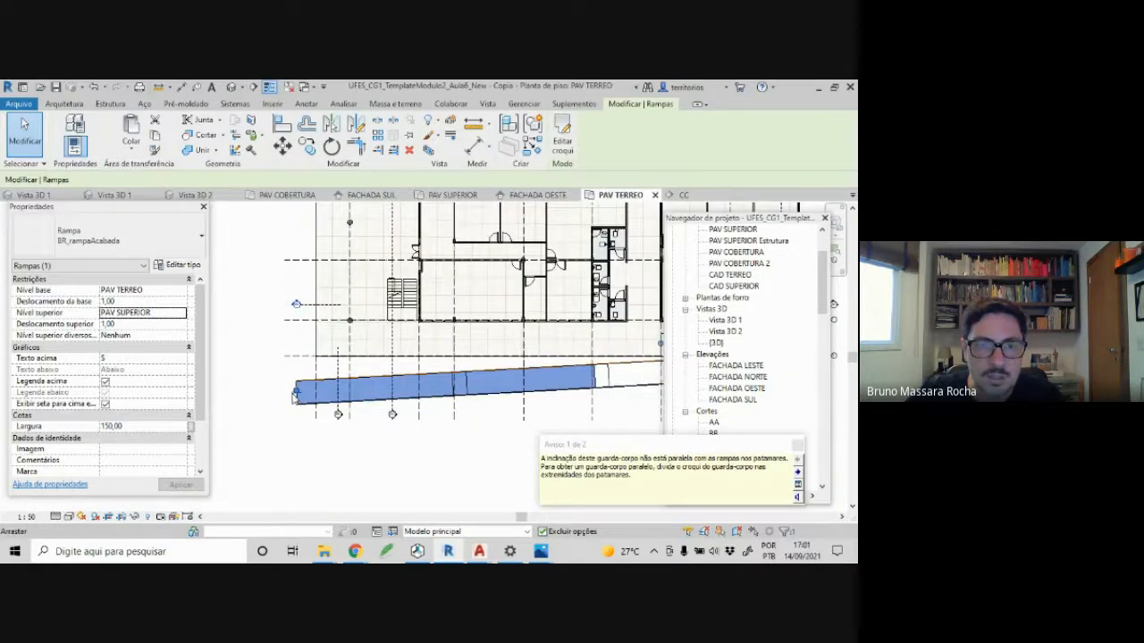
pyautogui.scroll(4, 293, 407)
pyautogui.scroll(1, 295, 399)
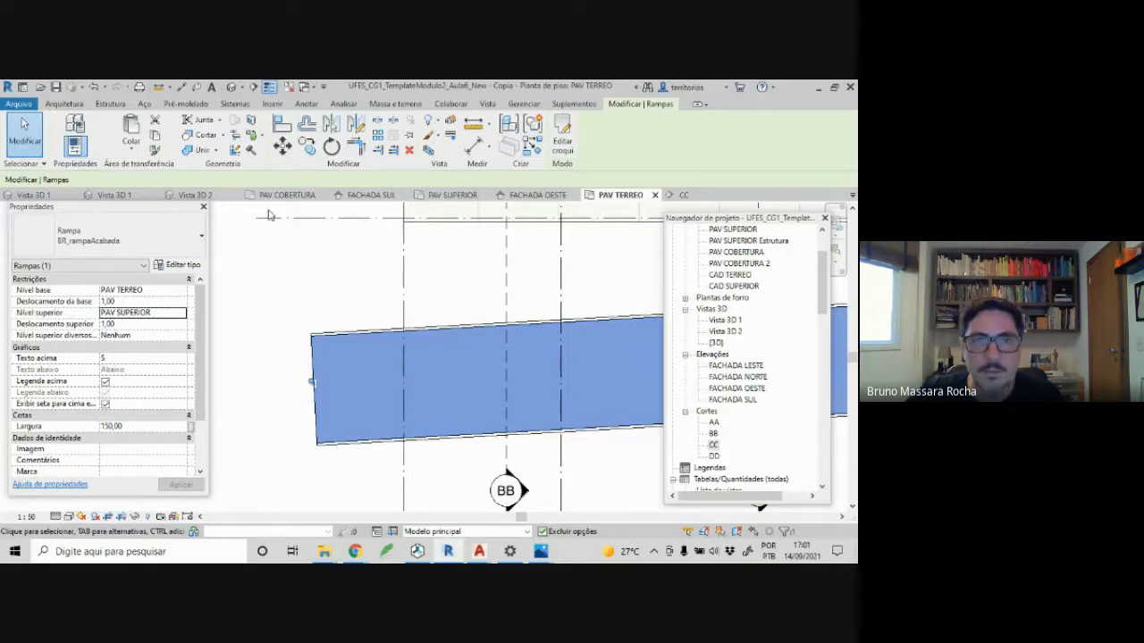
pyautogui.click(192, 196)
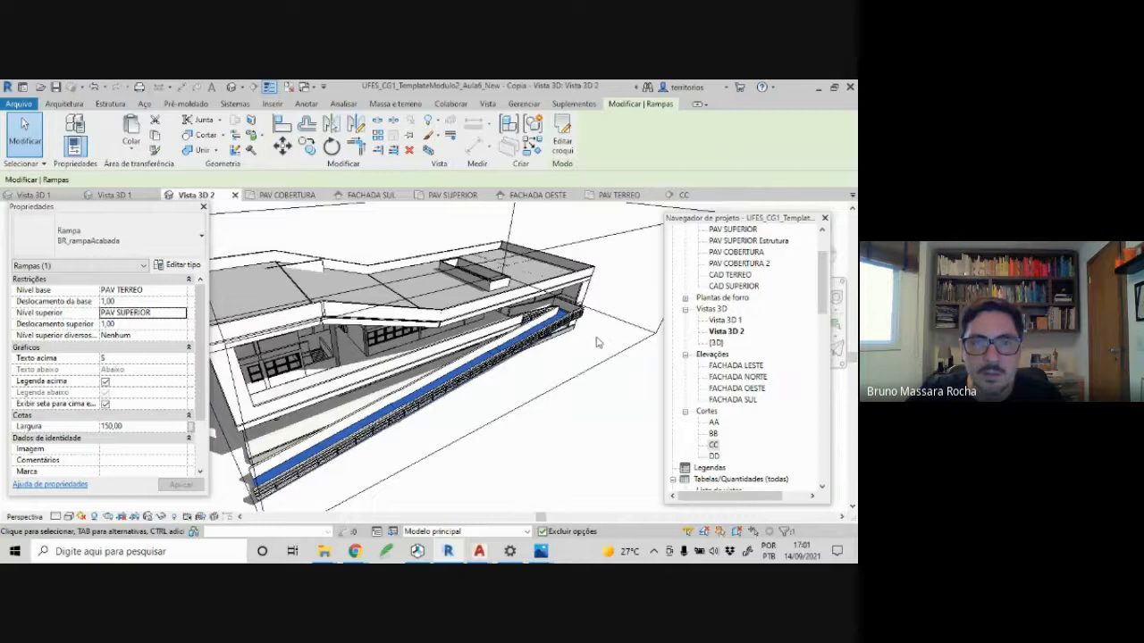
# - Delete the two automatically added railings along the finish ramp's outer and inner edges in Vista 3D 2
pyautogui.scroll(4, 430, 394)
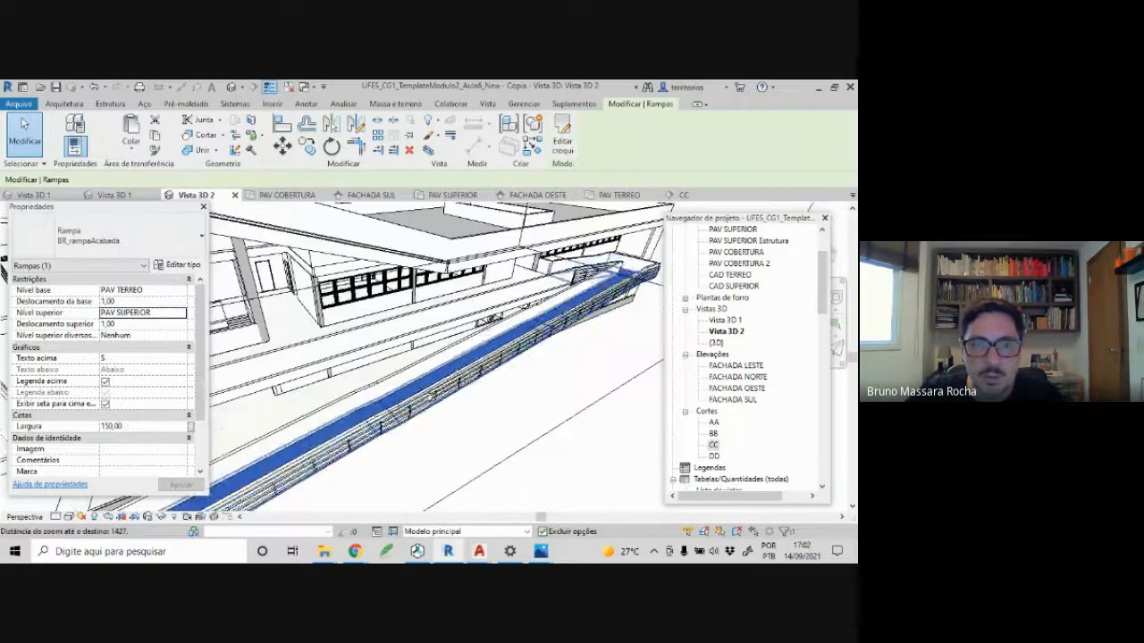
pyautogui.click(439, 400)
pyautogui.press('Delete')
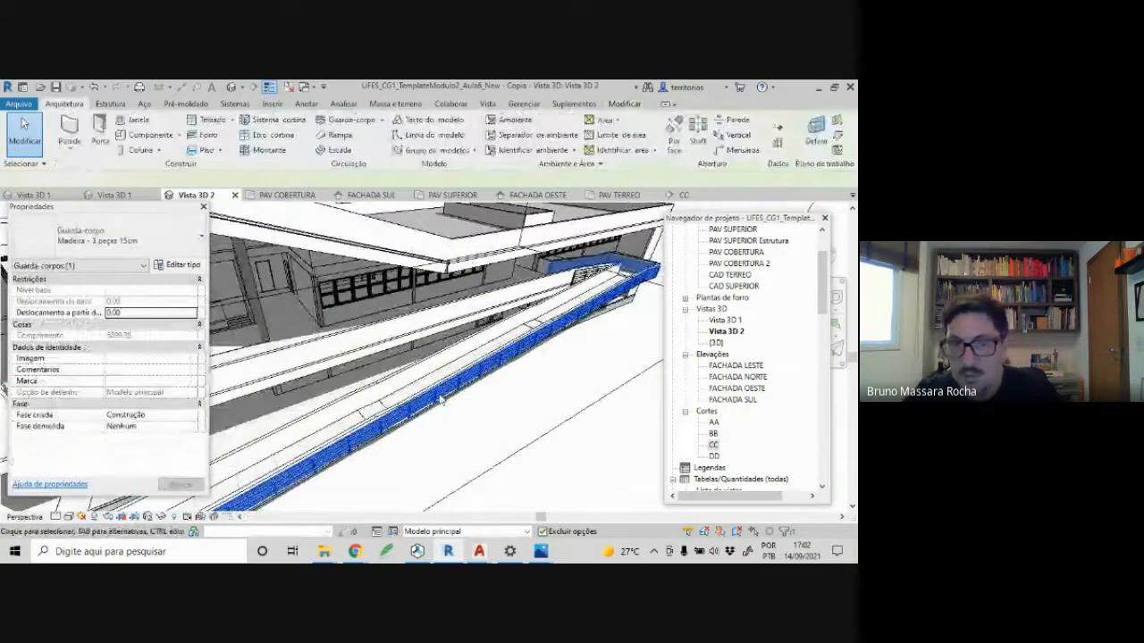
pyautogui.scroll(2, 579, 288)
pyautogui.click(579, 287)
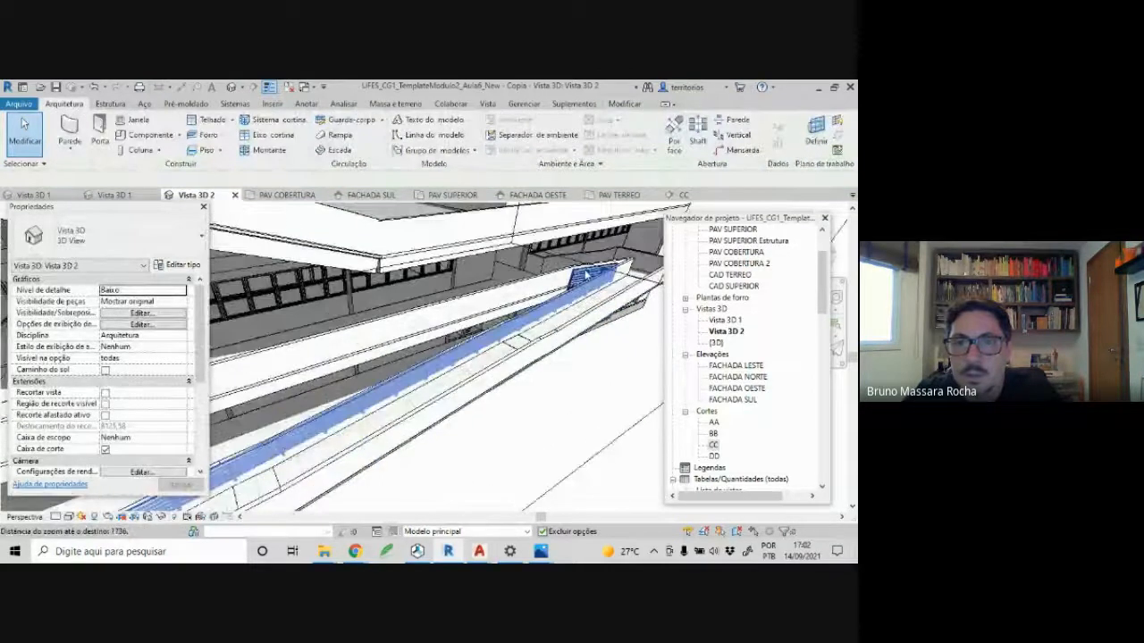
pyautogui.press('Delete')
pyautogui.scroll(-3, 496, 356)
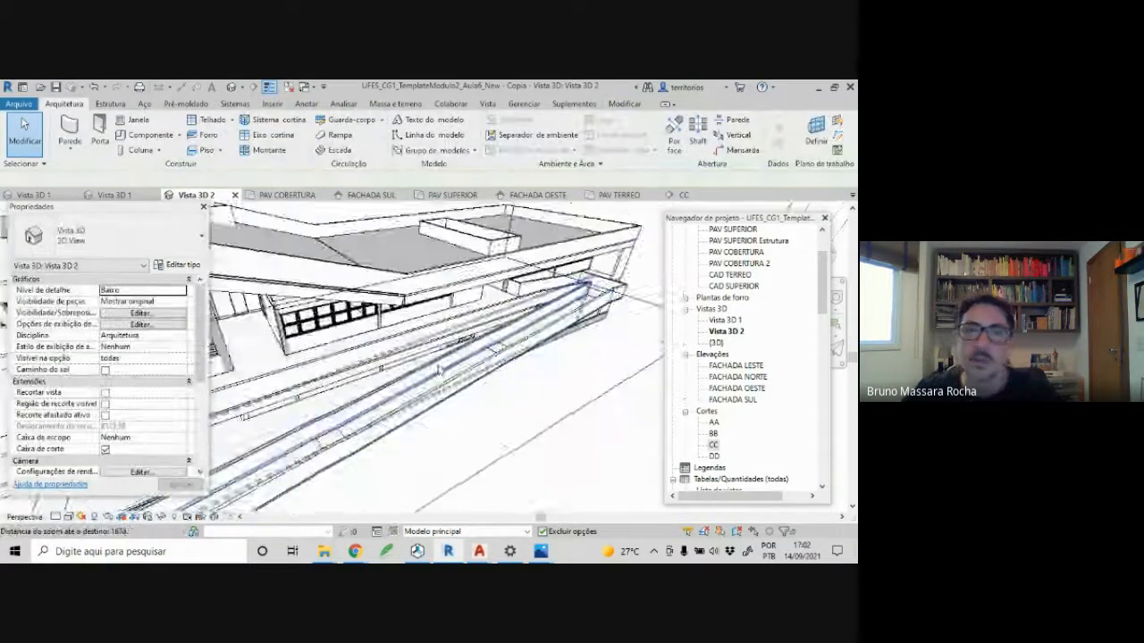
# - Examine in Vista 3D 1 how the 8.33% ramp and the BR_rampaAcabada finish ramp meet the upper floor edge
pyautogui.scroll(-2, 626, 302)
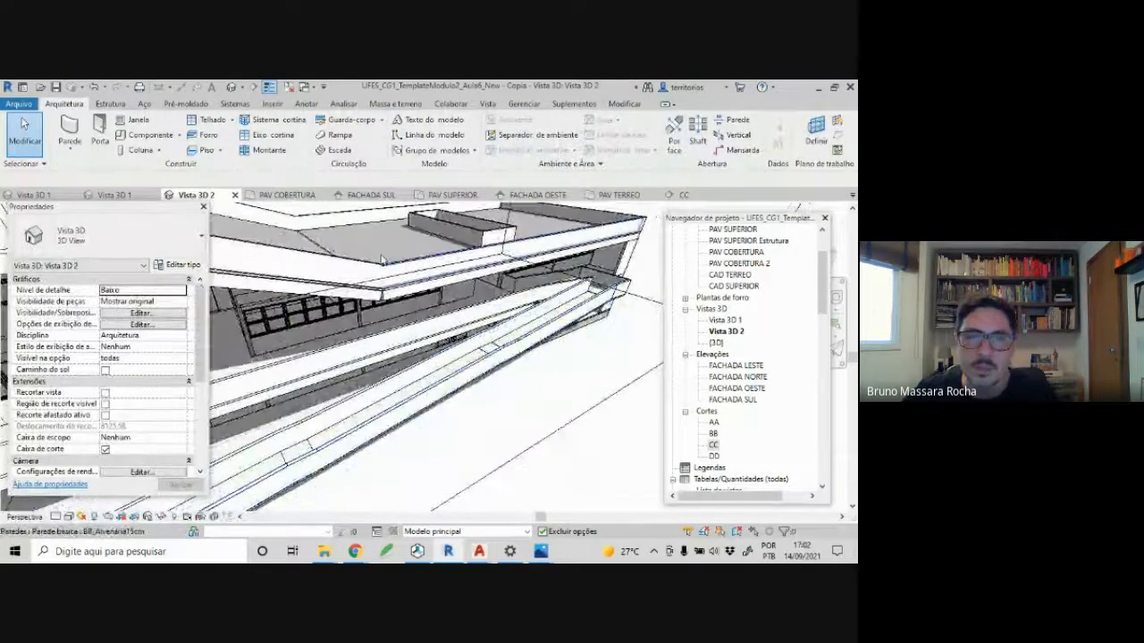
pyautogui.click(116, 195)
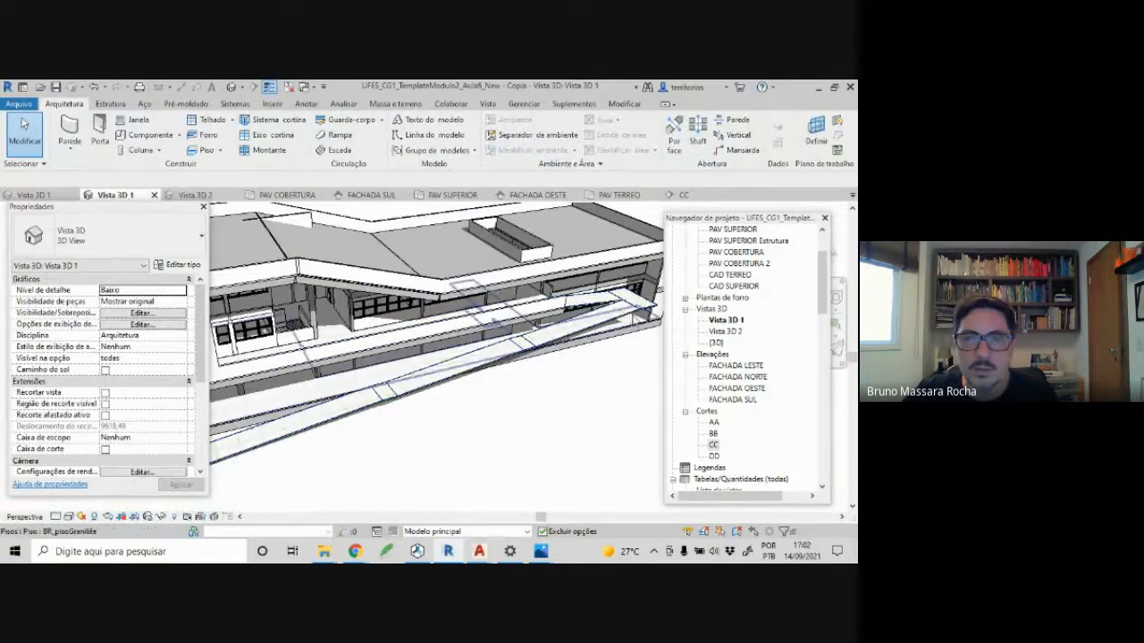
pyautogui.scroll(5, 540, 357)
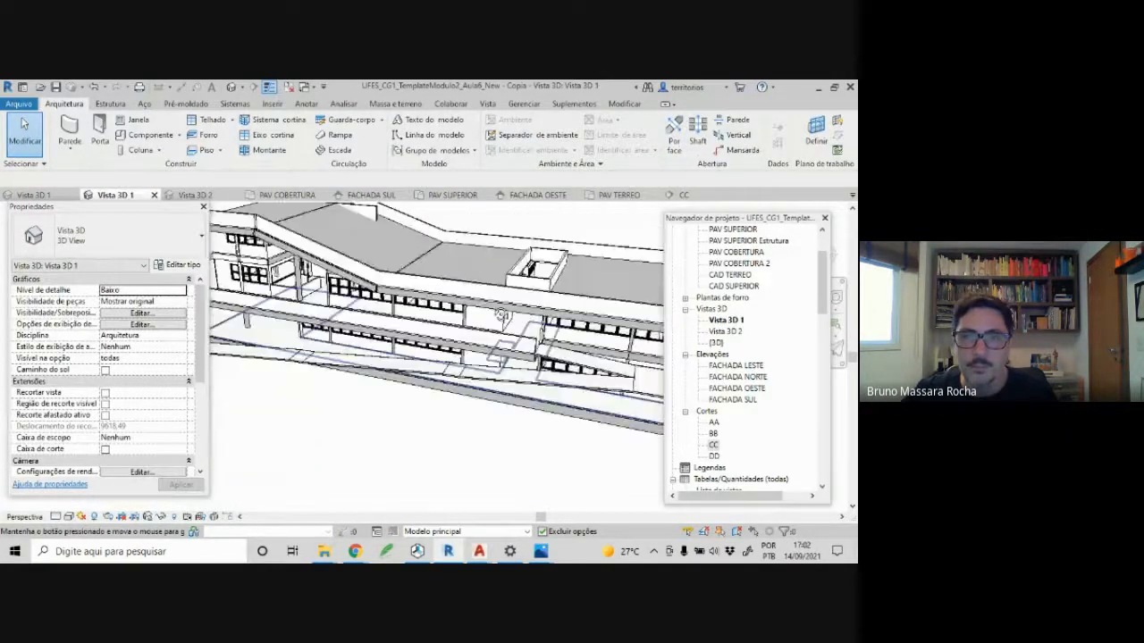
pyautogui.scroll(5, 537, 360)
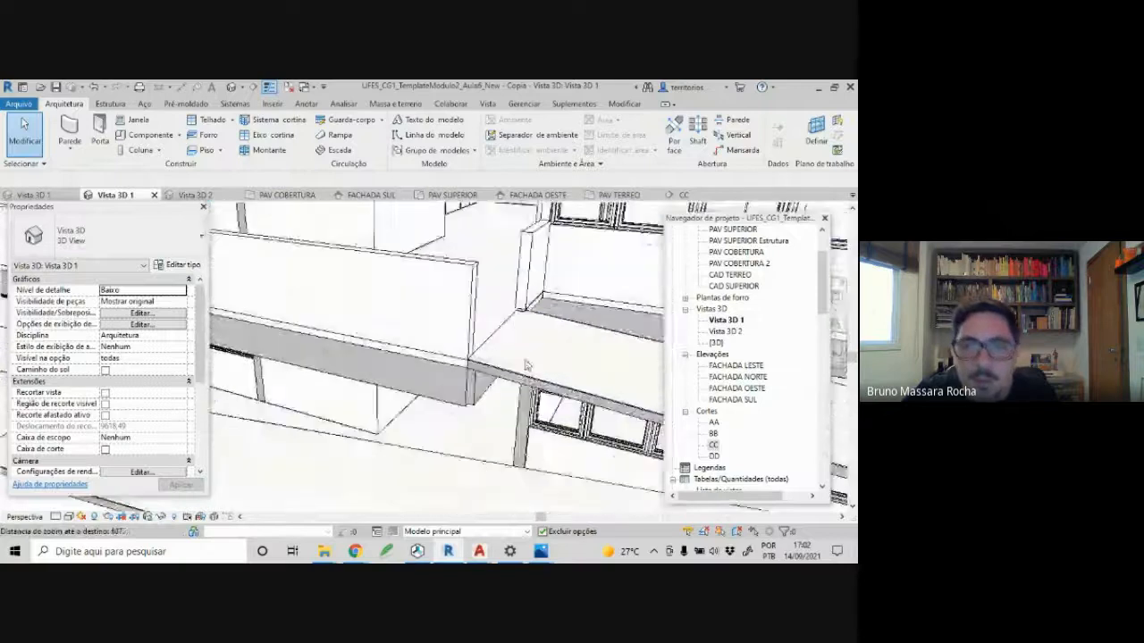
pyautogui.scroll(4, 419, 386)
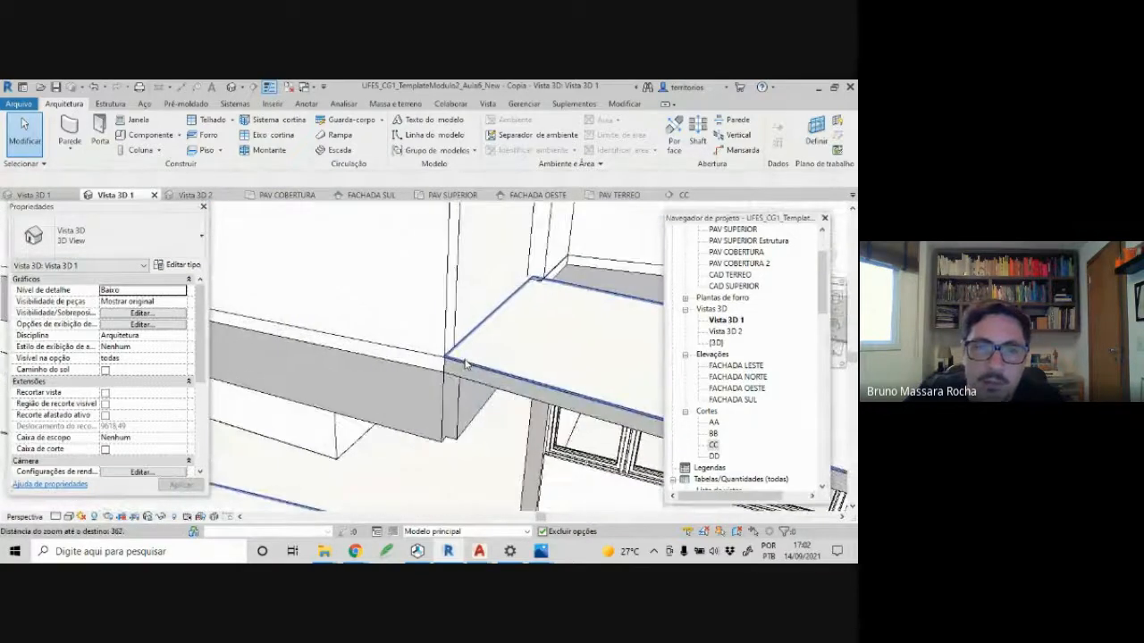
pyautogui.click(463, 379)
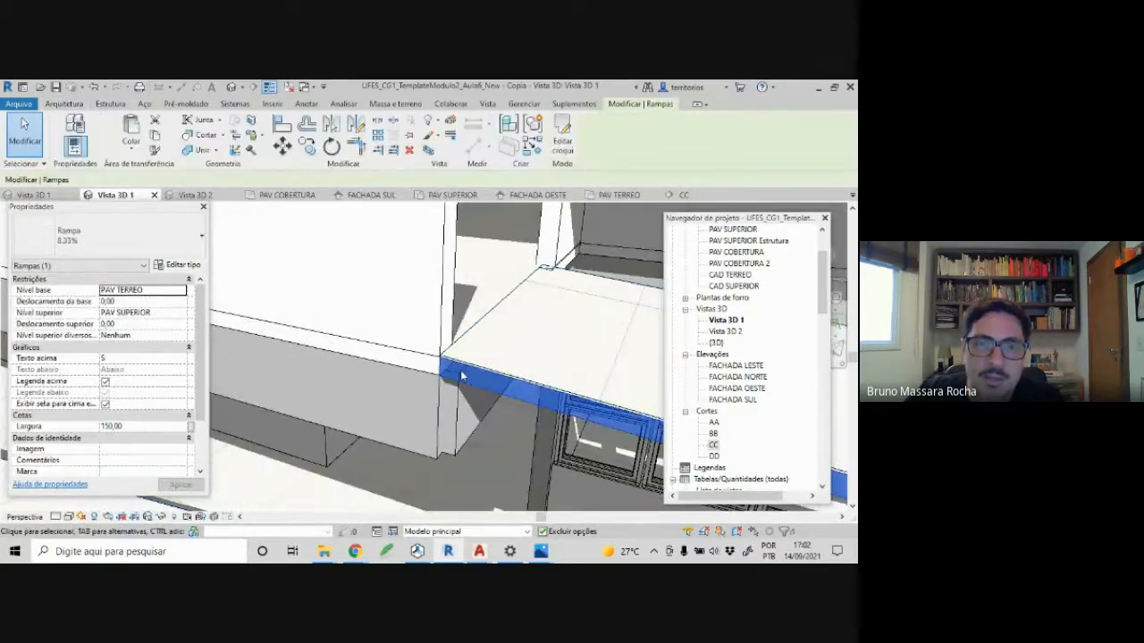
pyautogui.press('Escape')
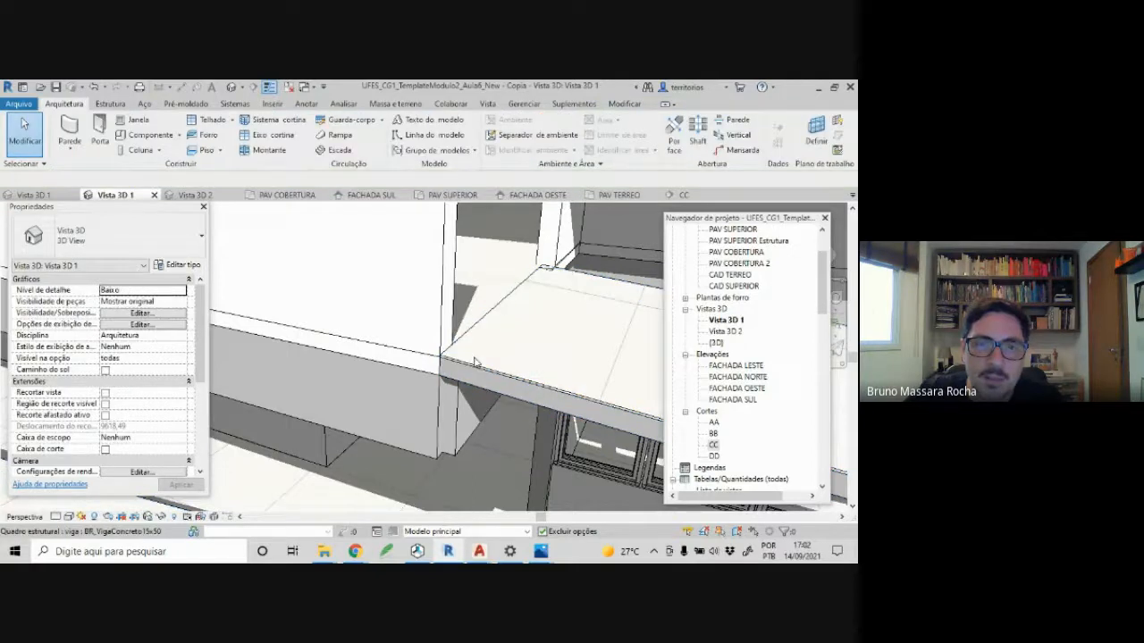
pyautogui.click(499, 333)
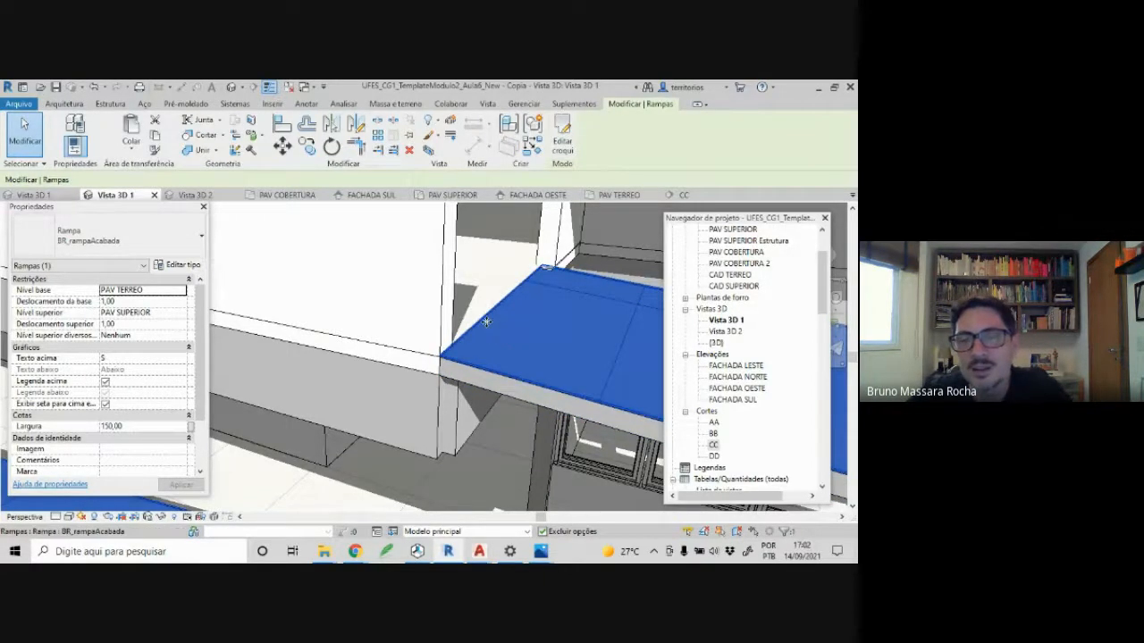
pyautogui.scroll(2, 486, 322)
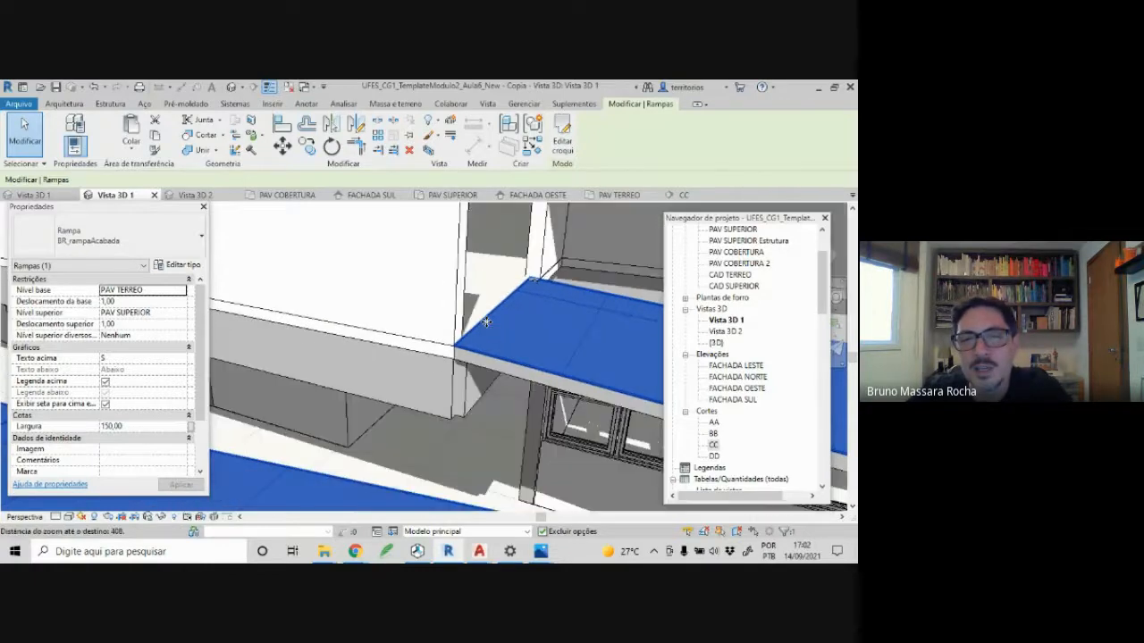
pyautogui.scroll(-3, 407, 324)
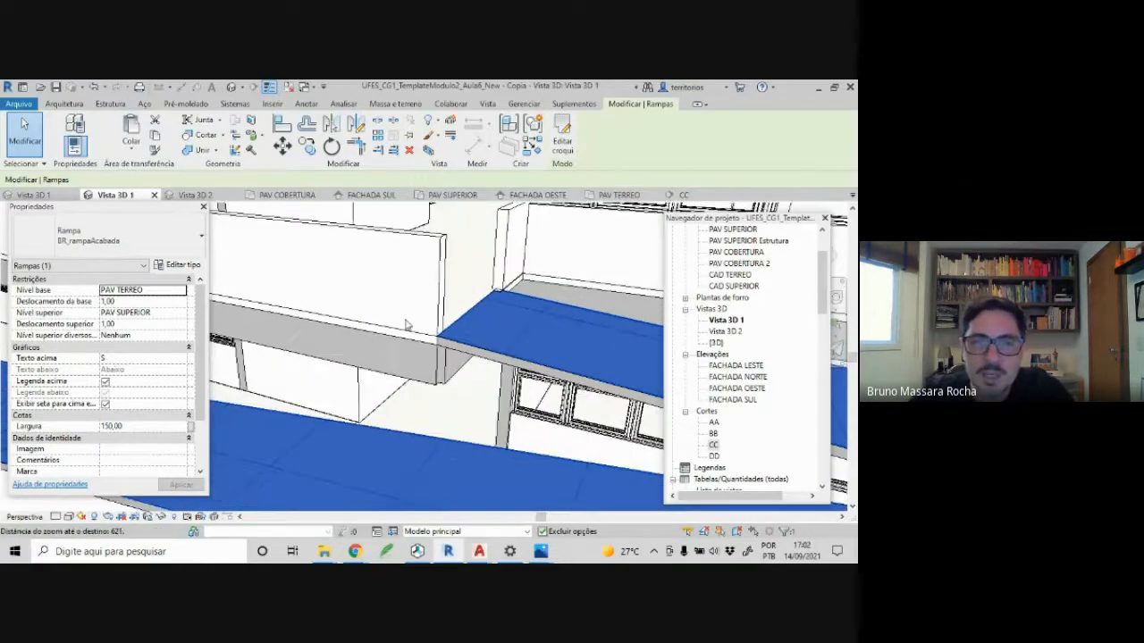
pyautogui.scroll(-1, 407, 324)
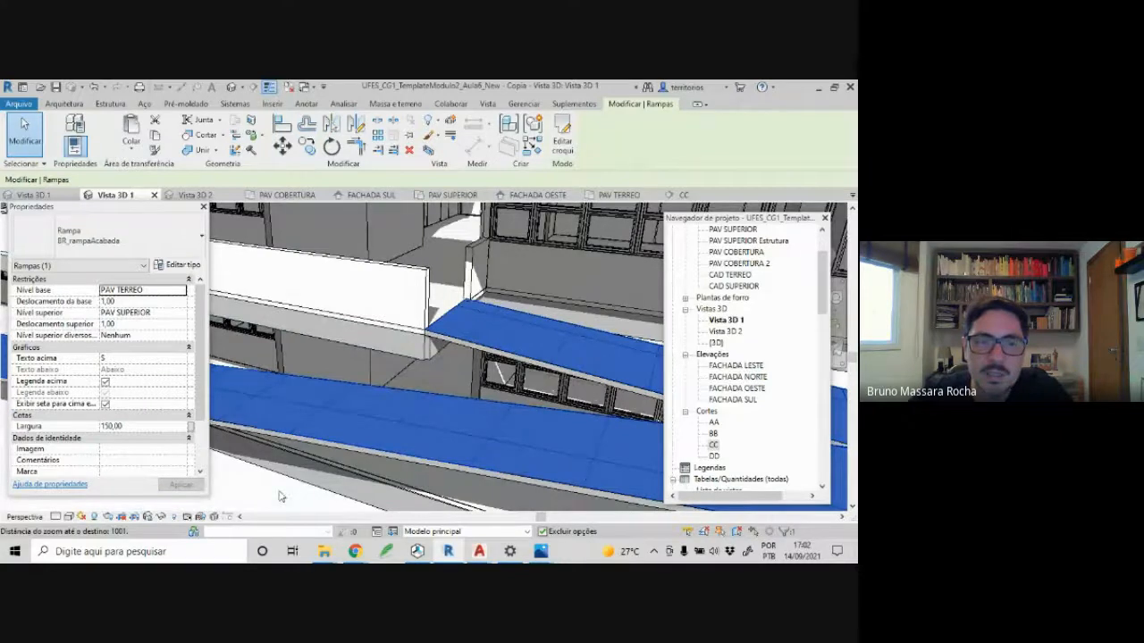
# - Inspect the finish ramp's flights and landings along the facade from several angles in Vista 3D 1
pyautogui.click(281, 494)
pyautogui.scroll(-5, 367, 426)
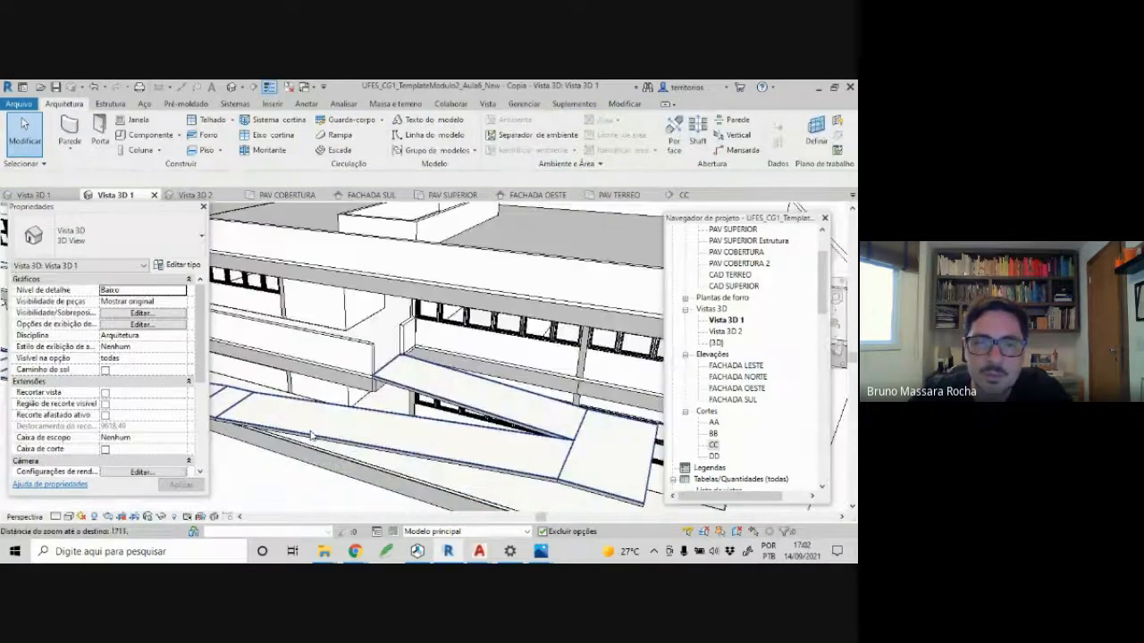
pyautogui.scroll(-2, 368, 426)
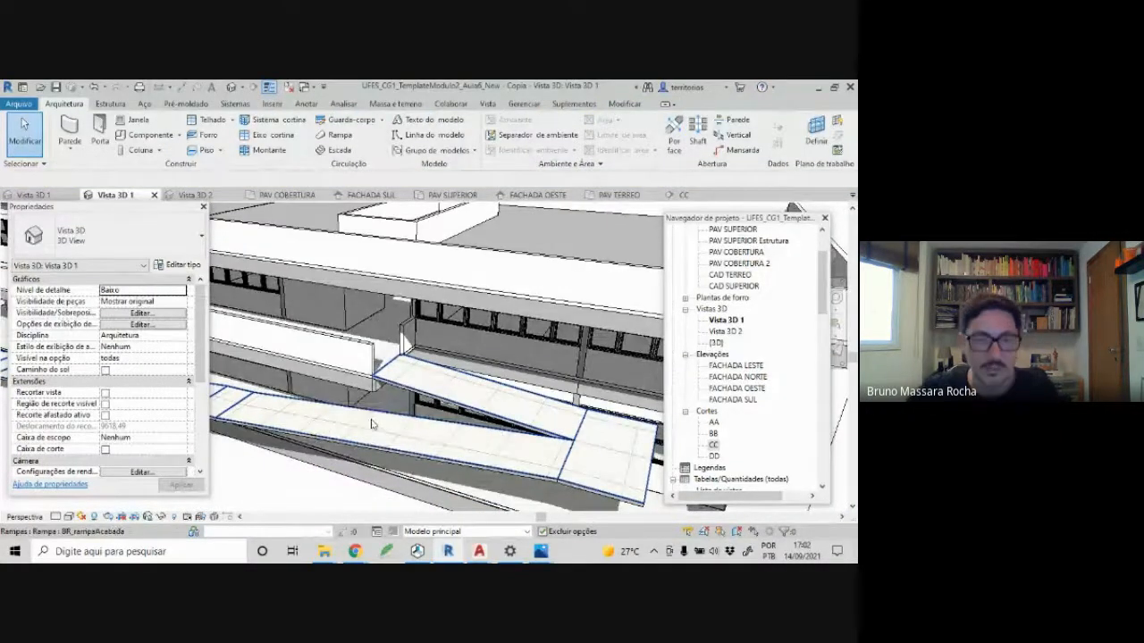
pyautogui.keyDown('shift'); pyautogui.moveTo(367, 426); pyautogui.dragTo(612, 387, button='middle'); pyautogui.keyUp('shift')
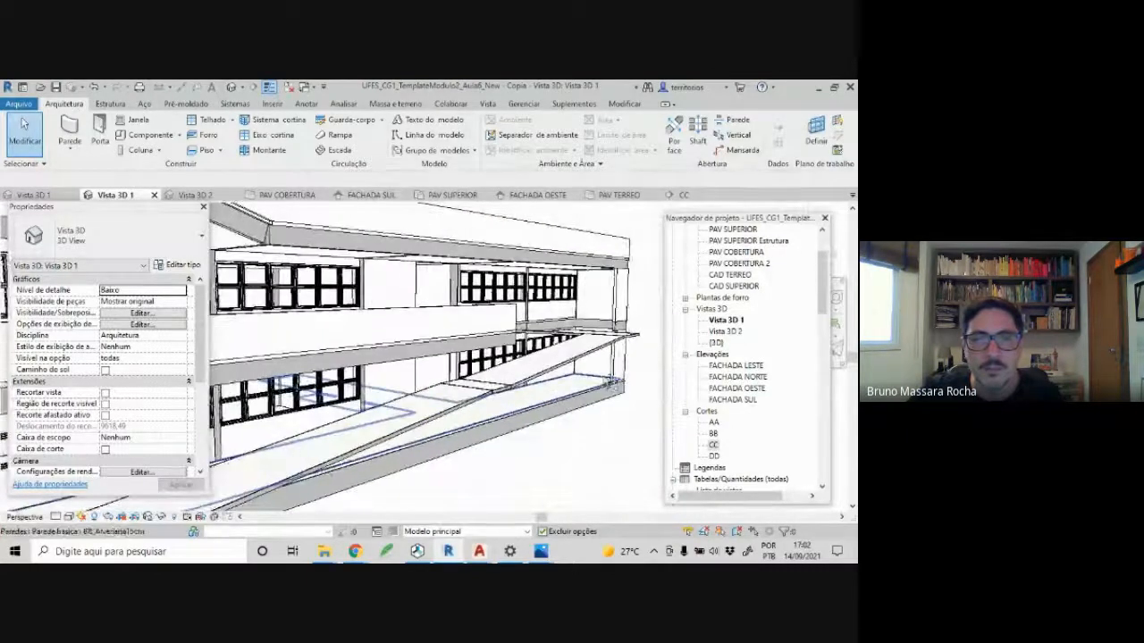
pyautogui.scroll(-3, 471, 412)
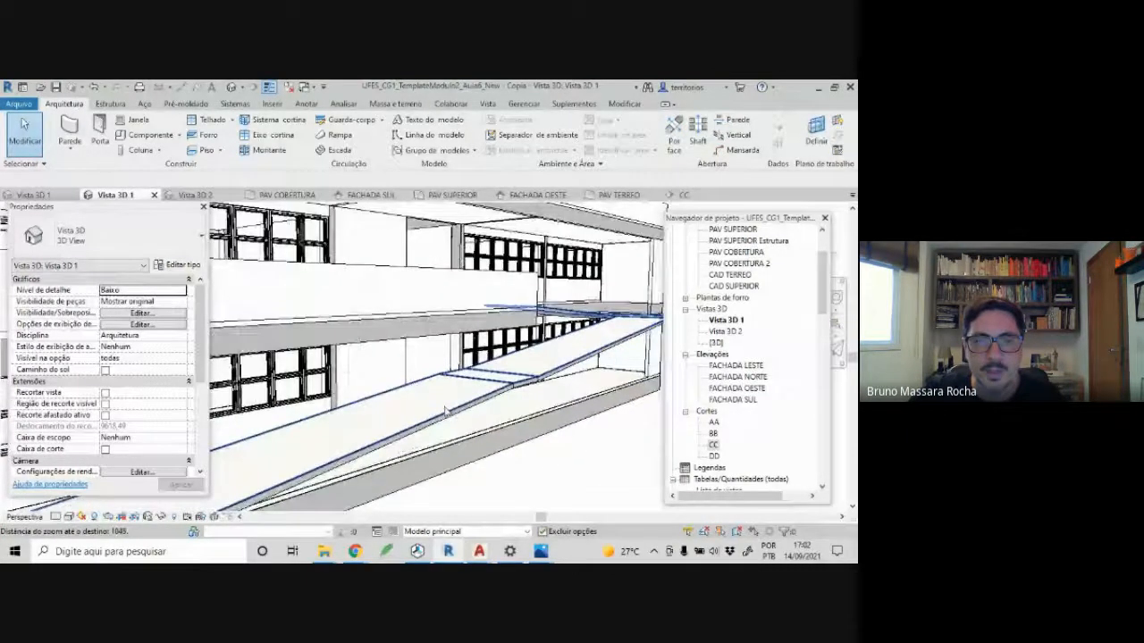
pyautogui.keyDown('shift'); pyautogui.moveTo(464, 410); pyautogui.dragTo(353, 435, button='middle'); pyautogui.keyUp('shift')
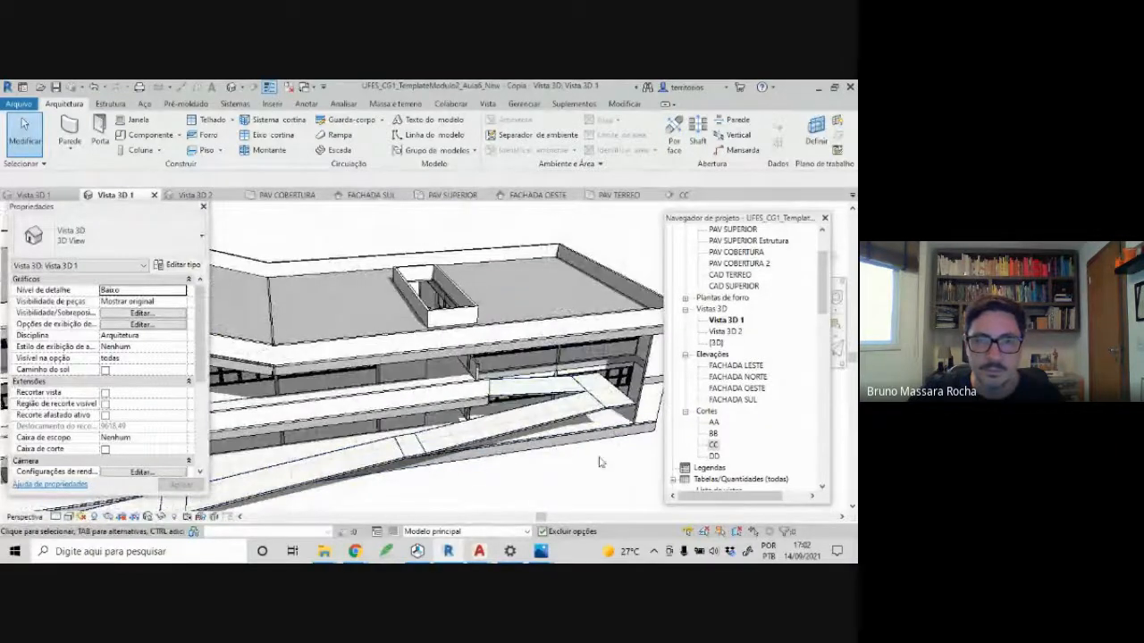
pyautogui.scroll(-3, 602, 464)
pyautogui.moveTo(602, 464)
pyautogui.keyDown('shift'); pyautogui.mouseDown(button='middle')
pyautogui.moveTo(588, 453)
pyautogui.moveTo(597, 449)
pyautogui.mouseUp(button='middle'); pyautogui.keyUp('shift')
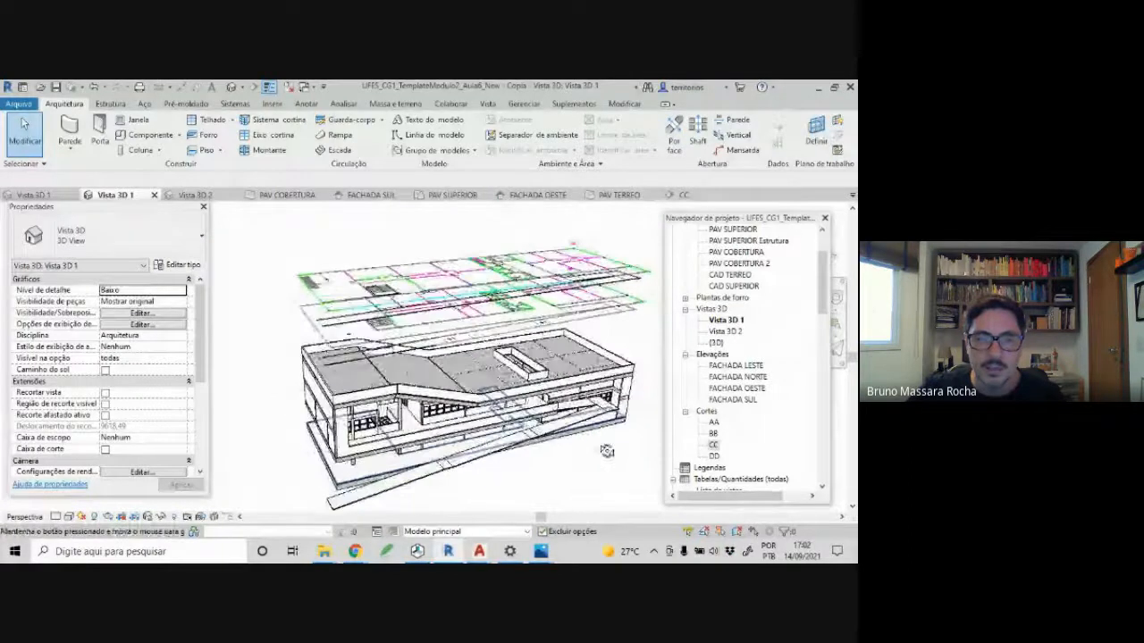
pyautogui.scroll(2, 598, 447)
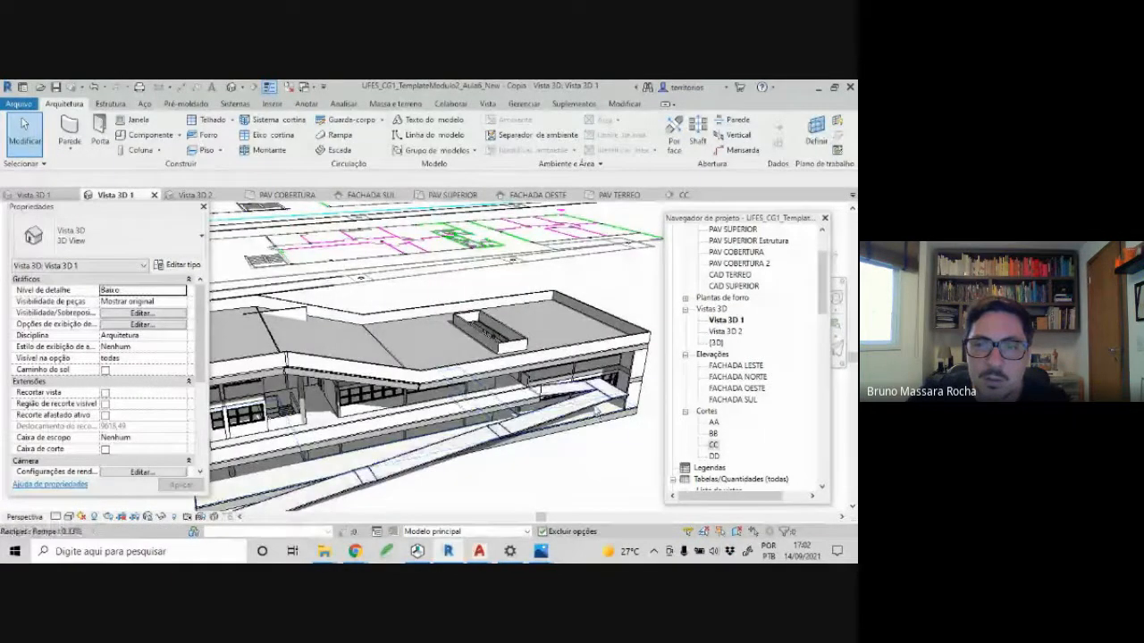
# - Copy the BR_rampaAcabada finish ramp to the clipboard, switch to the UFES_CG1_TemplateModulo2_Aula9_New project and save that project
pyautogui.click(595, 409)
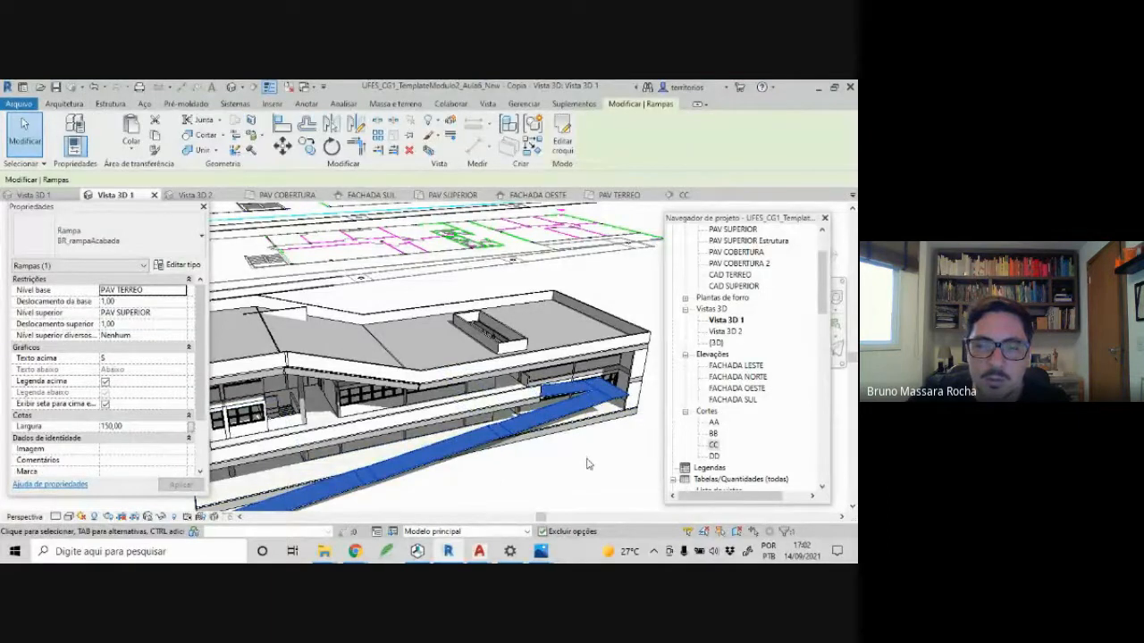
pyautogui.scroll(-3, 585, 464)
pyautogui.keyDown('shift'); pyautogui.moveTo(531, 482); pyautogui.dragTo(531, 486, button='middle'); pyautogui.keyUp('shift')
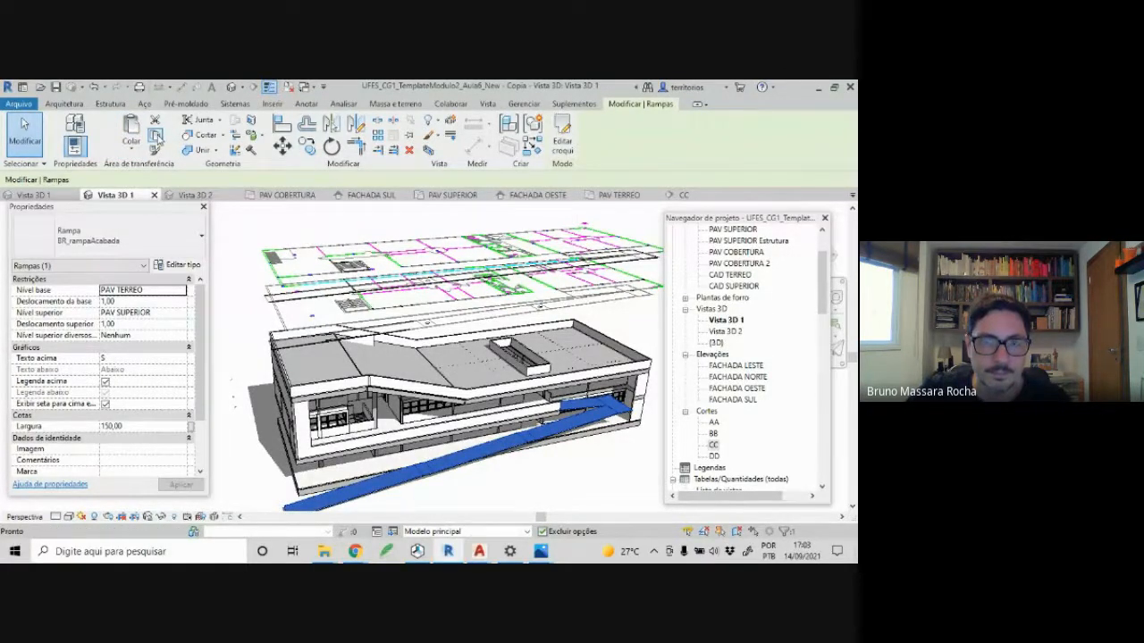
pyautogui.click(619, 196)
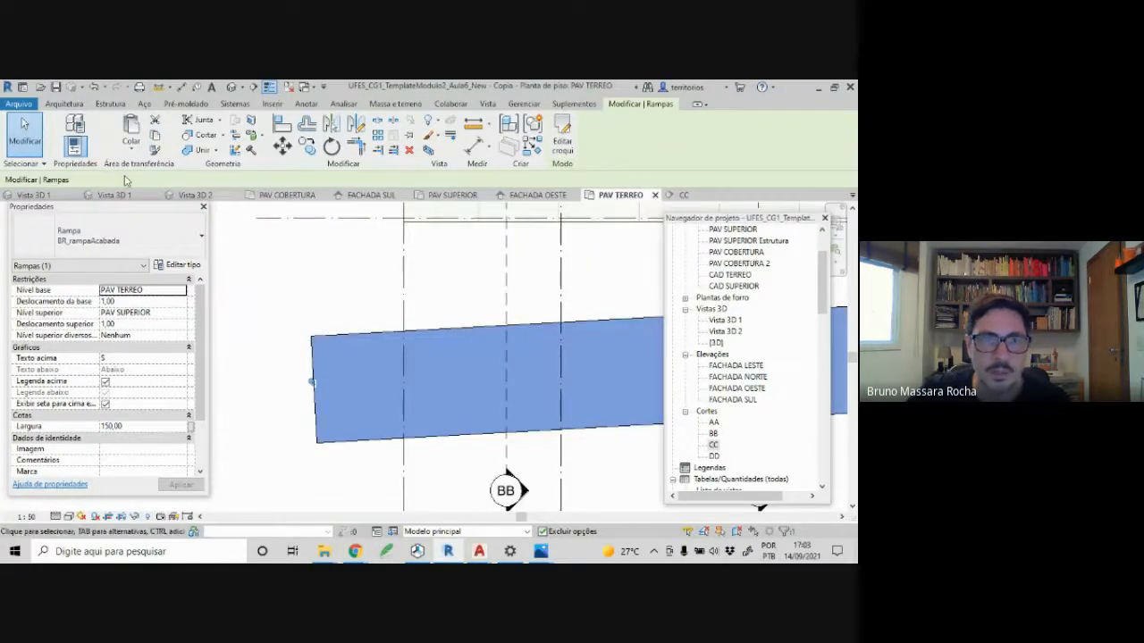
pyautogui.click(40, 196)
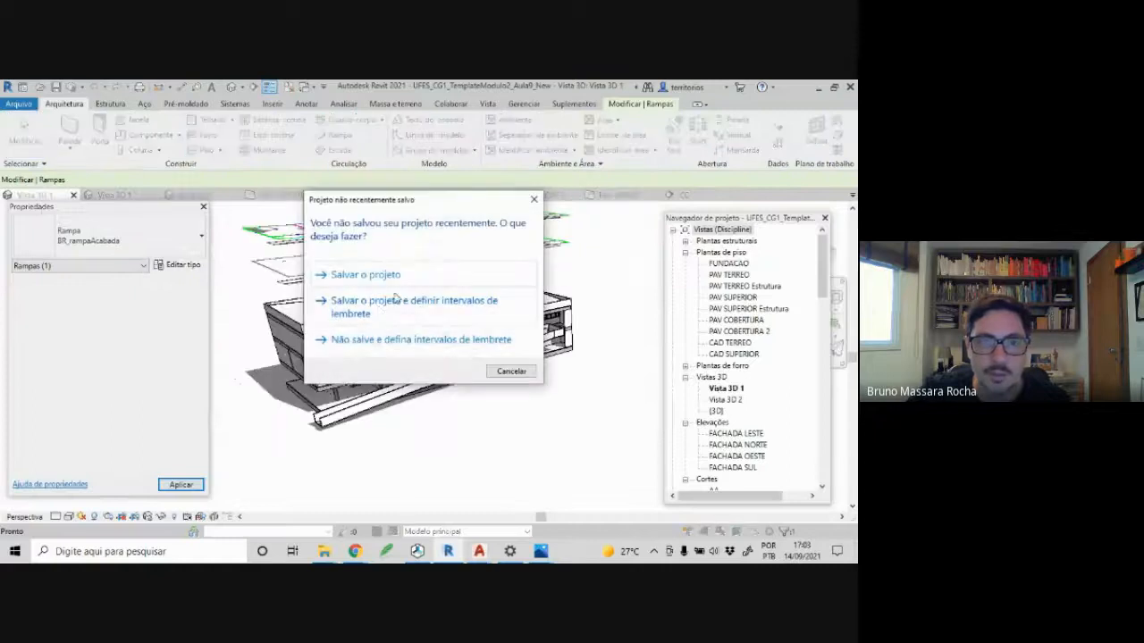
pyautogui.click(386, 276)
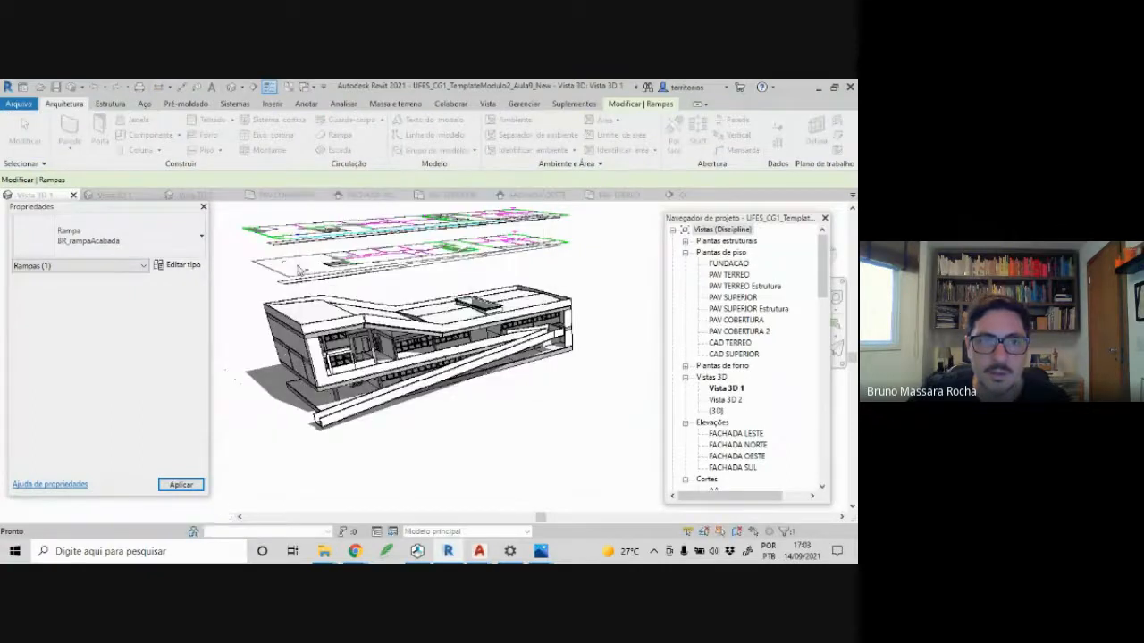
# - Open the Aula9 project's PAV TERREO floor plan and paste the copied finish ramp aligned with the current view
pyautogui.doubleClick(742, 276)
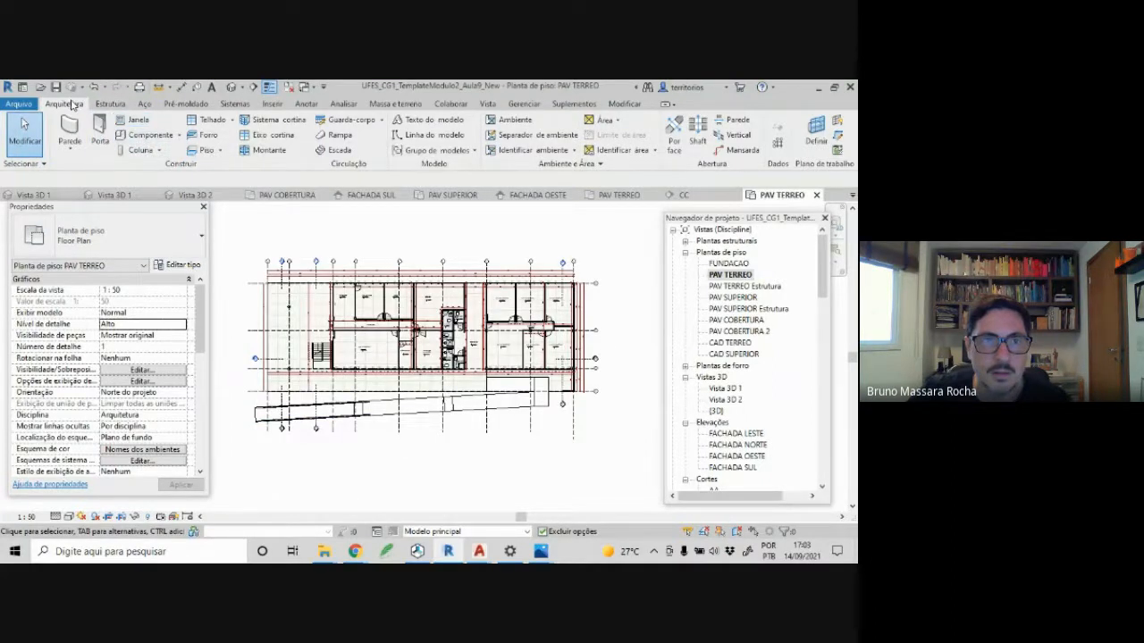
pyautogui.click(306, 104)
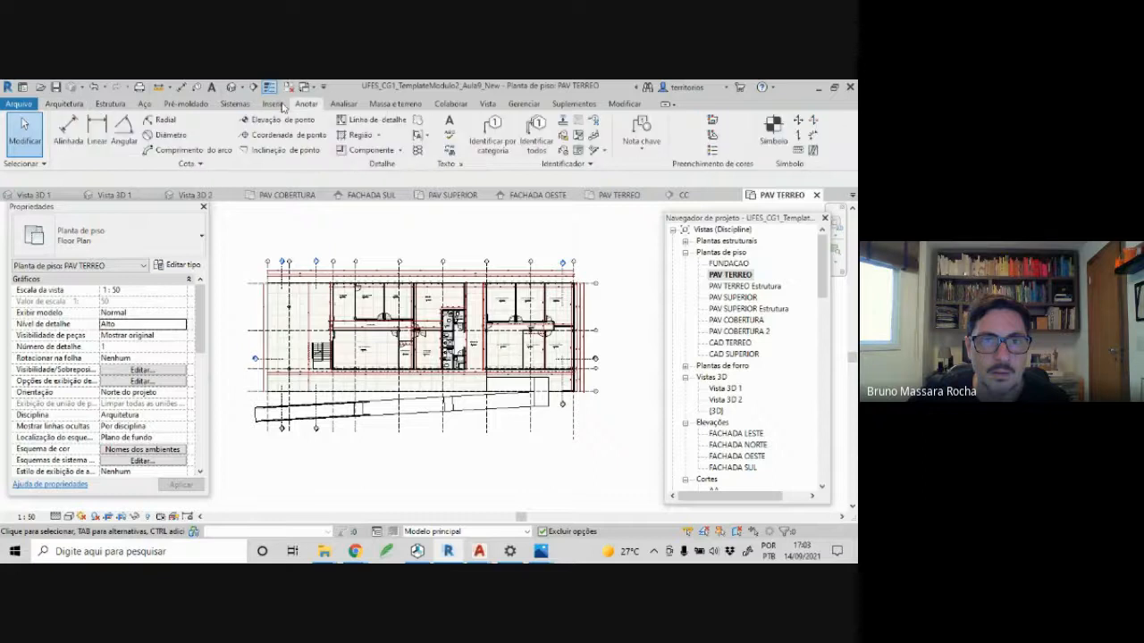
pyautogui.click(117, 104)
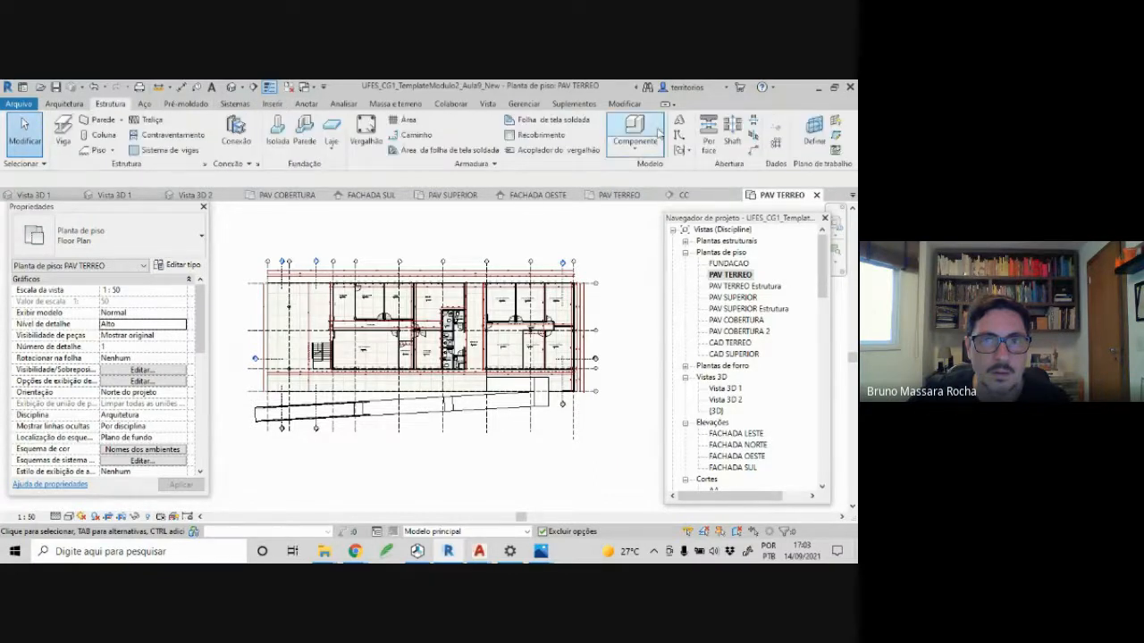
pyautogui.click(625, 104)
pyautogui.click(134, 150)
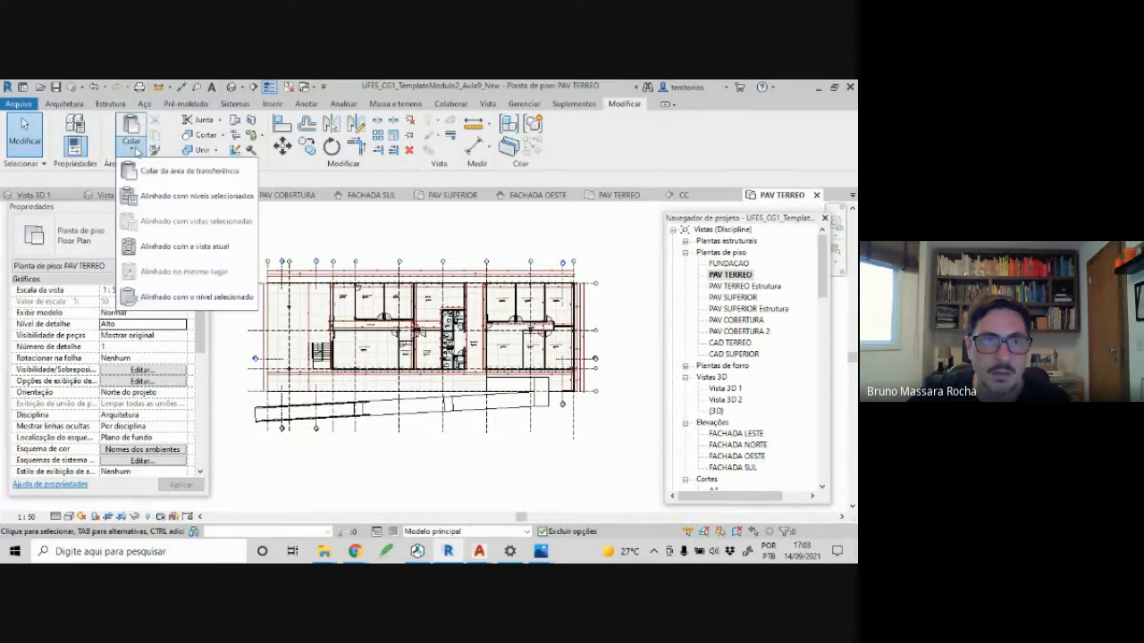
pyautogui.click(159, 244)
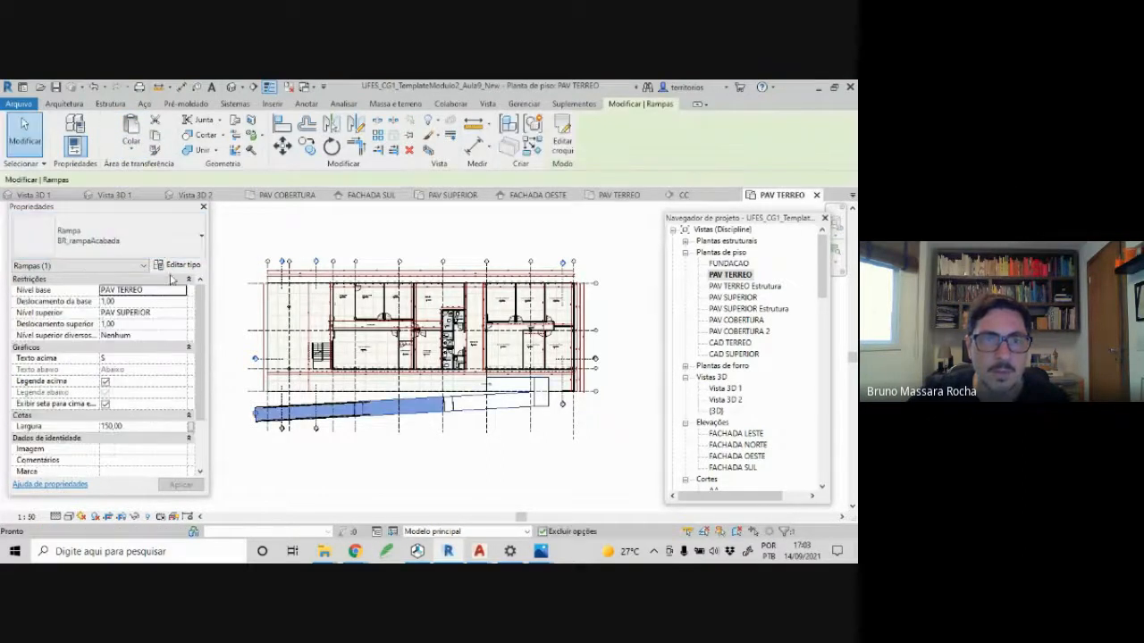
# - Check the pasted finish ramp's fit between the ramp's side walls in the Aula9 project's Vista 3D 1
pyautogui.click(125, 197)
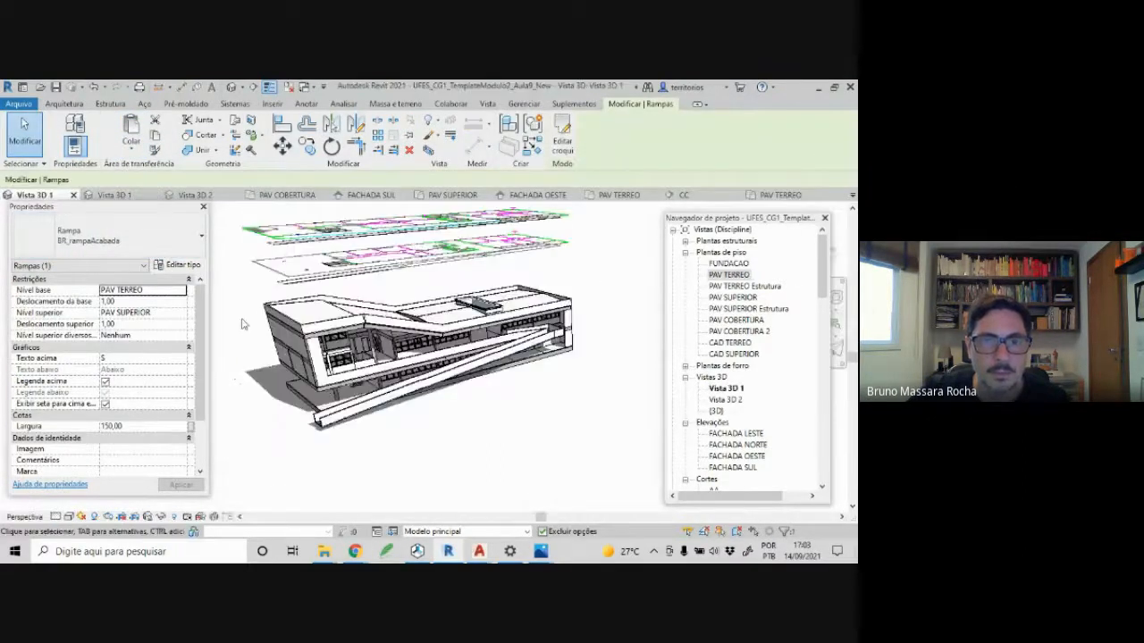
pyautogui.keyDown('shift'); pyautogui.moveTo(309, 371); pyautogui.dragTo(483, 411, button='middle'); pyautogui.keyUp('shift')
pyautogui.press('Escape')
pyautogui.scroll(5, 495, 381)
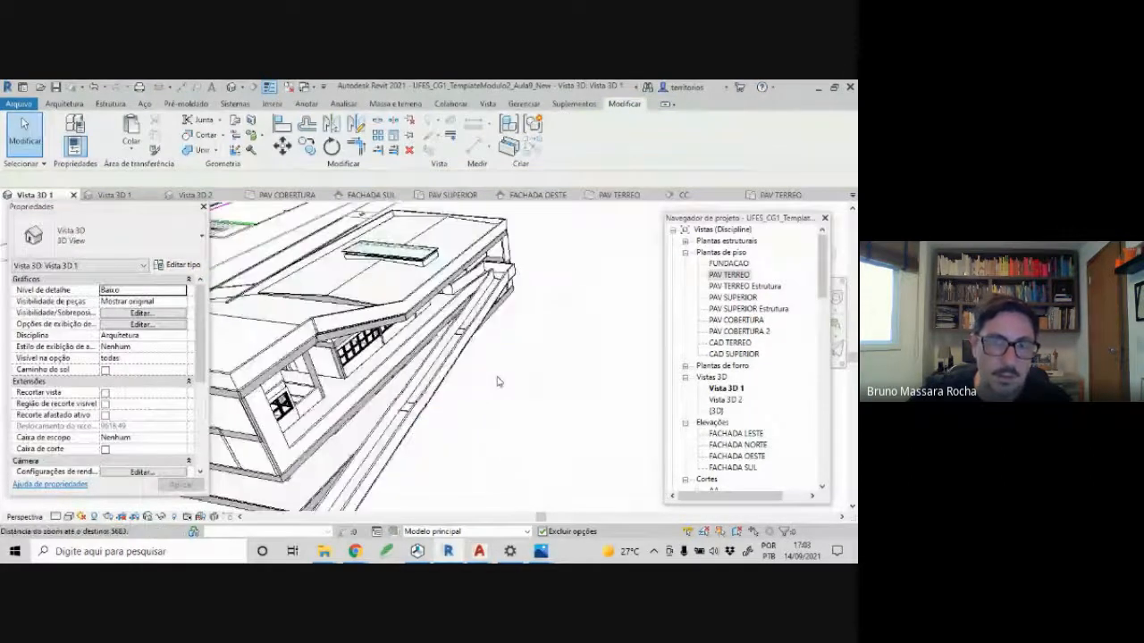
pyautogui.scroll(5, 412, 340)
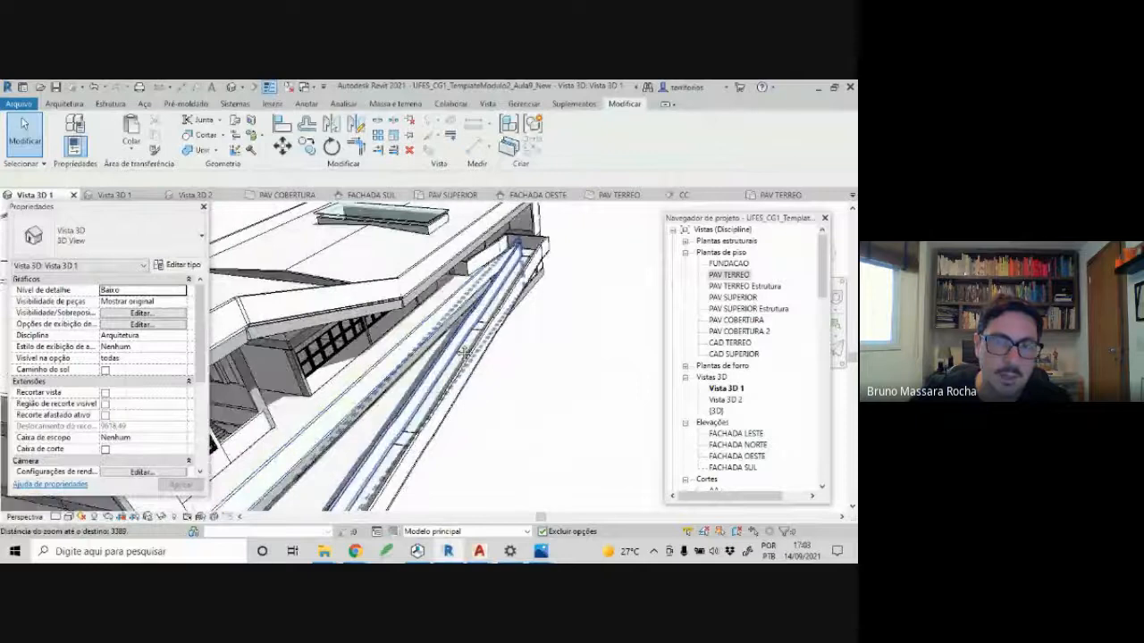
pyautogui.keyDown('shift'); pyautogui.moveTo(466, 356); pyautogui.dragTo(519, 343, button='middle'); pyautogui.keyUp('shift')
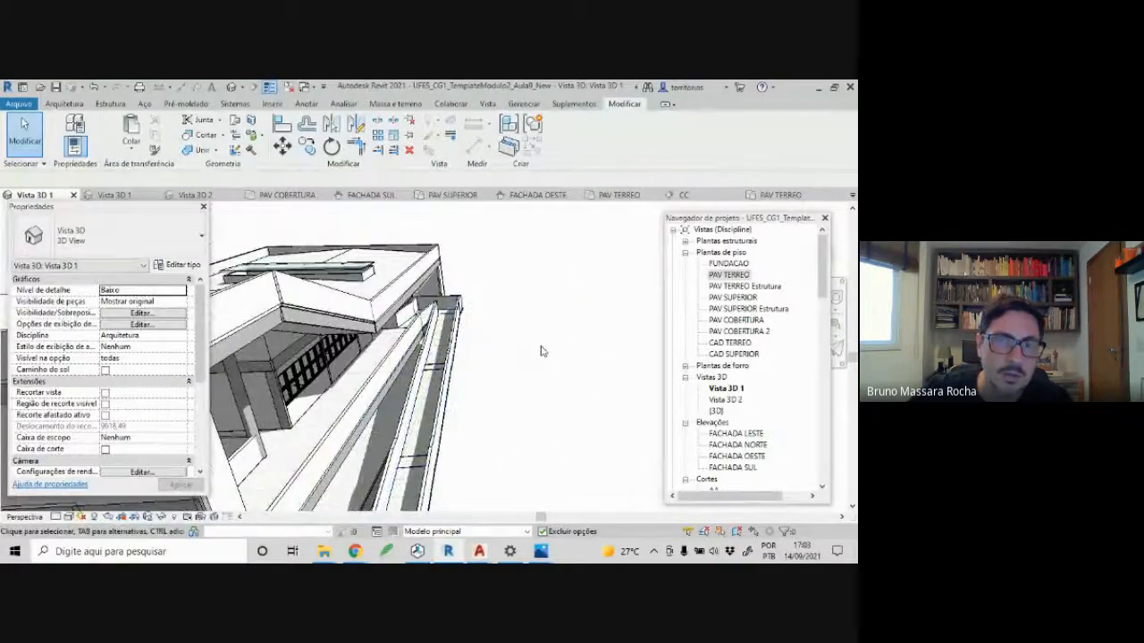
pyautogui.scroll(5, 525, 326)
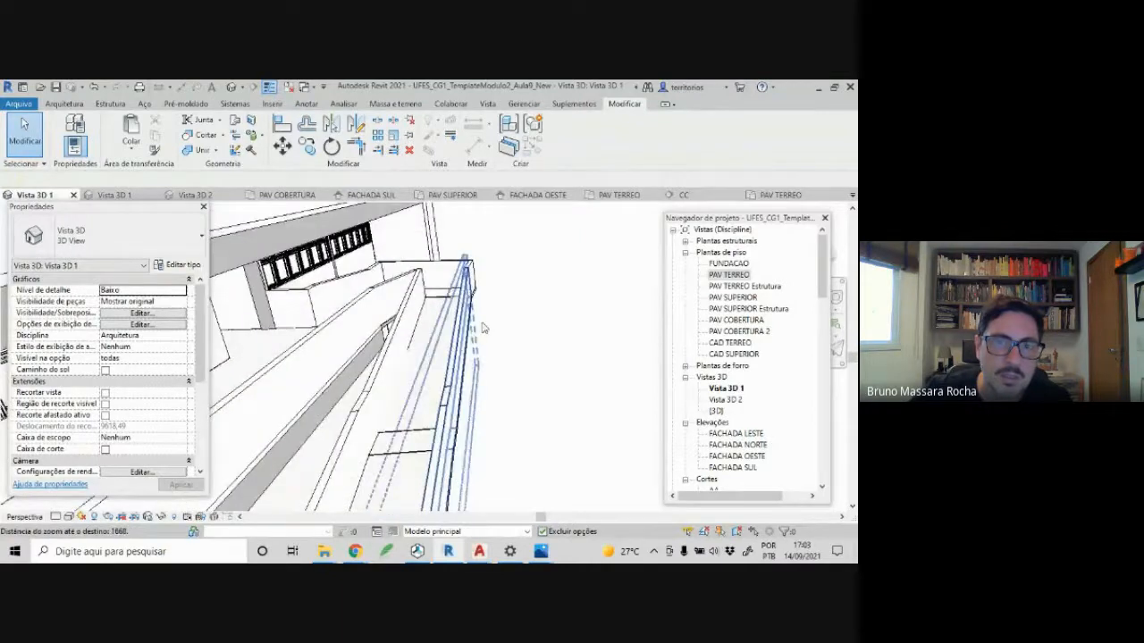
pyautogui.scroll(-8, 495, 328)
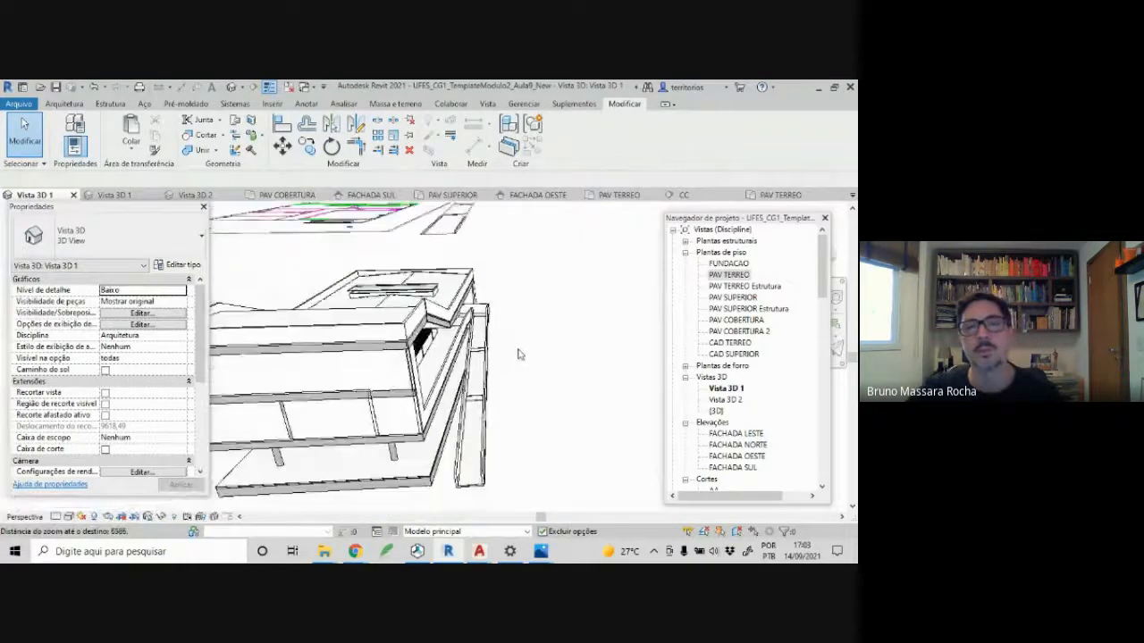
pyautogui.scroll(-5, 483, 387)
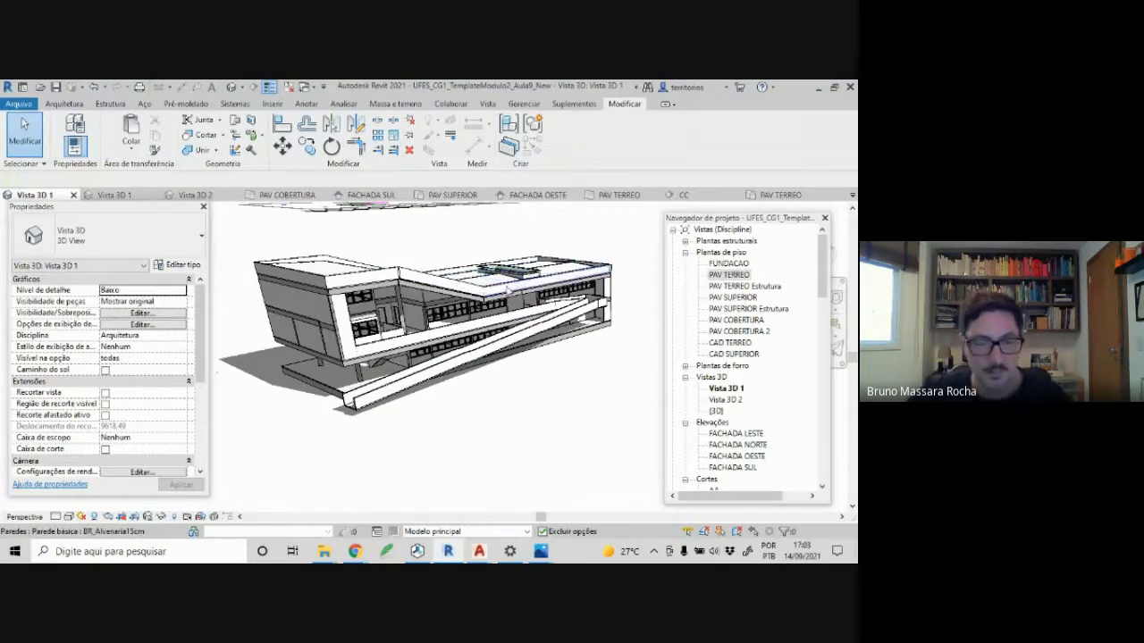
# - Examine the Aula9 building's ramp facade and roof from above in Vista 3D 1
pyautogui.keyDown('shift'); pyautogui.moveTo(541, 277); pyautogui.dragTo(562, 351, button='middle'); pyautogui.keyUp('shift')
pyautogui.scroll(2, 564, 346)
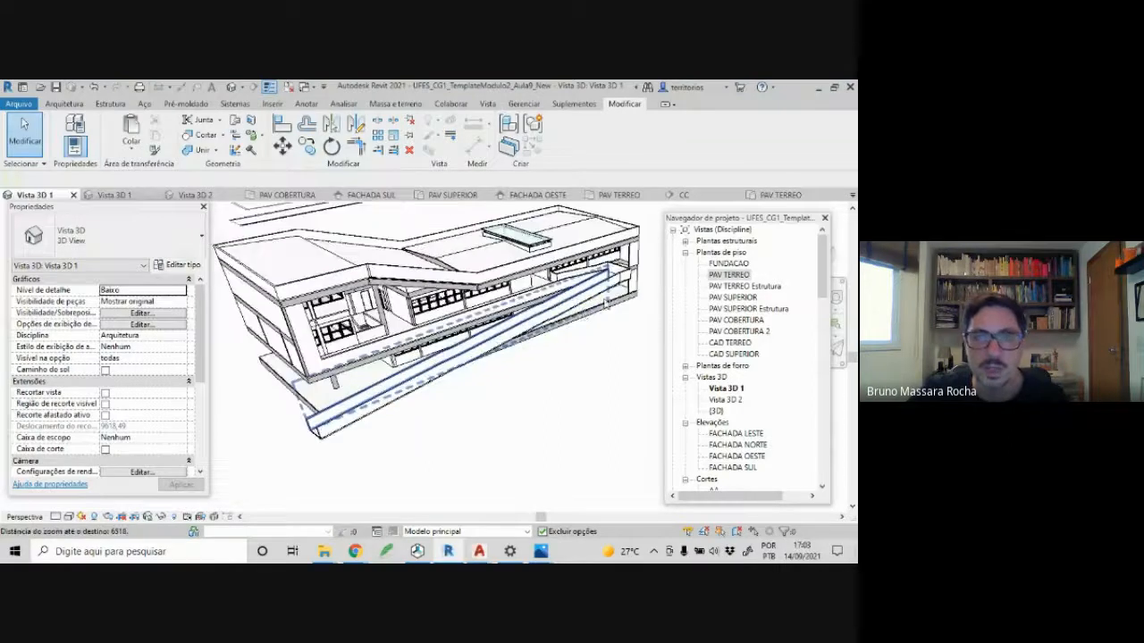
pyautogui.scroll(-3, 420, 429)
pyautogui.scroll(4, 514, 237)
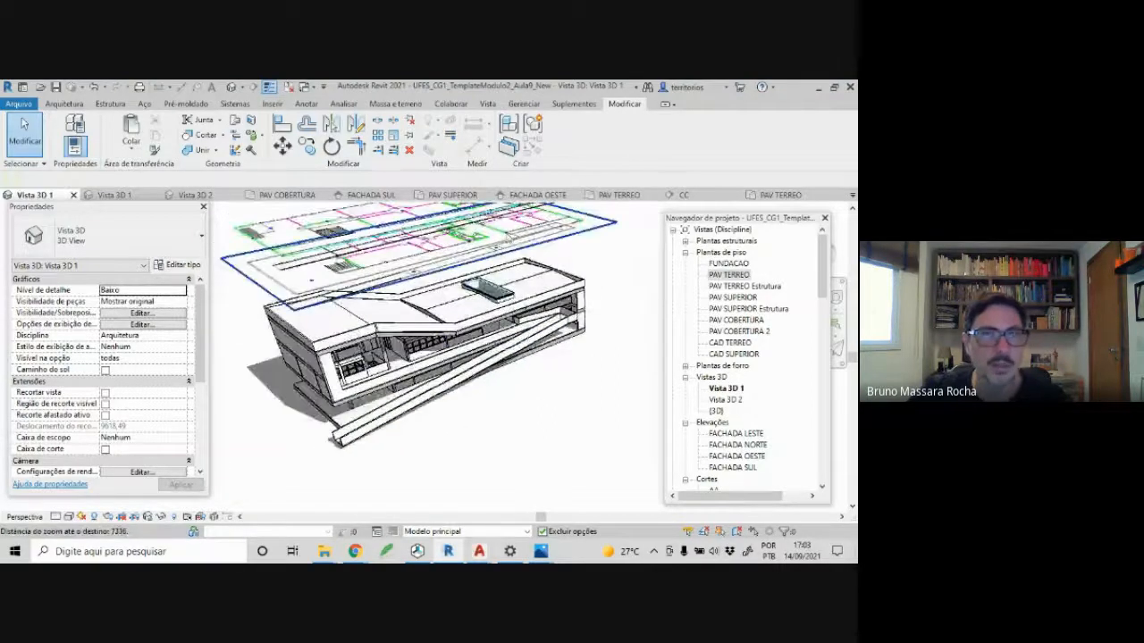
pyautogui.scroll(-2, 581, 254)
pyautogui.scroll(2, 591, 257)
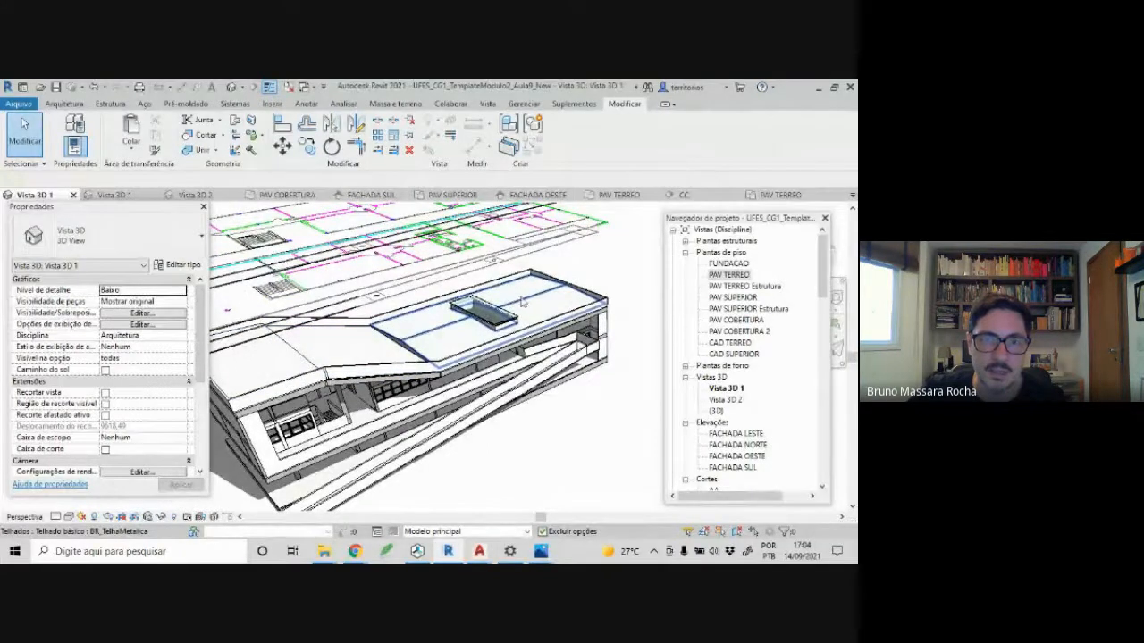
# - Inspect the properties of the polycarbonate skylight roof and the two adjoining BR_TelhaMetalica roofs, then clear the selection
pyautogui.scroll(3, 487, 308)
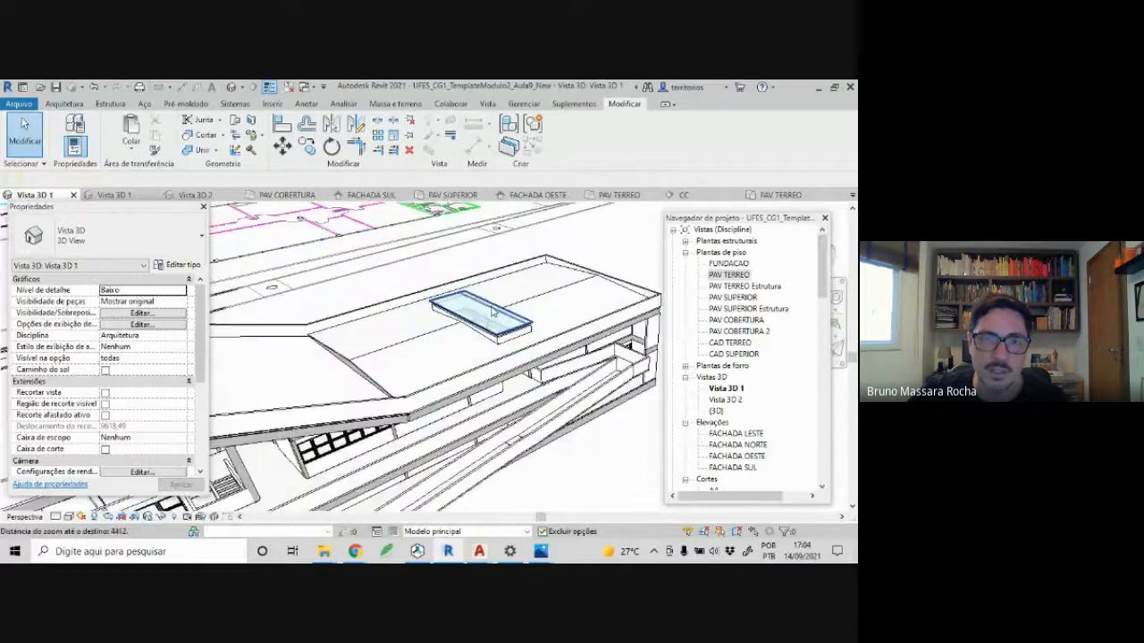
pyautogui.click(498, 309)
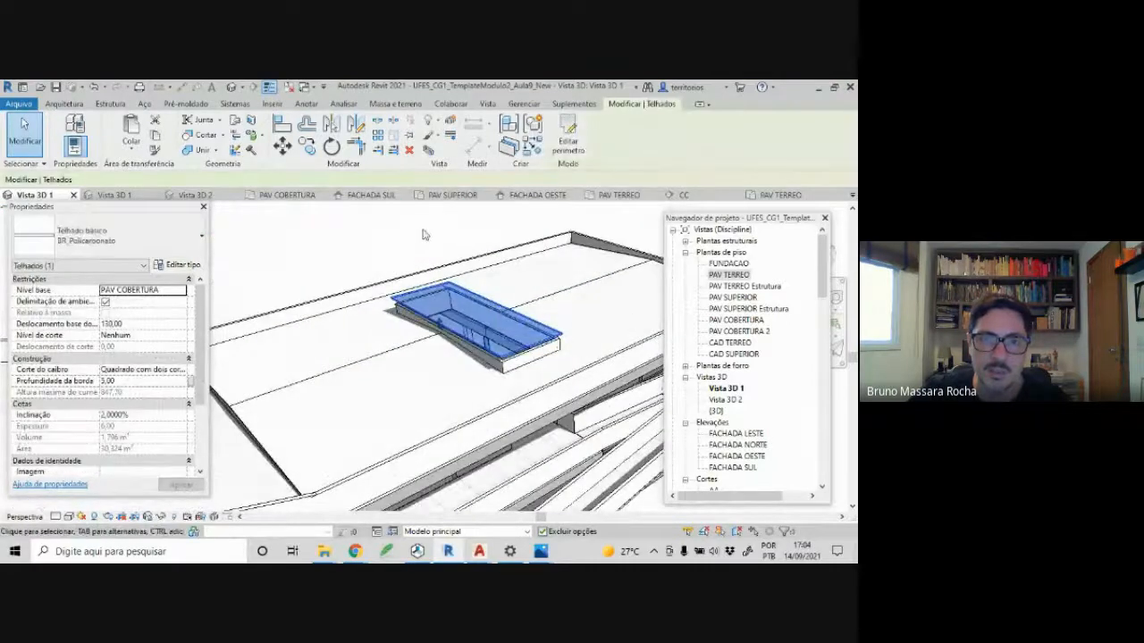
pyautogui.click(556, 299)
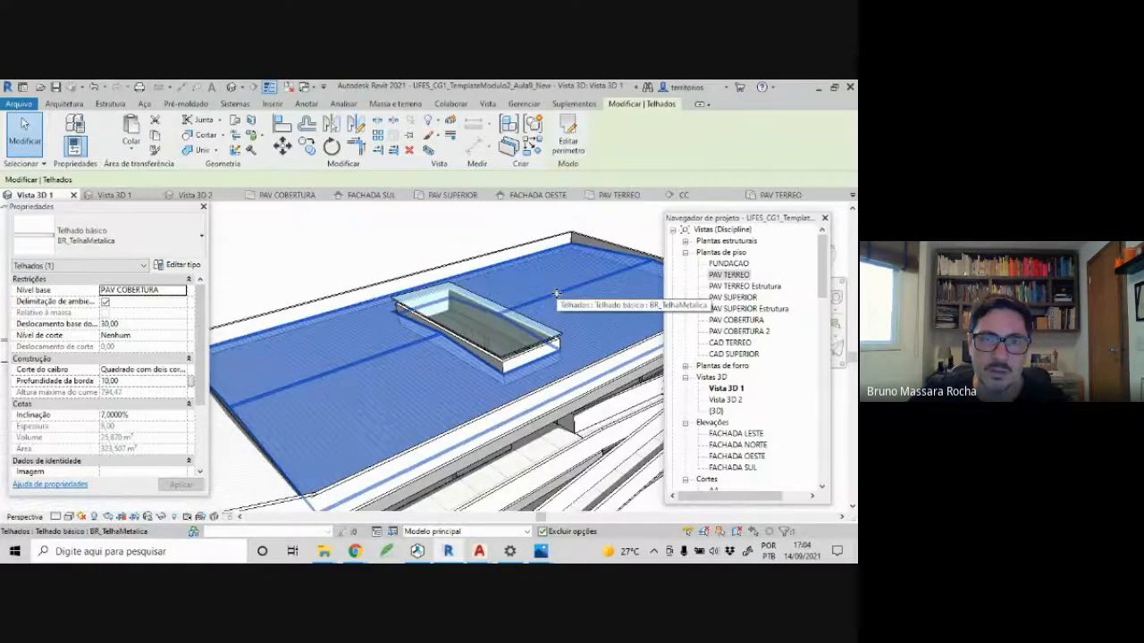
pyautogui.scroll(-5, 555, 304)
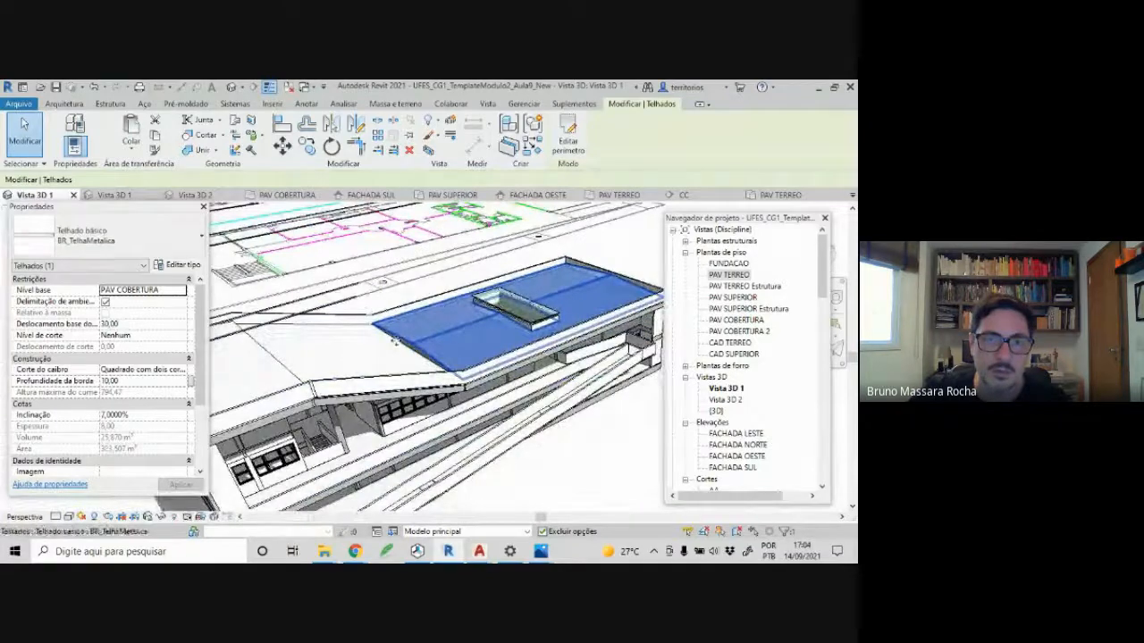
pyautogui.click(277, 366)
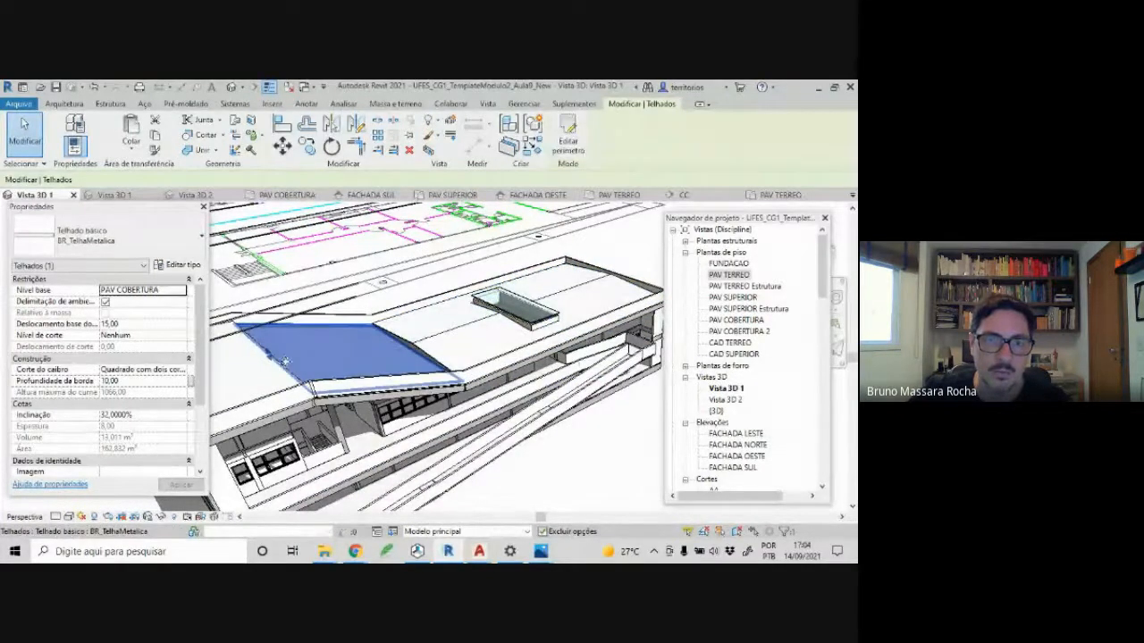
pyautogui.click(400, 298)
pyautogui.scroll(-8, 420, 284)
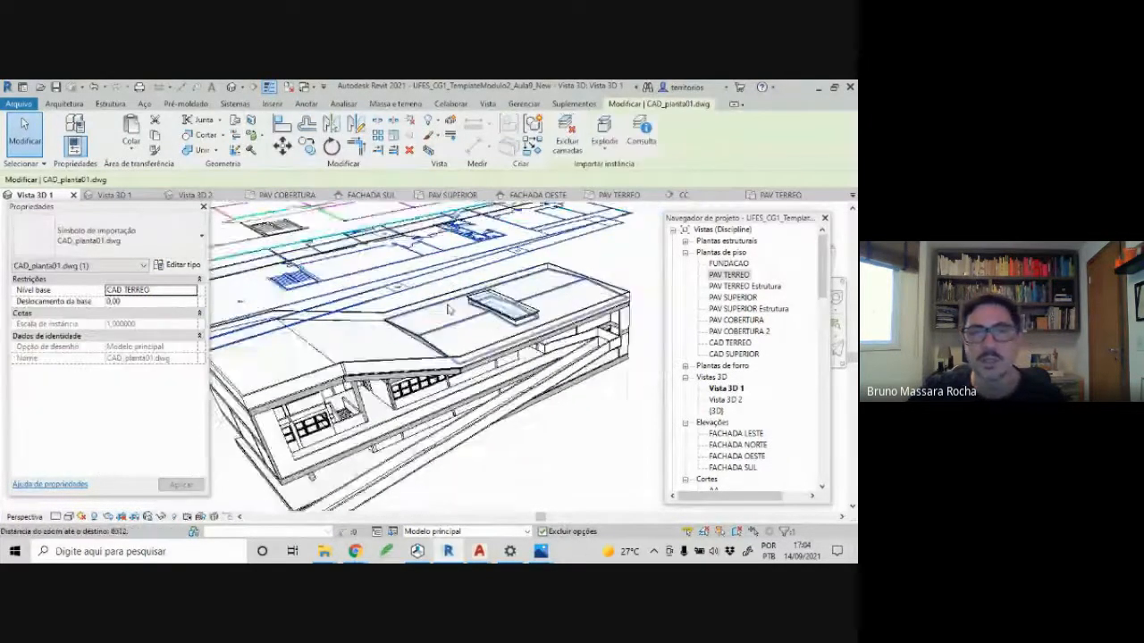
pyautogui.keyDown('shift'); pyautogui.moveTo(425, 380); pyautogui.dragTo(417, 400, button='middle'); pyautogui.keyUp('shift')
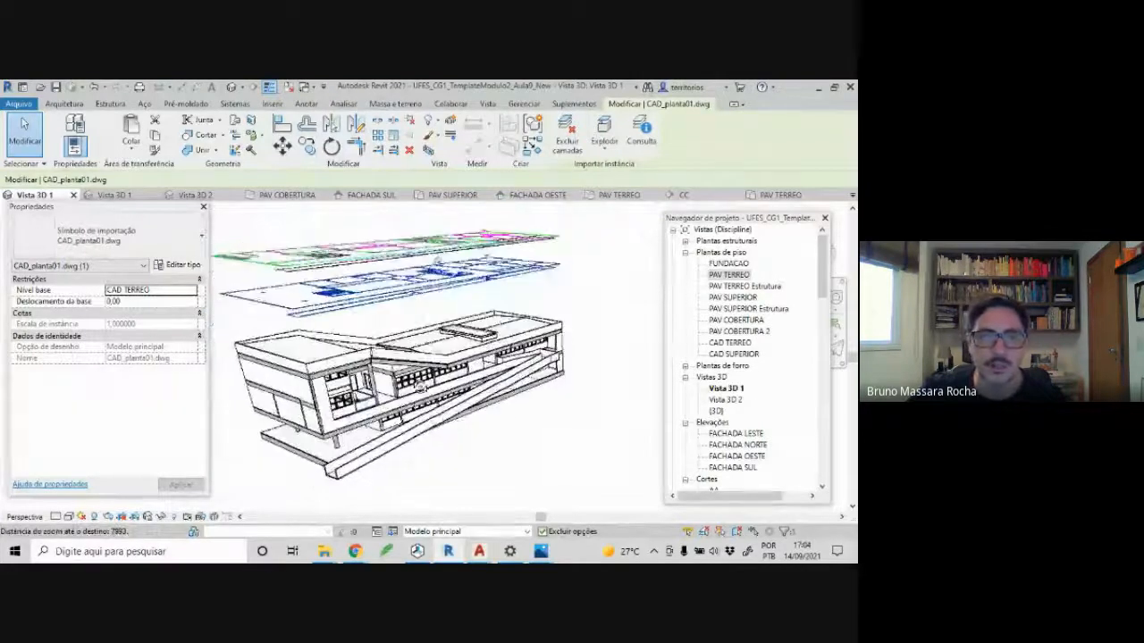
pyautogui.scroll(2, 417, 401)
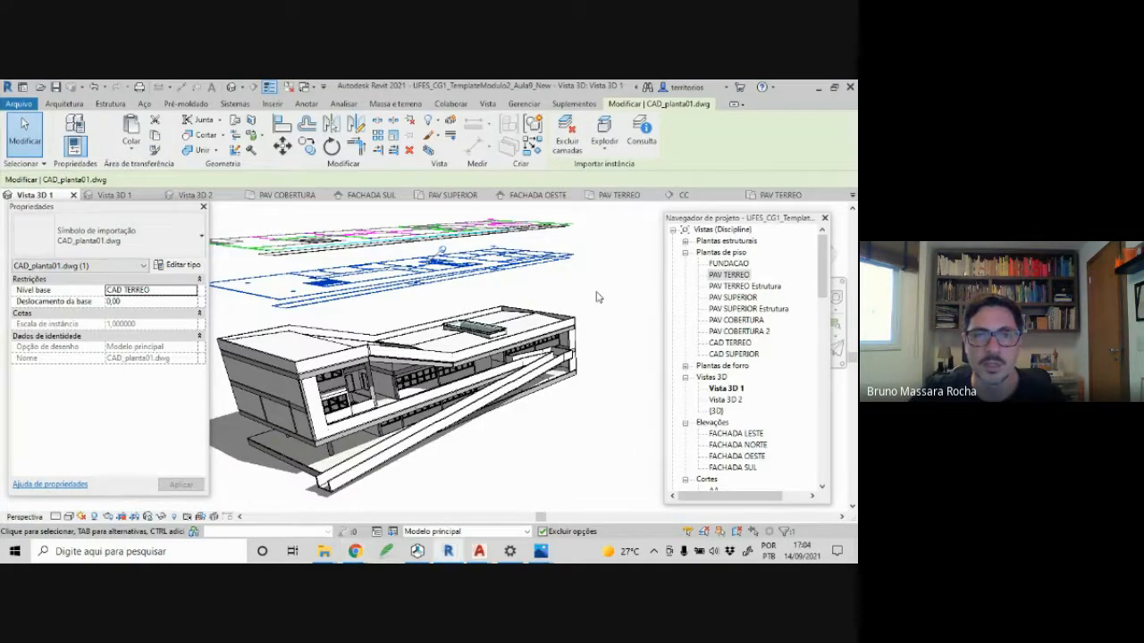
pyautogui.click(526, 295)
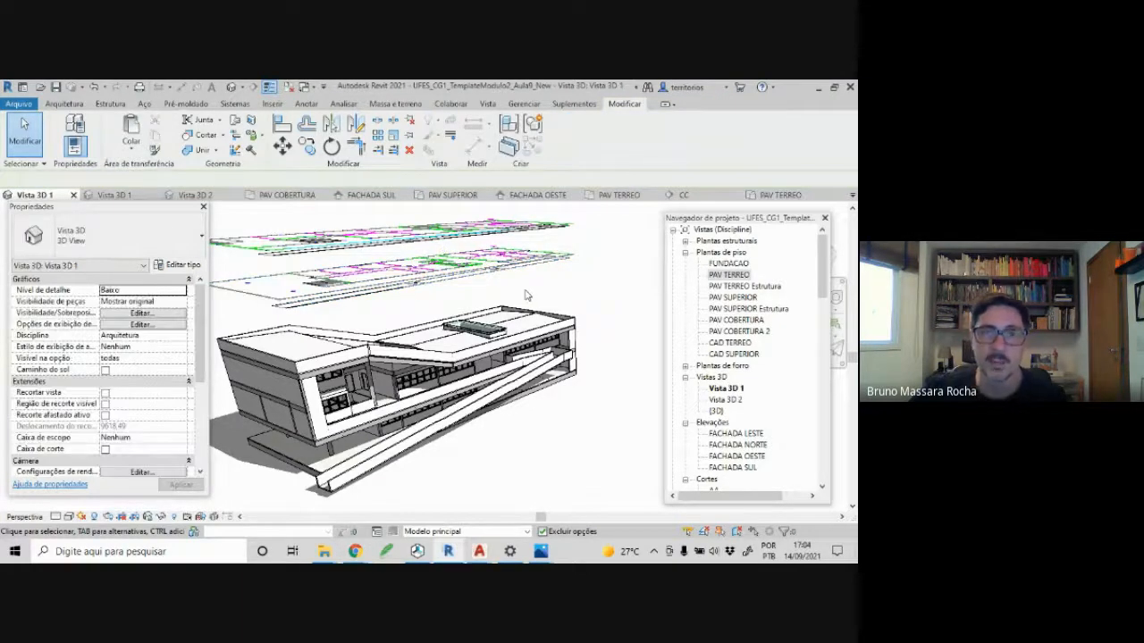